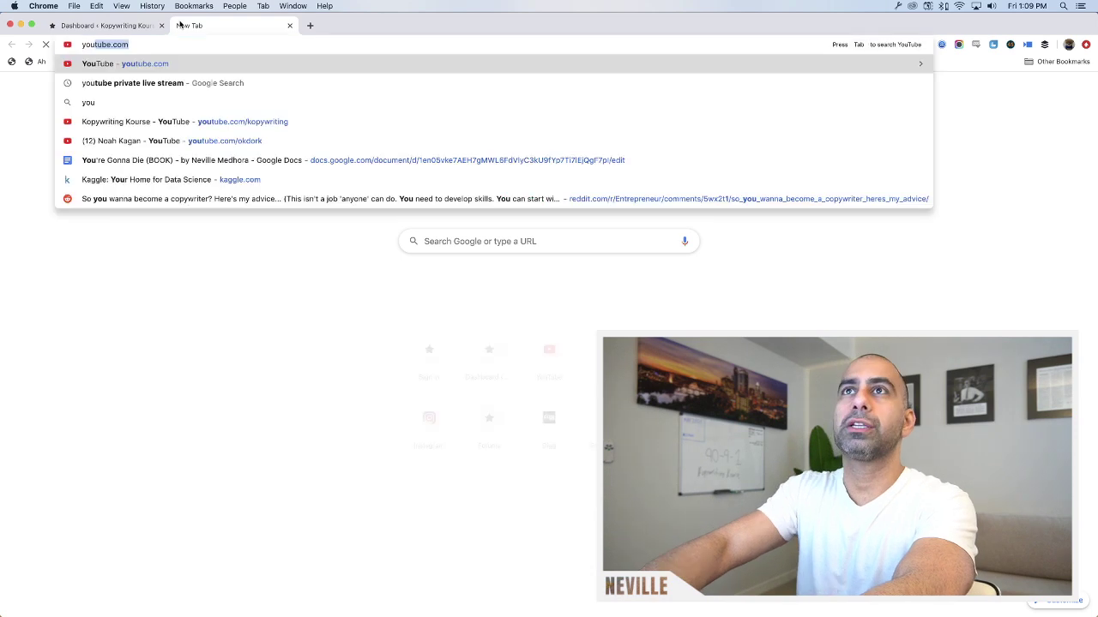
Open the "Making A "Concept" Post From Scratch" live stream from the Kopywriting Kourse YouTube channel
key("Return")
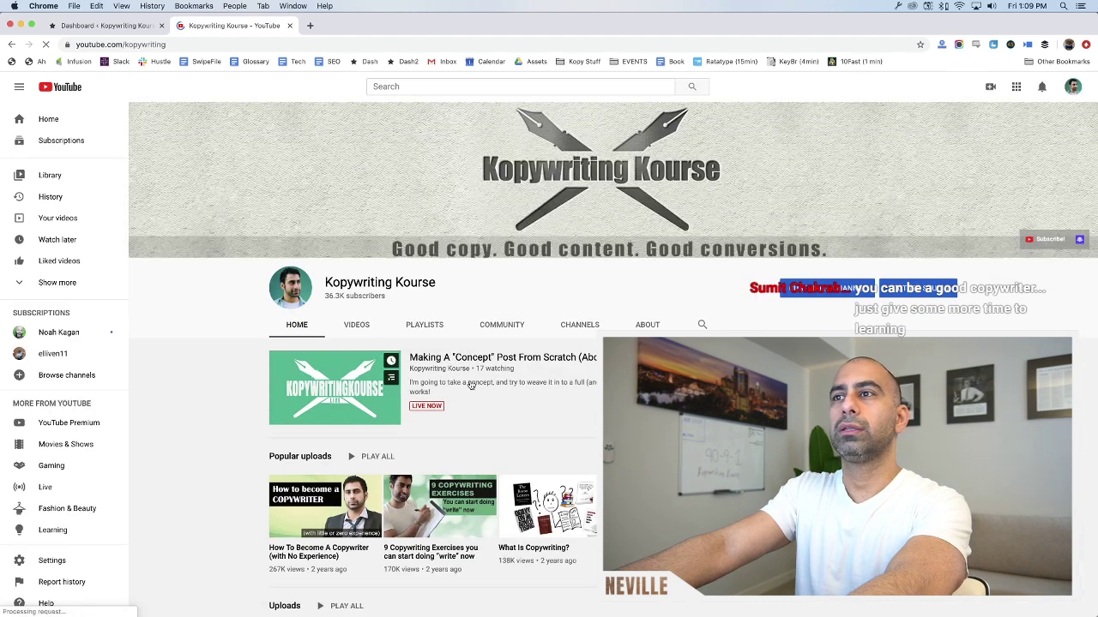
left_click(495, 359)
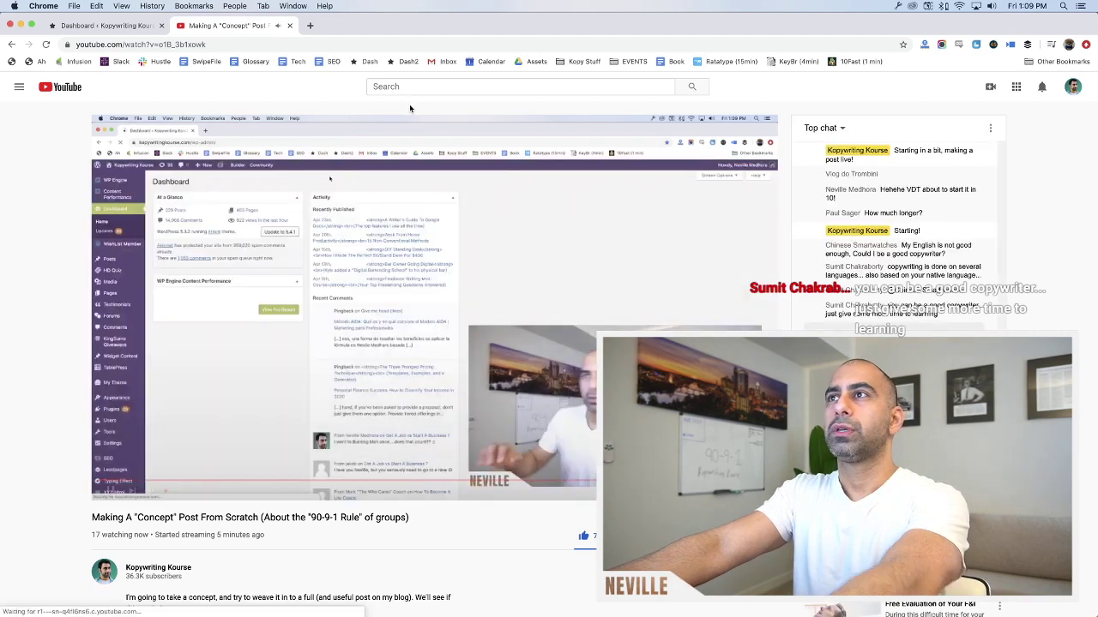
key("super+1")
key("ctrl+Up")
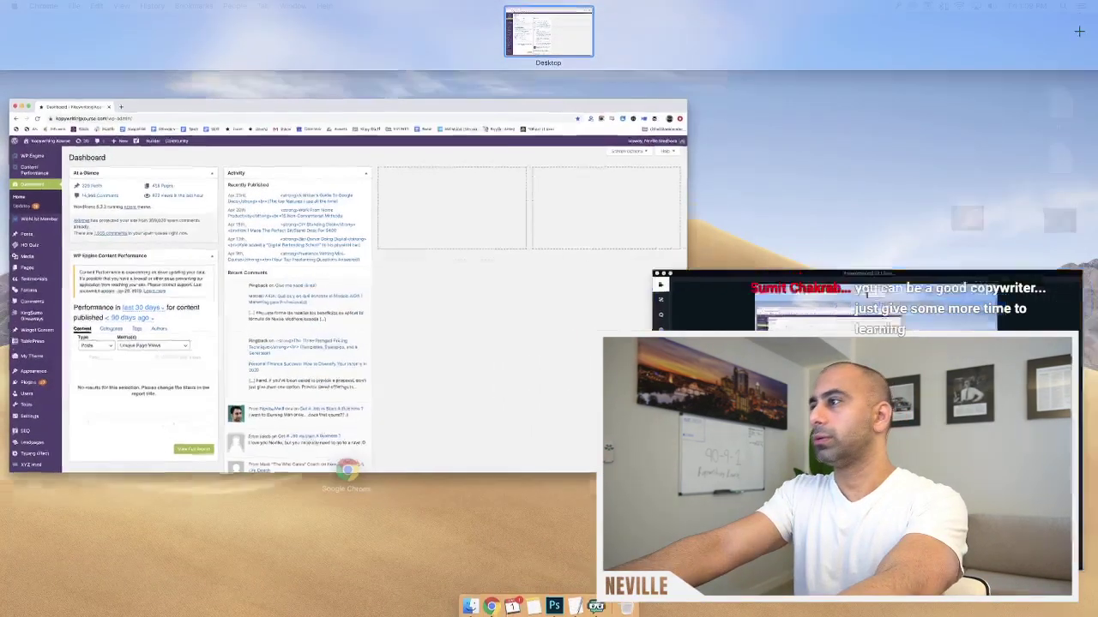
Return to the WordPress dashboard, sort the site's pages by date and open the "90-9-1 Rule" page for editing
key("ctrl+Up")
left_click(277, 114)
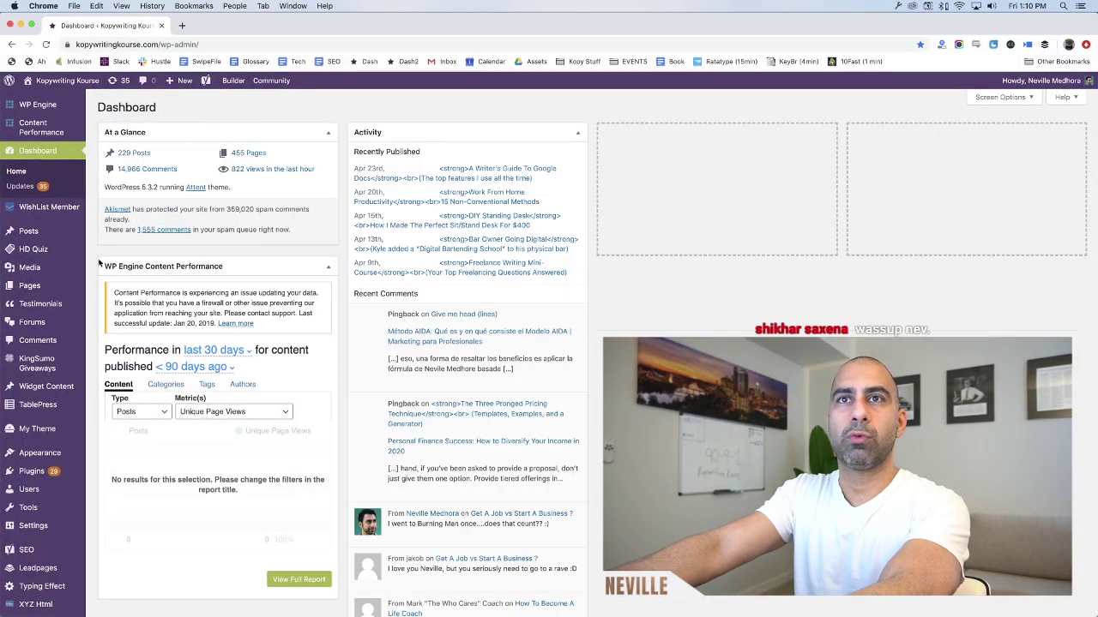
left_click(29, 285)
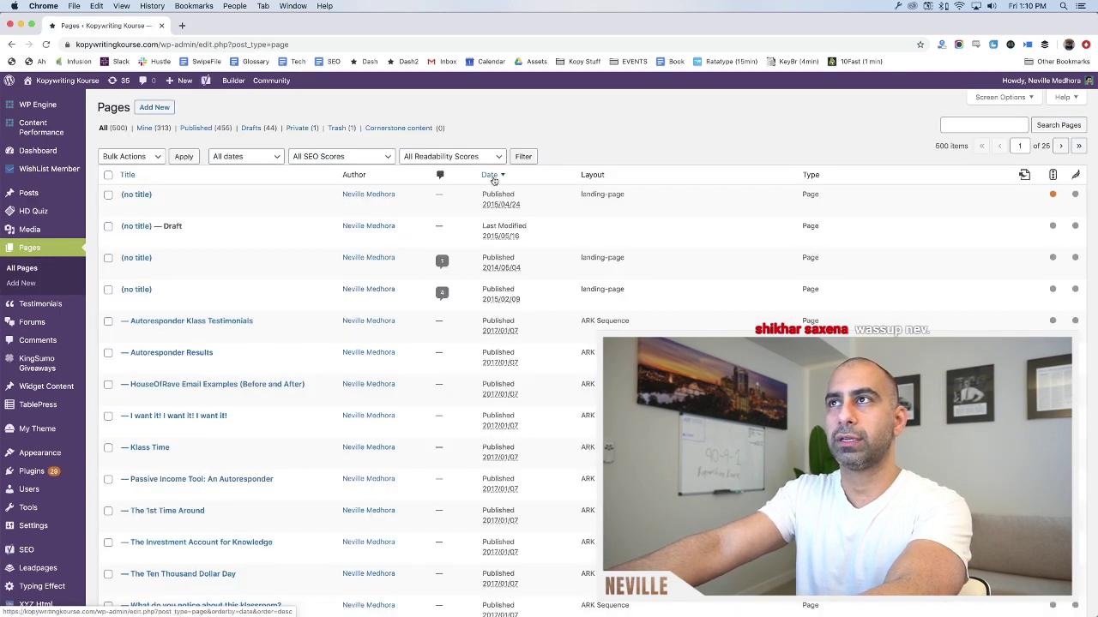
left_click(490, 175)
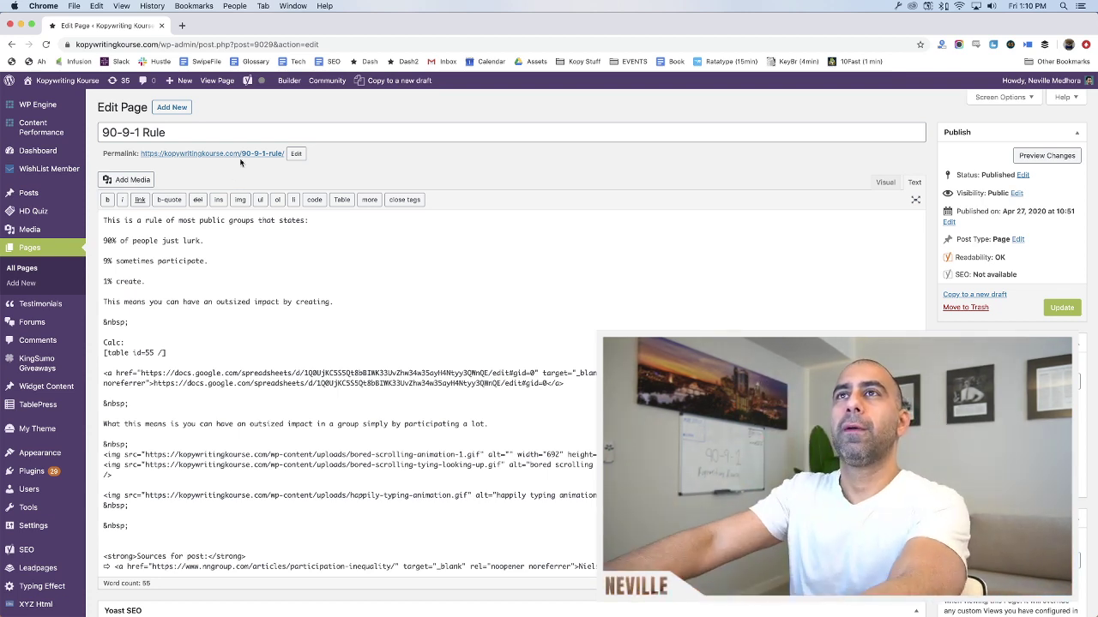
Open the Kopywriting Kourse YouTube channel in a new browser tab
left_click(182, 25)
type("youtube private live stream")
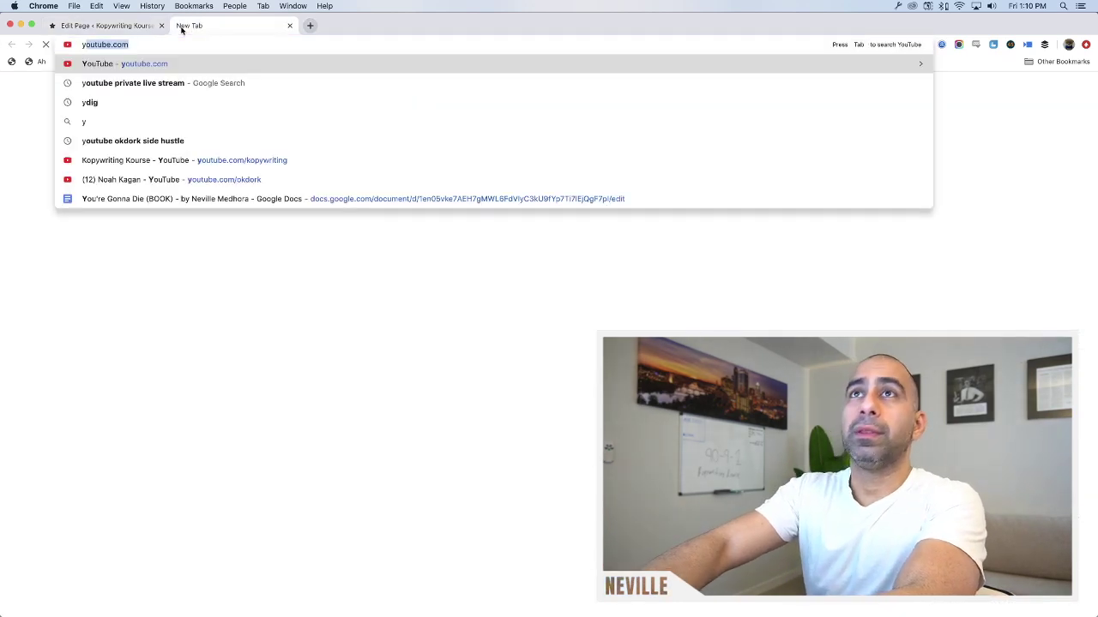
key("Down")
key("Down")
key("Return")
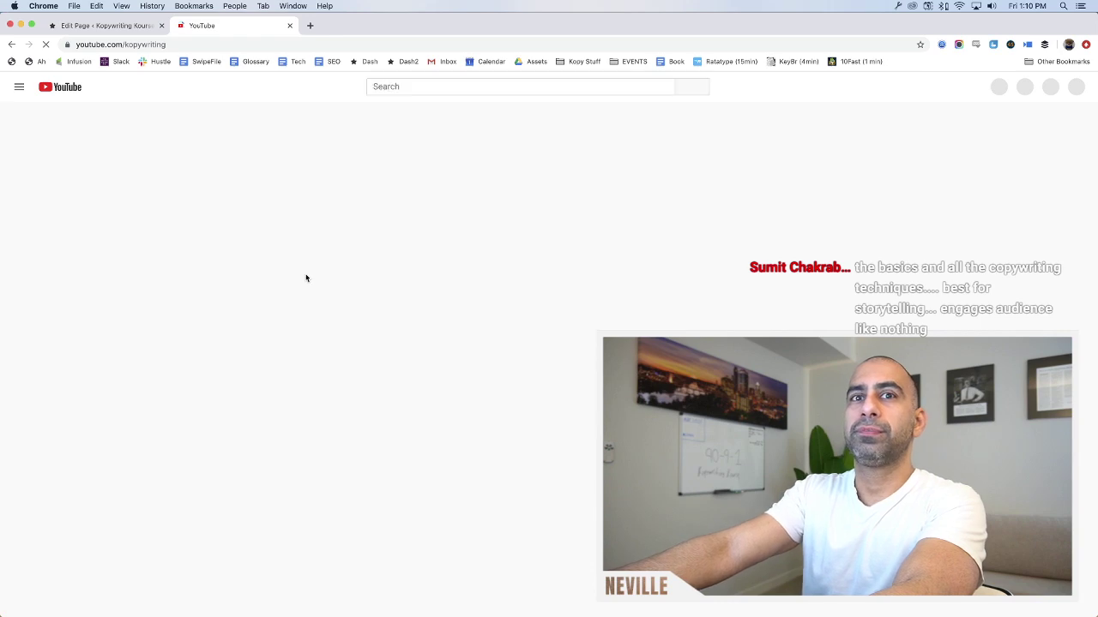
Check the Streamlabs OBS window, then switch back to the YouTube channel in Chrome
key("ctrl+Up")
left_click(944, 295)
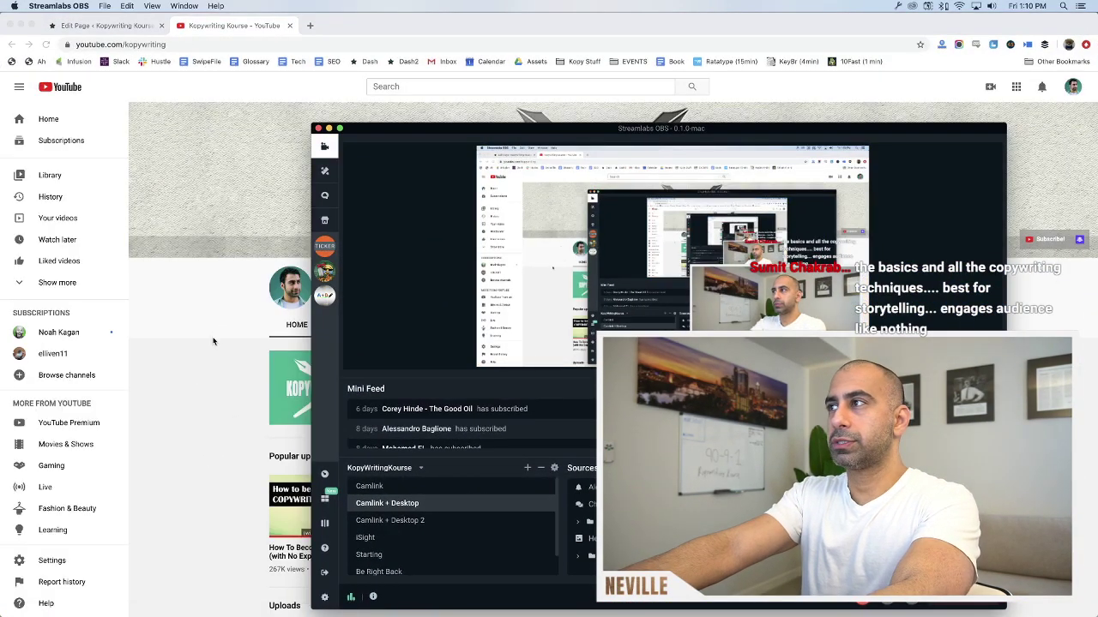
left_click(213, 338)
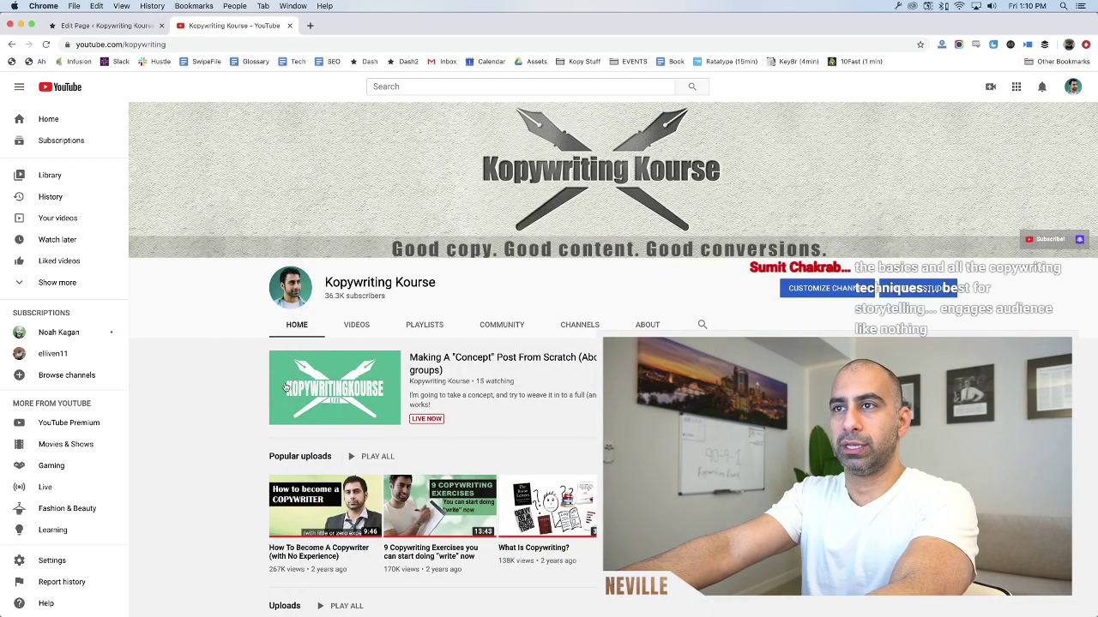
Open the channel's "Making A "Concept" Post From Scratch" live stream and pause its playback
left_click(486, 357)
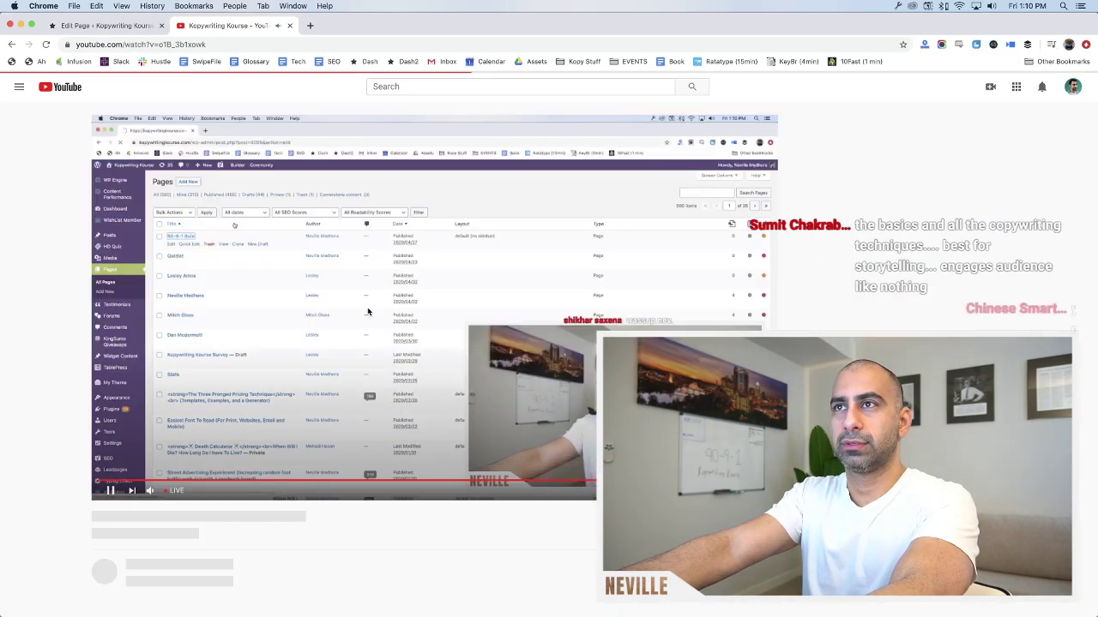
left_click(367, 311)
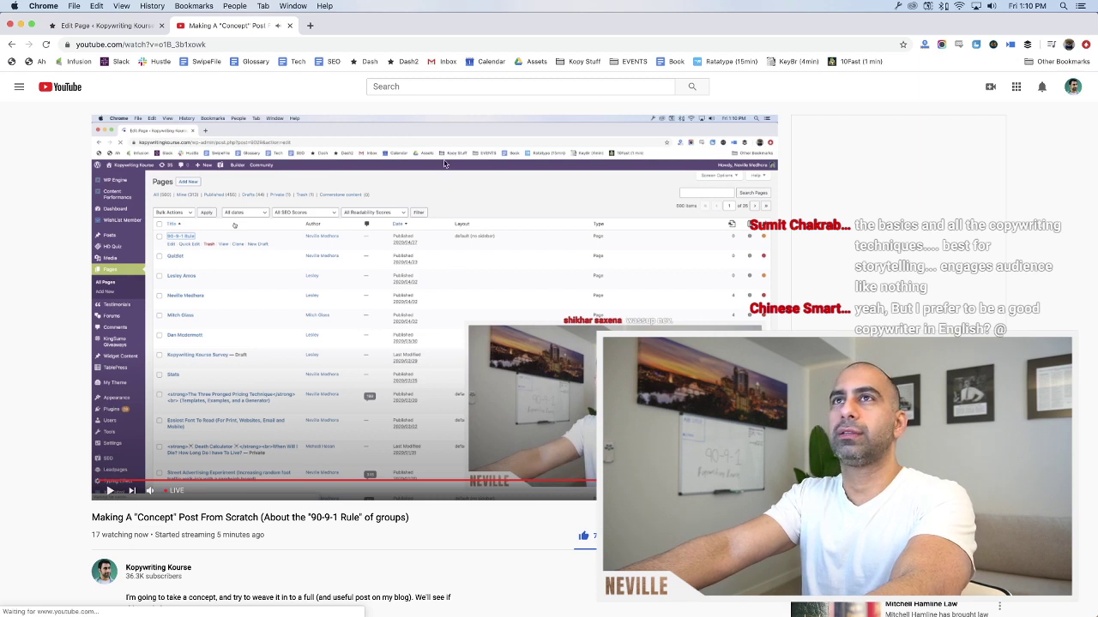
Start a Buffer share of the stream, adding "LIVE VIDEO:" before the Twitter post's title and ", watch now:" before its link
left_click(1028, 45)
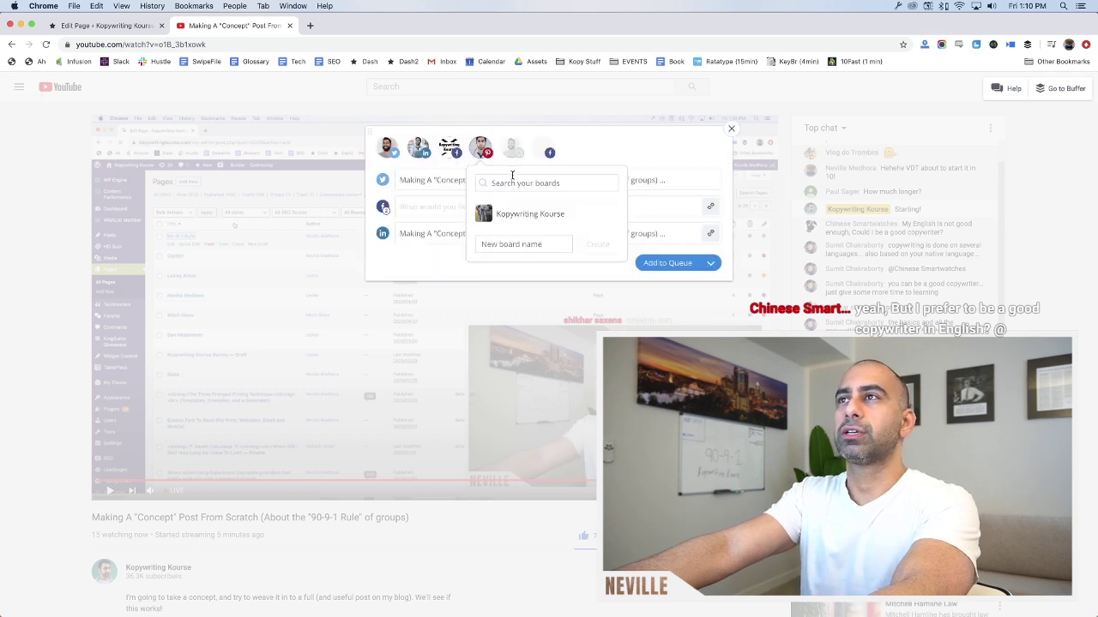
left_click(444, 179)
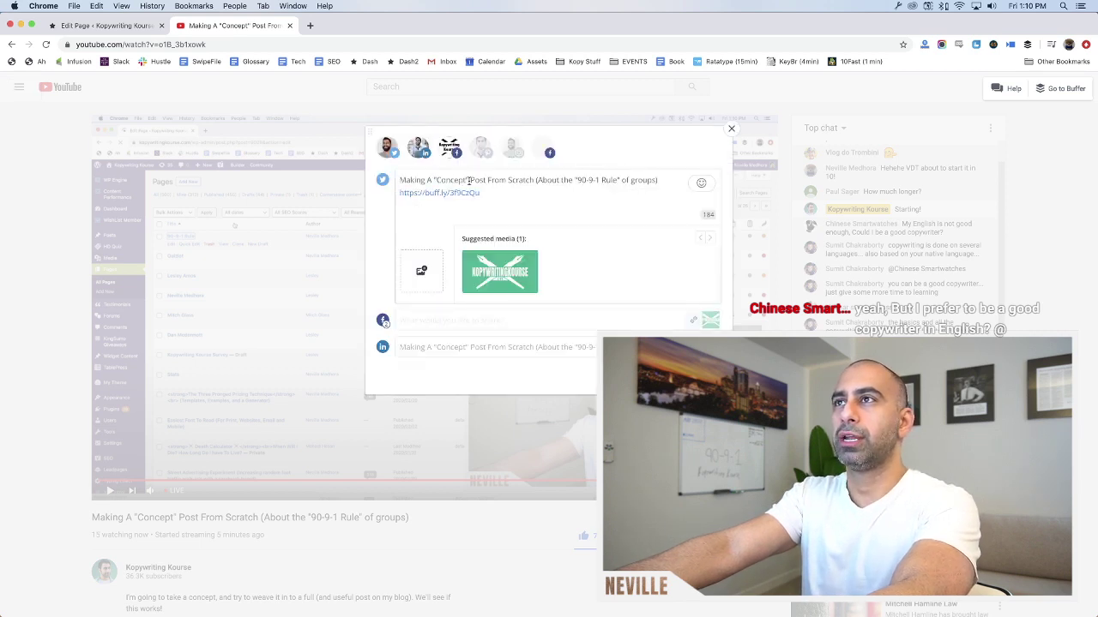
type("LIVE:")
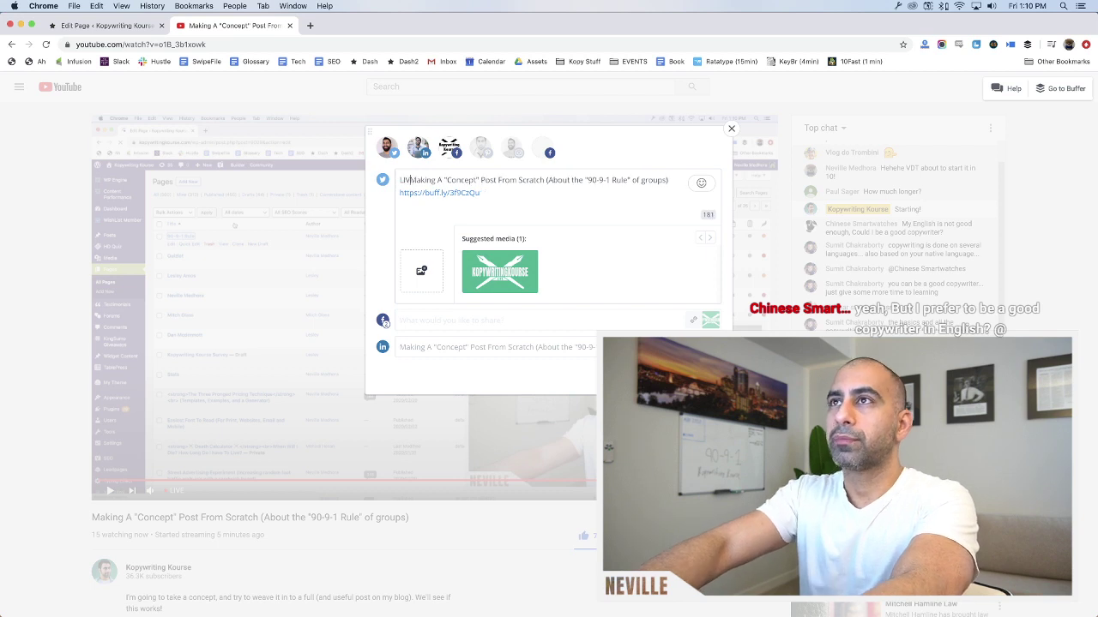
key("BackSpace")
key("BackSpace")
type("VIDEO:")
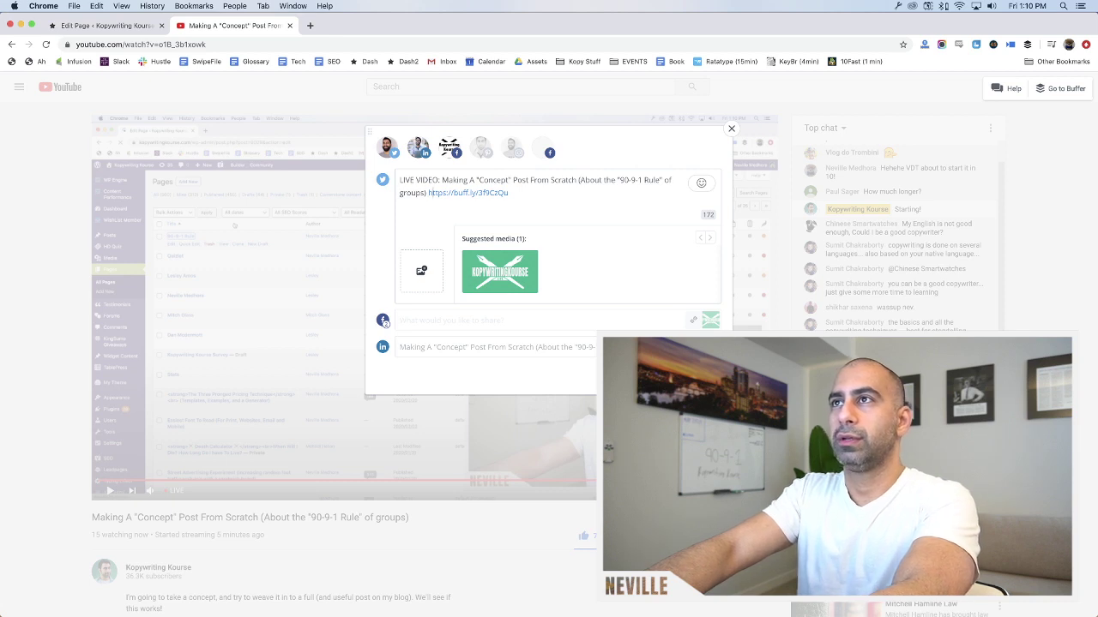
type(", watch now")
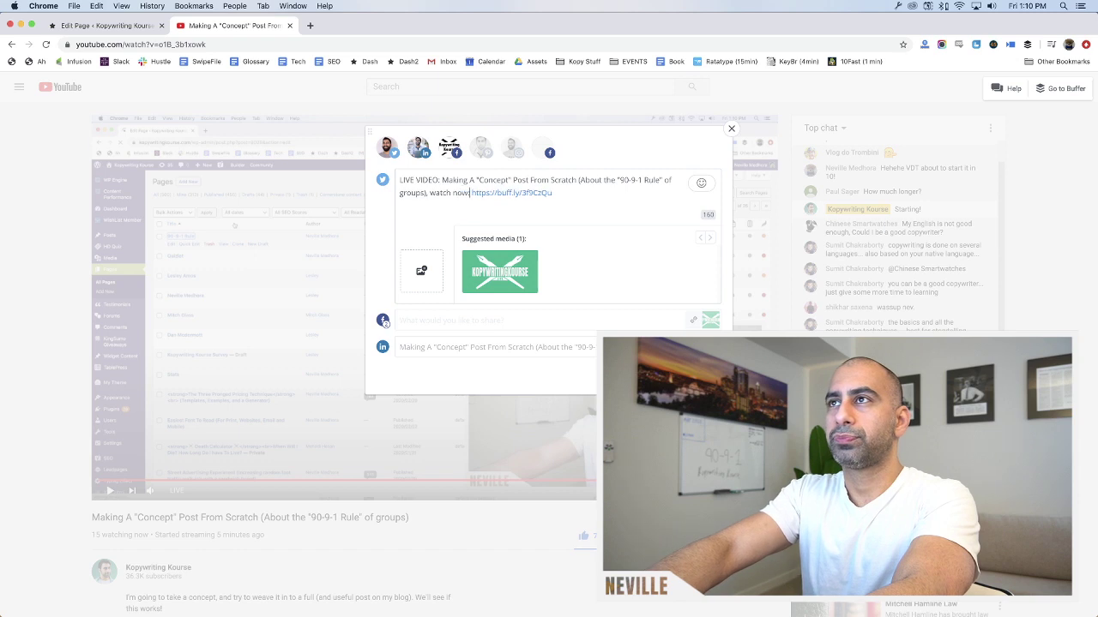
Copy the full Twitter text into the Facebook post and replace the LinkedIn post's text with it
key("super+a")
key("super+c")
left_click(475, 330)
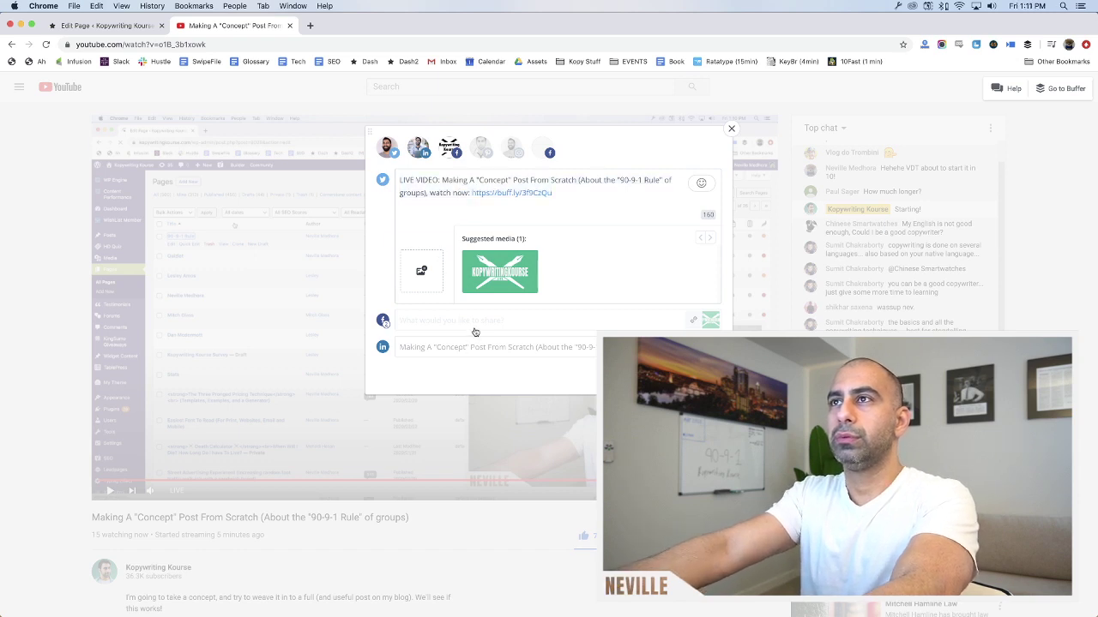
key("super+v")
left_click(490, 414)
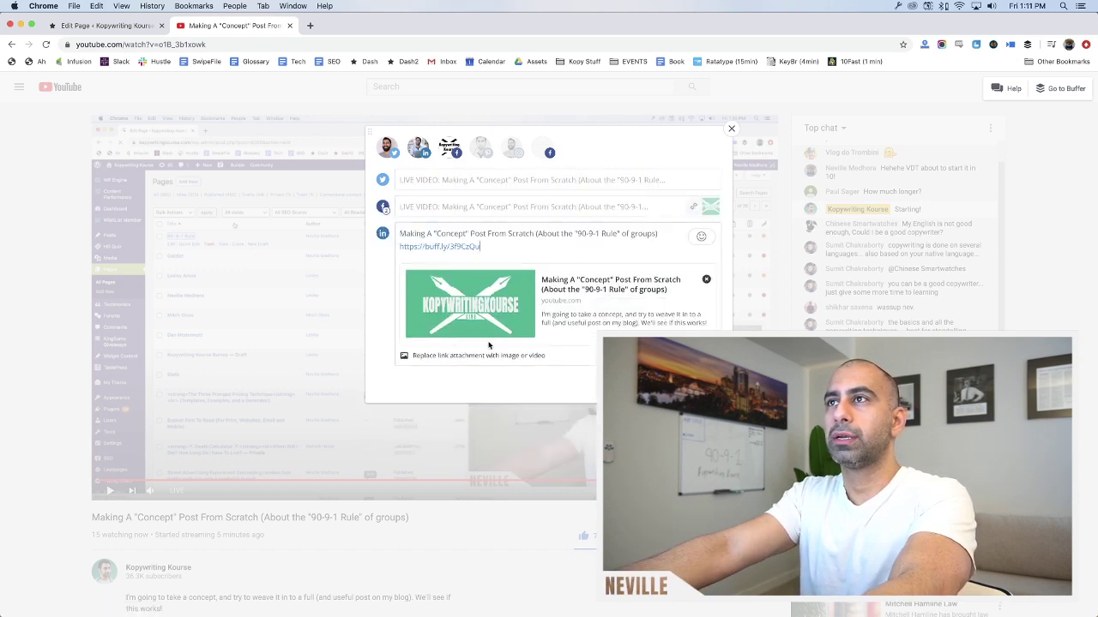
key("super+a")
key("super+v")
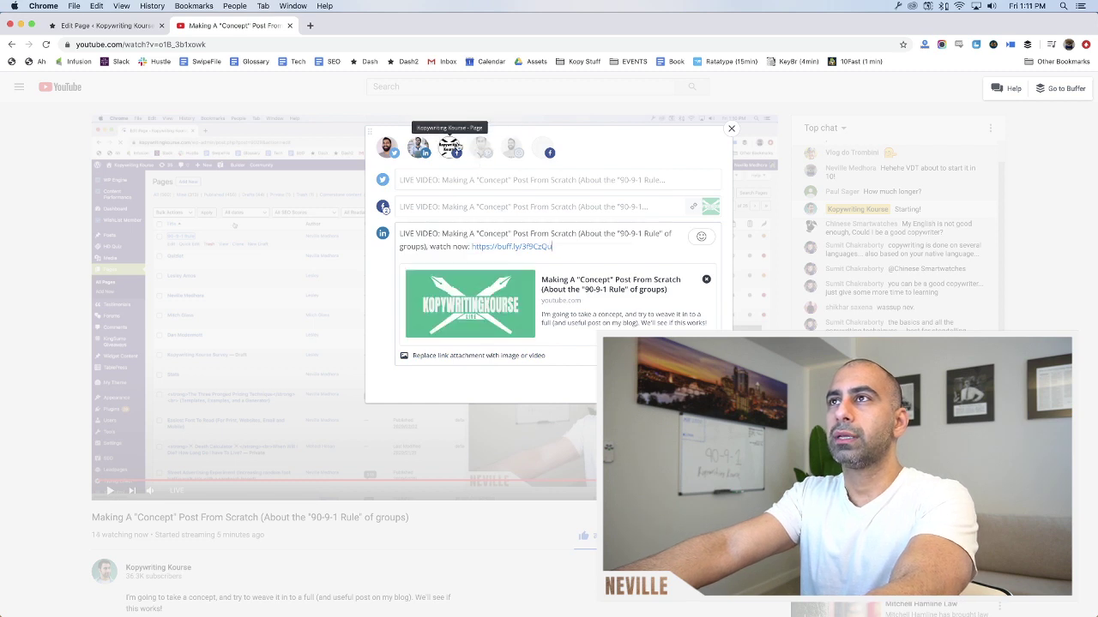
Deselect both Facebook accounts and add the Instagram account to the share
left_click(449, 145)
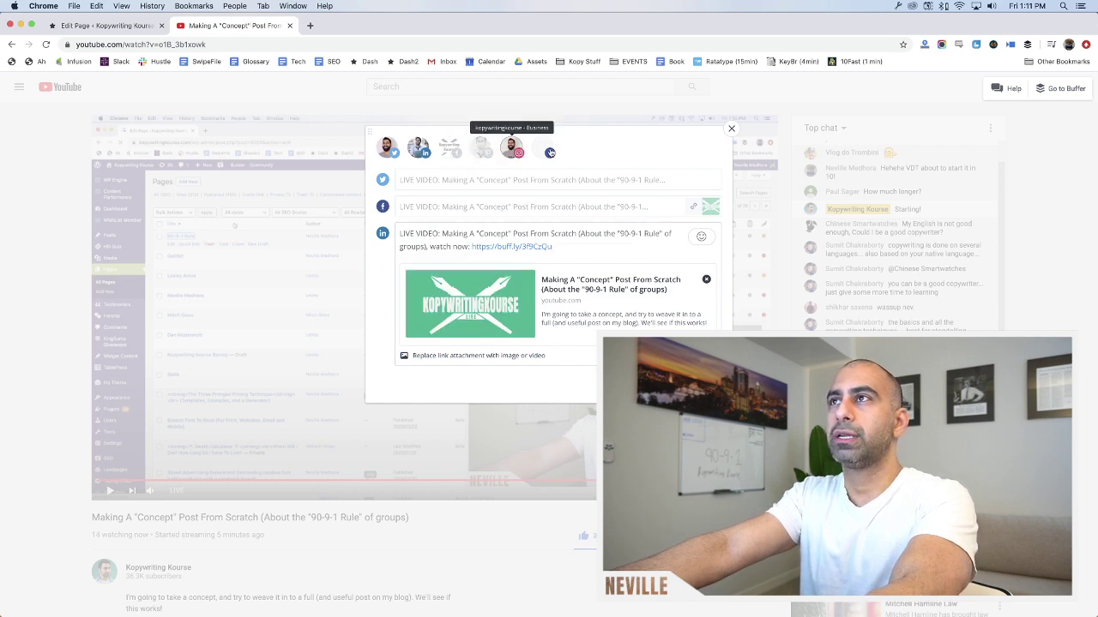
left_click(538, 149)
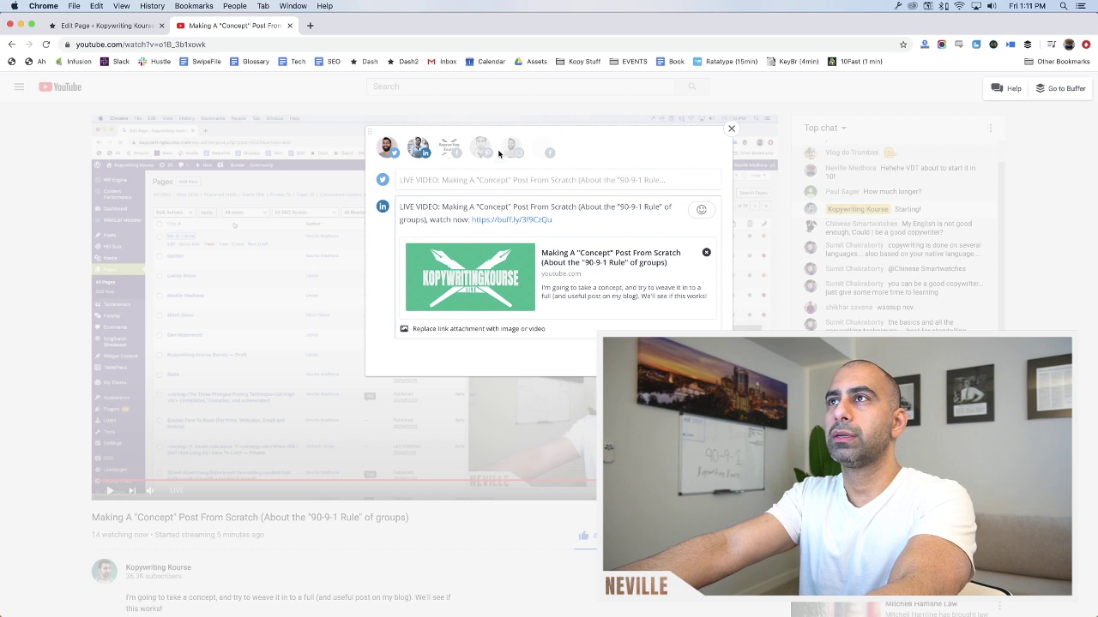
left_click(511, 148)
Replace the Instagram caption with the copied "LIVE VIDEO" text and attach the suggested Kopywriting Kourse image
left_click(483, 212)
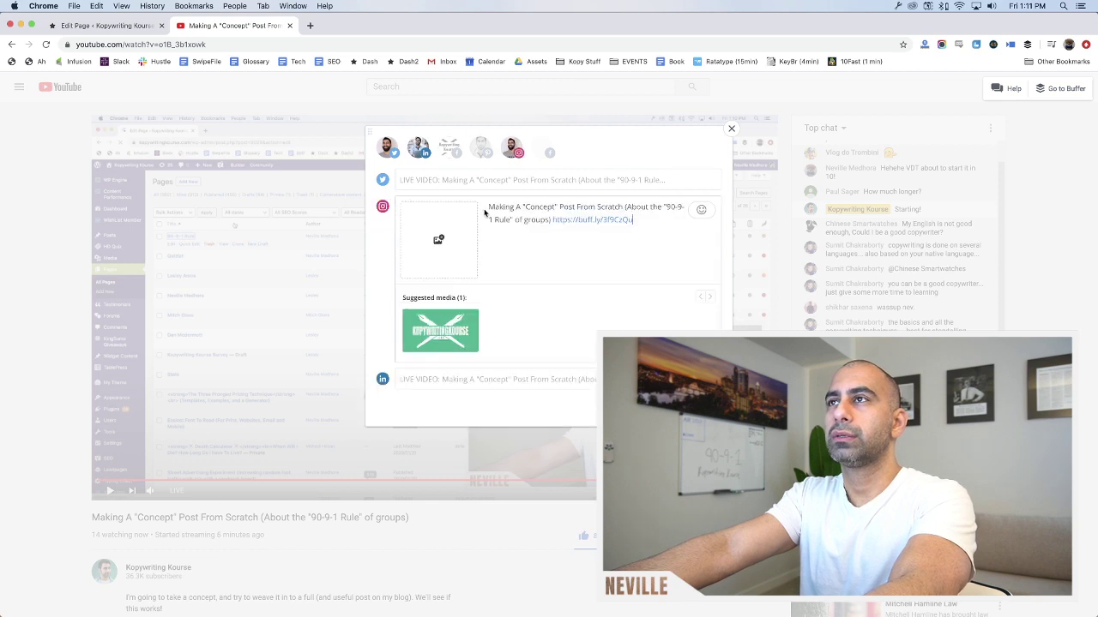
key("super+a")
key("super+v")
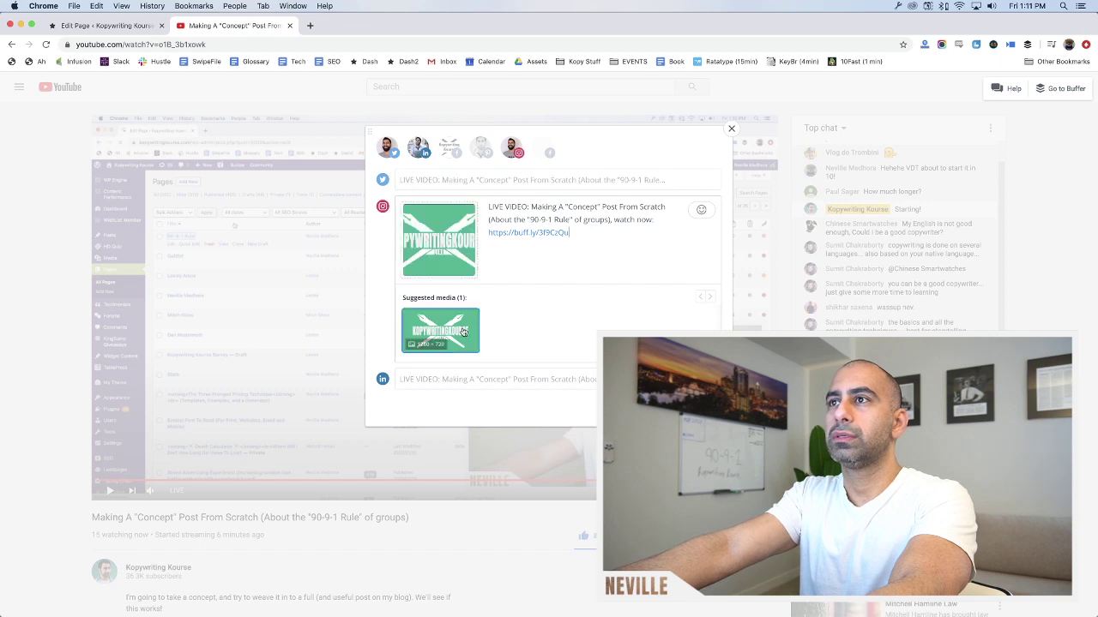
Deselect the LinkedIn and Twitter profiles and submit the Instagram post
left_click(418, 148)
left_click(387, 147)
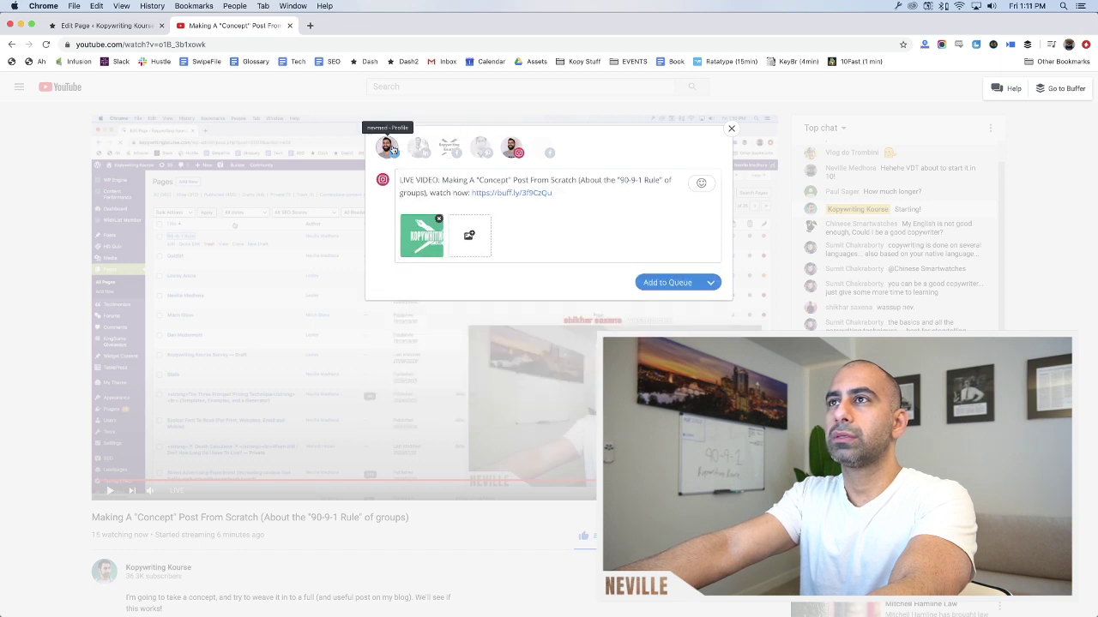
left_click(710, 283)
left_click(682, 320)
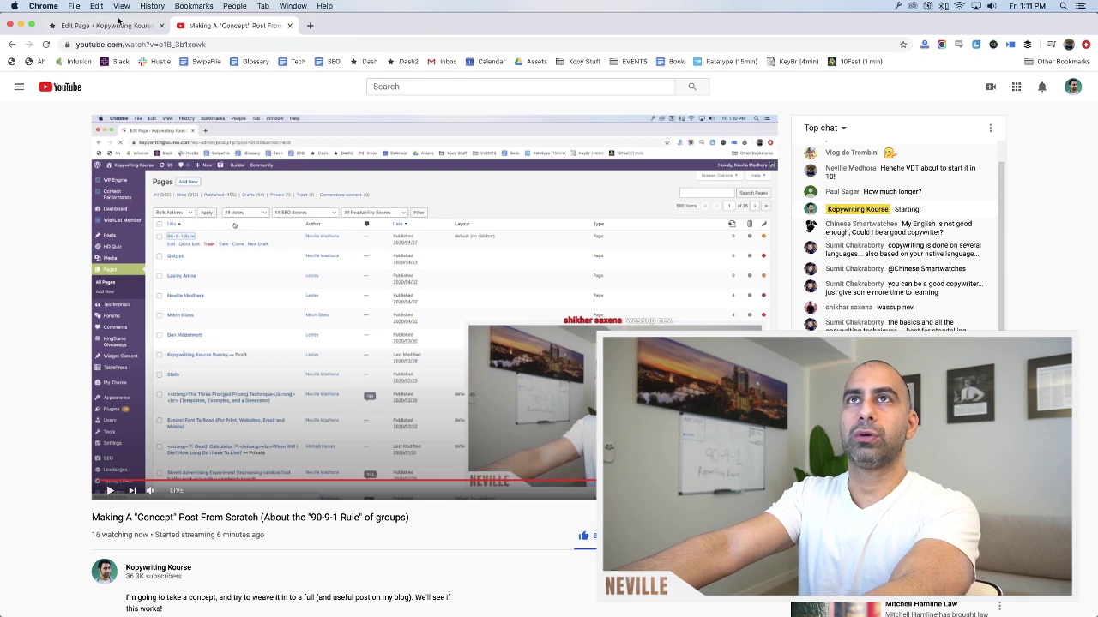
Close the YouTube tab and show the "90-9-1 Rule" page content in Visual editing mode
key("super+w")
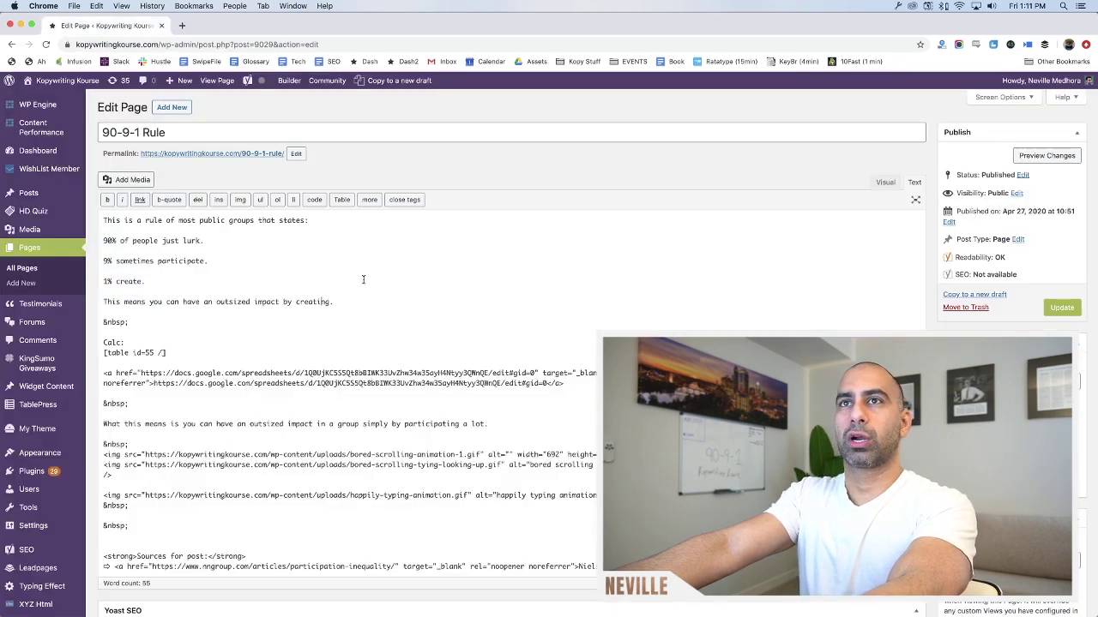
left_click(885, 182)
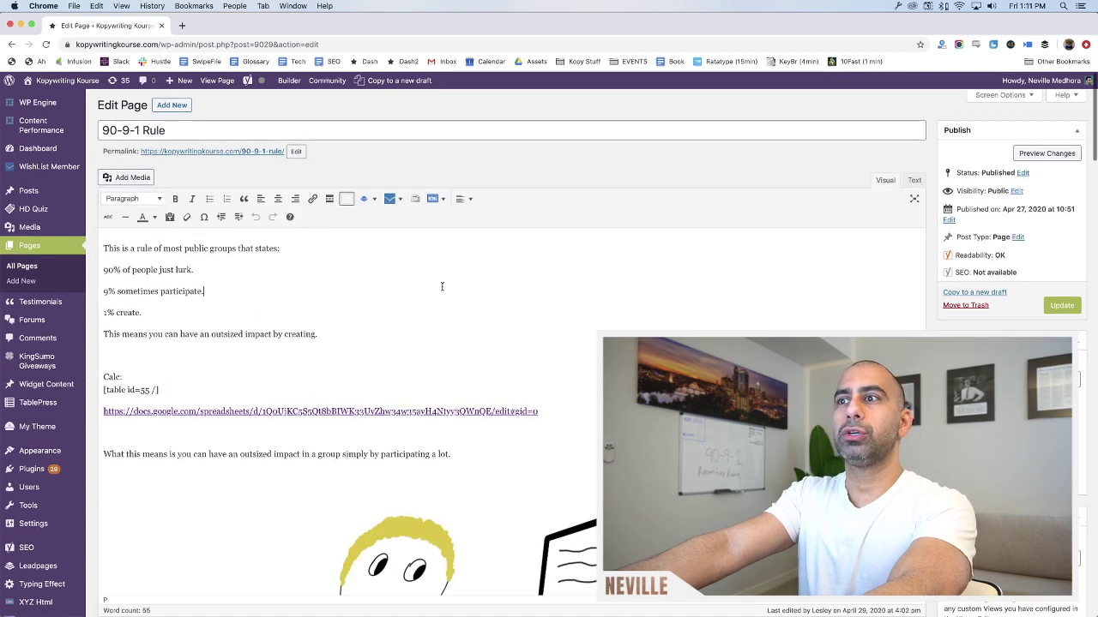
Set the page's publish date to May 1, 2020, keeping the time at 10:51, and update the page
left_click(949, 220)
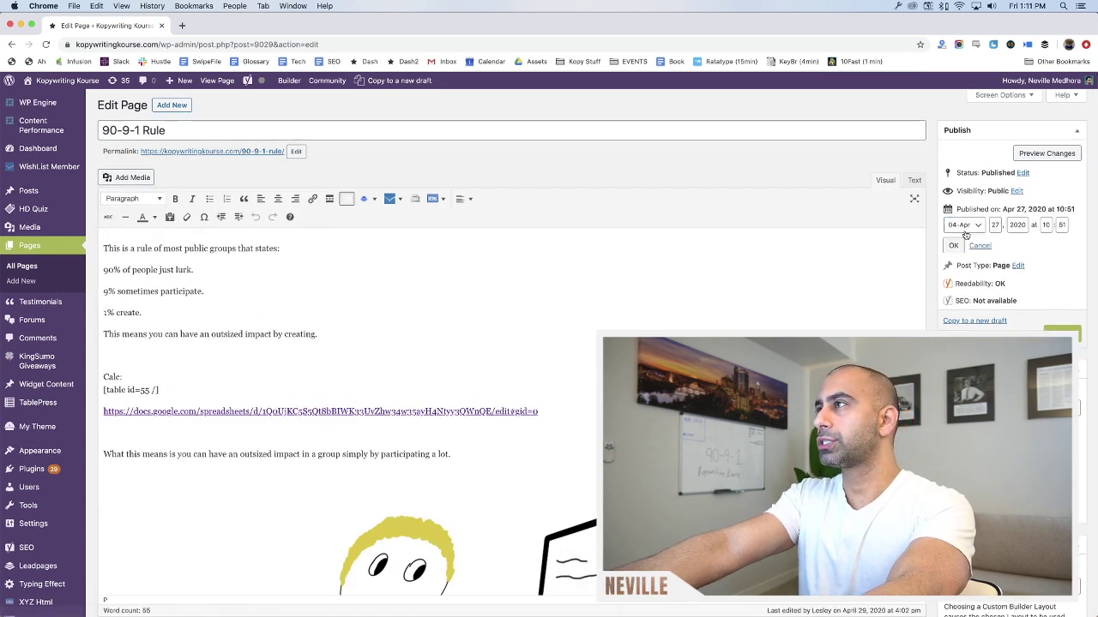
left_click(965, 226)
left_click(960, 235)
key("Tab")
type("01")
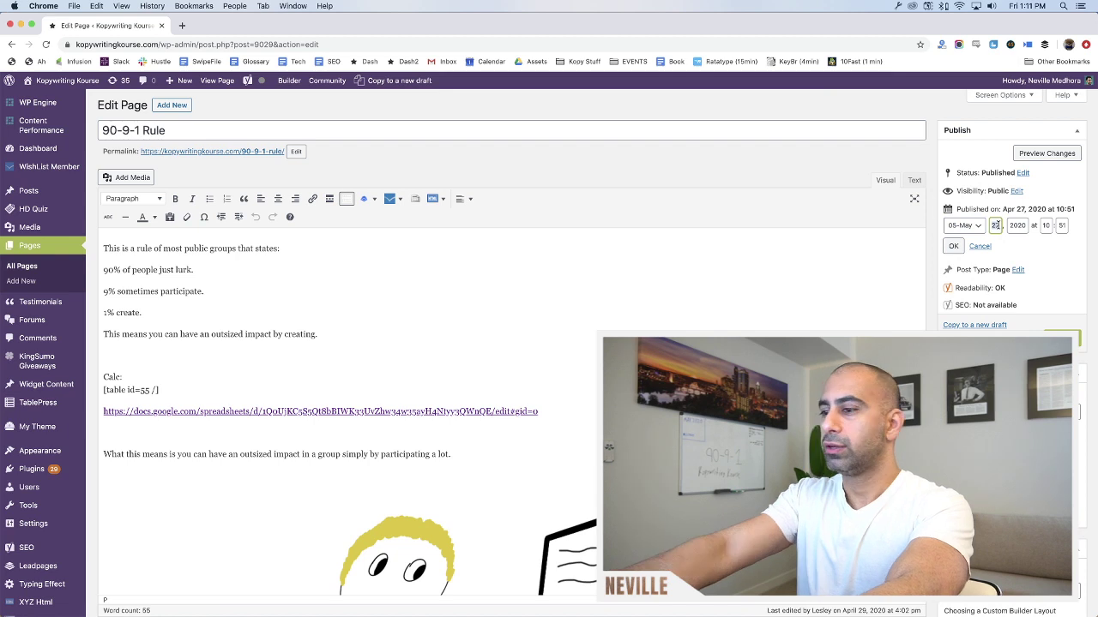
key("Tab")
key("Tab")
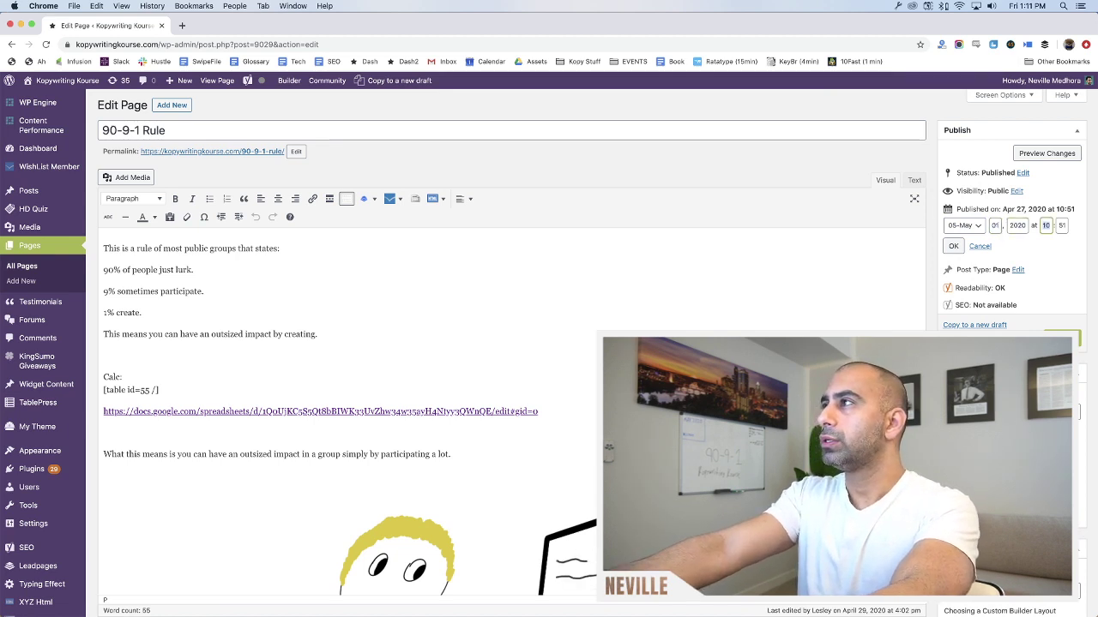
left_click(953, 247)
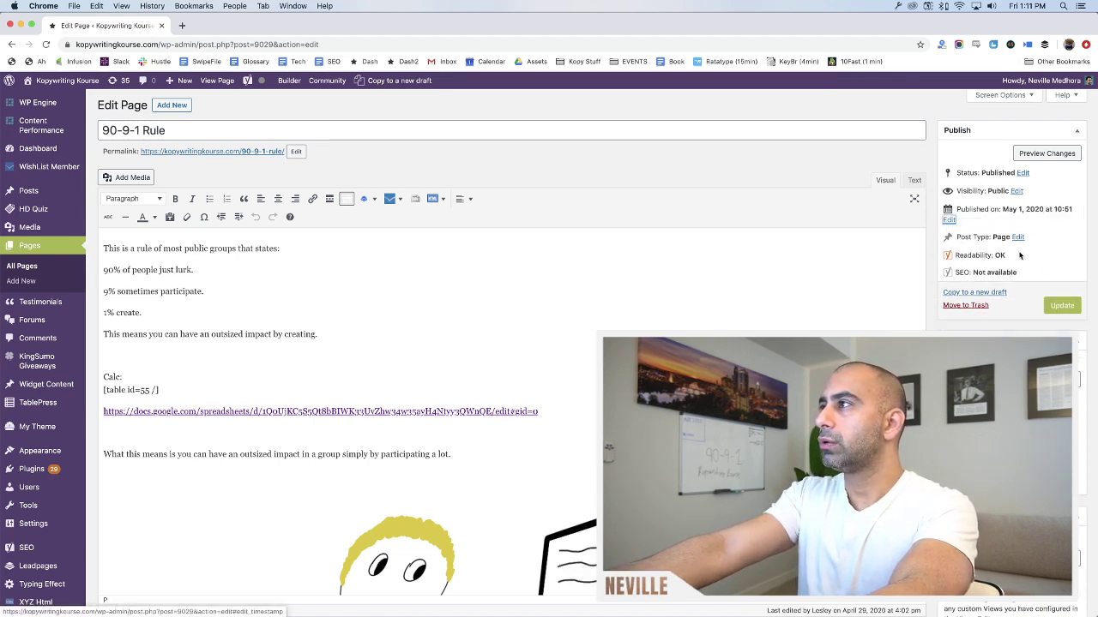
left_click(1061, 307)
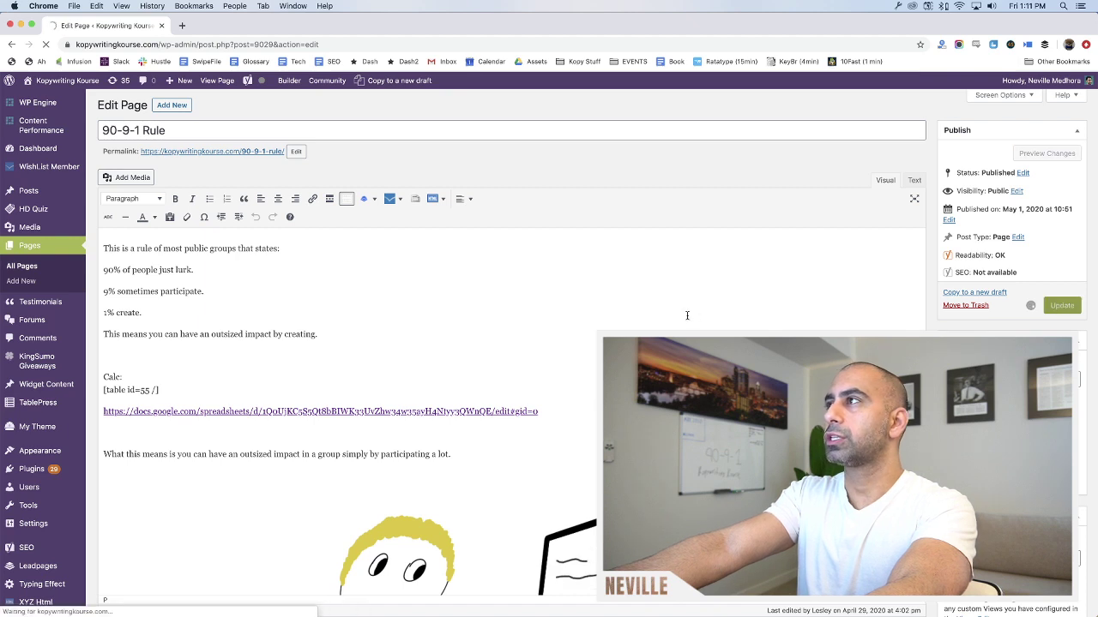
Open the "90-9-1 Rule" permalink in a new tab and select the page's web address
left_click(253, 151, "super")
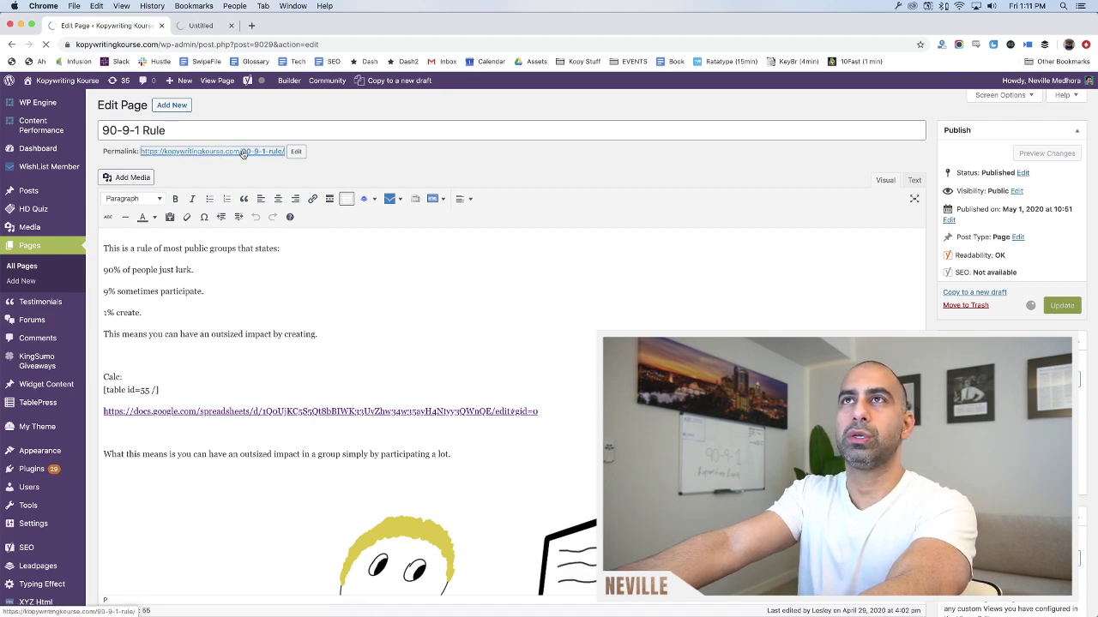
left_click(229, 26)
left_click(228, 43)
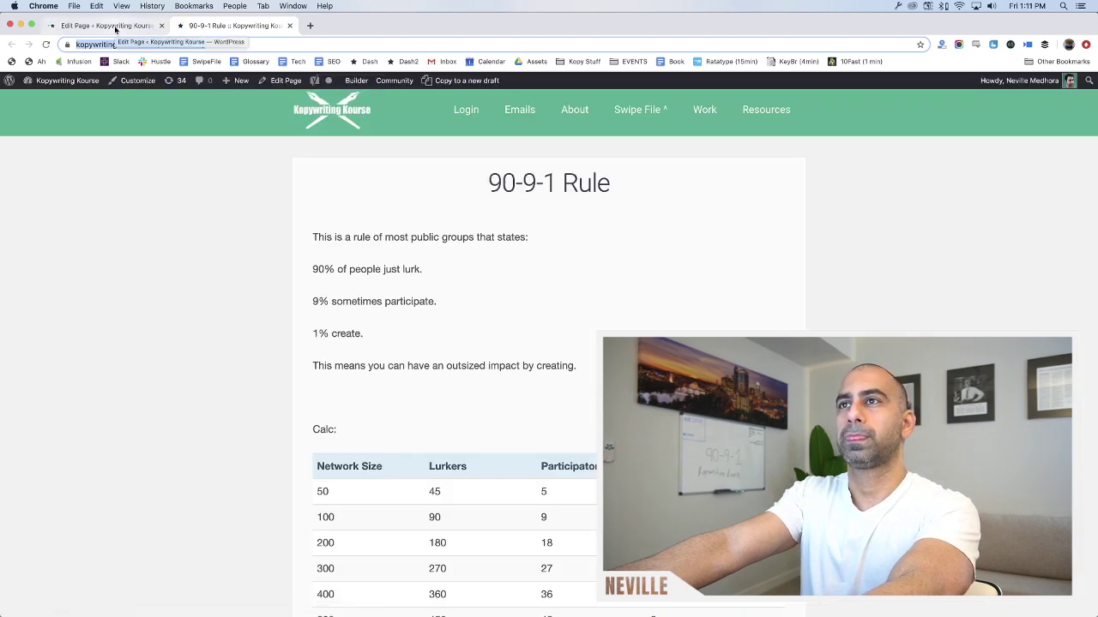
Look through the live "90-9-1 Rule" page down to the table's end and open the linked Google spreadsheet
left_click(115, 25)
left_click(253, 27)
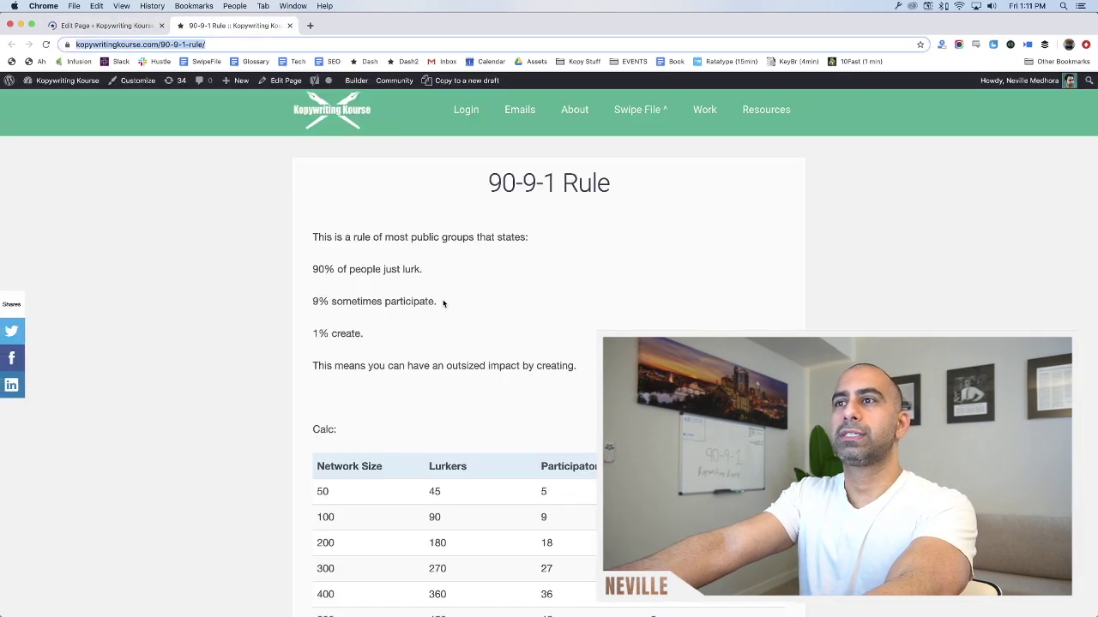
scroll(473, 320, "down", 15)
scroll(467, 313, "up", 5)
scroll(477, 320, "down", 5)
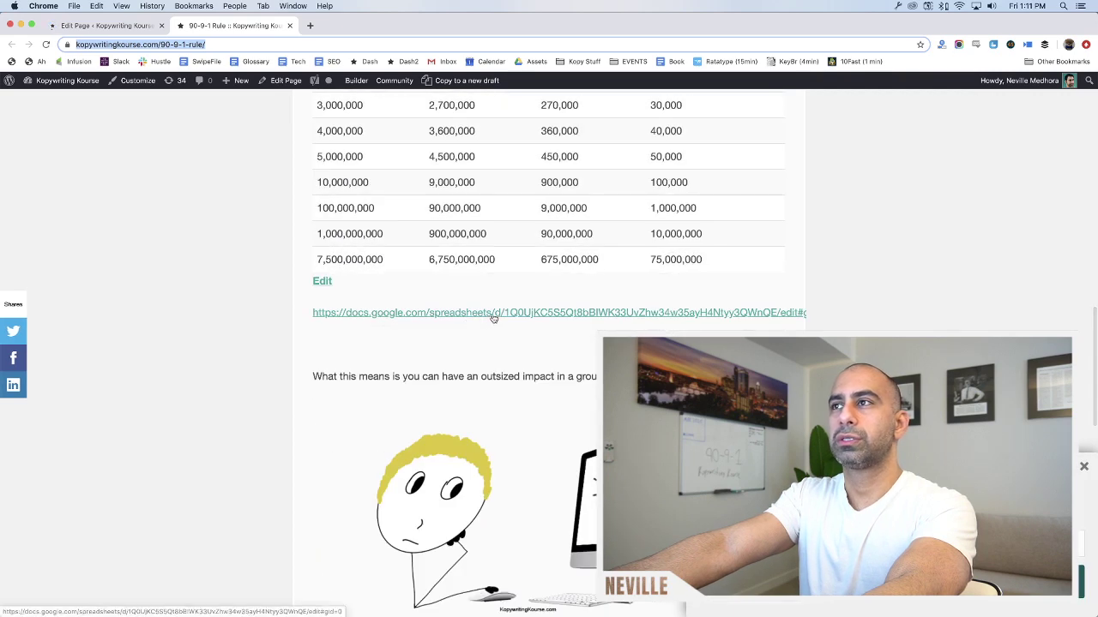
left_click(491, 314)
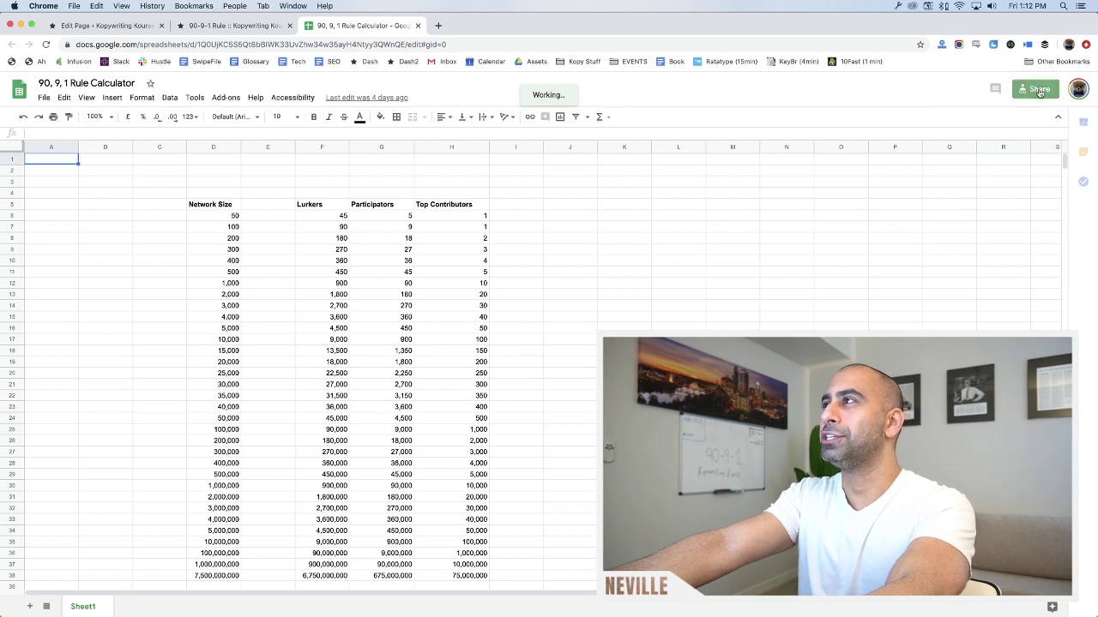
Open the sharing settings of the "90, 9, 1 Rule Calculator" spreadsheet and return to the live page while they load
left_click(1035, 89)
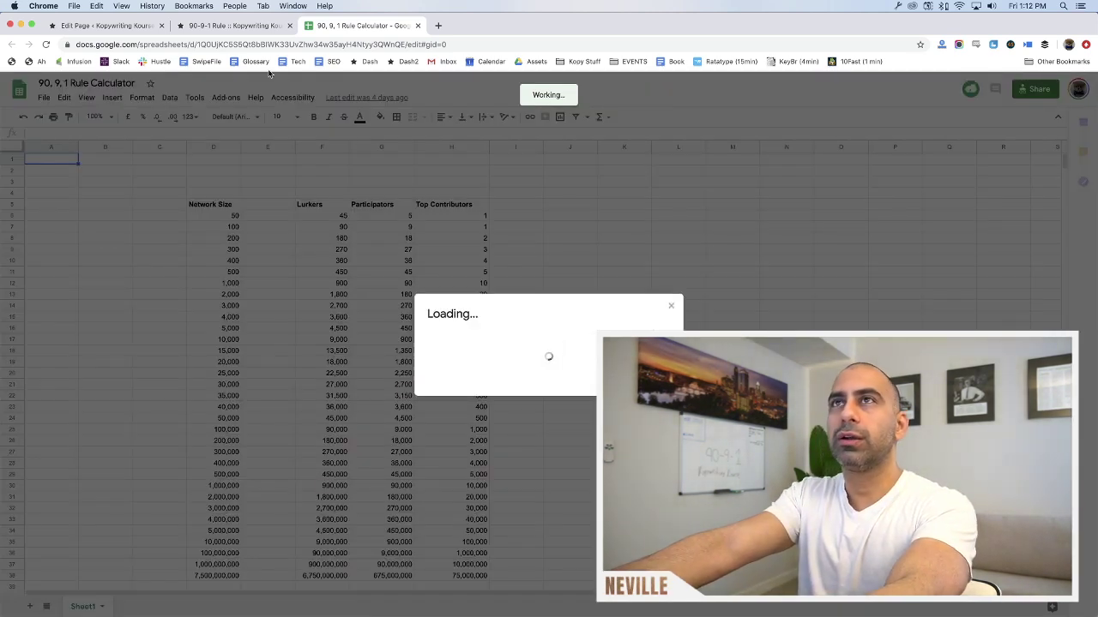
left_click(231, 26)
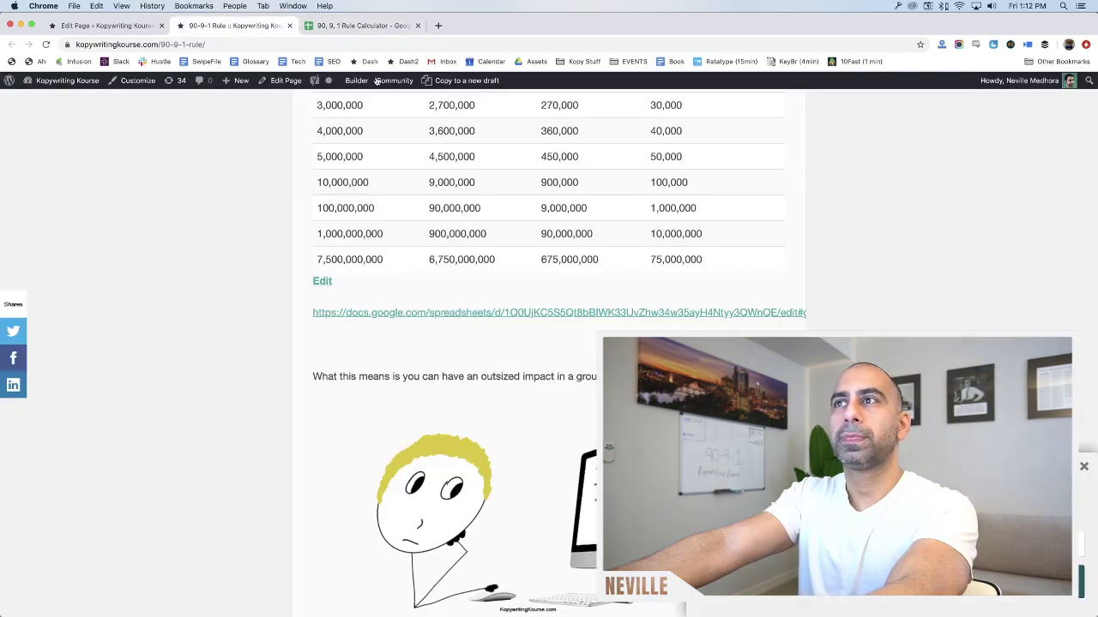
left_click(109, 27)
left_click(210, 26)
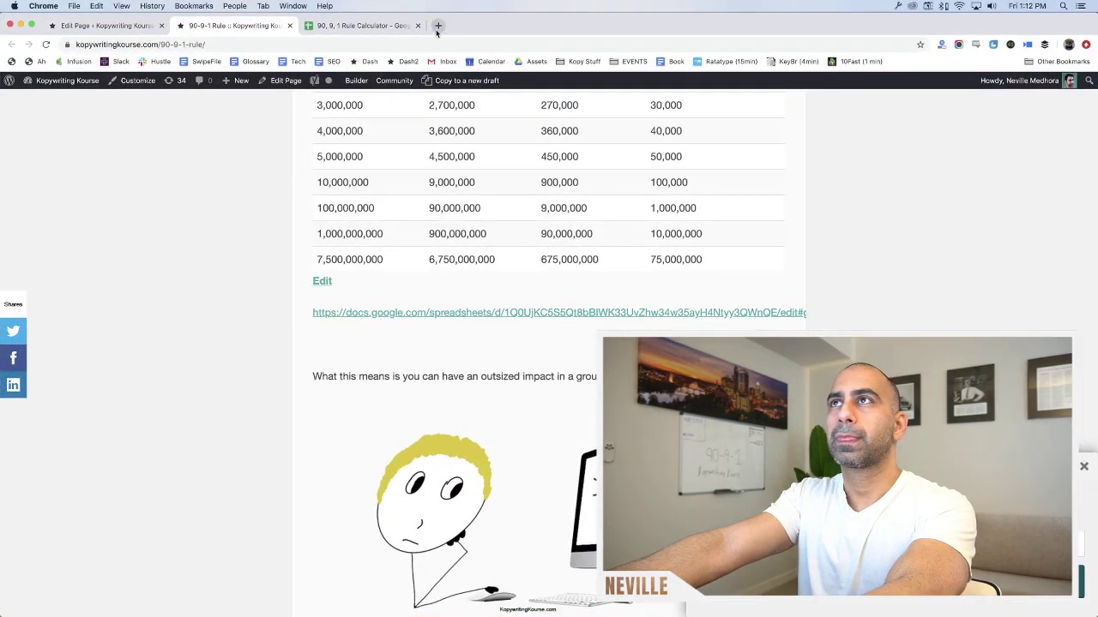
Open the Kopywriting Kourse YouTube channel, youtube.com/kopywriting, in a new browser tab
left_click(439, 27)
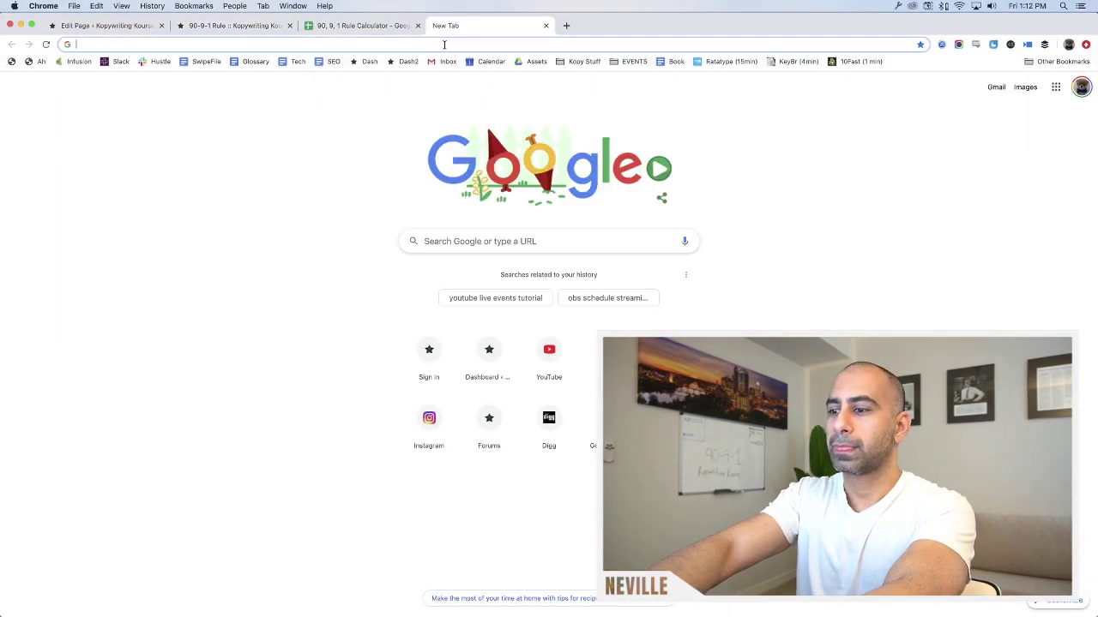
type("you")
key("Down")
key("Down")
key("Down")
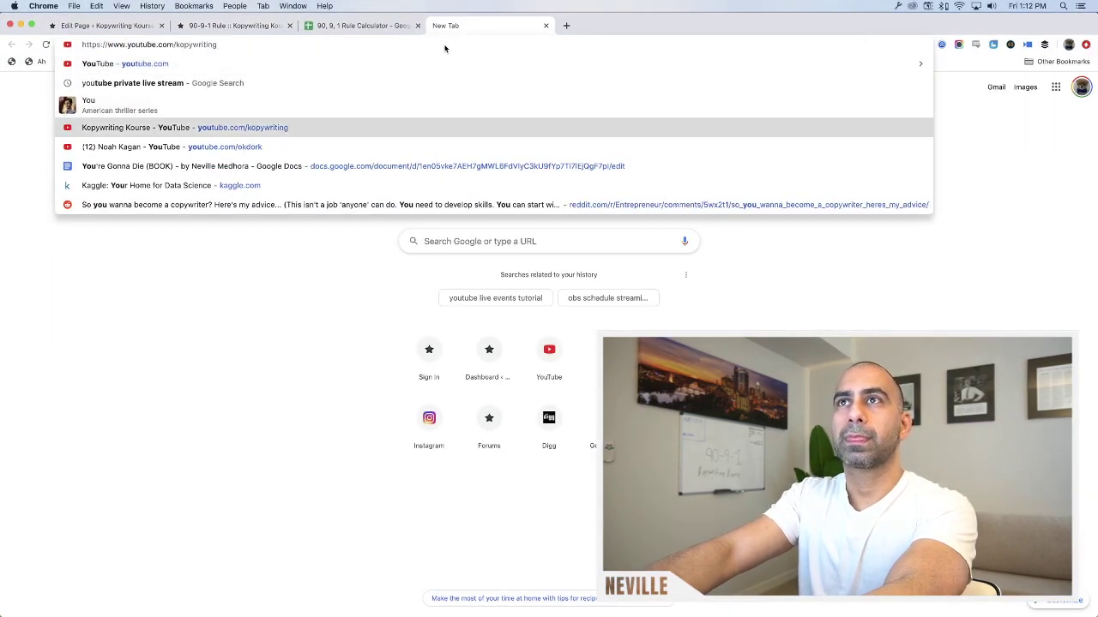
key("Return")
Check the calculator spreadsheet's link-sharing access, dismiss the hint about link sharing and close the sharing settings
left_click(342, 27)
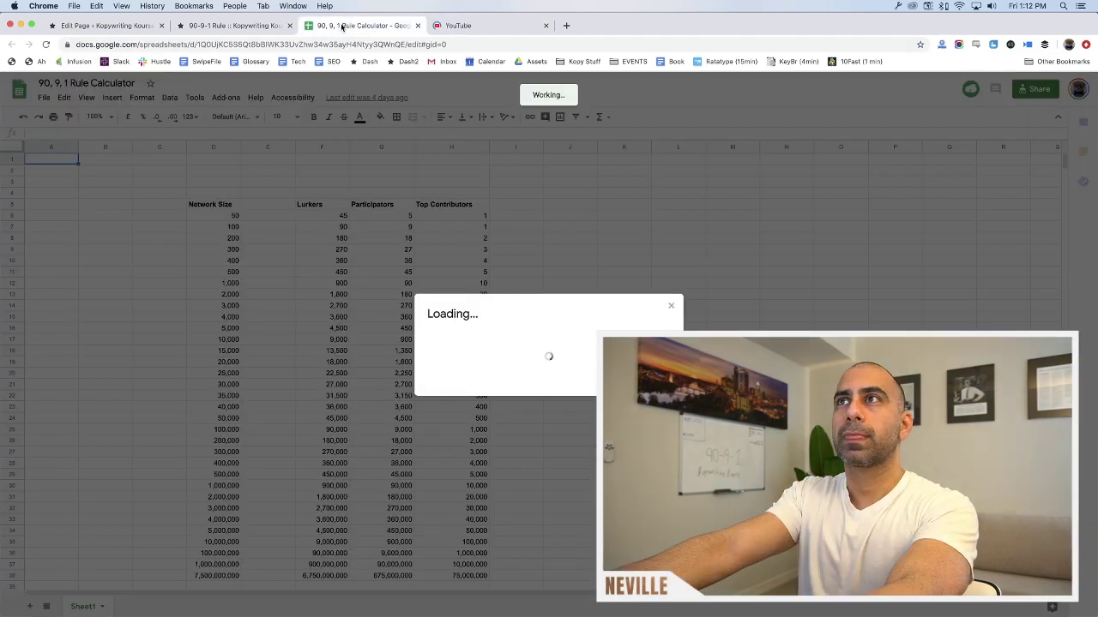
key("ctrl+Up")
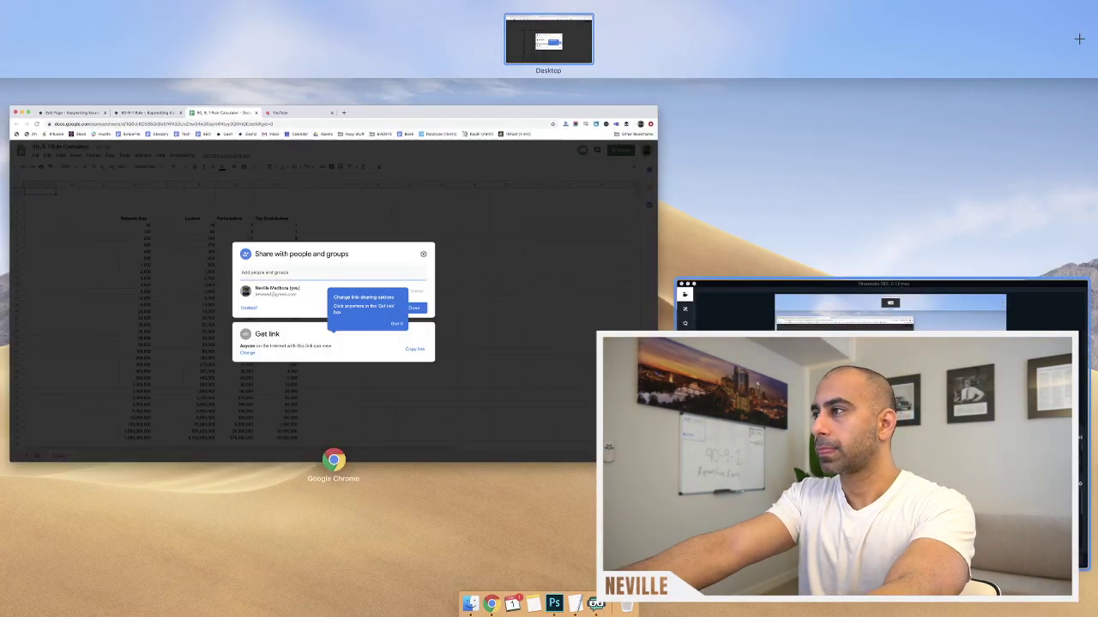
left_click(485, 345)
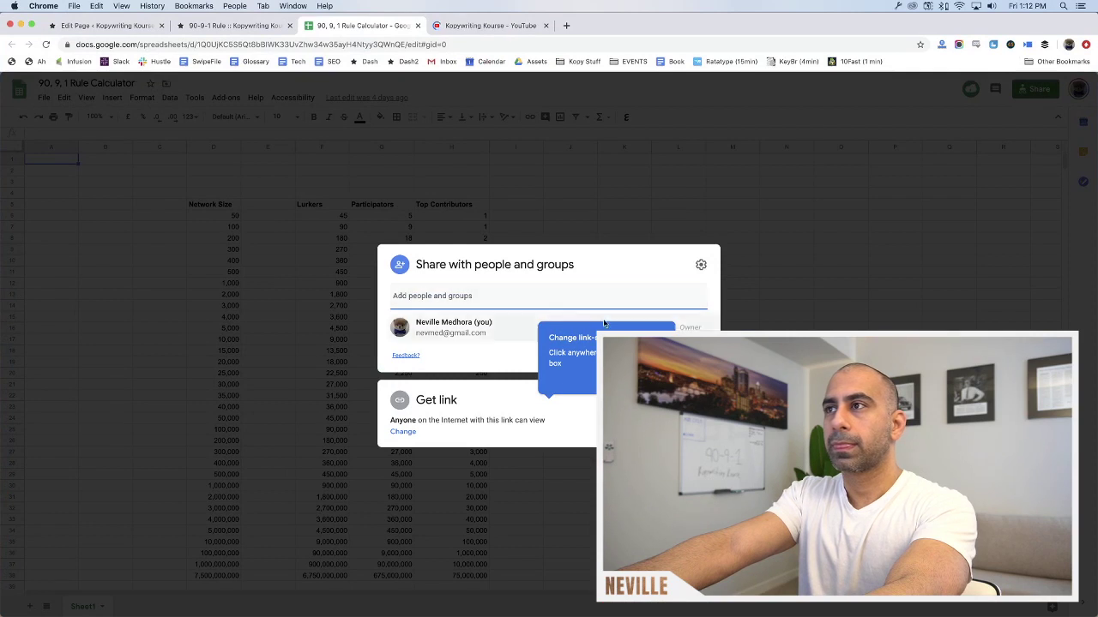
left_click(709, 292)
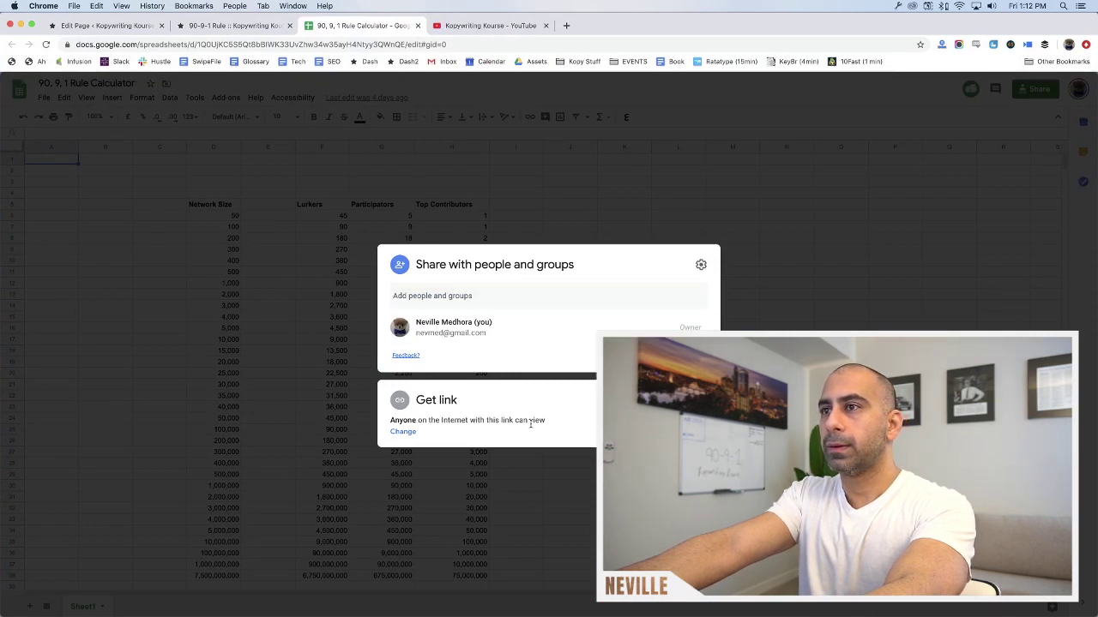
key("Escape")
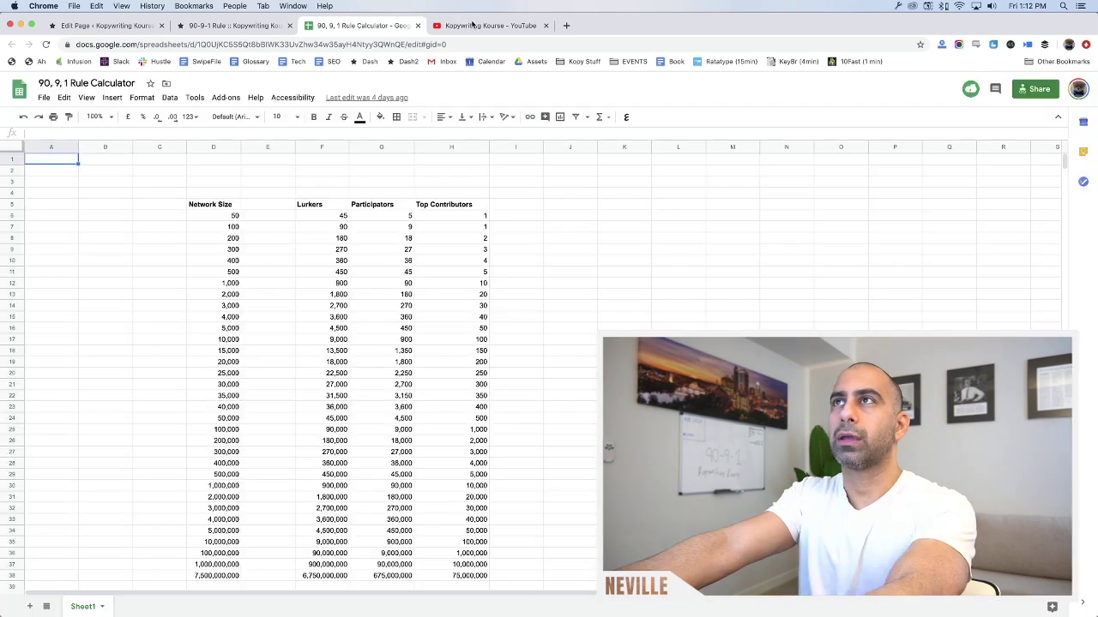
Open the current live stream in YouTube Studio's Live Control Room and make its tab the first one
left_click(475, 27)
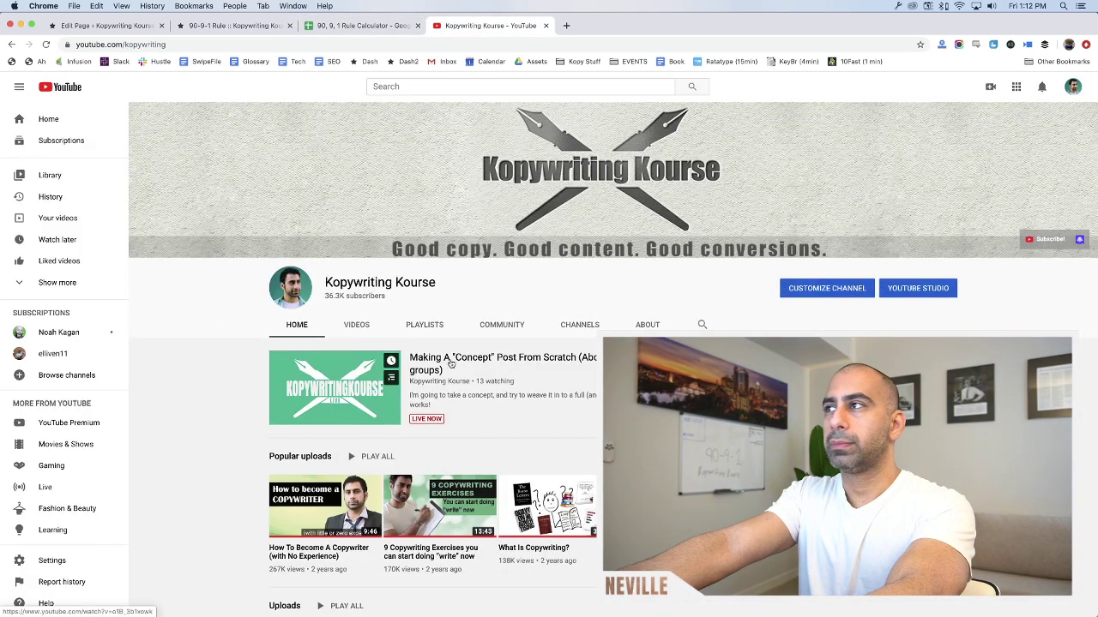
left_click(916, 290)
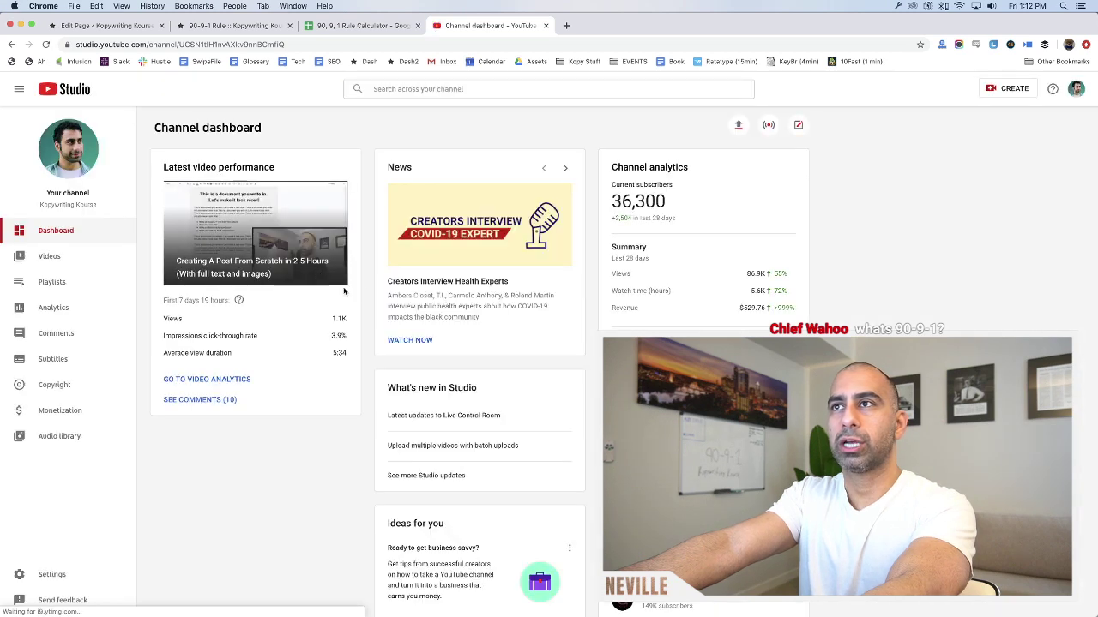
left_click(83, 257)
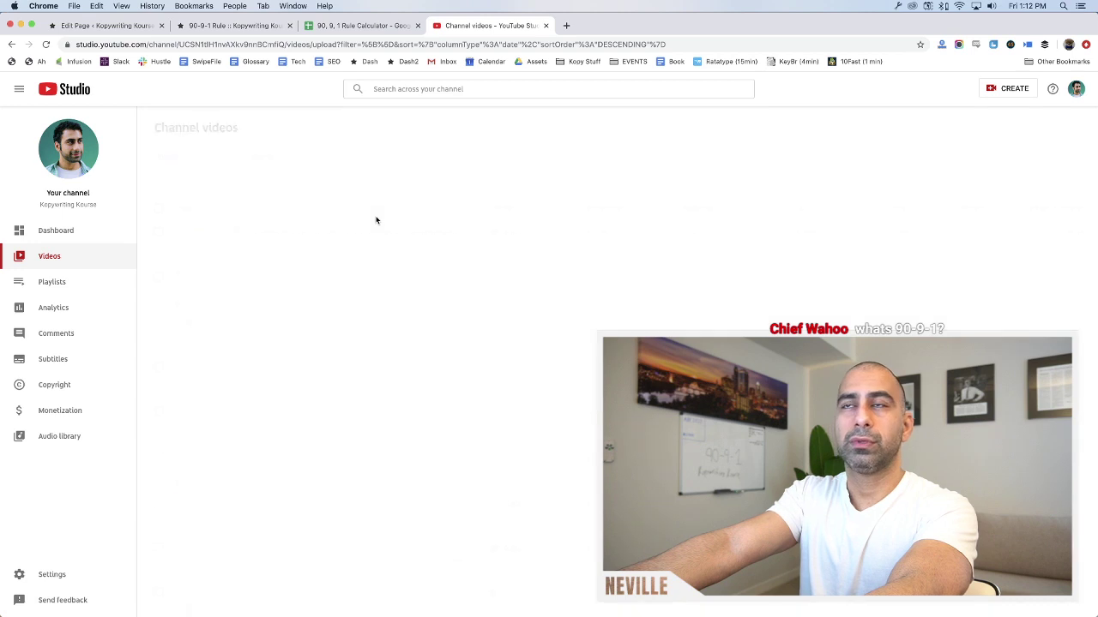
left_click(220, 159)
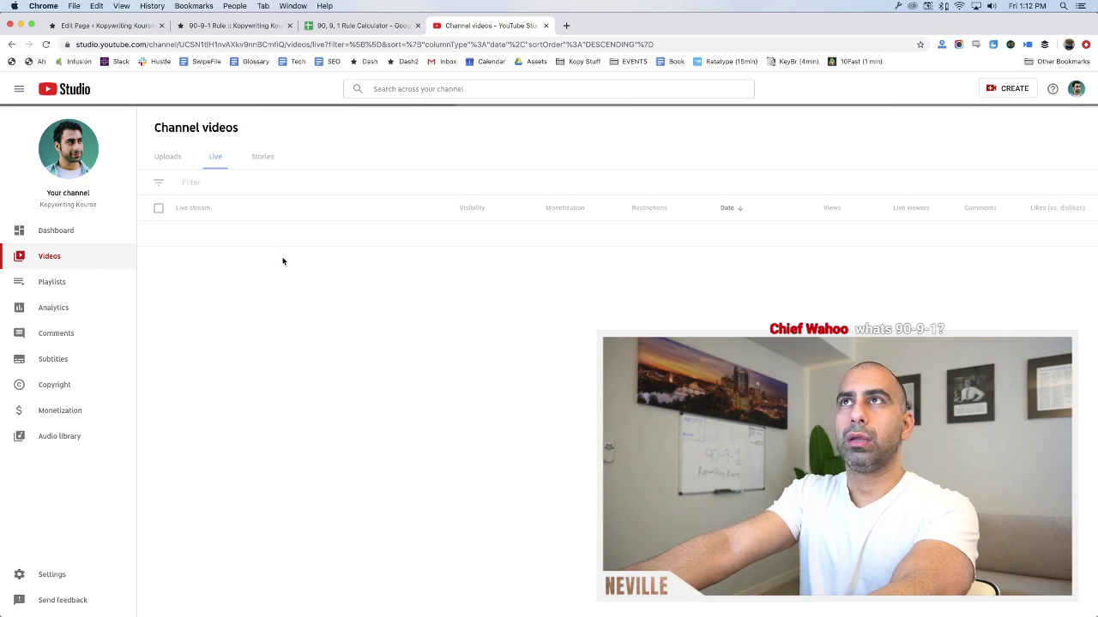
left_click(362, 261)
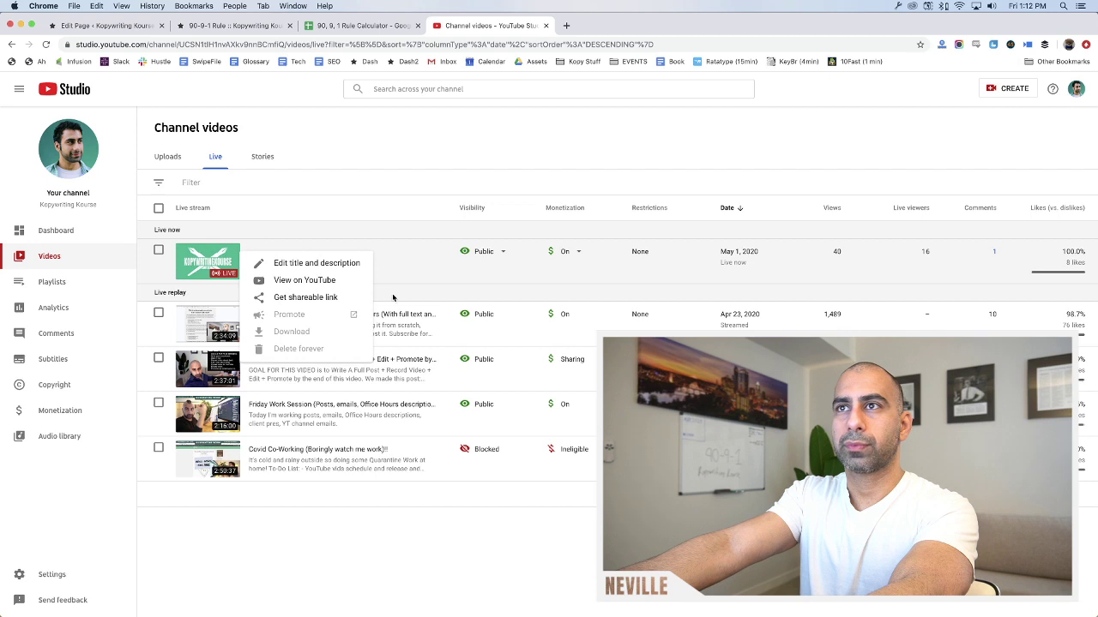
left_click(247, 270)
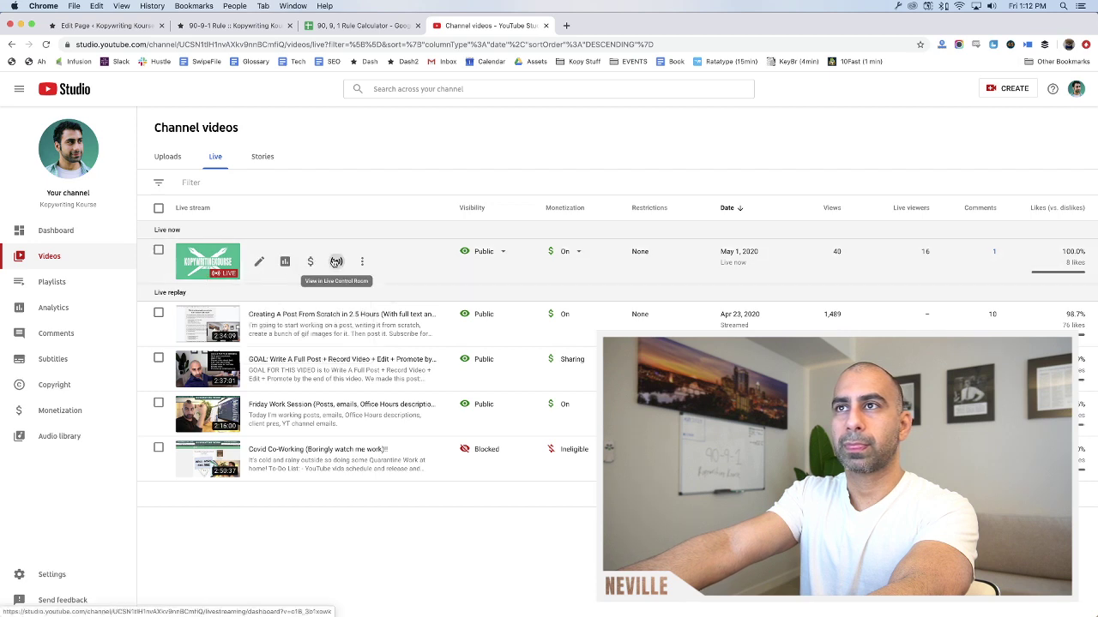
left_click(336, 261)
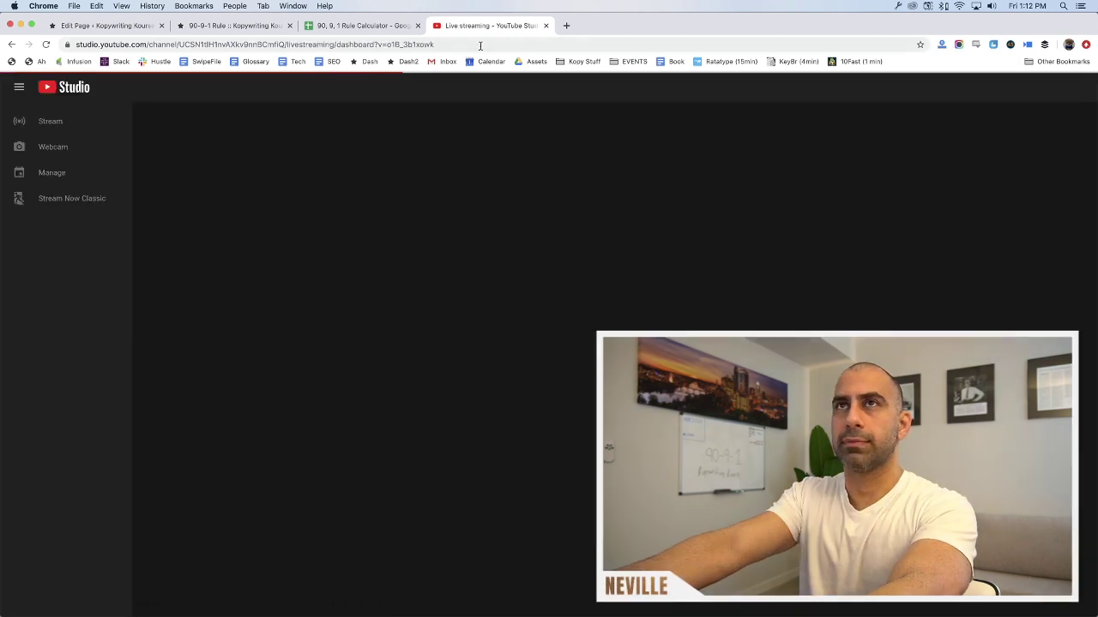
left_click_drag(507, 25, 107, 26)
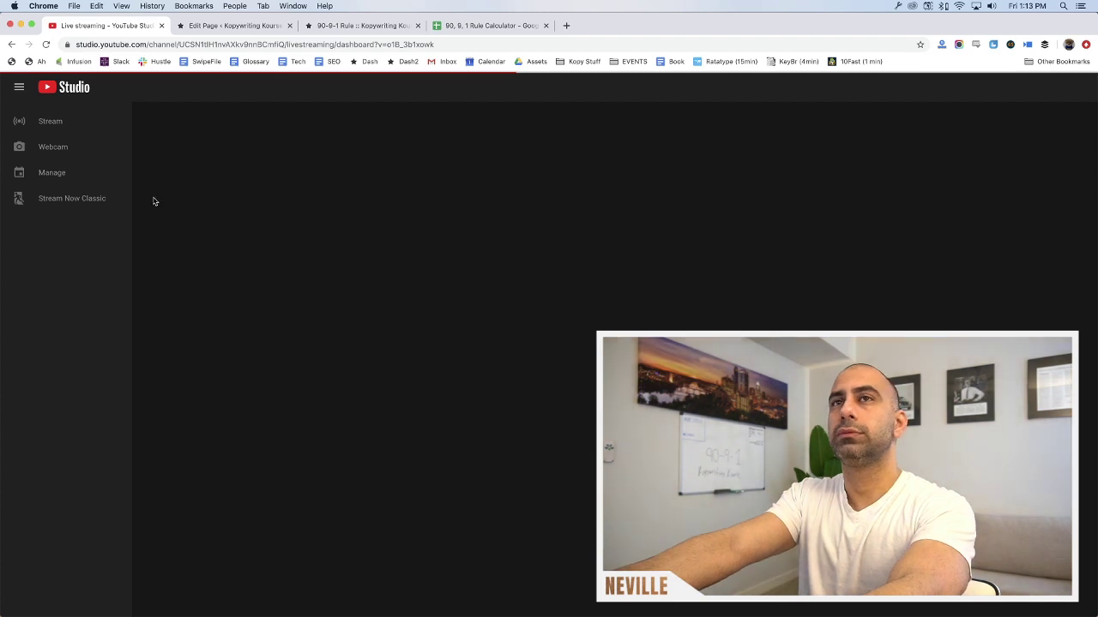
left_click(256, 30)
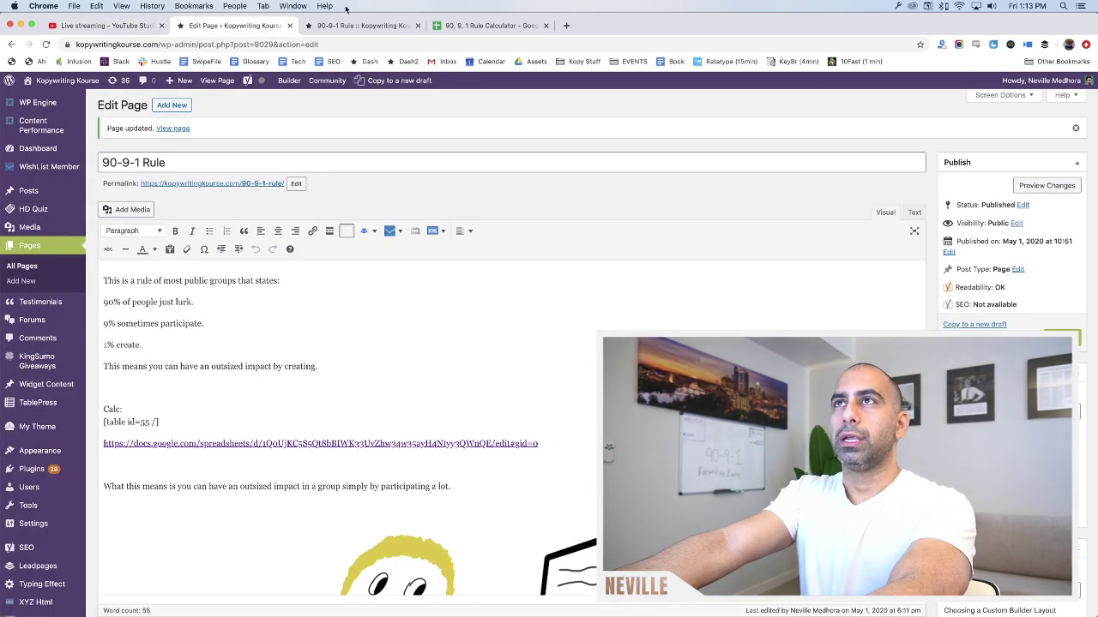
left_click(245, 183)
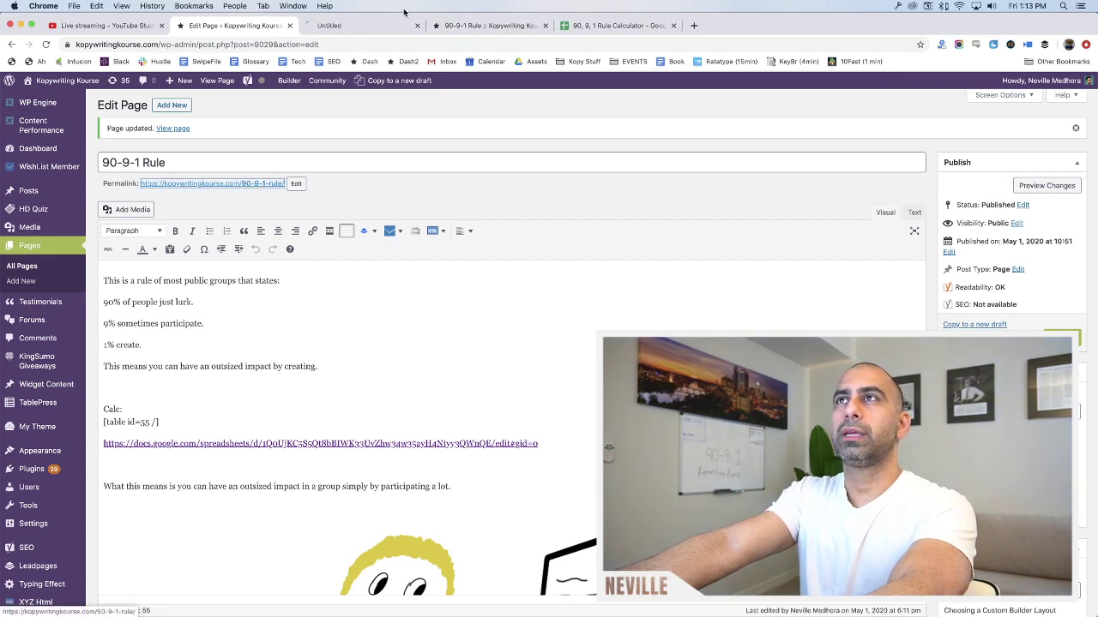
key("super+w")
Return to the live "90-9-1 Rule" page and look over the cartoon illustrations below the table
key("ctrl+Tab")
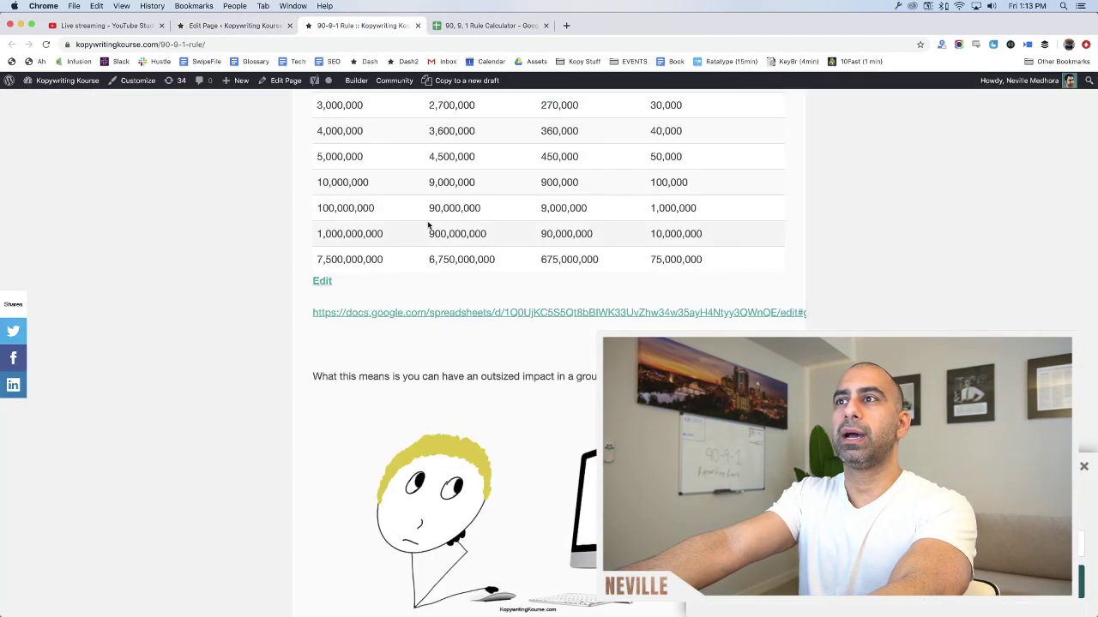
key("ctrl+Up")
left_click(400, 231)
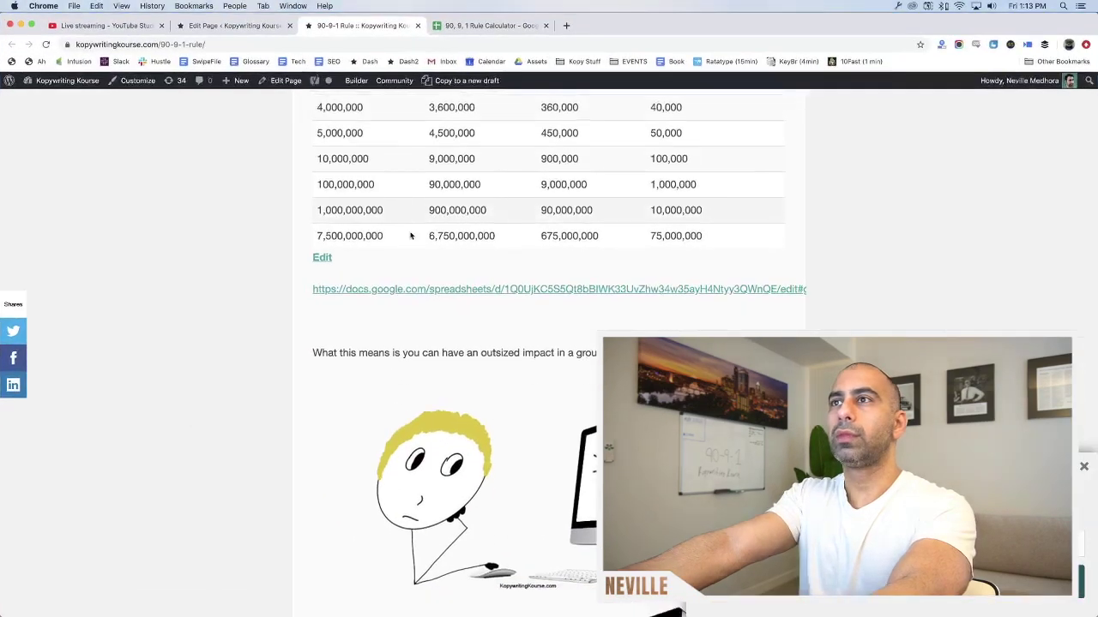
scroll(400, 232, "down", 5)
key("ctrl+Up")
left_click(858, 287)
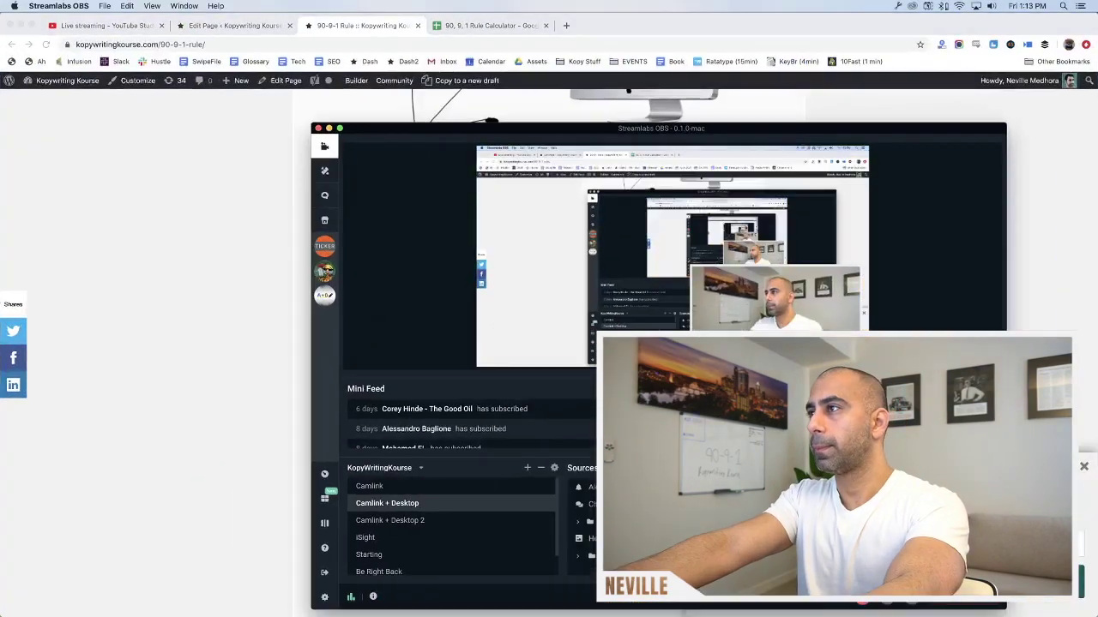
left_click(221, 310)
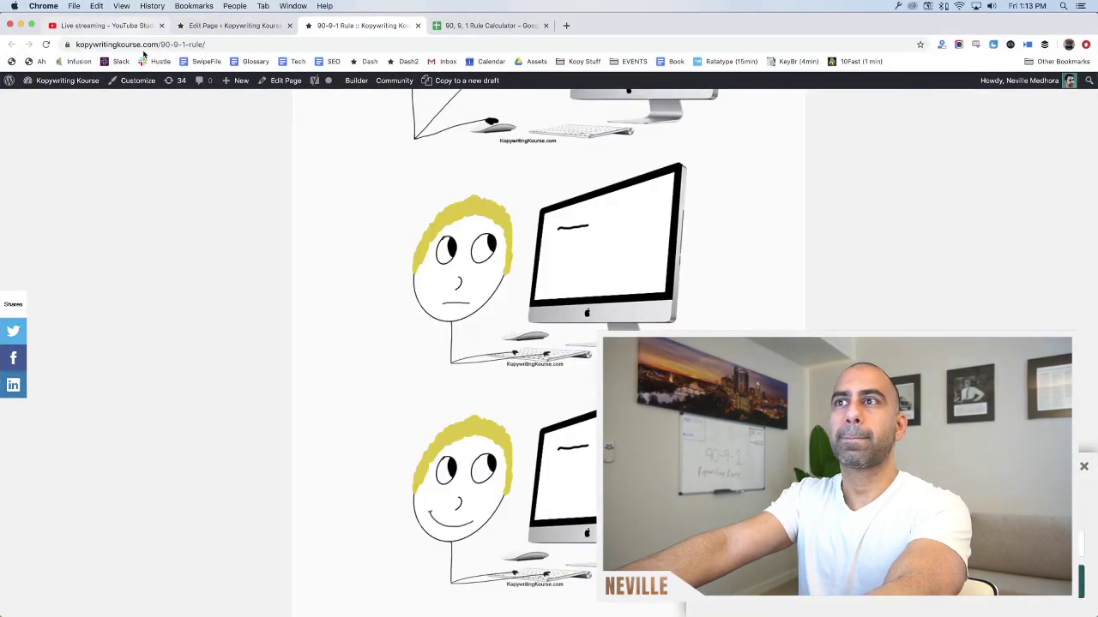
key("super+1")
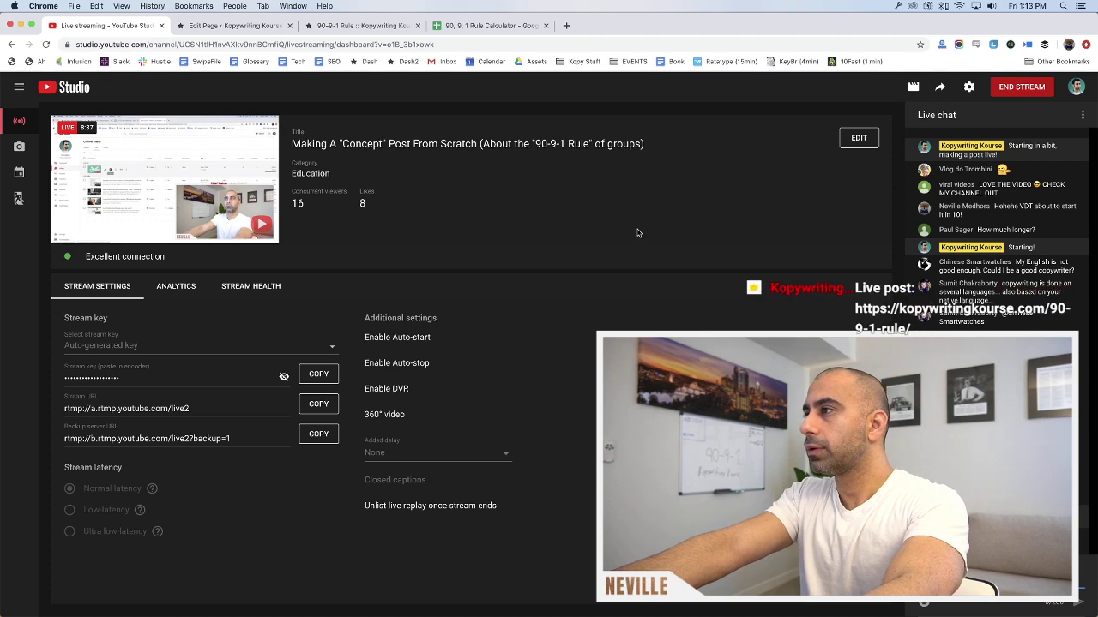
Review the live "90-9-1 Rule" page down to its sources and comment form, and show its full web address
left_click(244, 25)
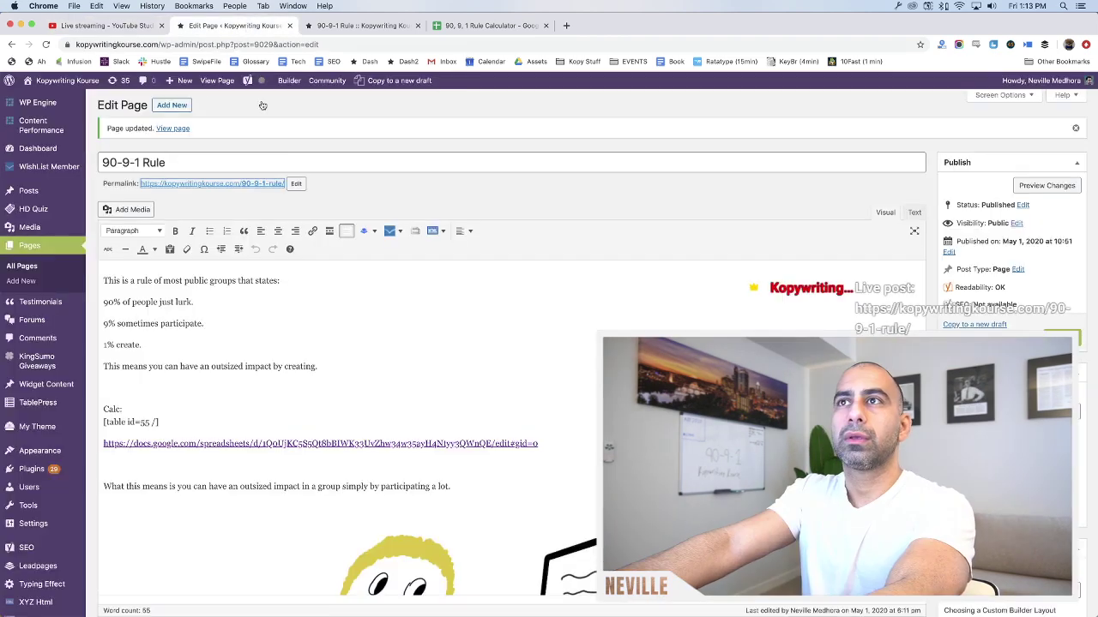
left_click(360, 25)
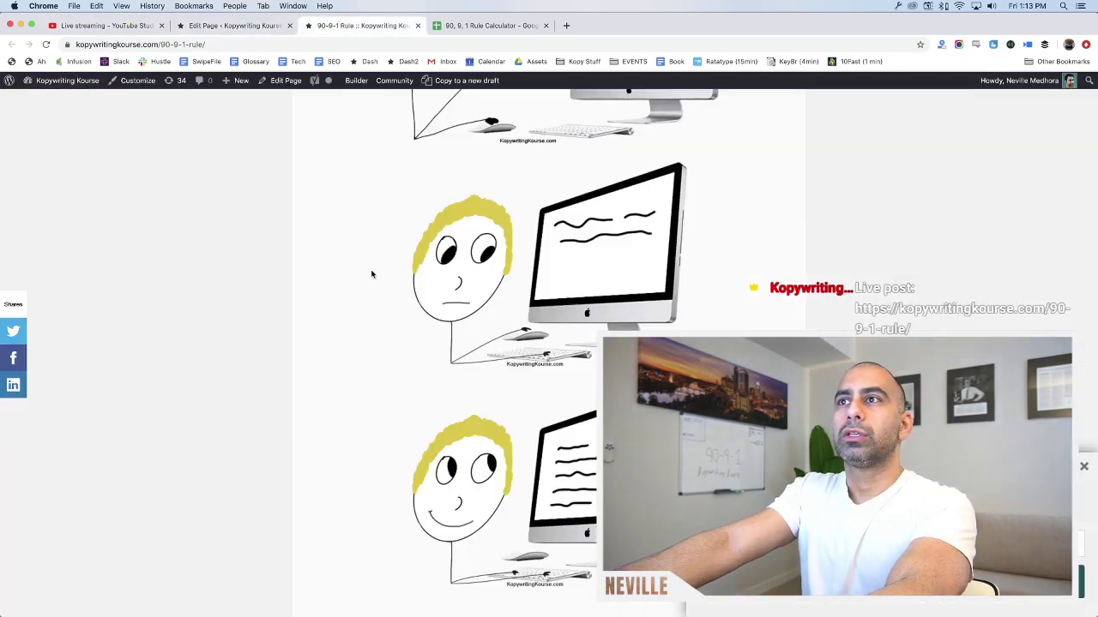
scroll(425, 266, "down", 5)
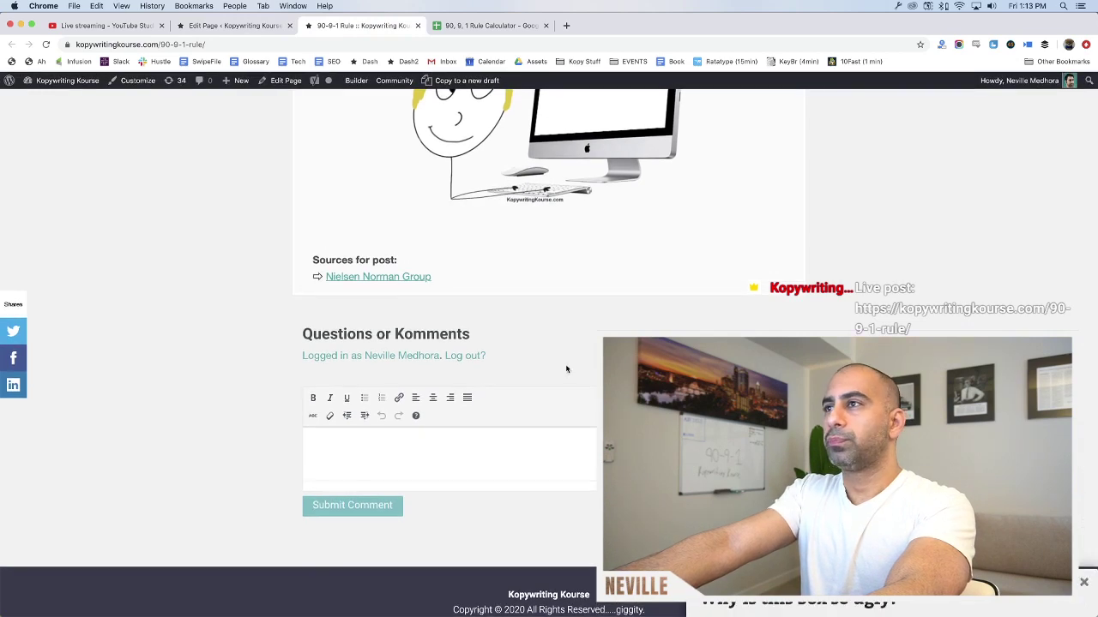
scroll(541, 334, "up", 1)
scroll(537, 375, "up", 15)
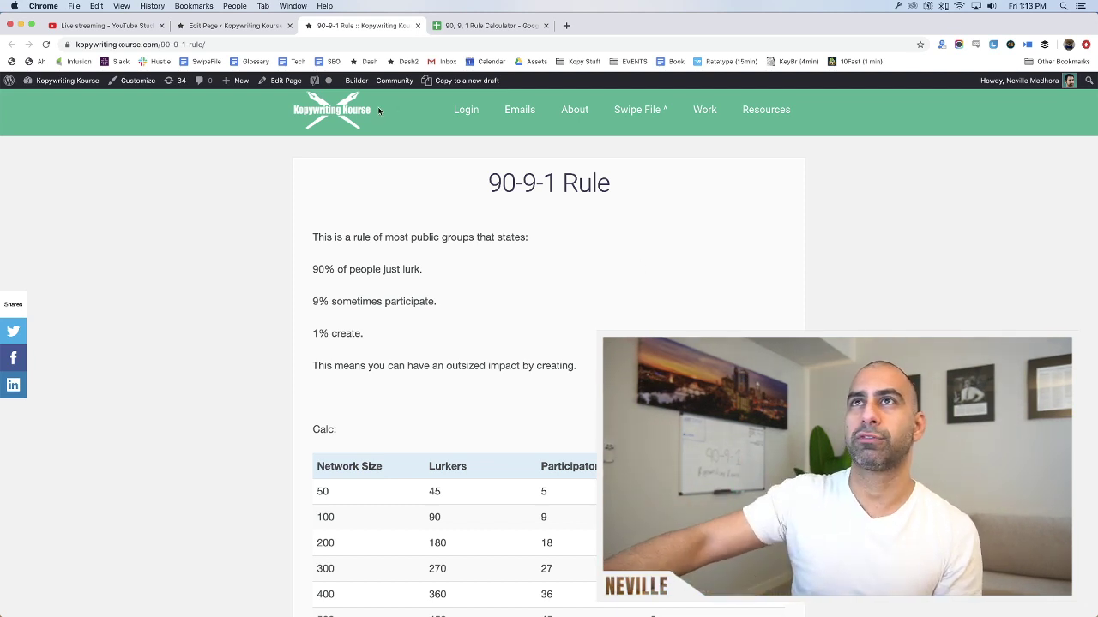
left_click(185, 45)
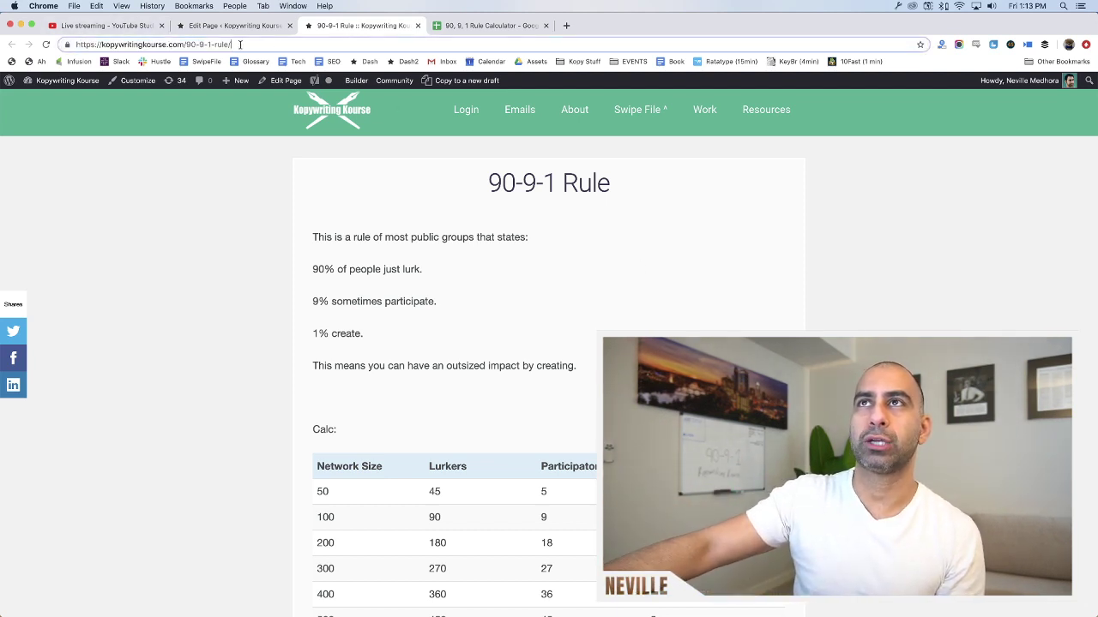
left_click(301, 167)
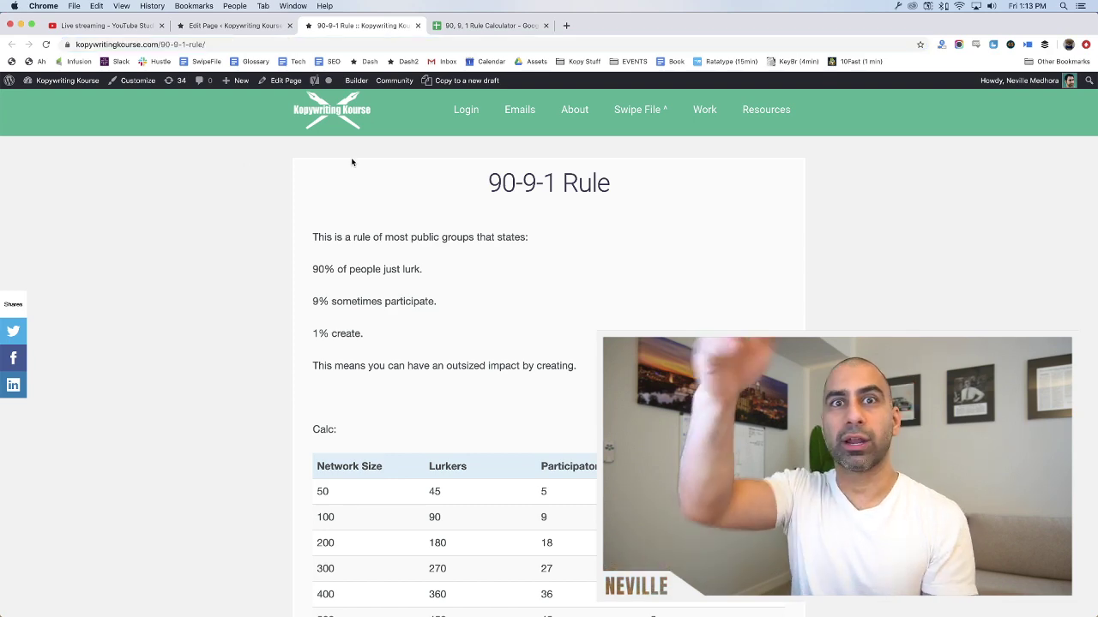
mouse_move(1072, 37)
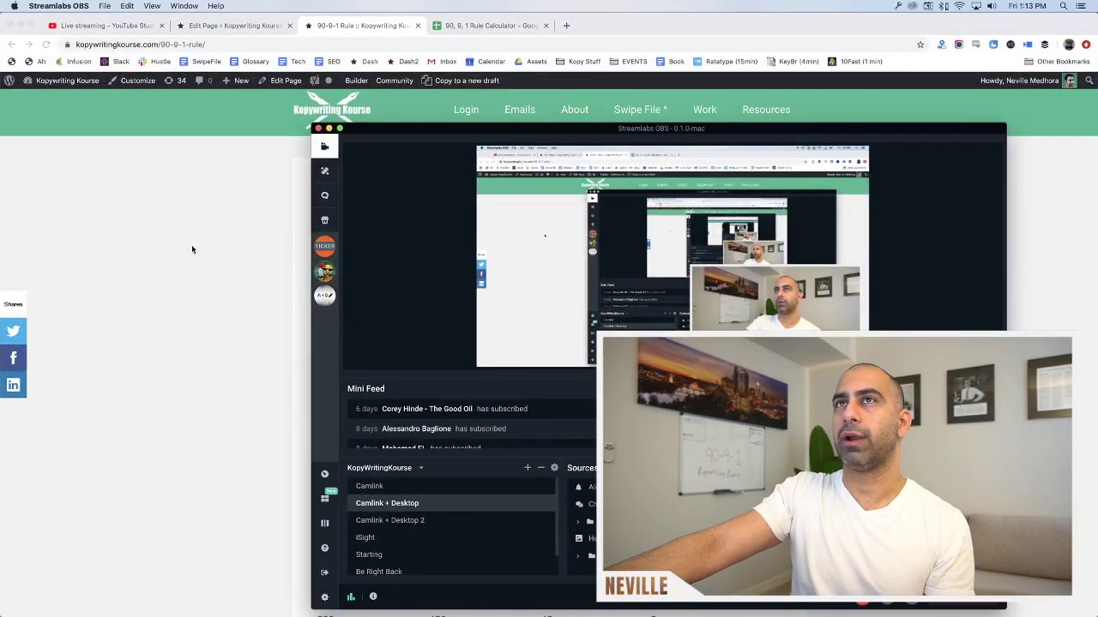
Switch back to Chrome, open the Kopywriting Kourse blog in a new tab for a brief look, and close that tab
left_click(188, 236)
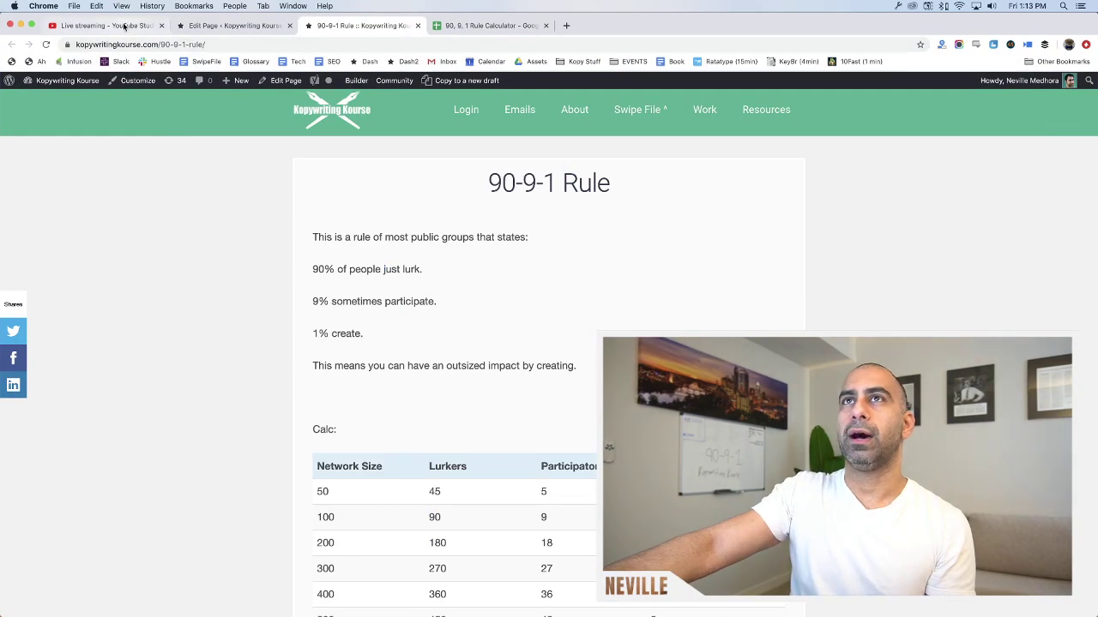
key("super+1")
key("super+3")
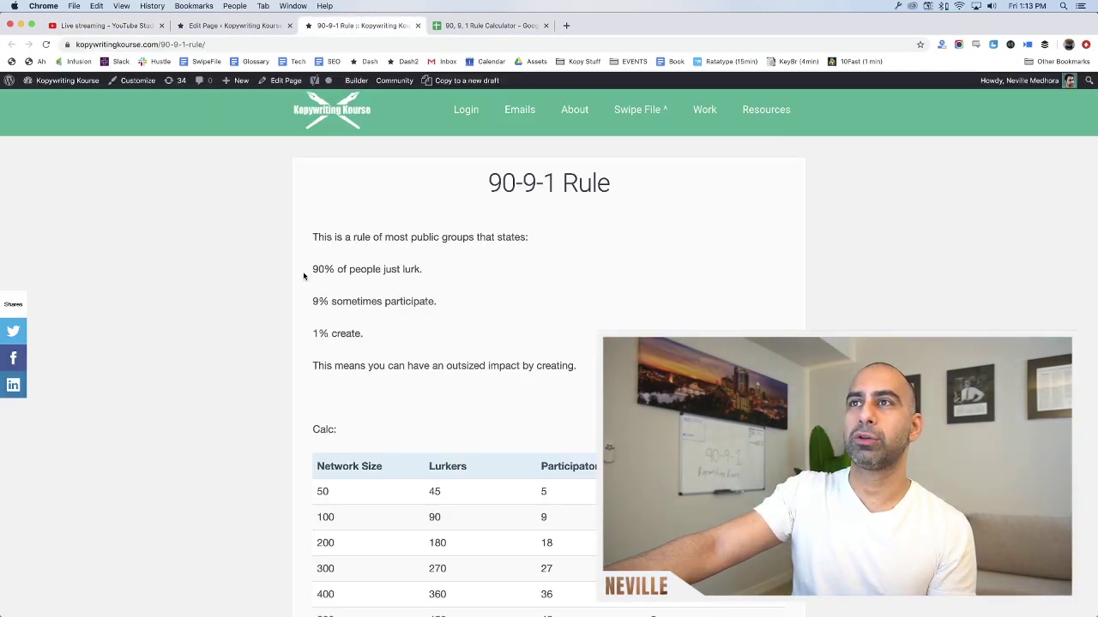
left_click(566, 25)
type("kopo")
key("BackSpace")
key("BackSpace")
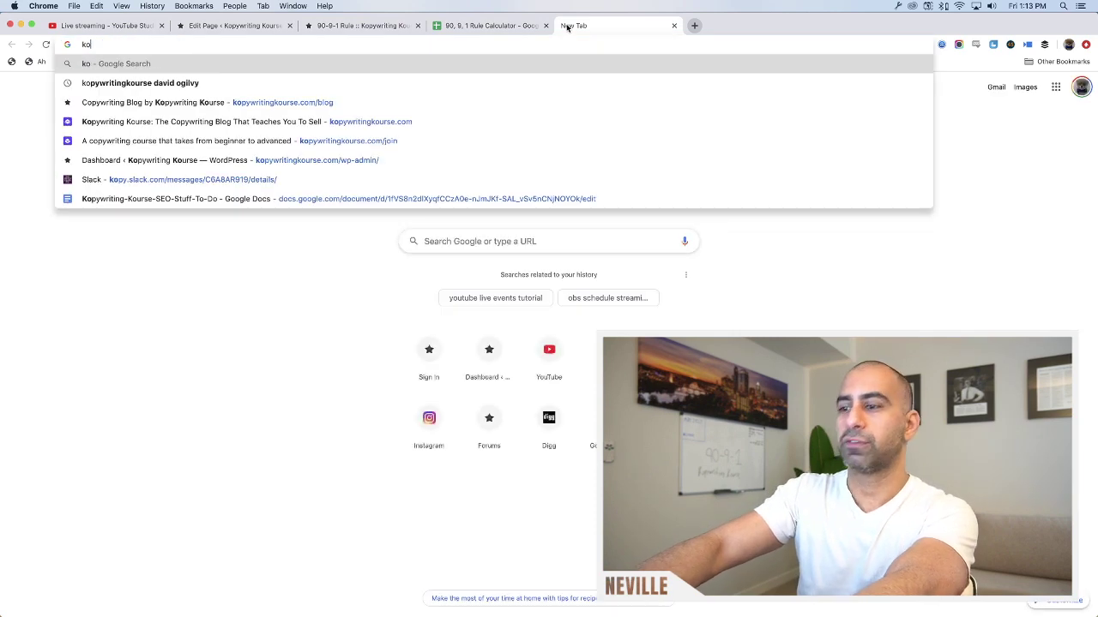
type("py")
key("Return")
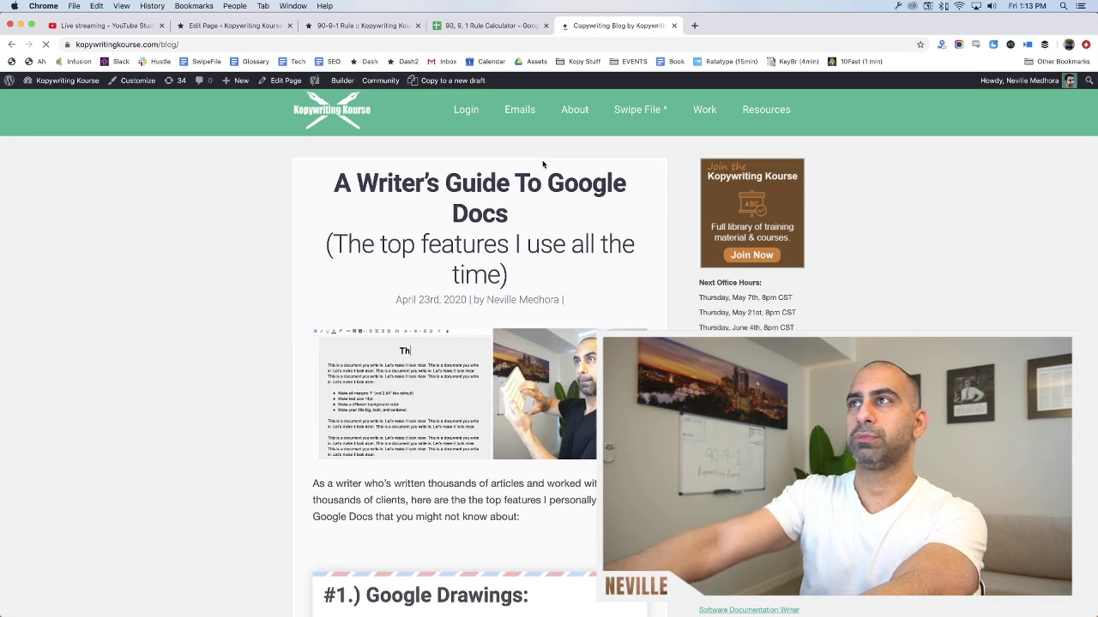
key("super+w")
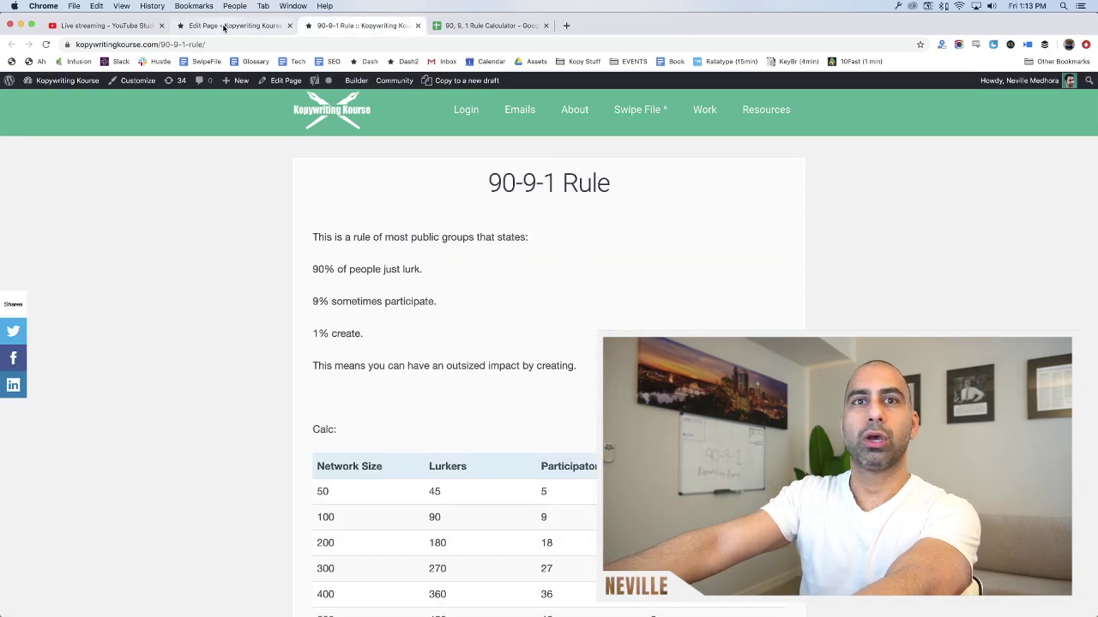
On the live "90-9-1 Rule" page, highlight the intro text and the 90%, 9% and 1% lines one after another
left_click(223, 25)
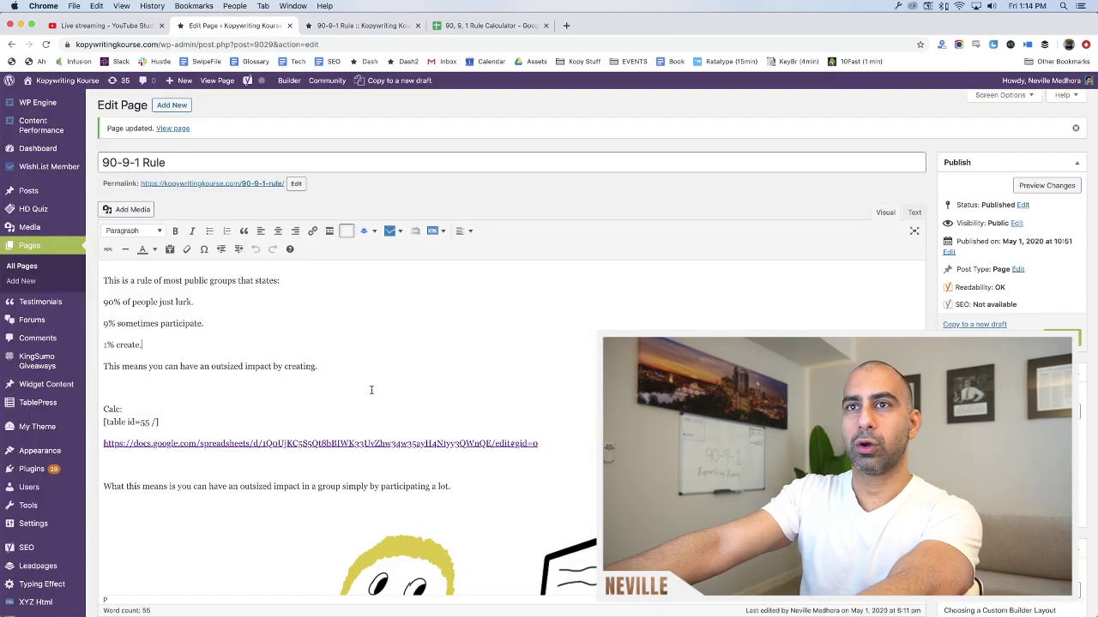
key("super+Left")
left_click(360, 27)
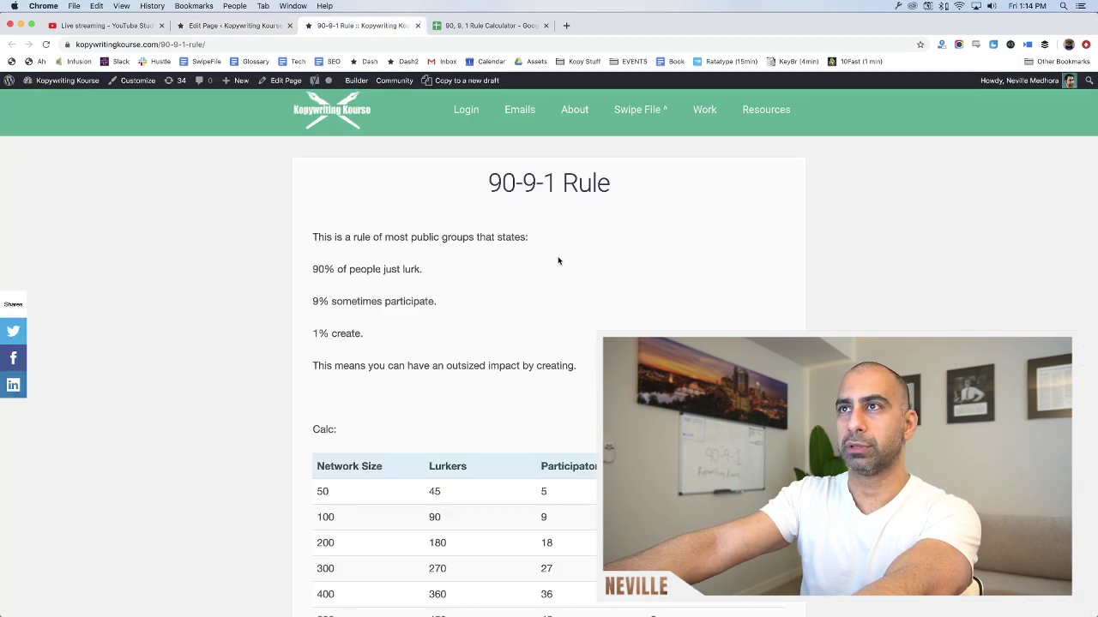
left_click_drag(312, 237, 514, 360)
left_click(496, 333)
left_click_drag(429, 270, 288, 277)
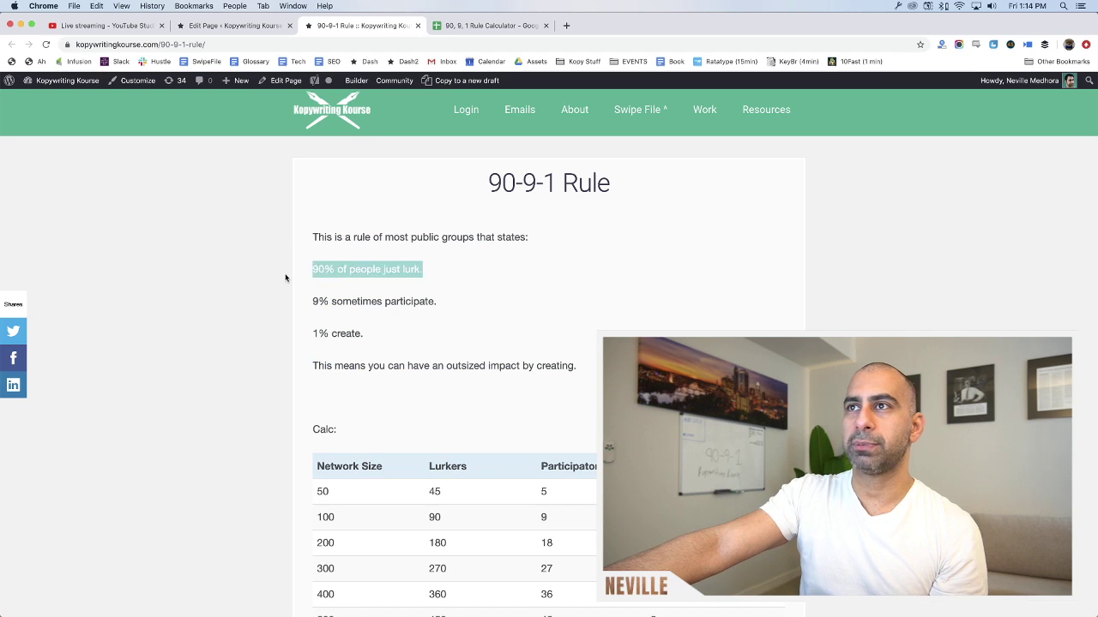
left_click(480, 310)
left_click_drag(514, 311, 275, 302)
left_click(382, 310)
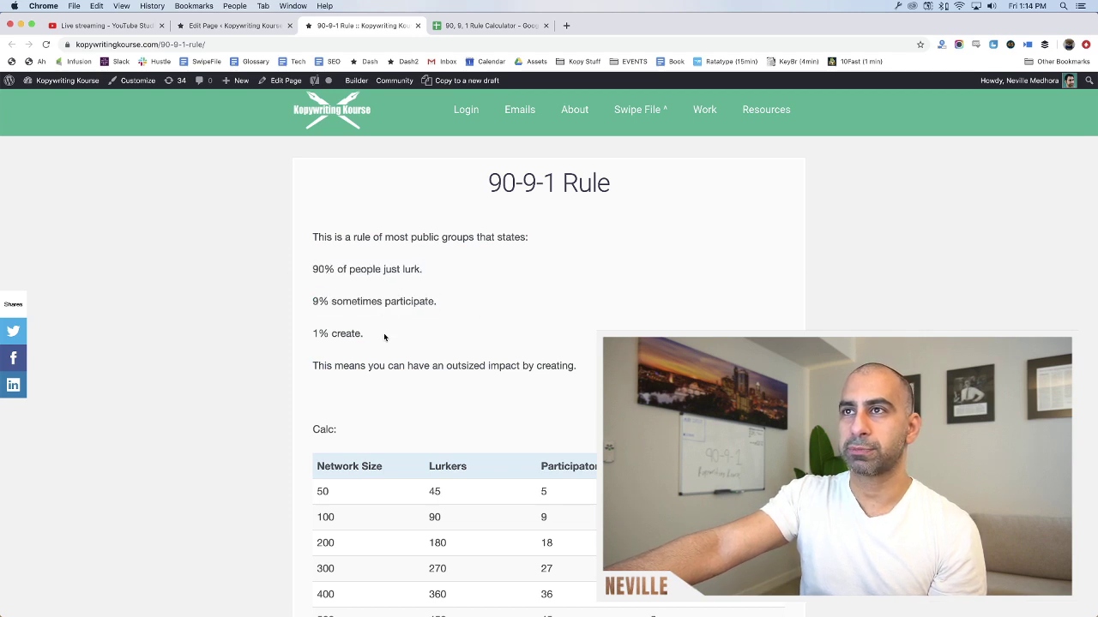
left_click_drag(386, 340, 288, 343)
left_click(472, 331)
Check the table's 50-person row with the desktop calculator, working out its lurkers and its participators as 50*.09
scroll(515, 317, "down", 2)
scroll(497, 293, "down", 3)
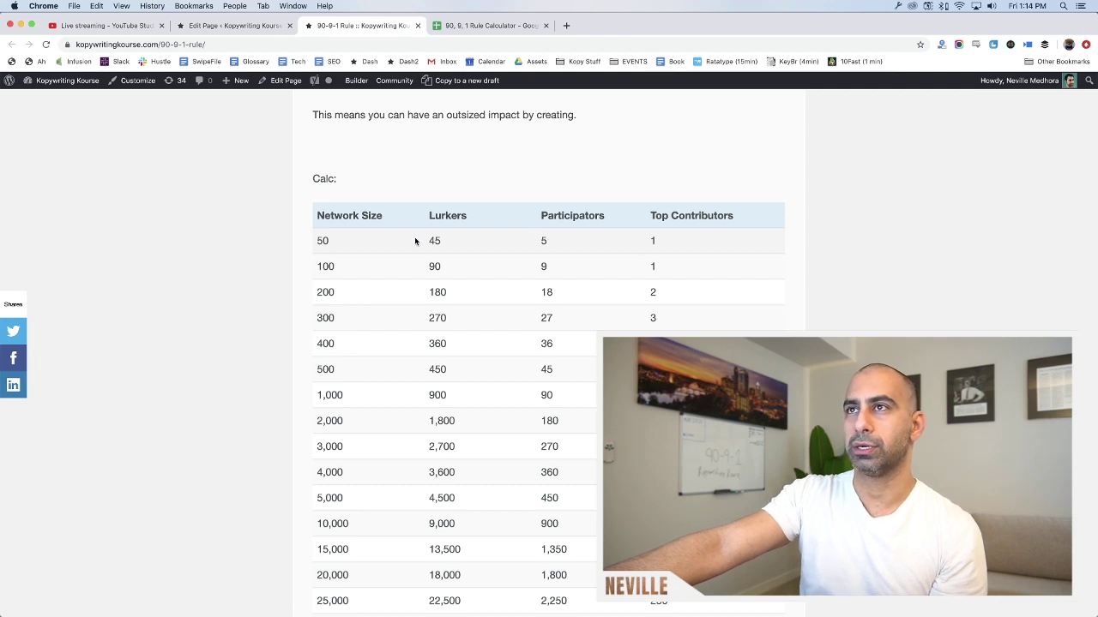
key("F12")
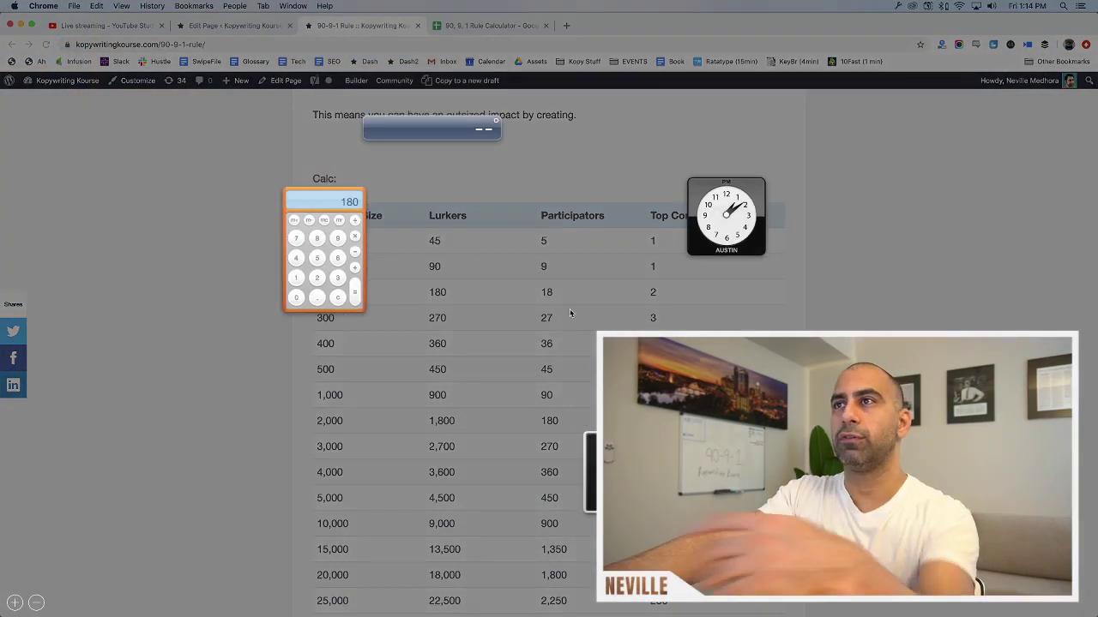
type("50")
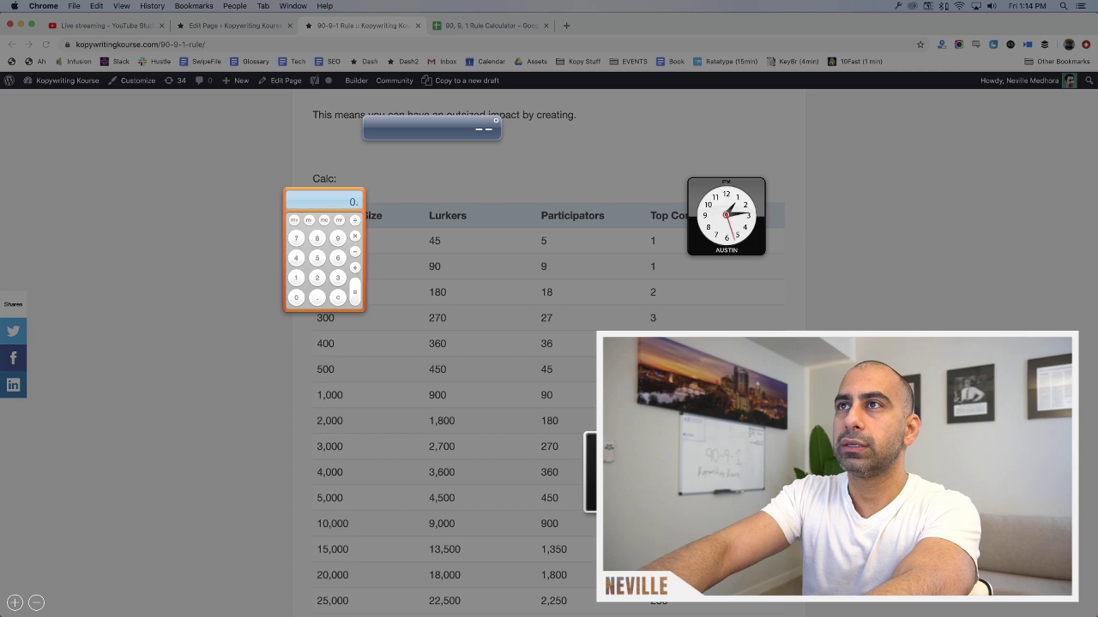
key("Return")
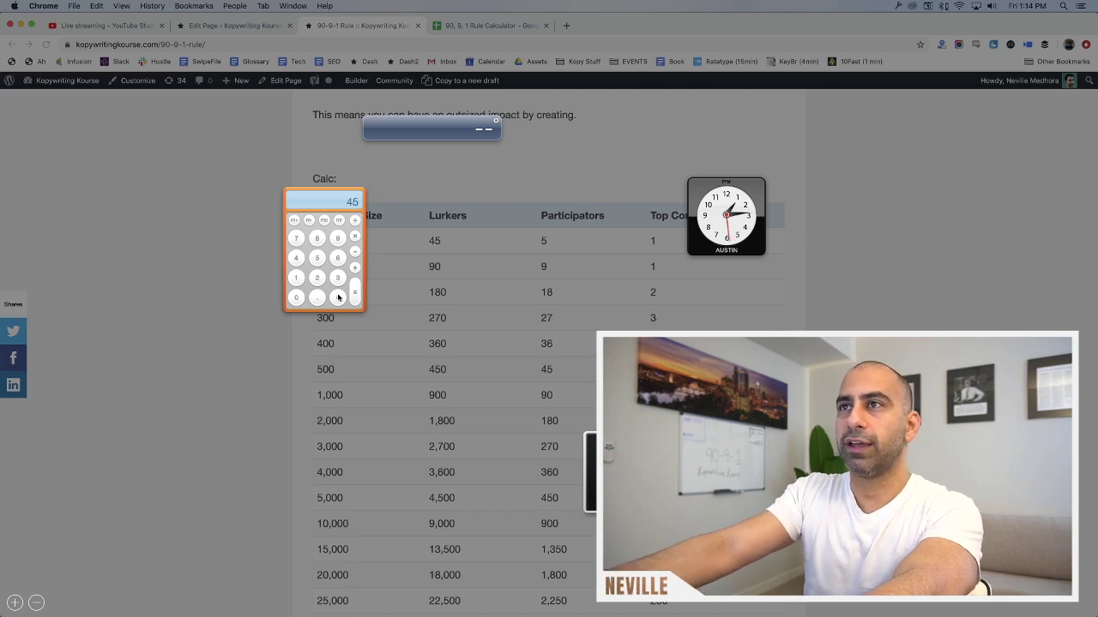
type("50*.09")
key("Return")
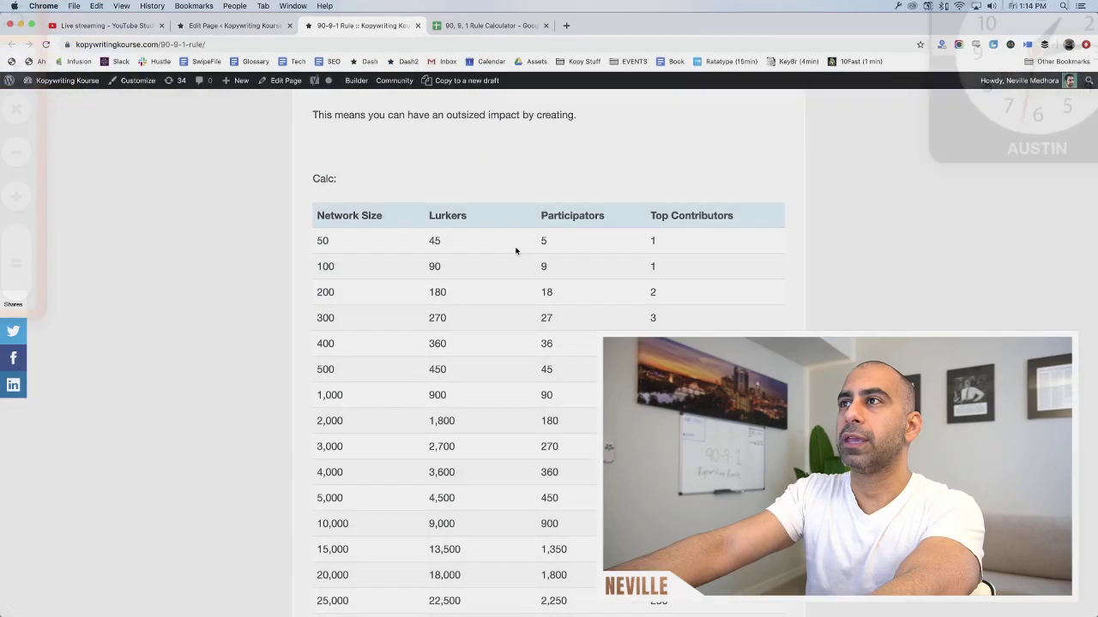
left_click(556, 271)
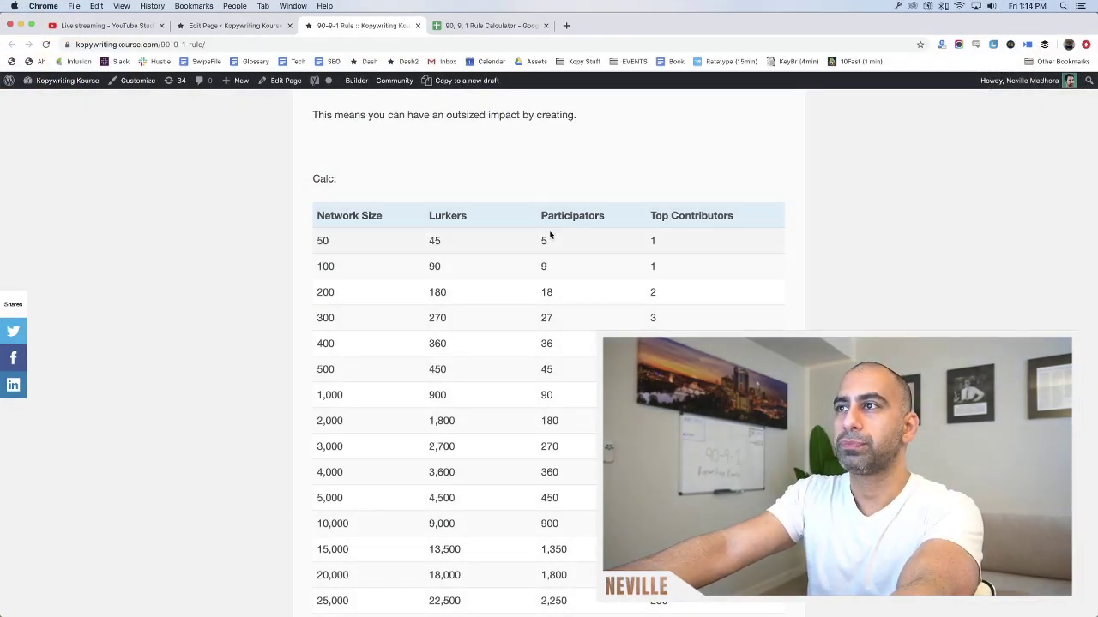
Review the table's larger network sizes, a Lurkers formula in the source spreadsheet, and the cartoon illustrations on the live page
scroll(547, 232, "down", 10)
scroll(545, 246, "down", 8)
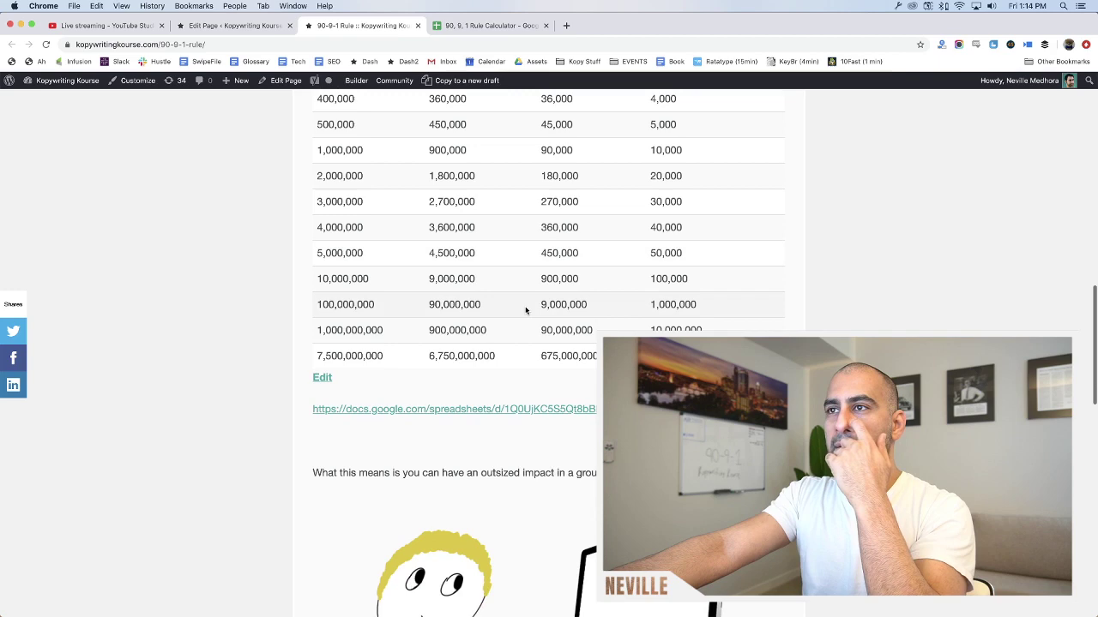
left_click(512, 26)
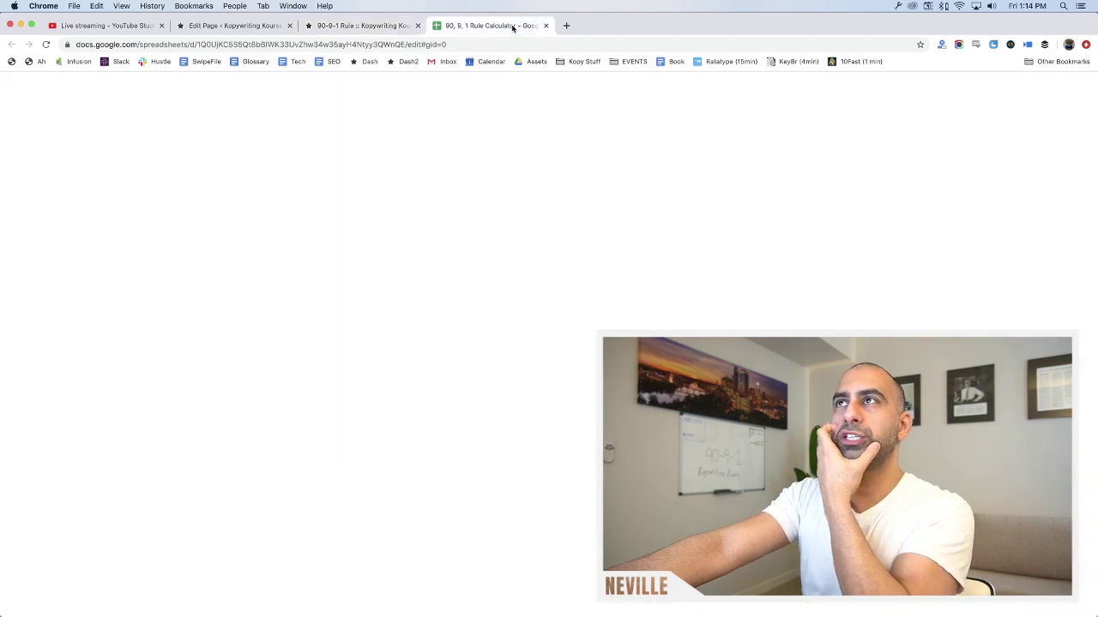
left_click(338, 329)
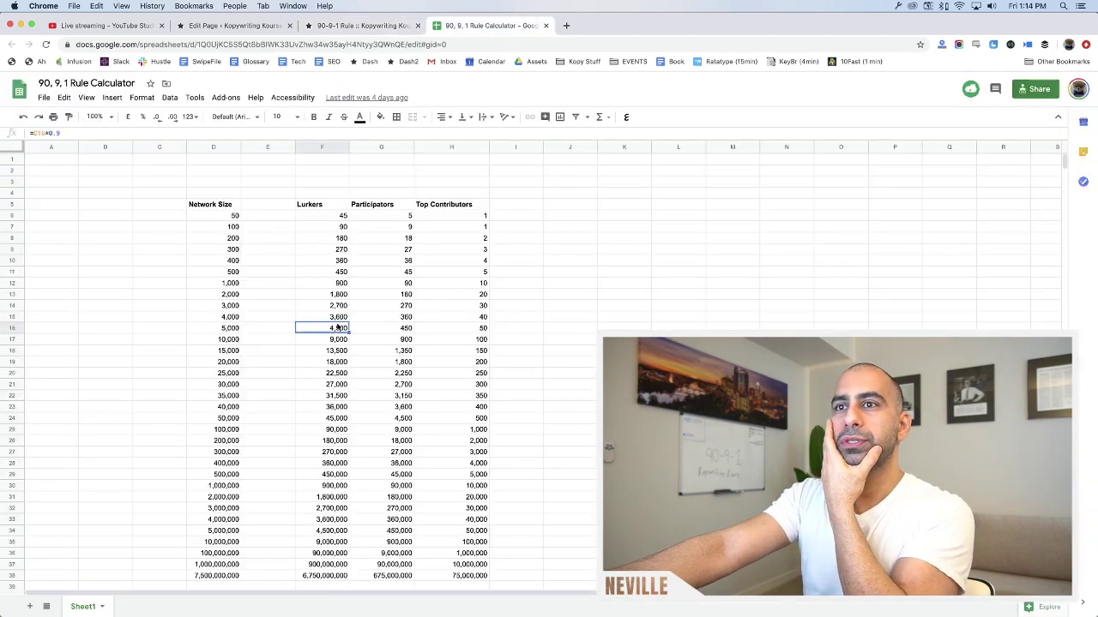
left_click(363, 26)
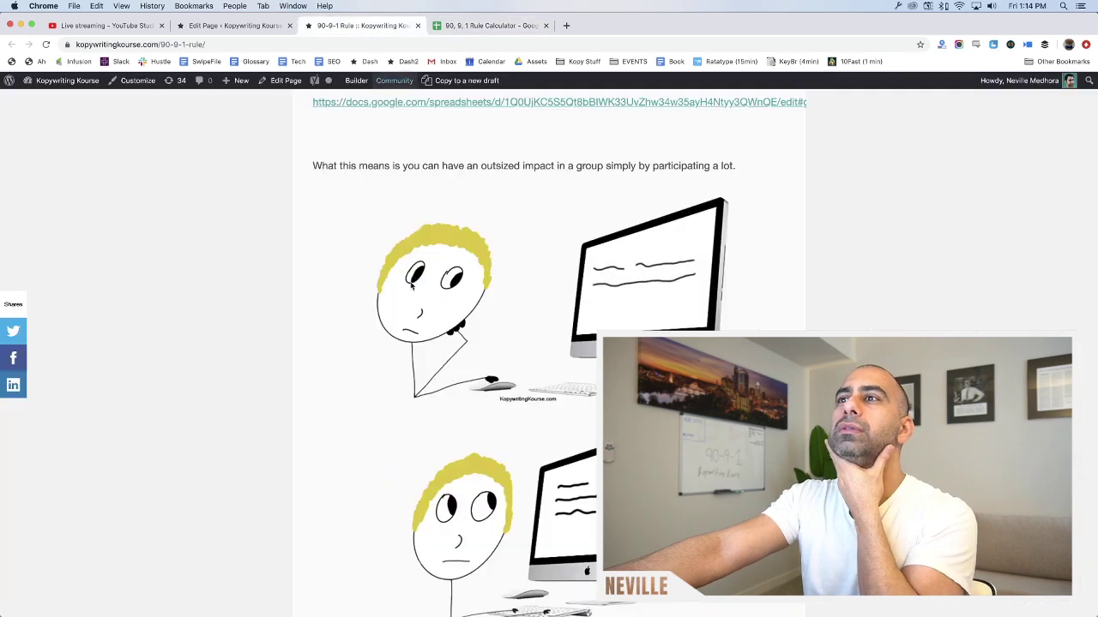
scroll(463, 232, "up", 3)
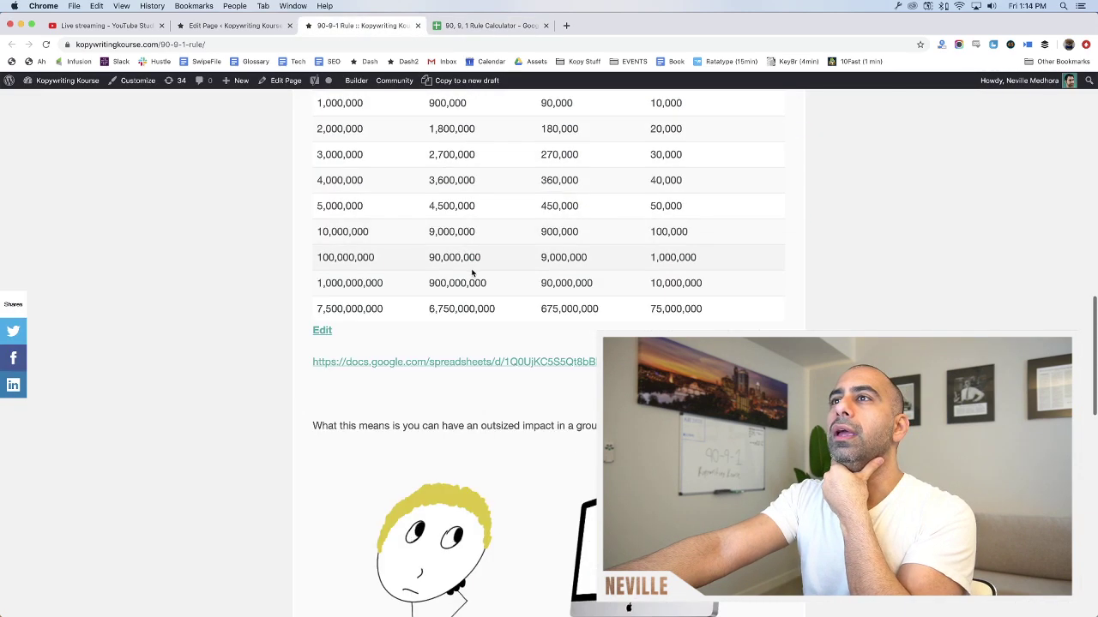
scroll(475, 267, "down", 10)
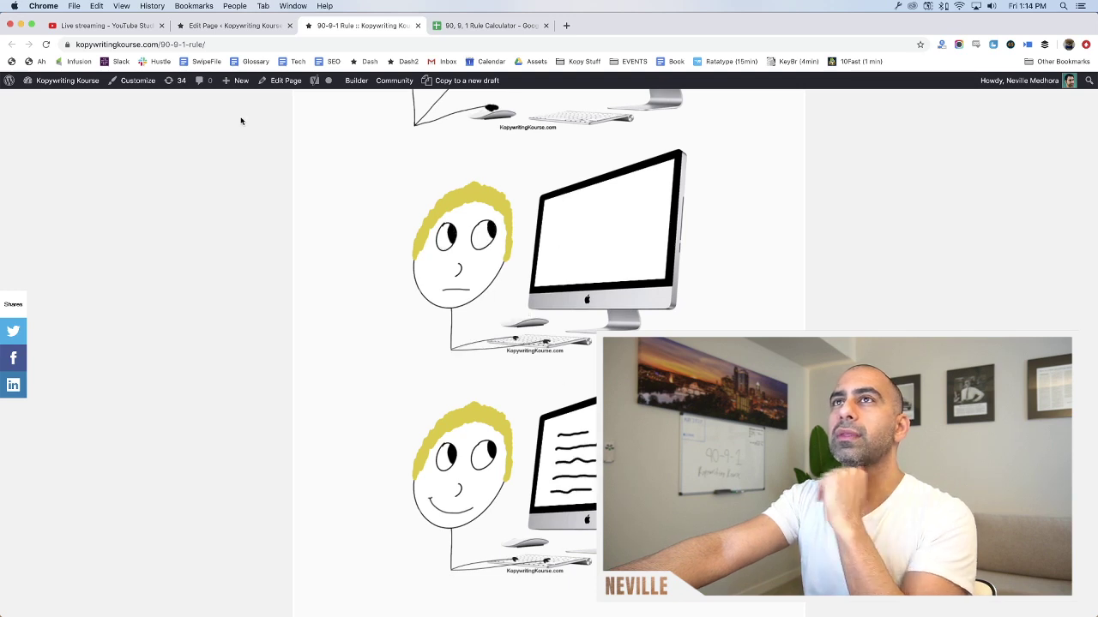
Post "Let's start this post!" in the stream's live chat and return to the WordPress page editor
left_click(103, 26)
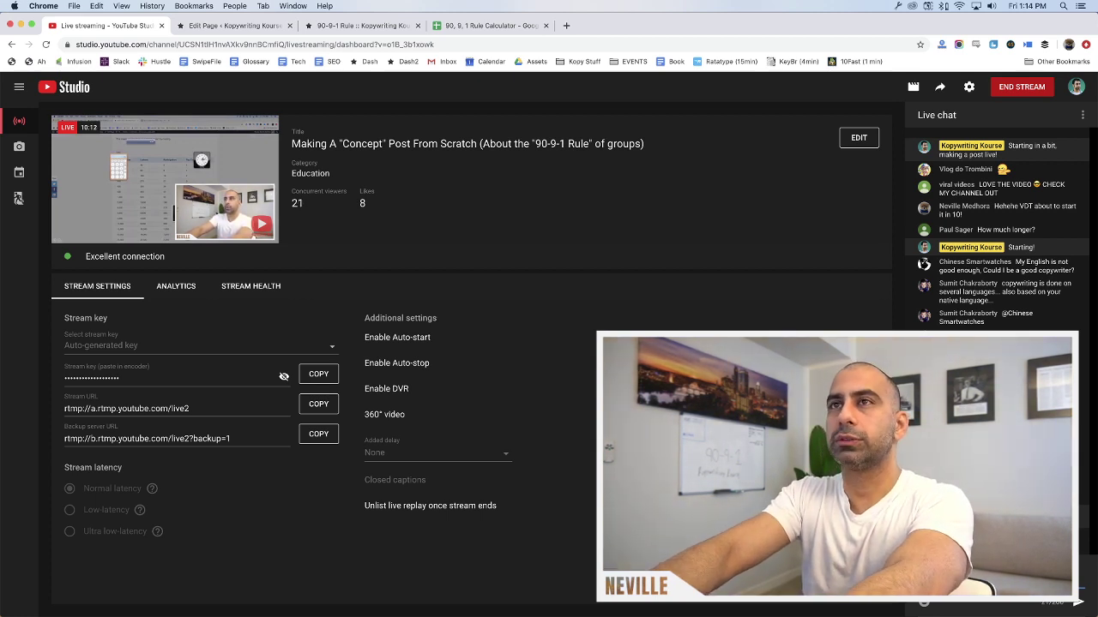
key("ctrl+Tab")
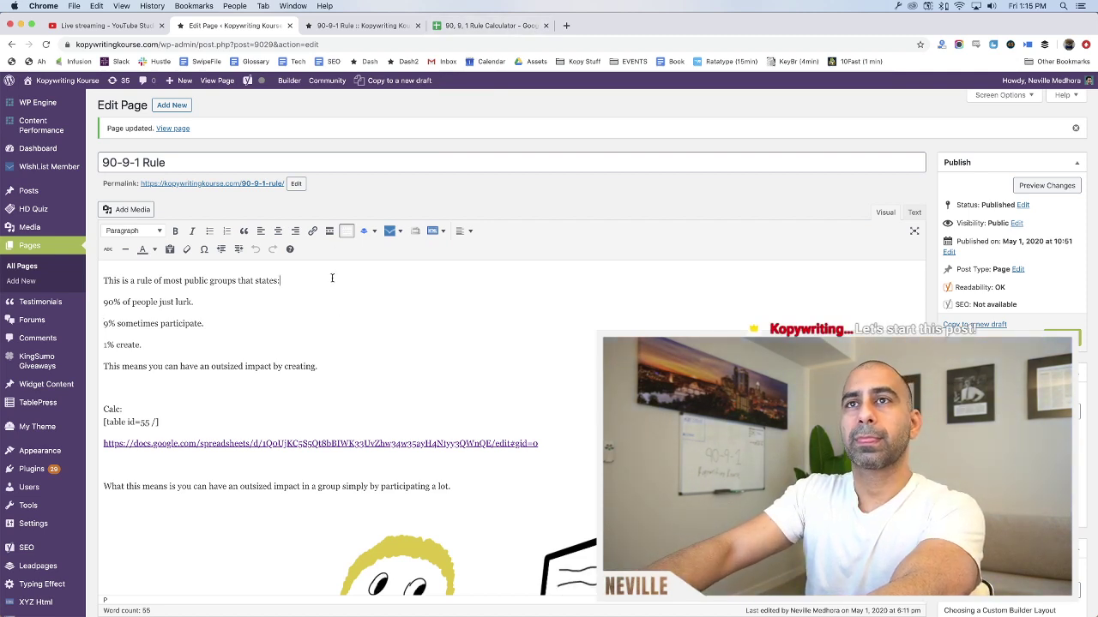
Reword the page's opening line to "The 90-9-1 Rule is rule of most public groups that states:"
key("Return")
key("Up")
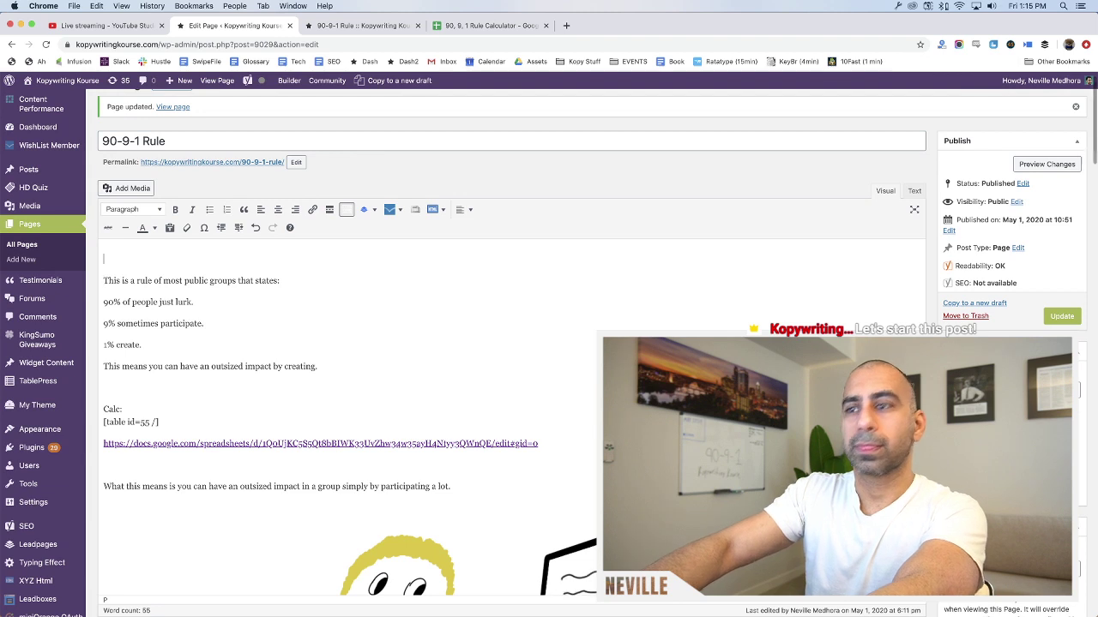
type("The 9")
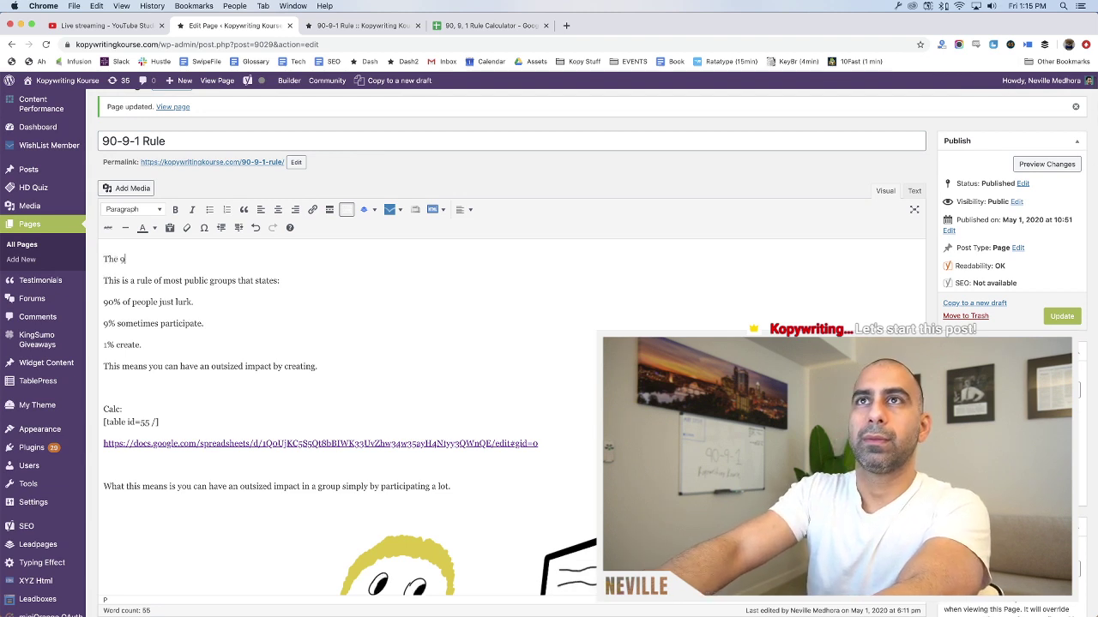
type("0-")
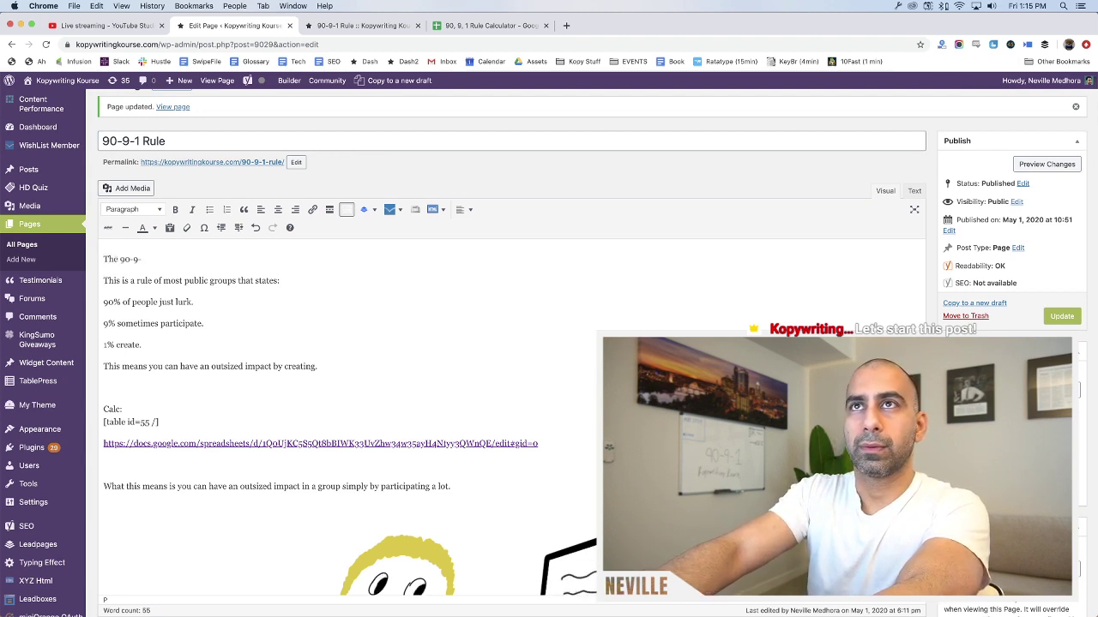
type("9-1")
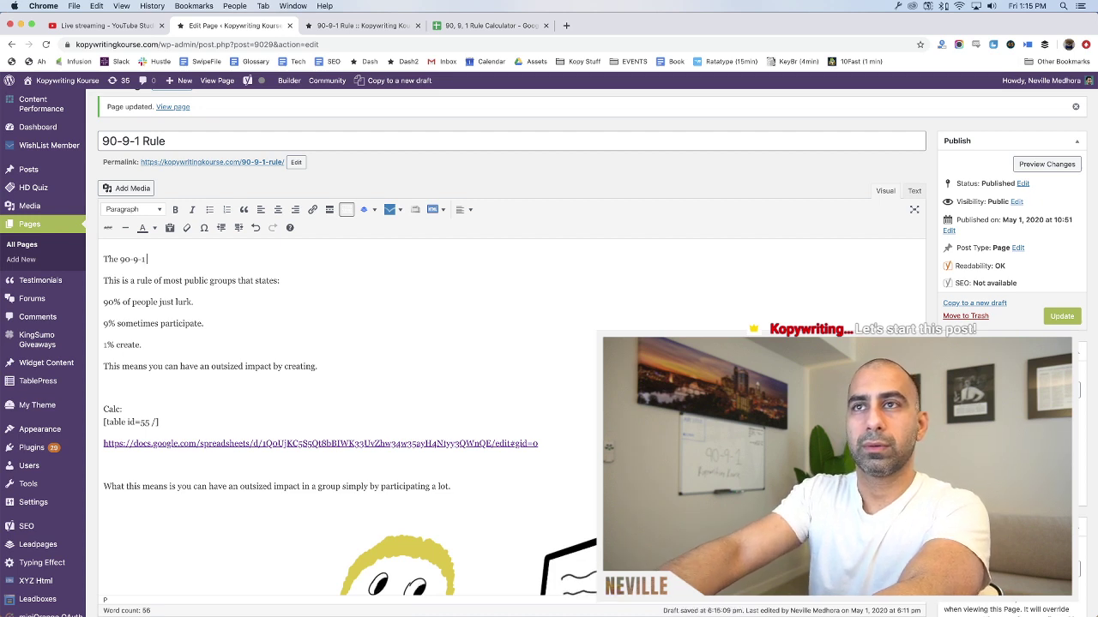
type(" Rule is")
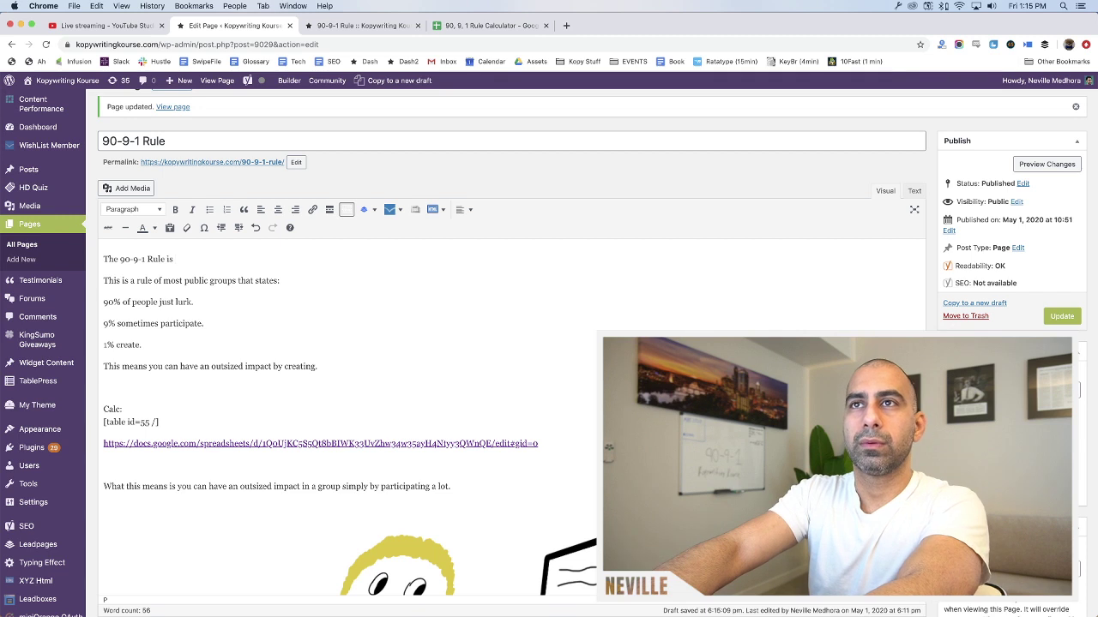
key("Delete")
key("Delete")
key("Delete")
key("Delete")
key("Delete")
key("Delete")
key("Delete")
key("Delete")
key("Delete")
key("Delete")
key("Delete")
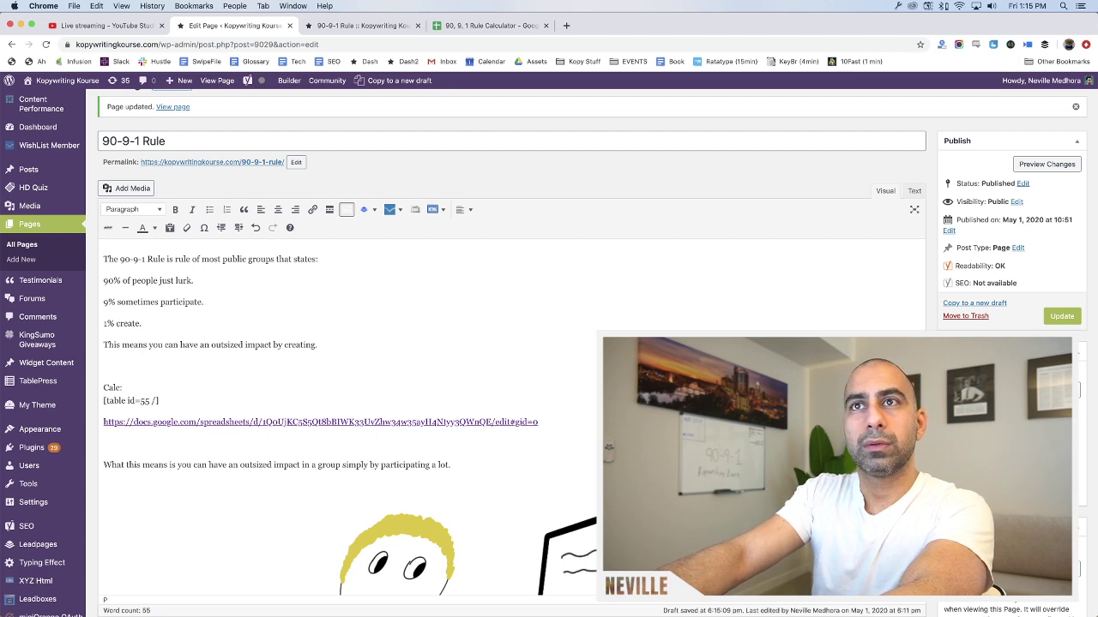
left_click(142, 323)
left_click_drag(142, 323, 103, 280)
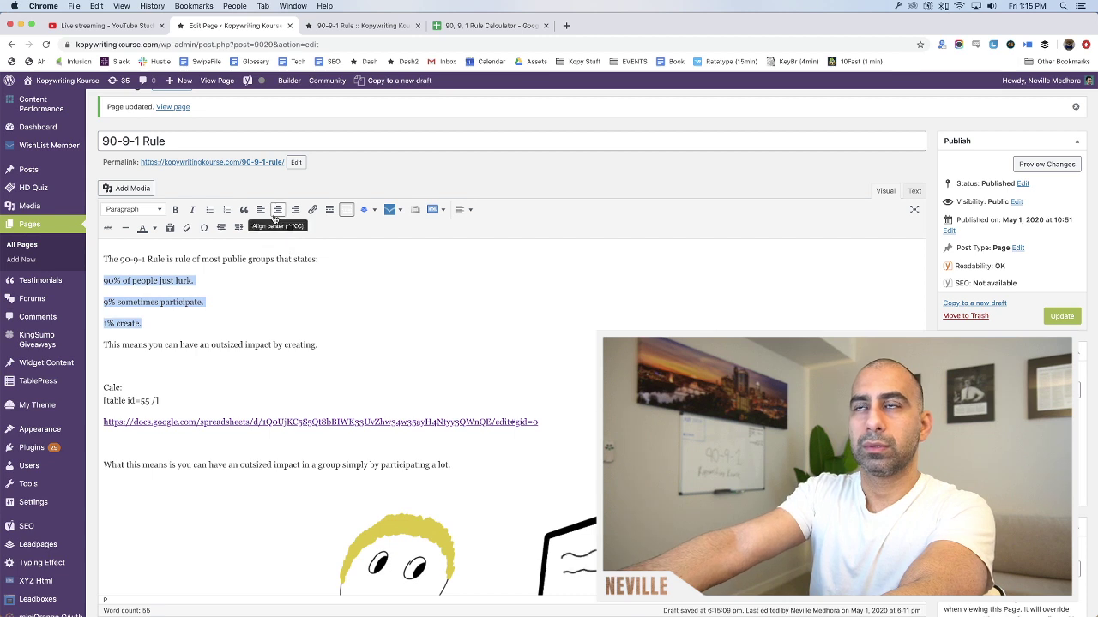
left_click(139, 211)
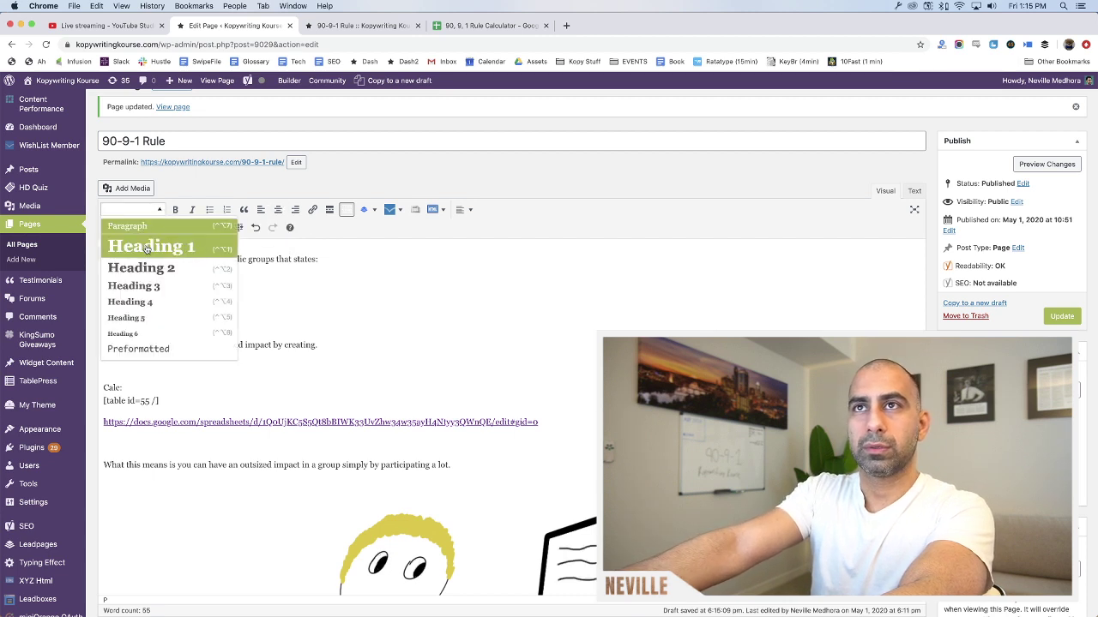
left_click(197, 282)
key("super+z")
left_click(195, 283)
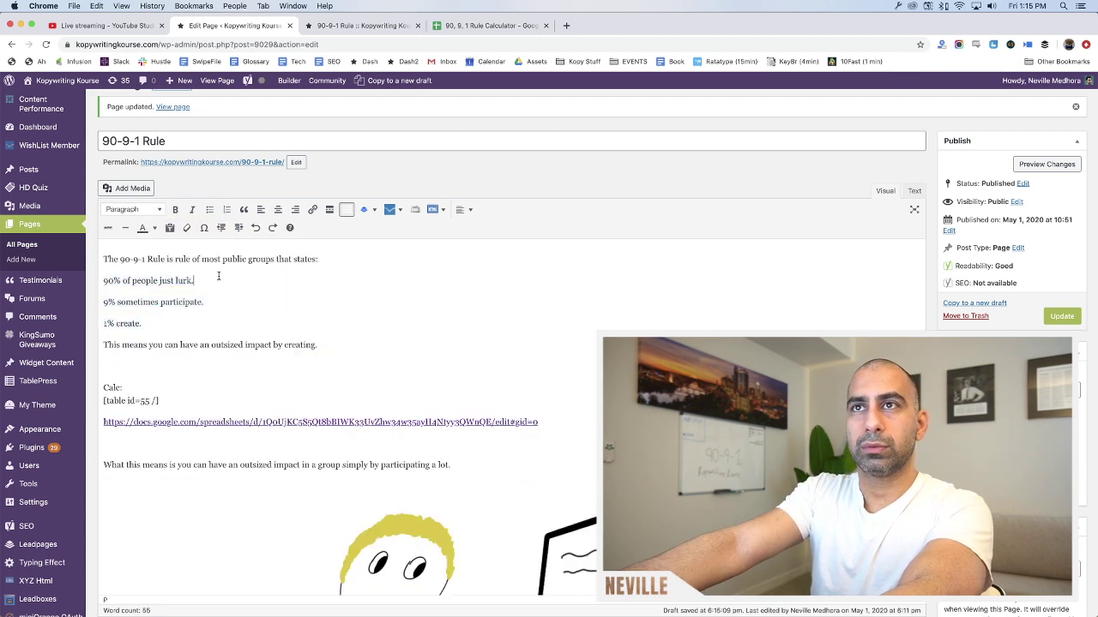
Format the three lines "90% of people just lurk.", "9% sometimes participate." and "1% create." as Heading 1
scroll(343, 223, "down", 1)
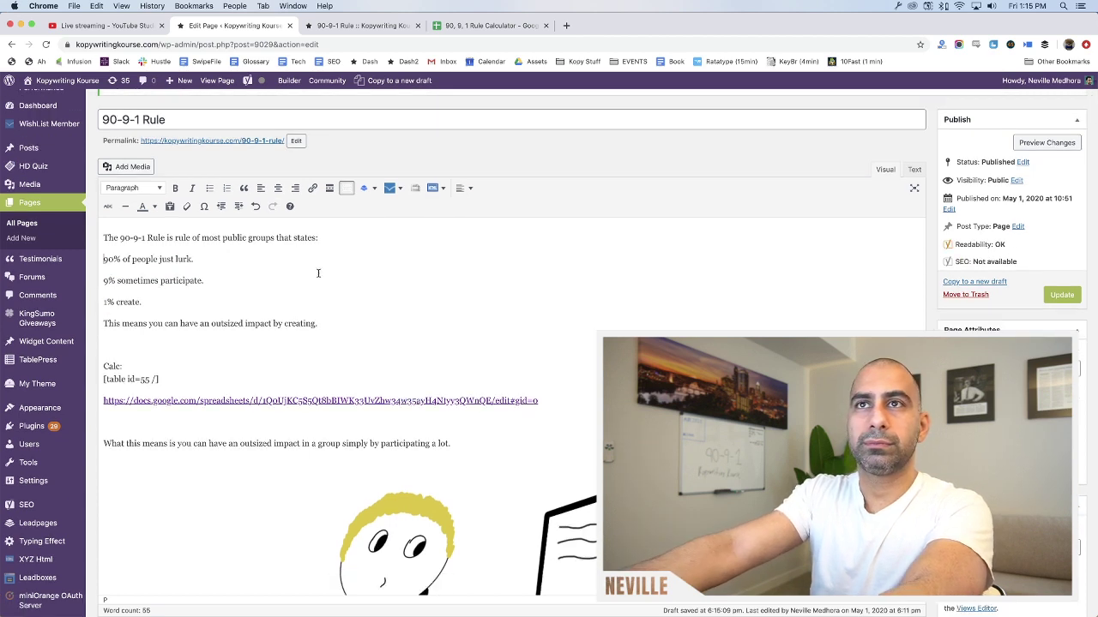
left_click_drag(134, 308, 85, 258)
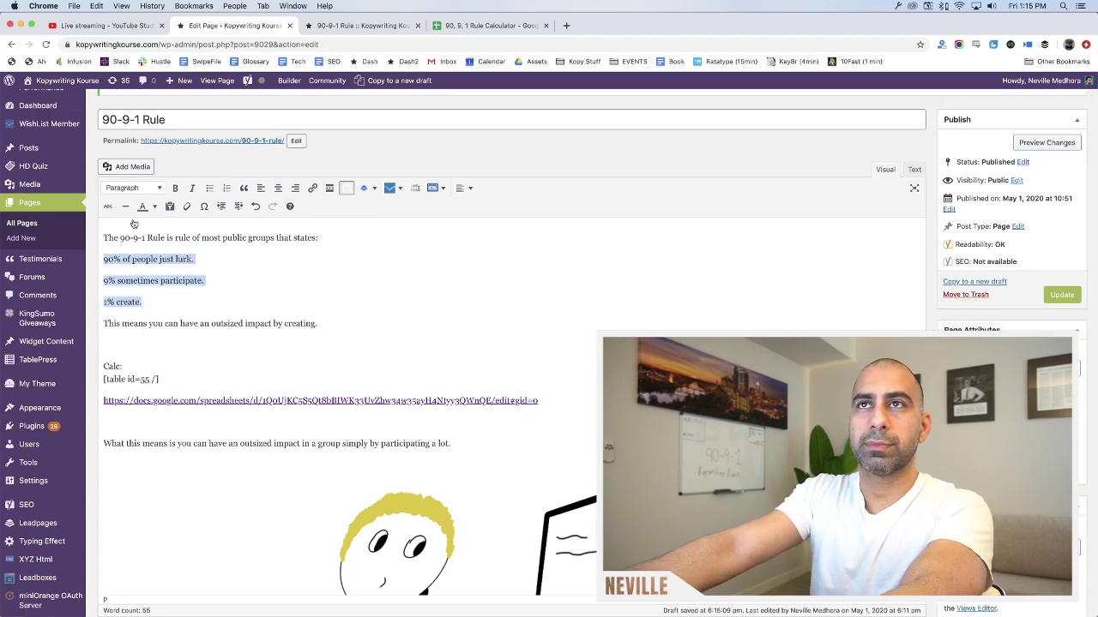
left_click(133, 188)
left_click(141, 225)
left_click(114, 218)
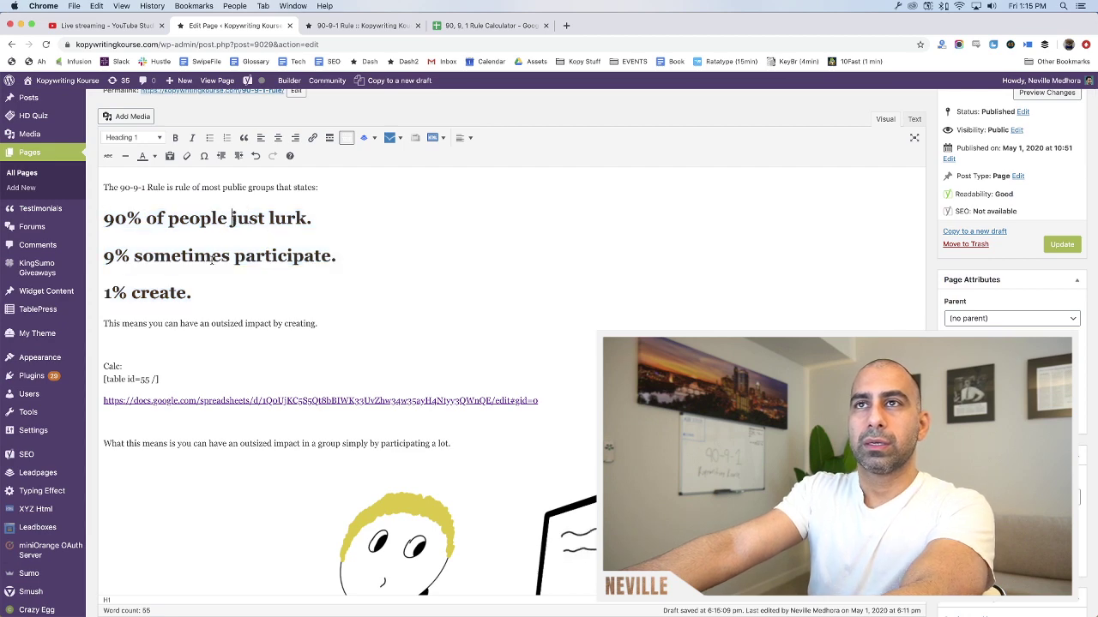
Reword the second and third headings to "9% of people sometimes participate." and "1% of people create the most."
scroll(231, 219, "up", 2)
left_click(142, 307)
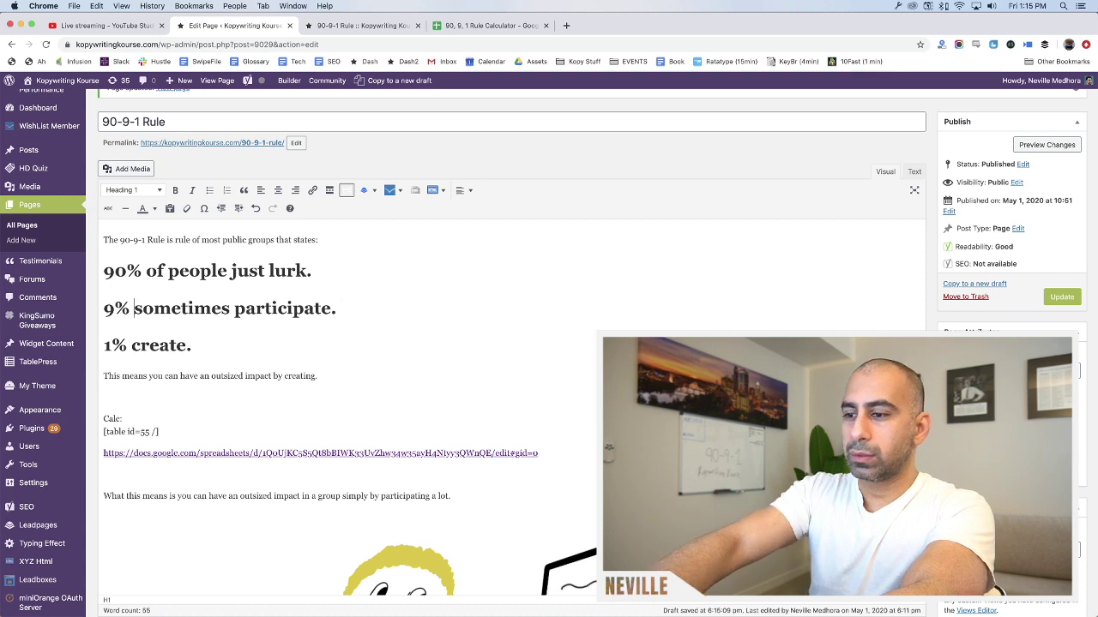
type("of people")
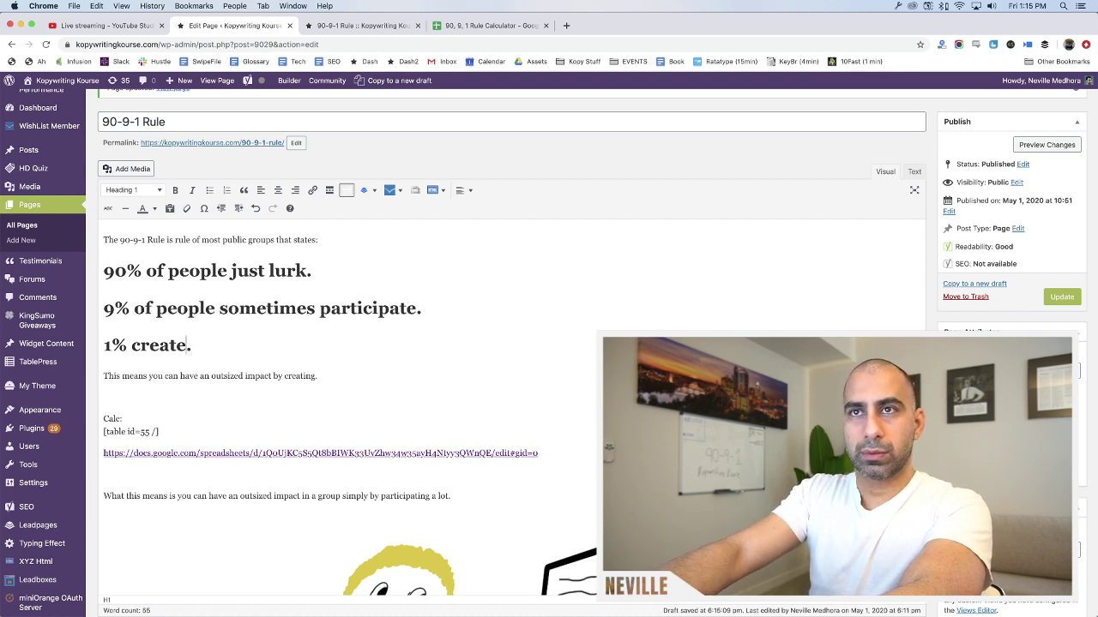
key("Left")
key("Left")
key("Left")
key("Left")
type("of people")
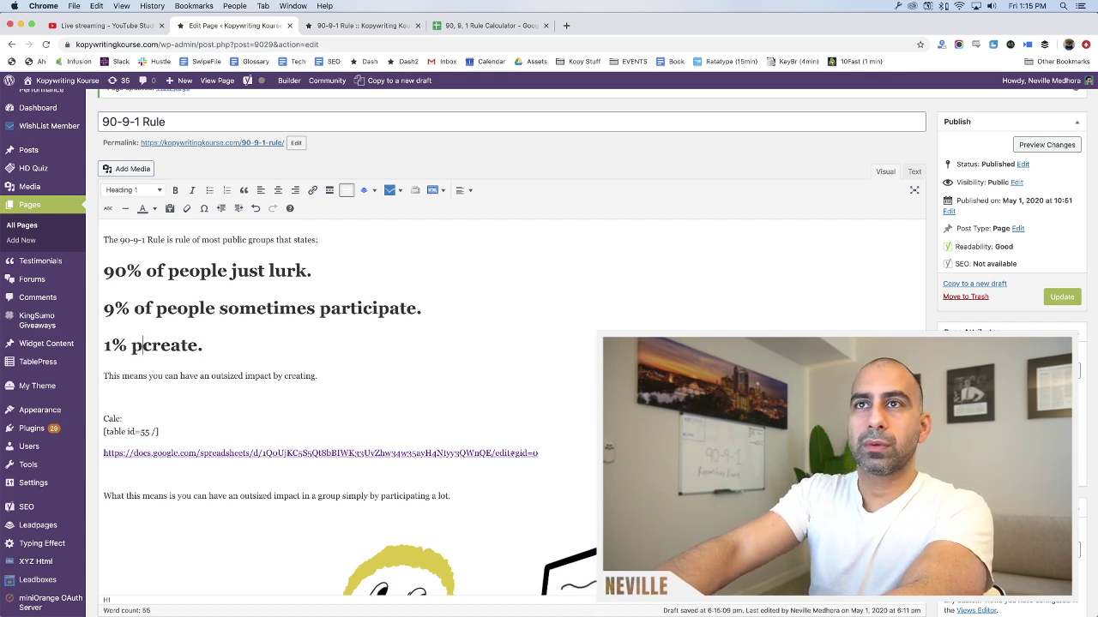
type(" create")
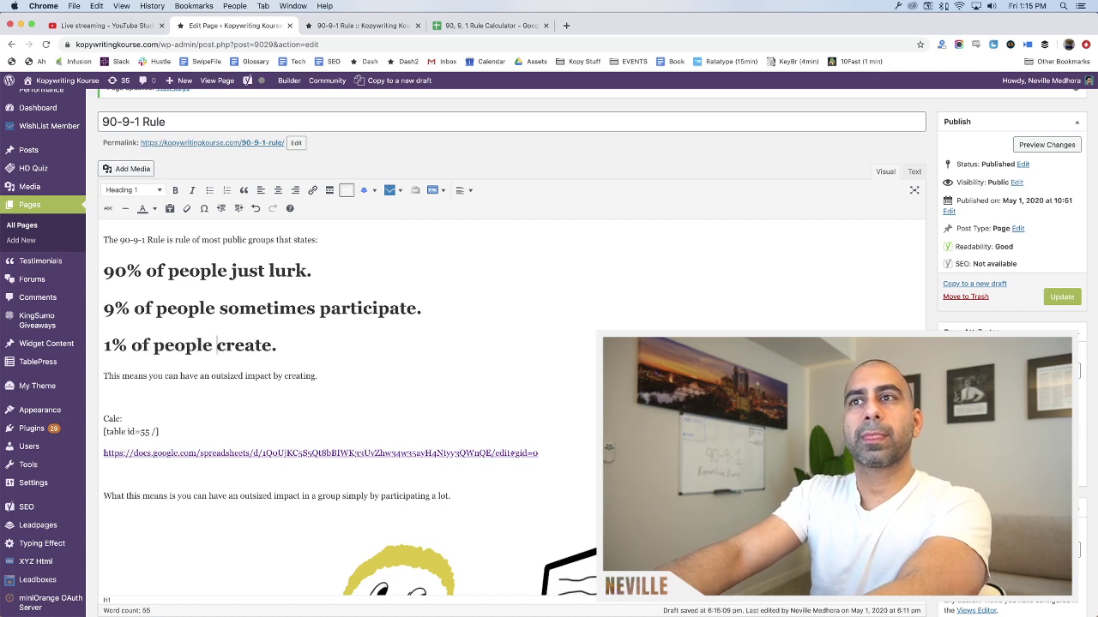
type(" the most")
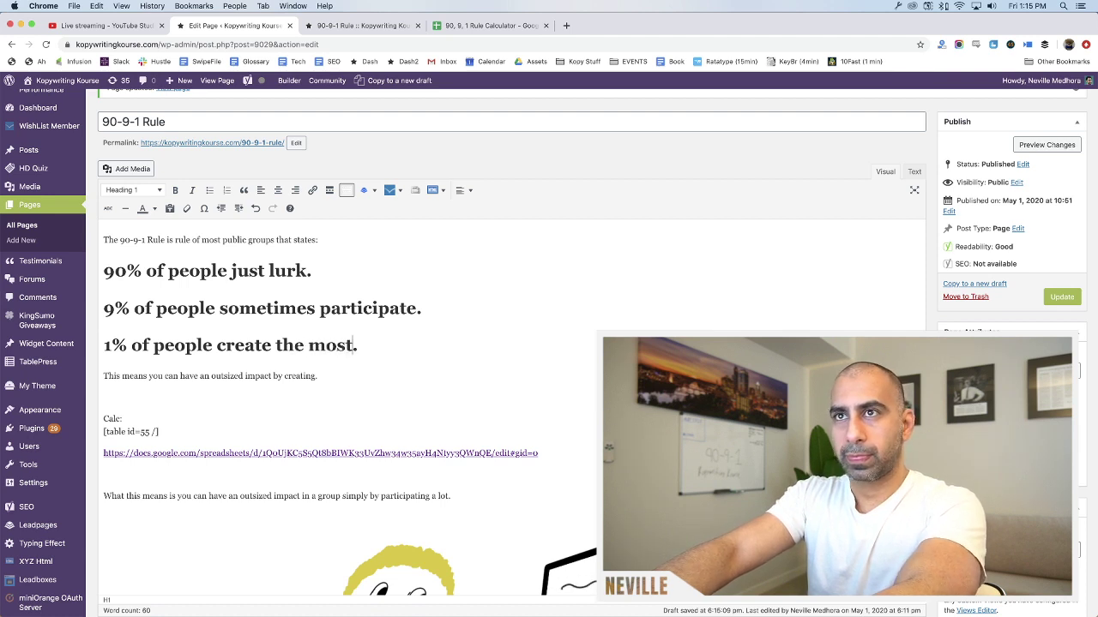
Preview the page with the reworded headings, then look through the draft's text and illustrations in the editor
left_click(104, 376)
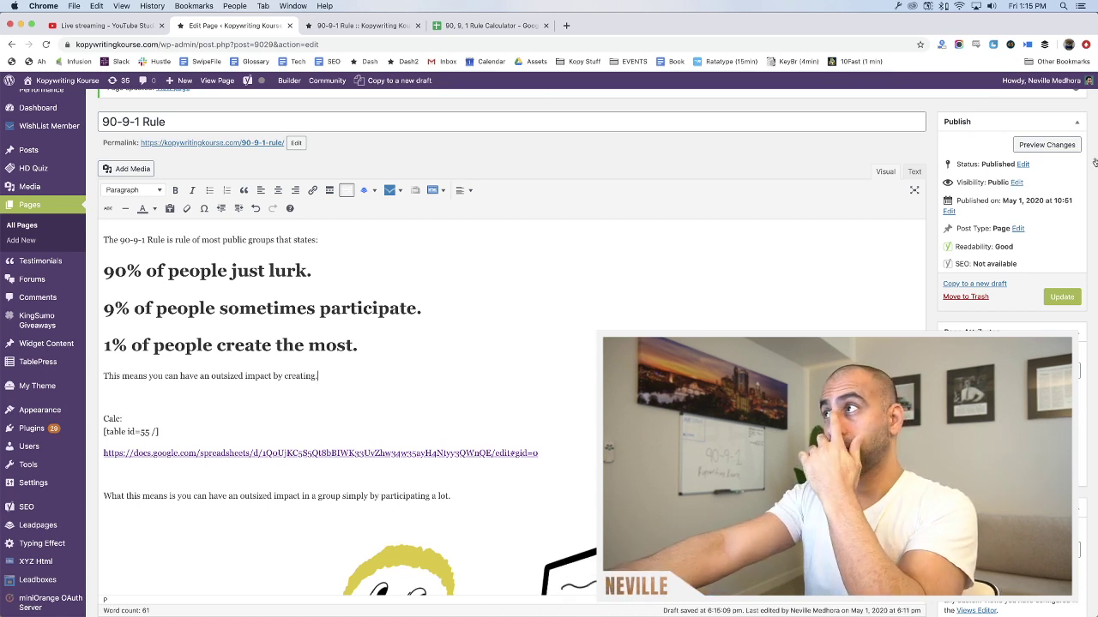
left_click(1046, 144)
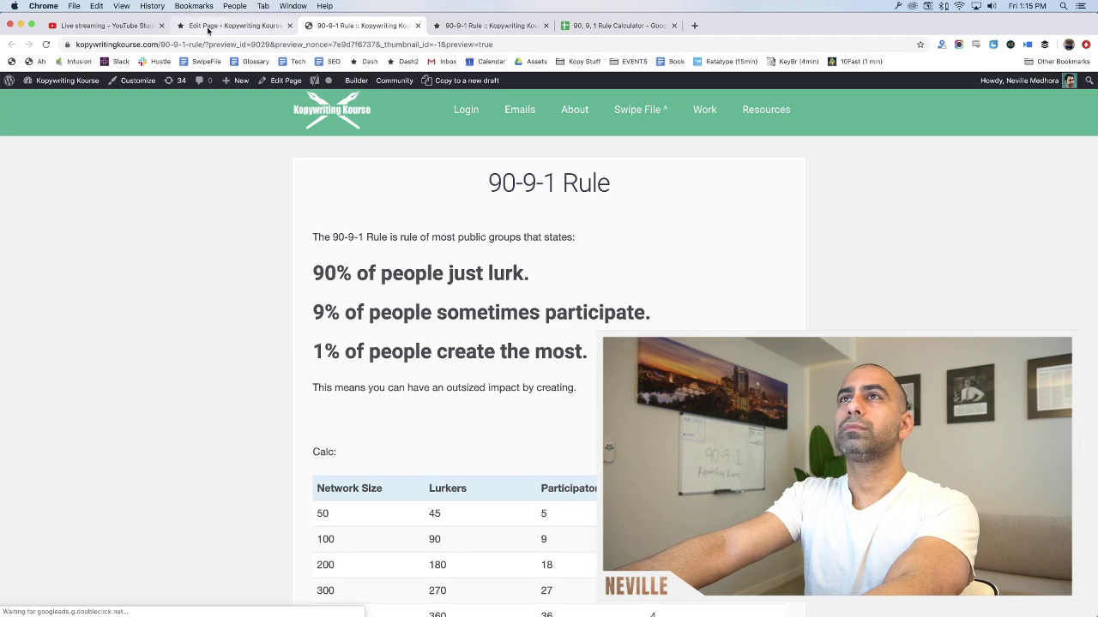
left_click(207, 26)
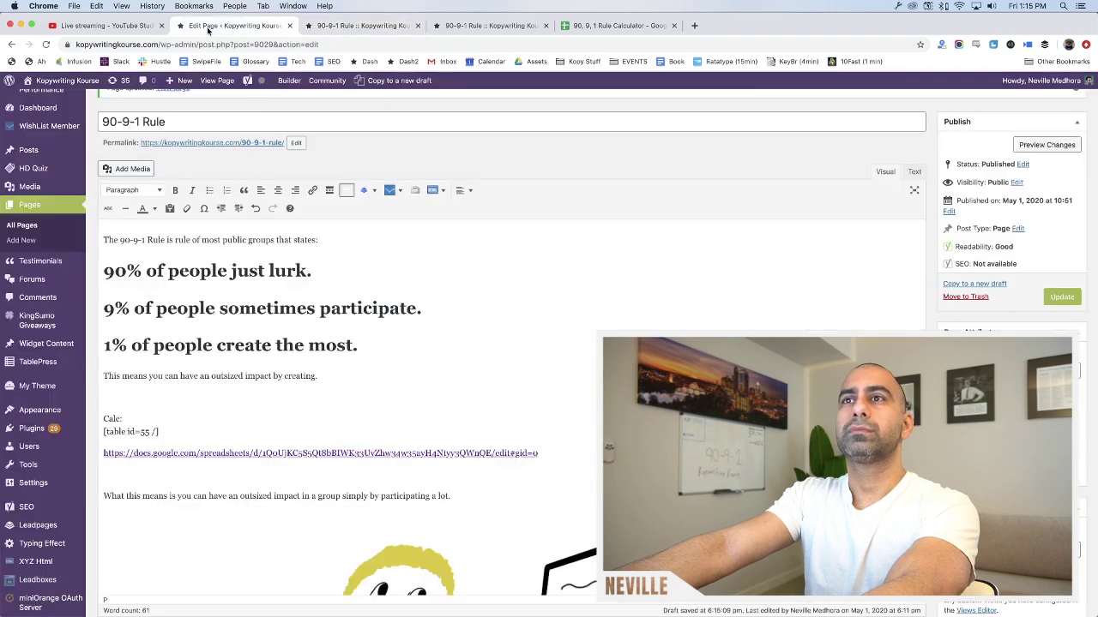
left_click(558, 307)
scroll(989, 309, "down", 3)
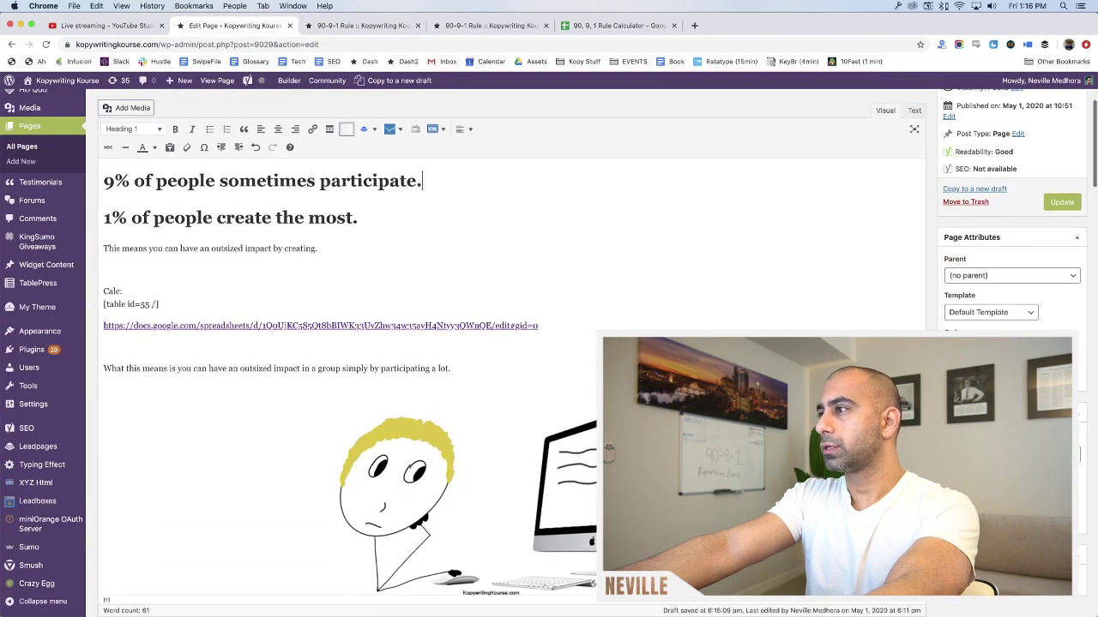
scroll(989, 309, "down", 4)
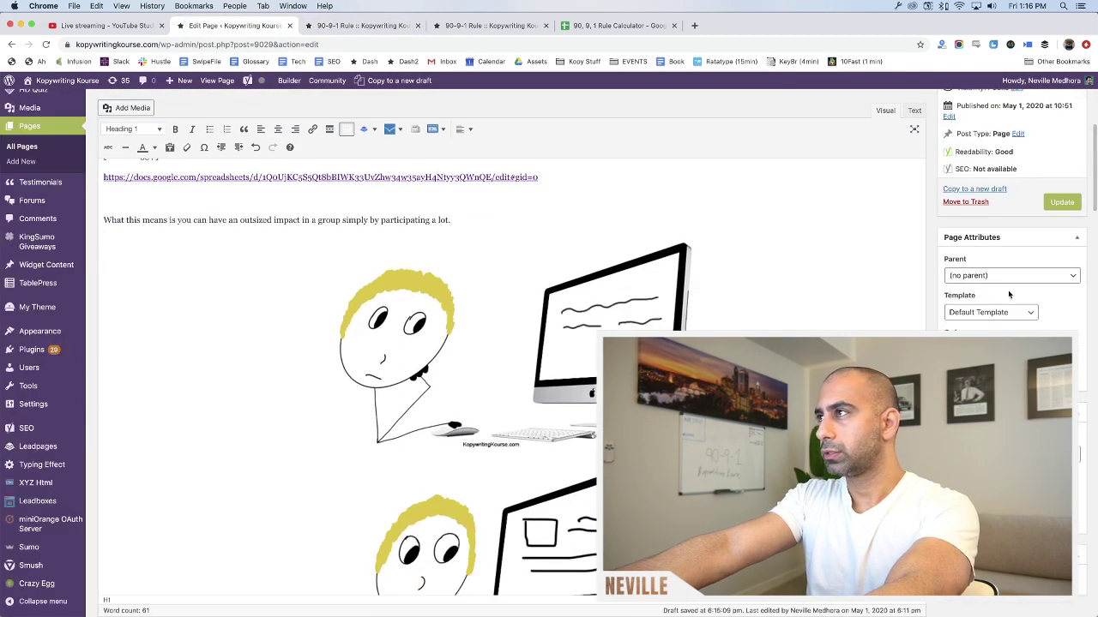
scroll(559, 330, "up", 8)
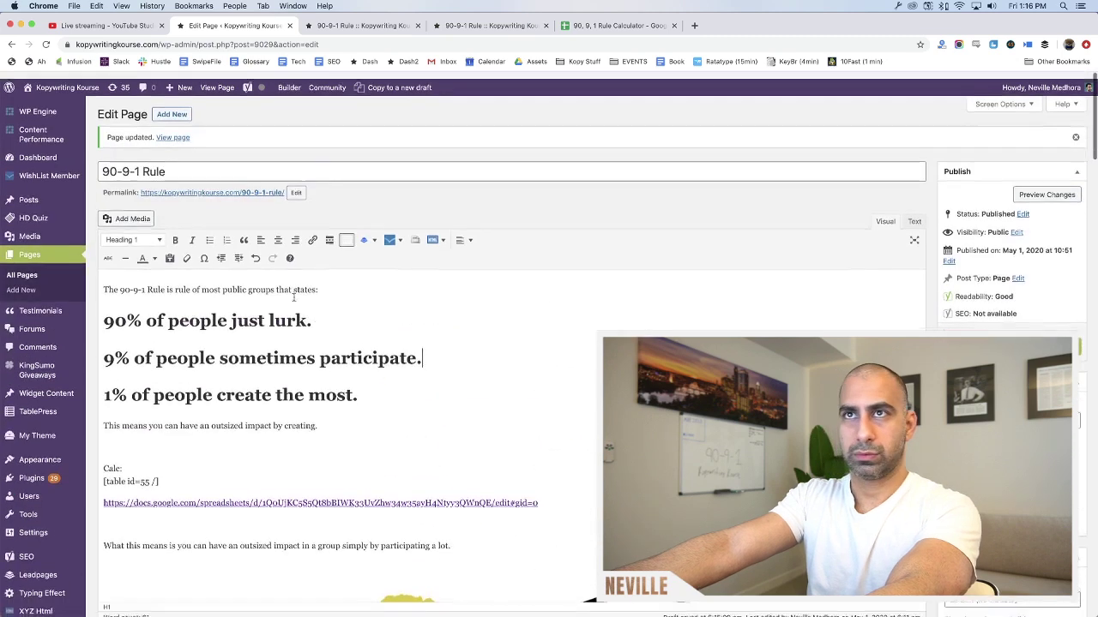
Insert a blank line above "This means you can have an outsized impact by creating." and check the spacing in the page preview
left_click(361, 25)
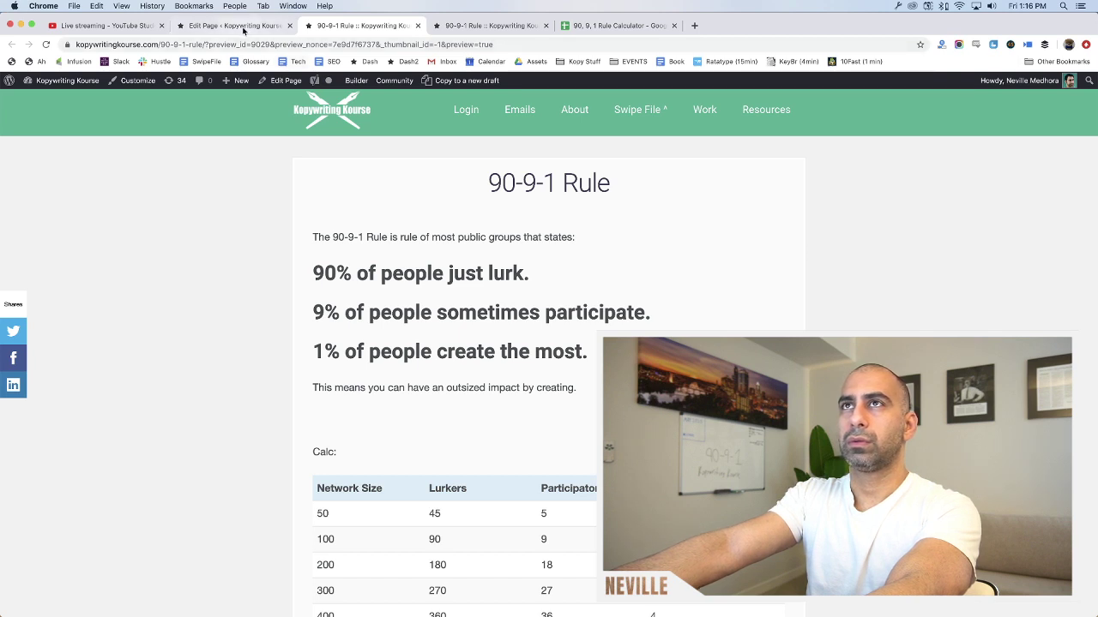
left_click(230, 25)
scroll(860, 248, "down", 1)
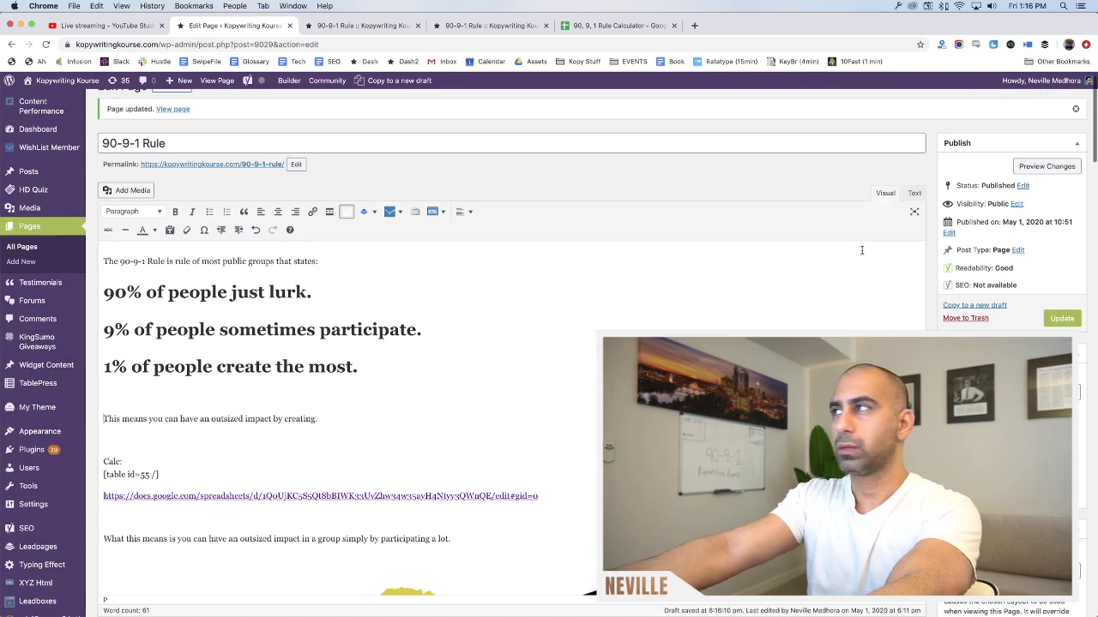
left_click(1046, 167)
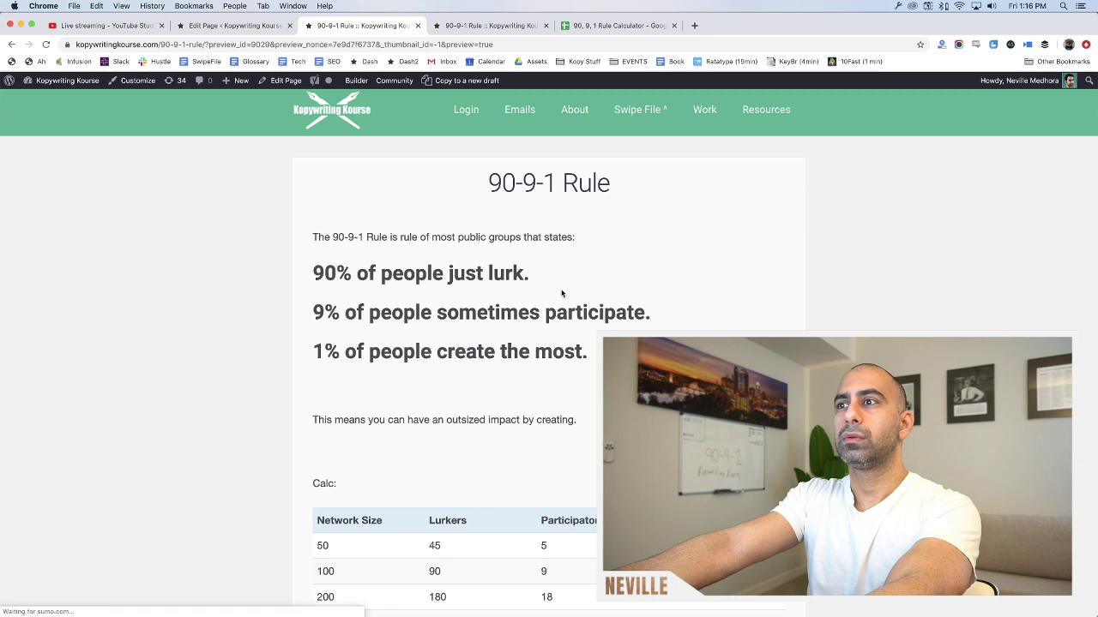
scroll(562, 287, "down", 3)
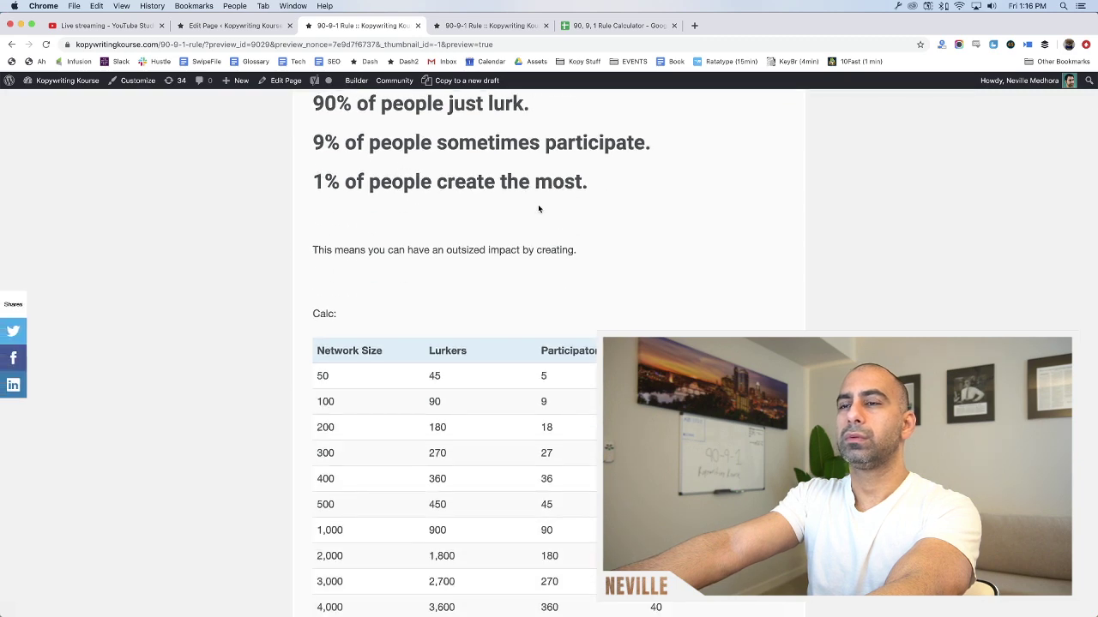
scroll(544, 211, "up", 2)
left_click(247, 28)
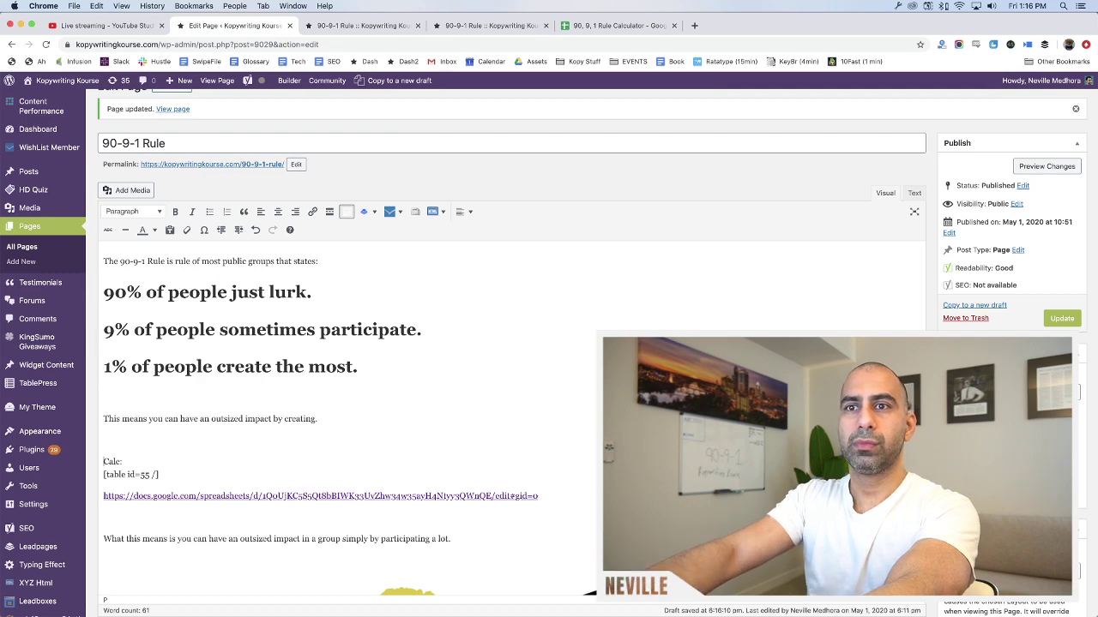
Add blank lines between the last cartoon illustration and the "Sources for post:" section at the end of the page
scroll(471, 338, "down", 10)
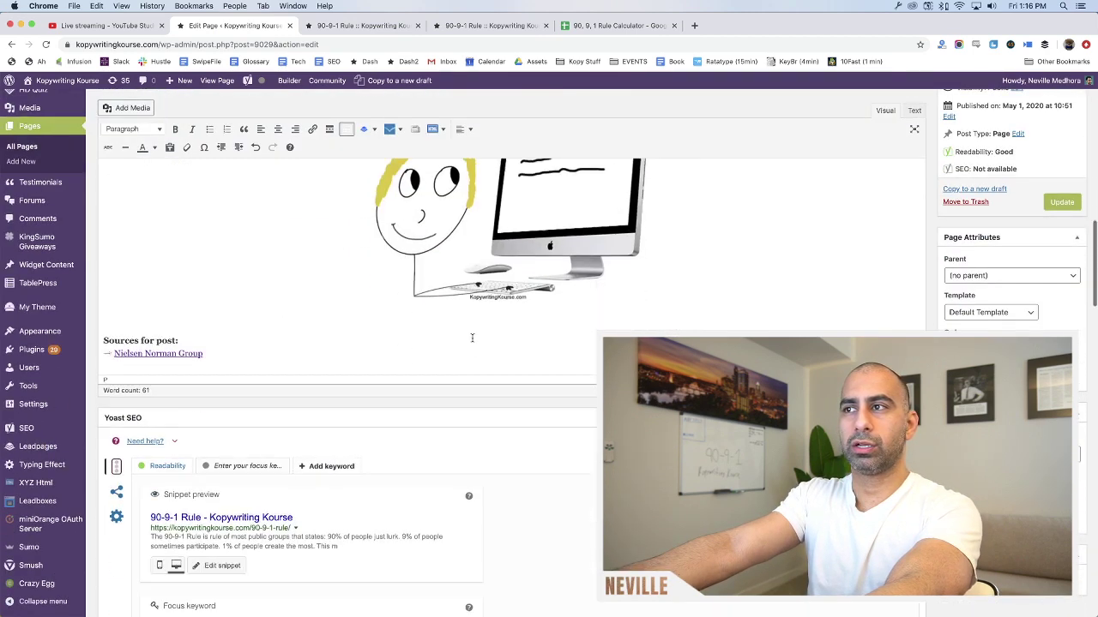
scroll(471, 338, "down", 3)
scroll(260, 324, "up", 3)
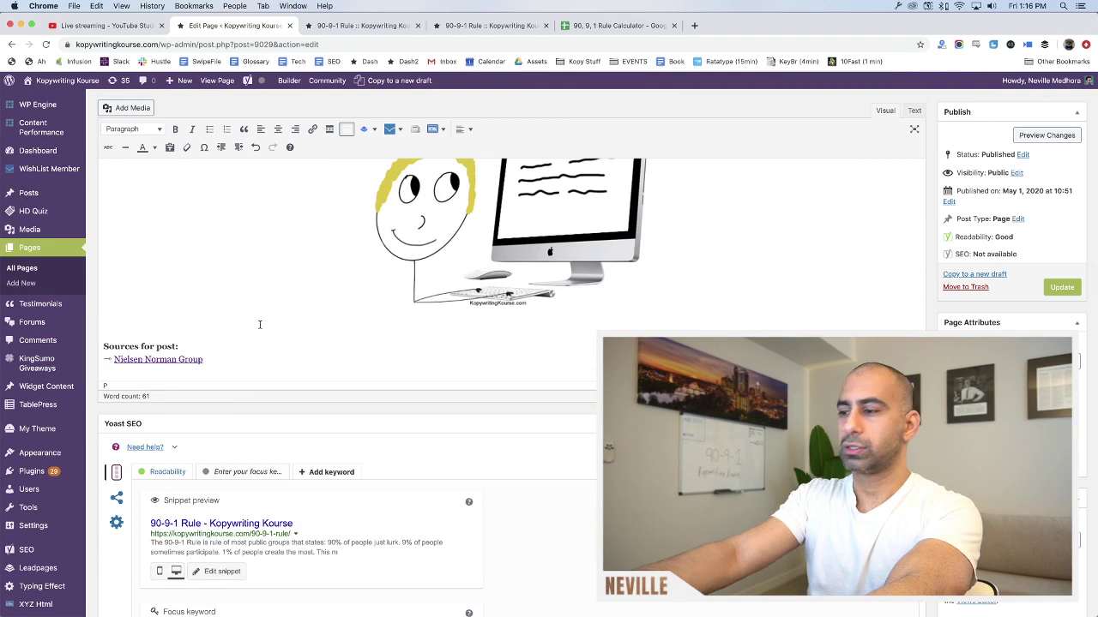
key("Return")
key("Return")
key("Return")
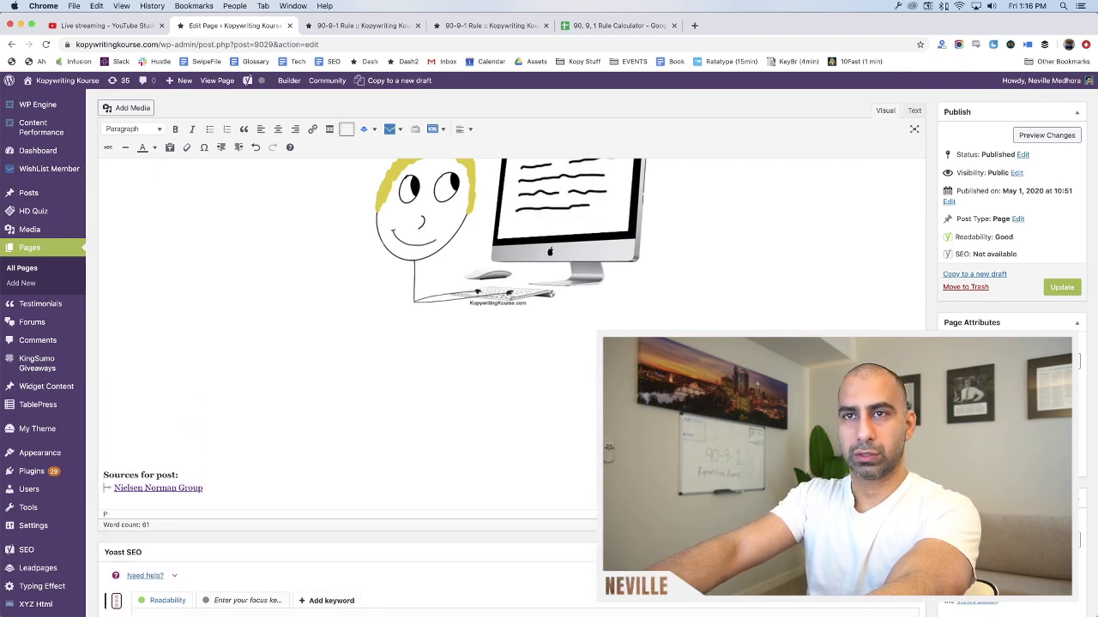
Change the bold sources line to "Sources for post and more data on 90-9-1 Rule:"
left_click(178, 474)
key("BackSpace")
type("and more")
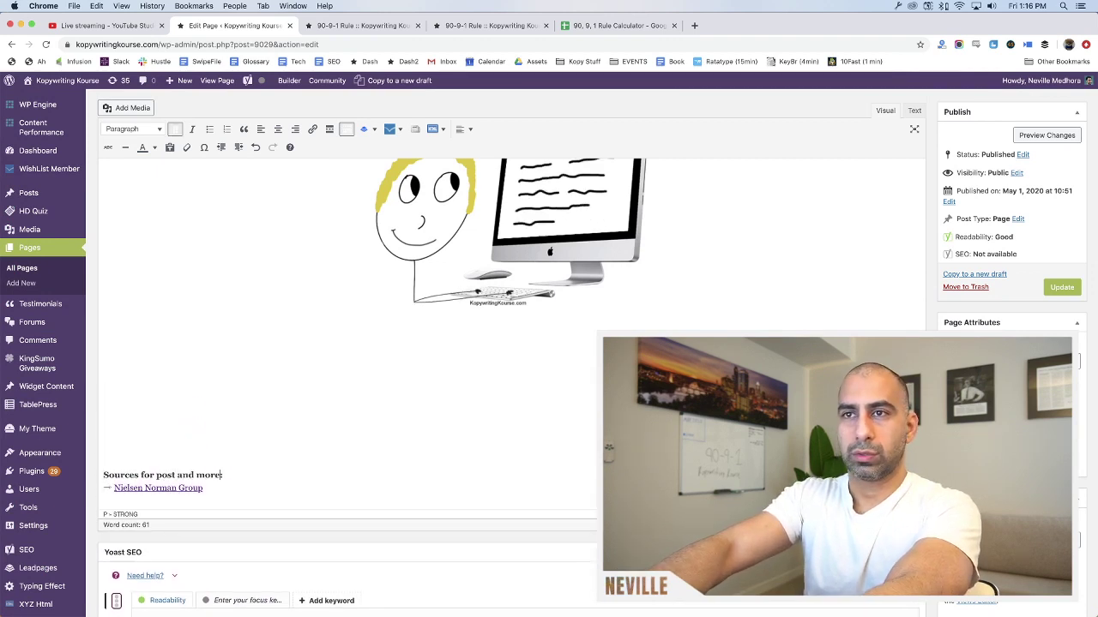
type(" data on:90-9")
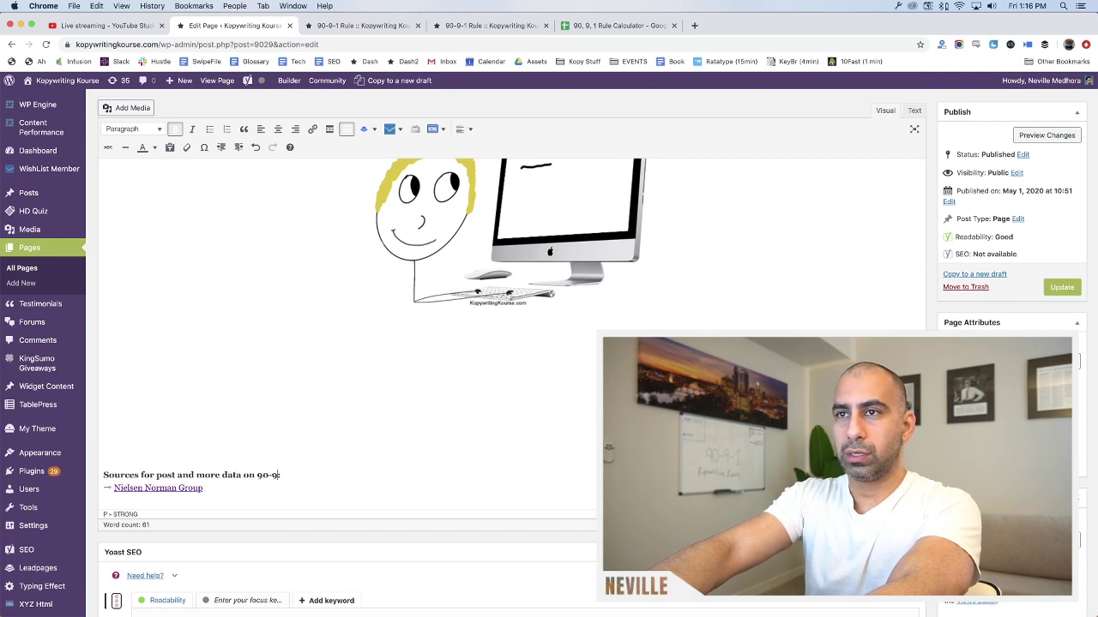
type("-1 Rule:")
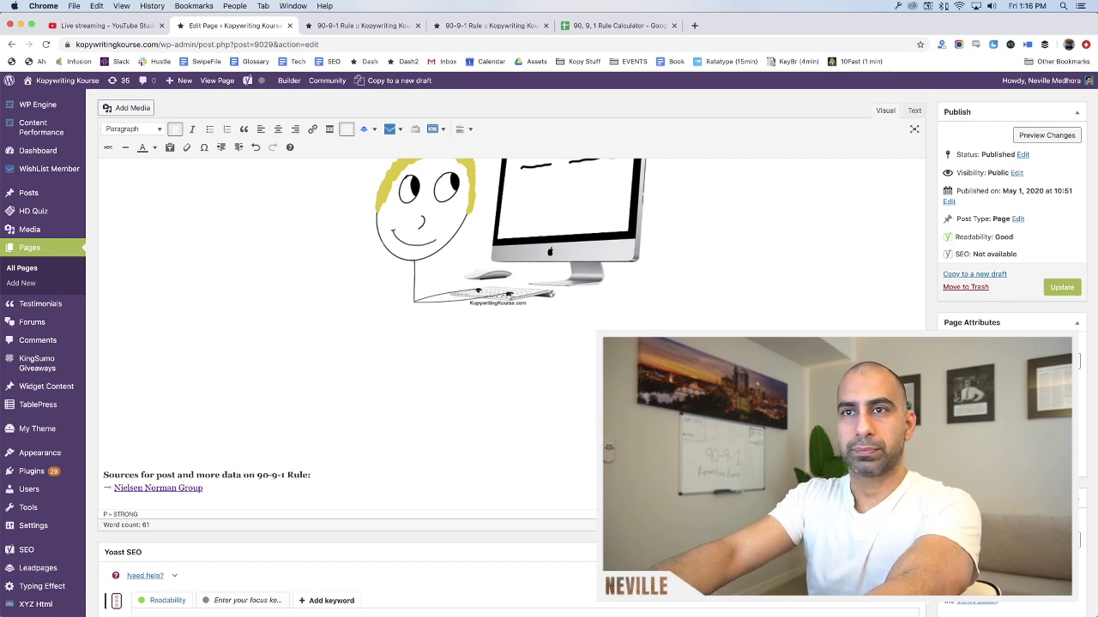
Copy the arrow in front of "Nielsen Norman Group" and paste it onto two new lines below for further sources
key("Down")
key("Return")
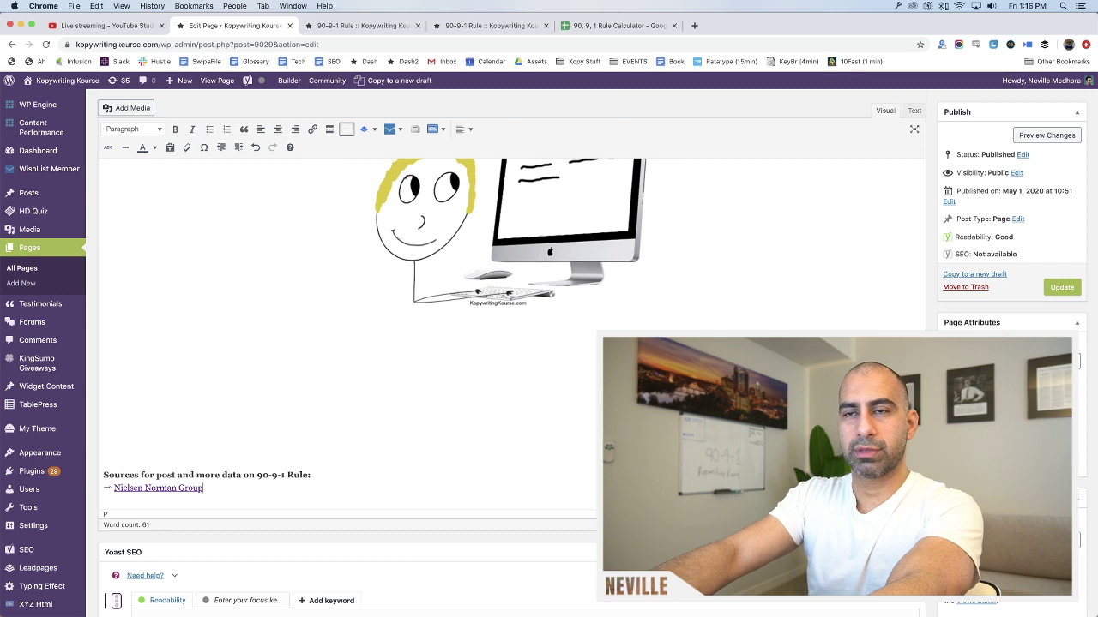
key("shift+Right")
key("ctrl+c")
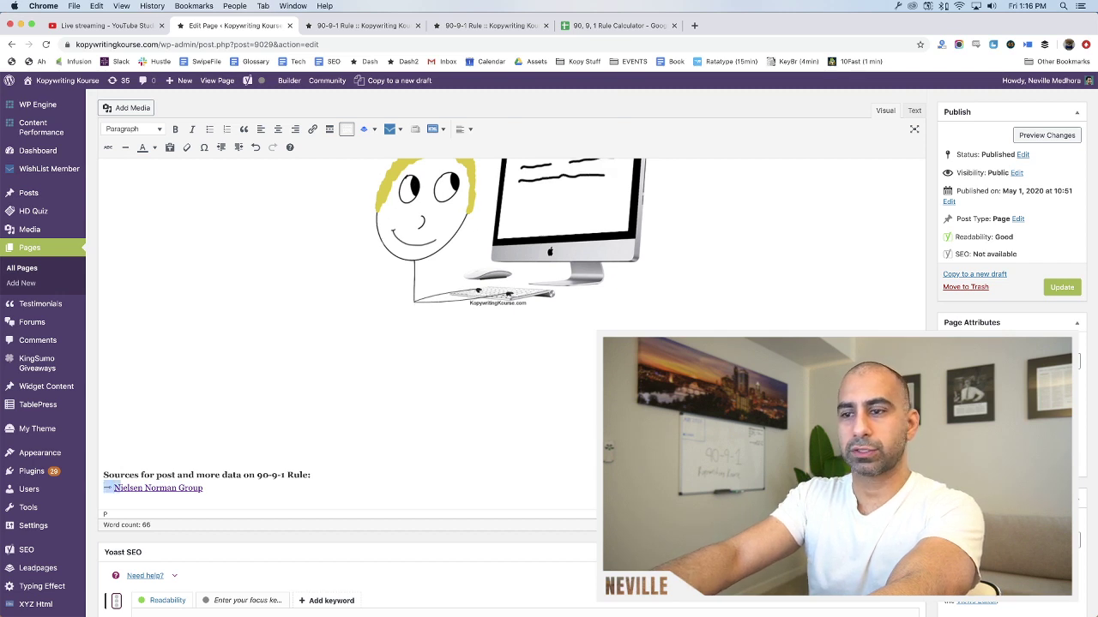
key("Left")
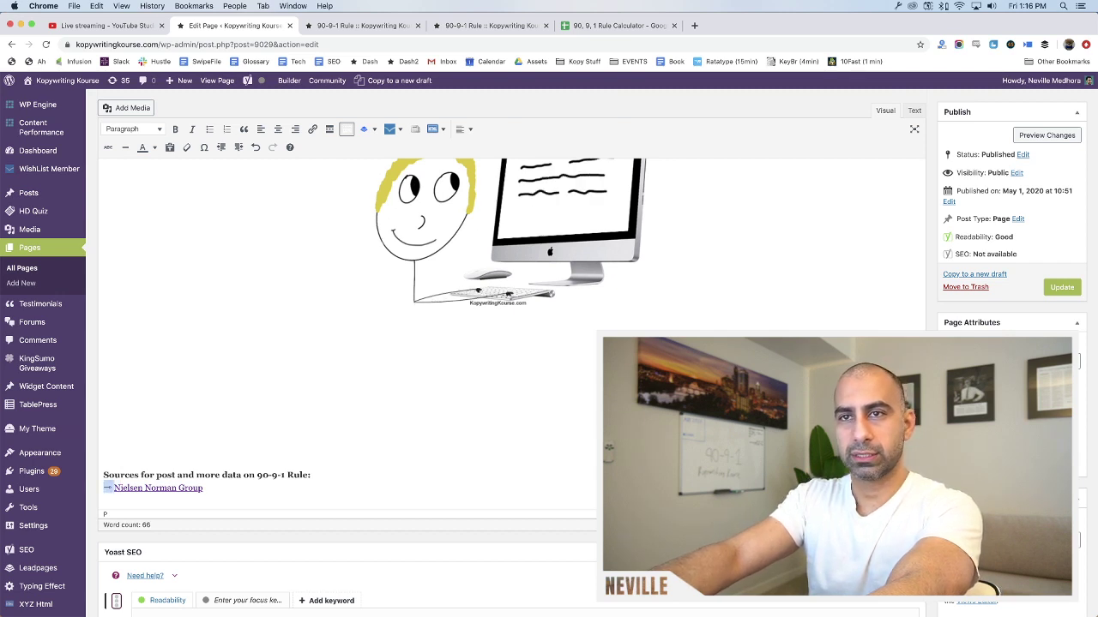
key("End")
key("Return")
key("ctrl+v")
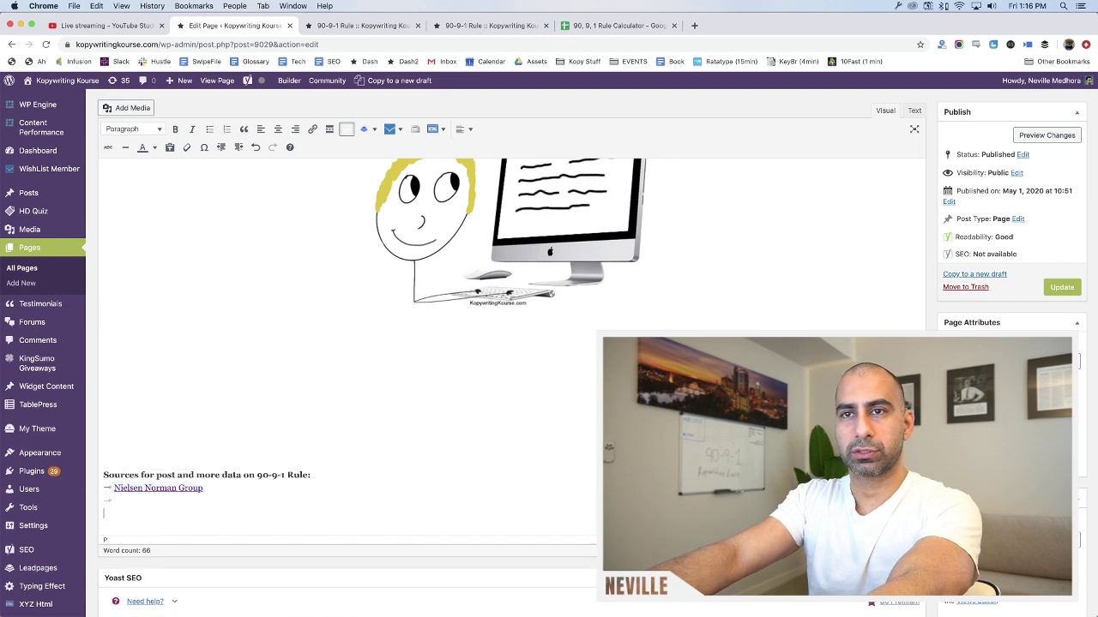
left_click(114, 475)
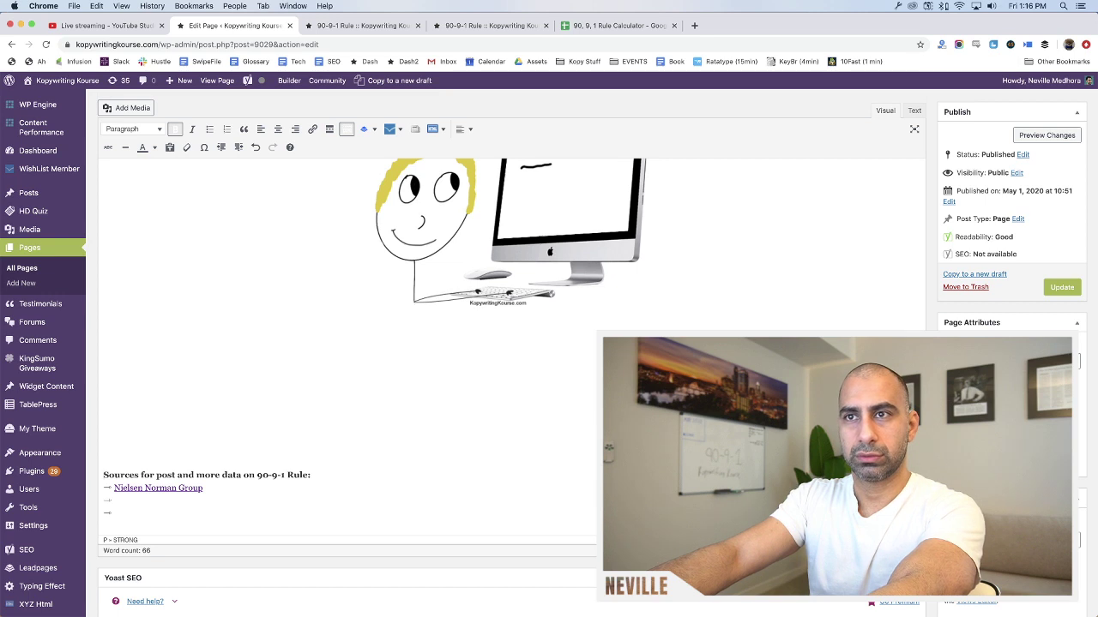
type("P.S.")
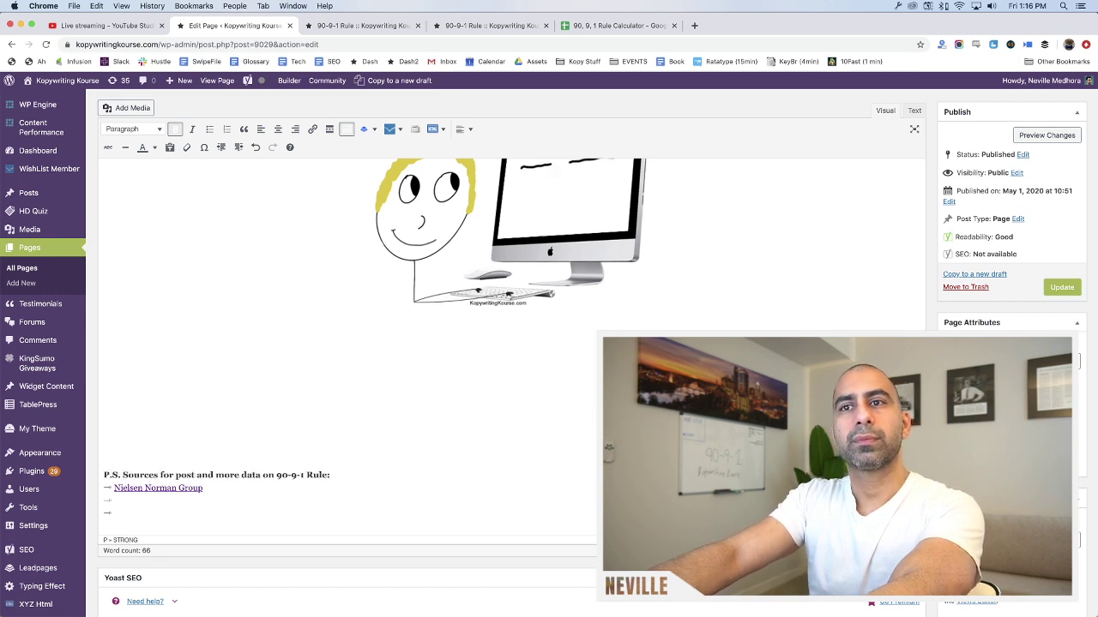
key("BackSpace")
key("BackSpace")
key("BackSpace")
key("BackSpace")
key("BackSpace")
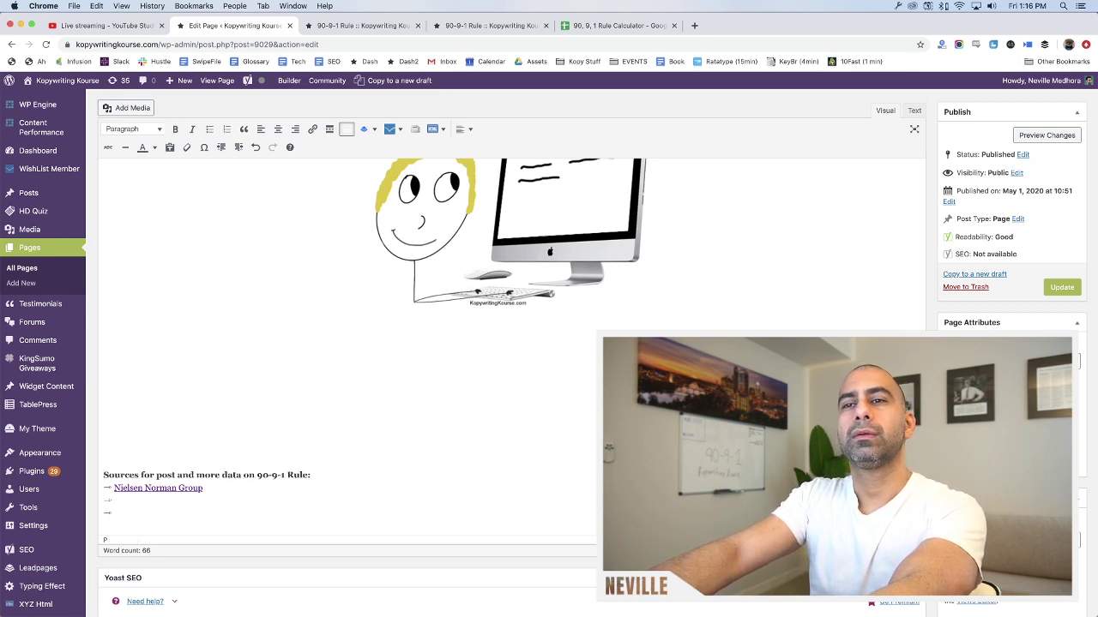
Leave several blank lines below the source list and write the closing line "Hope you learned something from this post :)"
left_click(112, 513)
key("Return")
key("Return")
key("Return")
key("Return")
key("Return")
type("S")
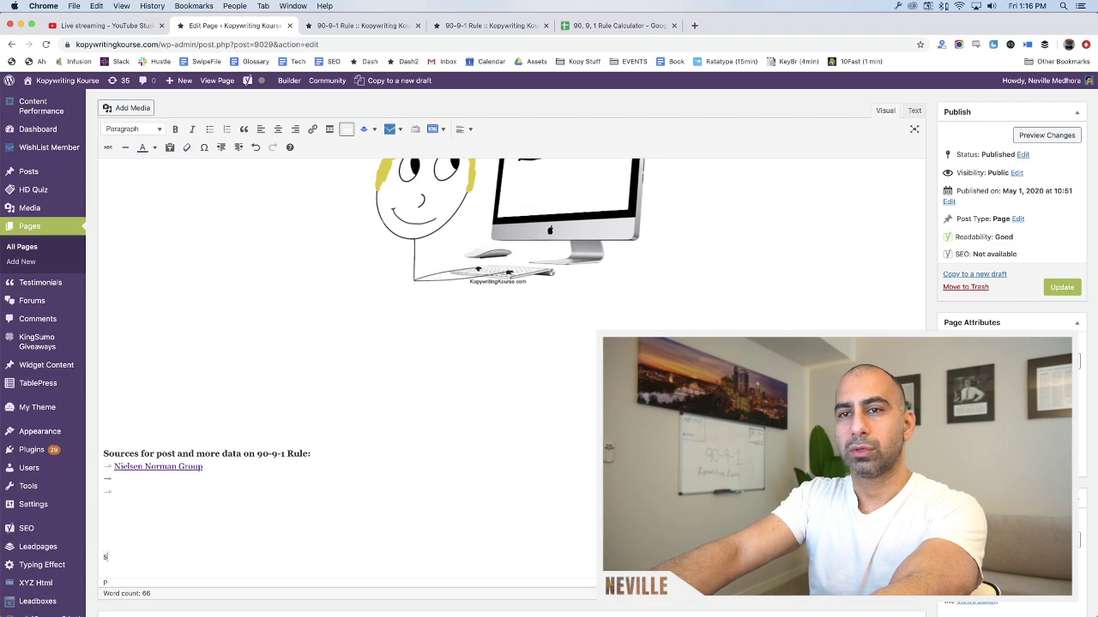
key("BackSpace")
type("Hope you")
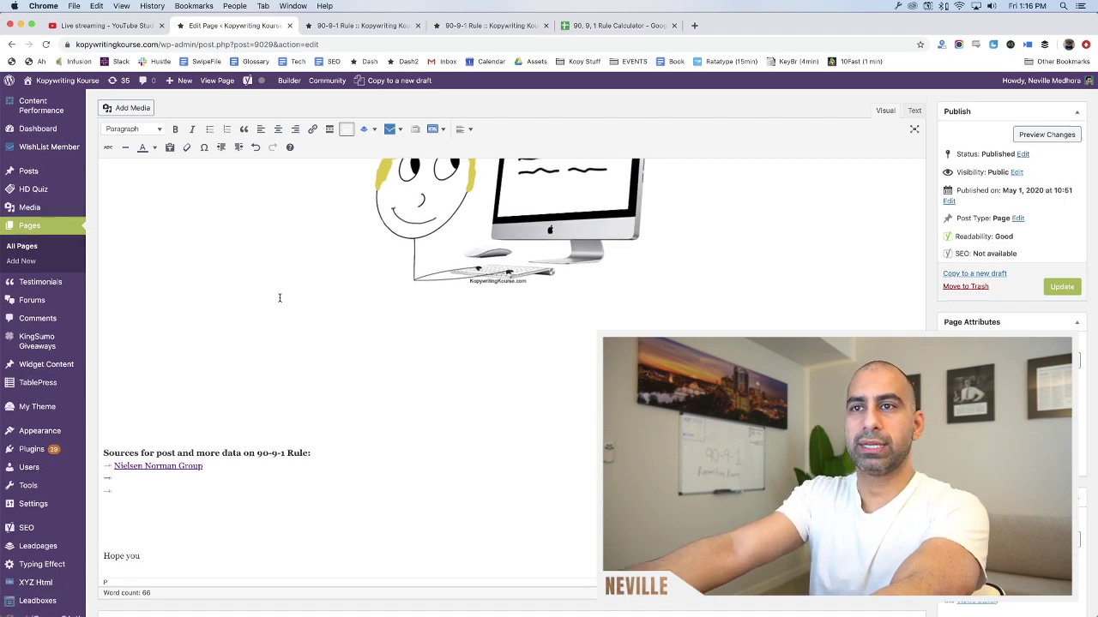
scroll(283, 317, "down", 4)
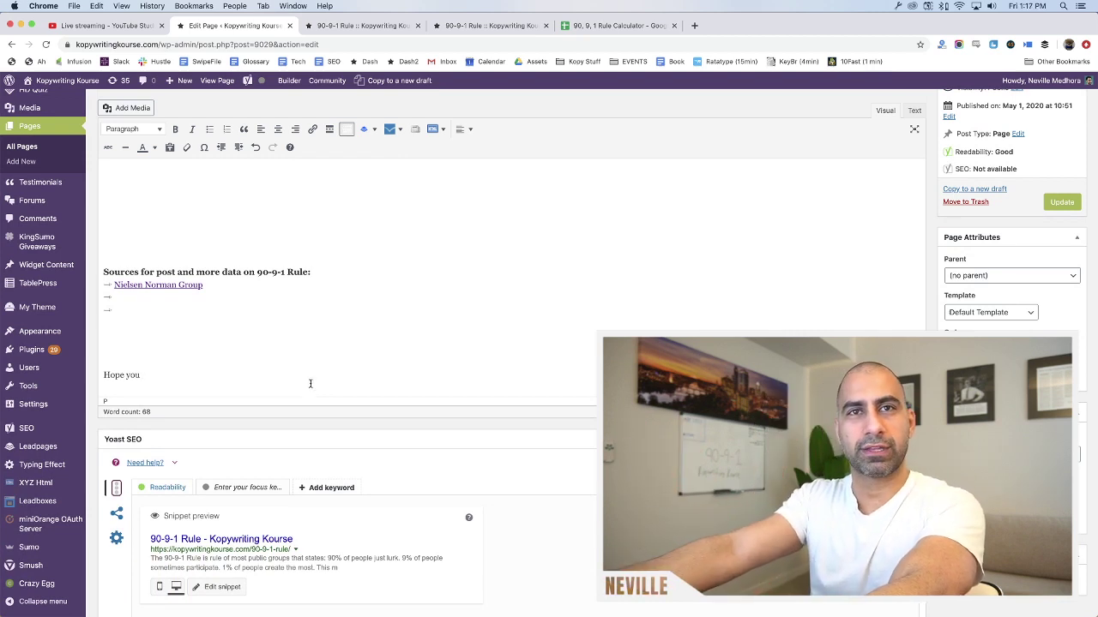
scroll(309, 375, "down", 1)
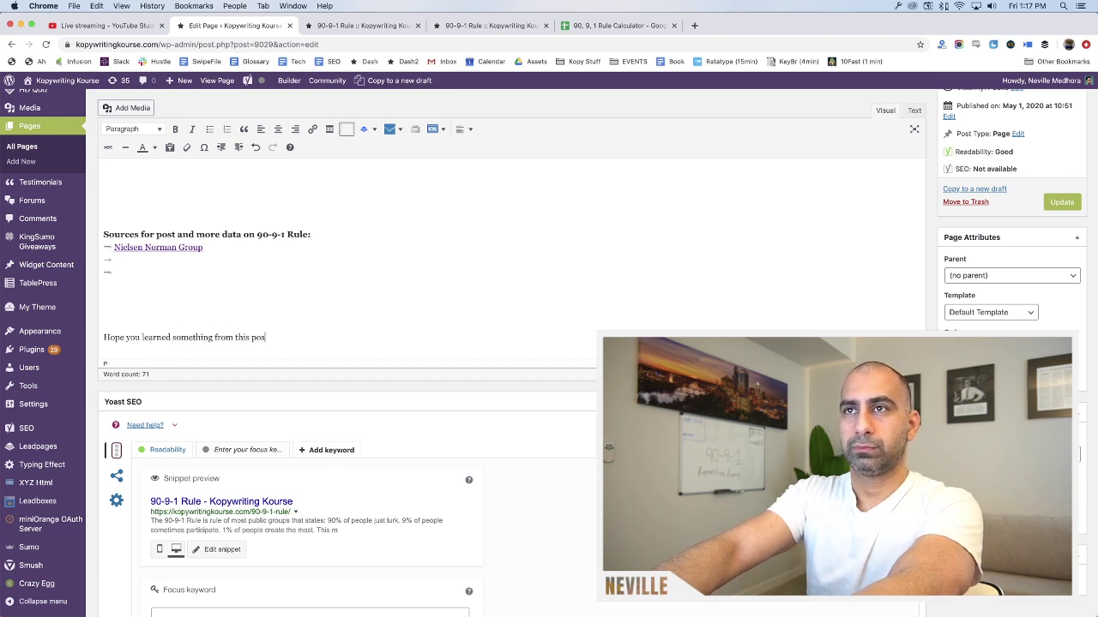
Sign off under the closing line with "Sincerely," and the author's full name on separate lines
key("Return")
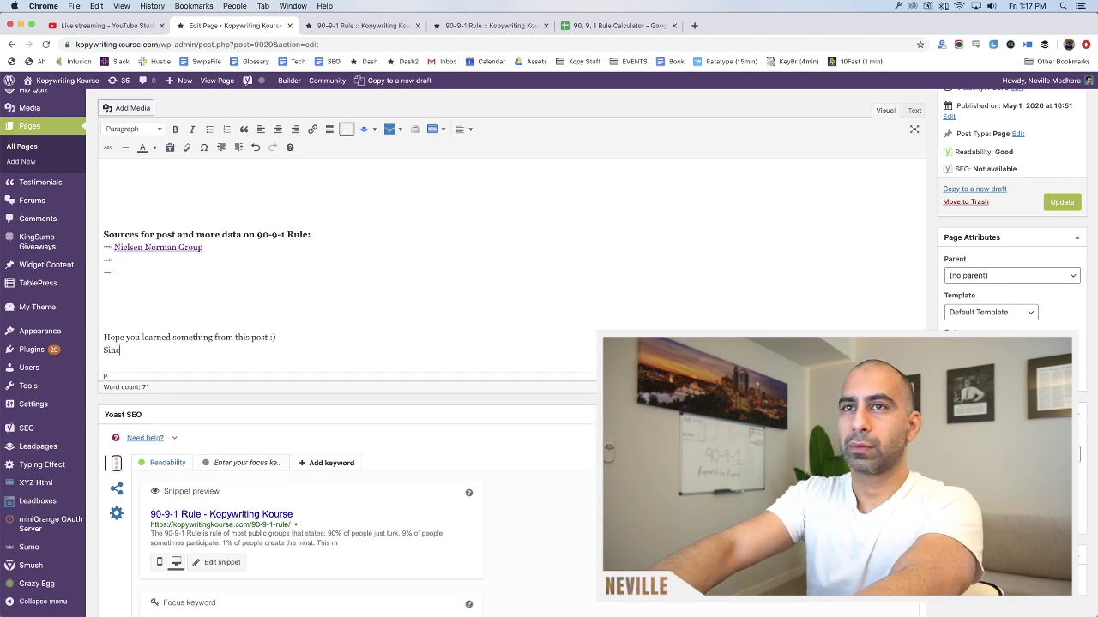
type("Sincerely,")
key("Return")
type("Neville Medhora")
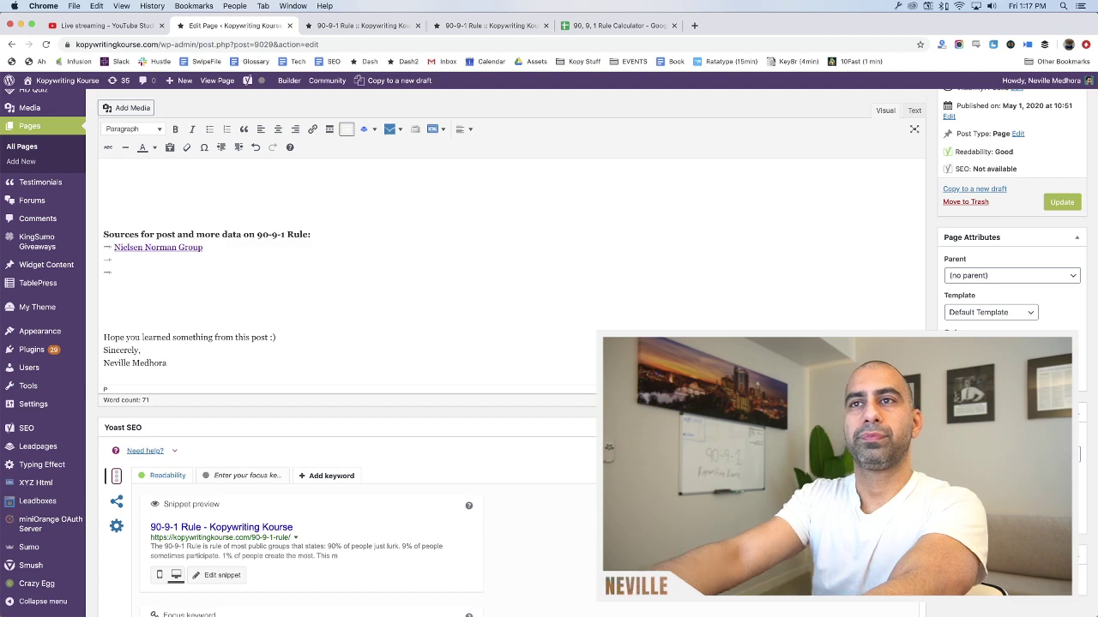
Check the live stream's dashboard and chat in YouTube Studio and return to the page editor
scroll(199, 313, "up", 3)
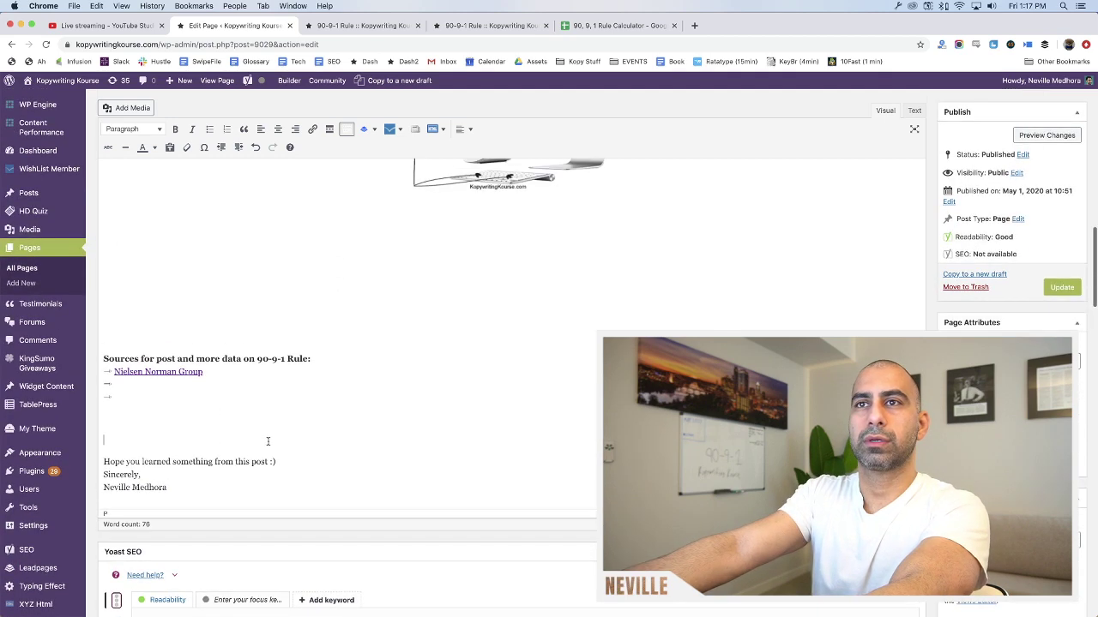
scroll(279, 442, "up", 10)
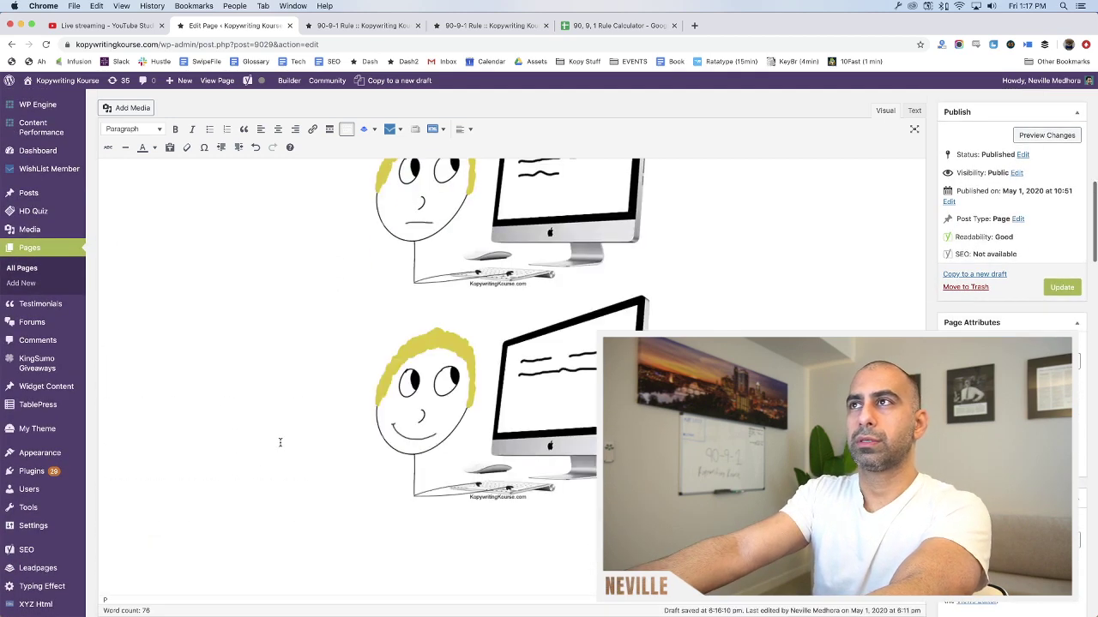
scroll(279, 442, "up", 5)
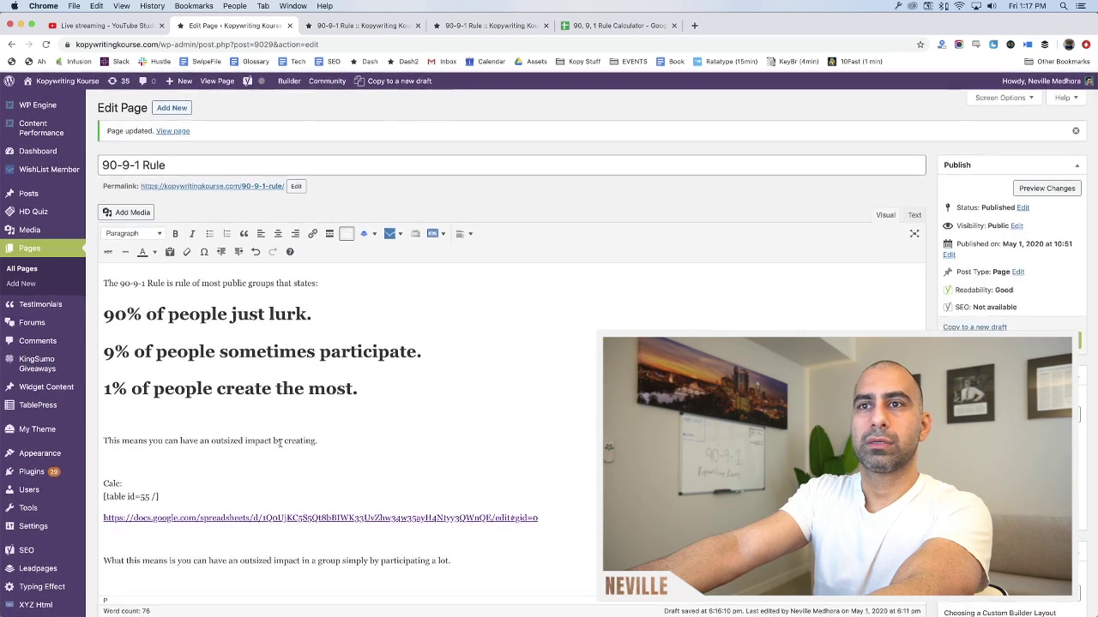
left_click(107, 26)
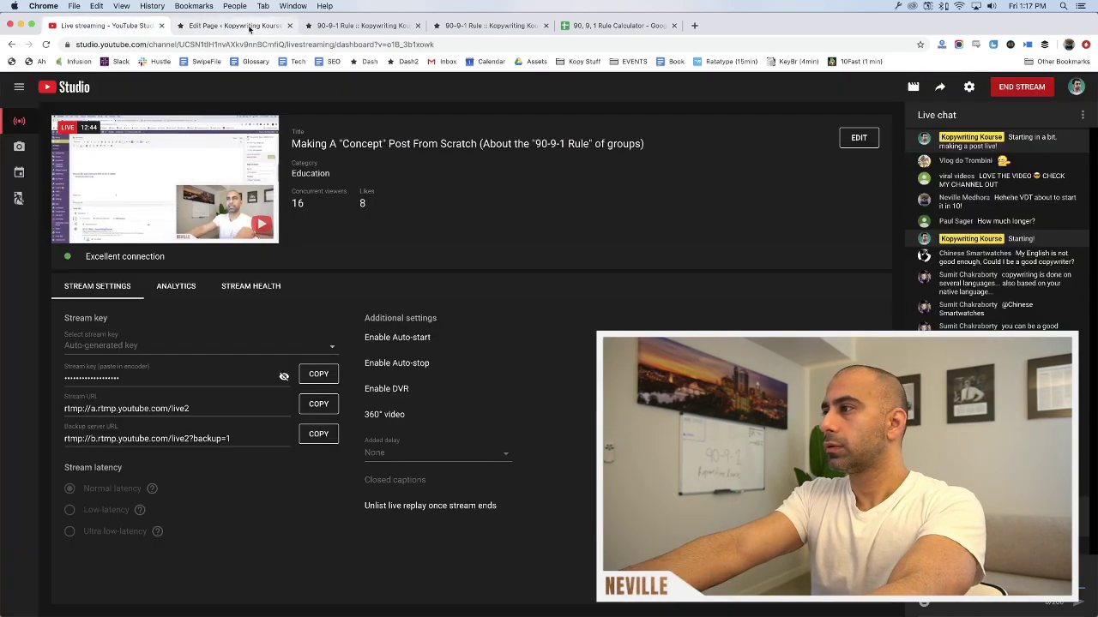
left_click(257, 26)
left_click(103, 25)
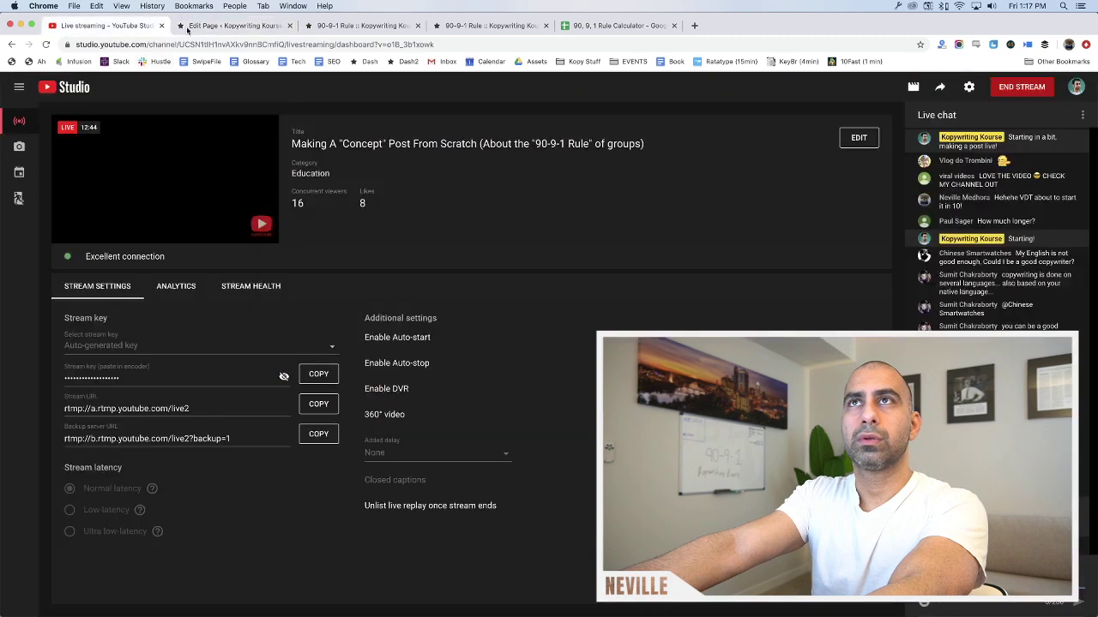
left_click(236, 26)
Switch to Streamlabs OBS to check the stream output and return to the page editor in Chrome
left_click(269, 311)
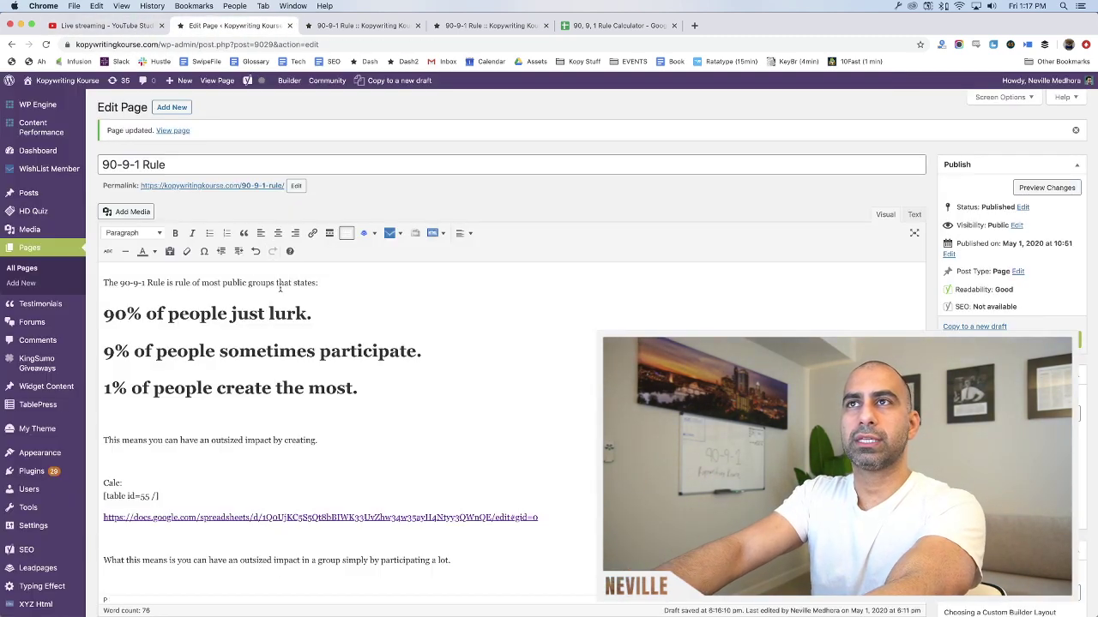
triple_click(280, 286)
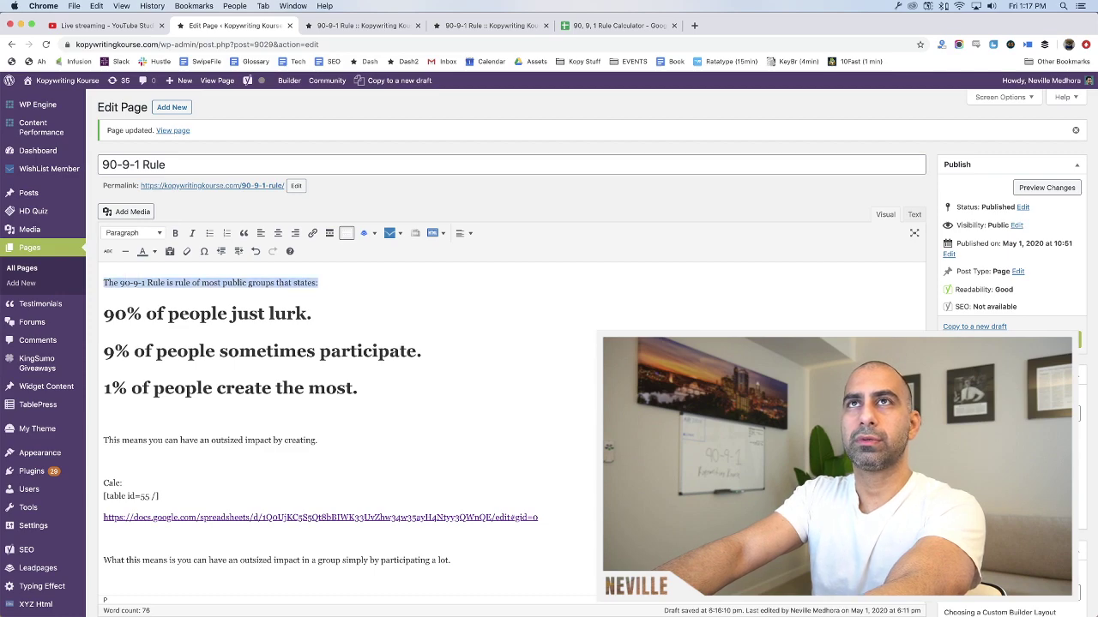
key("ctrl+Up")
left_click(281, 298)
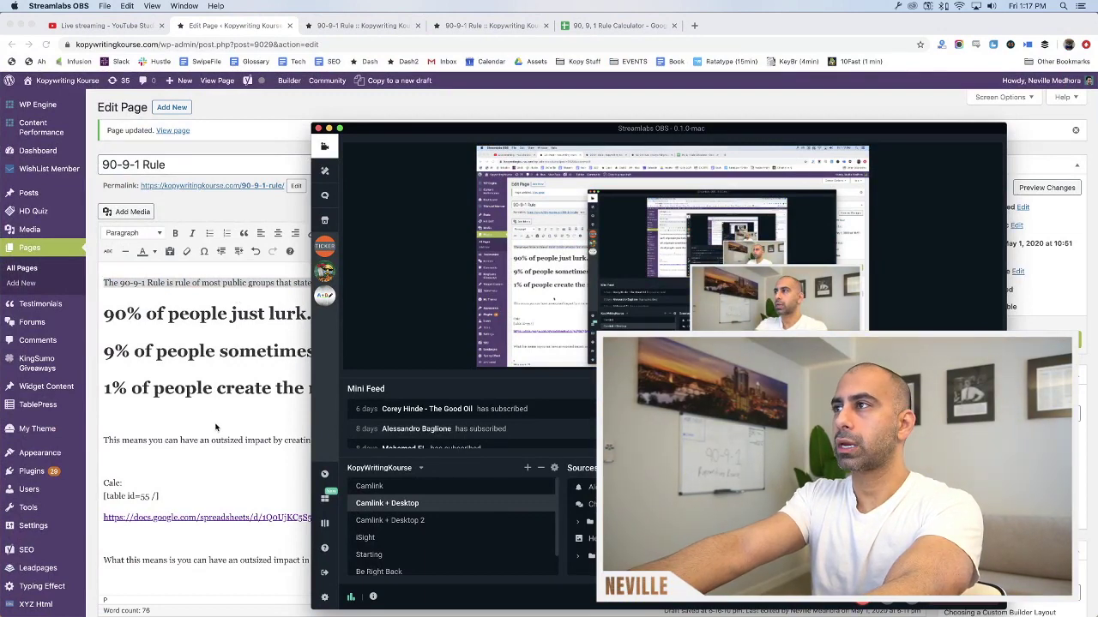
key("super+Tab")
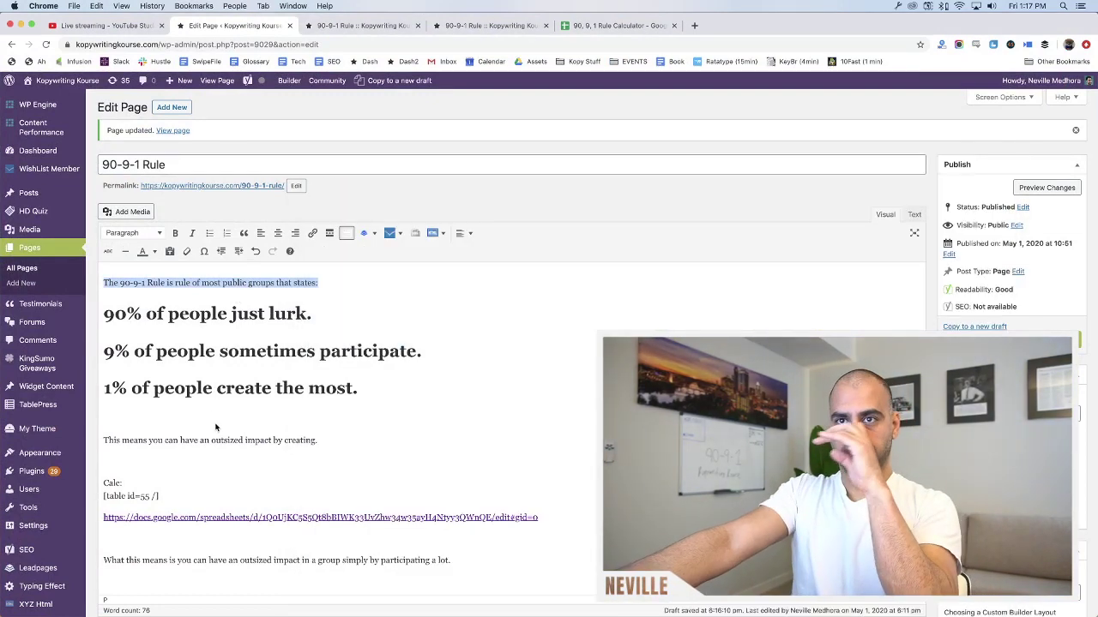
left_click(324, 431)
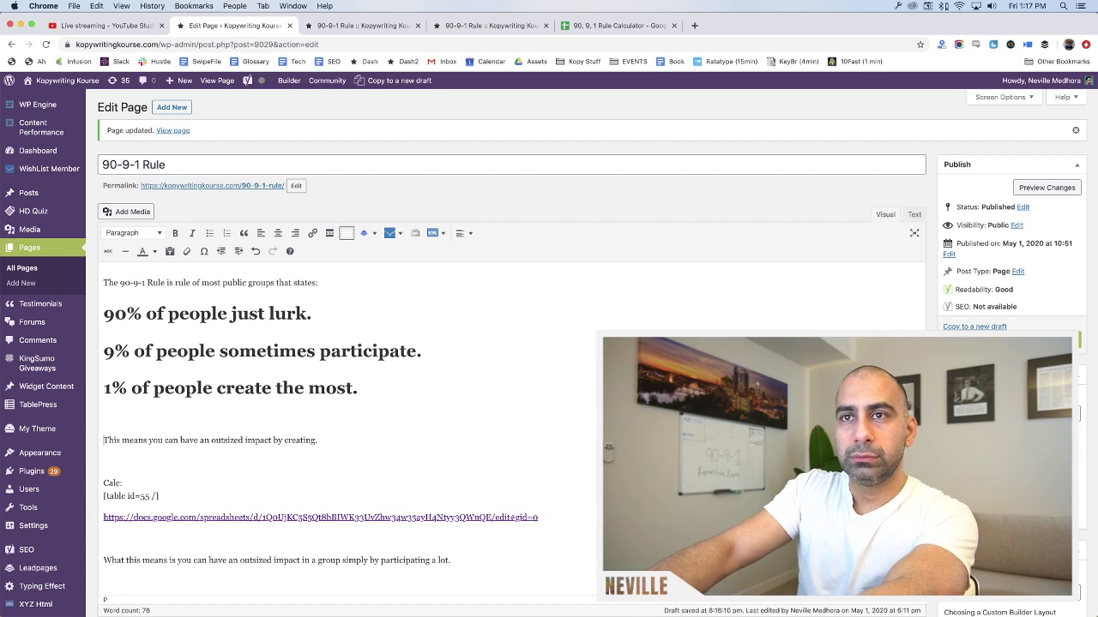
Between the outsized impact sentence and "Calc:", add blank lines, the line "Examples of 90-9-1 Rule in action:" and an "s" line beneath it
scroll(104, 418, "down", 1)
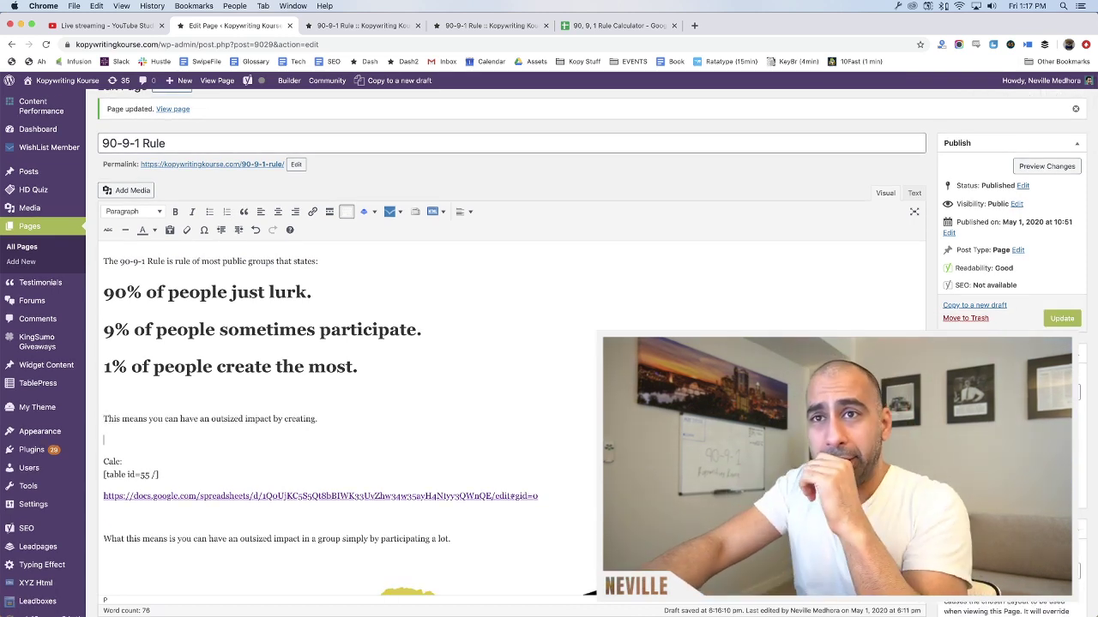
key("Return")
key("Return")
key("Return")
key("Return")
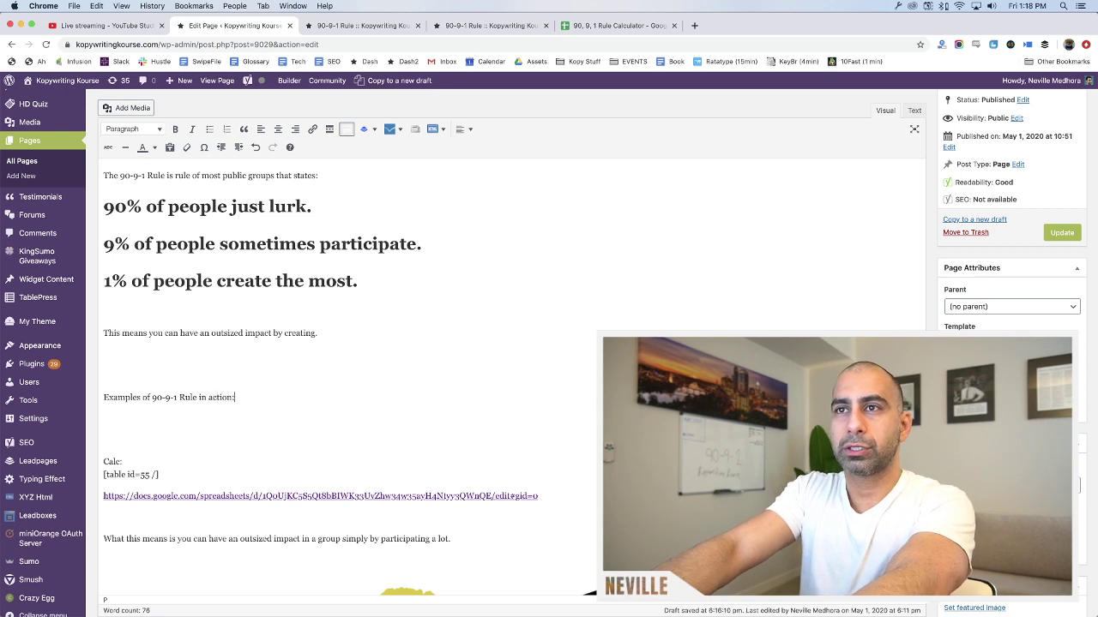
key("Return")
type("s")
Format "Examples of 90-9-1 Rule in action:" as Heading 1 and underline it except for the colon
triple_click(168, 376)
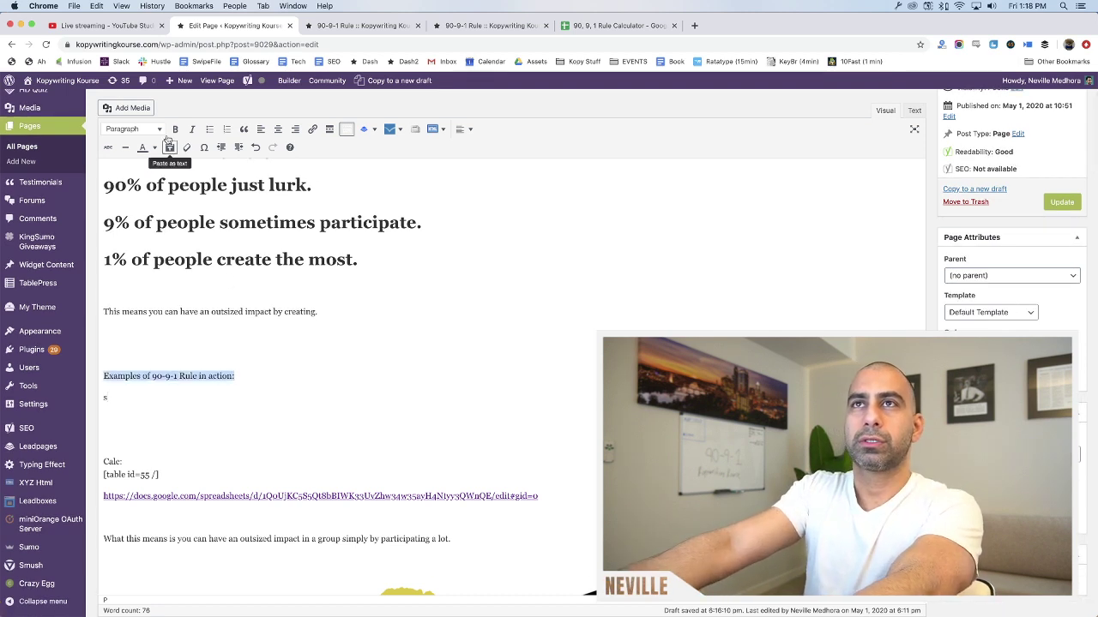
left_click(133, 129)
left_click(141, 165)
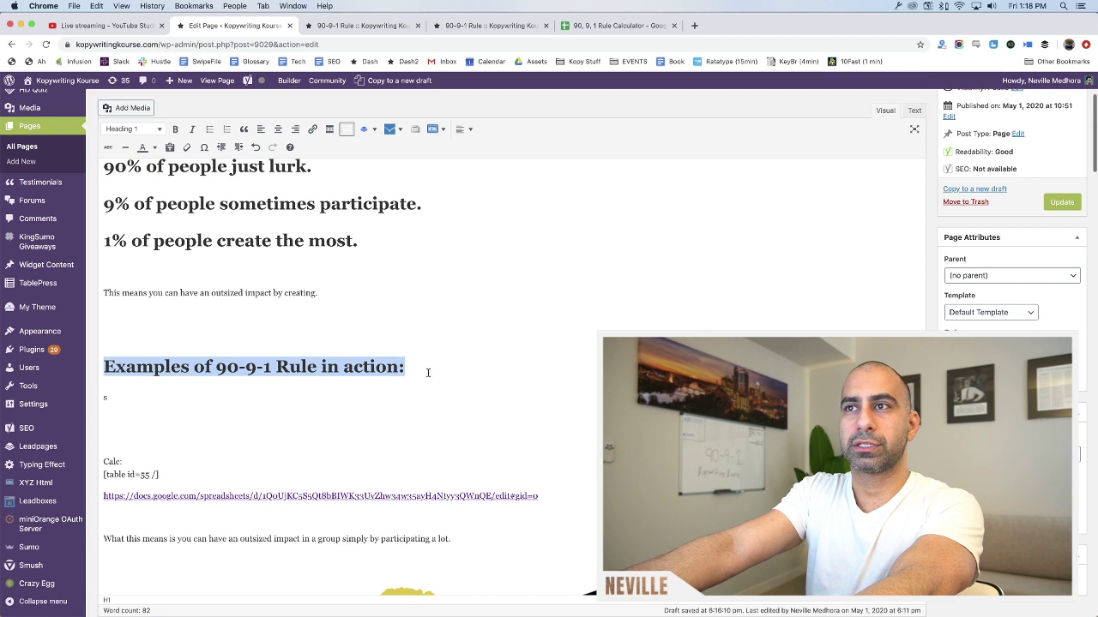
left_click(428, 373)
key("Left")
key("shift+Home")
key("ctrl+u")
key("Right")
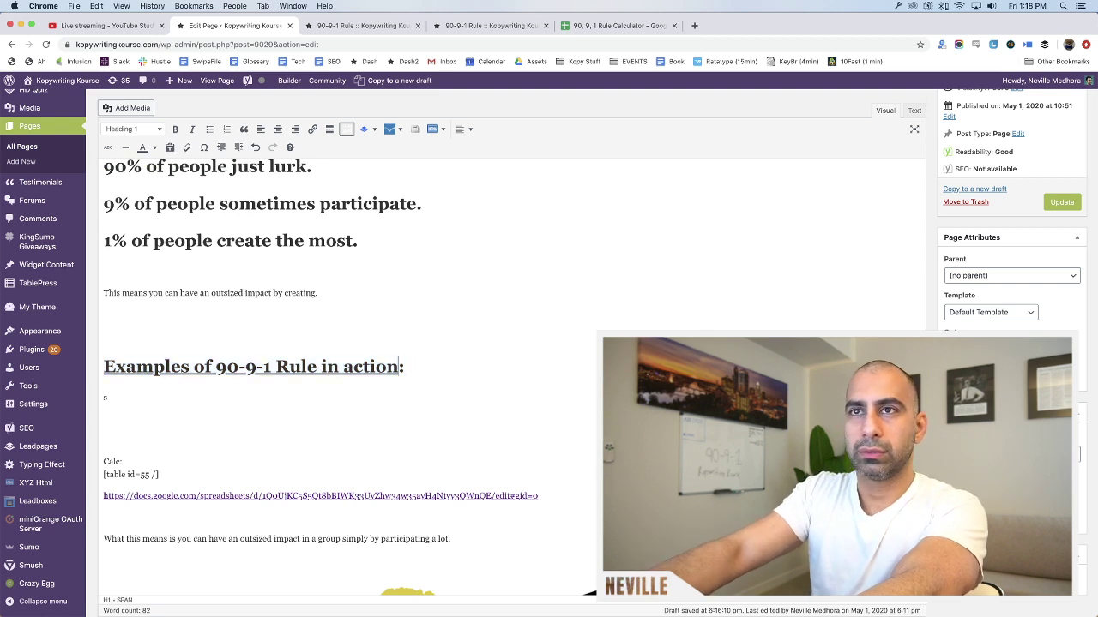
Review the draft's calculator section, drawings and intro, and compare it with the page preview
scroll(258, 378, "down", 3)
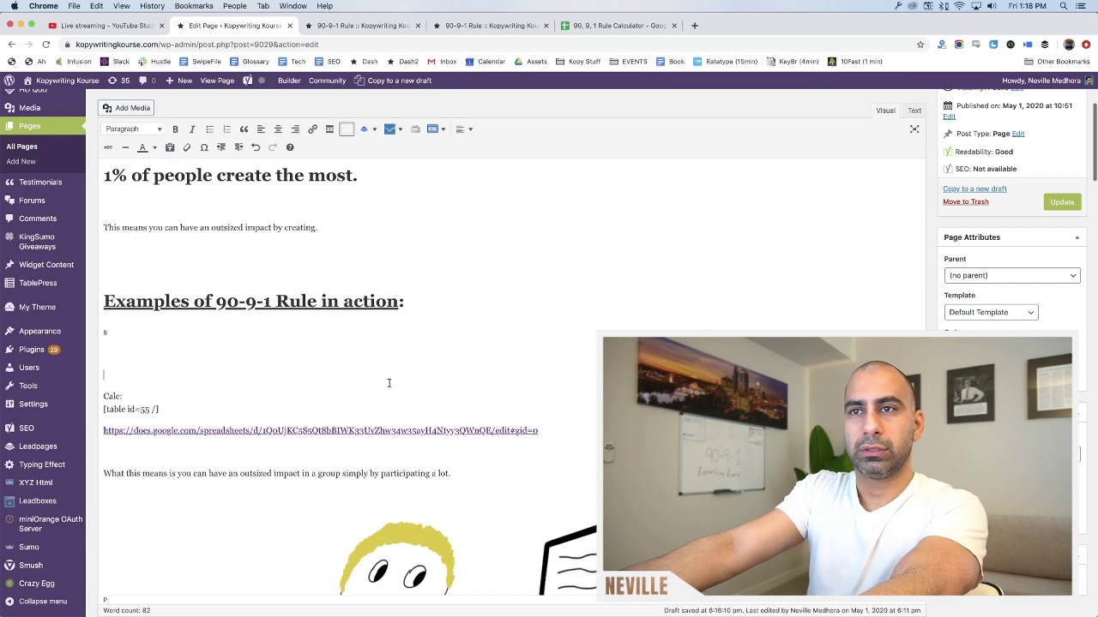
triple_click(257, 359)
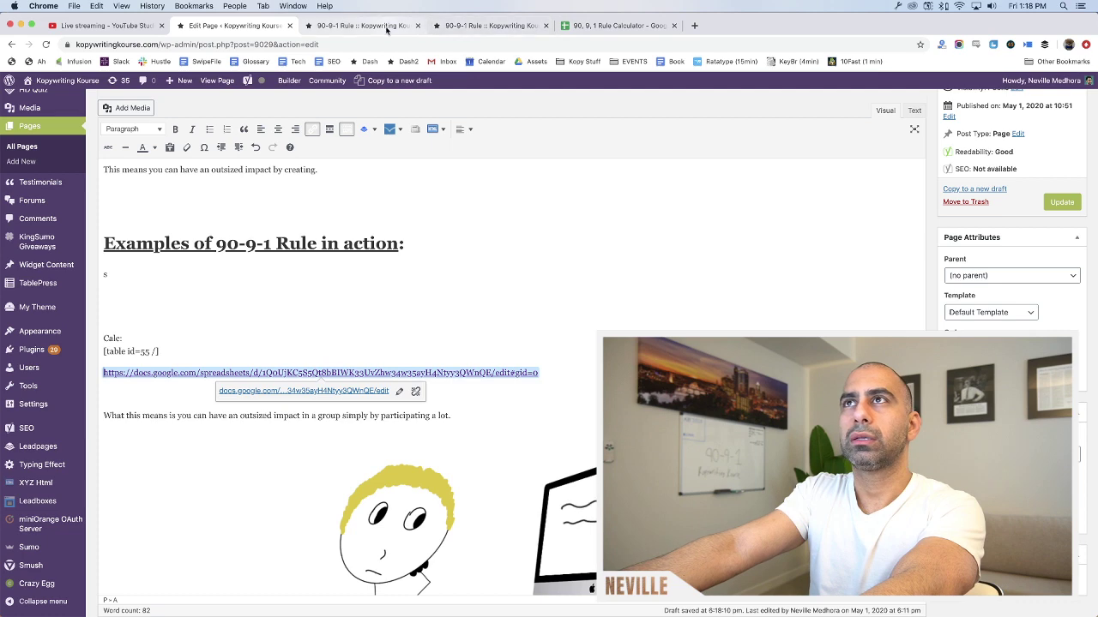
left_click(275, 356)
scroll(248, 286, "down", 3)
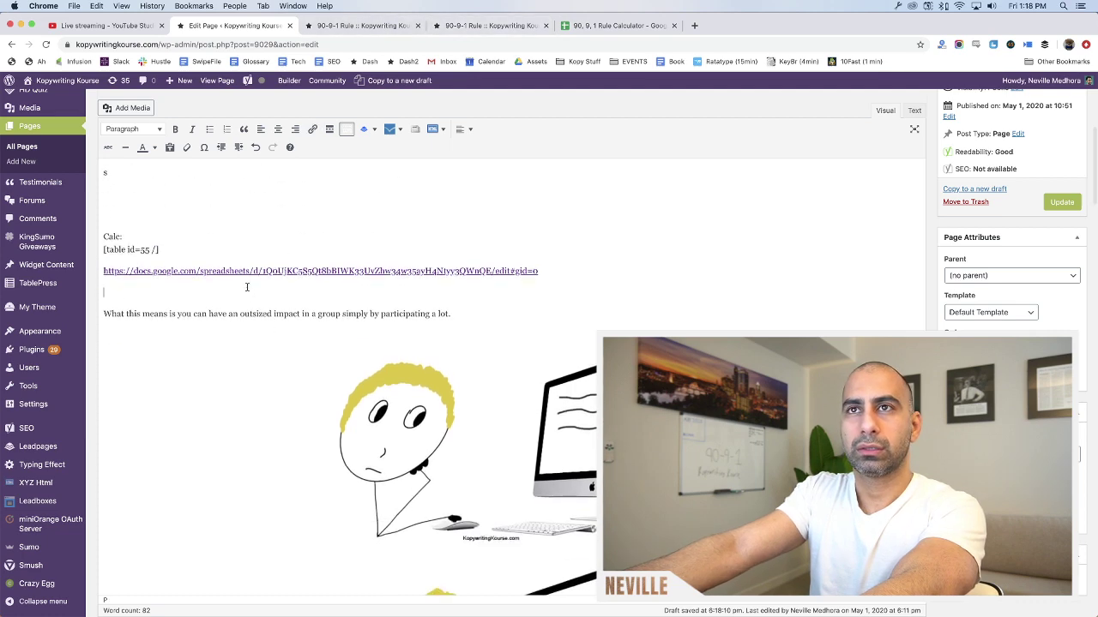
scroll(104, 357, "down", 5)
scroll(515, 343, "up", 4)
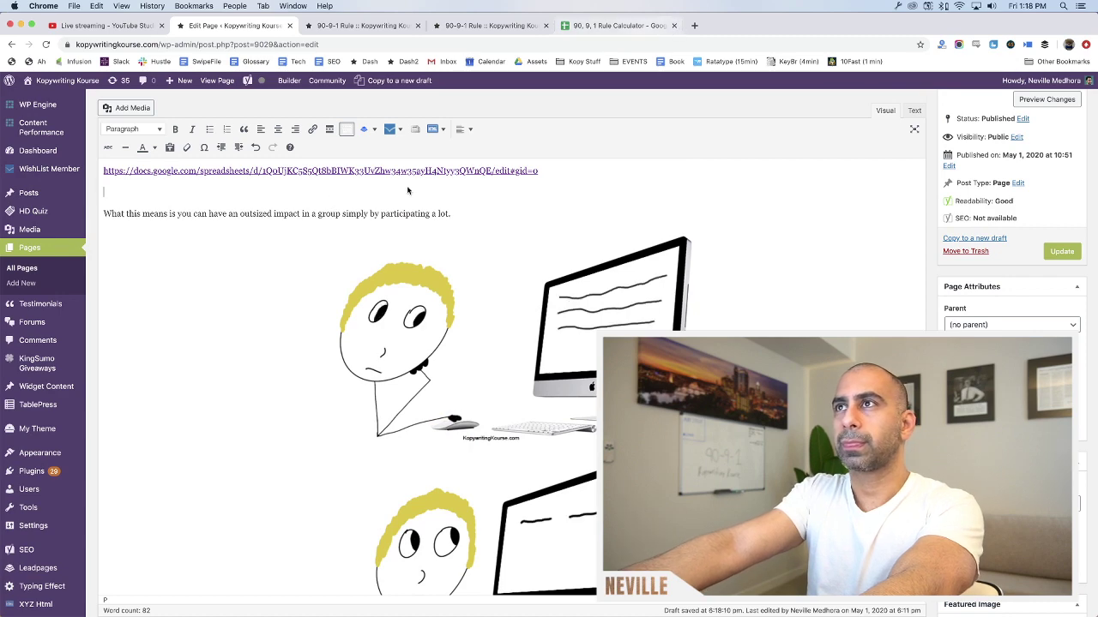
scroll(410, 197, "up", 3)
scroll(397, 274, "down", 1)
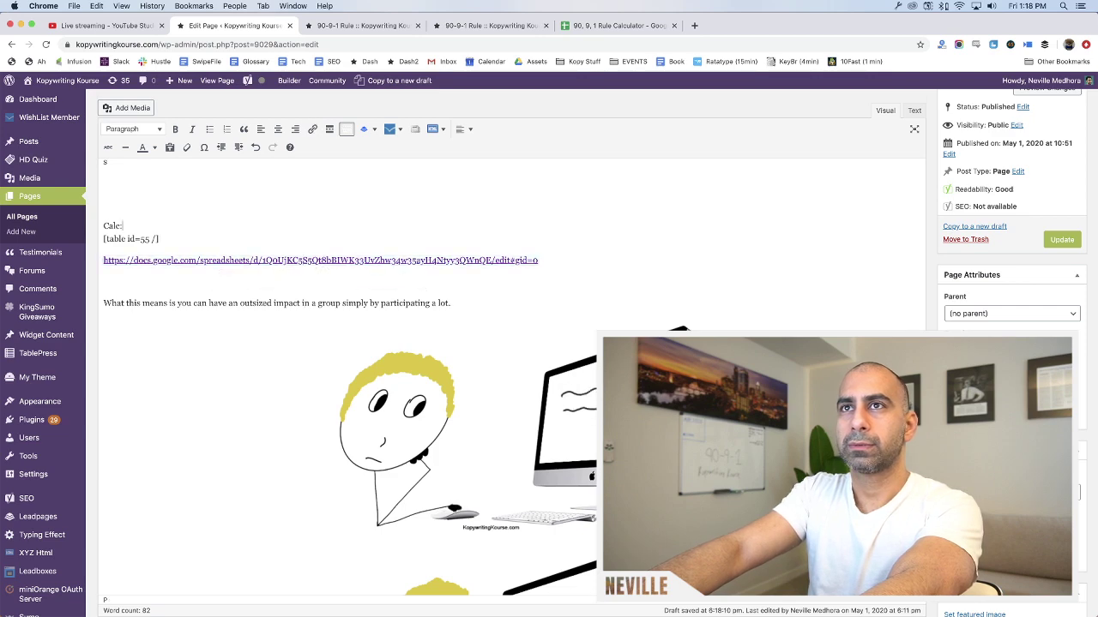
scroll(309, 158, "up", 5)
scroll(306, 161, "up", 3)
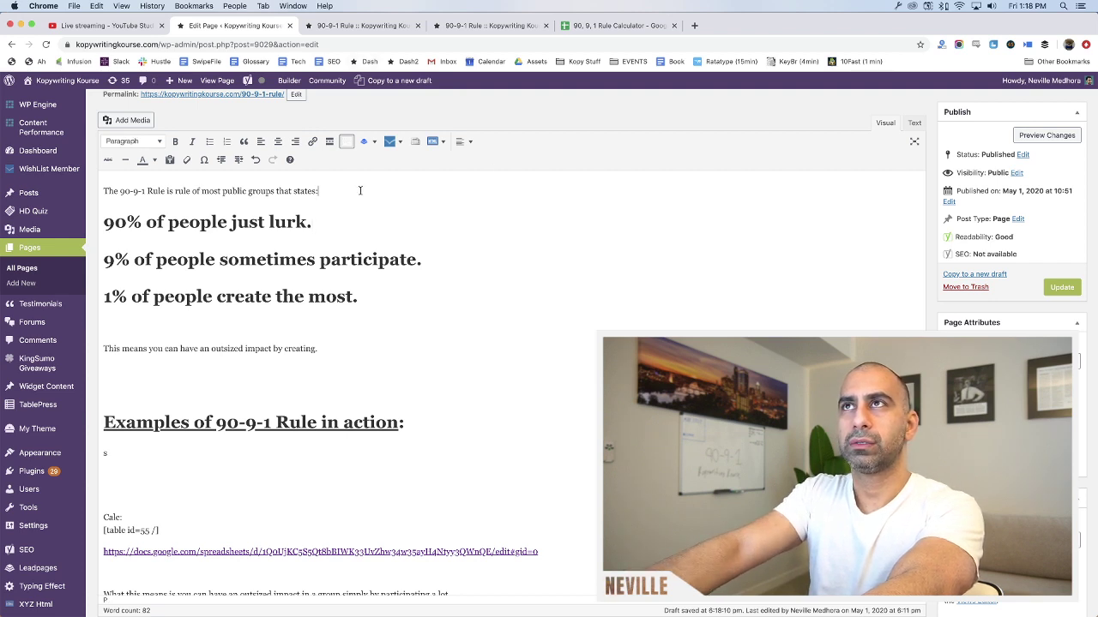
key("ctrl+Tab")
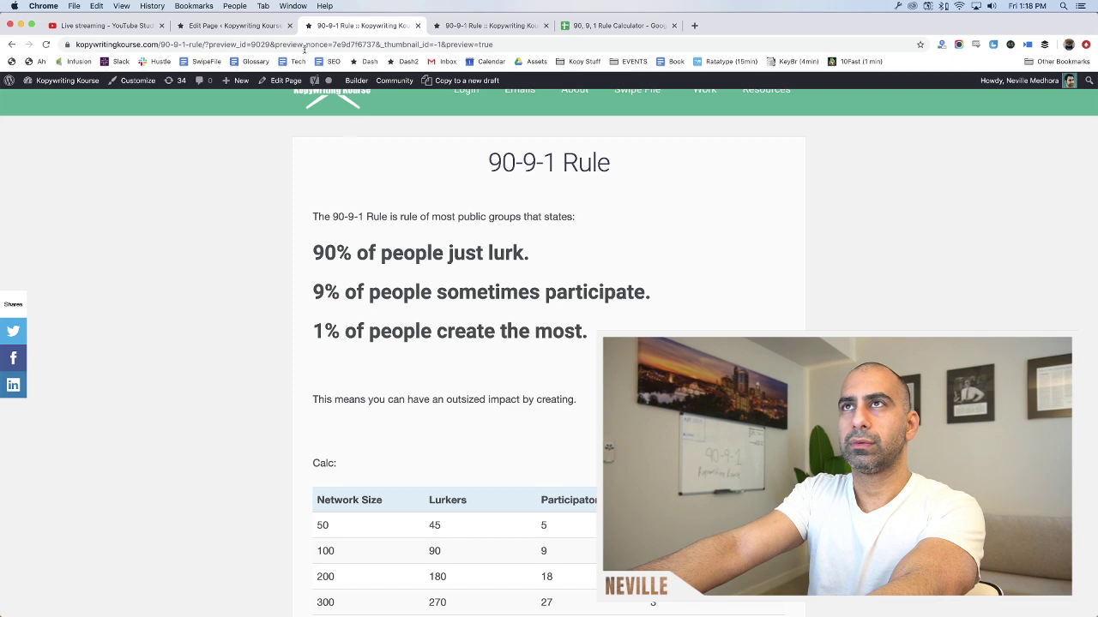
key("ctrl+shift+Tab")
Copy the three 90%, 9% and 1% headings from the intro and paste them above the first drawing
left_click_drag(387, 297, 103, 221)
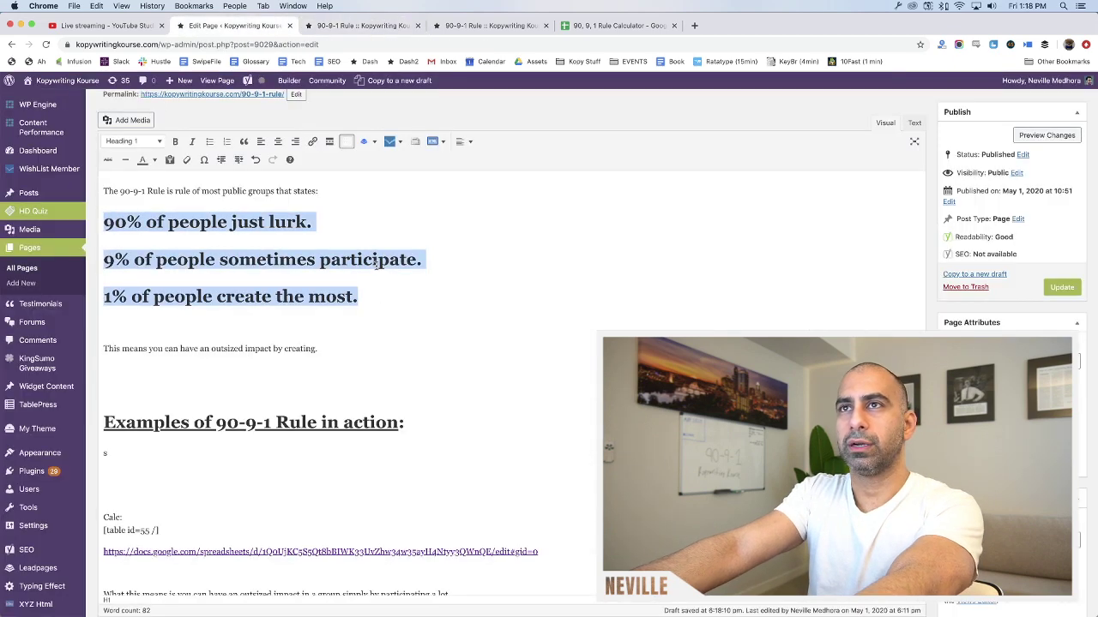
scroll(376, 264, "down", 5)
left_click(433, 221)
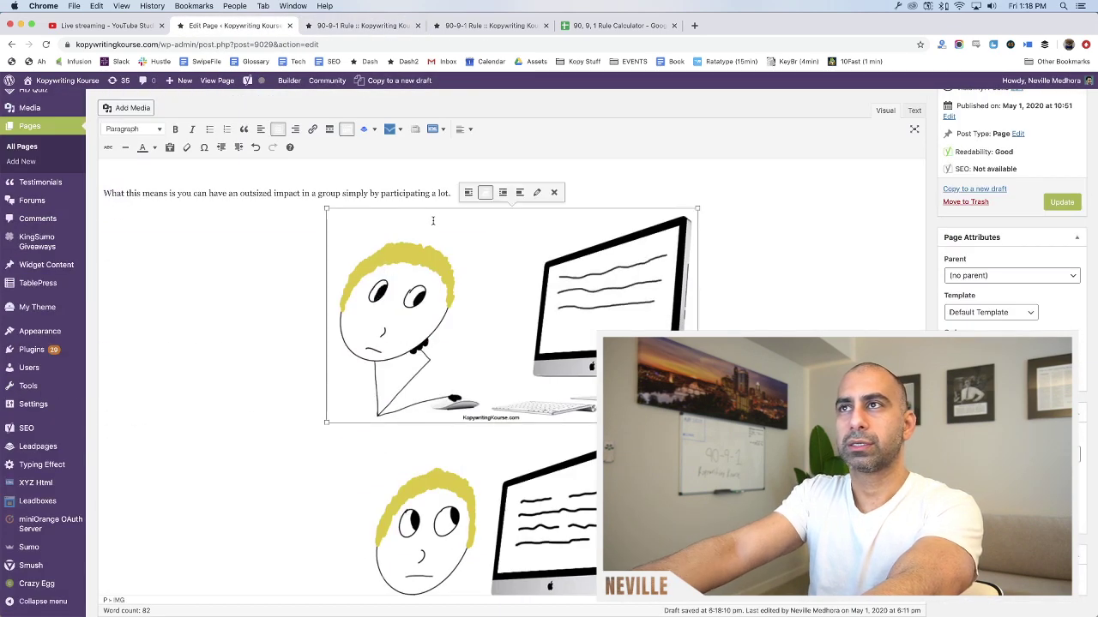
triple_click(442, 193)
key("super+x")
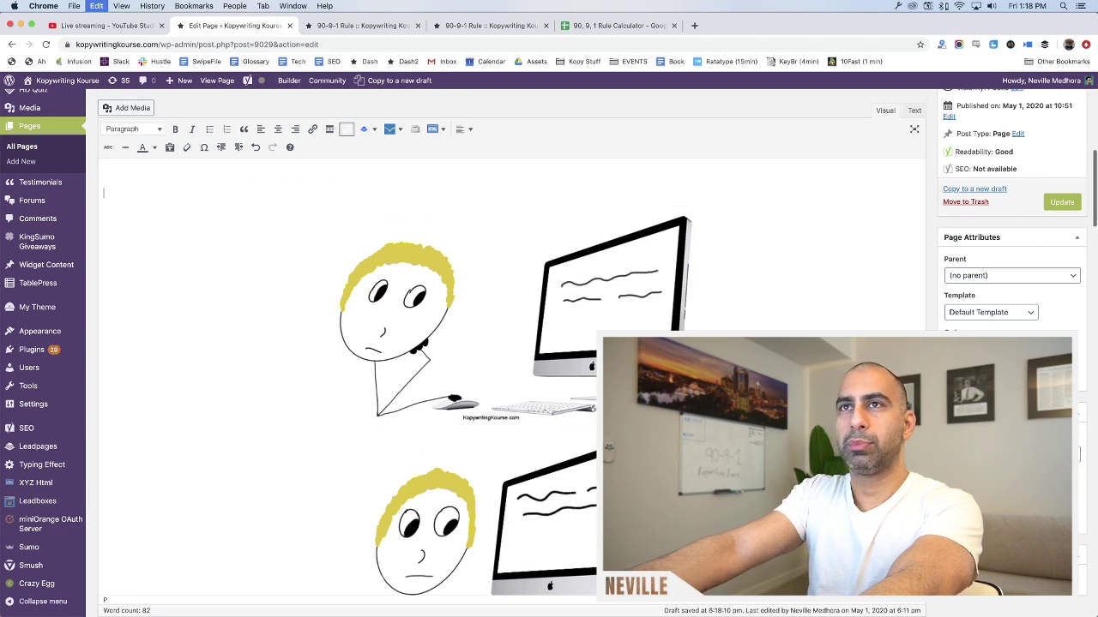
scroll(463, 272, "up", 3)
key("super+v")
Copy the drawing of the figure resting its chin on its hand and place it under "90% of people just lurk."
left_click(485, 416)
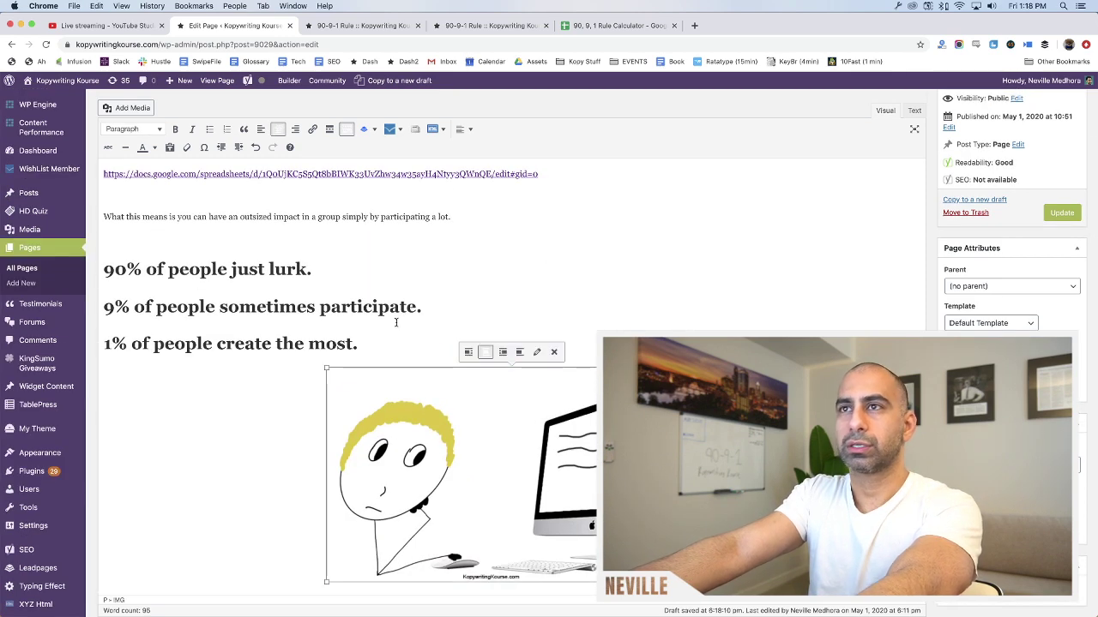
left_click_drag(399, 446, 346, 247)
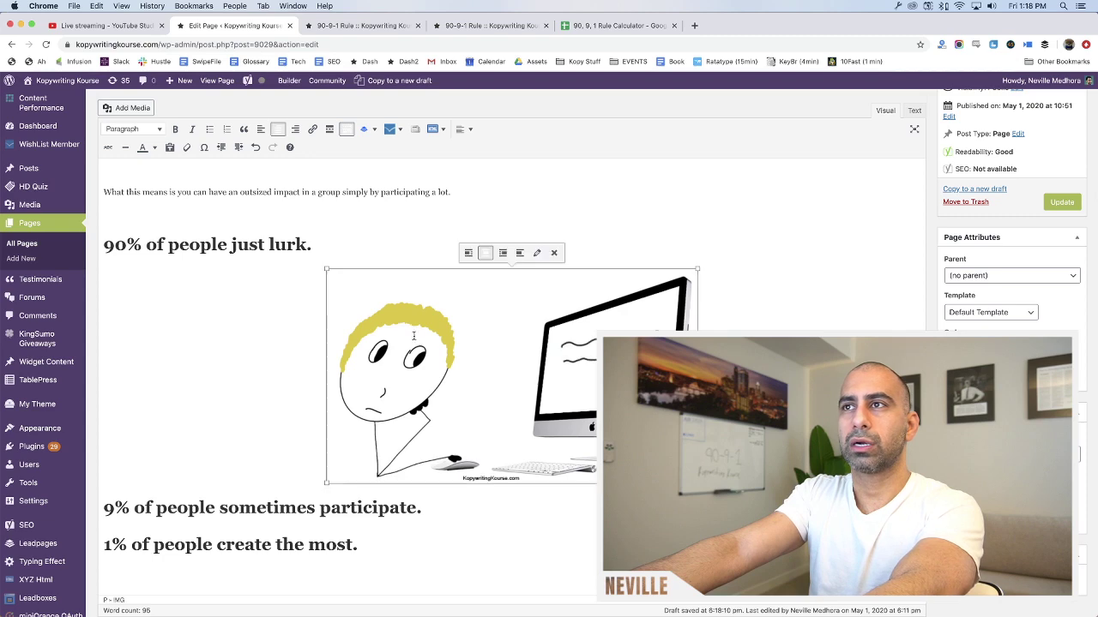
left_click(347, 243)
scroll(395, 442, "down", 3)
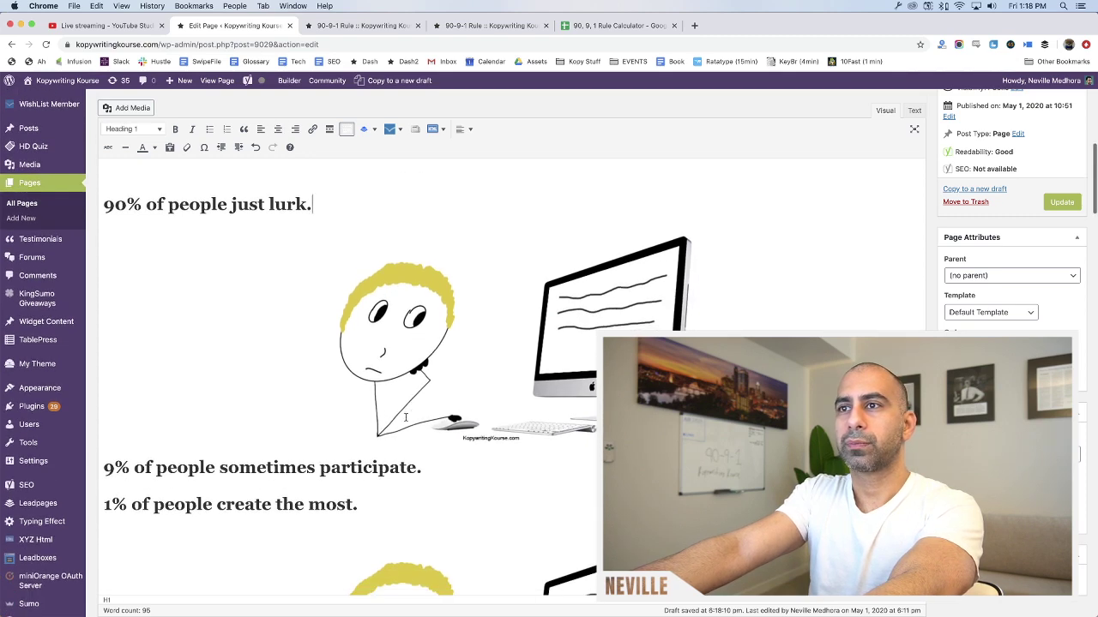
Copy the drawing of the straight-faced figure at the keyboard and place it under "9% of people sometimes participate."
key("super+z")
key("super+z")
key("super+z")
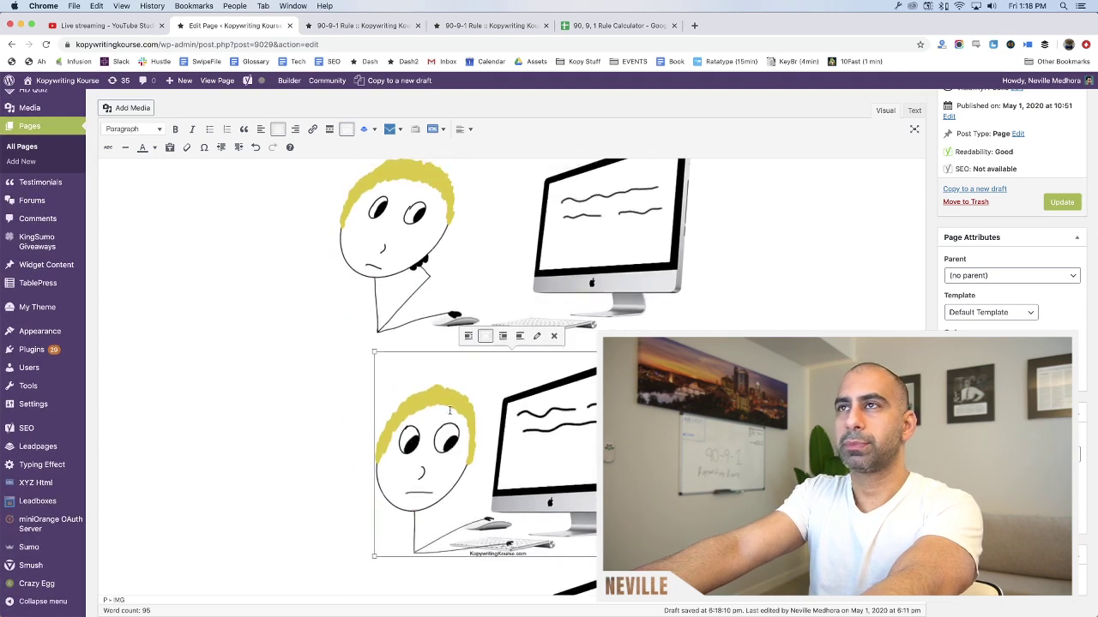
left_click(450, 512)
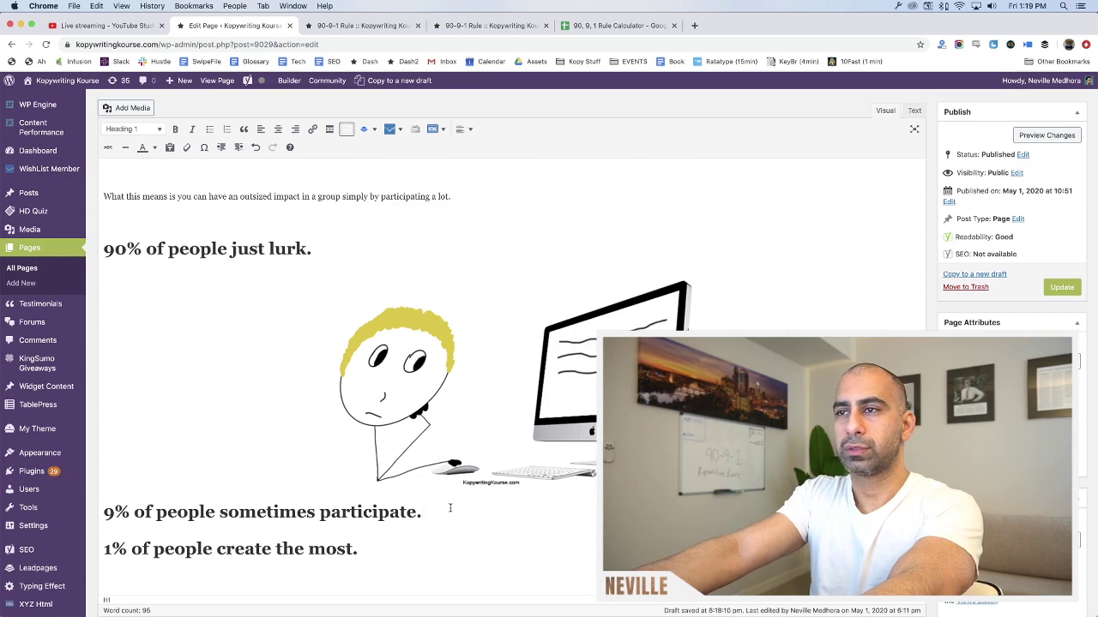
key("super+z")
scroll(450, 508, "down", 3)
scroll(450, 506, "down", 5)
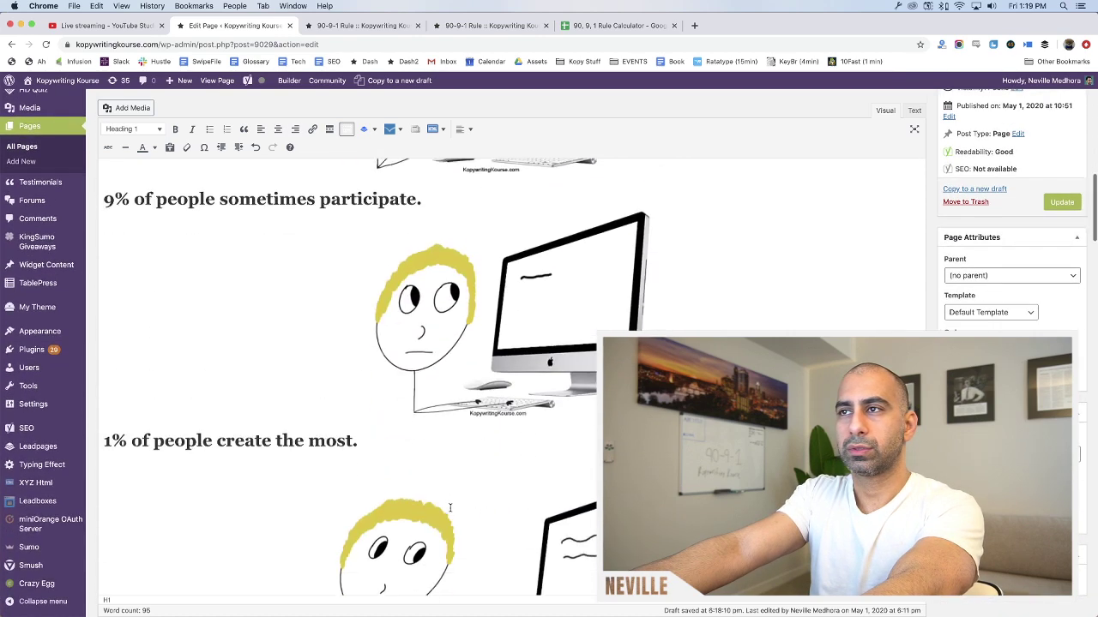
Copy the drawing of the smiling figure and place it under "1% of people create the most."
key("super+z")
key("super+z")
key("super+z")
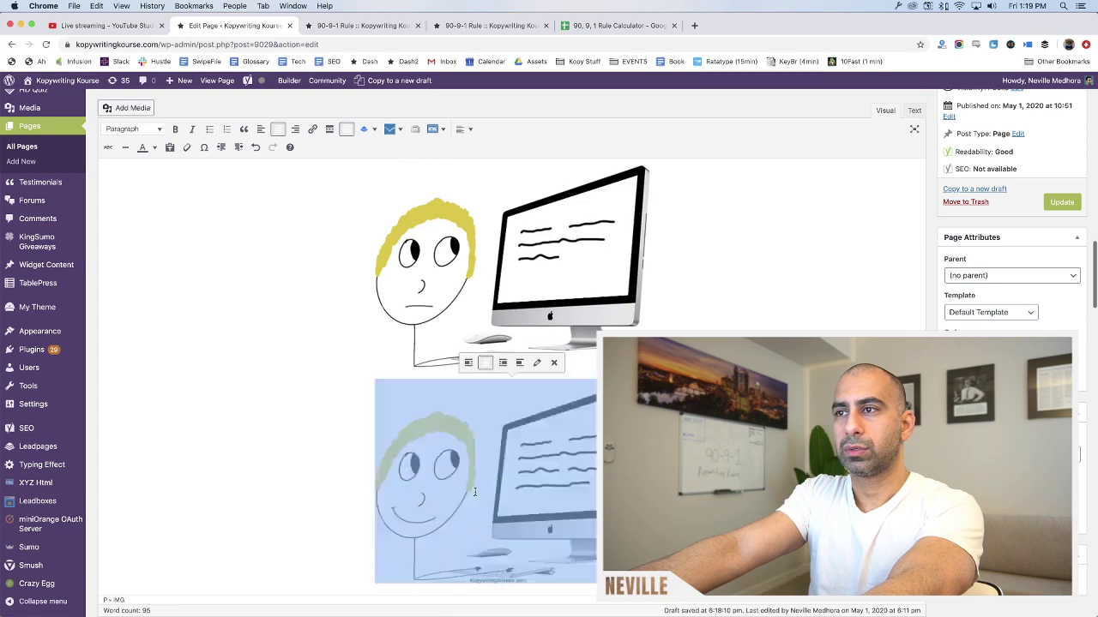
key("super+shift+z")
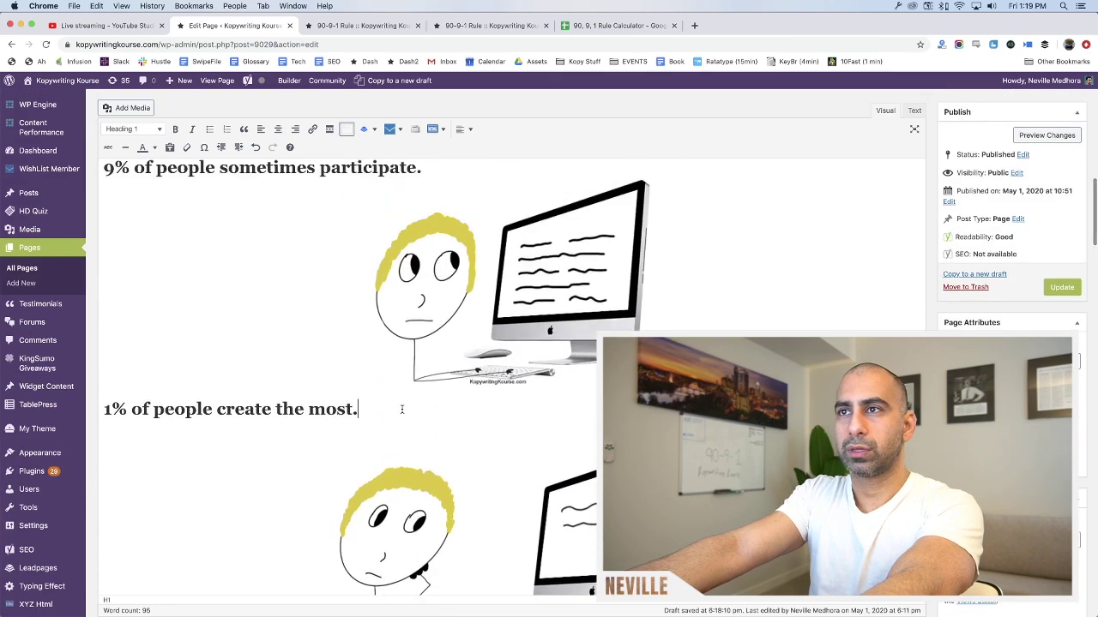
key("Return")
key("BackSpace")
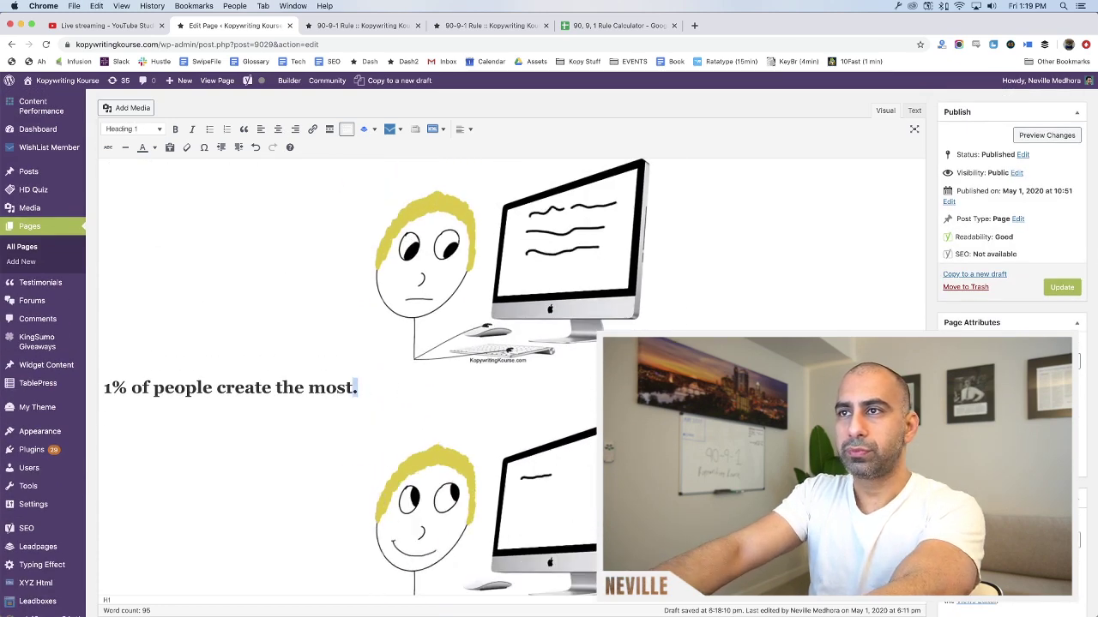
Replace the period ending each of the 1%, 9% and 90% illustrated headings with a colon
key("BackSpace")
type(":")
scroll(340, 385, "up", 4)
left_click(421, 325)
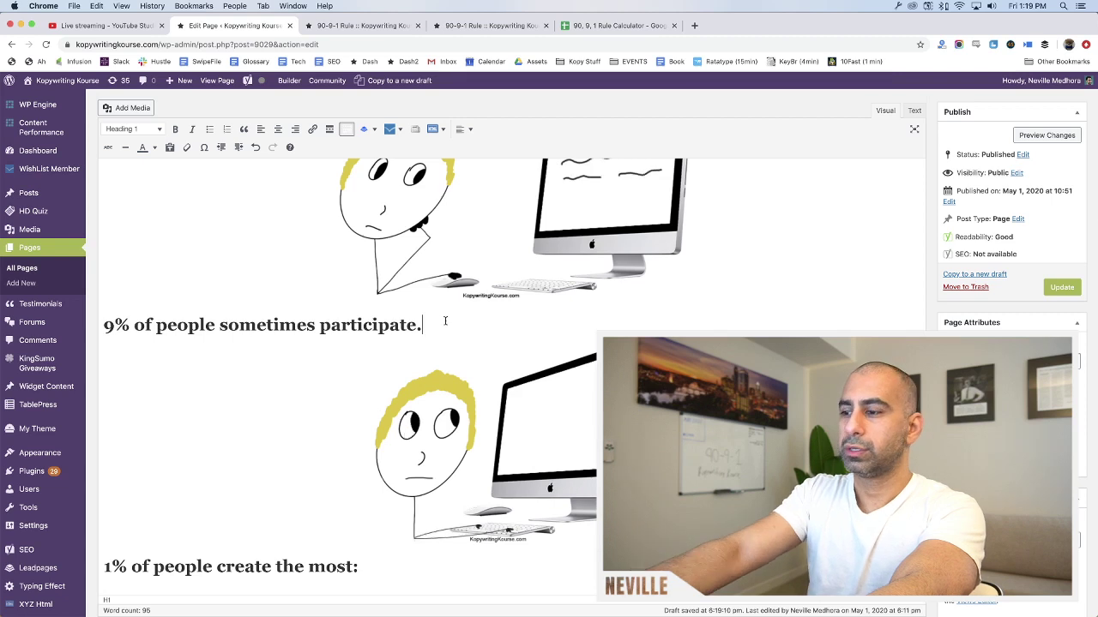
key("shift+Left")
type(":")
scroll(328, 248, "up", 3)
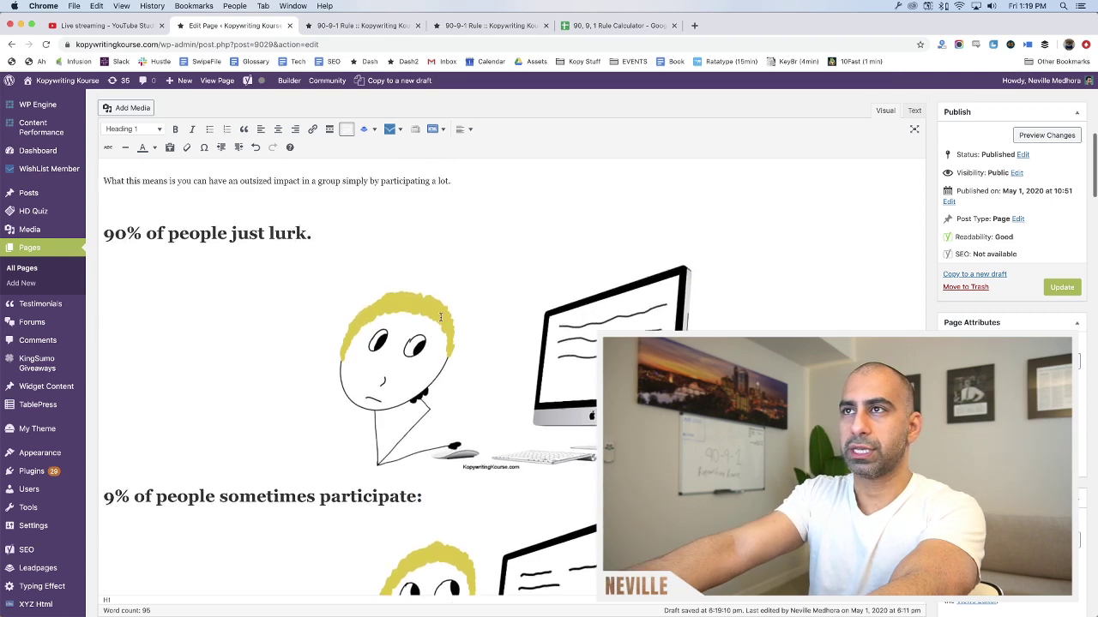
left_click(328, 248)
key("BackSpace")
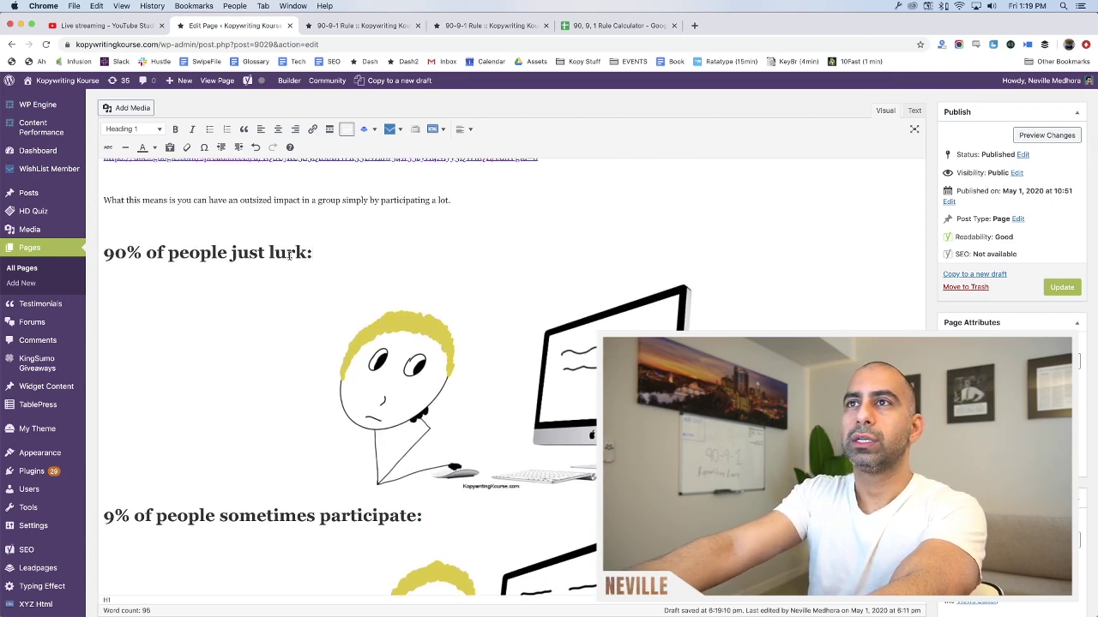
Center the three illustrated headings, from "90% of people just lurk:" through the drawing under "1% of people create the most:"
scroll(104, 255, "down", 10)
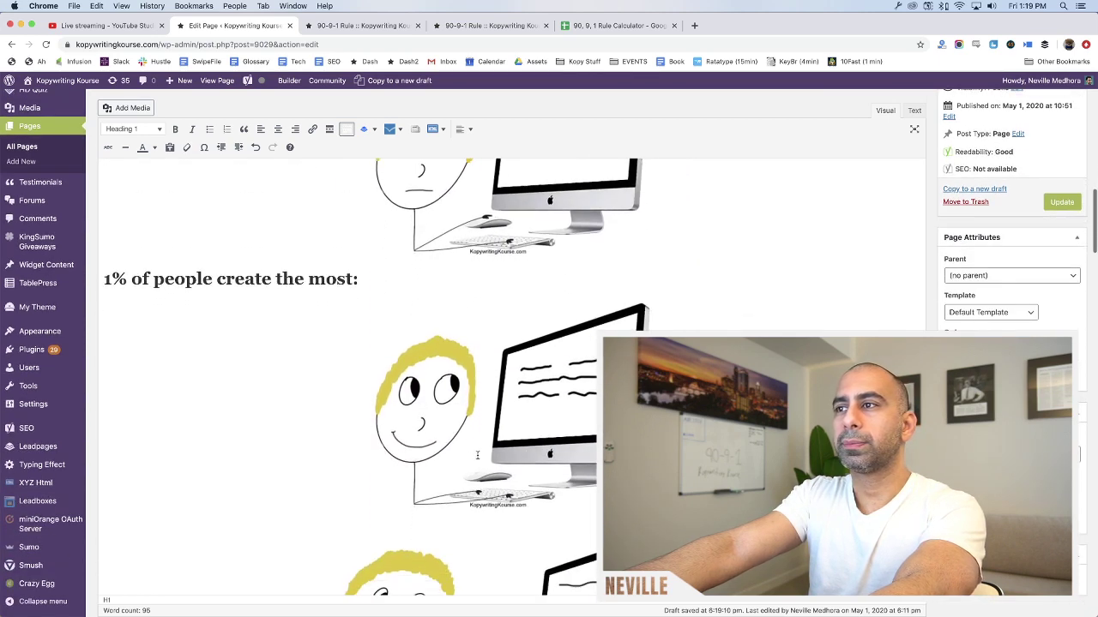
left_click(257, 525, "shift")
left_click(278, 128)
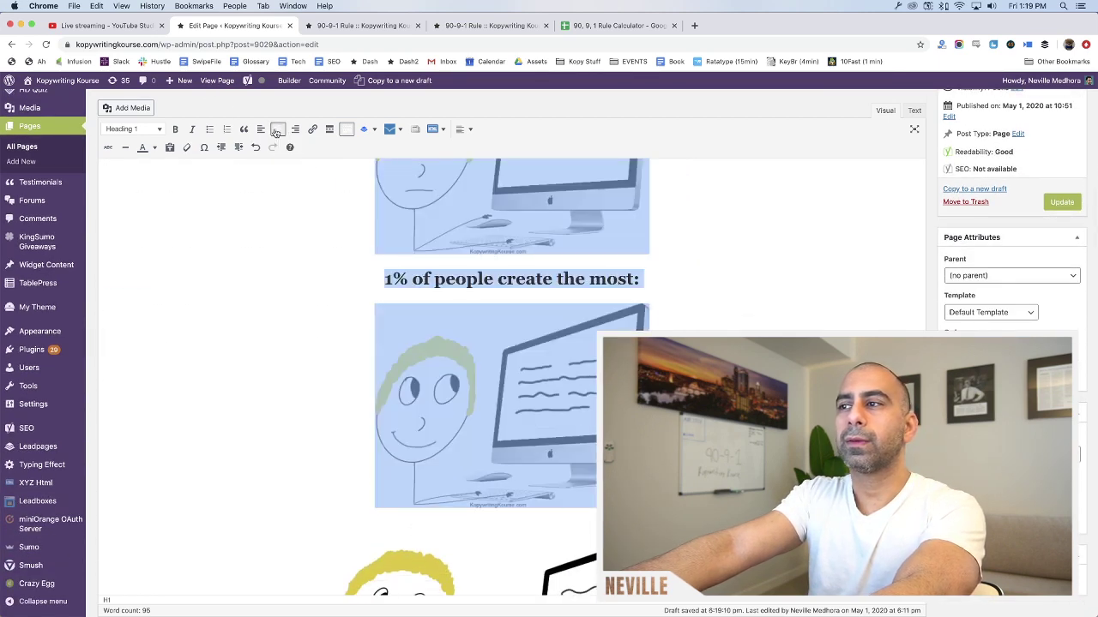
left_click(597, 296)
Add a blank line above "1% of people create the most:" and shrink the smiling drawing below it to about half its size
scroll(597, 295, "up", 3)
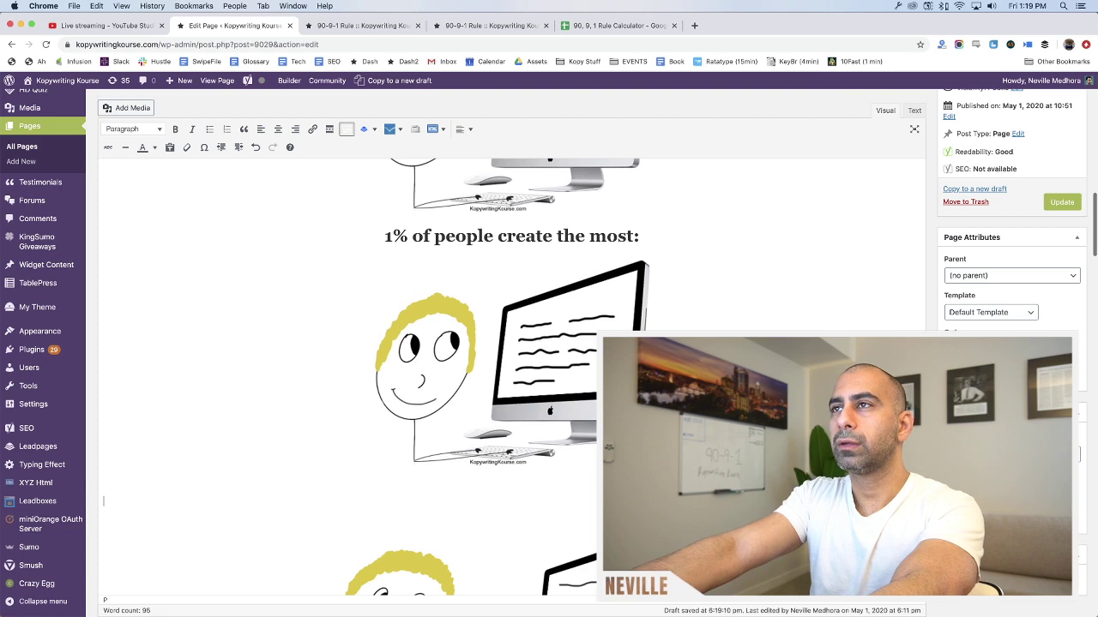
scroll(364, 444, "down", 1)
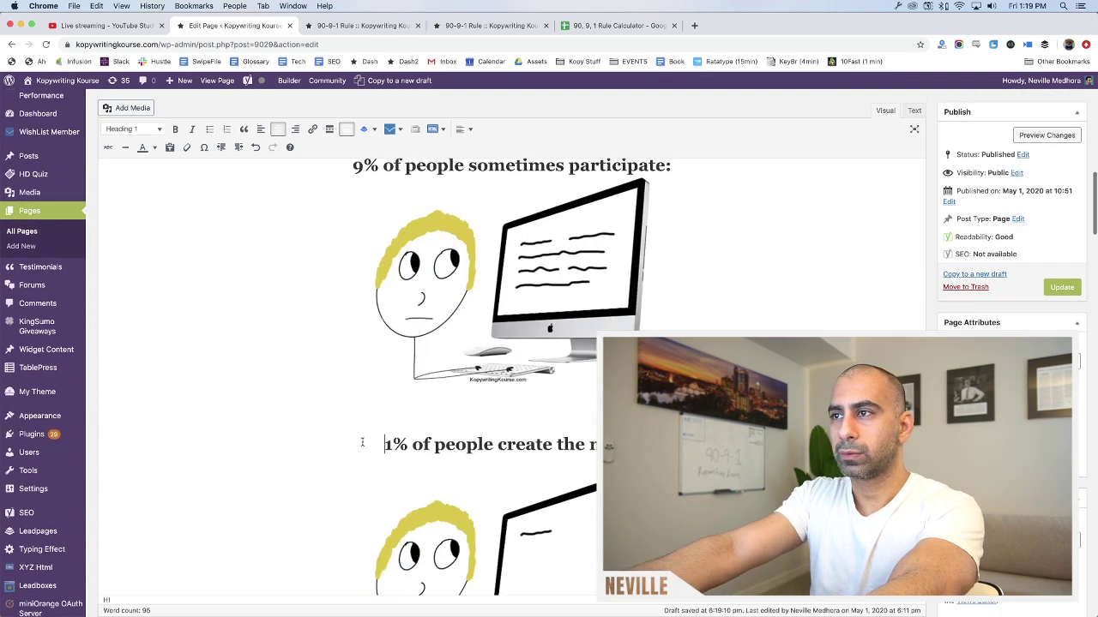
left_click(386, 480)
scroll(515, 463, "down", 3)
left_click_drag(648, 561, 553, 457)
scroll(553, 456, "up", 3)
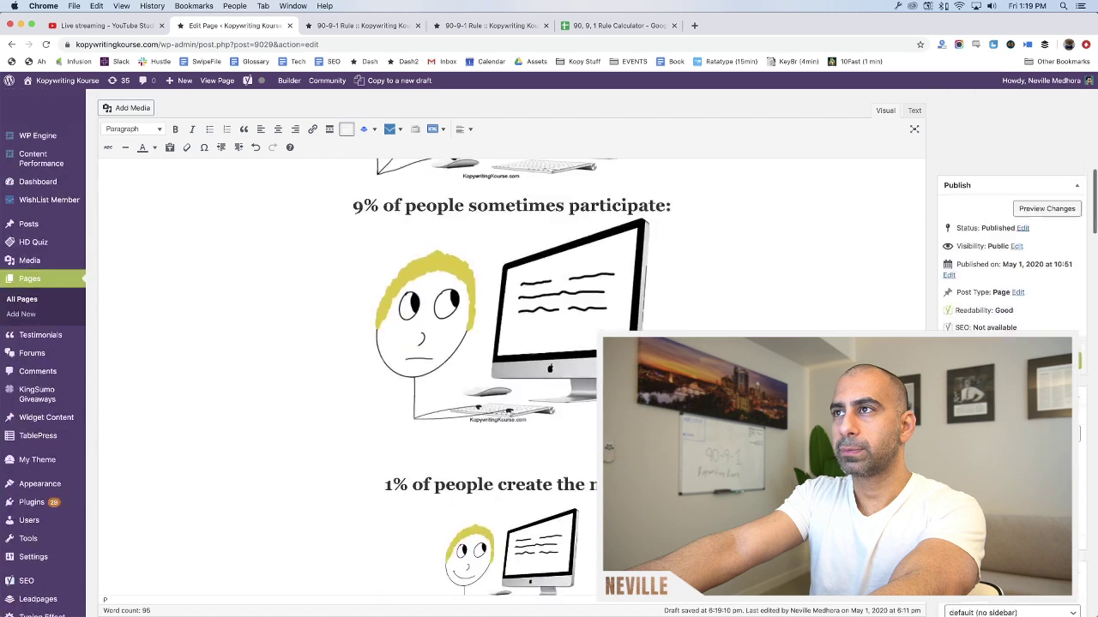
Shrink the 9% drawing to match the 1% drawing and change "sometimes" to "casually" in the 9% heading
left_click(553, 456)
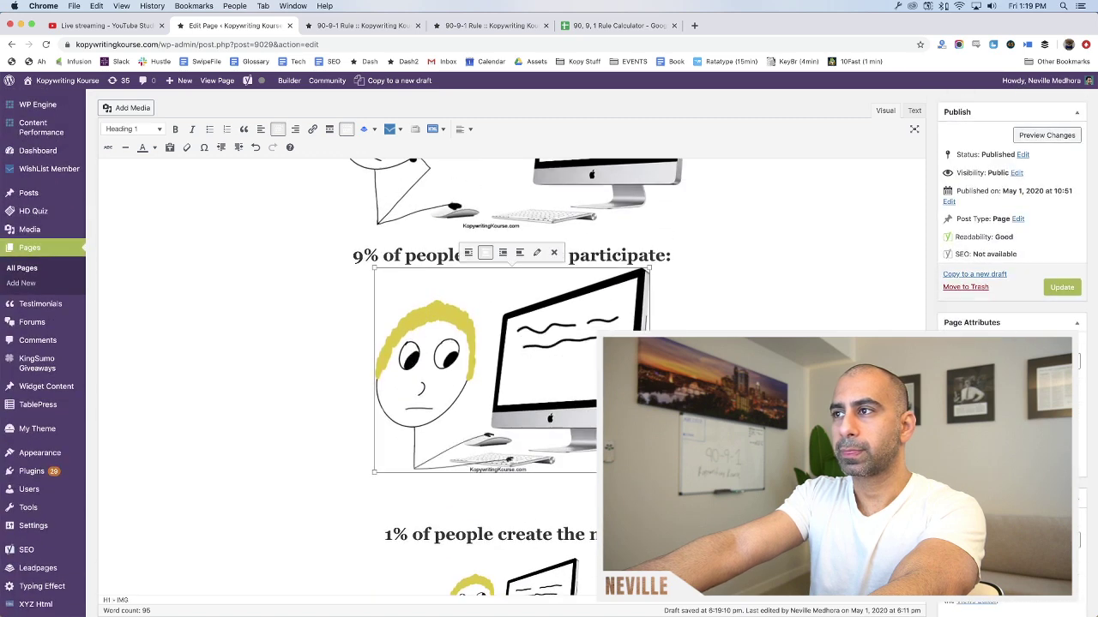
key("Right")
left_click(634, 454)
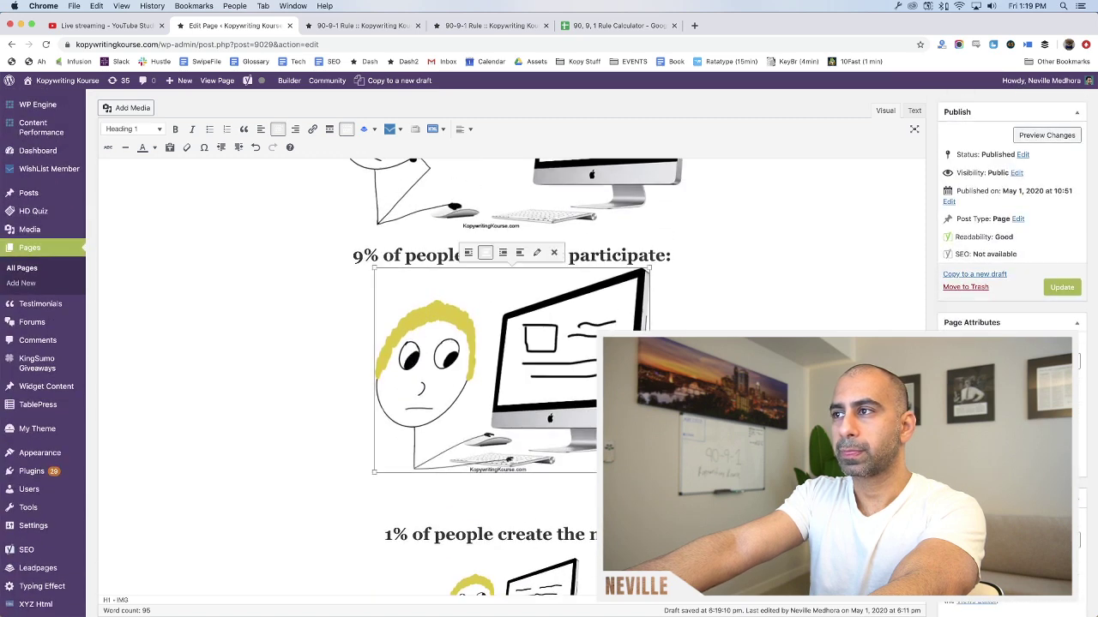
left_click_drag(649, 472, 508, 346)
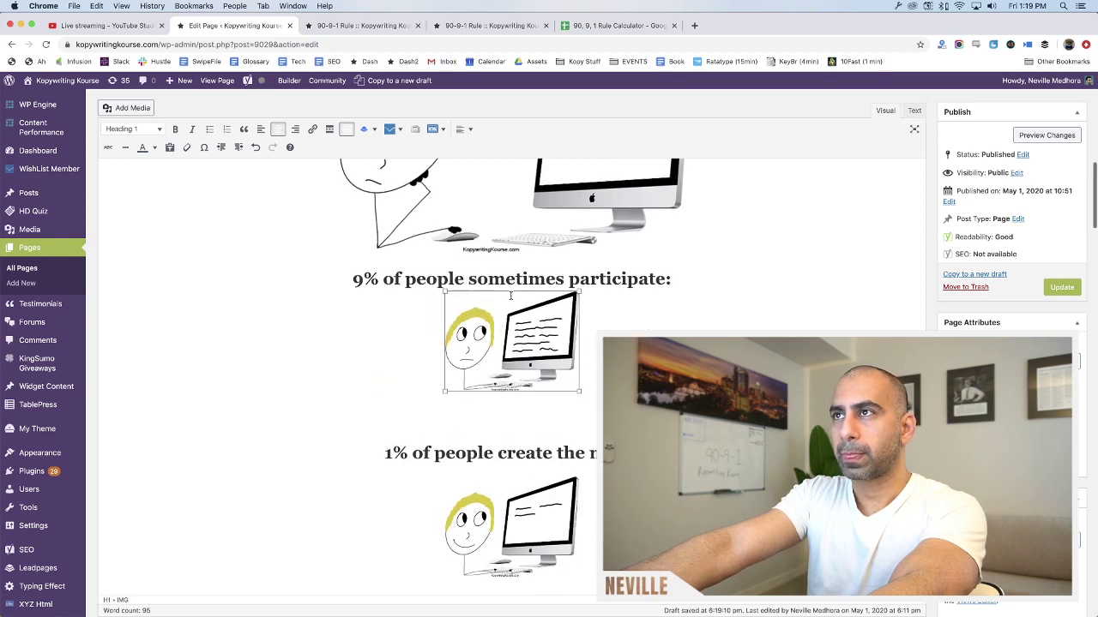
double_click(515, 279)
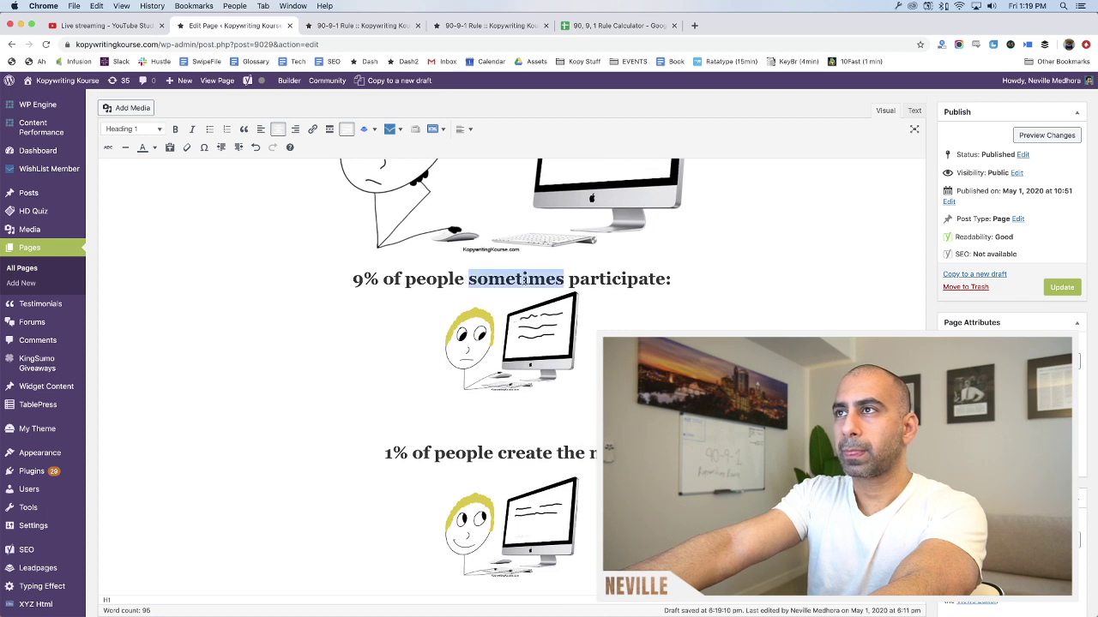
type("casually")
Add a blank line above the 9% heading and shrink the 90% drawing to about the width of the other two
scroll(435, 438, "up", 3)
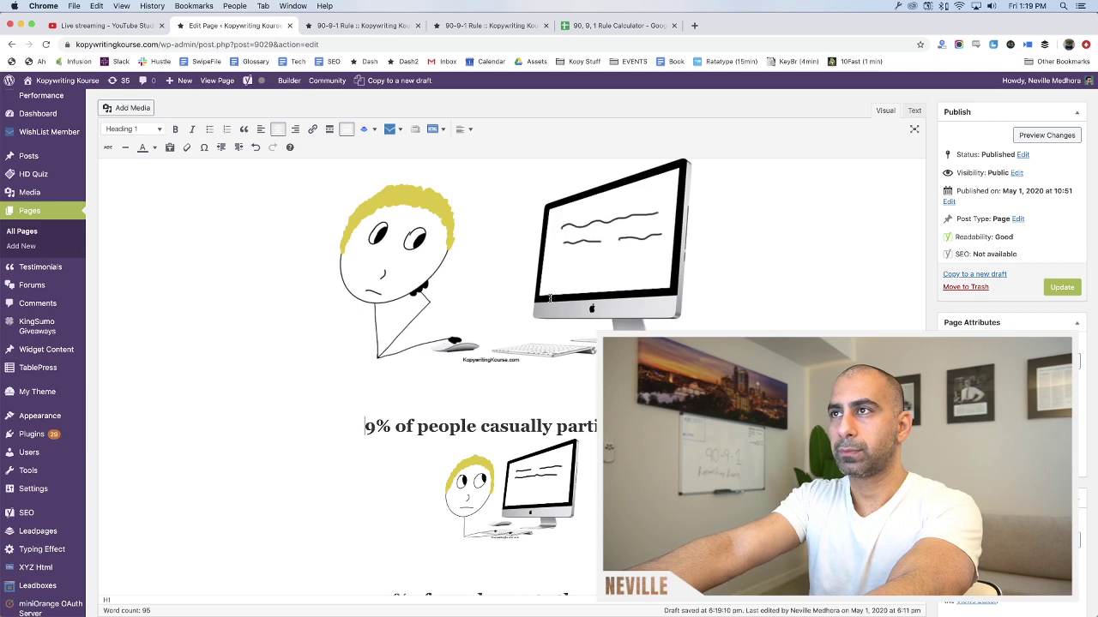
left_click(600, 227)
scroll(600, 227, "up", 2)
left_click_drag(697, 467, 461, 302)
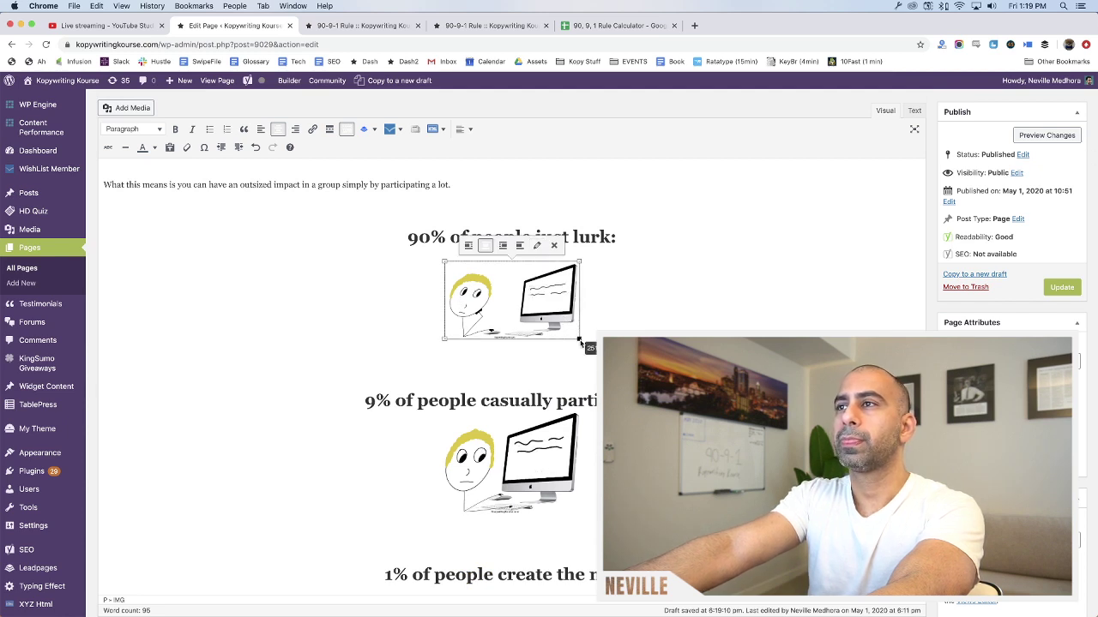
scroll(580, 342, "down", 1)
key("BackSpace")
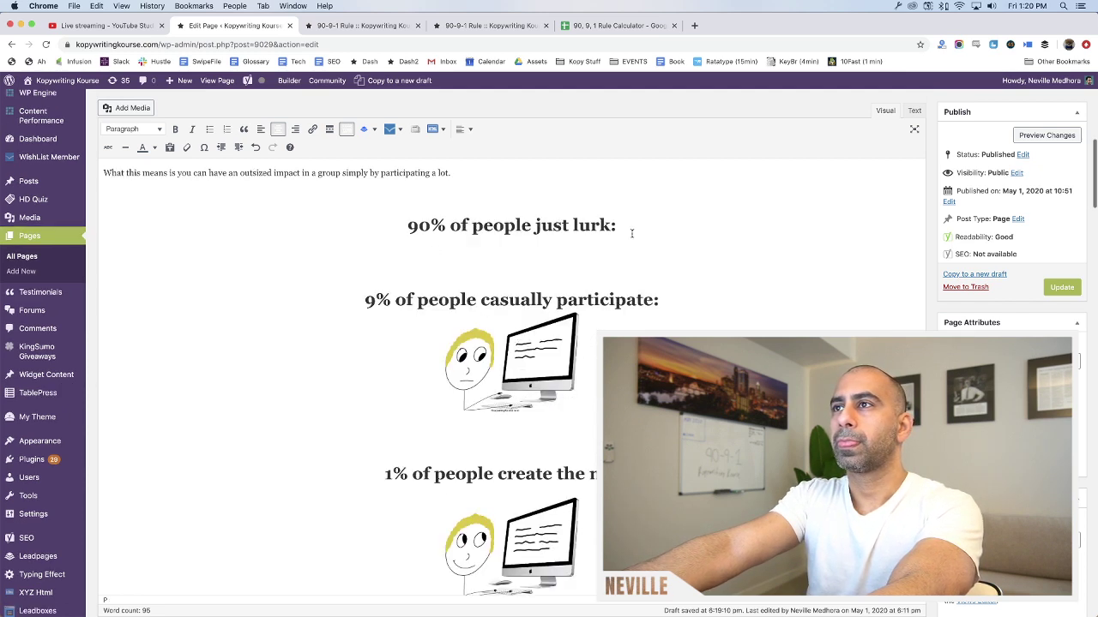
key("super+z")
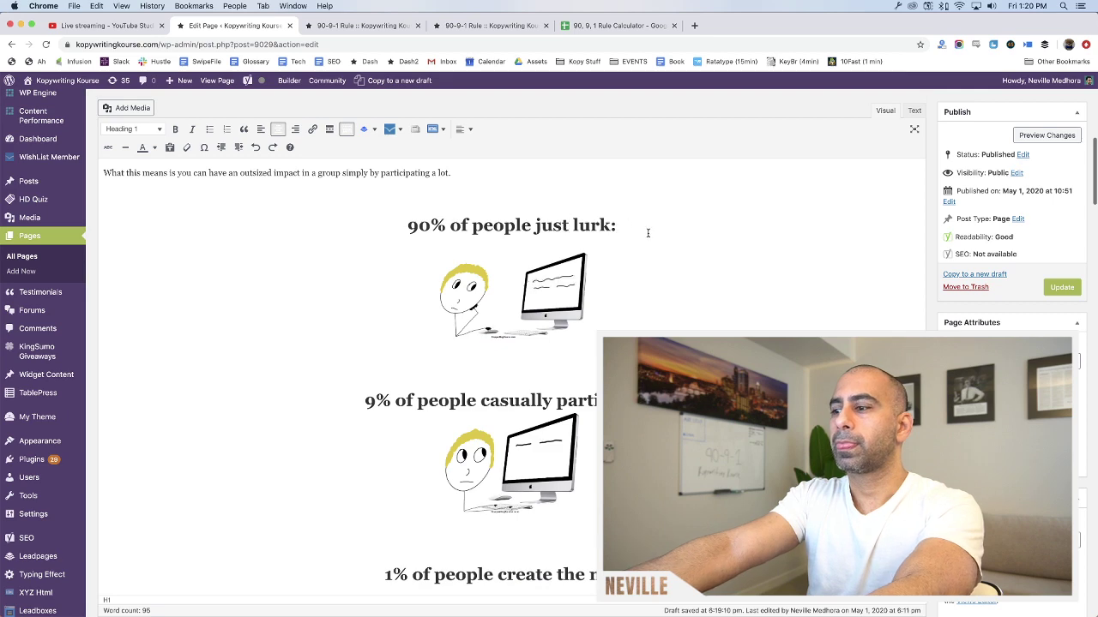
key("super+shift+z")
Preview the page changes and review the whole post, checking the calculator table and the illustrated 90%, 9% and 1% headings
scroll(511, 343, "down", 2)
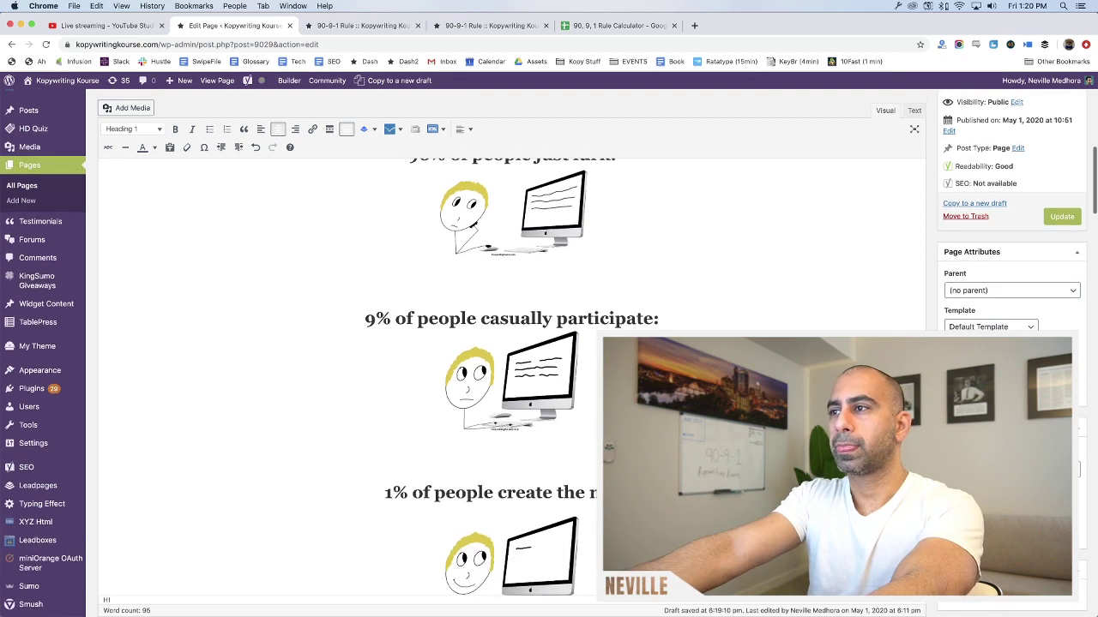
scroll(511, 343, "up", 5)
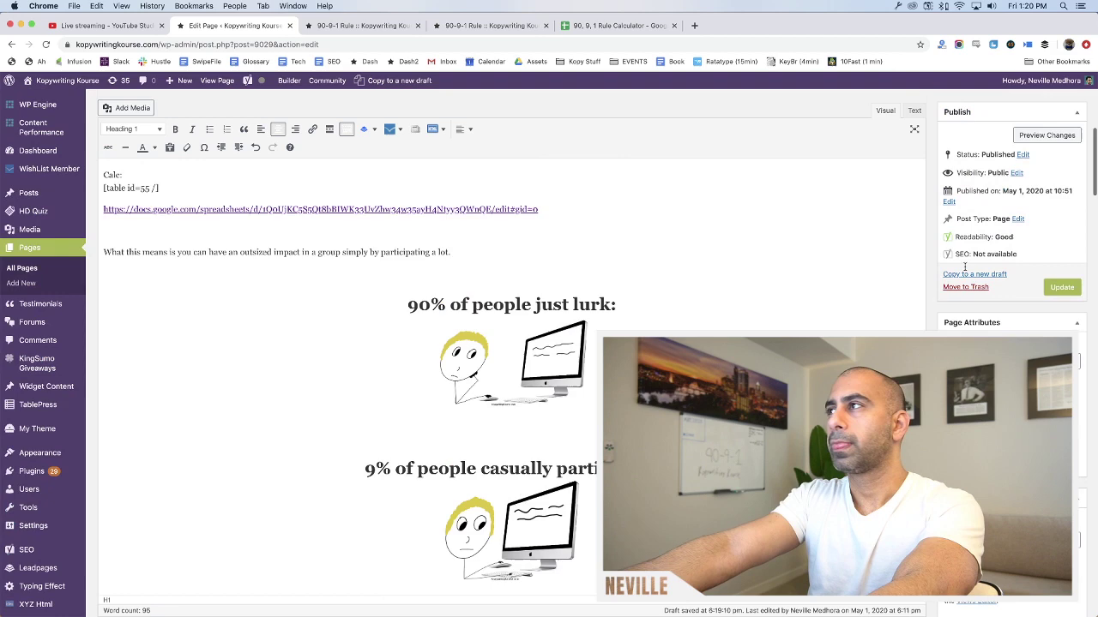
left_click(1041, 135)
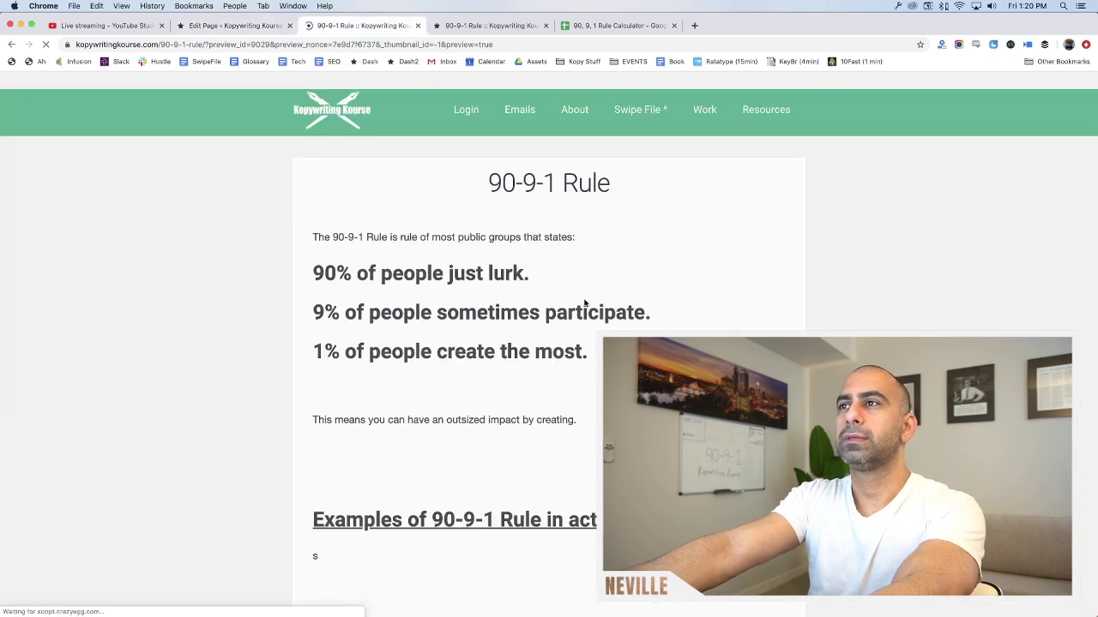
scroll(584, 300, "down", 6)
scroll(584, 303, "down", 13)
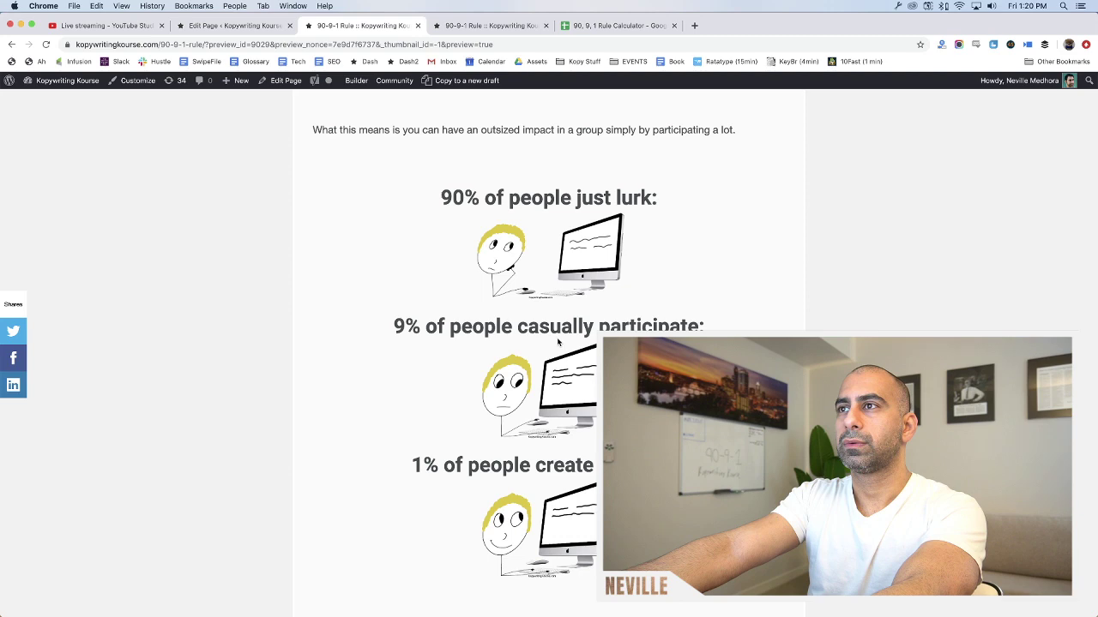
left_click(110, 27)
left_click(352, 26)
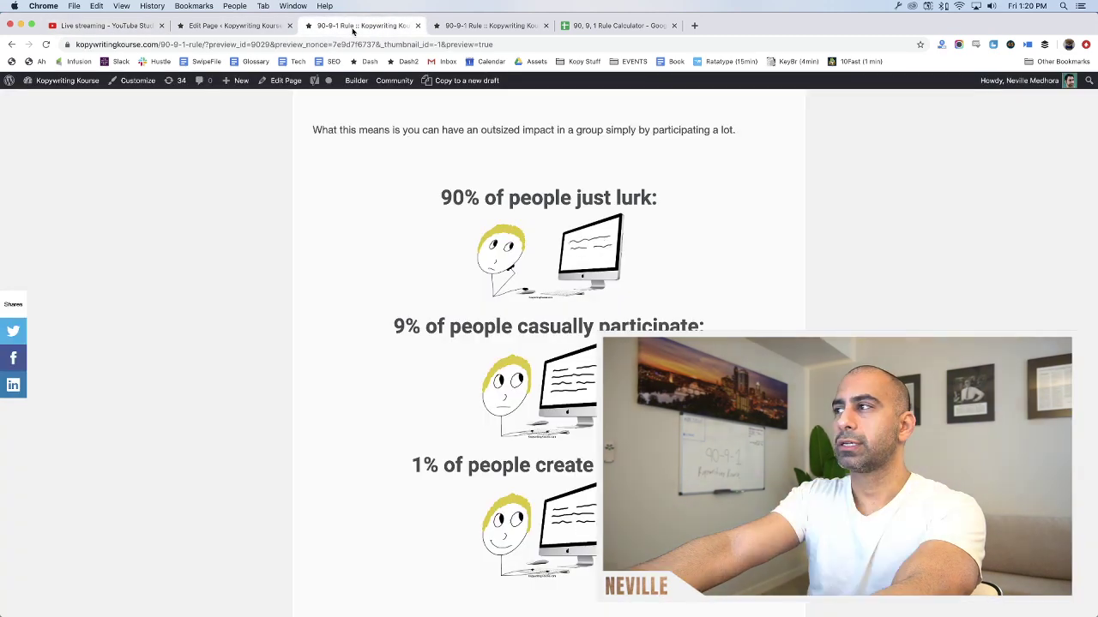
scroll(350, 254, "up", 5)
scroll(378, 273, "up", 15)
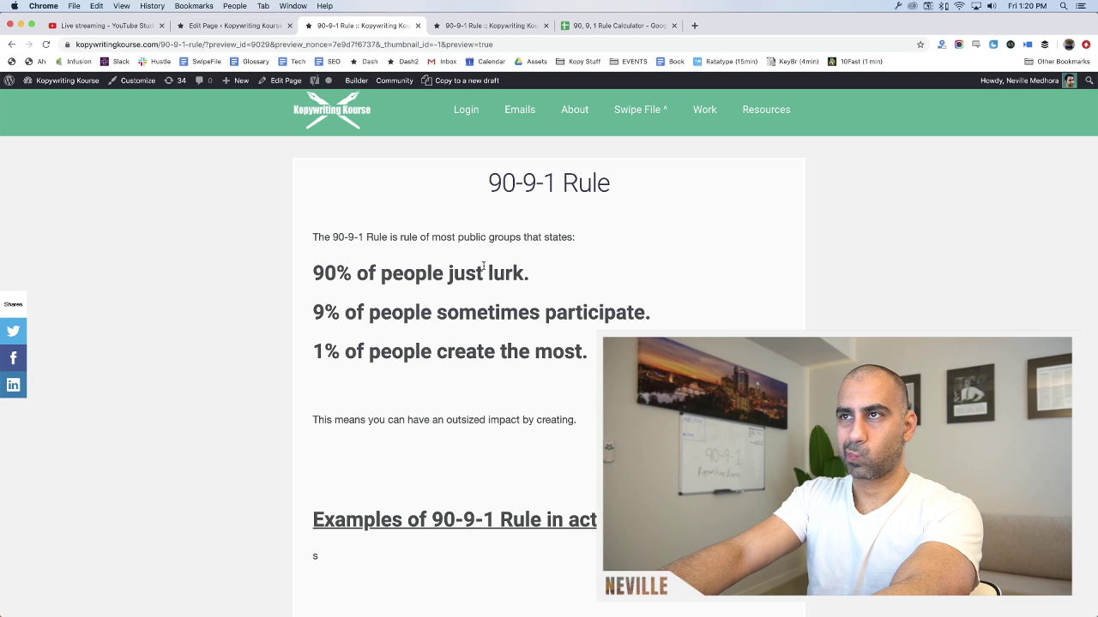
scroll(524, 314, "down", 15)
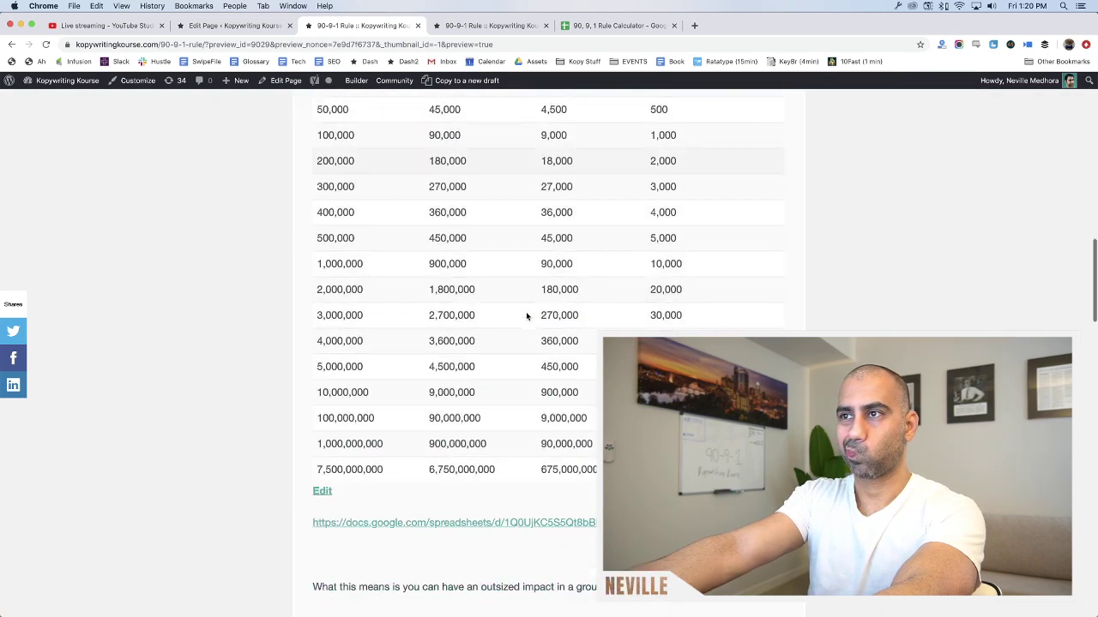
scroll(526, 316, "down", 5)
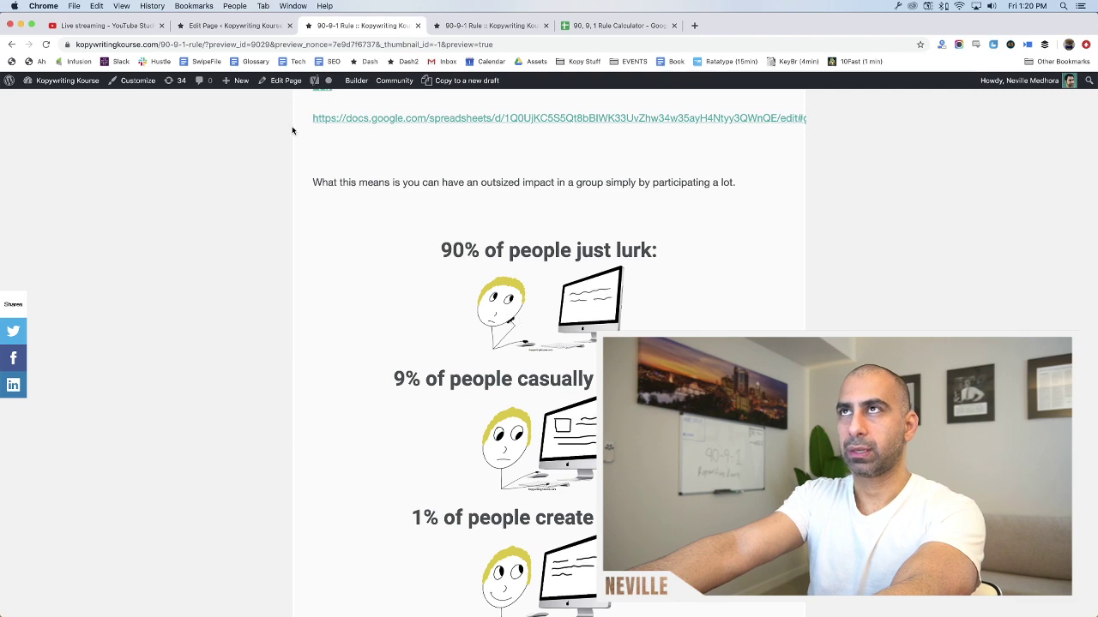
Return to the page editor and try to left-align the illustrated headings and their drawings
key("ctrl+shift+Tab")
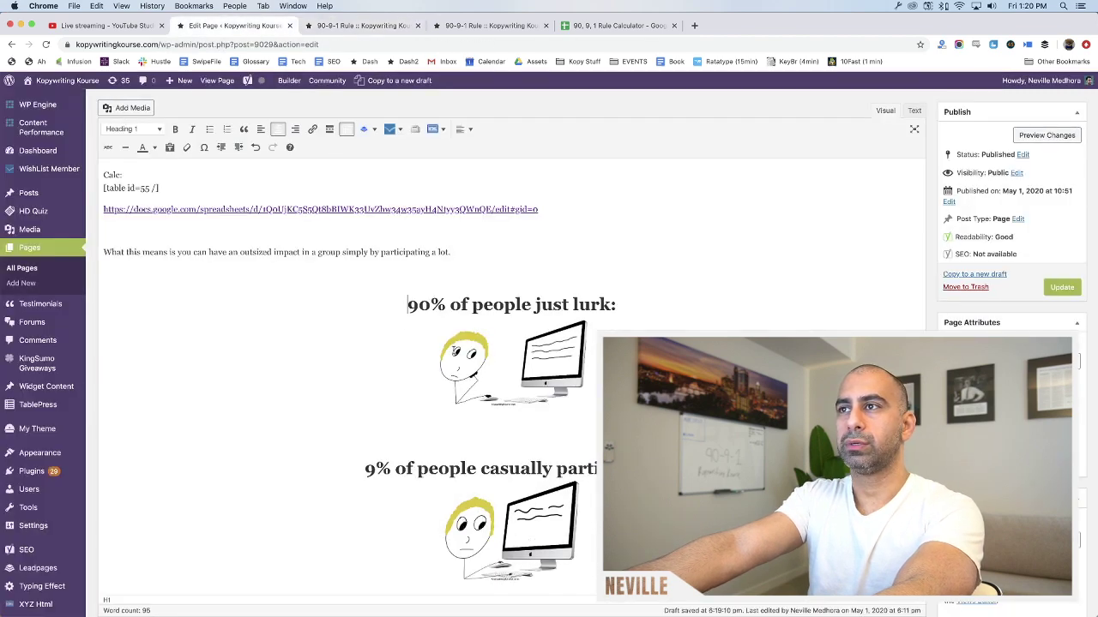
key("super+a")
scroll(496, 257, "down", 5)
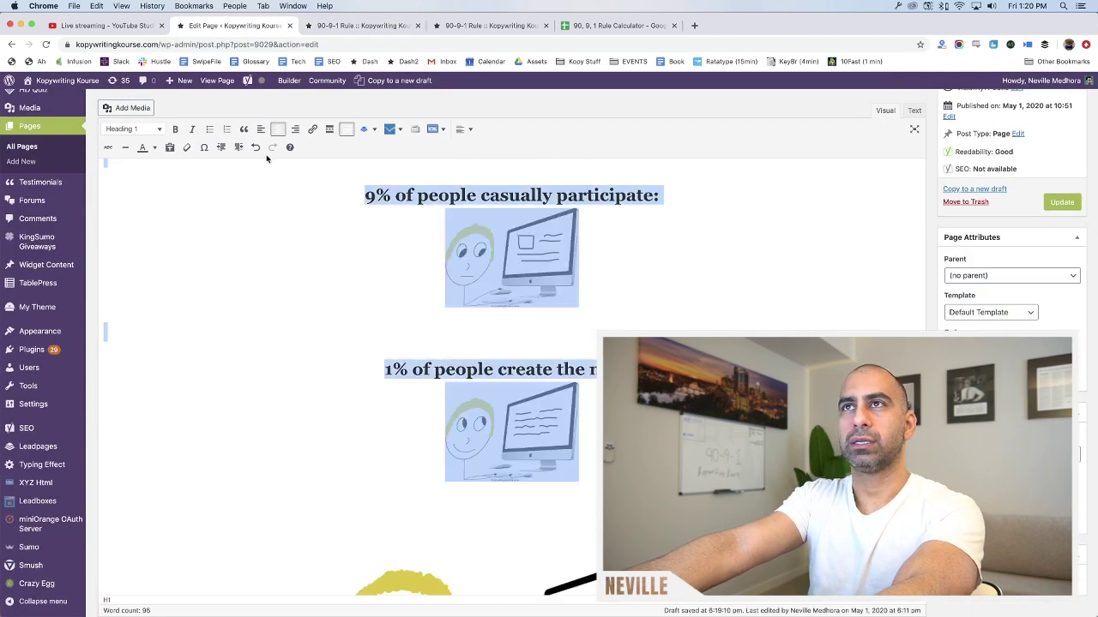
left_click(260, 129)
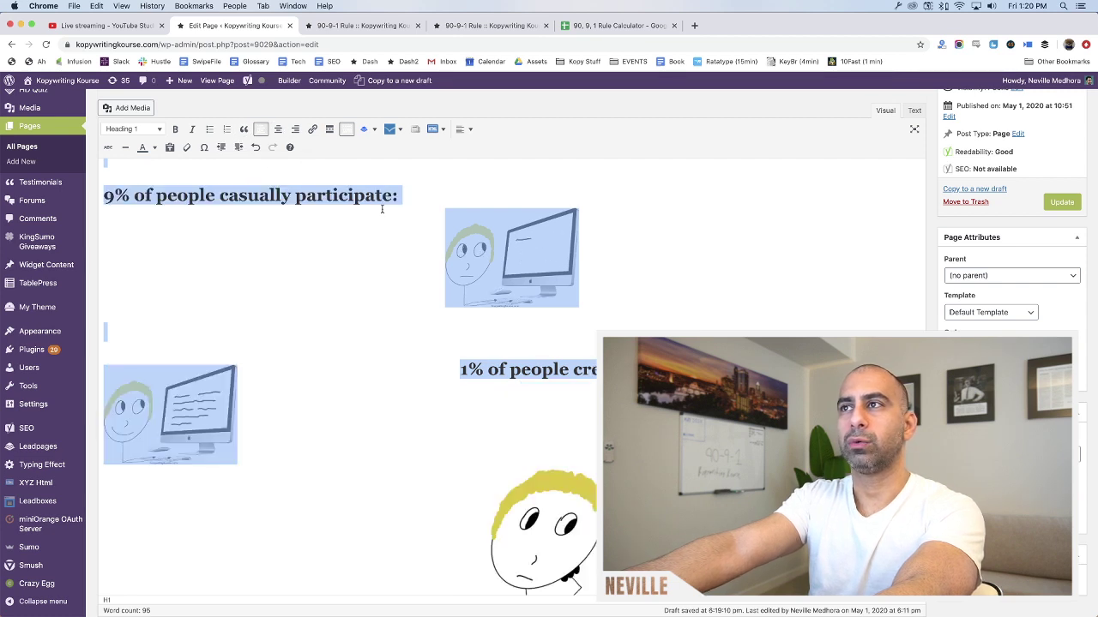
left_click(511, 257)
left_click(260, 129)
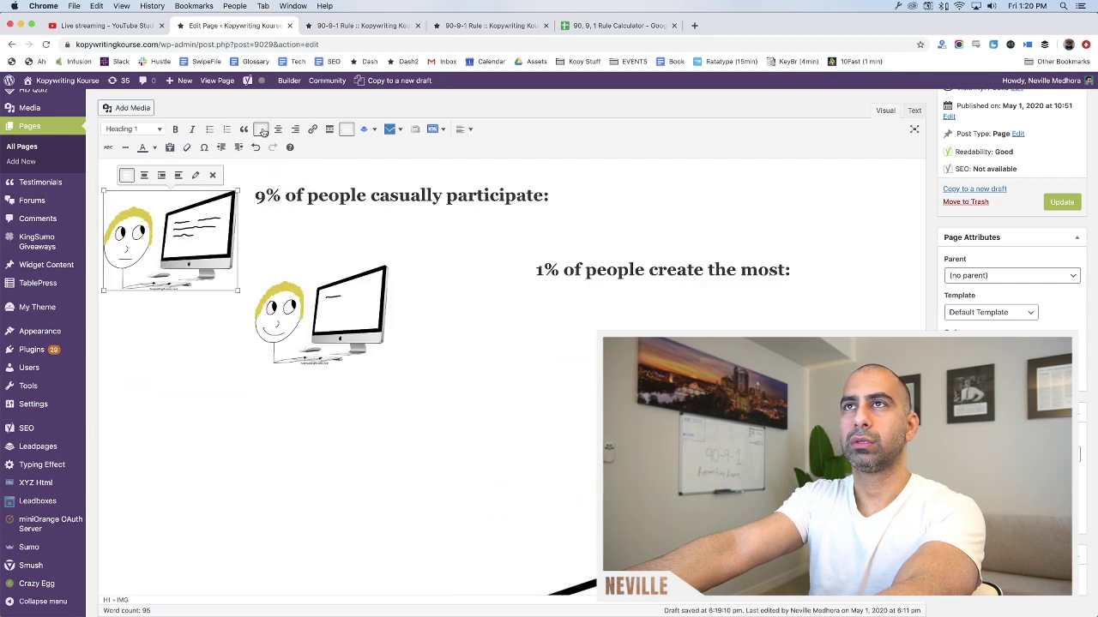
key("super+a")
left_click(278, 129)
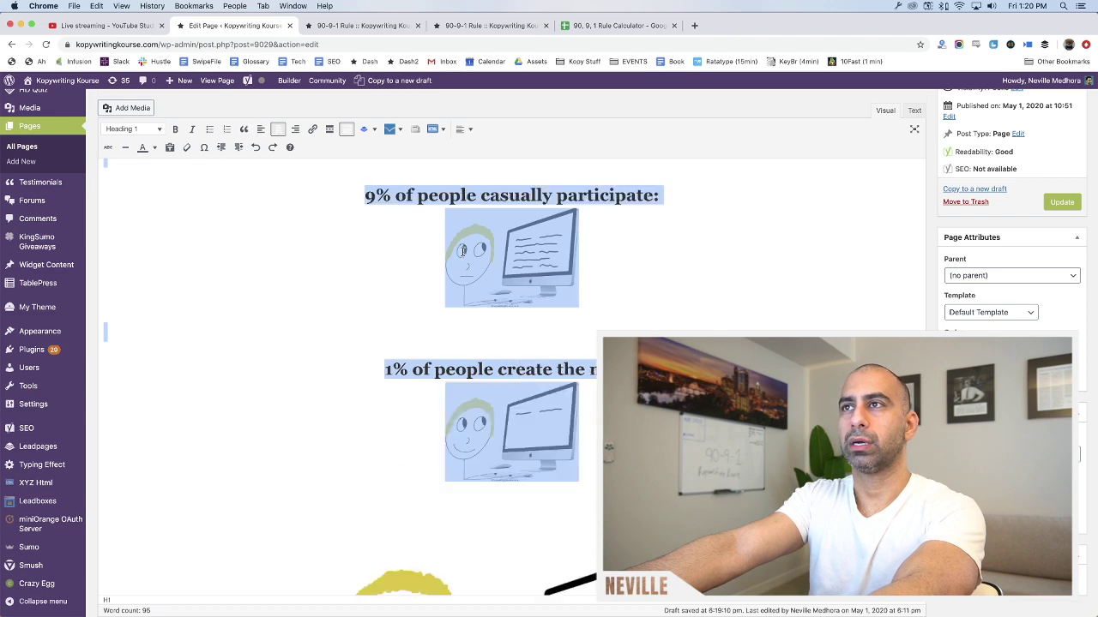
left_click(458, 282)
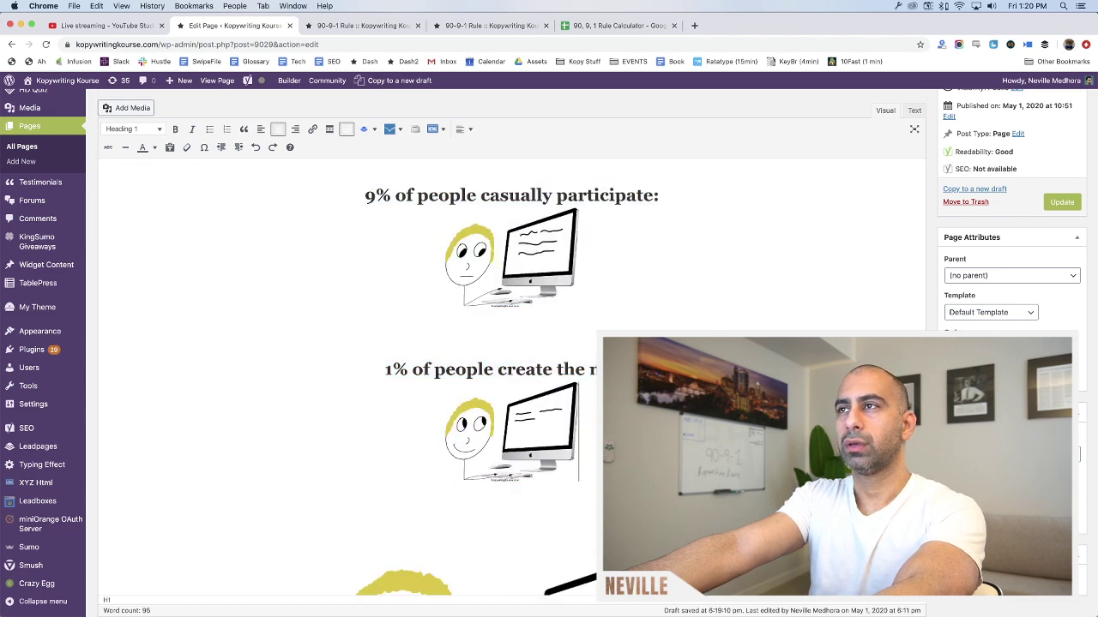
Clear the formatting of the three illustrated headings and their drawings
scroll(357, 204, "up", 5)
key("super+a")
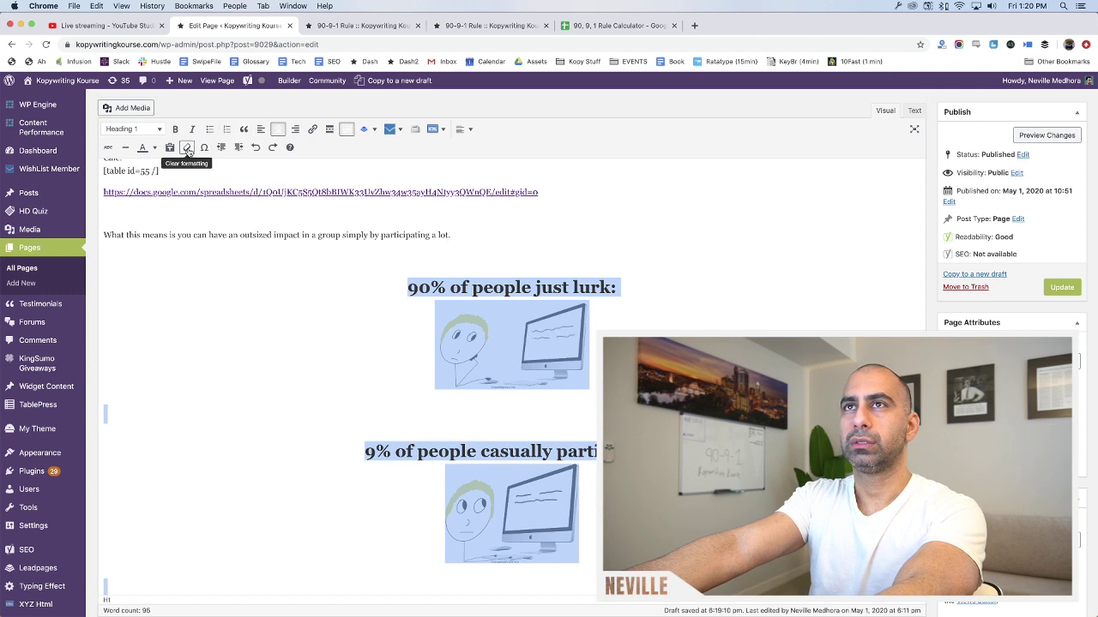
left_click(187, 148)
Move each of the 90%, 9% and 1% drawings onto its own line below its heading
left_click(310, 361)
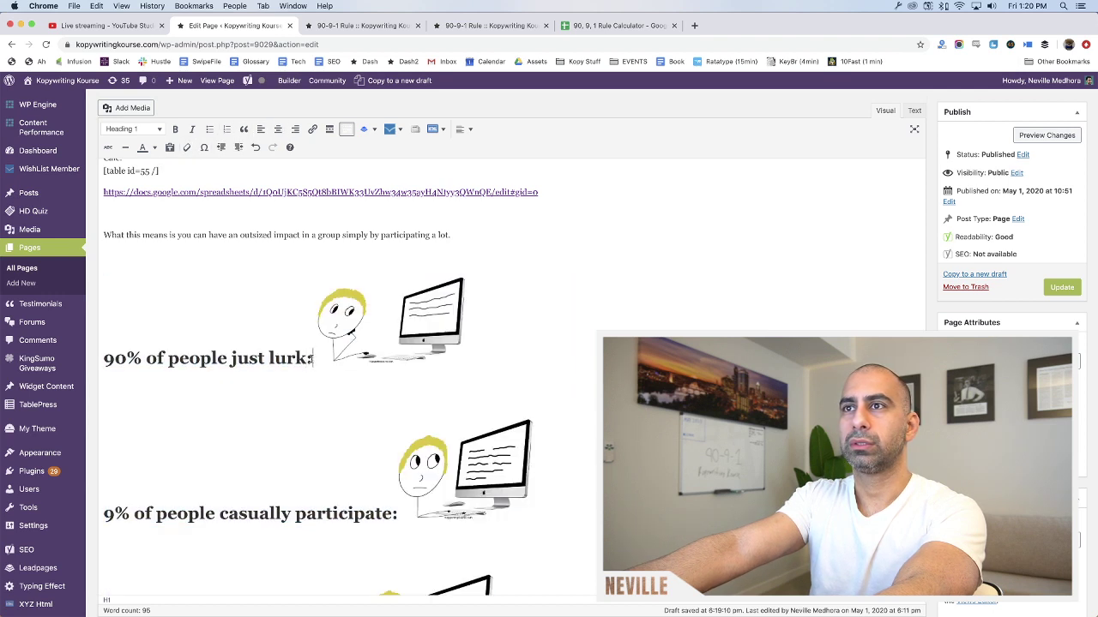
key("Return")
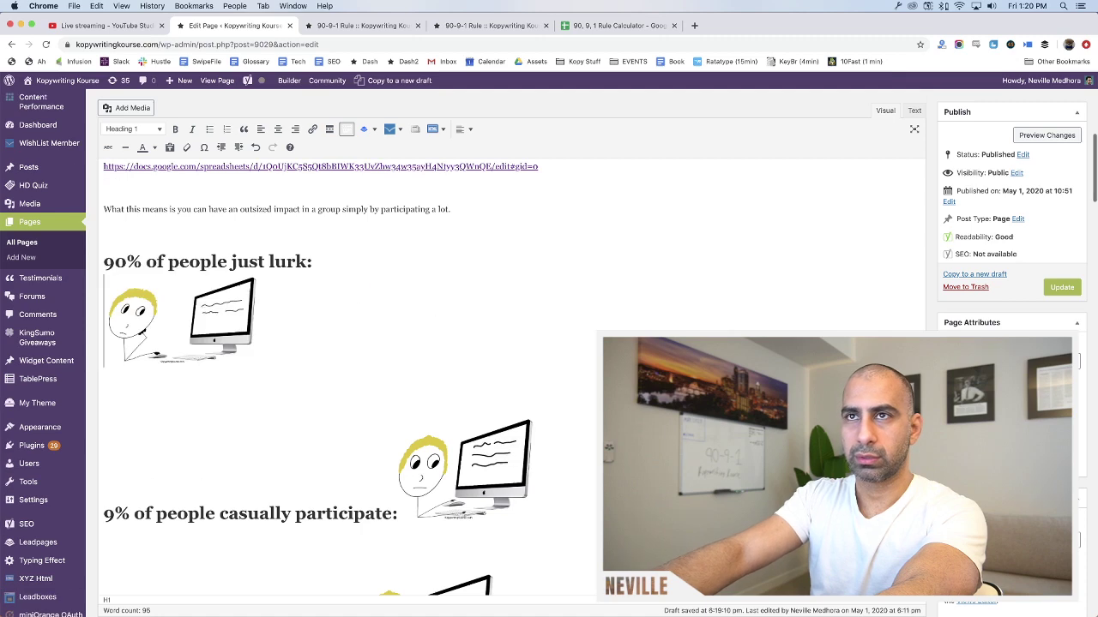
left_click(405, 512)
key("Return")
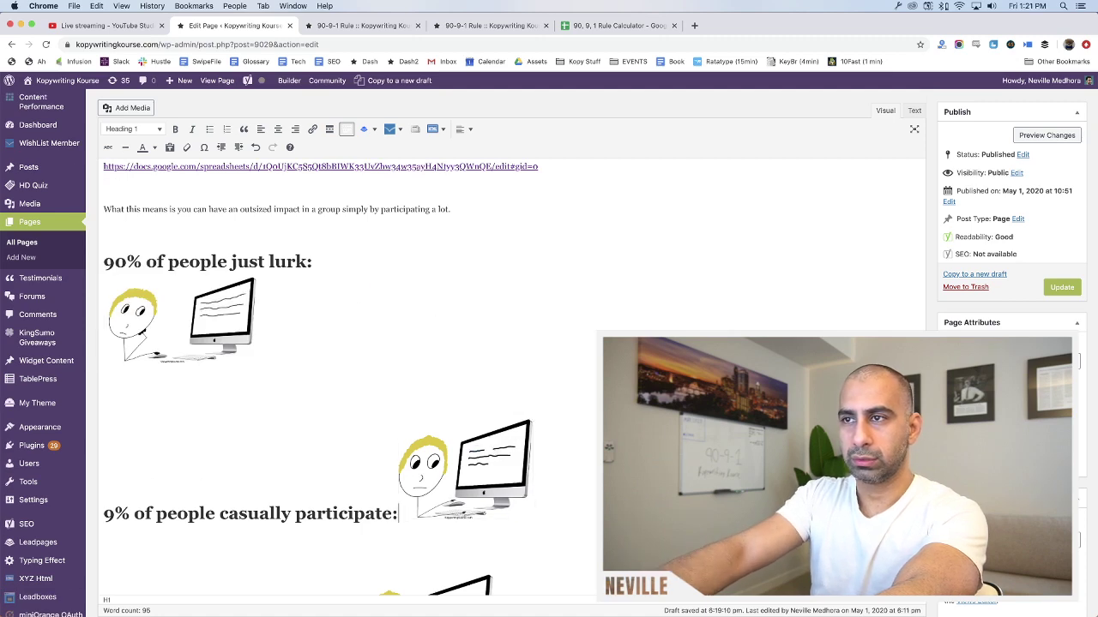
scroll(394, 517, "down", 3)
left_click(395, 517)
key("Return")
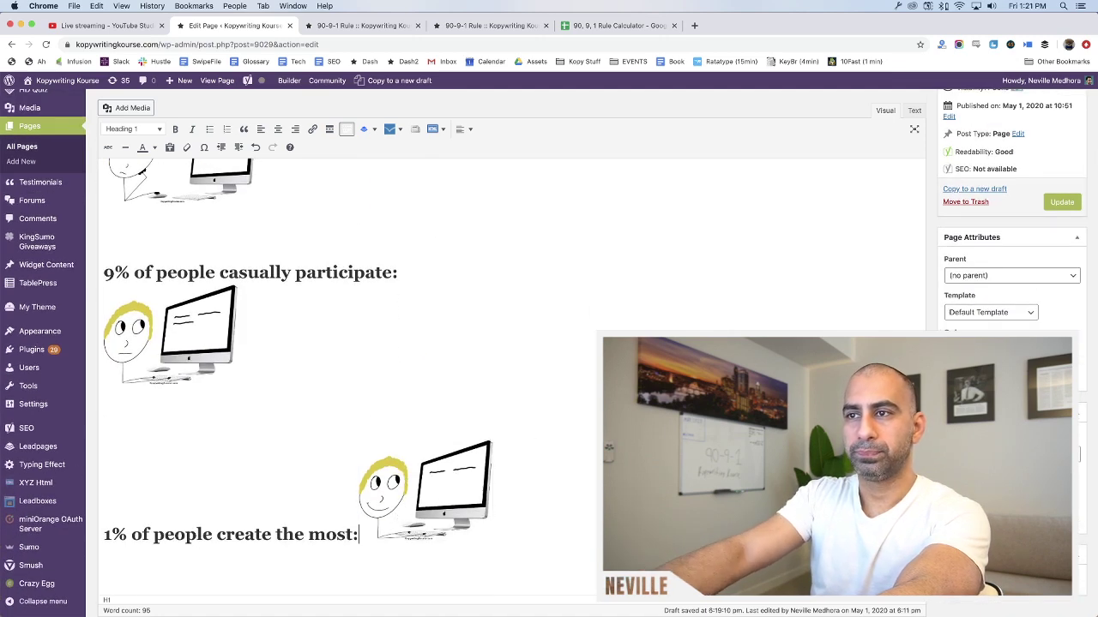
Preview the page changes and check how the 90%, 9% and 1% headings line up with their drawings
scroll(400, 514, "up", 10)
left_click(1039, 138)
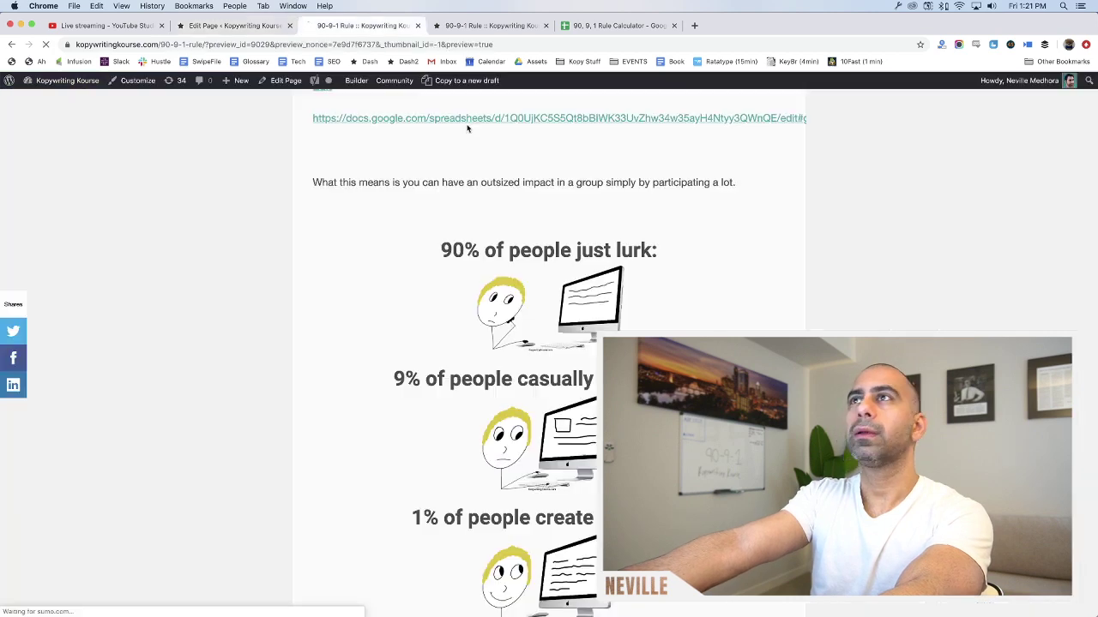
scroll(537, 318, "down", 20)
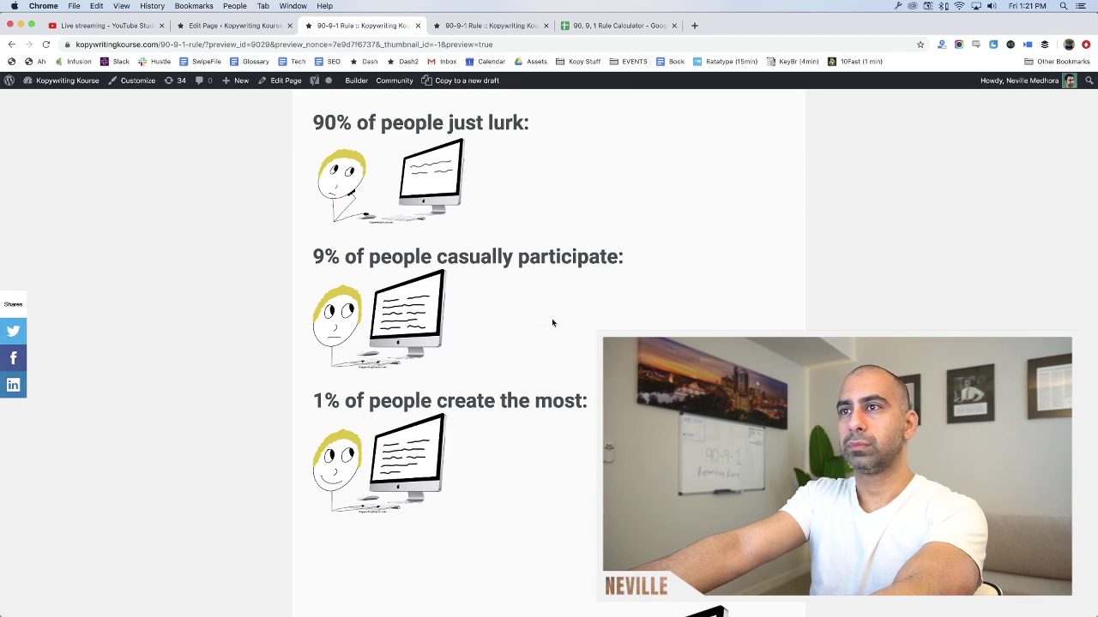
scroll(552, 319, "up", 3)
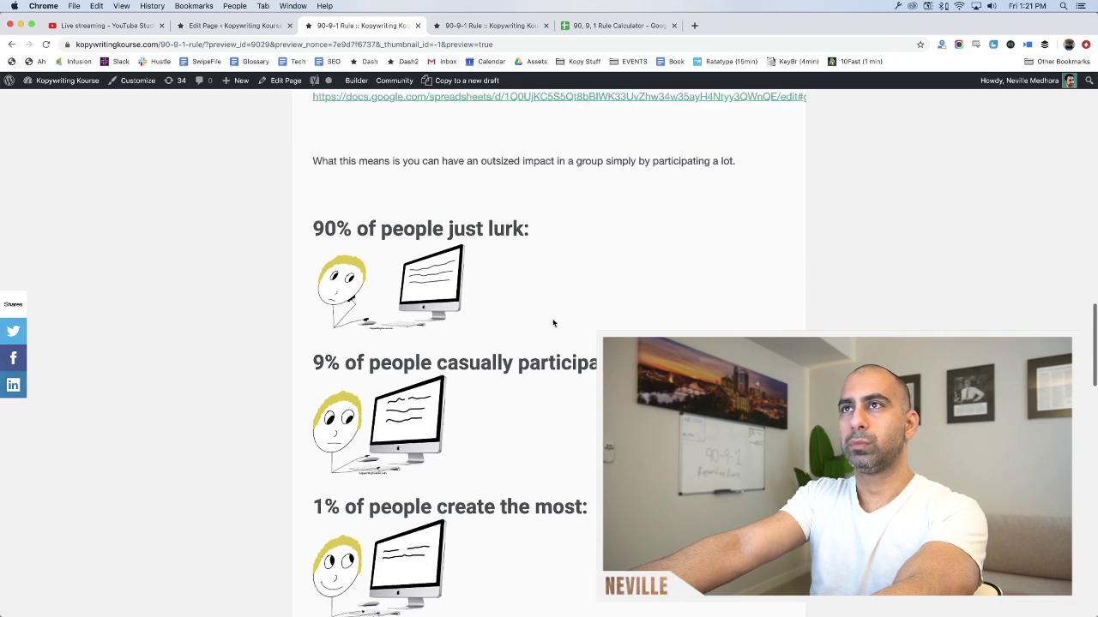
Return to the page editor and color the 90%, 9% and 1% figures in the three illustrated headings green
left_click(241, 28)
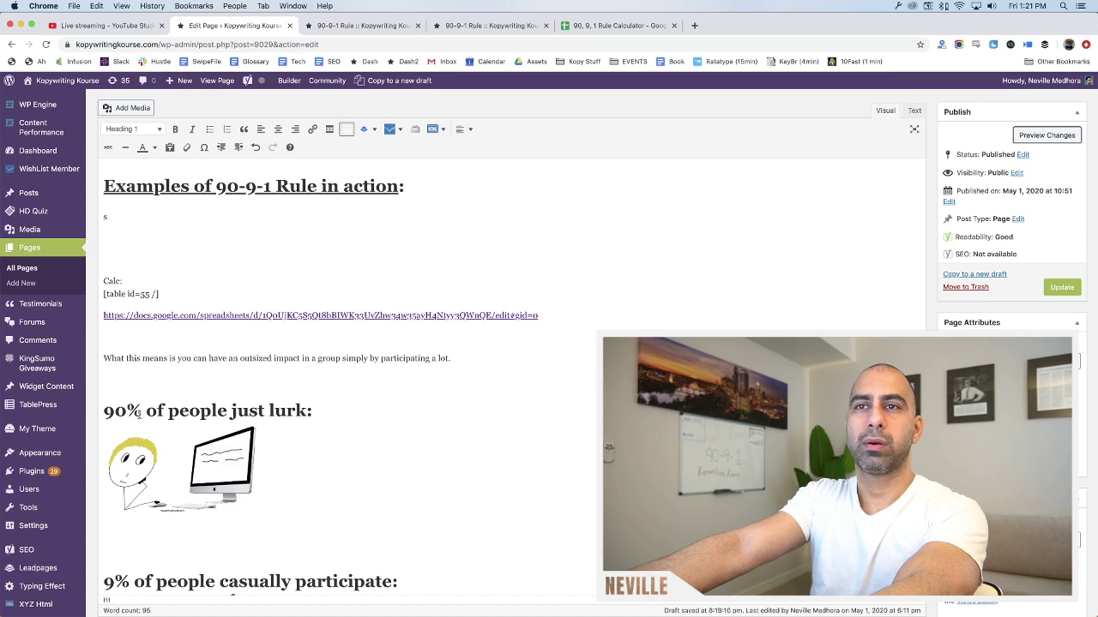
left_click_drag(139, 414, 78, 415)
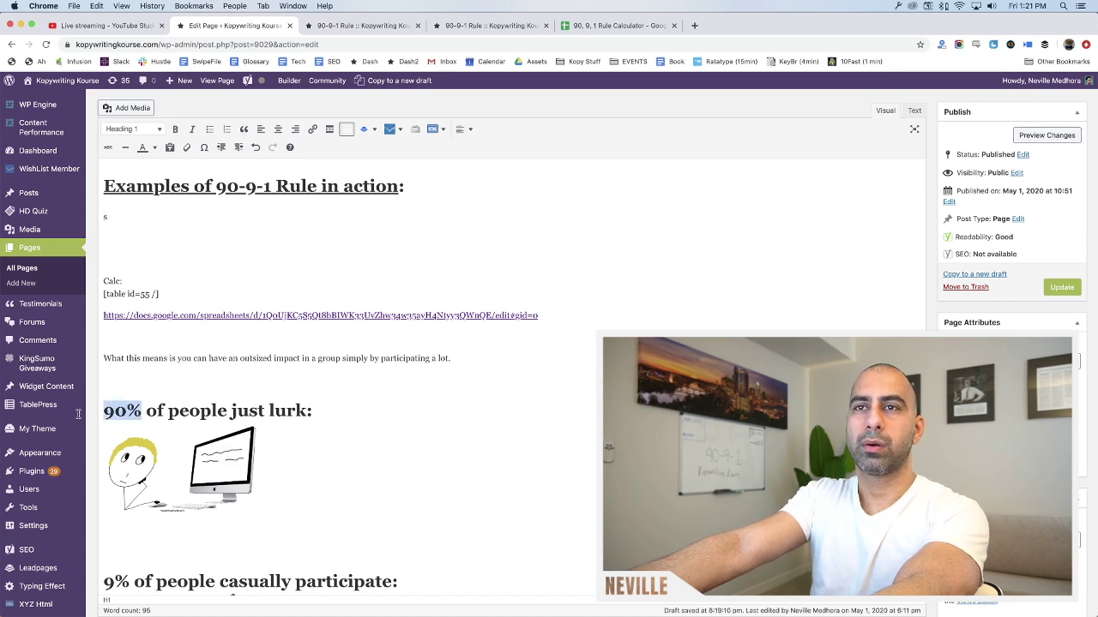
left_click(154, 147)
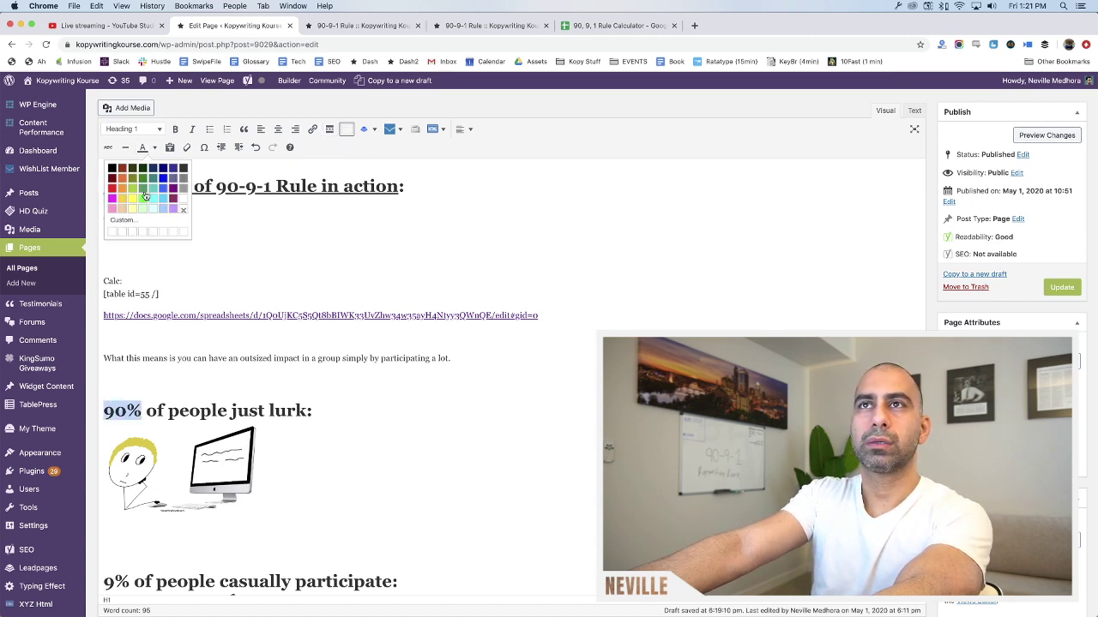
left_click(143, 181)
scroll(120, 514, "down", 2)
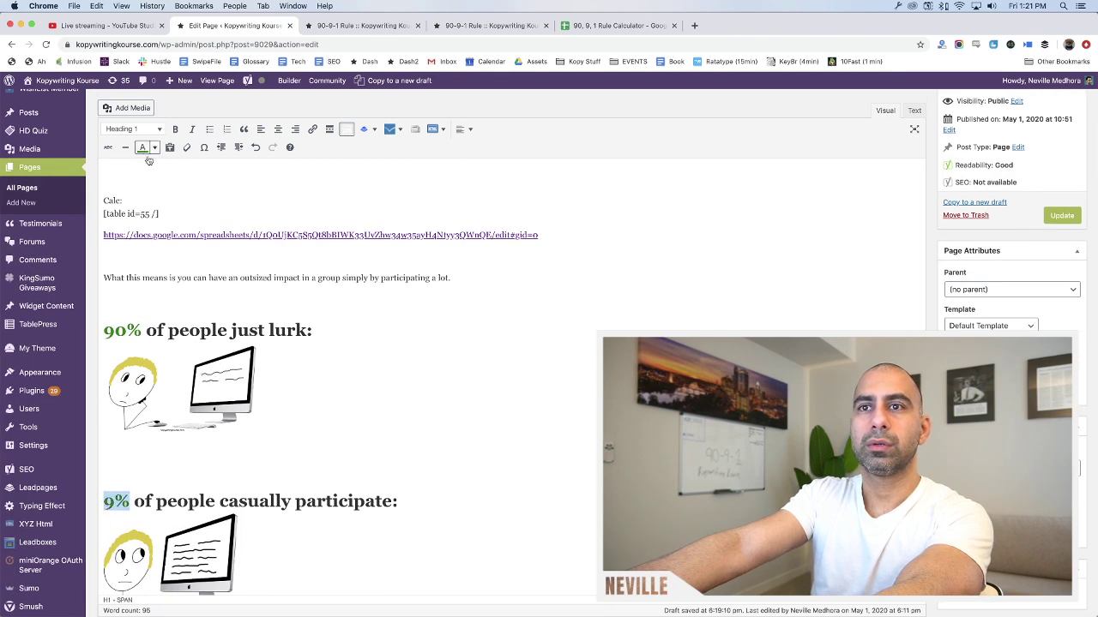
scroll(112, 429, "down", 4)
left_click_drag(127, 519, 81, 515)
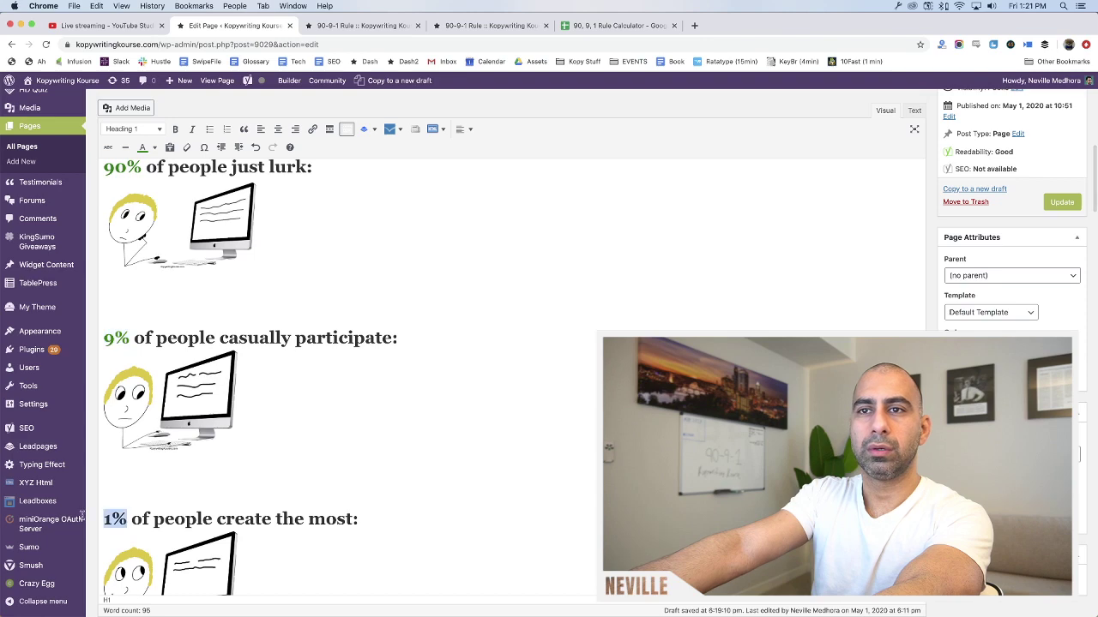
left_click(143, 147)
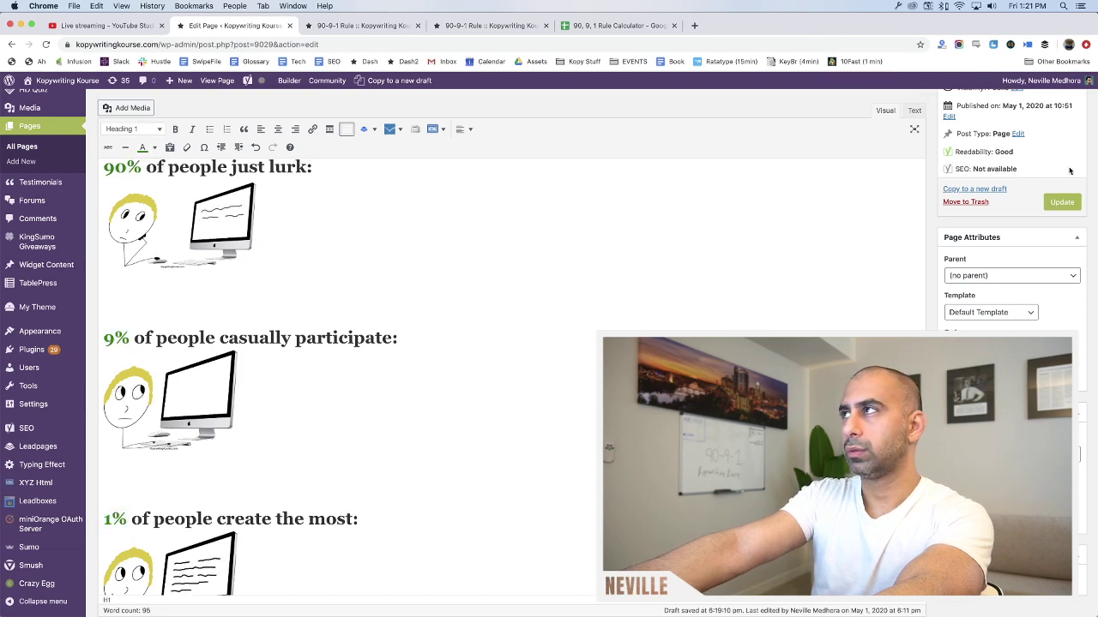
Preview the page changes and examine the green percentages in the illustrated headings
scroll(557, 254, "up", 10)
left_click(1049, 134)
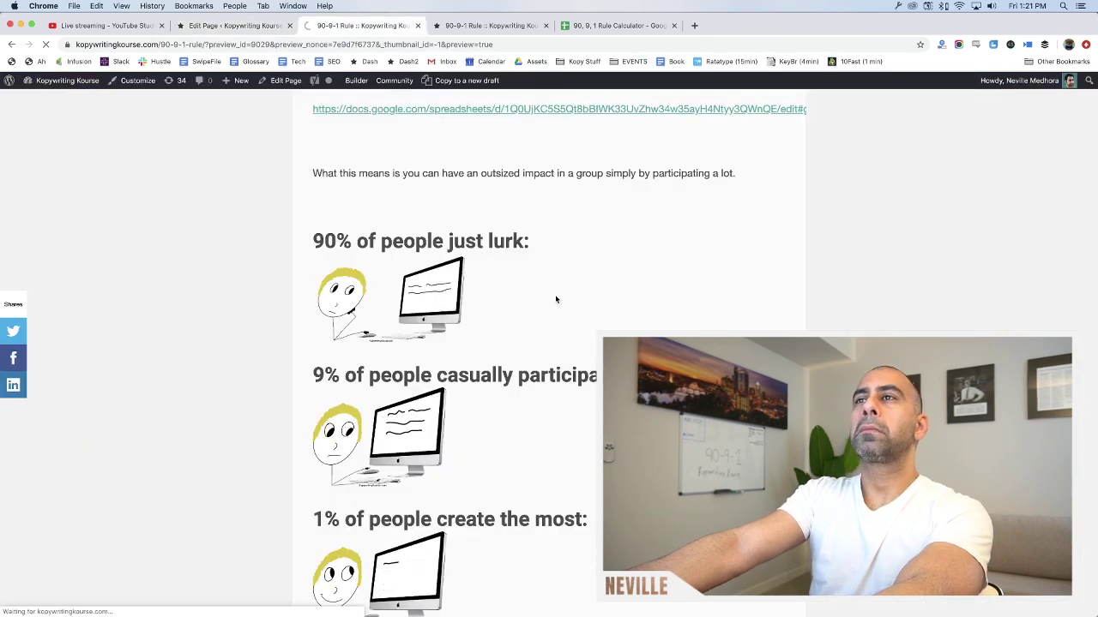
scroll(580, 317, "down", 15)
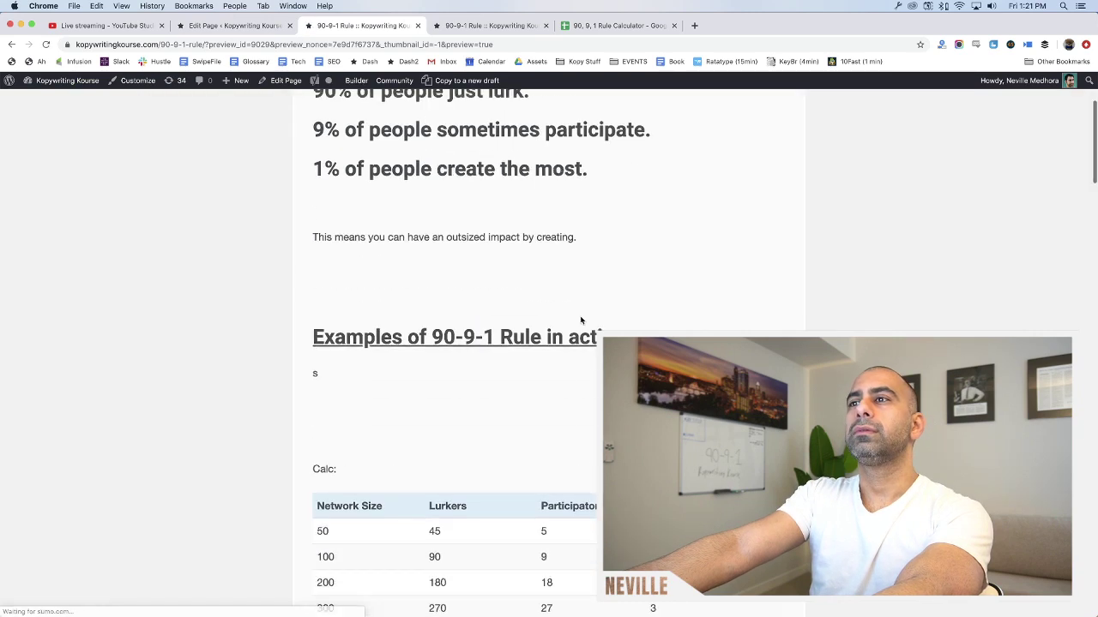
scroll(580, 320, "down", 6)
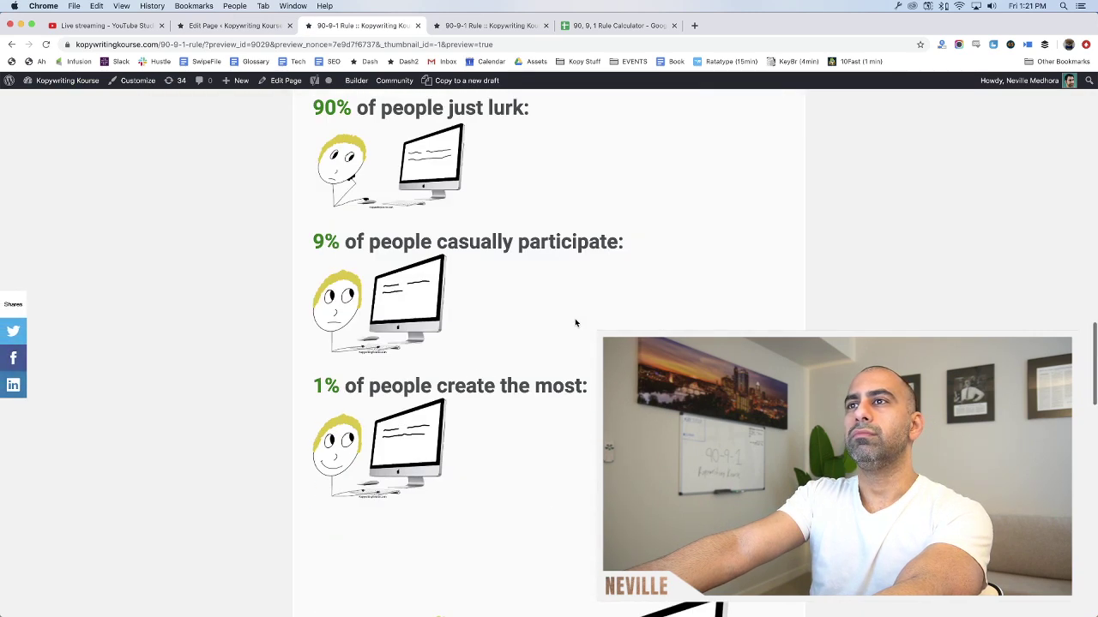
scroll(583, 286, "up", 1)
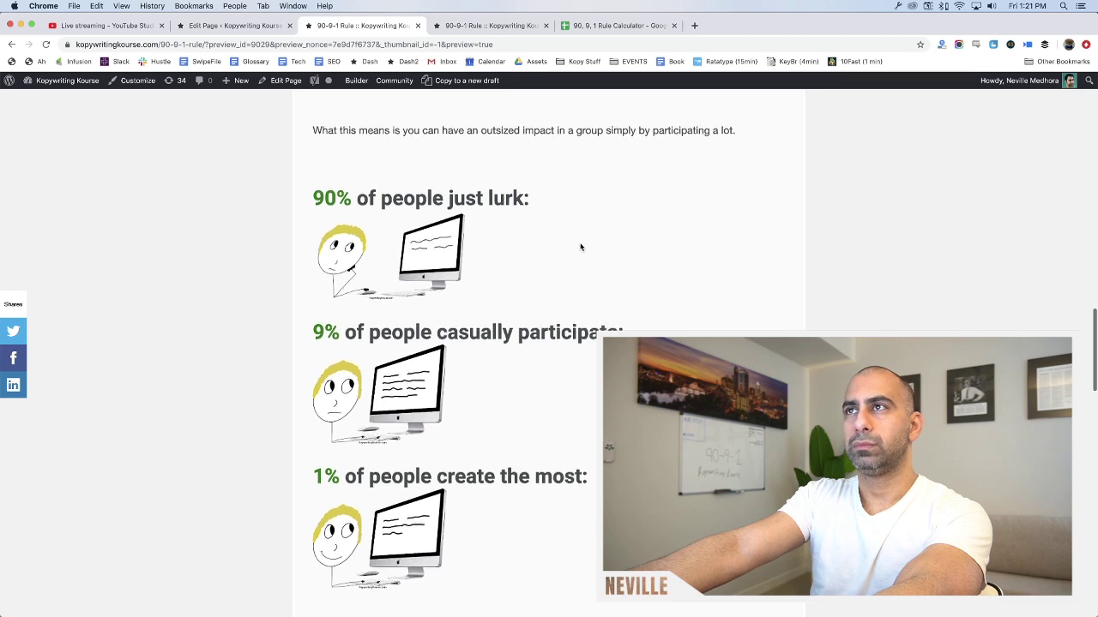
scroll(579, 247, "up", 1)
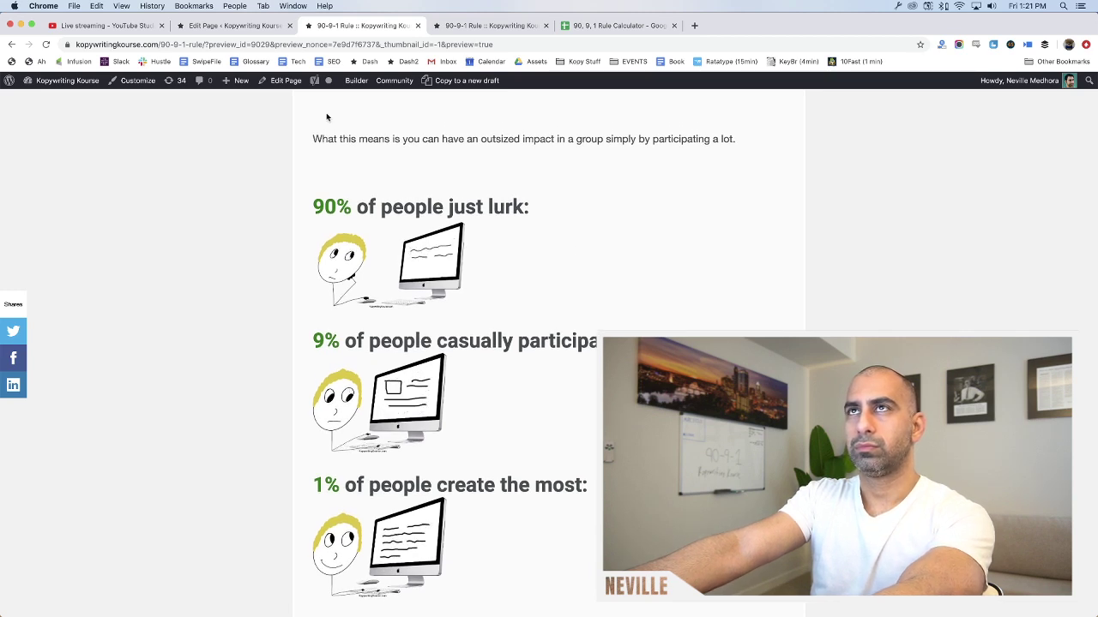
Move the three illustrated headings with their drawings to the intro, replacing the plain 90%, 9% and 1% headings there
left_click(249, 30)
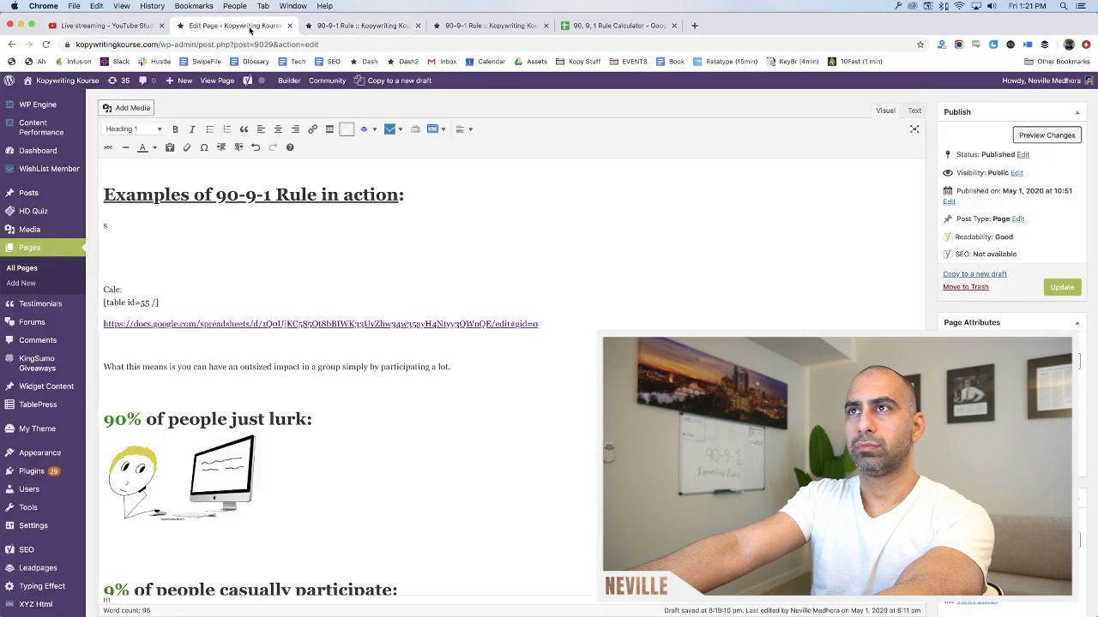
scroll(342, 269, "down", 2)
left_click(314, 299)
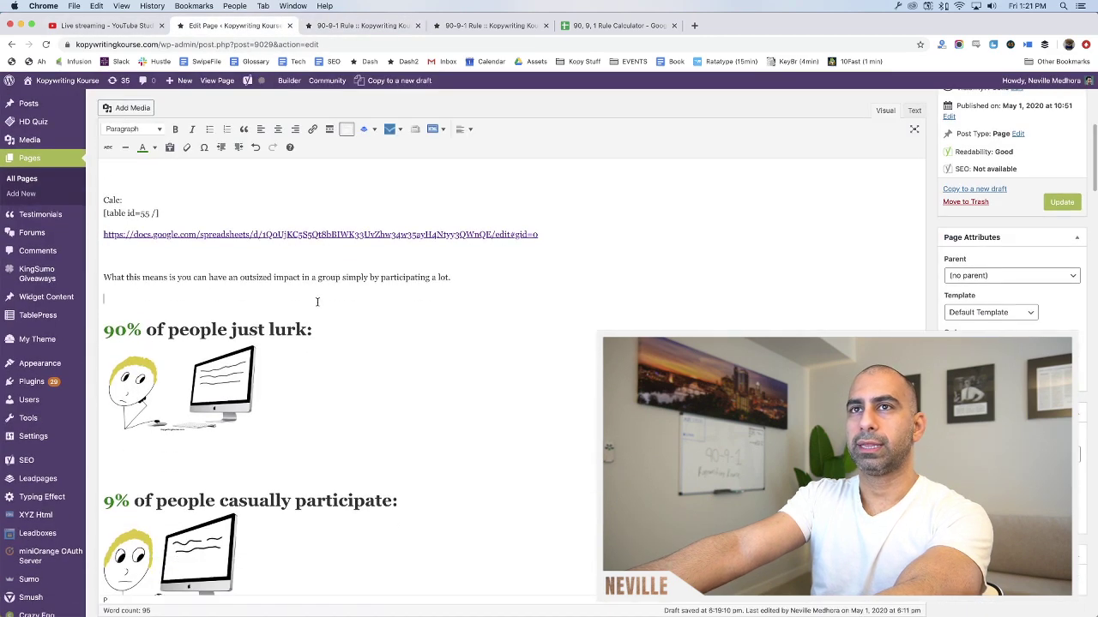
scroll(314, 299, "down", 5)
left_click_drag(312, 360, 305, 392)
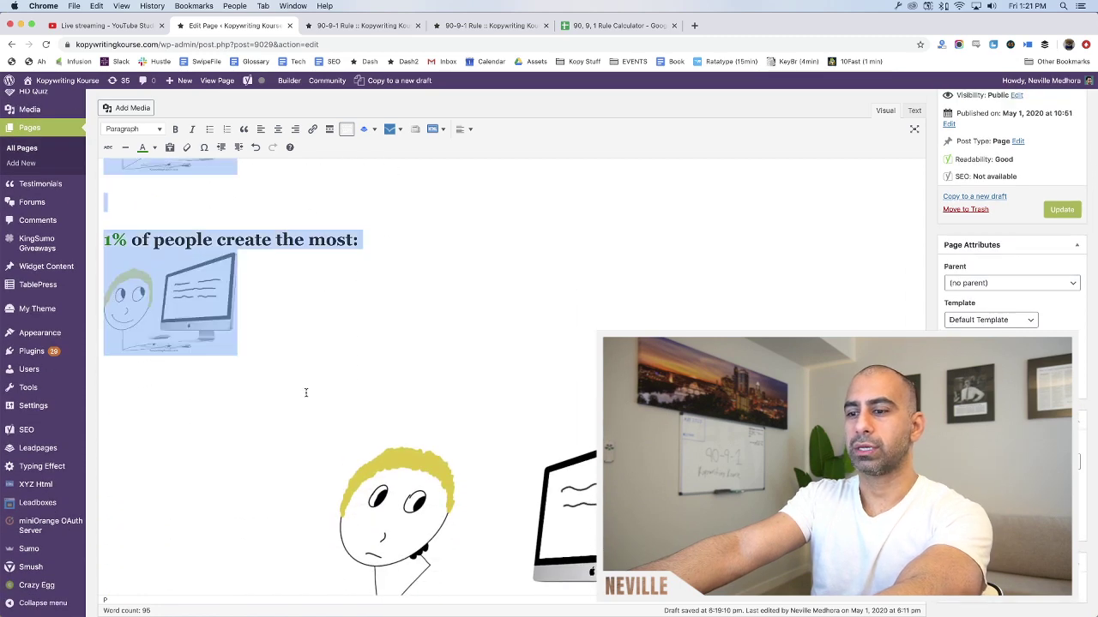
type("s")
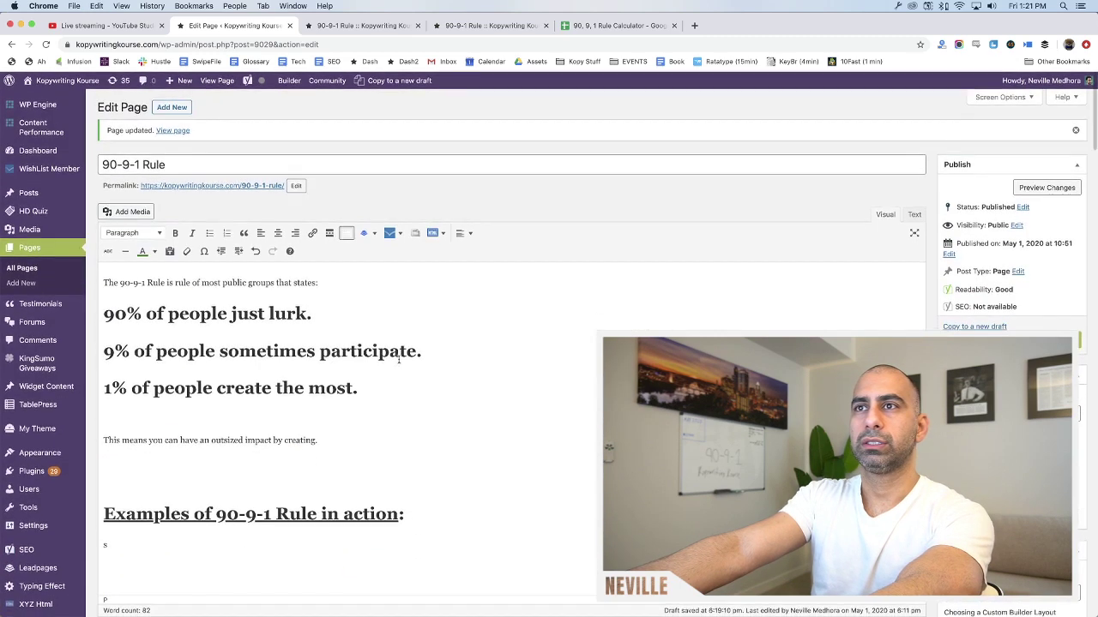
left_click_drag(361, 388, 120, 313)
key("ctrl+v")
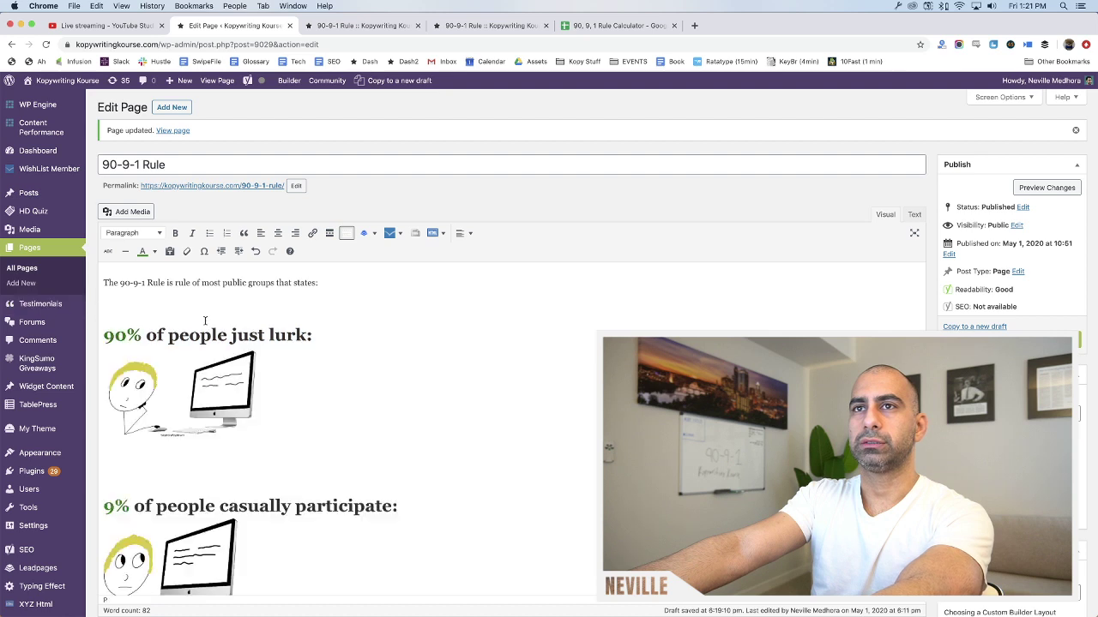
Remove the blank line above the 90% heading and make "90-9-1 Rule" bold in the intro sentence
left_click(105, 303)
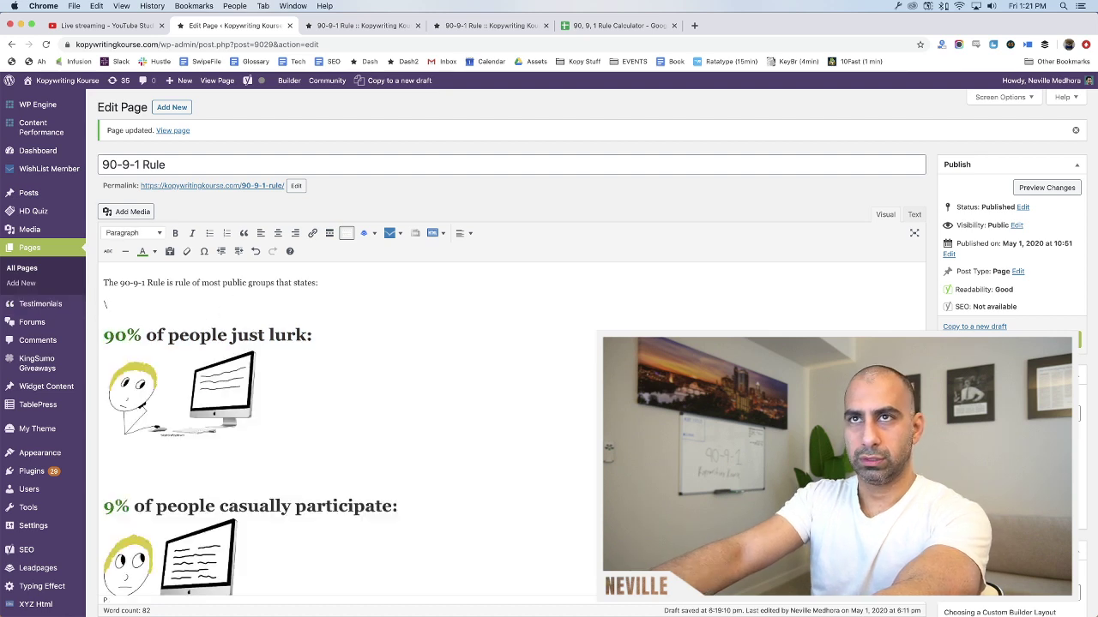
key("BackSpace")
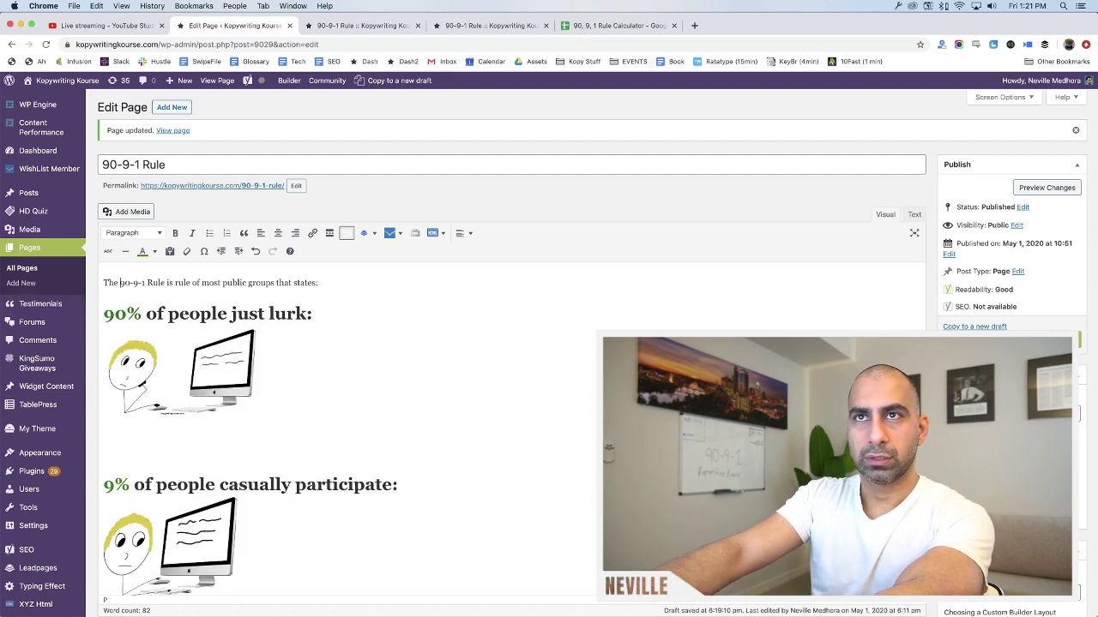
left_click_drag(120, 282, 145, 283)
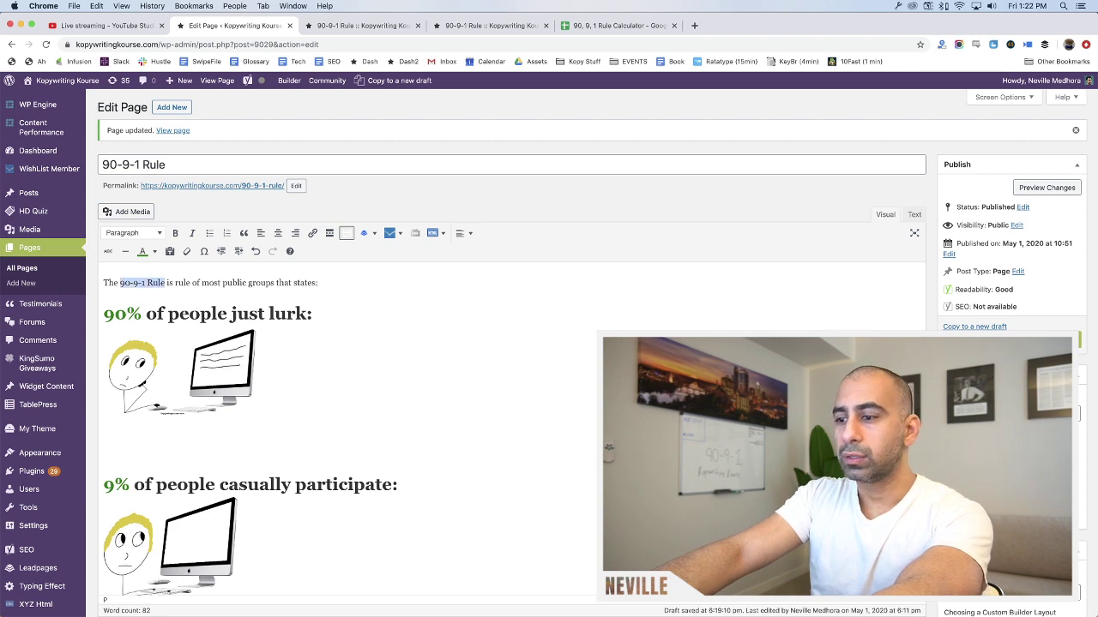
key("super+b")
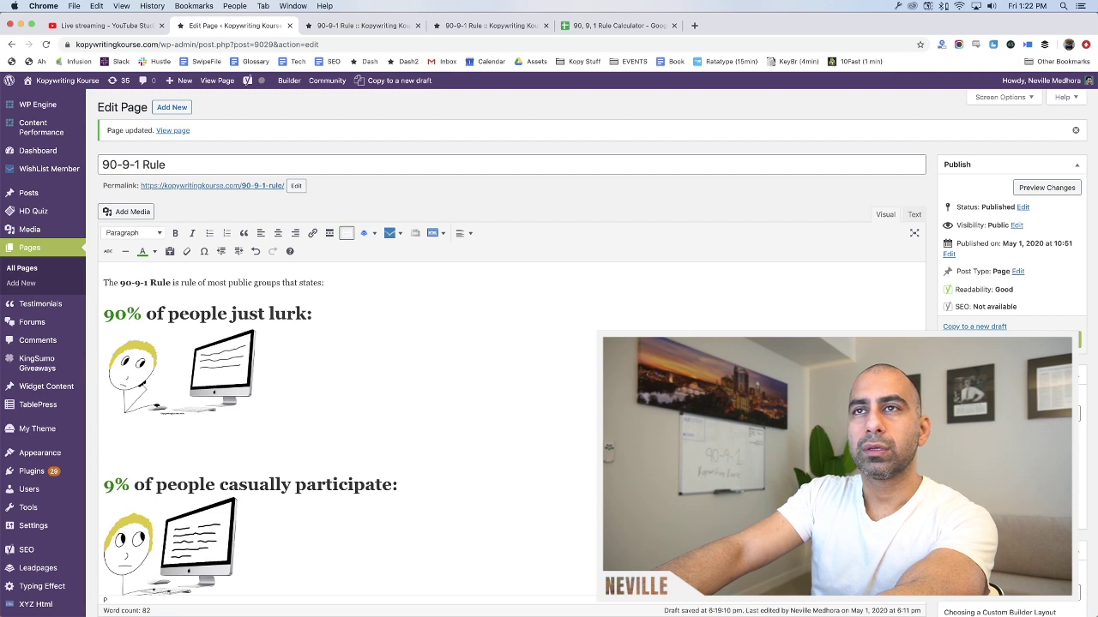
Try shortening the intro sentence to "The 90-9-1 Rule means:" and undo the rewording
left_click_drag(174, 283, 225, 283)
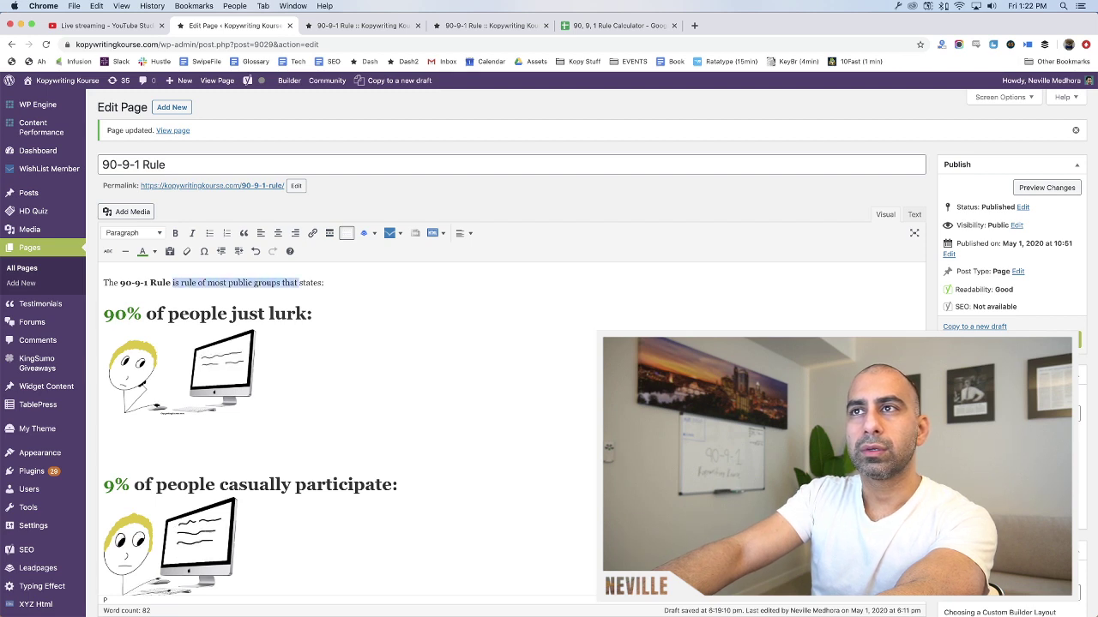
type("means:")
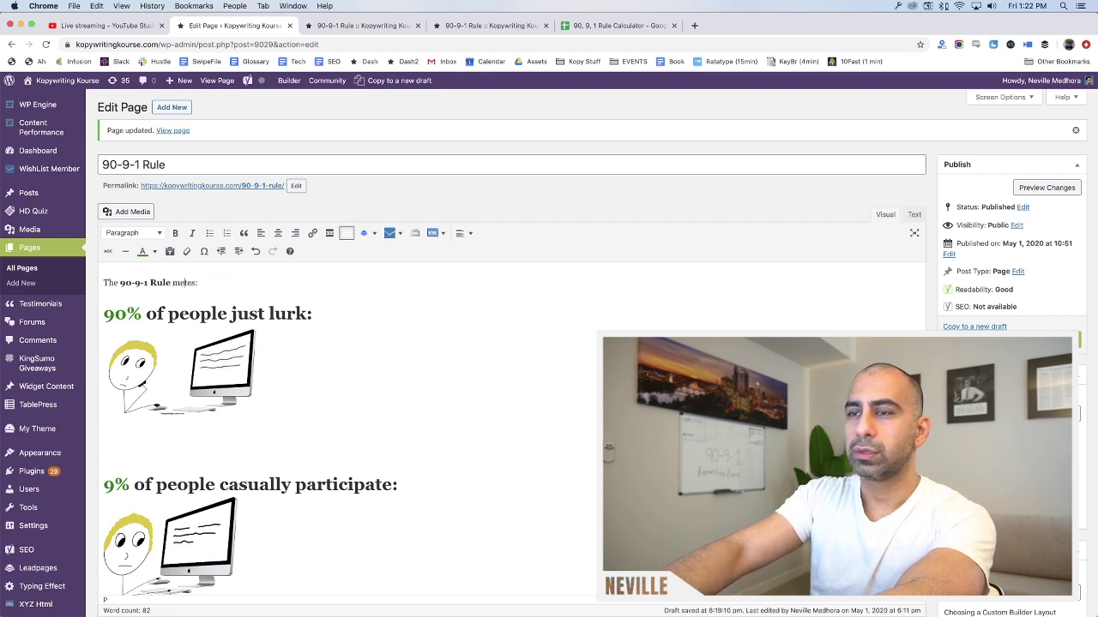
key("Delete")
key("Delete")
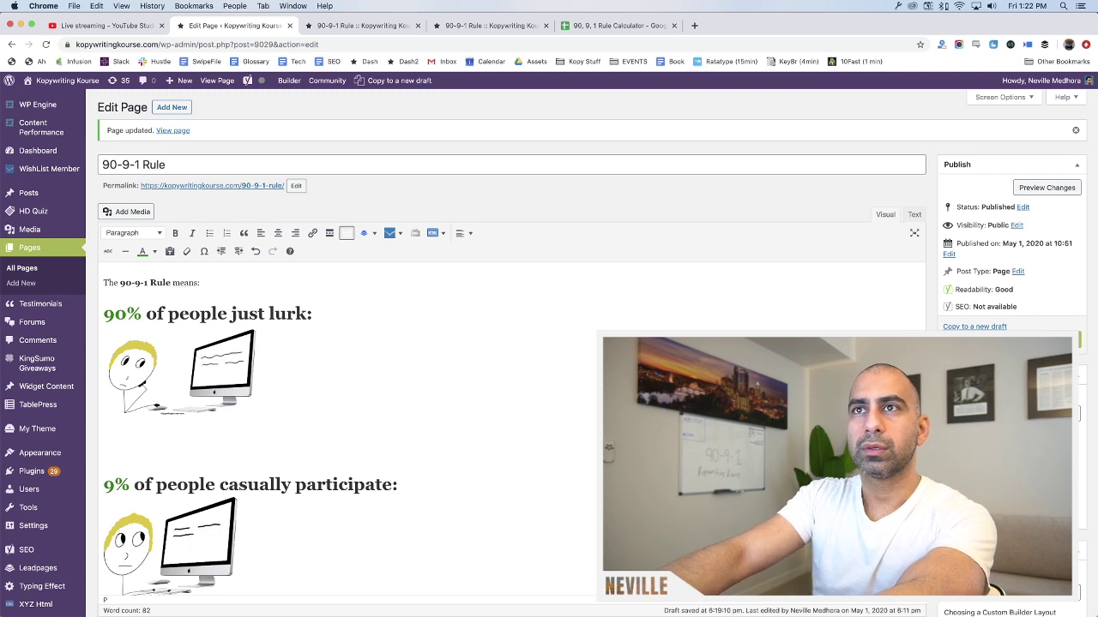
key("ctrl+z")
key("ctrl+z")
Try adding "general" before "rule" in the intro sentence and delete the word again
left_click(175, 283)
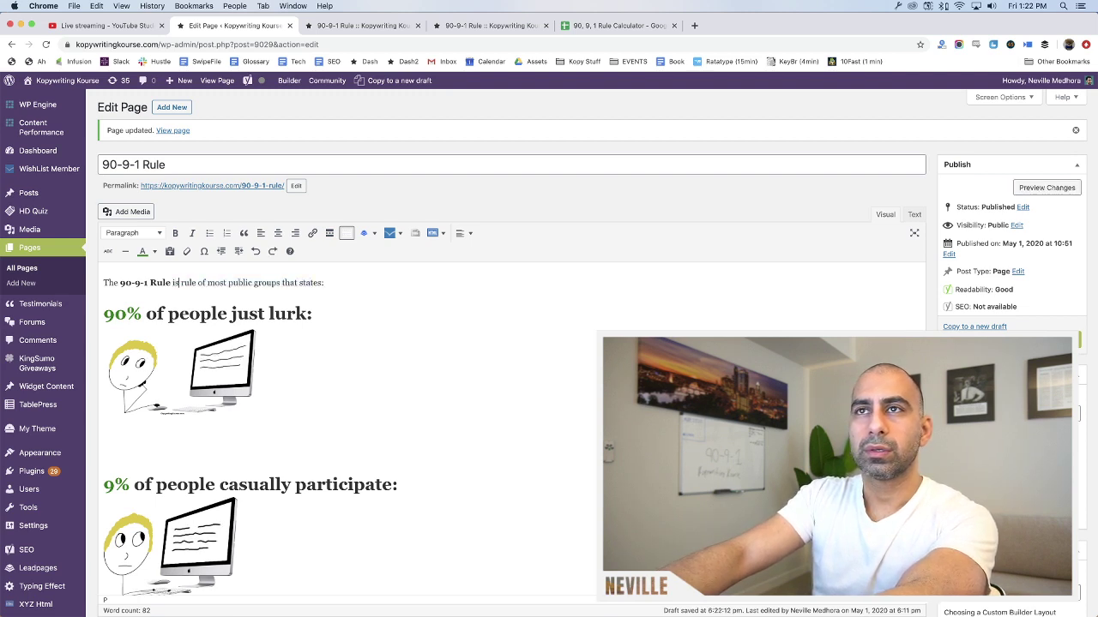
type("general")
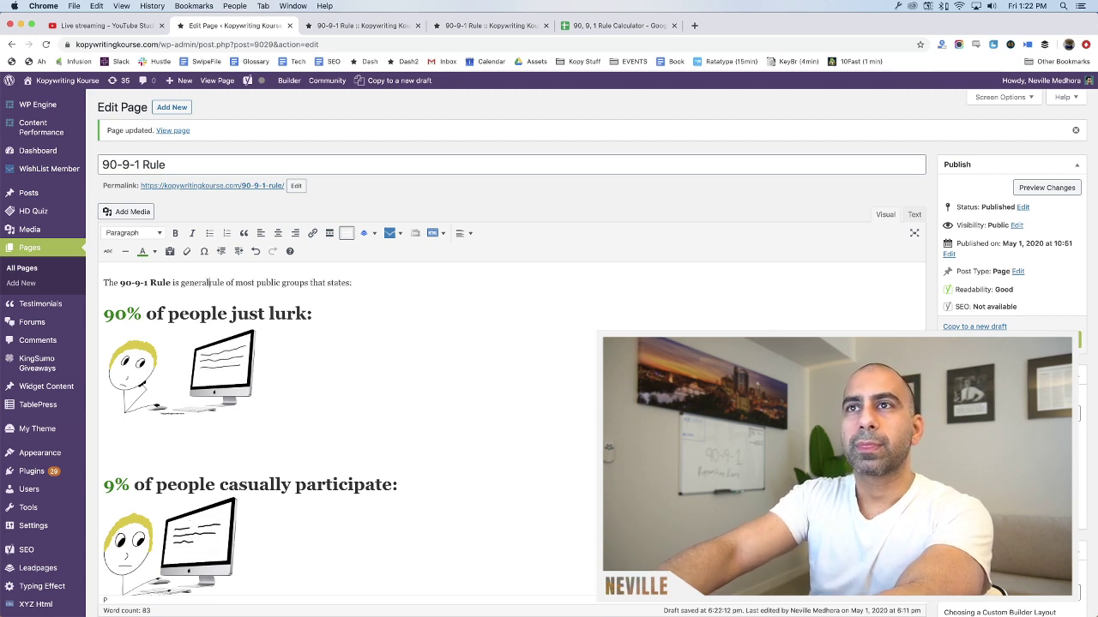
key("BackSpace")
key("BackSpace")
key("BackSpace")
key("BackSpace")
key("BackSpace")
key("BackSpace")
key("BackSpace")
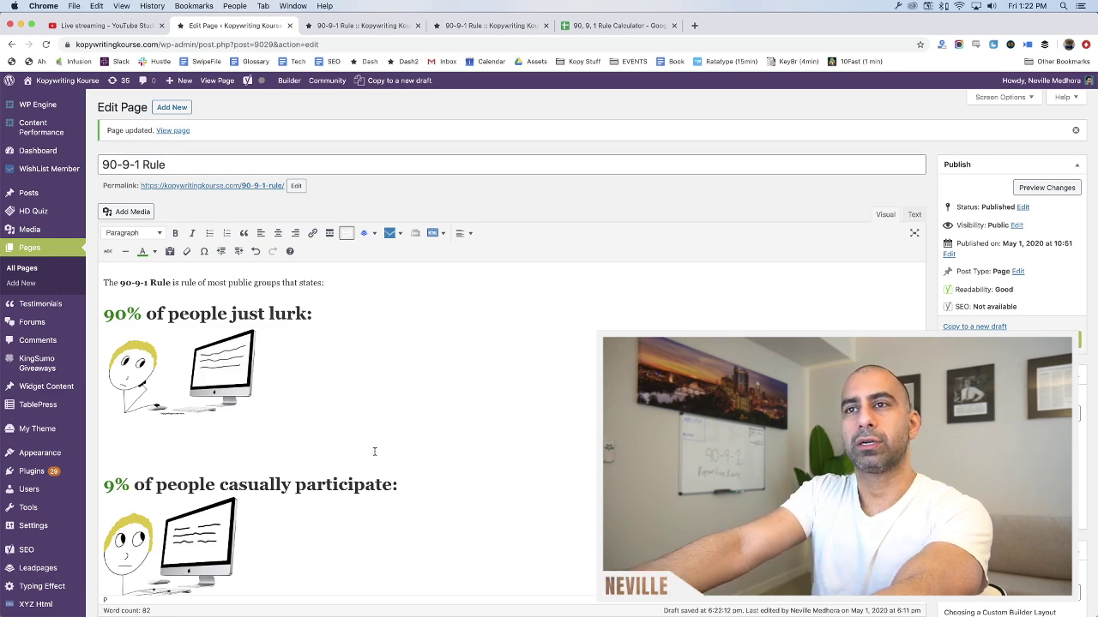
Check the spacing around the moved headings in the editor and preview the page changes to review the new intro section
scroll(108, 363, "down", 2)
left_click(344, 549)
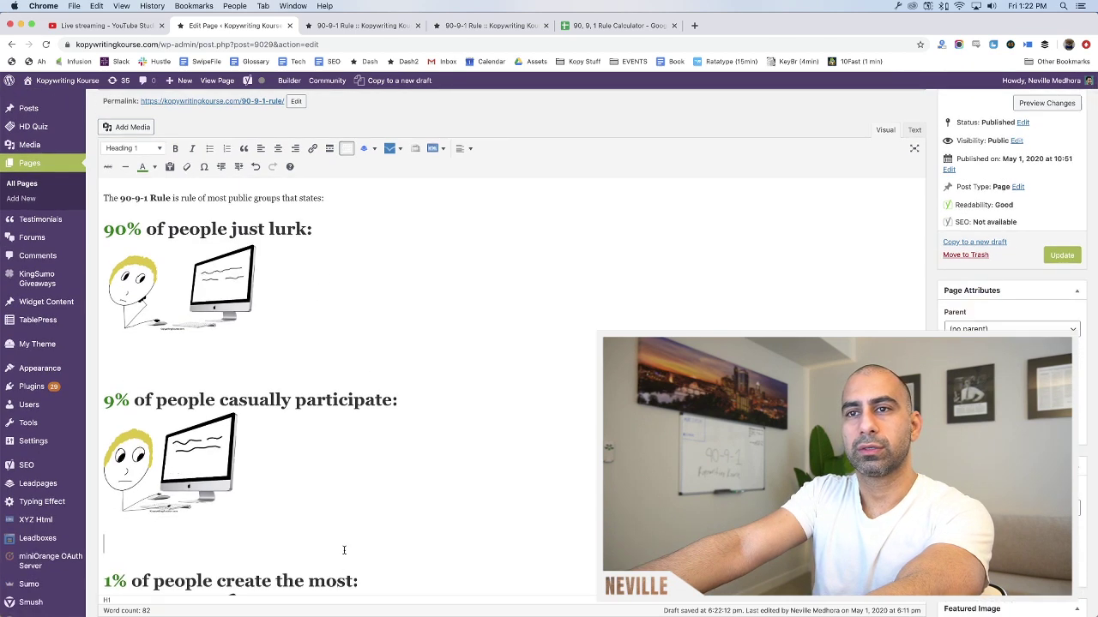
scroll(346, 545, "down", 5)
scroll(1068, 114, "up", 3)
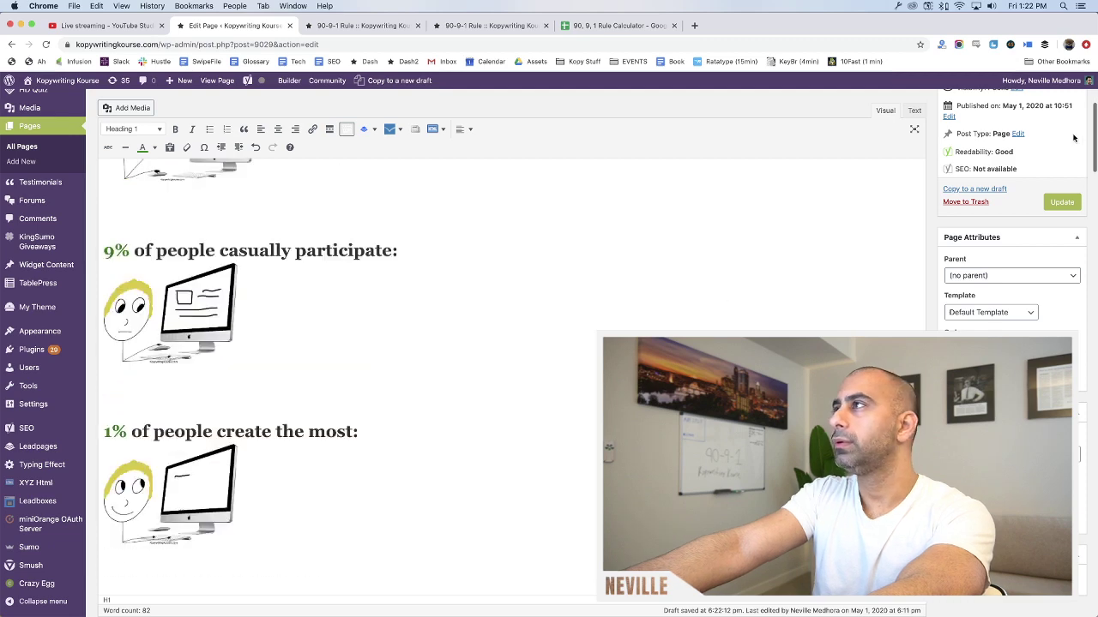
scroll(1067, 114, "up", 2)
left_click(1048, 135)
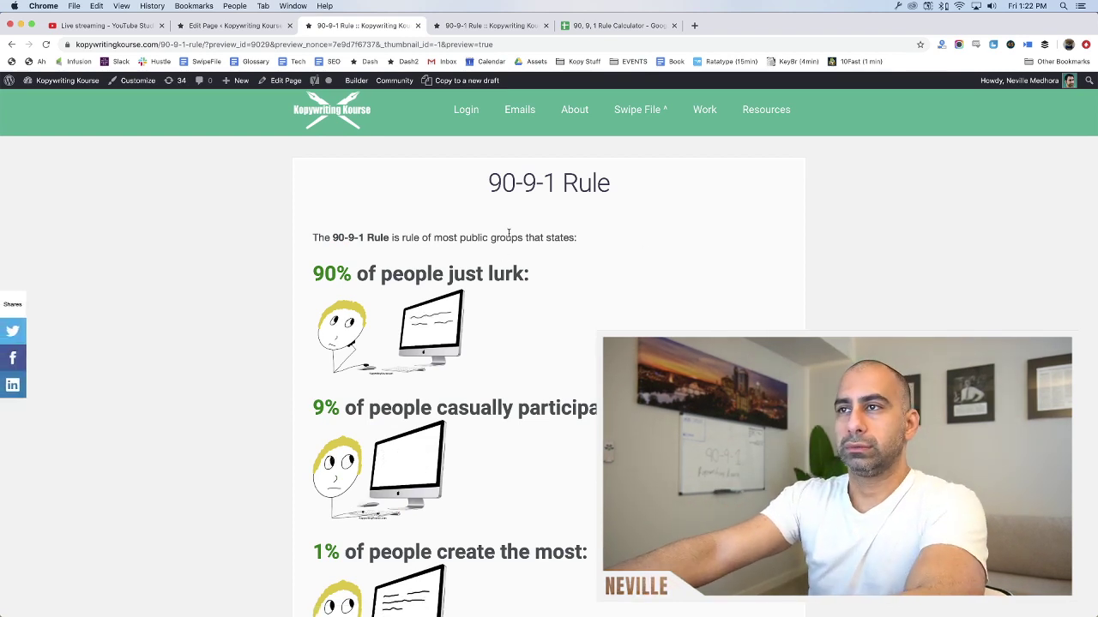
scroll(566, 326, "down", 3)
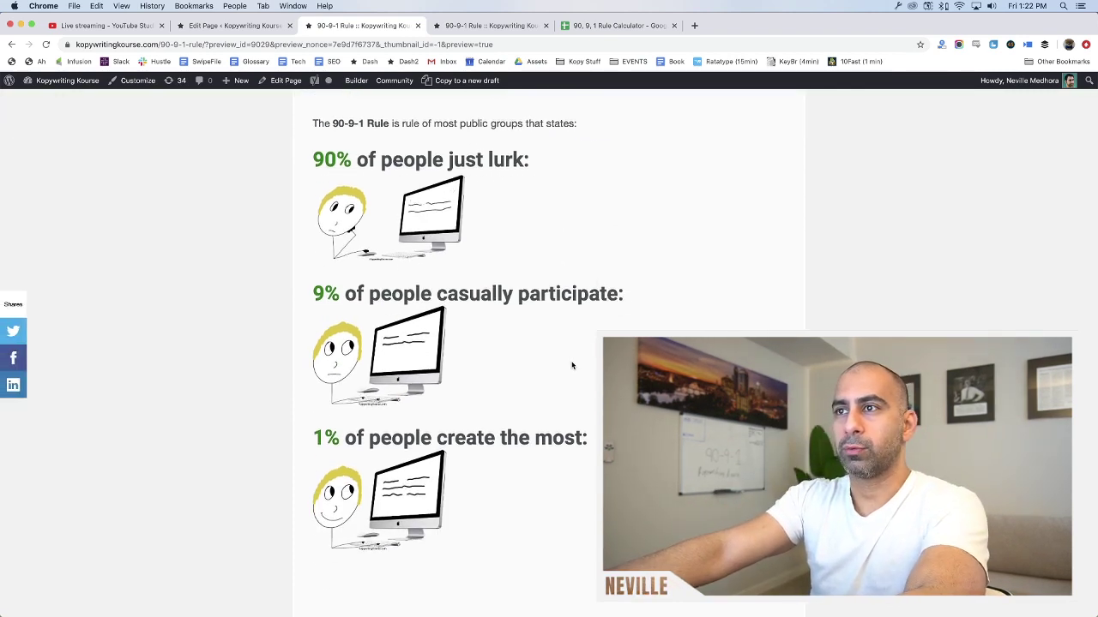
scroll(576, 373, "down", 4)
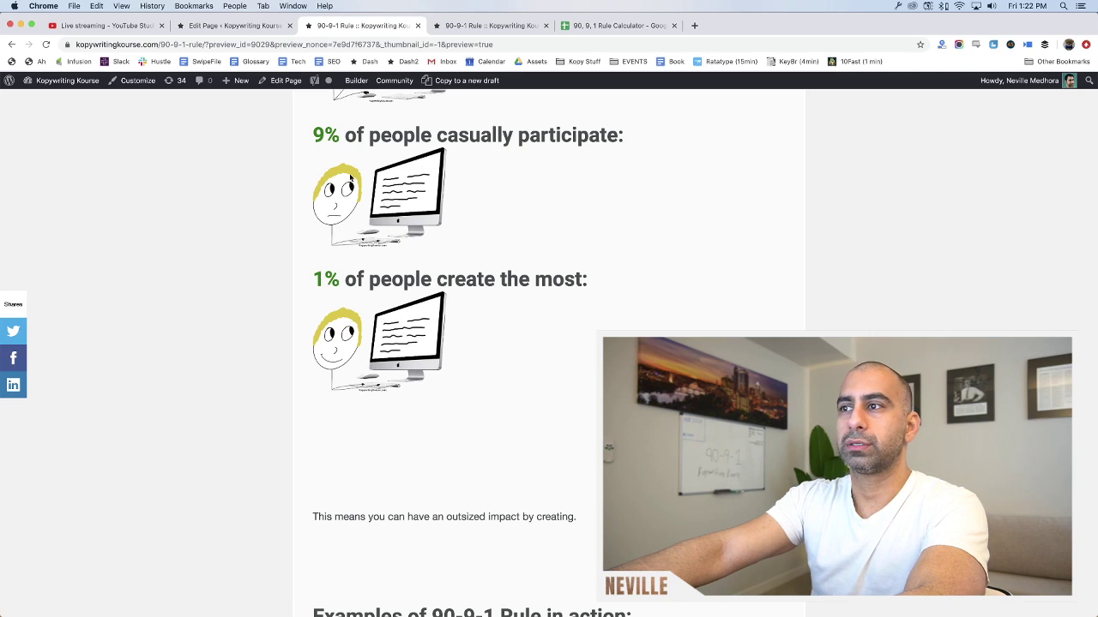
Return to the page editor and tighten the blank space between the 1% illustration and the "outsized impact" sentence
left_click(232, 25)
scroll(396, 436, "down", 5)
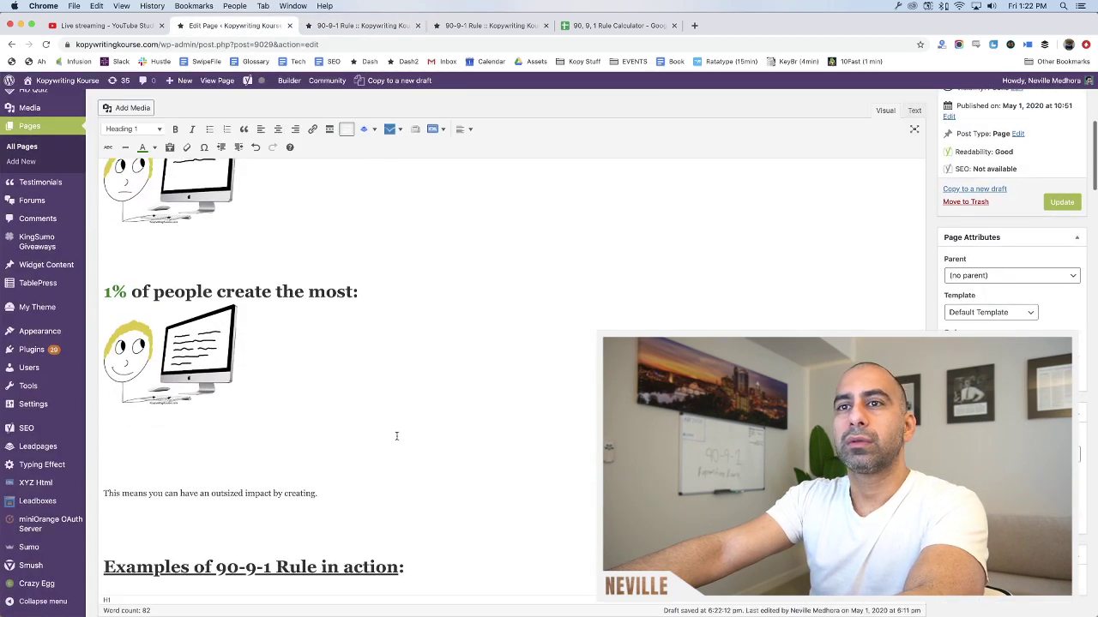
scroll(396, 437, "down", 2)
left_click(333, 375)
scroll(333, 375, "down", 1)
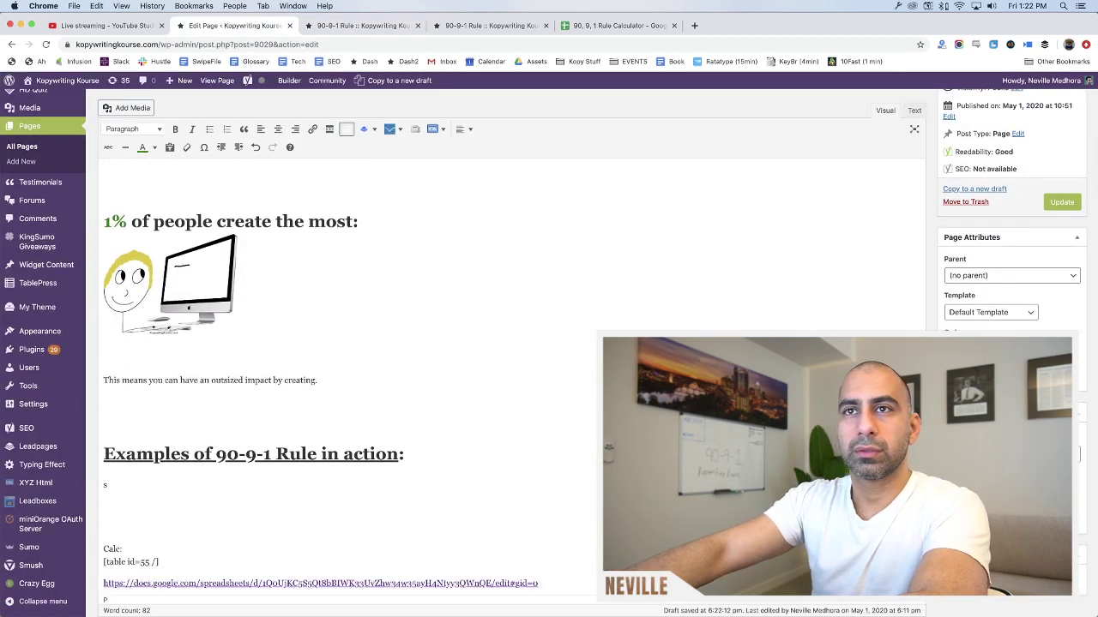
key("Return")
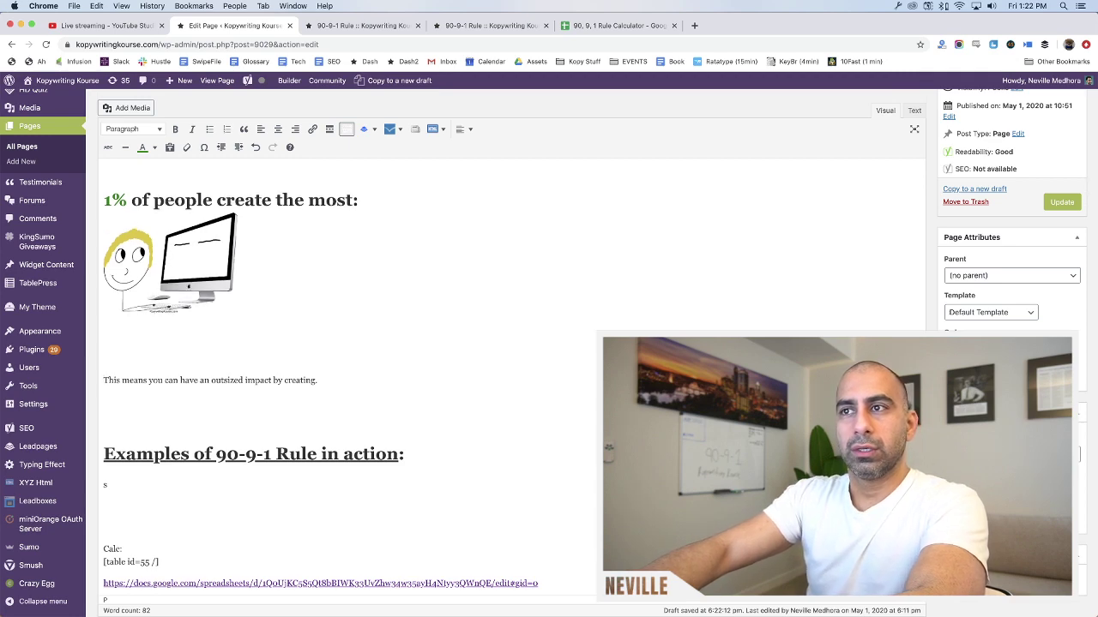
Start a new sentence in the blank space above the sources list with the words "This means you can"
scroll(390, 406, "down", 10)
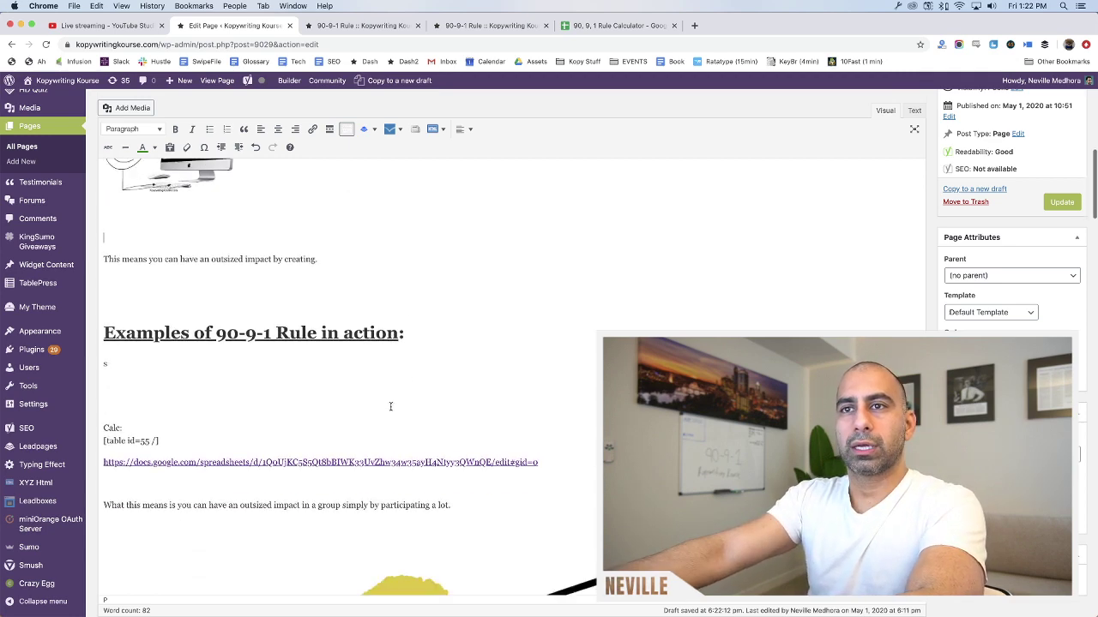
scroll(390, 405, "down", 10)
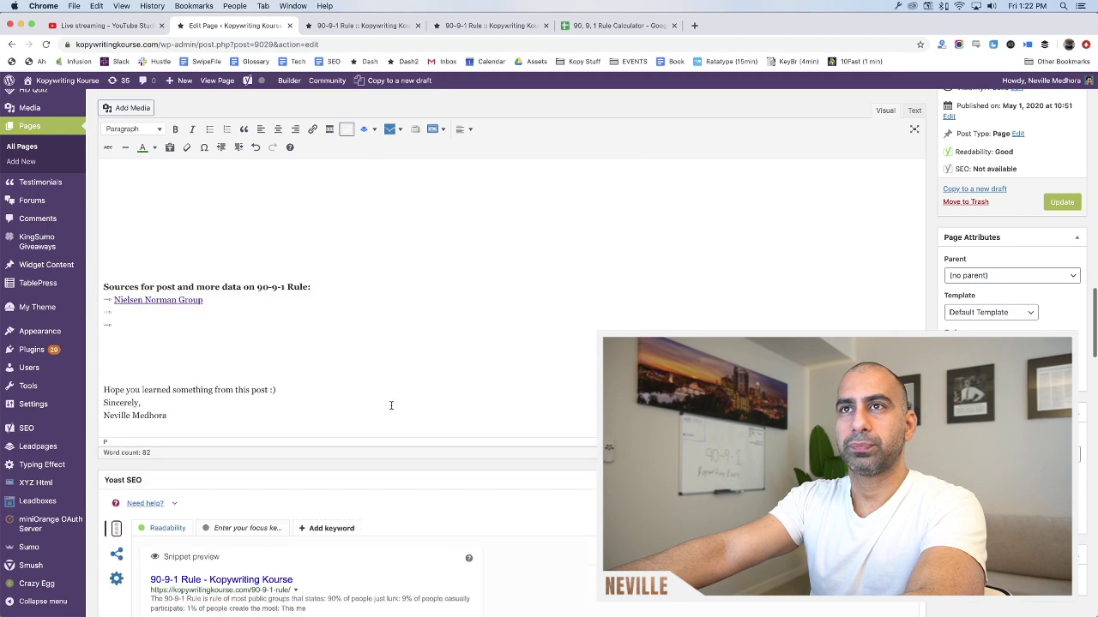
scroll(390, 406, "up", 5)
left_click(351, 405)
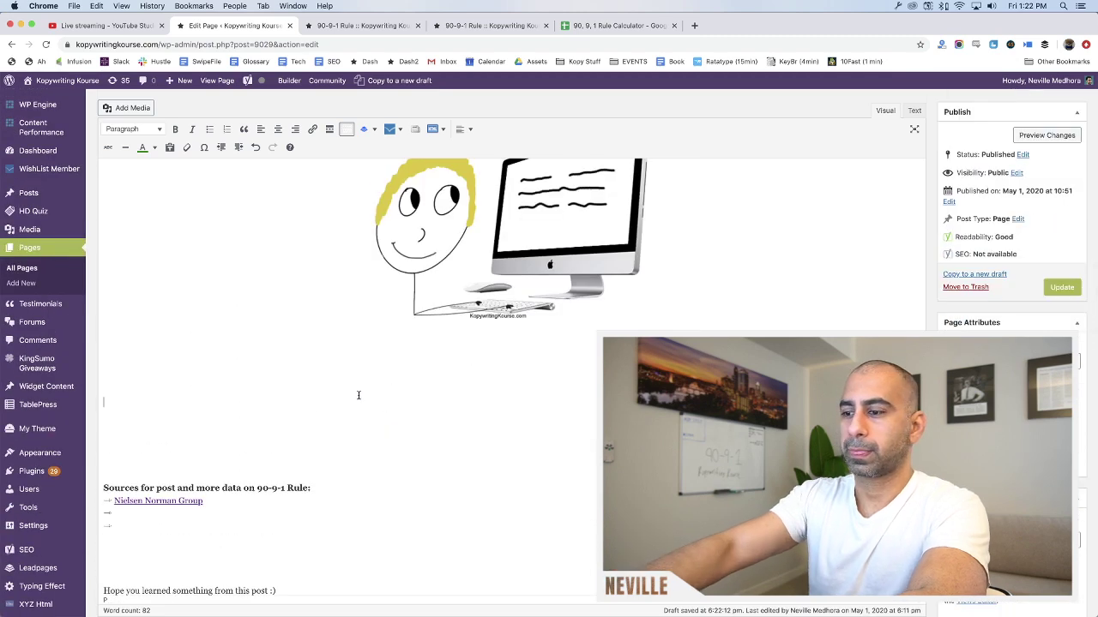
type("How you can mas")
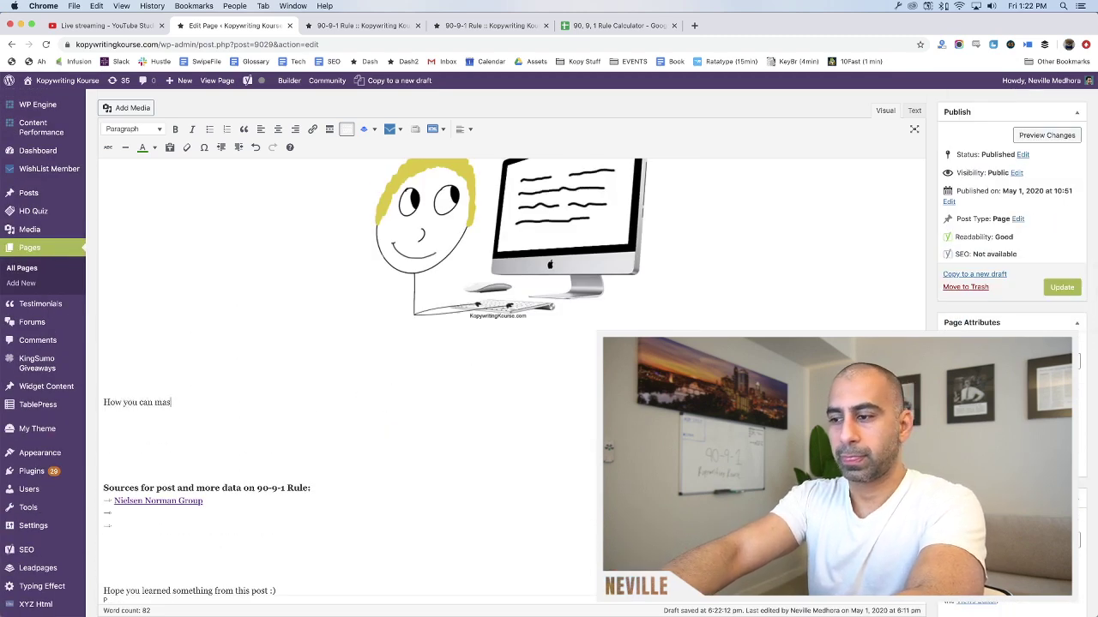
type("sively am")
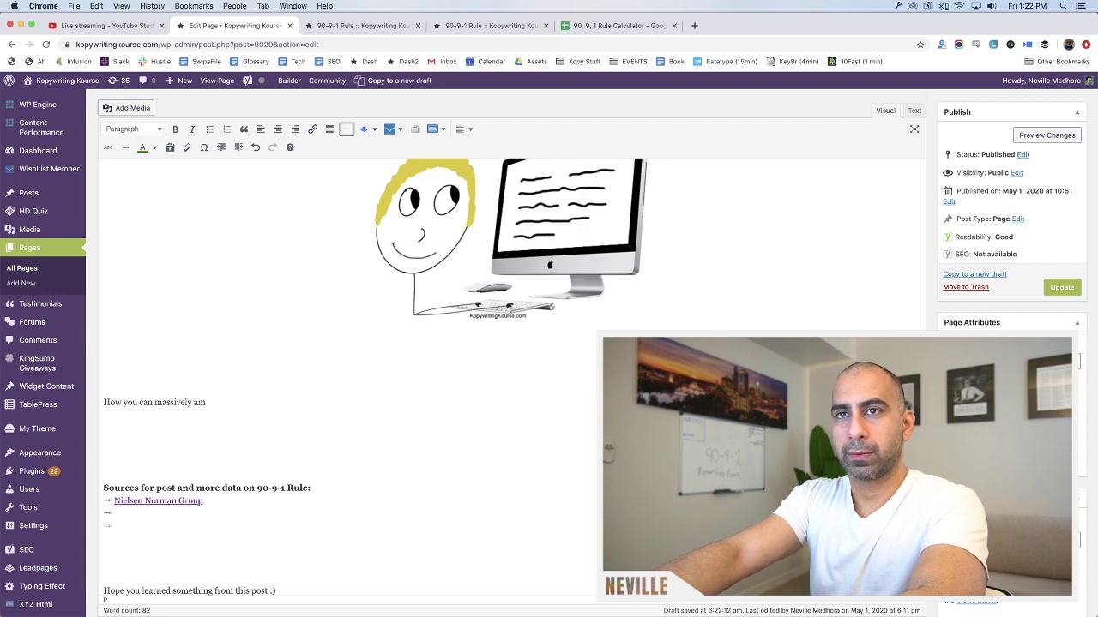
key("shift+super+Left")
type("Yhis m")
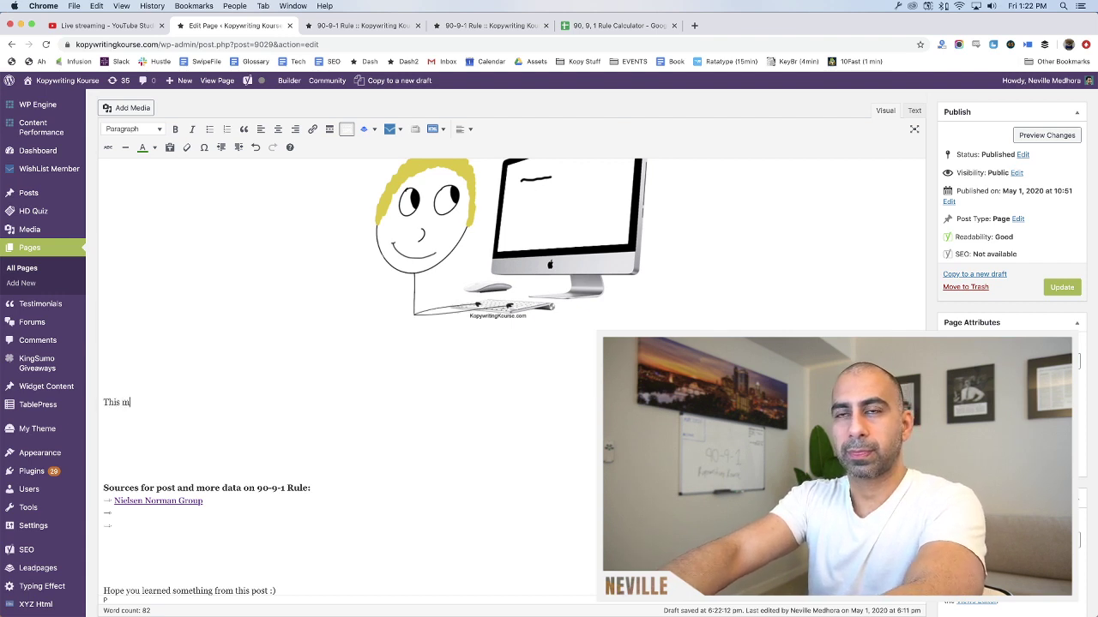
type("eans you can massively")
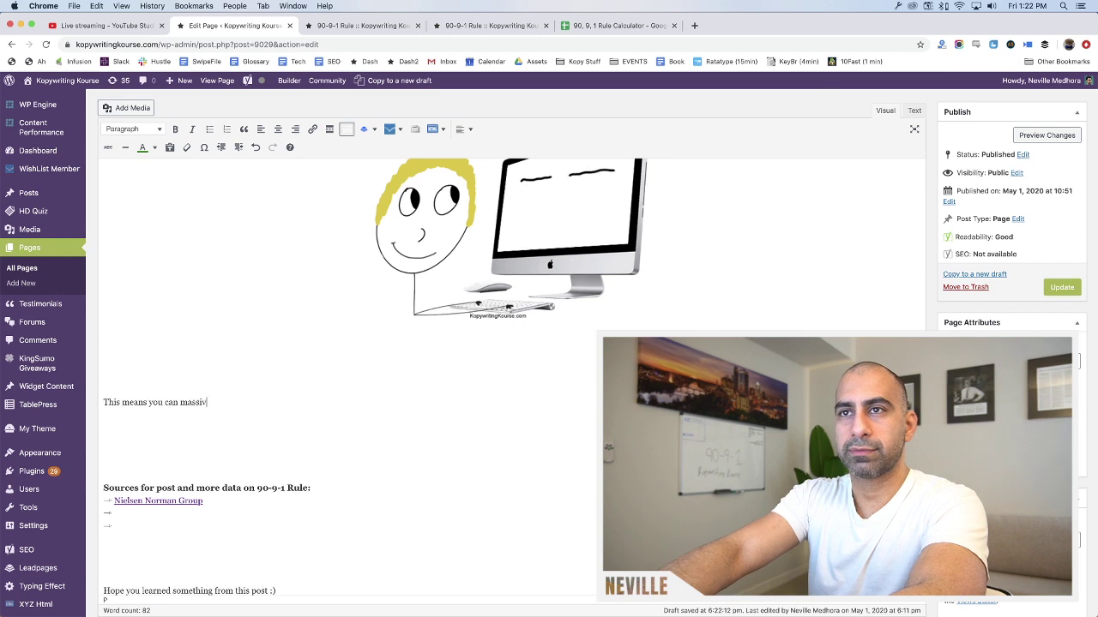
key("BackSpace")
key("BackSpace")
key("BackSpace")
key("BackSpace")
key("BackSpace")
key("BackSpace")
key("BackSpace")
key("BackSpace")
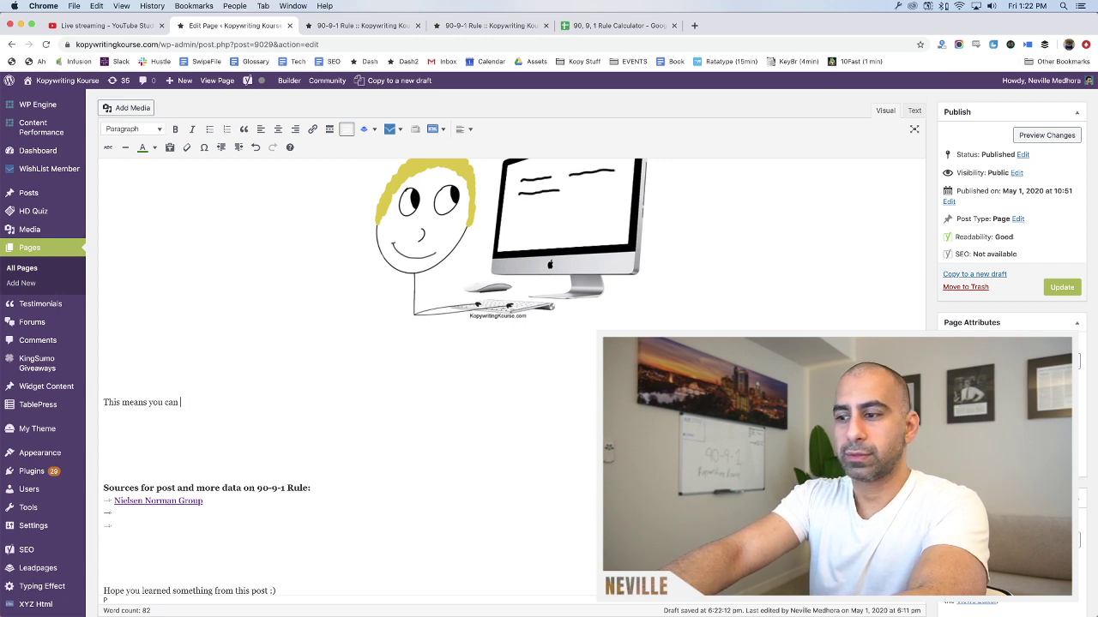
Complete the sentence with "amplify your voice by being part of the 1% that creates content:" and start a line below with "s"
type("ify your voice")
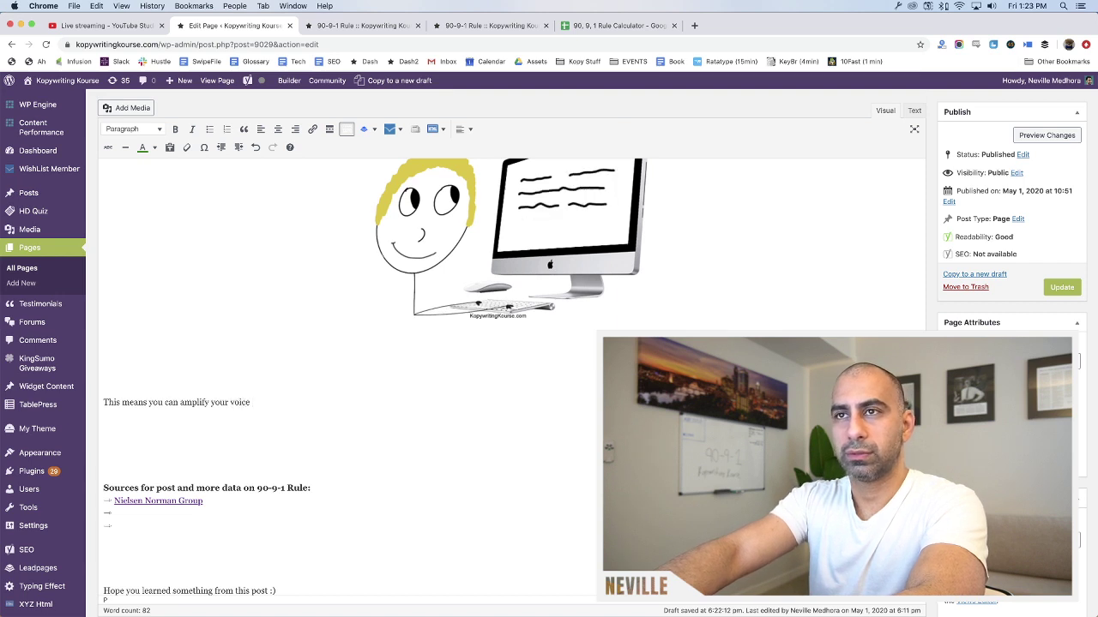
type(" by being pa")
type("rt ")
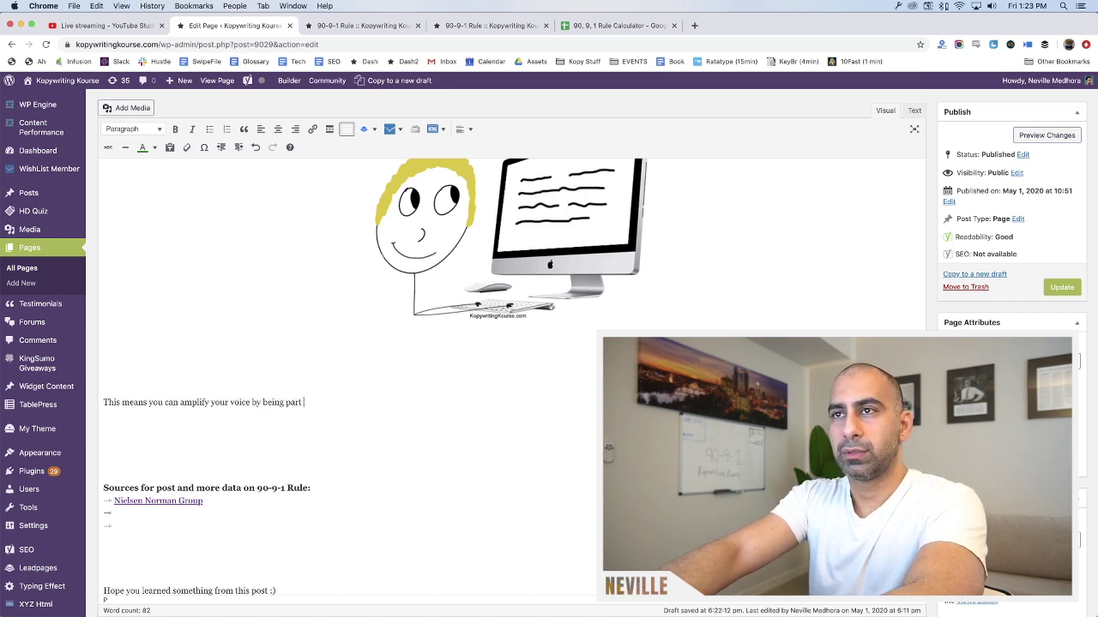
type("of the 1% ")
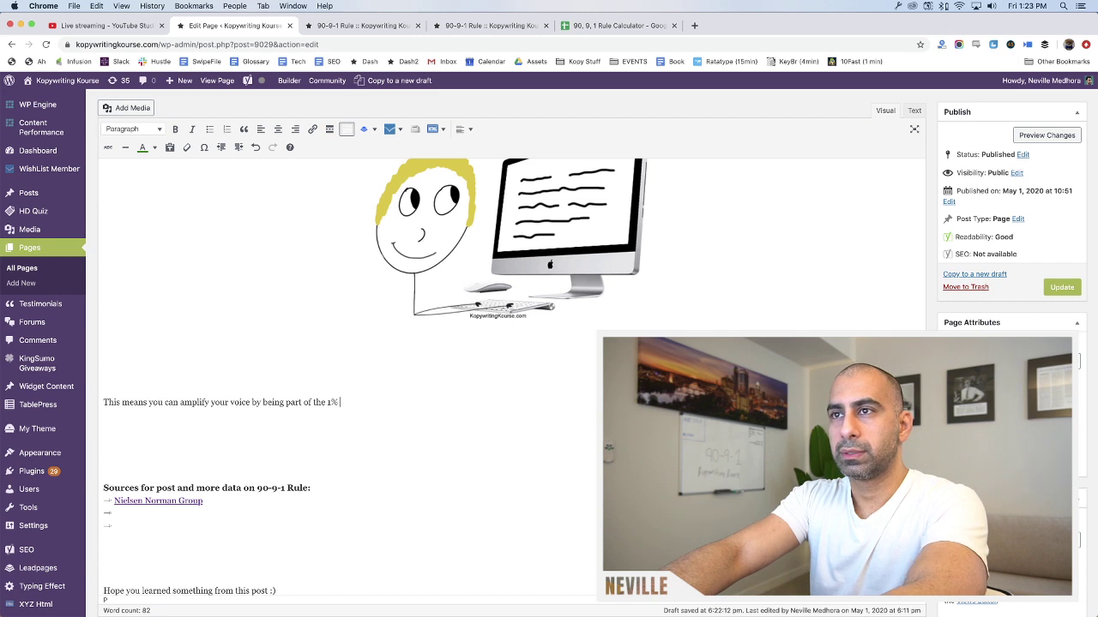
type("that creates content:")
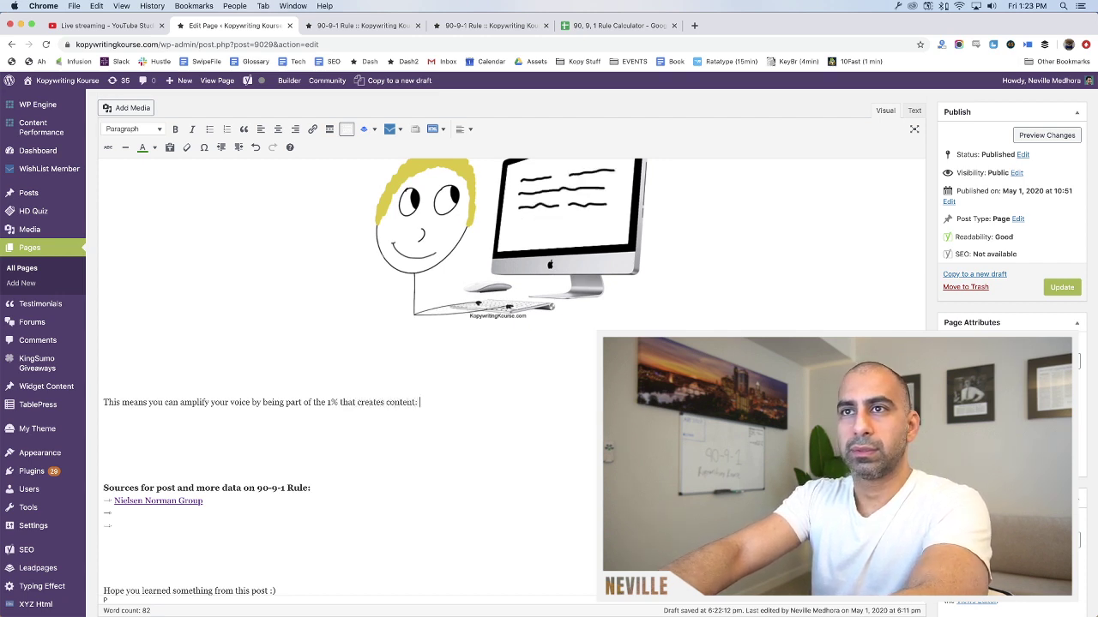
key("Return")
type("S")
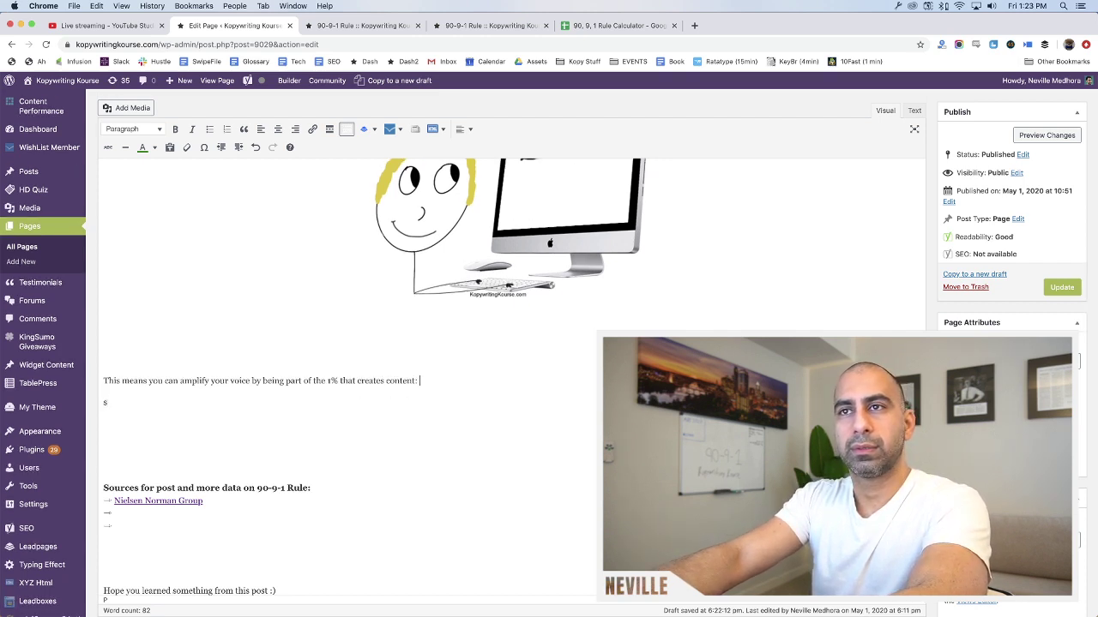
Insert "massively" before "amplify" in the new sentence and format the whole sentence as Heading 1
triple_click(182, 380)
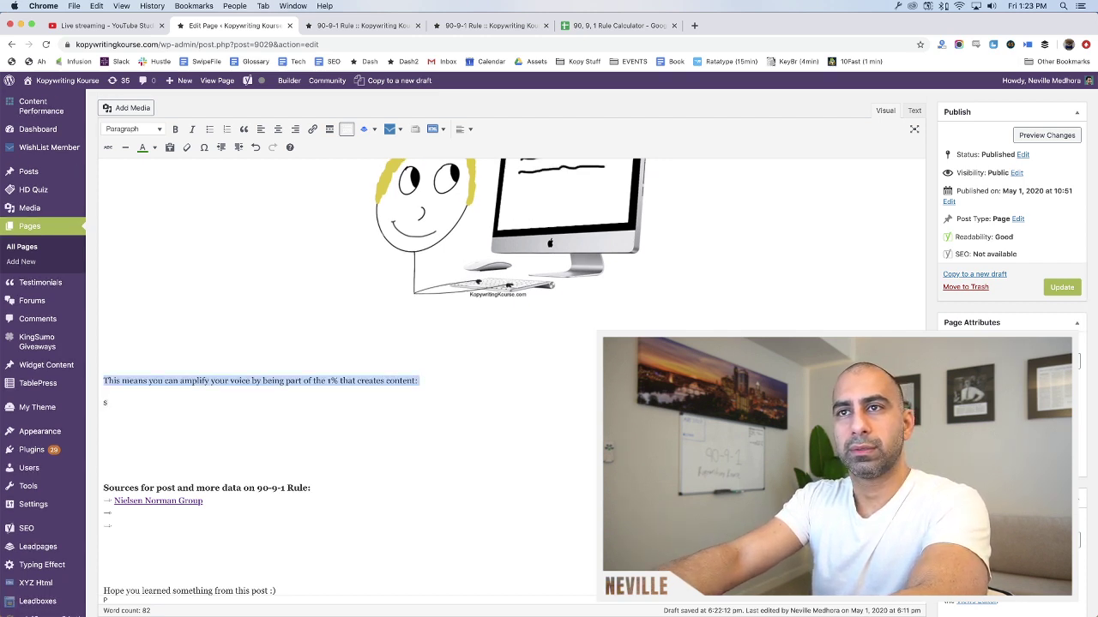
left_click(180, 380)
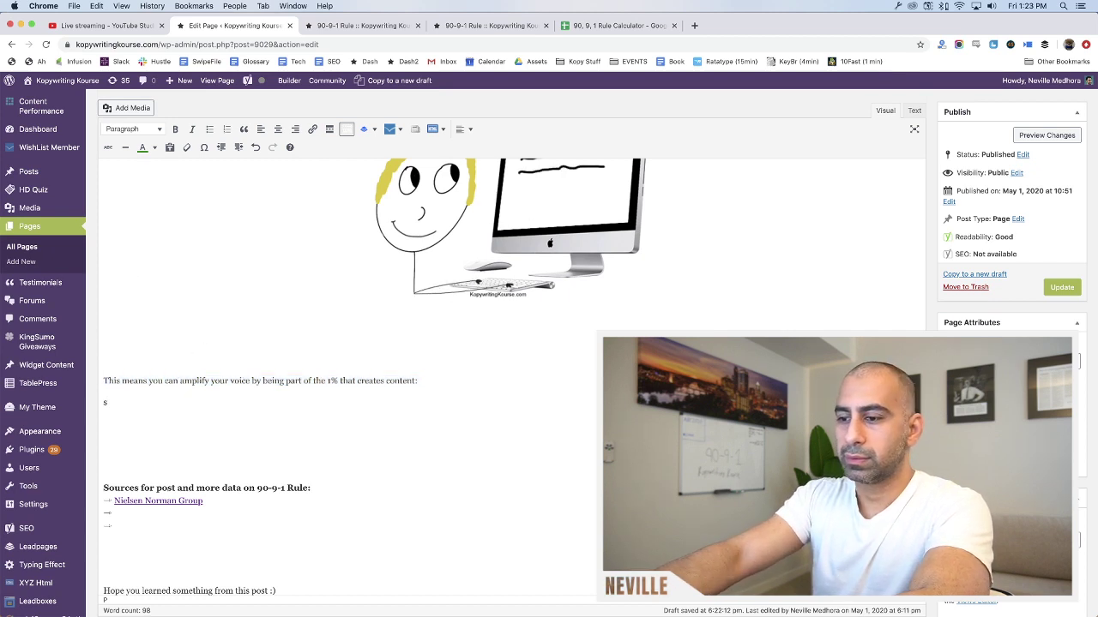
type("massively")
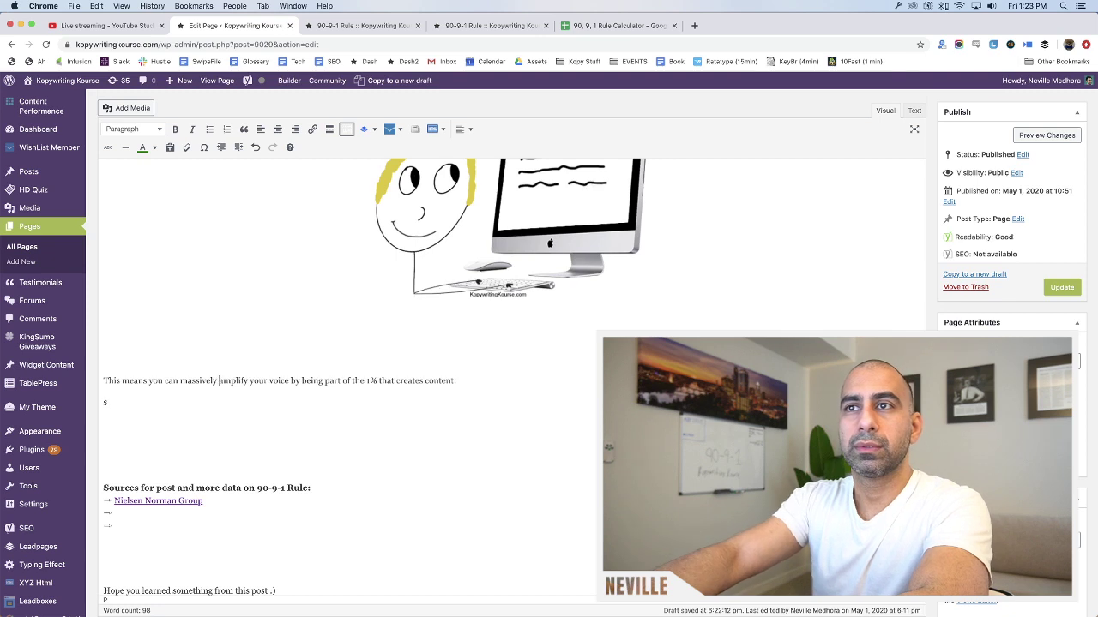
triple_click(214, 380)
left_click(133, 129)
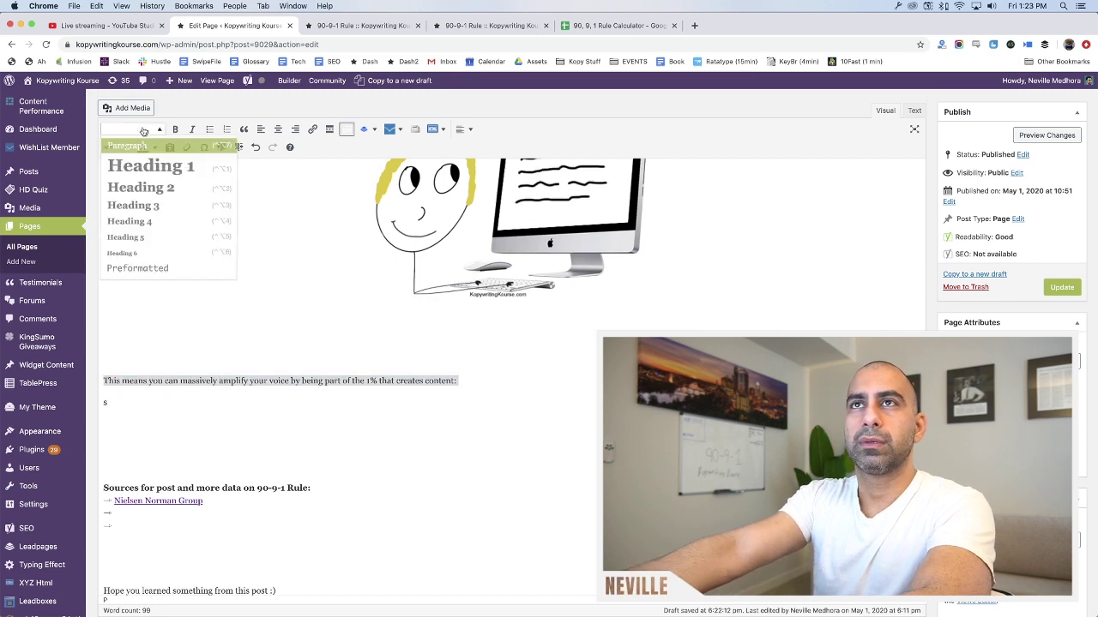
left_click(137, 163)
Search the media library for "shout" and "talk" for an image below the new heading, and select the talk-to-text-mobile illustration
left_click(264, 400)
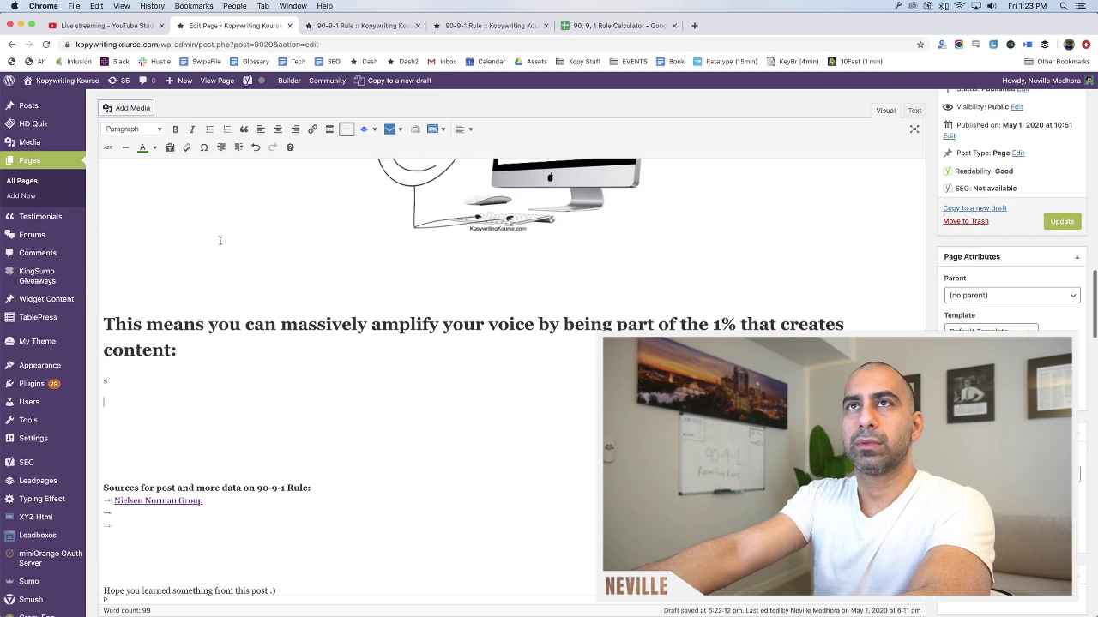
left_click(127, 107)
left_click(864, 156)
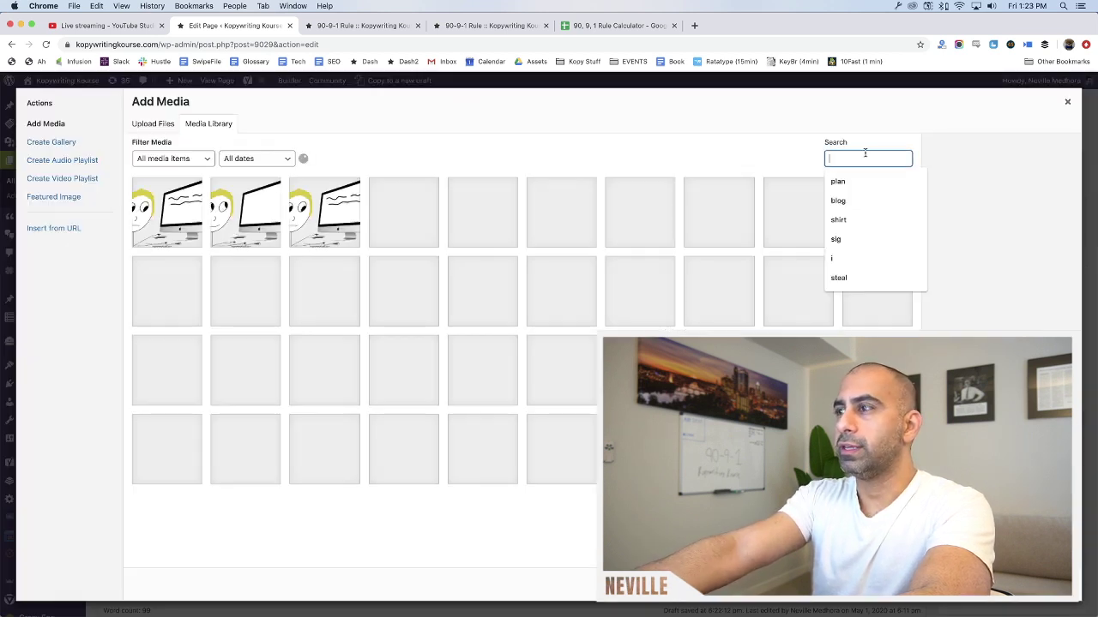
type("shout")
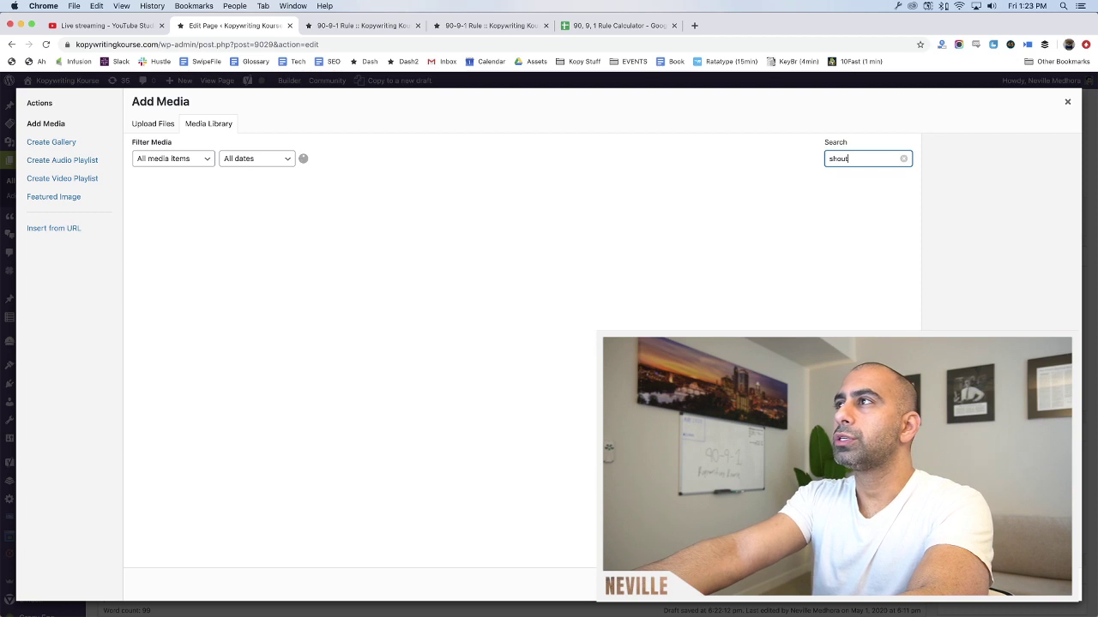
double_click(860, 157)
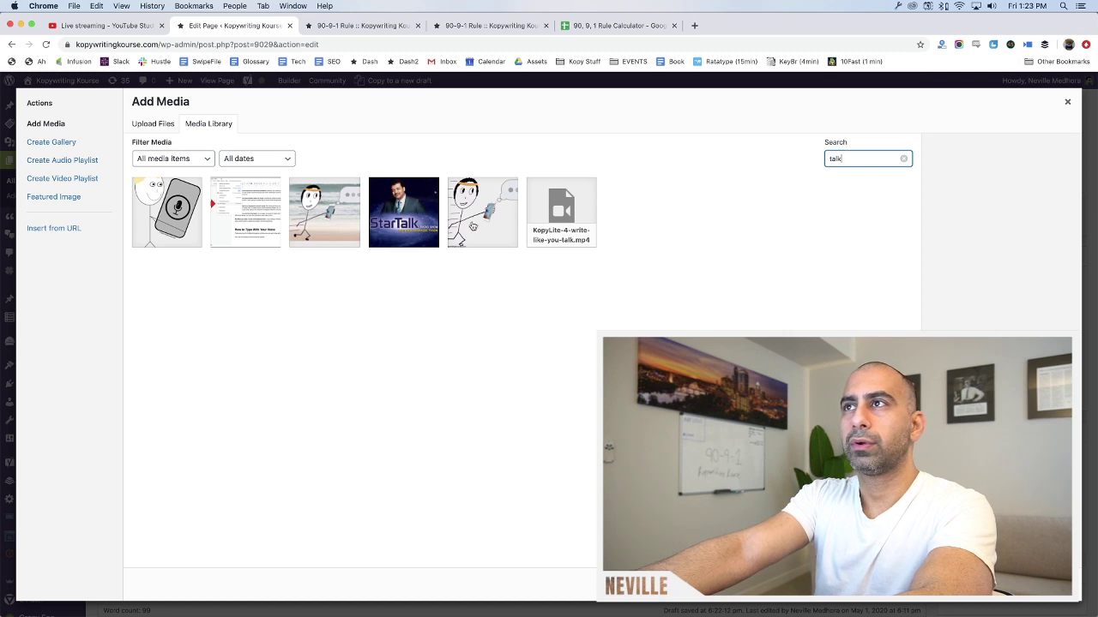
left_click(325, 219)
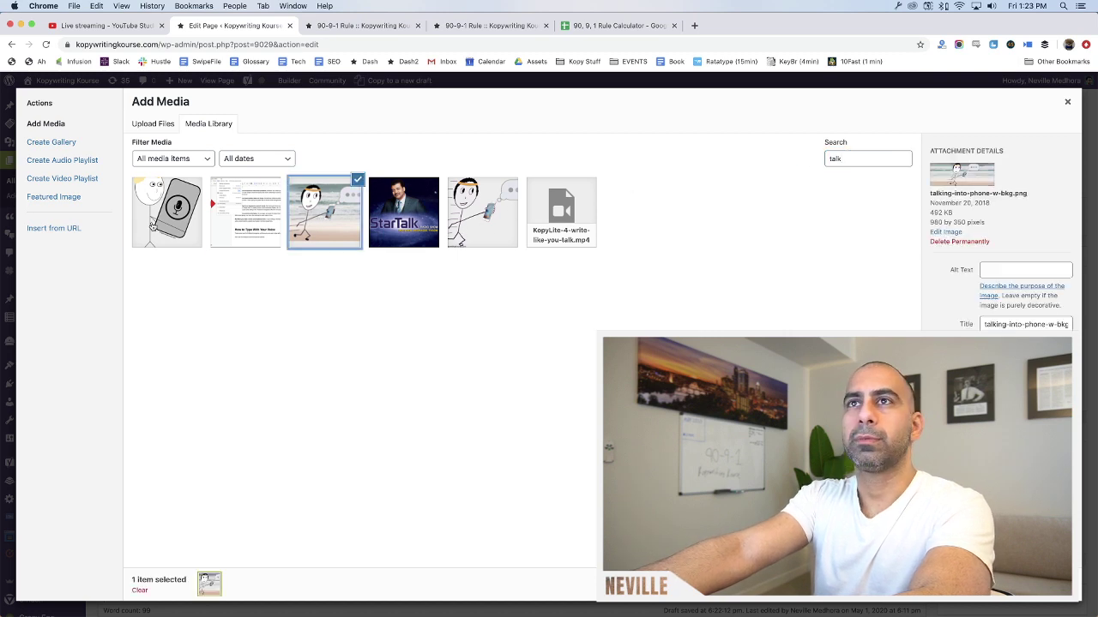
left_click(153, 225)
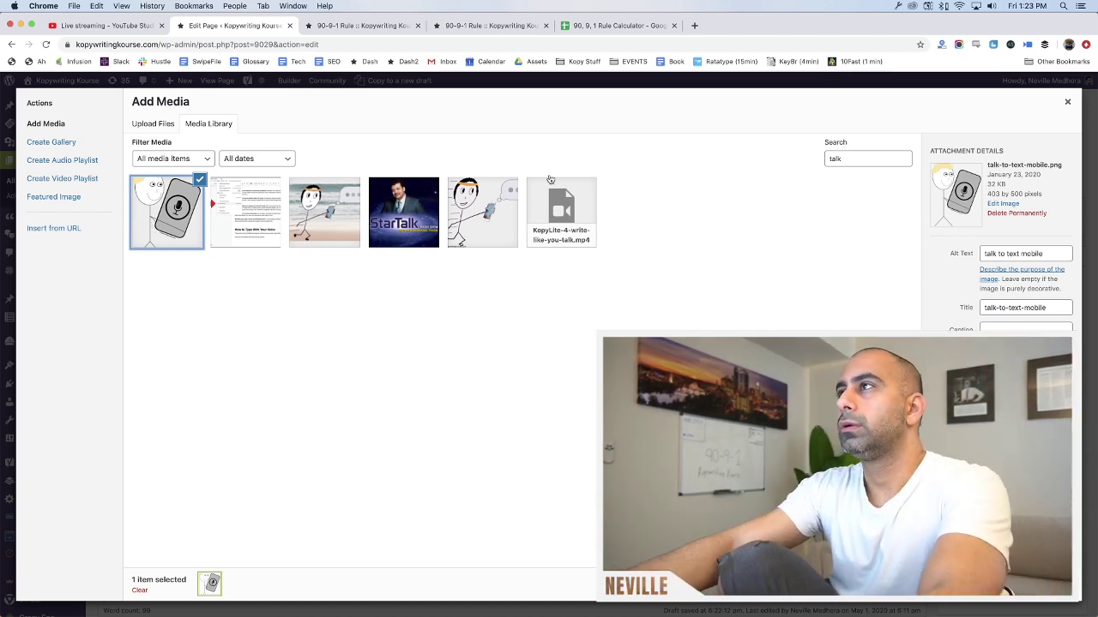
Search the media library for alternative illustrations using "mega", "horn" and "loud"
double_click(887, 163)
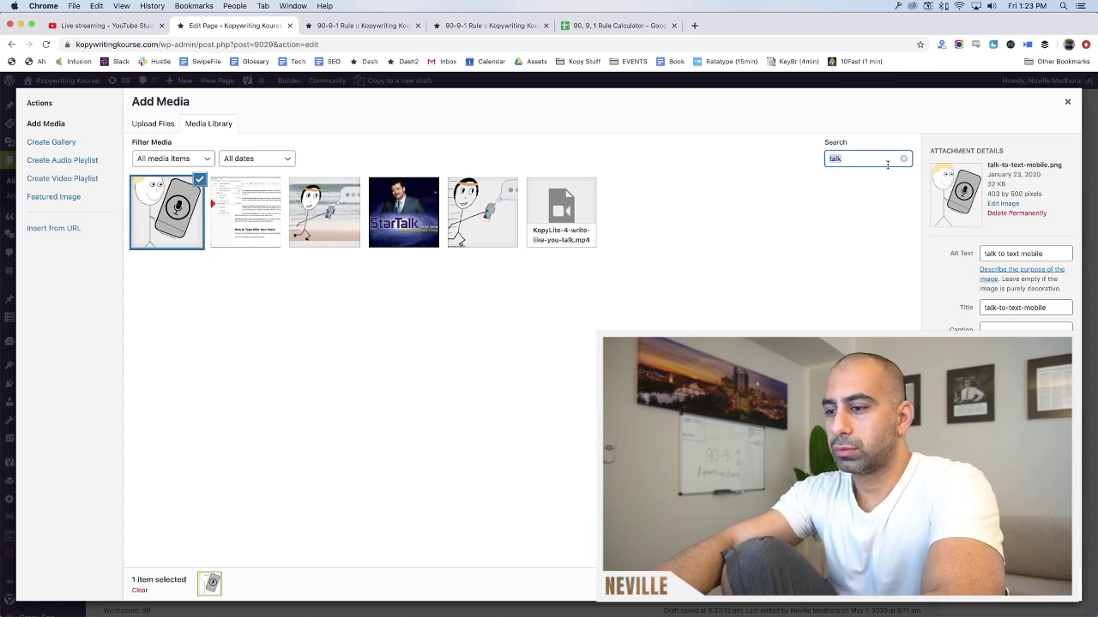
type("mega")
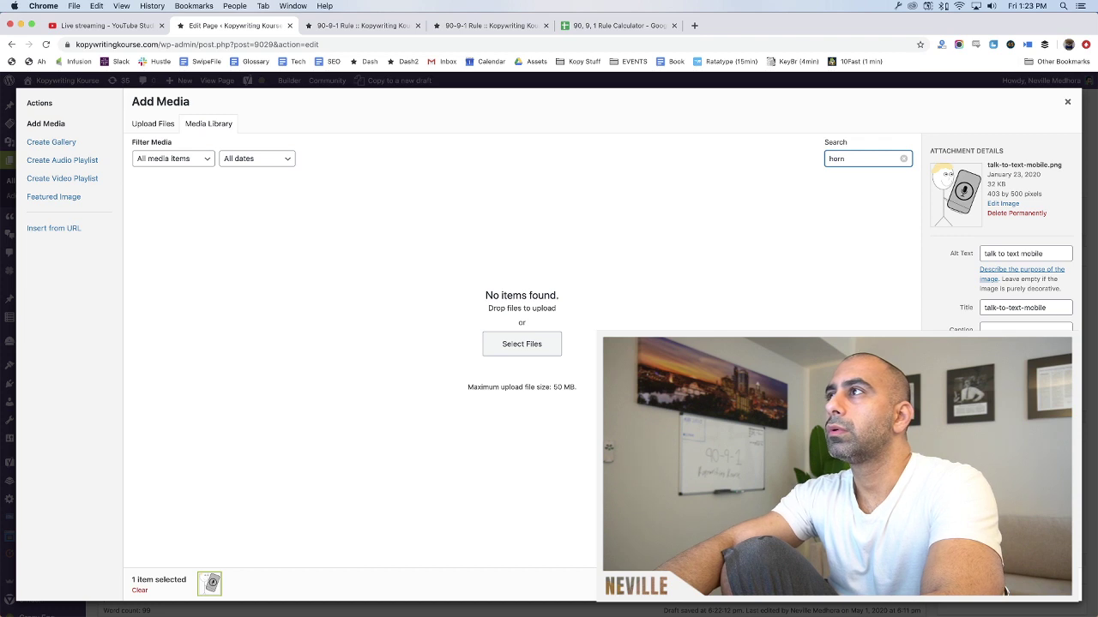
key("super+a")
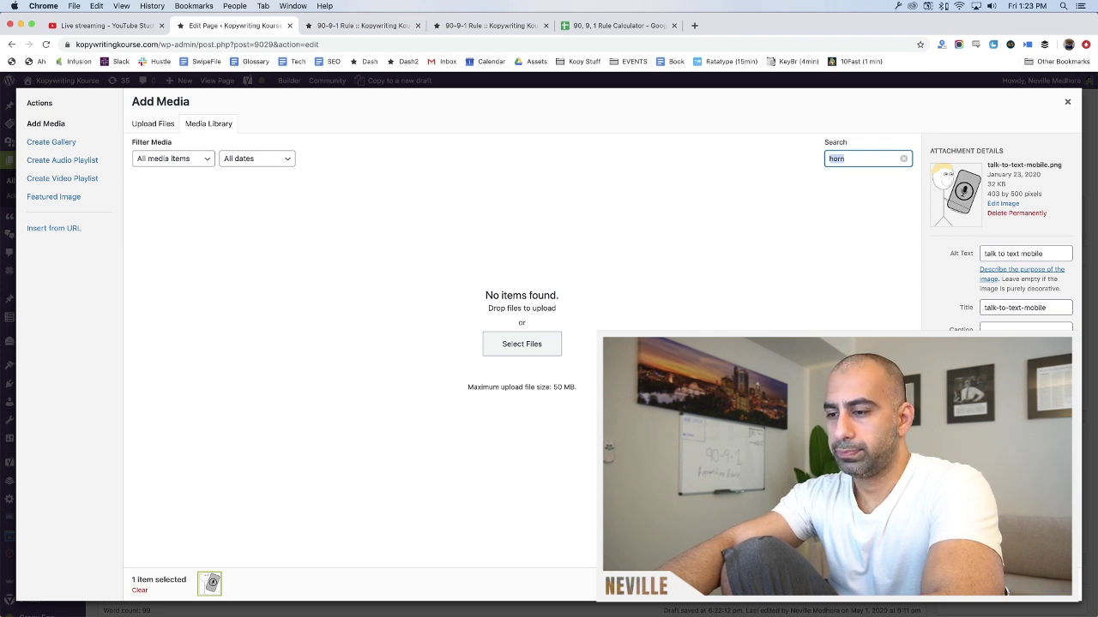
type("loud")
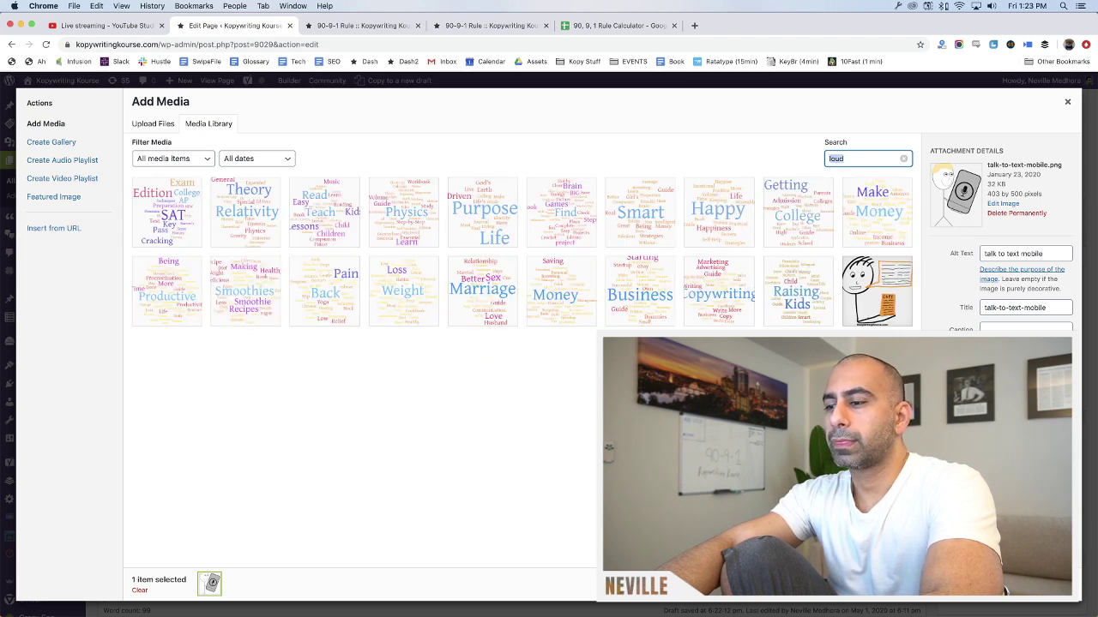
Clear the media search, browse the full library, and insert the dont-ignore-people-when-on-phone illustration below the "amplify your voice" heading
key("BackSpace")
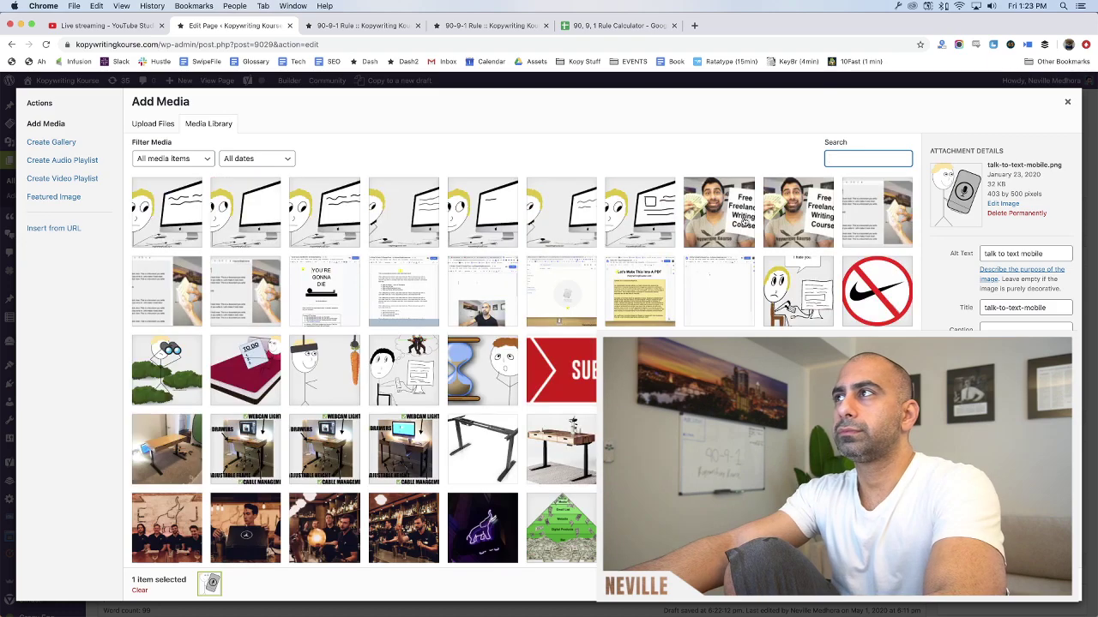
scroll(497, 329, "down", 15)
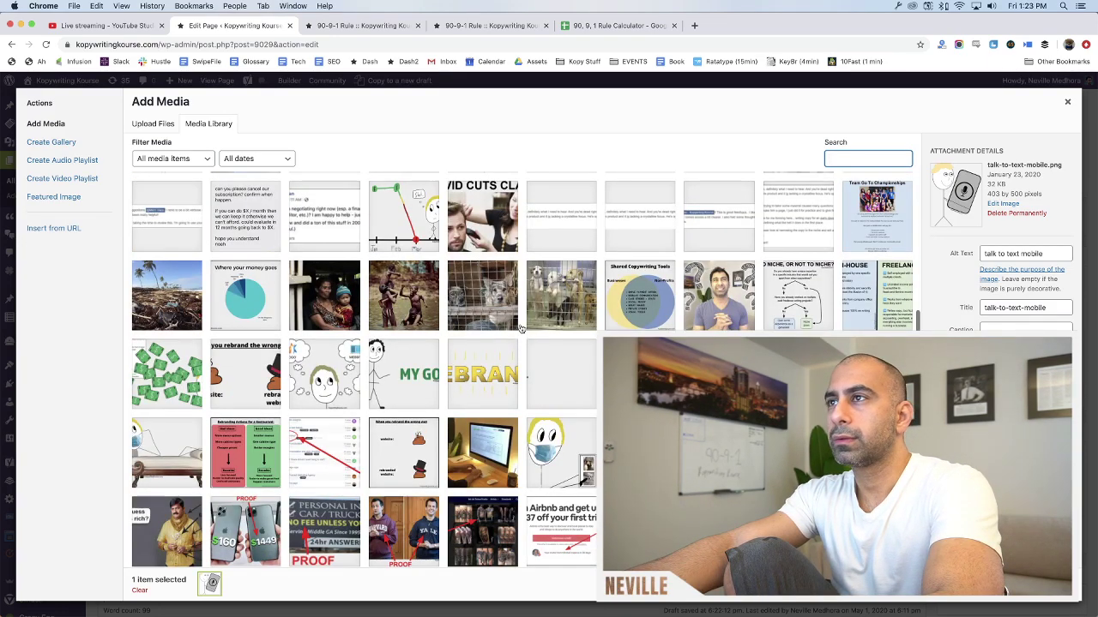
scroll(523, 335, "up", 3)
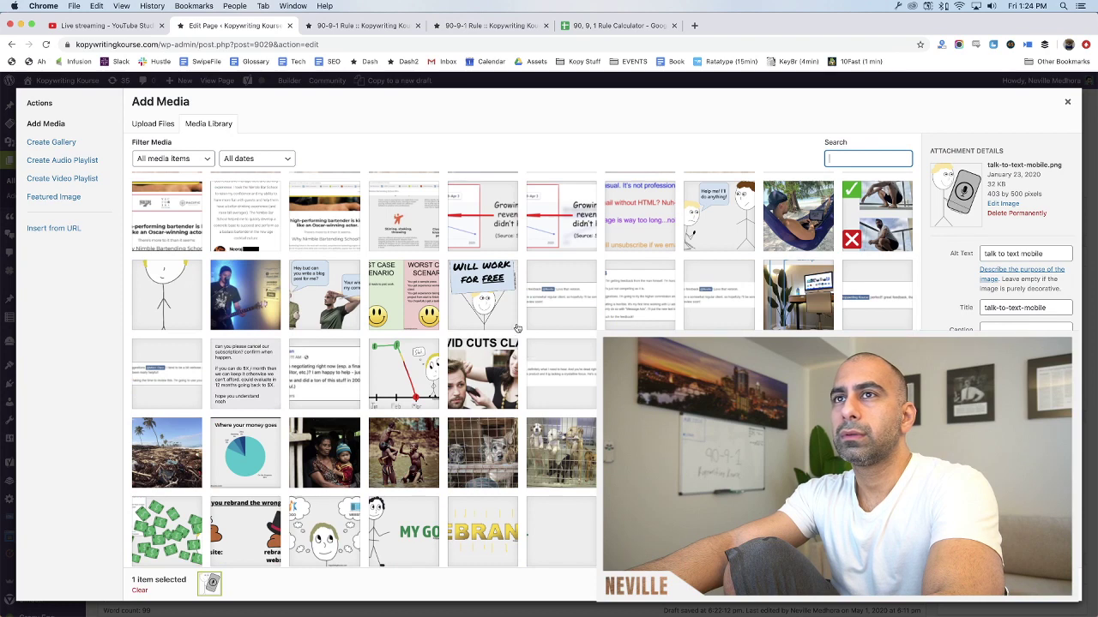
scroll(517, 329, "down", 4)
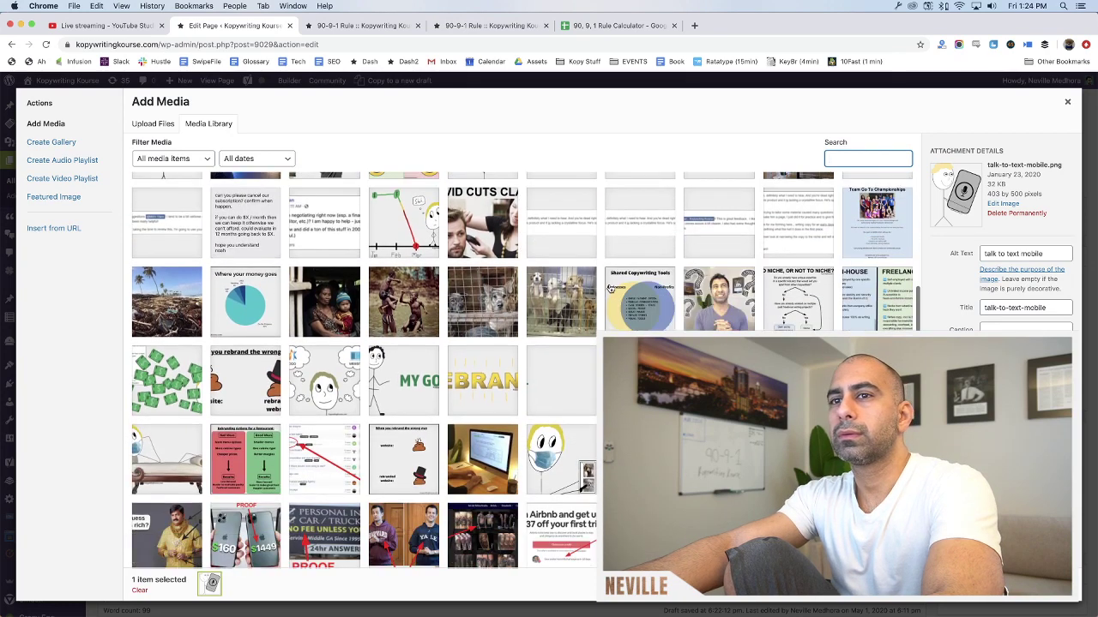
scroll(609, 292, "down", 10)
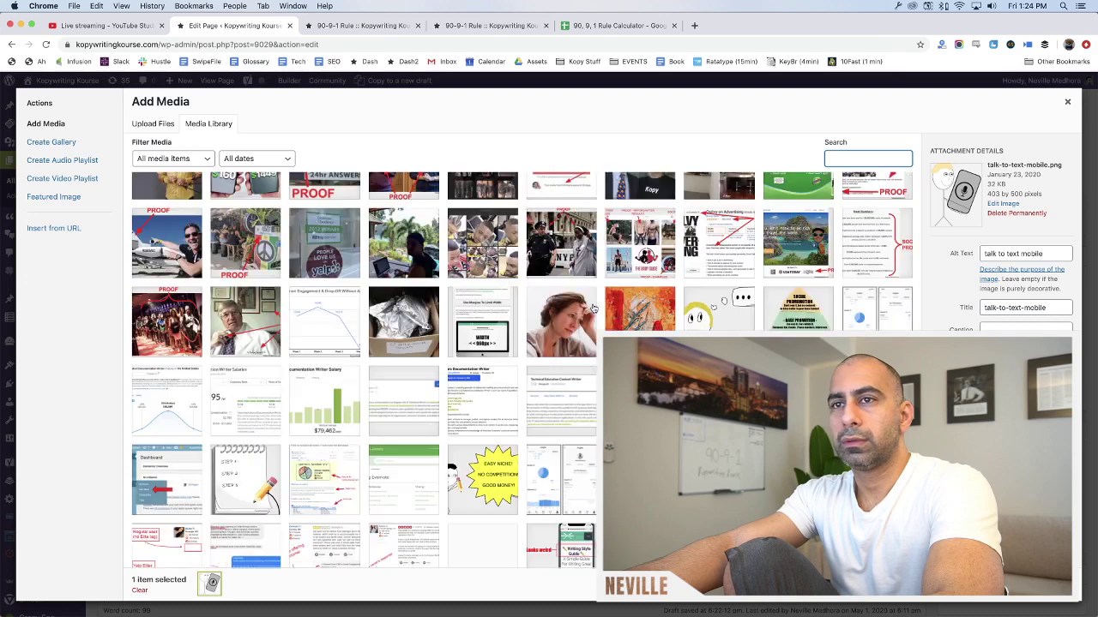
scroll(592, 307, "down", 5)
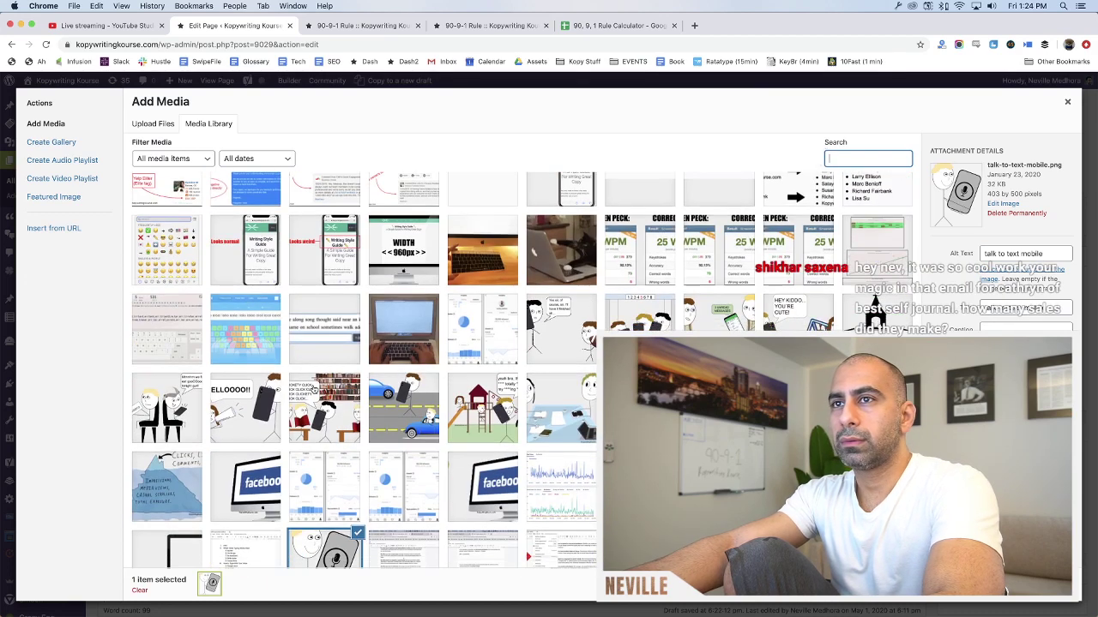
left_click(248, 430)
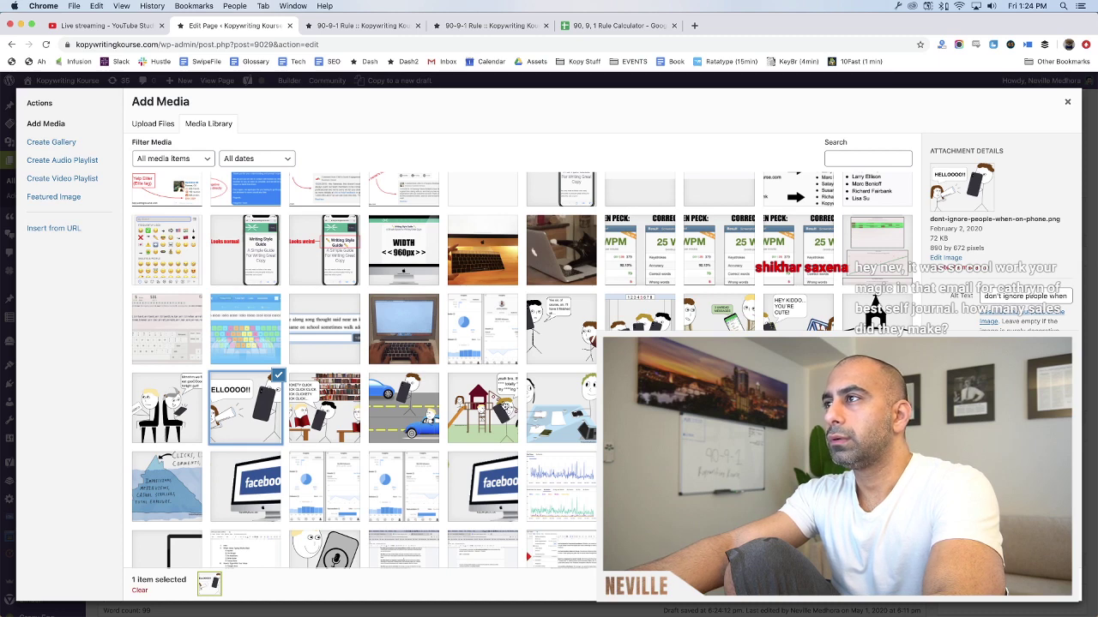
scroll(508, 403, "down", 3)
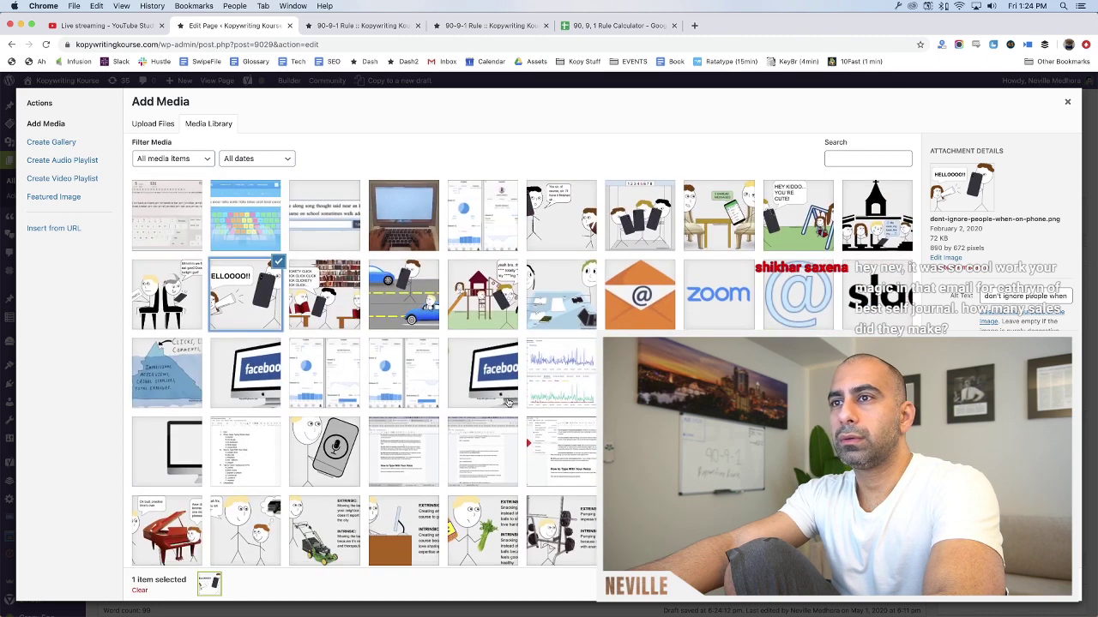
scroll(527, 389, "down", 2)
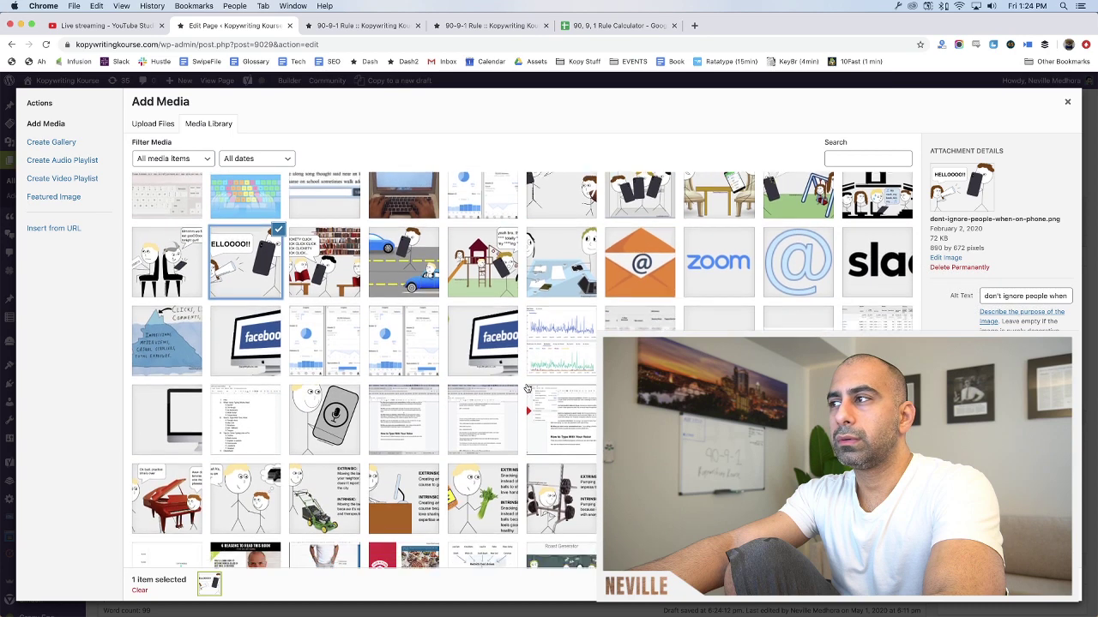
scroll(528, 389, "down", 1)
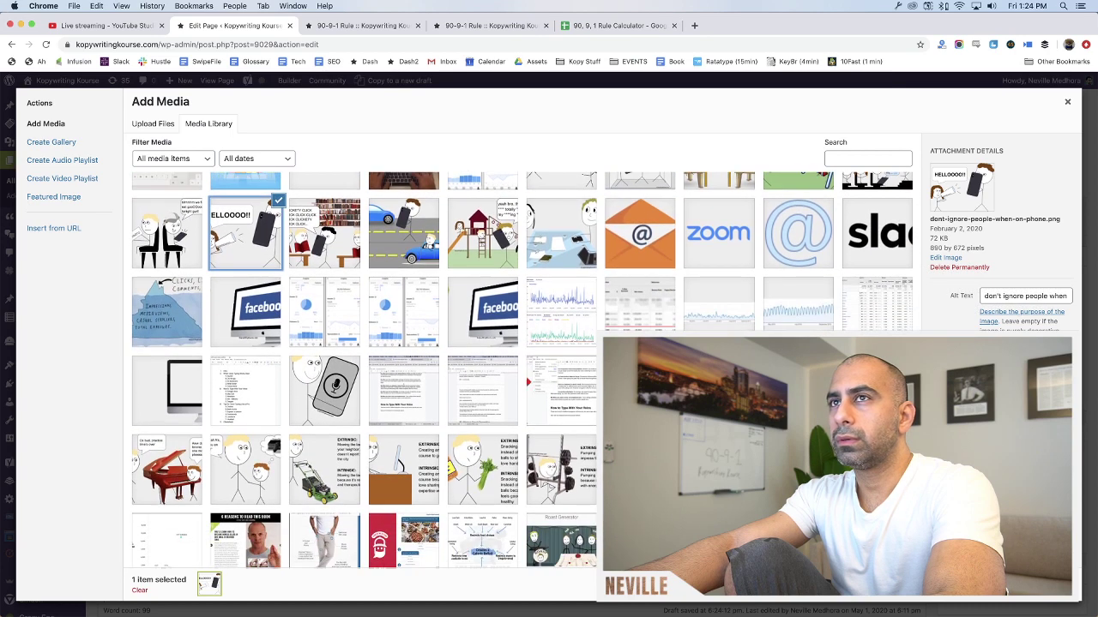
scroll(995, 240, "down", 1)
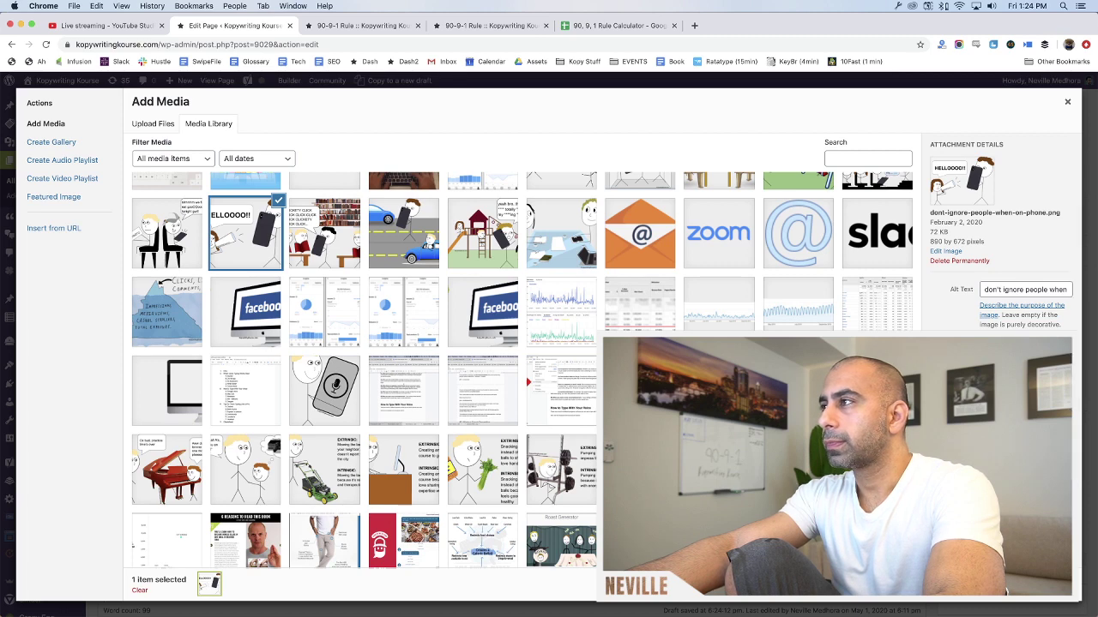
left_click(1025, 590)
Shrink the inserted megaphone illustration proportionally to a little over half its width
scroll(411, 369, "down", 4)
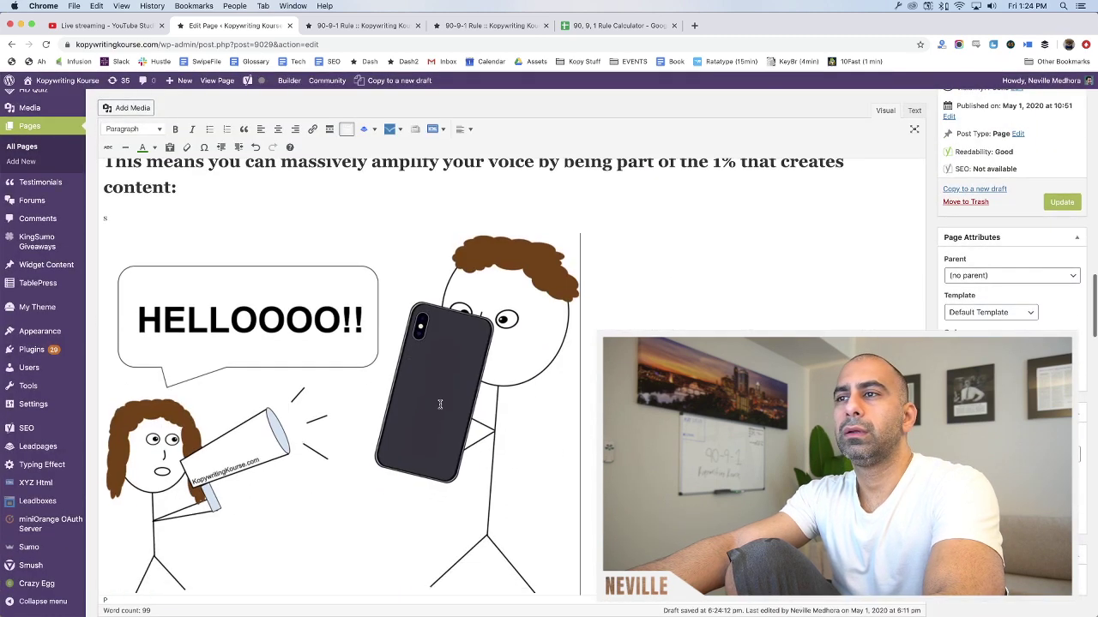
scroll(386, 369, "down", 2)
left_click(390, 370)
left_click_drag(580, 500, 366, 338)
scroll(369, 343, "up", 4)
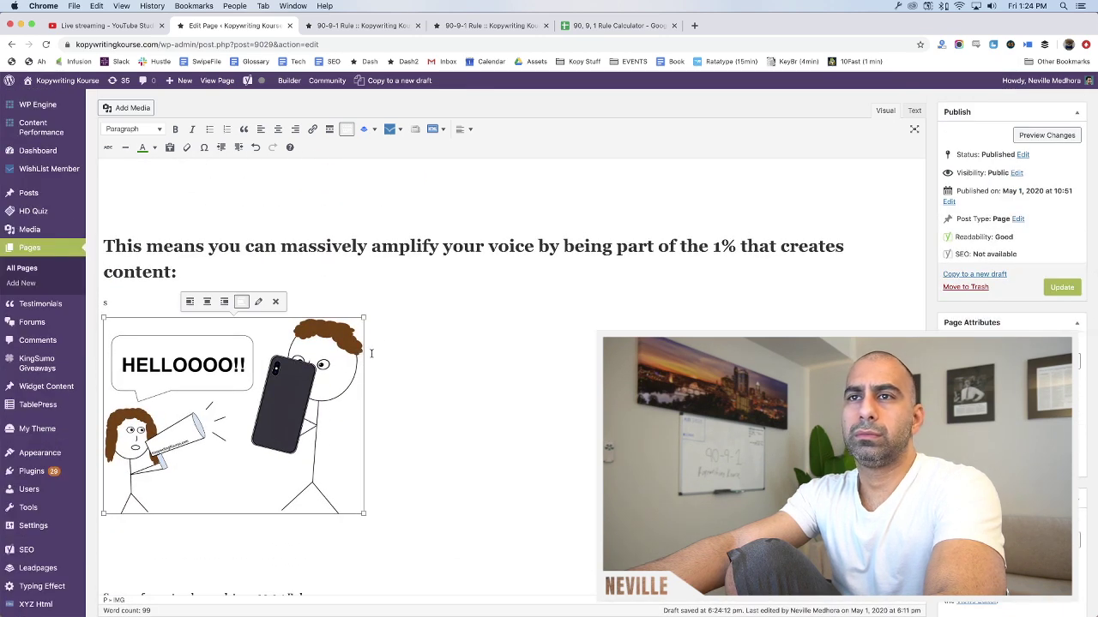
Extend the heading so it ends with "creates content others consume:" and delete the stray "s" line above the illustration
left_click(415, 295)
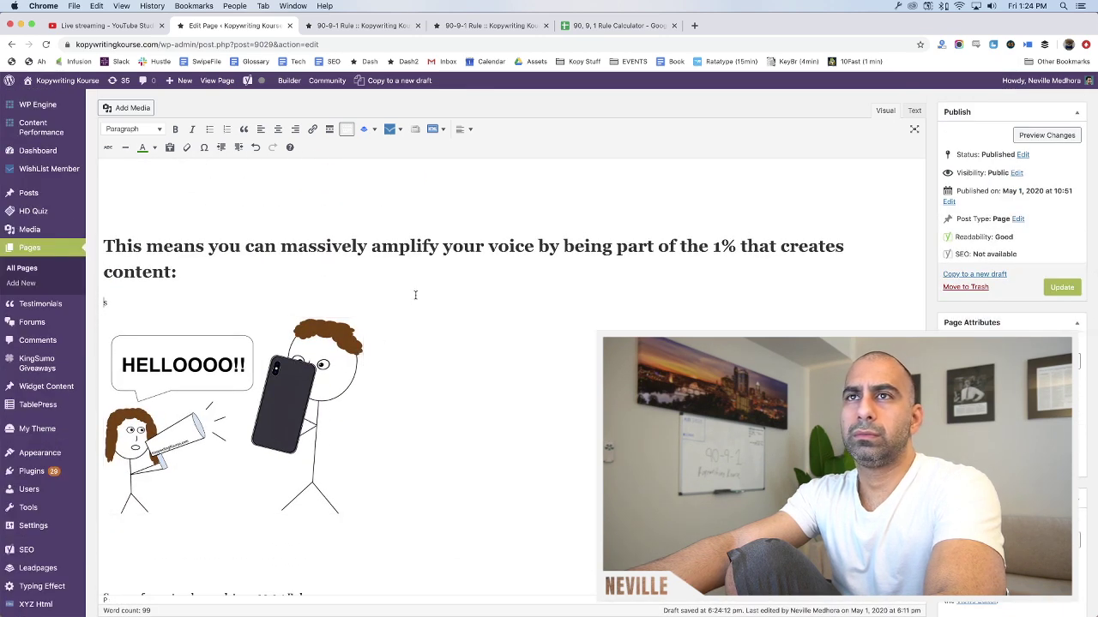
left_click(340, 335)
left_click(306, 300)
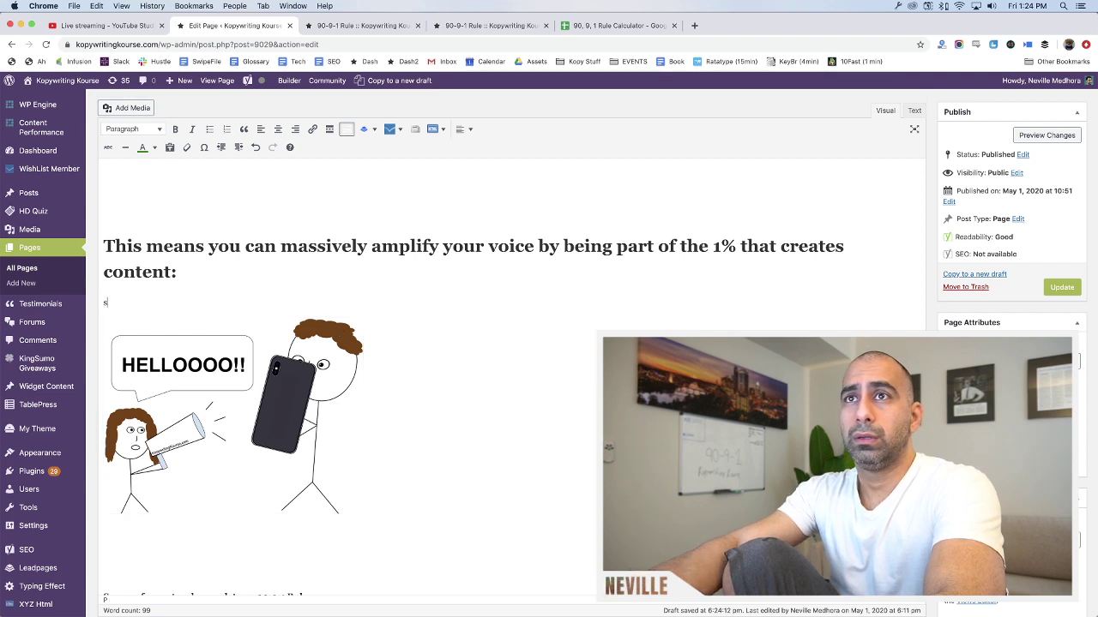
key("Left")
key("Left")
type("others ")
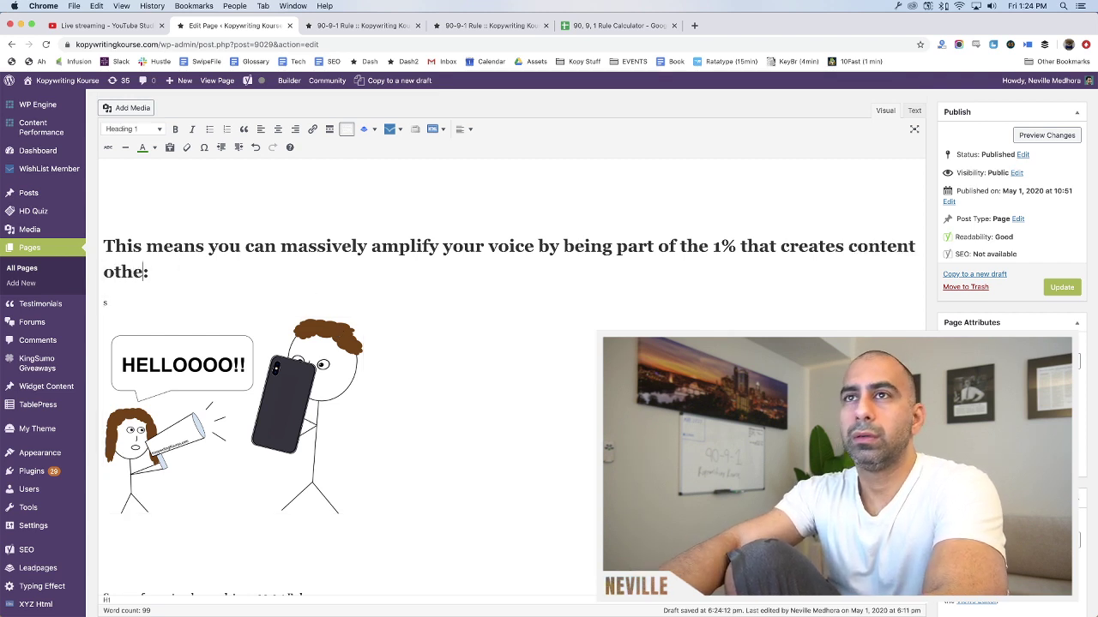
type("consumer")
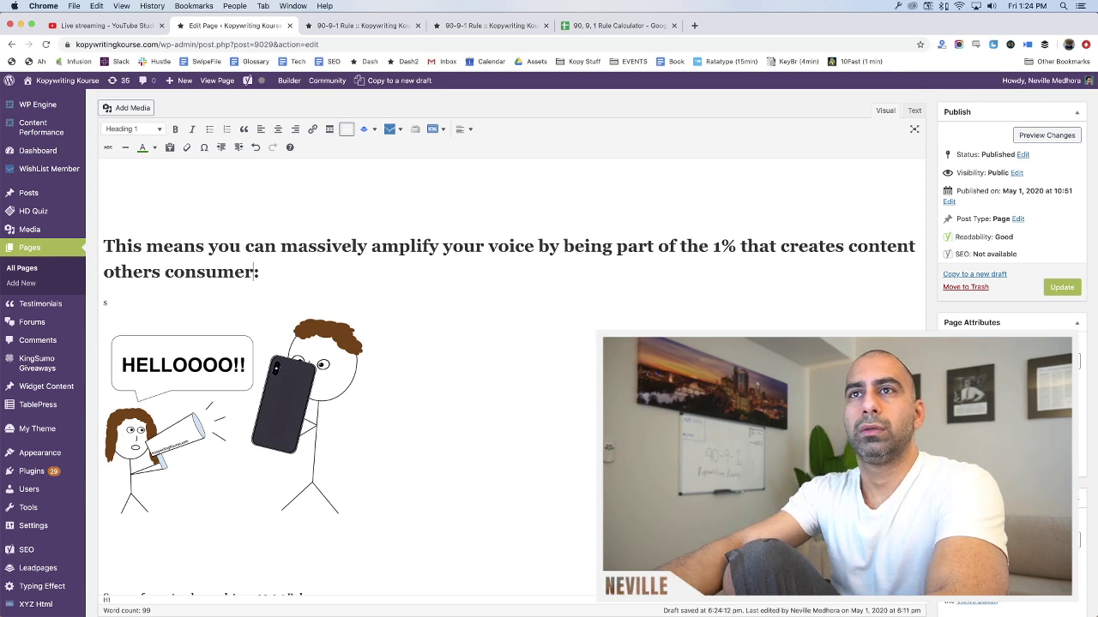
left_click(105, 302)
key("BackSpace")
key("Left")
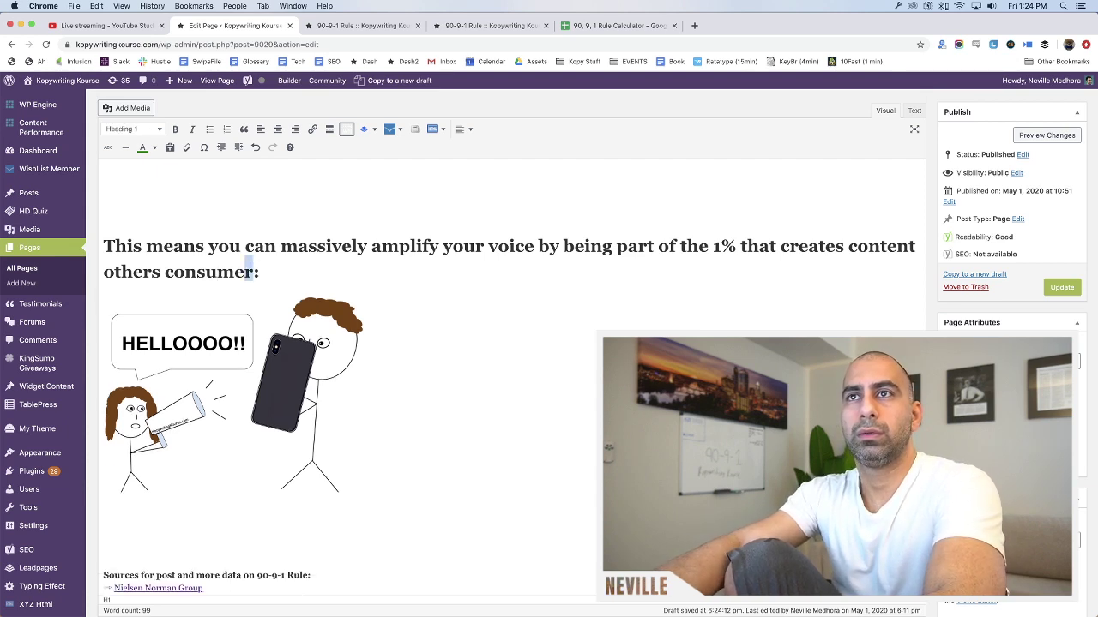
key("BackSpace")
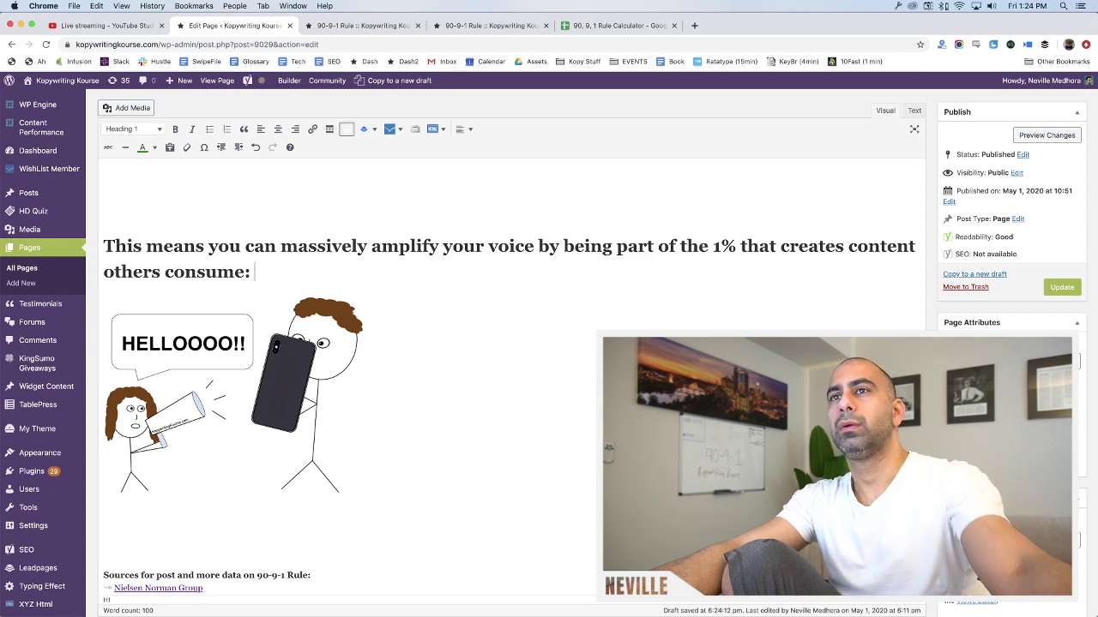
Update the 90-9-1 Rule page, and check the livestream dashboard and chat in YouTube Studio before returning to the editor
left_click(113, 22)
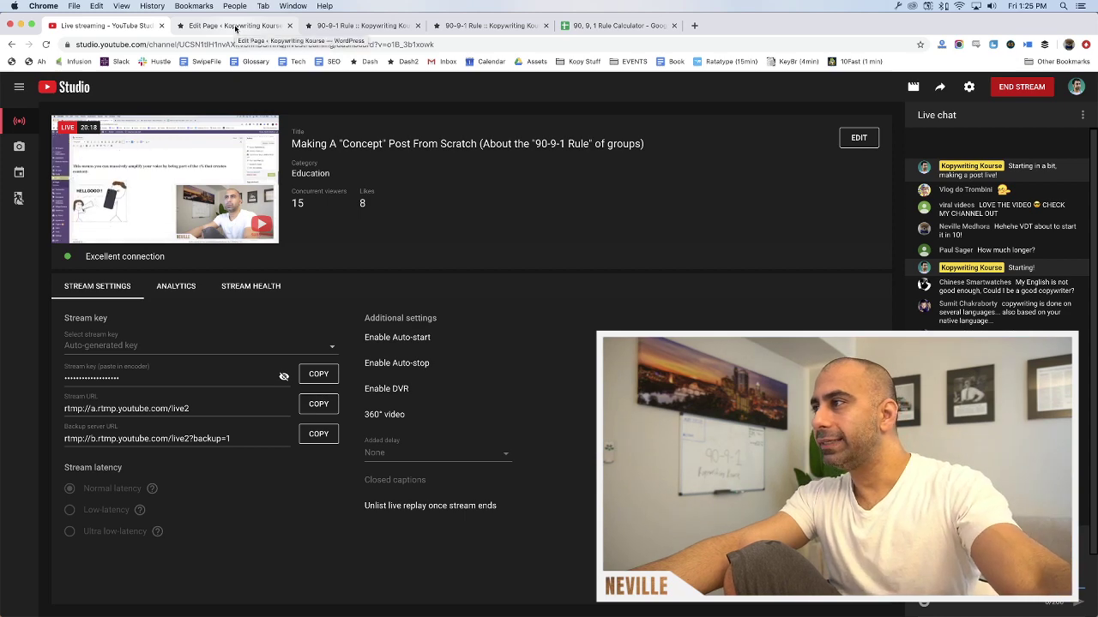
left_click(235, 25)
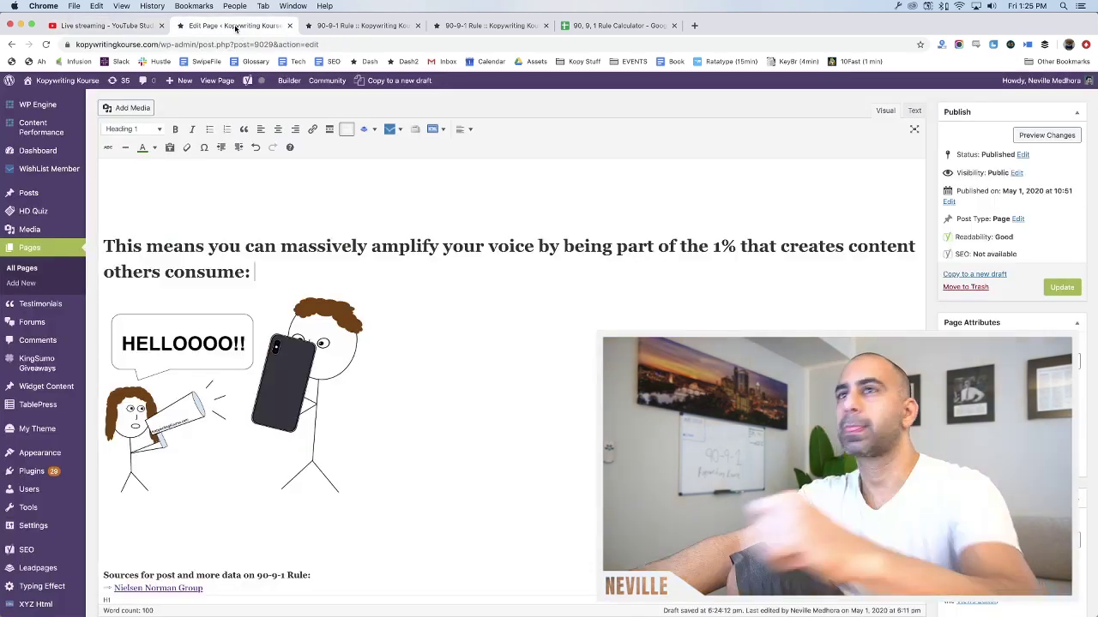
left_click(1063, 289)
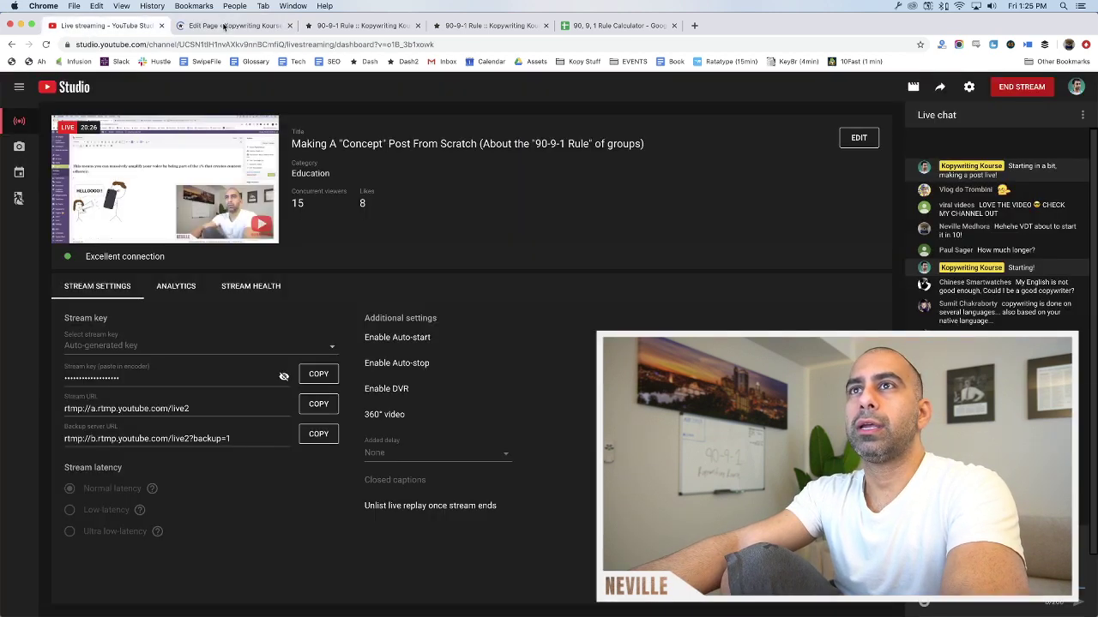
left_click(103, 26)
left_click(224, 25)
left_click(128, 26)
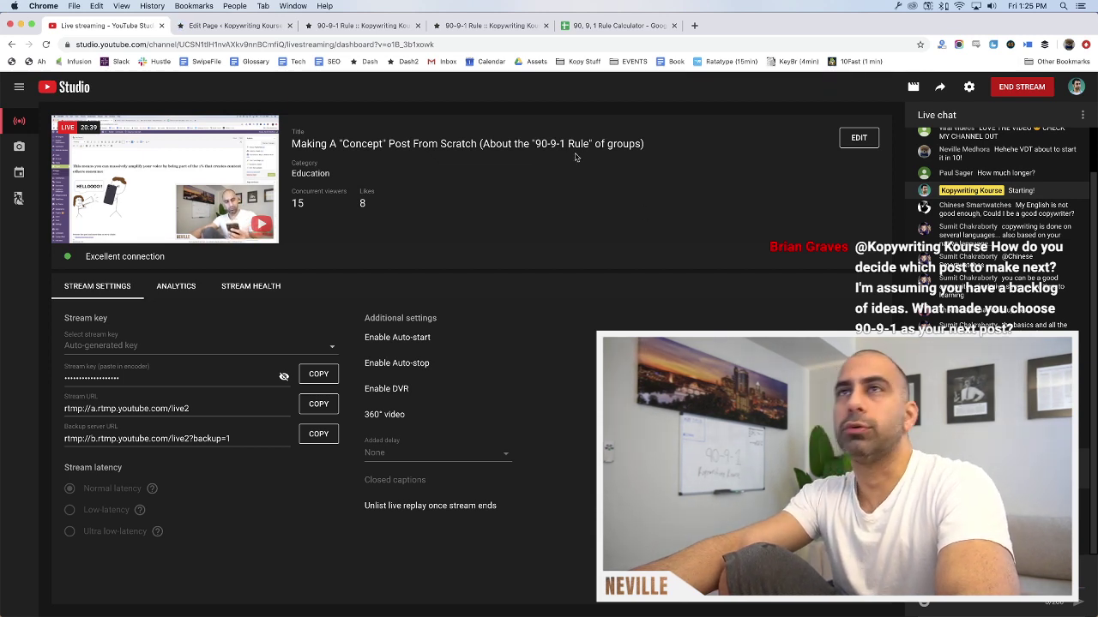
left_click(218, 26)
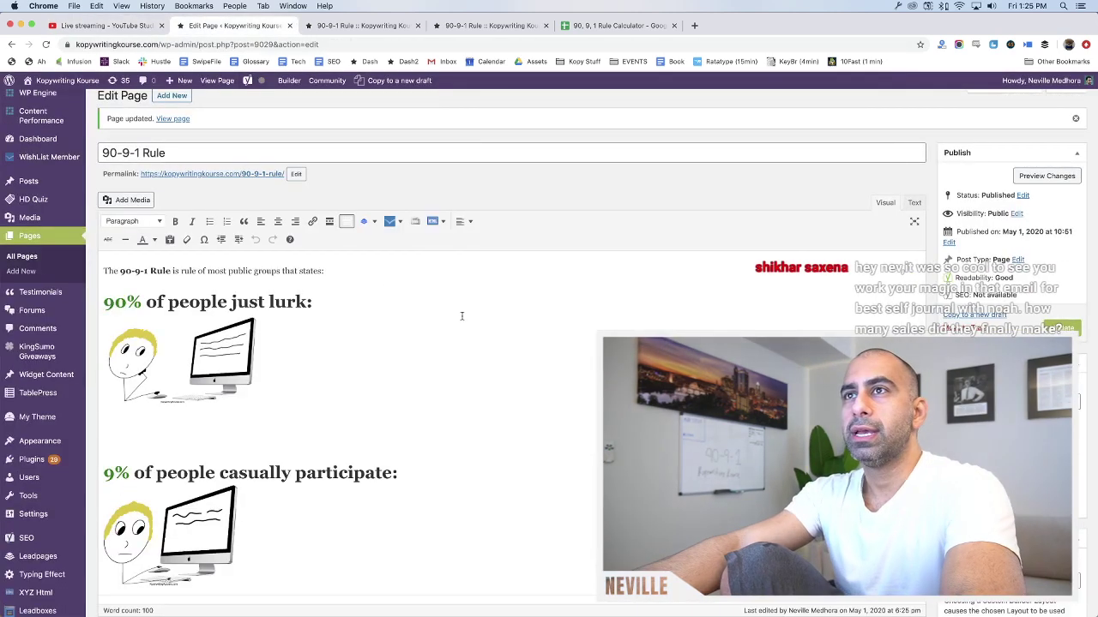
left_click(381, 275)
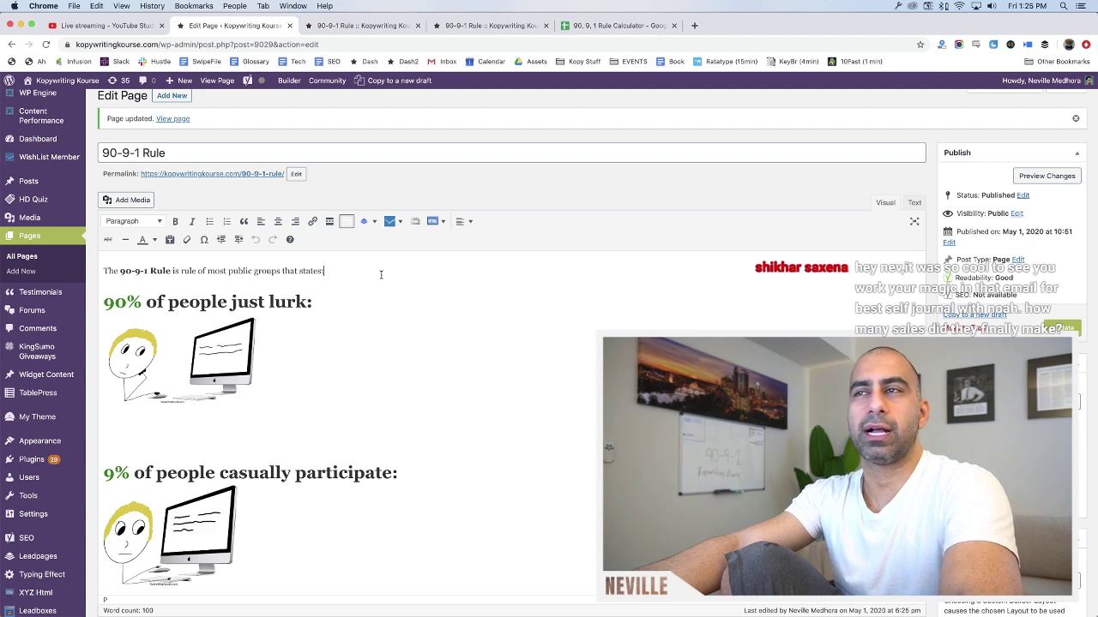
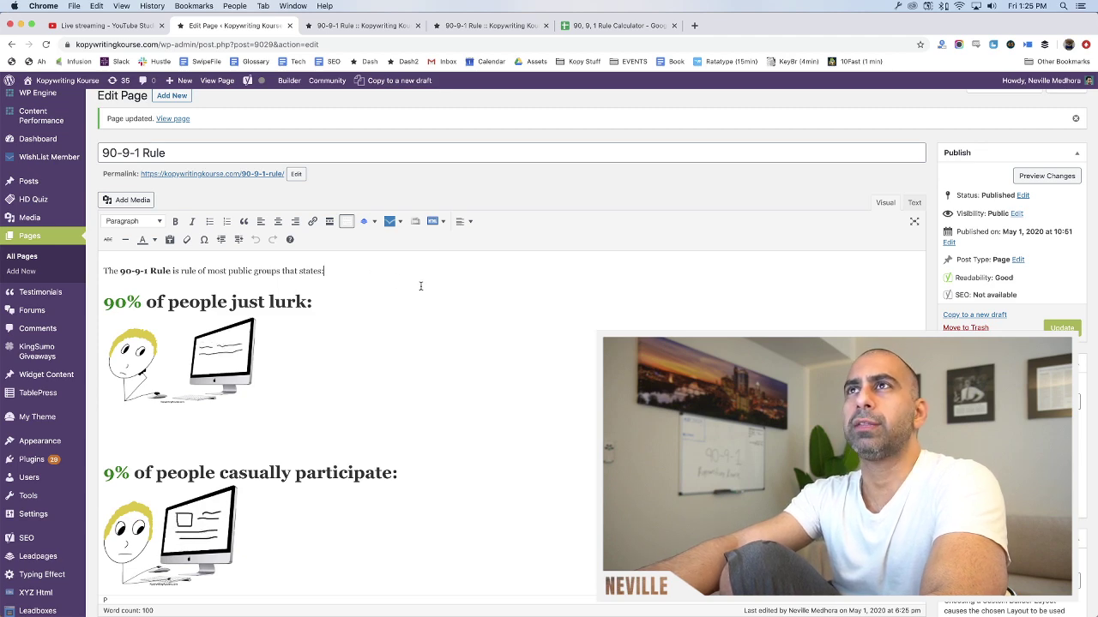
Review the 90-9-1 Rule preview's intro and network size table, and the draft's example and "amplify your voice" sections in the editor
left_click(361, 25)
scroll(515, 257, "up", 5)
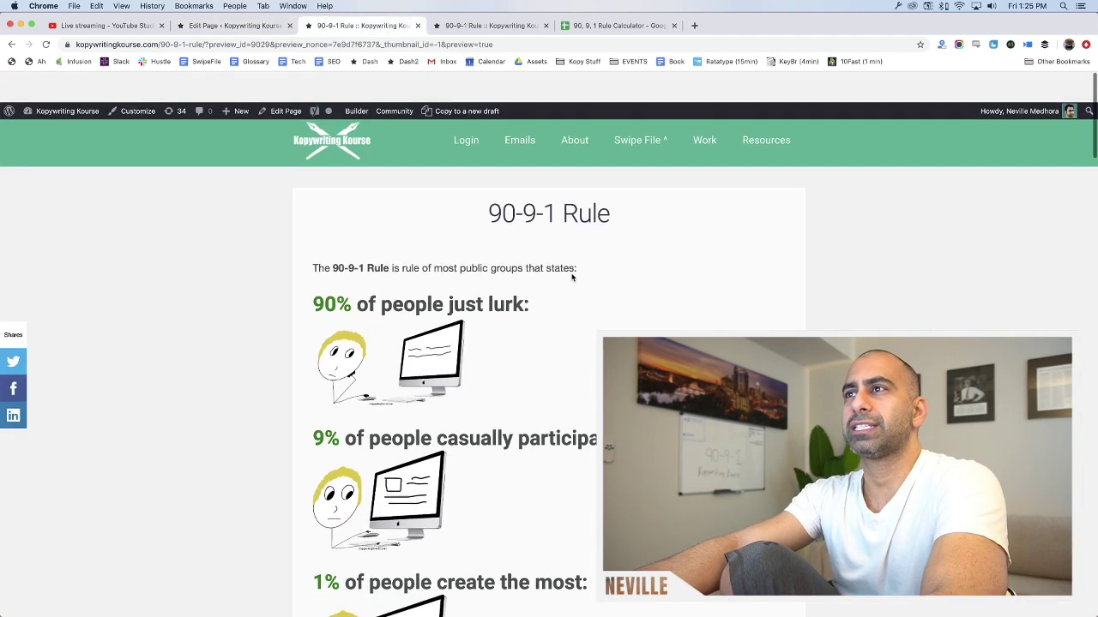
scroll(566, 343, "down", 15)
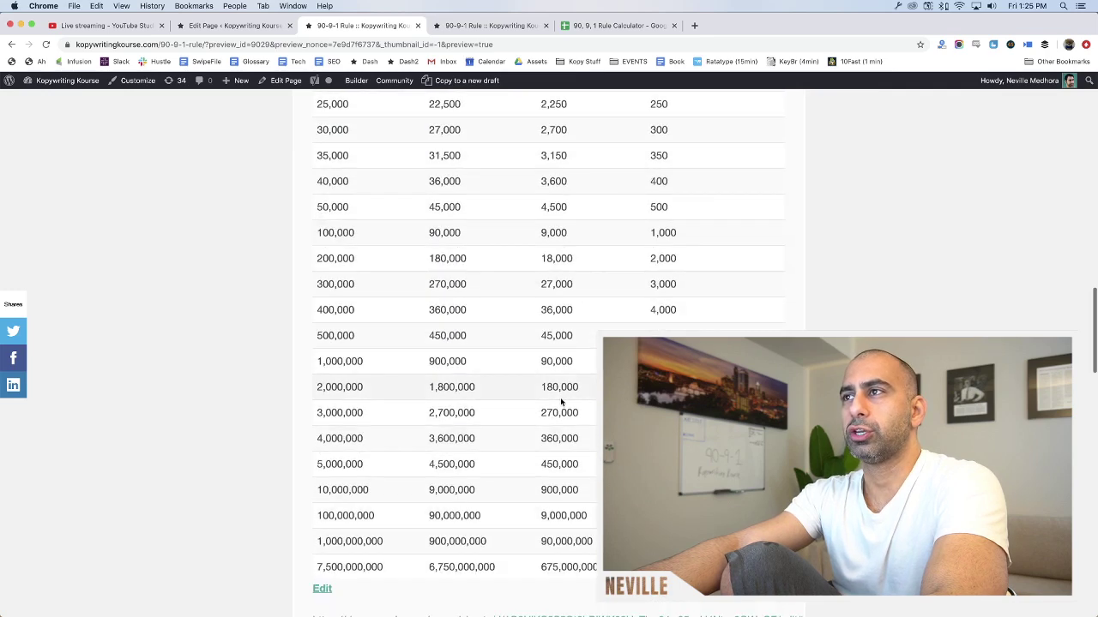
left_click_drag(566, 573, 458, 96)
left_click(386, 361)
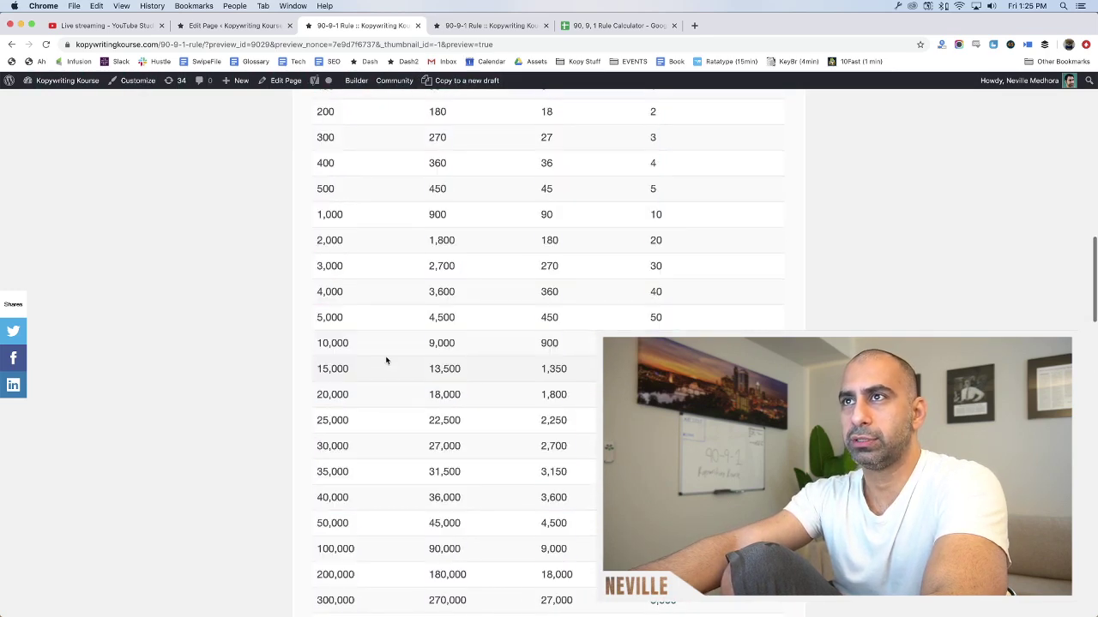
scroll(386, 361, "up", 3)
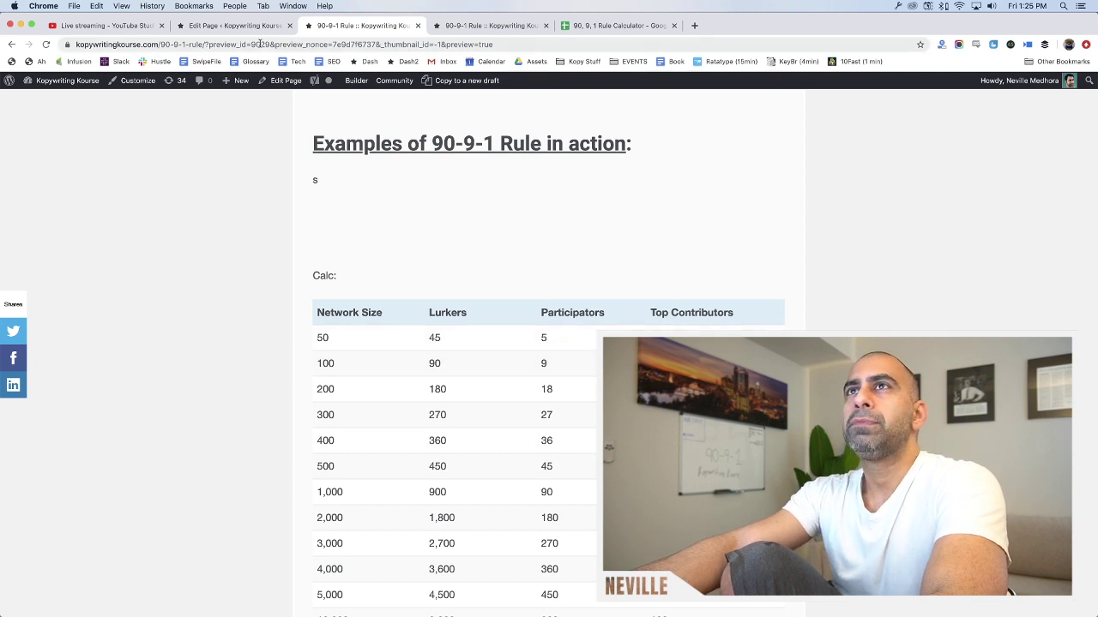
left_click(232, 25)
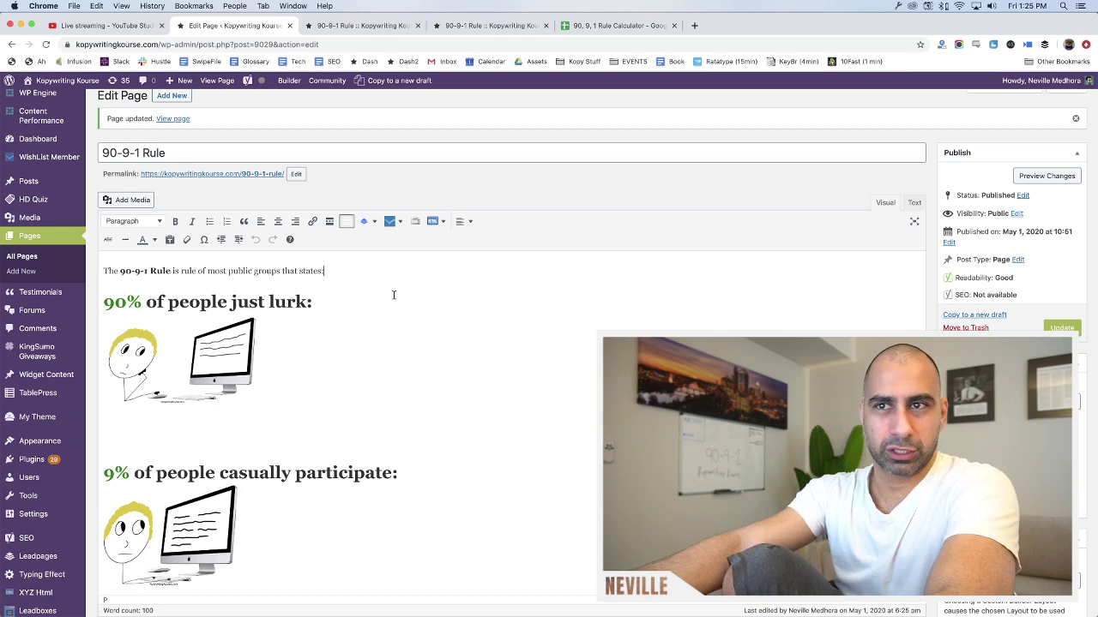
scroll(393, 295, "down", 10)
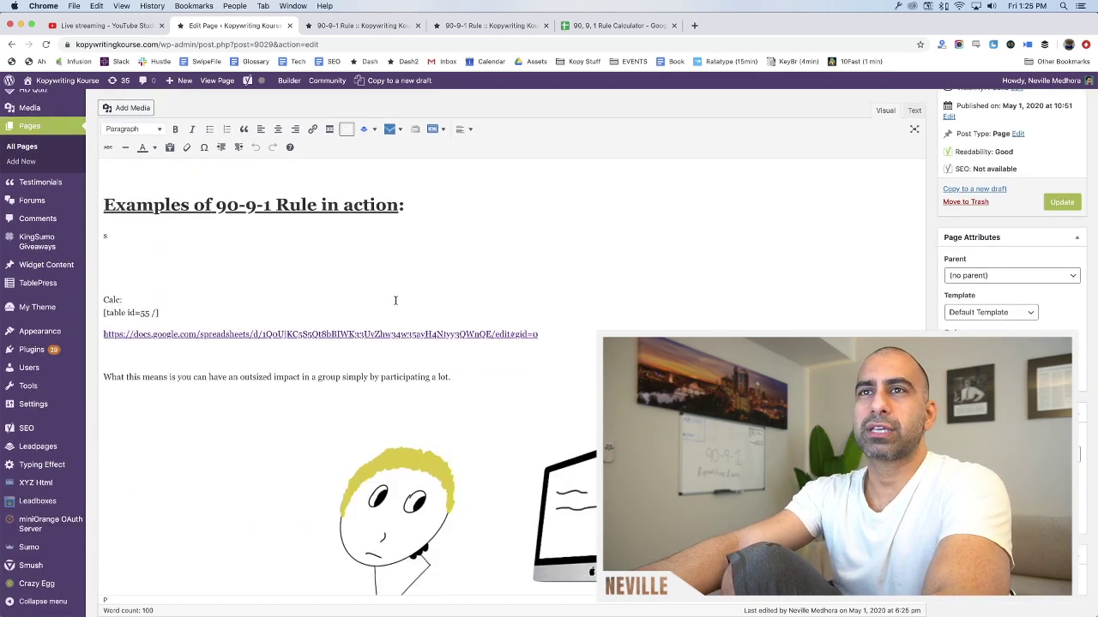
scroll(395, 301, "down", 10)
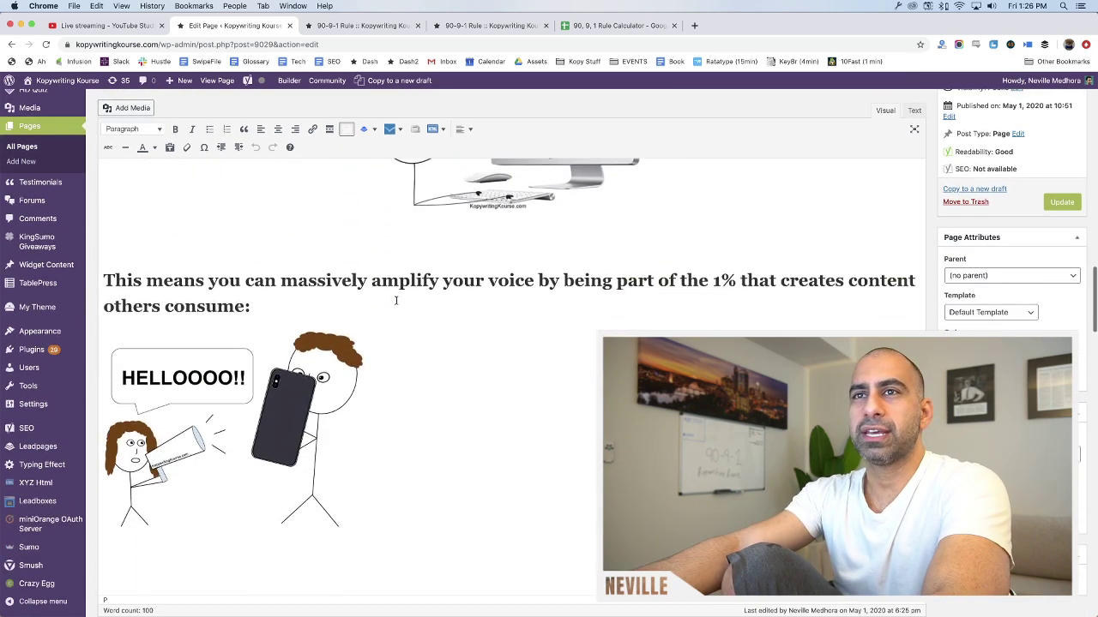
scroll(396, 300, "down", 1)
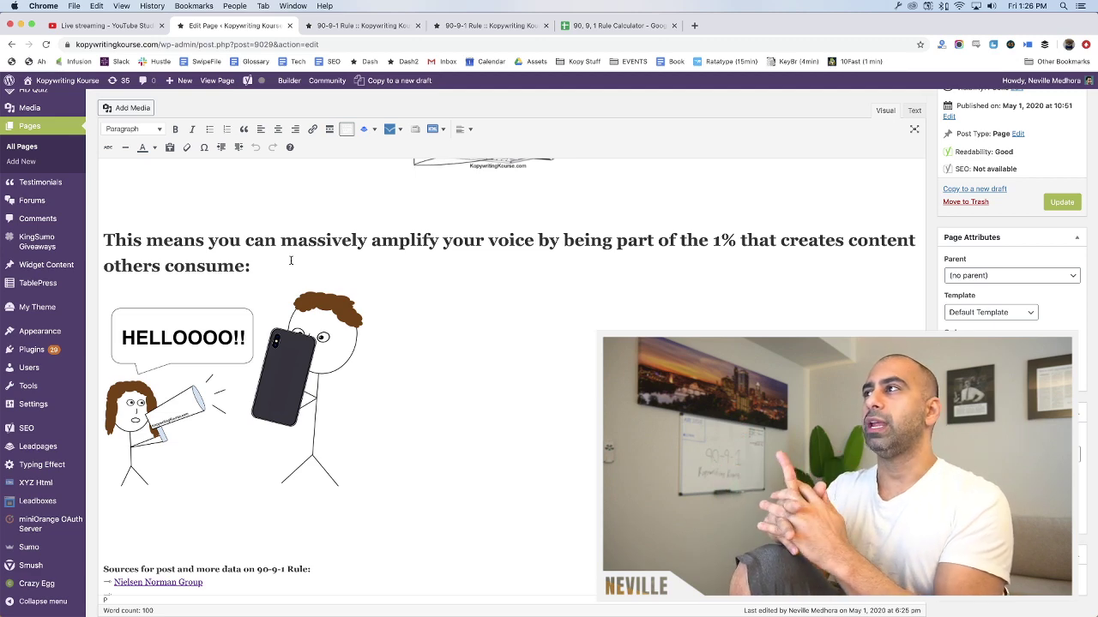
scroll(290, 261, "up", 10)
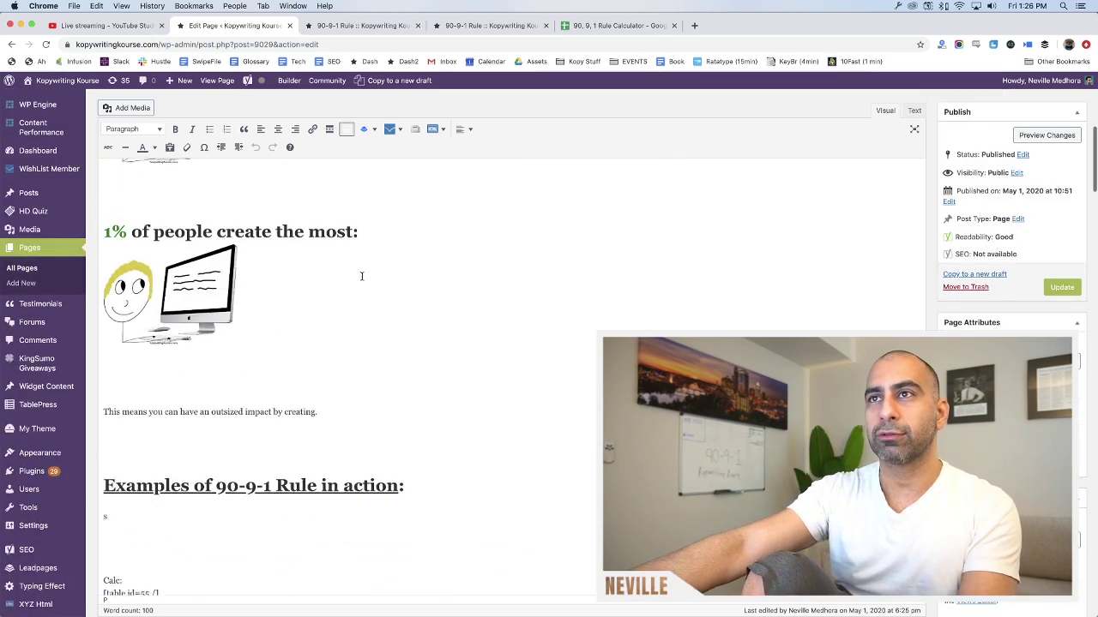
Review the draft's 9% and 1% headings, the "amplify your voice" illustration and the sources list in the editor
scroll(359, 285, "up", 5)
scroll(359, 284, "down", 4)
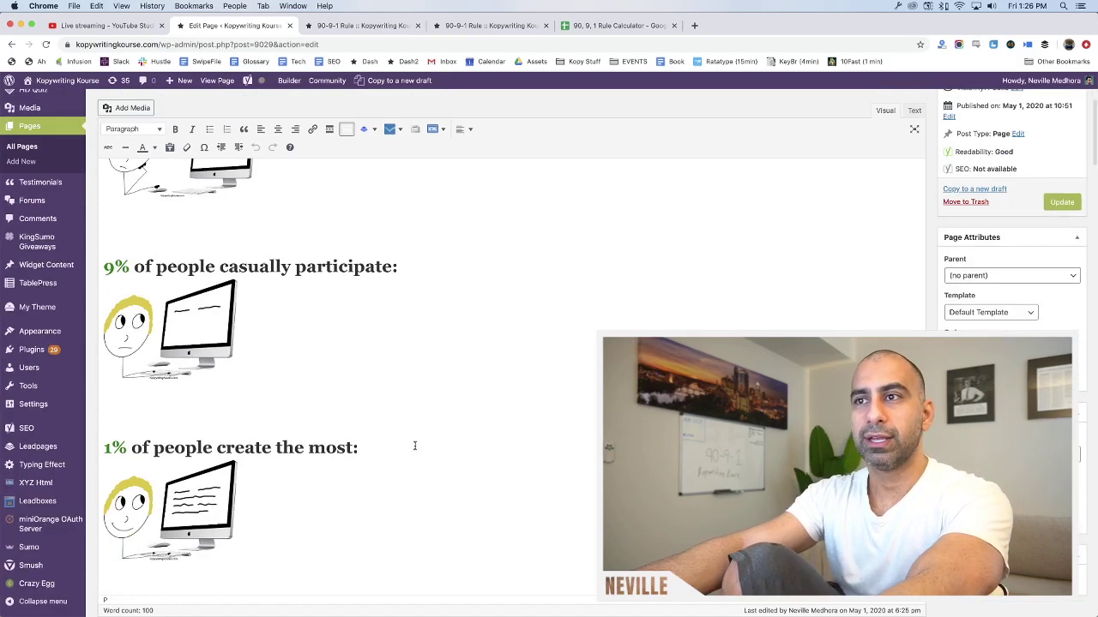
left_click_drag(411, 447, 83, 440)
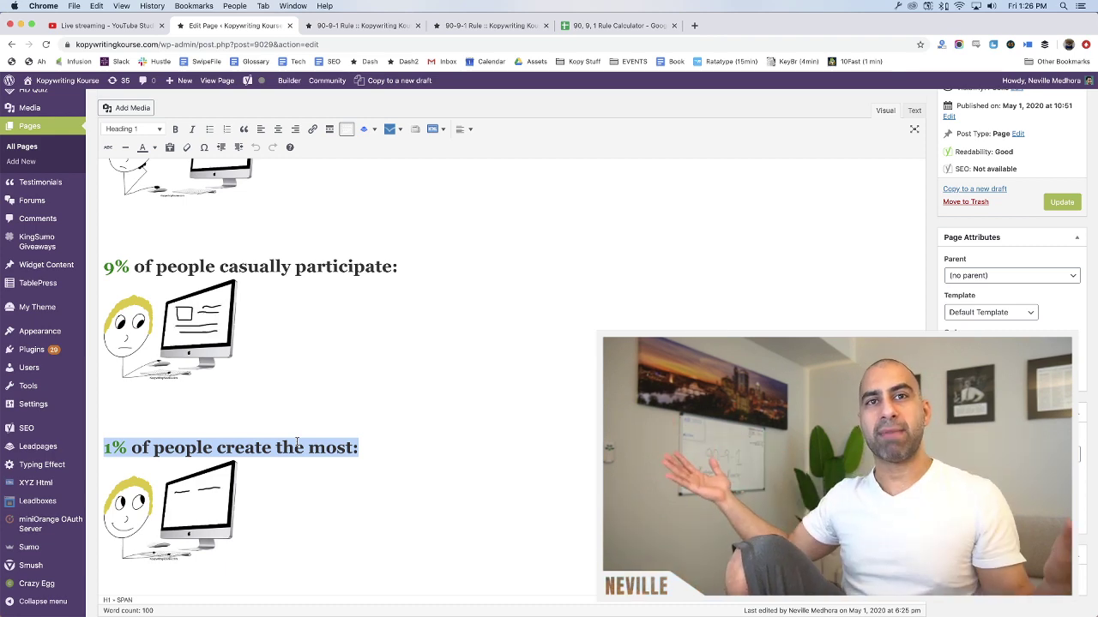
scroll(297, 442, "down", 15)
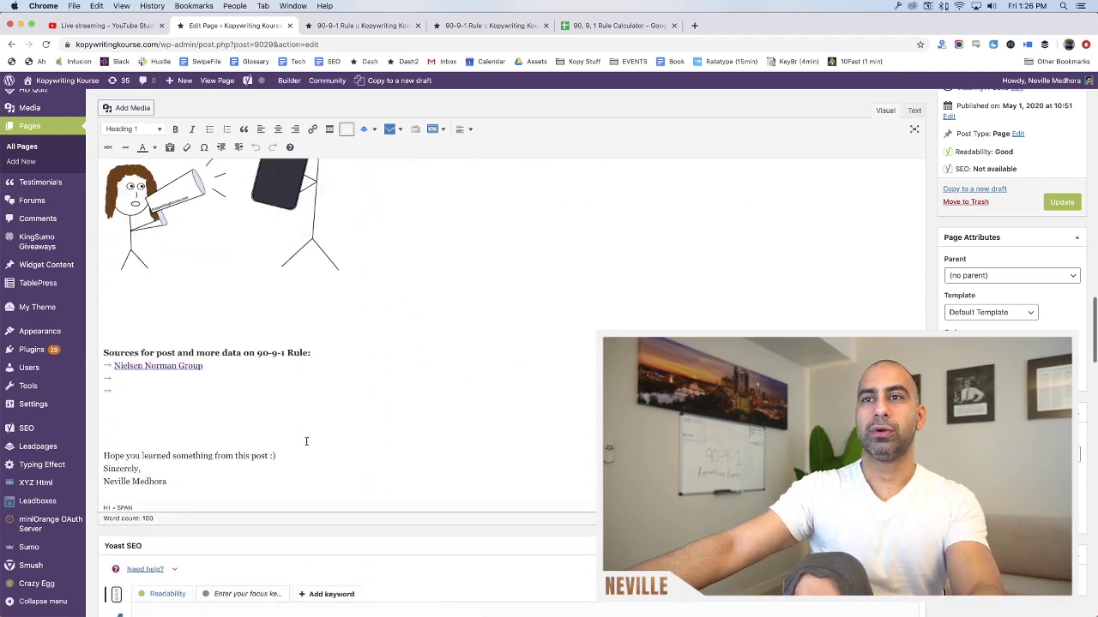
left_click(157, 396)
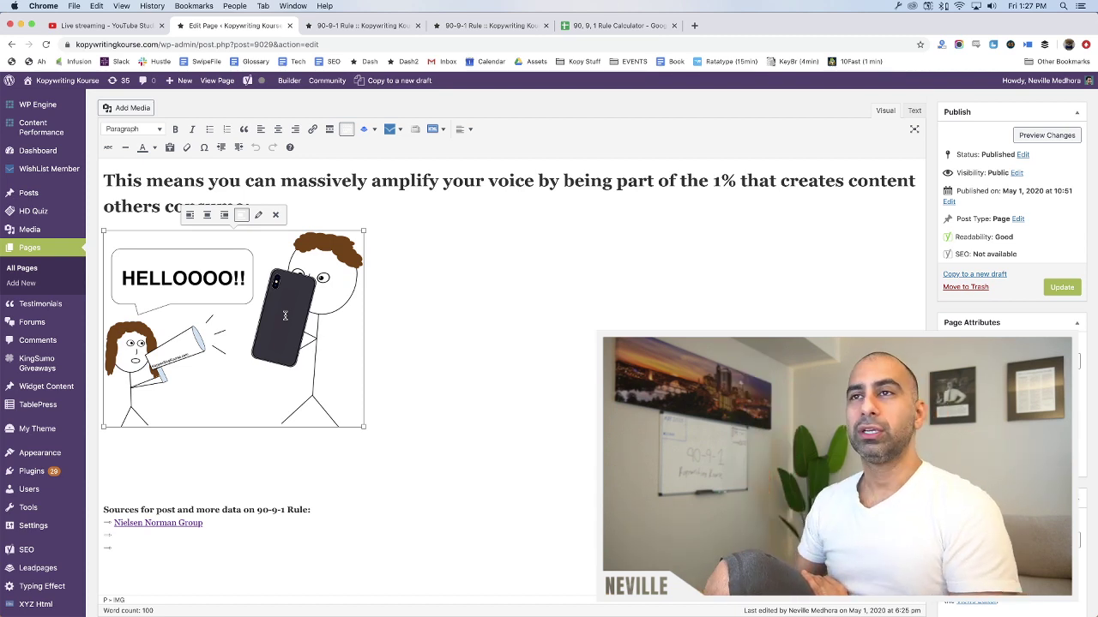
left_click(468, 329)
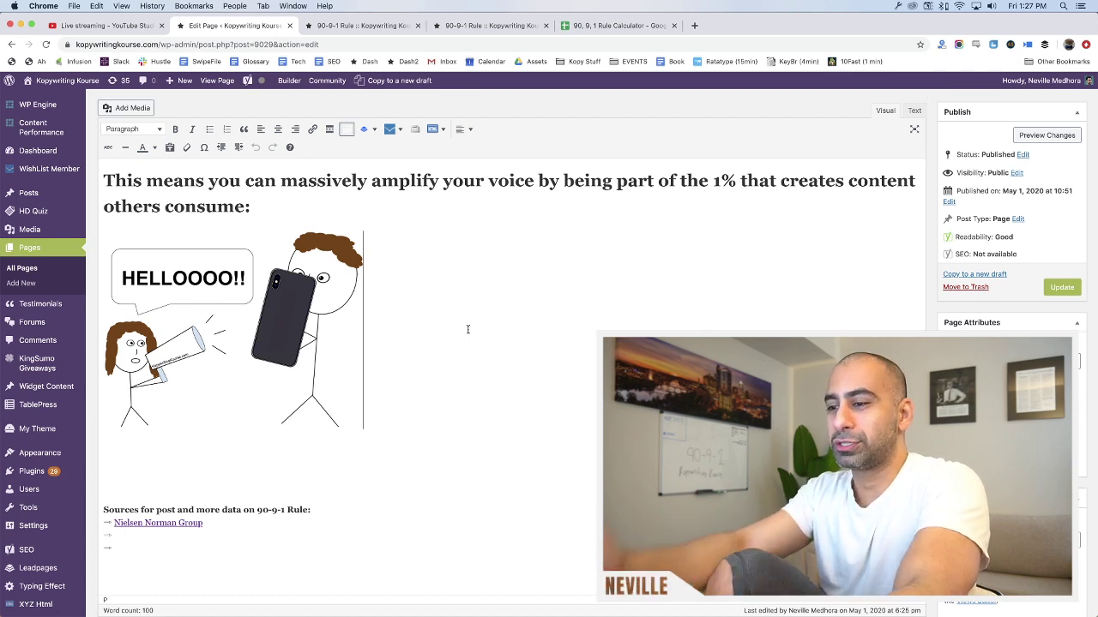
Open the blog's "A Writer's Guide To Google Docs" post in a new tab, skim its subtitle and layout, and close it
key("super+t")
type("ko")
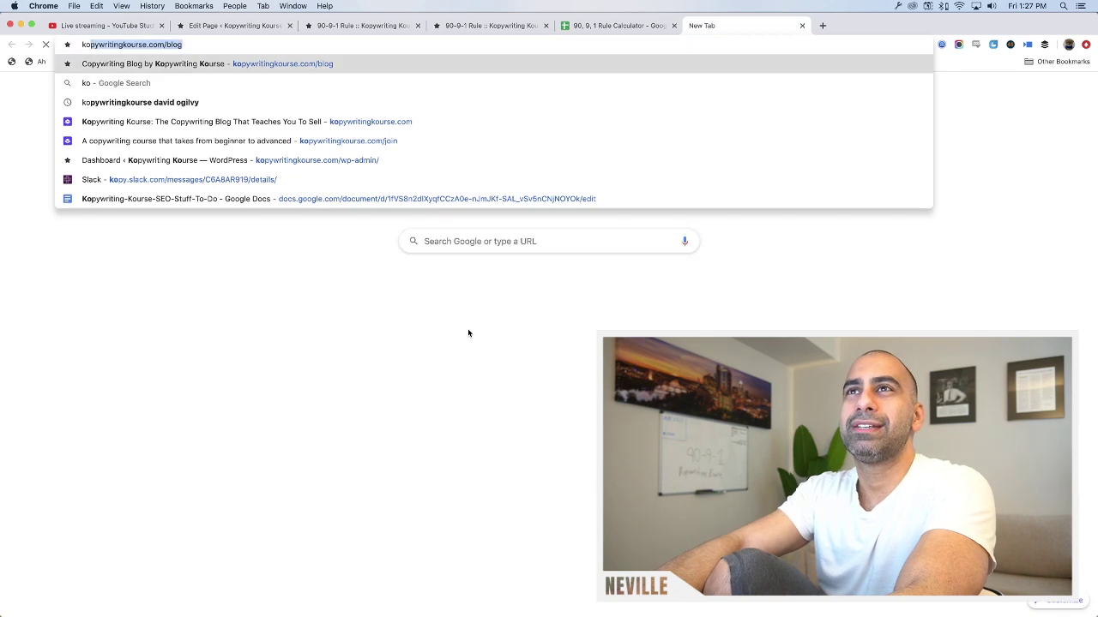
key("Return")
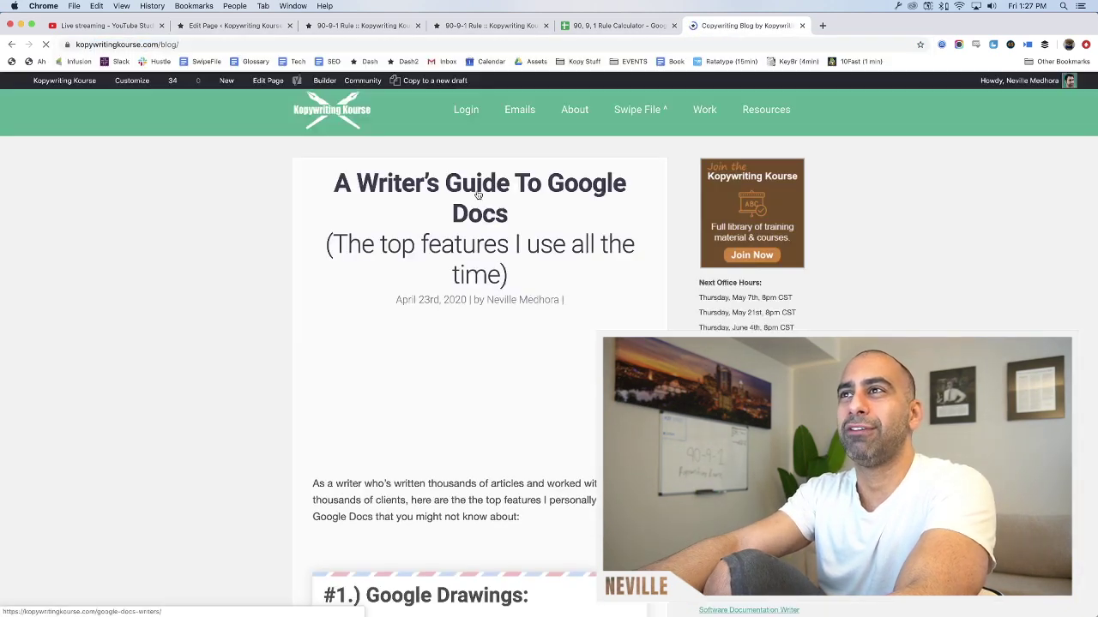
left_click(478, 195)
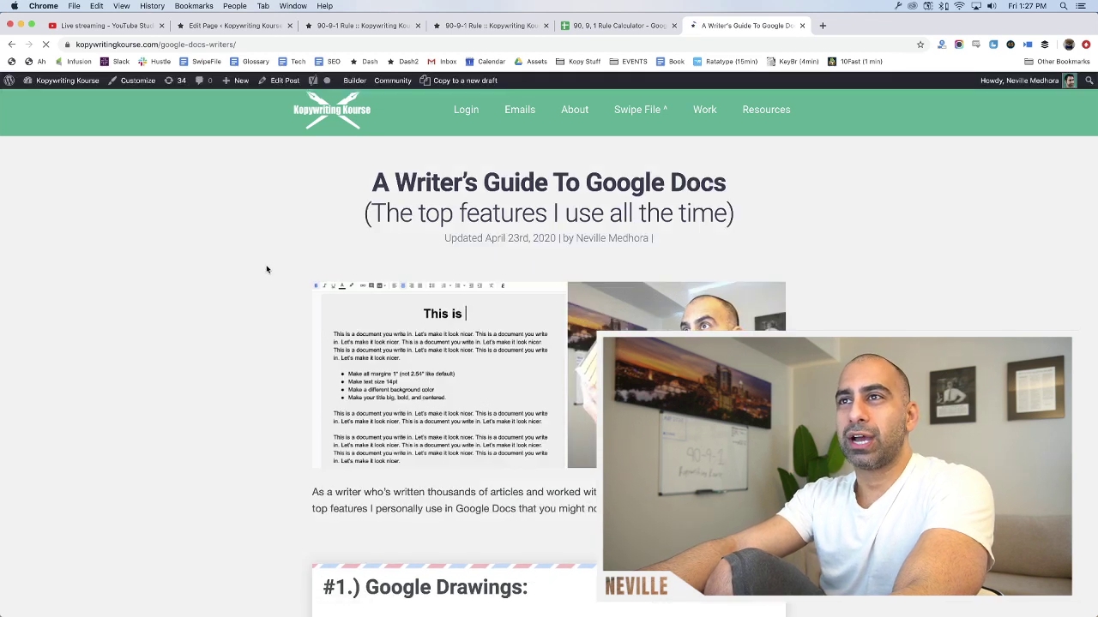
left_click_drag(367, 213, 738, 224)
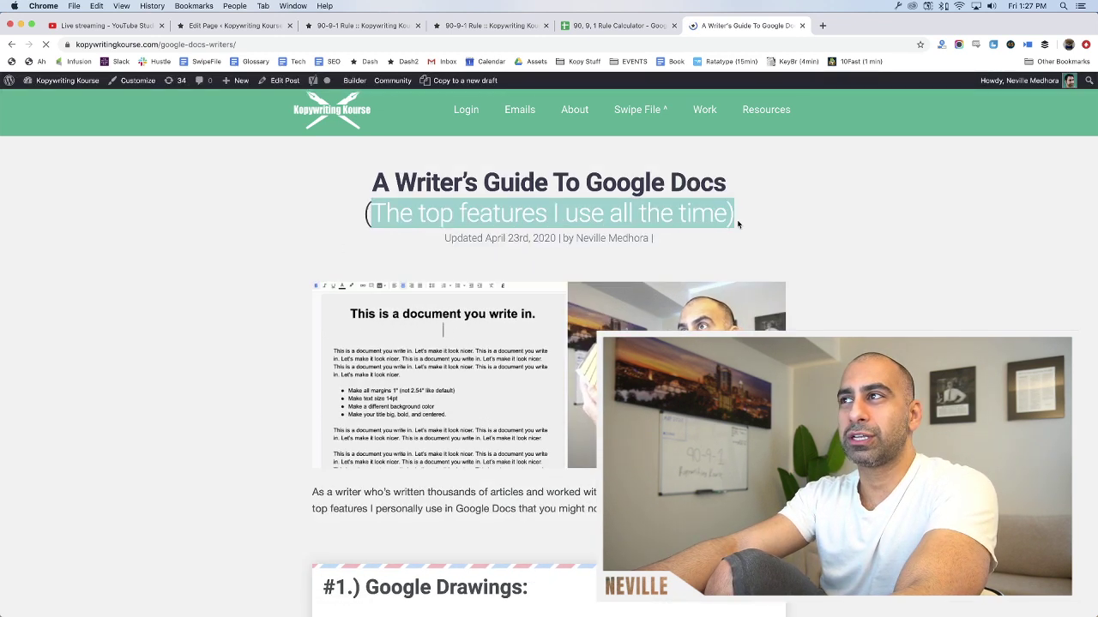
left_click(838, 226)
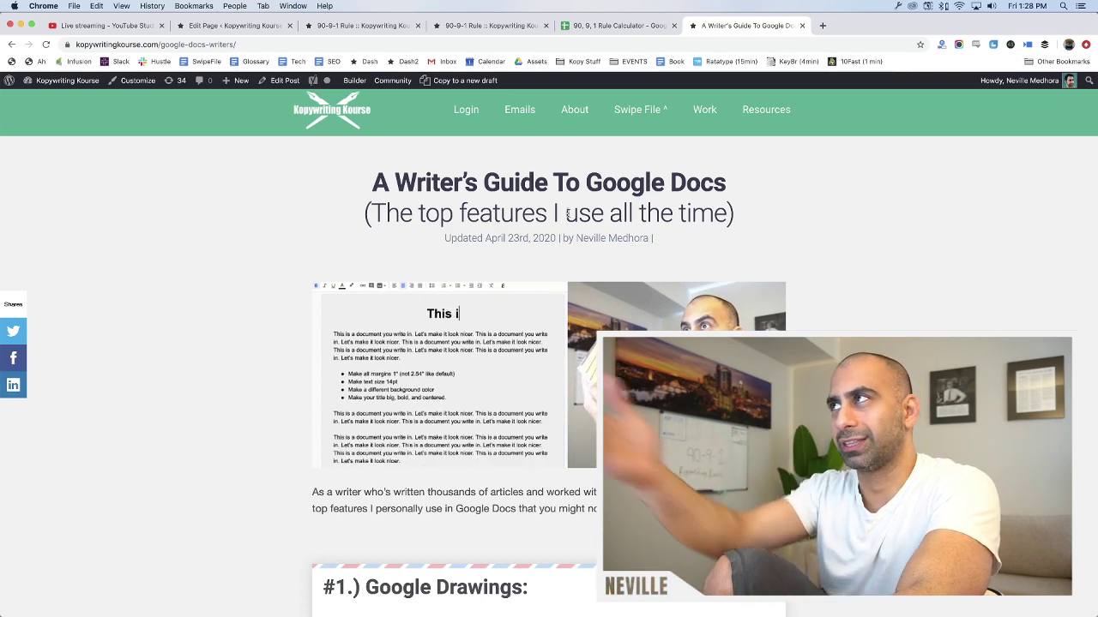
scroll(567, 214, "down", 15)
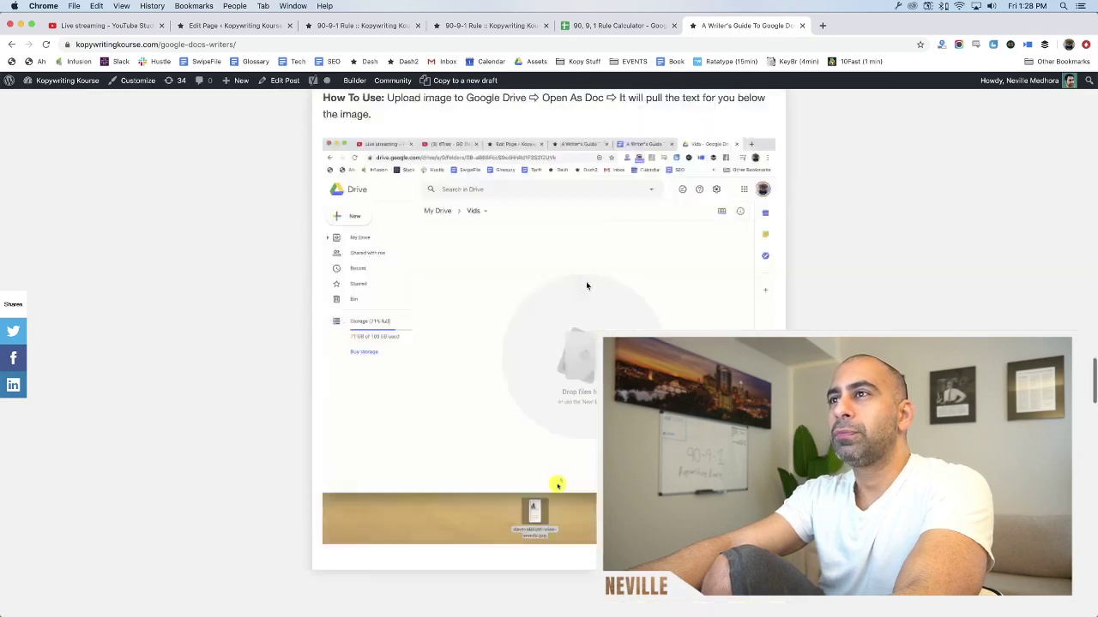
scroll(587, 286, "down", 15)
scroll(588, 299, "up", 15)
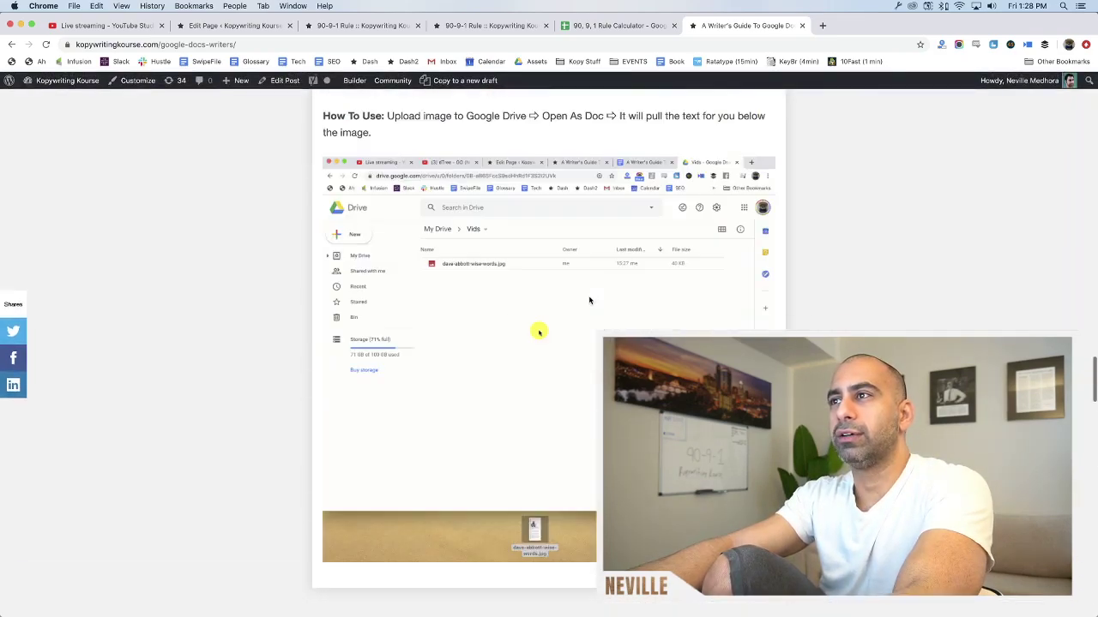
scroll(589, 300, "up", 15)
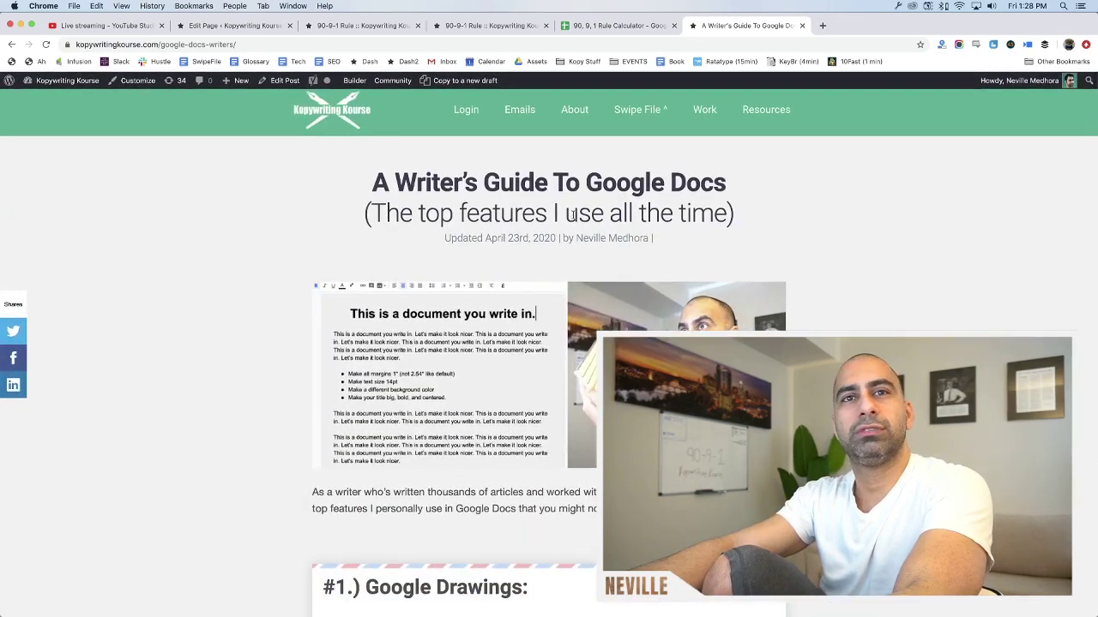
key("super+w")
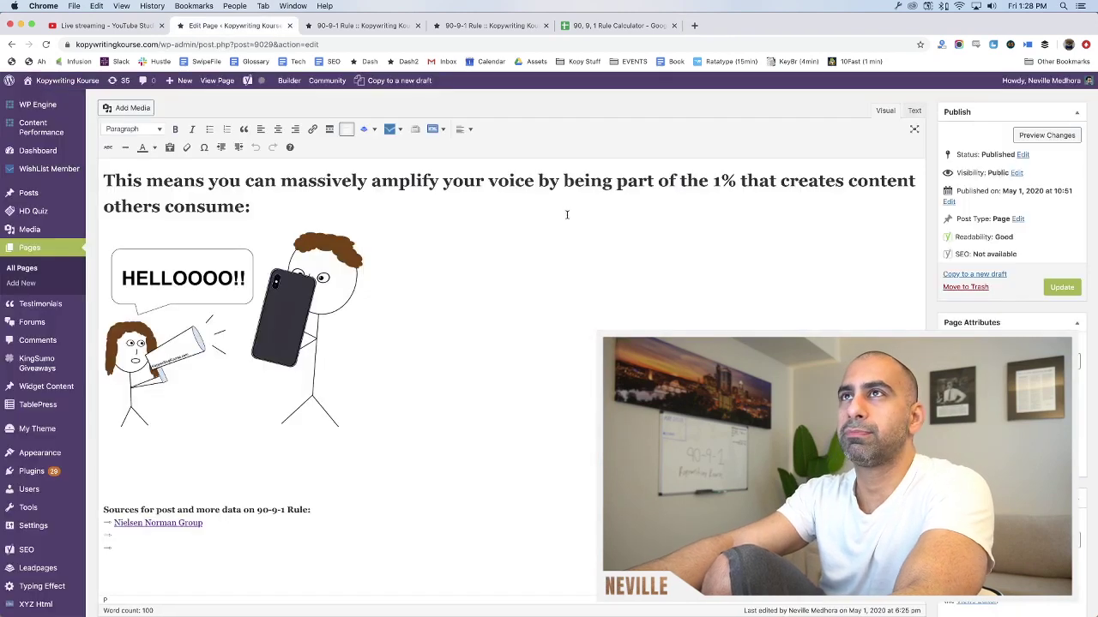
Check the livestream dashboard and chat in YouTube Studio, and open the kopywritingkourse.com Urban Decay article in a new tab
left_click(103, 26)
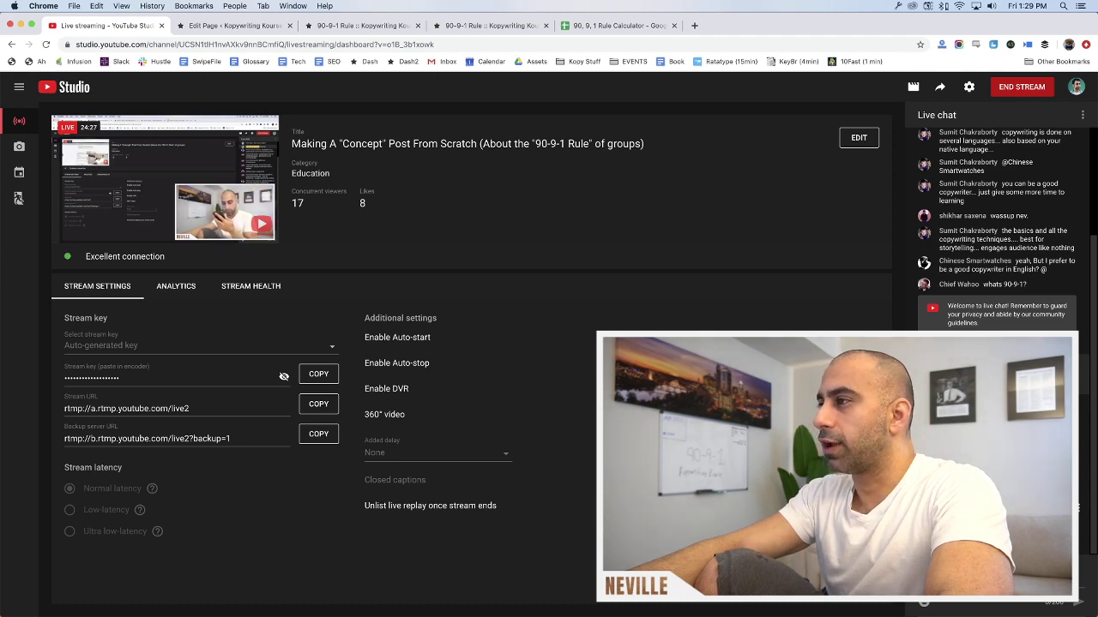
left_click(240, 26)
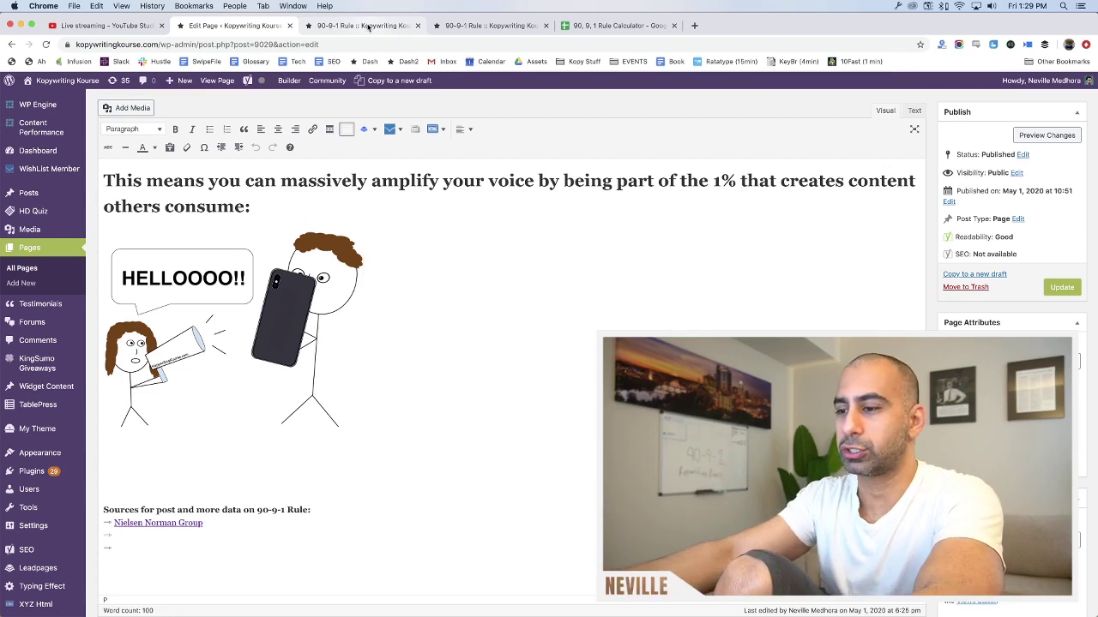
key("super+t")
type("kop")
key("Right")
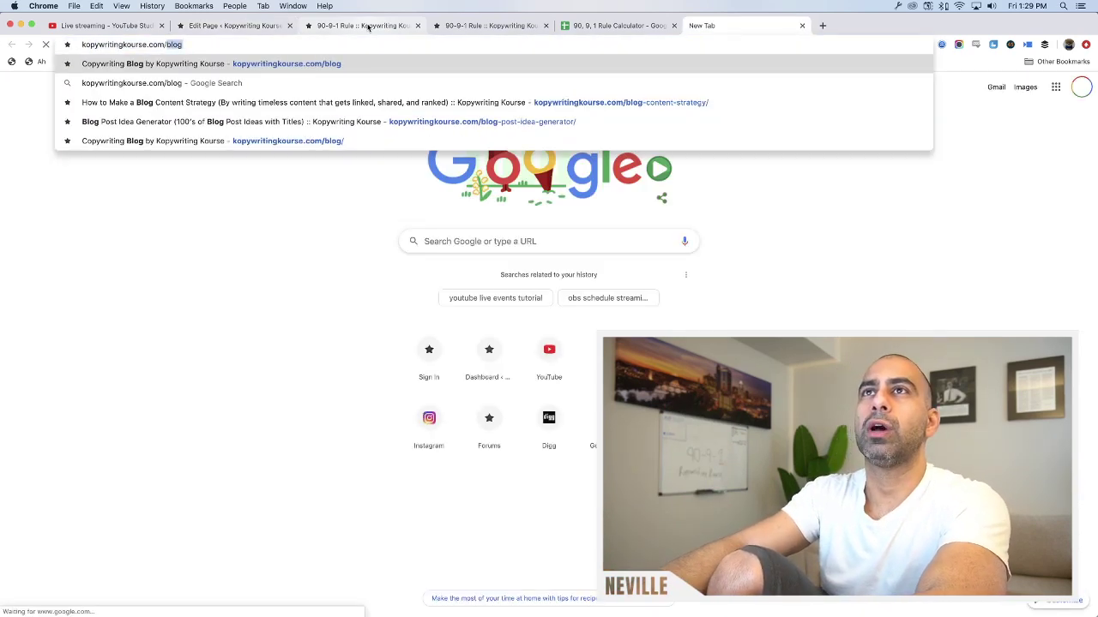
key("BackSpace")
key("BackSpace")
key("BackSpace")
key("BackSpace")
type("urb")
key("Return")
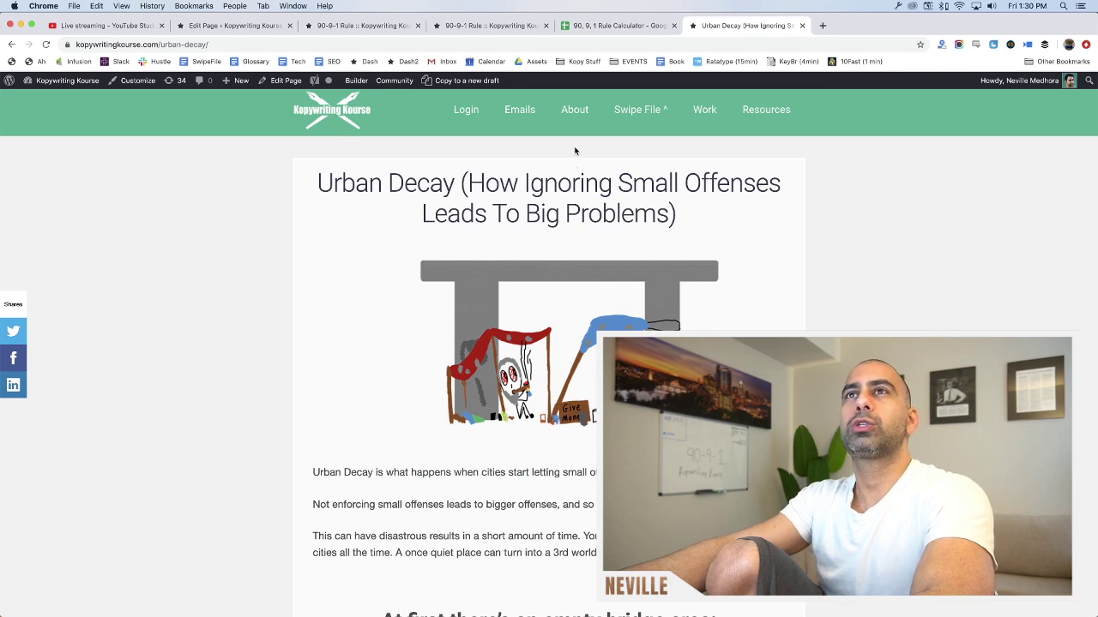
Skim the Urban Decay article down to its before-and-after comparison, and return to the "It starts innocently with one person" drawing
scroll(575, 151, "down", 5)
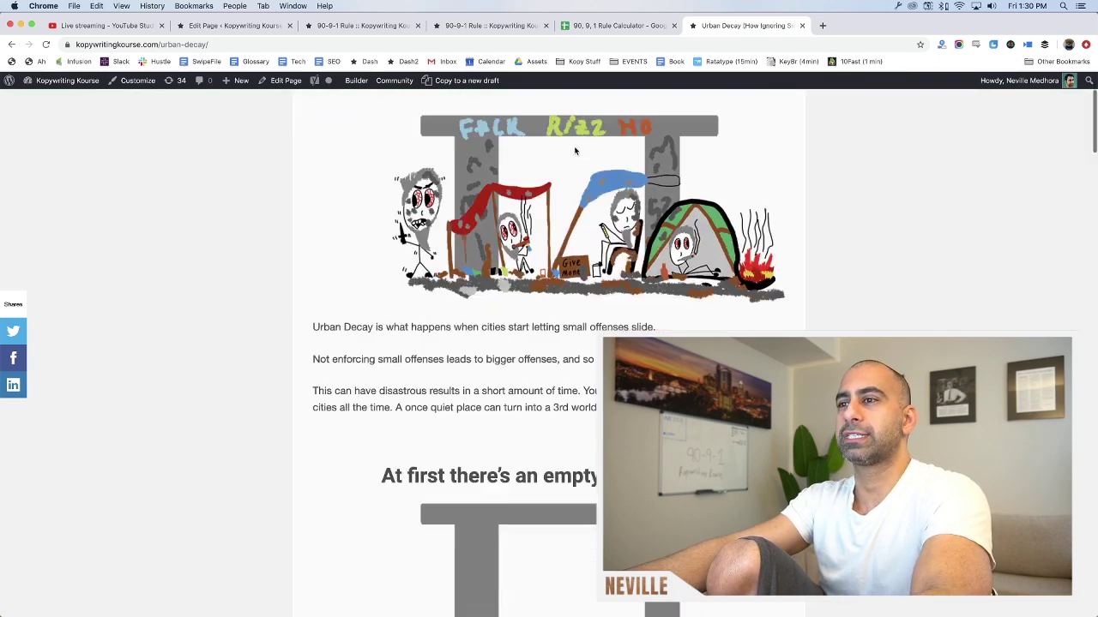
scroll(574, 151, "down", 12)
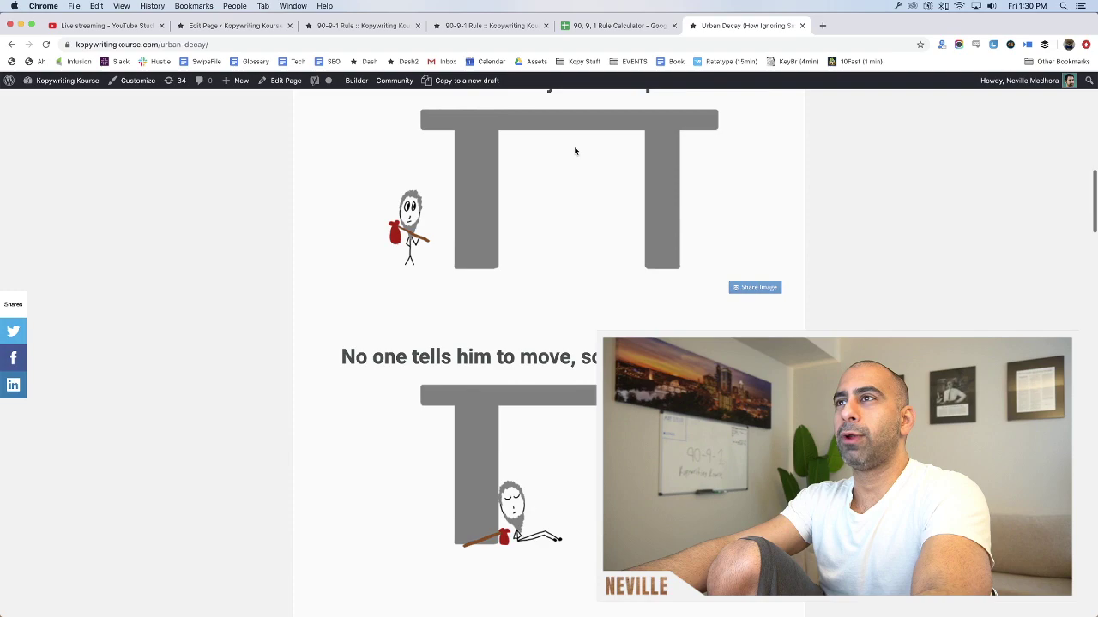
scroll(575, 151, "down", 12)
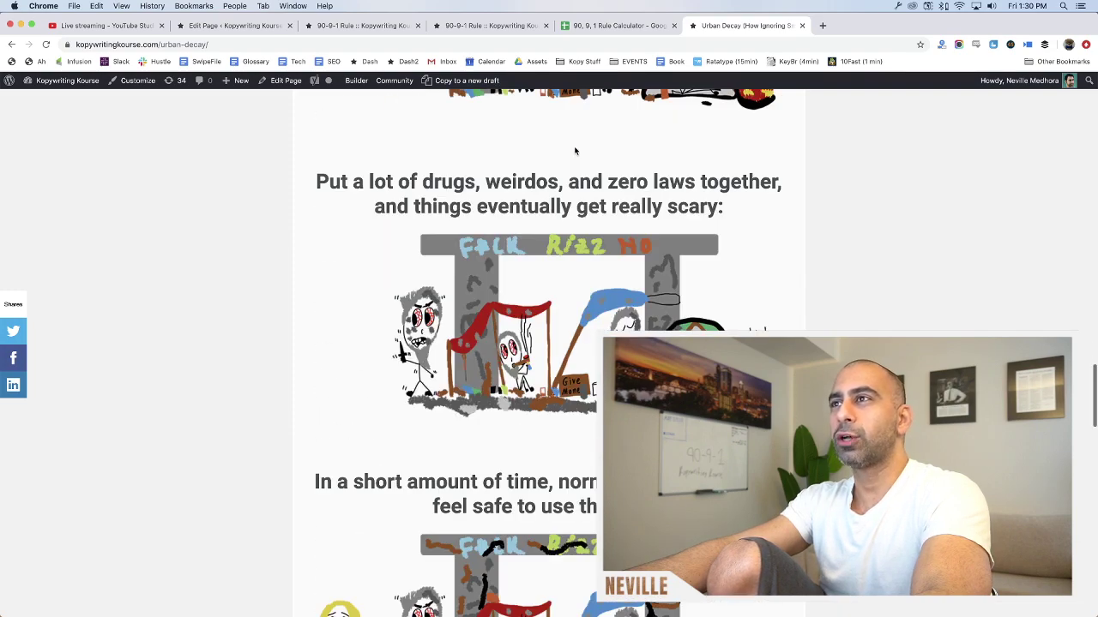
scroll(574, 156, "down", 5)
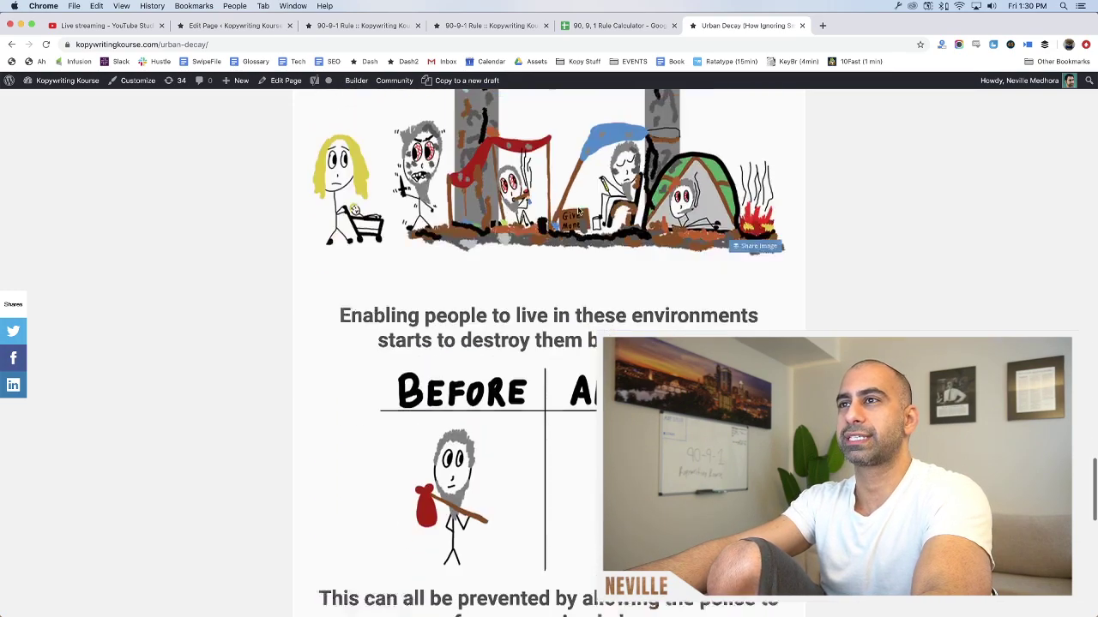
scroll(584, 208, "up", 20)
scroll(584, 208, "up", 15)
scroll(584, 207, "down", 9)
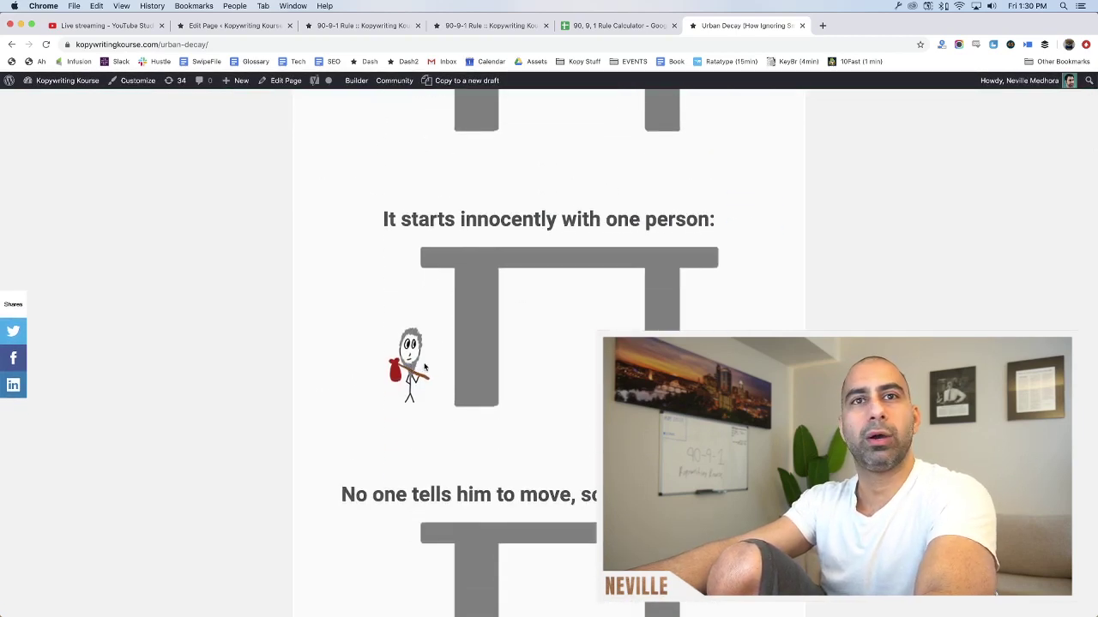
Read through the Urban Decay picture story from the man settling under the bridge to the police enforcing simple laws
scroll(559, 378, "down", 3)
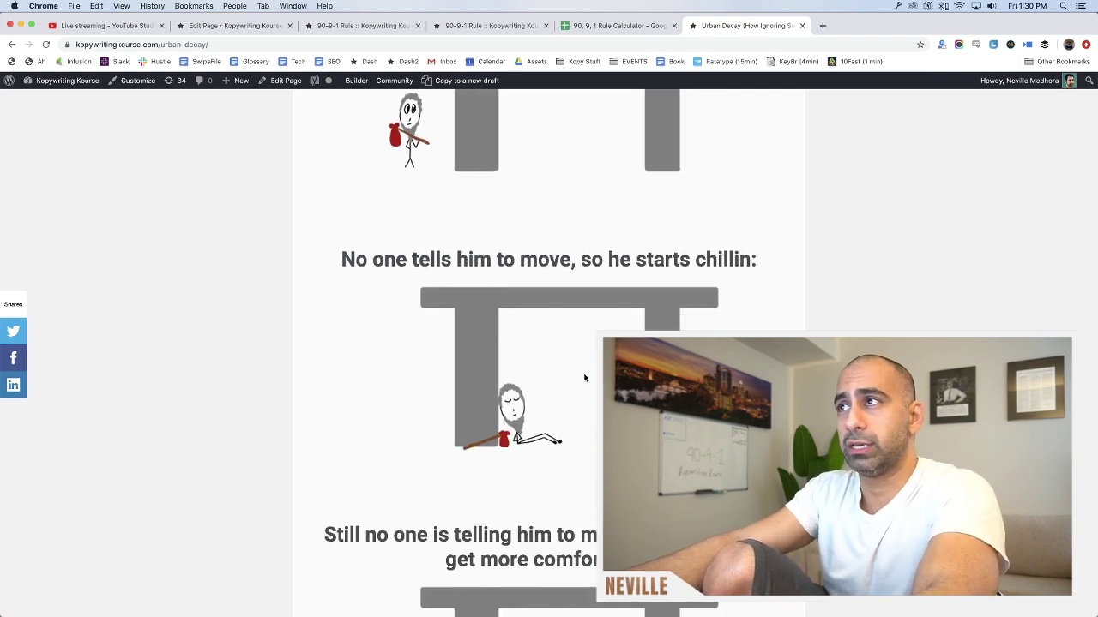
scroll(584, 378, "down", 4)
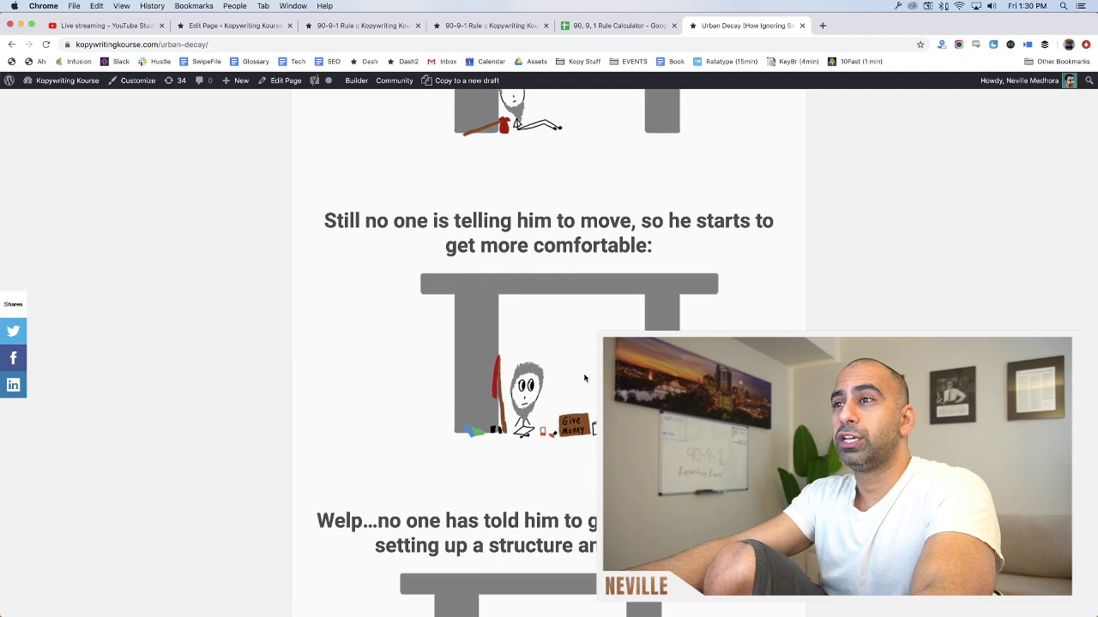
scroll(584, 378, "down", 5)
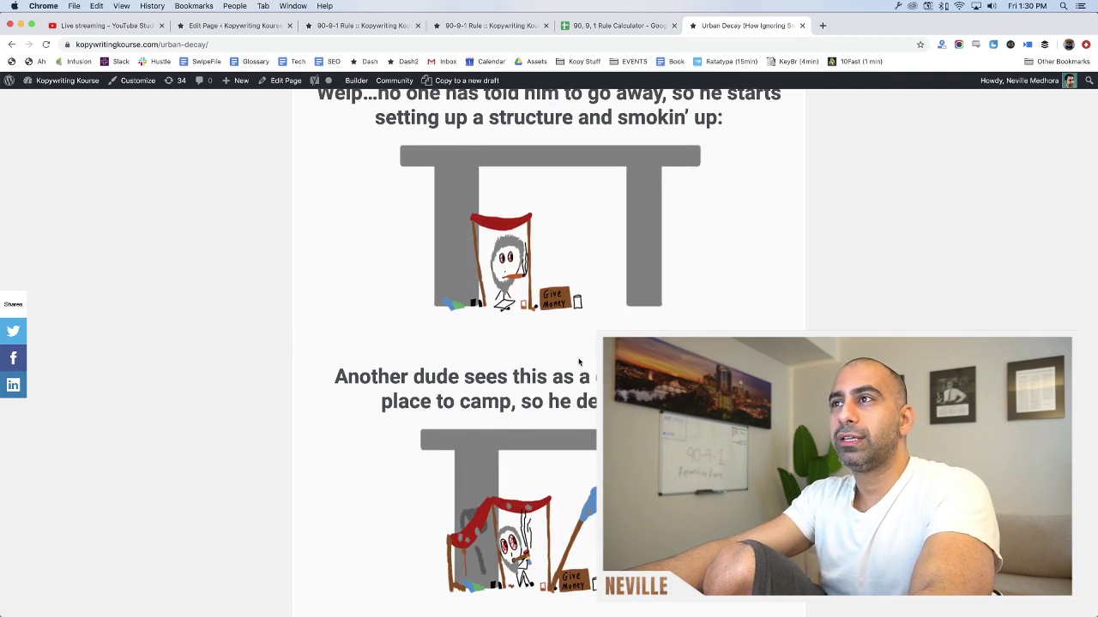
scroll(573, 396, "down", 7)
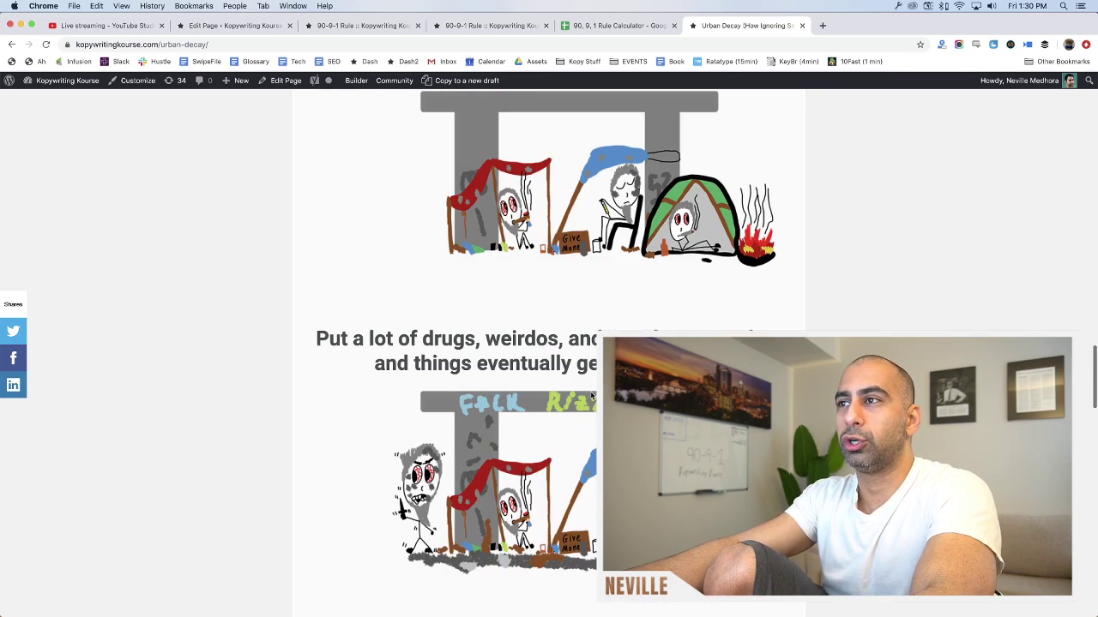
scroll(592, 396, "down", 7)
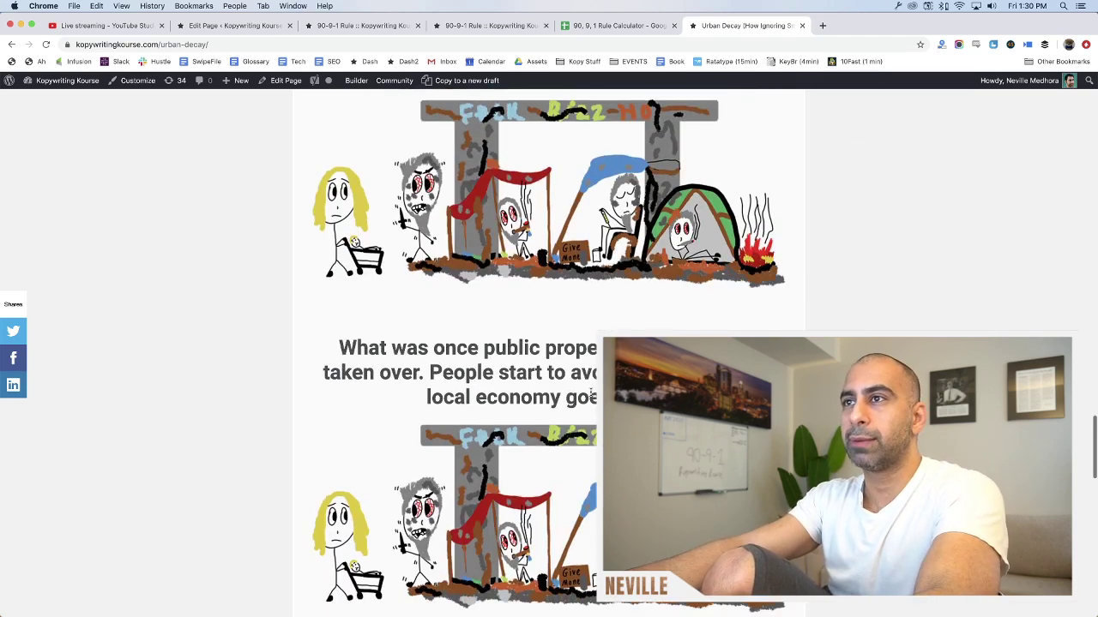
scroll(576, 391, "down", 12)
scroll(576, 391, "up", 1)
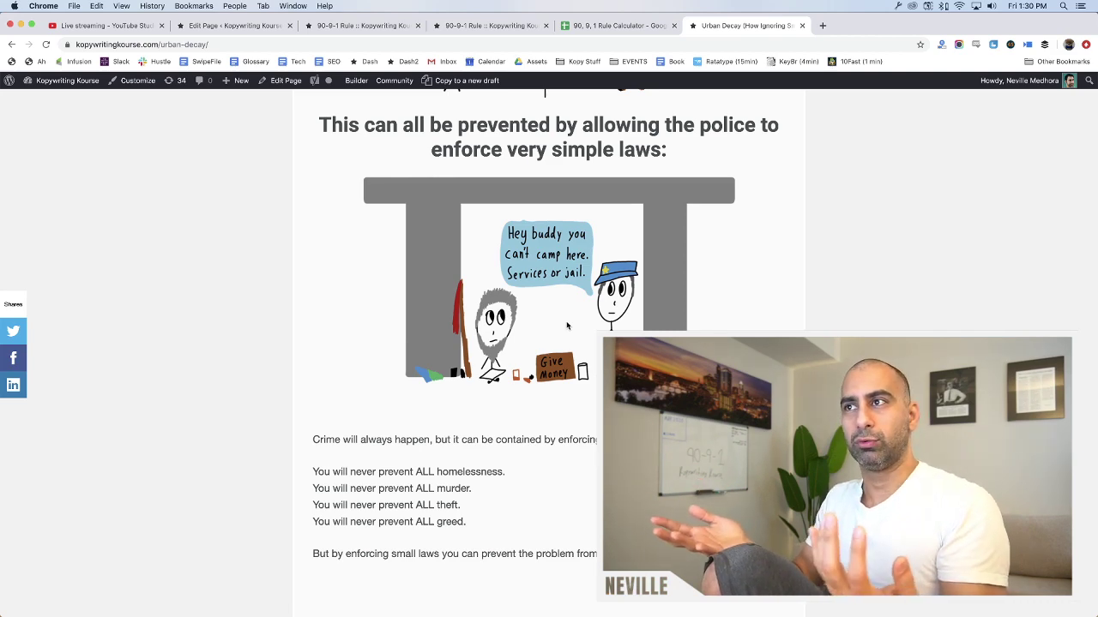
Re-examine the Urban Decay article's comparison drawing and closing text, close the article and return to the 90-9-1 Rule preview
scroll(567, 326, "up", 10)
scroll(573, 333, "down", 4)
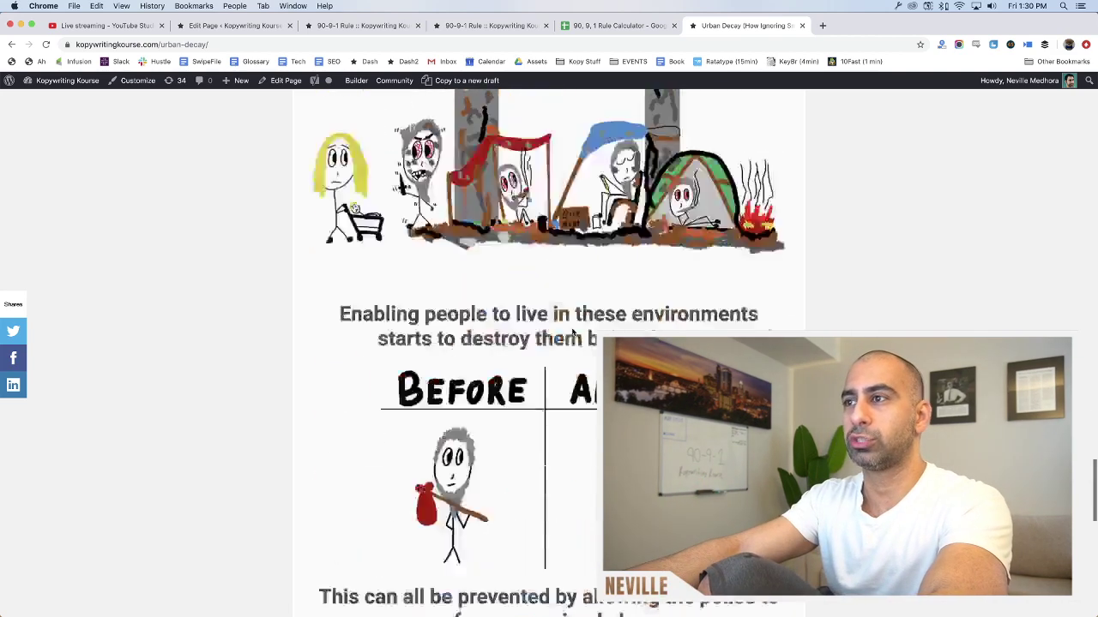
scroll(573, 333, "down", 5)
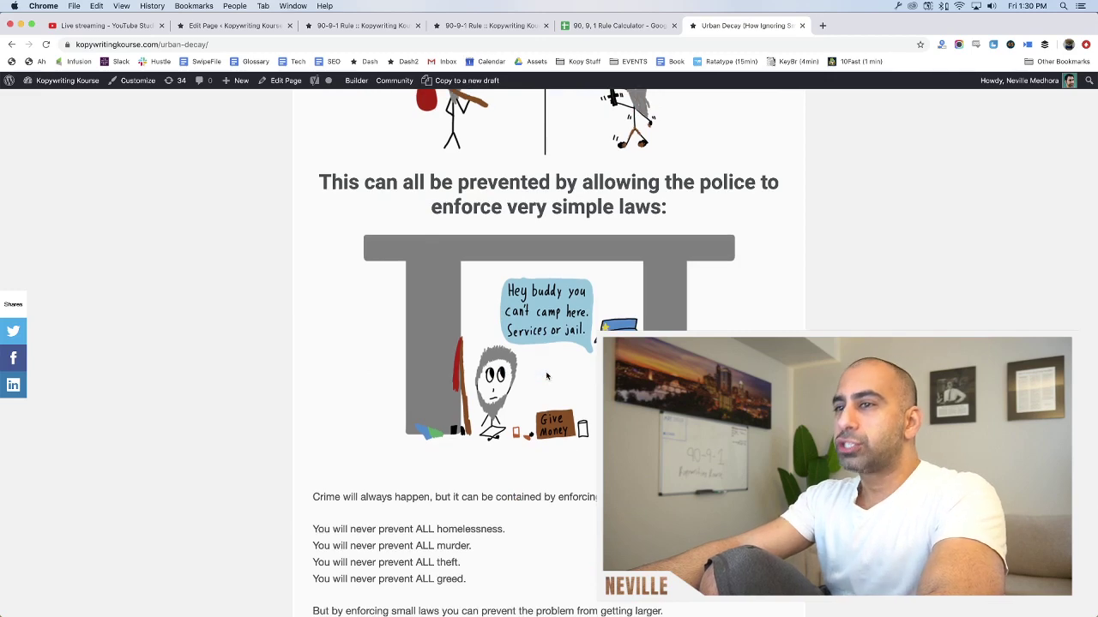
scroll(547, 376, "down", 4)
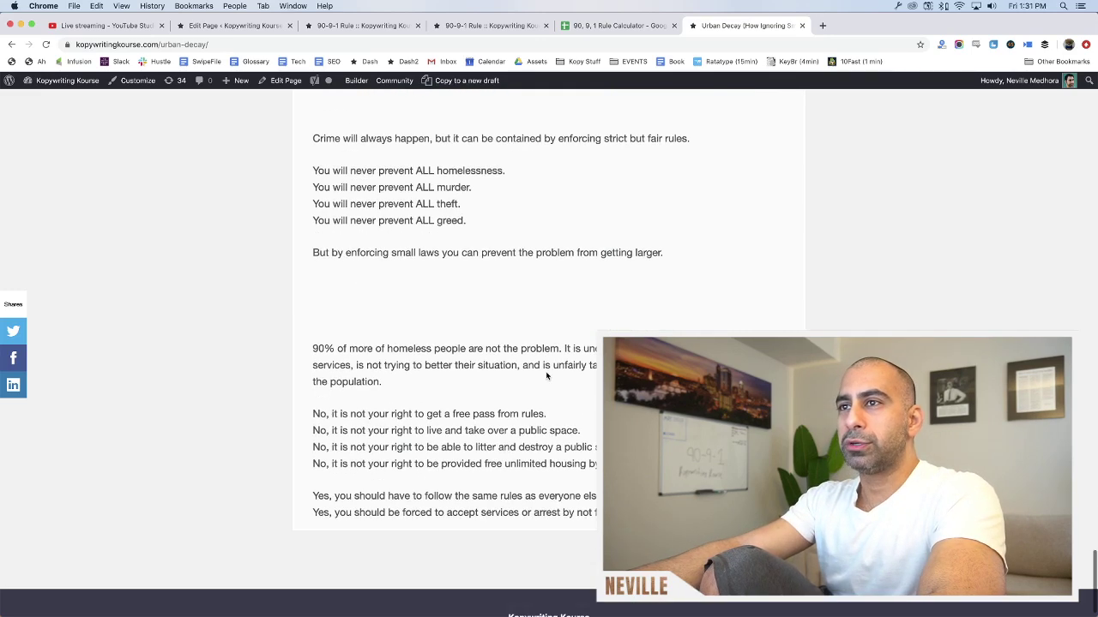
scroll(548, 329, "up", 4)
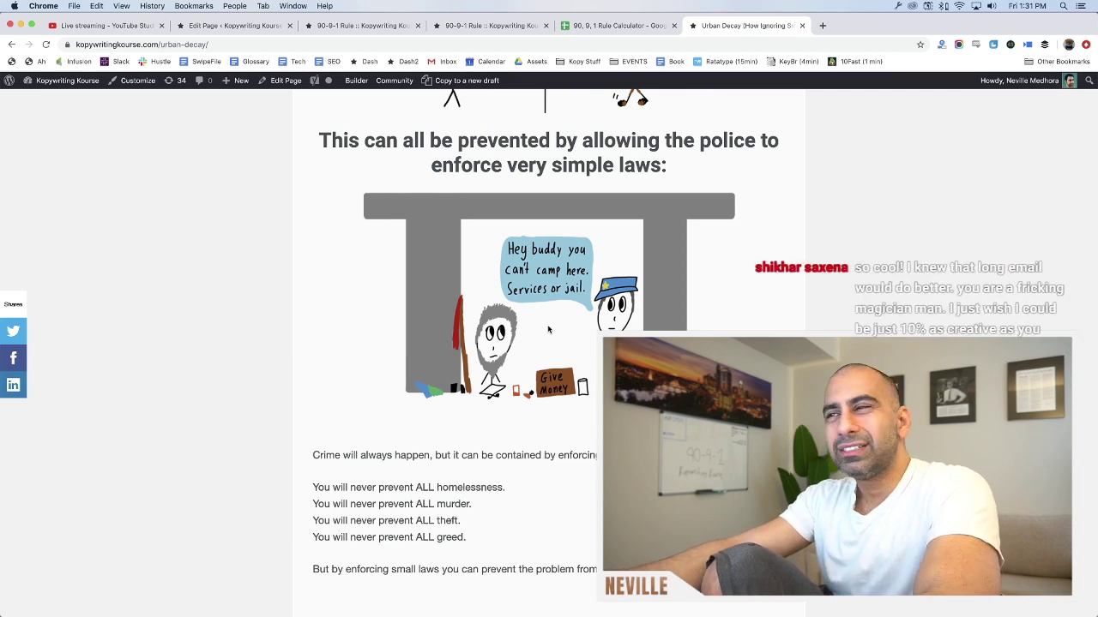
scroll(547, 330, "up", 6)
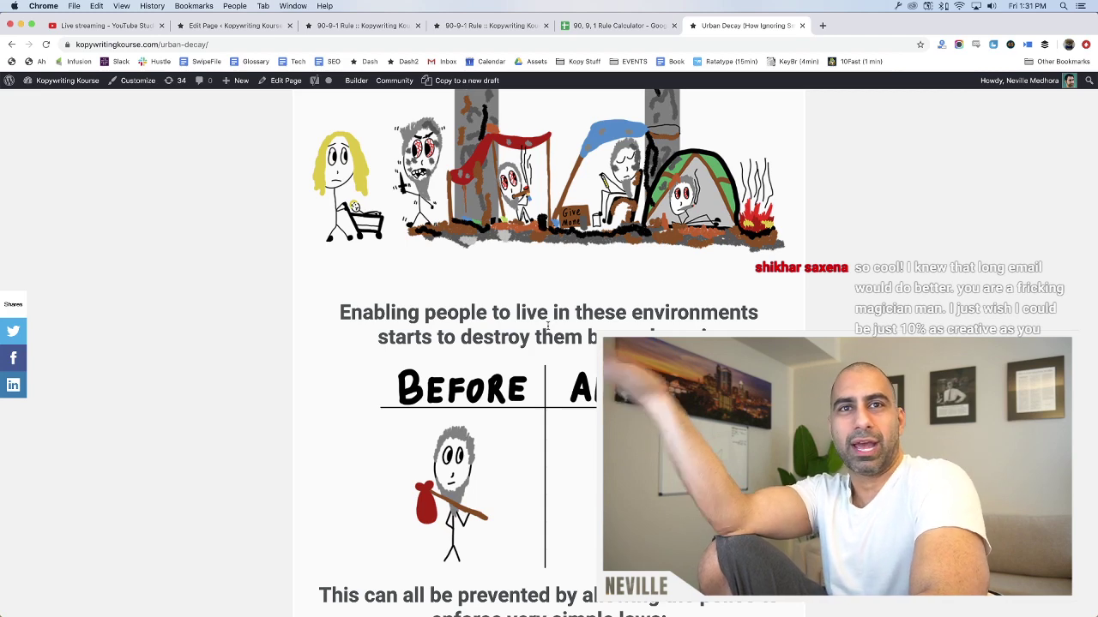
key("super+w")
key("super+3")
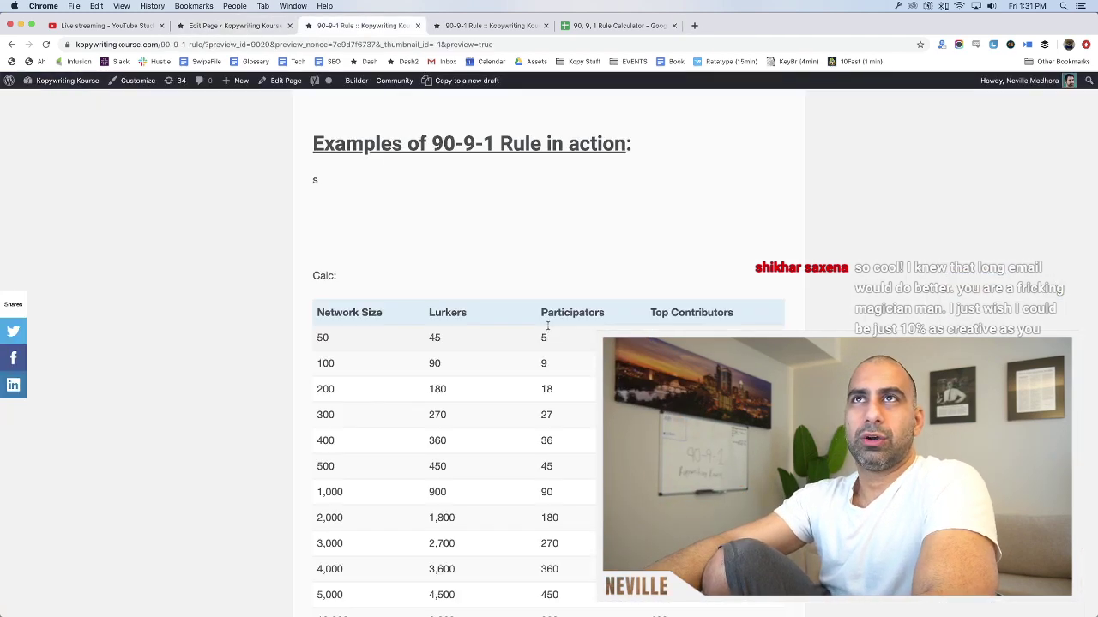
Switch to the 90-9-1 Rule page editor and add an empty paragraph below "This means you can have an outsized impact by creating."
key("super+1")
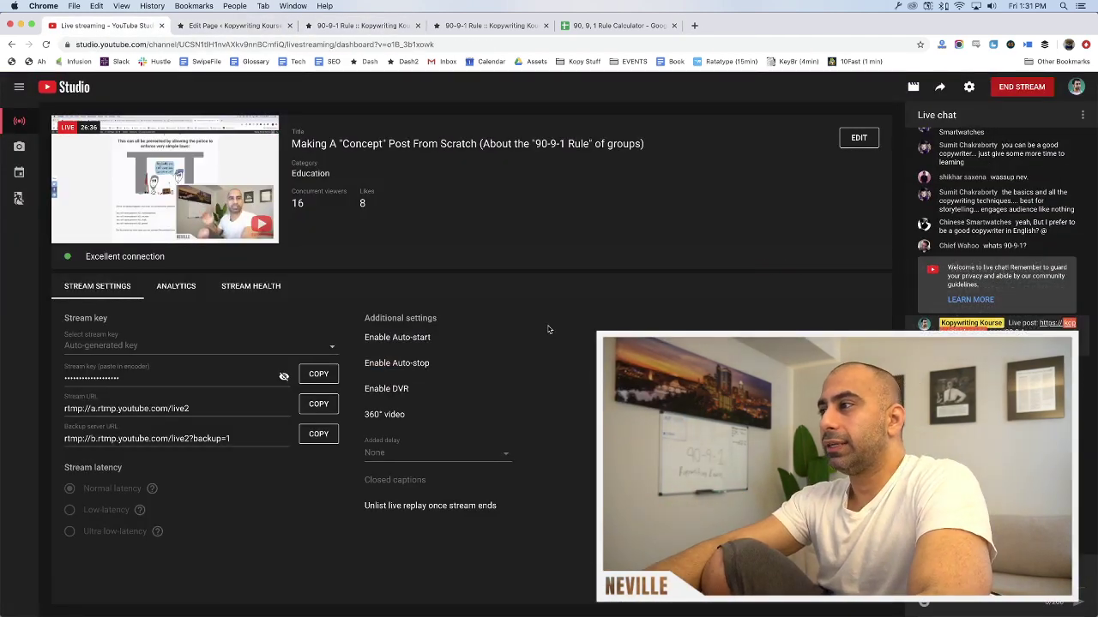
key("super+2")
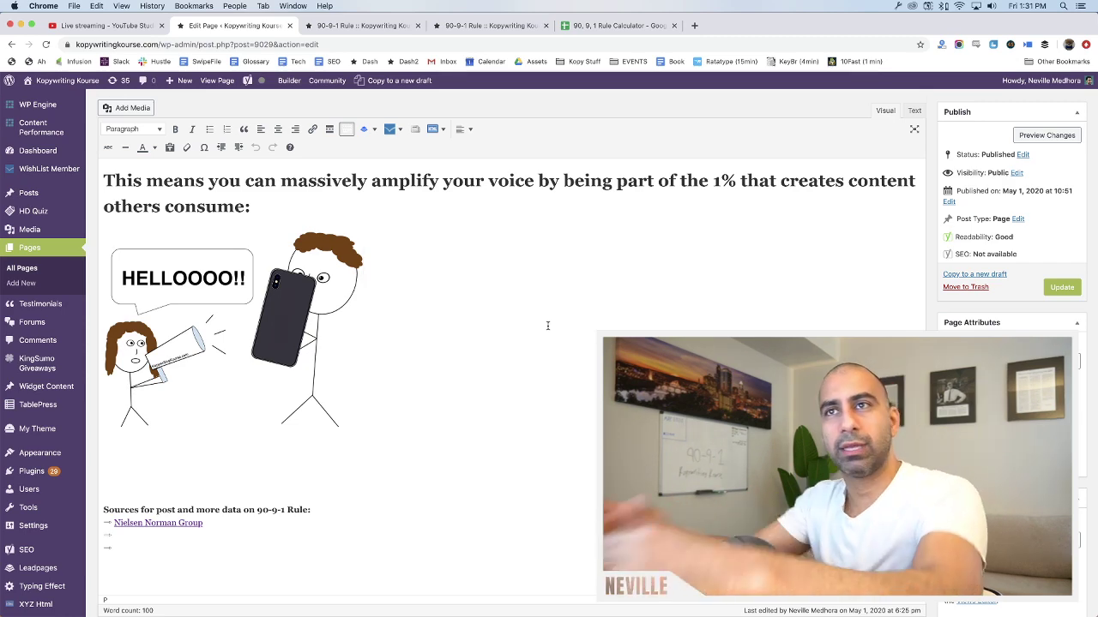
scroll(567, 402, "up", 15)
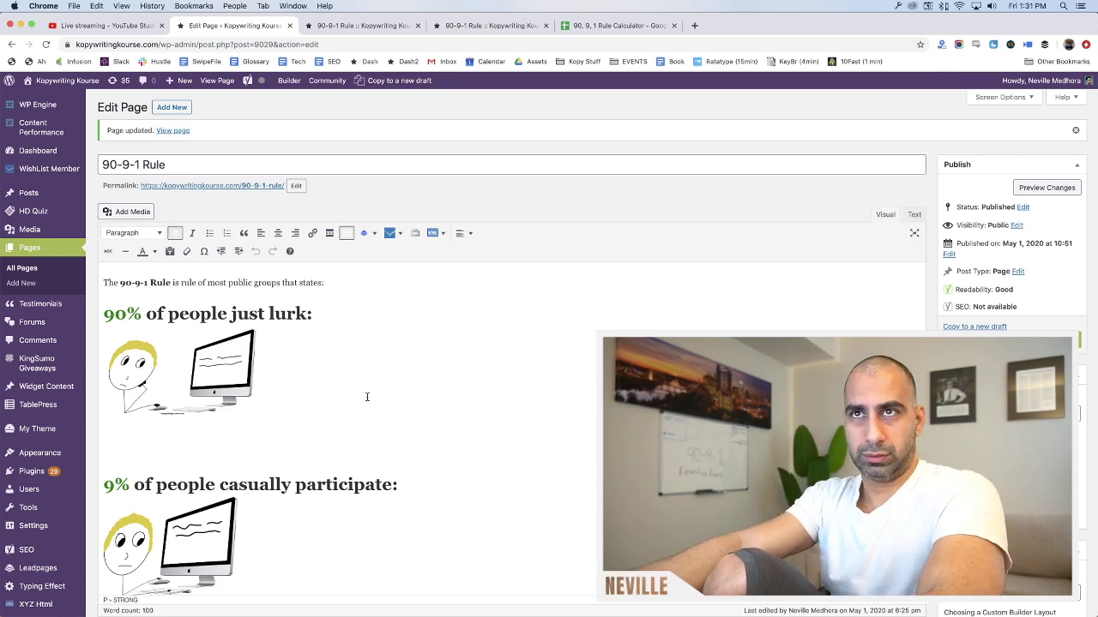
left_click(388, 379)
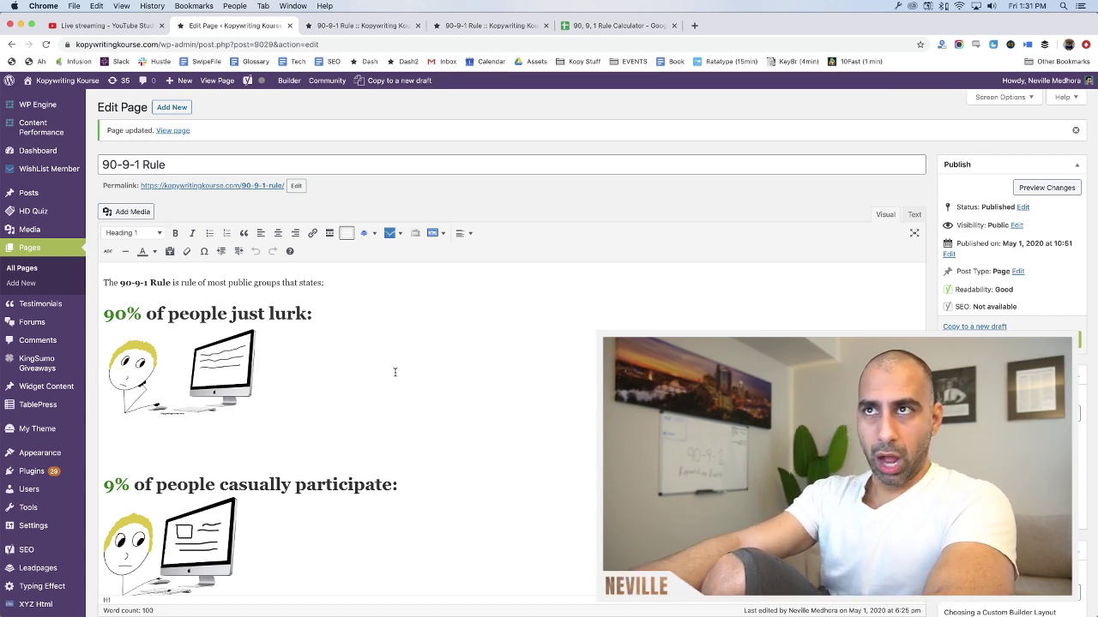
scroll(442, 366, "down", 3)
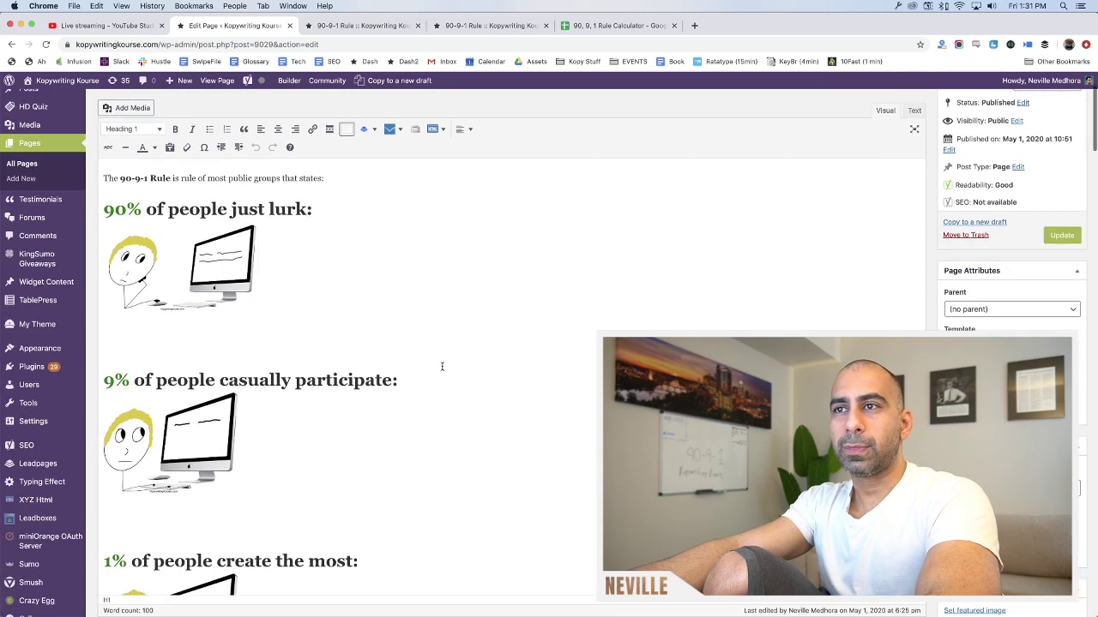
scroll(441, 366, "down", 3)
scroll(442, 366, "down", 4)
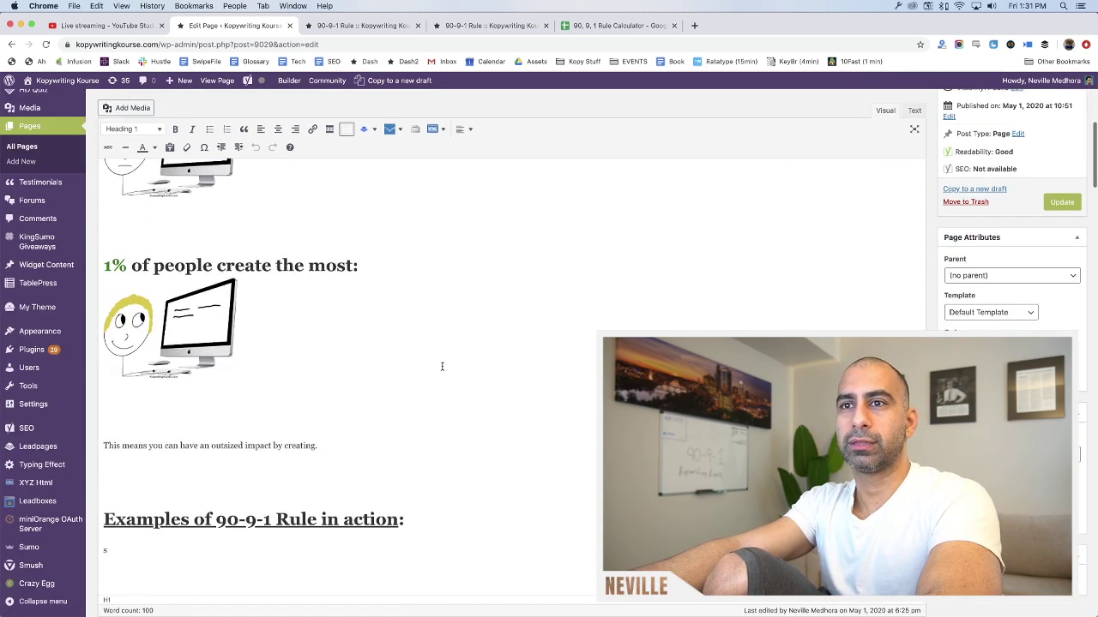
scroll(441, 366, "down", 1)
left_click(441, 408)
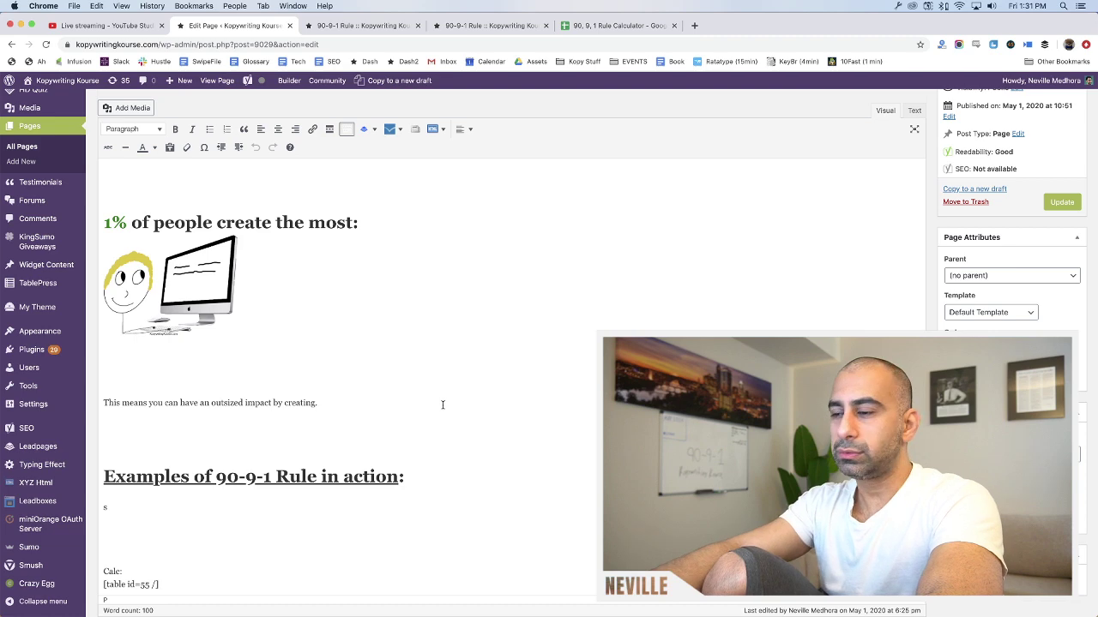
key("Return")
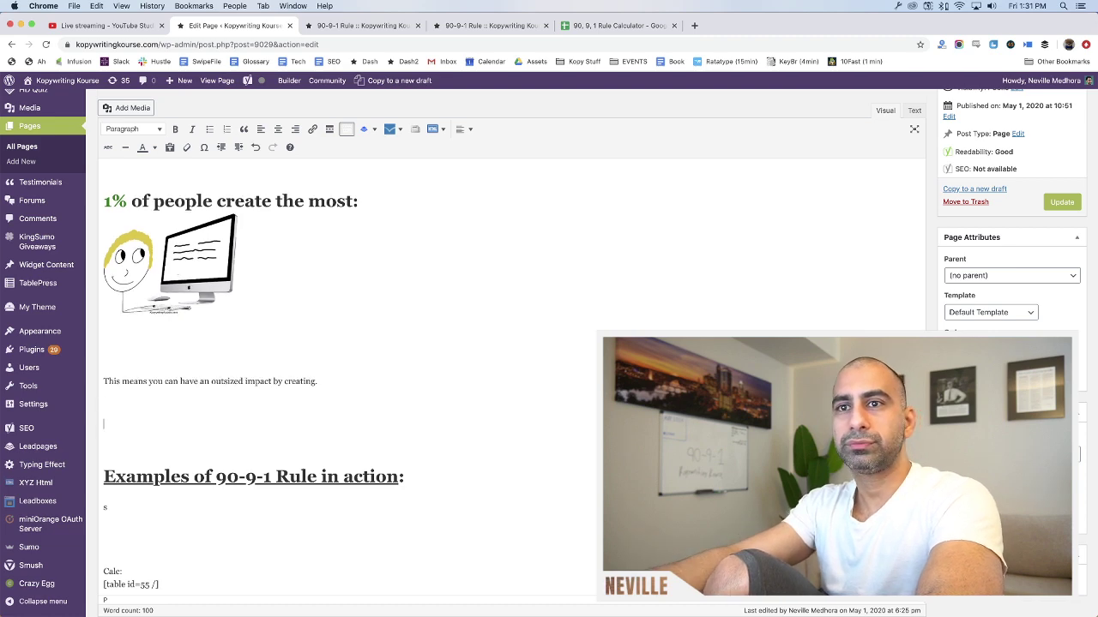
scroll(434, 410, "down", 4)
scroll(435, 410, "up", 7)
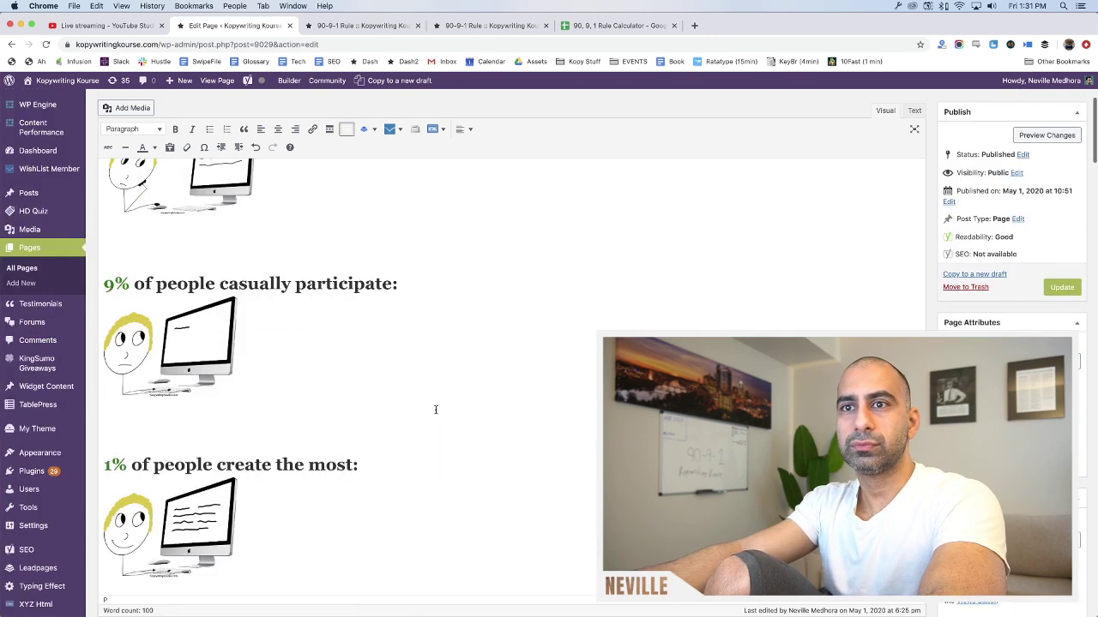
scroll(434, 410, "down", 3)
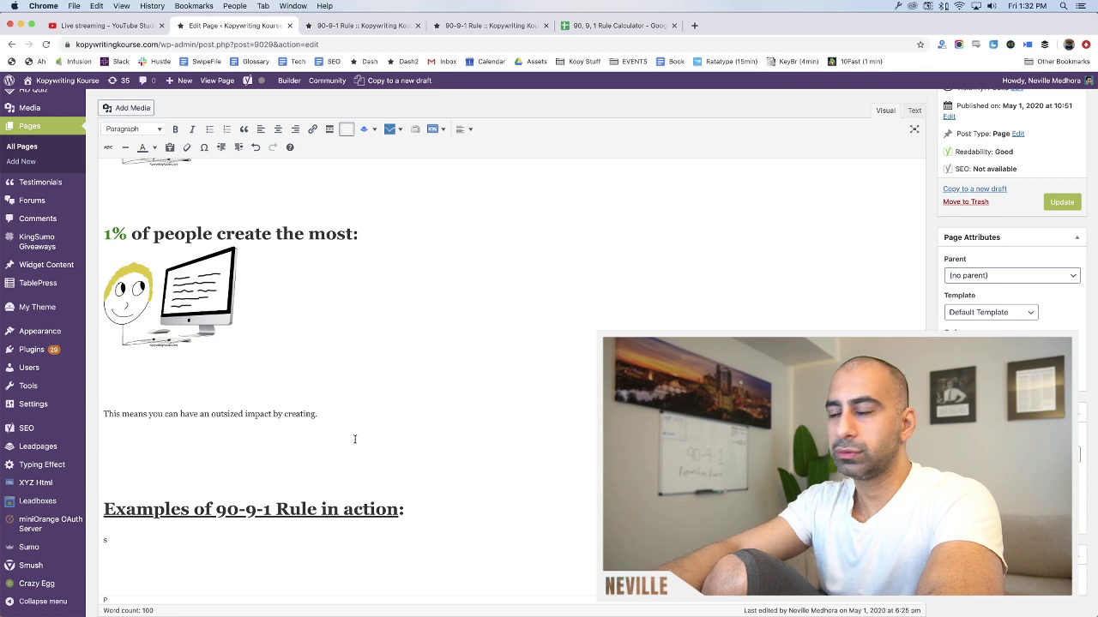
Begin a sentence in the empty paragraph: "So let's say you have 1,000 friends on Facebook, and we apply this"
type("So let's so")
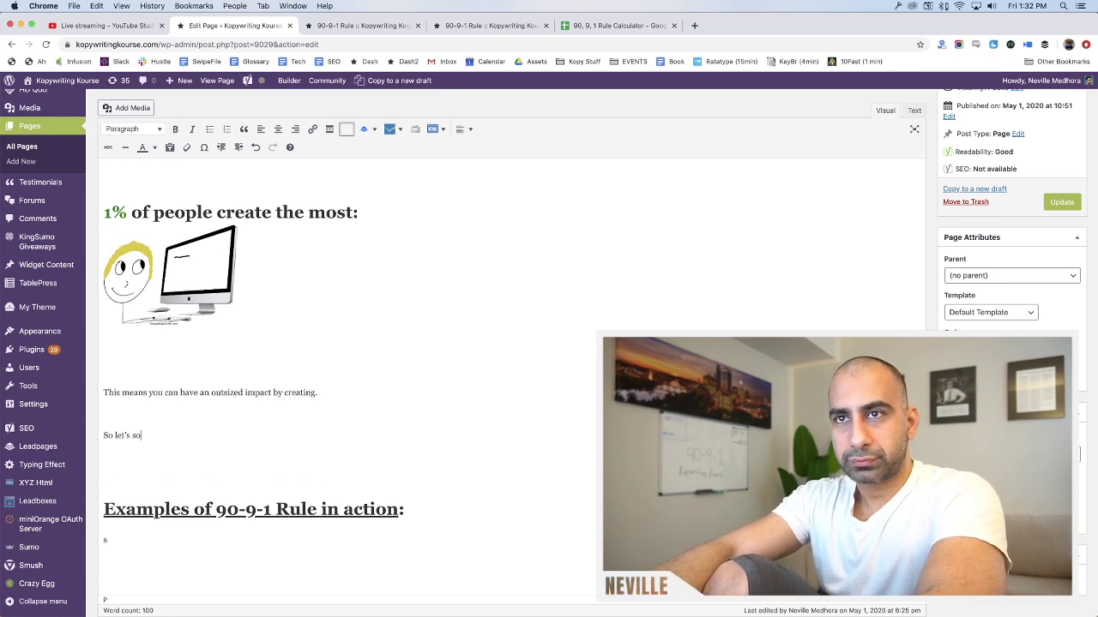
key("BackSpace")
type("ay you have 1,0")
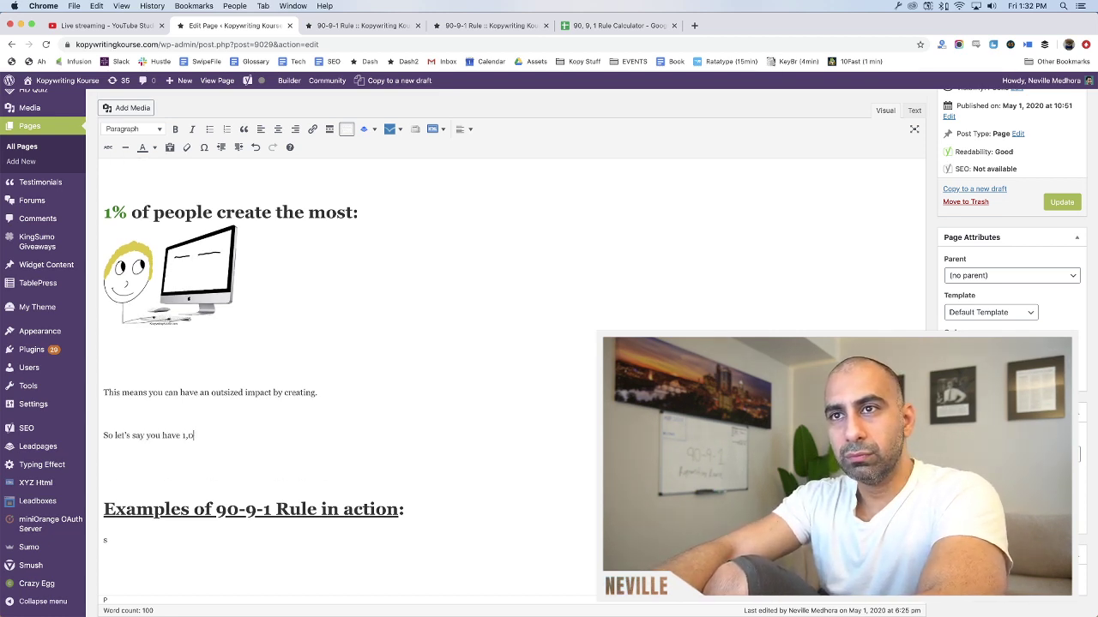
type("00 friends on F")
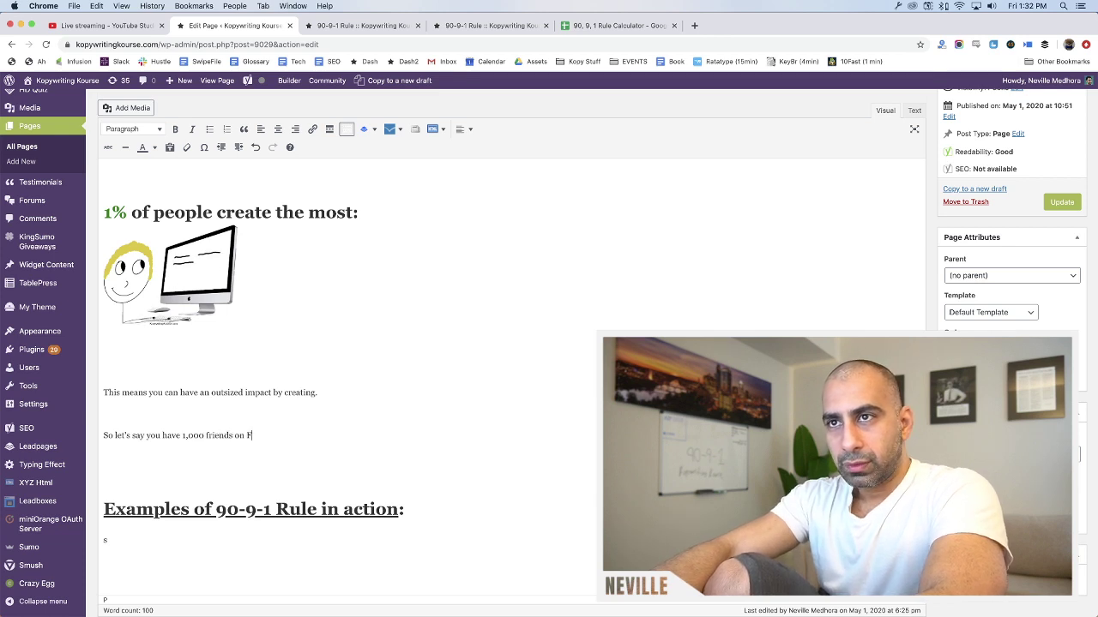
type("acebook ")
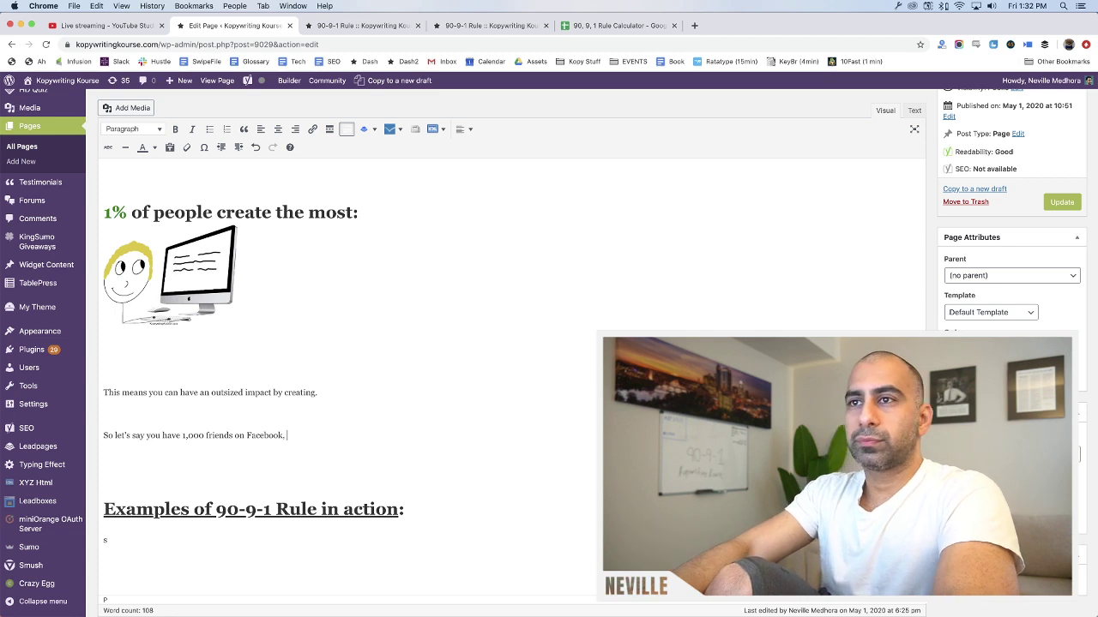
type("and we a")
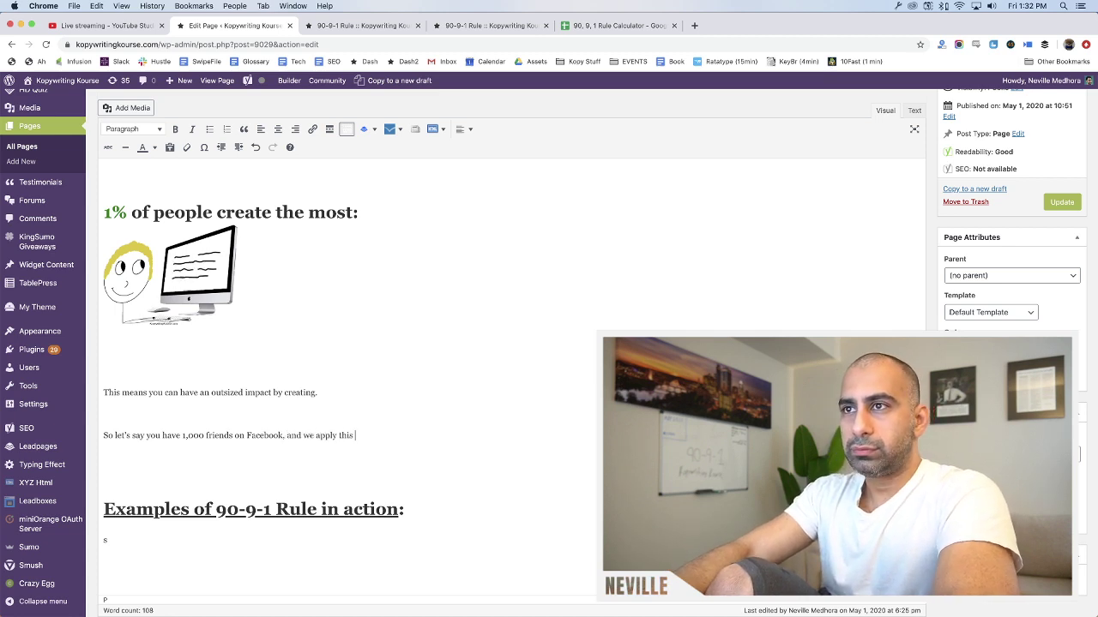
type("pply this")
Complete the sentence with "90-9-1 Rule to it, here's how it breaks down:" and start a new paragraph
key("super+Tab")
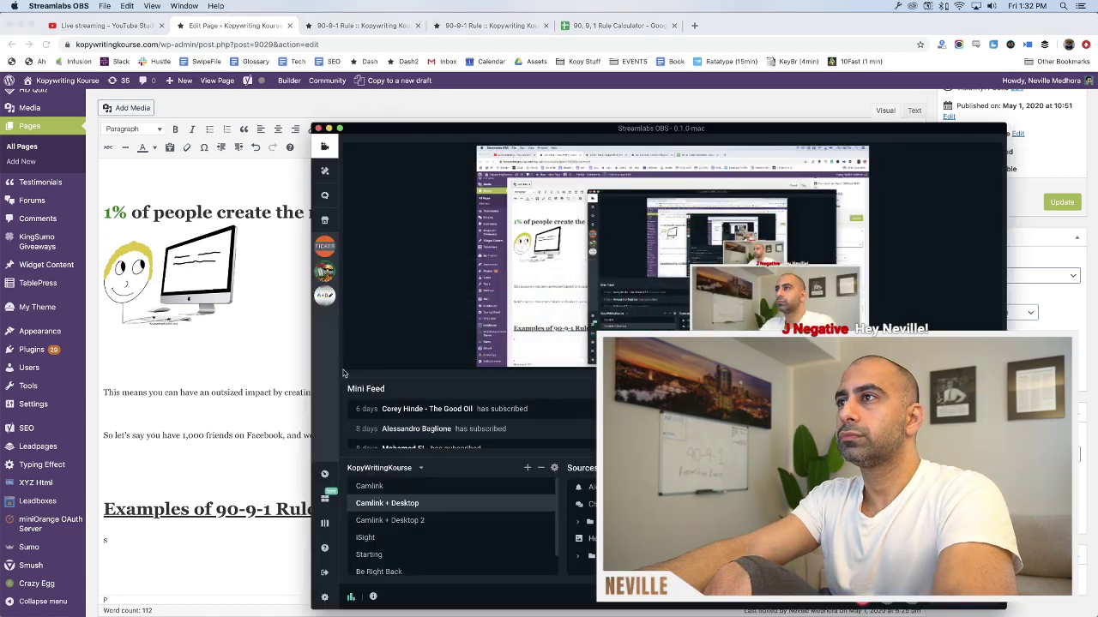
left_click(234, 362)
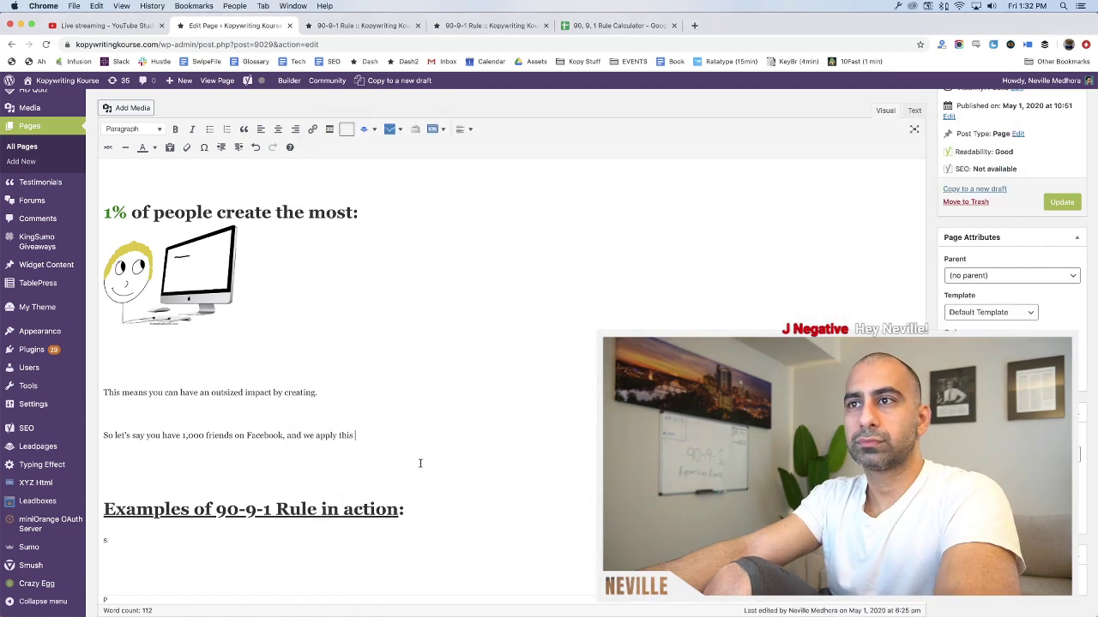
type("90-9")
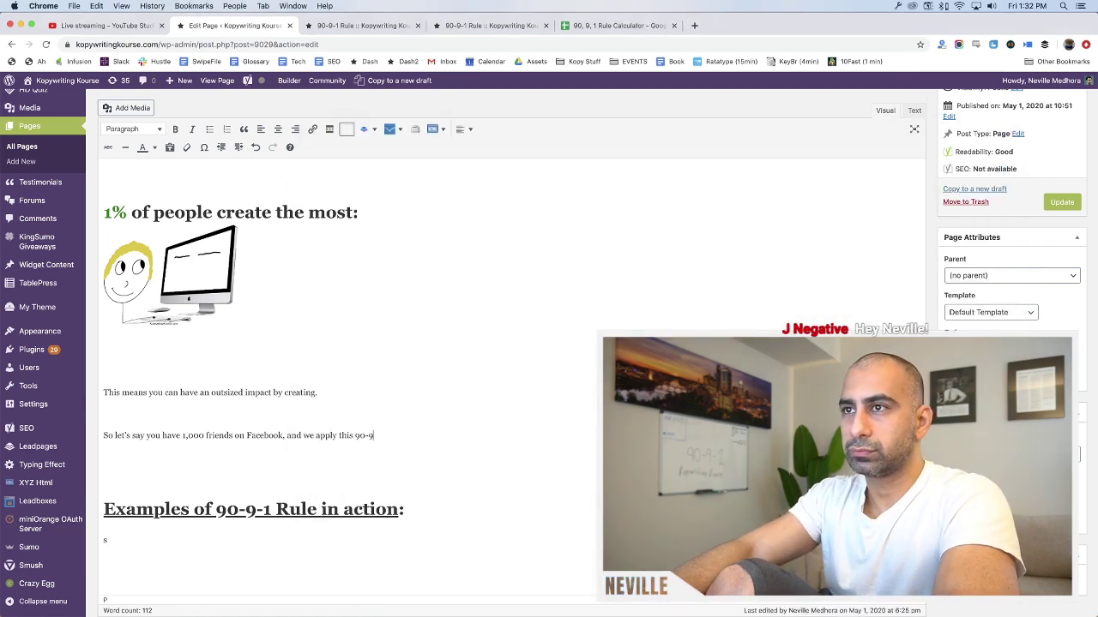
type("-1 Rule to ")
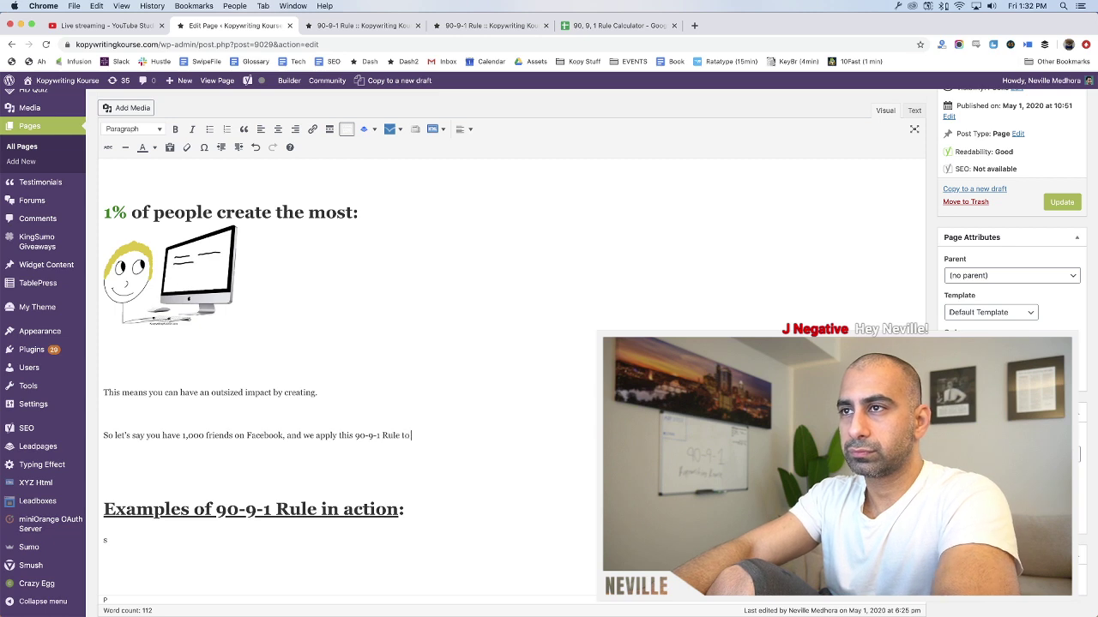
type("it, here's ho")
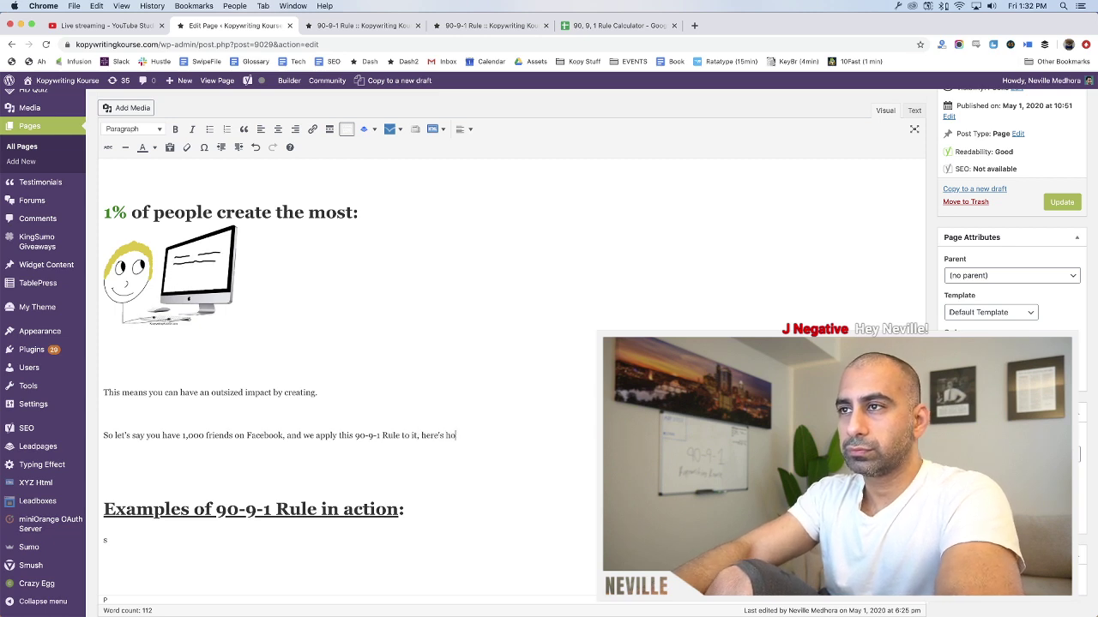
type("w it break")
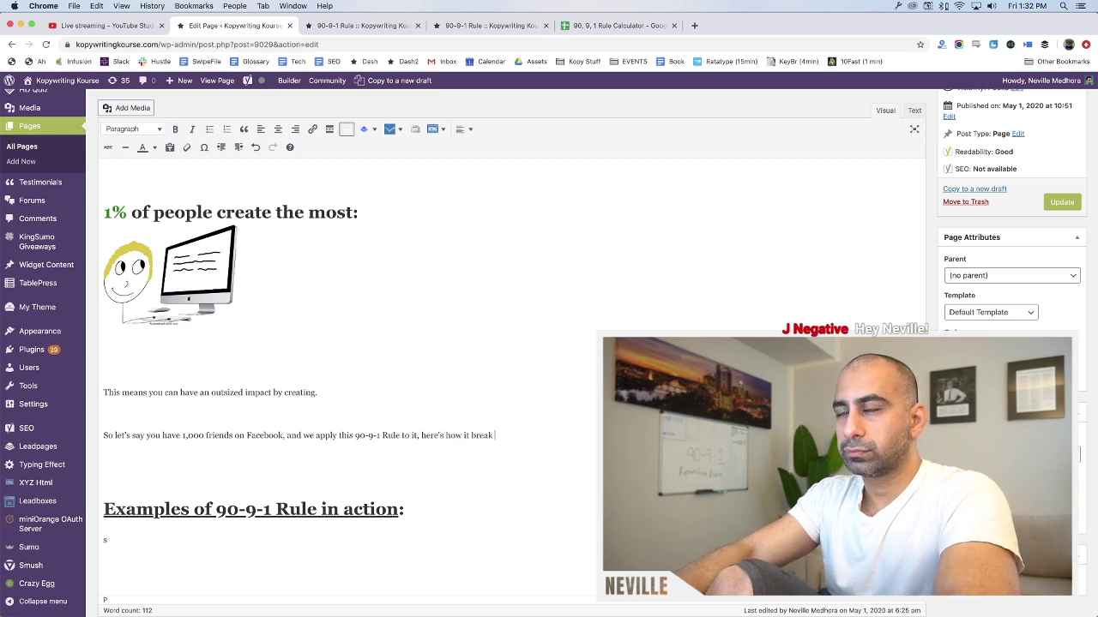
type("s down:")
key("Return")
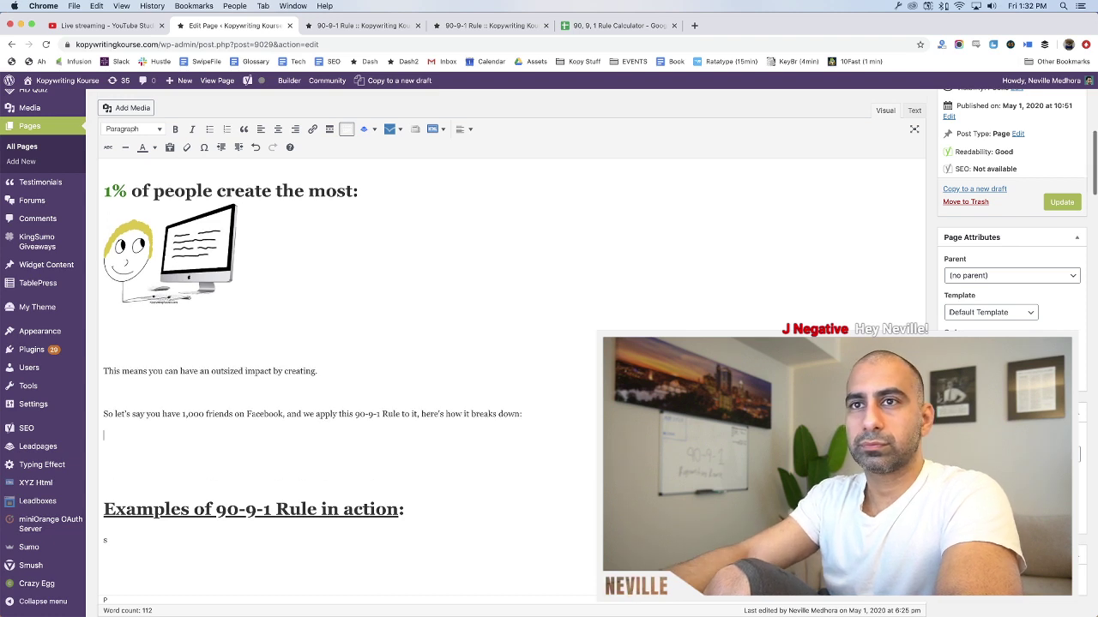
Write "1,000 friends." as the first line of the breakdown and start a new line beneath it
type("1000 Friends")
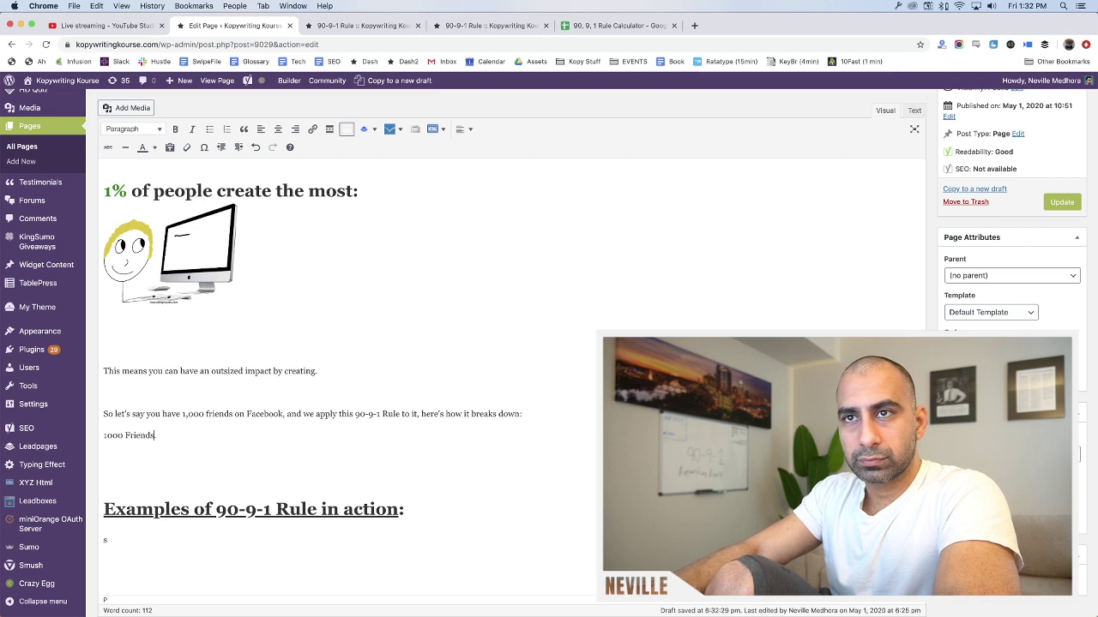
left_click(124, 435)
key("Delete")
type("f")
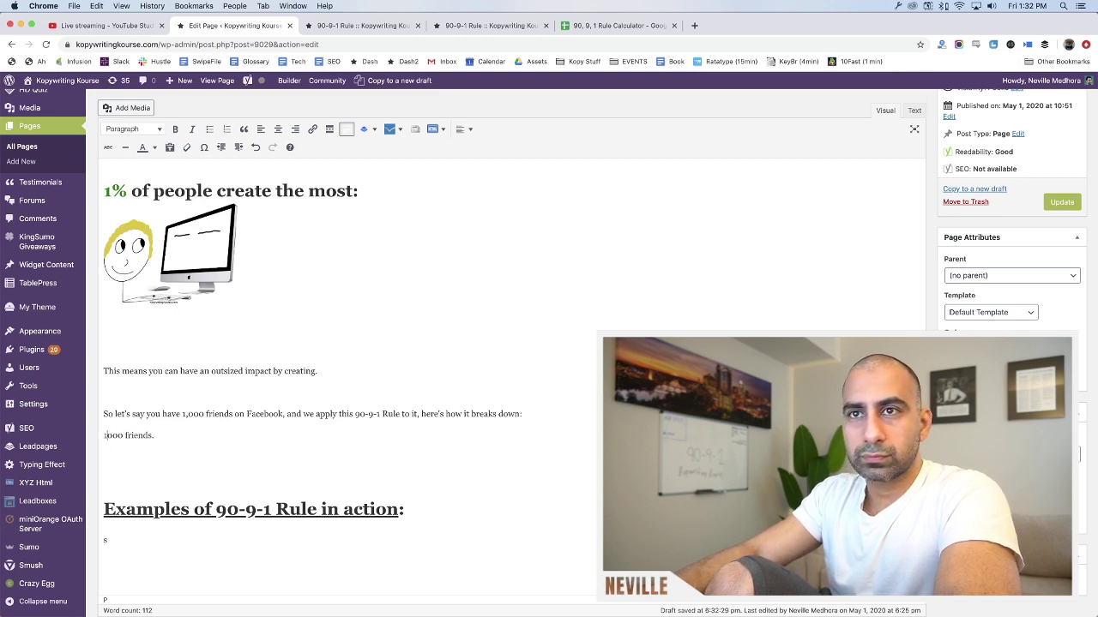
left_click(107, 435)
type(",")
left_click(157, 436)
key("Return")
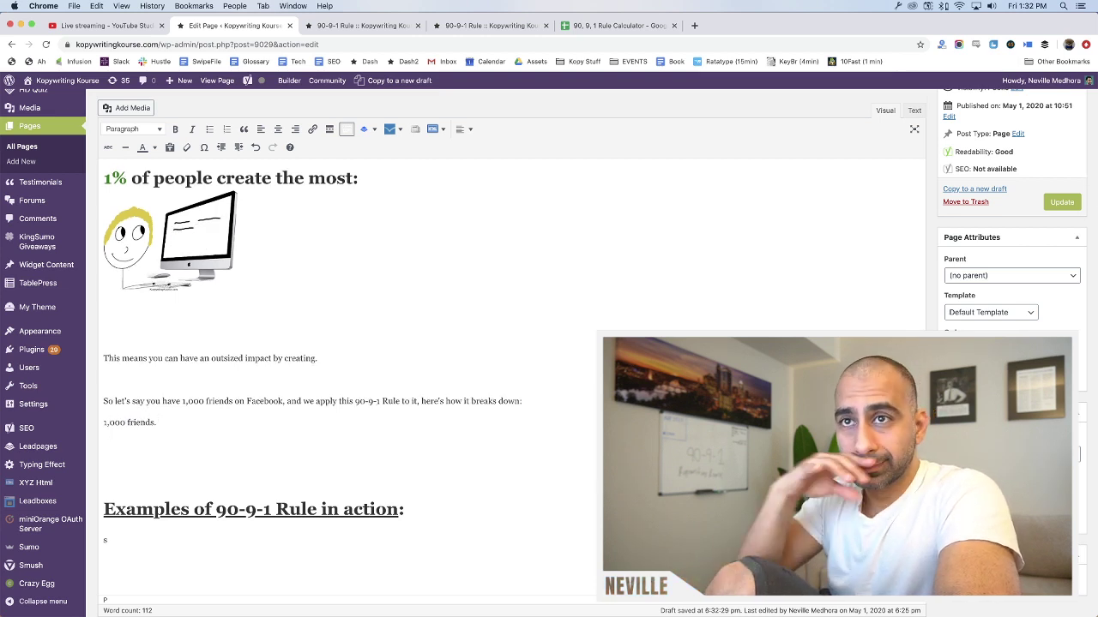
Add the breakdown line "1% of 1,000 = 10 friends that post allllll the time."
type("1,000 =")
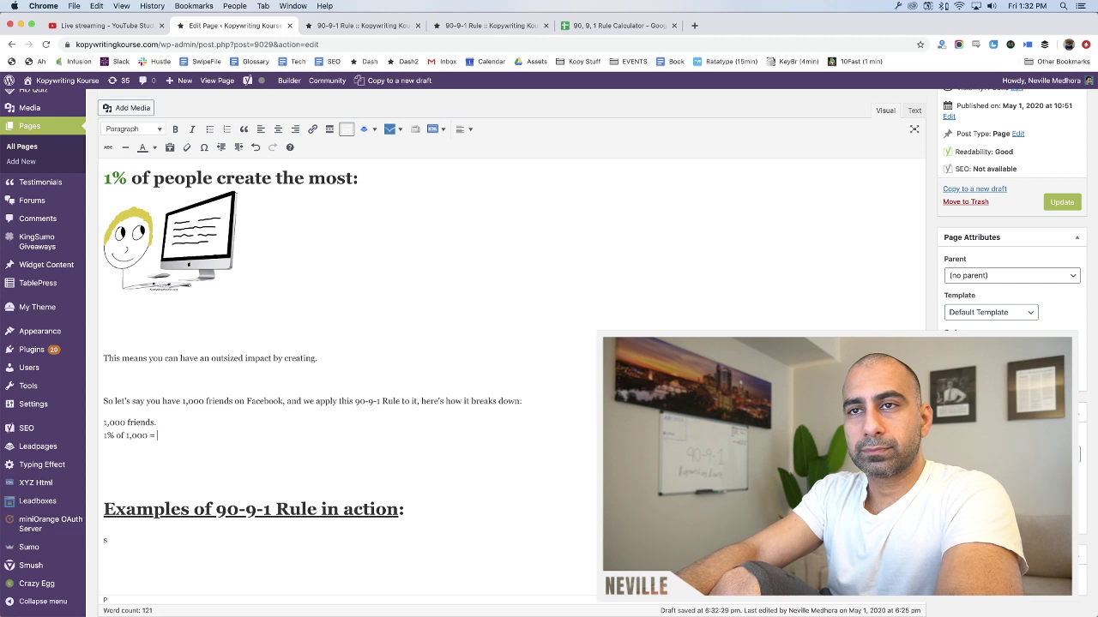
type(" of 1,000 =")
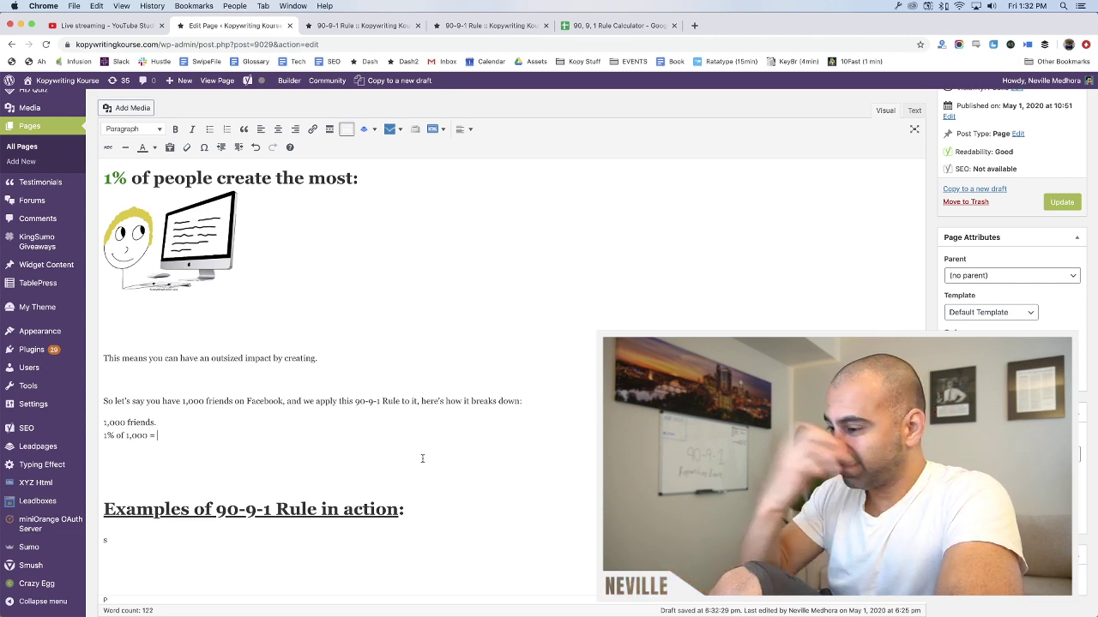
type(" 1")
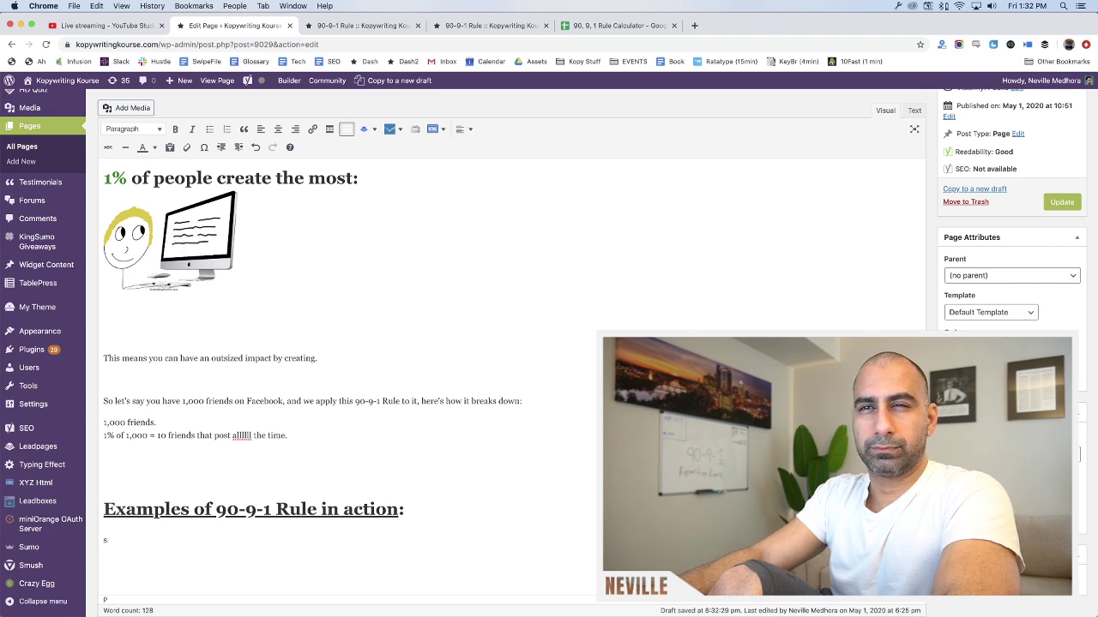
key("F12")
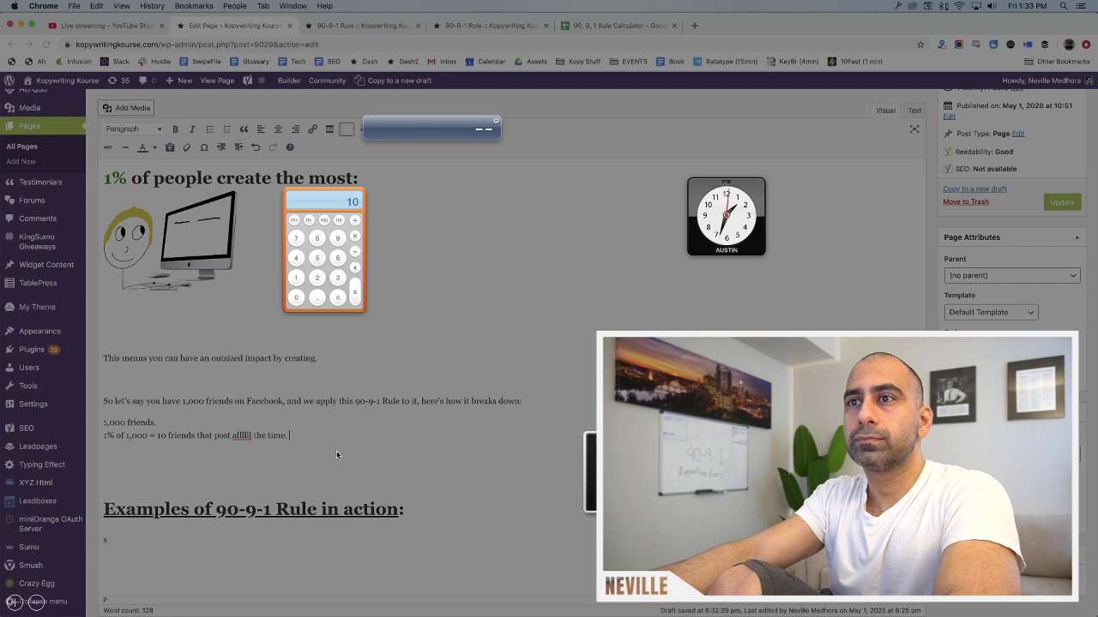
key("F12")
Start another breakdown line below the 1% line with "9% of 1,000 ="
key("Return")
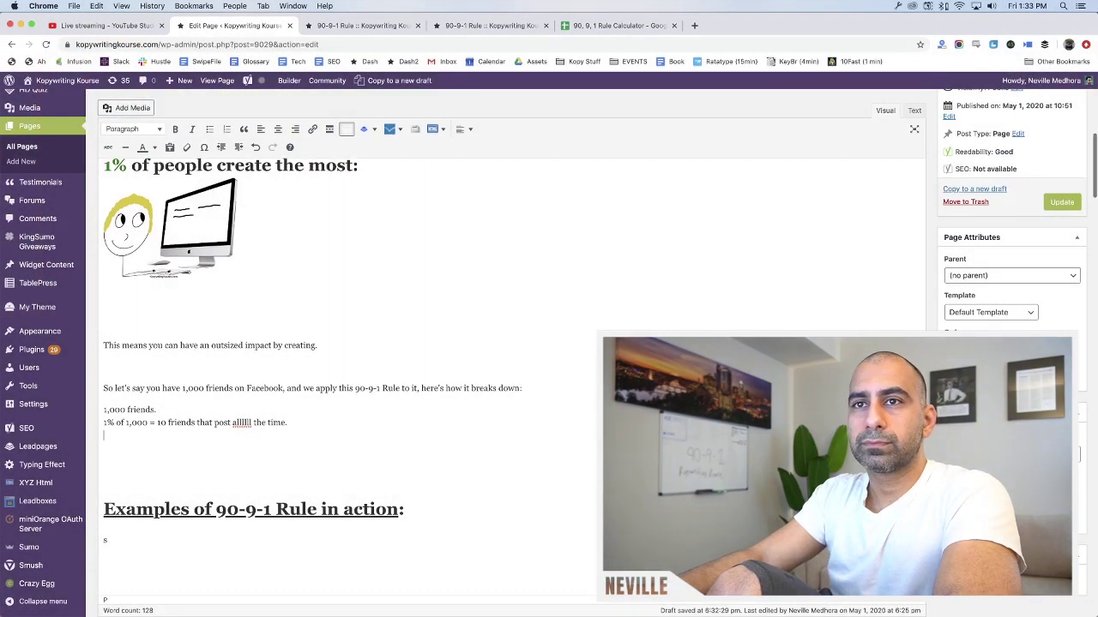
type("9%")
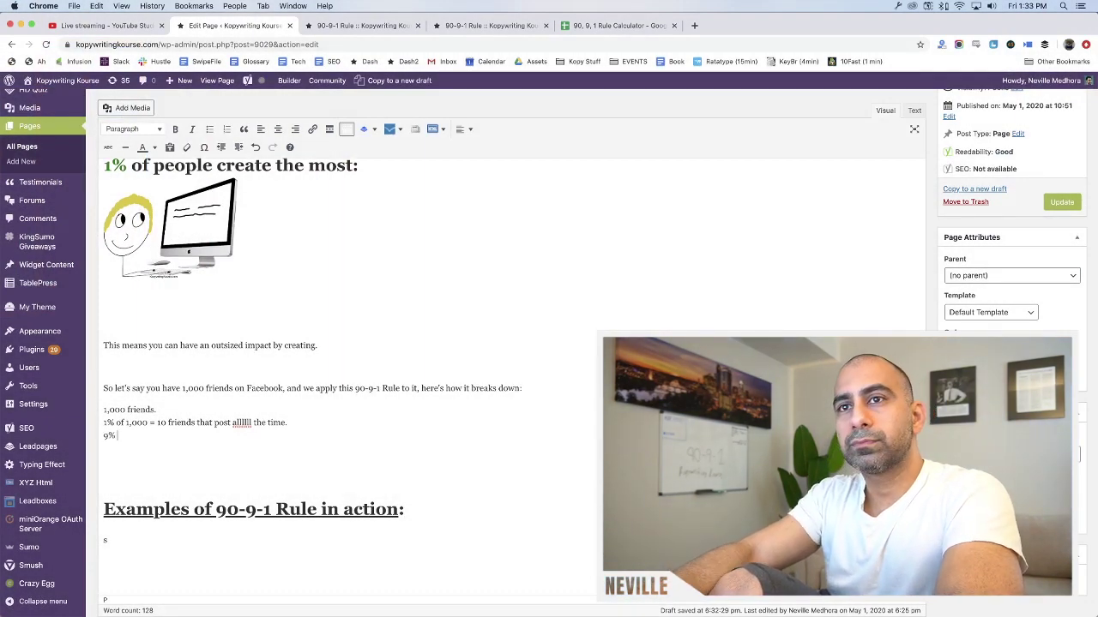
type(" of 1,000 =")
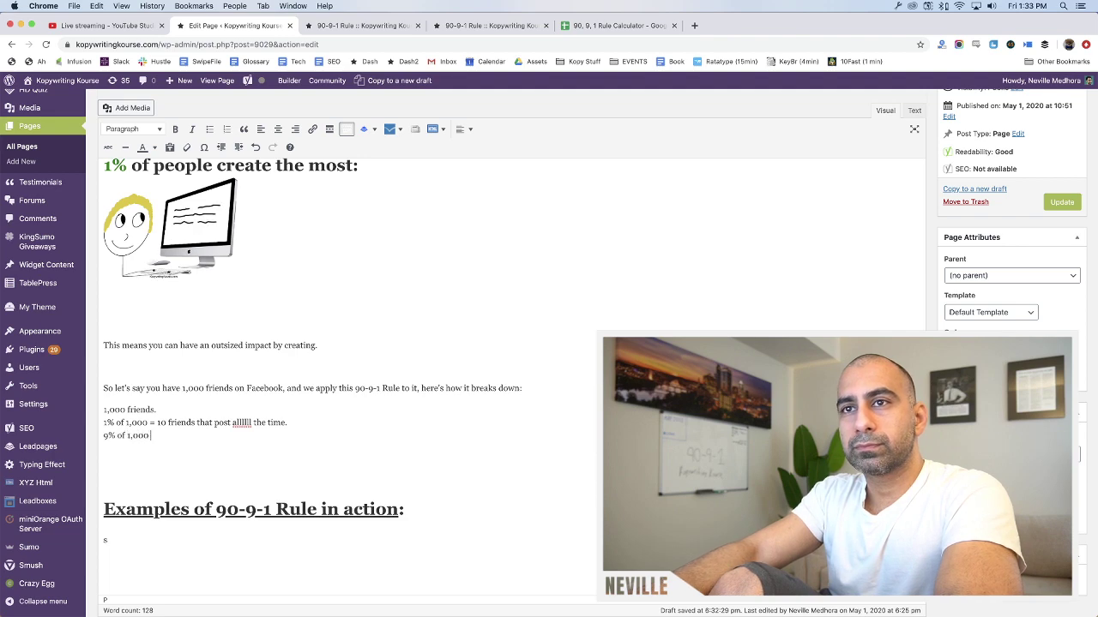
mouse_move(1, 3)
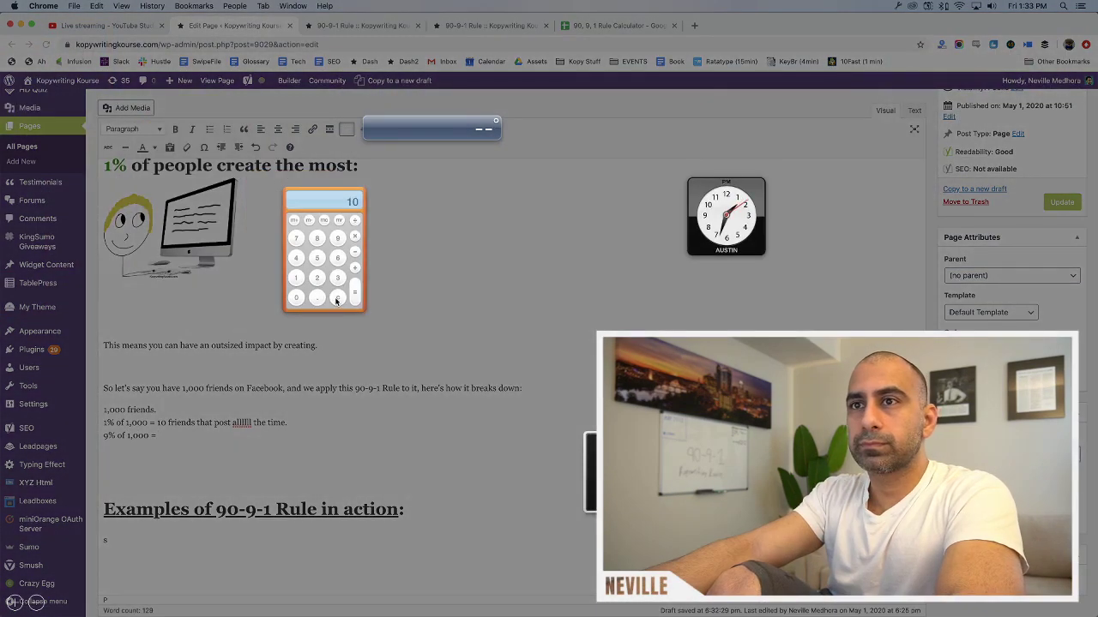
key("0")
key("asterisk")
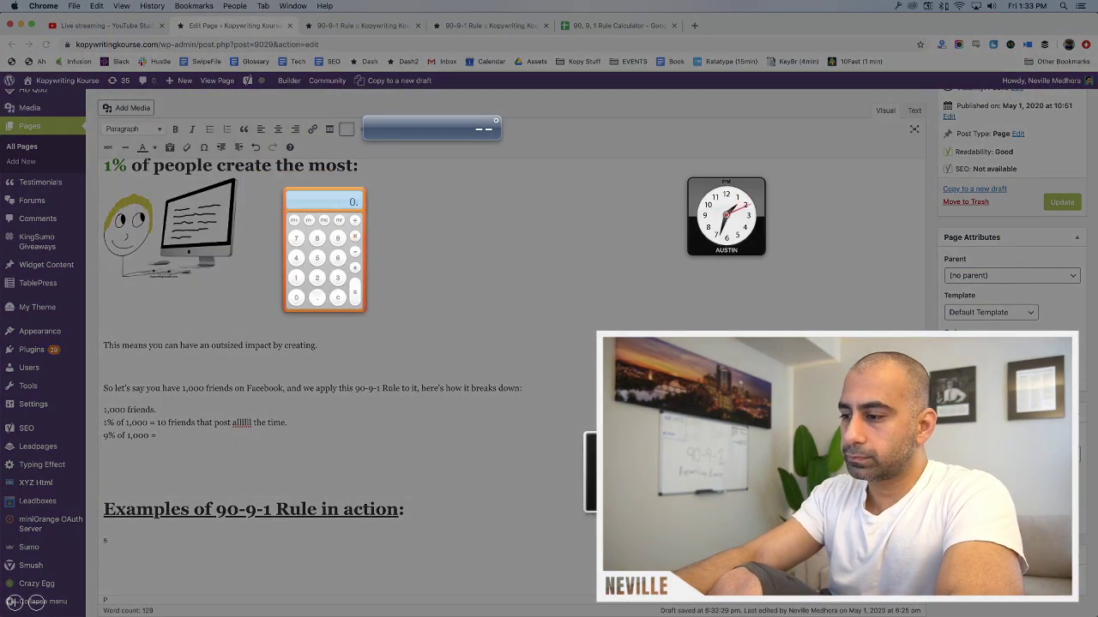
left_click(301, 454)
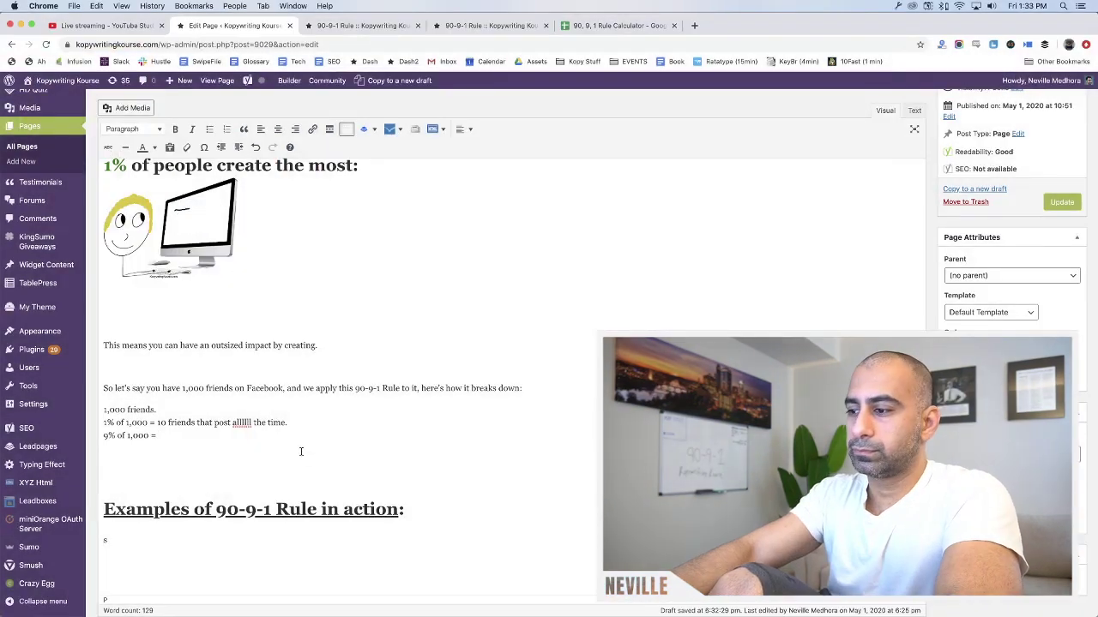
Complete the 9% breakdown line with "90 friends that post from time-to-time."
type("90 friends that")
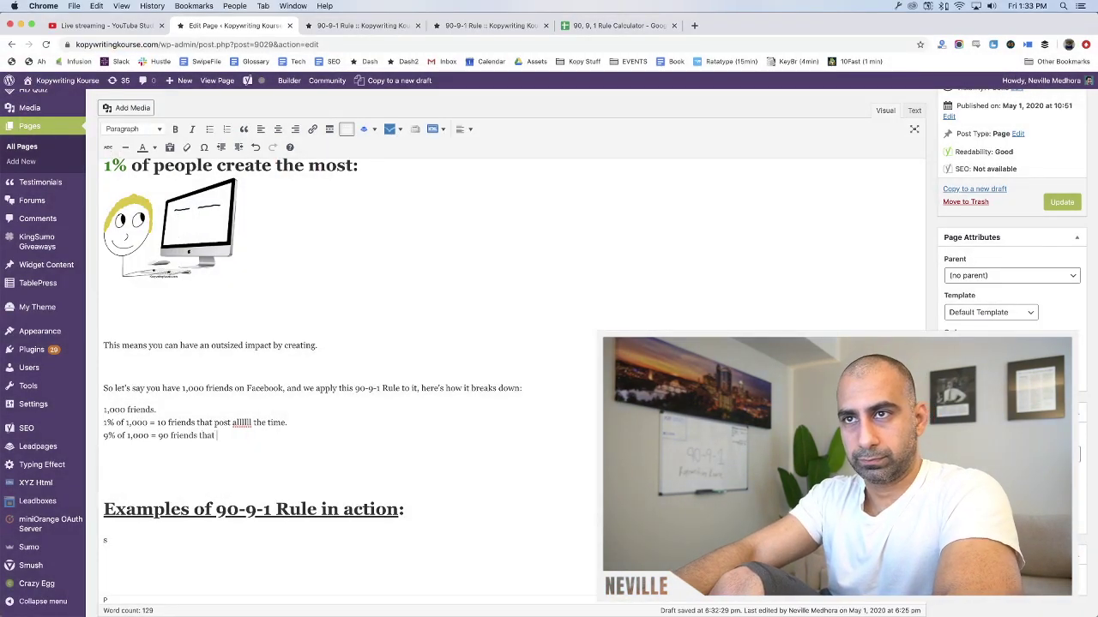
type(" post from time")
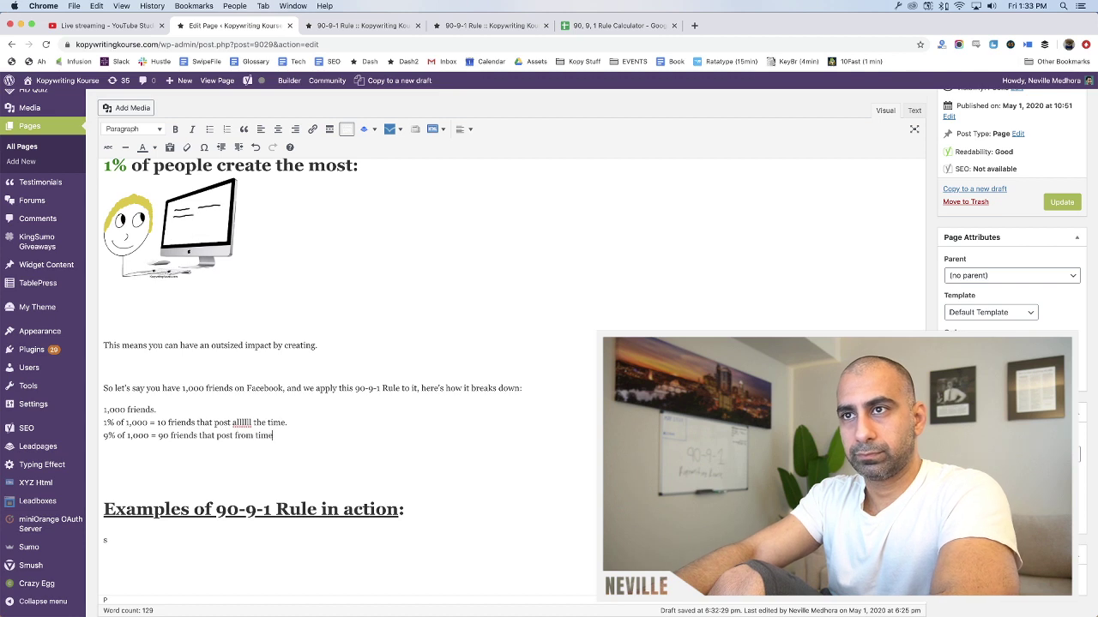
type("-to-time.")
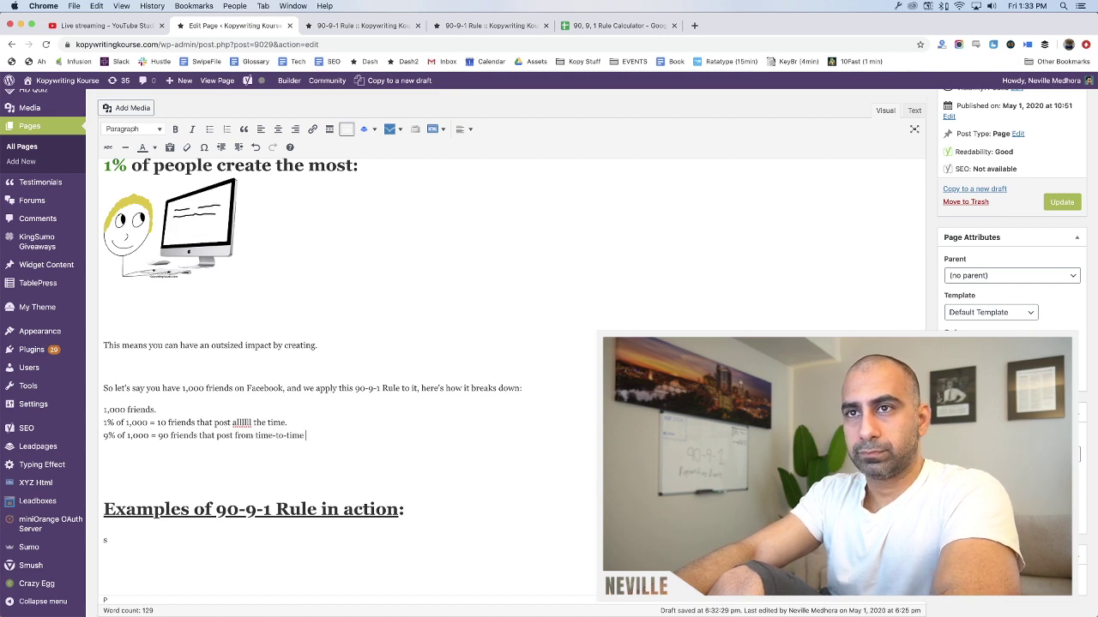
Start another breakdown line below the 9% line with "90% of 1,000 ="
scroll(514, 343, "down", 1)
type("90")
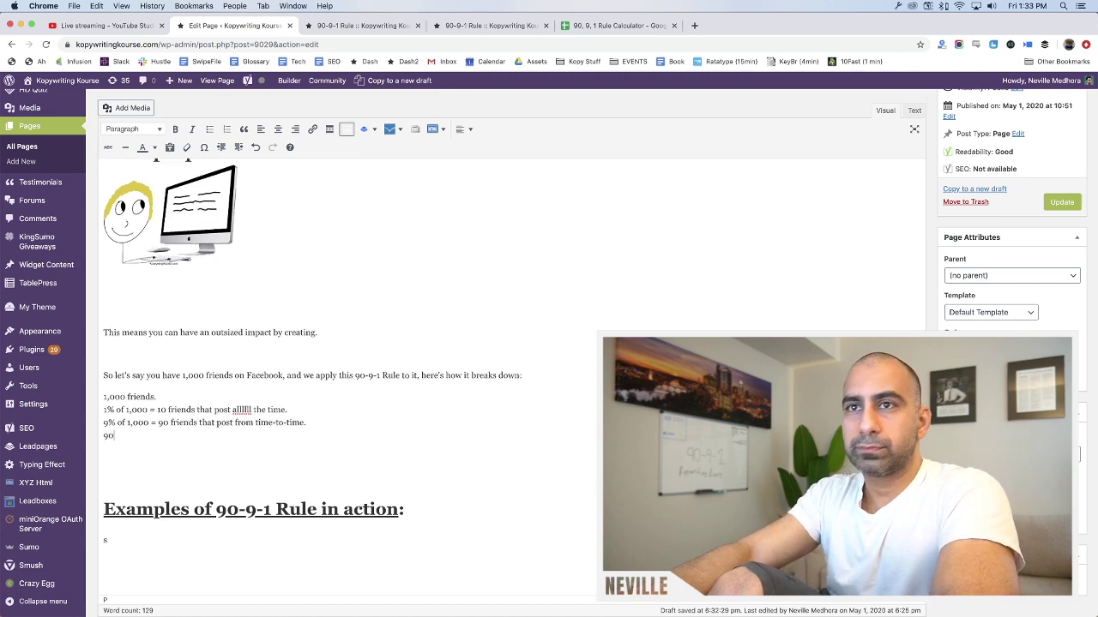
type("% ")
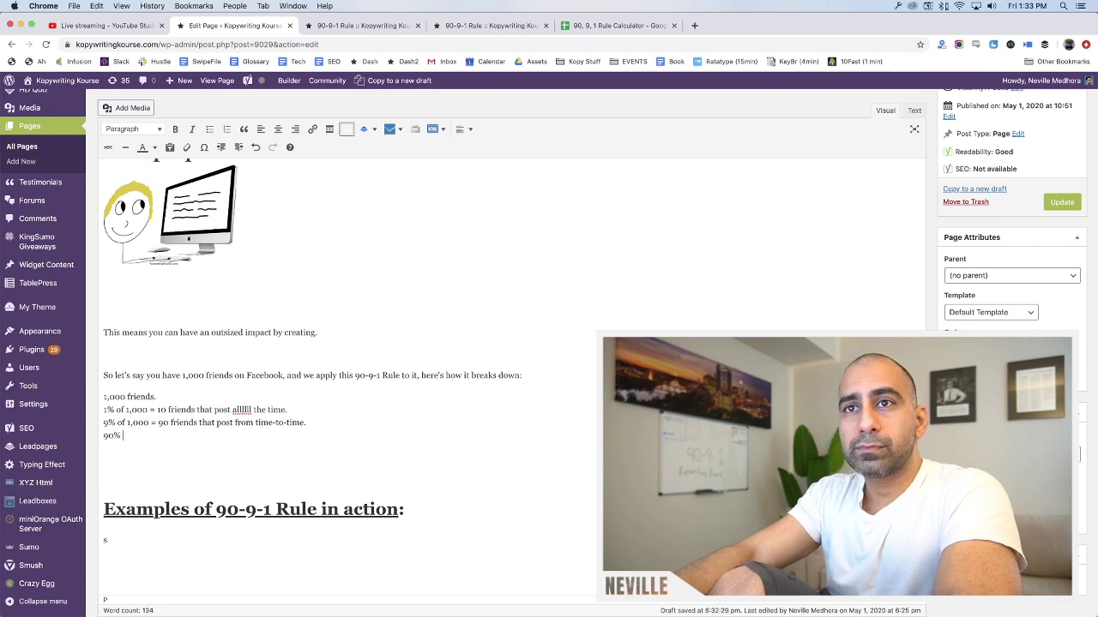
type("of 1,000 =")
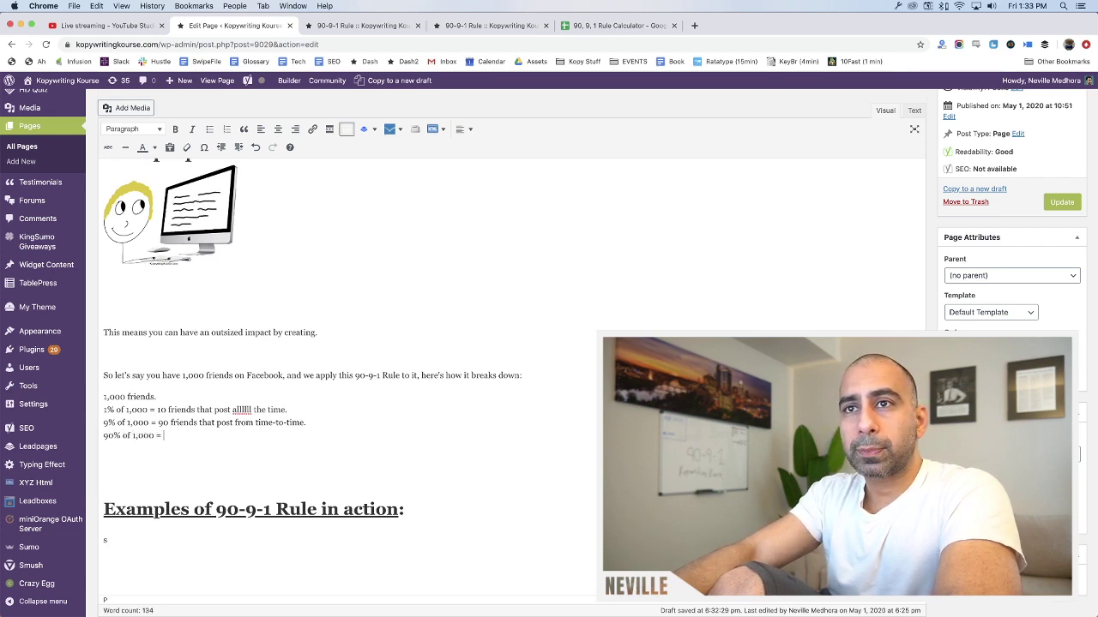
Calculate 1,000 multiplied by 0.90 in the Dashboard calculator widget and return to the page editor
key("F12")
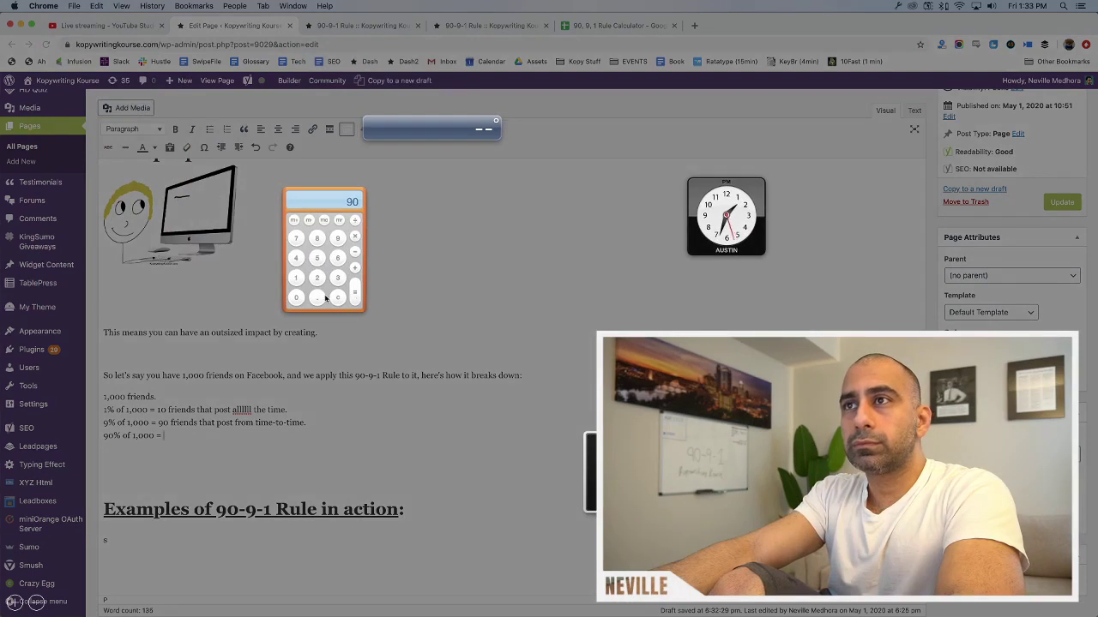
type("1000")
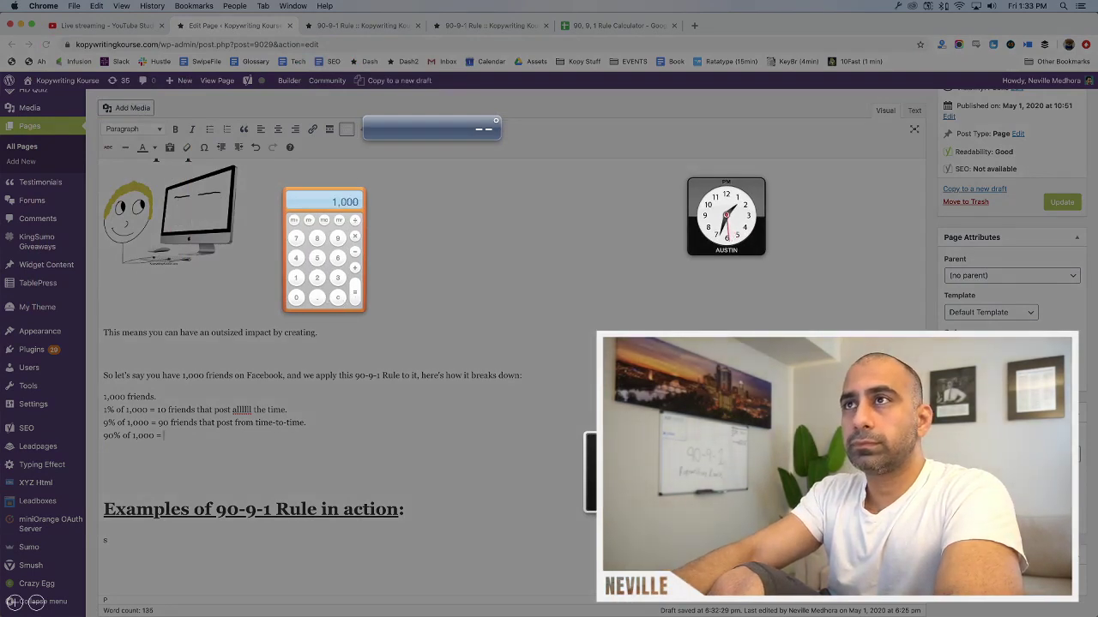
type("*.9=")
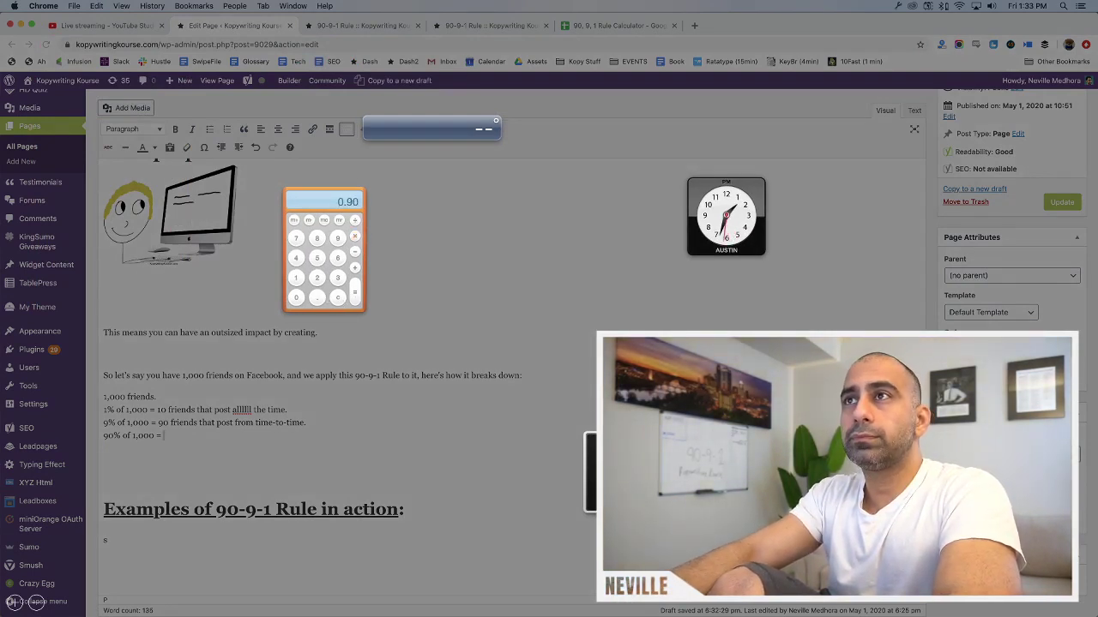
key("F12")
Complete the 90% breakdown line with "900 friends that never really post."
type("90")
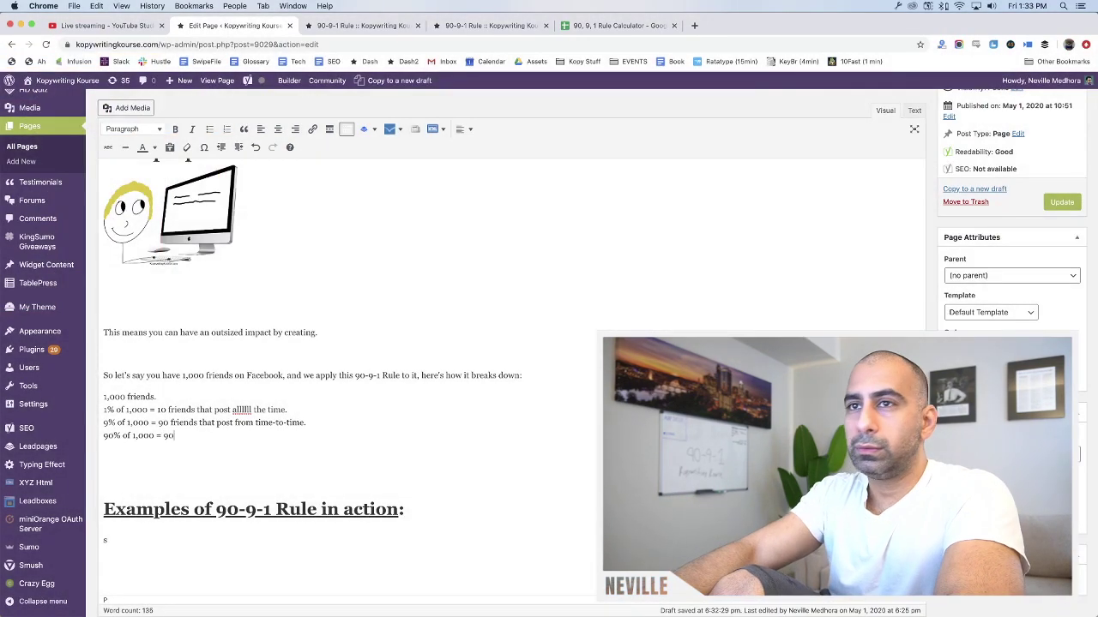
type("0 friends")
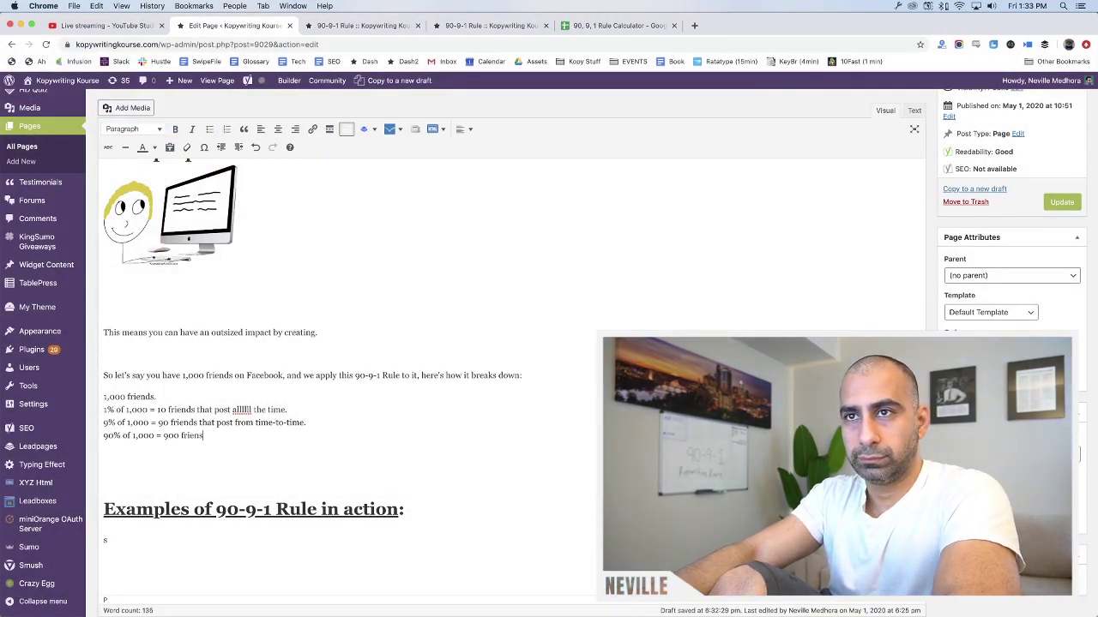
key("BackSpace")
type("ds that never r")
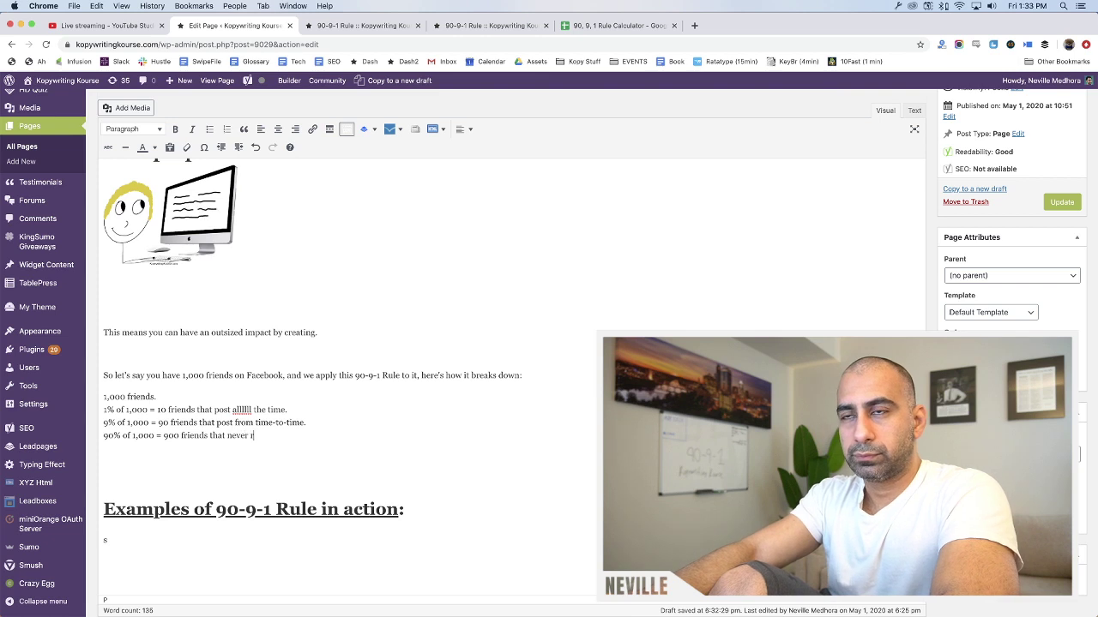
type("eally post.")
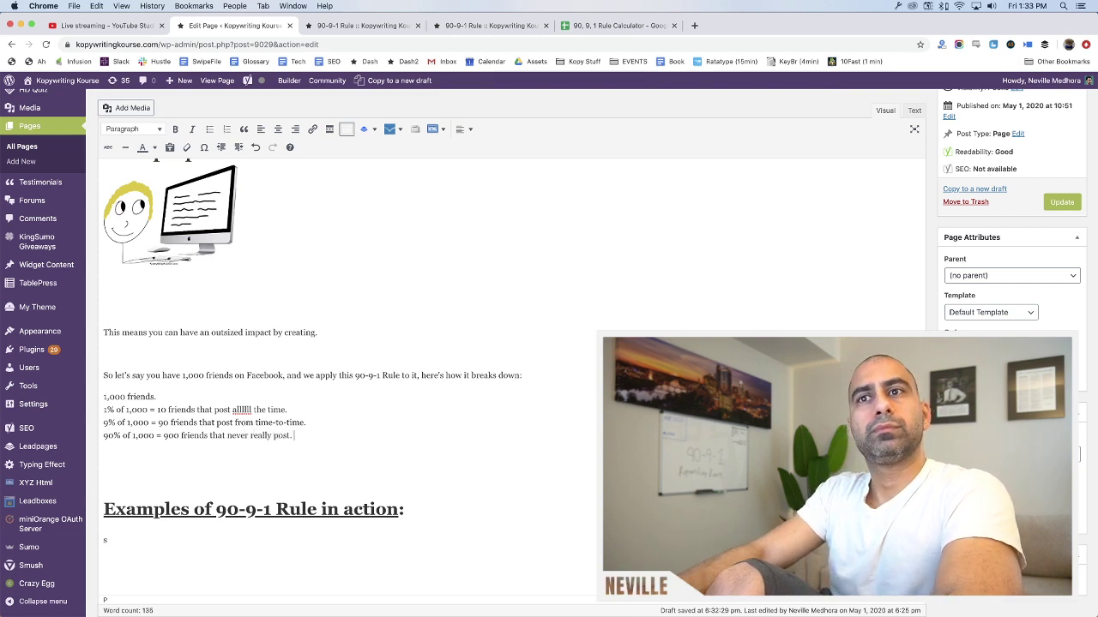
Reword the first line of the breakdown as "If you have 1,000 friends:" and make it bold
left_click(104, 396)
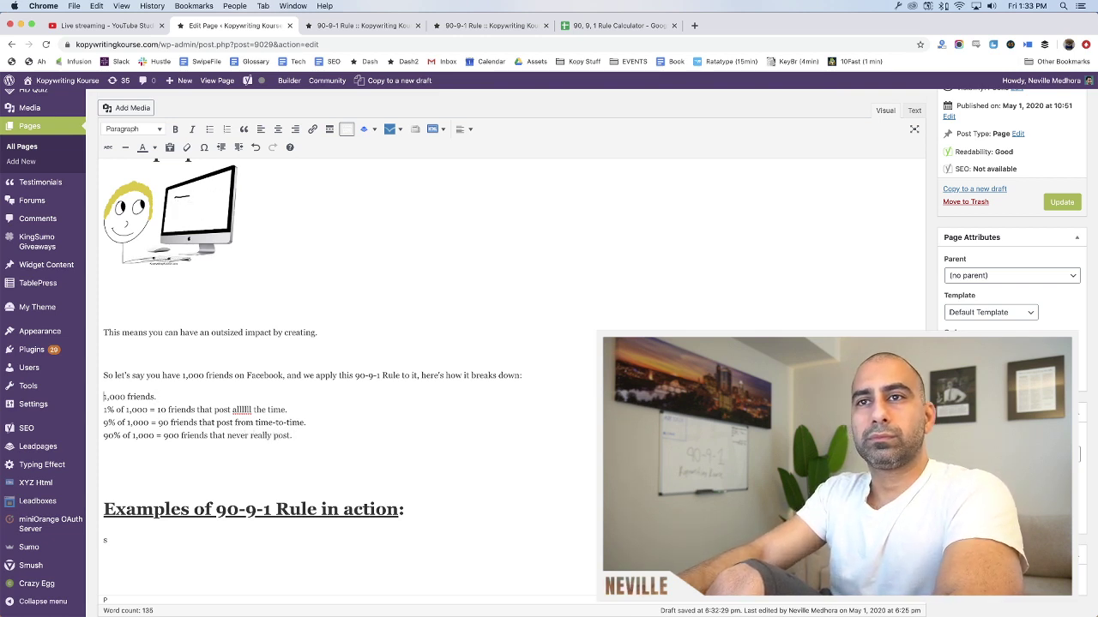
type("If you have")
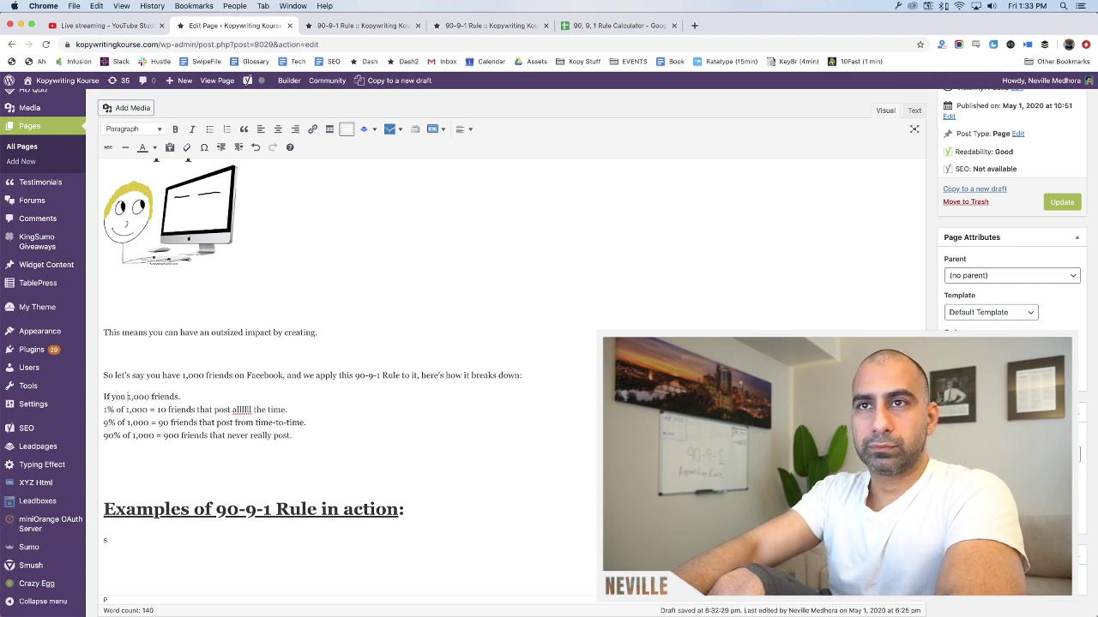
key("End")
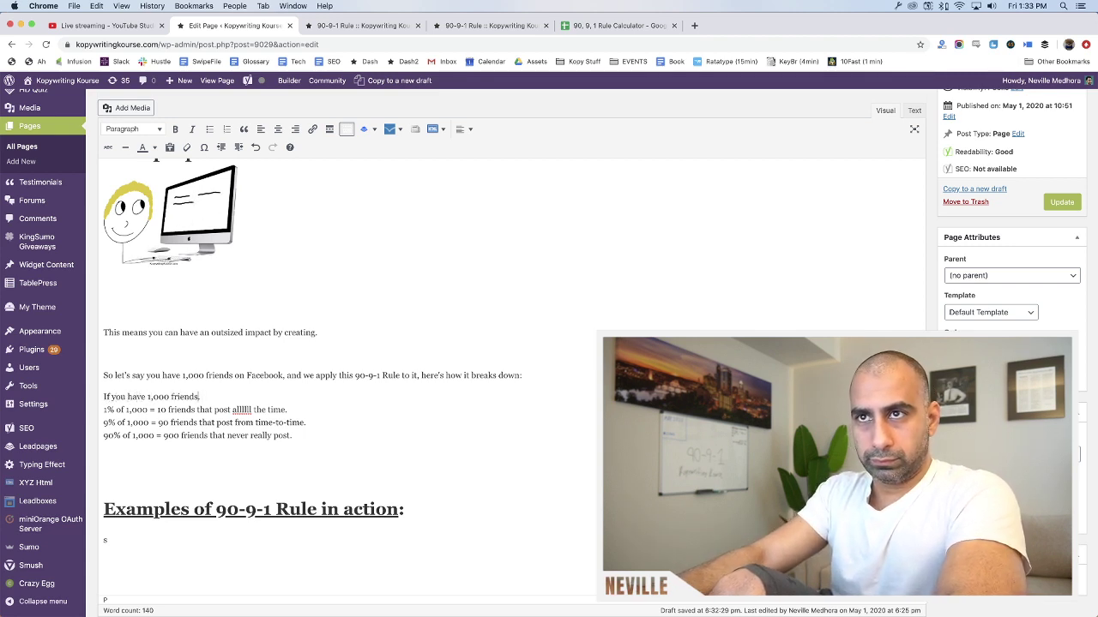
key("BackSpace")
type("on a")
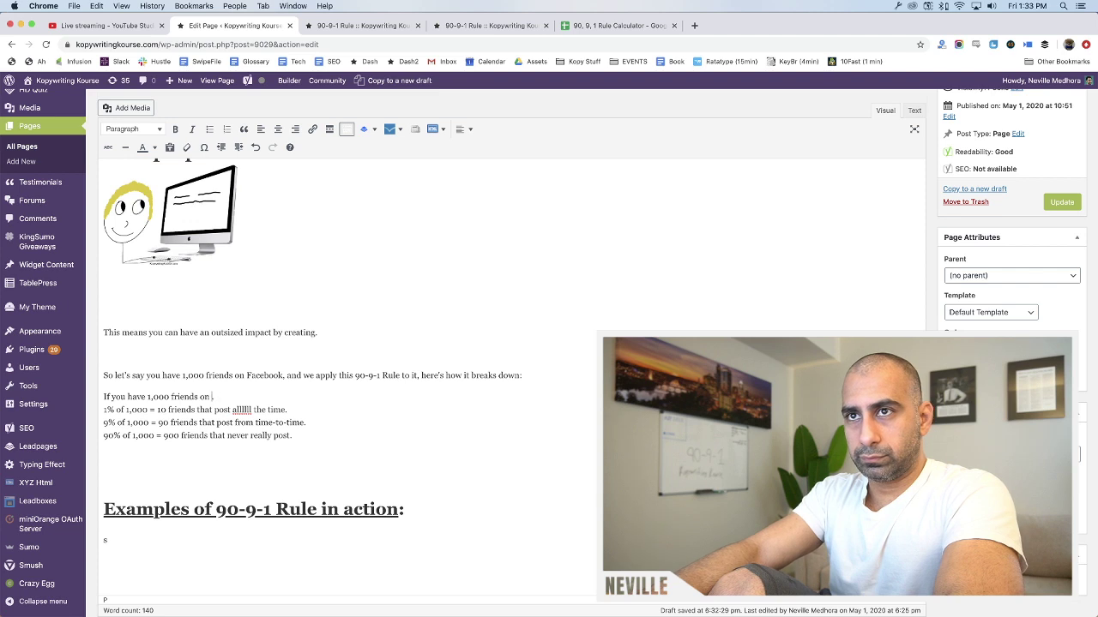
key("BackSpace")
key("BackSpace")
key("BackSpace")
key("BackSpace")
key("BackSpace")
type(".")
key("BackSpace")
type(":")
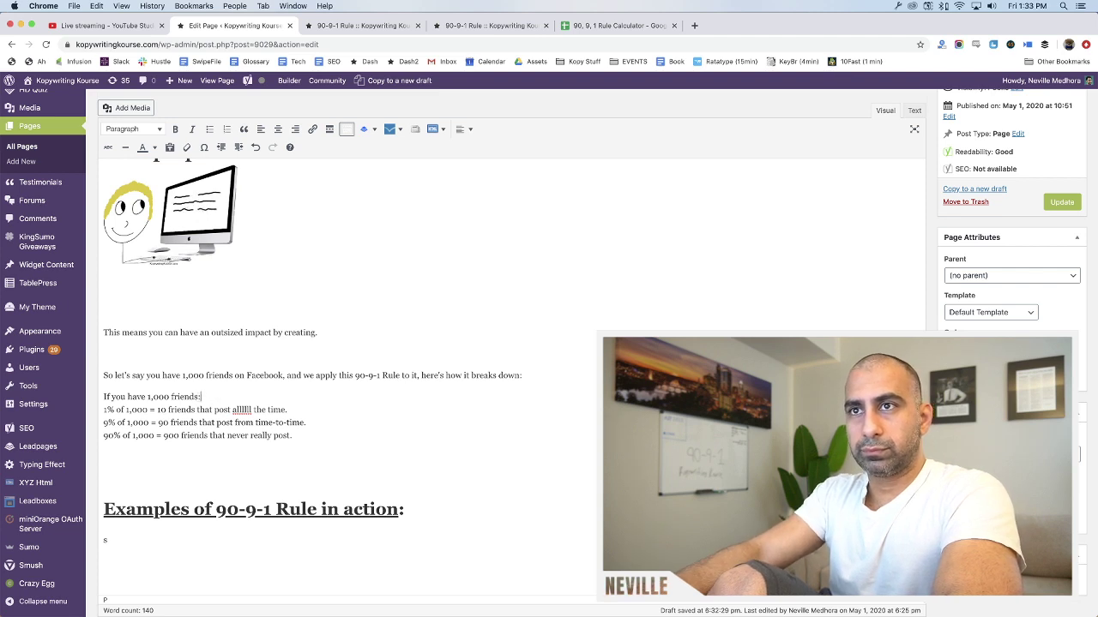
key("shift+Home")
key("ctrl+b")
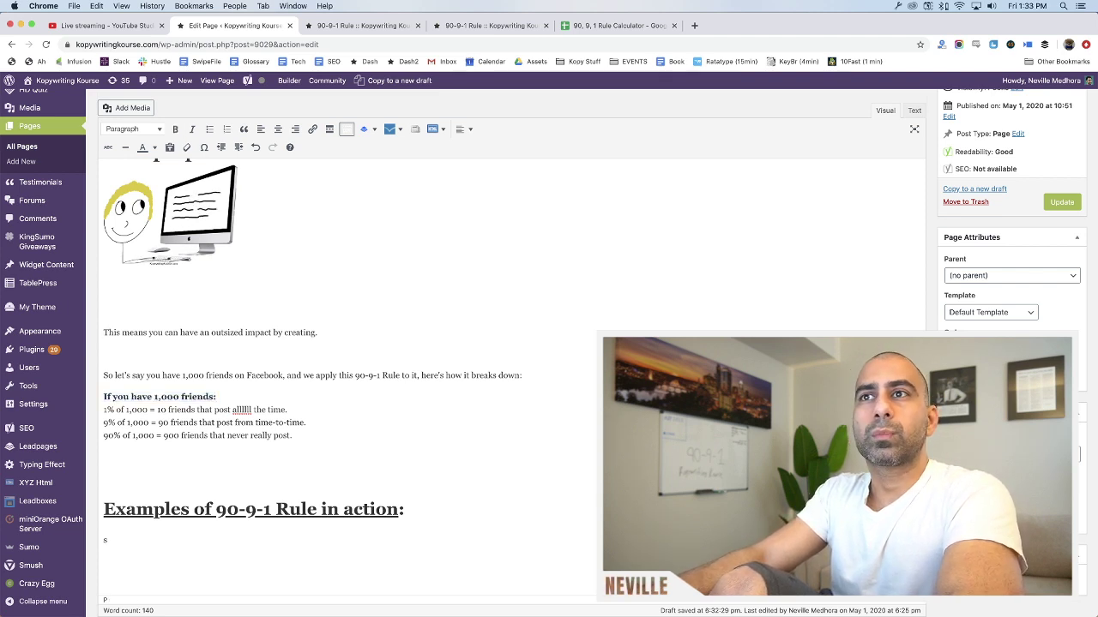
Add a blank line above the Facebook example paragraph and end the outsized impact sentence with "creating content."
left_click(104, 375)
key("Return")
left_click(104, 310)
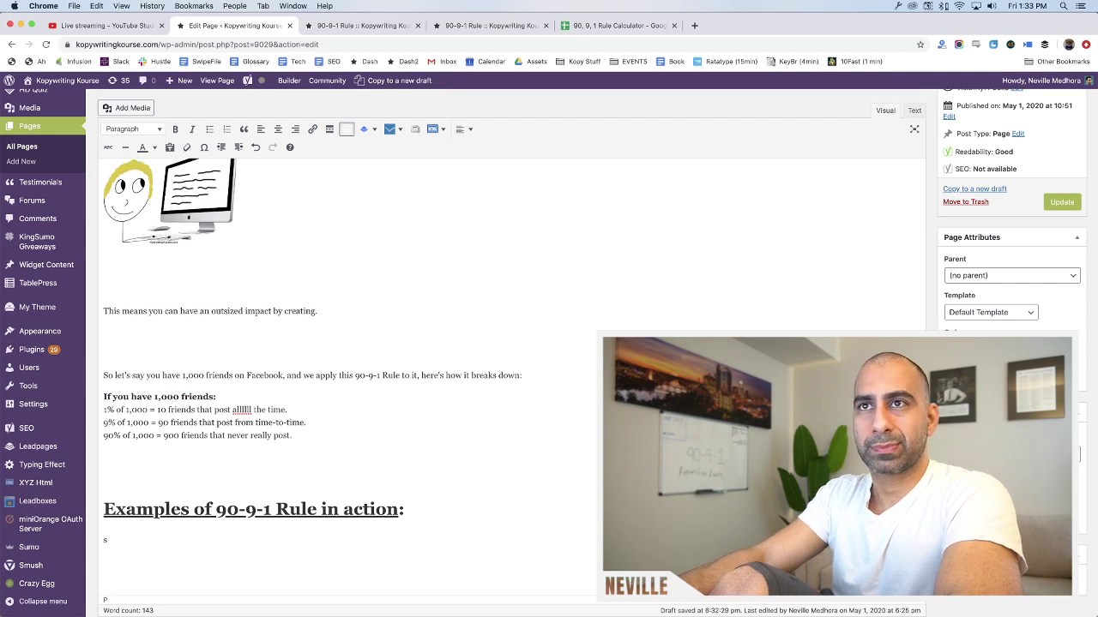
left_click(317, 310)
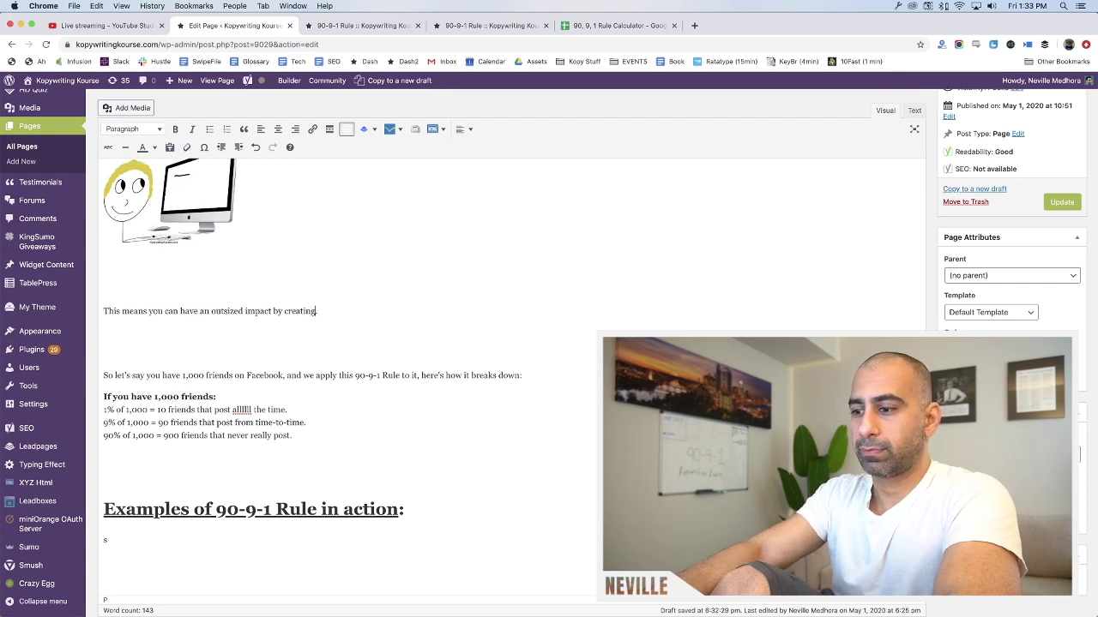
key("BackSpace")
type("content.")
Start a new paragraph below the outsized impact sentence with "It means you can have an even GREAT impact by creating G"
key("Return")
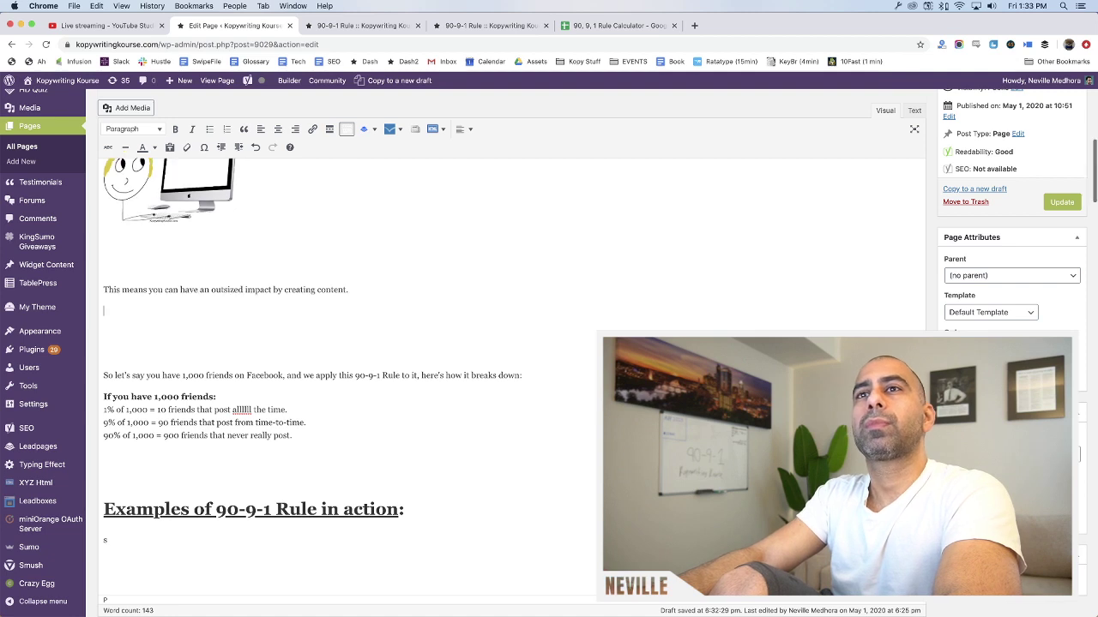
type("It means you")
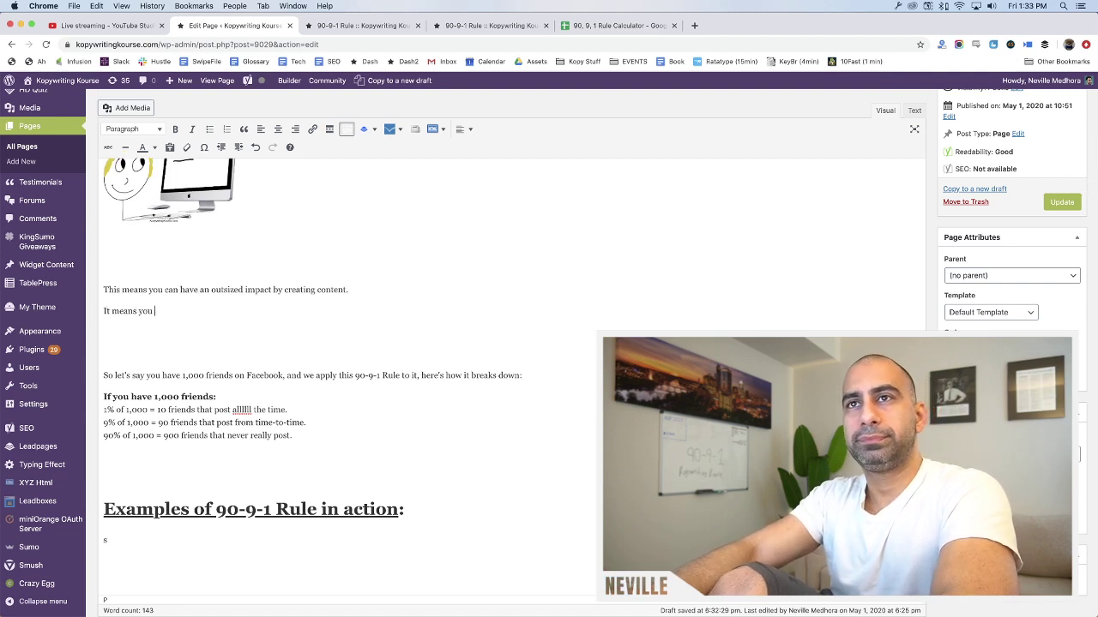
type(" can have an ev")
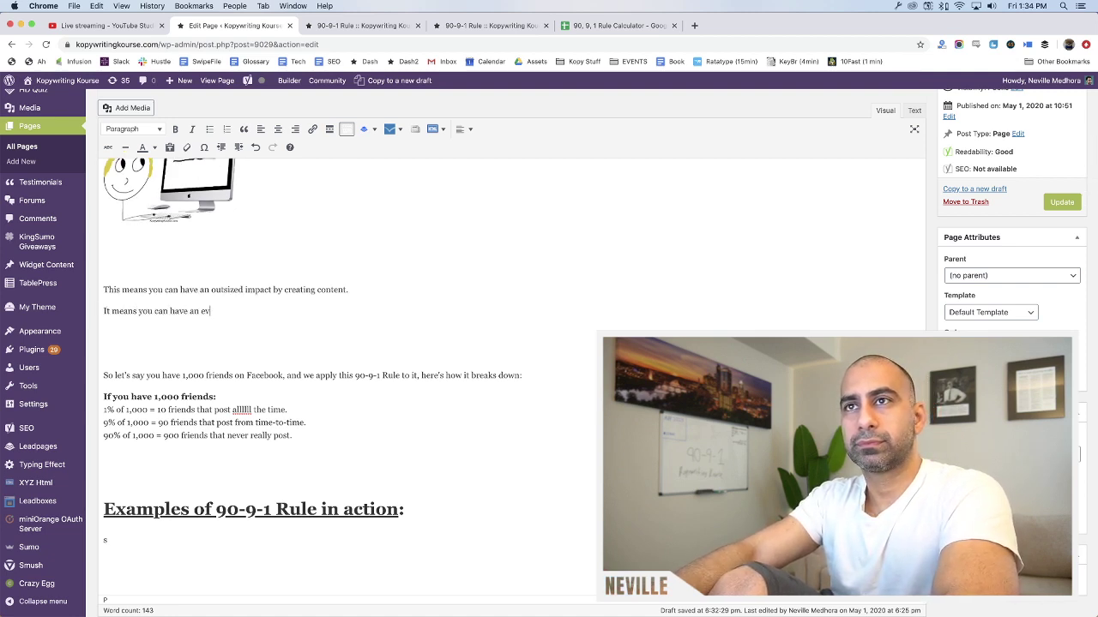
type("en GREAT ")
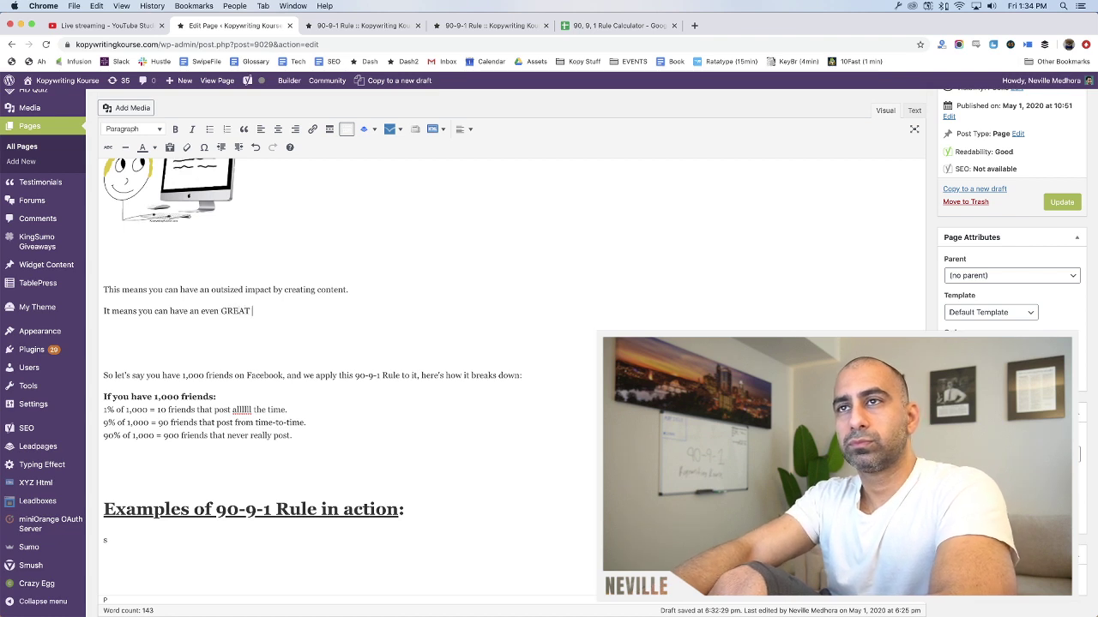
type("impact by cre")
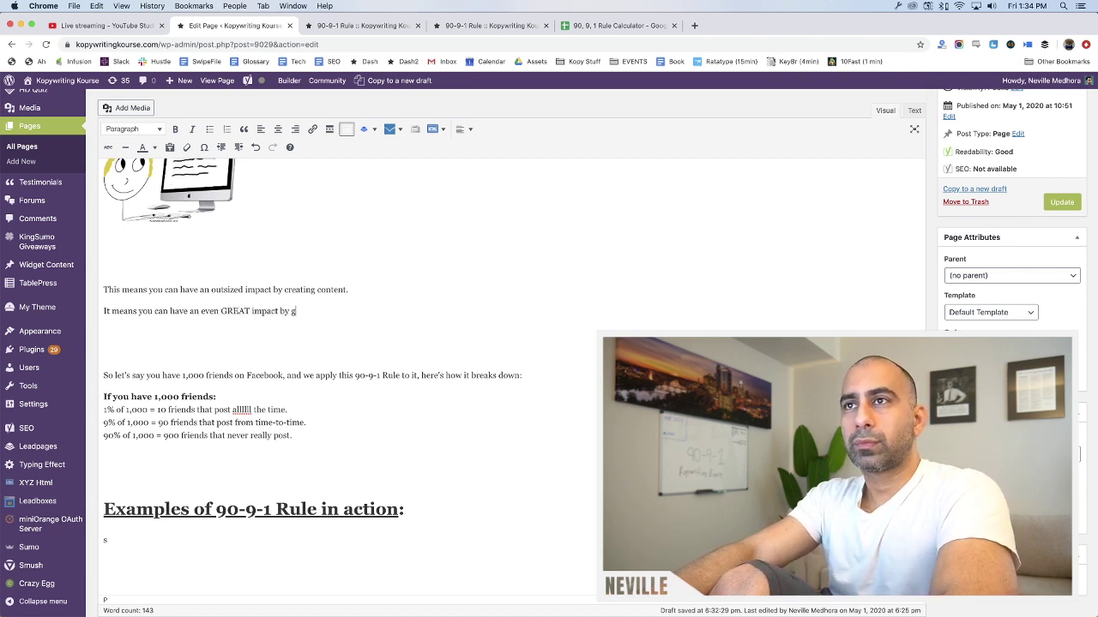
type("ating GRE")
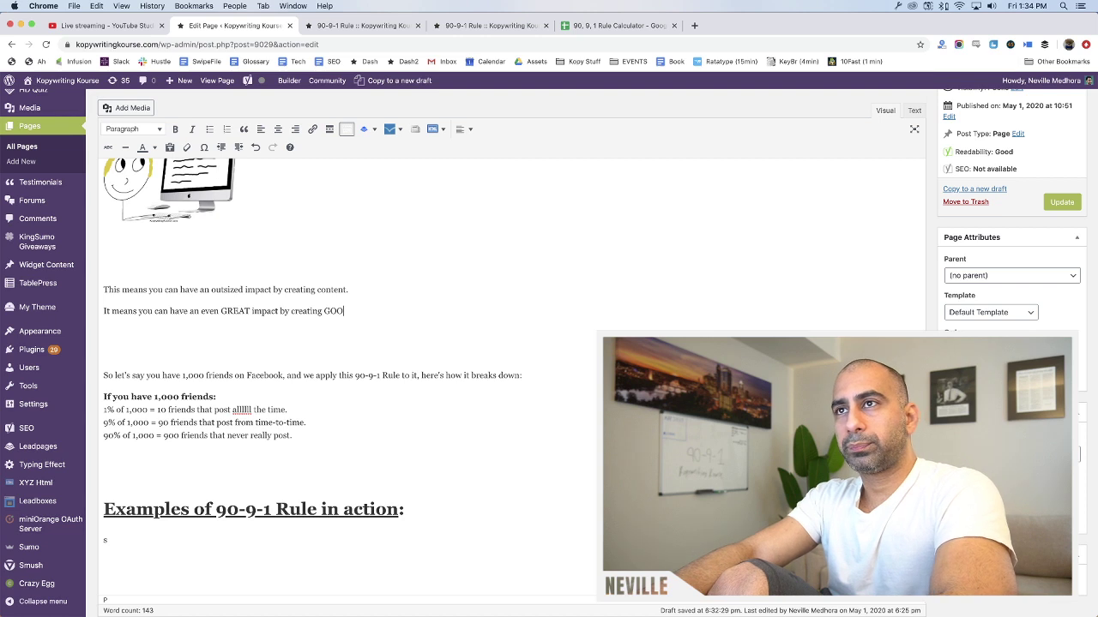
key("BackSpace")
key("BackSpace")
key("BackSpace")
type("G")
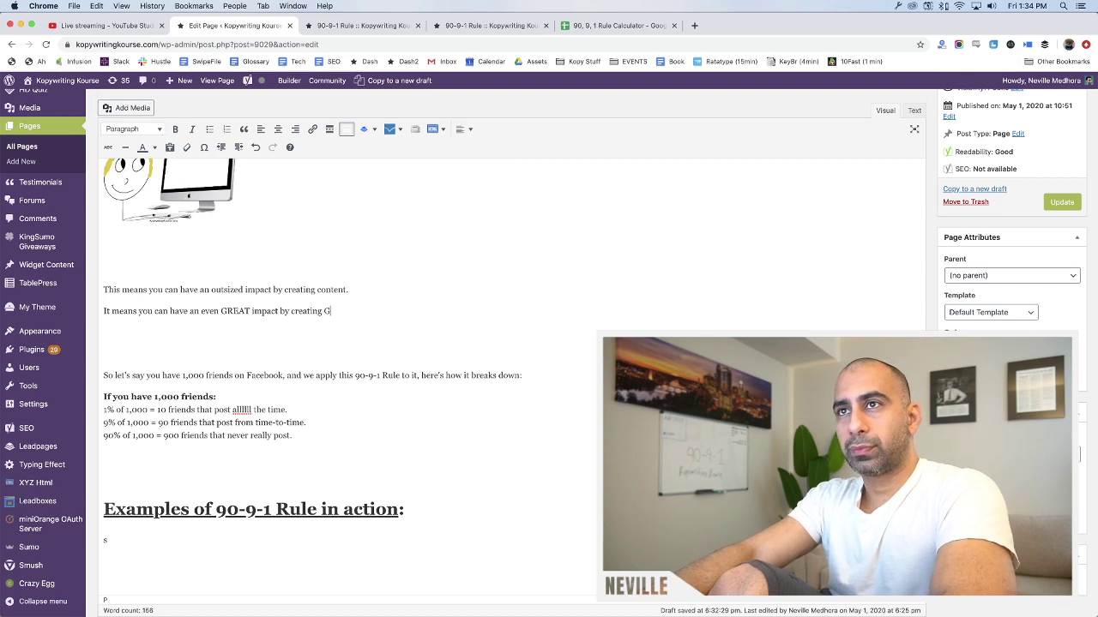
Change "GREAT impact" to "GREATER impact" and finish the sentence with "creating GREAT content people love!"
left_click(291, 310)
left_click(250, 311)
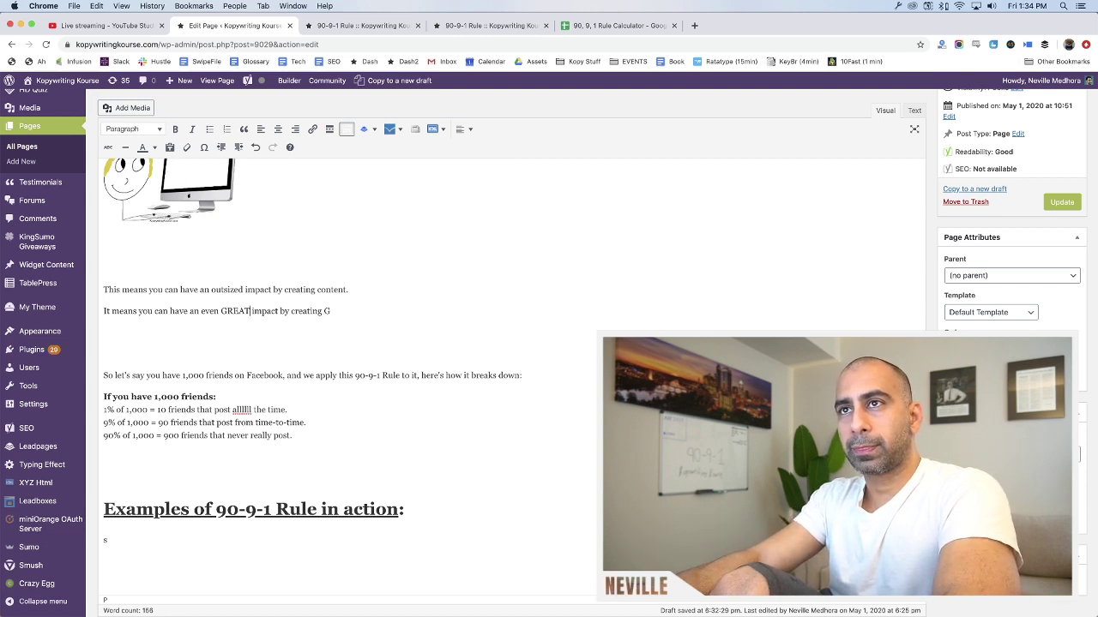
type("ER impact by creating GREAT ")
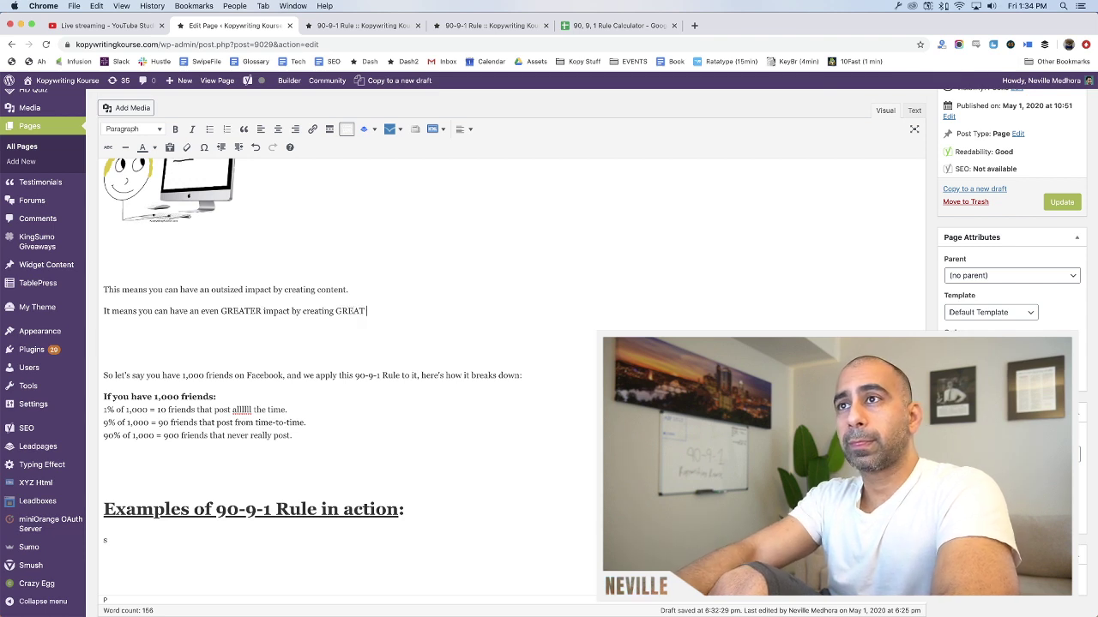
type("content people ")
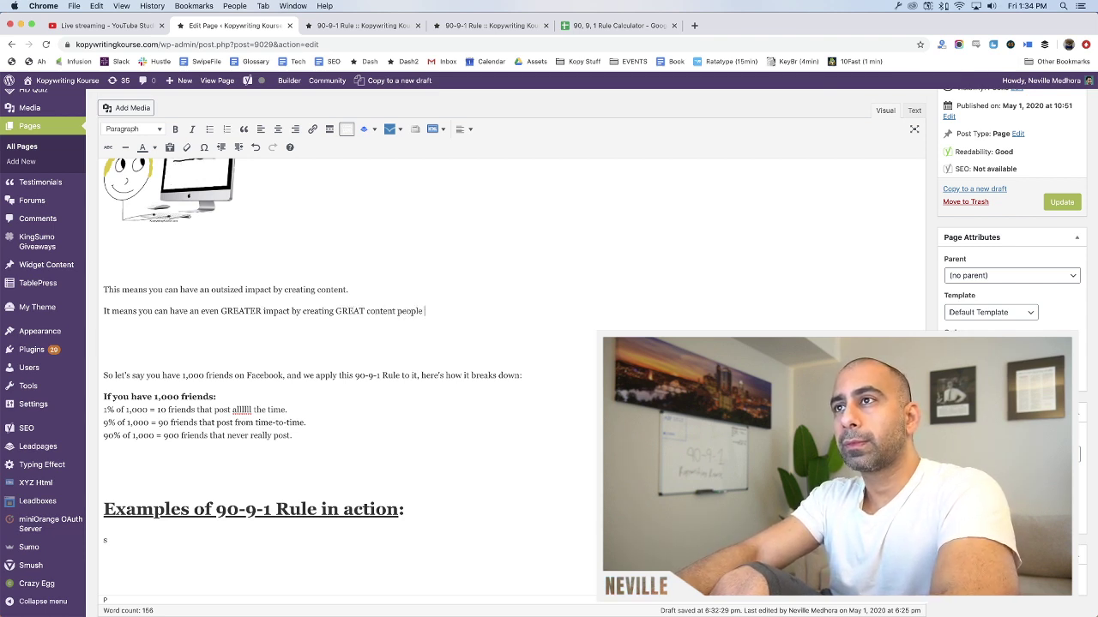
type("love!")
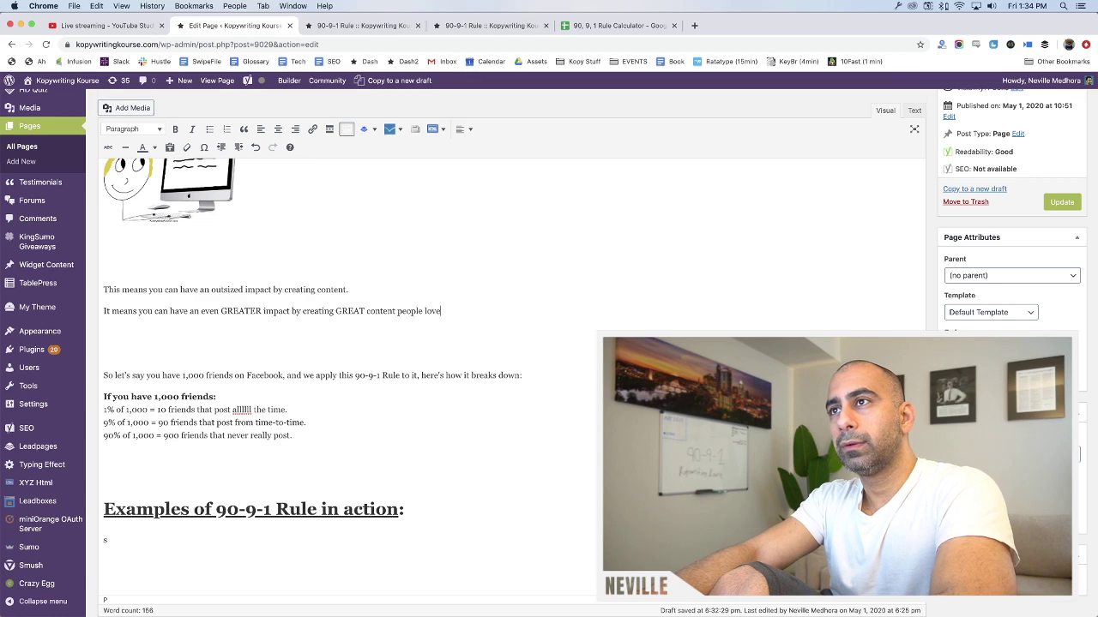
Make the friend counts 10, 90 and 900 bold in the 1%, 9% and 90% breakdown lines
left_click(104, 352)
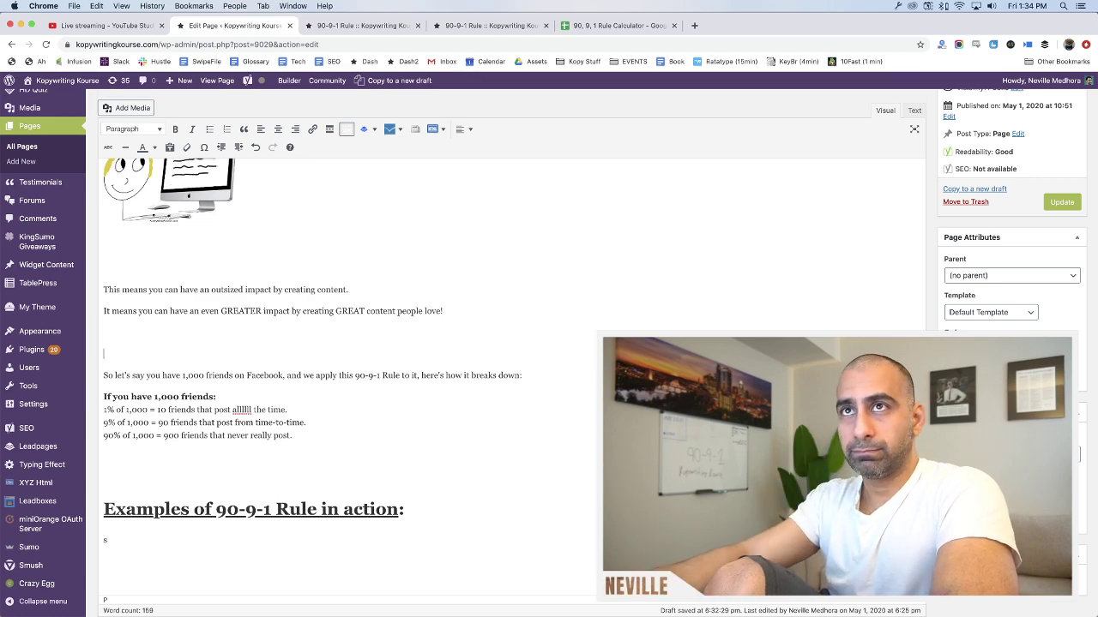
scroll(213, 439, "up", 10)
scroll(212, 439, "down", 10)
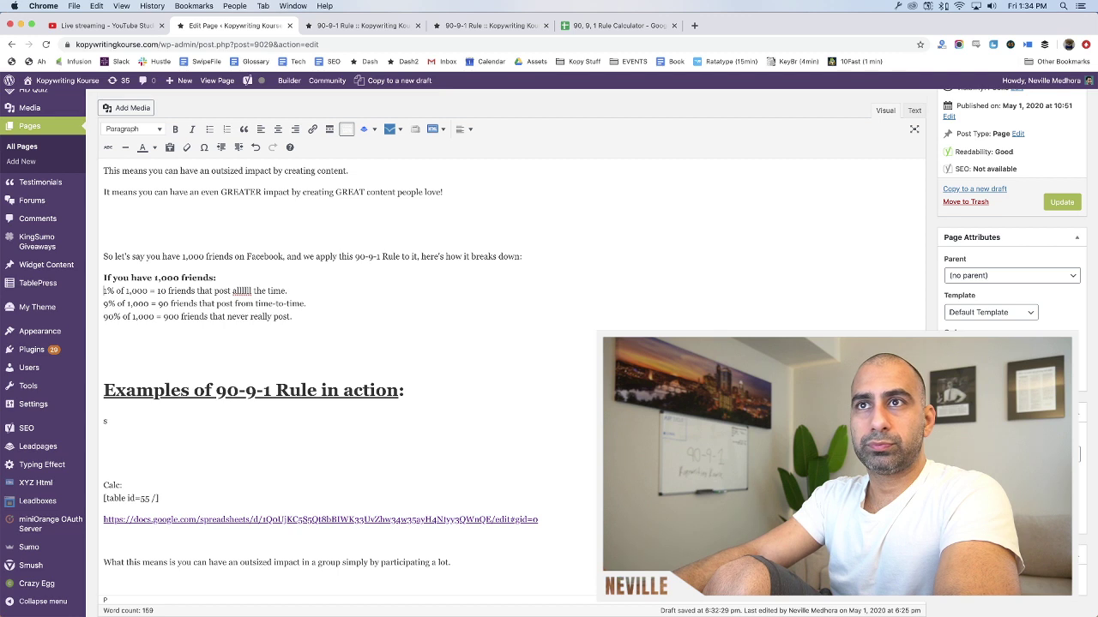
double_click(162, 290)
key("ctrl+b")
left_click(156, 304)
double_click(163, 304)
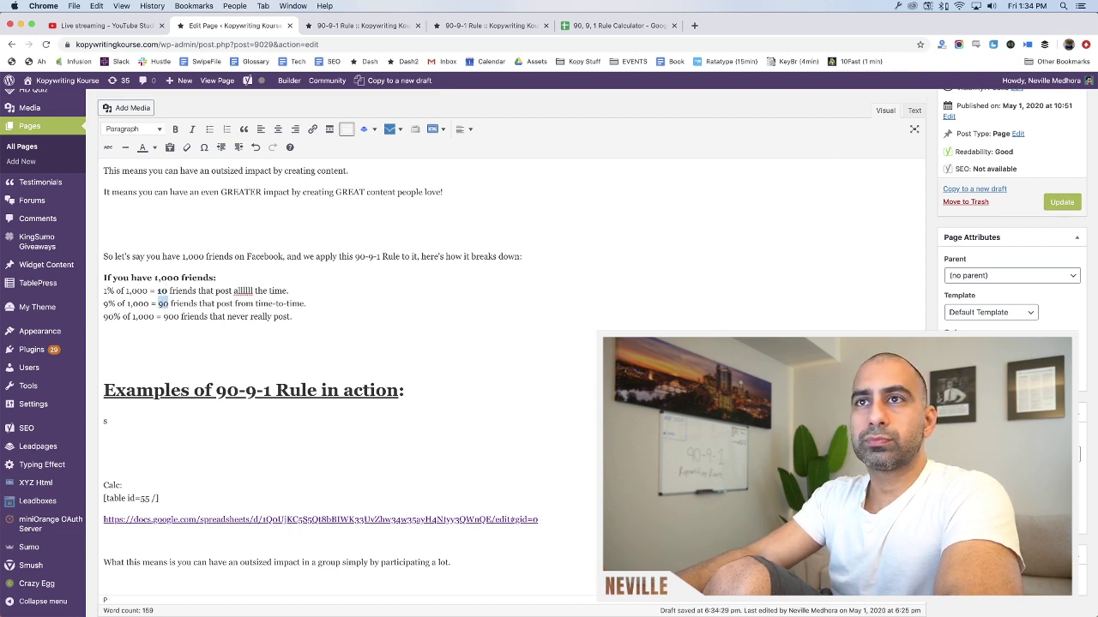
key("ctrl+b")
left_click(157, 316)
double_click(170, 316)
key("ctrl+b")
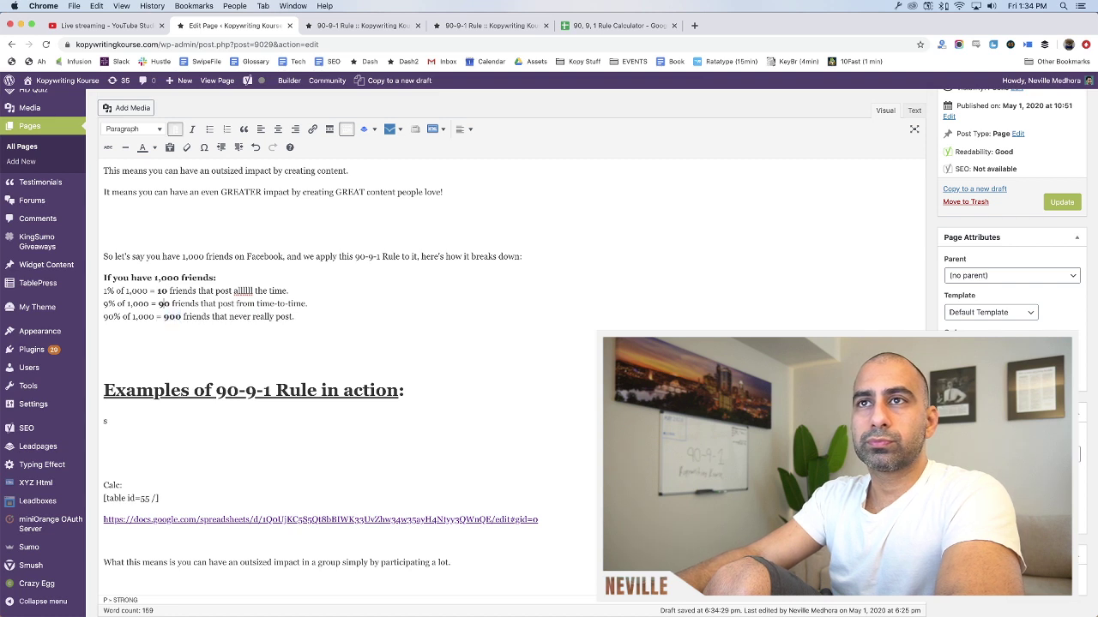
left_click(162, 257)
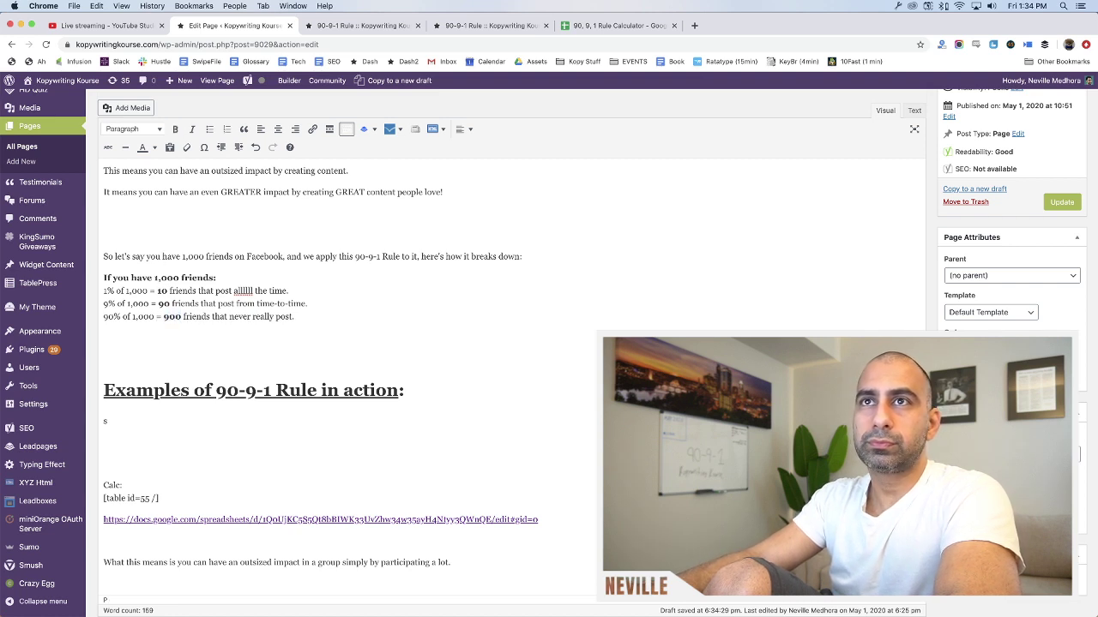
left_click(104, 234)
type("This rule ")
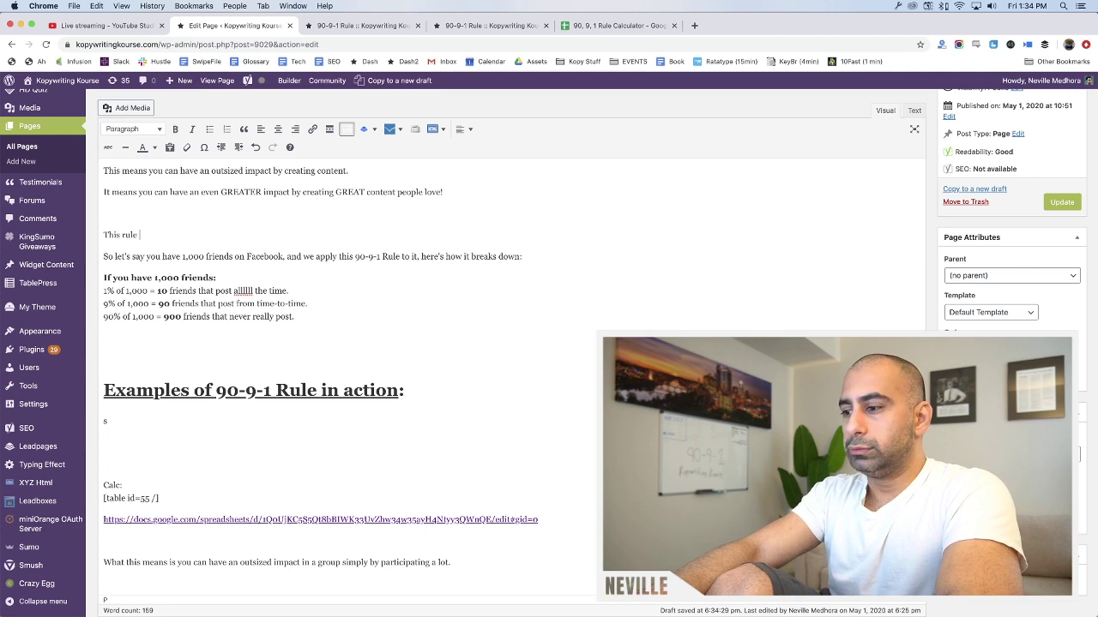
type("mainly applies to ")
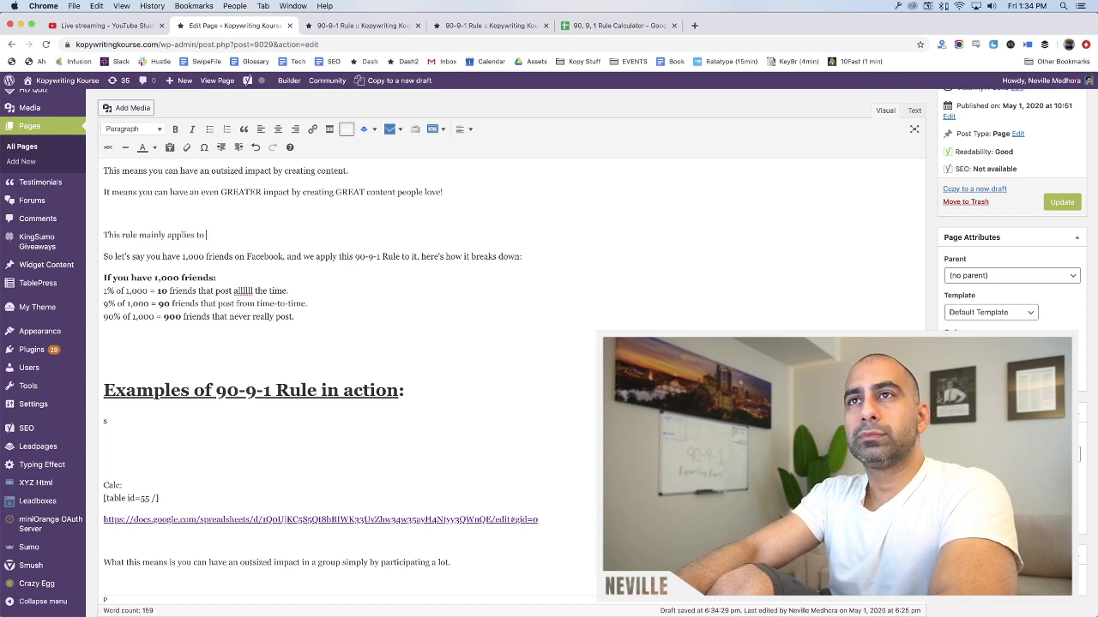
type("more public")
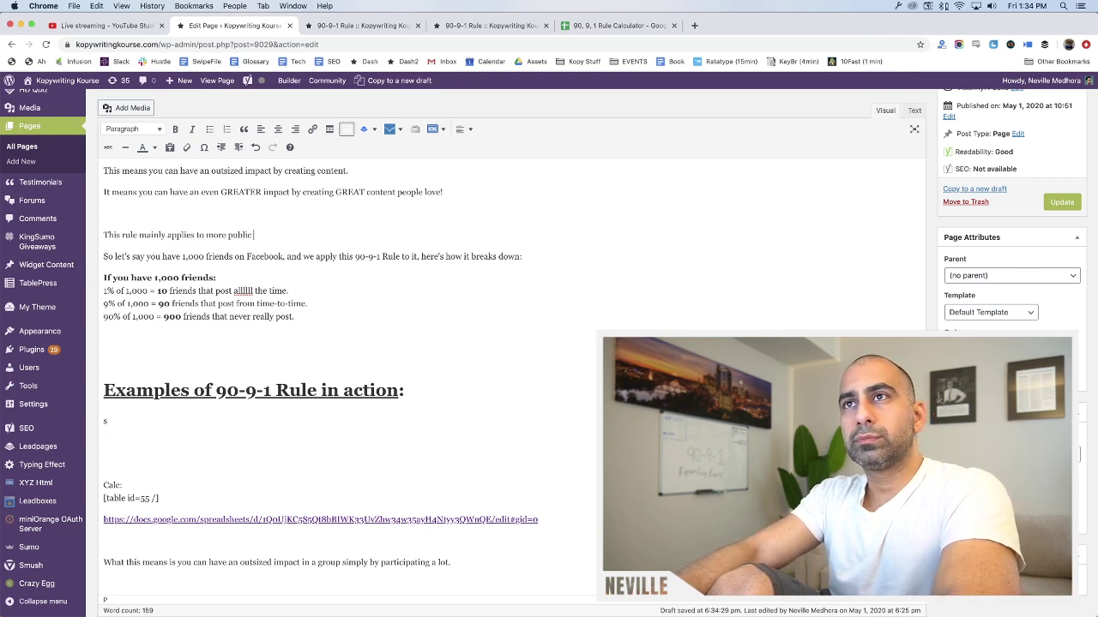
type(" g")
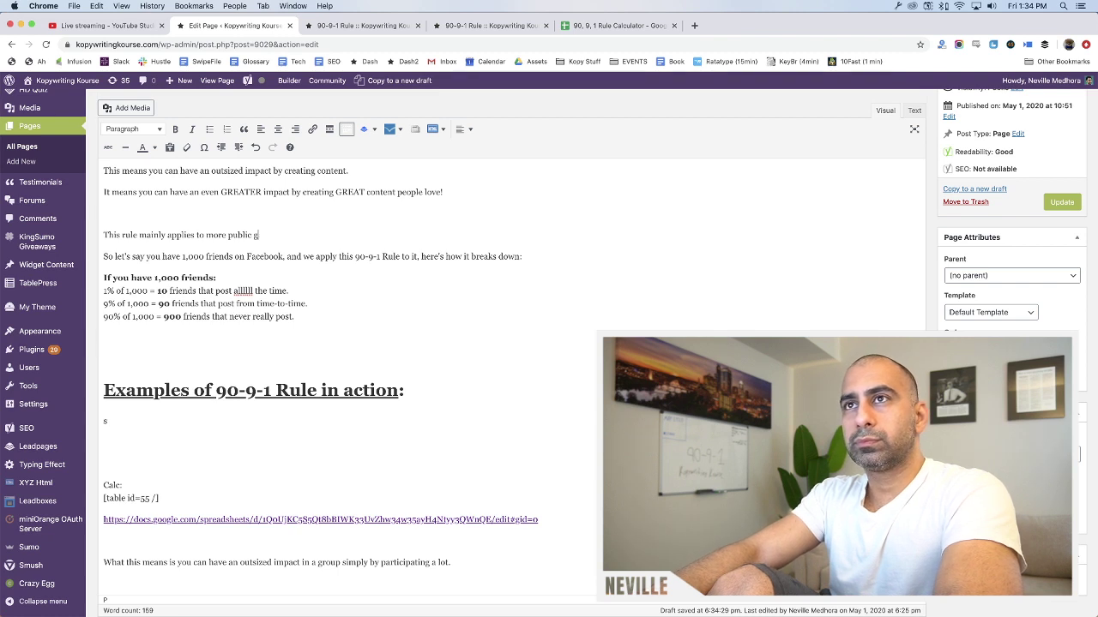
type("roups like poli")
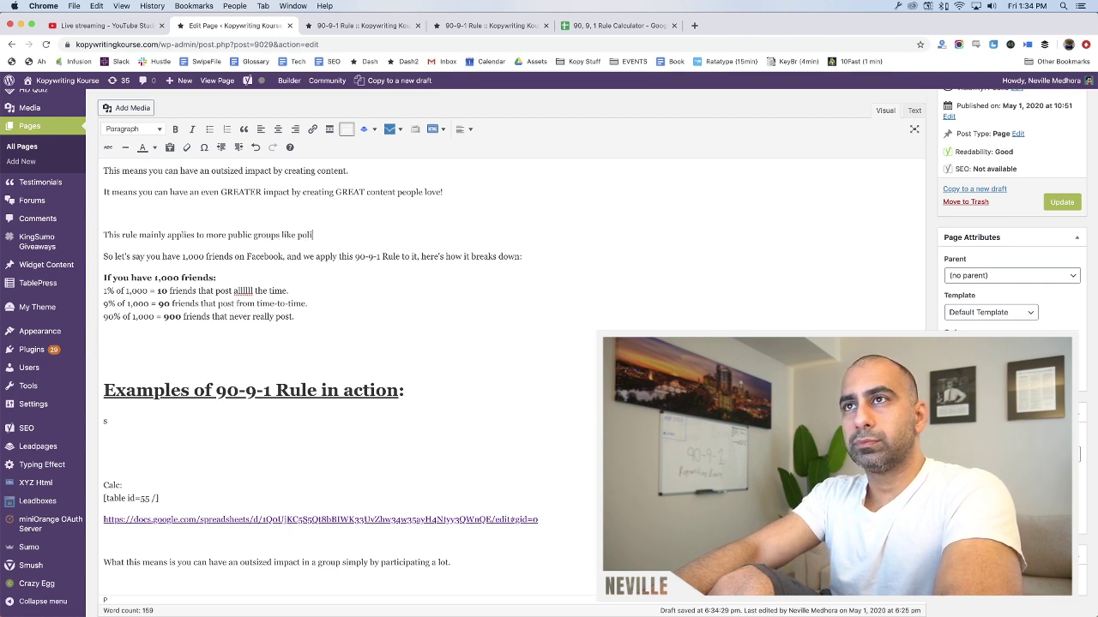
type("tical parties,")
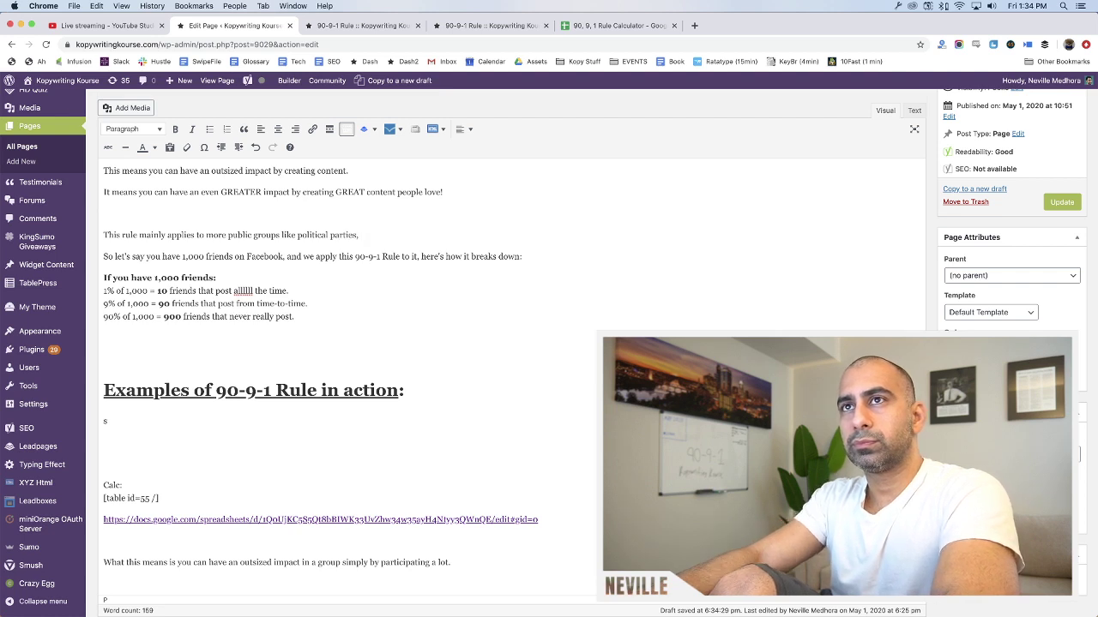
key("super+shift+Left")
key("BackSpace")
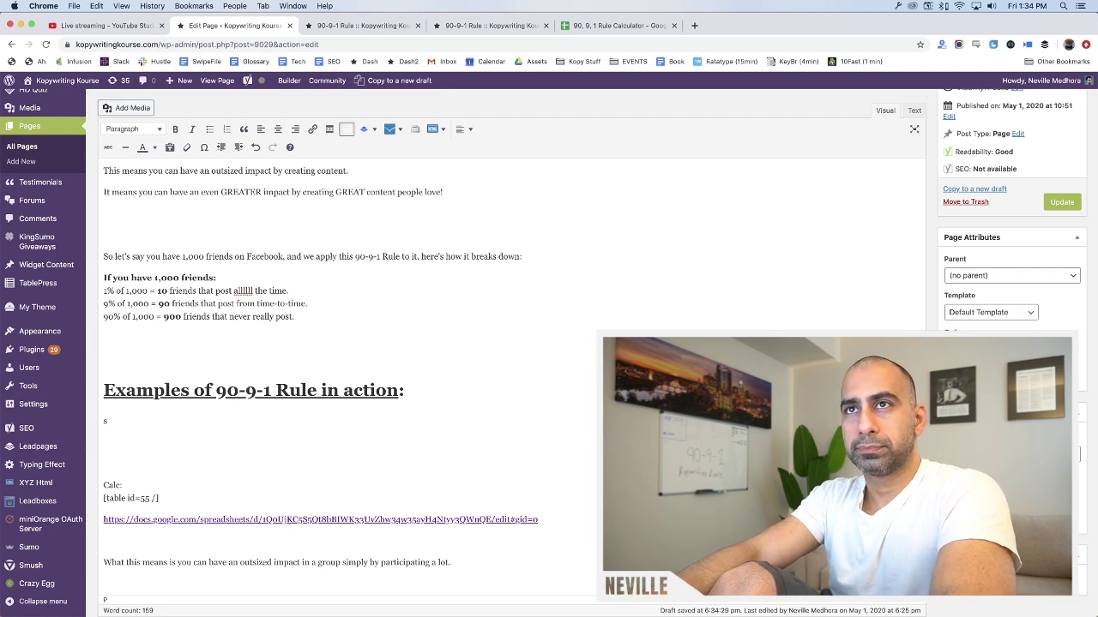
Write "Facebook isn't the best example of a "public group", but it's a very relatable example." above the 1,000 friends paragraph, followed by a blank line
type("Faceboo")
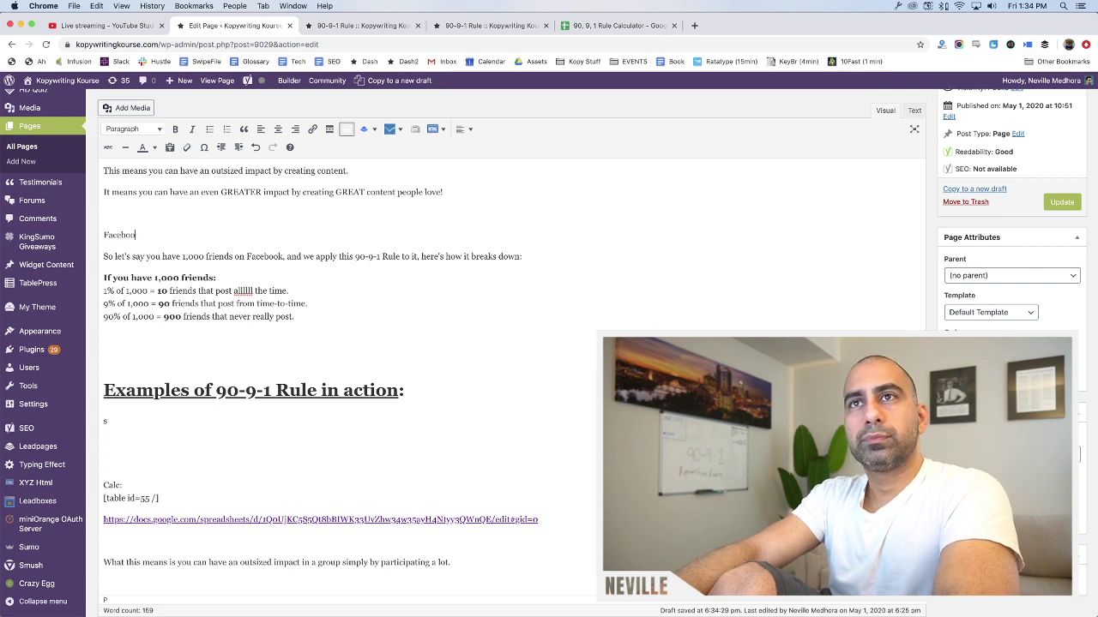
type("k isn't the b")
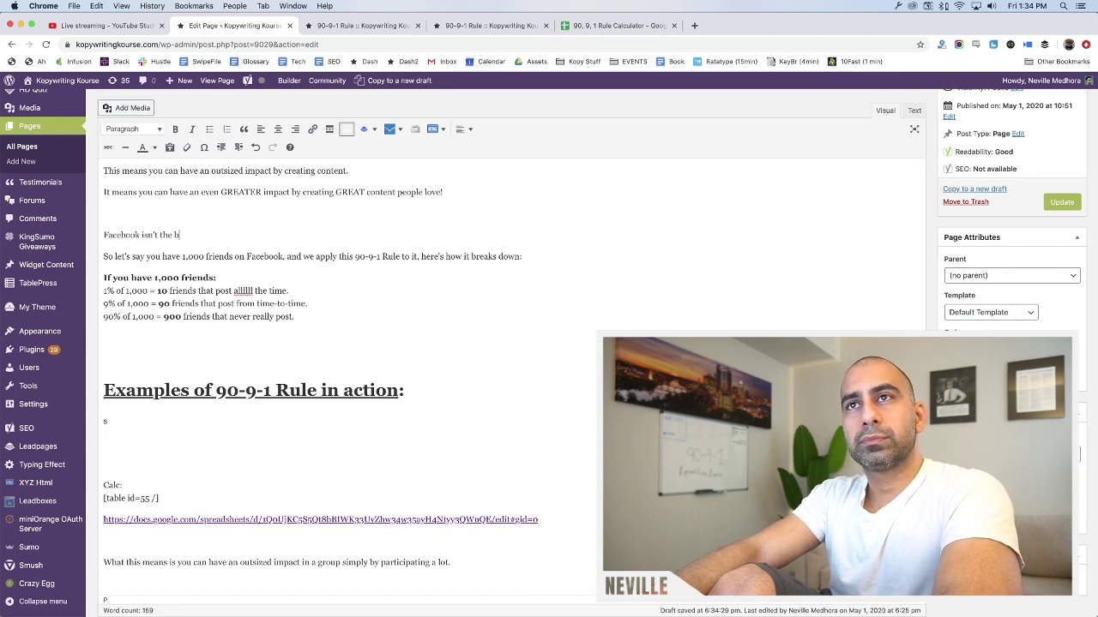
type("est ea")
type("ample of a \"public group\", but it's a very relateable example.")
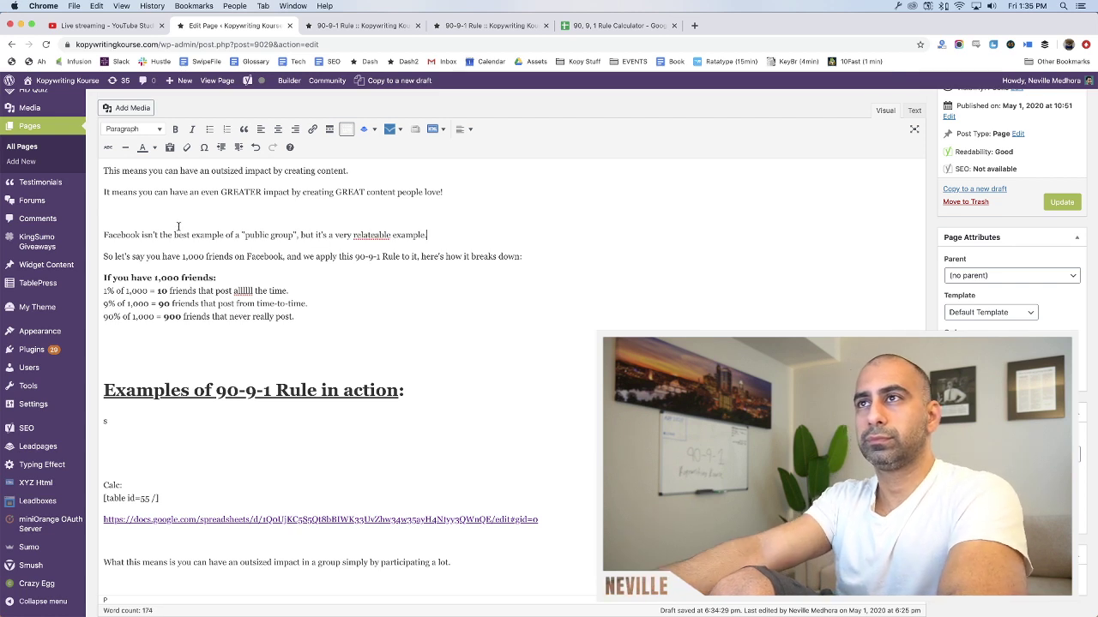
right_click(359, 238)
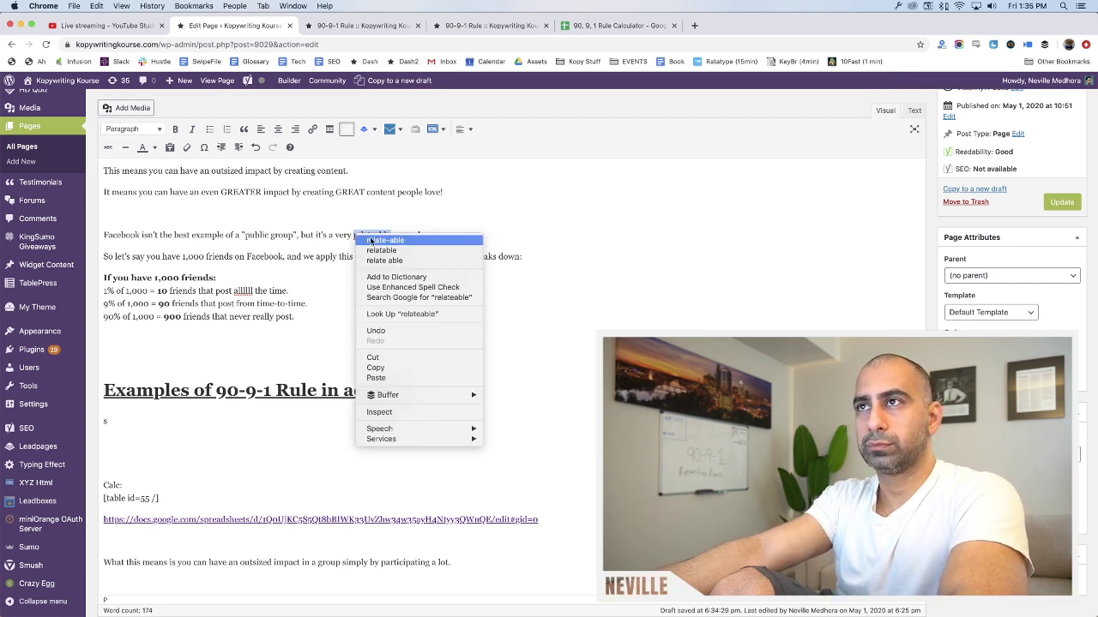
left_click(398, 256)
left_click(219, 277)
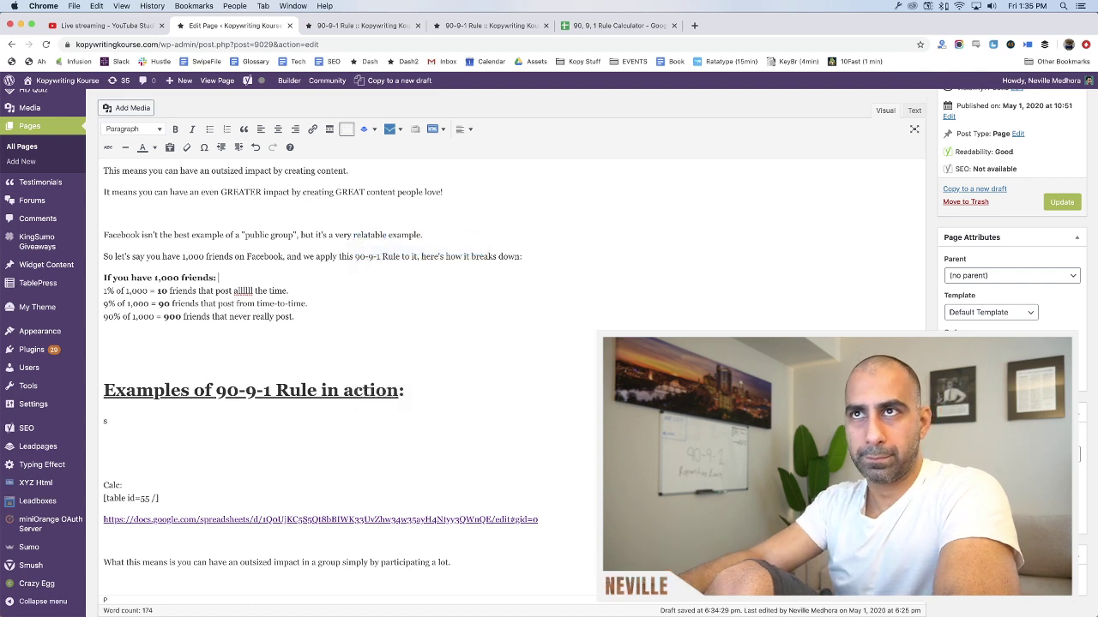
key("Return")
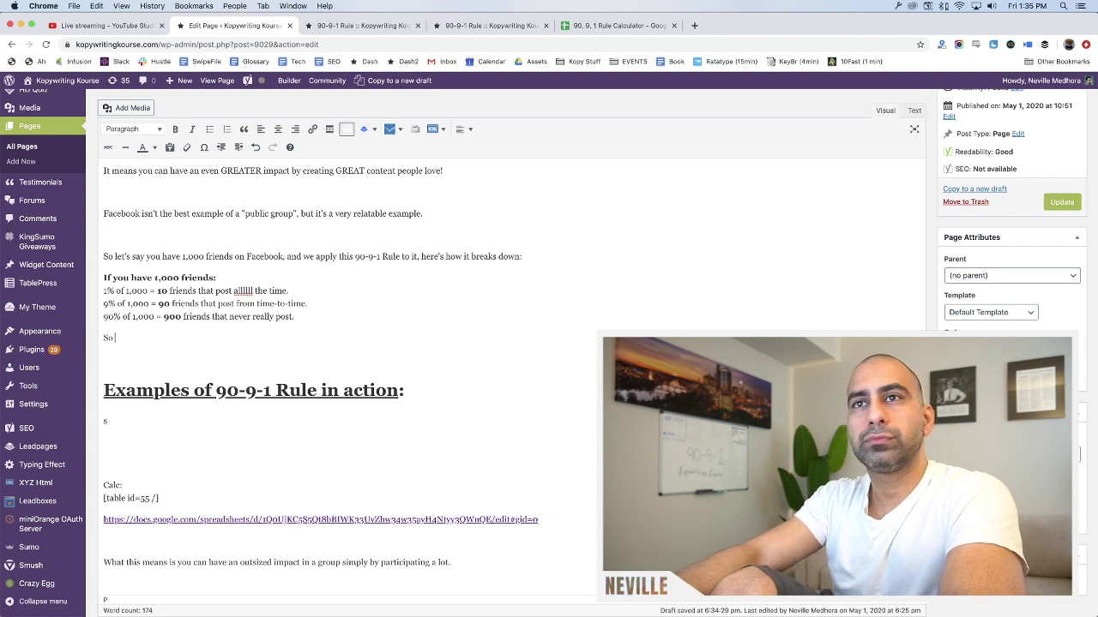
key("super+shift+Left")
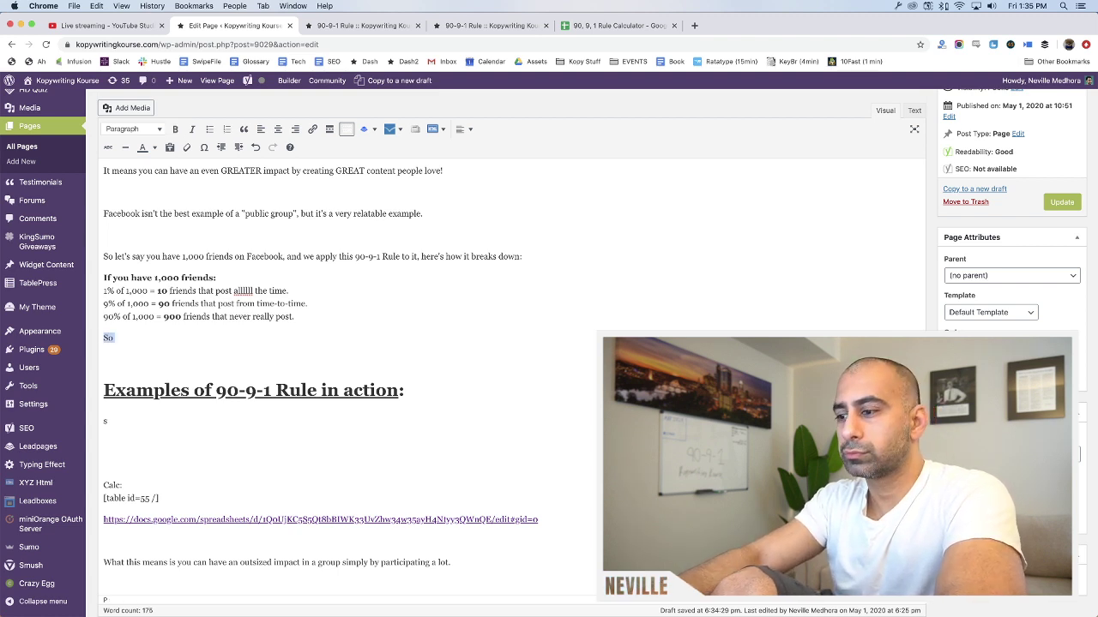
type("Go through you")
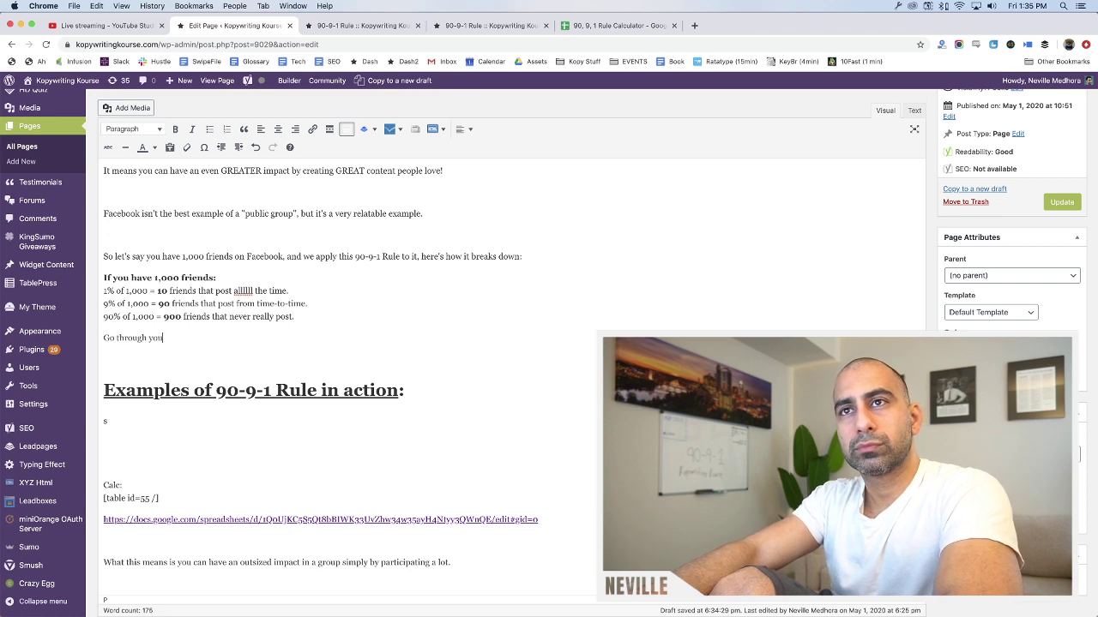
type("r")
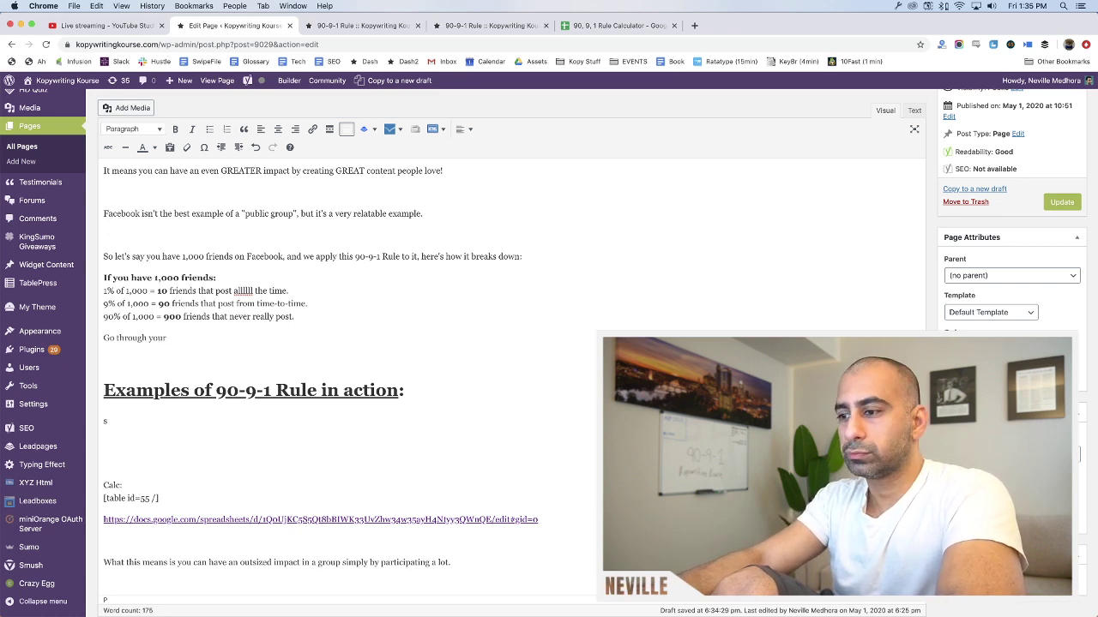
key("super+shift+Left")
type("This means if ")
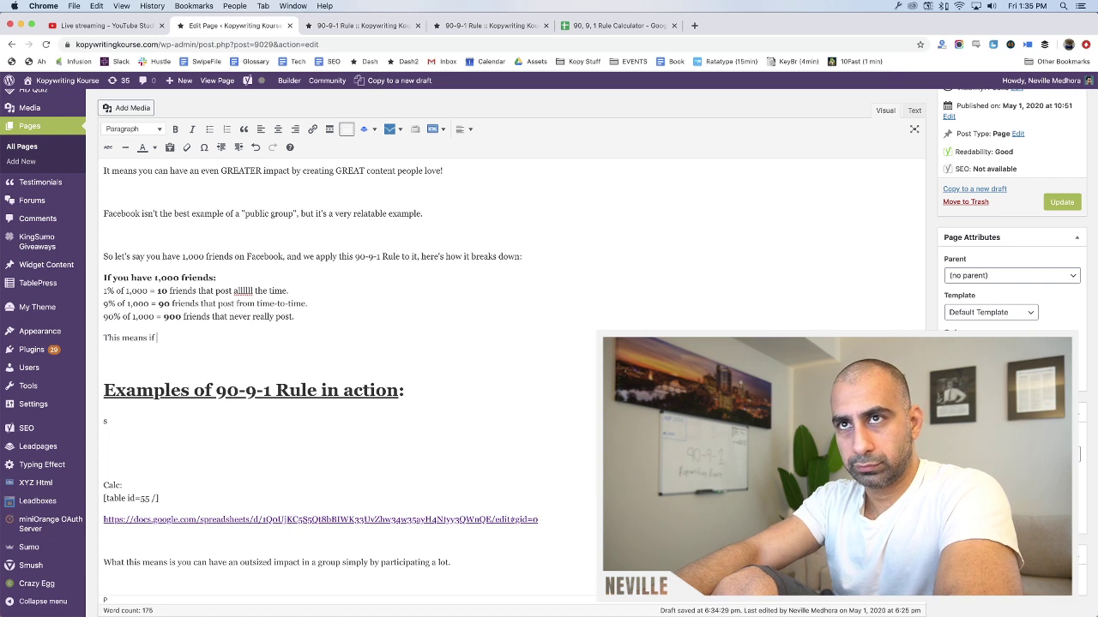
type("you")
key("super+shift+Left")
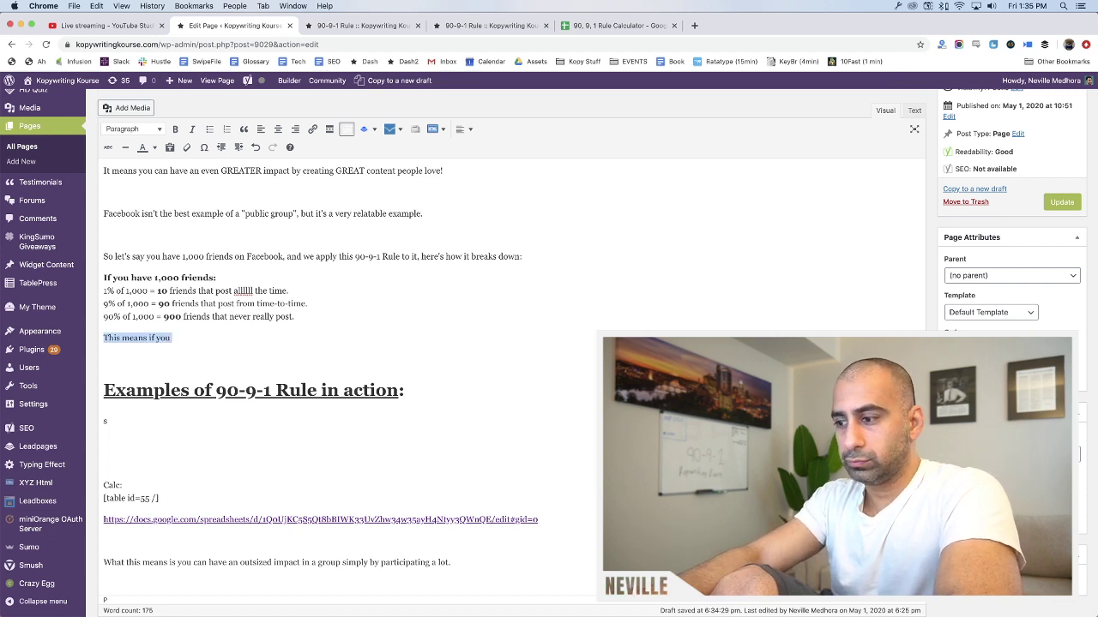
Write "I bet you notice this on most of the social networks you're part of." below the 1,000 friends breakdown
type("I bet you notice")
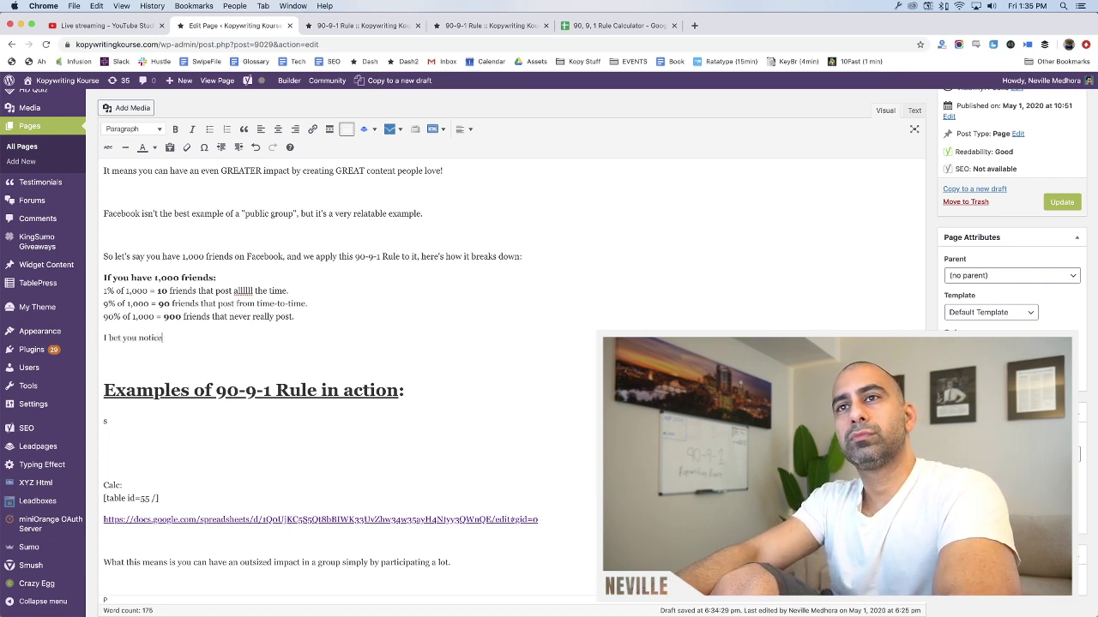
type(" this on most of")
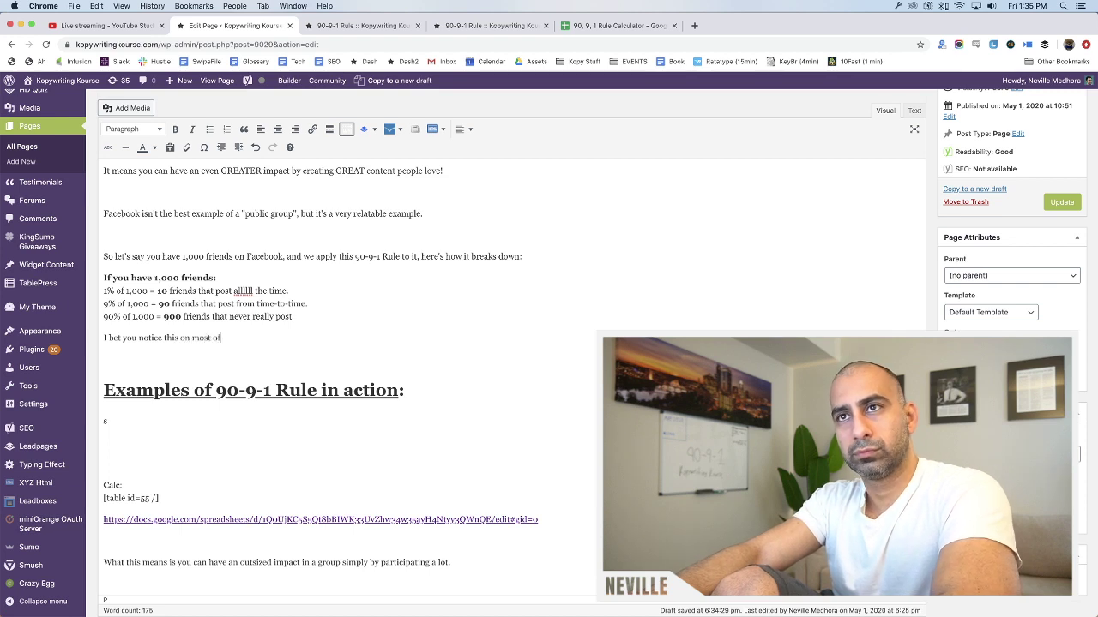
type(" the social ")
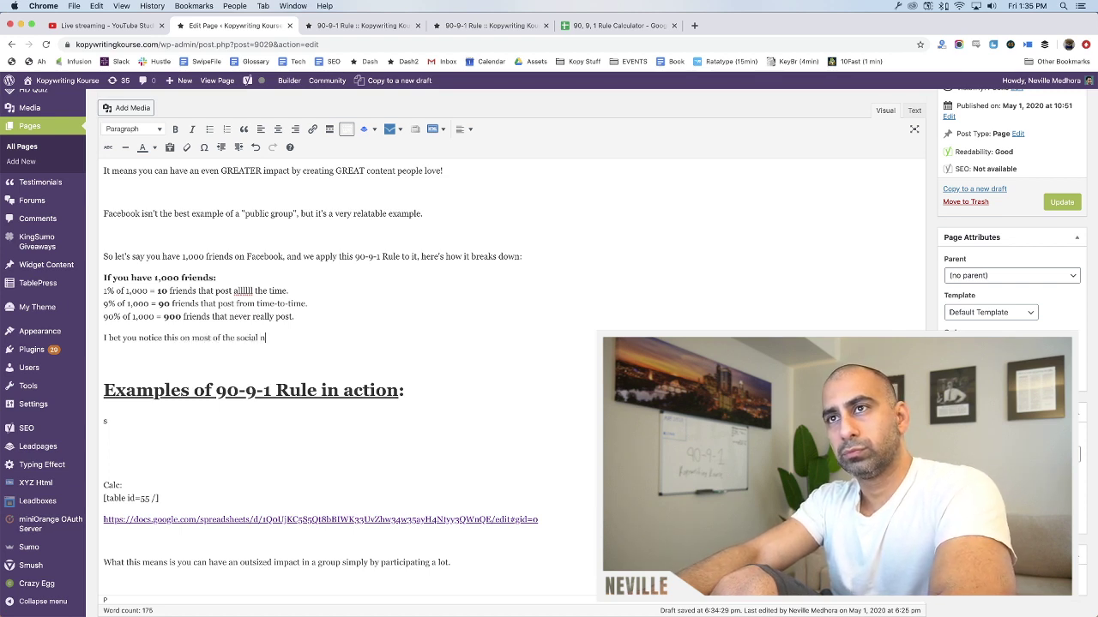
type("networks you're part of.")
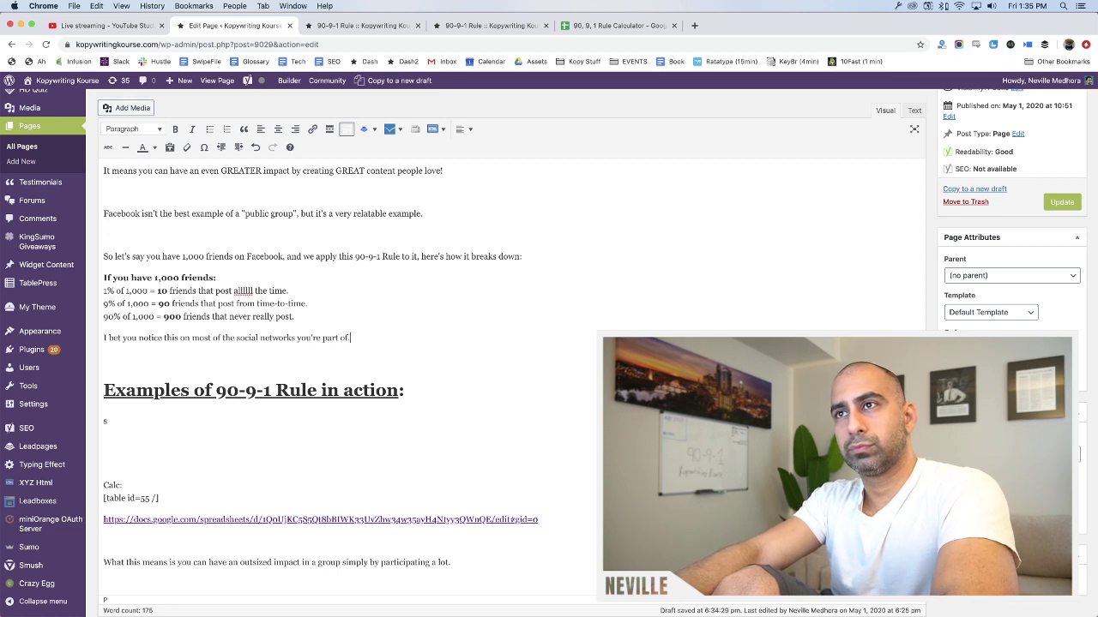
type(" The same 10+")
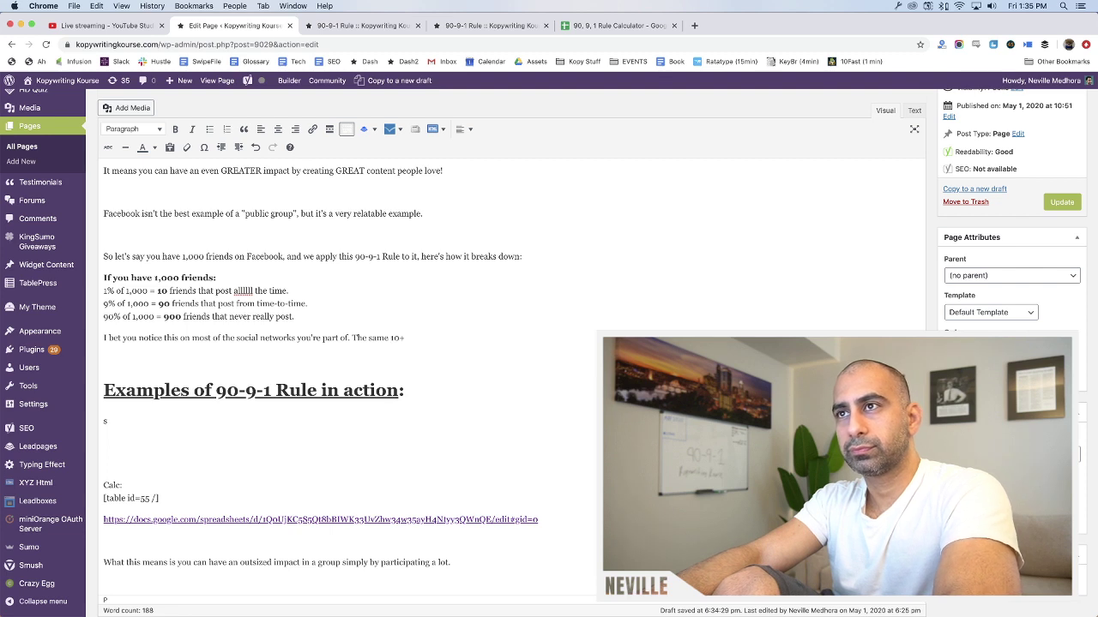
key("BackSpace")
key("BackSpace")
key("BackSpace")
key("BackSpace")
key("BackSpace")
key("BackSpace")
key("BackSpace")
key("BackSpace")
key("BackSpace")
Continue the paragraph with "There's maybe 10 to 30 people you see pop up every time, because they create the most content." and add a blank line below
type("There's ")
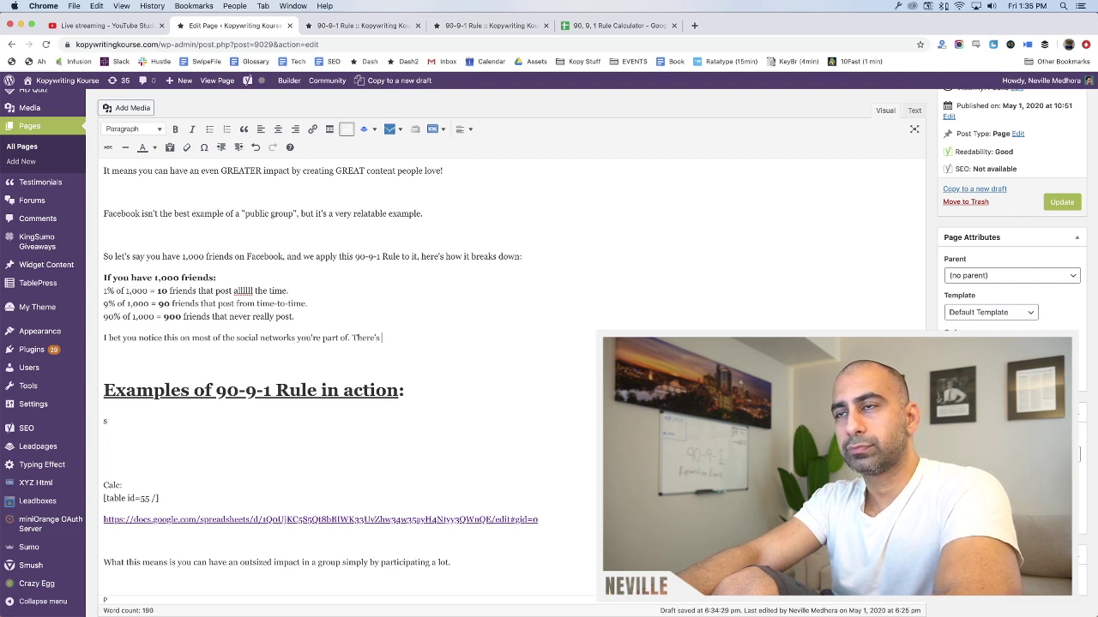
type("maybe 10 - 30")
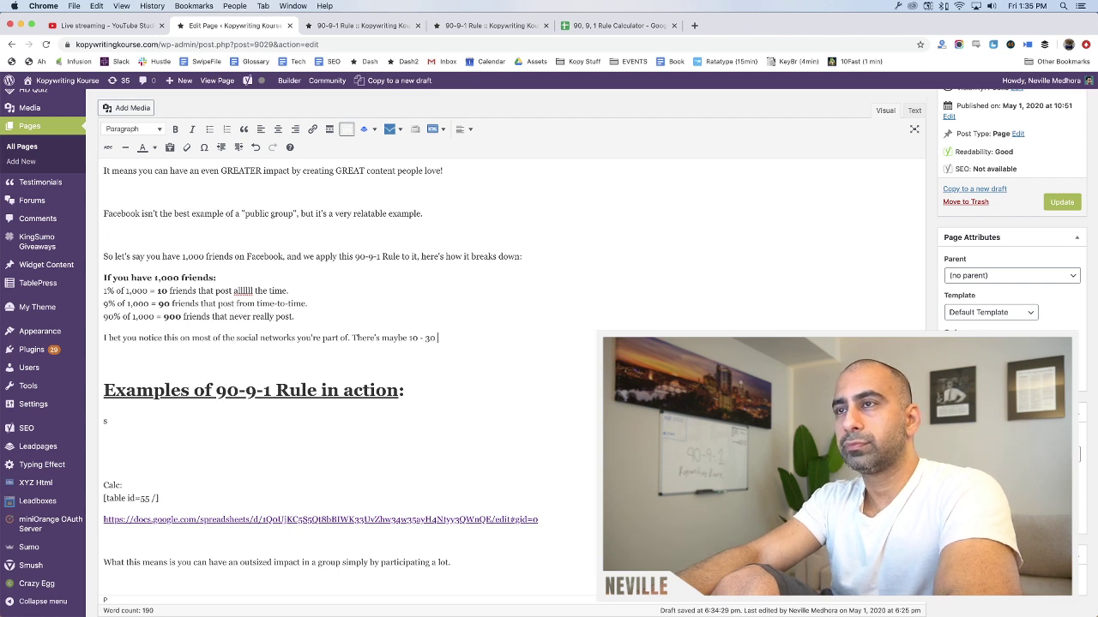
key("BackSpace")
key("BackSpace")
type("to")
key("End")
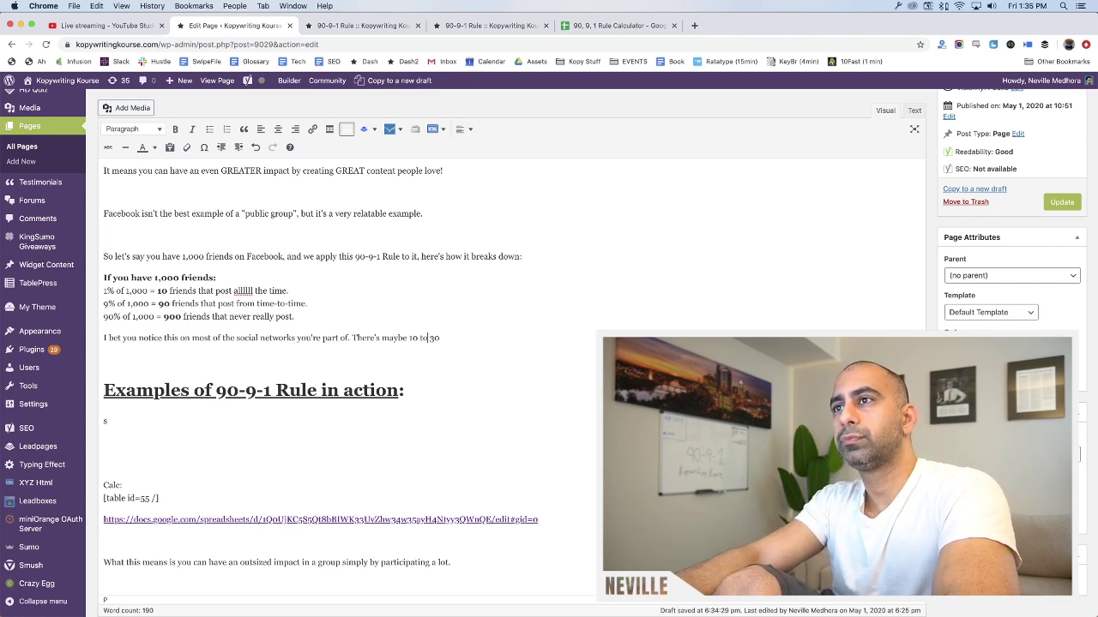
type("people ")
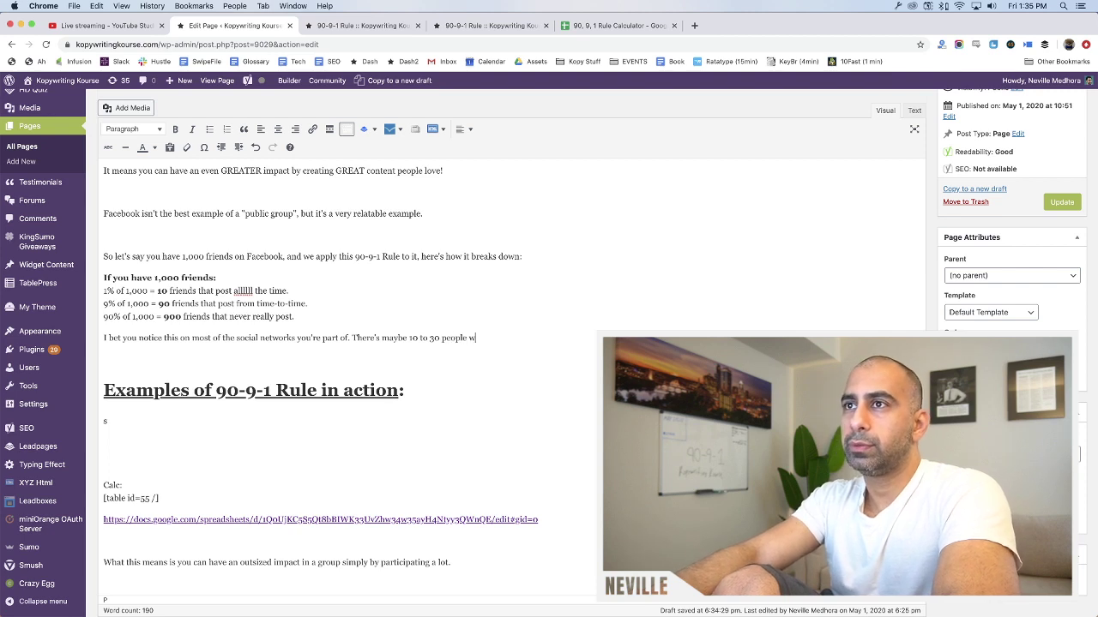
type("you se")
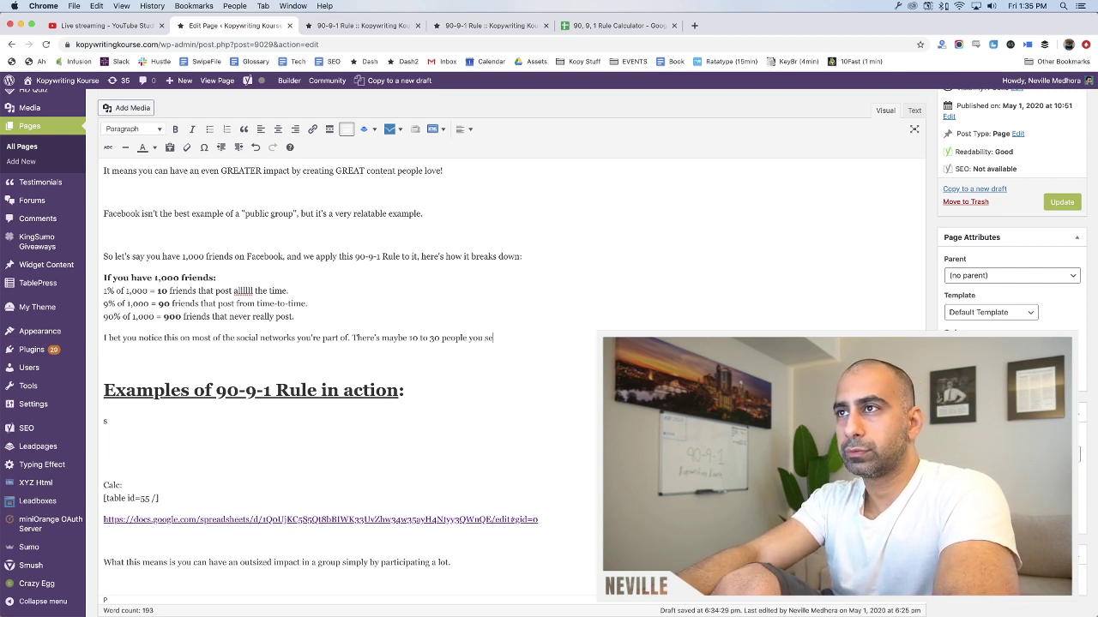
type("e pop up ever")
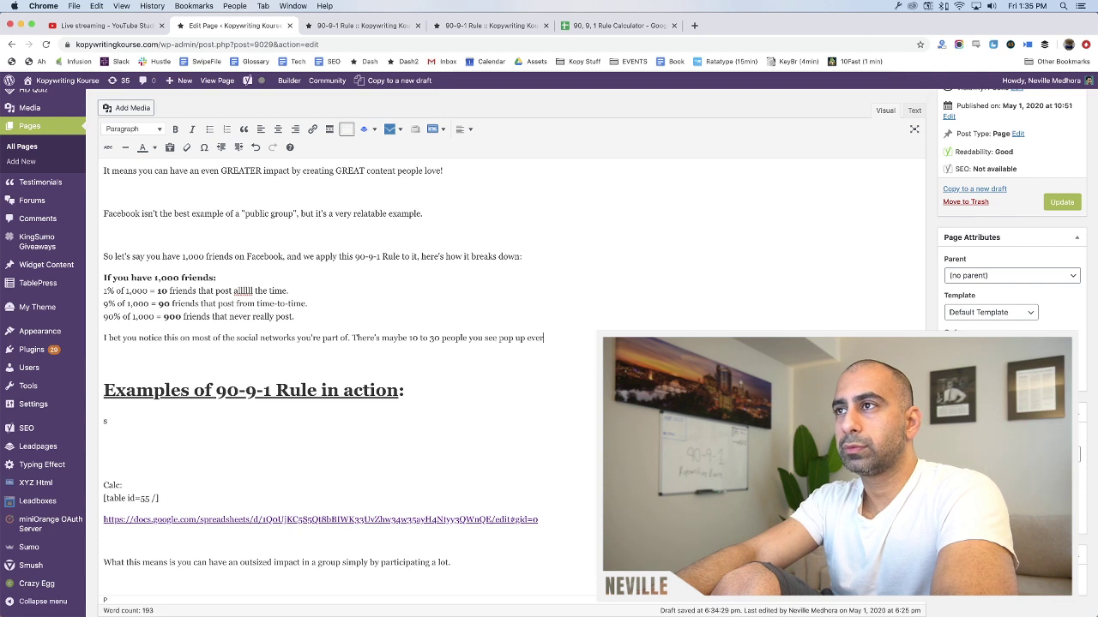
type("y time ")
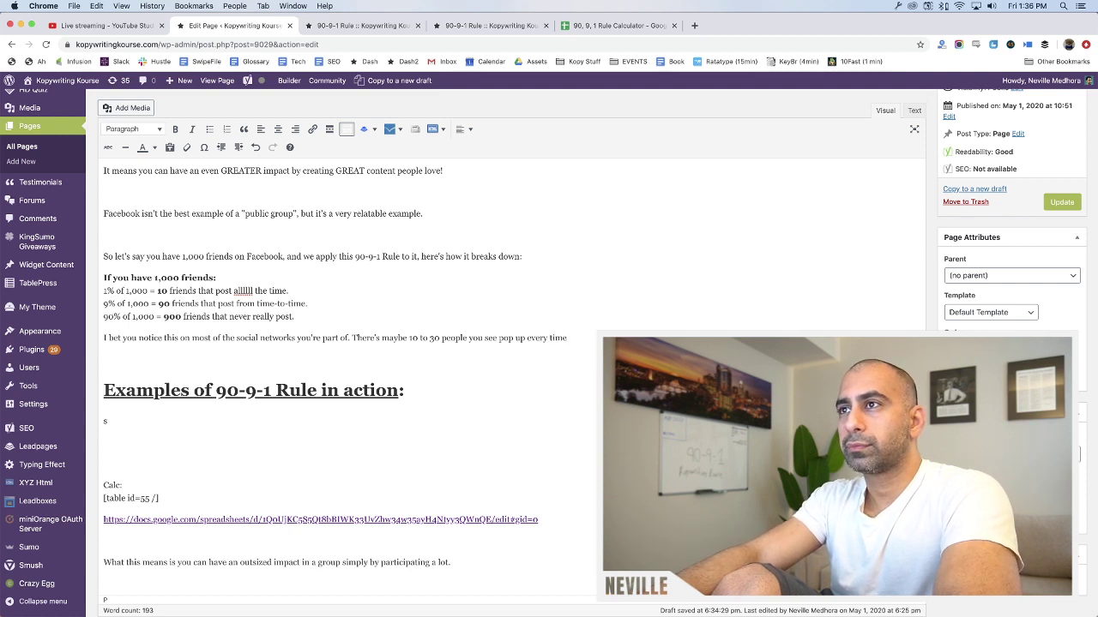
type(", becaus")
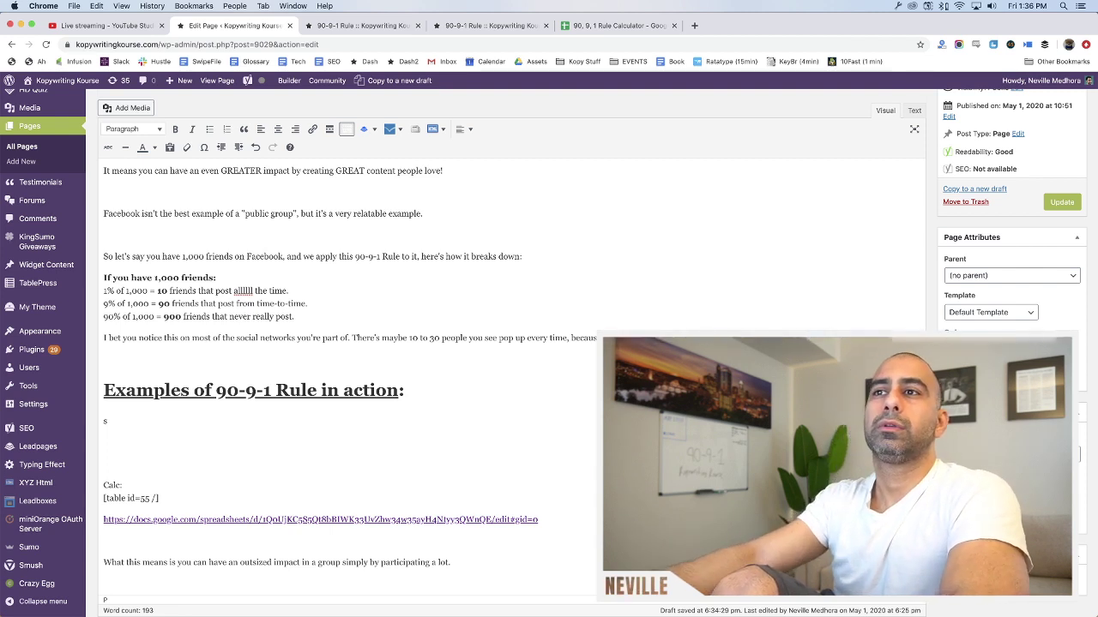
left_click(183, 350)
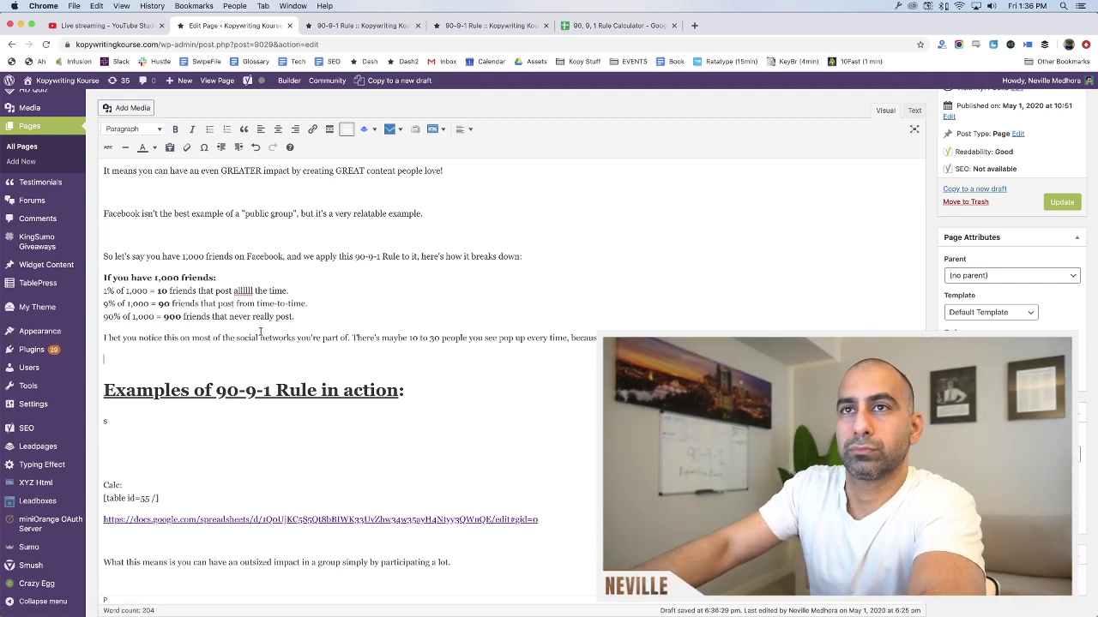
key("Return")
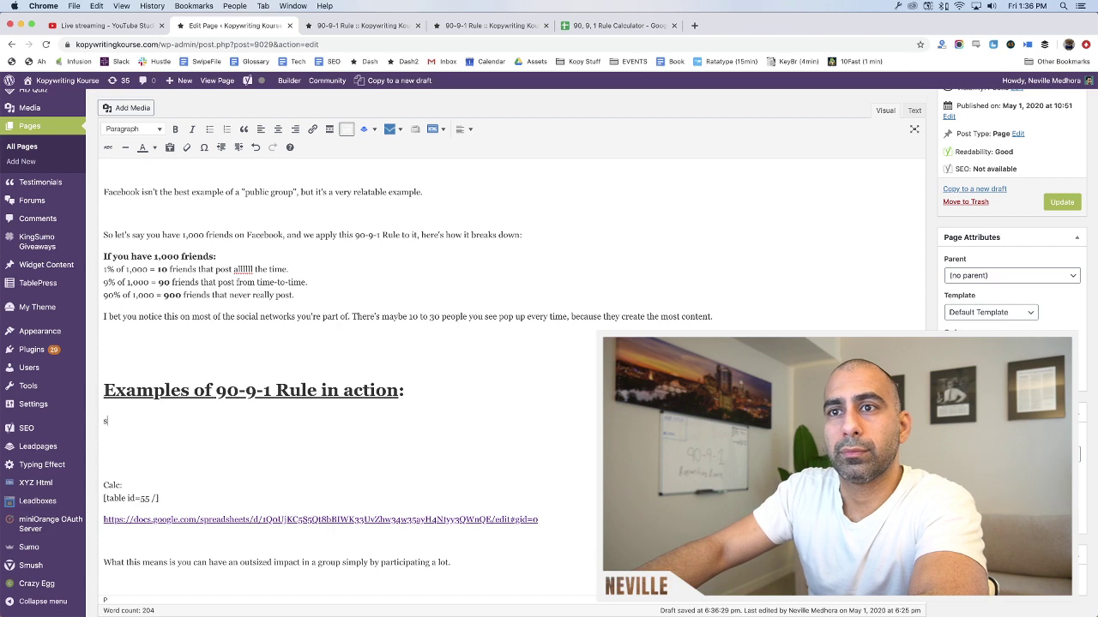
Check the YouTube live stream dashboard and chat, and look over the published and preview versions of the 90-9-1 Rule page
key("super+1")
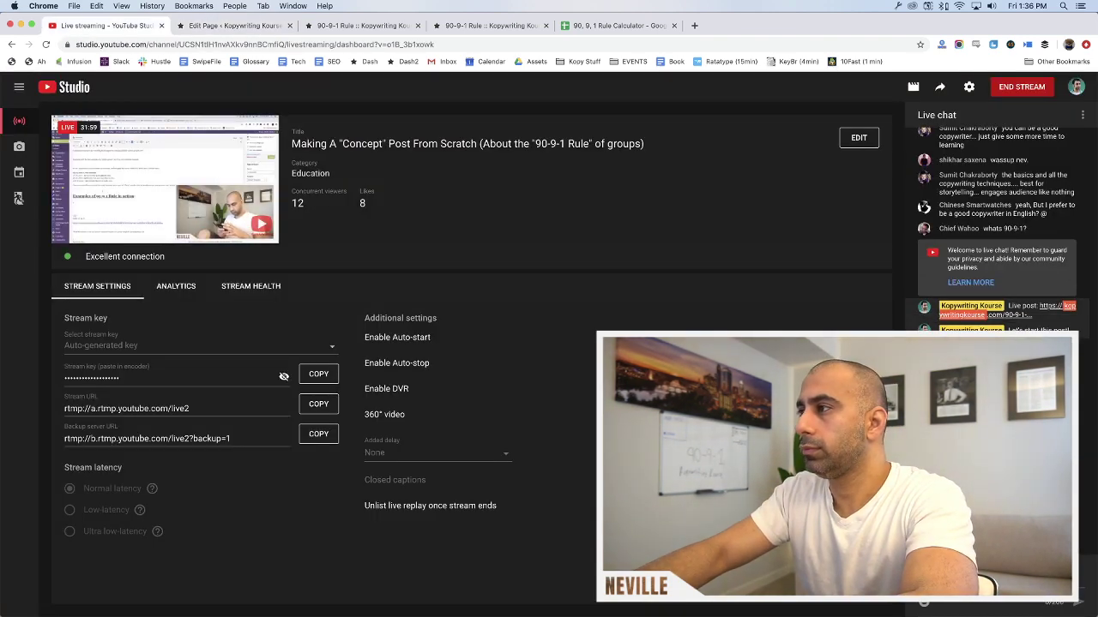
key("super+2")
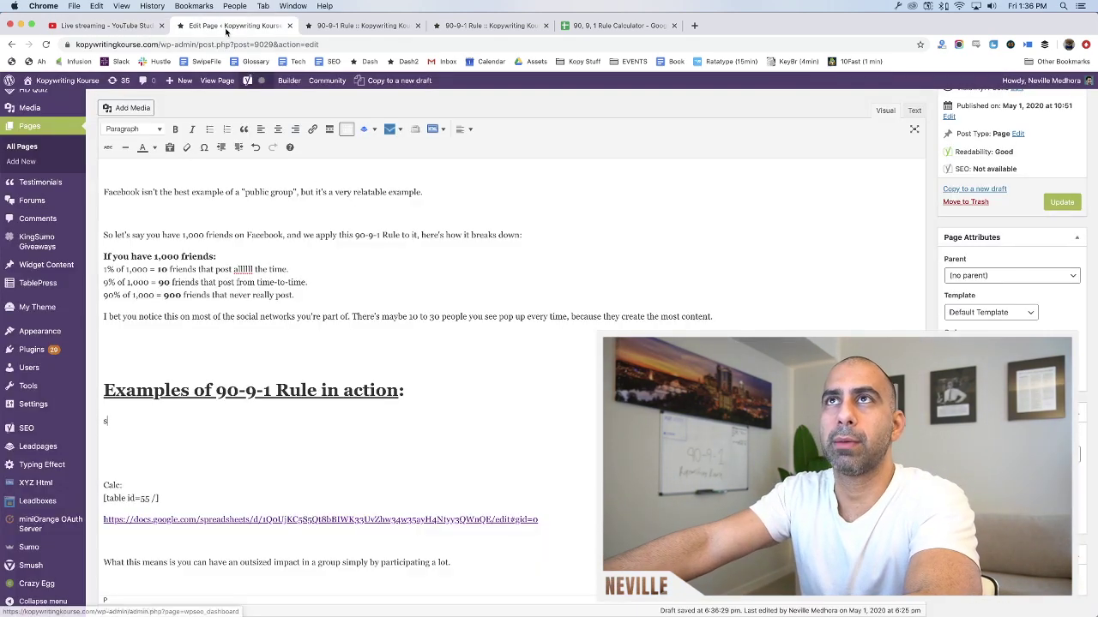
left_click(122, 26)
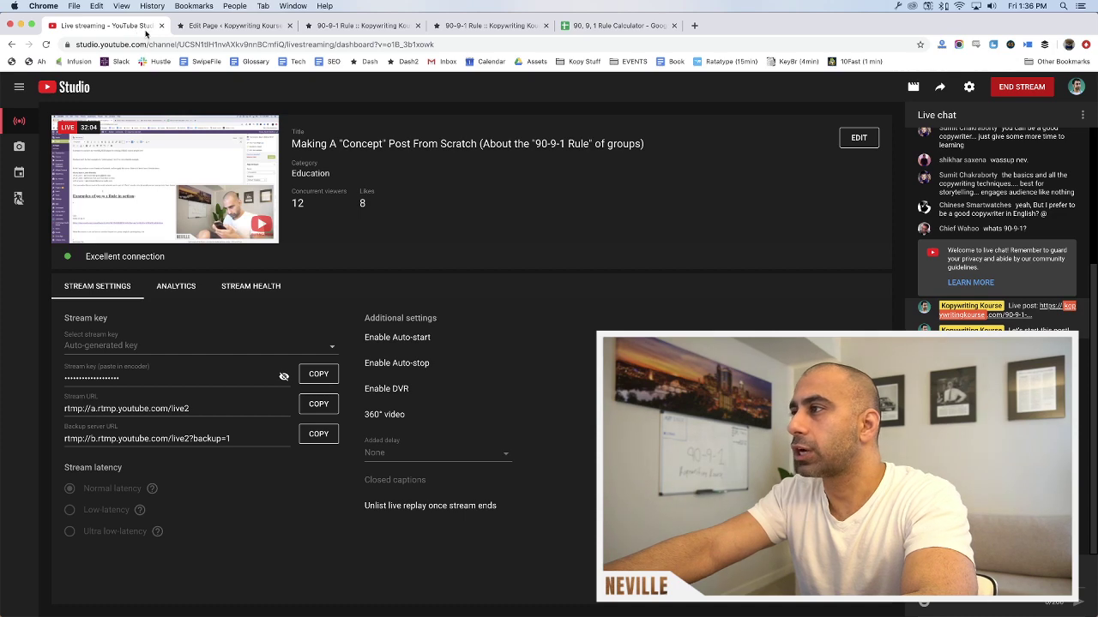
left_click(218, 26)
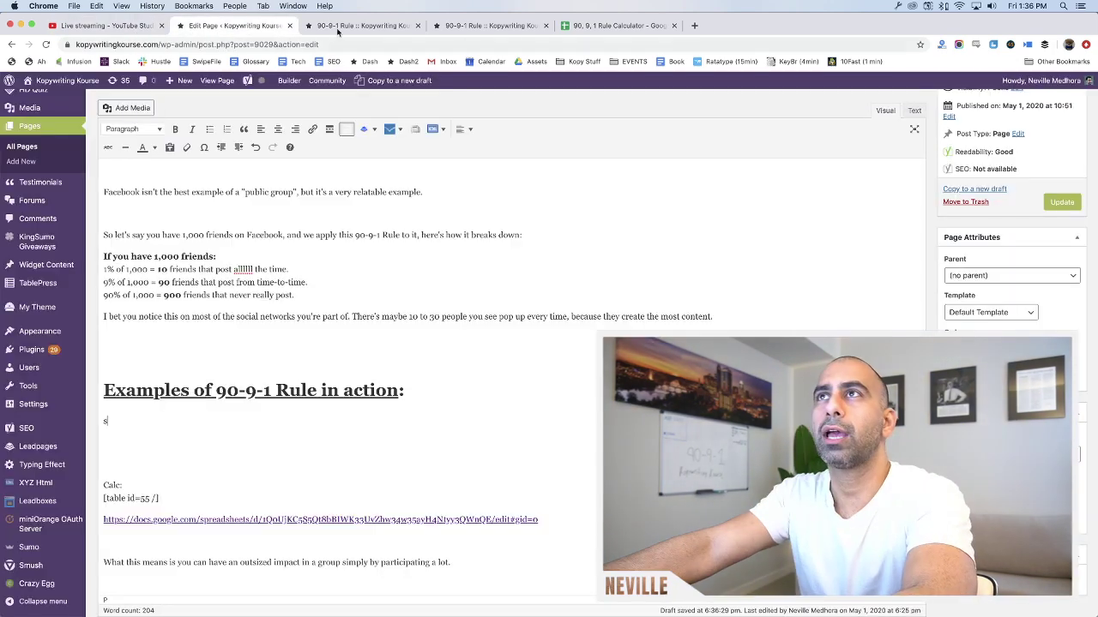
left_click(519, 26)
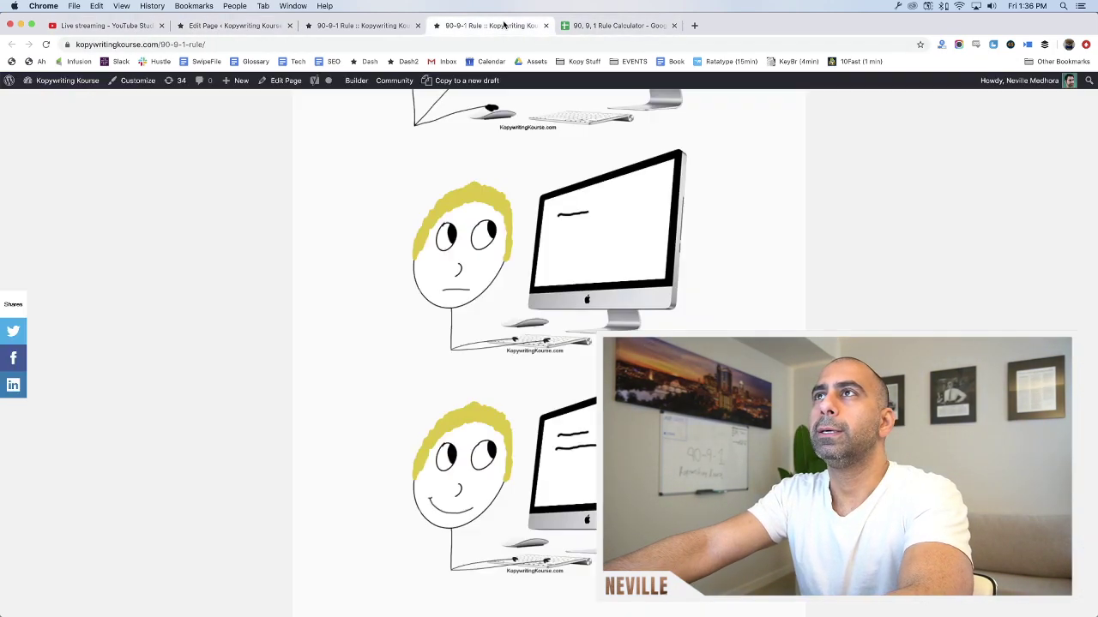
left_click(352, 26)
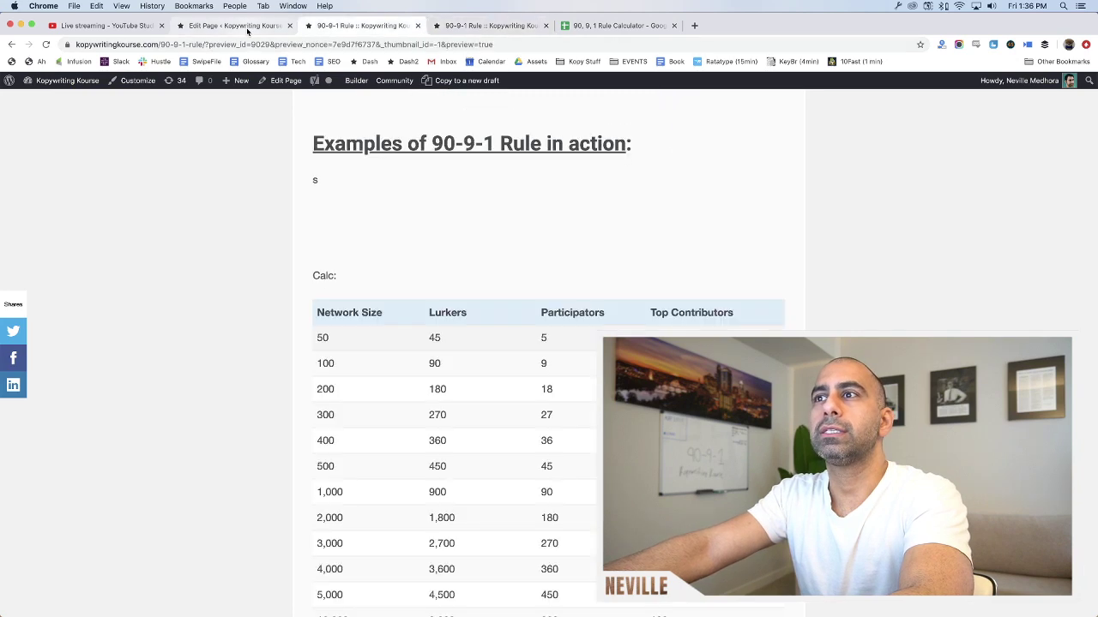
left_click(247, 29)
left_click(138, 29)
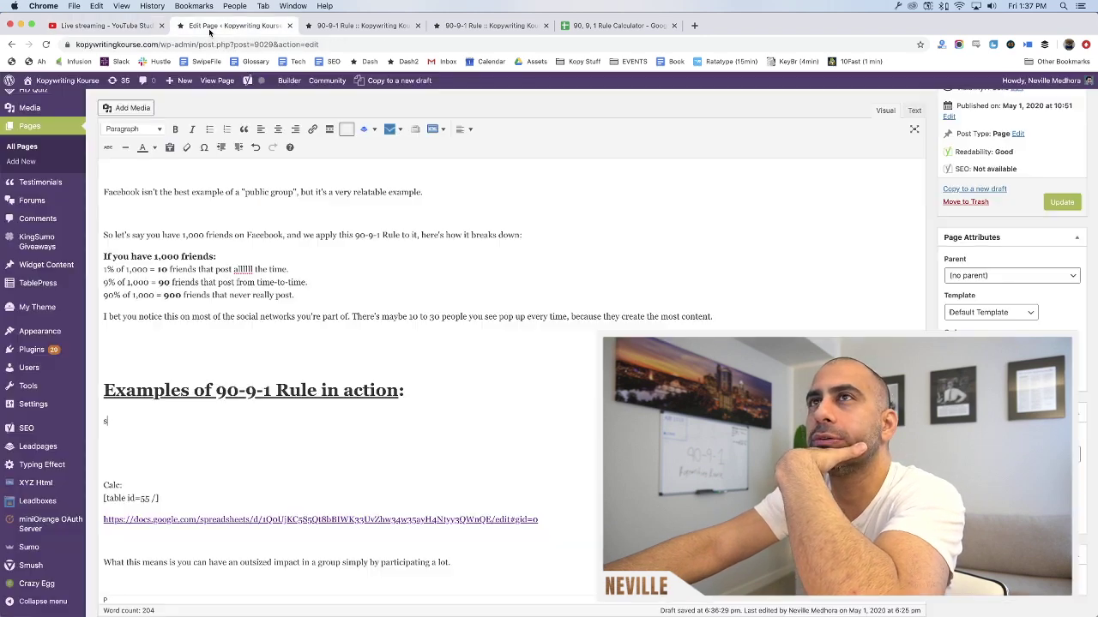
left_click(210, 32)
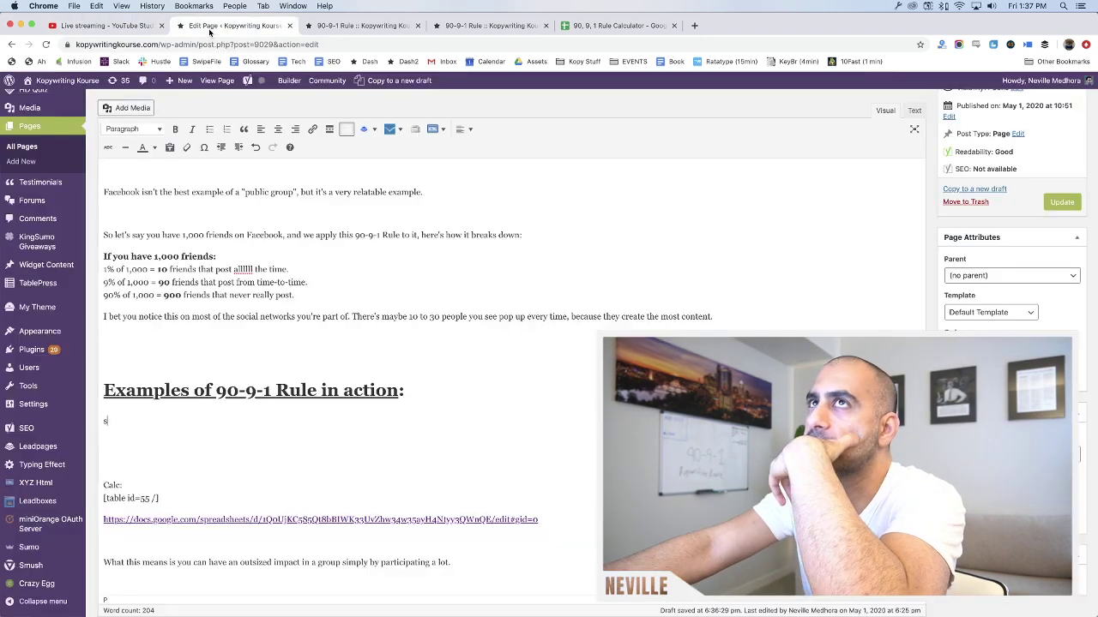
Review the page draft and add blank space between the HELLOOOO!! illustration and the sources section
scroll(264, 346, "up", 10)
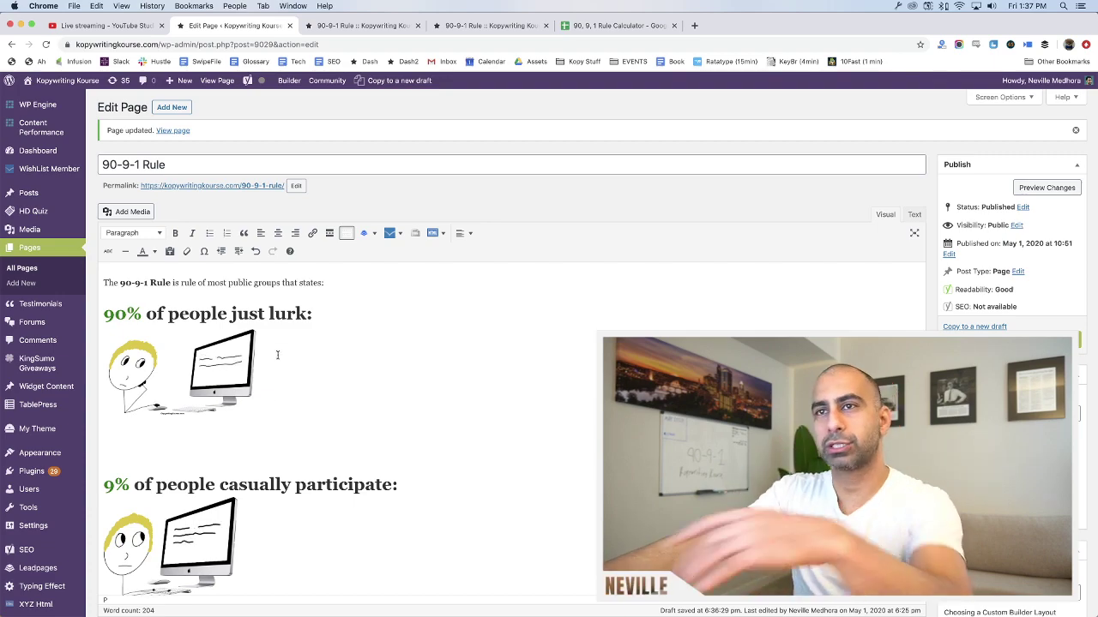
scroll(284, 394, "down", 10)
scroll(294, 392, "up", 5)
scroll(302, 411, "down", 3)
scroll(302, 412, "down", 15)
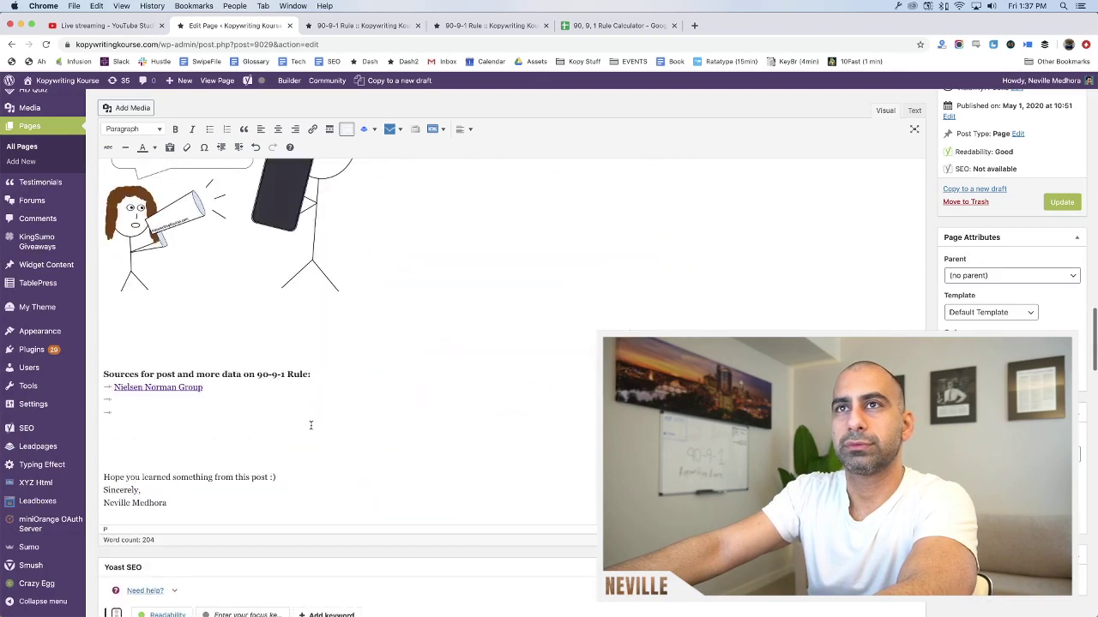
scroll(311, 425, "up", 3)
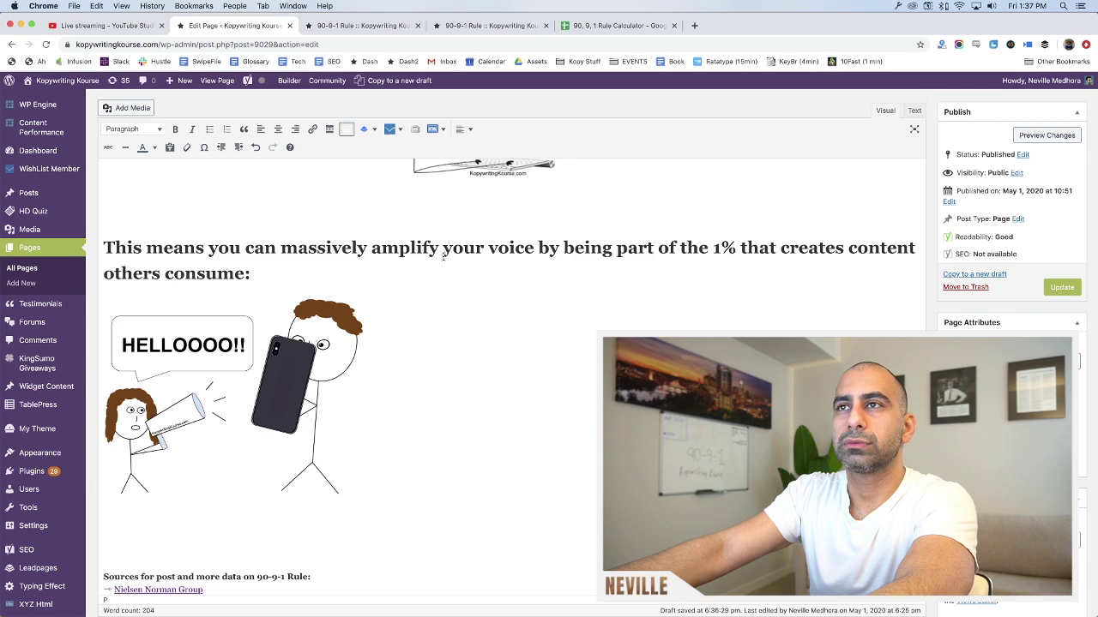
left_click(532, 444)
key("Return")
Search the media library for "social" and "facebook" images and look through the thumbnails
left_click(130, 105)
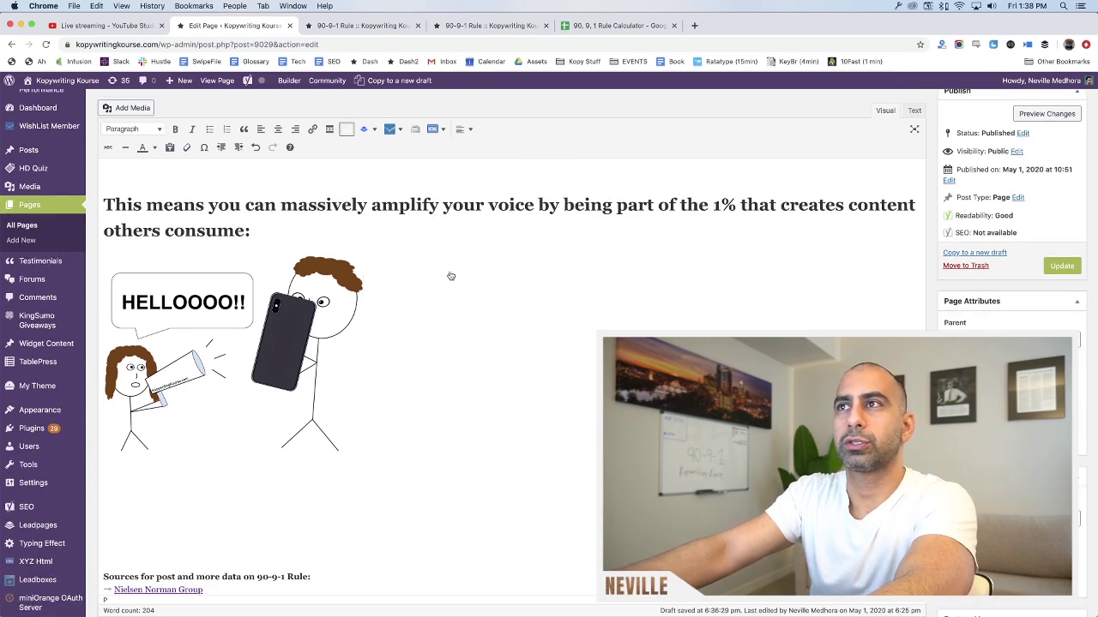
left_click(863, 160)
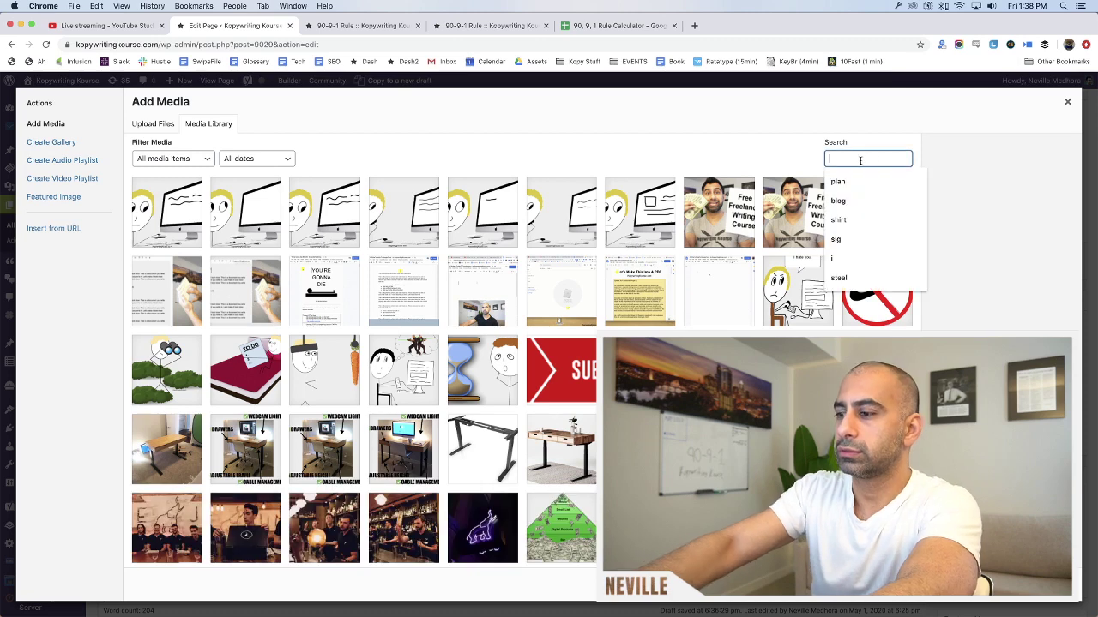
type("social")
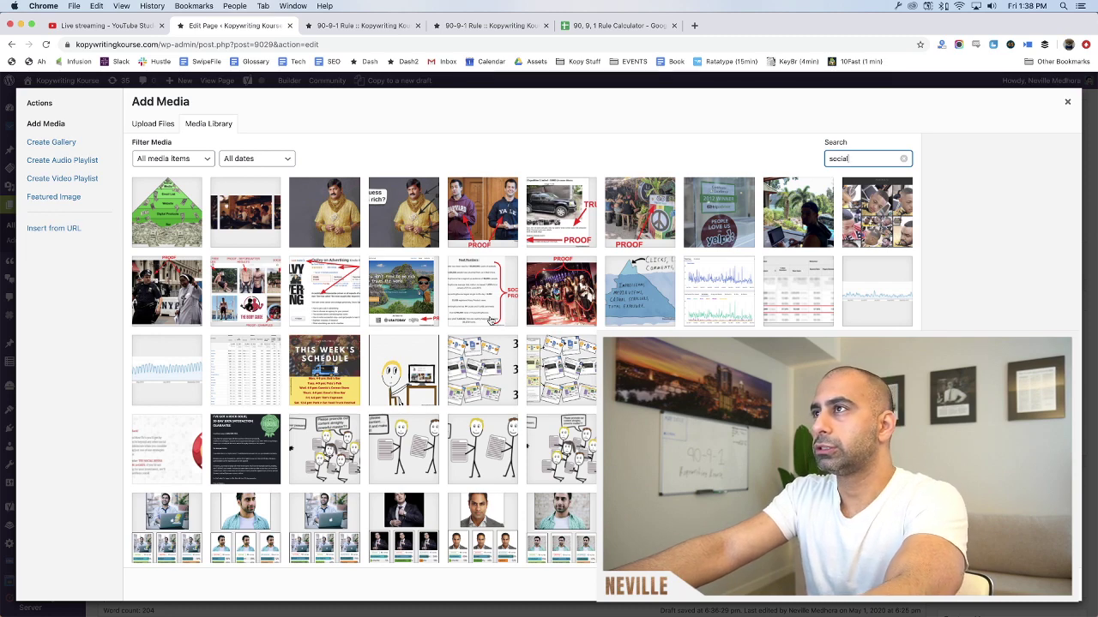
scroll(493, 324, "down", 4)
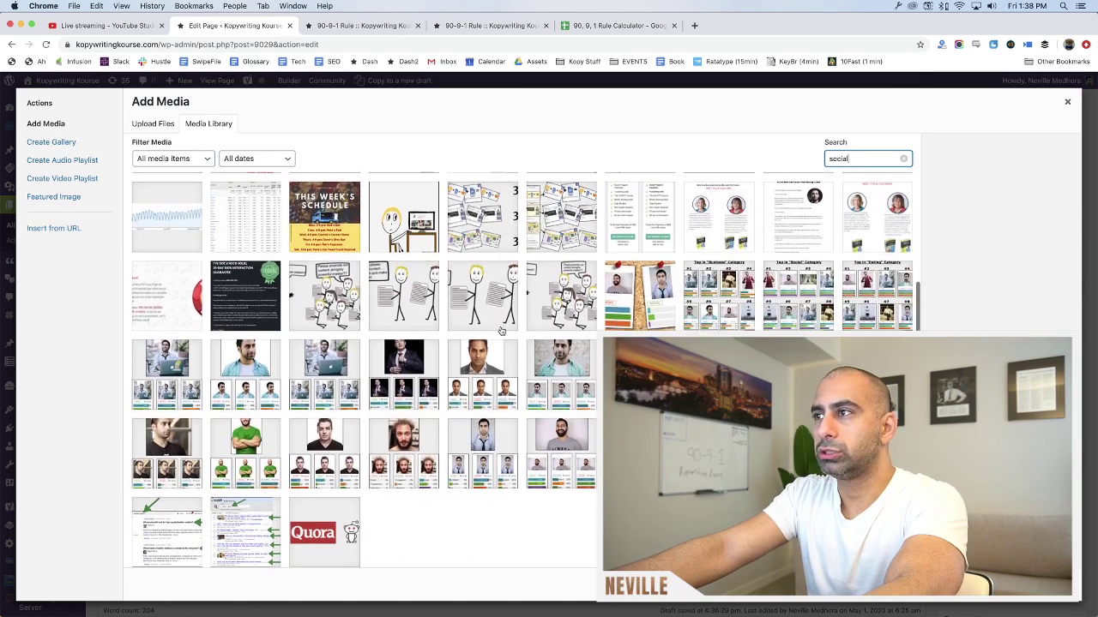
scroll(500, 331, "down", 1)
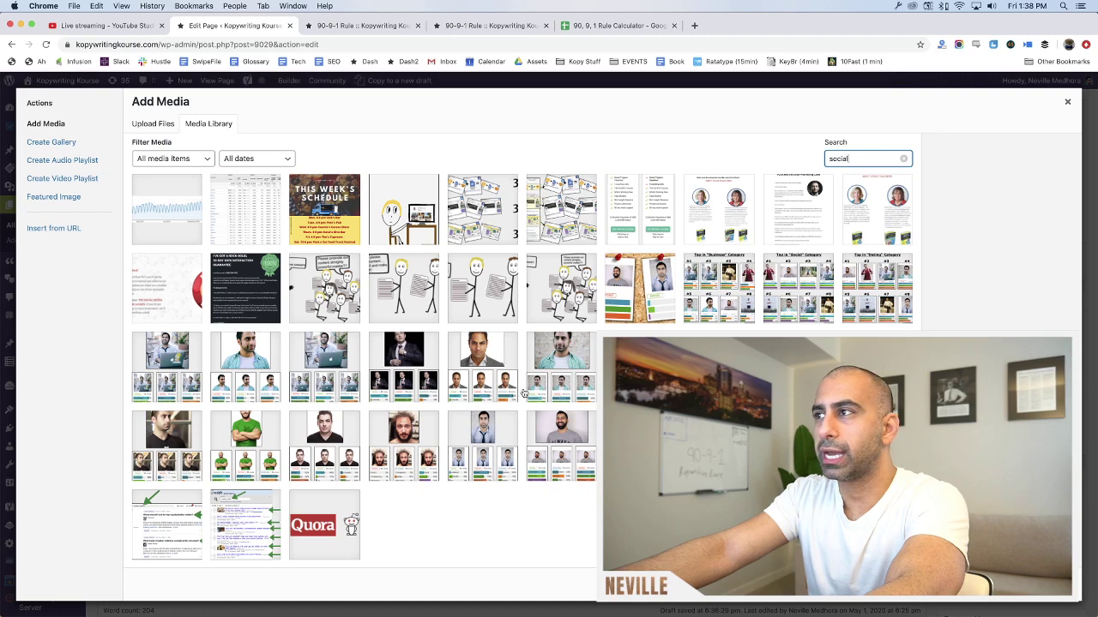
scroll(523, 392, "up", 5)
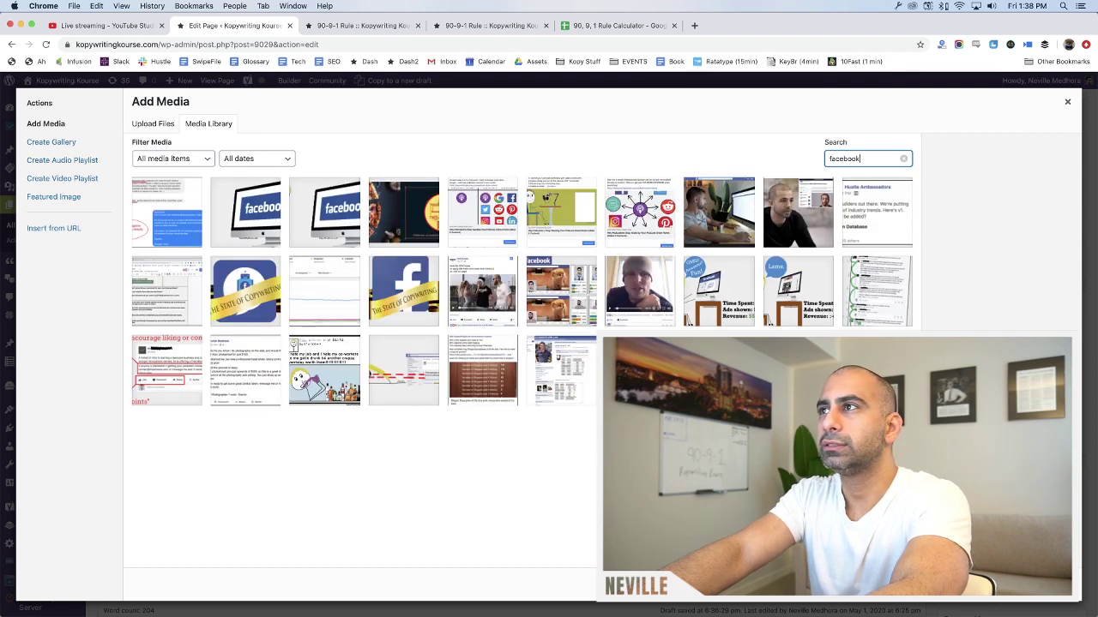
Search the media library for "podcast", inspect the podcast-to-media.png image's details, and close the library without inserting anything
left_click(654, 216)
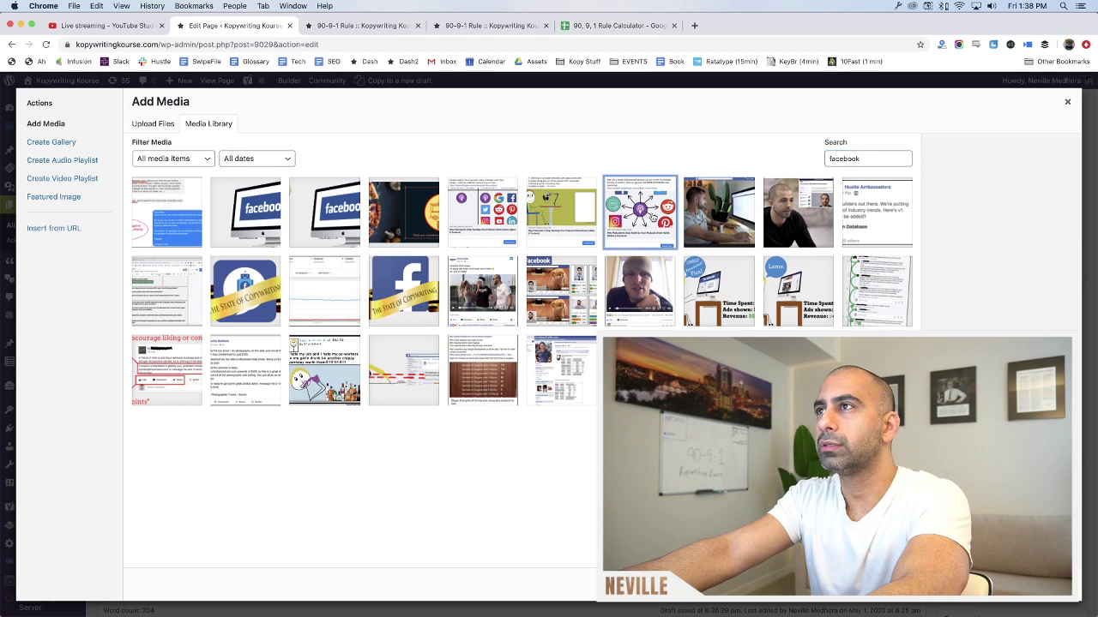
double_click(845, 160)
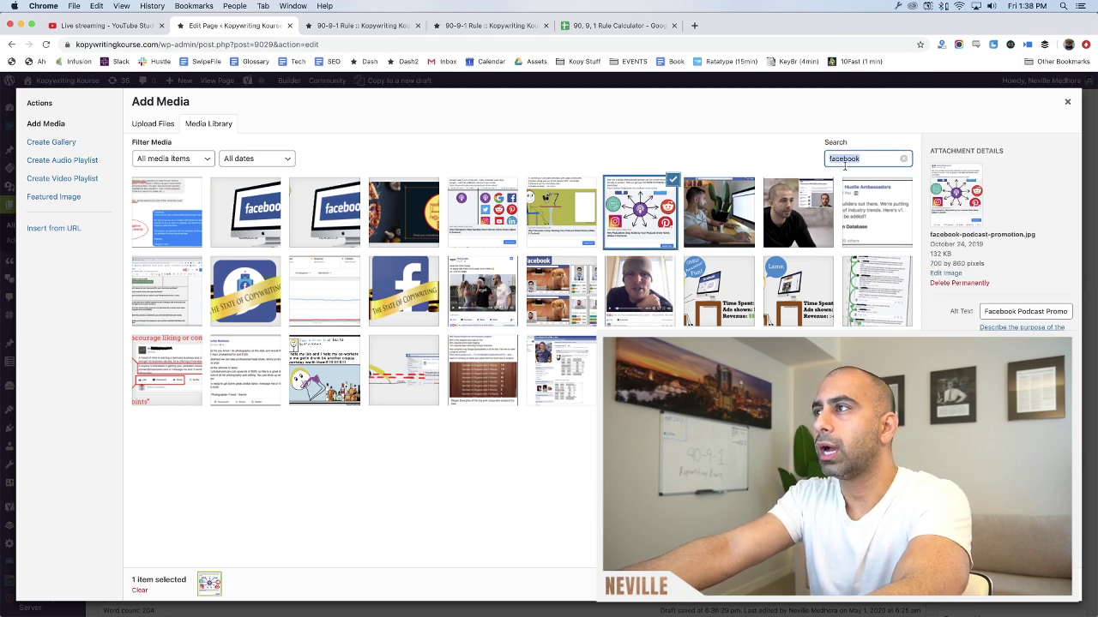
type("podcast")
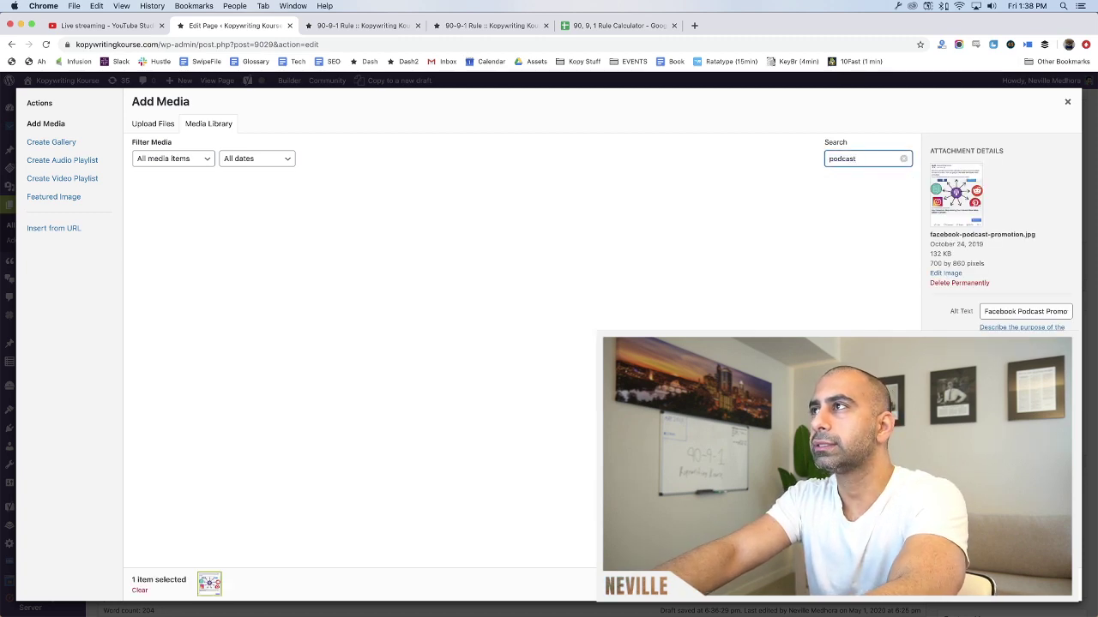
left_click(648, 305)
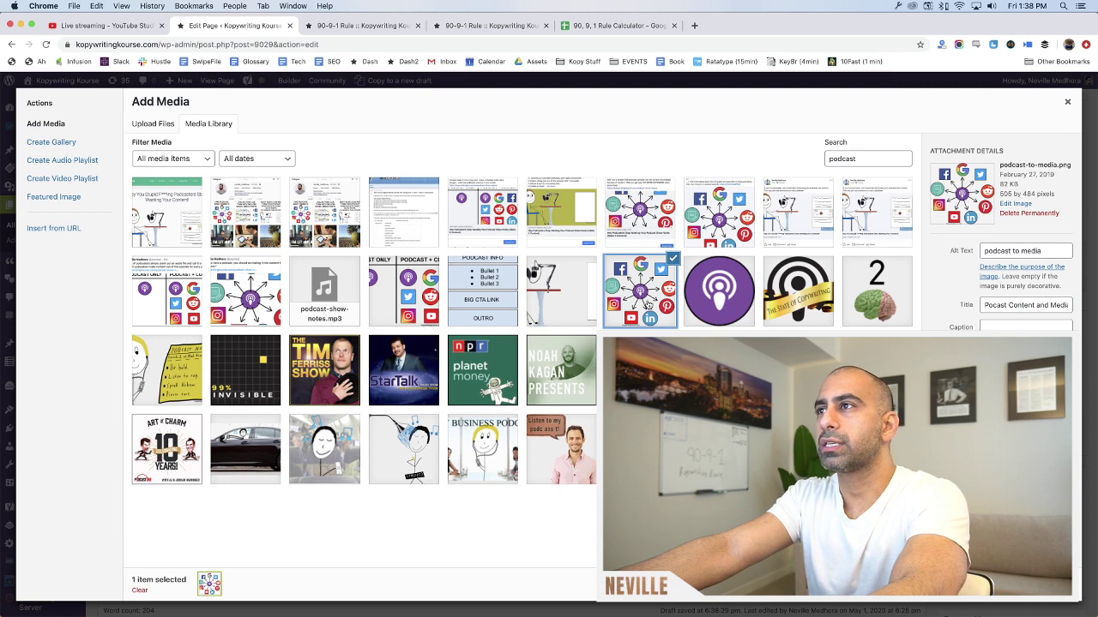
key("Escape")
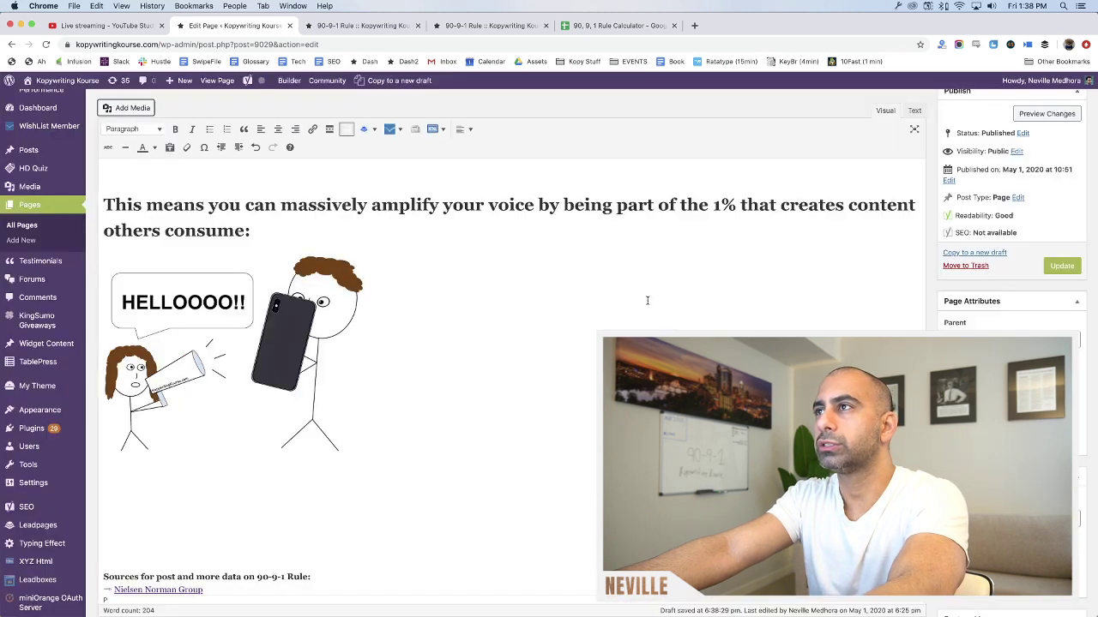
Switch to Finder, open the Desktop's Post Images folder, and search within that folder for "podcast"
left_click(470, 603)
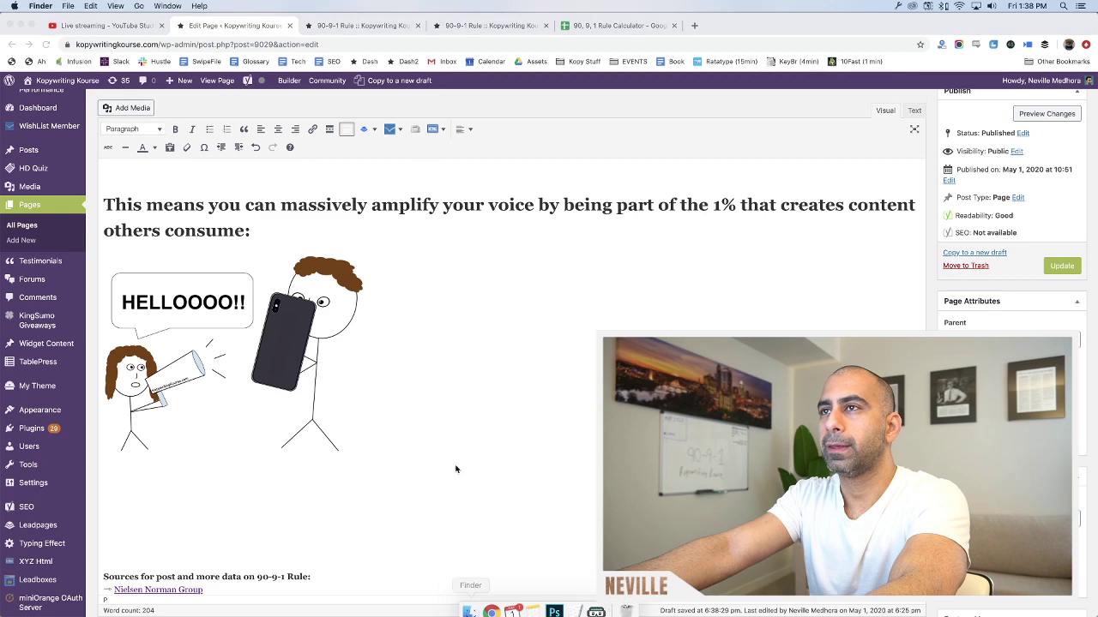
left_click(541, 228)
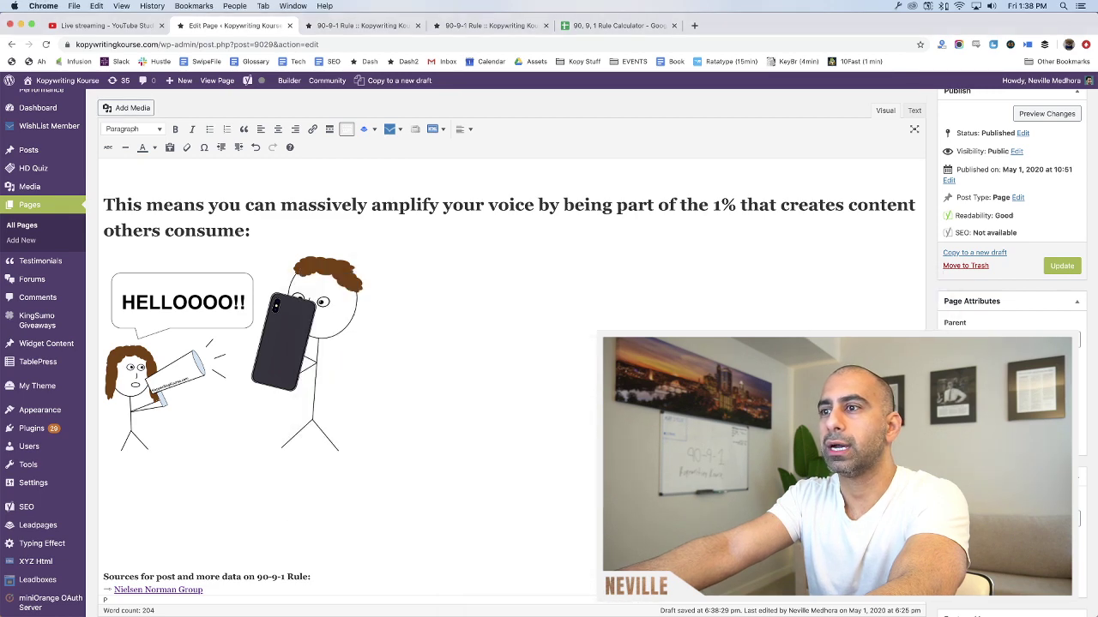
left_click(467, 603)
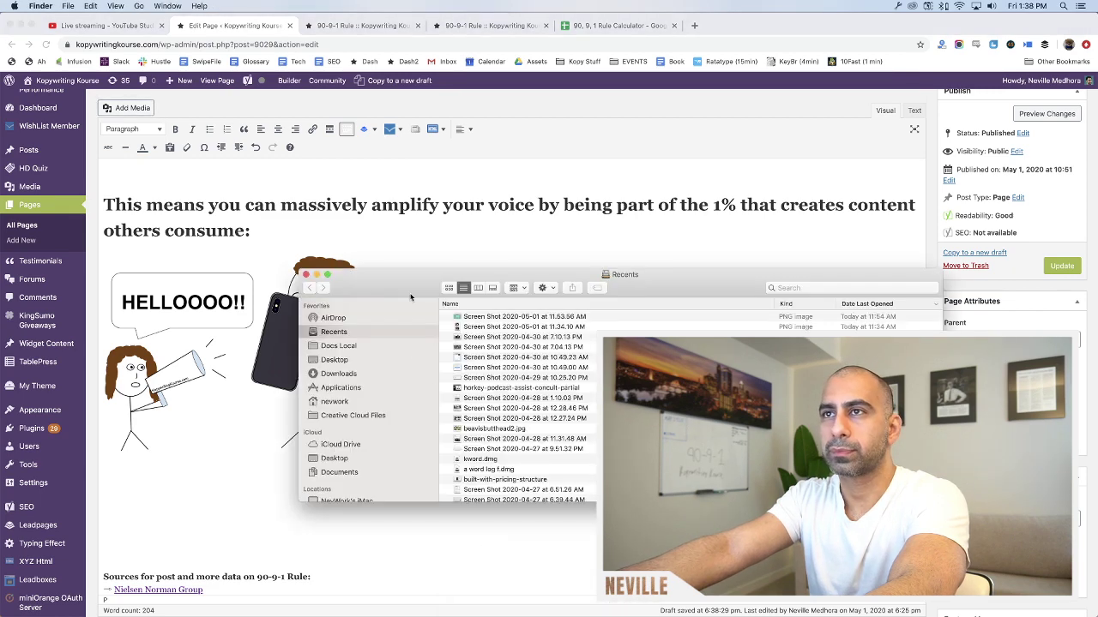
left_click(335, 360)
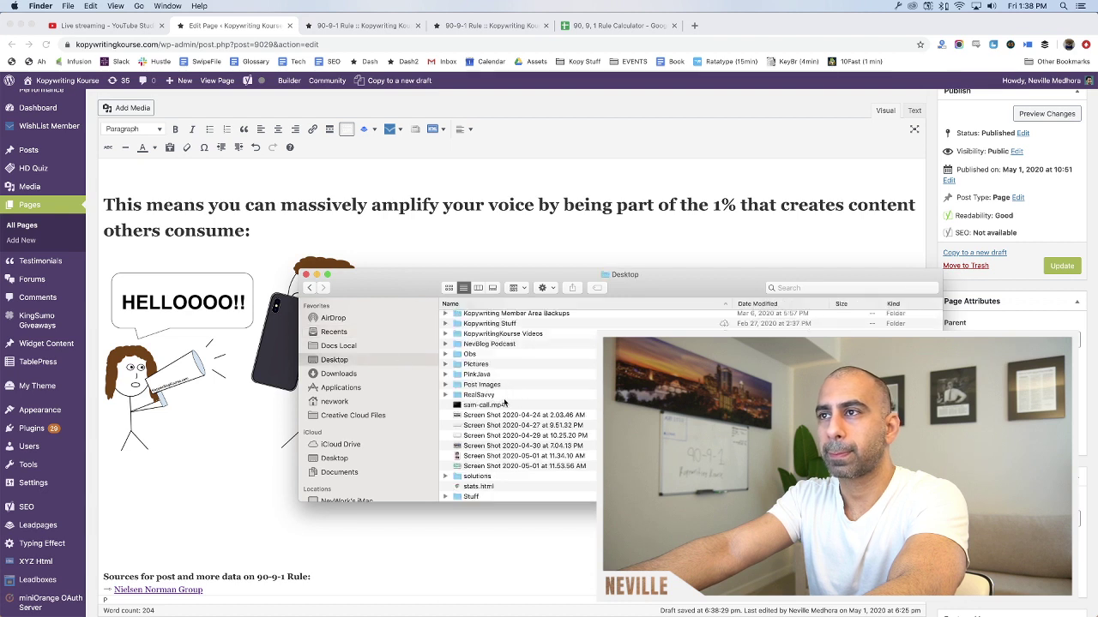
left_click(477, 385)
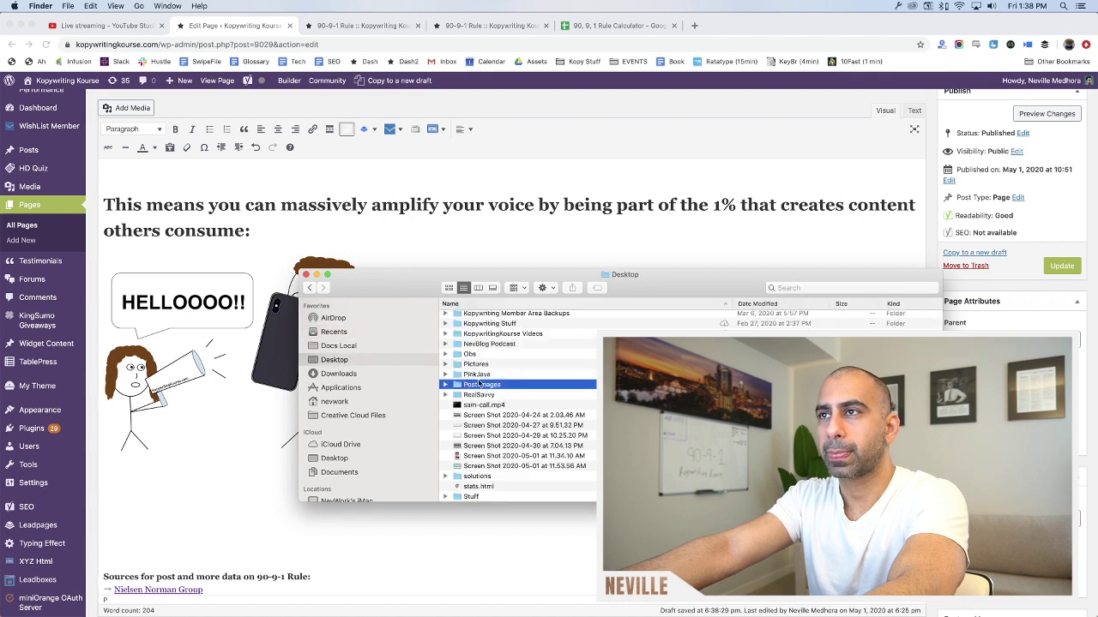
double_click(523, 384)
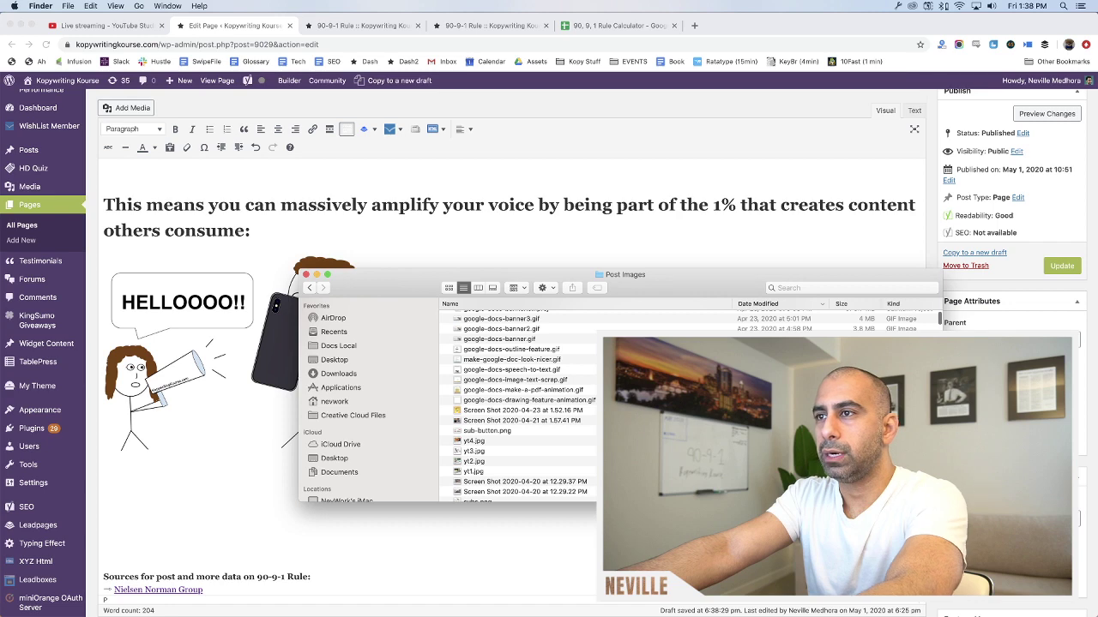
scroll(588, 412, "up", 4)
left_click(818, 288)
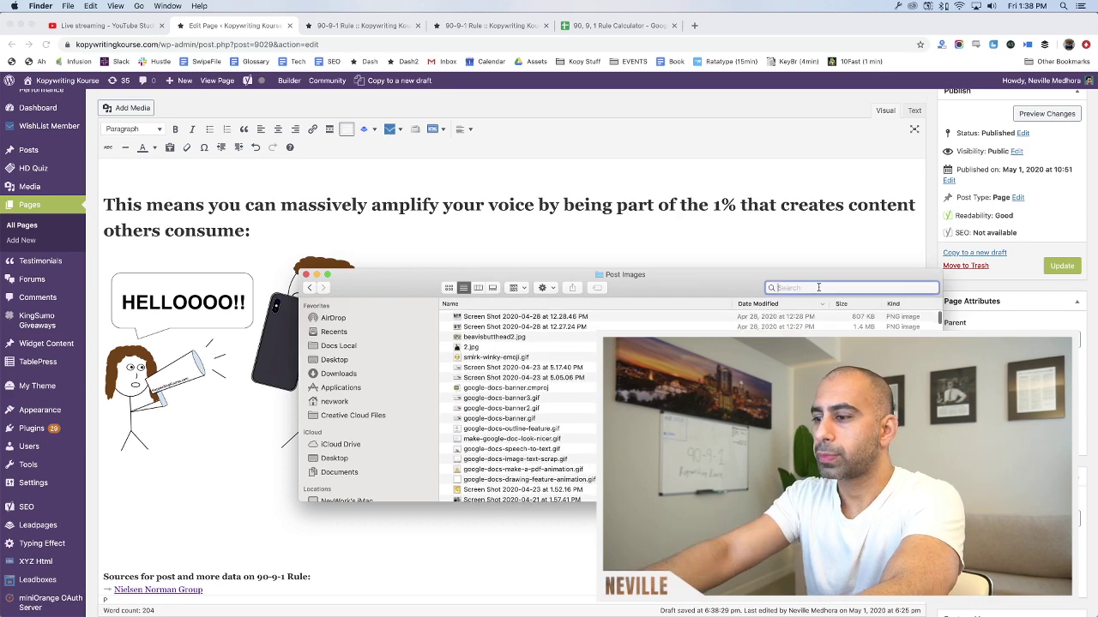
type("podcast")
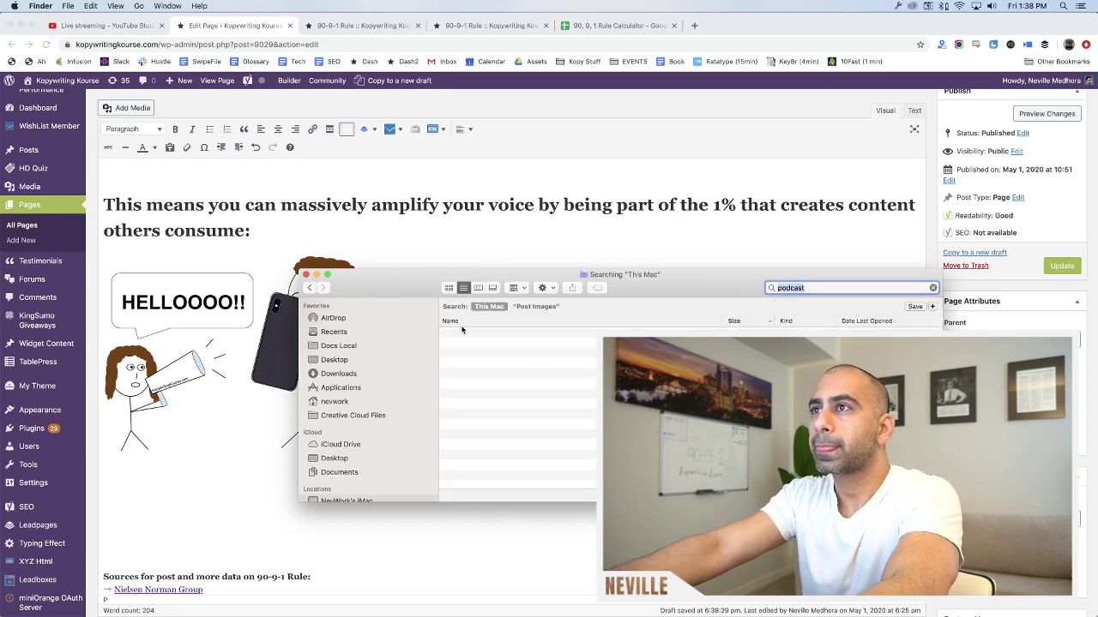
left_click(536, 306)
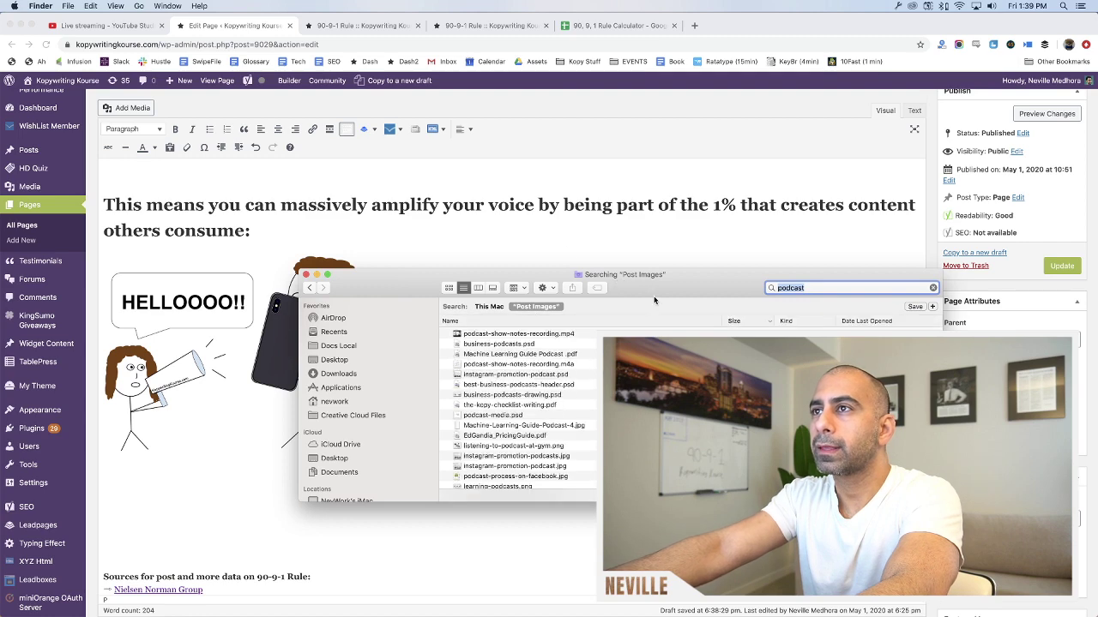
scroll(592, 357, "down", 10)
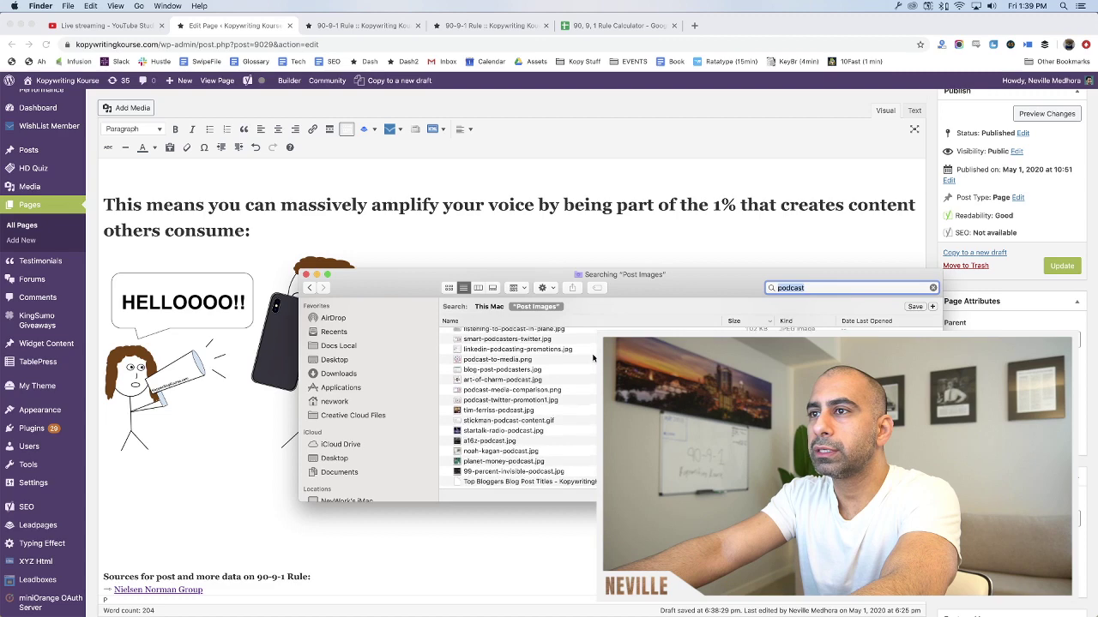
Preview podcast-media-comparison.png and look through the podcast files listed below it
left_click(521, 394)
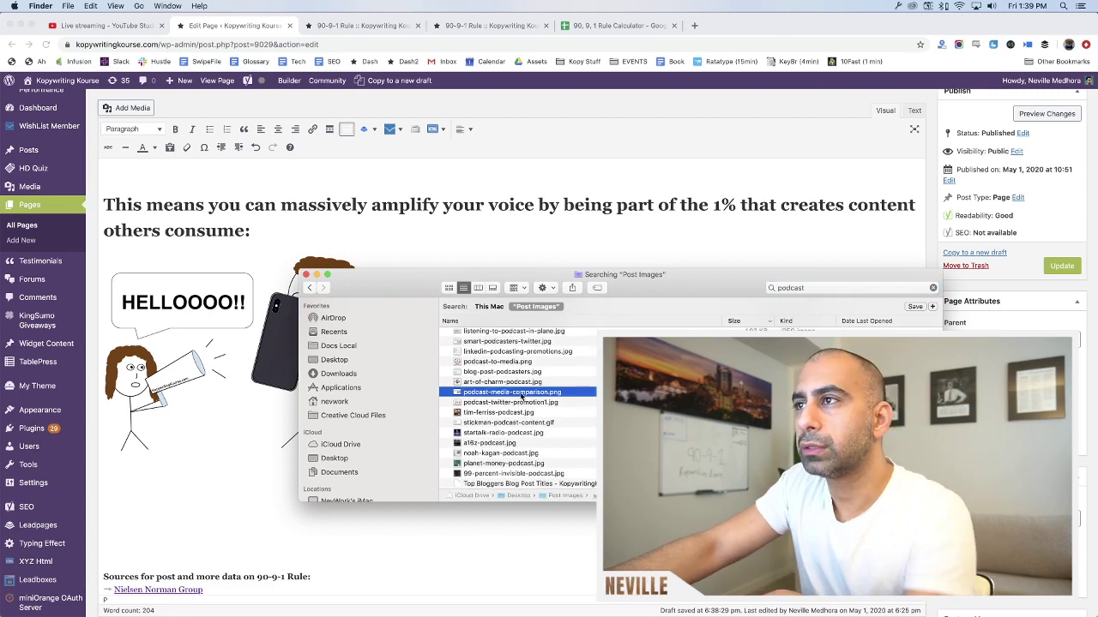
key("space")
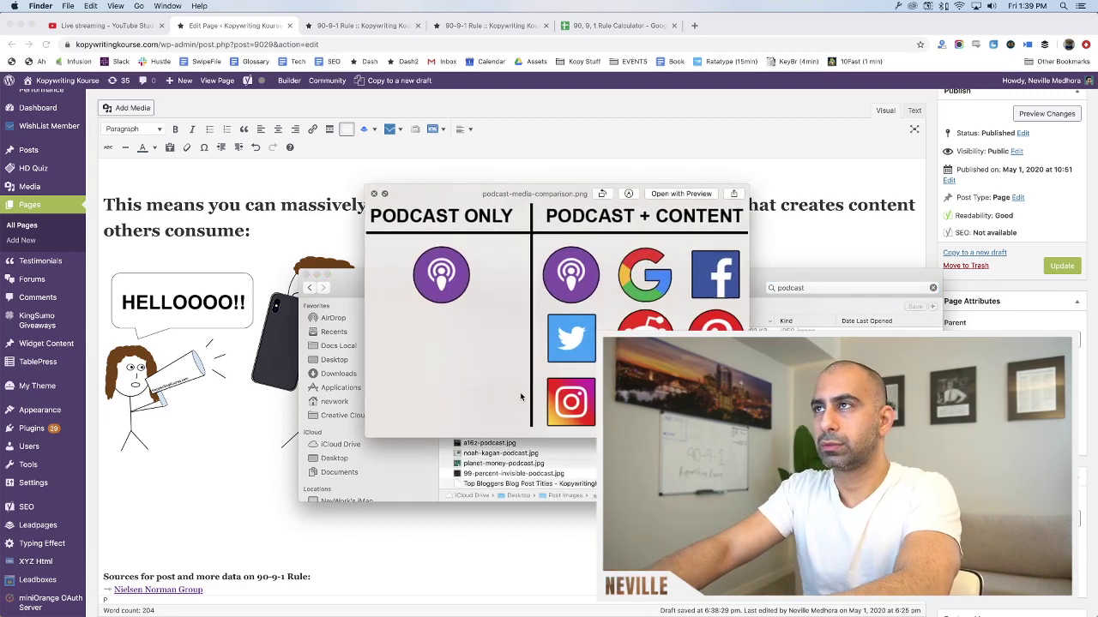
key("Down")
key("space")
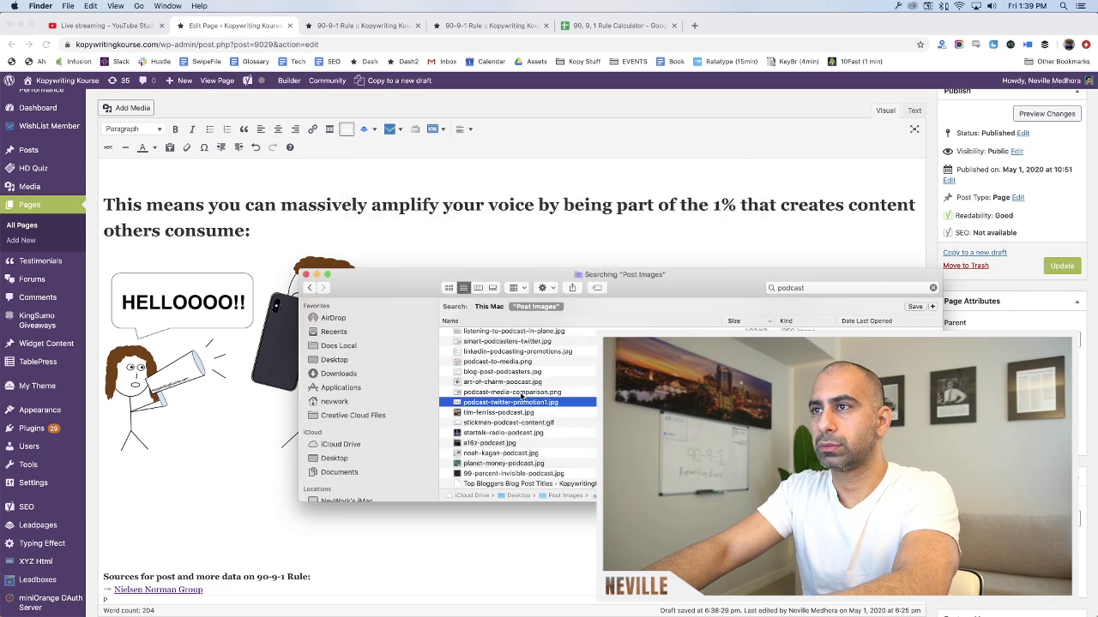
key("Down")
key("Down")
key("Down")
key("Down")
key("Down")
key("Down")
key("Up")
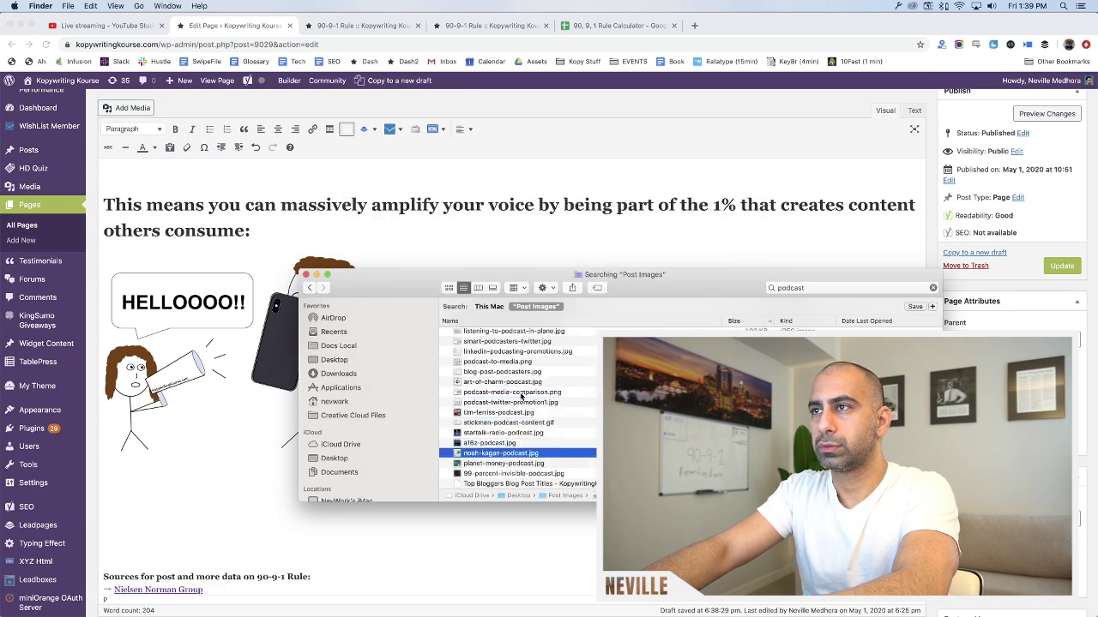
Look back through the "podcast" search results up to the PSD files at the beginning of the list
left_click(521, 399)
key("Up")
key("Up")
key("Up")
key("Up")
key("Up")
key("Up")
key("Up")
key("Up")
key("Up")
key("Up")
key("Up")
key("Up")
key("Up")
key("Up")
key("Up")
key("Up")
key("Up")
key("Up")
key("Up")
key("Up")
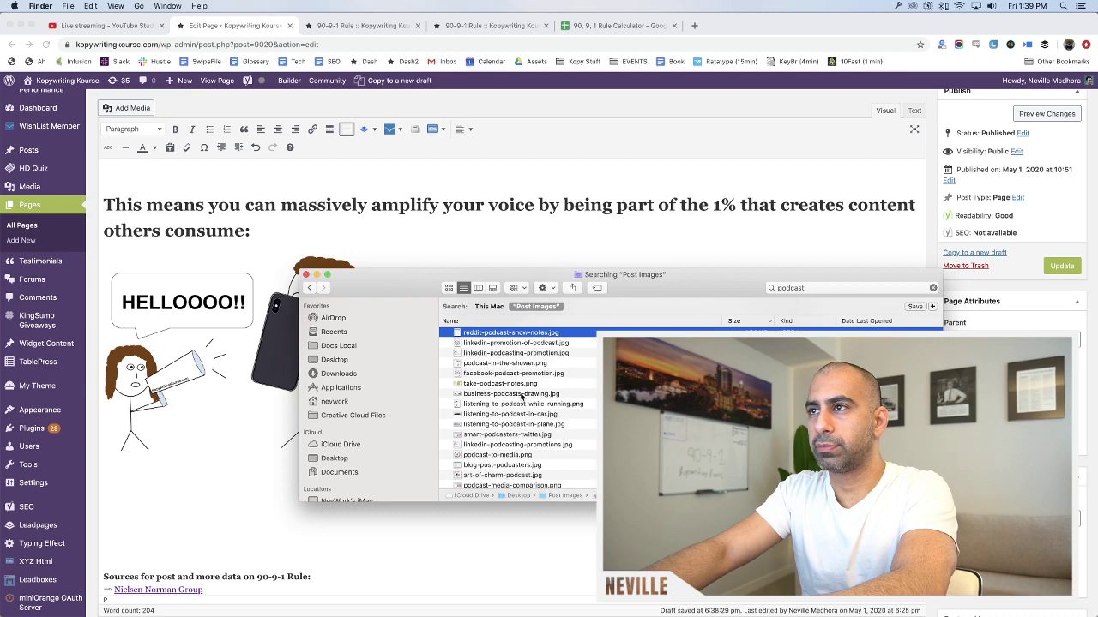
key("Up")
key("Up")
key("Up")
key("Up")
key("Up")
key("Up")
key("Up")
key("Up")
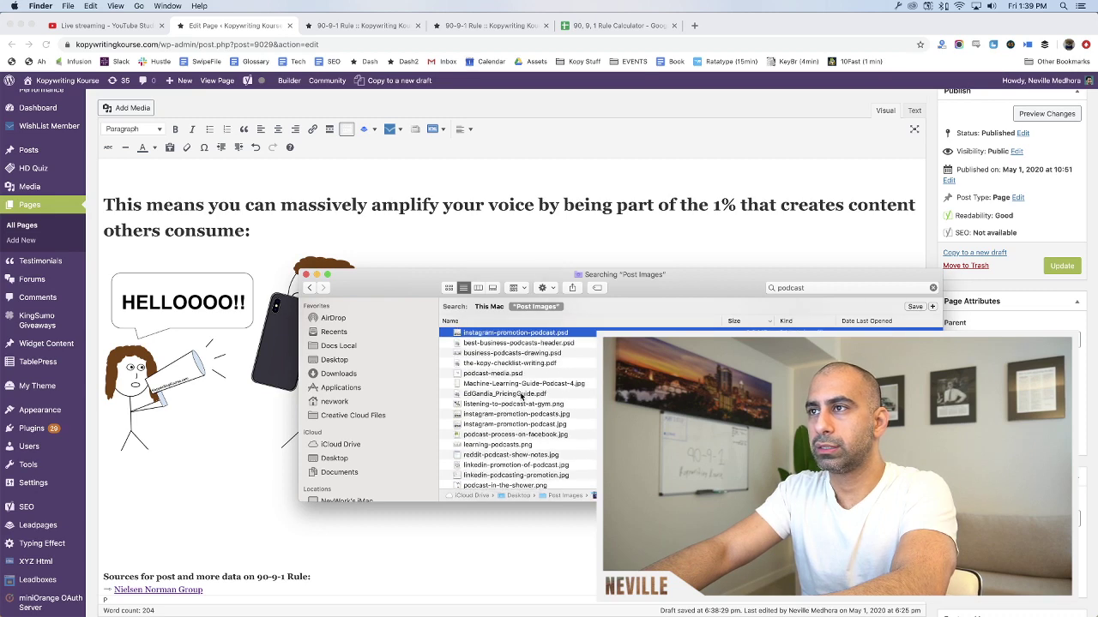
key("Up")
key("Up")
key("Up")
key("Down")
key("Down")
key("Down")
key("Down")
key("Down")
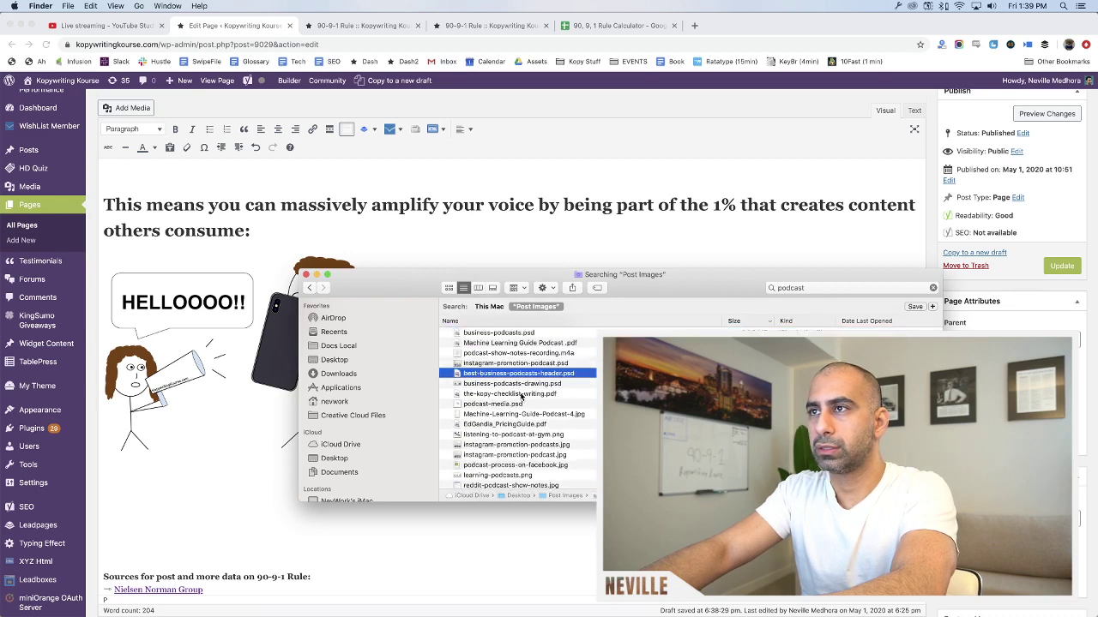
Preview the podcast PSD files, including best-business-podcasts-header.psd and instagram-promotion-podcast.psd, to check their graphics
key("space")
key("space")
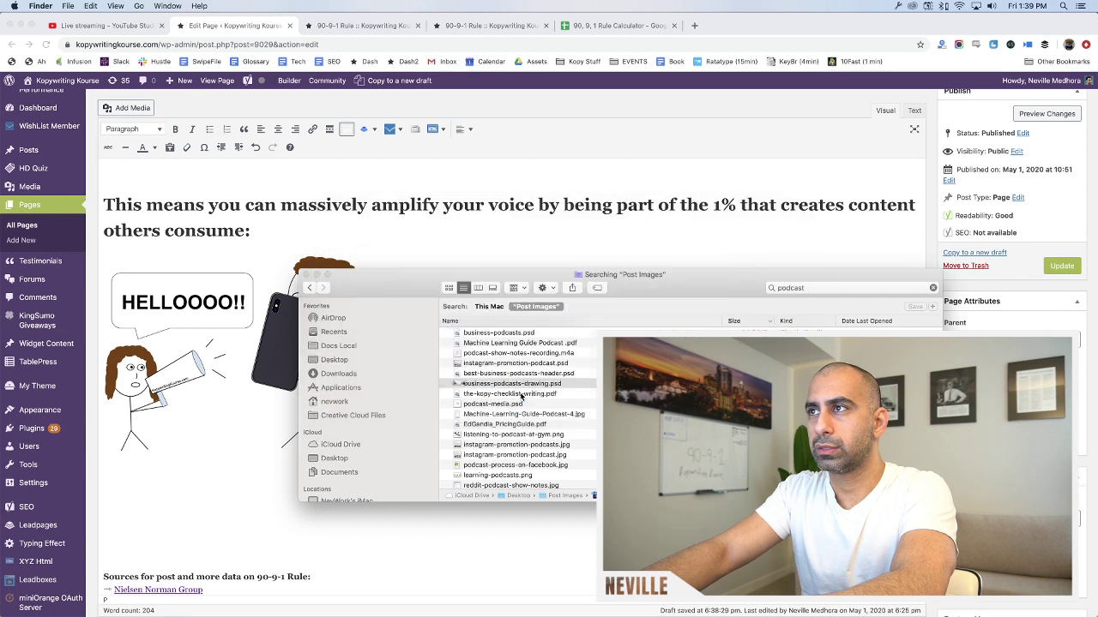
key("Up")
key("Up")
key("space")
key("space")
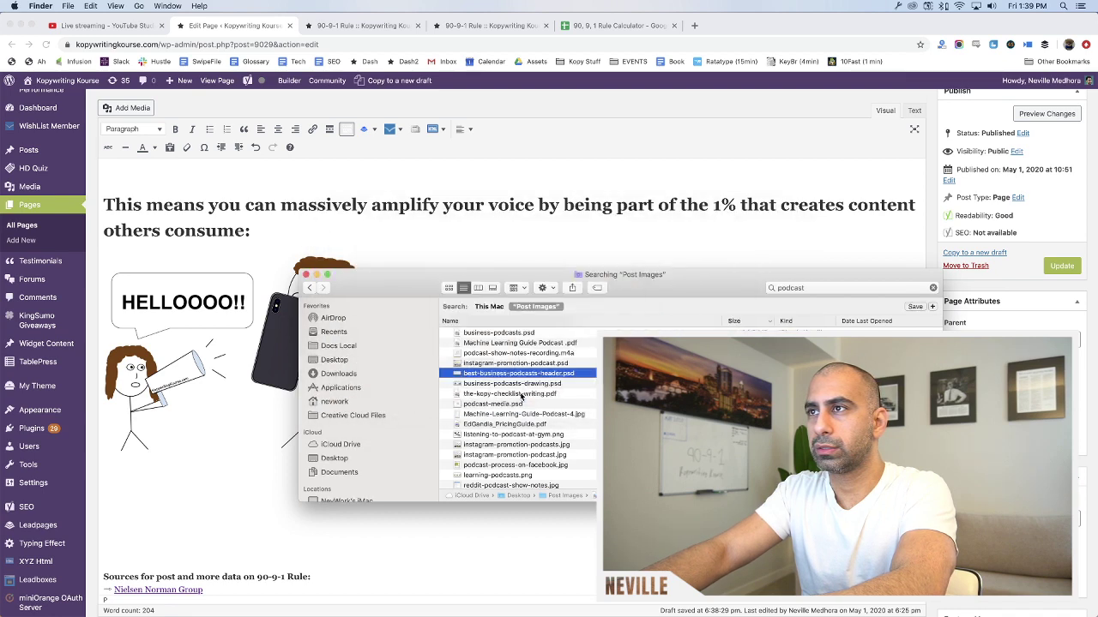
key("Down")
key("Down")
key("space")
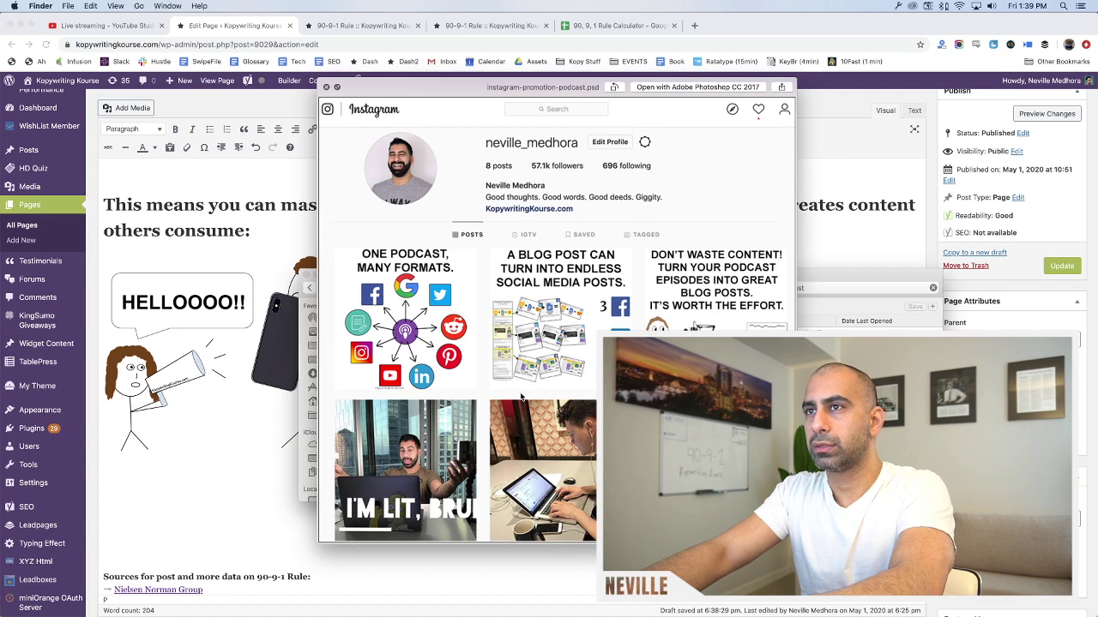
key("space")
Preview business-podcasts.psd and the Machine Learning Guide Podcast PDF, and return to the page editor
key("Up")
key("Up")
key("Up")
key("Up")
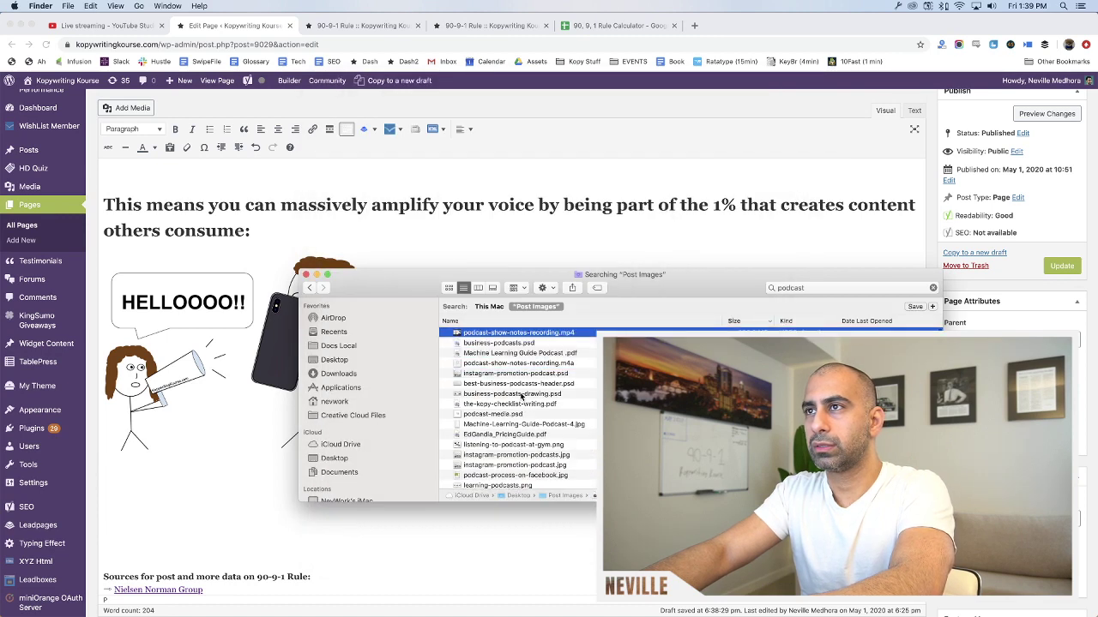
key("Down")
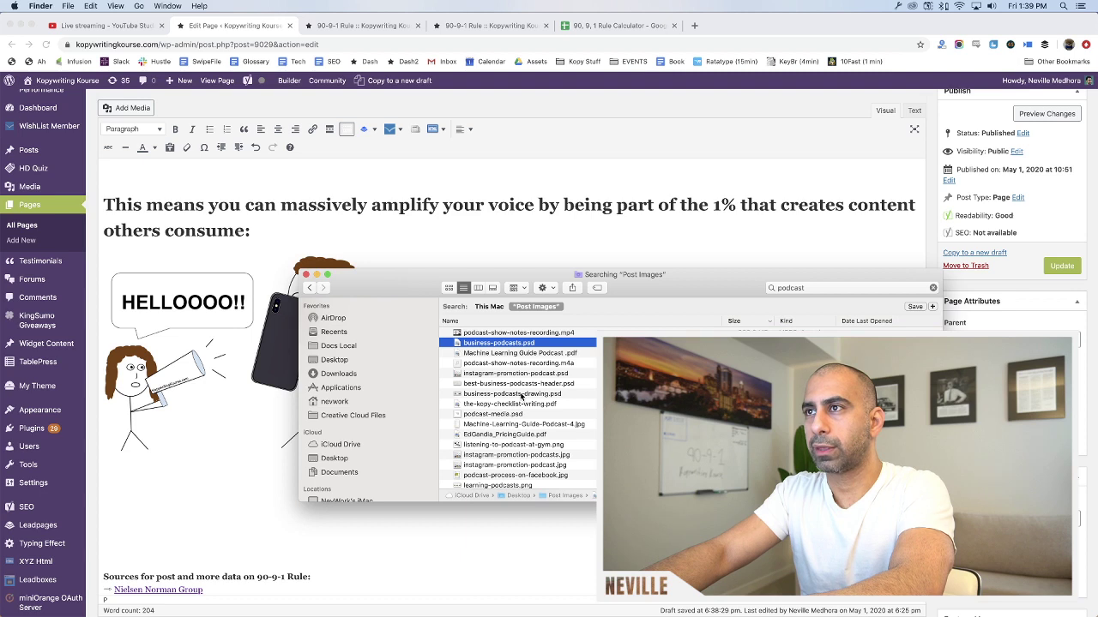
key("space")
key("space")
key("Down")
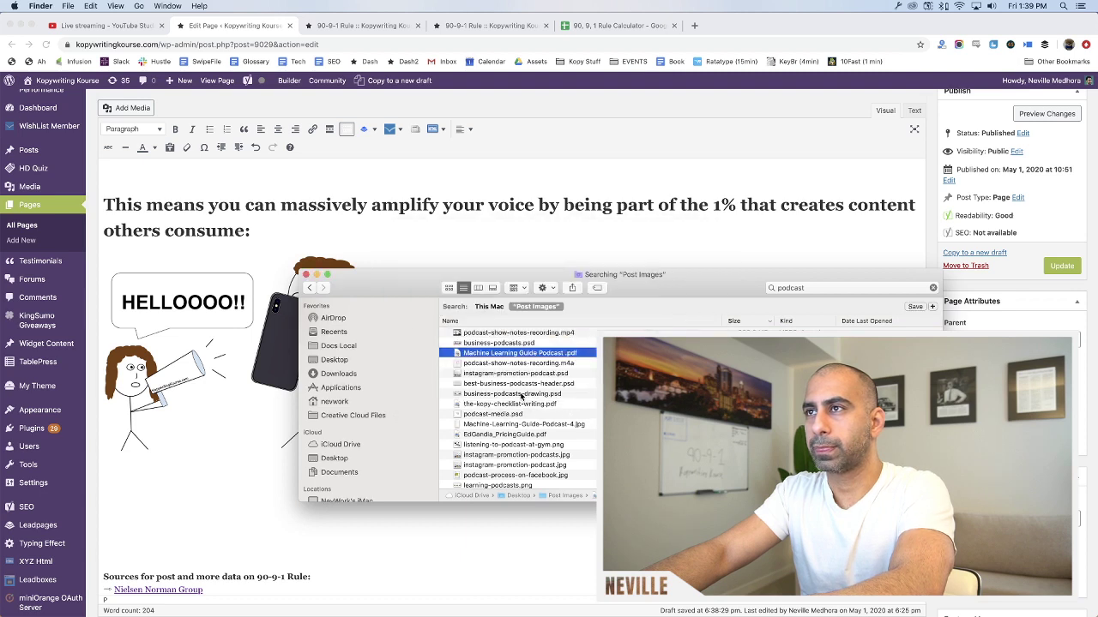
key("space")
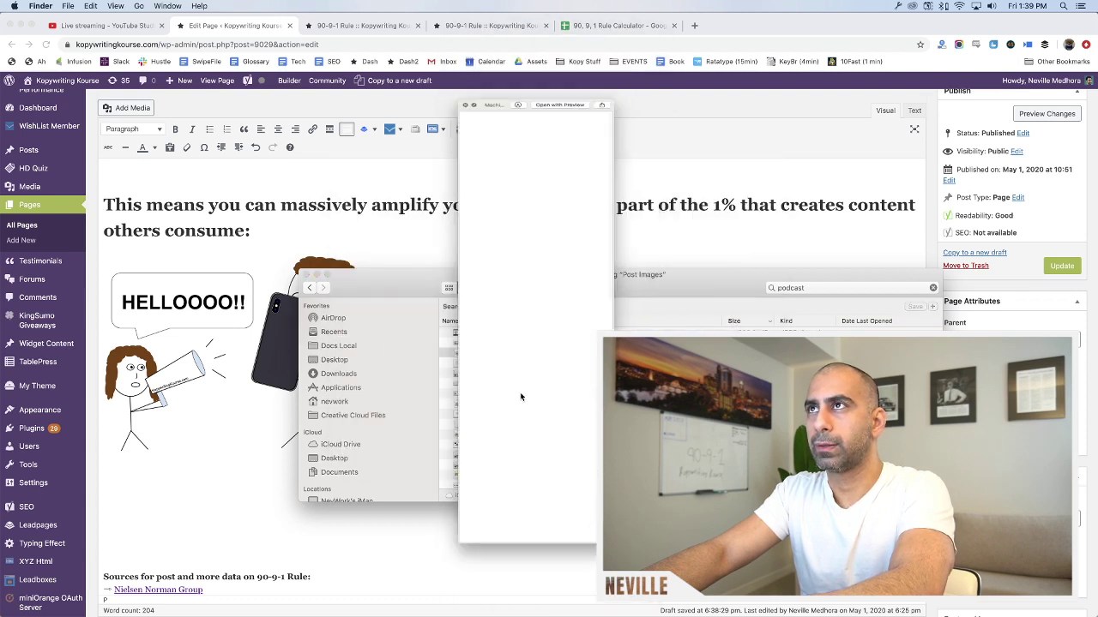
key("space")
key("Down")
left_click(452, 252)
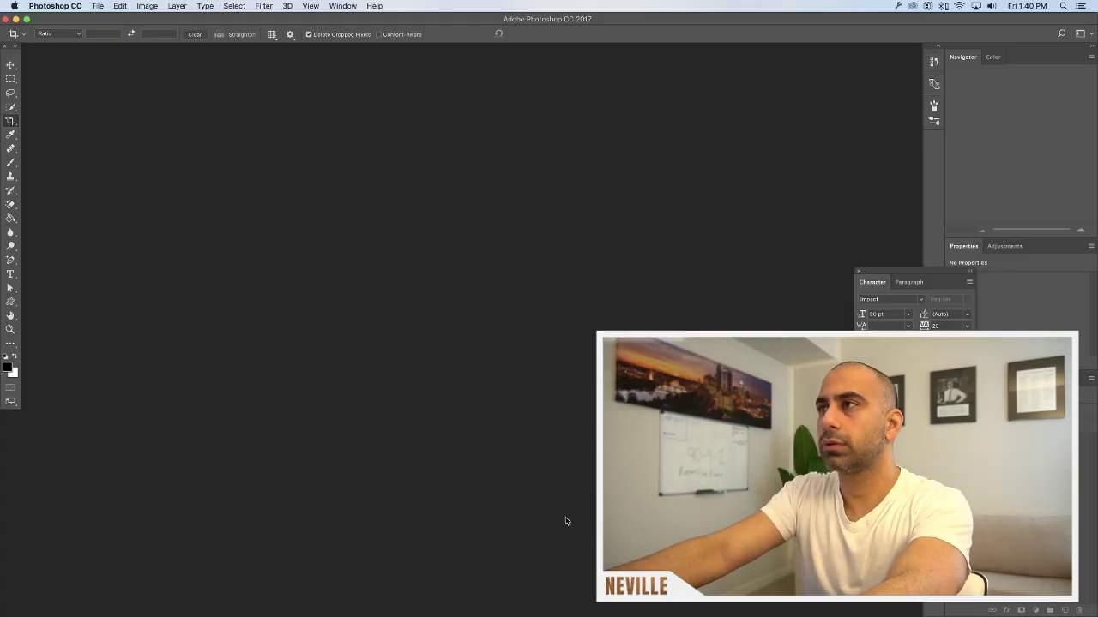
Check the live scene in Streamlabs OBS and return to Photoshop
key("ctrl+Up")
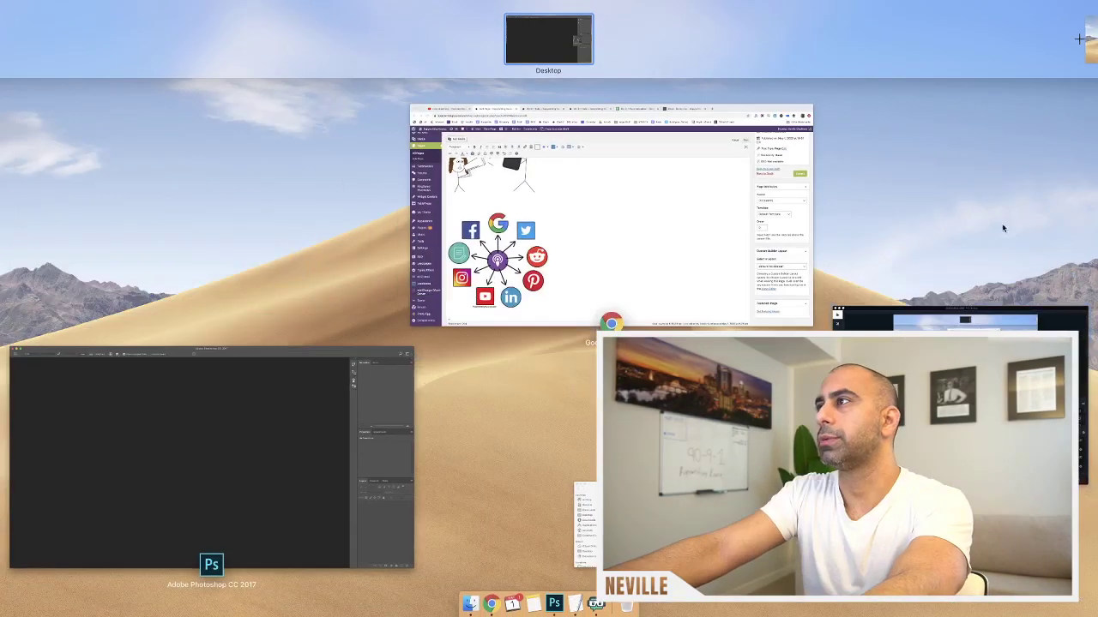
left_click(906, 306)
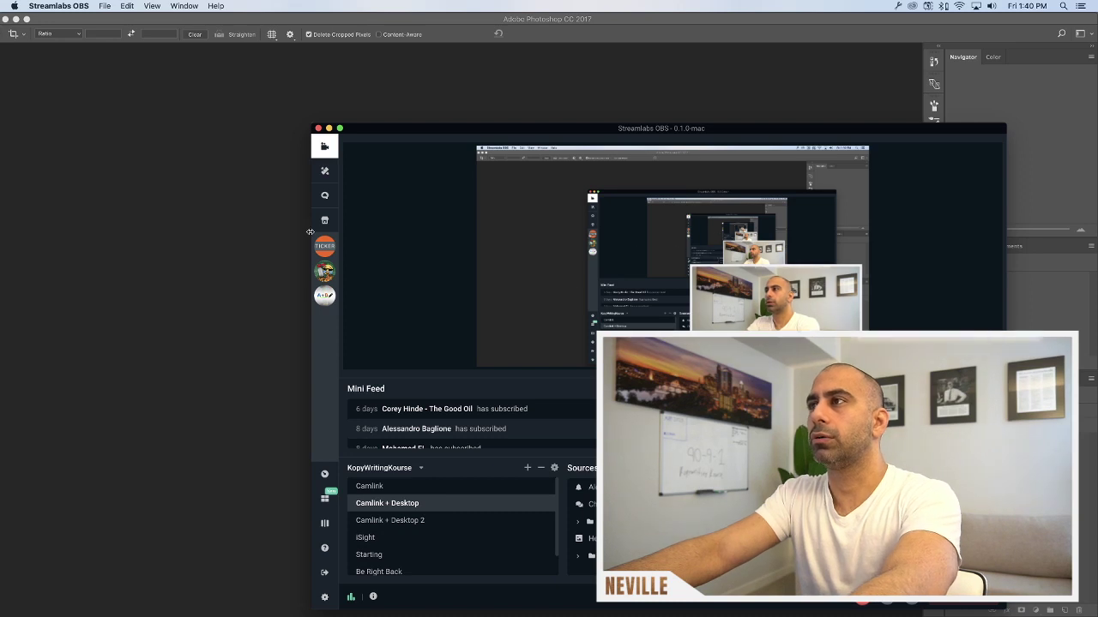
left_click(268, 208)
Create a new blank Photoshop document of 890 × 1000 pixels at 72 pixels/inch in RGB Color
left_click(98, 6)
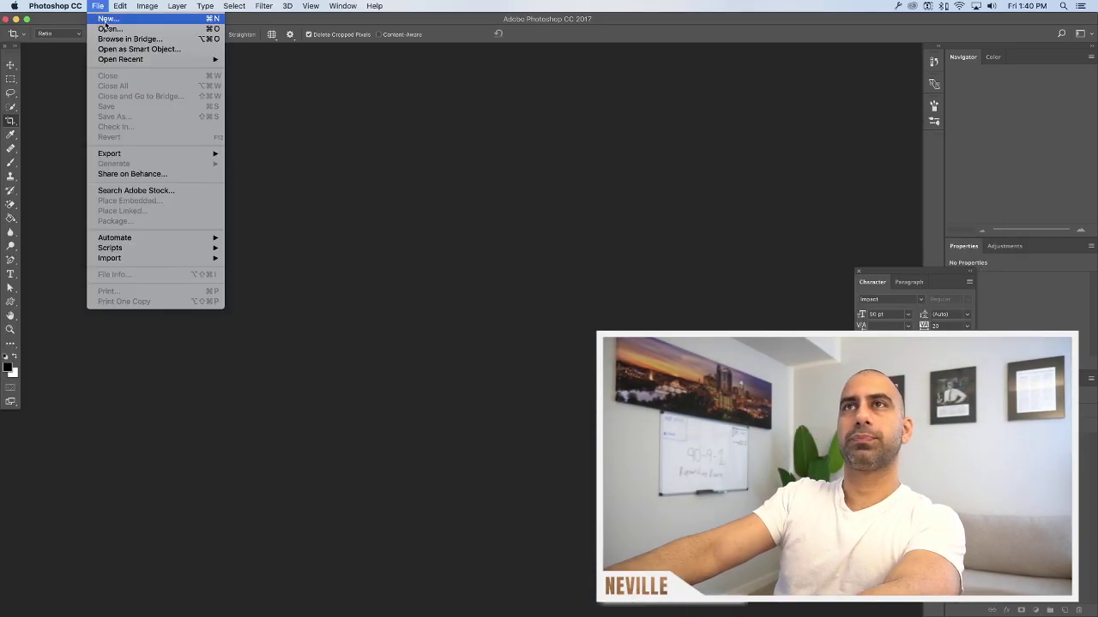
left_click(106, 20)
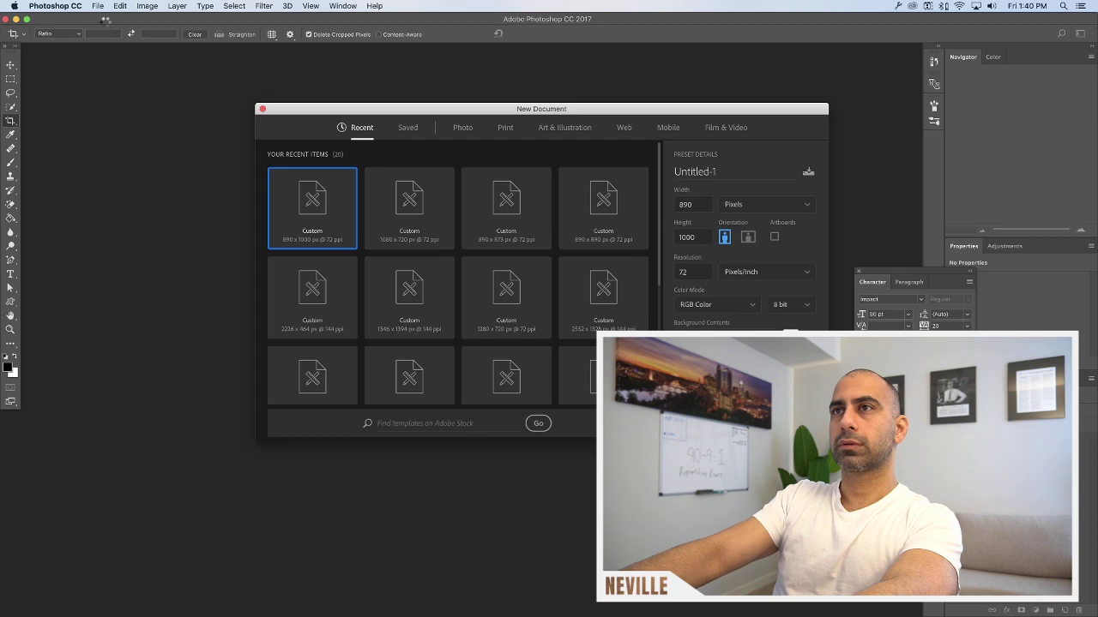
key("Return")
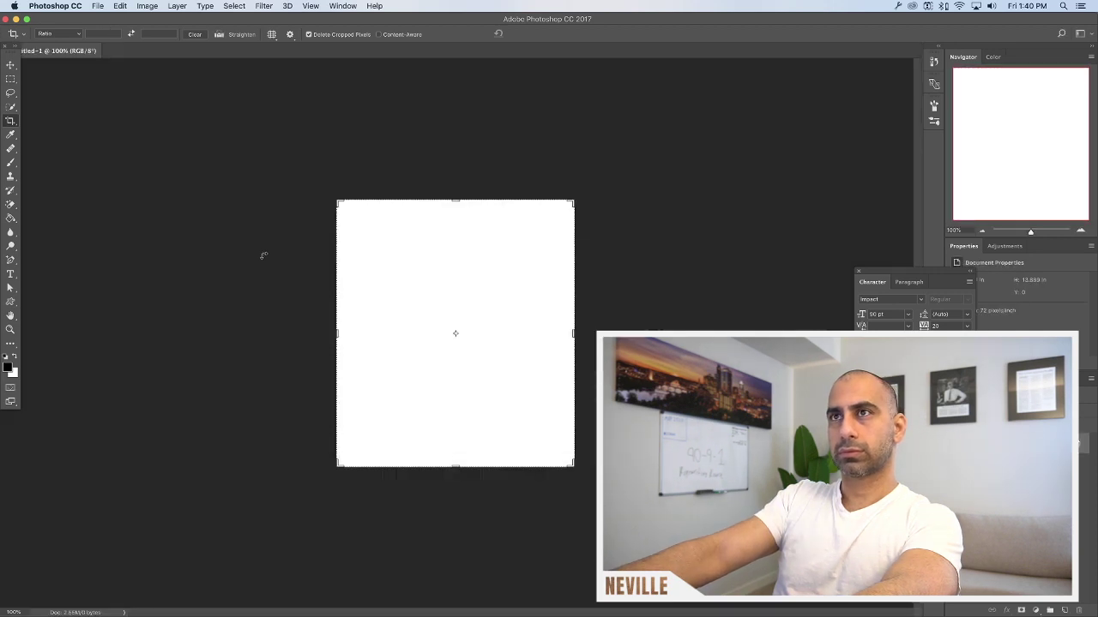
left_click(270, 256)
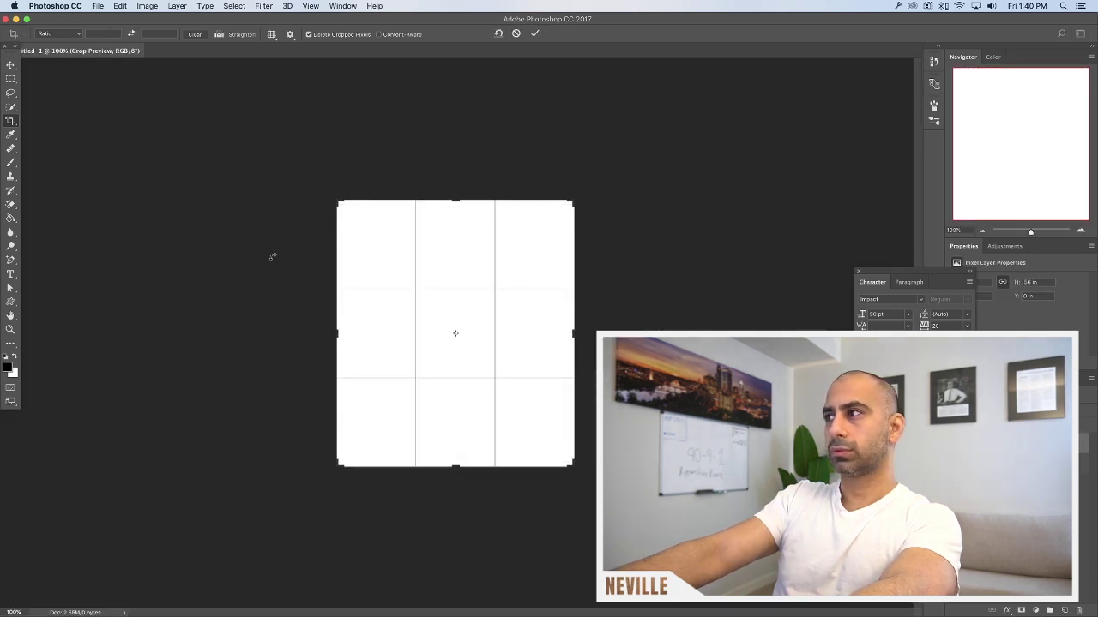
key("Return")
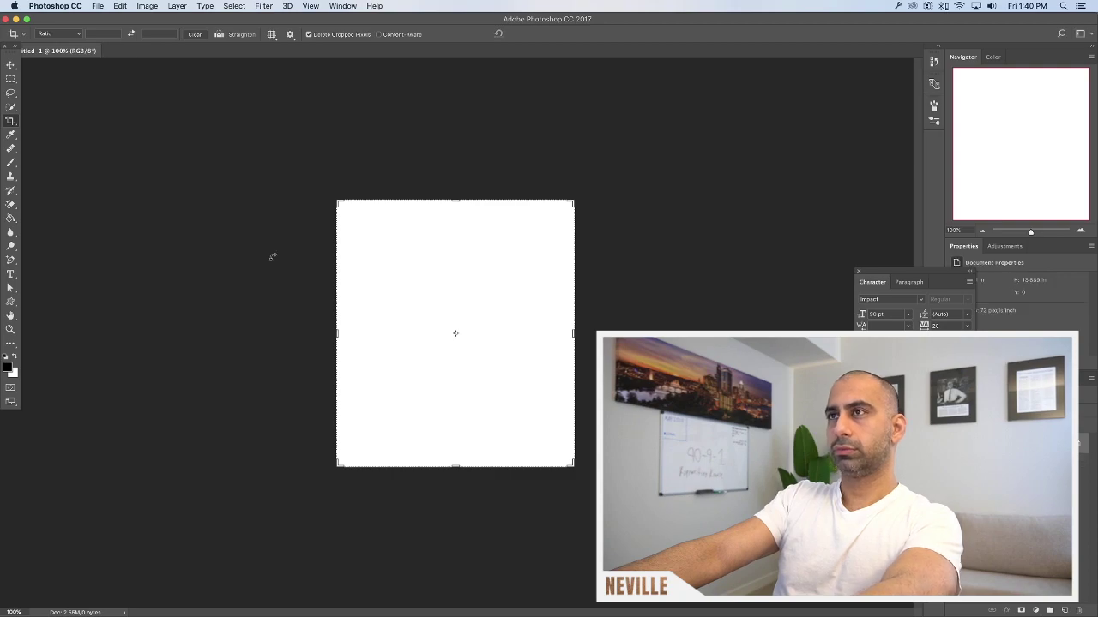
Switch to Chrome, preview the 90-9-1 Rule page's changes, and review it down to the social media icons graphic
key("ctrl+Up")
left_click(674, 225)
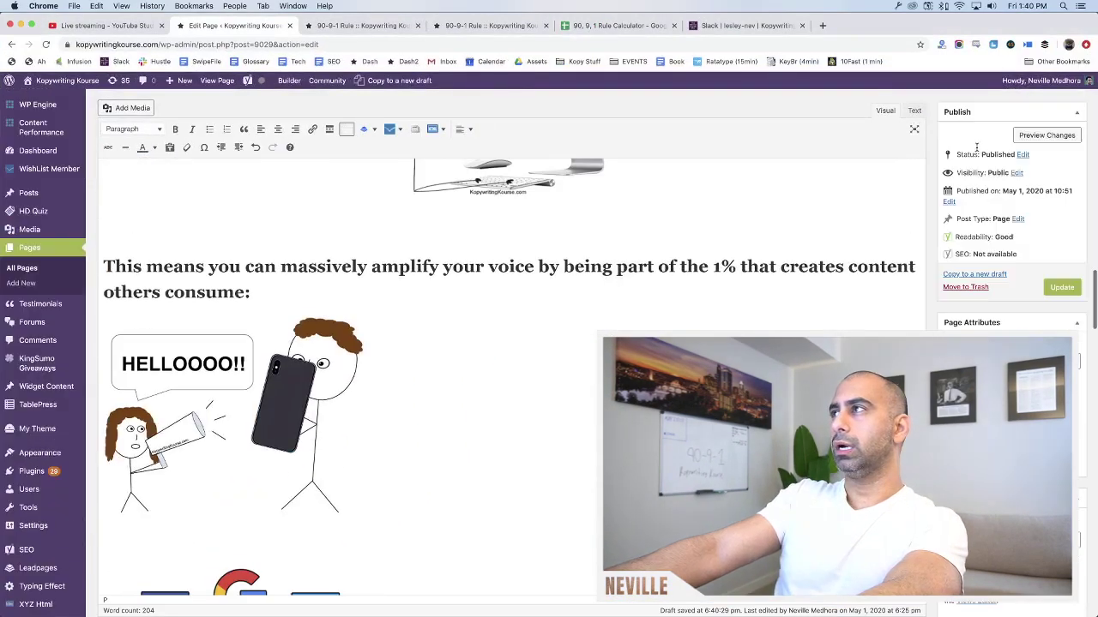
left_click(1065, 135)
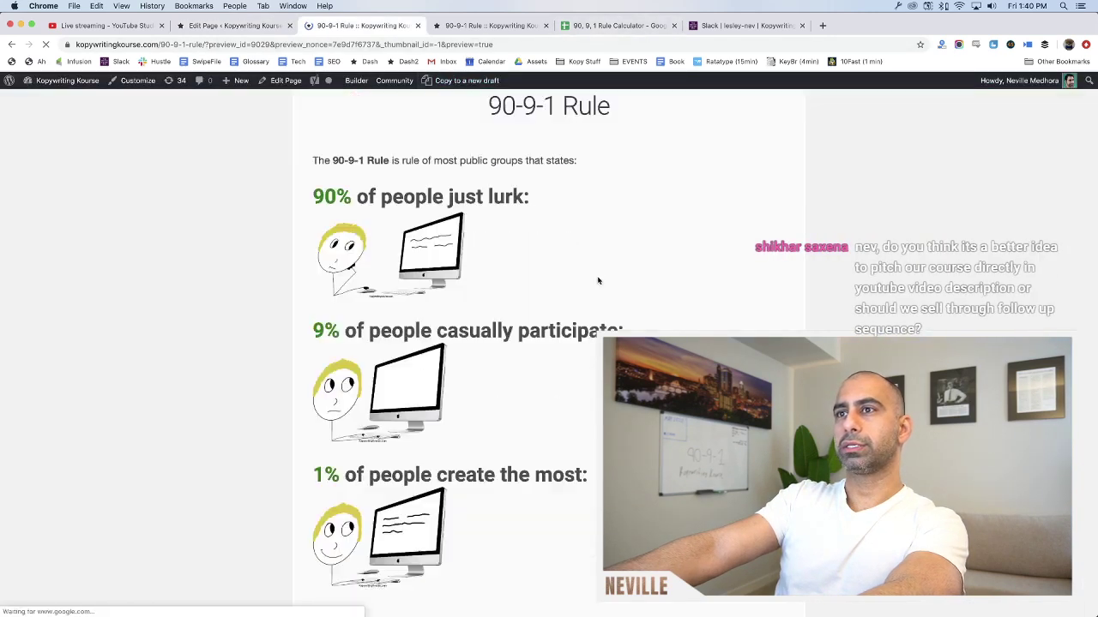
scroll(597, 280, "down", 10)
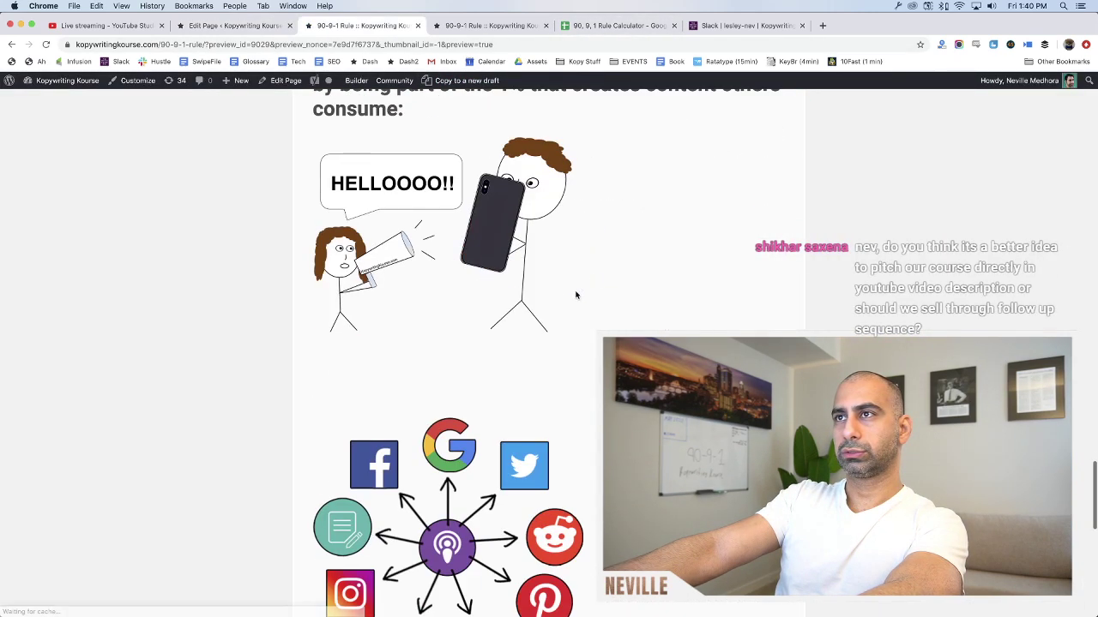
Copy the social media icons graphic from the page preview, and close the blank document in Photoshop
right_click(468, 348)
left_click(605, 286)
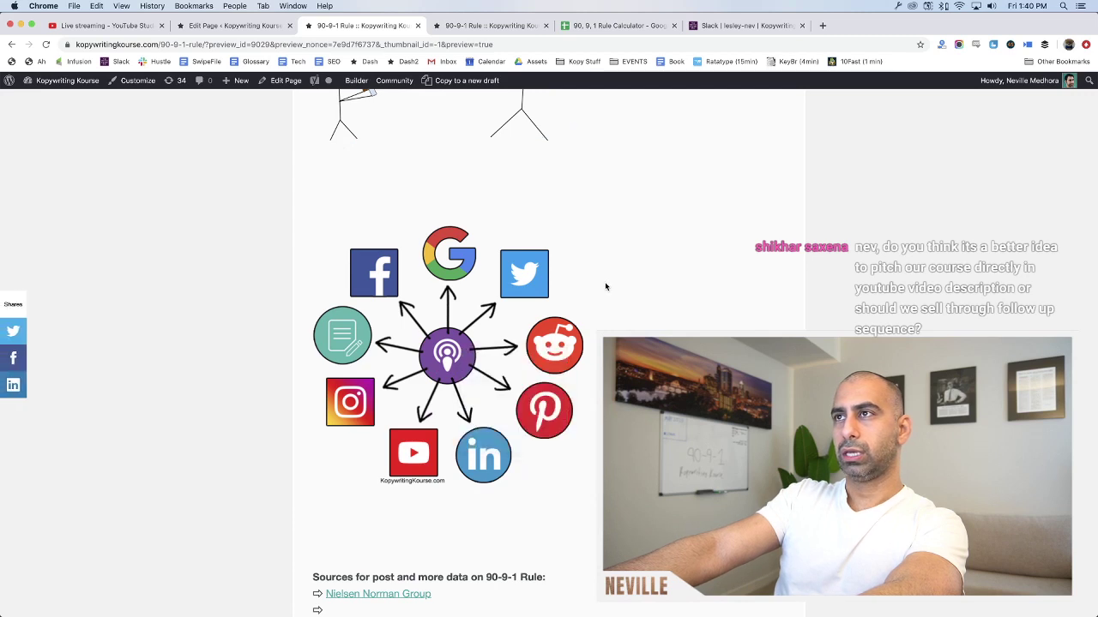
key("super+Tab")
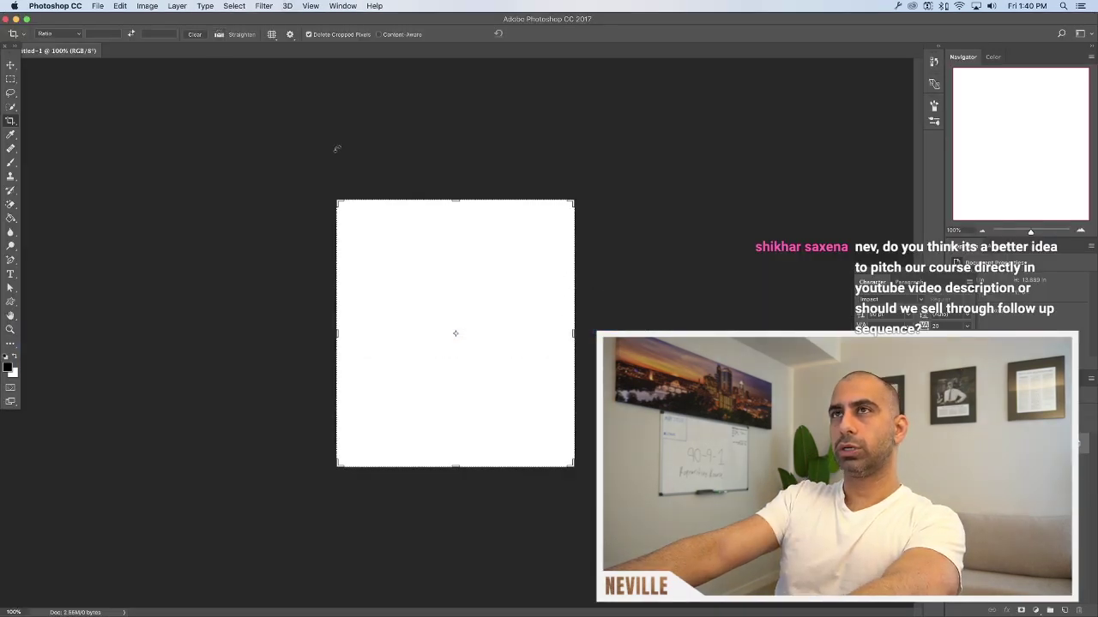
key("super+w")
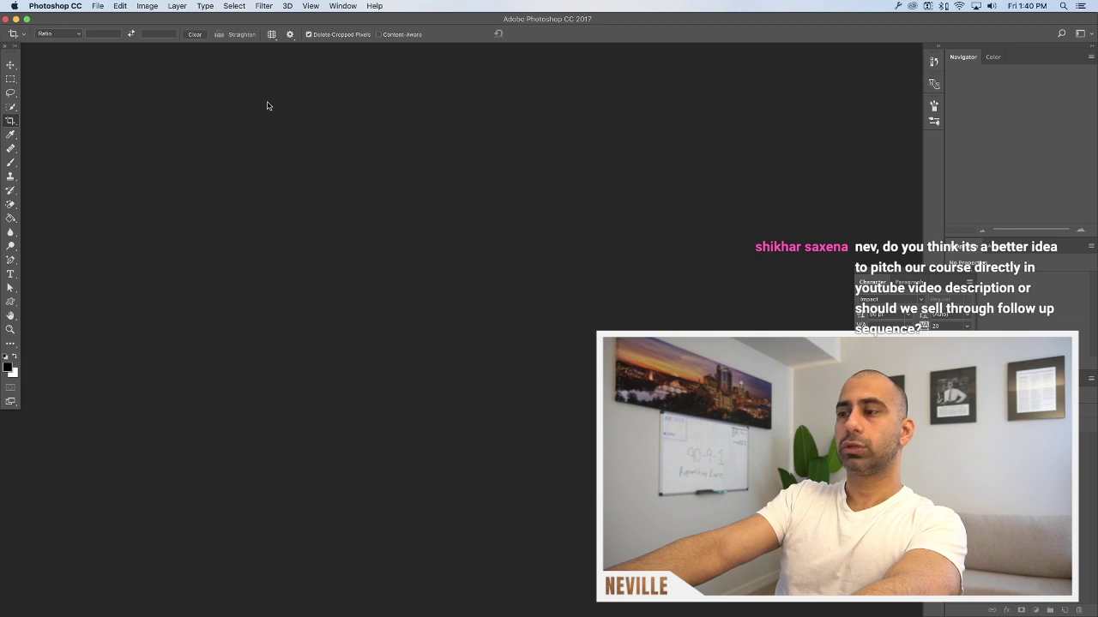
Create a new Photoshop document with the preset default settings and paste the social media icons graphic into it
key("super+n")
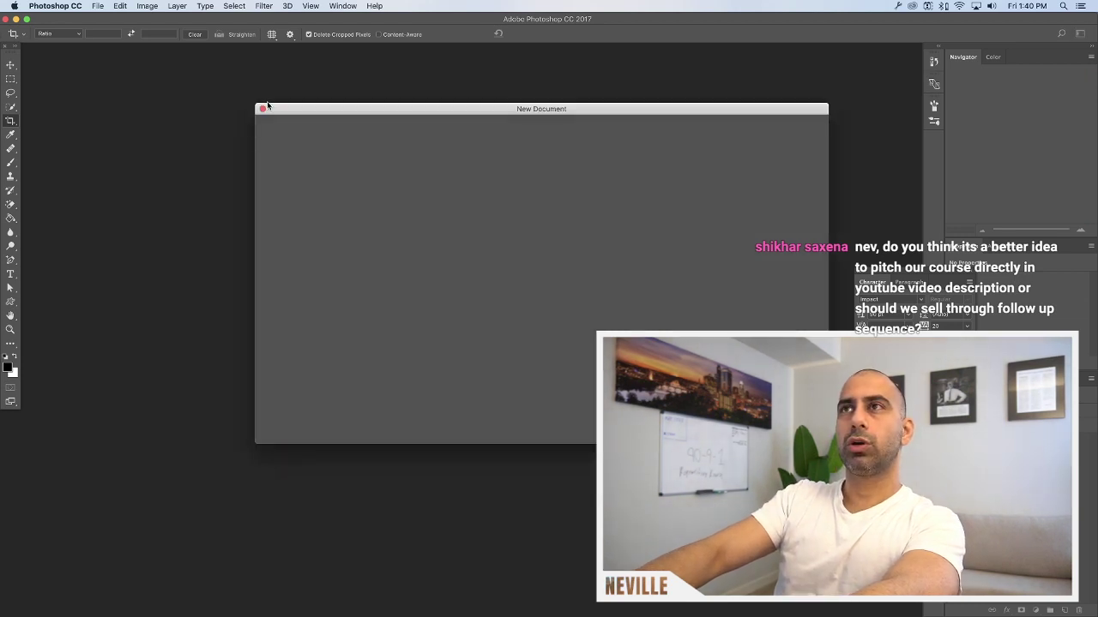
key("Return")
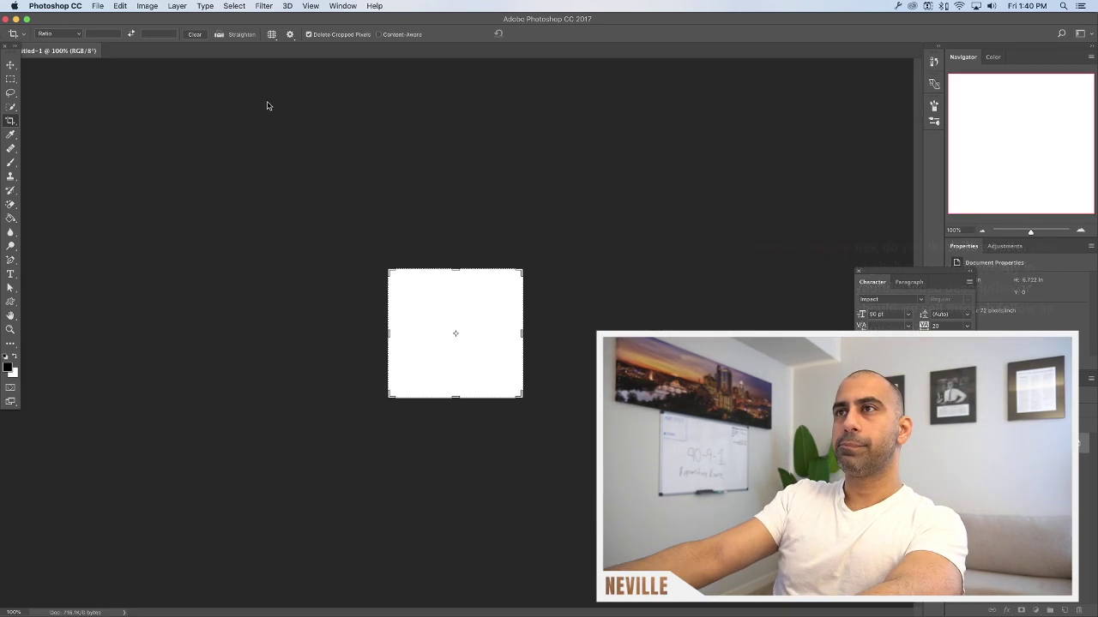
key("super+v")
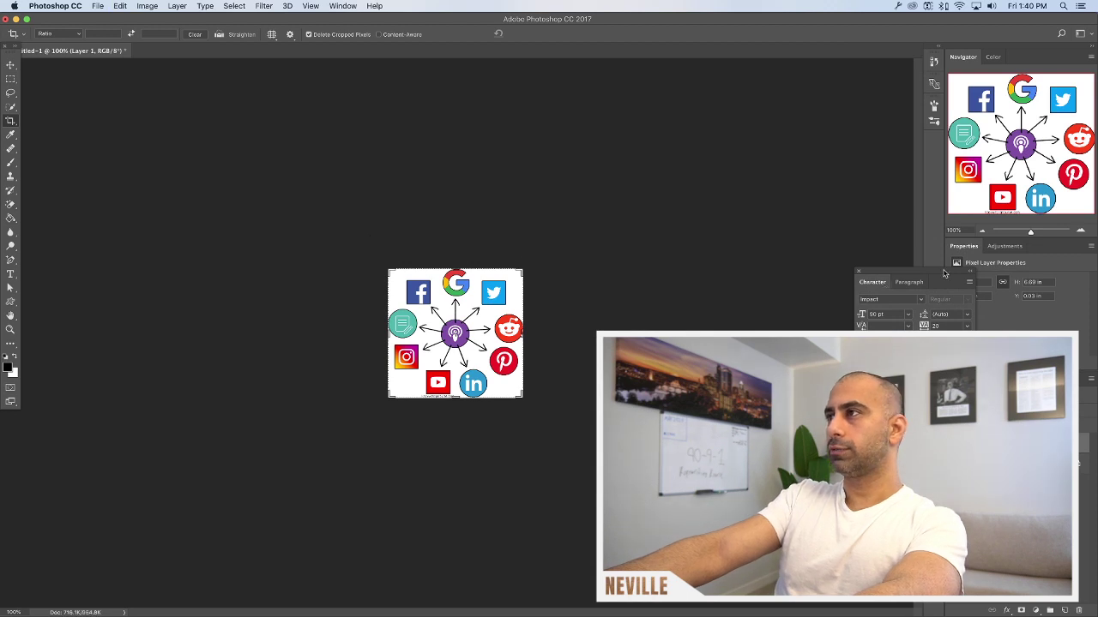
Erase the purple fill of the central podcast circle with the Magic Eraser tool
left_click(1082, 232)
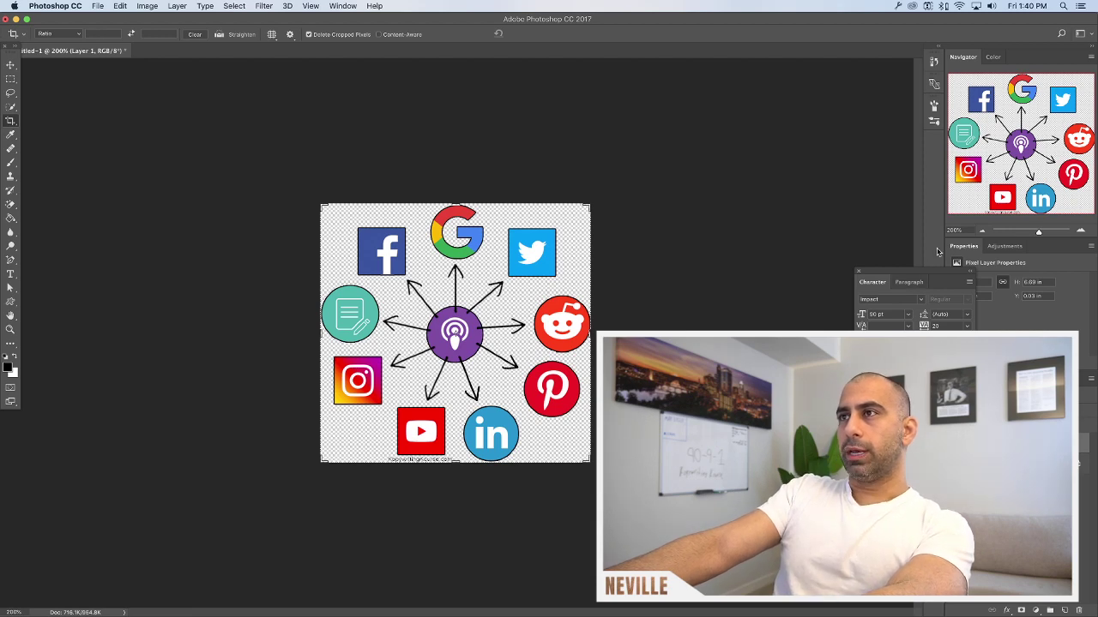
left_click(1079, 232)
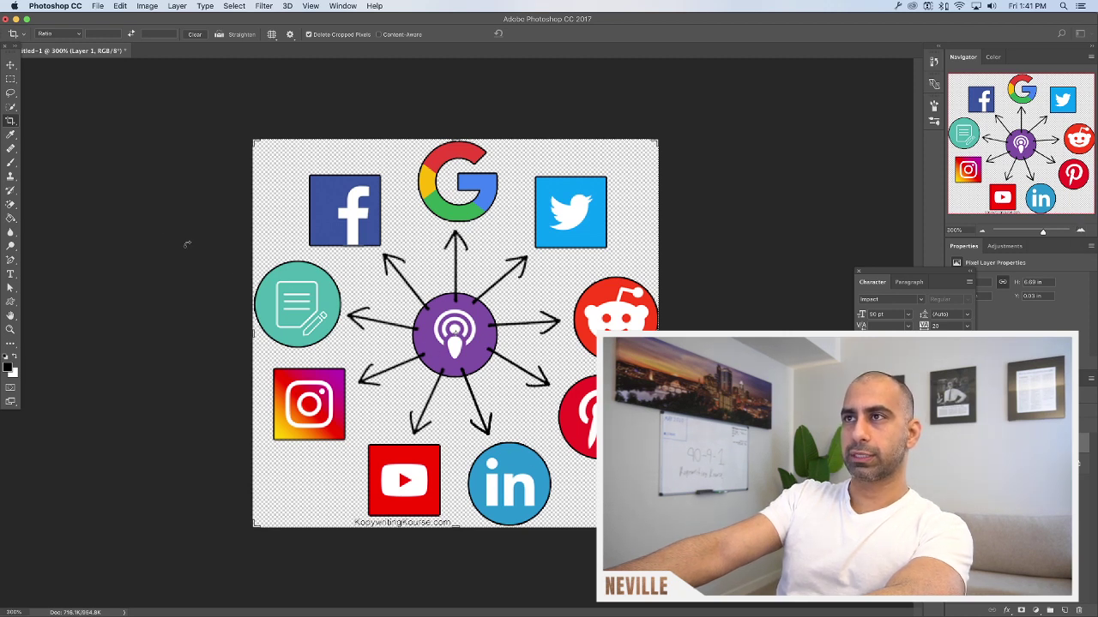
left_click(10, 94)
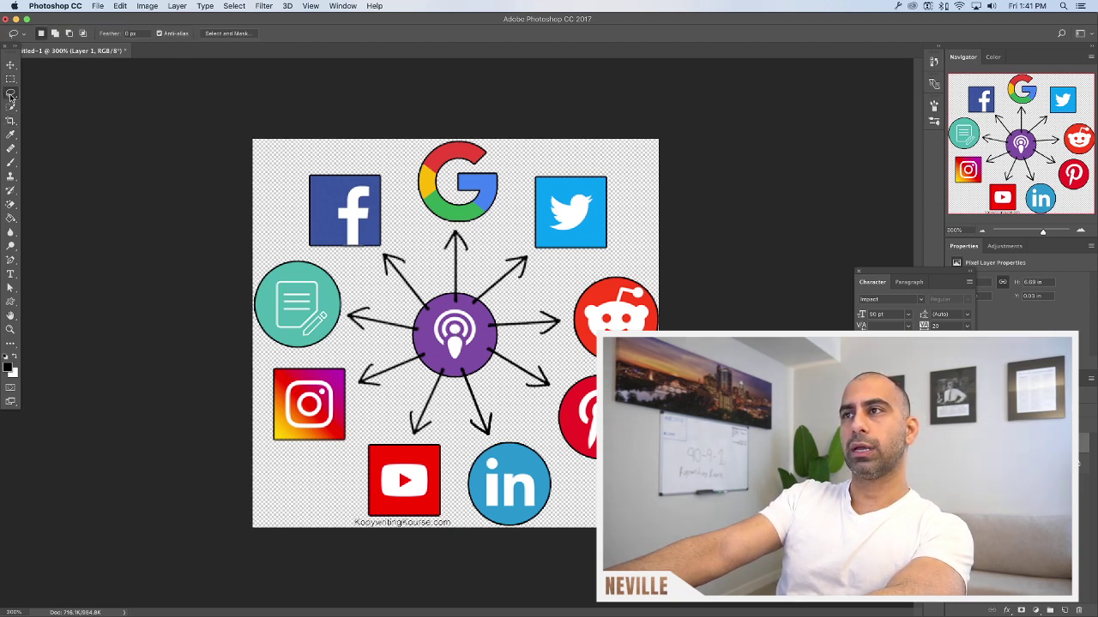
right_click(10, 204)
left_click(52, 221)
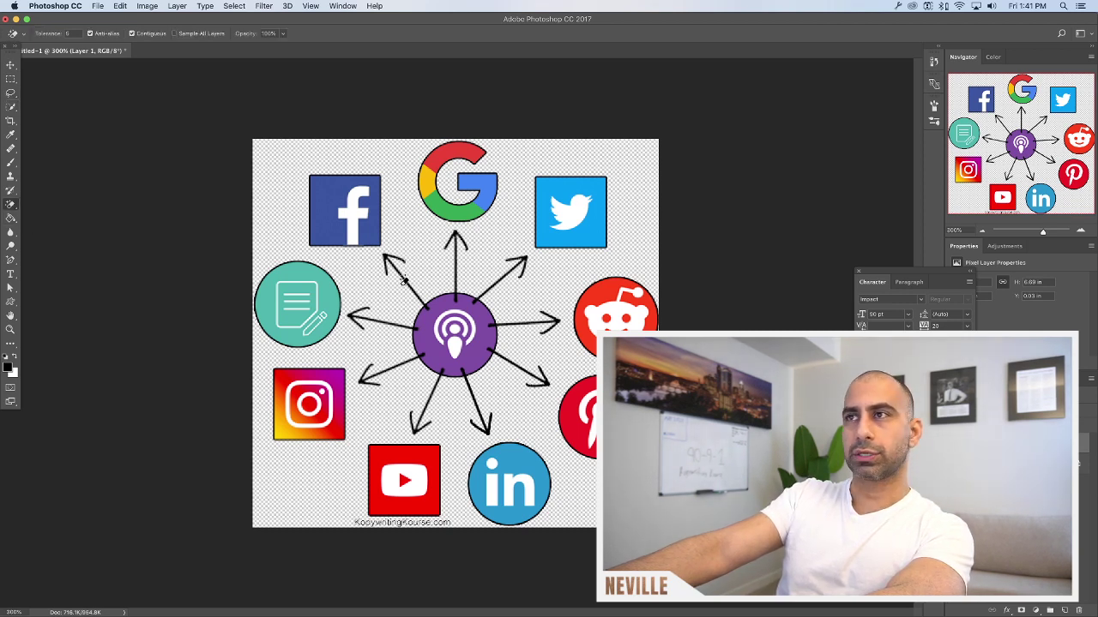
left_click(446, 311)
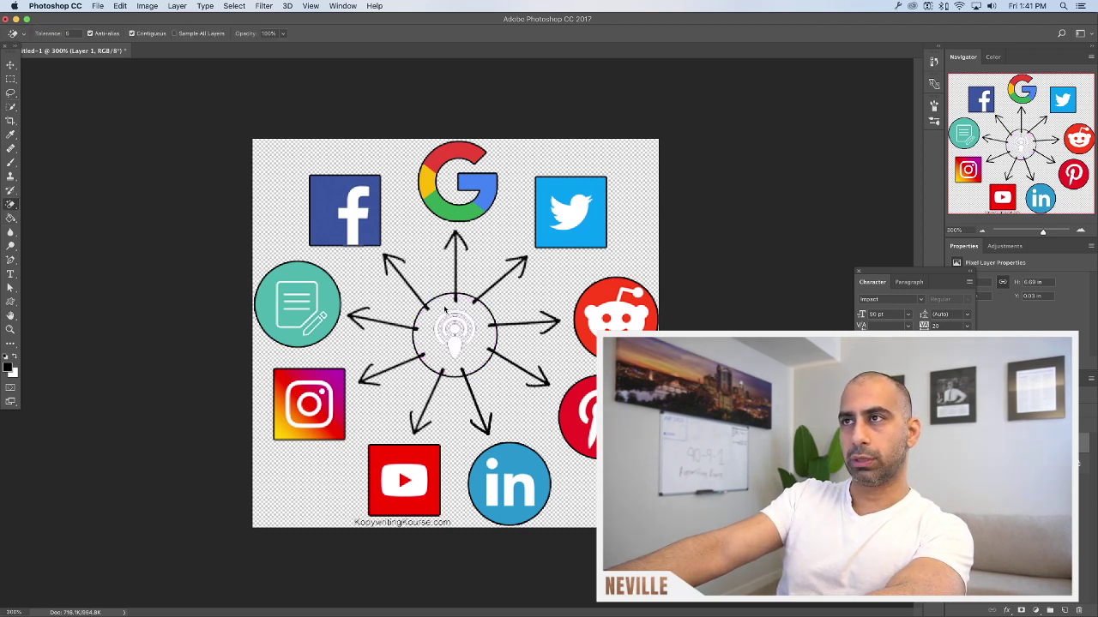
Erase the remaining white podcast symbol inside the central circle with the regular Eraser tool
right_click(14, 206)
left_click(54, 214)
right_click(14, 206)
left_click(43, 204)
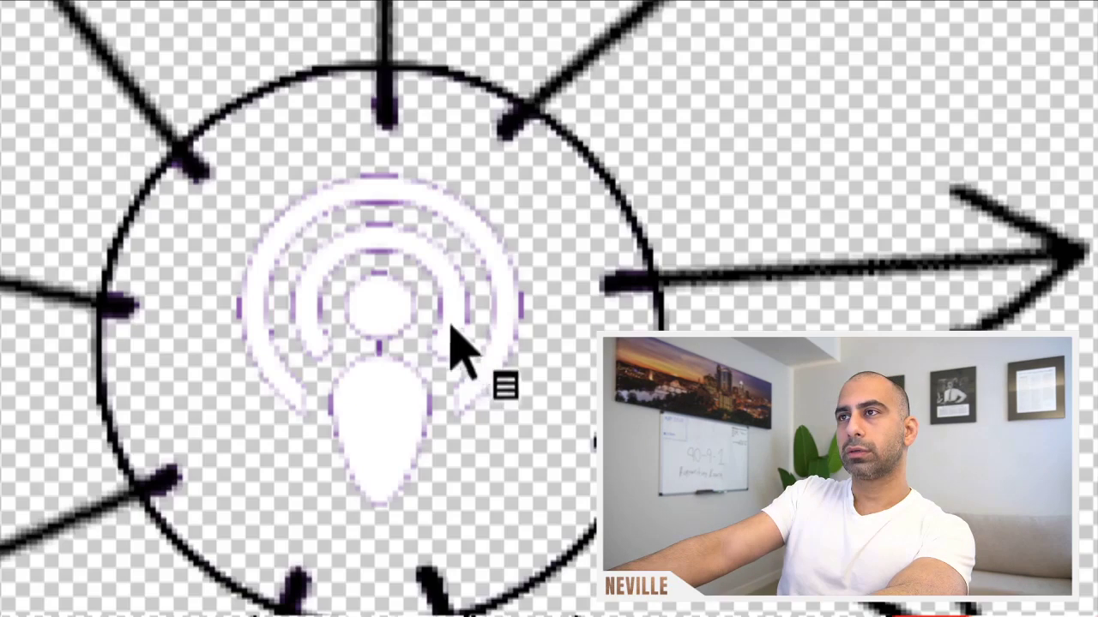
left_click_drag(466, 327, 455, 346)
mouse_move(381, 475)
left_mouse_down()
mouse_move(265, 363)
mouse_move(284, 254)
mouse_move(378, 199)
mouse_move(507, 250)
mouse_move(459, 386)
mouse_move(490, 280)
mouse_move(314, 265)
left_mouse_up()
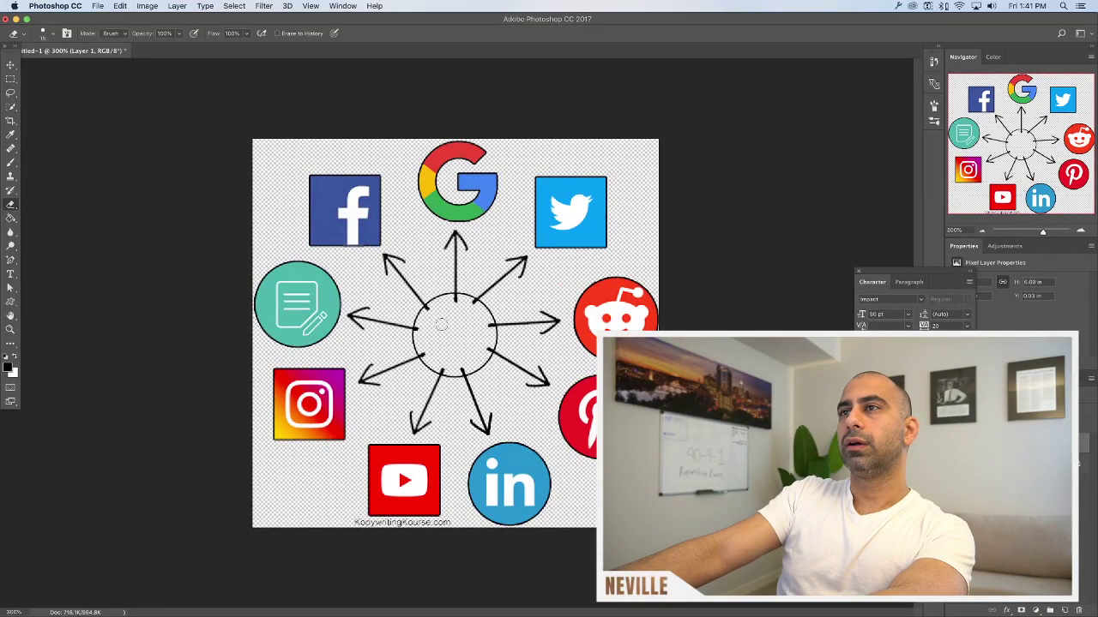
Switch to the page editor in Chrome and search the WordPress media library for "head"
key("ctrl+Up")
left_click(584, 137)
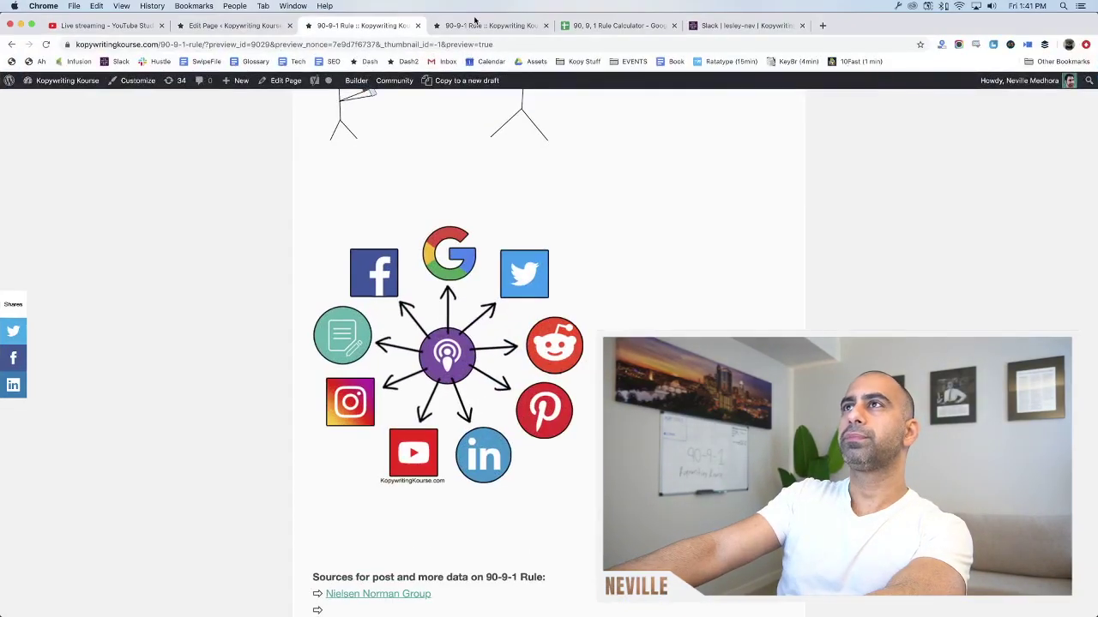
left_click(248, 27)
left_click(463, 26)
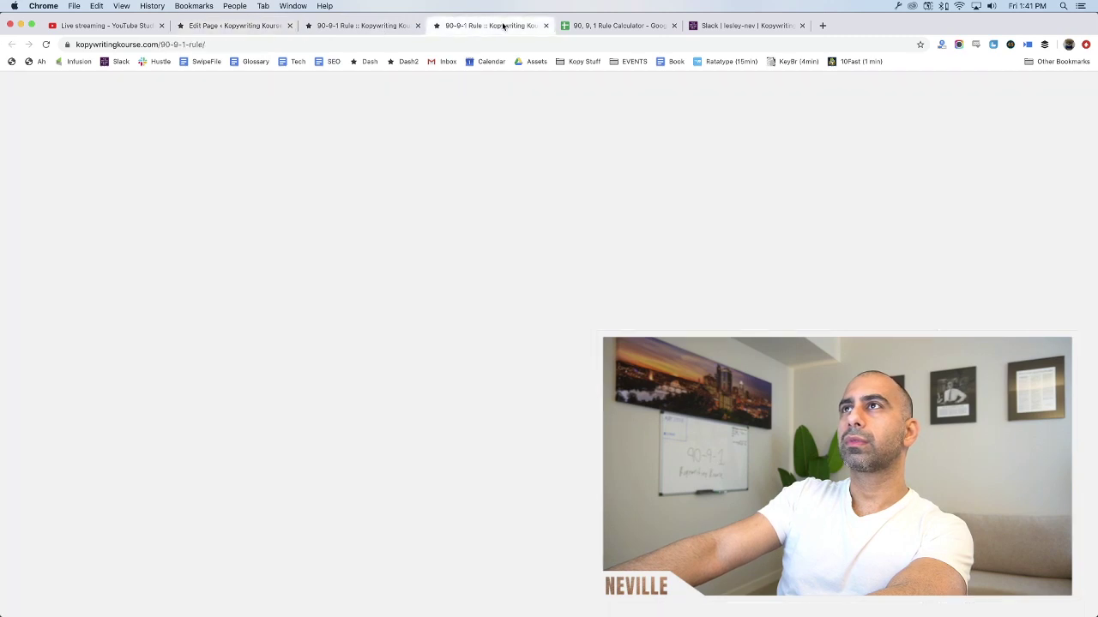
left_click(249, 26)
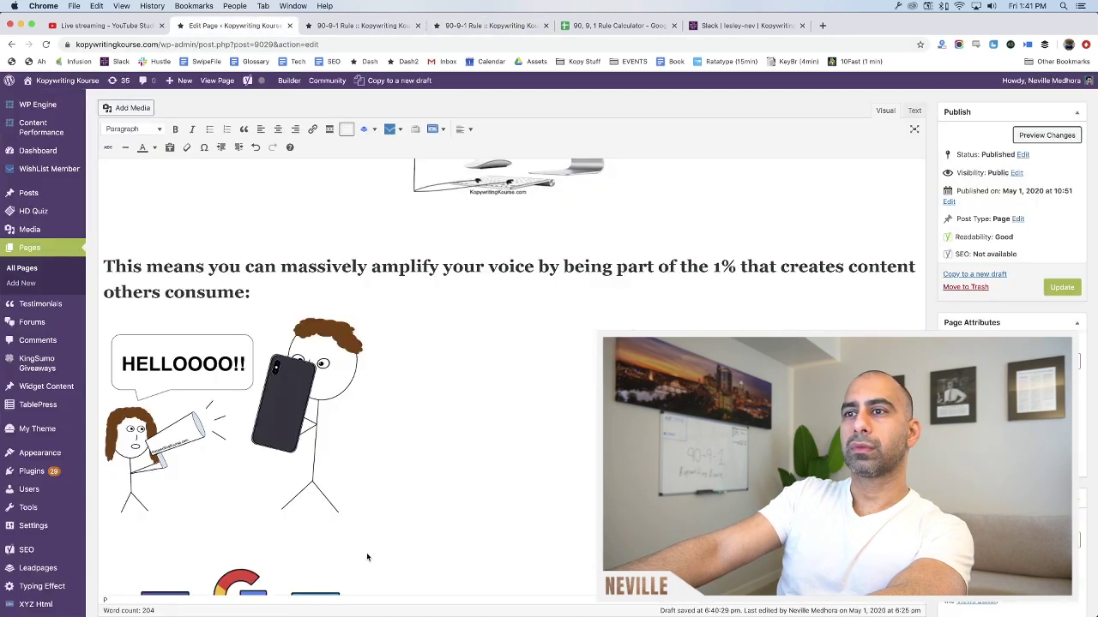
left_click(131, 108)
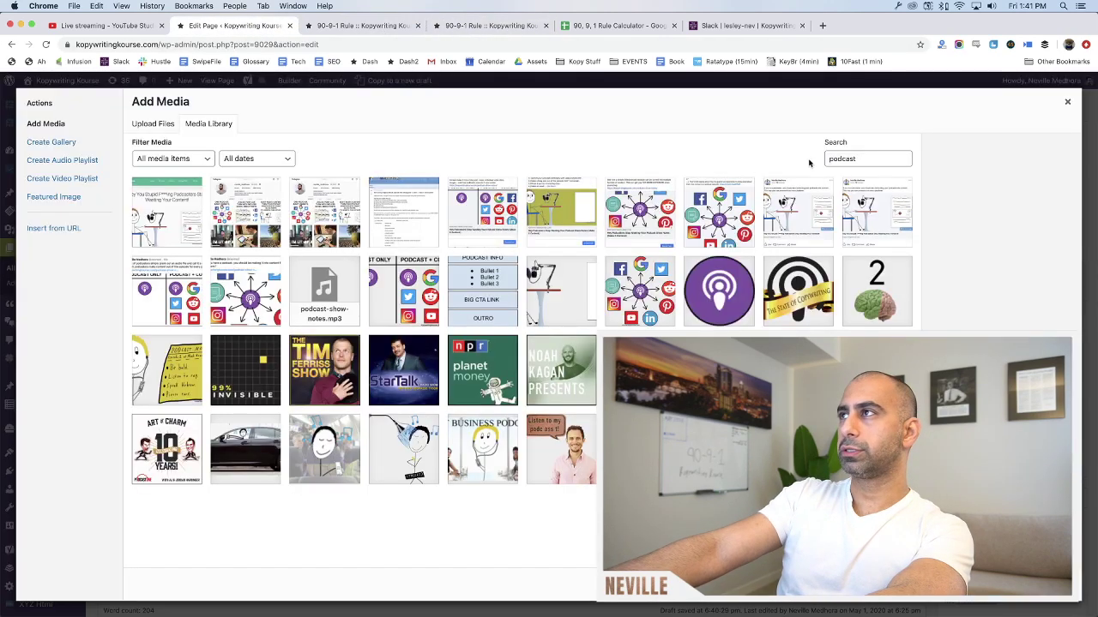
type("head")
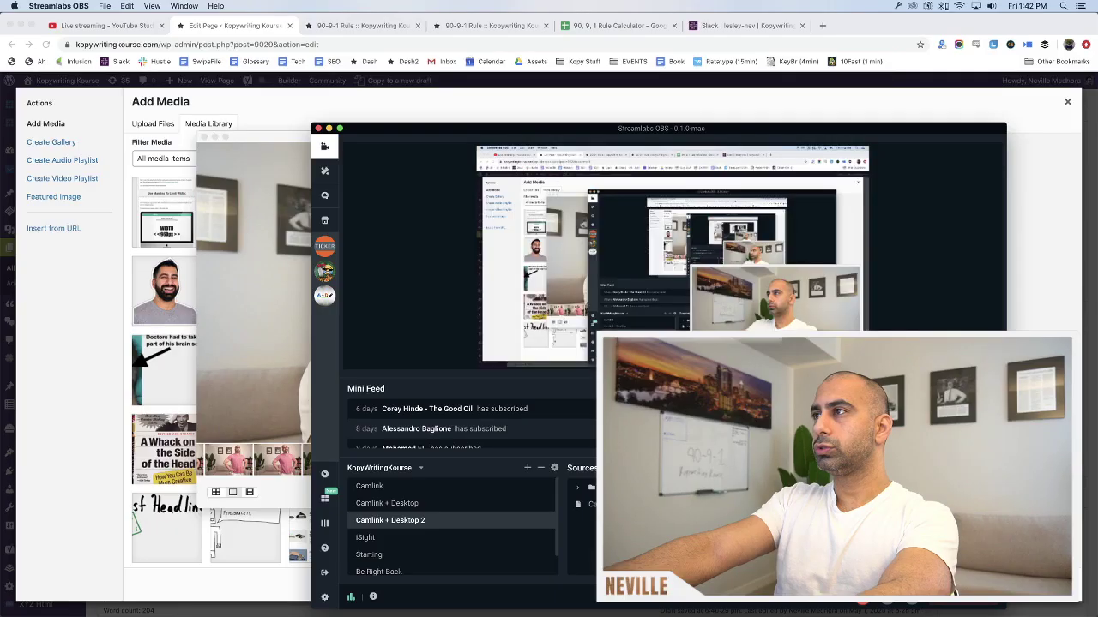
View the Photo Booth camera window, and hide both Photo Booth and Streamlabs OBS
left_click(274, 314)
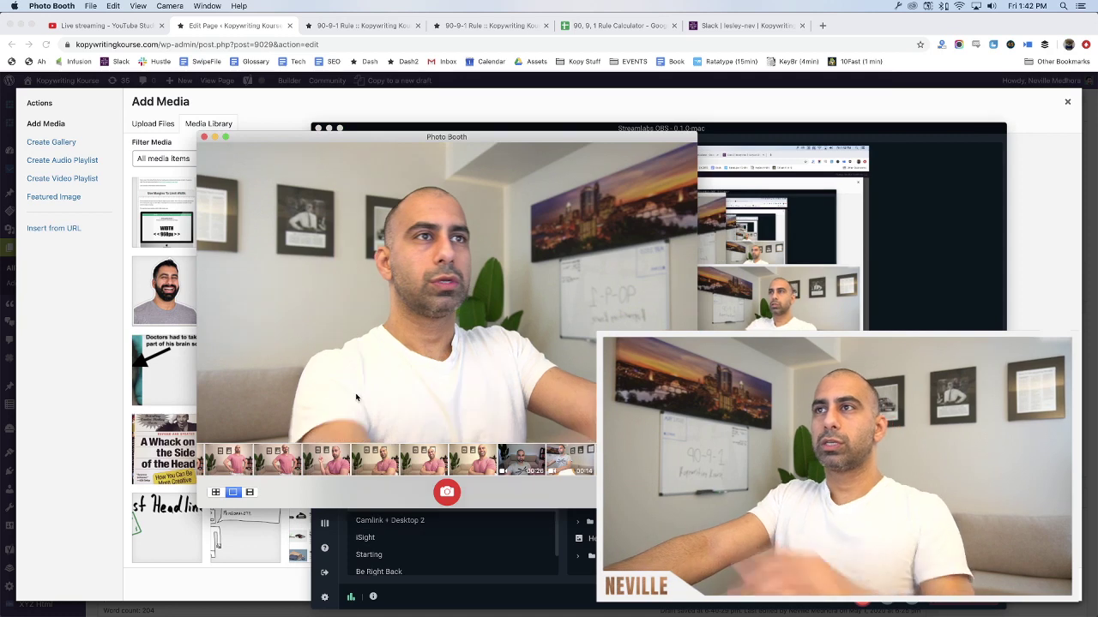
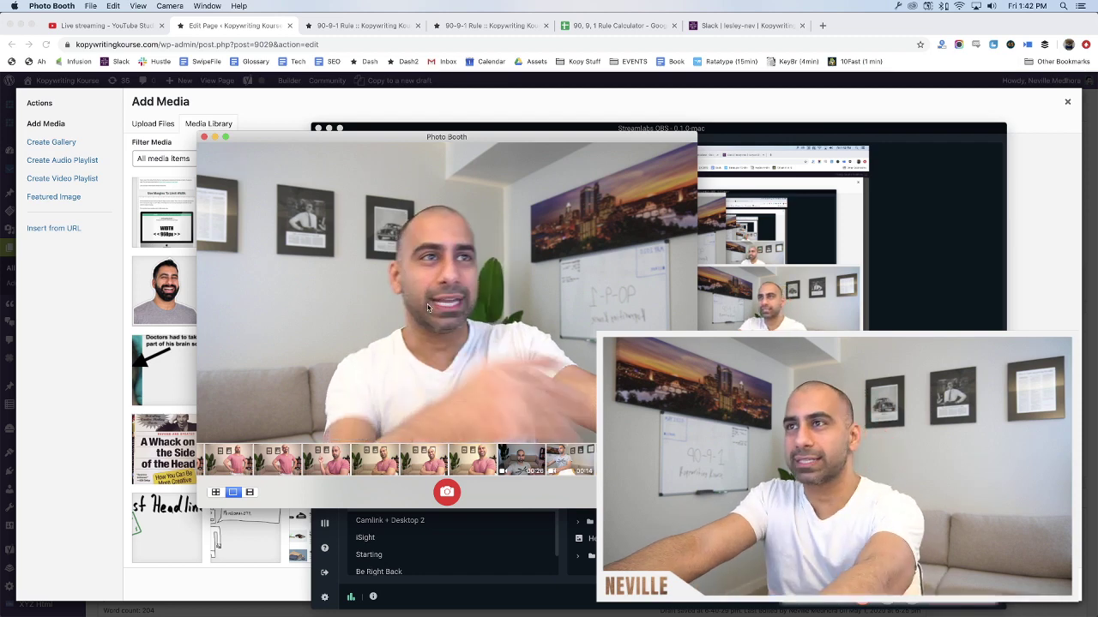
key("super+h")
key("super+h")
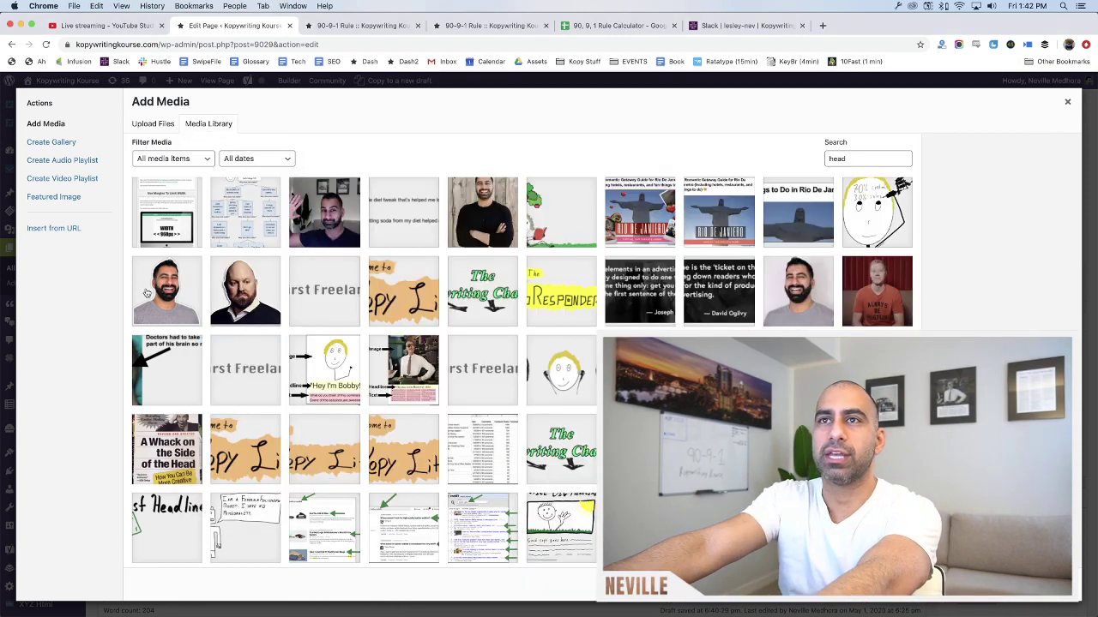
Preview the grey-shirt headshots in the media library, viewing the small one at full size in its own tab
left_click(167, 290)
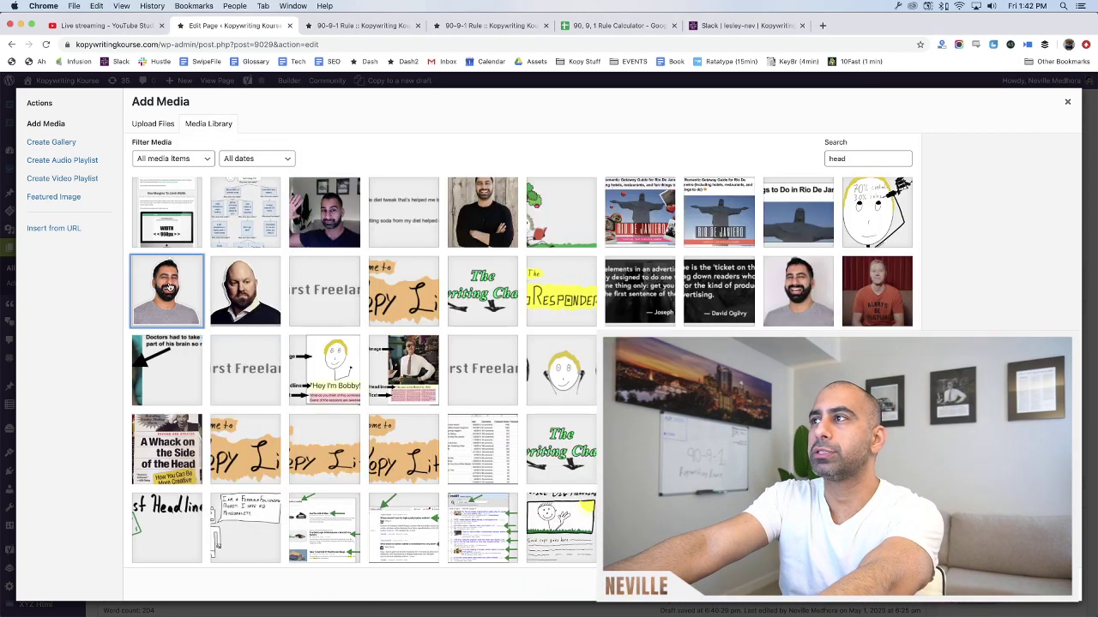
left_click(797, 295)
right_click(957, 184)
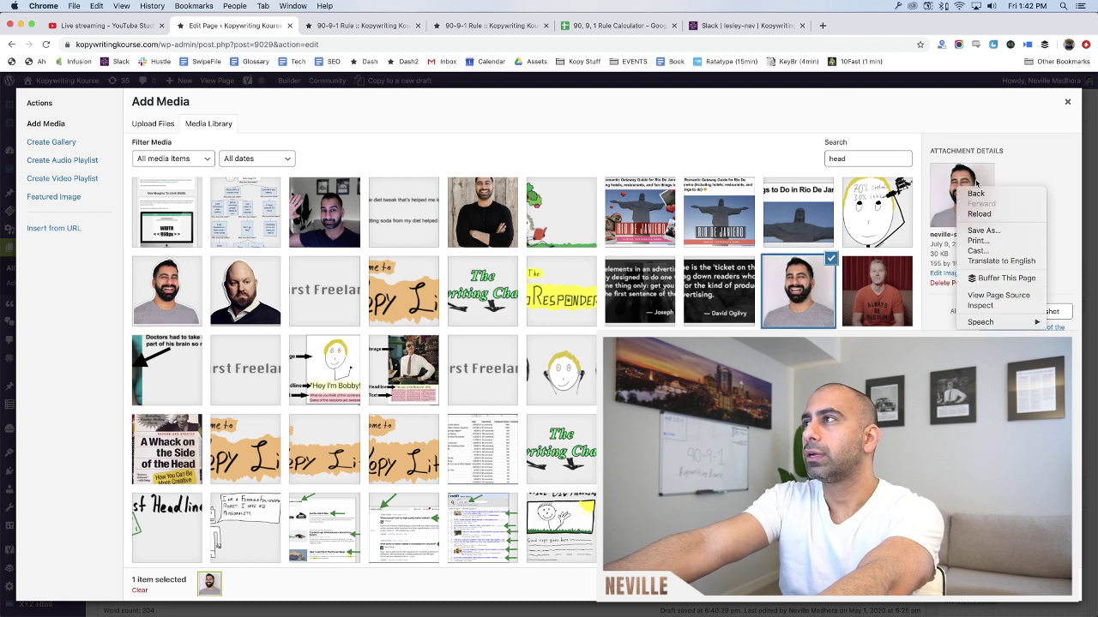
key("Escape")
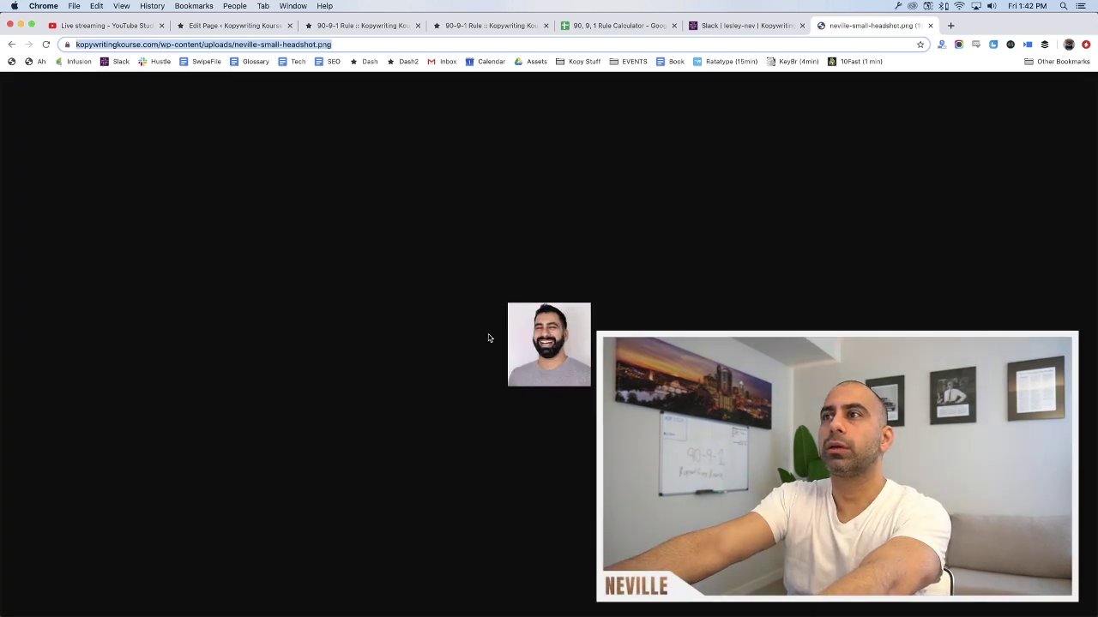
key("super+2")
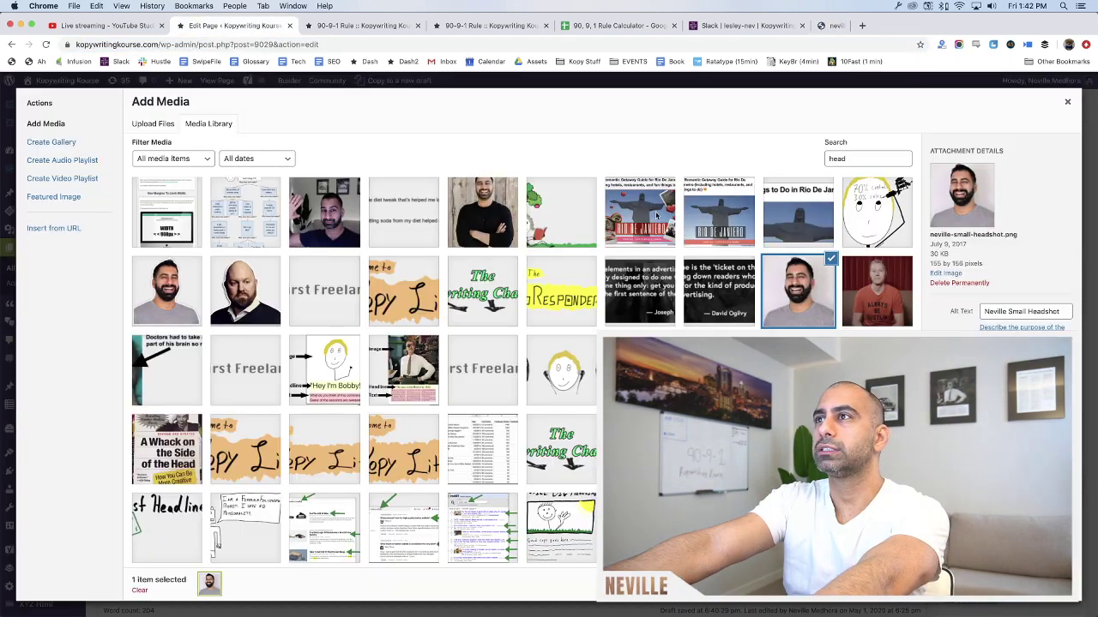
left_click(175, 295)
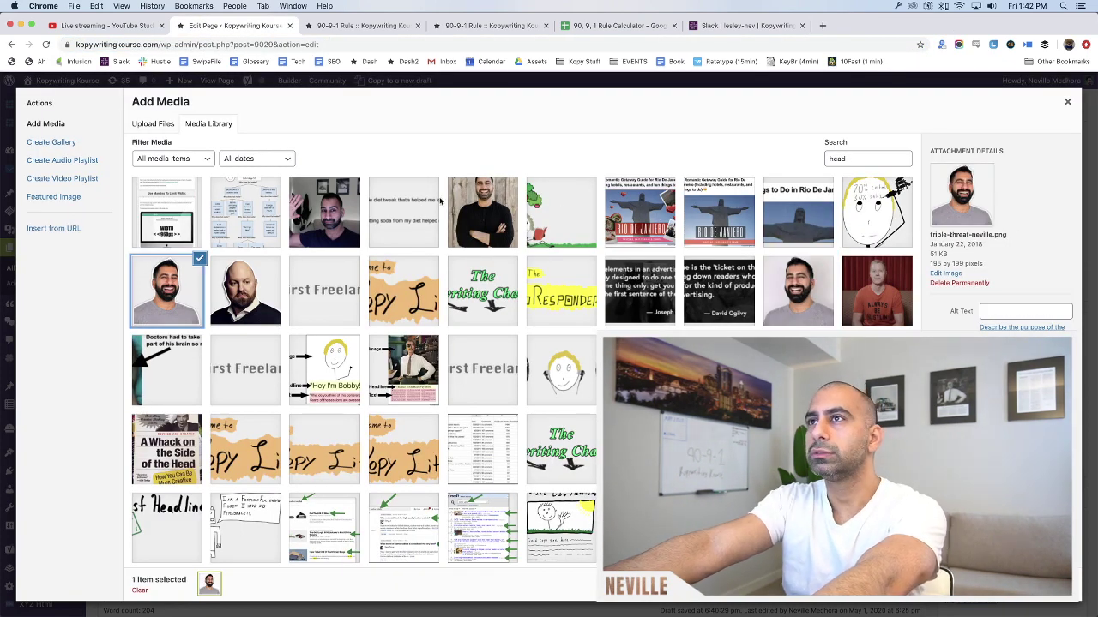
Select the arms-crossed headshot in the black shirt and open its image file in a new tab
left_click(480, 214)
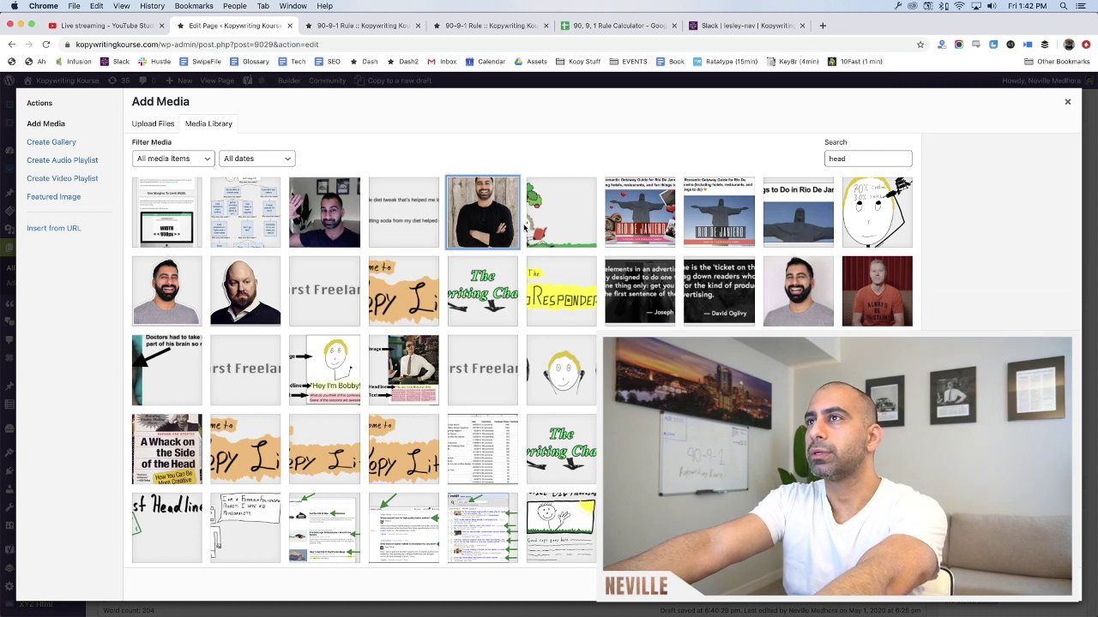
left_click(511, 224)
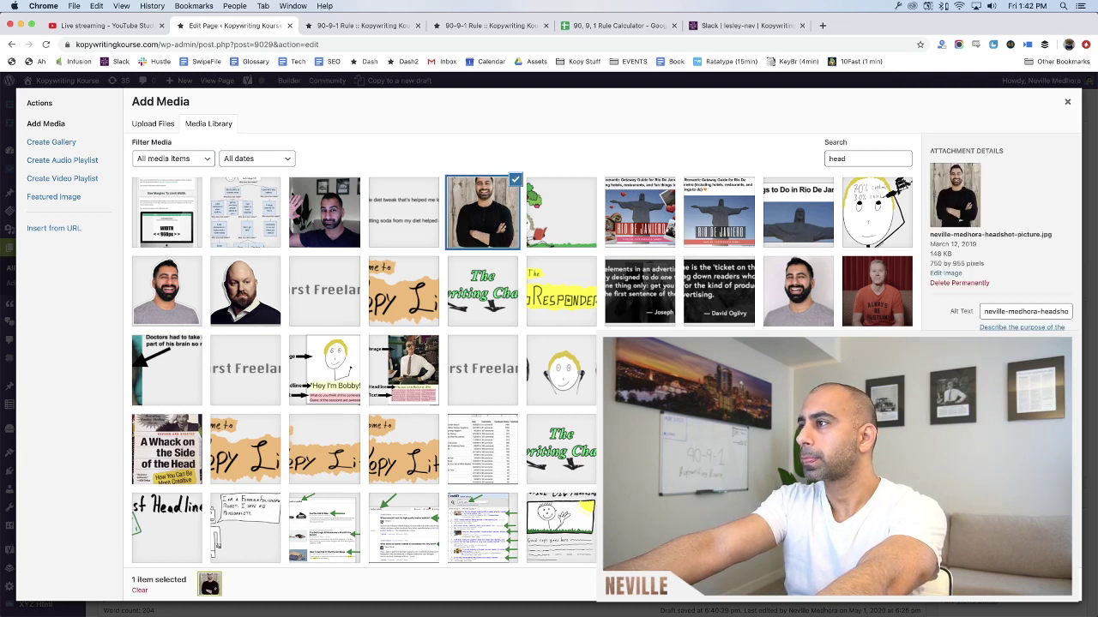
key("super+t")
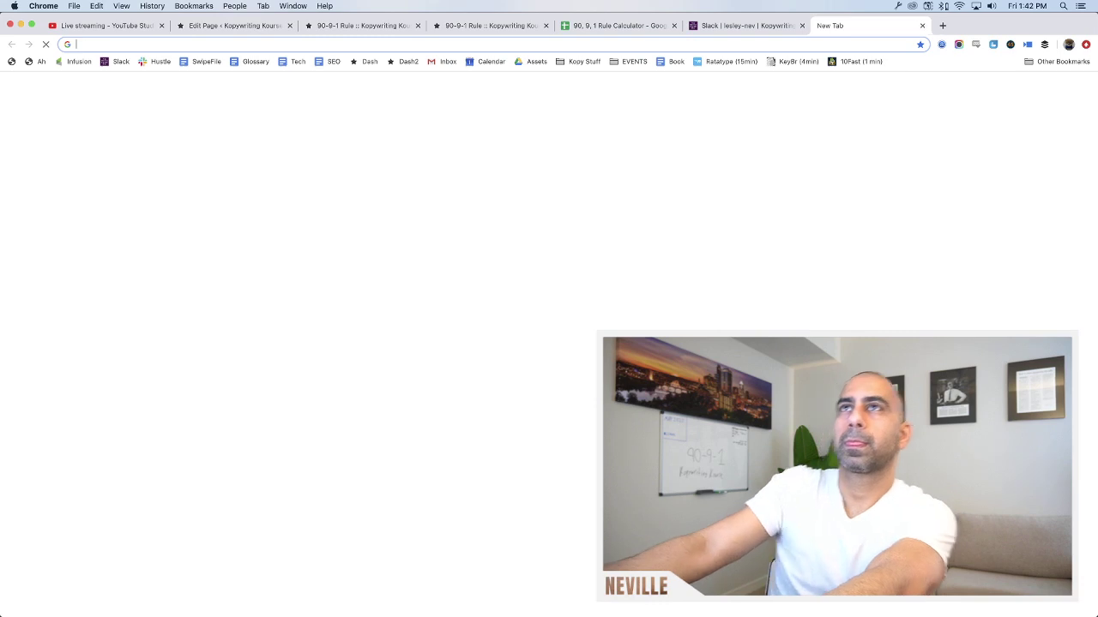
type("kopywritingkourse.com/wp-content/uploads/neville-medhora-headshot-picture.jpg")
key("Return")
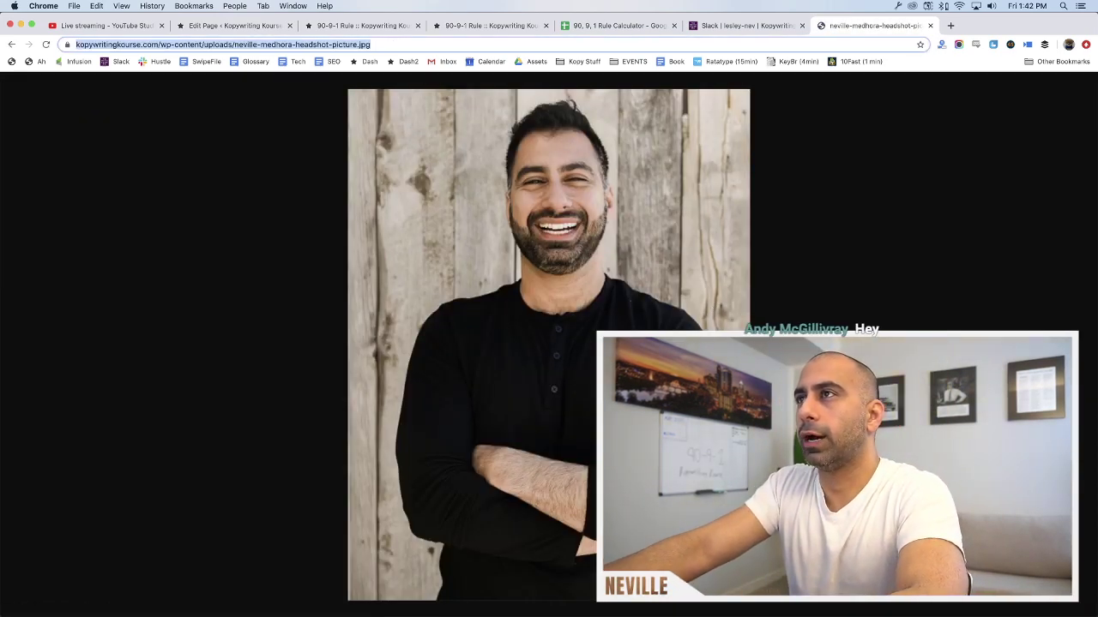
Copy the full-size arms-crossed headshot and paste it into the Photoshop icons graphic as a new layer
right_click(525, 284)
left_click(567, 314)
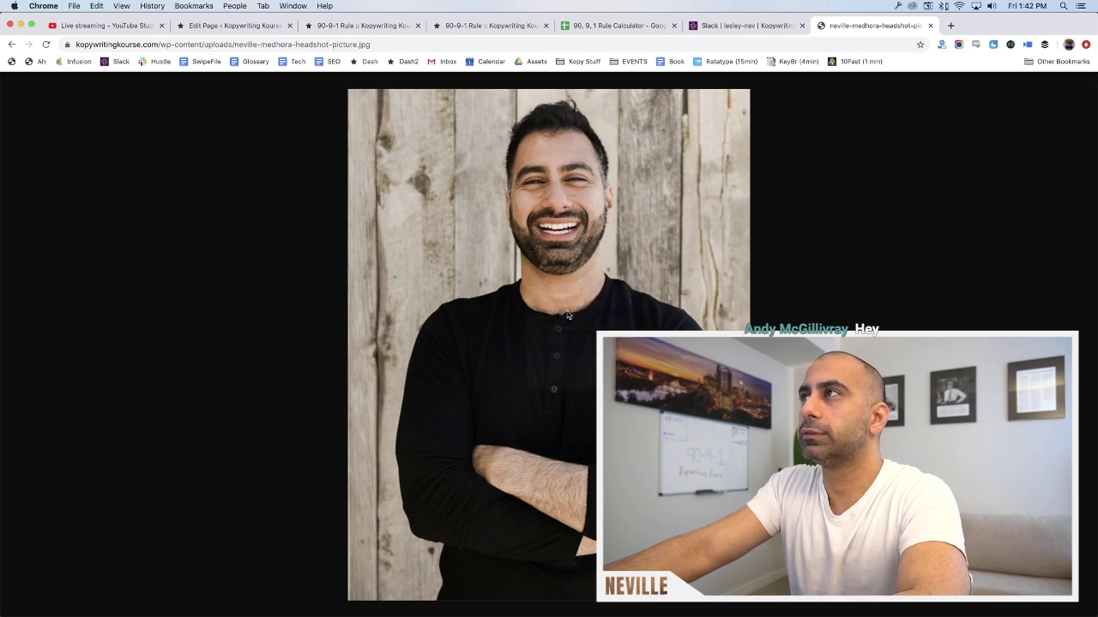
key("super+Tab")
key("super+Tab")
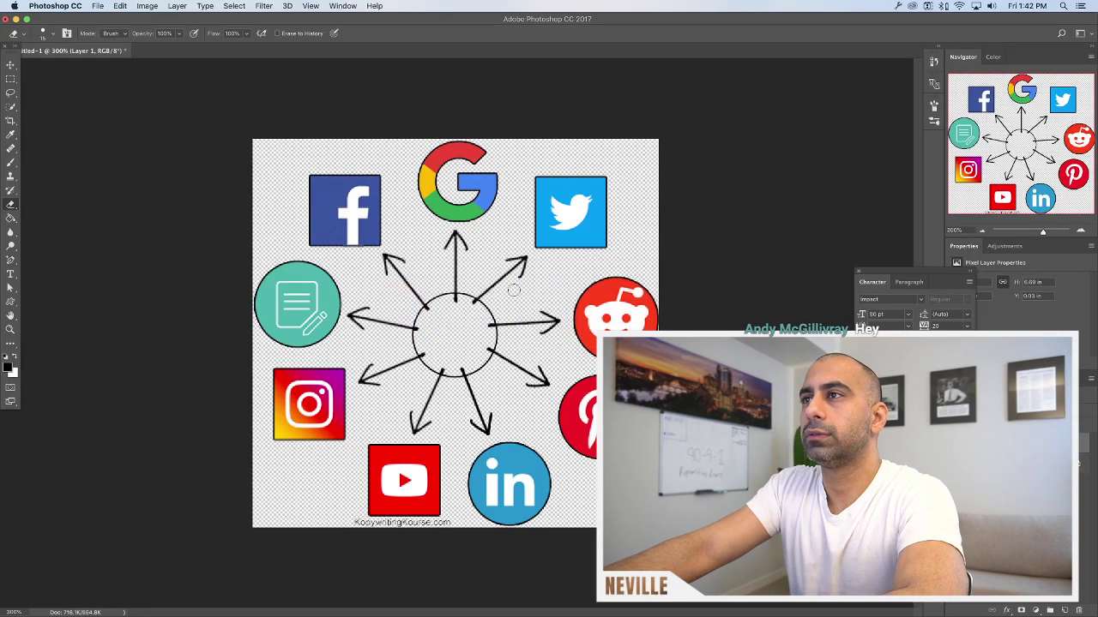
key("super+v")
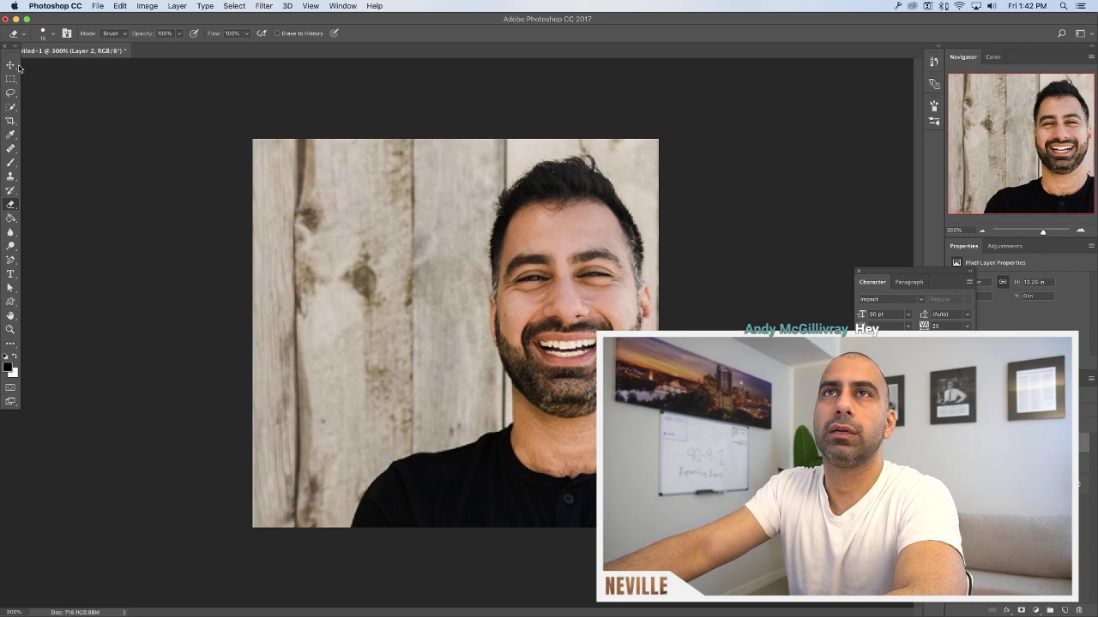
Scale down the headshot to place the face over the central circle, and send its layer behind the icons graphic
left_click(12, 66)
left_click_drag(247, 137, 577, 552)
left_click_drag(587, 463, 468, 418)
key("Return")
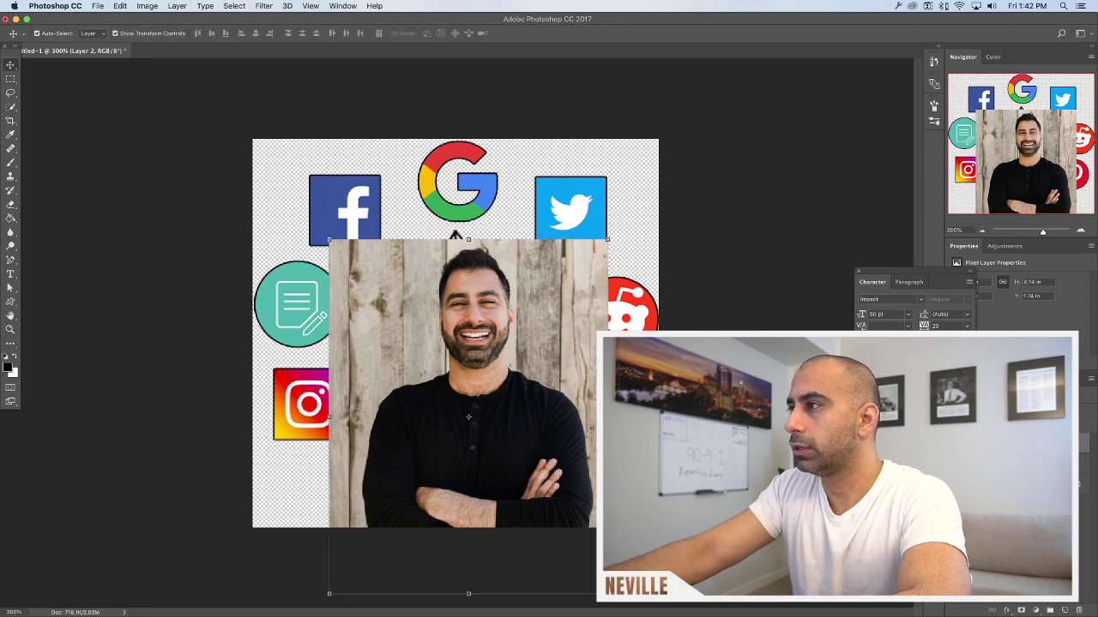
key("super+bracketleft")
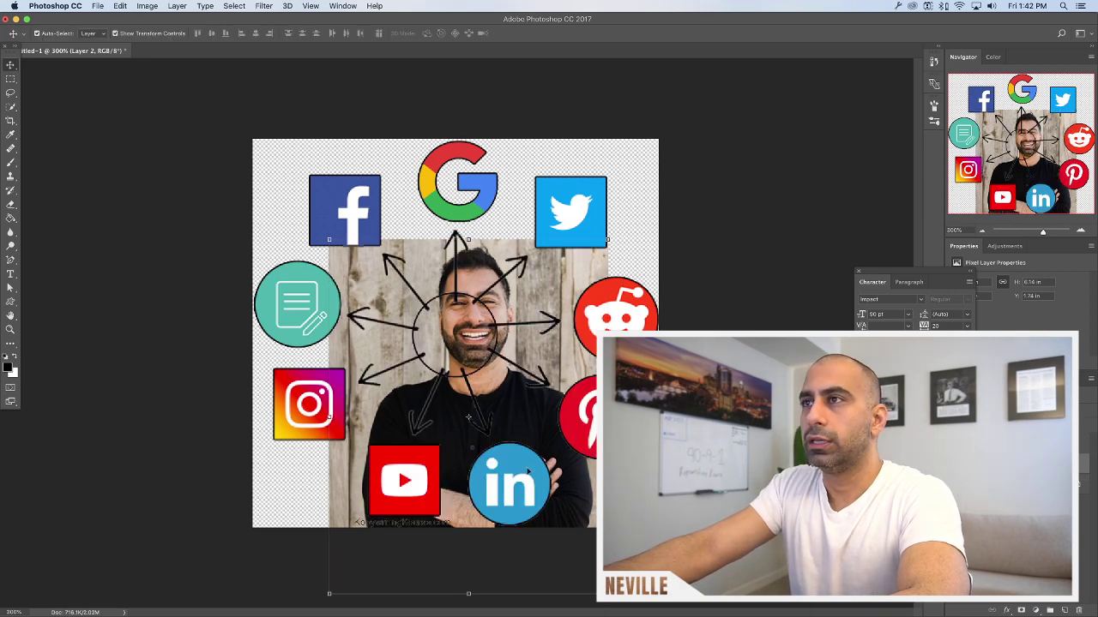
Scale the headshot down to about 3.47 in high, centre the face within the drawn circle, and apply the transform
left_click_drag(590, 497, 597, 471)
left_click_drag(611, 212, 528, 370)
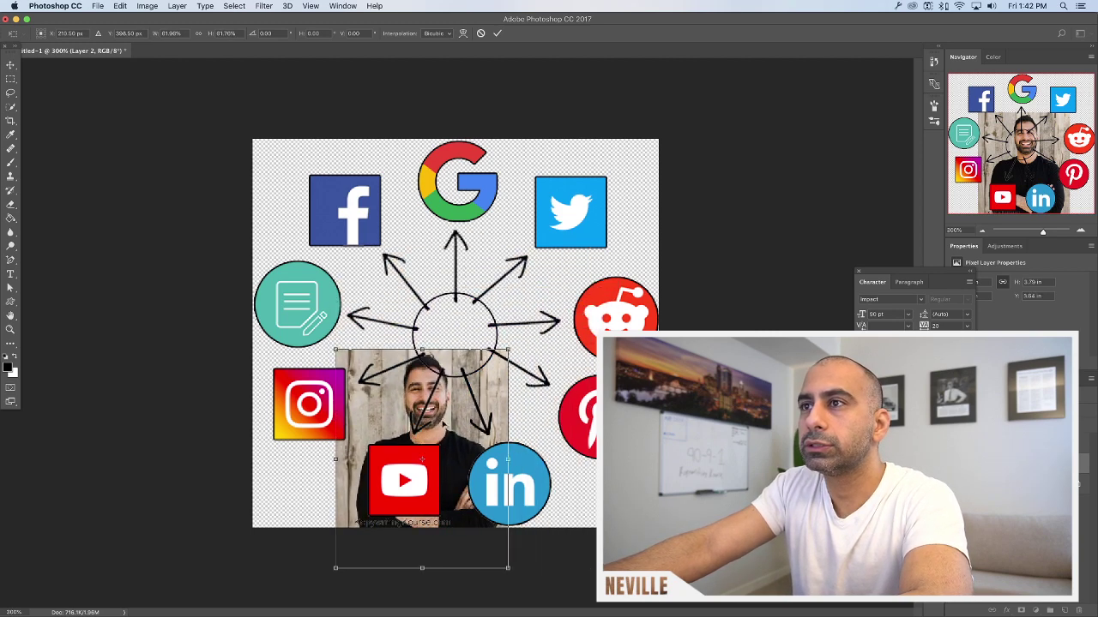
left_click_drag(438, 440, 468, 359)
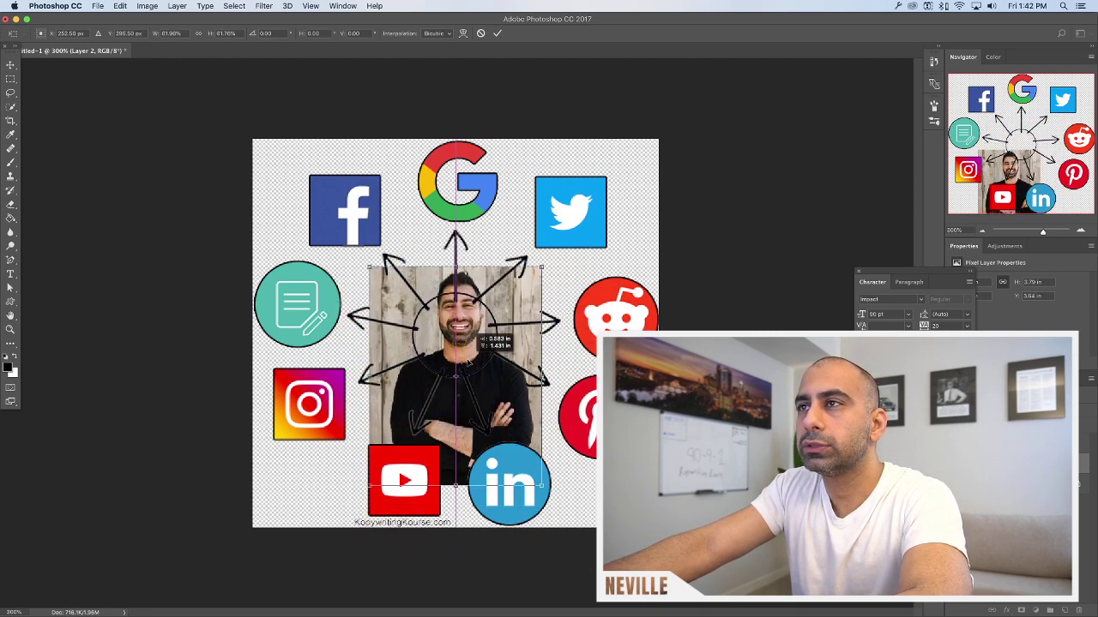
left_click_drag(542, 486, 483, 411)
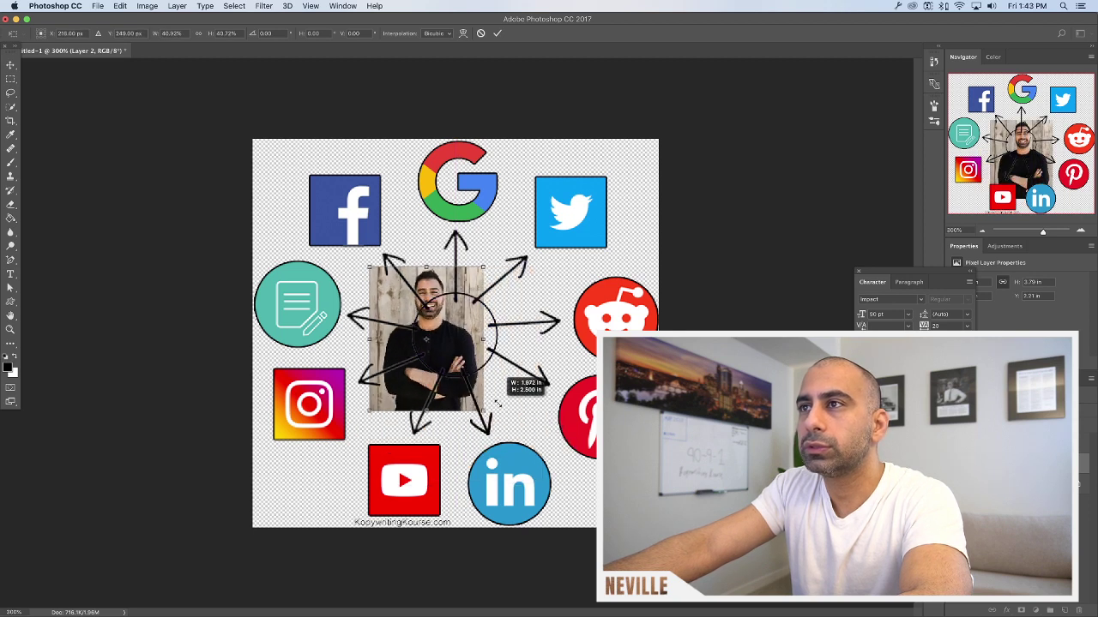
left_click_drag(447, 349, 470, 371)
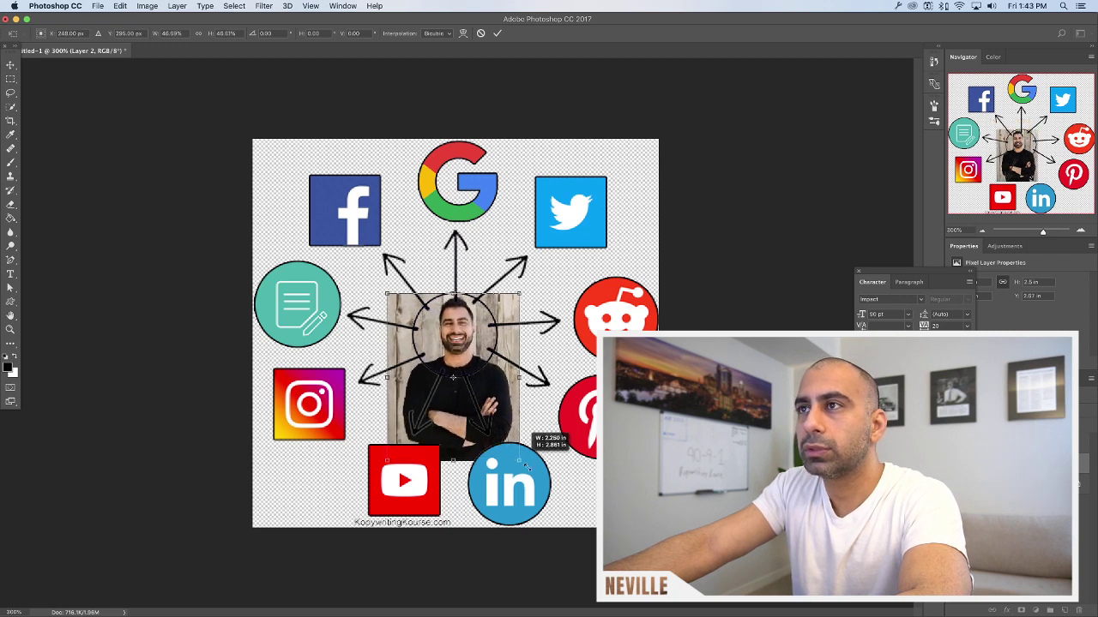
left_click_drag(525, 465, 544, 493)
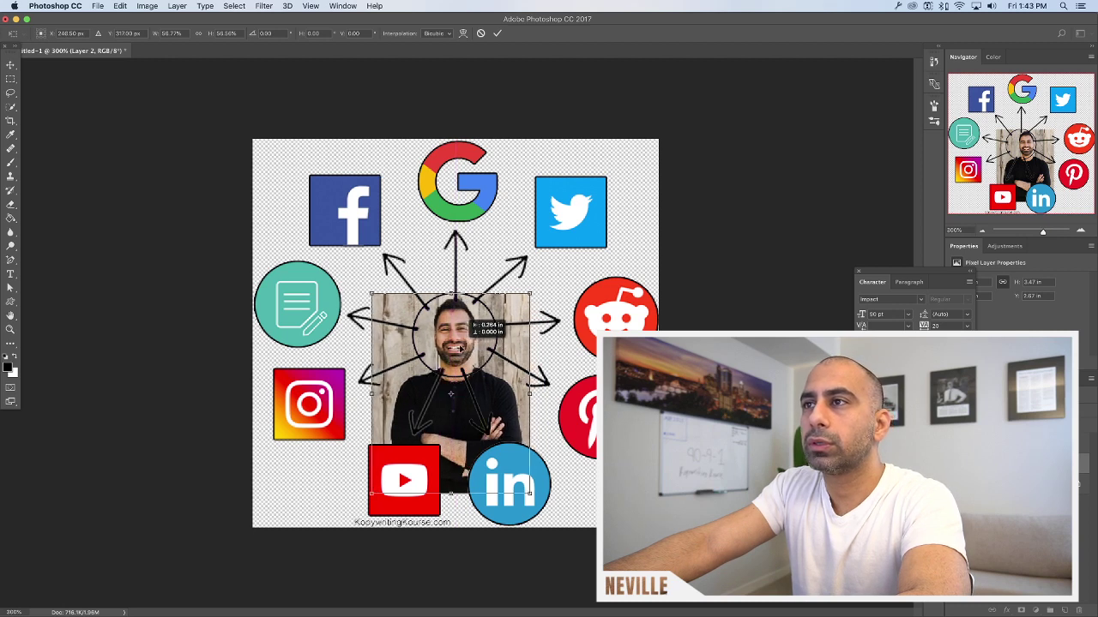
left_click_drag(462, 349, 462, 353)
left_click_drag(460, 349, 459, 346)
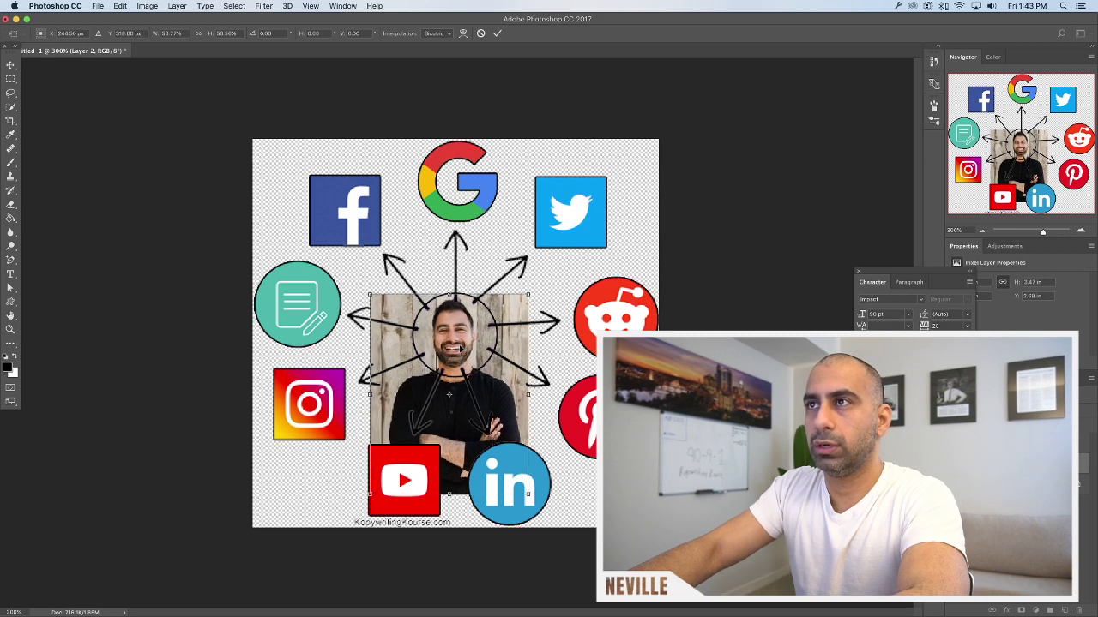
key("Return")
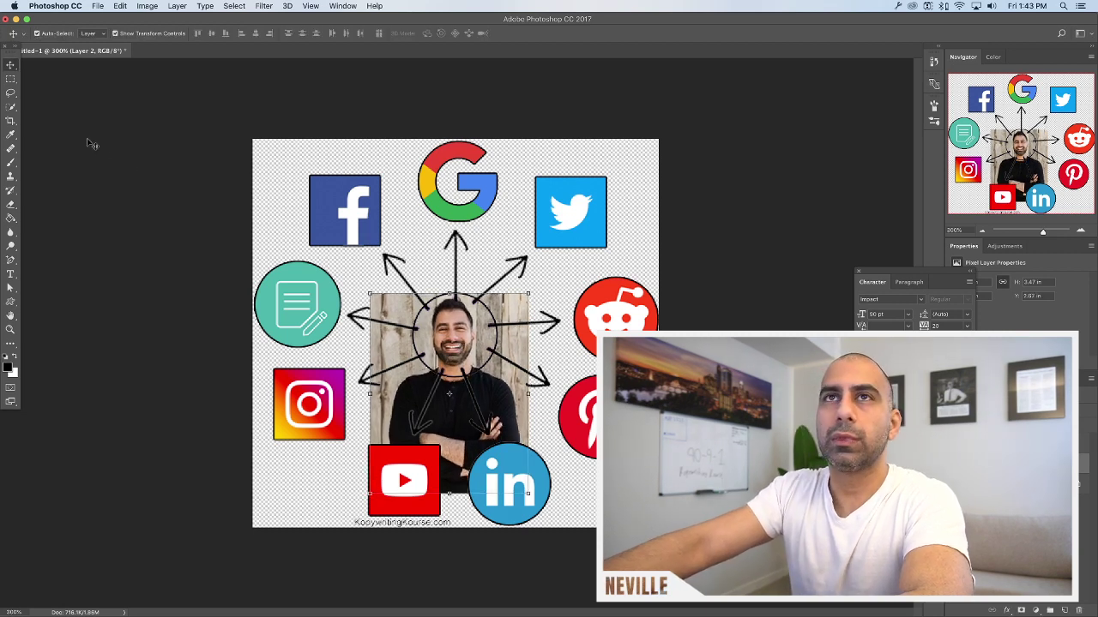
Select and delete the rectangular excess of the headshot photo beside and below the circle, leaving a square crop around the face
left_click(11, 79)
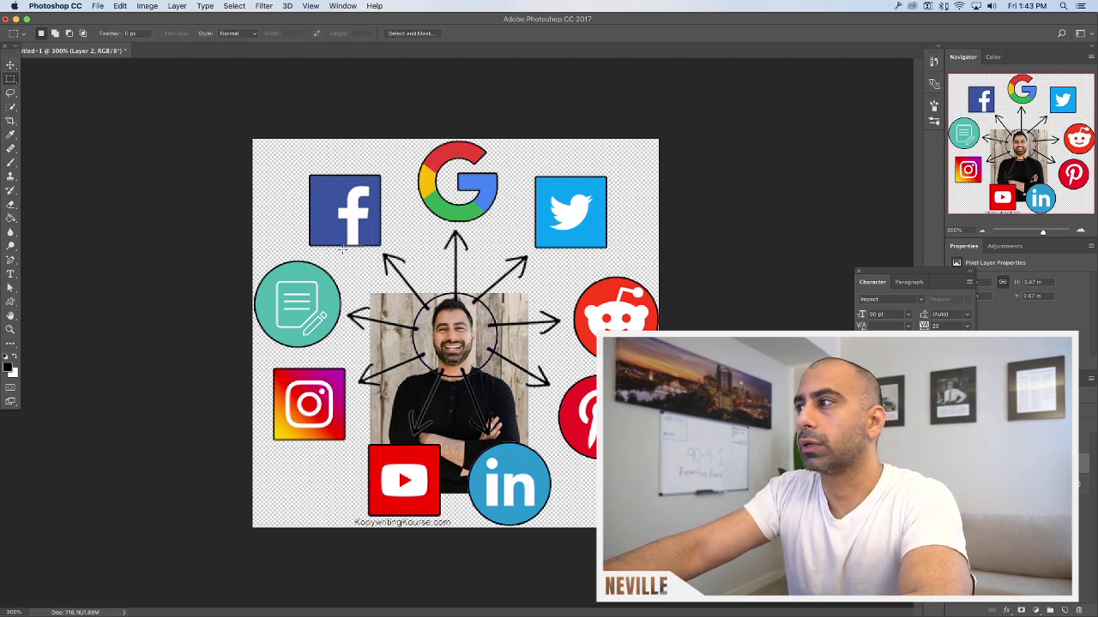
left_click_drag(341, 248, 407, 604)
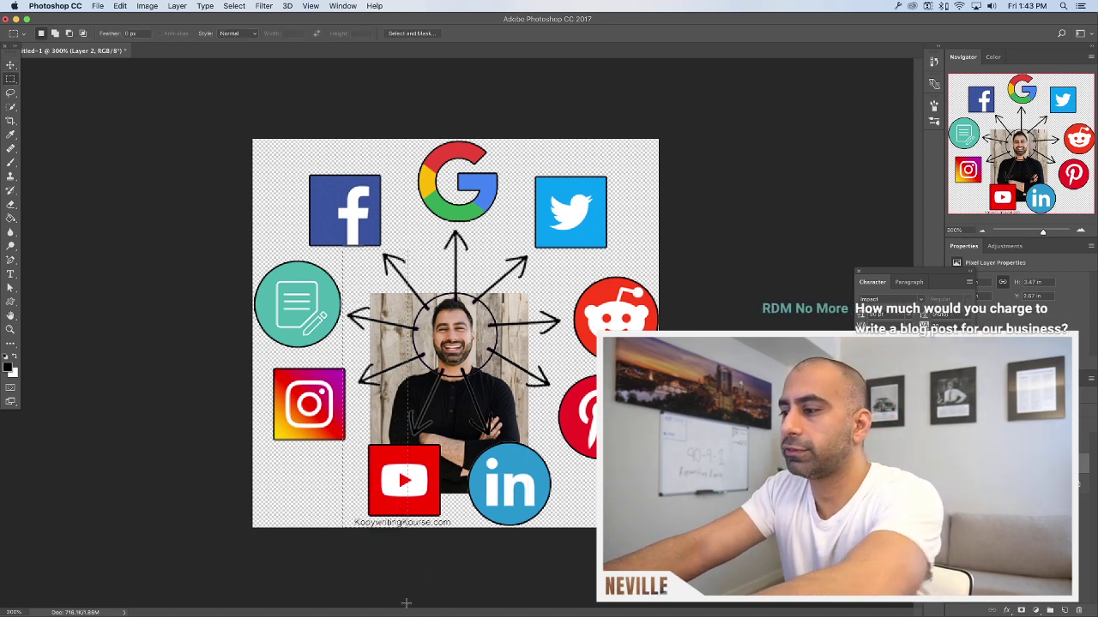
key("Delete")
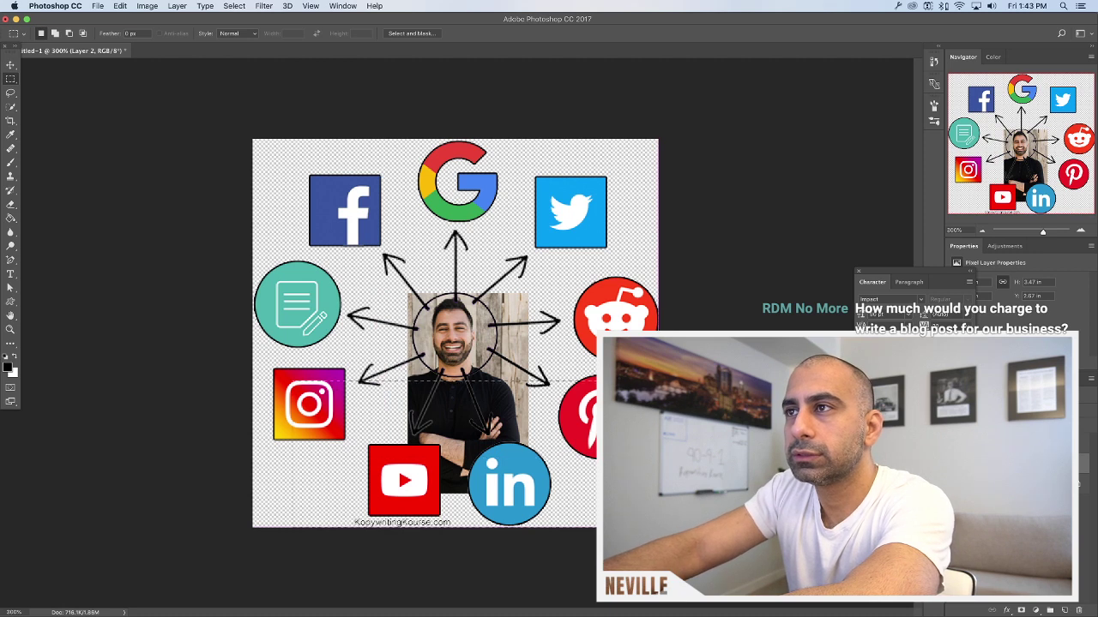
key("Delete")
left_click_drag(508, 426, 506, 426)
key("Delete")
Activate the Eraser on the headshot's layer, ready for close-up trimming around the circle
left_click(9, 204)
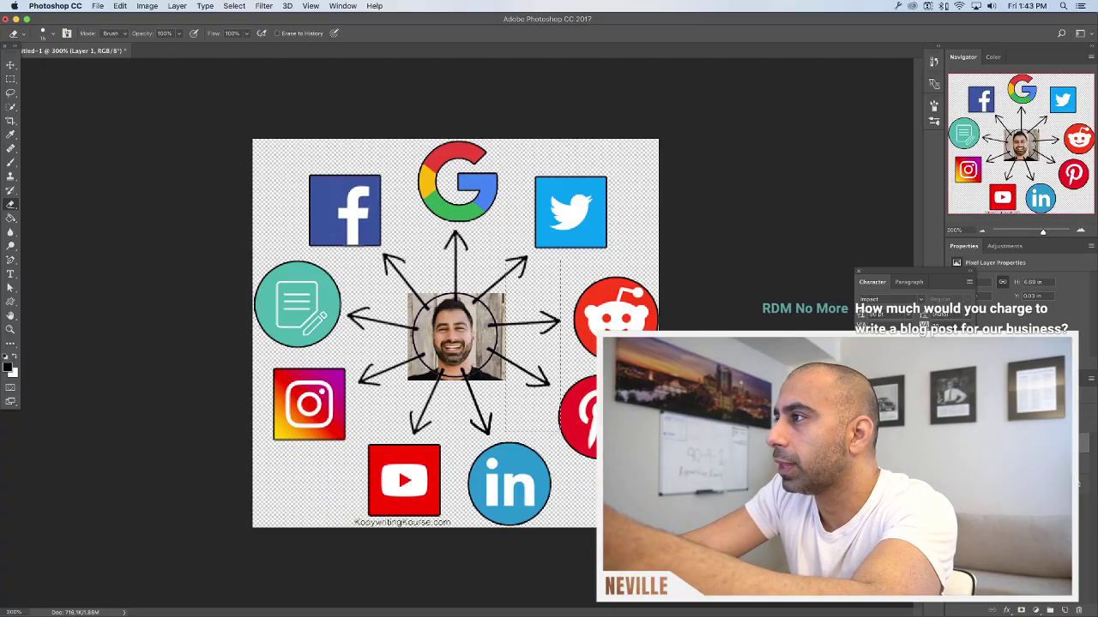
left_click(1080, 231)
left_click(1079, 232)
left_click(1080, 232)
left_click(1079, 232)
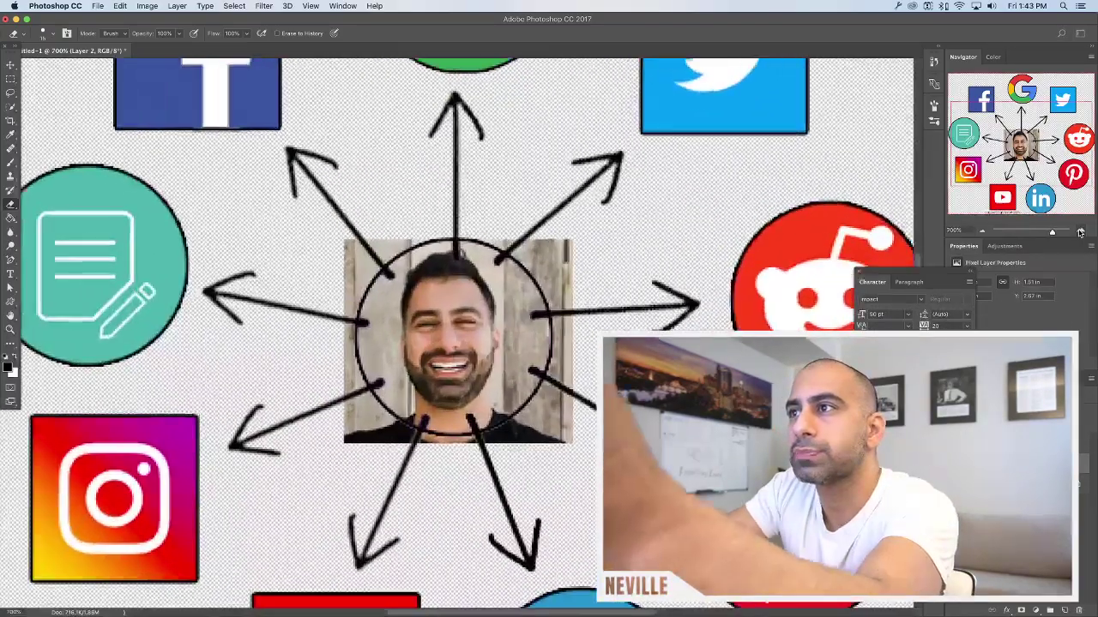
left_click(1079, 232)
left_click(1080, 232)
left_click(1079, 232)
key("ctrl+Up")
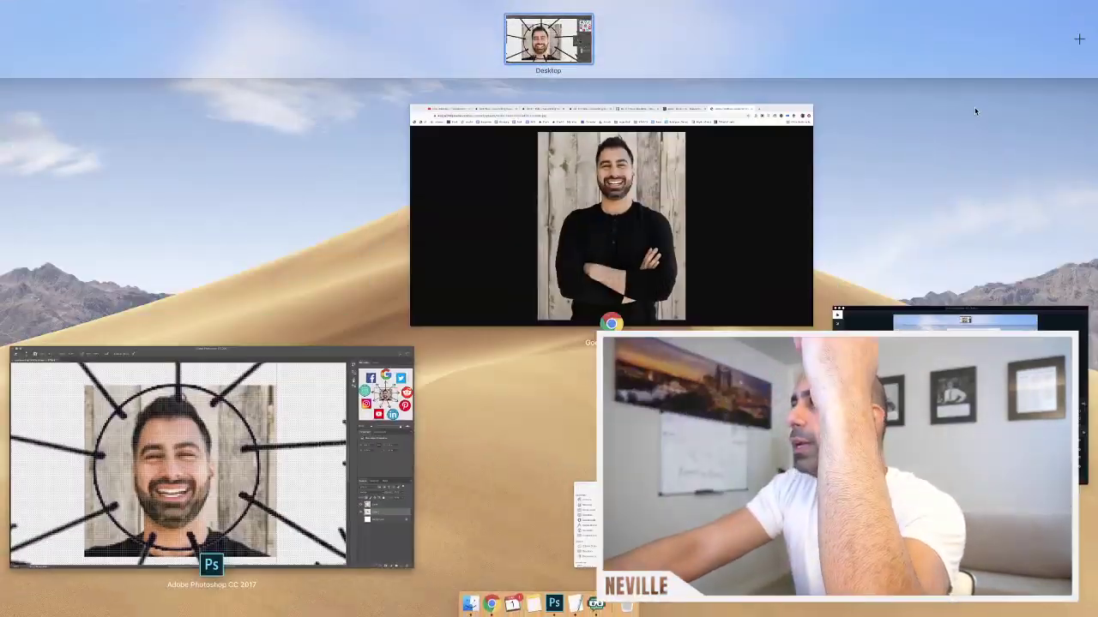
key("ctrl+Up")
key("ctrl+Up")
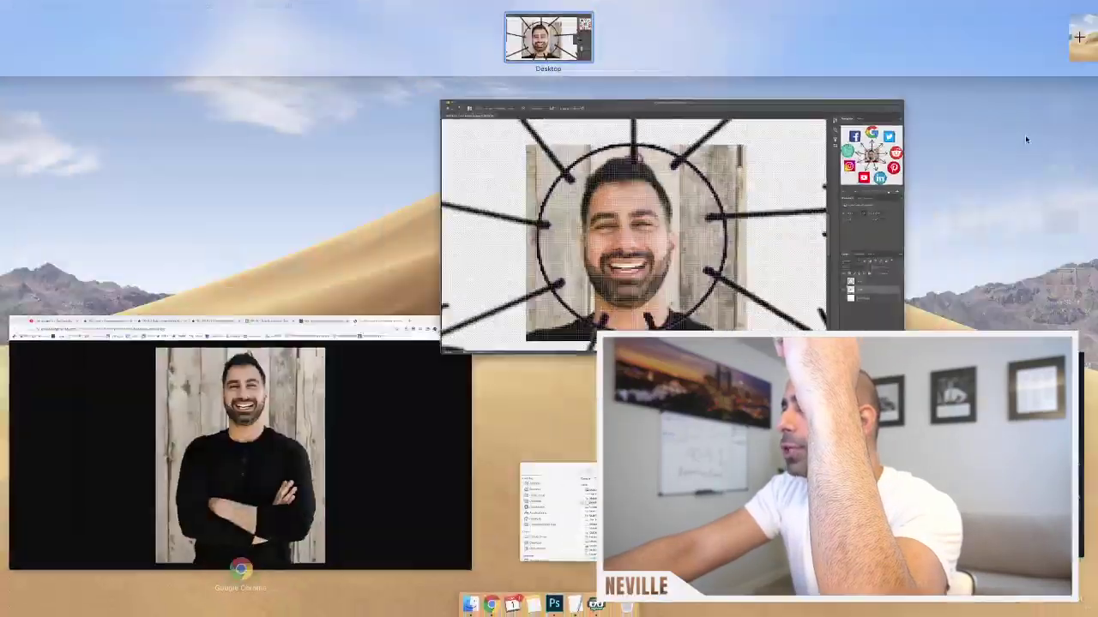
key("ctrl+Up")
key("ctrl+Up")
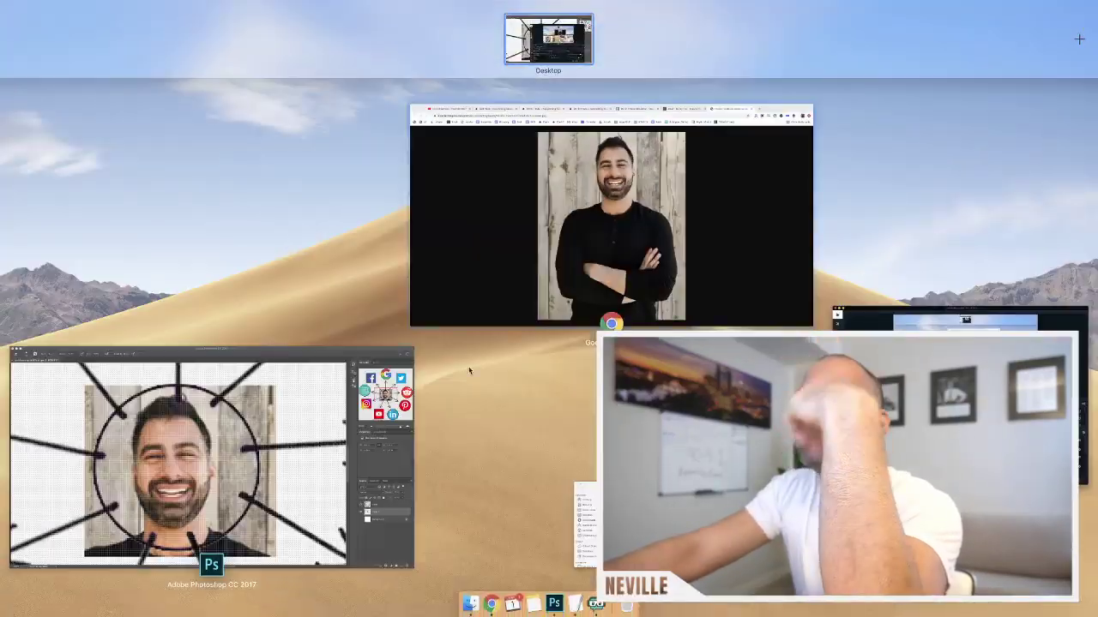
left_click(467, 373)
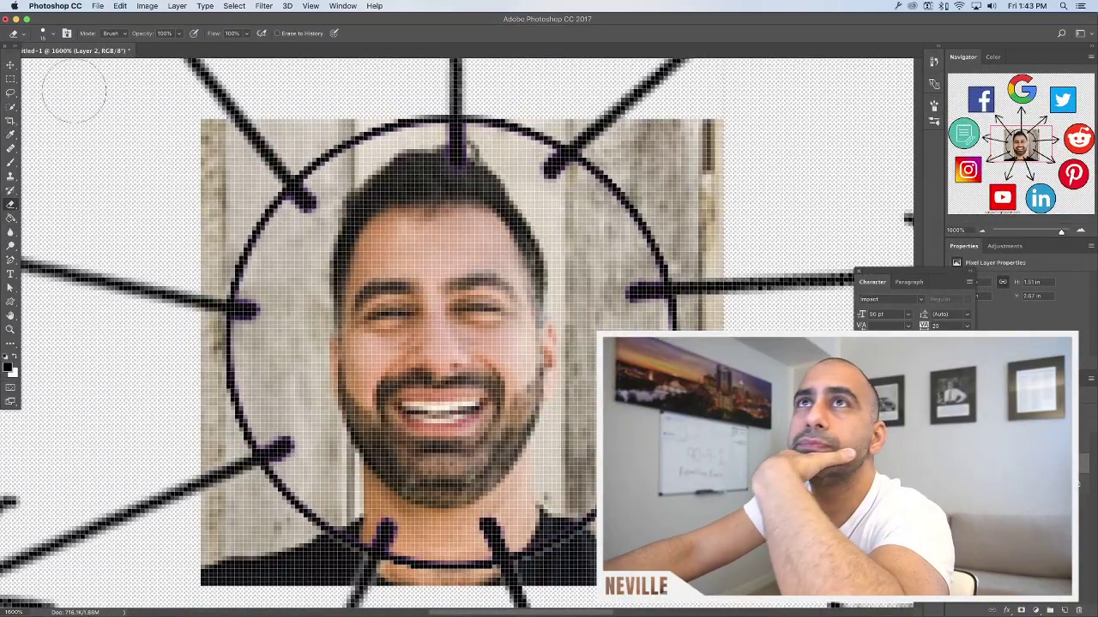
Erase the upper-right corner of the headshot's wooden background with the Eraser
right_click(11, 208)
left_click(51, 199)
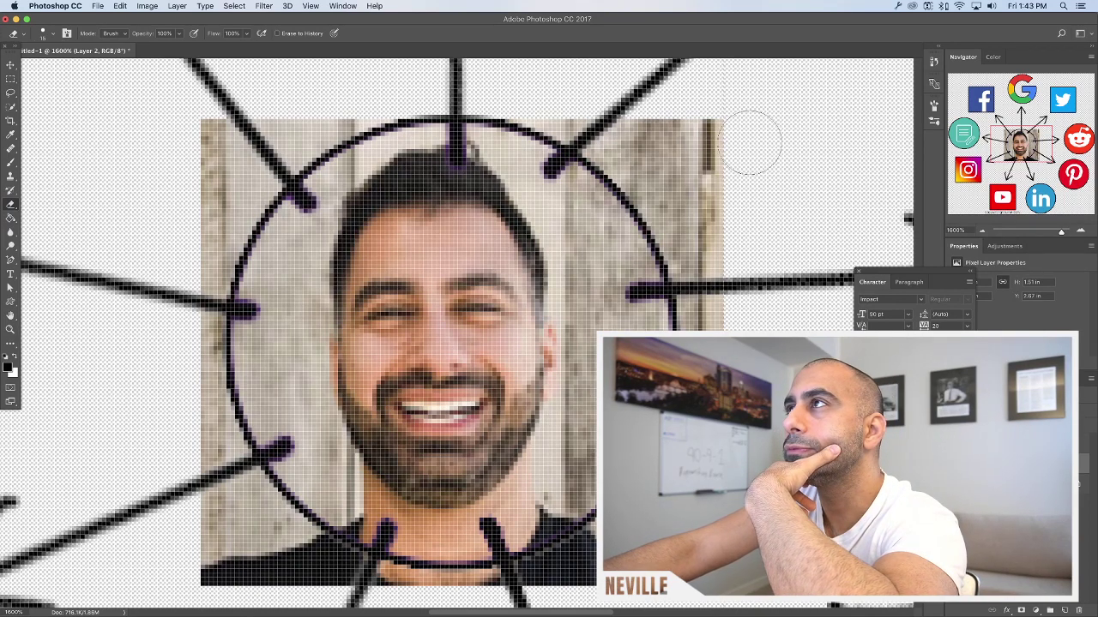
left_click(10, 80)
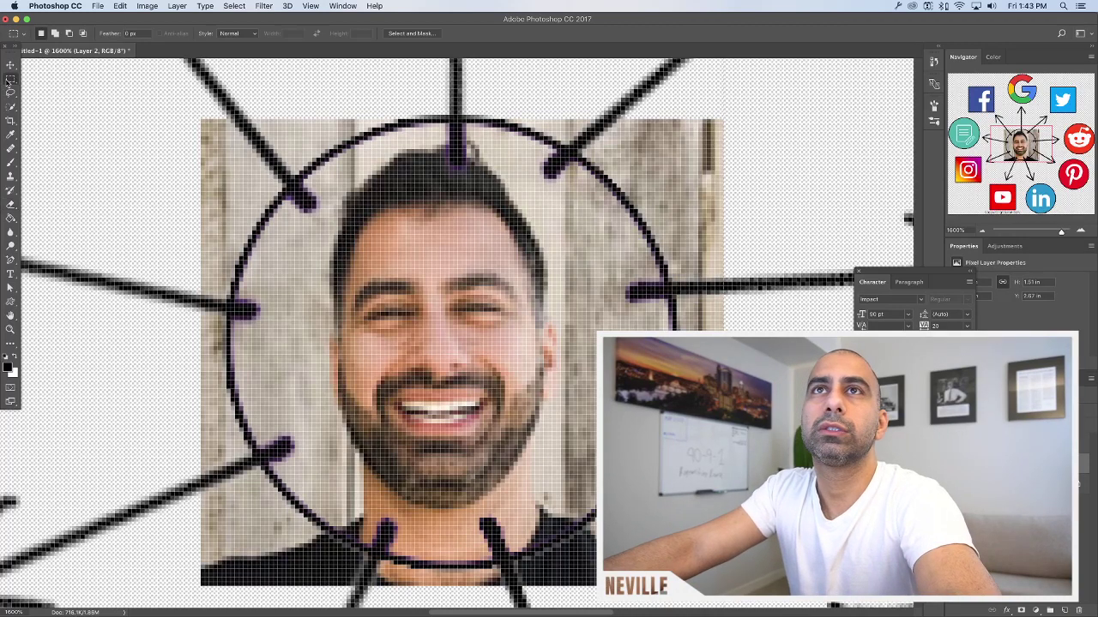
left_click(11, 205)
mouse_move(777, 147)
left_mouse_down()
mouse_move(698, 103)
mouse_move(678, 112)
left_mouse_up()
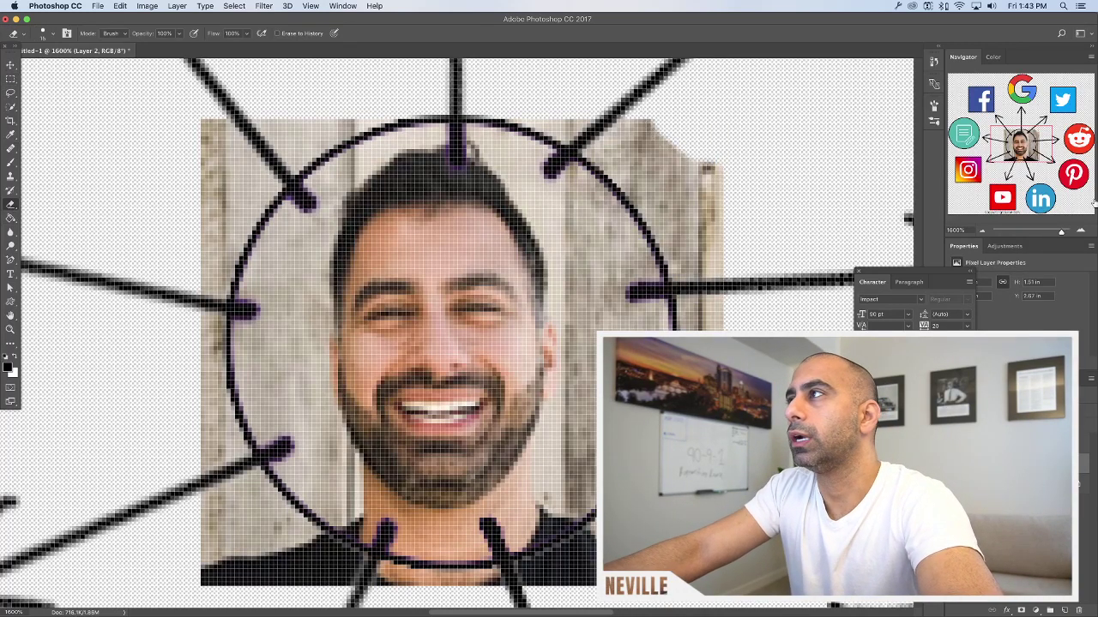
Reduce the eraser brush size and erase the background just outside the circle's upper-right arc
left_click(1082, 232)
scroll(455, 334, "up", 5)
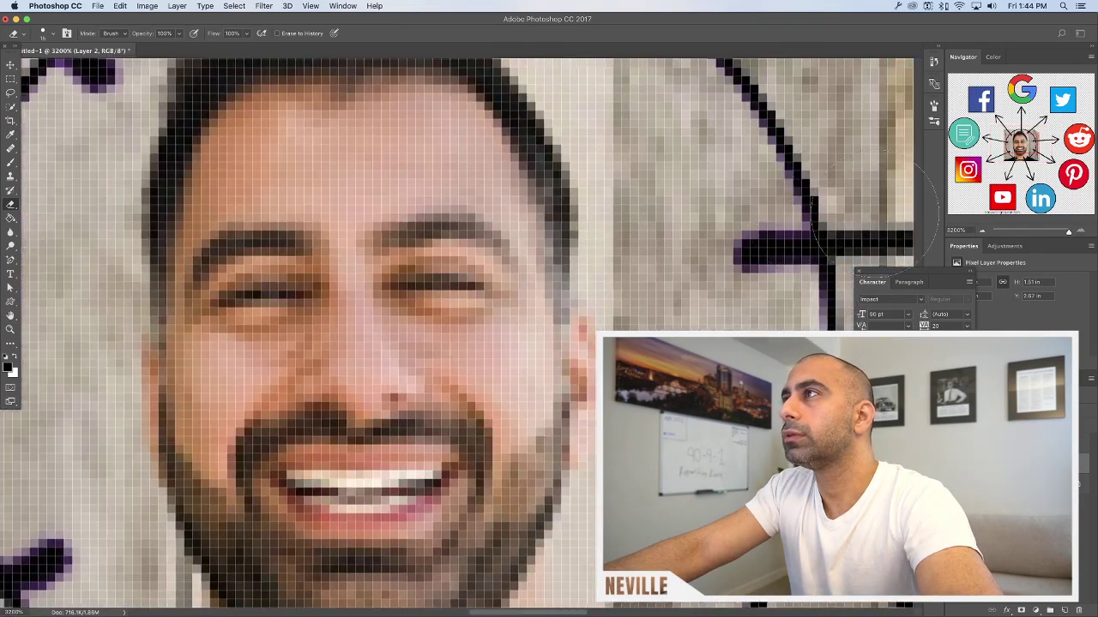
scroll(557, 184, "up", 3)
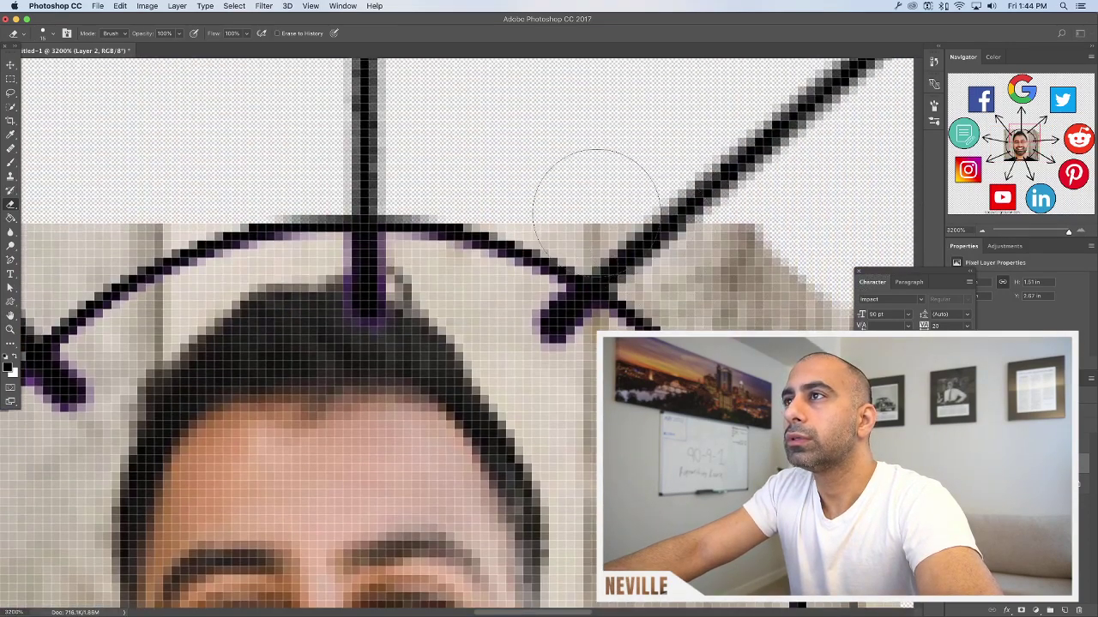
key("bracketleft")
key("bracketleft")
key("bracketleft")
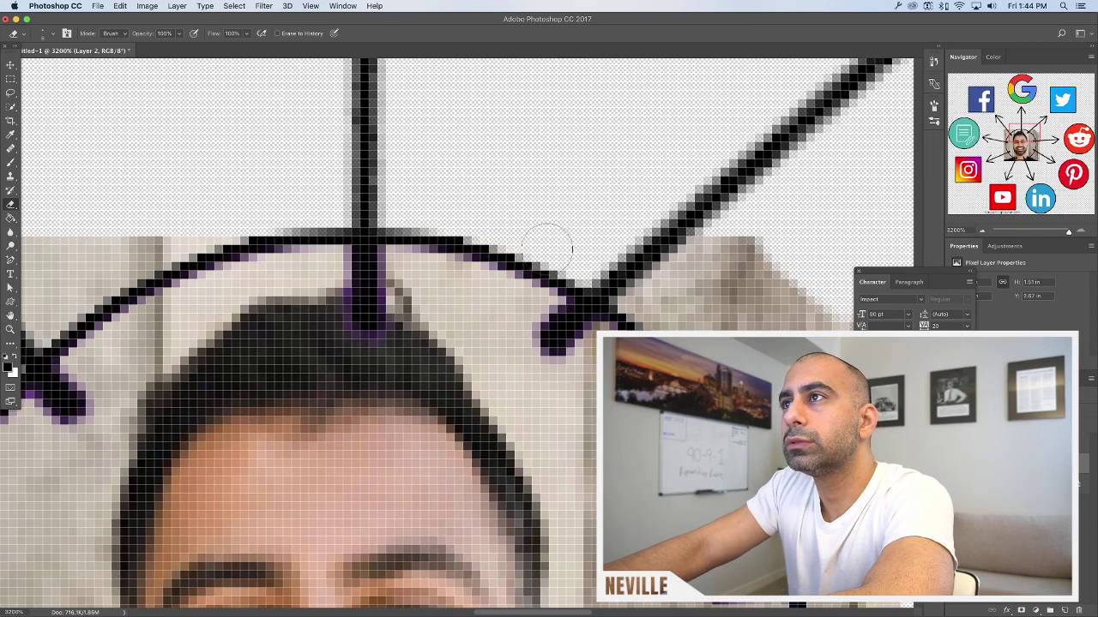
left_click(52, 38)
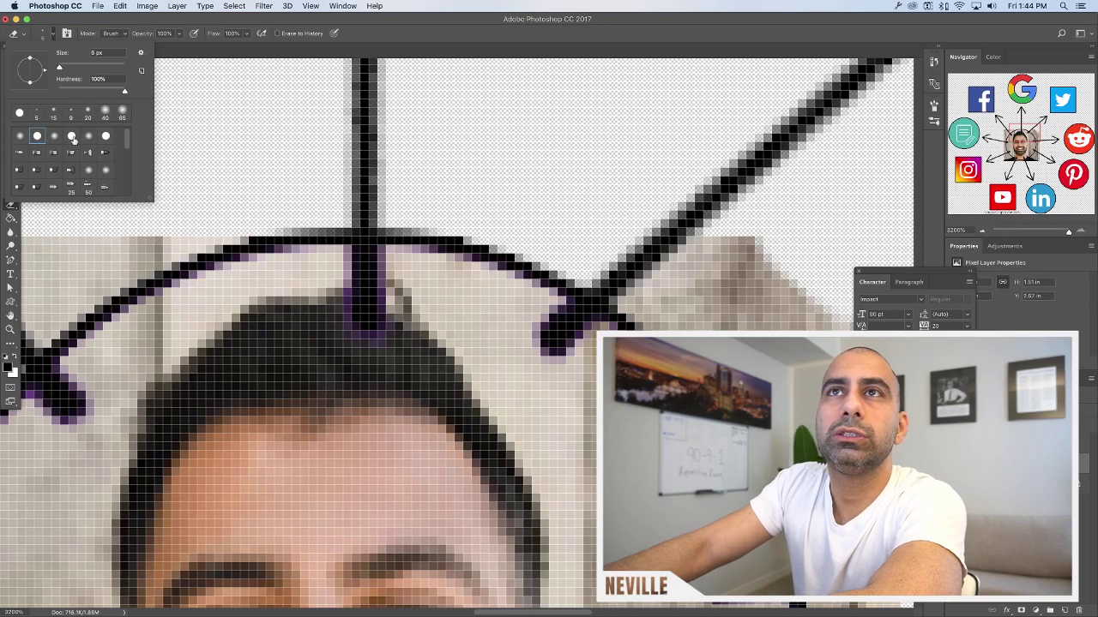
left_click(619, 216)
mouse_move(657, 225)
left_mouse_down()
mouse_move(729, 309)
mouse_move(673, 313)
mouse_move(630, 294)
mouse_move(639, 322)
mouse_move(673, 326)
left_mouse_up()
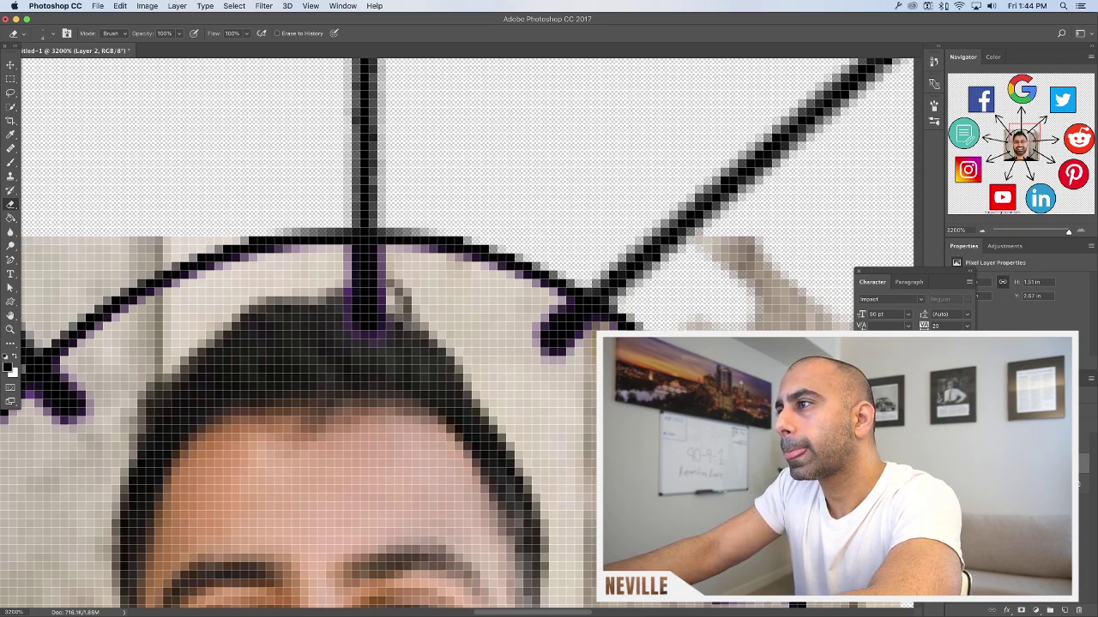
Erase a strip of wooden background just outside the circle's right edge, around the arrow pointing to Reddit
left_click(982, 231)
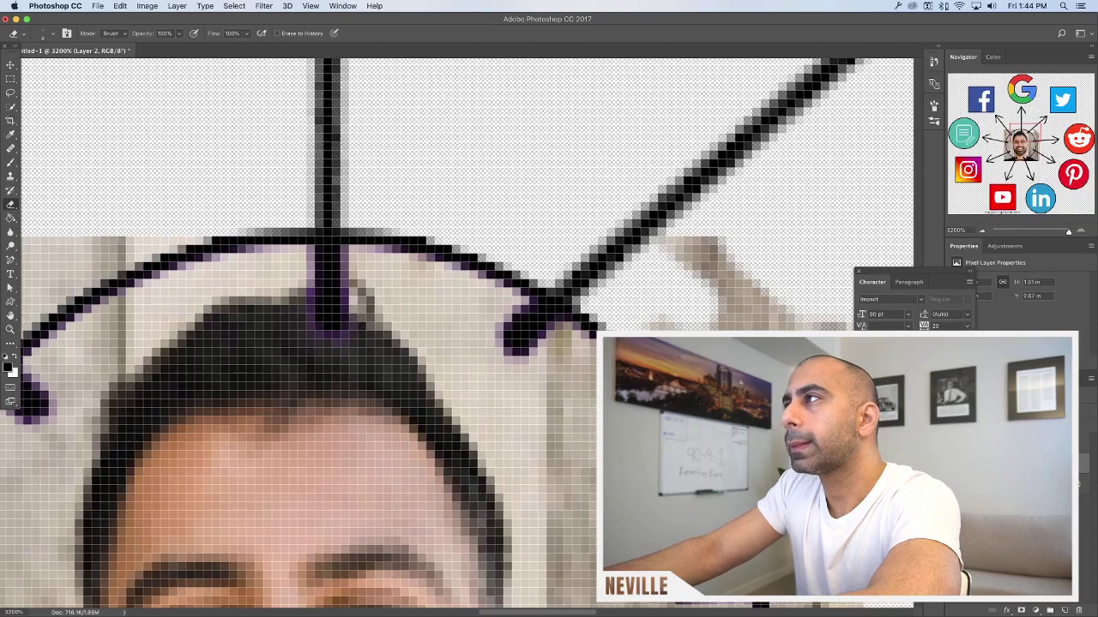
left_click(983, 232)
left_click(982, 232)
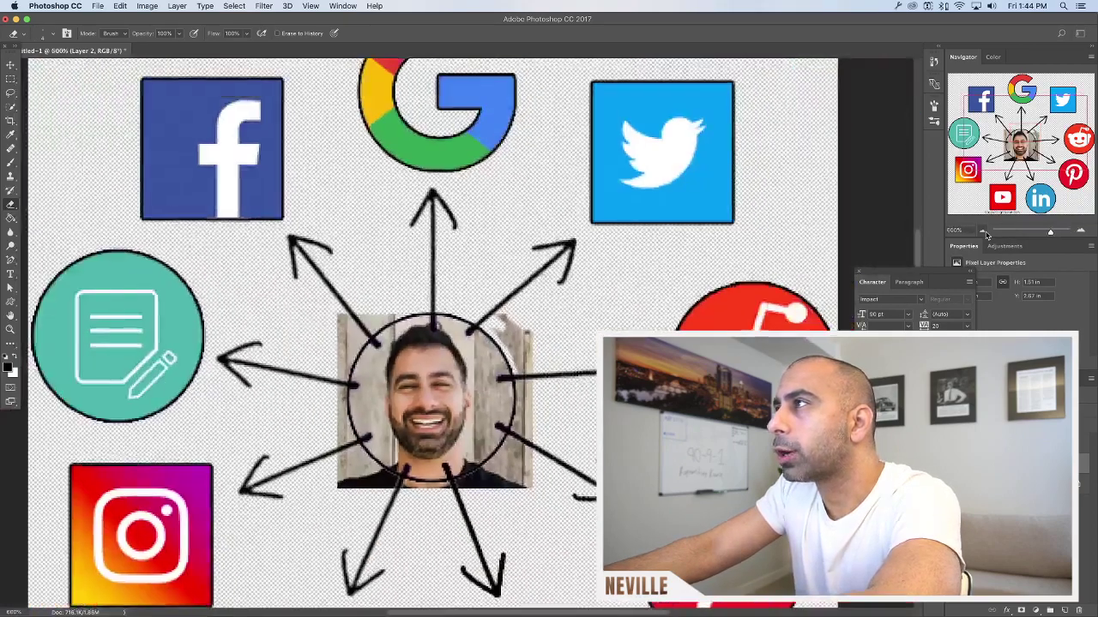
left_click(983, 232)
left_click(983, 231)
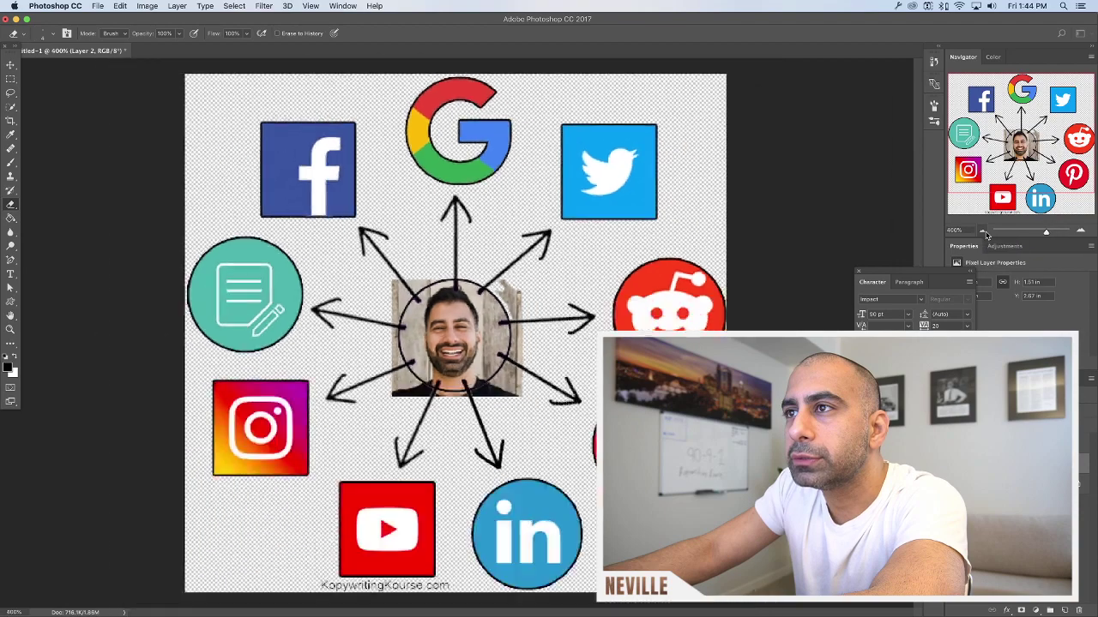
left_click(983, 232)
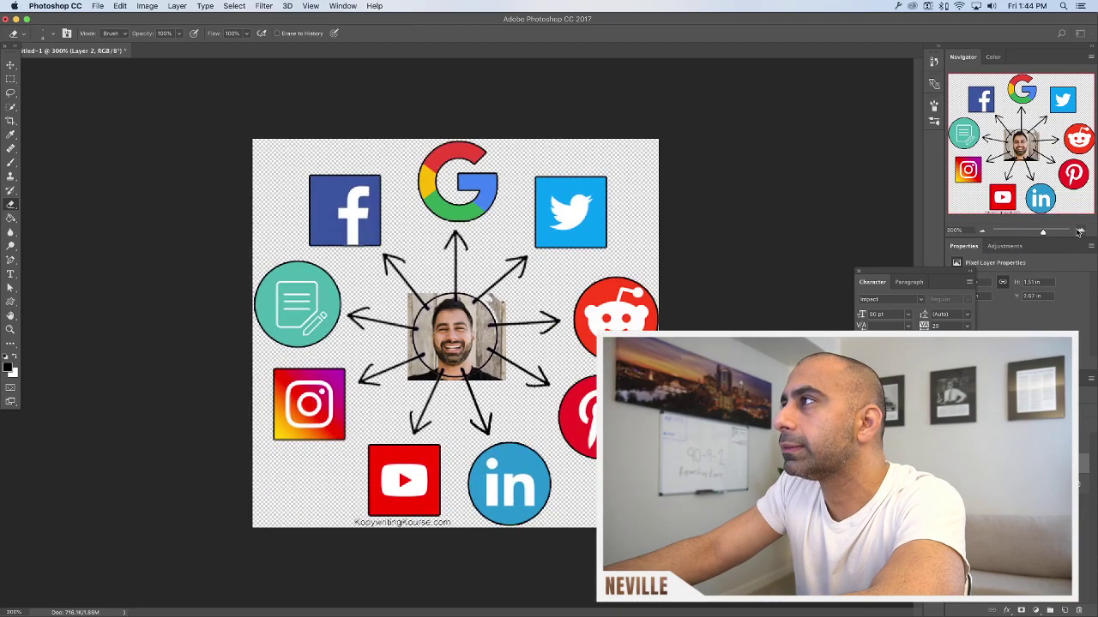
left_click_drag(1043, 231, 1068, 232)
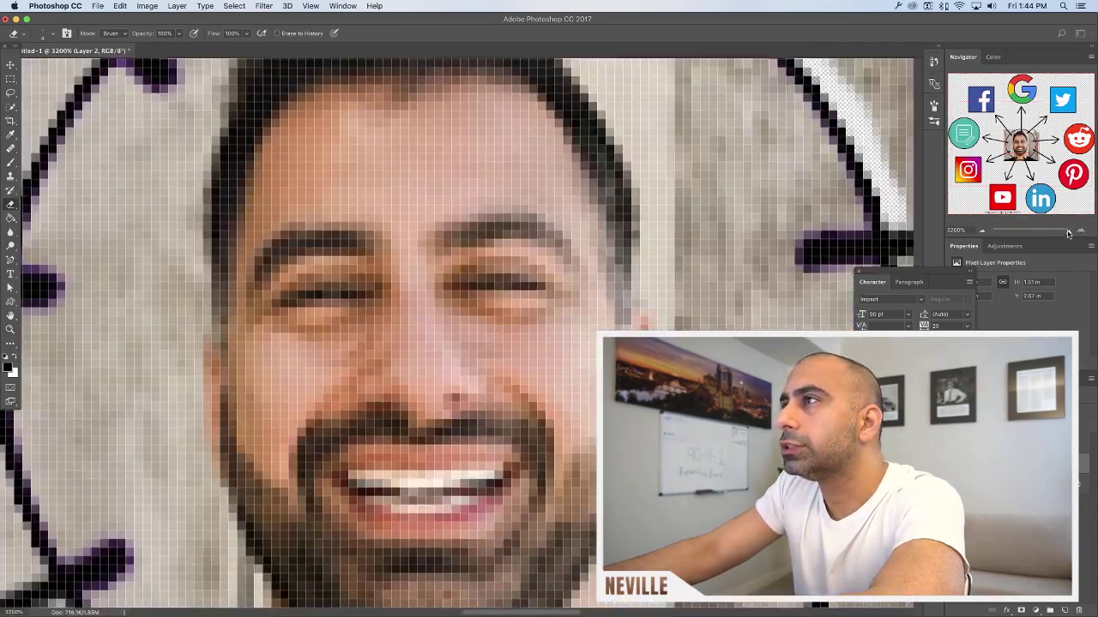
scroll(701, 241, "right", 5)
left_click_drag(676, 243, 685, 334)
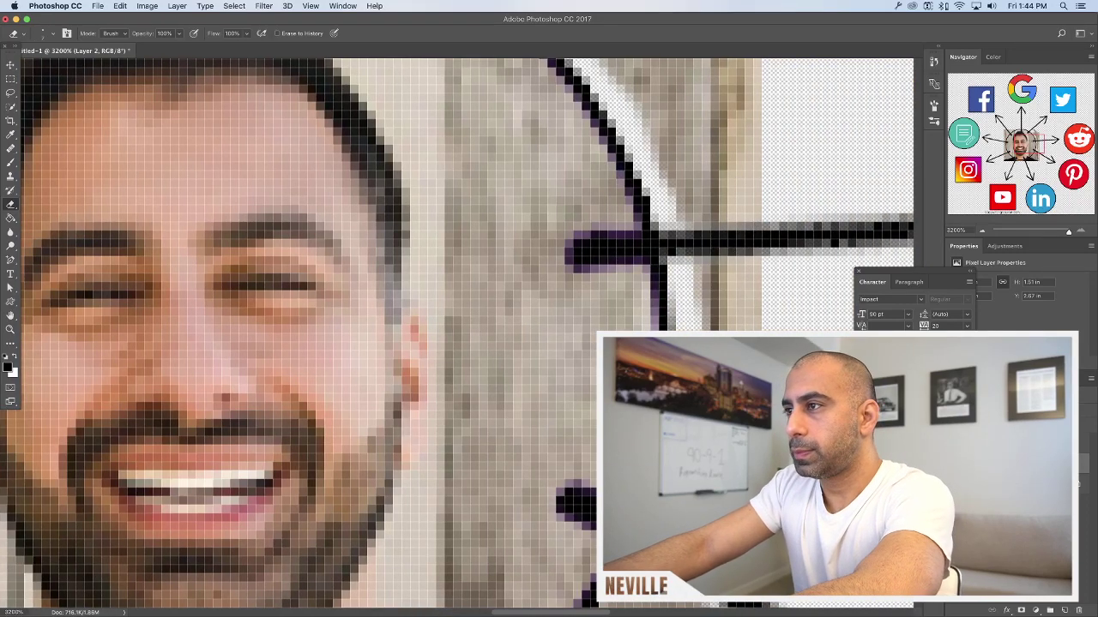
Erase the remaining wooden background outside the circle's upper-right side
scroll(458, 334, "up", 3)
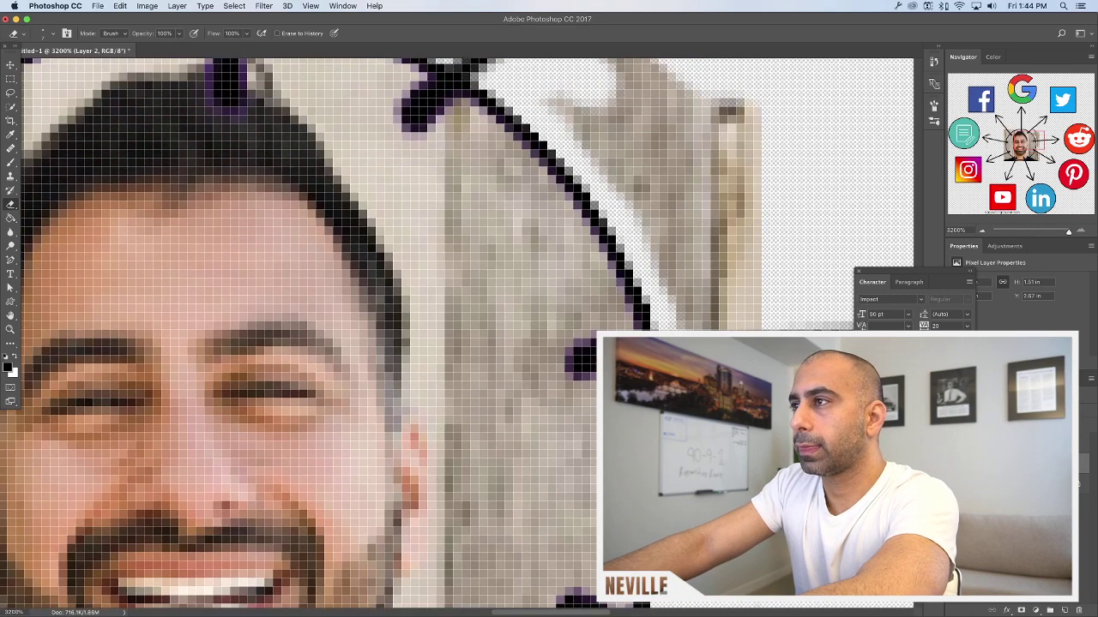
scroll(457, 333, "down", 7)
scroll(457, 334, "up", 8)
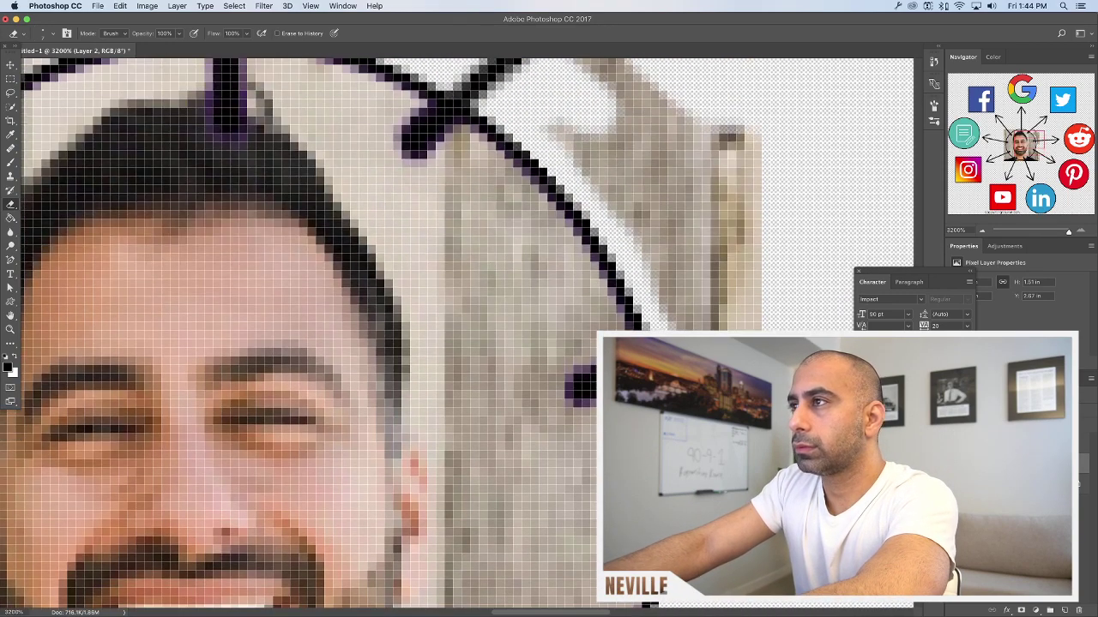
scroll(674, 325, "up", 1)
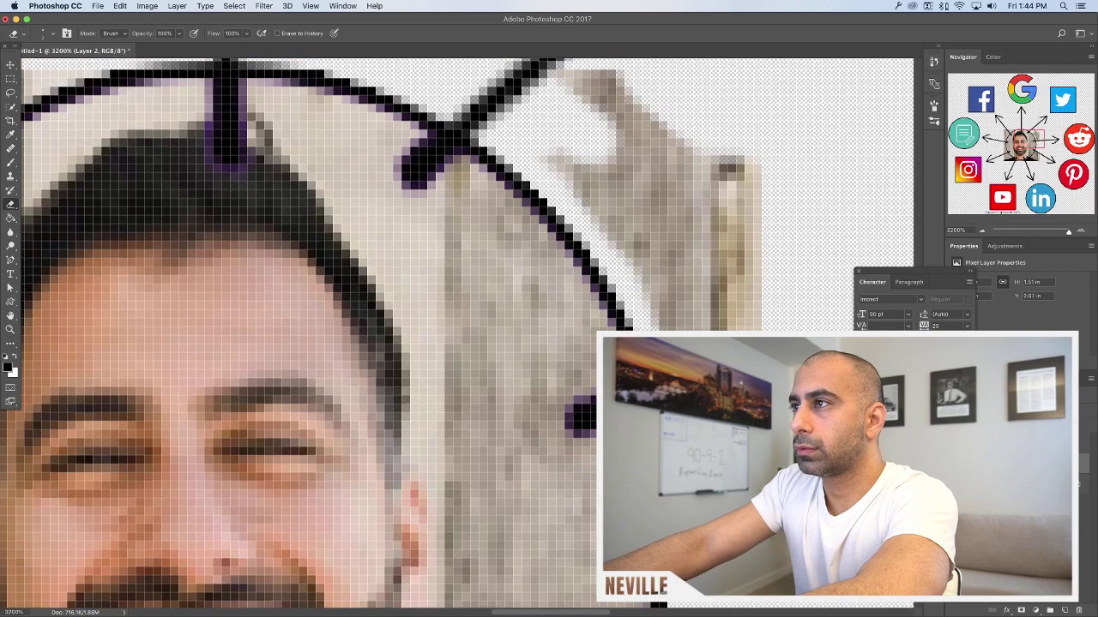
mouse_move(651, 276)
left_mouse_down()
mouse_move(564, 127)
mouse_move(644, 160)
mouse_move(735, 174)
mouse_move(644, 233)
mouse_move(659, 192)
mouse_move(711, 275)
mouse_move(748, 279)
left_mouse_up()
scroll(566, 138, "up", 1)
scroll(566, 138, "up", 1)
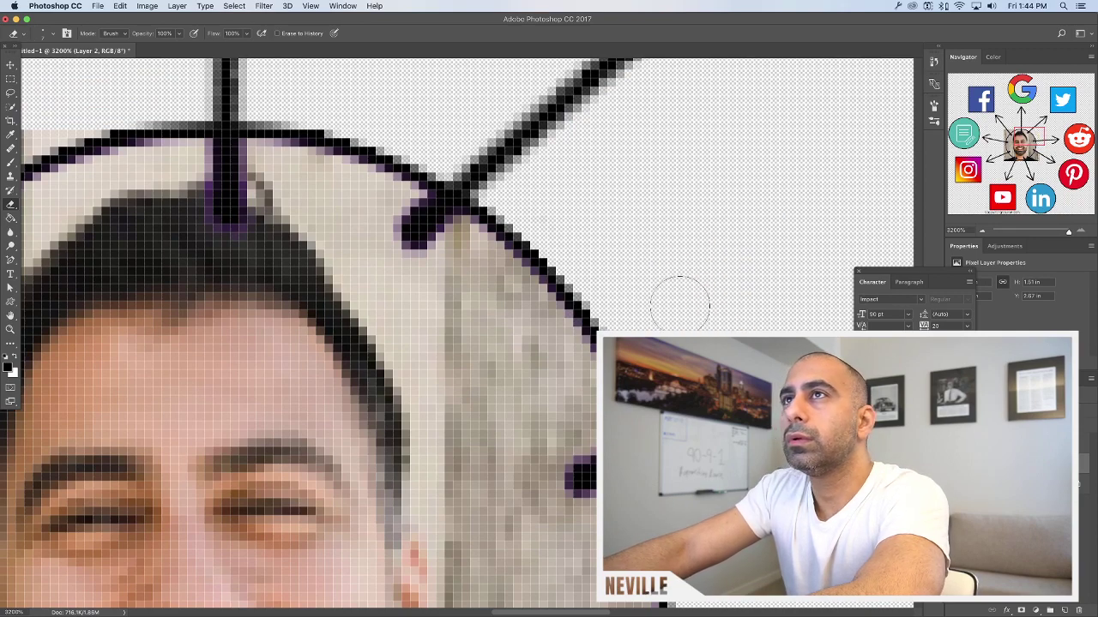
Erase the wooden background and shirt outside the circle's lower-right arc, around the arrow pointing to Pinterest
scroll(673, 300, "down", 15)
mouse_move(686, 315)
left_mouse_down()
mouse_move(610, 300)
mouse_move(572, 358)
mouse_move(582, 394)
mouse_move(497, 463)
left_mouse_up()
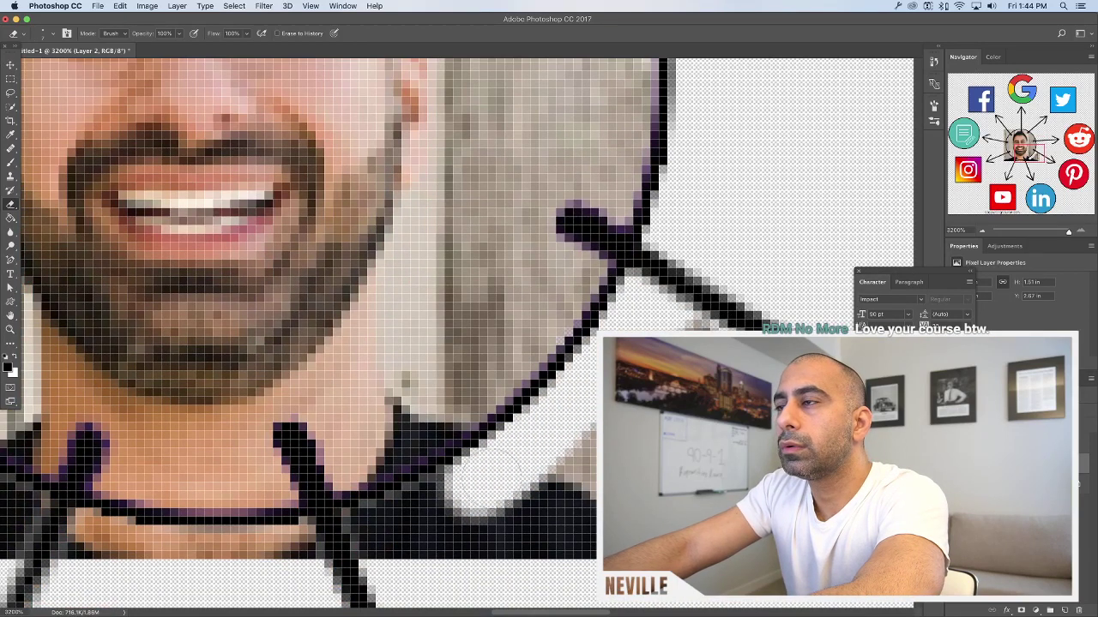
key("super+z")
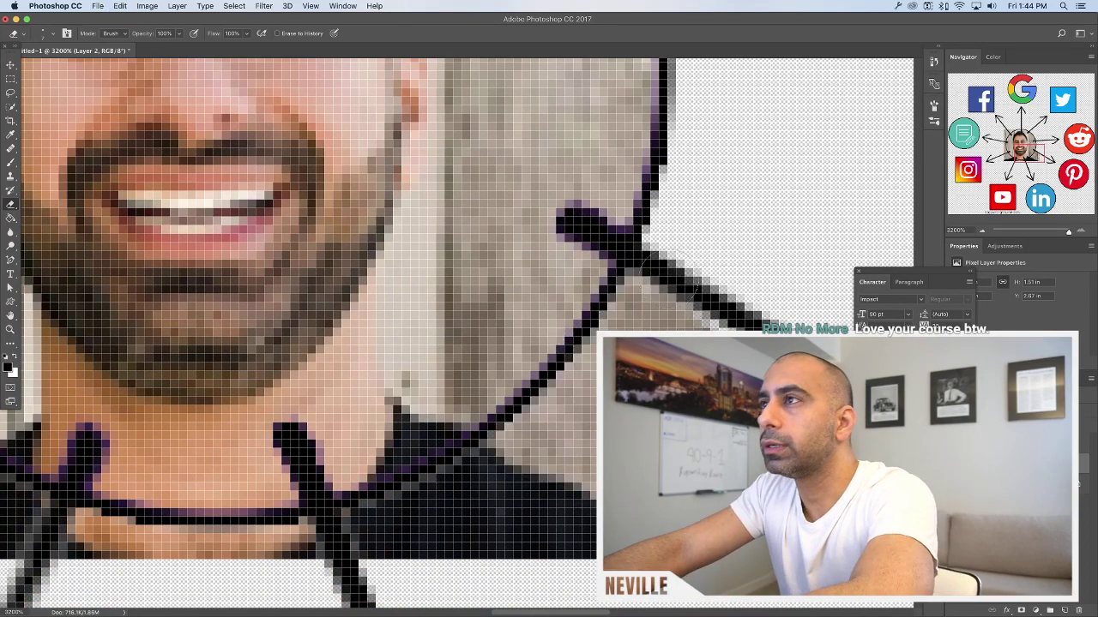
mouse_move(656, 268)
left_mouse_down()
mouse_move(603, 311)
mouse_move(577, 371)
mouse_move(506, 445)
mouse_move(360, 536)
mouse_move(506, 561)
mouse_move(549, 497)
mouse_move(481, 506)
mouse_move(477, 538)
mouse_move(551, 458)
mouse_move(583, 463)
mouse_move(678, 317)
left_mouse_up()
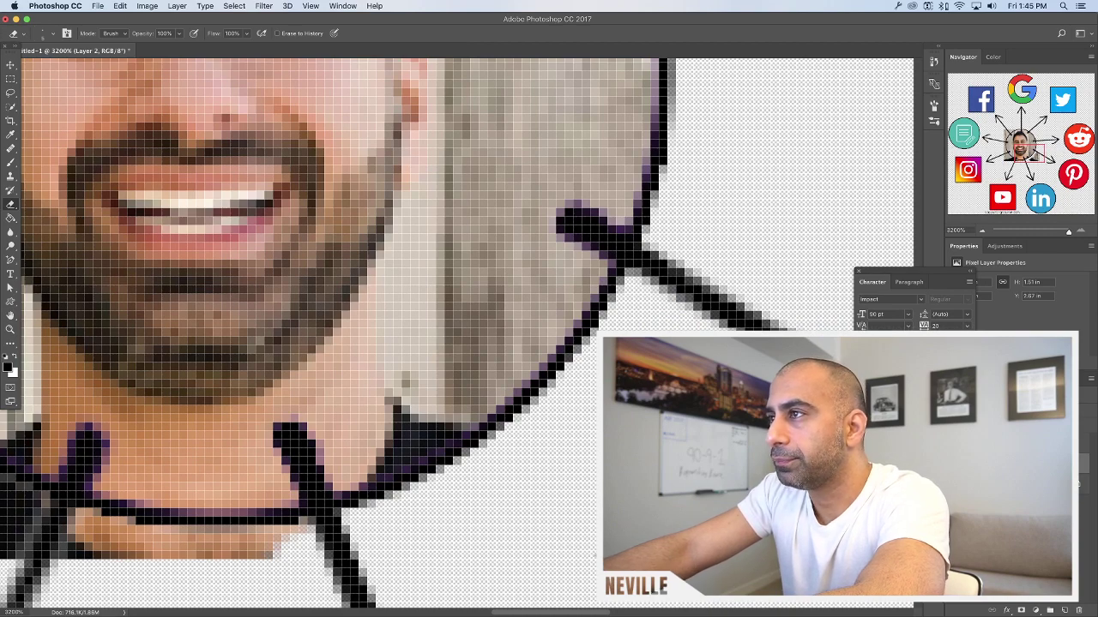
Erase the strip of neck and black shirt below the circle's bottom edge, around the two downward arrows
scroll(583, 520, "down", 2)
scroll(372, 466, "down", 3)
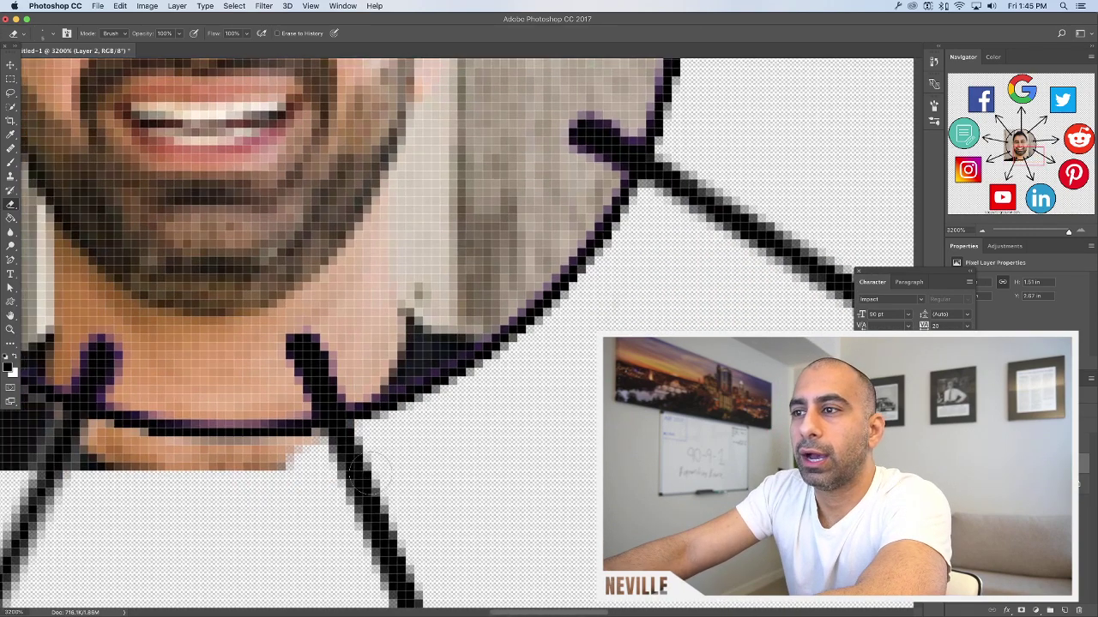
scroll(366, 474, "left", 5)
mouse_move(531, 463)
left_mouse_down()
mouse_move(238, 432)
mouse_move(135, 440)
mouse_move(165, 444)
left_mouse_up()
scroll(164, 444, "left", 1)
scroll(164, 445, "left", 6)
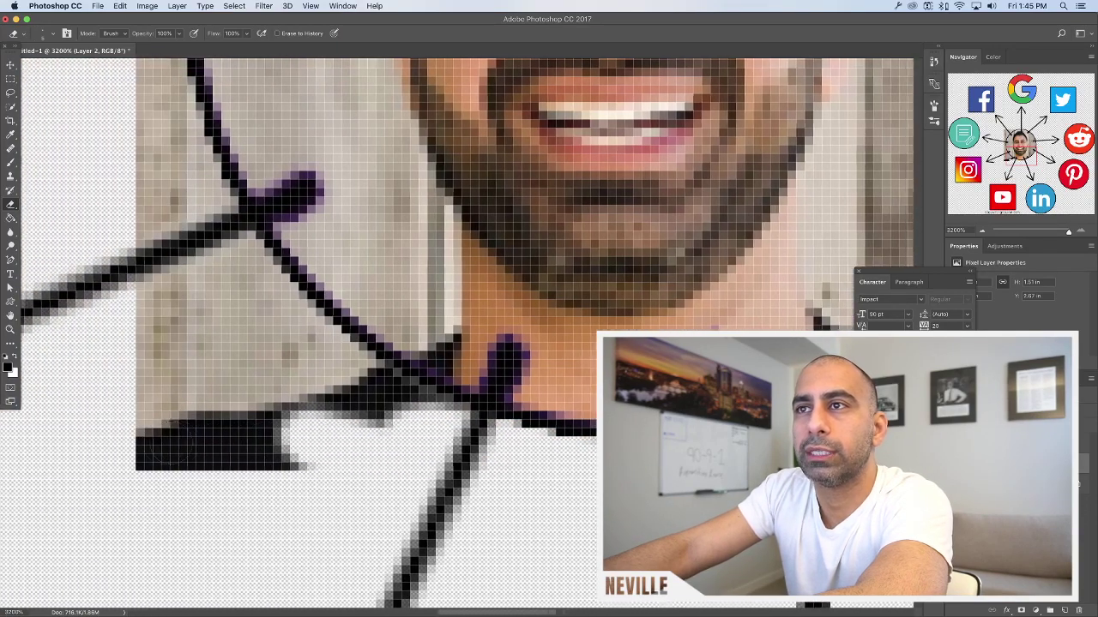
Erase the wooden background and shirt outside the circle's lower-left arc, below the arrow pointing to Instagram
mouse_move(164, 386)
left_mouse_down()
mouse_move(232, 466)
mouse_move(244, 460)
mouse_move(204, 341)
mouse_move(232, 380)
mouse_move(127, 313)
left_mouse_up()
mouse_move(227, 371)
left_mouse_down()
mouse_move(250, 362)
mouse_move(221, 289)
mouse_move(299, 255)
mouse_move(358, 330)
left_mouse_up()
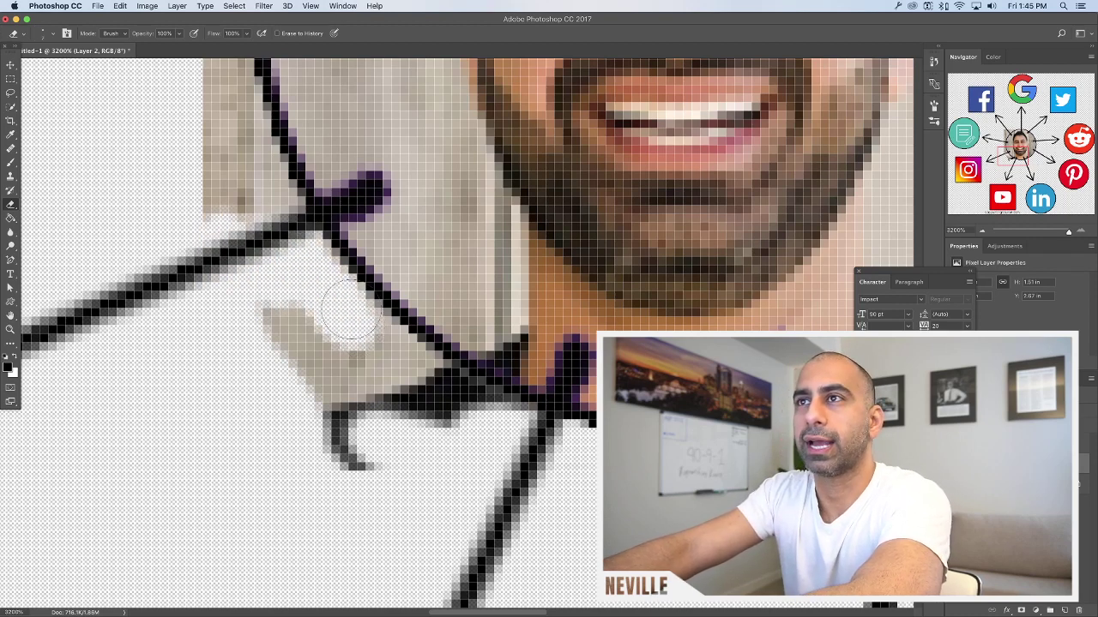
mouse_move(343, 298)
left_mouse_down()
mouse_move(446, 391)
mouse_move(532, 420)
mouse_move(350, 367)
mouse_move(269, 319)
mouse_move(296, 375)
mouse_move(391, 403)
mouse_move(355, 363)
mouse_move(448, 443)
mouse_move(377, 476)
mouse_move(301, 442)
left_mouse_up()
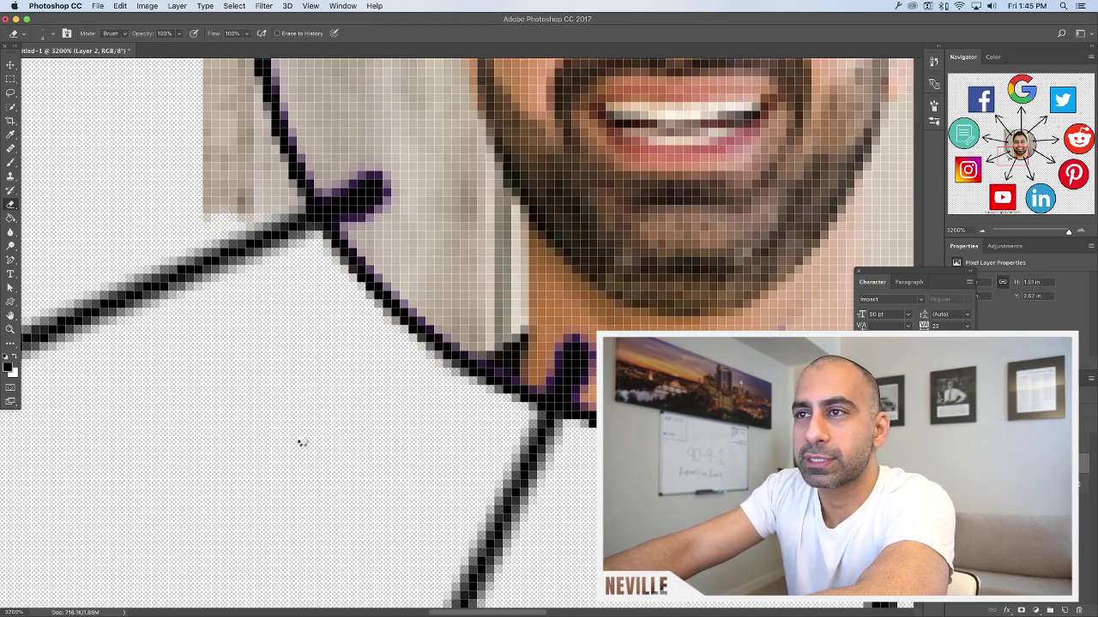
Erase the wooden background outside the circle's left edge, between the two left-pointing arrows
scroll(390, 467, "up", 5)
mouse_move(224, 403)
left_mouse_down()
mouse_move(272, 407)
mouse_move(287, 386)
mouse_move(263, 360)
mouse_move(276, 378)
mouse_move(236, 287)
mouse_move(228, 210)
mouse_move(235, 257)
mouse_move(238, 236)
mouse_move(223, 306)
mouse_move(235, 358)
mouse_move(208, 266)
mouse_move(214, 158)
mouse_move(233, 184)
mouse_move(237, 147)
mouse_move(204, 314)
mouse_move(210, 407)
mouse_move(228, 311)
left_mouse_up()
scroll(223, 218, "up", 3)
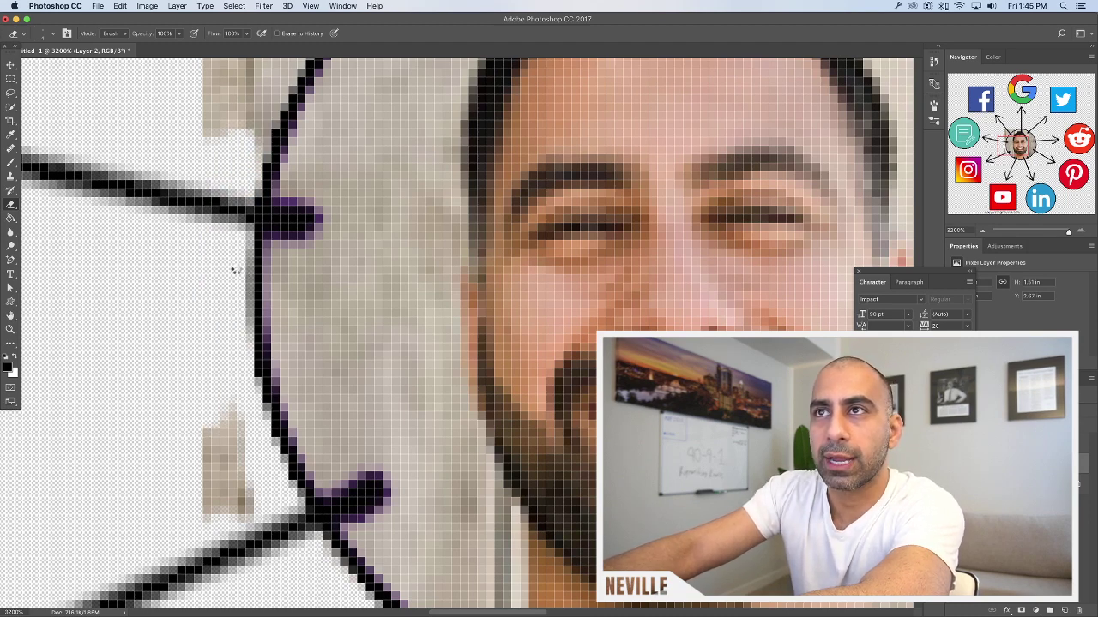
left_click_drag(220, 360, 227, 506)
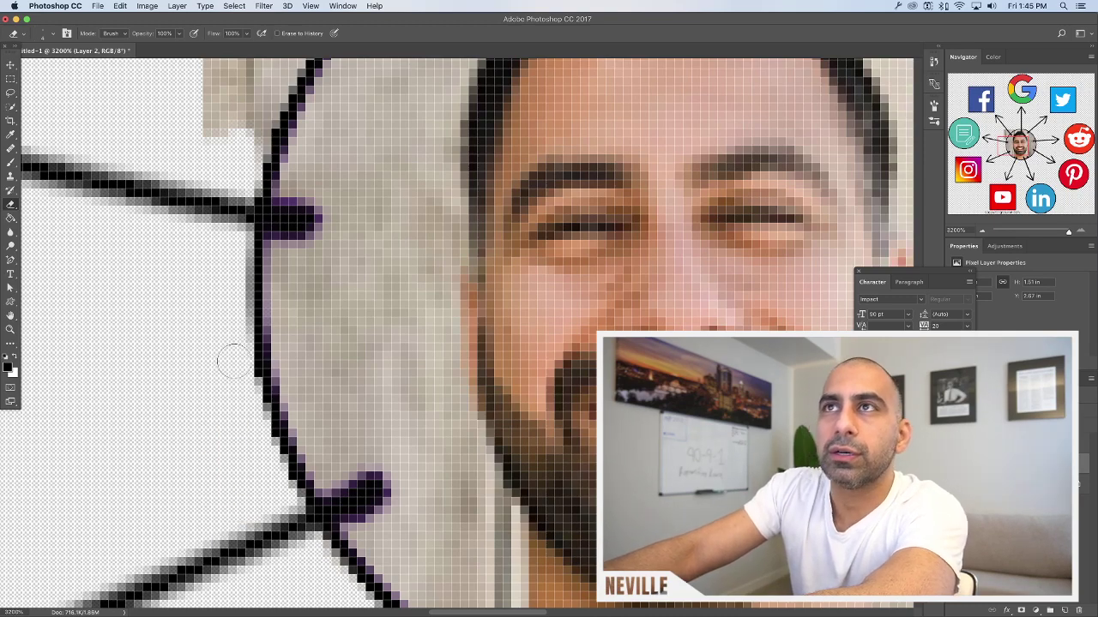
Erase the wooden background outside the circle's upper-left arc, around the arrow pointing to Facebook
scroll(230, 364, "up", 3)
scroll(227, 300, "up", 3)
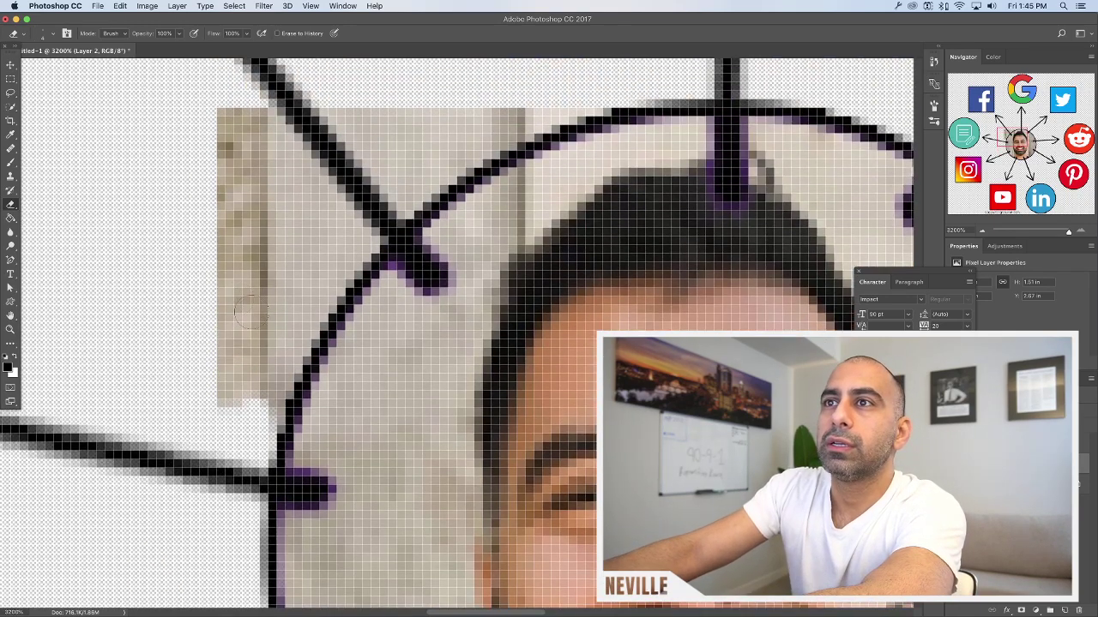
mouse_move(242, 306)
left_mouse_down()
mouse_move(265, 380)
mouse_move(255, 428)
mouse_move(329, 273)
mouse_move(313, 300)
mouse_move(437, 163)
mouse_move(518, 121)
left_mouse_up()
mouse_move(607, 86)
left_mouse_down()
mouse_move(309, 171)
mouse_move(248, 120)
mouse_move(295, 101)
left_mouse_up()
mouse_move(339, 73)
left_mouse_down()
mouse_move(176, 272)
mouse_move(412, 122)
mouse_move(292, 269)
mouse_move(404, 166)
mouse_move(196, 372)
mouse_move(248, 380)
mouse_move(222, 366)
left_mouse_up()
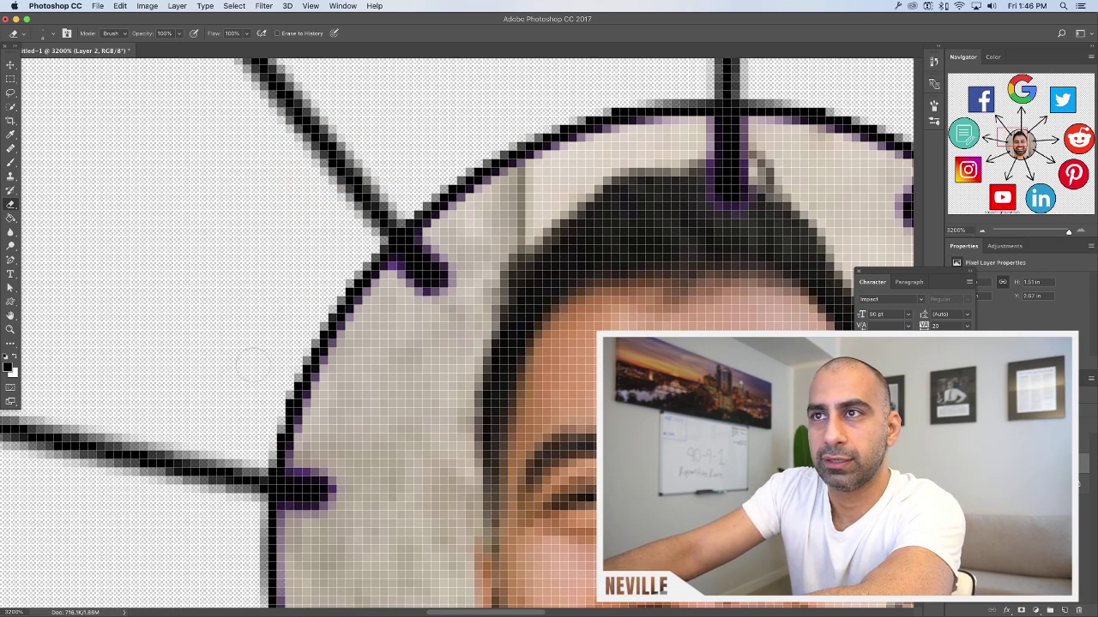
Export the finished graphic with Save for Web as a PNG-24 named nev-head-social-media.png on the Desktop
left_click(983, 232)
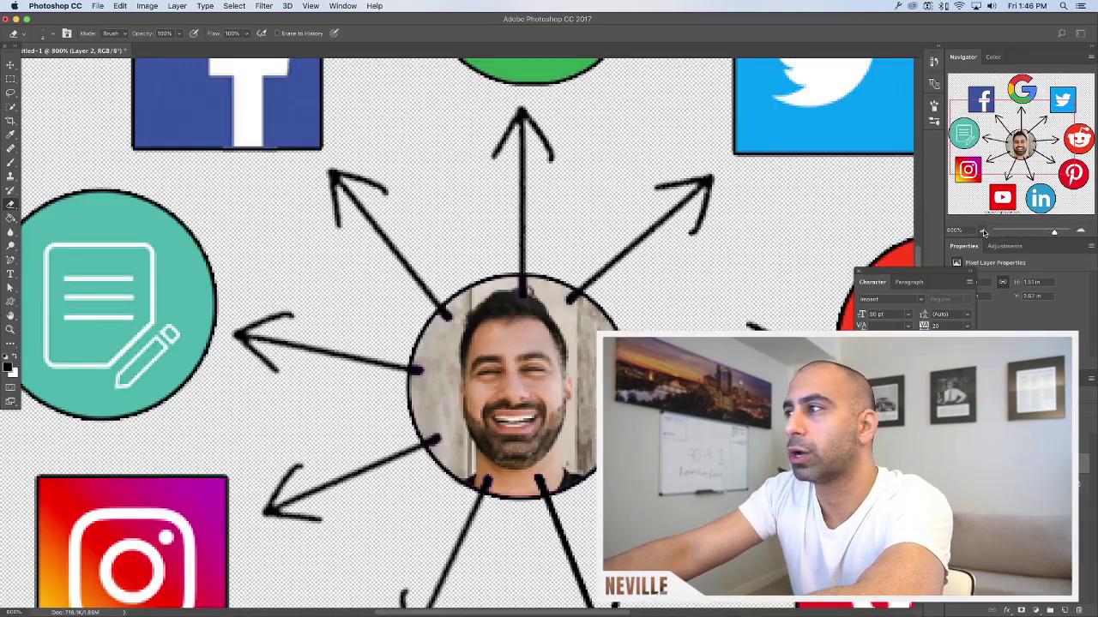
left_click(983, 233)
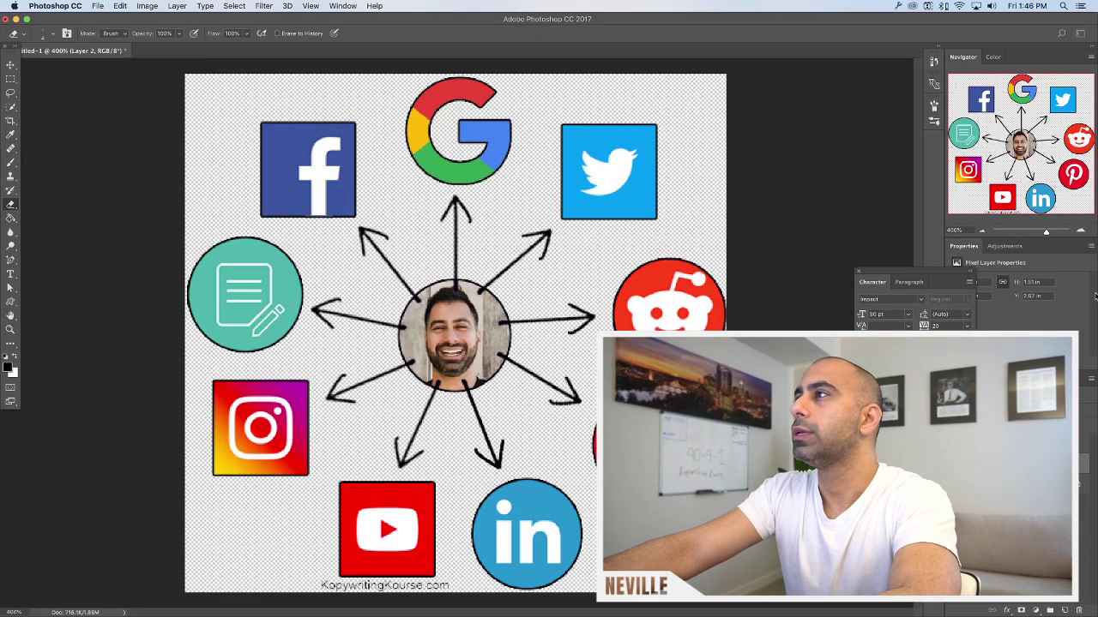
left_click(982, 231)
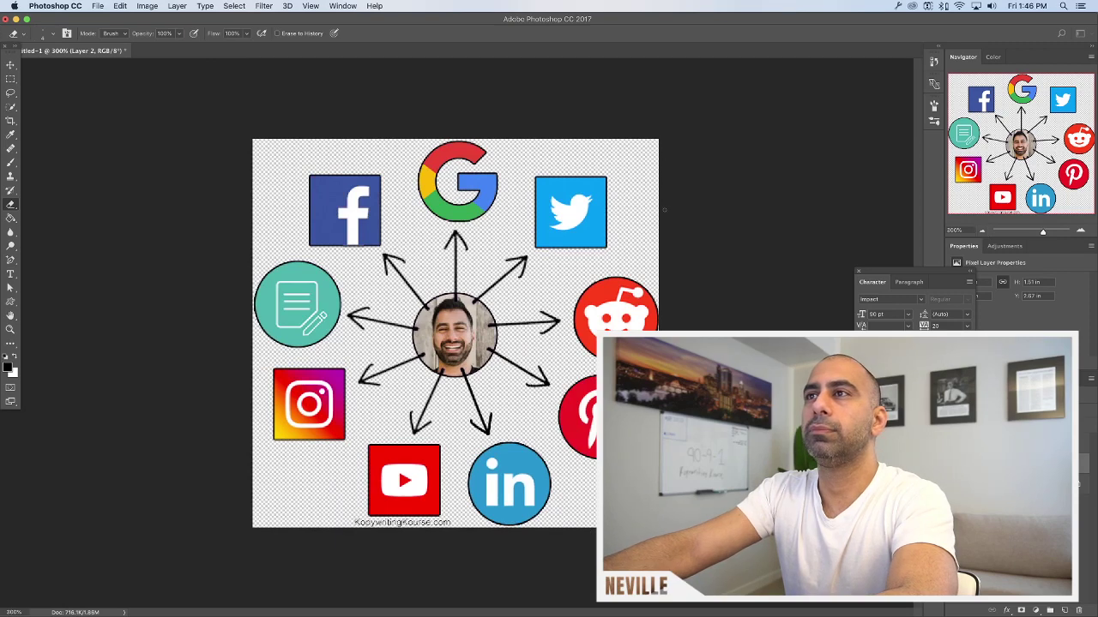
left_click(93, 6)
mouse_move(141, 155)
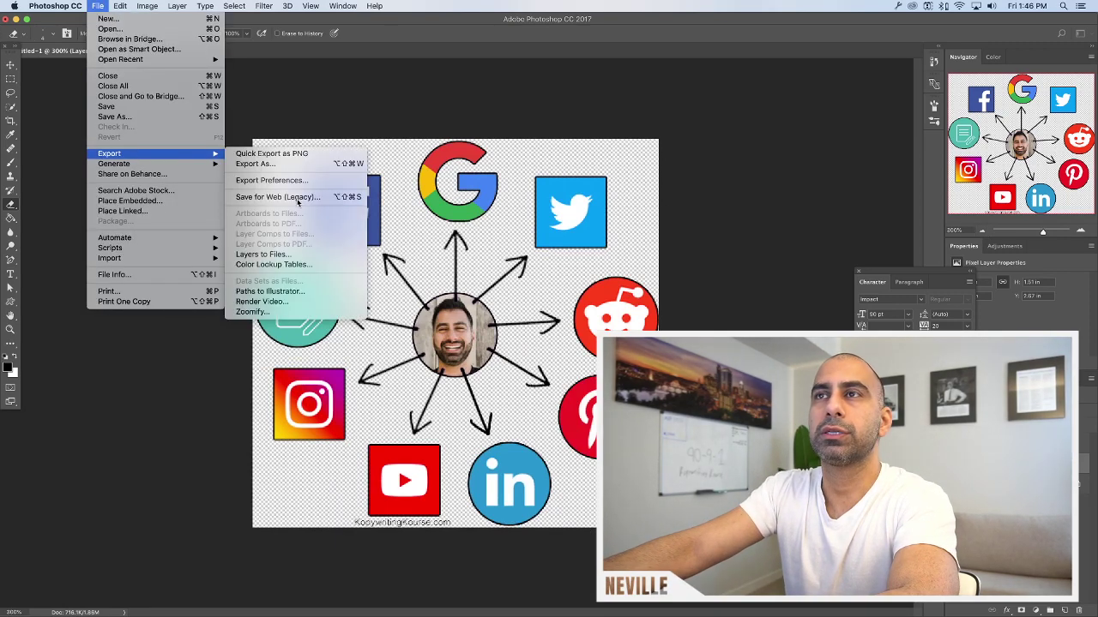
left_click(291, 198)
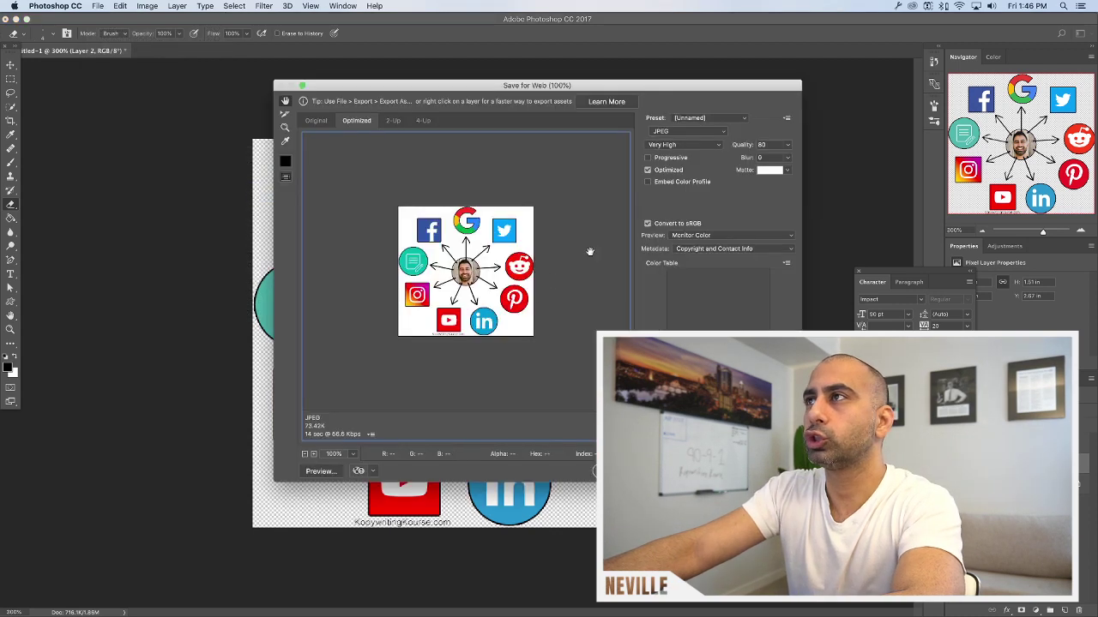
left_click(686, 134)
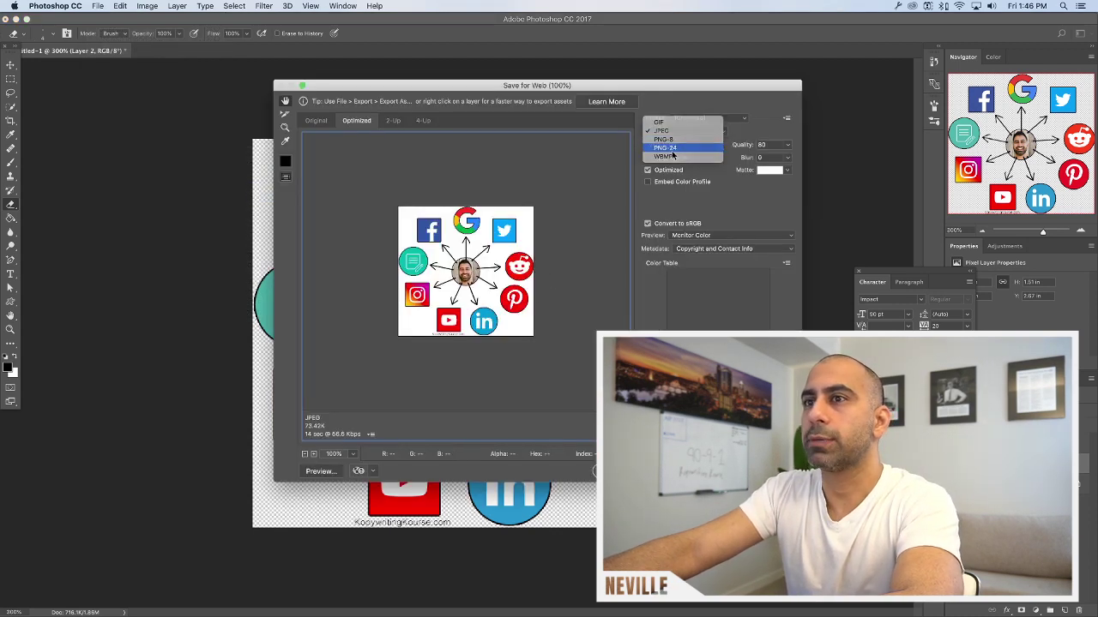
left_click(674, 148)
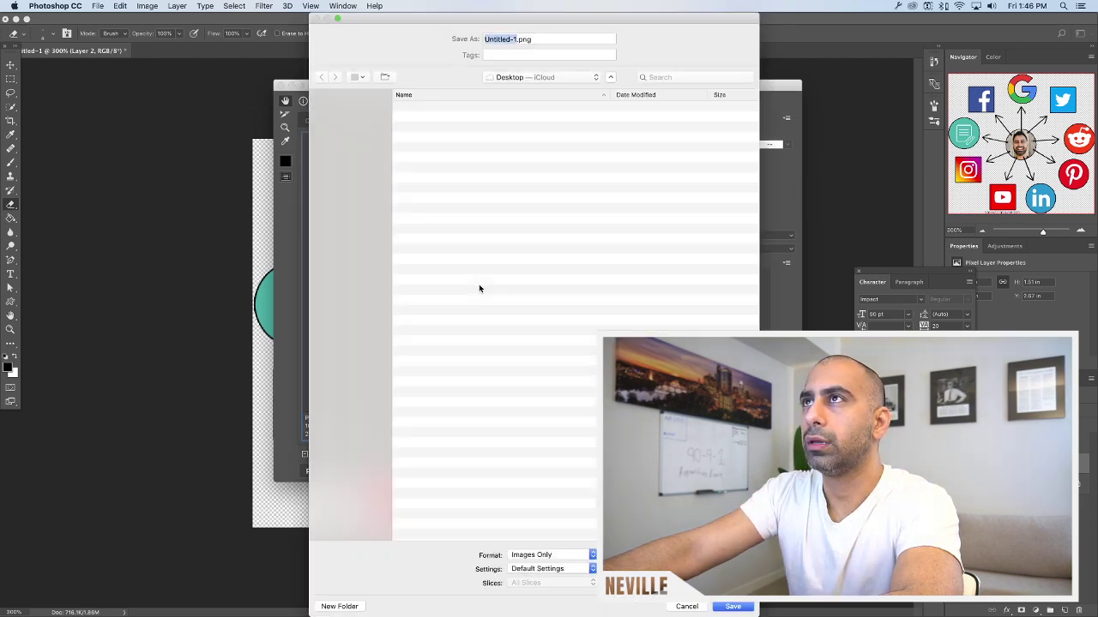
type("new")
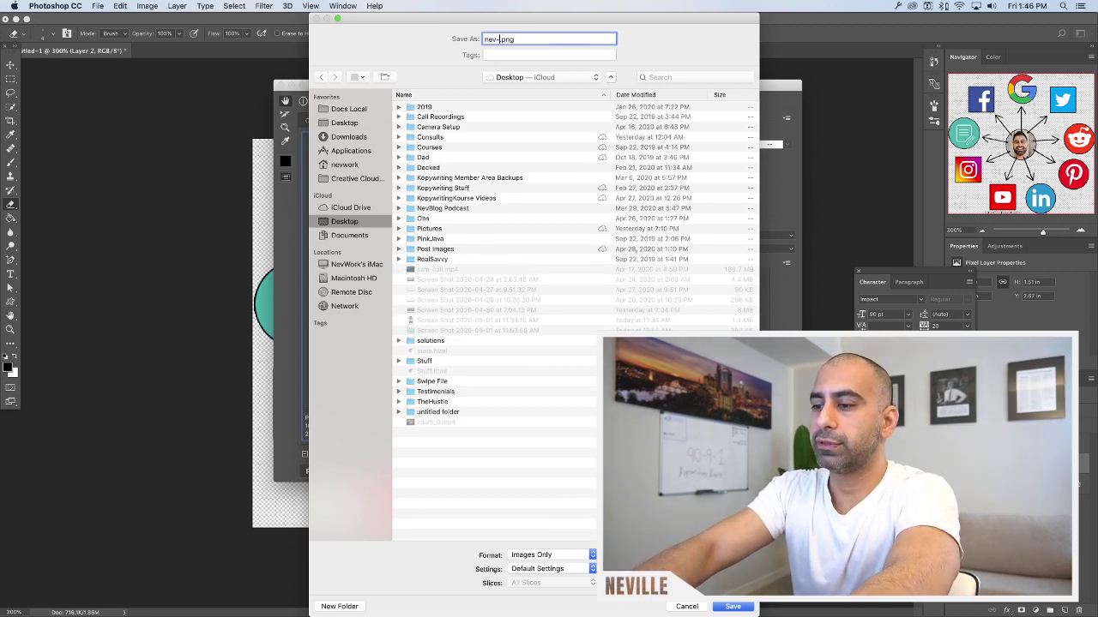
type("-head-social-media")
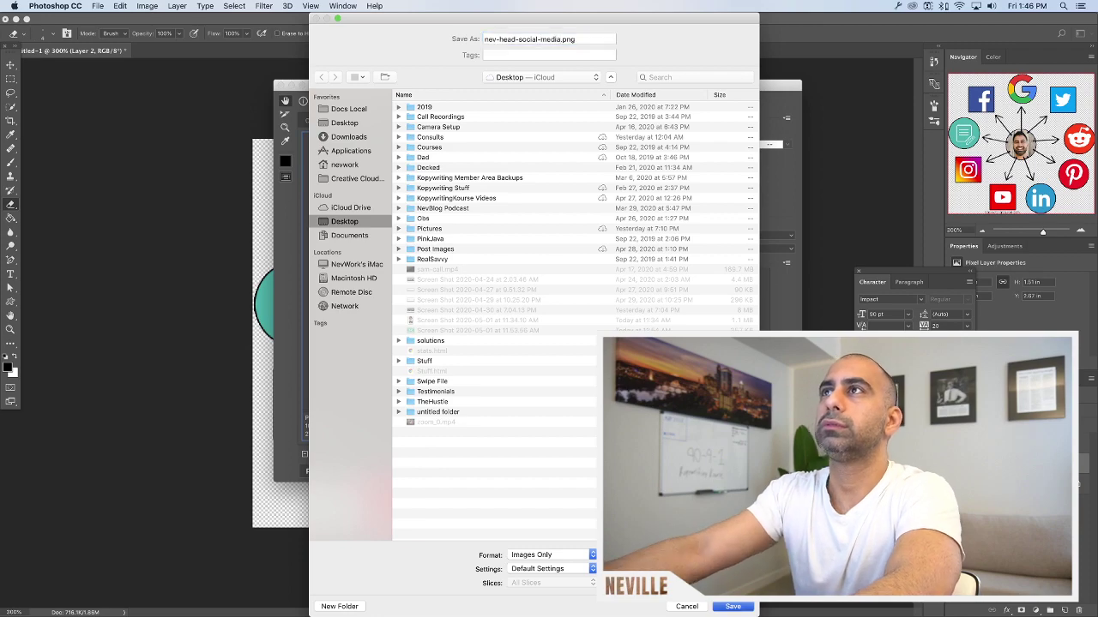
key("Return")
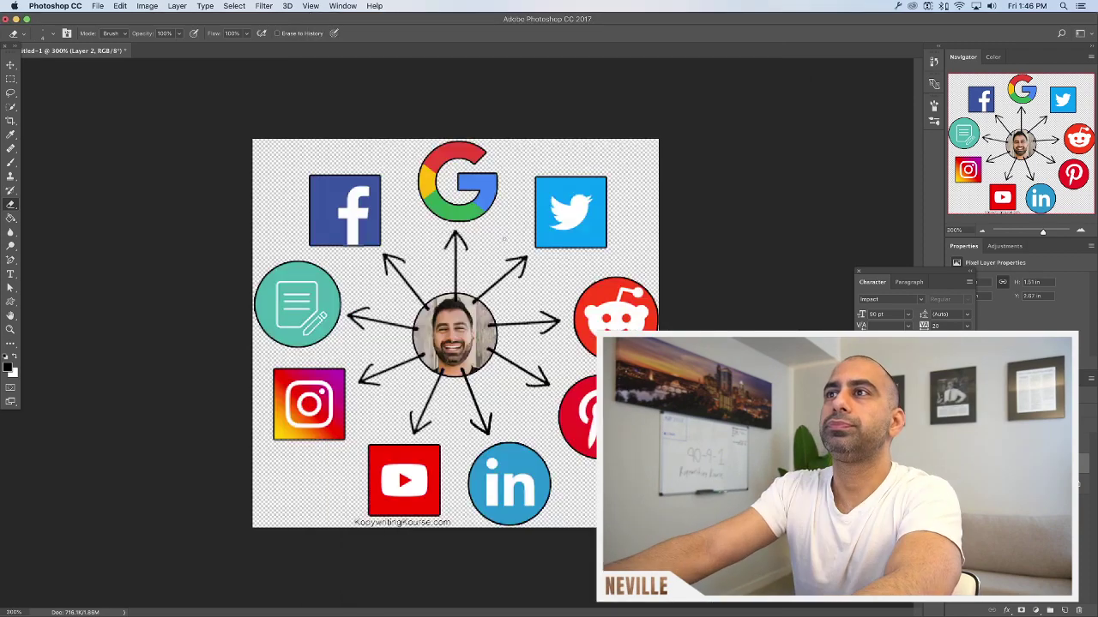
Switch to Chrome and upload nev-head-social-media.png from the desktop to the WordPress media library of the page being edited
key("ctrl+Up")
left_click(480, 206)
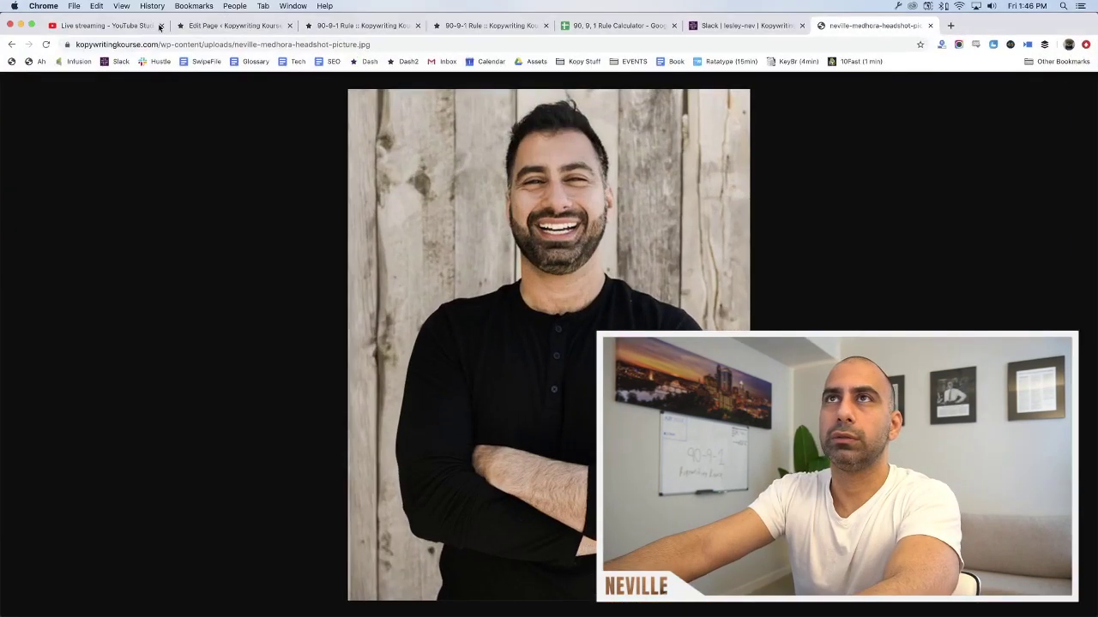
key("super+1")
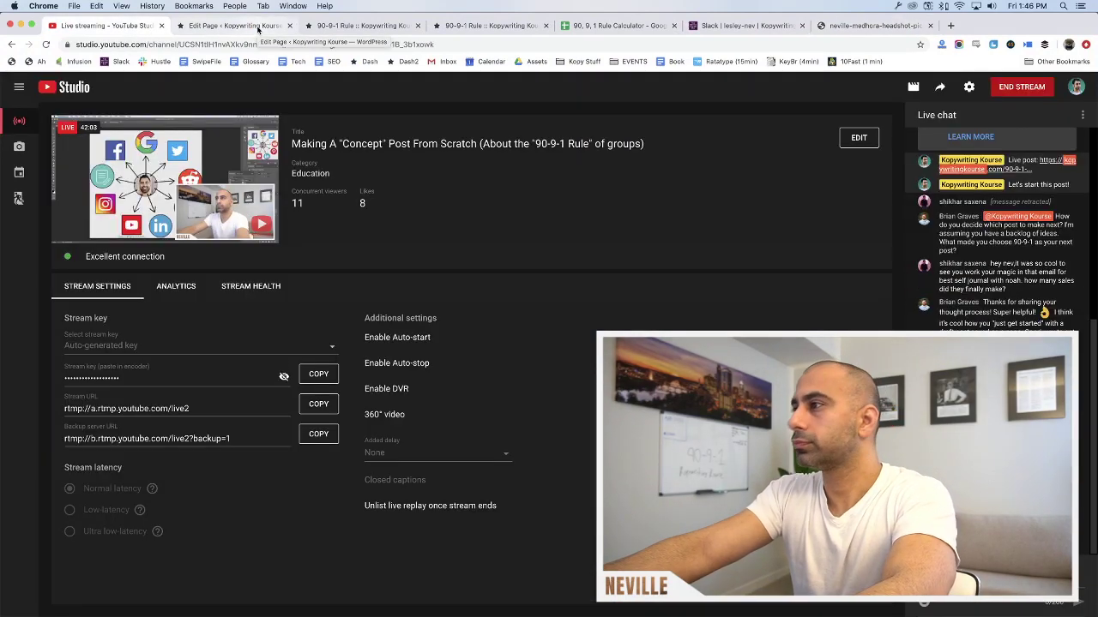
left_click(258, 26)
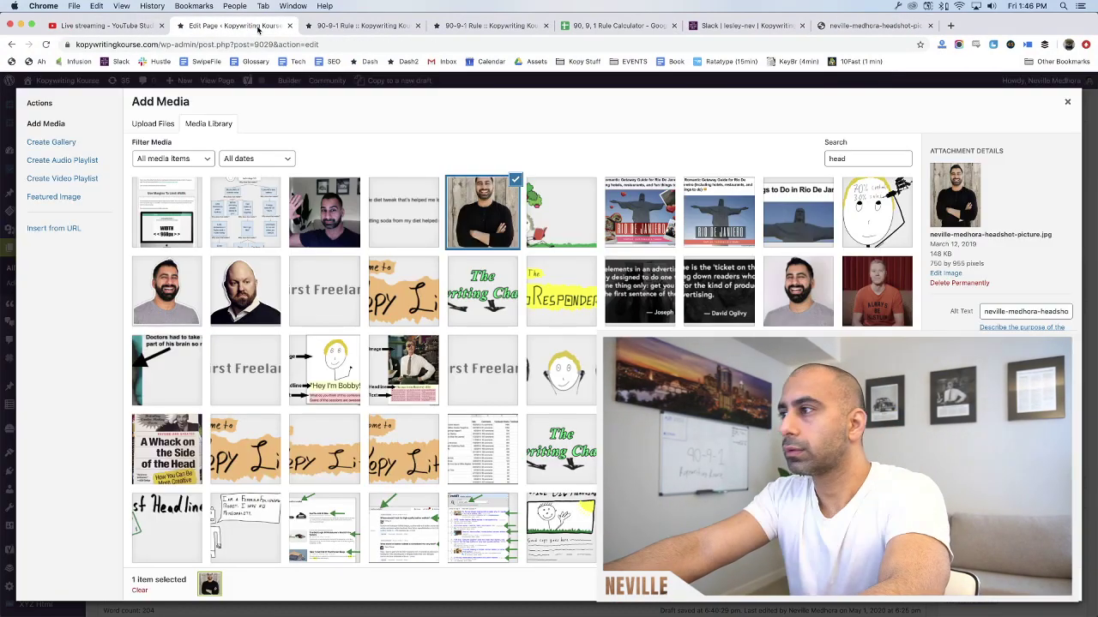
key("F11")
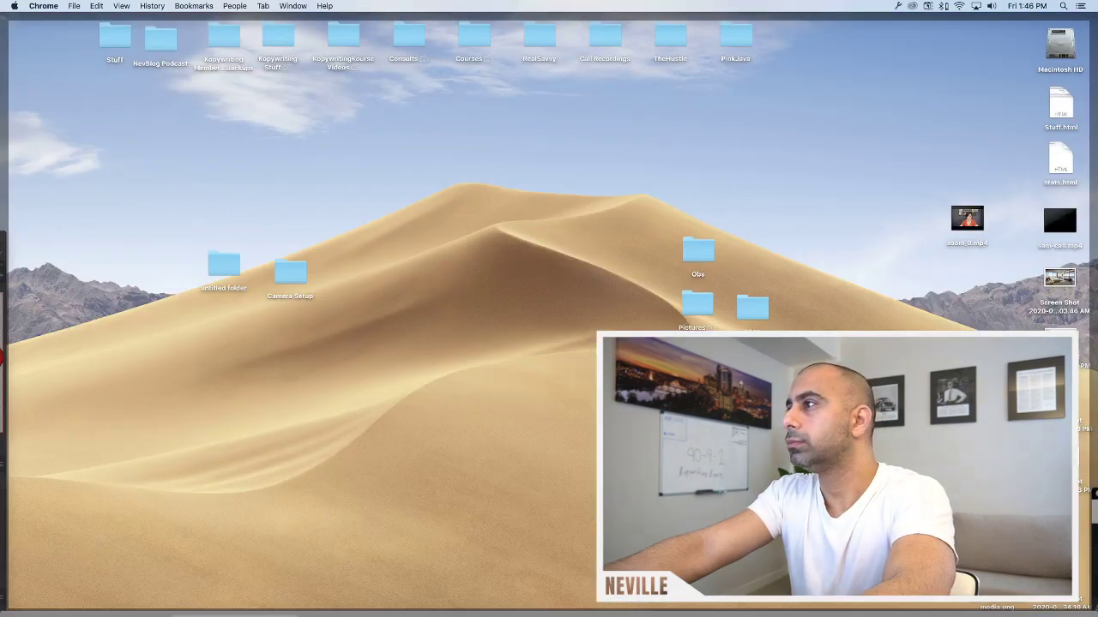
left_click_drag(1060, 403, 656, 153)
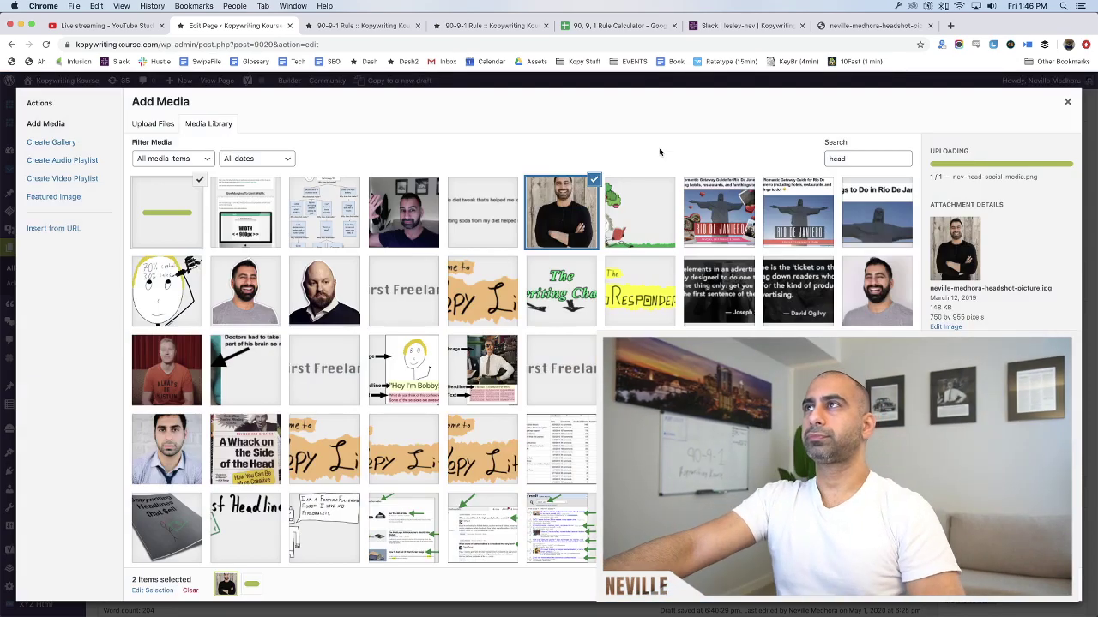
Close the browser tabs for the 90, 9, 1 Rule Calculator, Slack, the headshot picture and the extra 90-9-1 Rule page
left_click(672, 26)
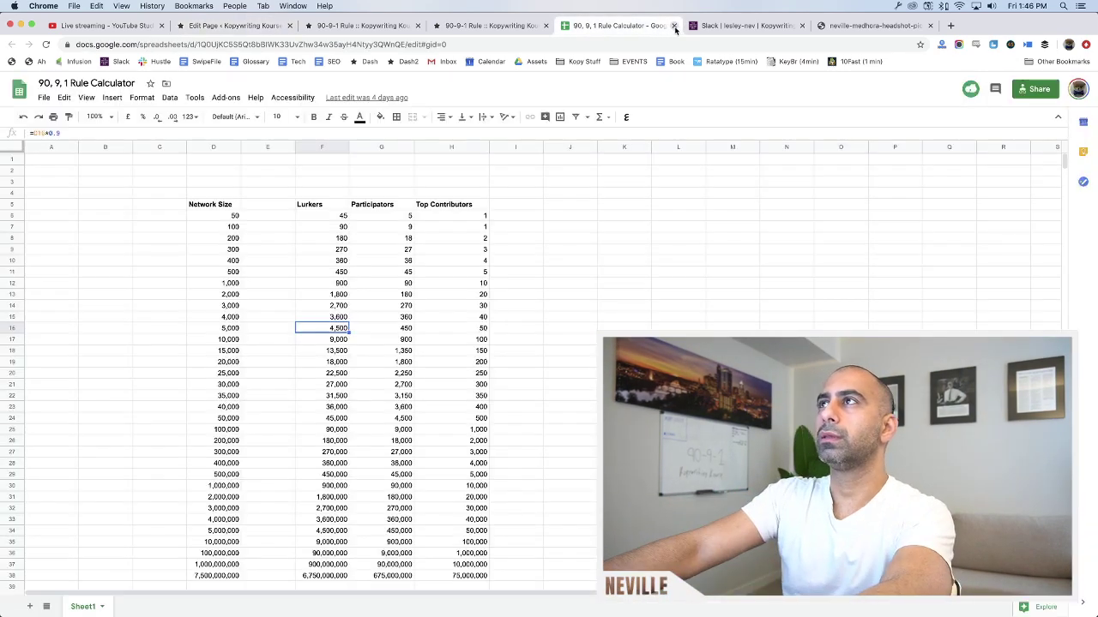
left_click(675, 25)
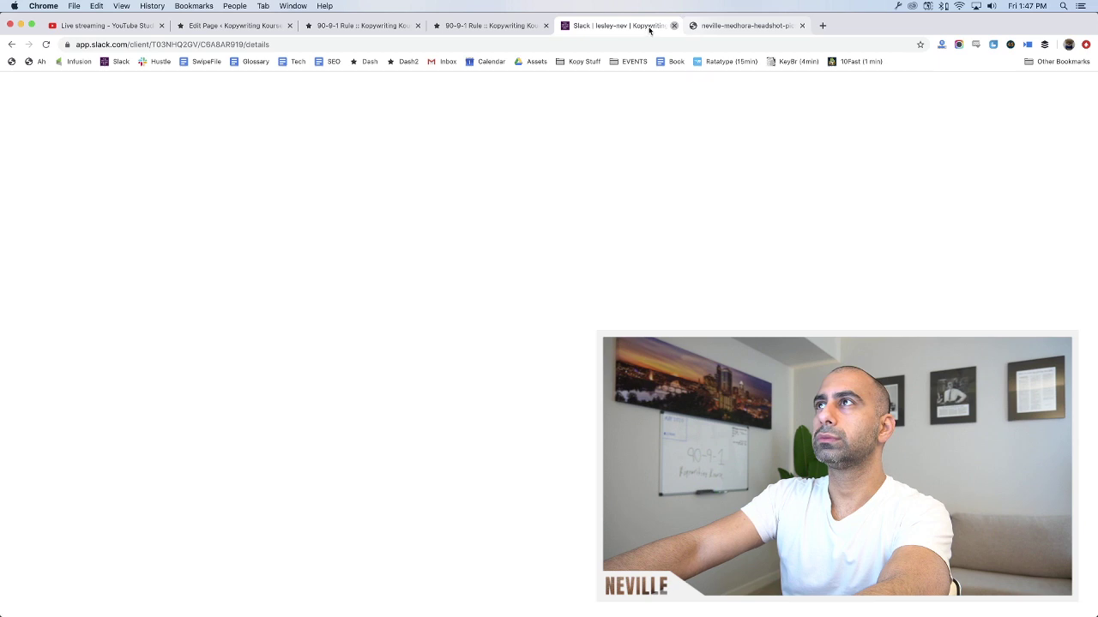
key("super+w")
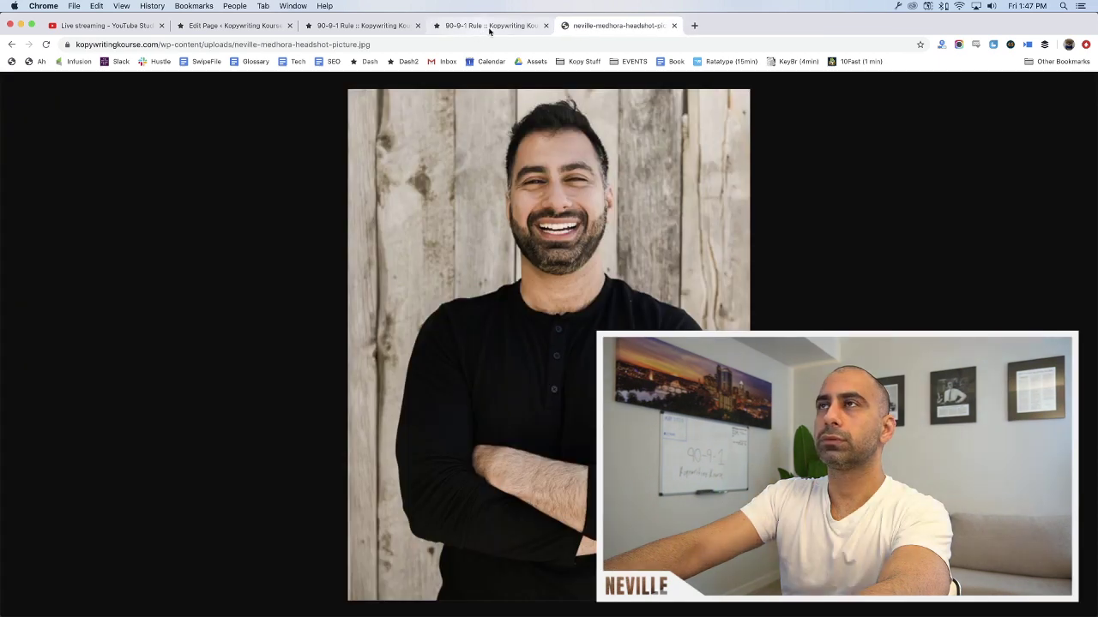
left_click(675, 26)
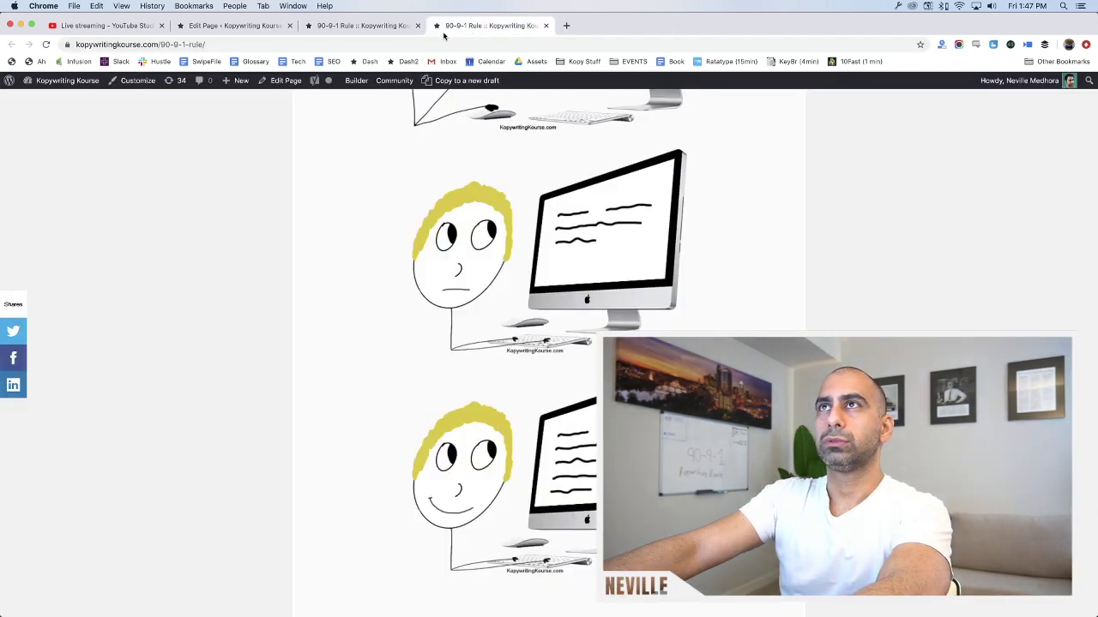
left_click(360, 26)
key("ctrl+Up")
key("ctrl+Up")
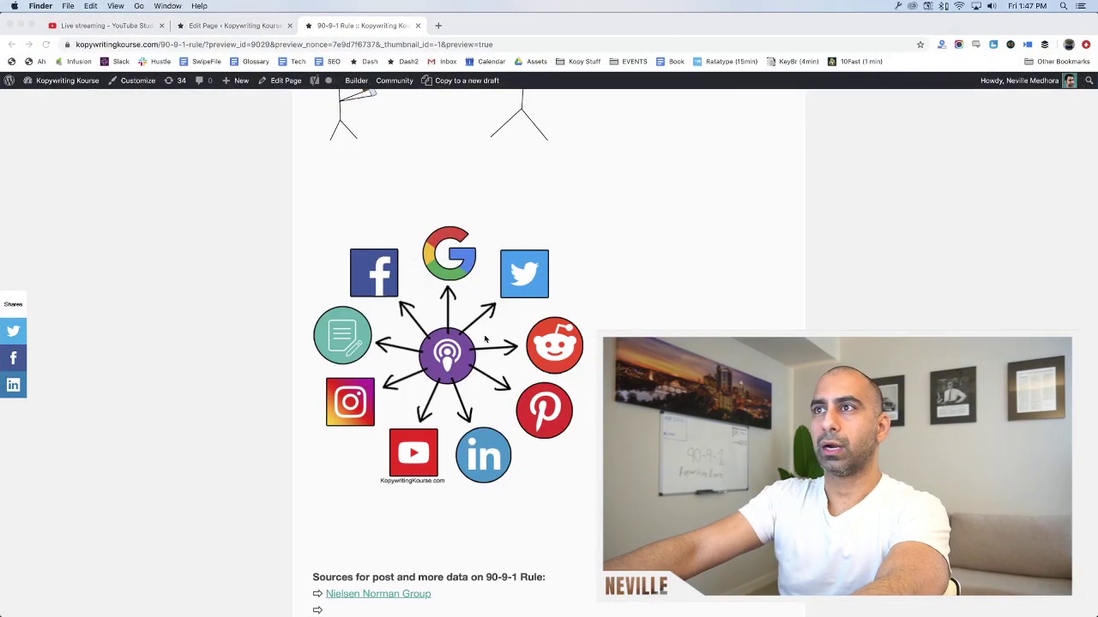
Close the Add Media window in the page editor and delete the old social media graphic with the podcast icon
left_click(227, 26)
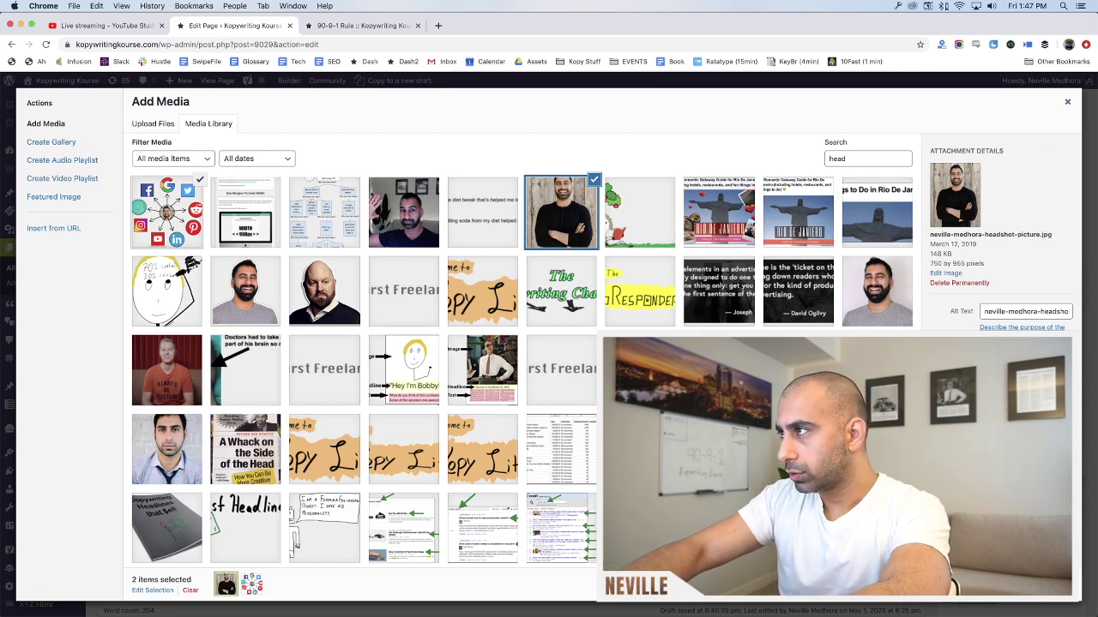
left_click(1067, 101)
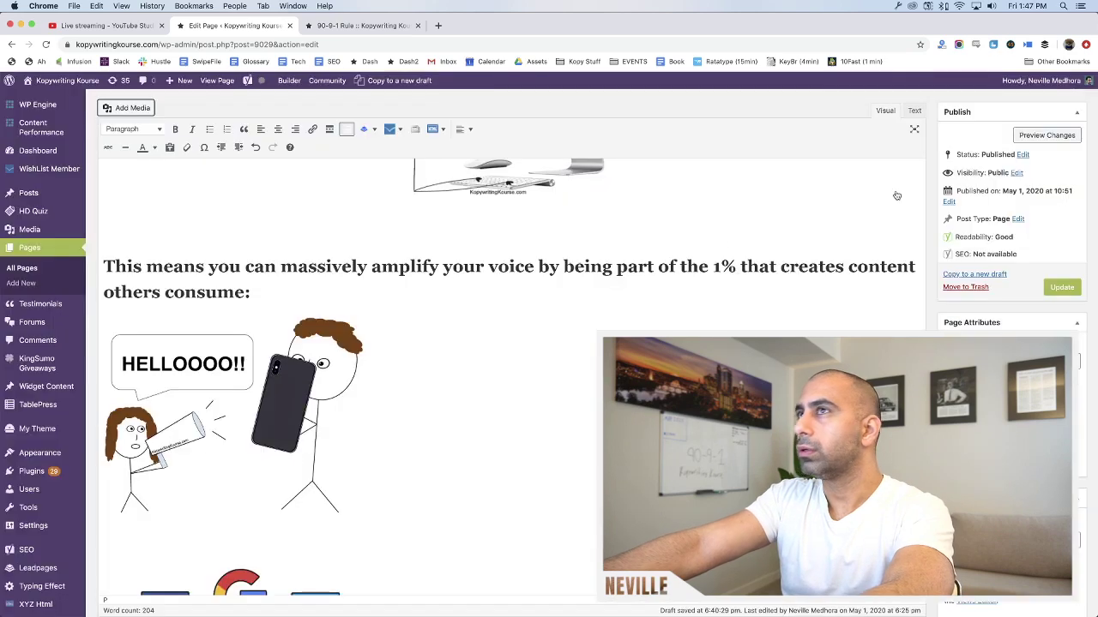
scroll(418, 402, "down", 5)
left_click(283, 461)
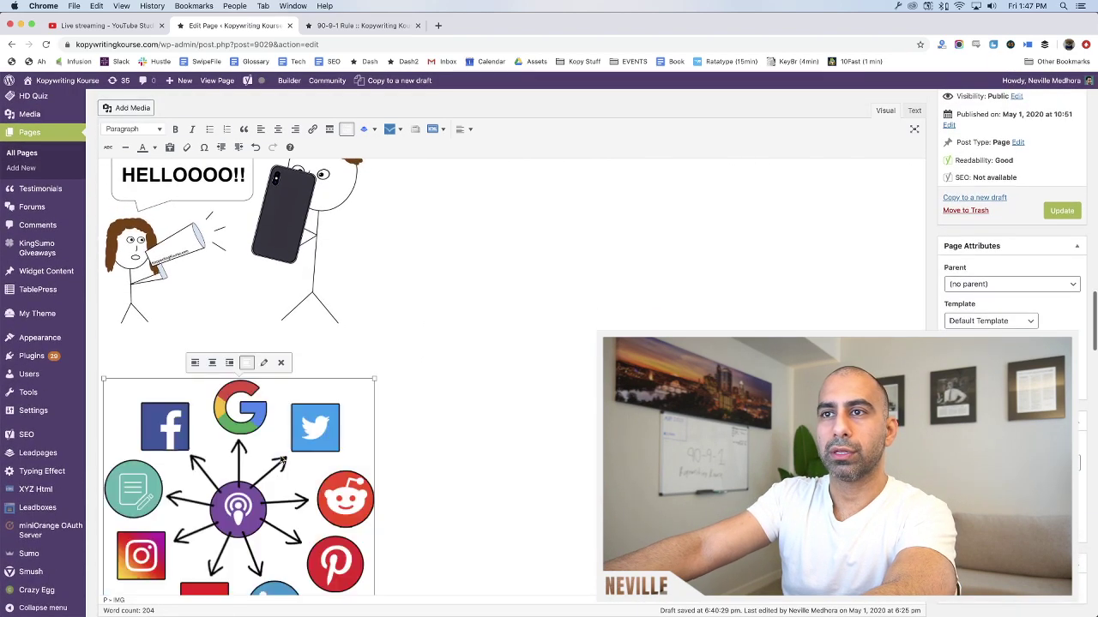
key("Delete")
scroll(289, 454, "up", 10)
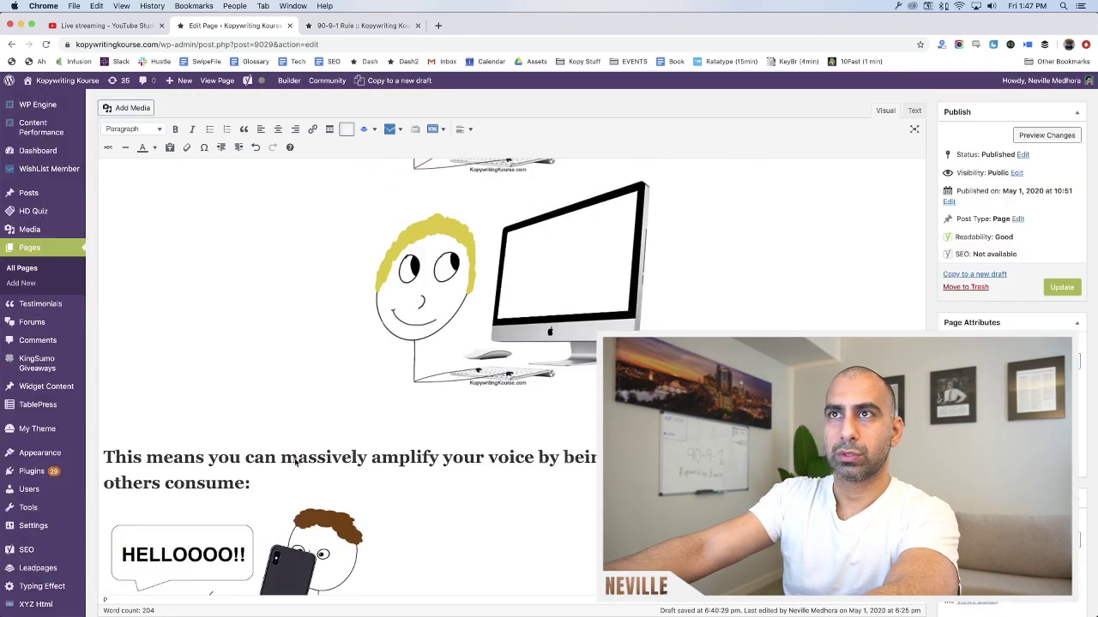
Set the alt text and title of nev-head-social-media.png to the creator's first name plus "head social media" and insert the selected media into the page
scroll(373, 464, "down", 10)
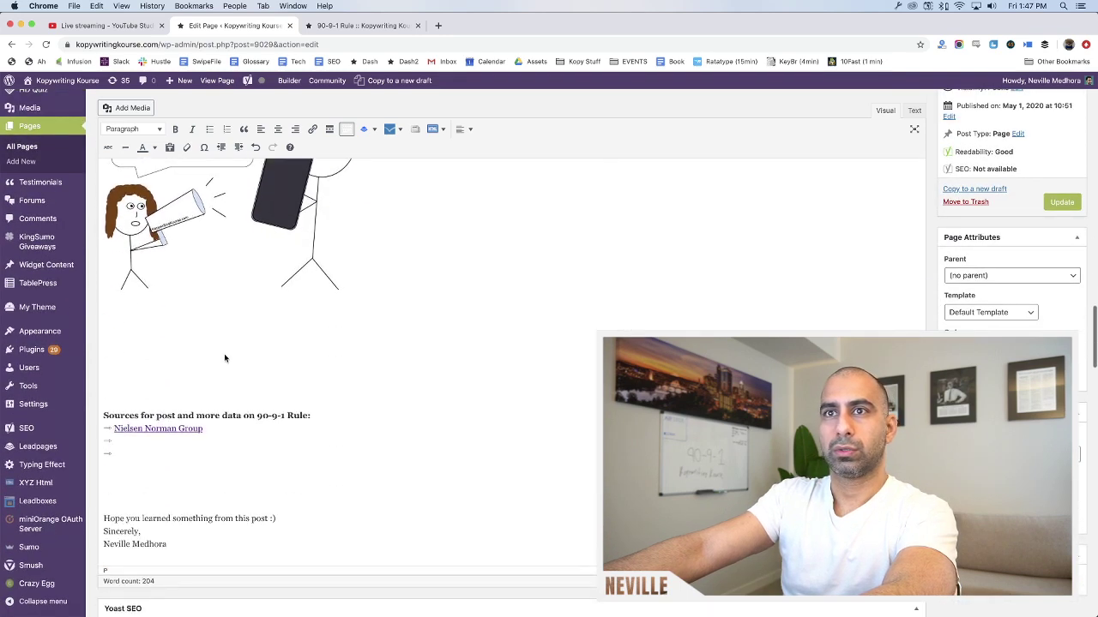
scroll(227, 350, "up", 6)
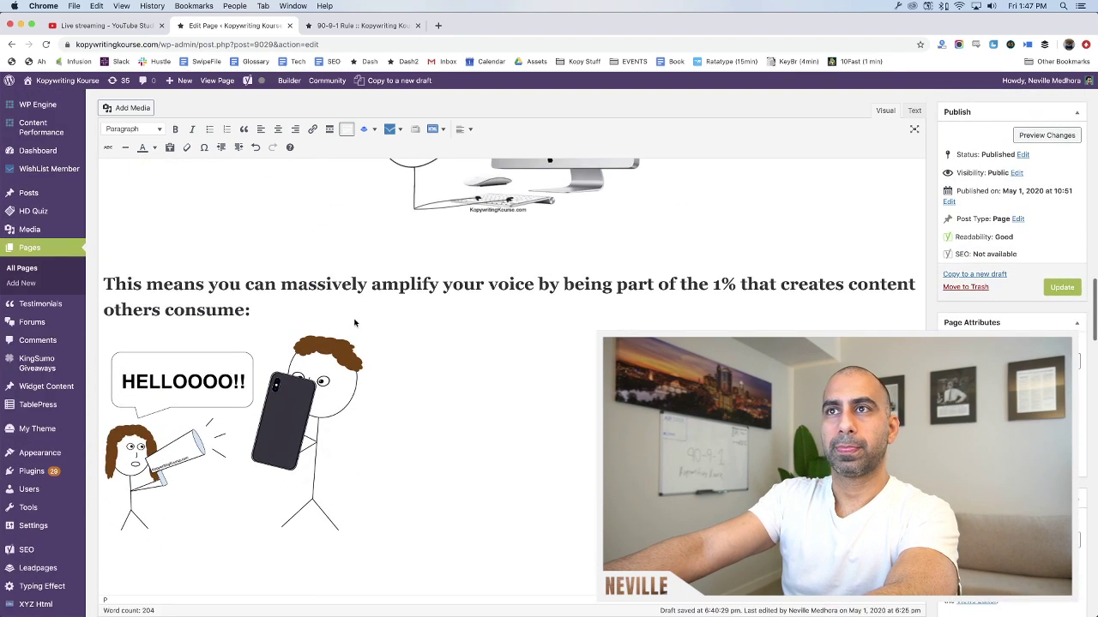
left_click(122, 109)
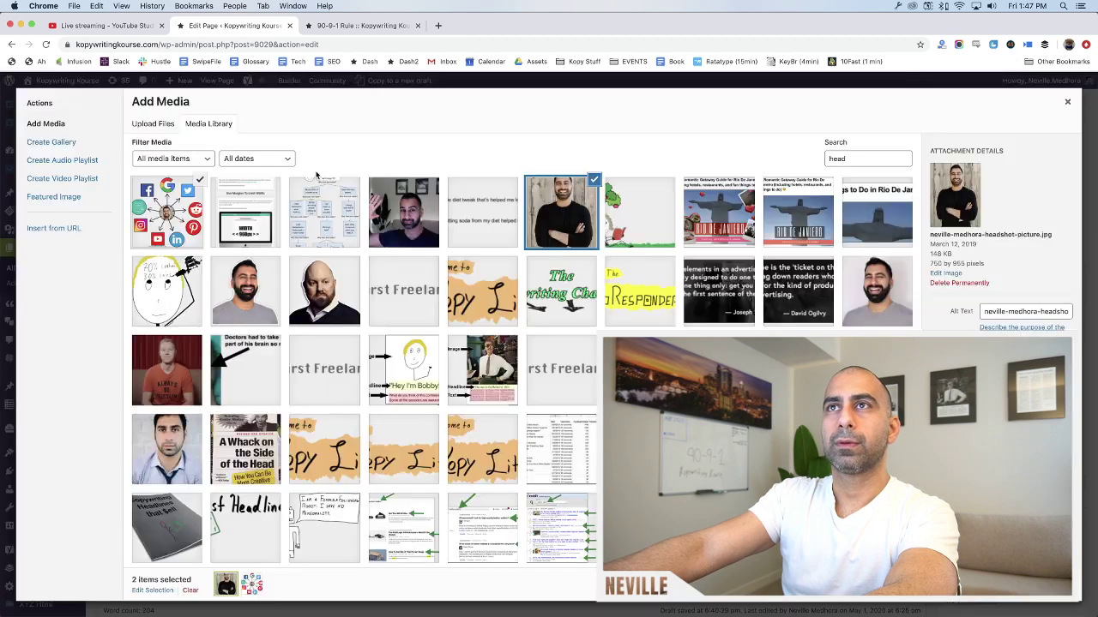
left_click(190, 211)
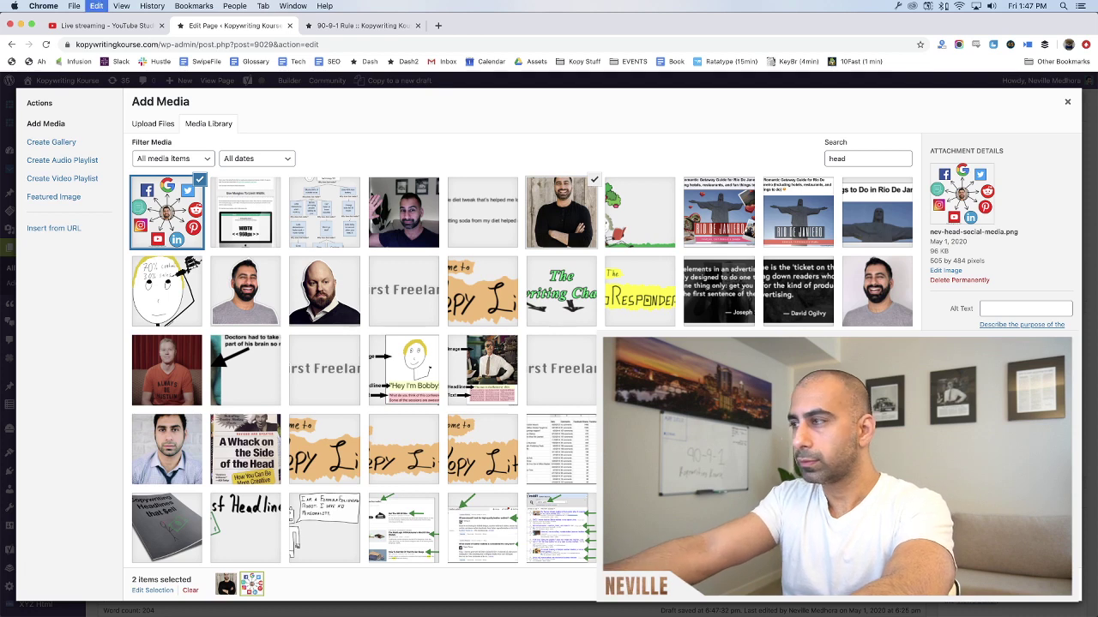
left_click(1020, 312)
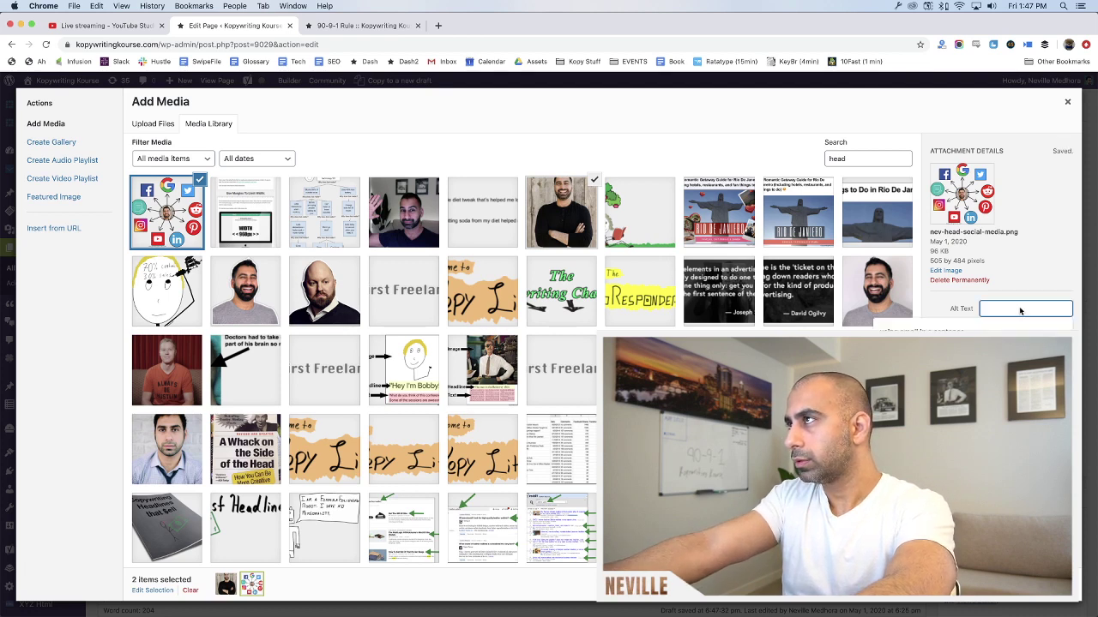
type("neville head social media")
left_click(1023, 298)
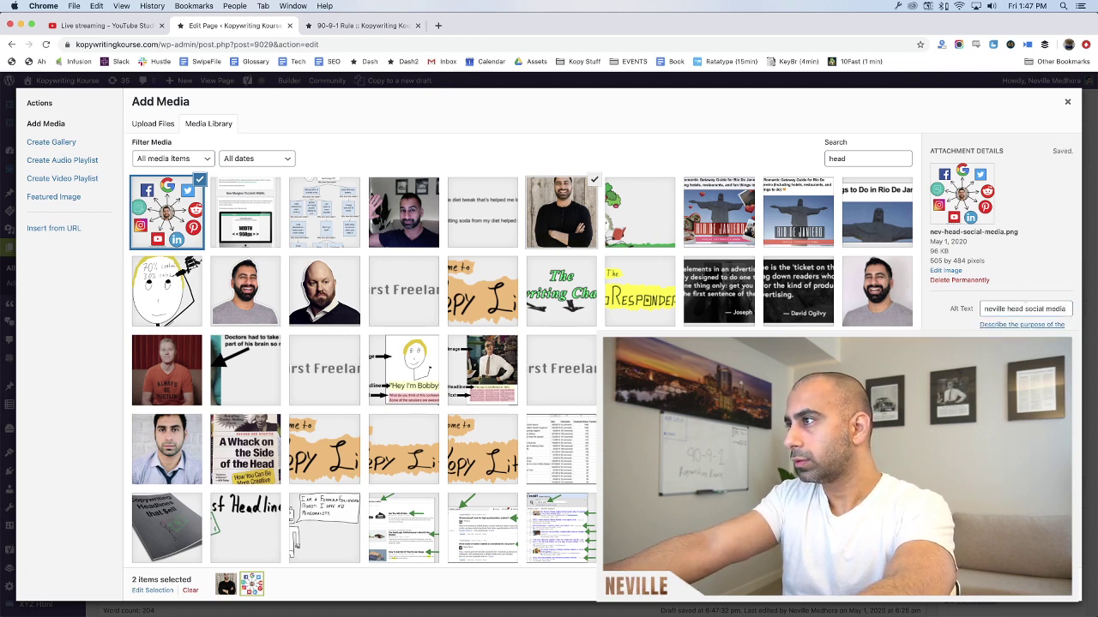
scroll(1000, 240, "down", 3)
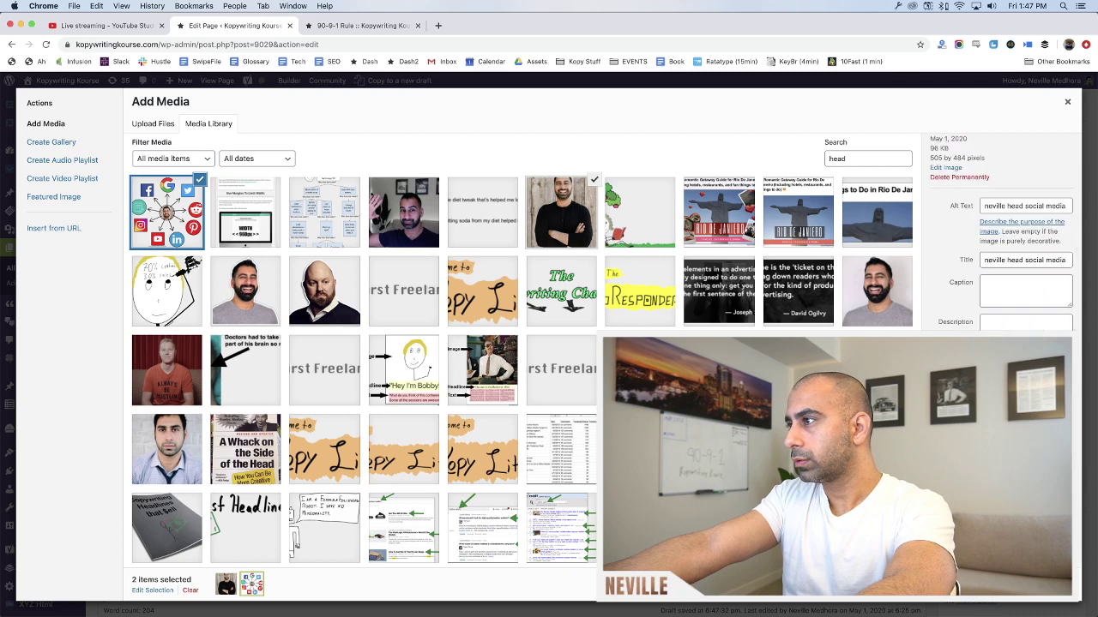
key("Escape")
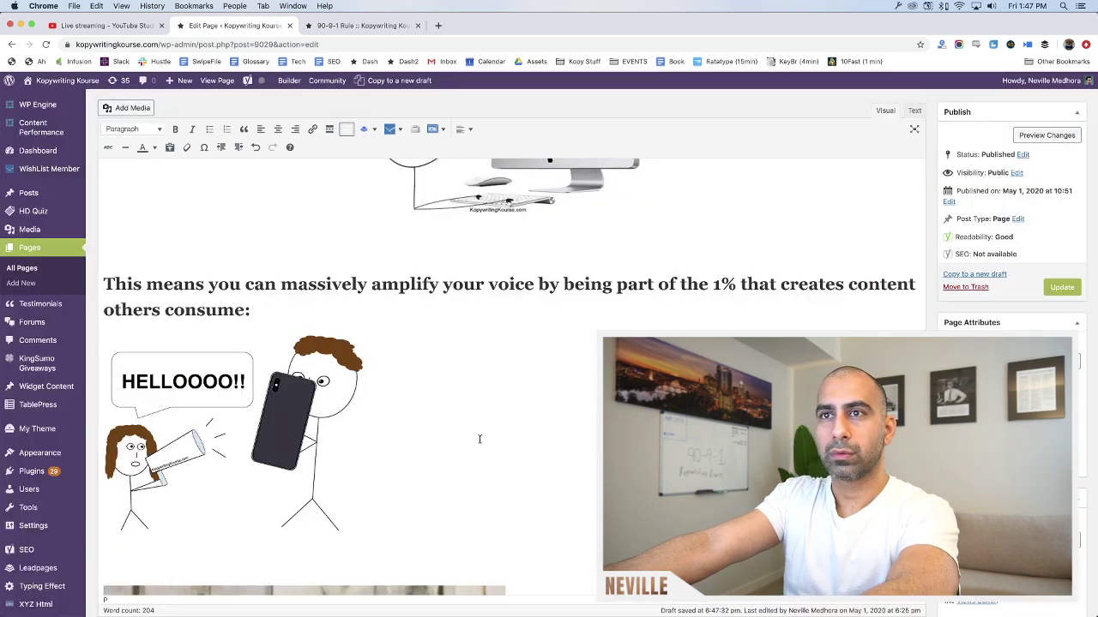
Delete the large headshot photo inserted beside the new social media graphic
scroll(417, 320, "down", 8)
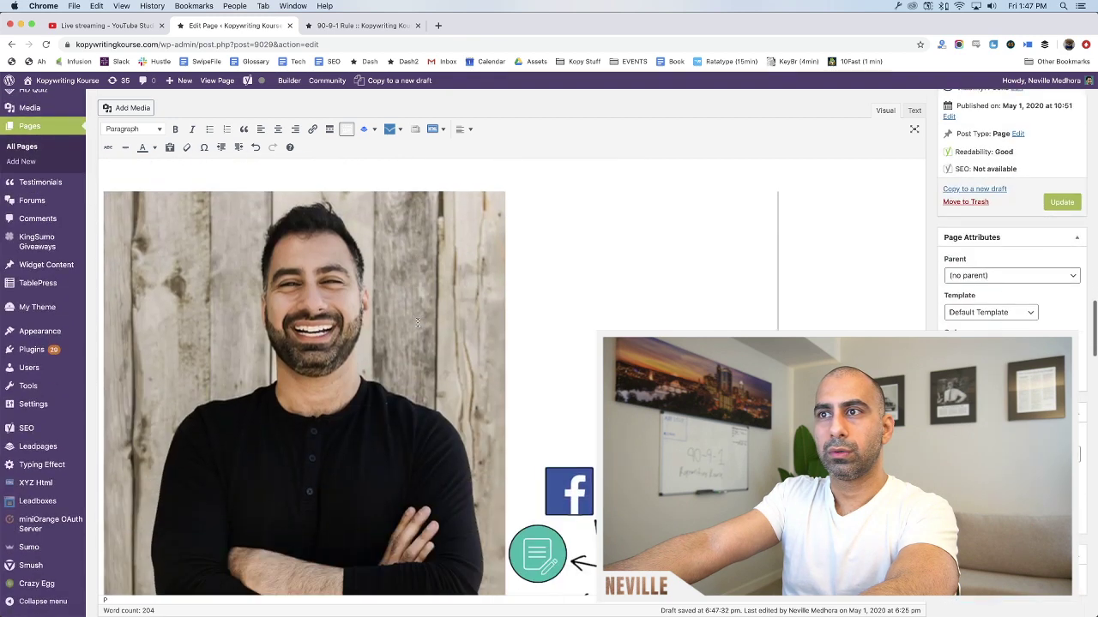
scroll(417, 320, "down", 4)
left_click(324, 336)
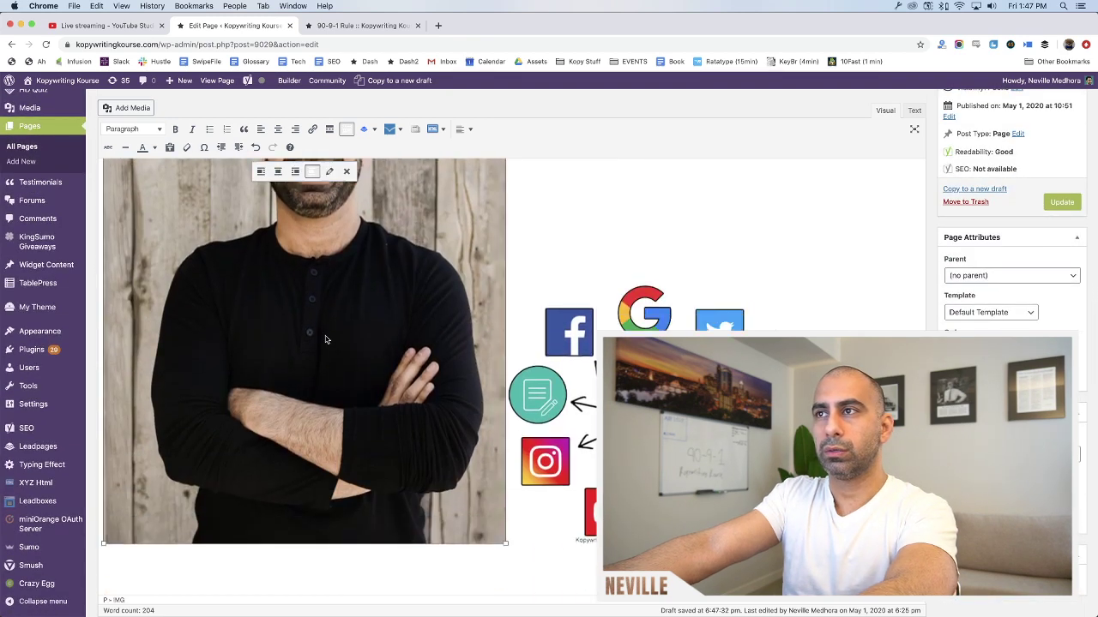
key("Delete")
scroll(309, 350, "up", 4)
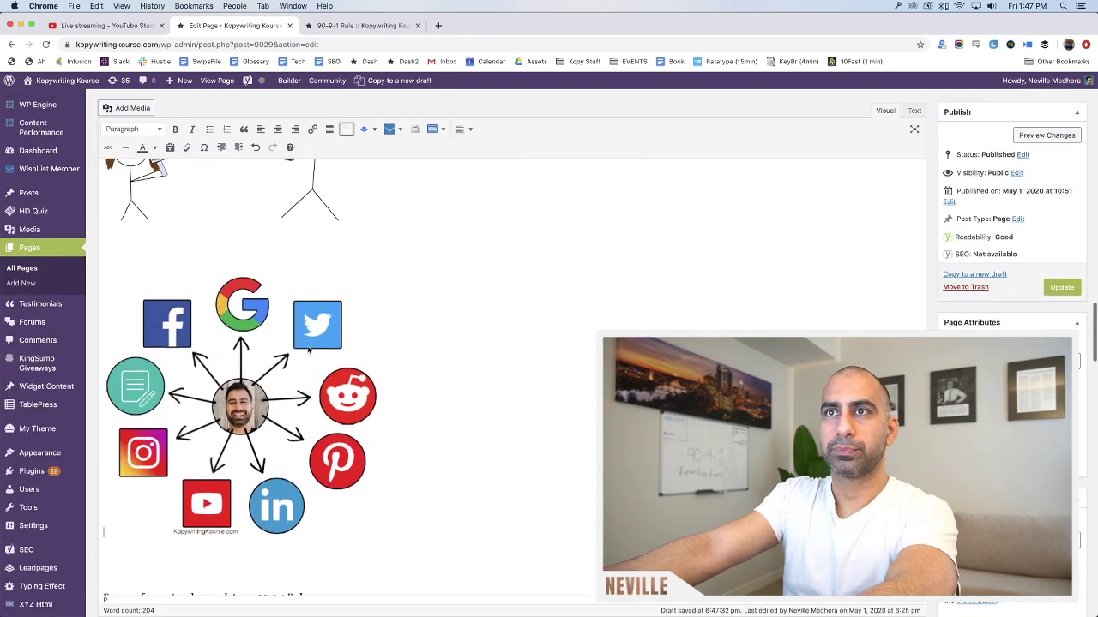
left_click(243, 411)
scroll(328, 374, "up", 3)
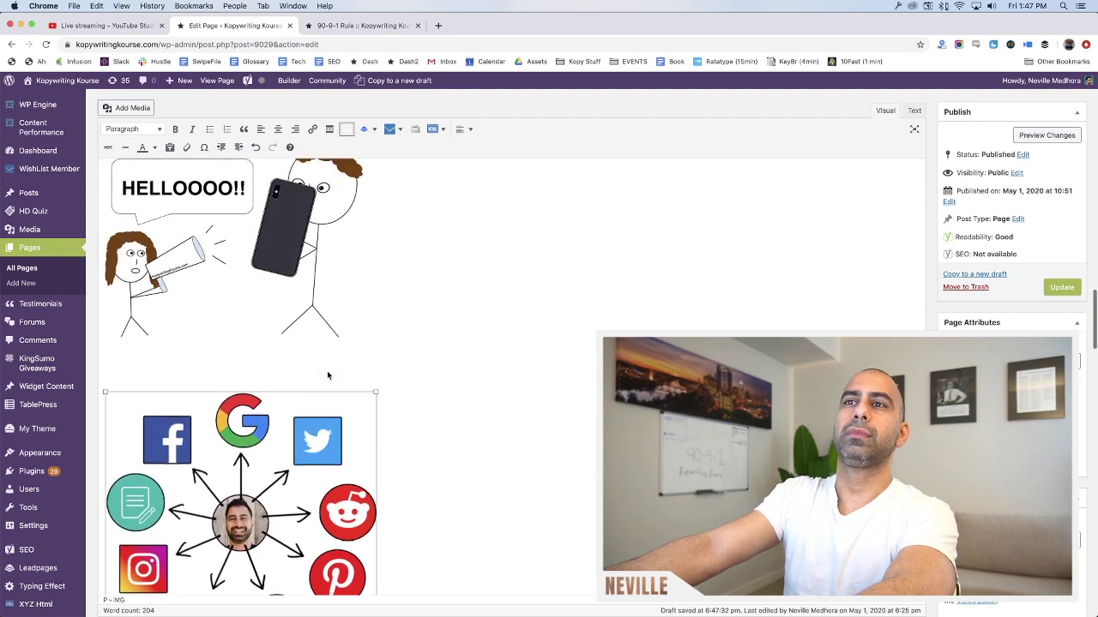
Start a paragraph between the megaphone cartoon and the social media graphic reading "Thanks to computers and the internet, I am currently speaking"
left_click(408, 250)
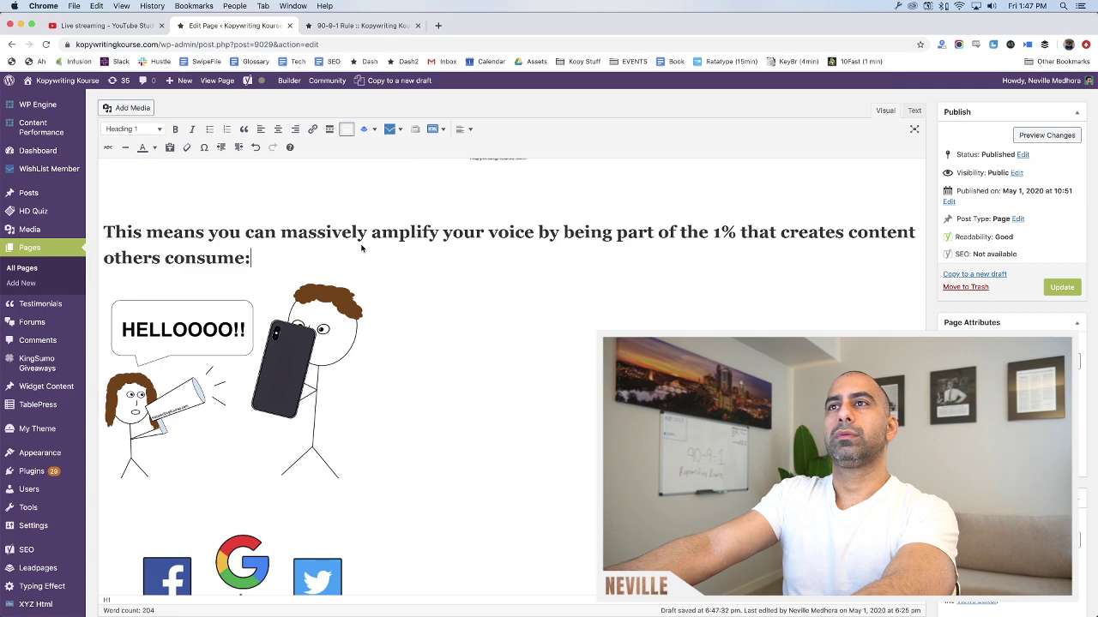
scroll(361, 248, "down", 3)
left_click(477, 395)
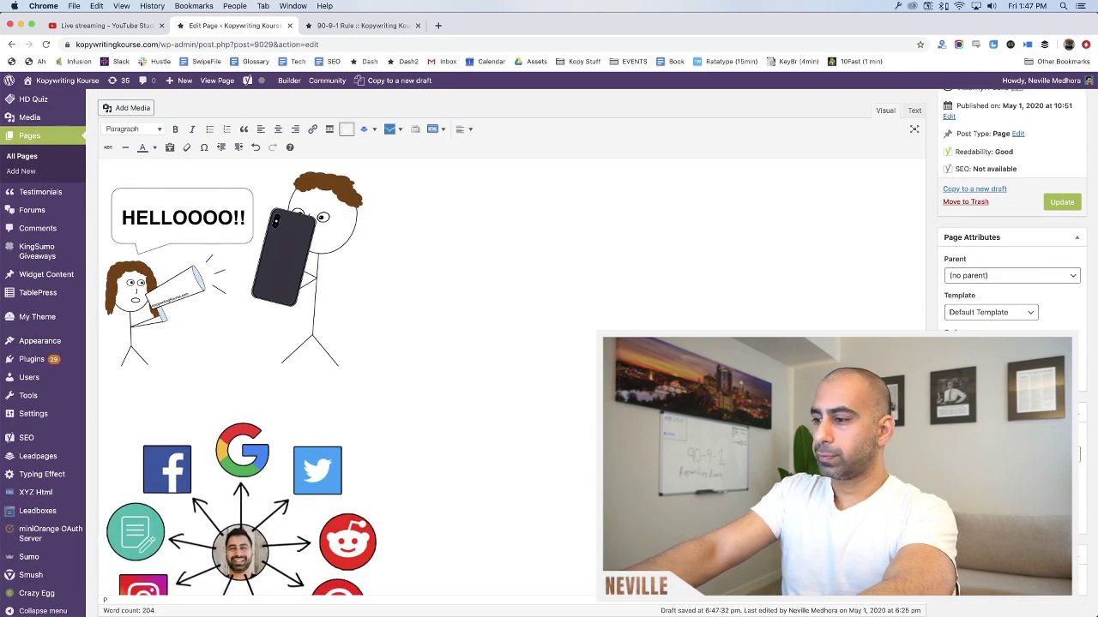
key("Return")
type("Thanks")
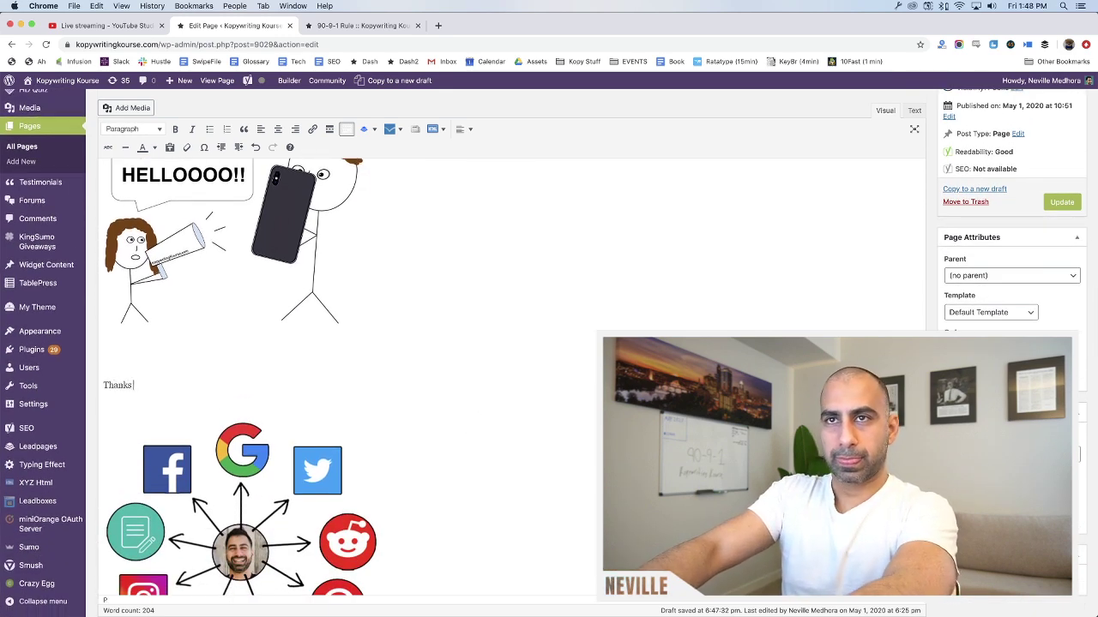
type(" to th")
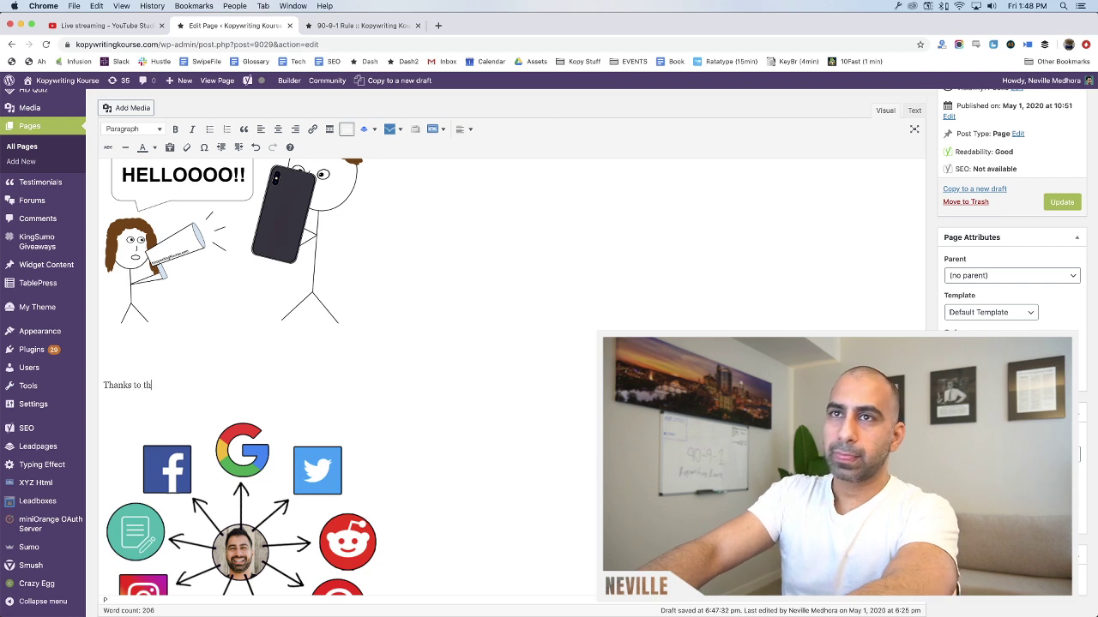
type("e inter")
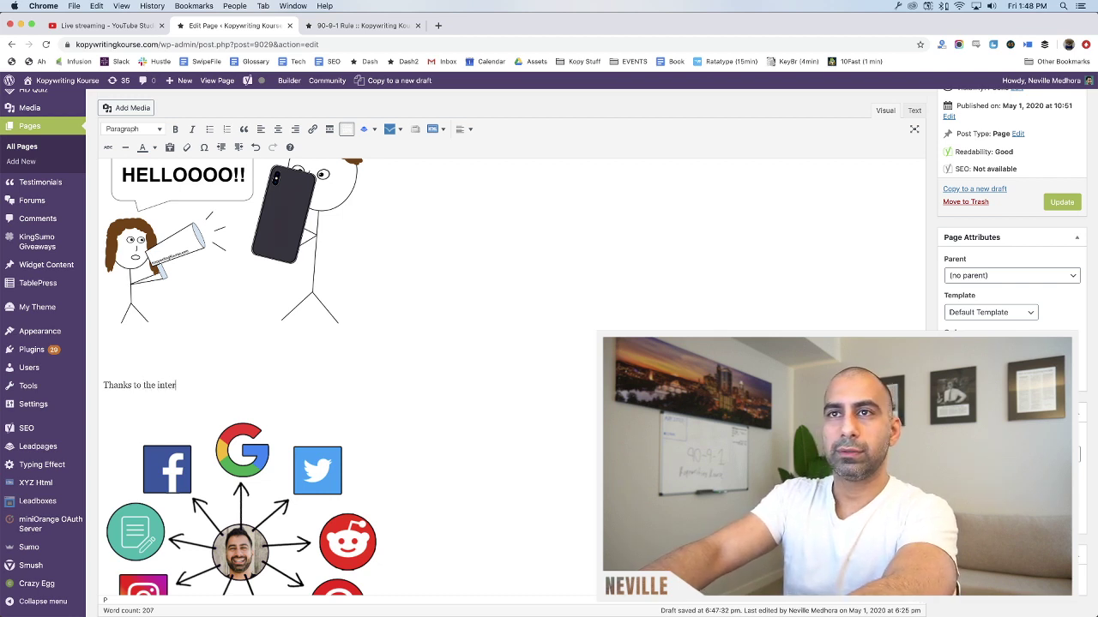
key("BackSpace")
key("BackSpace")
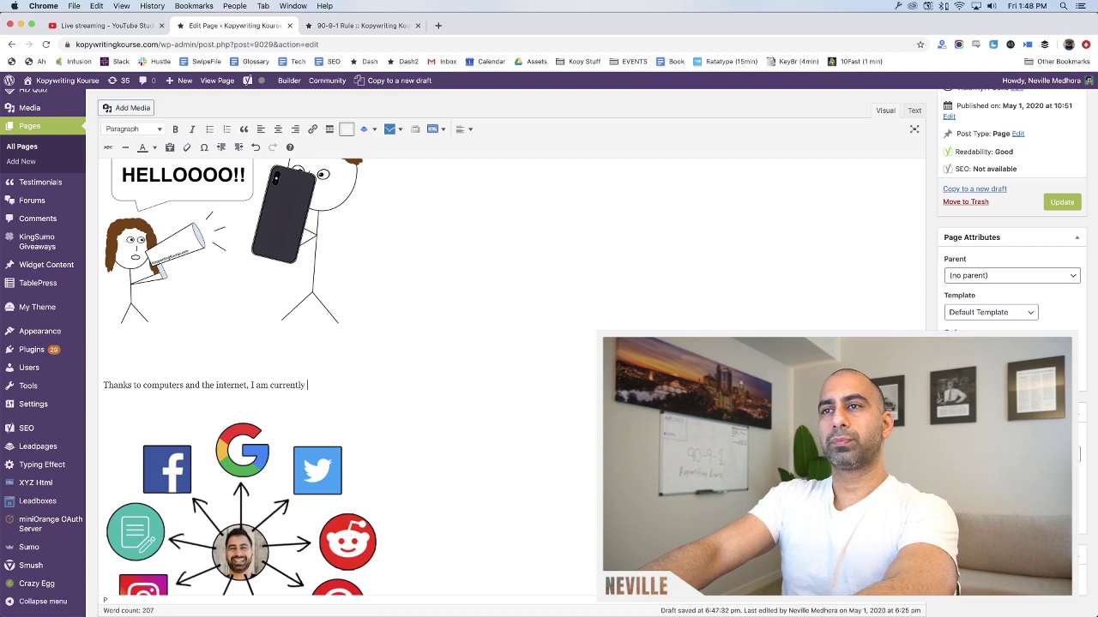
scroll(506, 341, "down", 2)
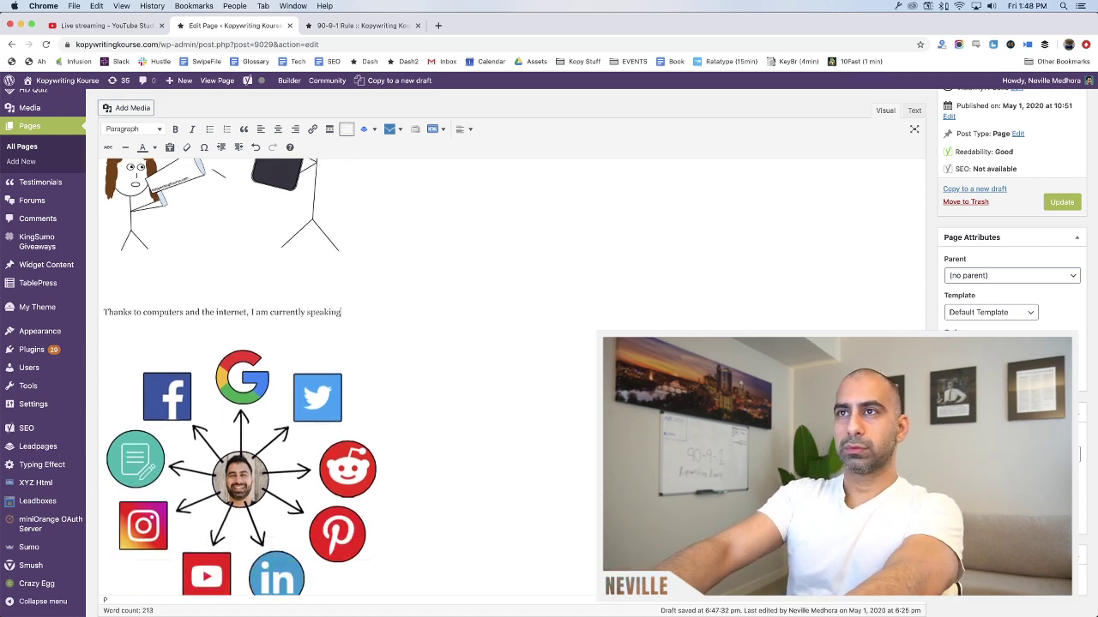
Complete the sentence with "to thousands of people at a time, by replicating my message on a bunch of different platforms:"
type("to thousands of ")
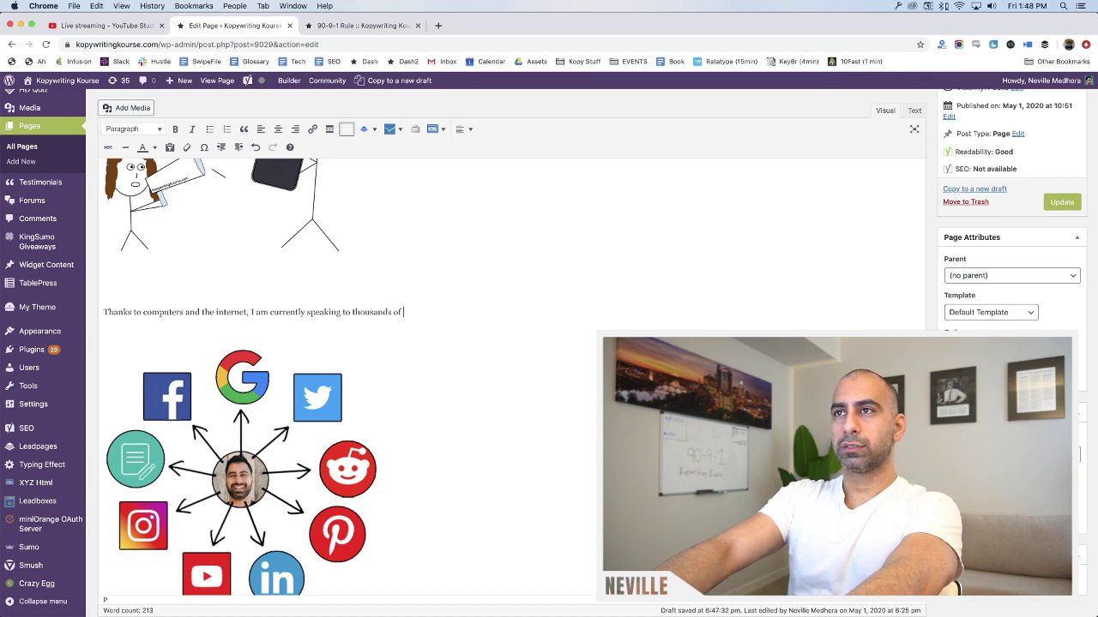
type("people at a time,")
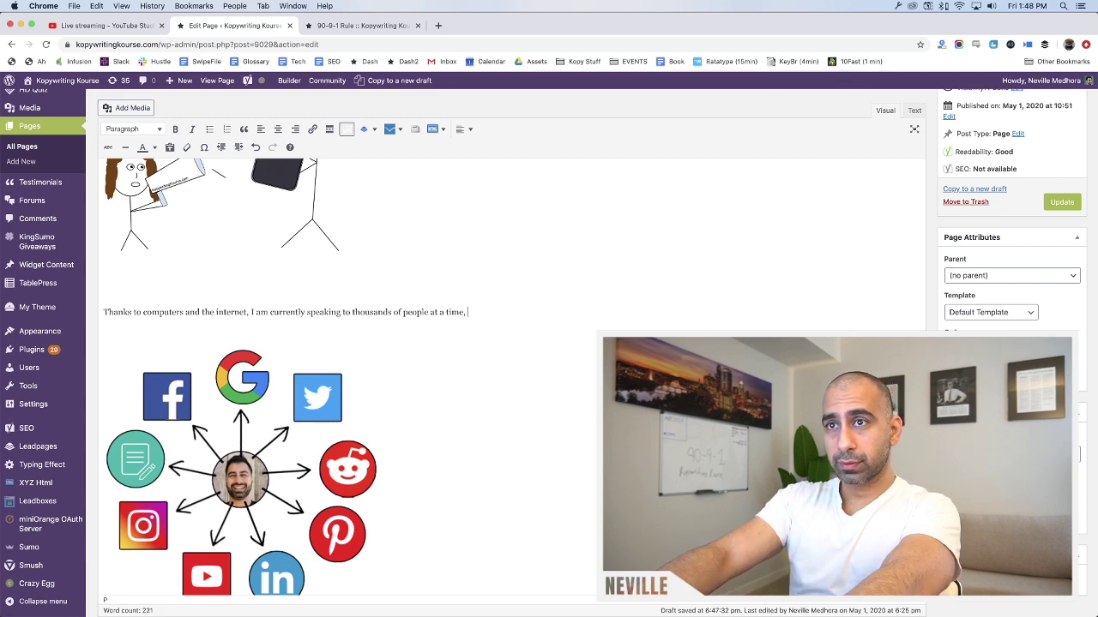
type("by ")
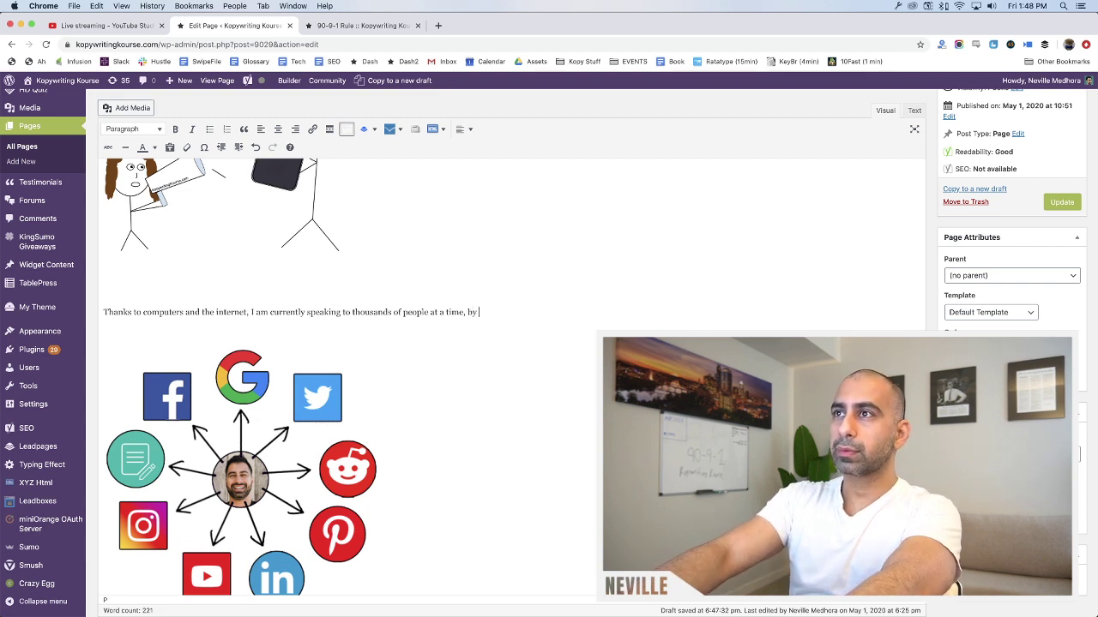
type("replicating my message on a bunch of differen")
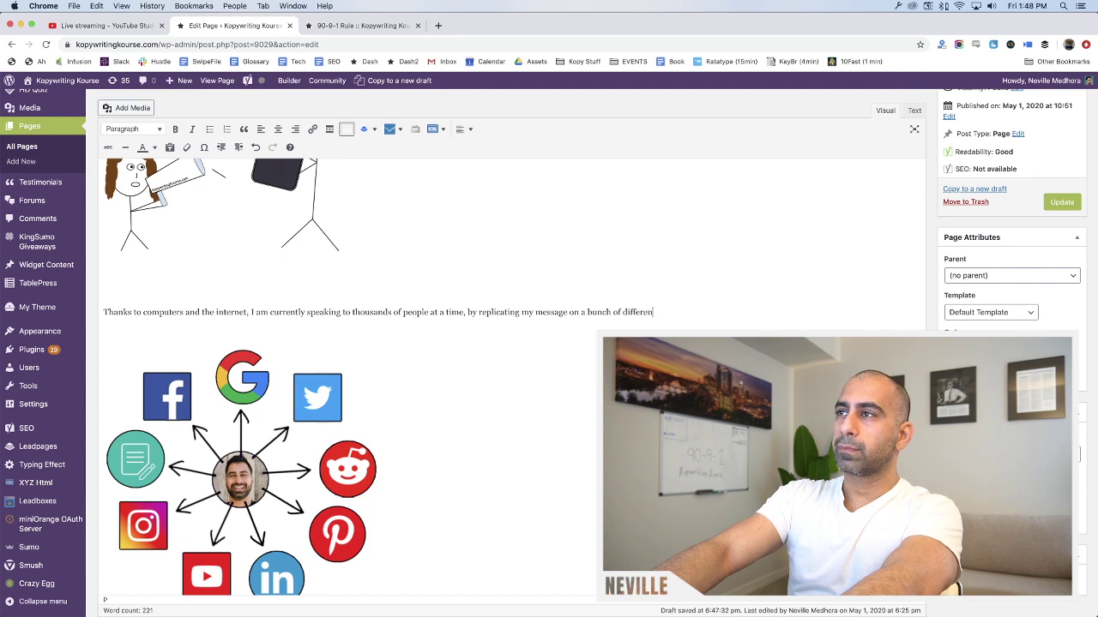
type("yt")
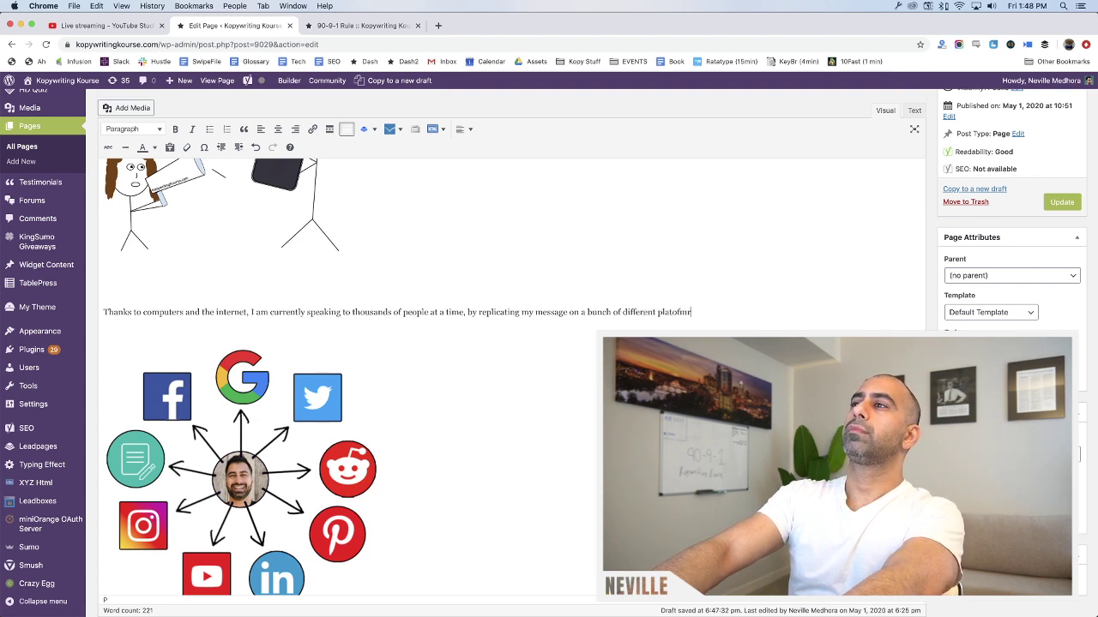
key("BackSpace")
key("BackSpace")
key("BackSpace")
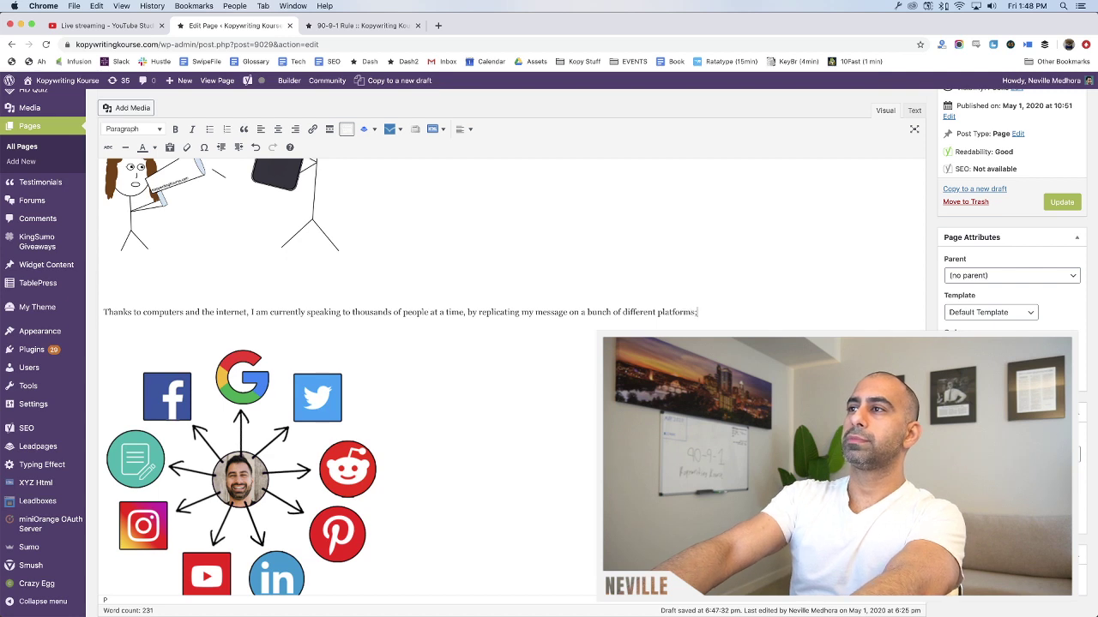
Remove the blank line between the new sentence and the social media graphic, and centre the graphic
left_click(409, 348)
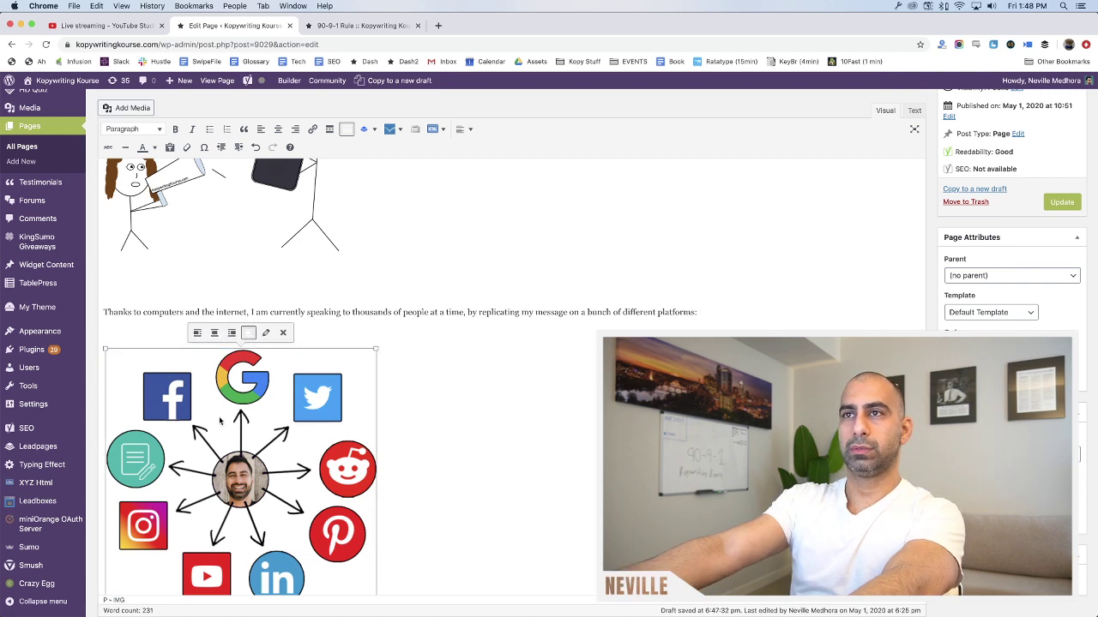
left_click(374, 338)
key("BackSpace")
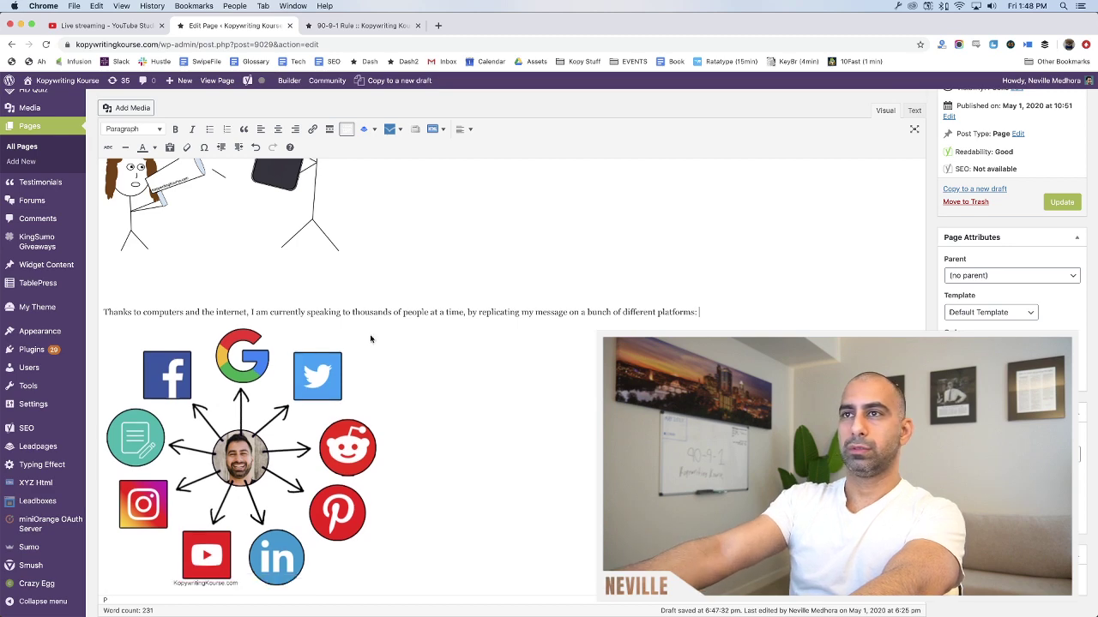
left_click(373, 339)
left_click(278, 129)
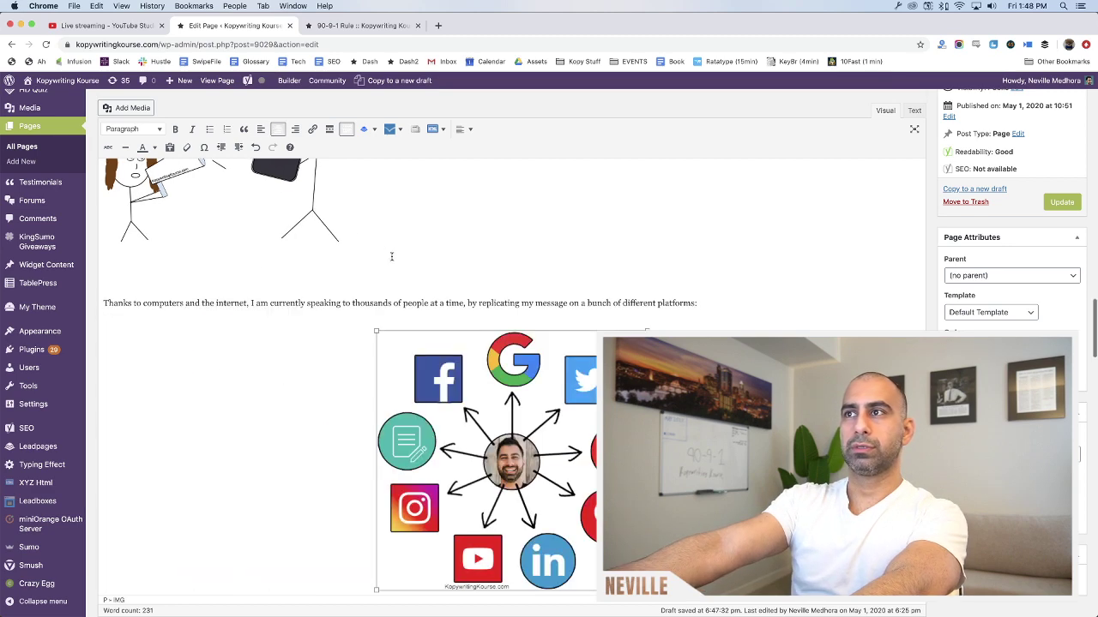
Select the megaphone cartoon in the editor and check how the images are laid out in the 90-9-1 Rule page preview
scroll(309, 312, "up", 4)
left_click(310, 312)
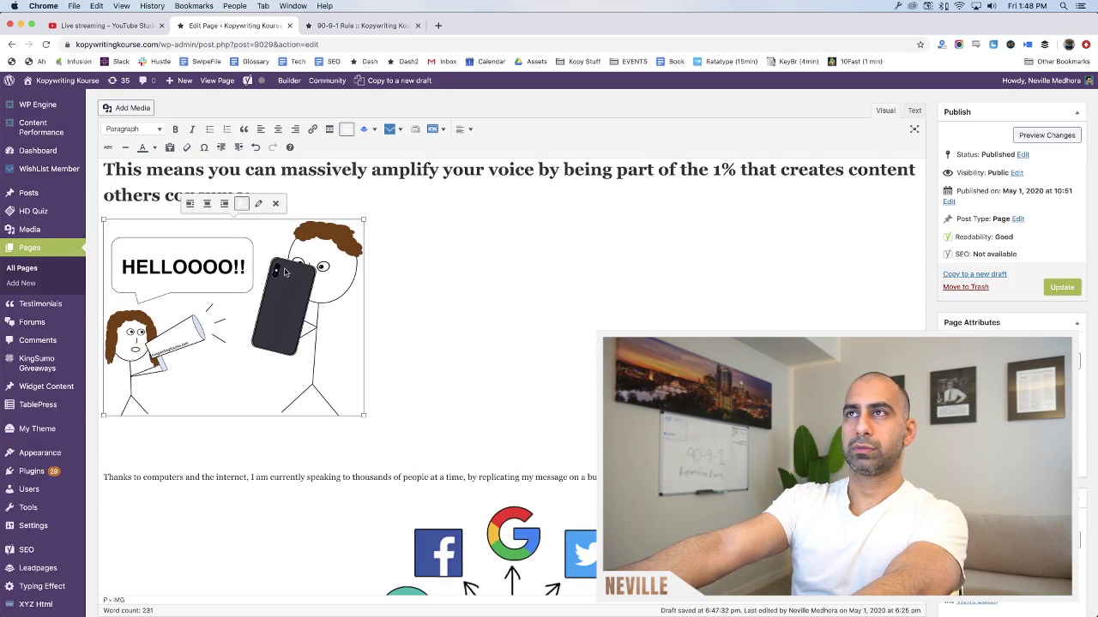
left_click(358, 25)
scroll(414, 236, "down", 6)
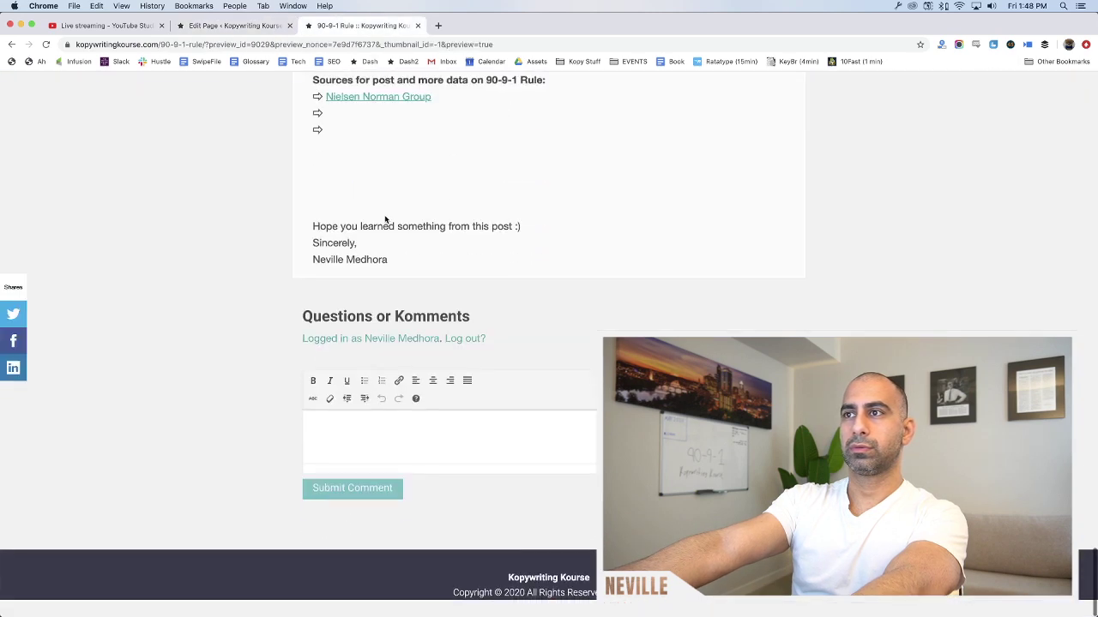
scroll(415, 236, "up", 5)
scroll(524, 285, "up", 10)
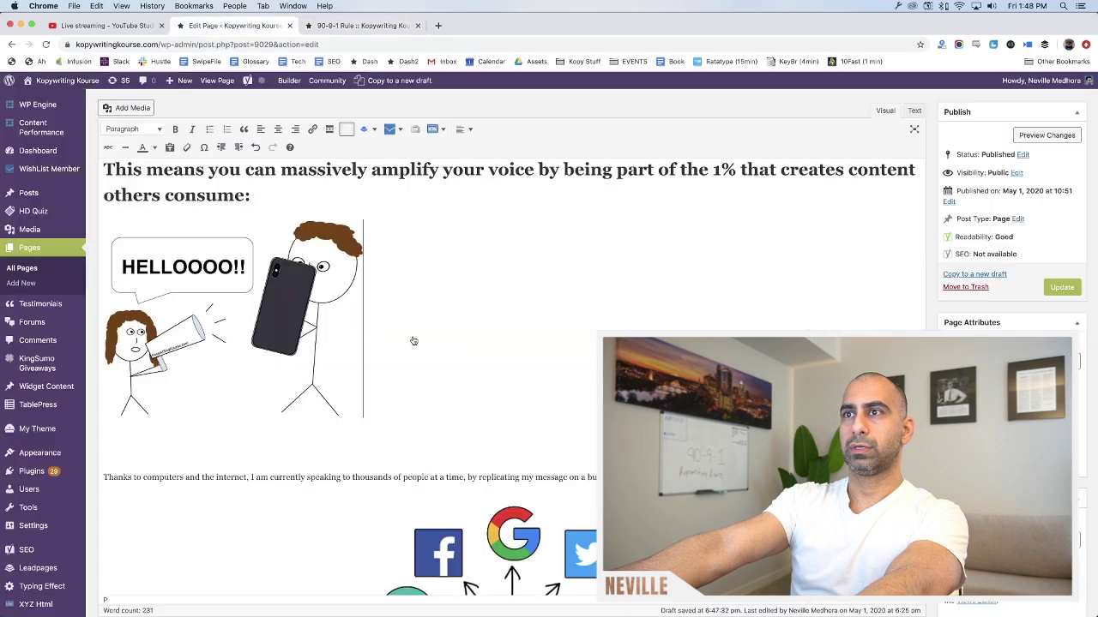
Return to the page editor and undo the centring of the social media graphic
left_click(210, 25)
scroll(500, 404, "down", 5)
left_click(478, 377)
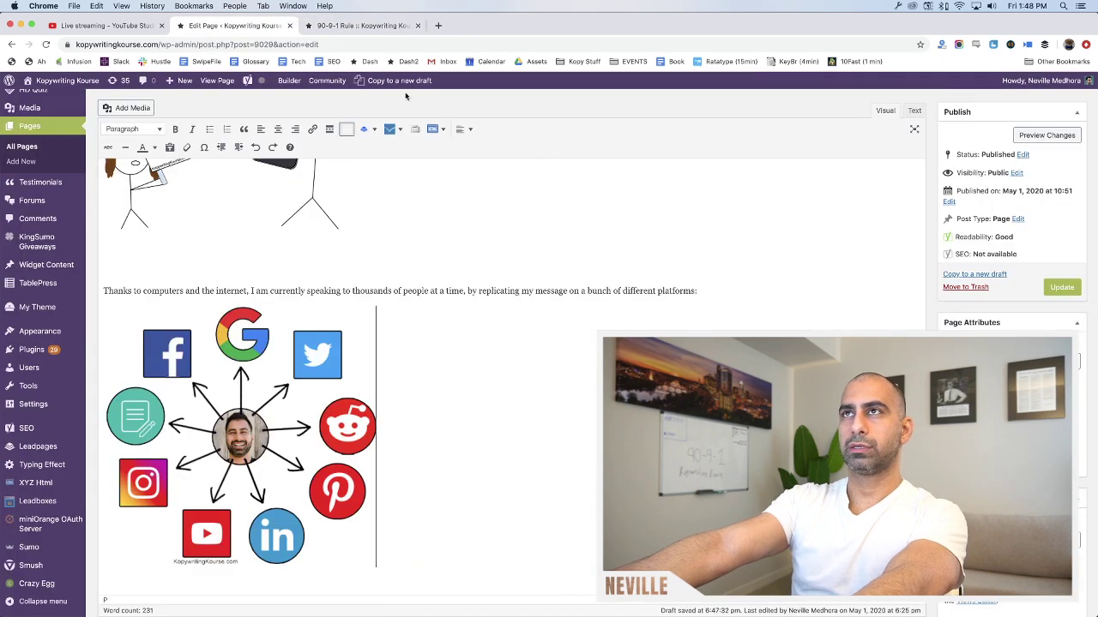
Check the heading about massively amplifying your voice in the page preview, and return to the page editor
scroll(456, 244, "up", 6)
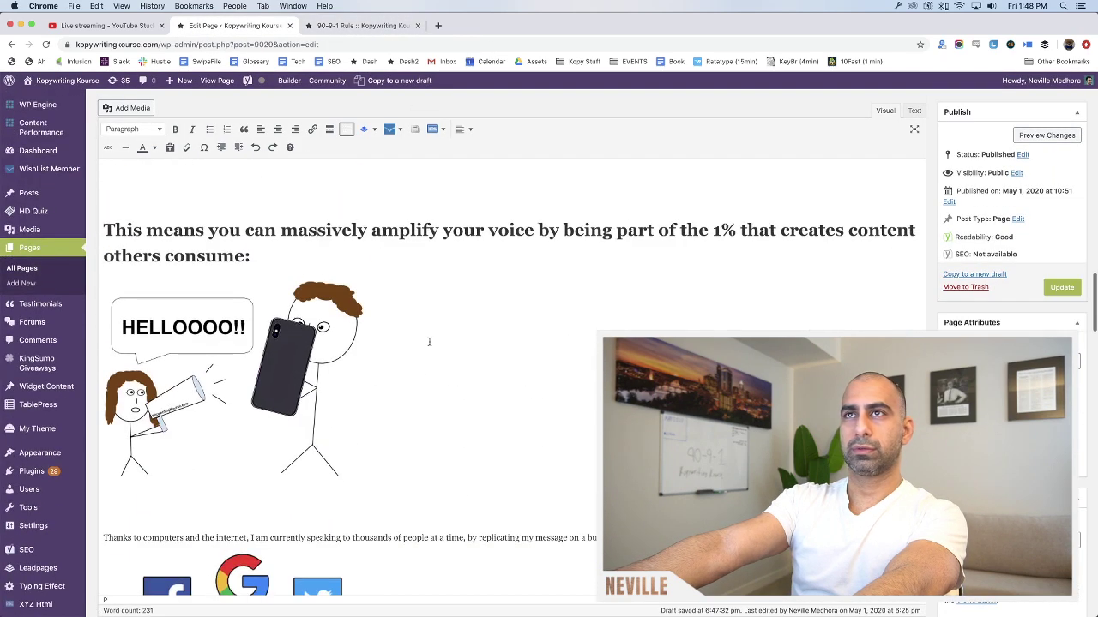
left_click(351, 25)
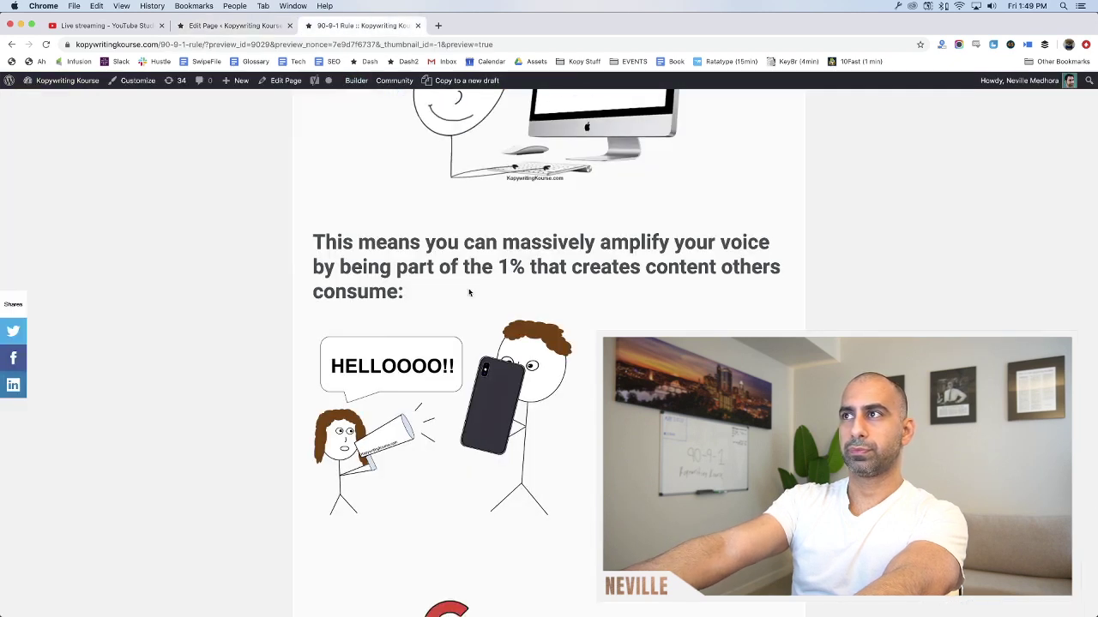
left_click_drag(421, 291, 314, 240)
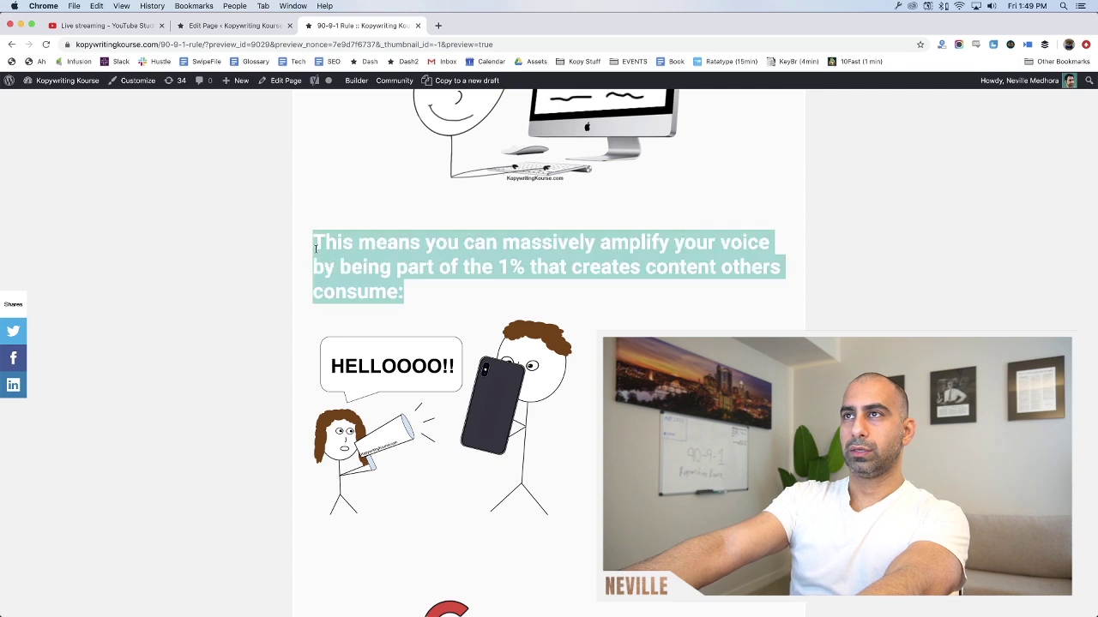
left_click(395, 251)
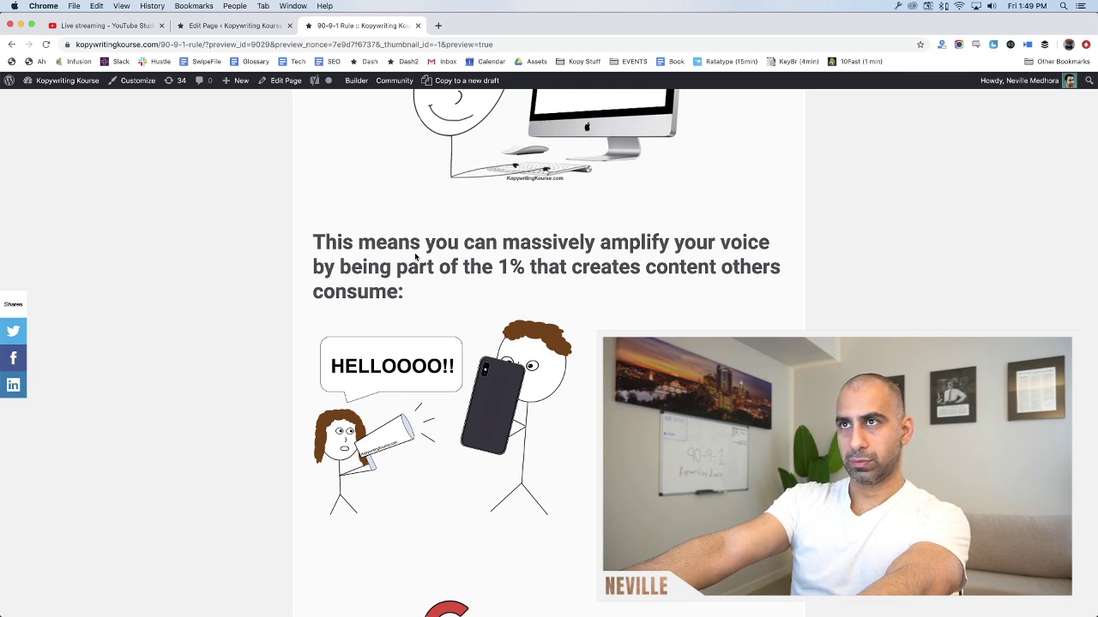
scroll(416, 257, "down", 3)
left_click(221, 25)
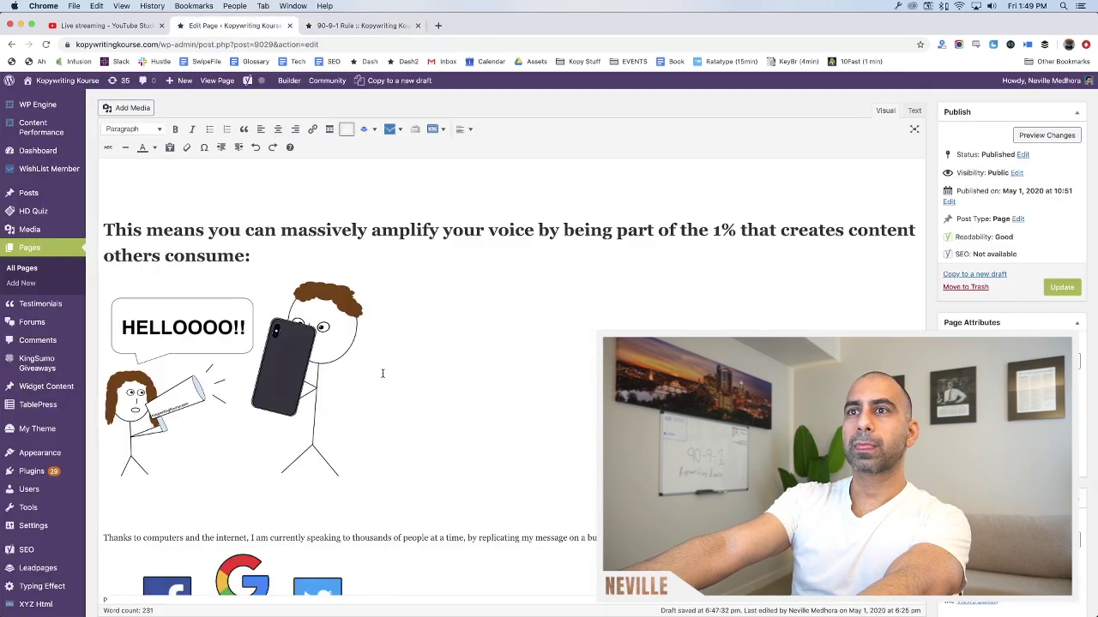
Format the "Thanks to computers and the internet" sentence above the social media graphic as Heading 1
triple_click(514, 450)
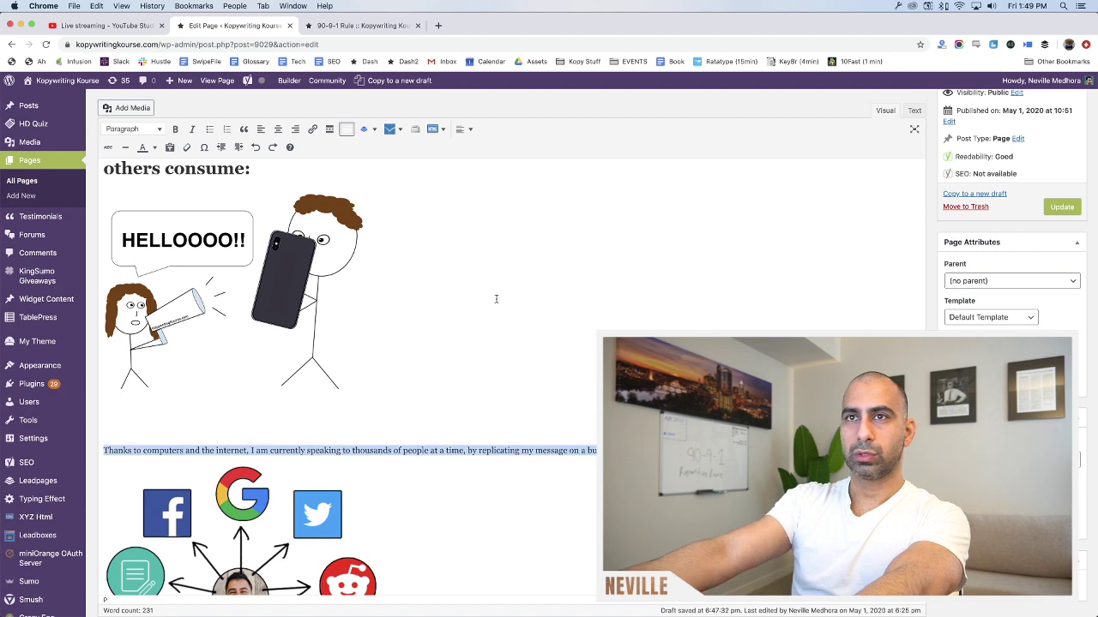
left_click(131, 129)
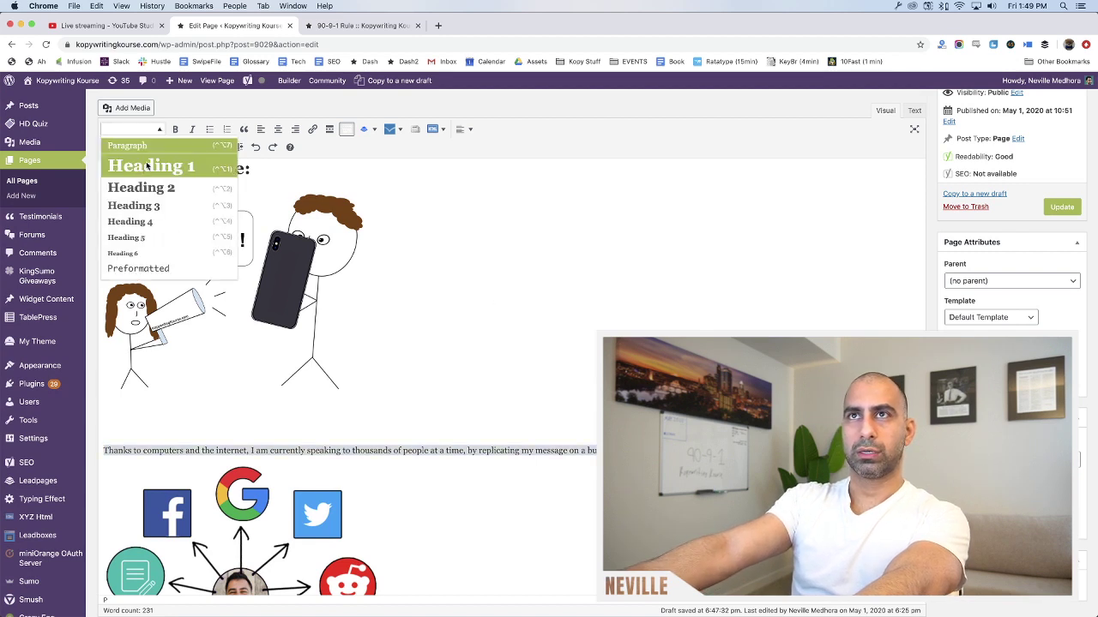
left_click(147, 168)
Replace the opening words of the heading above the social media graphic with "Through the internet"
left_click(305, 415)
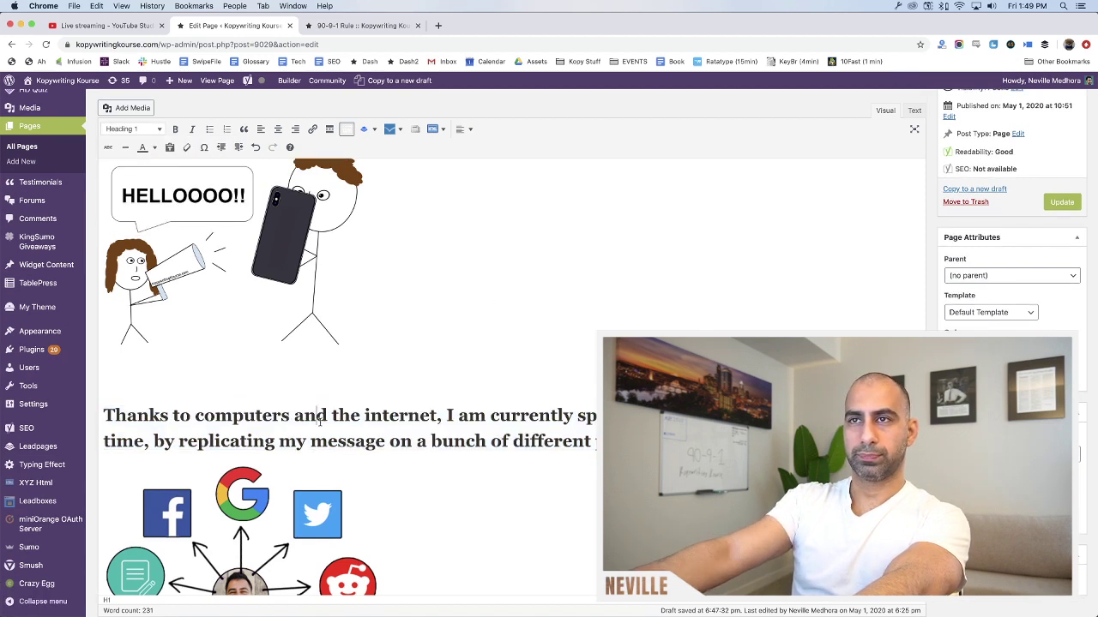
key("shift+Left")
key("shift+Left")
key("shift+Left")
key("shift+Left")
key("shift+Left")
key("shift+Left")
key("shift+Left")
key("shift+Left")
key("shift+Left")
key("shift+Left")
key("shift+Left")
key("shift+Left")
key("shift+Left")
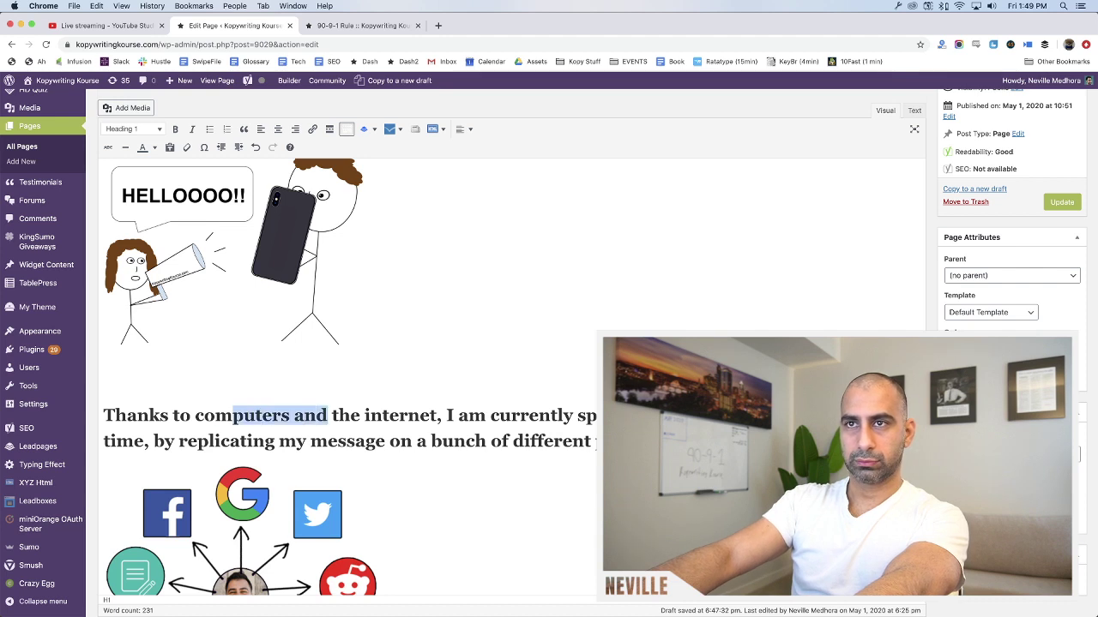
key("Right")
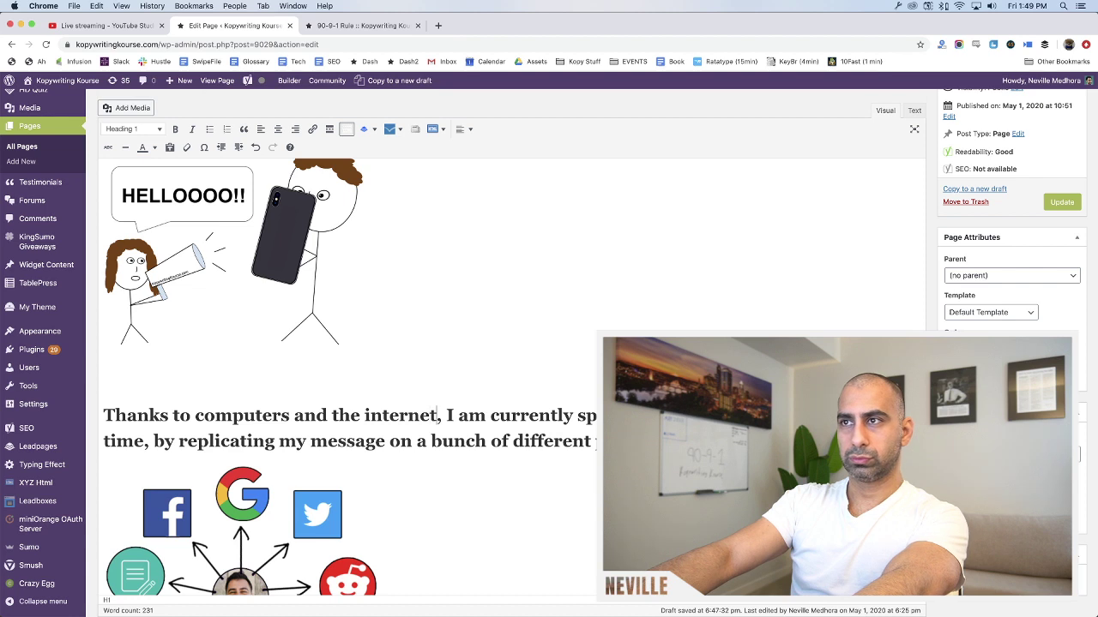
key("shift+super+Left")
type("With , I am currently speaking to thousands of people at")
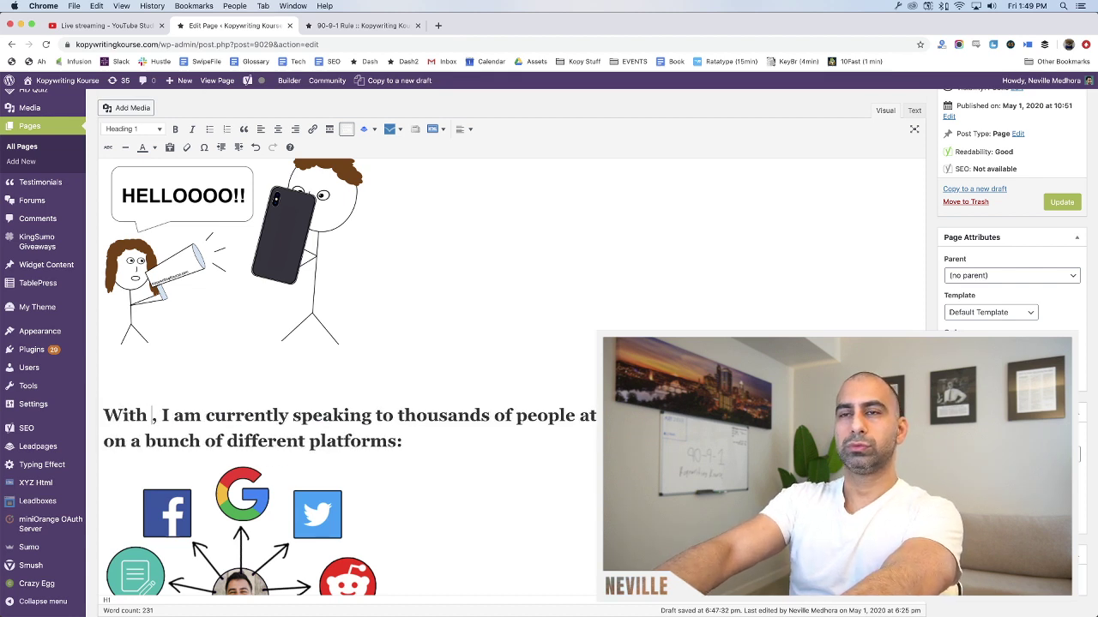
key("BackSpace")
key("BackSpace")
key("BackSpace")
key("BackSpace")
key("BackSpace")
type("Trhou")
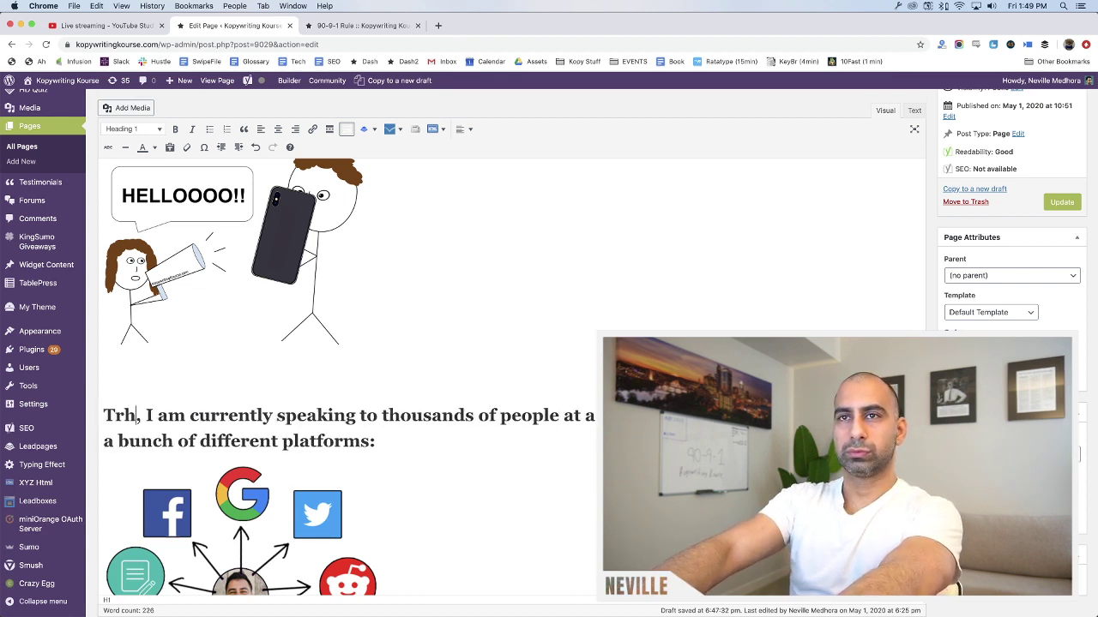
key("BackSpace")
key("BackSpace")
key("BackSpace")
key("BackSpace")
type("hrough the int")
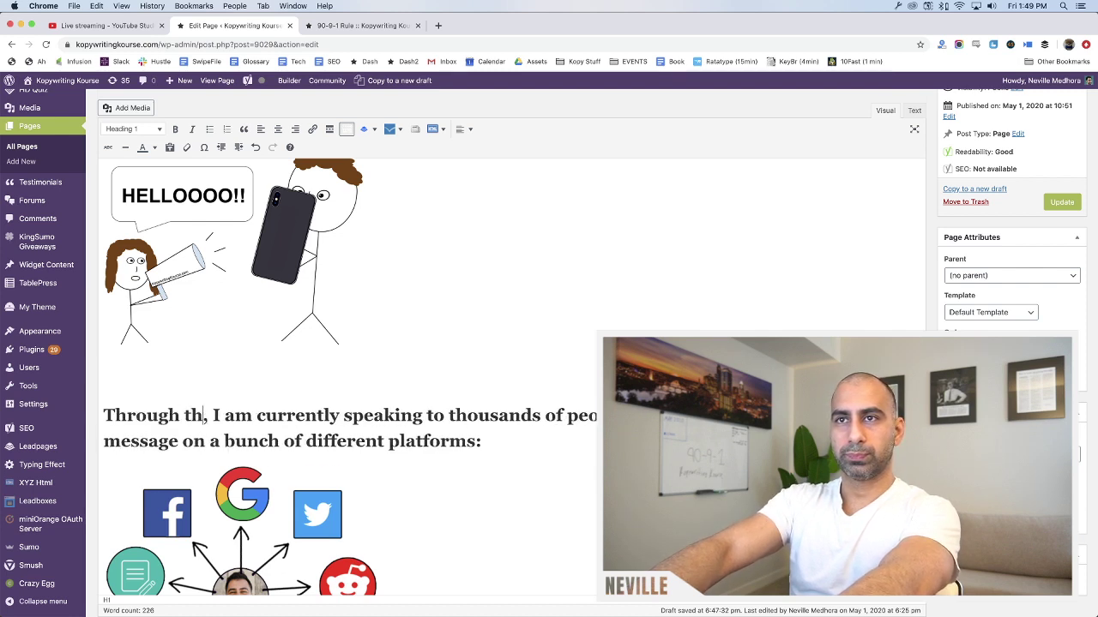
type("ernet")
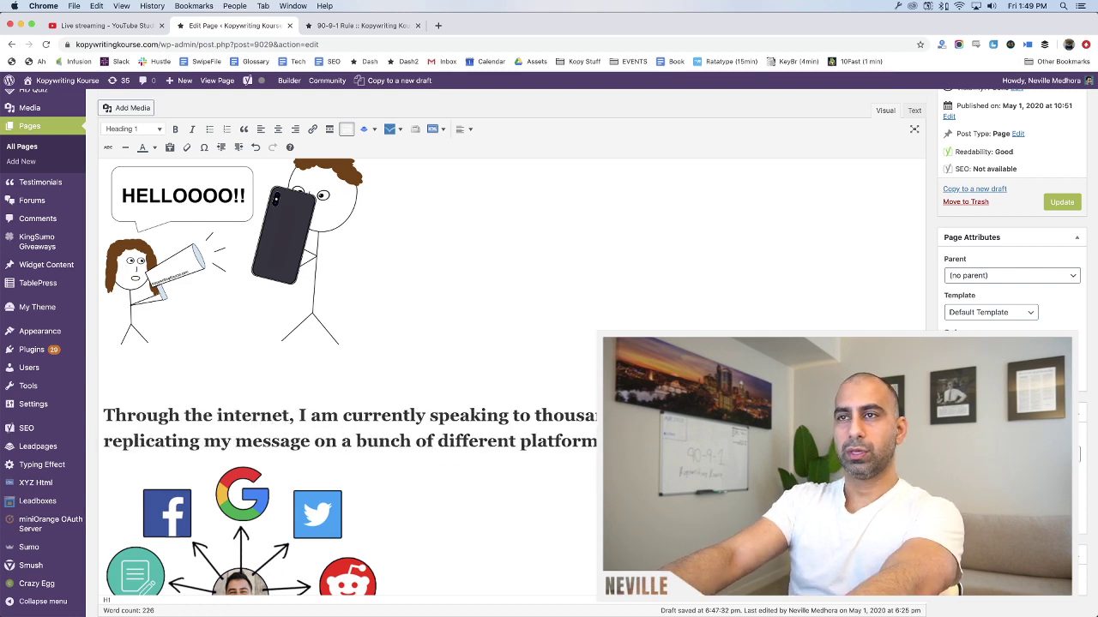
Change "I am" to "you can" in the heading above the social media graphic
scroll(467, 392, "down", 3)
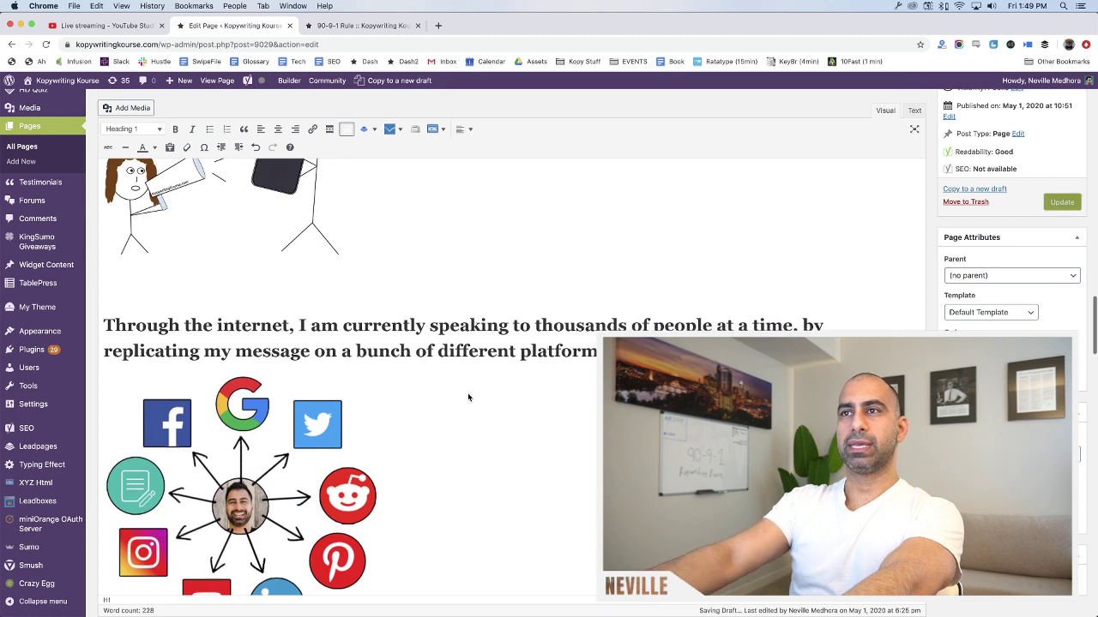
key("shift+Right")
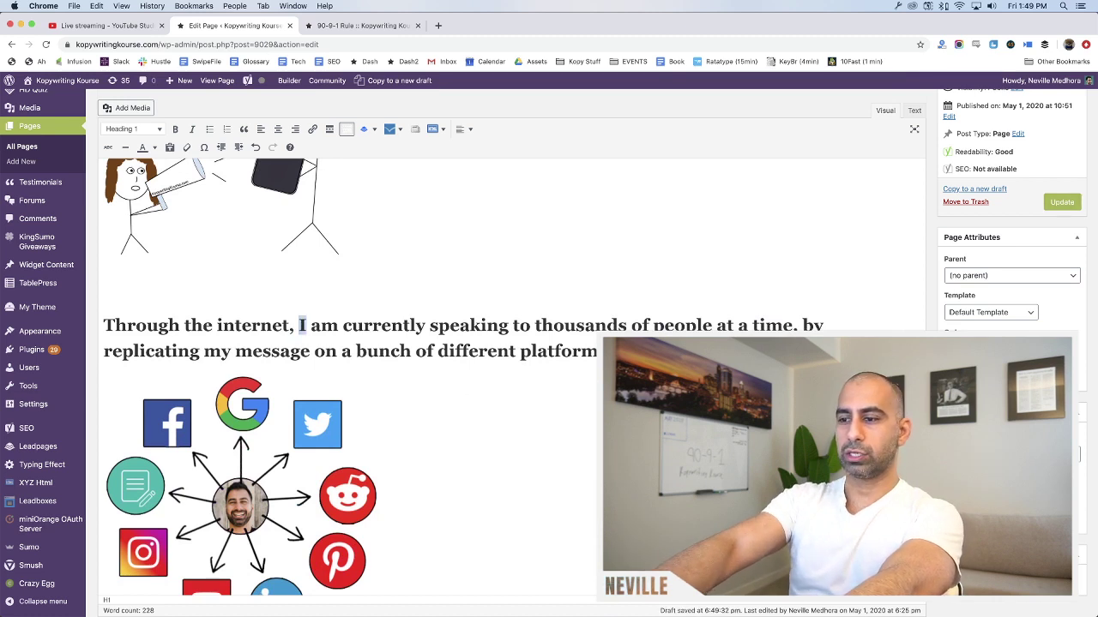
type("you")
key("Right")
key("shift+Right")
key("shift+Right")
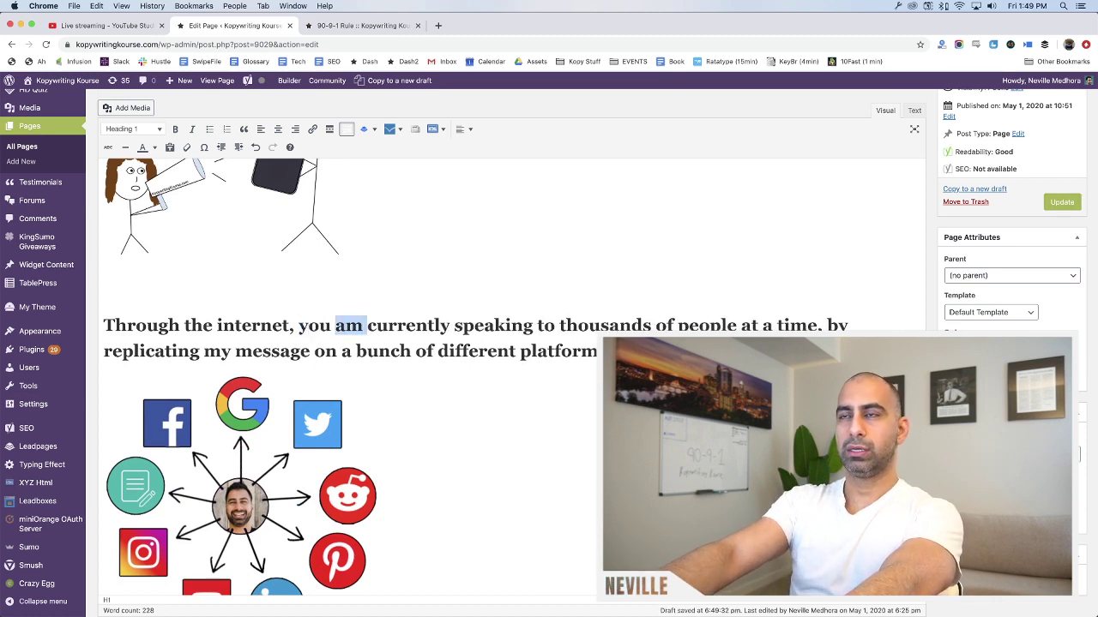
type("can")
key("Right")
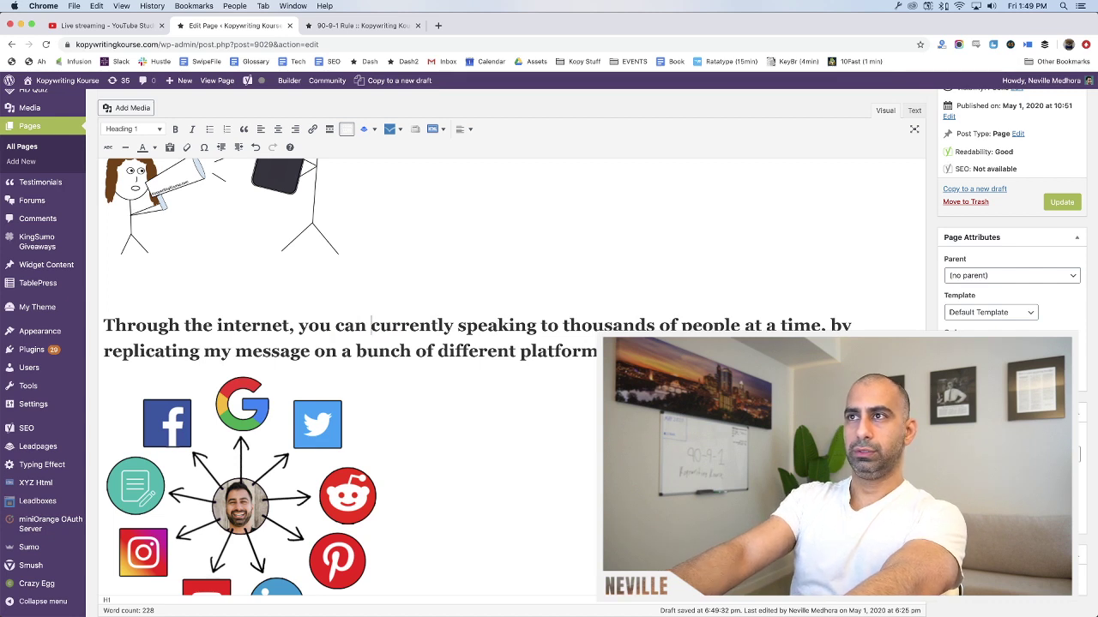
Delete the word "currently" from the heading and shorten "speaking" to "speak"
key("shift+Right")
key("shift+Right")
key("shift+Right")
key("shift+Right")
key("shift+Right")
key("shift+Right")
key("shift+Right")
key("shift+Right")
key("shift+Right")
key("shift+Right")
key("shift+Right")
key("shift+Right")
key("shift+Left")
key("shift+Left")
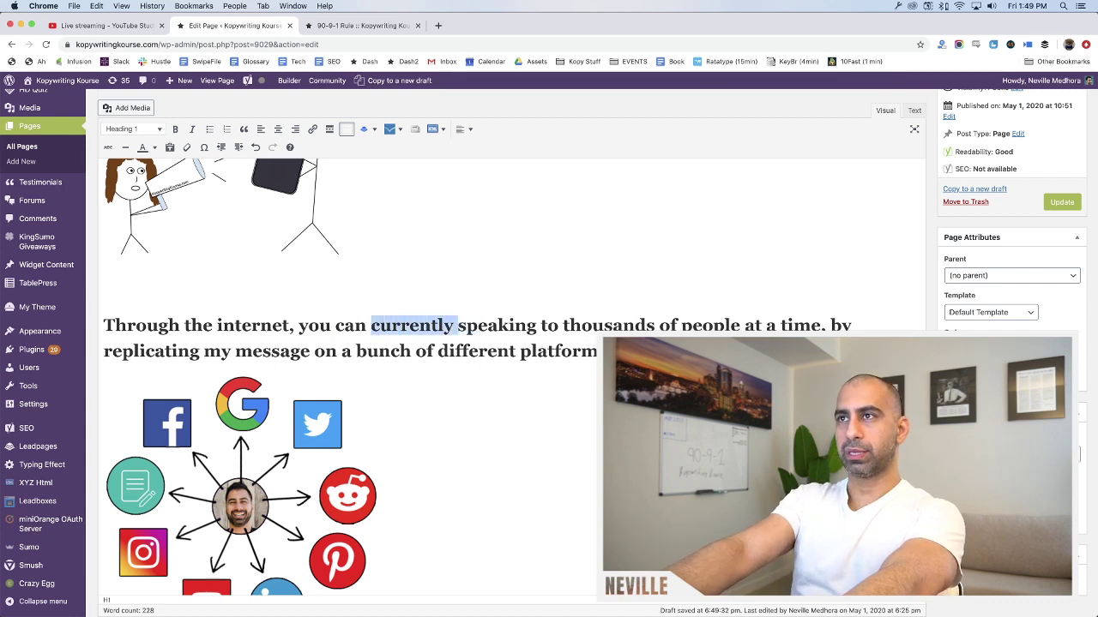
key("BackSpace")
key("Right")
key("Right")
key("Right")
key("Right")
key("Right")
key("shift+Right")
key("shift+Right")
key("shift+Right")
key("BackSpace")
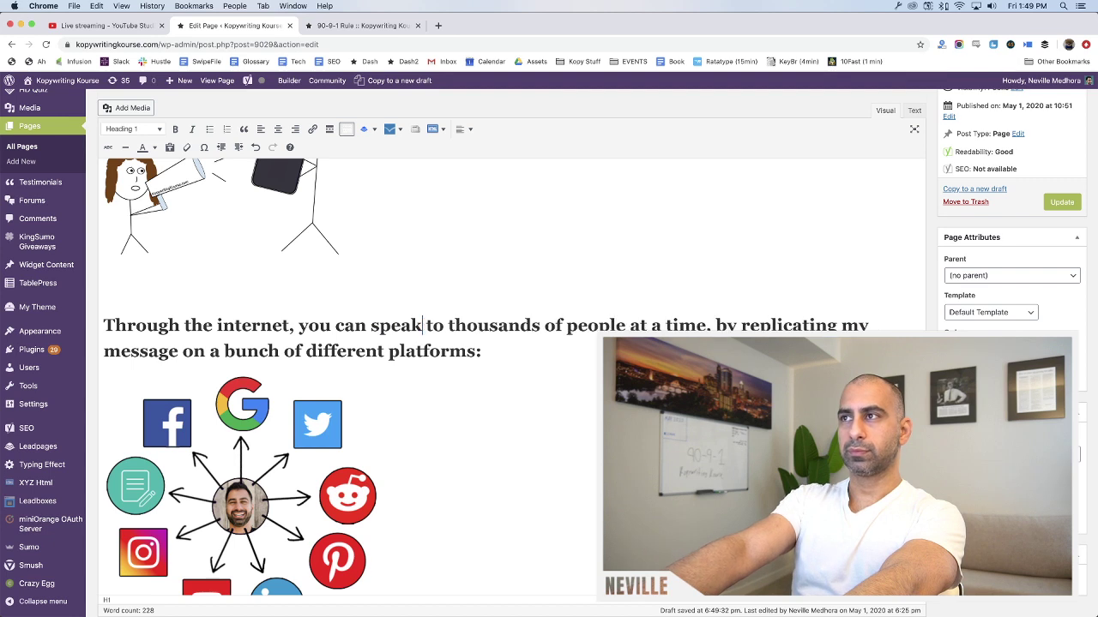
Replace "my" before "message" with "your" in the heading above the social media graphic
key("Right")
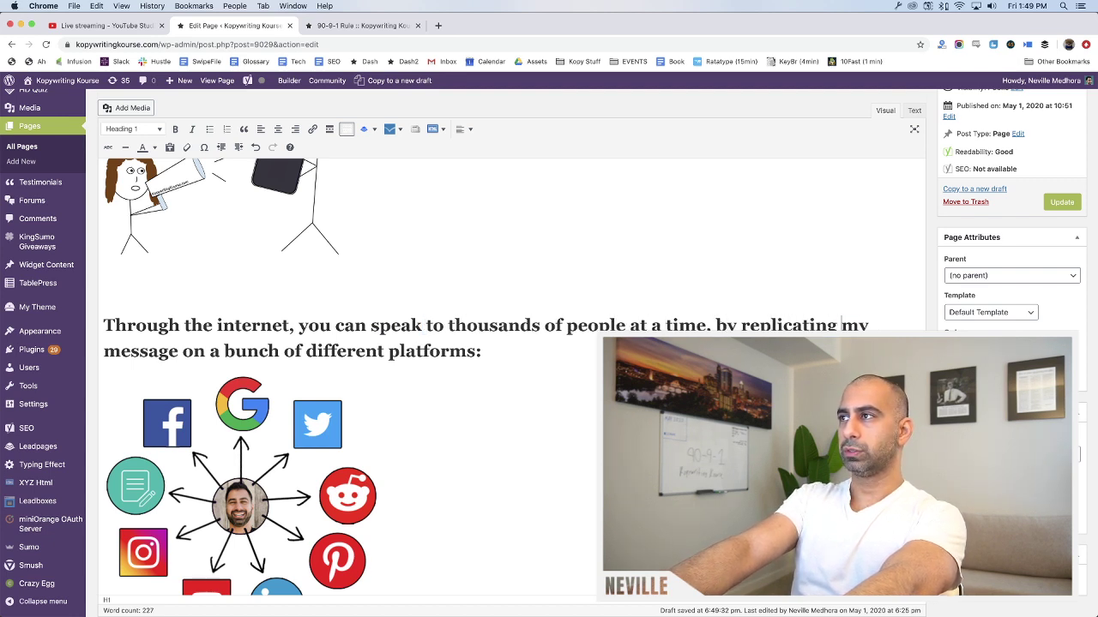
key("shift+Right")
key("shift+Right")
type("your")
key("Right")
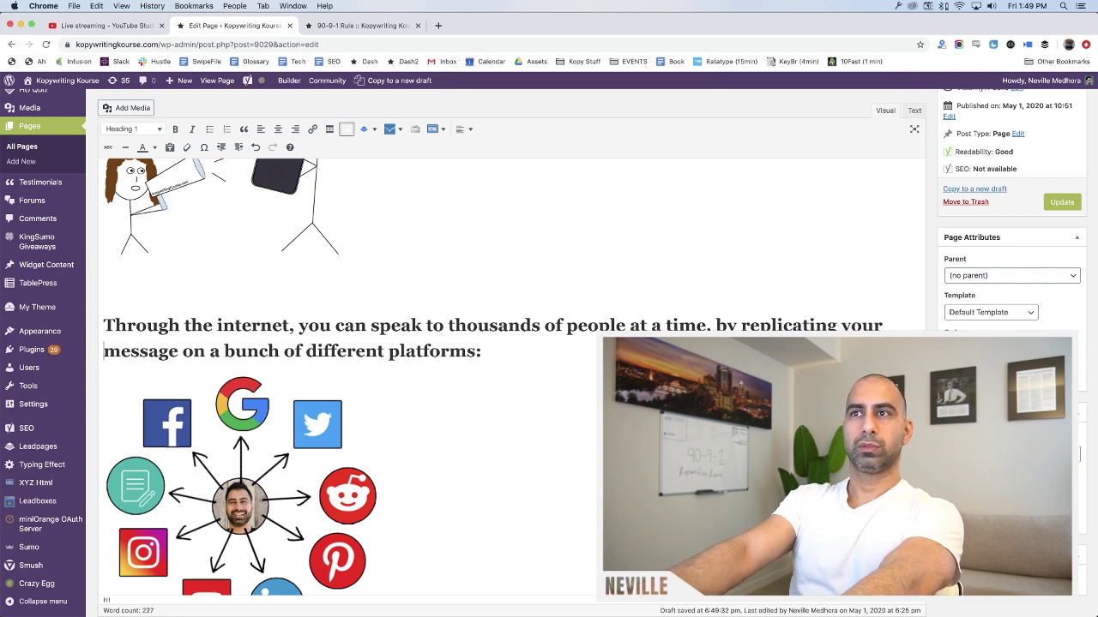
Remove the phrases "a bunch of" and "at a time," from the heading above the social media graphic
key("shift+Right")
key("shift+Right")
key("shift+Right")
key("shift+Right")
key("shift+Right")
key("shift+Right")
key("shift+Right")
key("shift+Right")
key("shift+Right")
key("shift+Right")
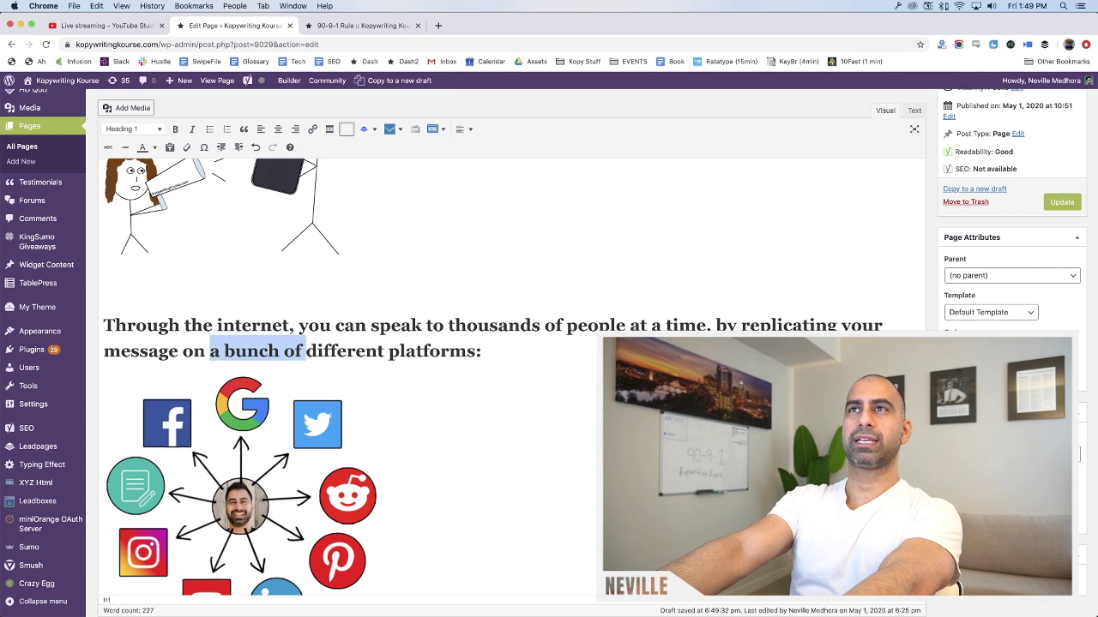
key("BackSpace")
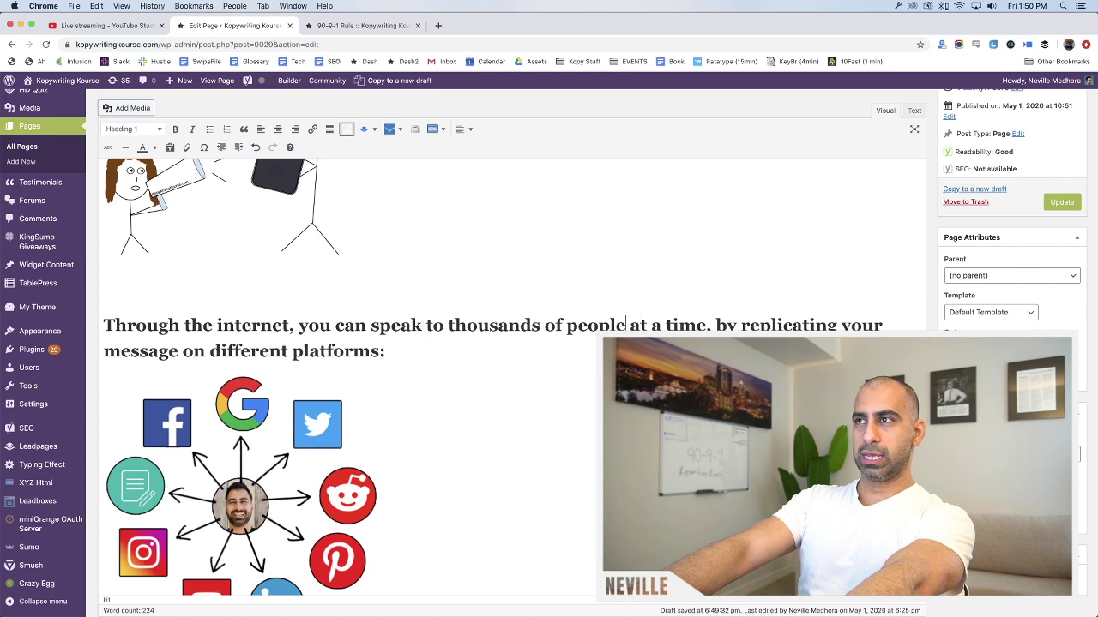
key("BackSpace")
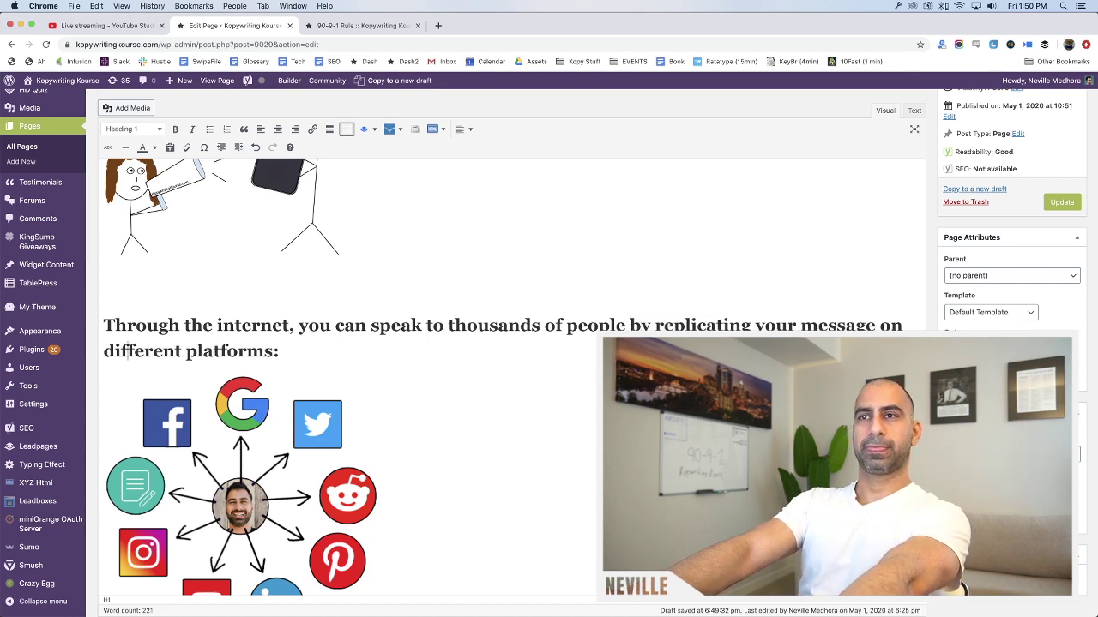
Add three blank lines between the social media graphic and the sources list
key("super+Down")
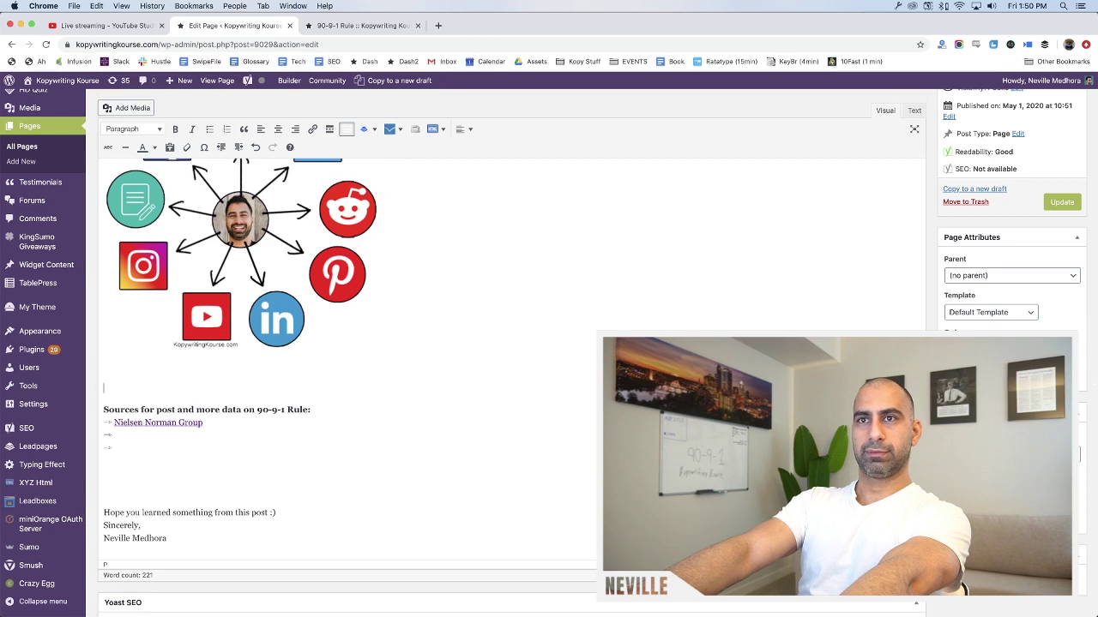
key("Return")
key("Return")
key("Return")
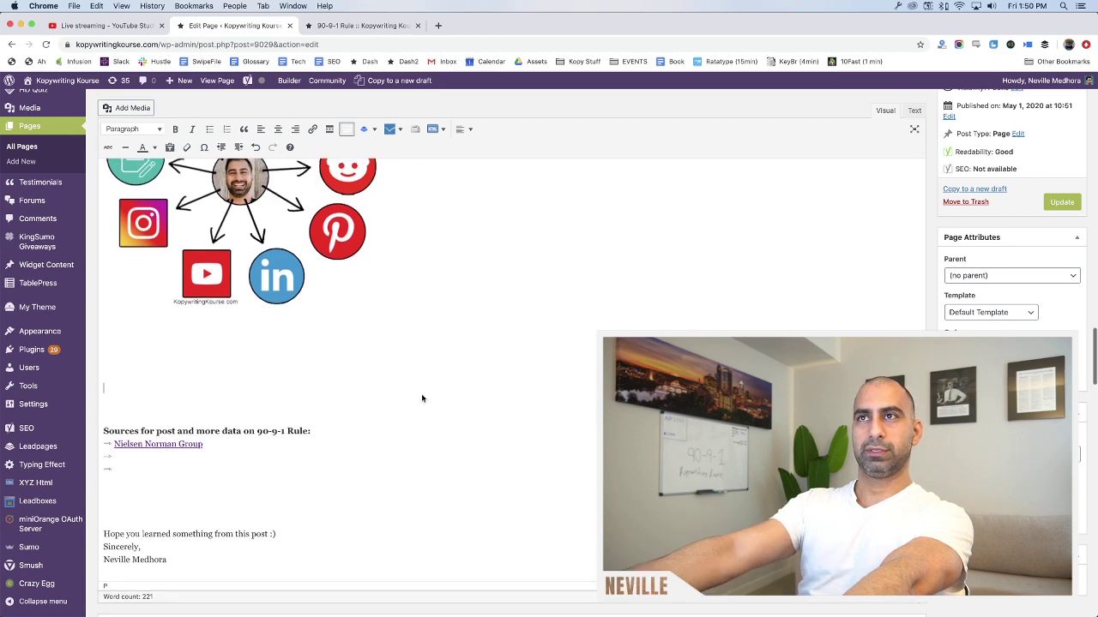
Check the live stream dashboard and chat in YouTube Studio, and return to the page editor to review the Calc section
scroll(375, 446, "up", 10)
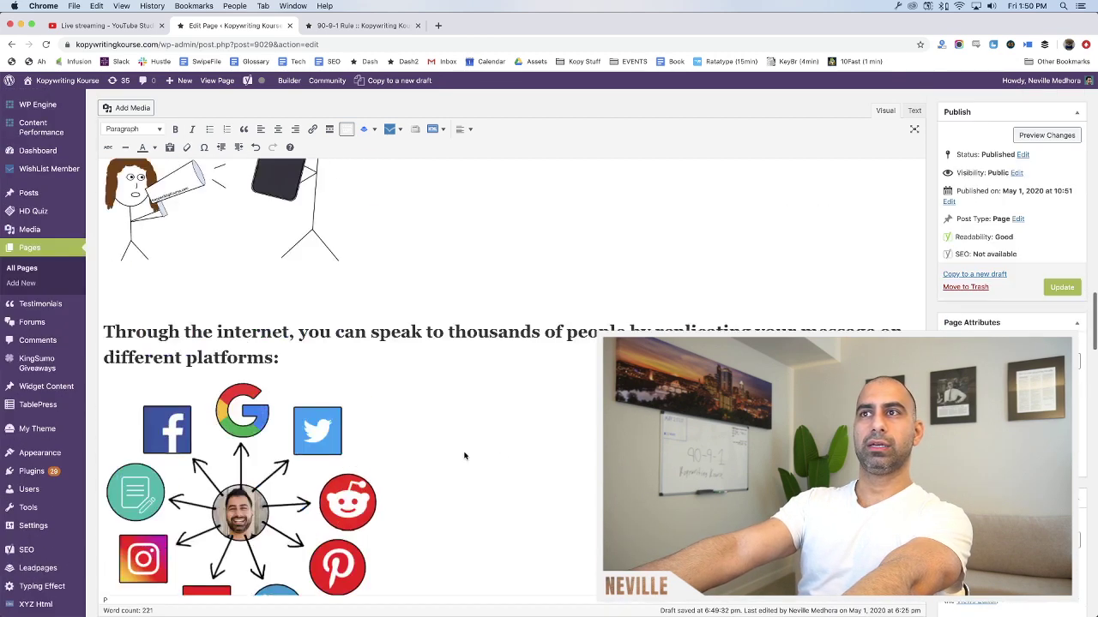
left_click(135, 28)
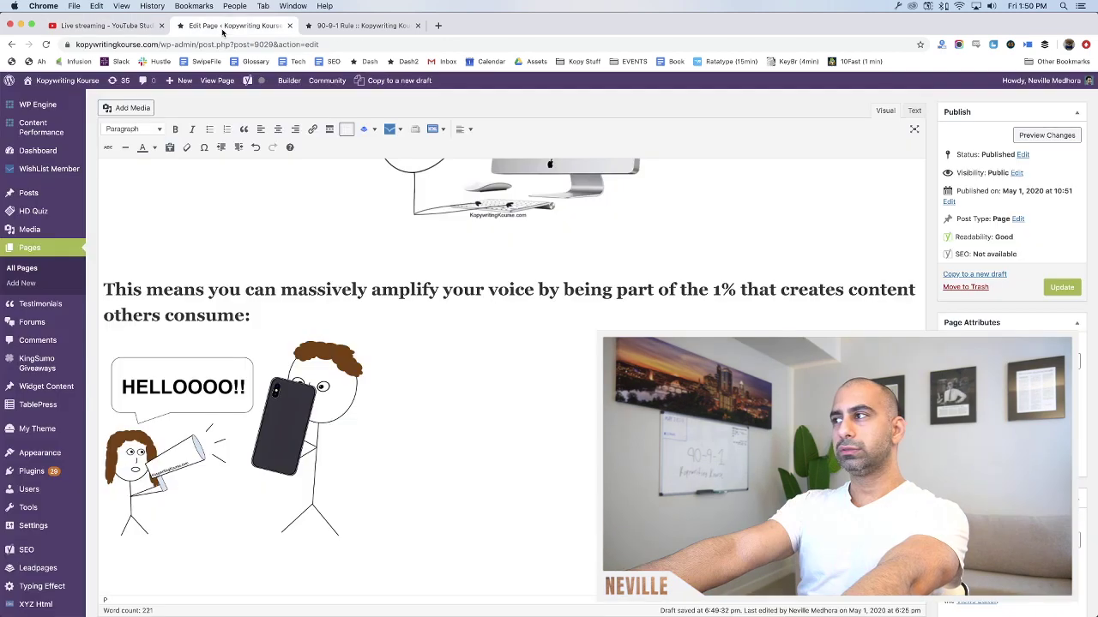
left_click(225, 26)
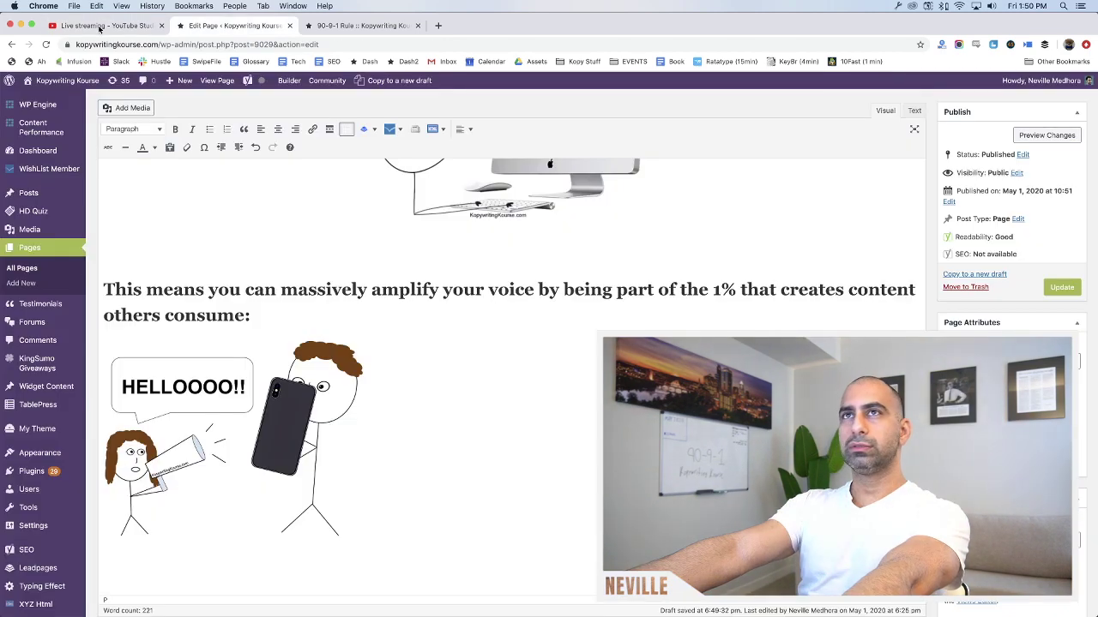
left_click(98, 26)
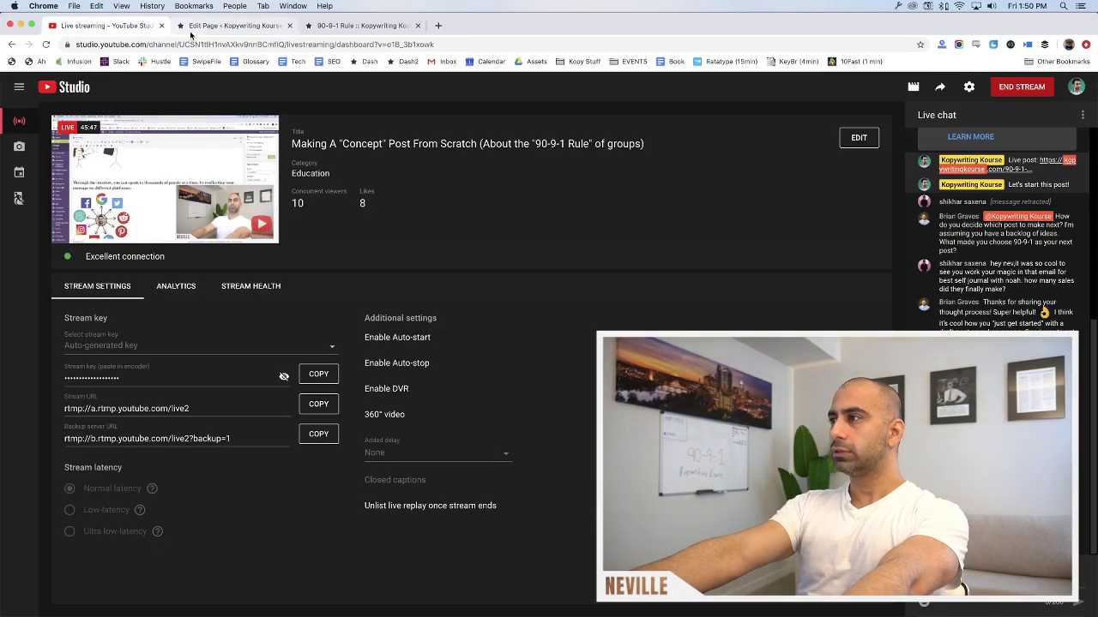
left_click(246, 30)
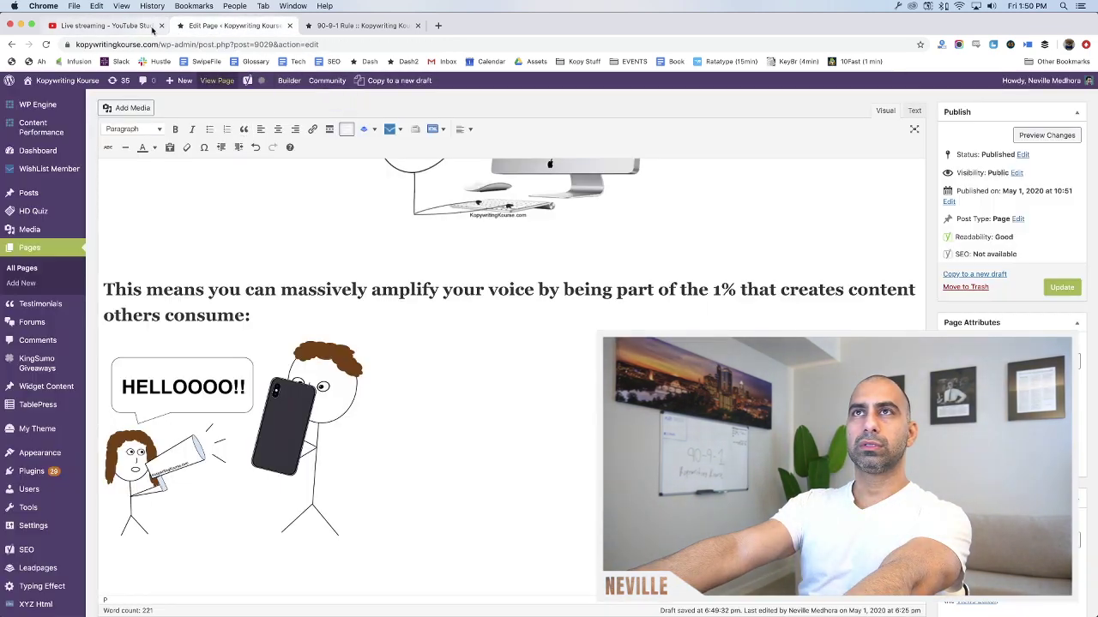
key("ctrl+shift+Tab")
left_click(246, 30)
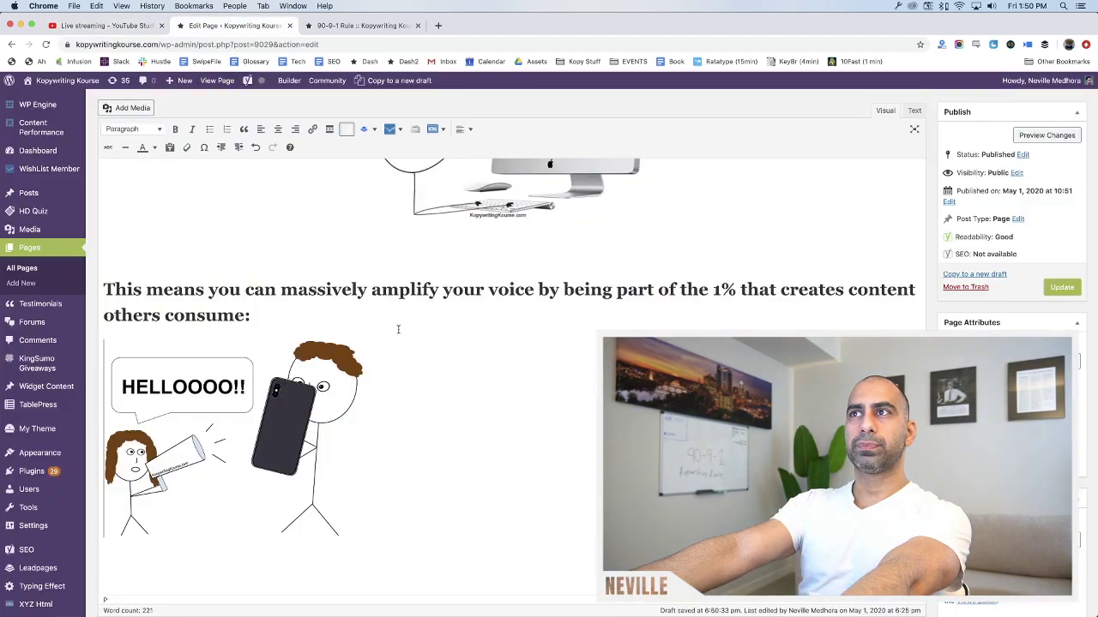
scroll(444, 342, "up", 5)
scroll(445, 343, "up", 10)
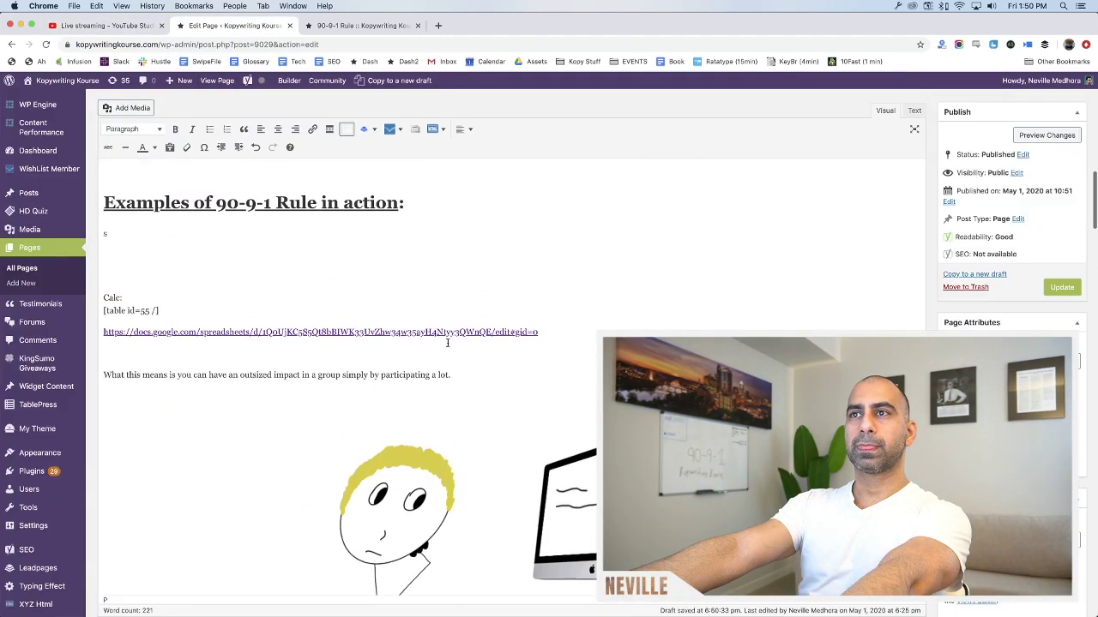
scroll(491, 378, "down", 3)
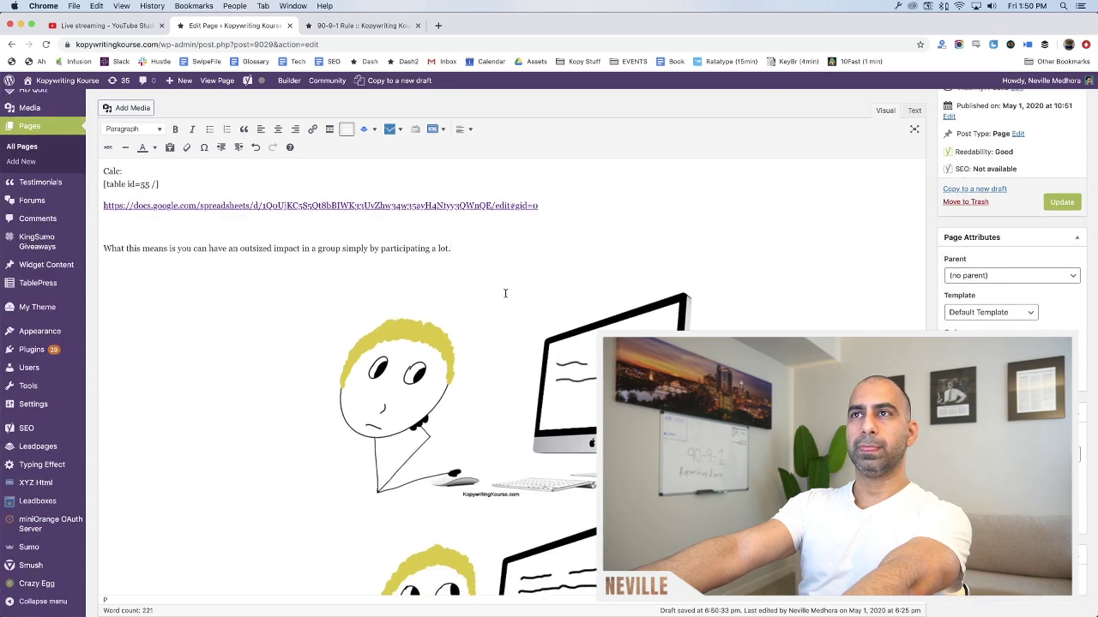
Review the page draft from the 90-9-1 percentages through the Facebook example and Calc section to the heading about amplifying your voice
scroll(505, 293, "up", 20)
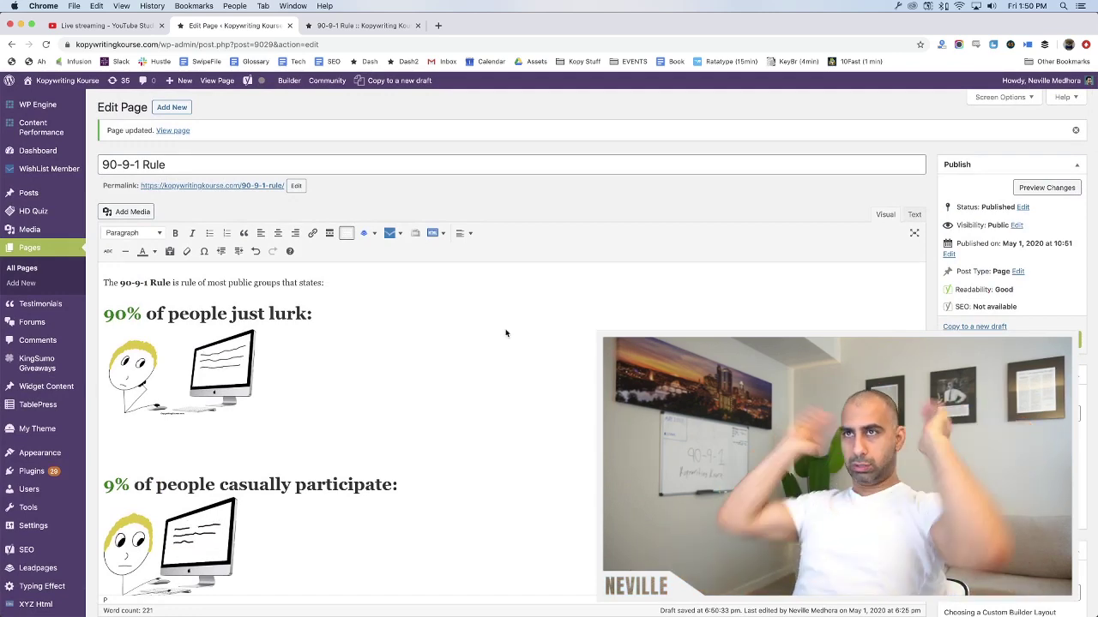
scroll(507, 336, "down", 5)
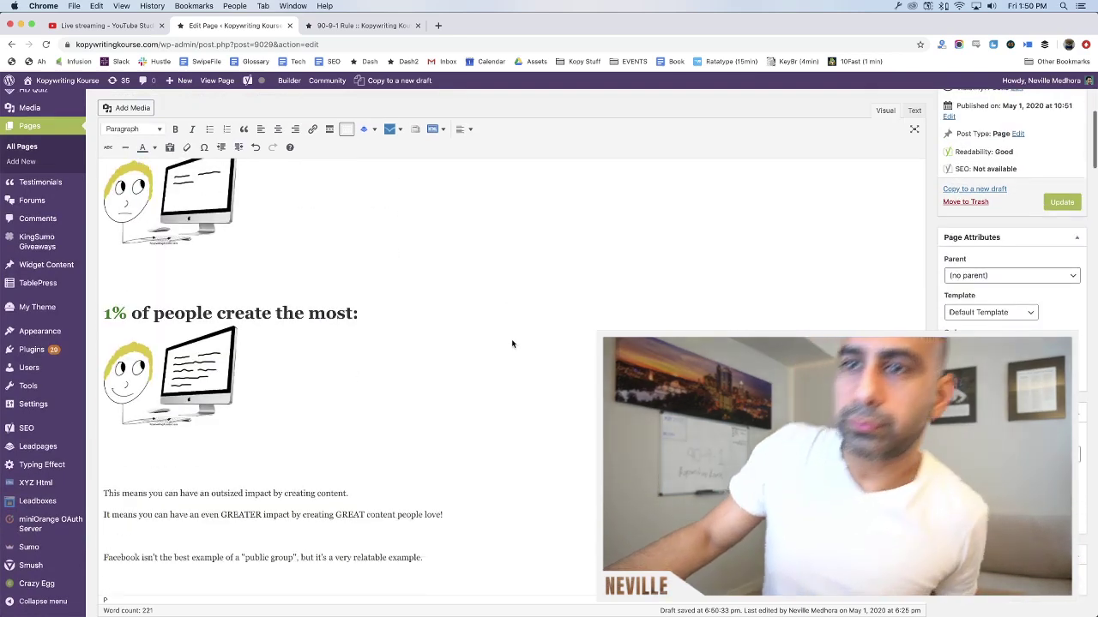
scroll(512, 344, "down", 4)
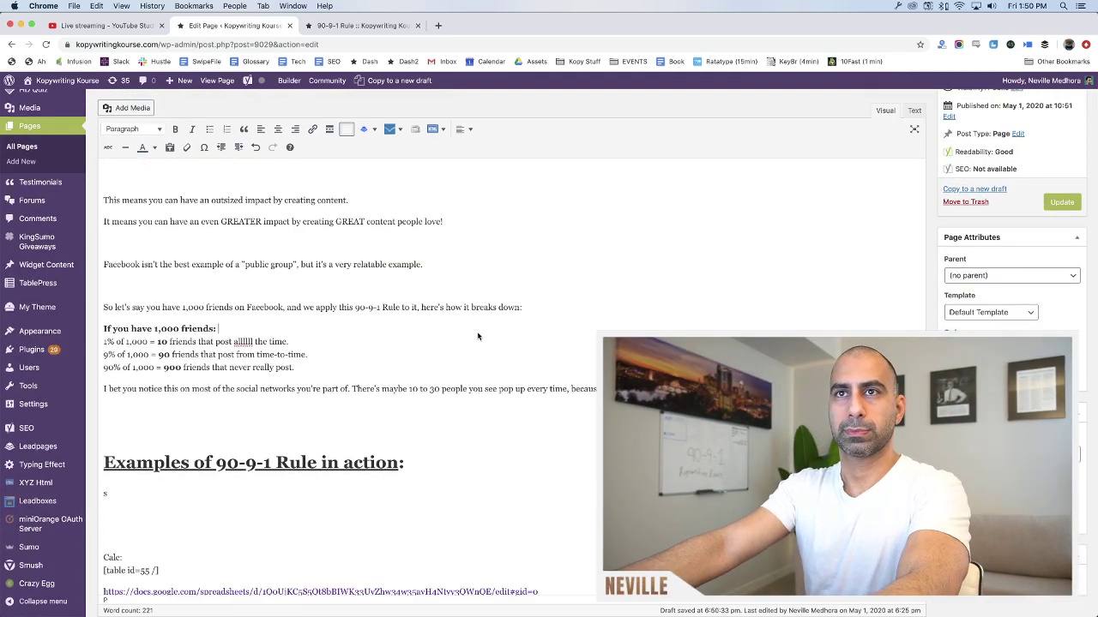
scroll(478, 336, "down", 2)
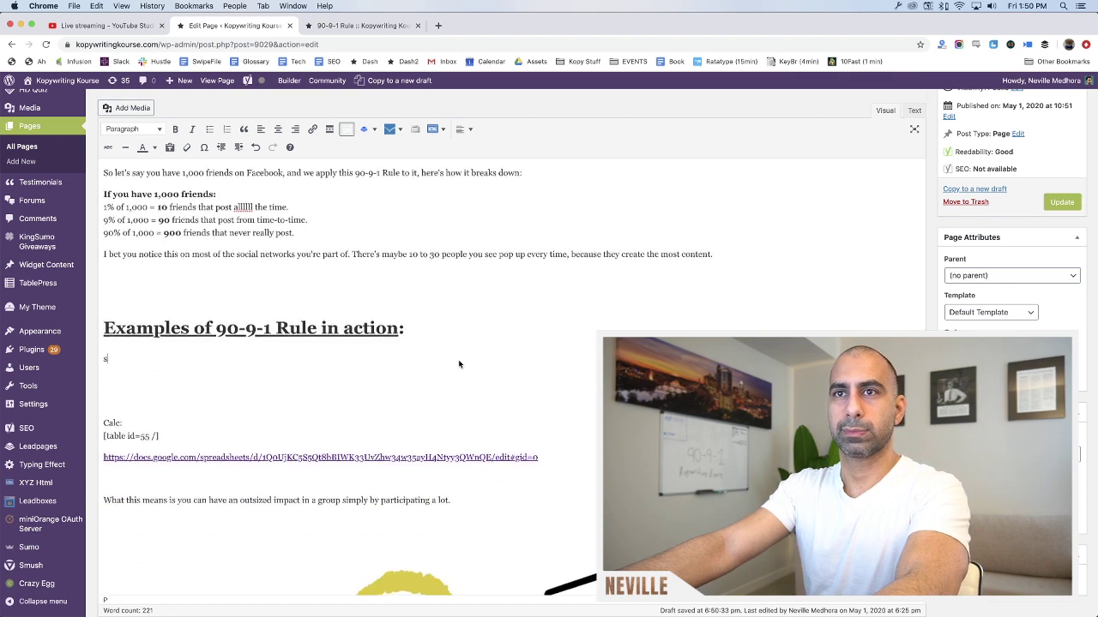
scroll(458, 365, "down", 2)
scroll(459, 364, "down", 2)
scroll(459, 365, "up", 1)
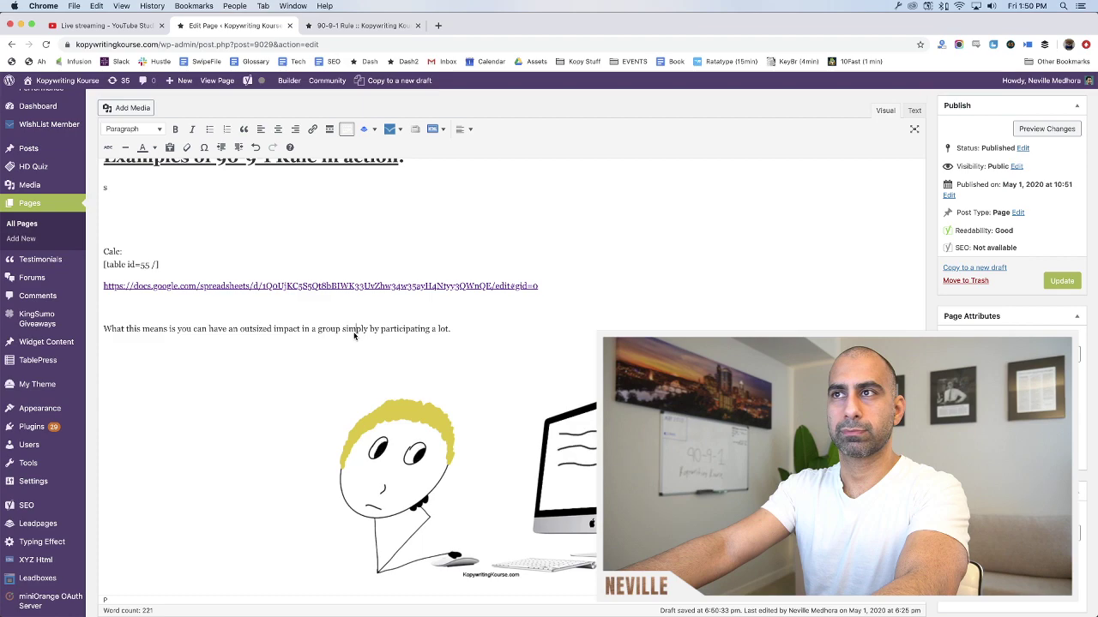
scroll(355, 337, "up", 3)
scroll(355, 336, "down", 8)
scroll(354, 336, "down", 2)
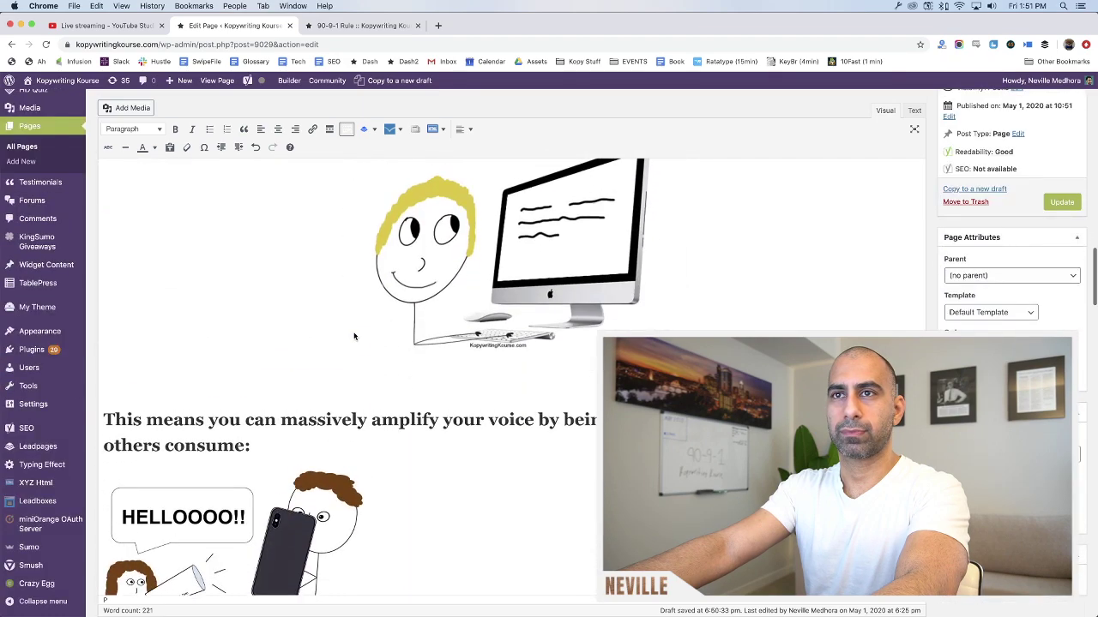
scroll(354, 337, "up", 10)
scroll(354, 336, "down", 4)
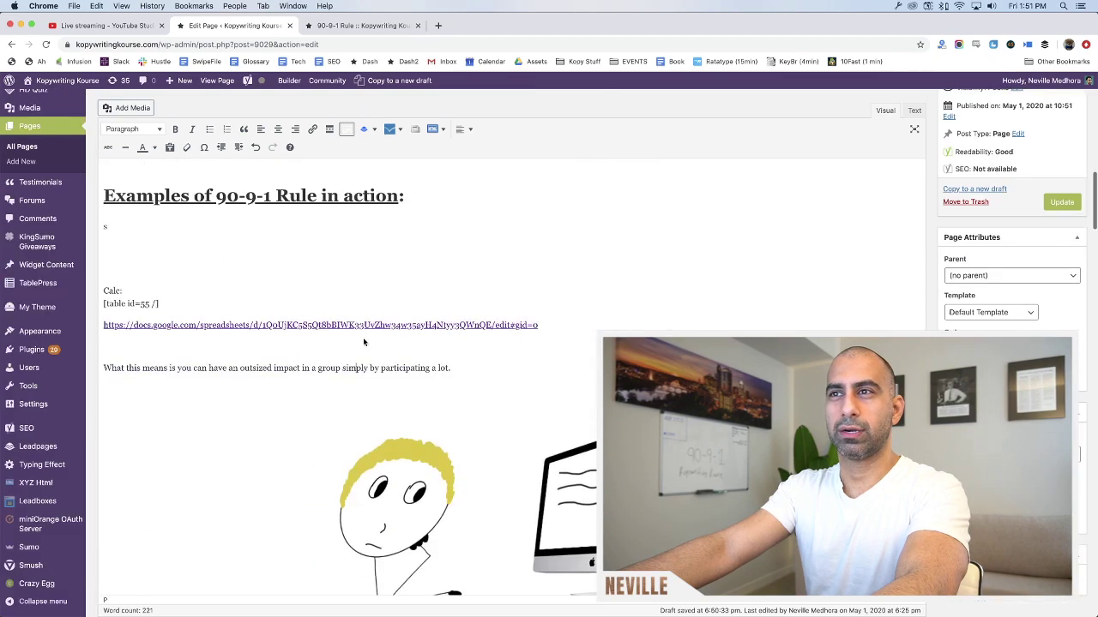
Delete the sentence about having an outsized impact in a group by participating a lot, along with its emptied line
triple_click(472, 370)
key("BackSpace")
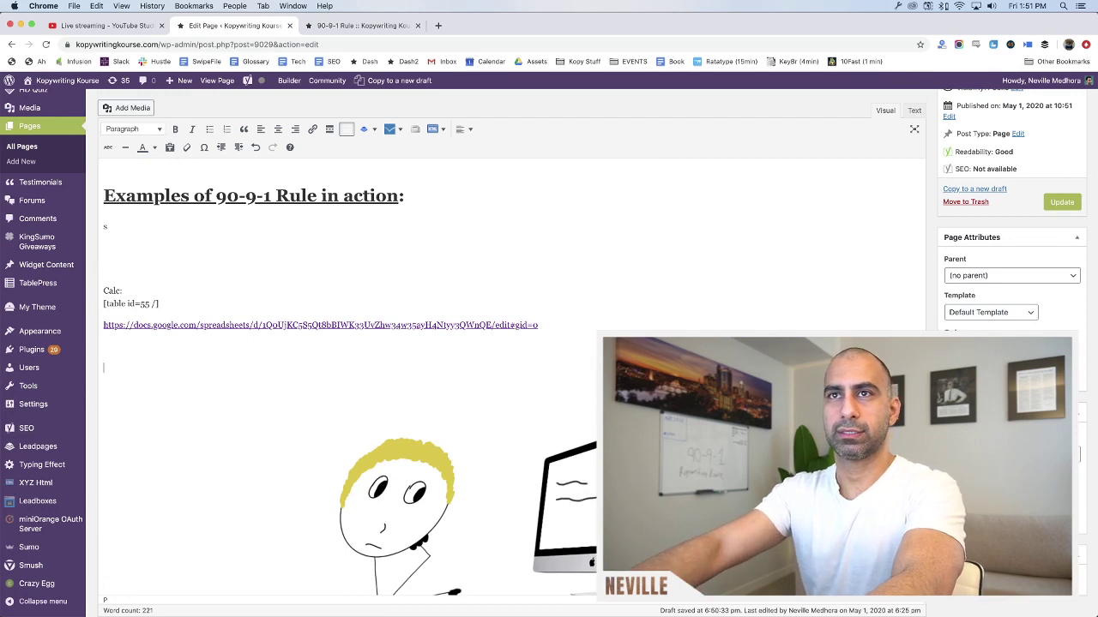
key("BackSpace")
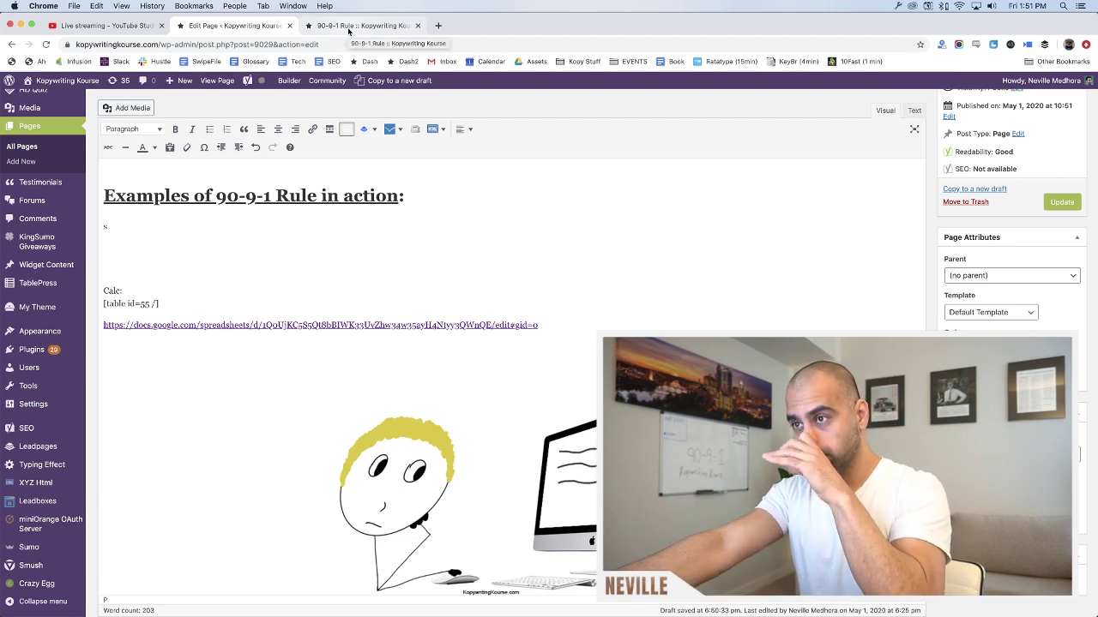
Select the Google Sheets link beneath the table shortcode in the Calc section
key("shift+Up")
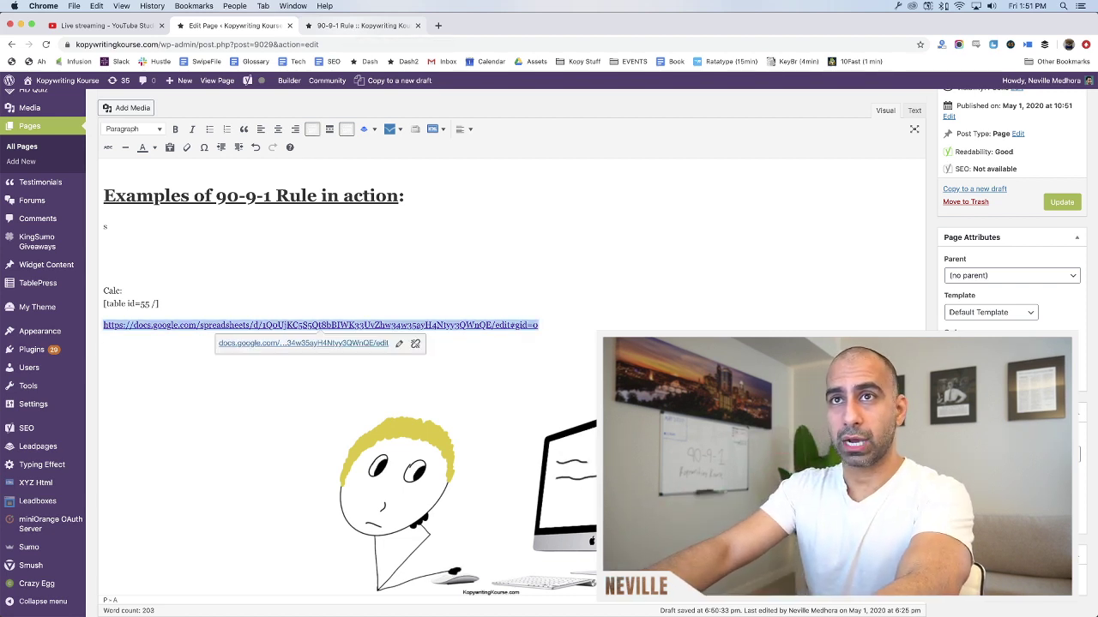
Delete the spreadsheet link below the table shortcode, plus the stray "s" and empty lines above "Calc:"
key("BackSpace")
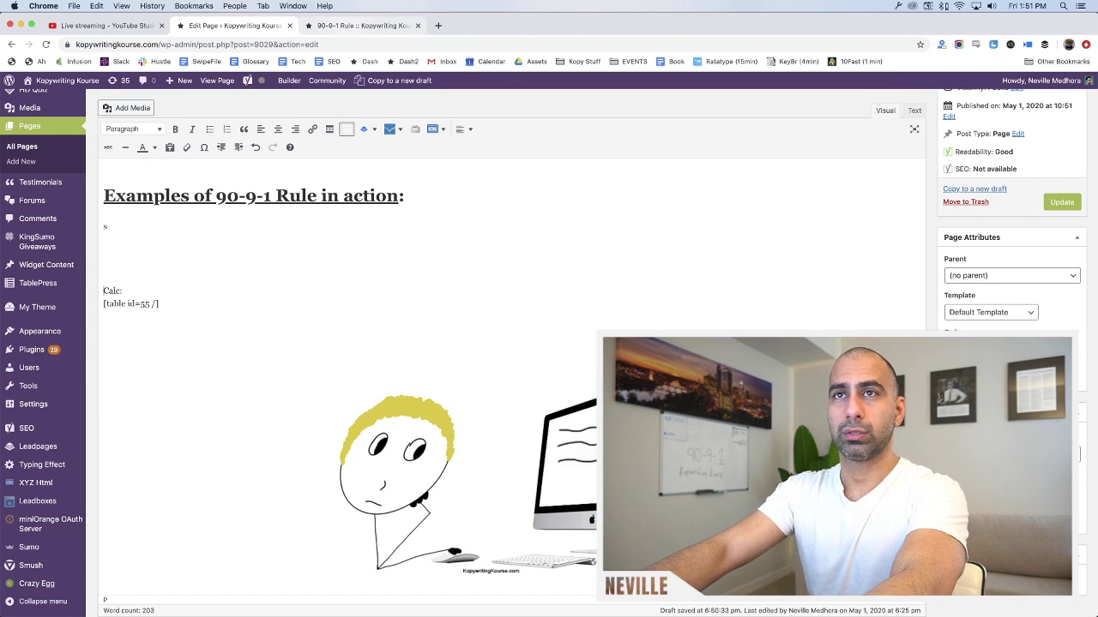
key("BackSpace")
key("BackSpace")
key("BackSpace")
key("BackSpace")
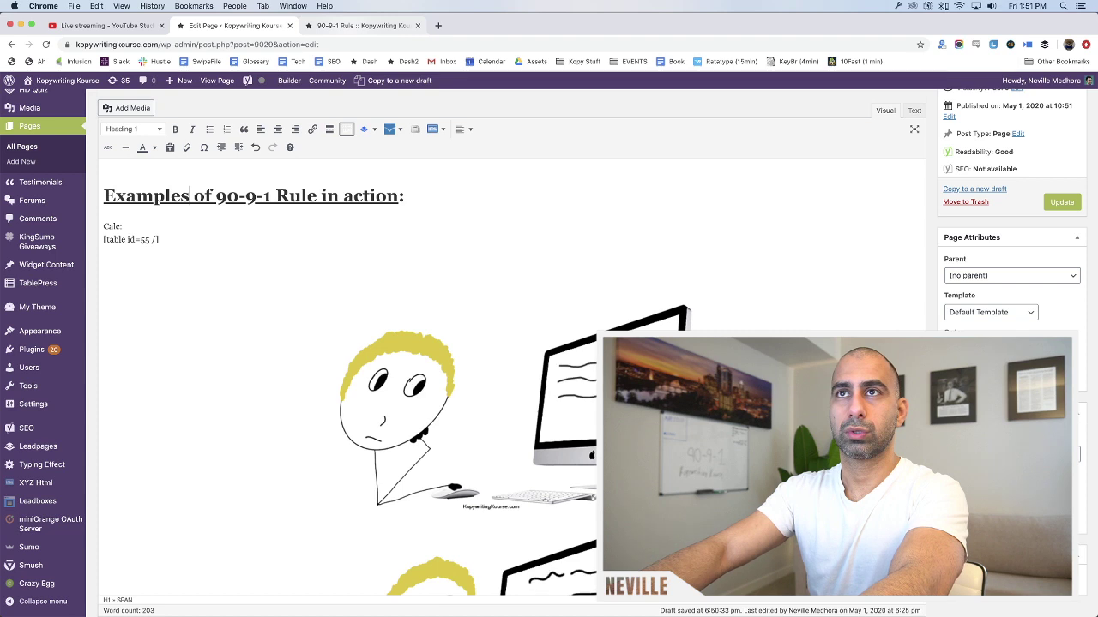
Reword the "Examples of 90-9-1 Rule in action:" heading to 'The numbers of "90-9-1 Rule" on different sized networks:'
key("super+Left")
key("alt+shift+Right")
type("The num")
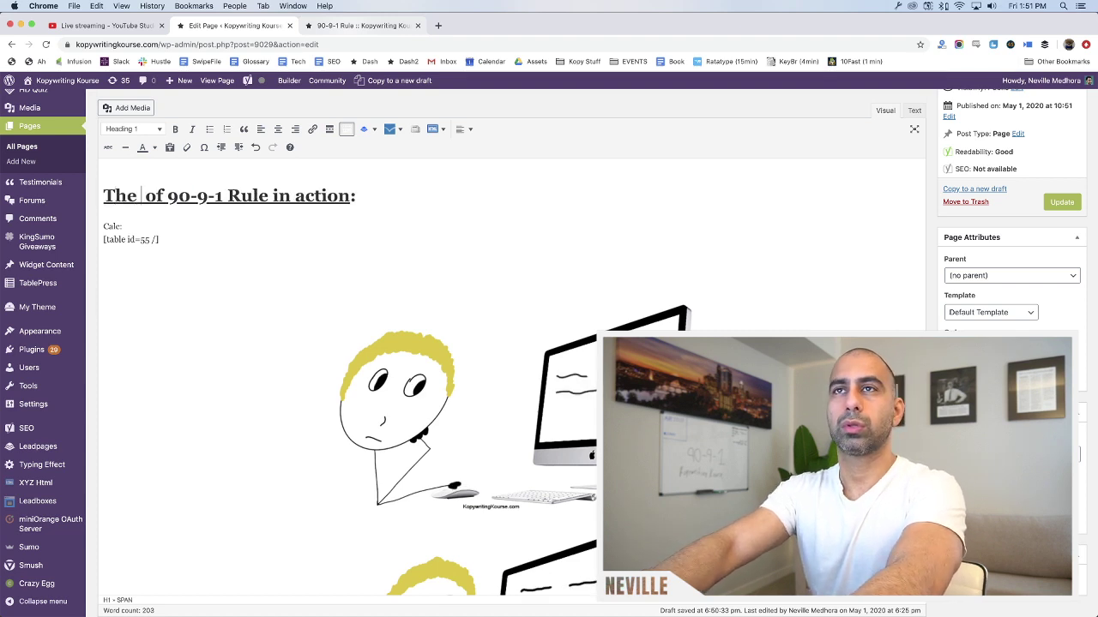
type("bers")
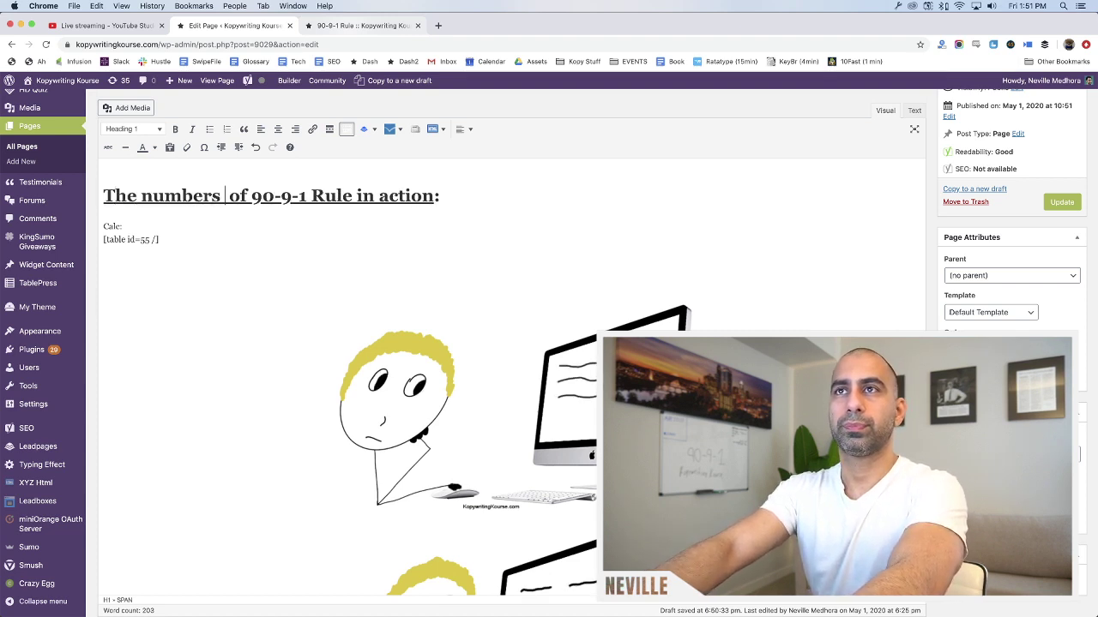
type("\"")
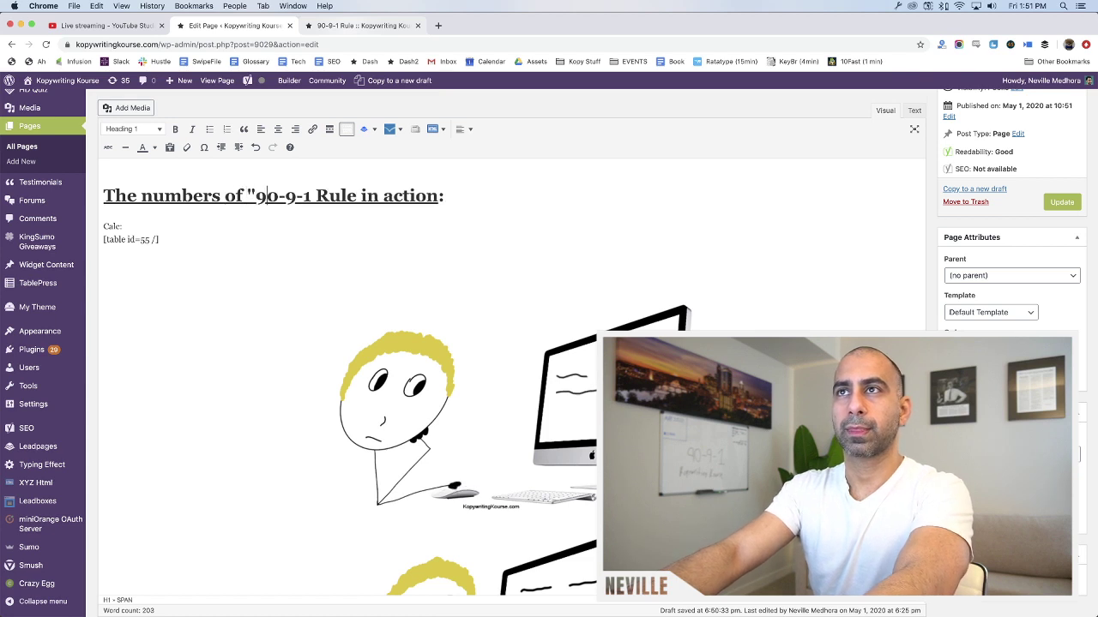
type("\"")
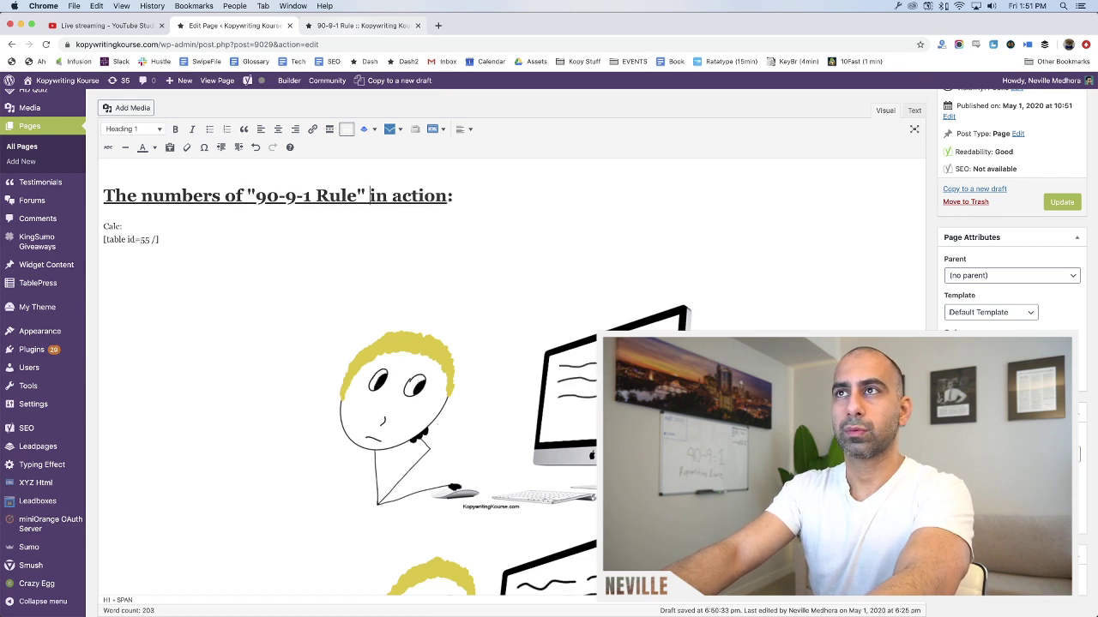
key("shift+End")
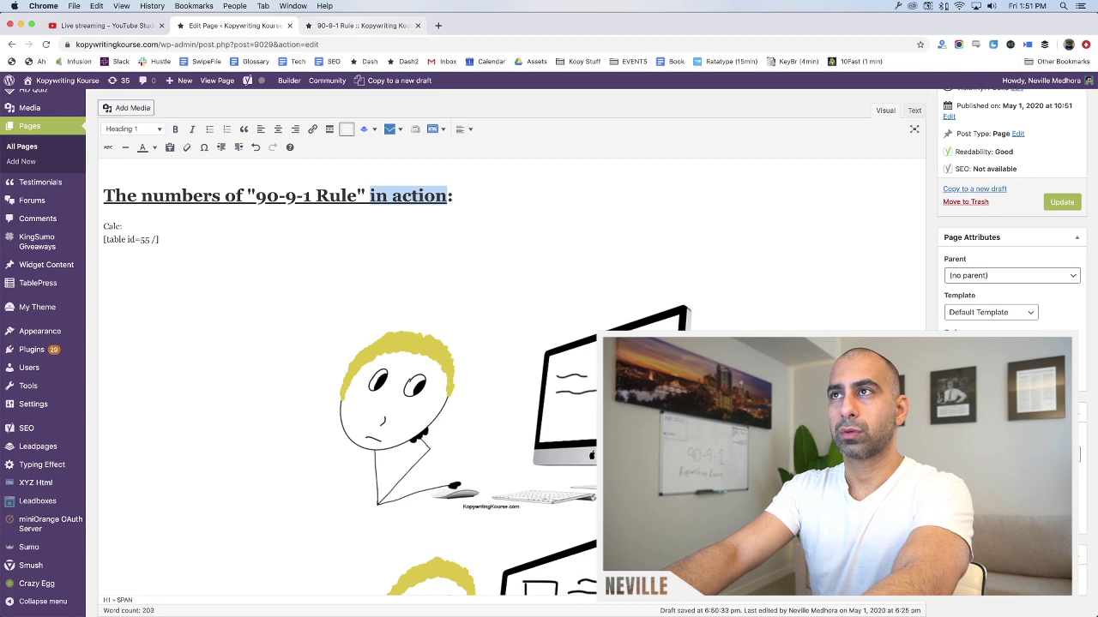
key("BackSpace")
type("on ")
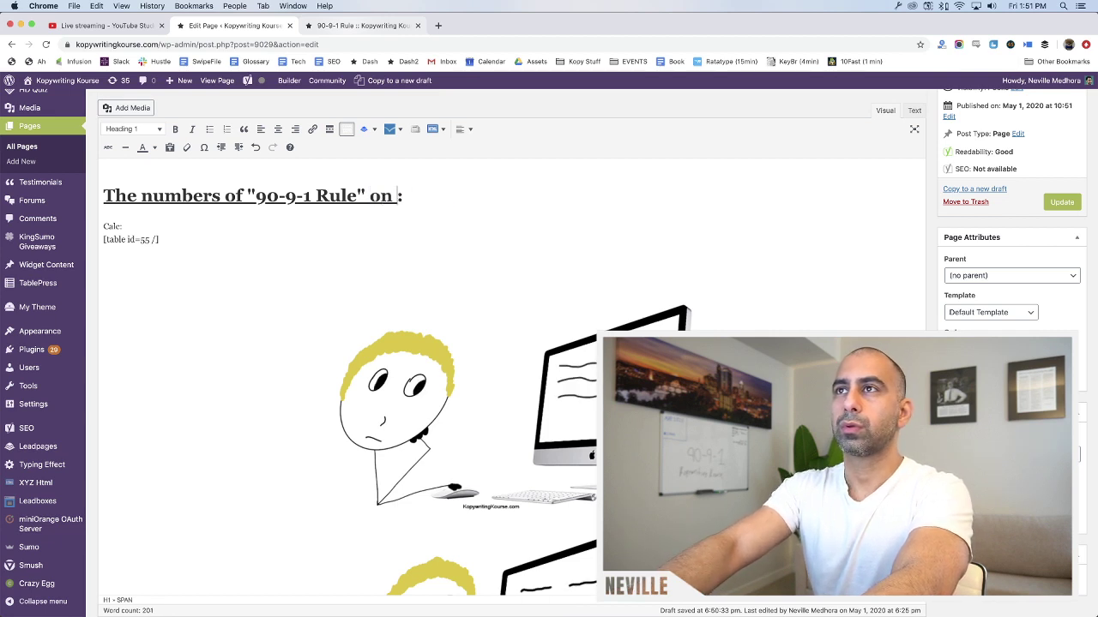
type("different sized")
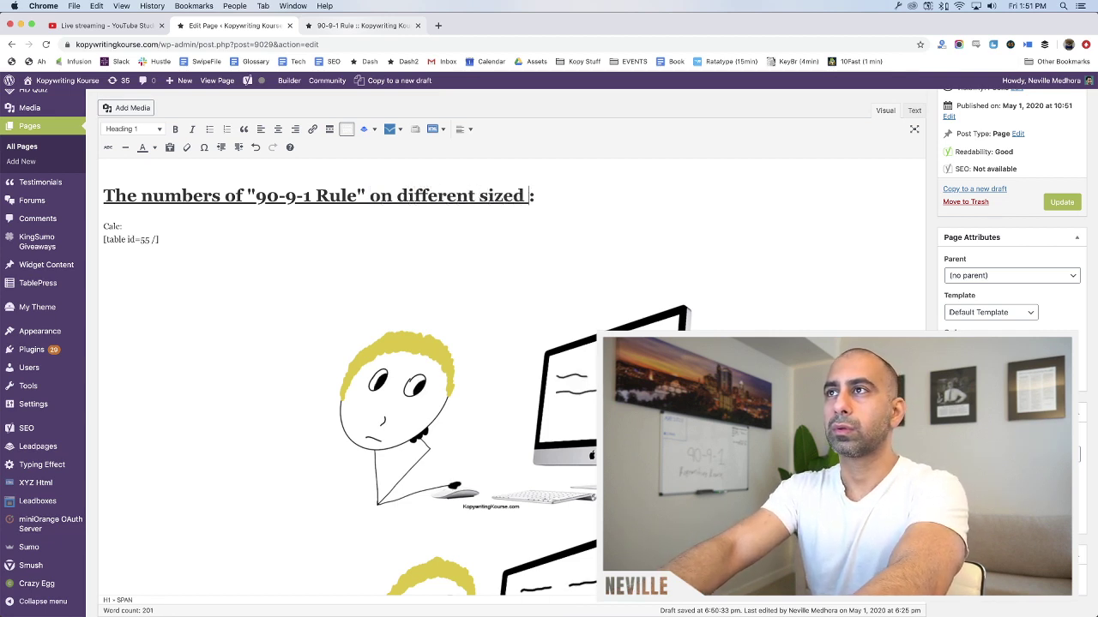
type(" networks")
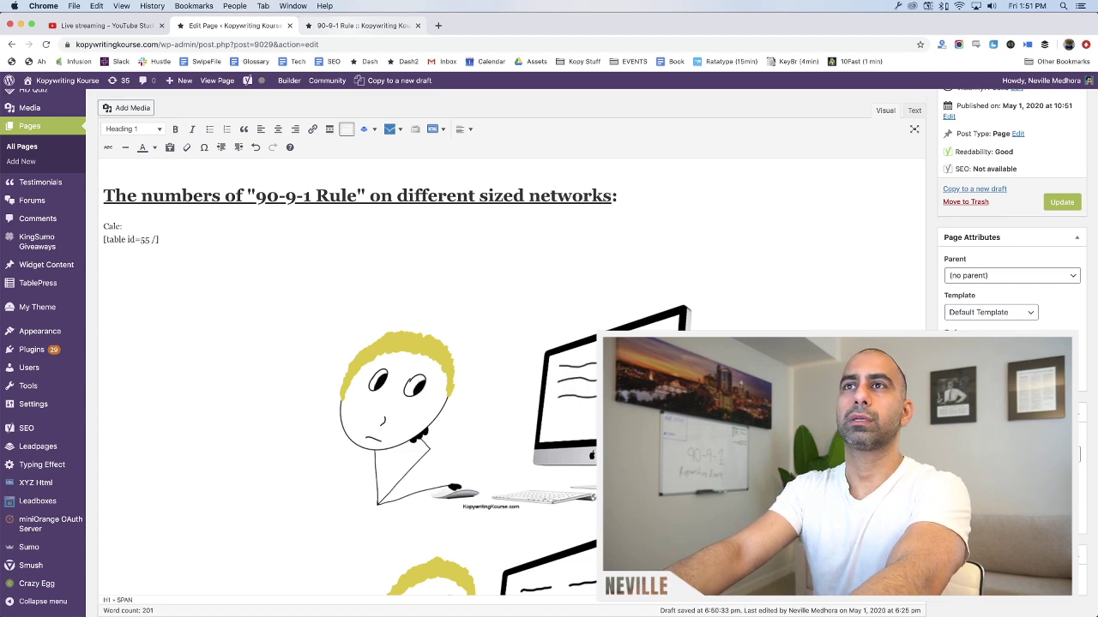
Replace the "Calc:" label above the table shortcode with the sentence "Here's how the numbers look."
left_click(122, 225)
key("shift+Home")
key("BackSpace")
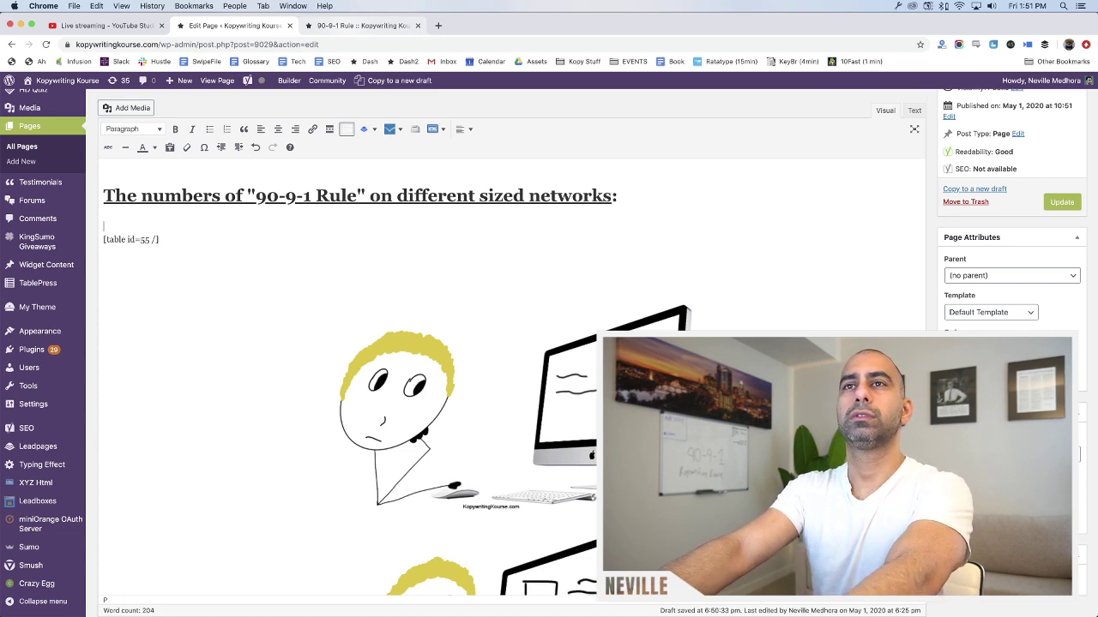
key("BackSpace")
key("BackSpace")
key("ctrl+z")
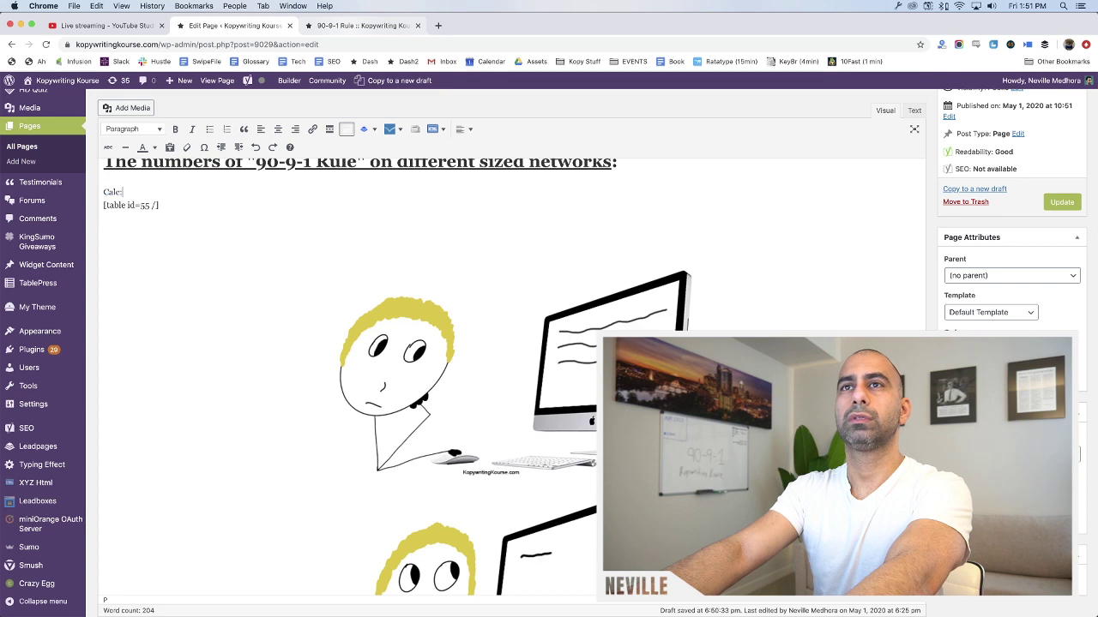
key("BackSpace")
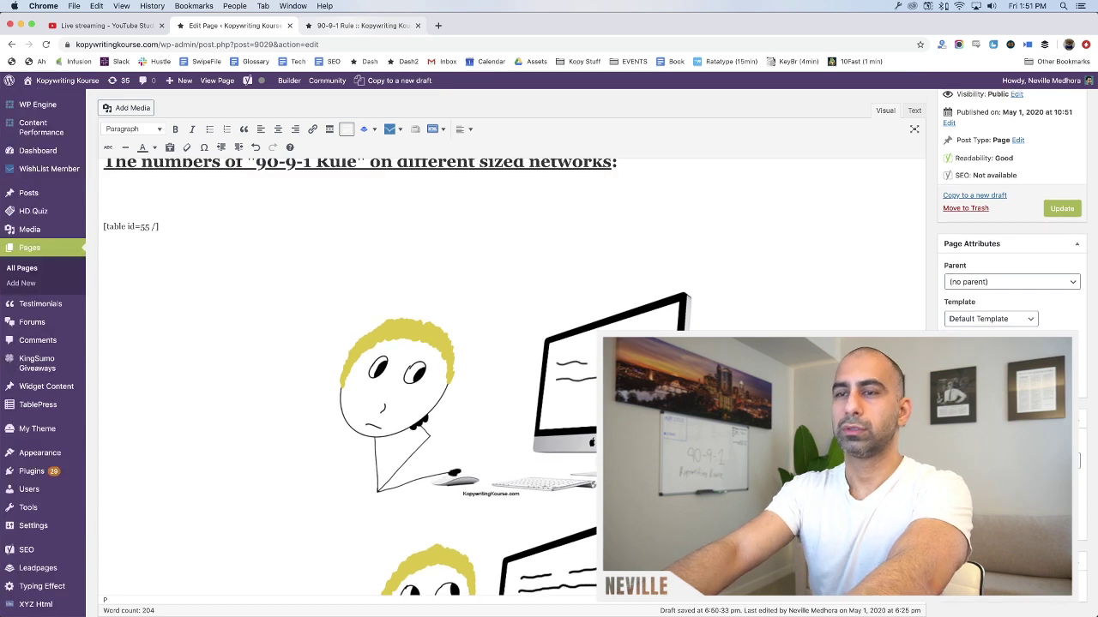
type("Here's how the numbe")
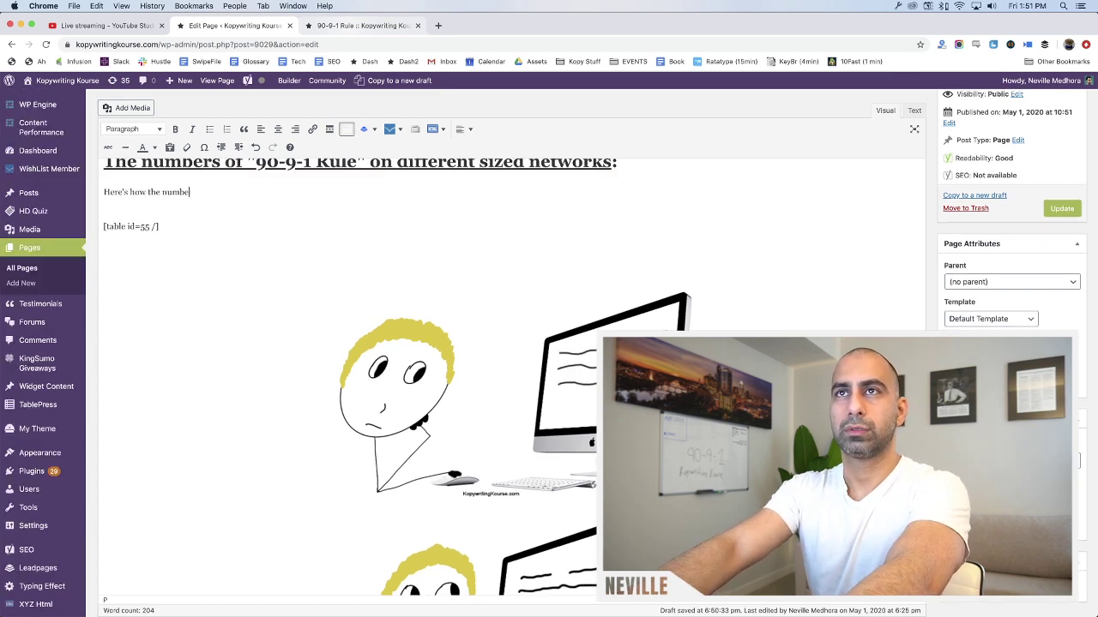
type("rs look.")
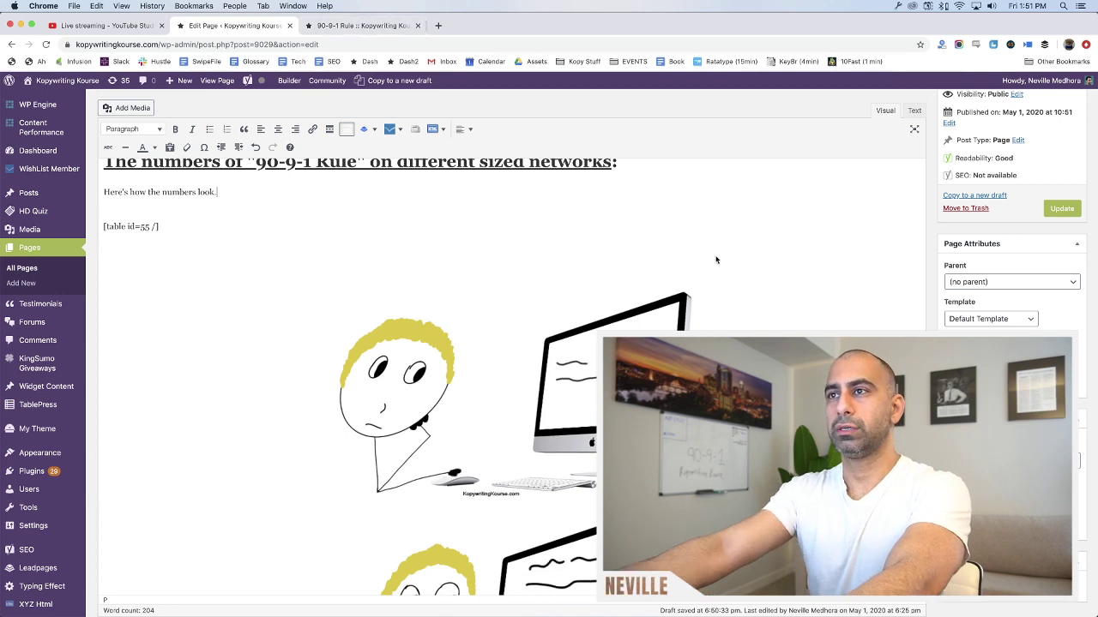
Delete the large cartoon images of the person at the computer between the table shortcode and the amplify-your-voice heading
left_click(551, 374)
key("BackSpace")
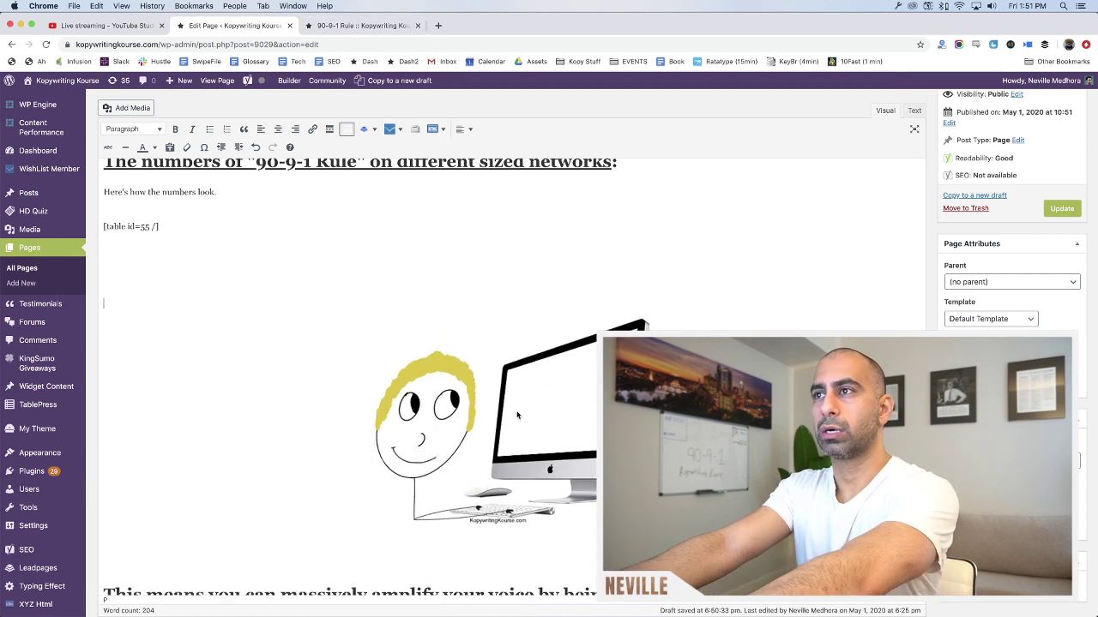
key("BackSpace")
key("BackSpace")
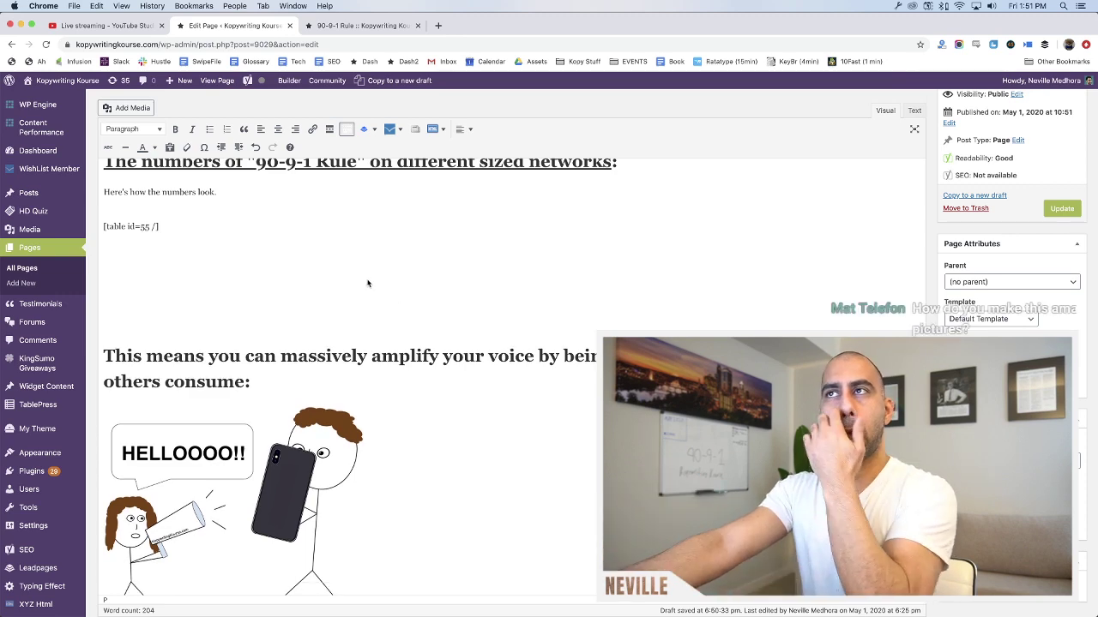
Remove the underline from the "90-9-1 Rule" numbers heading and end the sentence below it with a colon instead of a period
scroll(367, 289, "up", 2)
scroll(364, 289, "up", 10)
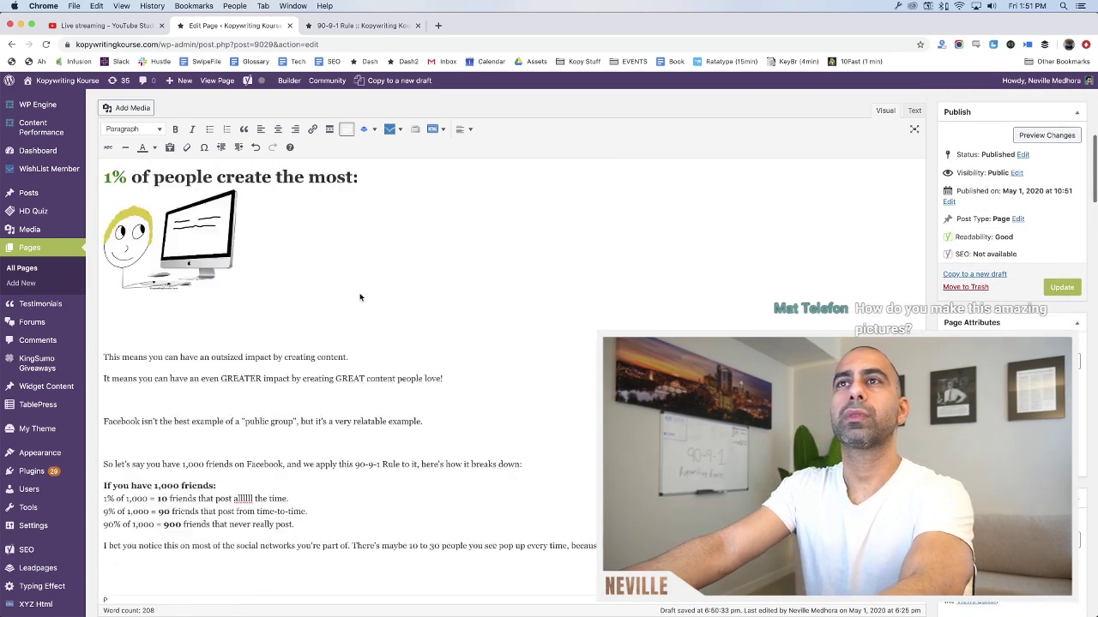
scroll(360, 295, "up", 6)
scroll(359, 295, "down", 10)
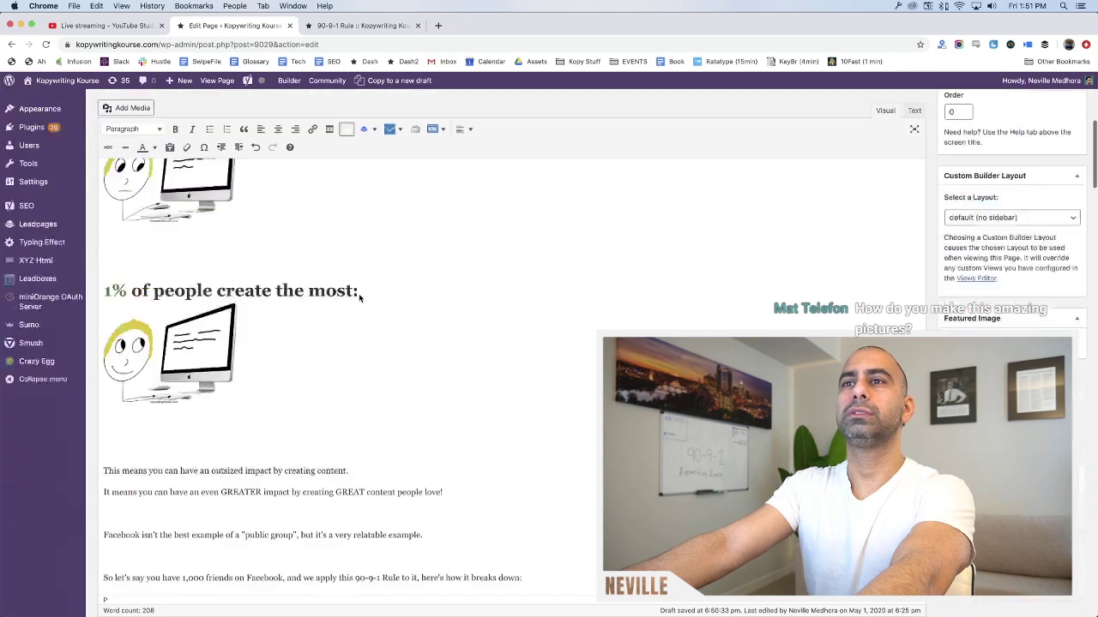
left_click(362, 298)
triple_click(369, 297)
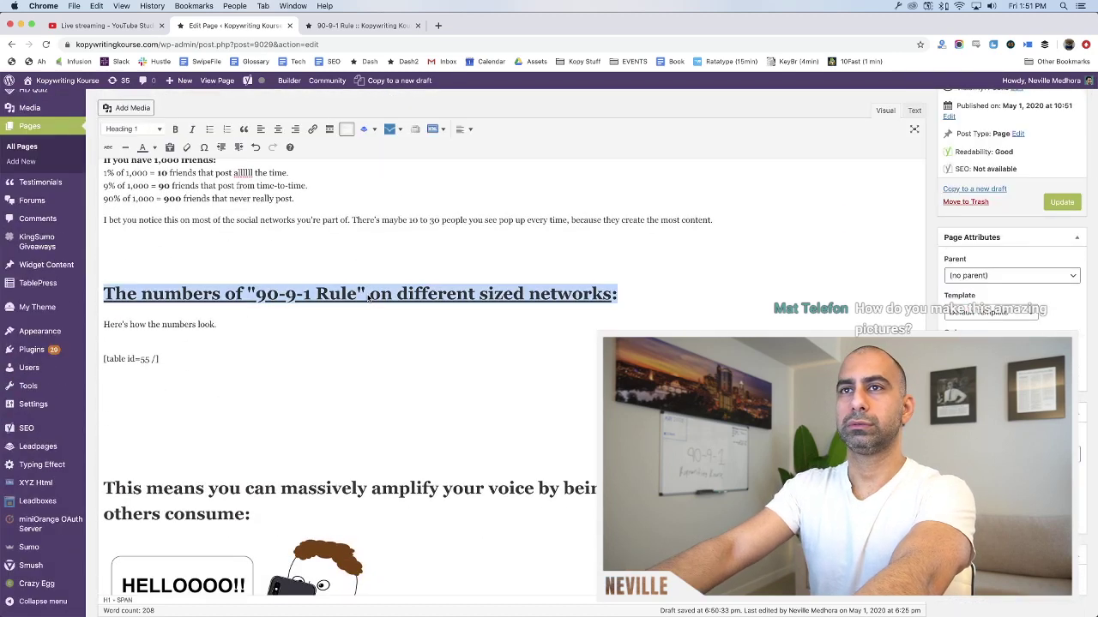
key("super+b")
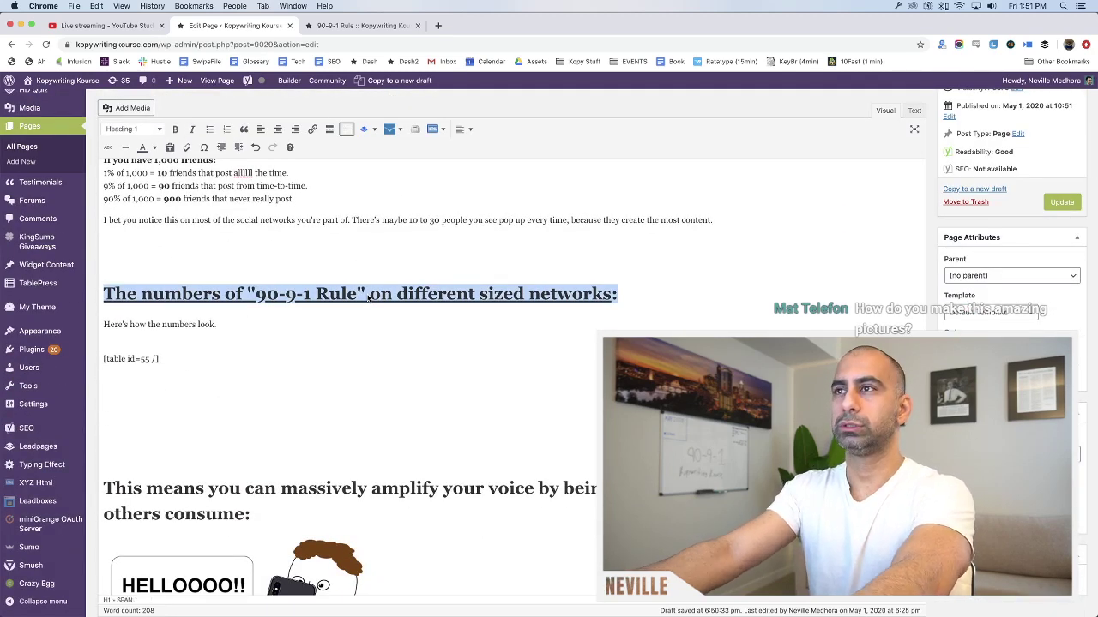
key("super+b")
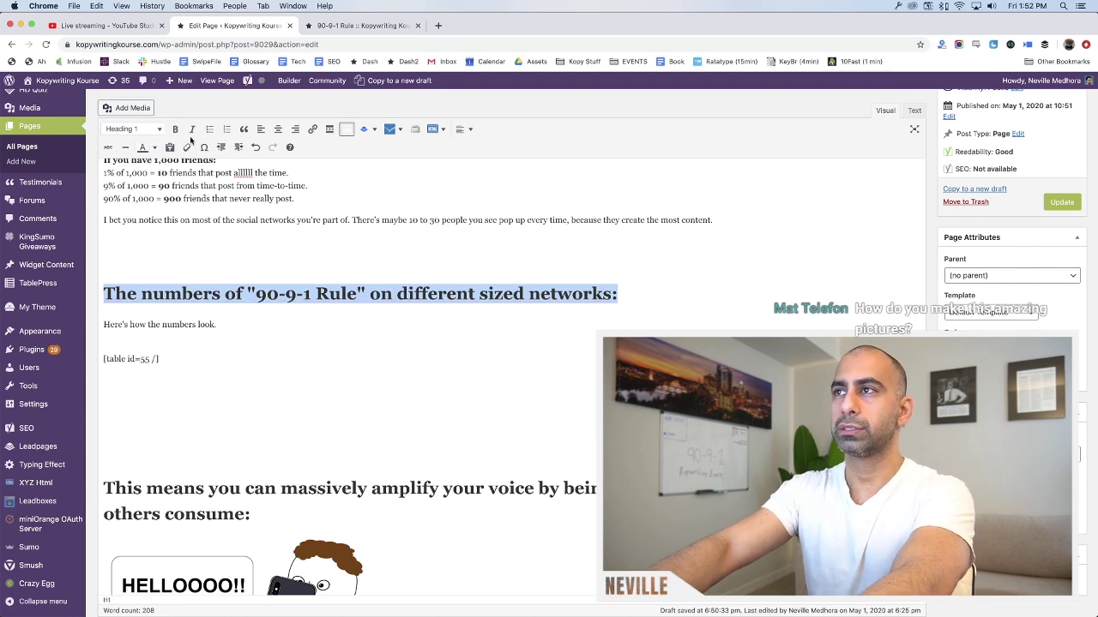
key("Right")
left_click(217, 324)
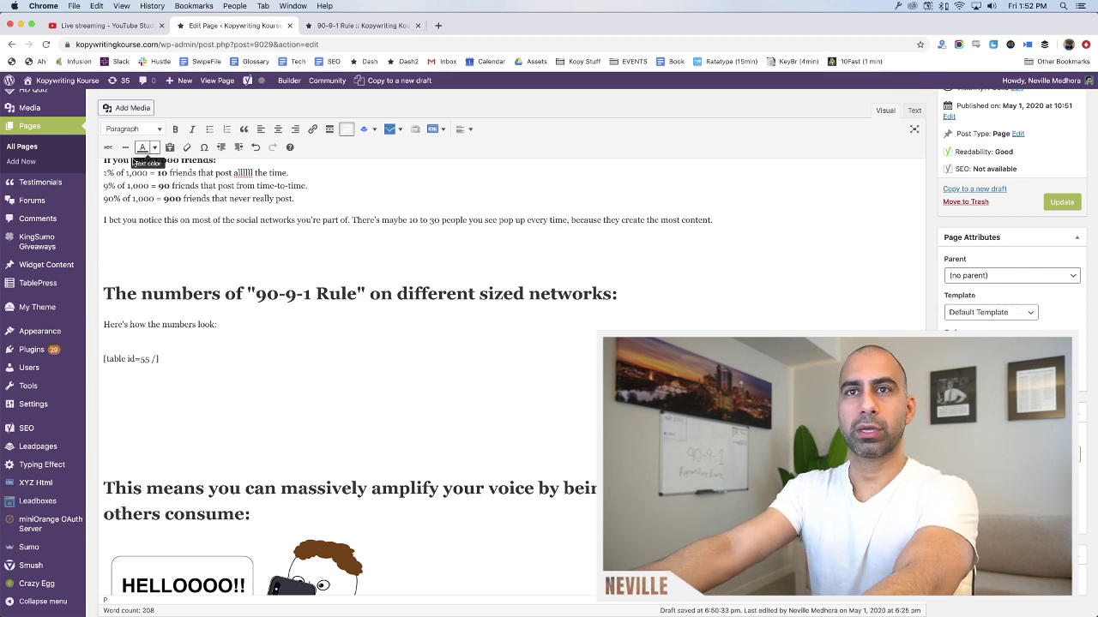
Open the TablePress table list in a separate tab and check the network size table in the page preview
left_click(108, 284, "super")
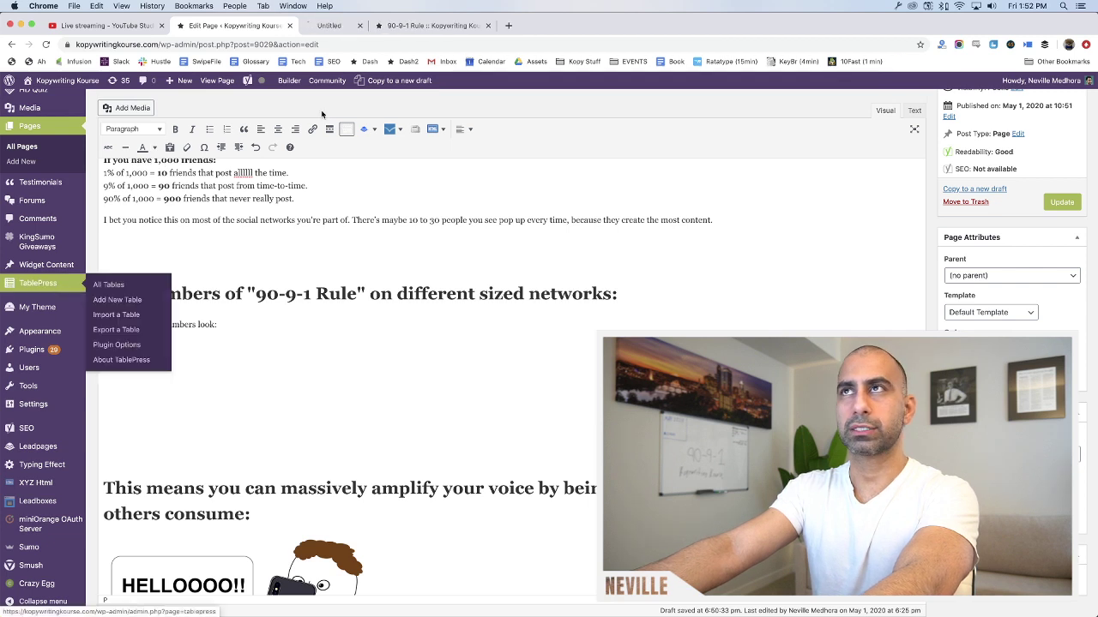
left_click(459, 25)
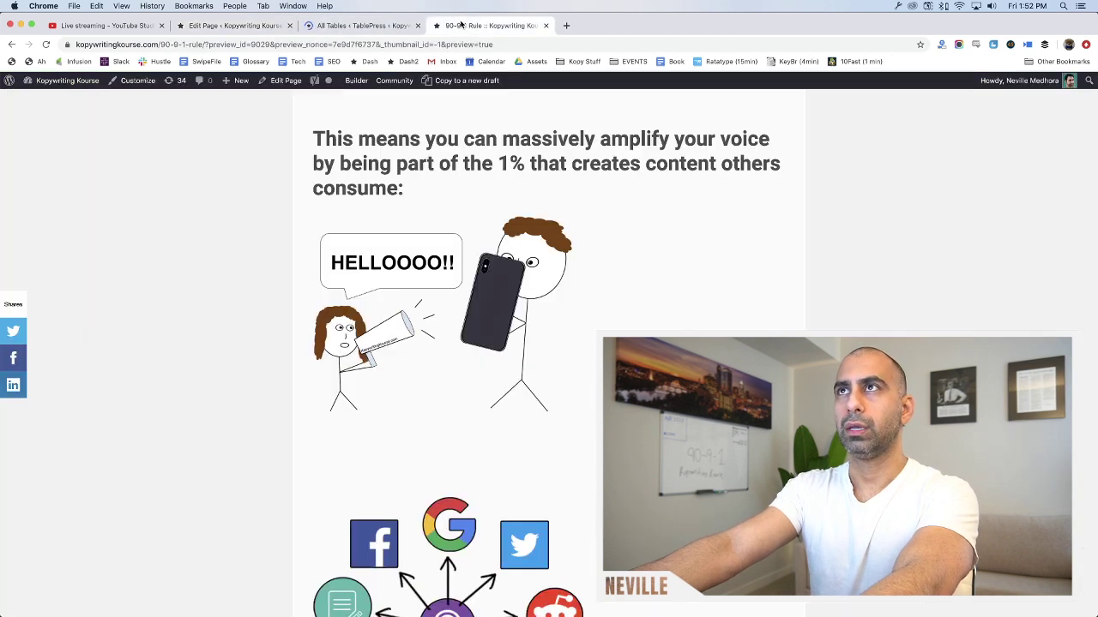
scroll(575, 276, "up", 15)
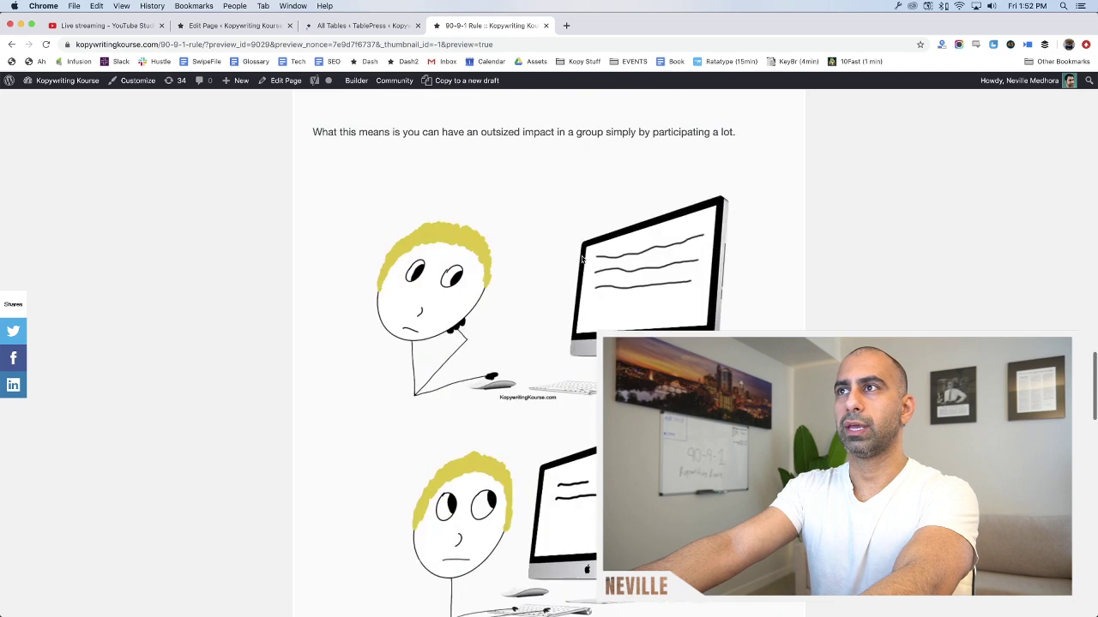
scroll(575, 276, "up", 5)
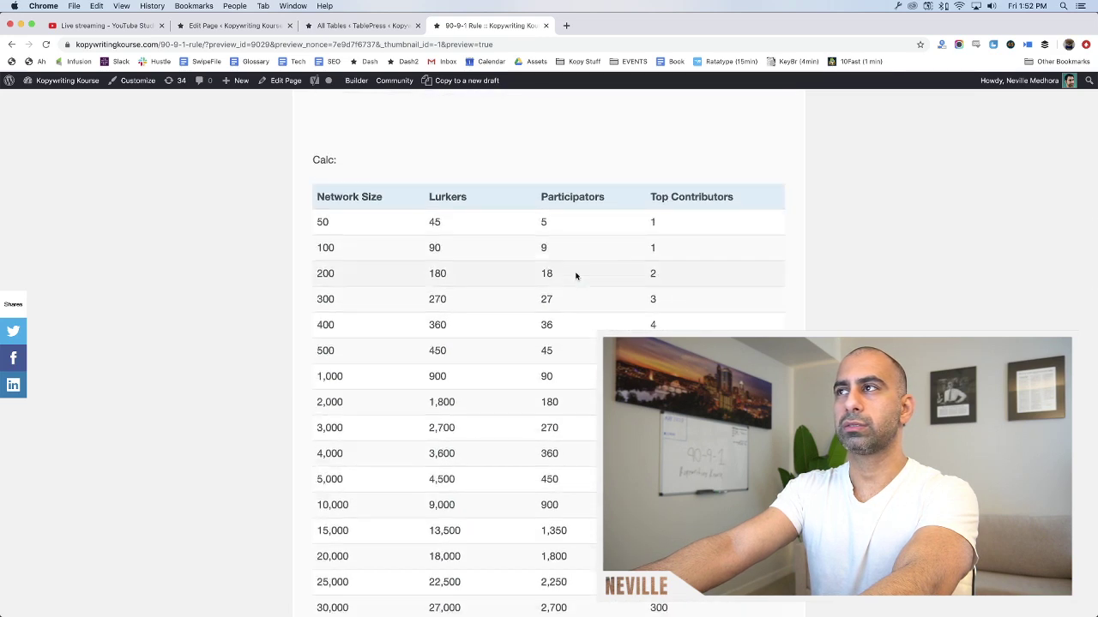
scroll(565, 274, "up", 1)
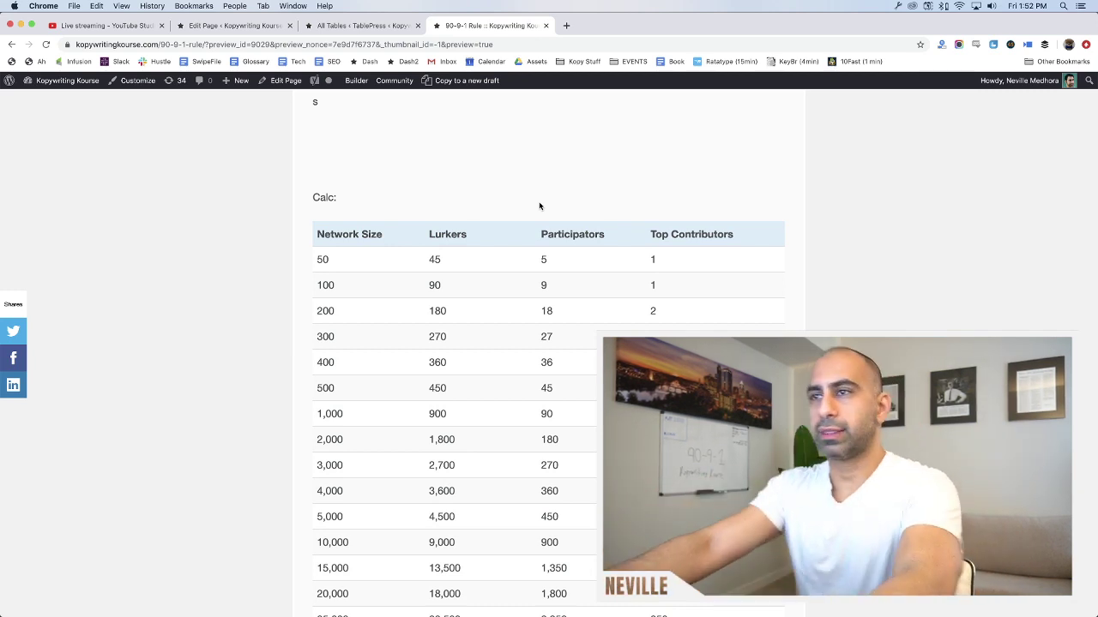
left_click(378, 26)
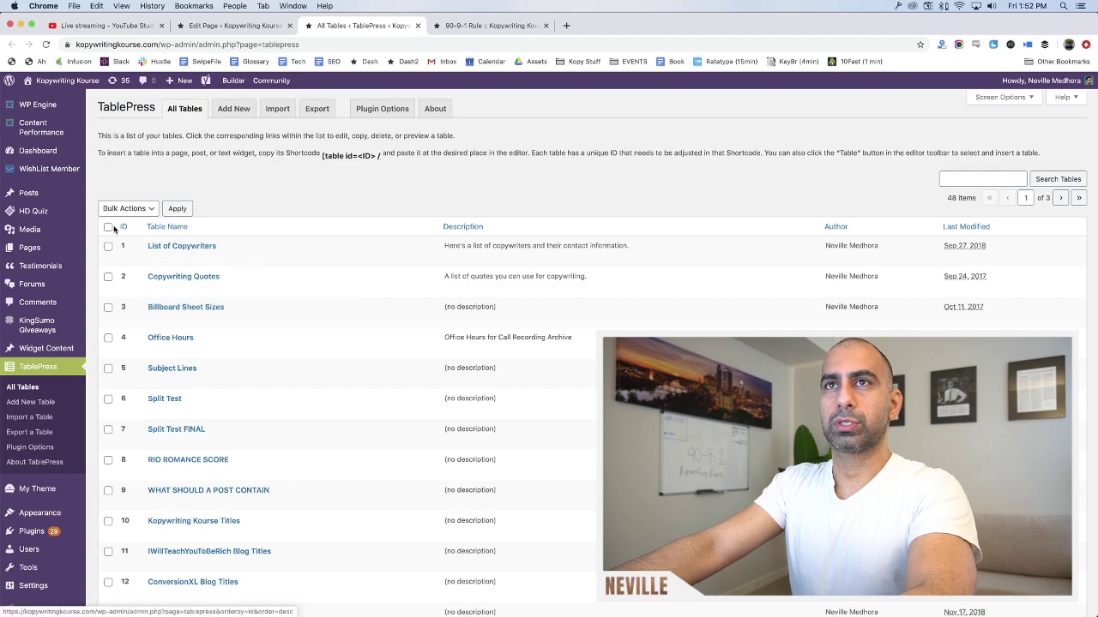
Switch to Photoshop, save the graphic to the Desktop as a PSD named with the person's first name plus "-head-social-media-platforms", and close it
key("ctrl+Up")
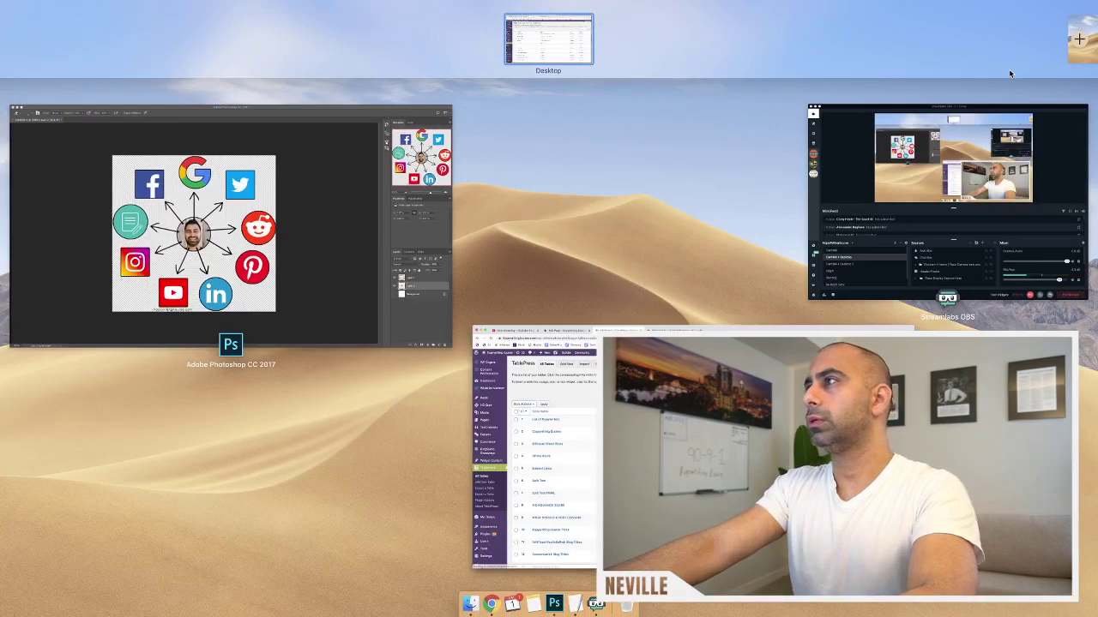
left_click(350, 192)
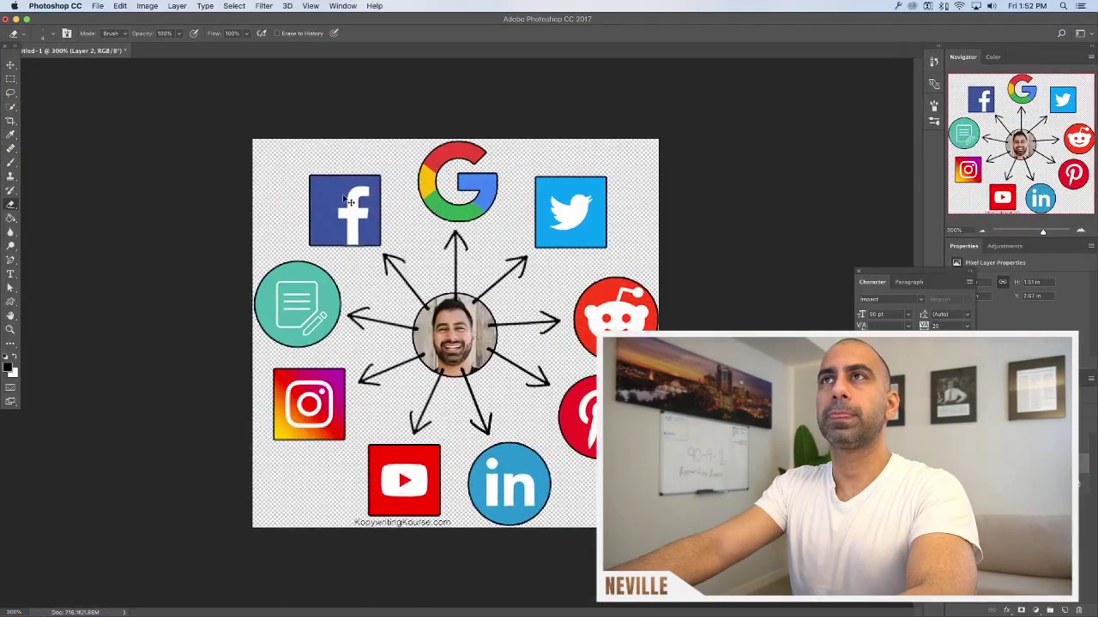
key("super+s")
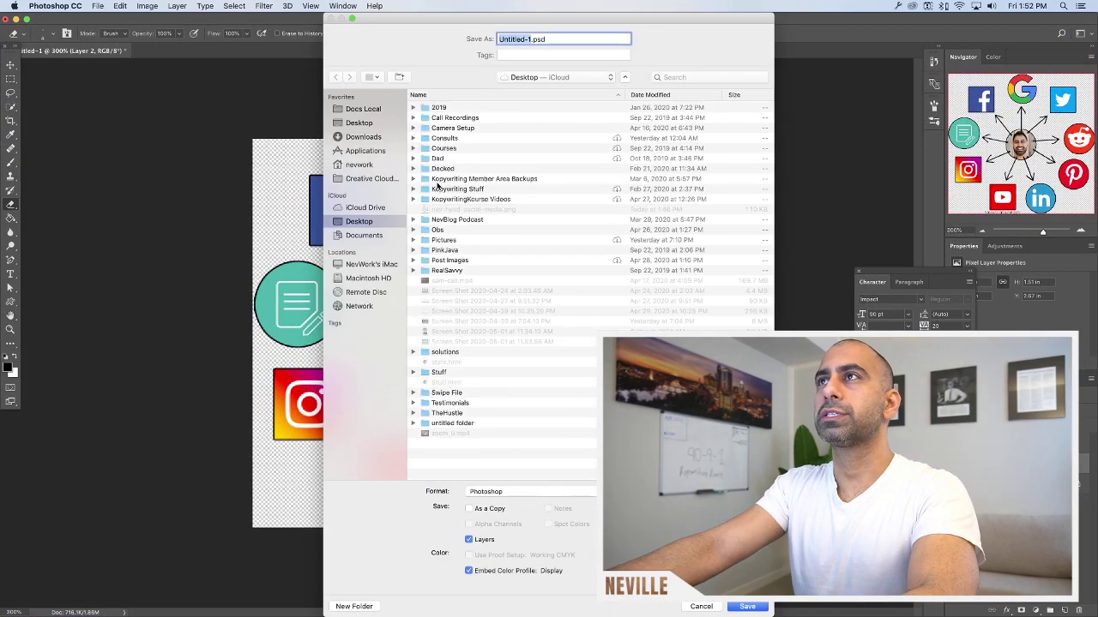
type("nev")
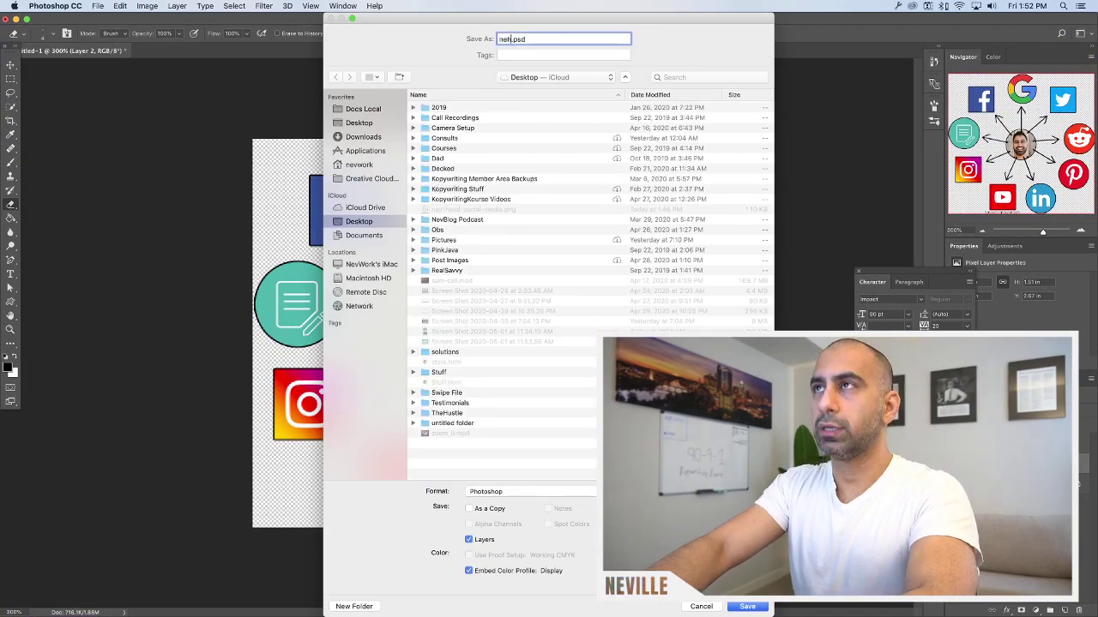
type("w")
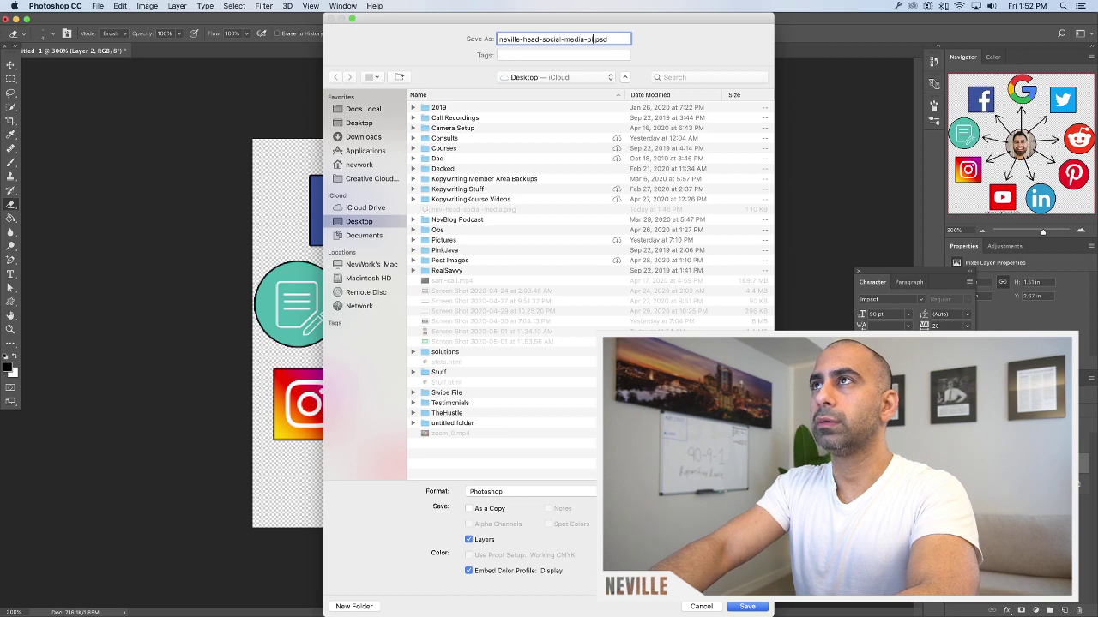
type("atfo")
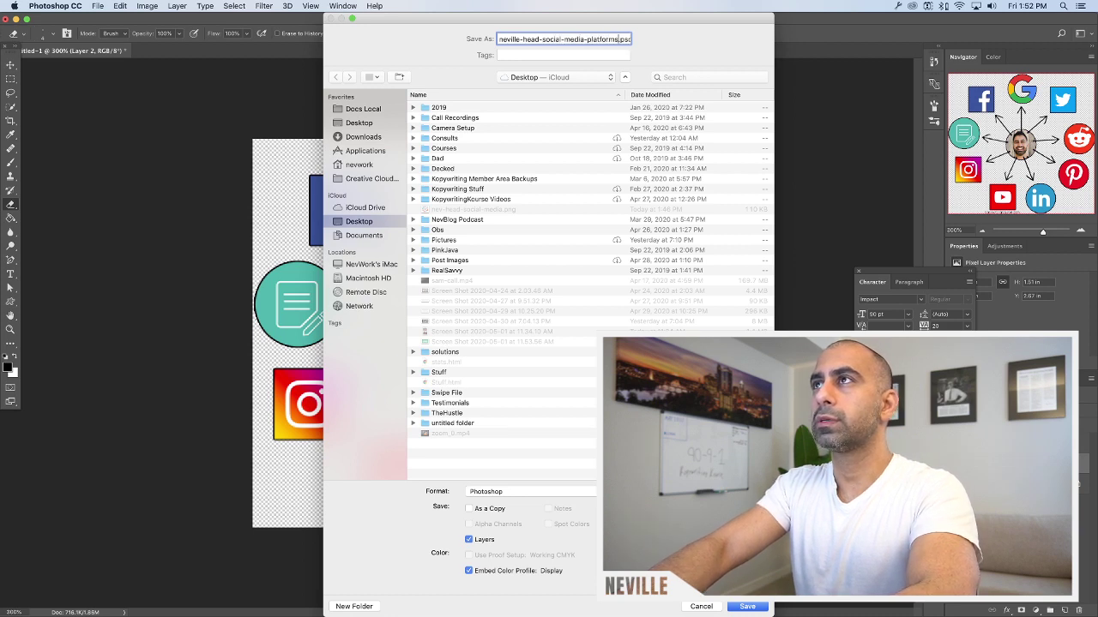
type("rms")
key("Return")
left_click(679, 267)
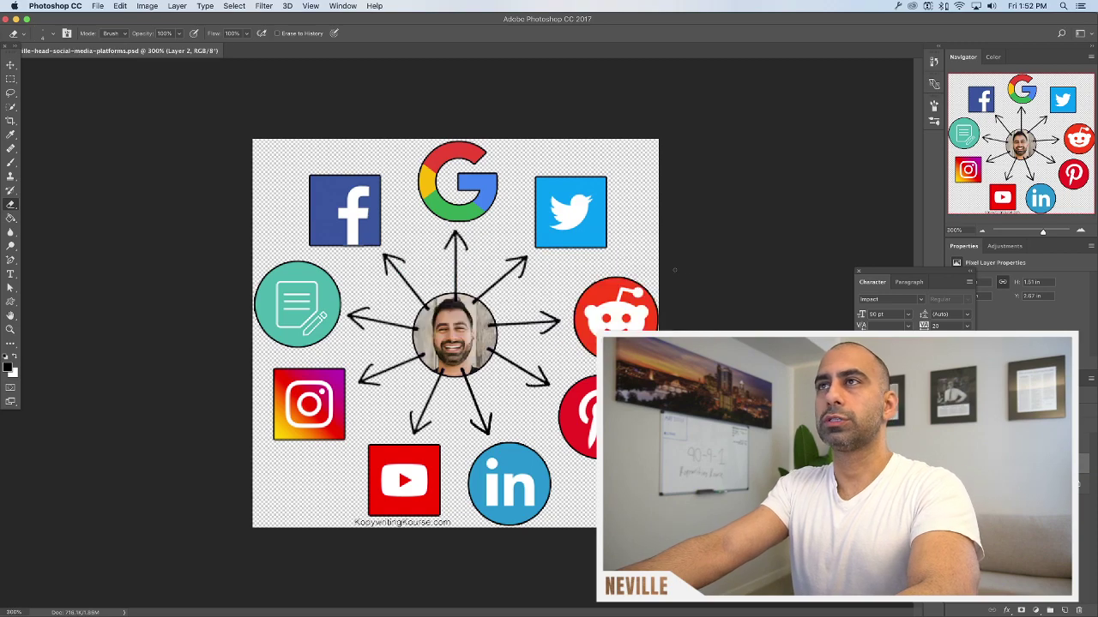
key("super+w")
Tidy the desktop by deleting the exported social media PNG and moving the saved PSD graphic away
key("super+Tab")
key("super+m")
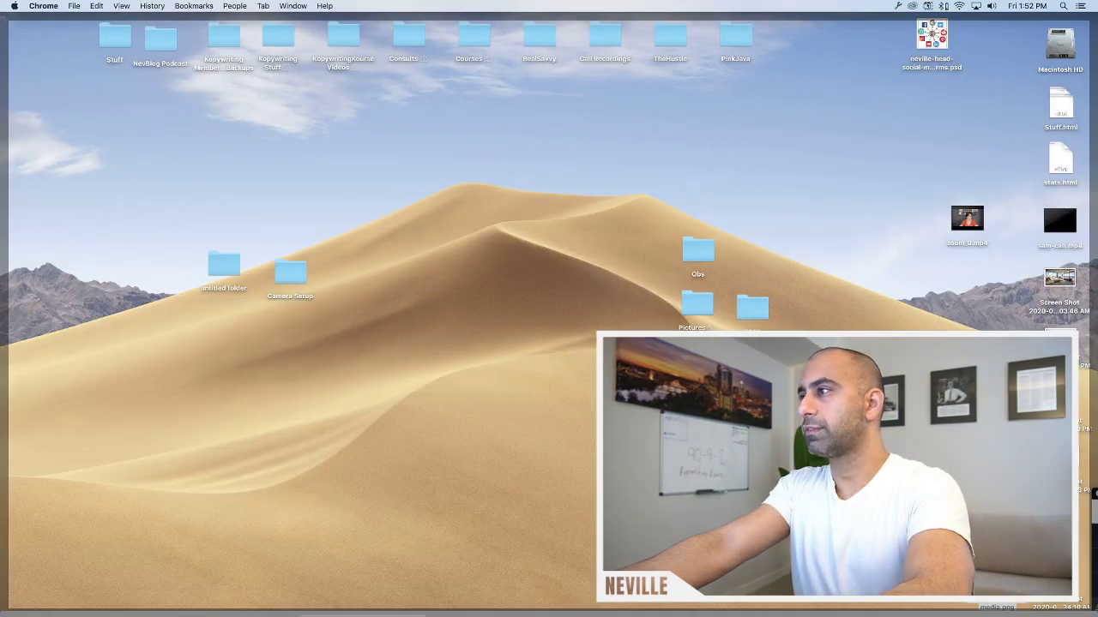
key("super+Tab")
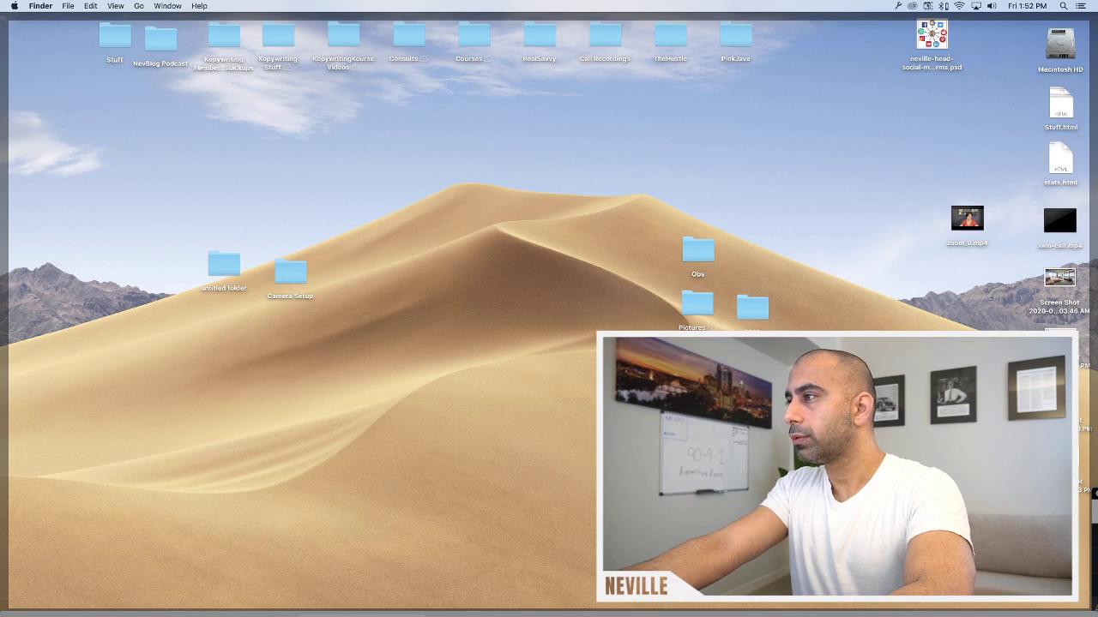
left_click_drag(797, 185, 769, 247)
key("super+BackSpace")
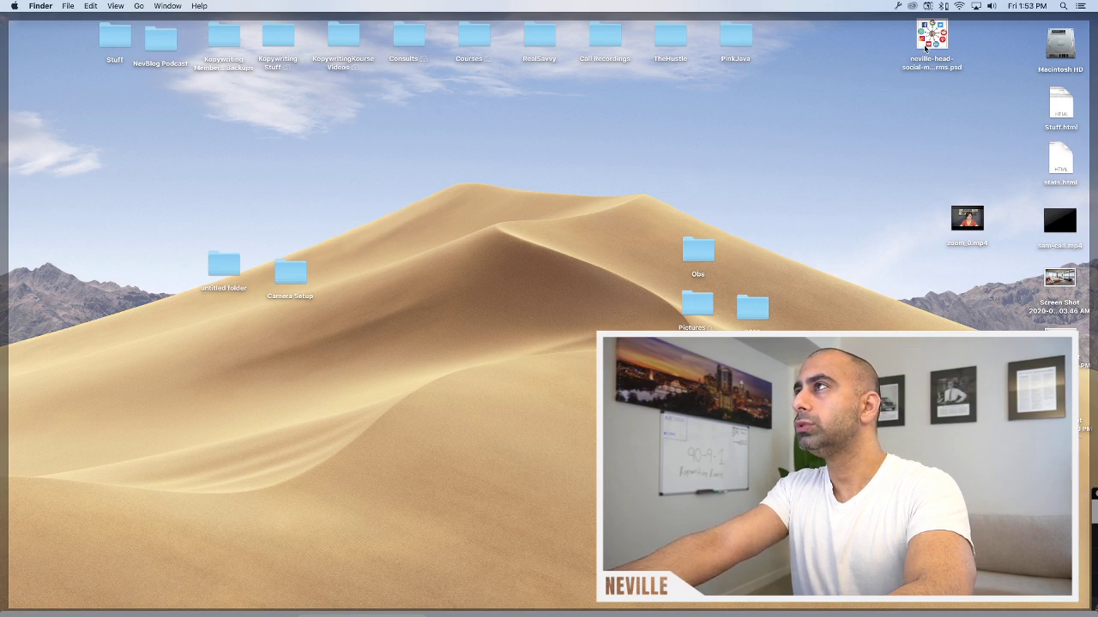
left_click_drag(924, 48, 1012, 605)
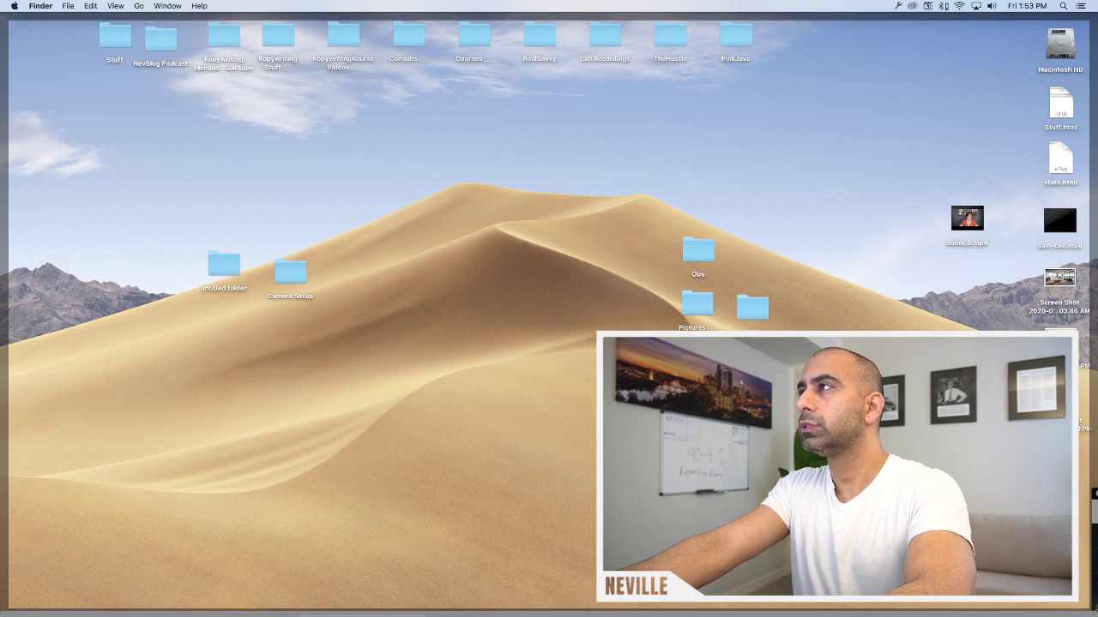
left_click(962, 221)
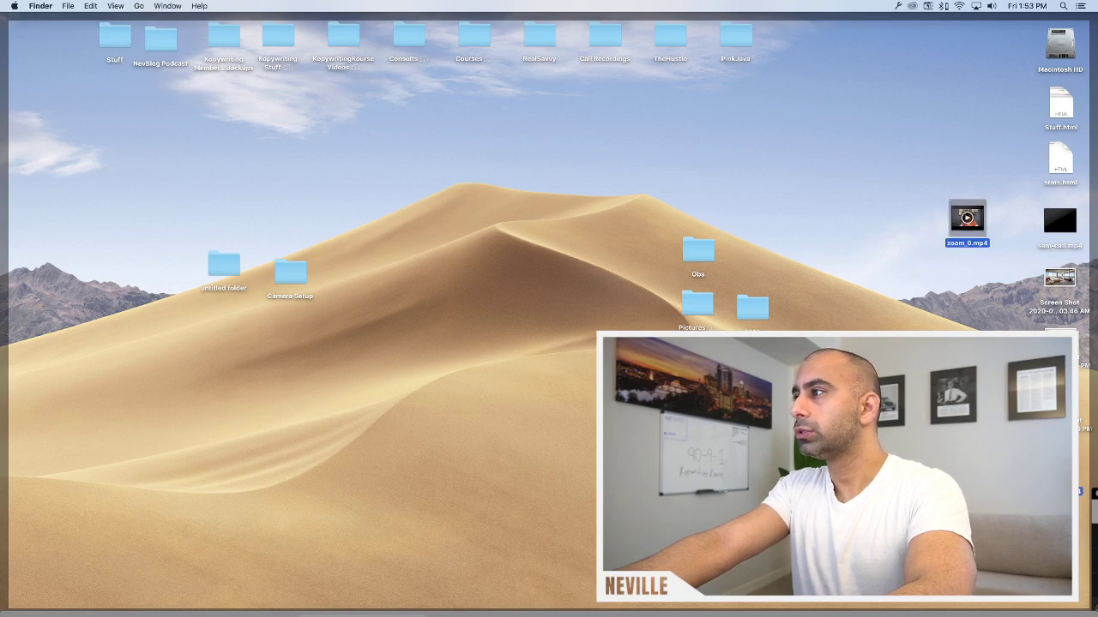
Return to Chrome and open the 90-9-1 table, ID 55, for editing from the TablePress table list
key("F11")
left_click(420, 204)
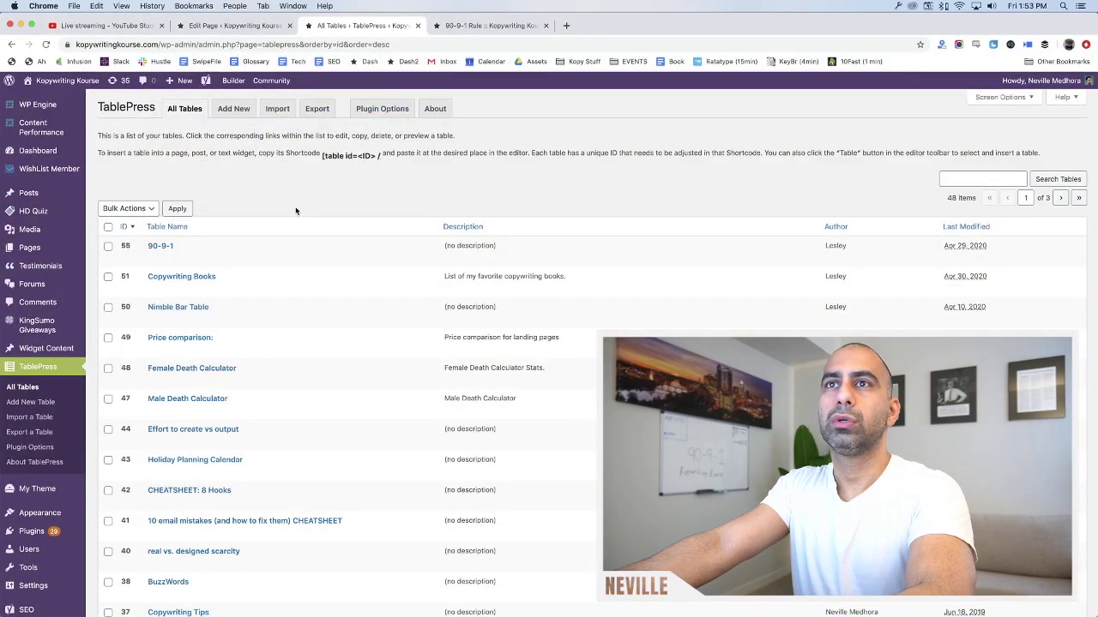
left_click(161, 246)
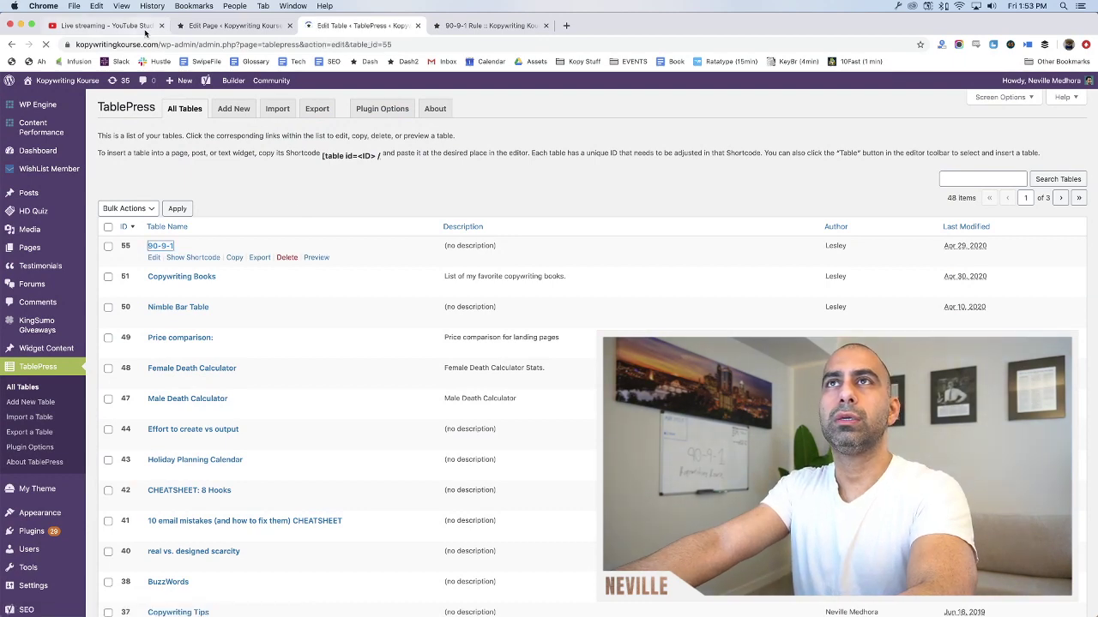
Check the live chat in YouTube Studio and the table shortcode in the page editor
key("super+1")
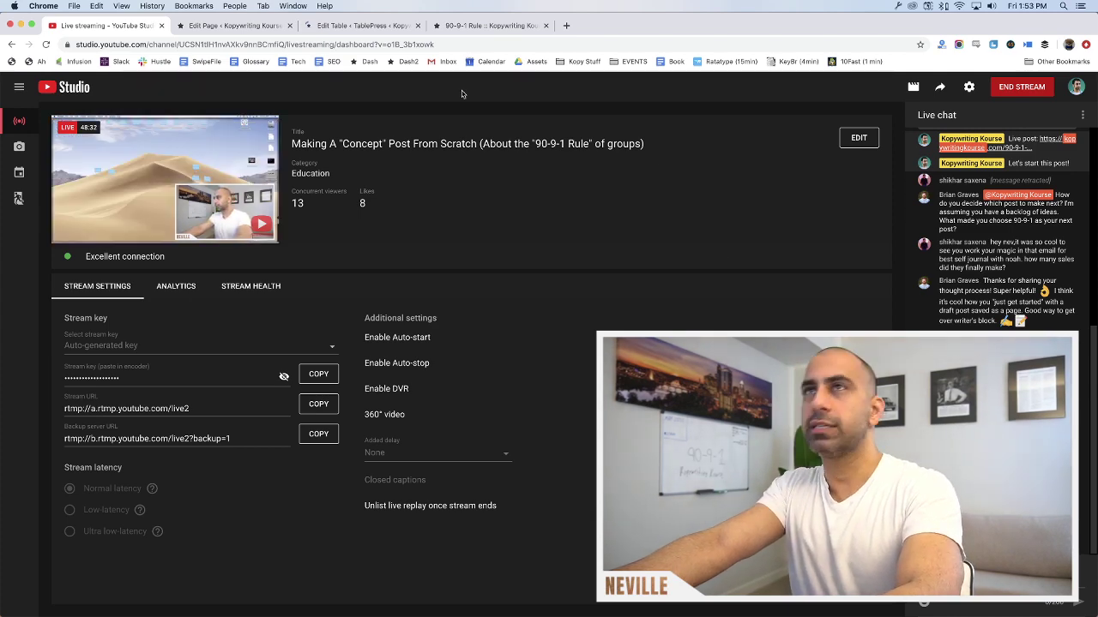
left_click(231, 26)
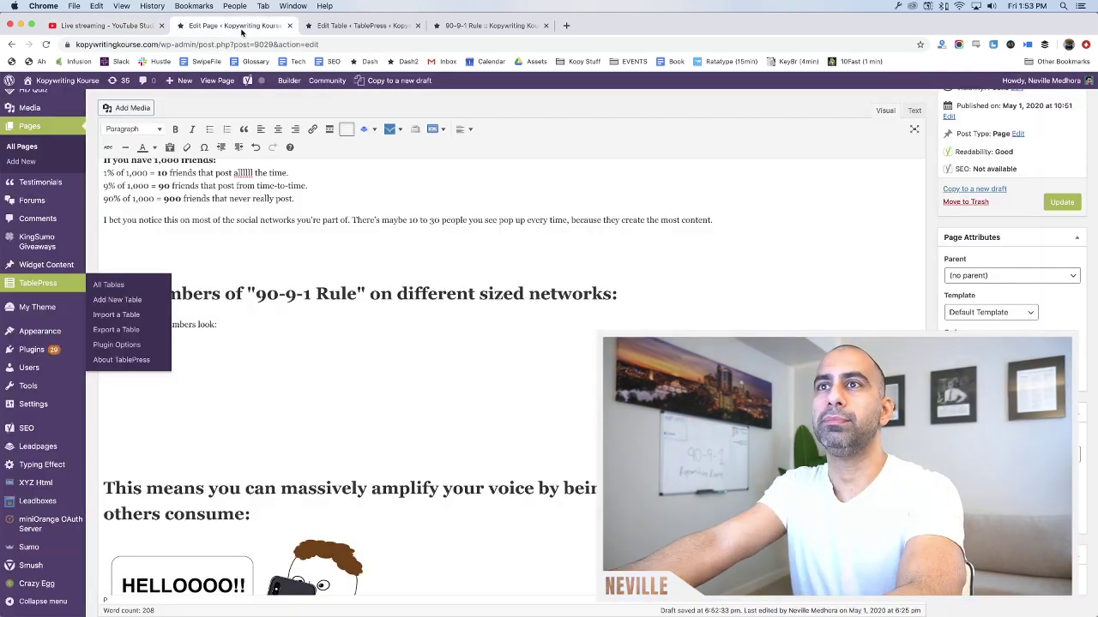
left_click(287, 273)
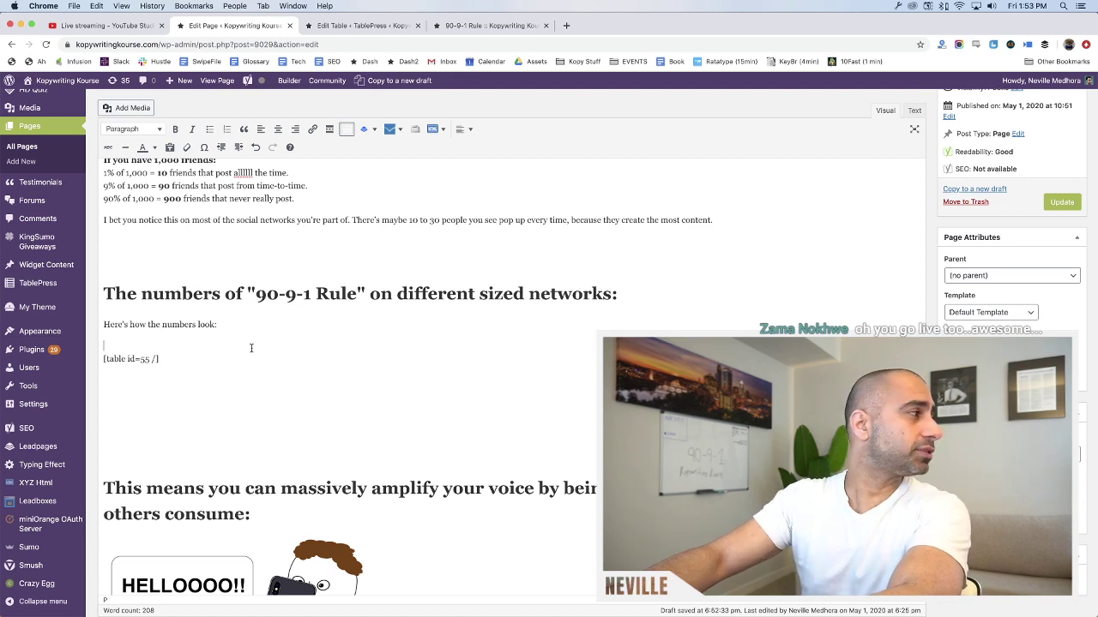
In the 90-9-1 table, change the first two column headers to "Network Size:" and "Lurkers (90%):" inside their strong tags
key("ctrl+Tab")
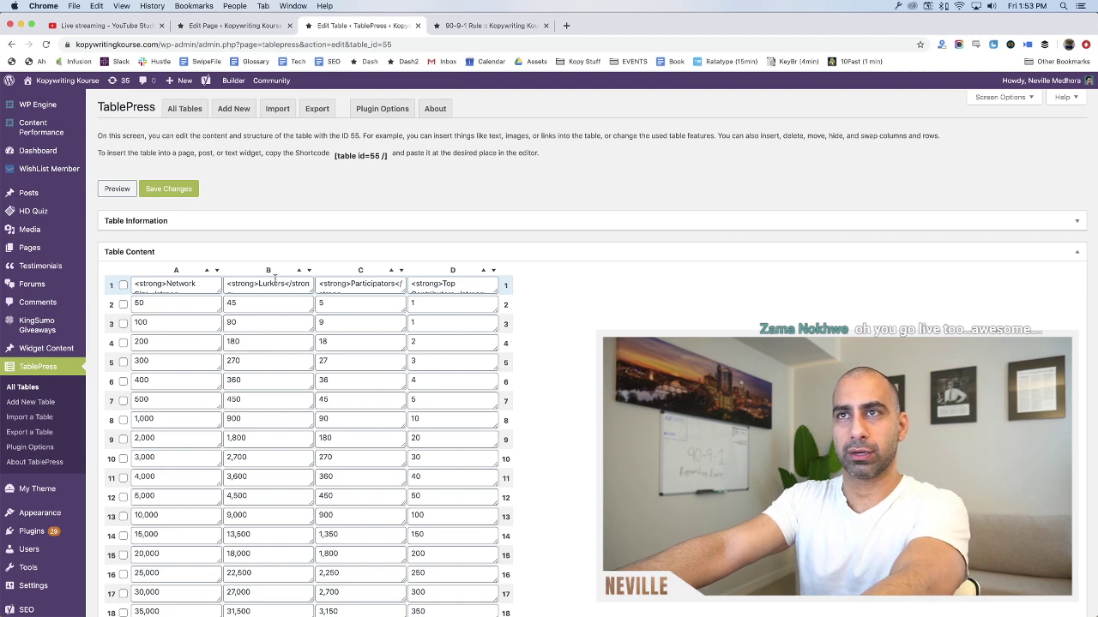
left_click(186, 293)
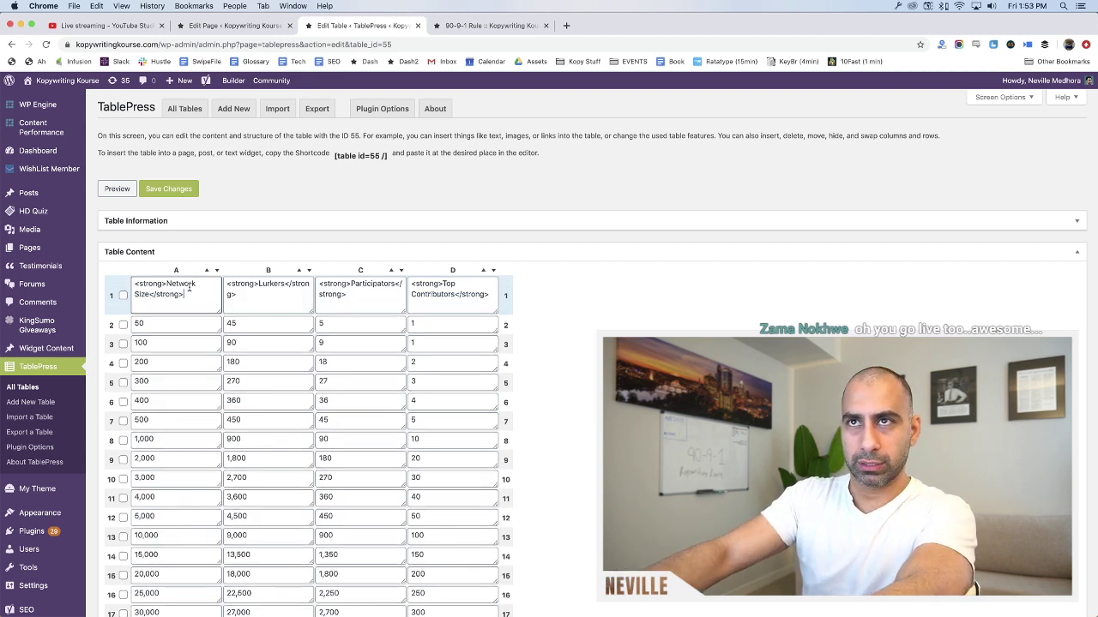
type(":")
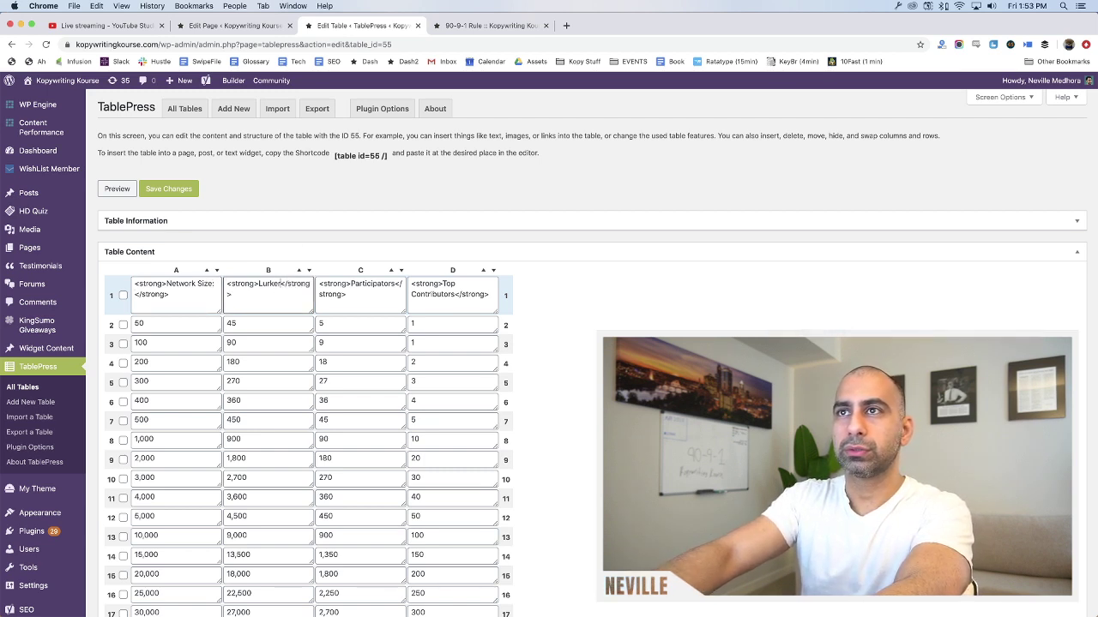
type("s")
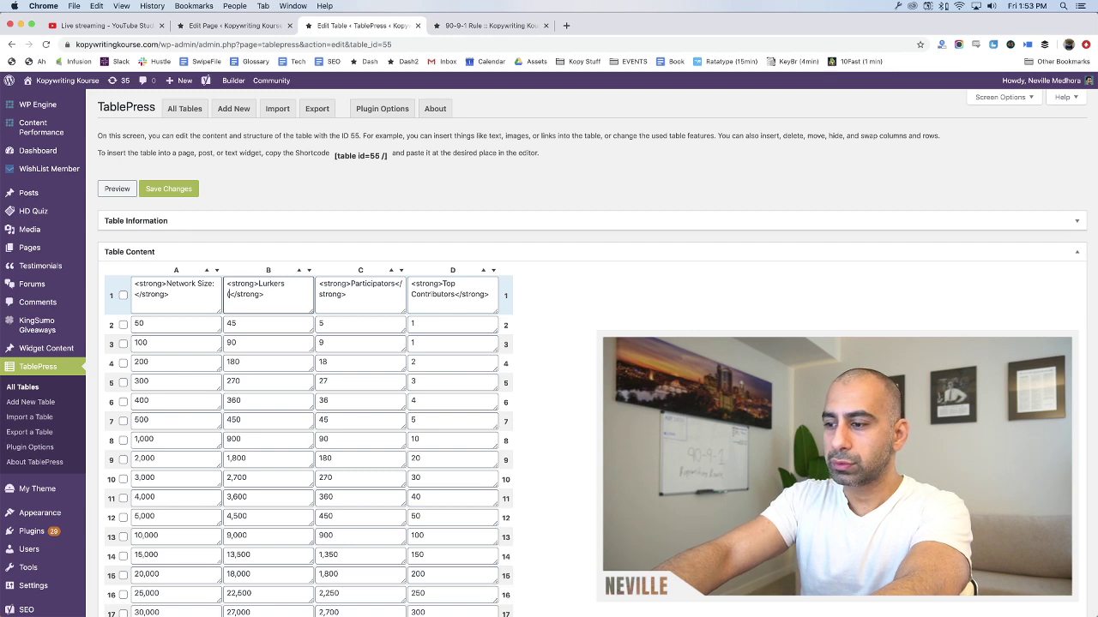
type(" (90%):")
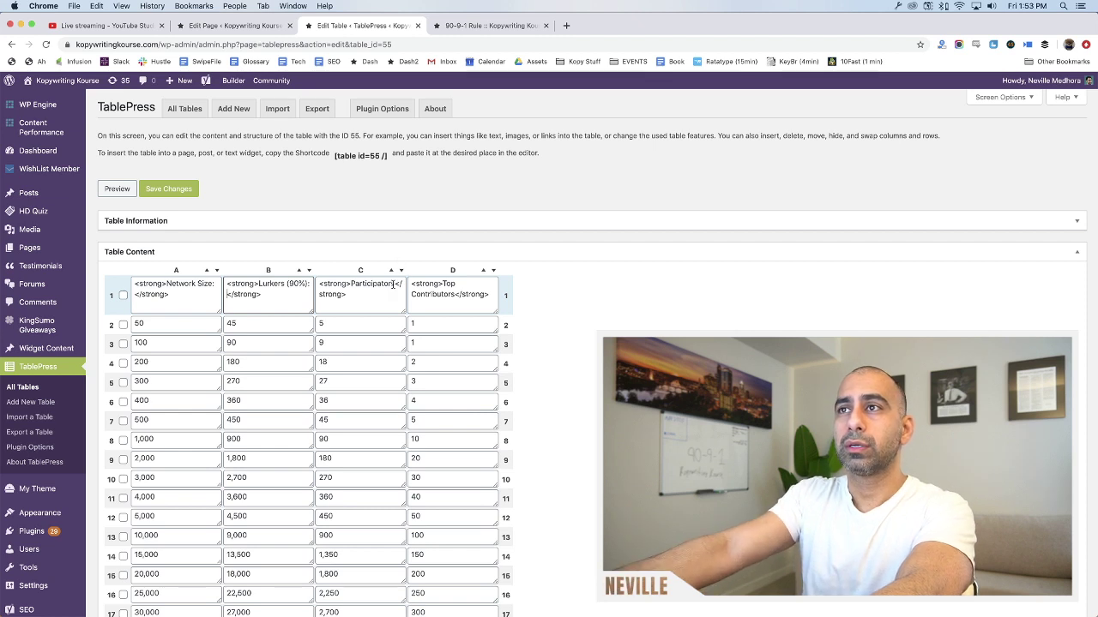
Change the remaining column headers to "Participators (9%):" and "Top Contributors (1%):" and save the table
left_click(394, 284)
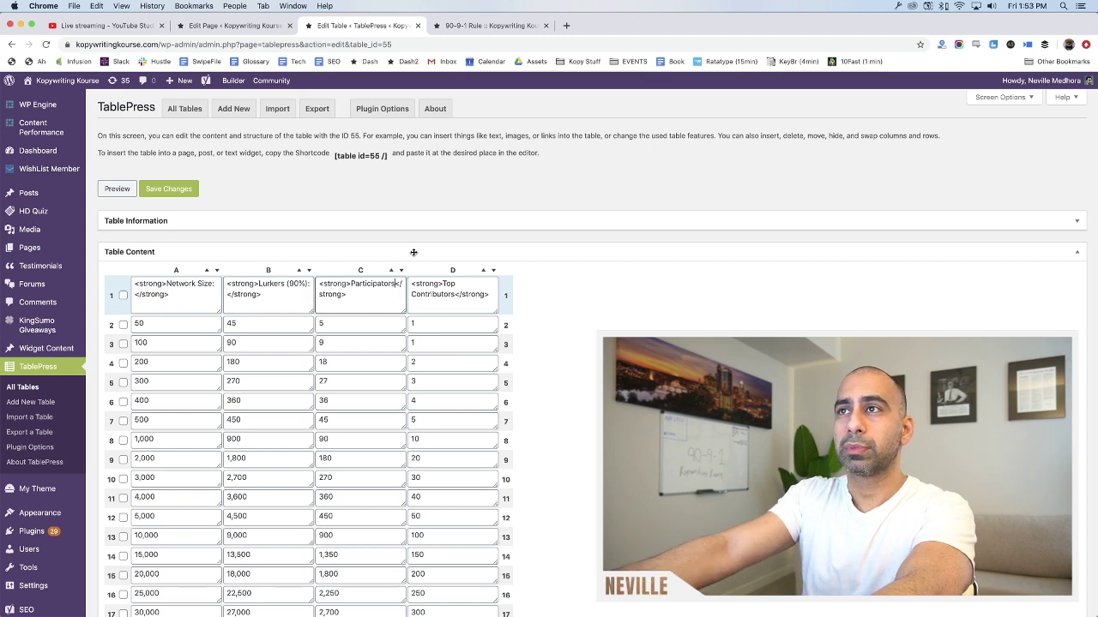
type("s")
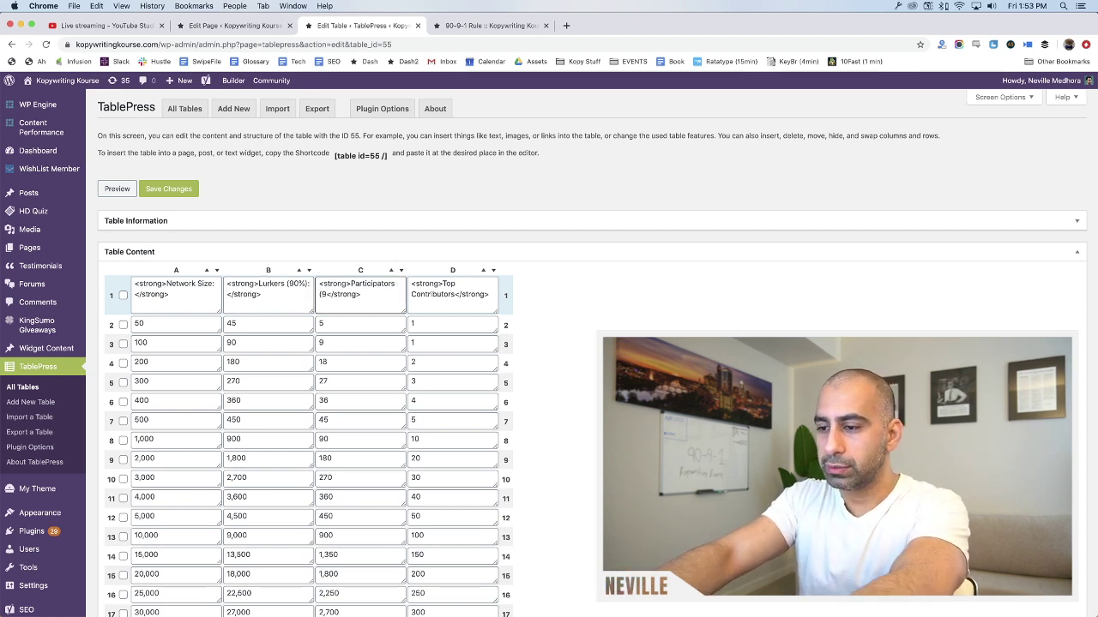
type(" (9%):")
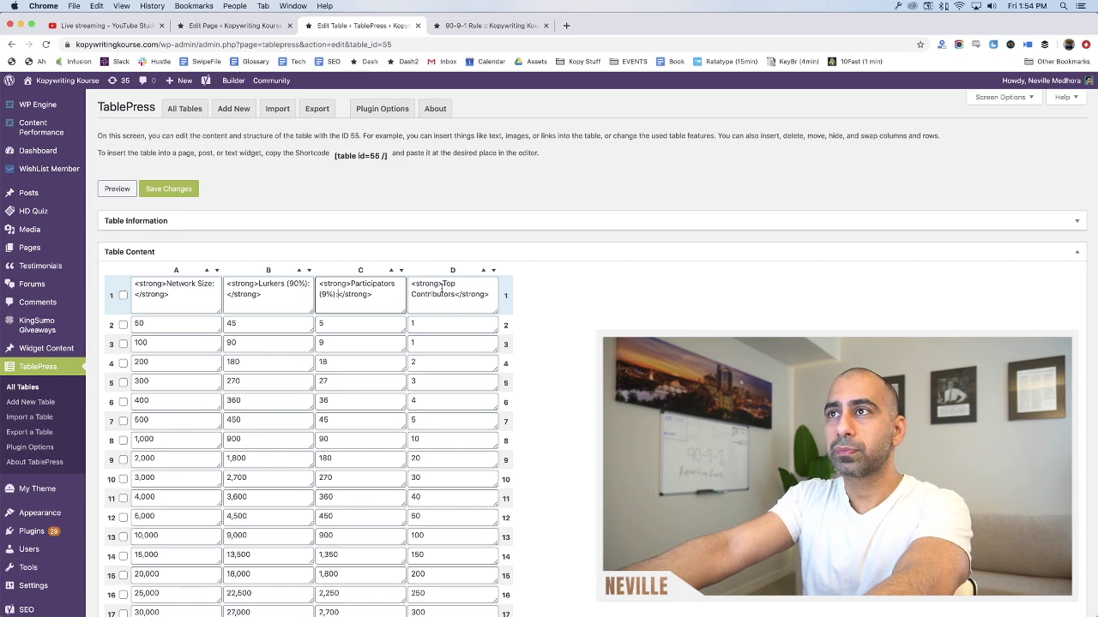
left_click(446, 286)
type("(")
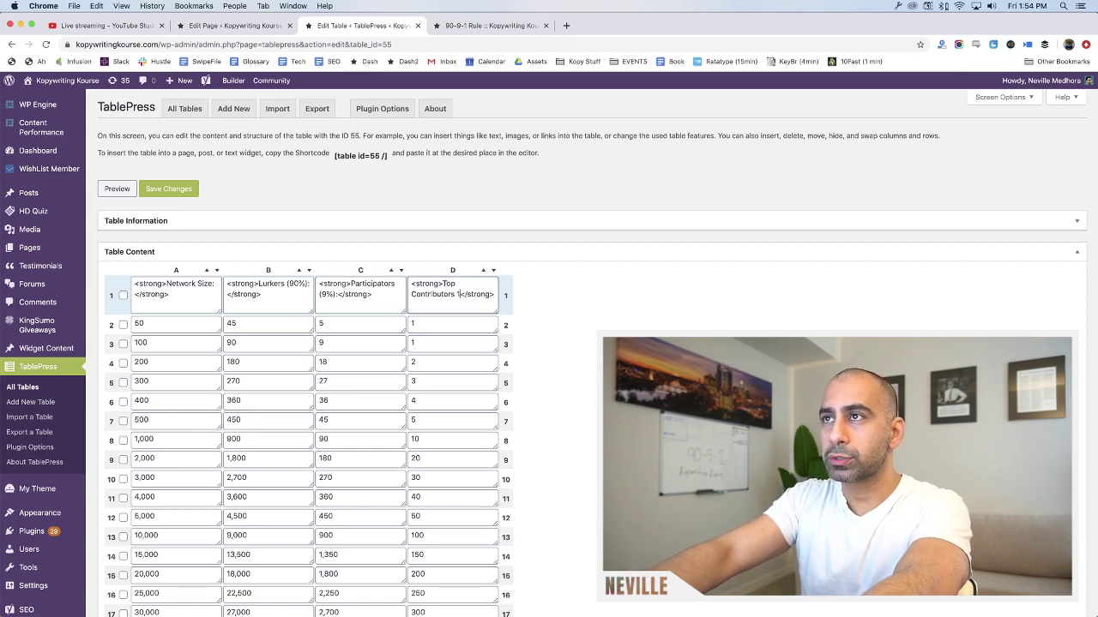
type("1%")
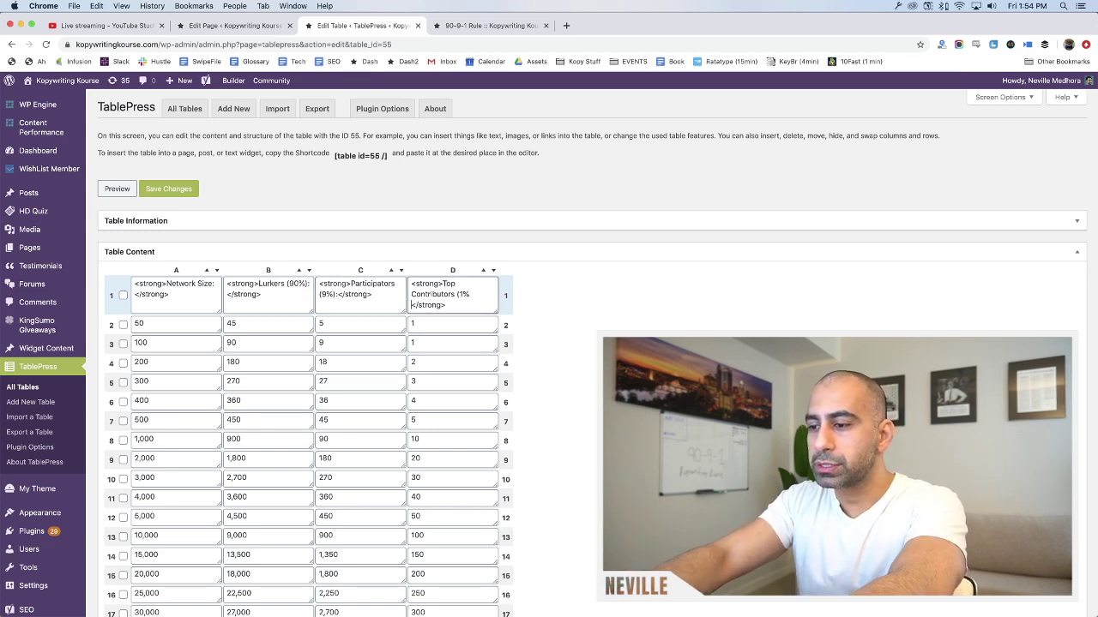
type("):")
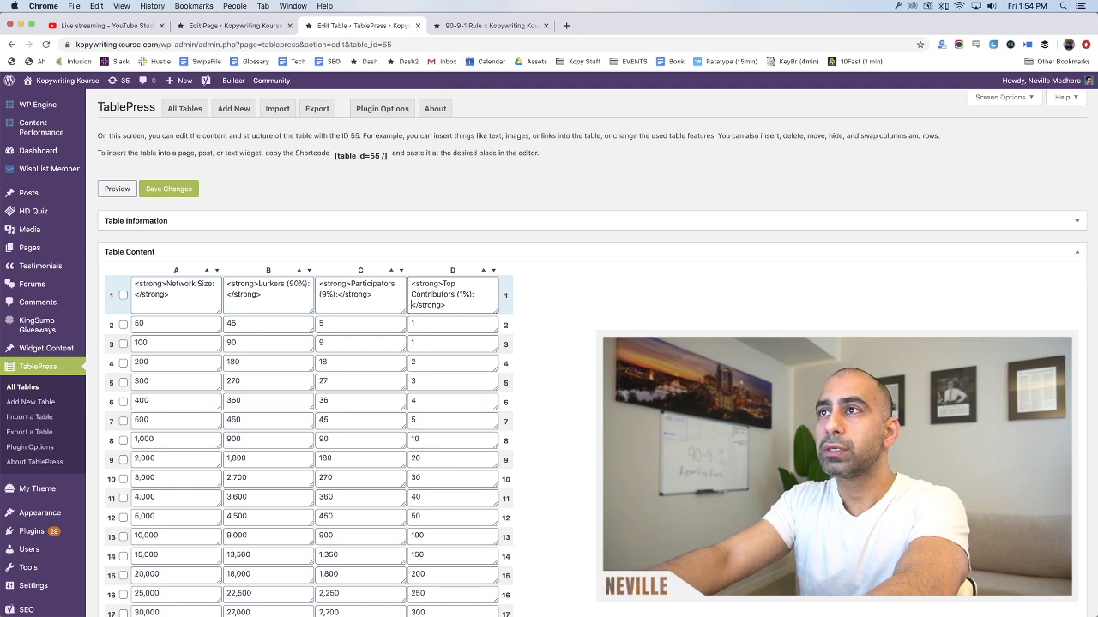
left_click(176, 191)
Update the 90-9-1 Rule page and close its outdated preview tab
left_click(504, 28)
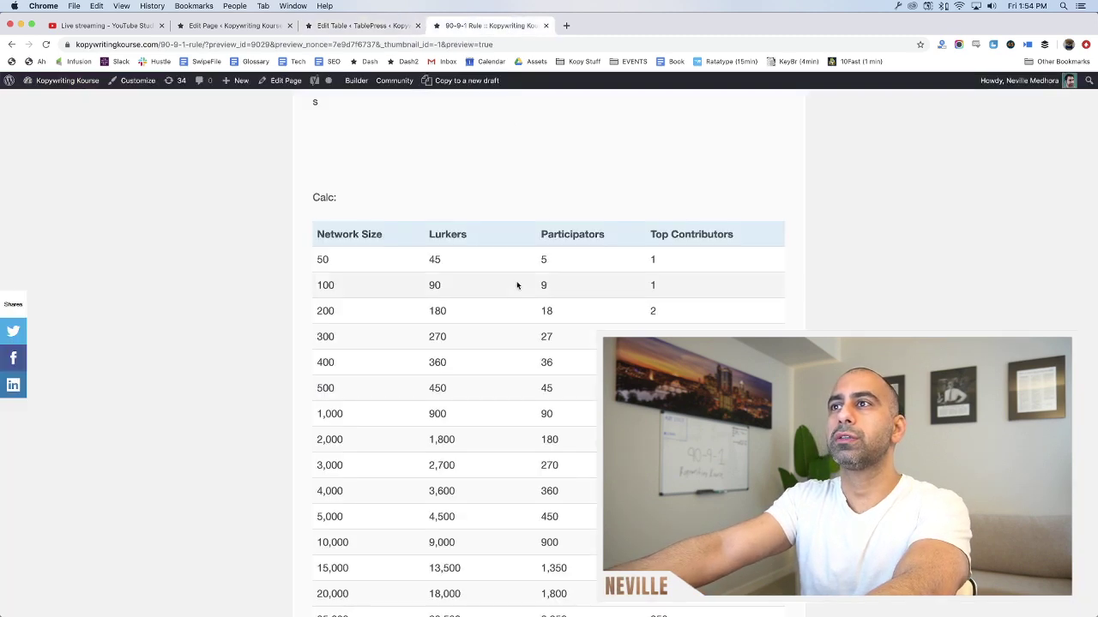
left_click(239, 25)
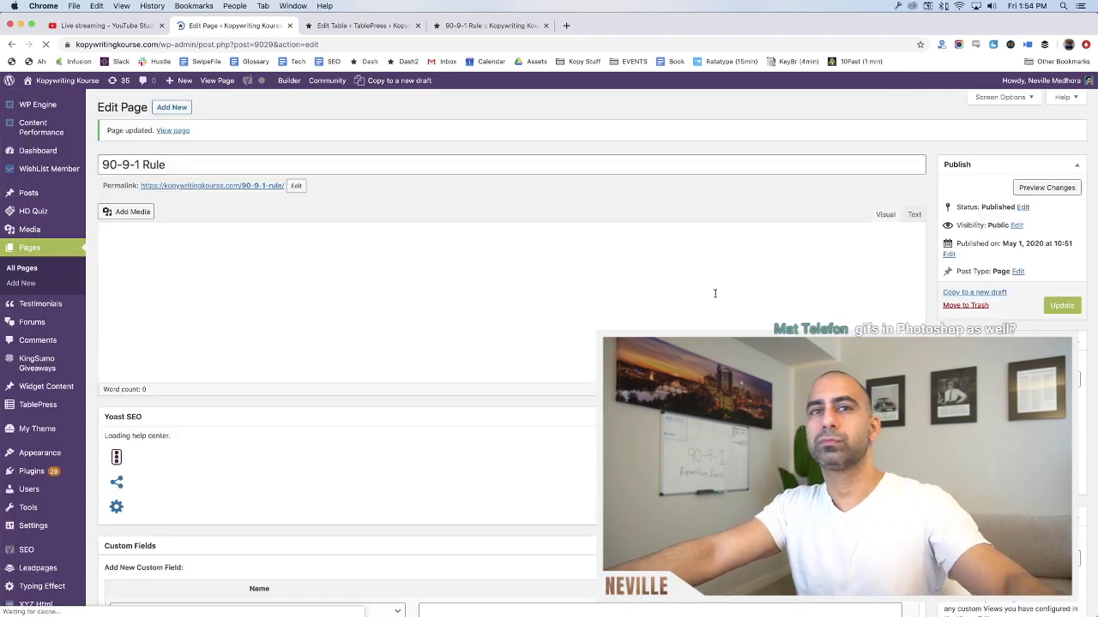
left_click(479, 26)
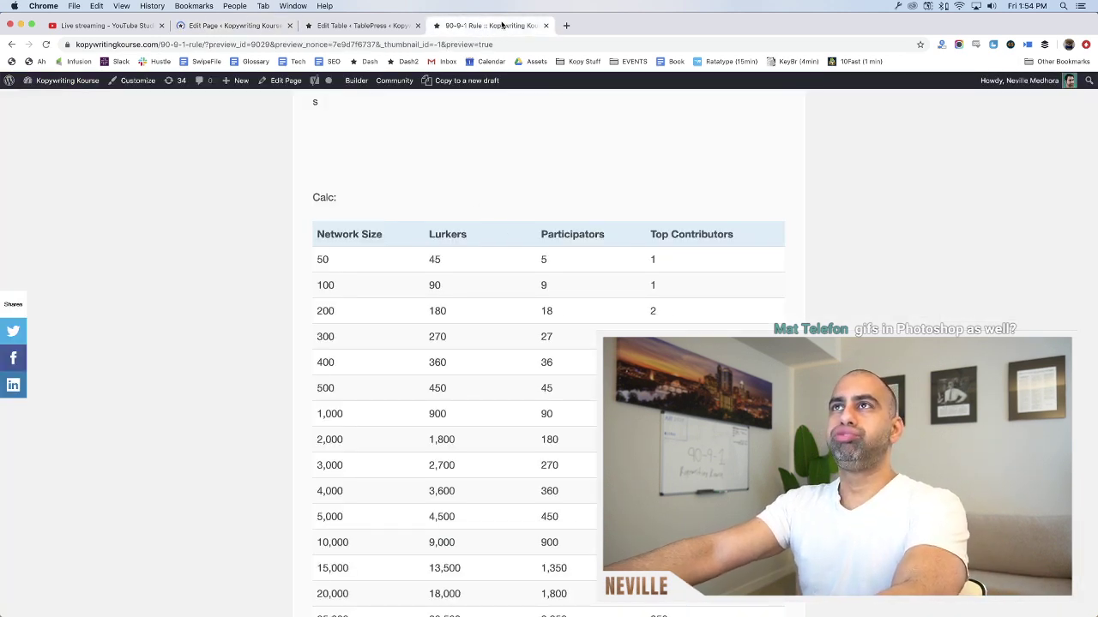
key("super+w")
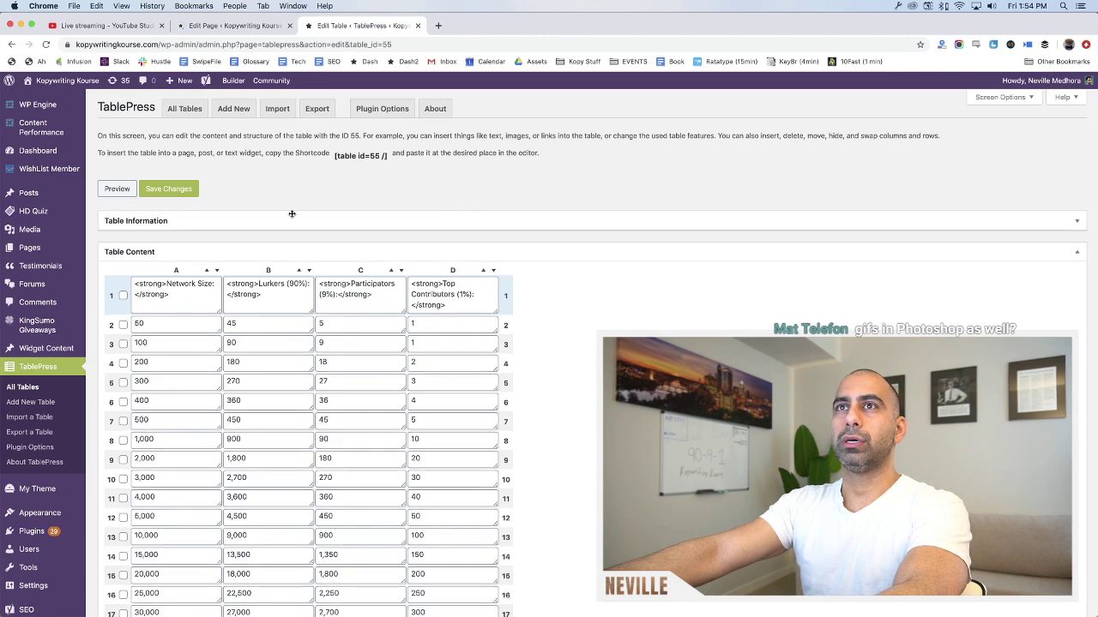
Open a fresh preview of the 90-9-1 Rule page to check the changes, and return to the page editor
left_click(229, 26)
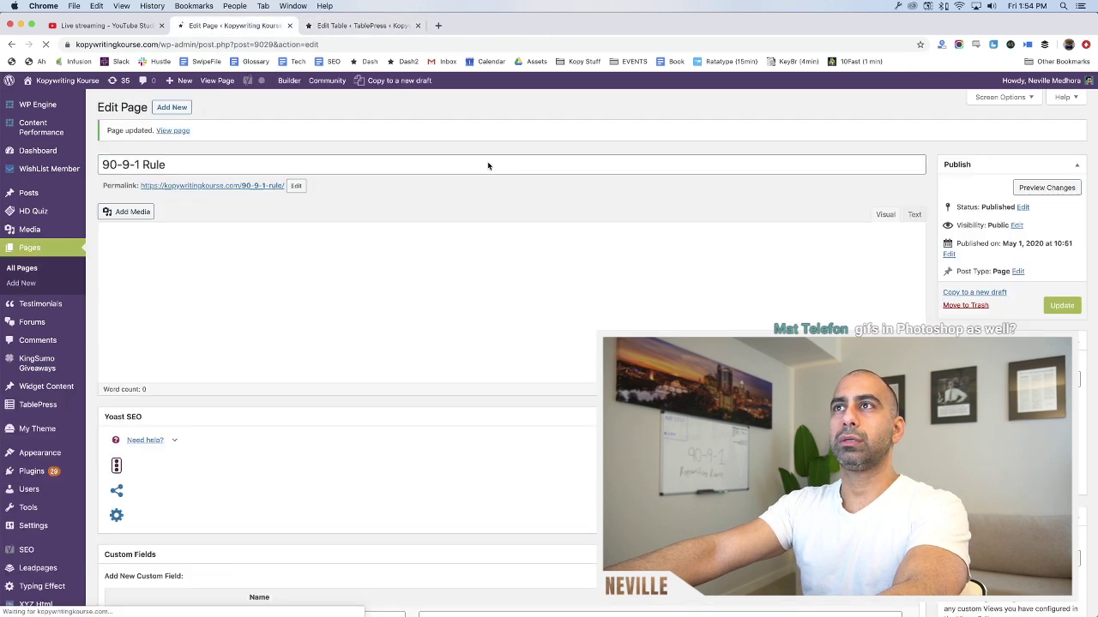
left_click(1036, 187)
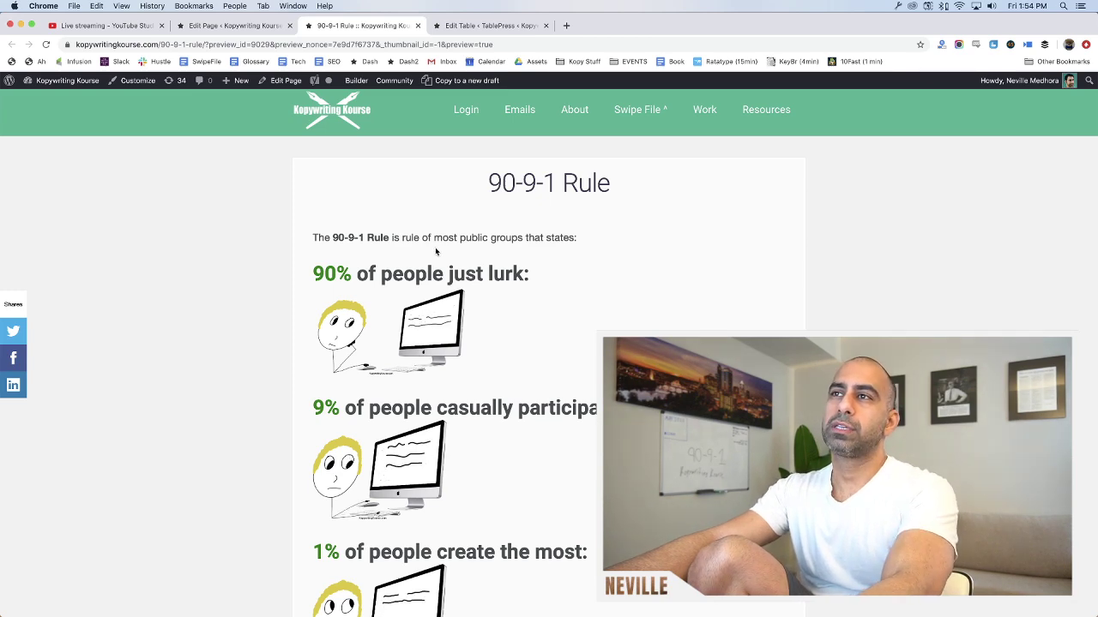
left_click(239, 25)
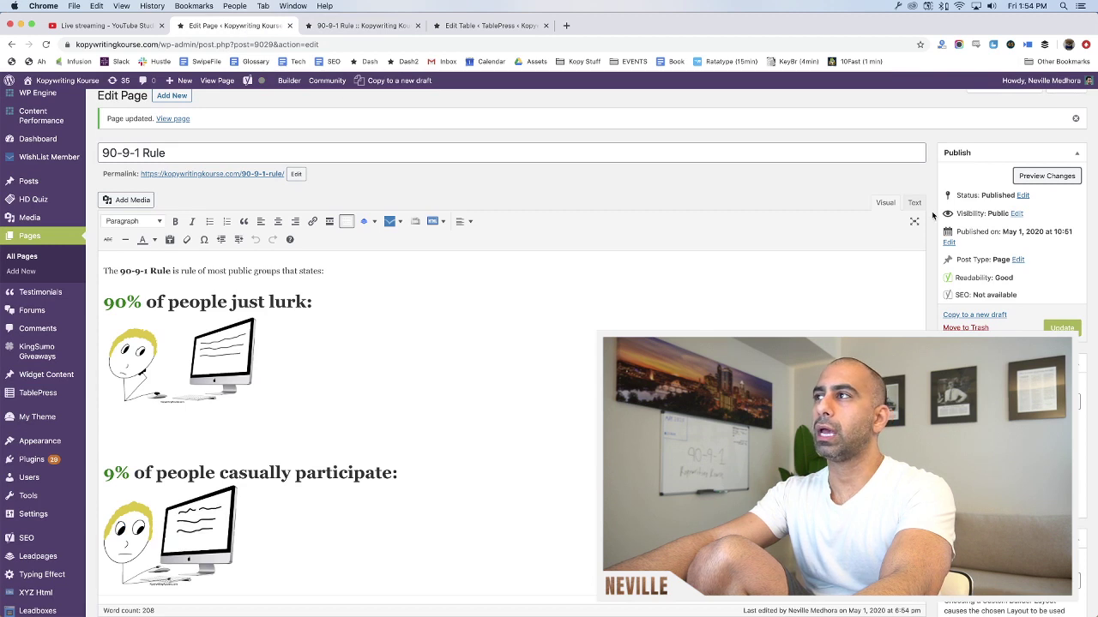
In the page's HTML source, replace the empty h1 pair below the 90% image with &nbsp; set off by blank lines
left_click(914, 202)
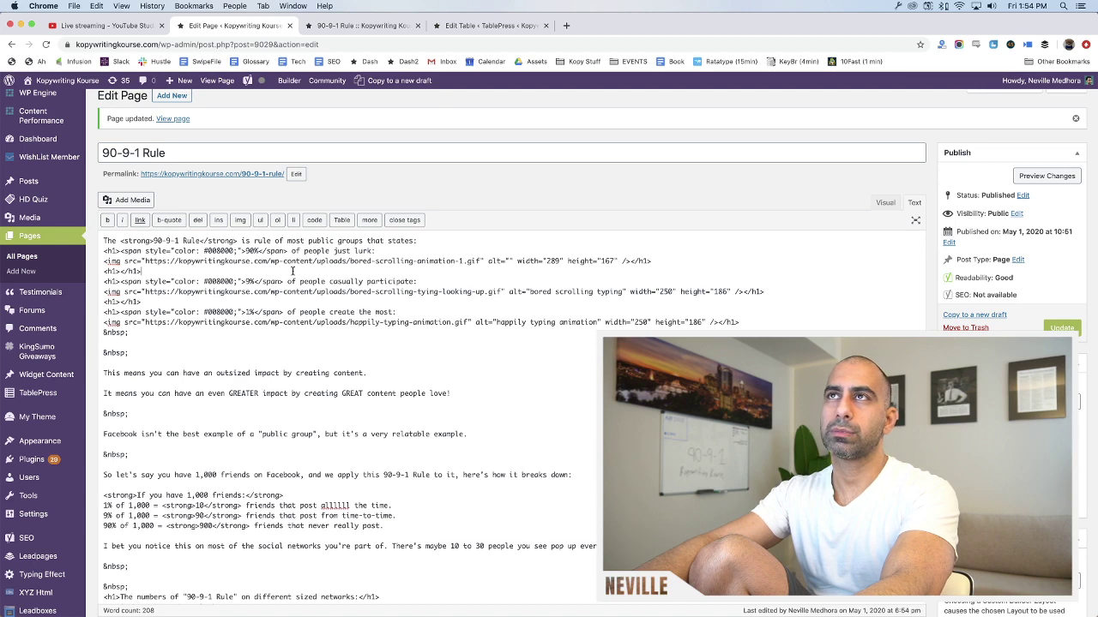
key("ctrl+Tab")
key("ctrl+shift+Tab")
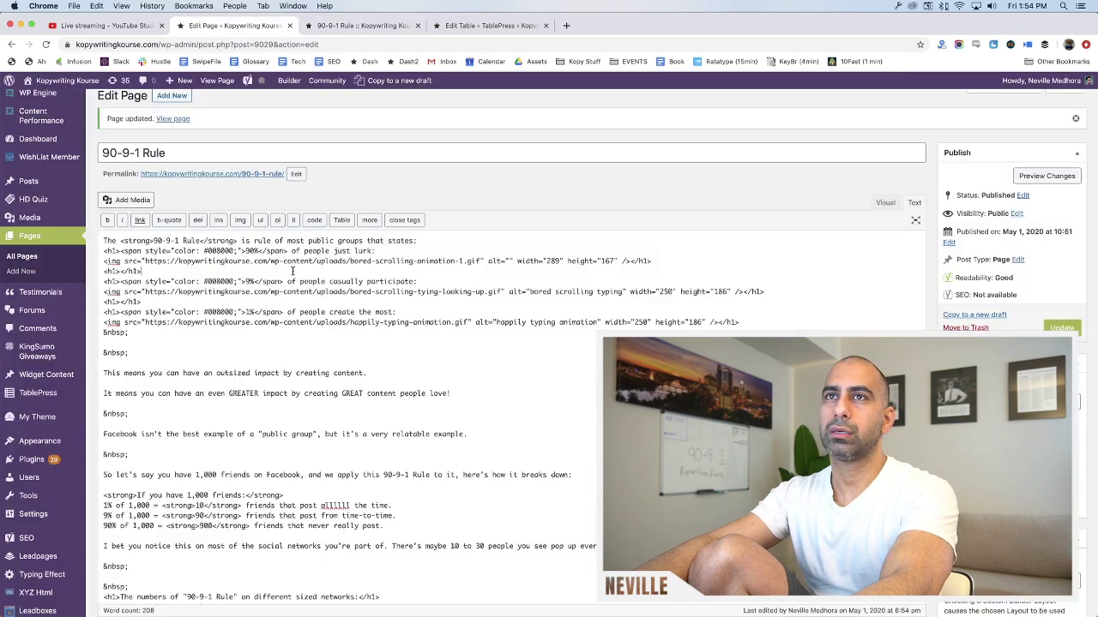
key("shift+Home")
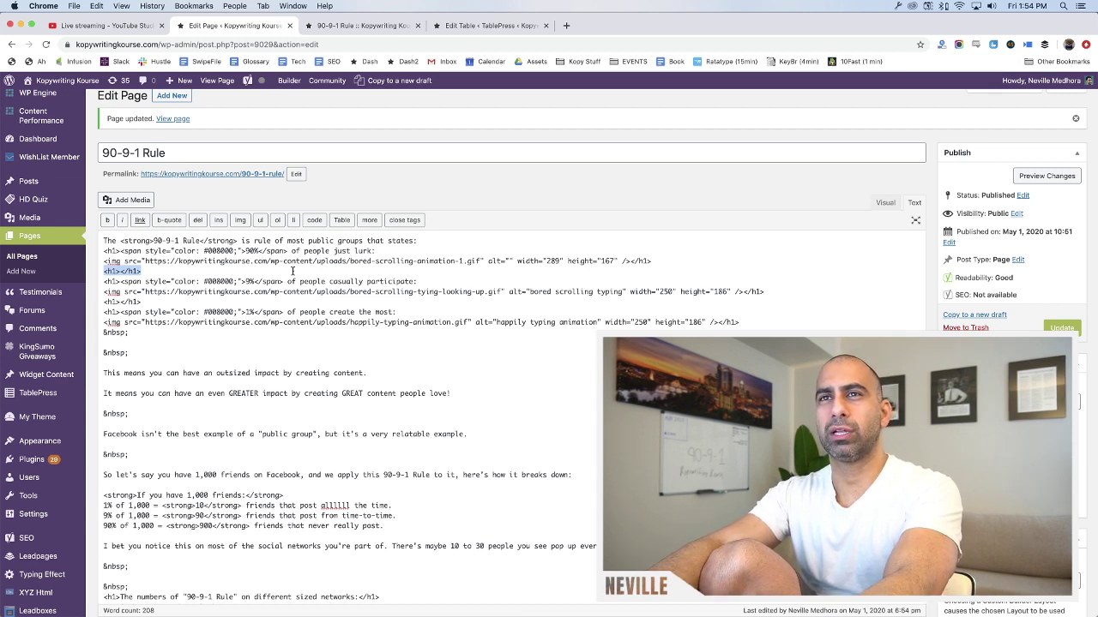
key("Left")
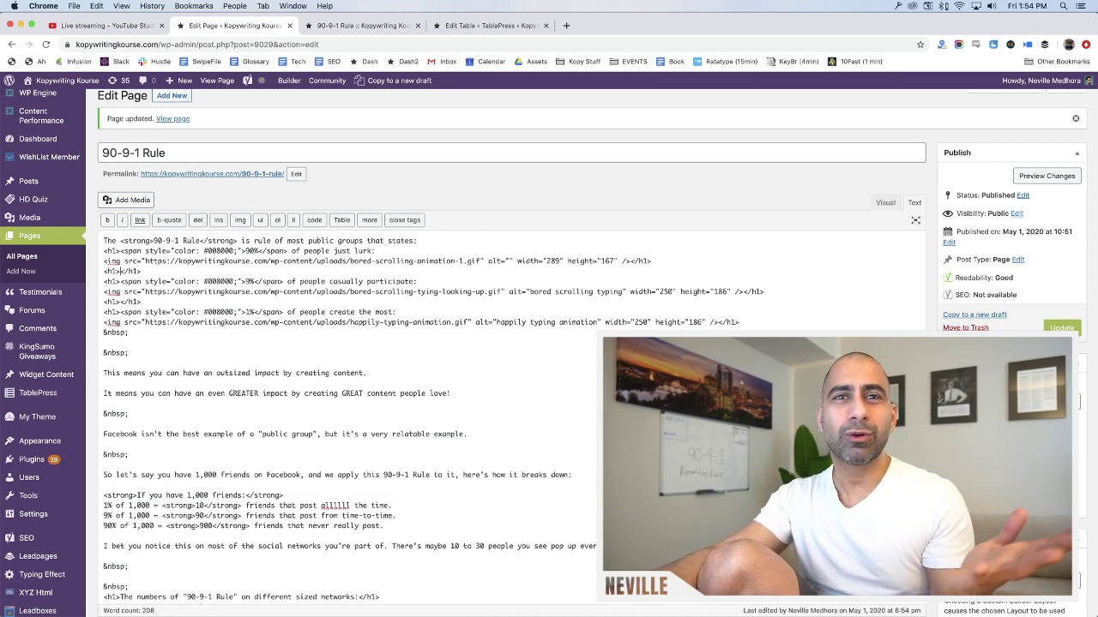
key("shift+End")
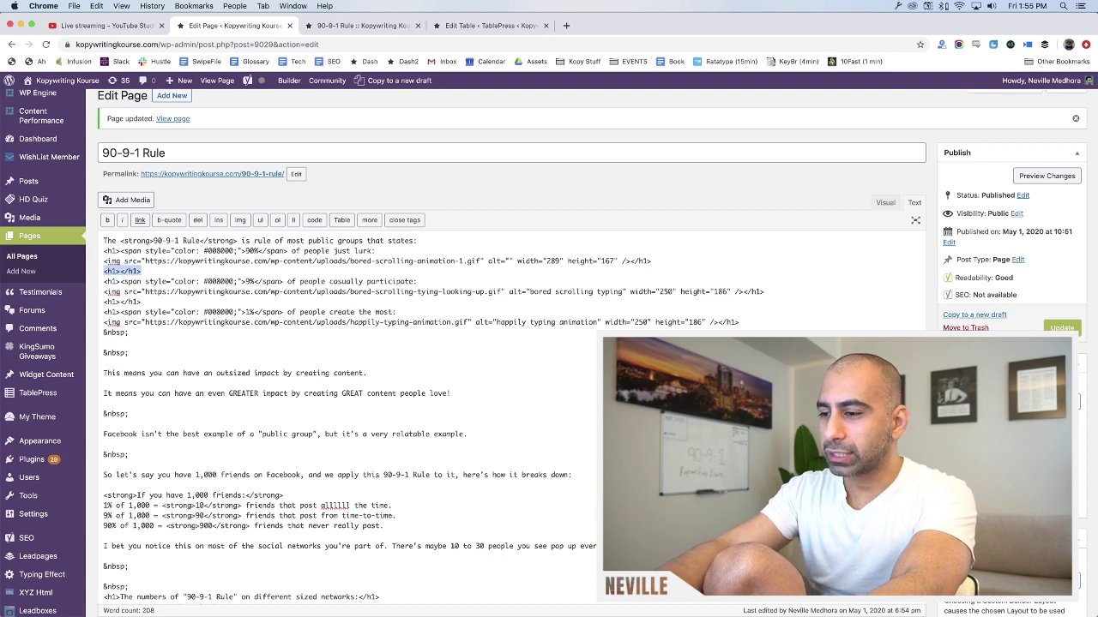
type("&")
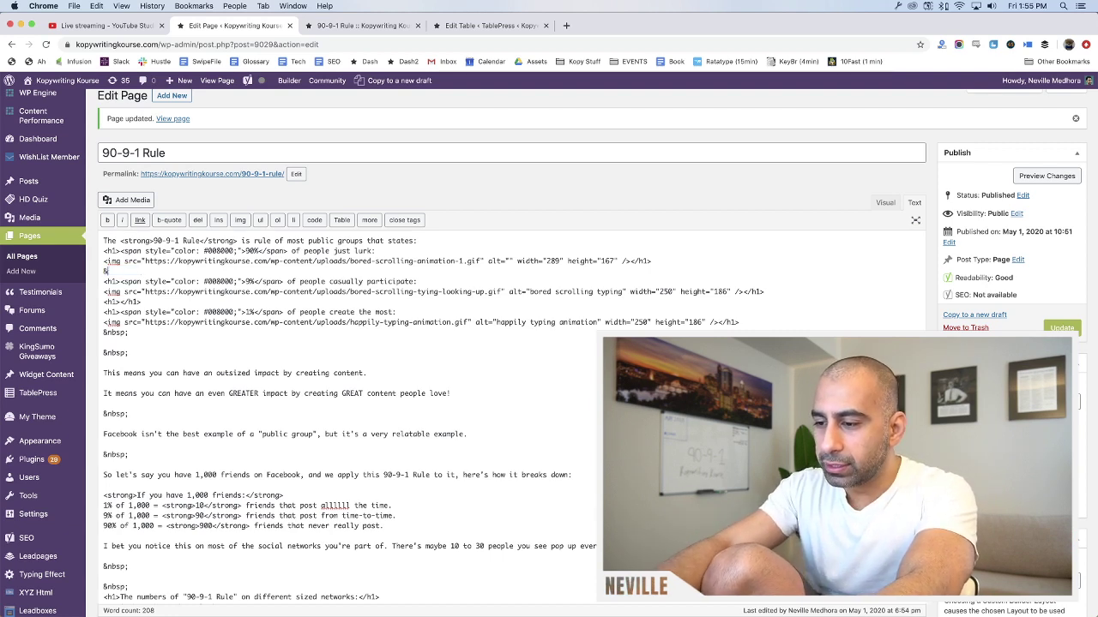
type("nbsp;")
key("Home")
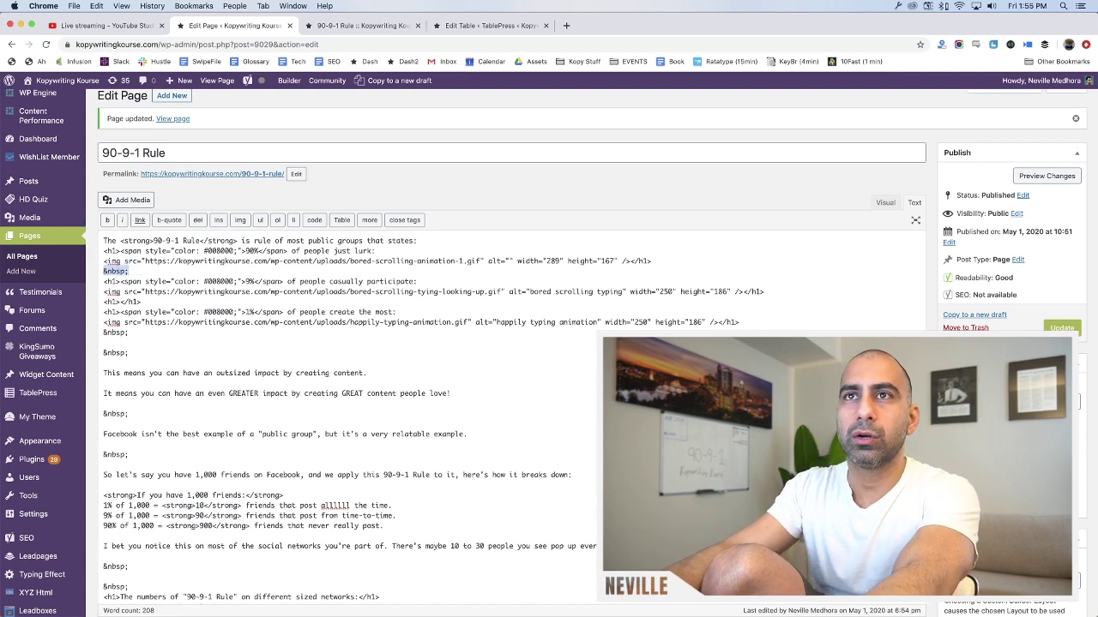
key("Return")
key("Return")
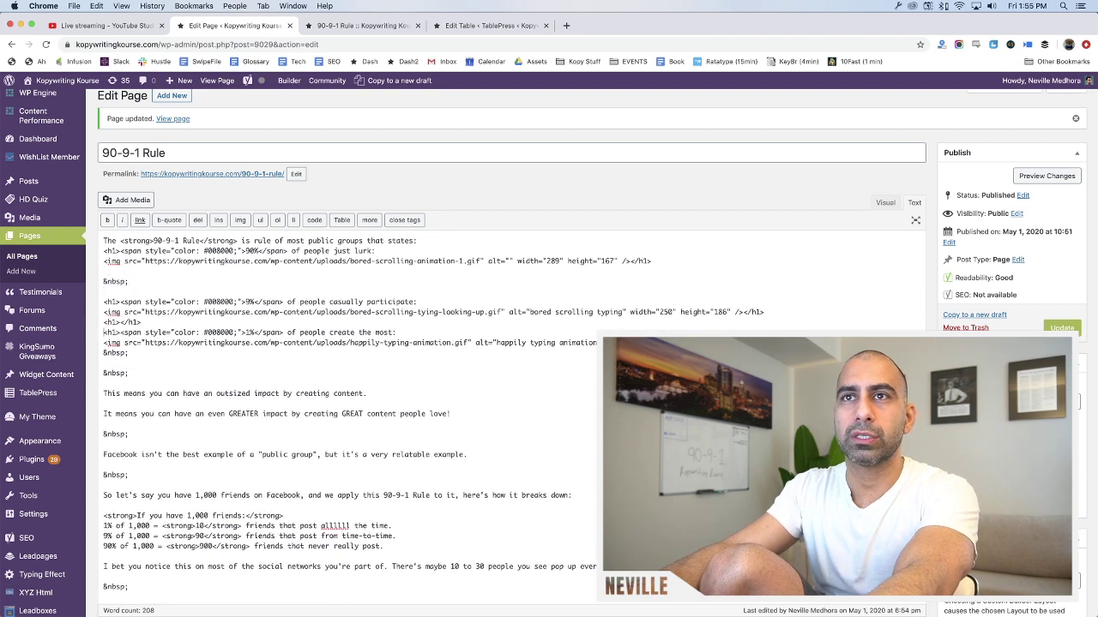
Replace the empty h1 pair below the 9% image with &nbsp; between blank lines, and add a blank line after the 1% image
key("Return")
key("super+shift+Right")
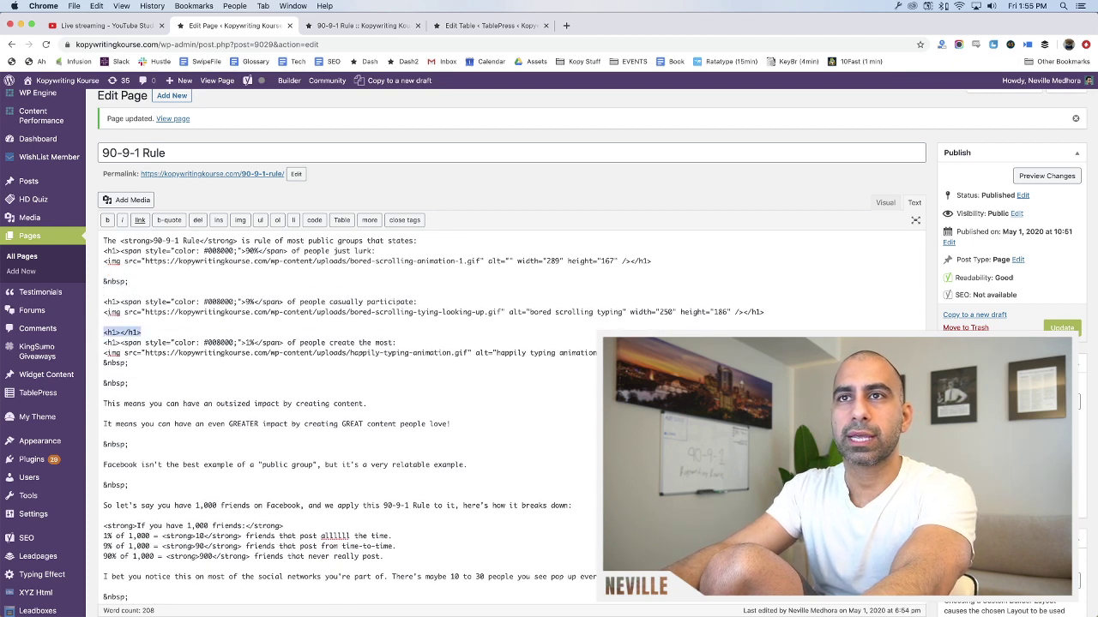
type("&nbsp;")
key("Return")
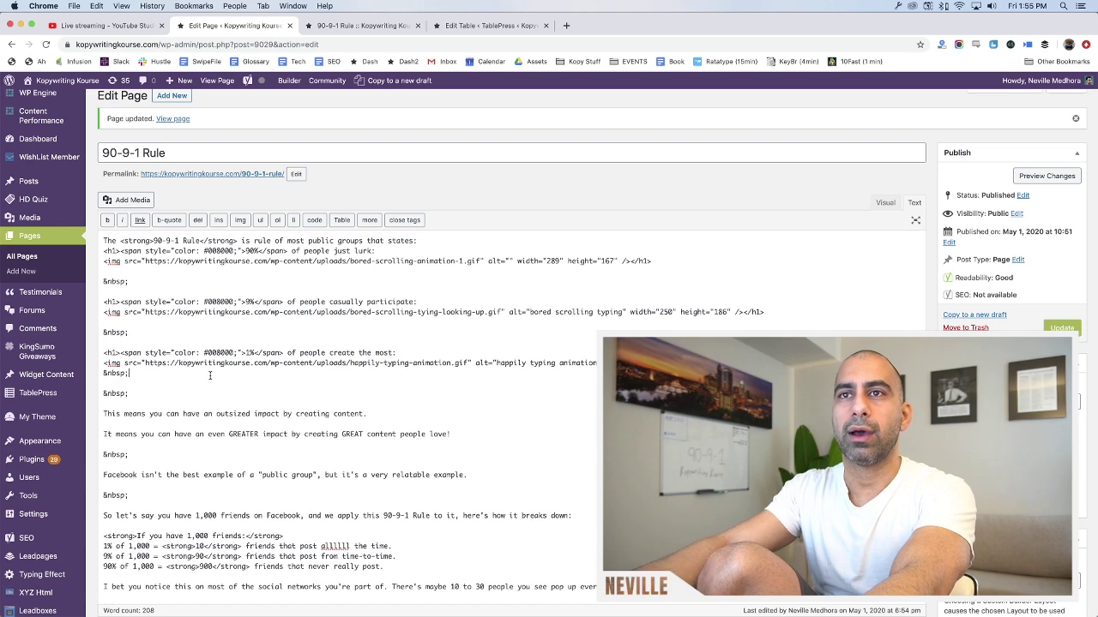
key("Return")
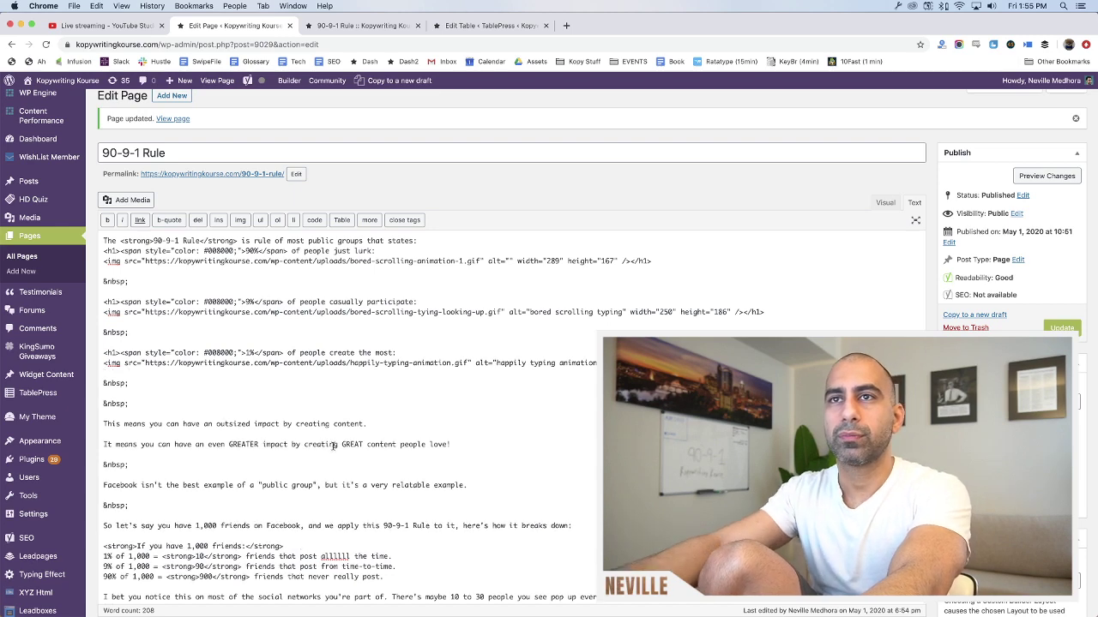
Return to the visual editor and preview the page changes
left_click(883, 204)
scroll(745, 306, "up", 10)
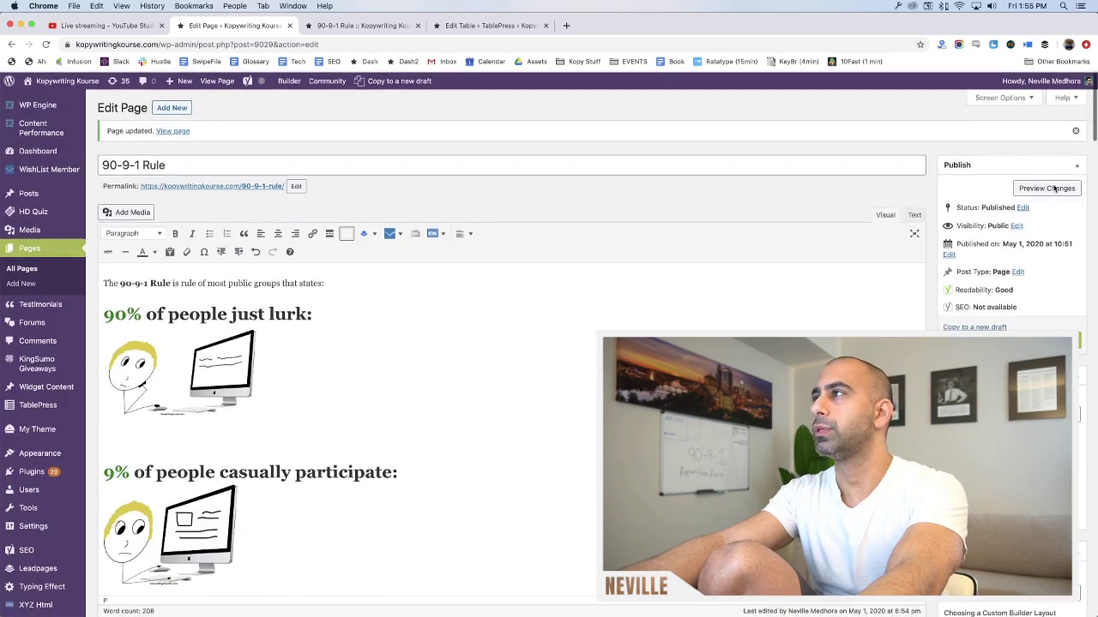
left_click(1047, 188)
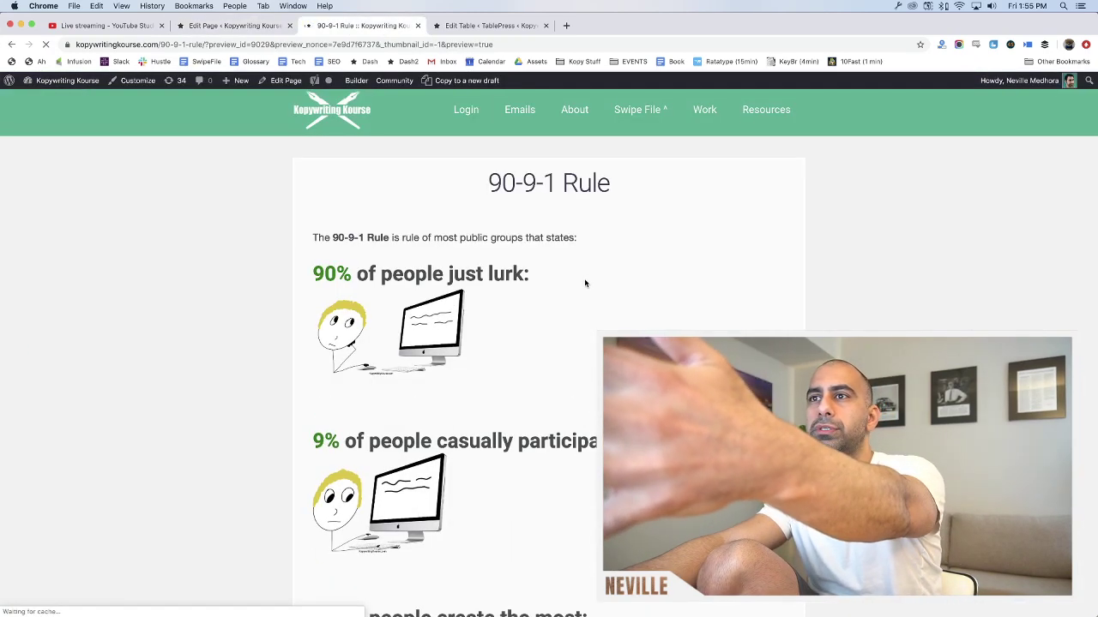
Review the previewed page's spacing between the 90%, 9% and 1% sections, the text below them and the numbers table
scroll(583, 283, "down", 3)
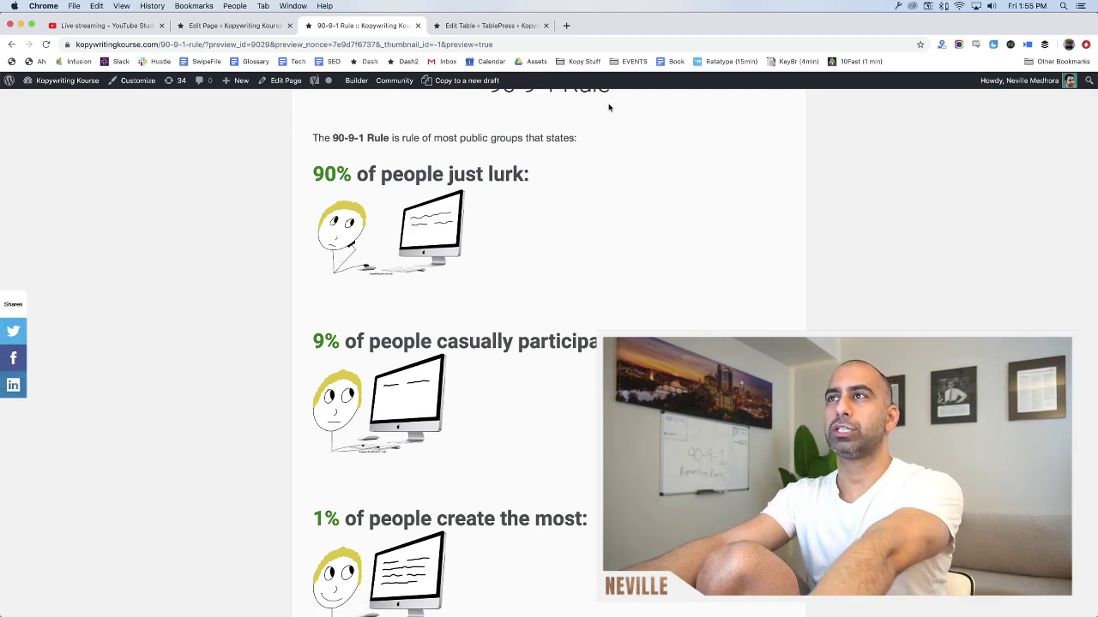
scroll(585, 253, "down", 2)
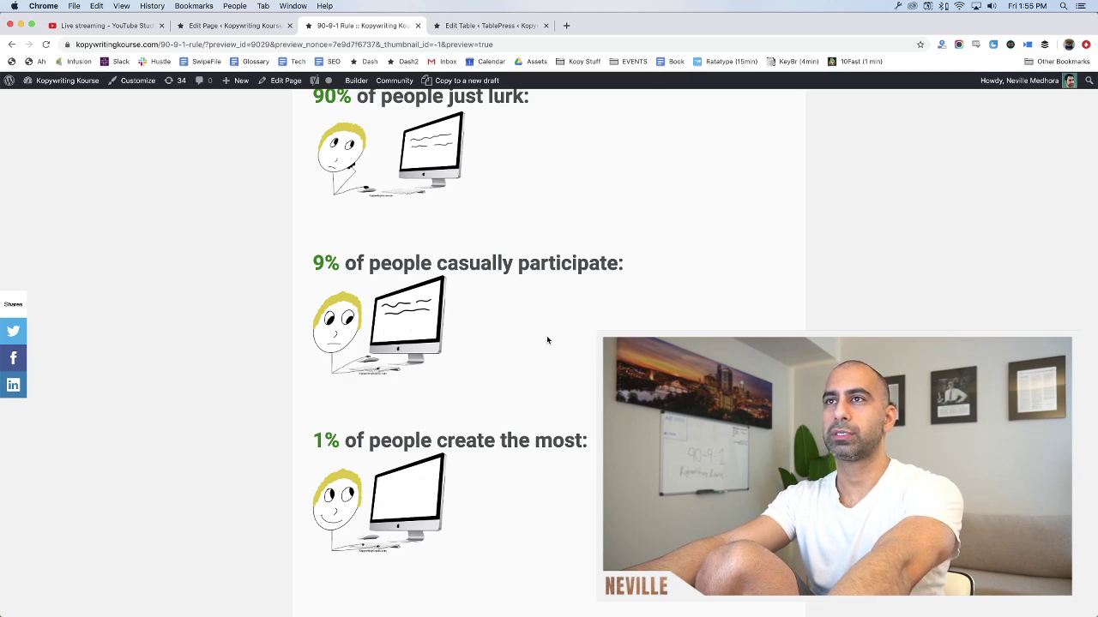
scroll(546, 340, "down", 3)
scroll(541, 374, "down", 6)
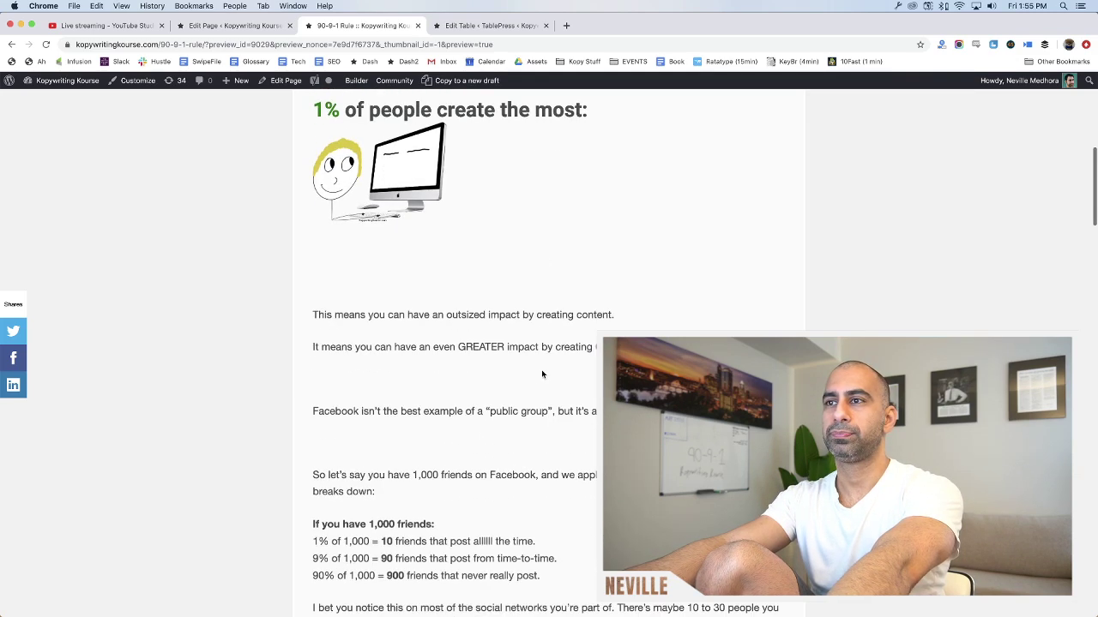
scroll(542, 374, "down", 6)
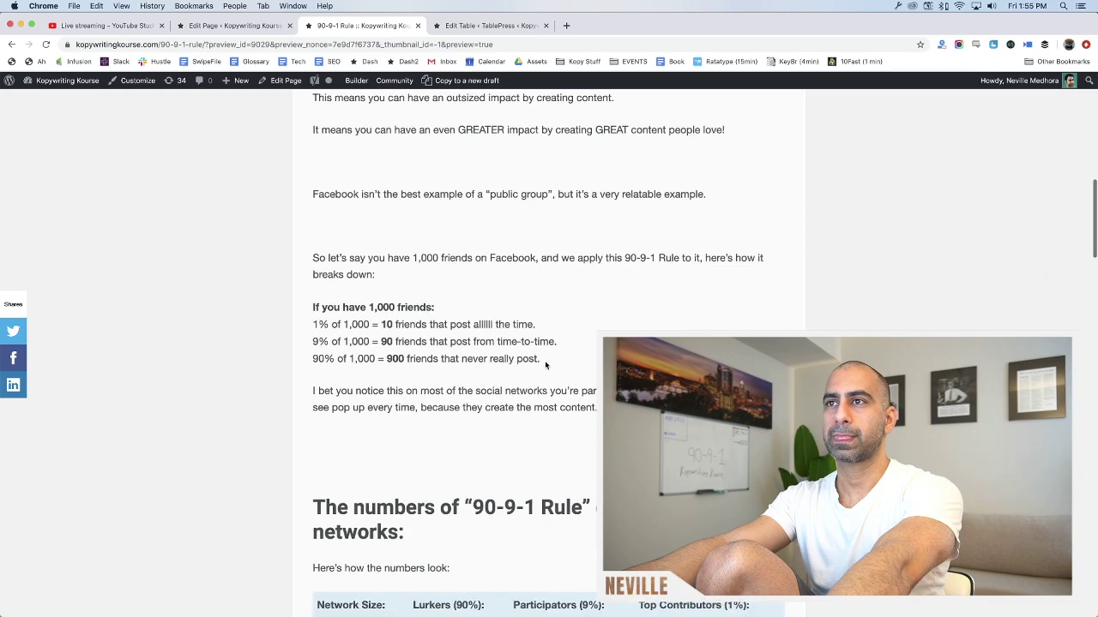
scroll(582, 285, "down", 5)
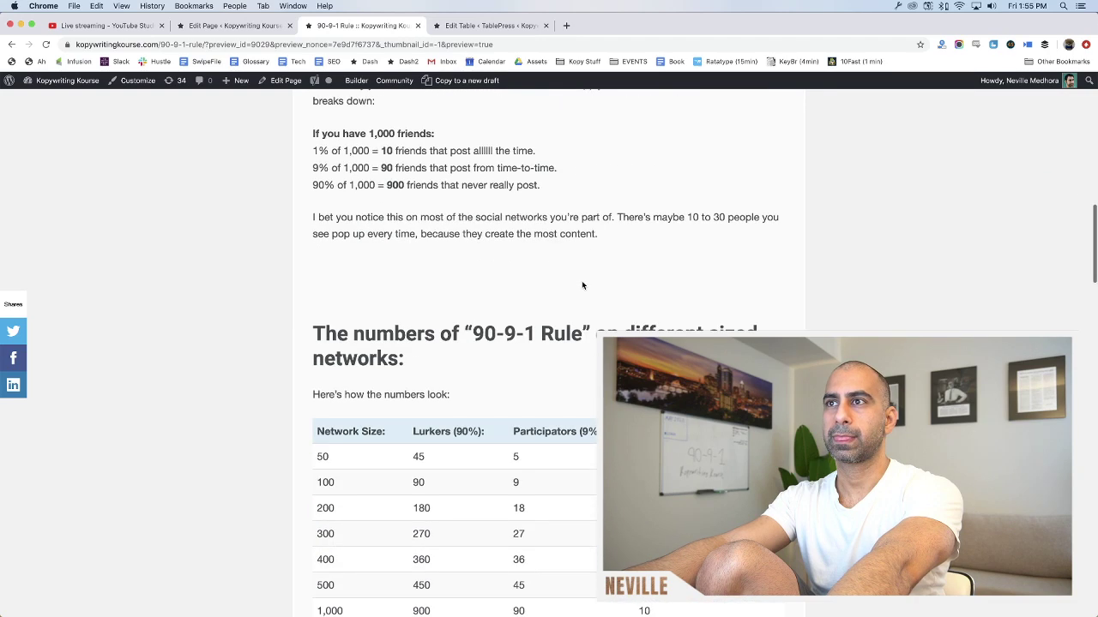
scroll(582, 286, "down", 3)
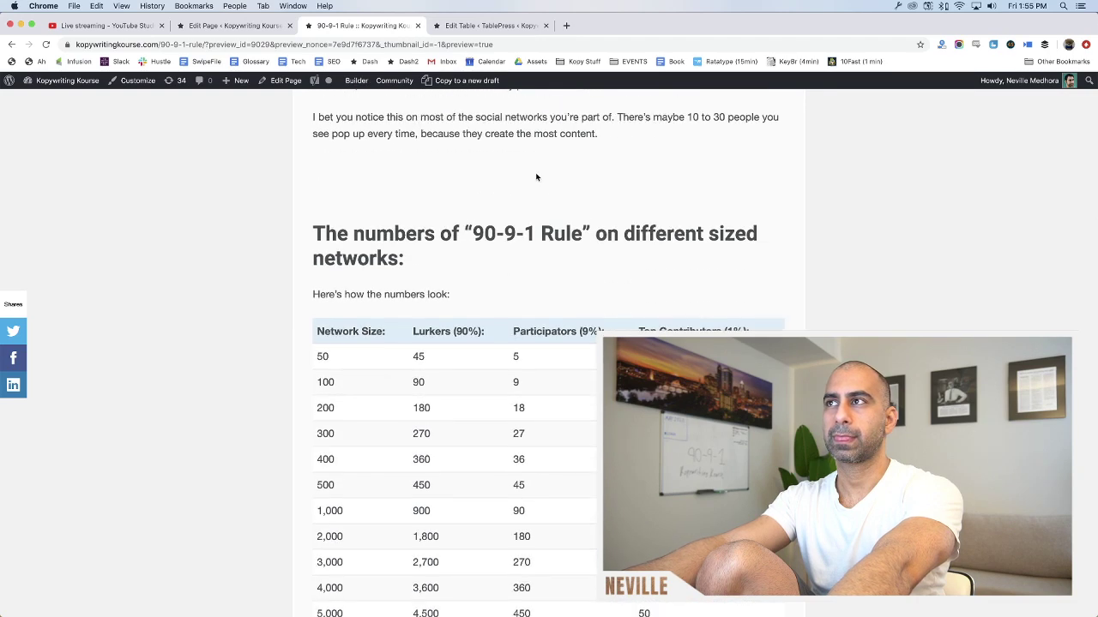
scroll(536, 180, "down", 2)
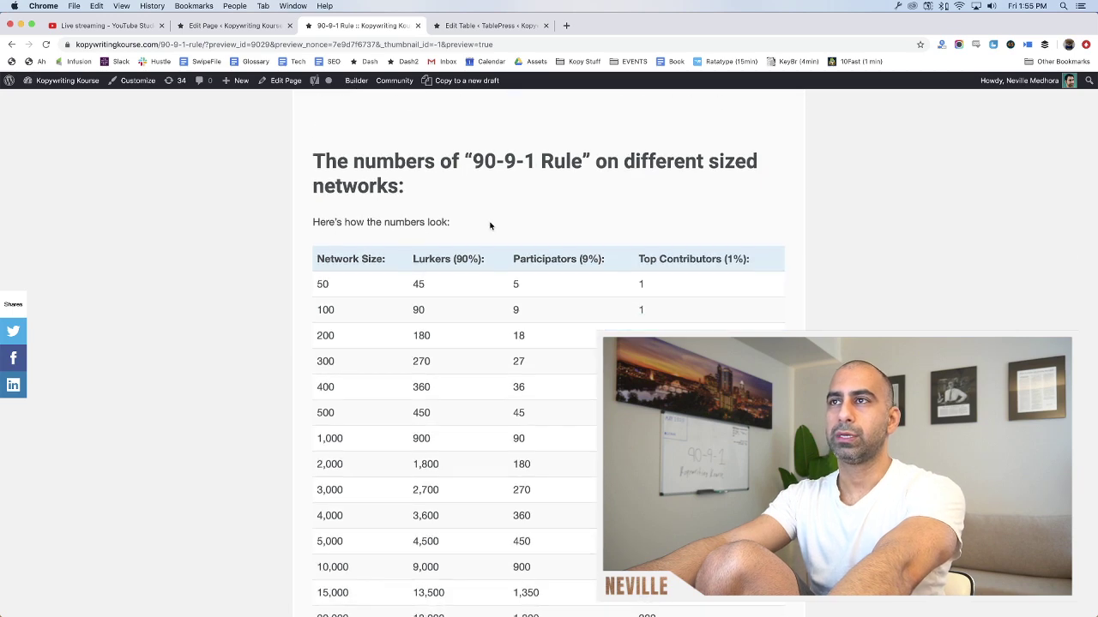
scroll(555, 219, "down", 8)
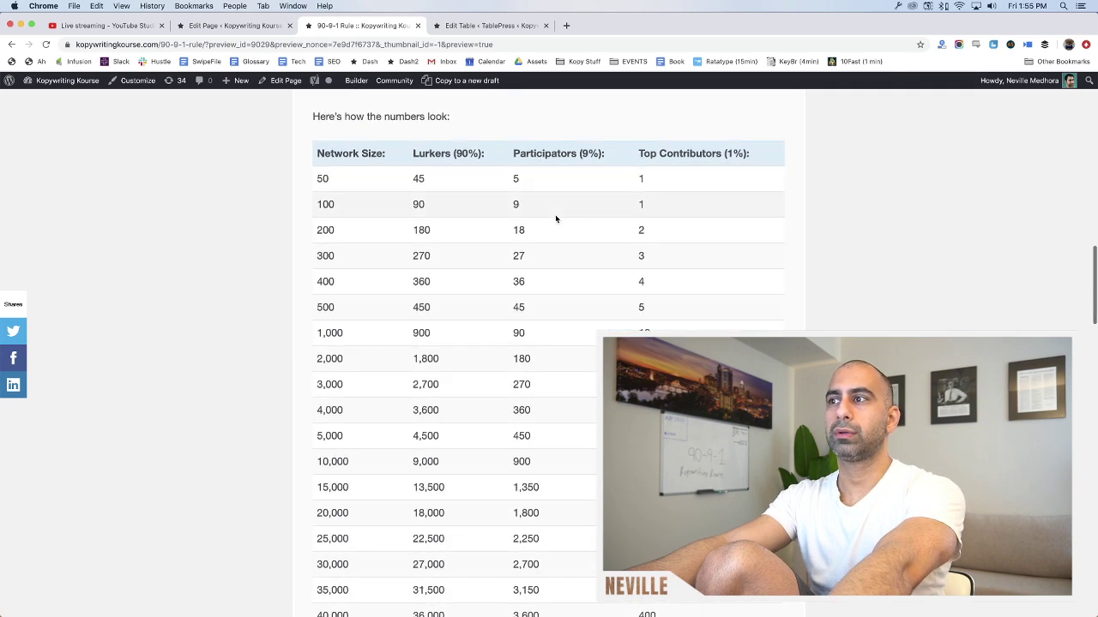
scroll(555, 220, "down", 8)
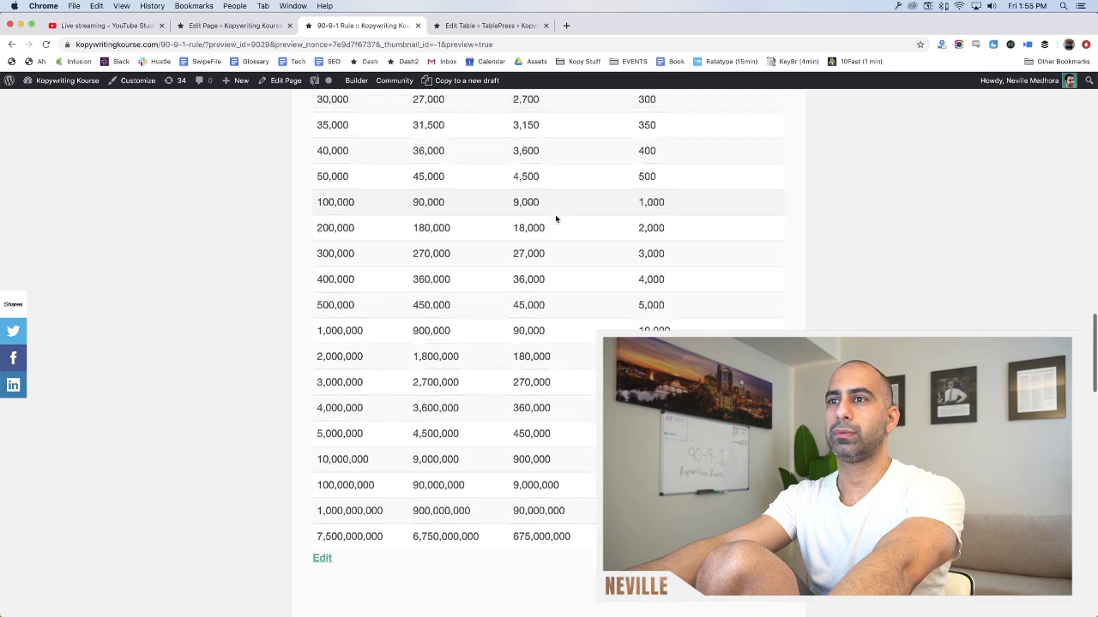
scroll(555, 219, "up", 10)
scroll(554, 220, "up", 5)
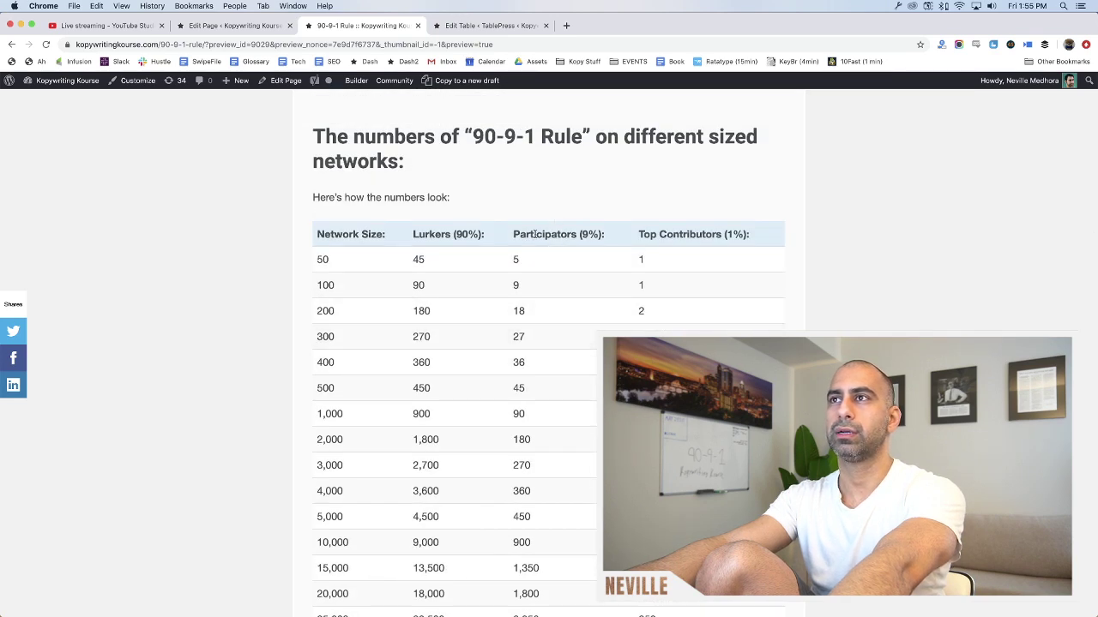
Enable DataTables for the 90-9-1 table with sorting on, turn off search/filtering, pagination and info, and save the table
left_click(461, 25)
scroll(567, 462, "down", 15)
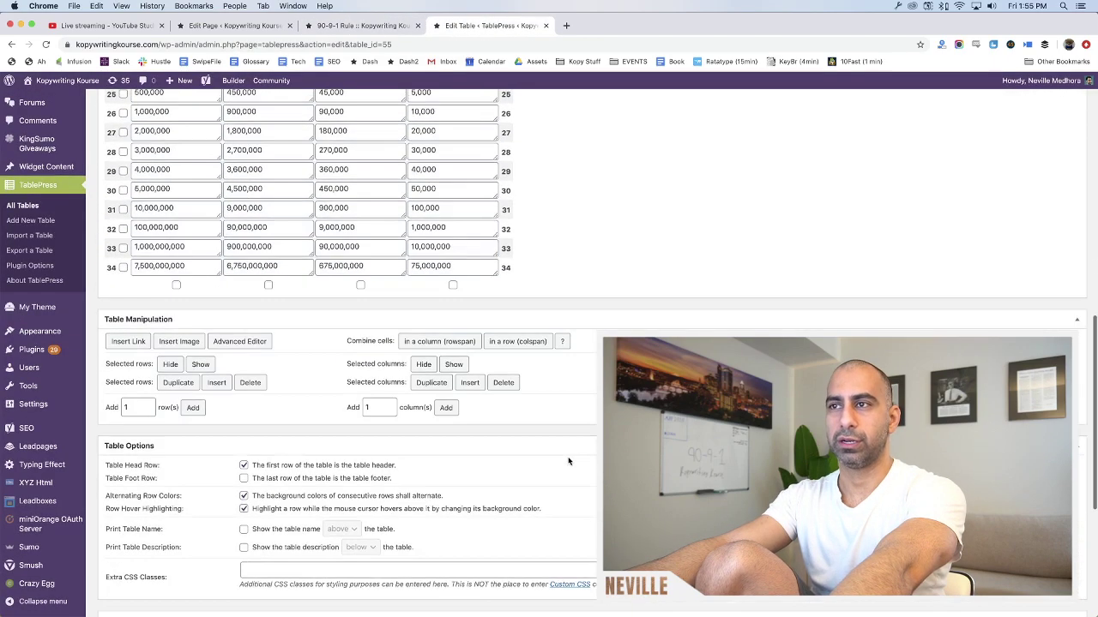
scroll(424, 446, "down", 3)
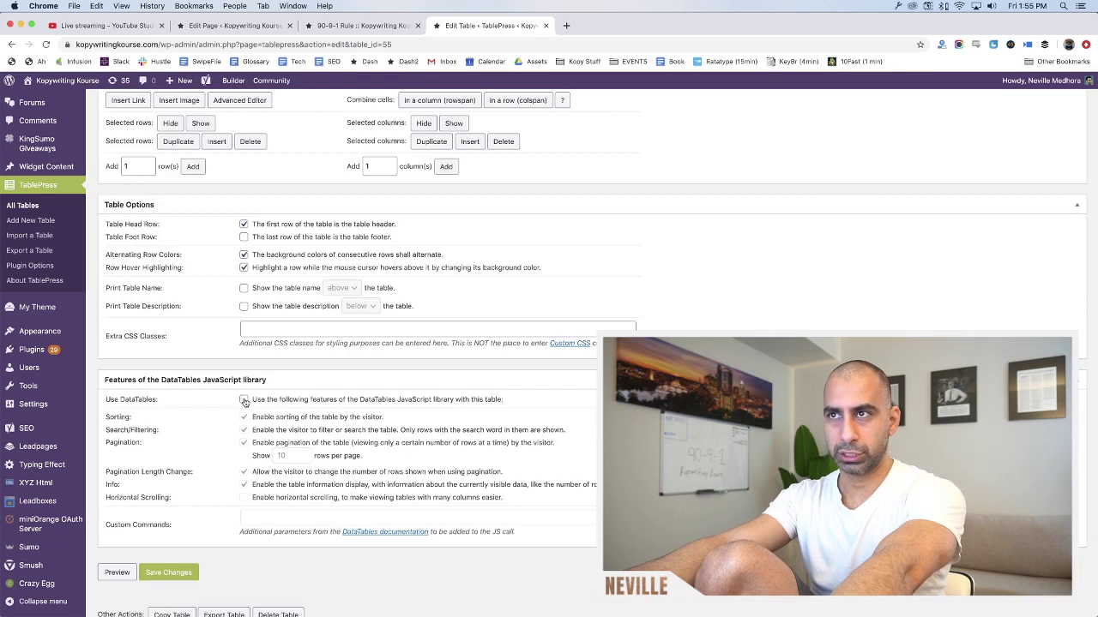
left_click(243, 401)
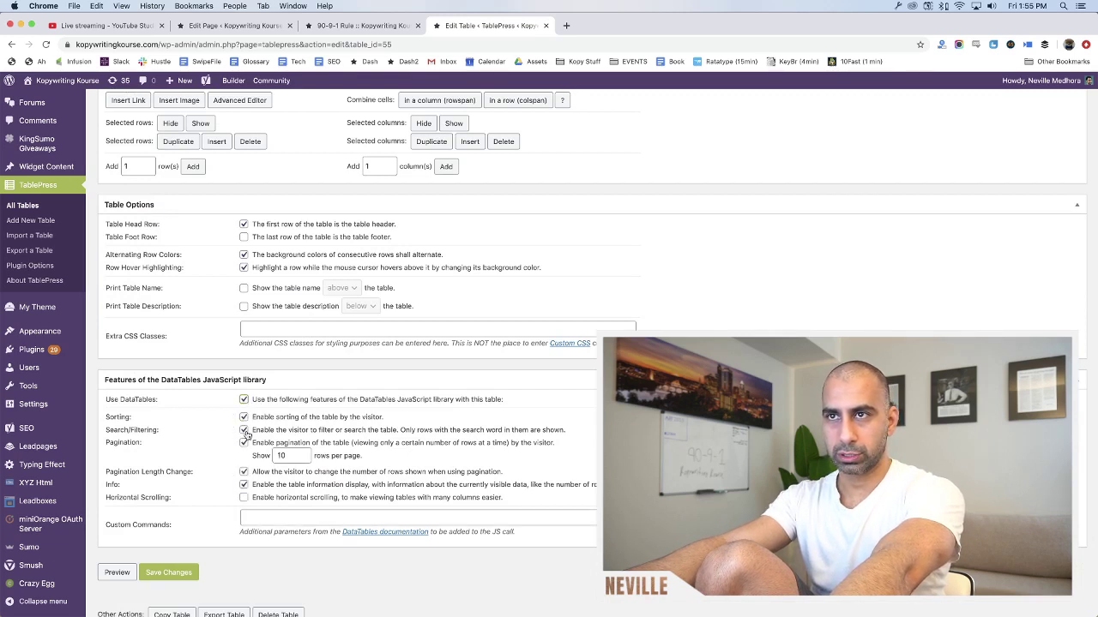
left_click(244, 431)
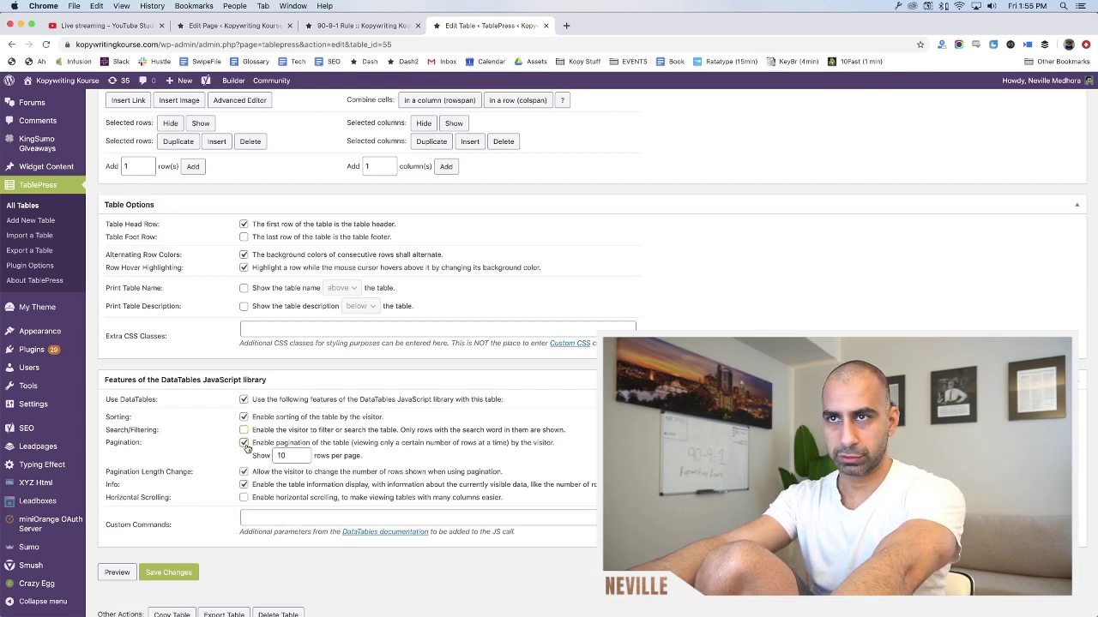
left_click(243, 442)
left_click(243, 485)
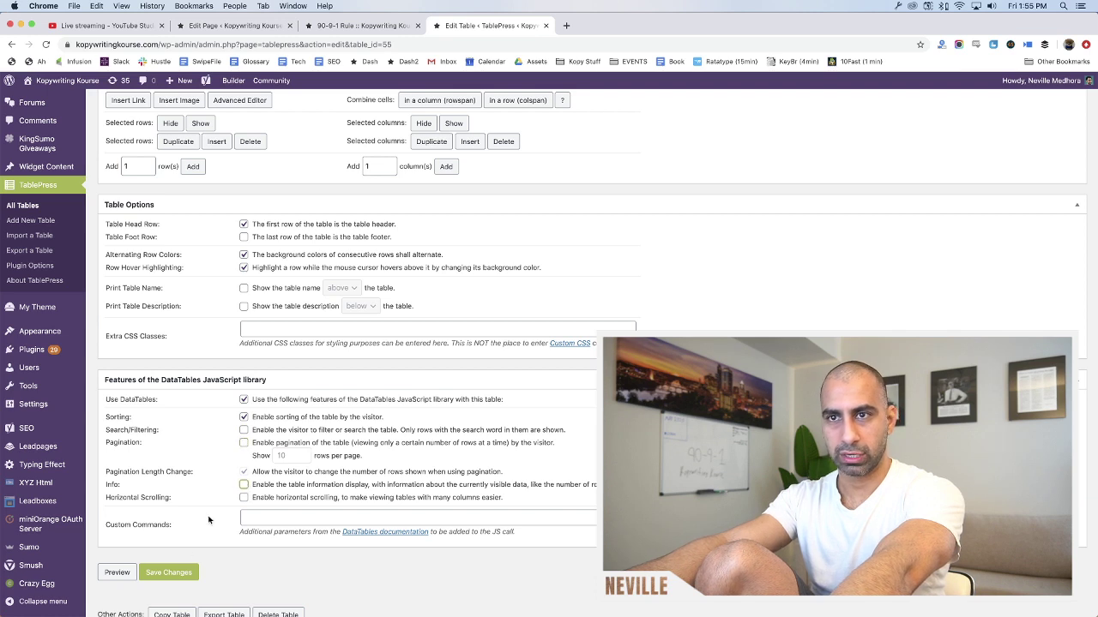
left_click(193, 572)
Preview the page again and test the numbers table's sorting by ordering it by Network Size, largest first
key("ctrl+shift+Tab")
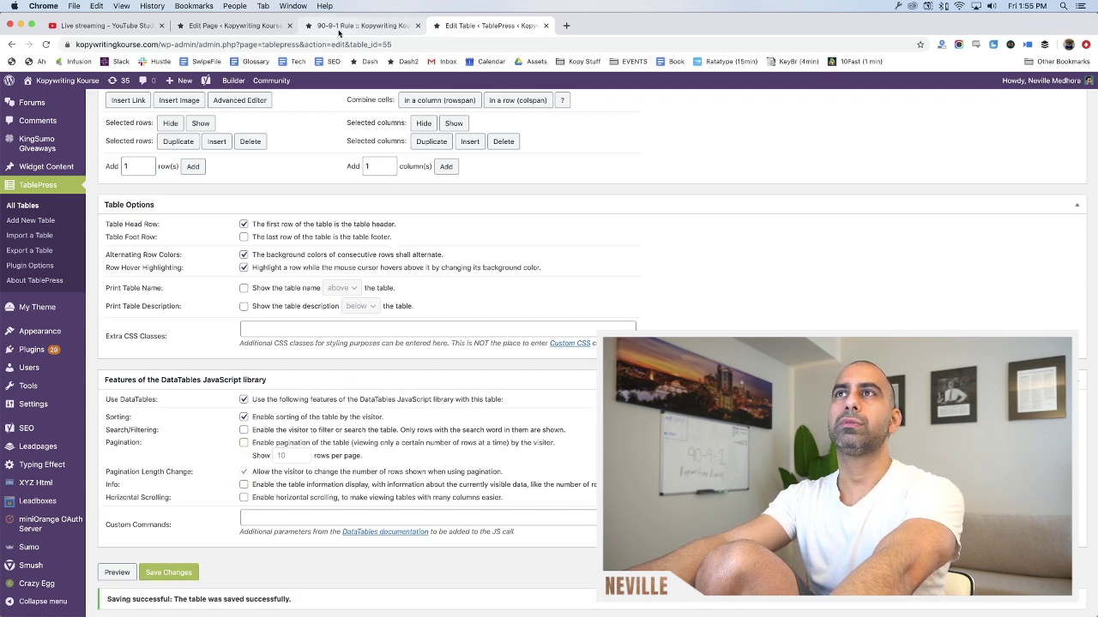
left_click(248, 27)
left_click(1033, 189)
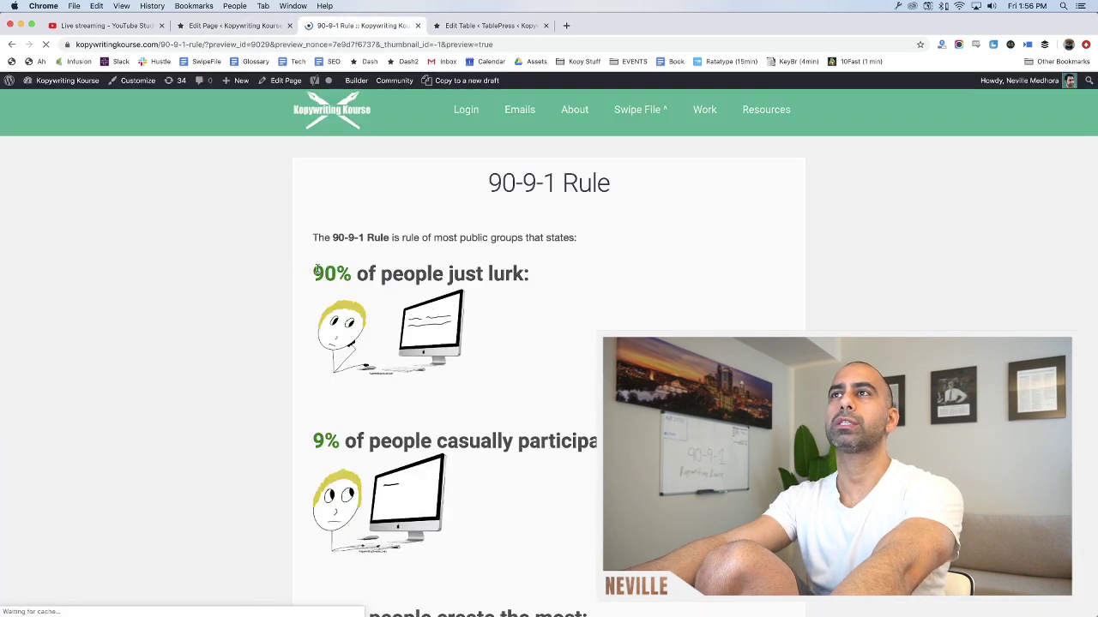
scroll(277, 255, "down", 15)
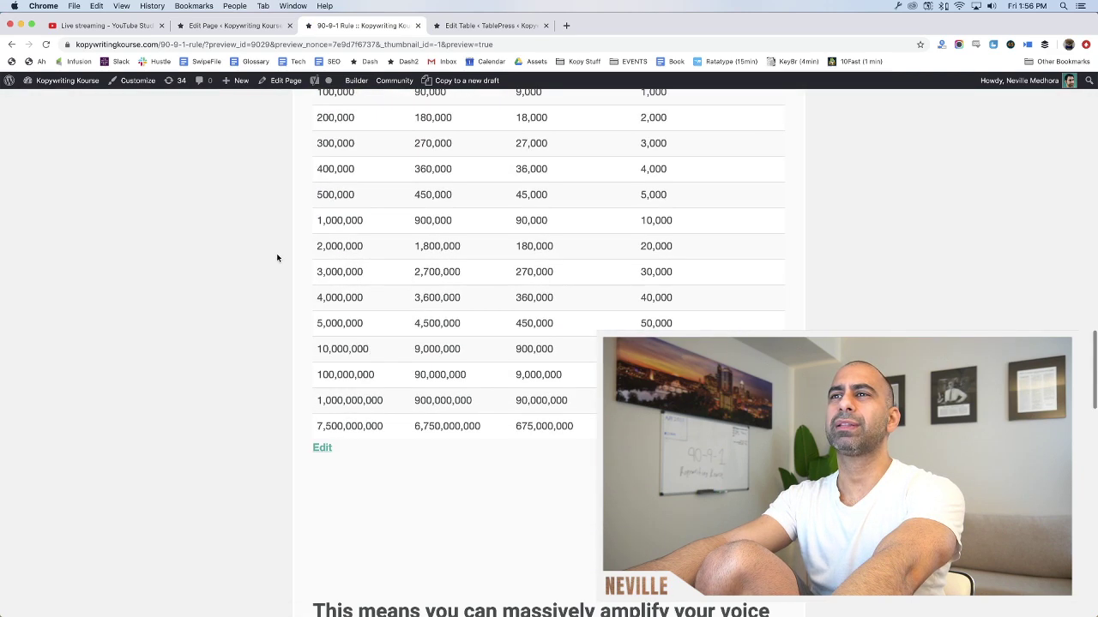
scroll(277, 255, "up", 15)
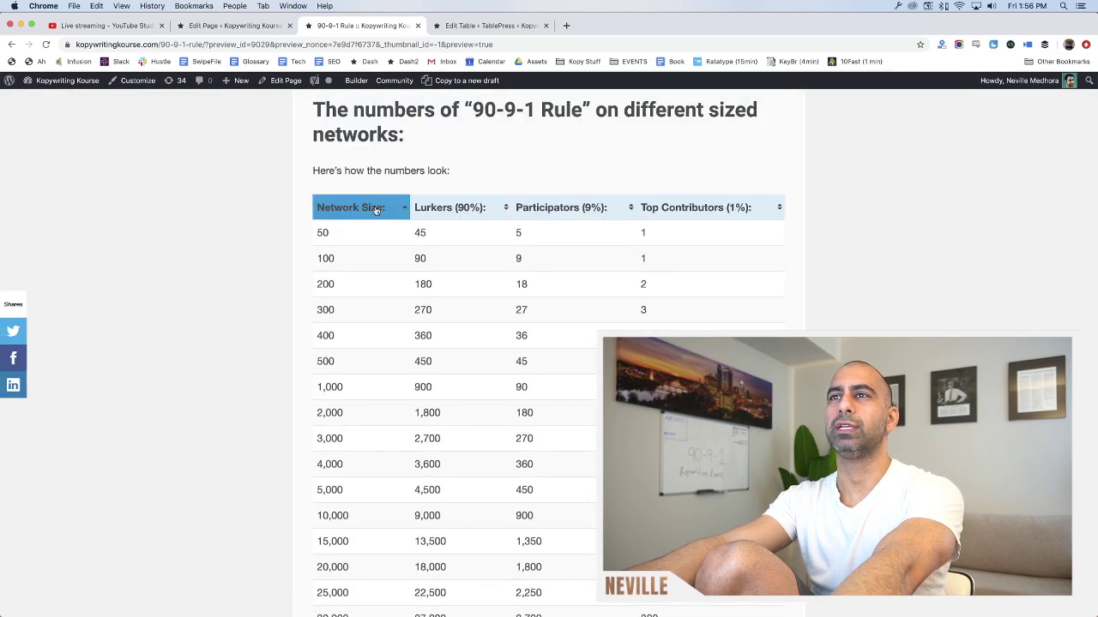
left_click(373, 210)
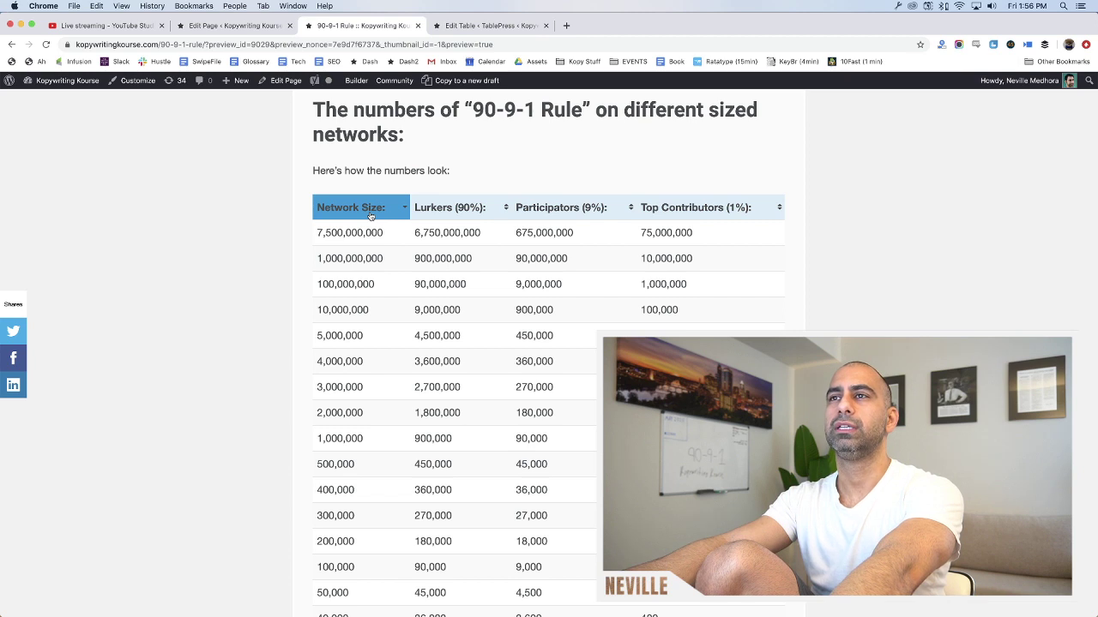
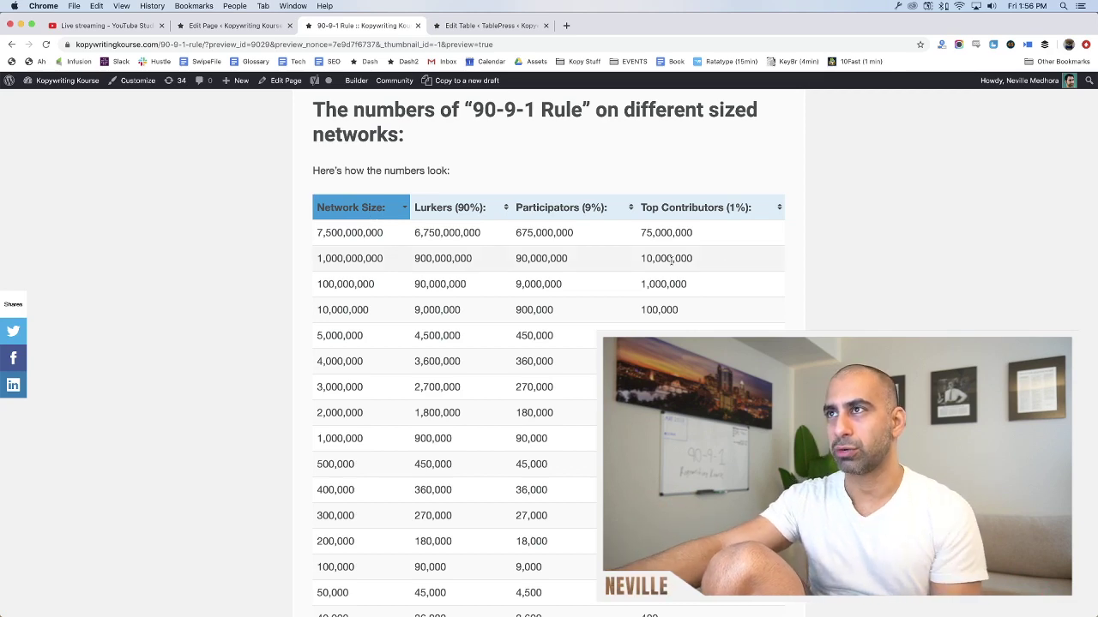
scroll(602, 310, "down", 5)
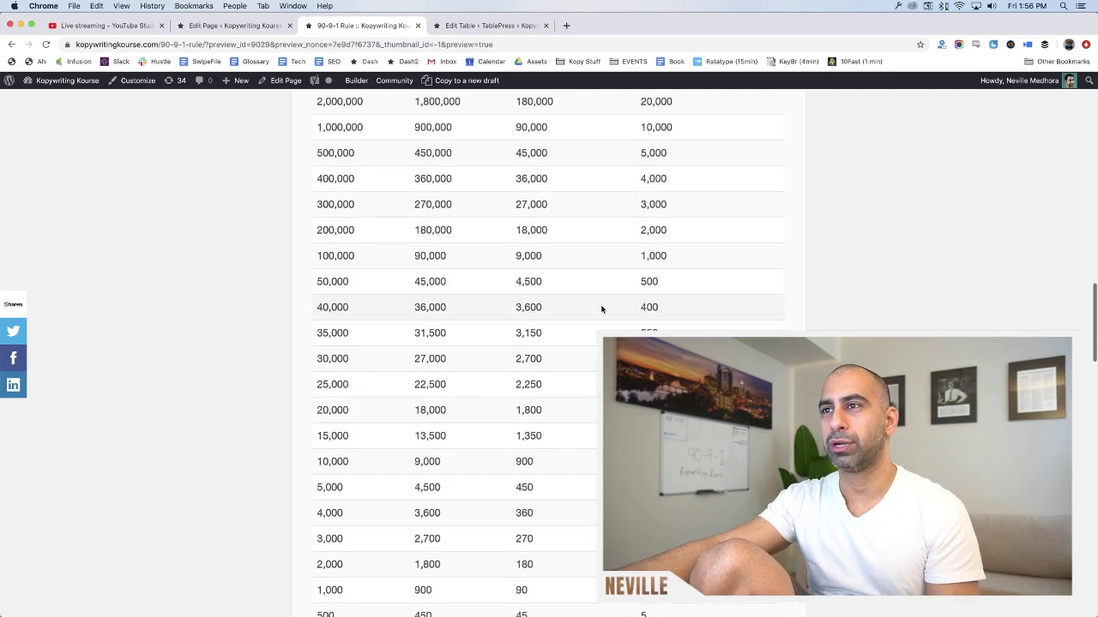
Add one column to the 90-9-1 numbers table in the TablePress table editor
scroll(601, 310, "down", 5)
scroll(601, 310, "up", 8)
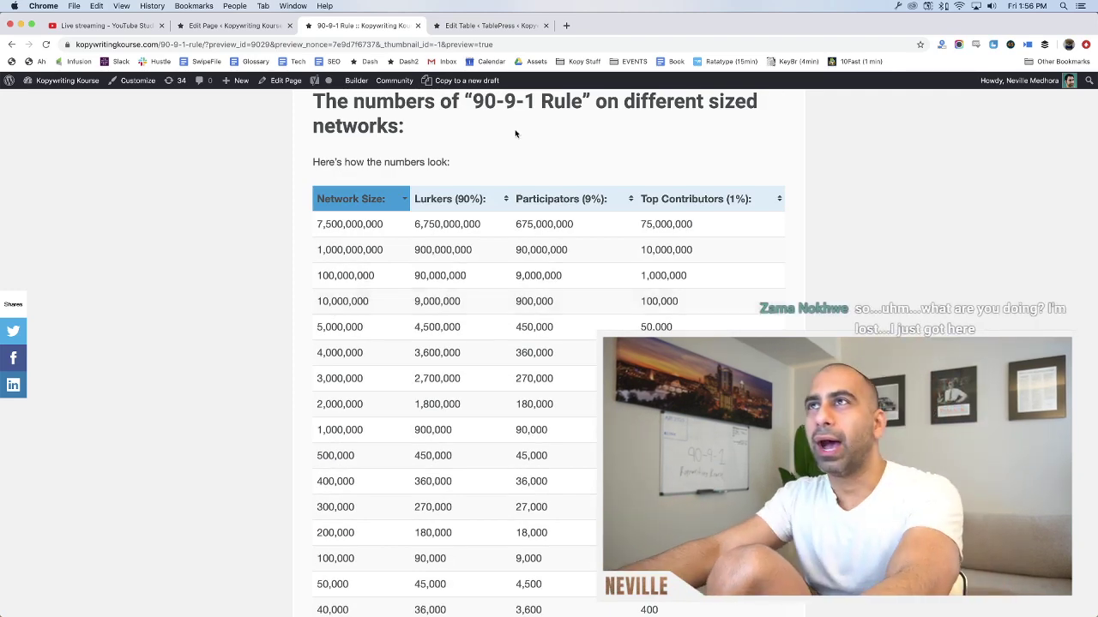
left_click(455, 26)
scroll(377, 82, "up", 5)
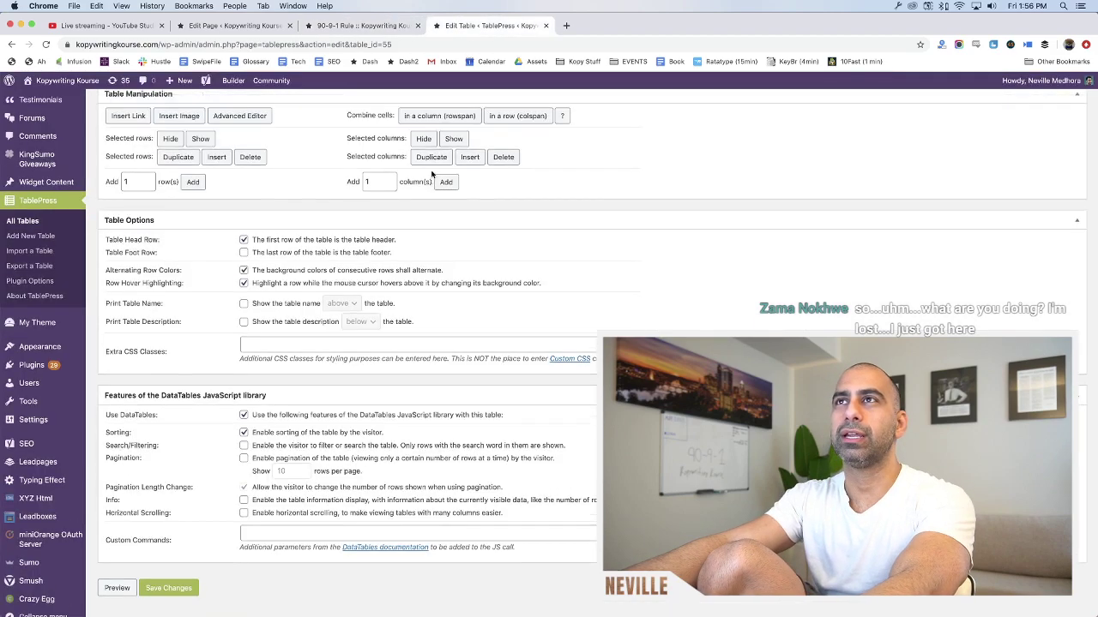
scroll(363, 200, "up", 8)
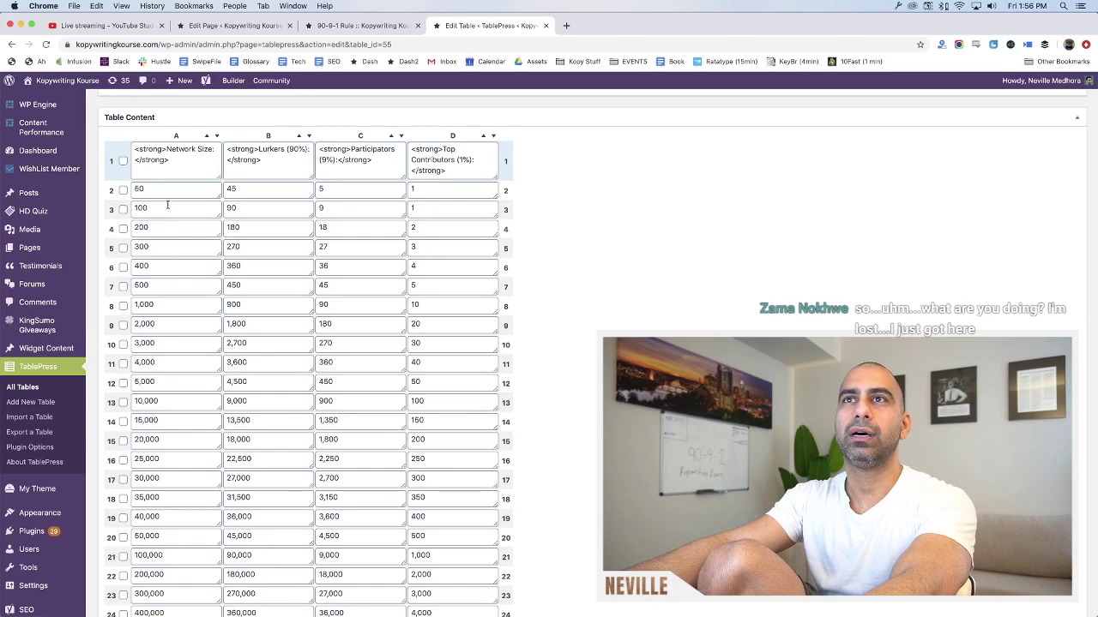
scroll(168, 197, "down", 5)
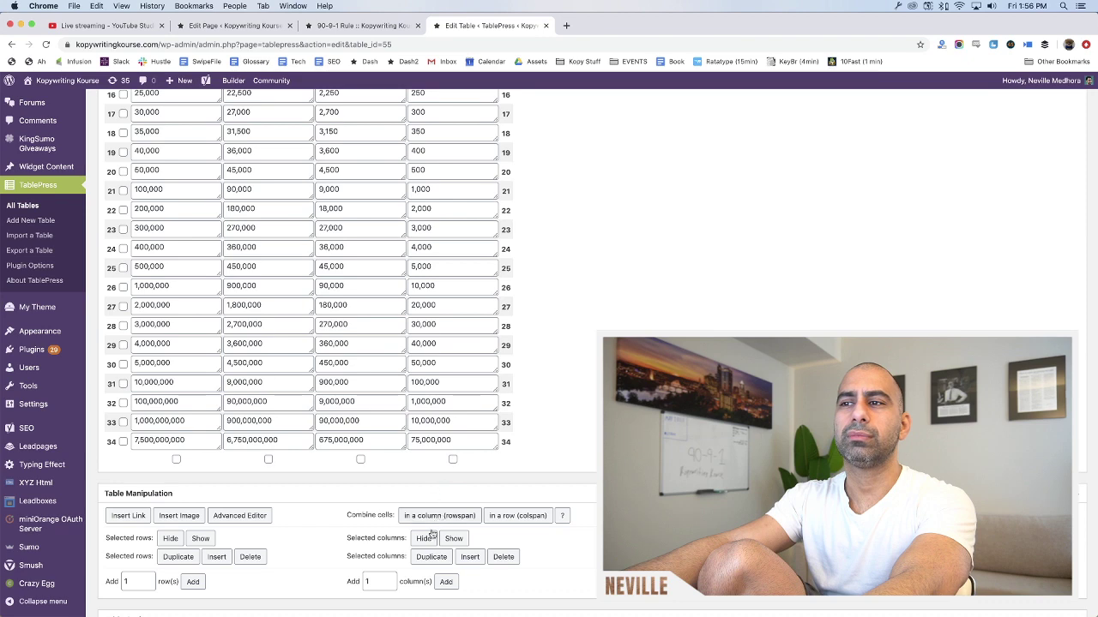
scroll(432, 533, "down", 1)
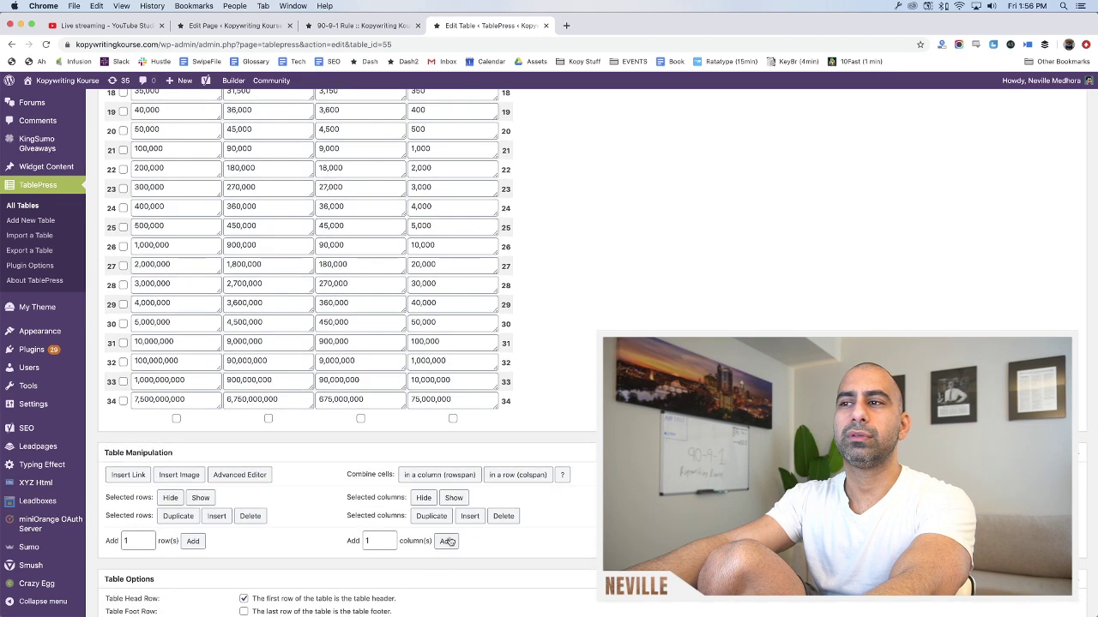
scroll(161, 171, "up", 10)
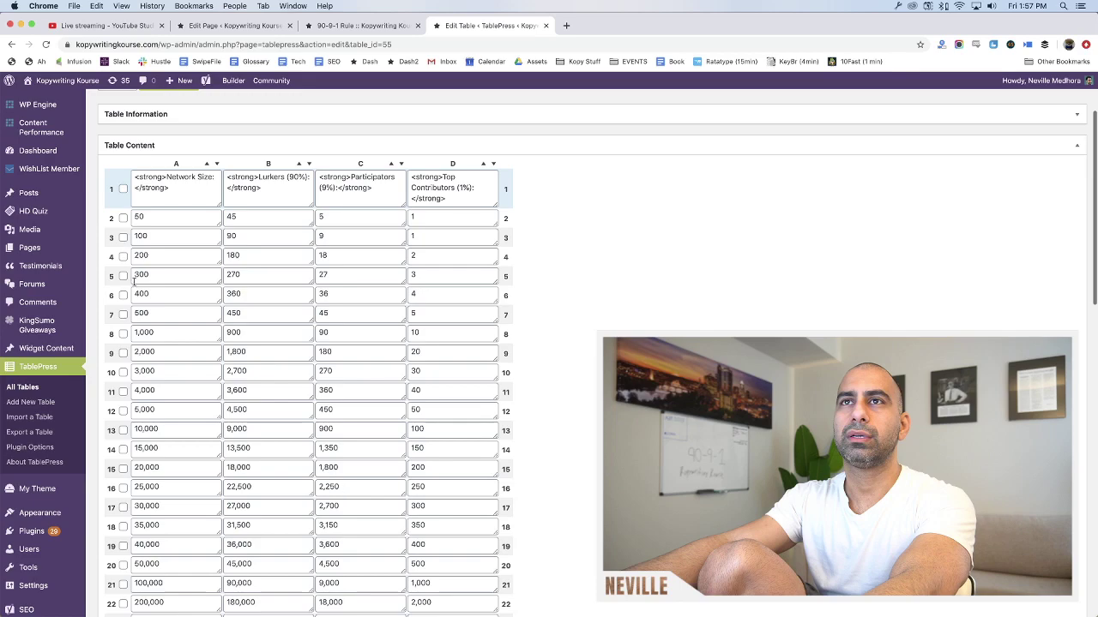
scroll(289, 300, "down", 10)
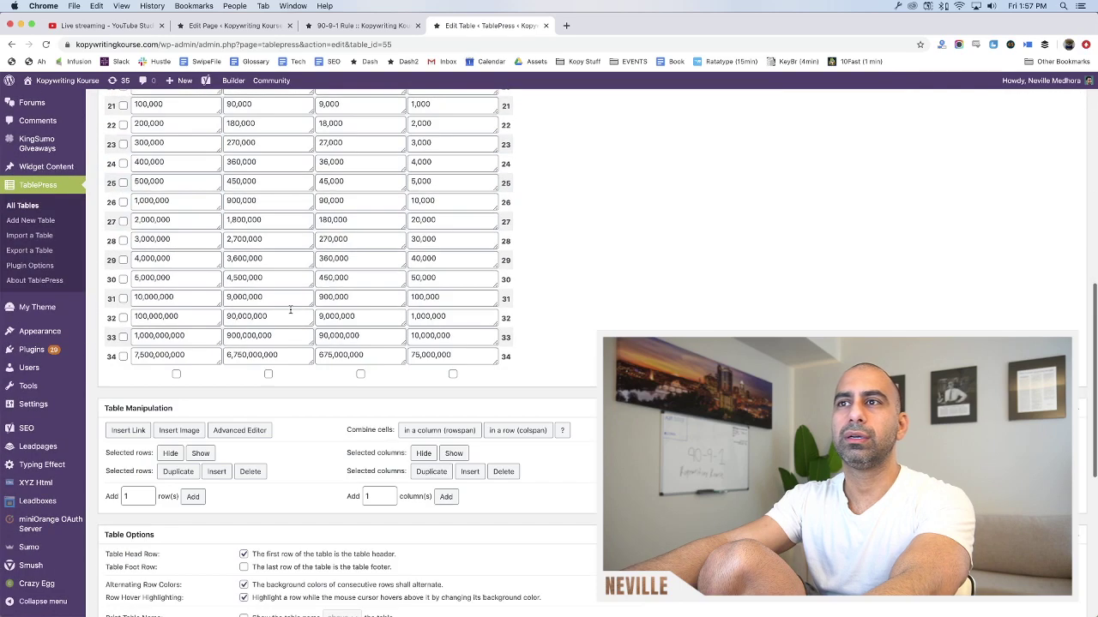
left_click(446, 497)
Move the new empty column to the front of the table, before the Network Size column
scroll(534, 506, "up", 5)
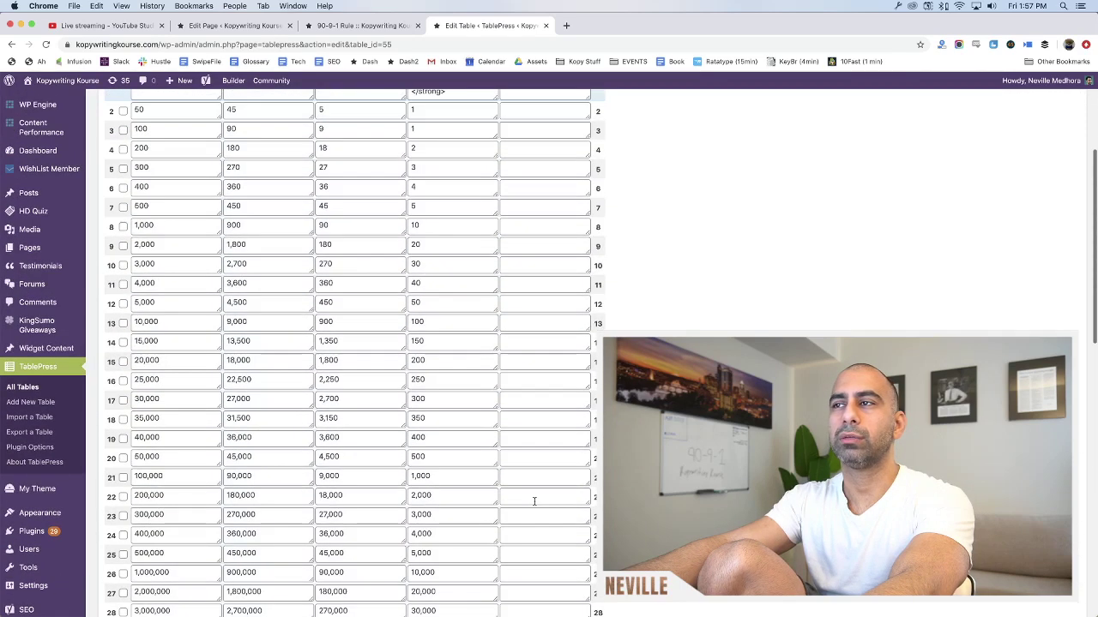
scroll(534, 506, "down", 4)
scroll(535, 506, "up", 10)
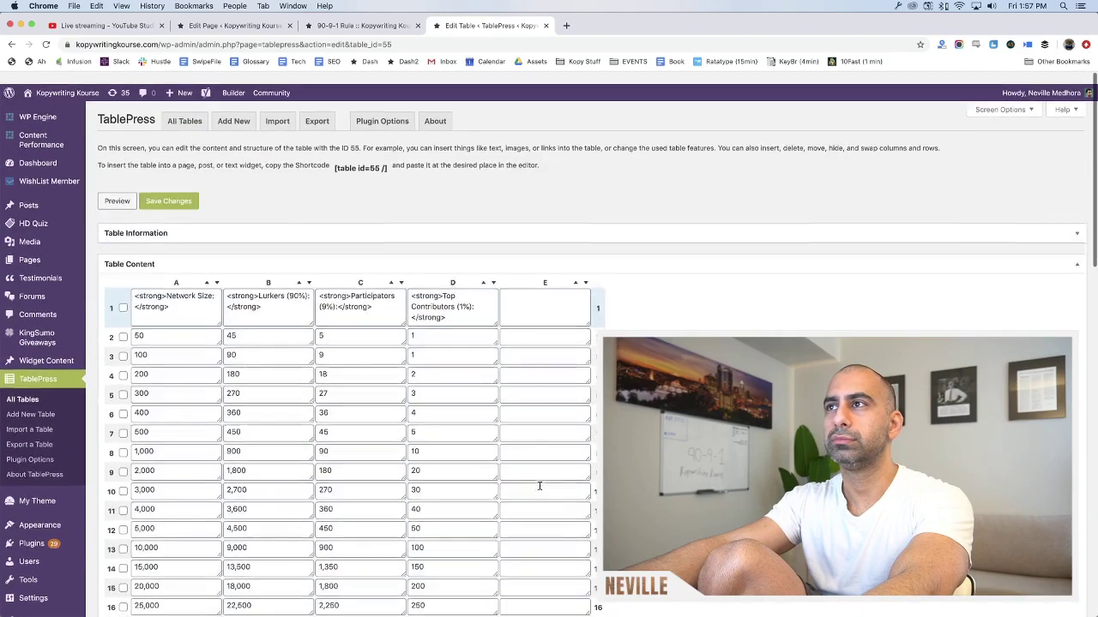
left_click_drag(545, 269, 163, 275)
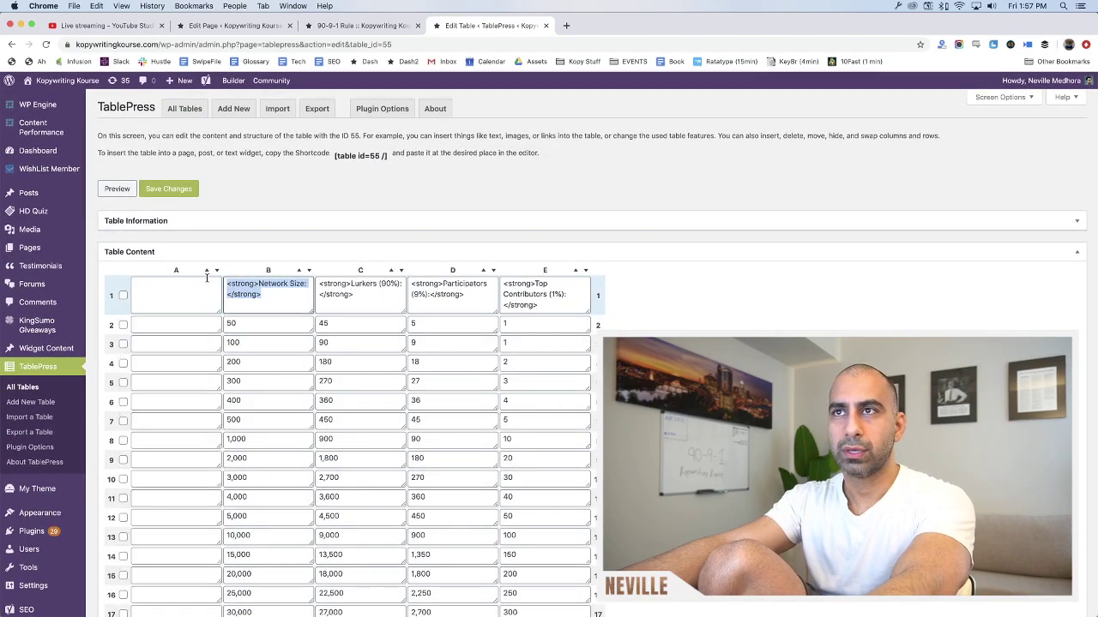
Set the header of the empty first column to "<strong>Network:</strong>"
left_click(176, 293)
type("<strong>Network Size:</strong>")
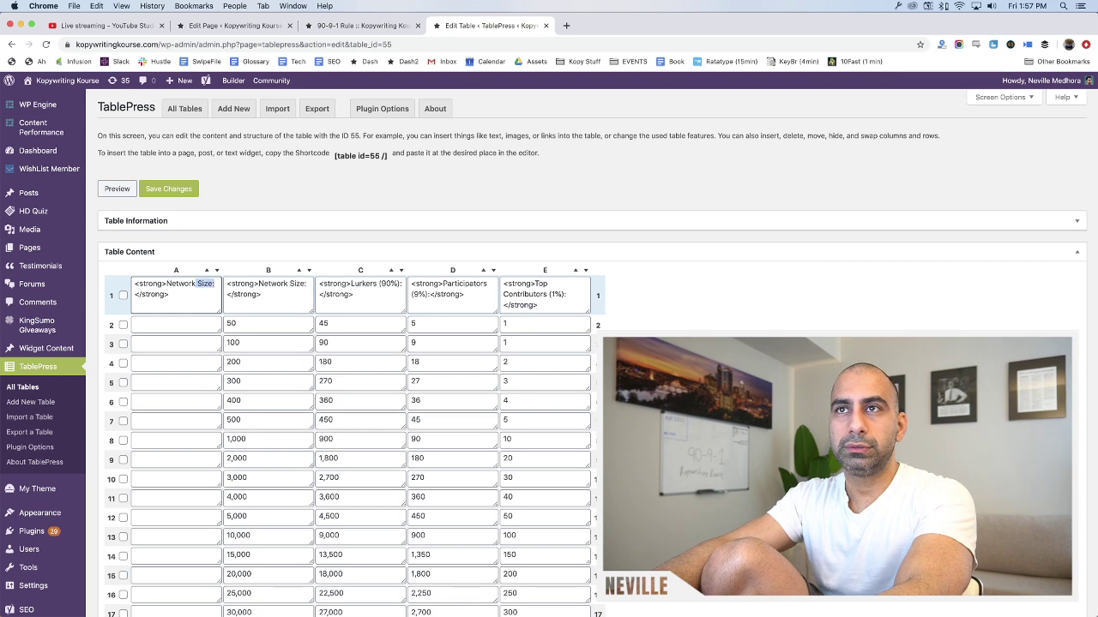
key("BackSpace")
type(":")
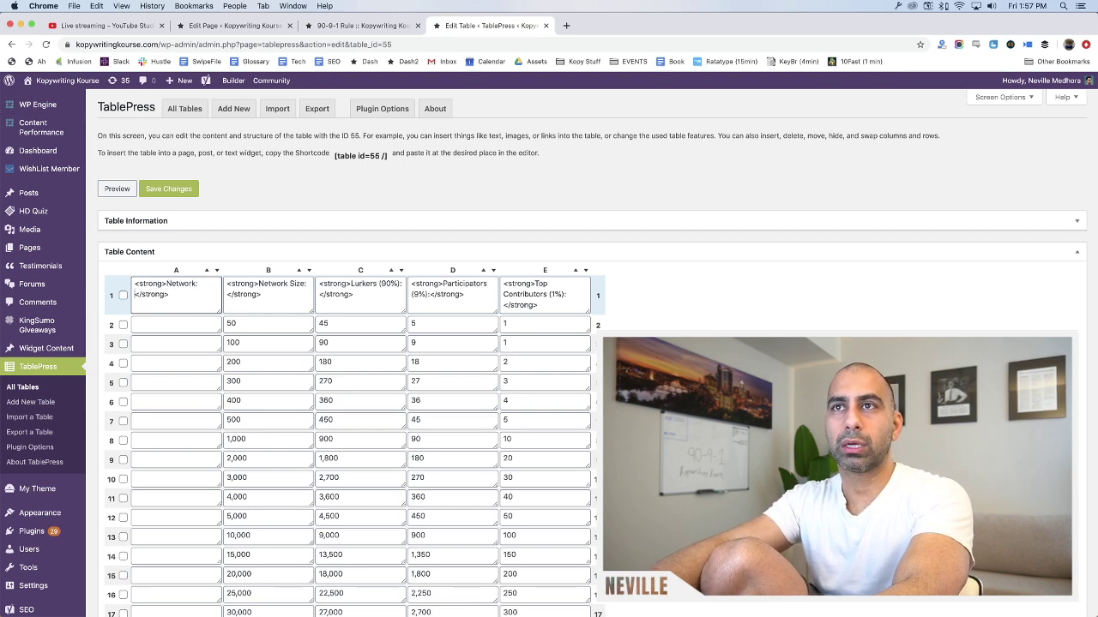
Enter "Friend group" as the network name in the row with network size 50
left_click(167, 325)
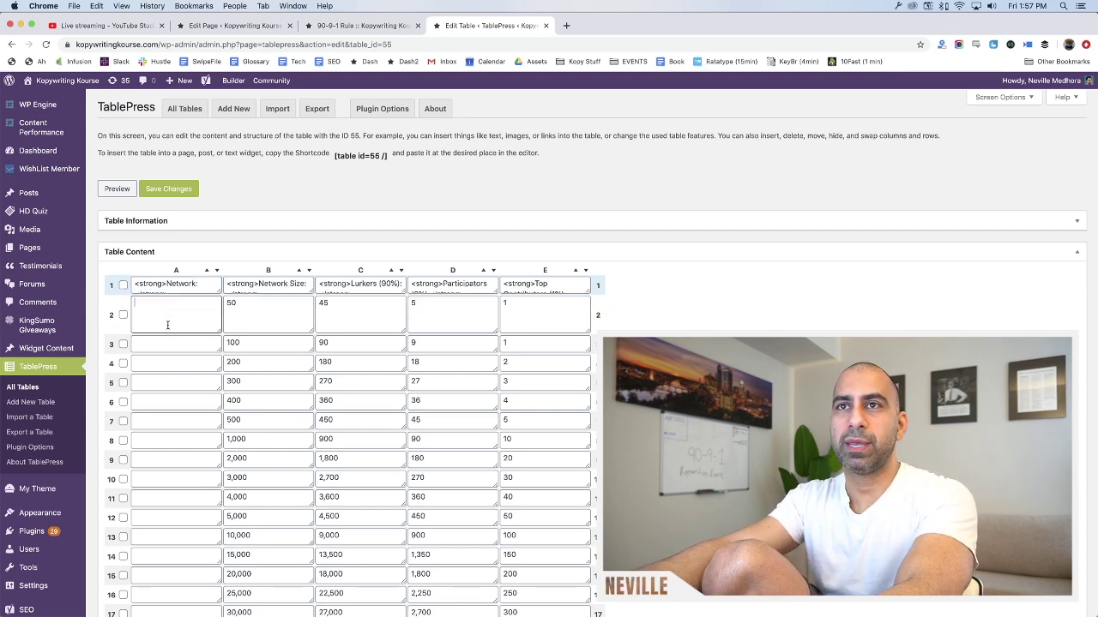
type("Fr")
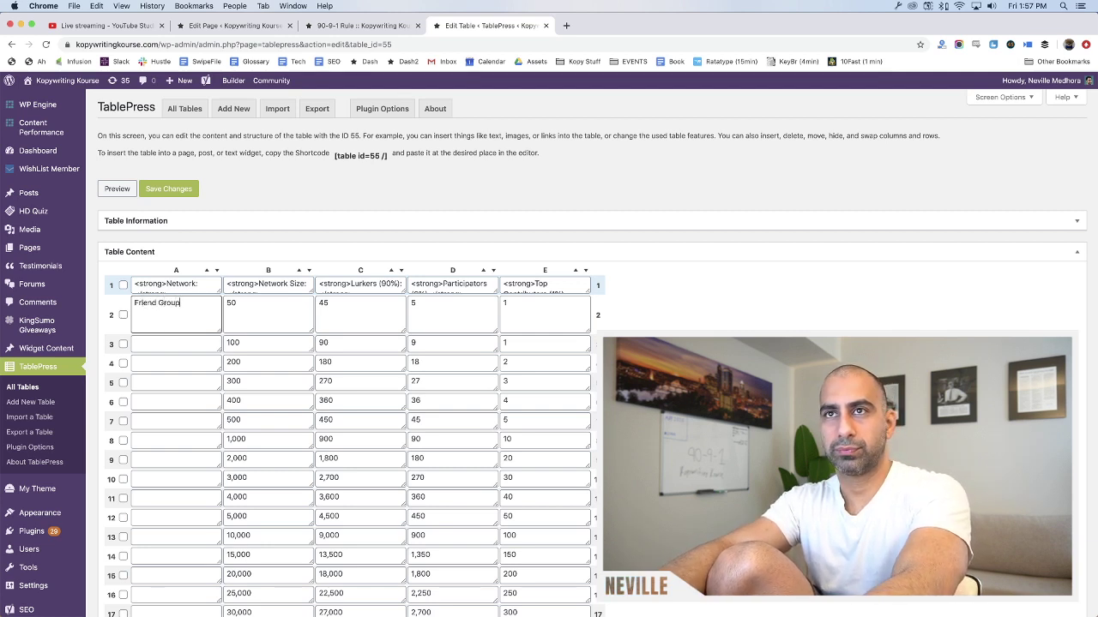
type("iend group")
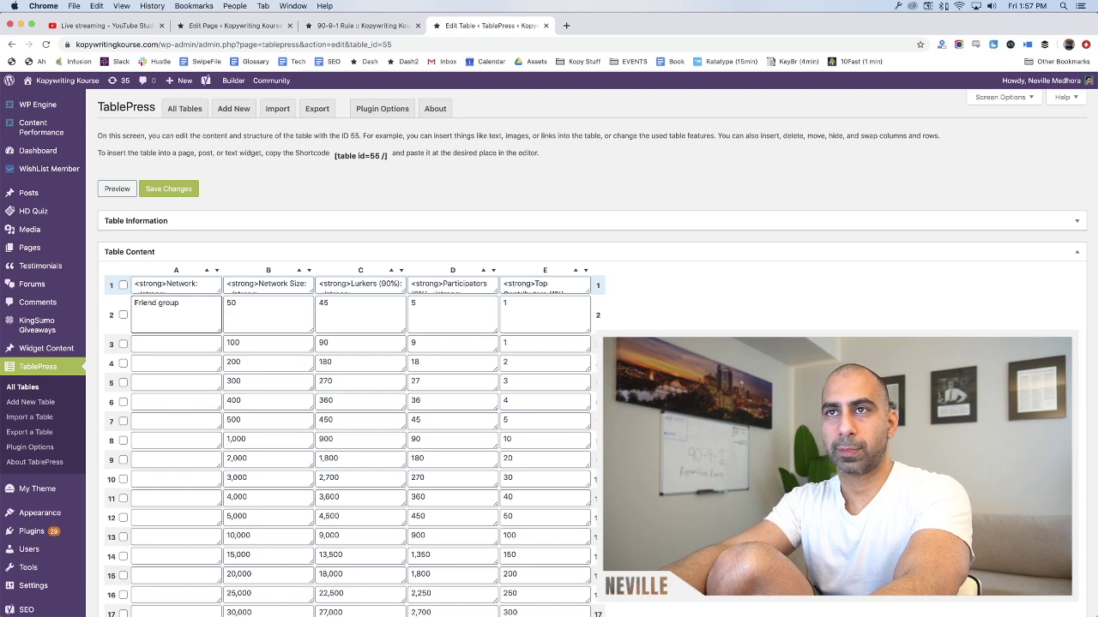
Search Google for "how big is reddit" in a new browser tab
key("super+t")
type("h")
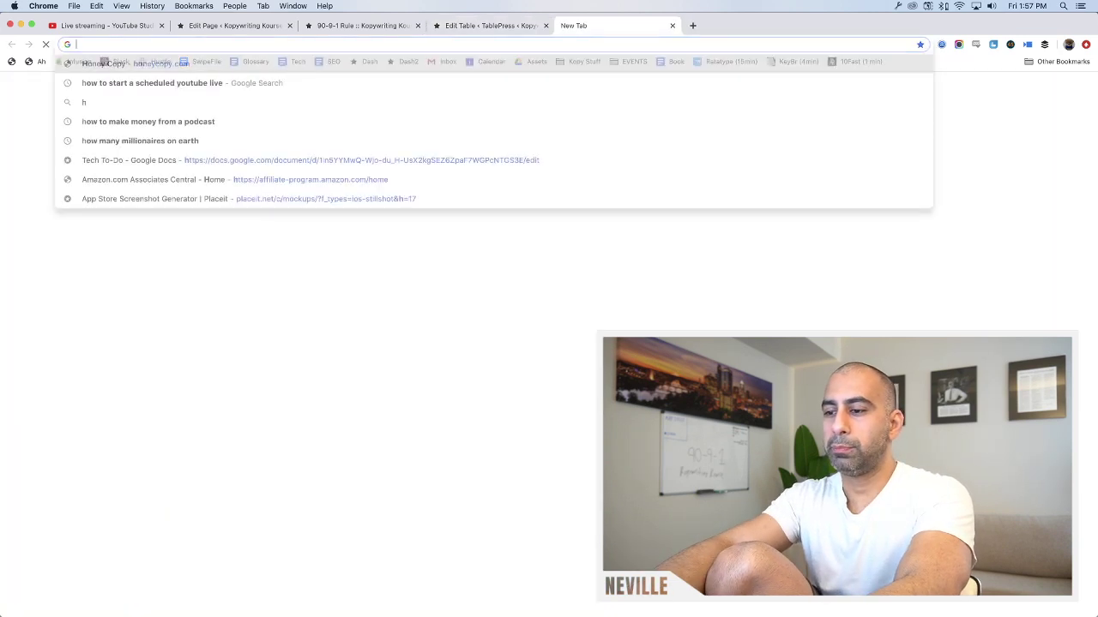
type("ow big is reddit")
key("Return")
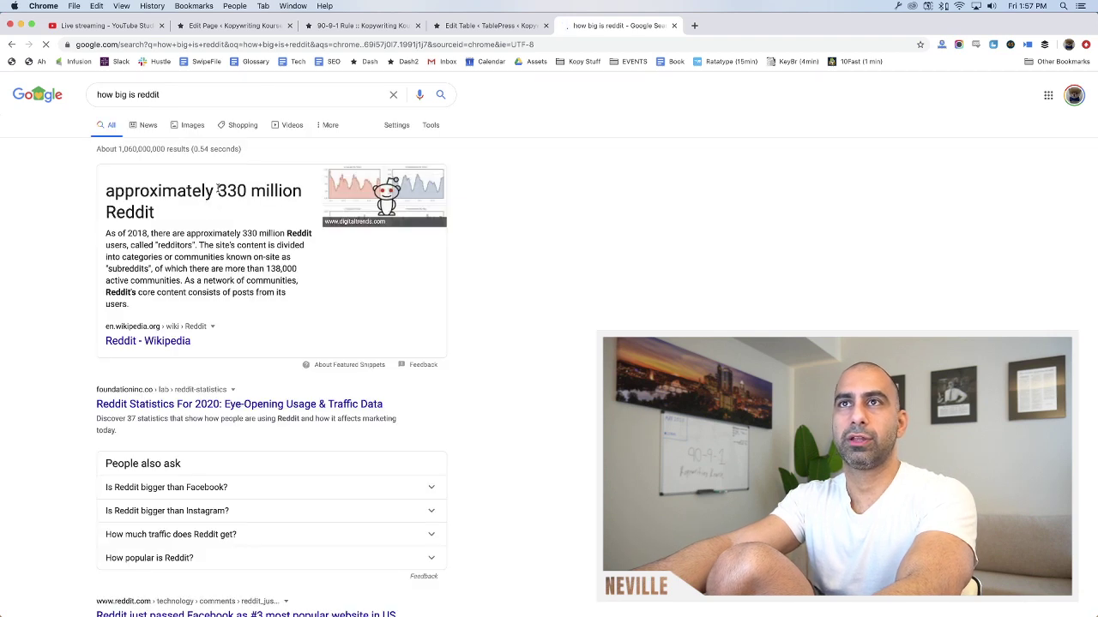
Return to the table editor and add one row at the end of the table
key("super+1")
key("super+2")
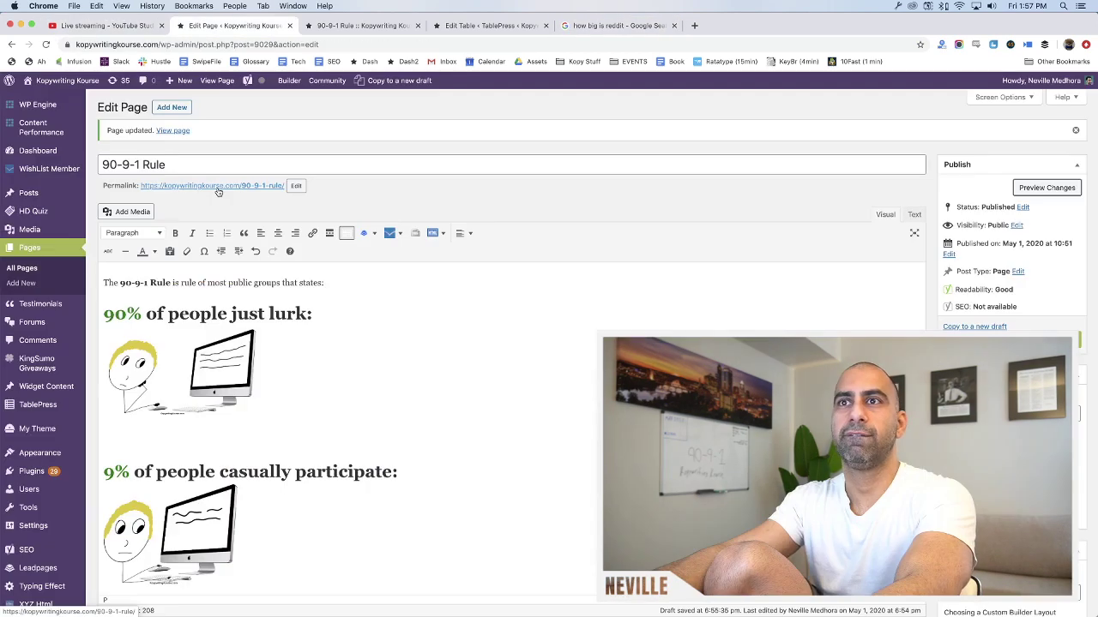
key("super+3")
key("super+4")
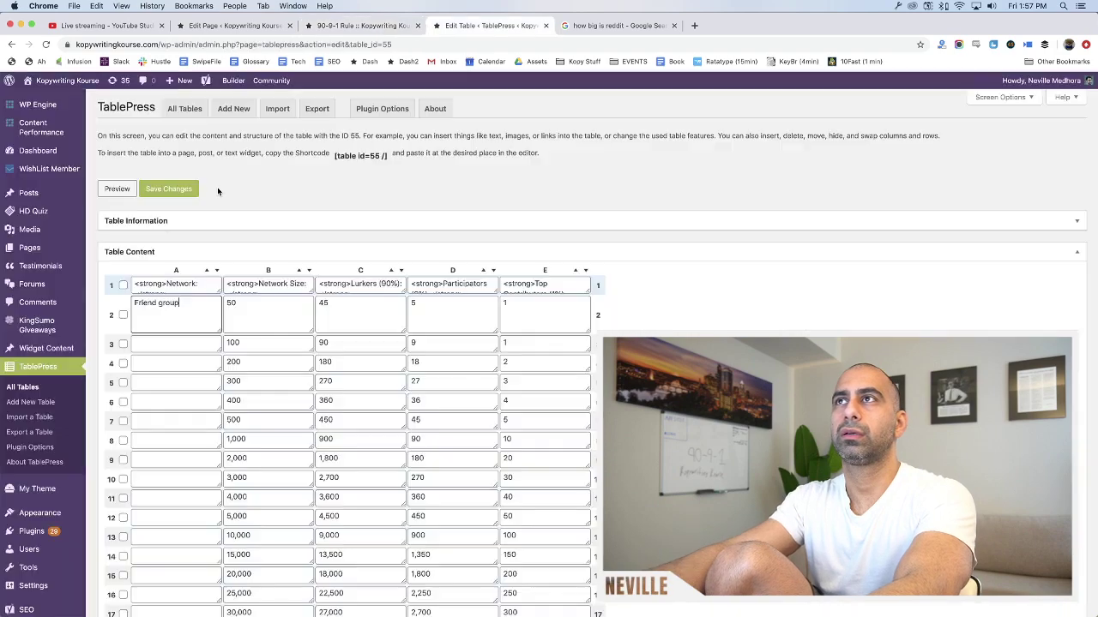
scroll(203, 342, "down", 10)
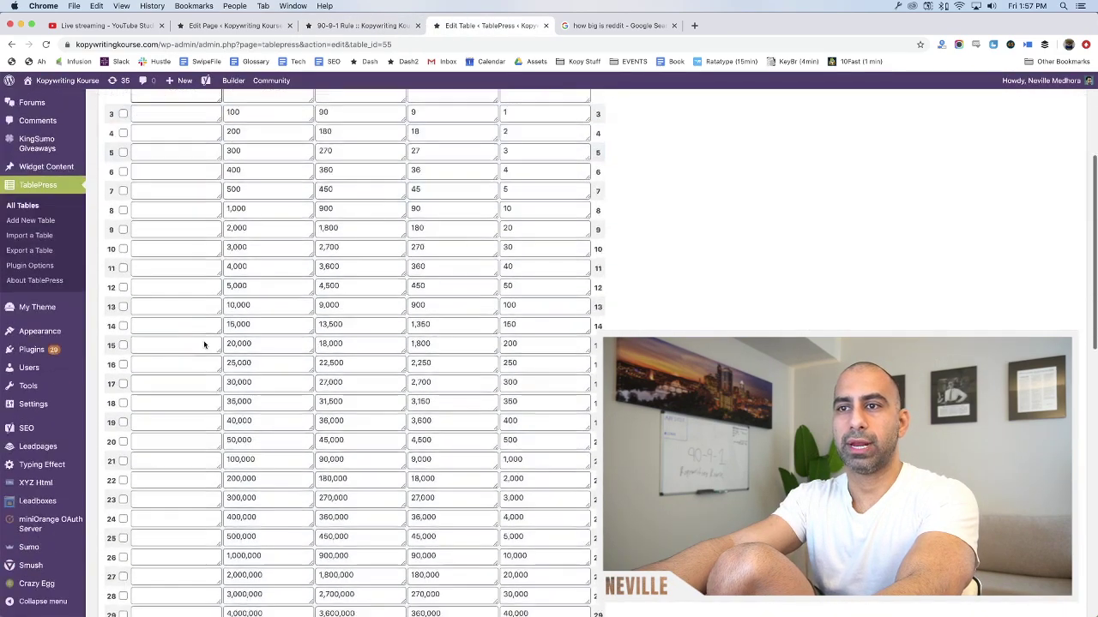
scroll(203, 341, "down", 2)
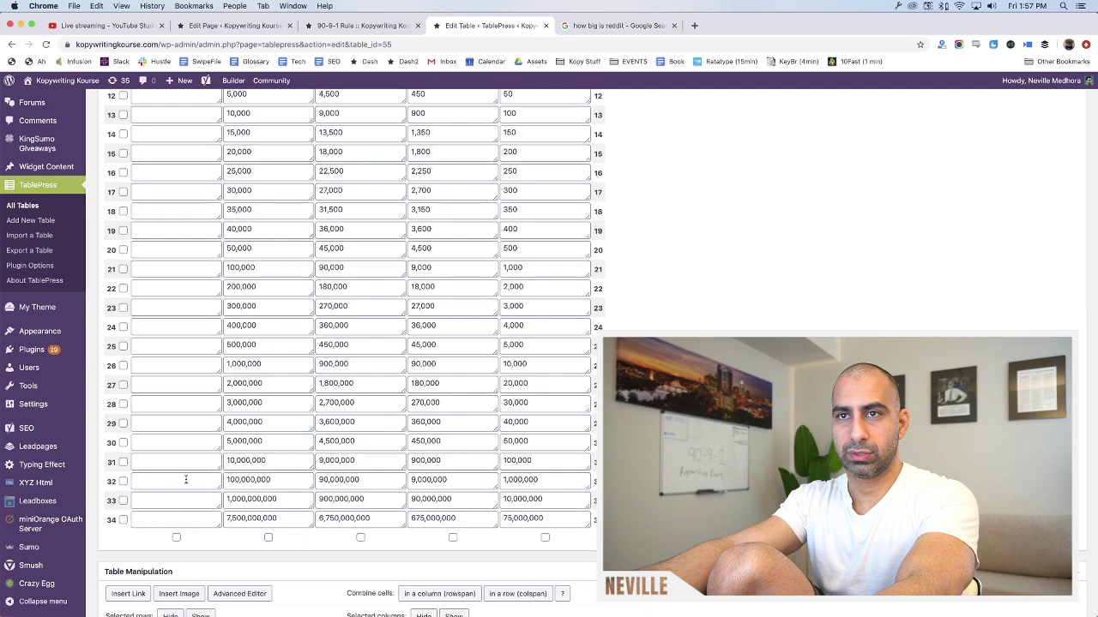
scroll(190, 487, "down", 3)
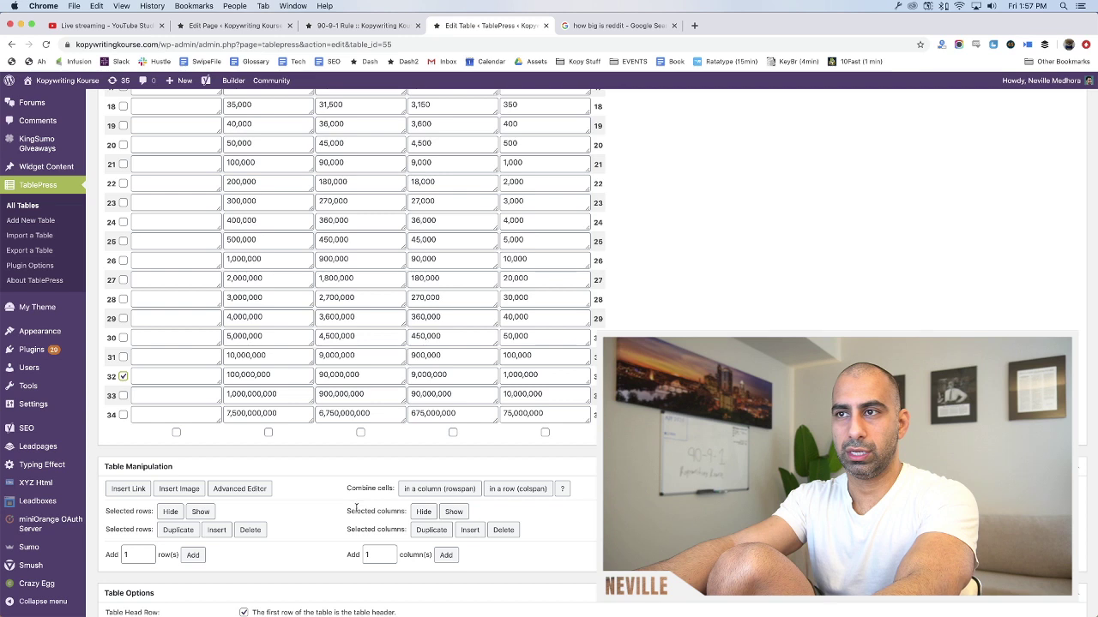
left_click(193, 555)
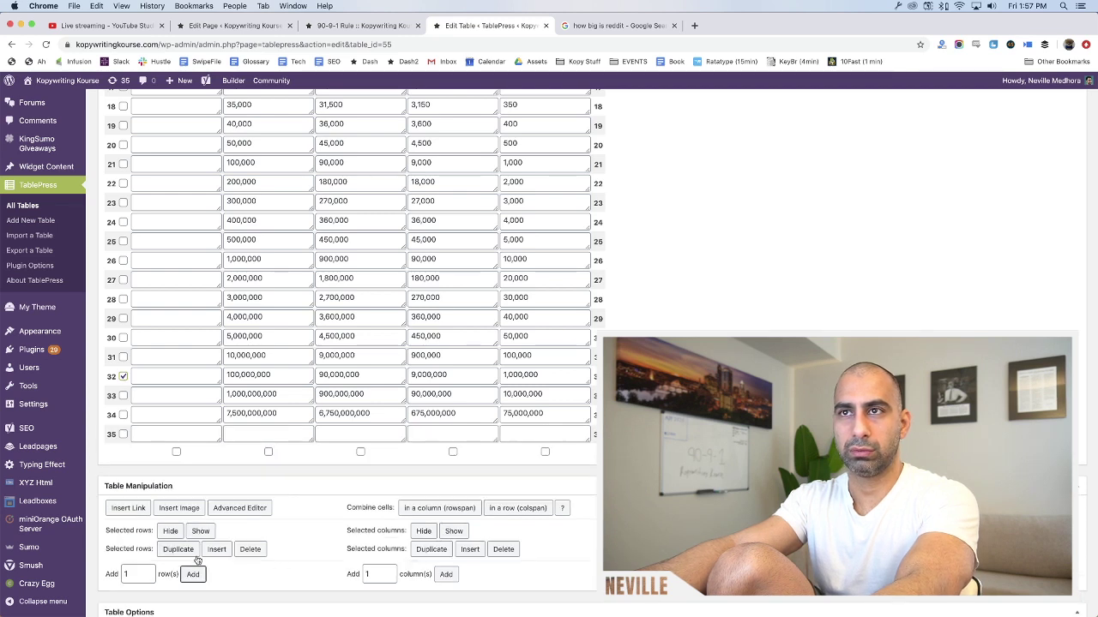
Fill the new last row with the network name "Reddit" and the network size 330,000,000
left_click(183, 431)
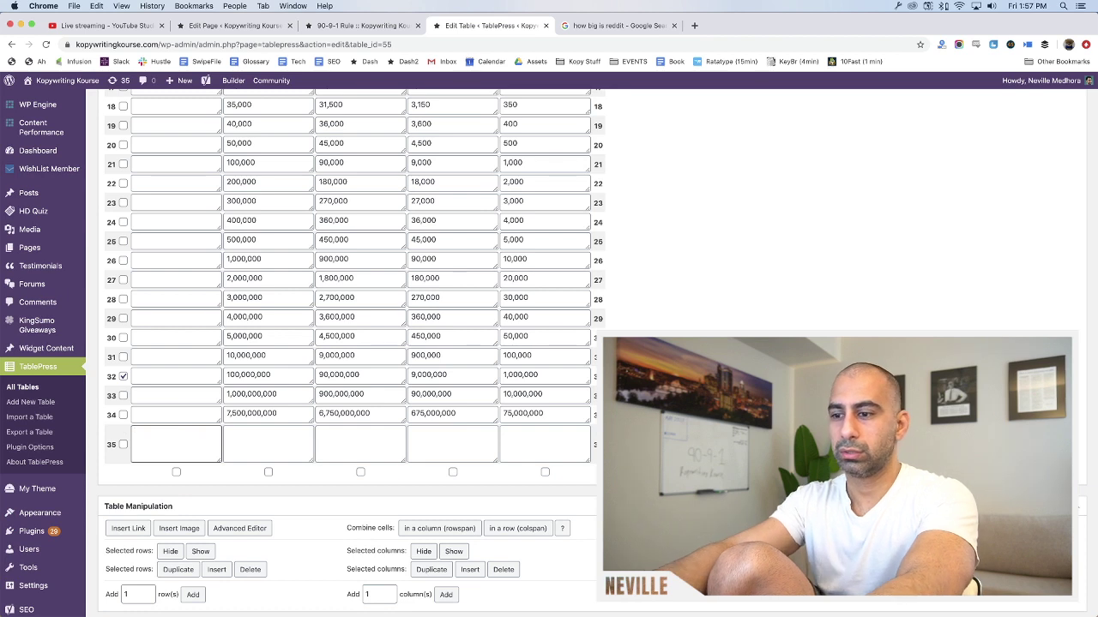
type("Reddit")
left_click(259, 443)
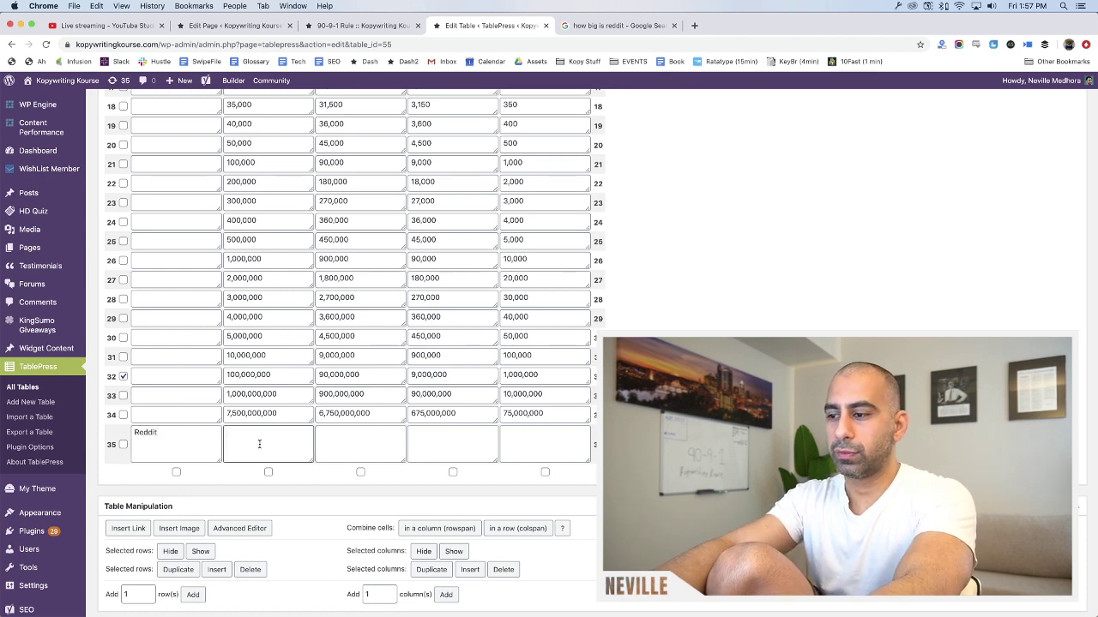
type("330,000")
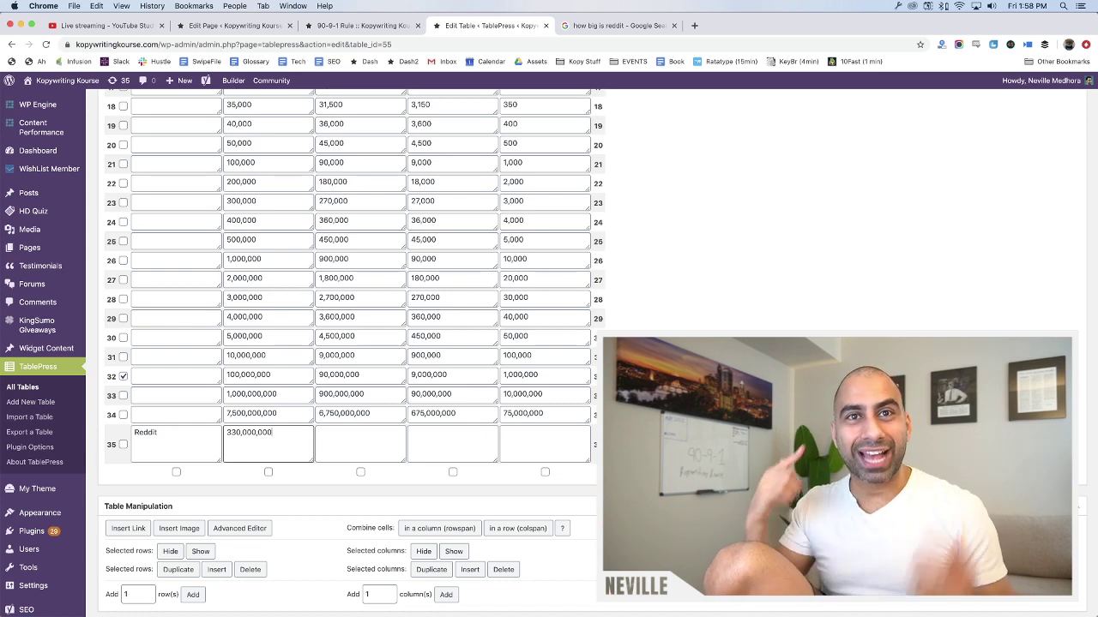
left_click(346, 27)
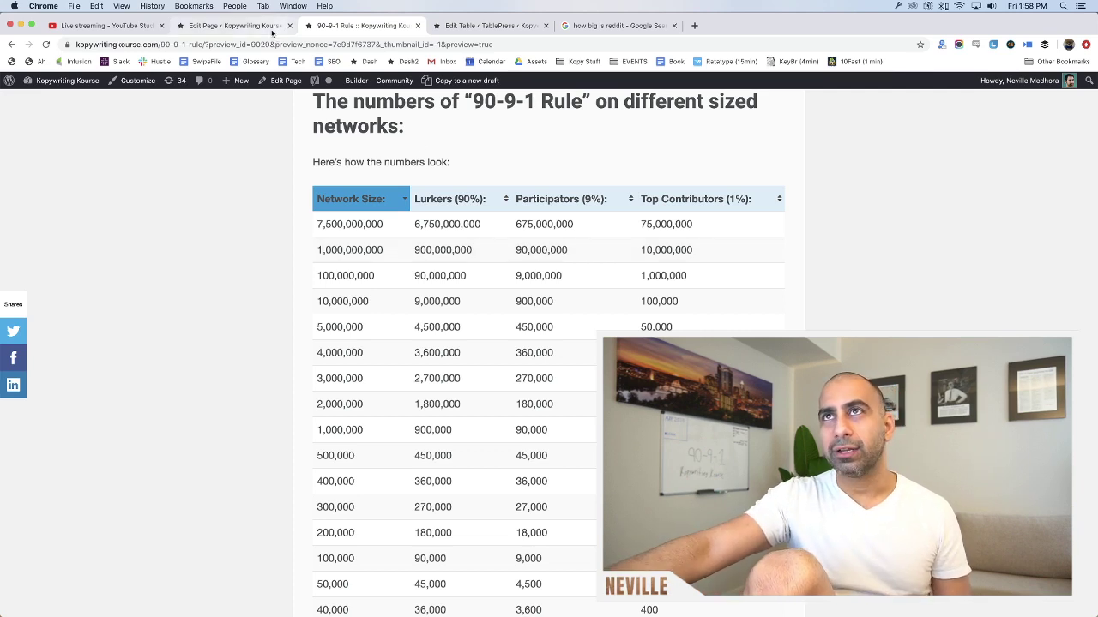
left_click(231, 26)
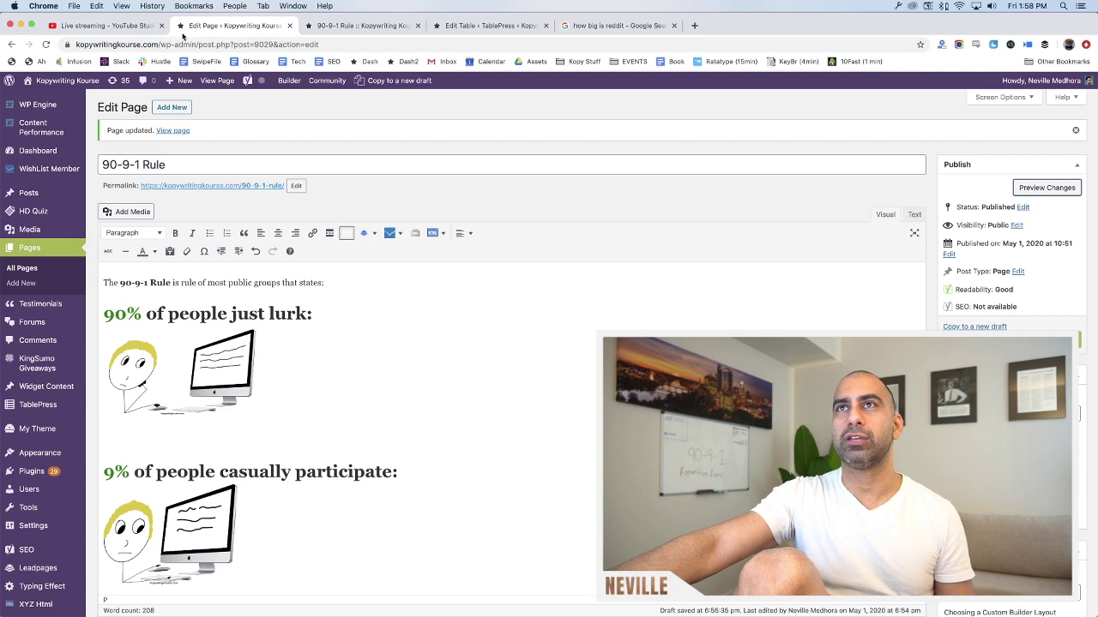
left_click(362, 26)
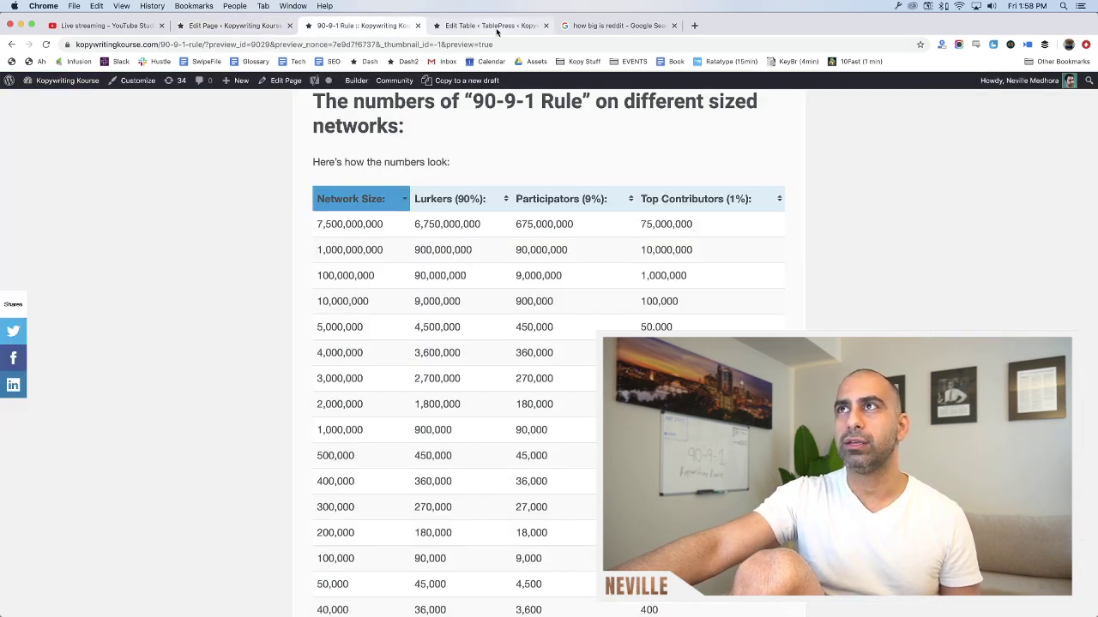
left_click(488, 26)
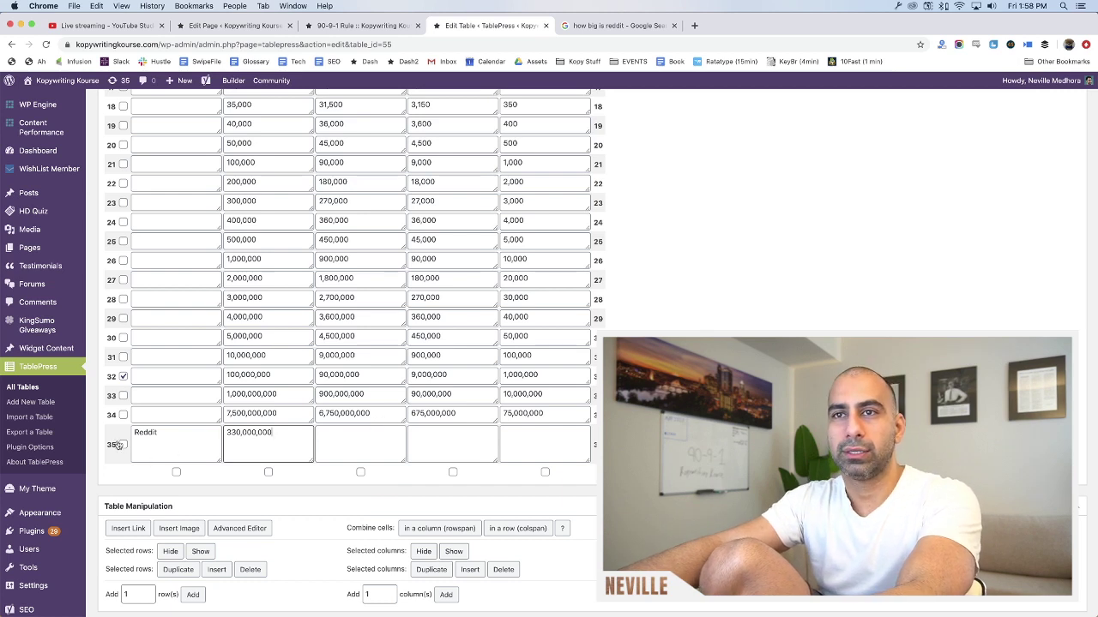
Add 10 more empty rows below the Reddit row
left_click(137, 599)
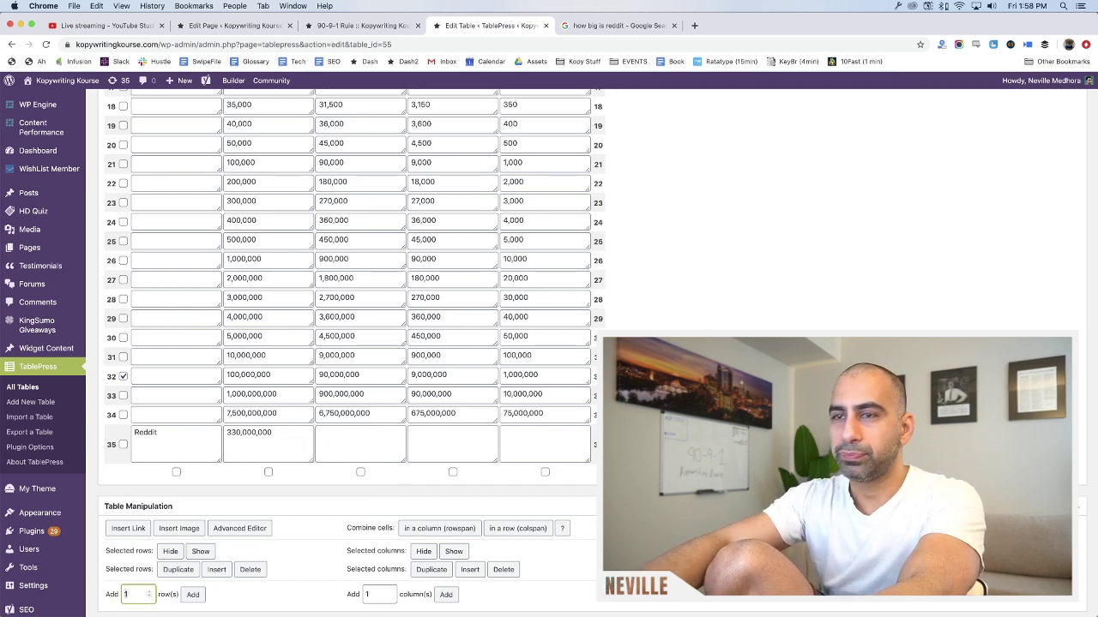
type("0")
left_click(193, 594)
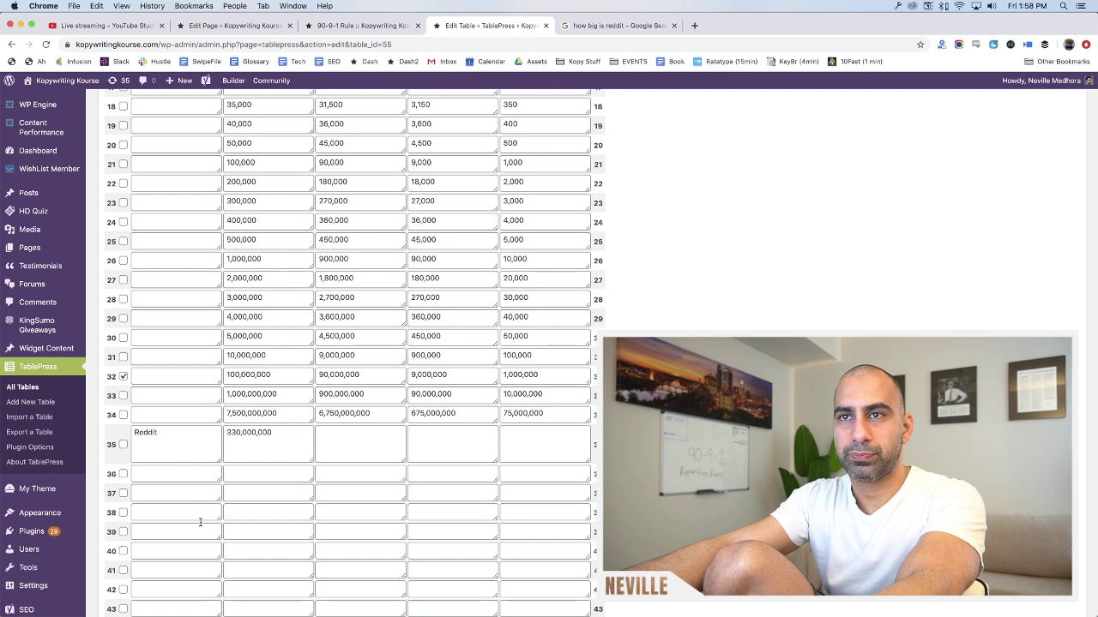
Enter the network names USA, China, Facebook, Google, Instagram and TikTok in consecutive rows directly below the Reddit row
left_click(186, 465)
type("Unit")
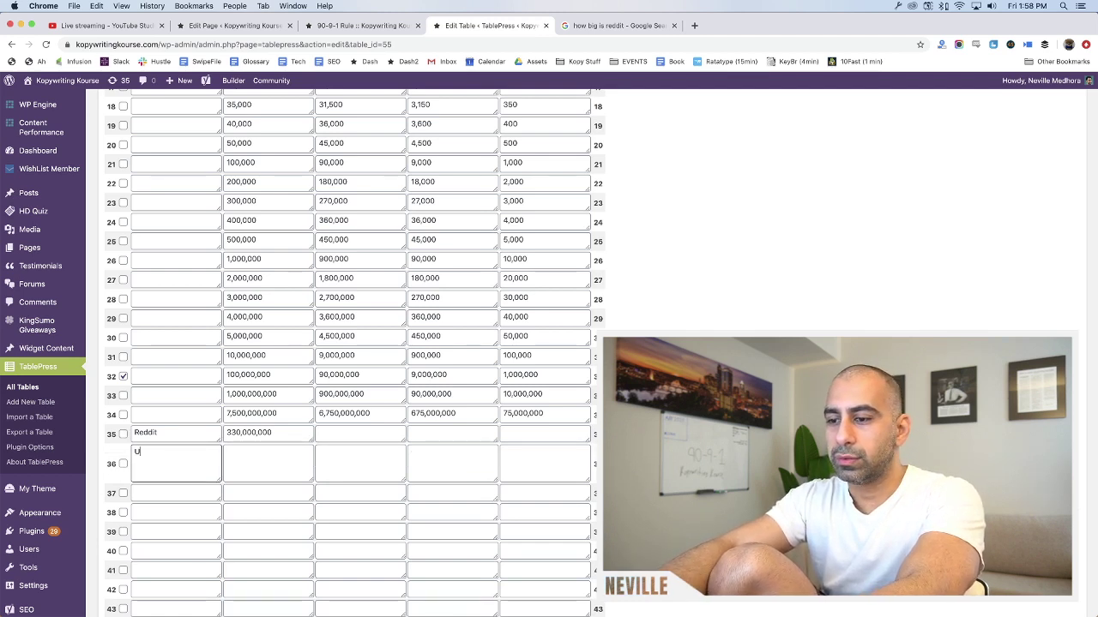
left_click(182, 493)
type("China")
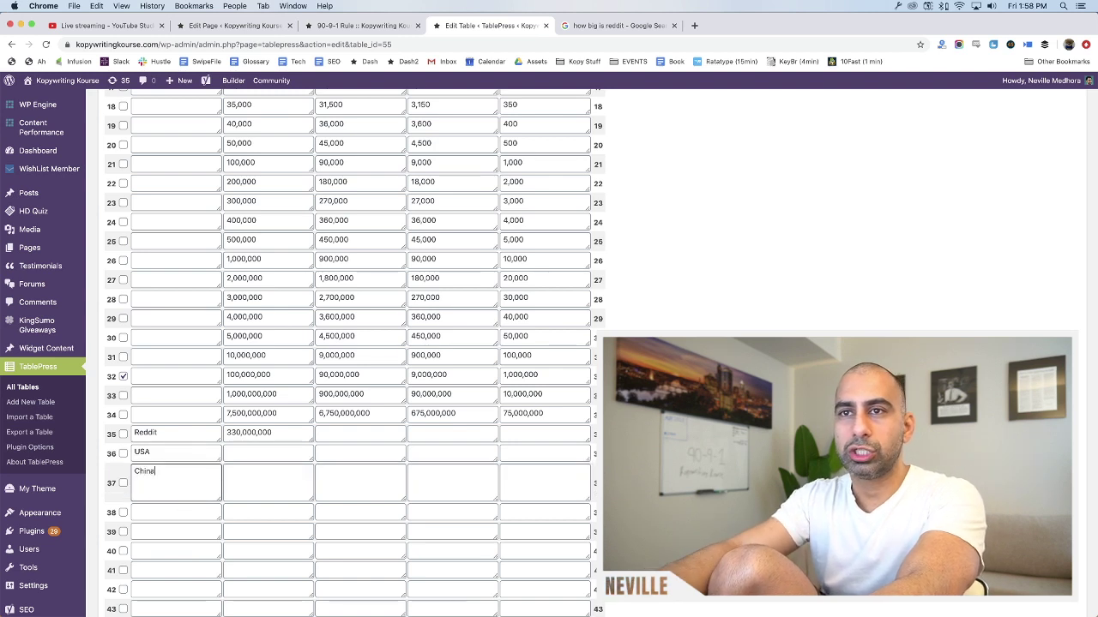
left_click(176, 512)
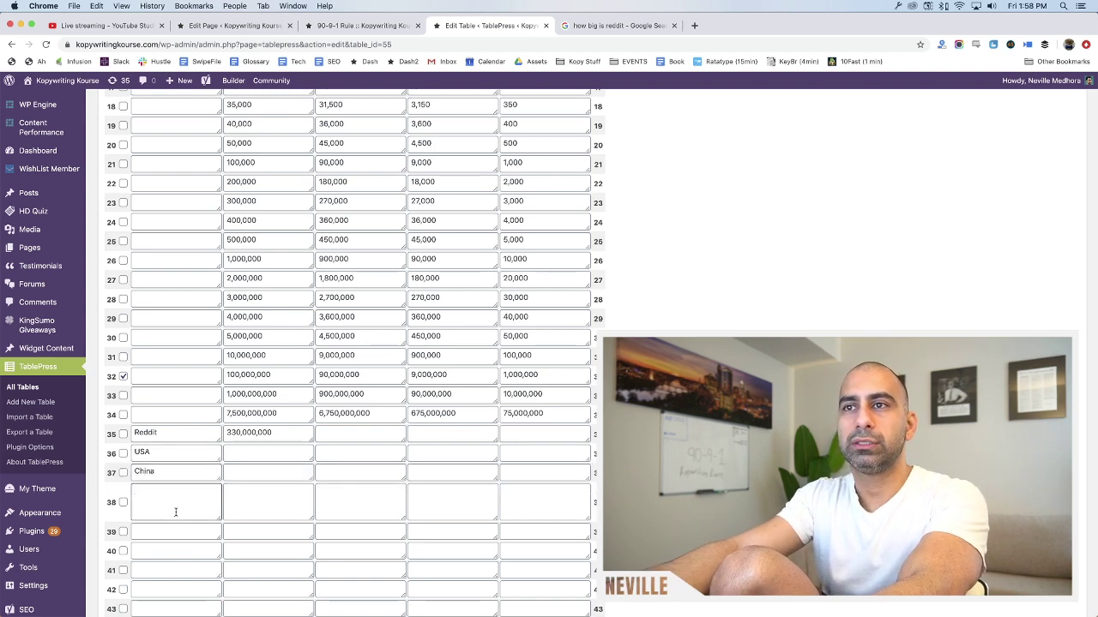
type("Facebook")
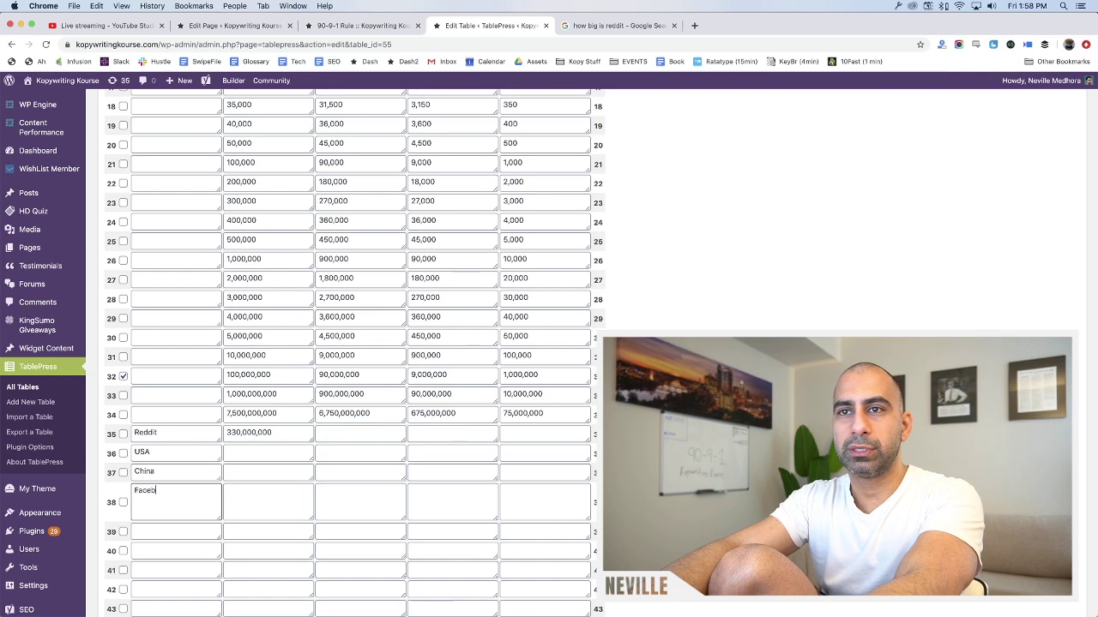
left_click(173, 525)
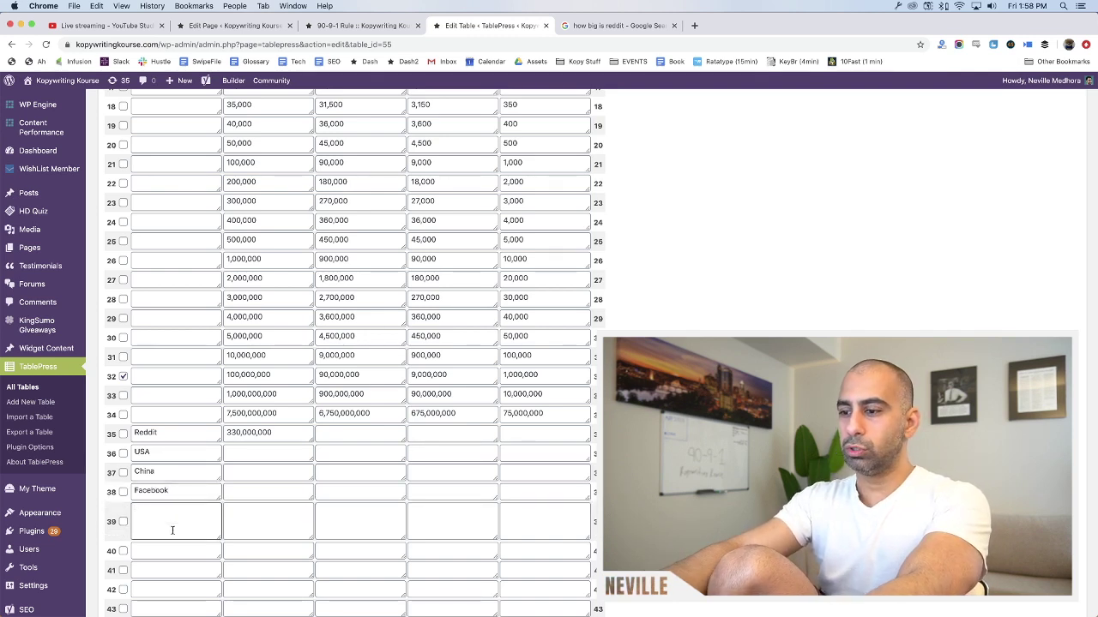
type("Google")
left_click(166, 553)
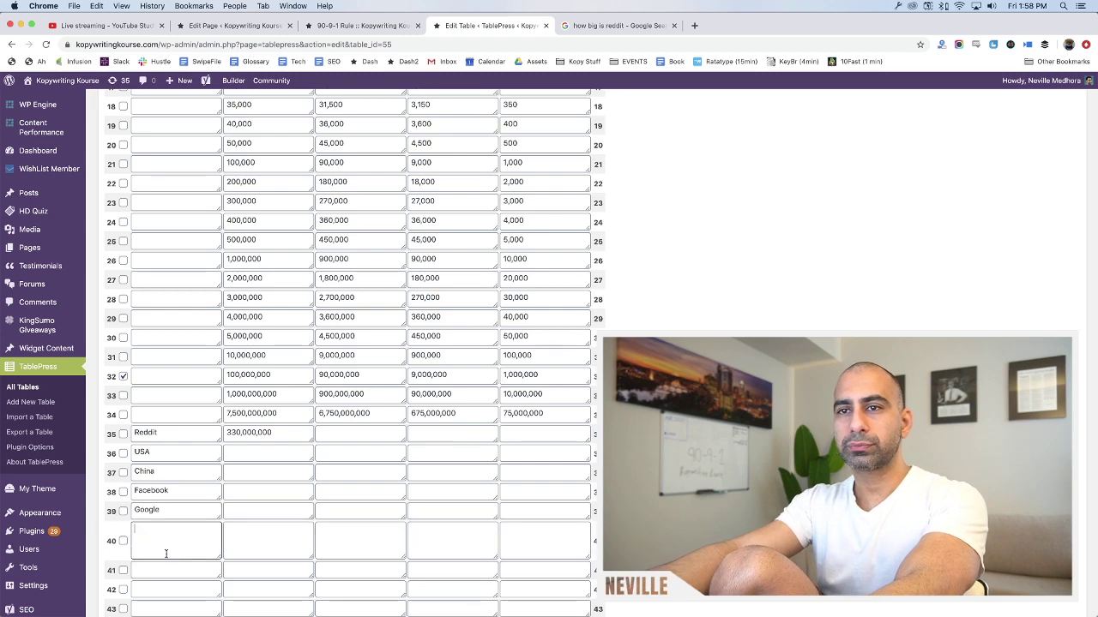
type("Instagram")
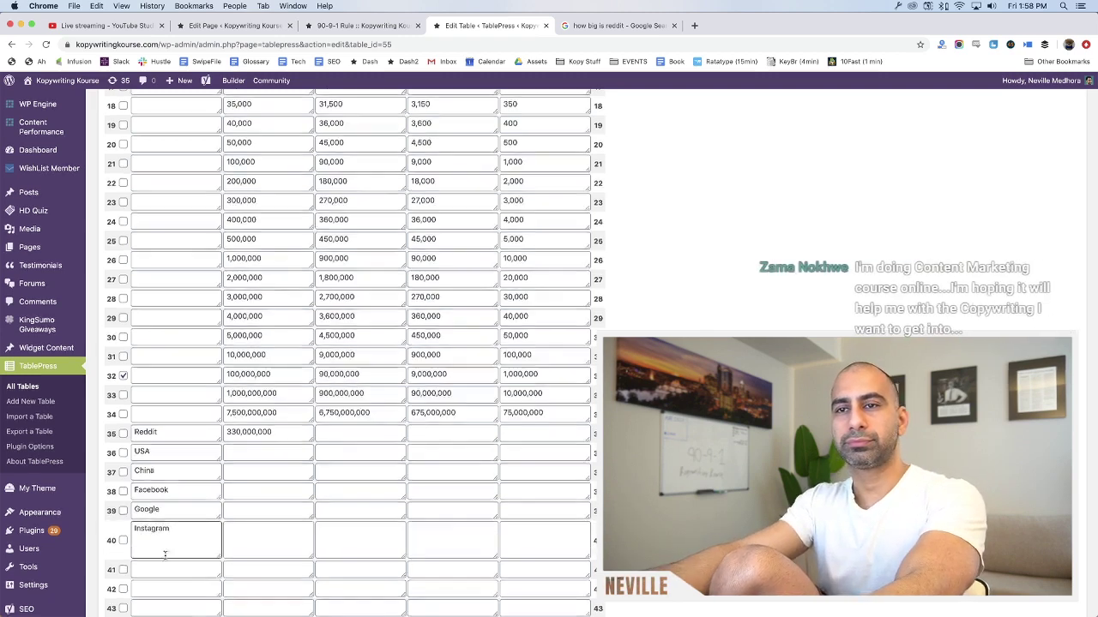
left_click(165, 554)
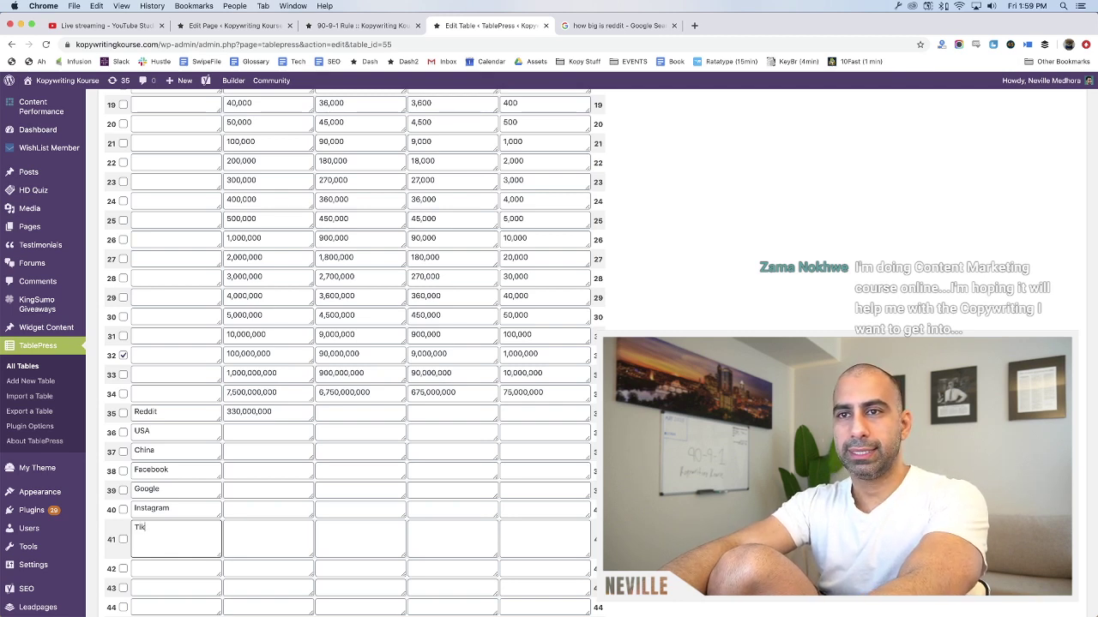
left_click(161, 569)
scroll(160, 514, "down", 2)
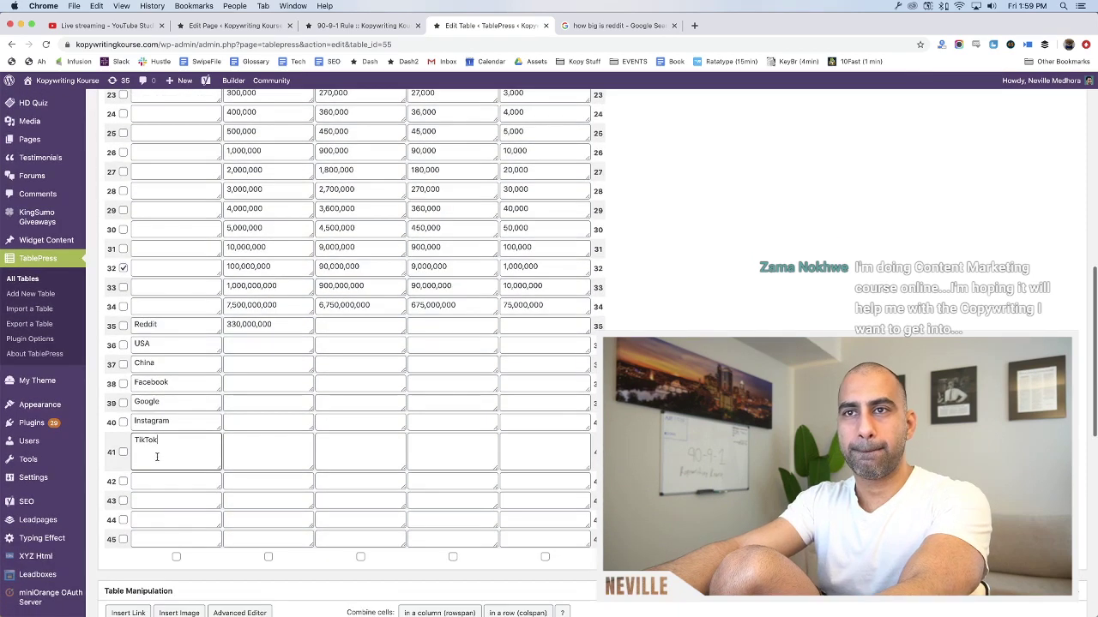
Switch to the existing Google results page and search for "how big is instagram"
left_click(120, 26)
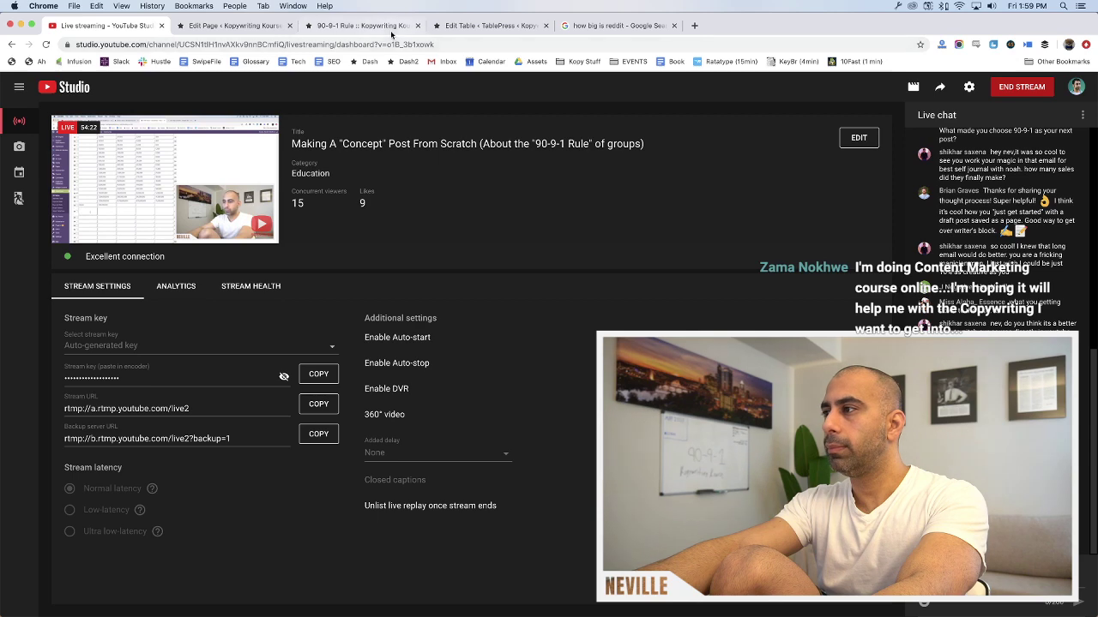
left_click(485, 25)
left_click(620, 25)
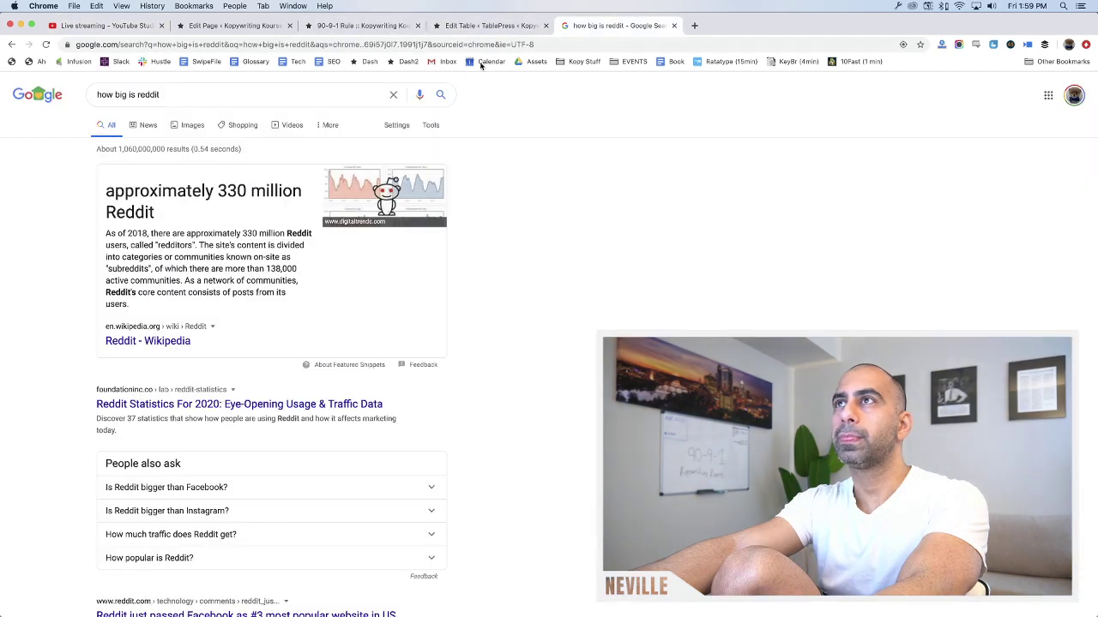
double_click(157, 95)
type("ins")
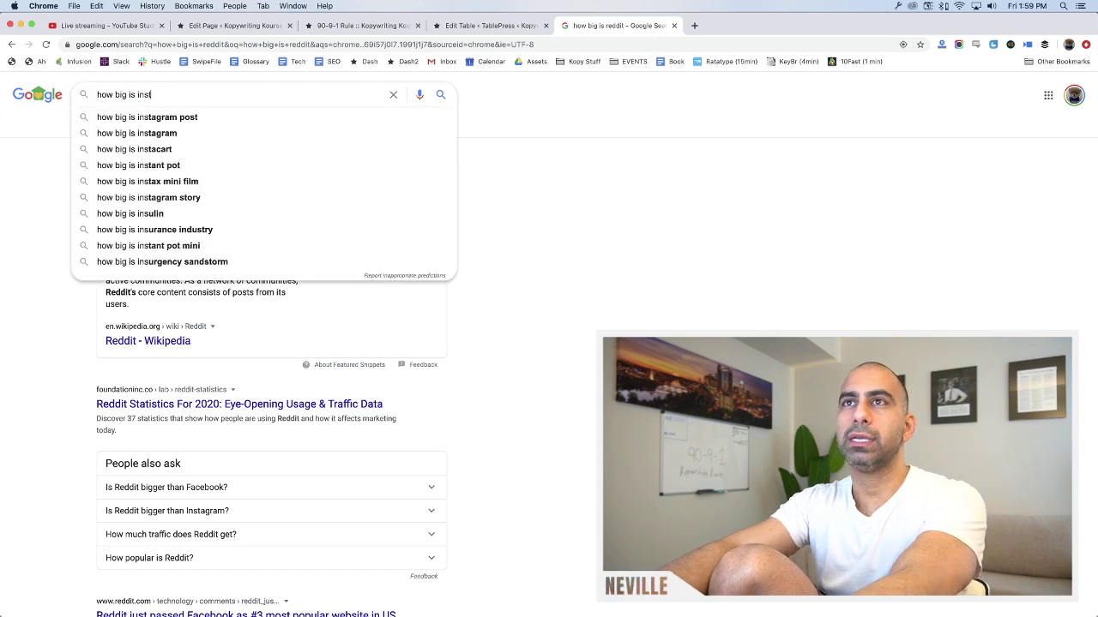
type("tagram")
key("Return")
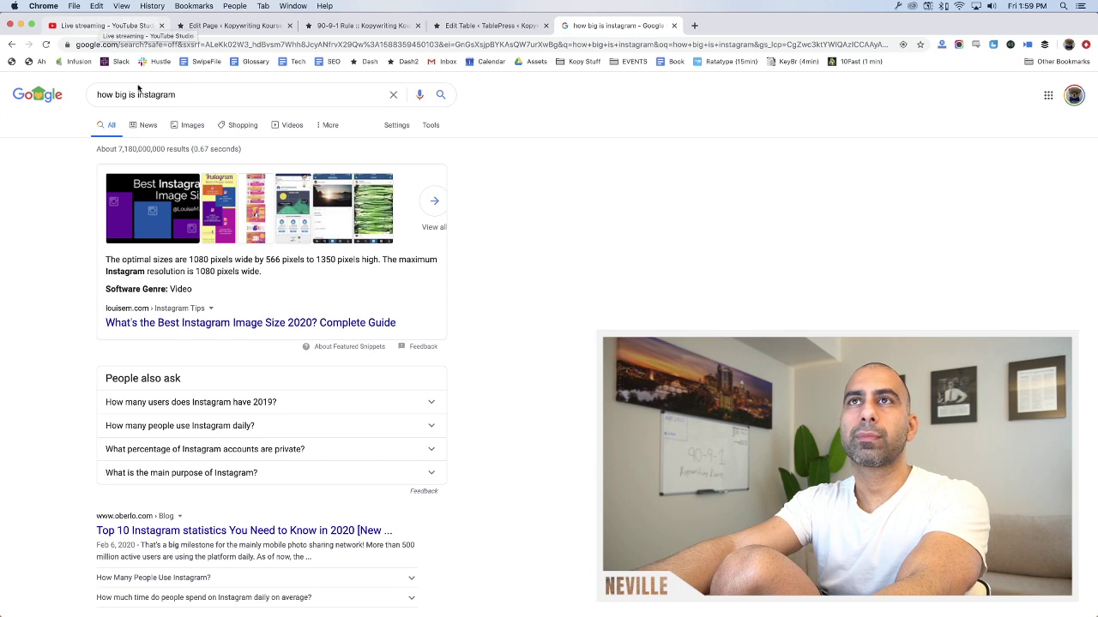
Reword the Google search to "how many users instagram"
left_click_drag(115, 94, 138, 87)
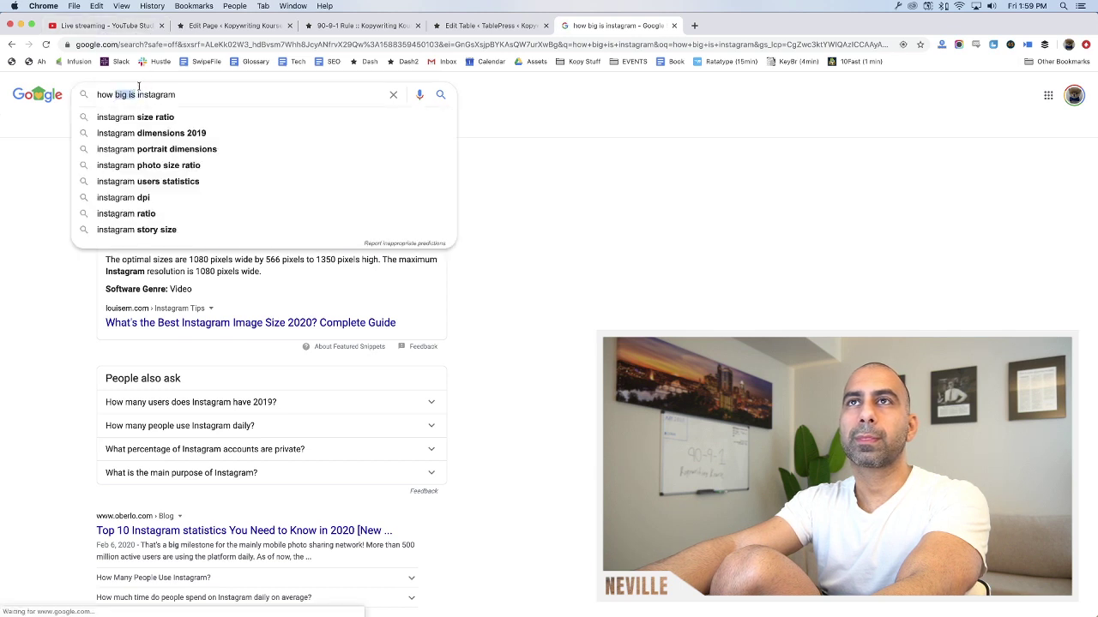
type("many users")
key("Return")
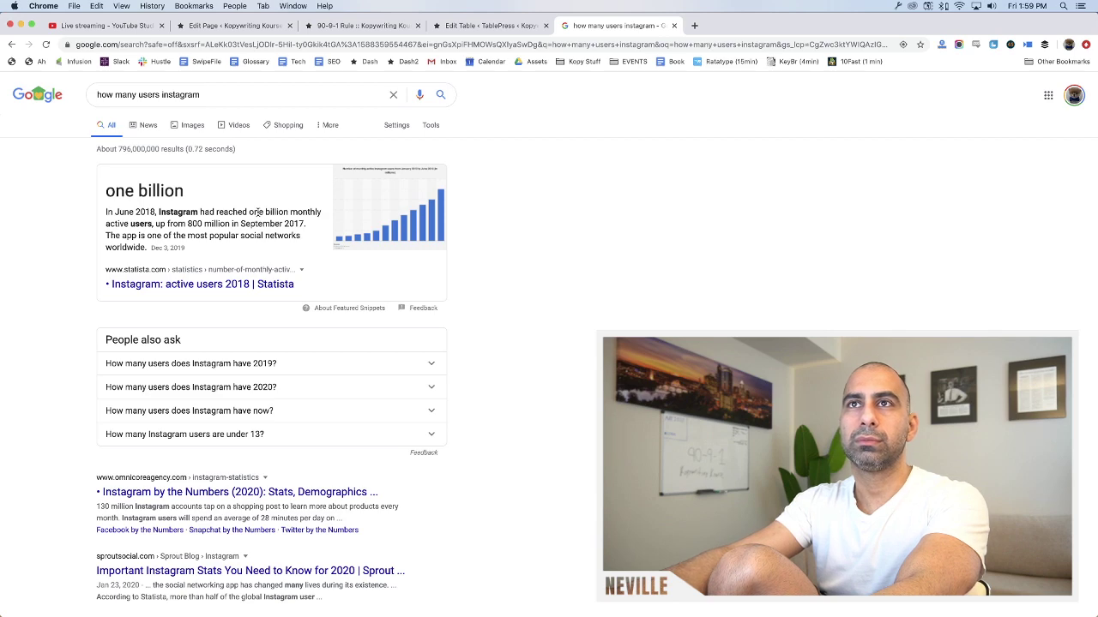
Return to the table editor and set the network size in the Instagram row to 1,000,000,000
key("ctrl+Tab")
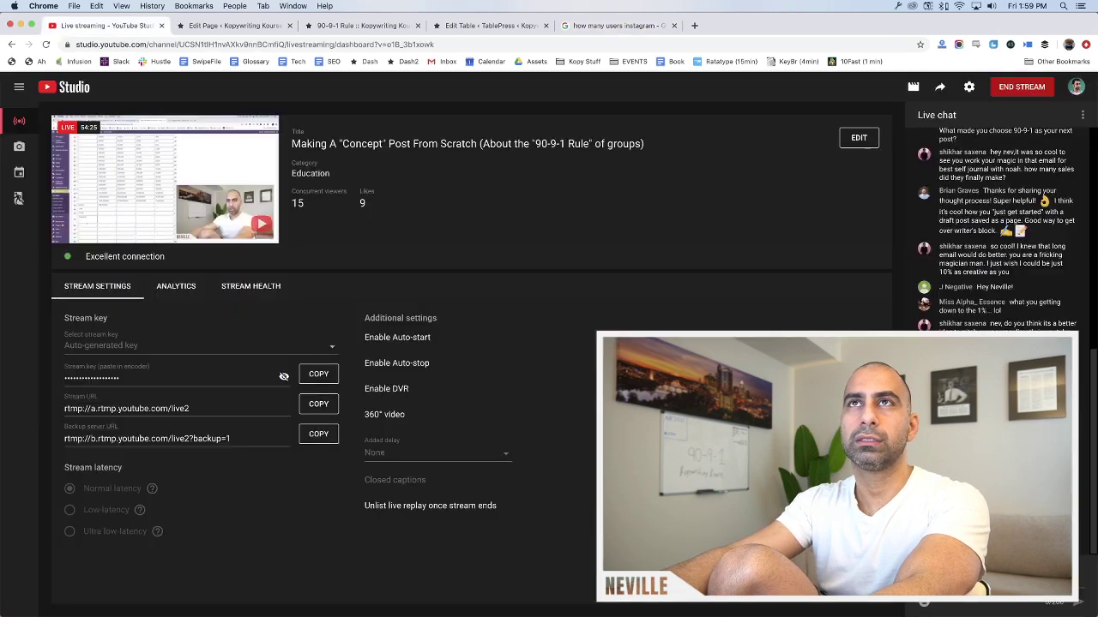
key("ctrl+Tab")
key("ctrl+Tab")
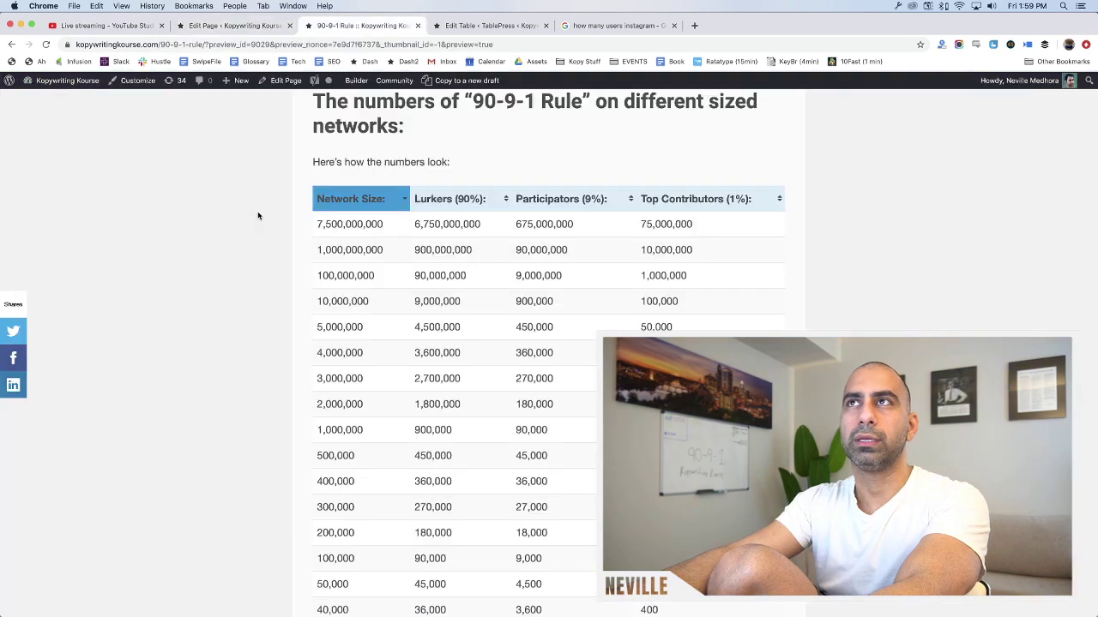
key("ctrl+Tab")
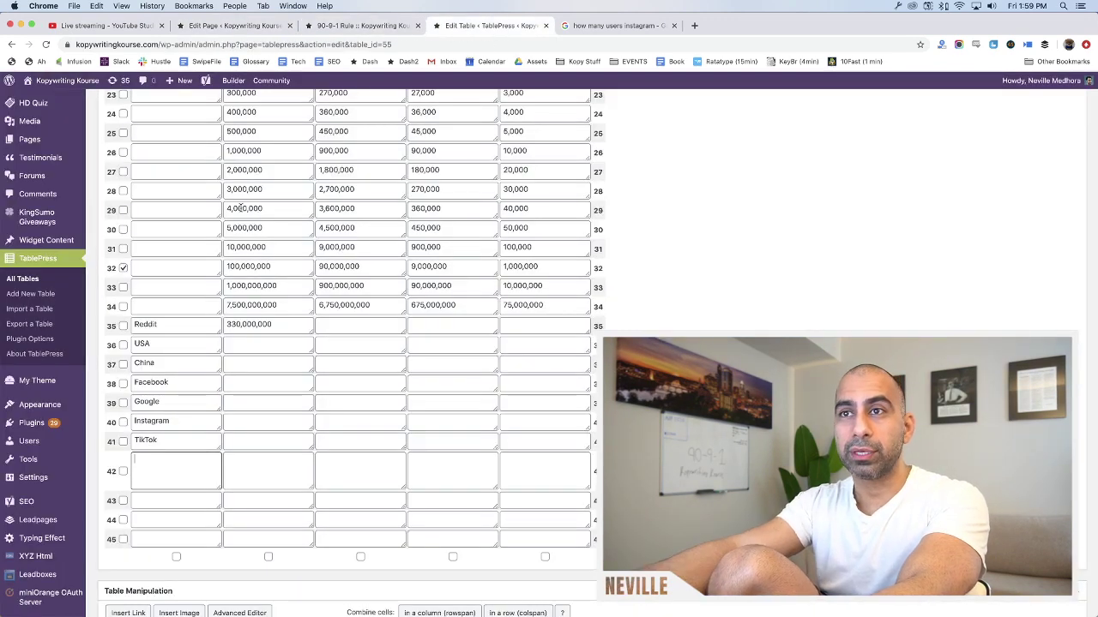
left_click(273, 422)
type("1,000,000,")
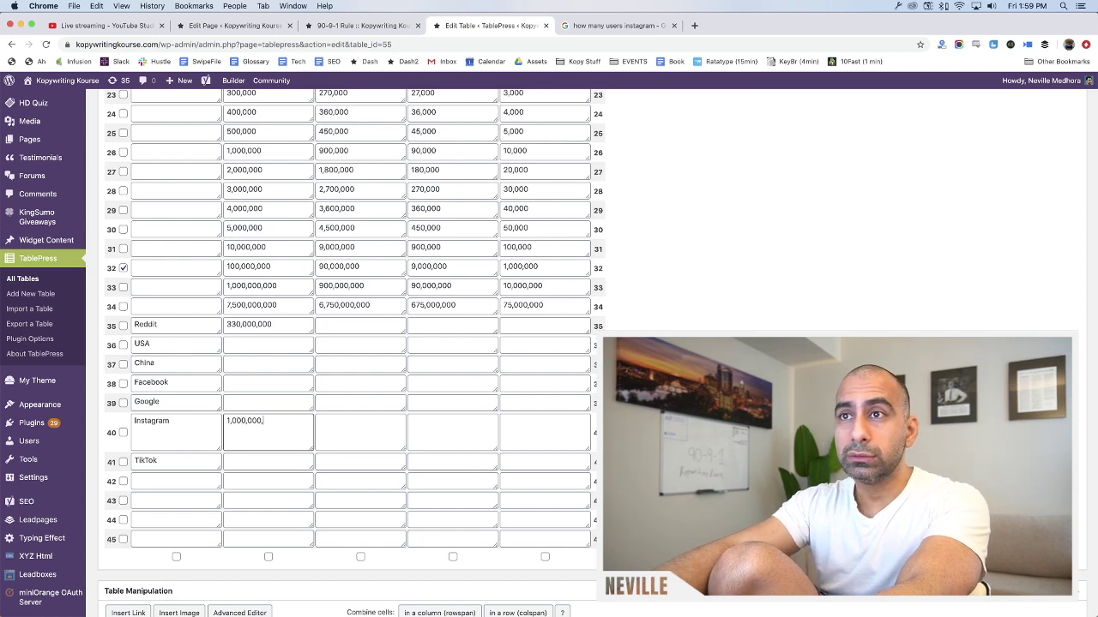
type("000")
Copy 900,000,000, 90,000,000 and 10,000,000 from the unnamed 1,000,000,000 row into the matching cells of the Instagram row
double_click(364, 289)
key("ctrl+c")
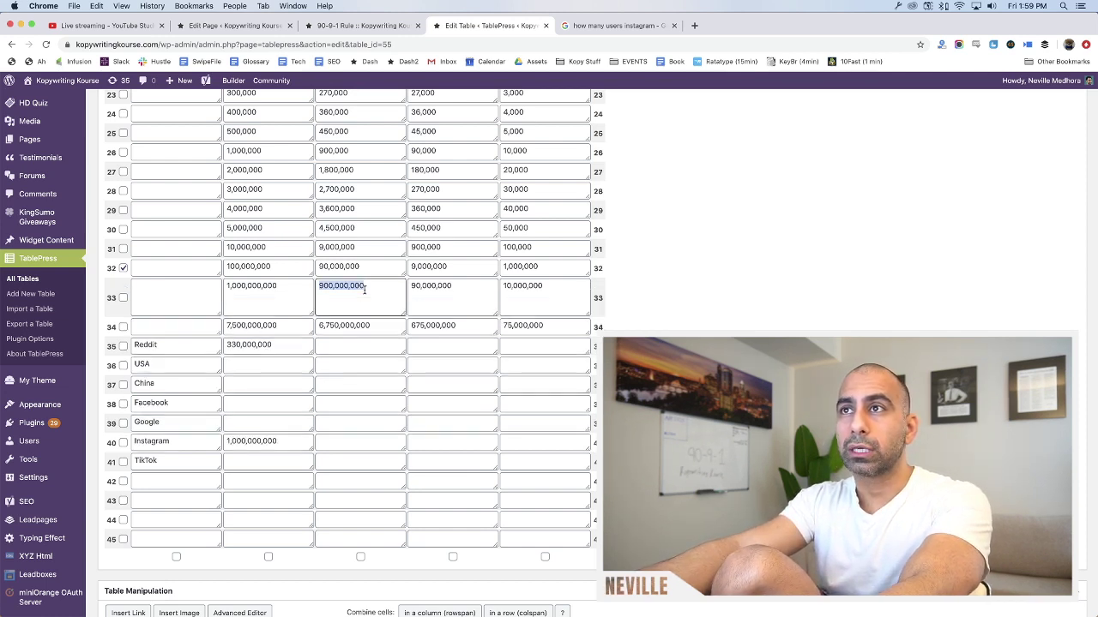
left_click(339, 442)
key("ctrl+v")
double_click(432, 289)
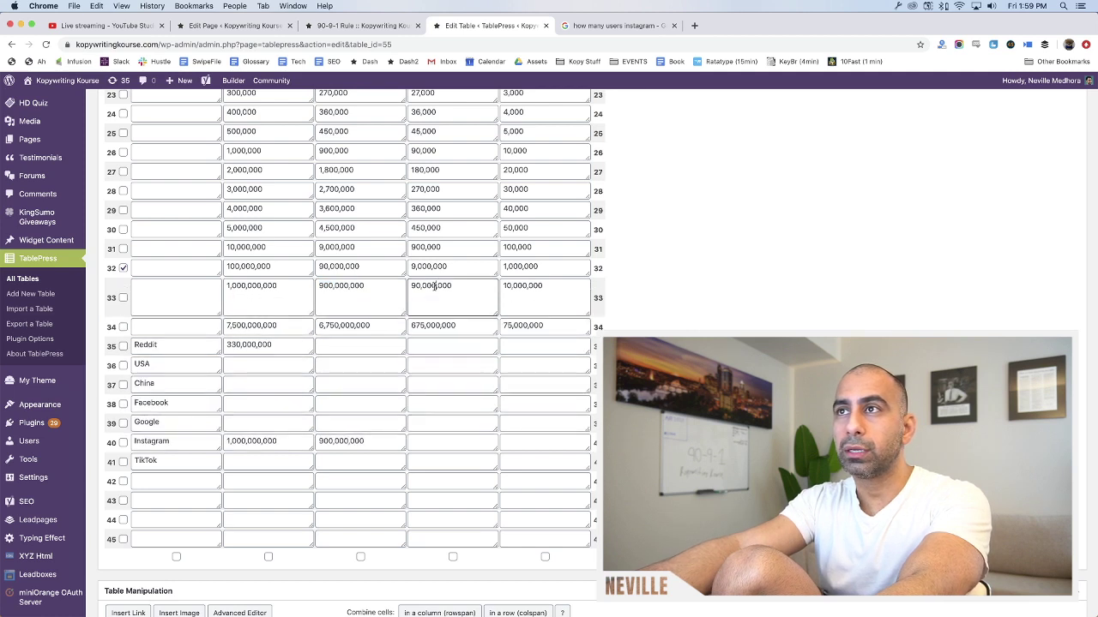
key("ctrl+c")
left_click(437, 444)
key("ctrl+v")
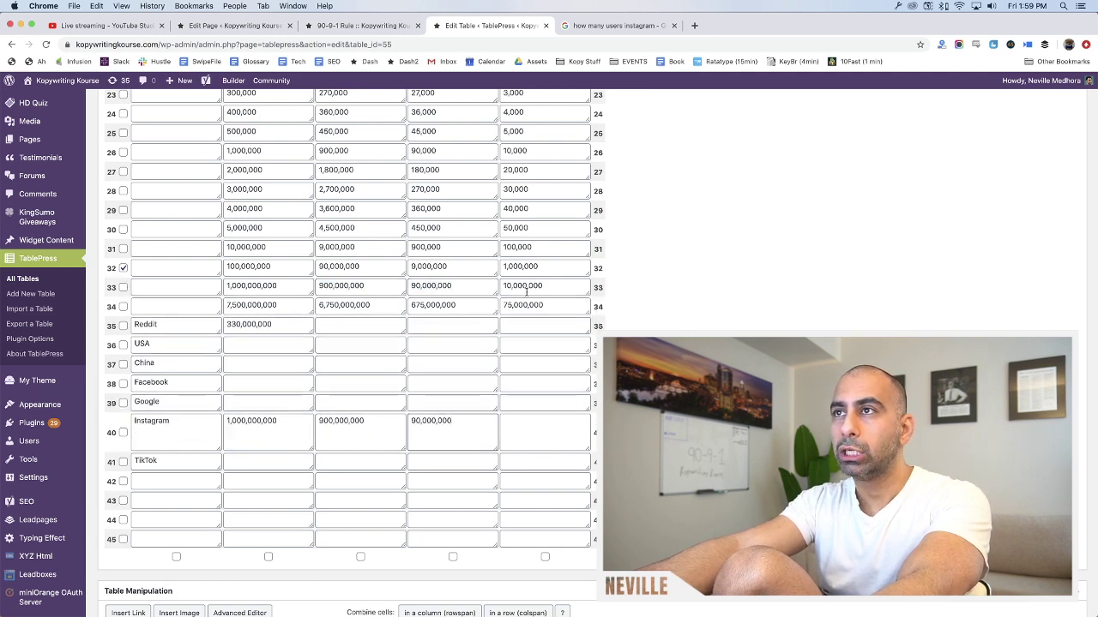
double_click(531, 285)
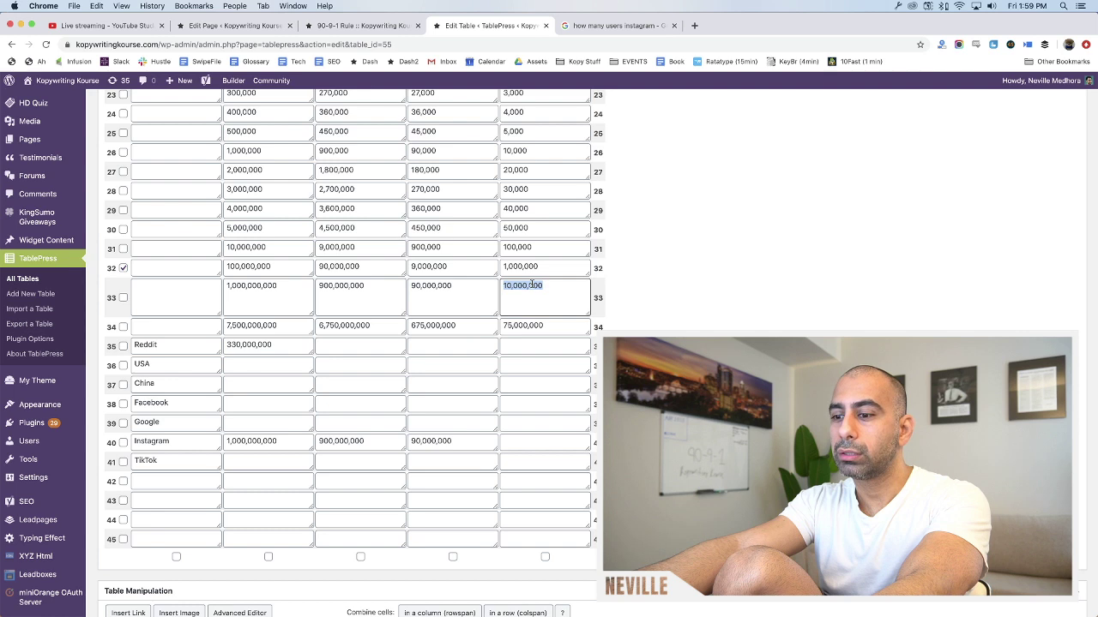
key("ctrl+c")
left_click(515, 443)
key("ctrl+v")
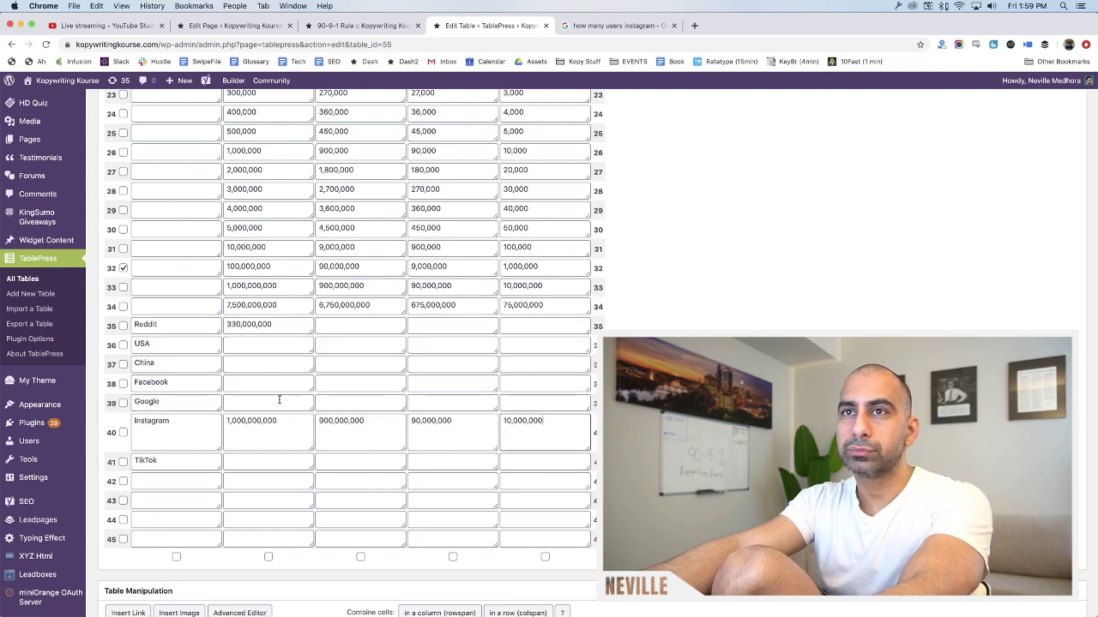
Search Google for "how people live in usa" in a new browser tab
left_click(288, 343)
key("ctrl+Tab")
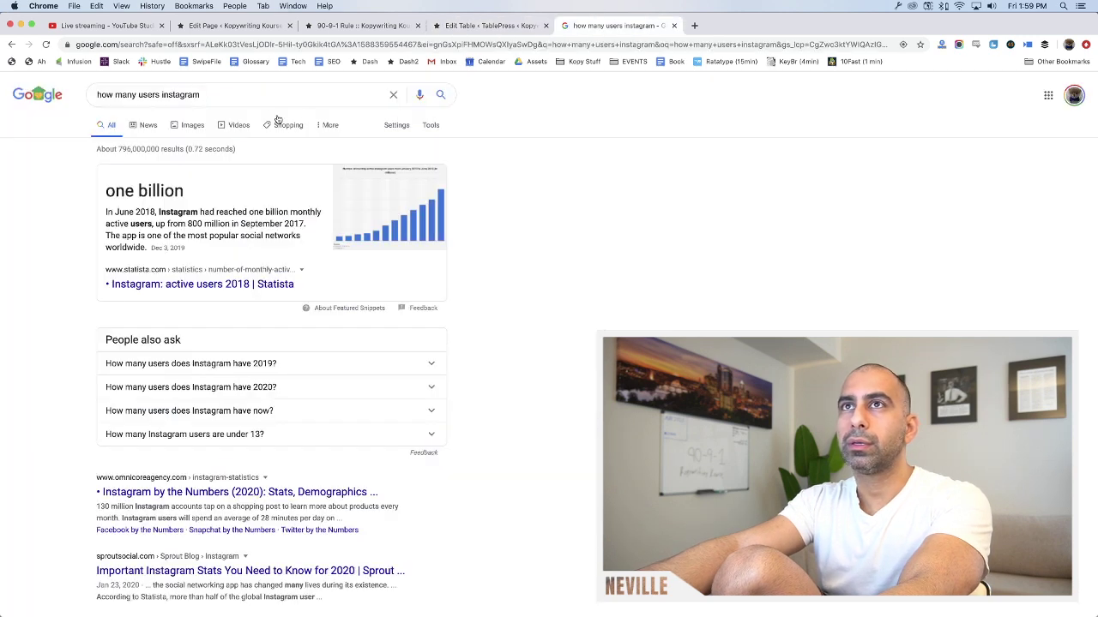
key("super+t")
type("how people ")
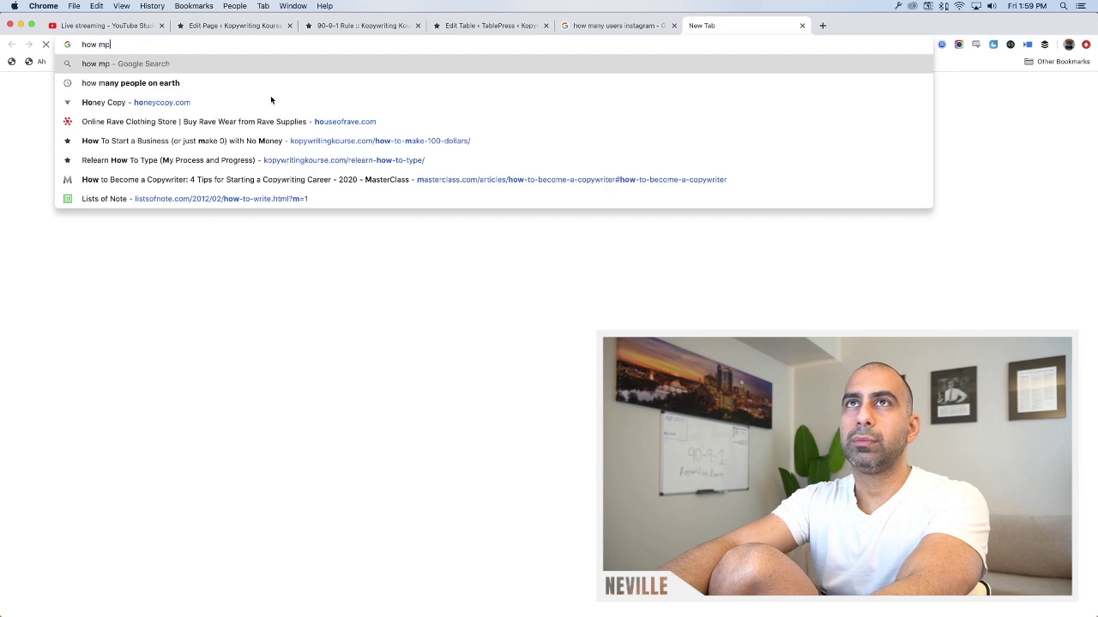
type("live in usa")
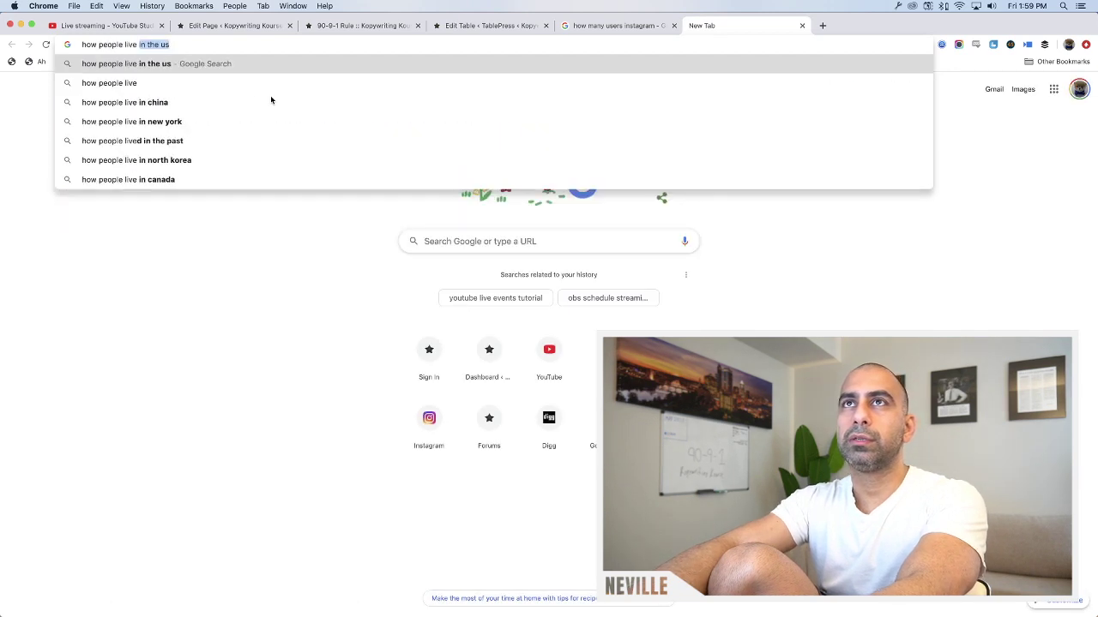
key("Return")
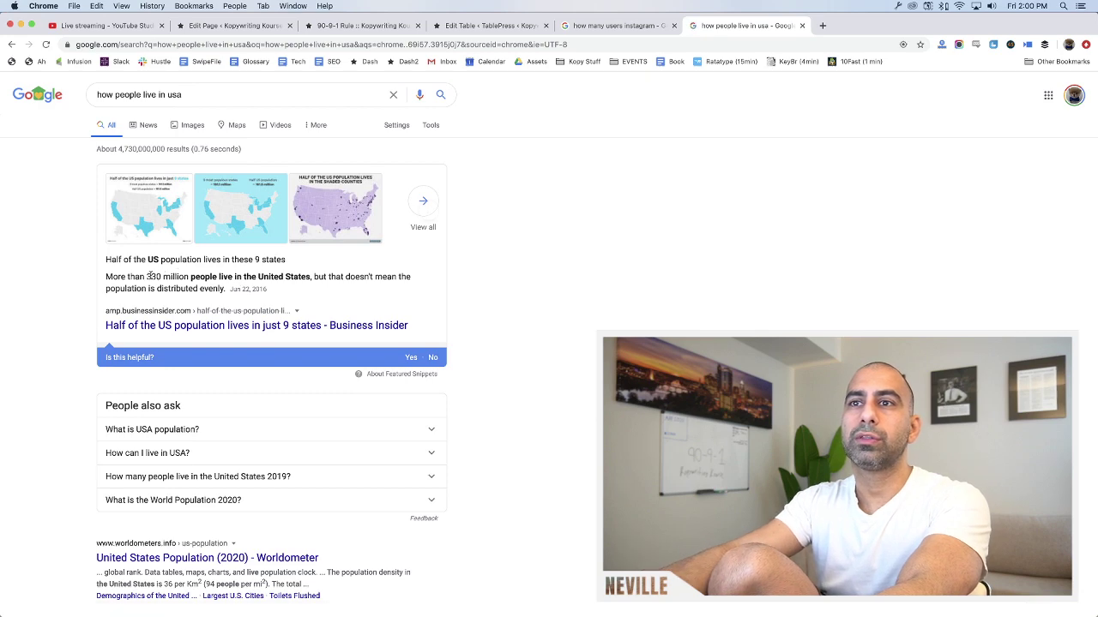
Return to the table editor and copy Reddit's network size of 330,000,000 into the USA row
key("ctrl+Tab")
key("ctrl+Tab")
key("ctrl+Tab")
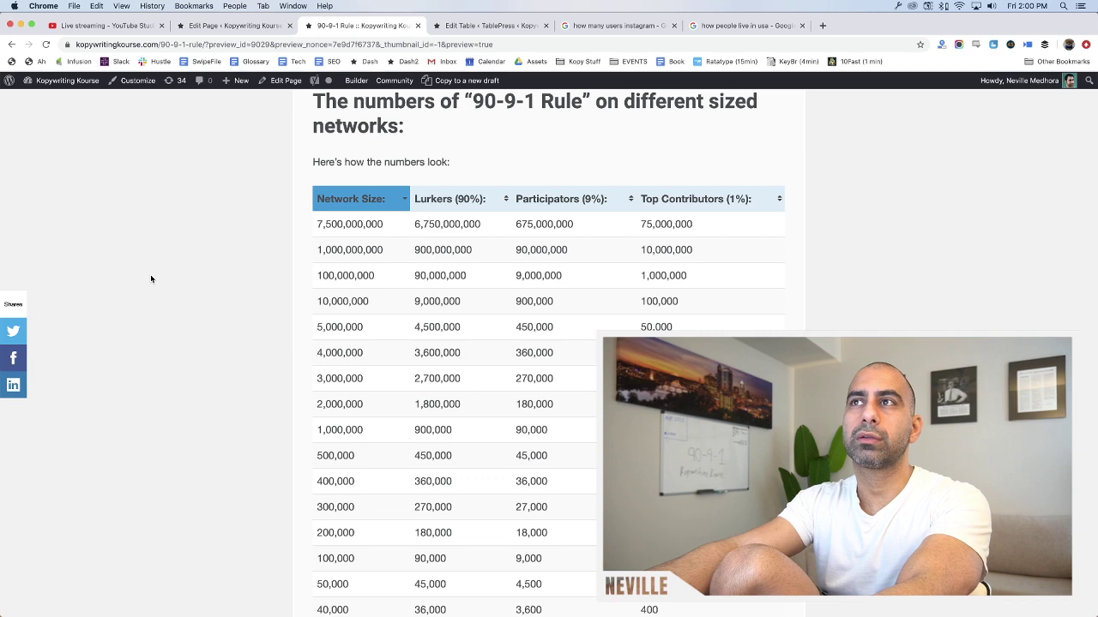
key("ctrl+Tab")
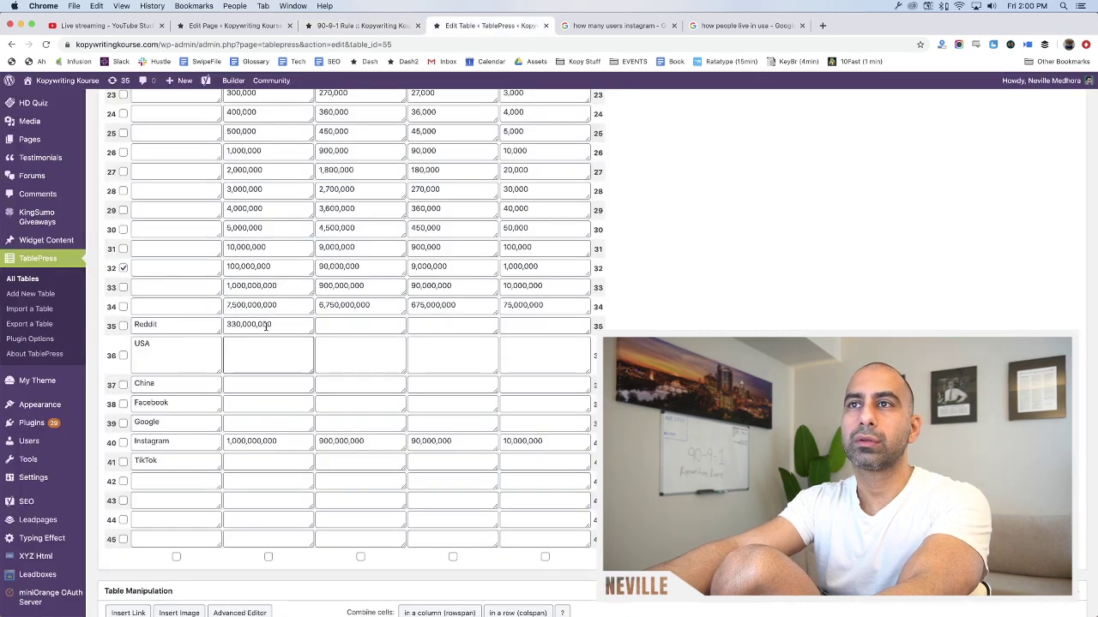
double_click(266, 326)
left_click(269, 365)
key("ctrl+v")
left_click(361, 358)
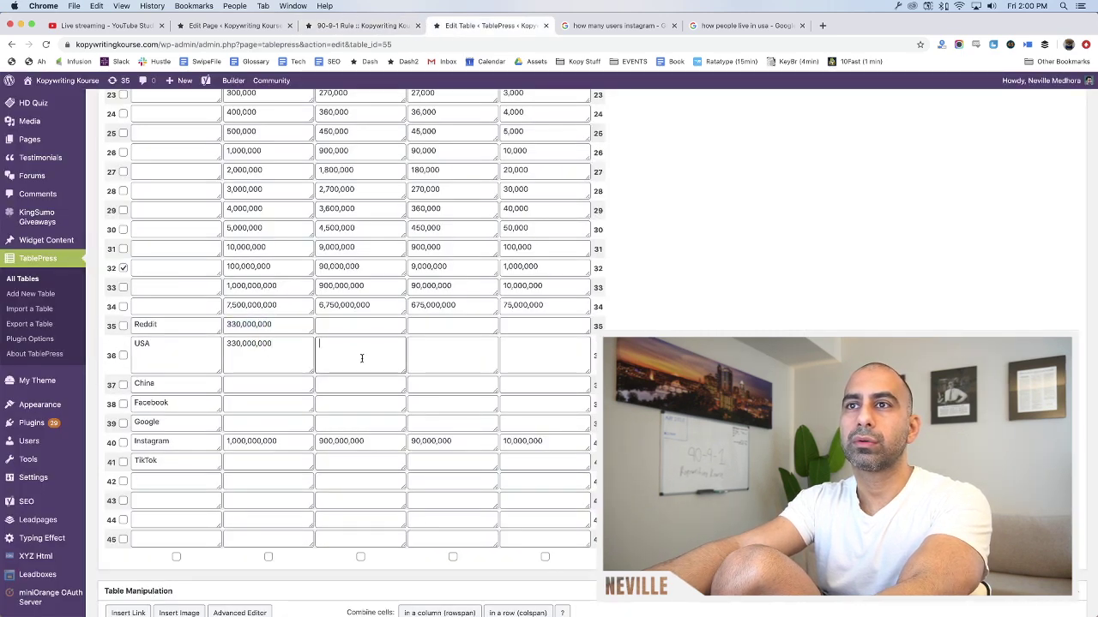
Go back to the USA population search and change the query to "how people live in china"
left_click(740, 25)
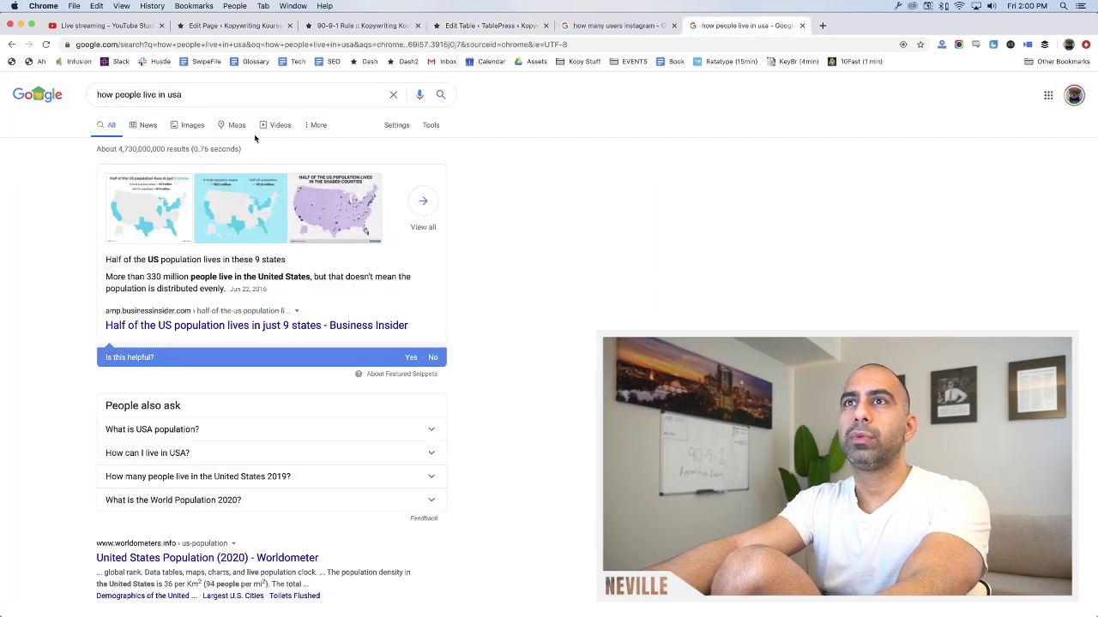
double_click(174, 95)
type("china")
key("Return")
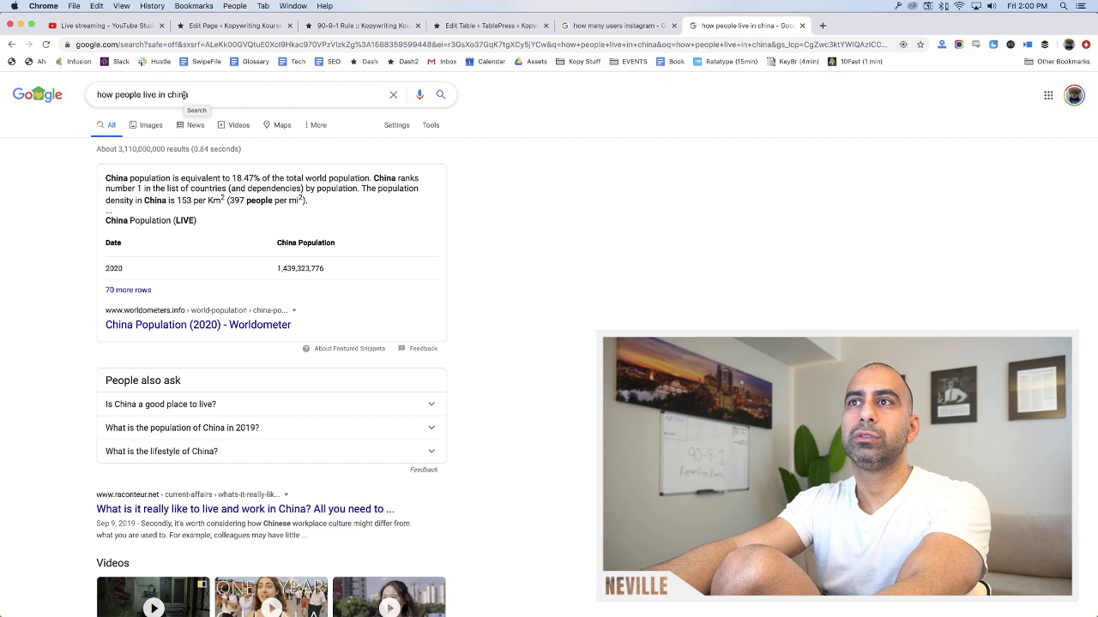
Return to the table editor and set China's network size to 1,400,000,000
key("ctrl+Tab")
key("ctrl+Tab")
key("ctrl+Tab")
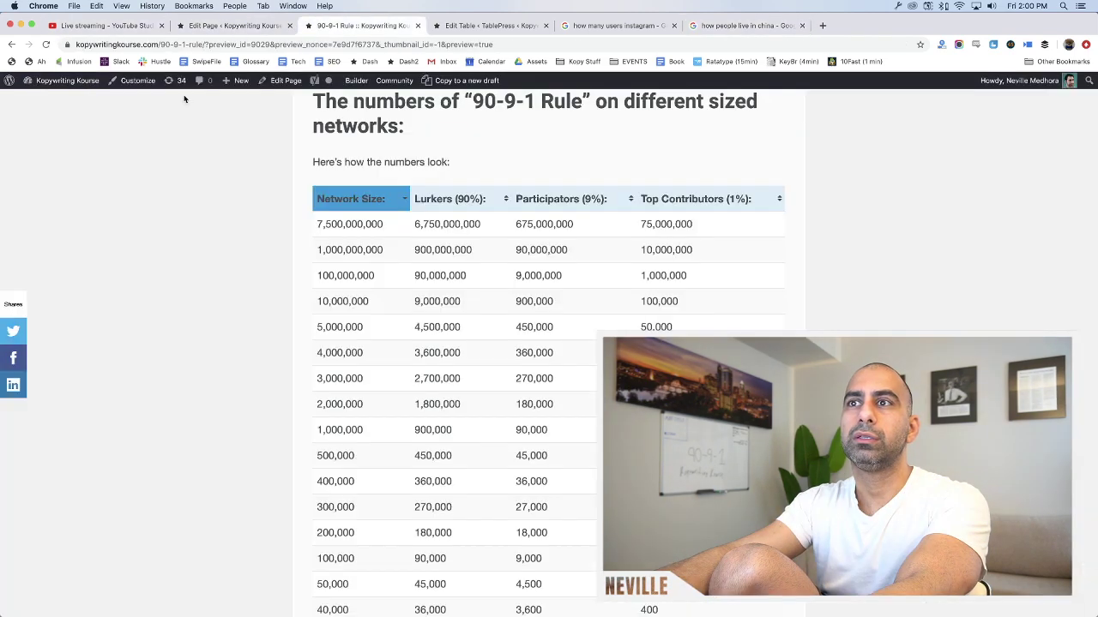
key("ctrl+Tab")
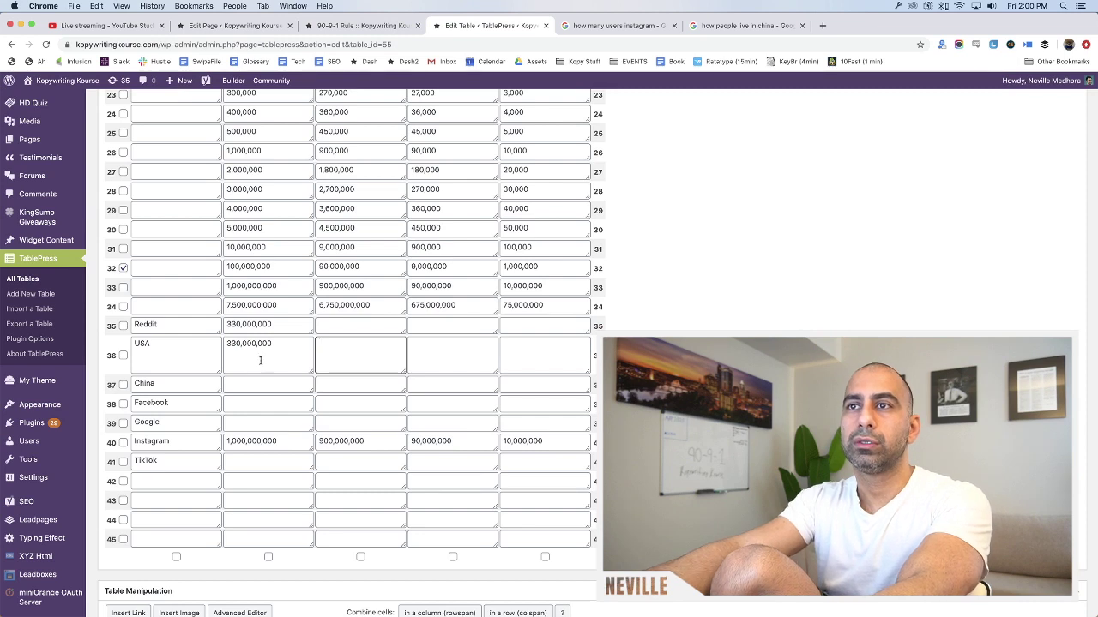
left_click(252, 379)
type("1,400")
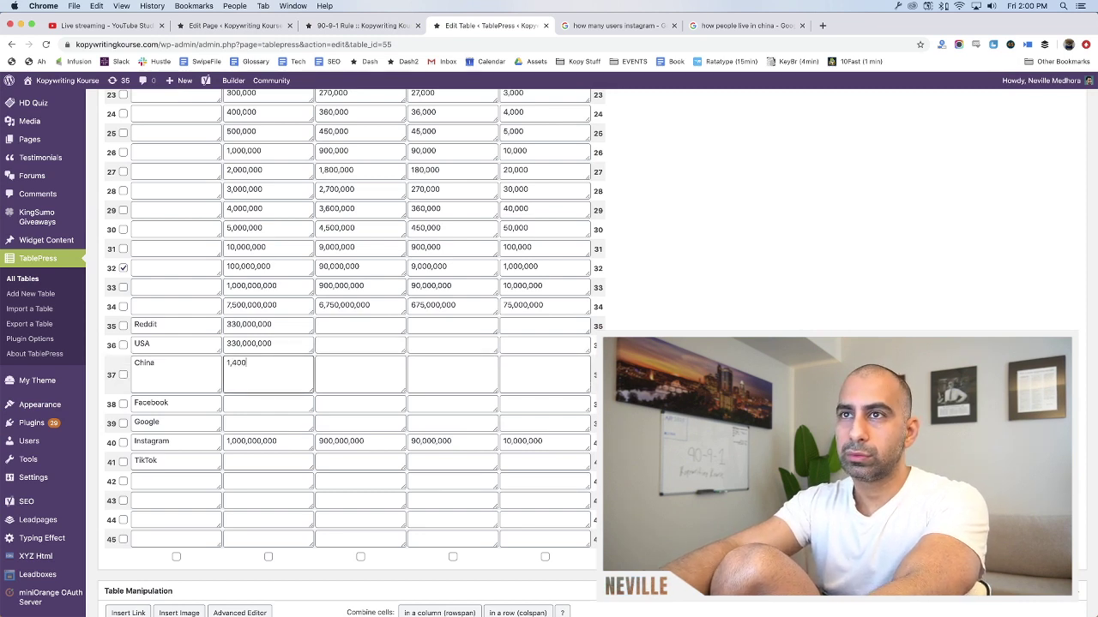
type(",000,000")
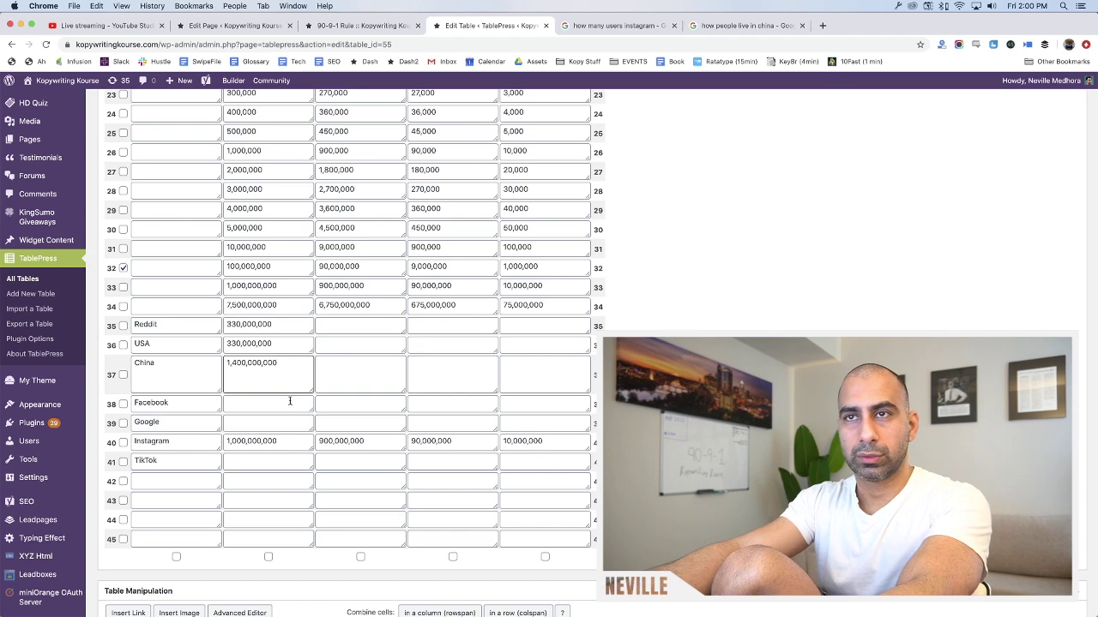
Close the China population search and change the Instagram search query to "how many users facebook"
left_click(729, 24)
left_click(144, 95)
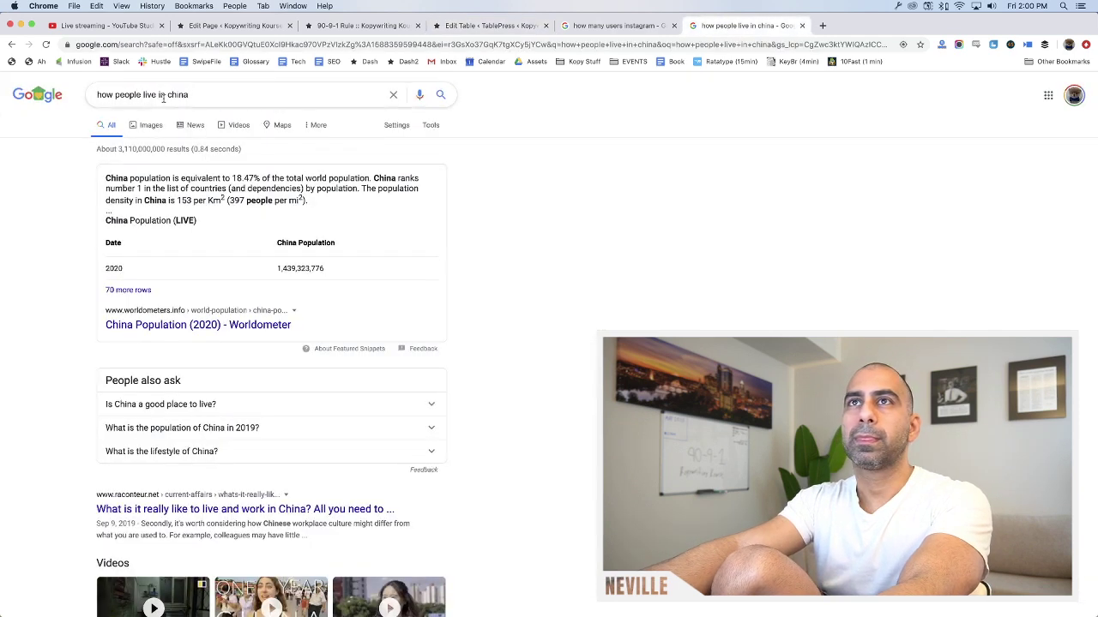
left_click(618, 25)
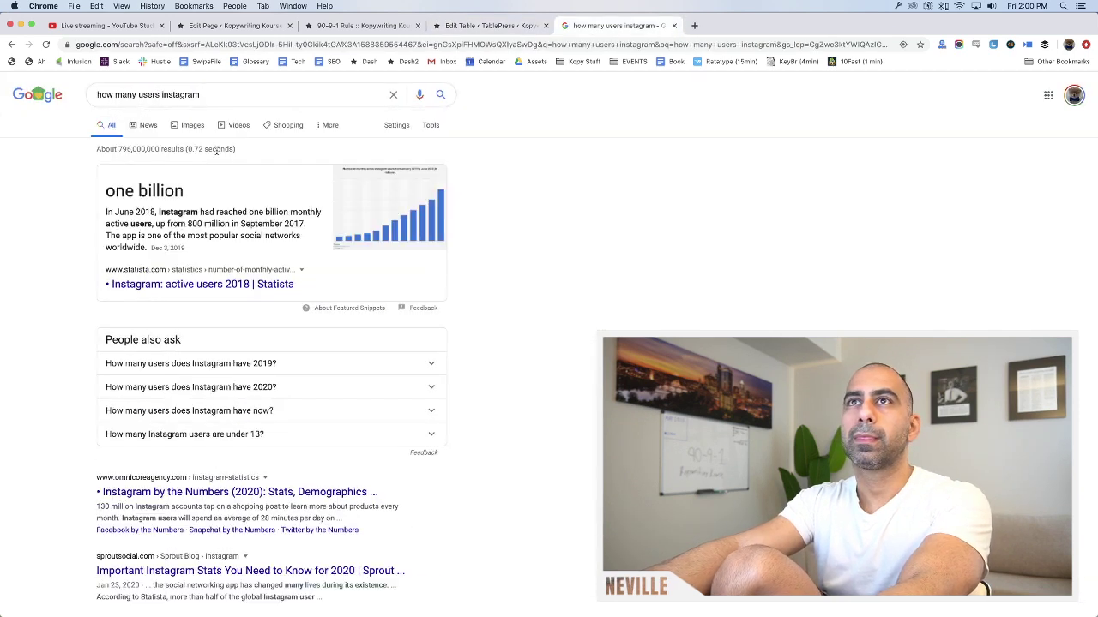
double_click(180, 94)
type("facebook")
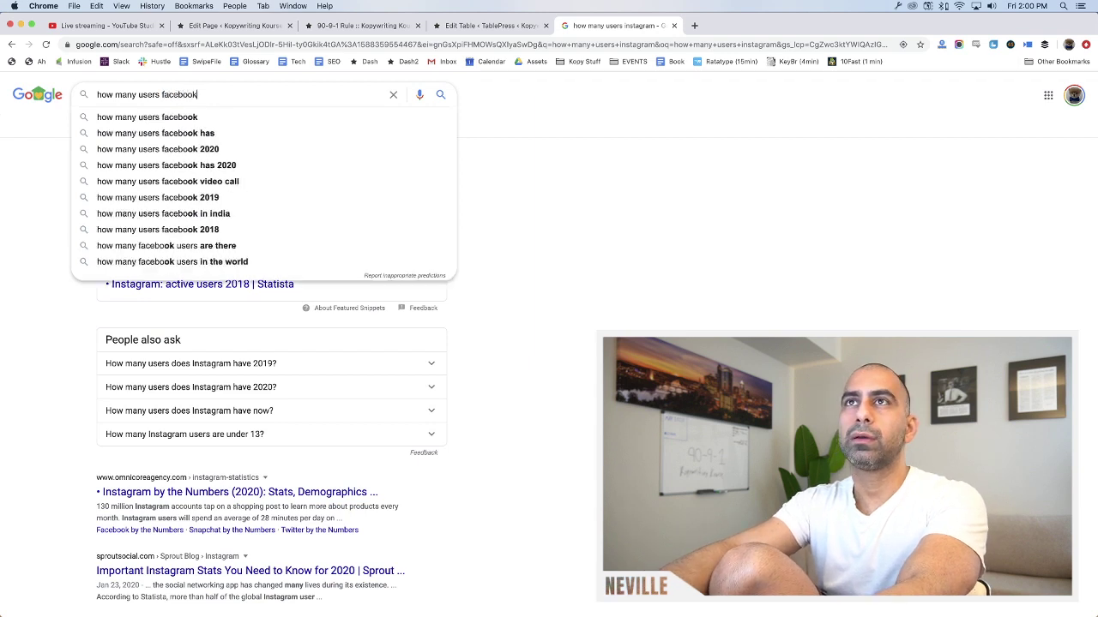
key("Return")
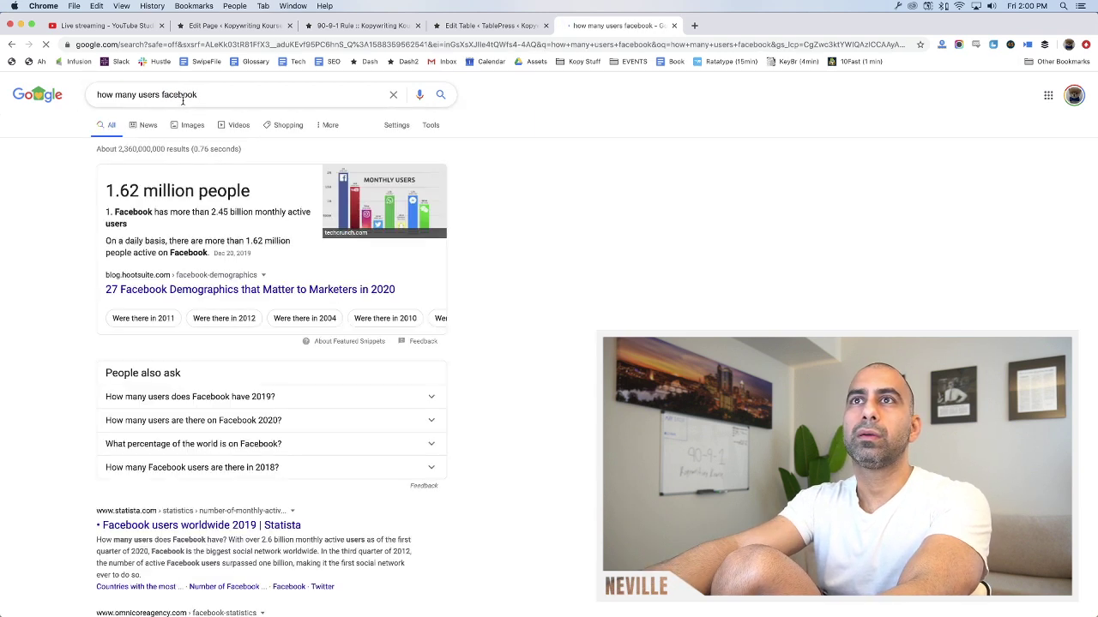
Go back to the table editor and enter 2,450,000,000 as Facebook's network size
left_click(129, 27)
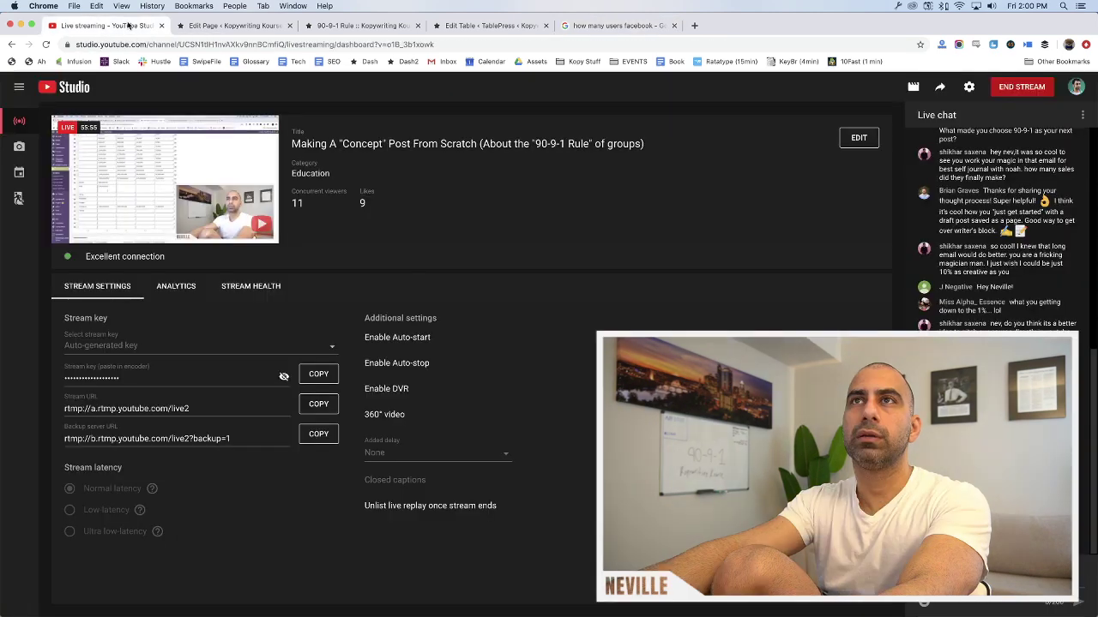
left_click(255, 27)
left_click(359, 27)
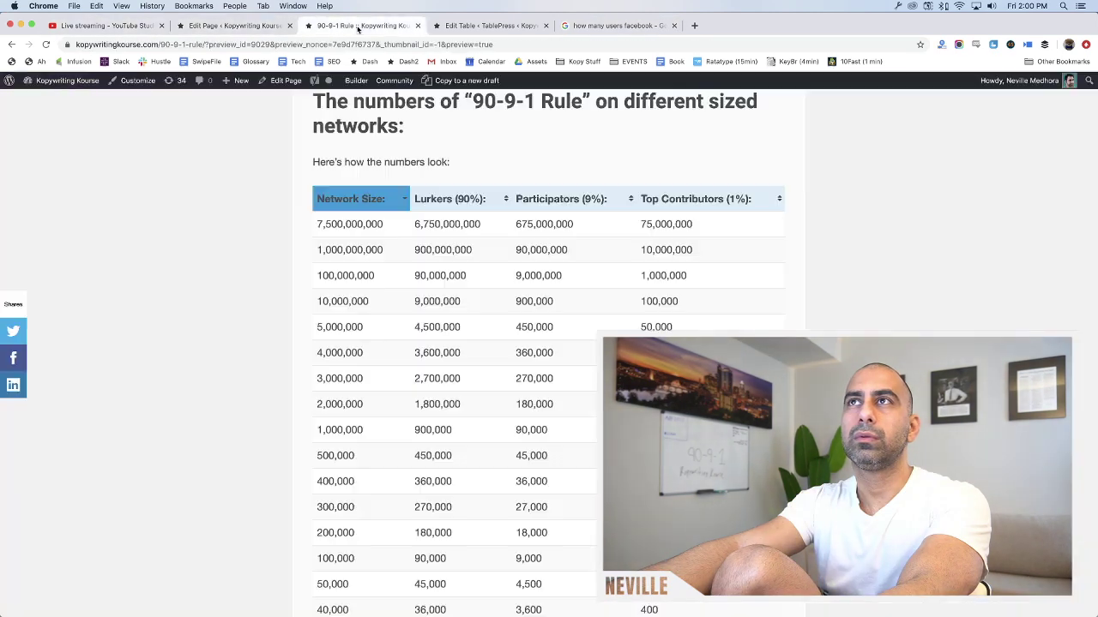
left_click(485, 26)
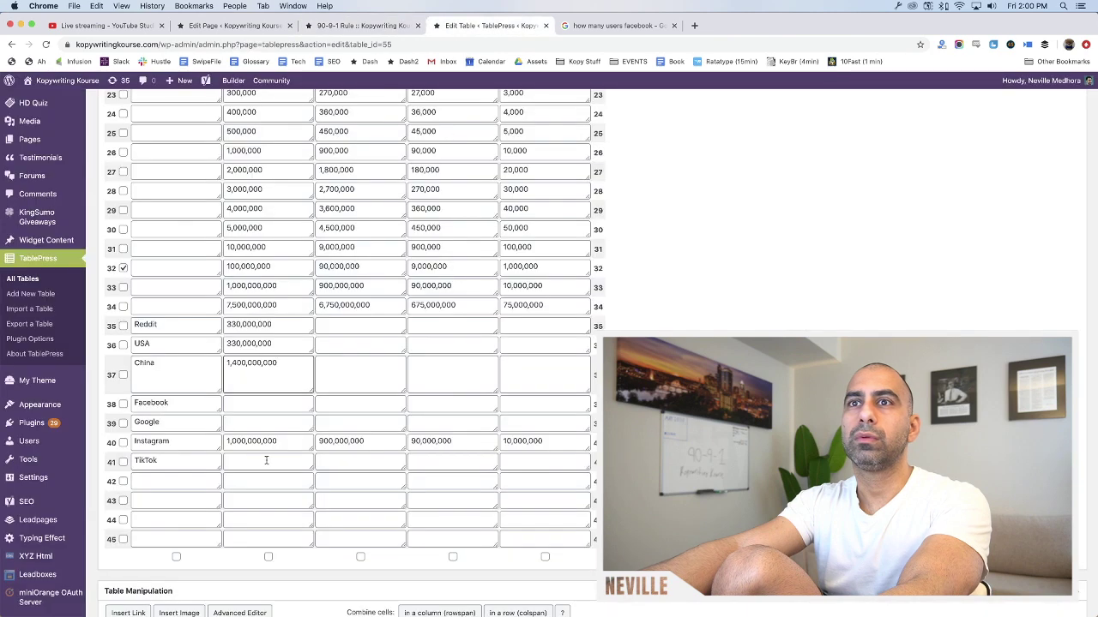
left_click(245, 404)
type("2,450,000")
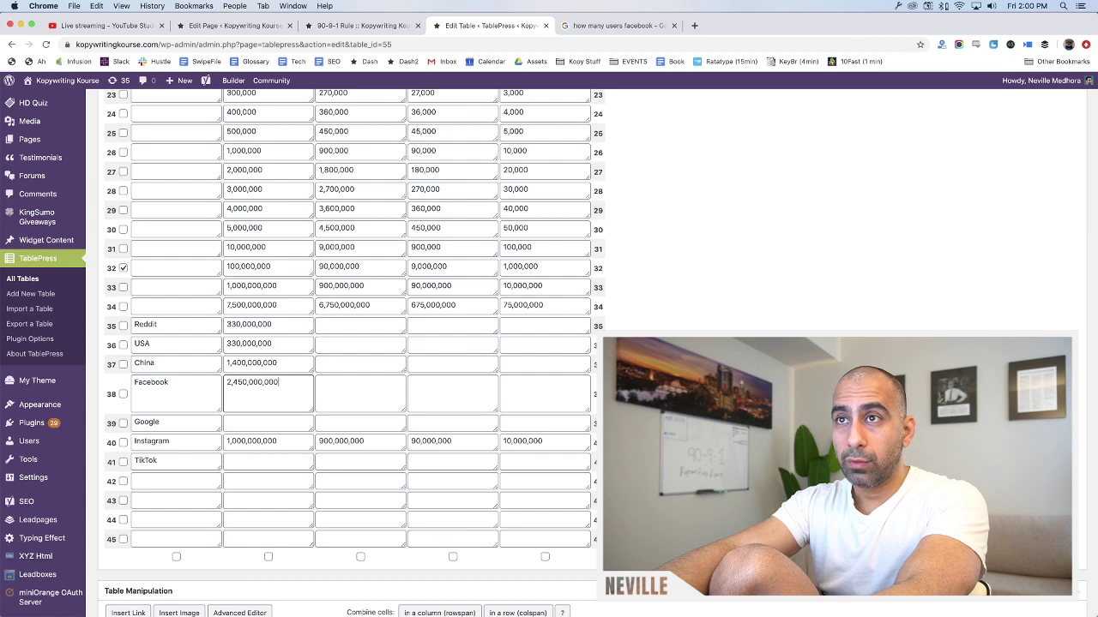
type(",000")
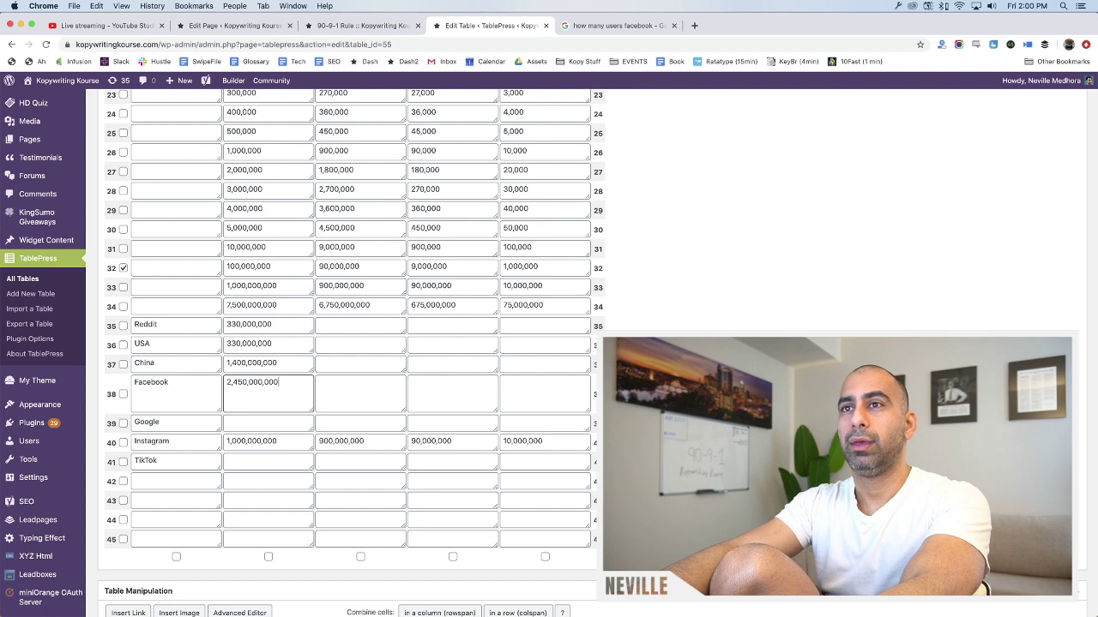
Look up the size for the Google row by changing the Facebook search query to "how many users google"
left_click(293, 422)
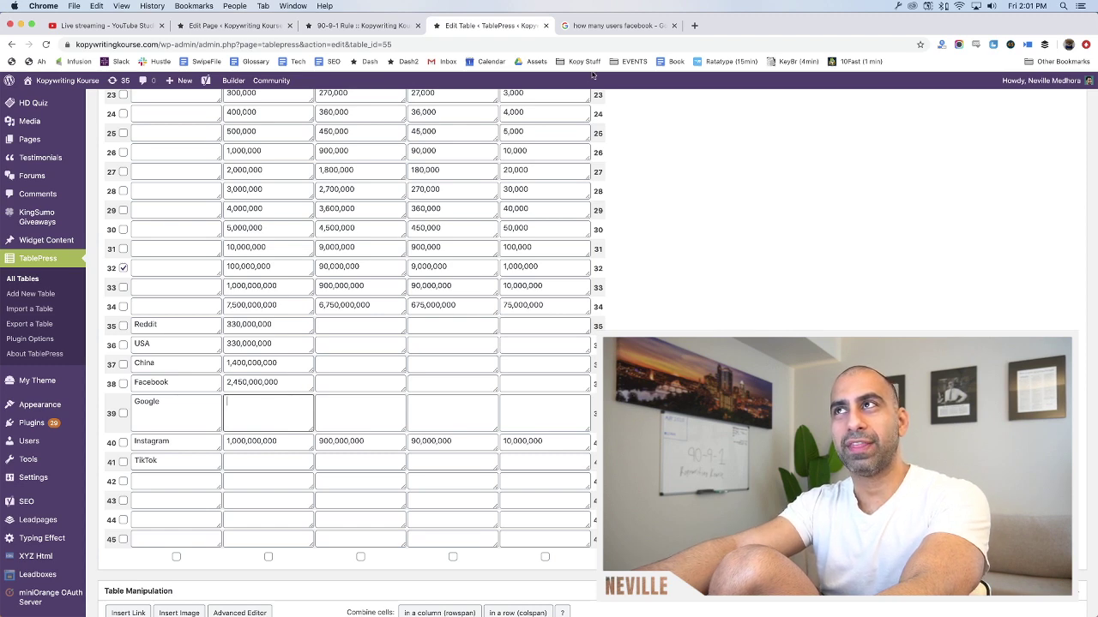
left_click(617, 26)
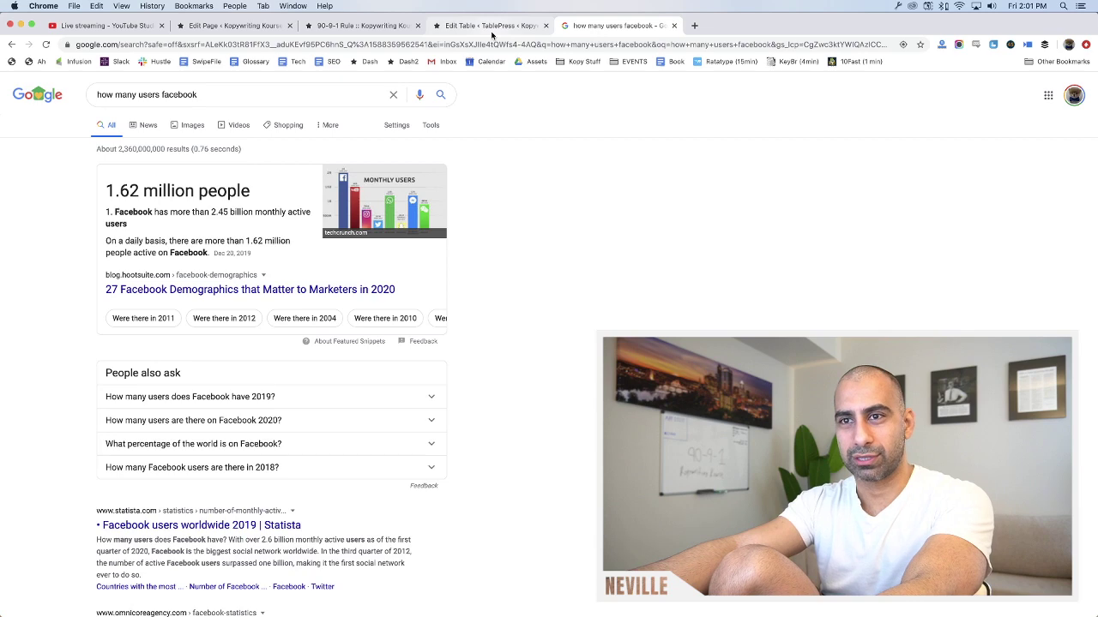
left_click(493, 31)
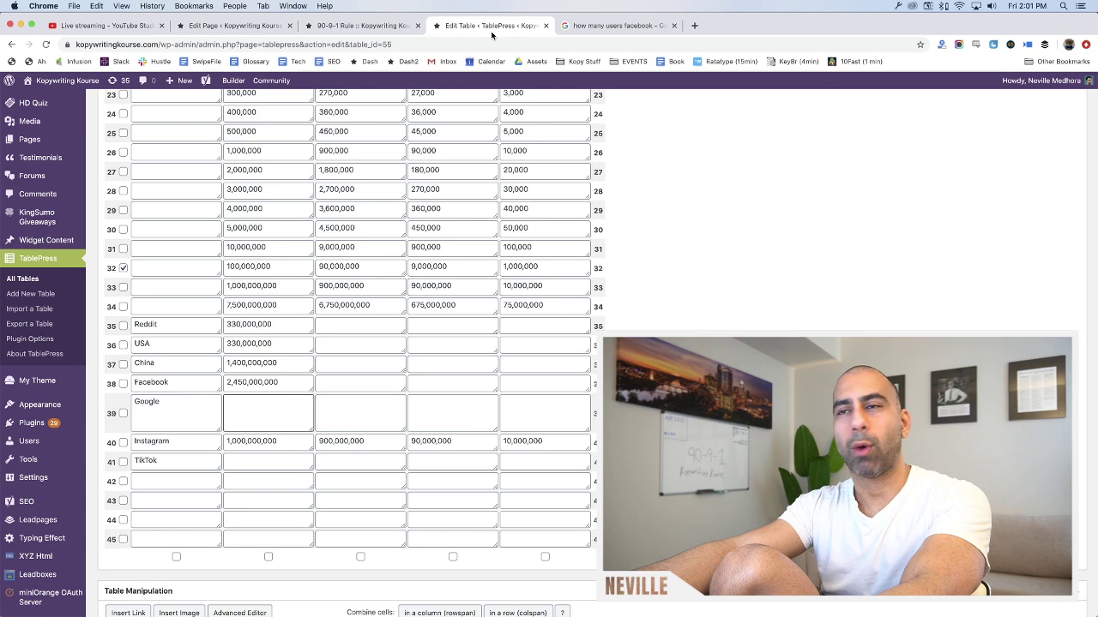
key("ctrl+Tab")
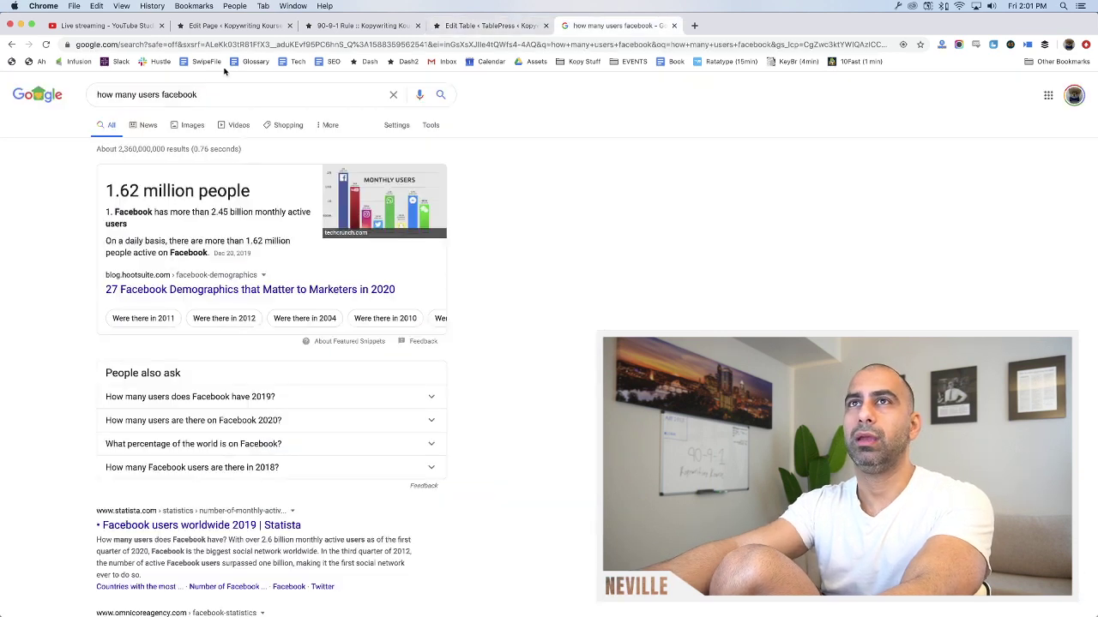
double_click(168, 94)
type("googl")
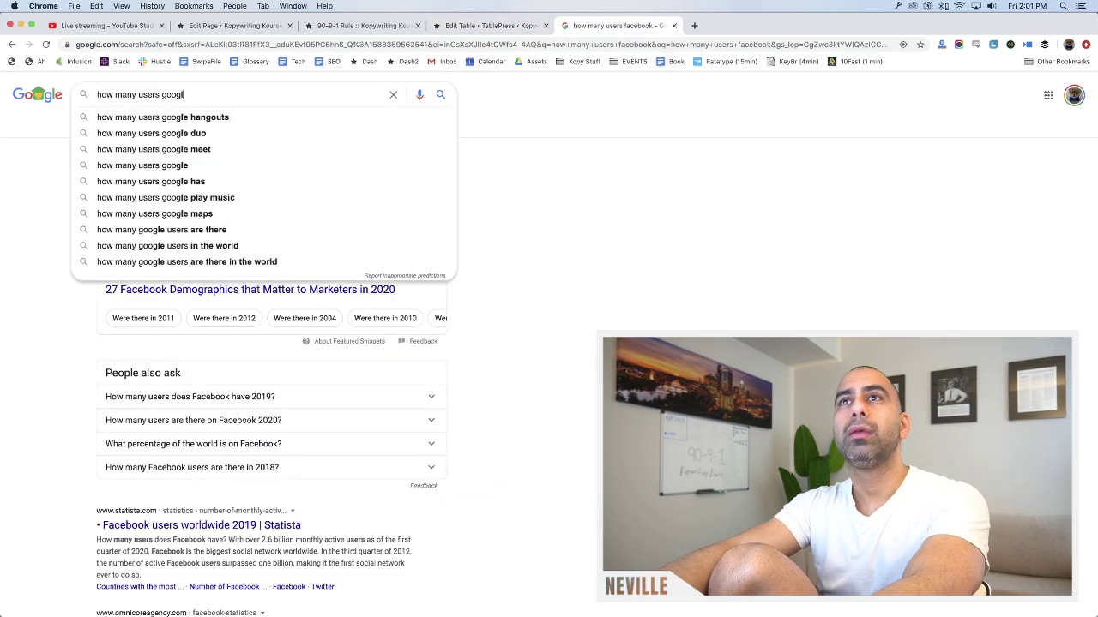
type("e")
key("Return")
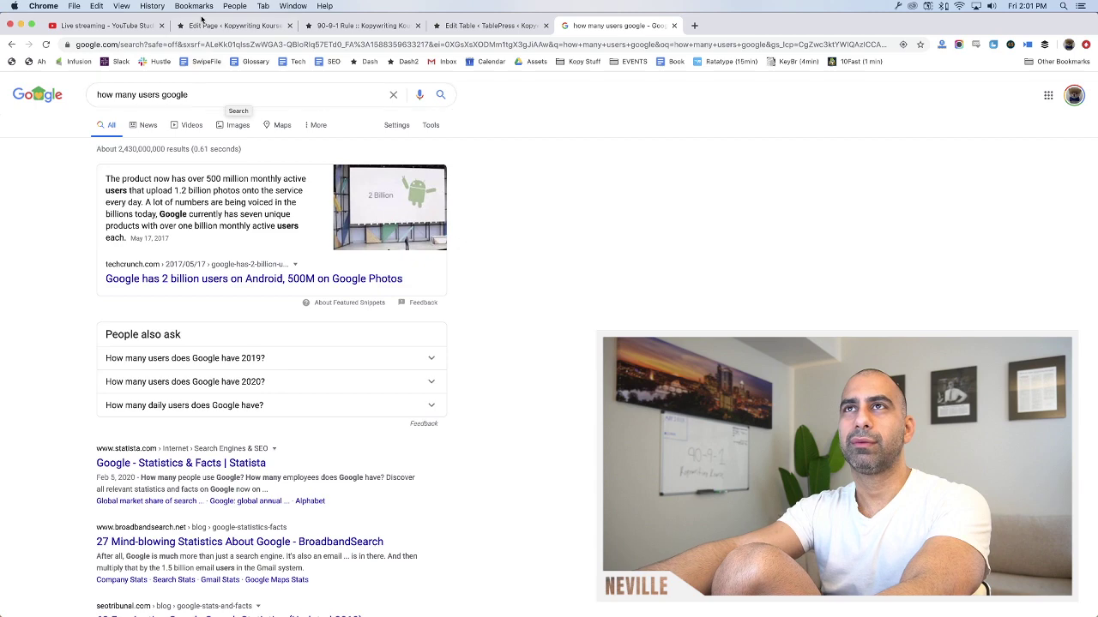
Leave the Google row empty and change the search query to "how many users tiktok"
left_click(178, 30)
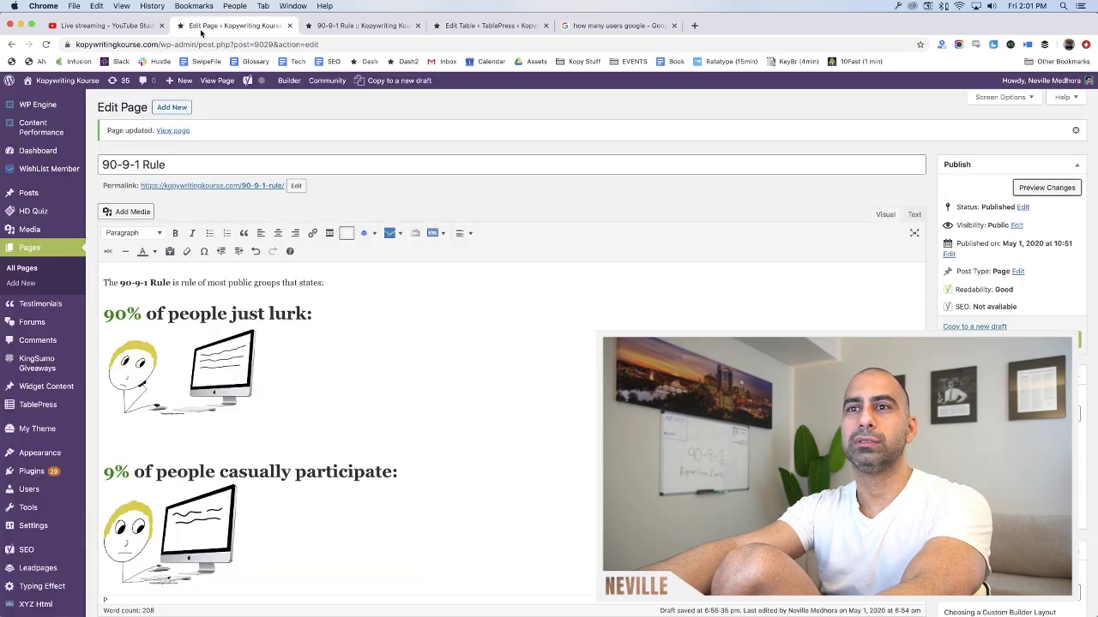
left_click(367, 25)
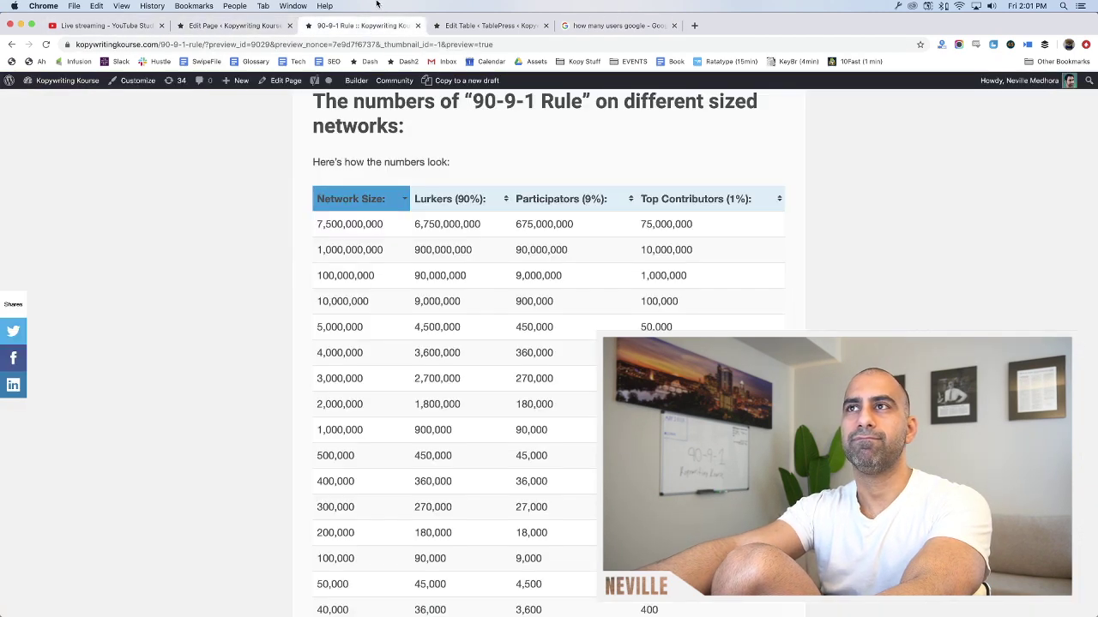
left_click(489, 26)
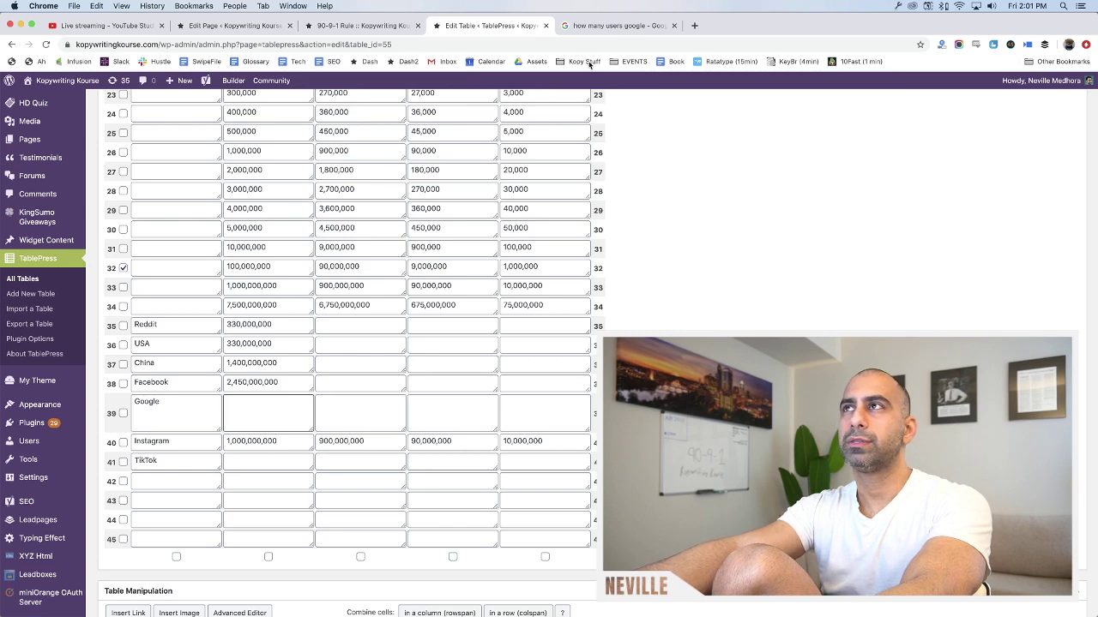
left_click(613, 26)
double_click(172, 97)
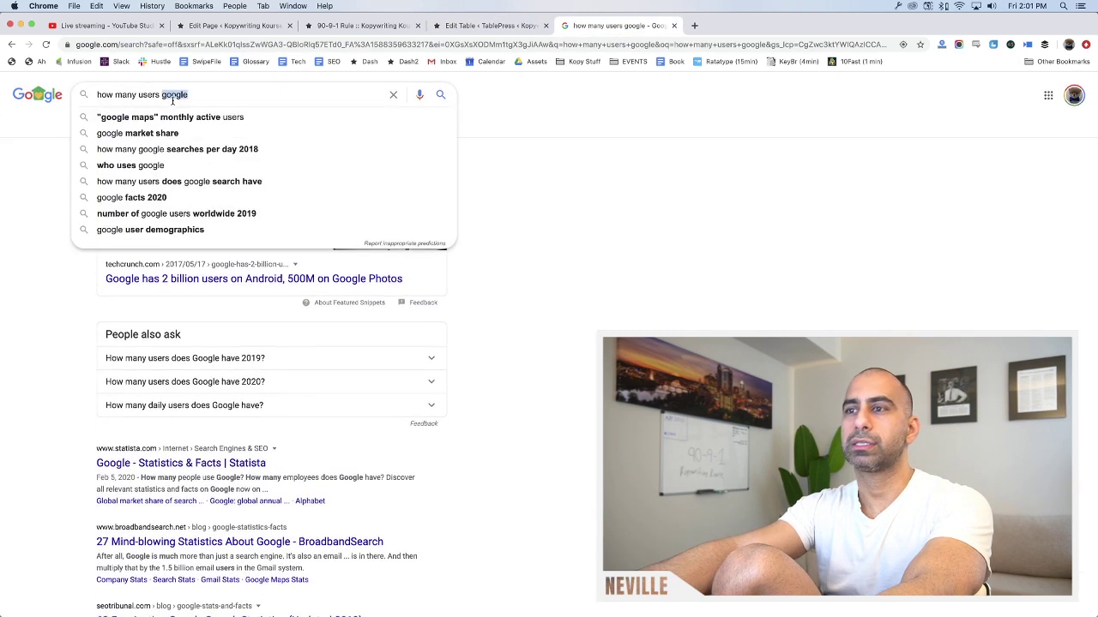
type("tiktok")
key("Return")
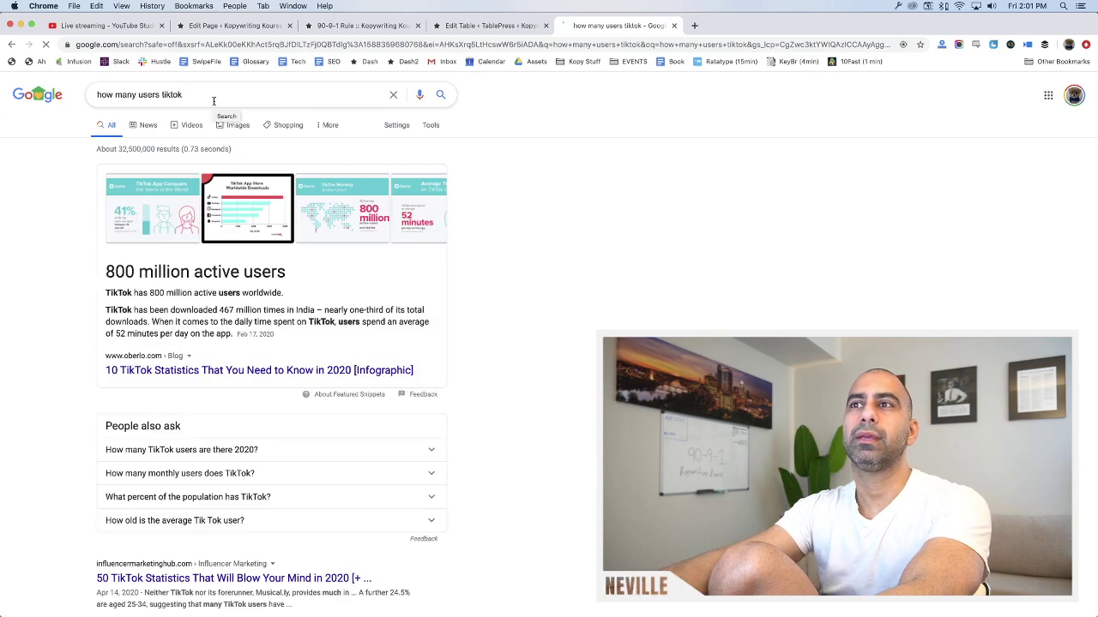
Switch back to the table editor and fill in TikTok's network size as 800,000,000
key("ctrl+shift+Tab")
key("ctrl+shift+Tab")
key("ctrl+shift+Tab")
key("ctrl+shift+Tab")
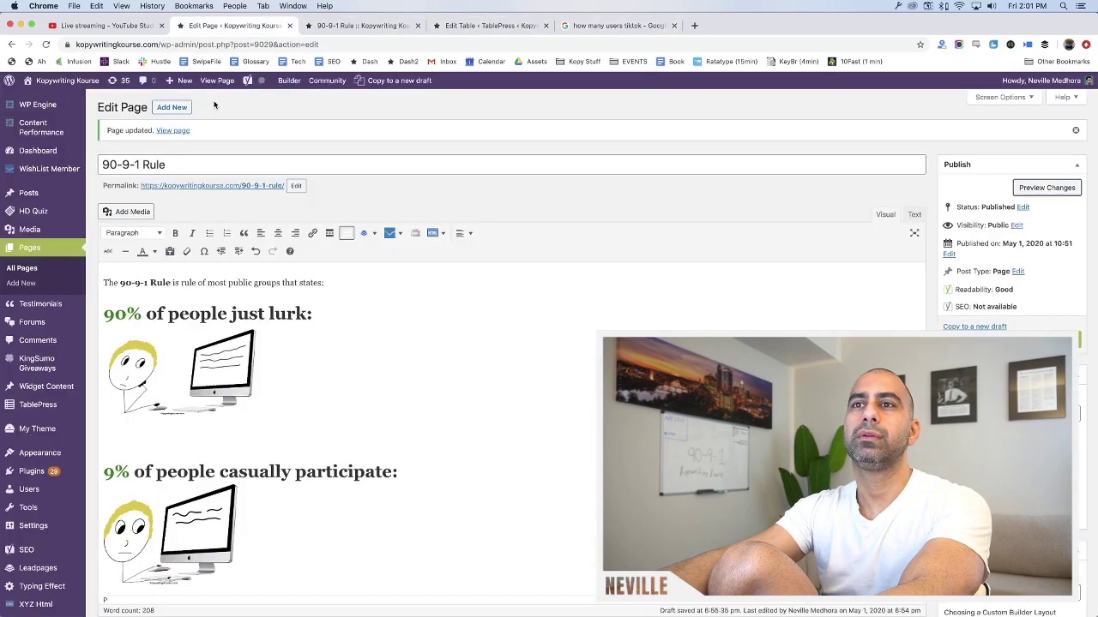
key("ctrl+Tab")
key("ctrl+Tab")
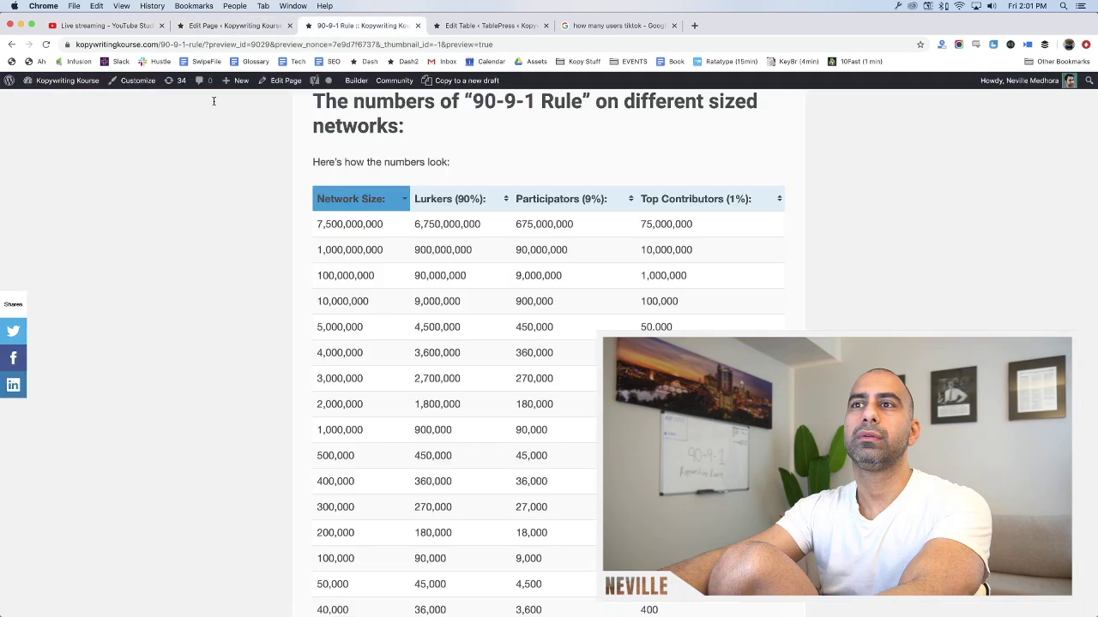
key("ctrl+Tab")
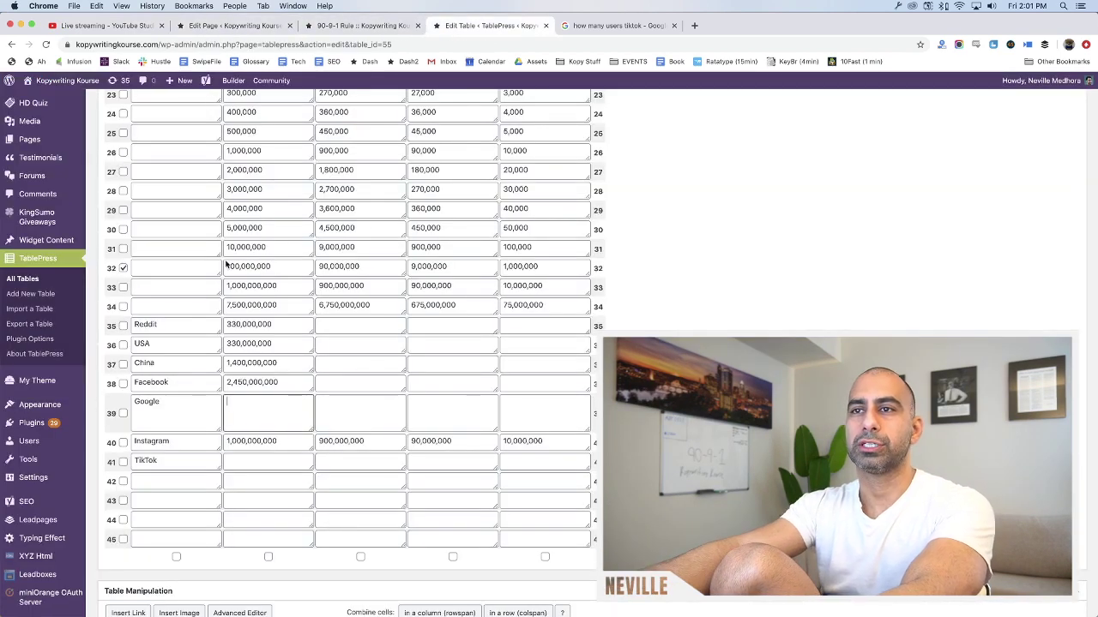
left_click(264, 461)
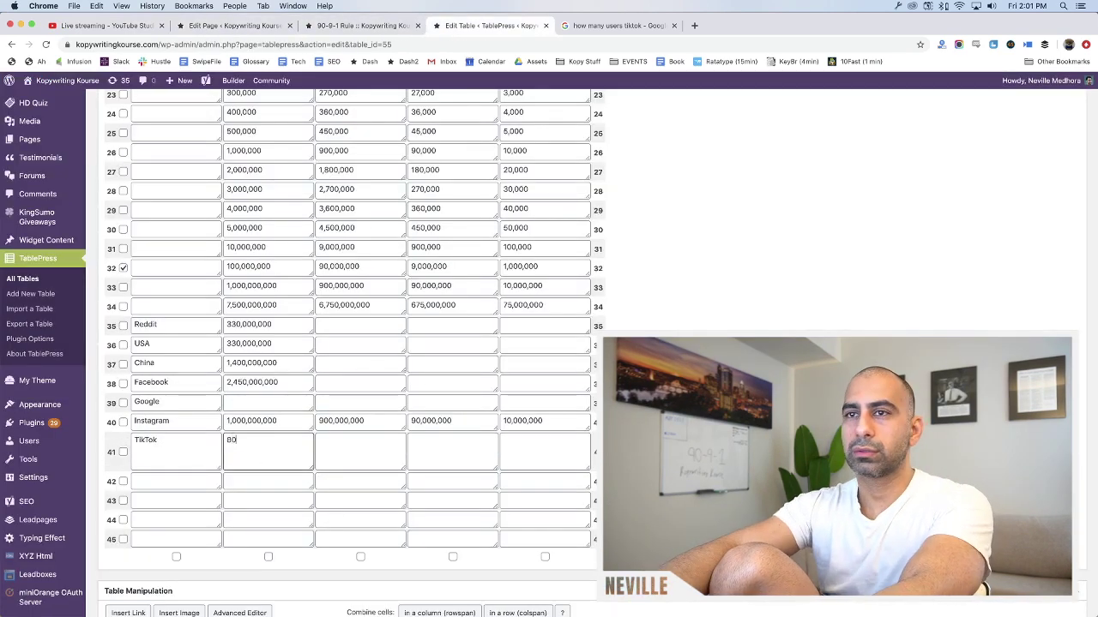
type("800,000,000")
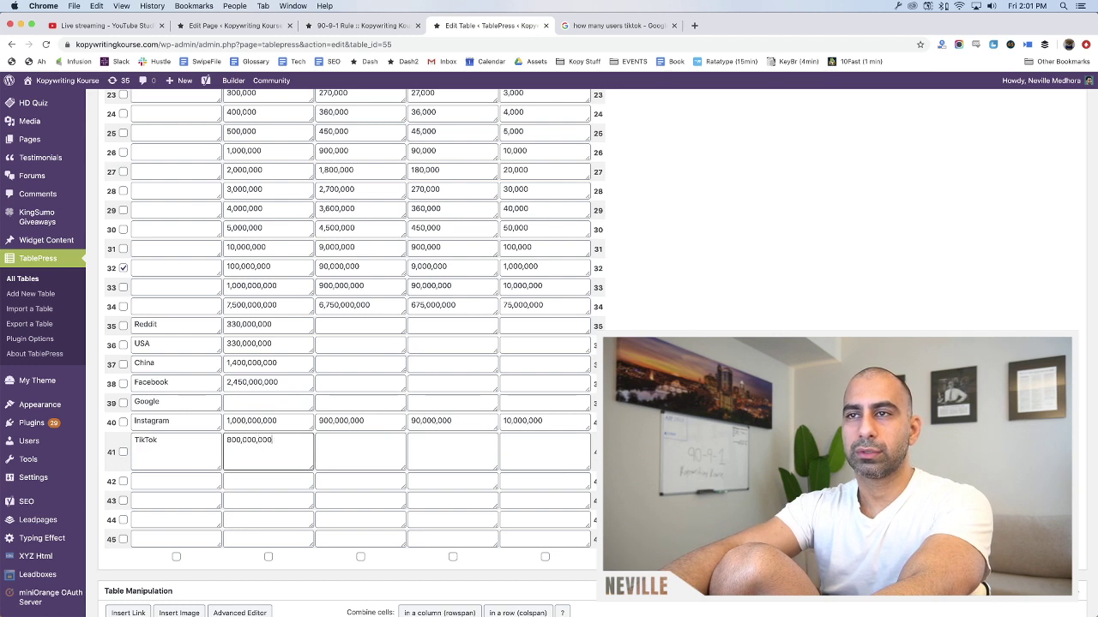
Select the empty network name cell of the 100 row, then search Google for "how many friends average facebook user"
left_click(301, 398)
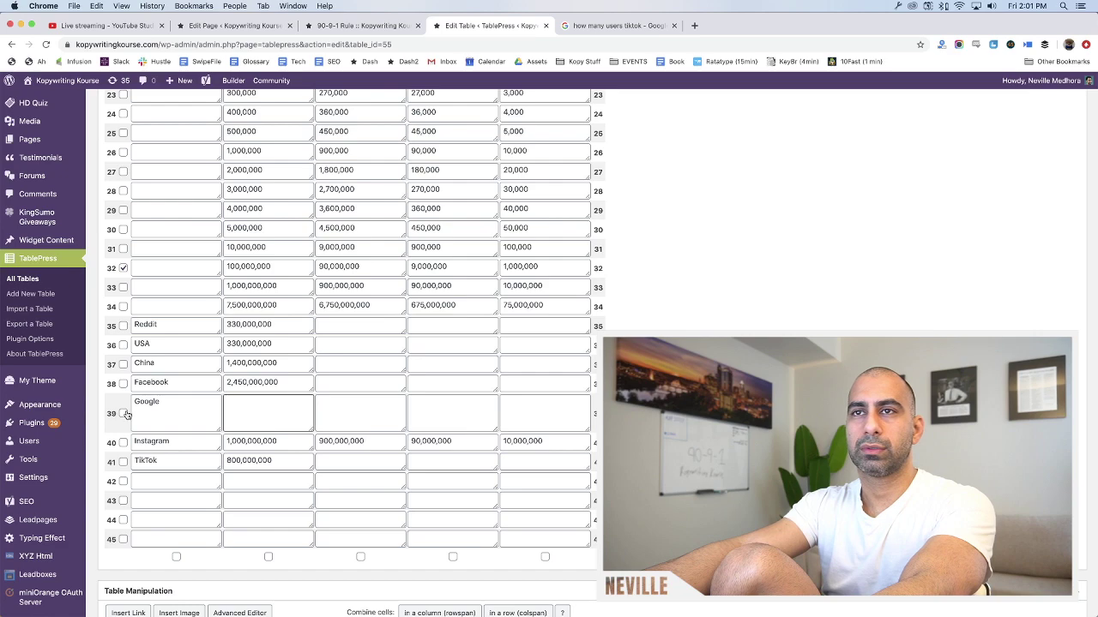
scroll(255, 418, "up", 6)
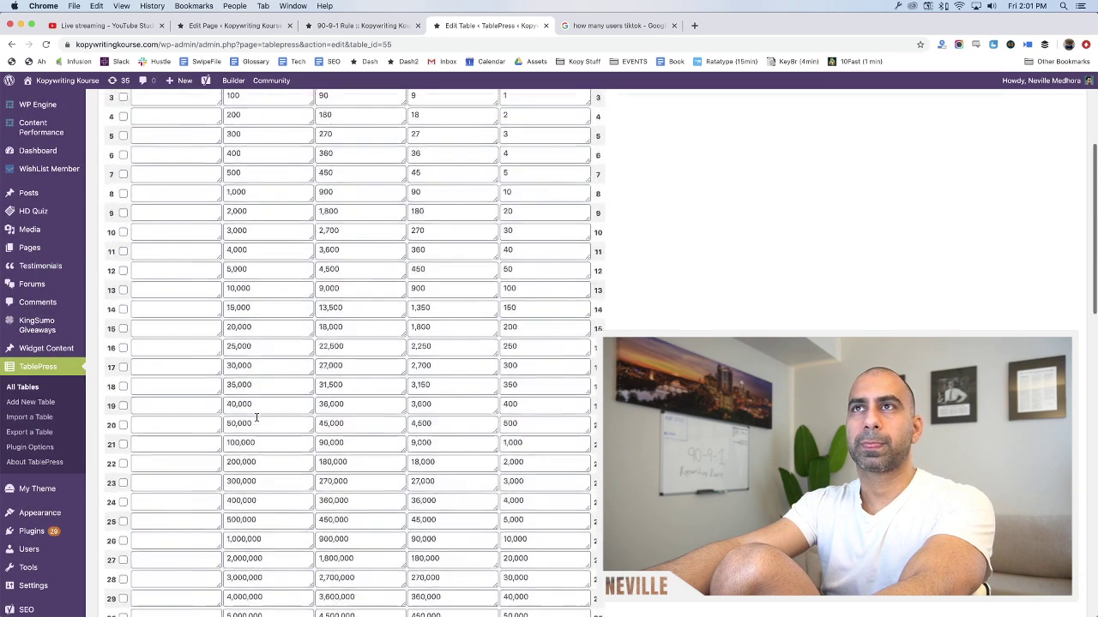
scroll(256, 418, "up", 2)
left_click(207, 228)
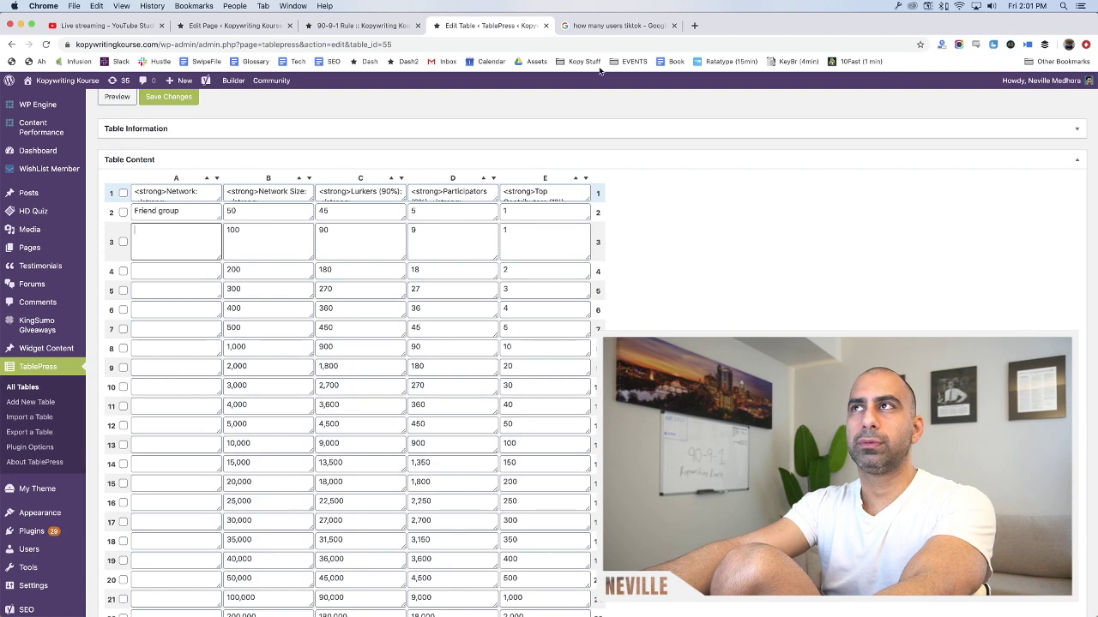
left_click(611, 26)
left_click(592, 45)
type("how m")
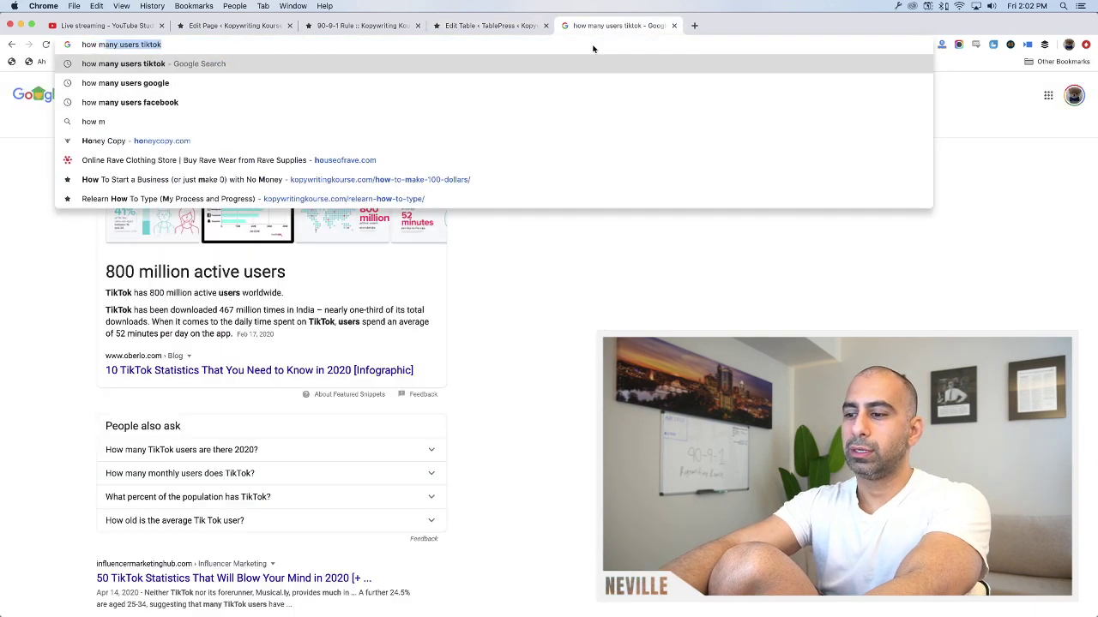
type("any friends aver")
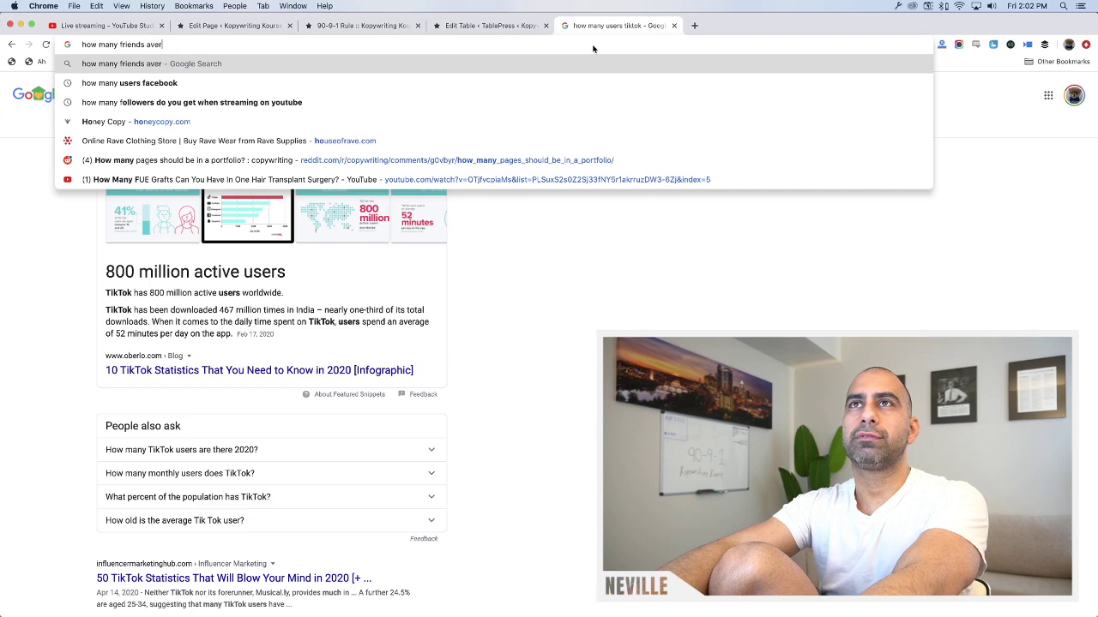
type("age facebook")
key("Return")
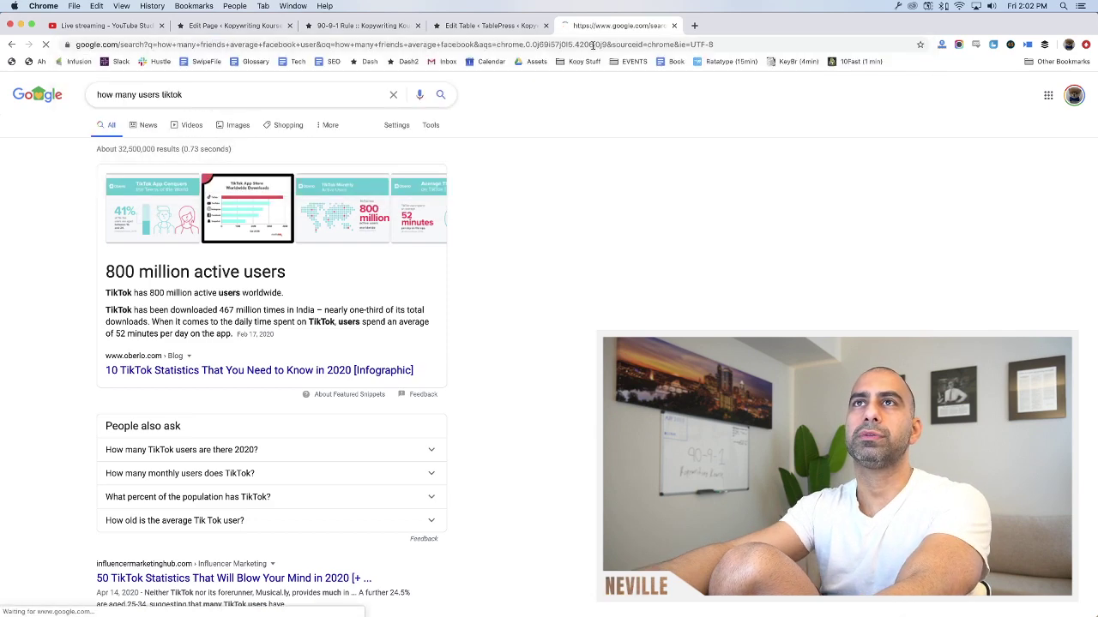
Return to the table editor and enter 338 as the network size in the empty row below TikTok
left_click(219, 26)
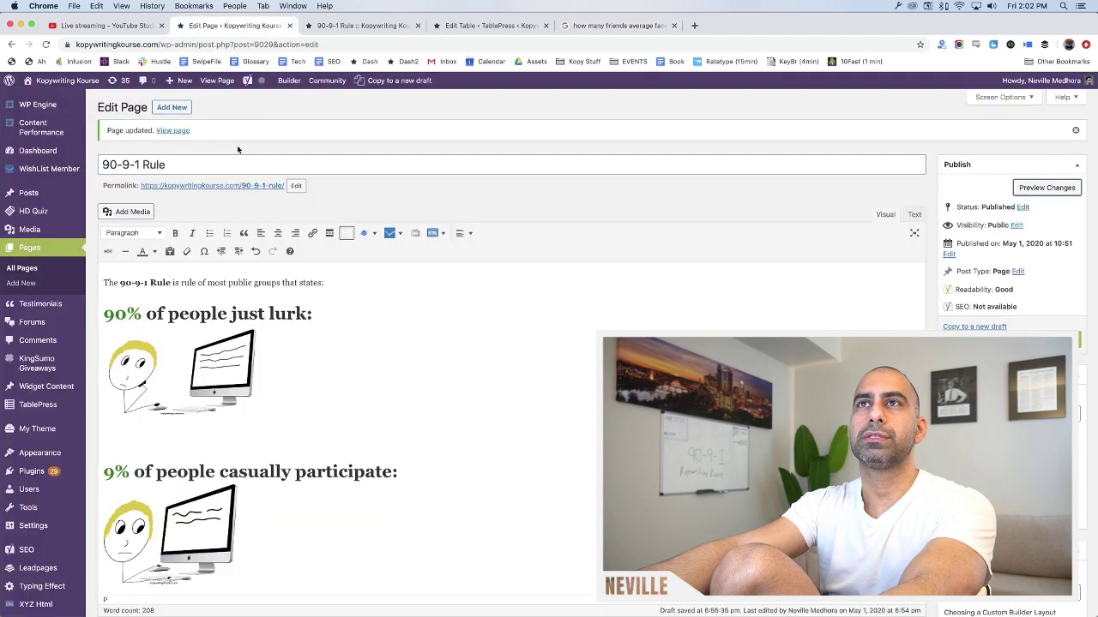
left_click(354, 25)
left_click(484, 26)
scroll(287, 352, "down", 1)
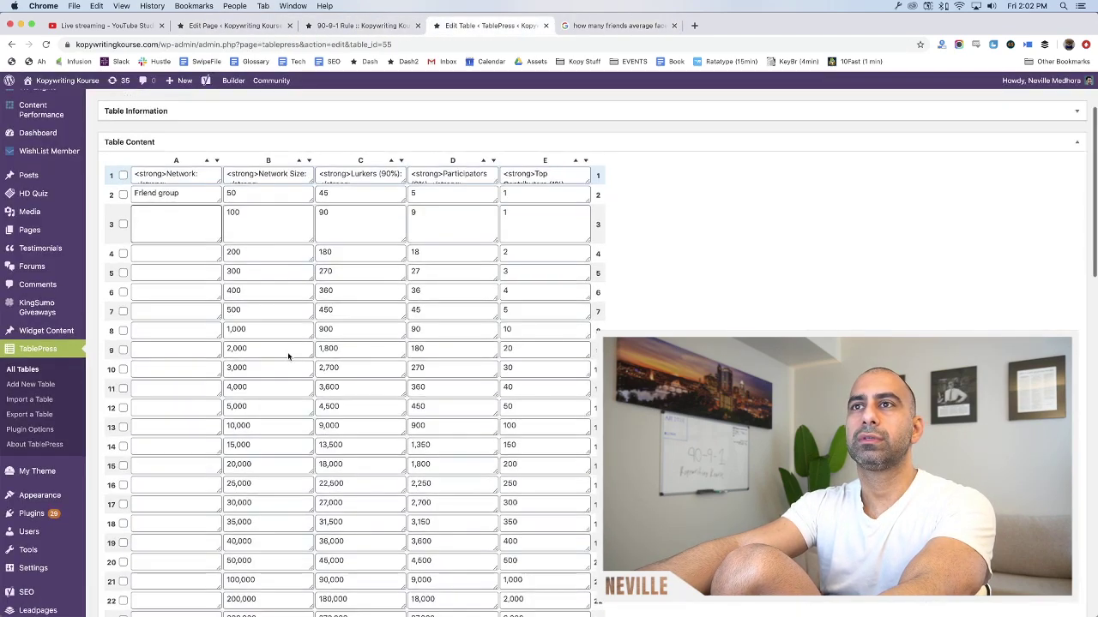
scroll(288, 352, "down", 10)
left_click(256, 440)
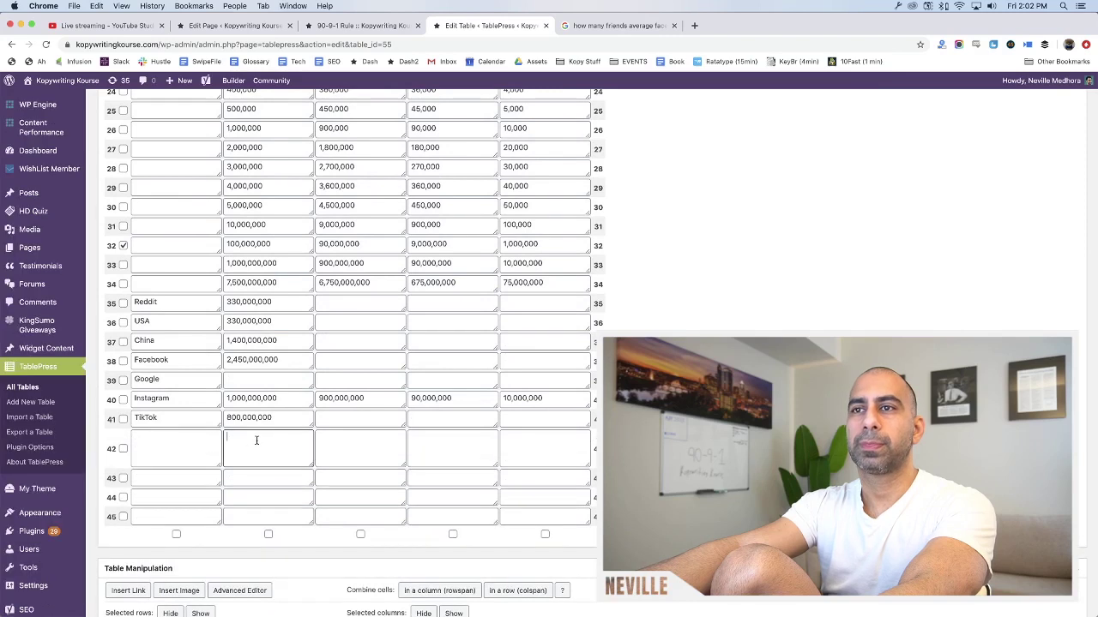
type("338")
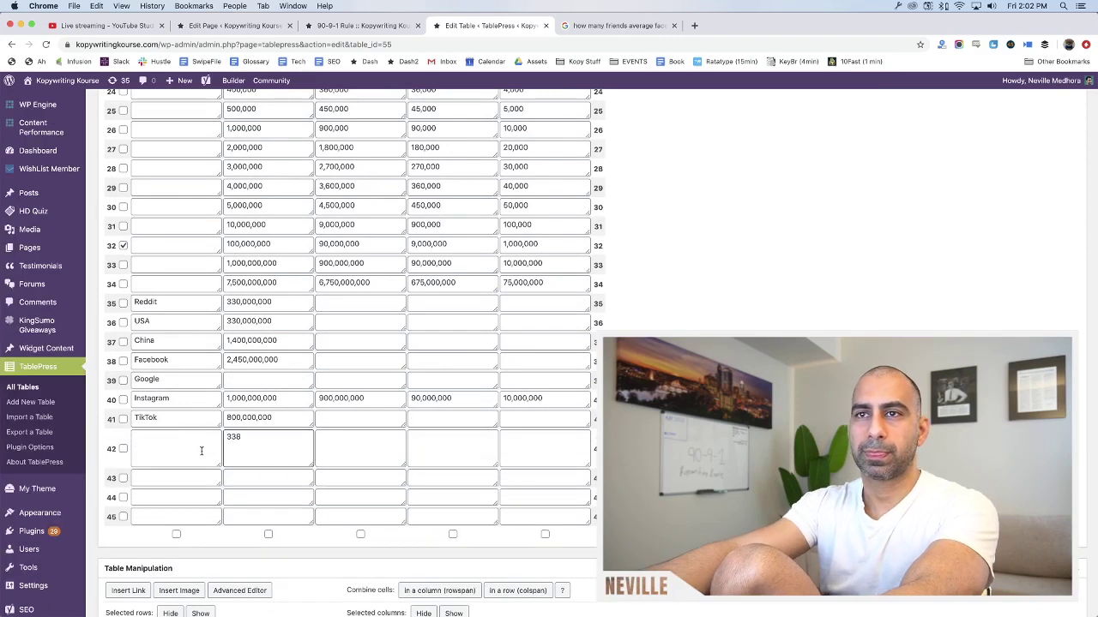
Name the network in the 338 row "Avg FB User Friends:"
left_click(201, 450)
type("Average FB User")
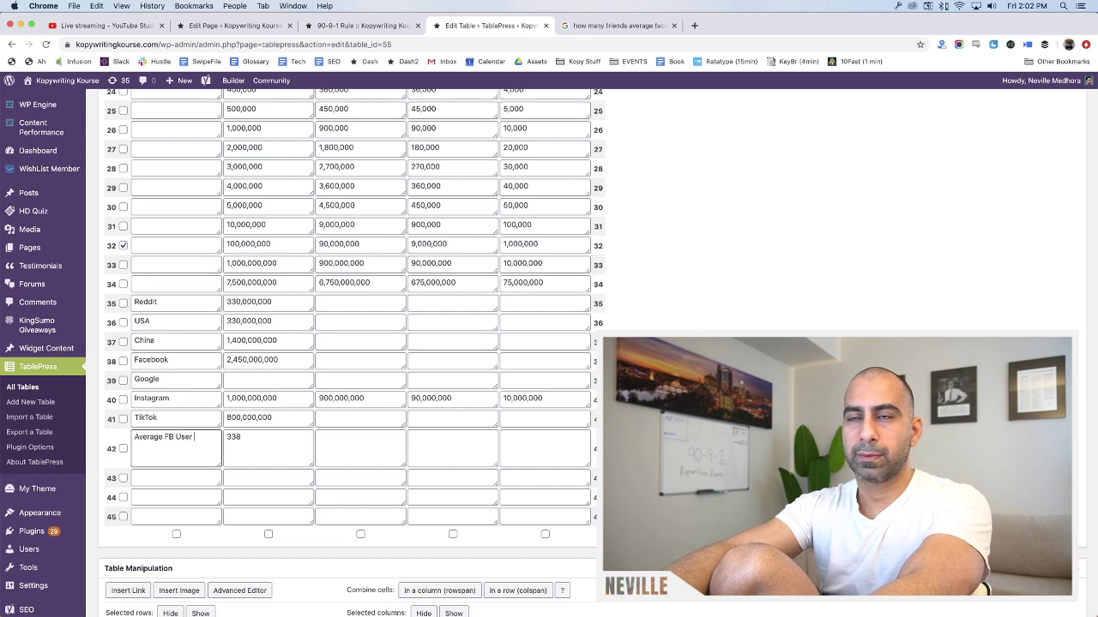
type(" Friends")
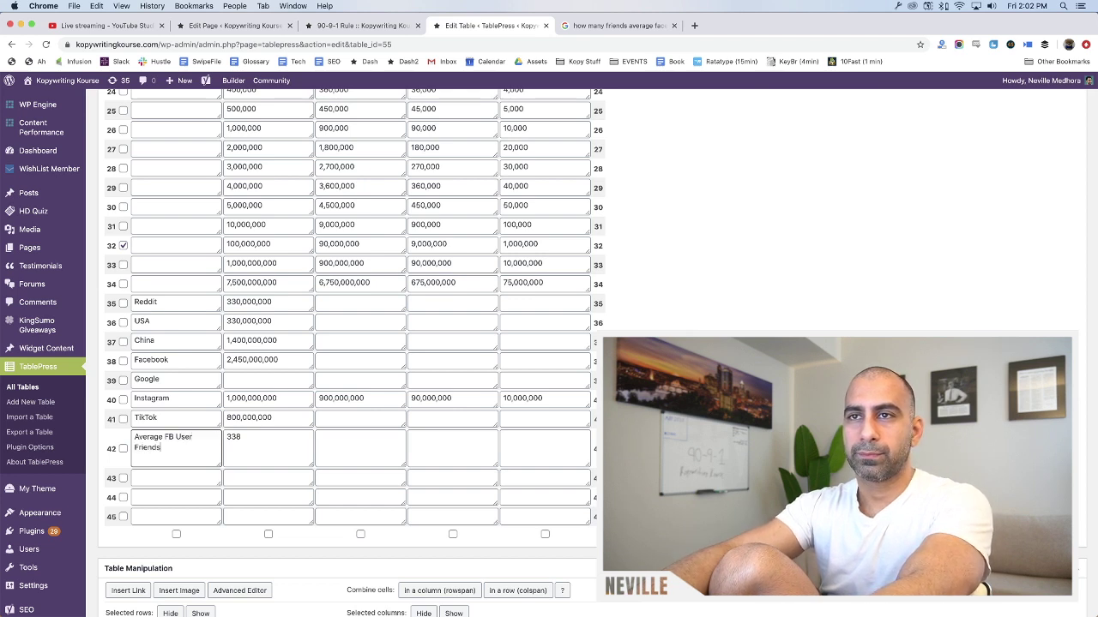
type(".")
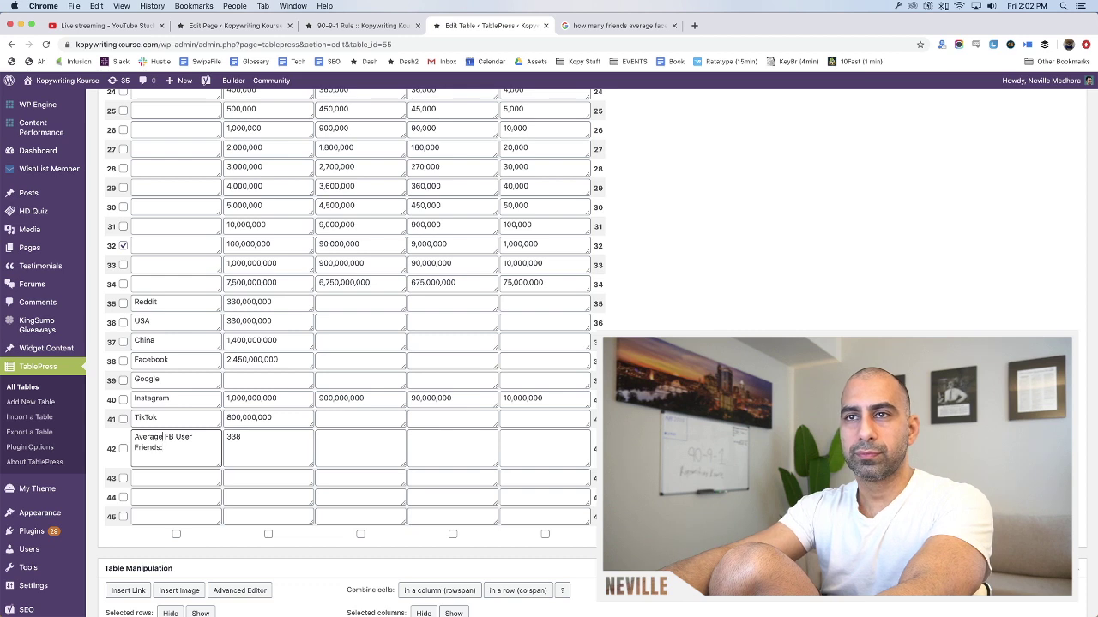
type("g")
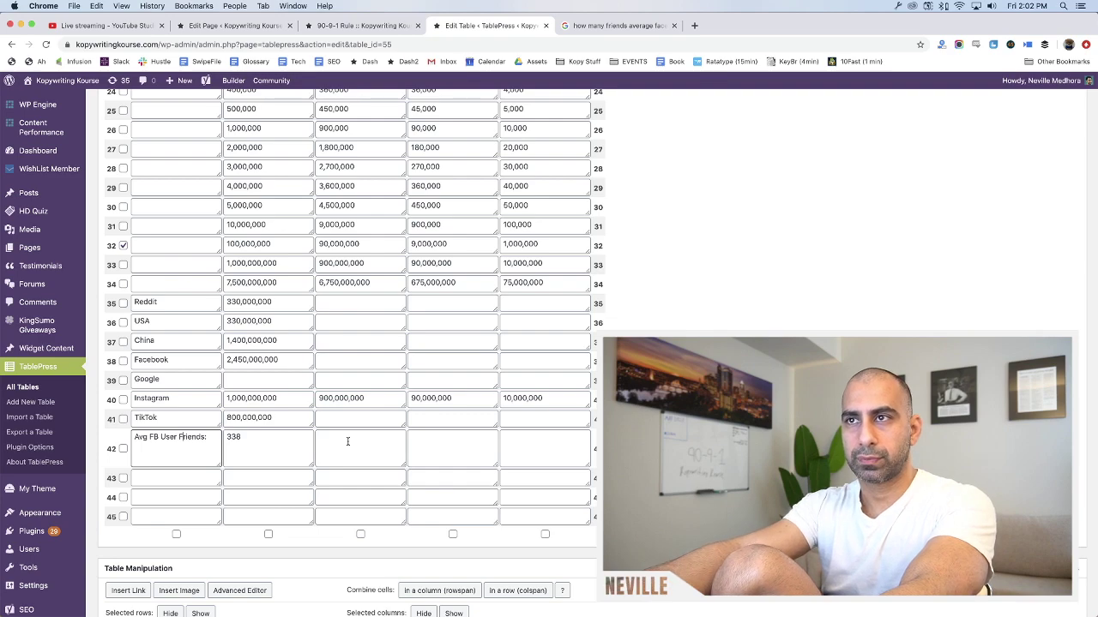
left_click(322, 437)
scroll(279, 415, "up", 10)
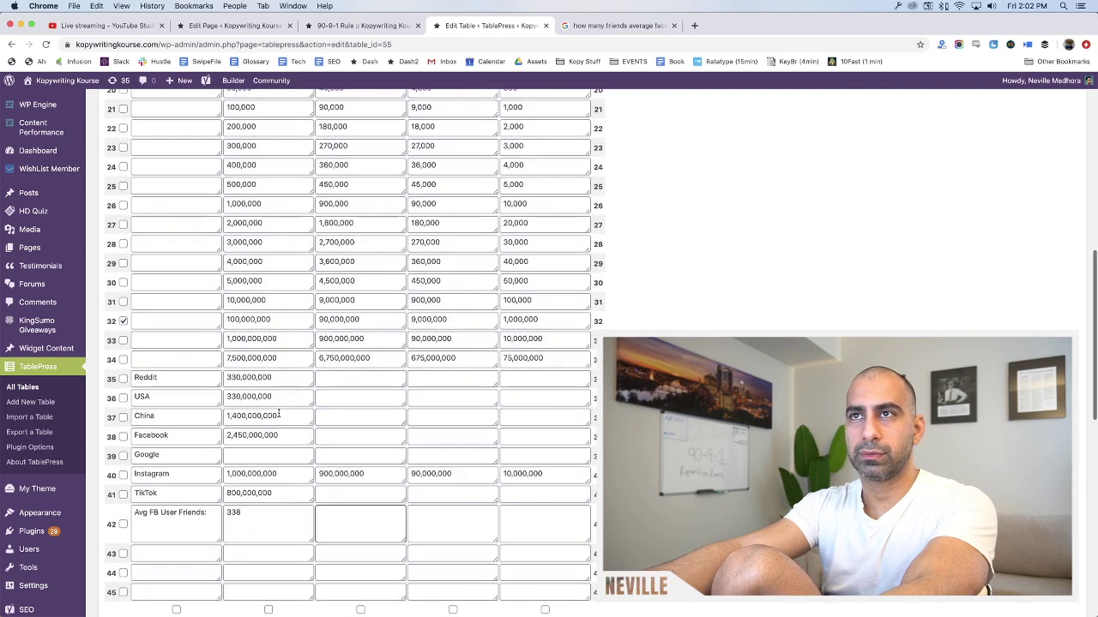
scroll(278, 413, "up", 5)
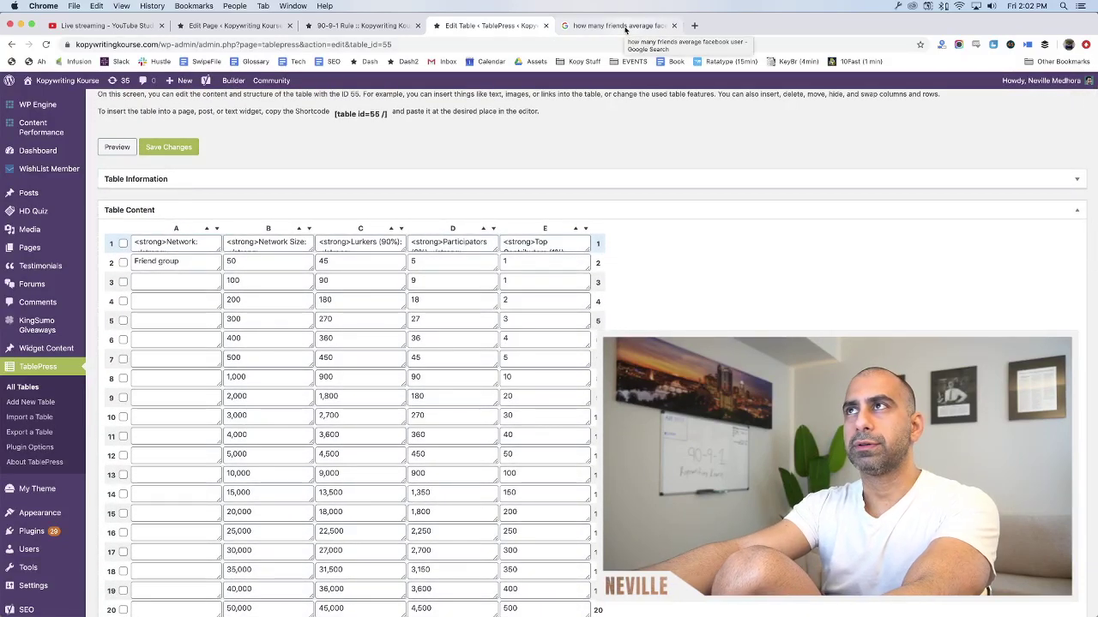
left_click(625, 30)
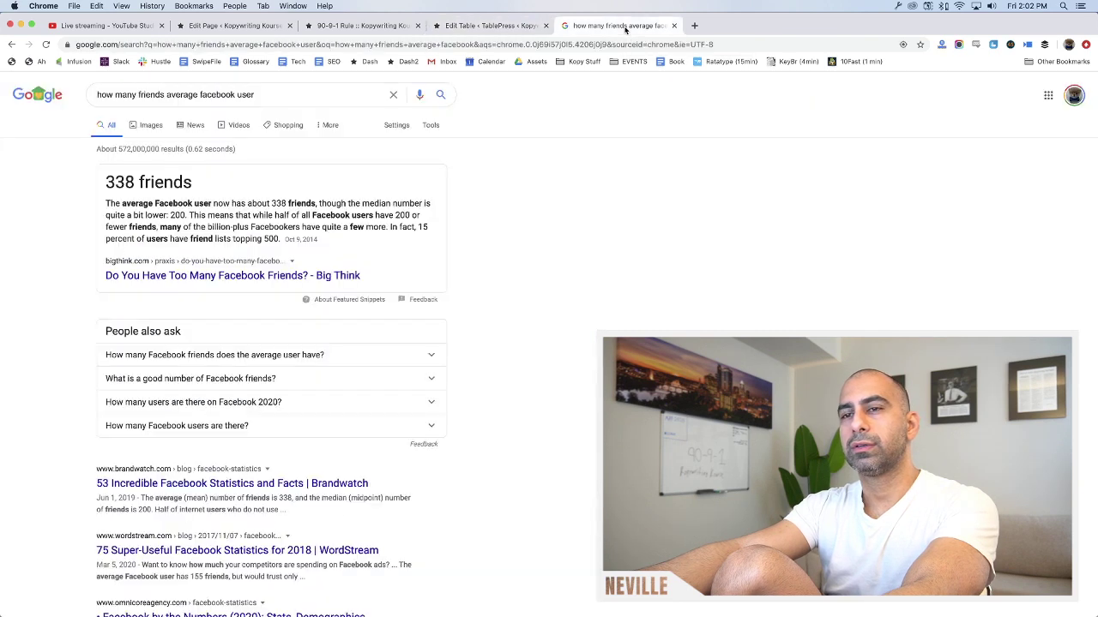
left_click(364, 32)
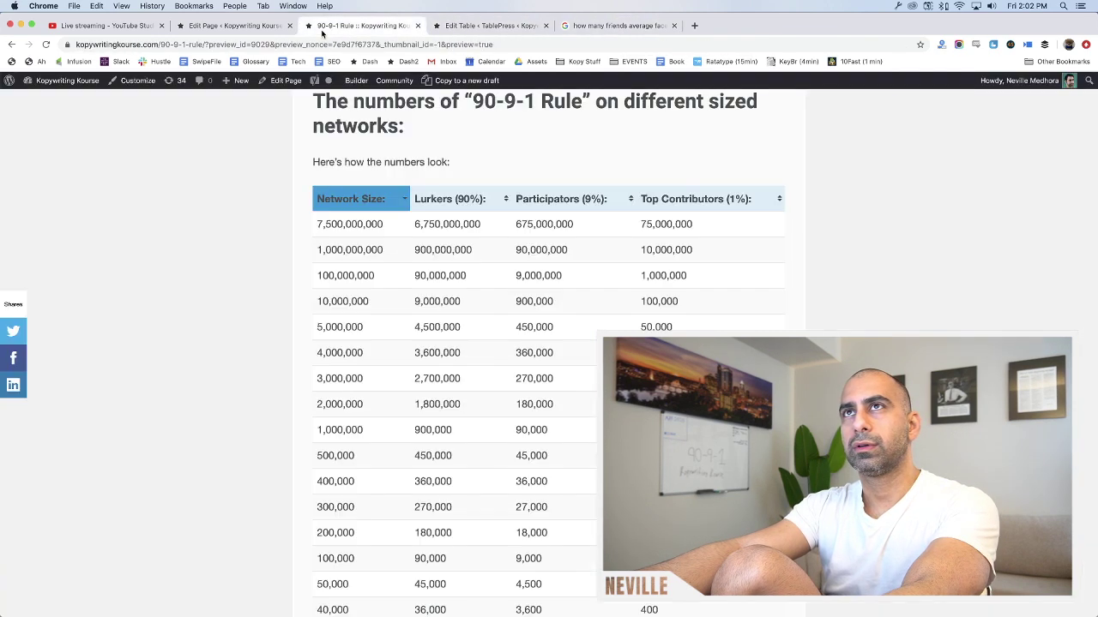
left_click(247, 33)
left_click(385, 25)
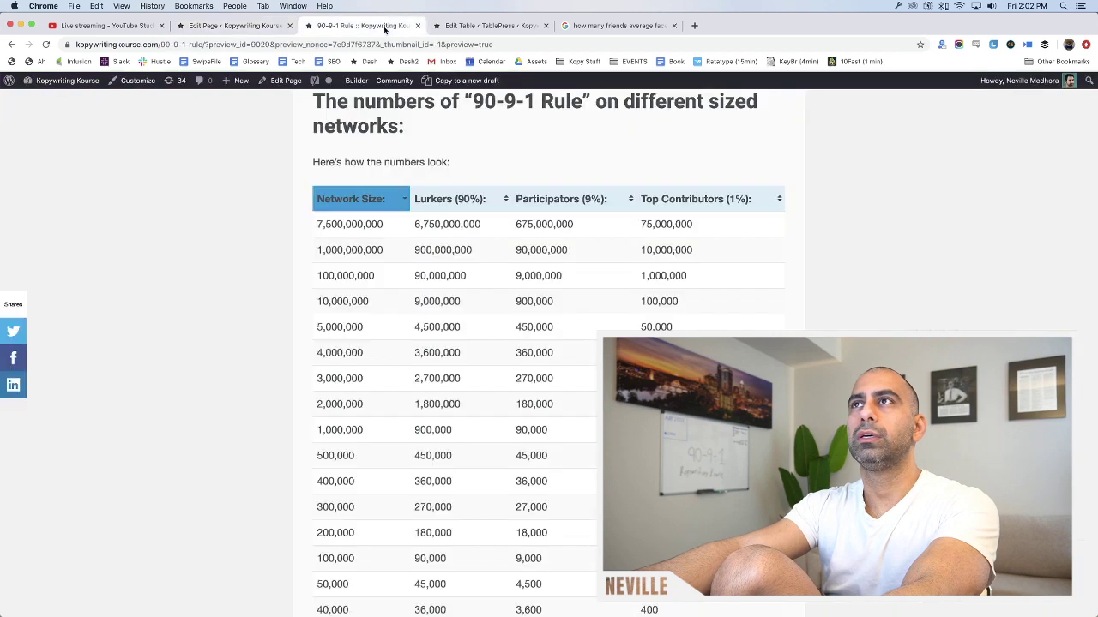
Return to the table editor and name the network in the 3,000 row "High School Class"
left_click(520, 27)
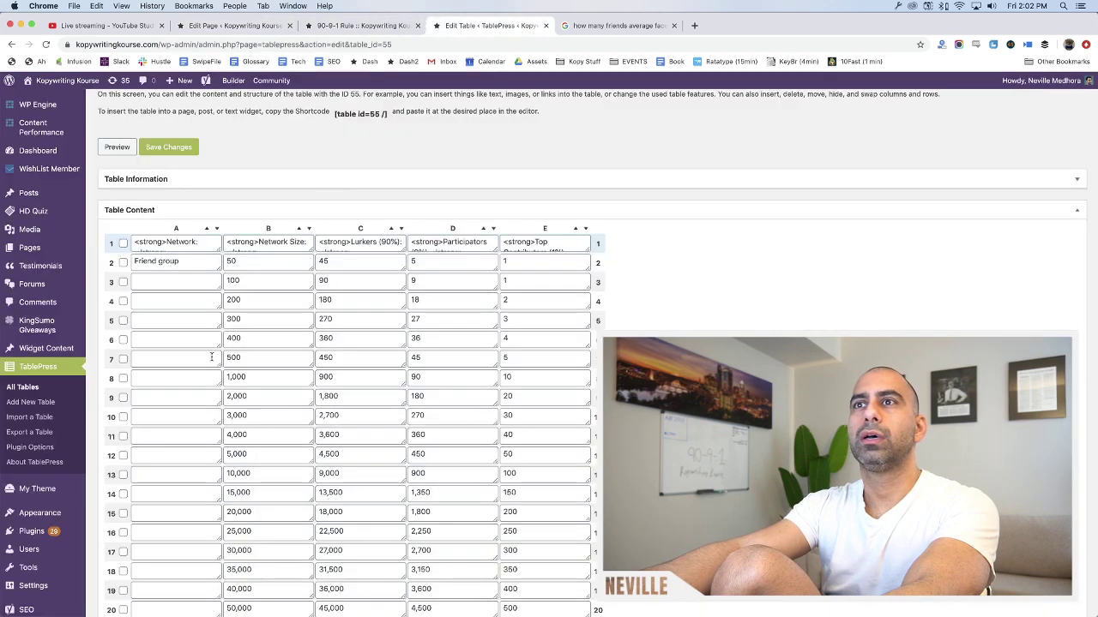
left_click(190, 415)
type("High S")
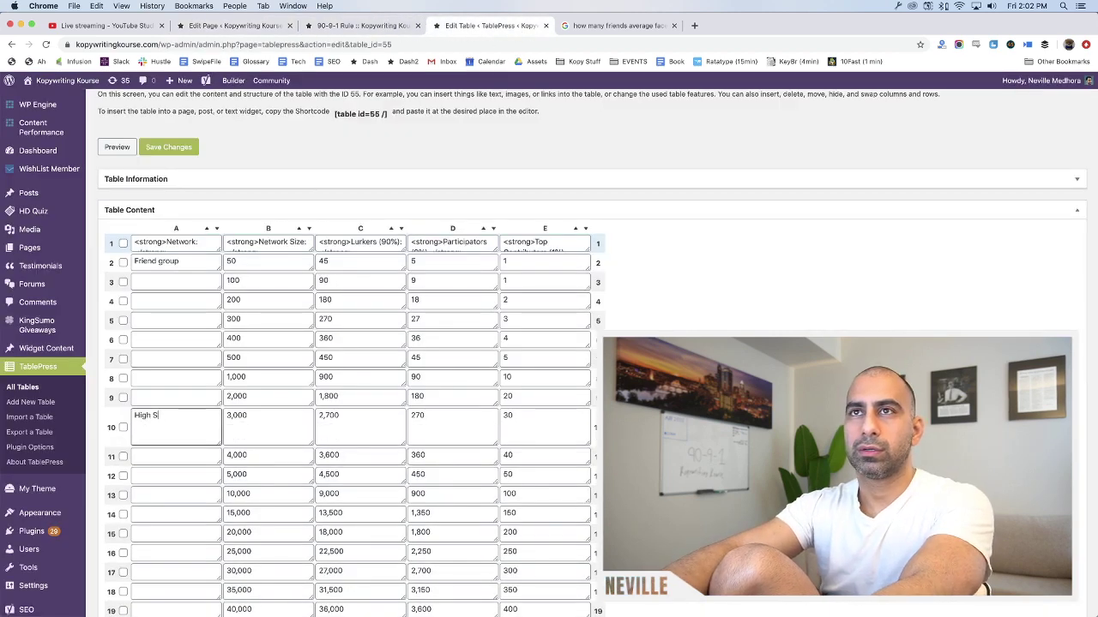
type("chool Class")
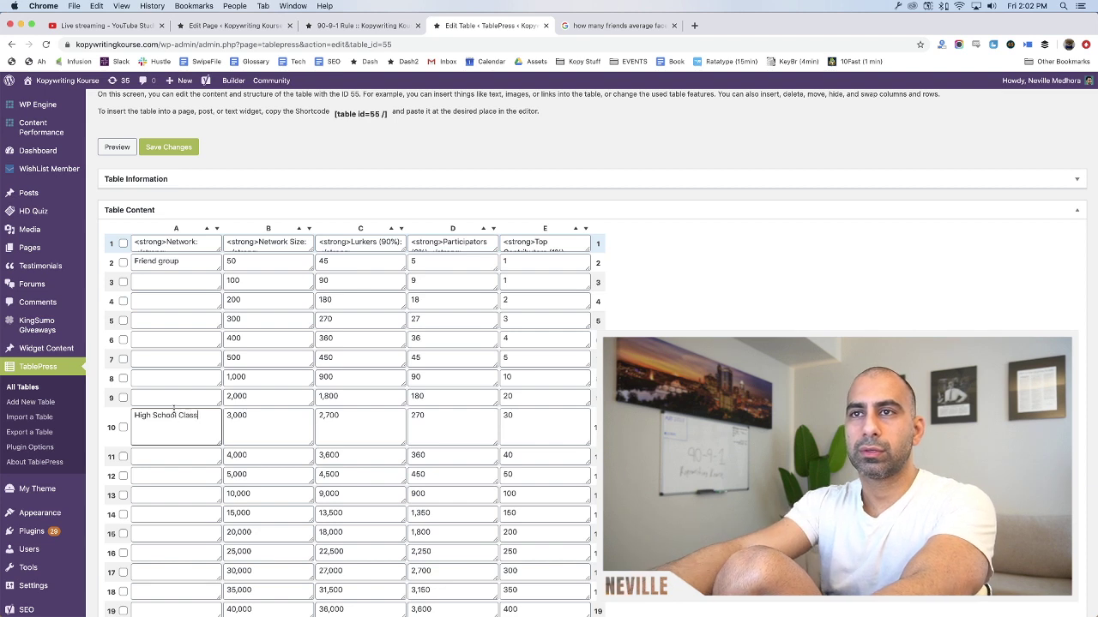
Rename the network in the 50 row to "Personal Friend Group"
left_click(159, 261)
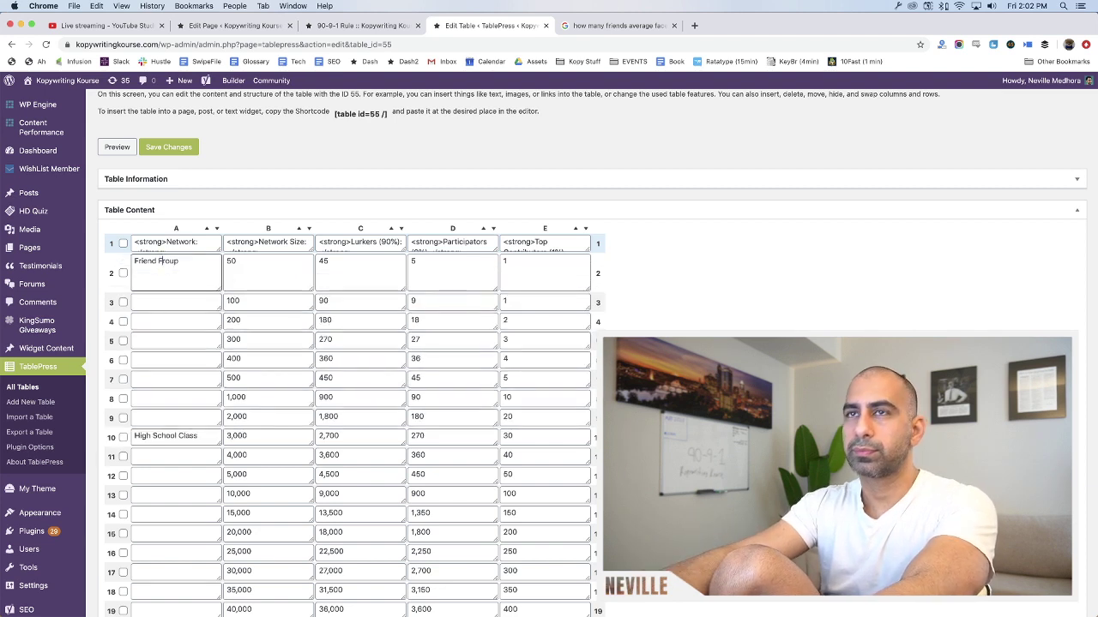
key("BackSpace")
type("G")
key("Home")
type("Personal")
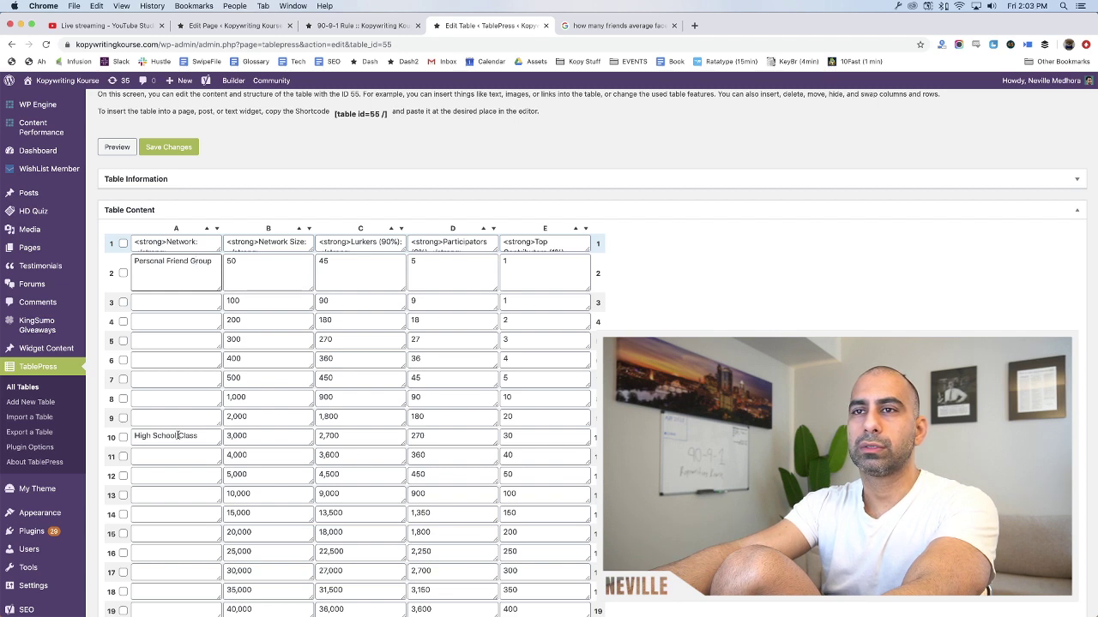
Shorten the network name in the 3,000 row to "High School"
left_click(179, 435)
double_click(194, 419)
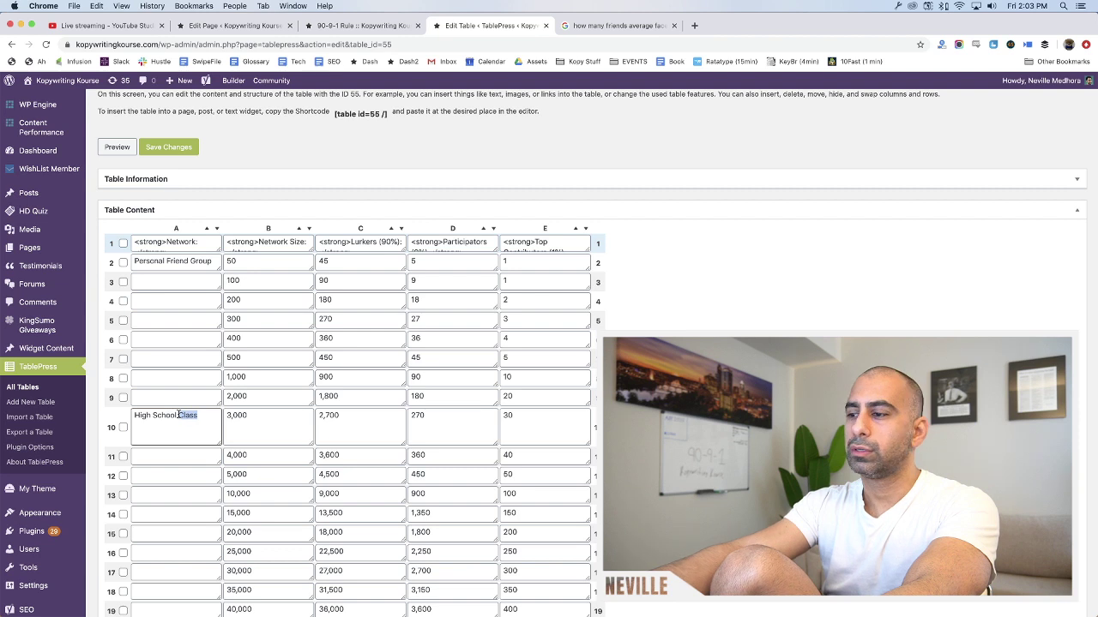
key("BackSpace")
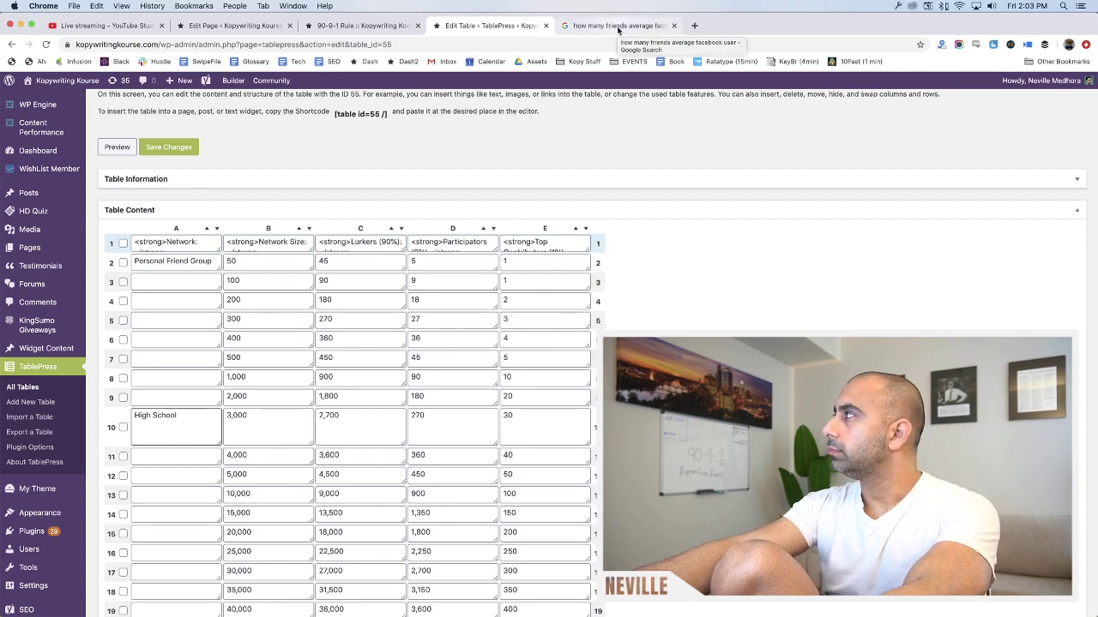
Name the network in the 50,000 row "Large University"
scroll(283, 420, "down", 2)
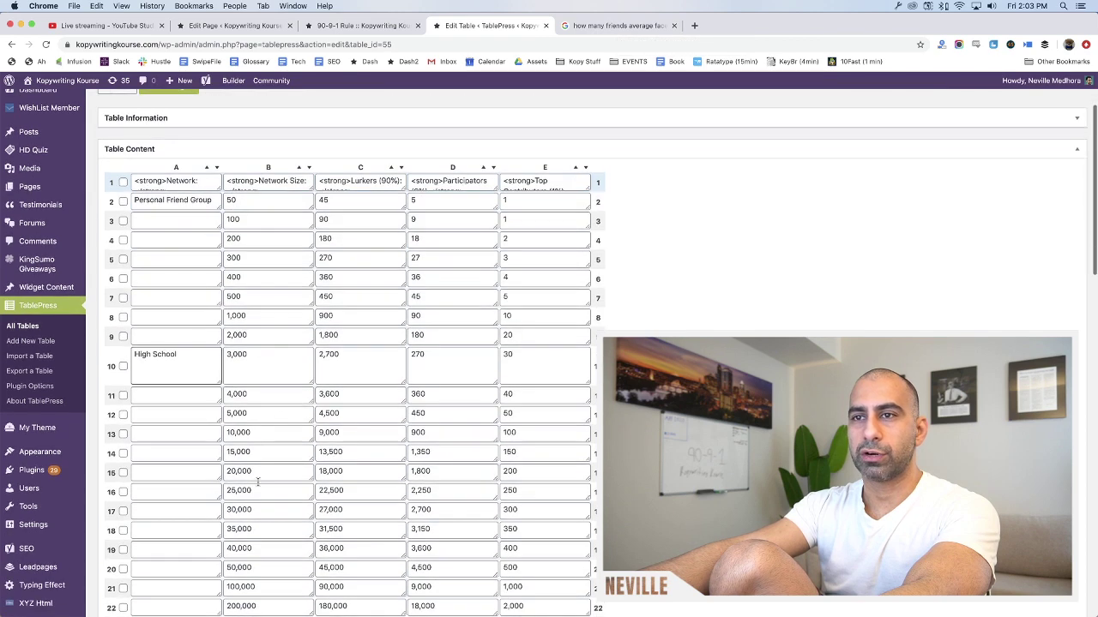
left_click(180, 569)
type("arge")
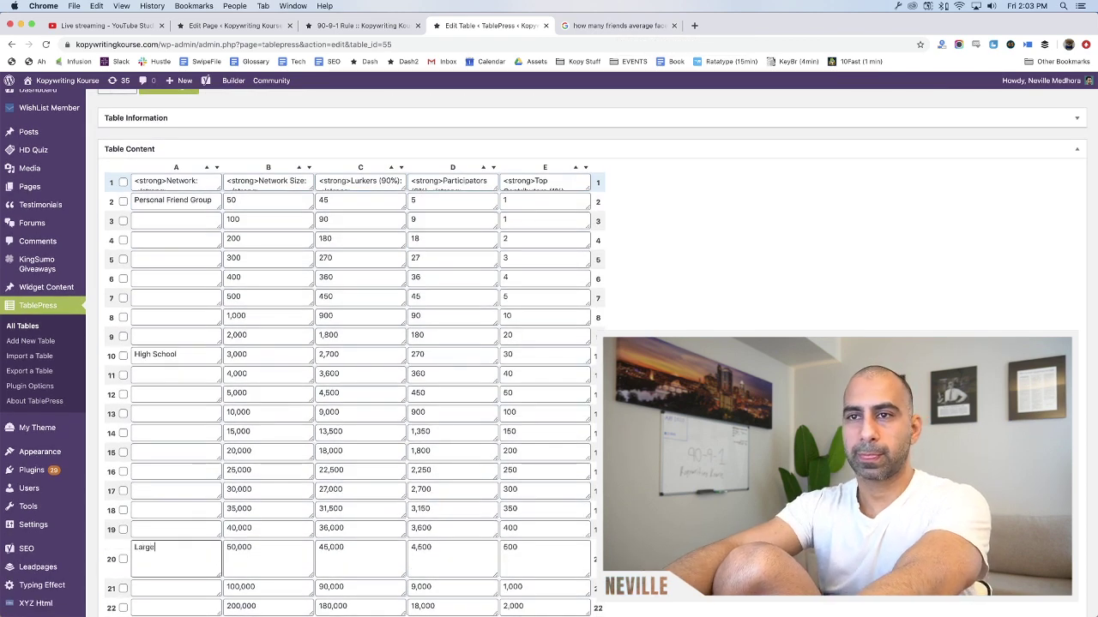
type(" University")
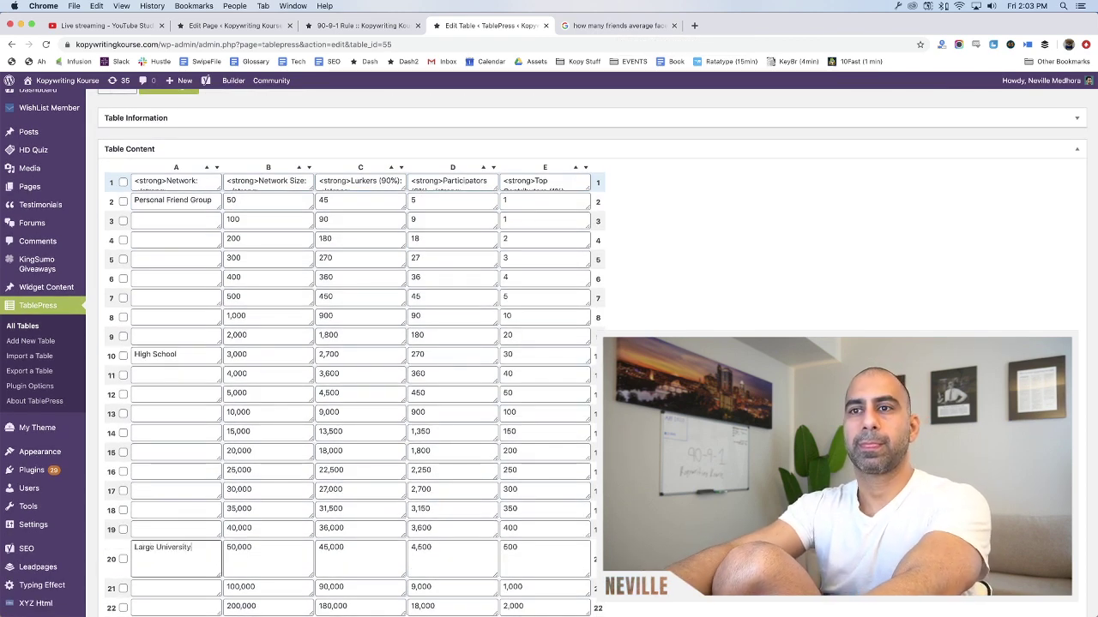
Check the livestream dashboard, return to the search tab and search Google for "group sizes"
left_click(101, 25)
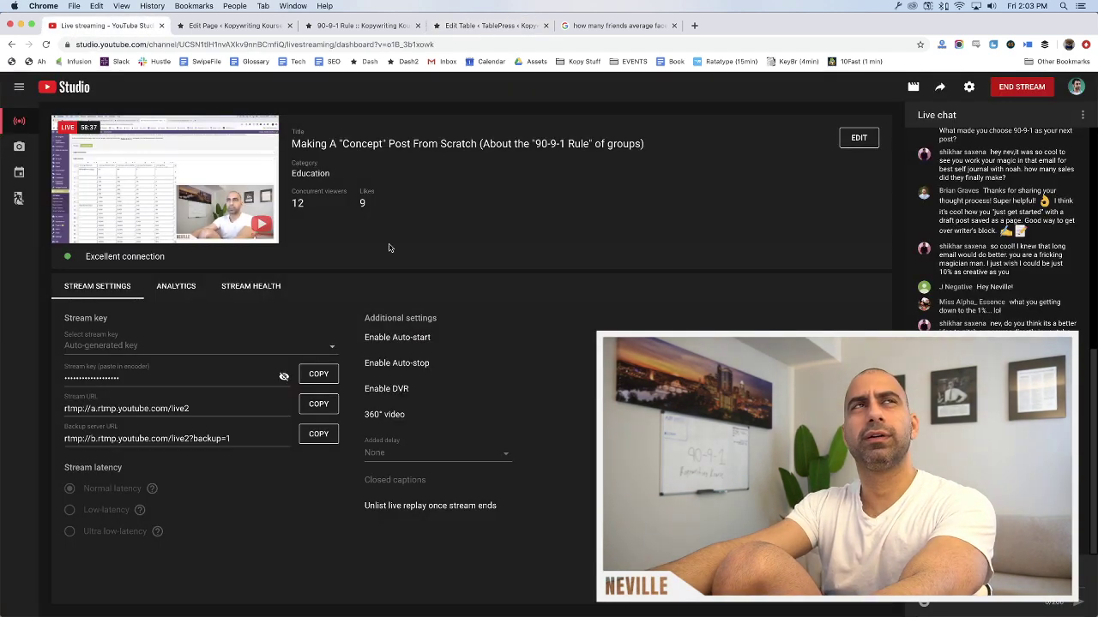
left_click(484, 25)
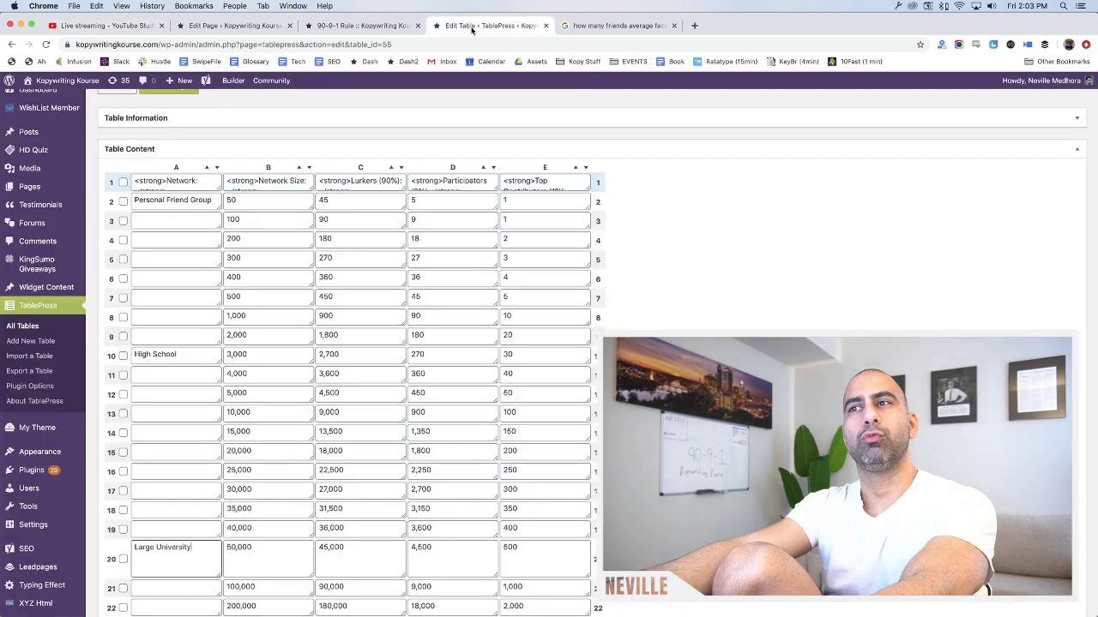
left_click(600, 25)
left_click(573, 43)
type("group sizes")
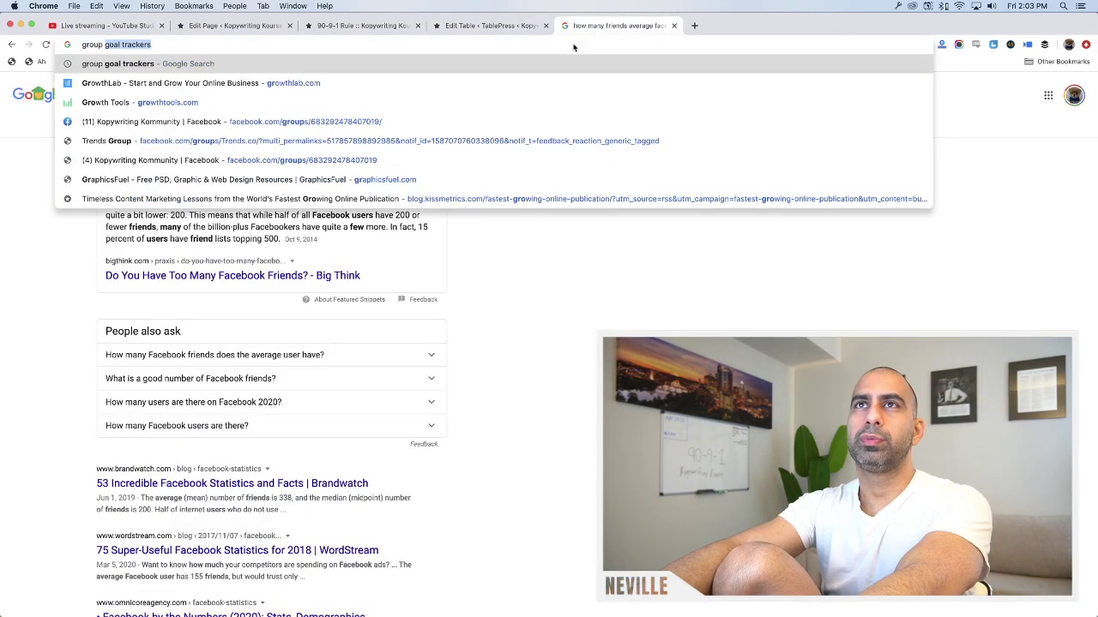
key("Return")
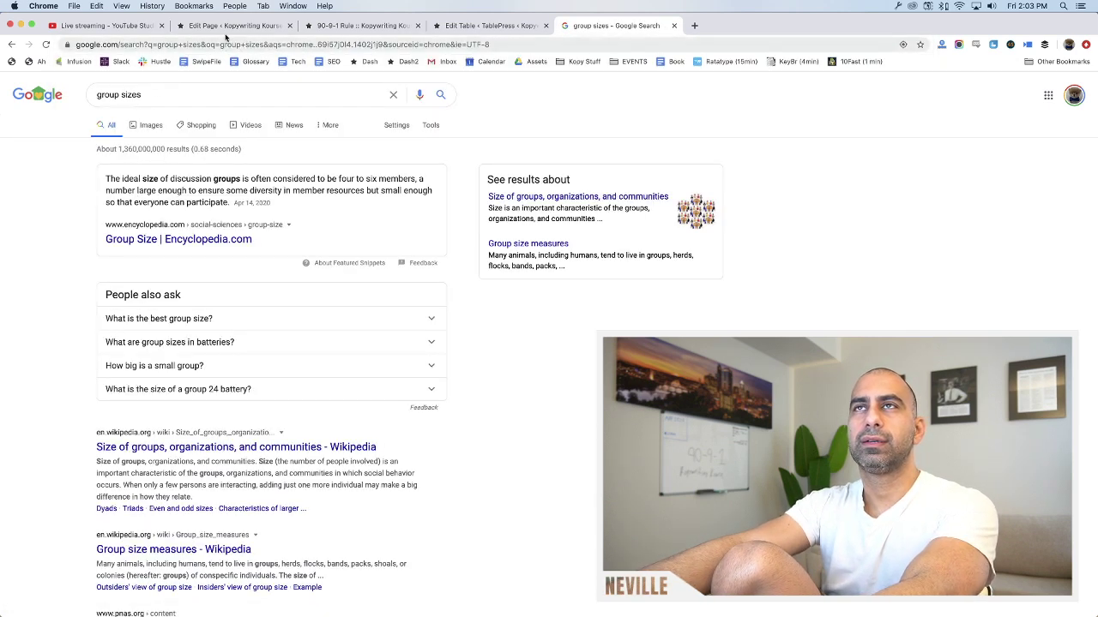
Change the Google search query to "how many people in republican party"
left_click(281, 89)
type("ho")
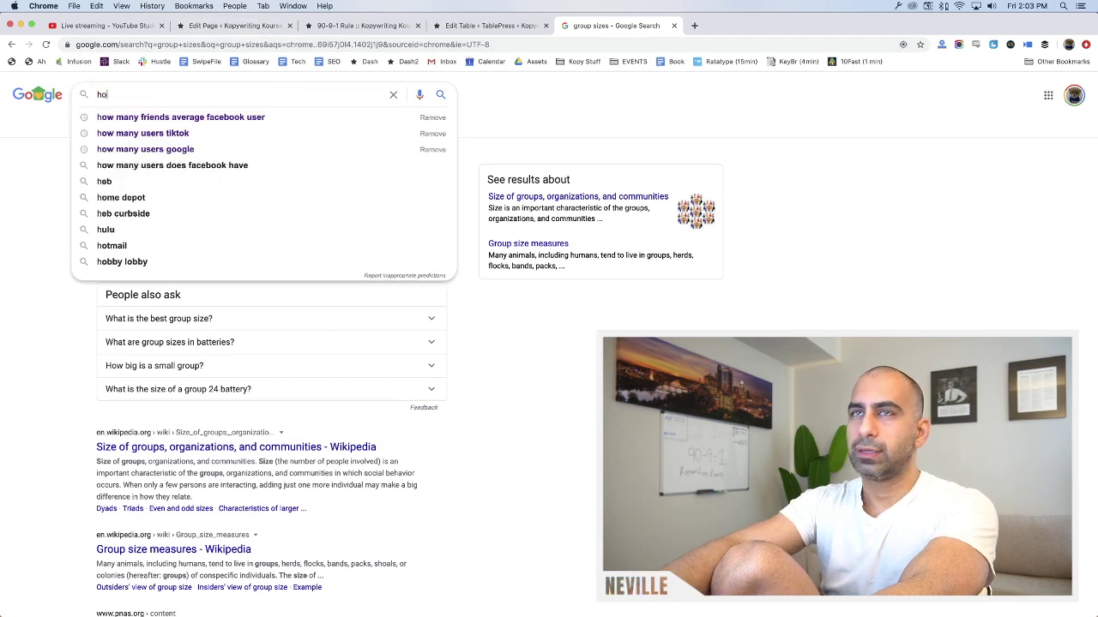
type("w many people in re")
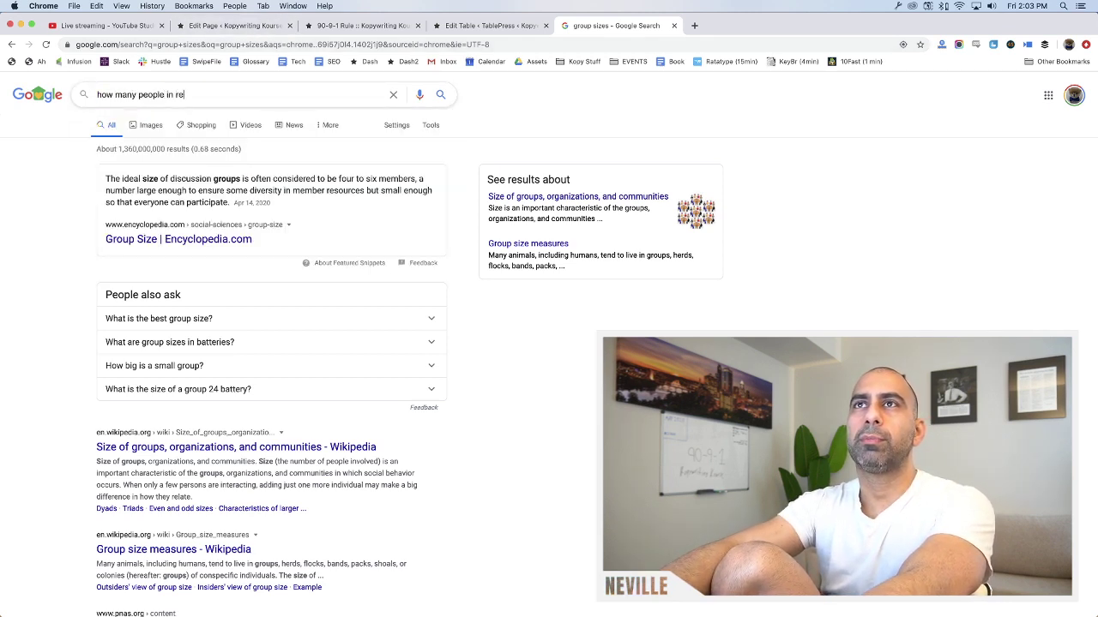
type("publican party")
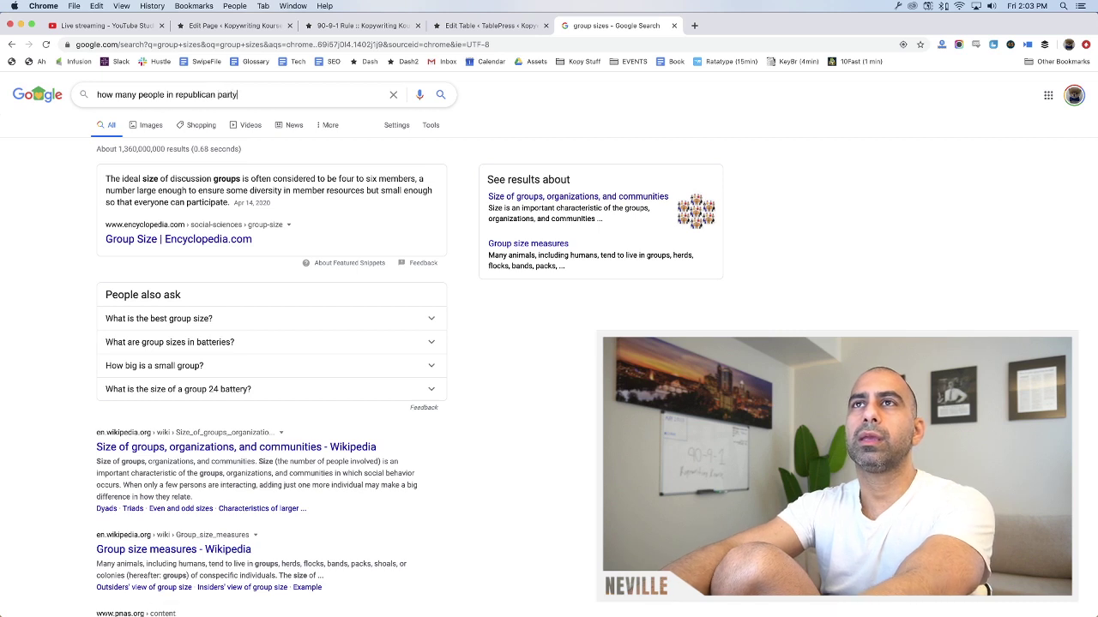
key("Return")
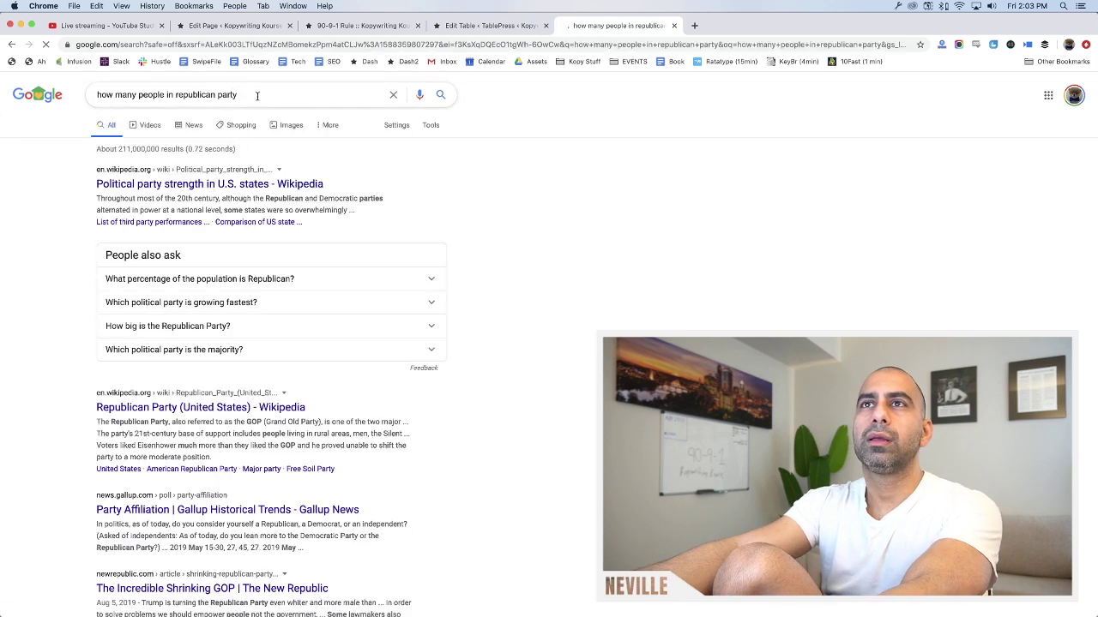
Look through the Wikipedia article on political party strength in U.S. states for party membership sizes, and return to the search results
left_click(257, 187)
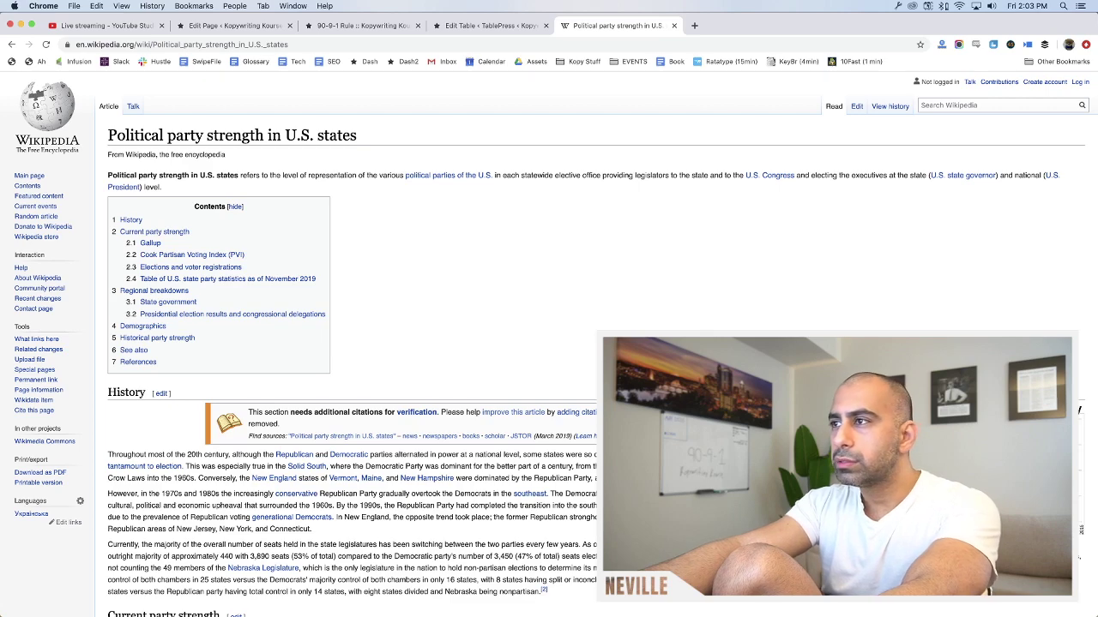
scroll(518, 375, "down", 5)
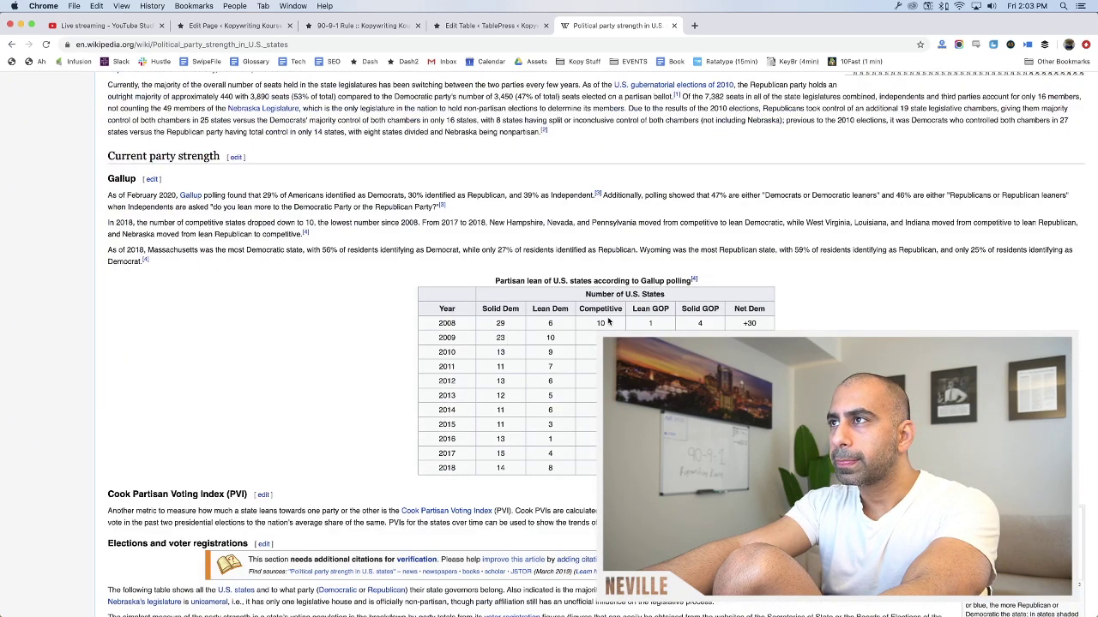
scroll(607, 323, "down", 4)
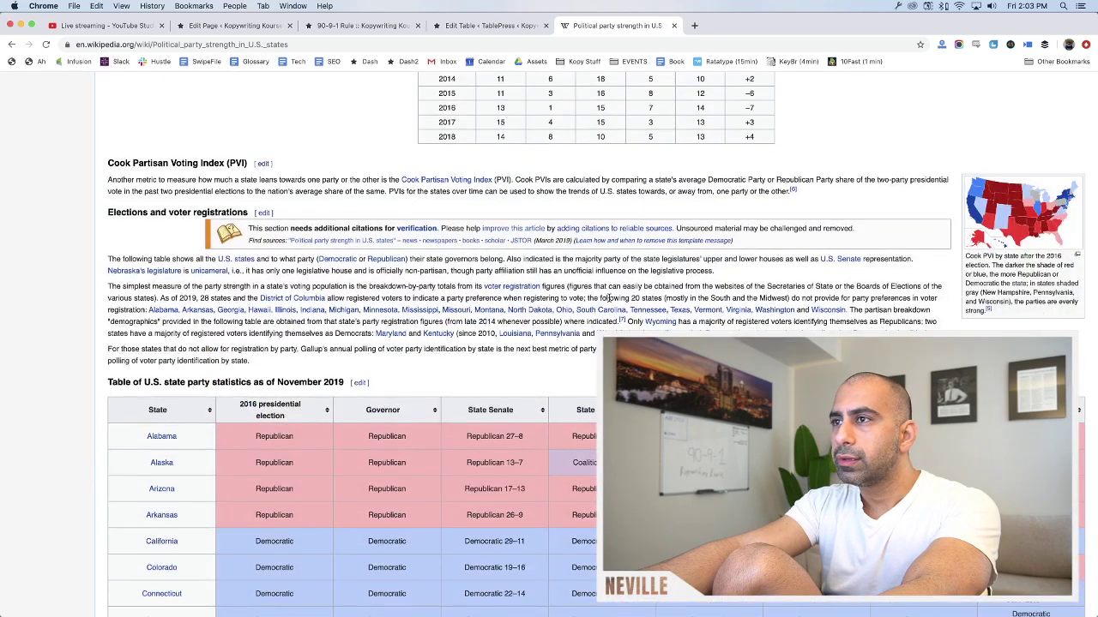
scroll(607, 298, "down", 10)
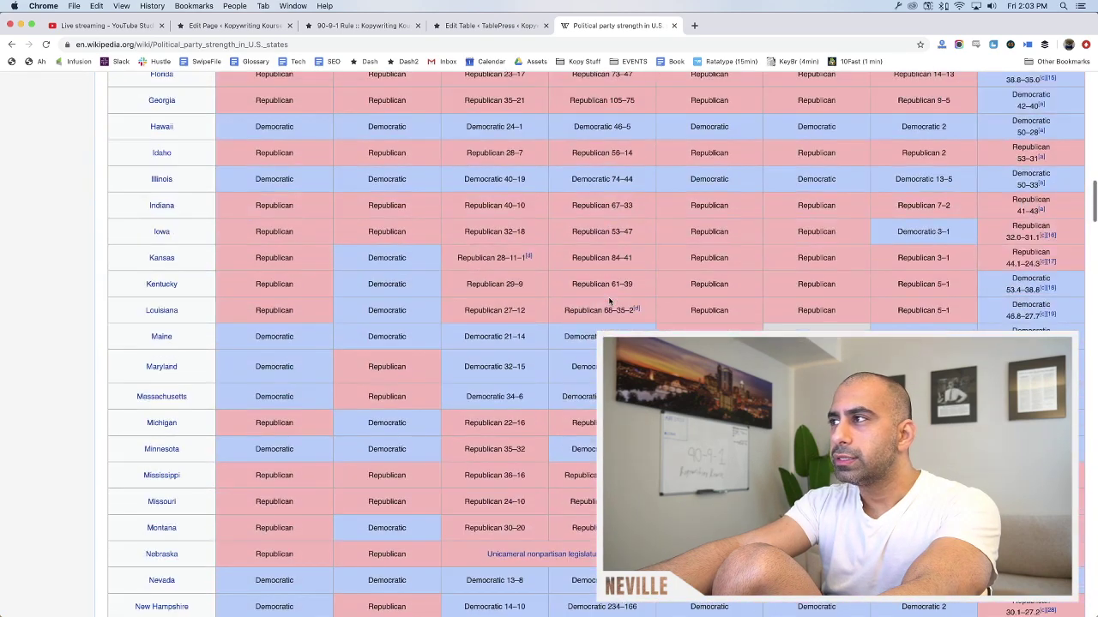
scroll(609, 300, "down", 10)
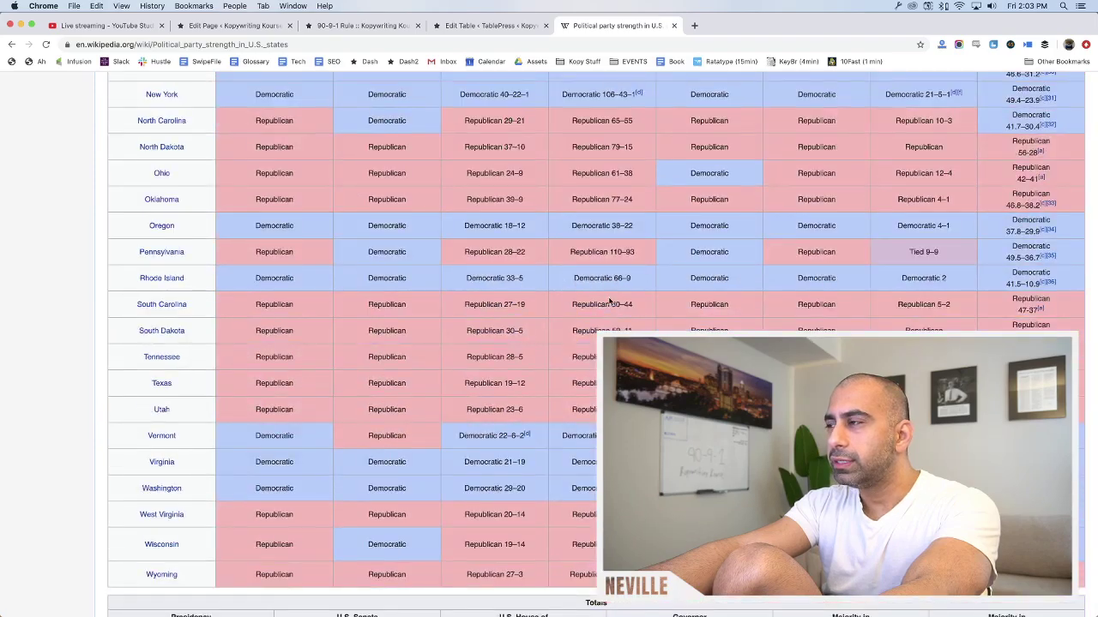
scroll(605, 306, "down", 6)
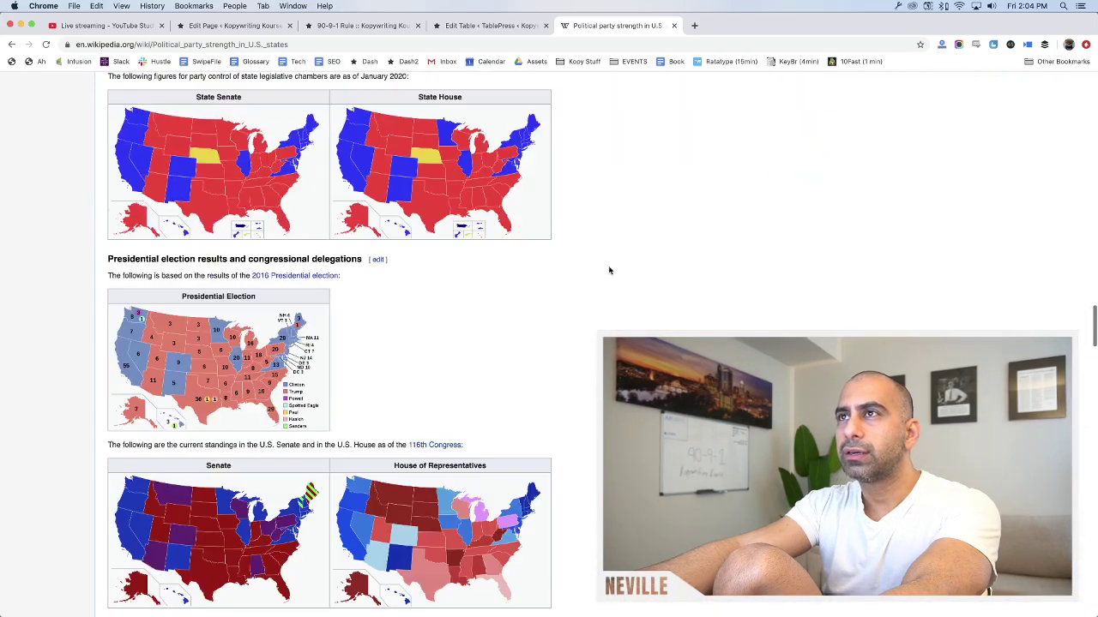
scroll(608, 270, "up", 20)
scroll(608, 270, "up", 15)
key("super+bracketleft")
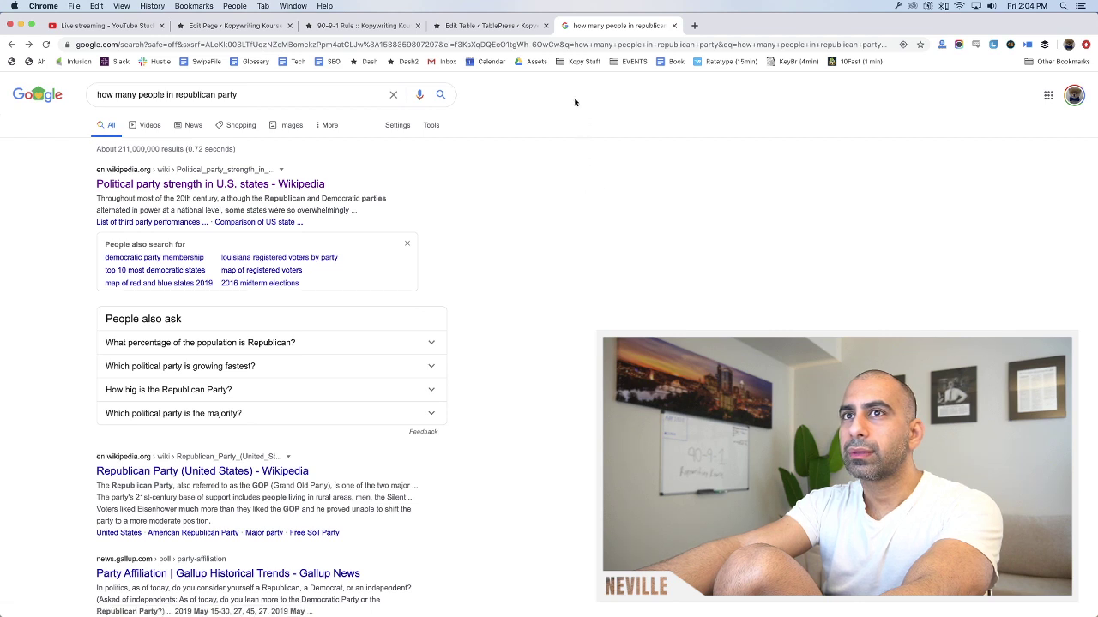
In the 90-9-1 Rule page editor, add below the table "Nassim Taleb: Most things are dictated by a small minority of people with a large voice."
left_click(233, 25)
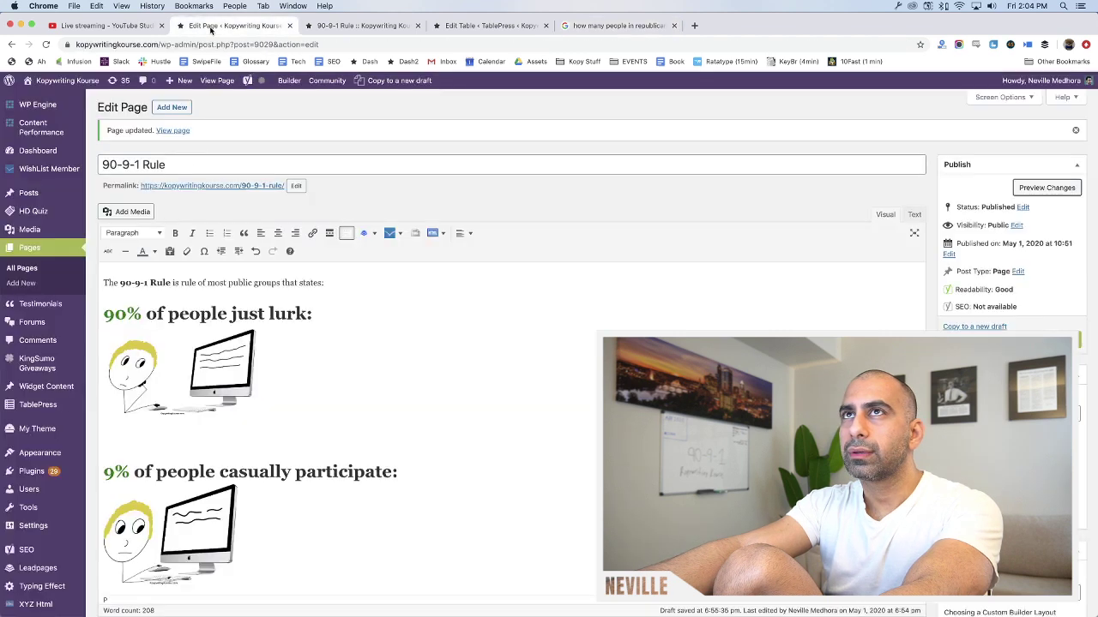
scroll(383, 307, "down", 20)
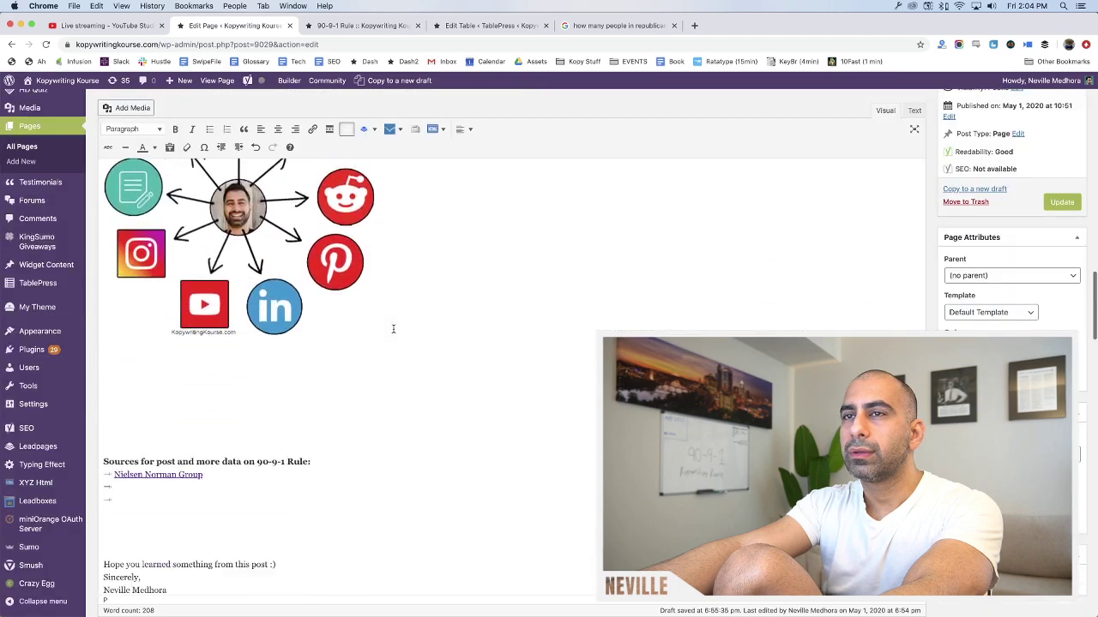
scroll(394, 328, "up", 10)
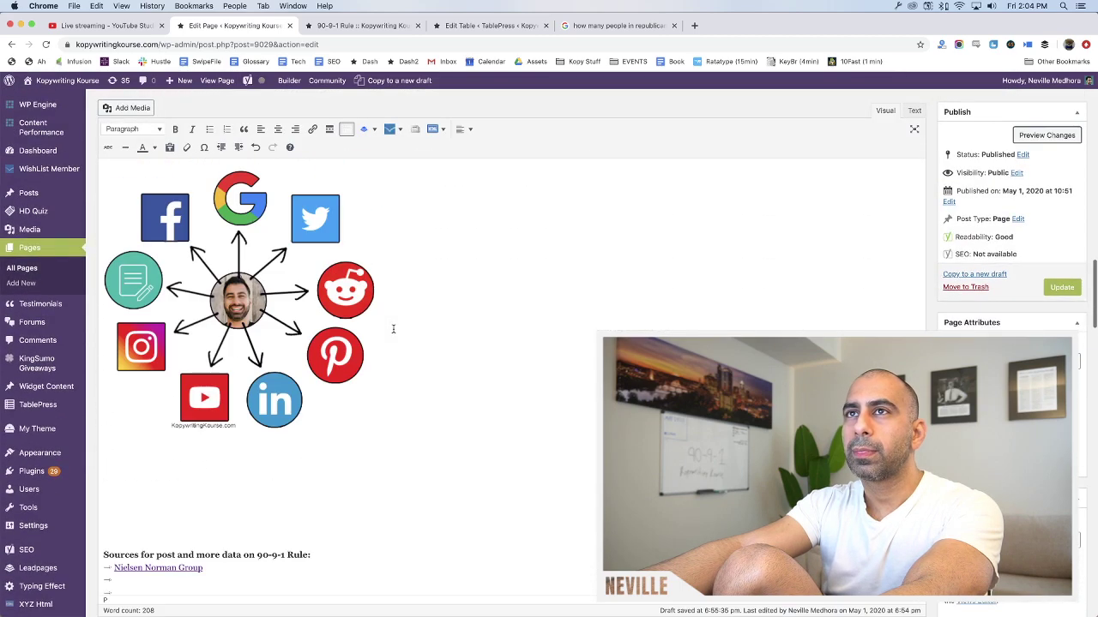
scroll(393, 328, "up", 8)
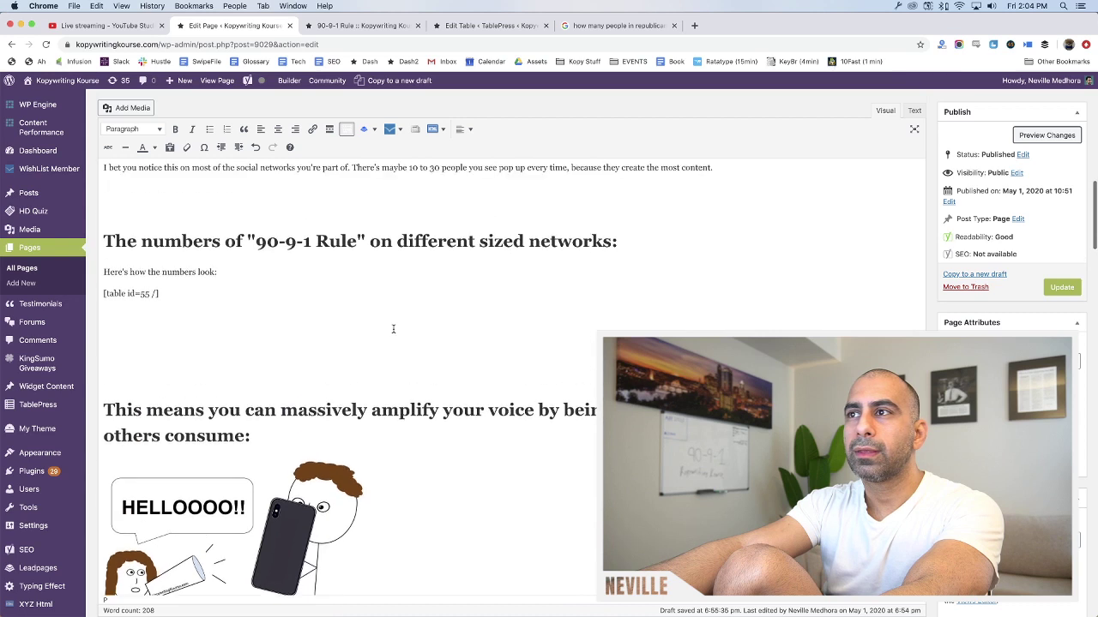
scroll(403, 314, "down", 2)
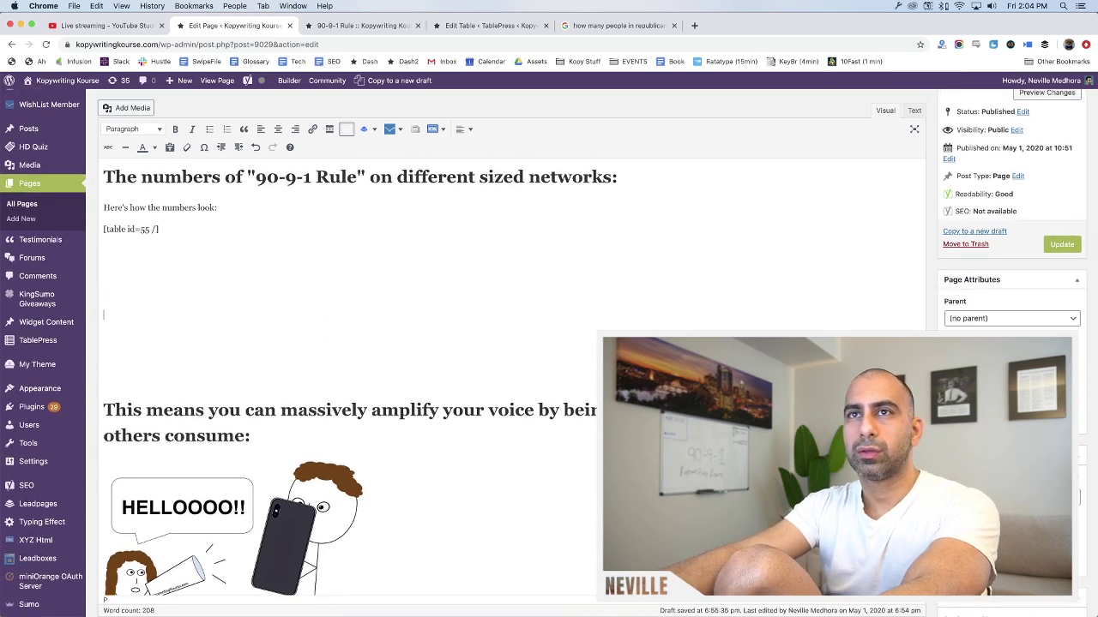
left_click(104, 292)
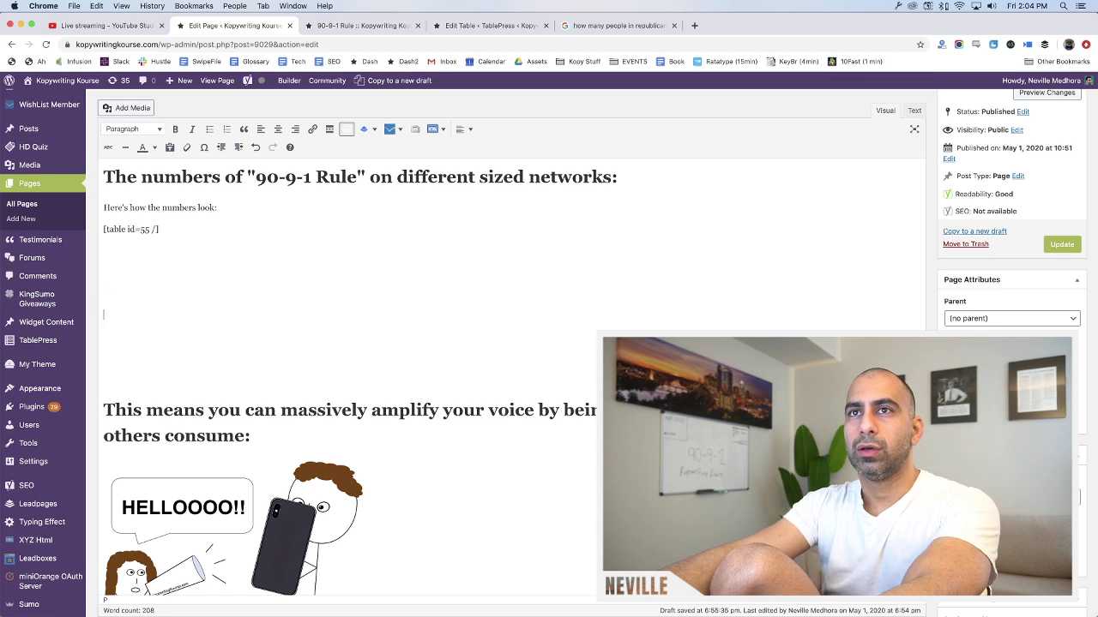
type("Nassim Tal")
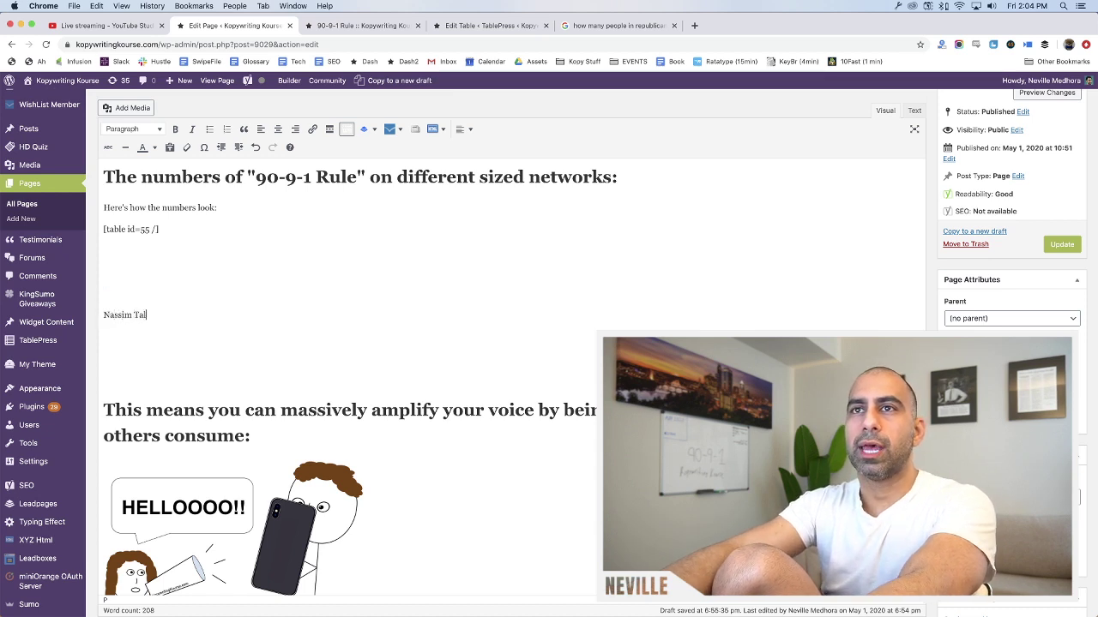
type("eb")
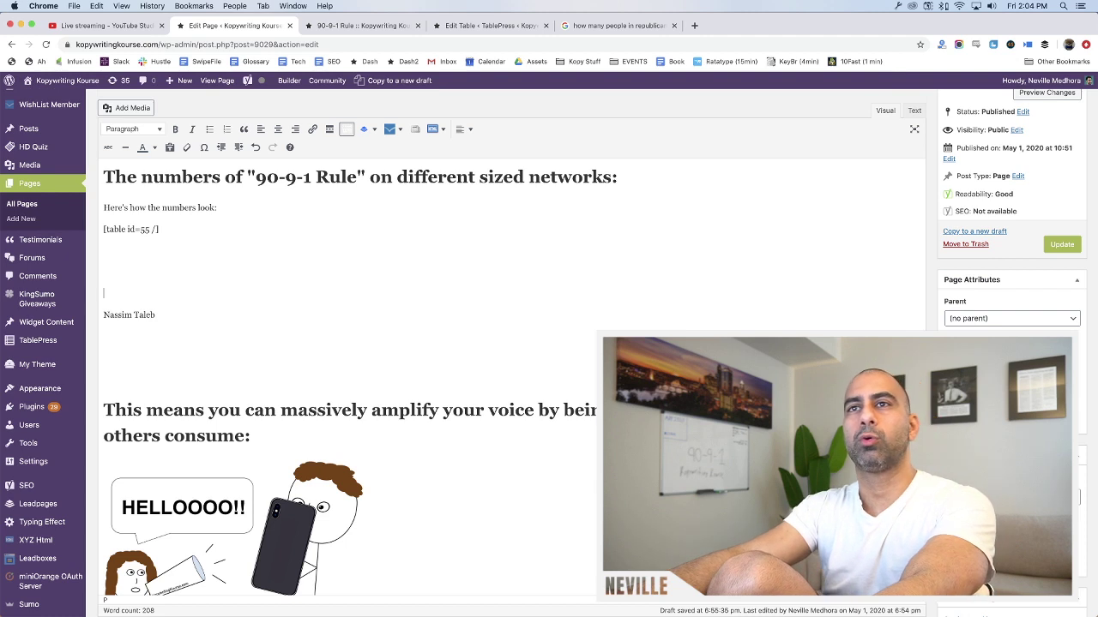
type(":")
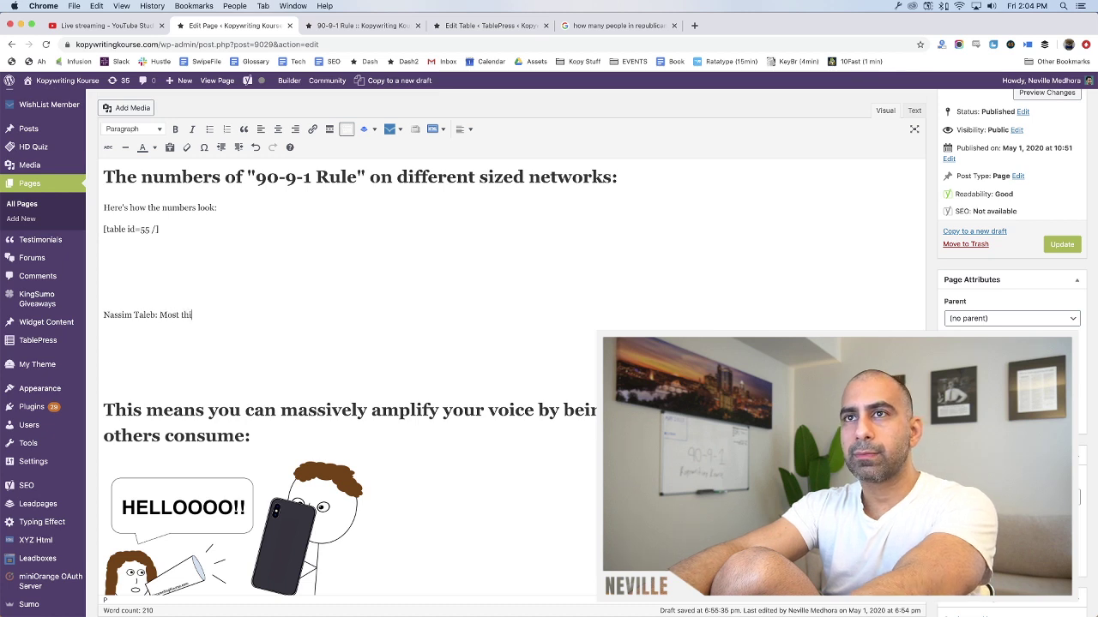
type("Most things are dicta")
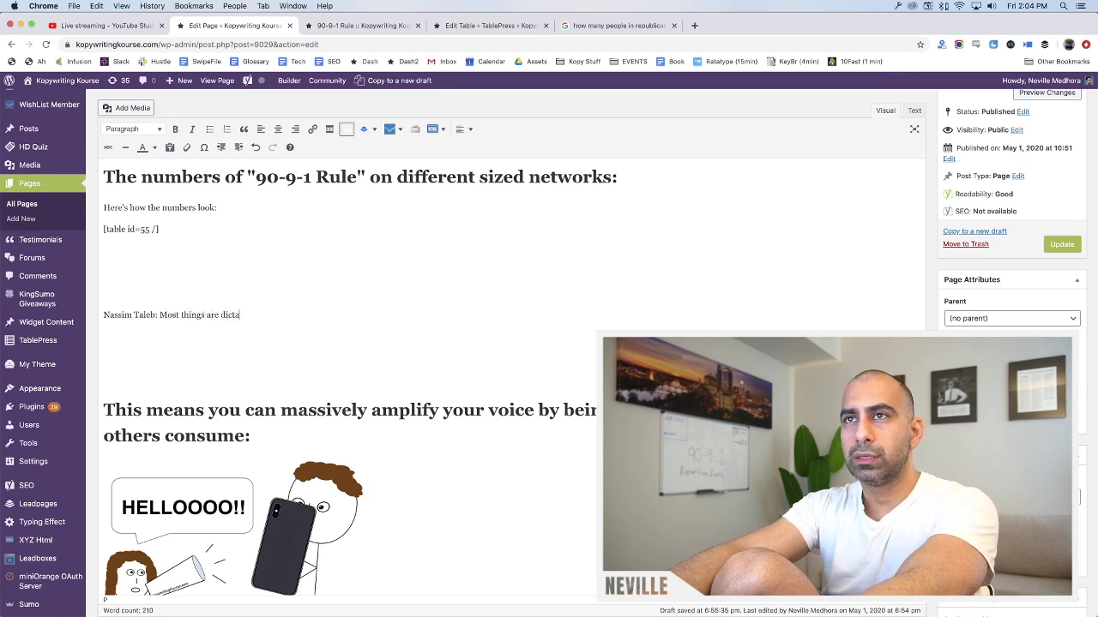
type("ted by a small min")
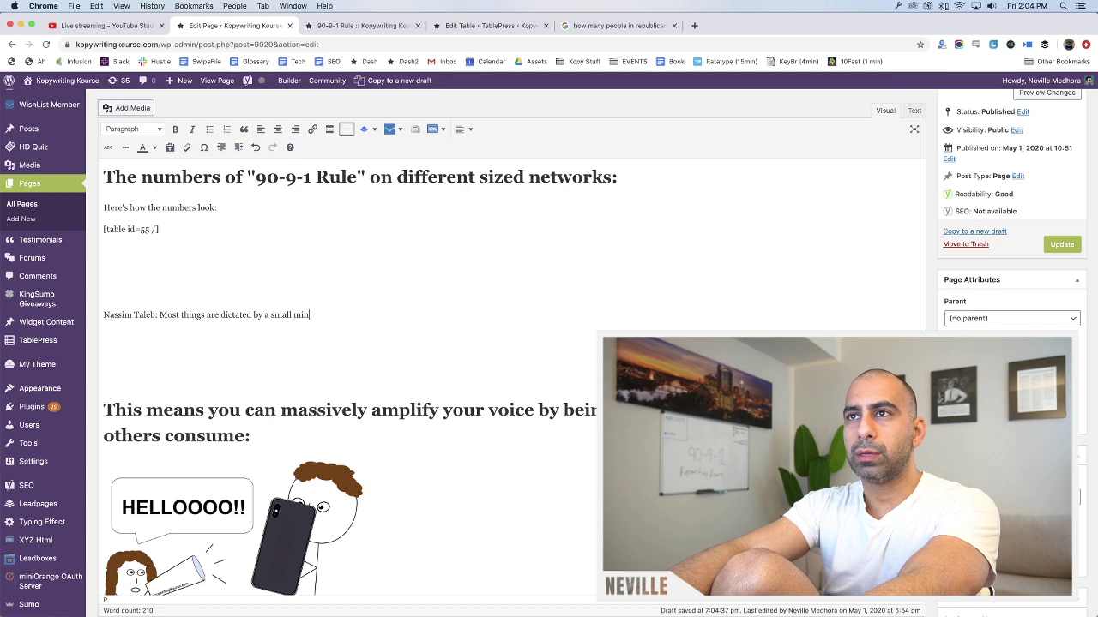
type("ority of people")
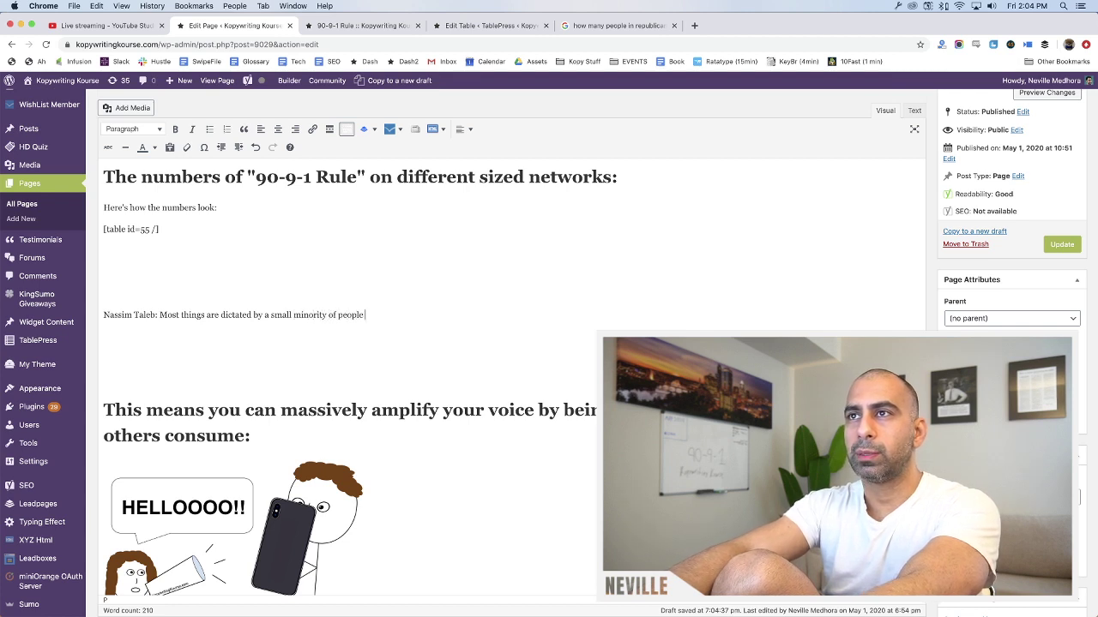
type(" with a large")
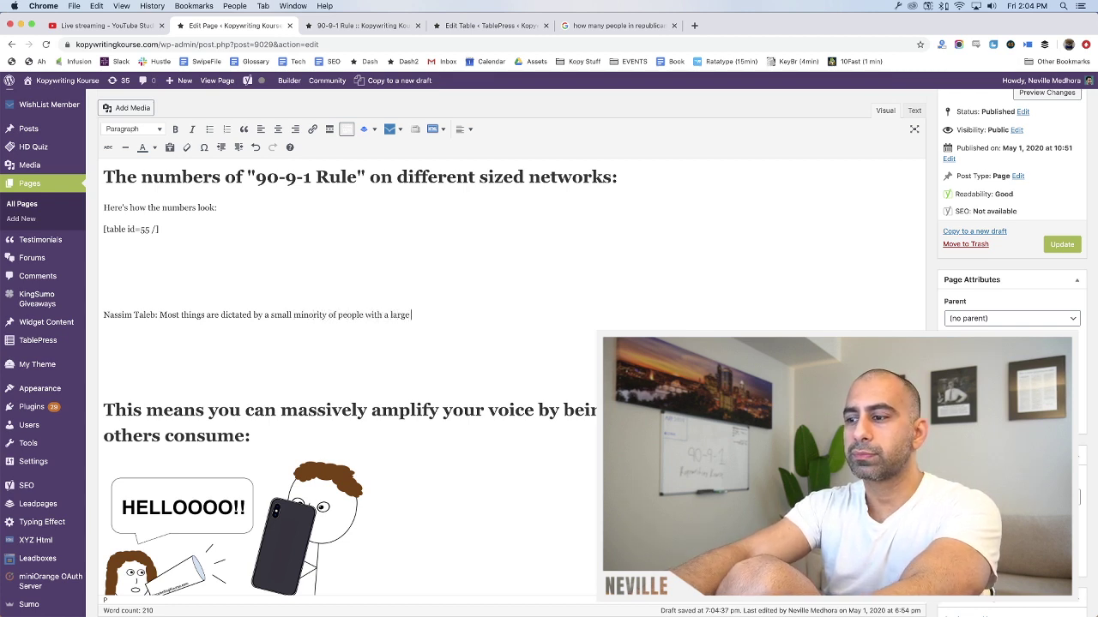
type(" voice.")
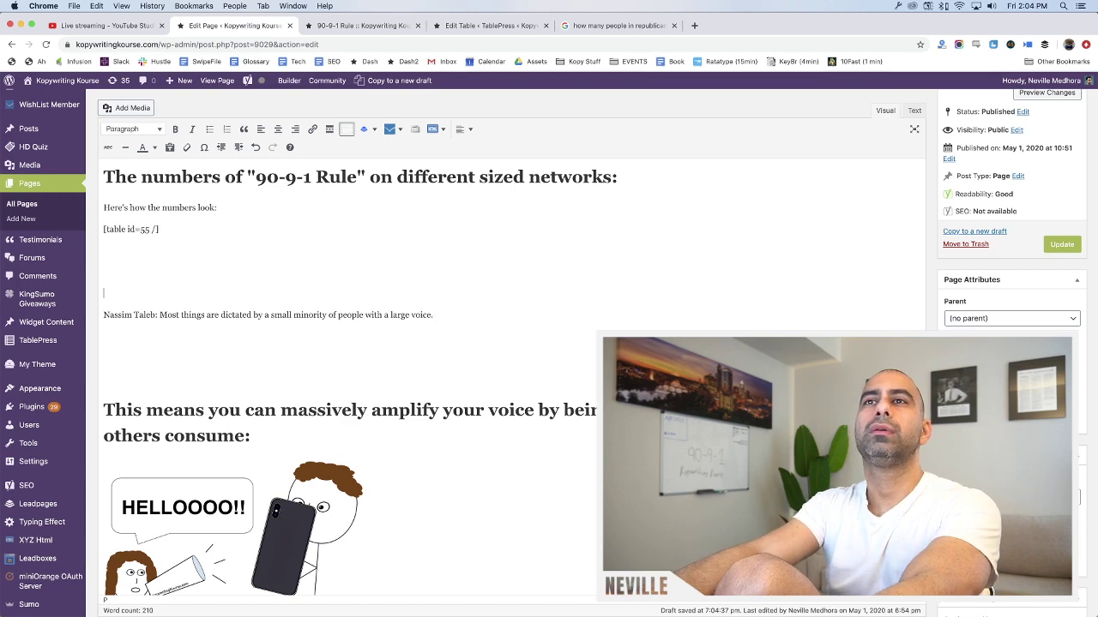
Remove the "Nassim Taleb:" attribution from the new sentence and change "dictated" to "decided"
scroll(398, 316, "up", 3)
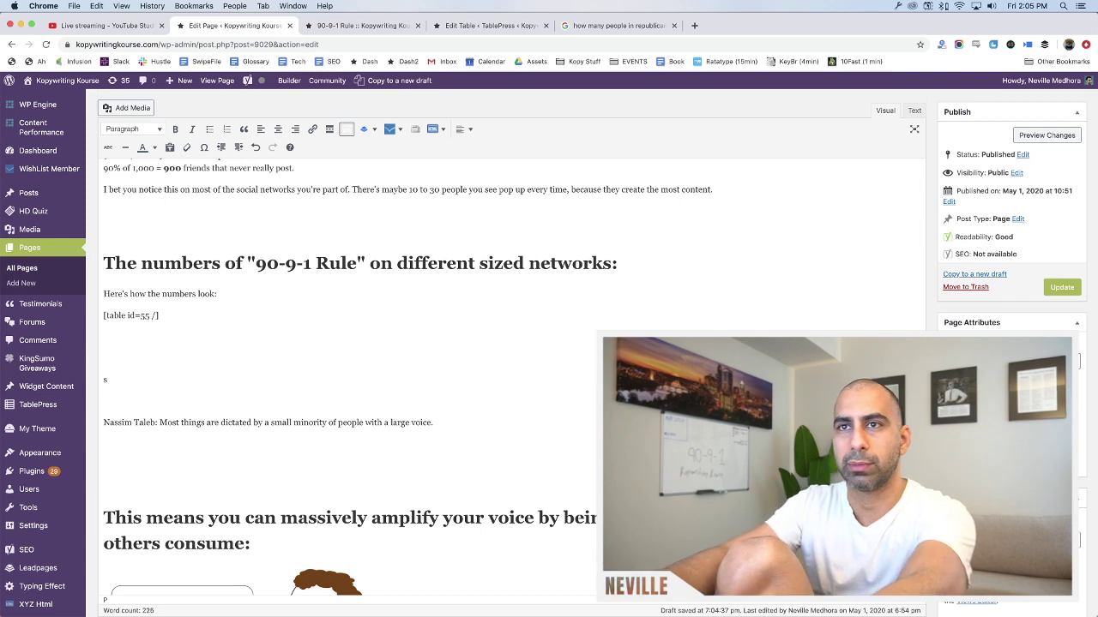
left_click(104, 422)
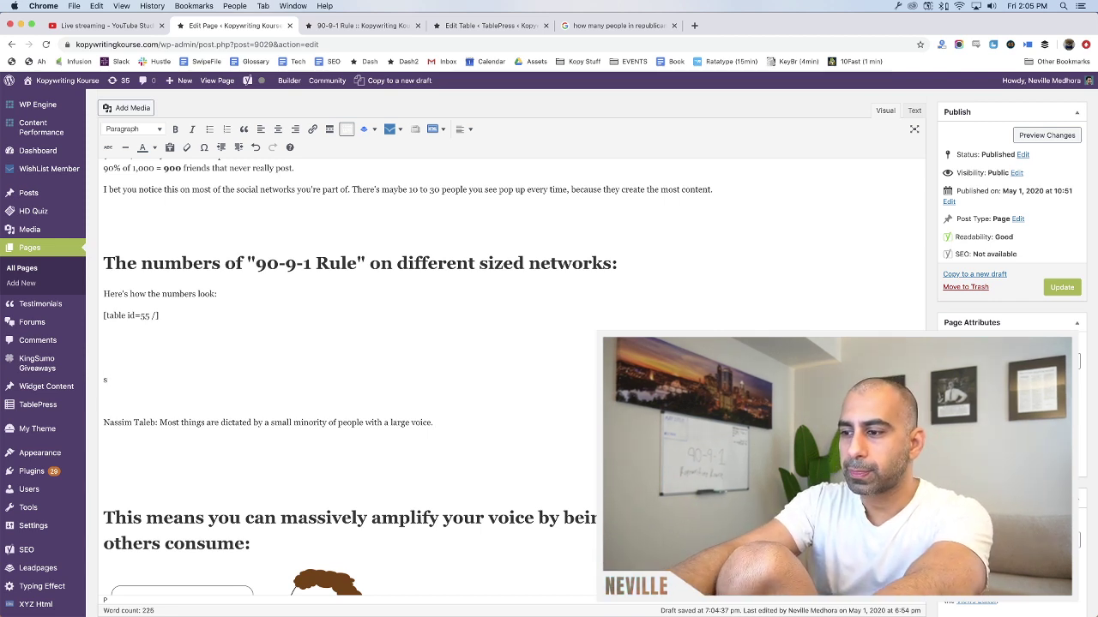
type("s")
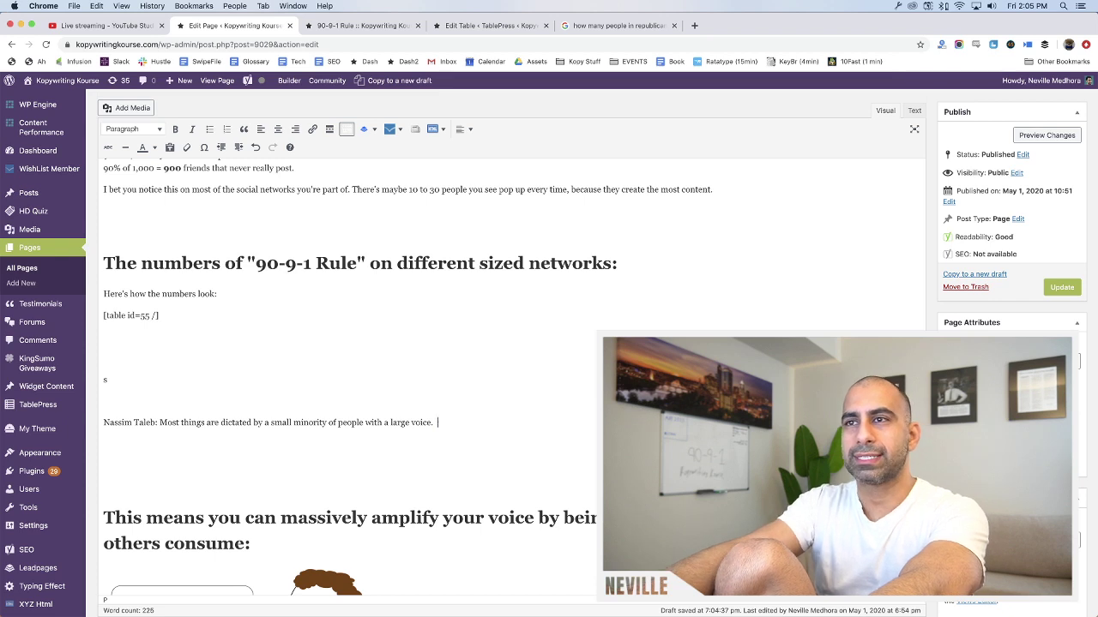
key("super+z")
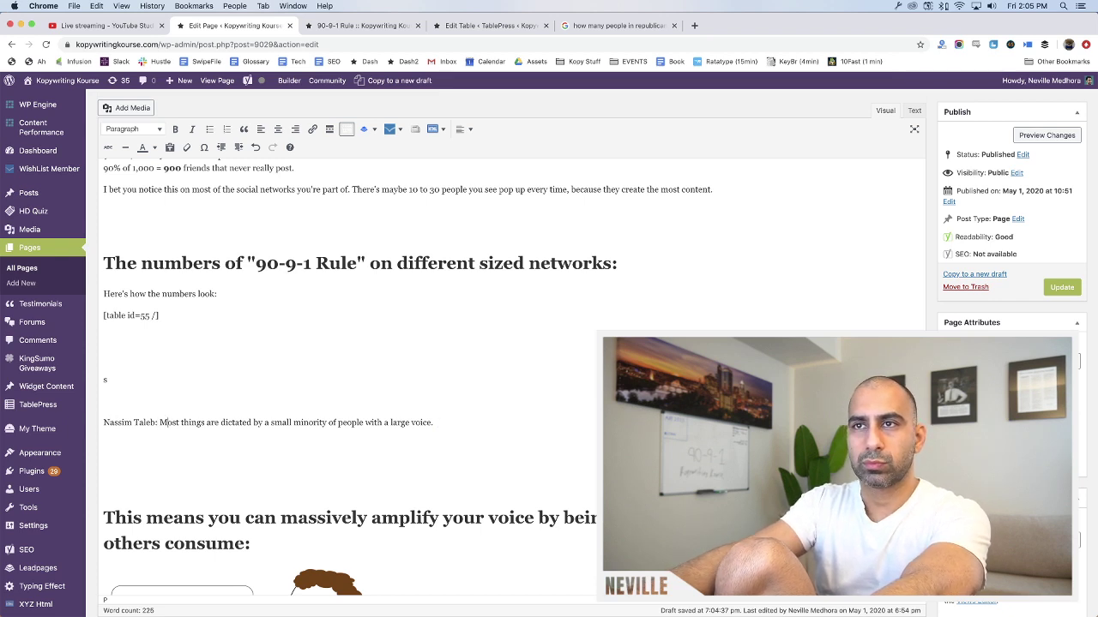
left_click_drag(160, 422, 104, 422)
key("BackSpace")
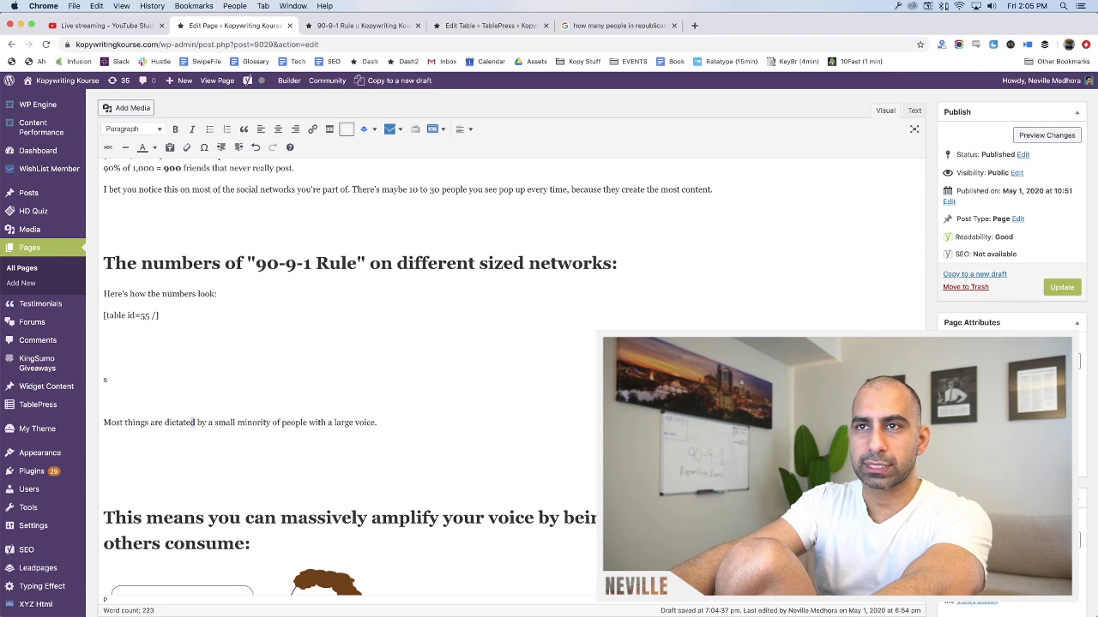
left_click_drag(194, 422, 179, 422)
type("ecided")
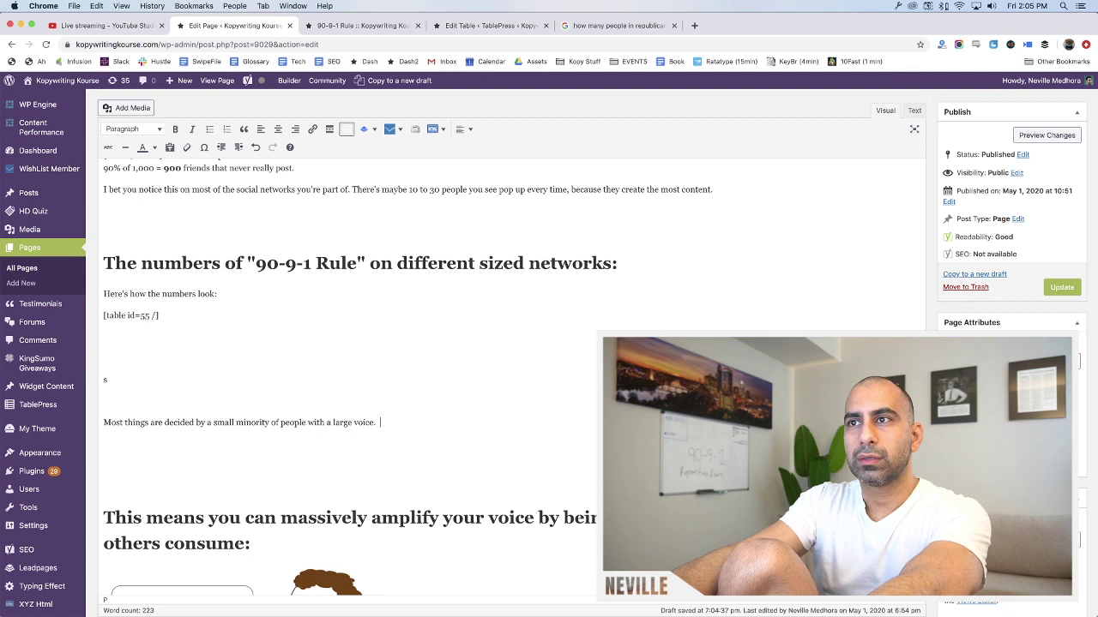
Add a placeholder line "s" below the "Most things are decided" sentence and end the sentence with a colon instead of a period
key("Return")
type("s")
triple_click(409, 409)
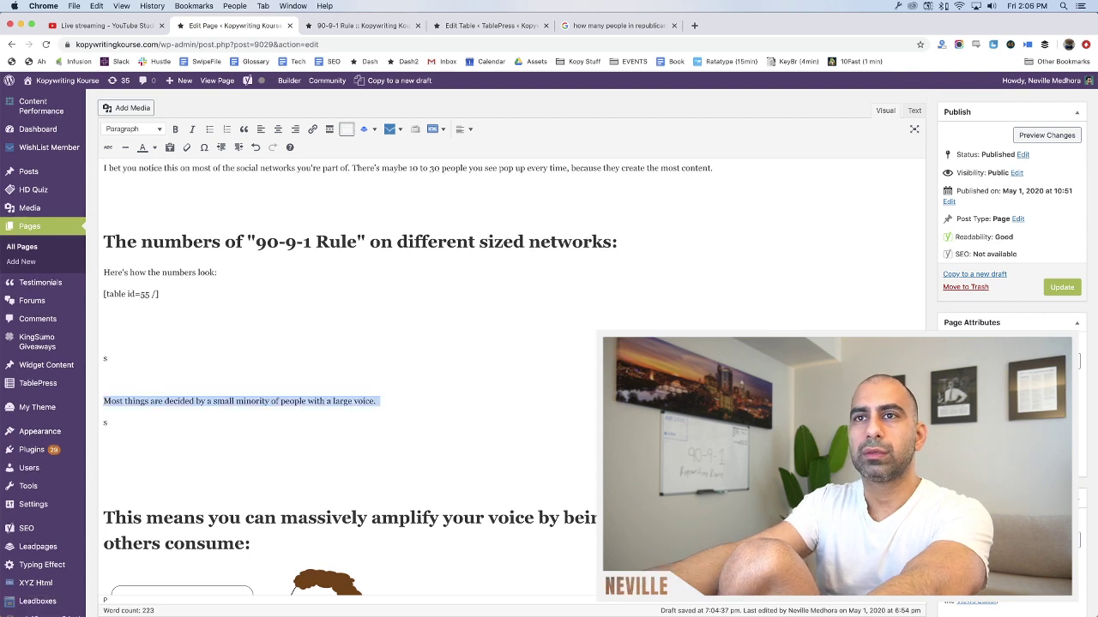
left_click(414, 396)
triple_click(414, 396)
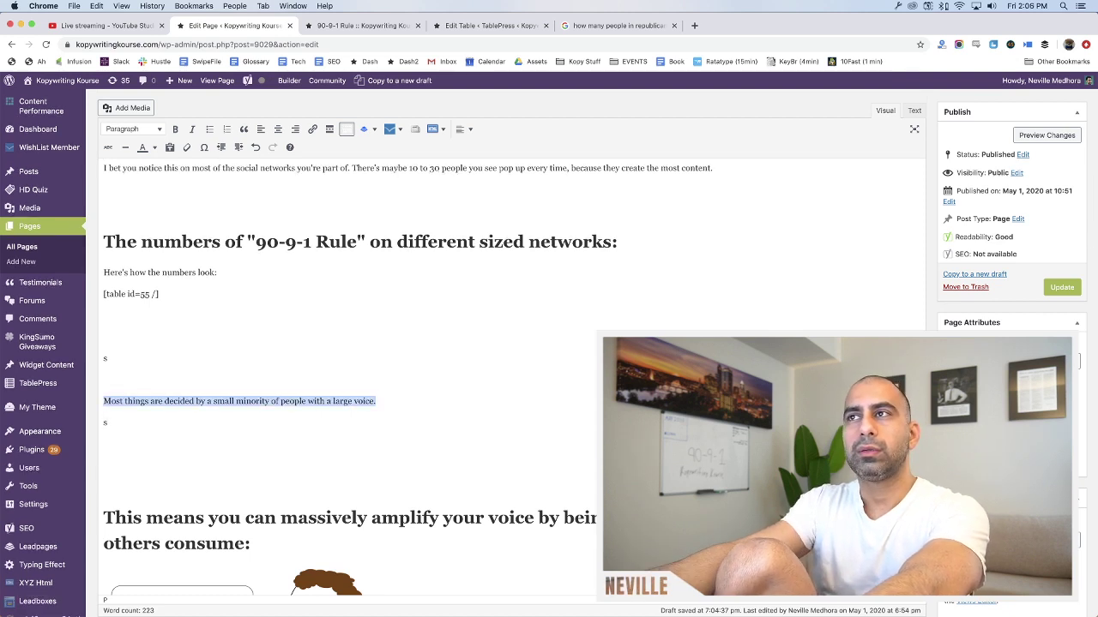
left_click(414, 396)
key("BackSpace")
type(":")
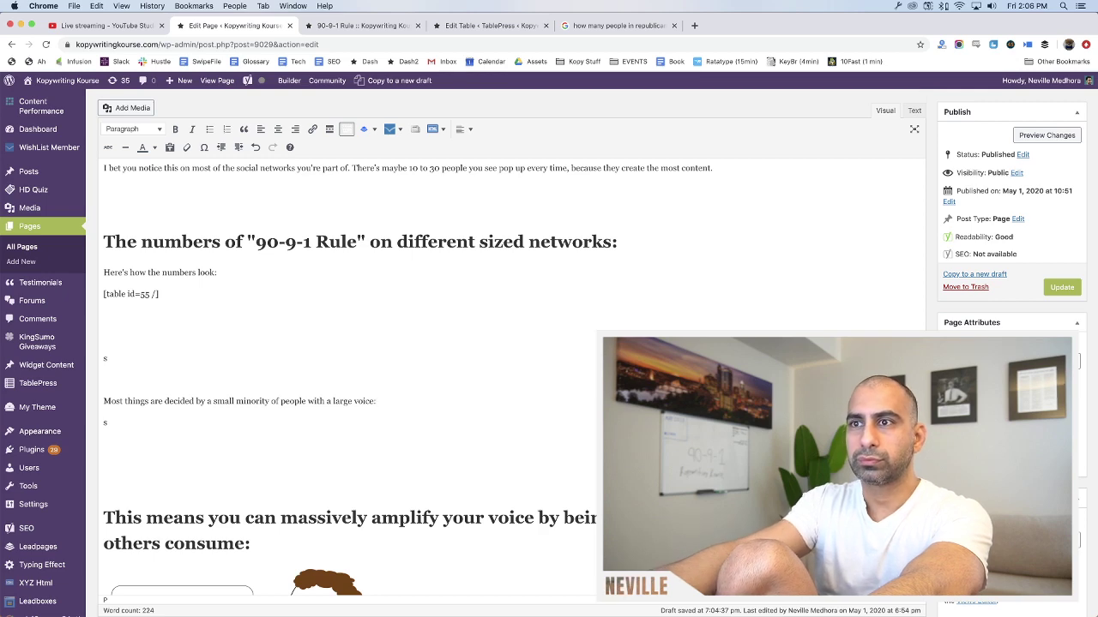
Remove the "Most things are decided" sentence and the placeholder line beneath it from the section below the numbers table
scroll(412, 387, "down", 1)
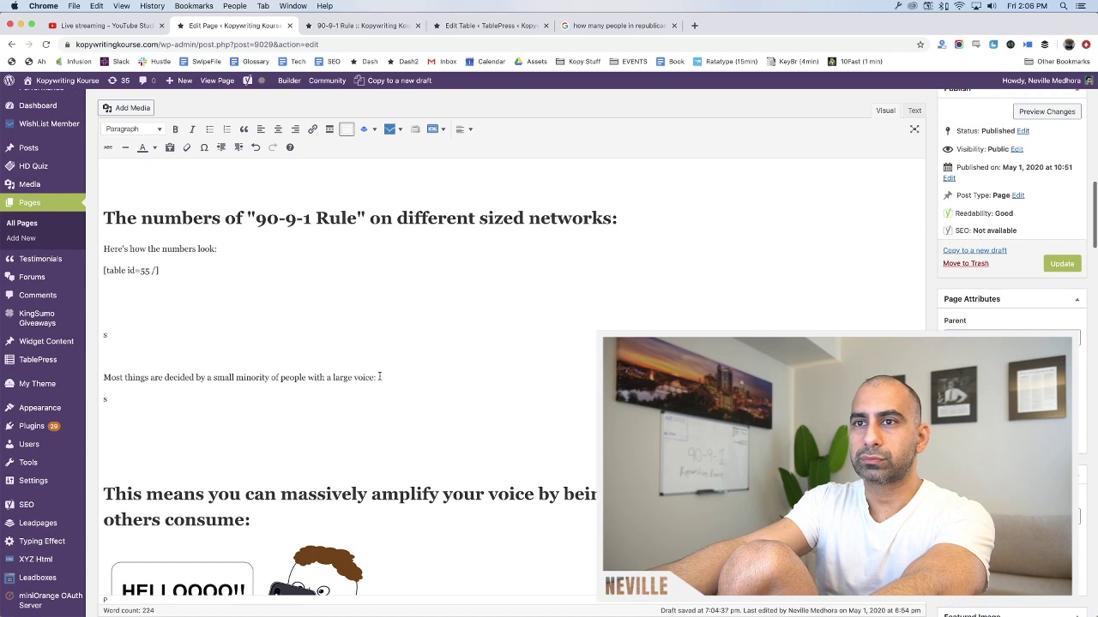
scroll(380, 377, "down", 5)
scroll(380, 377, "up", 4)
scroll(380, 377, "down", 5)
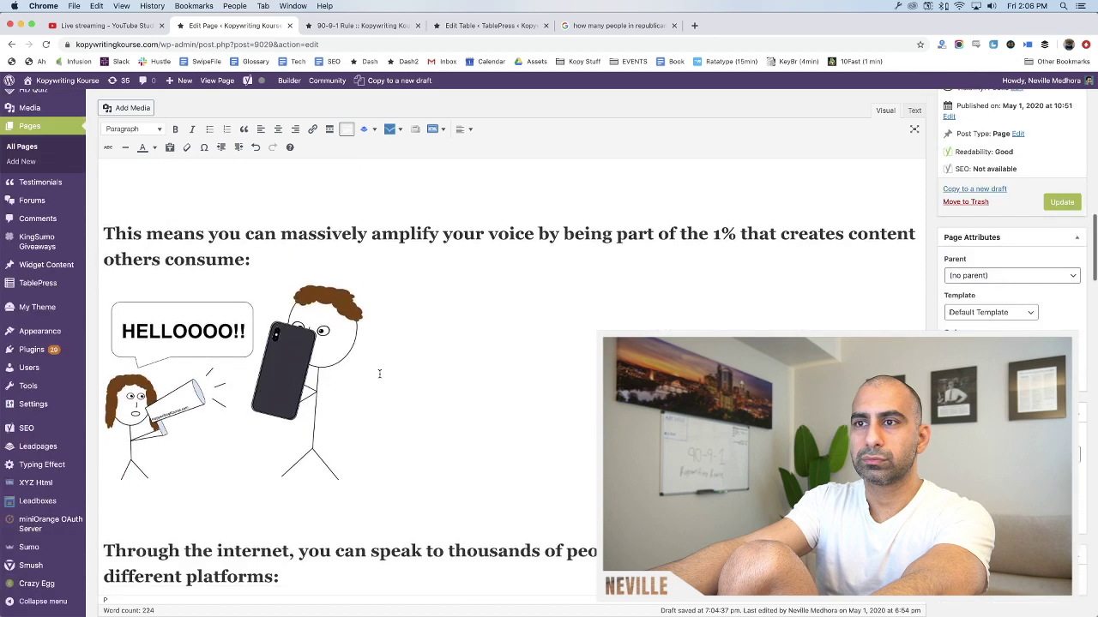
scroll(380, 374, "down", 5)
scroll(367, 379, "up", 5)
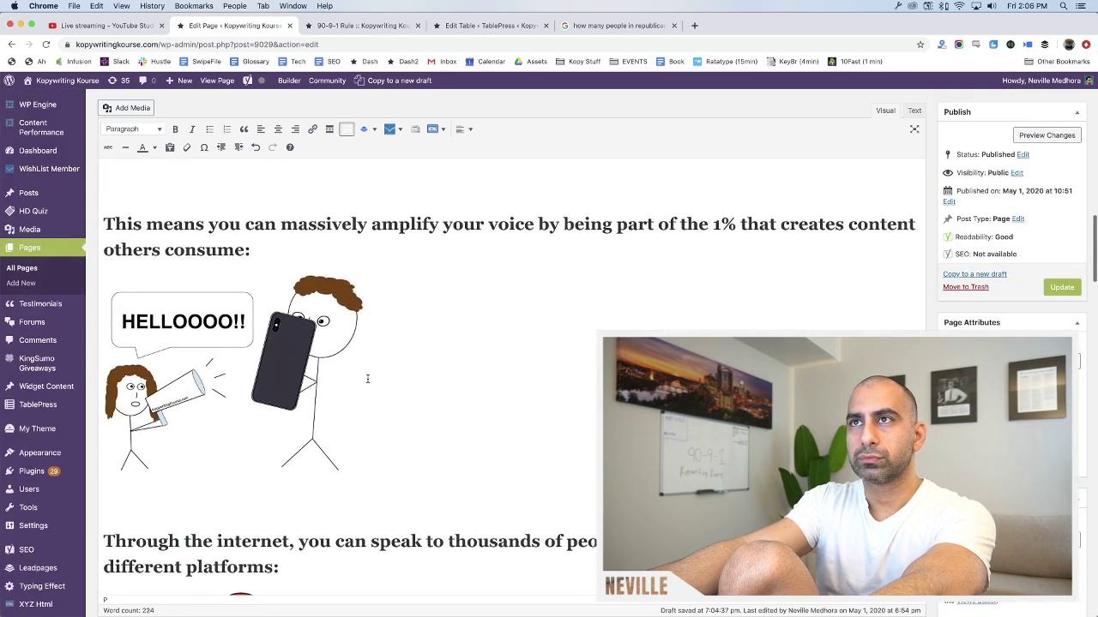
scroll(367, 378, "up", 4)
left_click(142, 311)
key("shift+Up")
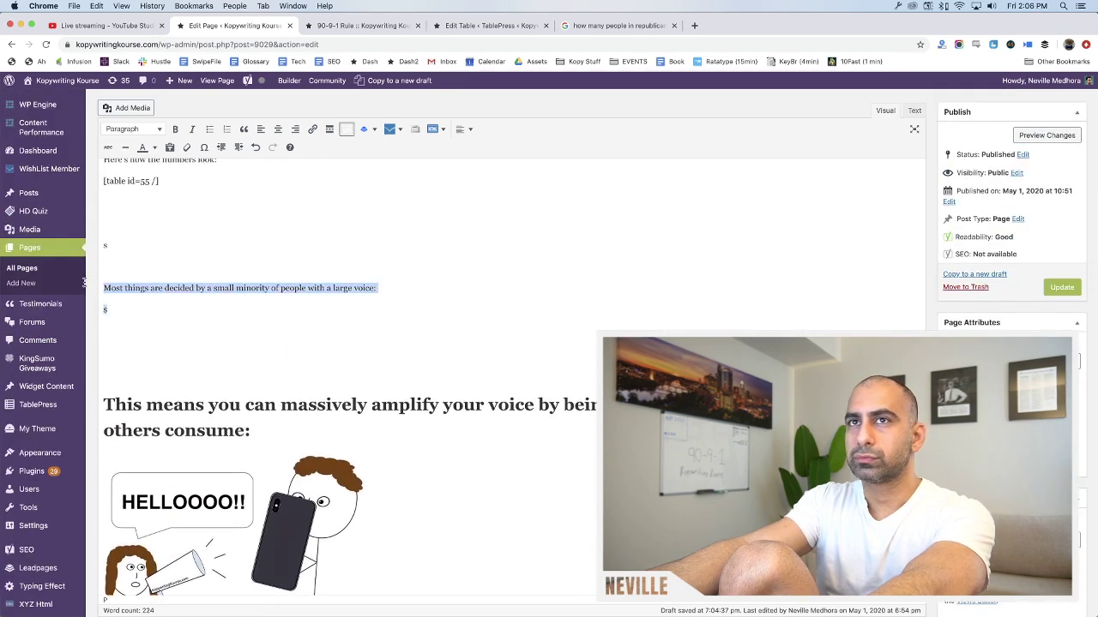
key("BackSpace")
scroll(168, 279, "down", 10)
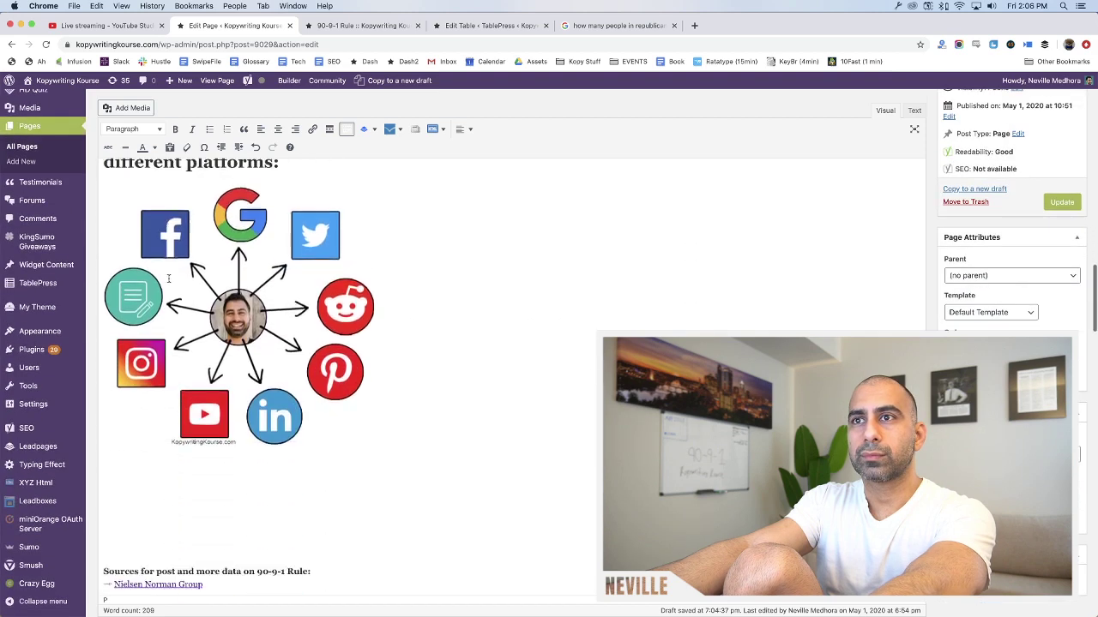
Place the "Most things are decided by a small minority of people with a large voice:" sentence and placeholder "s" below the social platforms illustration
scroll(194, 280, "down", 5)
scroll(206, 309, "up", 4)
key("super+z")
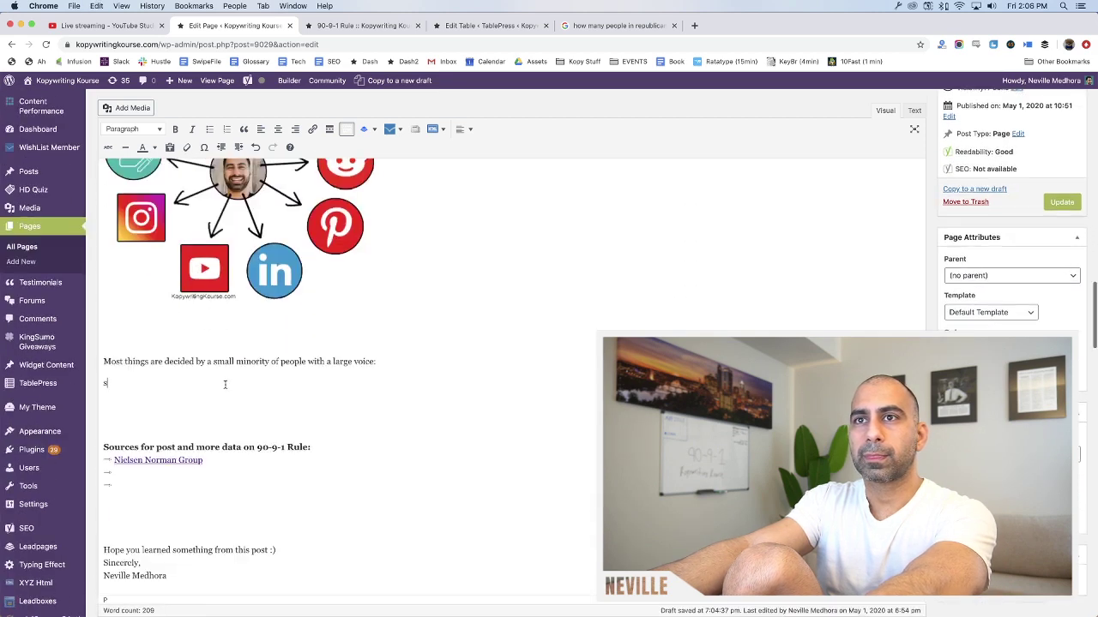
scroll(225, 384, "down", 1)
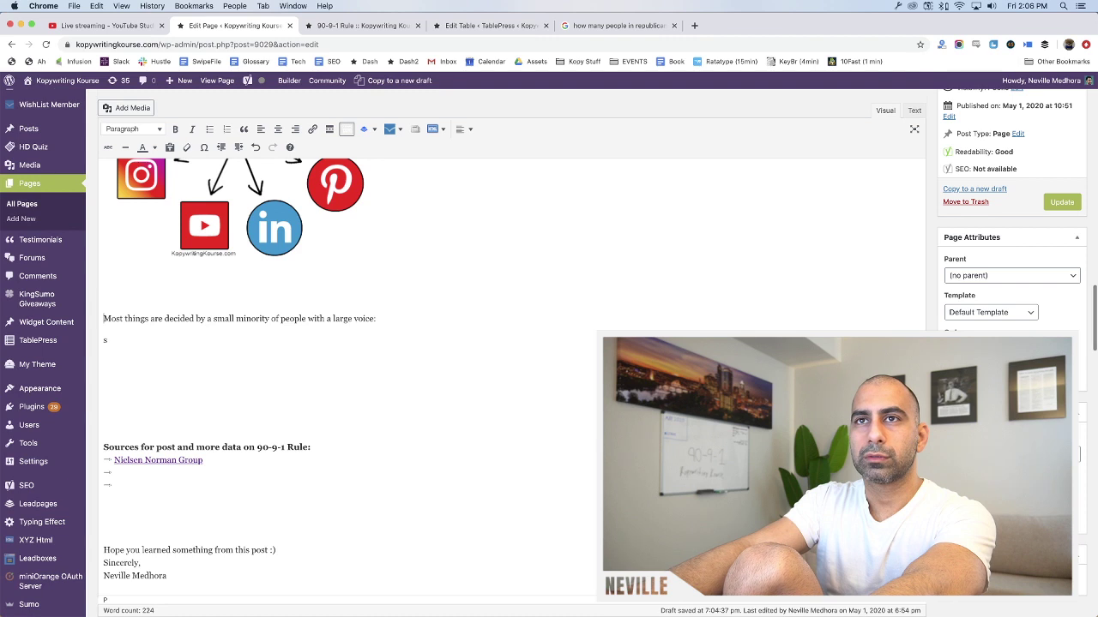
Begin the "Most things are decided" sentence with "Because of the 90-9-1 Rule" and lowercase the "m" in "most"
type("Because ")
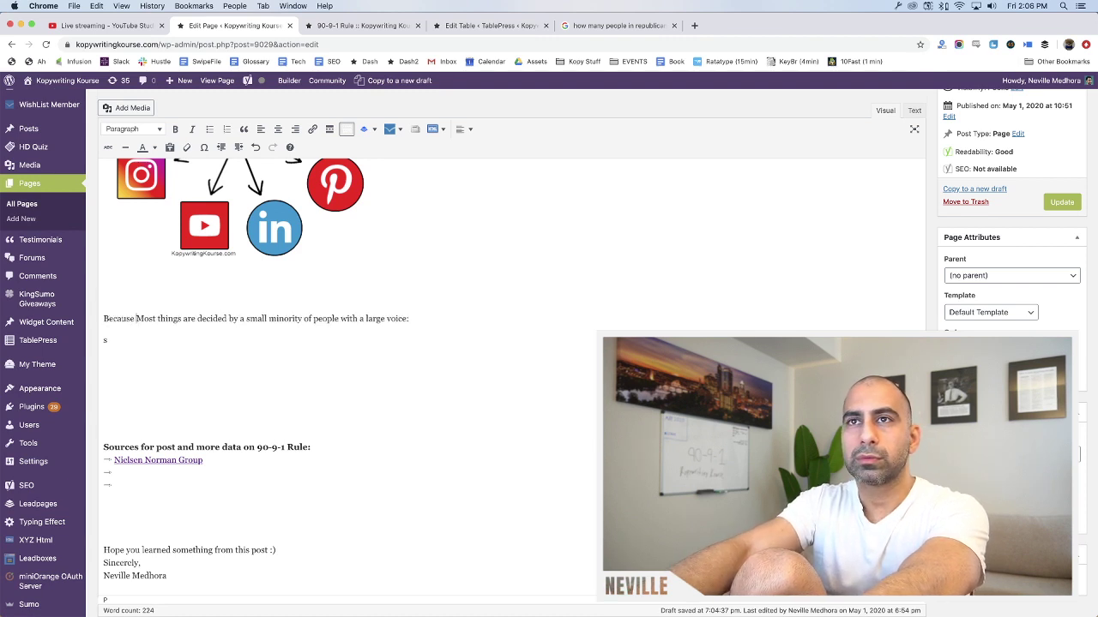
type("odd")
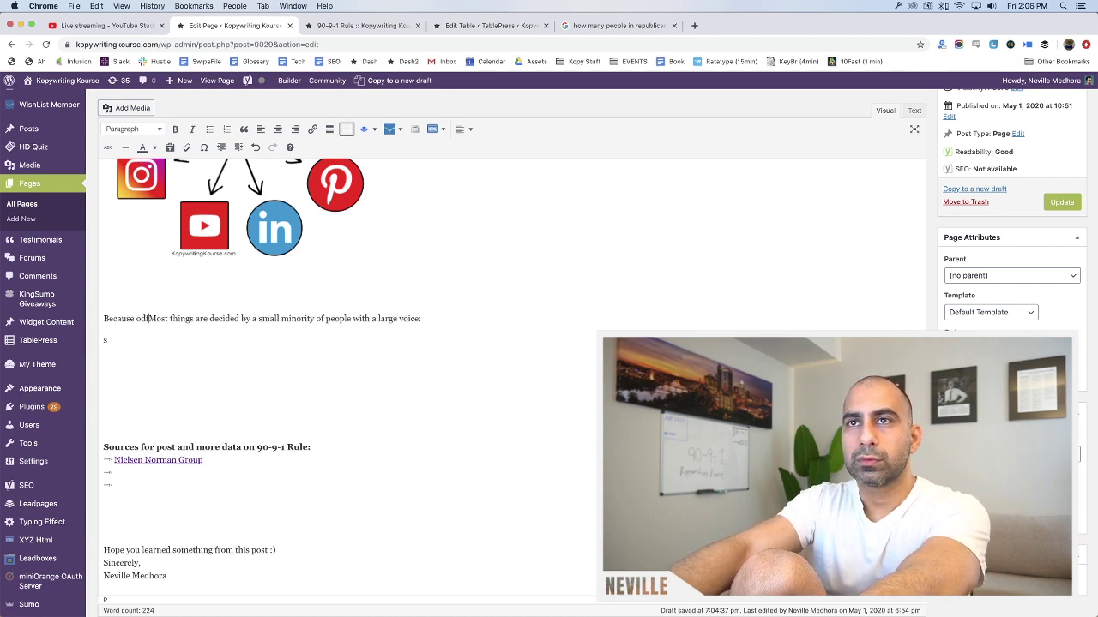
key("BackSpace")
type("f the 90-")
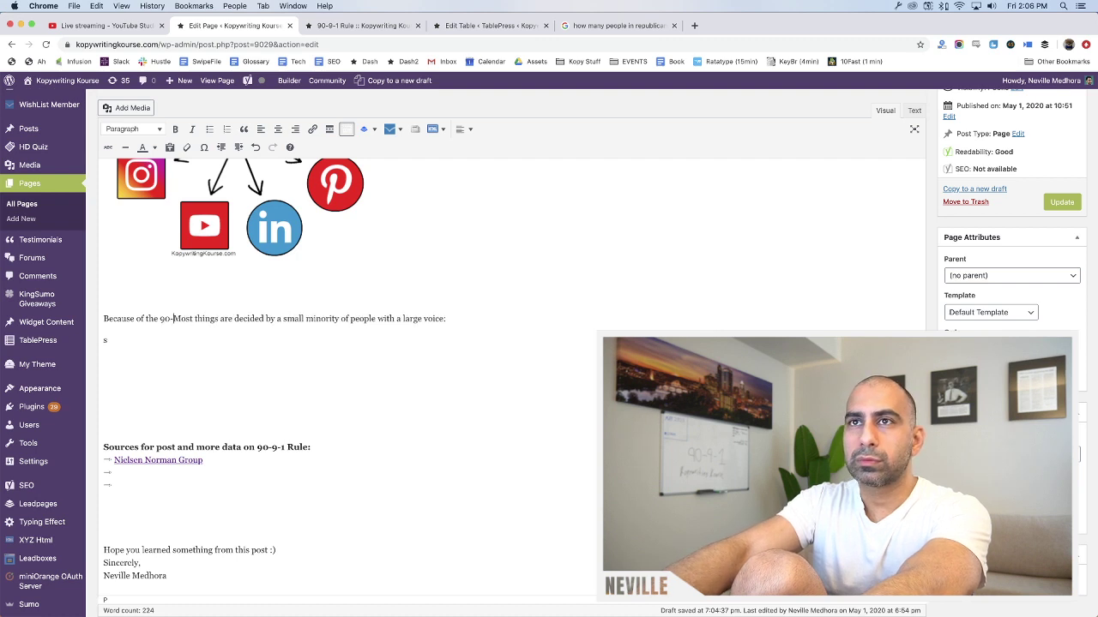
type("9-1 Rule ")
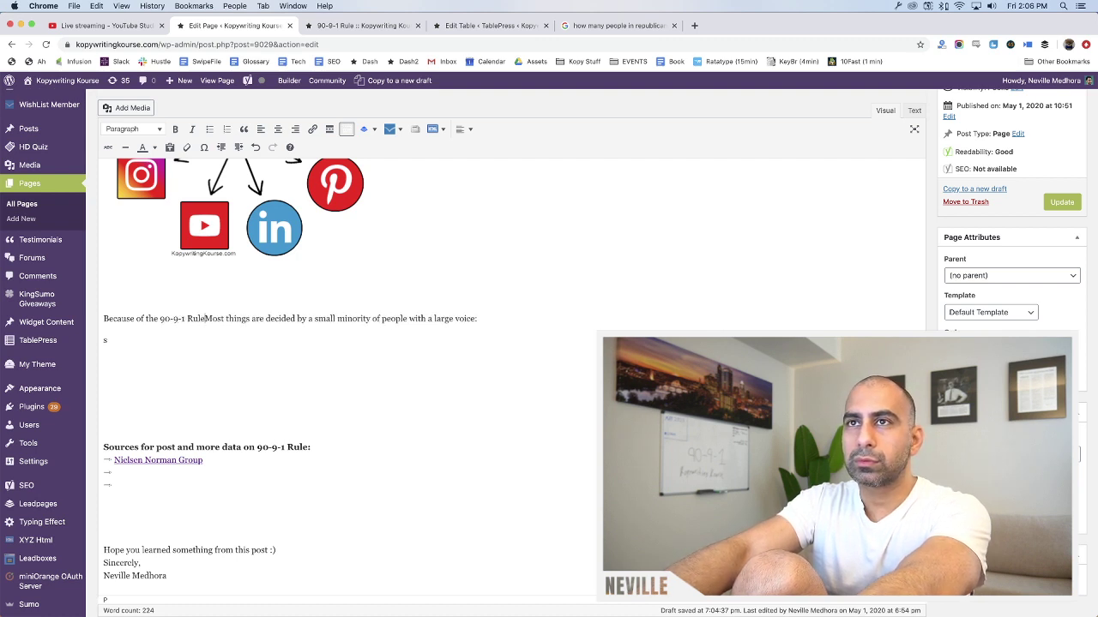
type("m")
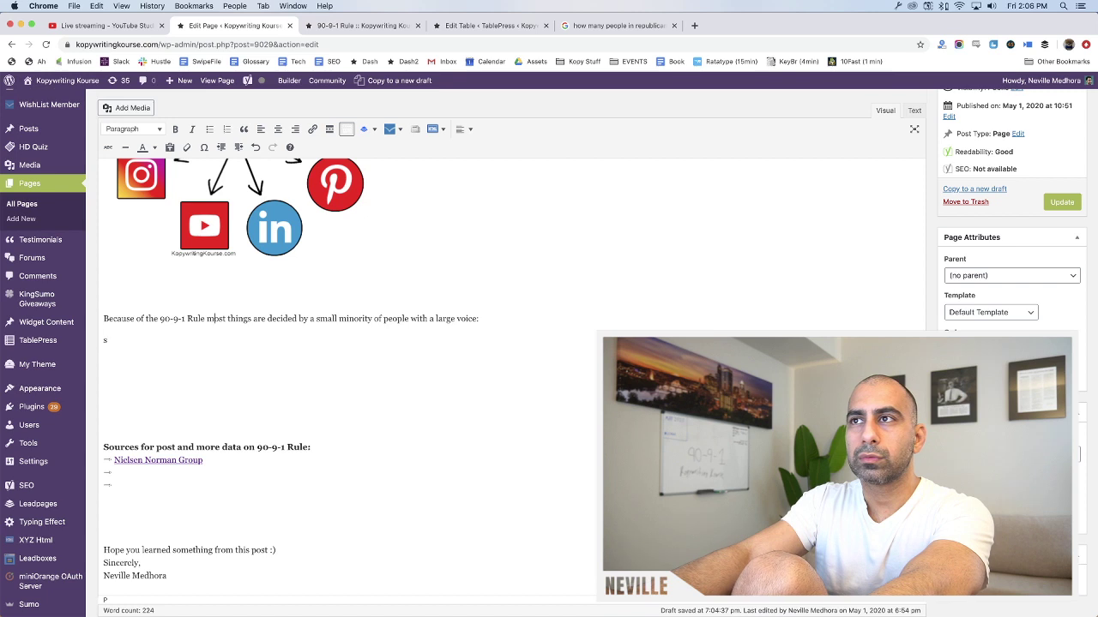
Format the "Because of the 90-9-1 Rule most things are decided" sentence as Heading 1
triple_click(128, 319)
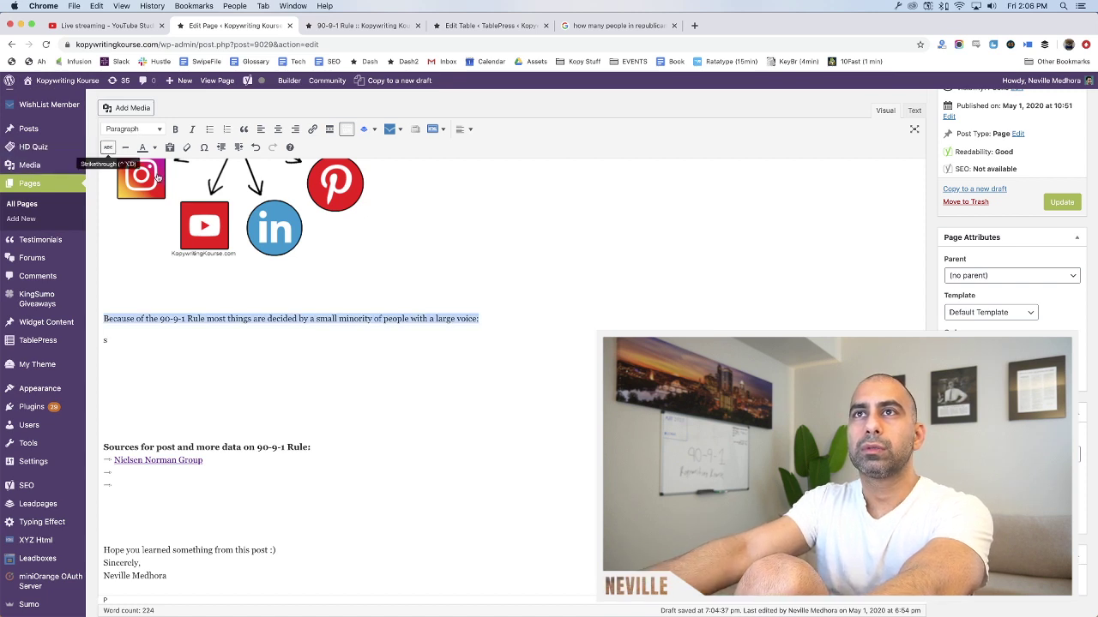
left_click(133, 129)
left_click(142, 164)
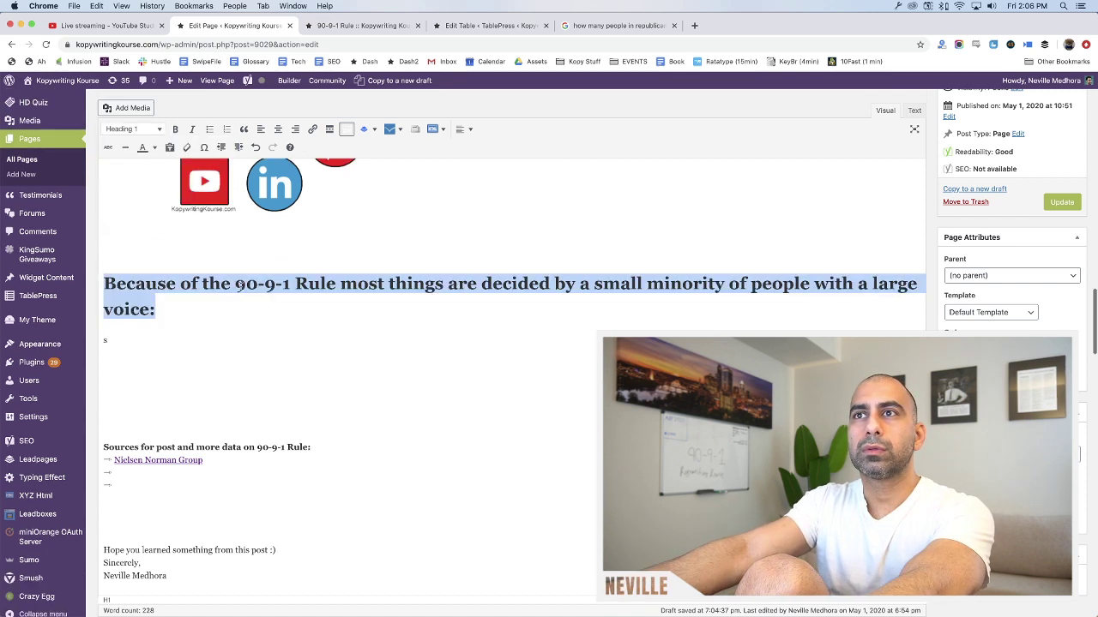
left_click(319, 310)
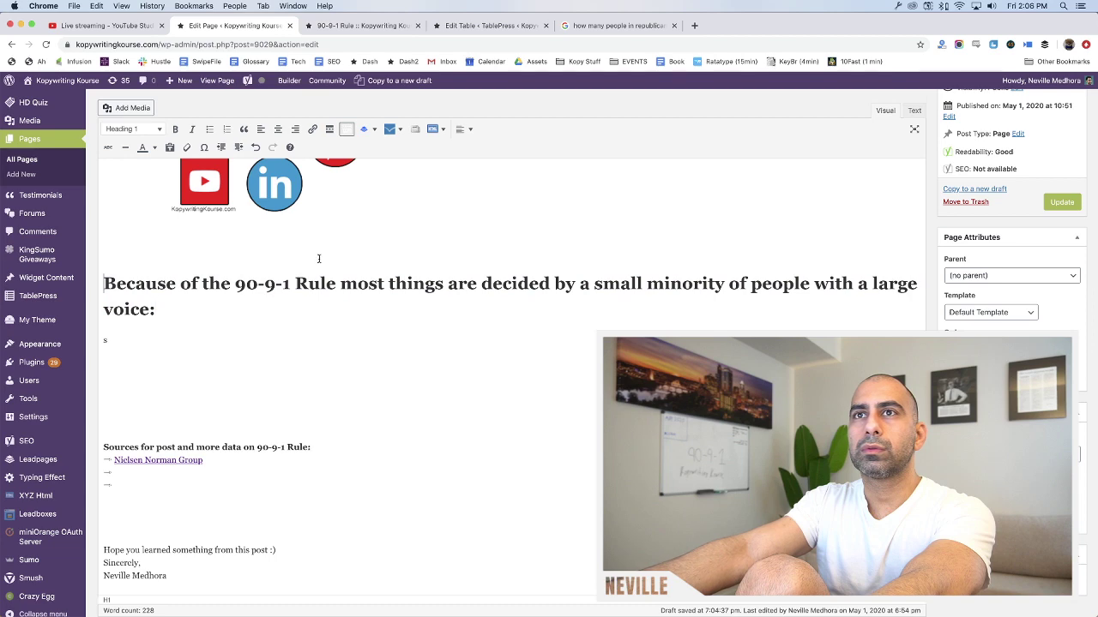
scroll(320, 257, "up", 10)
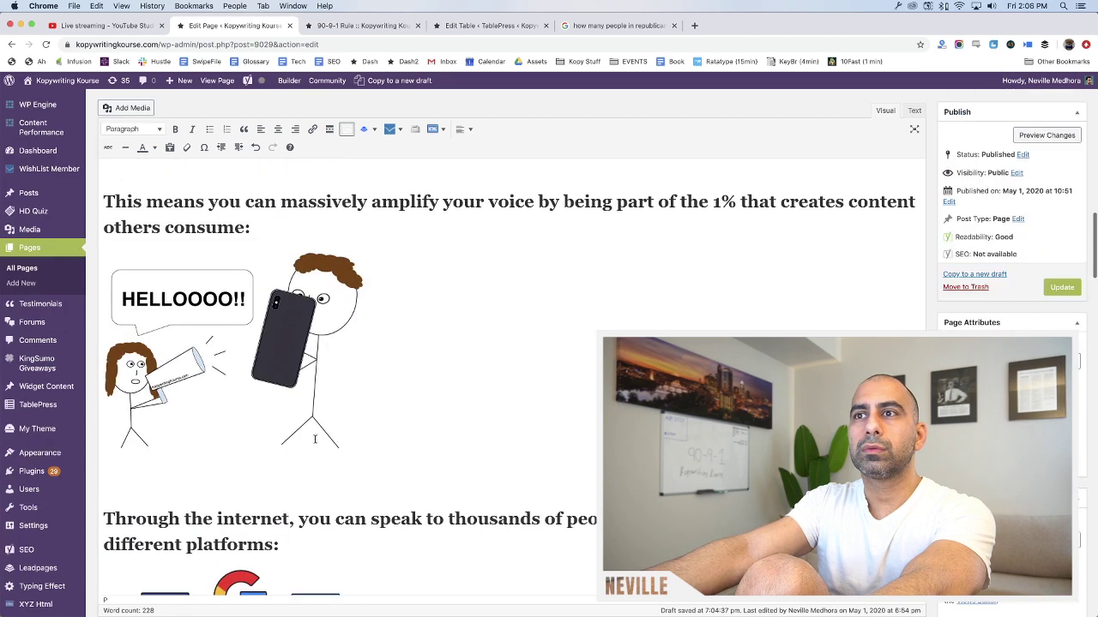
scroll(311, 481, "up", 5)
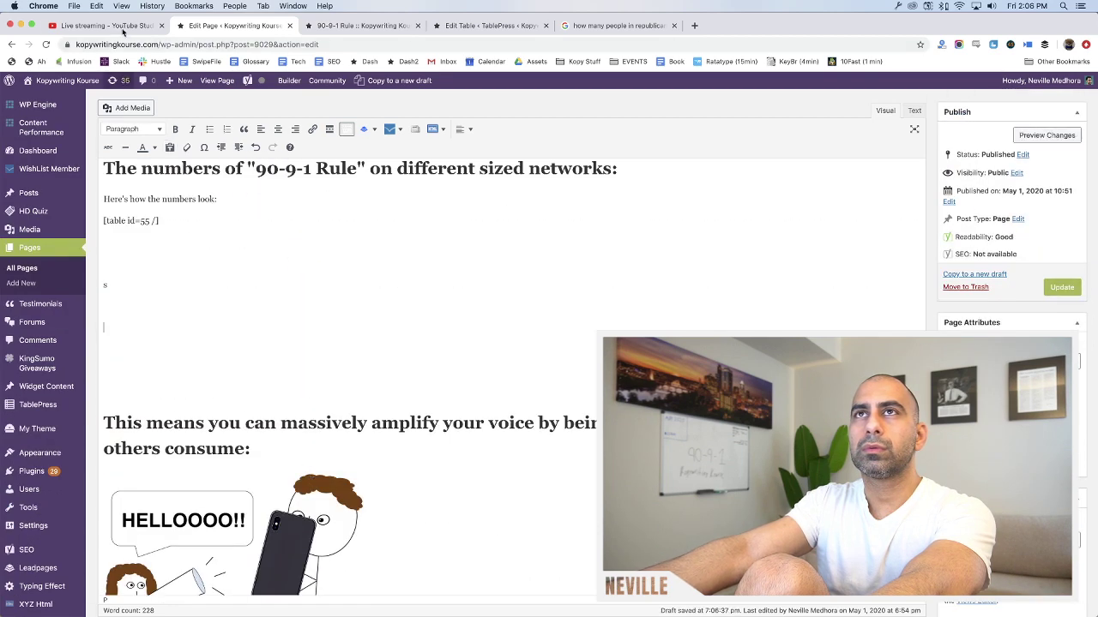
left_click(103, 25)
left_click(267, 26)
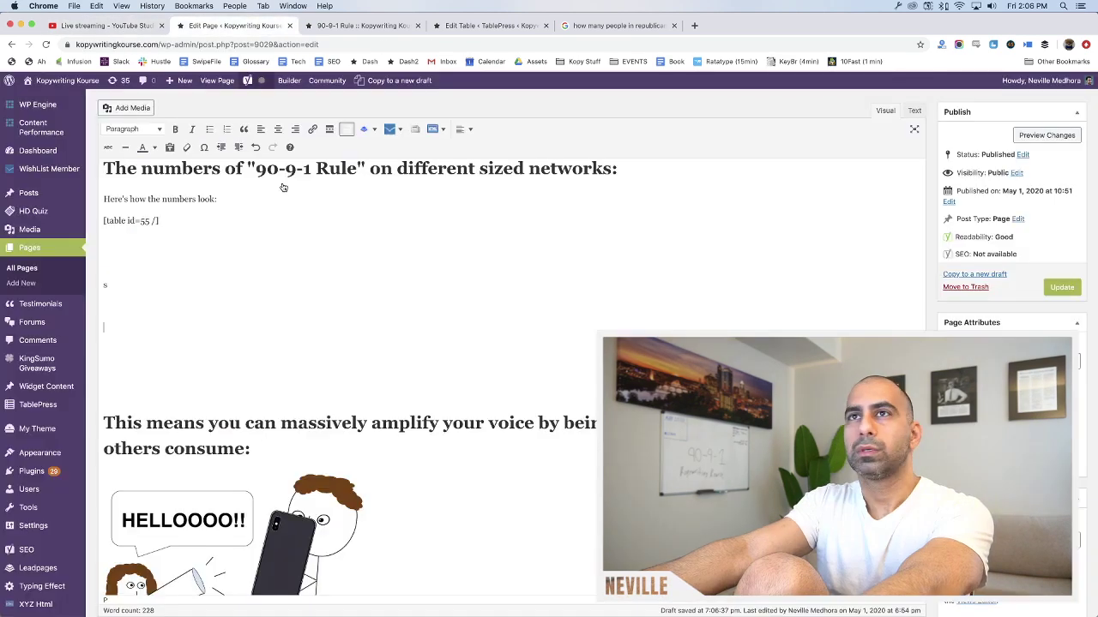
scroll(292, 212, "up", 5)
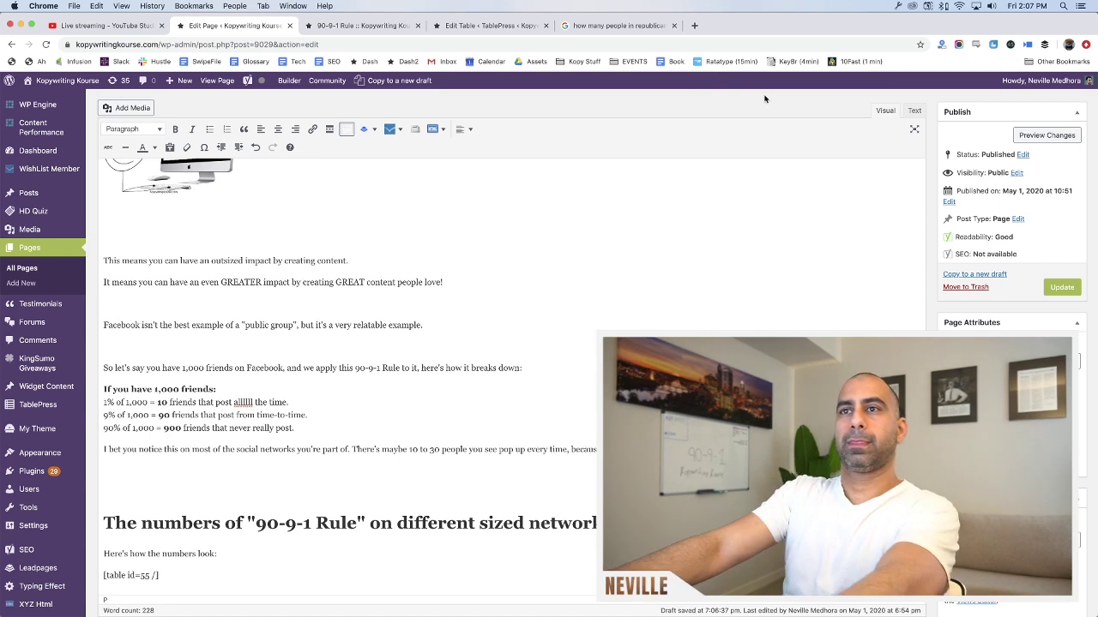
left_click(423, 347)
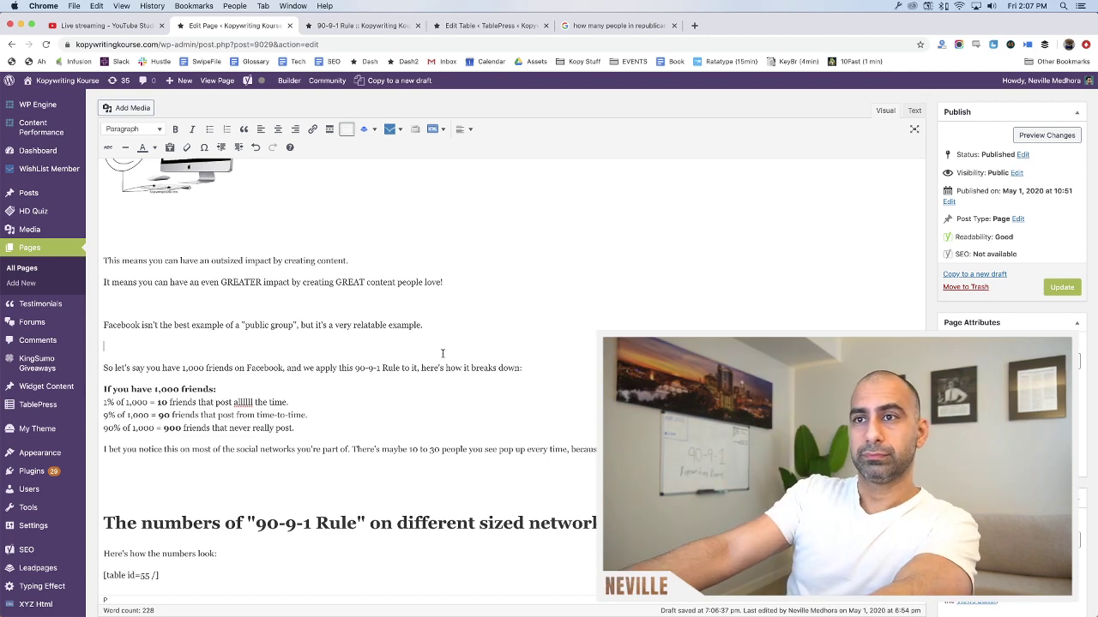
scroll(421, 350, "down", 5)
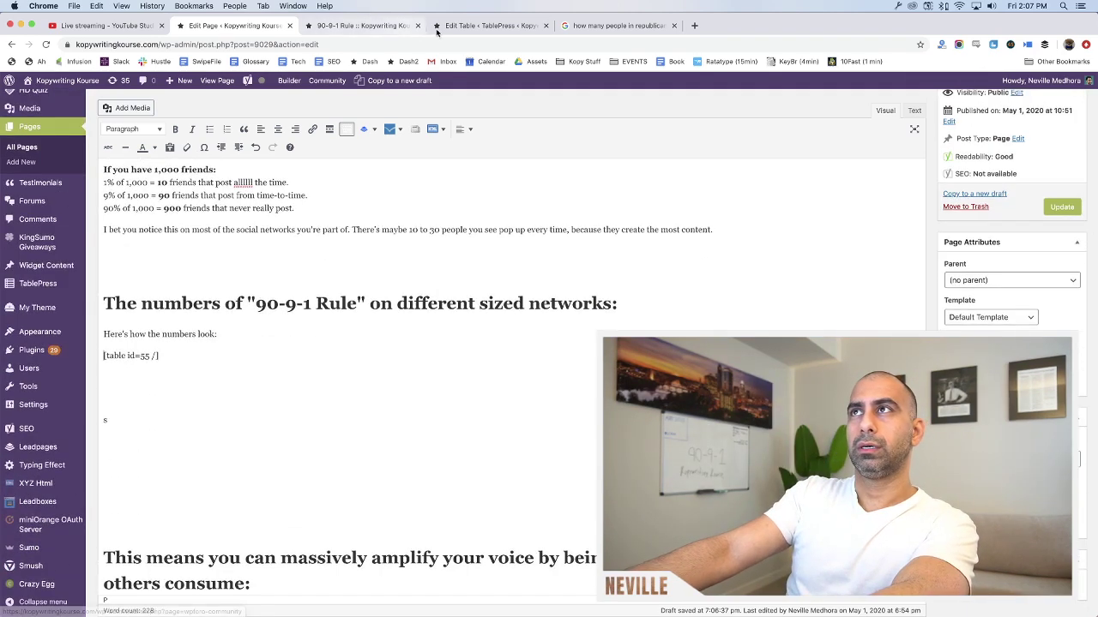
Switch to the TablePress editor, look through the network rows and save the numbers table
left_click(484, 25)
scroll(436, 303, "down", 1)
scroll(436, 303, "down", 2)
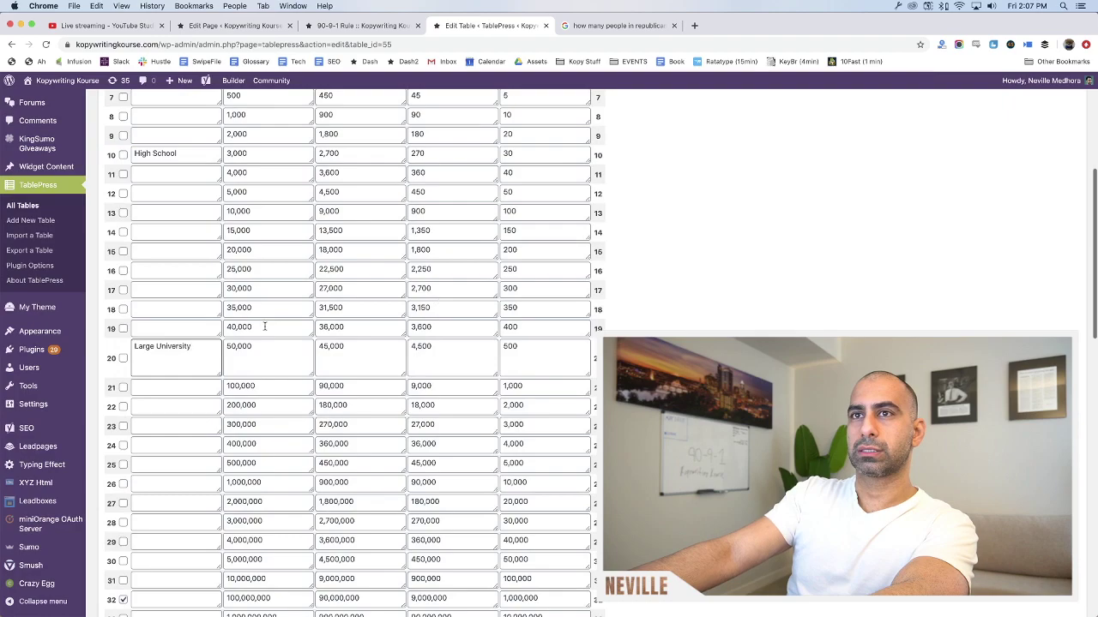
scroll(356, 333, "down", 5)
scroll(354, 328, "up", 10)
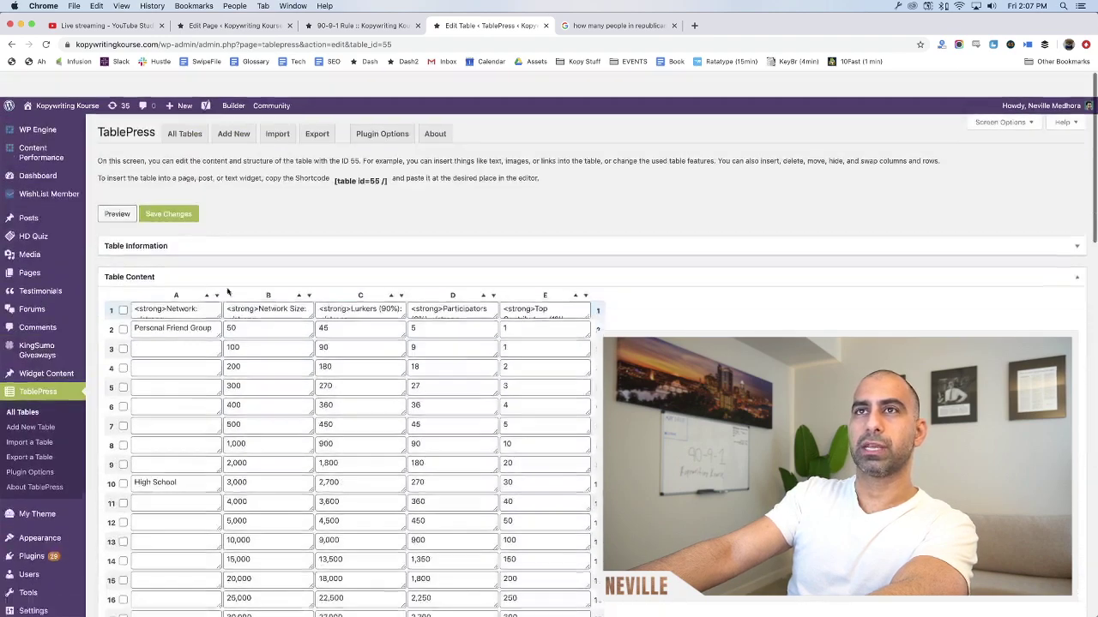
left_click(168, 189)
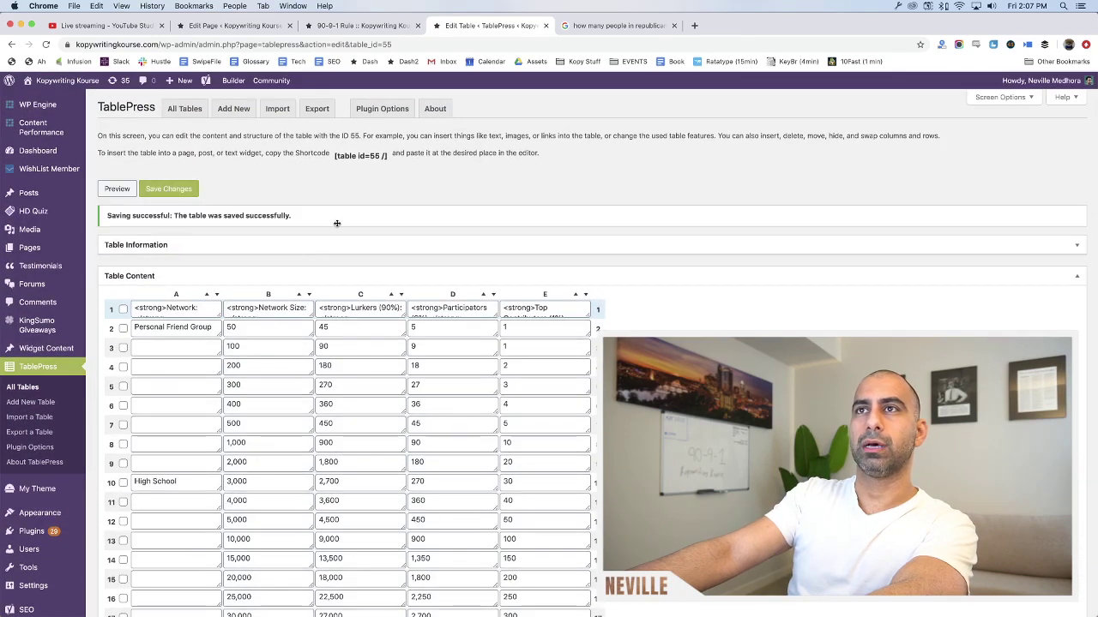
Check how the saved numbers table looks in the 90-9-1 Rule page preview
key("ctrl+shift+Tab")
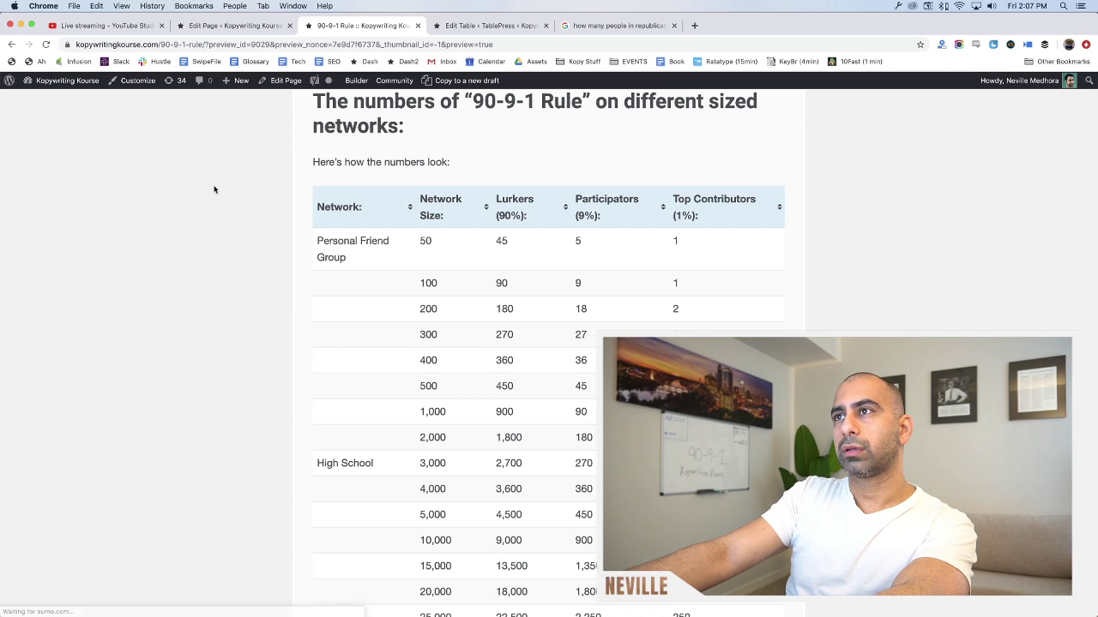
scroll(214, 190, "down", 5)
scroll(215, 190, "down", 5)
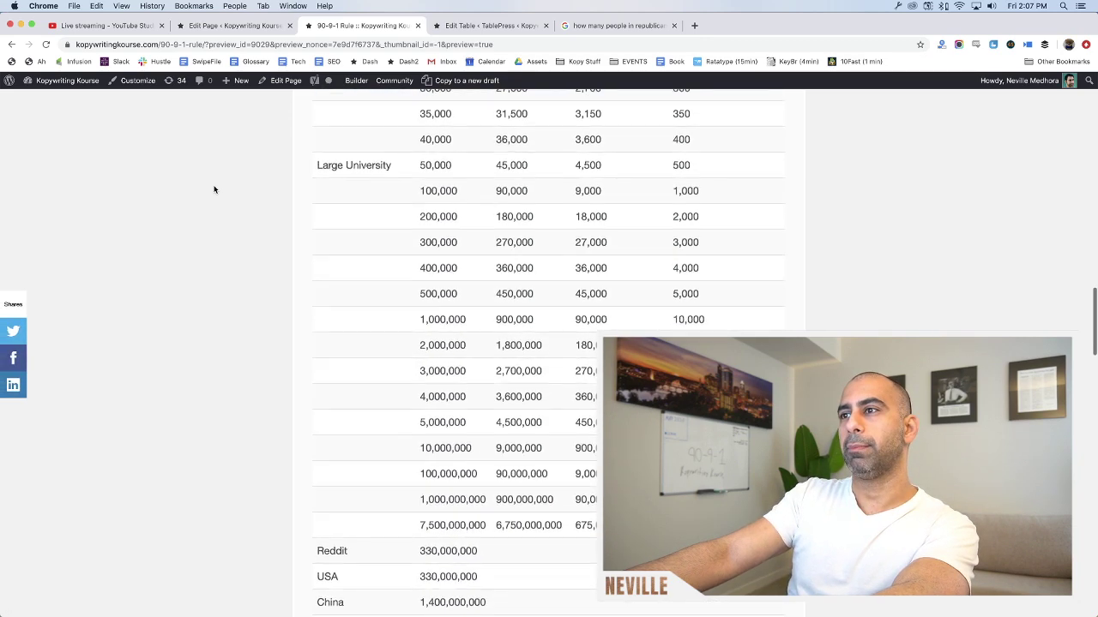
scroll(214, 190, "up", 10)
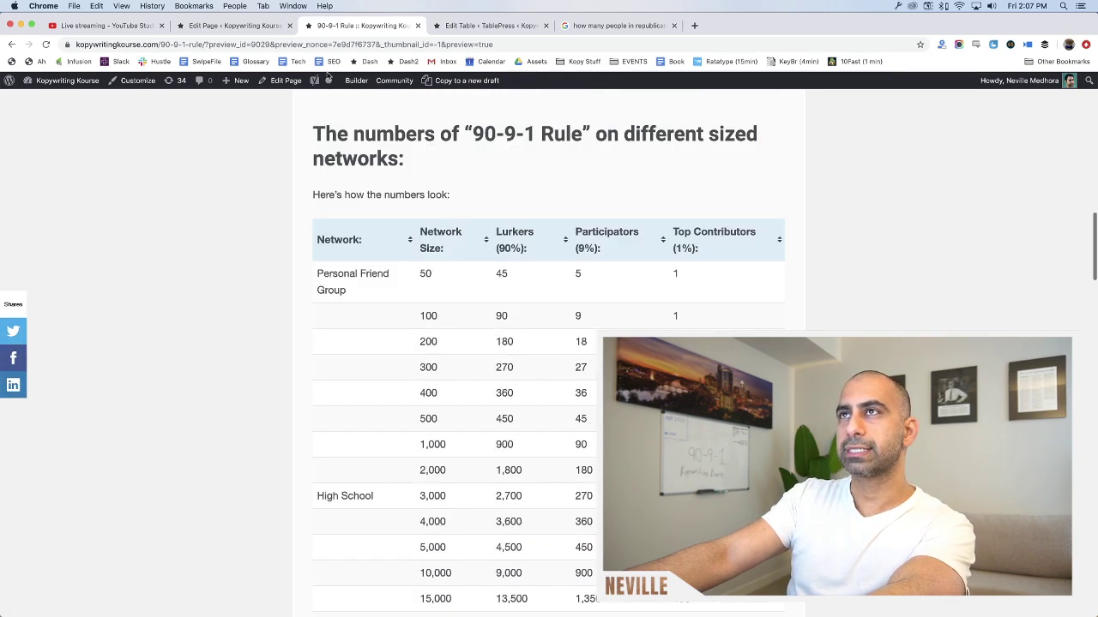
In the table editor, label the 7,500,000,000 network size row "Human Population"
left_click(489, 25)
scroll(321, 376, "down", 10)
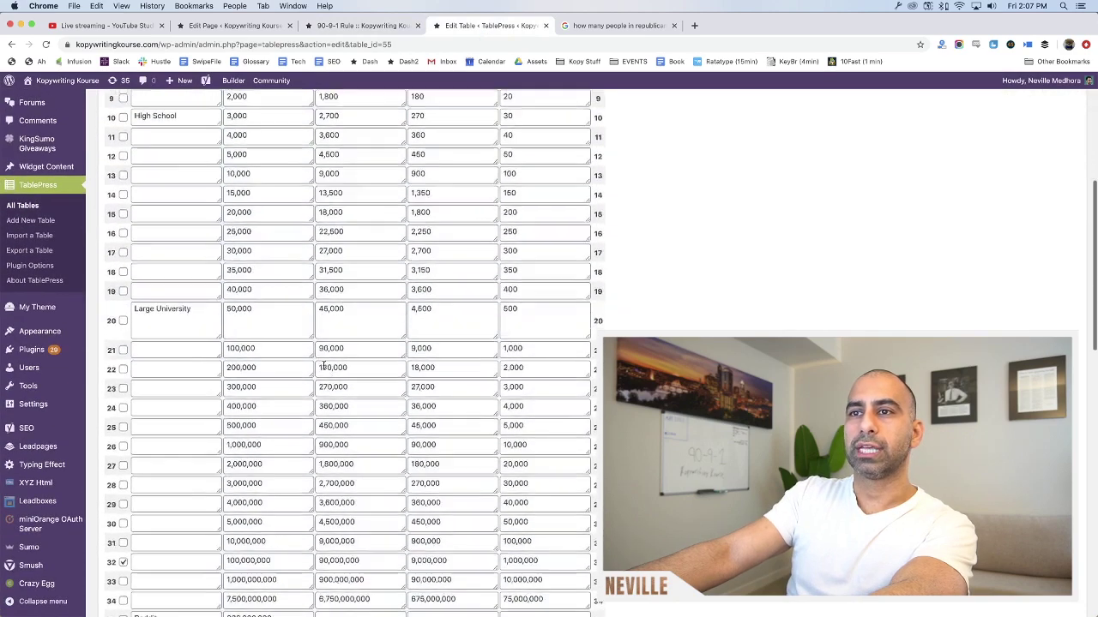
left_click(164, 380)
type("H")
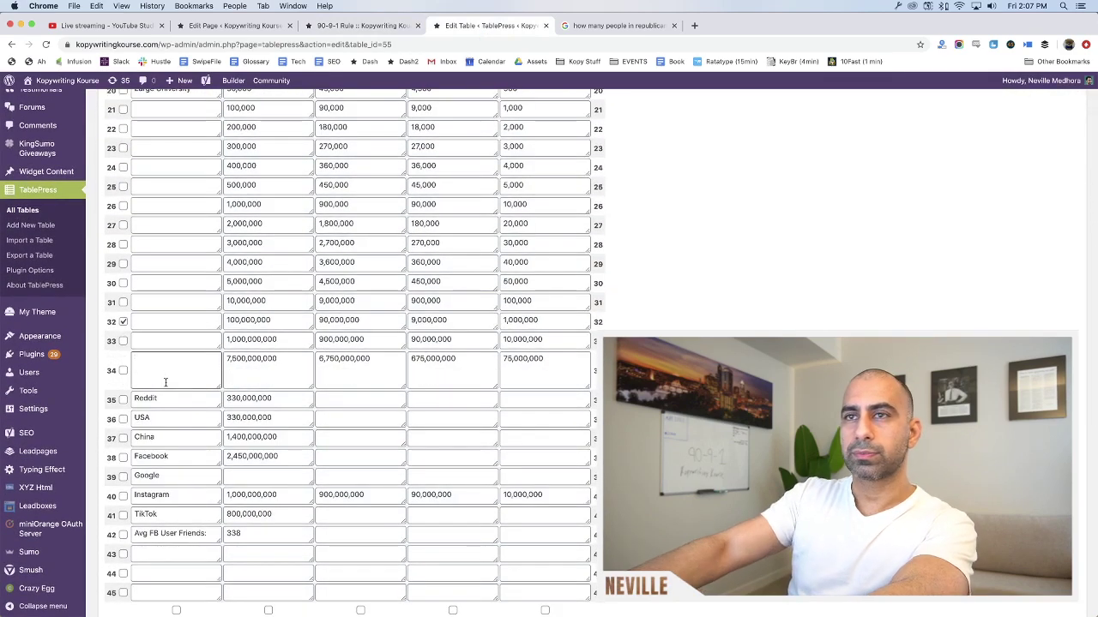
type("uman Population")
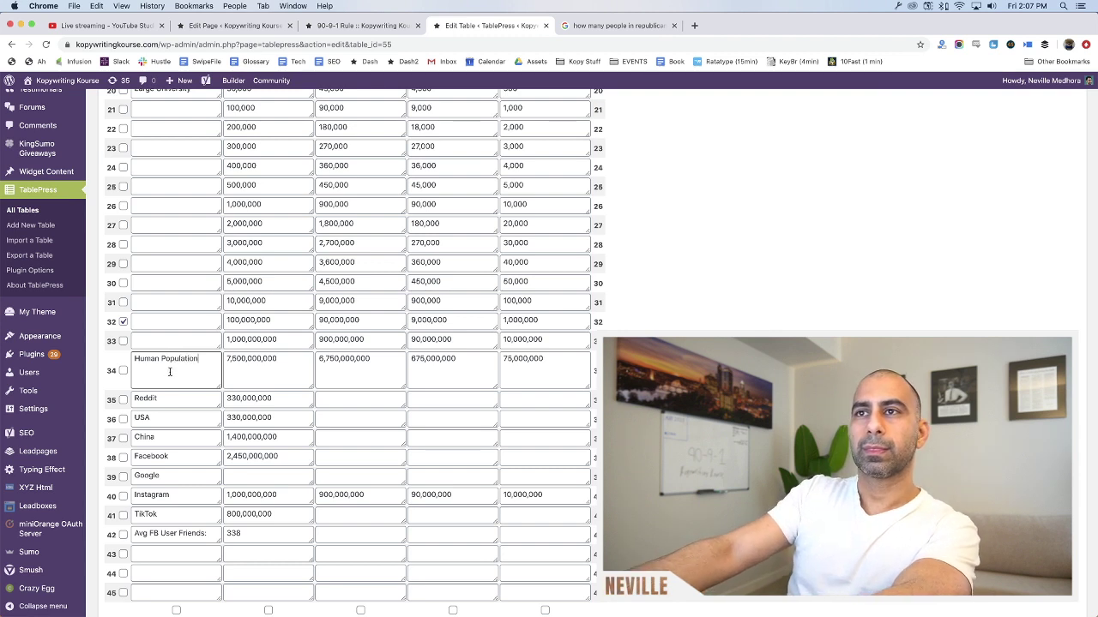
Remove the colon from the "Avg FB User Friends" label and compare the table's lower rows in the page preview
left_click(210, 535)
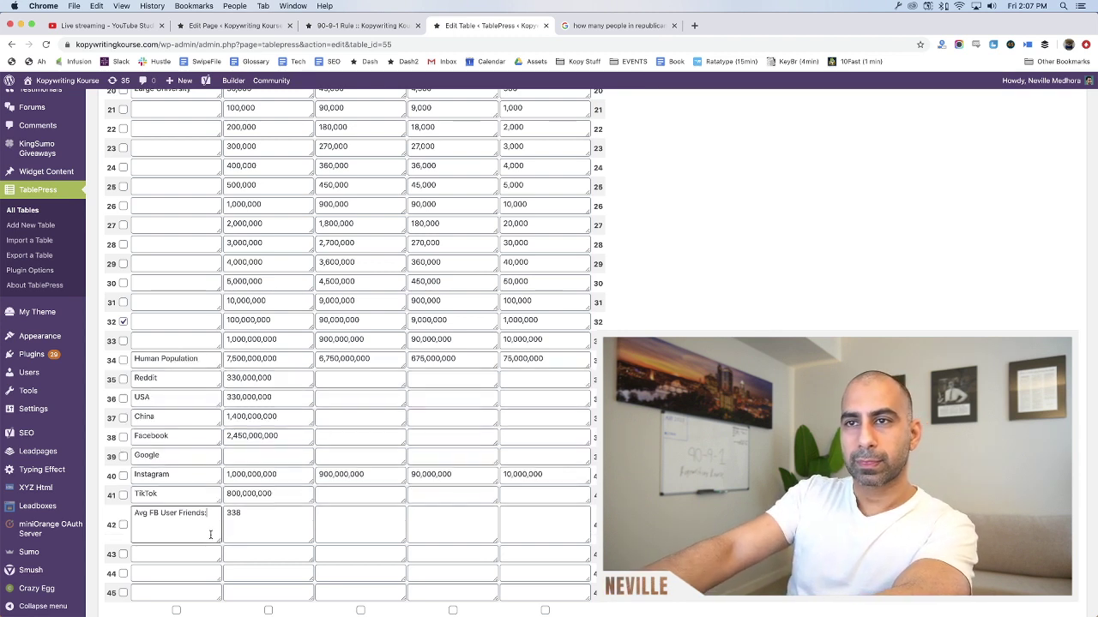
left_click(381, 27)
scroll(271, 289, "down", 15)
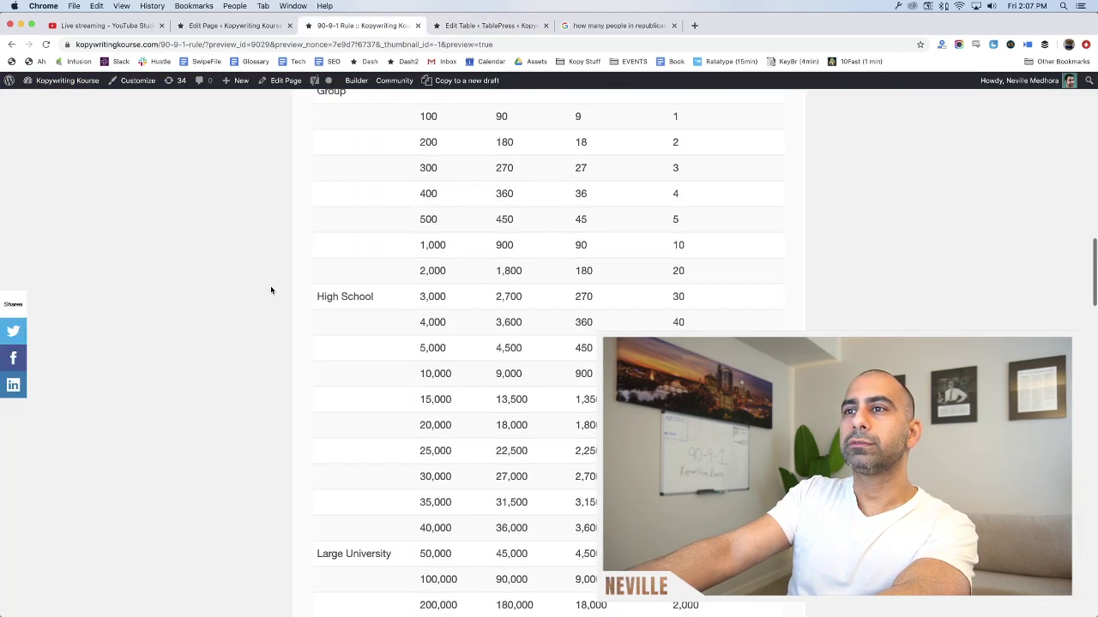
scroll(271, 289, "down", 3)
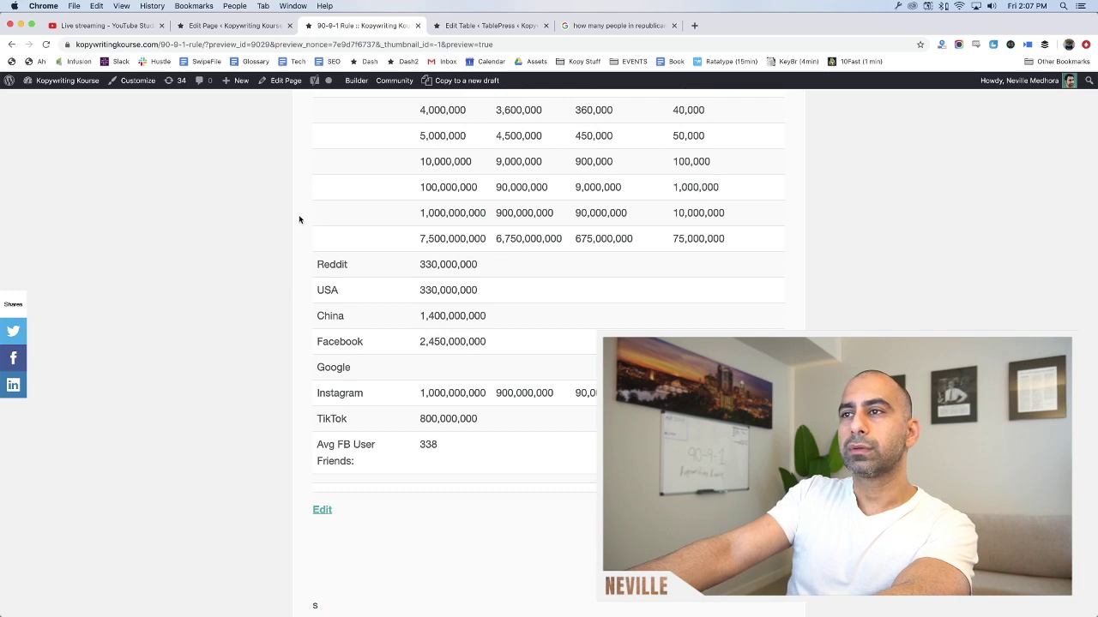
Reorder the table rows by network size, moving TikTok, Instagram, China and Facebook between the 100,000,000 row and the Human Population row
left_click(467, 27)
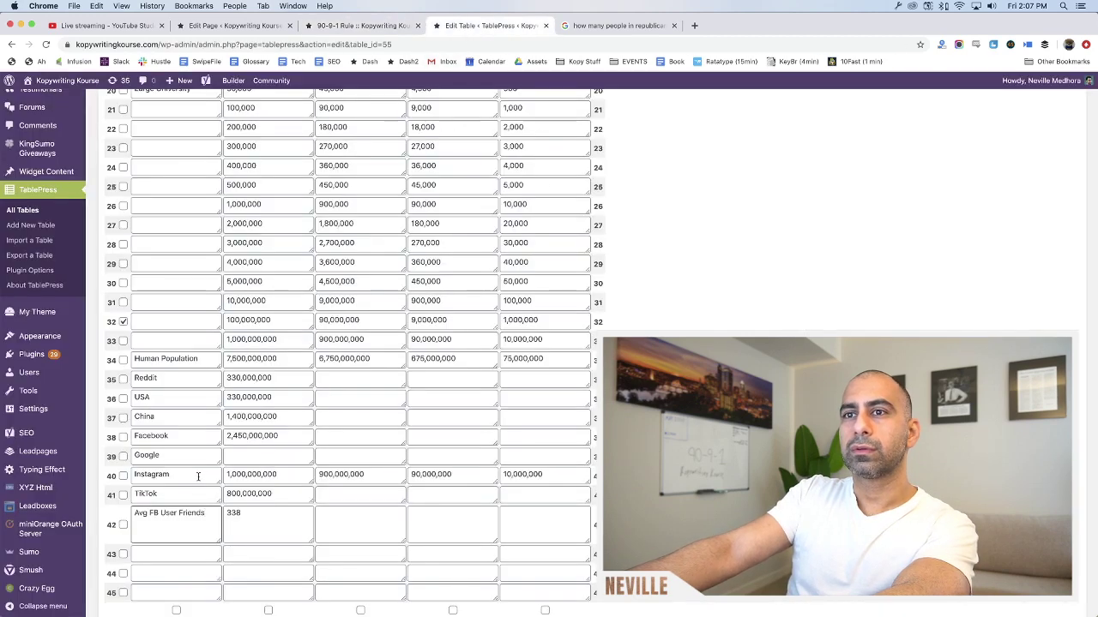
scroll(198, 476, "up", 3)
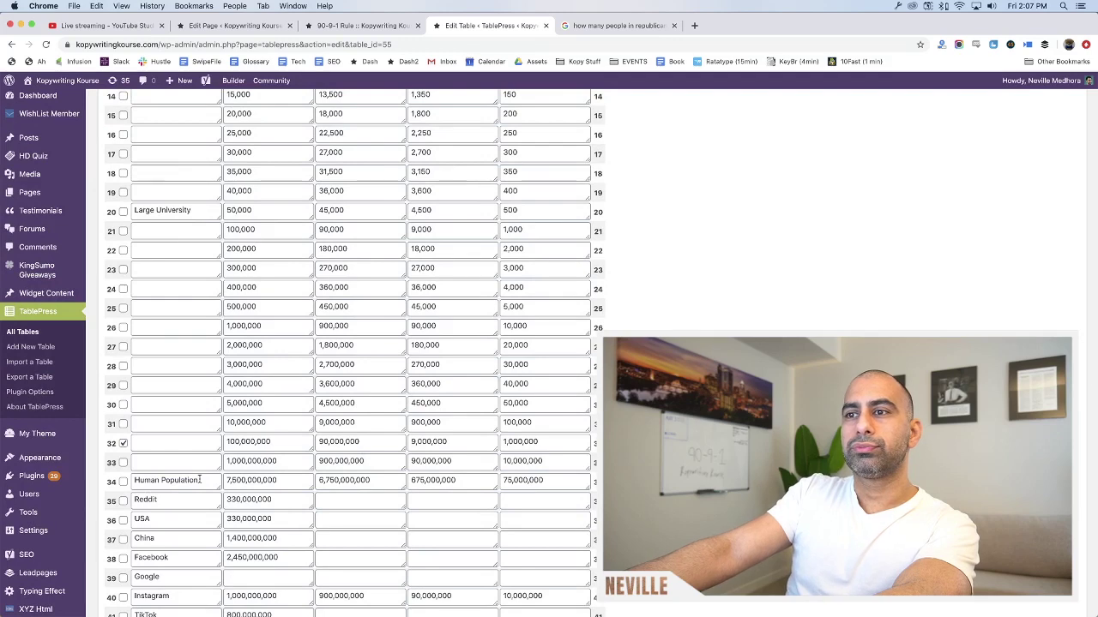
scroll(198, 479, "down", 1)
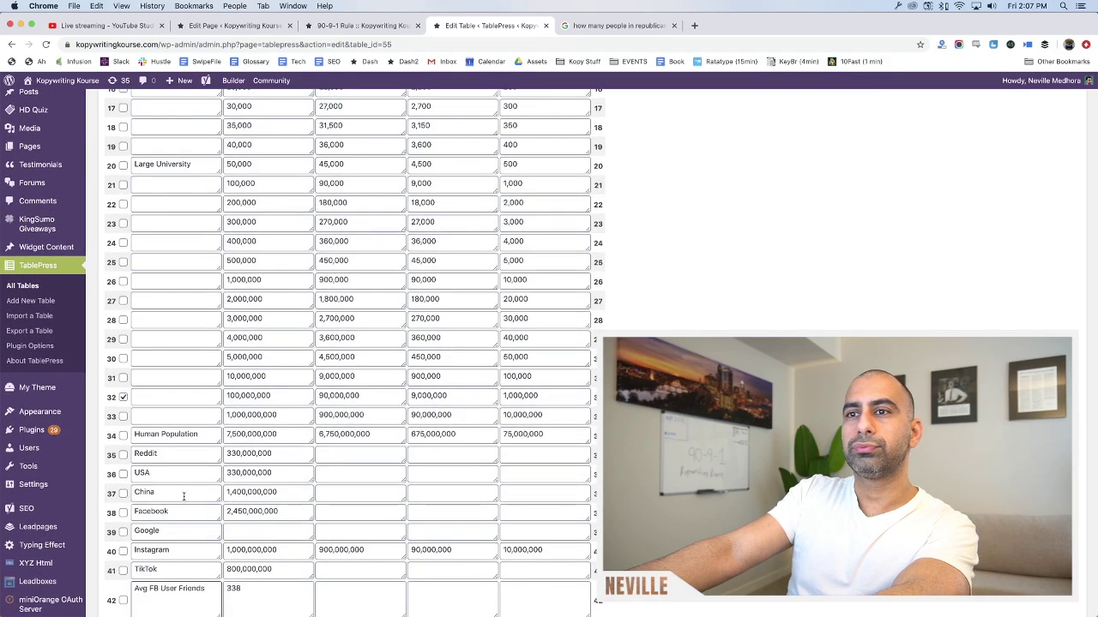
left_click_drag(112, 552, 111, 414)
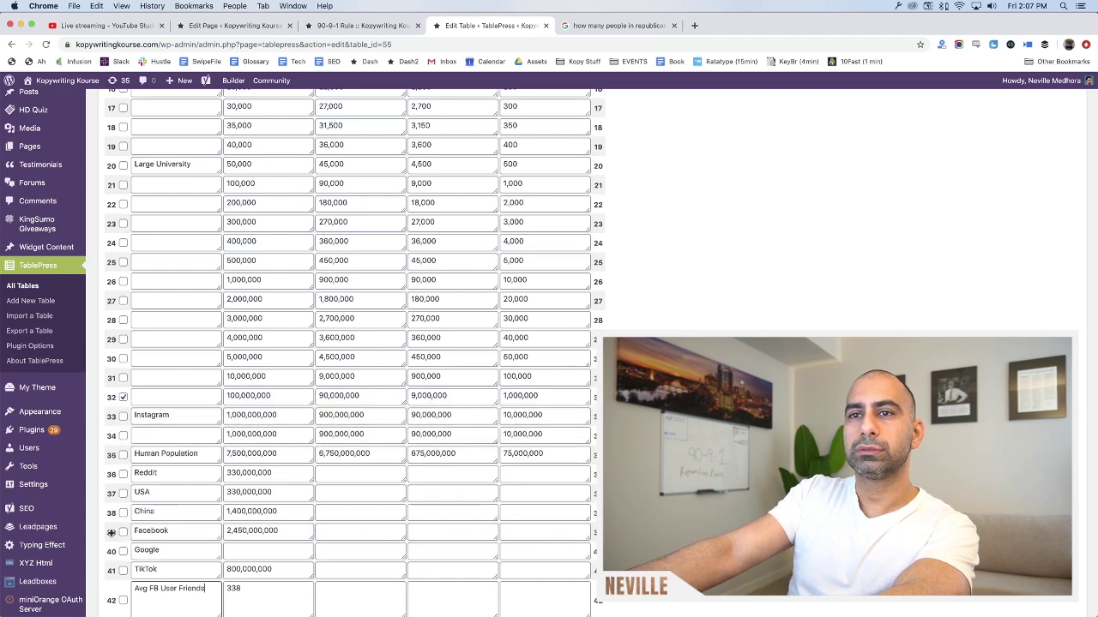
left_click_drag(112, 532, 112, 455)
left_click_drag(112, 532, 111, 434)
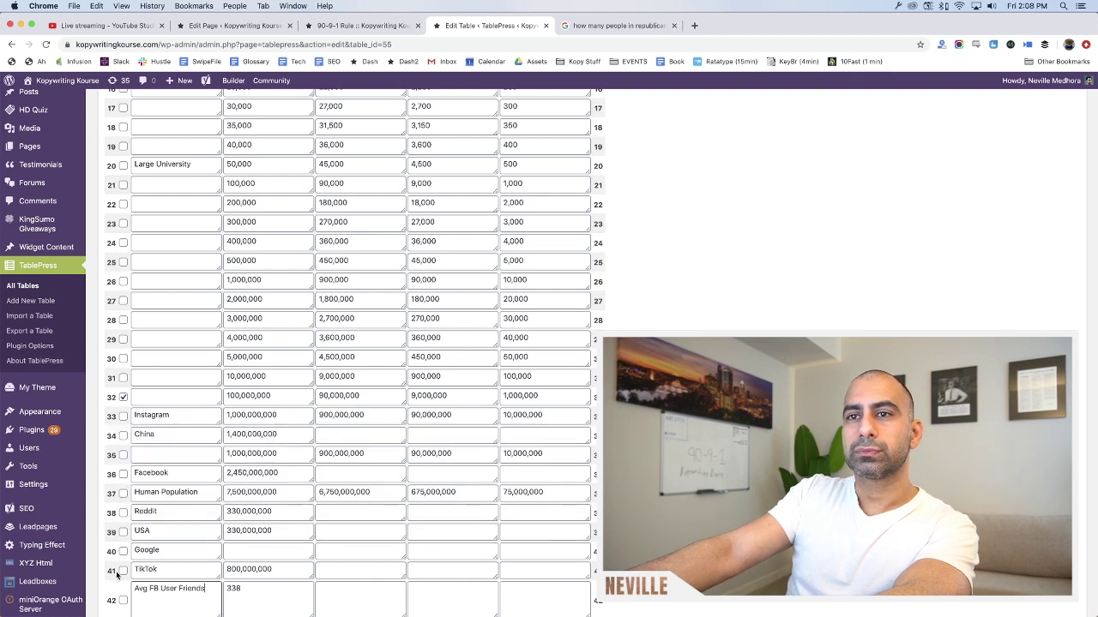
left_click_drag(111, 570, 110, 414)
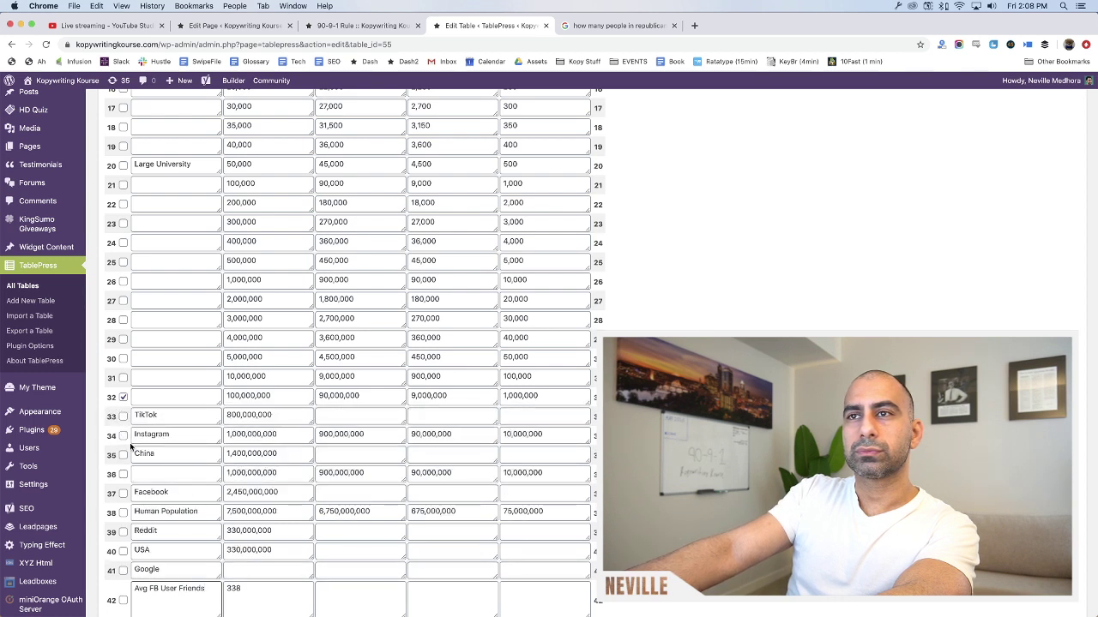
scroll(129, 553, "down", 1)
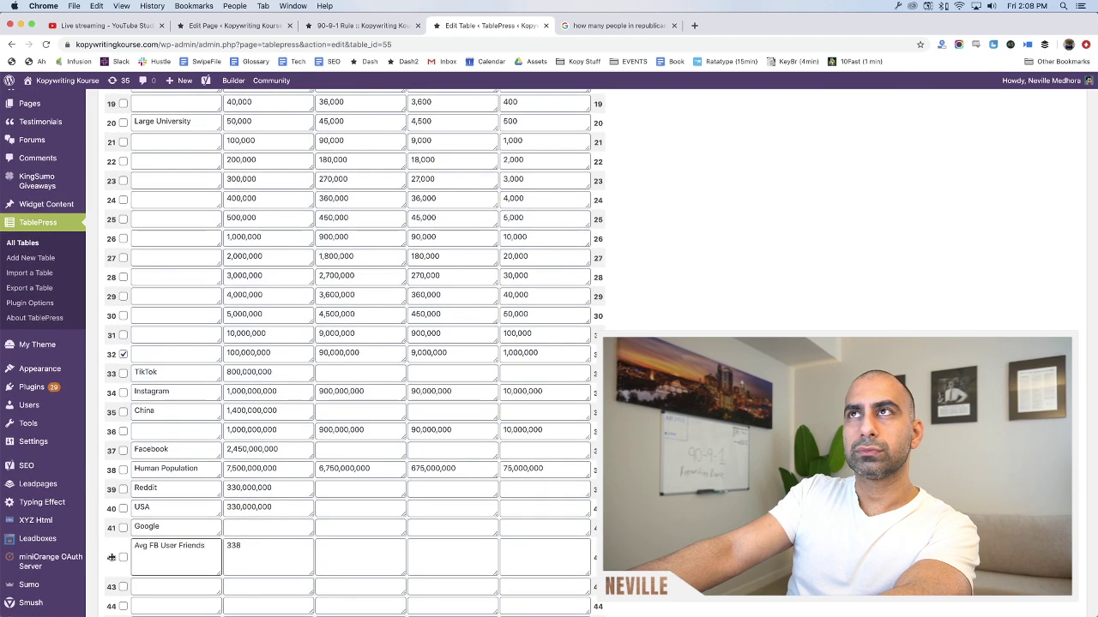
Search Google in a new tab for "number of blogs on the internet"
key("super+t")
type("number")
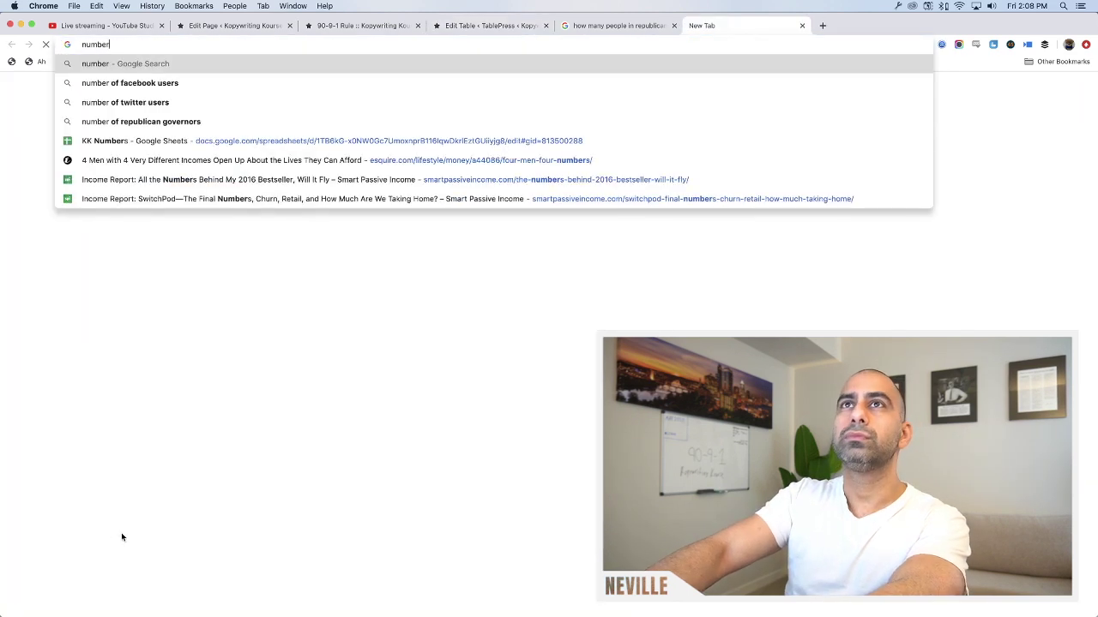
type(" of blogs on tje")
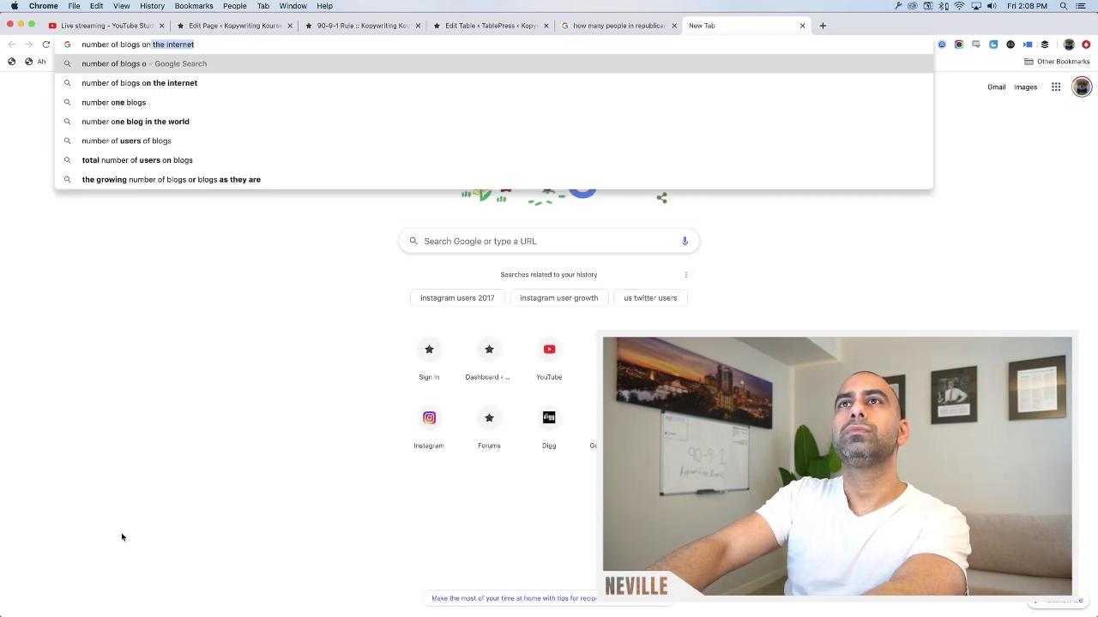
key("BackSpace")
key("BackSpace")
key("BackSpace")
type("he in")
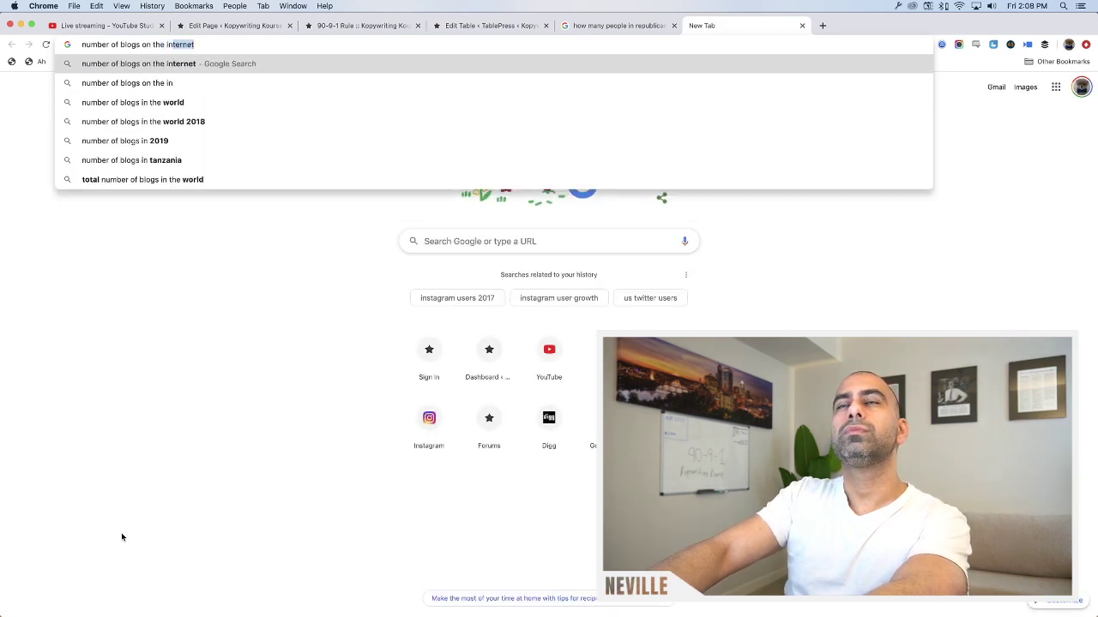
key("Return")
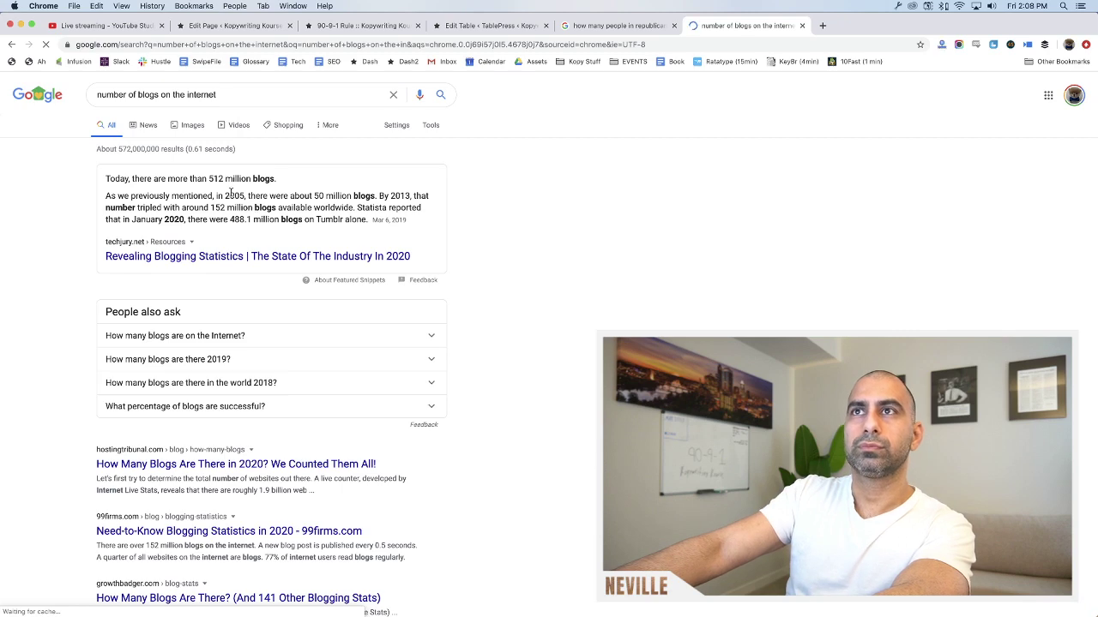
Fill in a "Blogs in Internet" table row with network size 512,000,000 and move it above the Avg FB User Friends row
key("super+4")
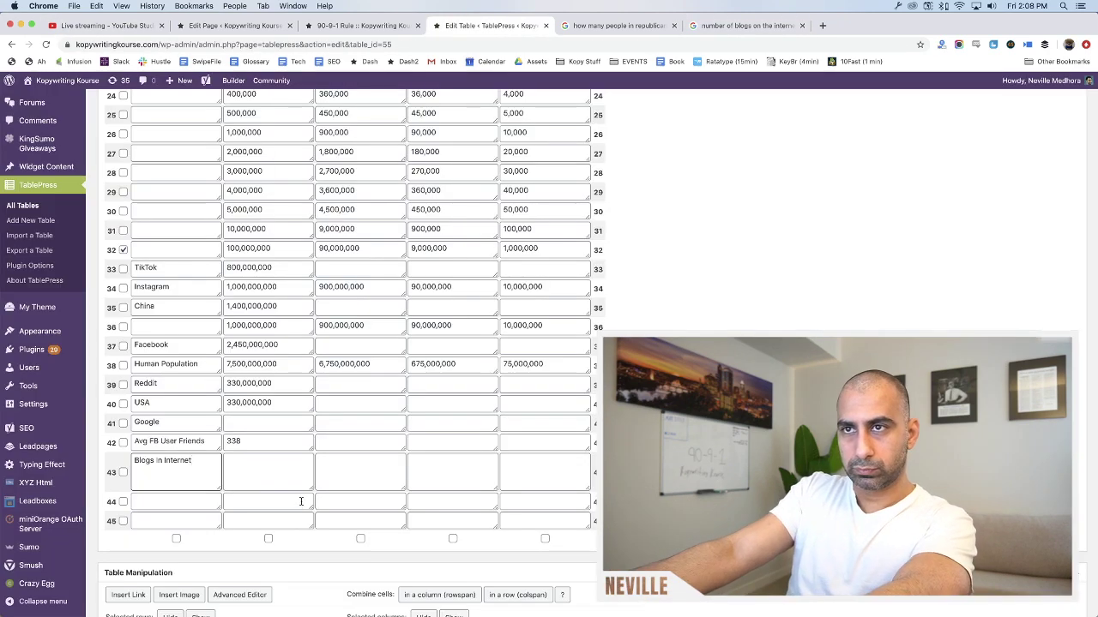
left_click(284, 480)
type("512")
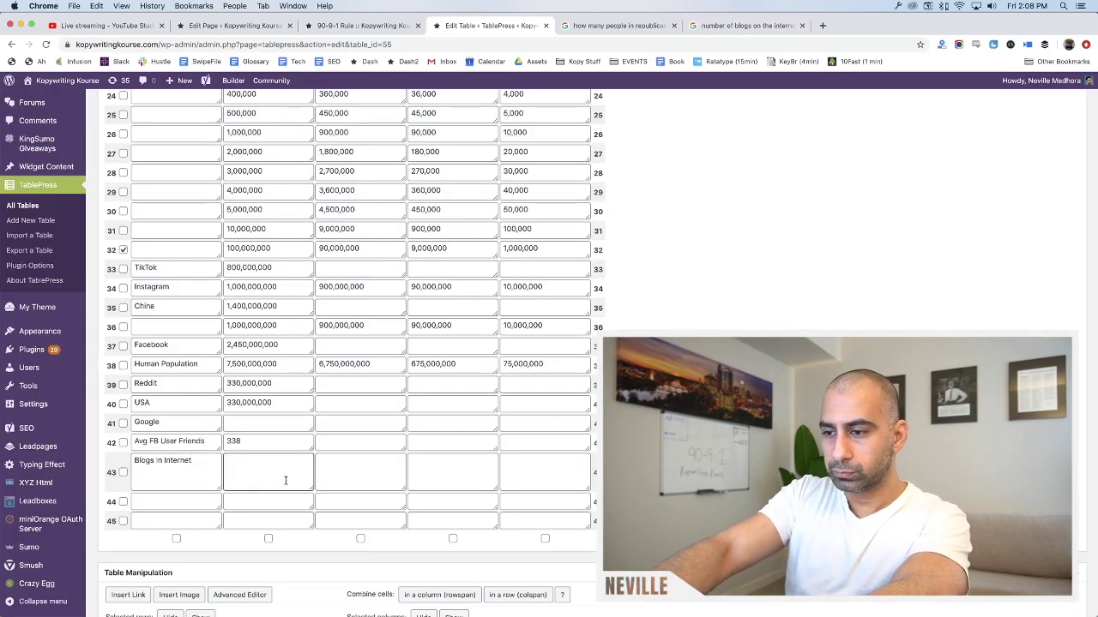
type(",000,000")
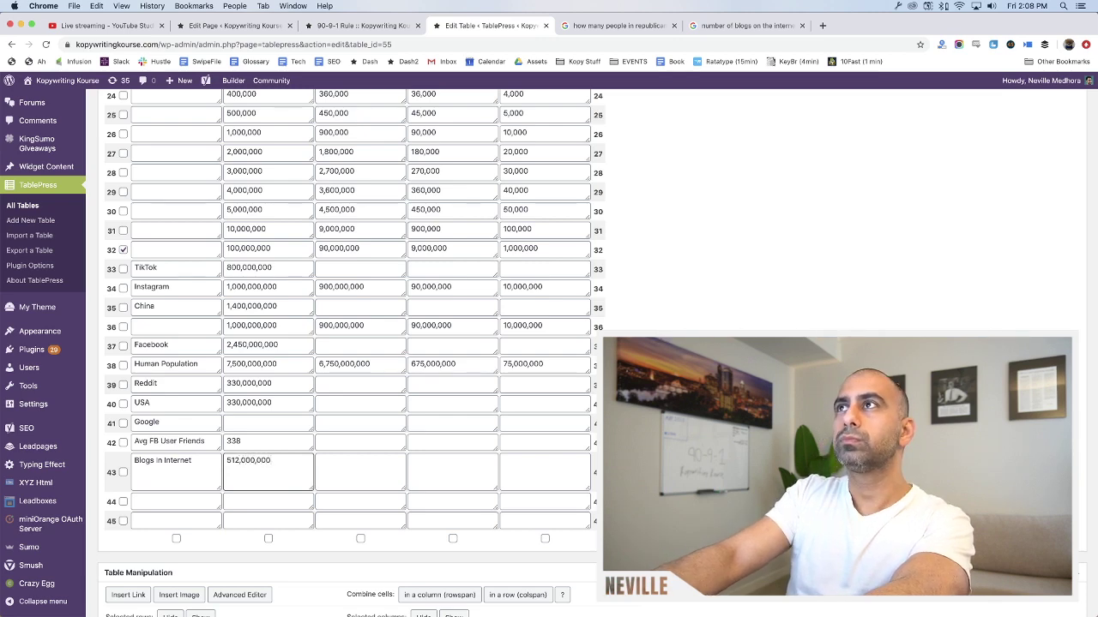
key("super+6")
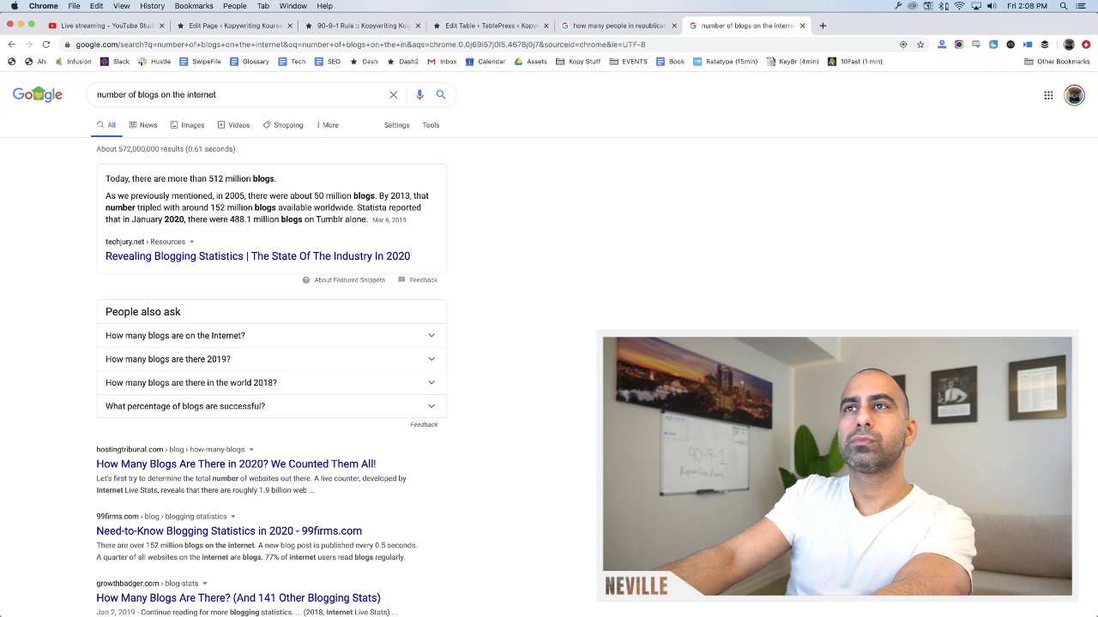
key("super+w")
key("super+w")
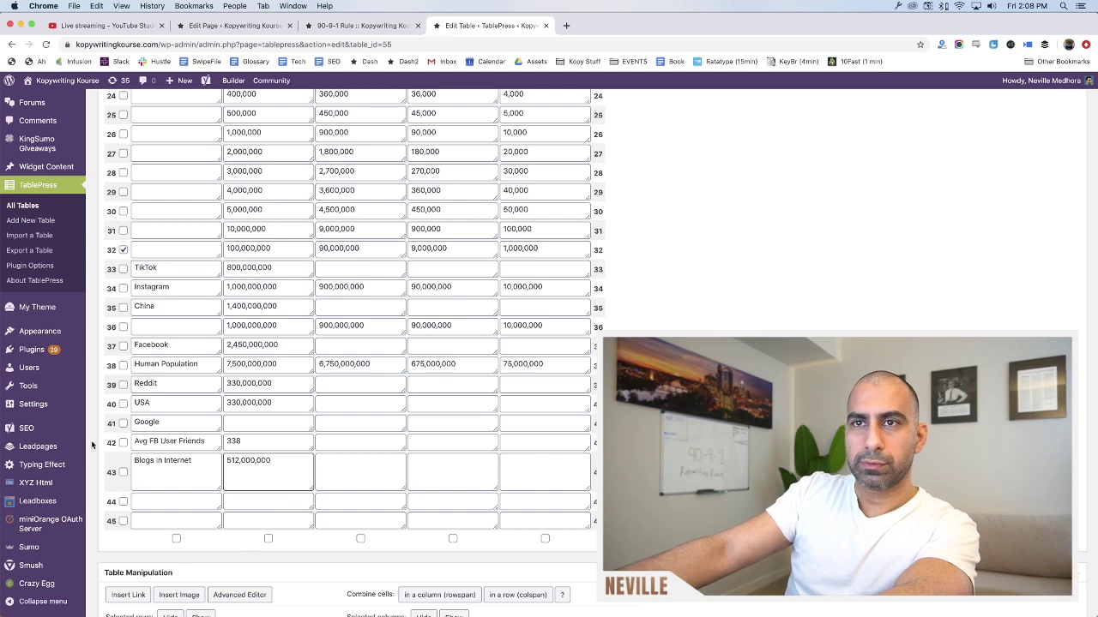
left_click(111, 472)
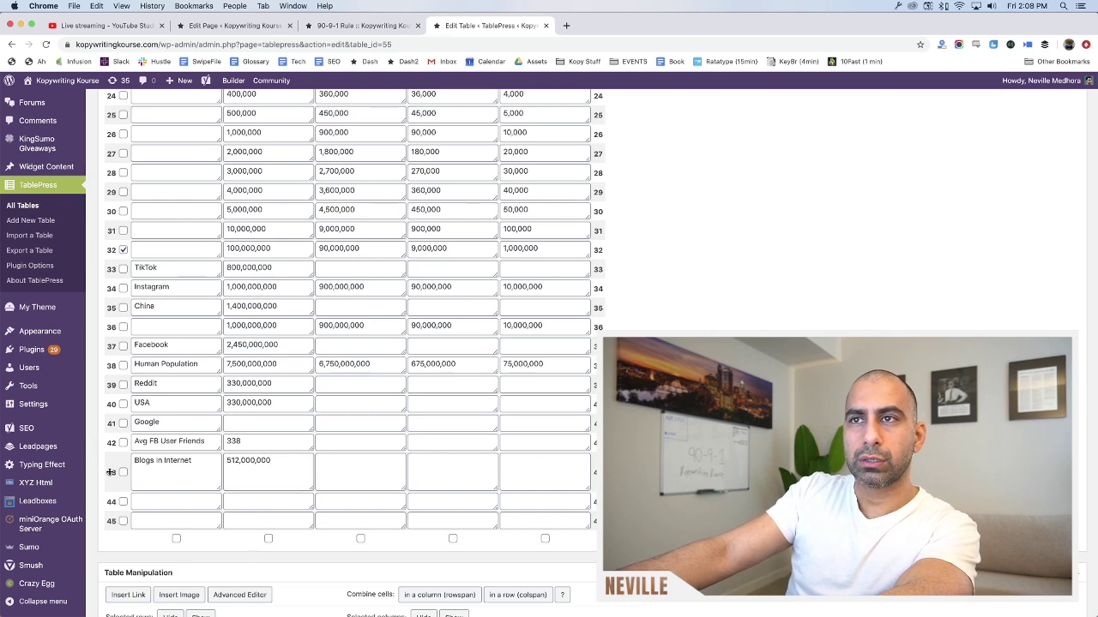
left_click_drag(110, 471, 110, 423)
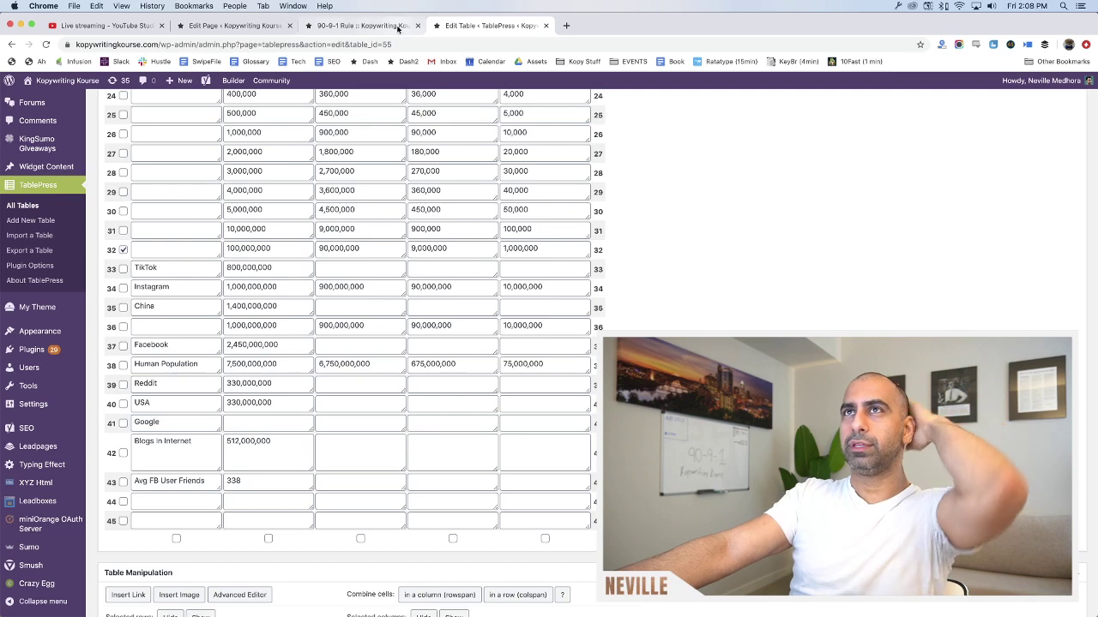
Search the web in a new tab for "number of users google"
key("super+t")
type("numbe")
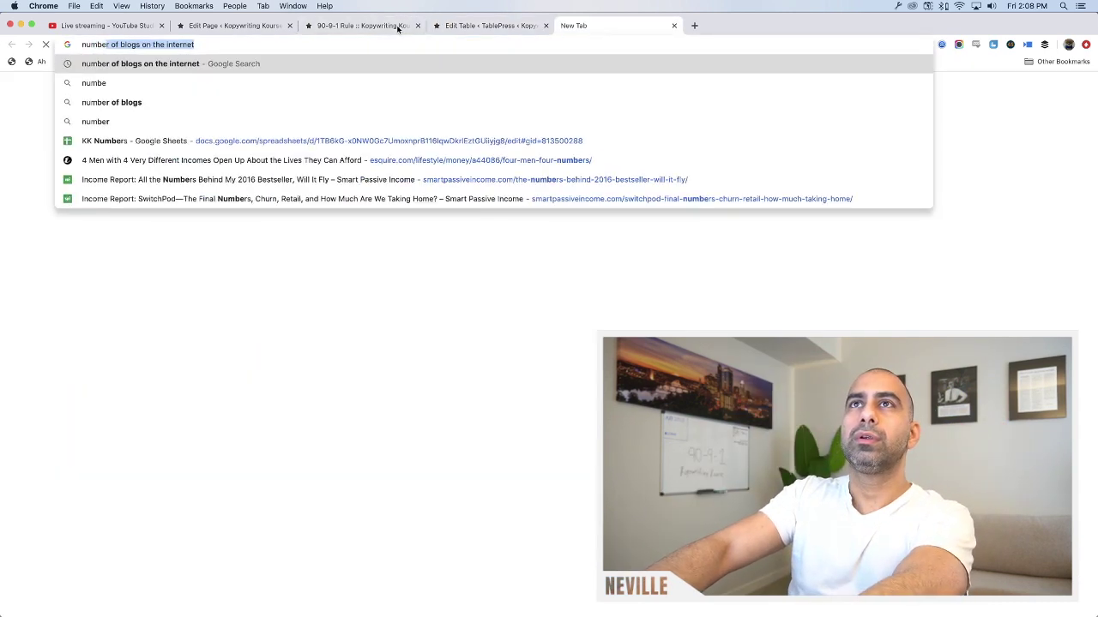
type("r of users google")
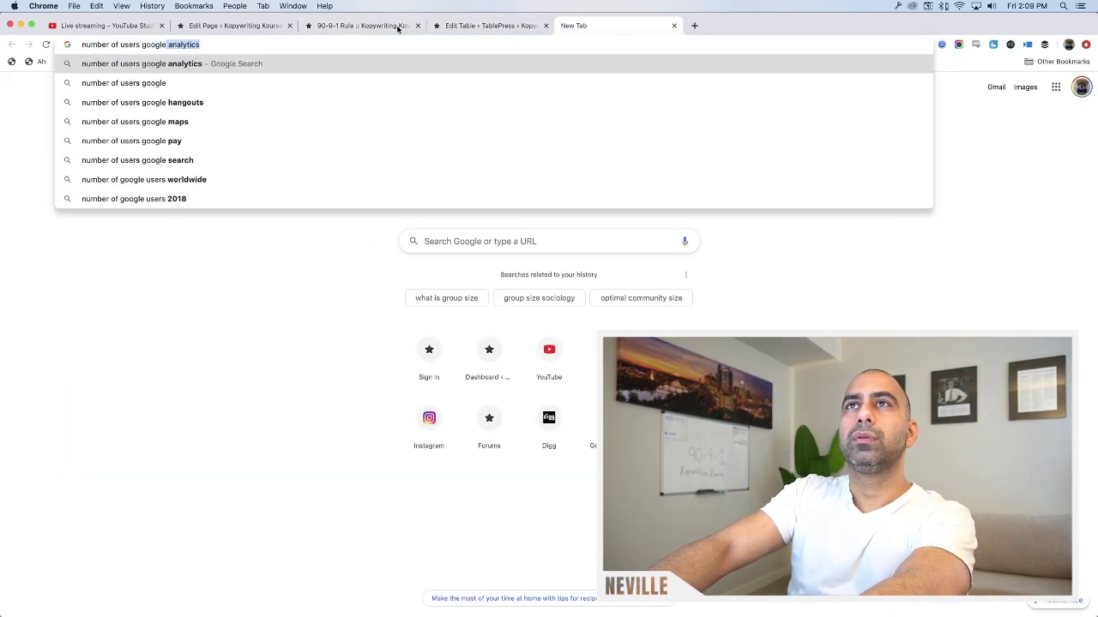
key("Return")
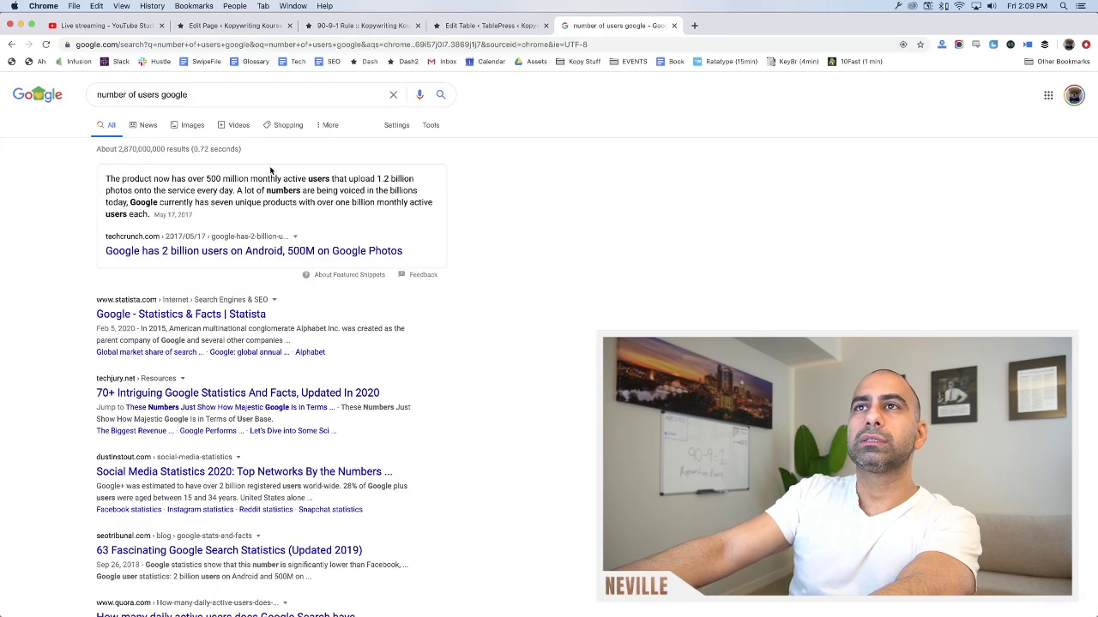
Refine the web search to "number of total google users all product"
double_click(149, 95)
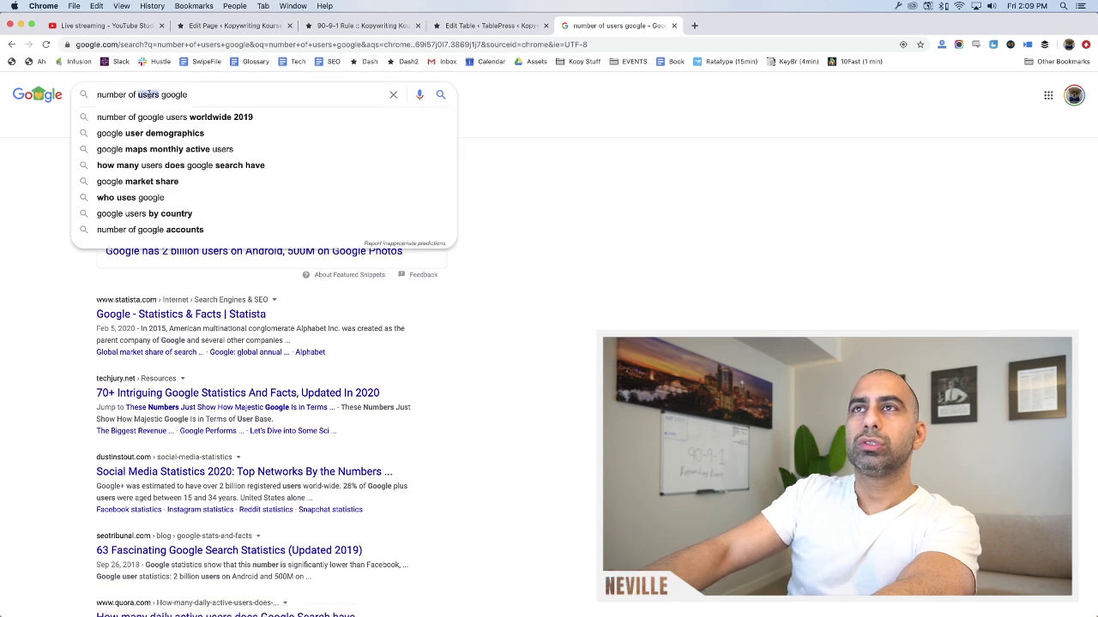
type("lotal")
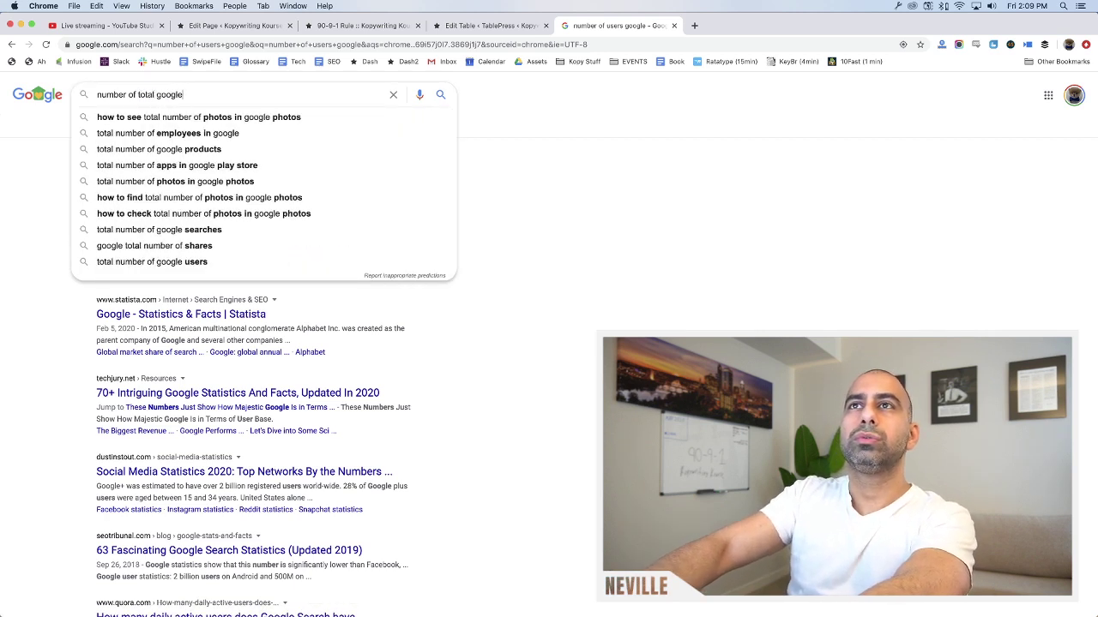
key("End")
type("goo")
key("BackSpace")
key("BackSpace")
key("BackSpace")
type("users ")
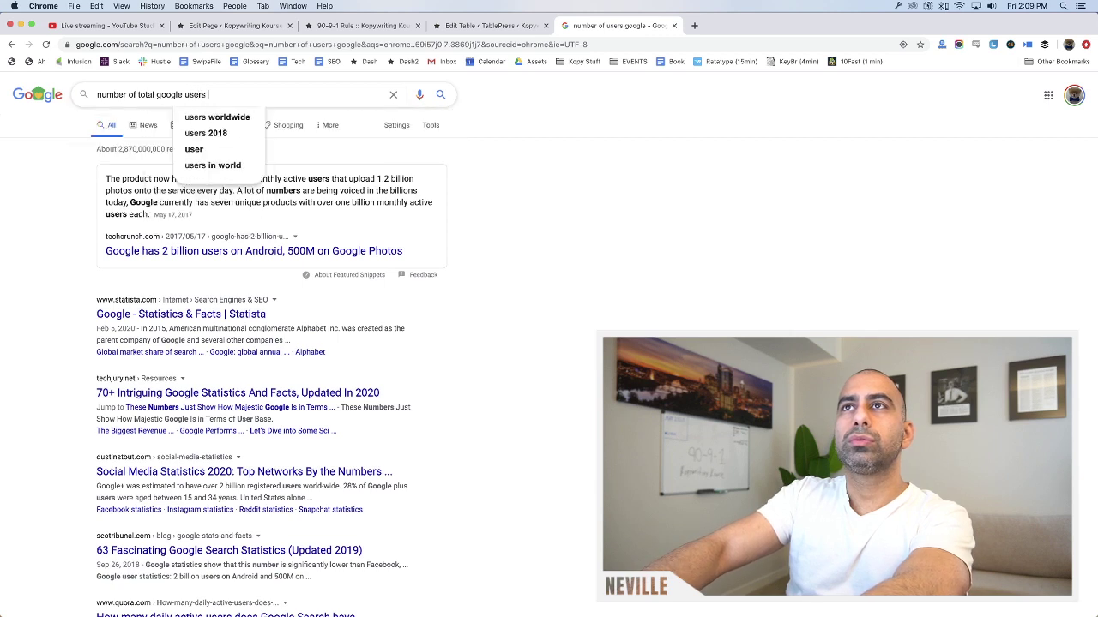
type("all product")
key("Return")
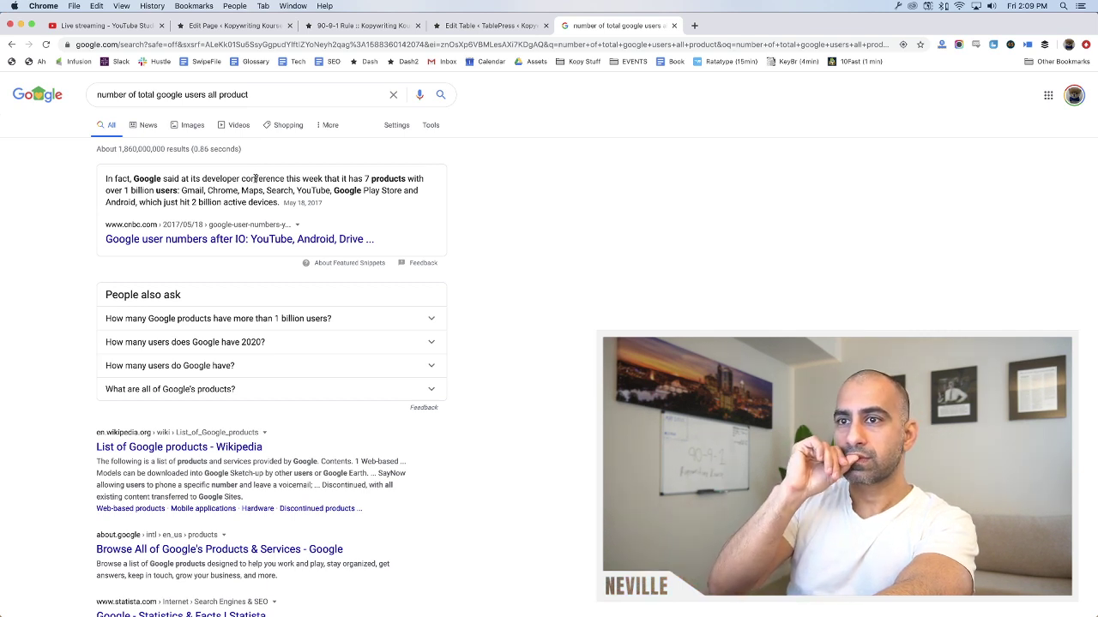
Look up Android users in a separate tab, refining the query to "android users world"
key("super+t")
type("android users")
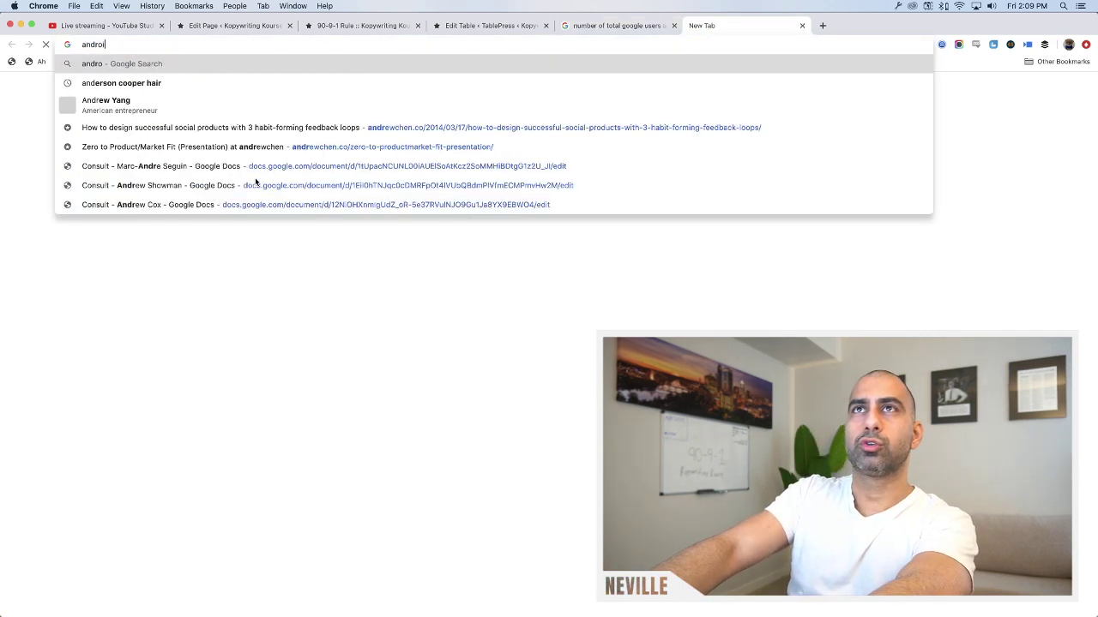
key("Return")
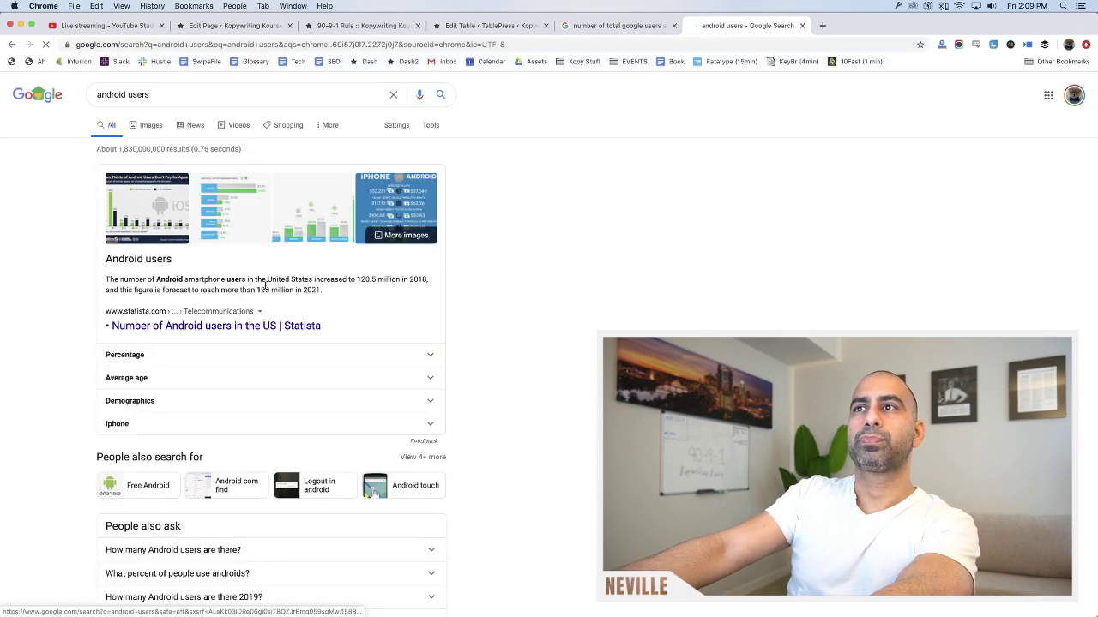
left_click(208, 95)
type("world")
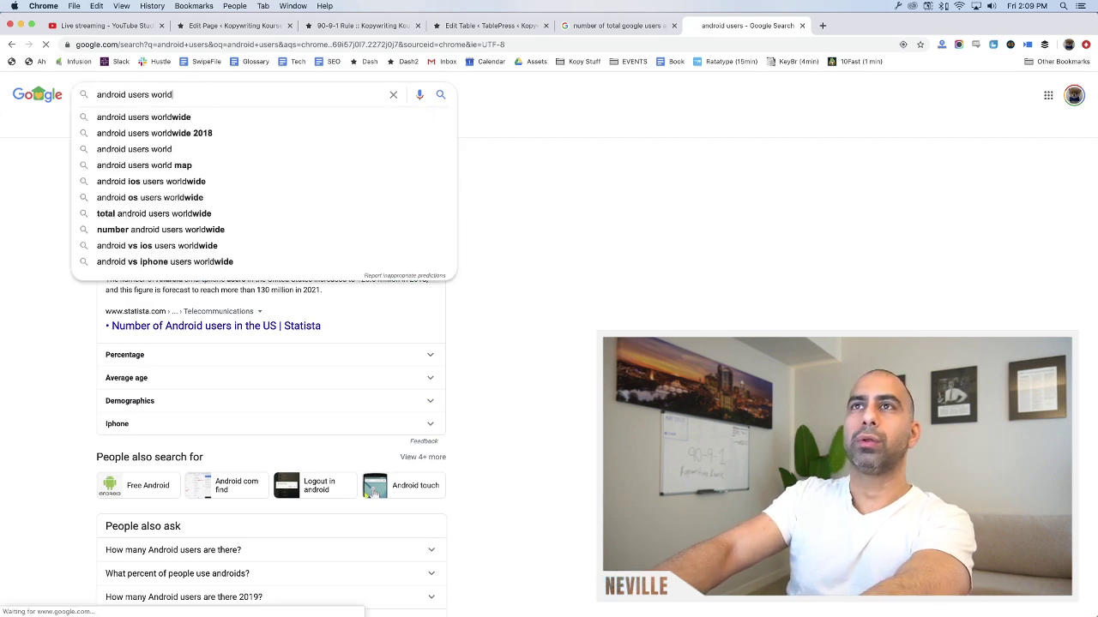
key("Return")
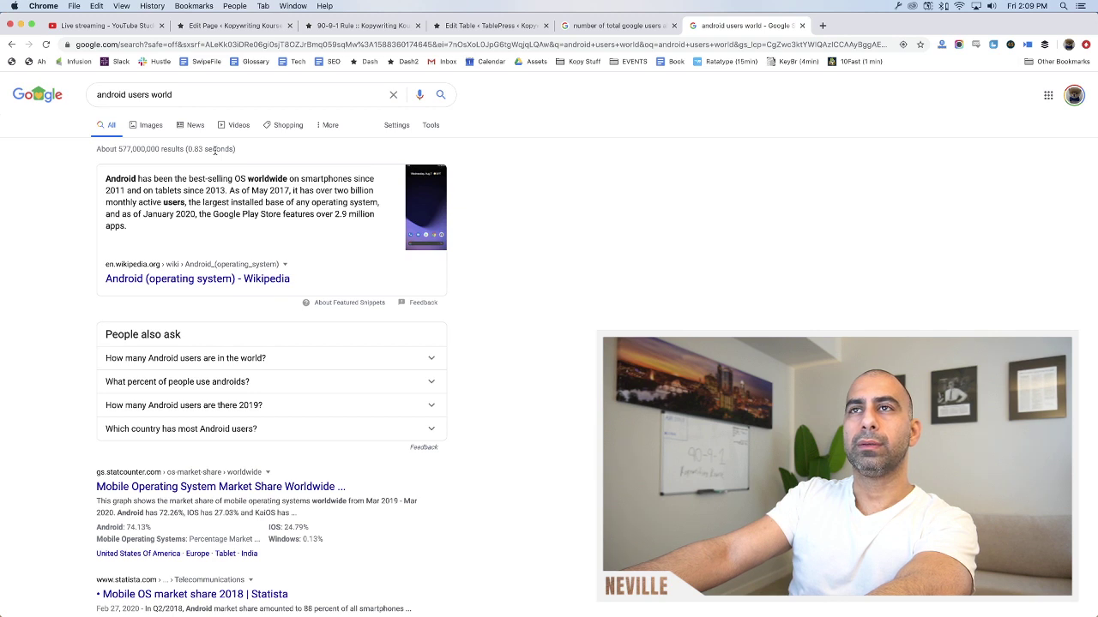
Back in the table editor, set the Google row's network size to 3,000,000,000 and move it between Facebook and Human Population
key("super+1")
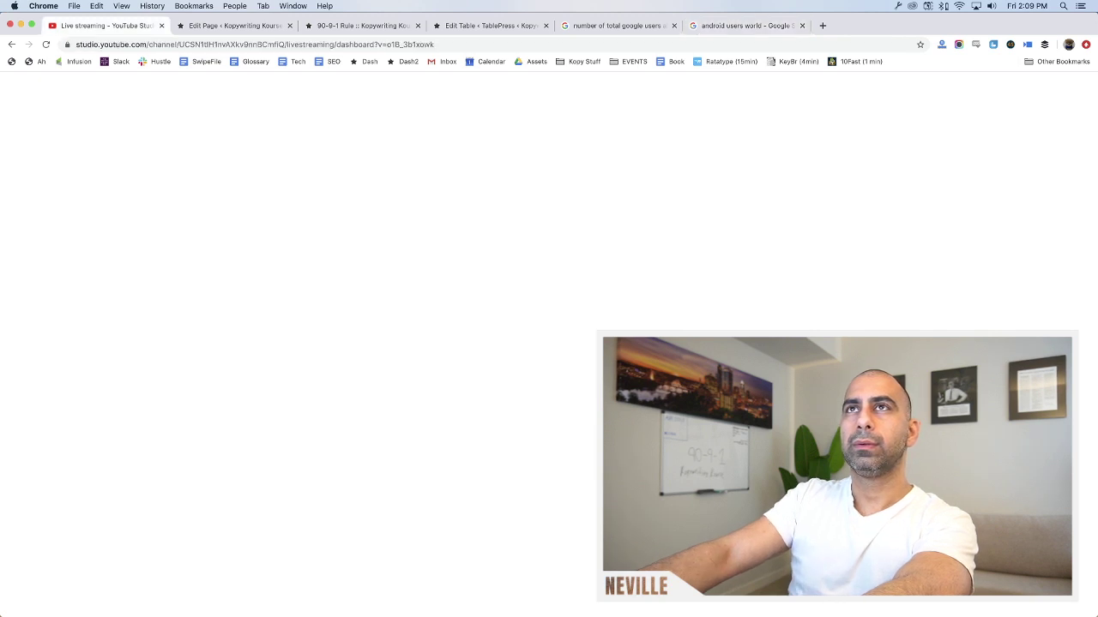
key("super+2")
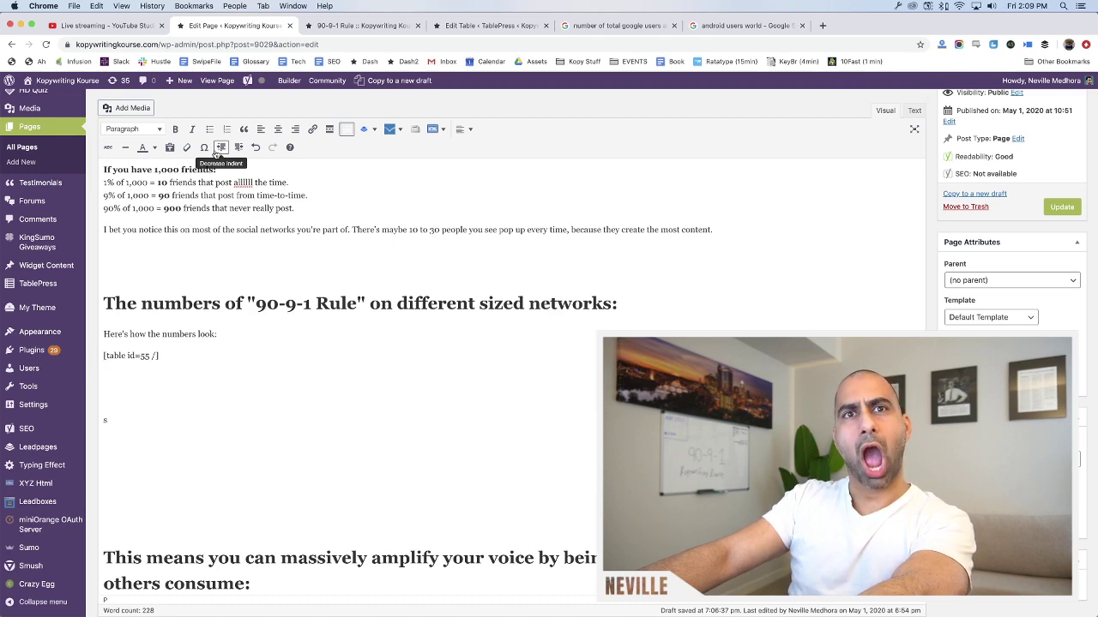
key("super+3")
key("super+4")
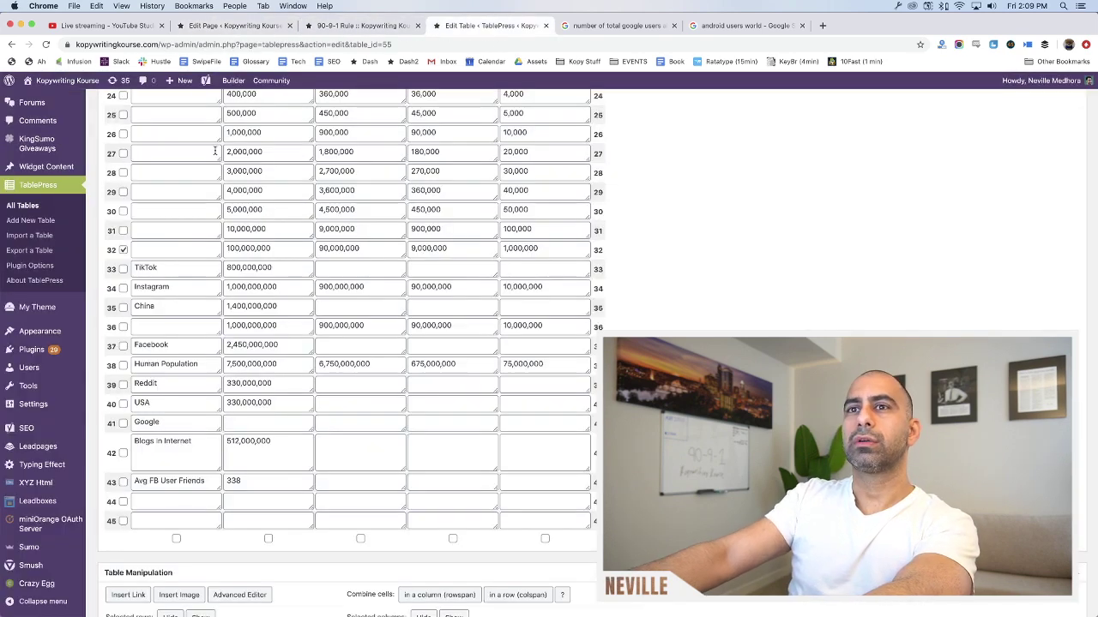
left_click(259, 428)
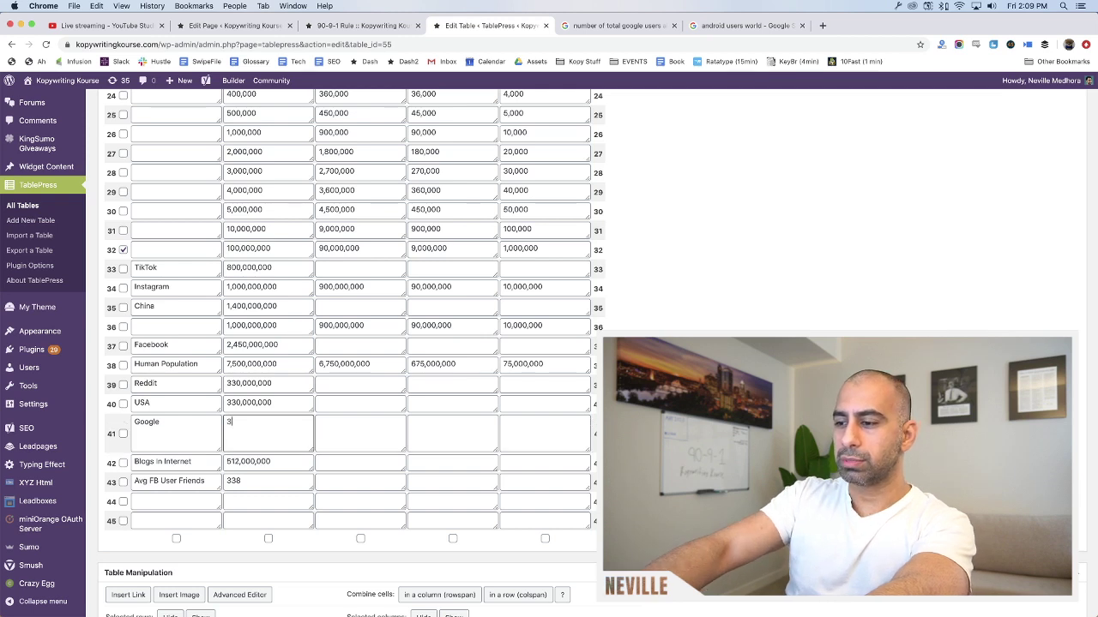
type("3,000,0000")
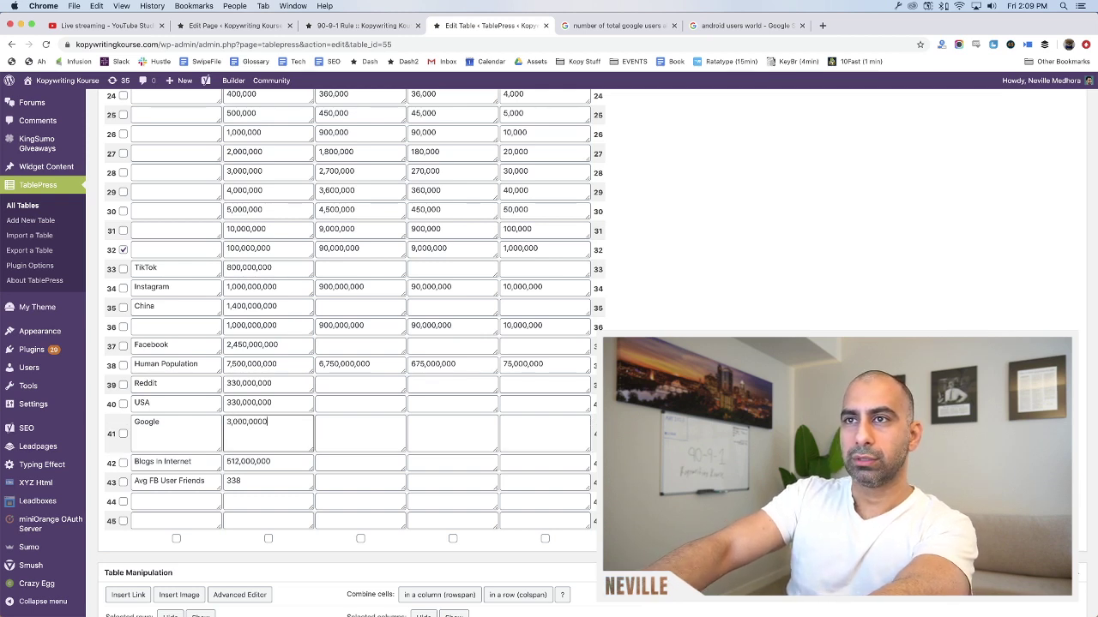
type("0,000")
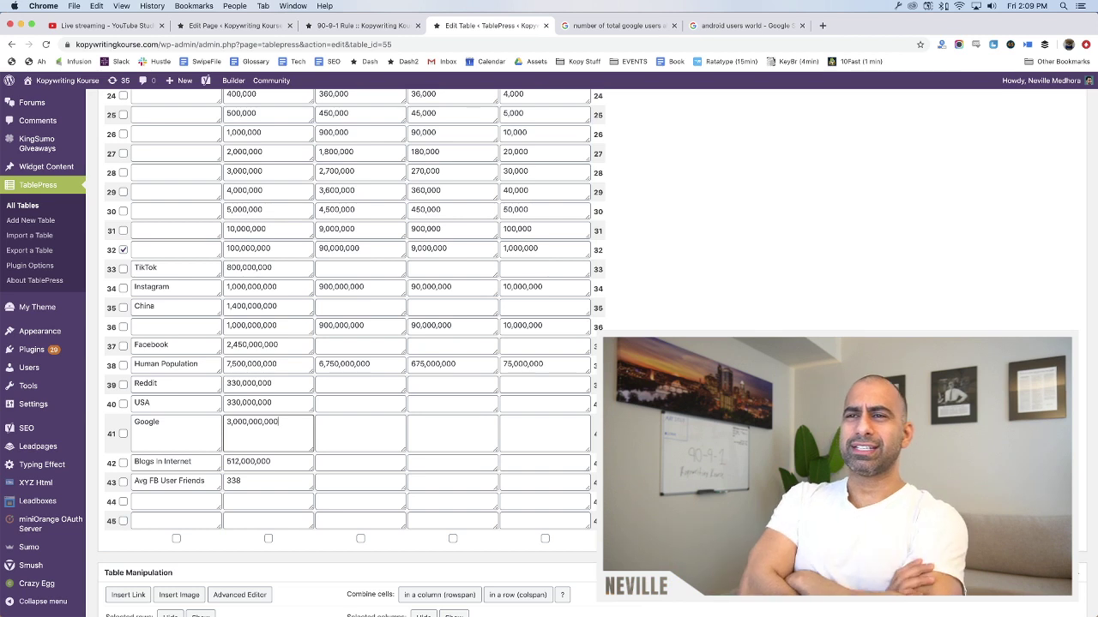
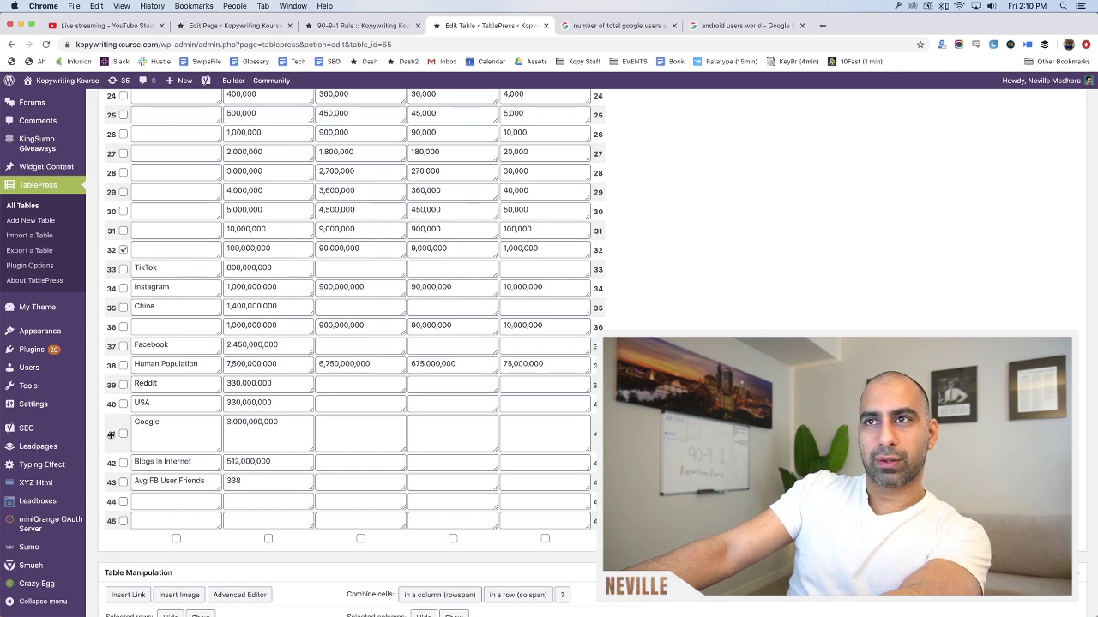
left_click_drag(110, 435, 110, 372)
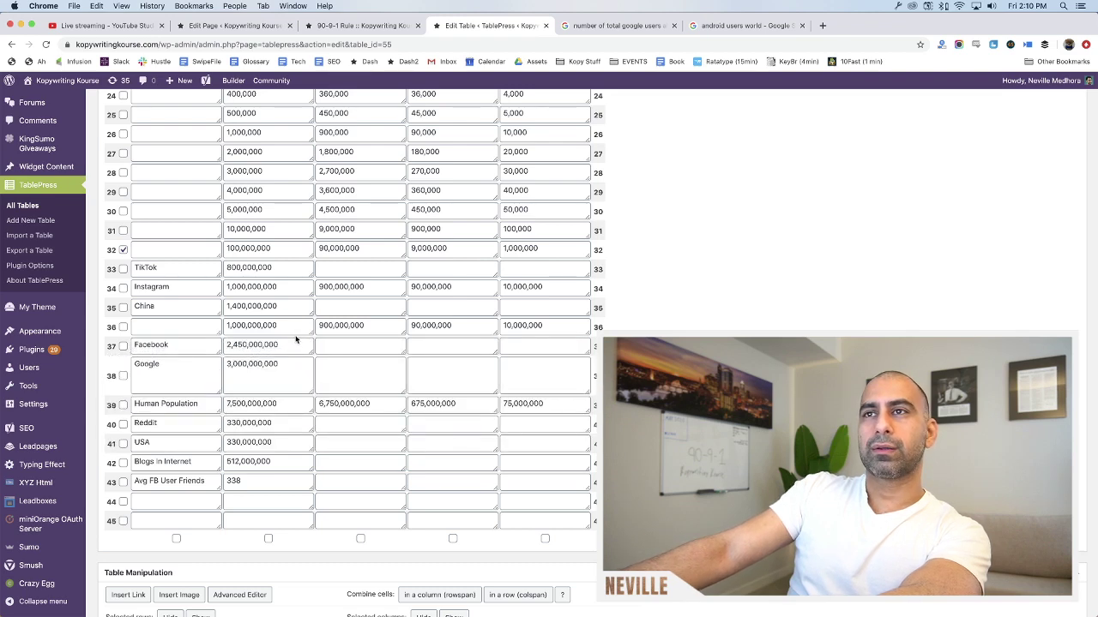
Move the Reddit and Blogs in Internet rows between the 100,000,000 row and TikTok, with Reddit first
scroll(295, 339, "up", 1)
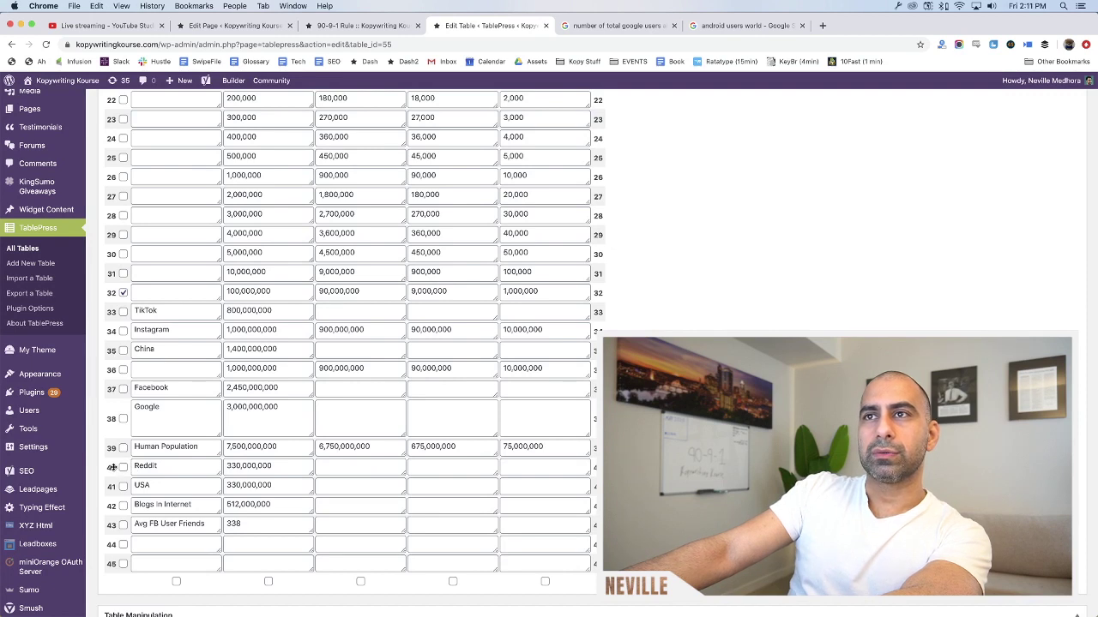
left_click_drag(111, 467, 113, 302)
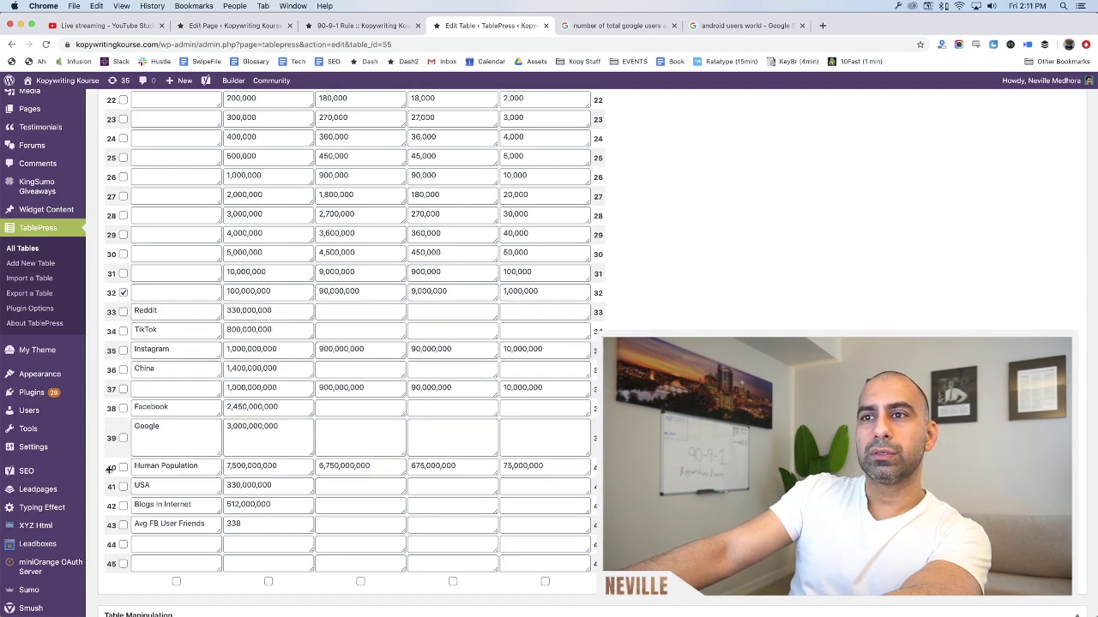
left_click_drag(111, 506, 113, 331)
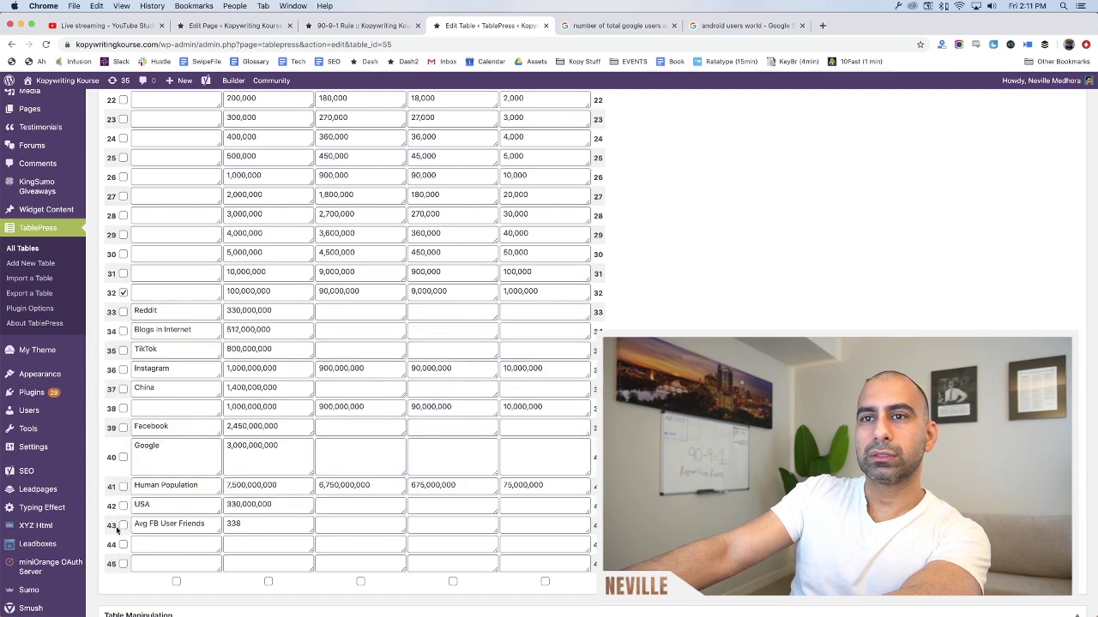
Move the Avg FB User Friends row up the table to sit between the 300 and 400 rows
left_click_drag(111, 526, 134, 260)
scroll(133, 260, "up", 2)
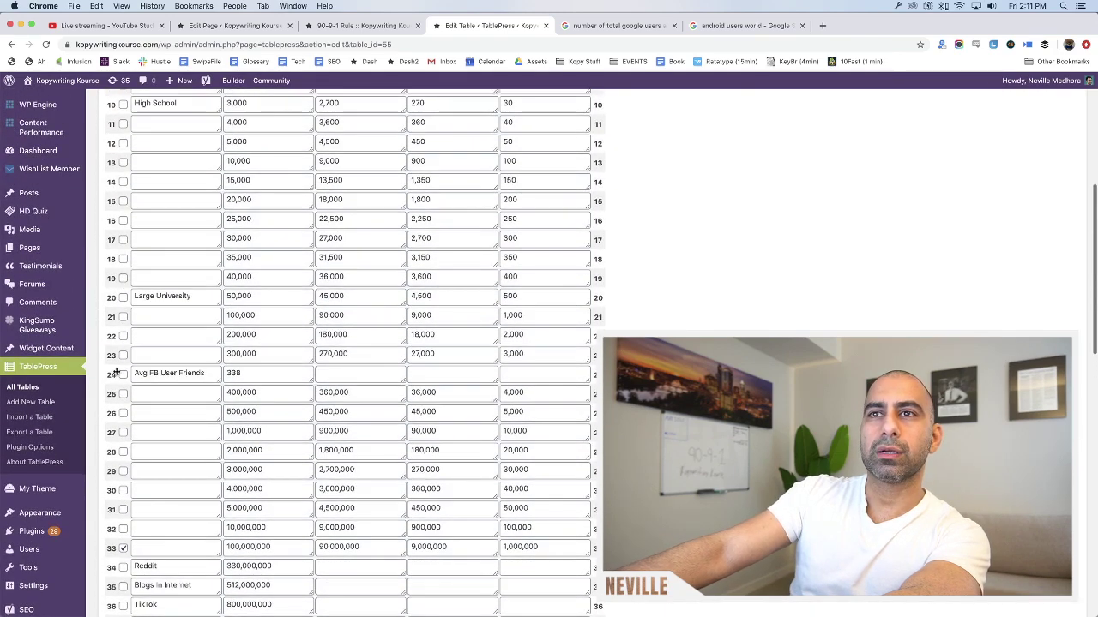
left_click_drag(111, 374, 111, 144)
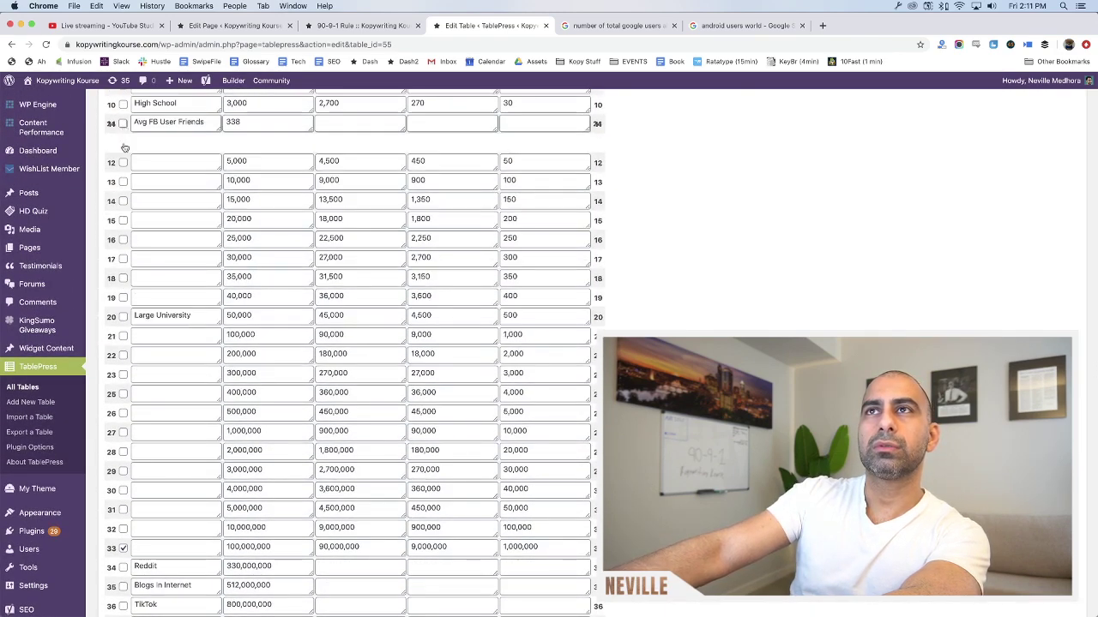
scroll(120, 274, "up", 3)
scroll(120, 274, "up", 2)
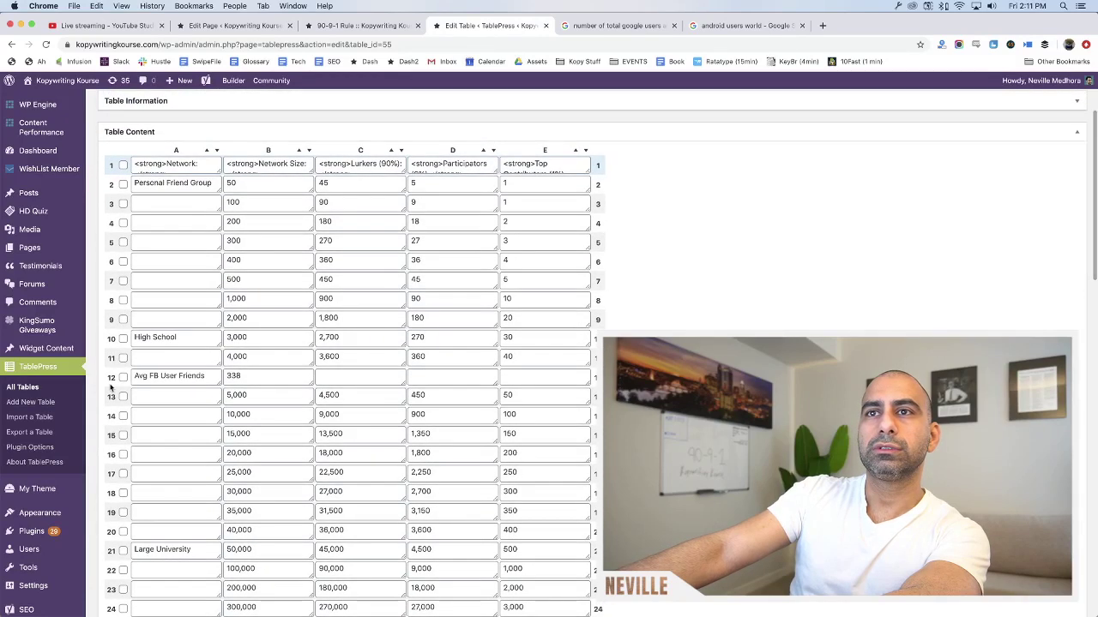
left_click_drag(111, 377, 112, 263)
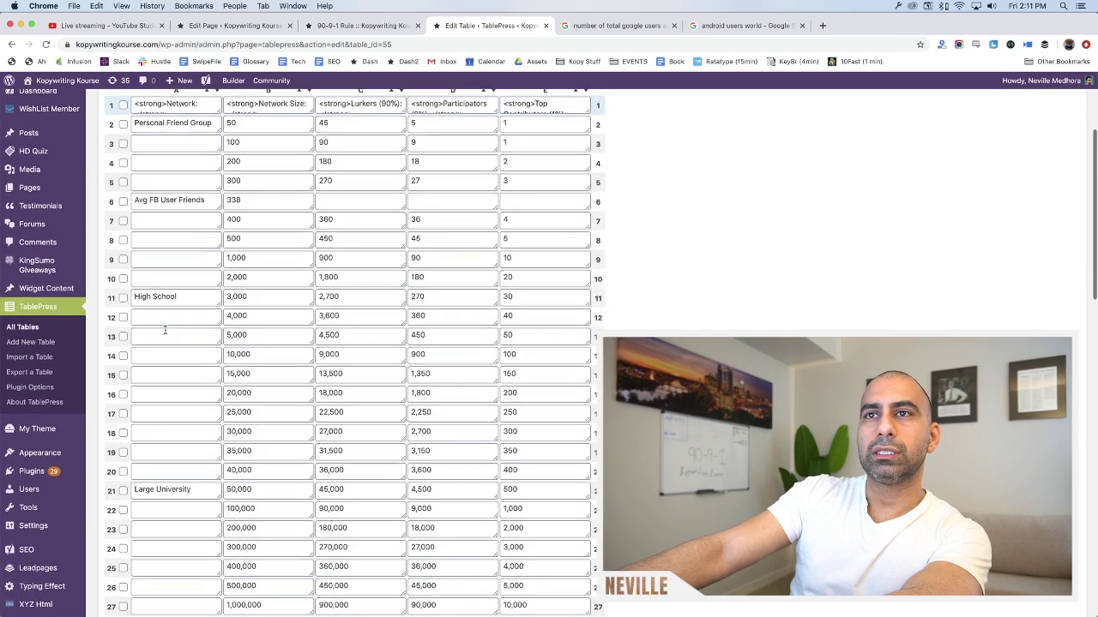
Close the Android users search tab and return to the search results on total Google users
scroll(196, 331, "down", 5)
scroll(196, 332, "down", 5)
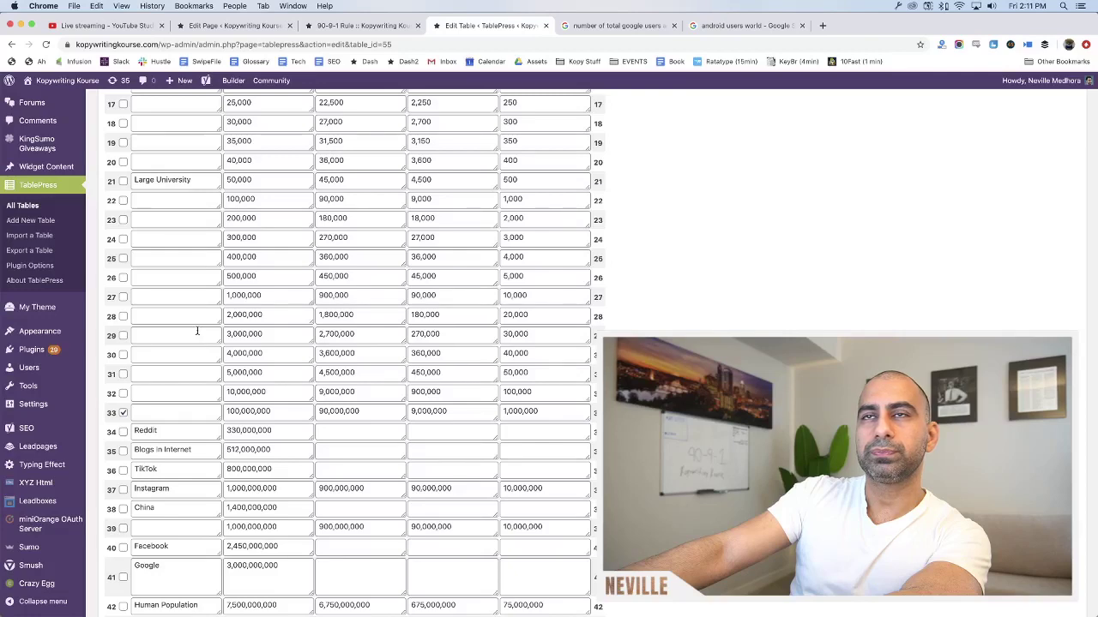
left_click(722, 34)
key("super+w")
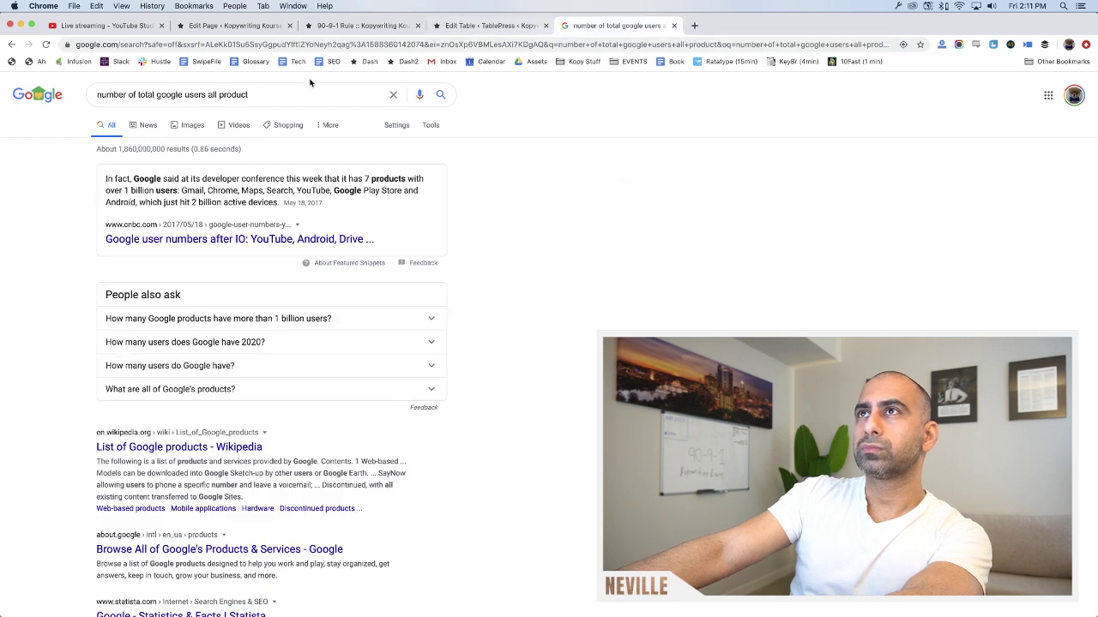
Replace the Google users query with a web search for "groups" and reopen the query for editing
left_click(279, 101)
key("super+a")
type("grou")
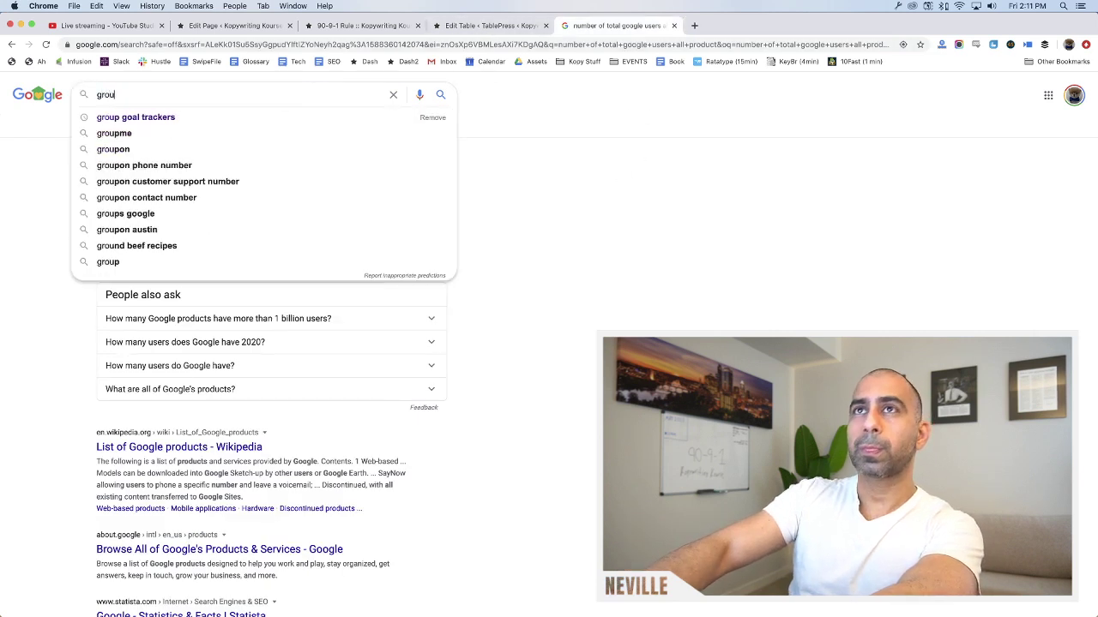
key("BackSpace")
type("o")
key("BackSpace")
type("u")
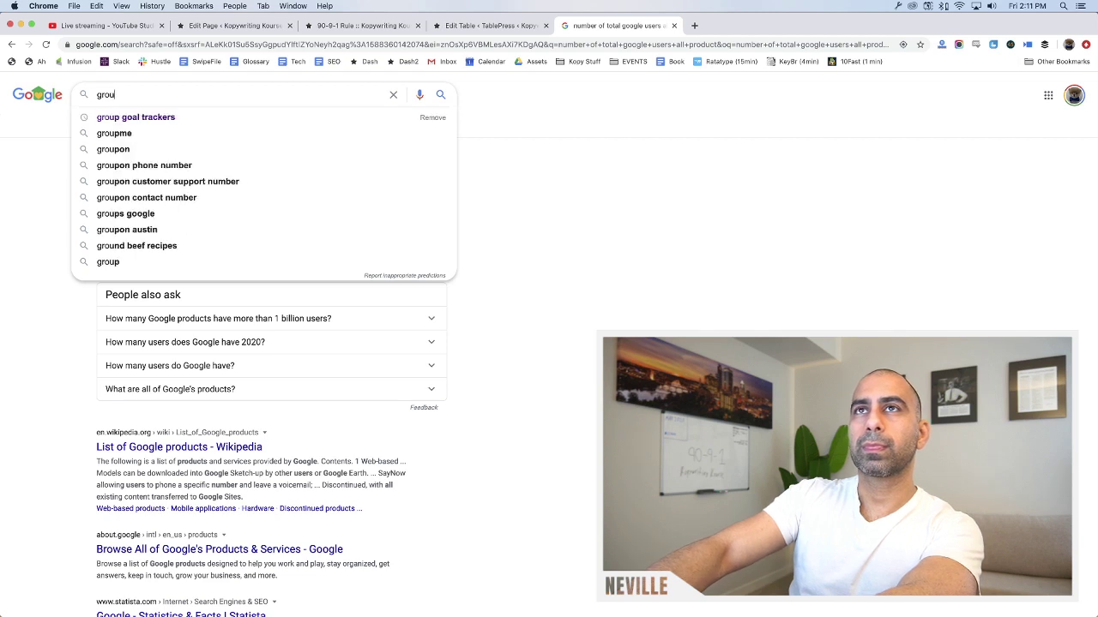
type("ps")
key("BackSpace")
key("Return")
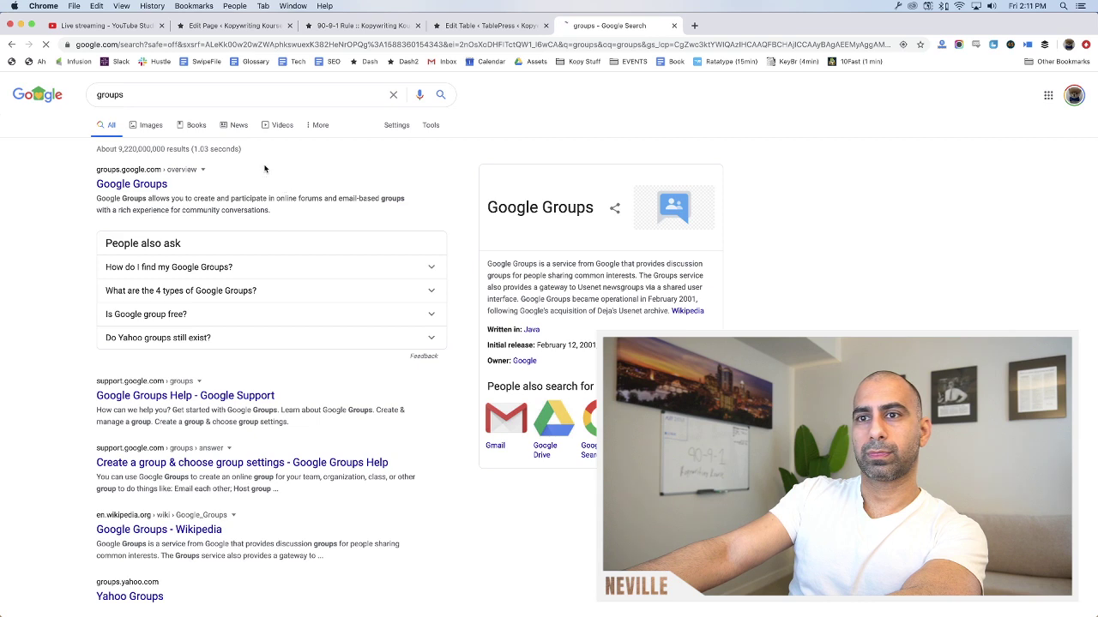
left_click(219, 95)
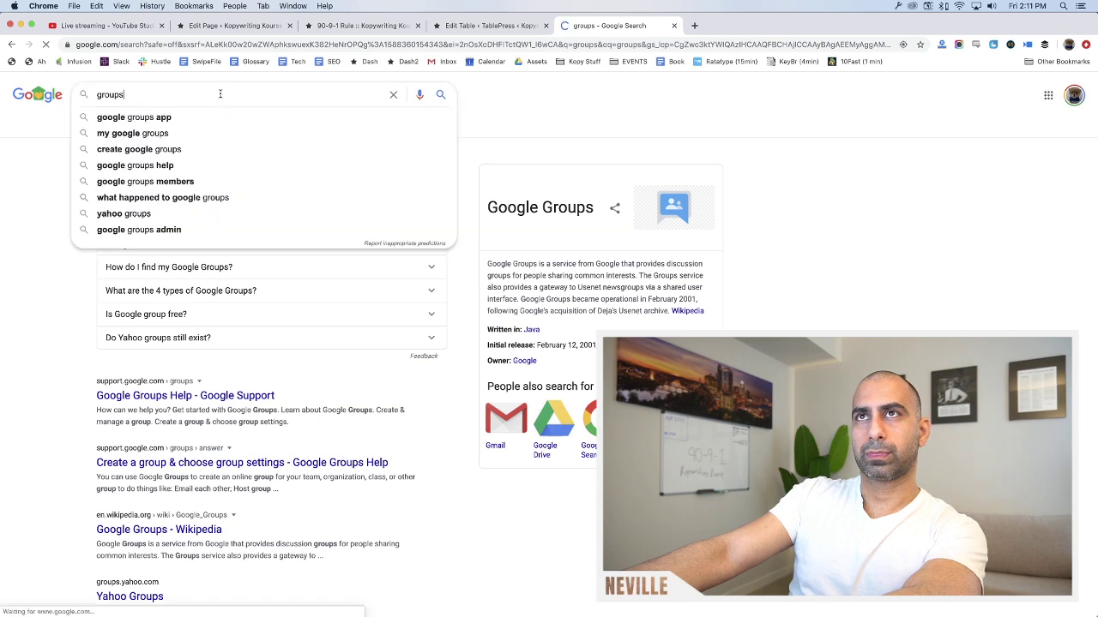
Search Google for "groups of people"
type("of people")
key("Return")
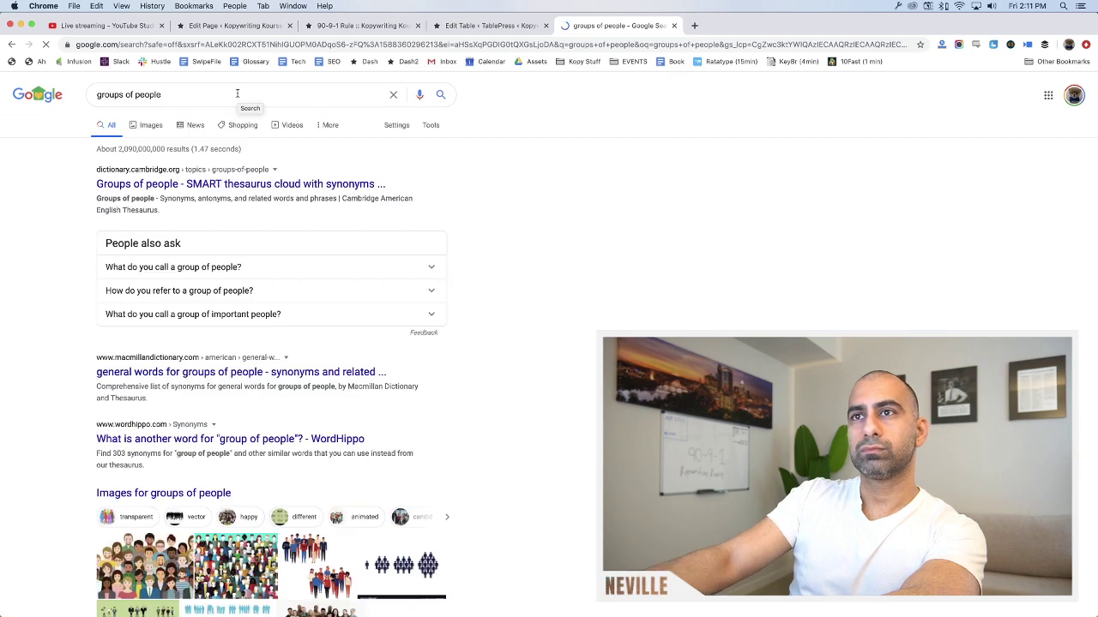
Review the 90-9-1 Rule page draft and the network-size table in its preview
key("super+1")
key("super+2")
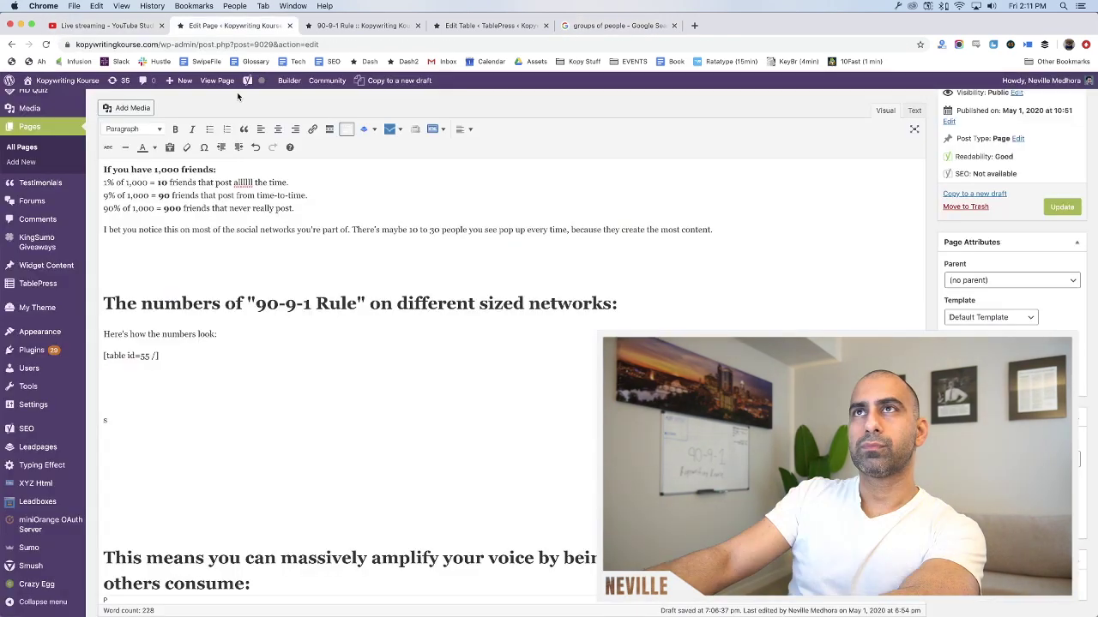
scroll(274, 249, "down", 4)
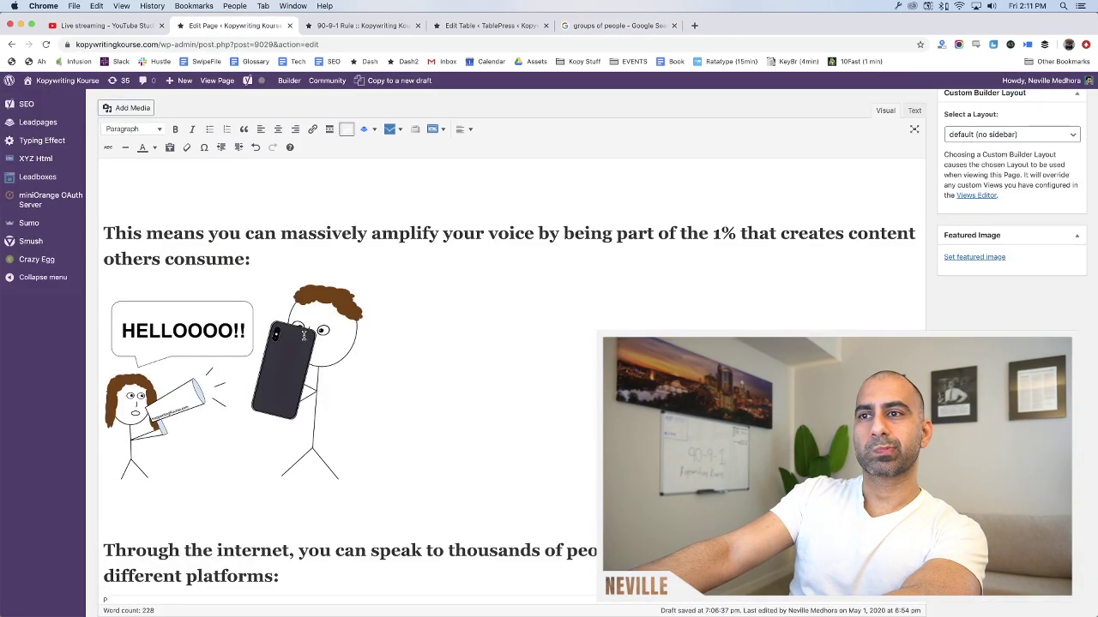
scroll(302, 340, "down", 15)
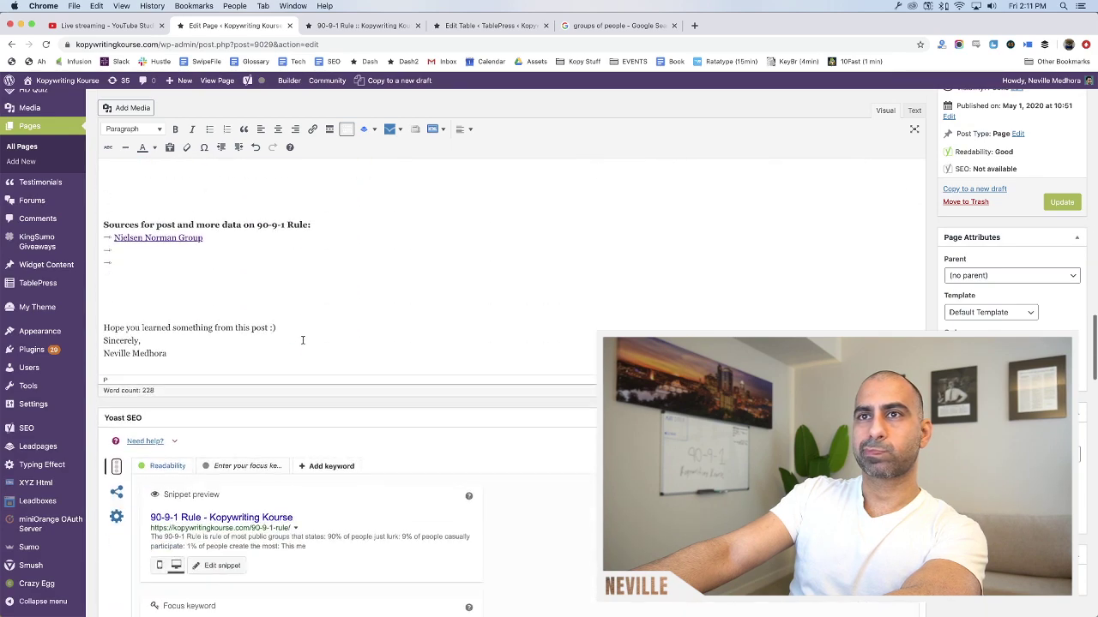
scroll(303, 341, "up", 20)
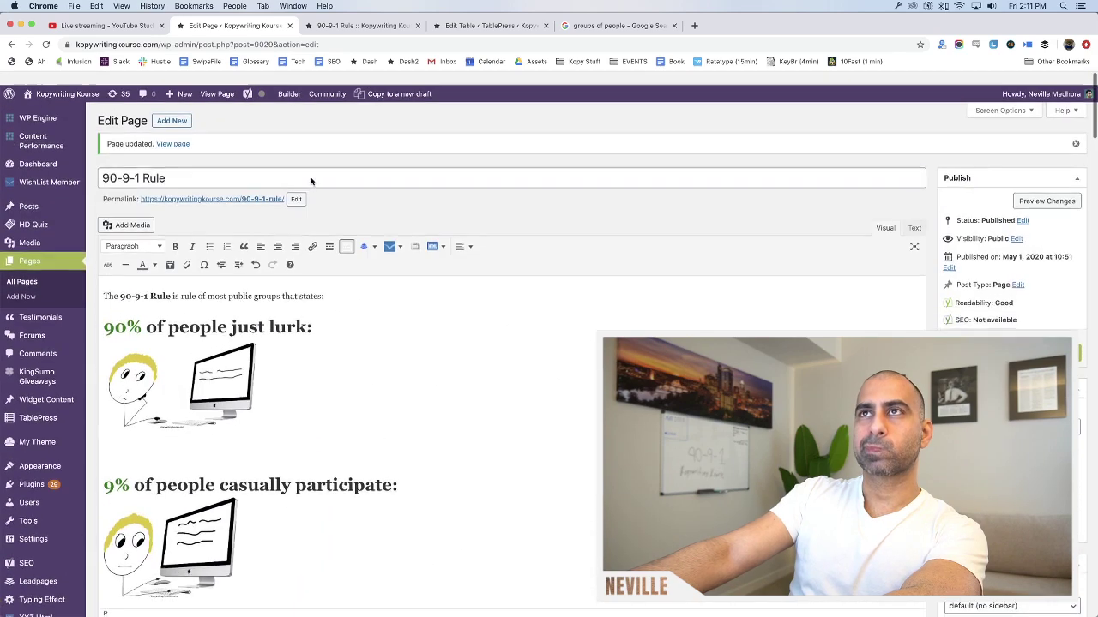
left_click(370, 28)
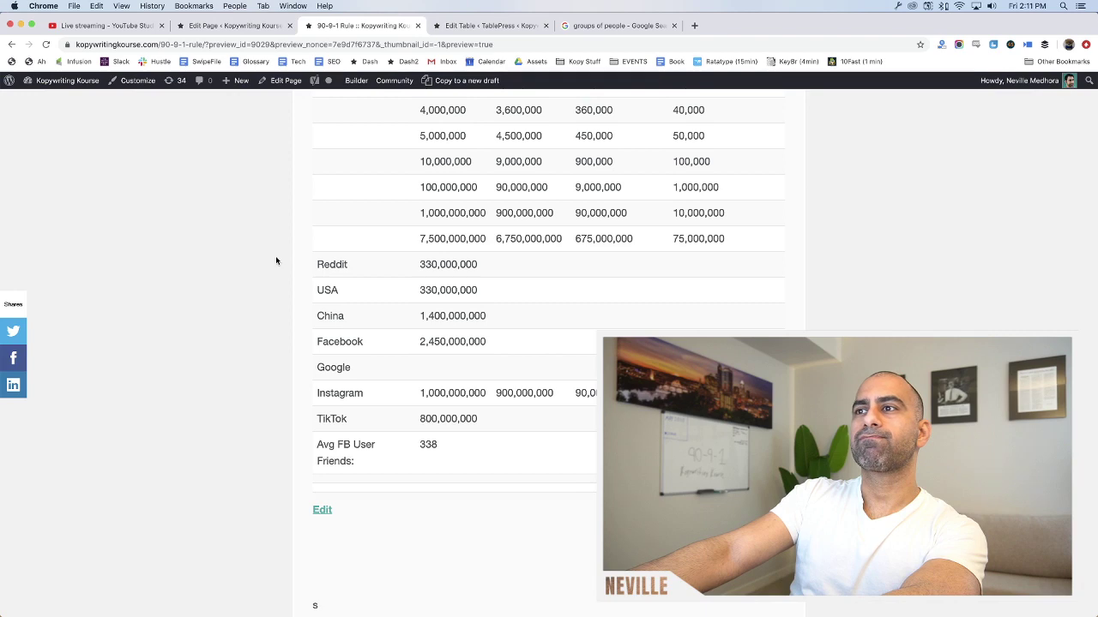
scroll(276, 260, "up", 10)
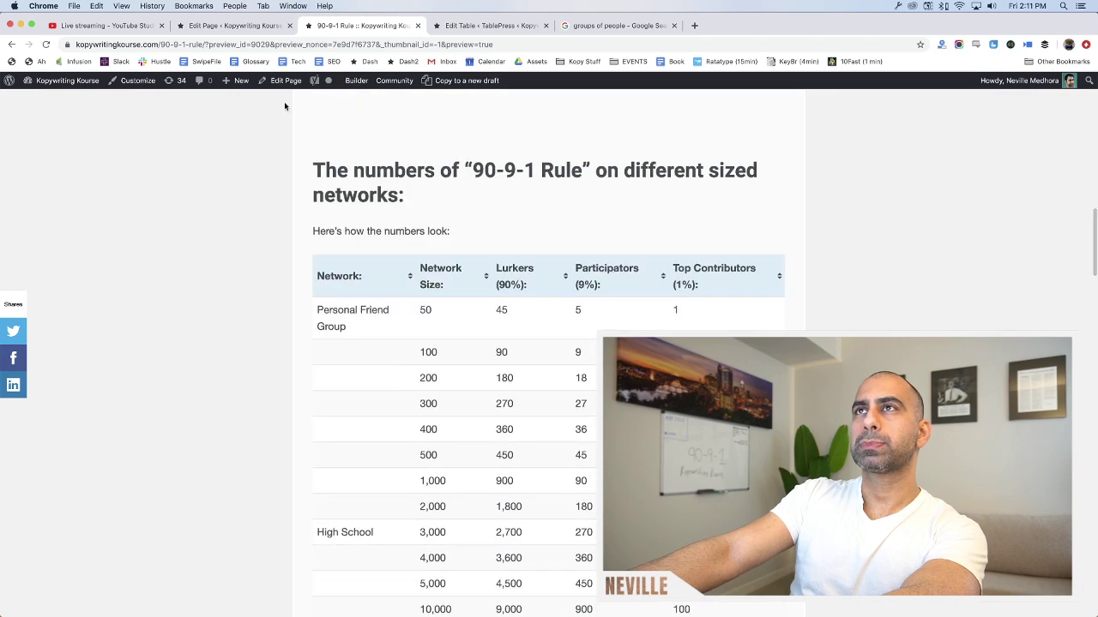
left_click(503, 26)
left_click(613, 25)
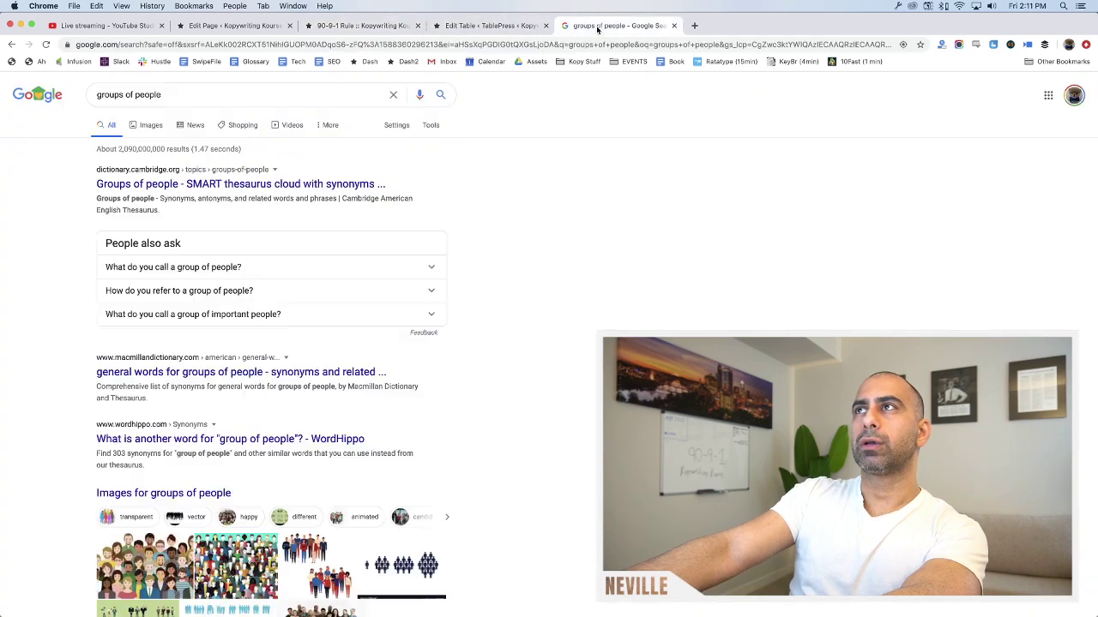
Close the "groups of people" search, check the live stream dashboard, and return to the network table editor
left_click(674, 25)
left_click(106, 31)
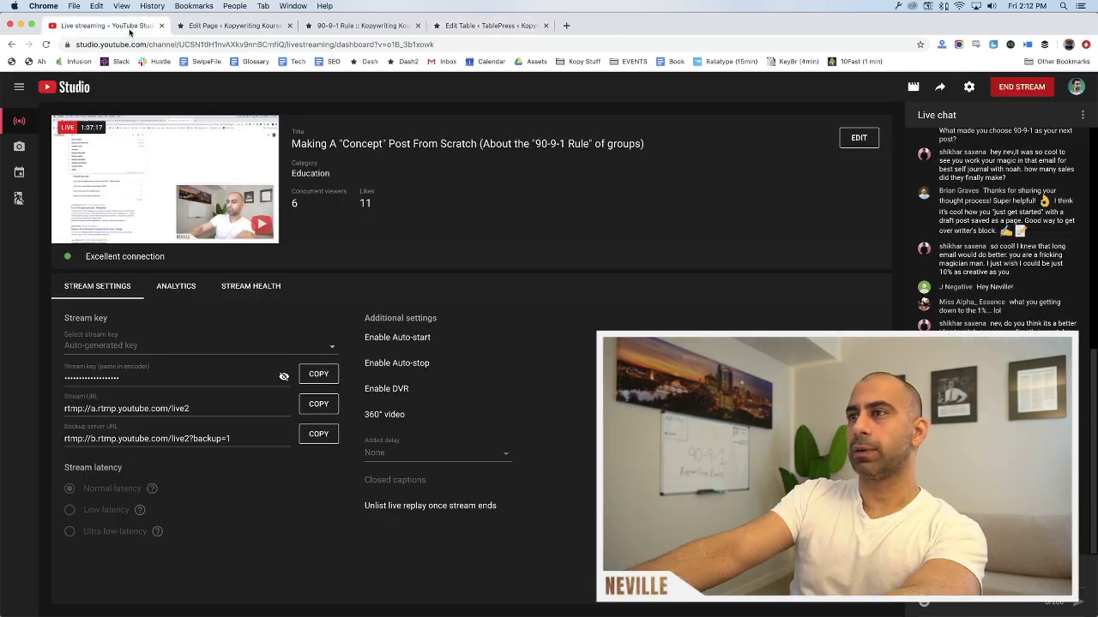
left_click(485, 26)
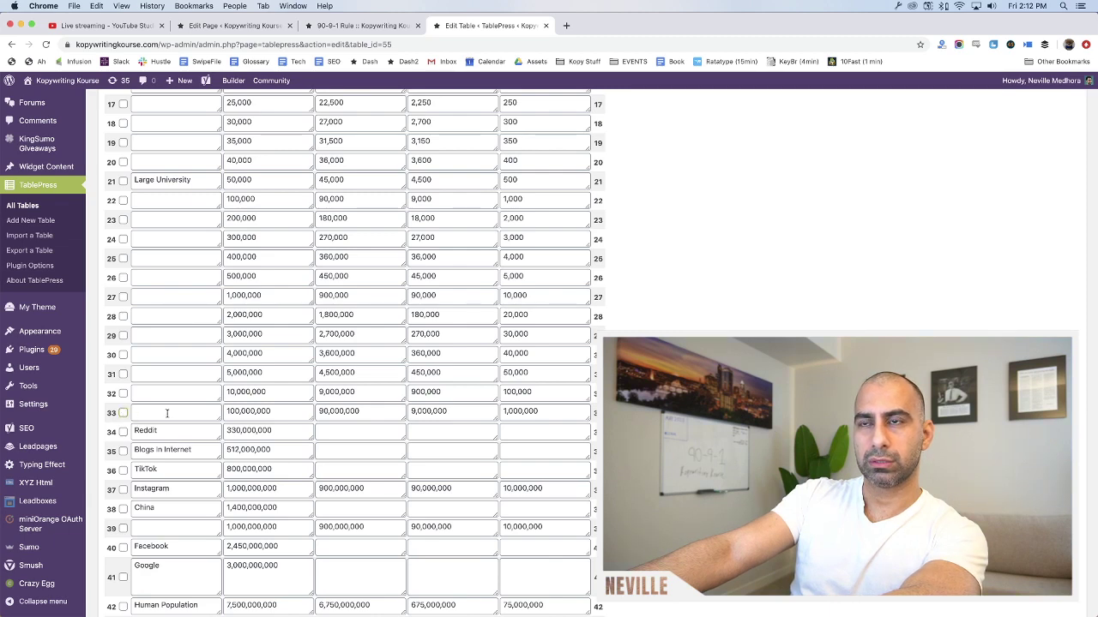
Search Google for "100,000,000 users" and look through the results for networks of that size
key("super+r")
type("1000")
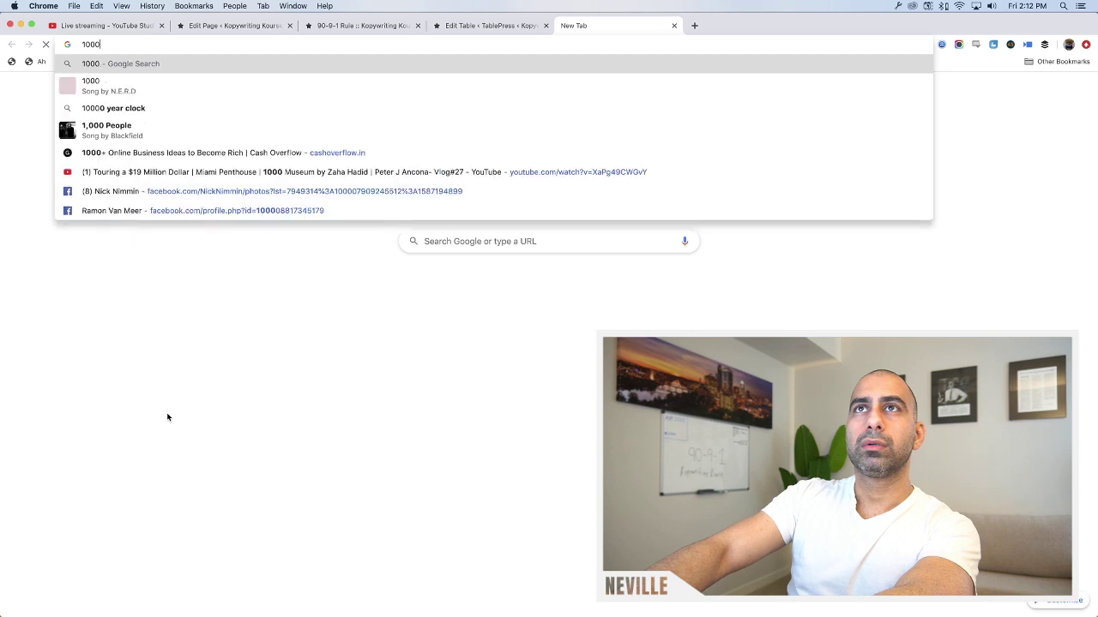
key("BackSpace")
type(",000,0")
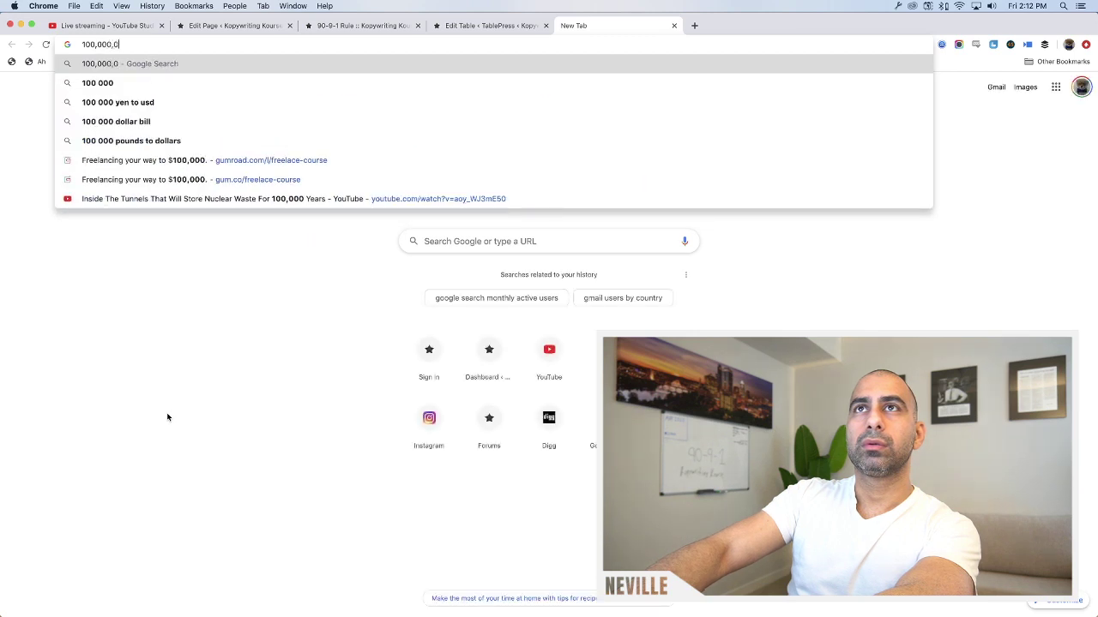
type("00 users")
key("Return")
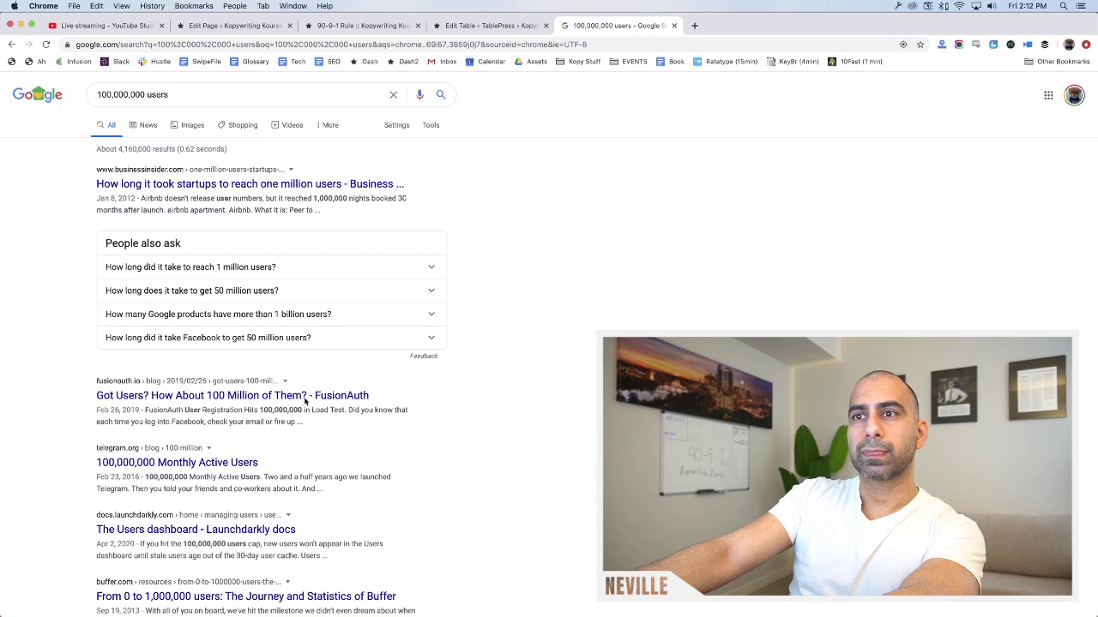
scroll(272, 459, "down", 3)
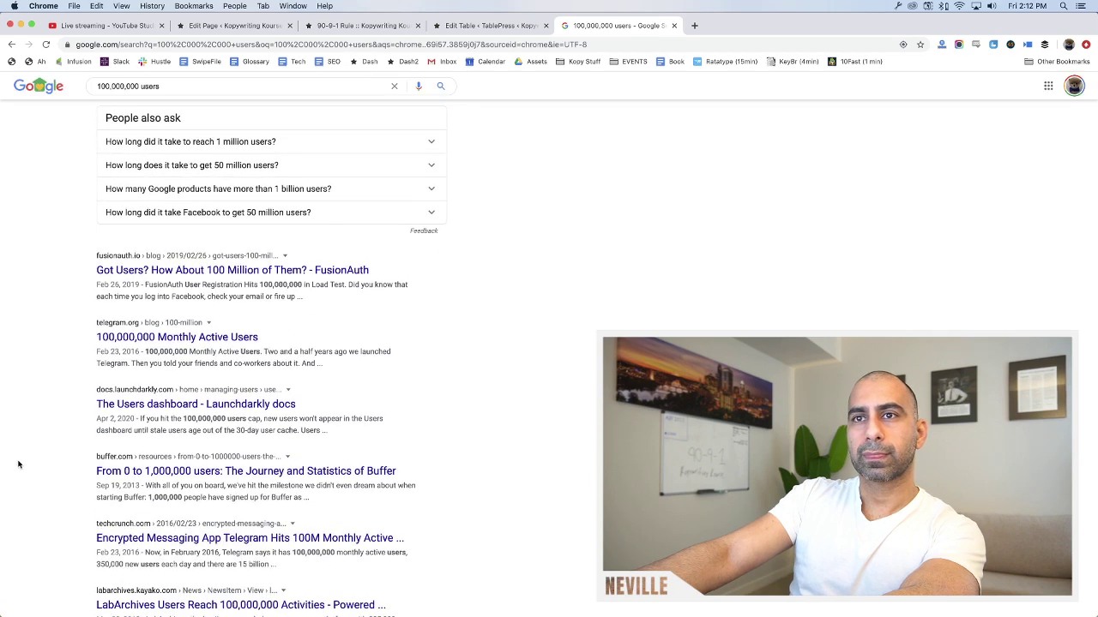
scroll(18, 464, "down", 2)
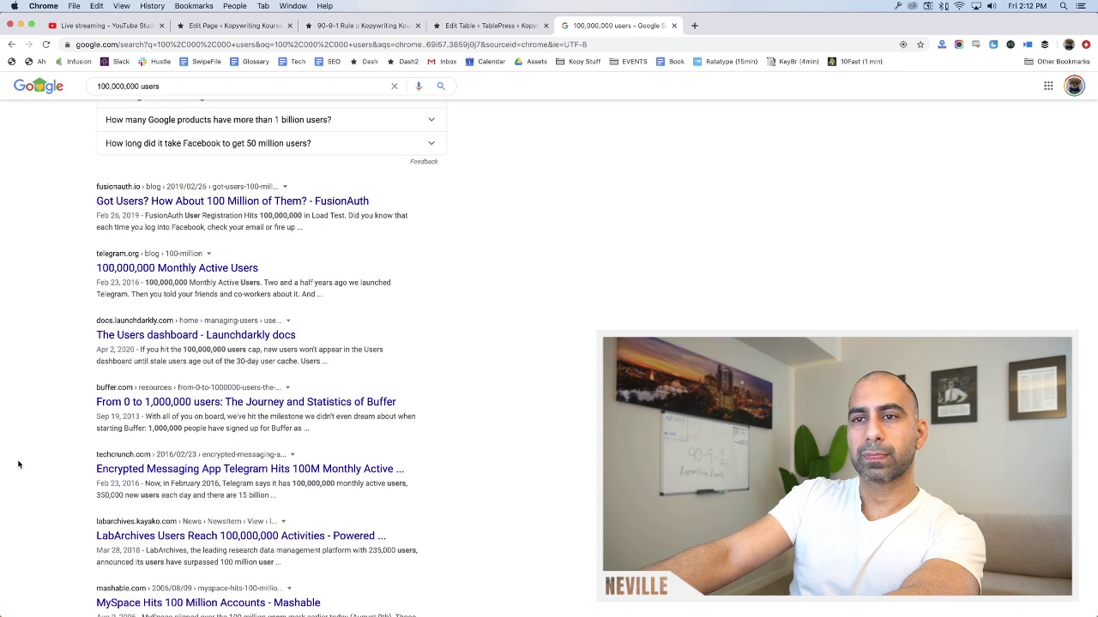
scroll(18, 464, "down", 3)
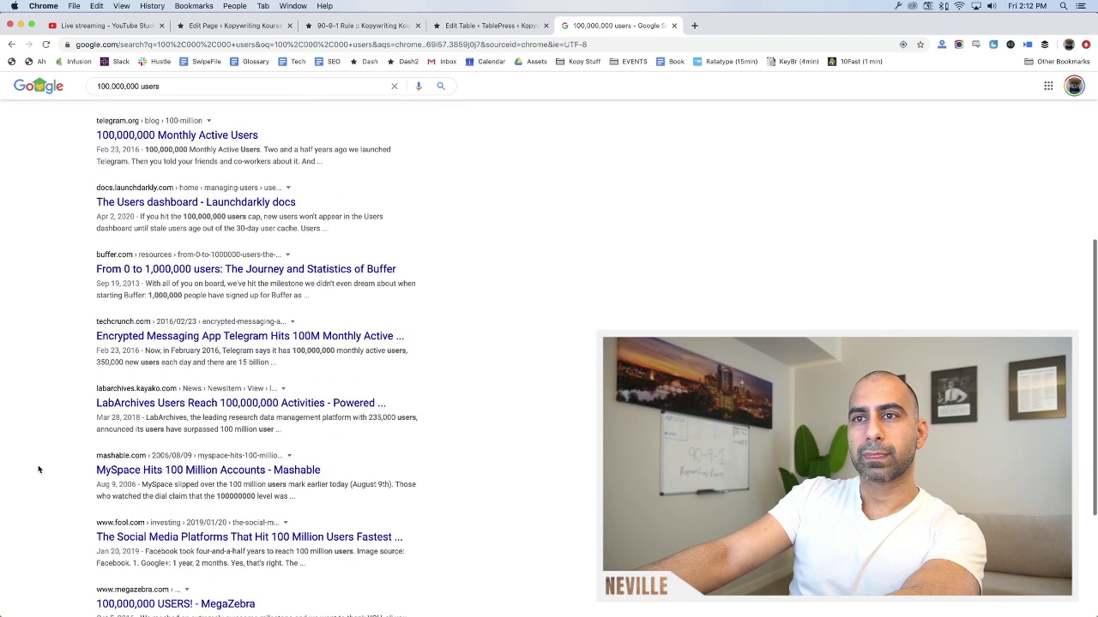
scroll(34, 416, "down", 3)
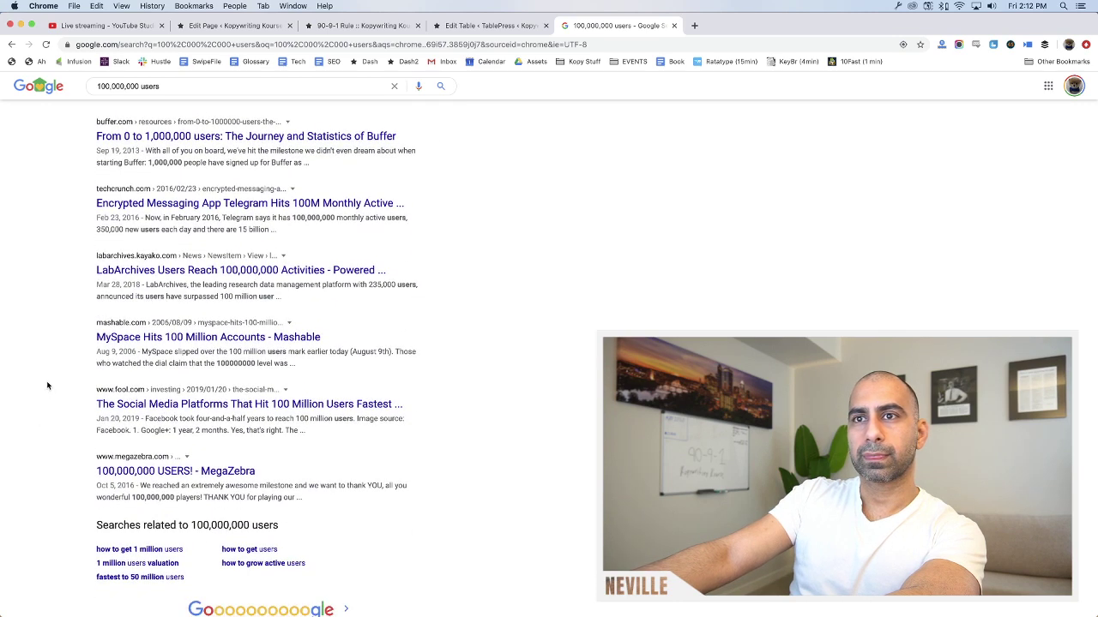
key("super+1")
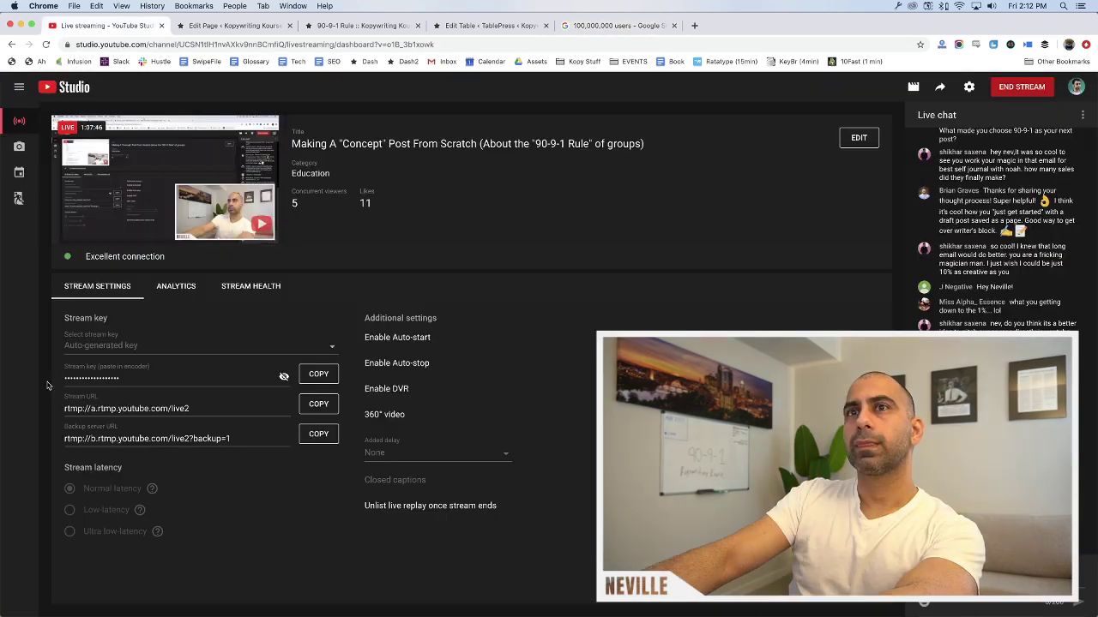
key("super+2")
key("super+1")
key("super+5")
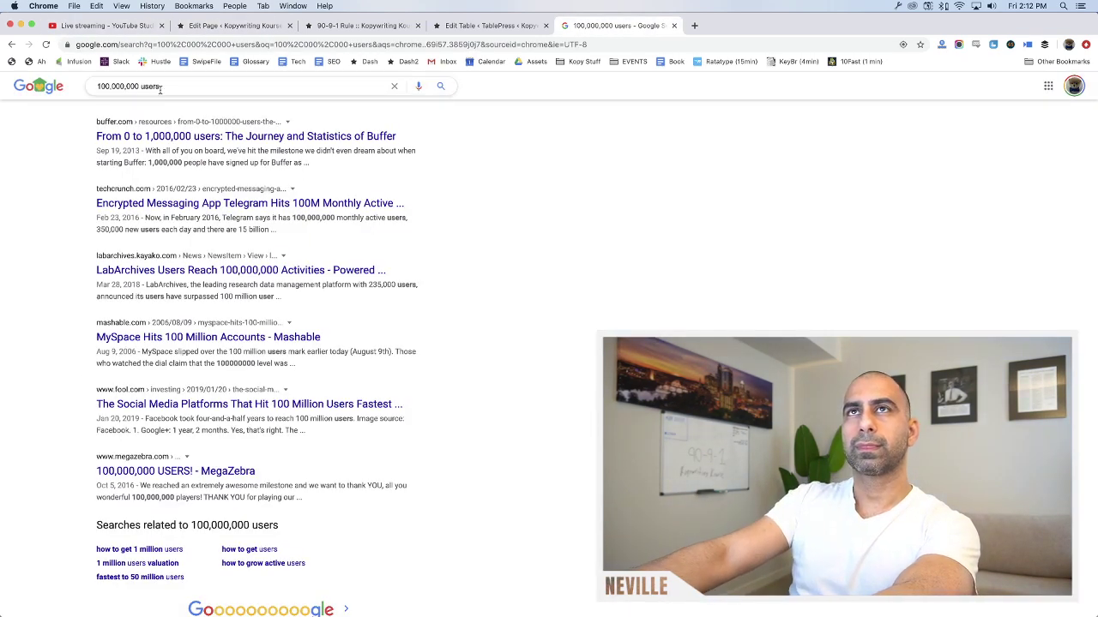
key("super+1")
key("super+2")
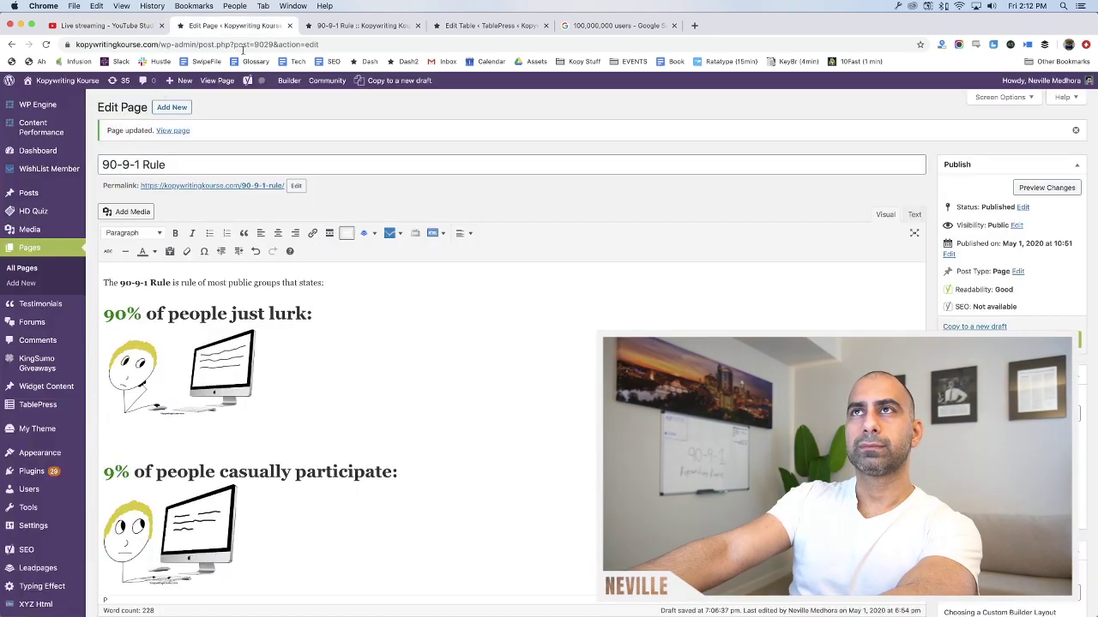
left_click(326, 27)
scroll(376, 340, "down", 3)
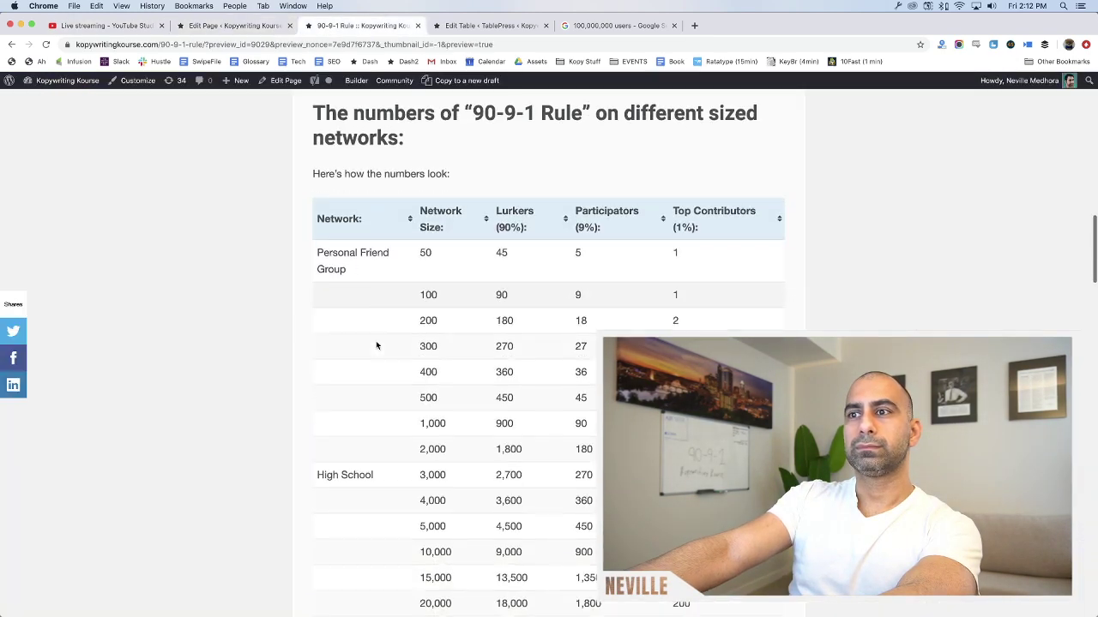
key("super+2")
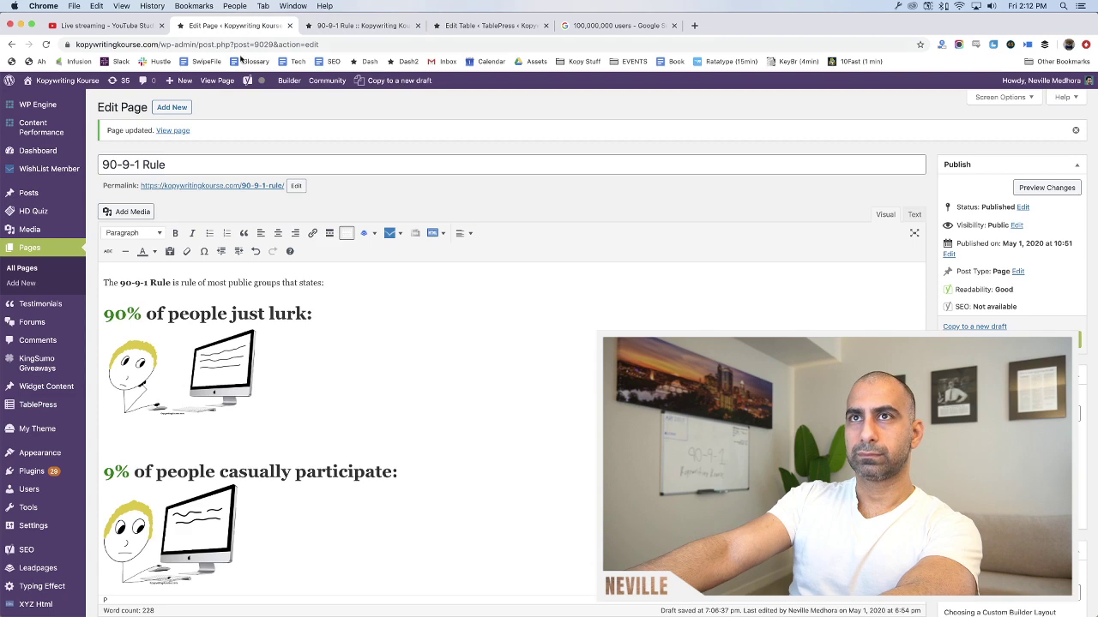
left_click(361, 30)
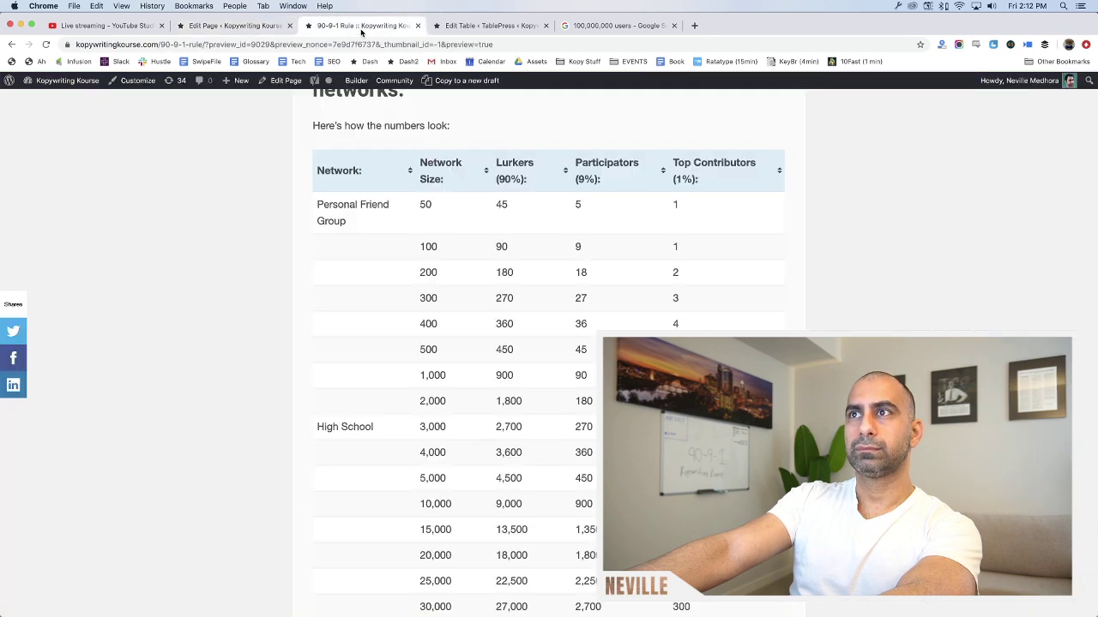
Shorten the network name in row 2 of the TablePress table to "Friend Group"
left_click(470, 25)
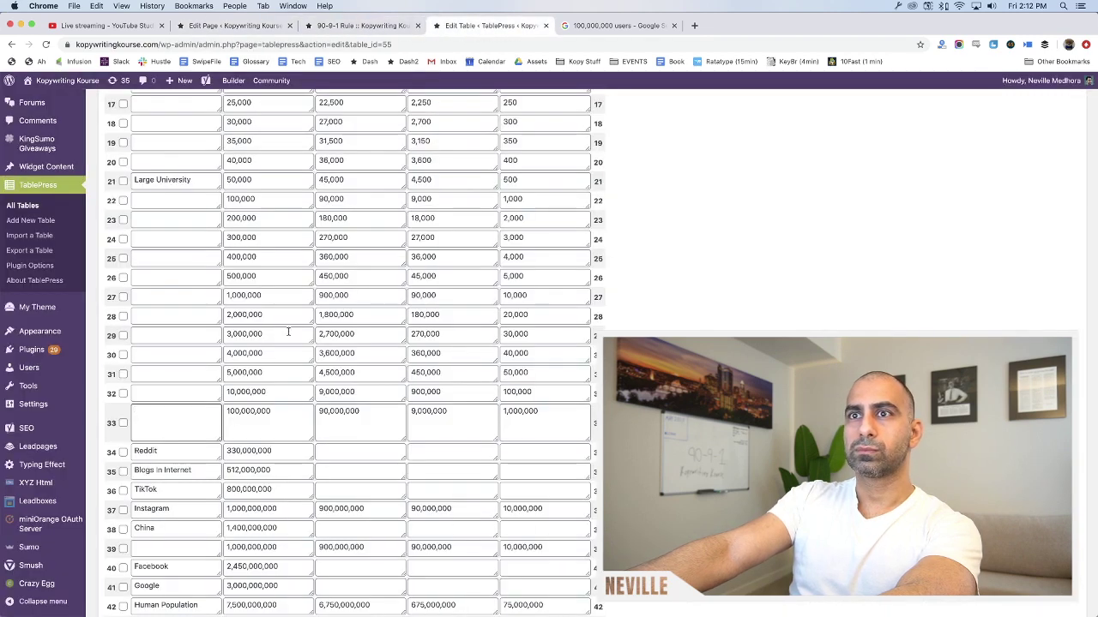
scroll(223, 317, "up", 10)
left_click(168, 289)
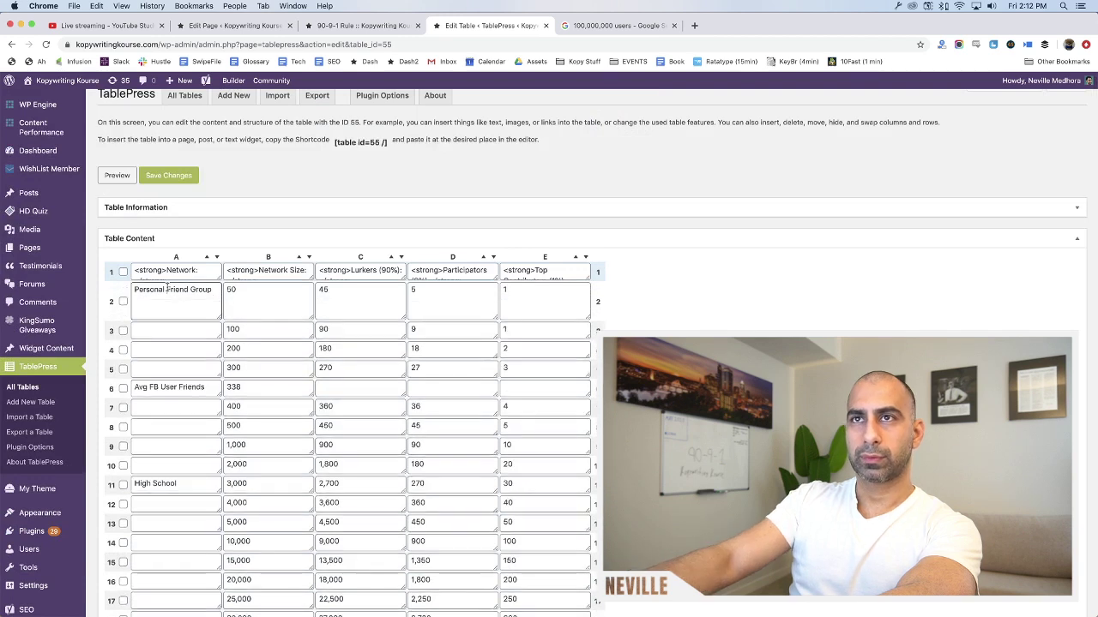
left_click_drag(170, 289, 134, 289)
key("BackSpace")
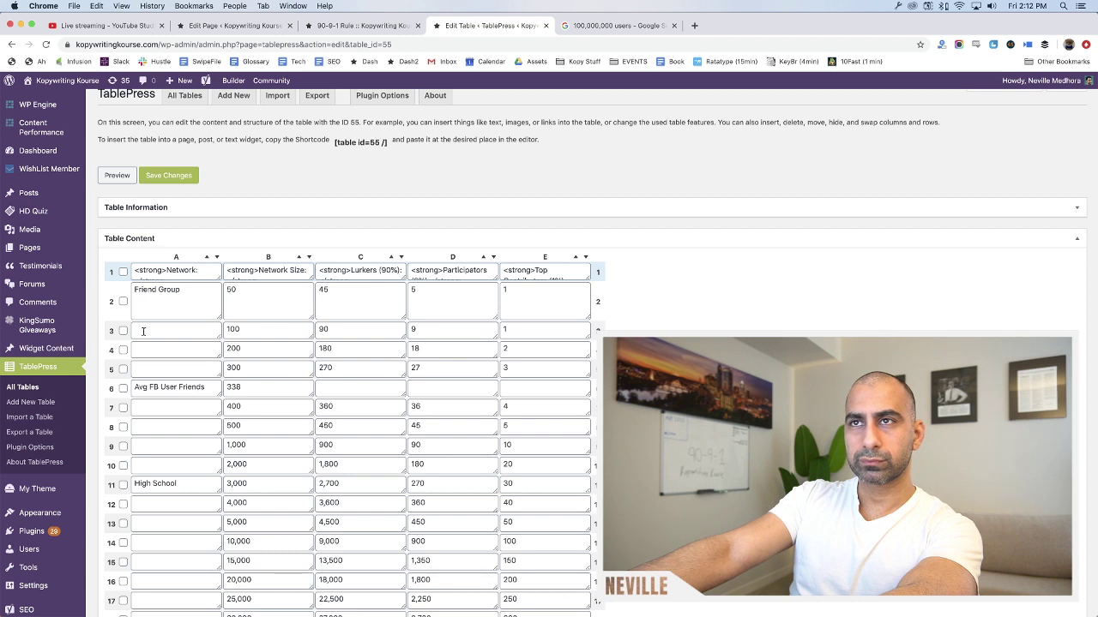
Select the unnamed table rows 3 to 5 and 7 to 10, leaving out the Avg FB User Friends row
left_click(123, 331)
left_click(123, 349)
left_click(122, 369)
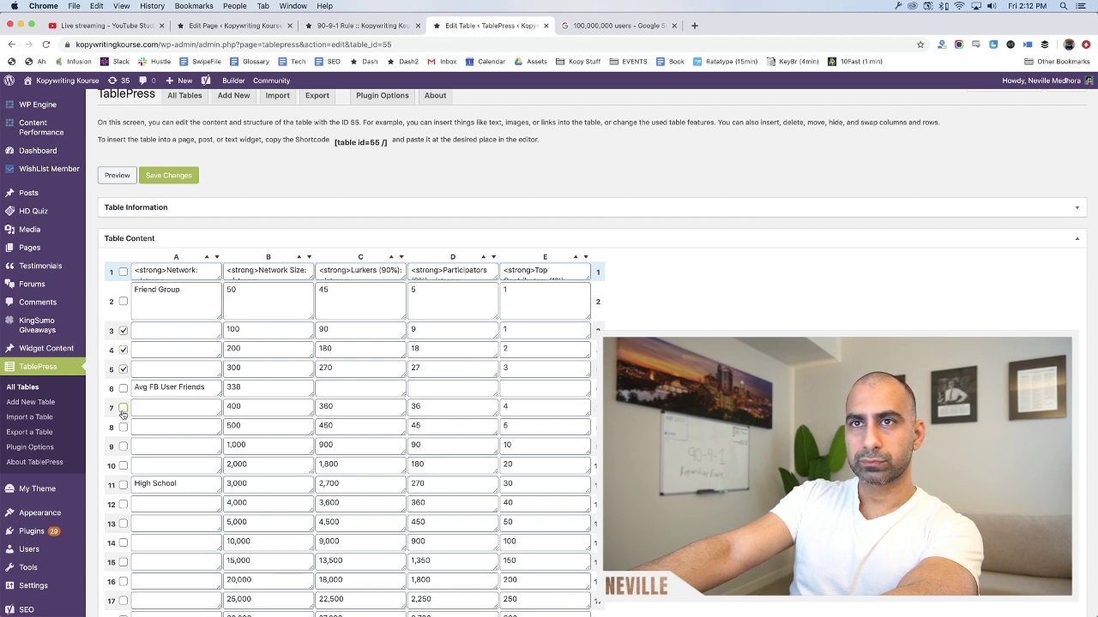
left_click(123, 408)
left_click(123, 427)
left_click(123, 447)
left_click(122, 466)
Add the unnamed rows 12 to 20, between High School and Large University, to the table row selection
scroll(136, 435, "down", 2)
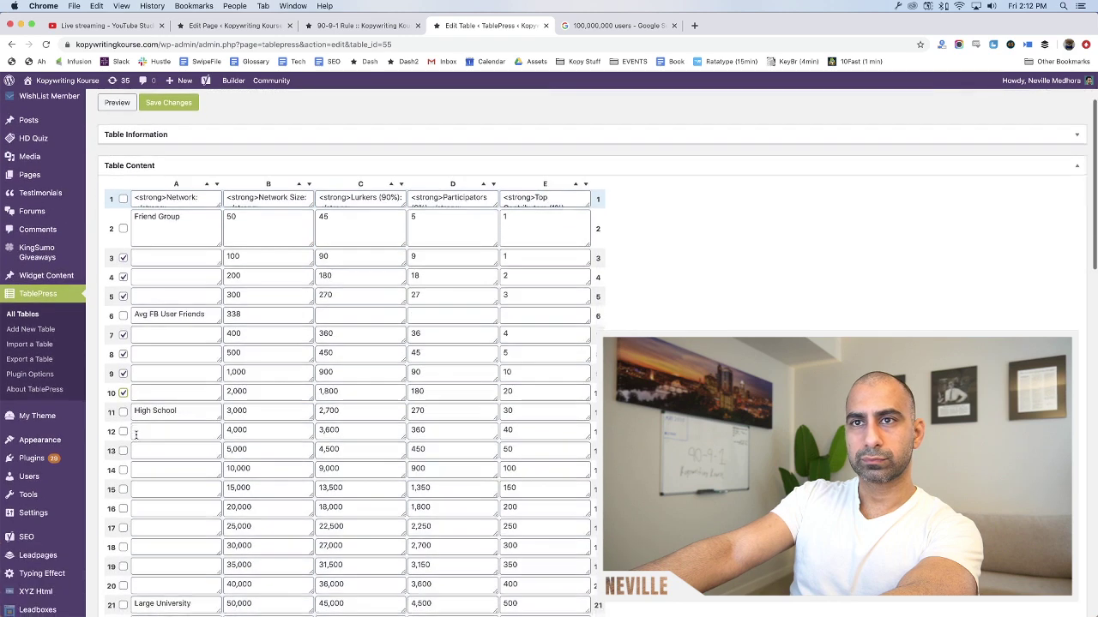
left_click(122, 420)
left_click(123, 439)
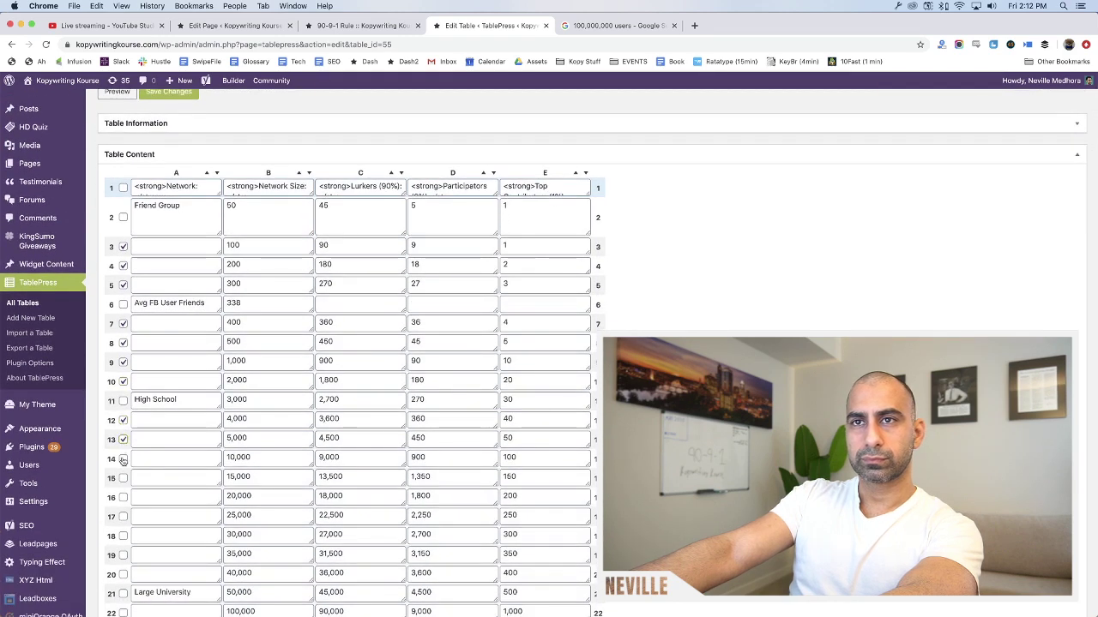
left_click(123, 459)
left_click(123, 478)
left_click(123, 497)
left_click(123, 516)
left_click(123, 536)
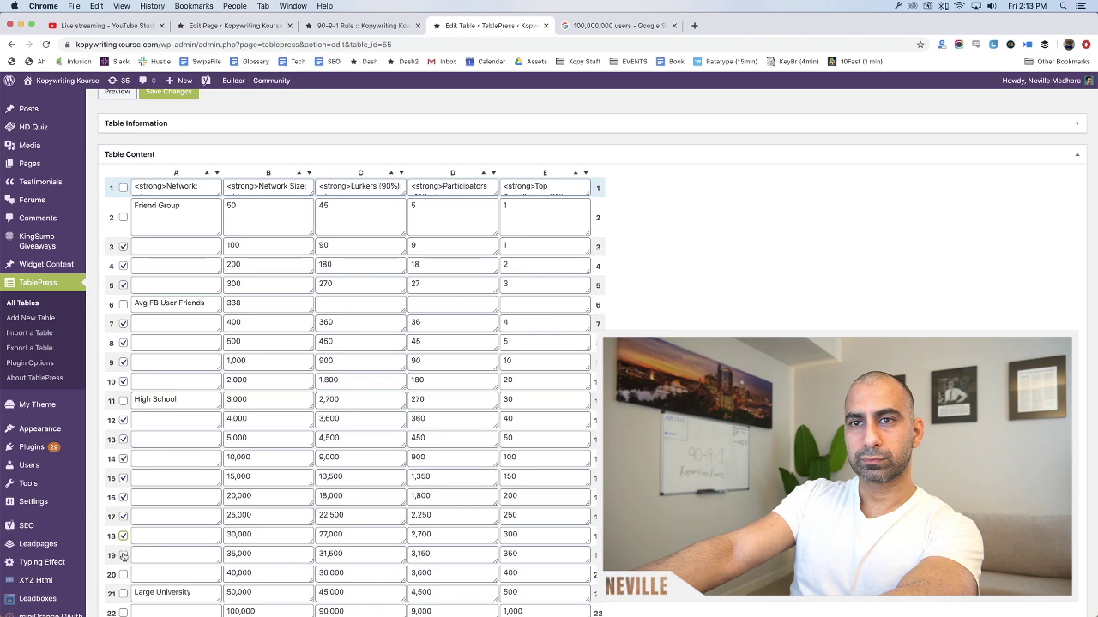
left_click(123, 556)
left_click(122, 575)
Remove the unnamed rows 3 to 5, directly below Friend Group, from the table row selection
scroll(176, 426, "down", 5)
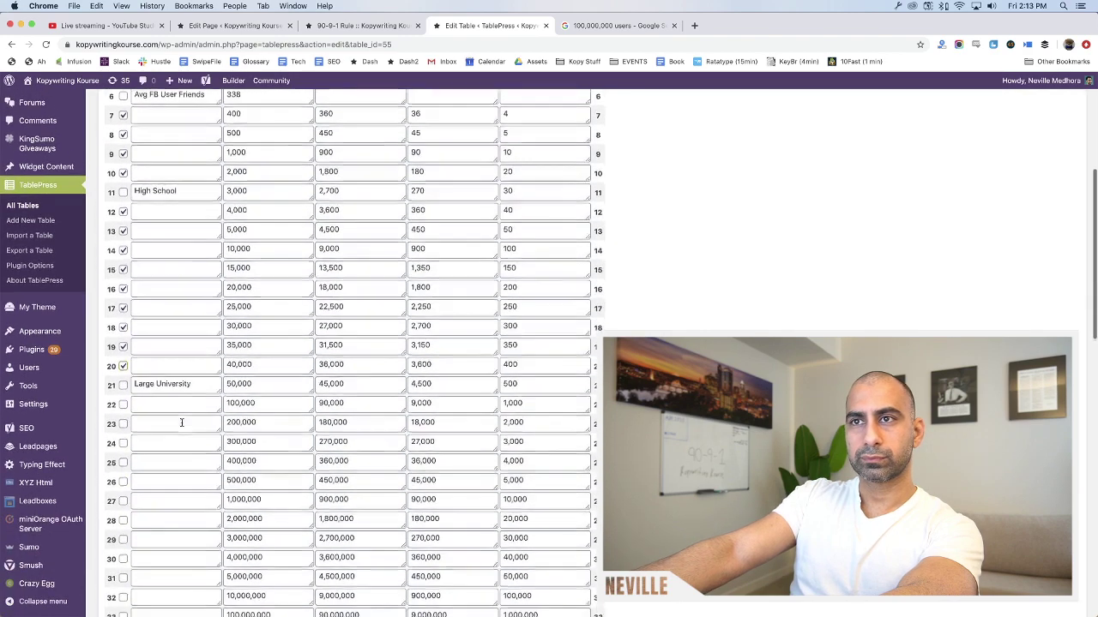
scroll(181, 422, "down", 2)
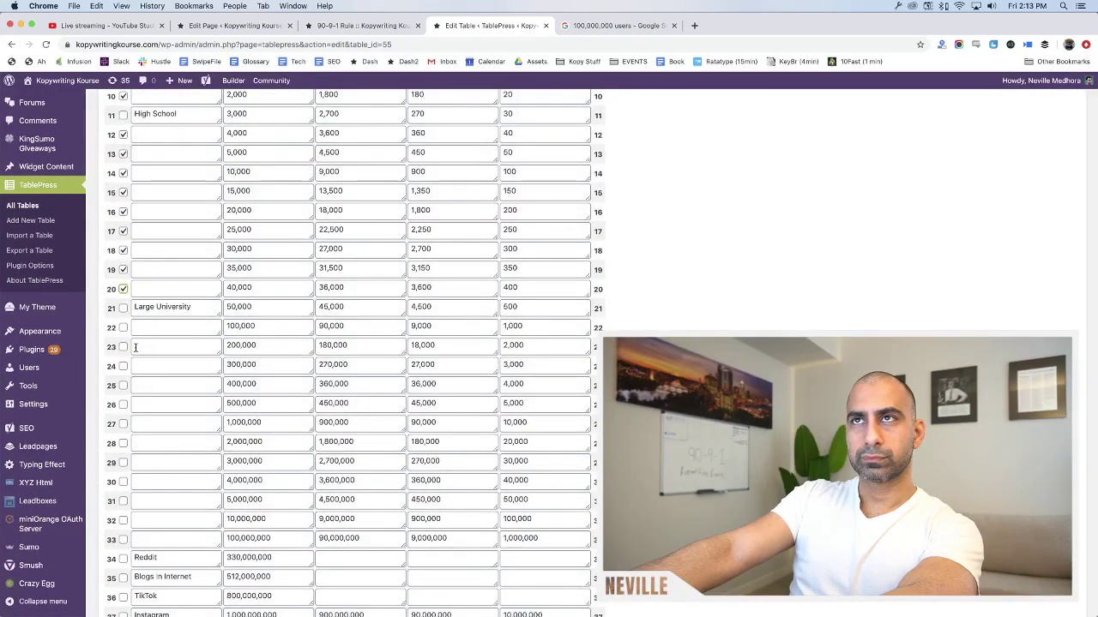
scroll(135, 340, "up", 5)
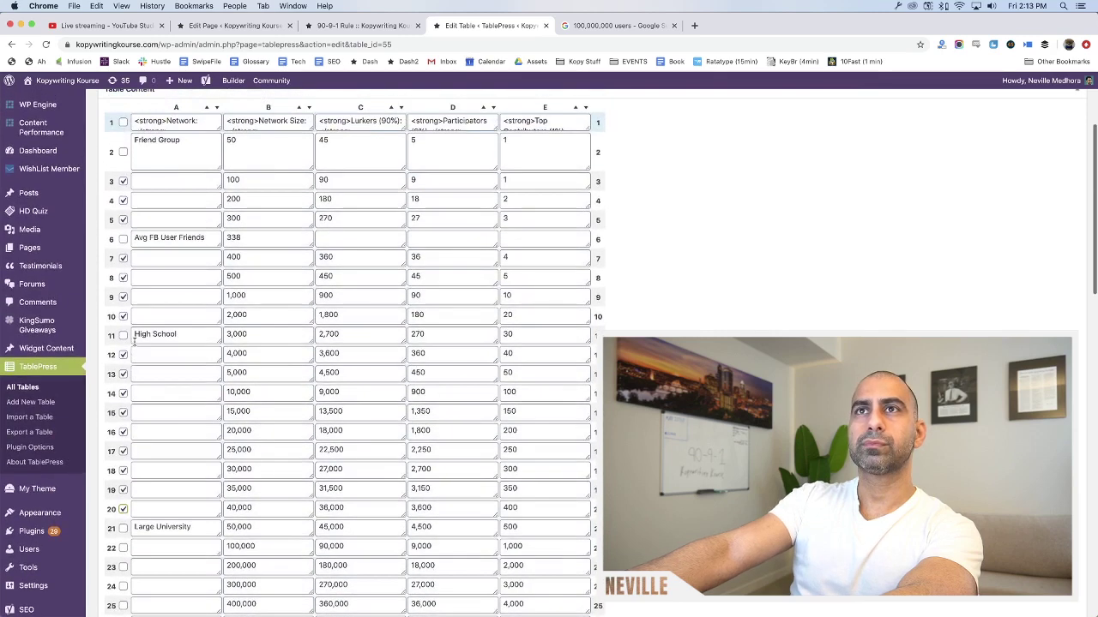
left_click(124, 201)
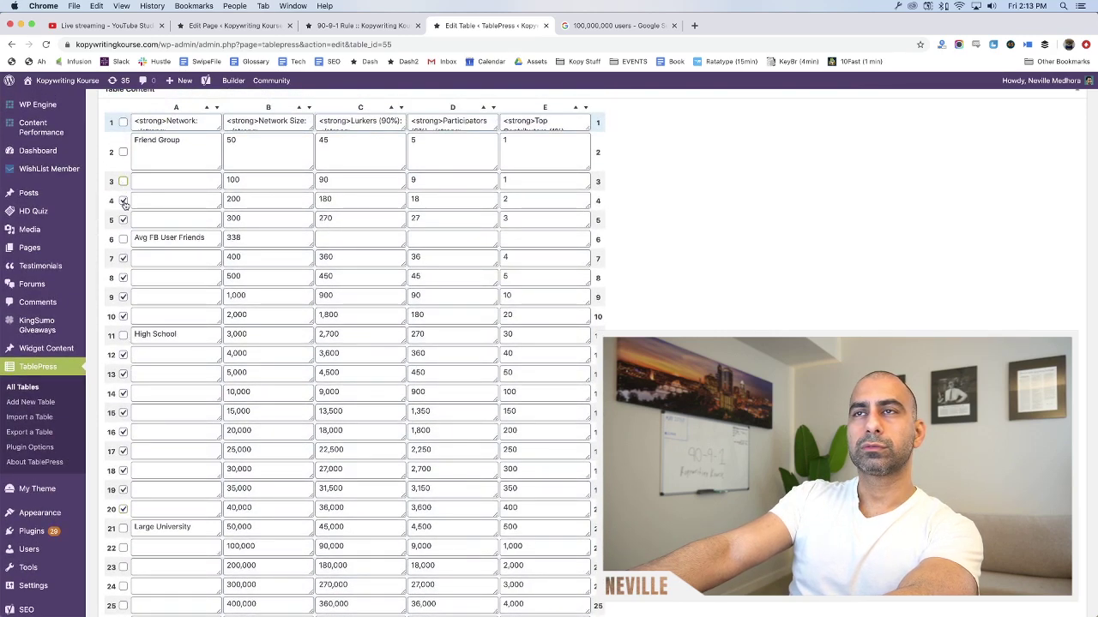
left_click(123, 200)
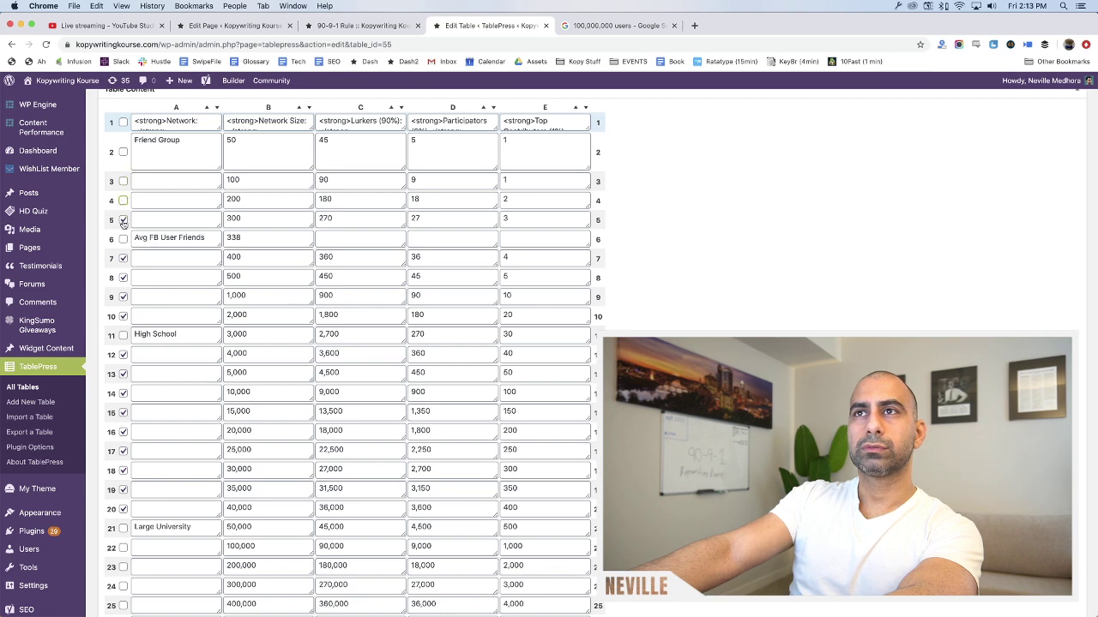
Copy the network name "Friend Group" from row 2 into the empty name cells of rows 3 to 5
triple_click(185, 145)
key("super+c")
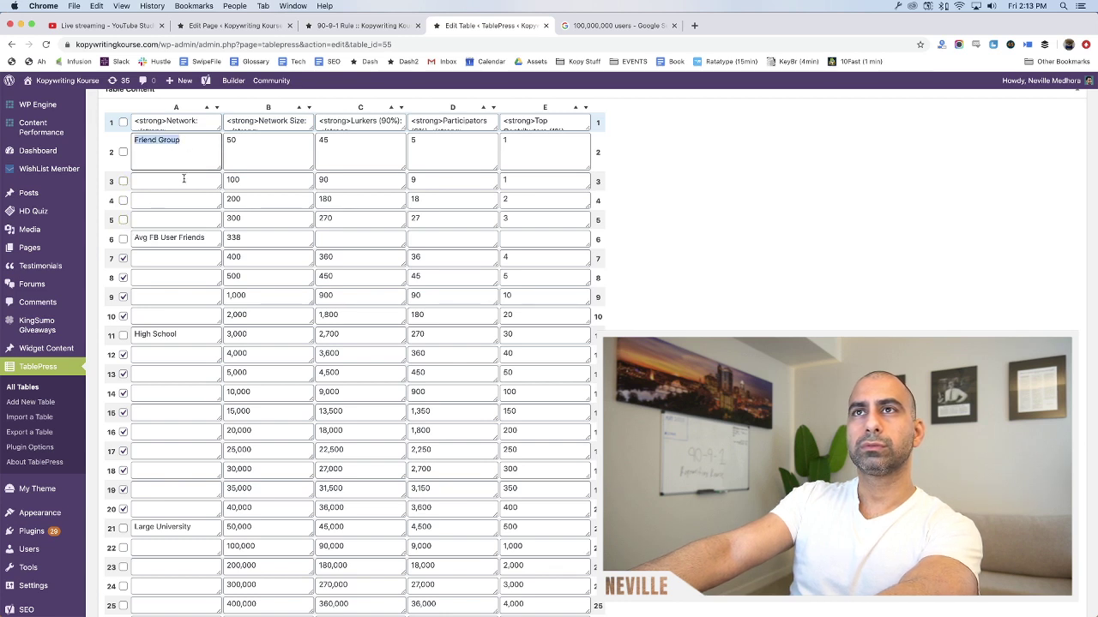
left_click(181, 178)
key("super+v")
left_click(178, 201)
key("super+v")
left_click(178, 220)
key("super+v")
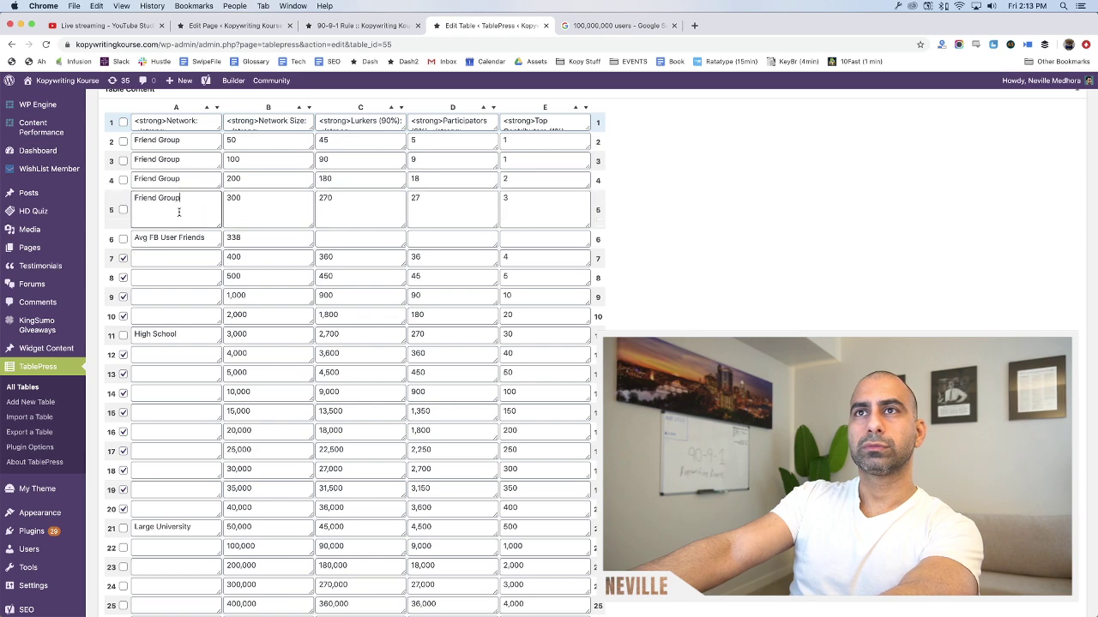
Deselect row 9 with the network size 1,000, keeping rows 7, 8 and 10 selected
scroll(172, 218, "down", 2)
left_click(124, 231)
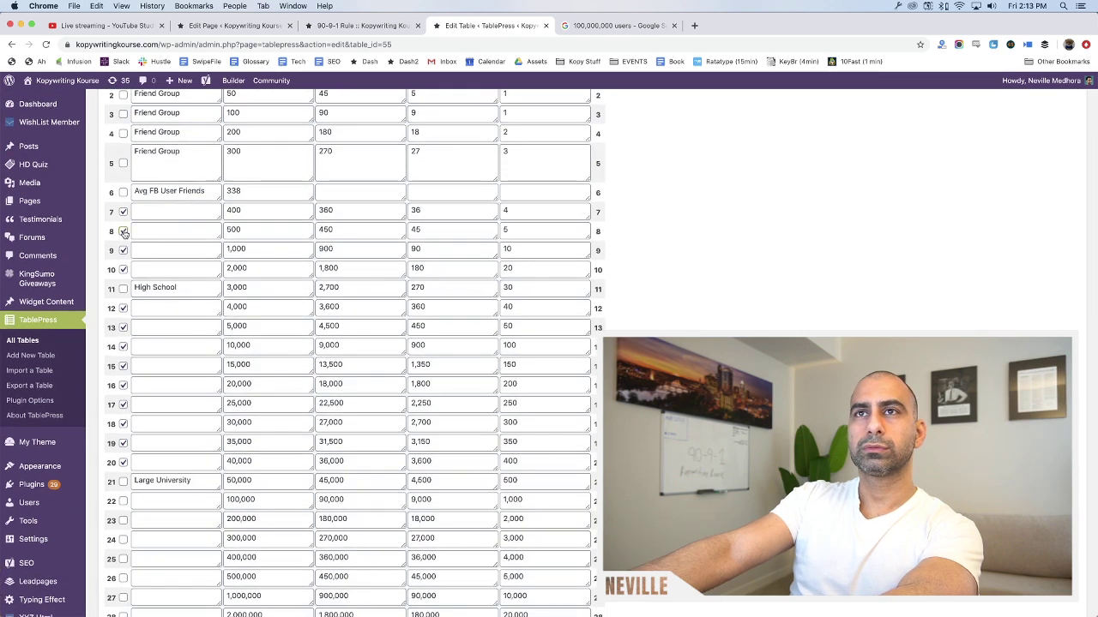
left_click(124, 212)
left_click(124, 232)
left_click(124, 212)
left_click(123, 250)
Deselect rows 12, 13 and 15 to 20 between High School and Large University, keeping the 10,000 row selected
scroll(137, 266, "down", 2)
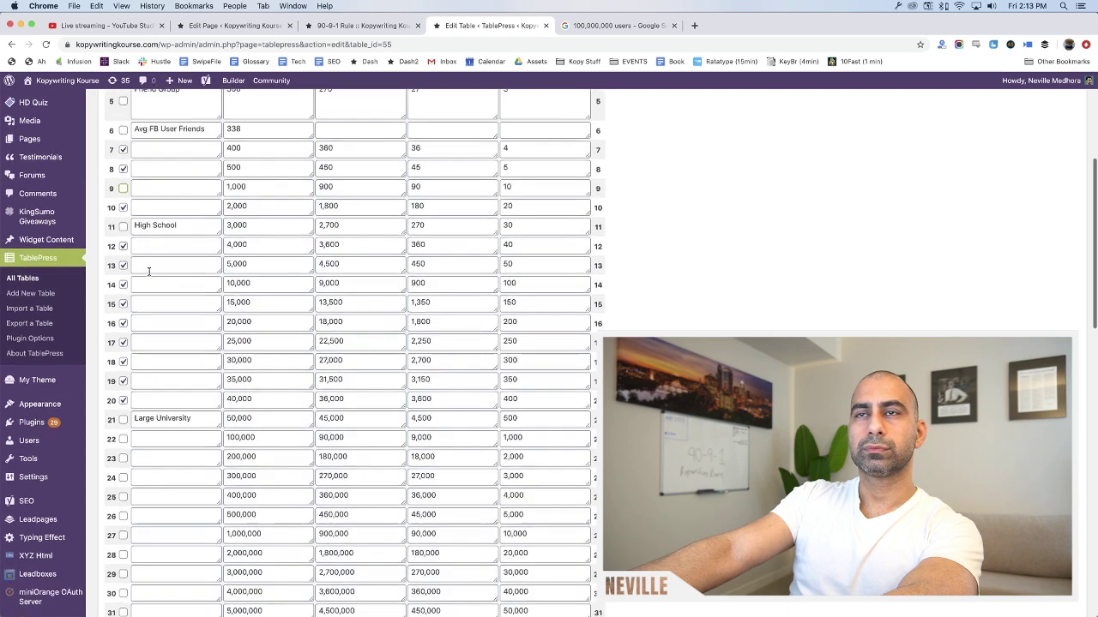
scroll(148, 271, "down", 1)
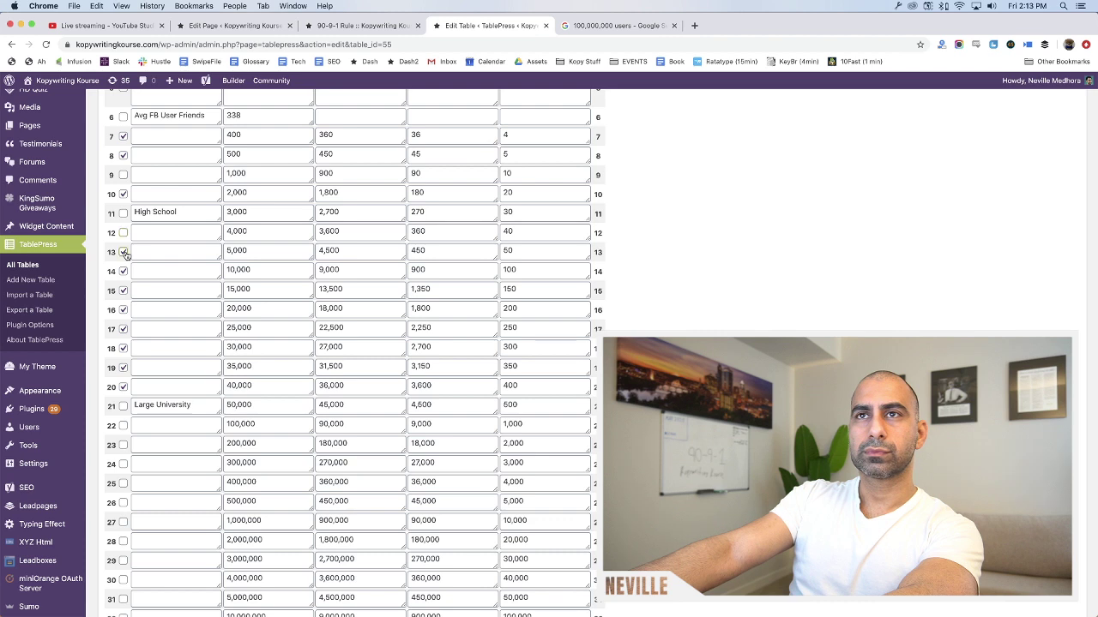
left_click(123, 252)
left_click(123, 291)
left_click(122, 309)
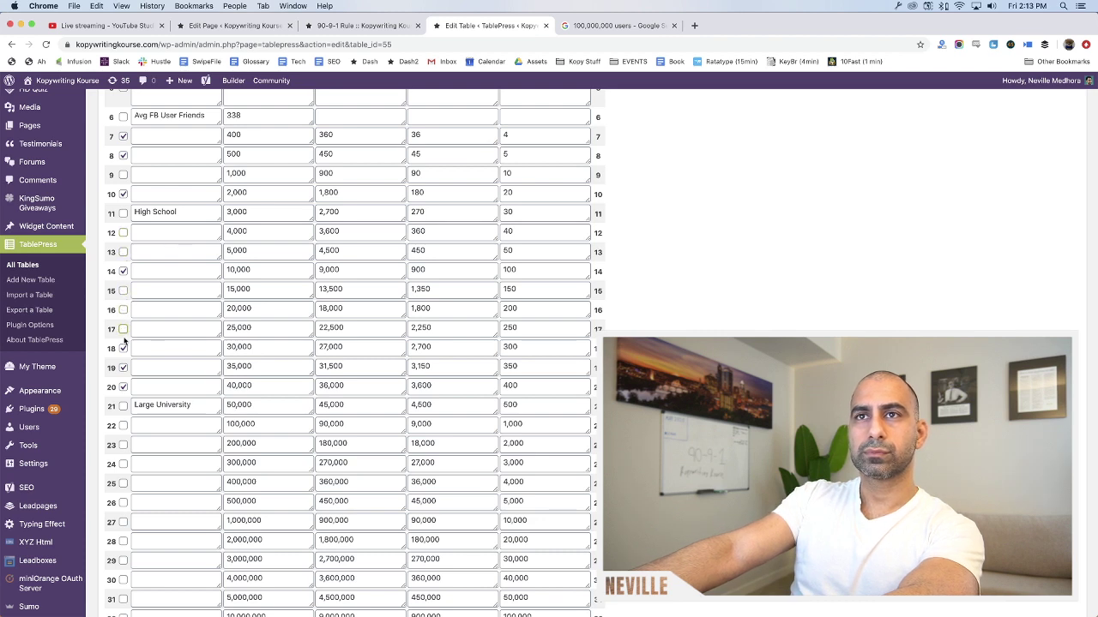
left_click(124, 387)
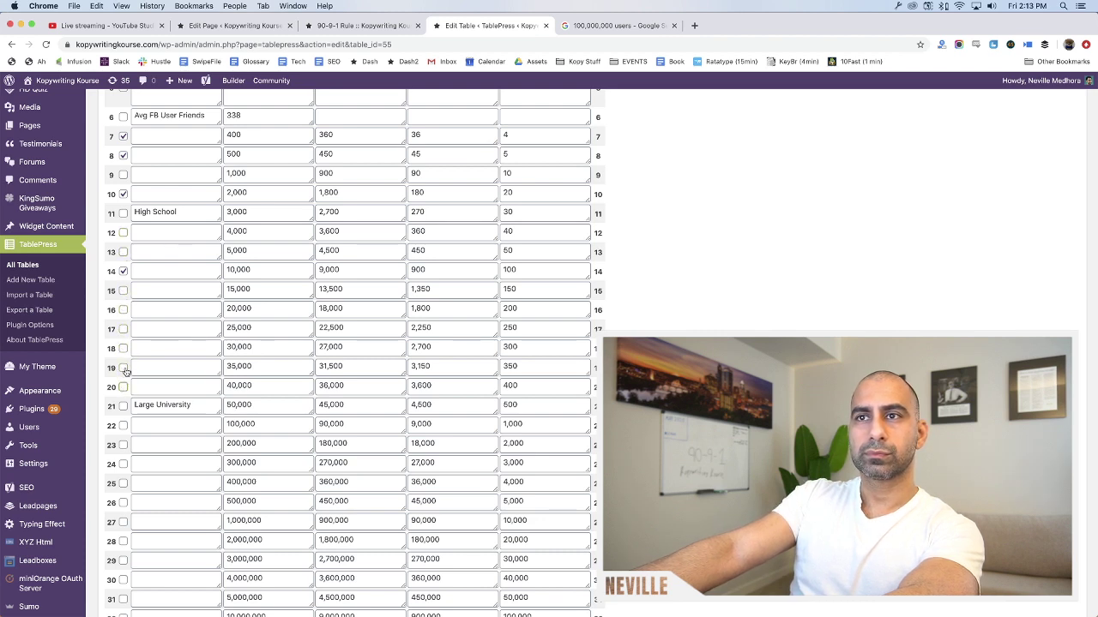
Add the unnamed rows 23 to 25 and 28 to 33, between Large University and Reddit, to the row selection
scroll(125, 368, "down", 2)
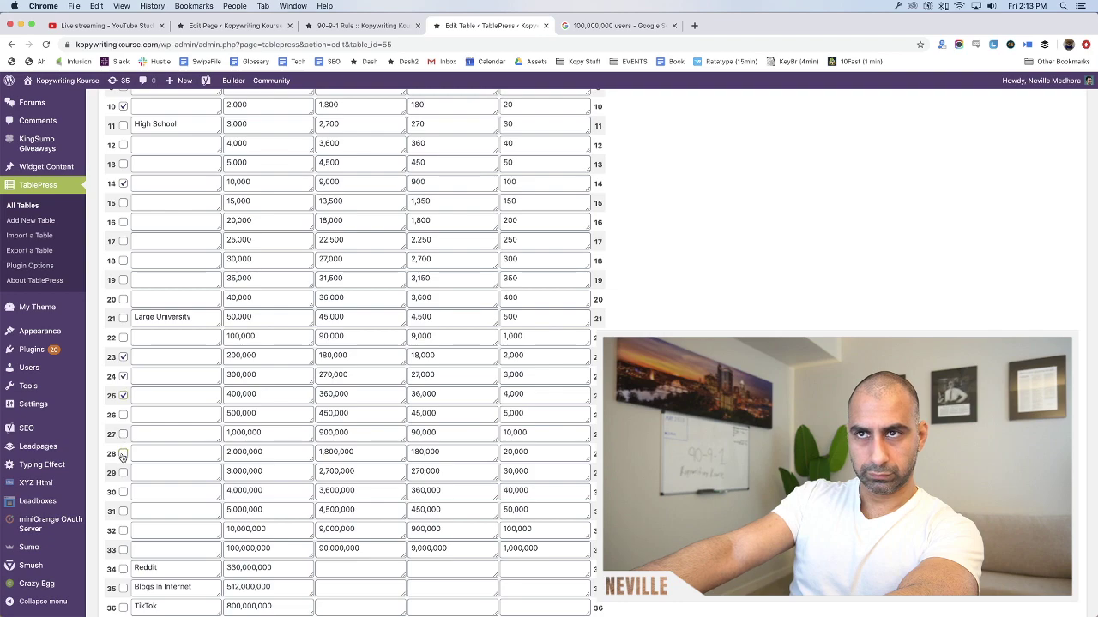
left_click(123, 453)
scroll(123, 455, "down", 3)
scroll(123, 437, "up", 1)
left_click(123, 413)
left_click(123, 432)
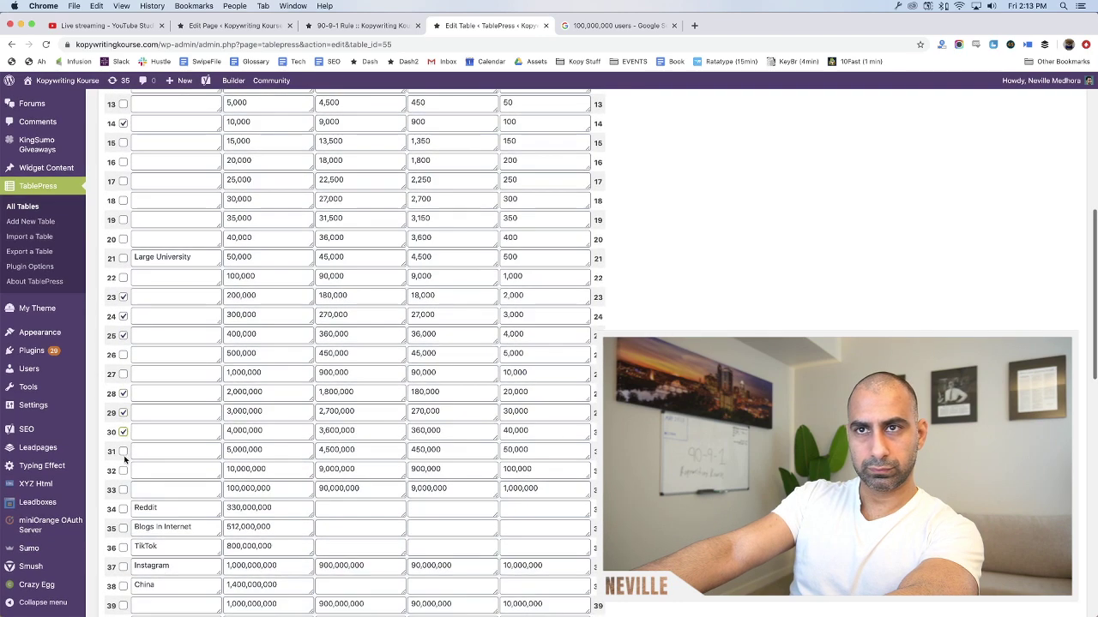
left_click(123, 451)
left_click(123, 471)
left_click(122, 493)
Add the empty rows 44 and 45 to the selection and delete all selected rows from the table
scroll(128, 496, "down", 3)
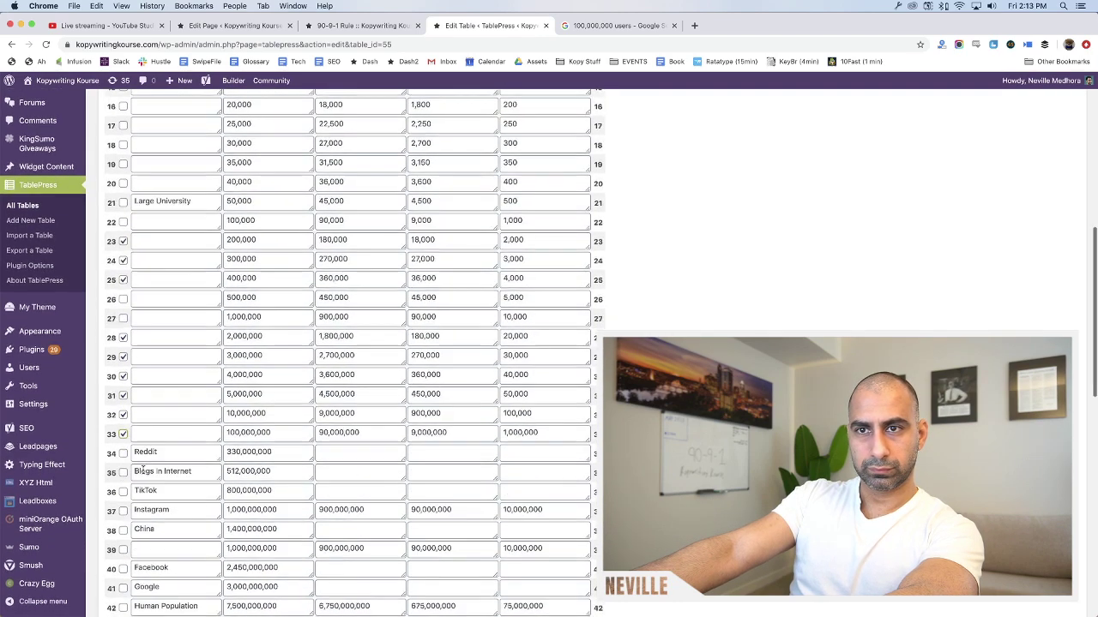
scroll(124, 507, "down", 2)
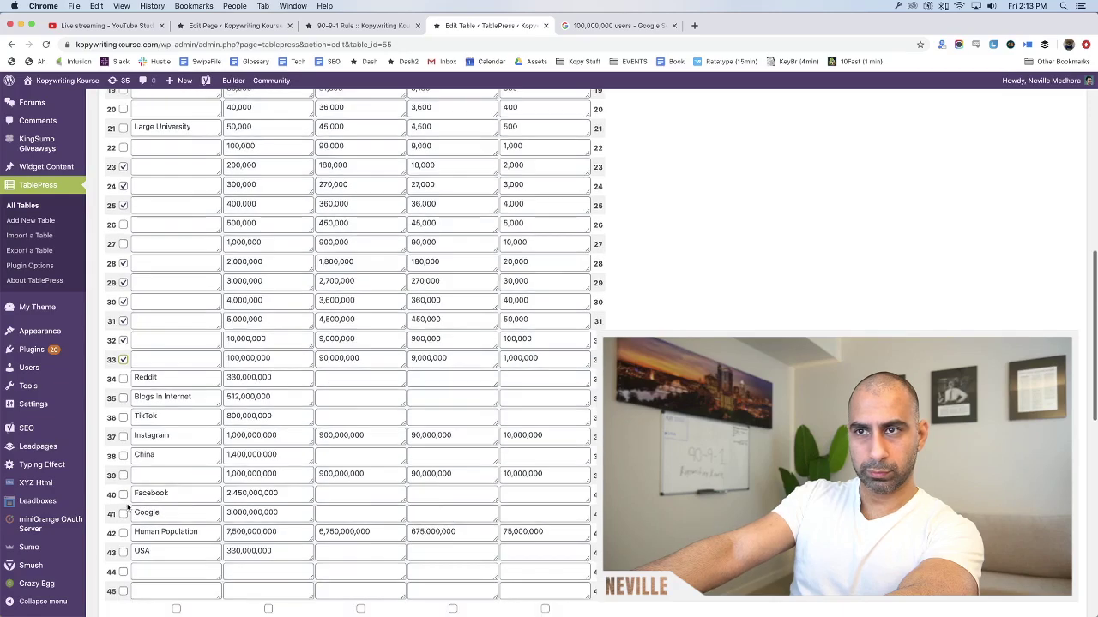
left_click(122, 528)
scroll(373, 525, "down", 5)
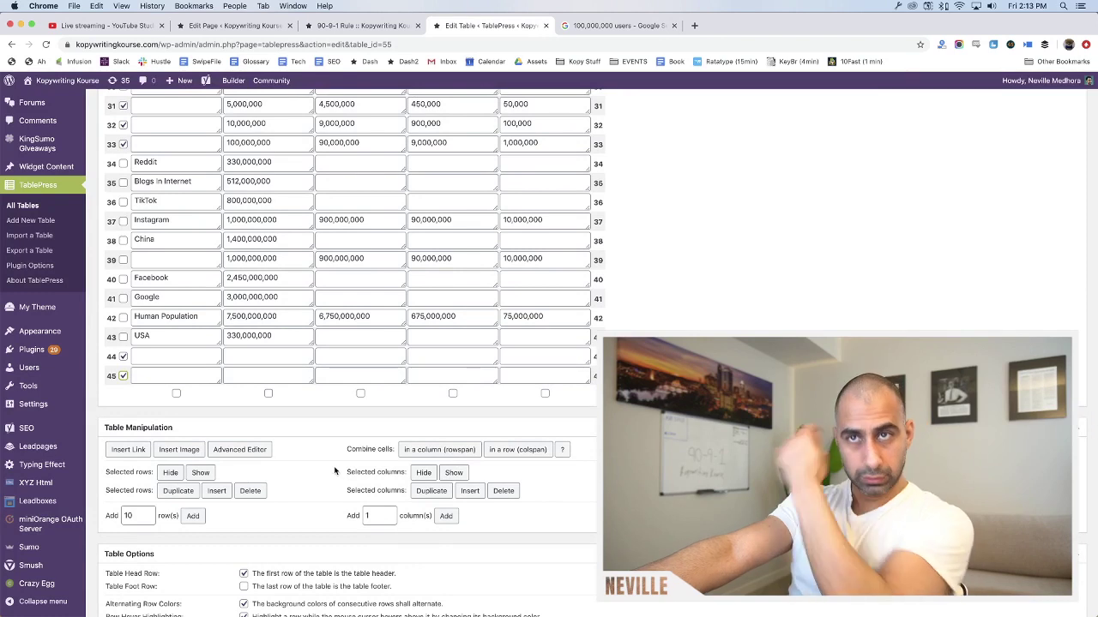
left_click(249, 492)
left_click(645, 103)
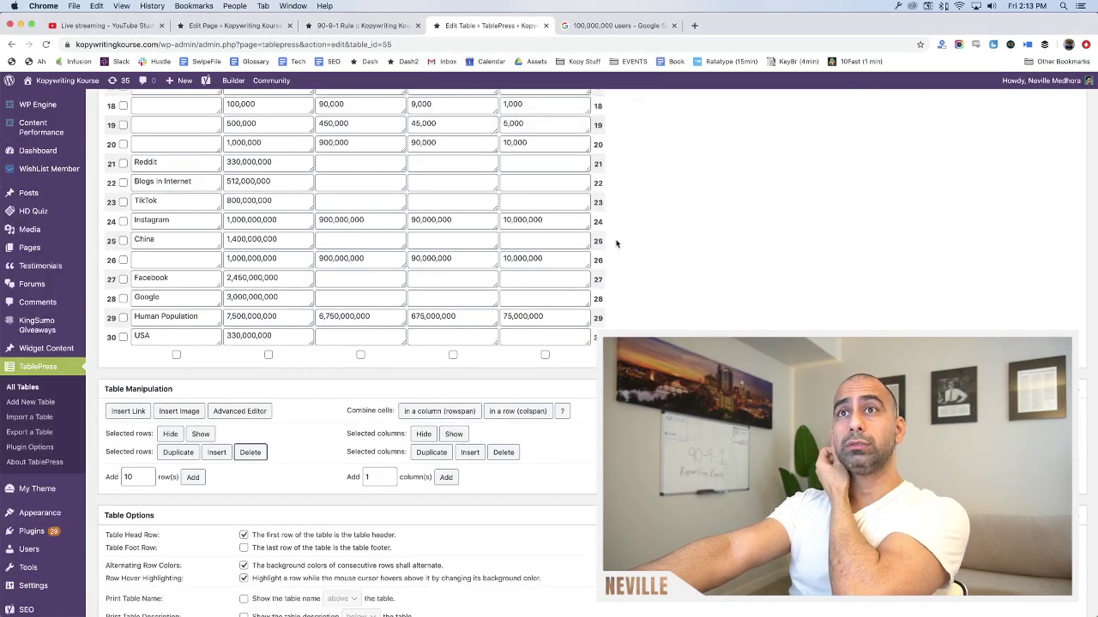
Search Google for "1,000,000,000" to find an example for the unnamed billion-size row
scroll(613, 242, "up", 4)
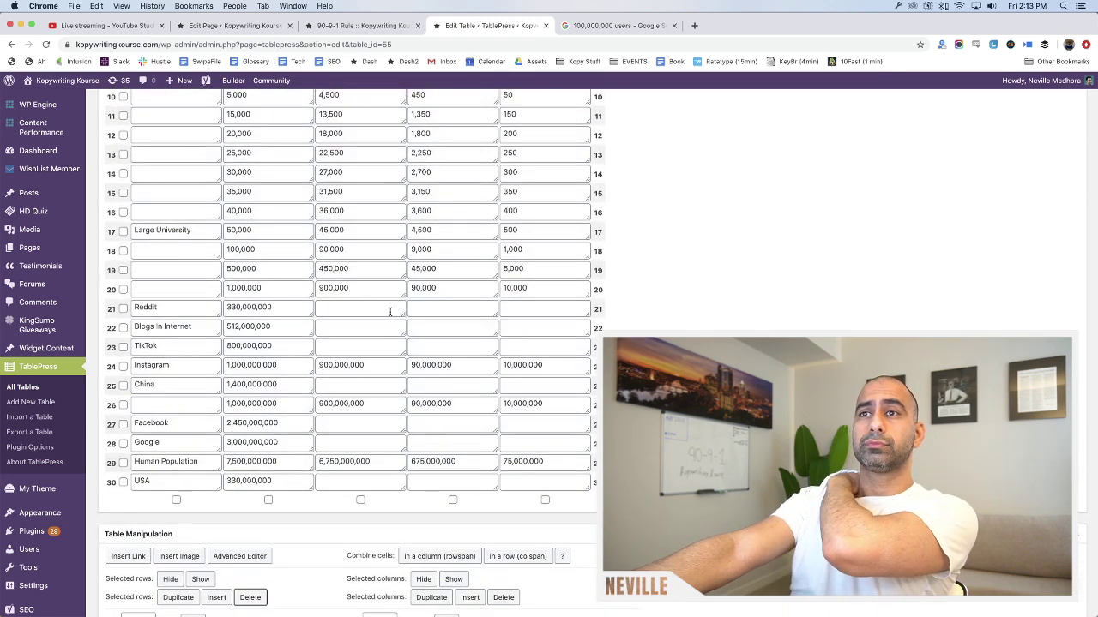
left_click(602, 26)
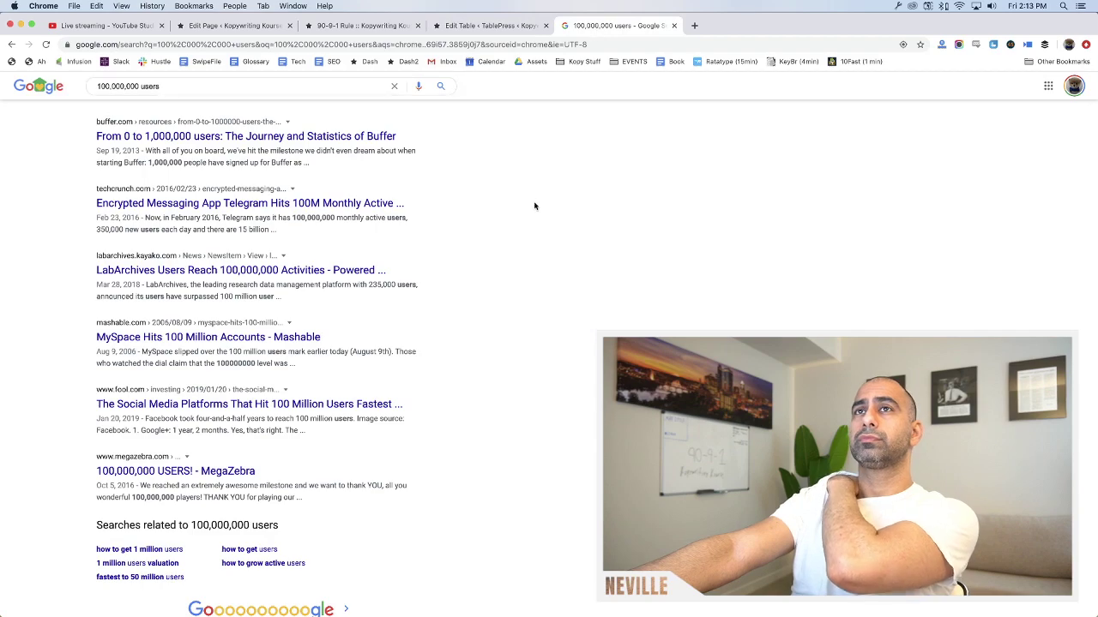
scroll(329, 113, "up", 10)
left_click(592, 44)
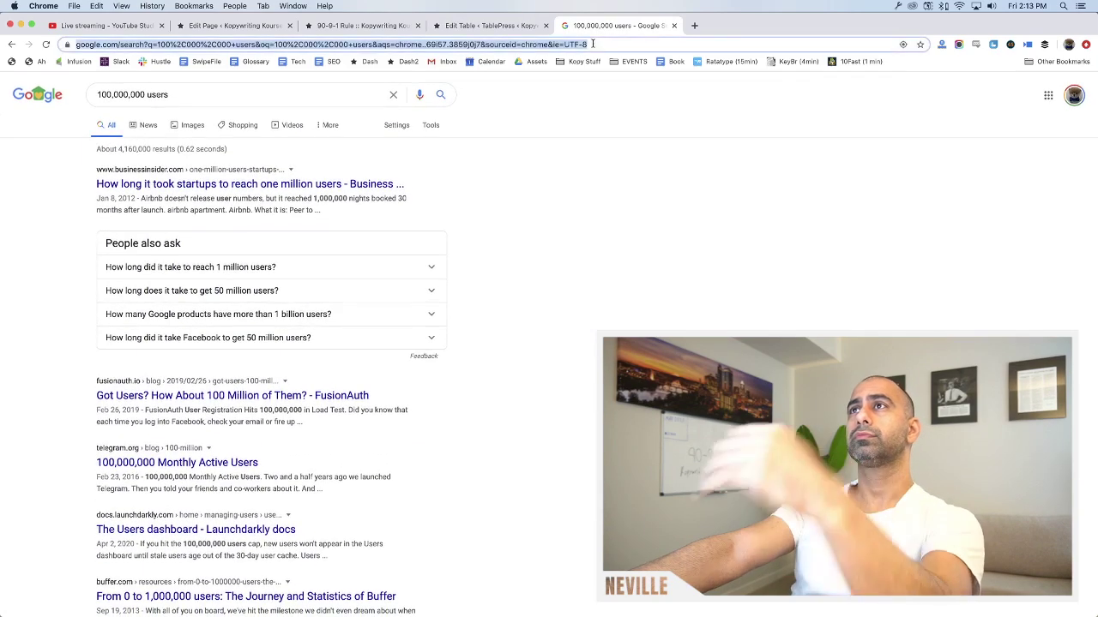
type("1")
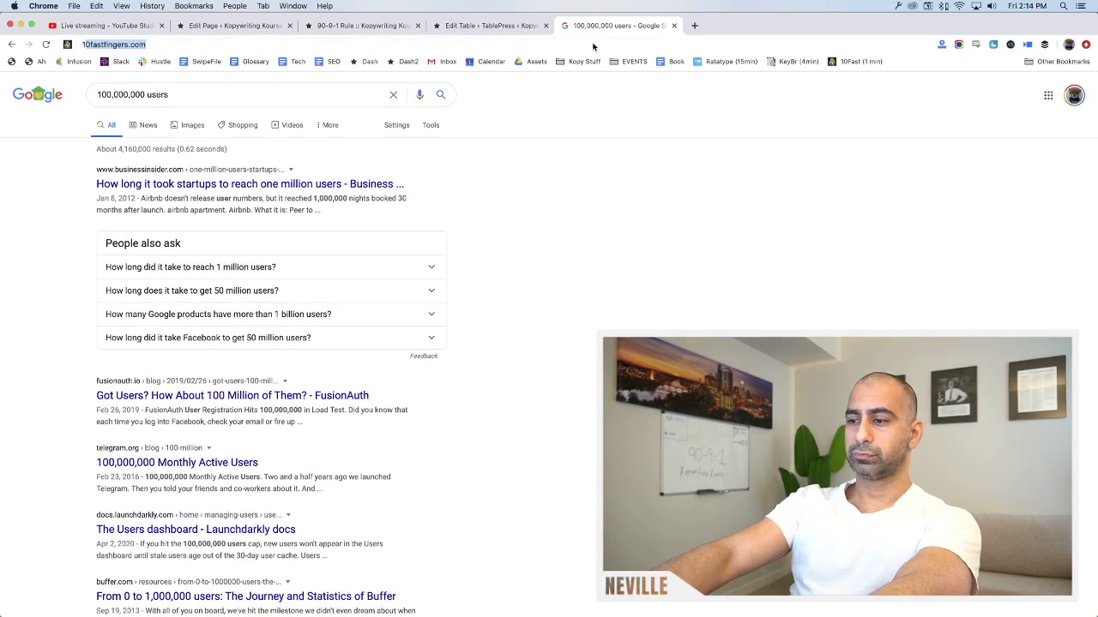
type(",000,000,000")
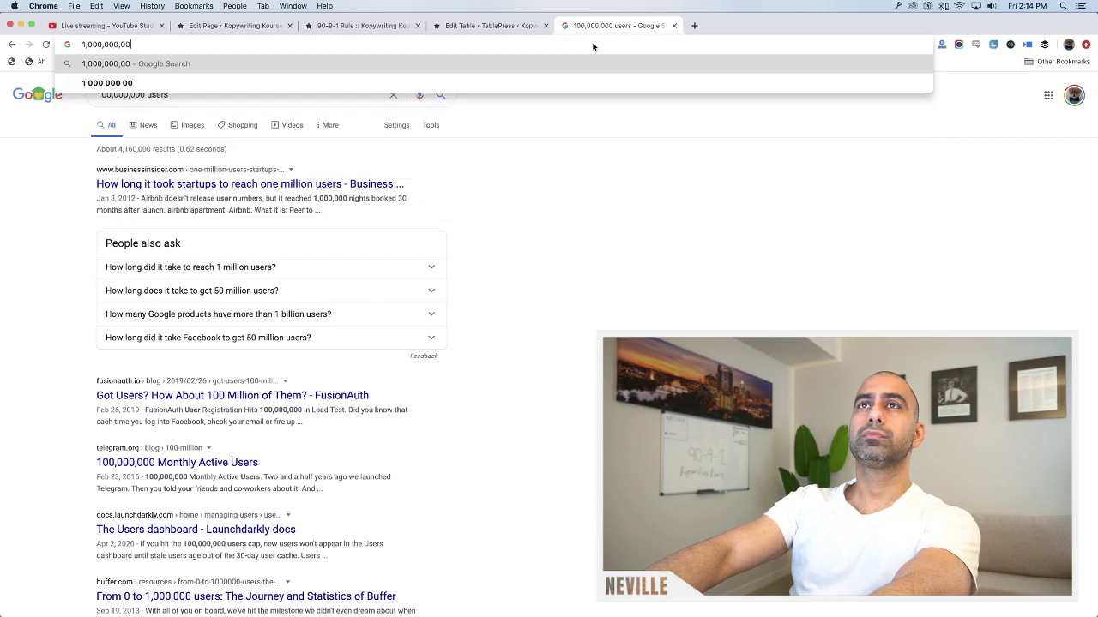
key("Return")
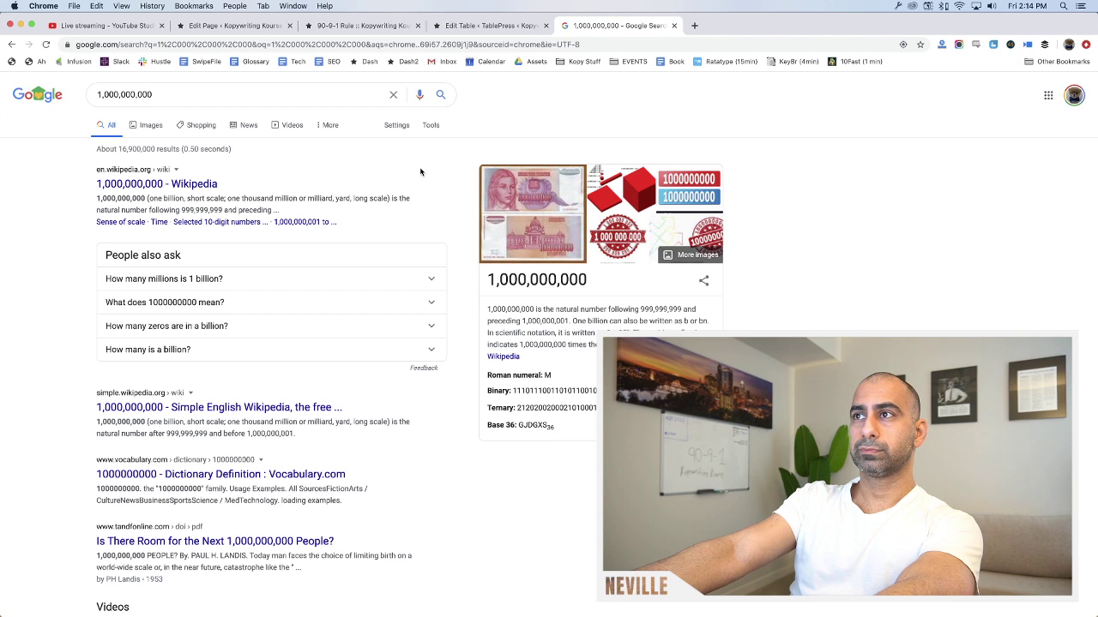
Search Google for "population of india" to look up the country's population
triple_click(292, 96)
type("po")
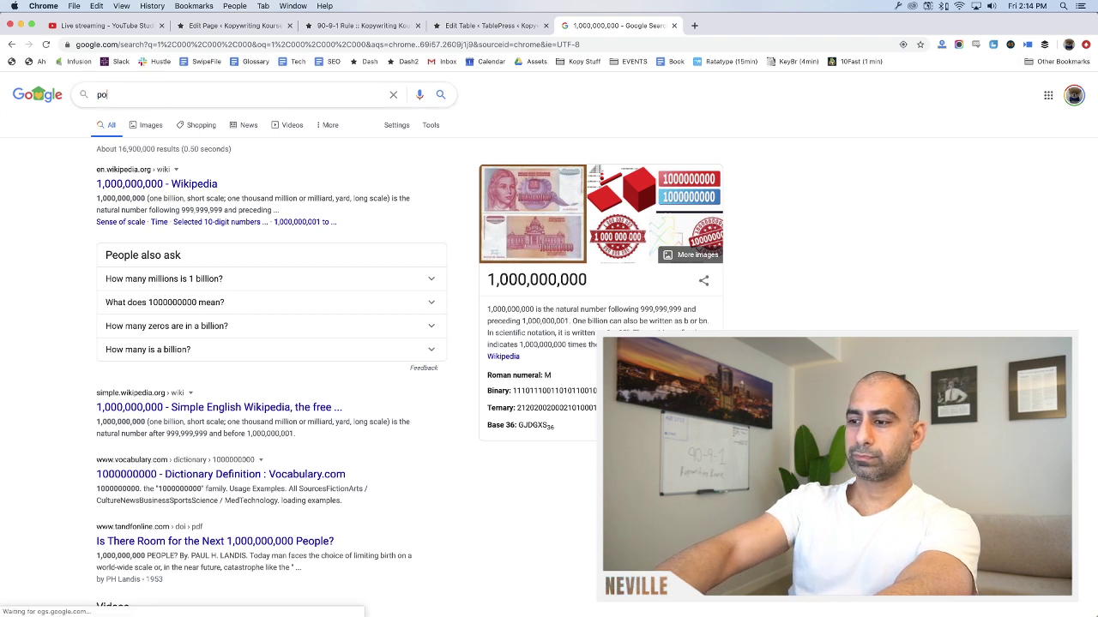
type("pulation ")
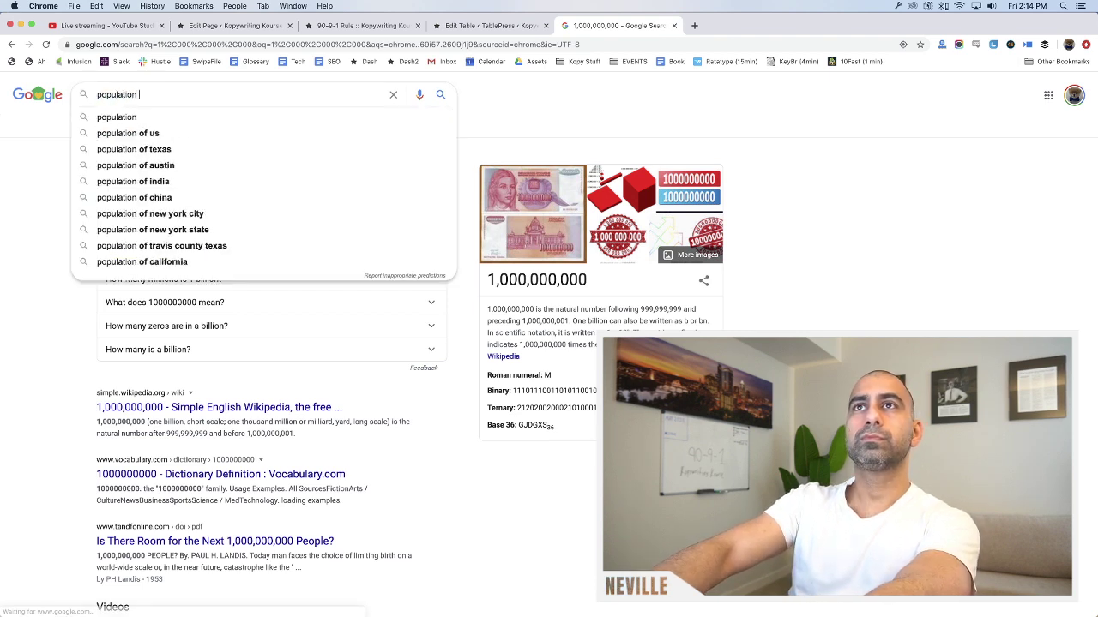
type("of india")
key("Return")
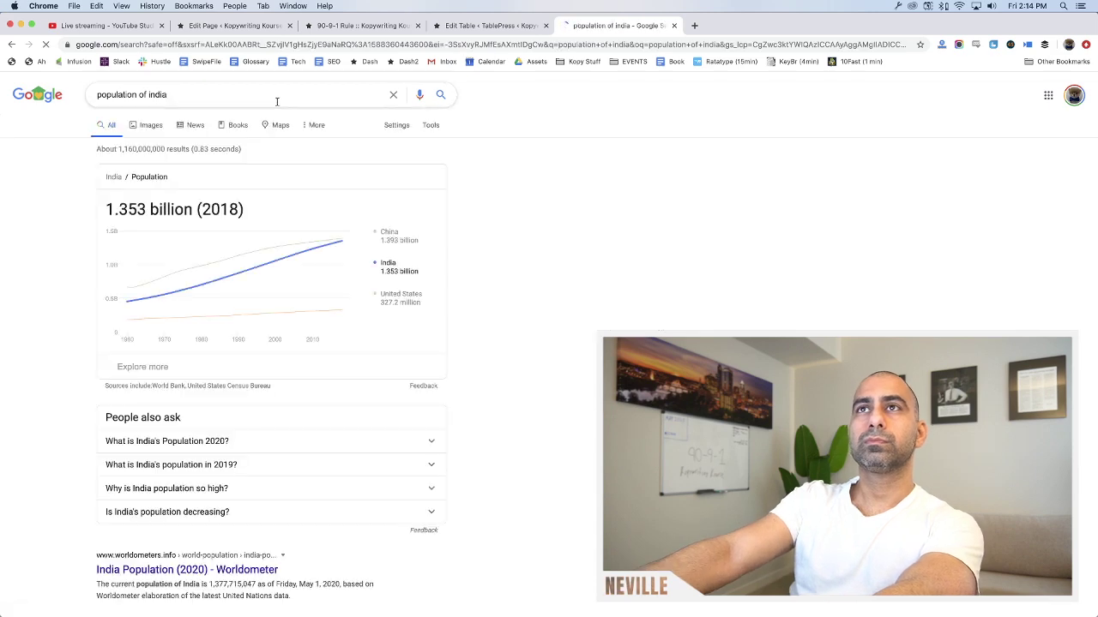
Back in the TablePress table, name the unnamed row 26 "India" and set its network size to 1,300,000,000
key("ctrl+Tab")
key("ctrl+Tab")
key("ctrl+Tab")
key("ctrl+Tab")
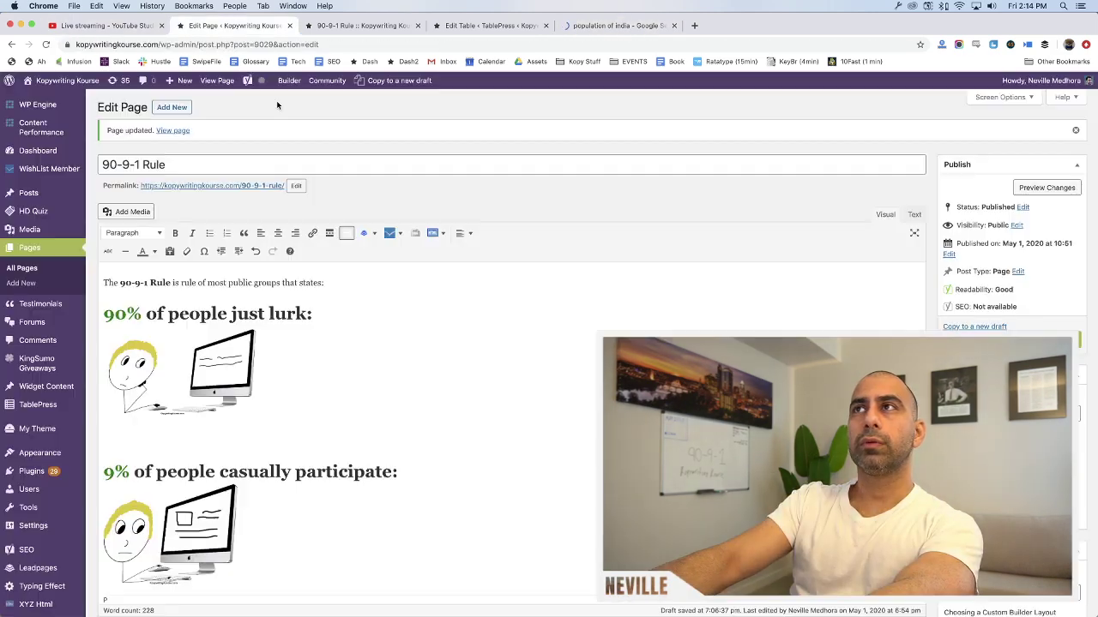
key("ctrl+Tab")
key("ctrl+shift+Tab")
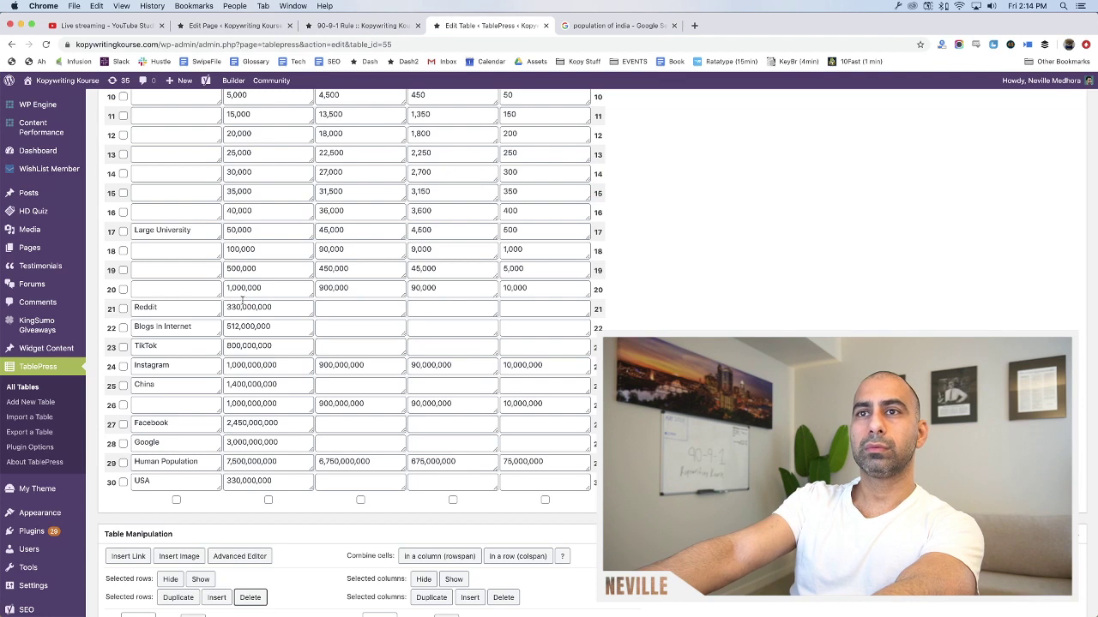
left_click(199, 405)
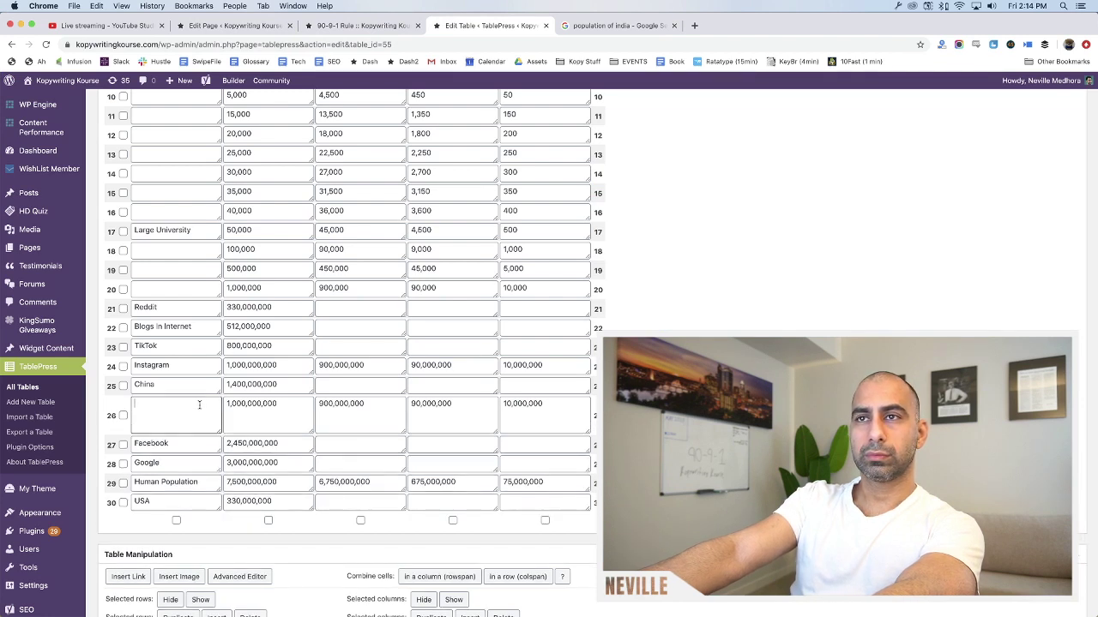
type("India")
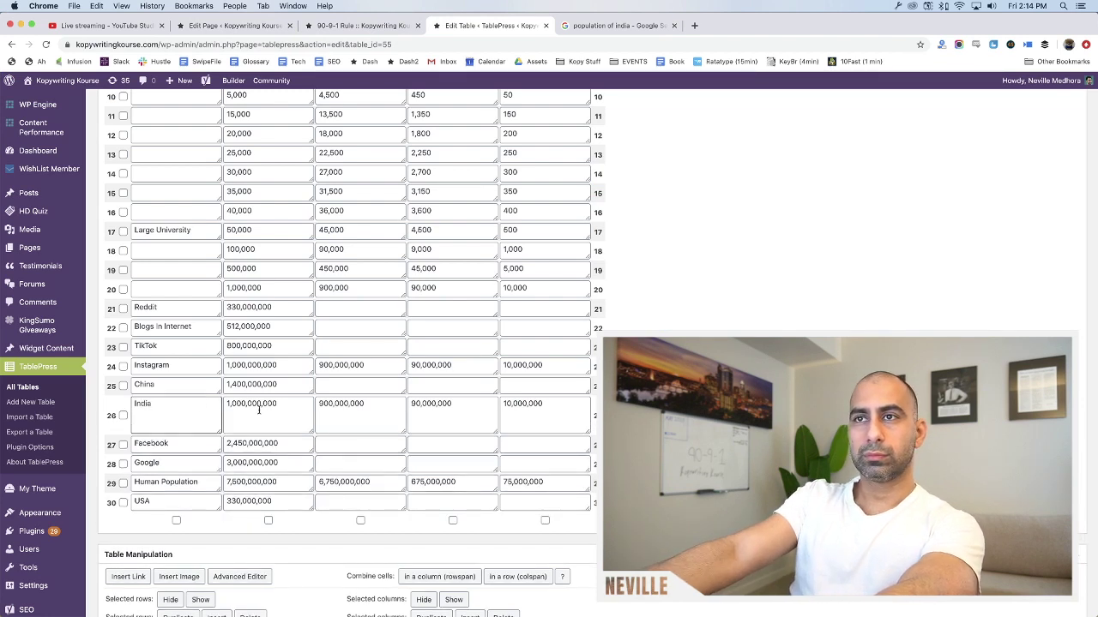
left_click(232, 403)
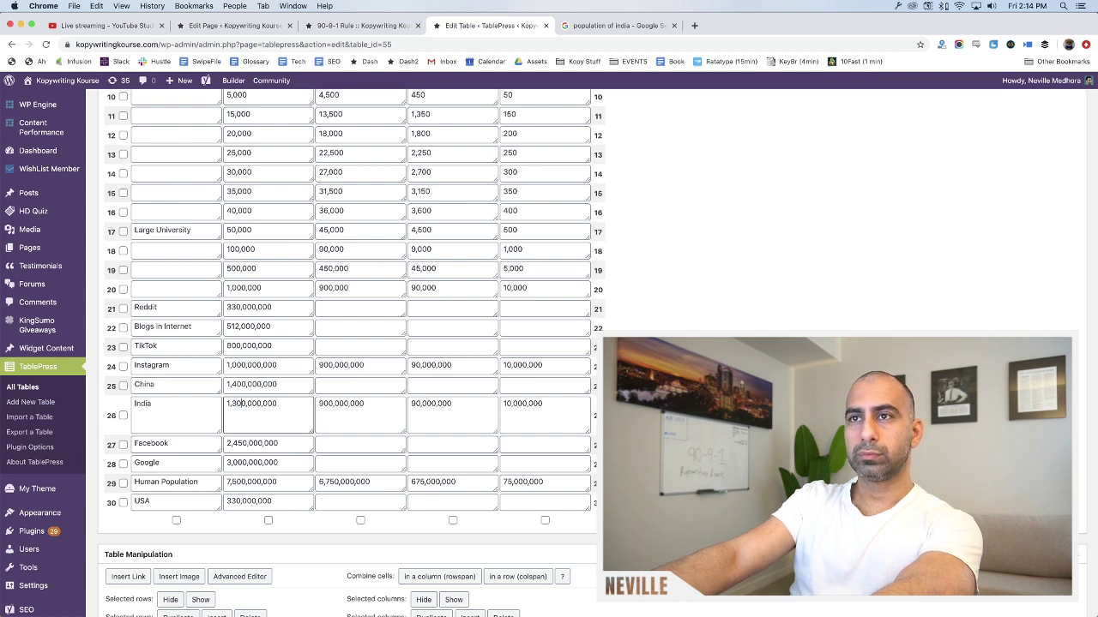
Clear the India row's lurkers, participants and top contributors cells and move the row directly above China
double_click(332, 406)
key("BackSpace")
key("Tab")
key("BackSpace")
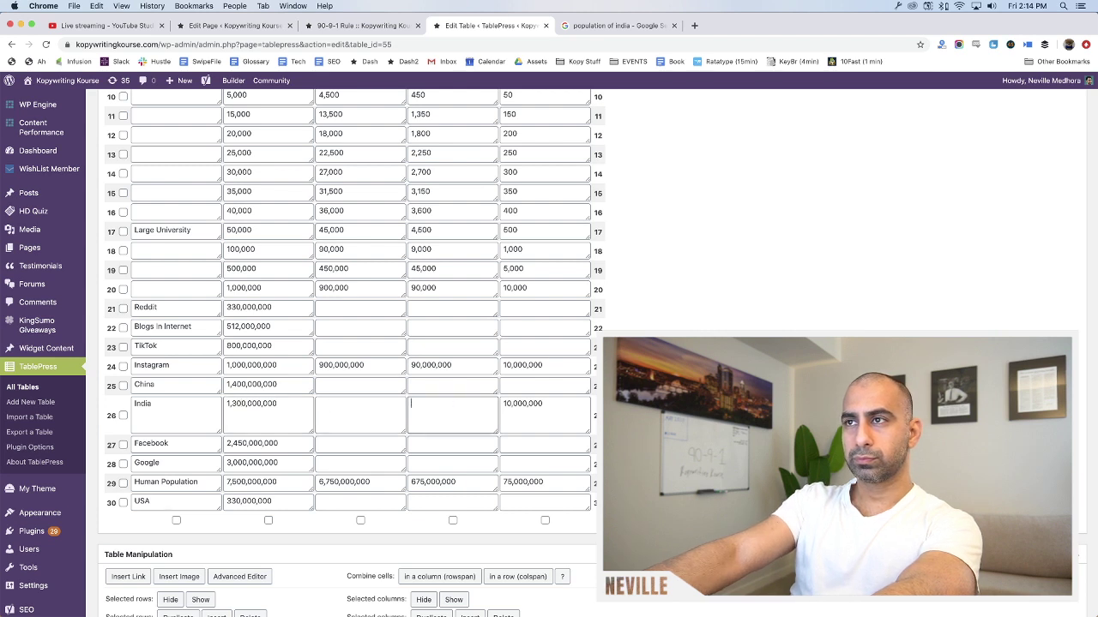
key("Tab")
key("BackSpace")
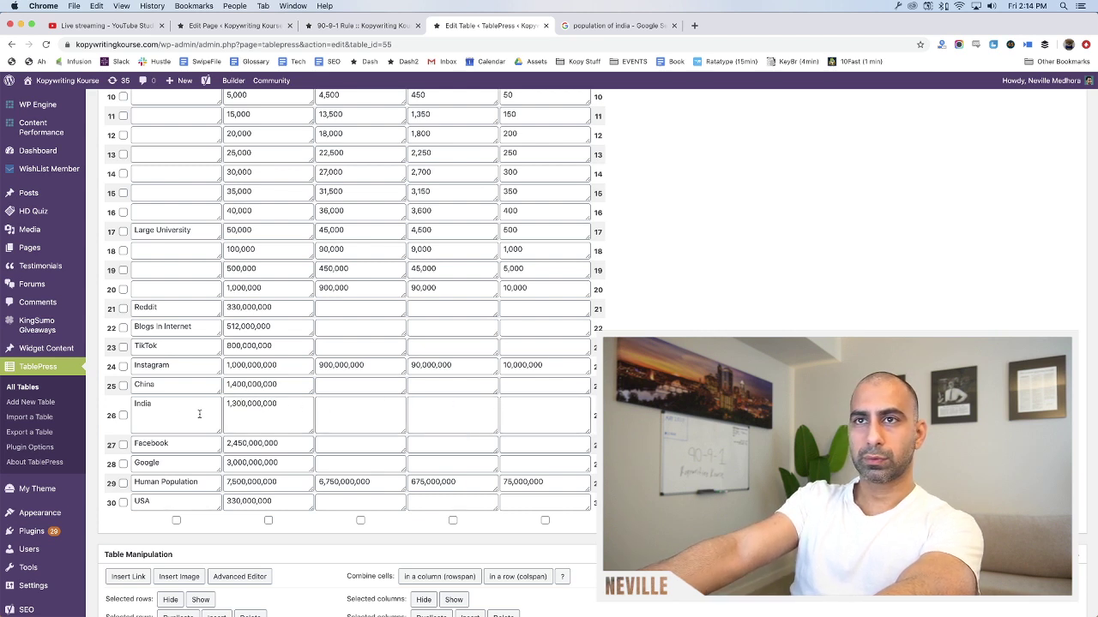
left_click_drag(113, 415, 120, 385)
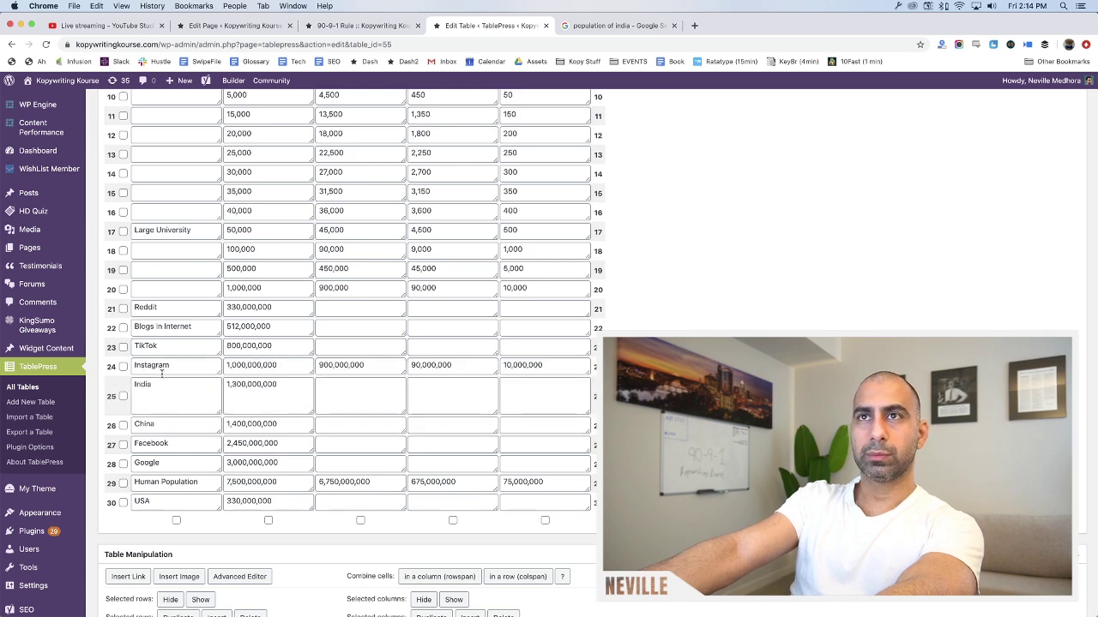
Name the unnamed 100,000 row "Large Stadium" in the network column
scroll(162, 373, "up", 2)
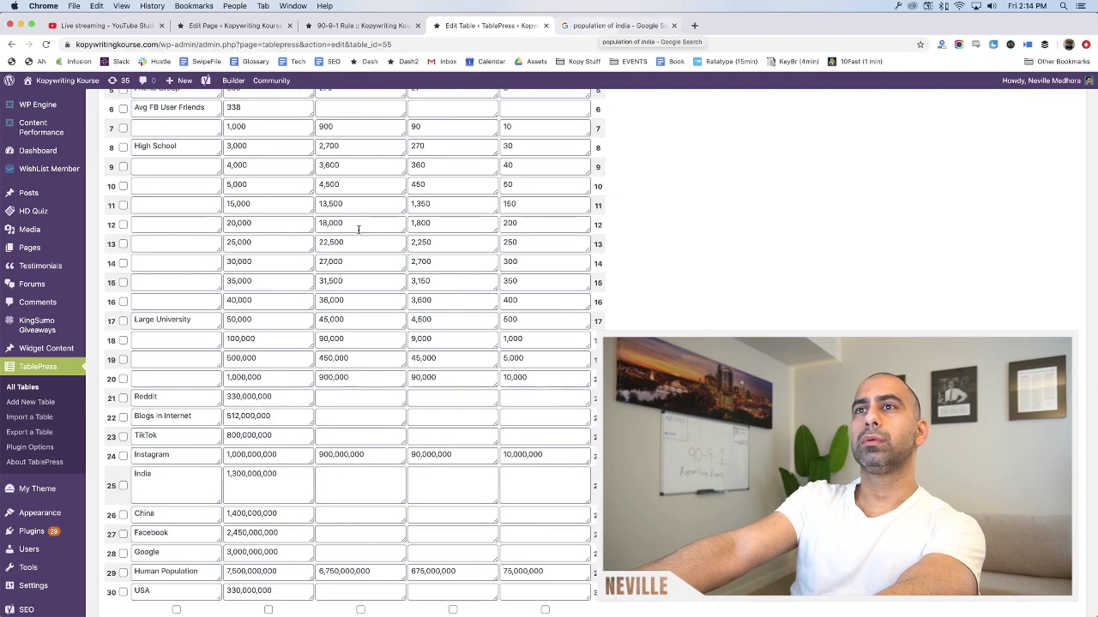
left_click(197, 340)
type("L")
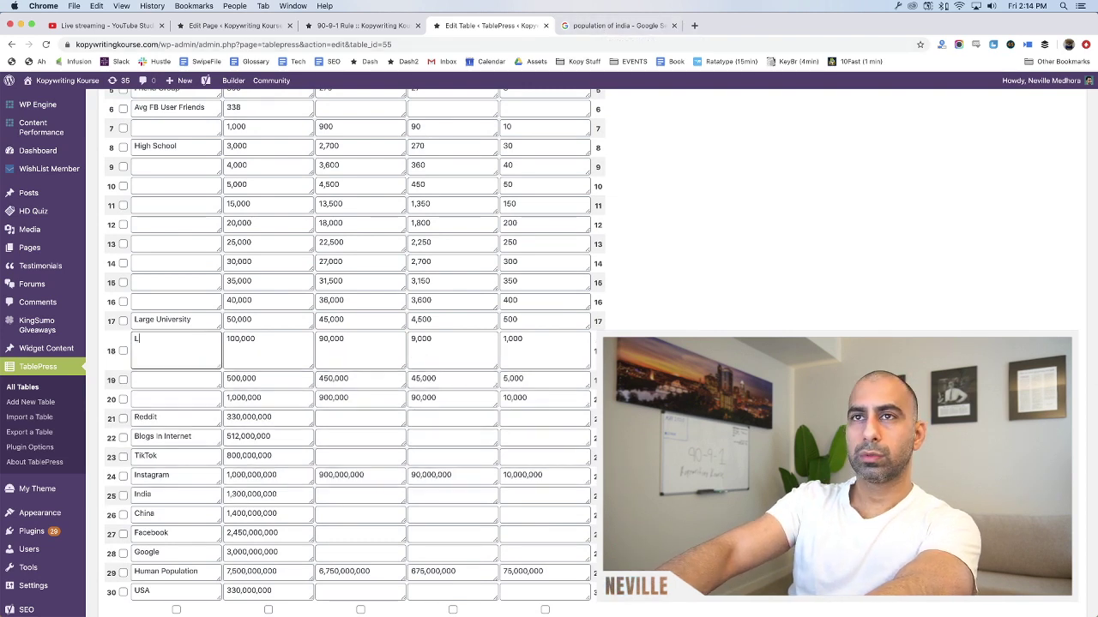
type("arge G")
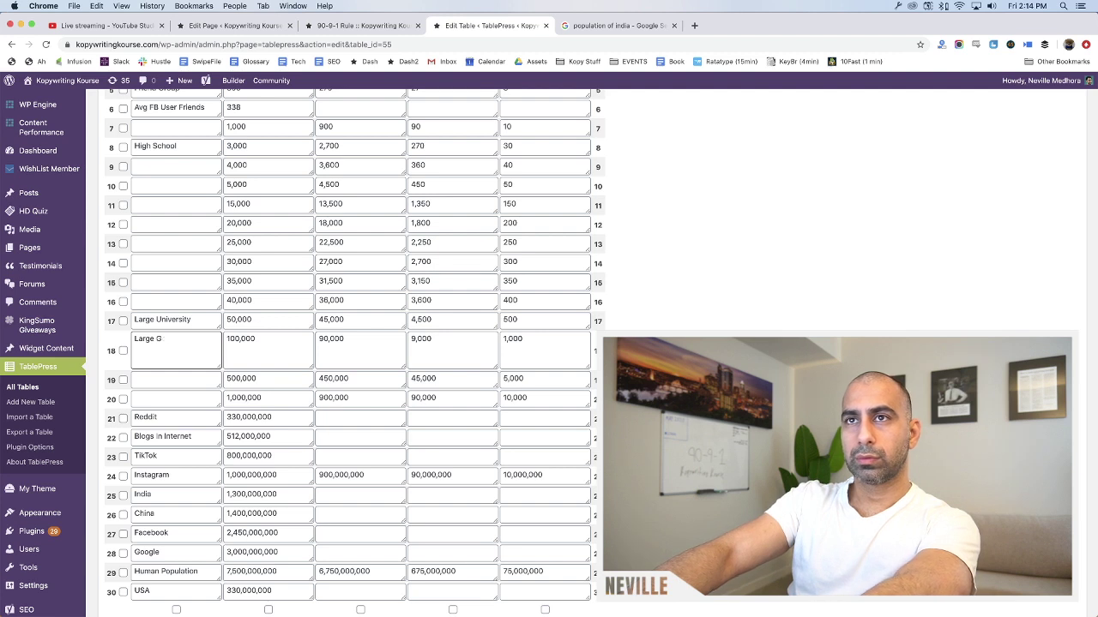
type("rge ")
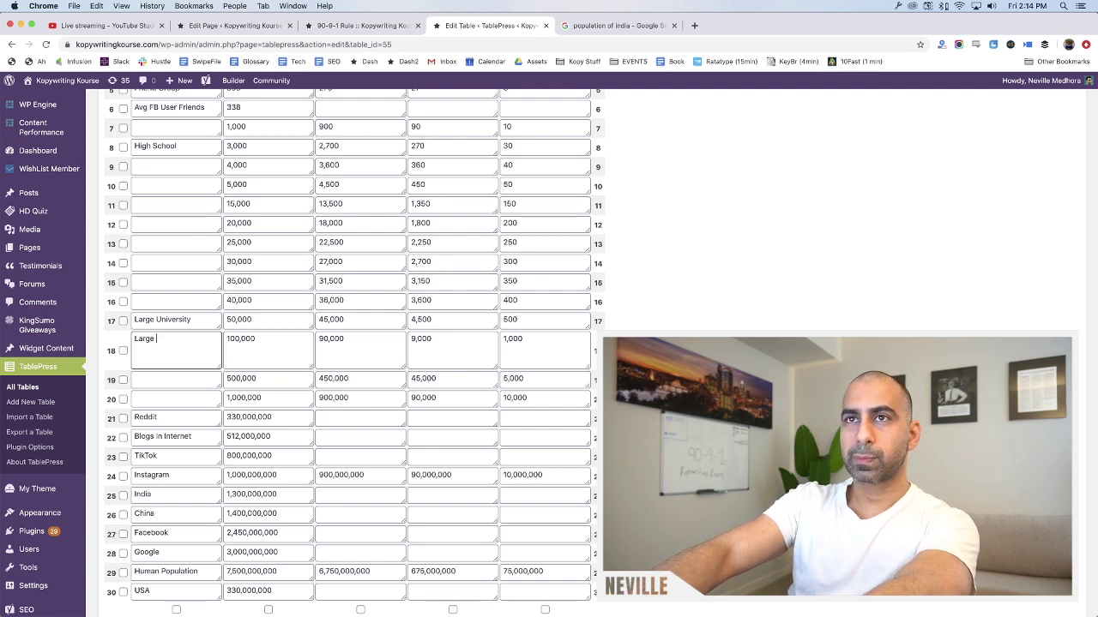
type("Stad")
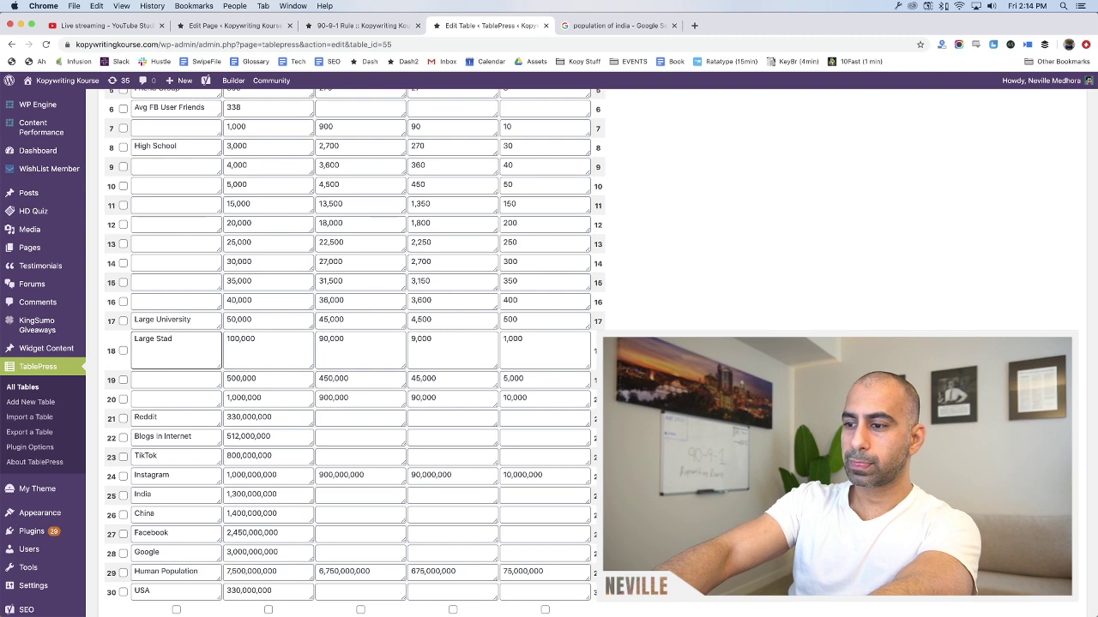
type("ium")
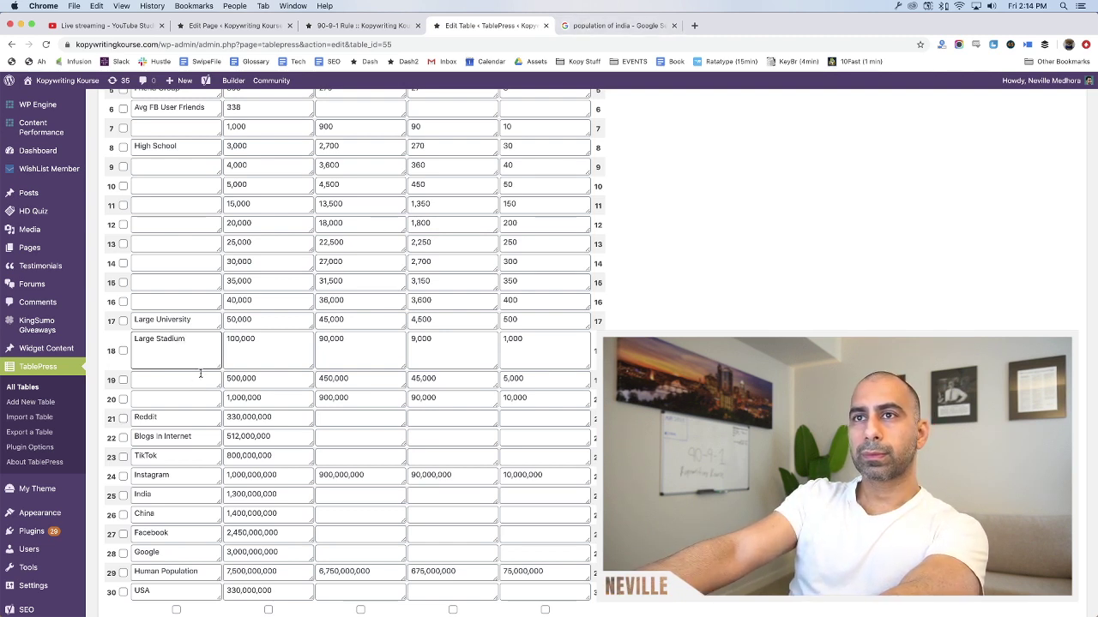
Name both the 500,000 row and the 1,000,000 row "Political Party"
left_click(192, 380)
type("Pol")
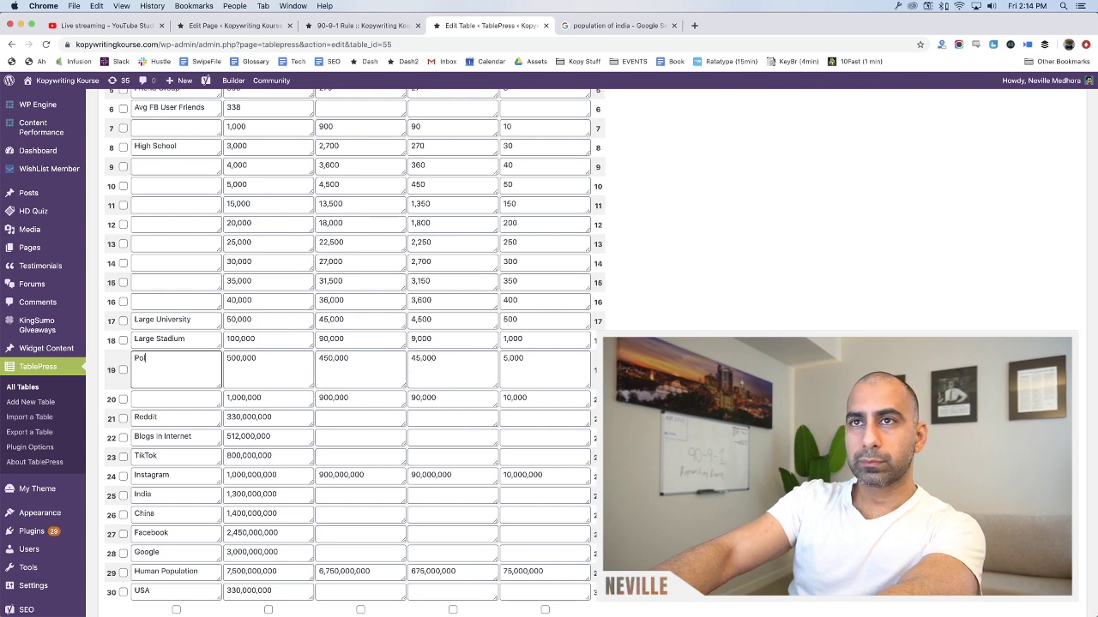
type("itical Pa")
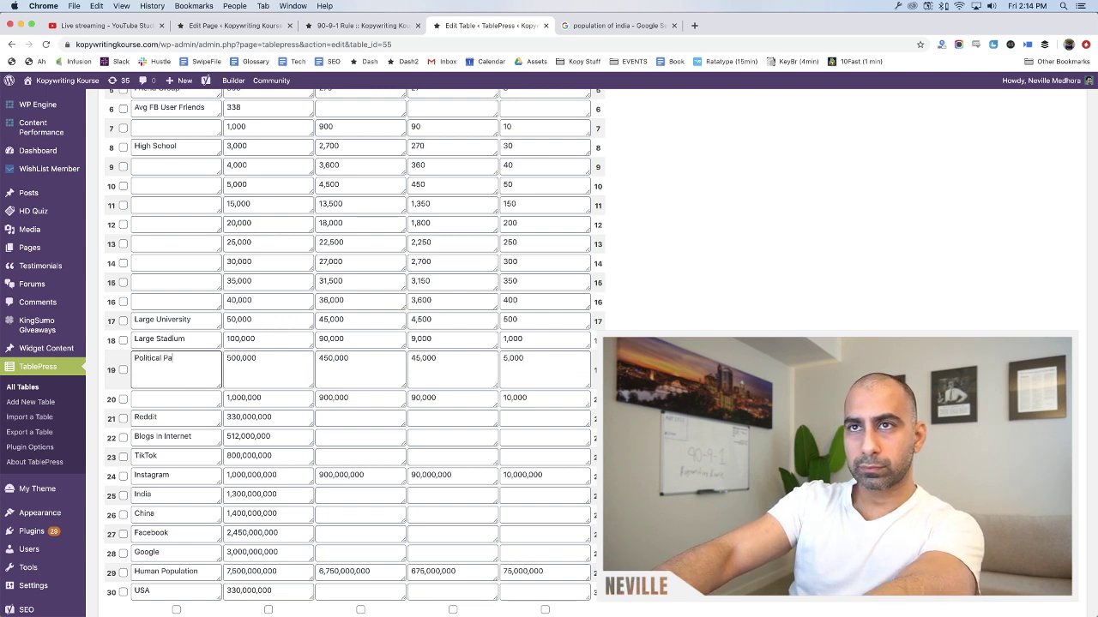
type("rty")
left_click(179, 395)
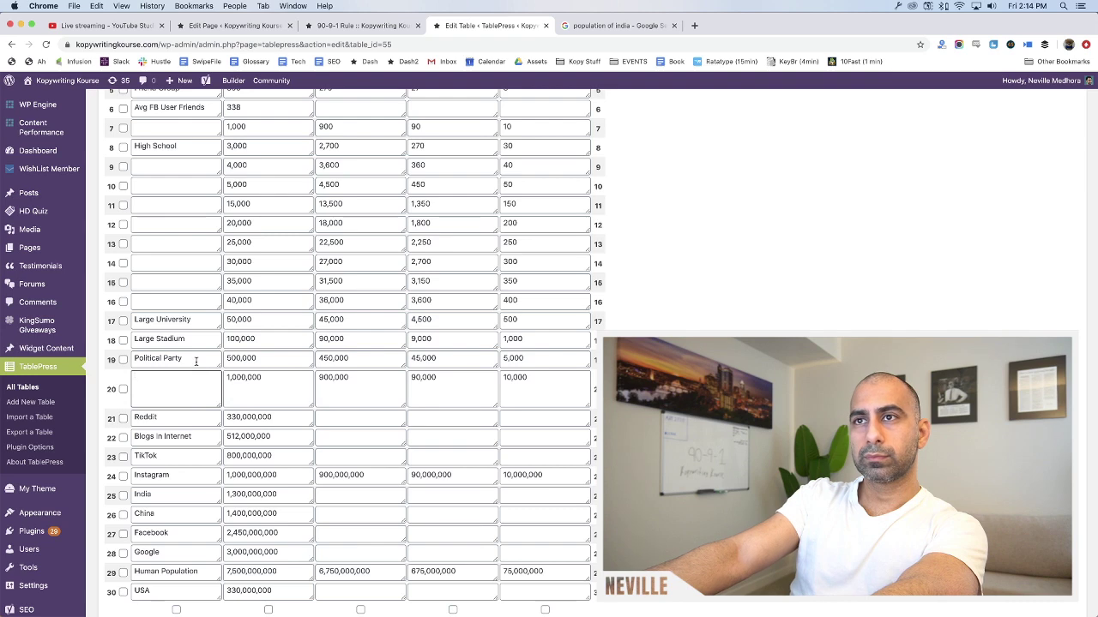
type("Political P")
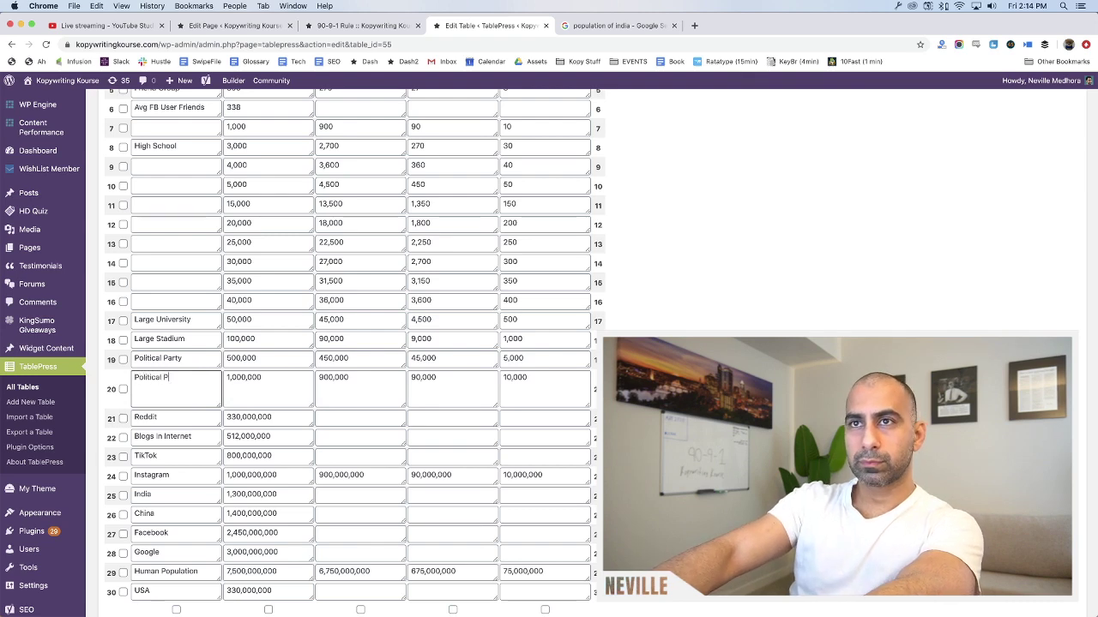
type("arty")
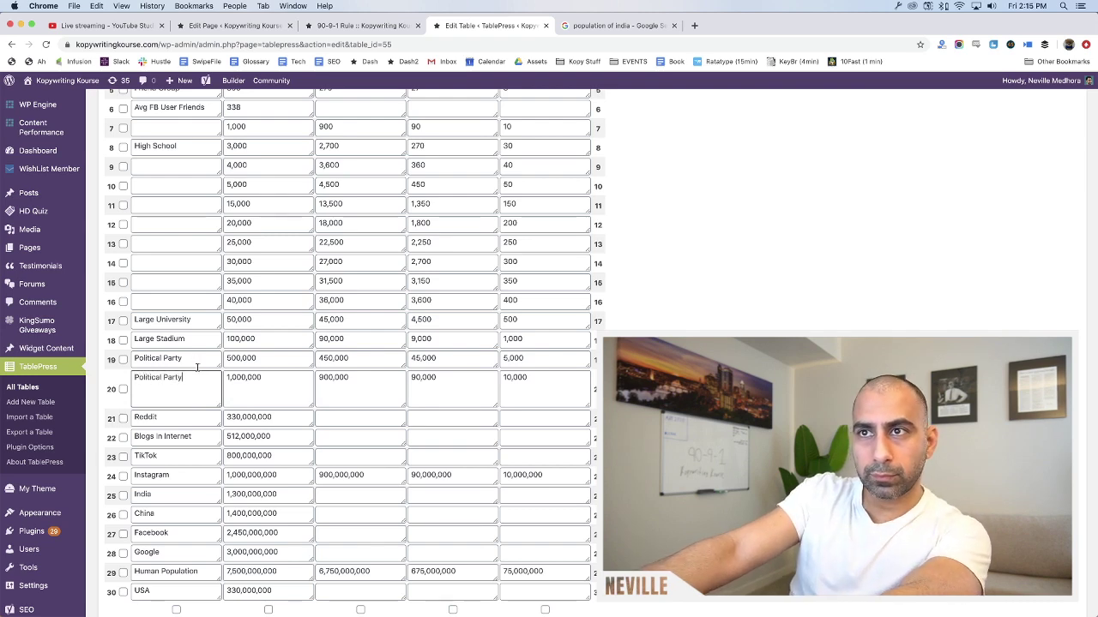
Search Google for "what has 1,000 people" to find an example for the unnamed 1,000 row
scroll(196, 367, "up", 3)
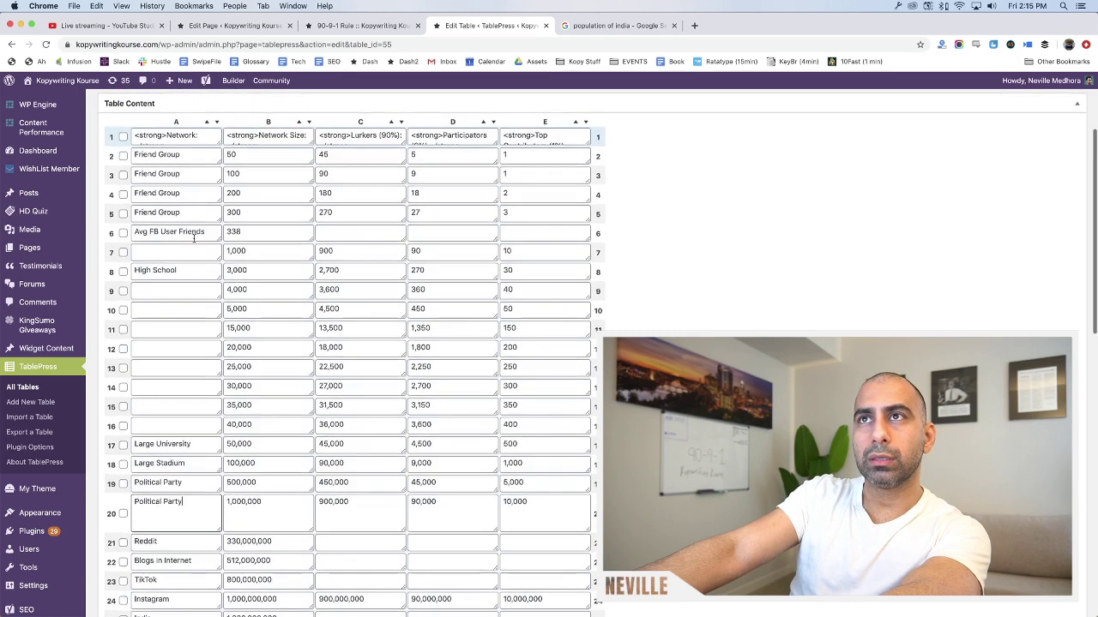
left_click(619, 26)
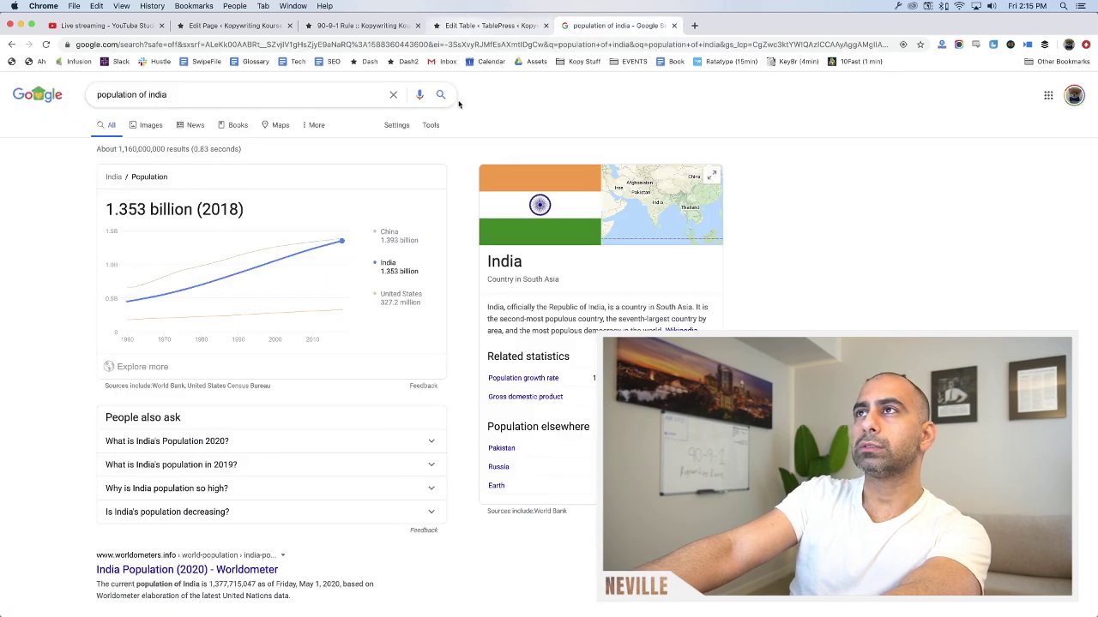
triple_click(294, 93)
type("what has")
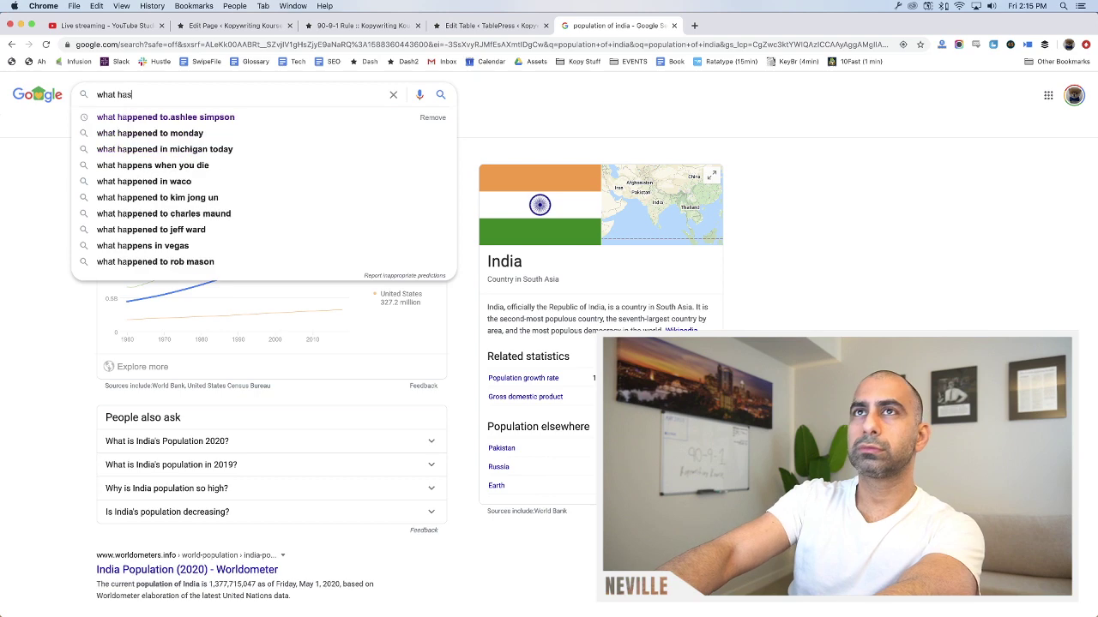
type(" 1,000 people")
key("Return")
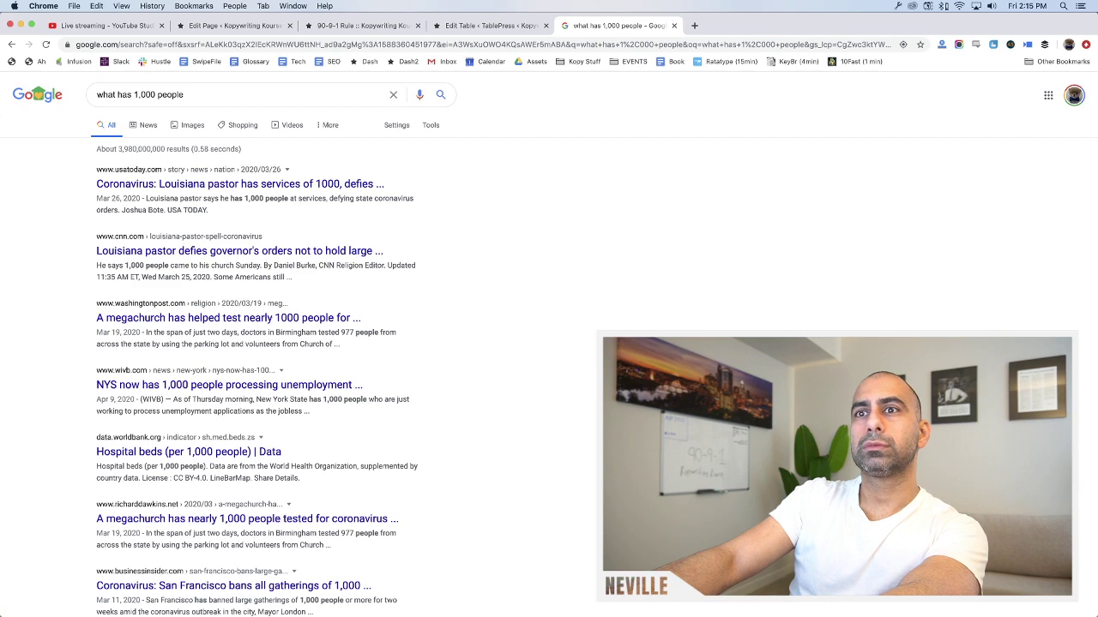
Back in the TablePress table, name the unnamed 1,000 row "Church"
key("super+3")
key("super+4")
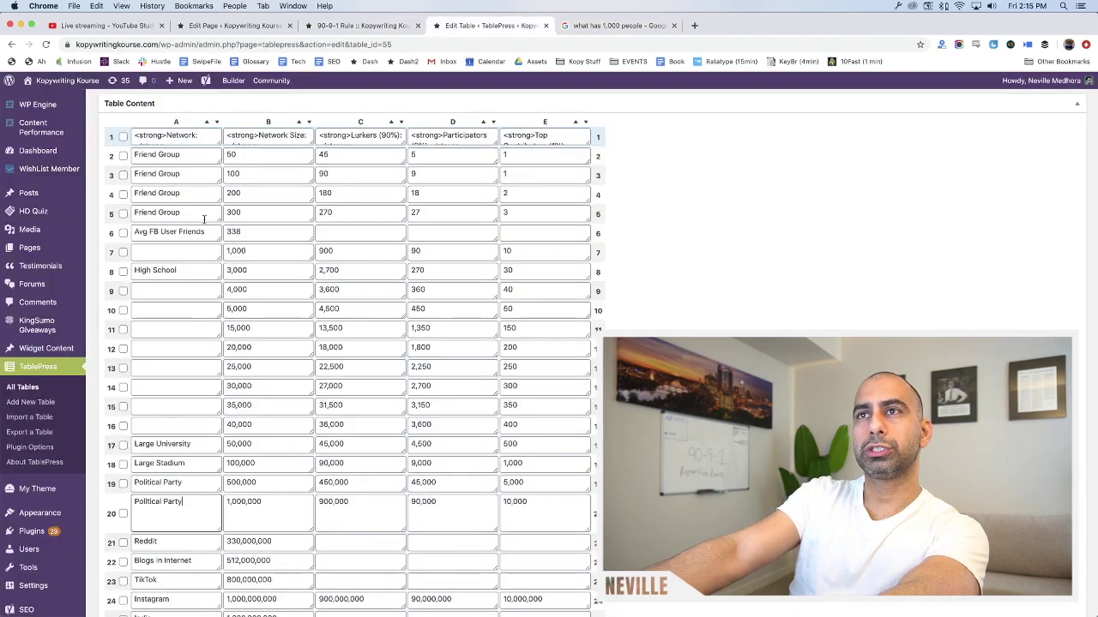
left_click(176, 251)
type("Bur")
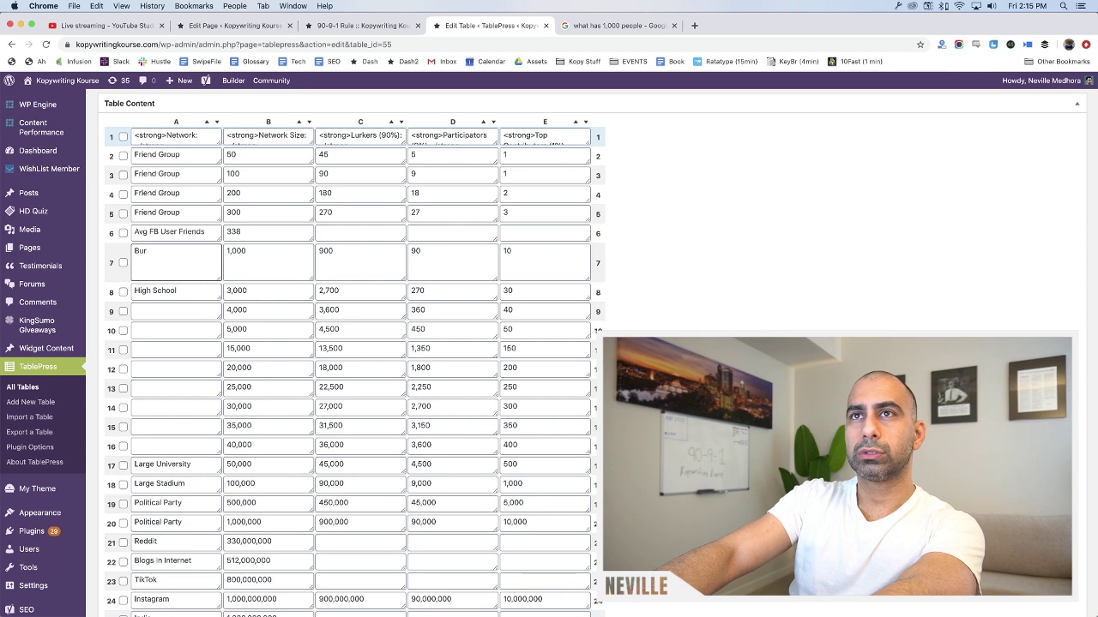
key("BackSpace")
key("BackSpace")
key("BackSpace")
type("Church")
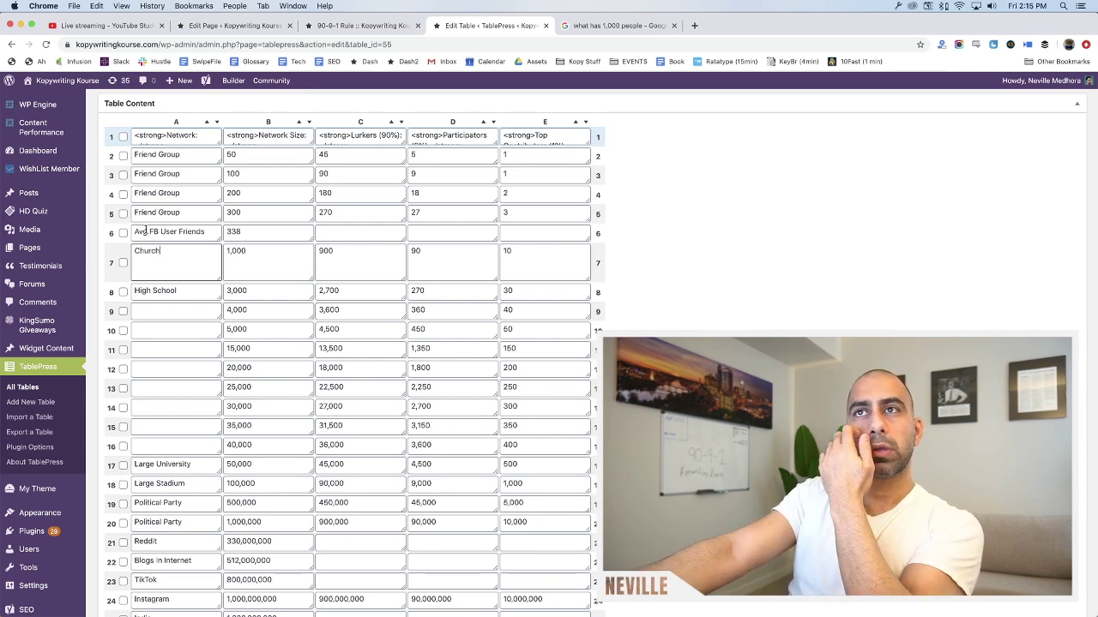
Rename the network in row 6 to "Average FB Friends"
left_click(151, 231)
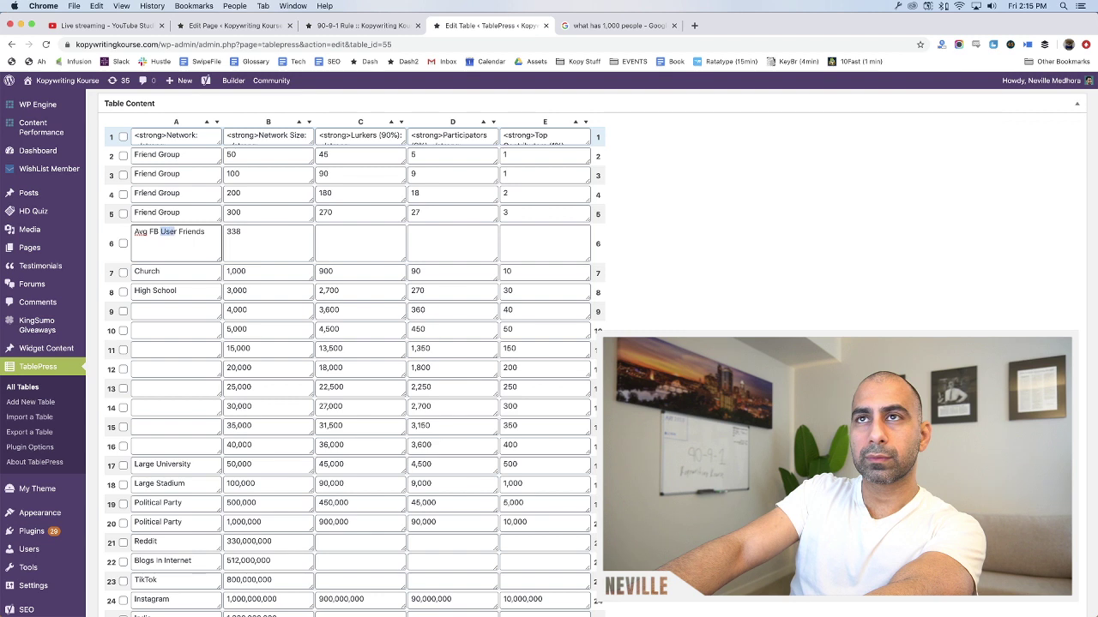
key("BackSpace")
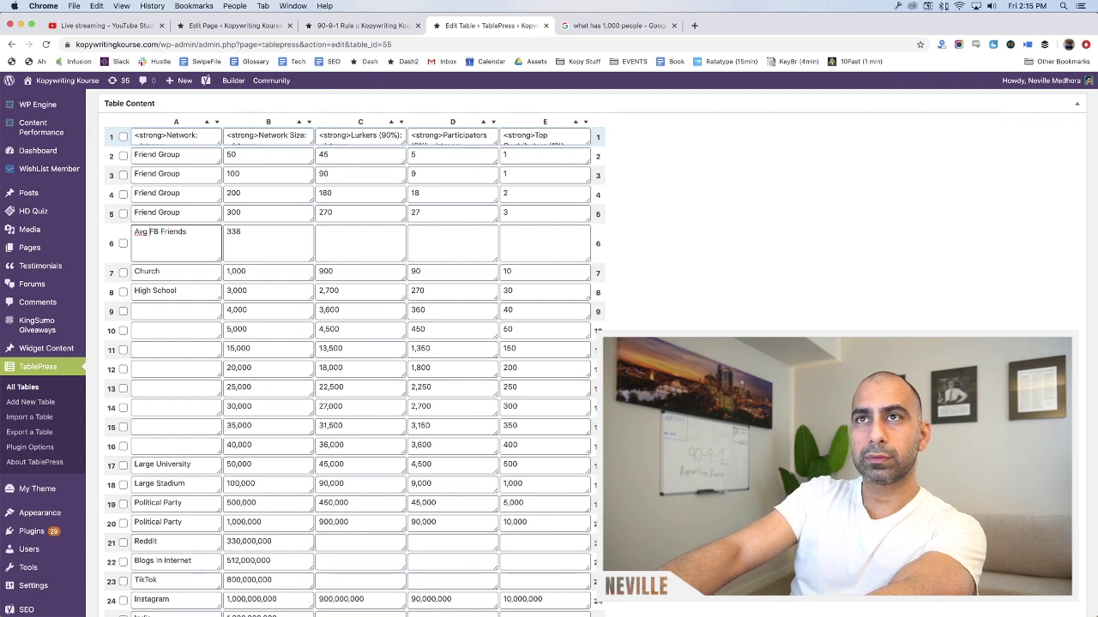
type("rage")
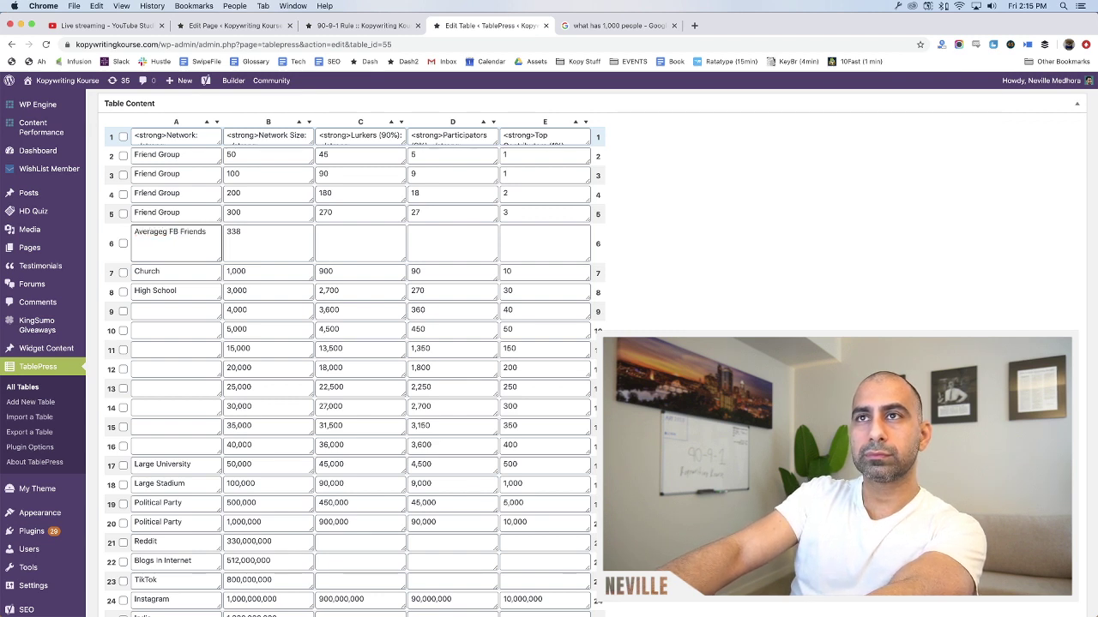
key("Delete")
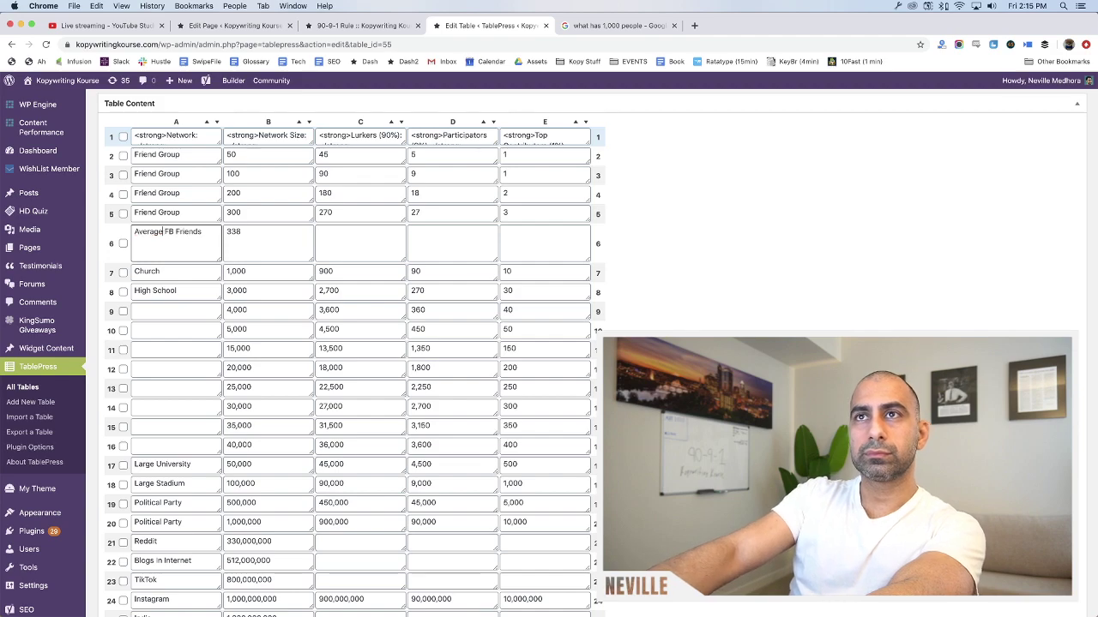
Delete the unnamed rows for network sizes 4,000, 15,000, 20,000, 25,000, 30,000, 35,000 and 40,000, keeping the 5,000 row
scroll(191, 242, "down", 1)
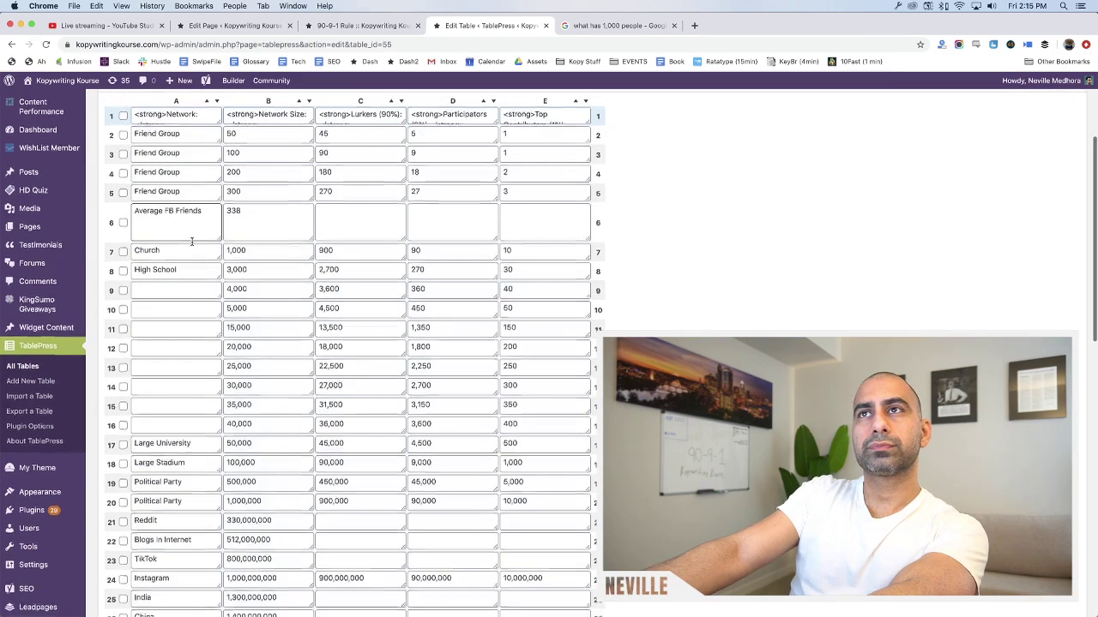
scroll(191, 242, "down", 4)
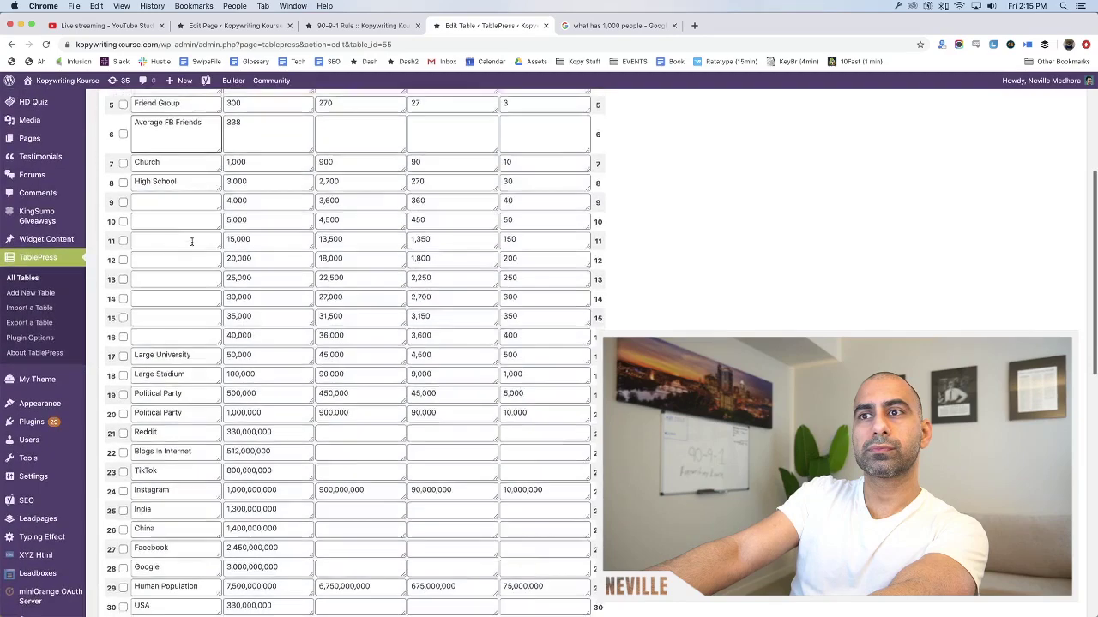
scroll(191, 242, "up", 10)
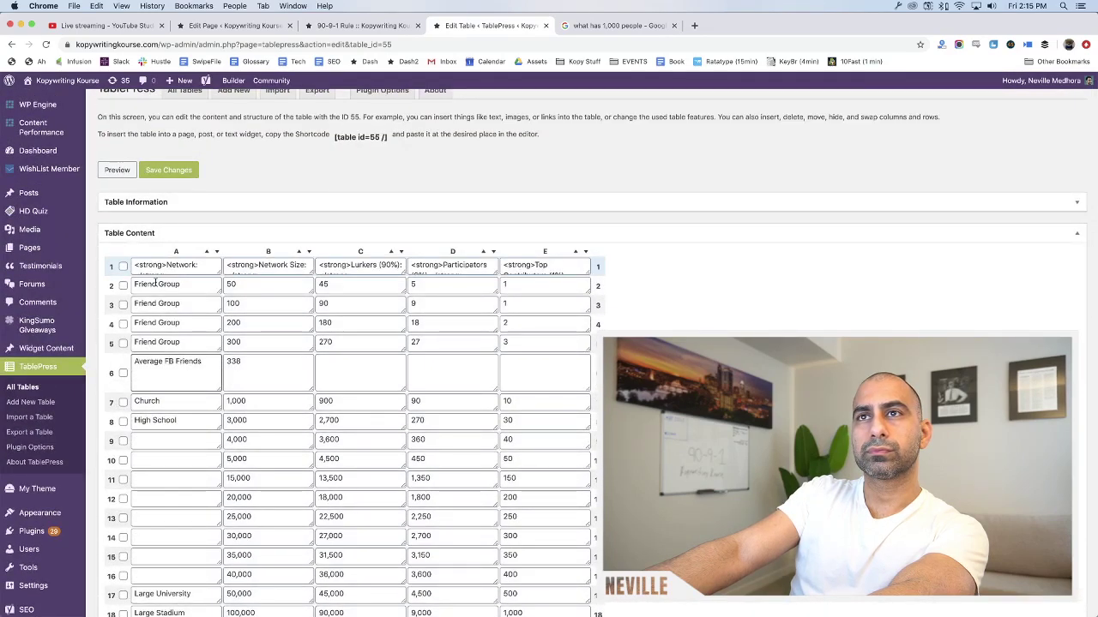
scroll(157, 287, "down", 6)
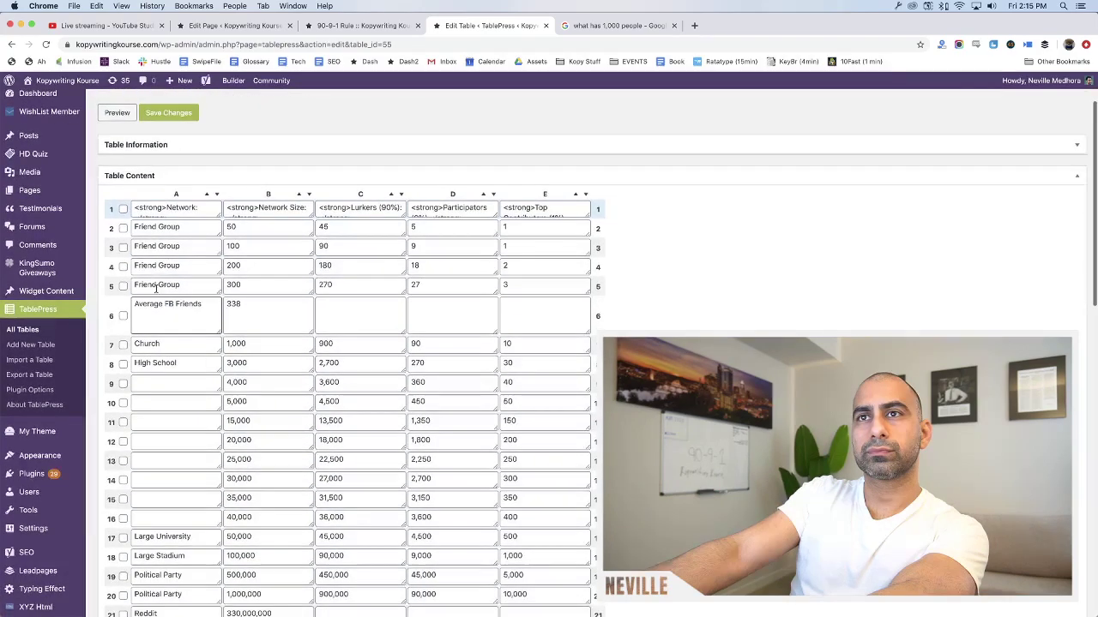
scroll(173, 299, "down", 2)
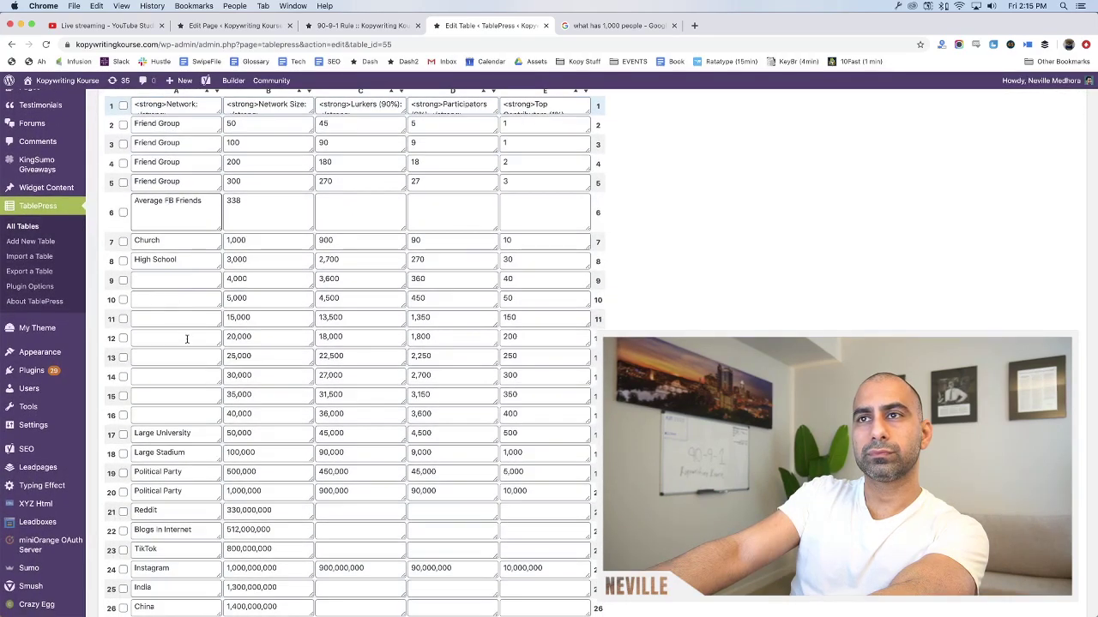
scroll(154, 390, "down", 2)
scroll(138, 395, "up", 2)
left_click(123, 402)
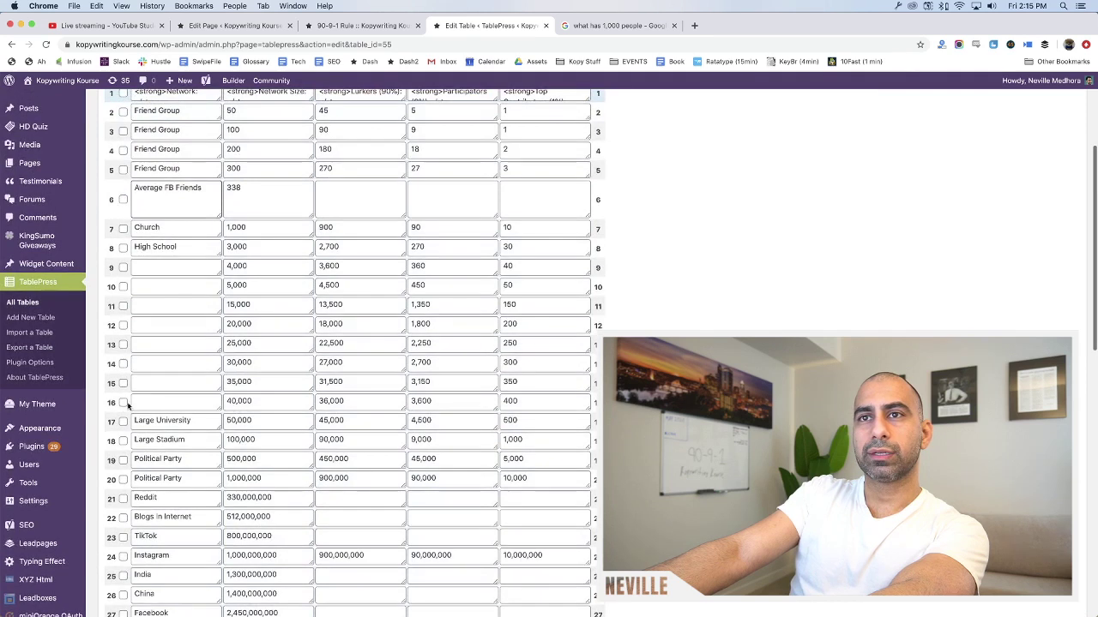
left_click(122, 384)
left_click(122, 364)
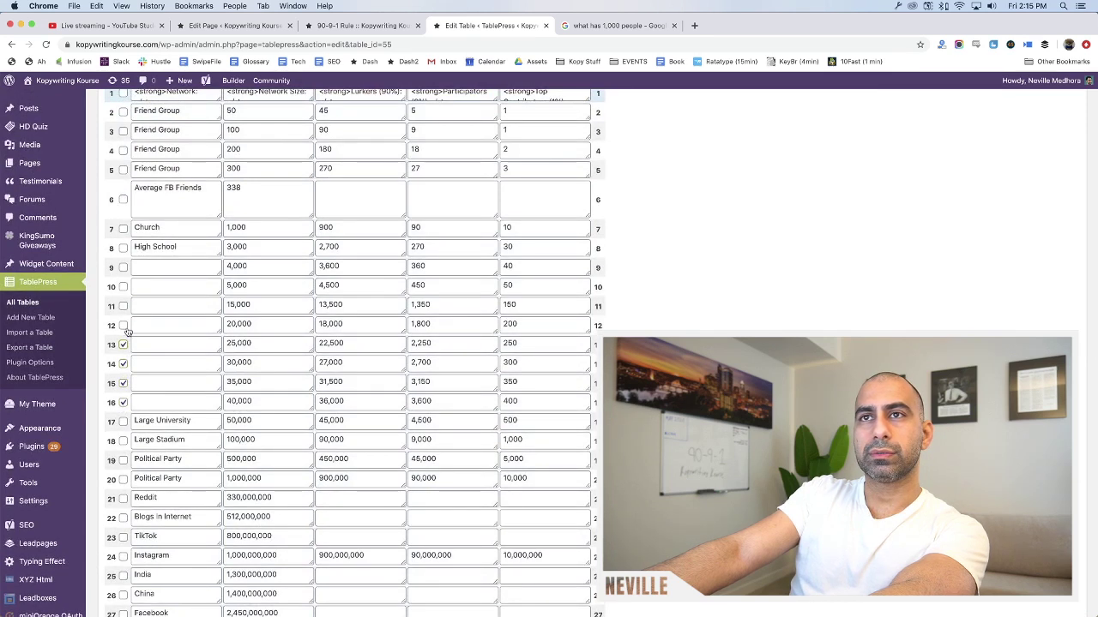
left_click(124, 326)
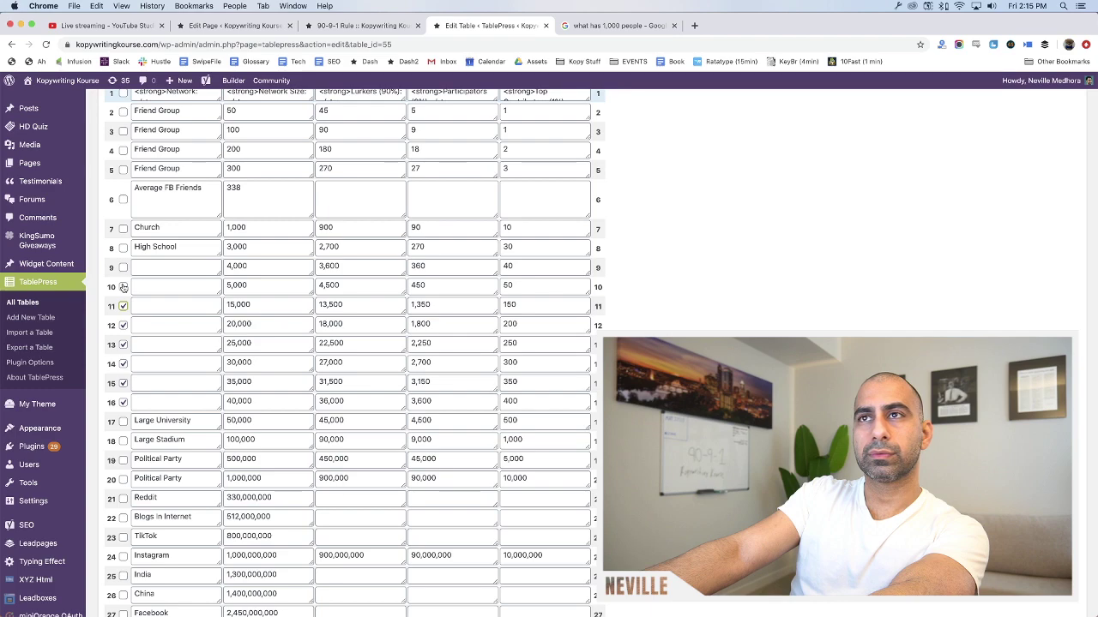
scroll(268, 369, "down", 15)
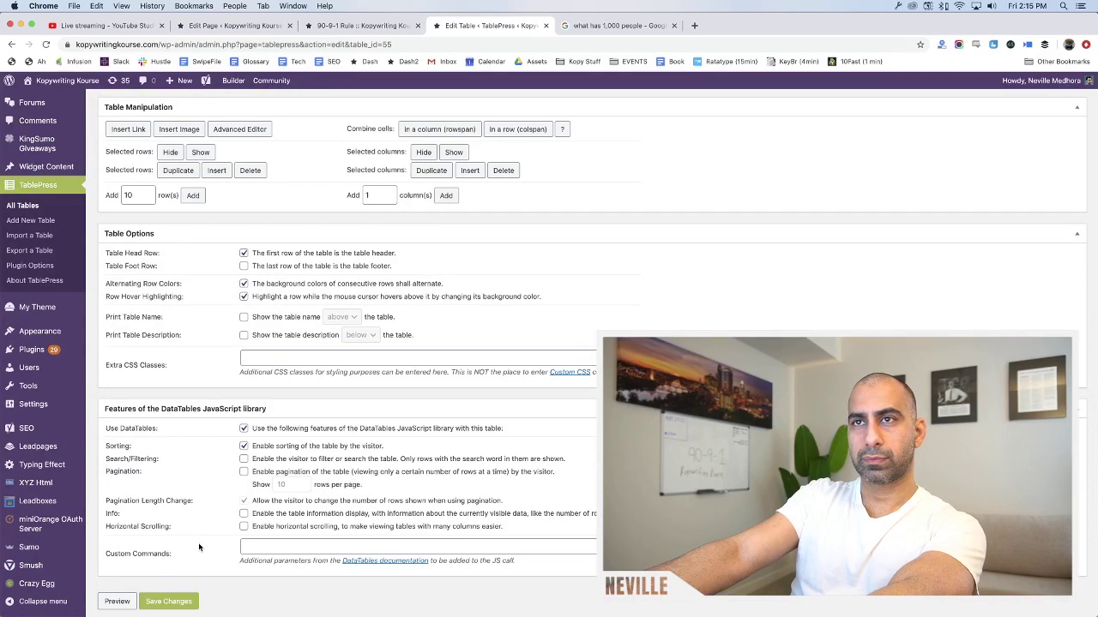
scroll(189, 558, "up", 10)
scroll(197, 544, "down", 4)
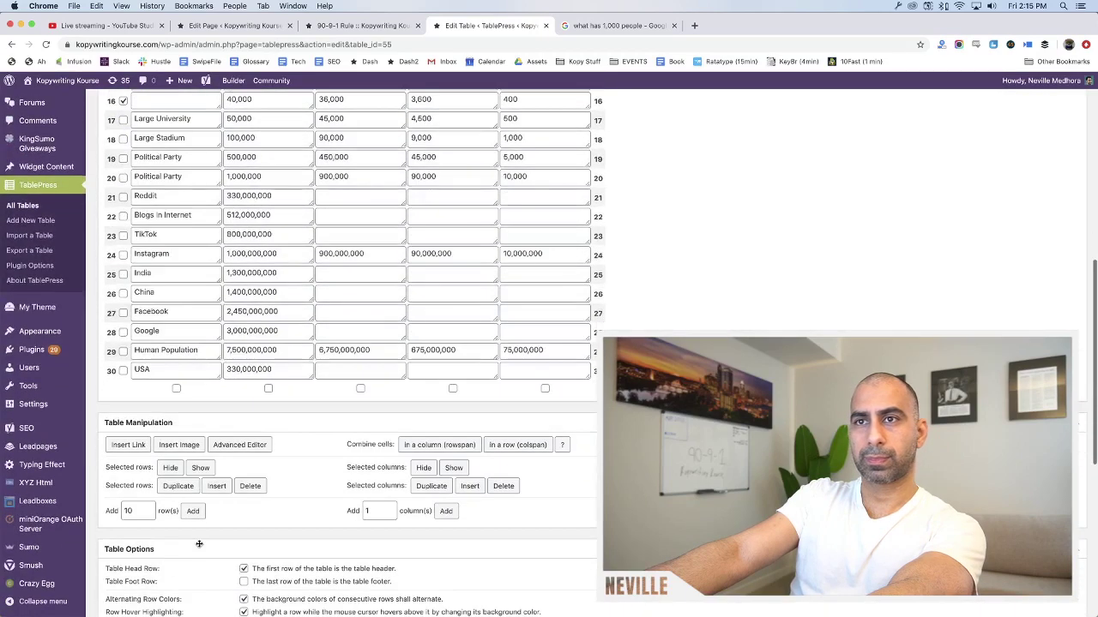
left_click(250, 486)
left_click(637, 104)
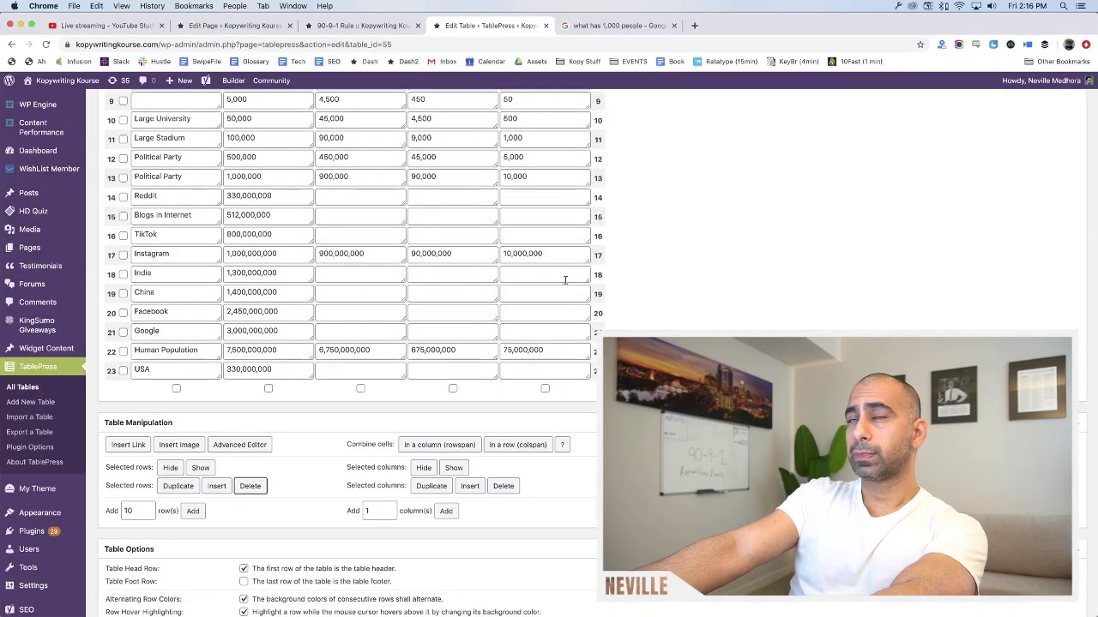
Delete the unnamed row for network size 5,000 from the table and confirm the deletion
scroll(291, 298, "up", 3)
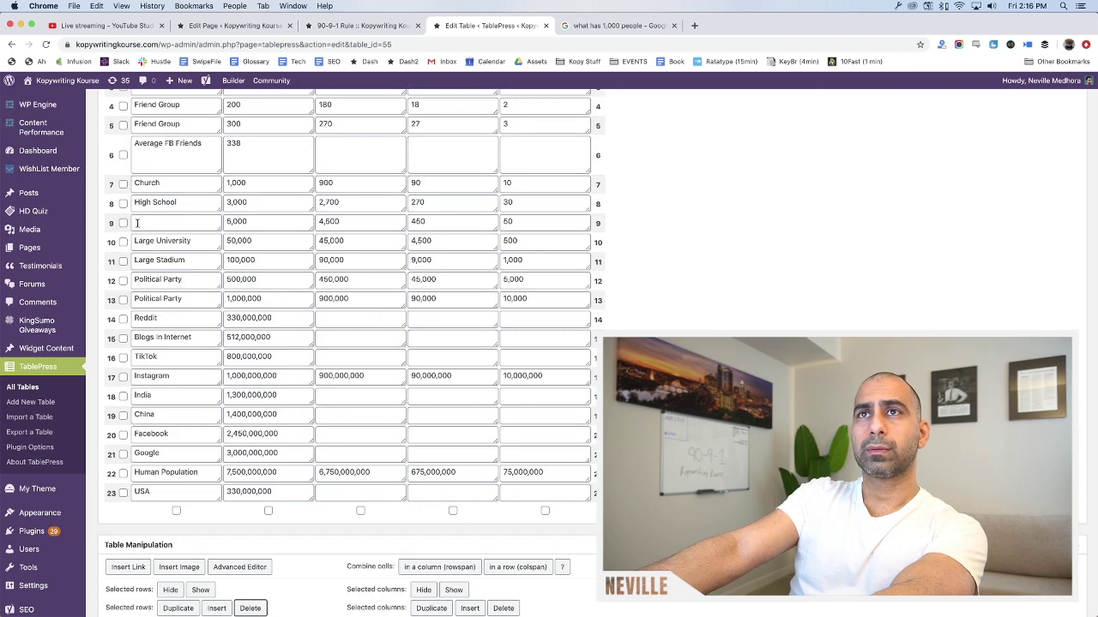
scroll(250, 507, "down", 2)
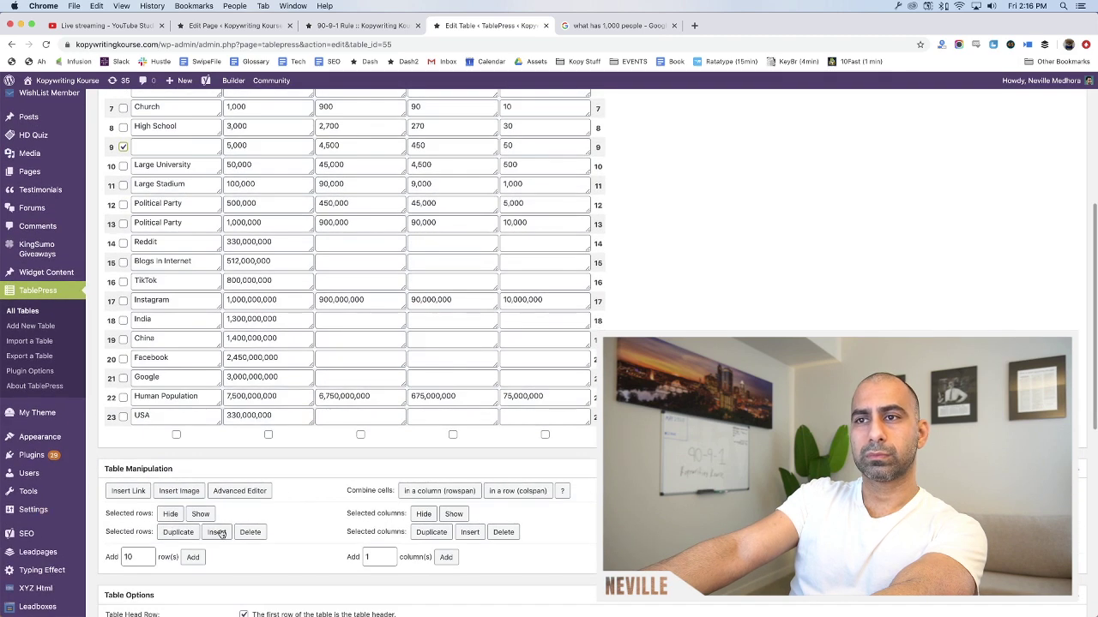
left_click(250, 532)
left_click(640, 105)
scroll(356, 295, "up", 5)
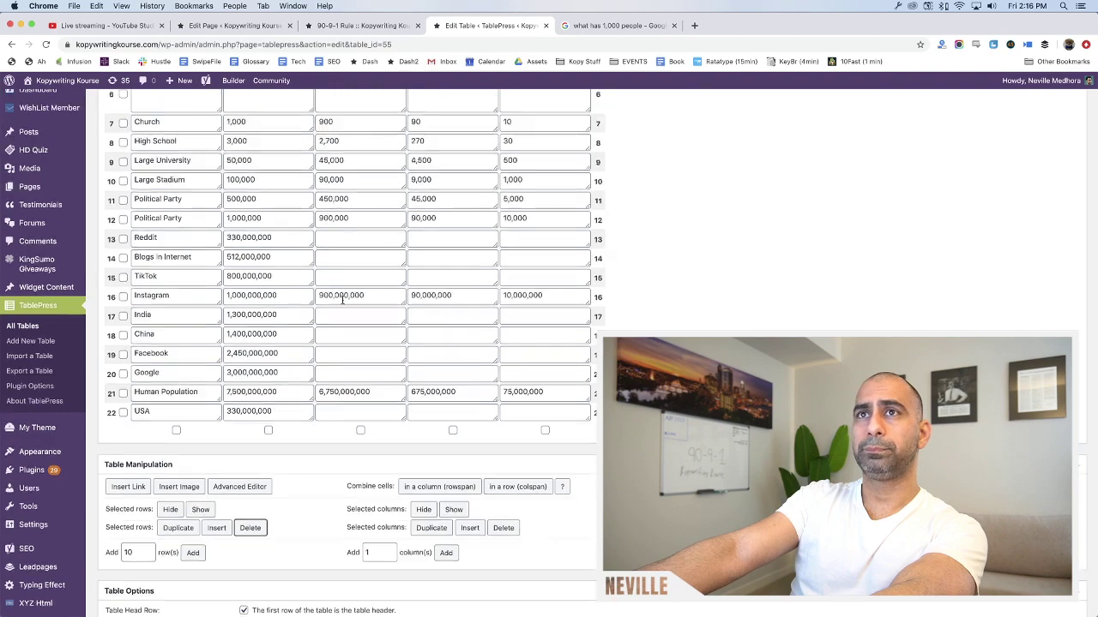
Check the empty cells in the remaining rows, then save the table changes
scroll(355, 295, "down", 4)
scroll(332, 243, "up", 2)
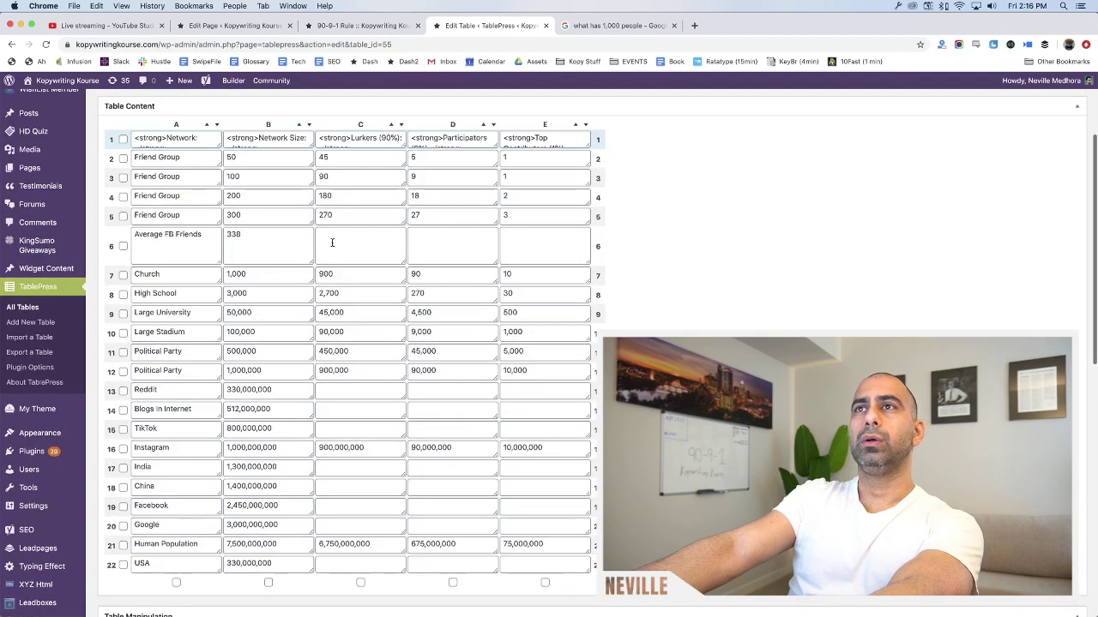
left_click(267, 242)
key("Tab")
key("Tab")
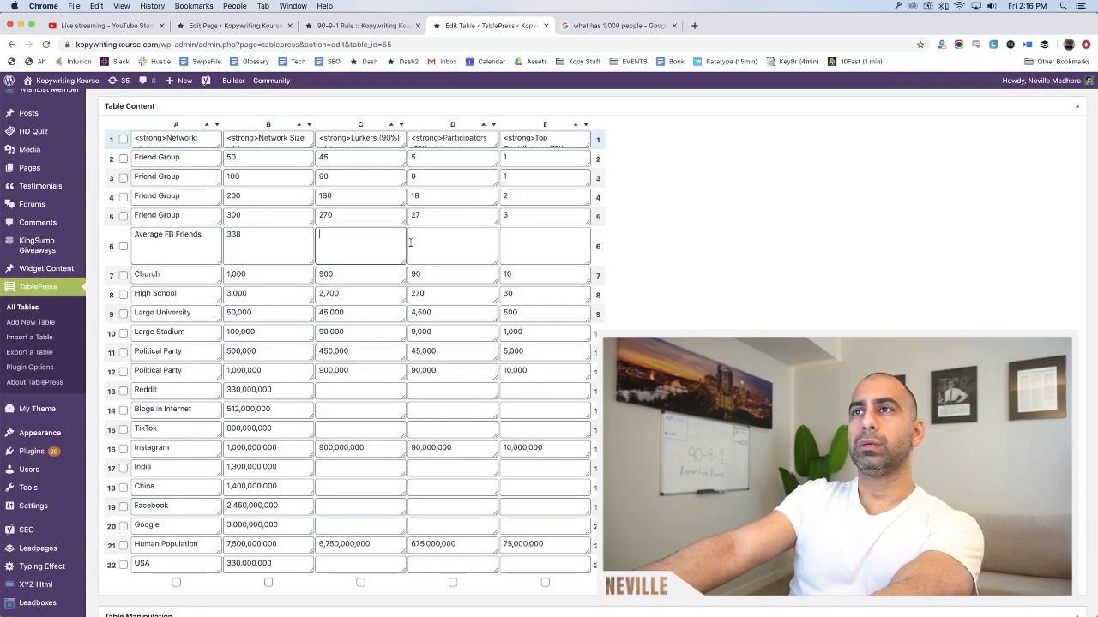
scroll(287, 429, "down", 5)
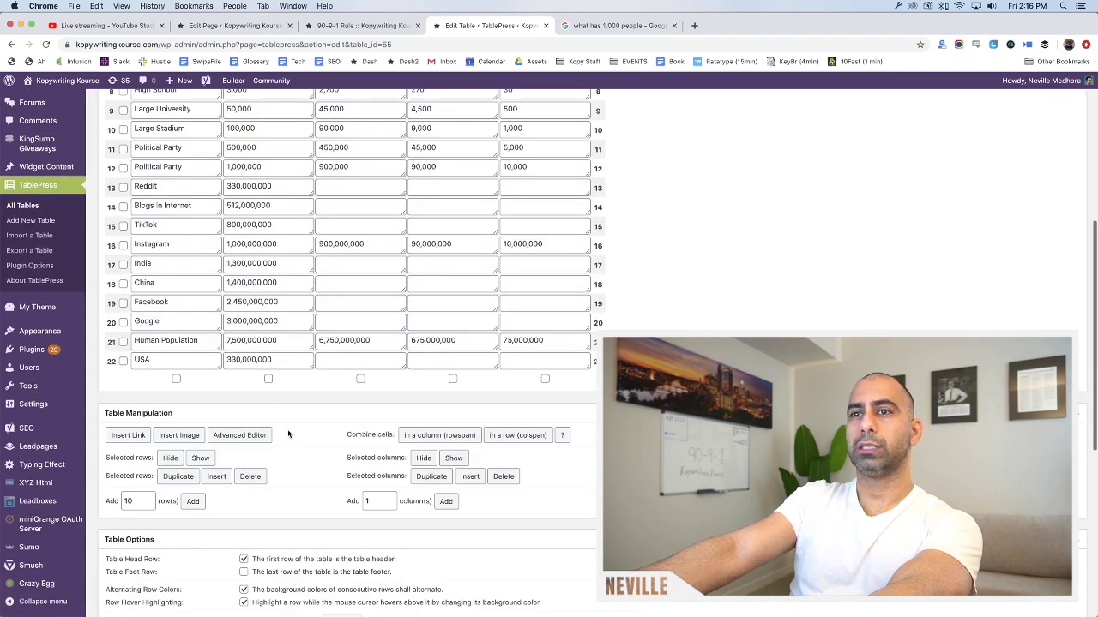
scroll(282, 241, "up", 10)
scroll(282, 241, "down", 1)
key("super+s")
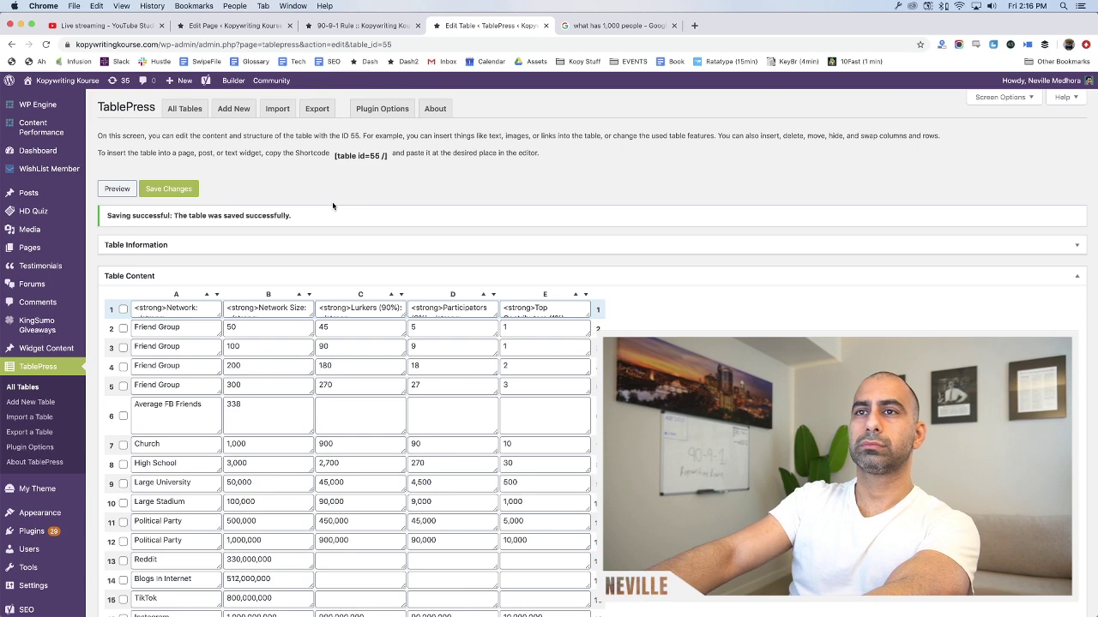
Reload the 90-9-1 Rule page preview and examine the updated network table from the smallest to the largest network
key("super+alt+Left")
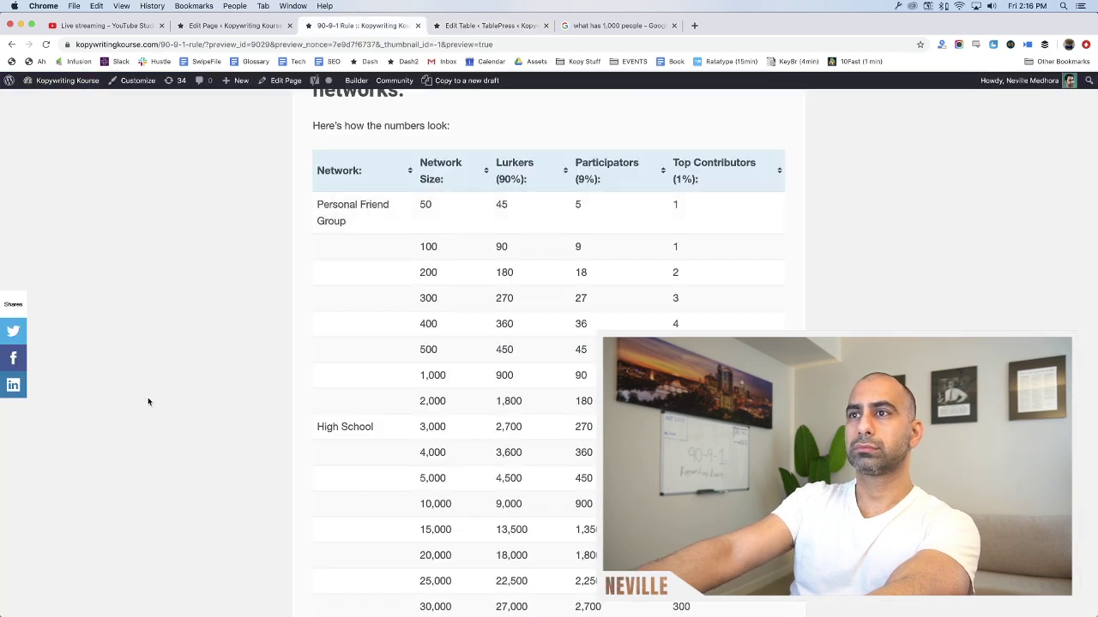
key("super+r")
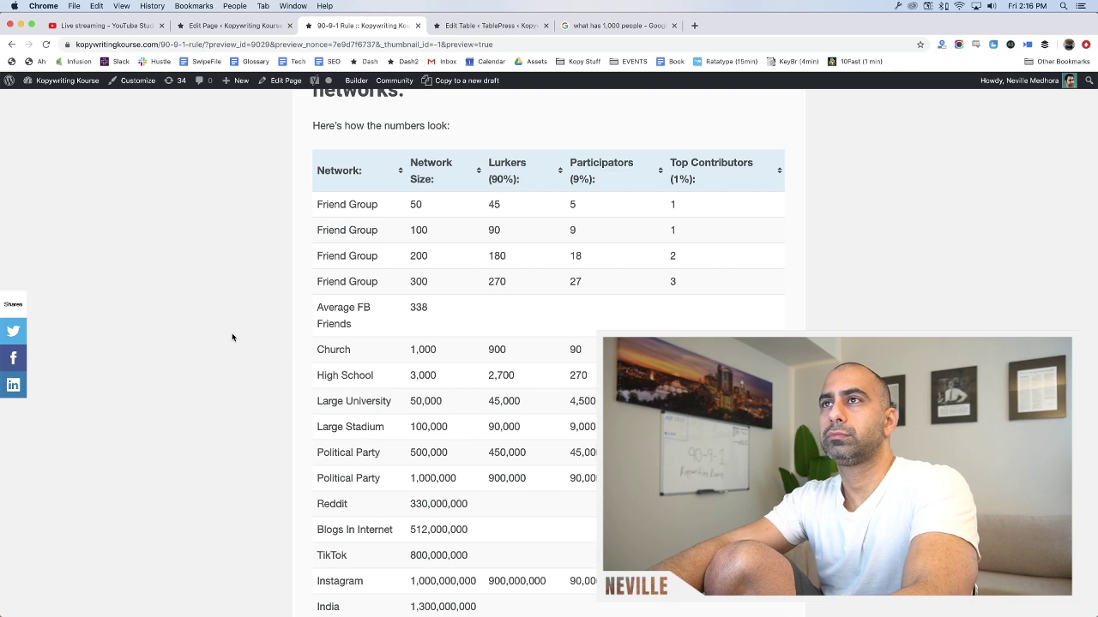
scroll(232, 337, "down", 4)
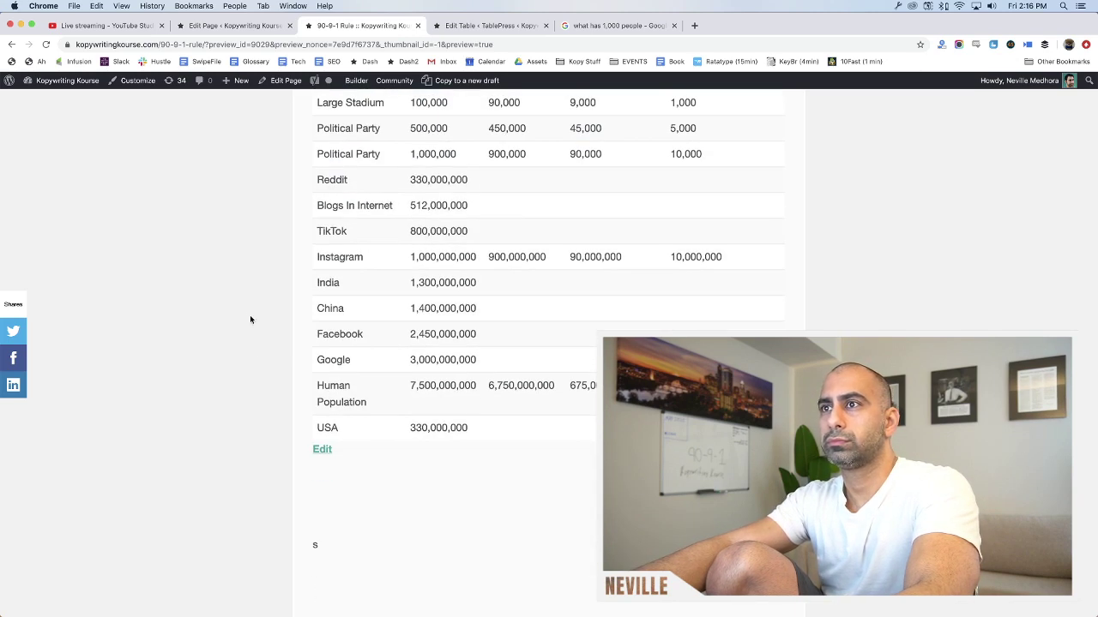
scroll(251, 325, "up", 5)
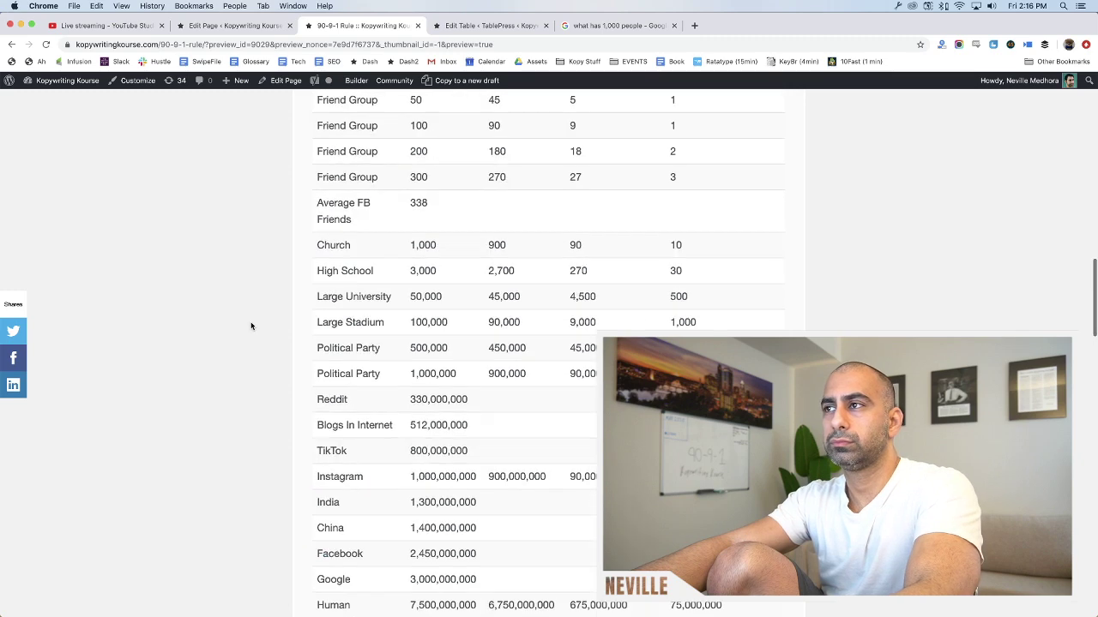
scroll(251, 326, "down", 3)
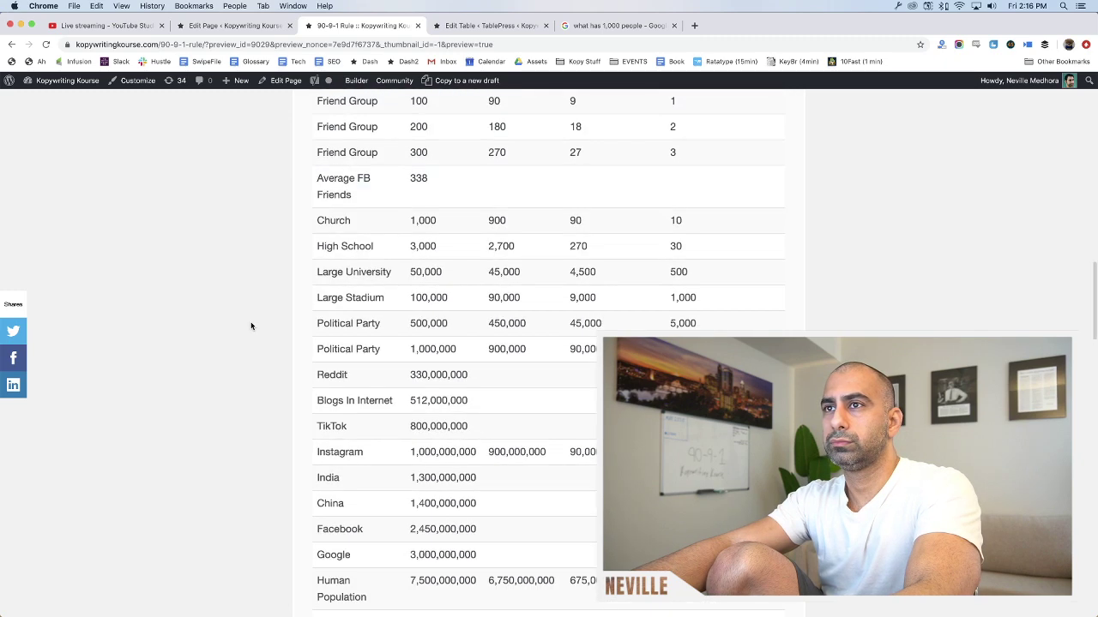
scroll(252, 326, "down", 1)
scroll(251, 326, "down", 3)
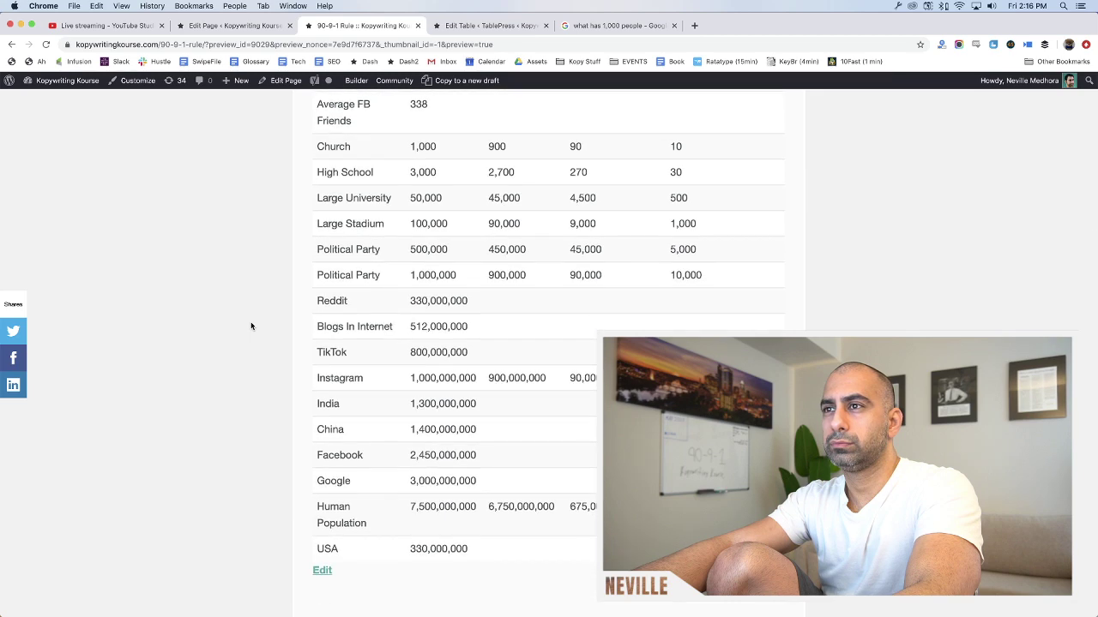
scroll(251, 326, "up", 10)
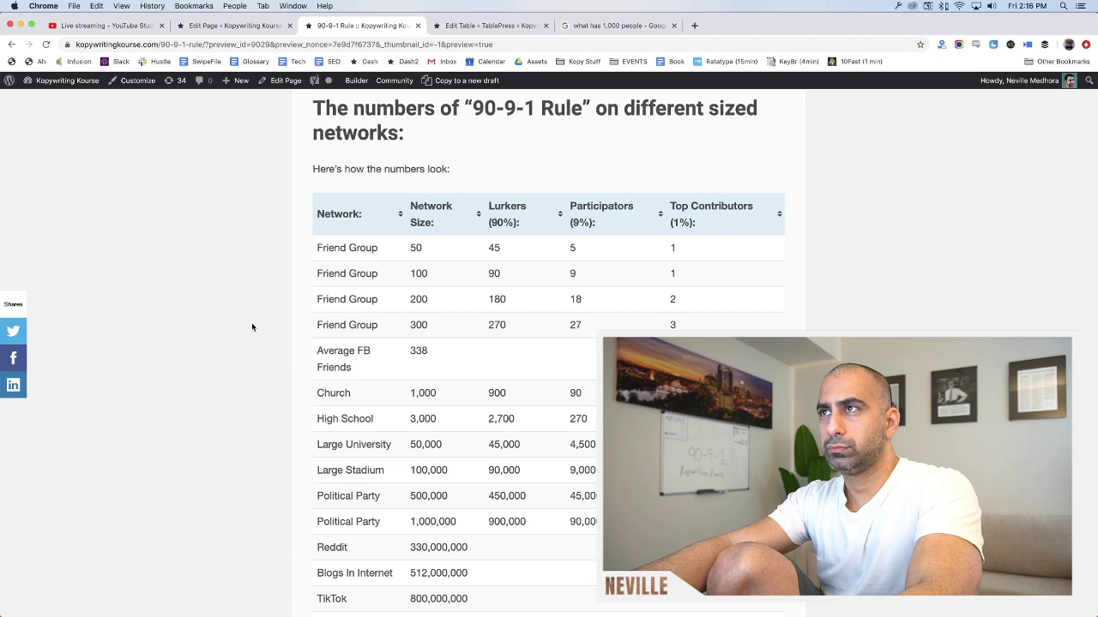
scroll(252, 322, "down", 5)
scroll(252, 321, "up", 2)
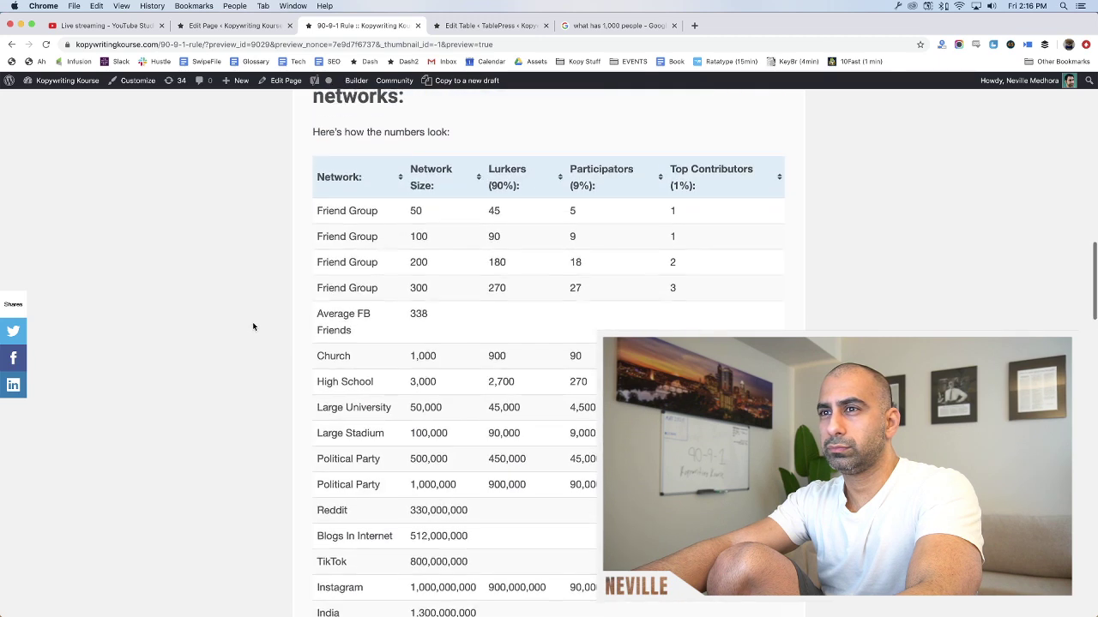
scroll(252, 322, "up", 1)
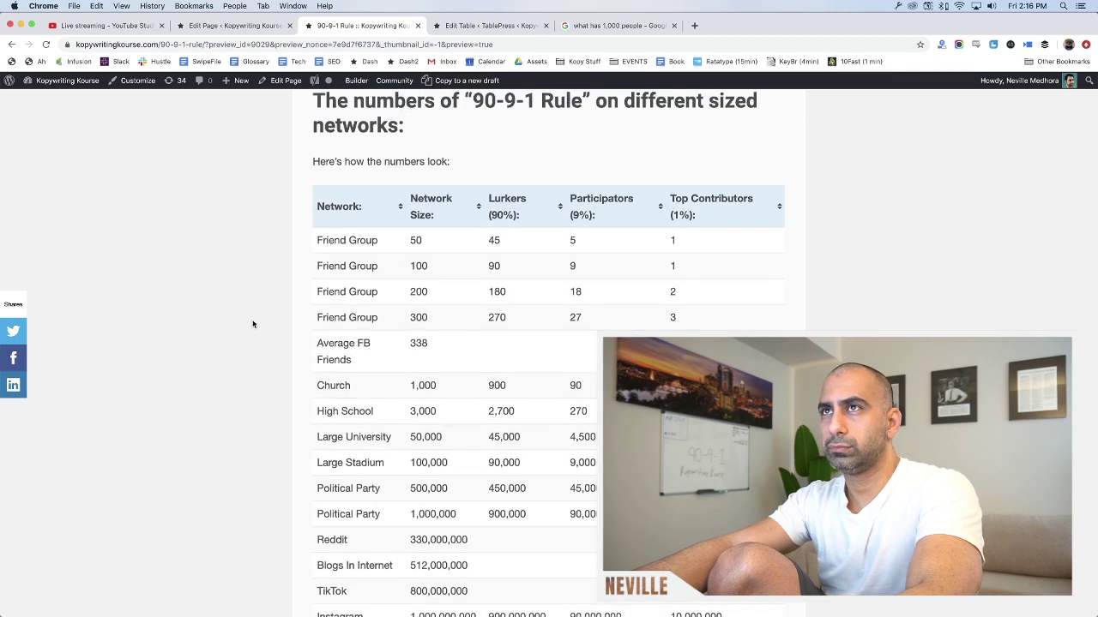
left_click(249, 26)
left_click(337, 27)
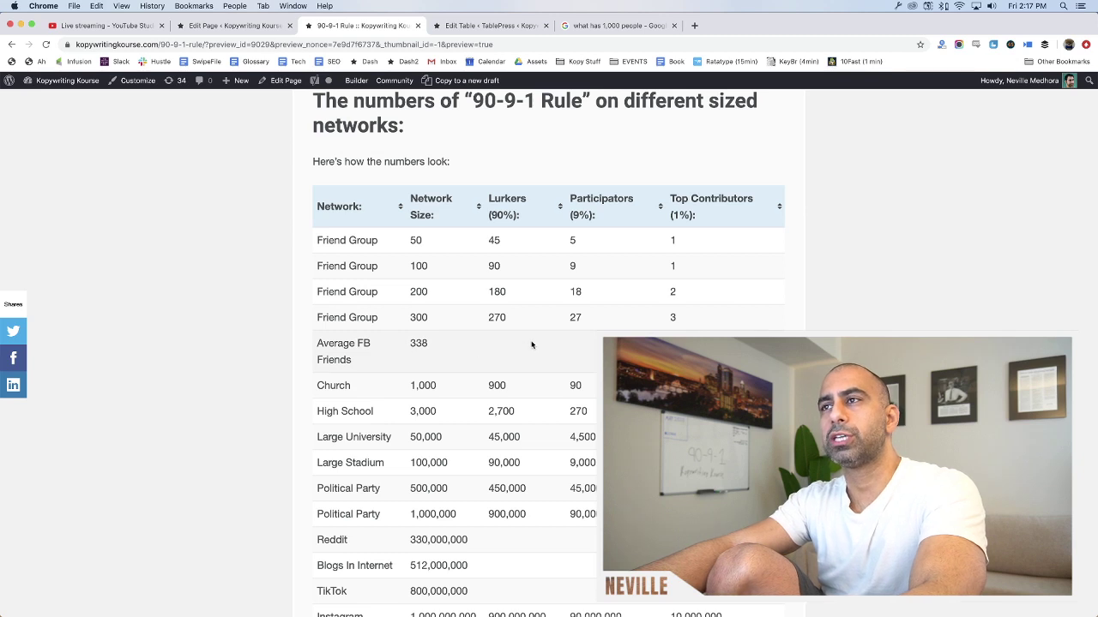
Test the preview table's sorting by Network Size descending, by Network name, and by Network Size ascending
left_click(450, 215)
left_click(450, 215)
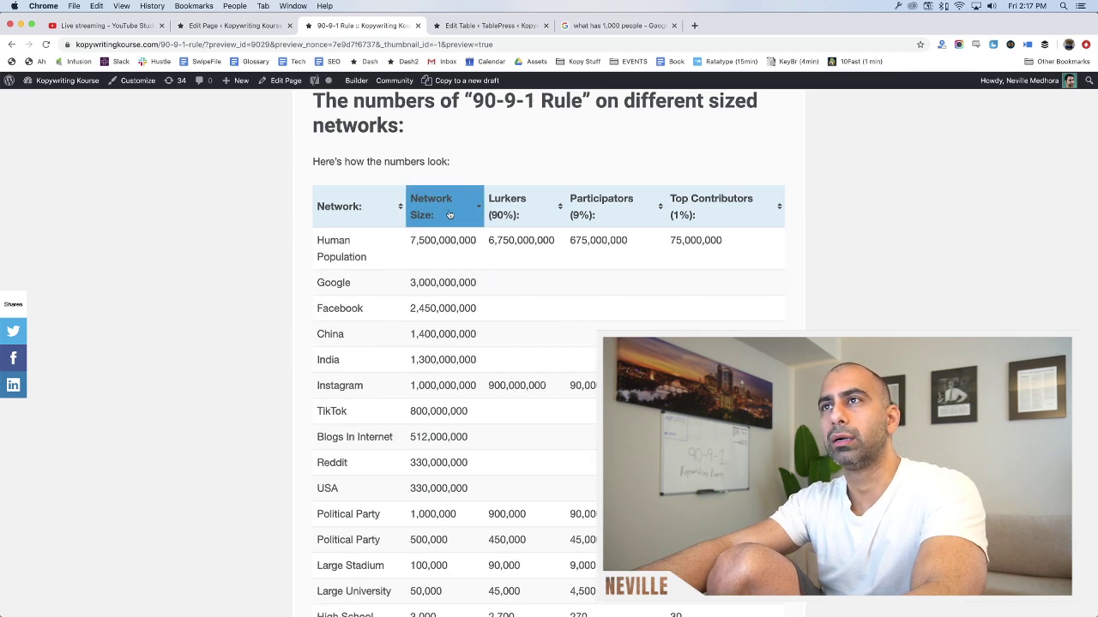
left_click(364, 216)
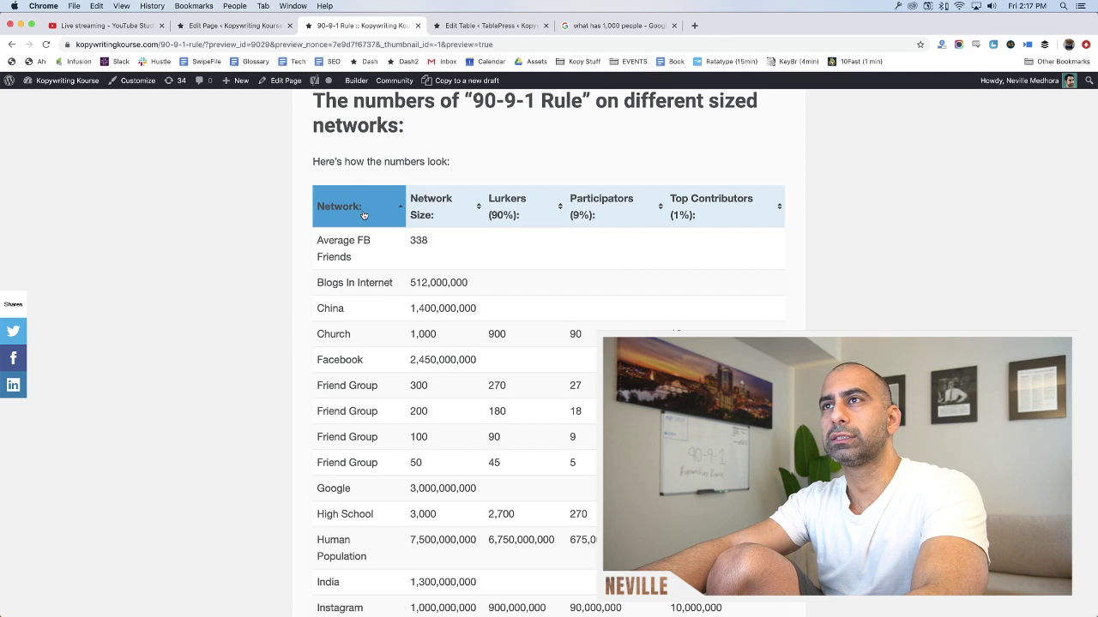
left_click(471, 203)
scroll(479, 272, "down", 4)
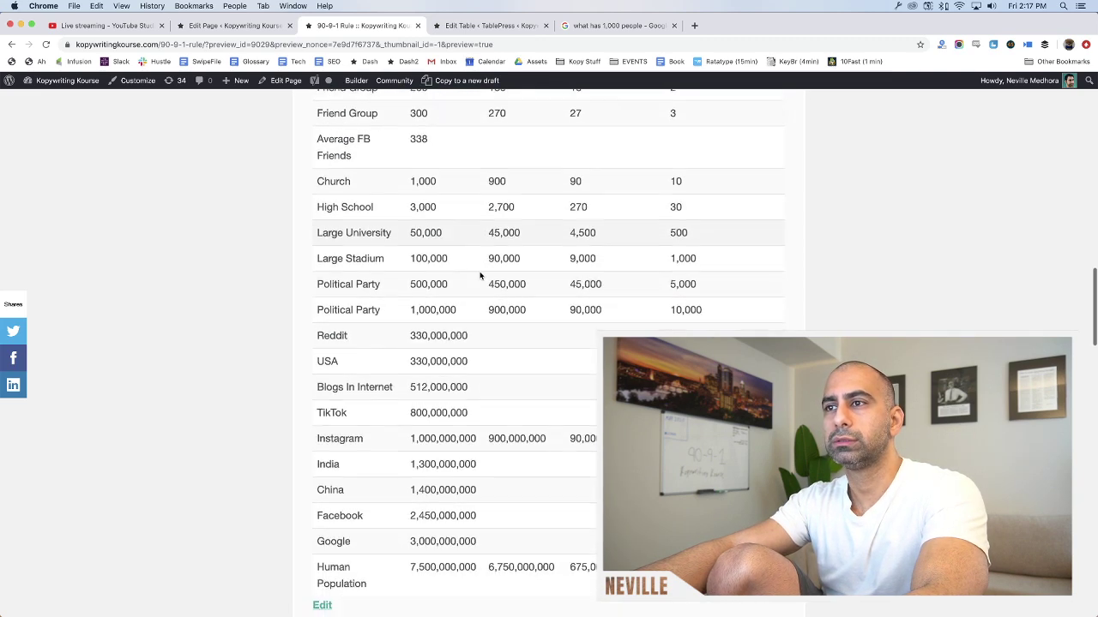
scroll(482, 274, "up", 3)
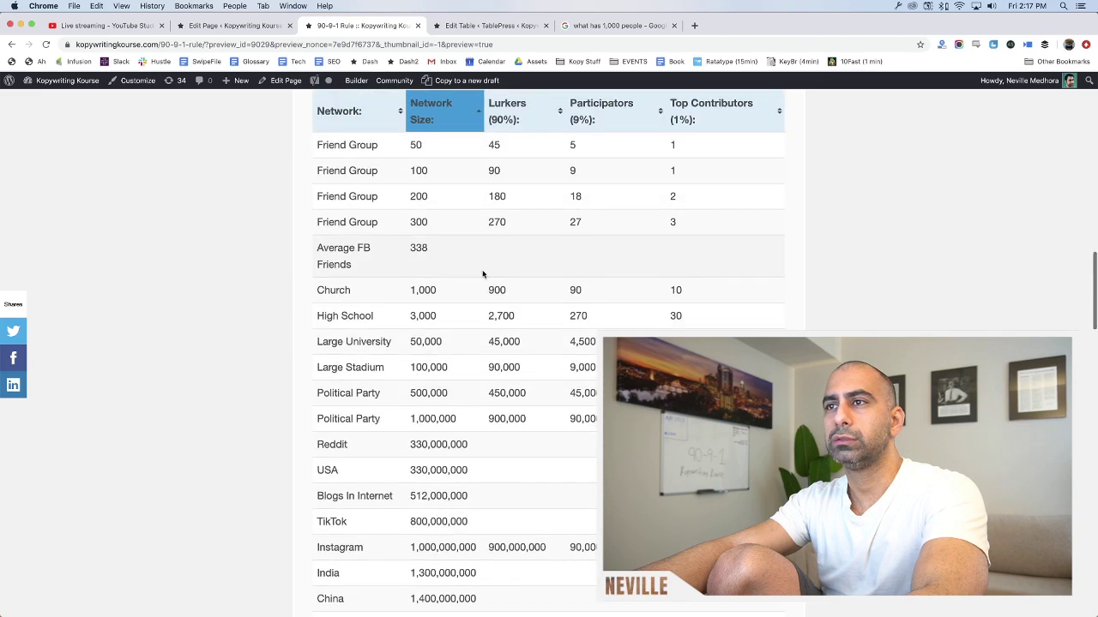
Return to the TablePress table editor and calculate 330,000,000 × 0.9 with the Dashboard calculator for the USA row
left_click(249, 26)
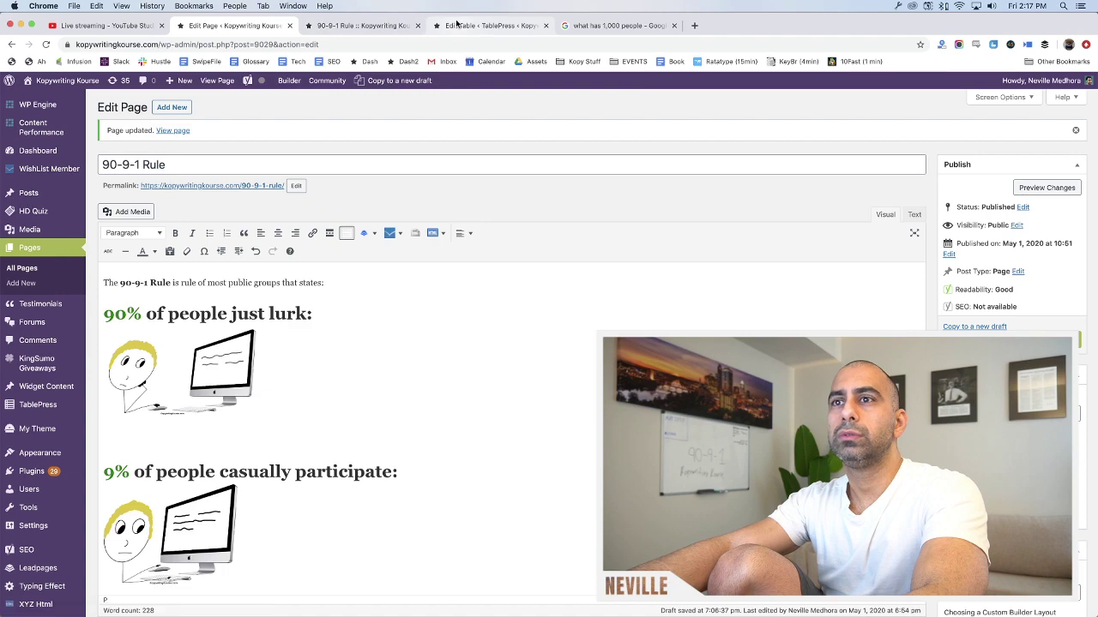
left_click(488, 26)
scroll(197, 389, "down", 5)
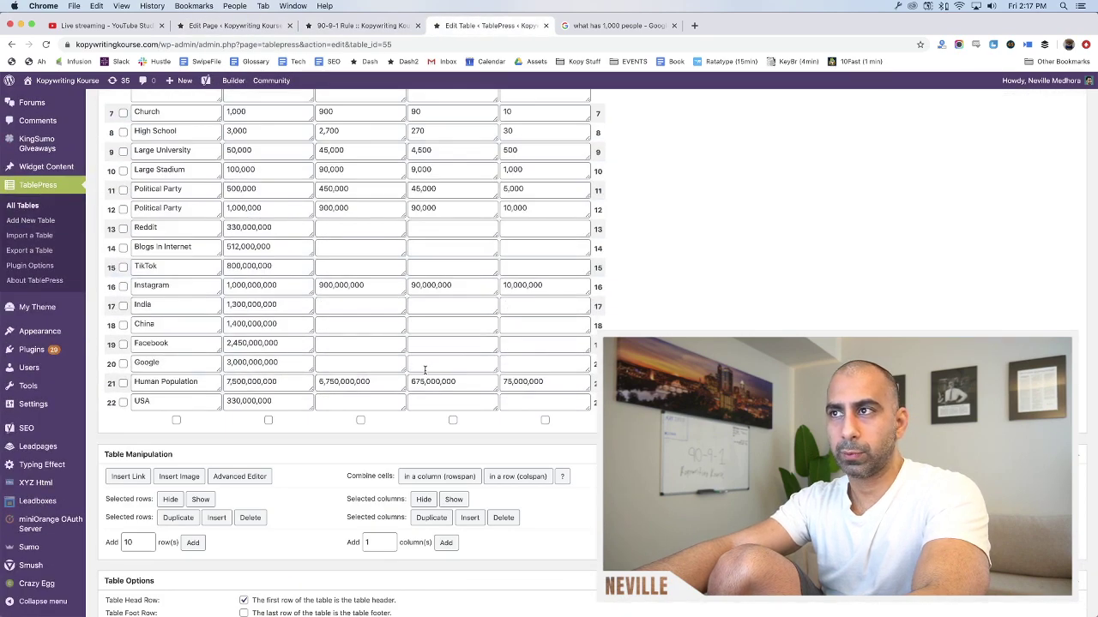
key("F12")
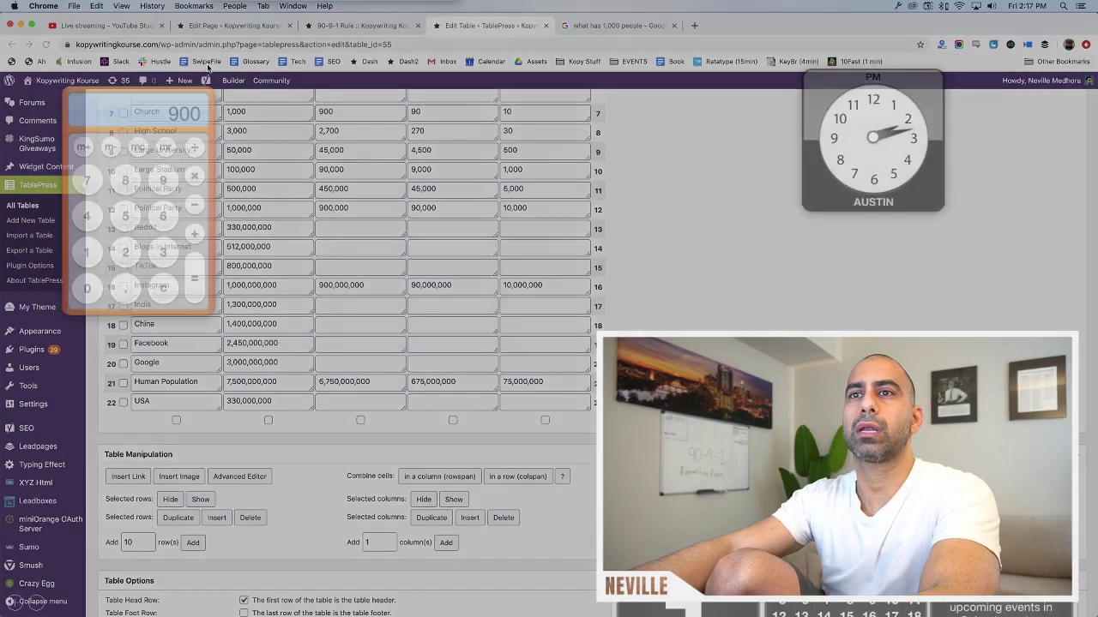
left_click(337, 297)
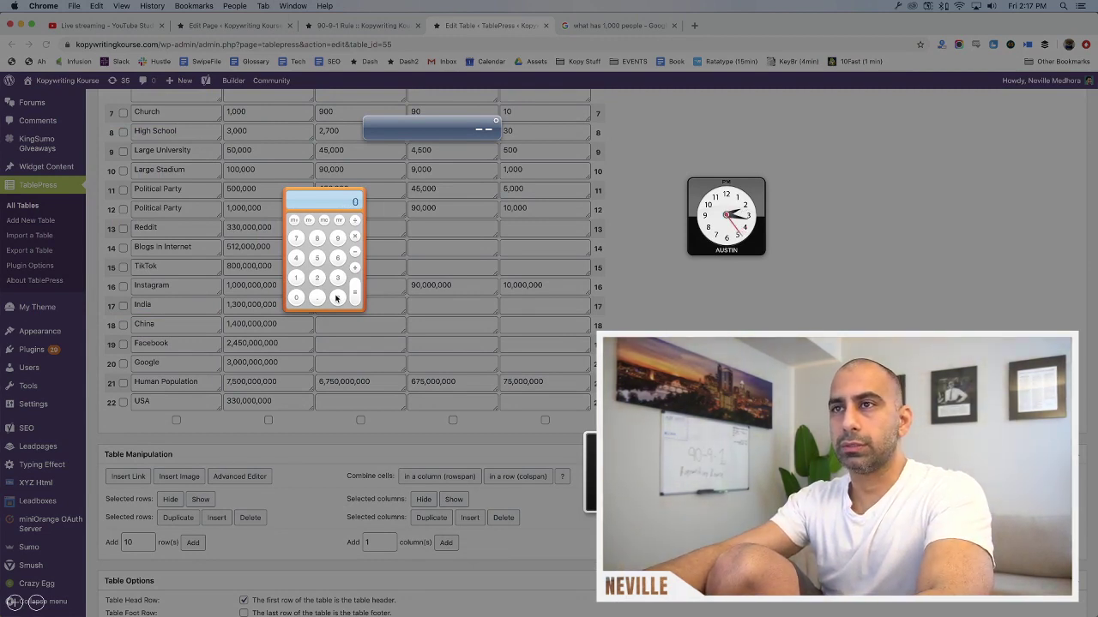
type("33000")
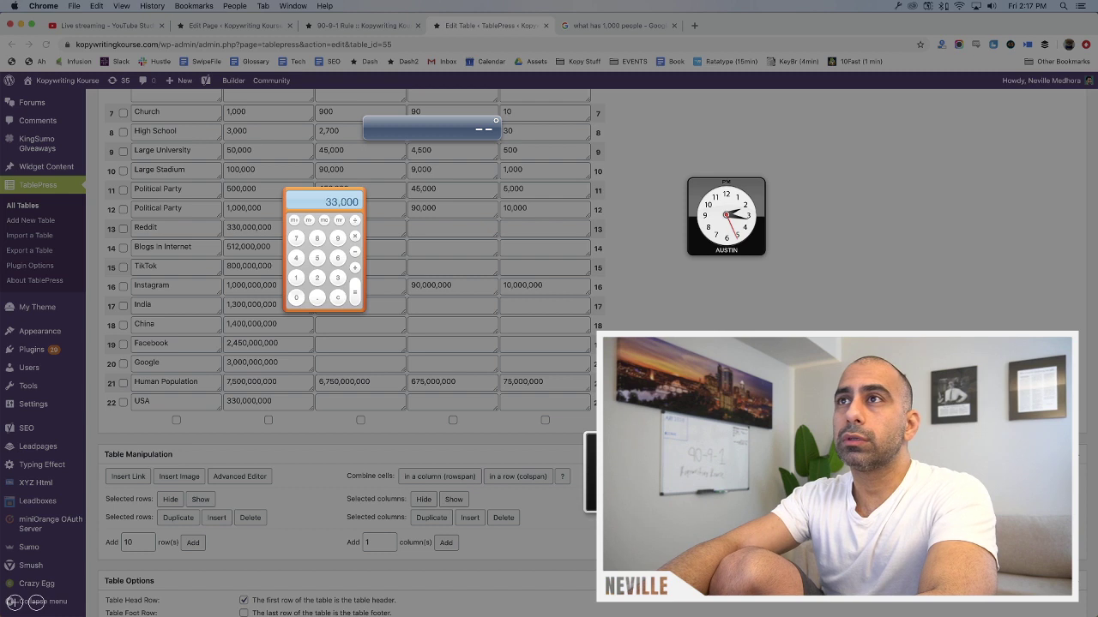
type("00")
type("*")
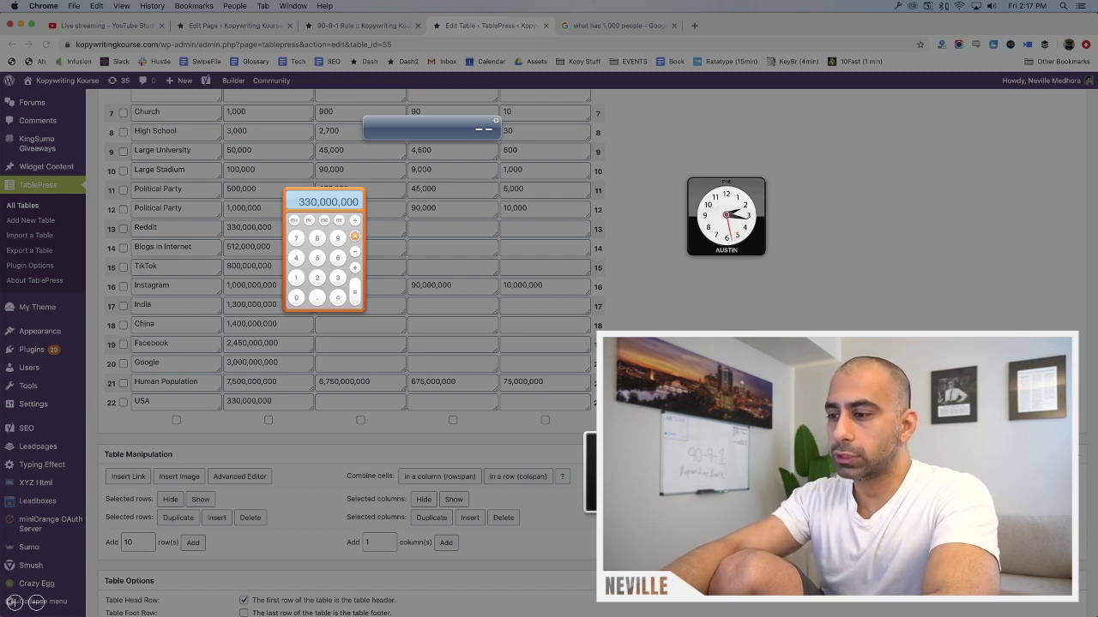
type(".9")
key("Return")
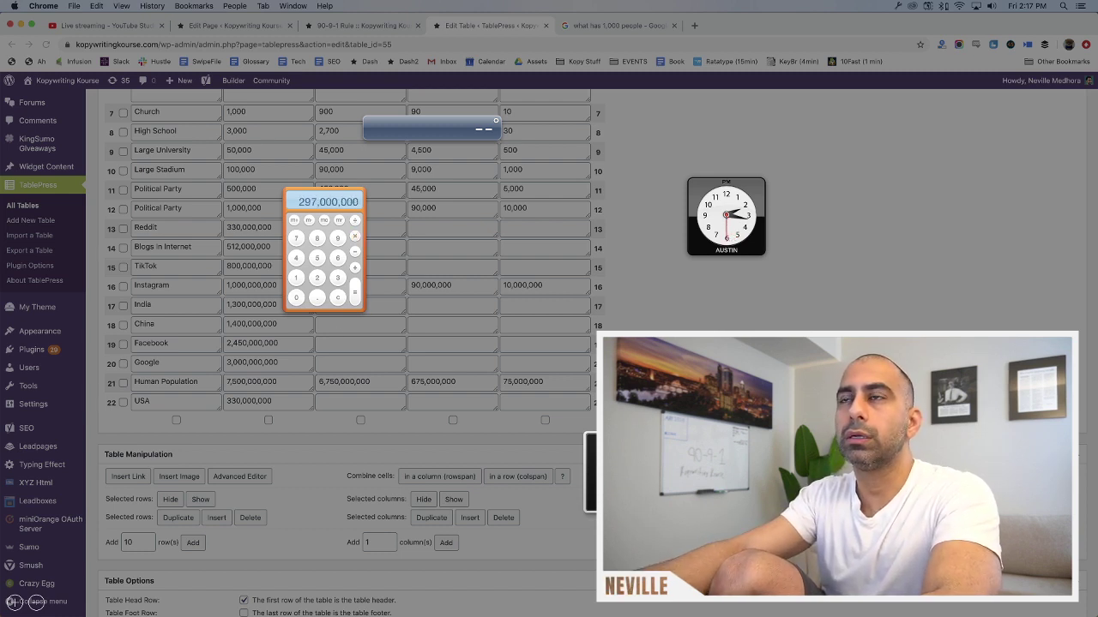
Enter 297,000,000 as the Lurkers (90%) value in the USA row
left_click(344, 409)
left_click(344, 403)
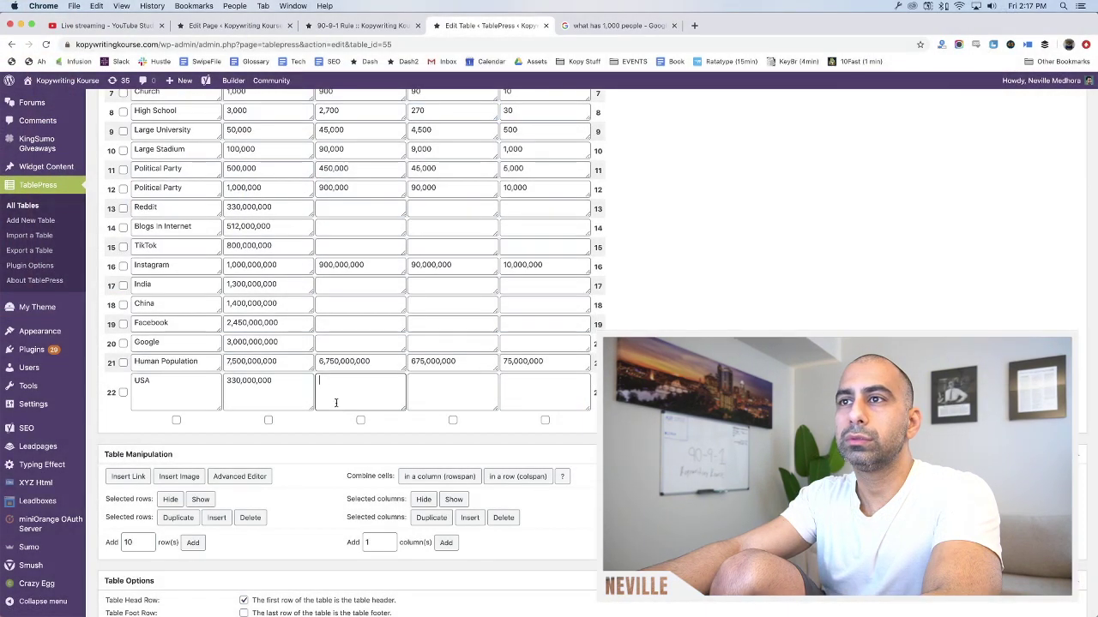
type("297")
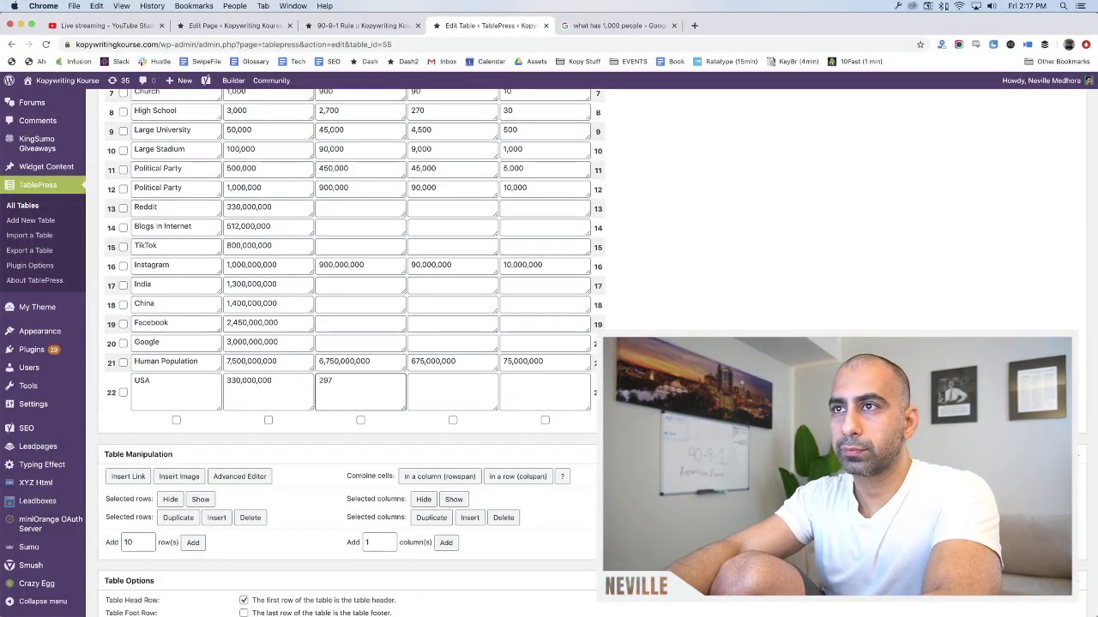
type(",000,000")
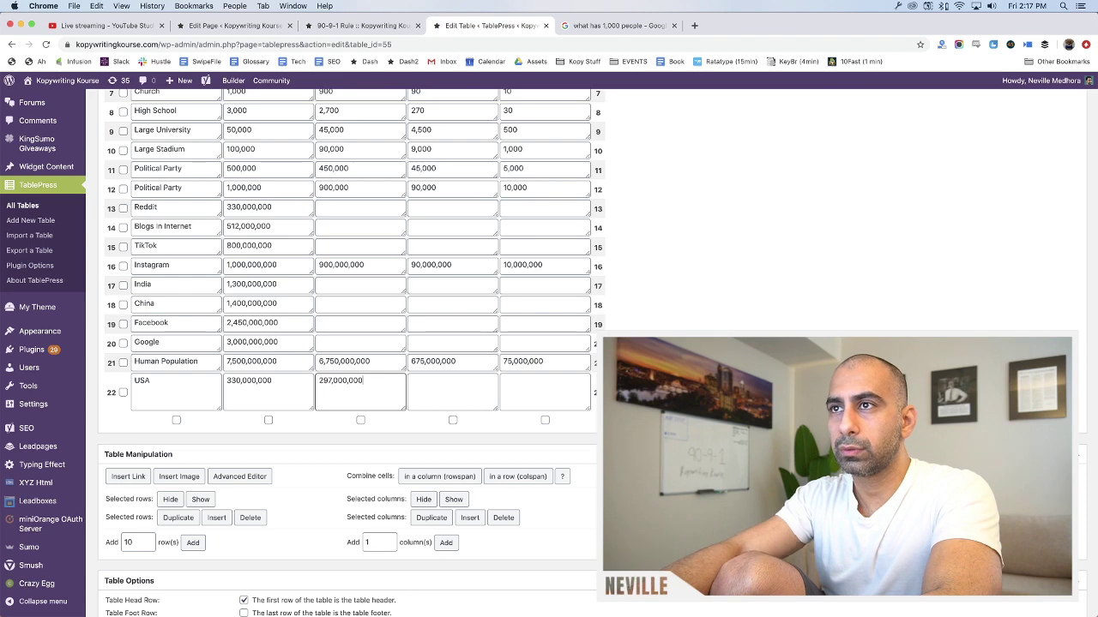
Calculate 330,000,000 × 0.09 with the Dashboard calculator and enter 29,700,000 as the Participators value in the USA row
key("F12")
left_click(342, 302)
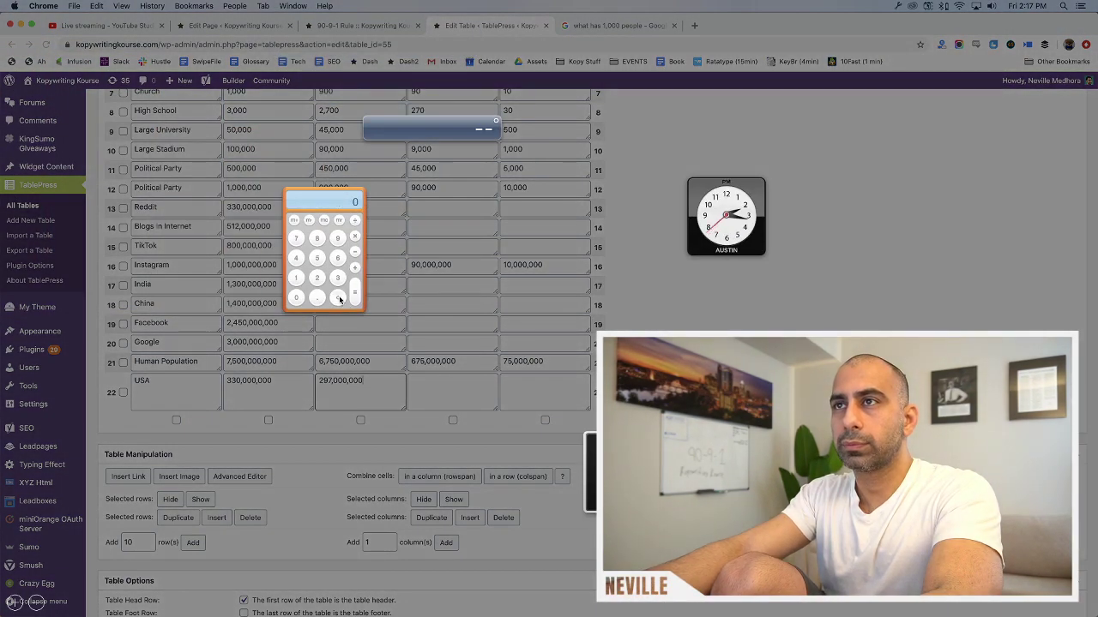
type("3300000")
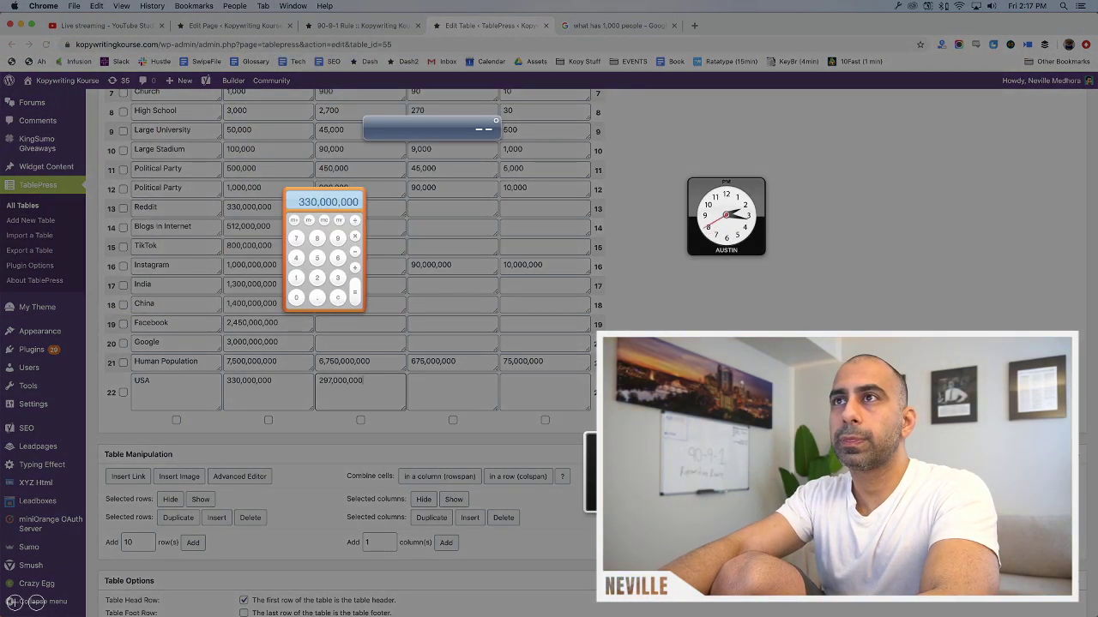
key("asterisk")
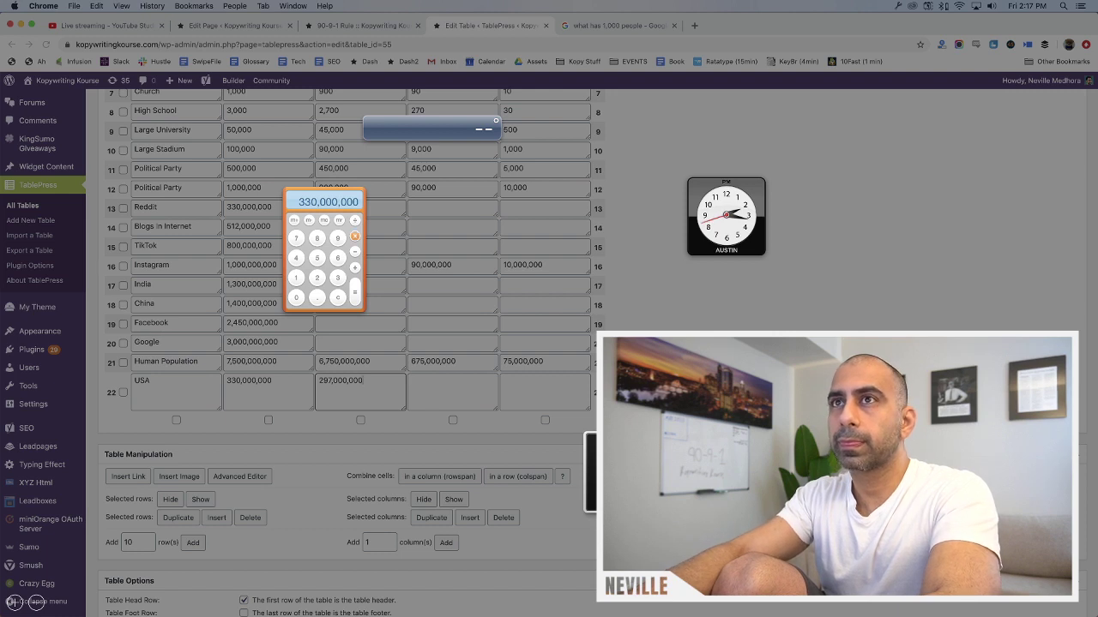
type(".09")
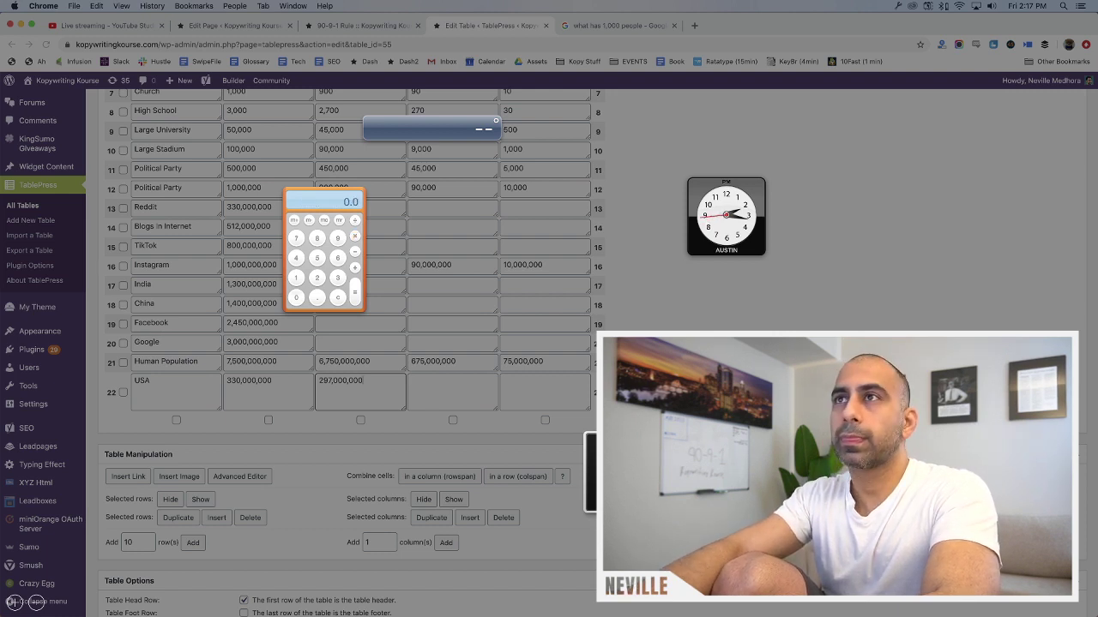
key("Return")
left_click(458, 385)
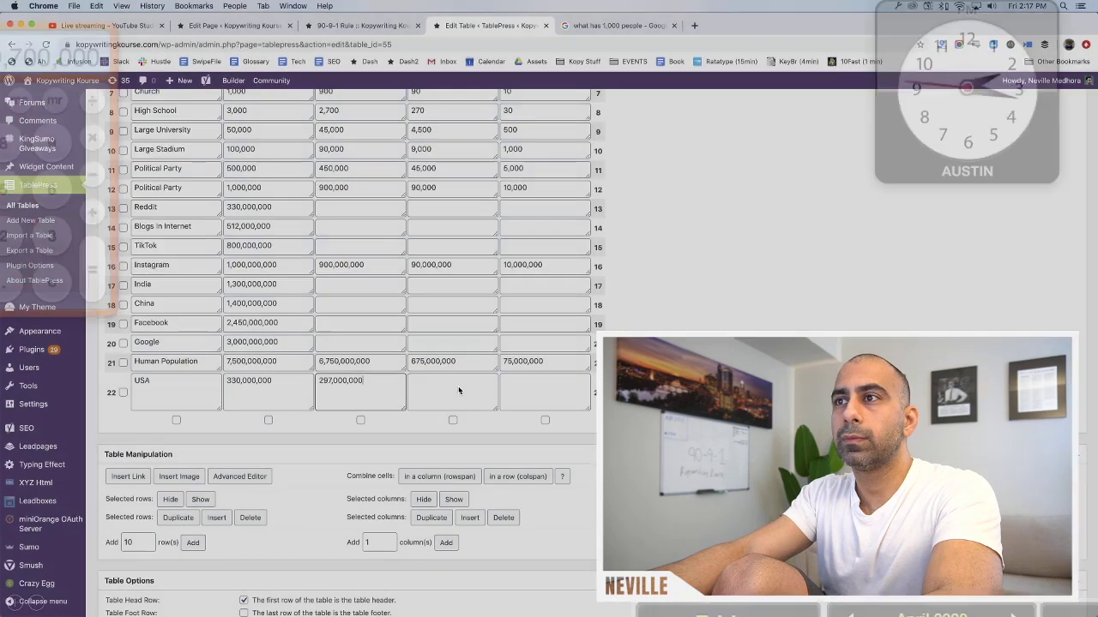
type("29,")
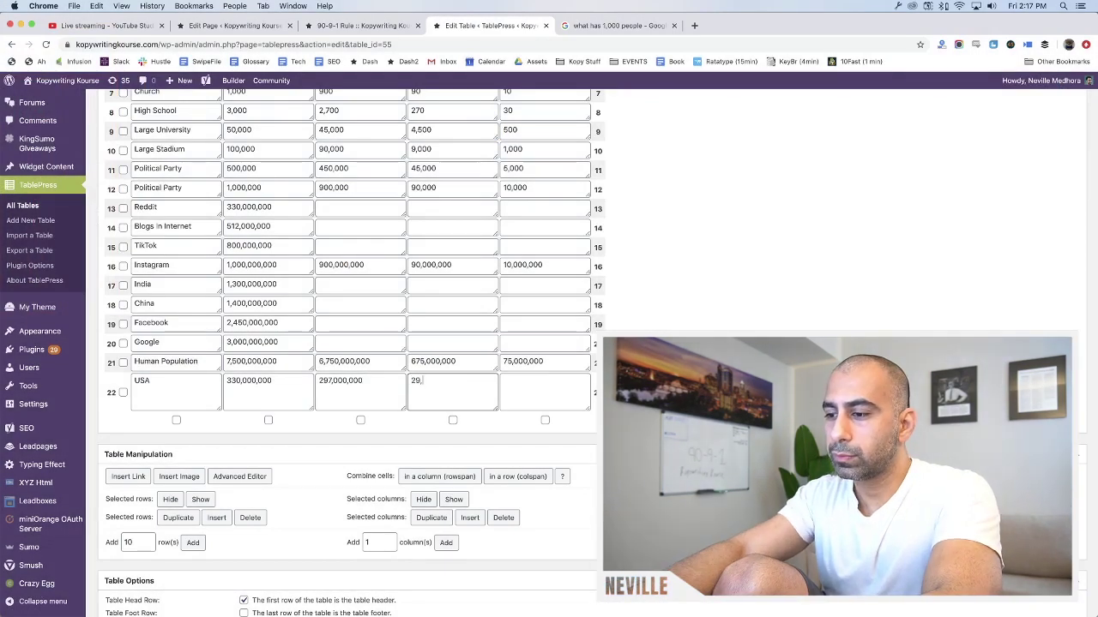
type("700,00")
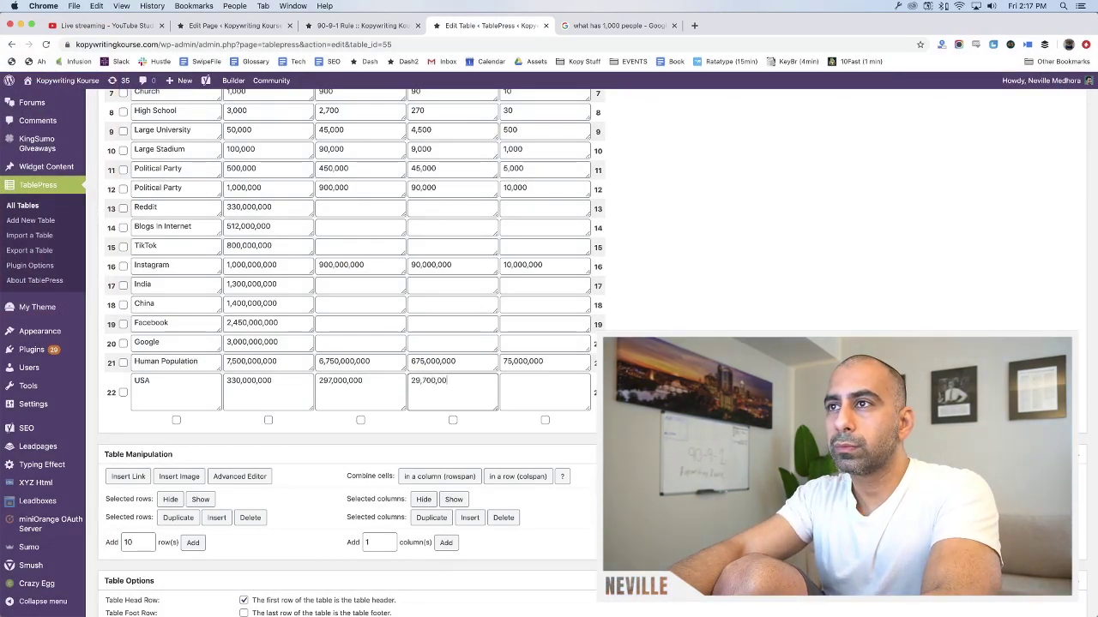
type("0")
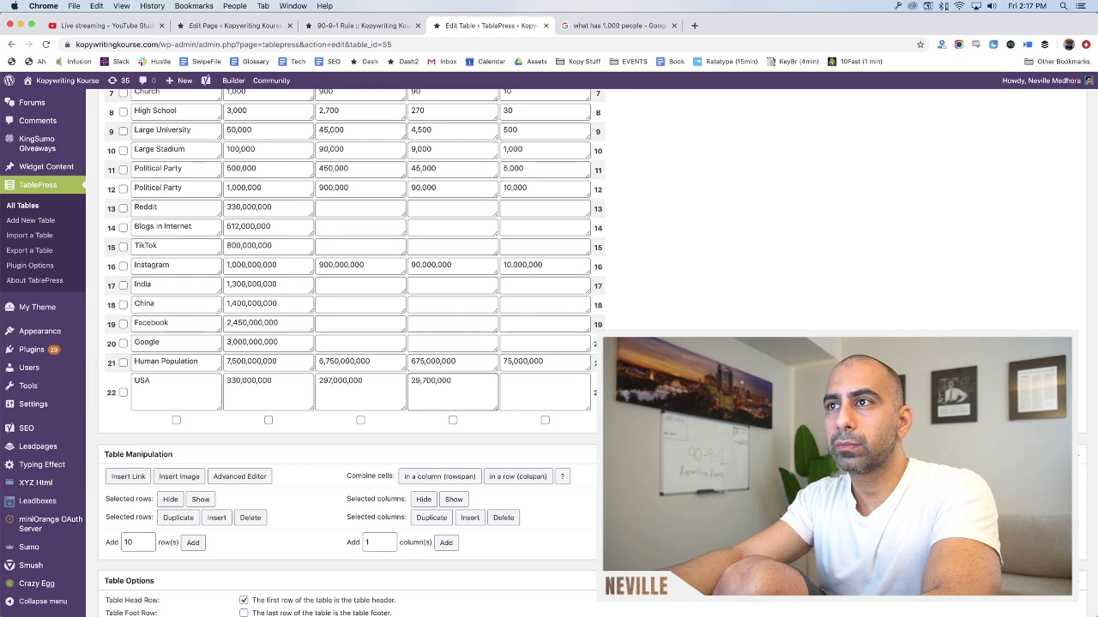
Calculate 1% of 330,000,000 with the Dashboard calculator for the USA row's top contributors
key("F12")
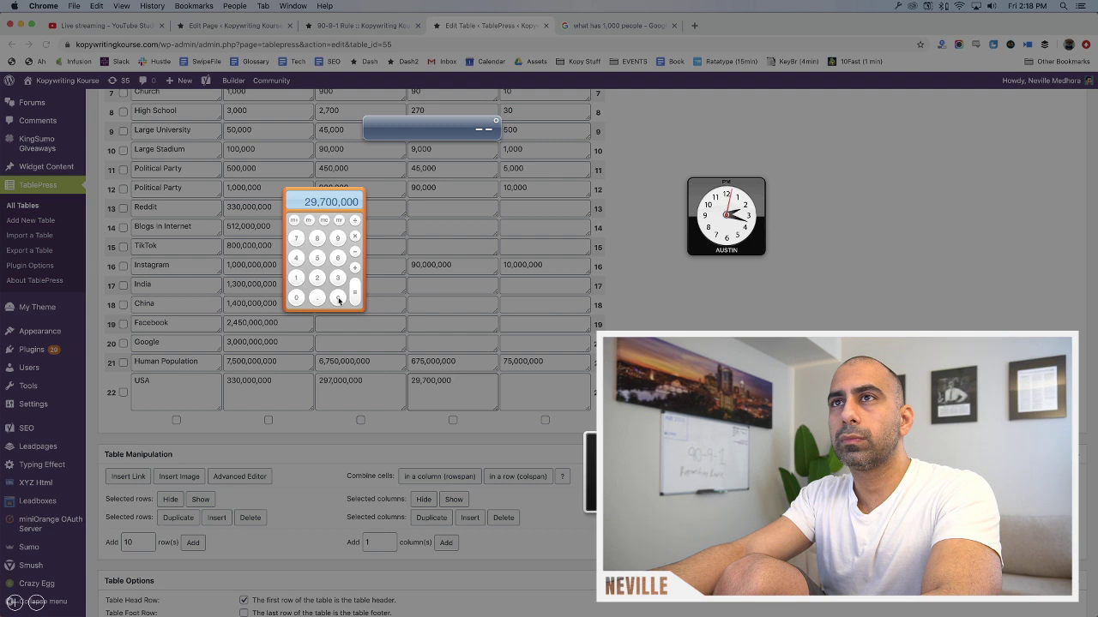
left_click(338, 298)
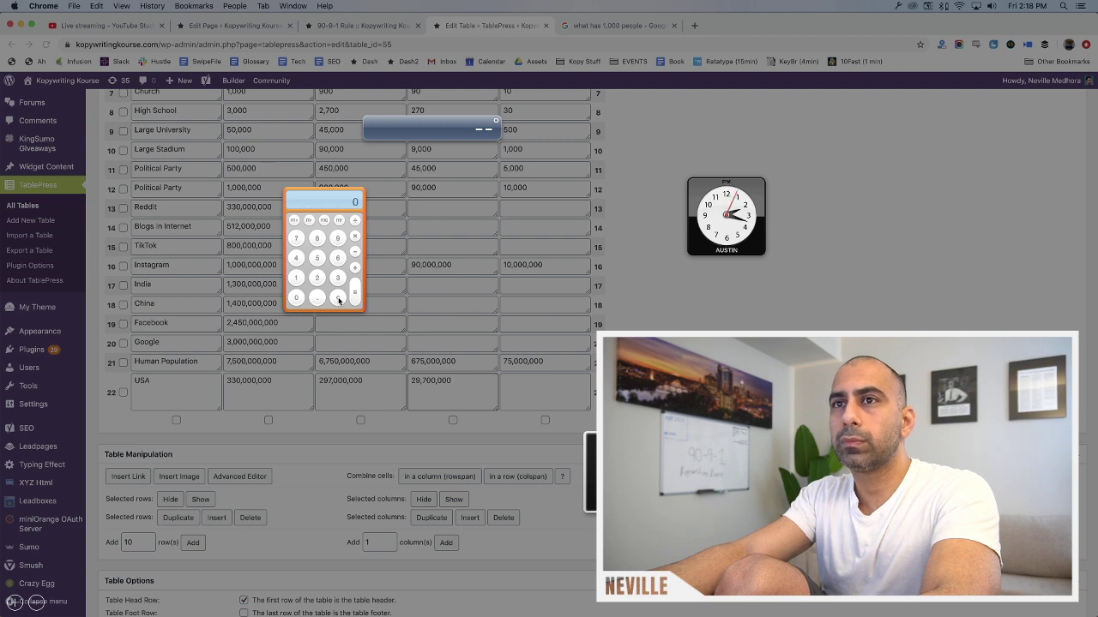
type("3300000")
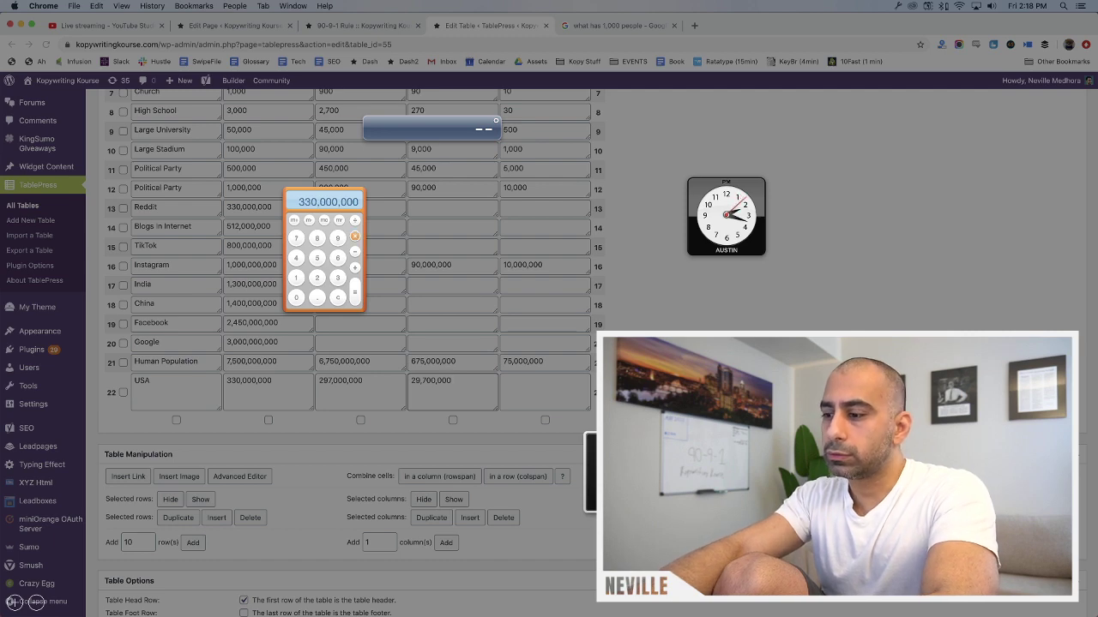
key("Escape")
type("3300000")
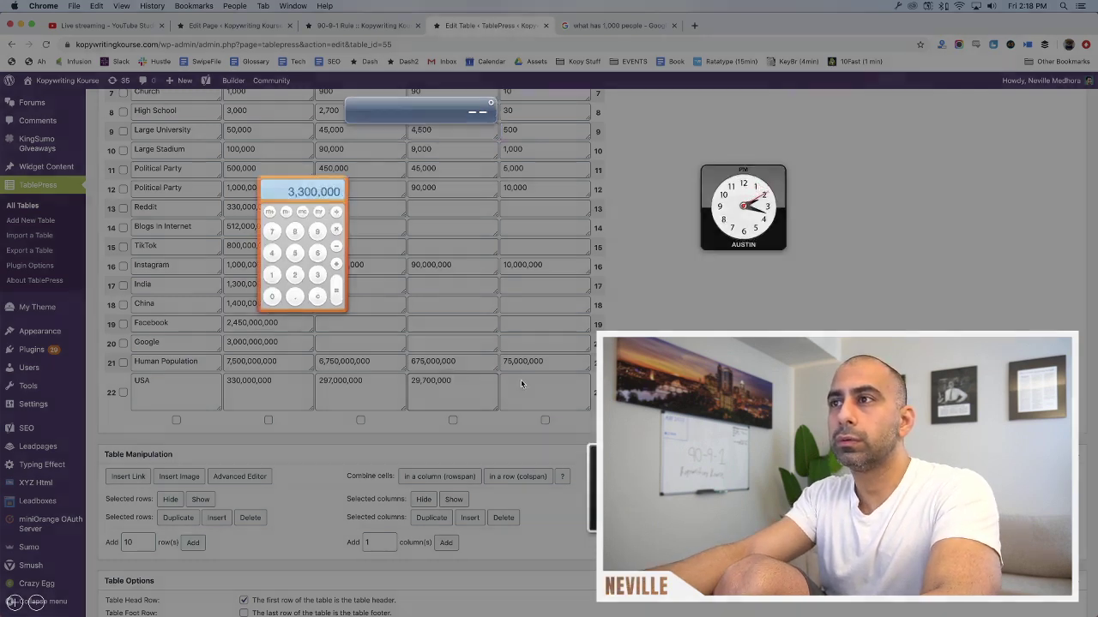
Enter 3,300,000 as the Top Contributors value in the USA row and move that row directly above Reddit
left_click(520, 379)
left_click(525, 385)
type("3,330")
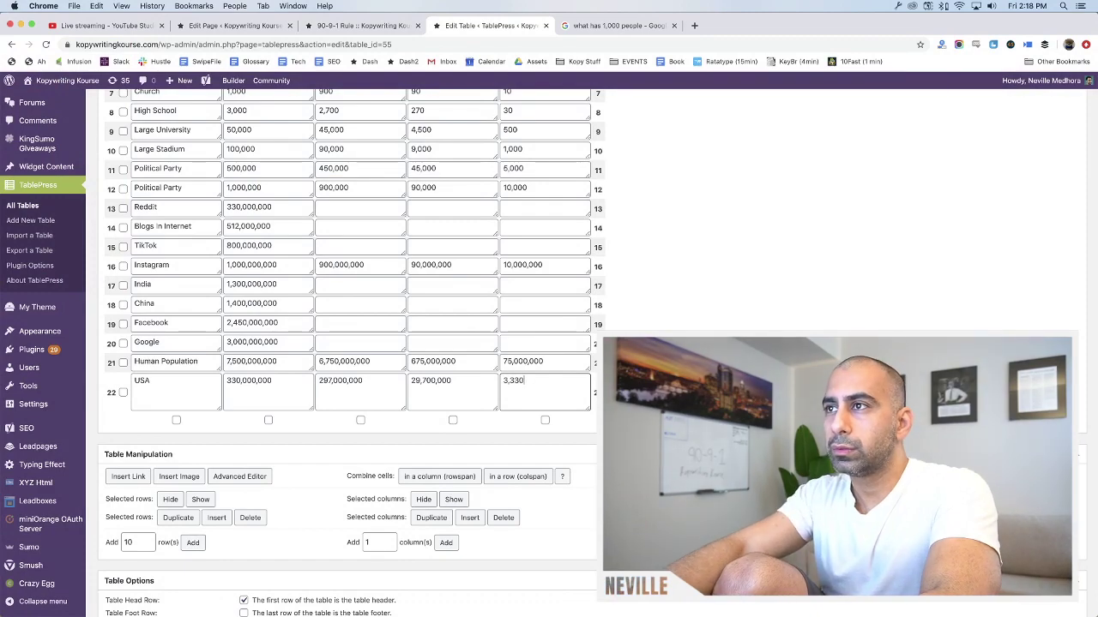
key("F12")
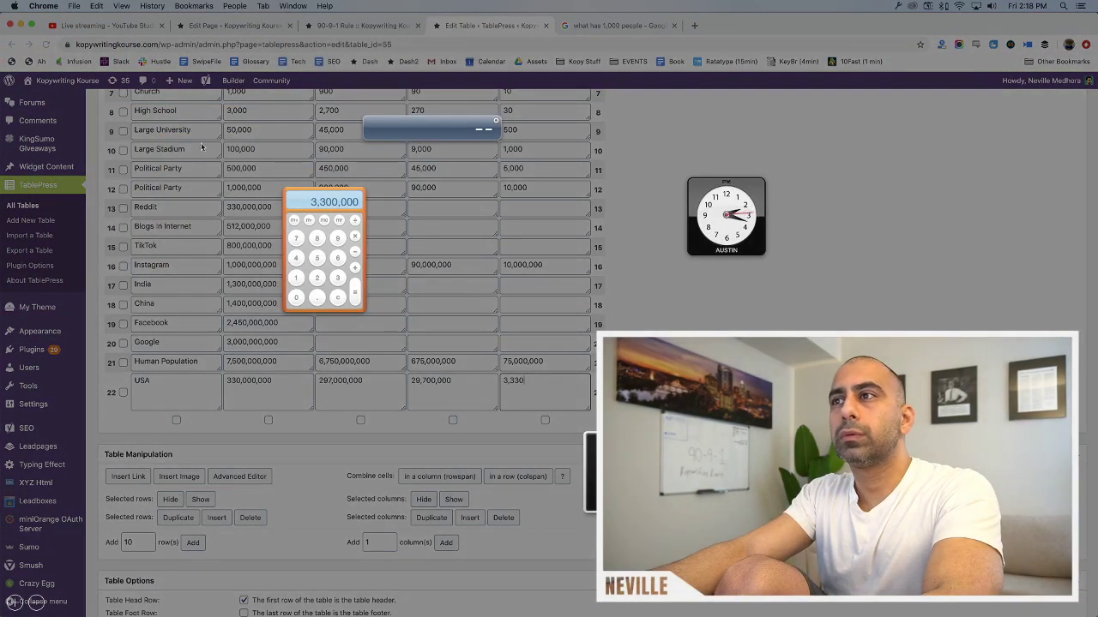
left_click(186, 126)
key("BackSpace")
key("BackSpace")
type("00")
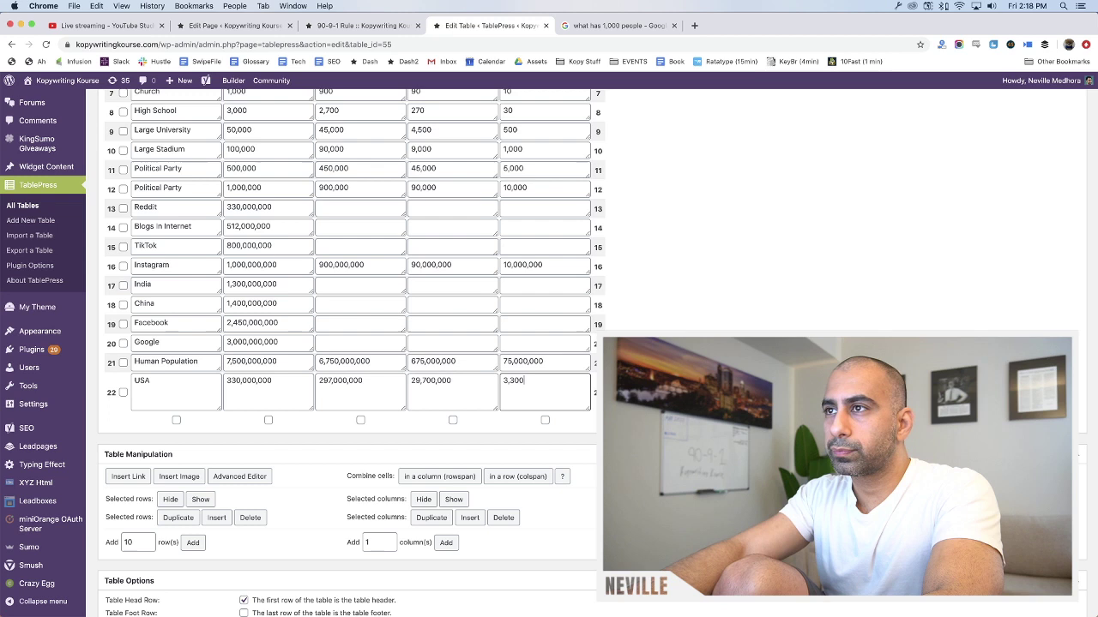
type(",000")
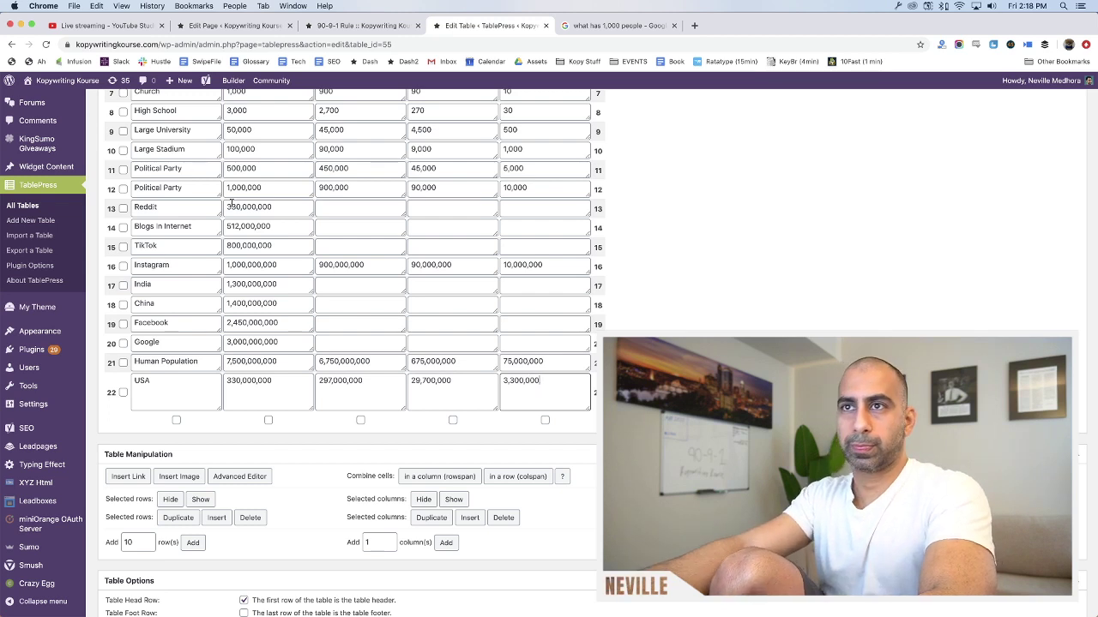
left_click_drag(110, 392, 103, 222)
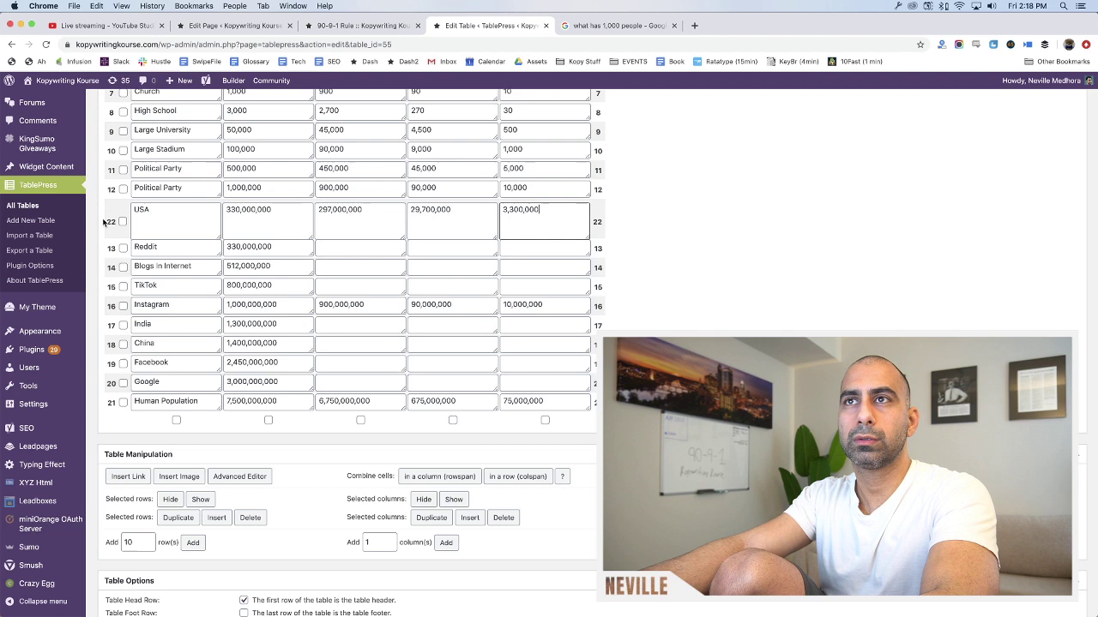
Copy the USA row's values 297,000,000, 29,700,000 and 3,300,000 into the matching Lurkers, Participators and Top Contributors cells of the Reddit row
double_click(357, 217)
key("ctrl+c")
left_click(353, 244)
key("ctrl+v")
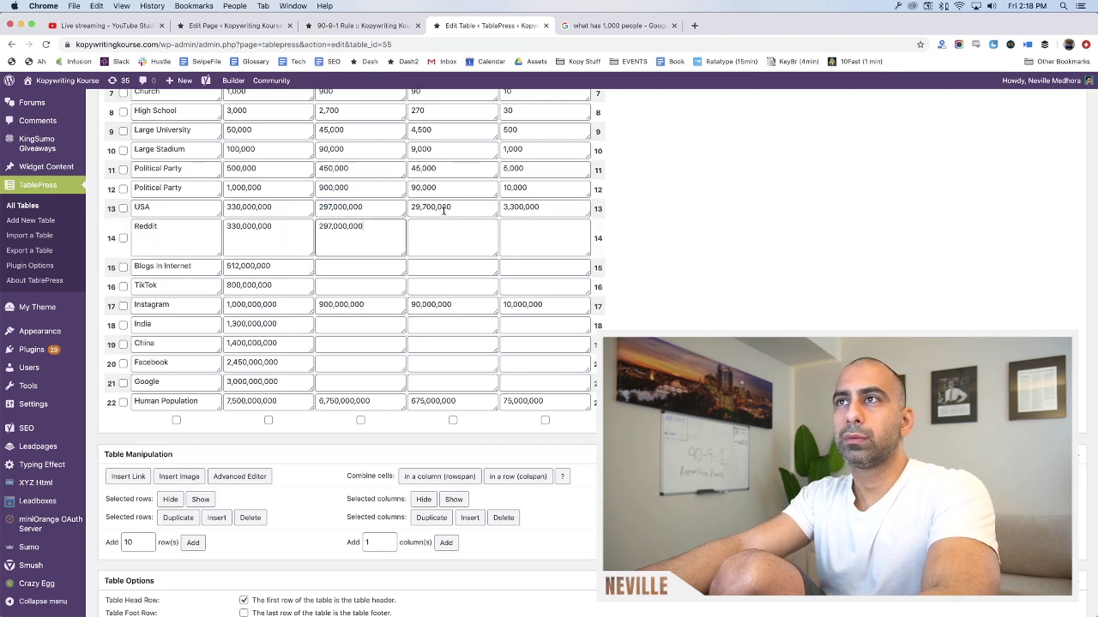
double_click(444, 210)
key("ctrl+c")
left_click(444, 244)
key("ctrl+v")
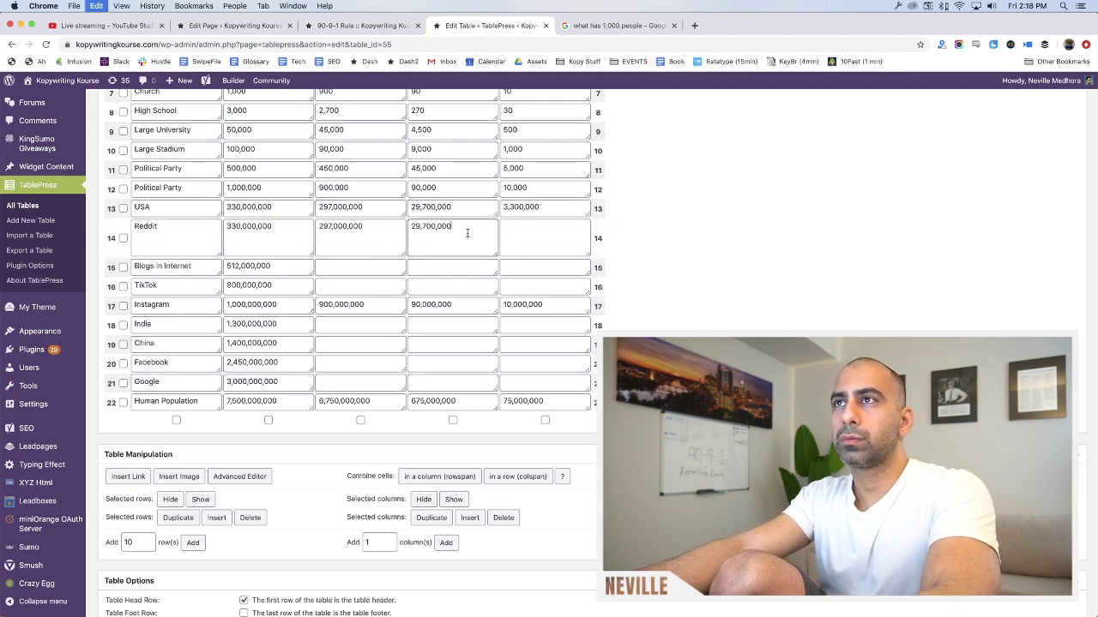
double_click(524, 208)
key("ctrl+c")
left_click(523, 247)
key("ctrl+v")
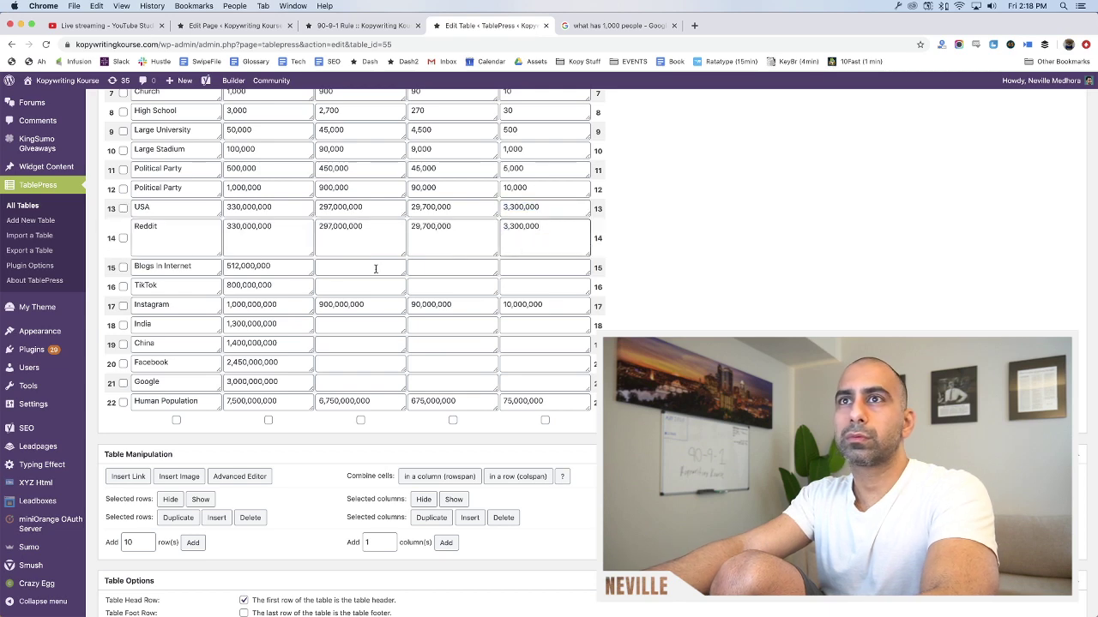
Calculate 338 × 0.9 with the Dashboard calculator and enter 304 as the Lurkers (90%) value in the Average FB Friends row
scroll(316, 216, "up", 5)
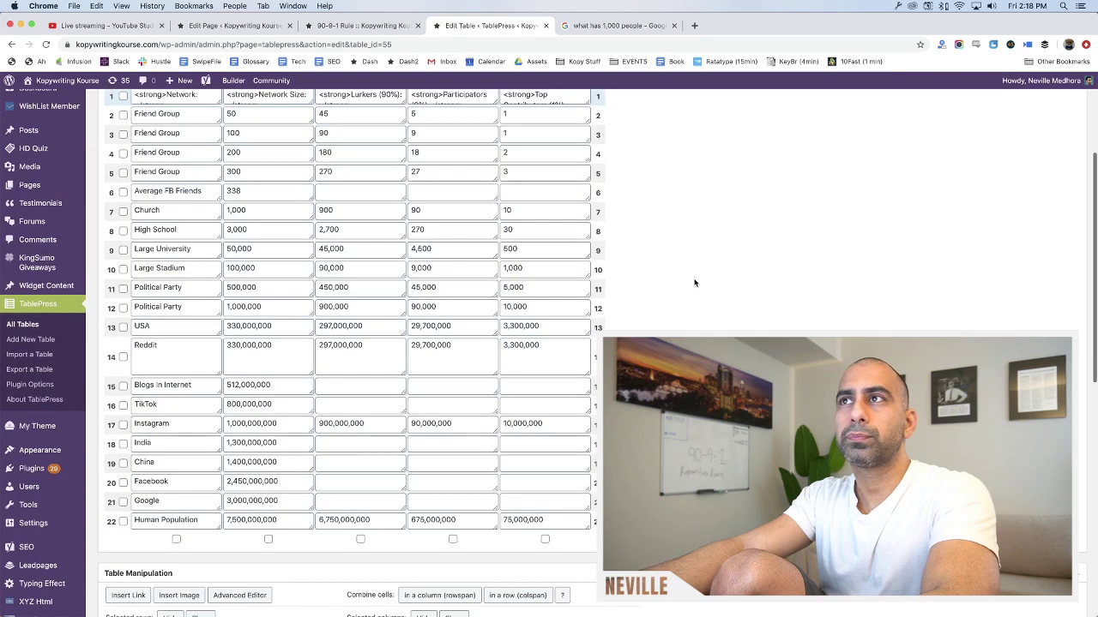
key("F12")
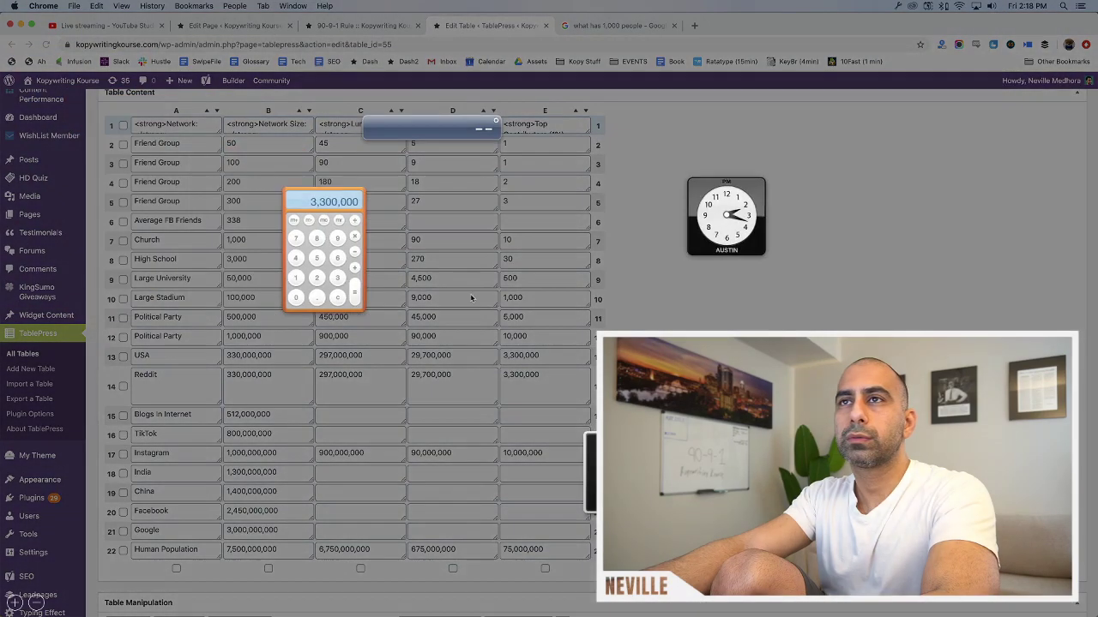
left_click(341, 299)
type("338")
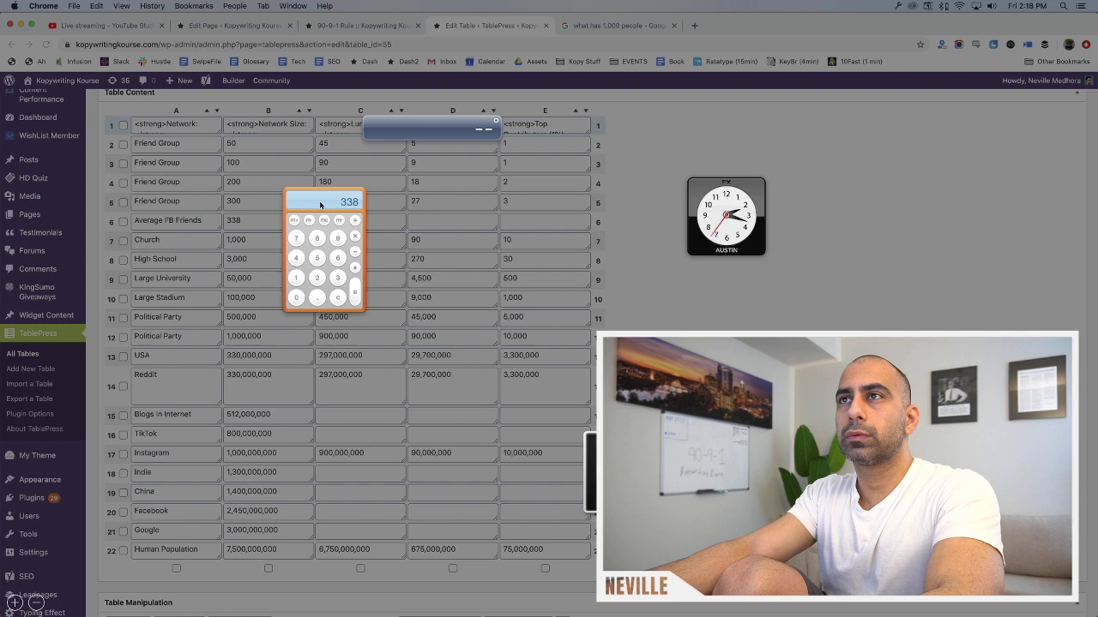
left_click(336, 295)
type(".9")
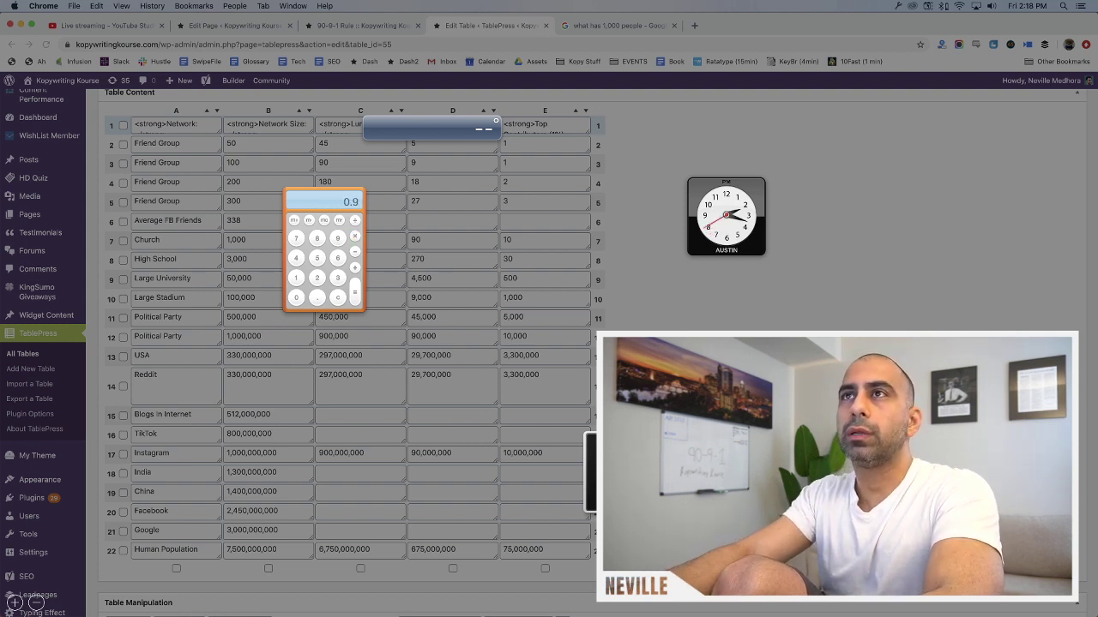
key("Return")
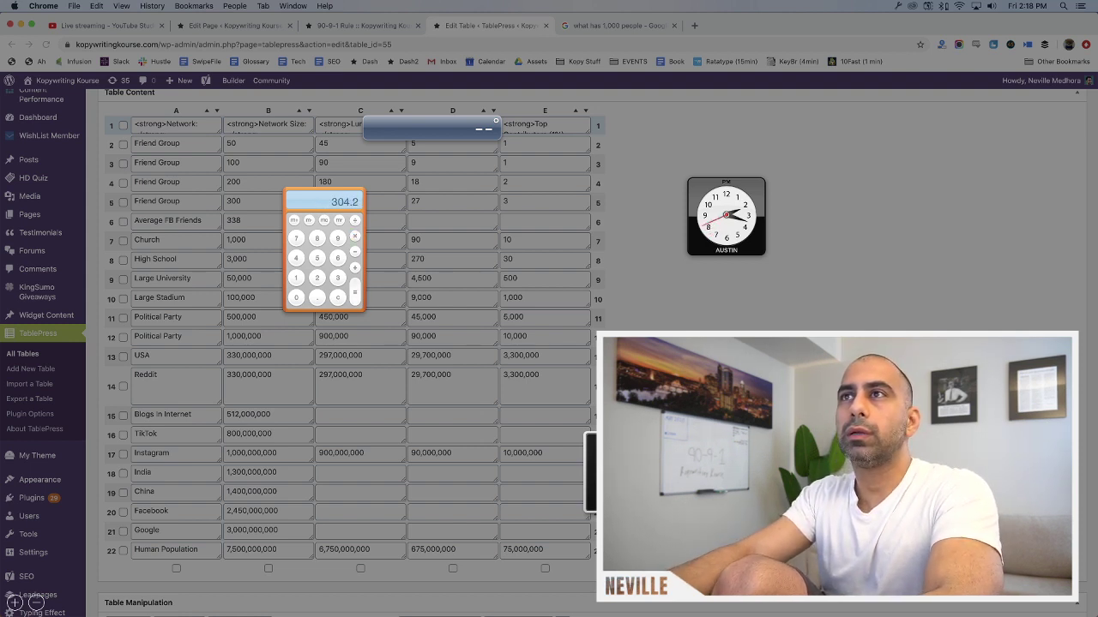
left_click(253, 246)
left_click(342, 224)
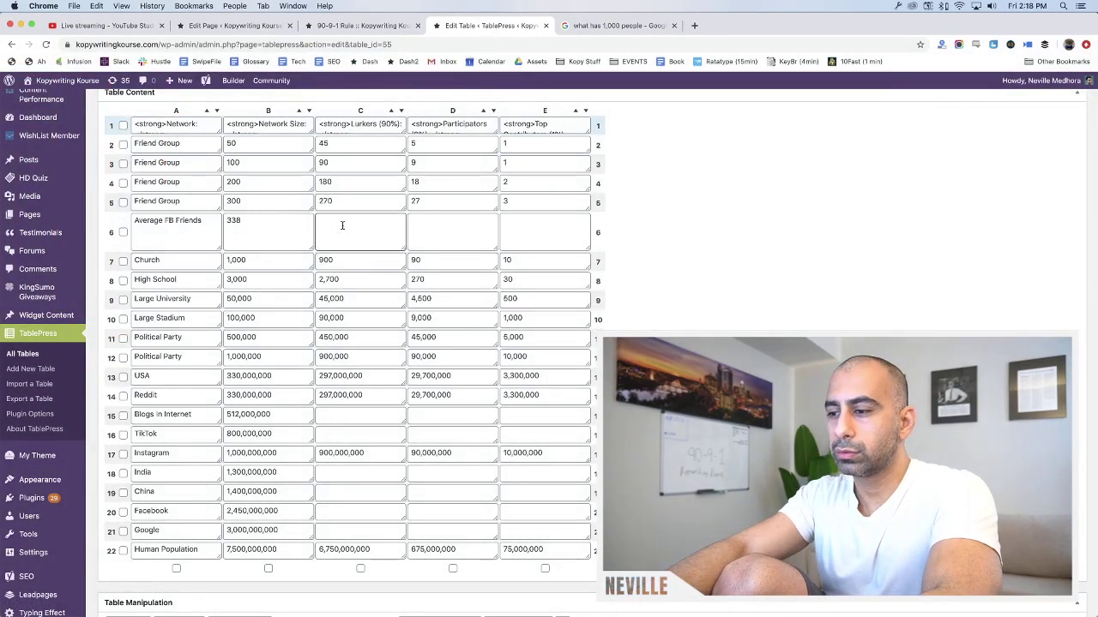
Calculate 338 × 0.09 and enter the rounded value 30 as Participators in the Average FB Friends row
key("F12")
type("338")
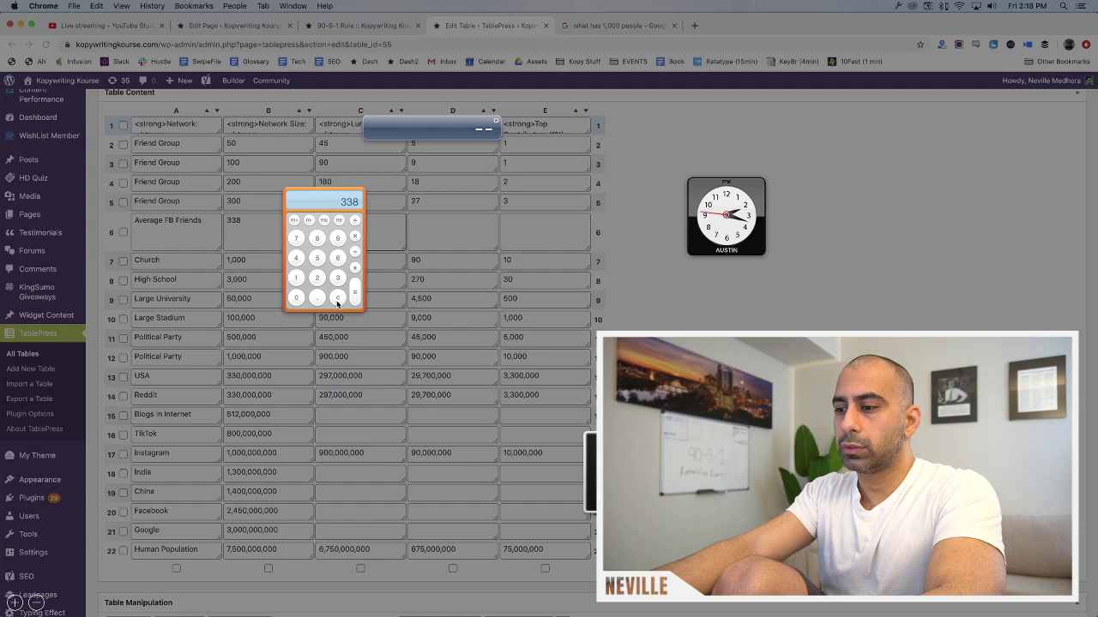
type("*.09")
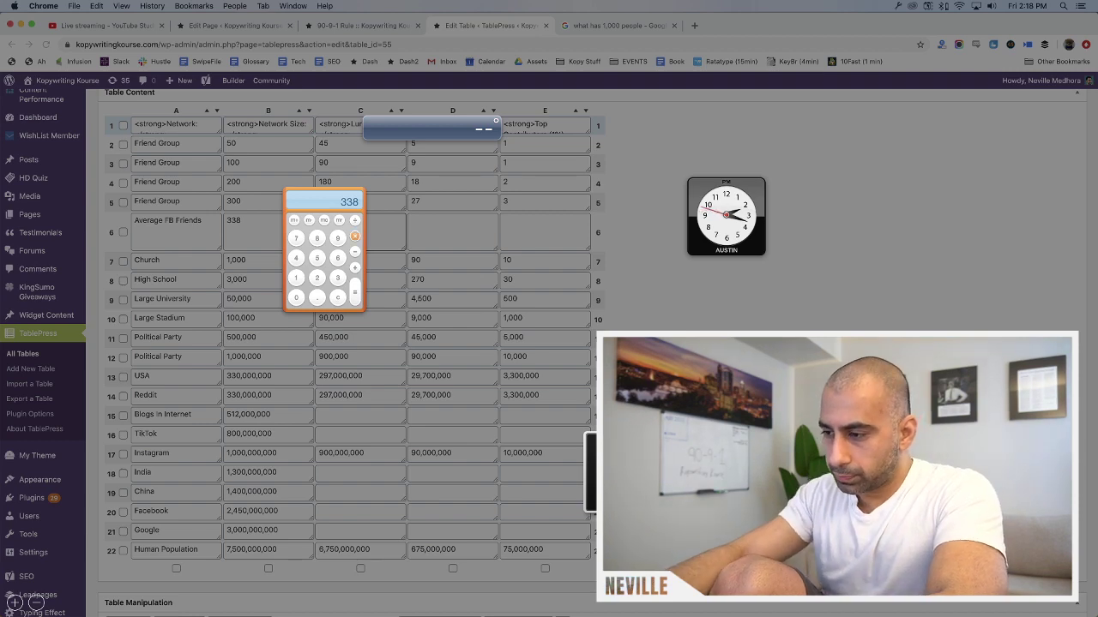
key("Return")
left_click(461, 238)
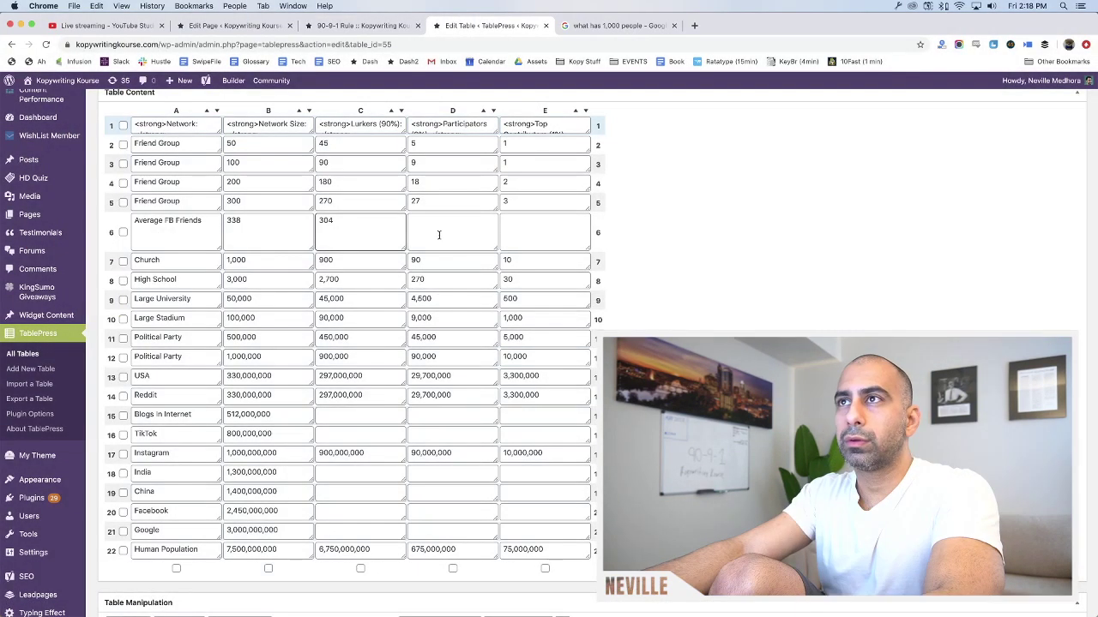
type("30.42")
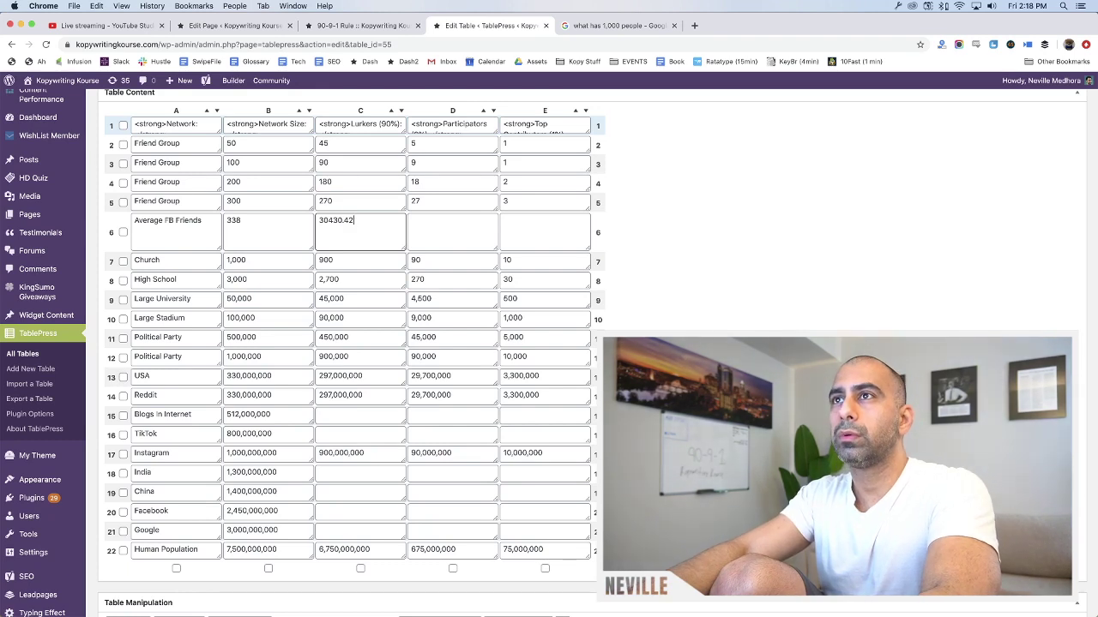
left_click(452, 232)
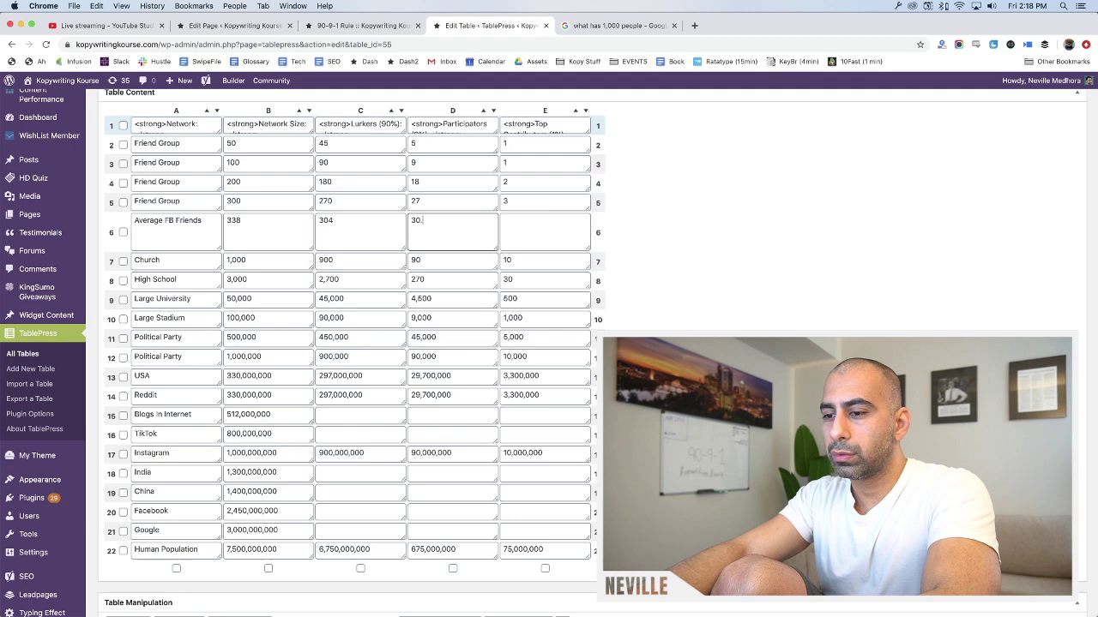
type("30")
key("Tab")
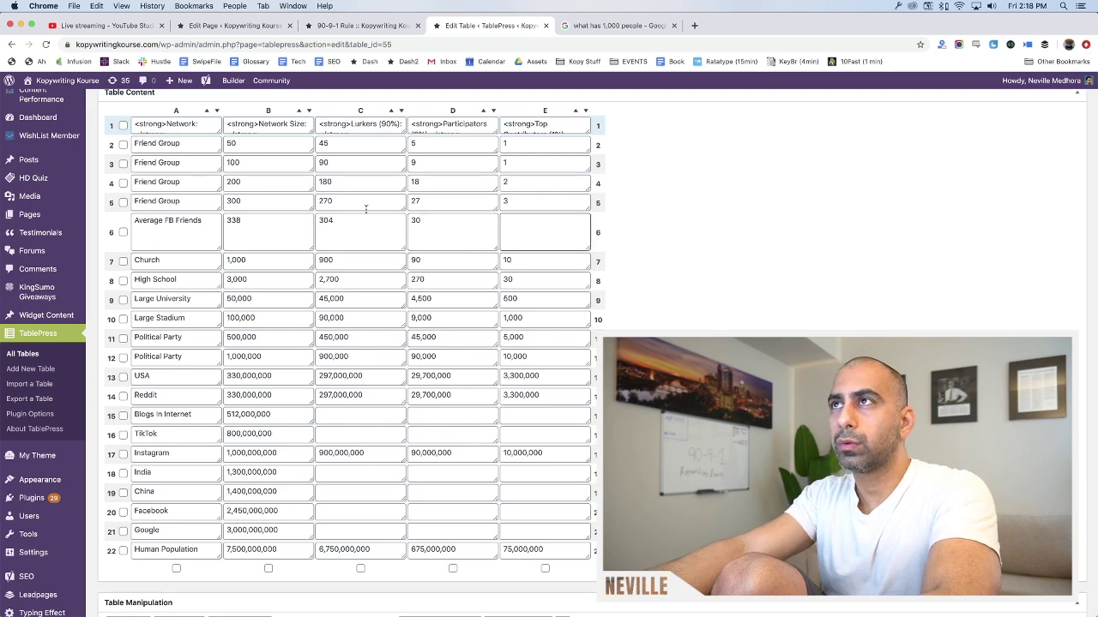
Calculate 338 / 100 and enter the rounded value 3 as Top Contributors in the Average FB Friends row
key("F12")
type("338")
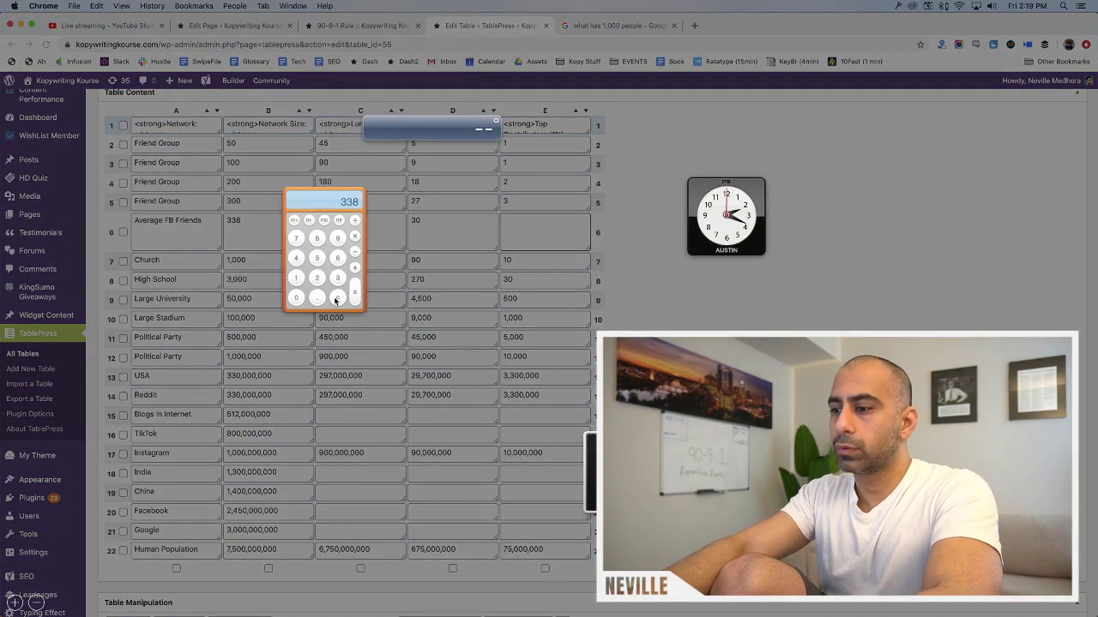
type("/100")
key("Return")
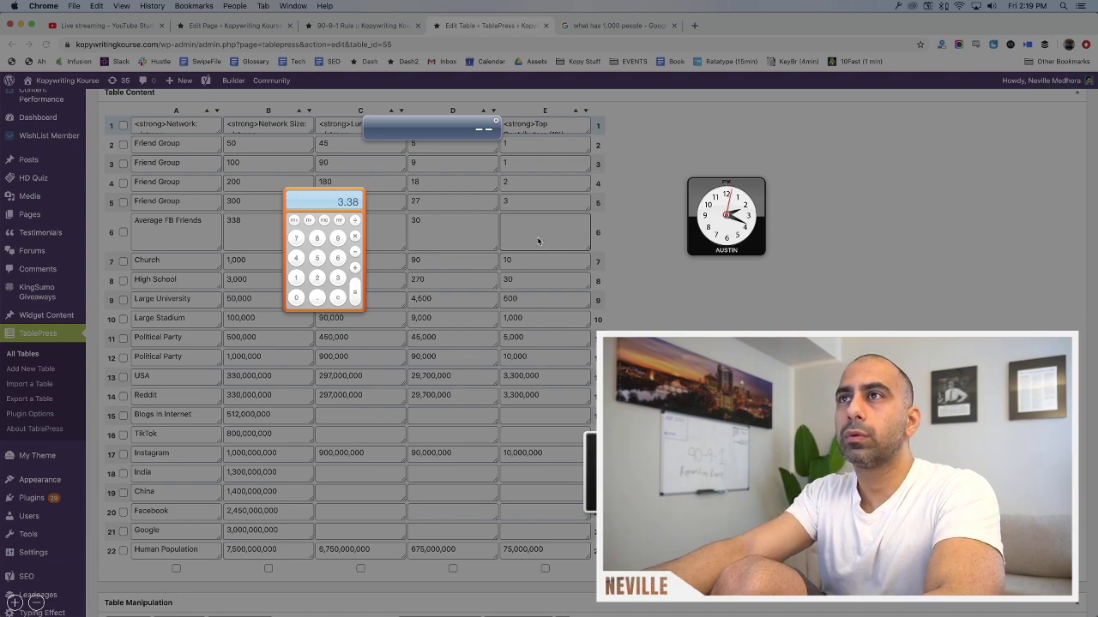
left_click(537, 237)
type("3")
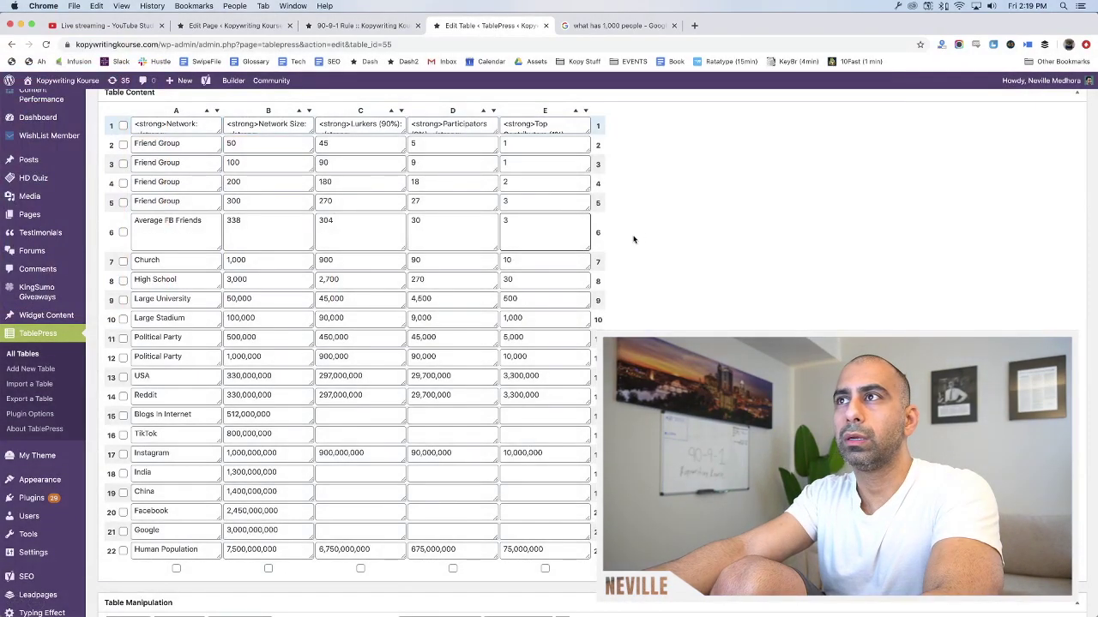
Recheck 338 / 100 with the Dashboard calculator for the Average FB Friends row's Top Contributors value
left_click(675, 238)
key("F12")
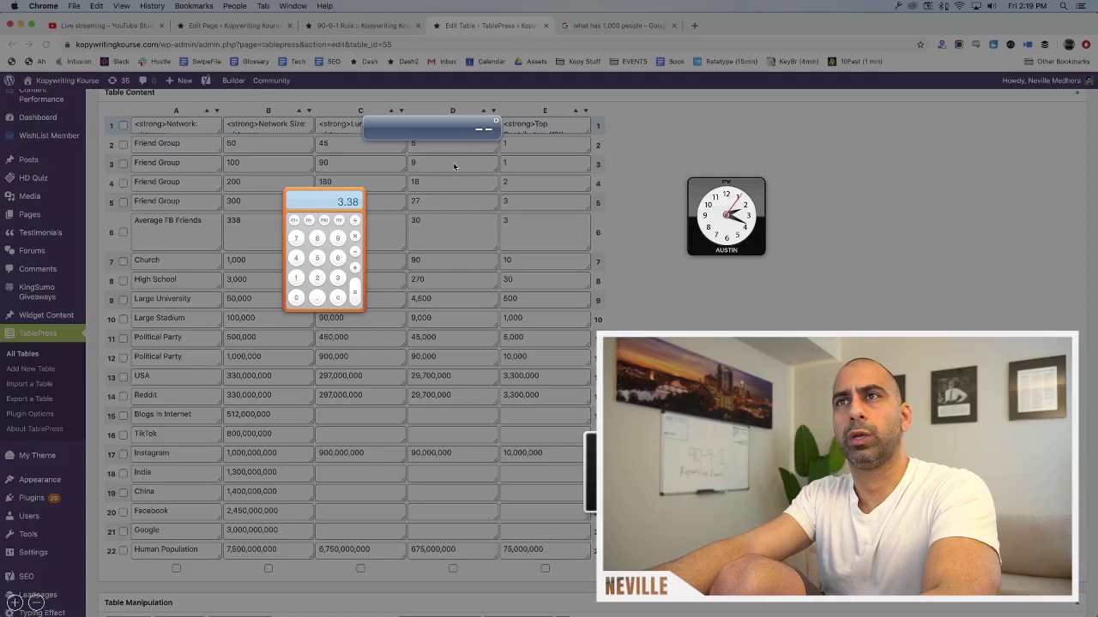
left_click(337, 298)
type(".0")
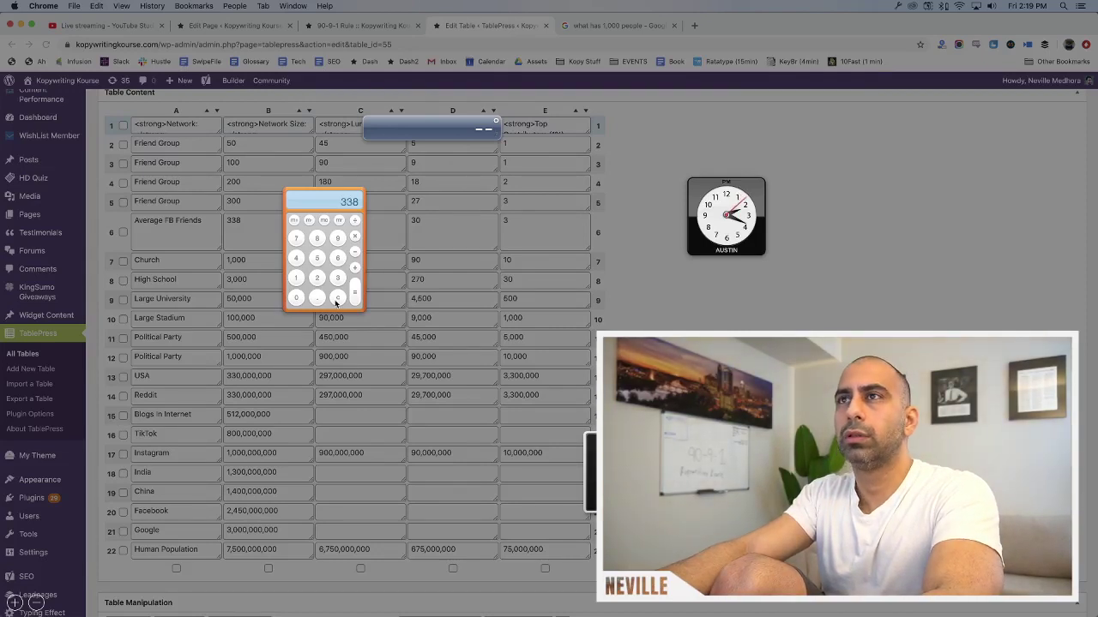
type("3.38")
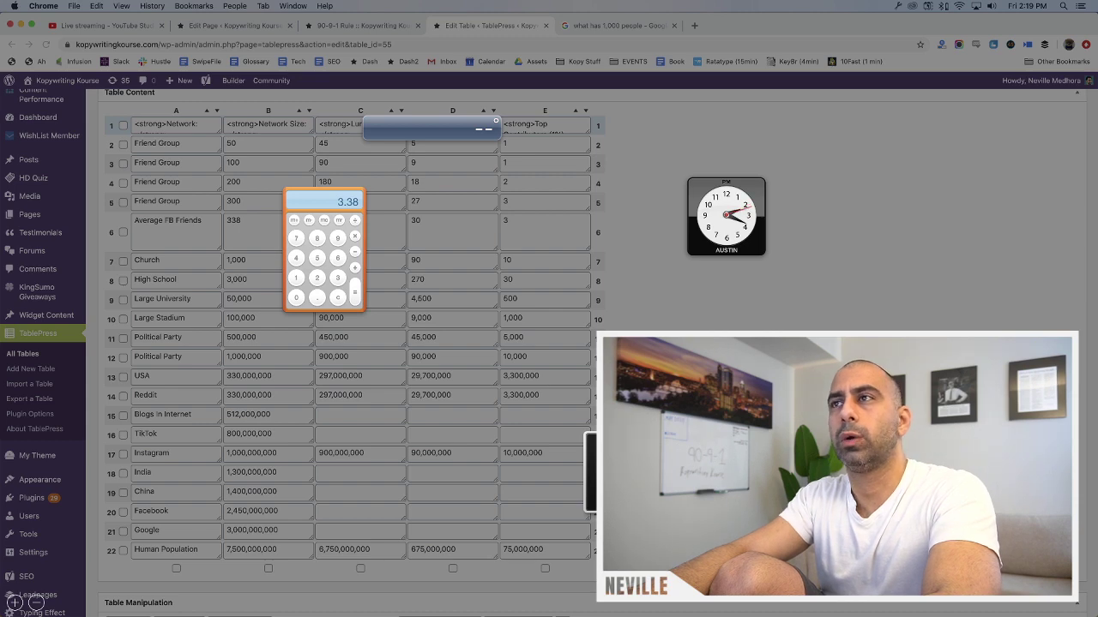
key("F12")
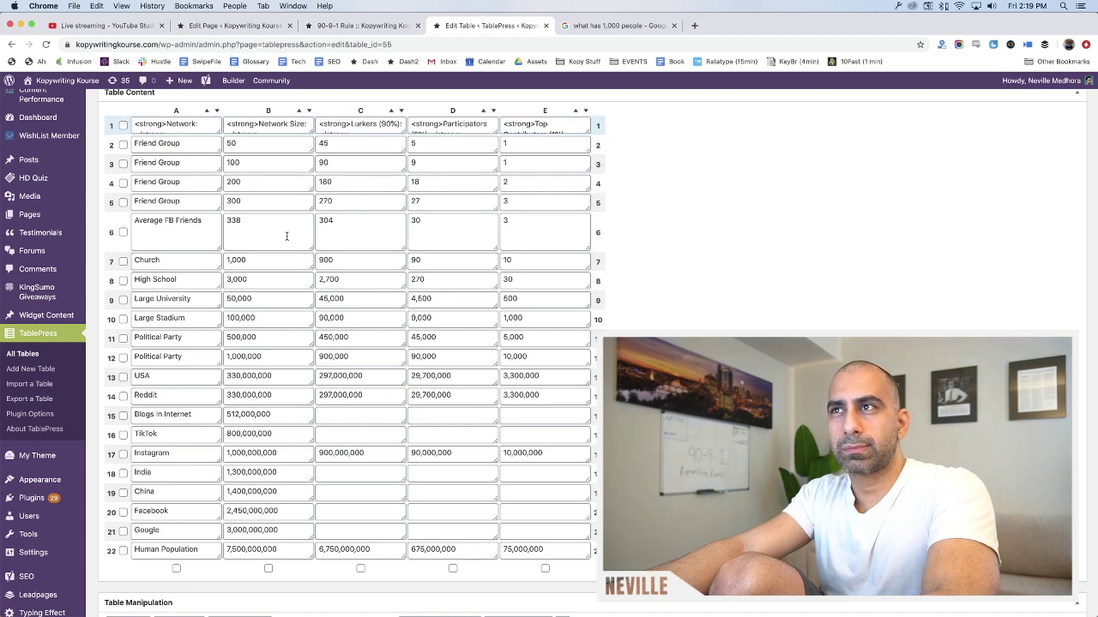
scroll(287, 236, "down", 1)
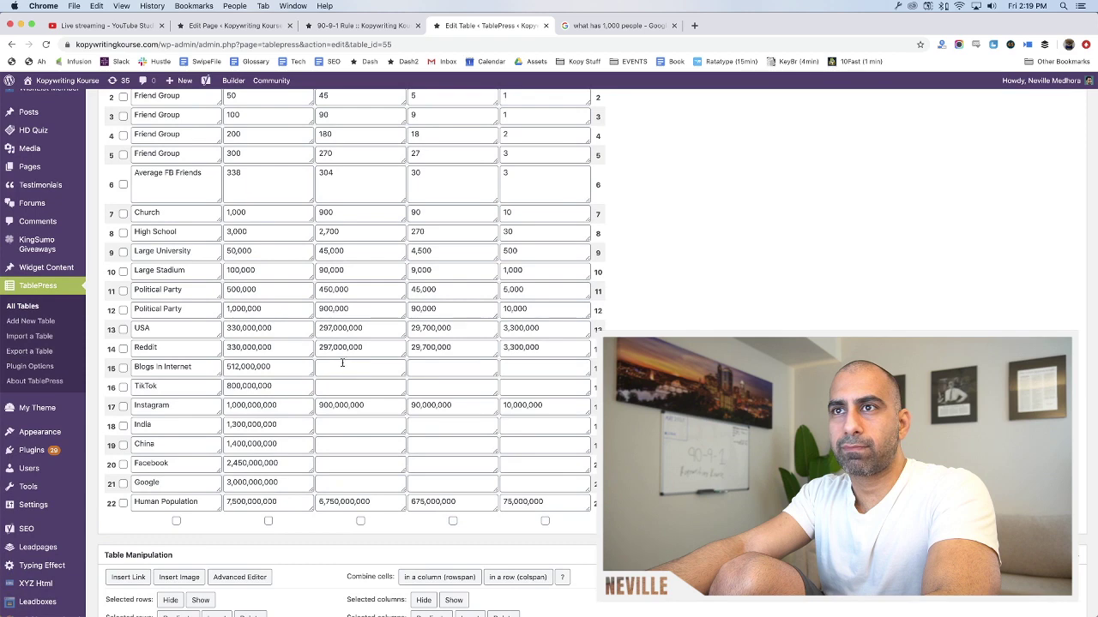
key("F12")
left_click(338, 297)
type("51,2")
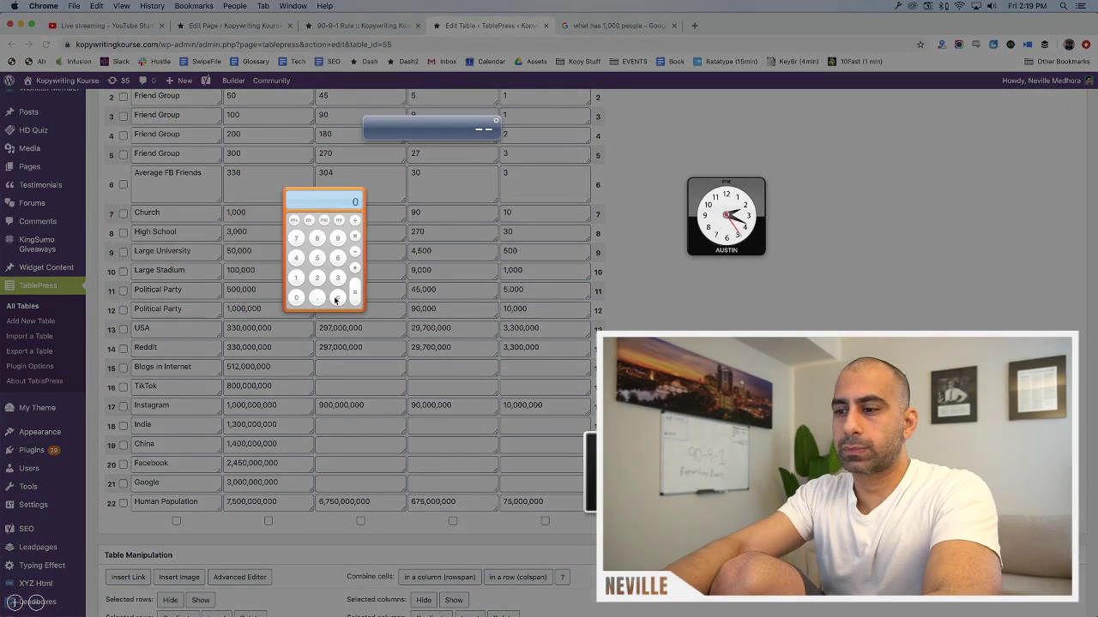
type("00,000")
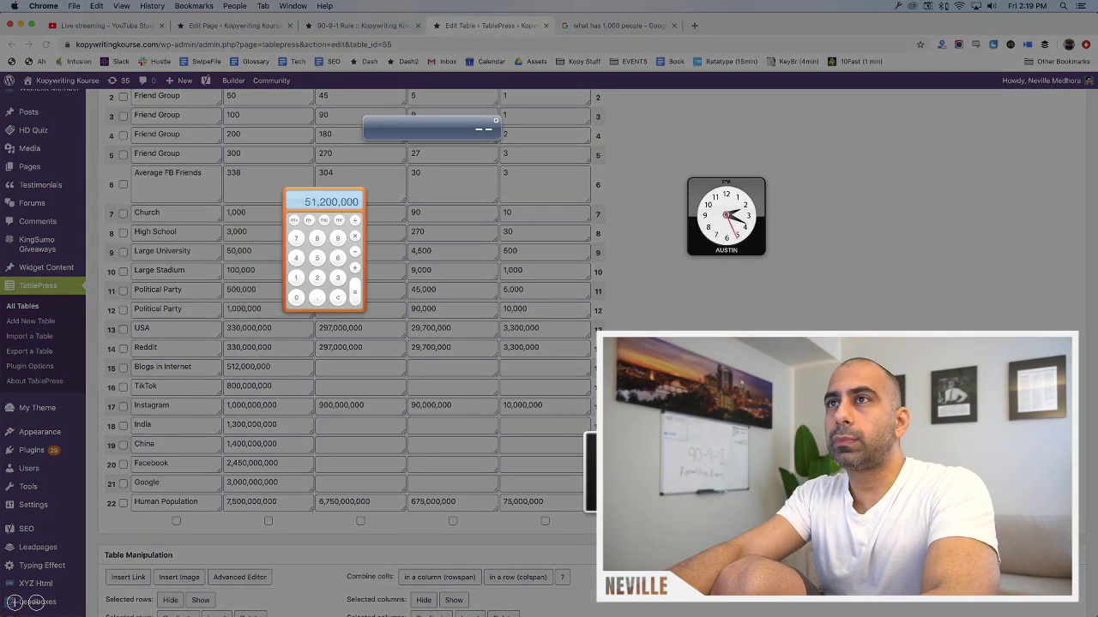
key("BackSpace")
key("BackSpace")
key("BackSpace")
key("BackSpace")
key("BackSpace")
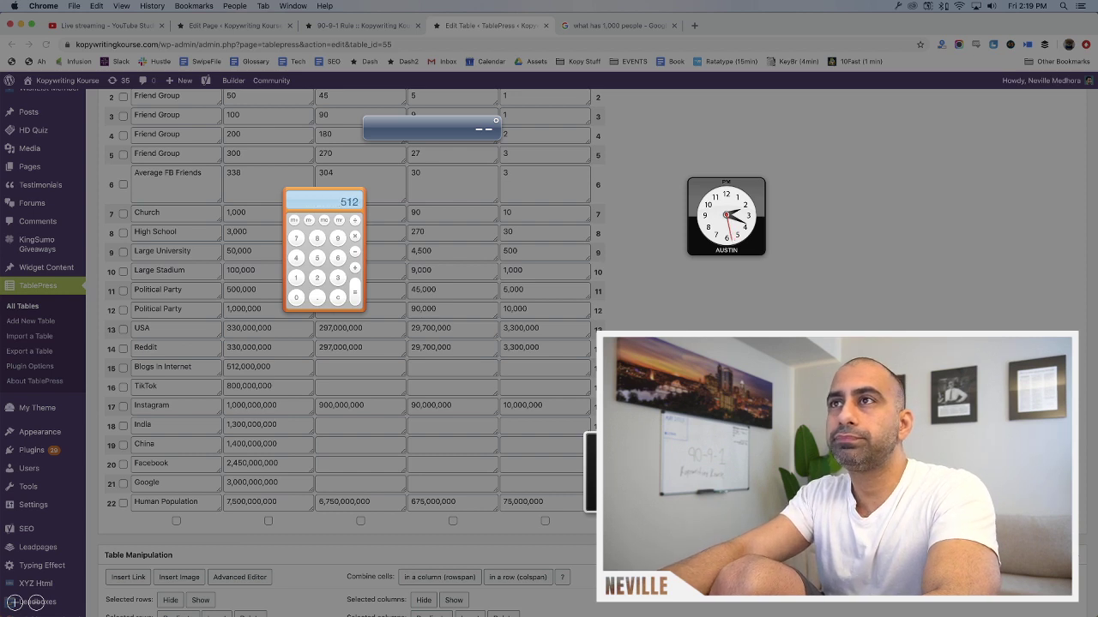
type("0000000")
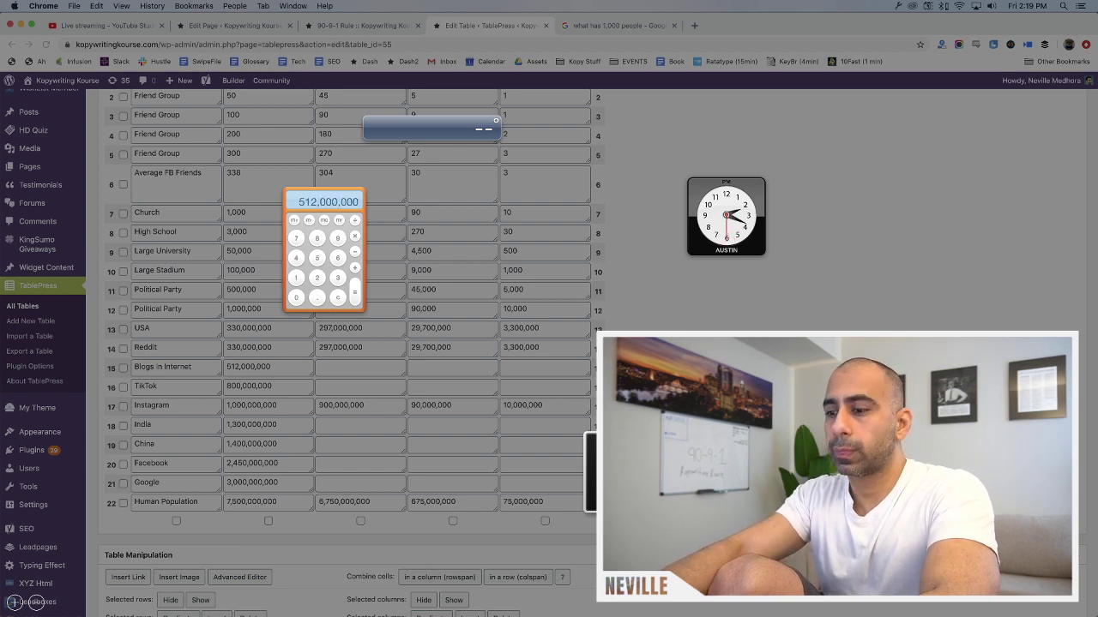
key("Escape")
Calculate 512,000,000 × 0.9 with the Dashboard calculator and enter 460,800,000 as the Lurkers (90%) value in the Blogs in Internet row
type("5")
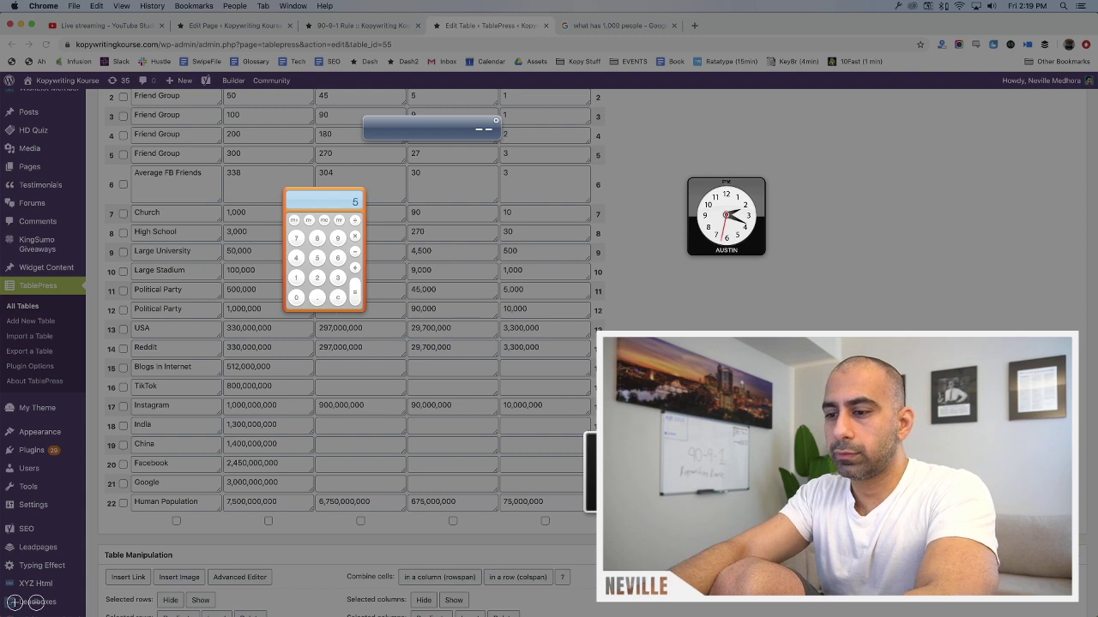
type("1,200,000")
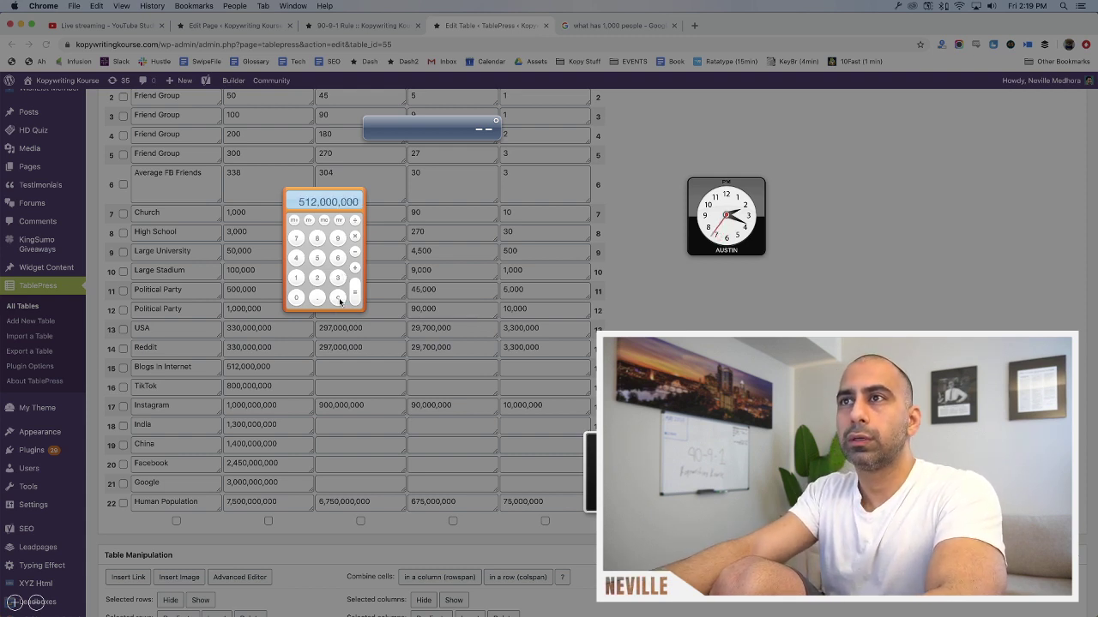
left_click(359, 238)
type("0.9")
left_click(417, 270)
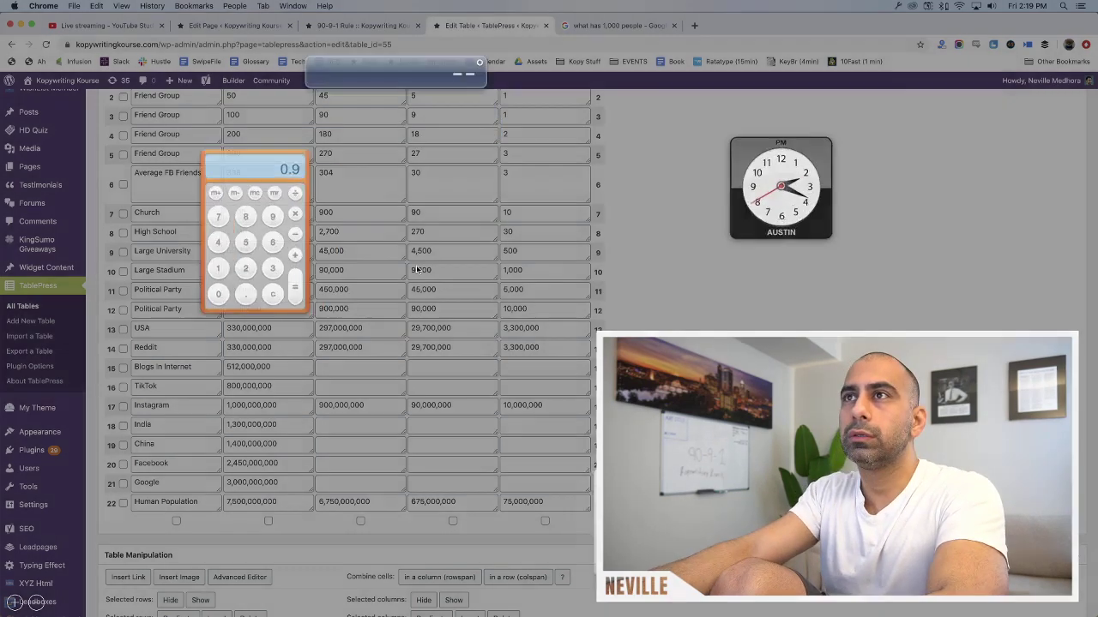
key("F3")
key("F3")
key("F12")
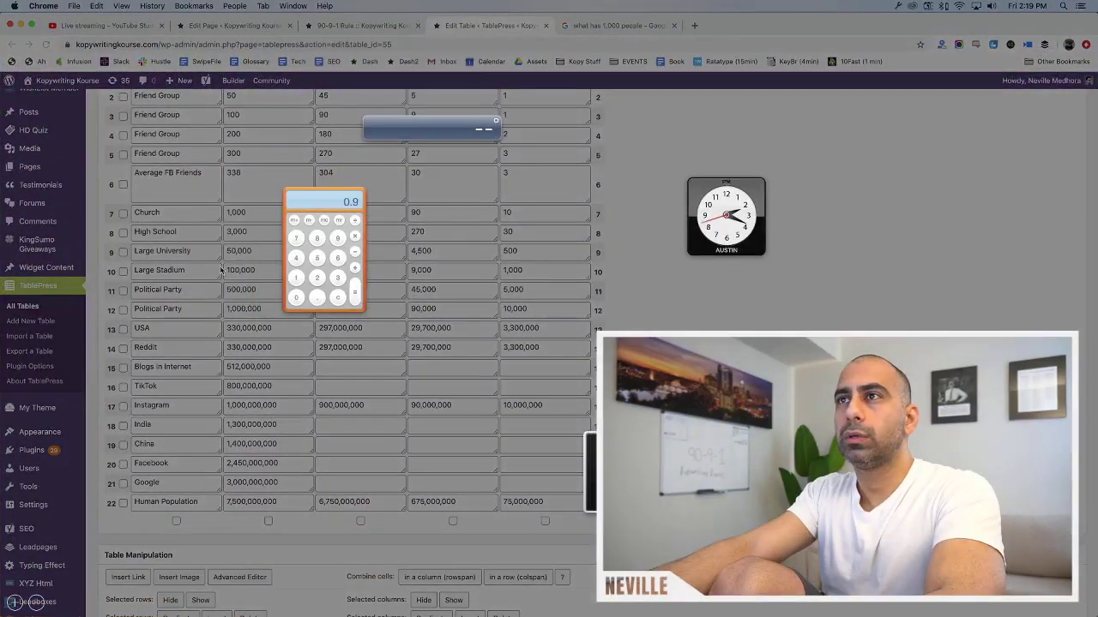
left_click(355, 290)
left_click(398, 285)
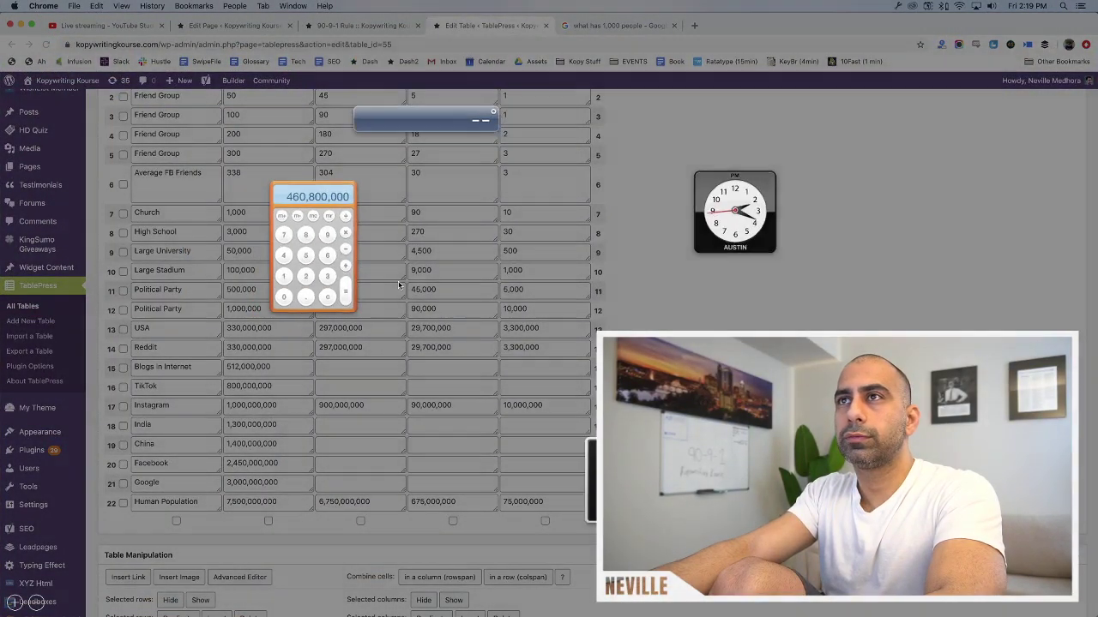
left_click(351, 373)
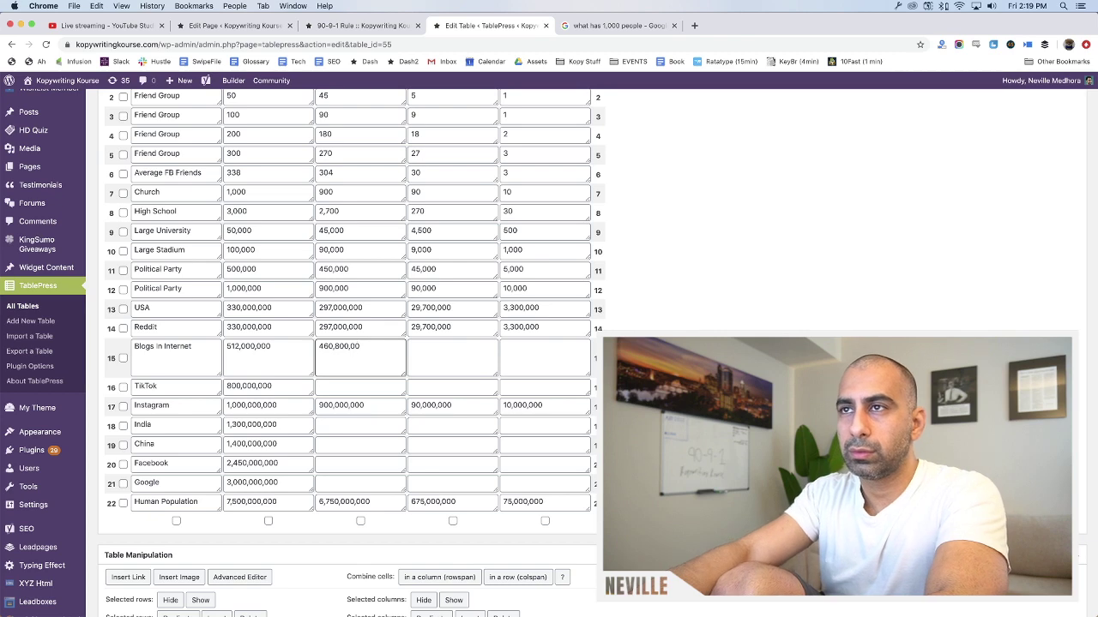
Calculate 512,000,000 × 0.09 and enter 46,080,00 as Participators in the Blogs in Internet row
key("F12")
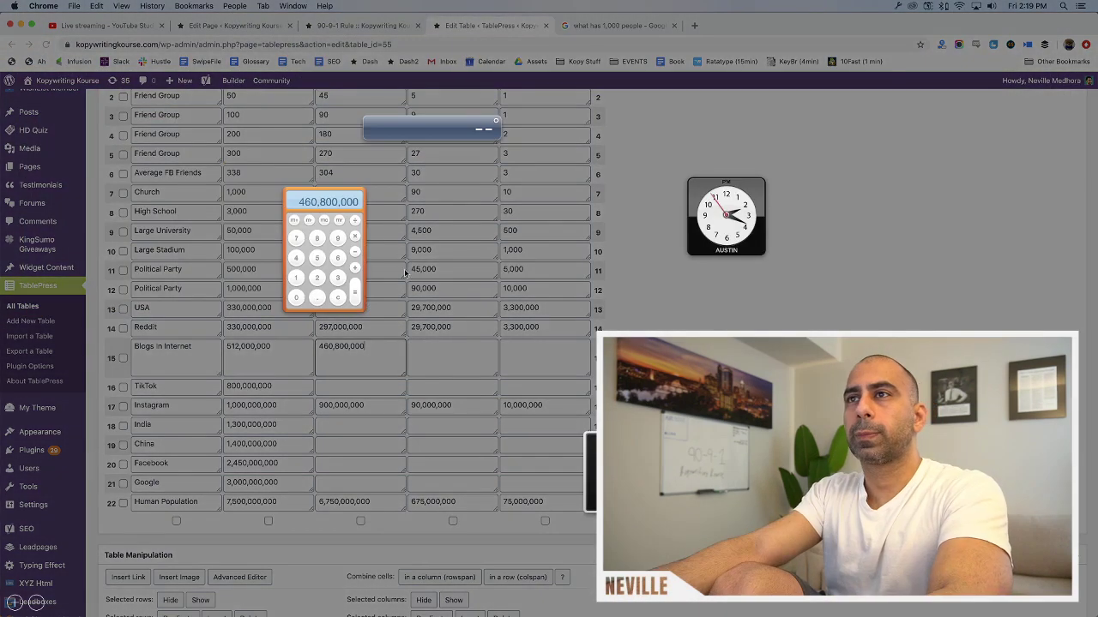
left_click(335, 298)
type("512000000")
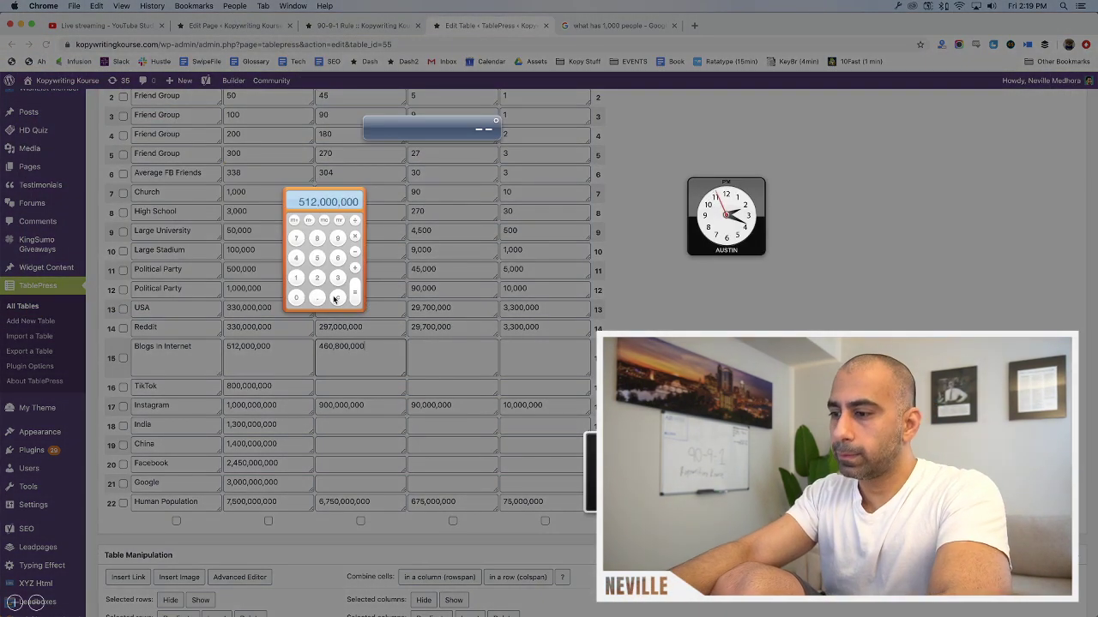
type("*.09=")
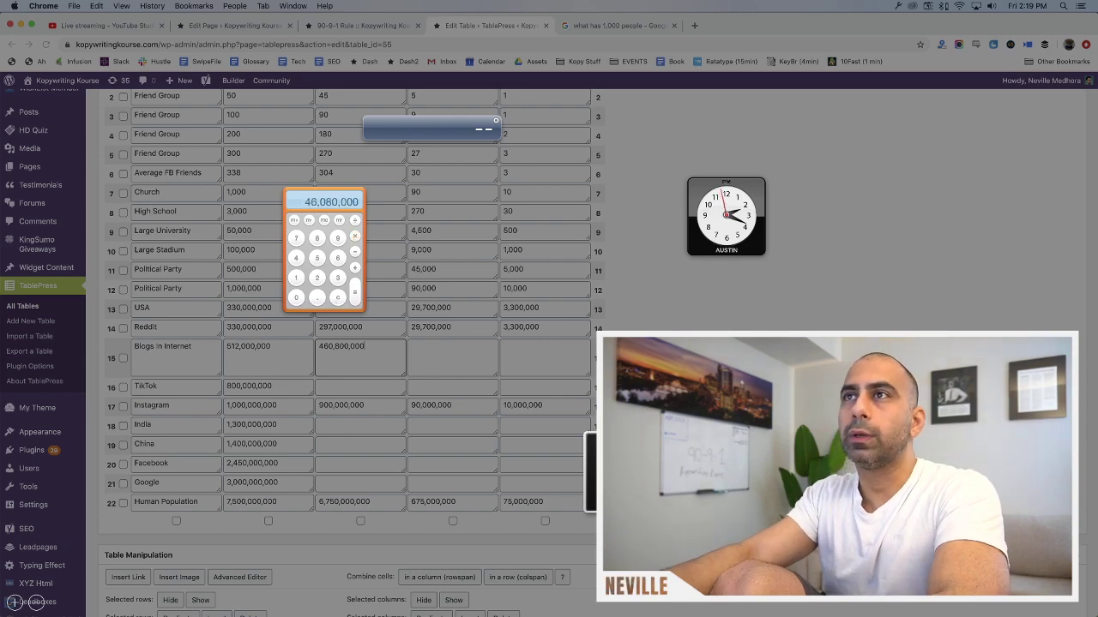
key("F12")
key("F12")
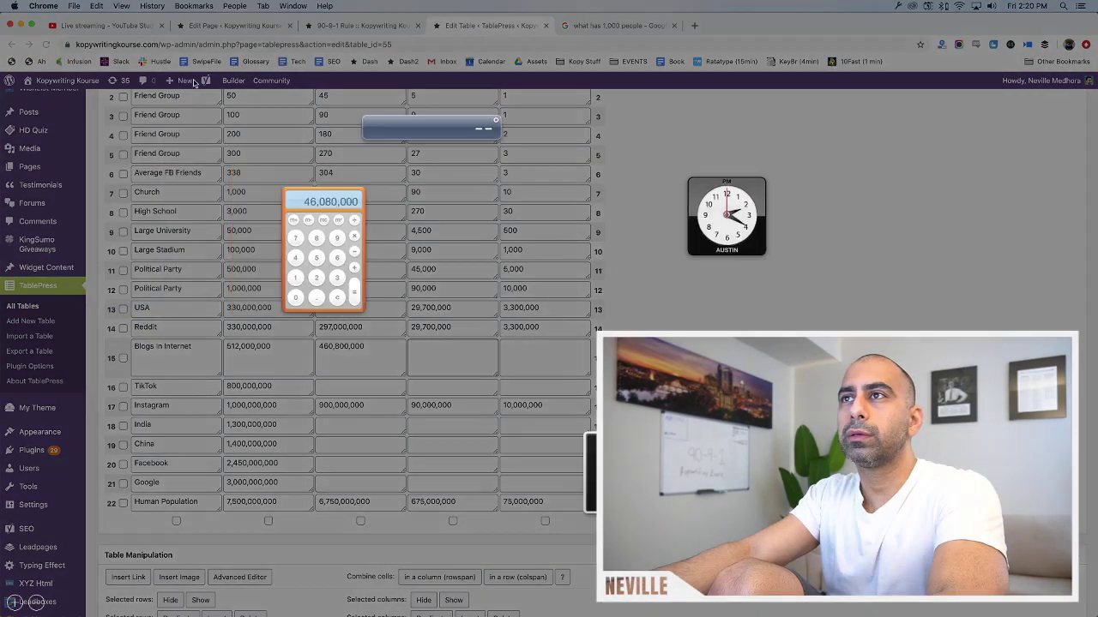
key("F12")
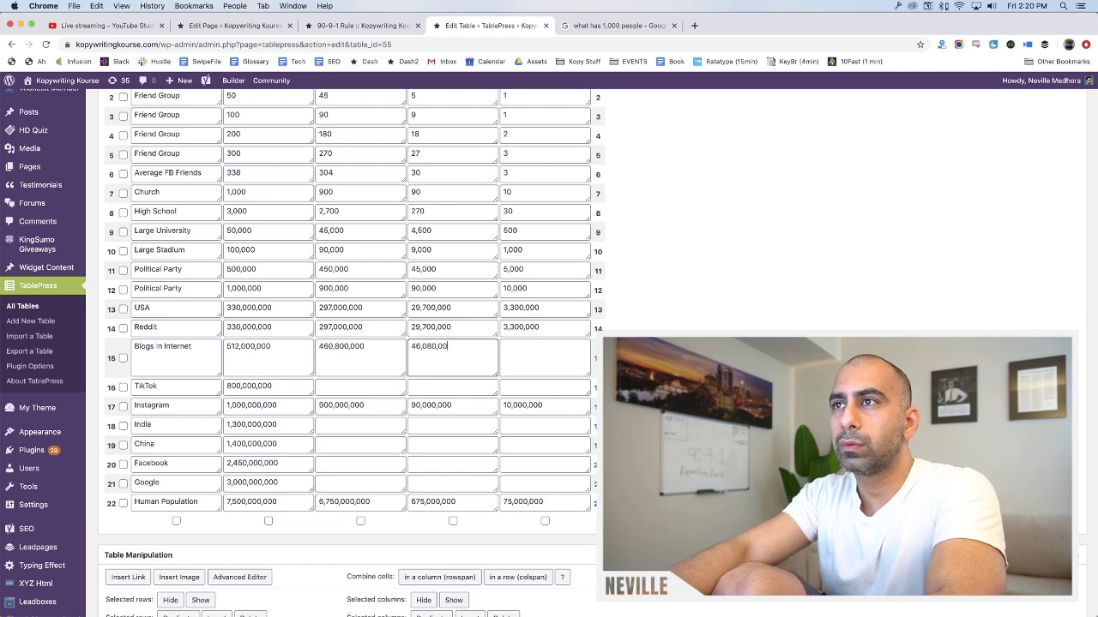
Calculate 512,000,000 / 100 and enter 5,120,000 as Top Contributors in the Blogs in Internet row
key("F12")
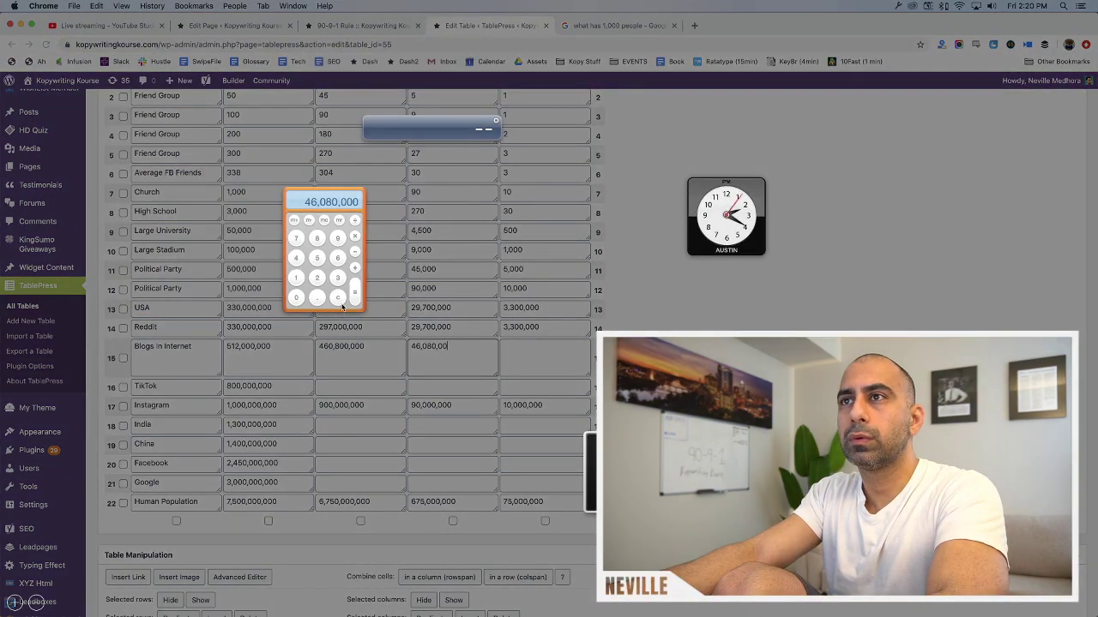
left_click(338, 297)
type("512000000")
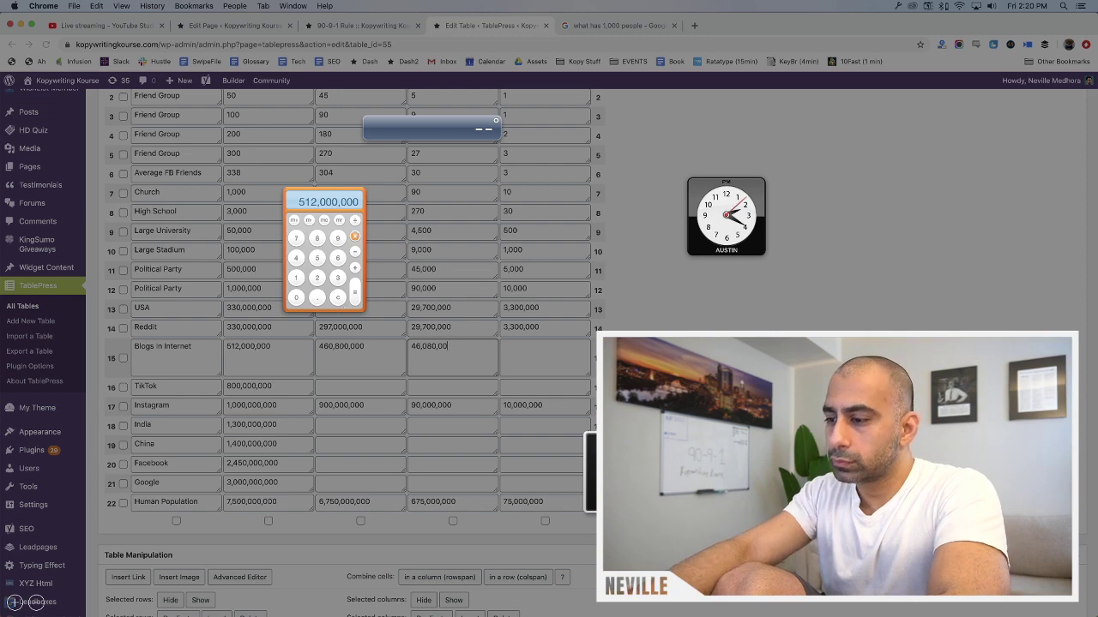
type("/100")
key("Return")
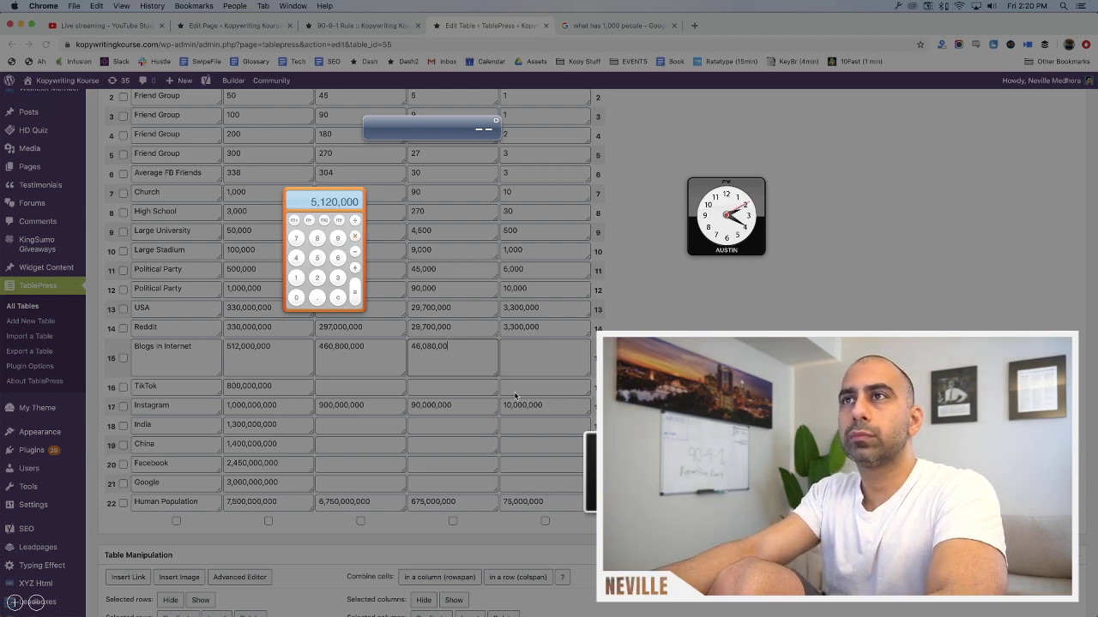
left_click(566, 364)
left_click(559, 355)
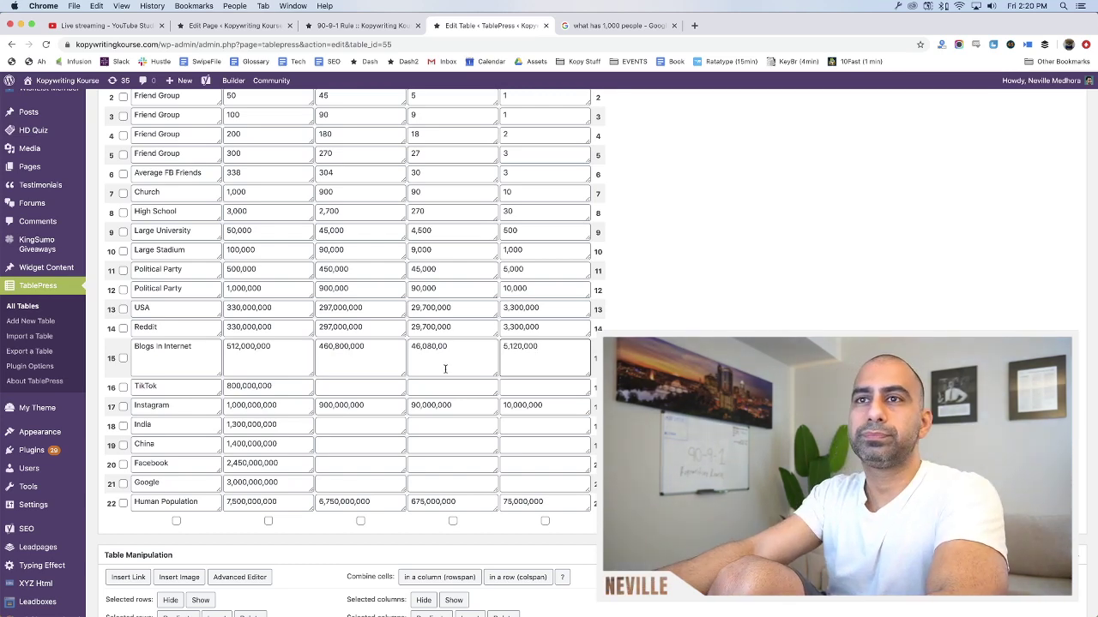
Calculate 800,000,000 × 0.9 and enter 720,000,000 as the Lurkers (90%) value in the TikTok row
key("F12")
left_click(338, 298)
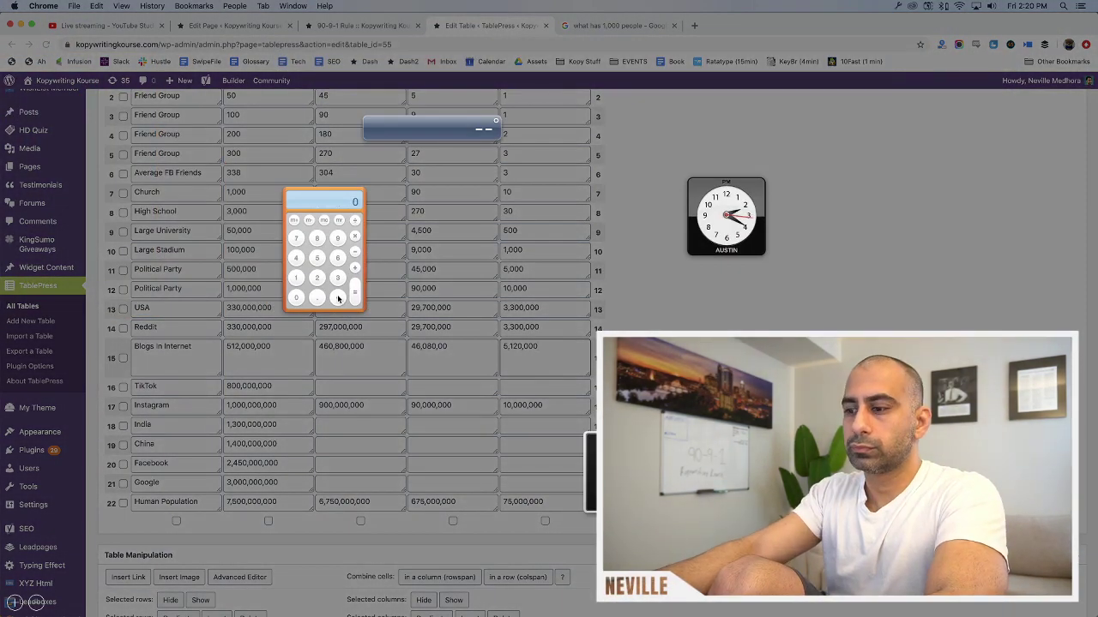
type("80000000")
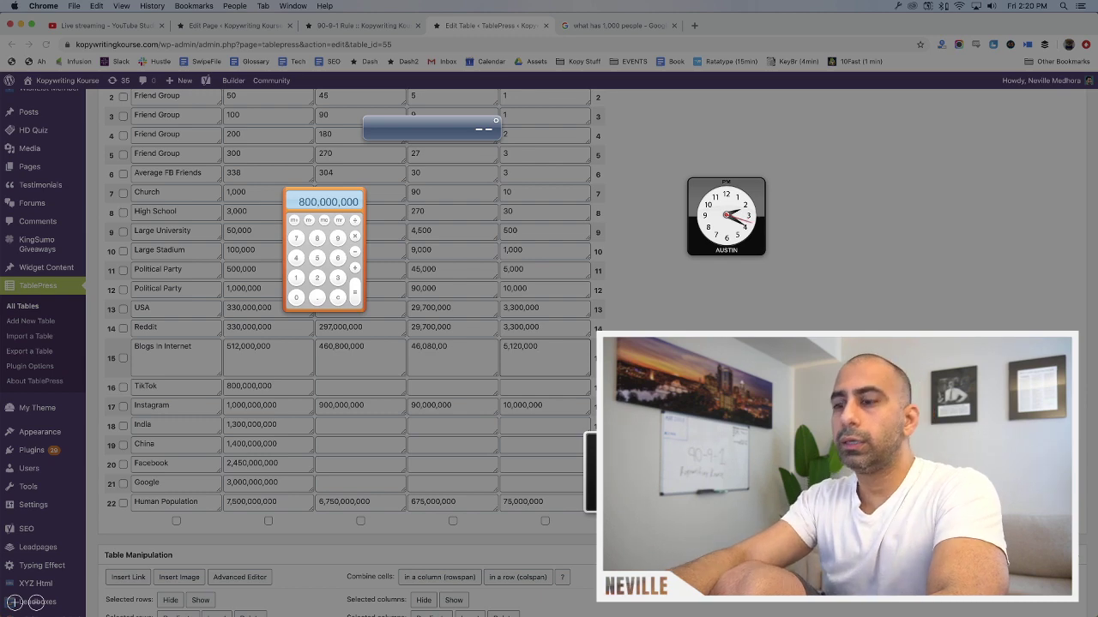
type("c")
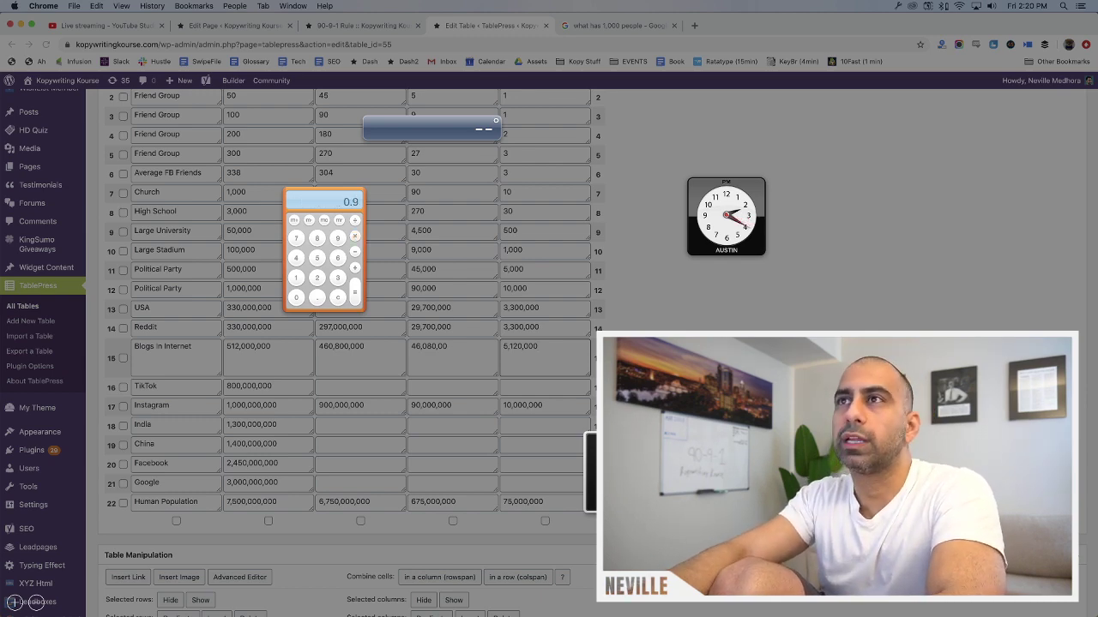
key("Return")
left_click(337, 388)
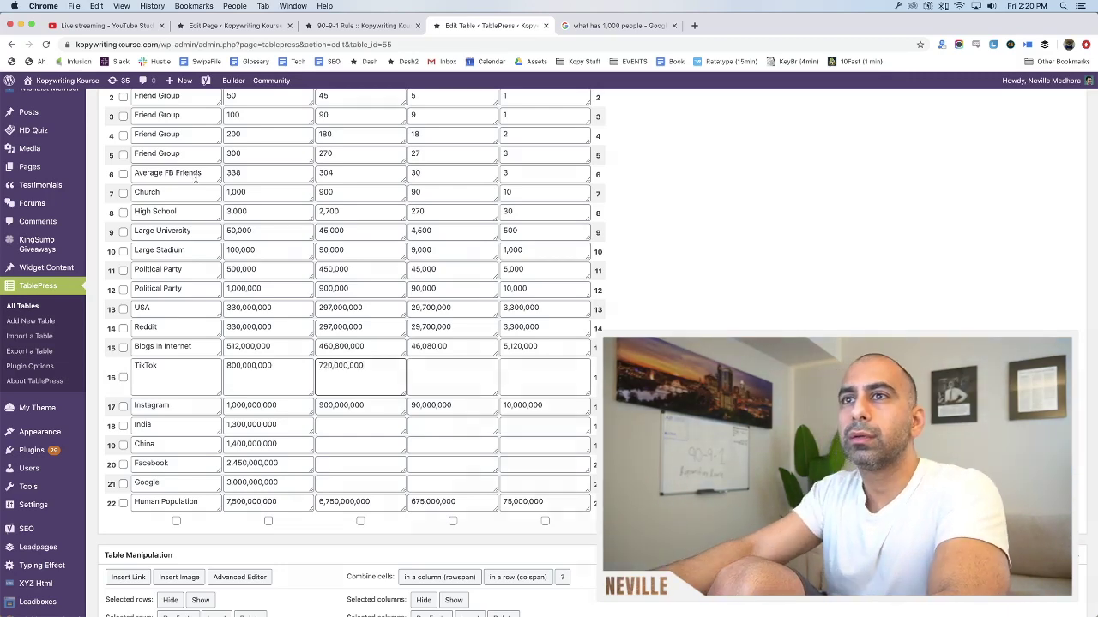
Calculate 800,000,000 × 0.09 and enter 72,000,000 as Participators in the TikTok row
key("F12")
type("800,000,000")
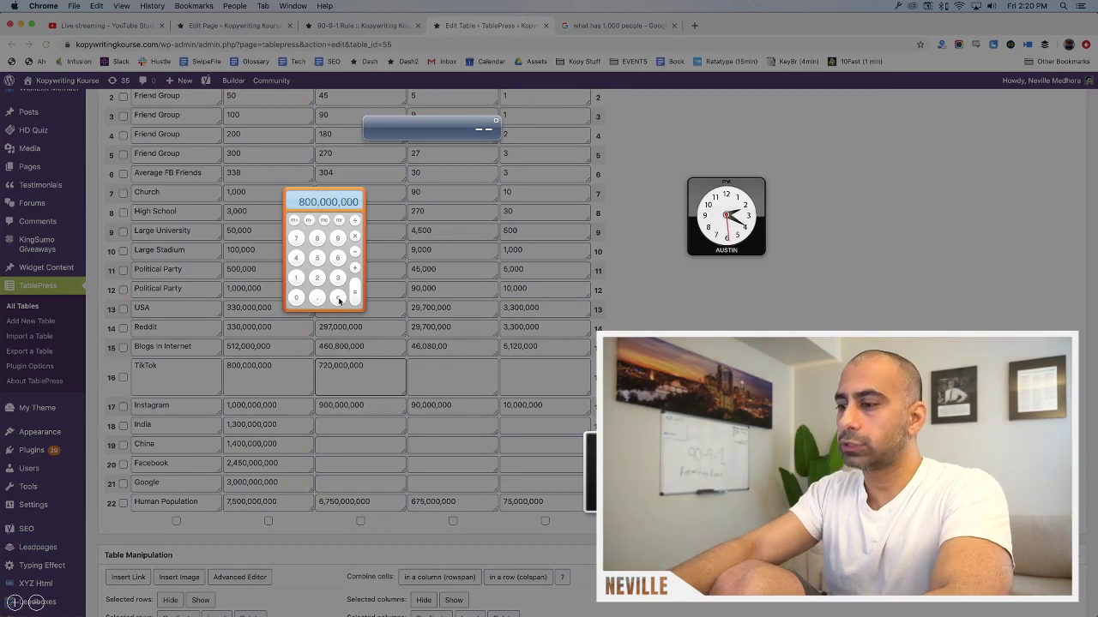
type("*.09")
key("Return")
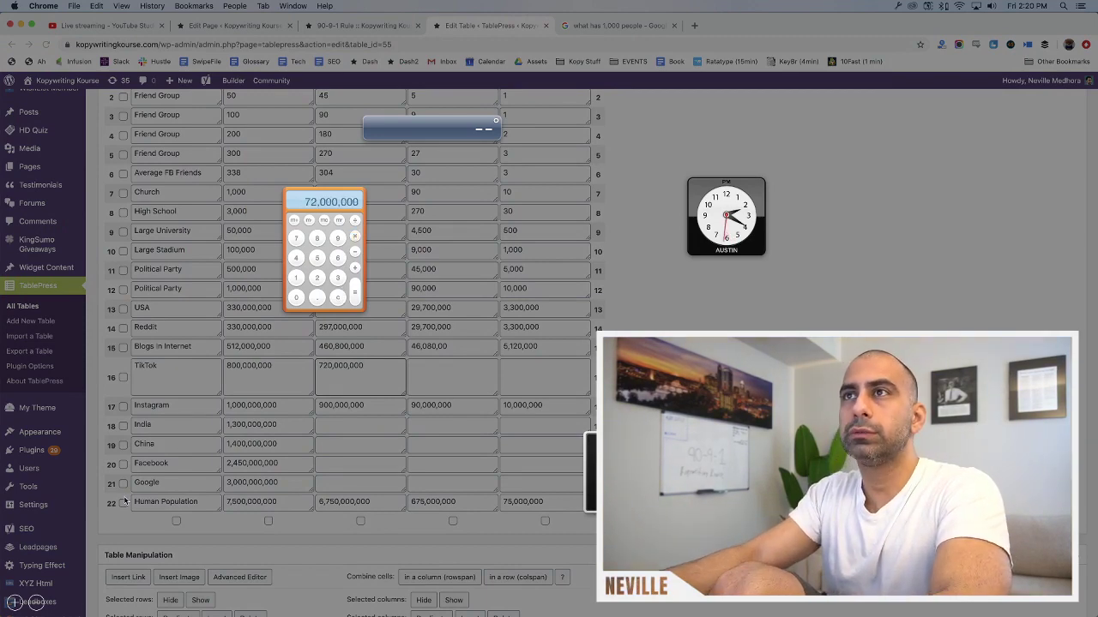
left_click(433, 368)
type("72,")
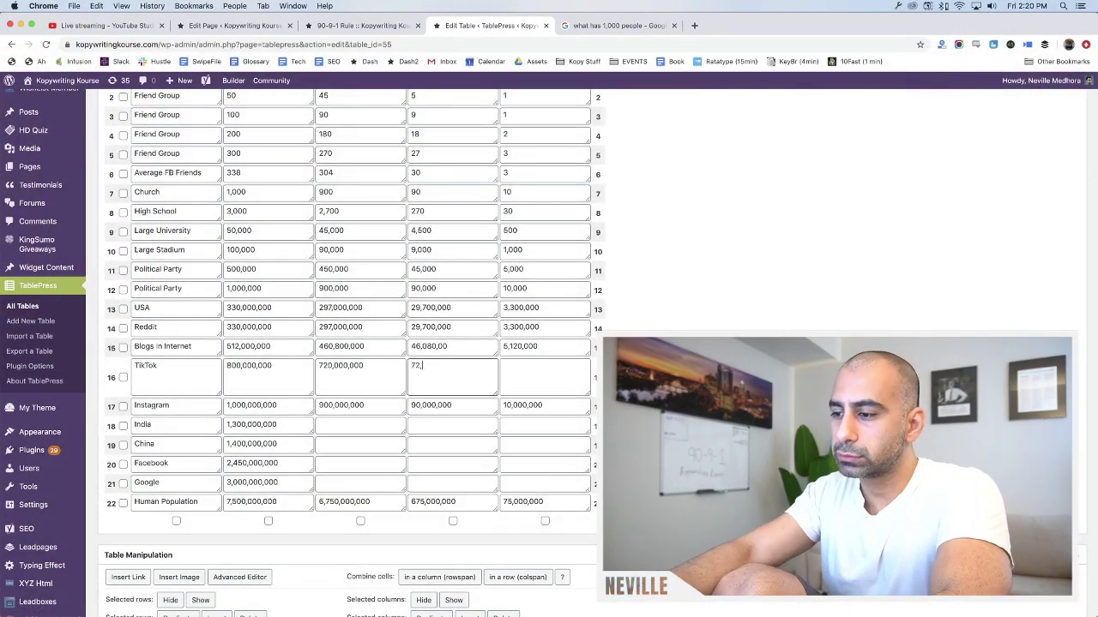
type("000")
Work out one percent of 800,000,000 and enter 8,000,000 as Top Contributors in the TikTok row
key("F12")
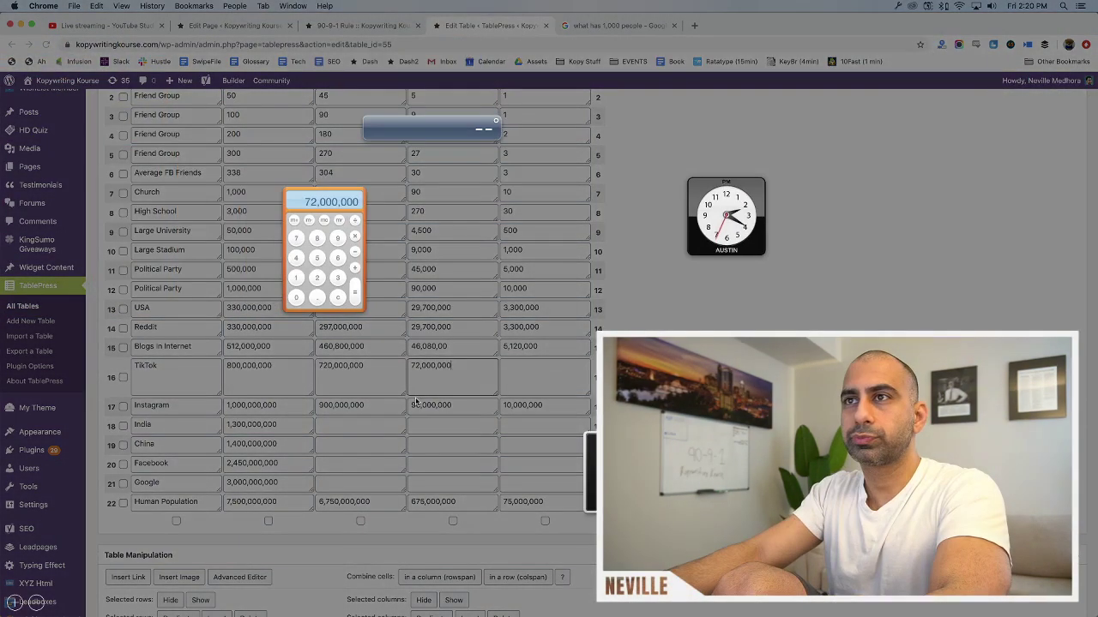
type("800000000")
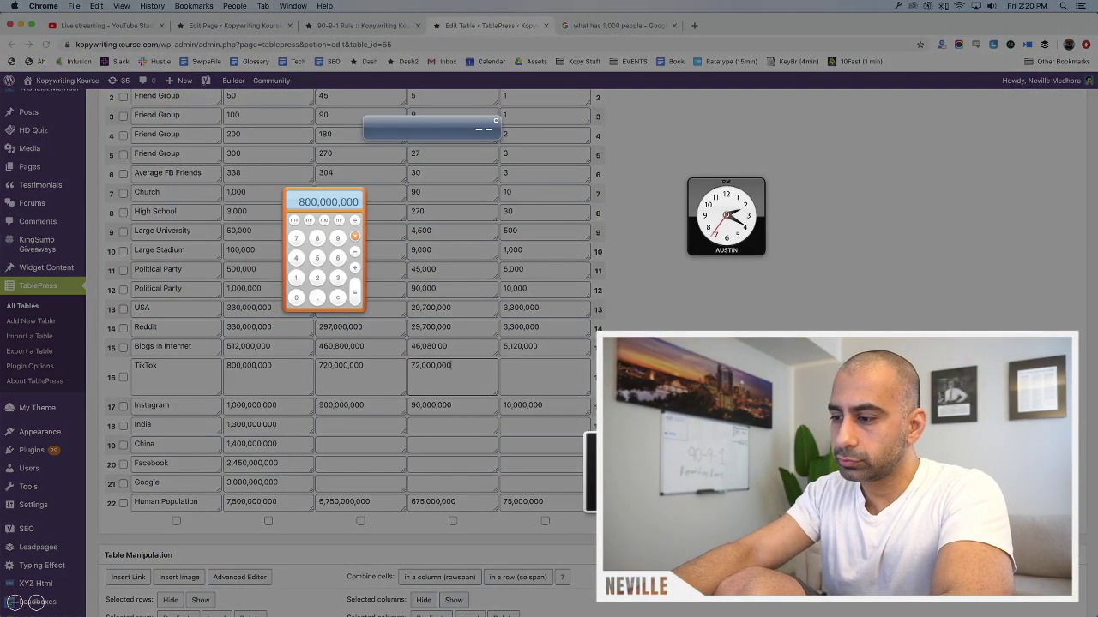
key("Escape")
type("8000000")
key("F12")
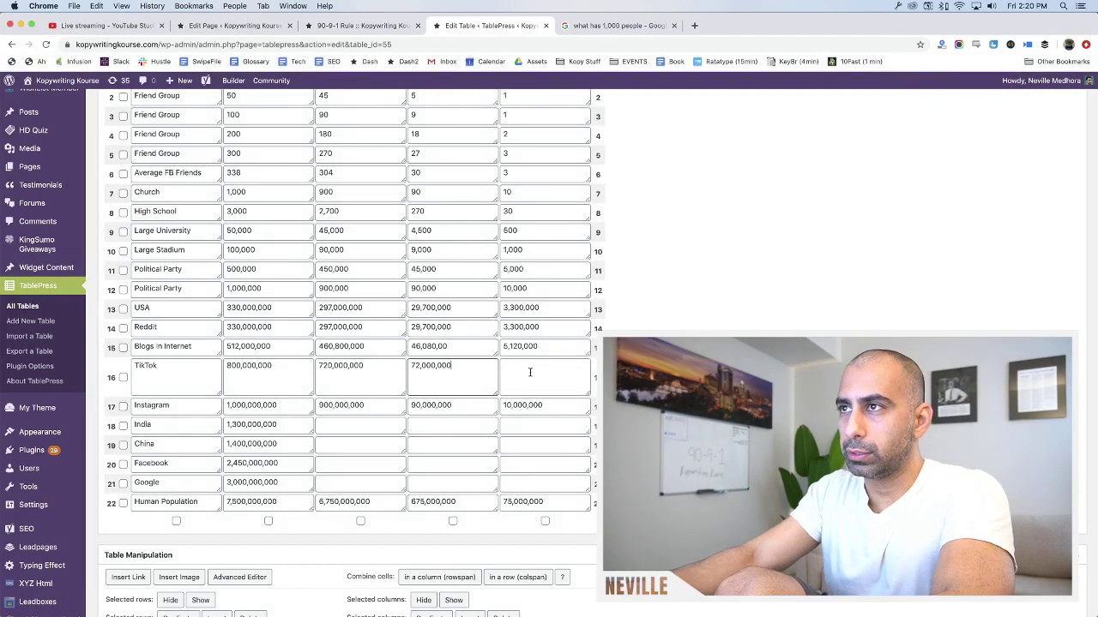
left_click(539, 375)
type("8,000")
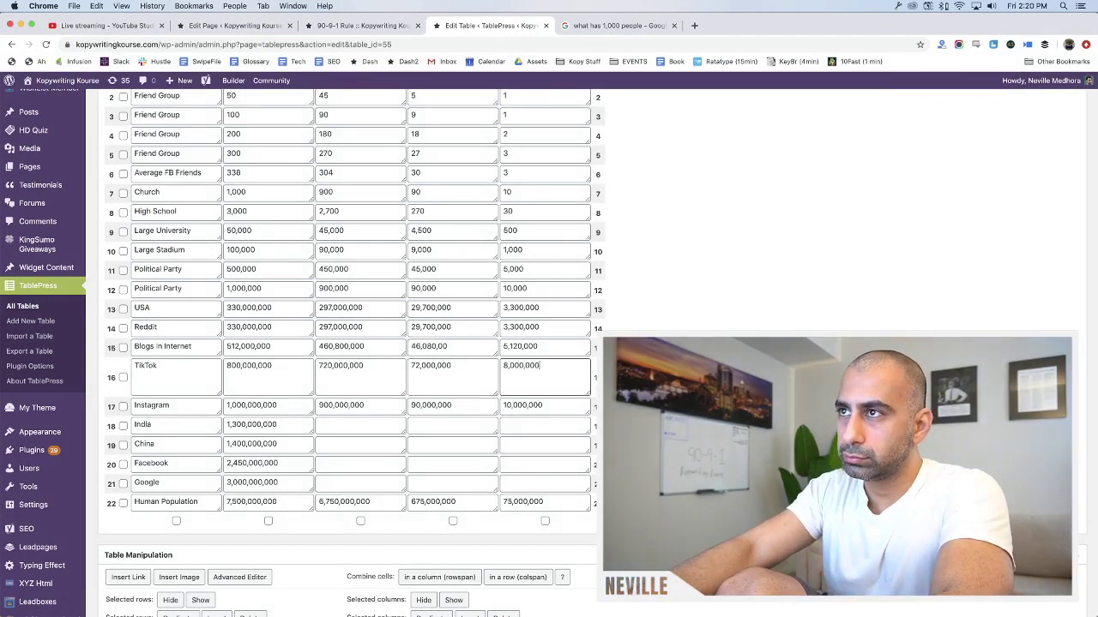
Calculate 90 percent of 130,000,000 on the calculator for India's Lurkers value
key("F12")
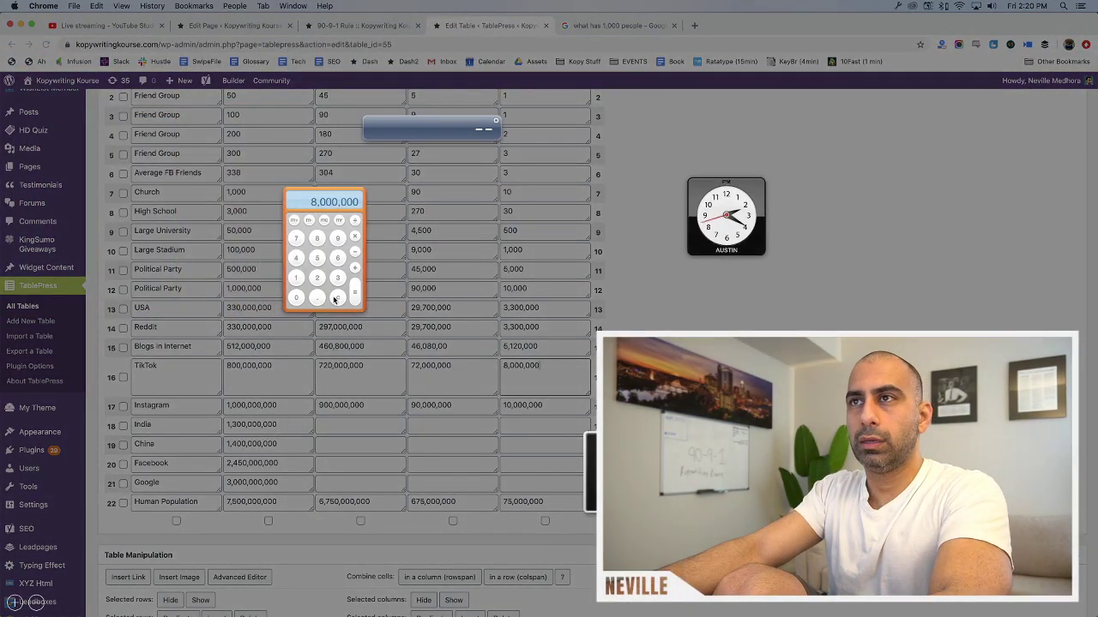
key("Escape")
type("130000000")
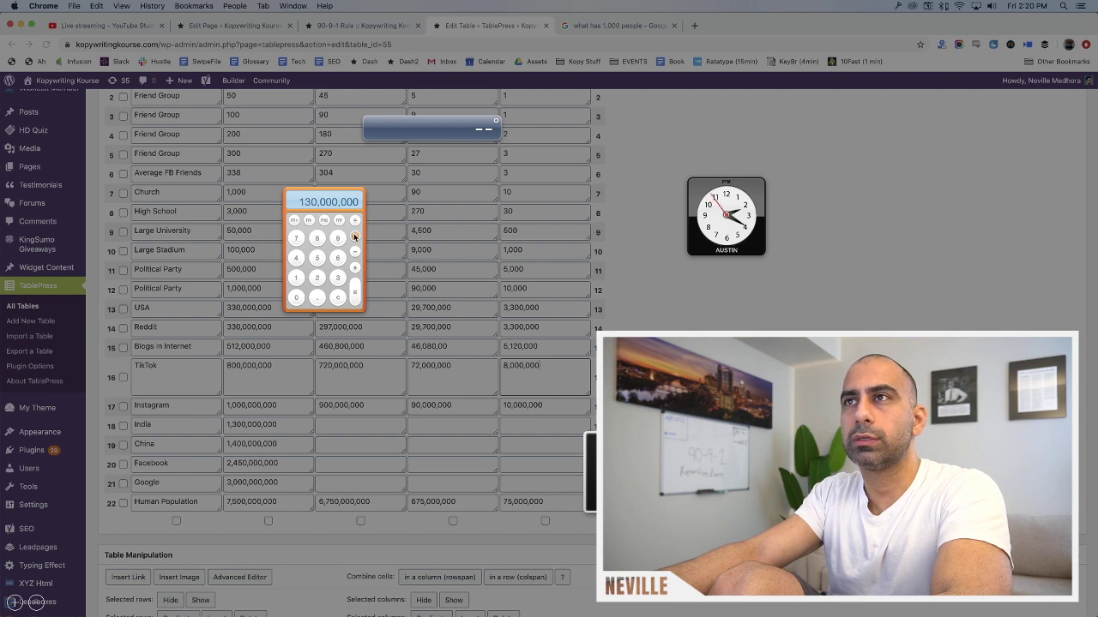
key("Escape")
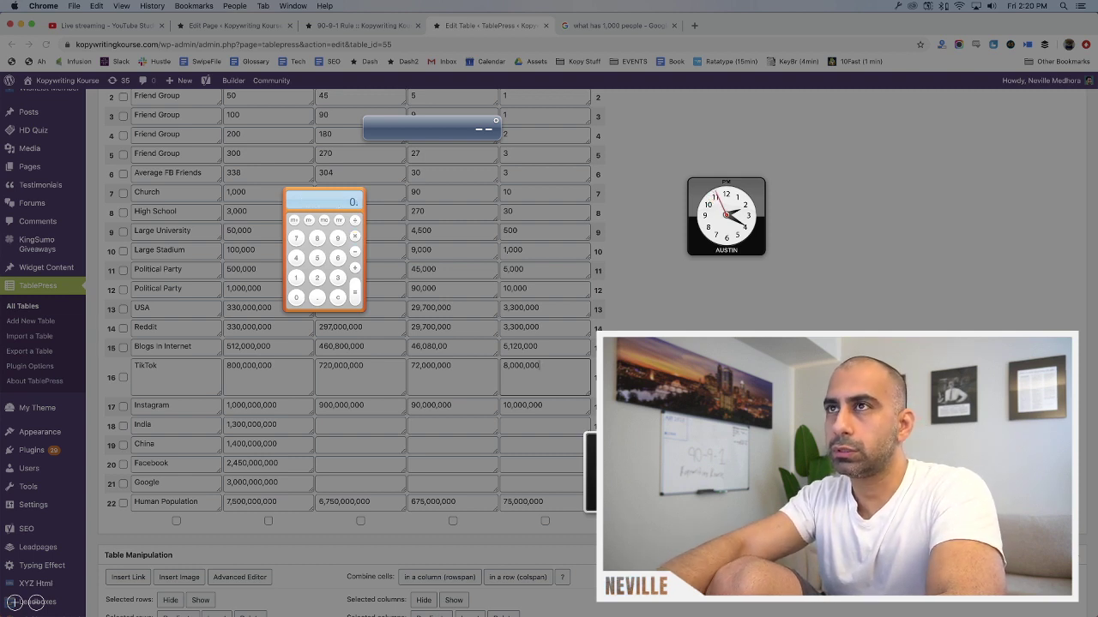
type("117000000")
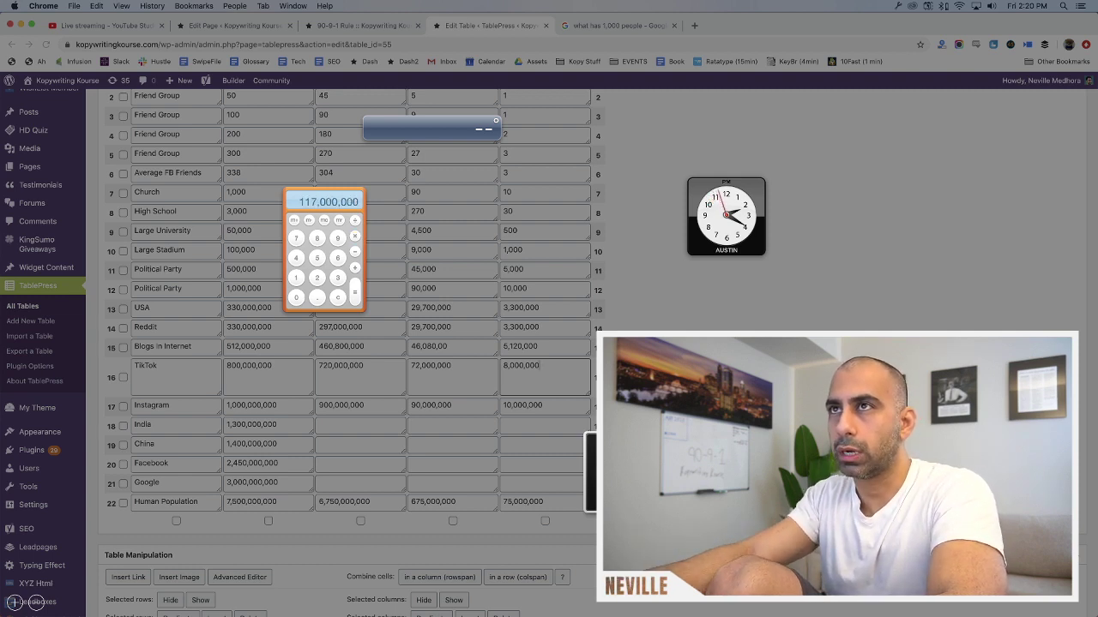
left_click(355, 424)
left_click(355, 420)
type("11")
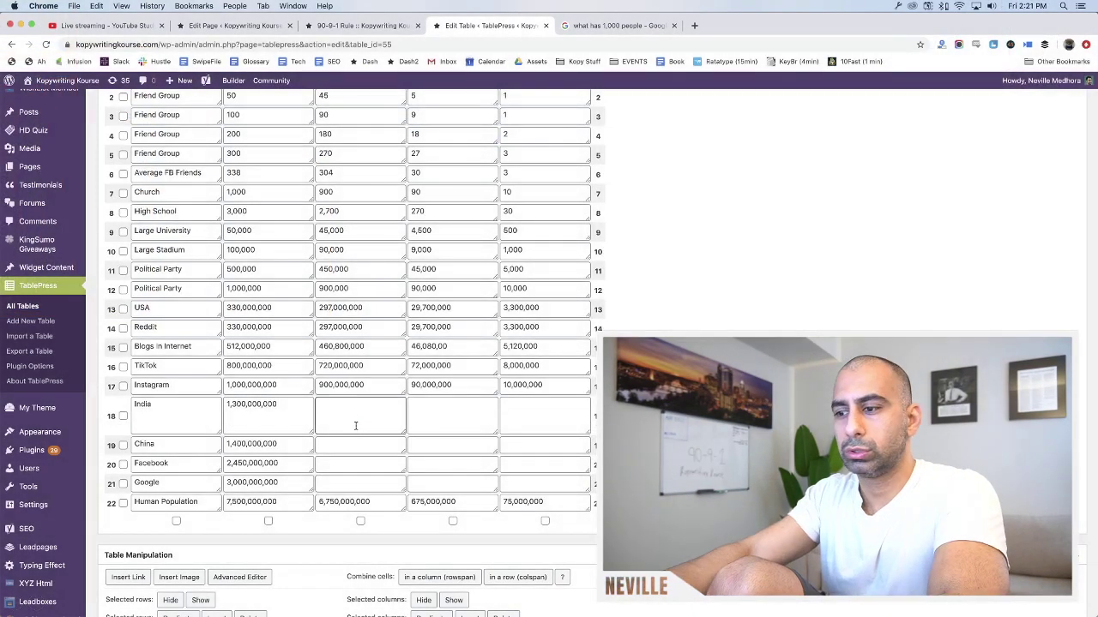
type("7")
key("F12")
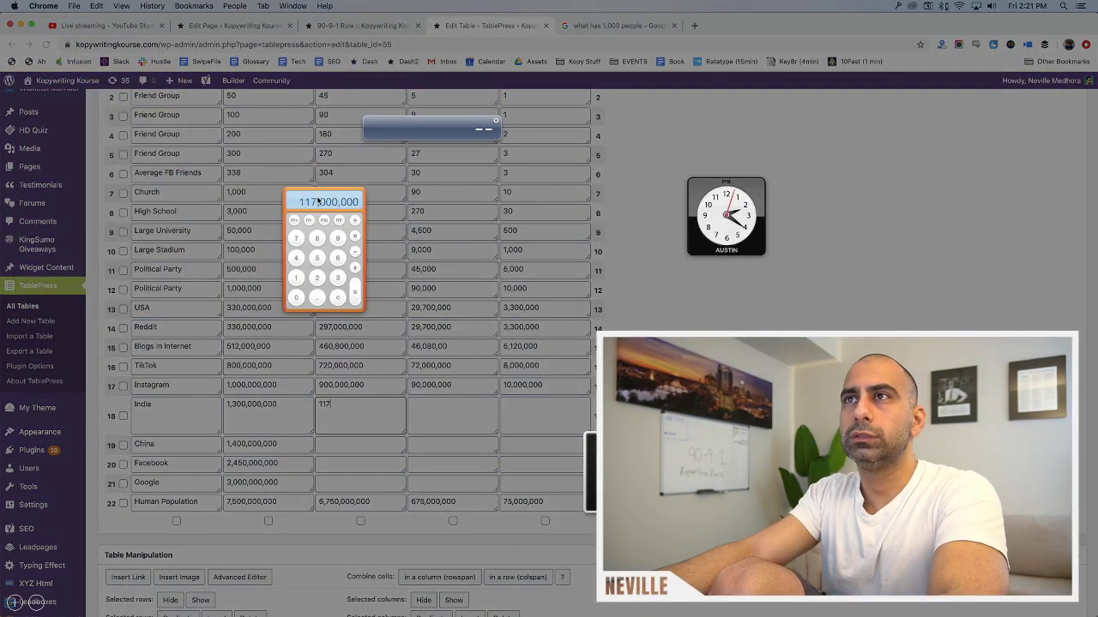
left_click(276, 227)
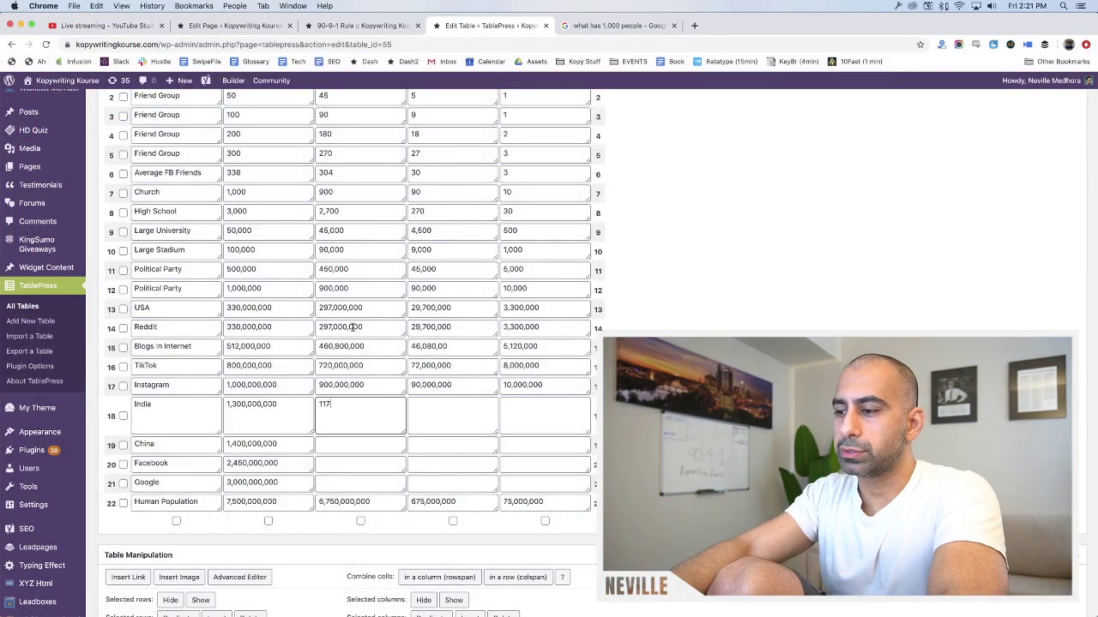
type("000")
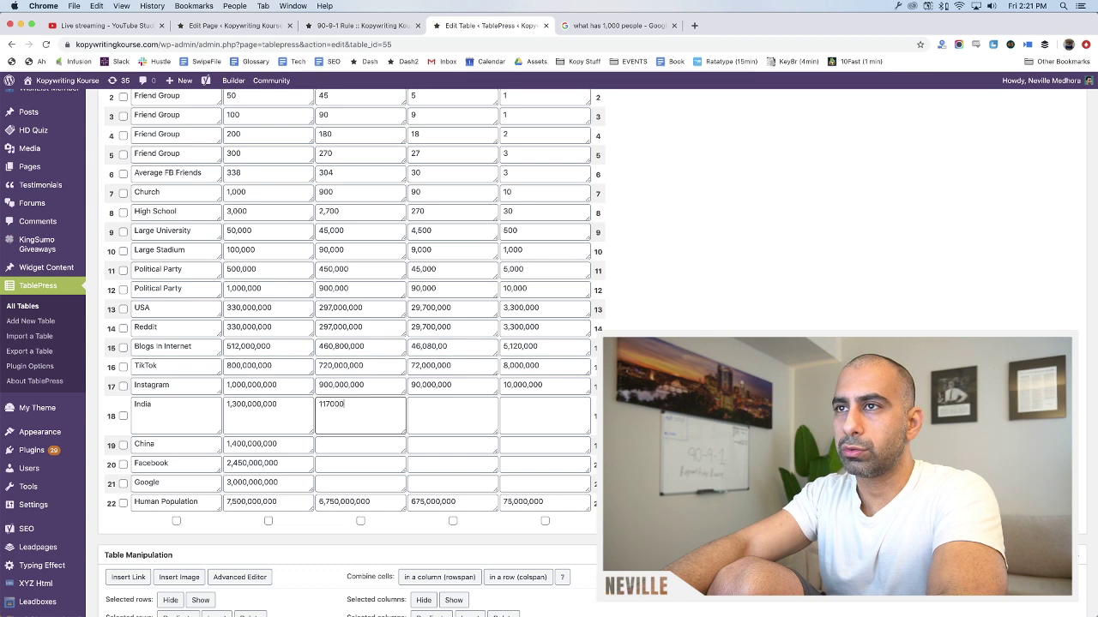
type("0000")
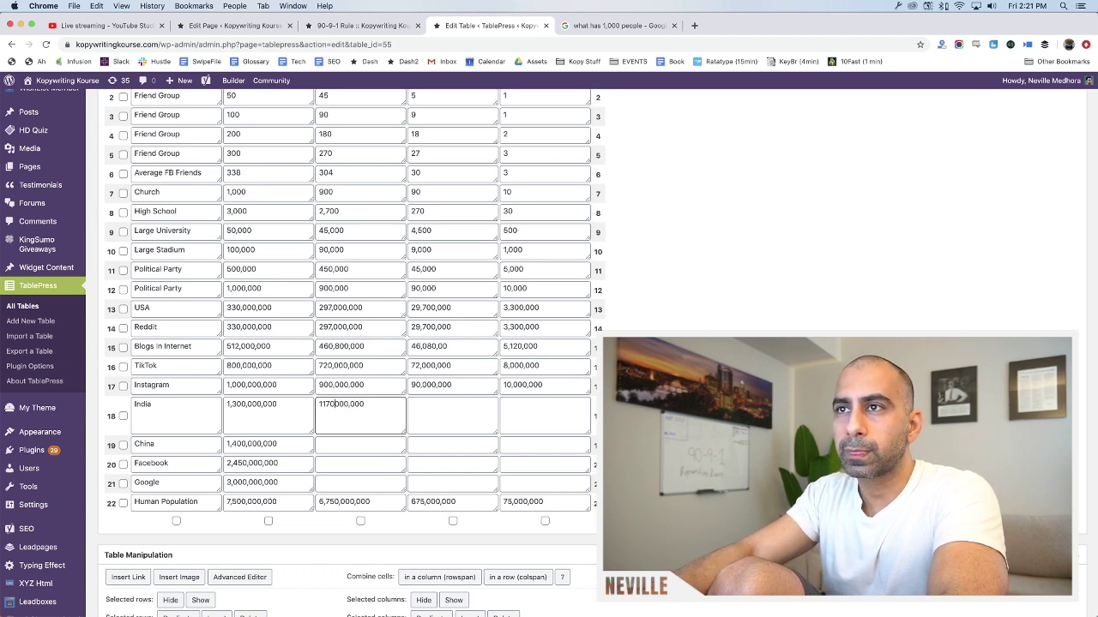
Add the thousands separators to India's Lurkers value so it reads 1,170,000,000
key("Left")
key("Left")
key("Left")
type(",")
key("Left")
key("Left")
key("Left")
key("Left")
type(",")
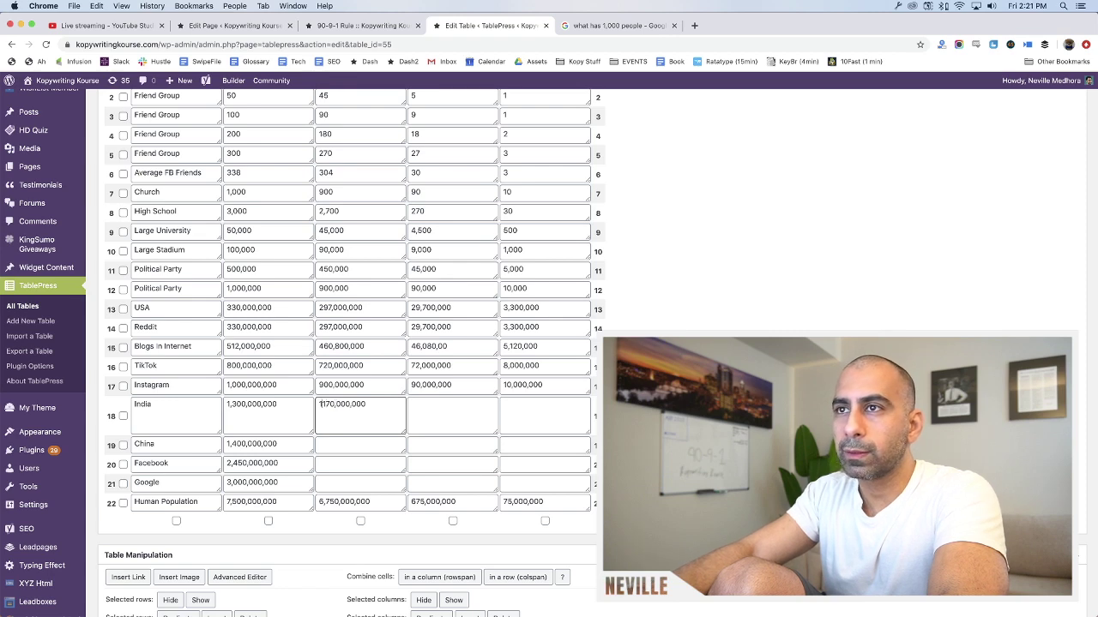
key("Left")
key("Left")
key("Left")
key("Left")
type(",")
Calculate 130,000,000 × .09 and enter 110,700,000 as Participators in the India row
left_click(439, 430)
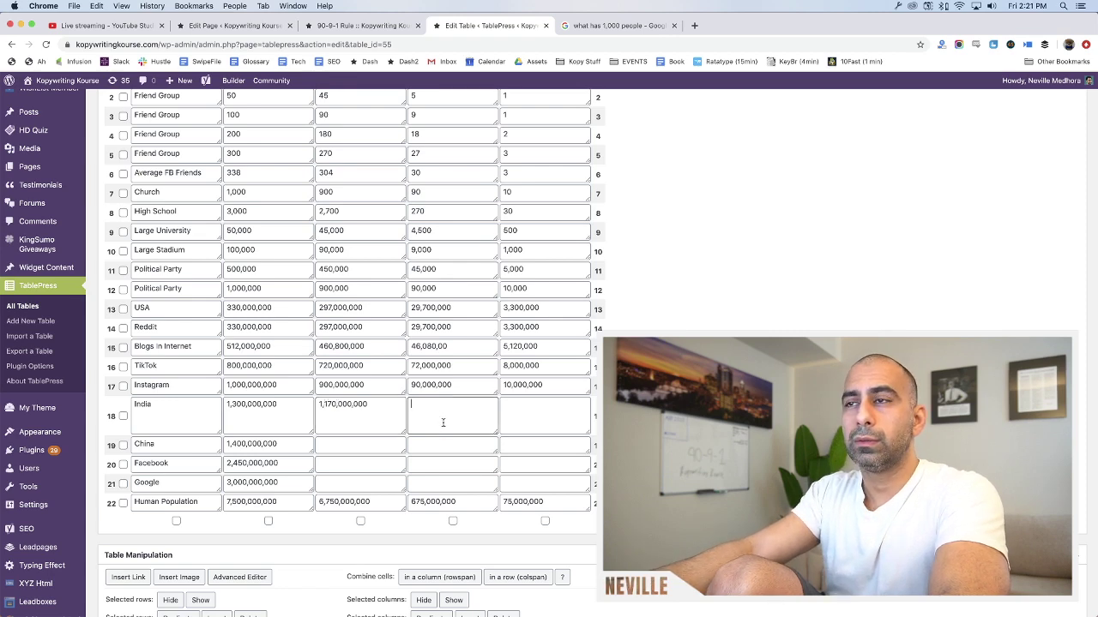
key("F12")
type("130000000")
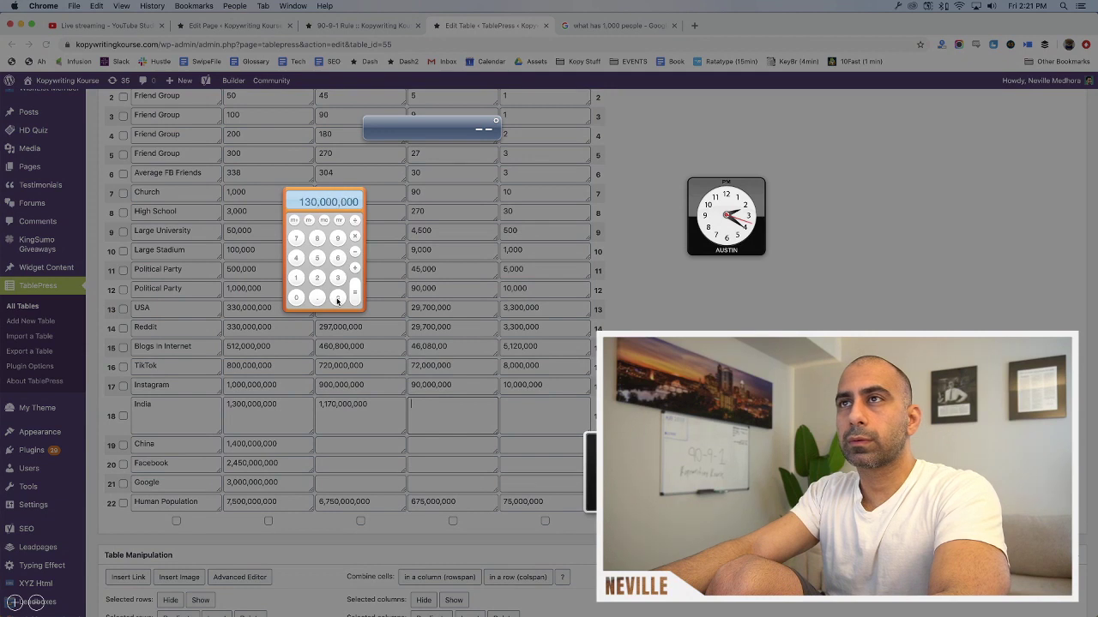
key("asterisk")
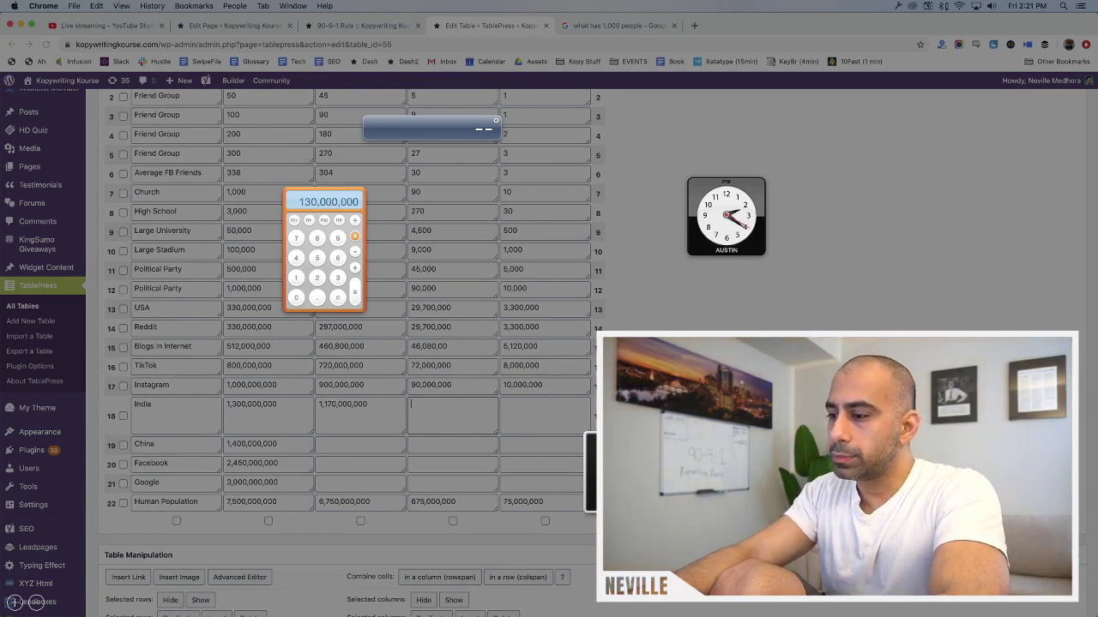
type(".09")
key("Return")
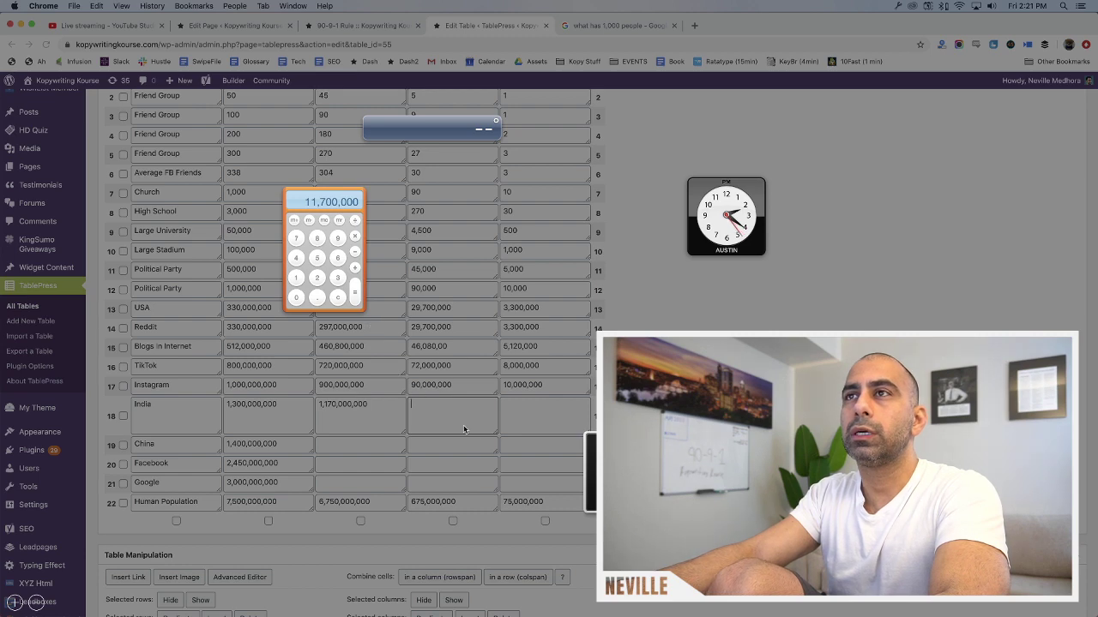
key("F12")
type("110,")
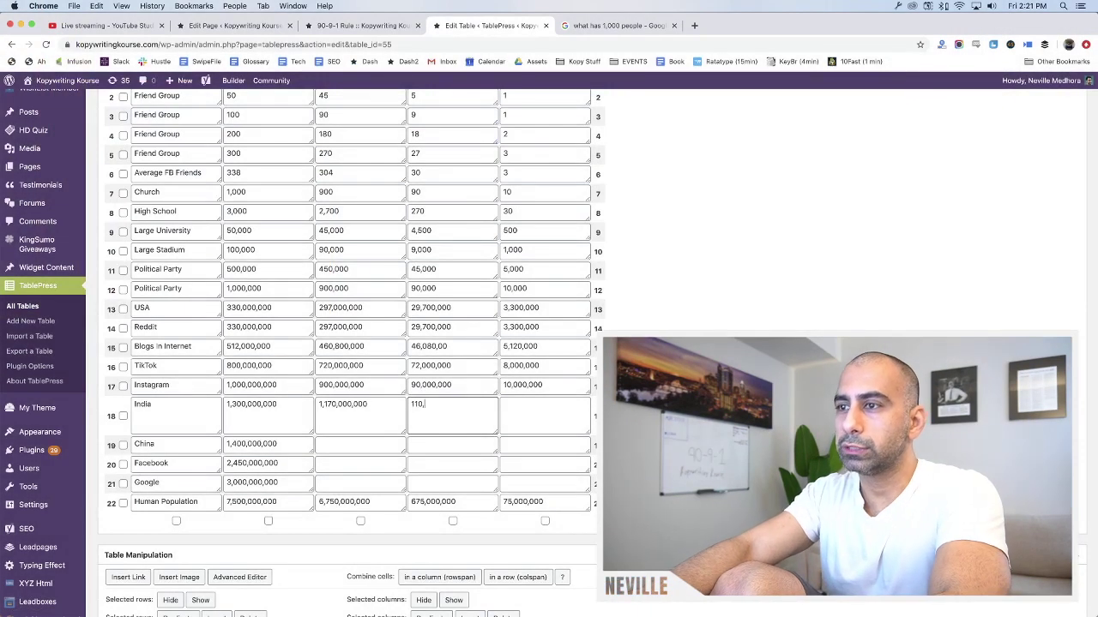
type("700,0")
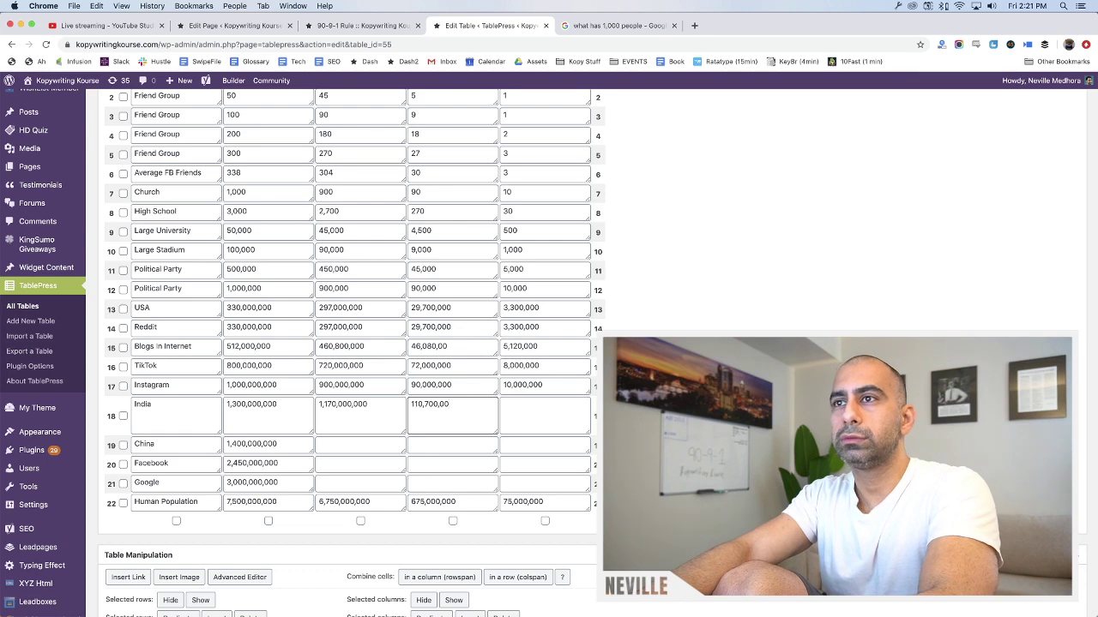
type("00")
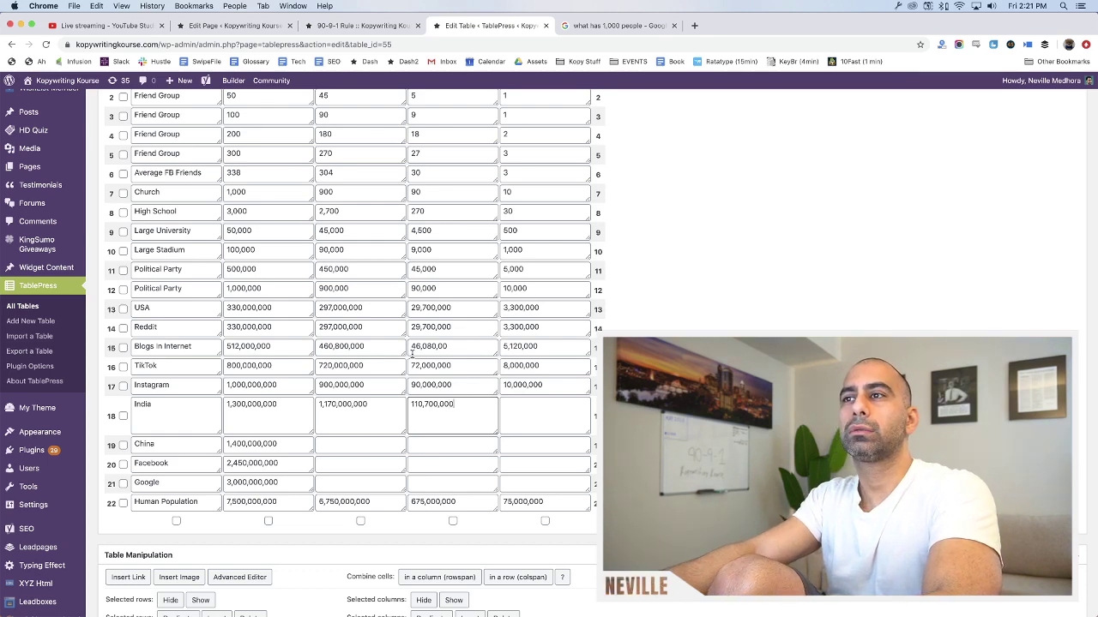
Work out one percent of 130,000,000 and enter 13,000,000 as Top Contributors in the India row
key("F12")
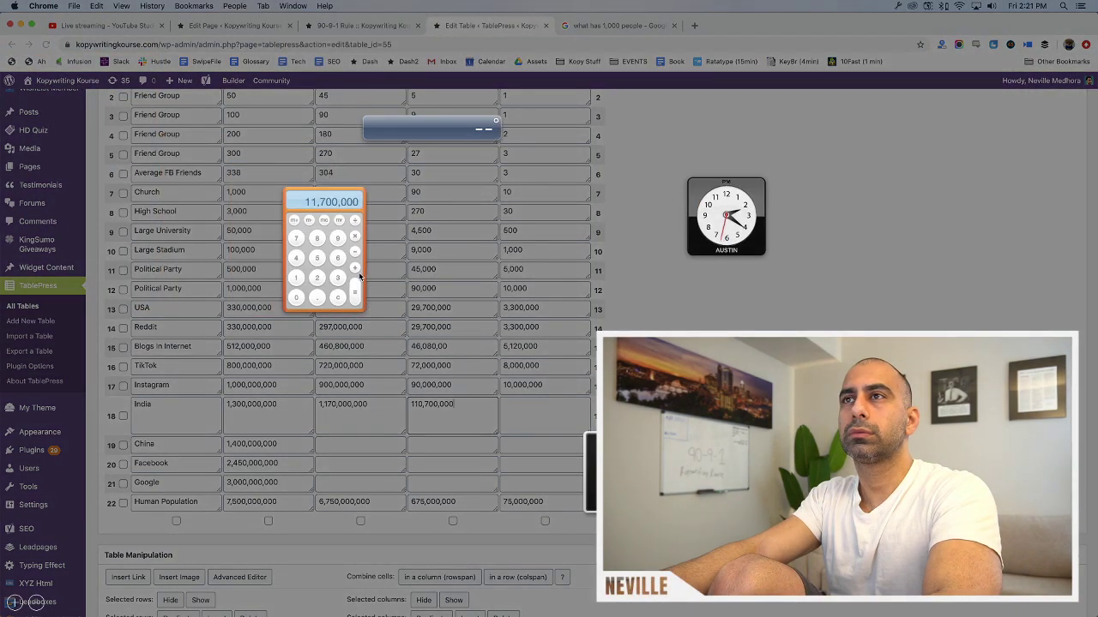
left_click(337, 298)
type("130000000")
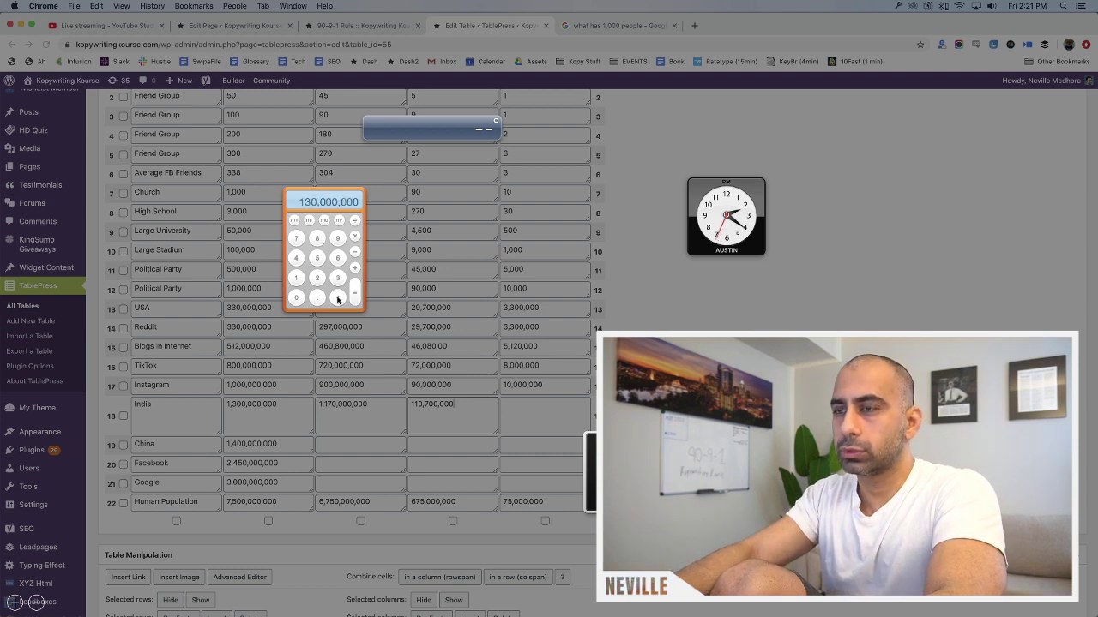
left_click(337, 298)
type("1300000")
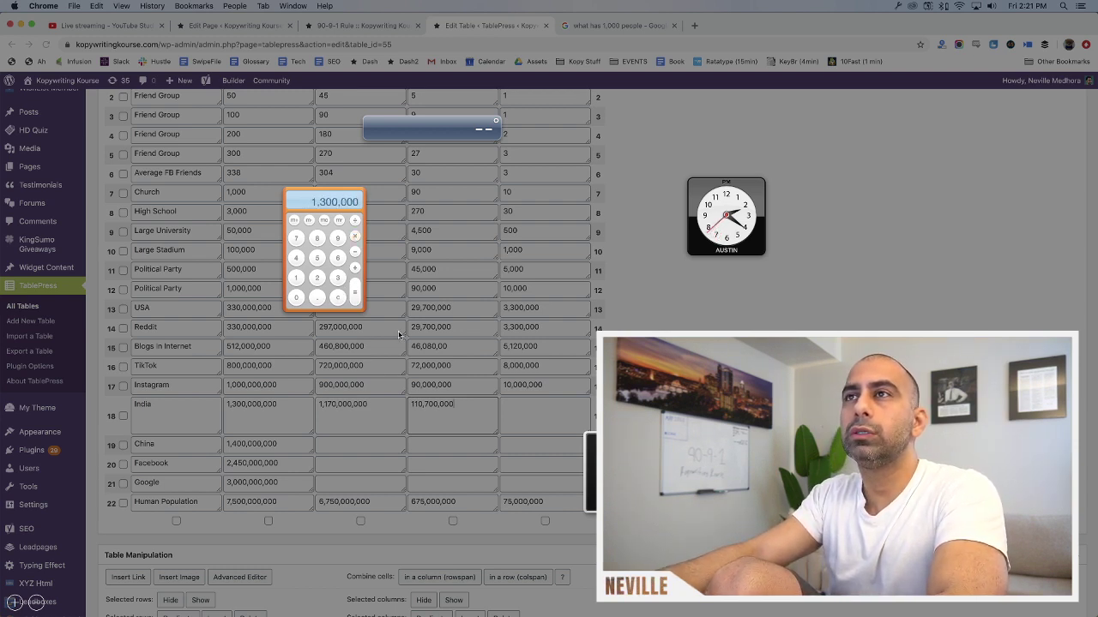
left_click(527, 422)
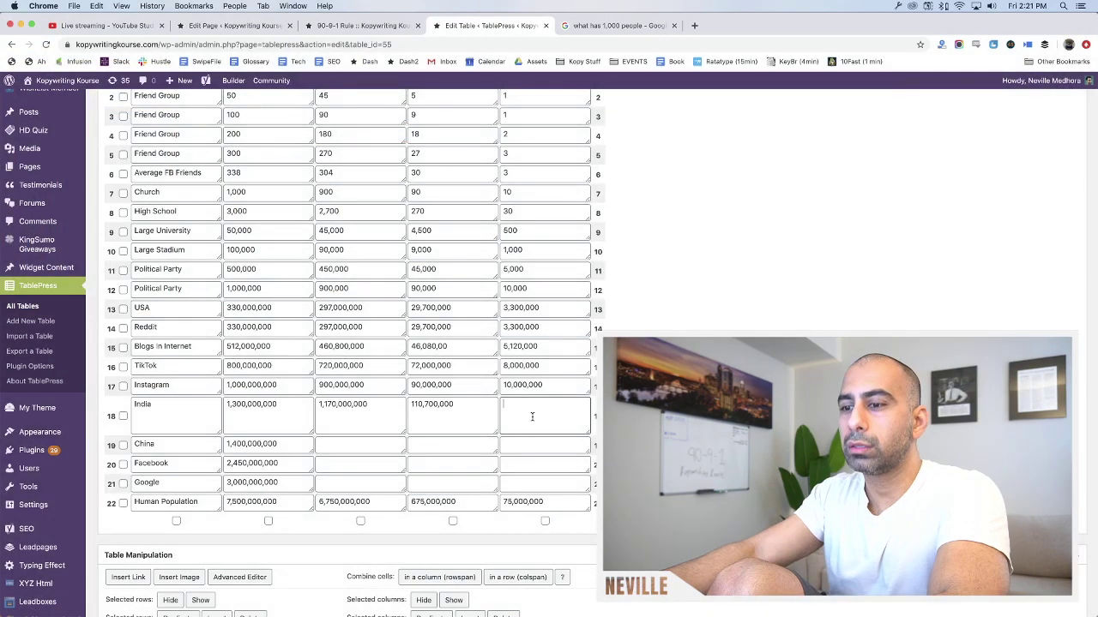
type("13,000,000")
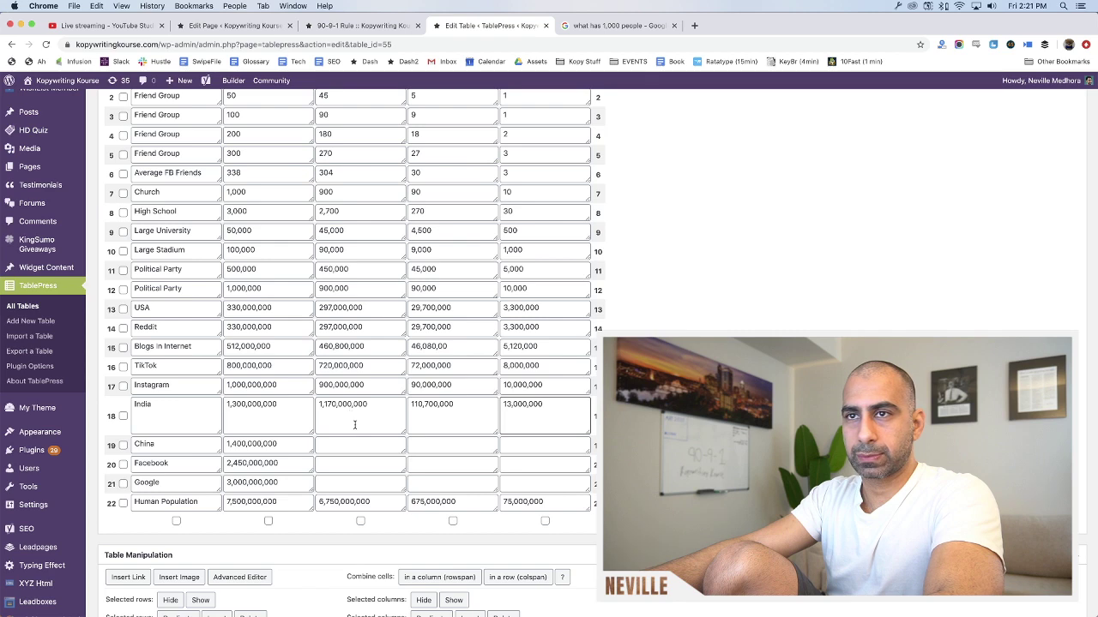
Open the 90, 9, 1 Rule Calculator spreadsheet in a new browser tab and close the "what has 1,000 people" search tab
key("F12")
left_click(340, 299)
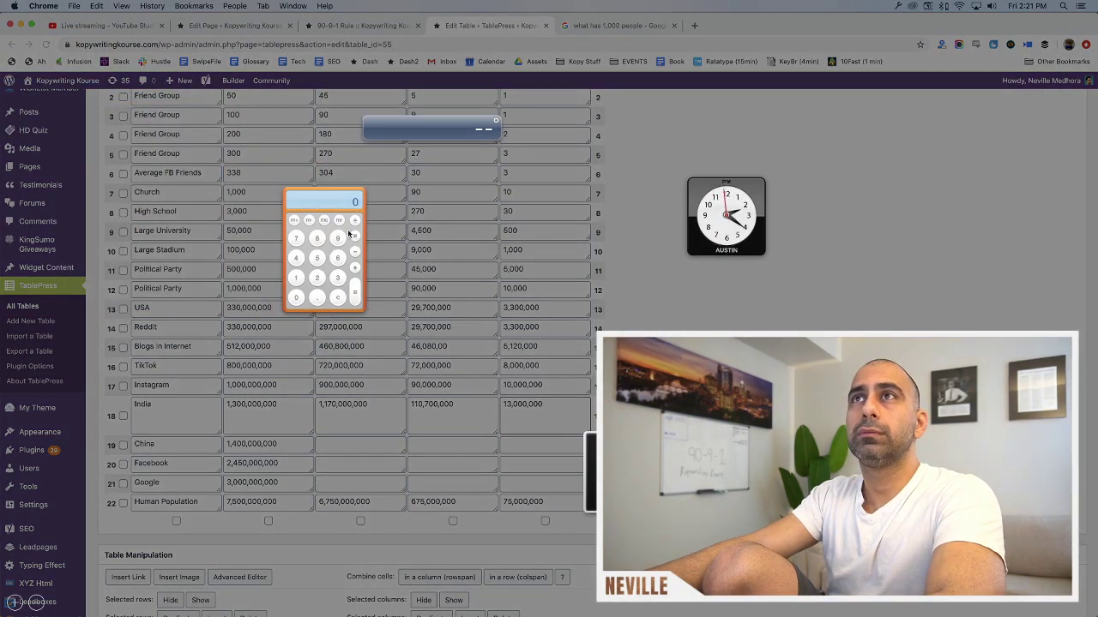
left_click(657, 25)
left_click(693, 26)
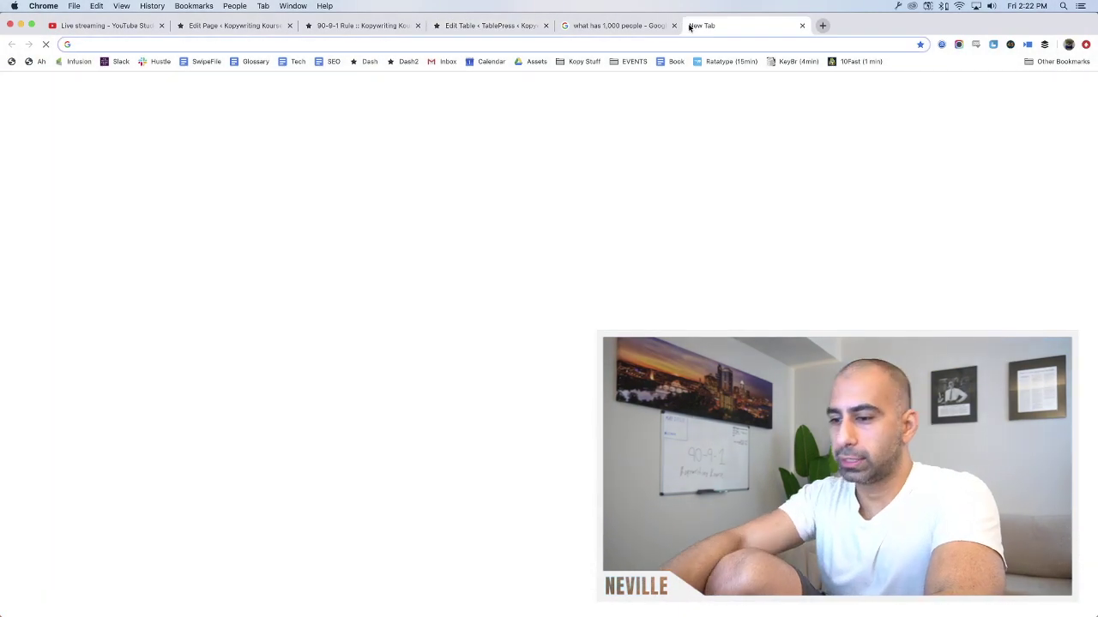
type("90-9")
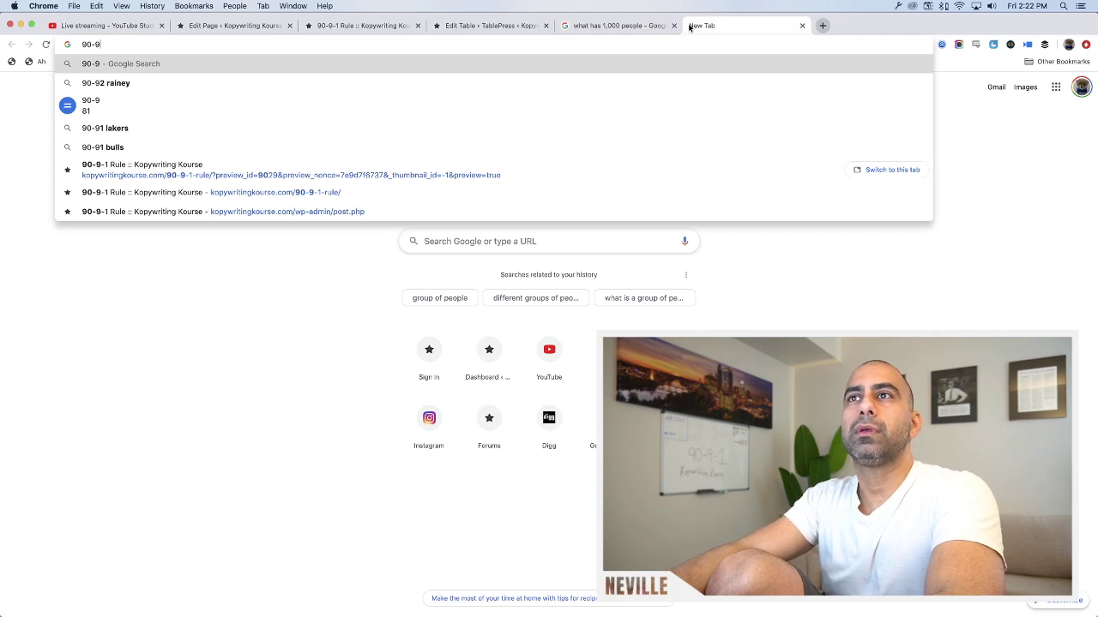
key("BackSpace")
key("BackSpace")
key("BackSpace")
key("BackSpace")
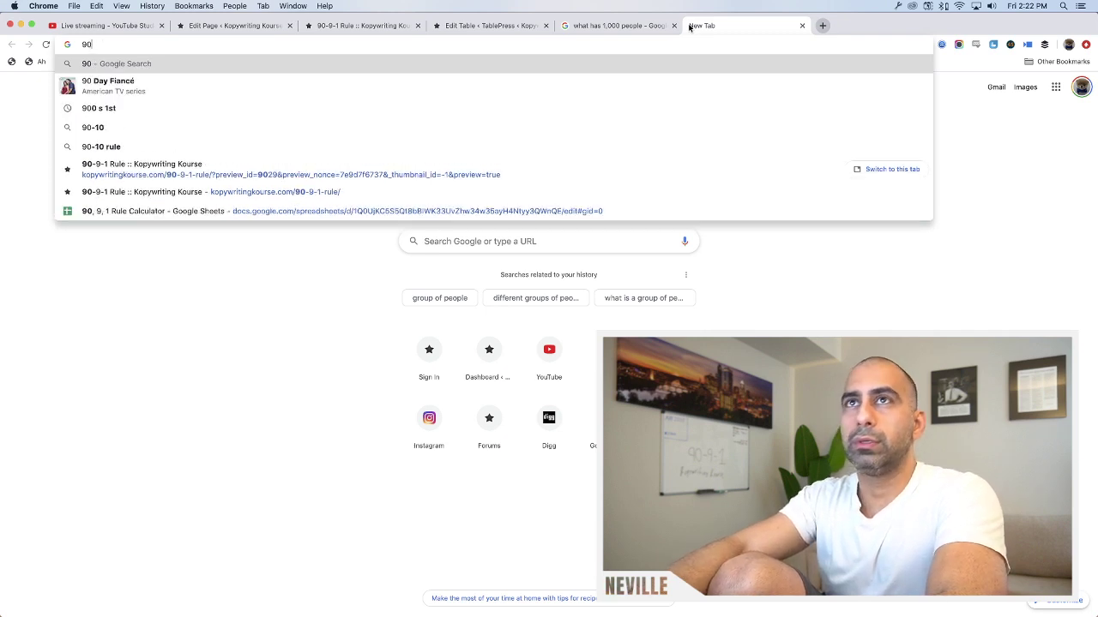
type("rule")
key("Down")
key("Down")
key("Down")
key("Down")
key("Down")
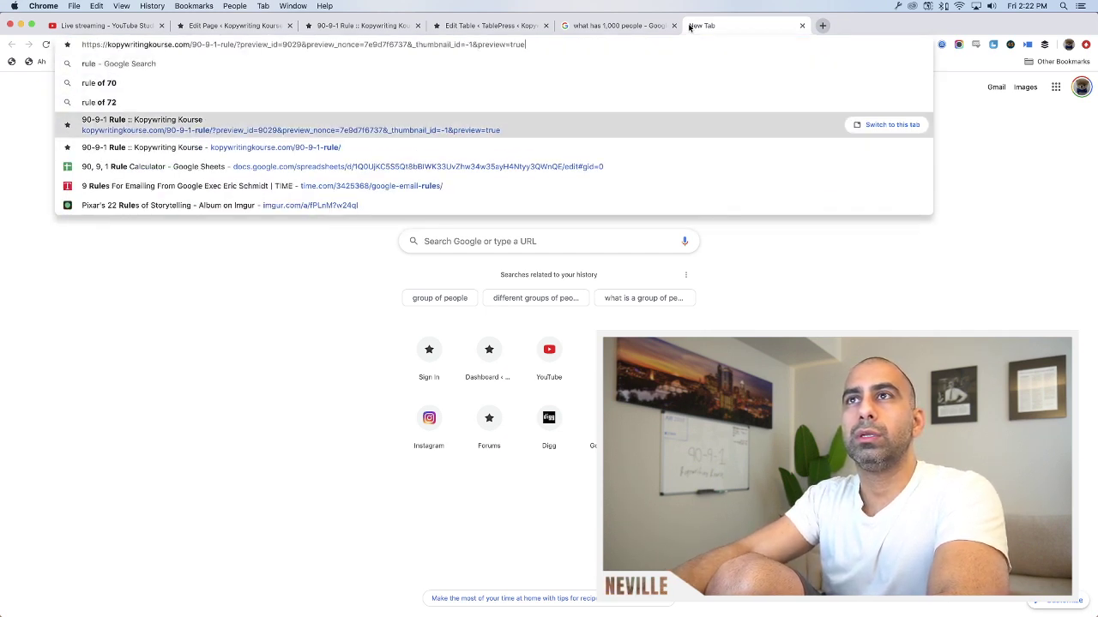
key("Return")
left_click(682, 26)
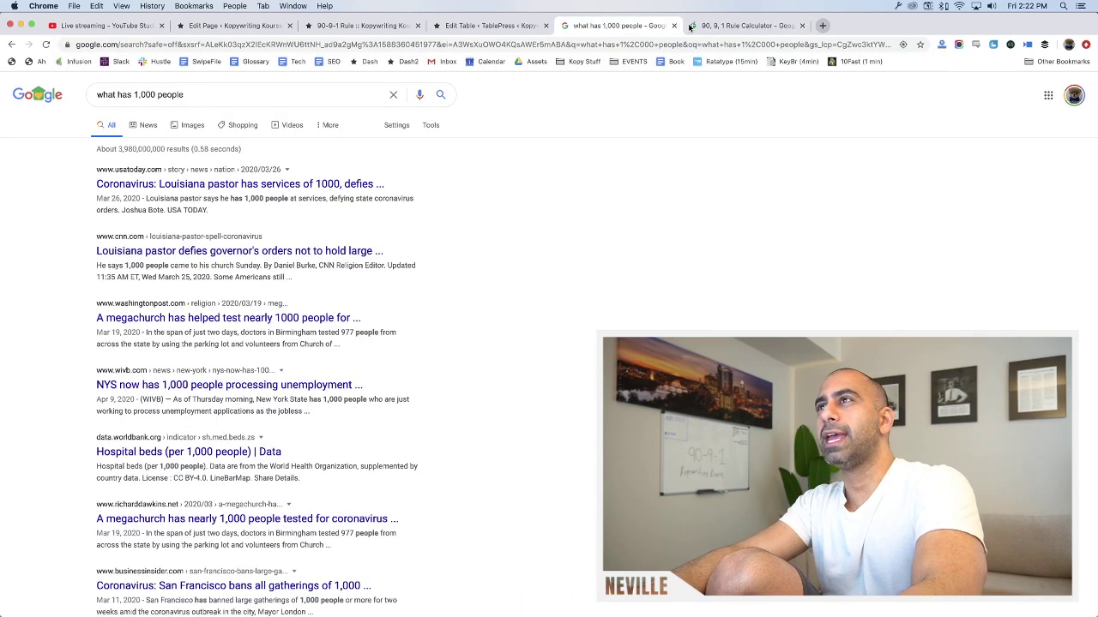
left_click(674, 26)
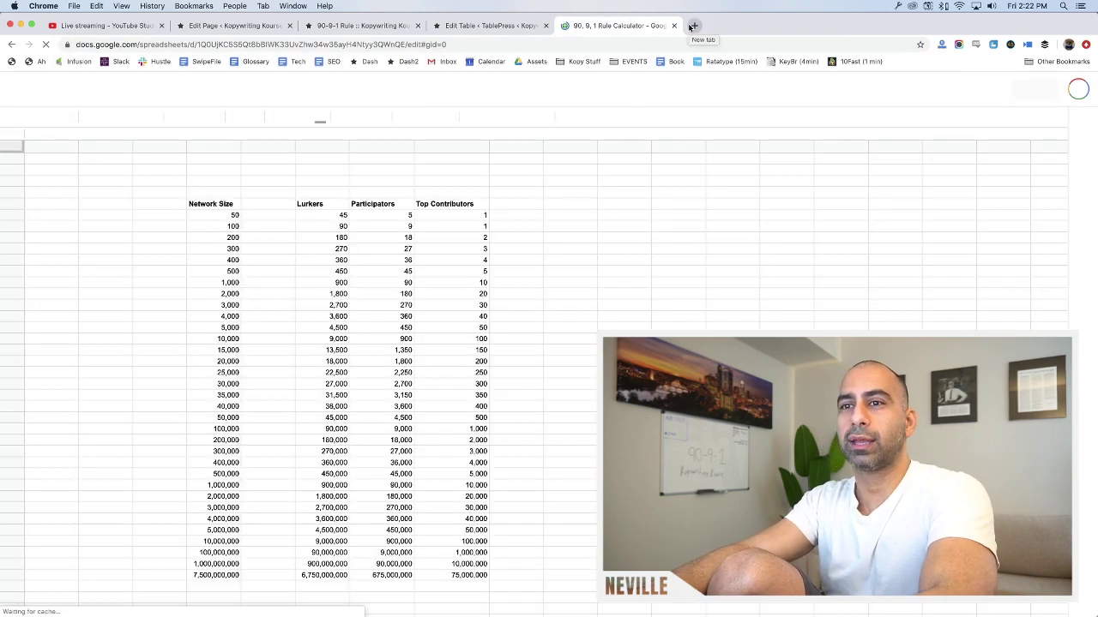
Enter 14 in Network Size cell D36 of the 90, 9, 1 Rule Calculator spreadsheet, after consulting the table being edited
key("ctrl+shift+Tab")
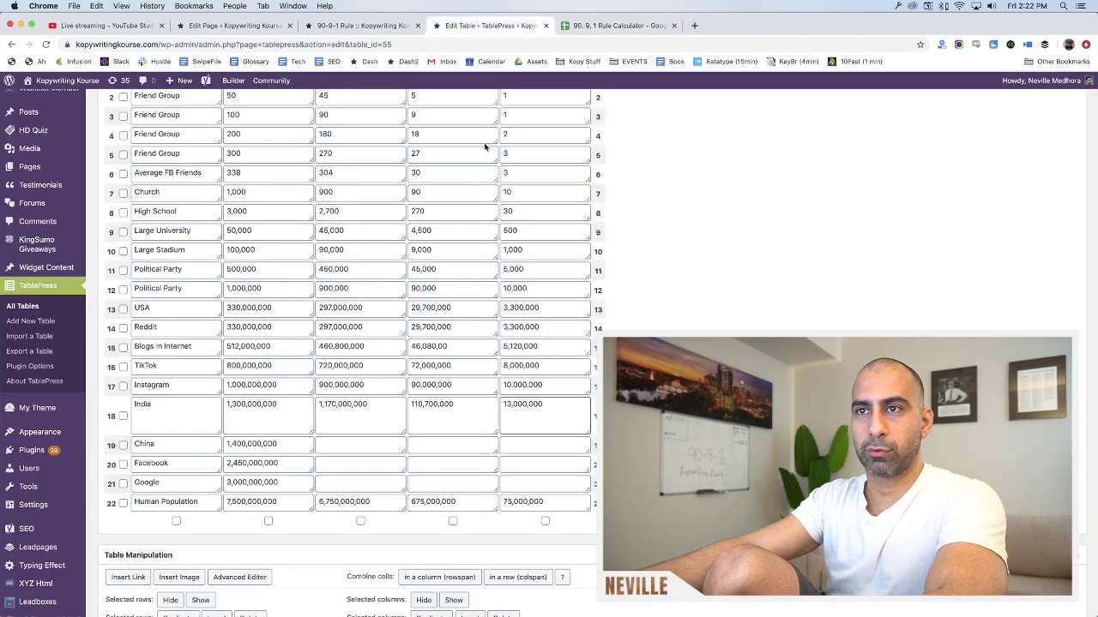
key("ctrl+Tab")
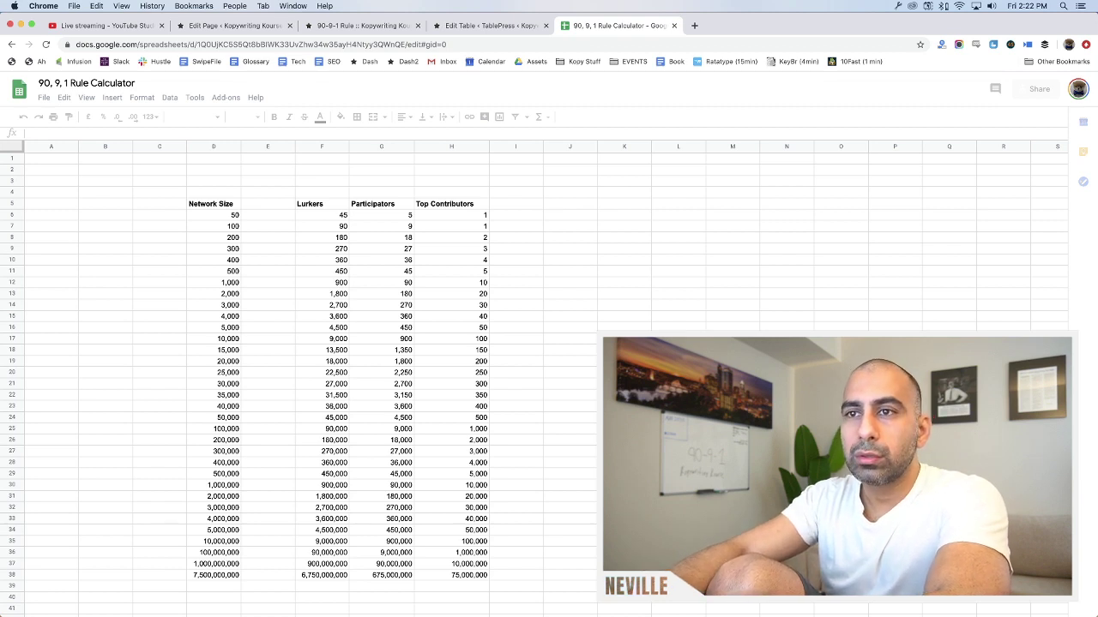
left_click(223, 552)
type("14")
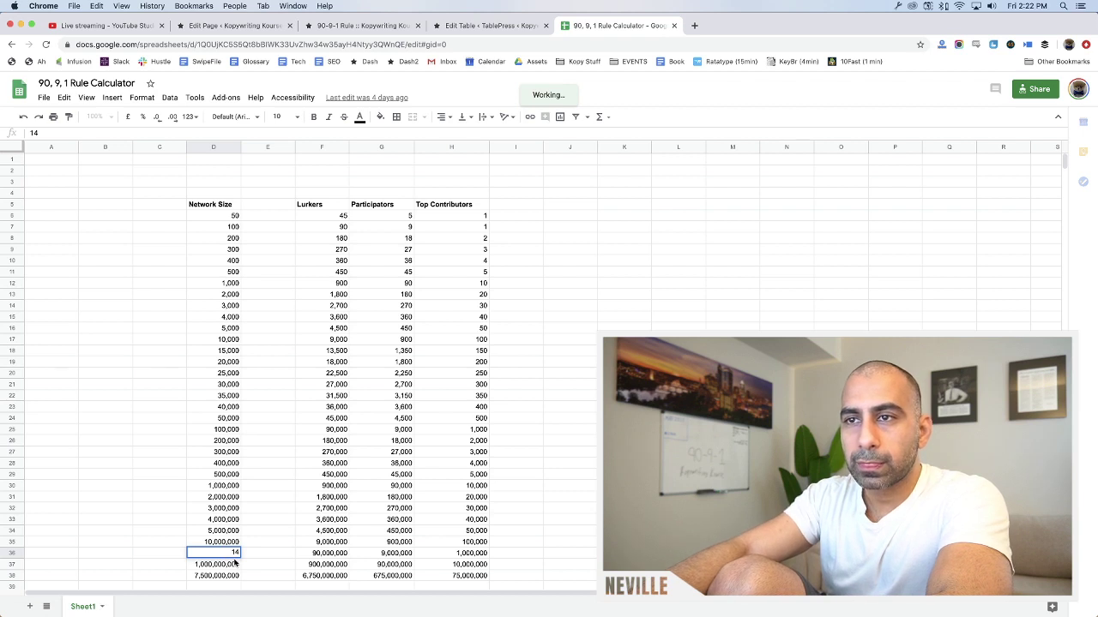
double_click(225, 553)
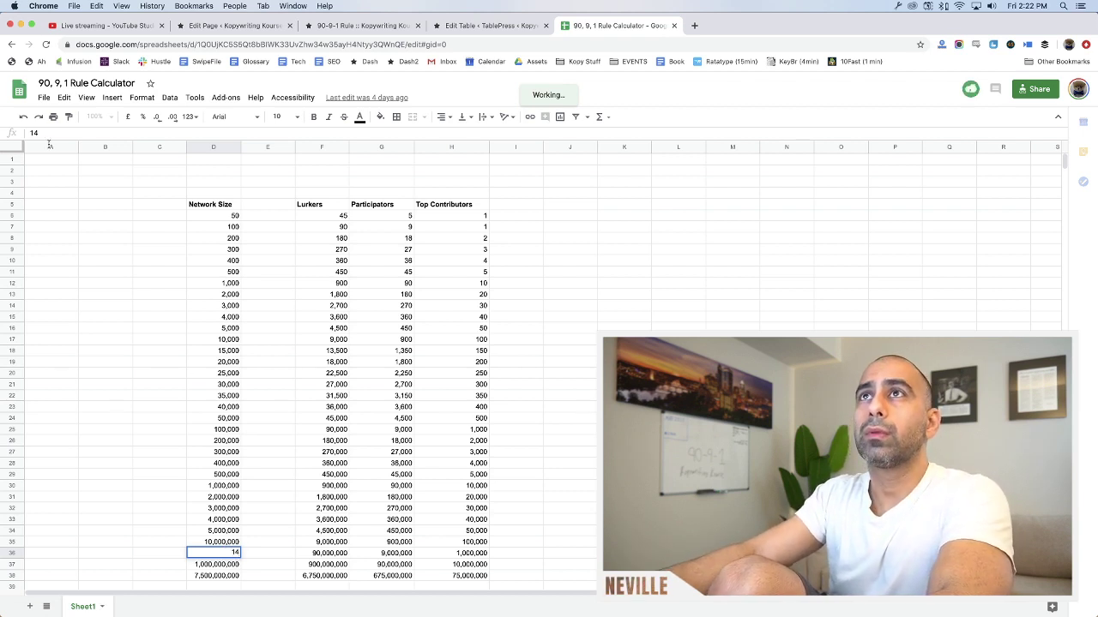
Go back to the Edit Table page and check the China row's network size
left_click(256, 25)
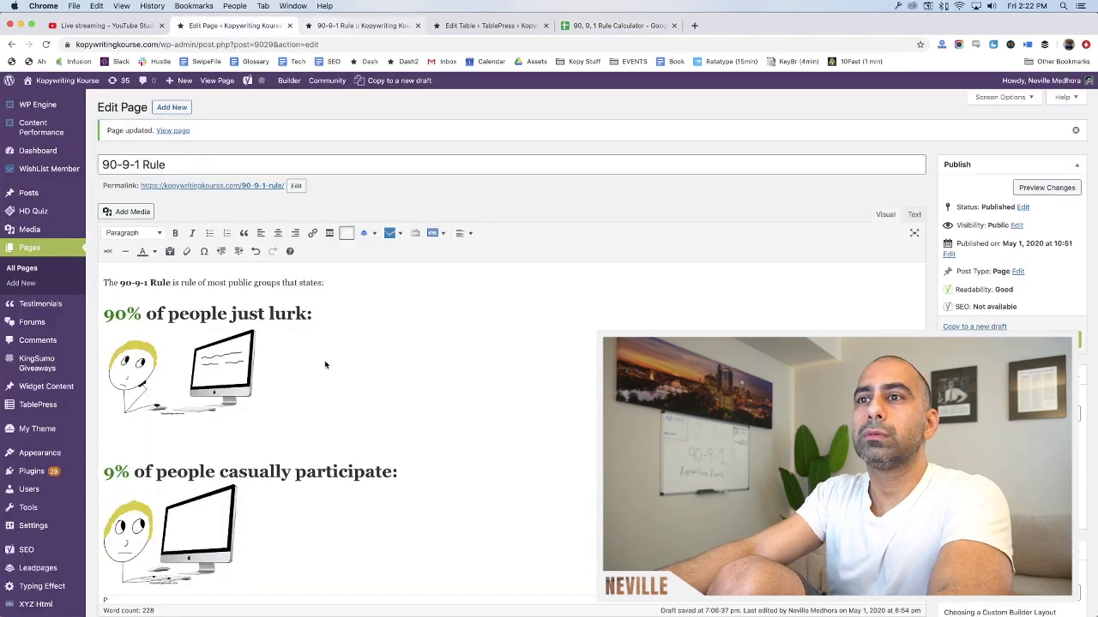
left_click(326, 27)
left_click(468, 27)
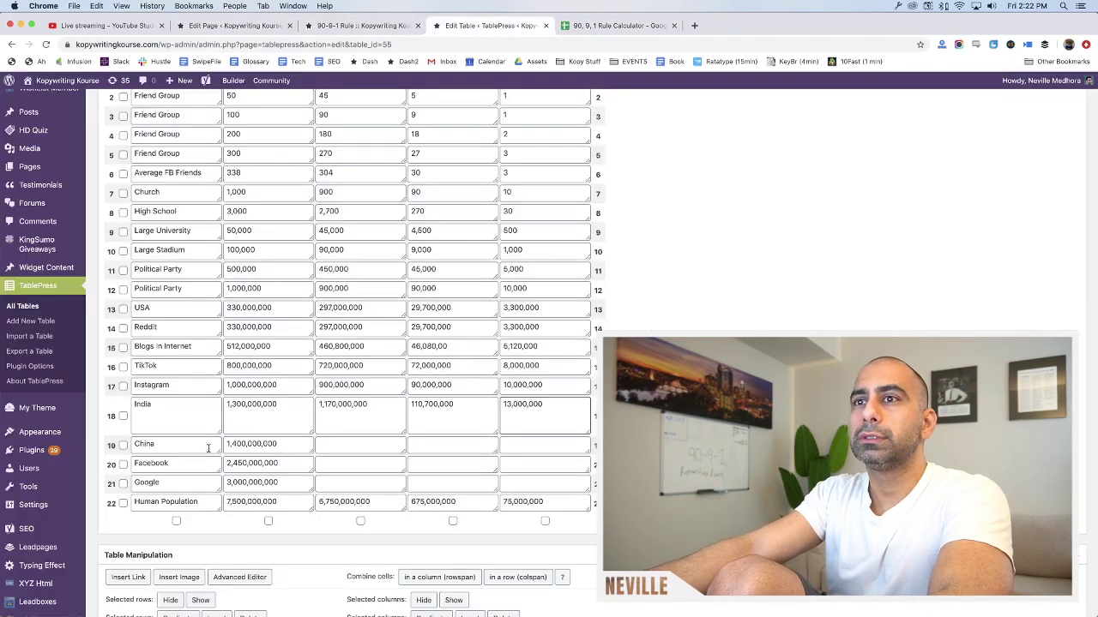
Copy the China row's network size, 1,400,000,000, into Network Size cell D36 of the 90, 9, 1 Rule Calculator spreadsheet
left_click(251, 424)
double_click(252, 424)
key("ctrl+c")
key("ctrl+Tab")
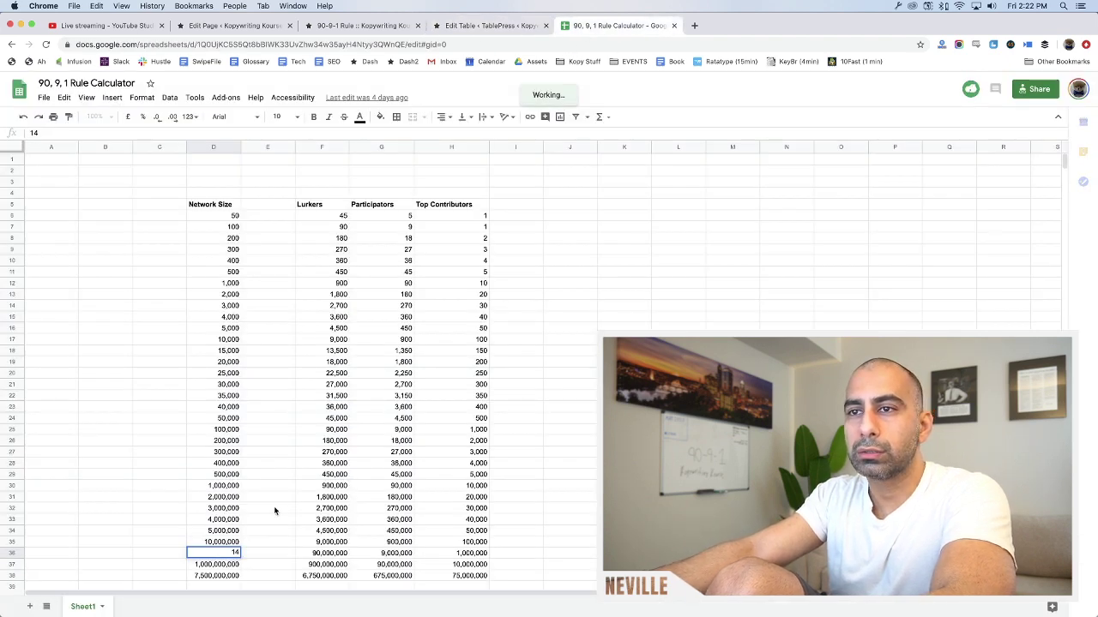
key("ctrl+v")
left_click(286, 551)
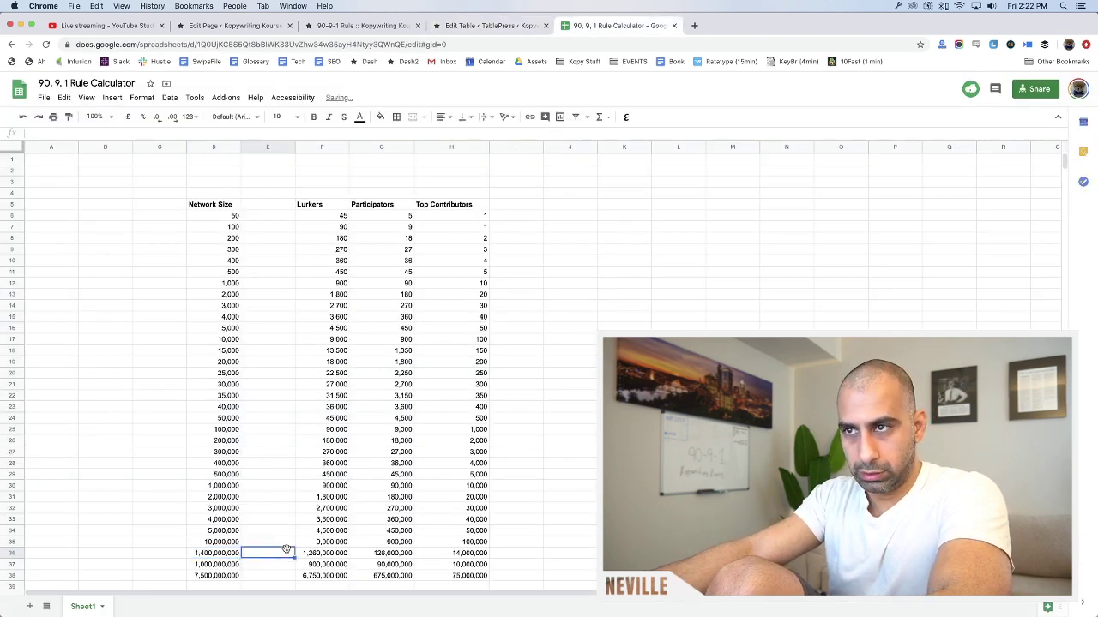
Copy the Facebook row's network size, 2,450,000,000, from the Edit Table page into cell D37 of the calculator spreadsheet
left_click(468, 31)
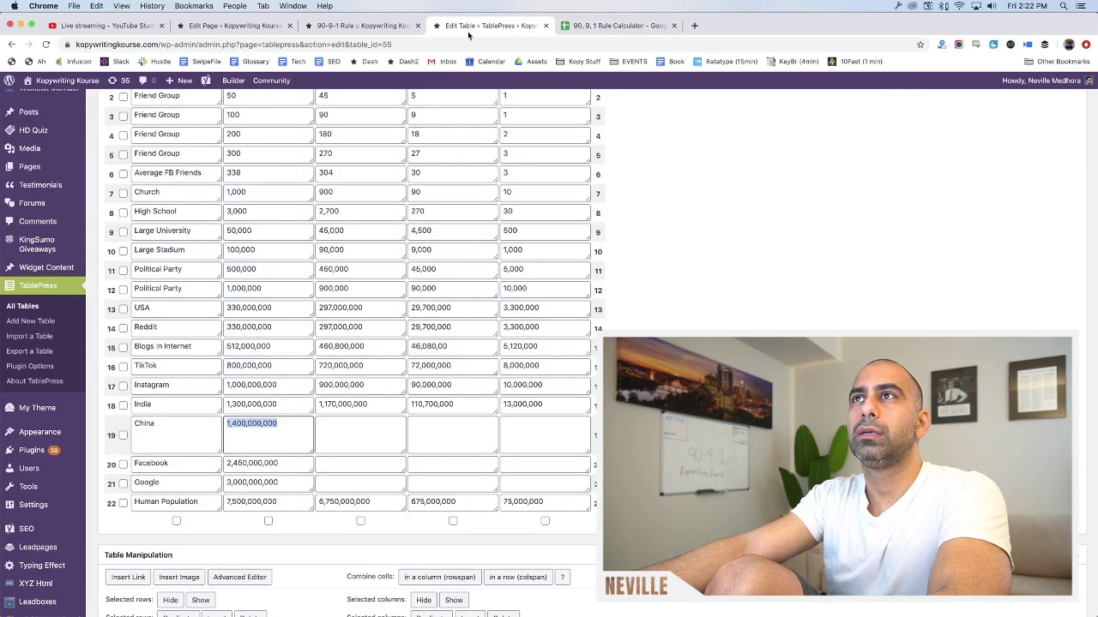
double_click(251, 443)
key("super+c")
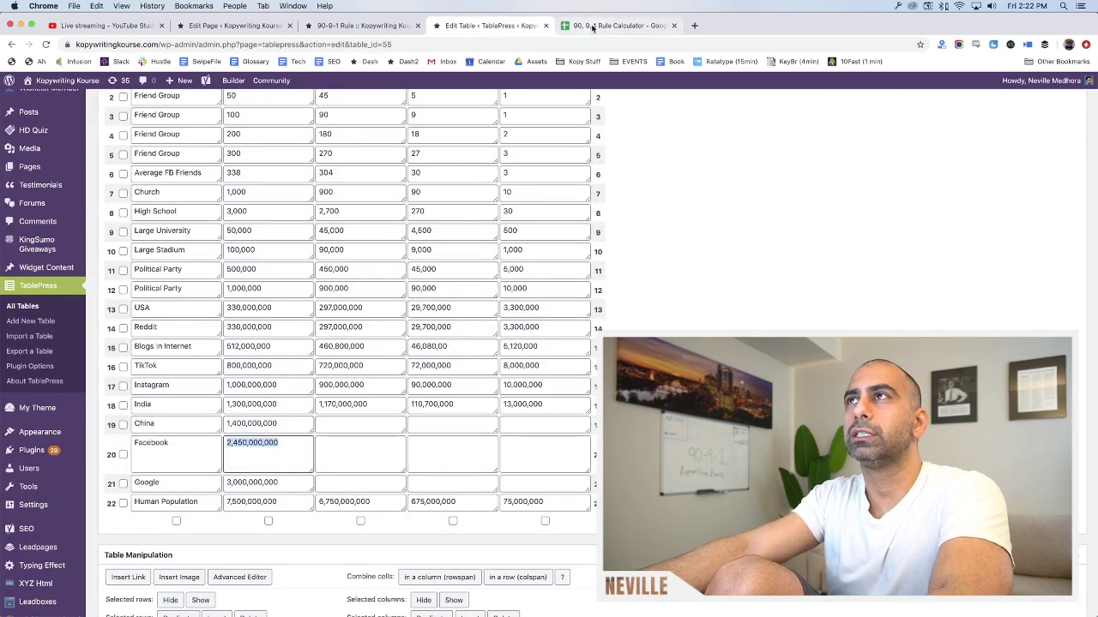
left_click(613, 25)
left_click(221, 564)
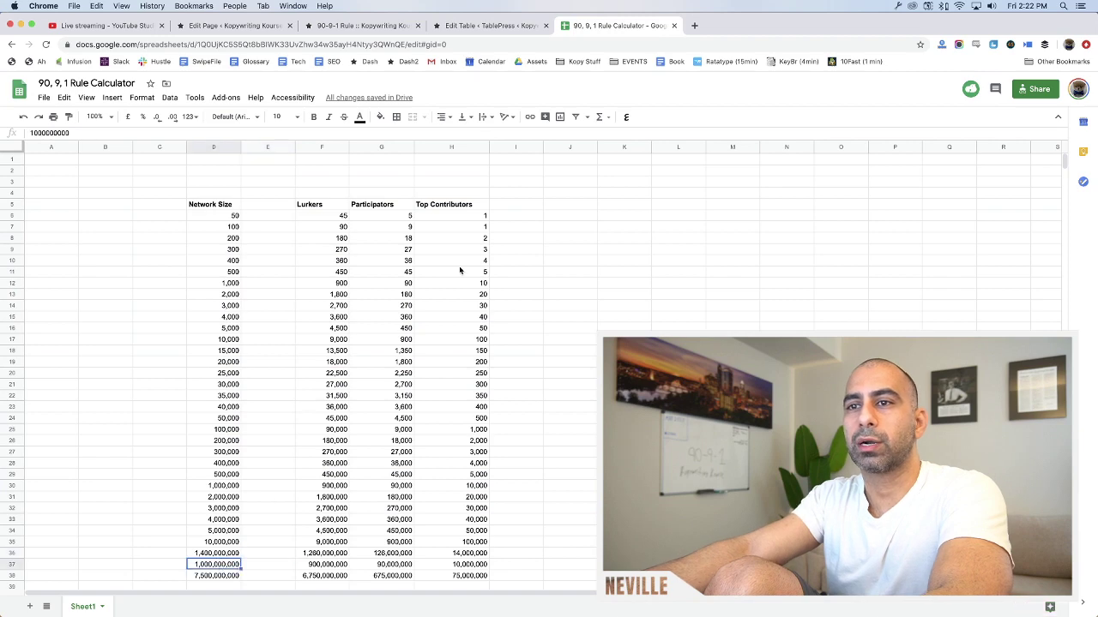
key("super+v")
Copy the Google row's network size, 3,000,000,000, from the Edit Table page into cell D38 of the calculator spreadsheet
left_click(452, 30)
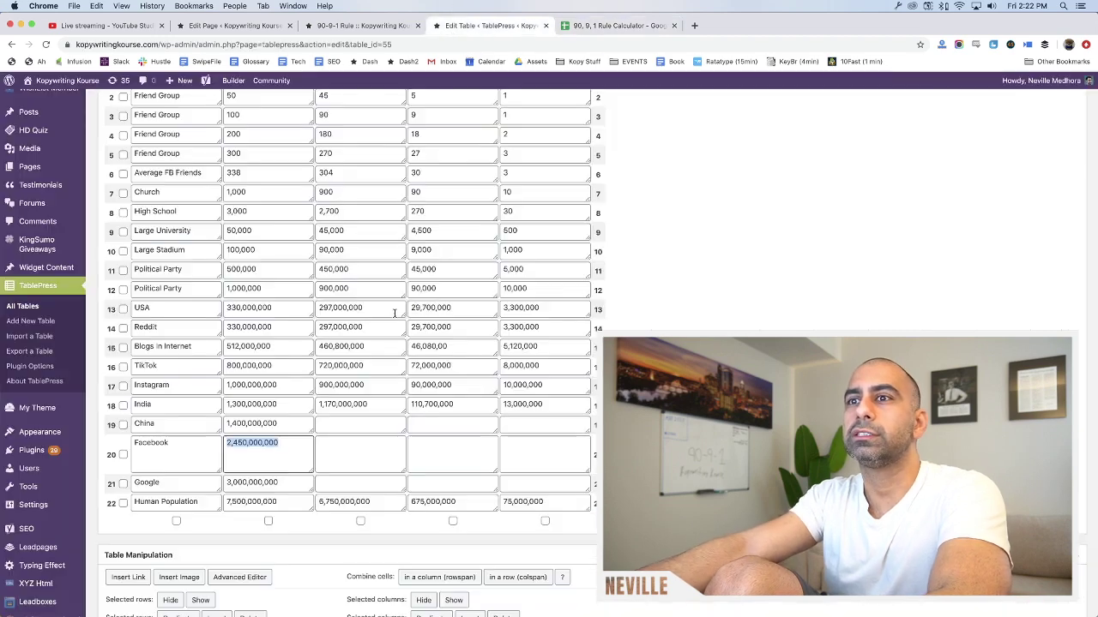
double_click(177, 483)
key("Tab")
key("ctrl+c")
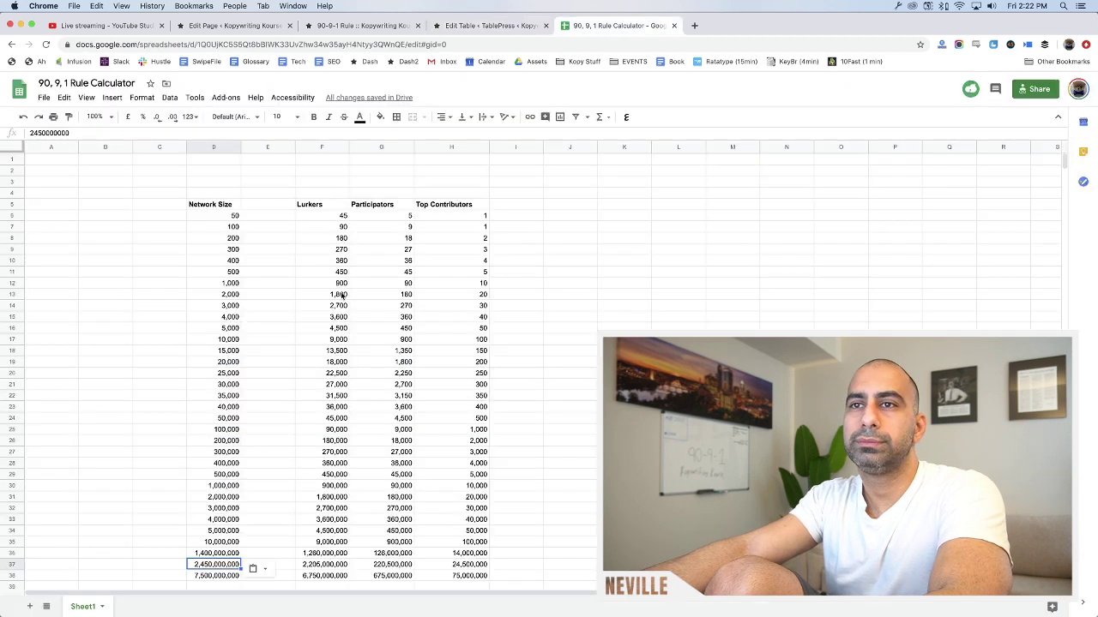
left_click(580, 28)
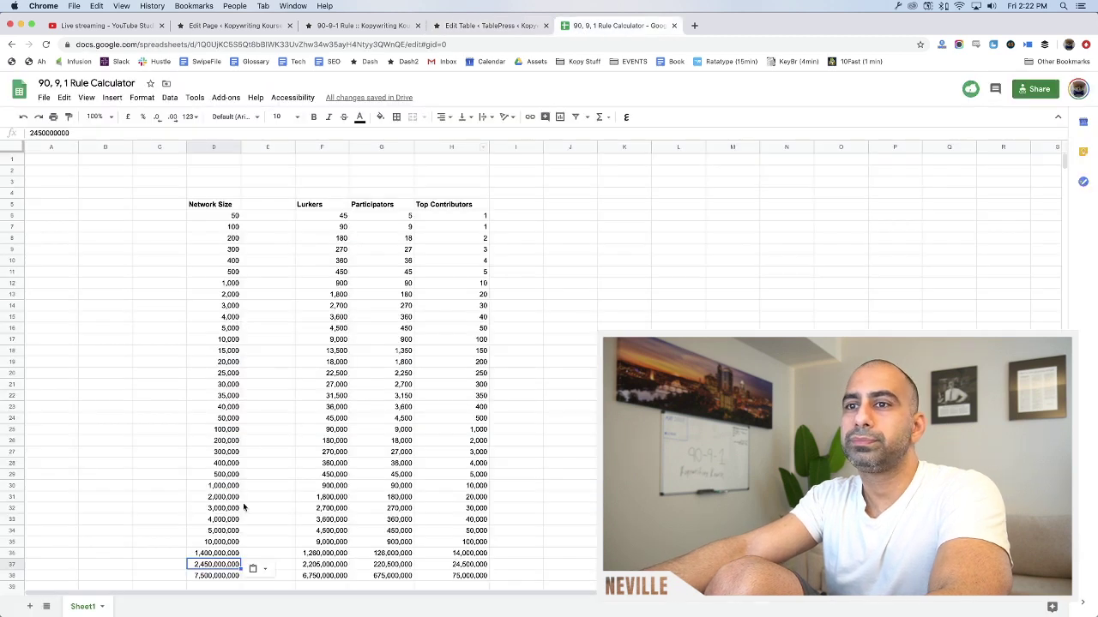
left_click(217, 576)
key("ctrl+v")
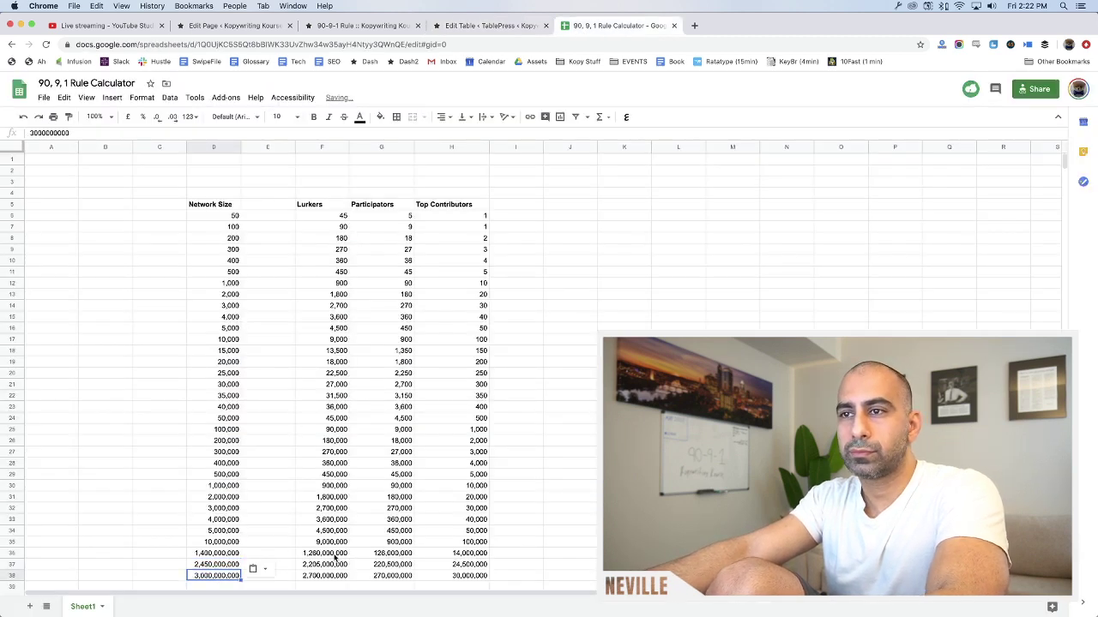
Copy the Lurkers figure 1,260,000,000 from spreadsheet cell F36 into the China row's lurkers cell on the Edit Table page
left_click(334, 555)
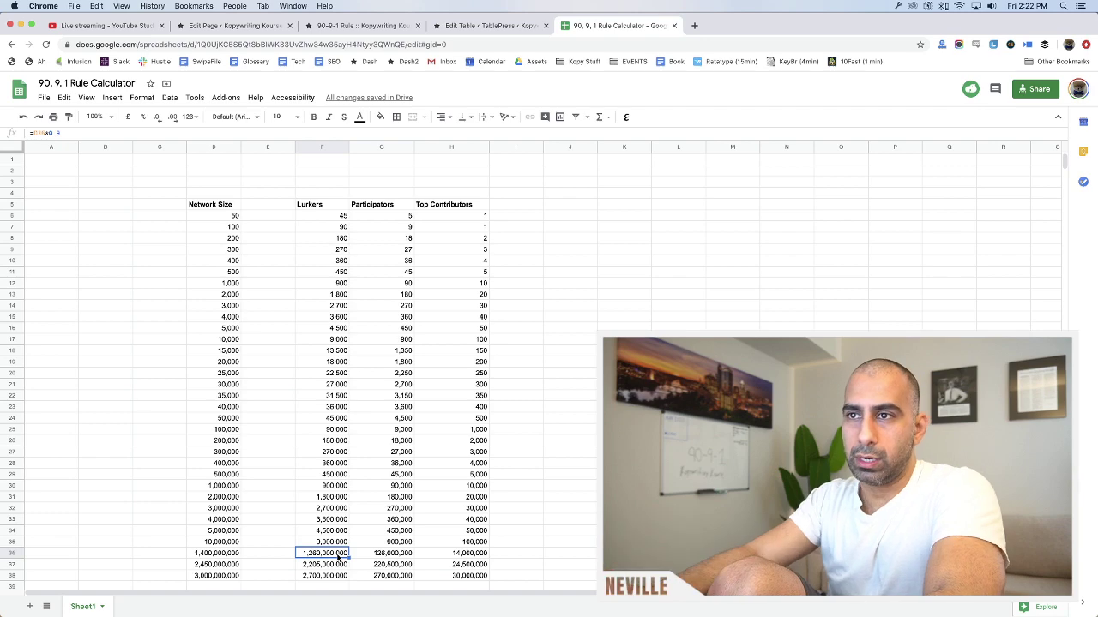
key("ctrl+shift+Tab")
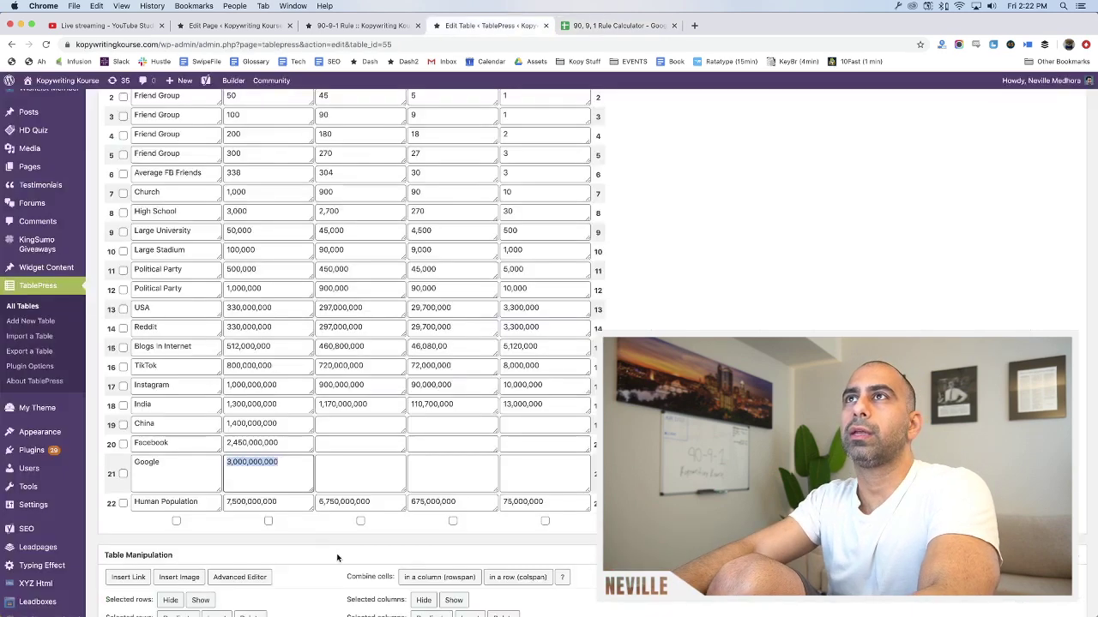
key("ctrl+shift+Tab")
key("ctrl+shift+Tab")
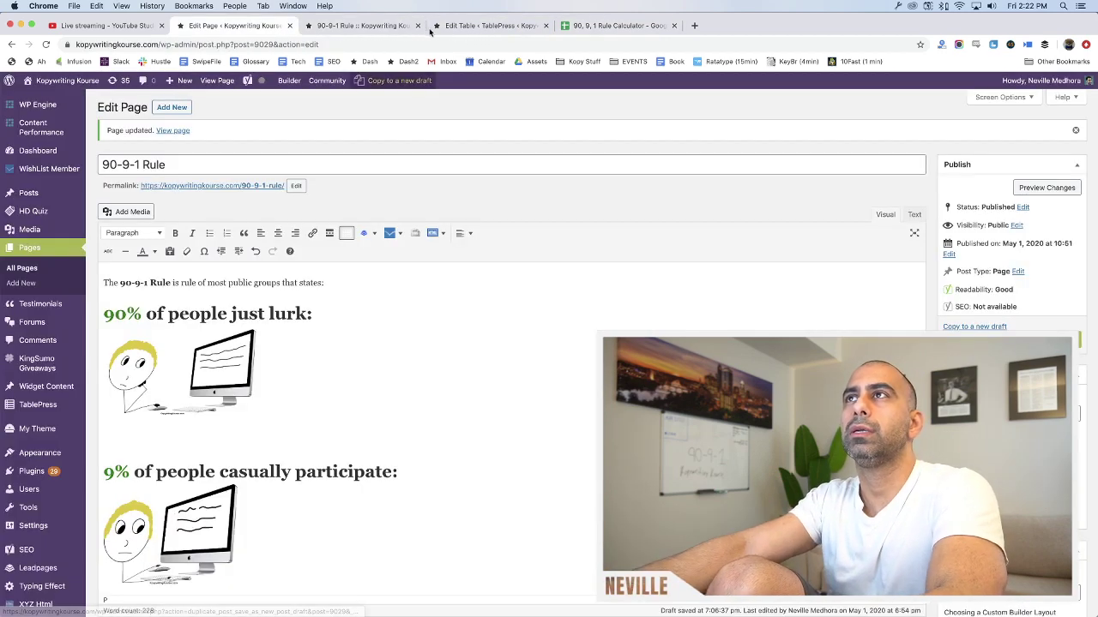
left_click(459, 25)
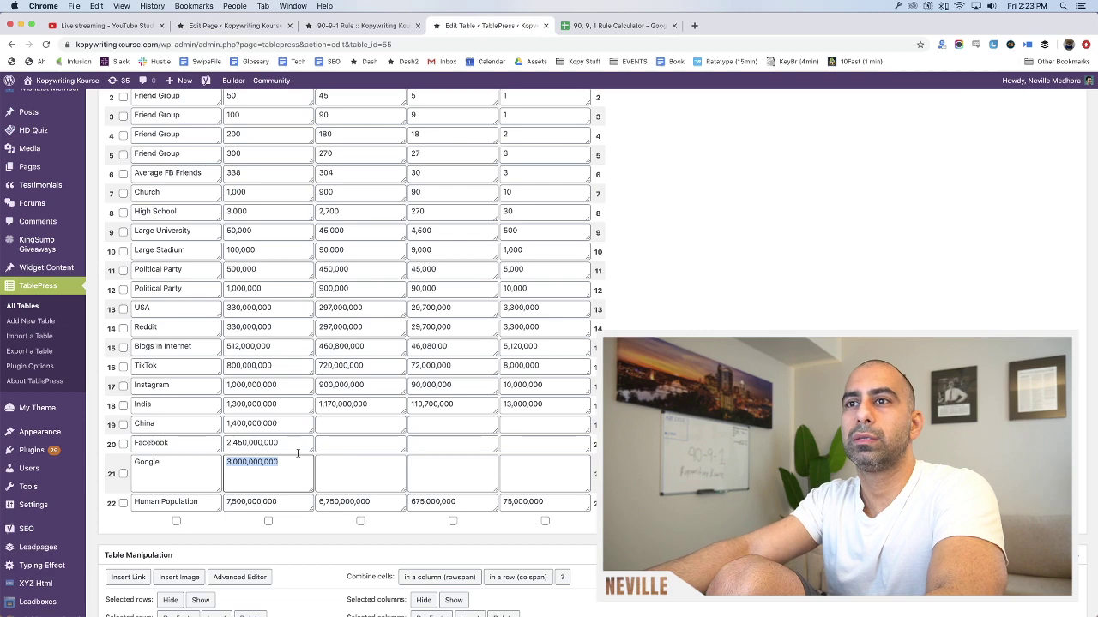
left_click(361, 422)
type("1,260,000,000")
Copy the Participators figure 126,000,000 from spreadsheet cell G36 into the China row of the table being edited
left_click(602, 31)
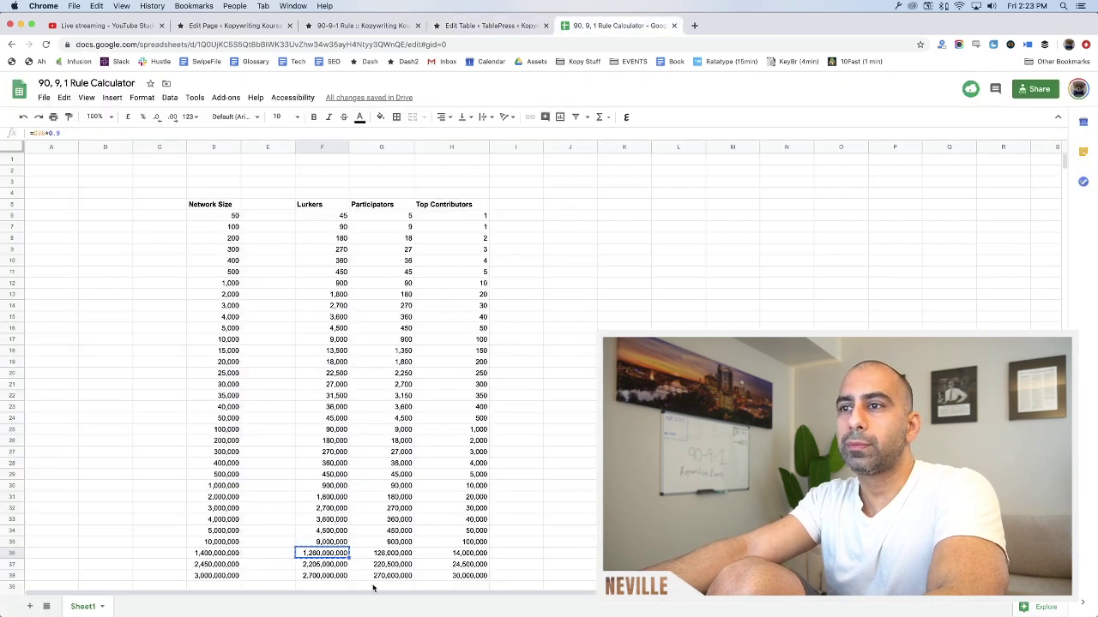
left_click(382, 558)
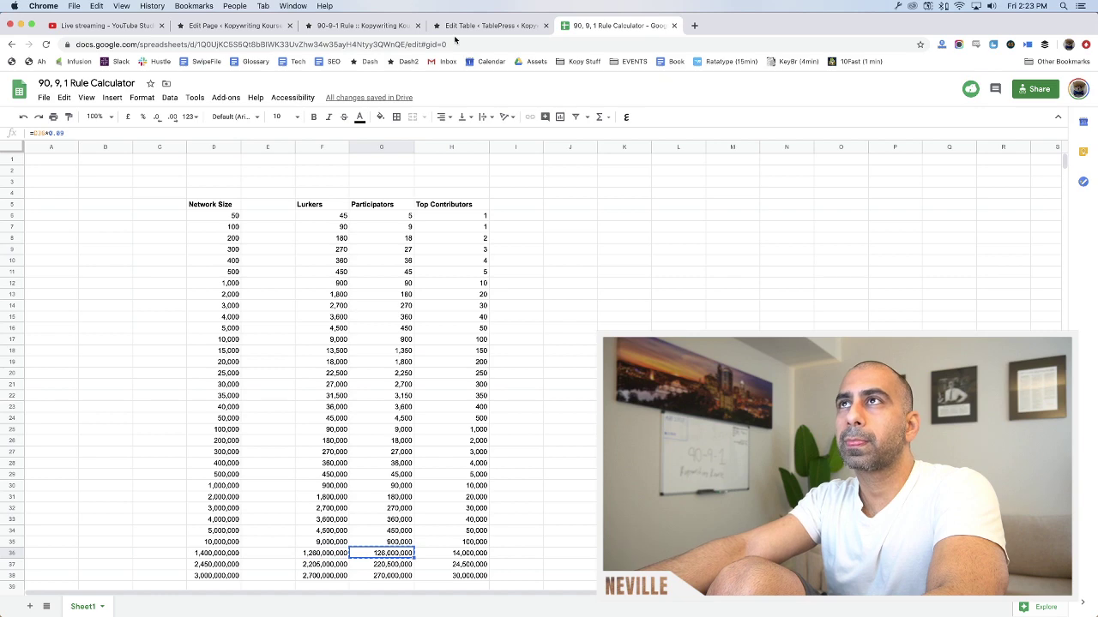
left_click(485, 26)
key("Tab")
type("126,000,000")
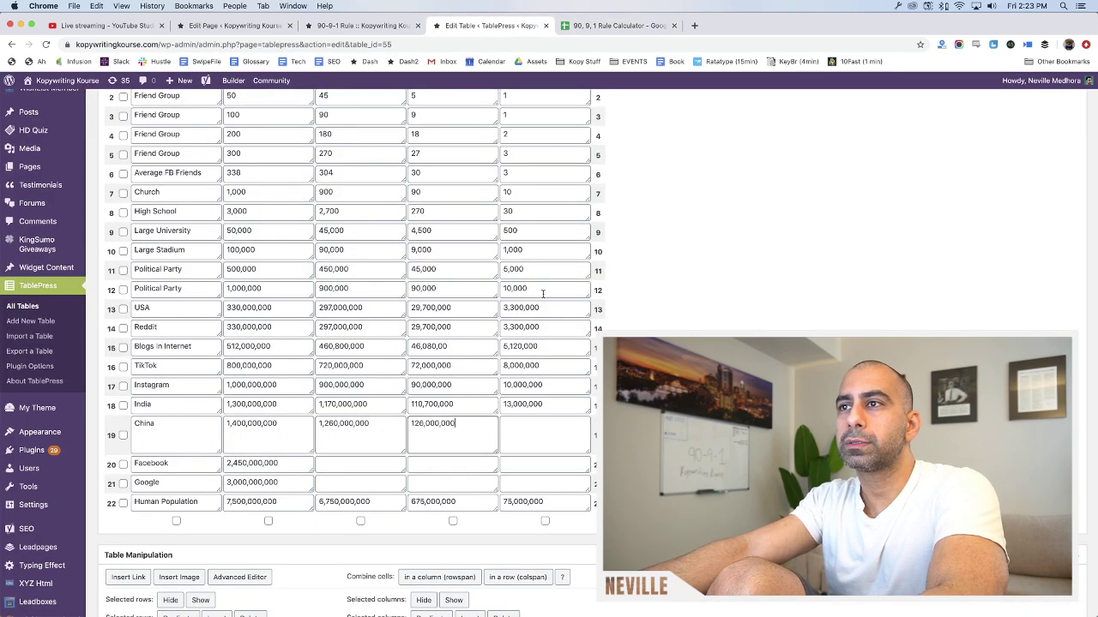
Copy the Top Contributors figure 14,000,000 from spreadsheet cell H36 into the China row of the table being edited
left_click(603, 30)
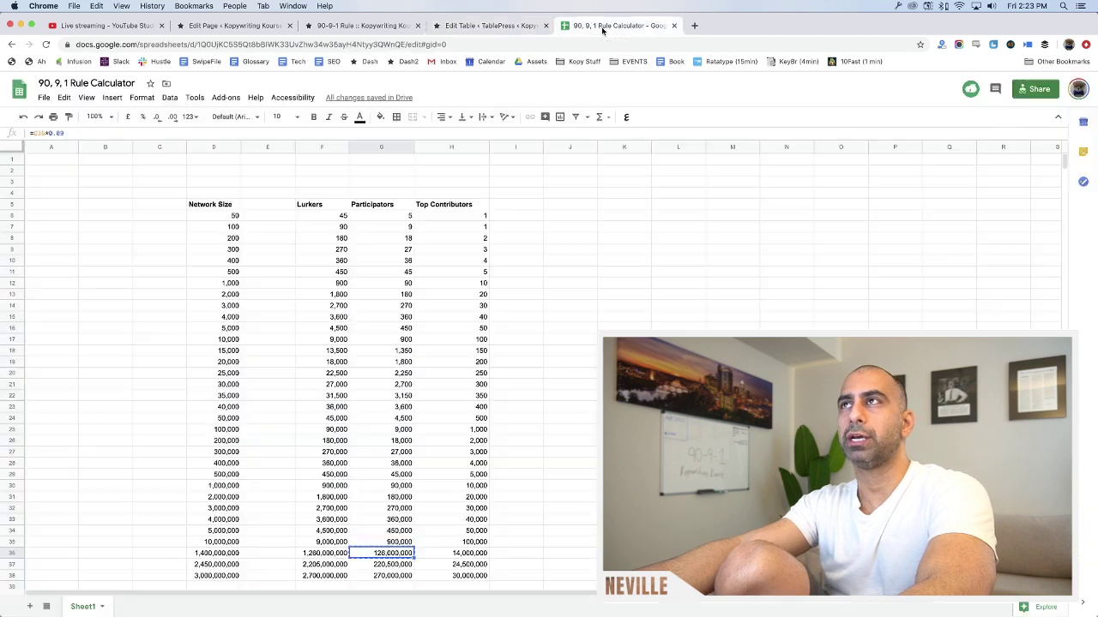
left_click(472, 553)
left_click(485, 26)
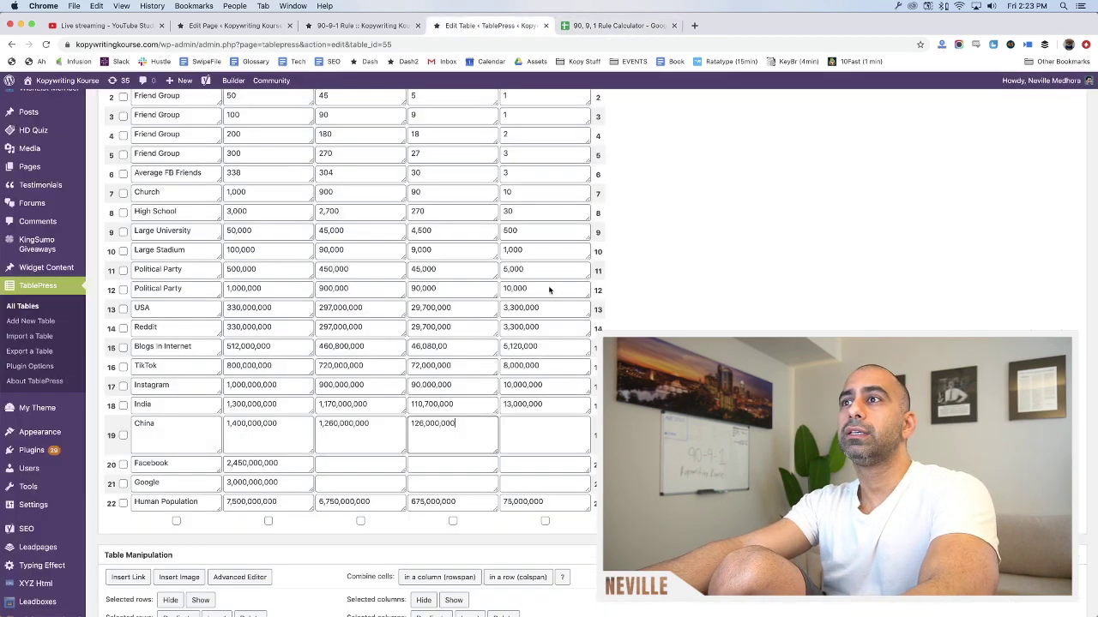
left_click(546, 424)
type("14,000,000")
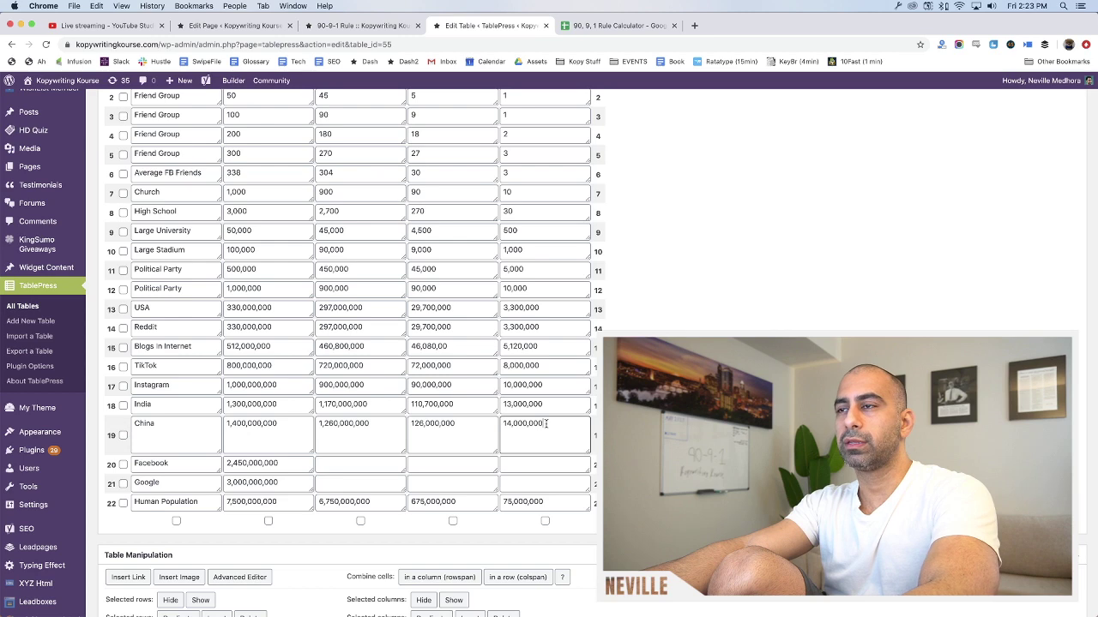
Copy the Lurkers figure 2,205,000,000 from spreadsheet cell F37 into the Facebook row of the table being edited
left_click(604, 27)
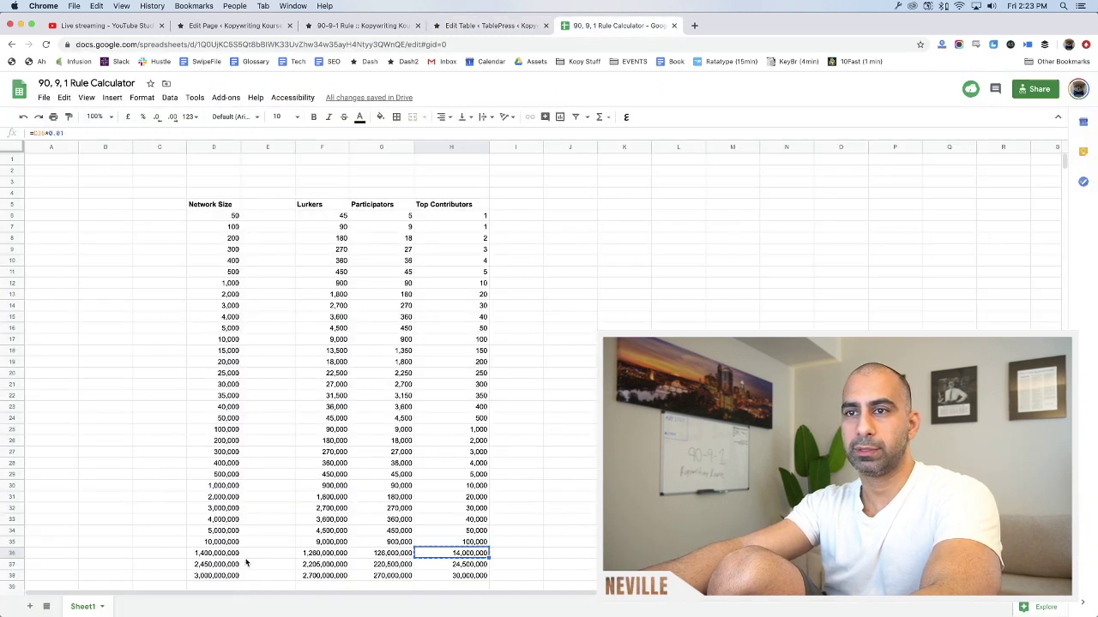
key("ctrl+c")
left_click(328, 565)
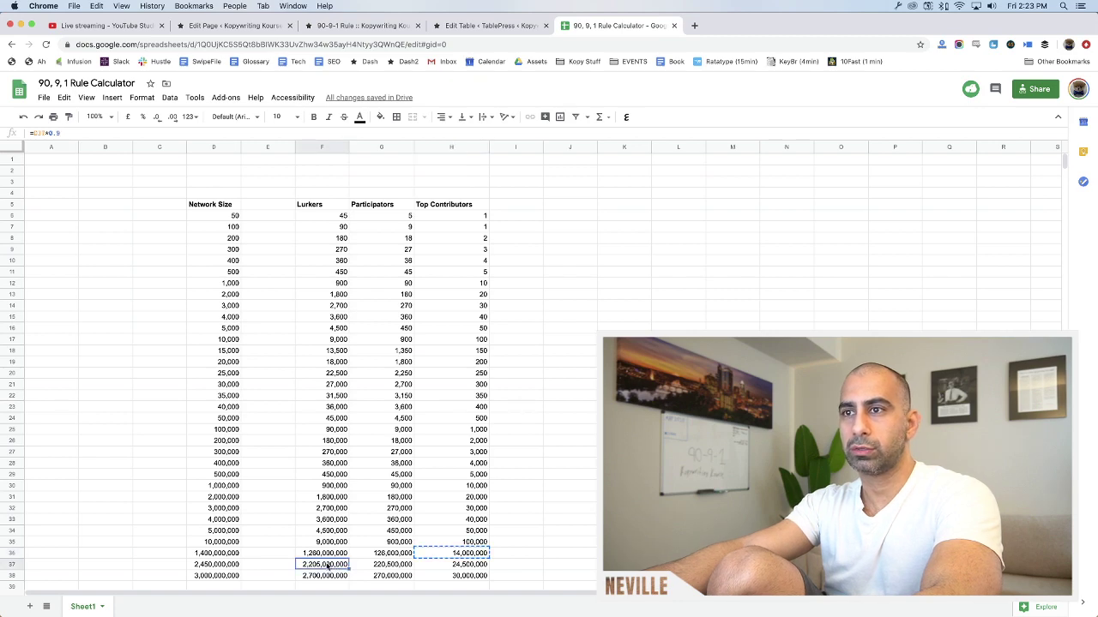
left_click(476, 25)
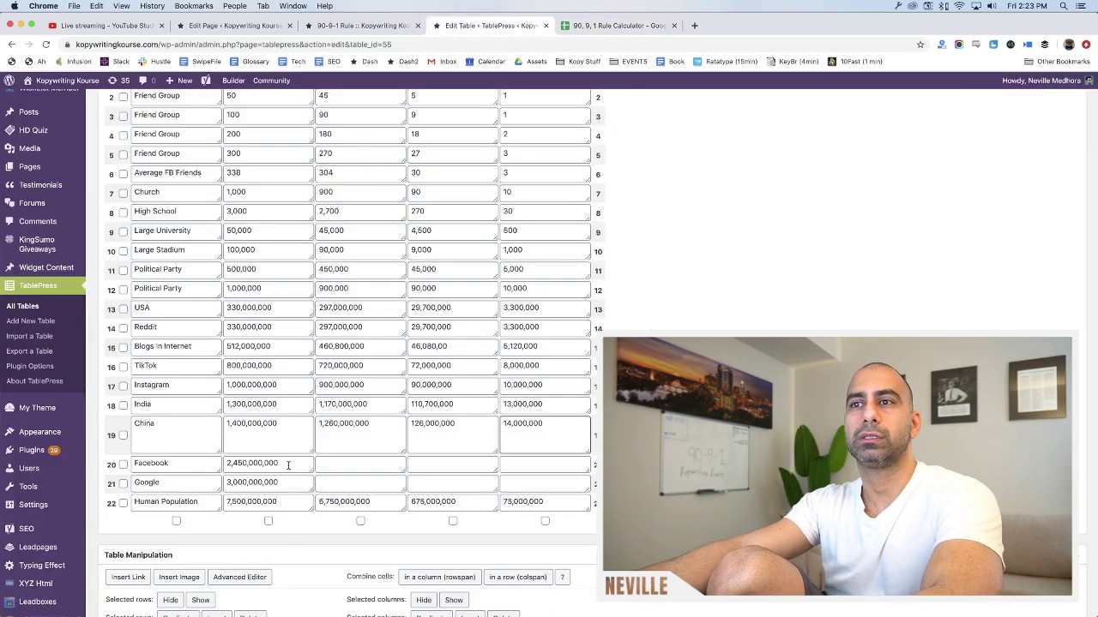
left_click(332, 463)
key("ctrl+v")
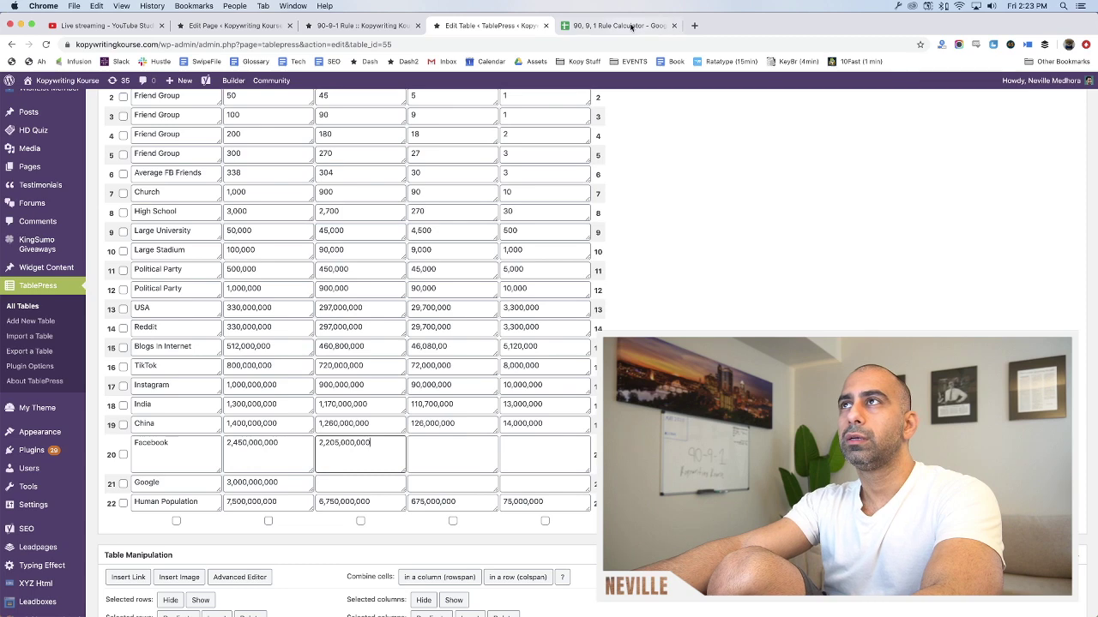
Copy the Participators figure 220,500,000 from spreadsheet cell G37 into the Facebook row of the table being edited
left_click(632, 27)
left_click(387, 566)
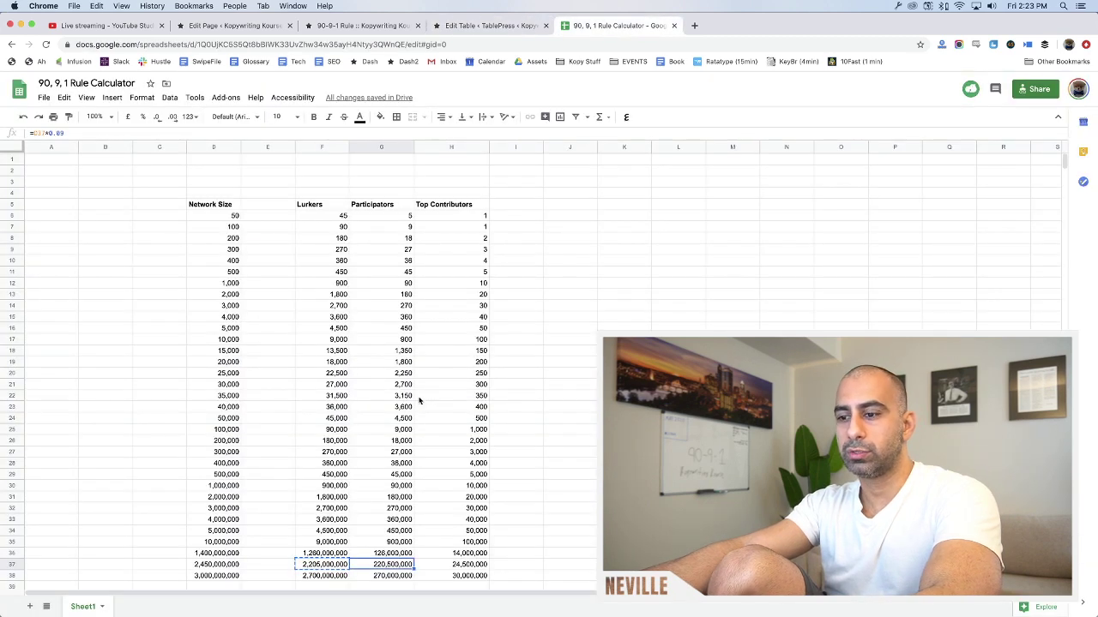
left_click(489, 26)
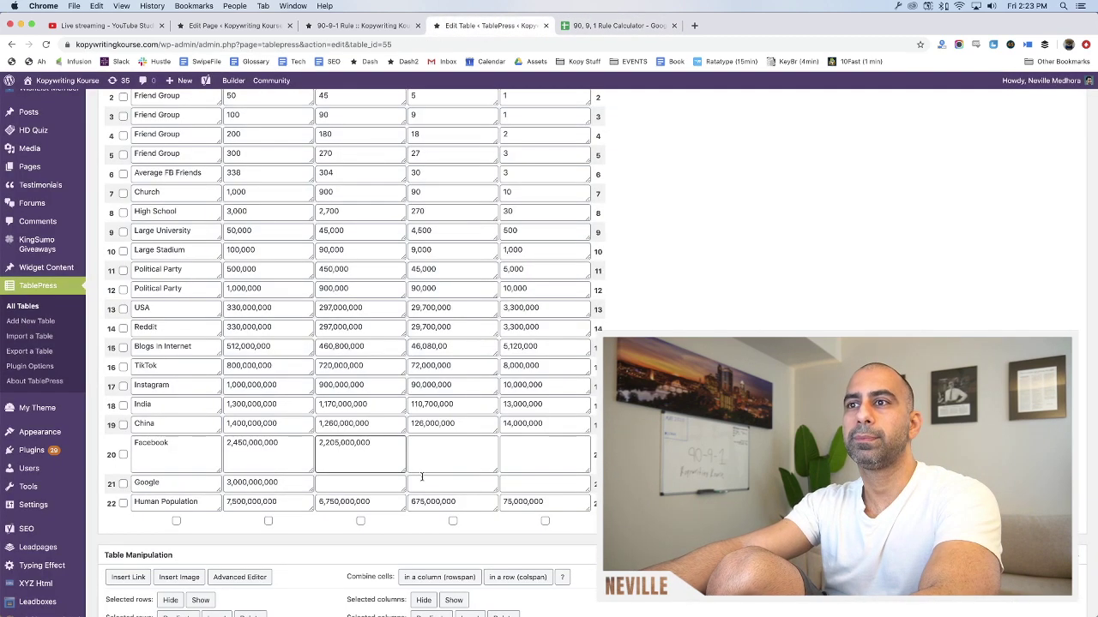
left_click(421, 468)
key("super+v")
Copy the Top Contributors figure 24,500,000 from spreadsheet cell H37 into the Facebook row of the table being edited
key("ctrl+Tab")
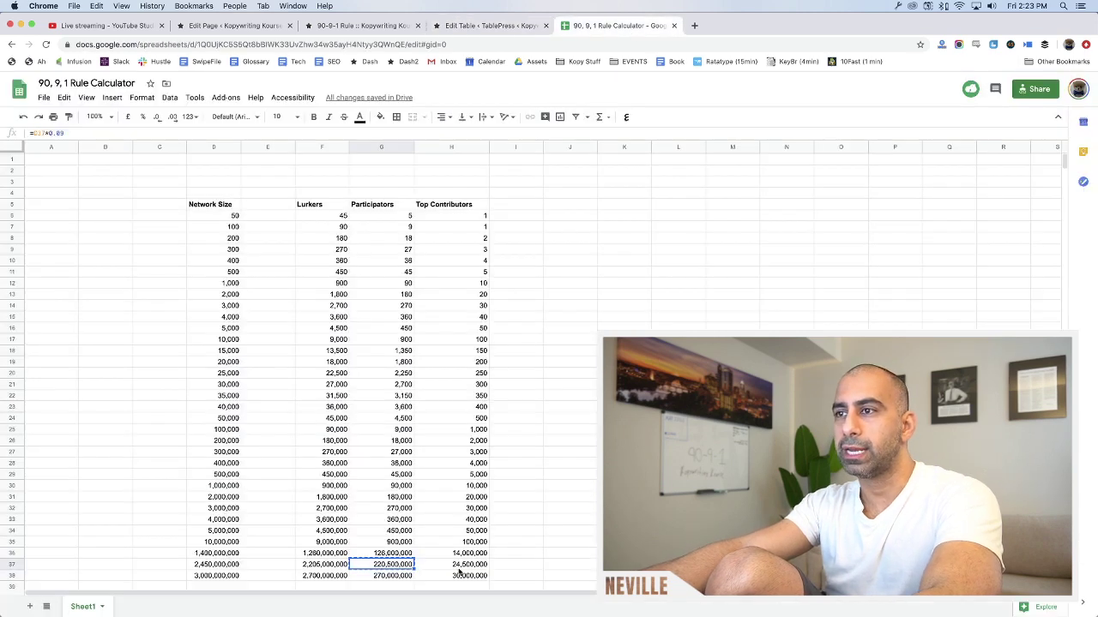
key("super+c")
left_click(460, 567)
key("super+c")
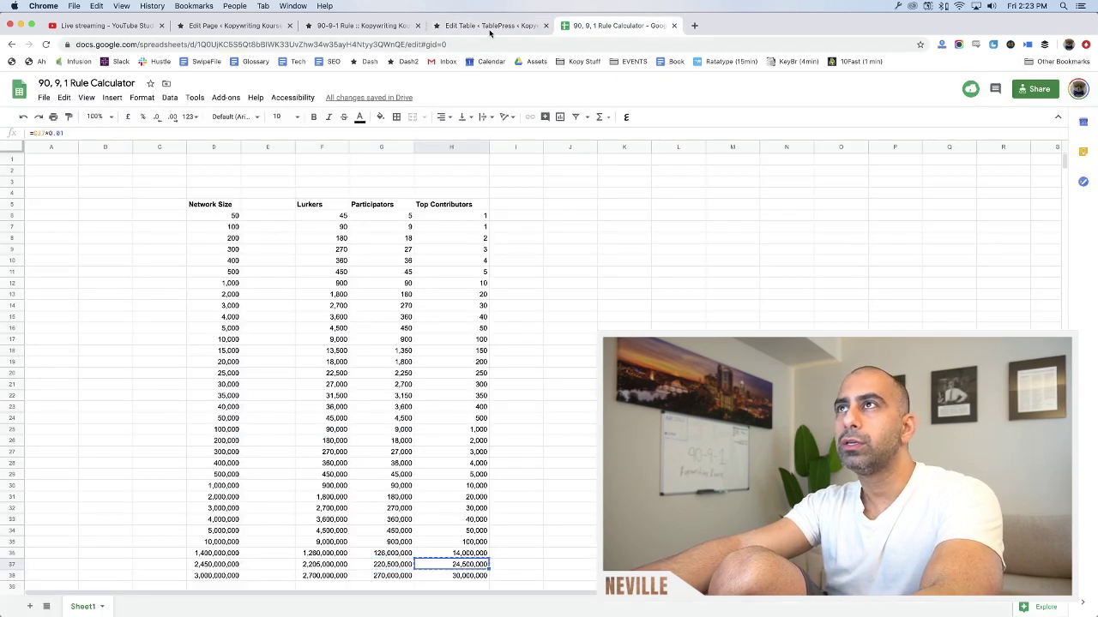
left_click(490, 26)
left_click(523, 450)
key("super+v")
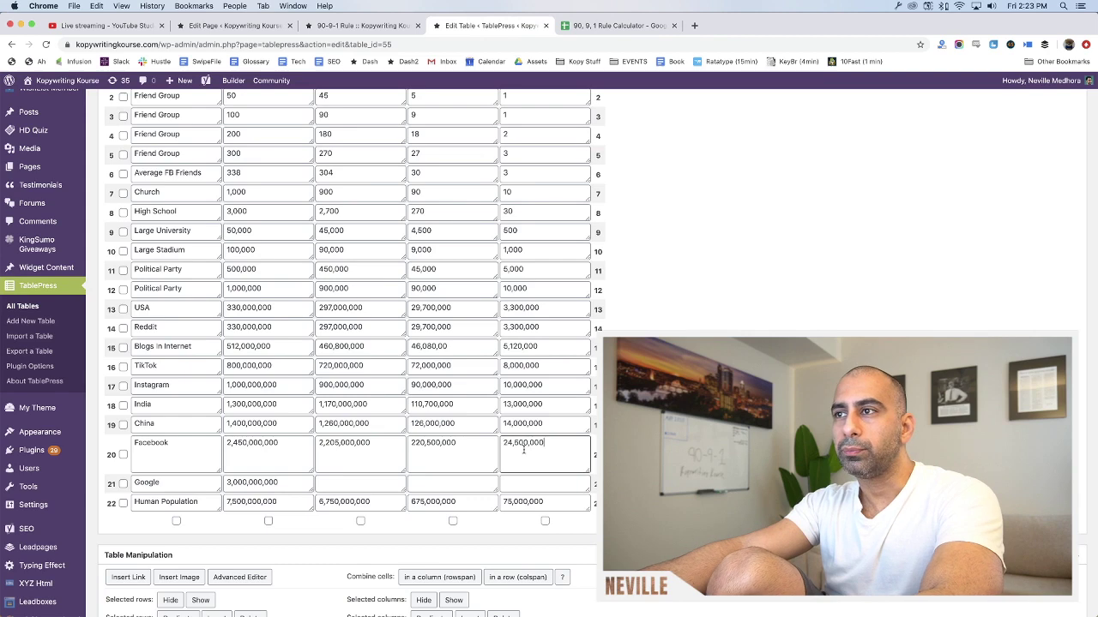
Copy the Lurkers figure 2,700,000,000 from spreadsheet cell F38 into the Google row of the table being edited
key("ctrl+Tab")
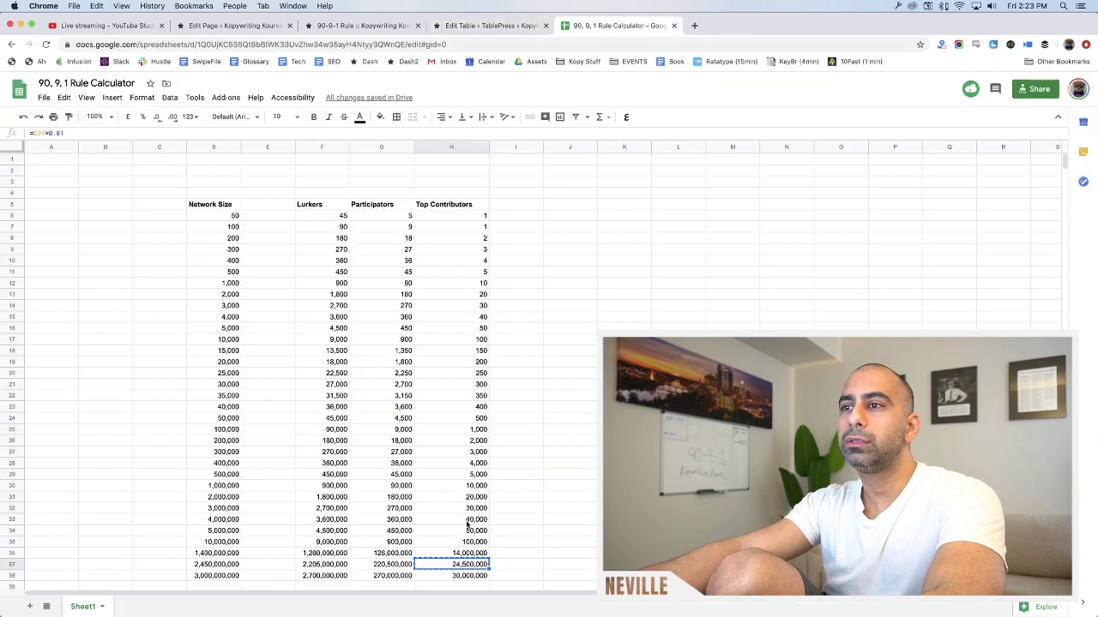
left_click(292, 576)
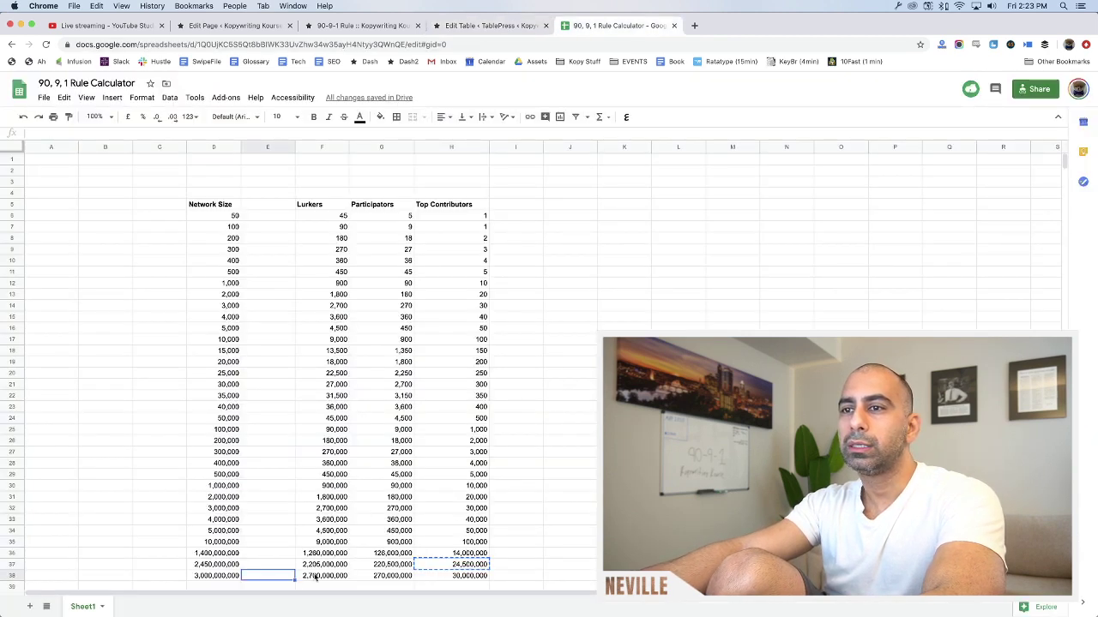
left_click(322, 576)
key("super+c")
left_click(444, 26)
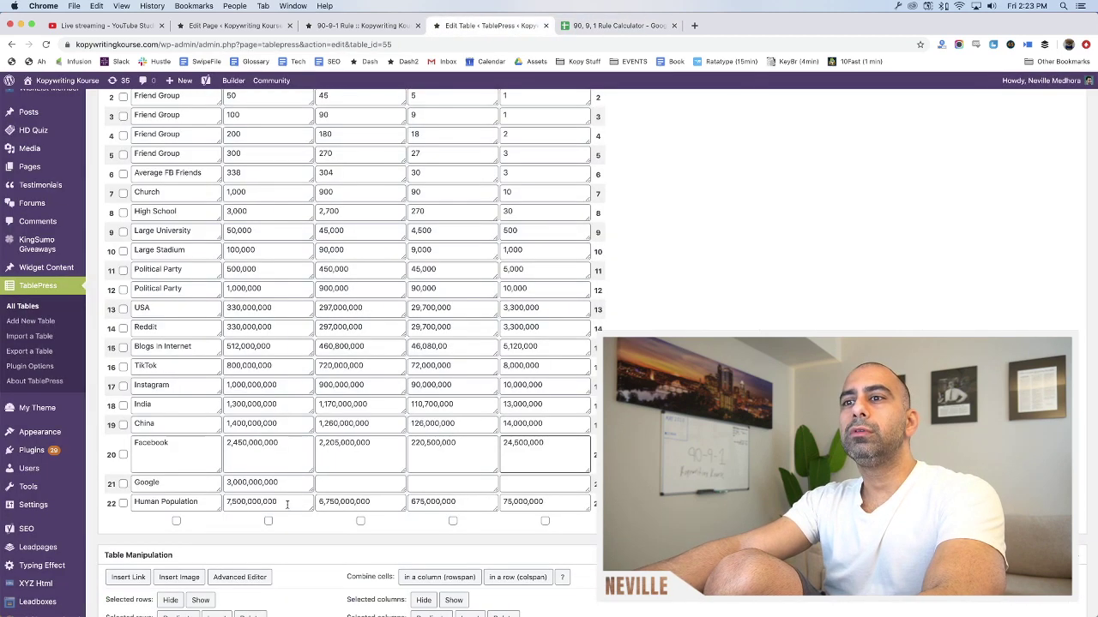
left_click(334, 488)
key("super+v")
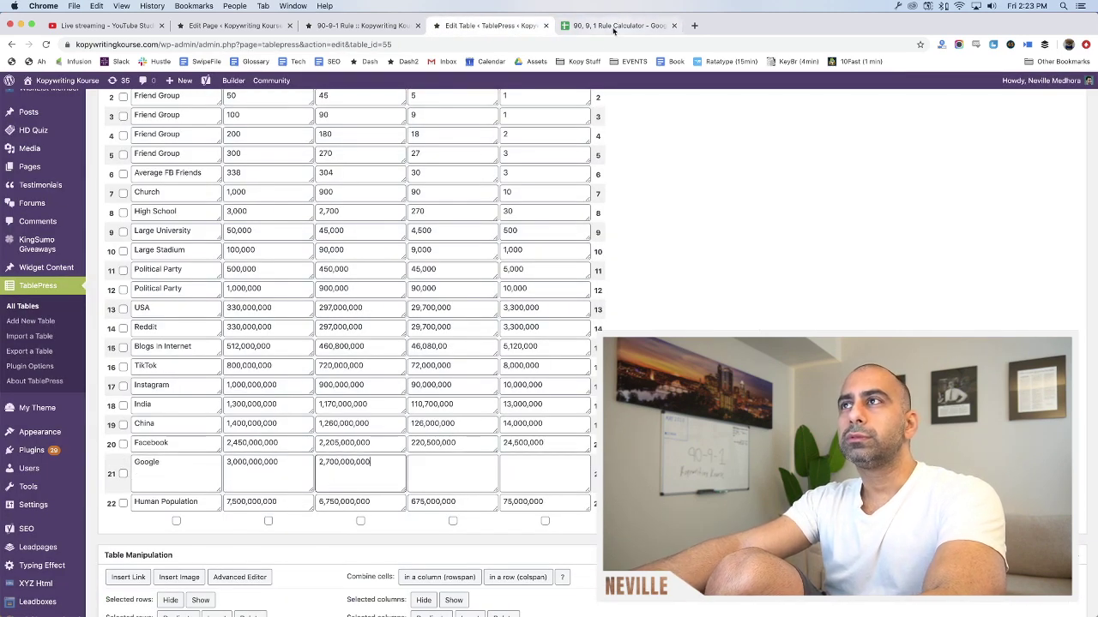
Copy the Participators figure 270,000,000 from spreadsheet cell G38 into the Google row of the table being edited
left_click(617, 26)
left_click(397, 578)
key("super+c")
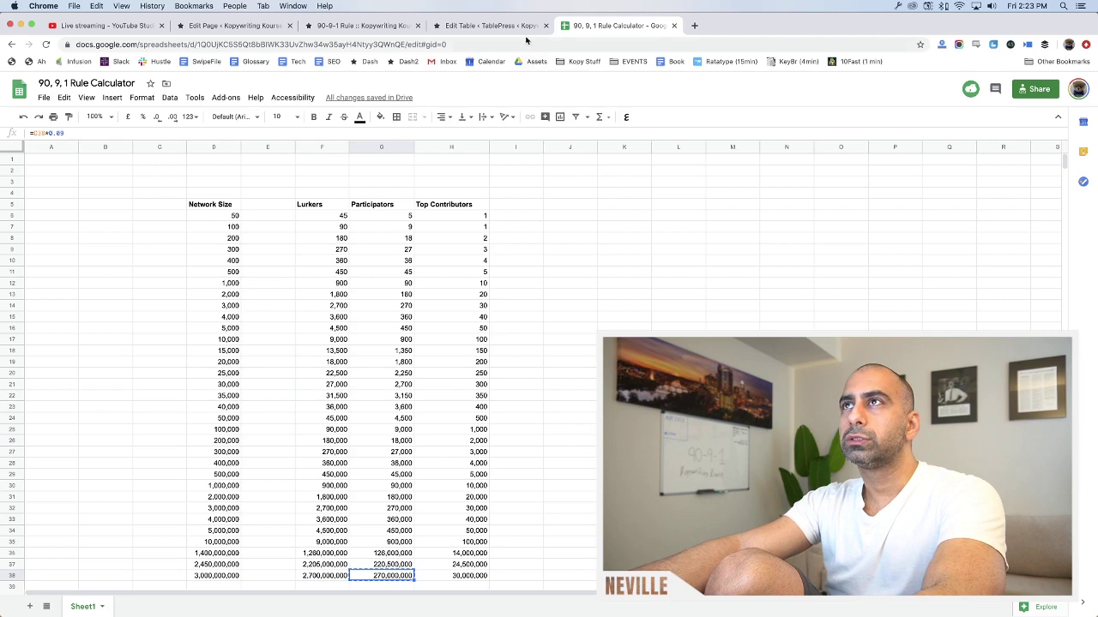
left_click(488, 26)
left_click(458, 470)
key("super+v")
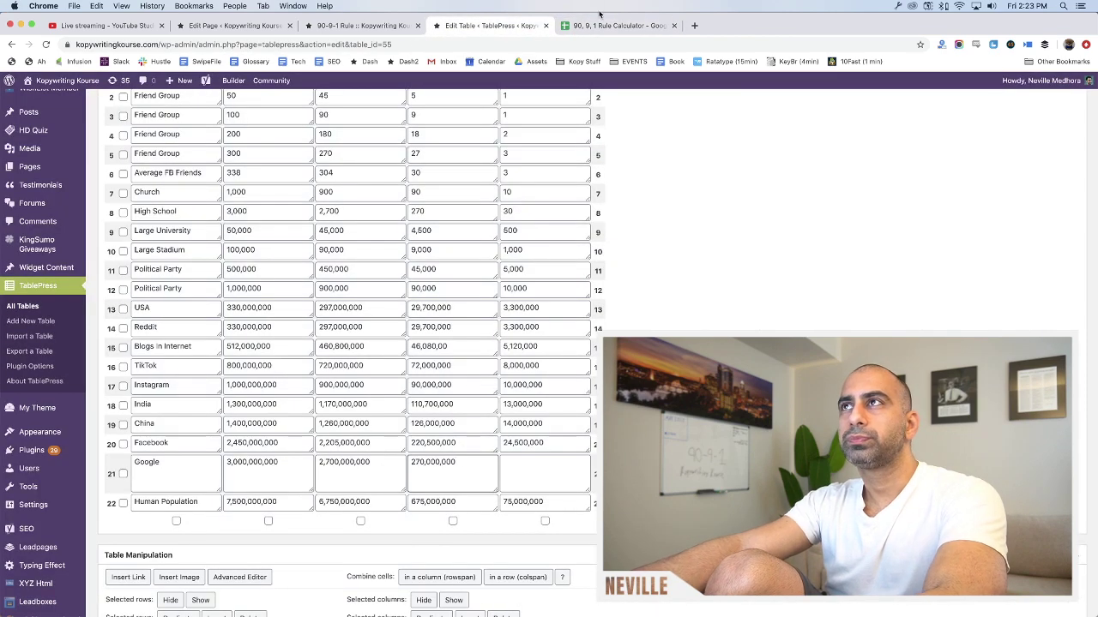
Copy the Top Contributors figure 30,000,000 from spreadsheet cell H38 into the Google row of the table being edited
left_click(618, 26)
left_click(444, 577)
key("super+c")
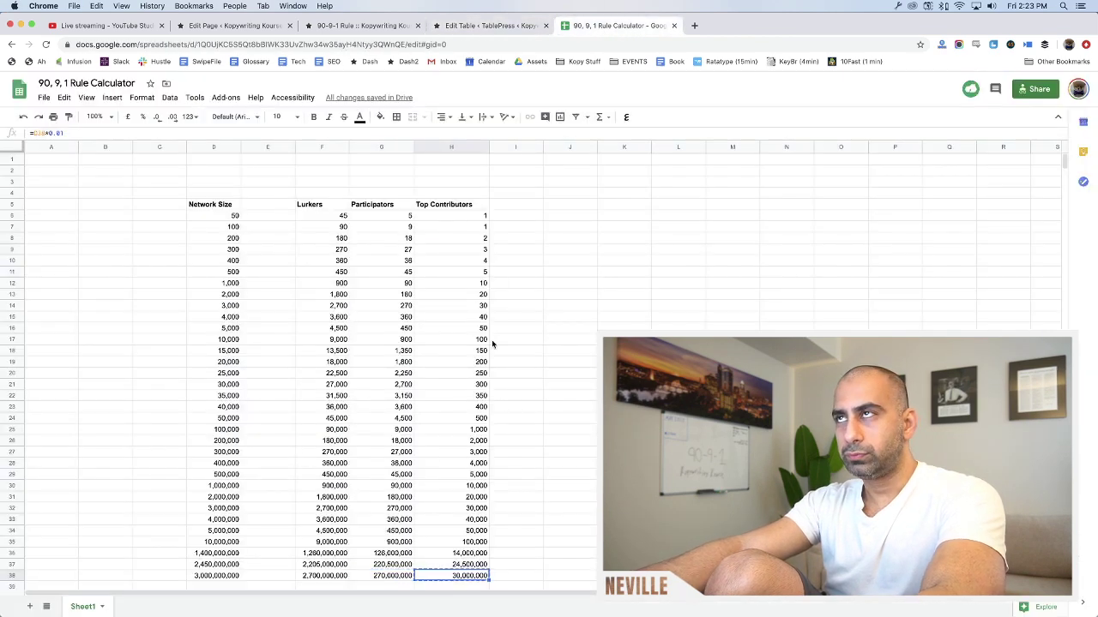
left_click(490, 26)
left_click(547, 483)
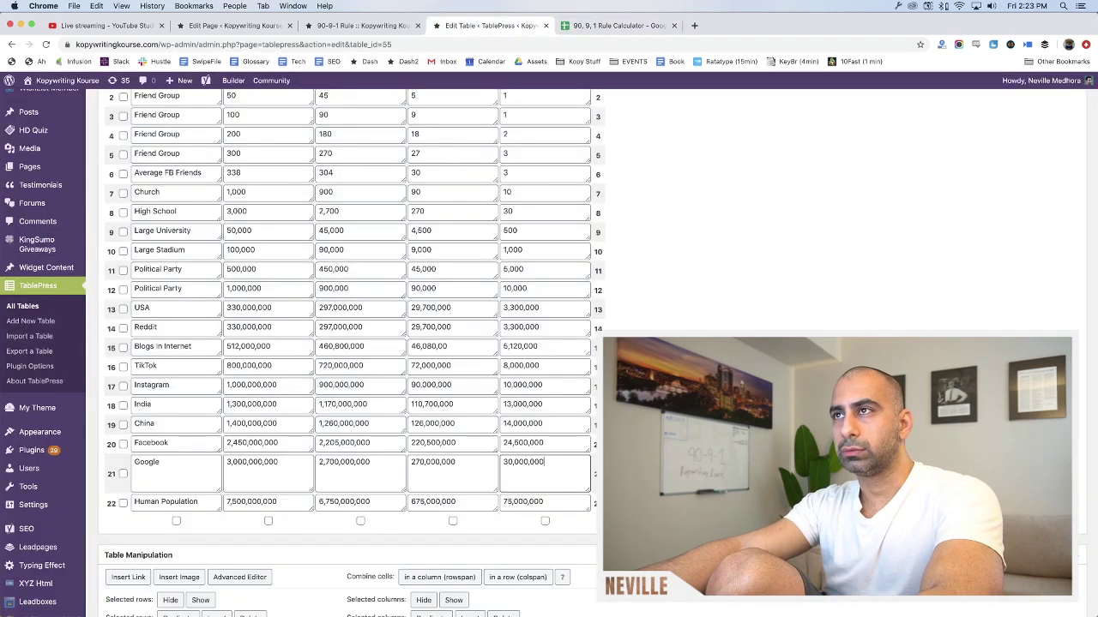
key("super+v")
Save the changes to the table and reload the 90-9-1 Rule page preview
scroll(546, 429, "up", 5)
scroll(547, 428, "down", 2)
scroll(342, 412, "down", 7)
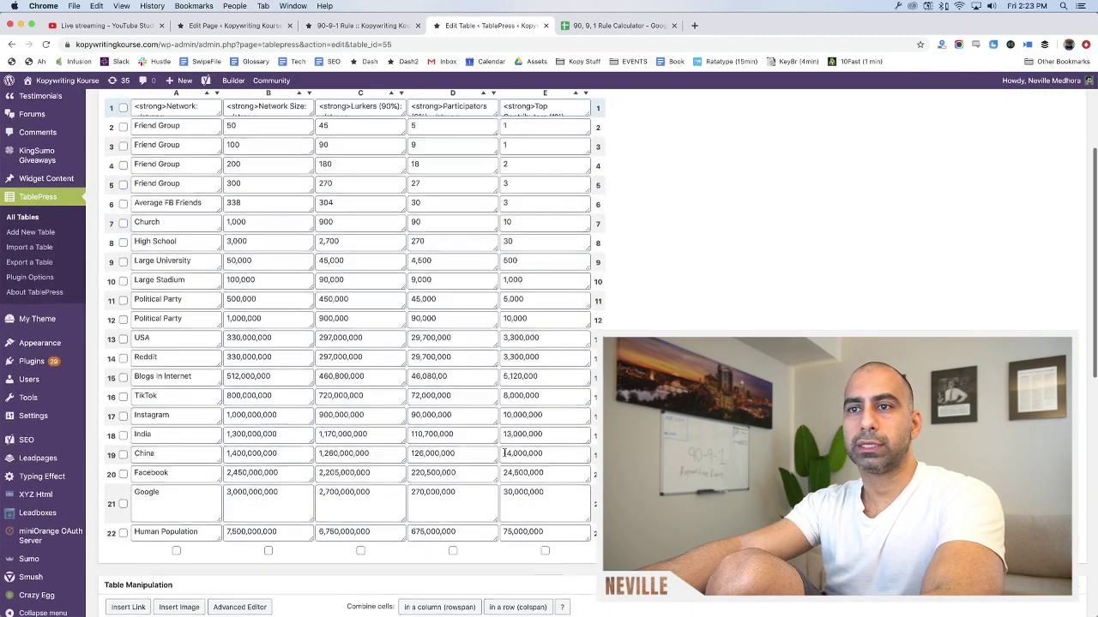
scroll(342, 412, "down", 8)
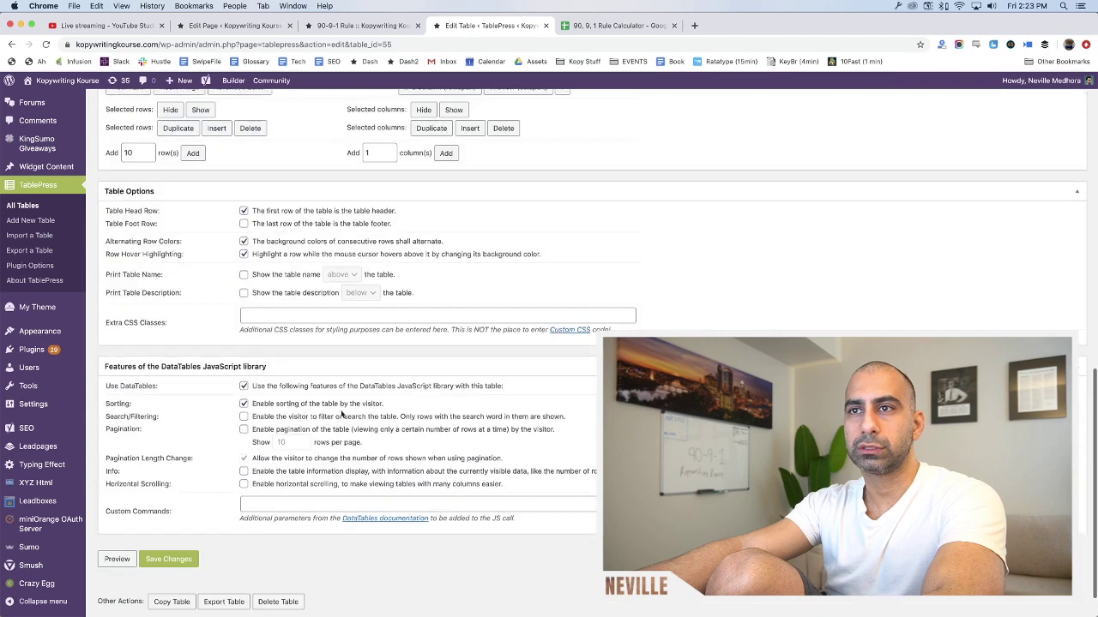
left_click(163, 559)
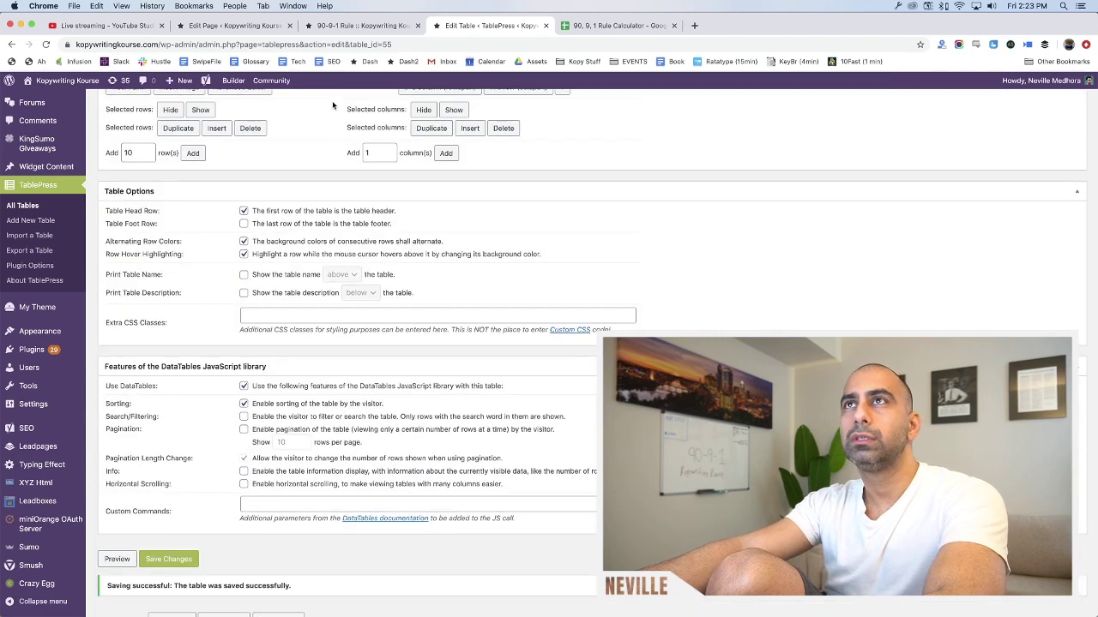
key("ctrl+shift+Tab")
key("super+r")
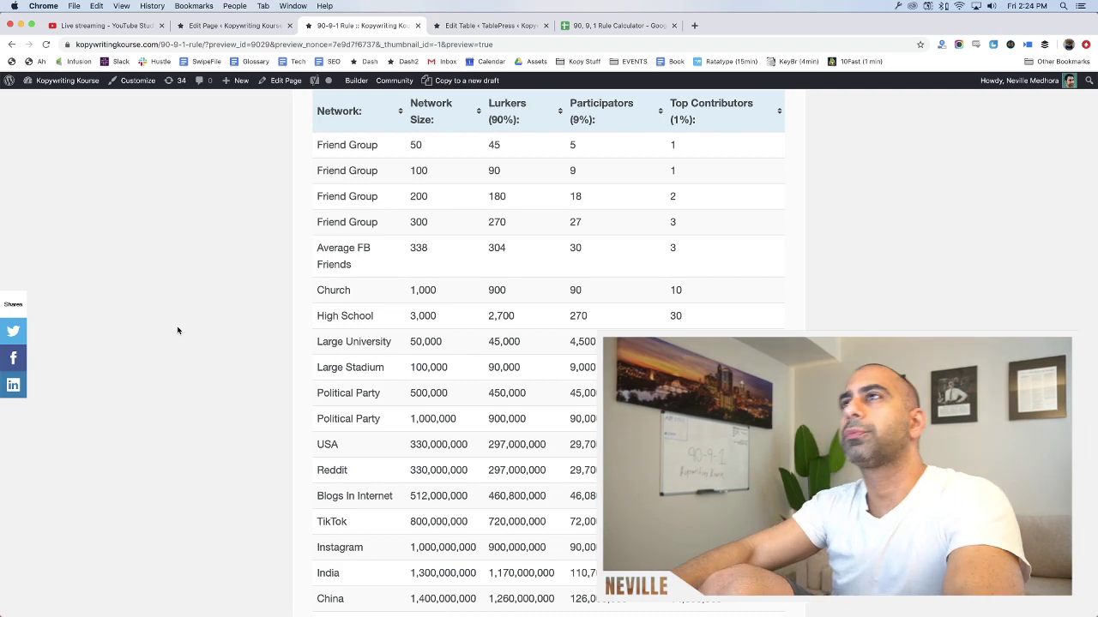
Add the selector ".tablepress-id-55," as the first line of TablePress's custom CSS and save the plugin options
key("ctrl+Tab")
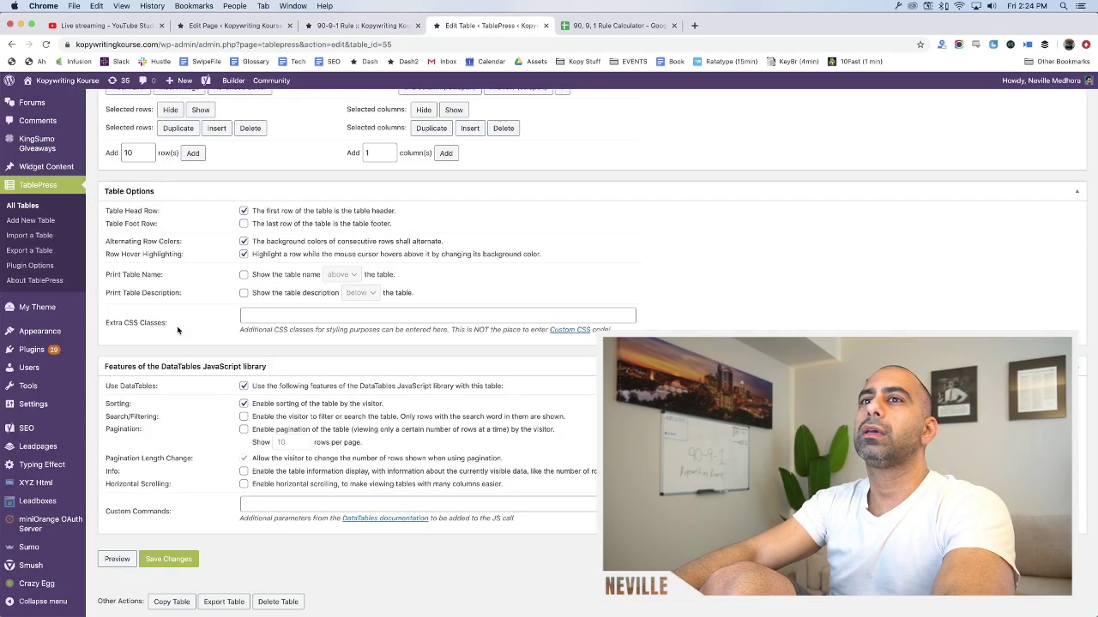
scroll(179, 331, "up", 20)
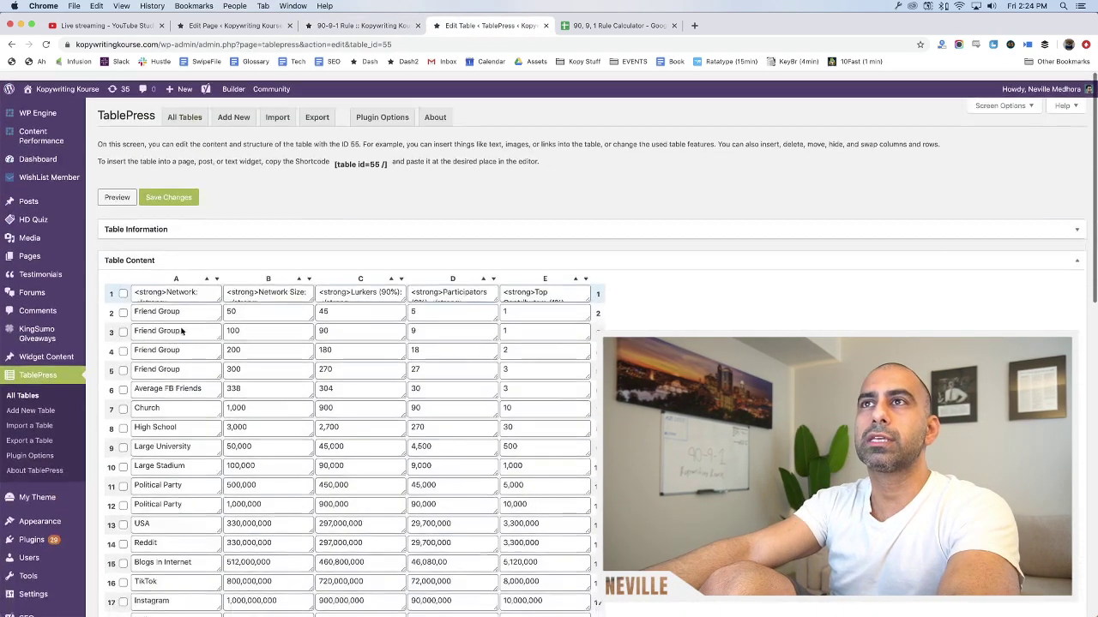
scroll(219, 286, "down", 1)
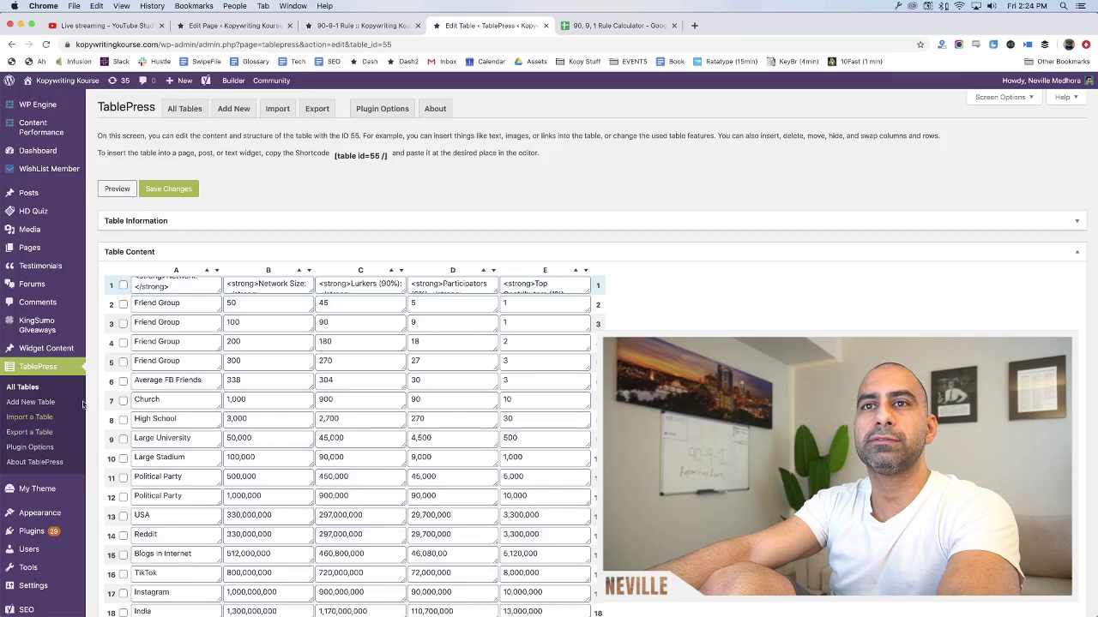
left_click(30, 447)
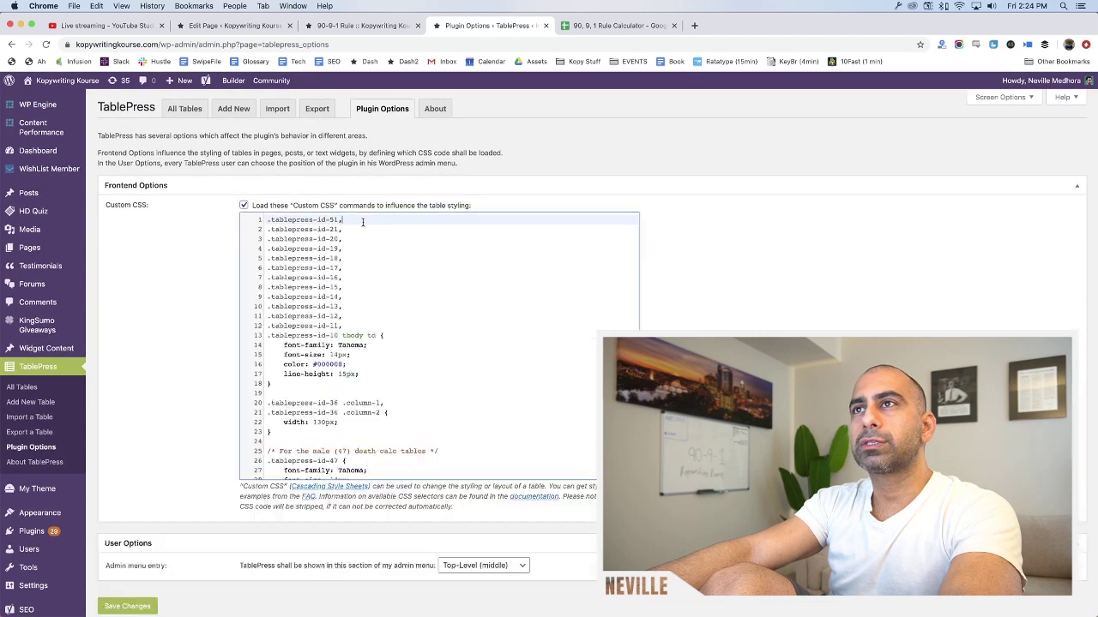
left_click(362, 222)
key("super+Left")
key("Return")
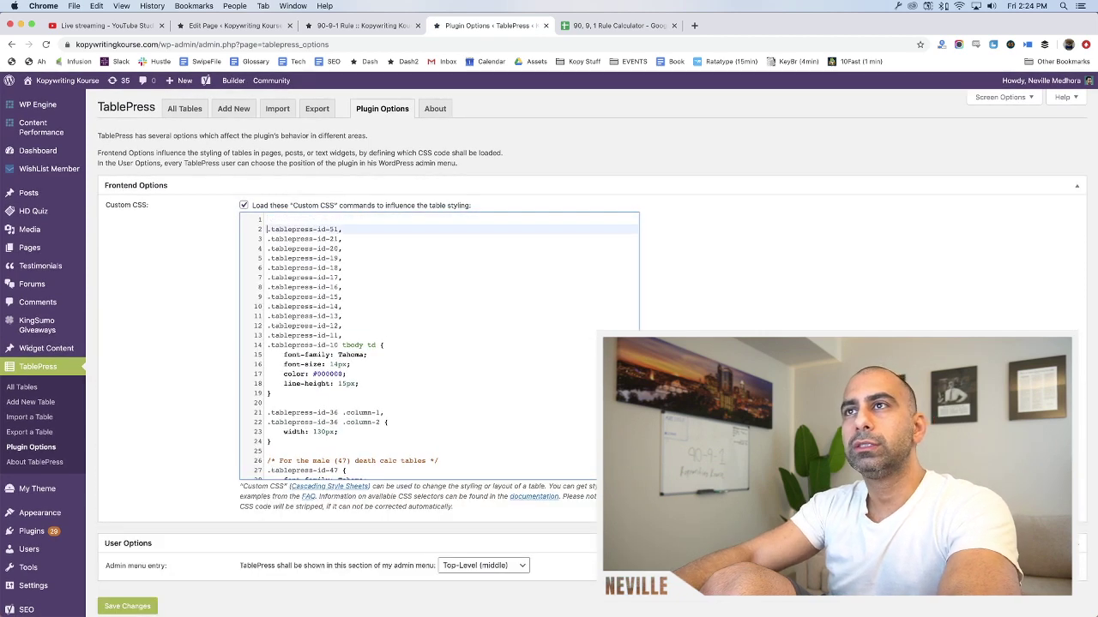
key("Up")
key("super+v")
type("5")
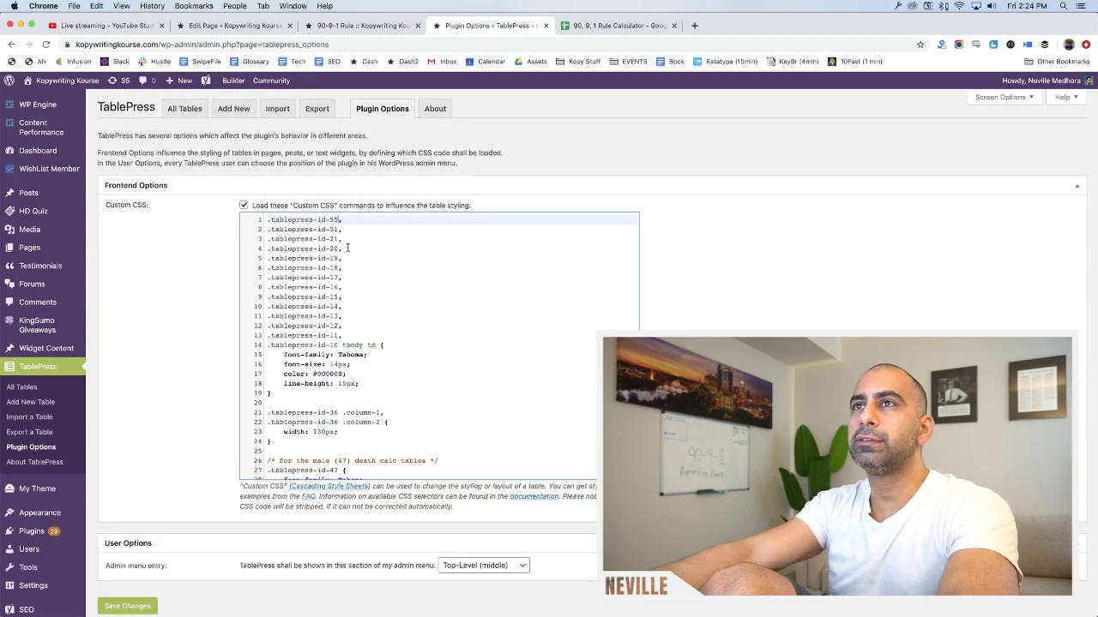
left_click(142, 611)
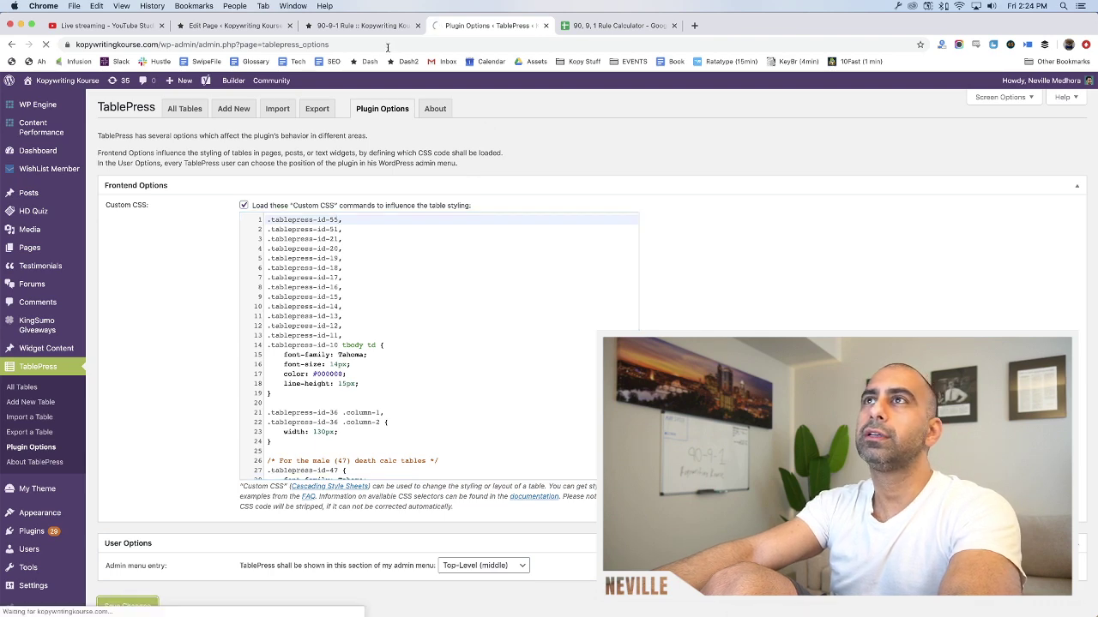
Reload the 90-9-1 Rule page preview and check the styling of the network-size table
key("super+alt+Left")
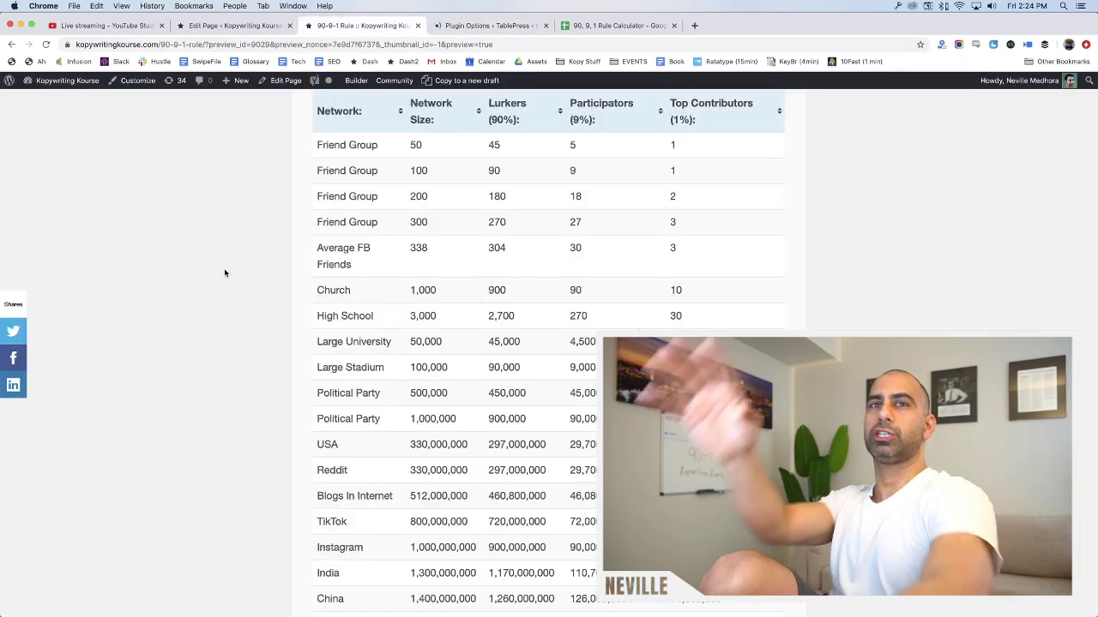
key("super+r")
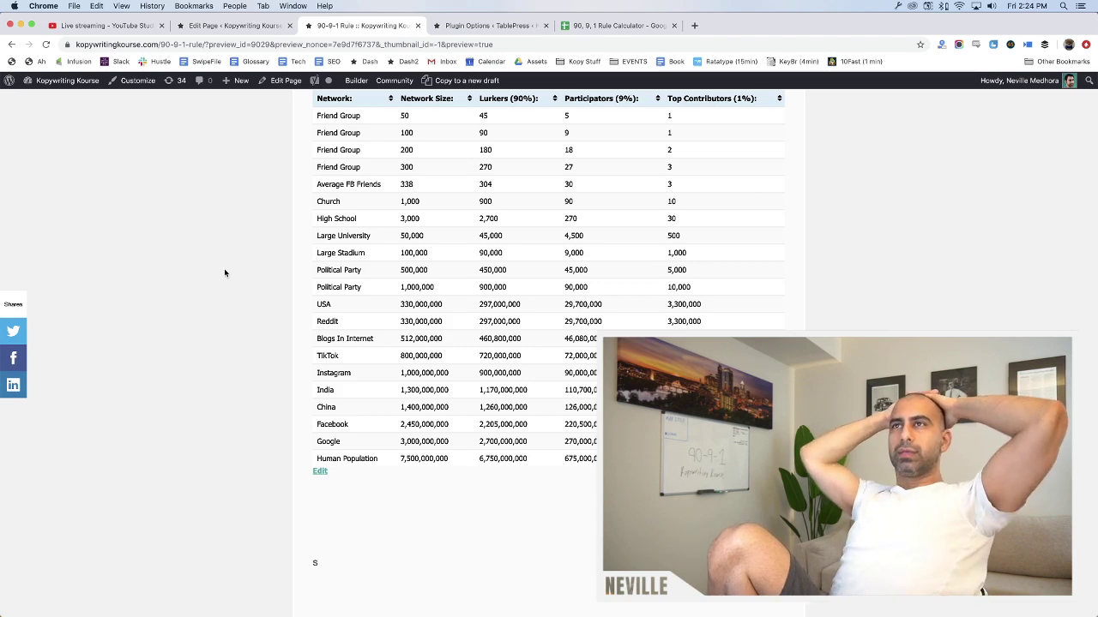
scroll(225, 273, "up", 2)
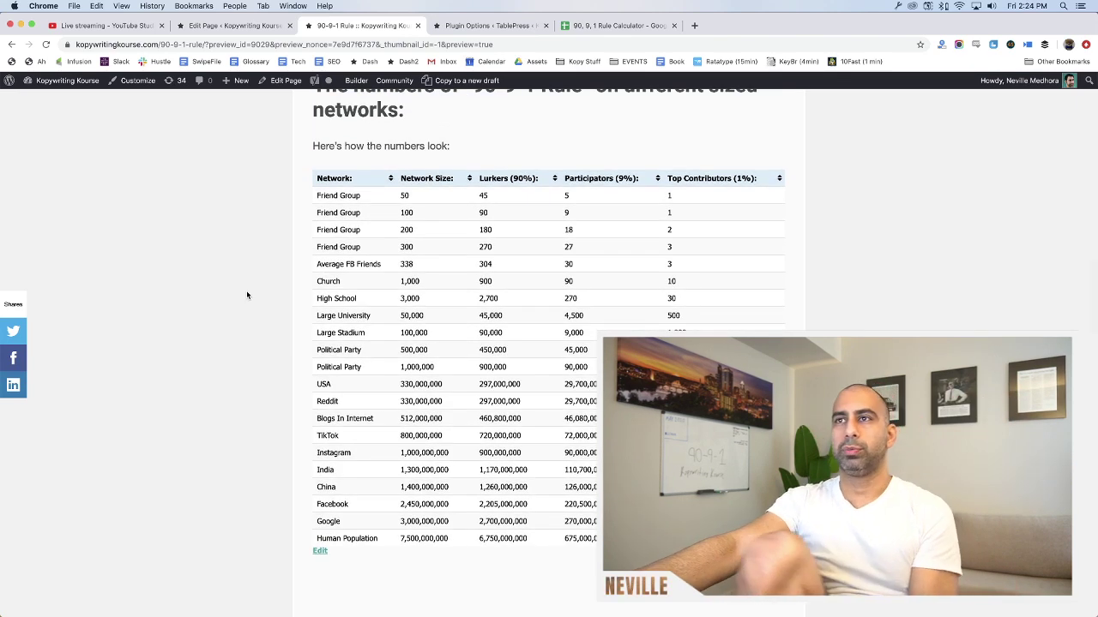
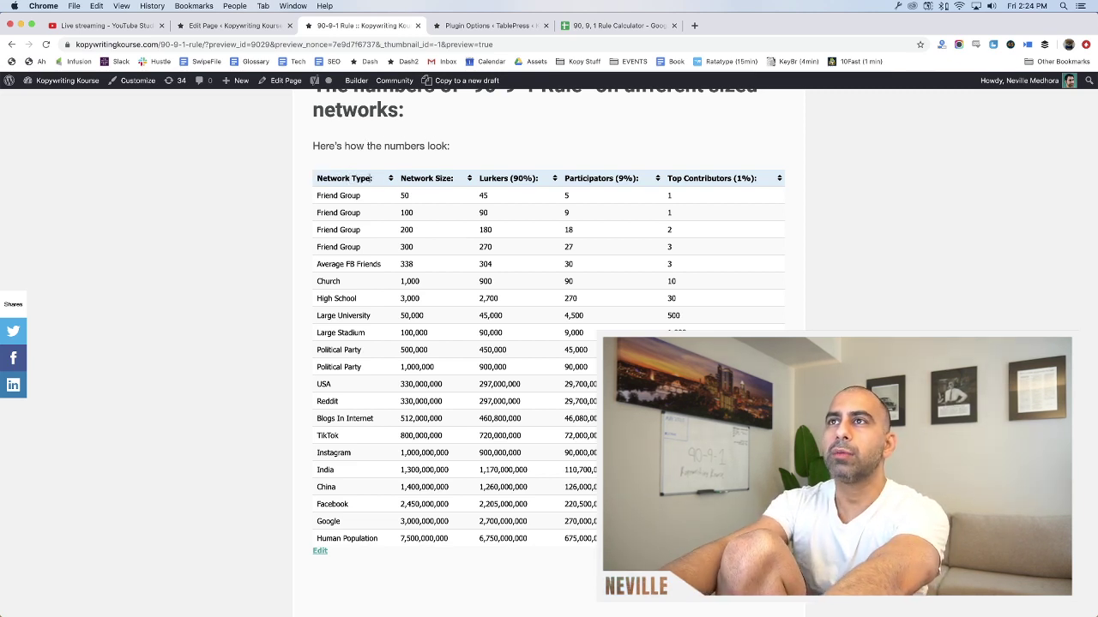
Open the 90-9-1 table from the table list sorted by descending ID and change its first column header to "Network Type"
key("ctrl+shift+Tab")
key("ctrl+Tab")
key("ctrl+Tab")
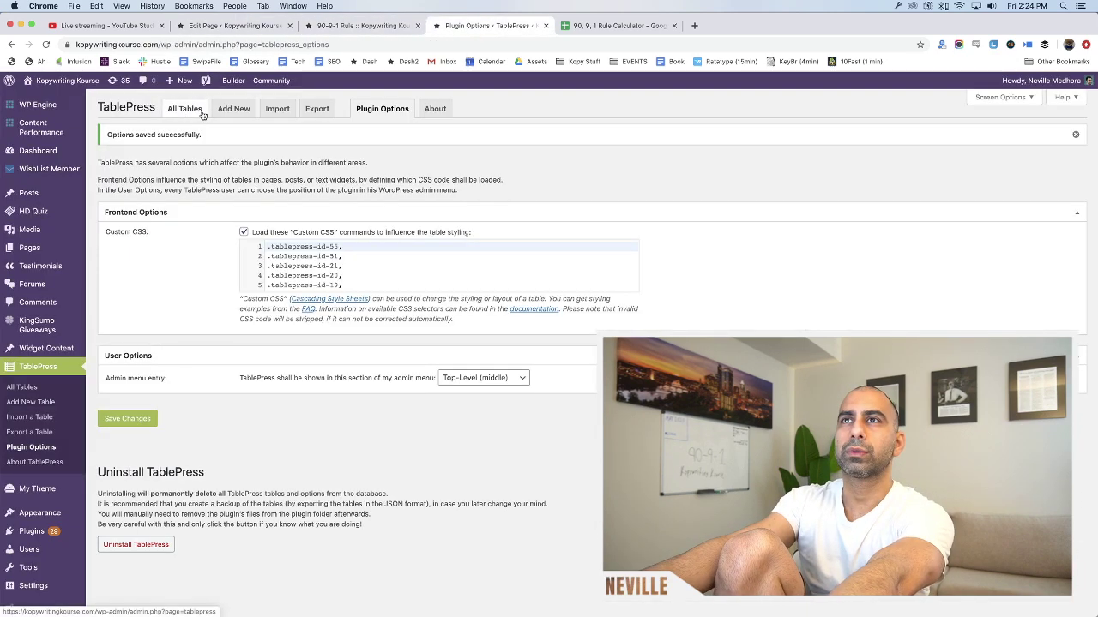
left_click(202, 114)
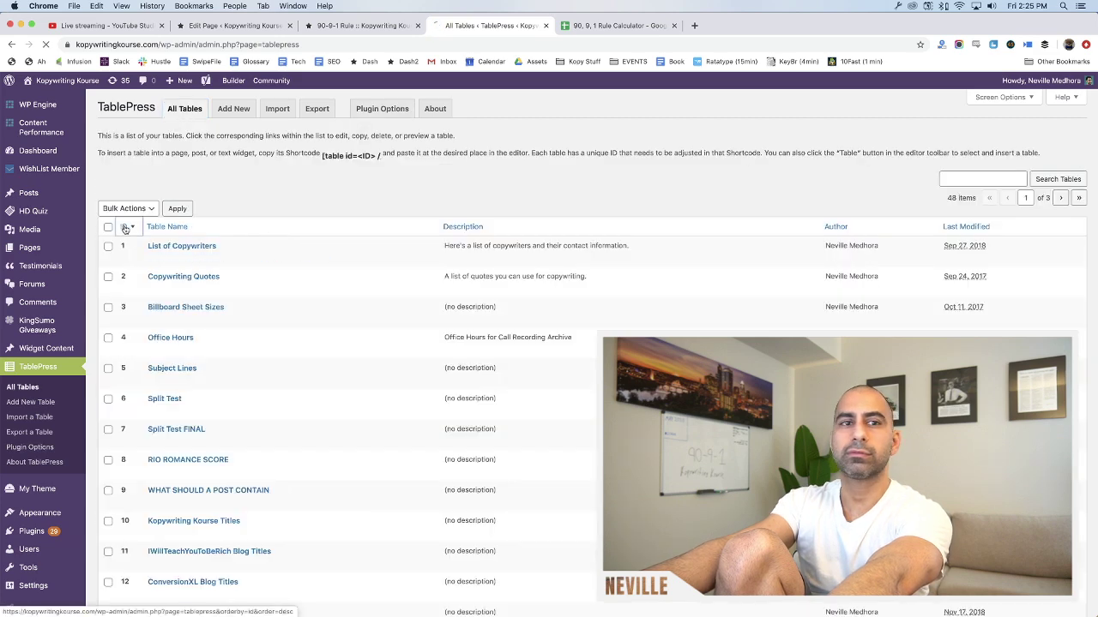
left_click(124, 228)
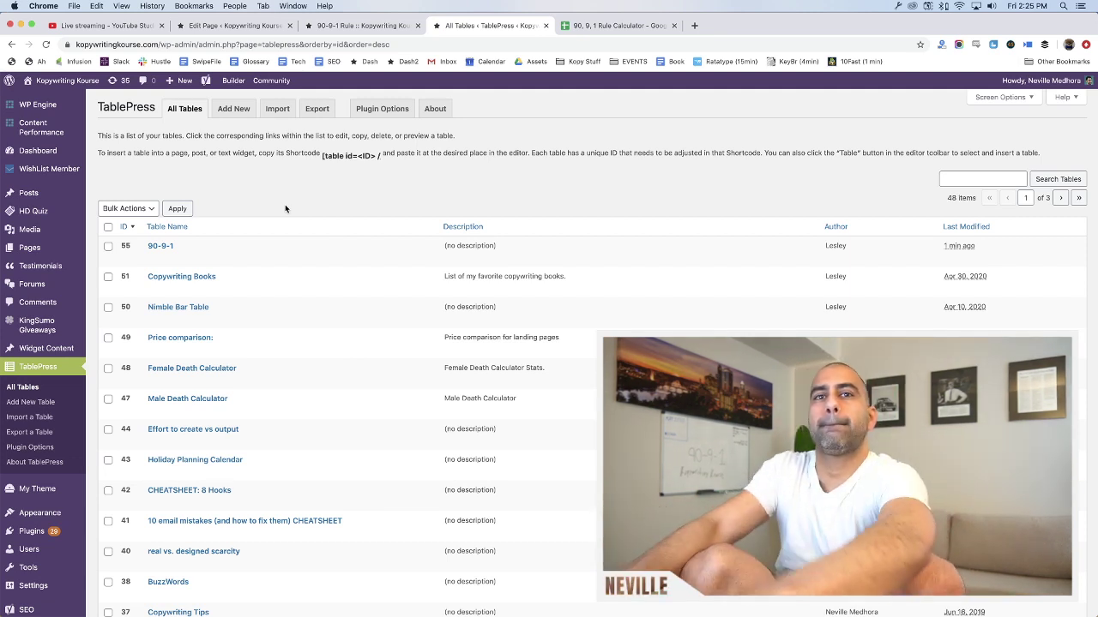
left_click(171, 246)
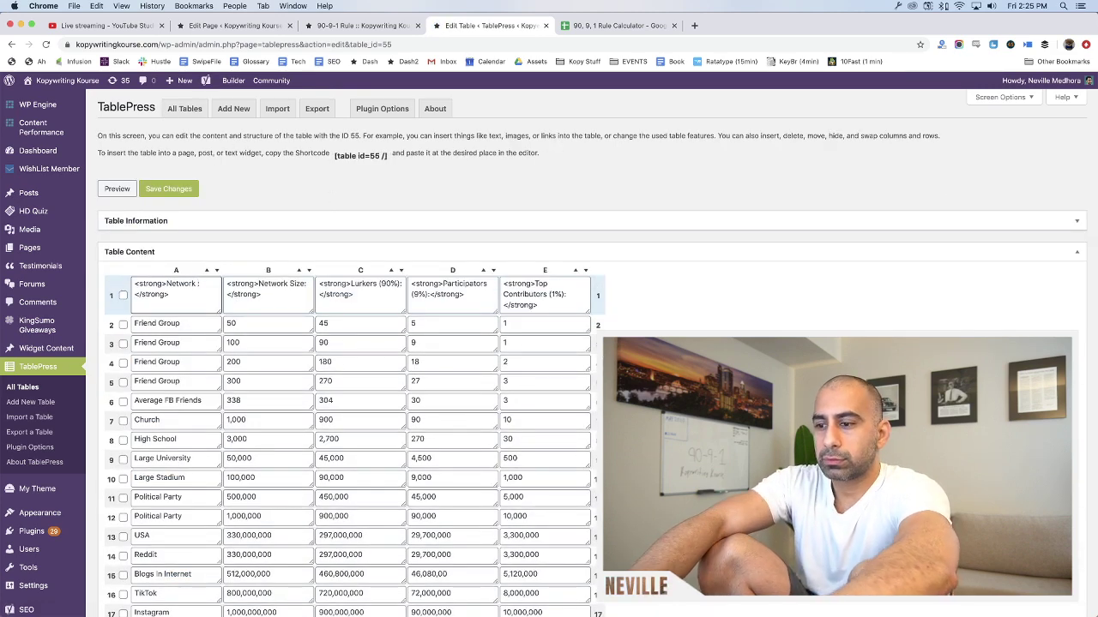
Examine the whole network-size table on the 90-9-1 Rule page preview, from the Friend Group rows to Human Population
key("ctrl+Tab")
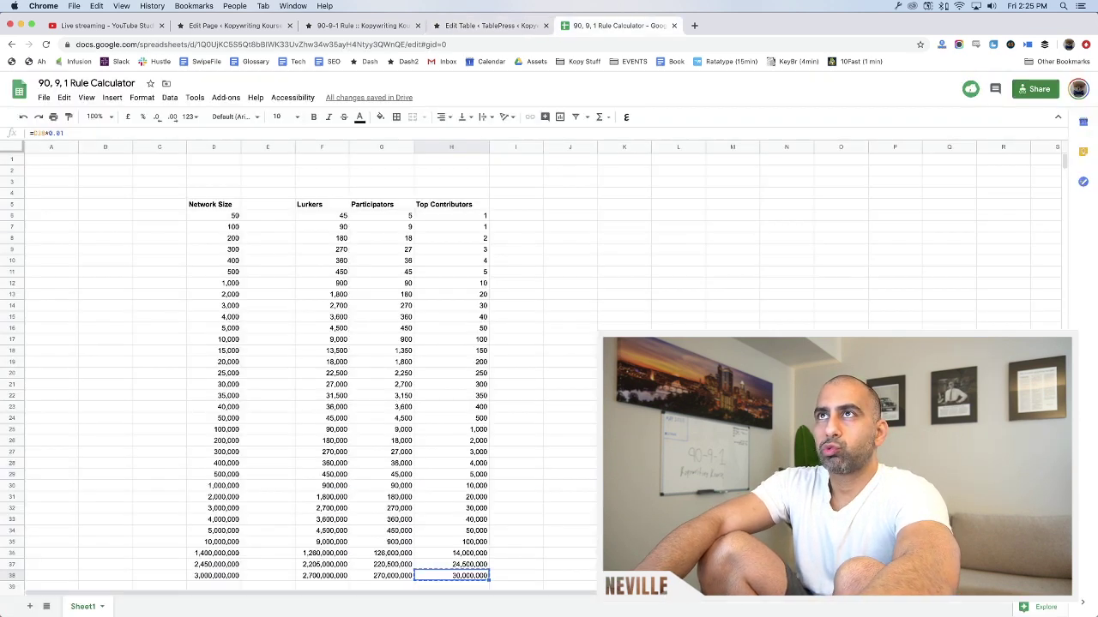
key("ctrl+Tab")
key("ctrl+Tab")
key("ctrl+Tab")
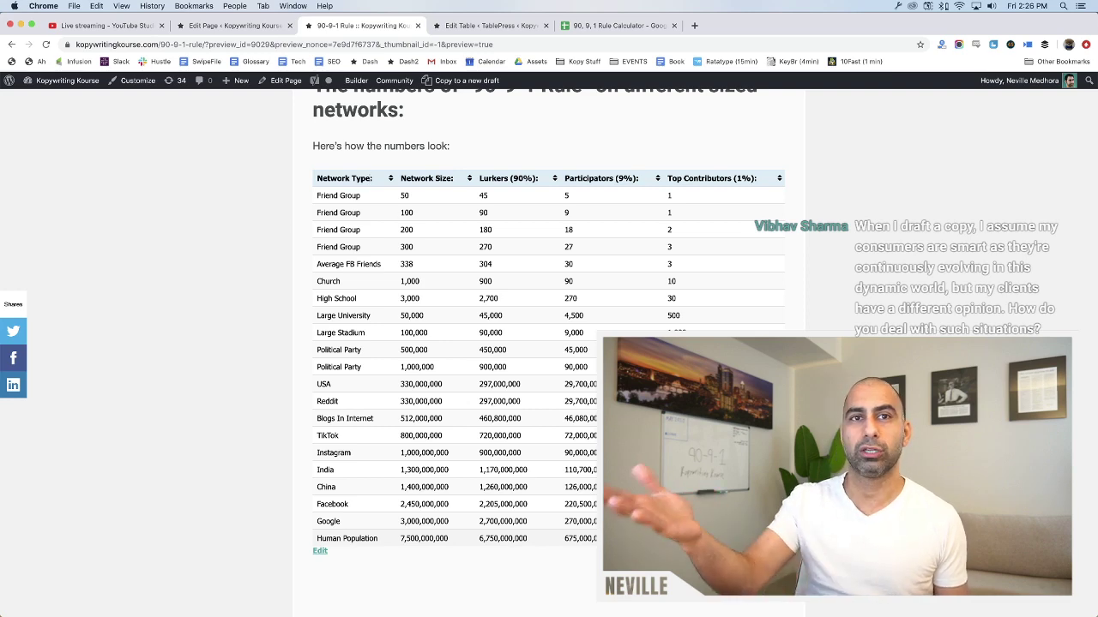
left_click_drag(1095, 520, 269, 520)
scroll(79, 442, "up", 1)
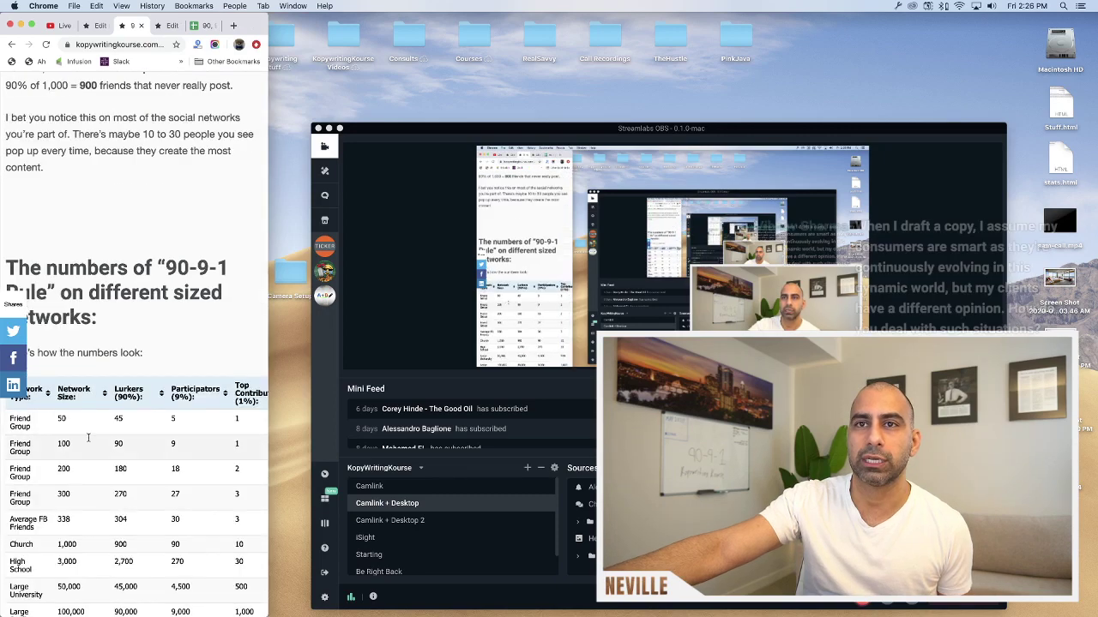
scroll(88, 438, "down", 10)
scroll(87, 438, "up", 3)
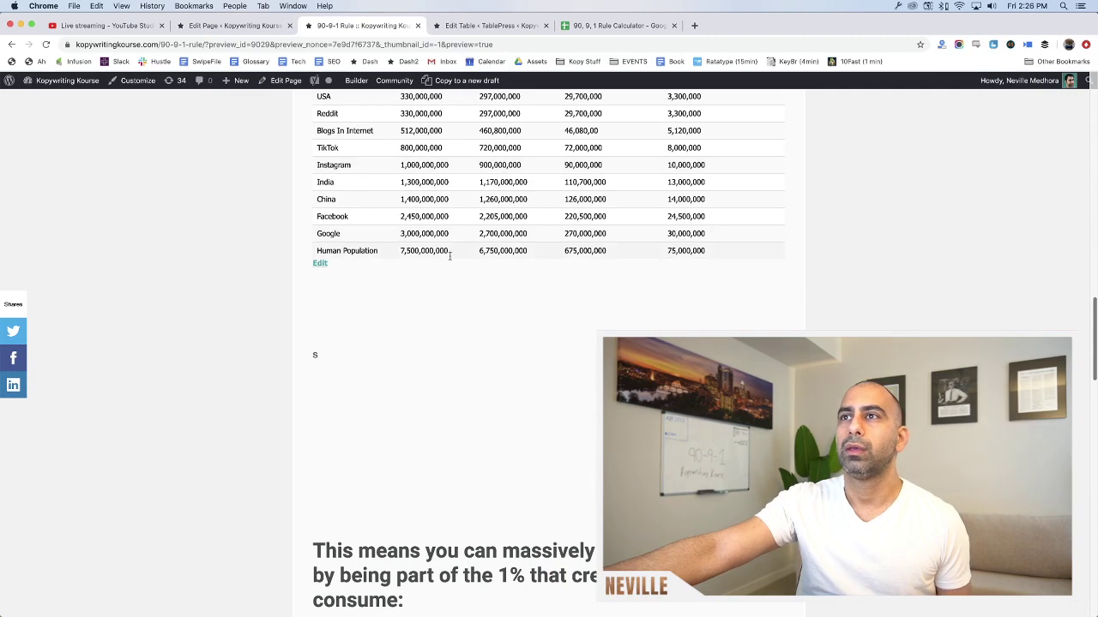
scroll(459, 276, "up", 5)
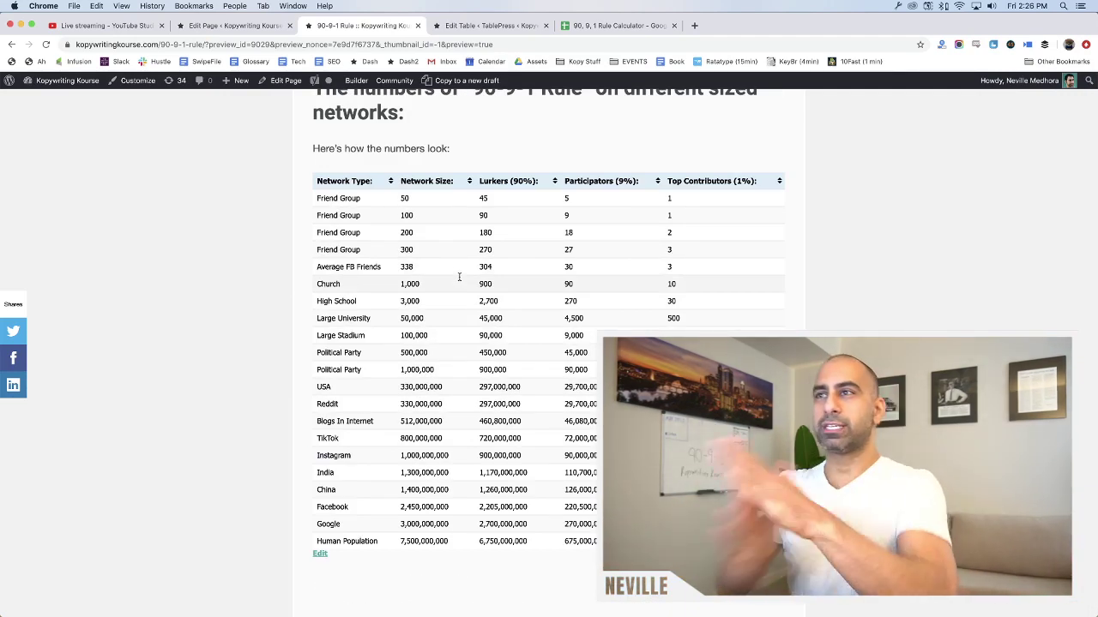
Save the table with its renamed first header and close the table editor
left_click(489, 25)
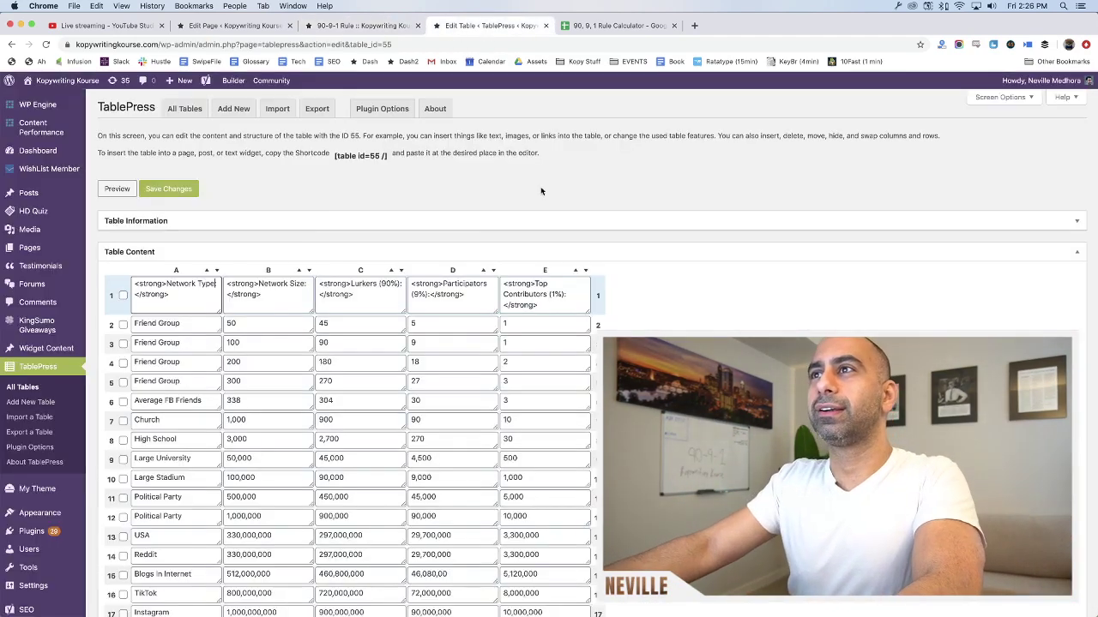
left_click(167, 194)
key("super+w")
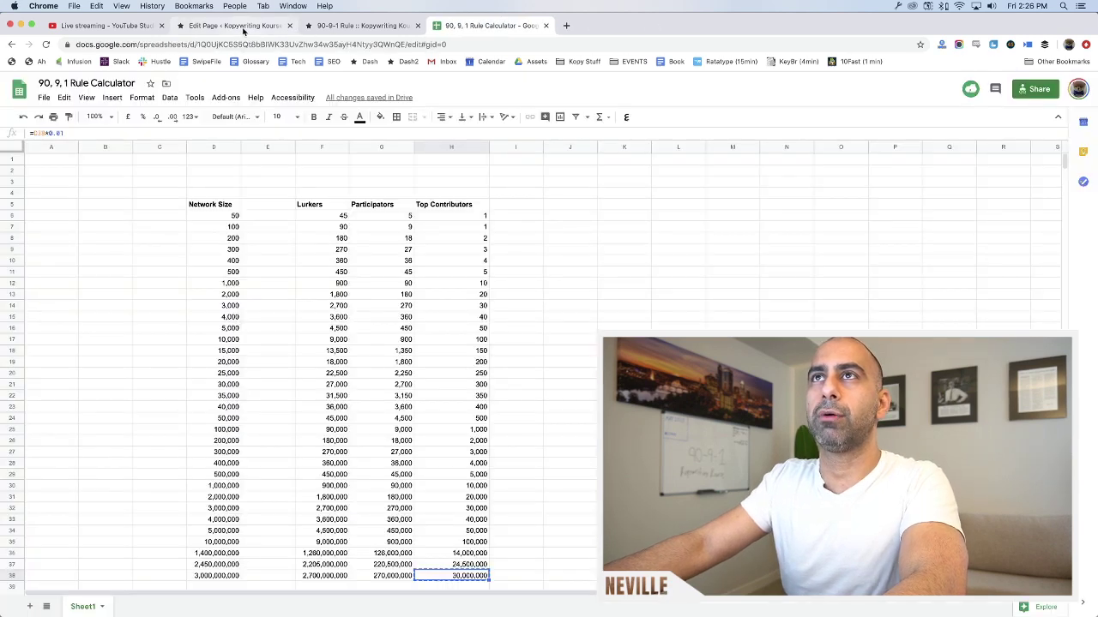
In the page editor, replace "The numbers of" with "Here's the" in the heading about the 90-9-1 Rule on different sized networks
left_click(244, 29)
scroll(302, 300, "down", 10)
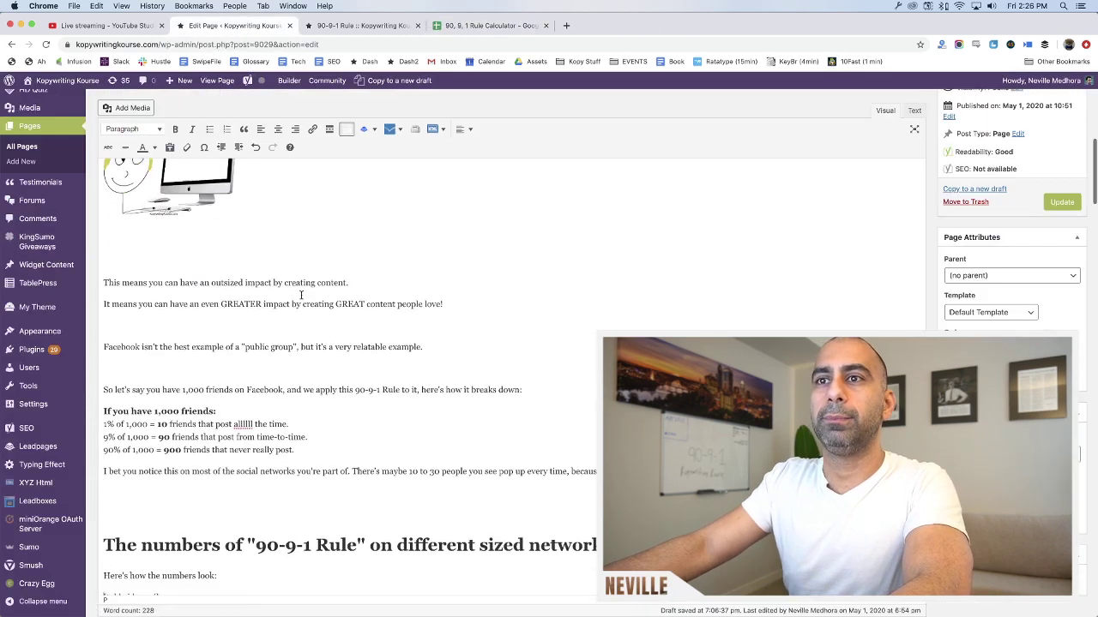
left_click(351, 25)
scroll(425, 225, "up", 1)
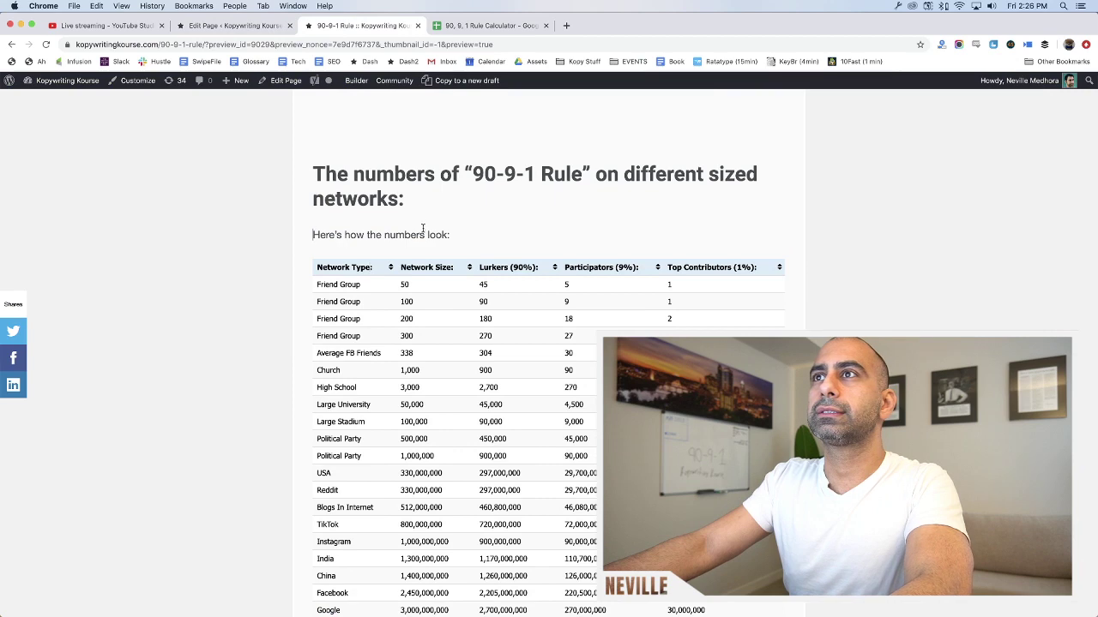
scroll(446, 204, "up", 2)
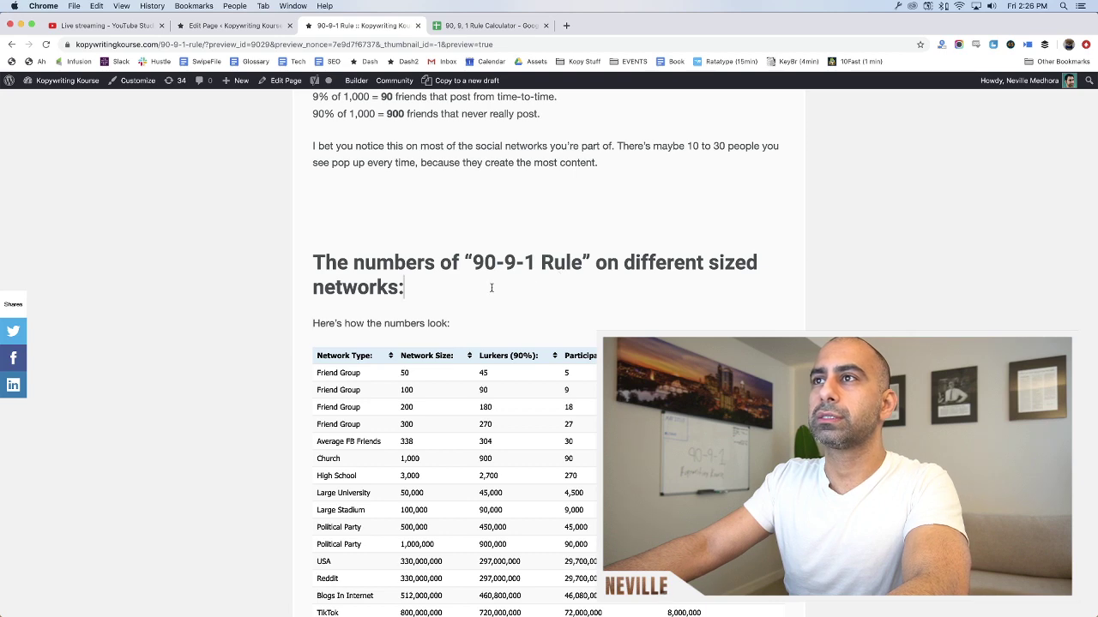
scroll(491, 287, "up", 1)
left_click(232, 25)
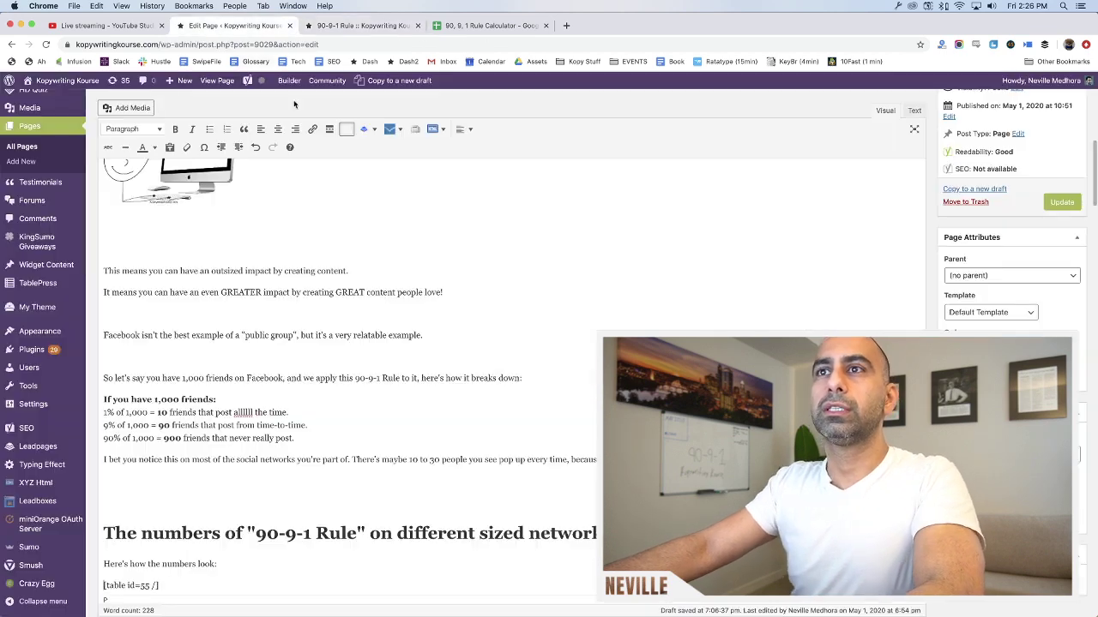
scroll(244, 437, "down", 2)
left_click(239, 439)
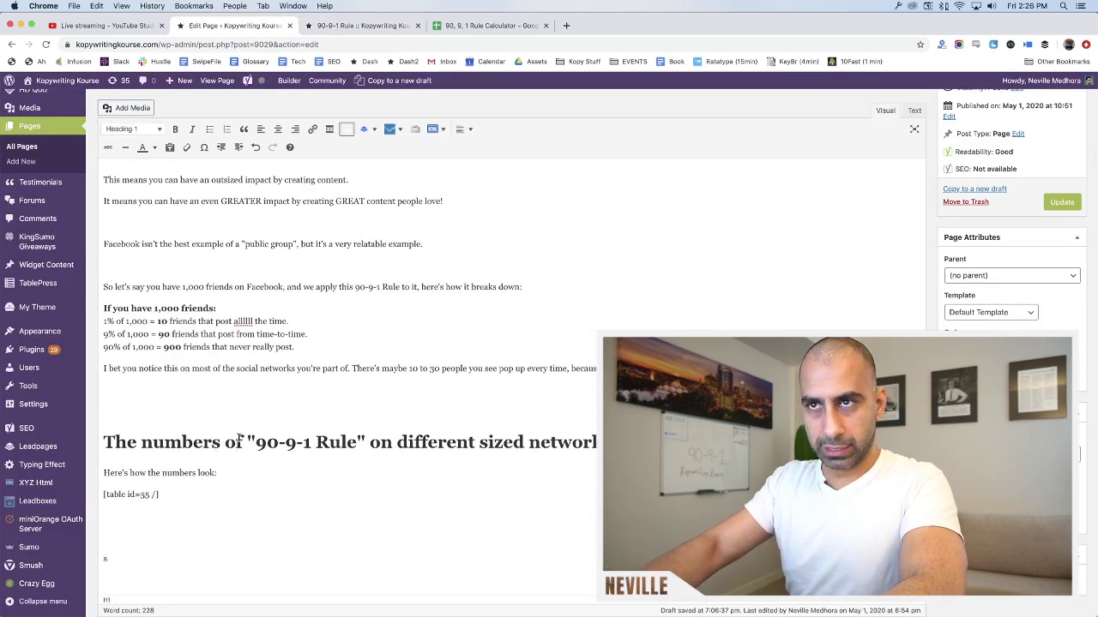
left_click_drag(242, 443, 103, 443)
type("Here's")
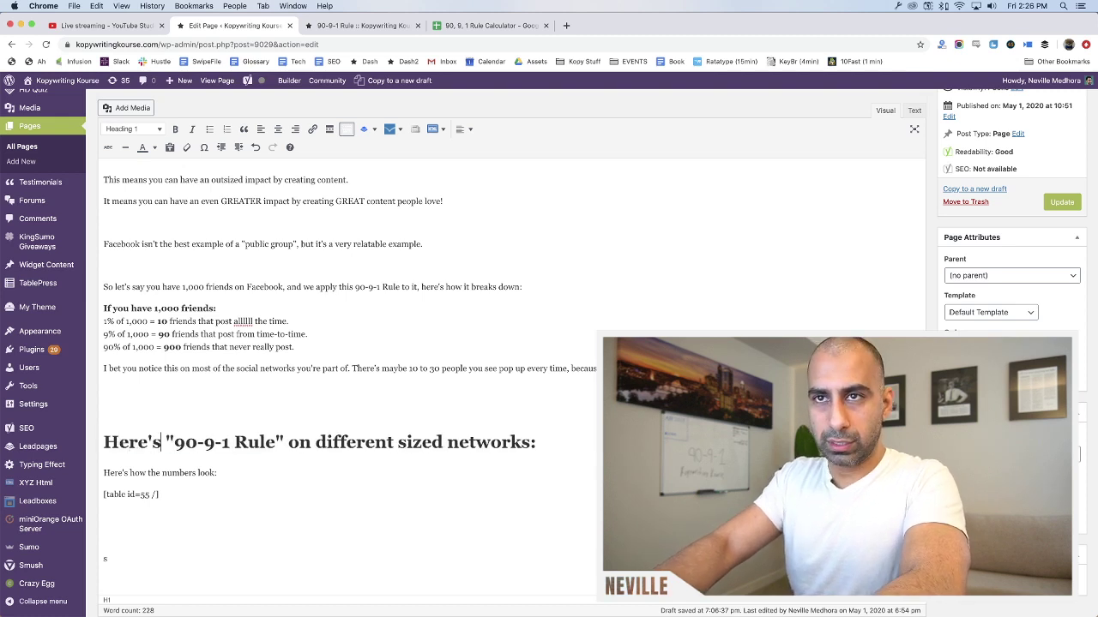
type(" the")
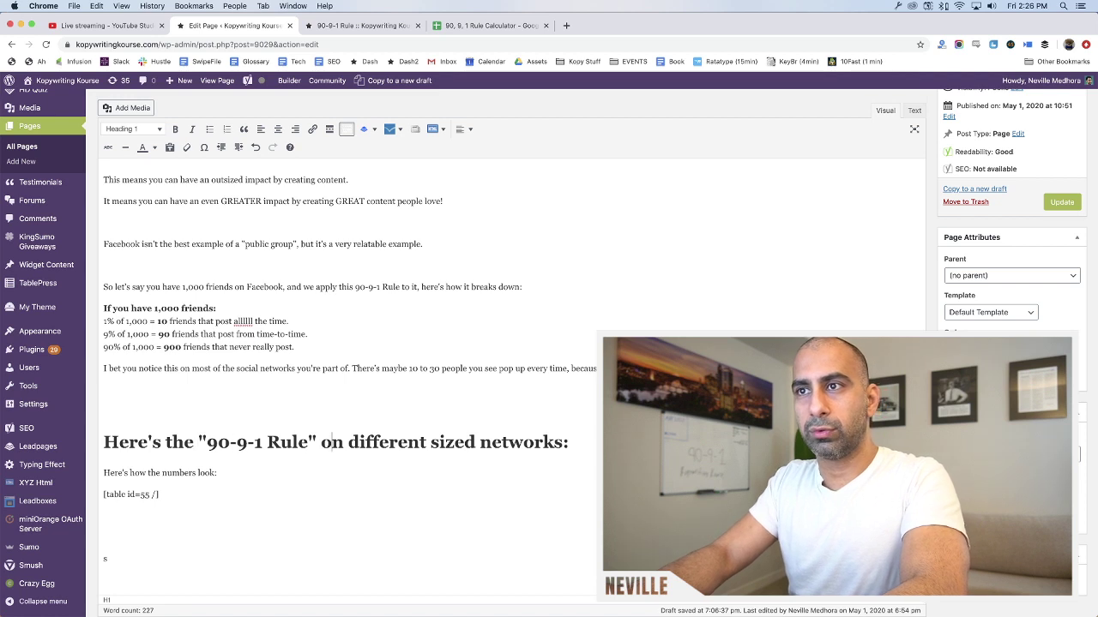
Delete the word "sized" from the heading about the "90-9-1 Rule" on different networks
left_click_drag(430, 442, 476, 442)
key("BackSpace")
left_click_drag(104, 472, 217, 472)
type("You can ")
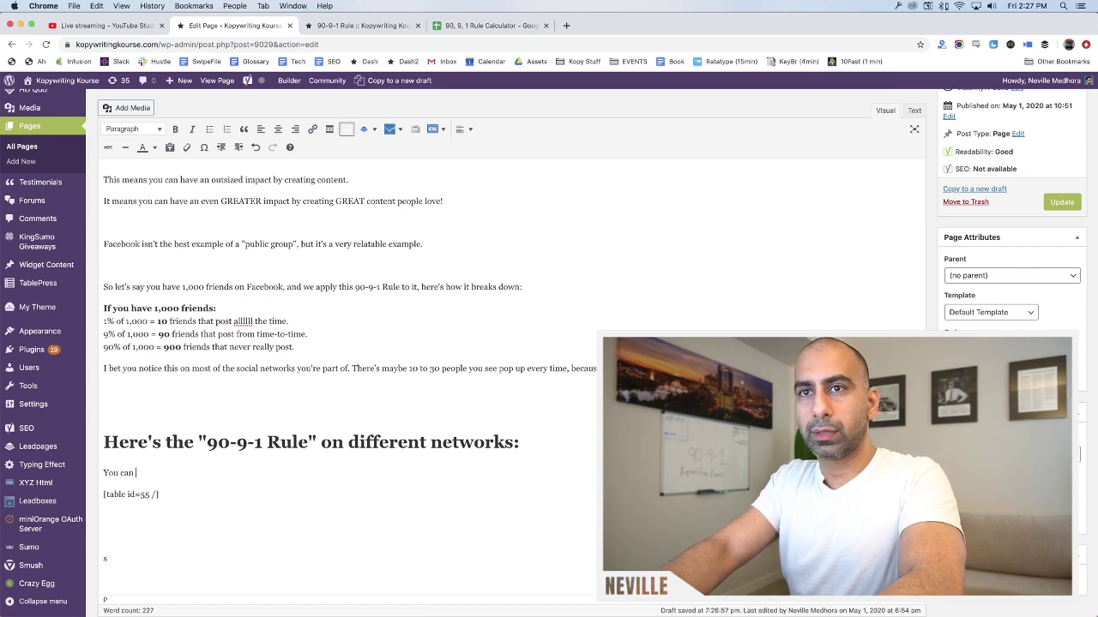
type("see the")
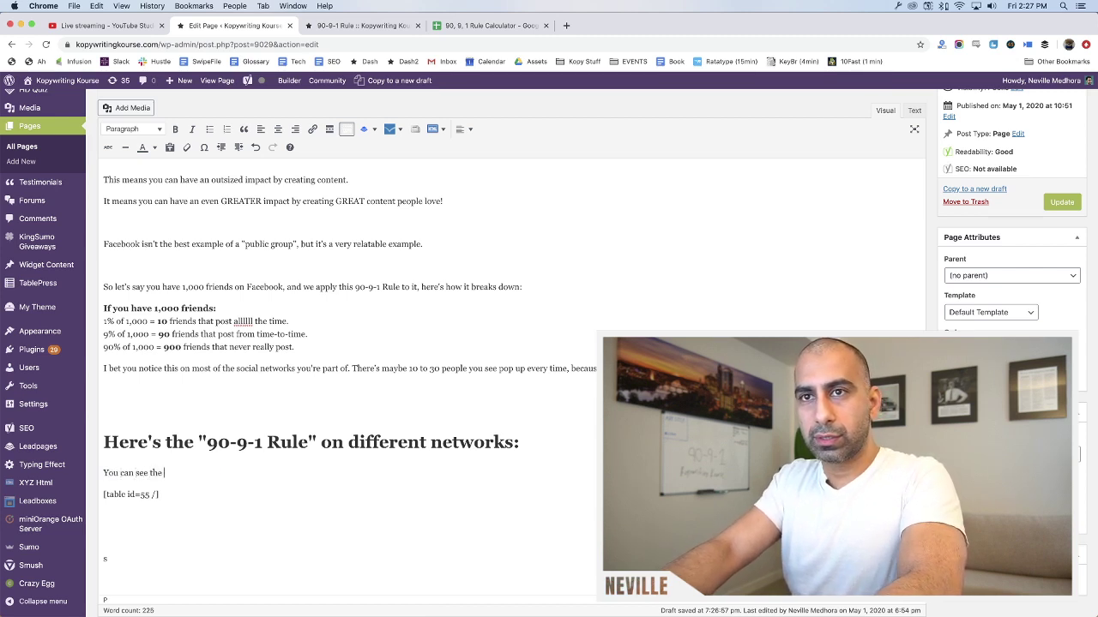
key("BackSpace")
key("BackSpace")
key("BackSpace")
key("BackSpace")
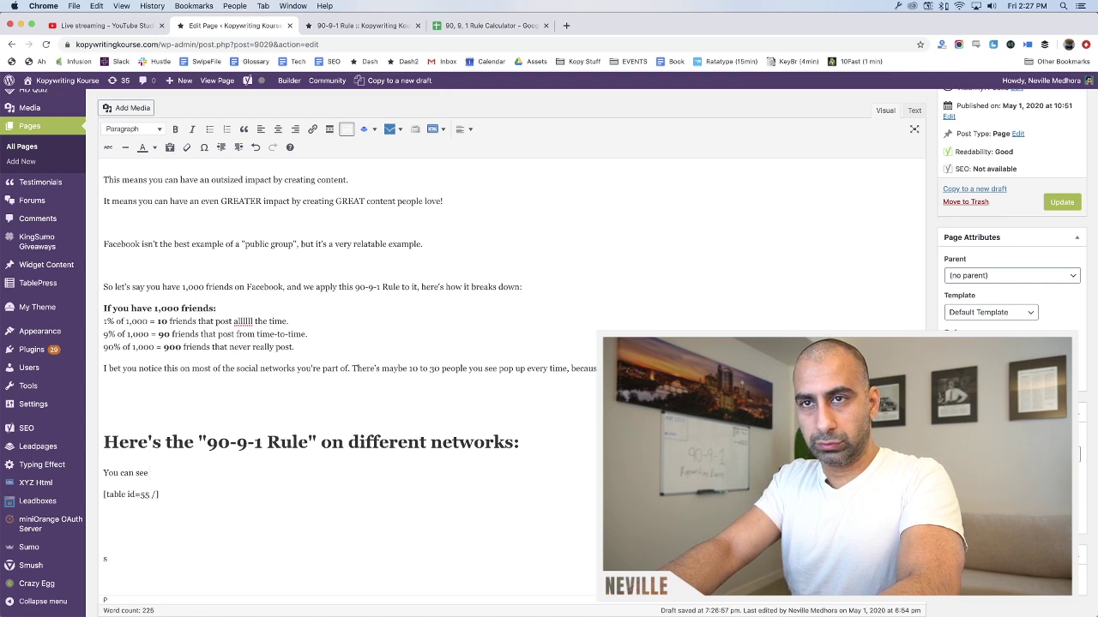
Replace the line between the heading and the table shortcode with "Generally all the chatter, all the content"
key("super+shift+Left")
type("Gene")
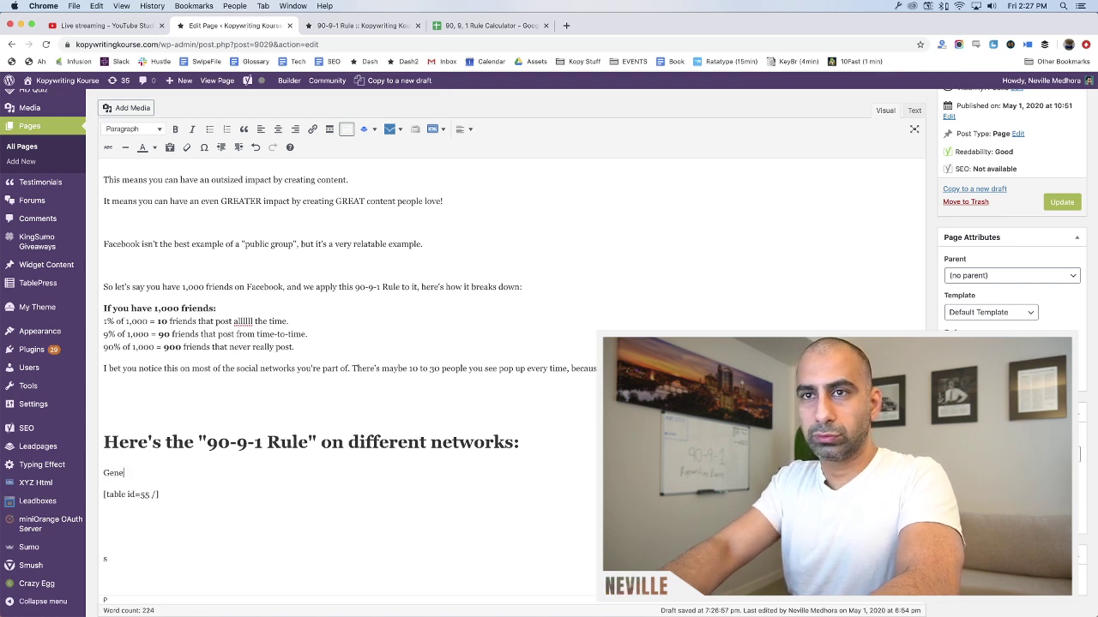
type("rally all the cha")
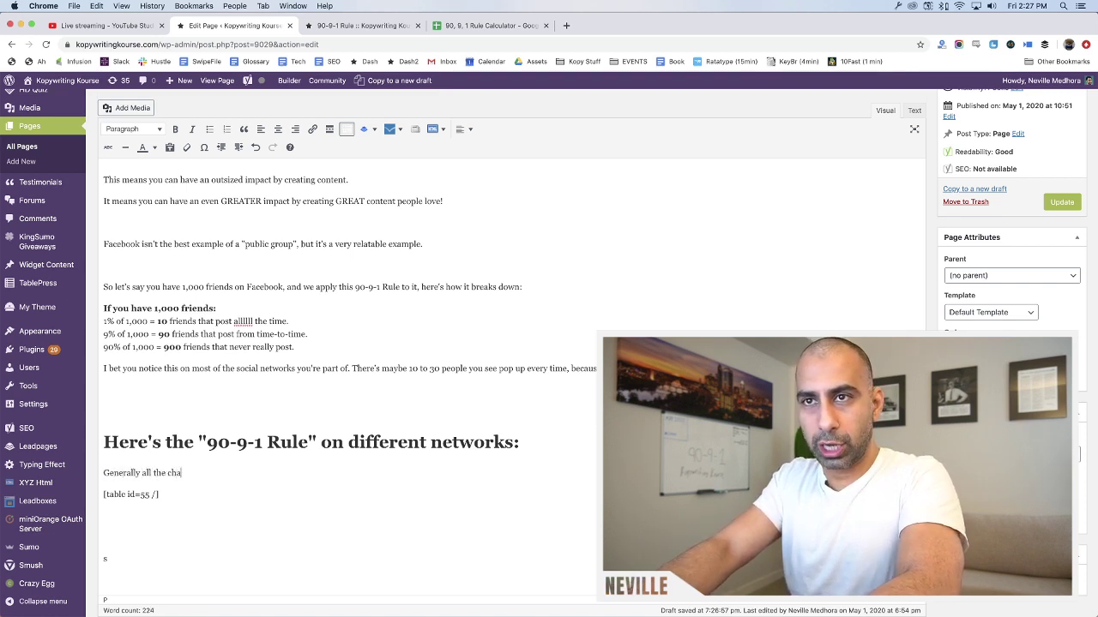
type("tter, all the")
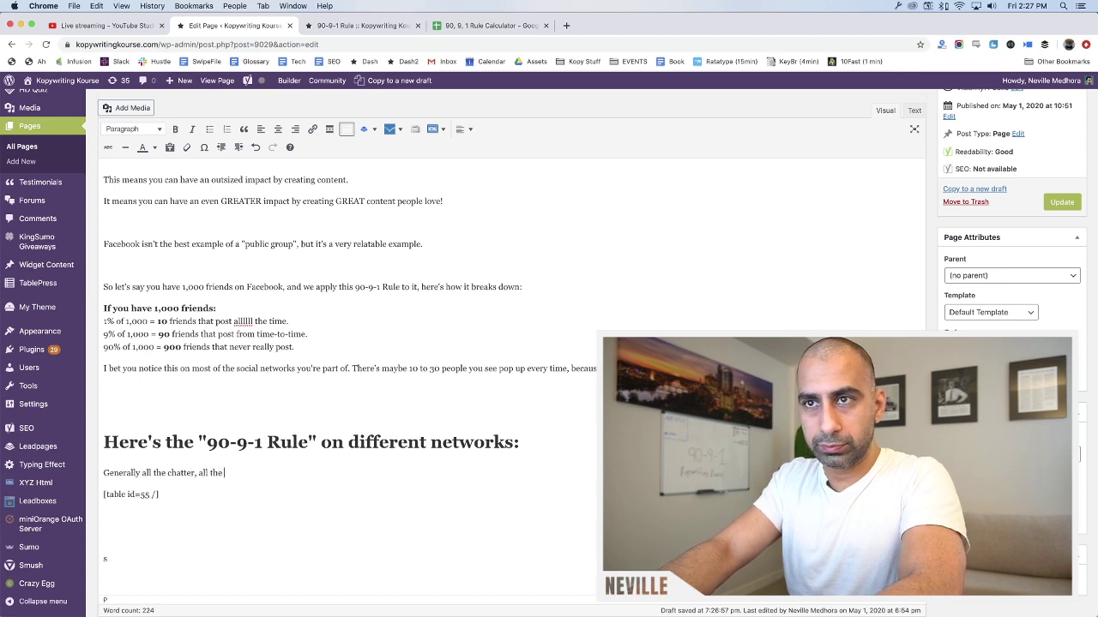
type(" cont")
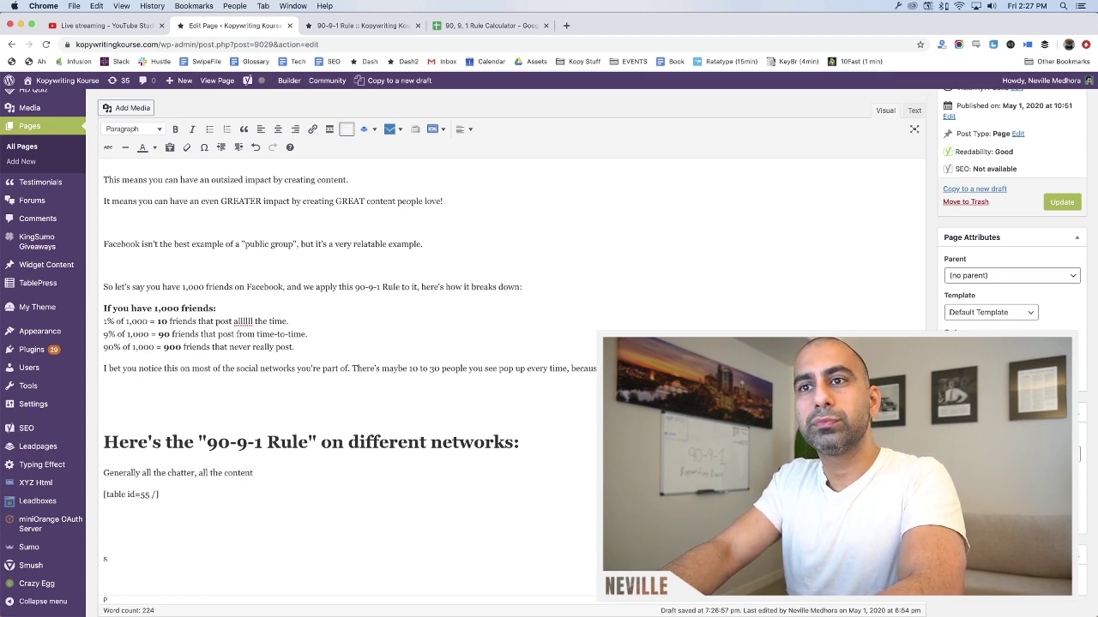
type("ent")
Rewrite the text after "chatter" as "and all the content produced by a group, is coming out of just"
key("BackSpace")
key("BackSpace")
key("BackSpace")
key("BackSpace")
key("BackSpace")
key("BackSpace")
key("BackSpace")
key("BackSpace")
key("BackSpace")
key("BackSpace")
key("BackSpace")
key("BackSpace")
key("BackSpace")
key("BackSpace")
key("BackSpace")
key("BackSpace")
key("BackSpace")
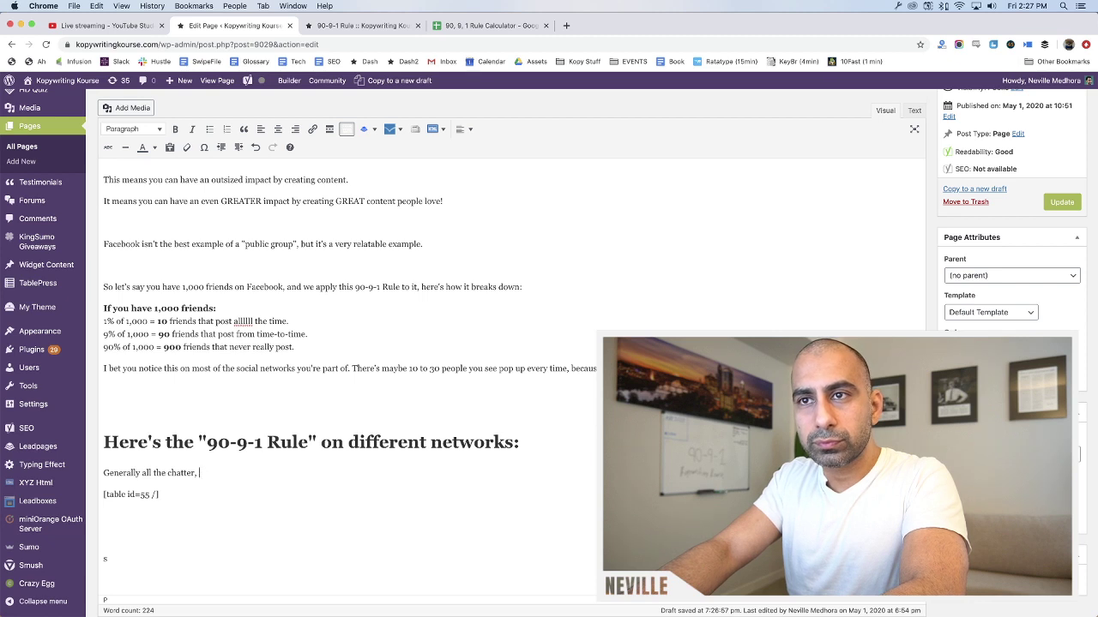
type("and all the conte")
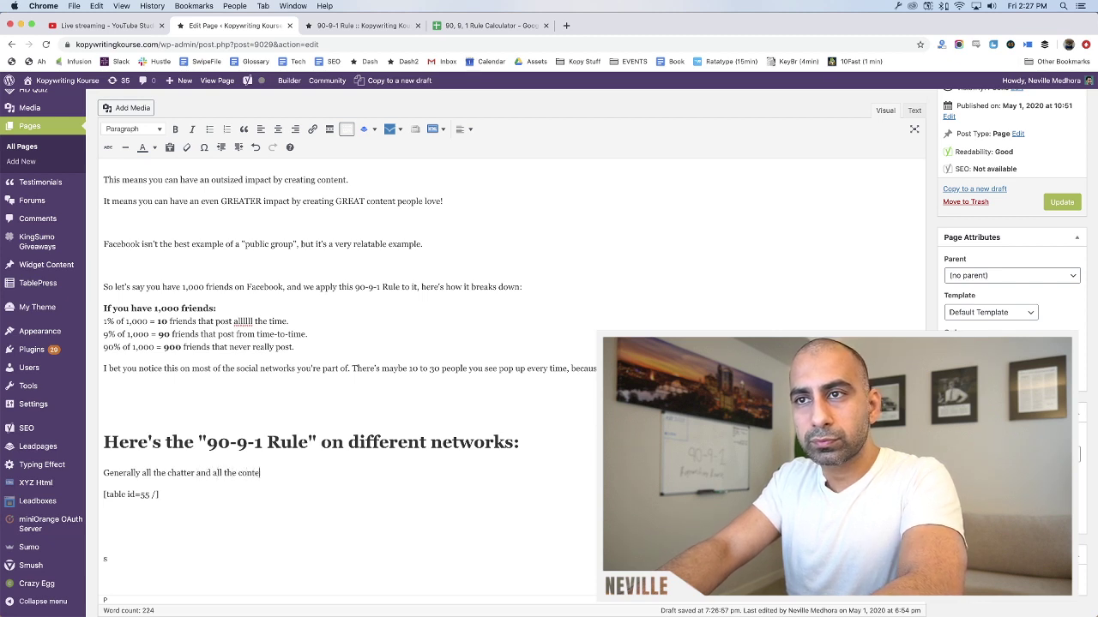
type("nt produced ")
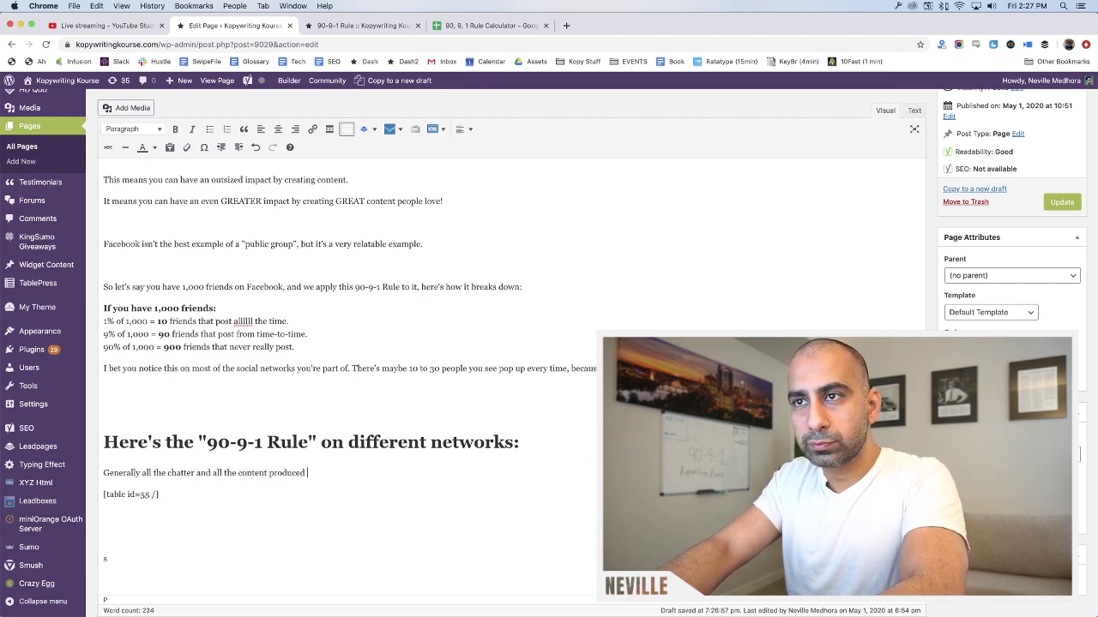
type("by a group, is ")
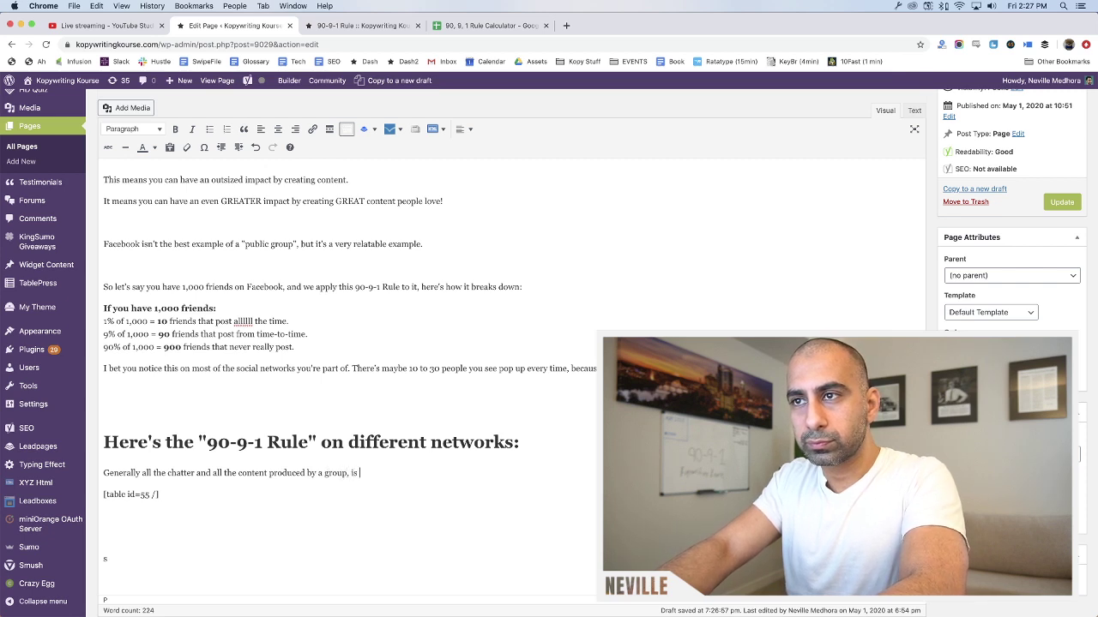
type("coming out of just")
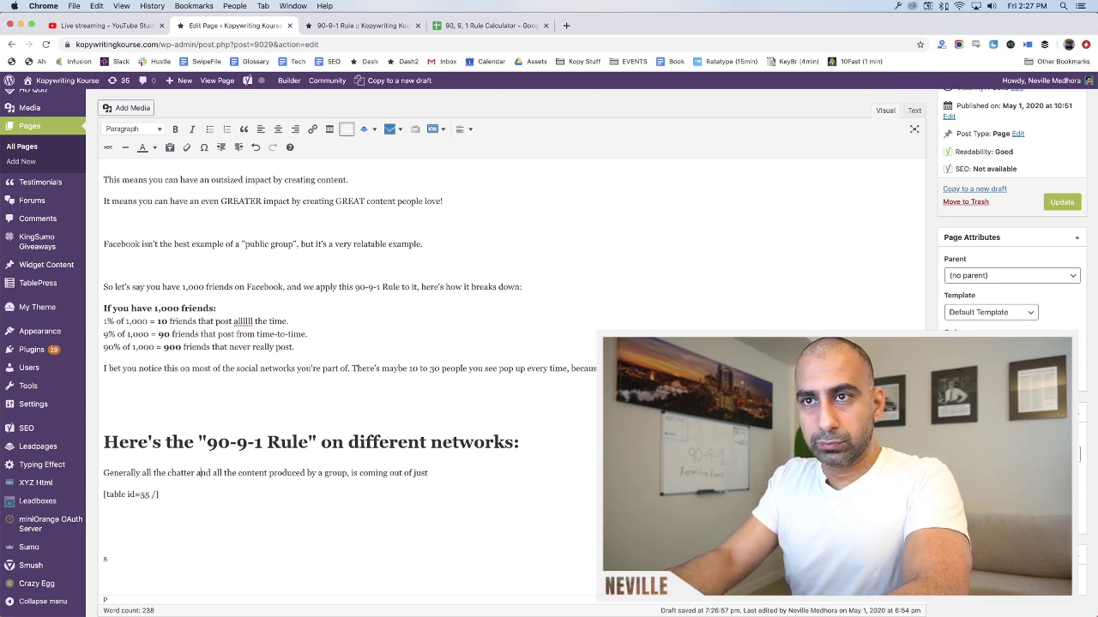
Insert "of a group is coming out of just 9% of the population," after "chatter" and remove the comma after "produced by a group"
type("of a group ")
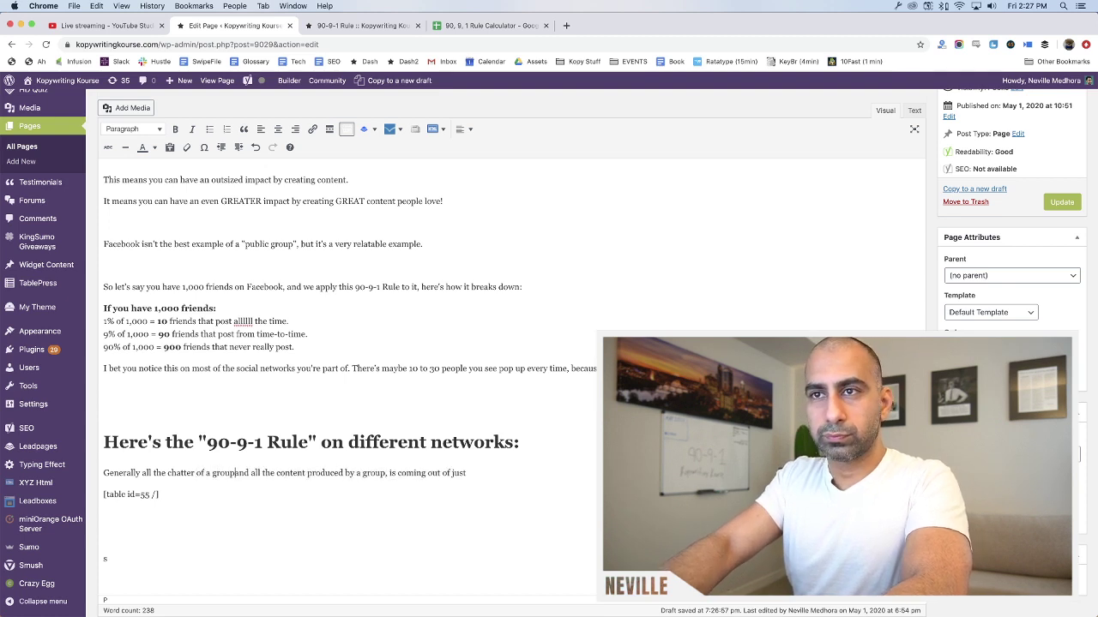
type("is coming out of just")
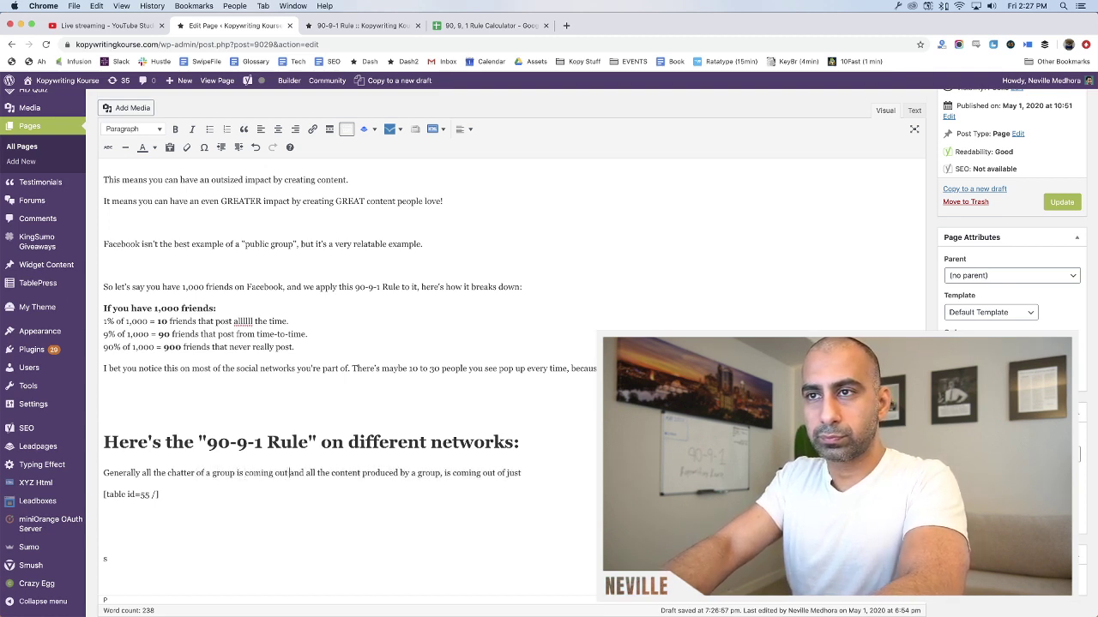
type(" 9% of the ")
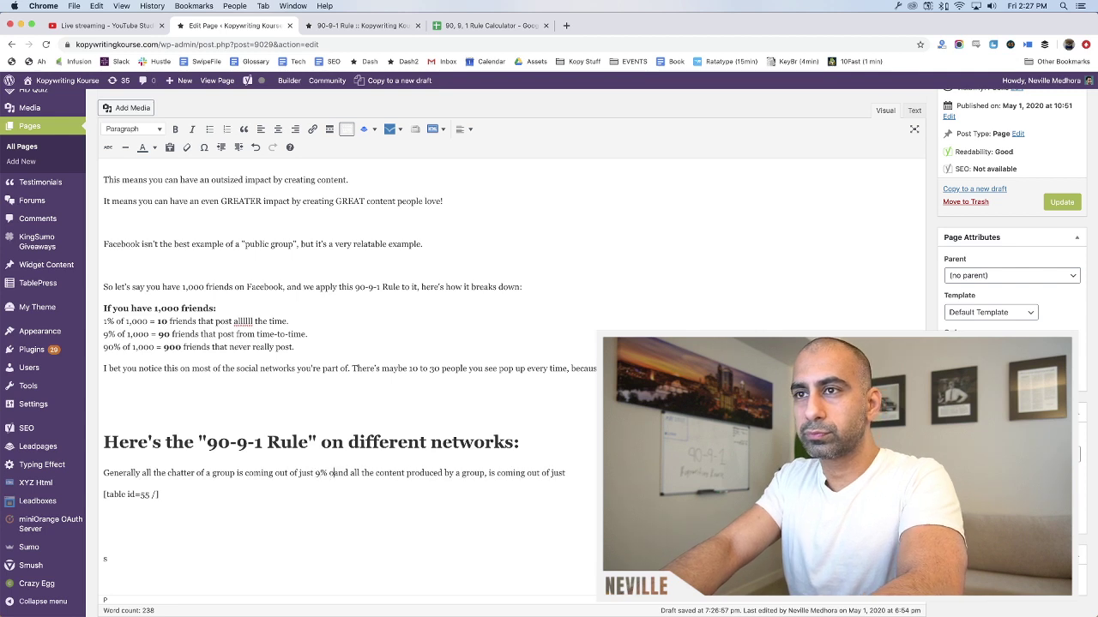
type("popula")
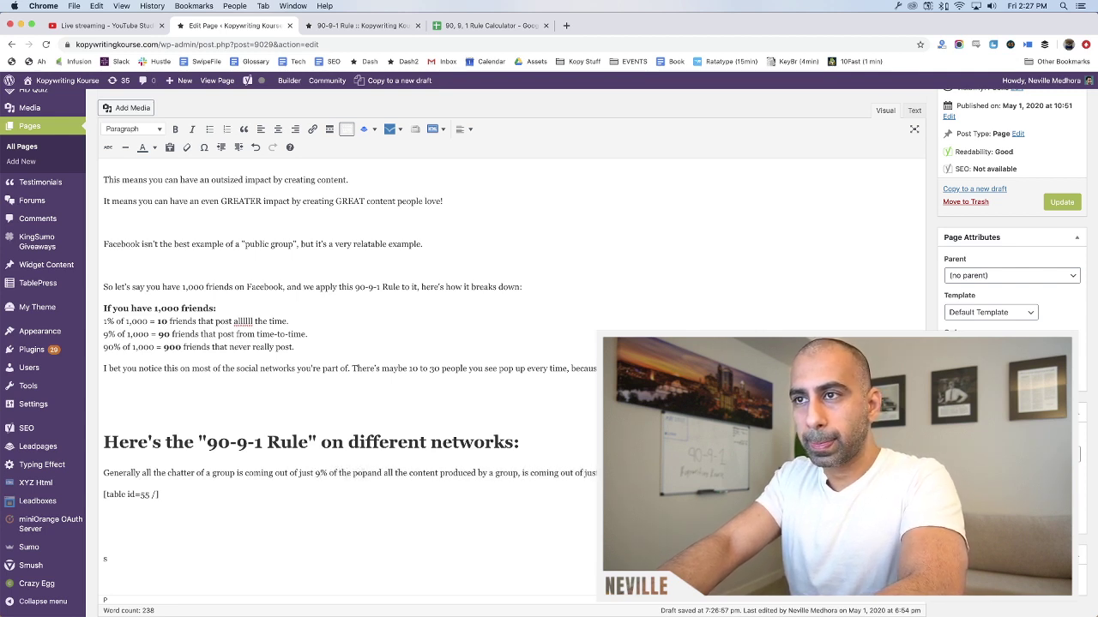
type("tion, and")
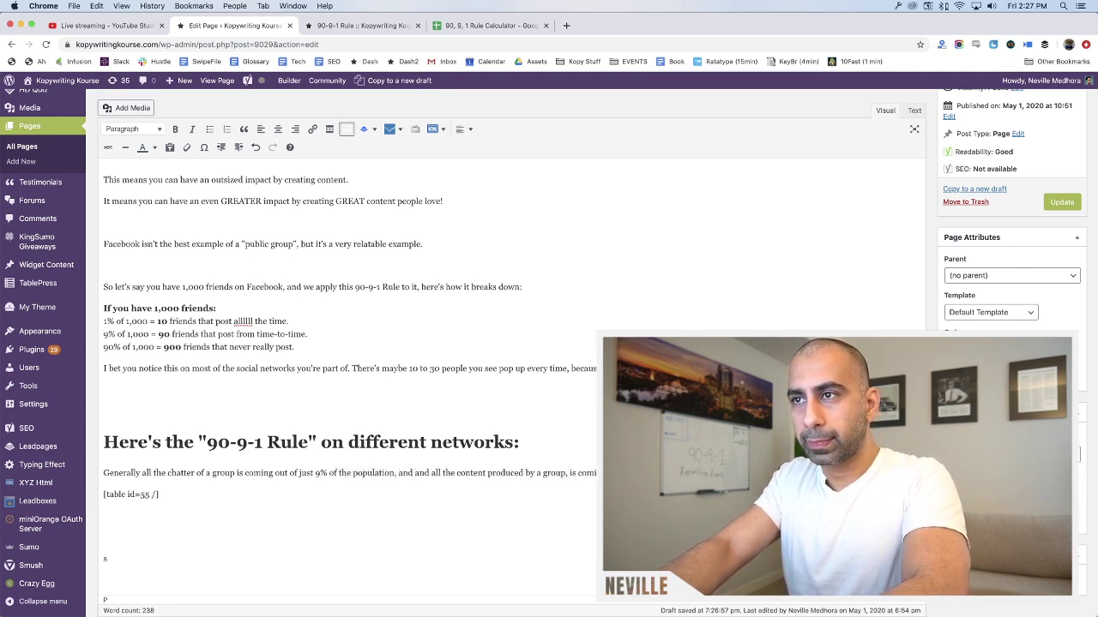
key("Delete")
key("Delete")
key("Delete")
key("Delete")
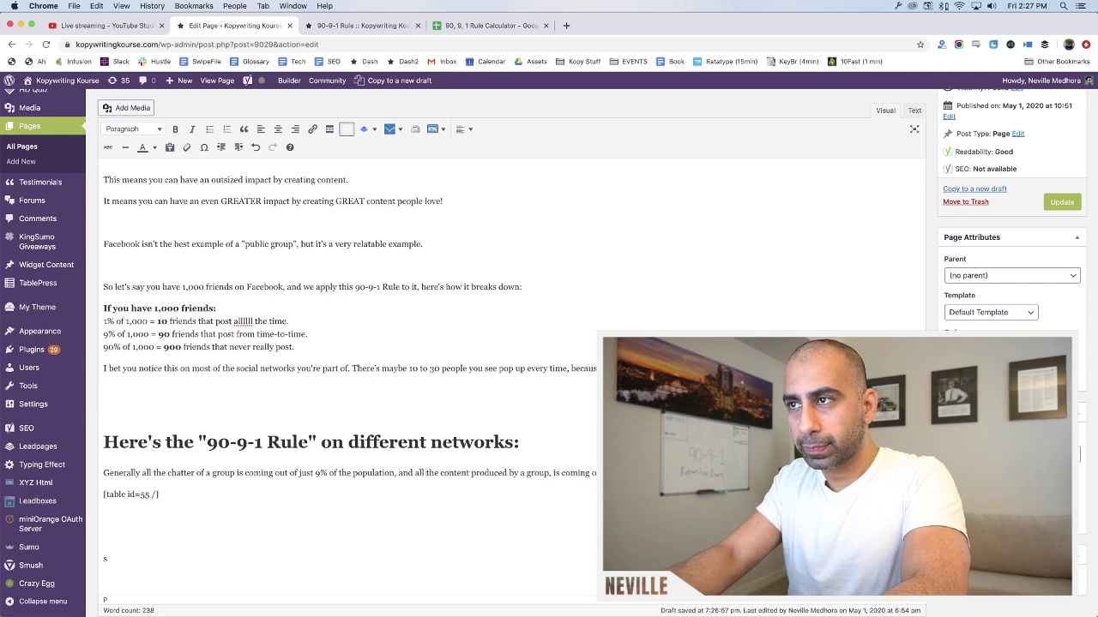
left_click(520, 473)
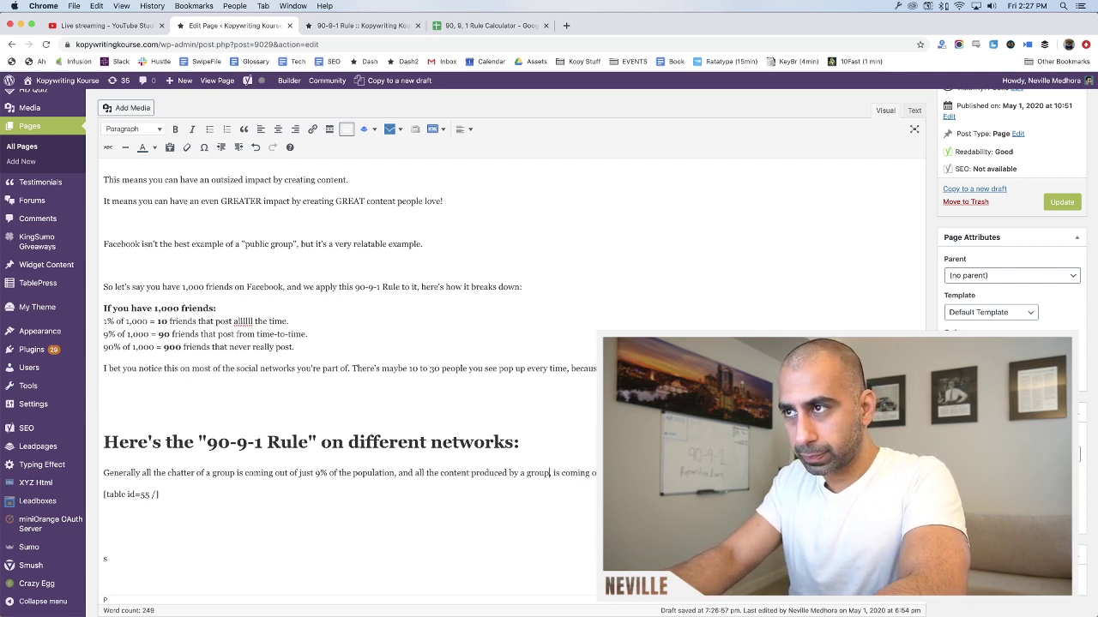
key("BackSpace")
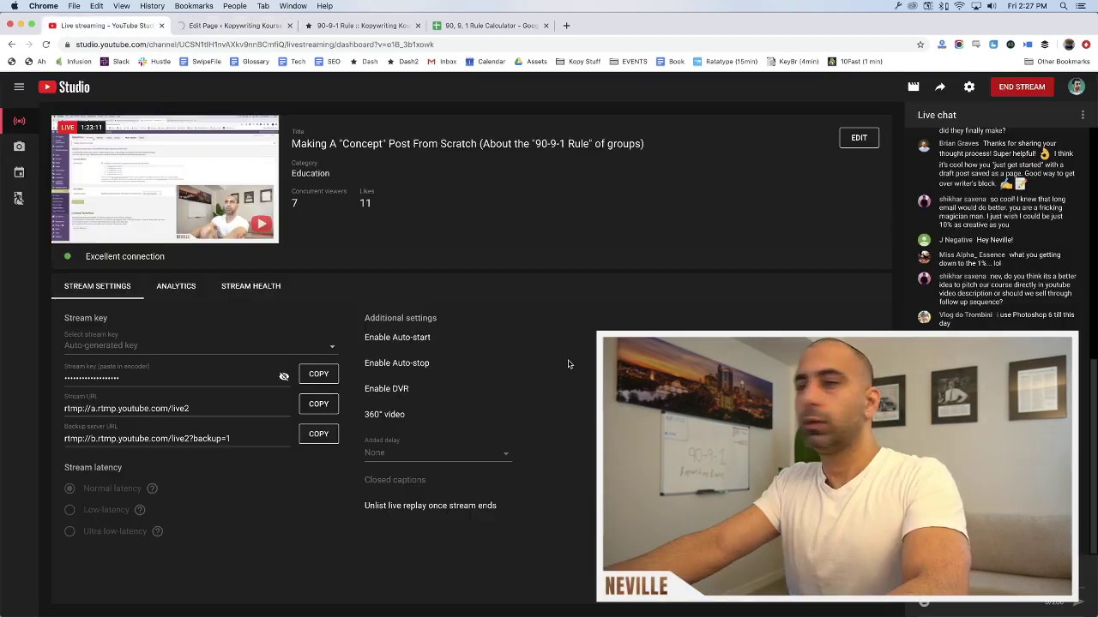
Check the YouTube live stream dashboard and the 90-9-1 Rule page preview, and return to the page editor
key("super+1")
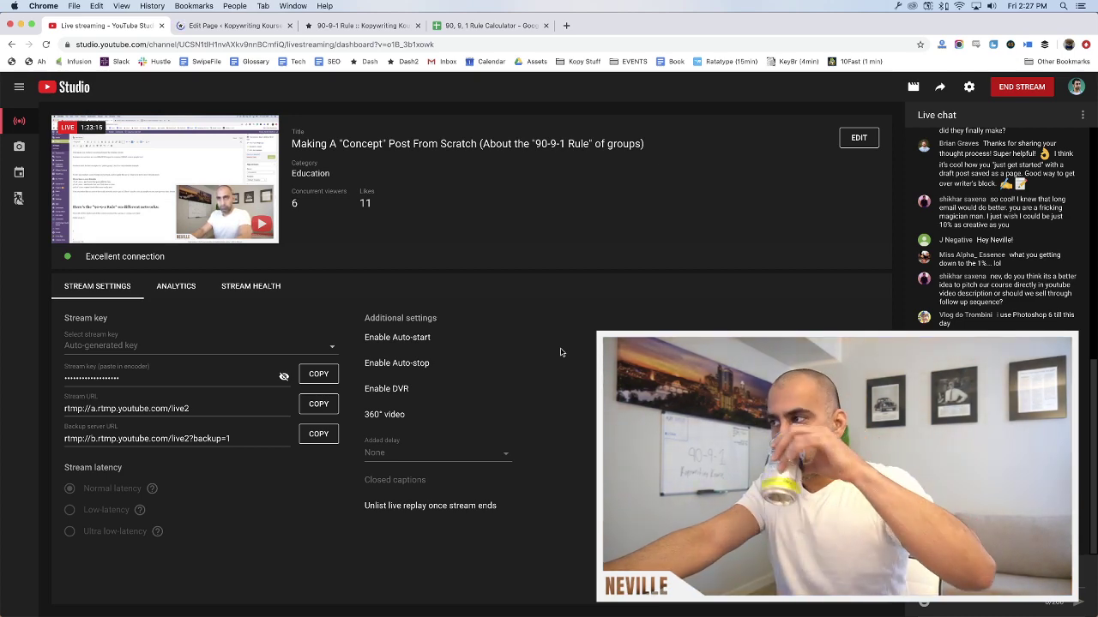
left_click(370, 26)
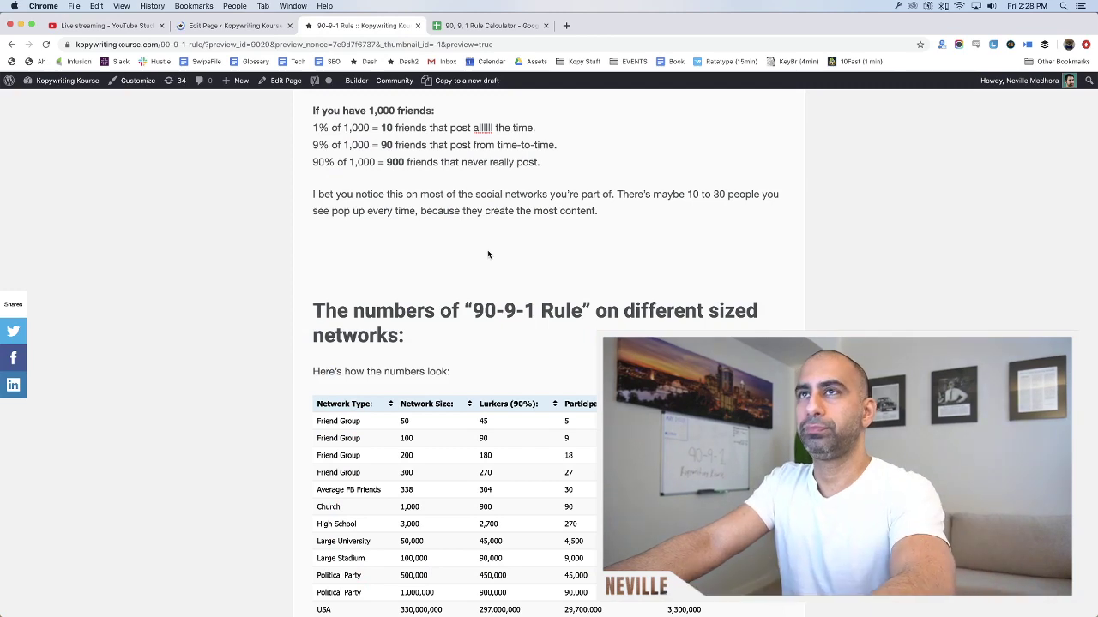
left_click(254, 31)
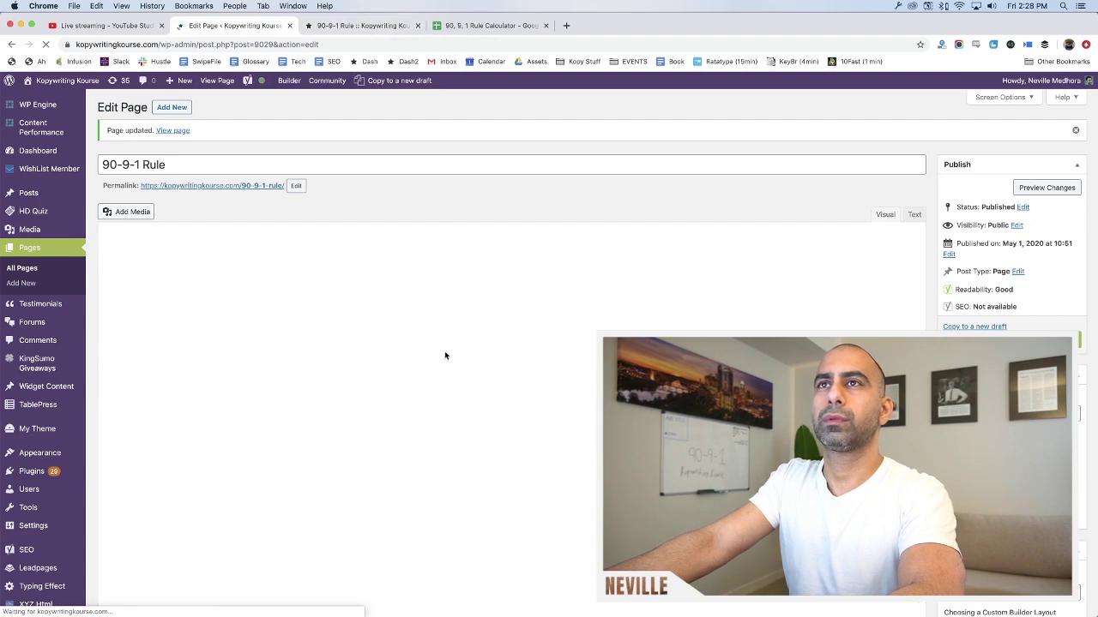
Open the Yoast SEO snippet editor below the page content
scroll(446, 354, "down", 15)
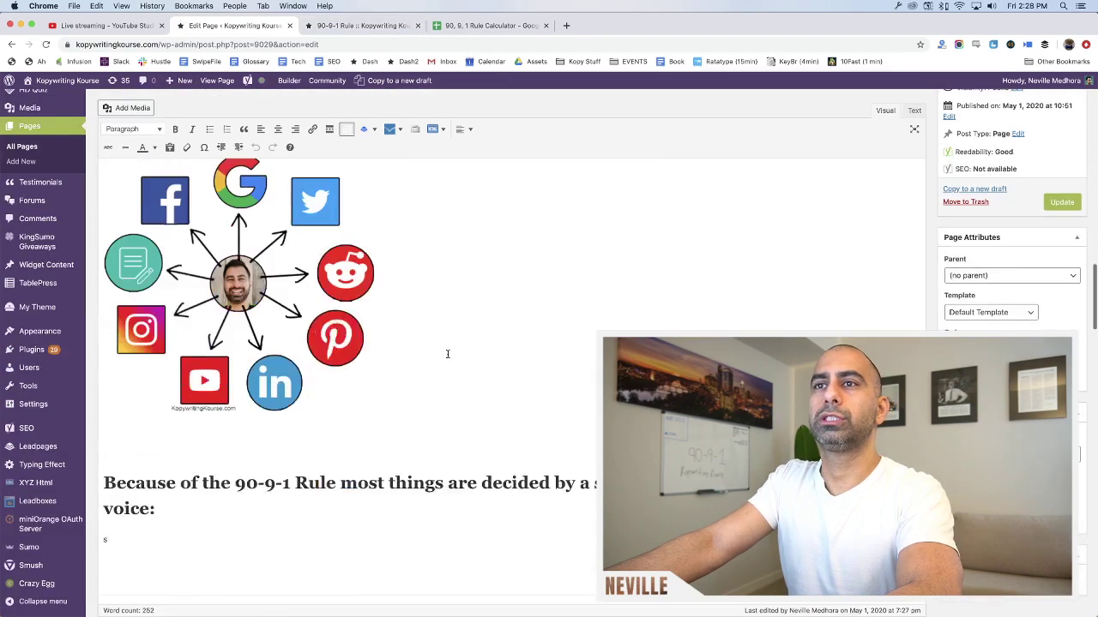
scroll(447, 354, "down", 15)
scroll(230, 343, "up", 4)
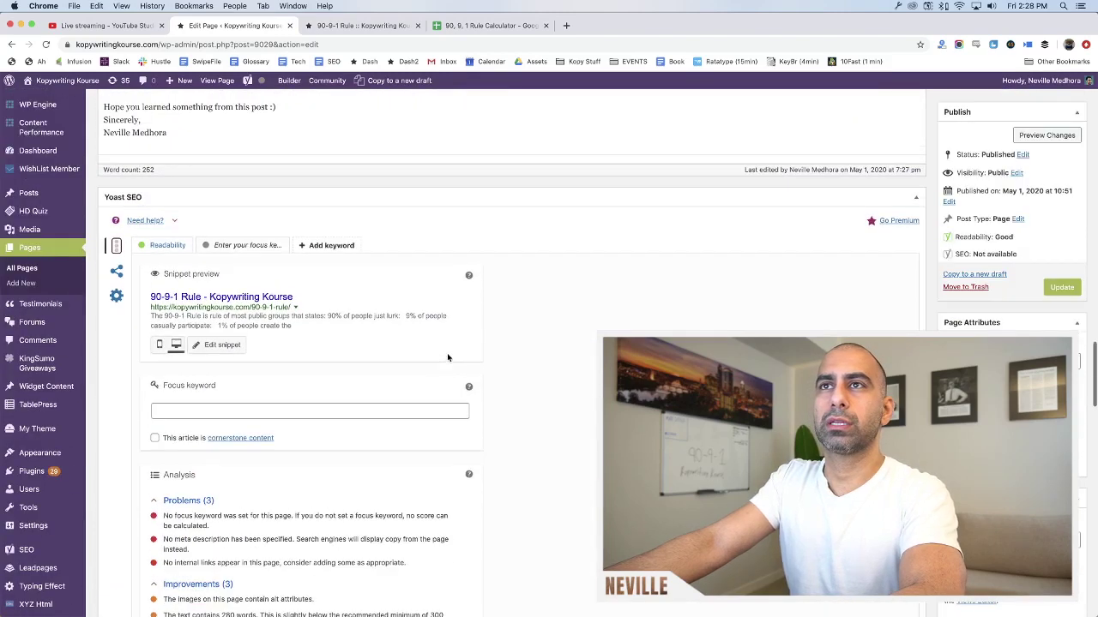
left_click(219, 356)
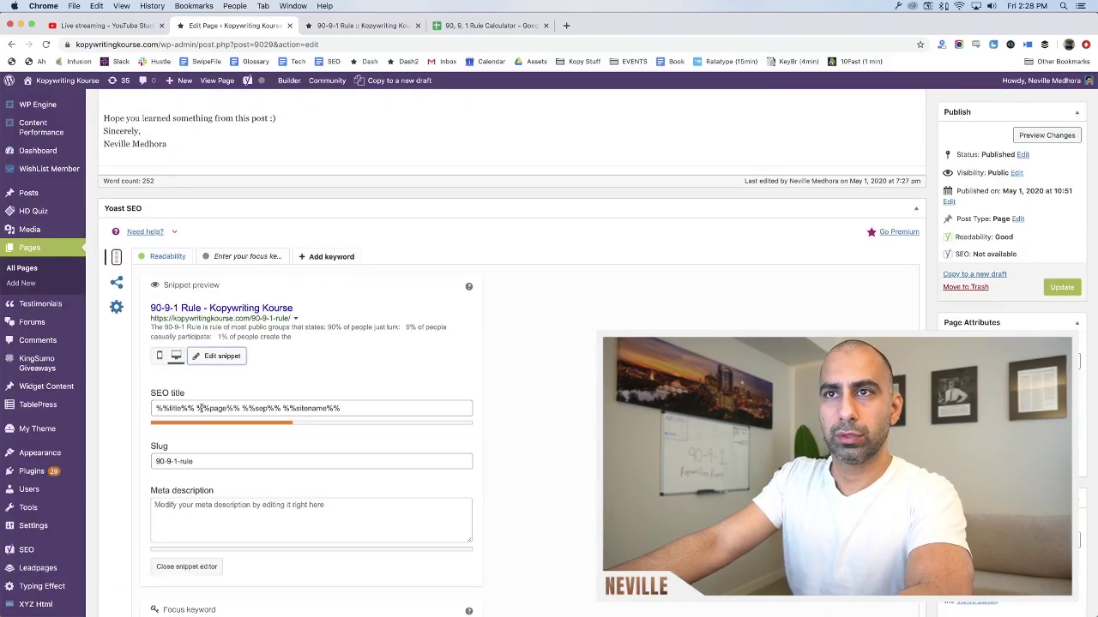
Try to copy the description text of the snippet preview into the meta description
left_click_drag(310, 312, 312, 339)
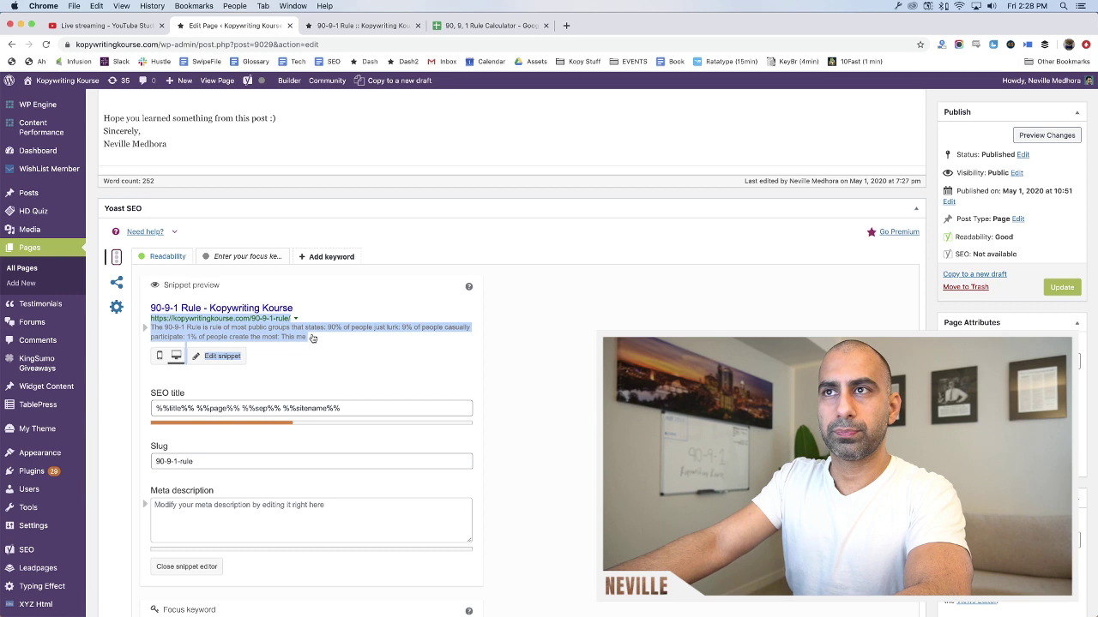
left_click(314, 338)
triple_click(317, 340)
left_click_drag(151, 328, 284, 342)
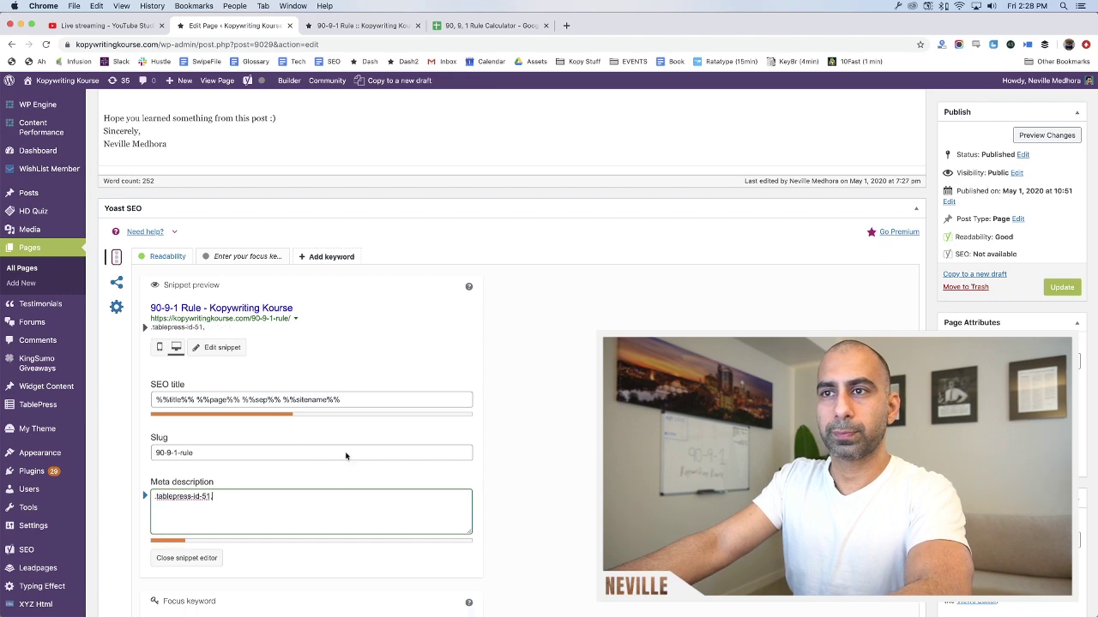
Copy the page's opening text from "The 90-9-1 Rule" through "1% of people create the most:" and replace the meta description with it
scroll(380, 442, "up", 10)
scroll(380, 438, "up", 5)
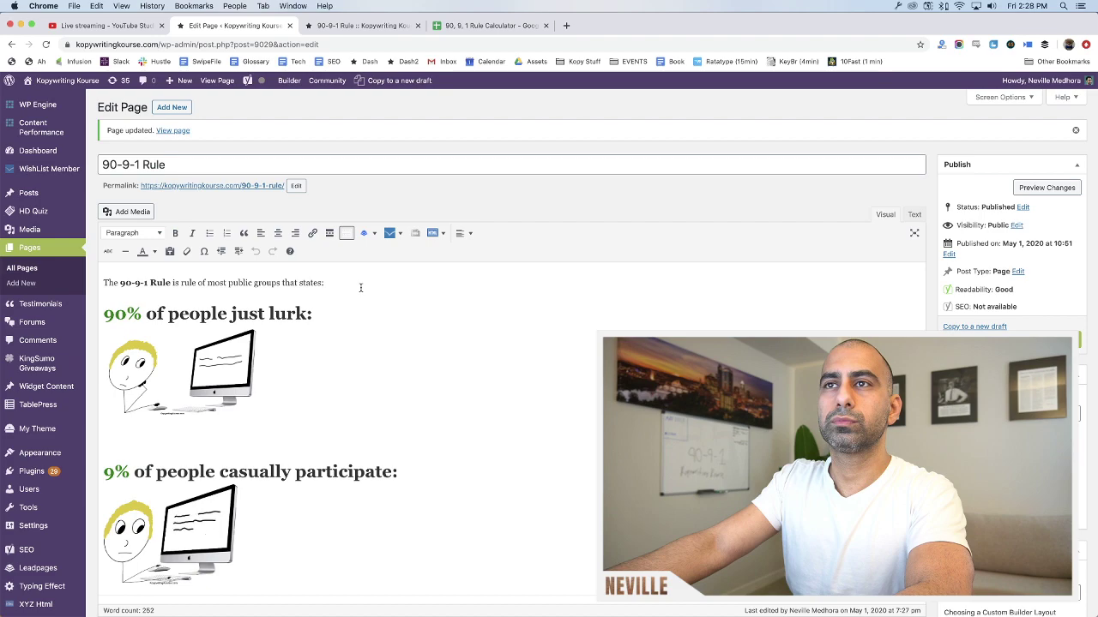
scroll(361, 292, "down", 5)
scroll(419, 271, "down", 12)
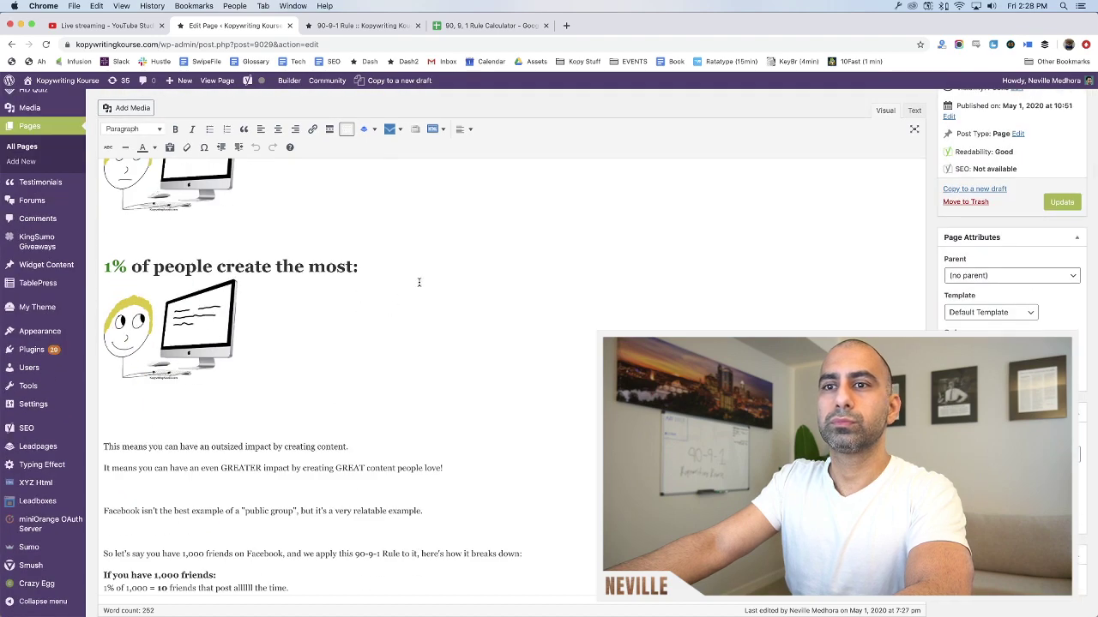
scroll(418, 287, "up", 5)
scroll(417, 286, "up", 7)
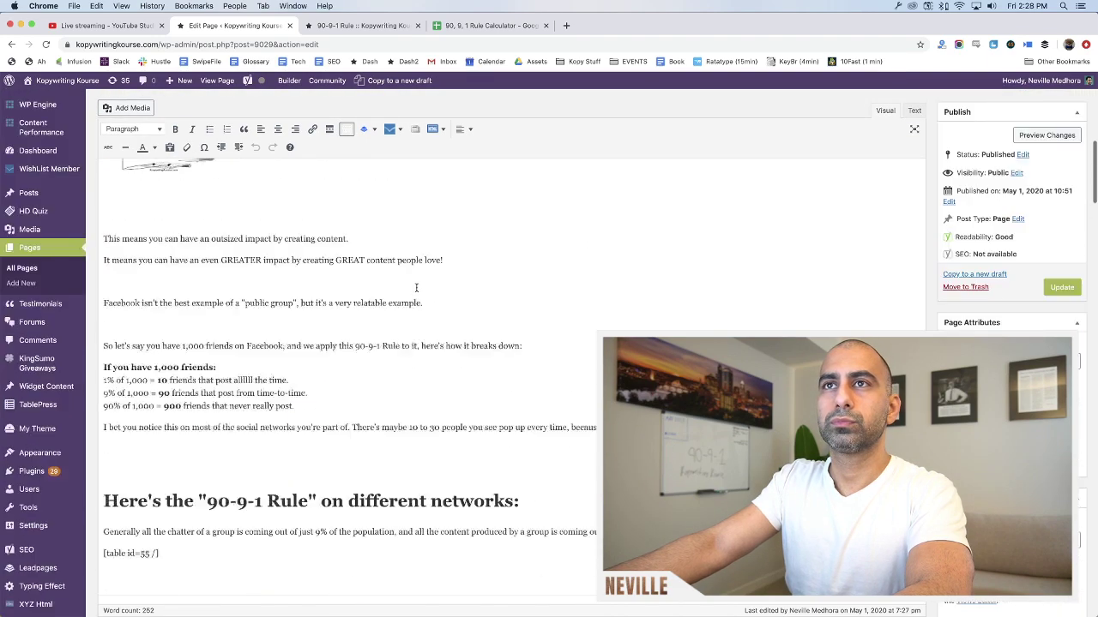
left_click_drag(417, 275, 364, 283)
scroll(363, 283, "down", 20)
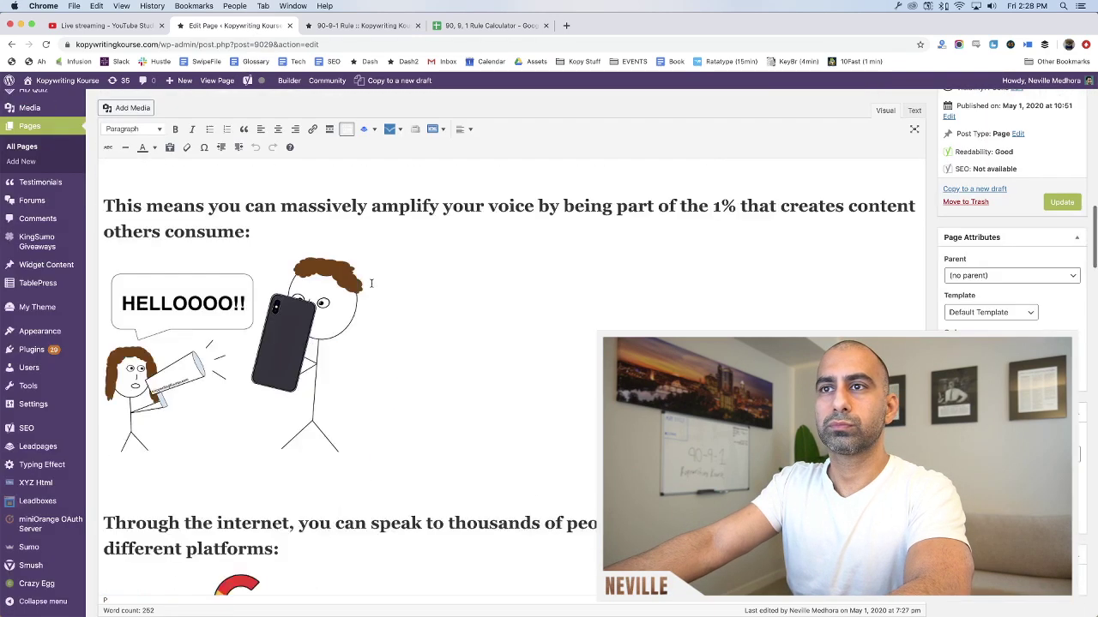
left_click(319, 298)
key("ctrl+a")
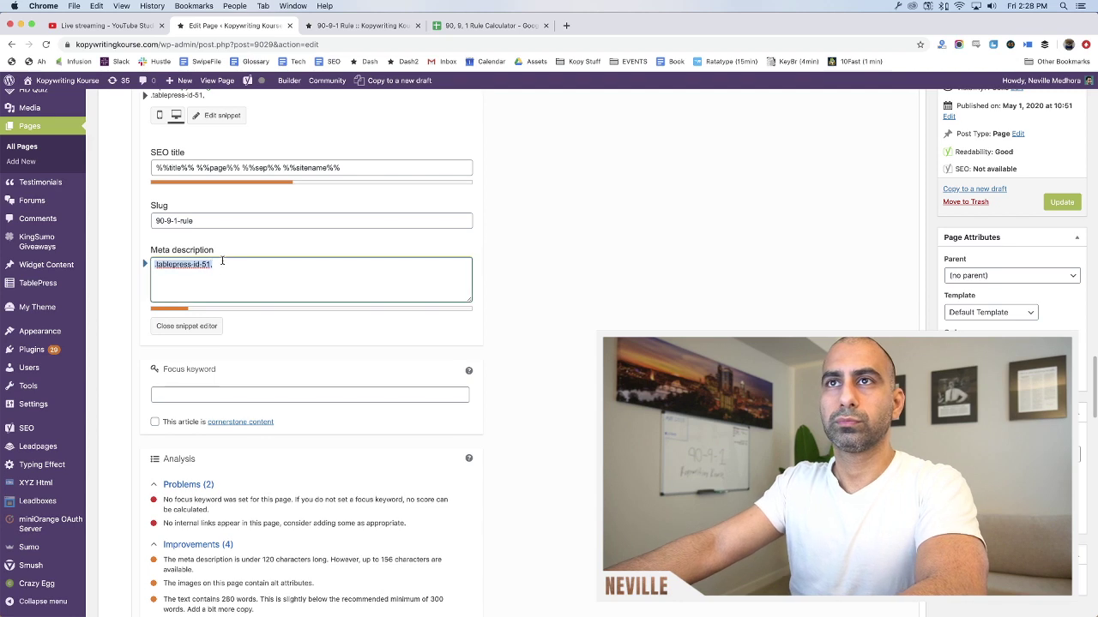
key("ctrl+v")
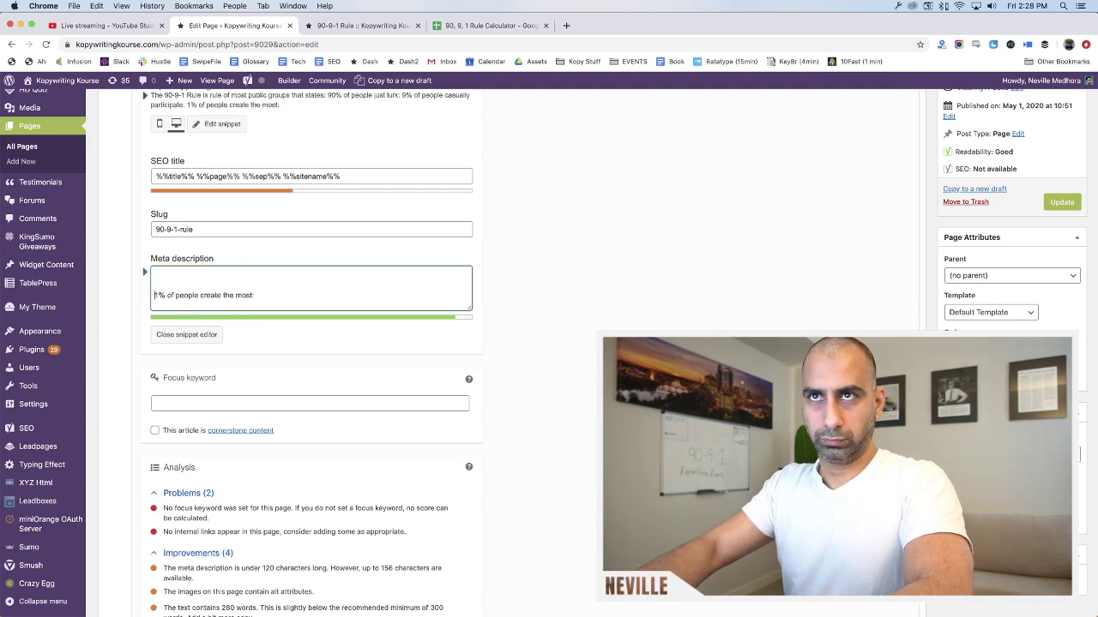
Put quotation marks around "90-9-1 Rule" in the first line of the meta description
key("Up")
key("Up")
key("Up")
key("Up")
key("Up")
key("Up")
key("Up")
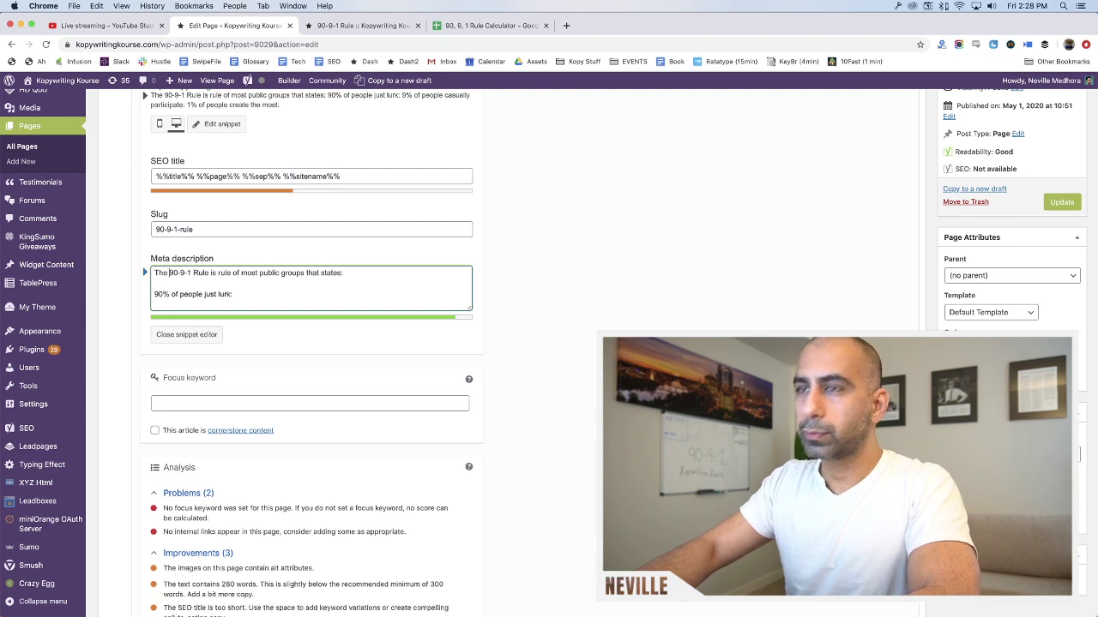
type("\"")
type("\"")
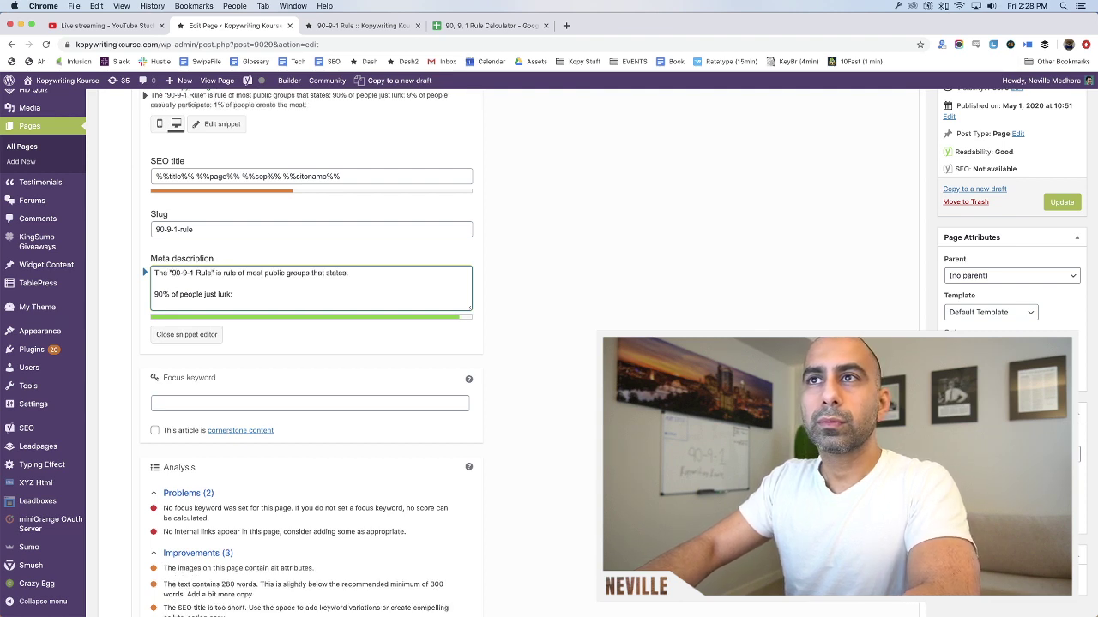
Join the 90% and 9% statements onto the meta description's opening sentence, with a comma instead of a colon after "lurk"
key("BackSpace")
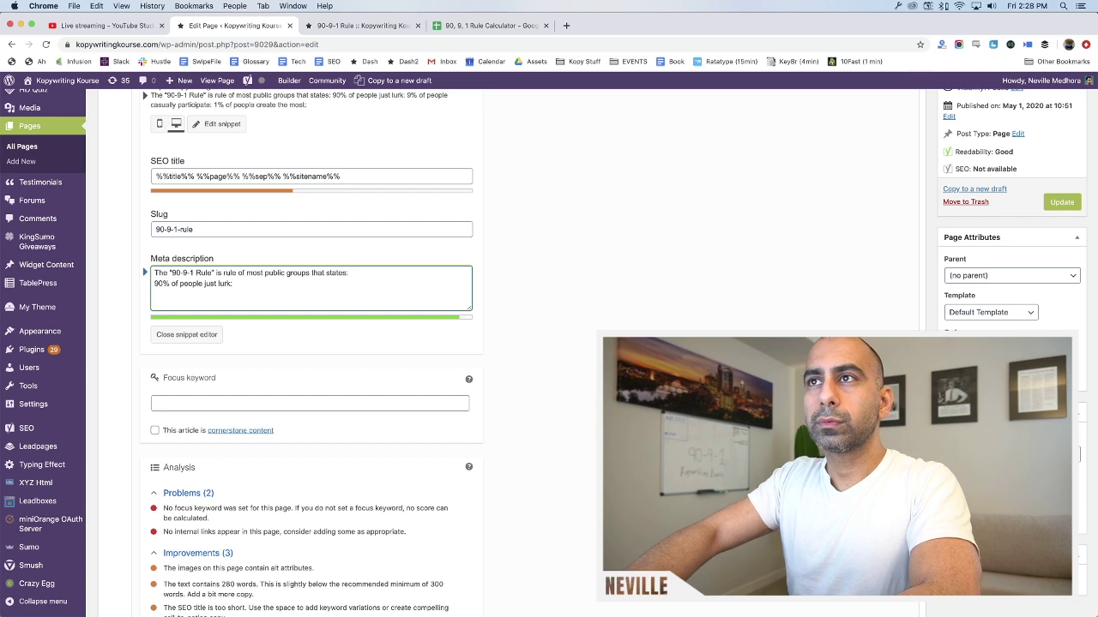
key("super+Left")
key("BackSpace")
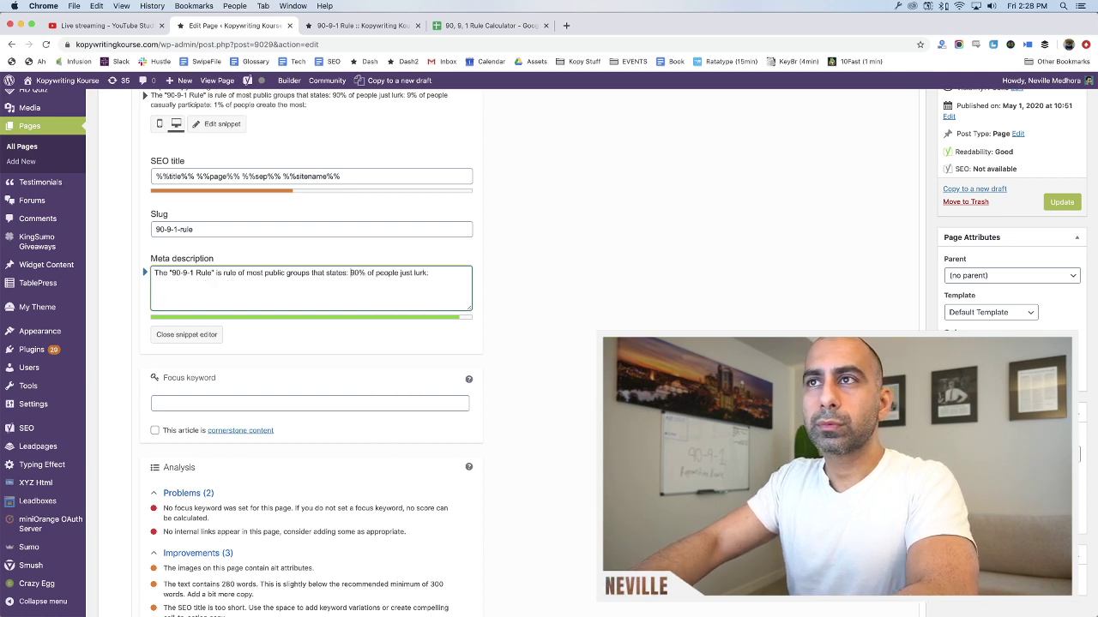
key("BackSpace")
type(",")
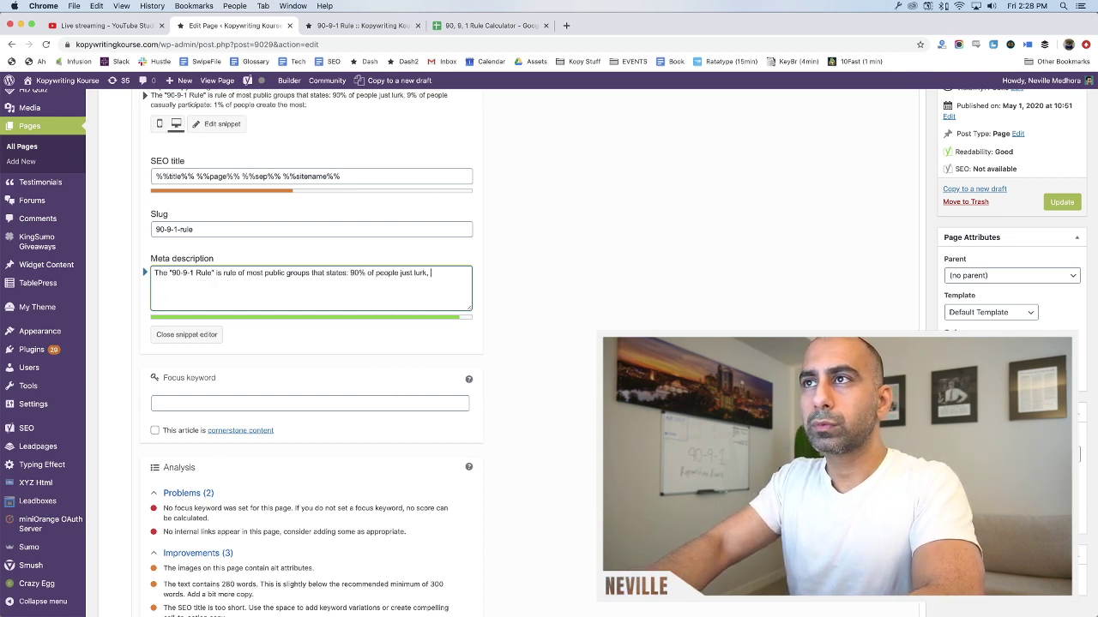
key("Delete")
key("Delete")
key("Delete")
key("Delete")
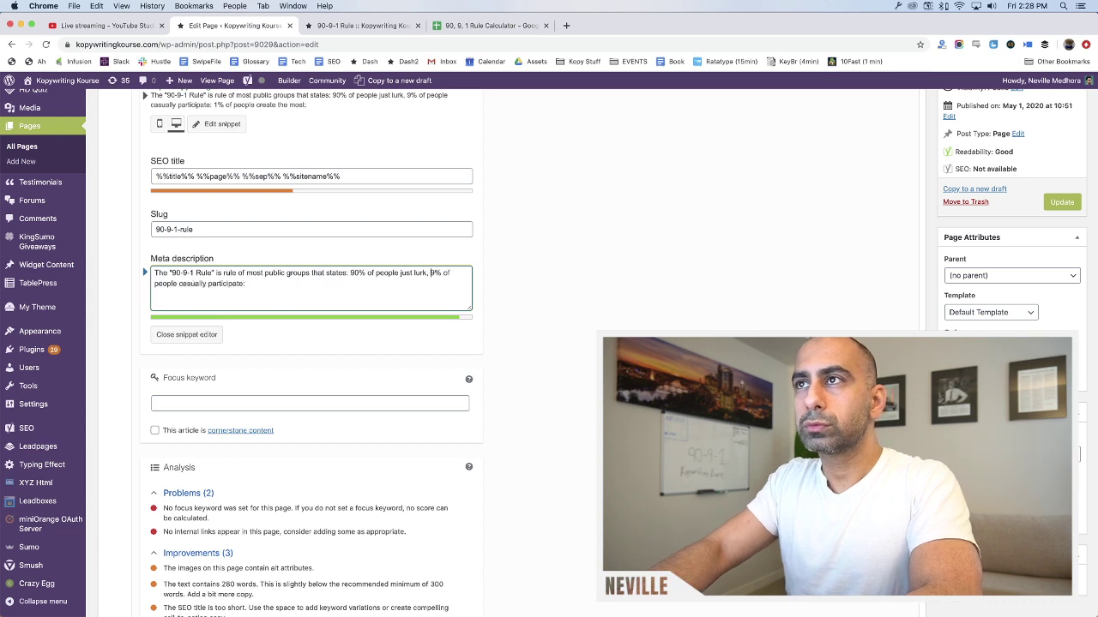
Replace the colon after "participate" in the meta description with ", and", so it continues with "1% of people create the most."
key("BackSpace")
type(", and")
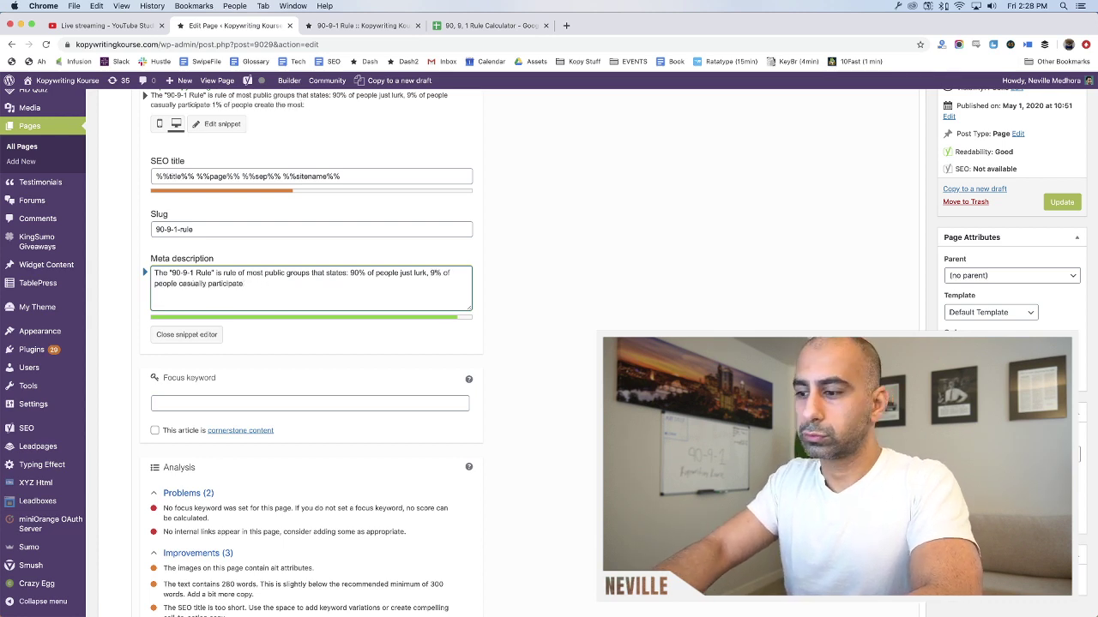
key("Delete")
key("Delete")
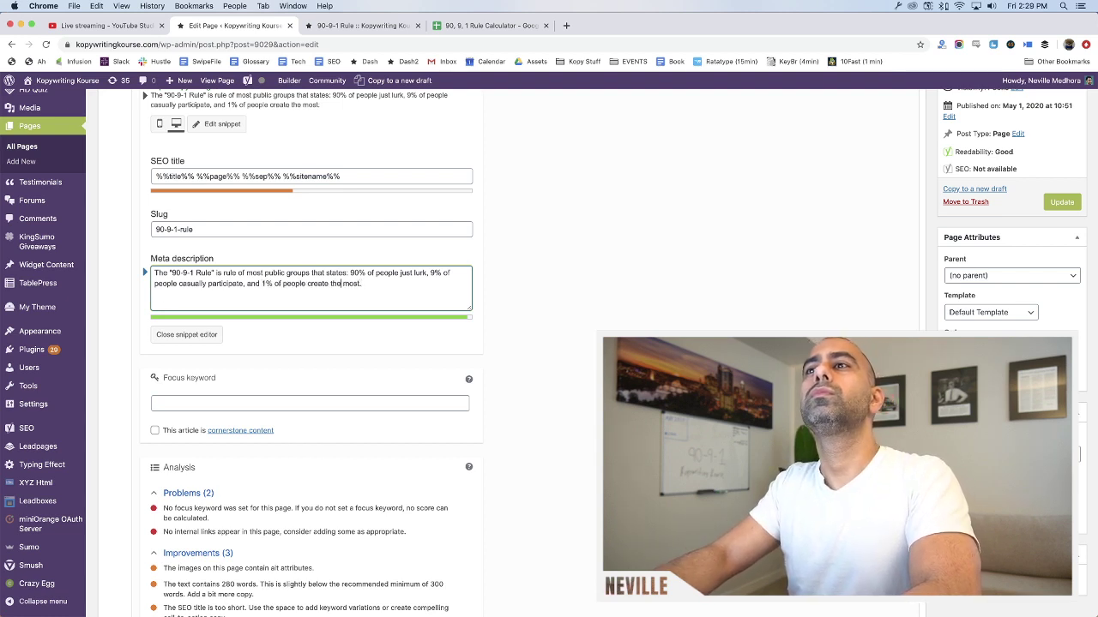
key("super+a")
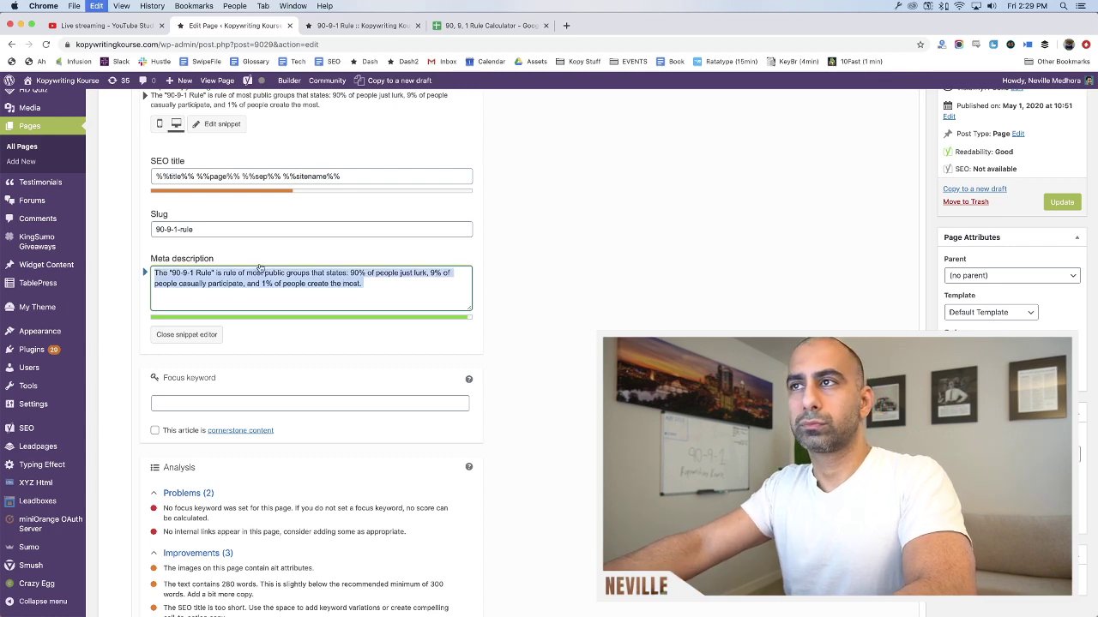
left_click(298, 273)
Replace the SEO title with "The 90-9-1 Rule (90% lurk, 9% participate, 1% create the most)."
scroll(329, 175, "up", 2)
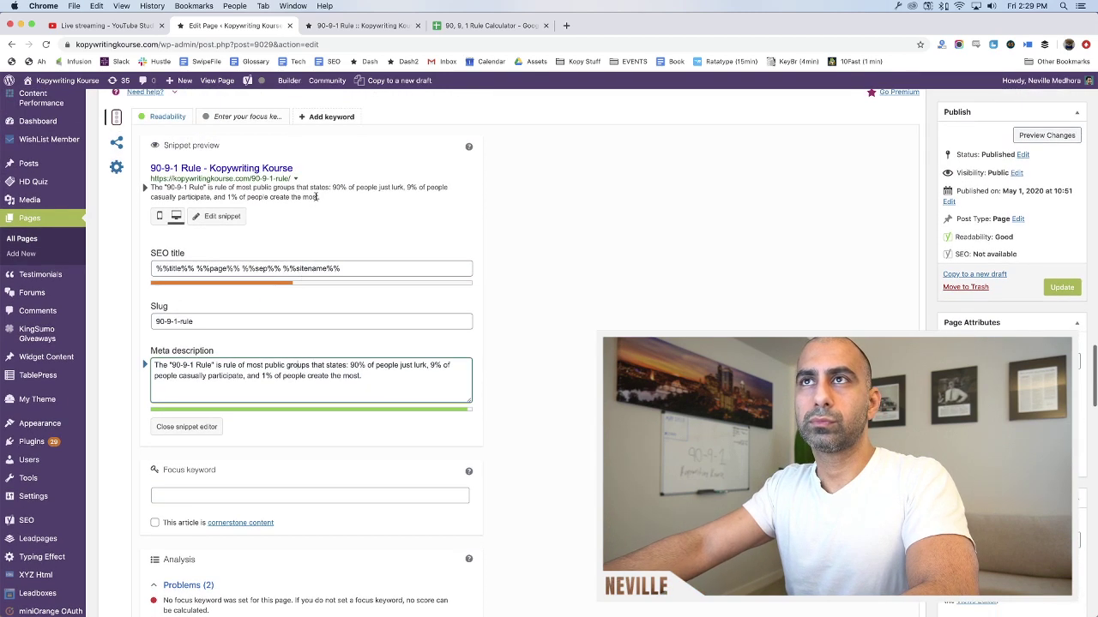
left_click(333, 268)
key("super+a")
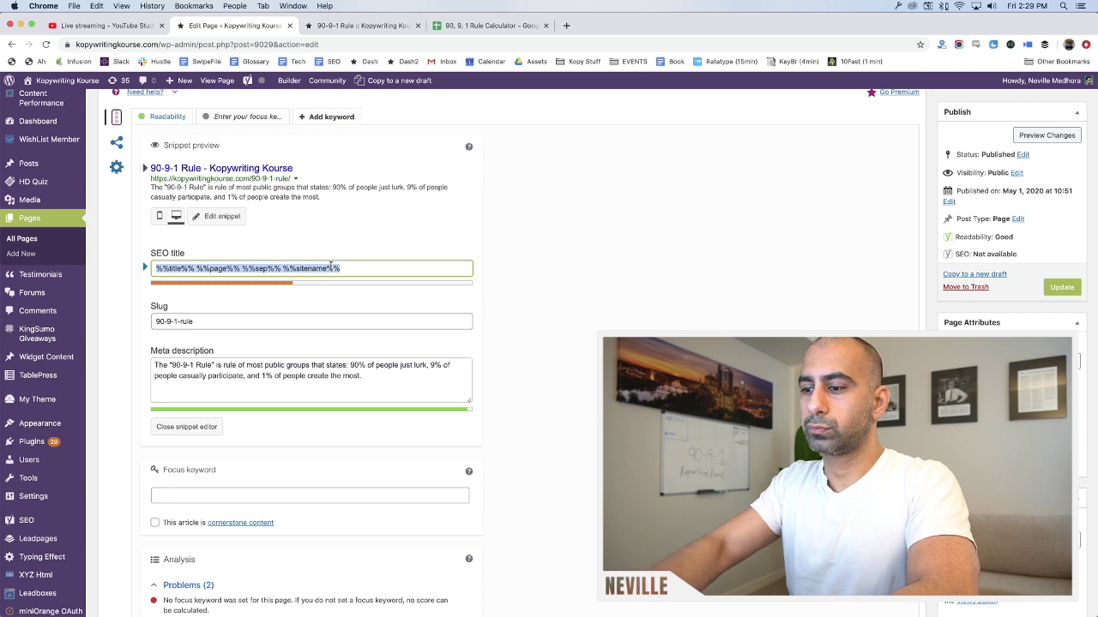
type("The 90-")
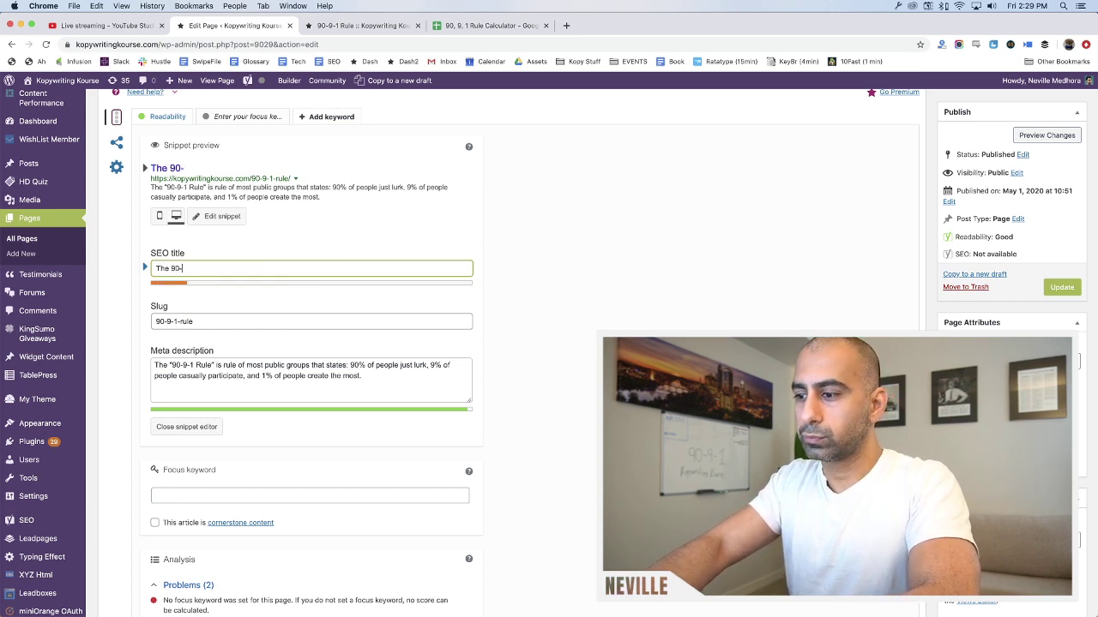
type("1-1 Rule")
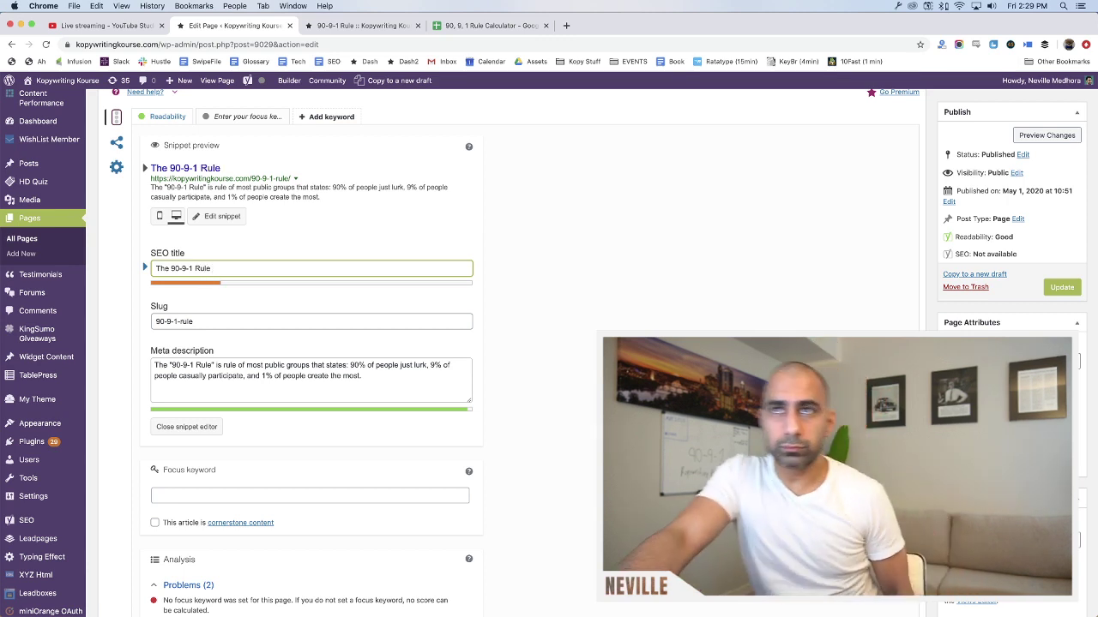
type(" (")
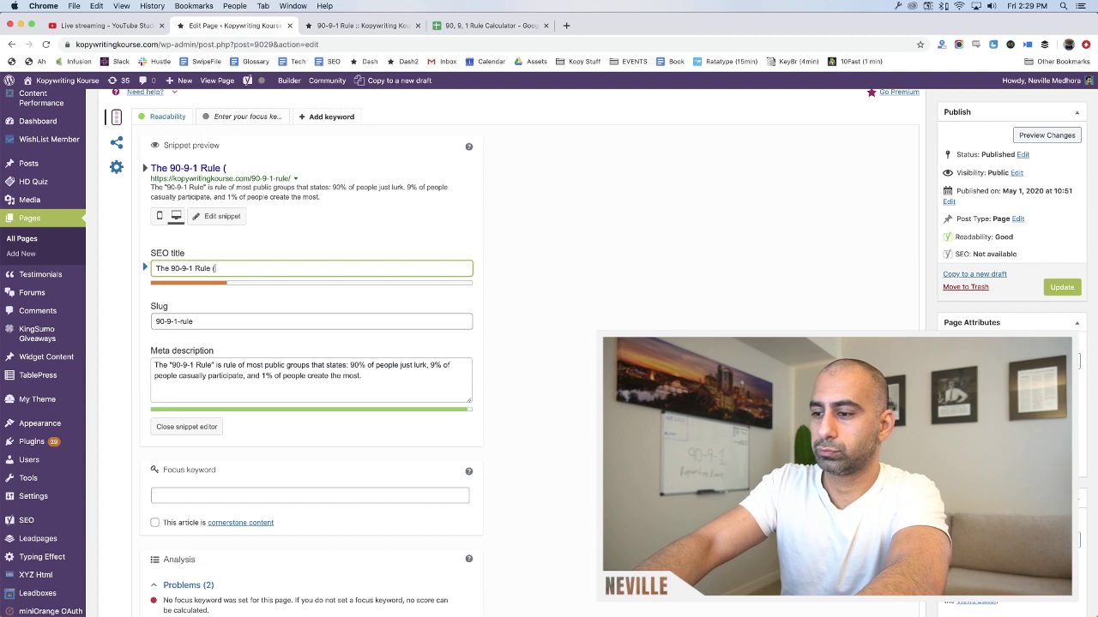
type("90%")
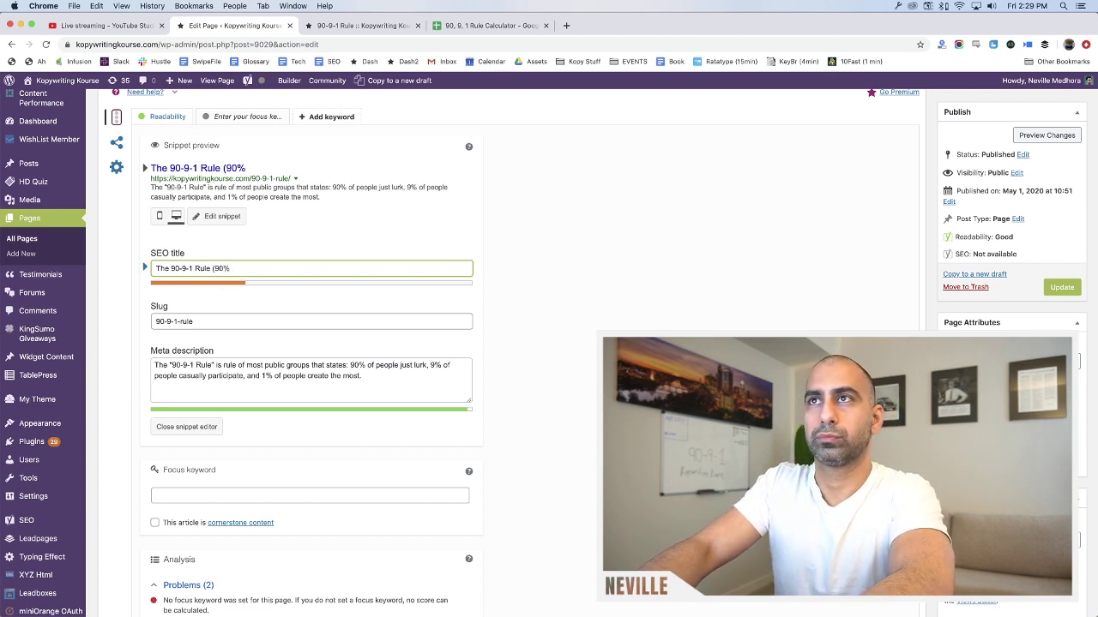
type(" lurk, ")
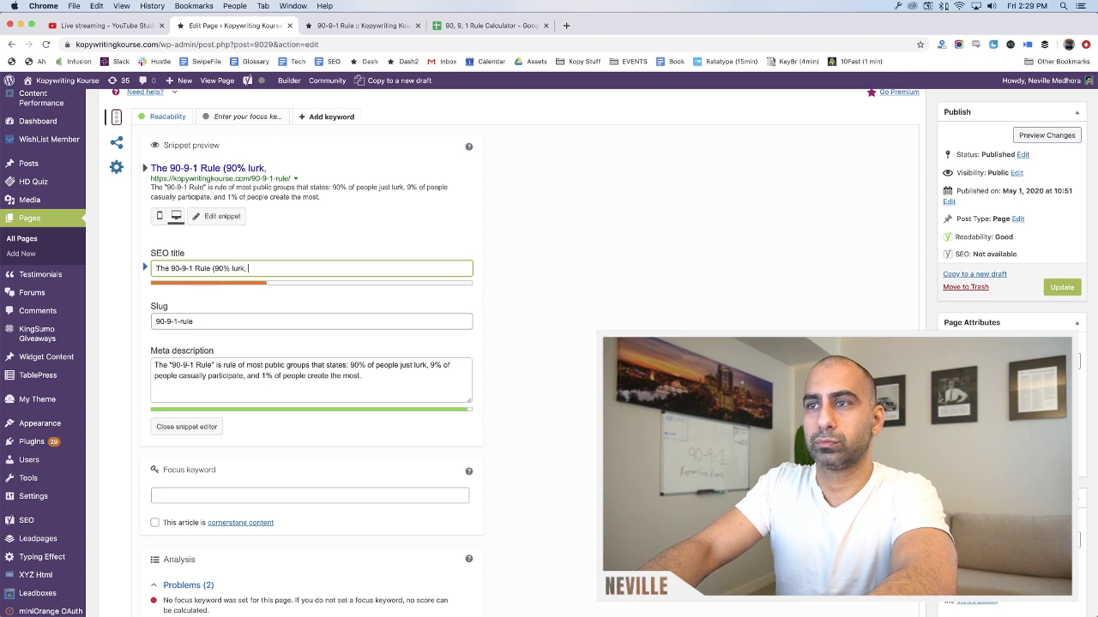
type("9")
type("% ")
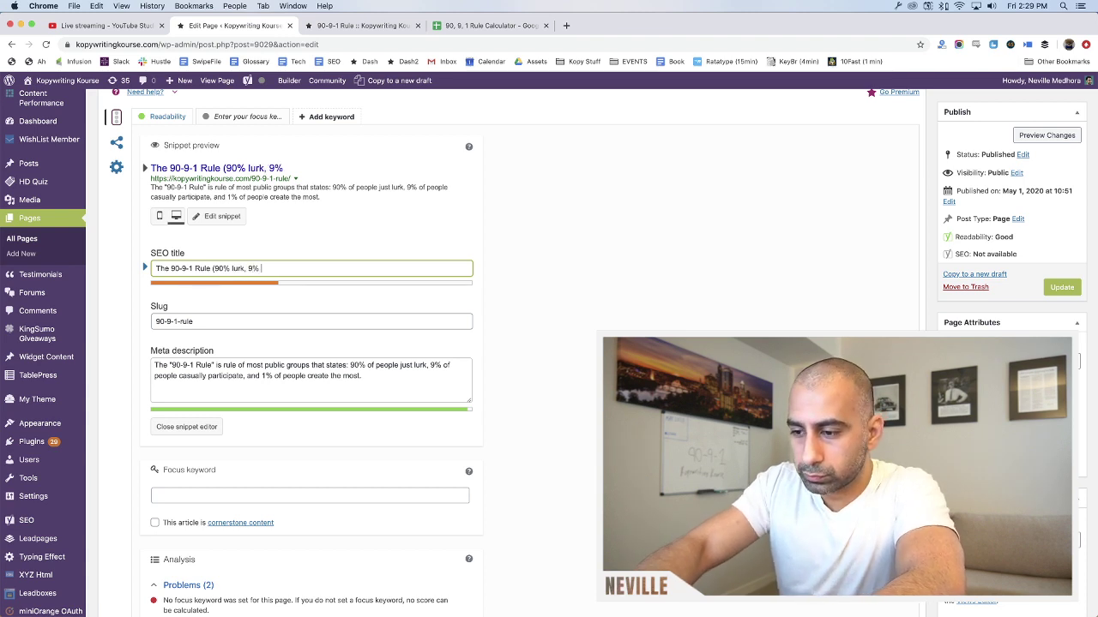
type("participate, ")
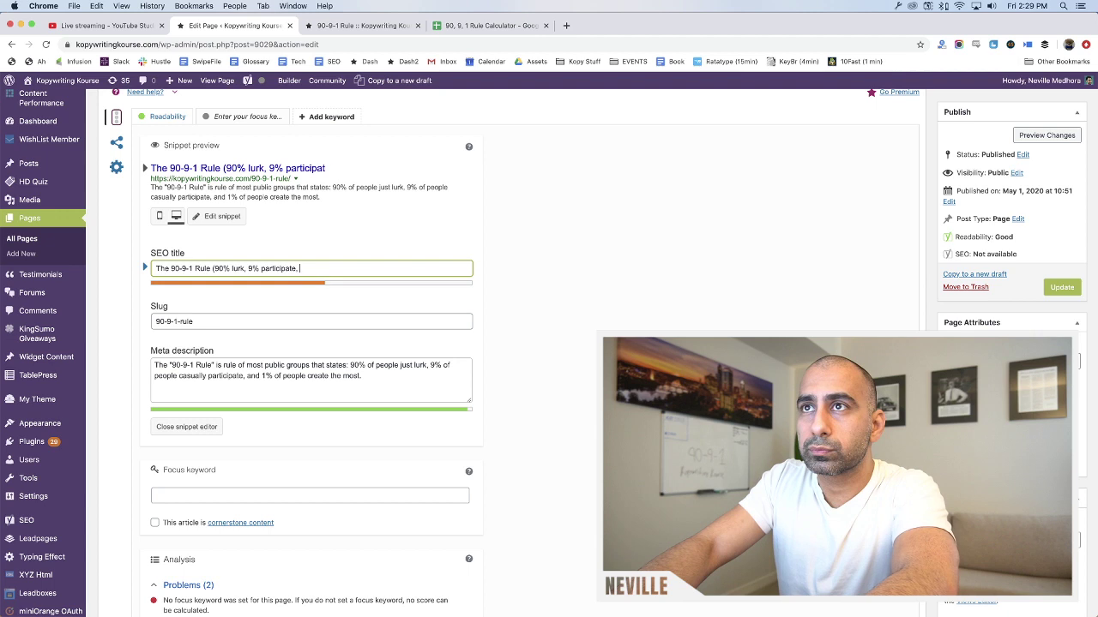
type("1% c")
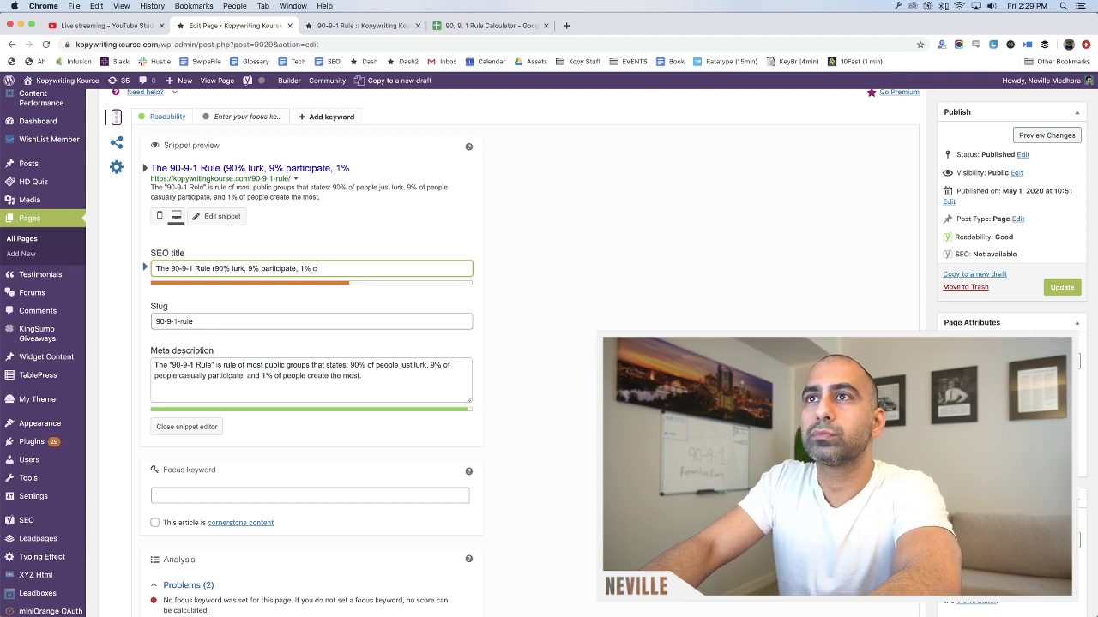
type("reate the most).")
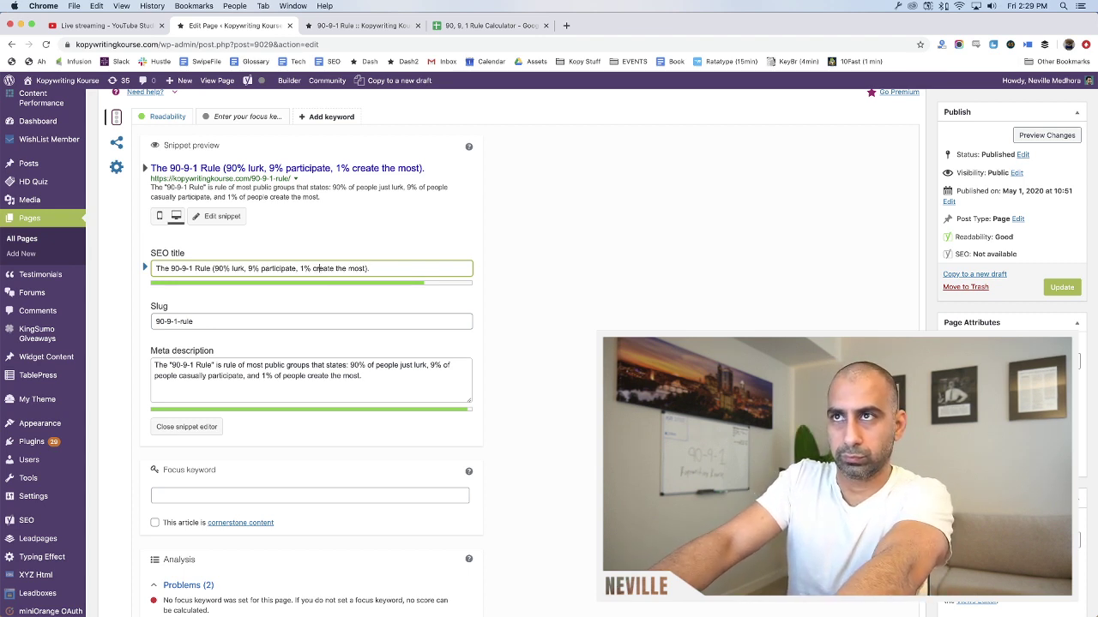
Remove "the most" from the parenthetical in the SEO title so it ends with "1% create)."
key("shift+Right")
key("shift+Right")
key("shift+Right")
key("shift+Right")
key("shift+Right")
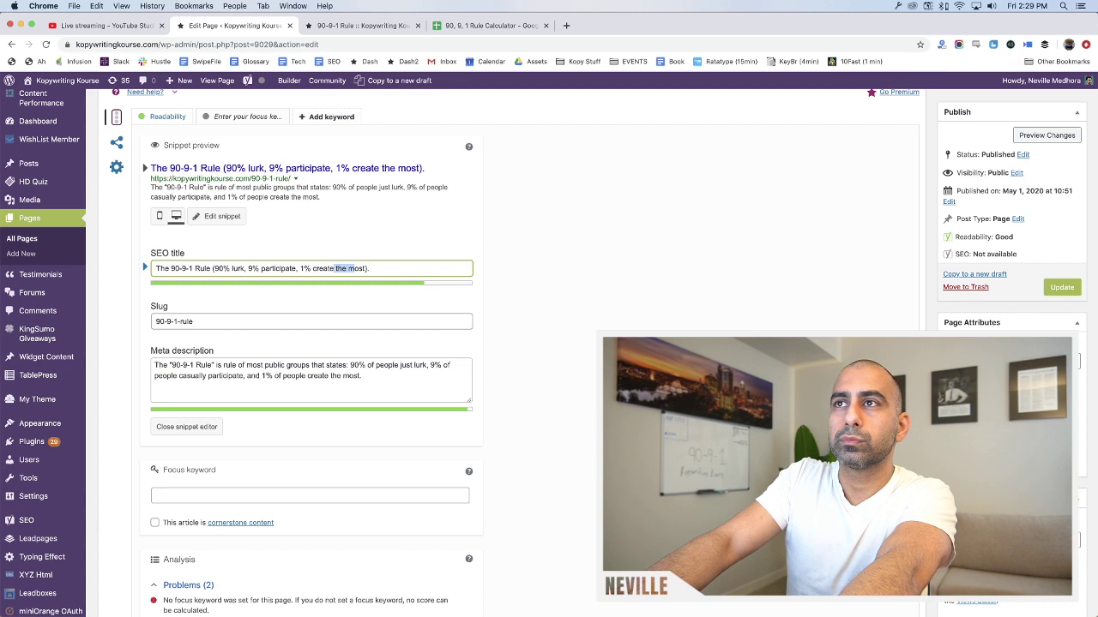
key("BackSpace")
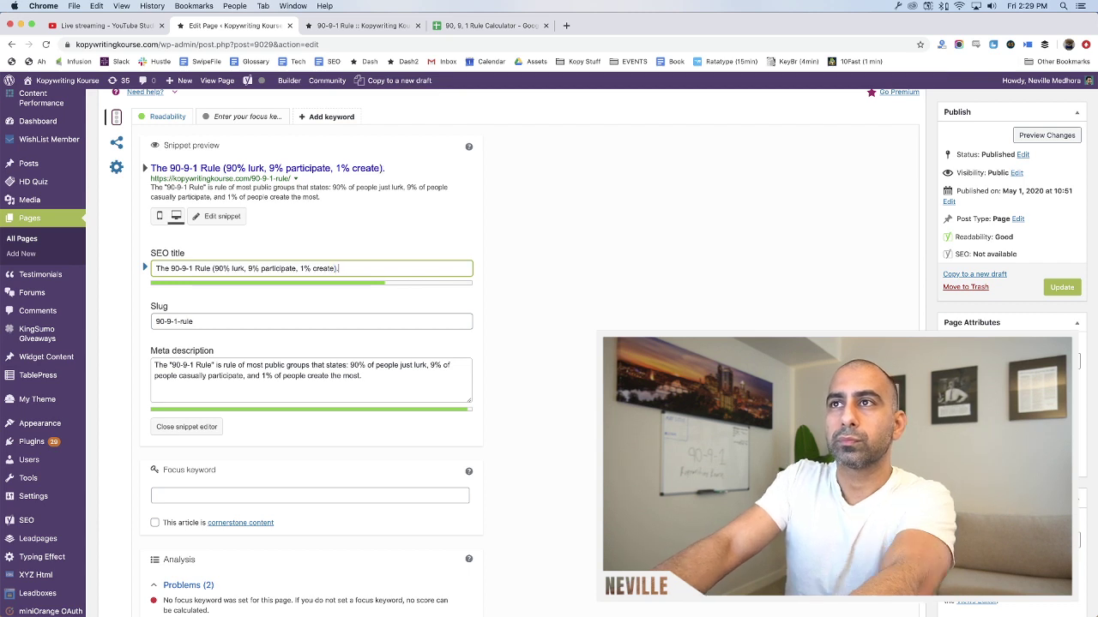
Append "This can amplify your voice" to the SEO title and remove the period after the closing parenthesis
key("End")
type("How to am")
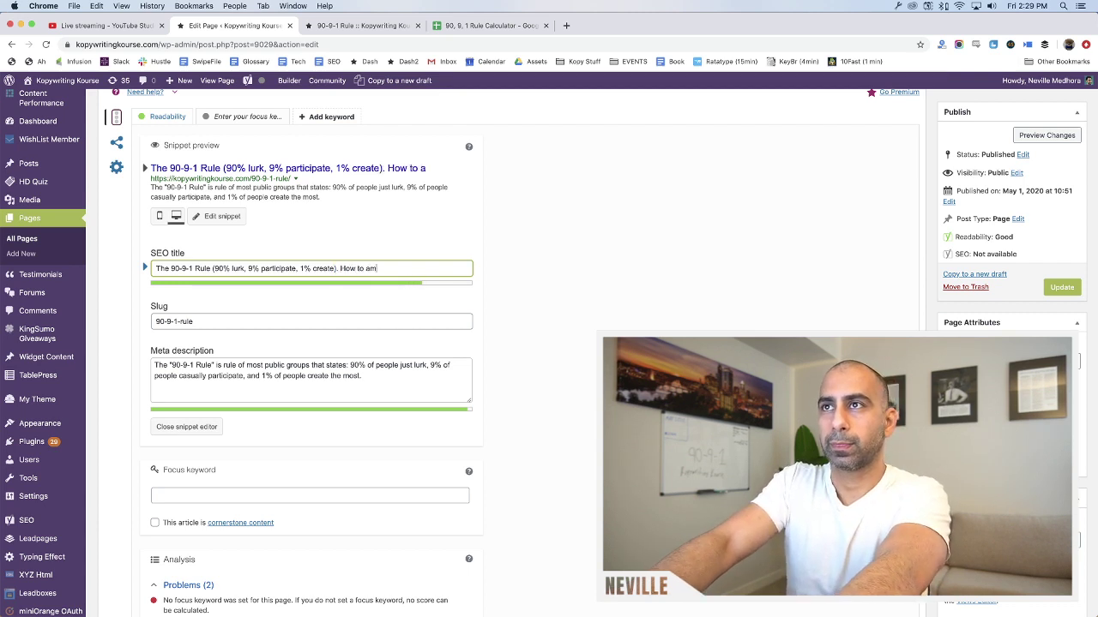
type("plify your voice")
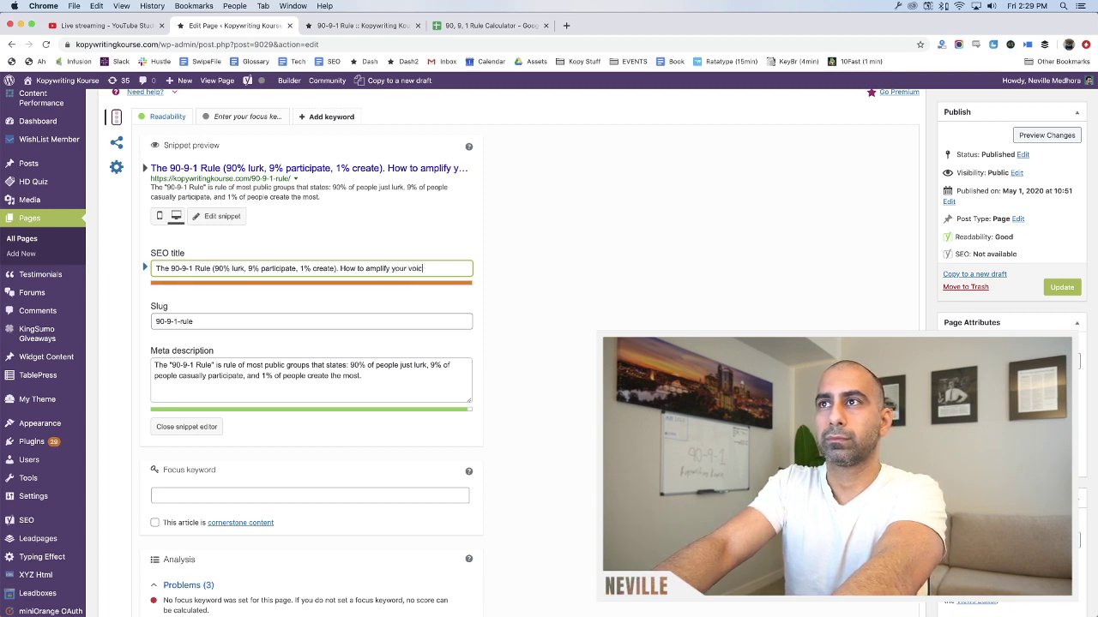
key("BackSpace")
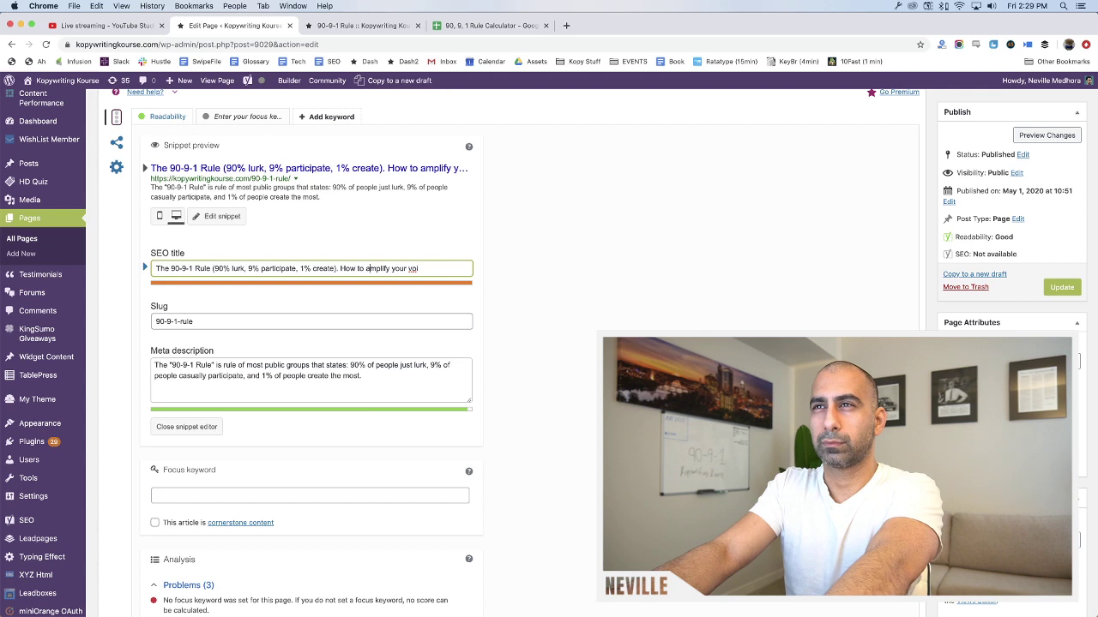
left_click_drag(340, 268, 366, 268)
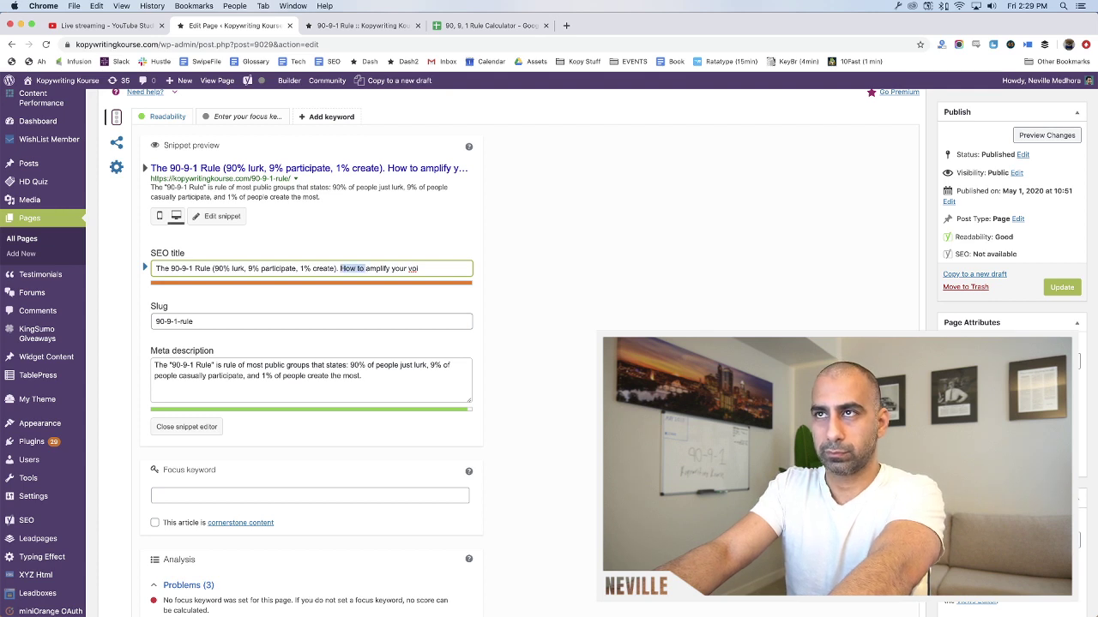
type("Th")
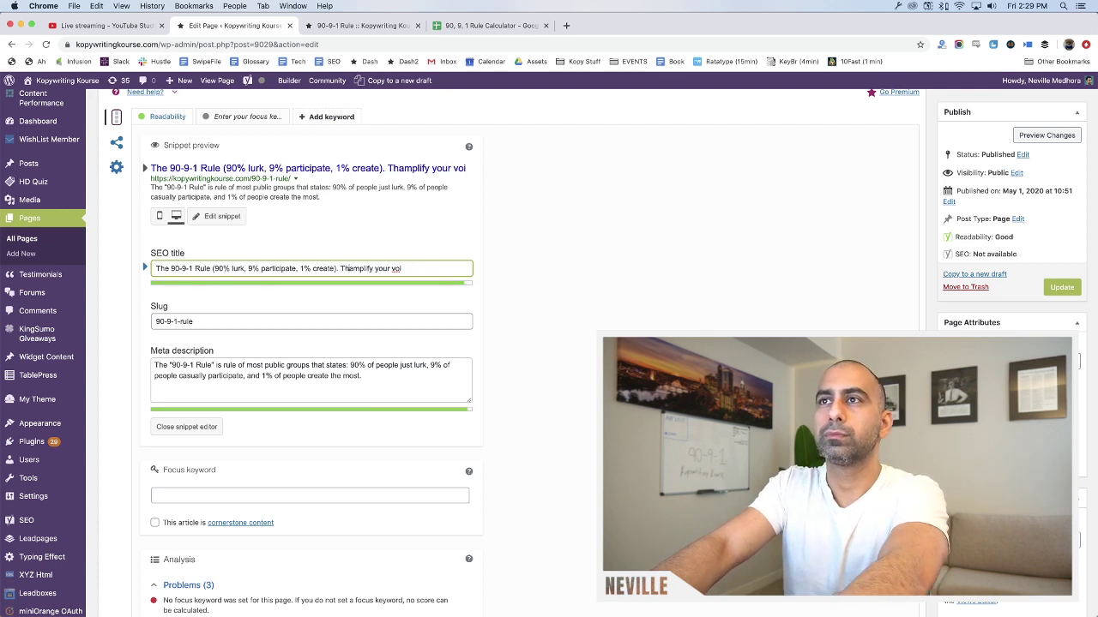
type("is can")
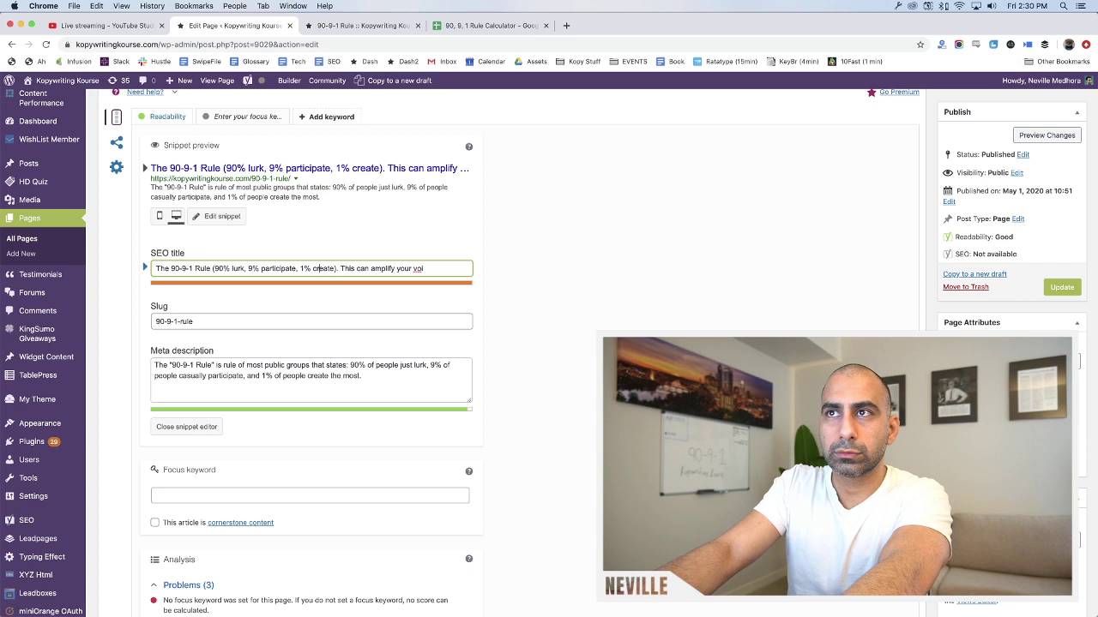
key("BackSpace")
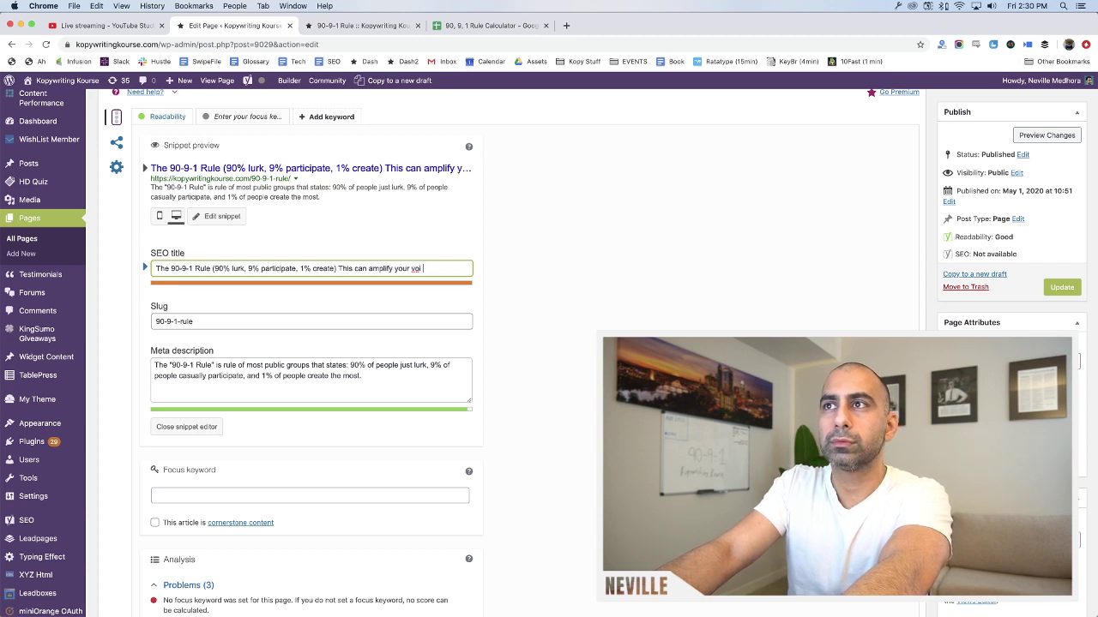
type("ce")
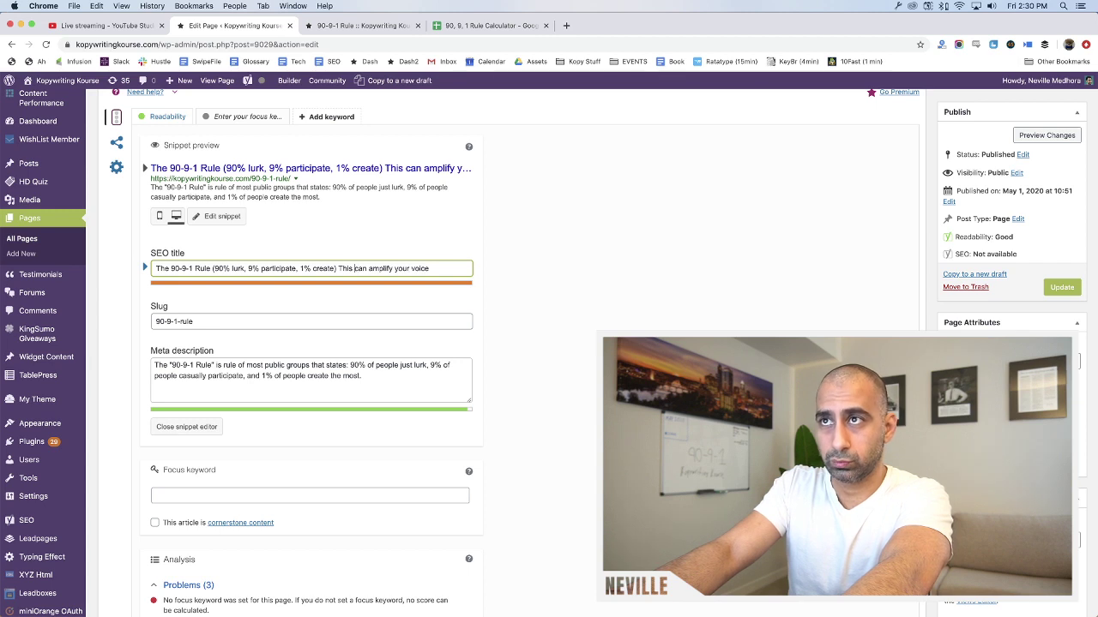
Reword the ending of the SEO title to "This amplifies a voice"
key("BackSpace")
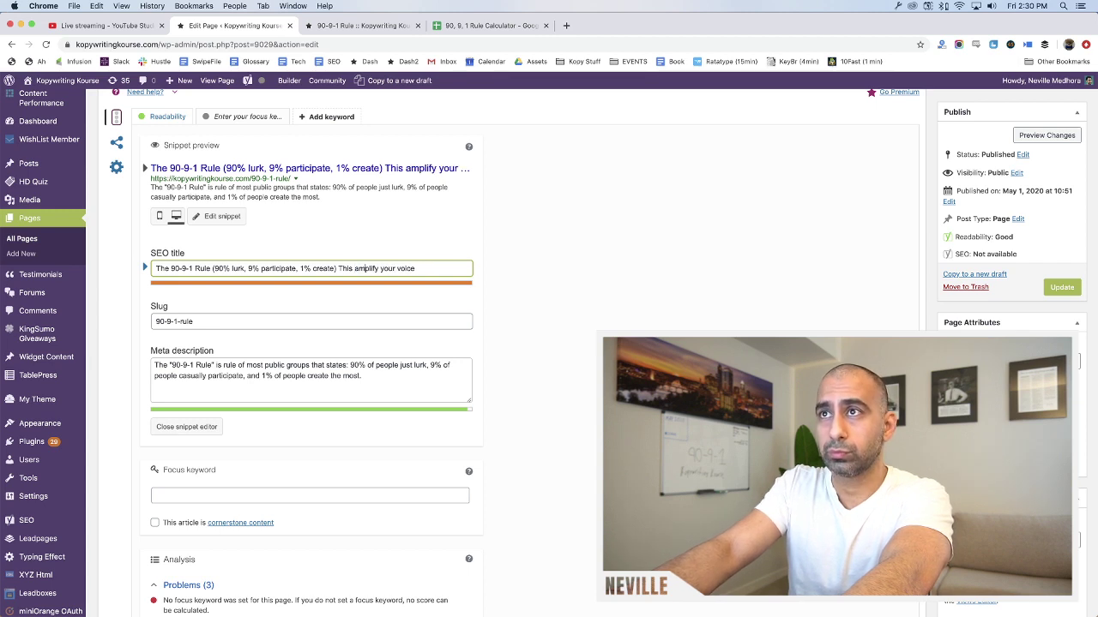
key("BackSpace")
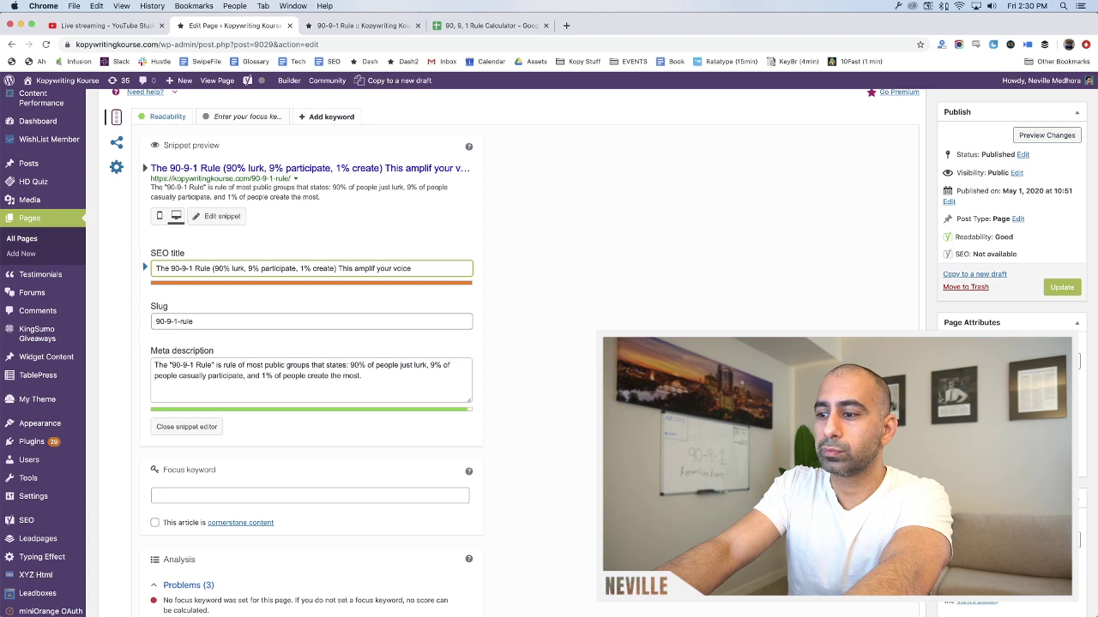
type("ies")
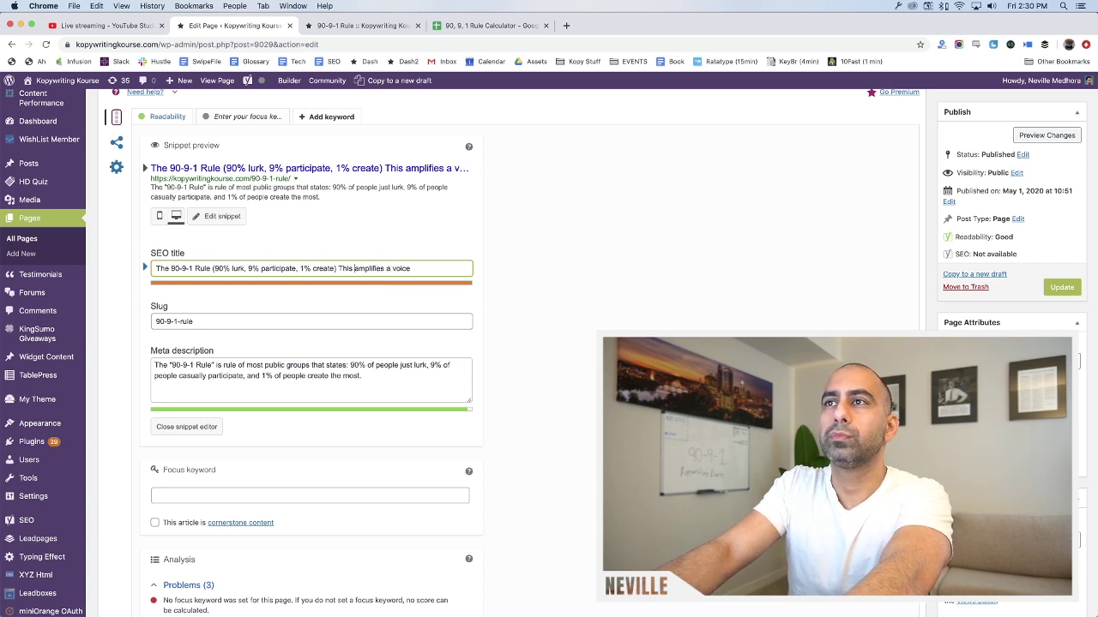
Change the last phrase of the SEO title to "This can amplify a voice"
type("can")
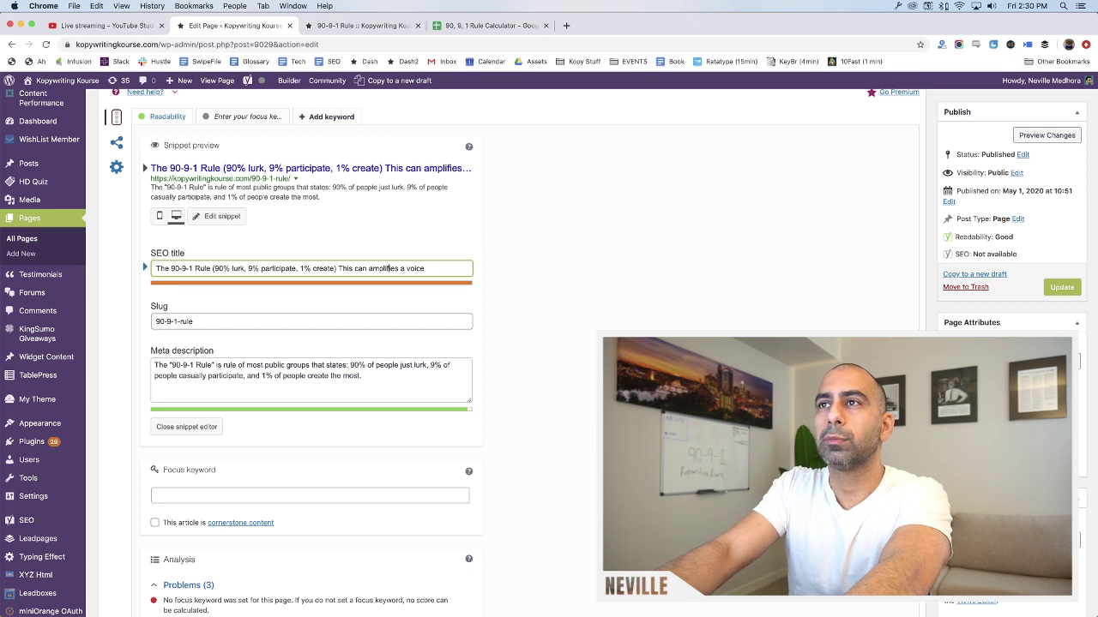
left_click(398, 268)
key("BackSpace")
key("BackSpace")
key("BackSpace")
type("y")
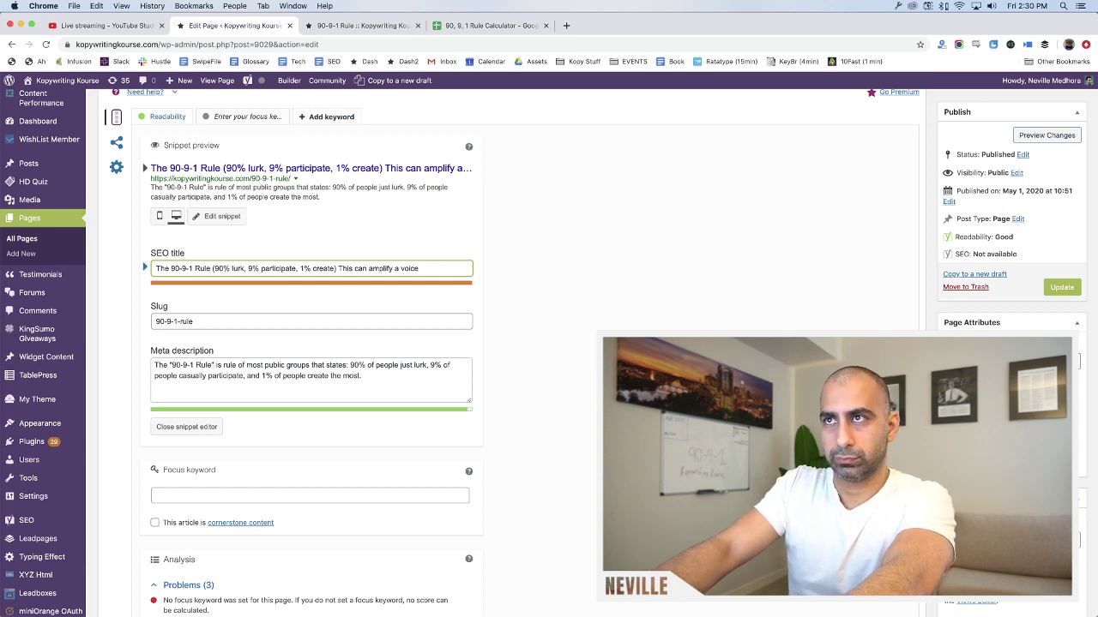
key("super+a")
key("super+c")
key("Right")
key("BackSpace")
key("BackSpace")
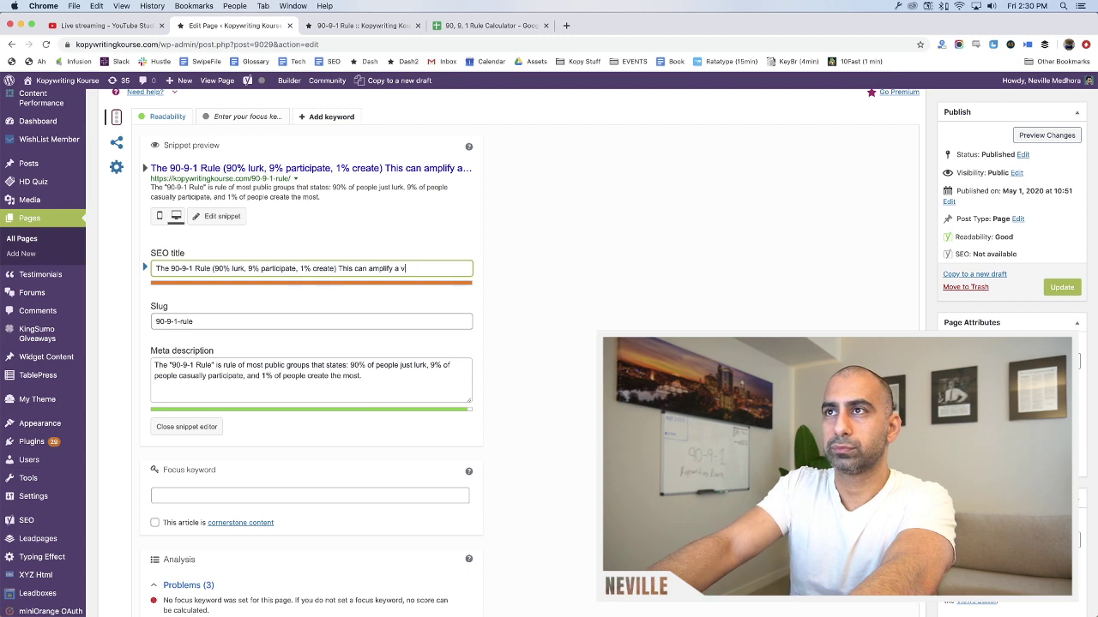
type("ice")
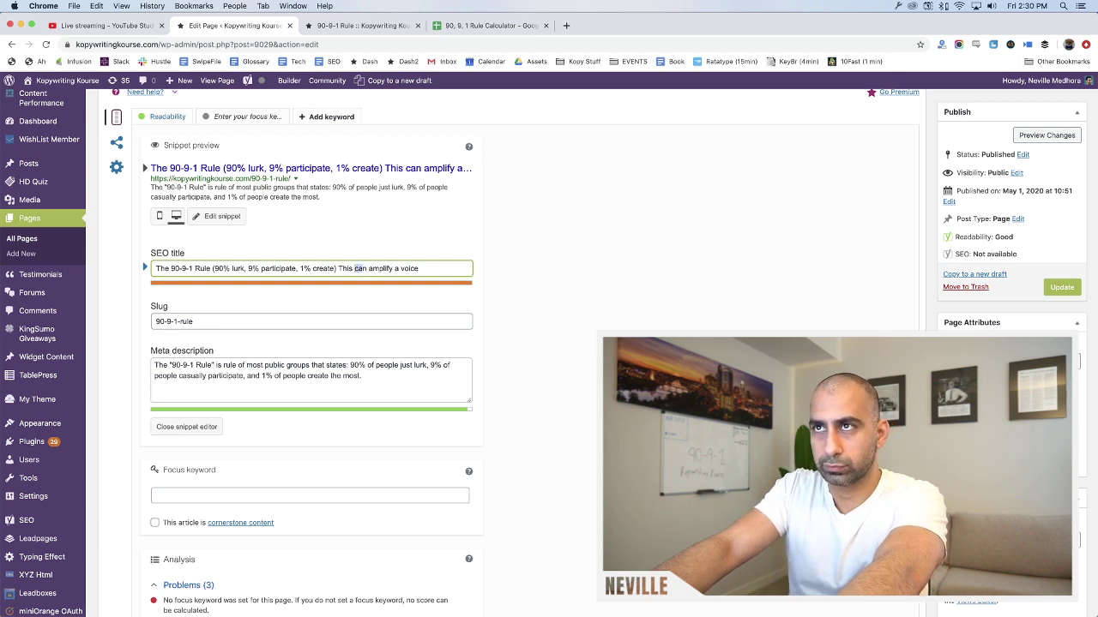
Shorten the closing phrase of the SEO title to "This amplifies voice"
key("BackSpace")
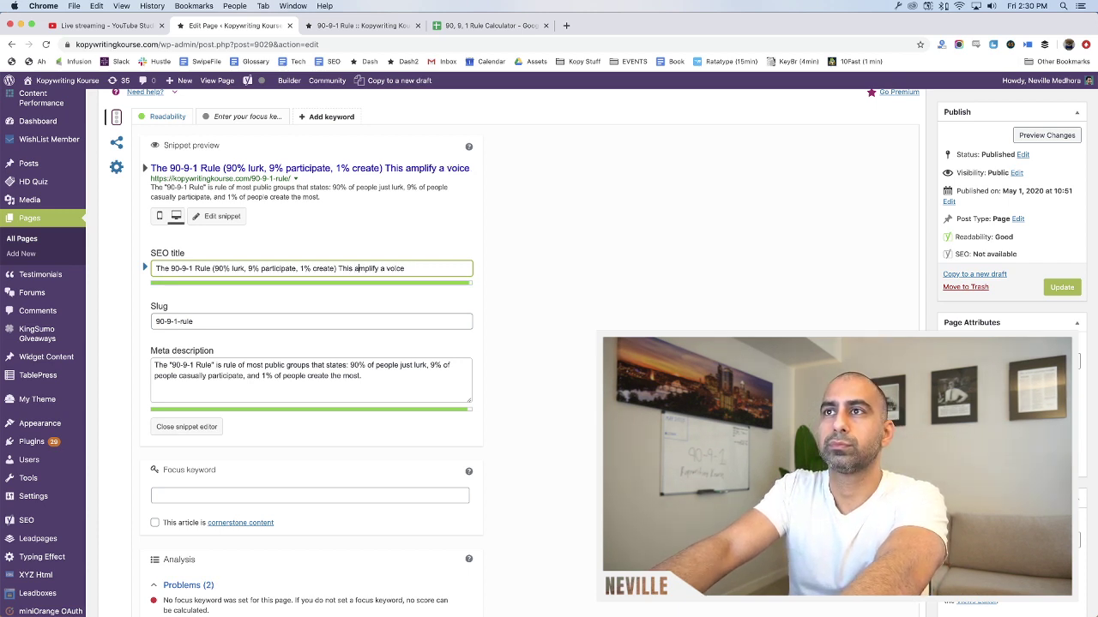
key("BackSpace")
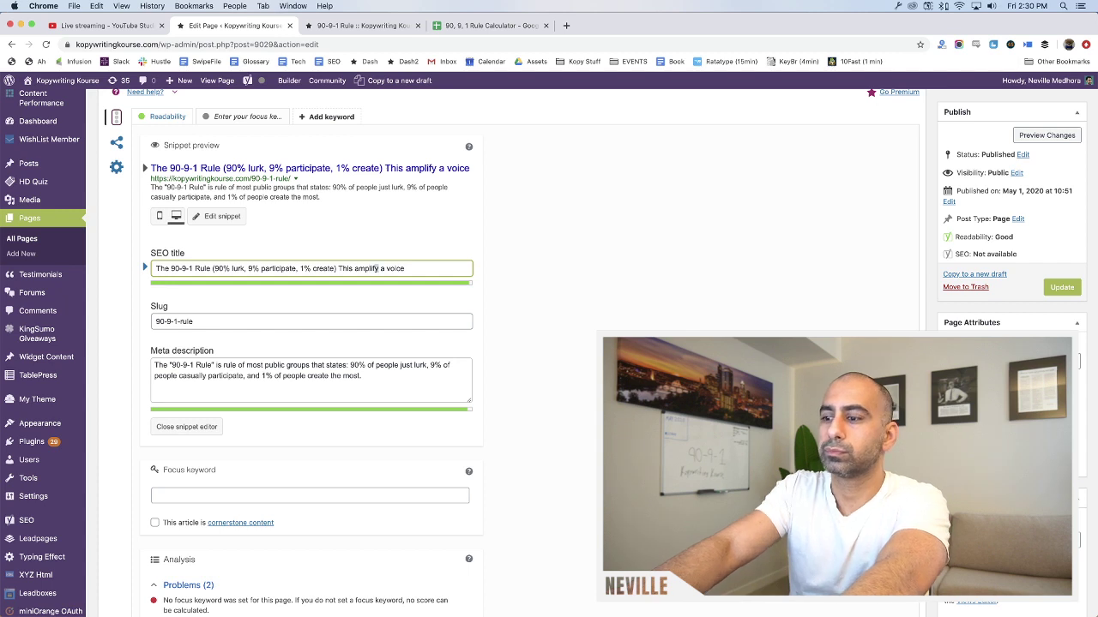
type("ies")
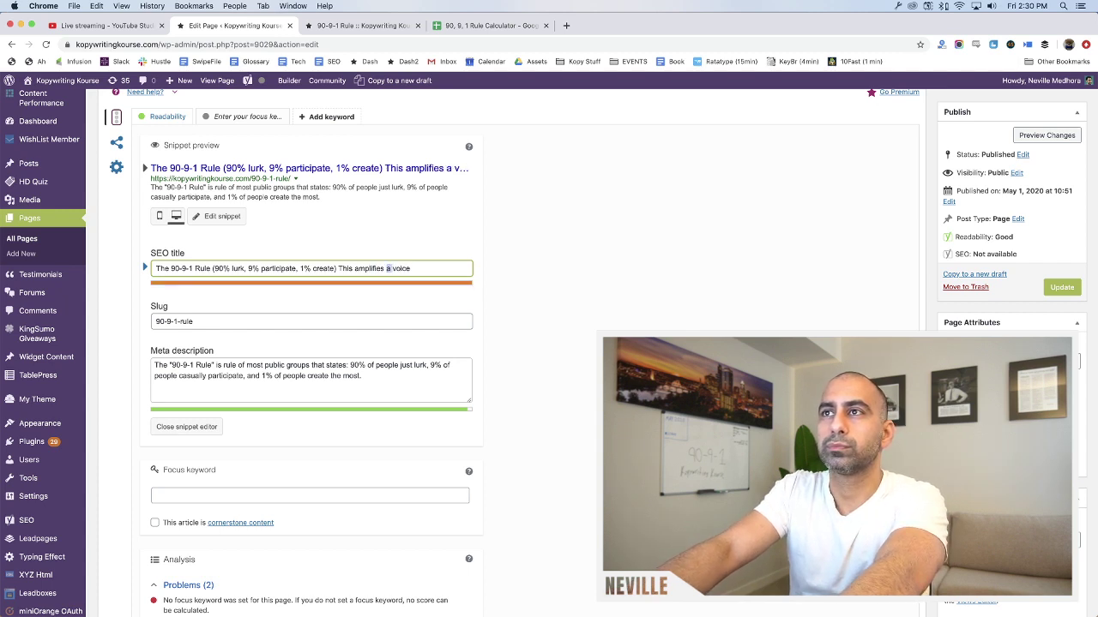
key("BackSpace")
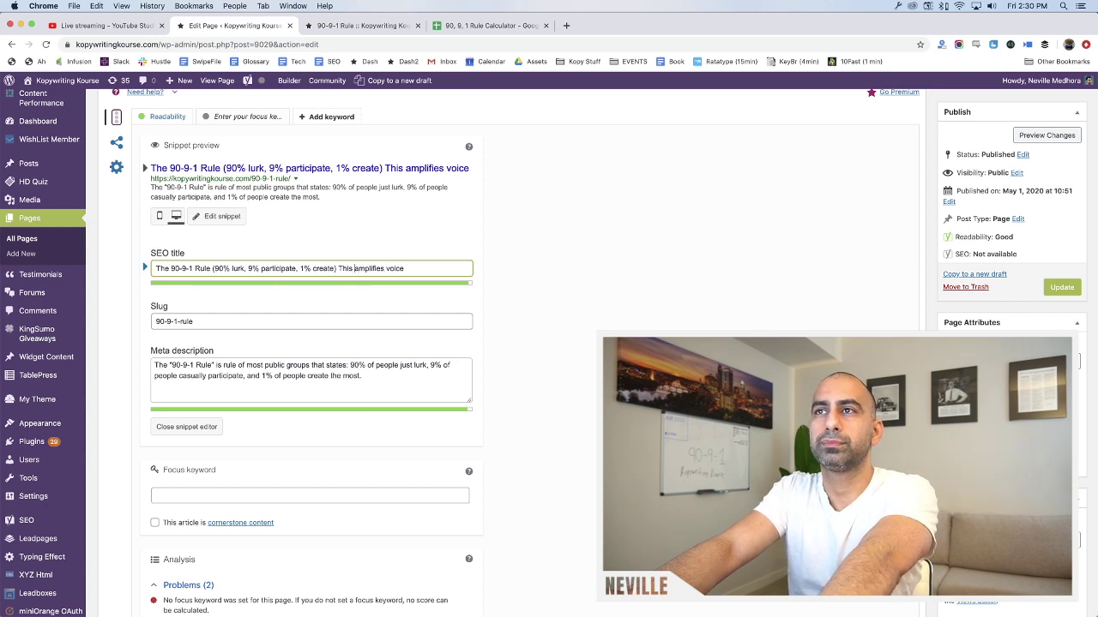
Capitalize the closing phrase of the SEO title as "This Amplifies Voice", with no period at the end
type("A")
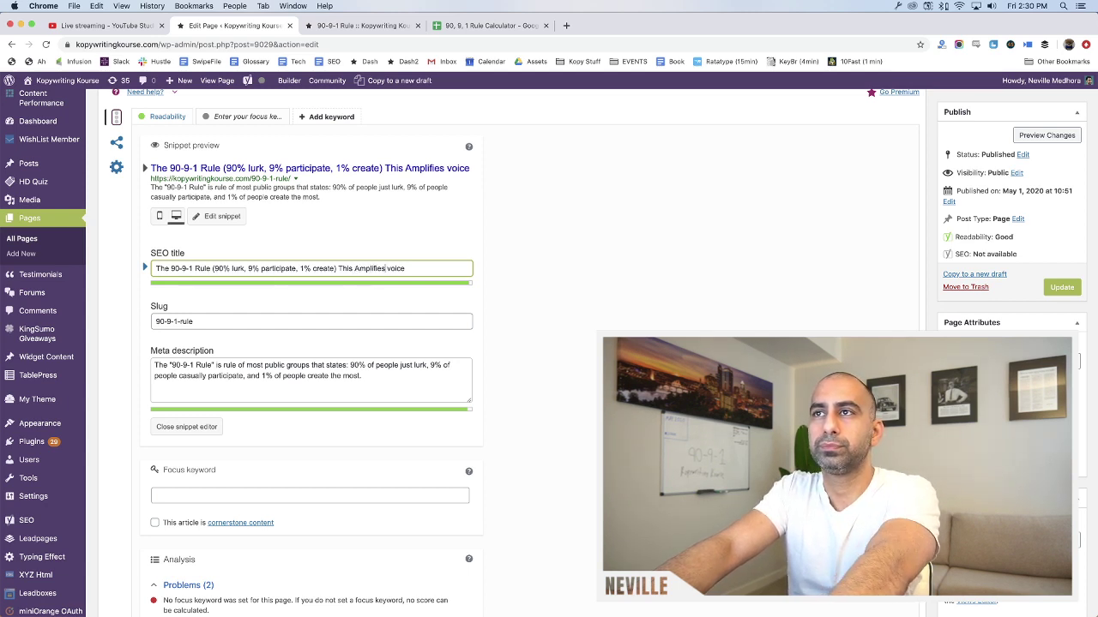
left_click(395, 268)
key("BackSpace")
type("Voice.")
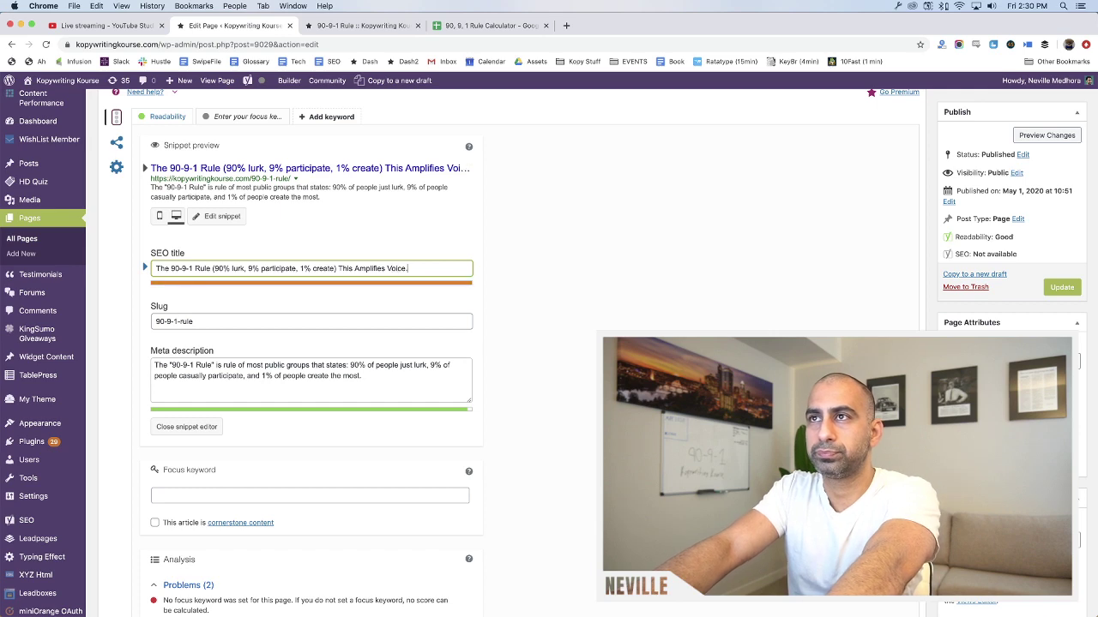
key("BackSpace")
Copy the full SEO title into the Title field of the page's SEO Options section
key("super+a")
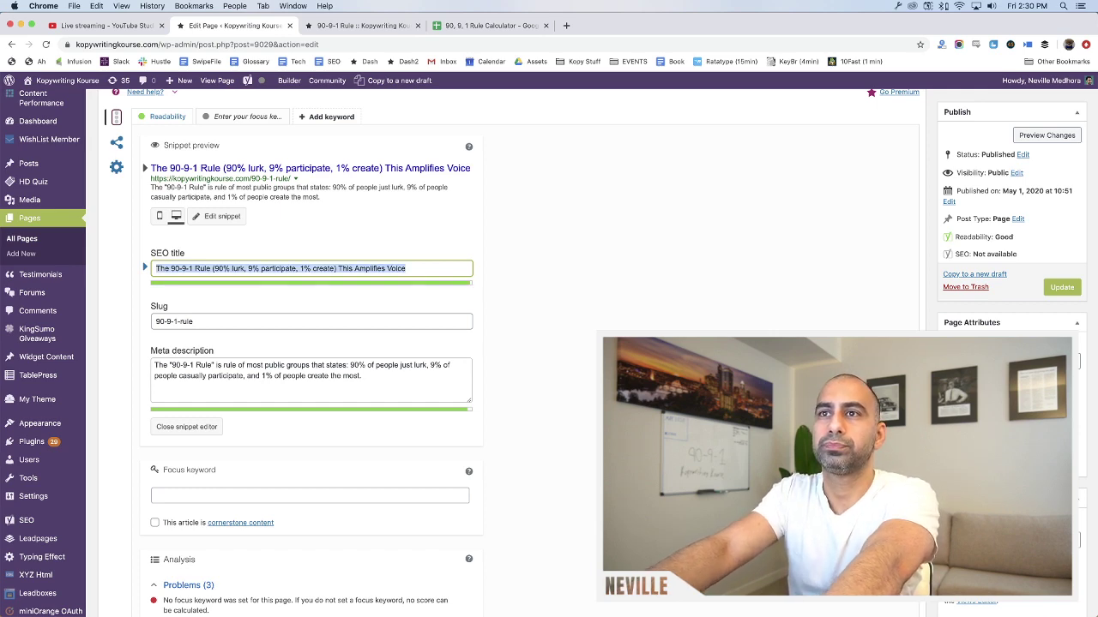
key("super+c")
scroll(417, 350, "down", 10)
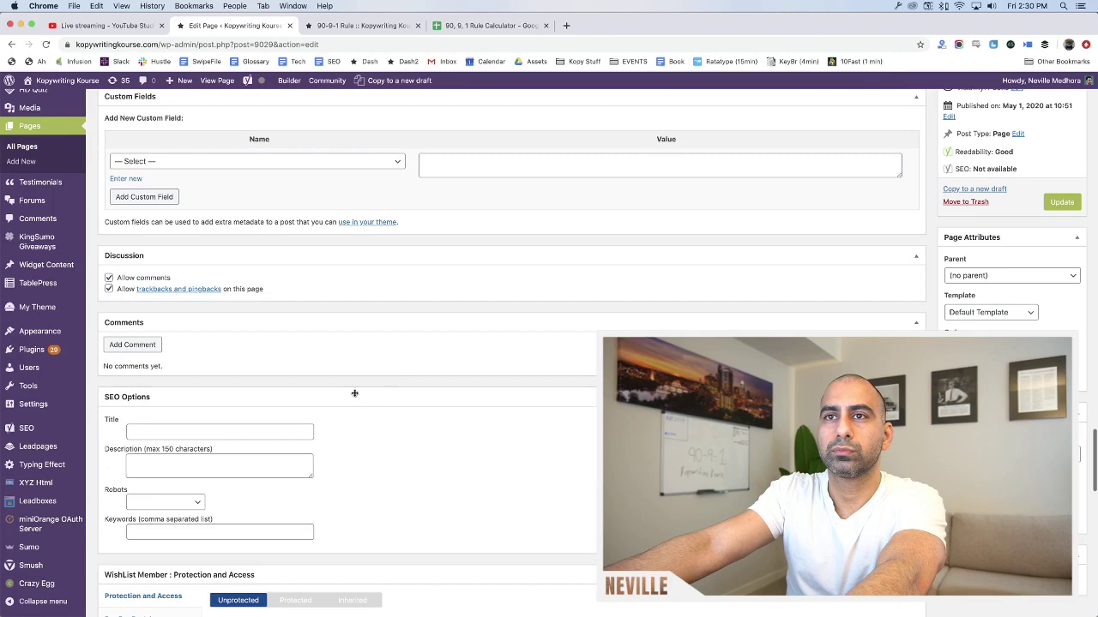
left_click(248, 431)
key("super+v")
Copy the Yoast meta description into the Description field of the SEO Options section
scroll(314, 333, "up", 10)
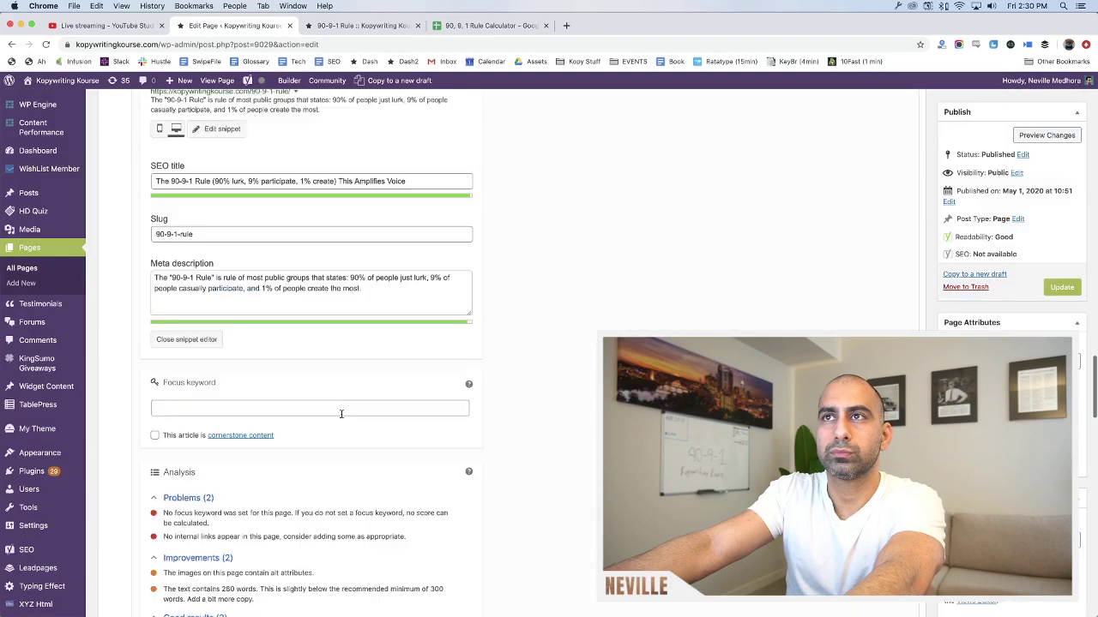
left_click(311, 401)
key("super+a")
scroll(307, 409, "down", 5)
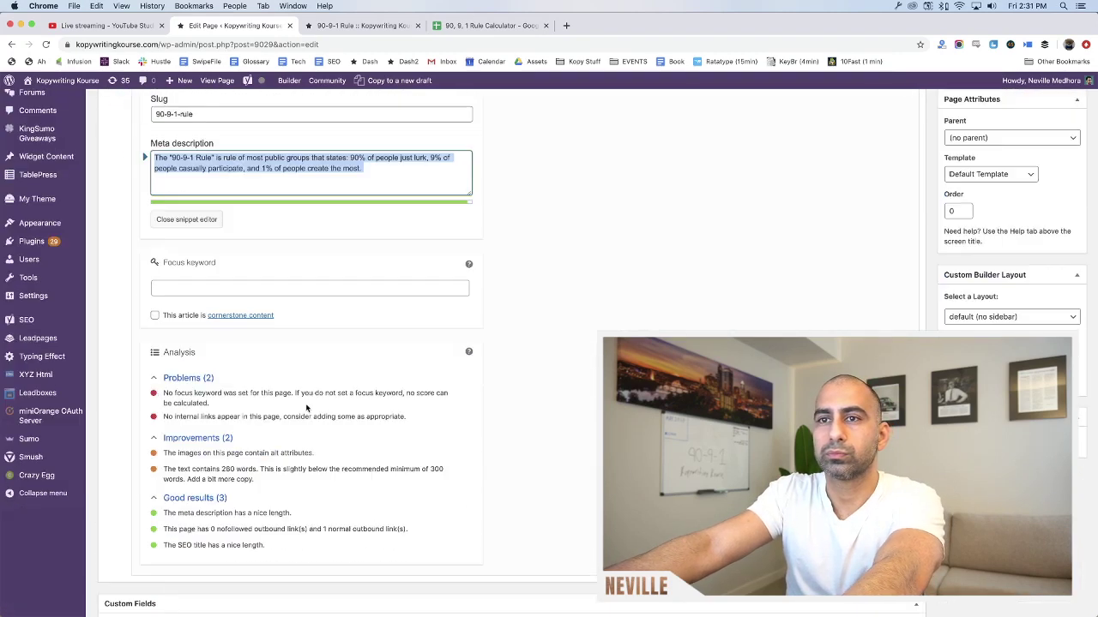
scroll(307, 409, "down", 5)
left_click(254, 404)
key("super+v")
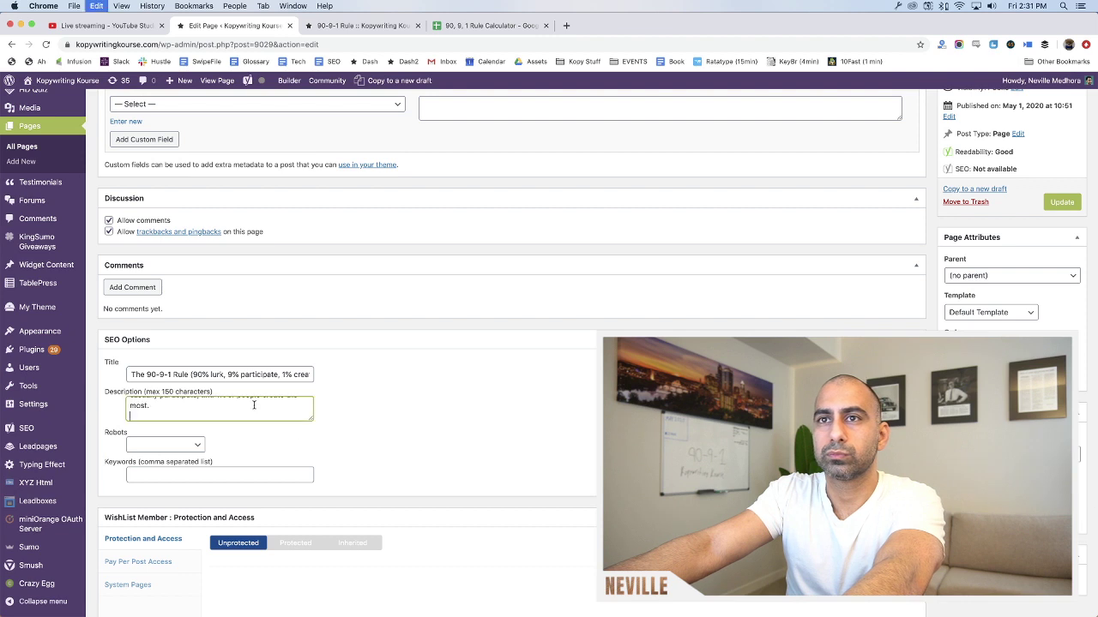
Enter the keywords "90-9-1 Rule, 90% 9% 1% Rule" in the SEO Options section
left_click(244, 474)
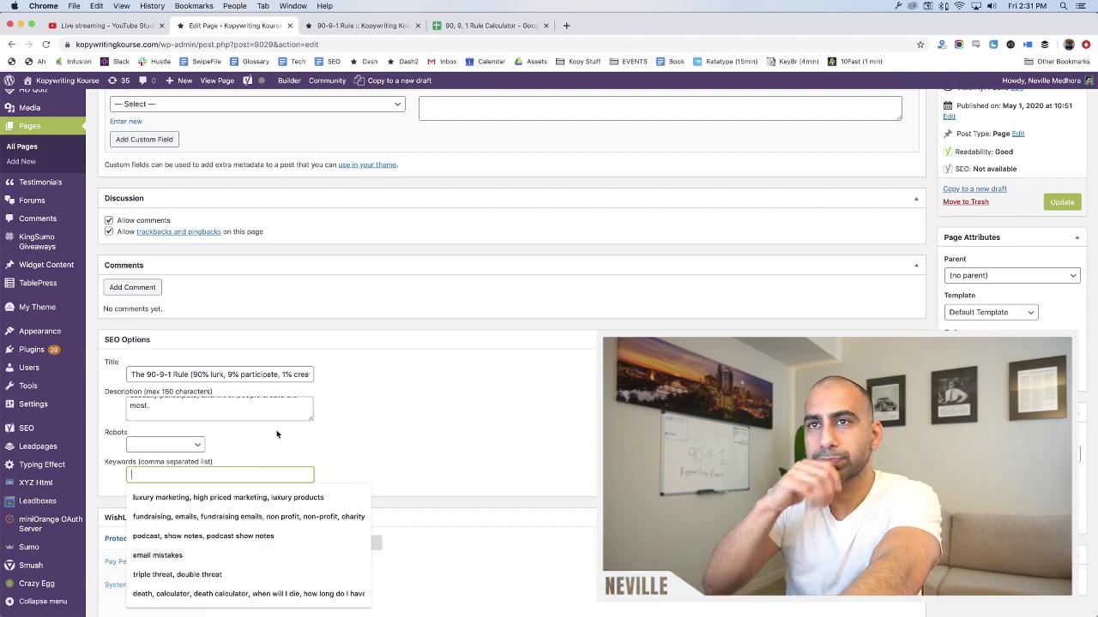
type("90-9-")
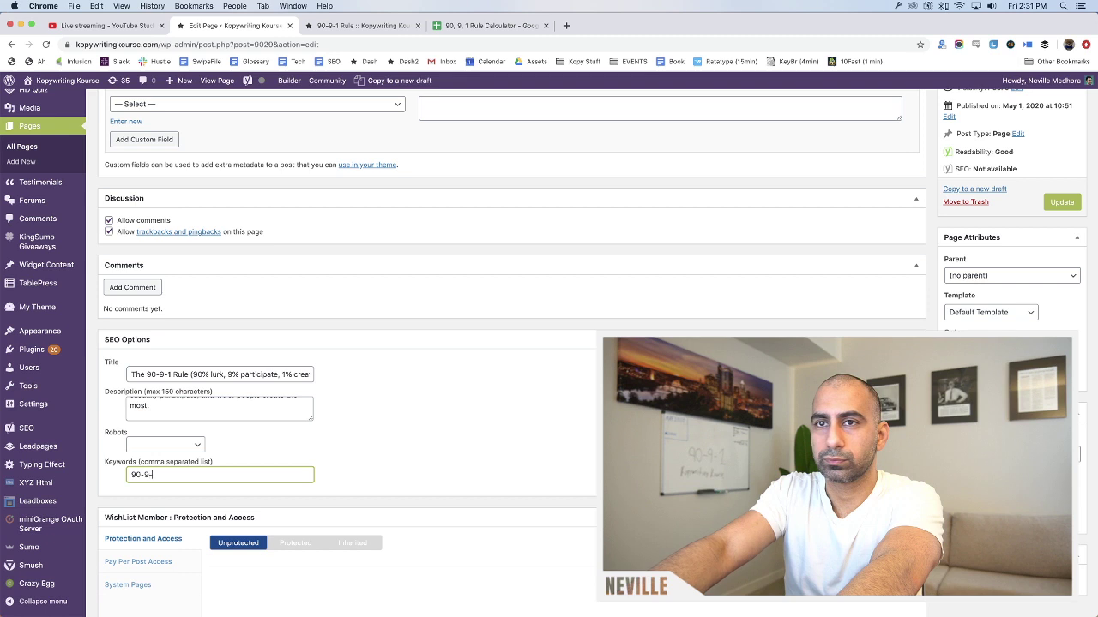
type("1 Rule, ")
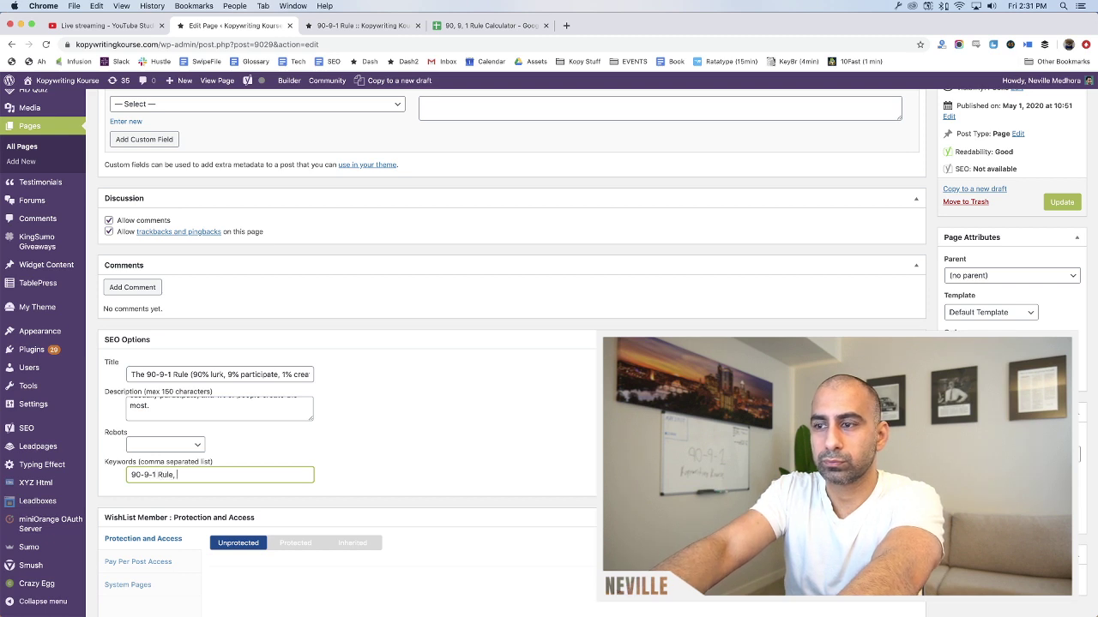
type("90")
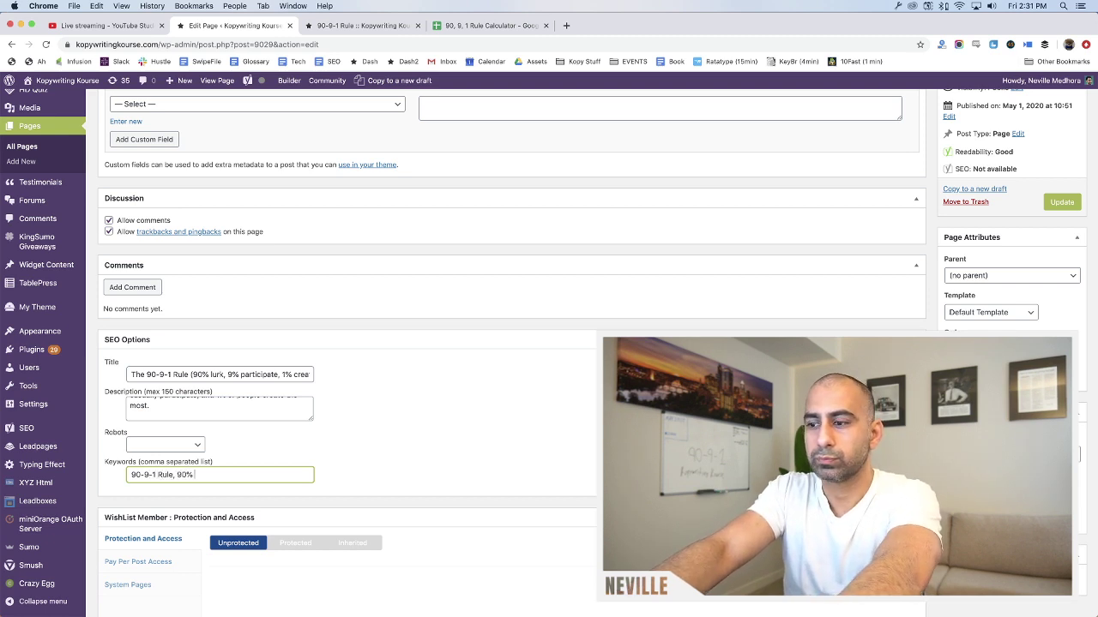
type("% 9% 1")
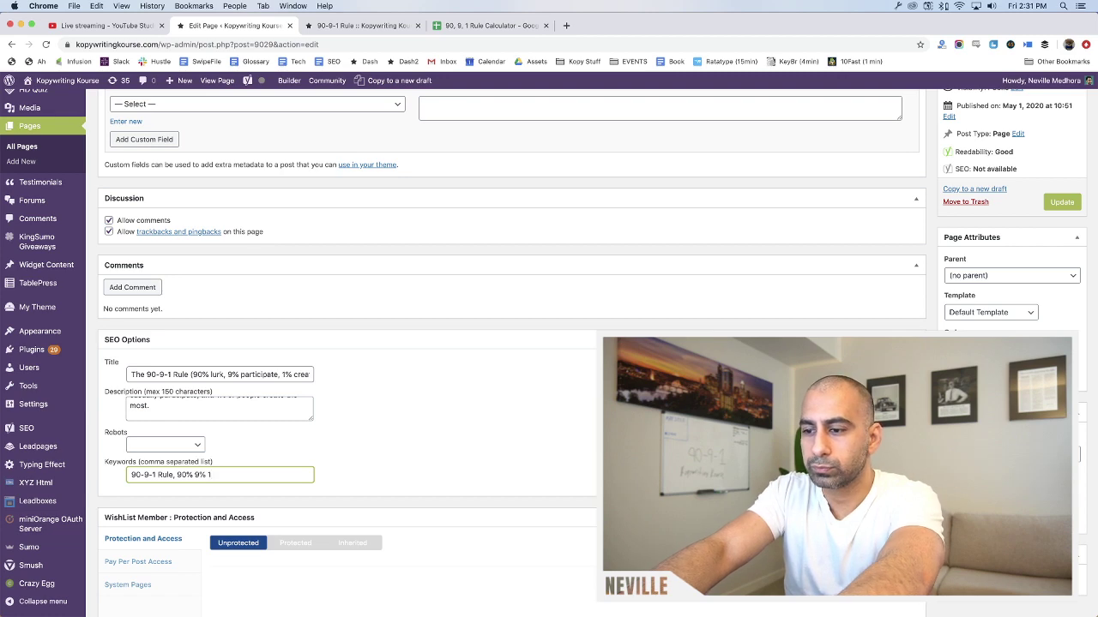
type("% Rule")
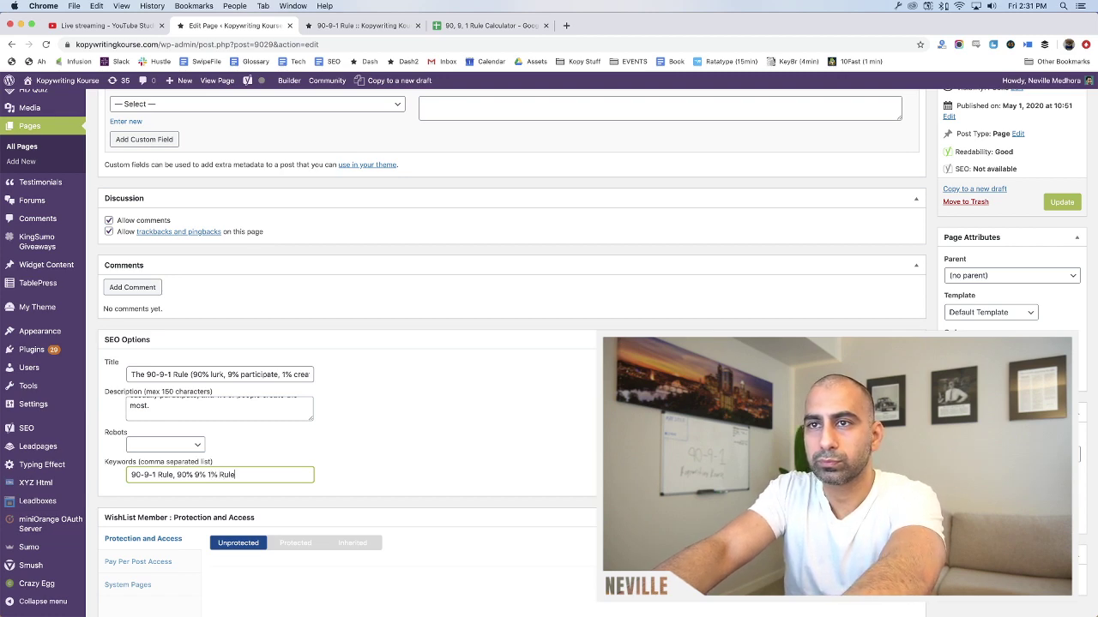
Try deleting the sources heading and its list near the end of the post body, and undo the deletion
scroll(384, 398, "down", 8)
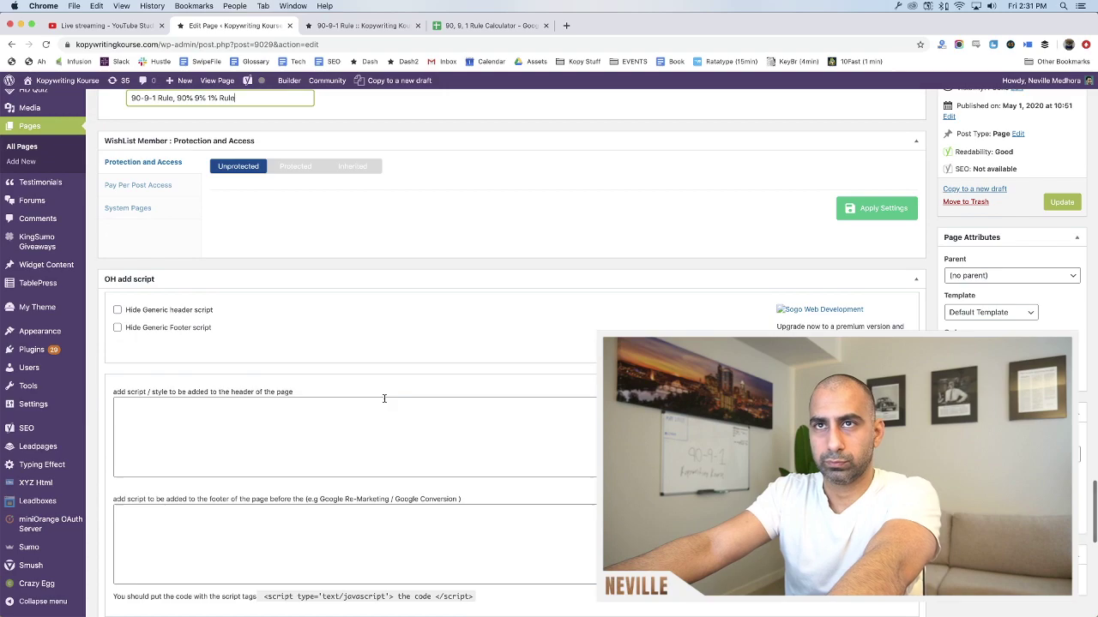
scroll(384, 398, "down", 20)
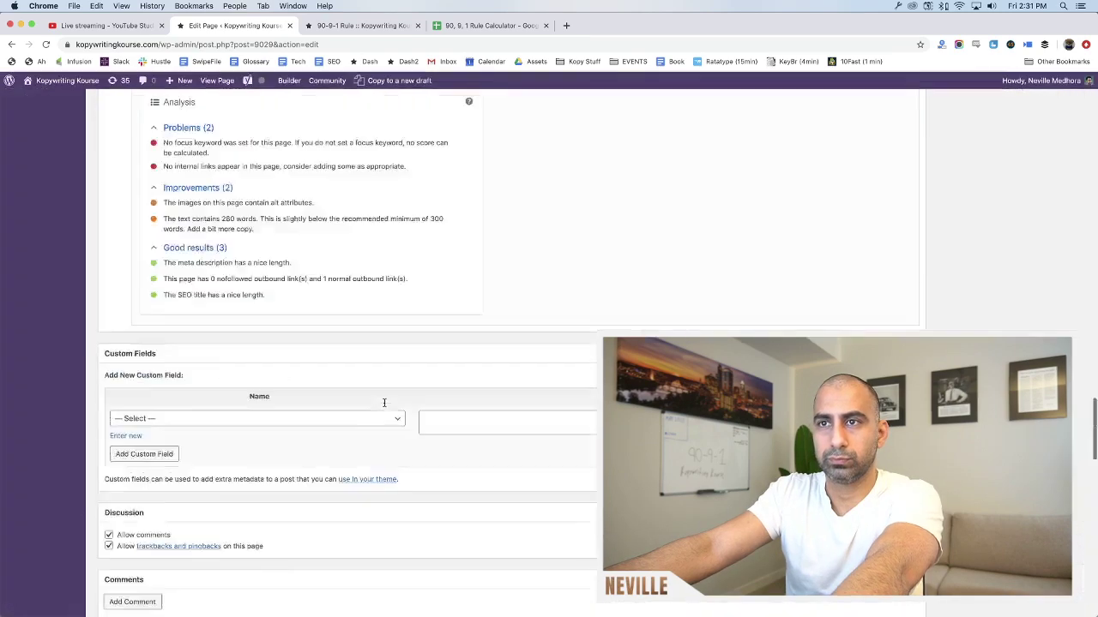
scroll(384, 402, "up", 20)
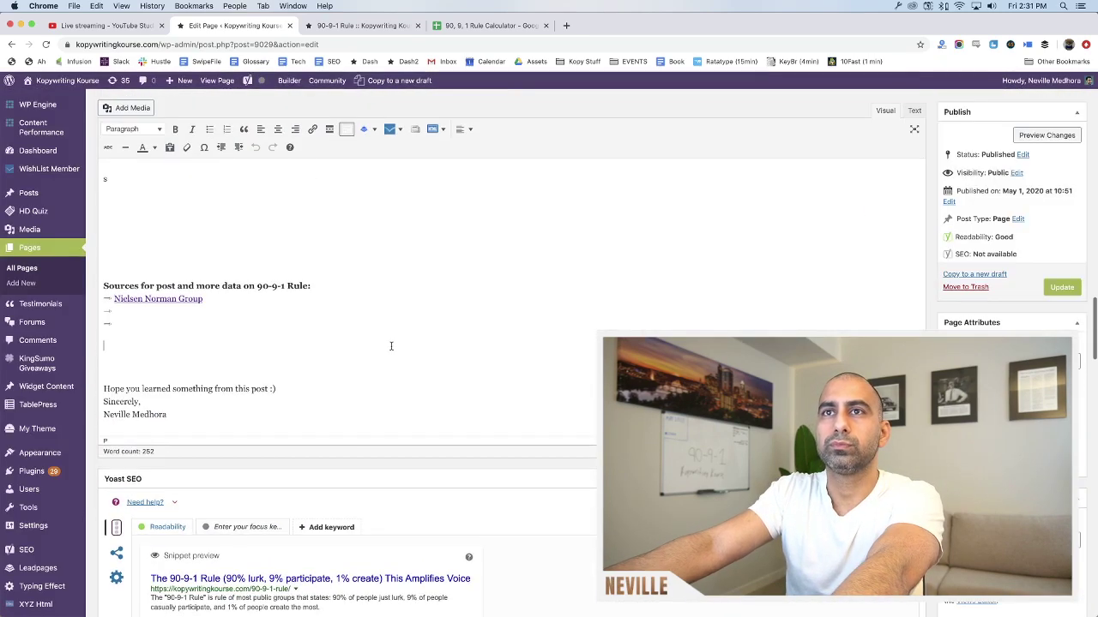
scroll(391, 346, "up", 15)
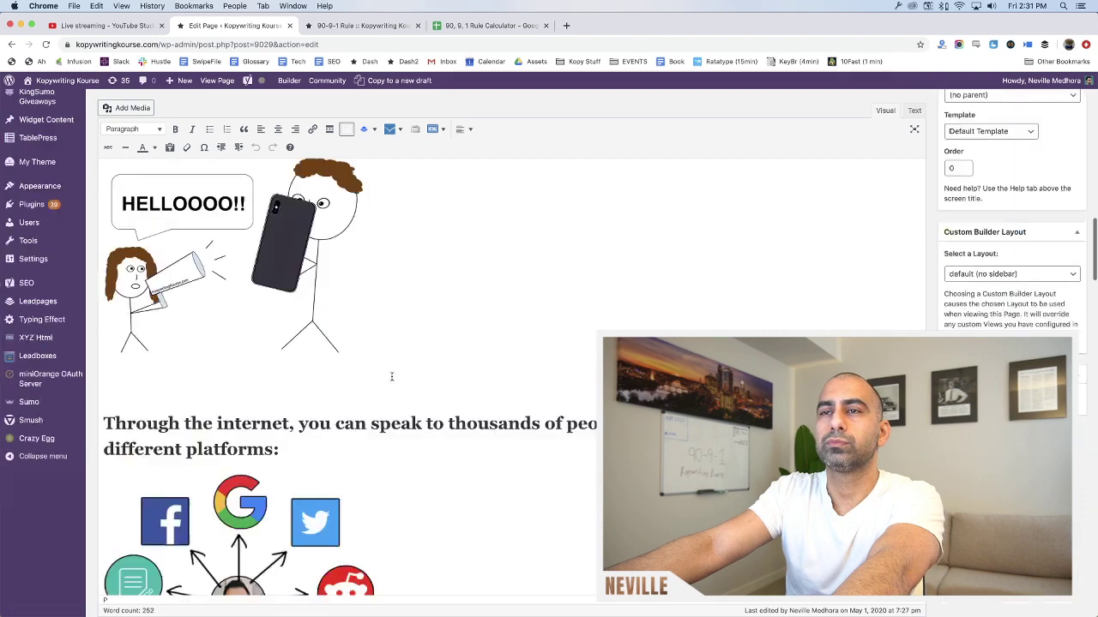
scroll(391, 377, "down", 15)
scroll(384, 380, "up", 4)
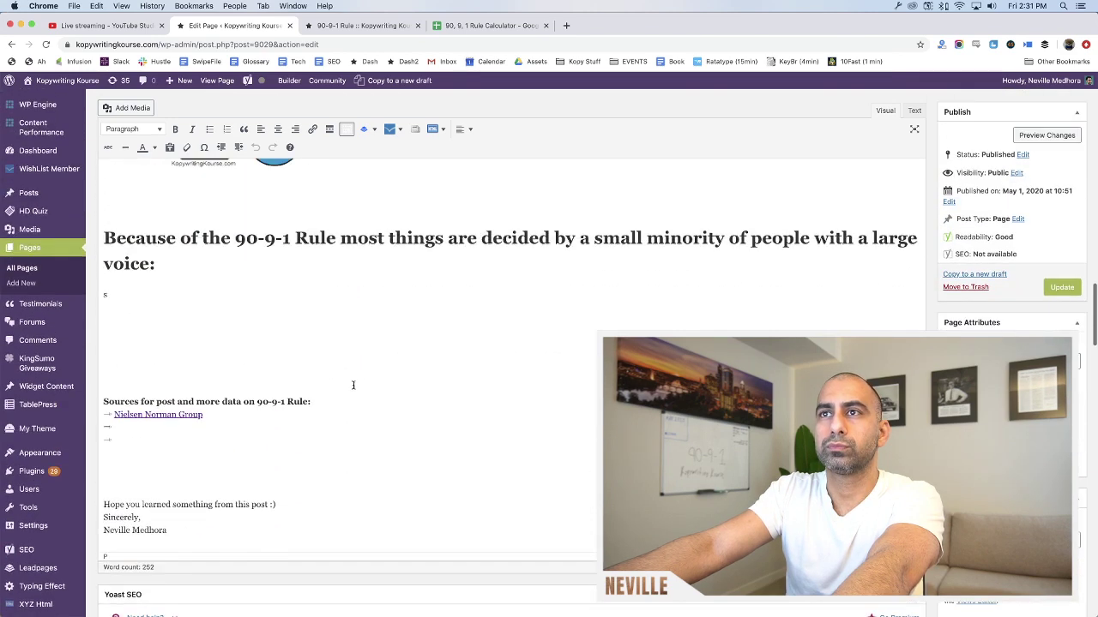
left_click_drag(246, 385, 225, 453)
key("BackSpace")
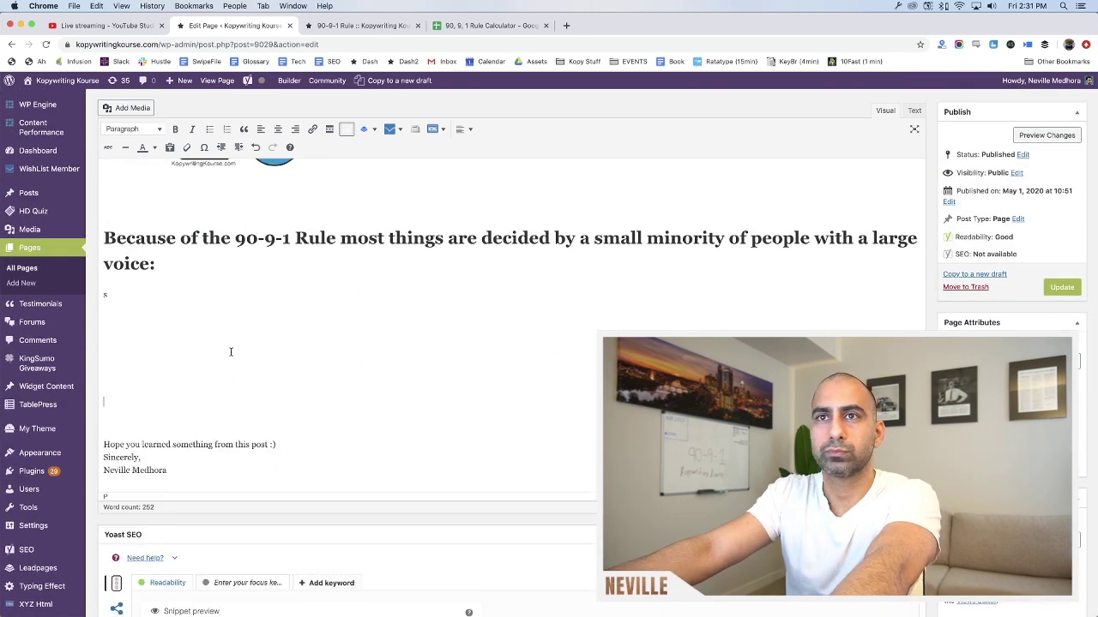
scroll(230, 354, "up", 2)
key("ctrl+z")
Update the published page to save the new SEO title, description and keywords
left_click(343, 431)
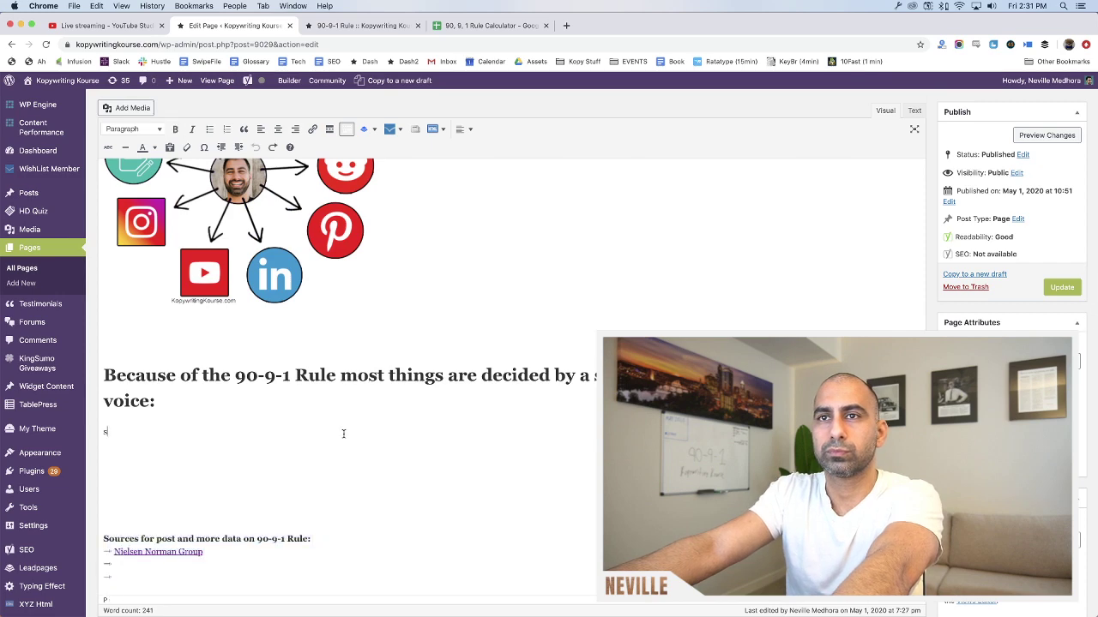
scroll(343, 431, "up", 10)
left_click(1062, 289)
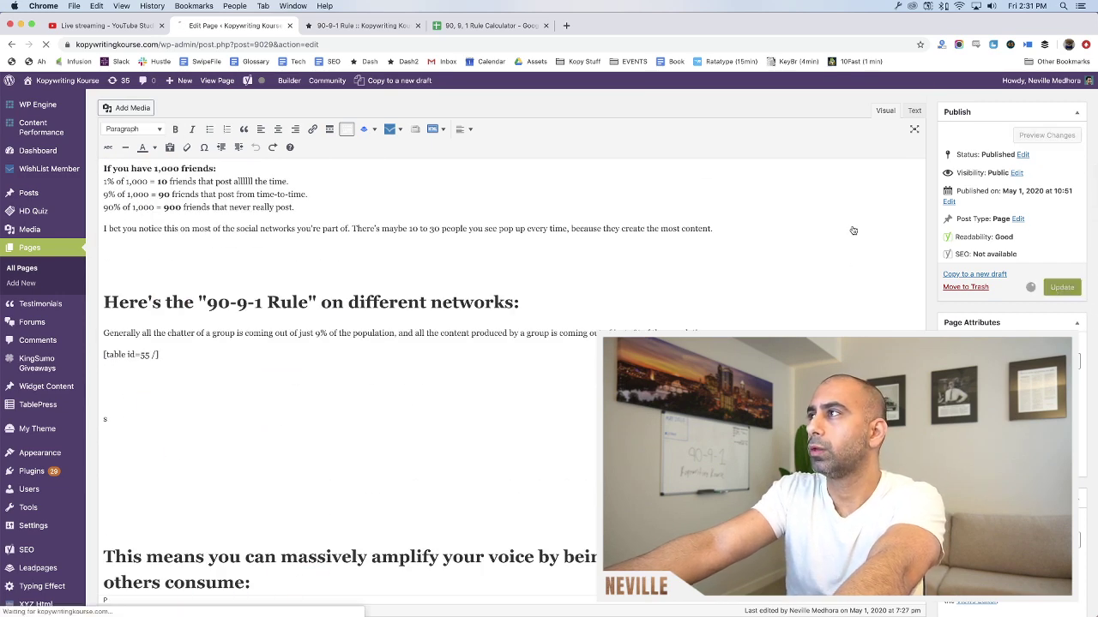
Check the live stream dashboard and chat in YouTube Studio, and return to the WordPress page editor
left_click(105, 27)
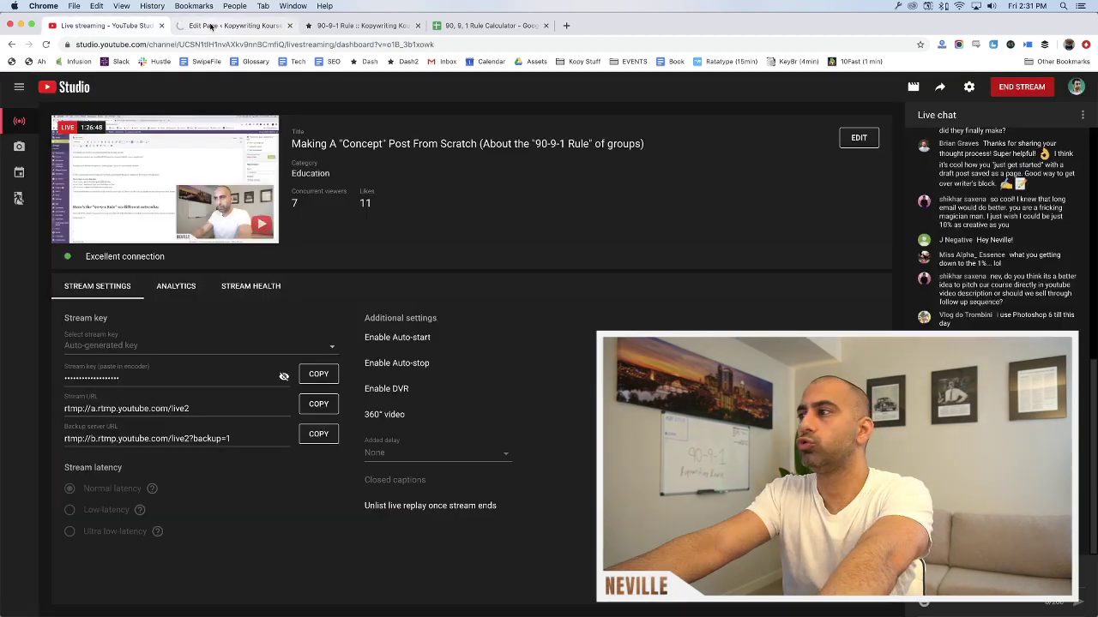
left_click(210, 27)
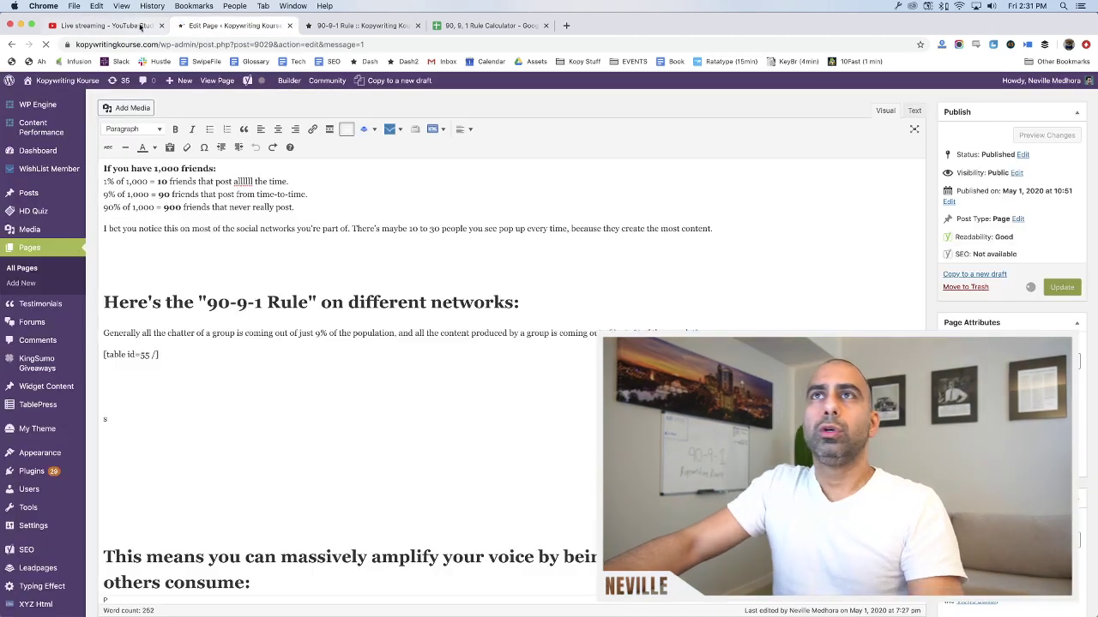
key("ctrl+shift+Tab")
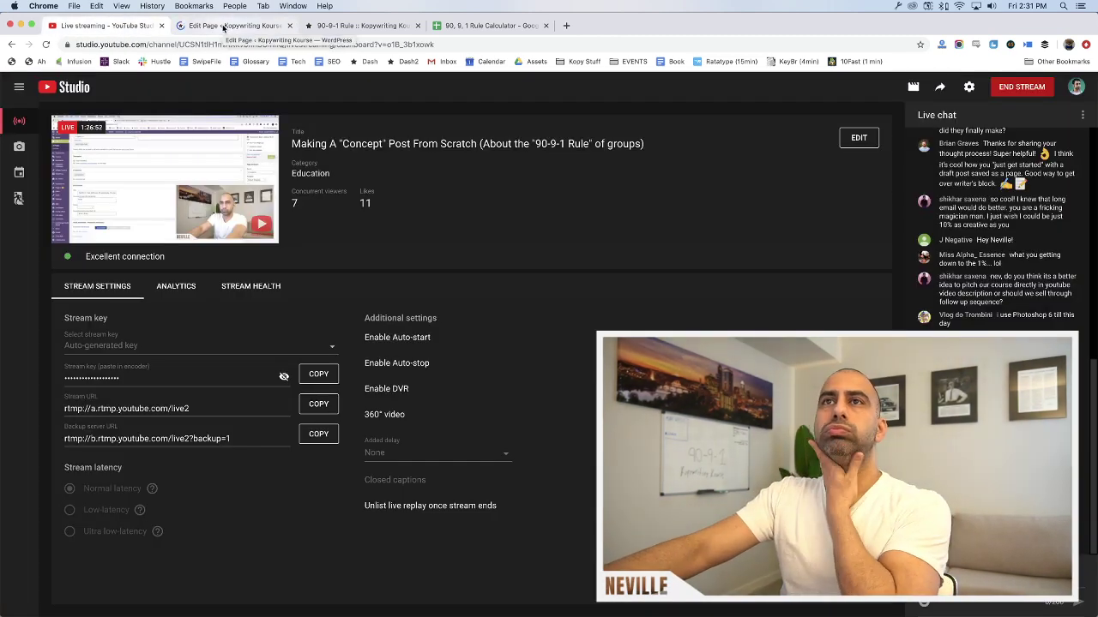
left_click(223, 27)
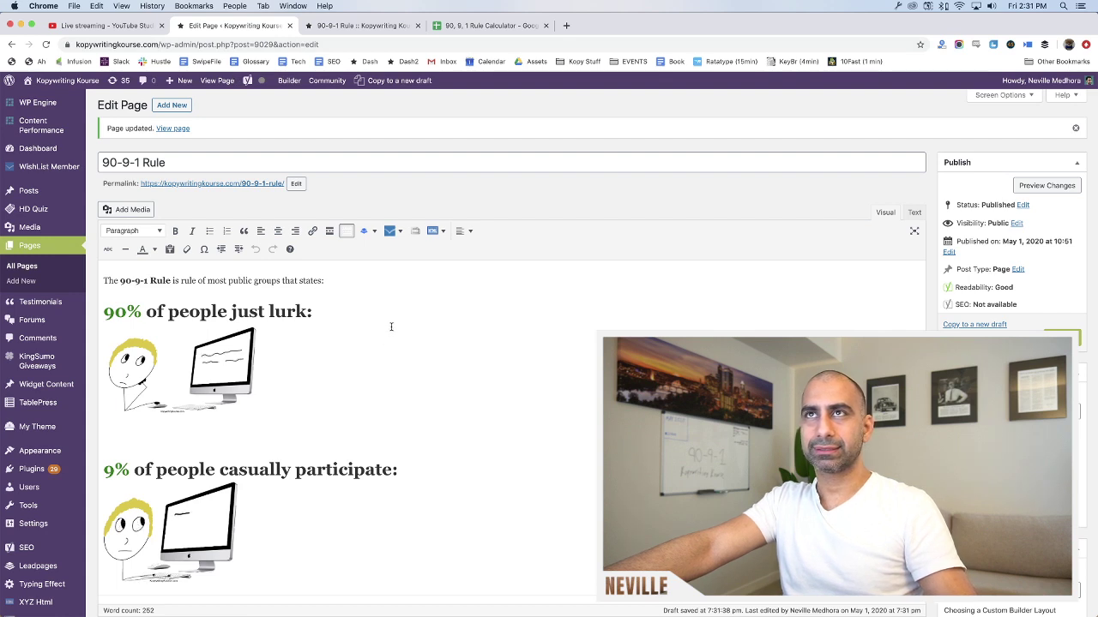
Append an empty tag pair of angle brackets "<>" to the page title "90-9-1 Rule"
left_click(239, 163)
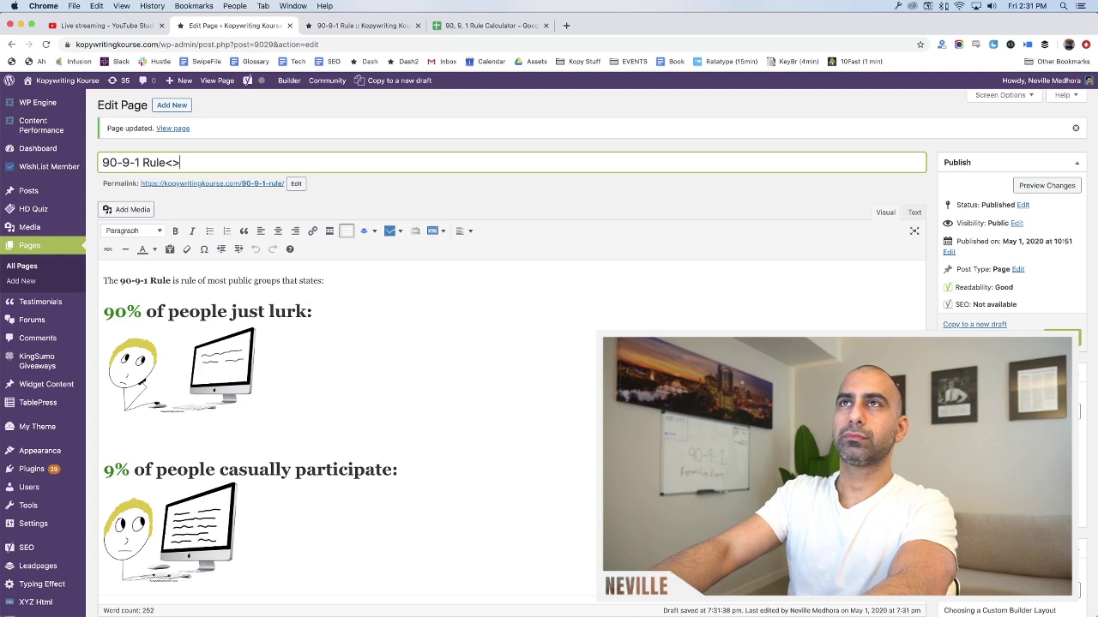
In the page preview, try replacing the first hyphen of the heading with "%", undo it, and return to the page editor
key("ctrl+Tab")
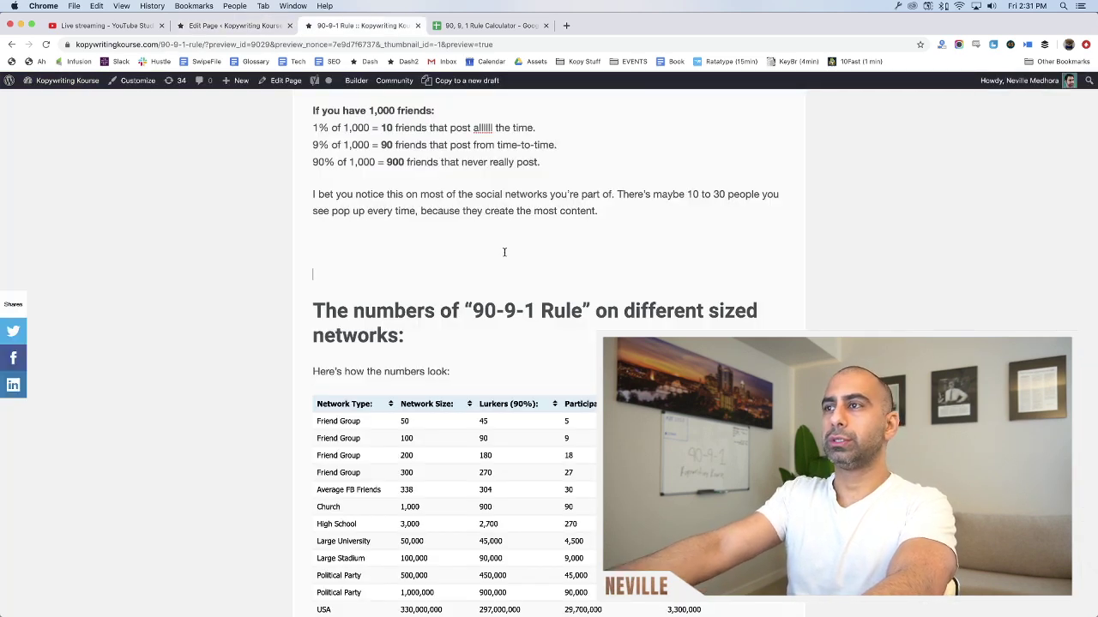
scroll(505, 250, "up", 15)
left_click(618, 182)
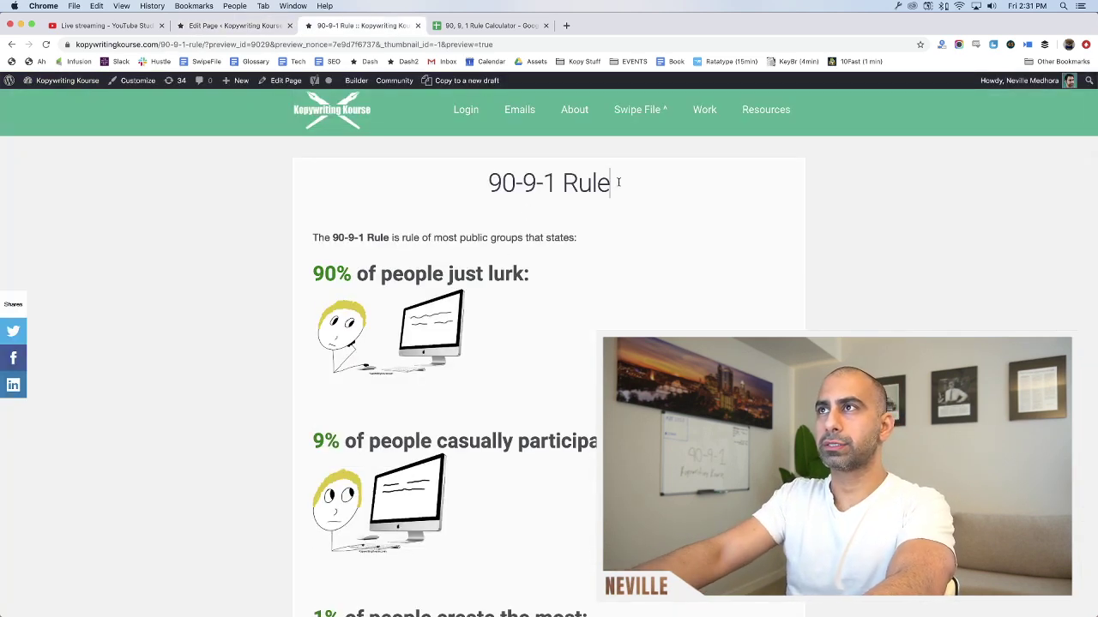
key("Left")
key("Left")
key("Left")
key("Left")
key("Left")
key("Left")
key("Left")
key("Left")
key("shift+Left")
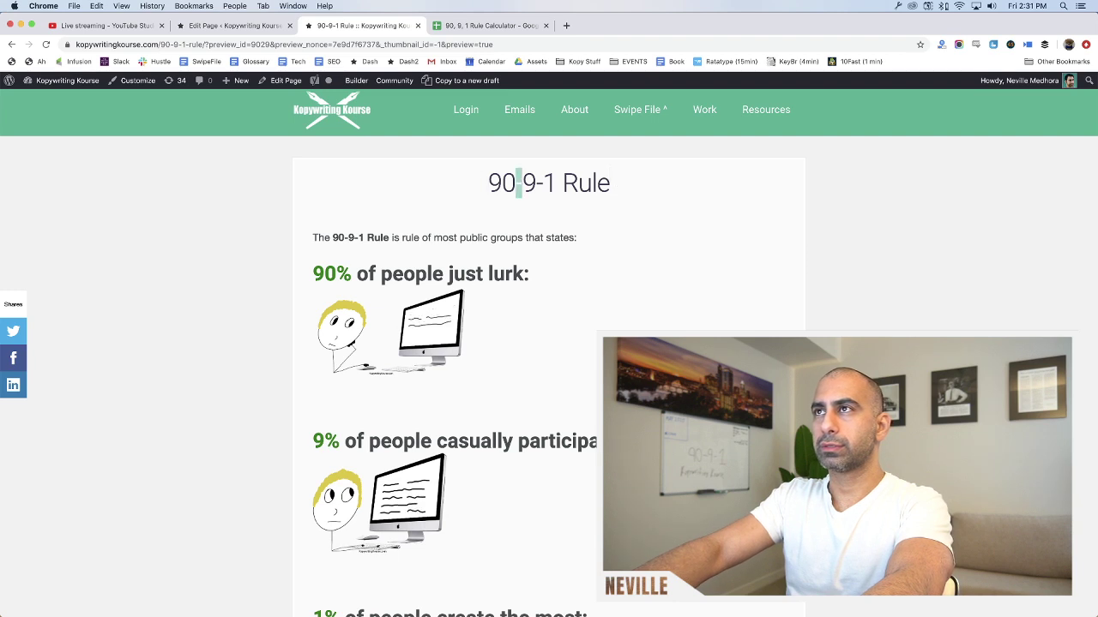
type("%")
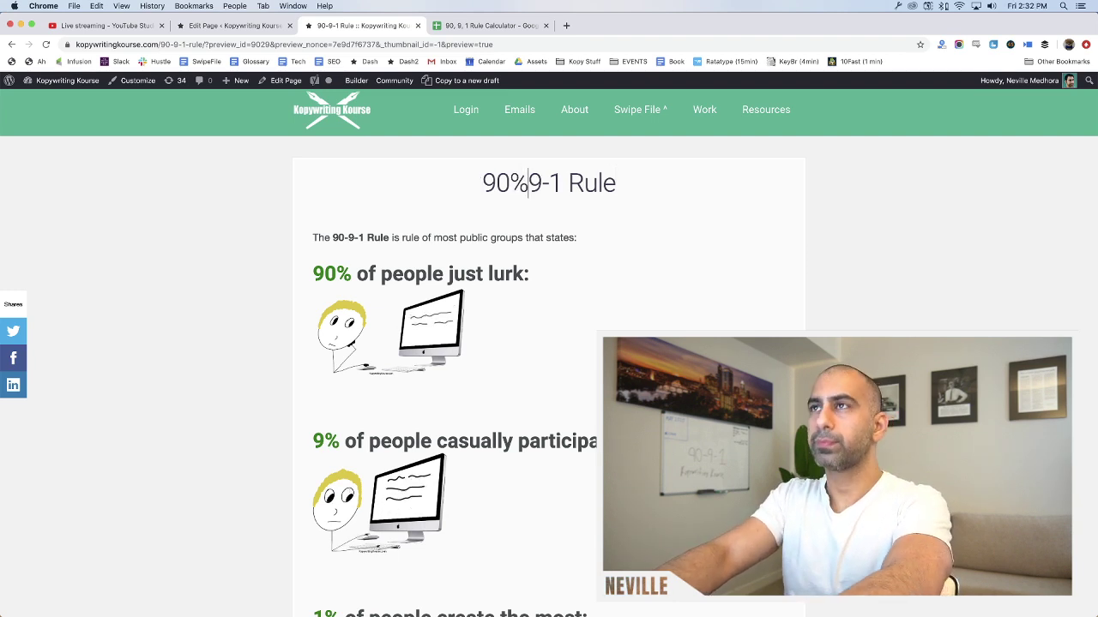
key("super+z")
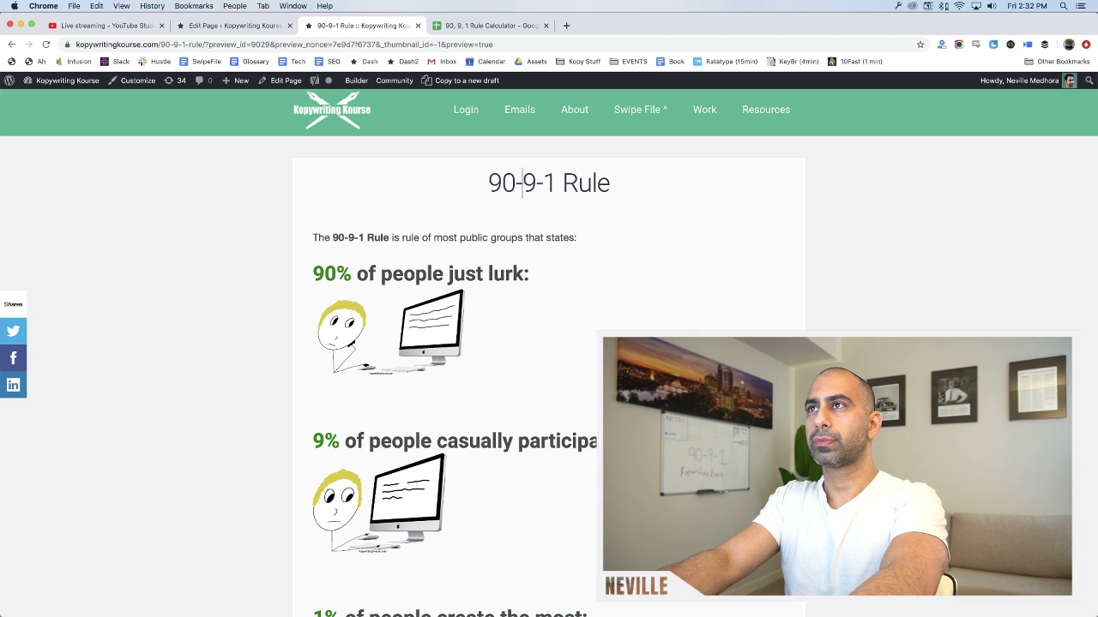
left_click(536, 182)
key("super+alt+Left")
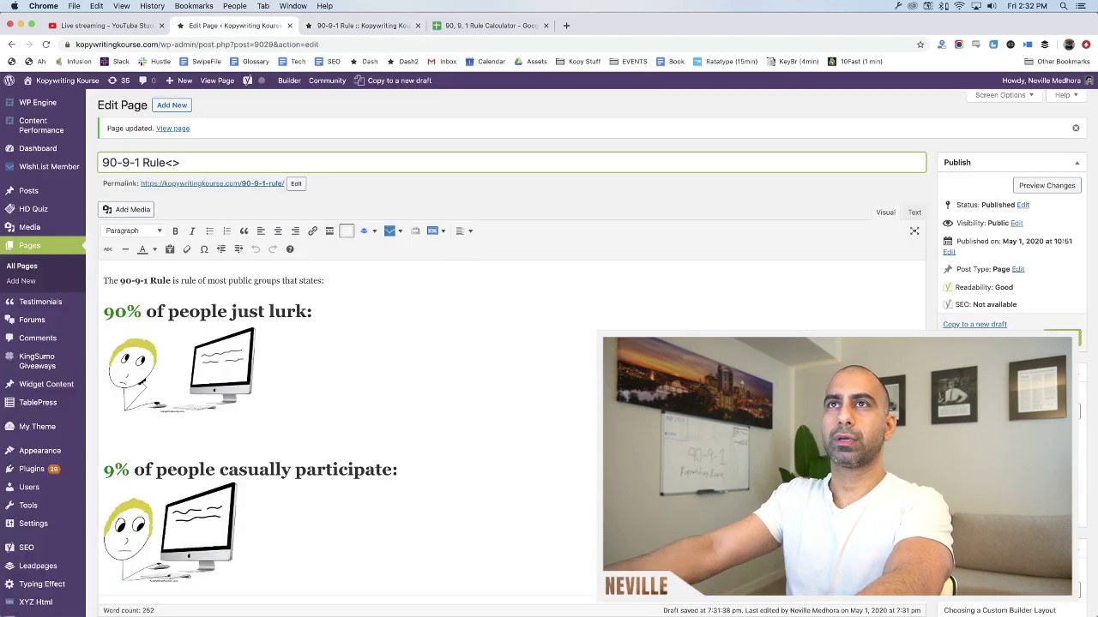
Insert "The" in front of "90-9-1 Rule" in the page title
key("super+Left")
type("The")
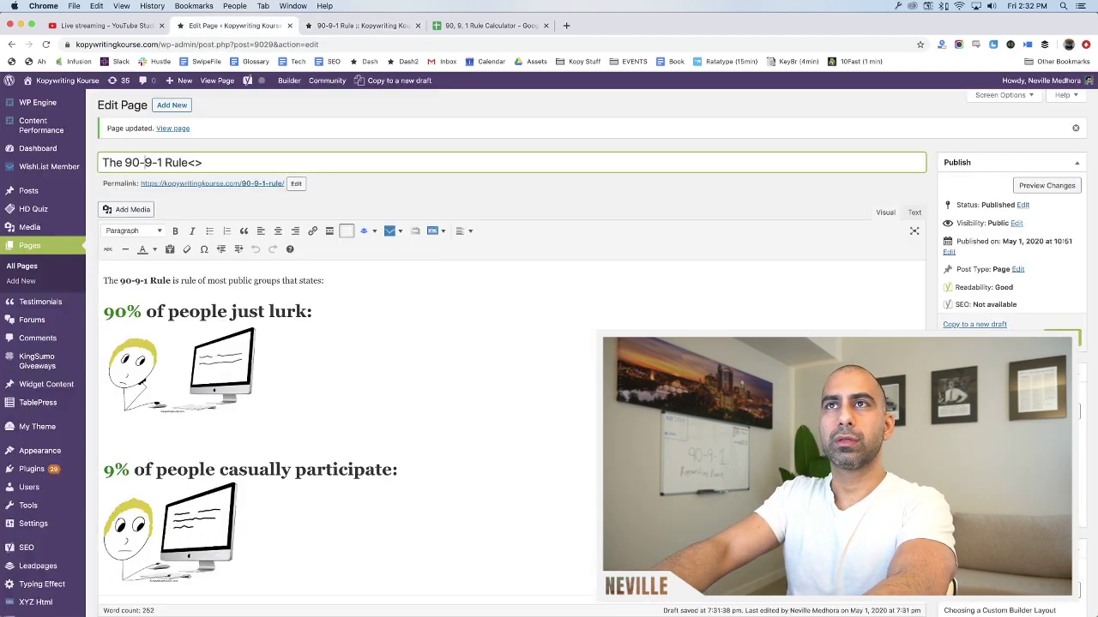
key("super+Left")
type("M")
key("BackSpace")
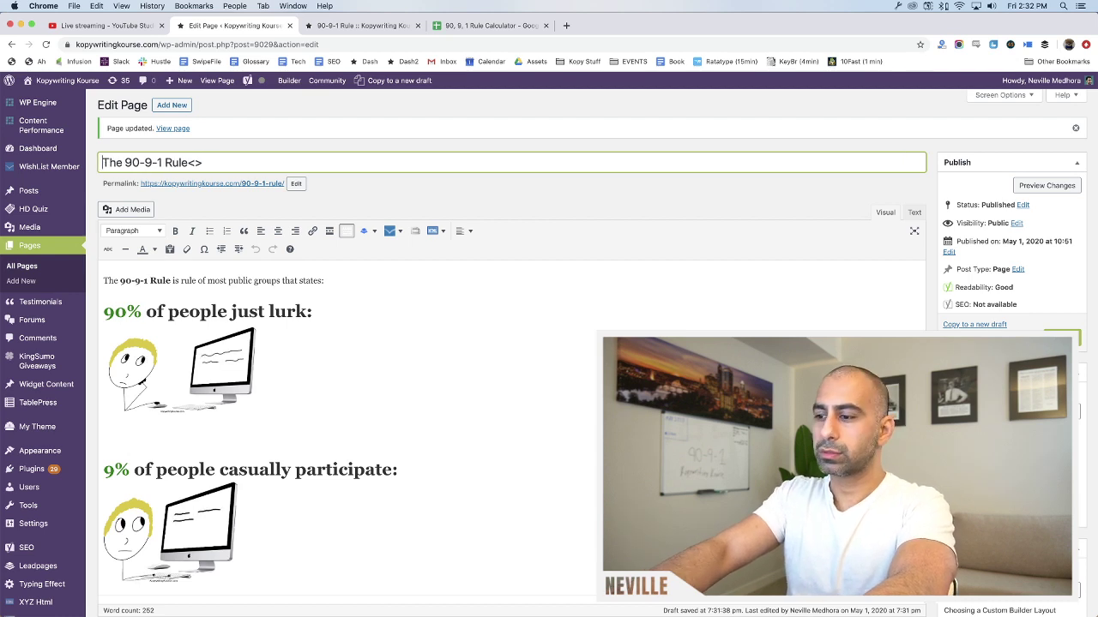
Wrap "The 90-9-1 Rule" in <strong> tags in the page title and follow it with a <br> line break
type("<strong>The 90-9-1 Rule<")
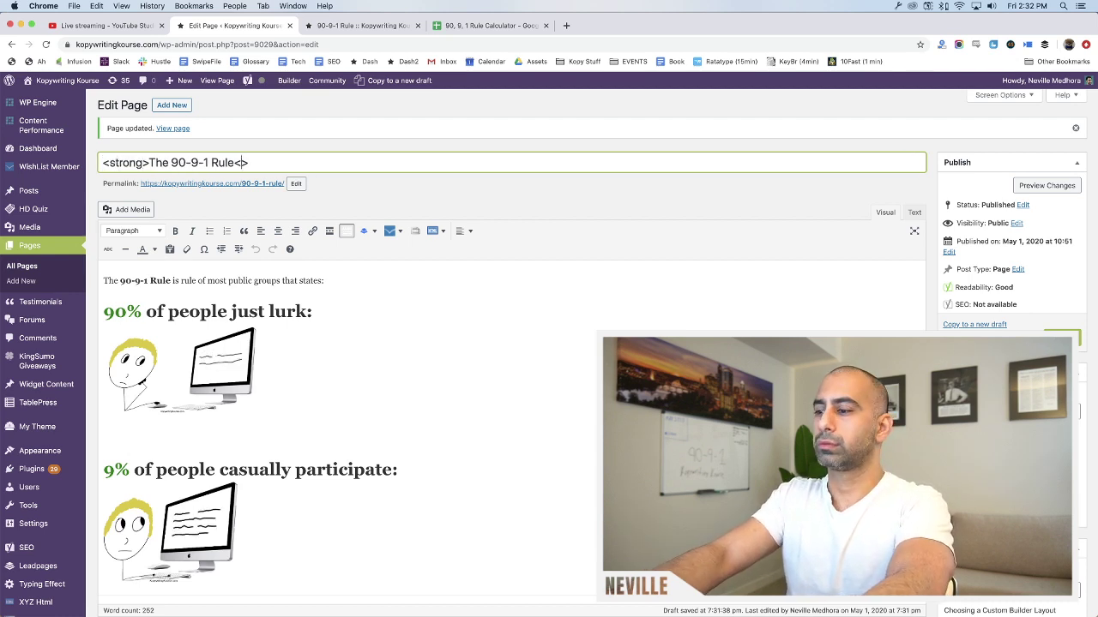
type("/strong>")
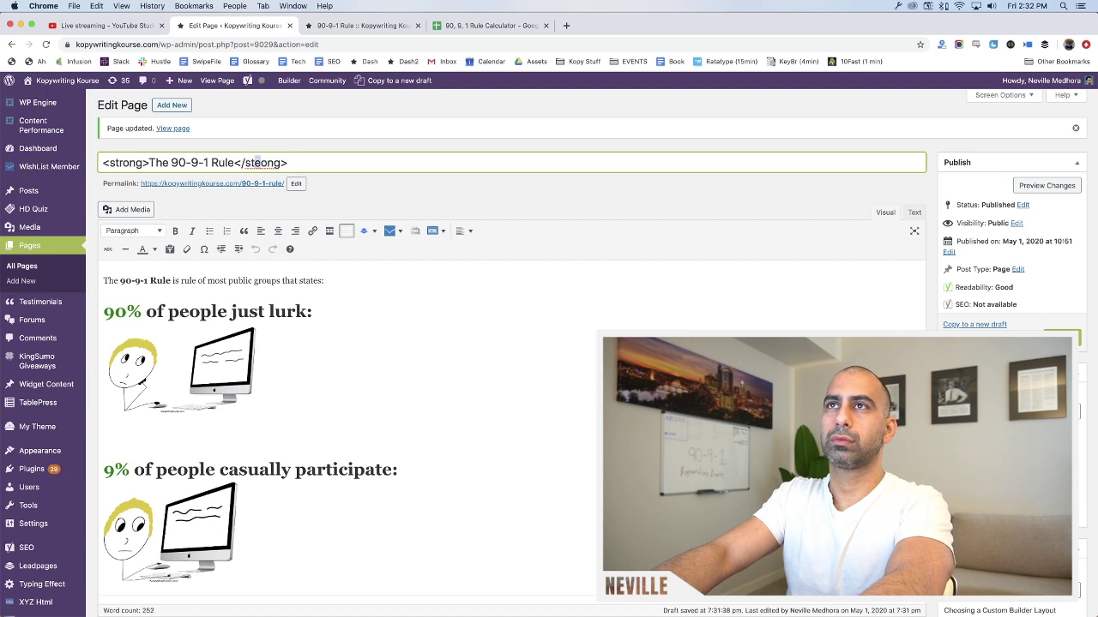
type("<br><>")
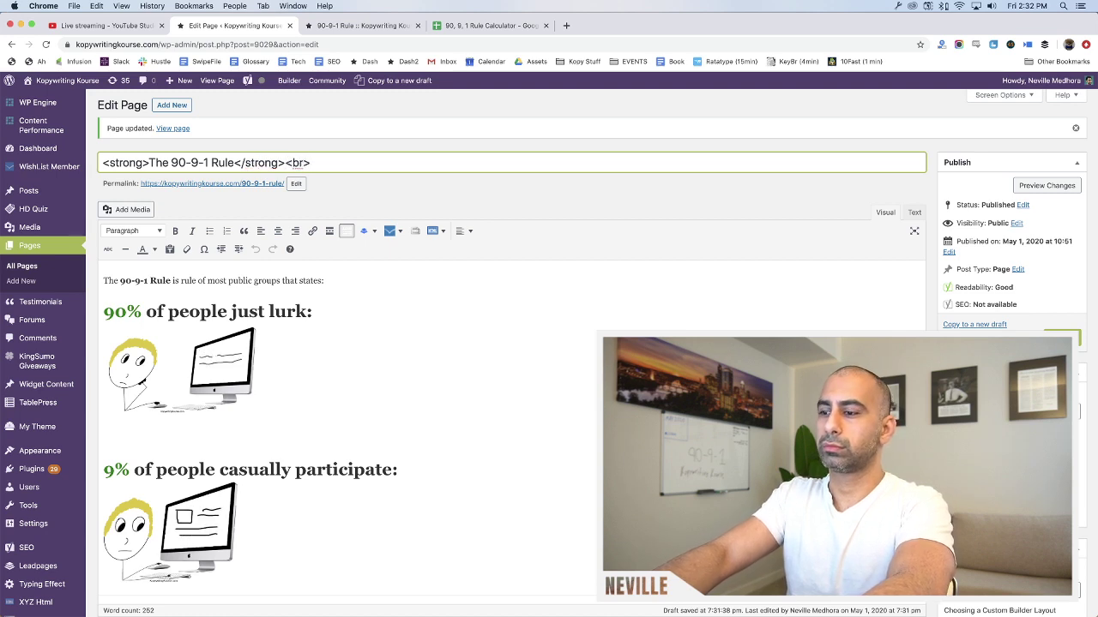
key("BackSpace")
key("BackSpace")
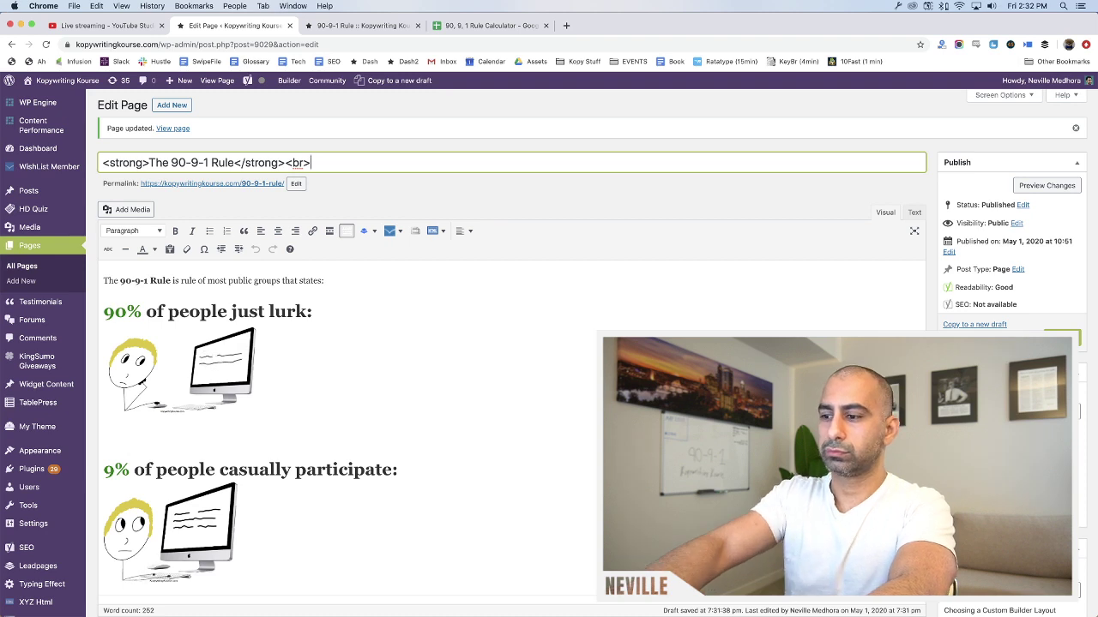
Add the subtitle text "90% Lurk, 9% Create," after the line break in the page title
type("90")
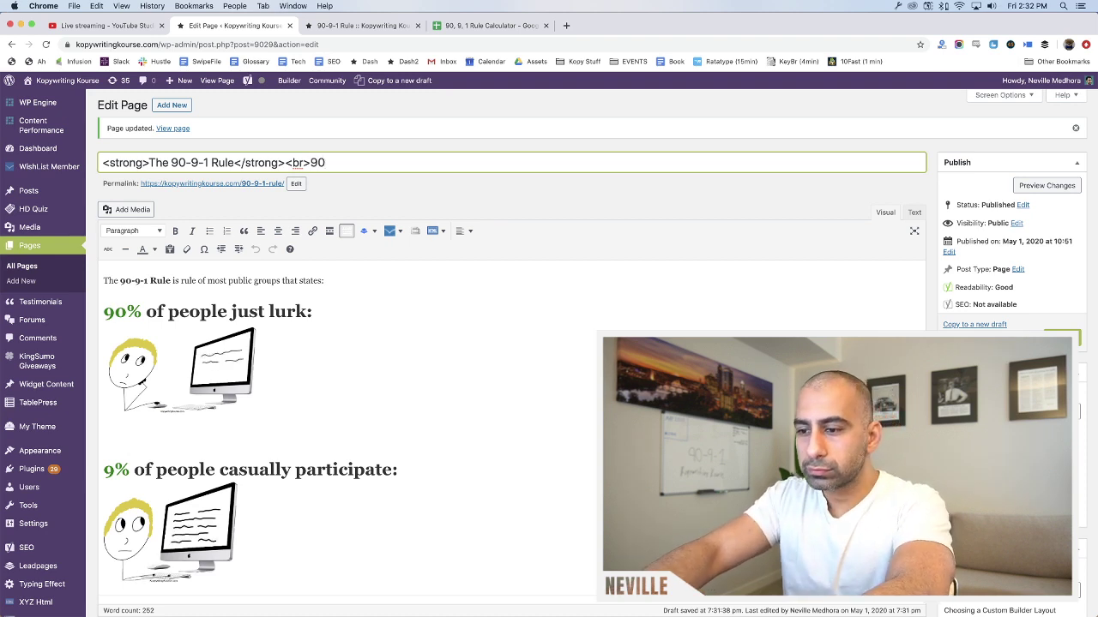
type("%")
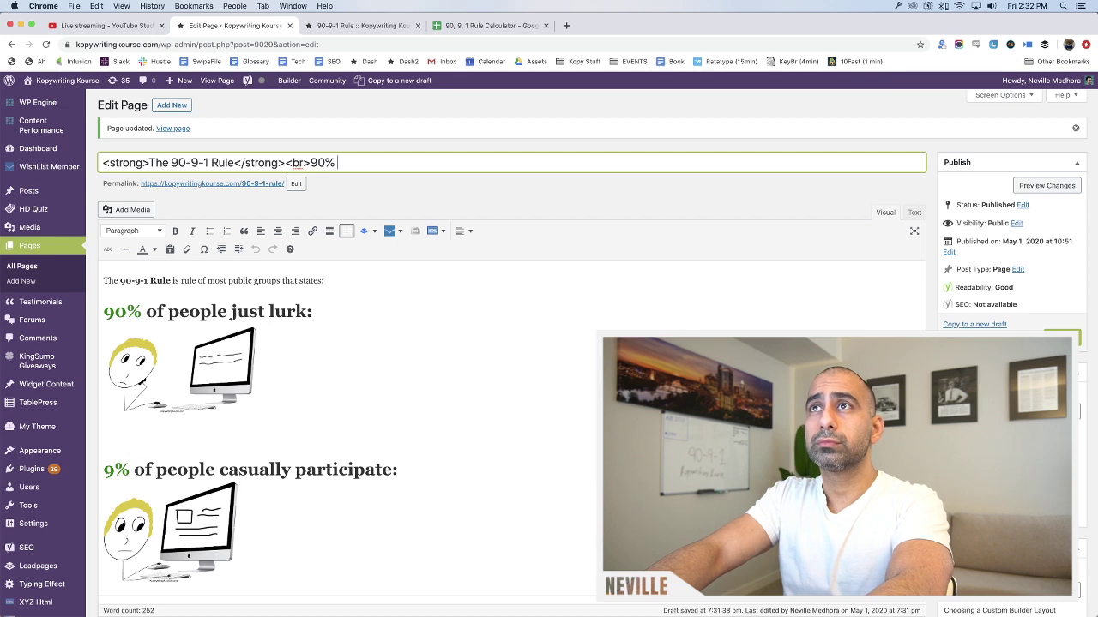
type(" Lur")
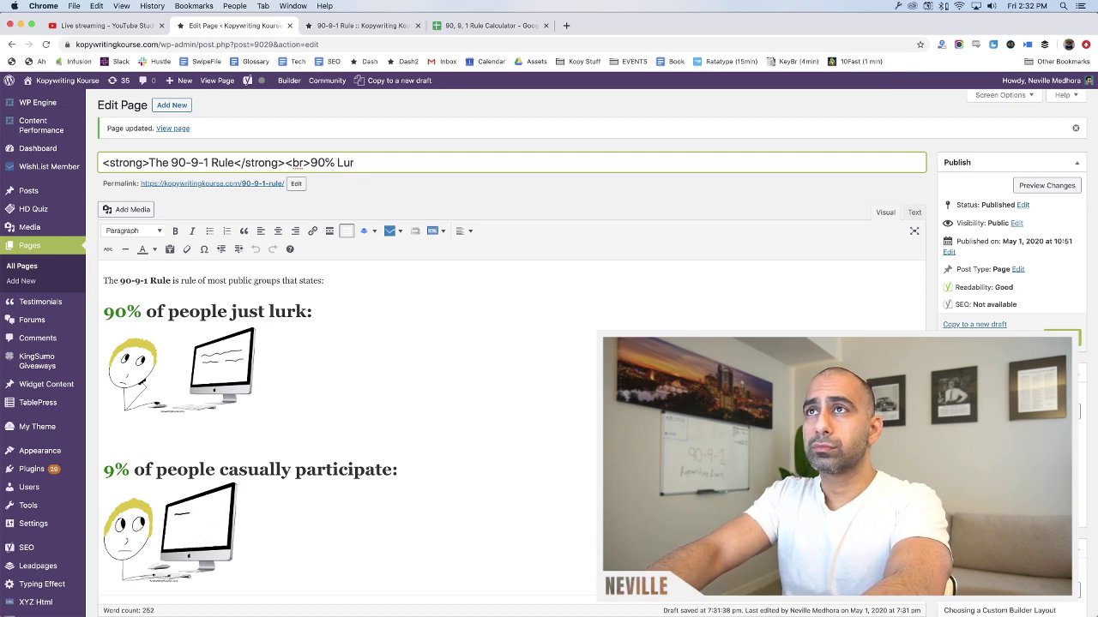
type("k")
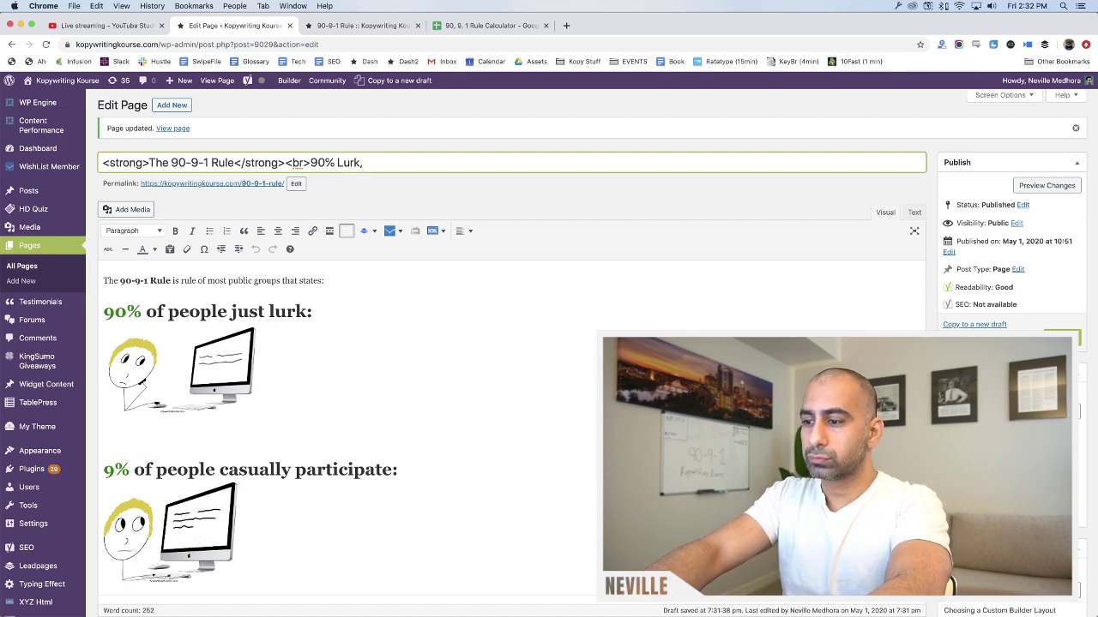
type(", 9% Cre")
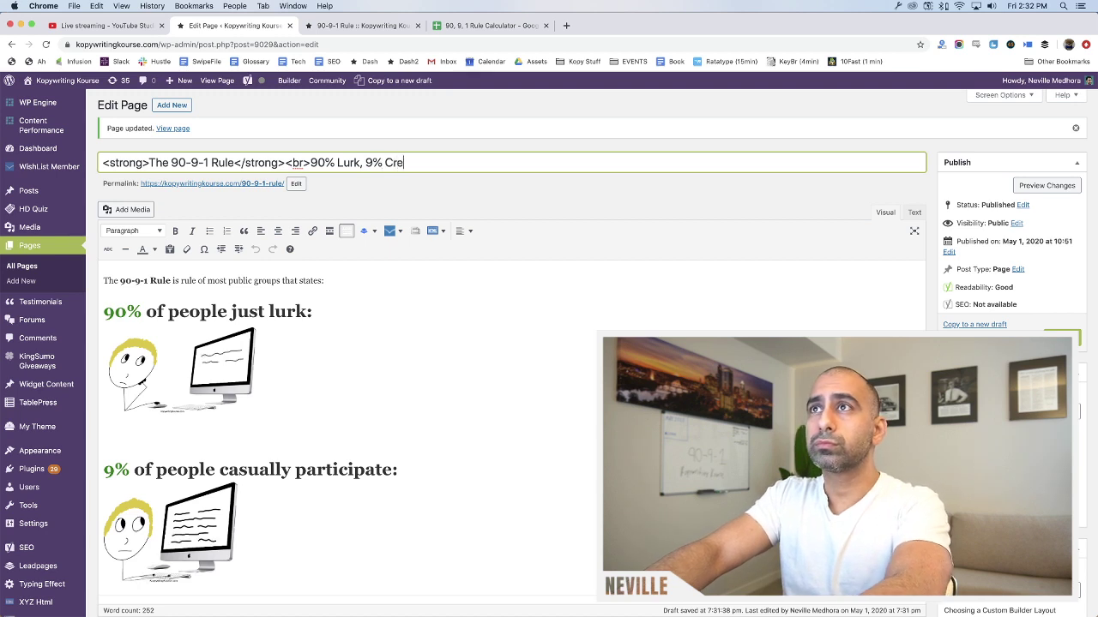
type("ate,")
key("BackSpace")
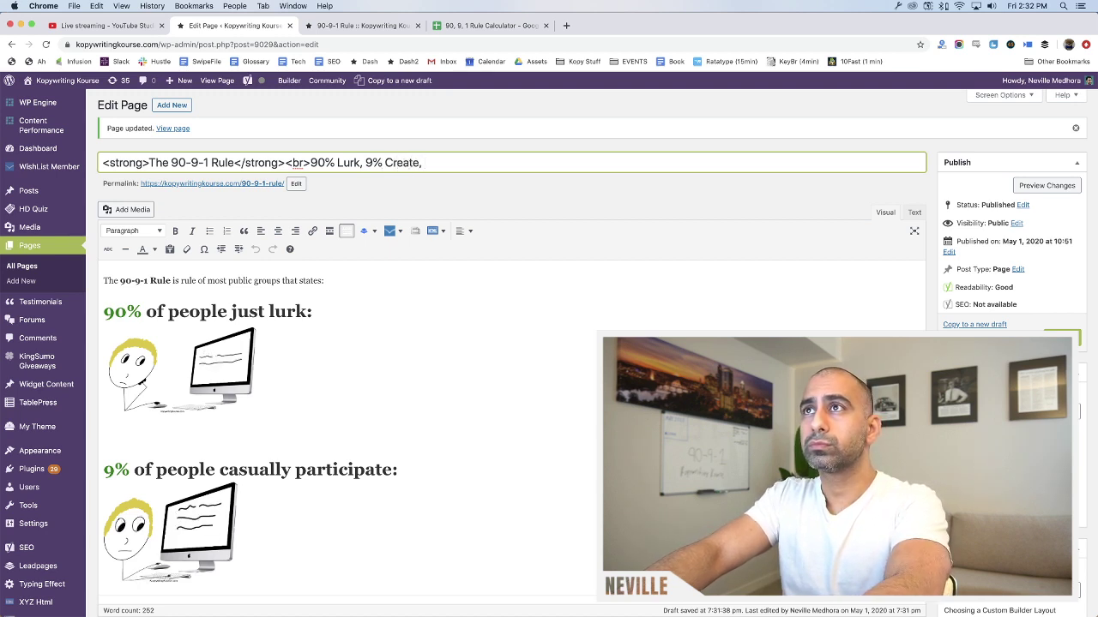
Insert "9% Contribute," after "90% Lurk," in the subtitle and change the "Create" share to 1%
left_click(370, 162)
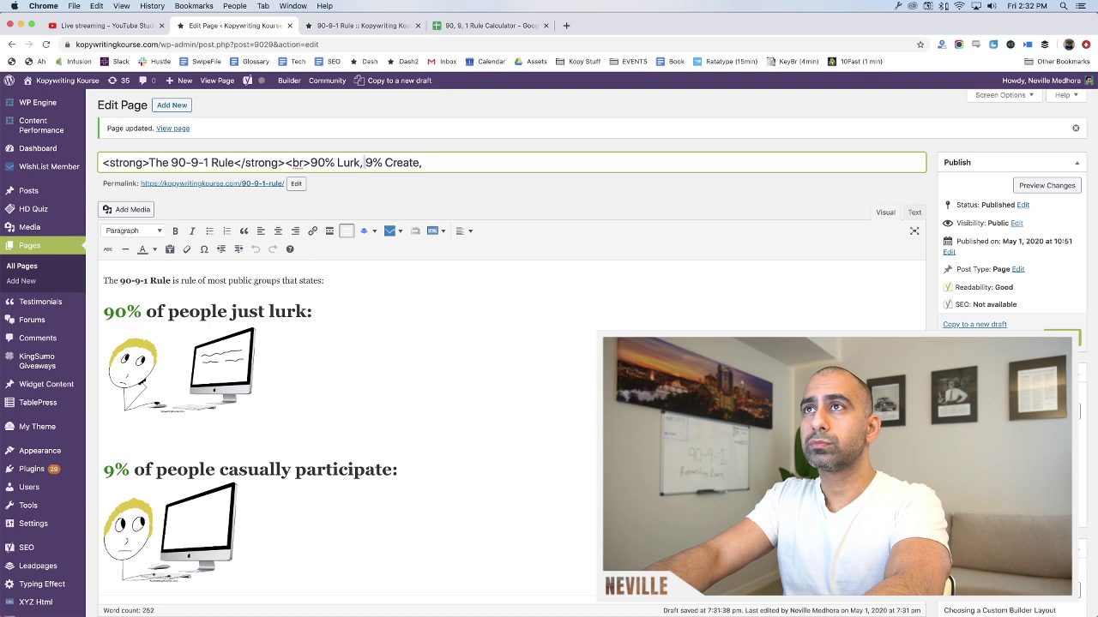
key("BackSpace")
type("1")
type("9")
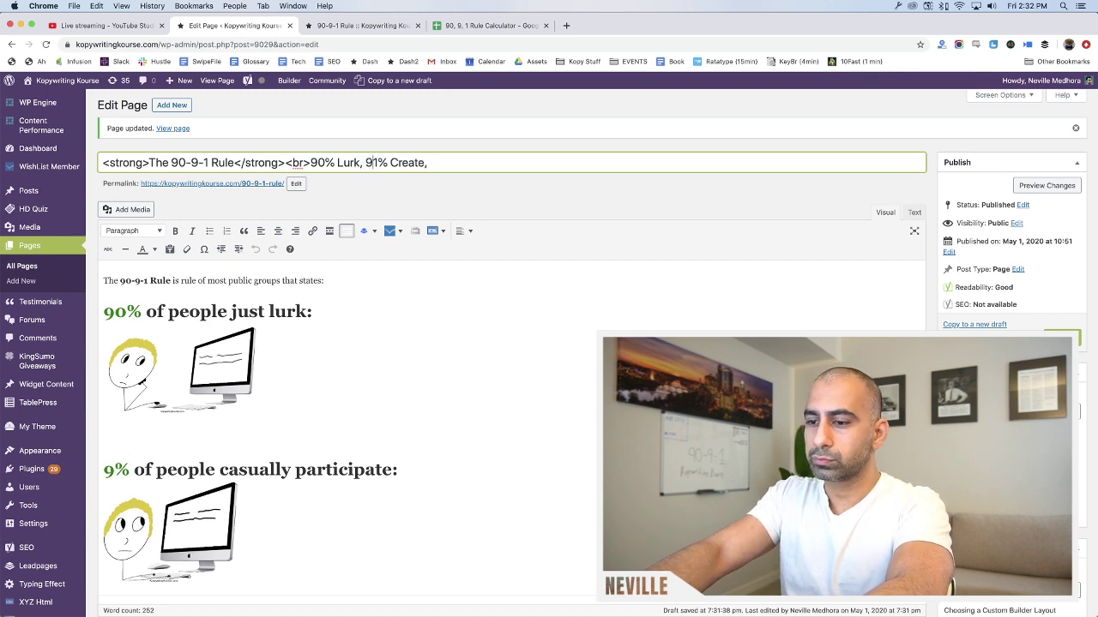
type("% ")
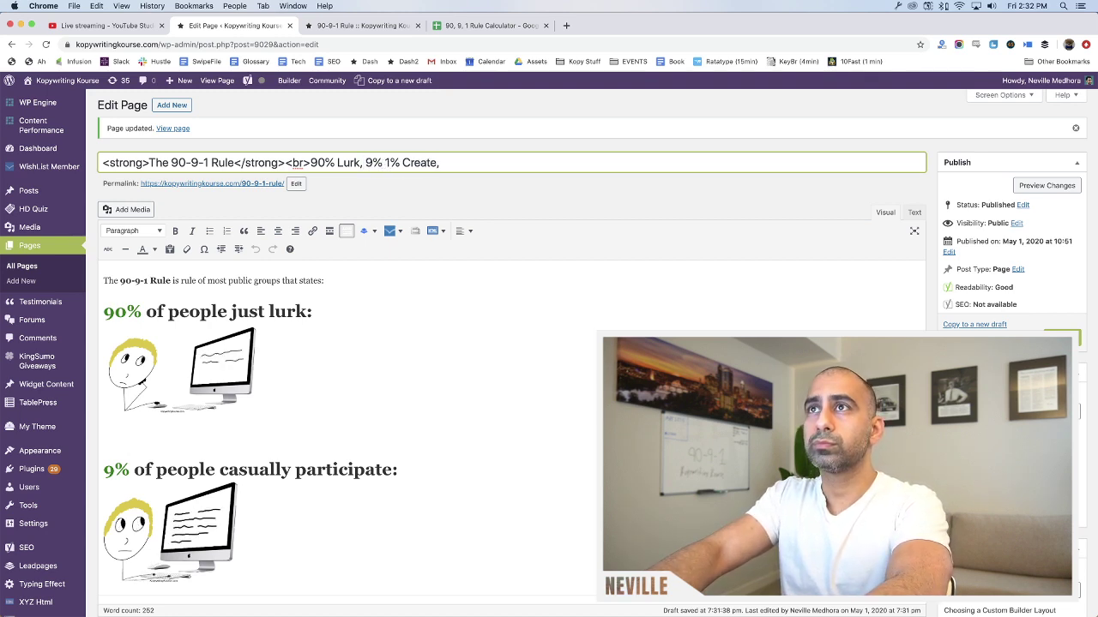
type("Contribute")
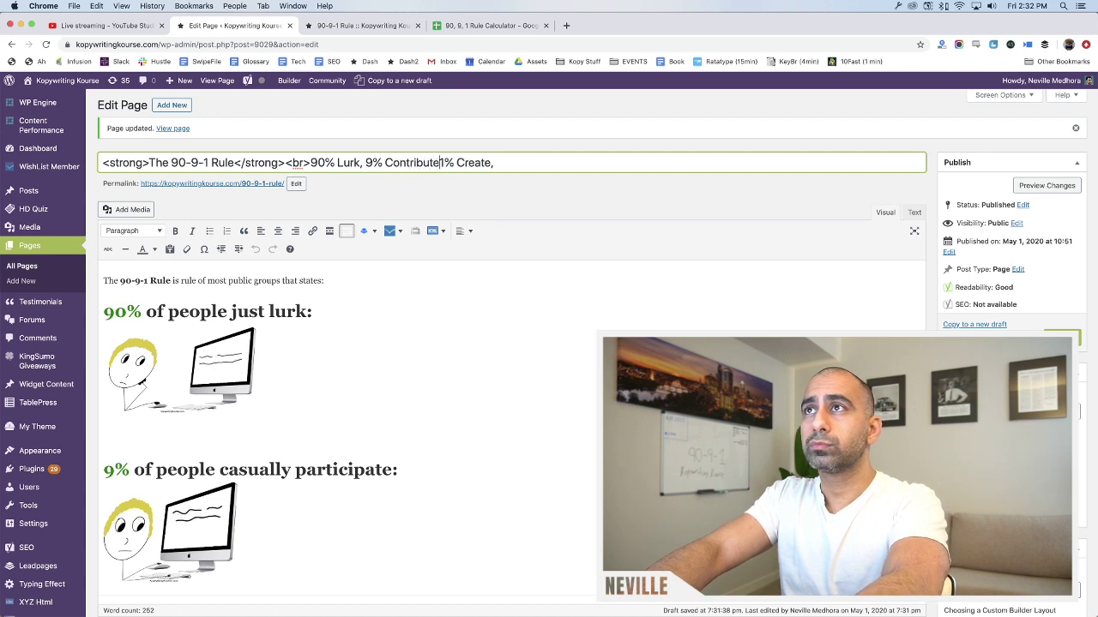
type(",")
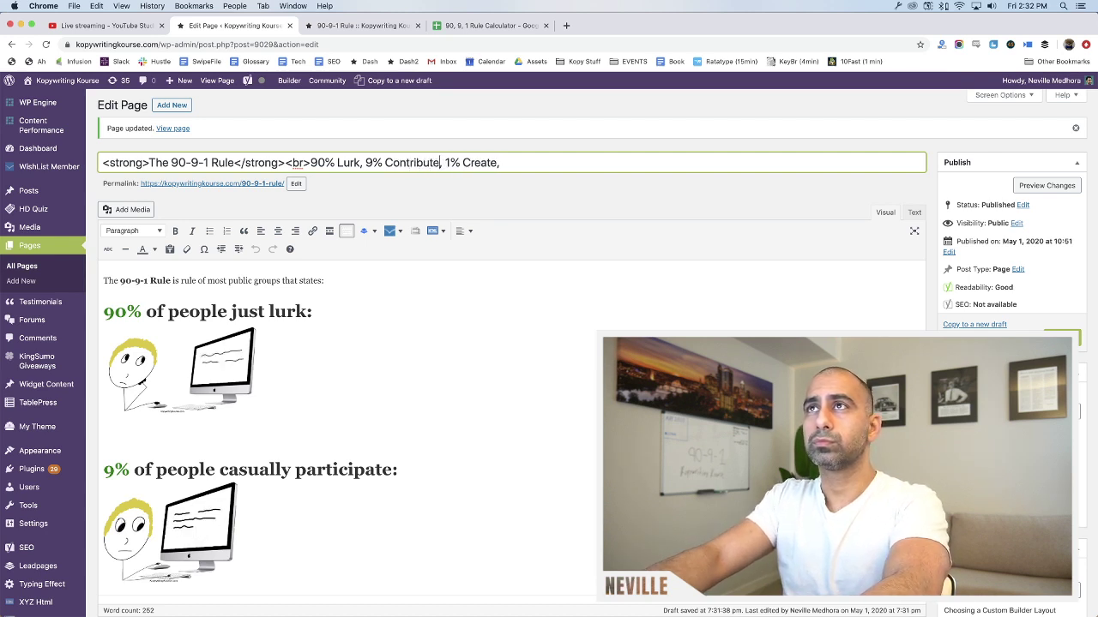
Replace "Contribute" with "Participate" in the page title and end the subtitle with a period after "1% Create"
key("shift+Left")
key("shift+Left")
key("shift+Left")
key("shift+Left")
key("shift+Left")
key("shift+Left")
key("shift+Left")
key("shift+Left")
key("shift+Left")
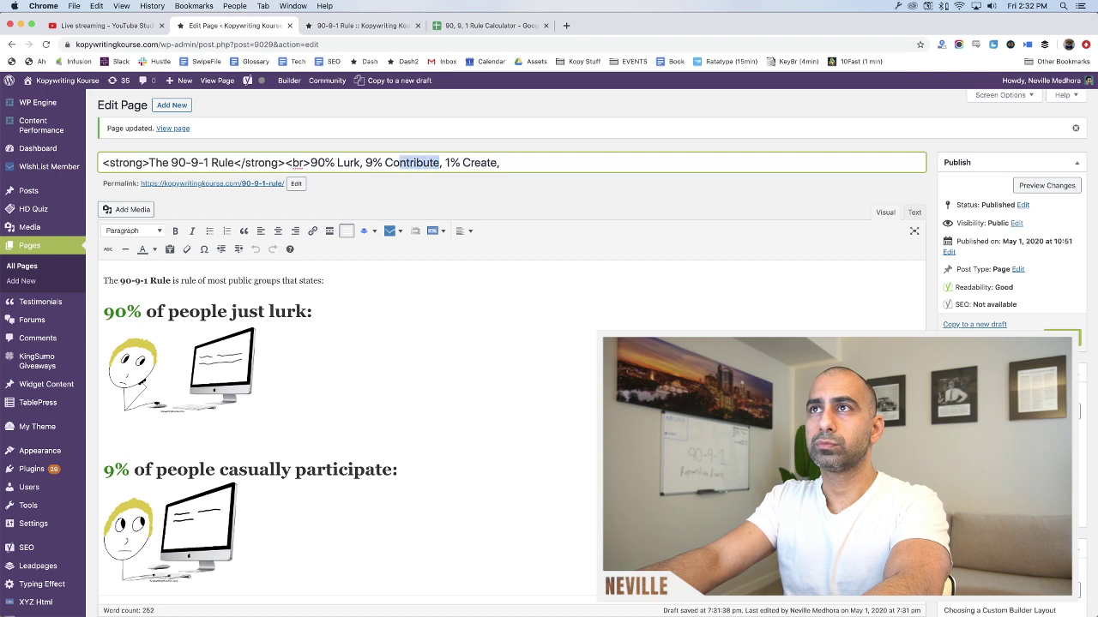
type("Participa")
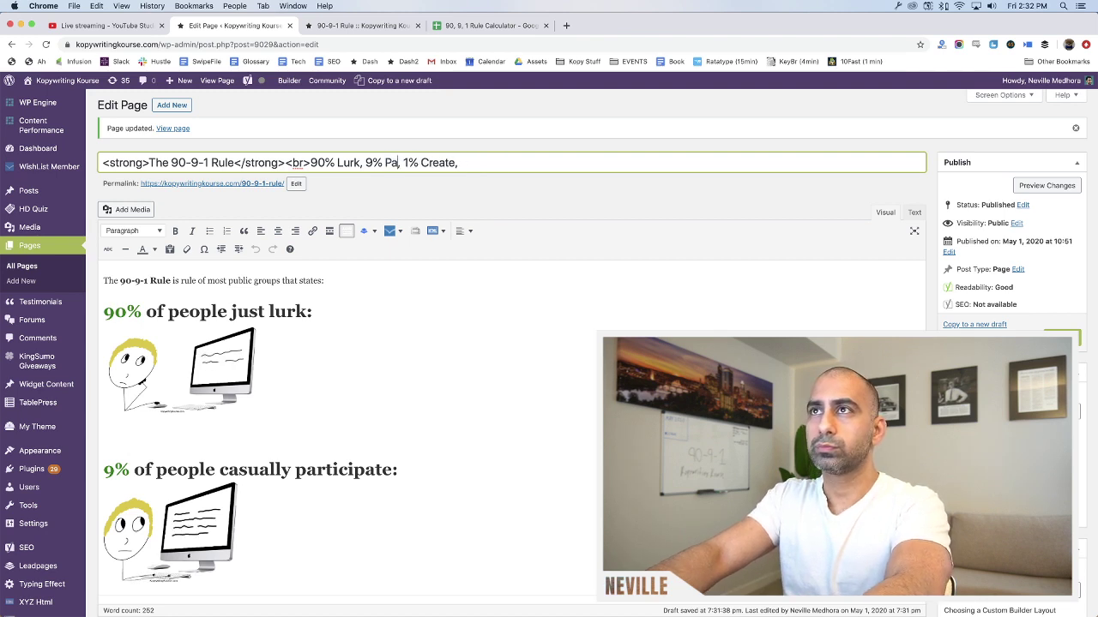
type("te")
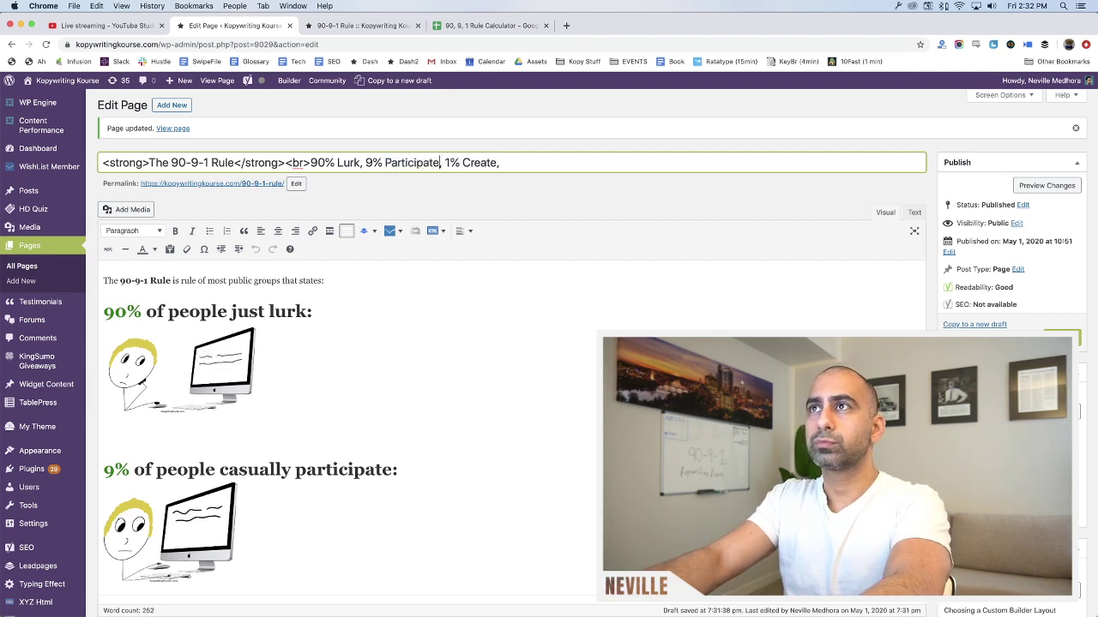
key("BackSpace")
key("BackSpace")
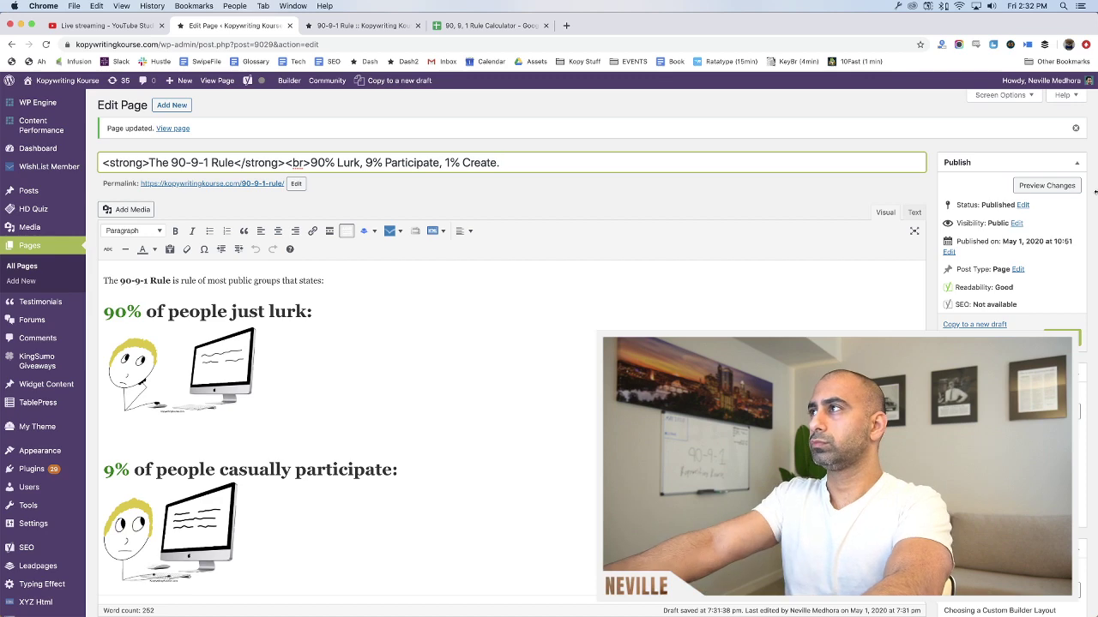
Preview the page changes and review the new heading and the body text down to the 1,000 friends example
left_click(1046, 185)
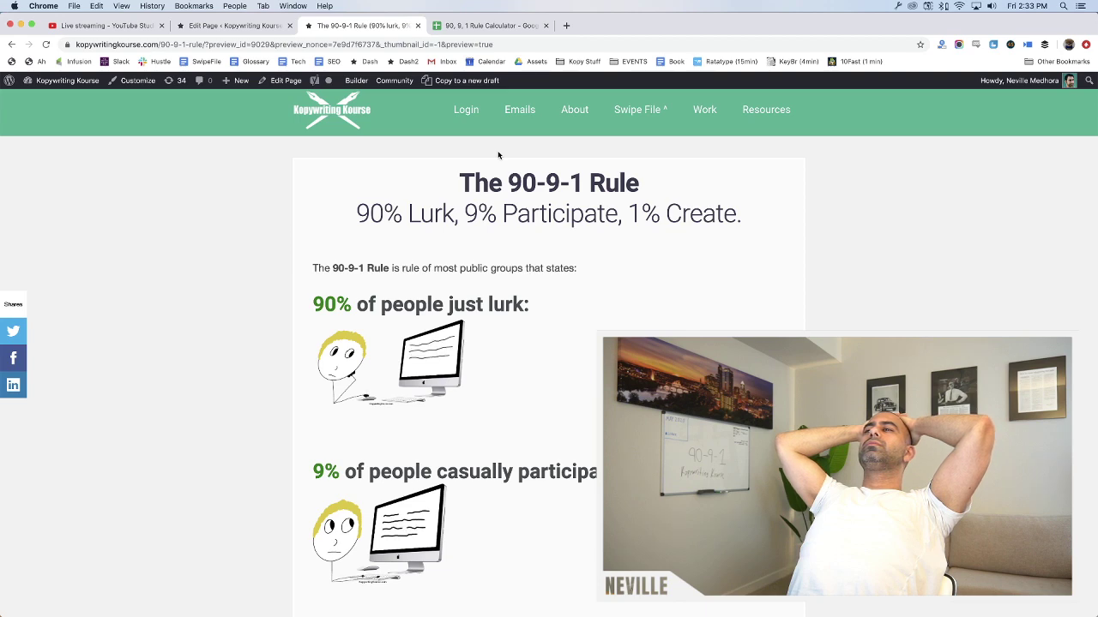
scroll(501, 185, "down", 5)
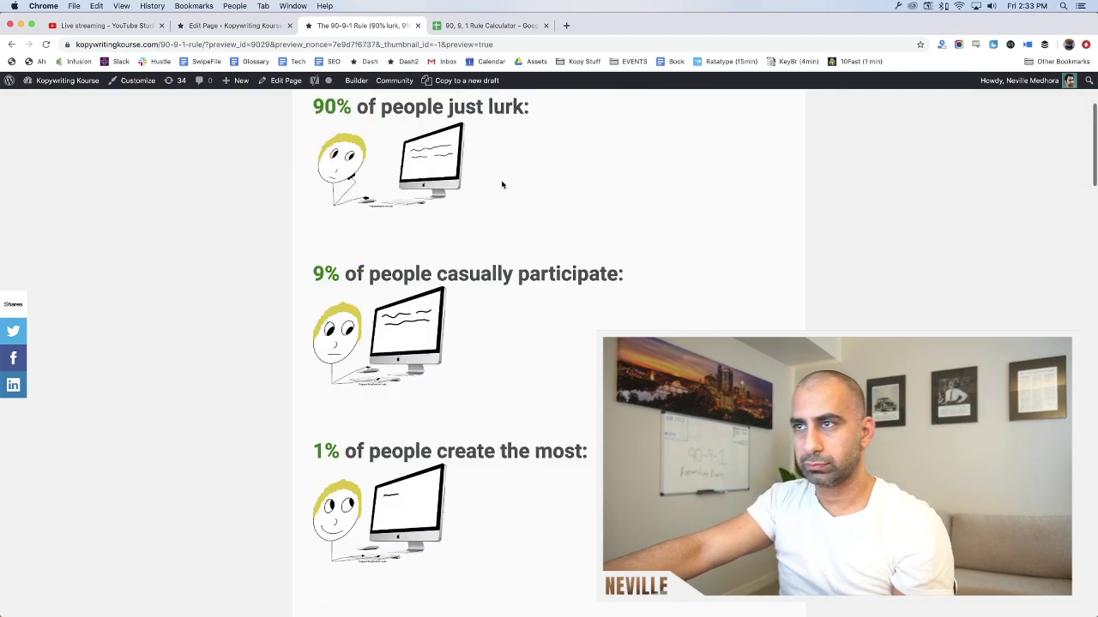
scroll(502, 185, "down", 7)
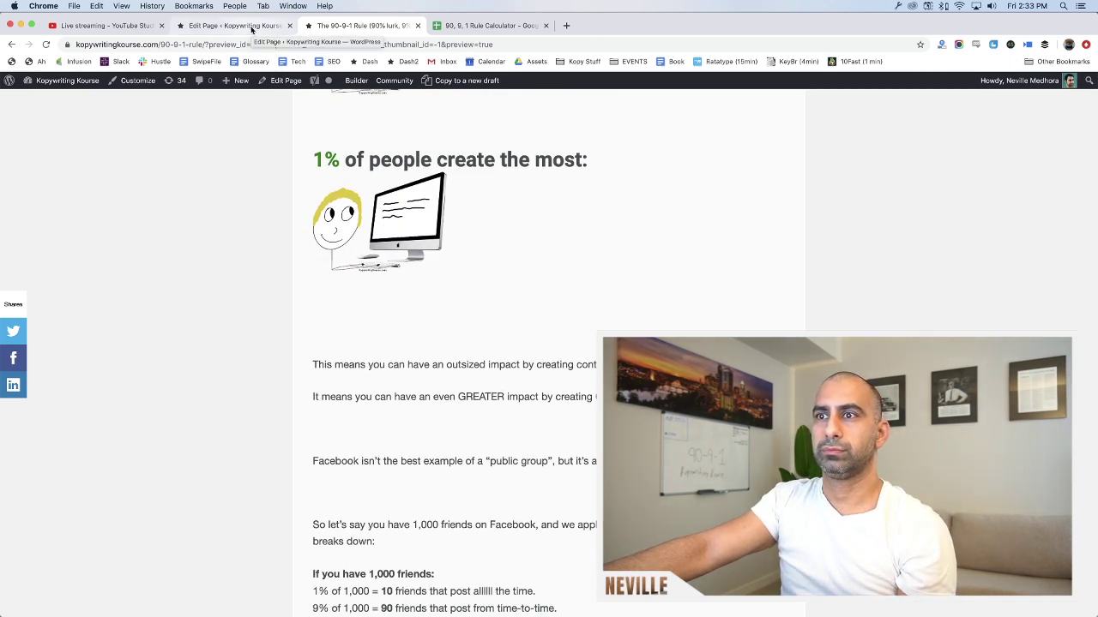
scroll(386, 185, "down", 3)
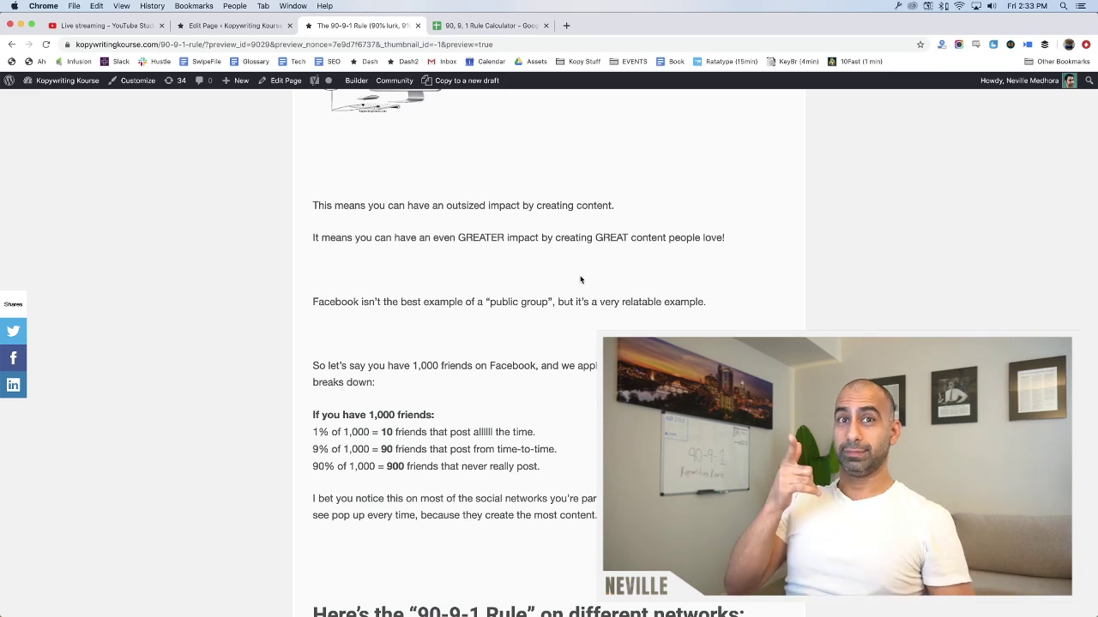
scroll(566, 274, "up", 3)
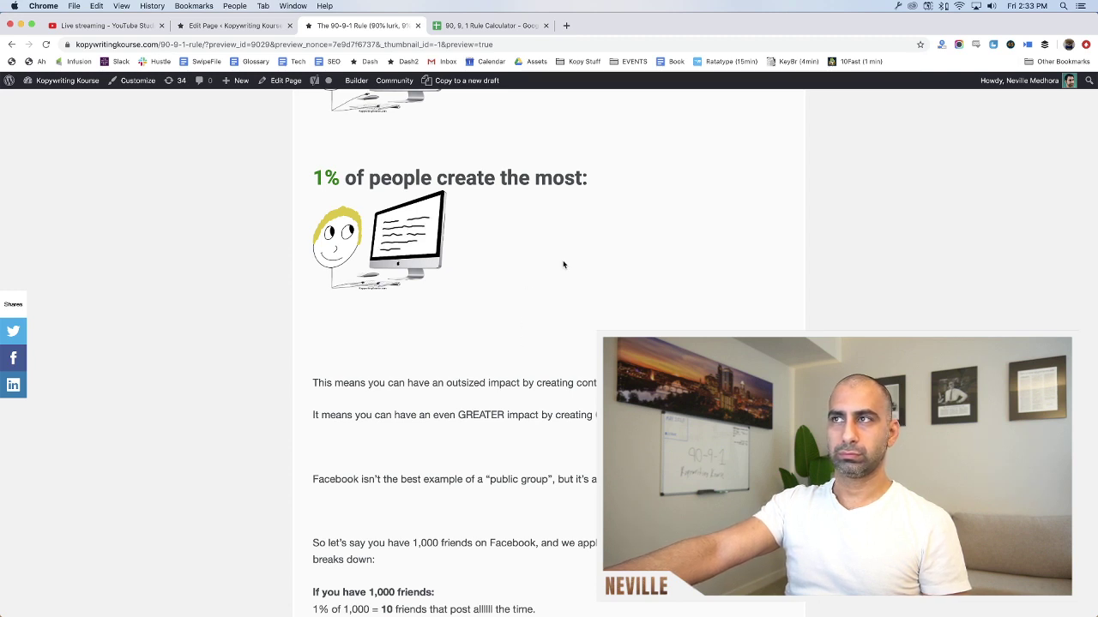
In the page editor, merge the two content-impact sentences into one paragraph and leave a single blank line above it
key("ctrl+shift+Tab")
scroll(427, 427, "down", 5)
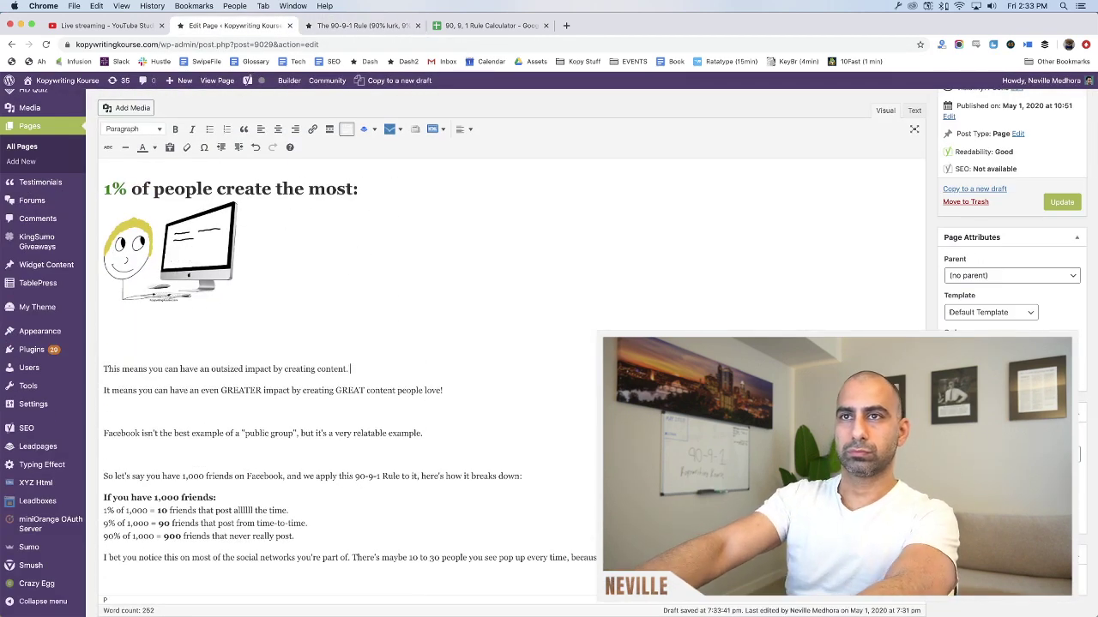
key("Delete")
key("Up")
key("BackSpace")
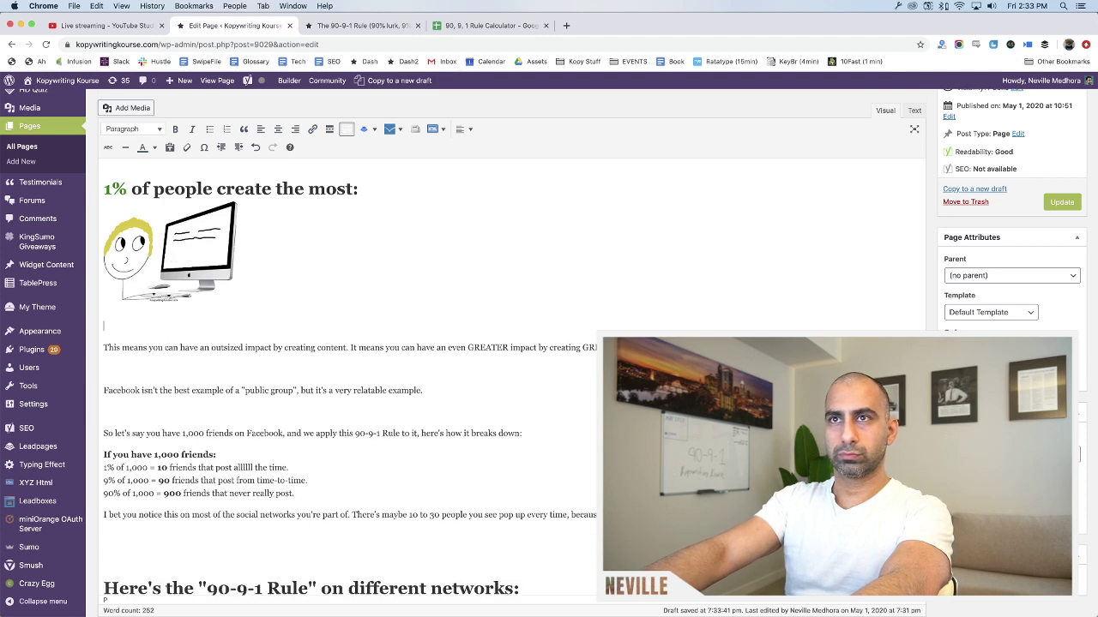
key("Delete")
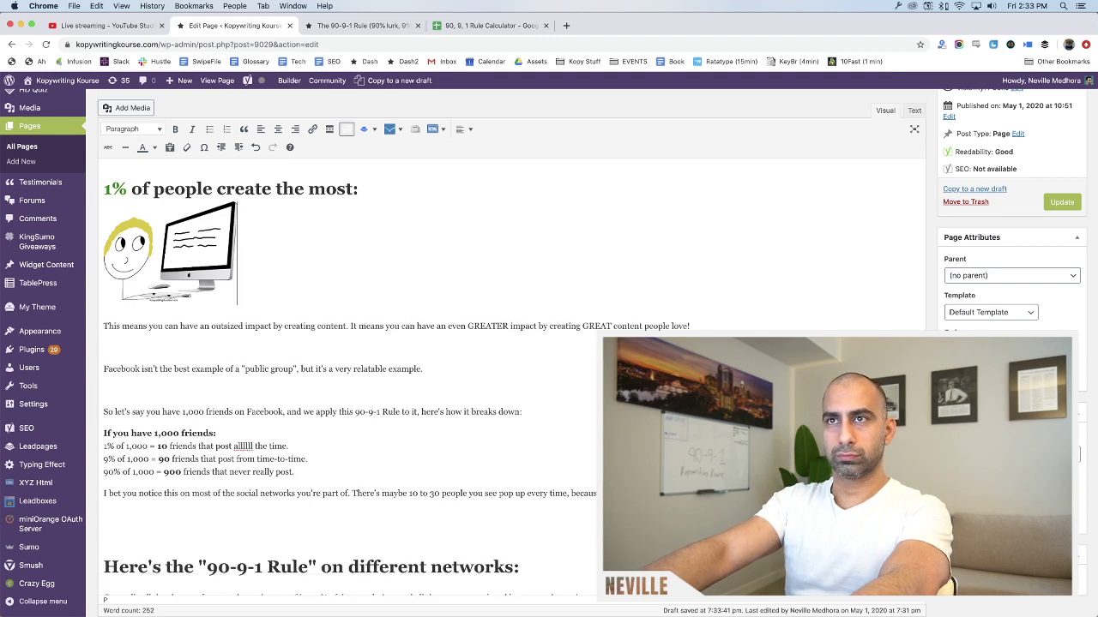
left_click(241, 336)
key("super+z")
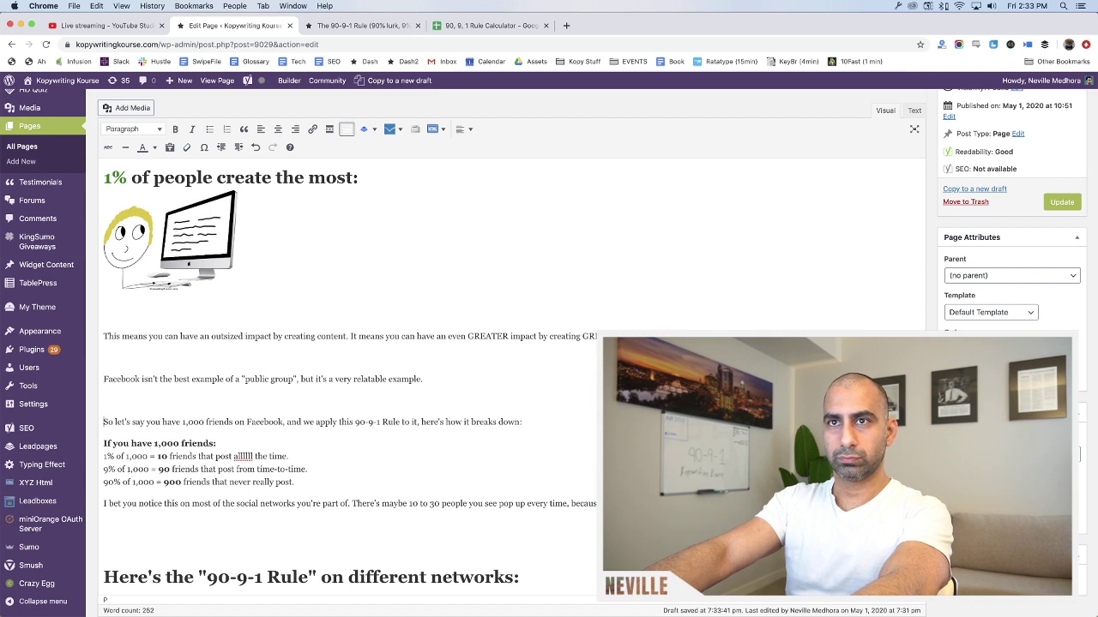
Delete the sentence "Facebook isn't the best example of a "public group", but it's a very relatable example." and its extra blank line
key("super+shift+Right")
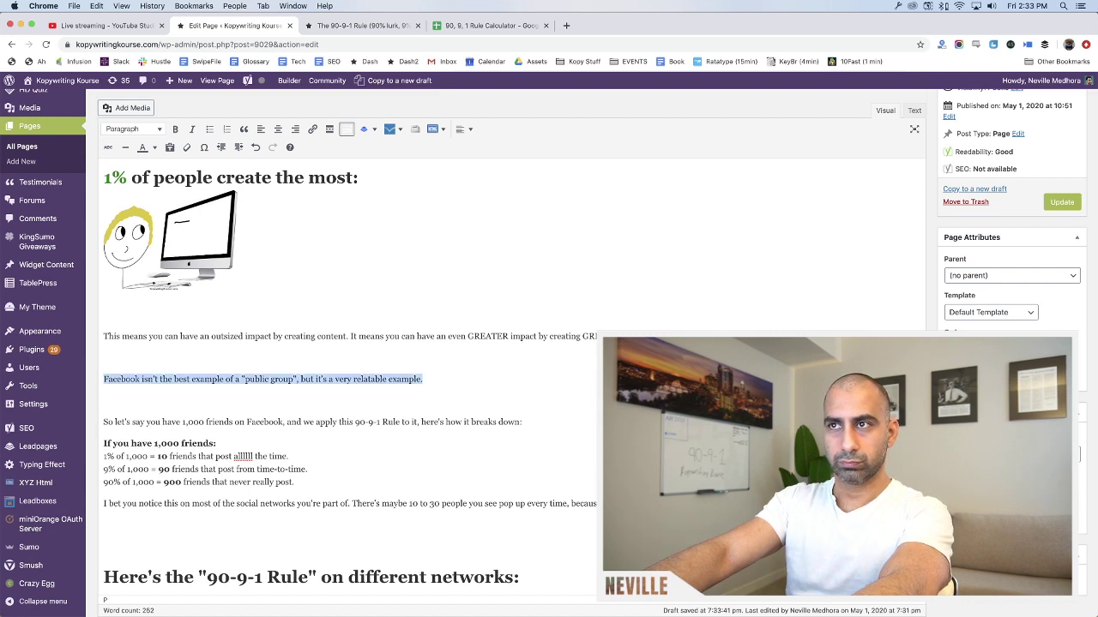
key("Right")
key("Delete")
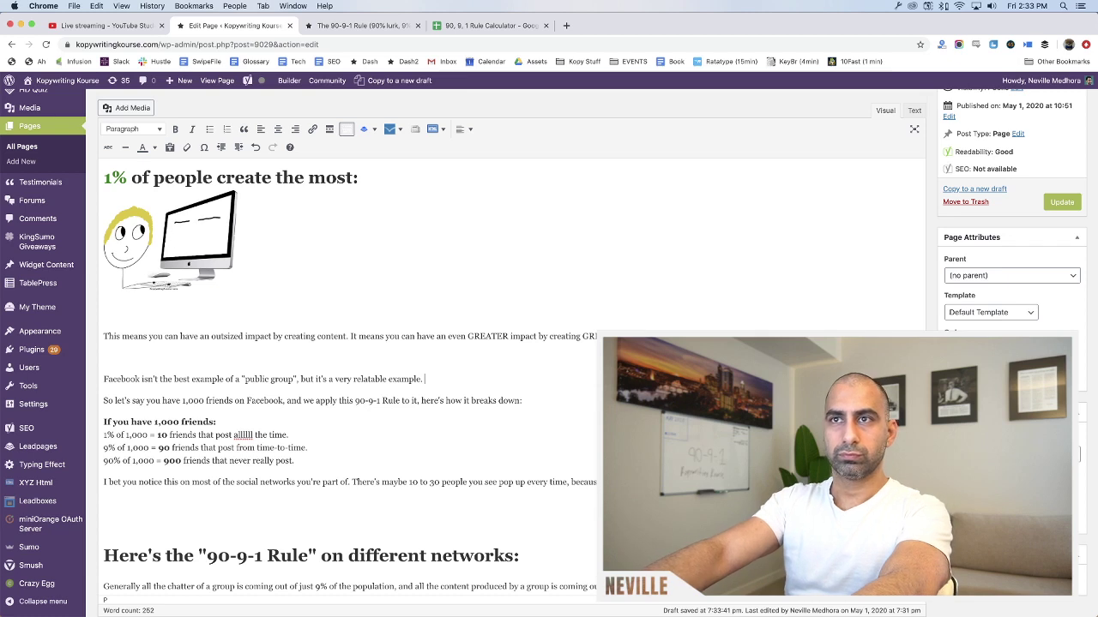
key("Delete")
key("super+shift+Left")
key("BackSpace")
key("Down")
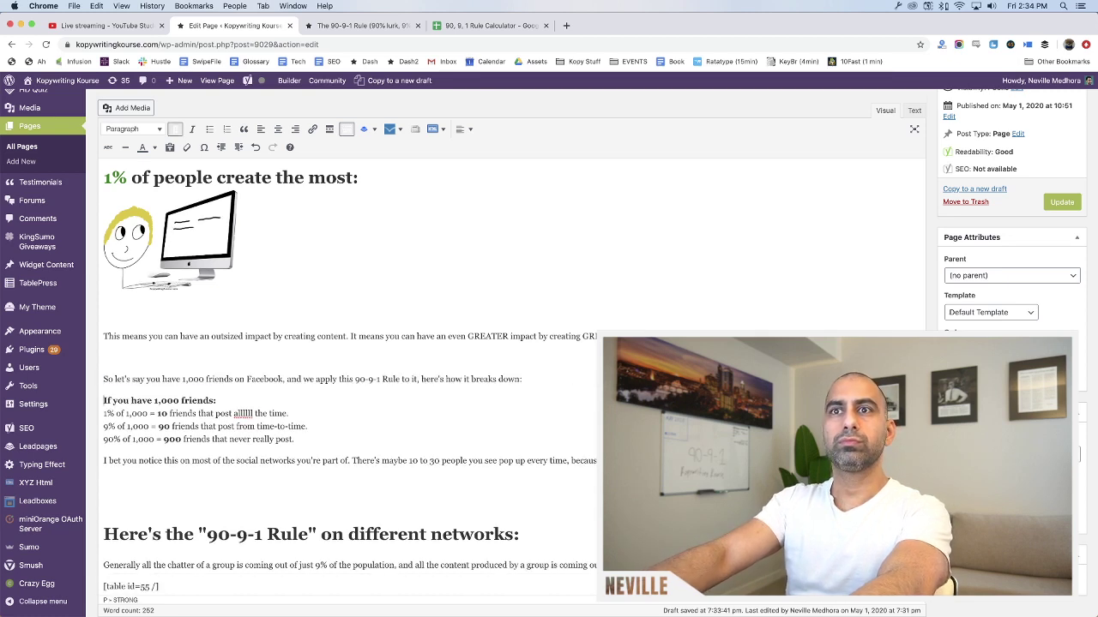
Insert "Facebook" before "friends" in the bold line "If you have 1,000 friends:"
left_click(104, 426)
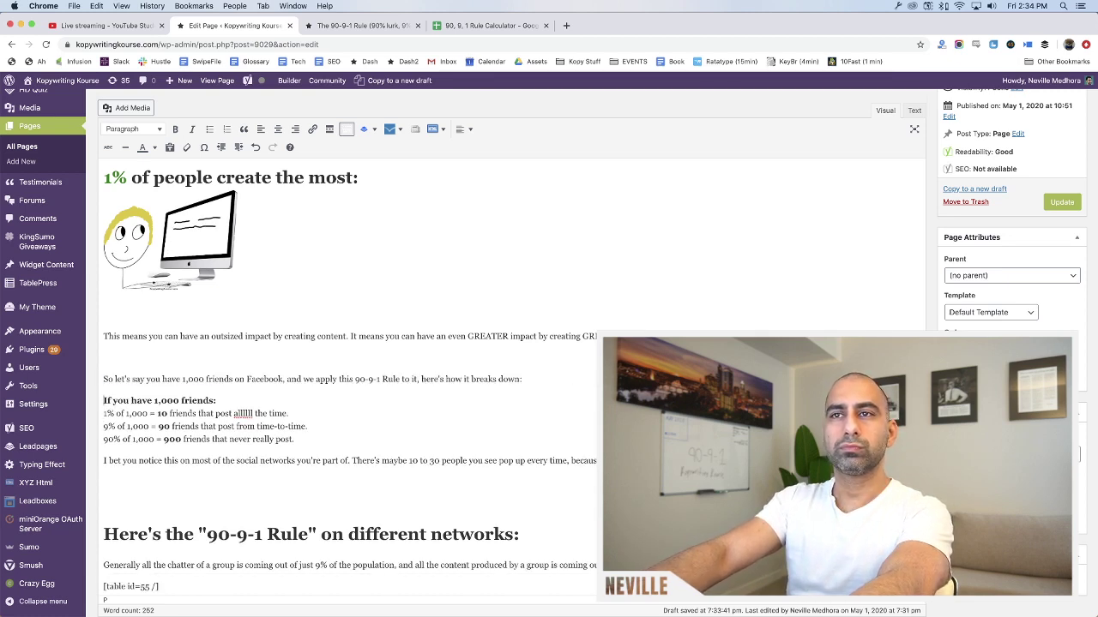
left_click(195, 401)
type("Facebook")
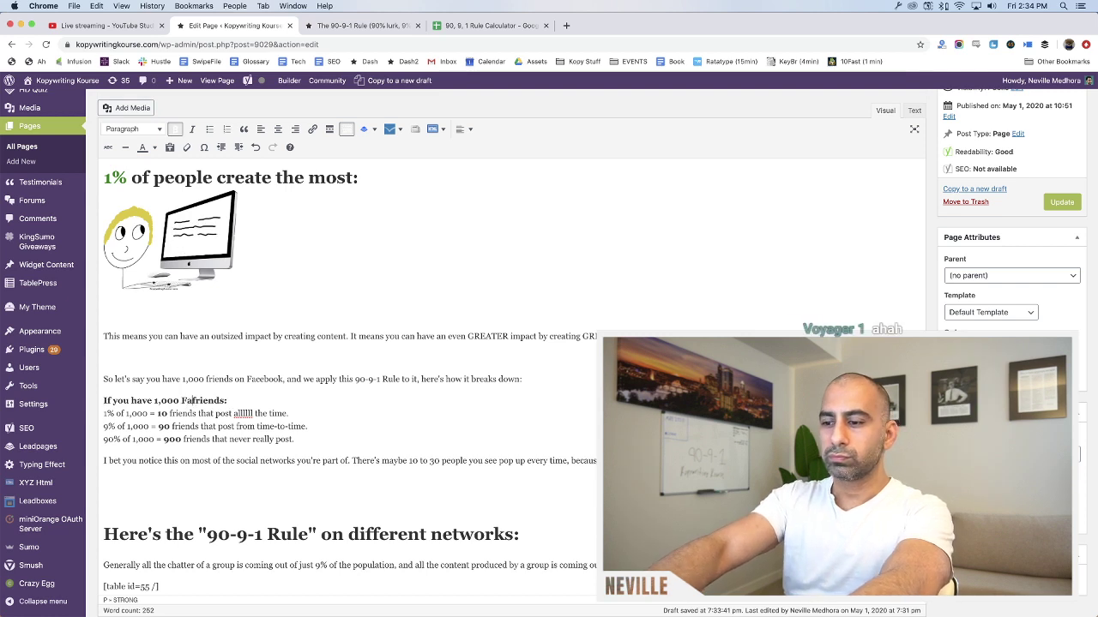
Above the "outsized impact" paragraph, insert "This applies to most "groups" such as friend groups, political parties, social groups, and countries."
left_click(233, 400)
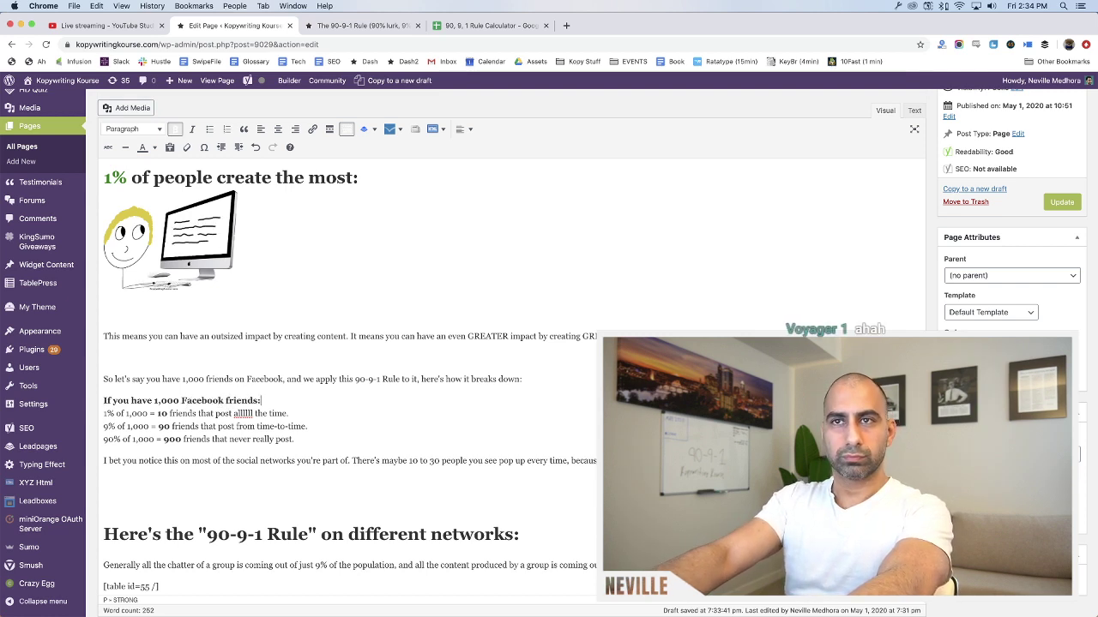
left_click(260, 461)
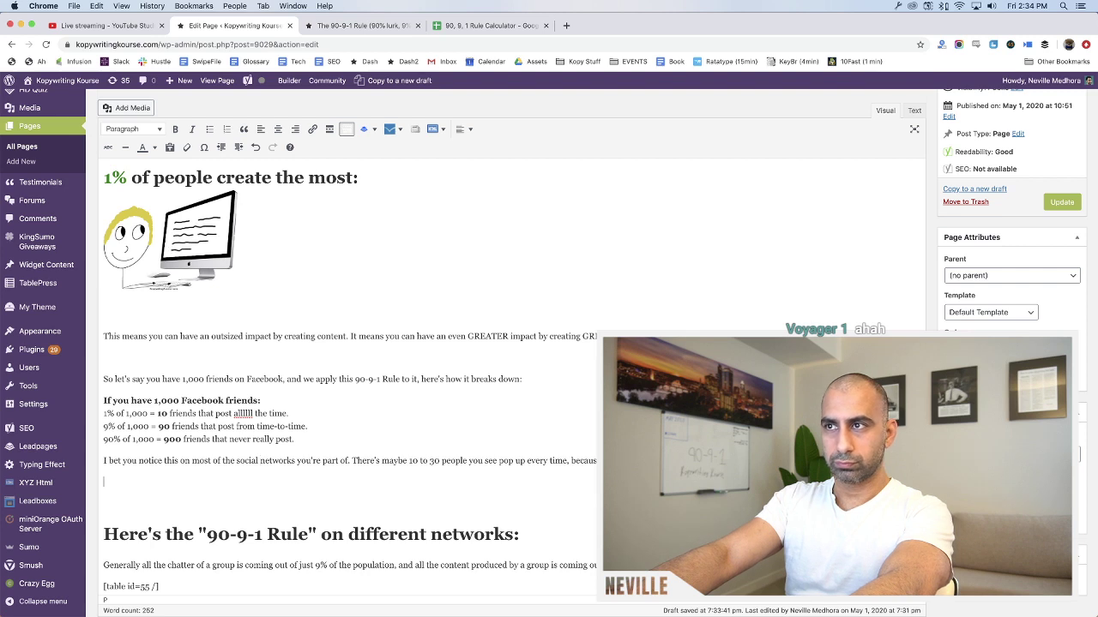
left_click(260, 461)
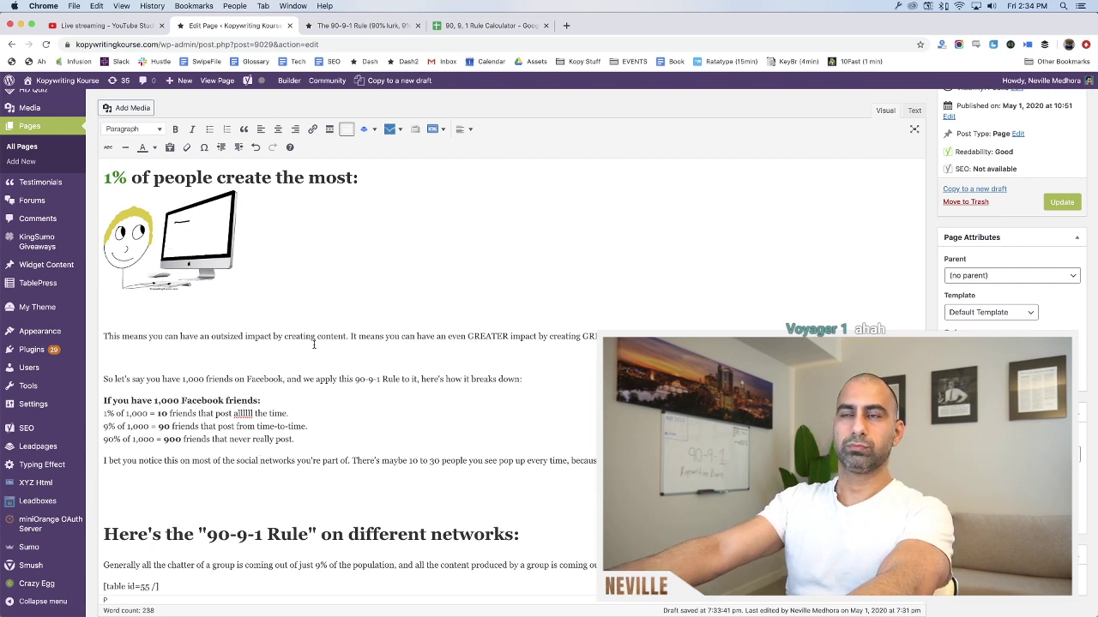
scroll(314, 343, "up", 3)
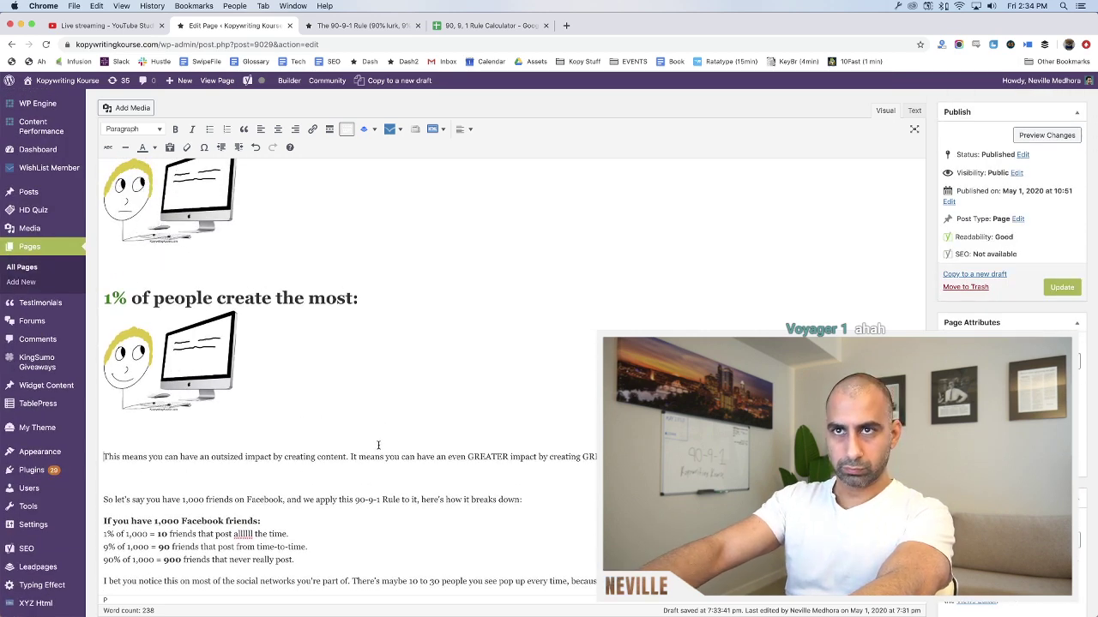
key("Return")
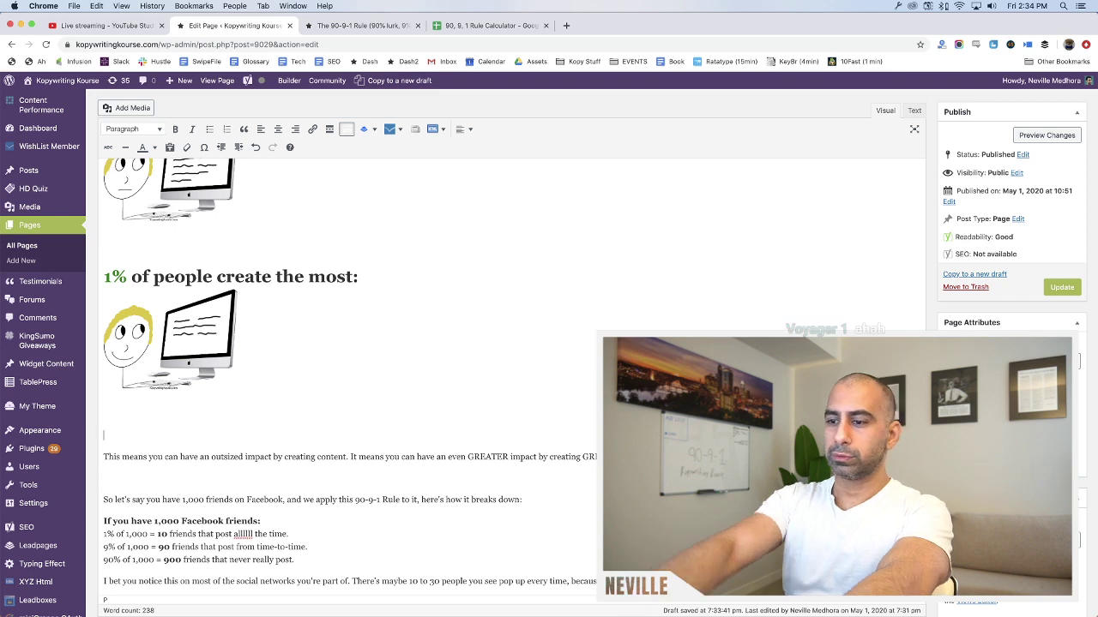
type("This applies ")
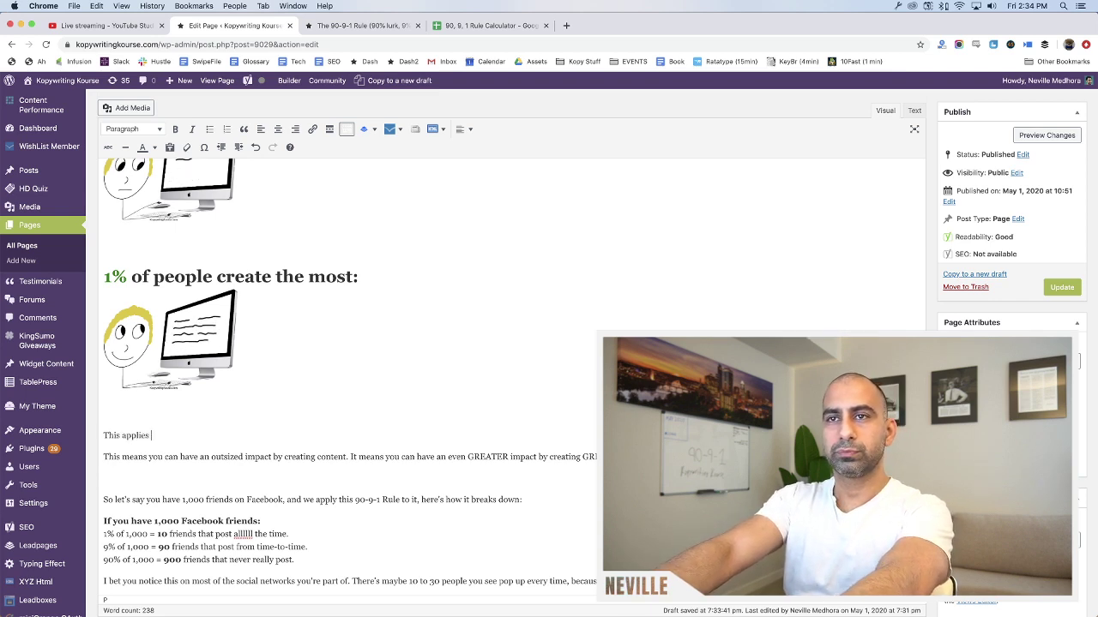
type("to most \"groups ")
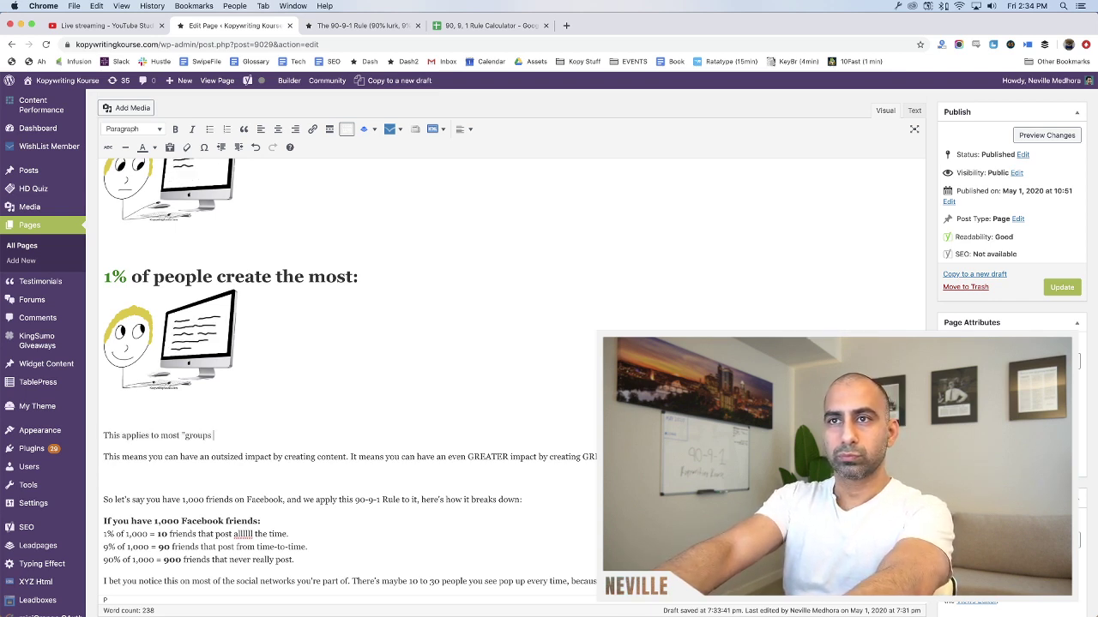
type("\"")
type(" such ")
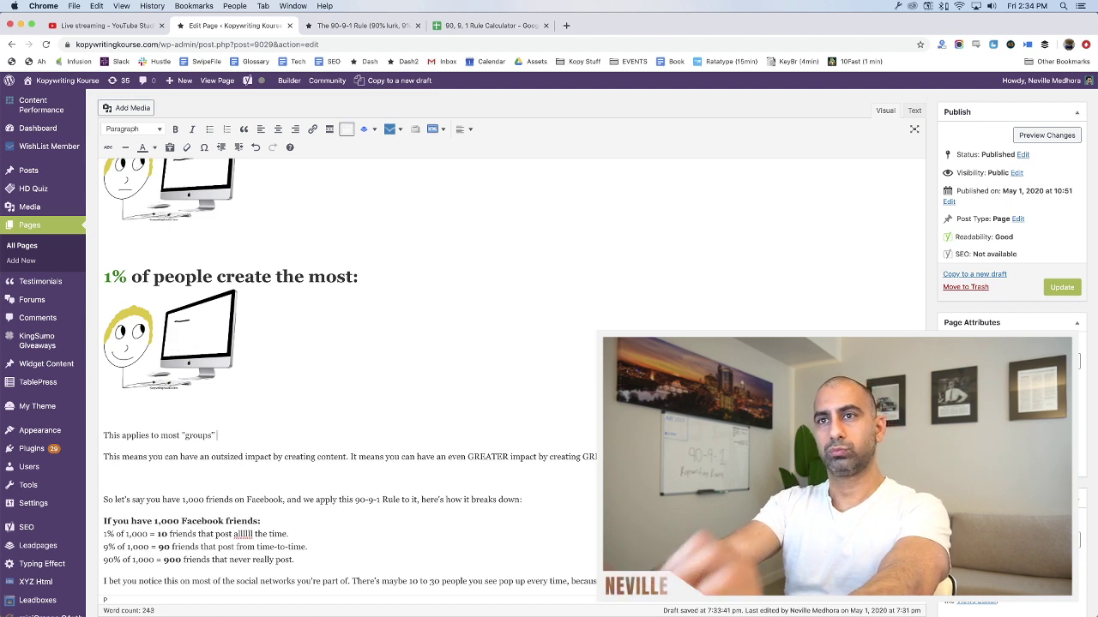
type("as")
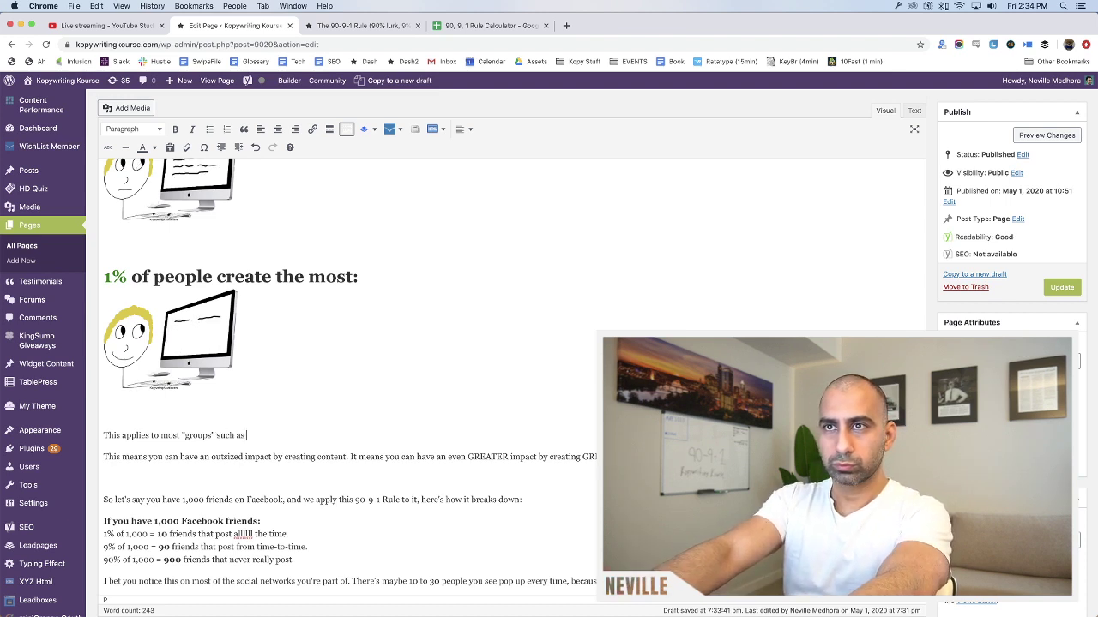
type(" friend g")
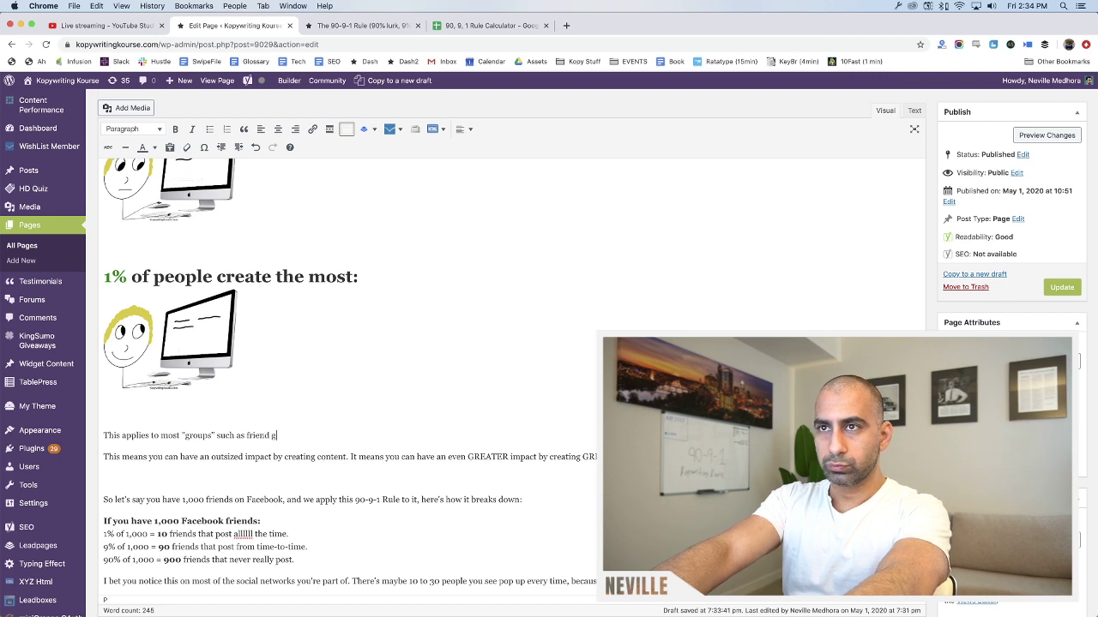
type("roups, po")
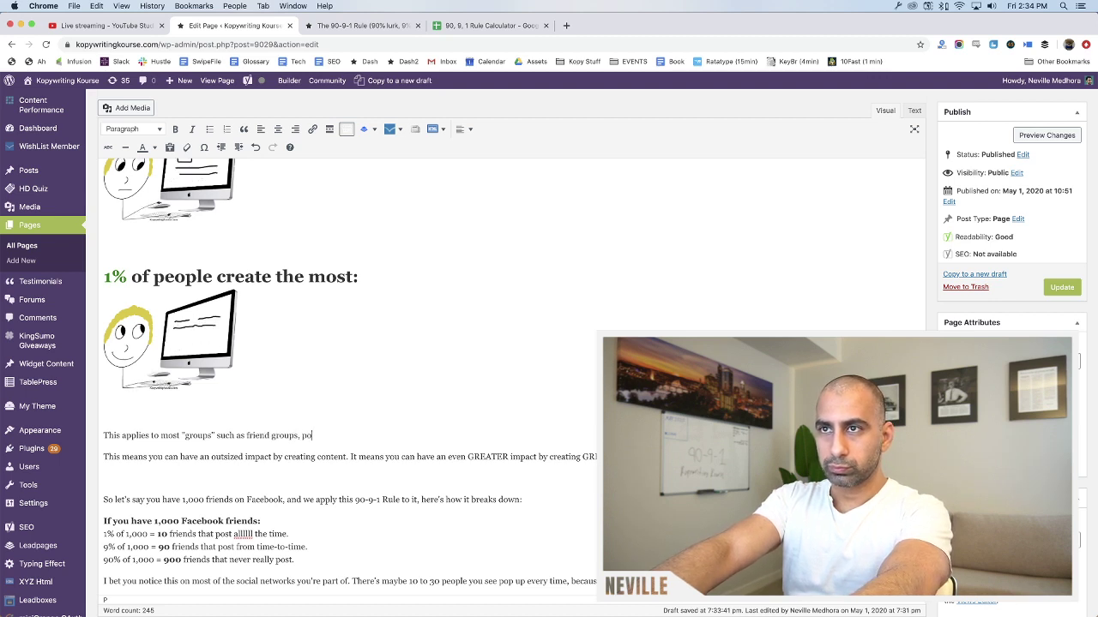
type("litical partie")
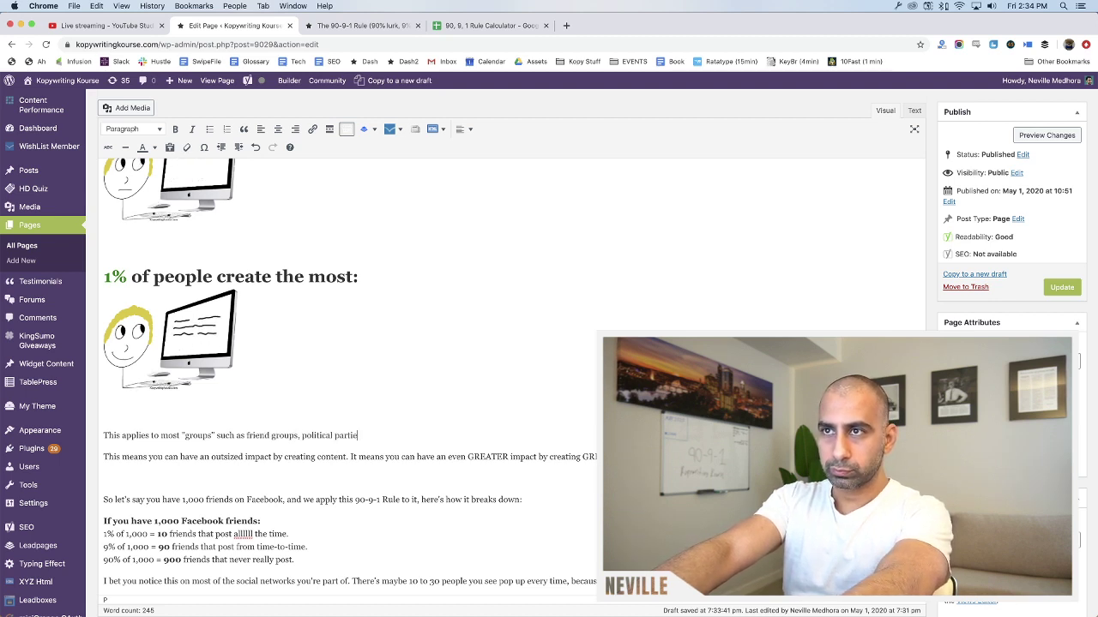
type("s,")
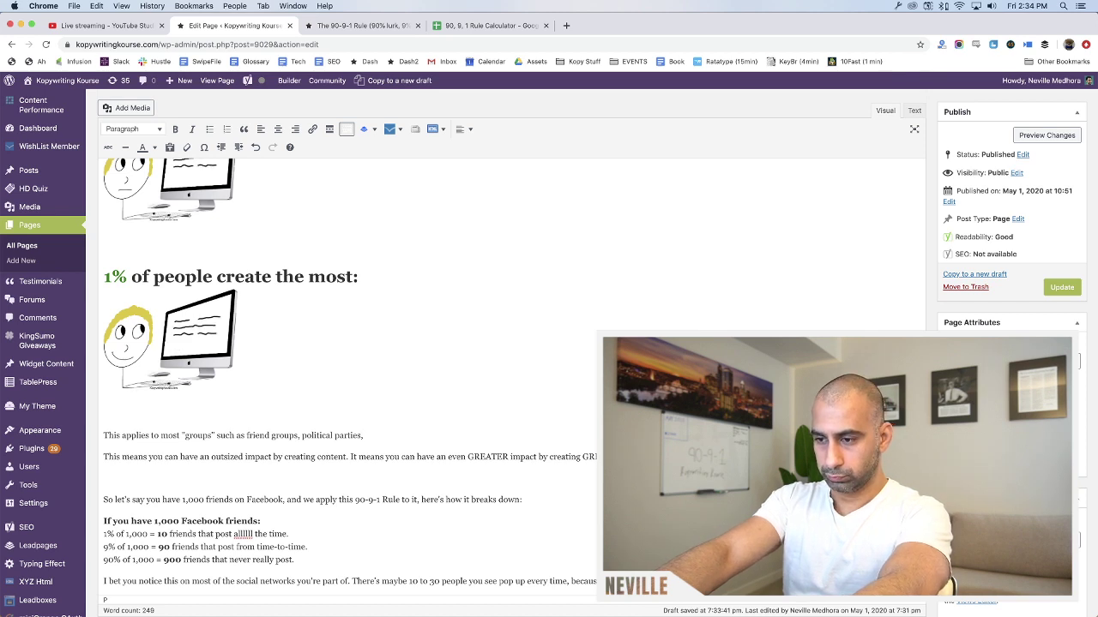
type(" soc")
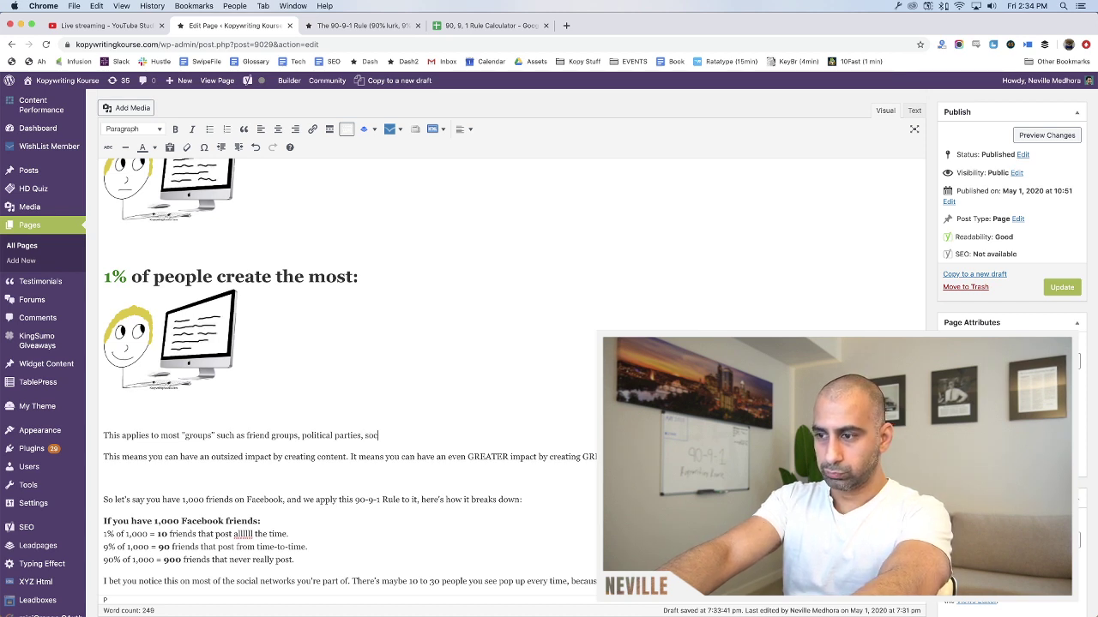
type("ial groups,")
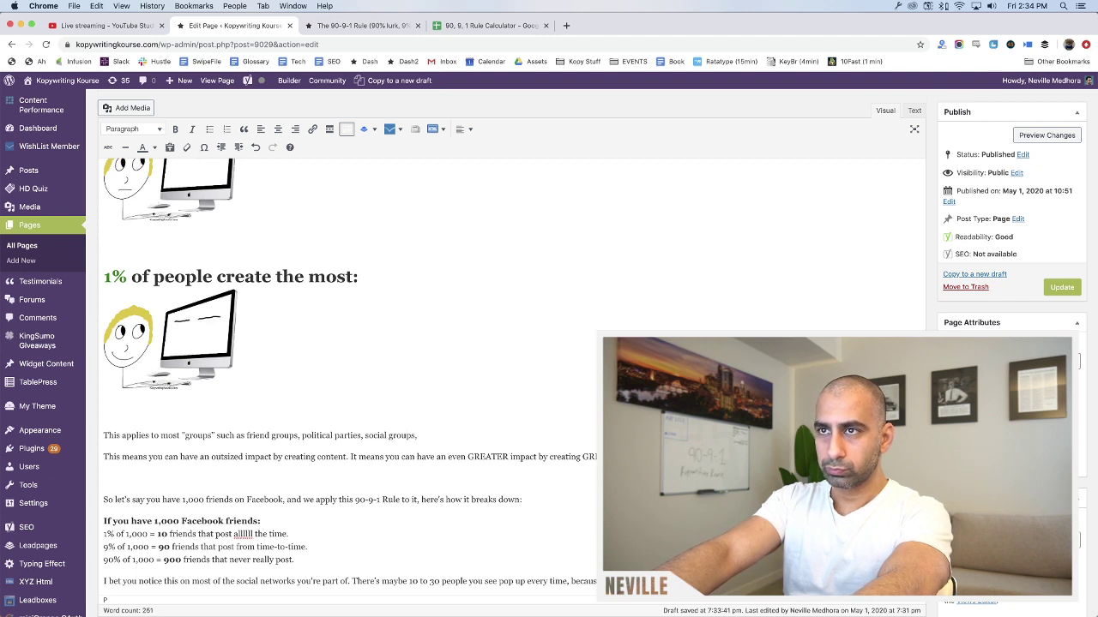
type(" and")
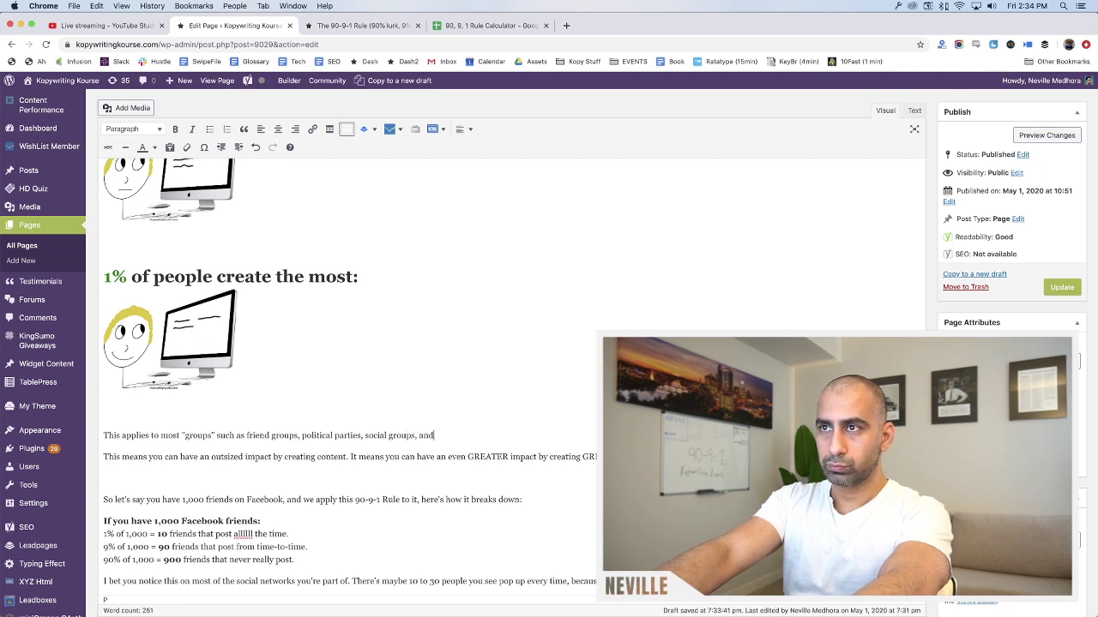
type(" countries.")
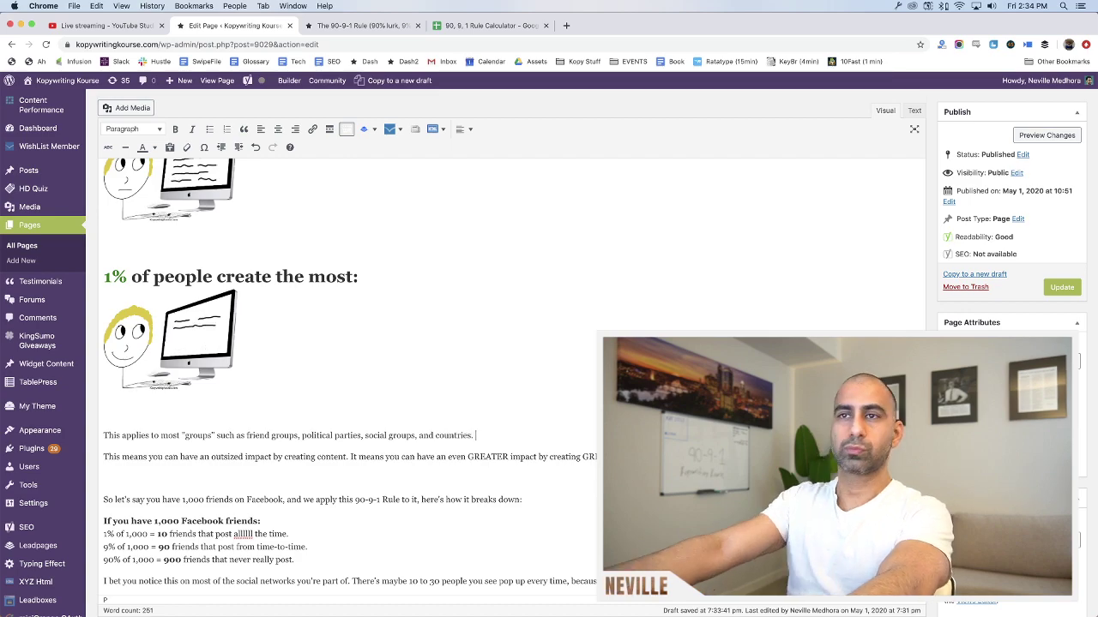
Change "social groups" to "social networks" in the sentence starting "This applies to most"
scroll(383, 426, "down", 10)
scroll(383, 426, "down", 15)
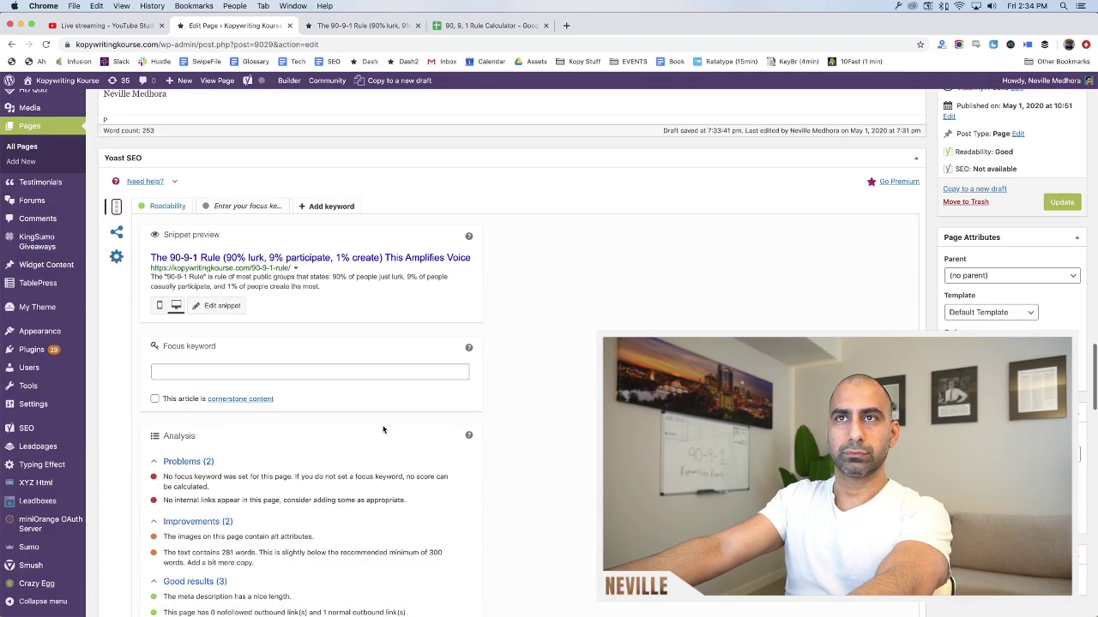
scroll(383, 426, "up", 12)
scroll(383, 429, "up", 5)
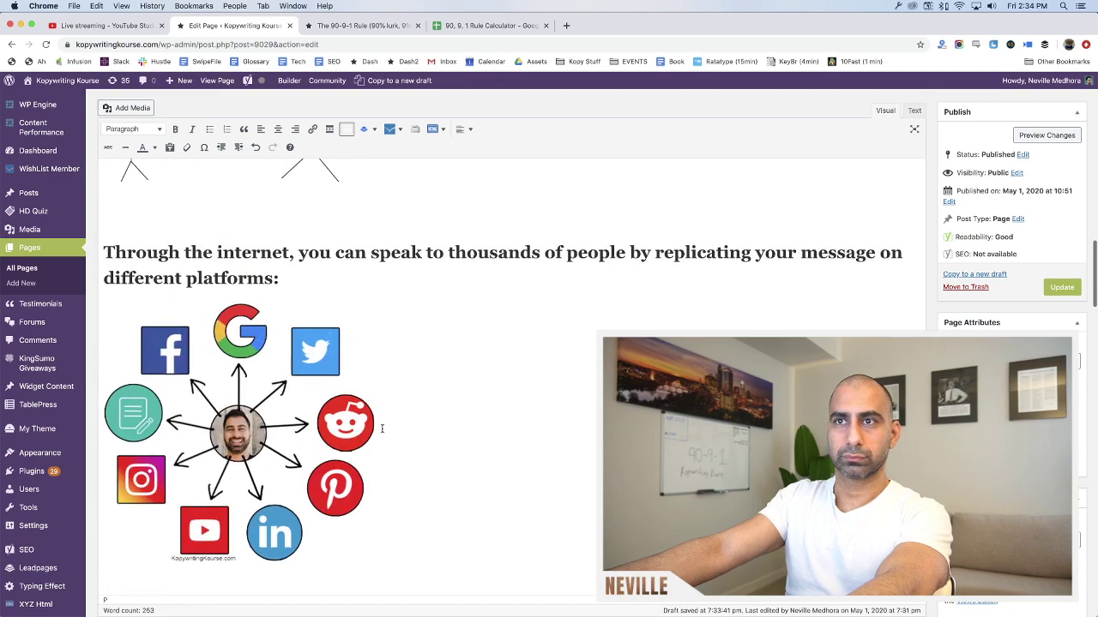
scroll(448, 441, "up", 15)
scroll(452, 441, "down", 6)
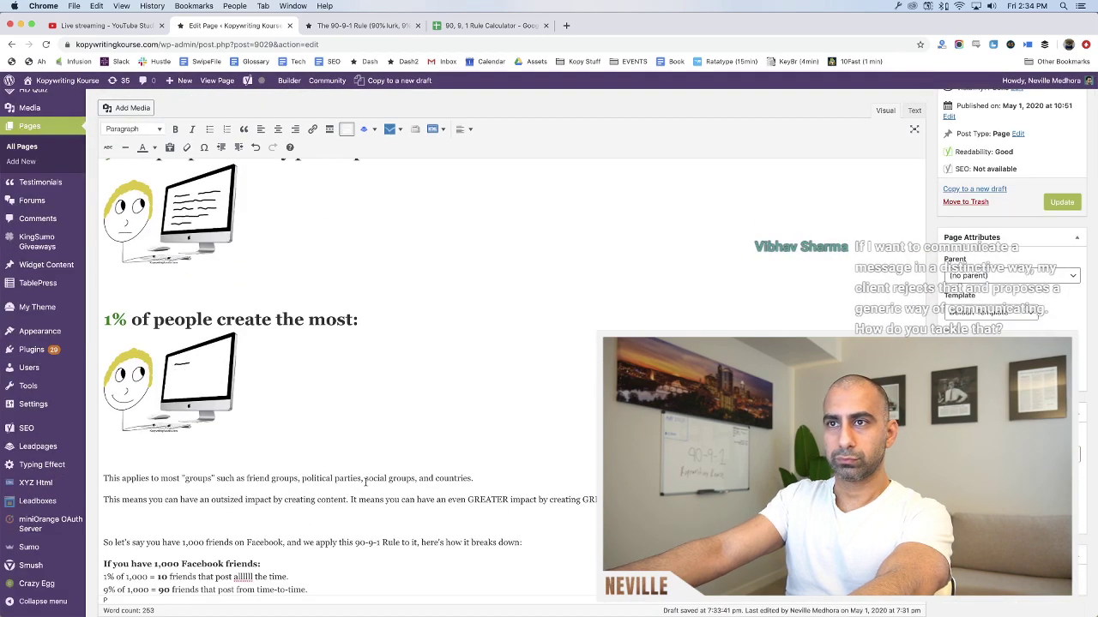
double_click(403, 478)
type("networks")
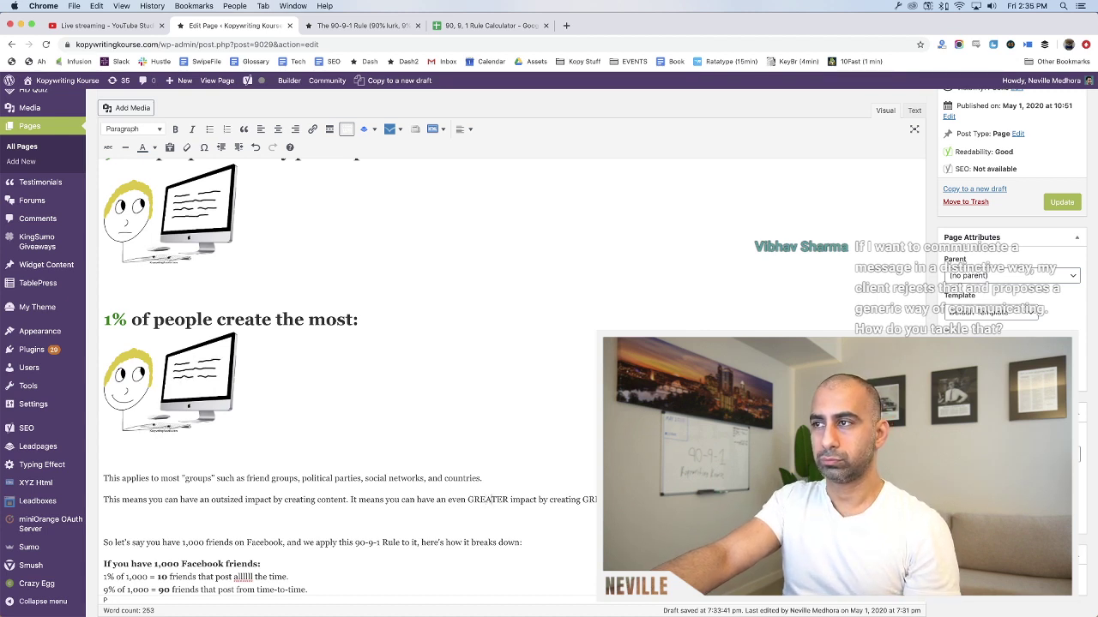
Below the "I bet you notice this" paragraph, add a placeholder note starting "[Make image showing friends, and then highlighting how many people"
left_click(104, 520)
scroll(351, 461, "down", 2)
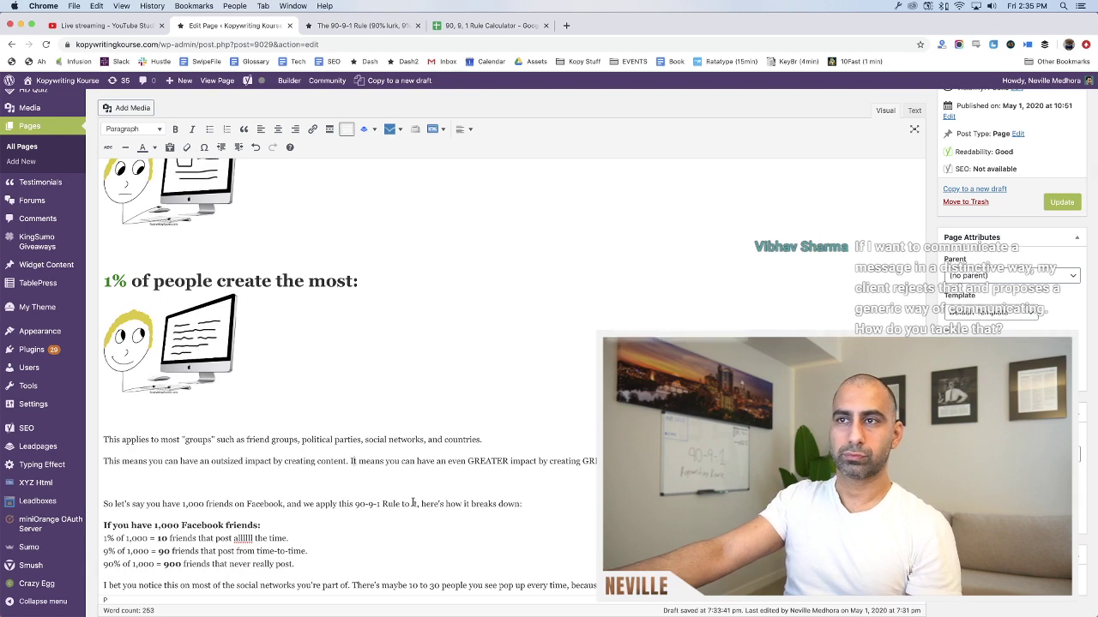
scroll(352, 446, "down", 3)
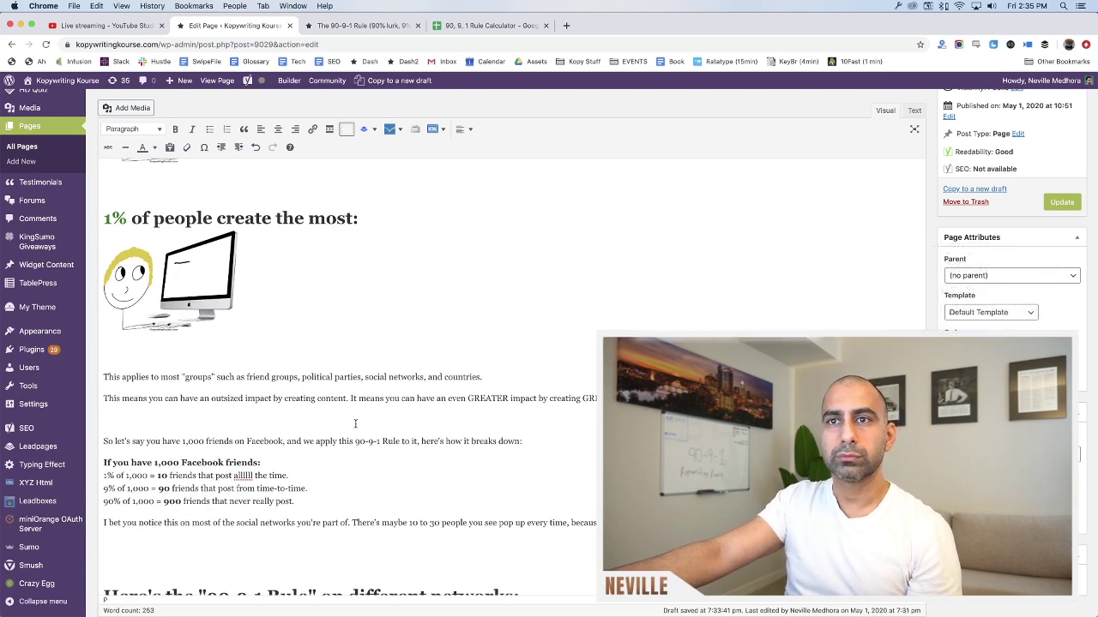
scroll(355, 424, "down", 4)
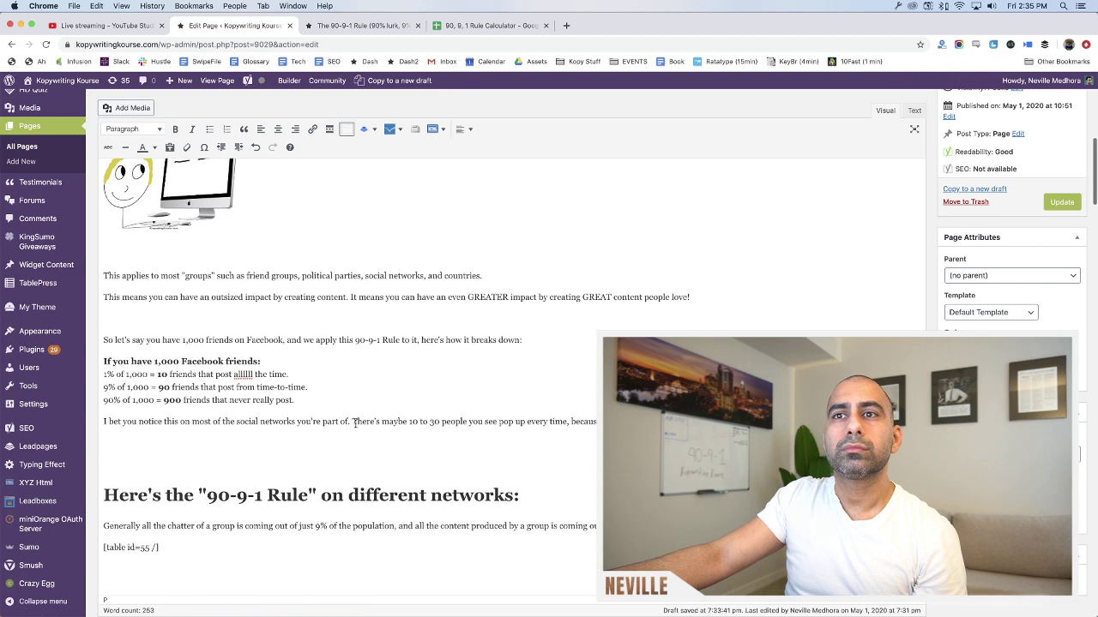
left_click(568, 26)
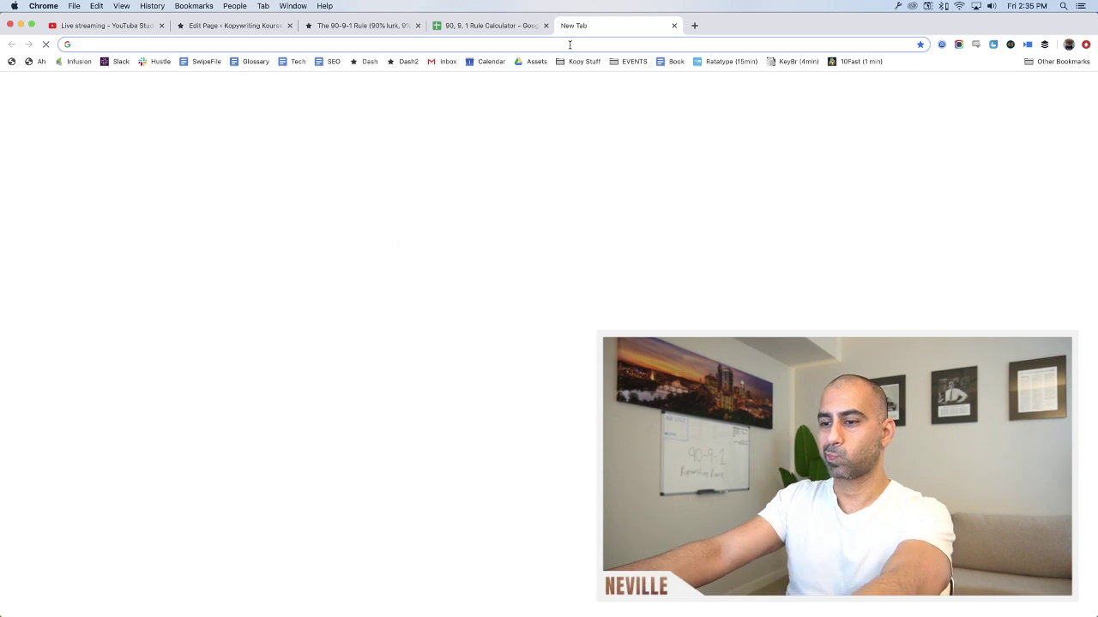
left_click(262, 26)
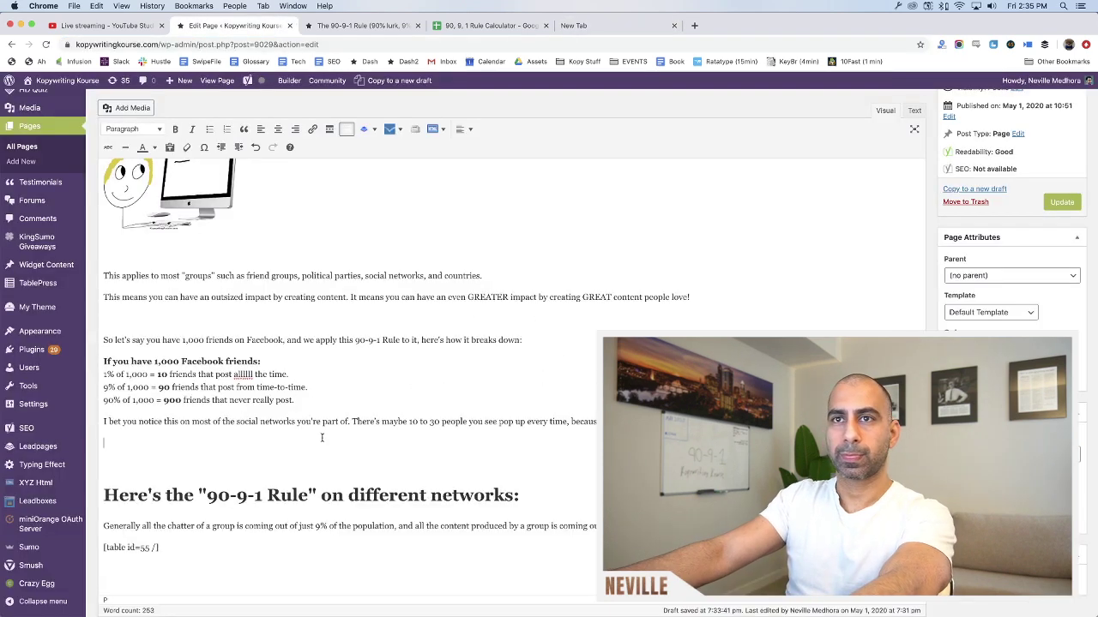
type("[Make")
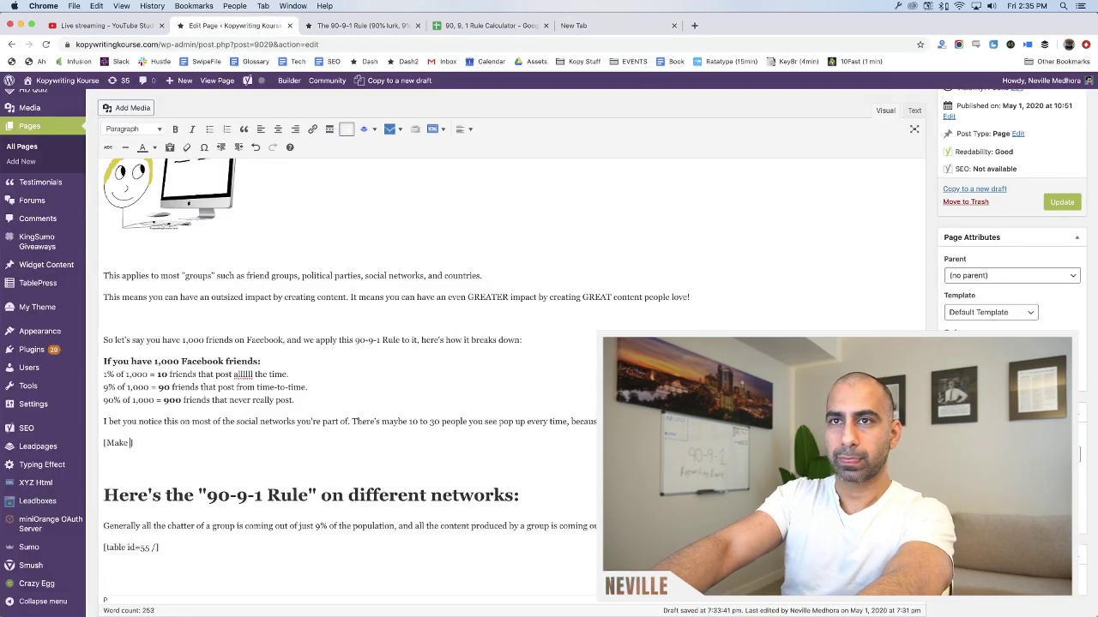
type(" image showing friends, and then")
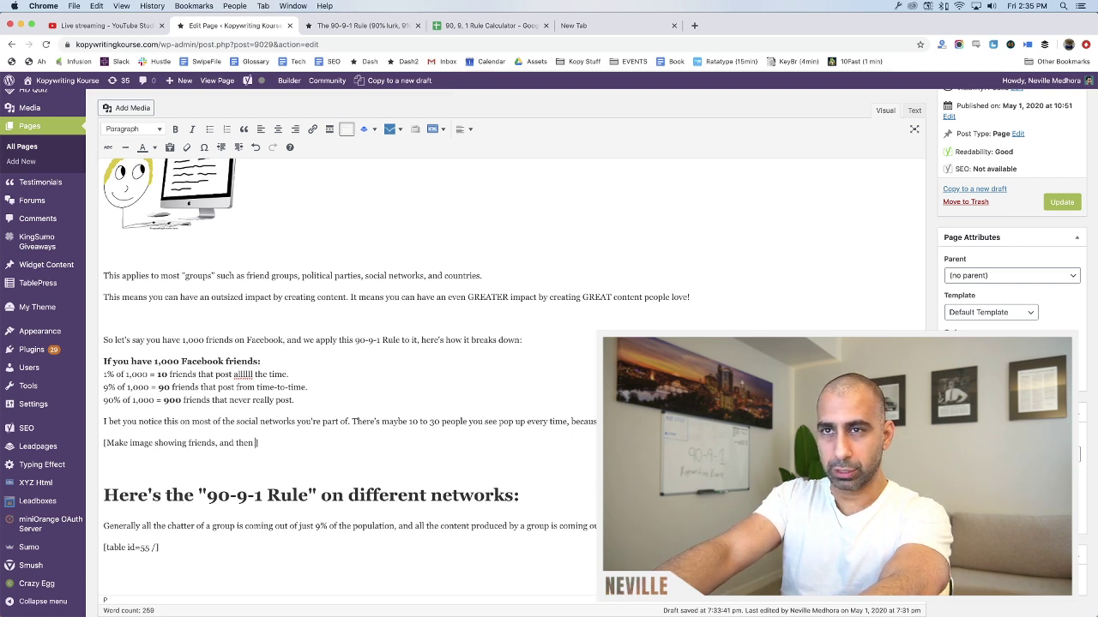
type("]")
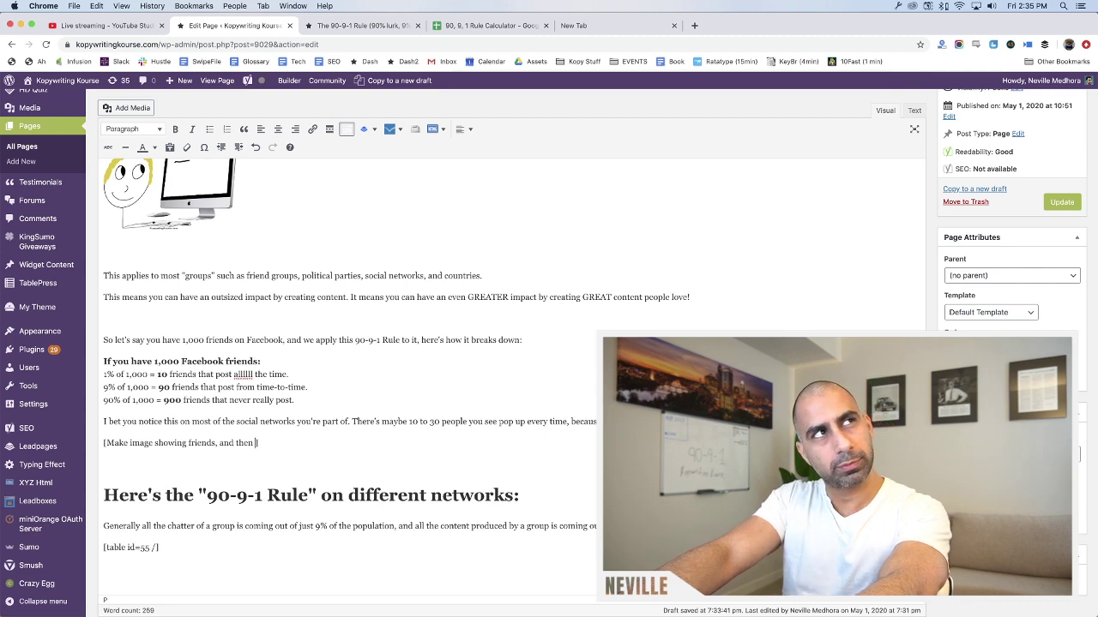
type("high")
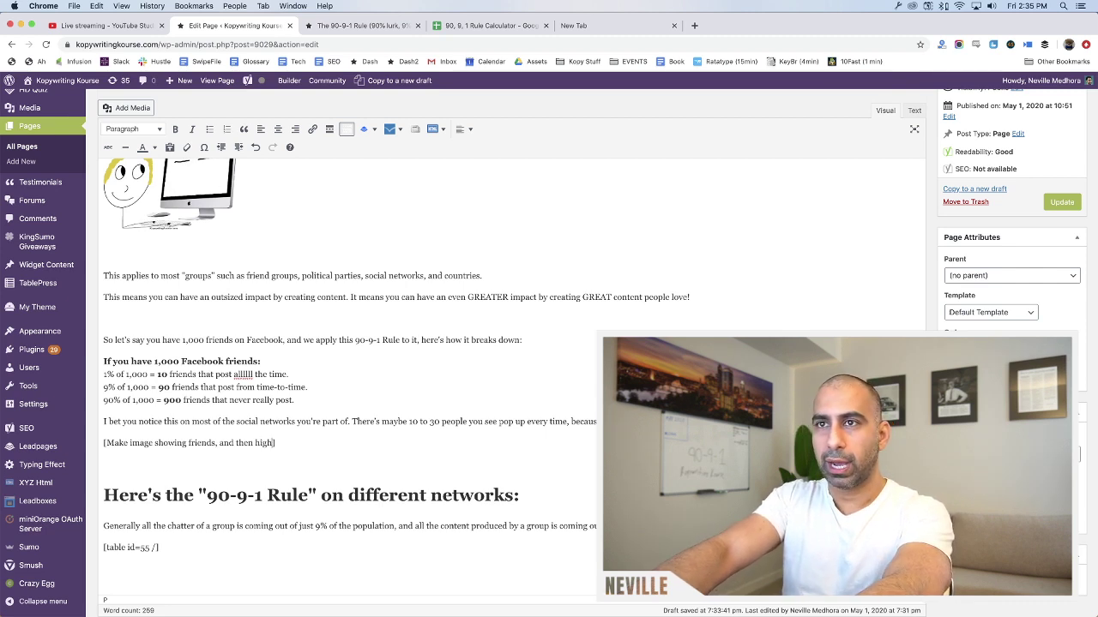
type("lighting how many ")
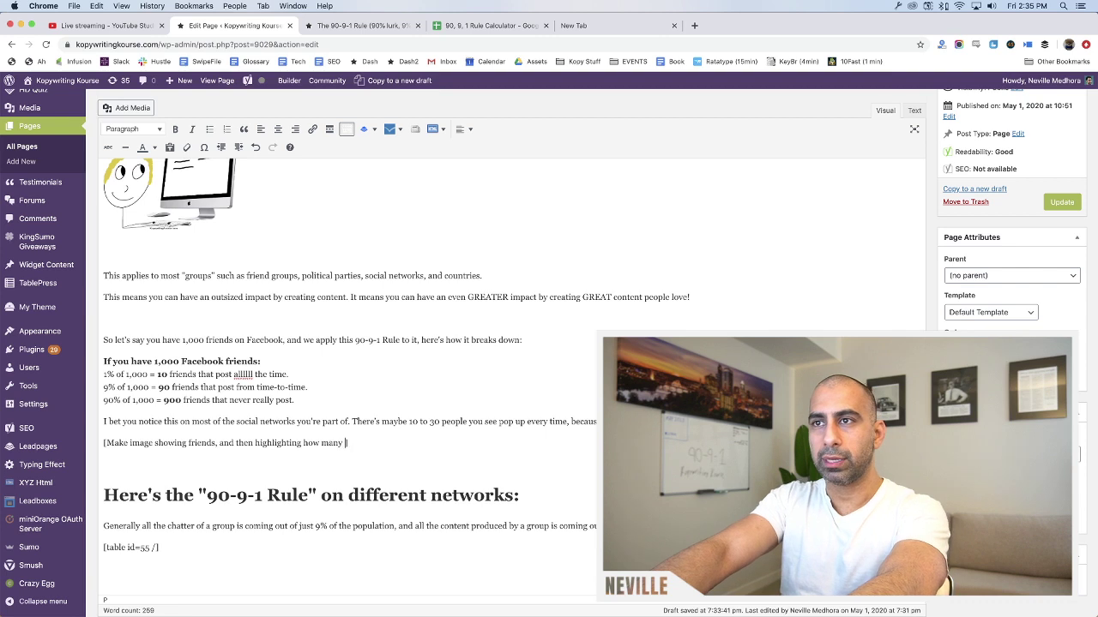
type("people part")
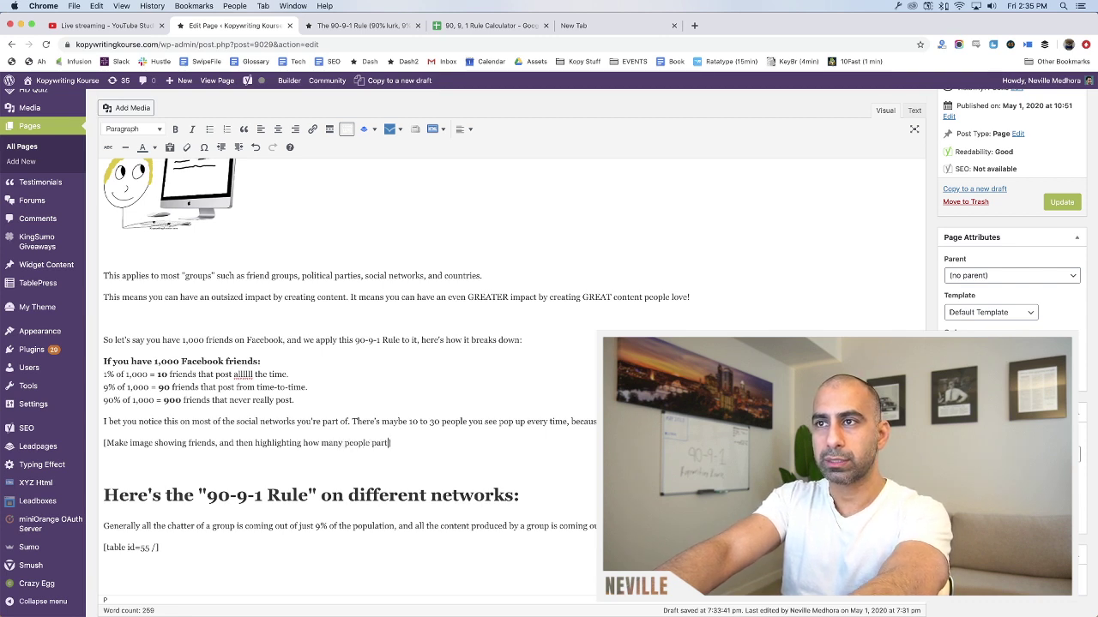
type("i")
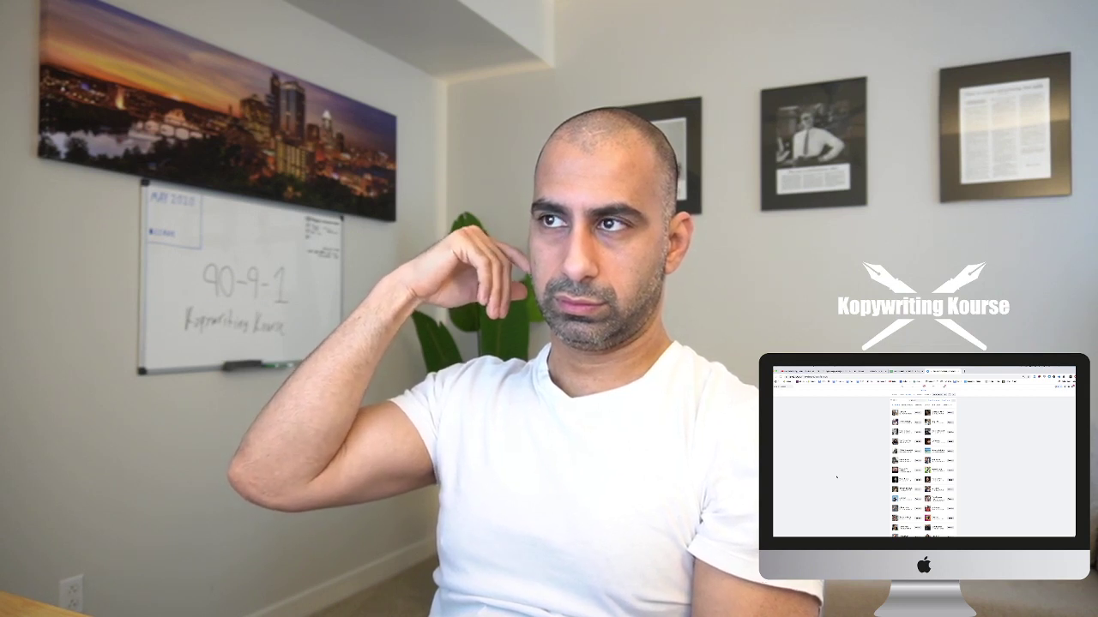
scroll(837, 477, "down", 3)
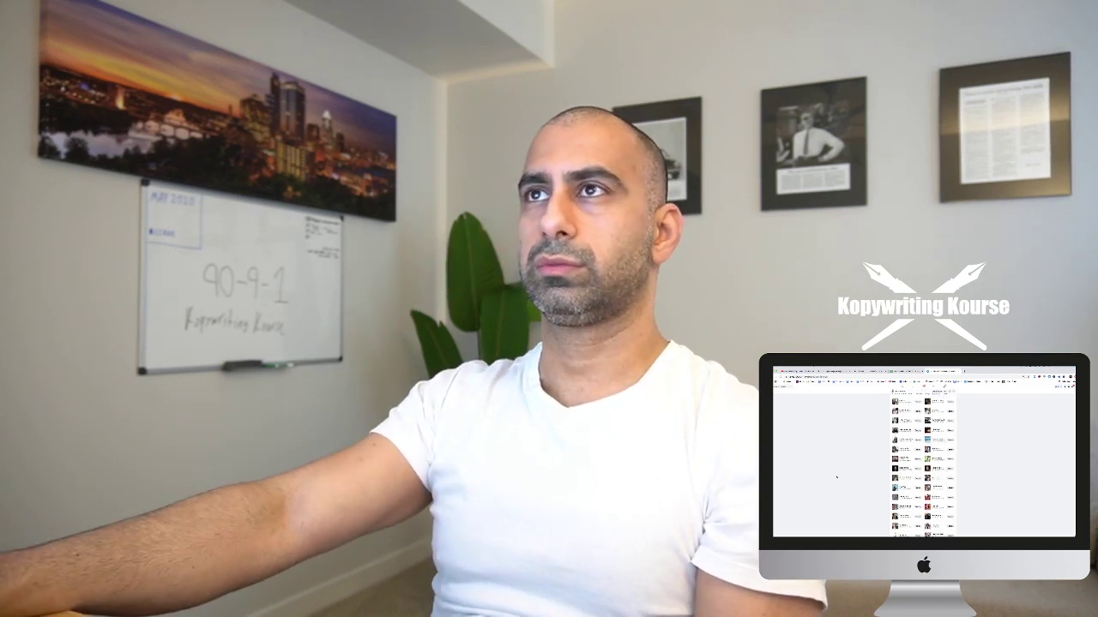
scroll(836, 477, "down", 2)
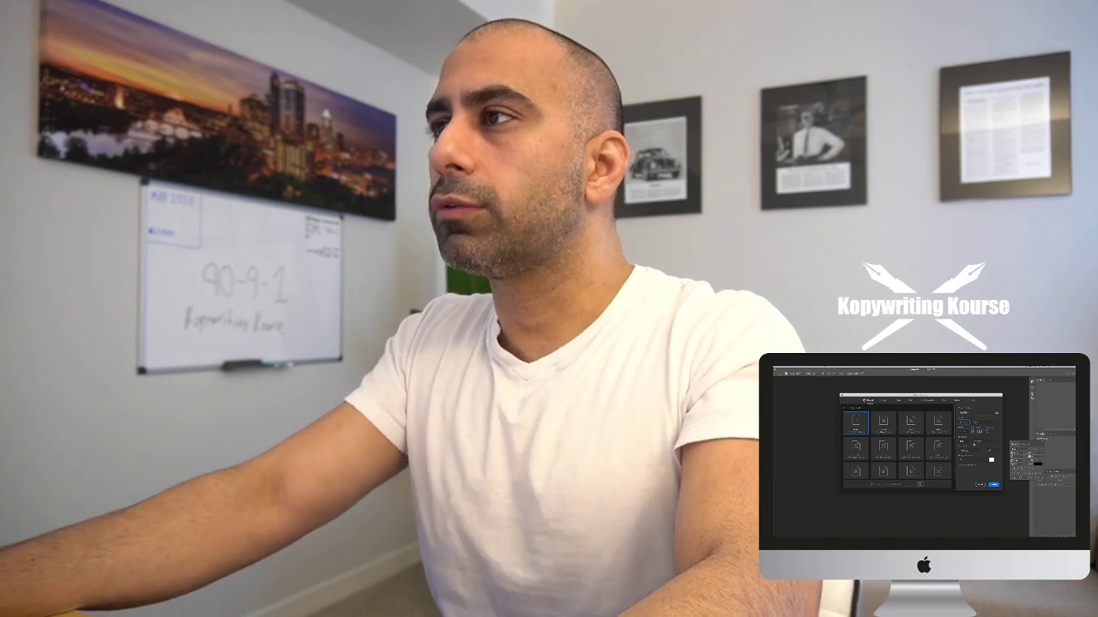
Create the new Photoshop document and return to the Facebook friends list in the browser to reach further friends
key("Return")
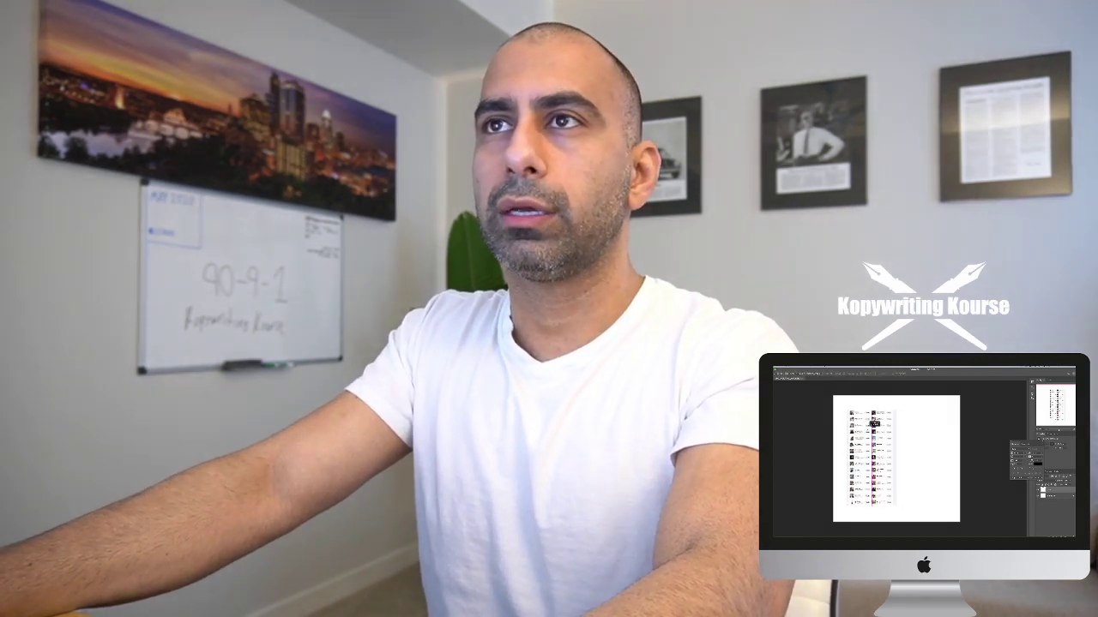
key("ctrl+Up")
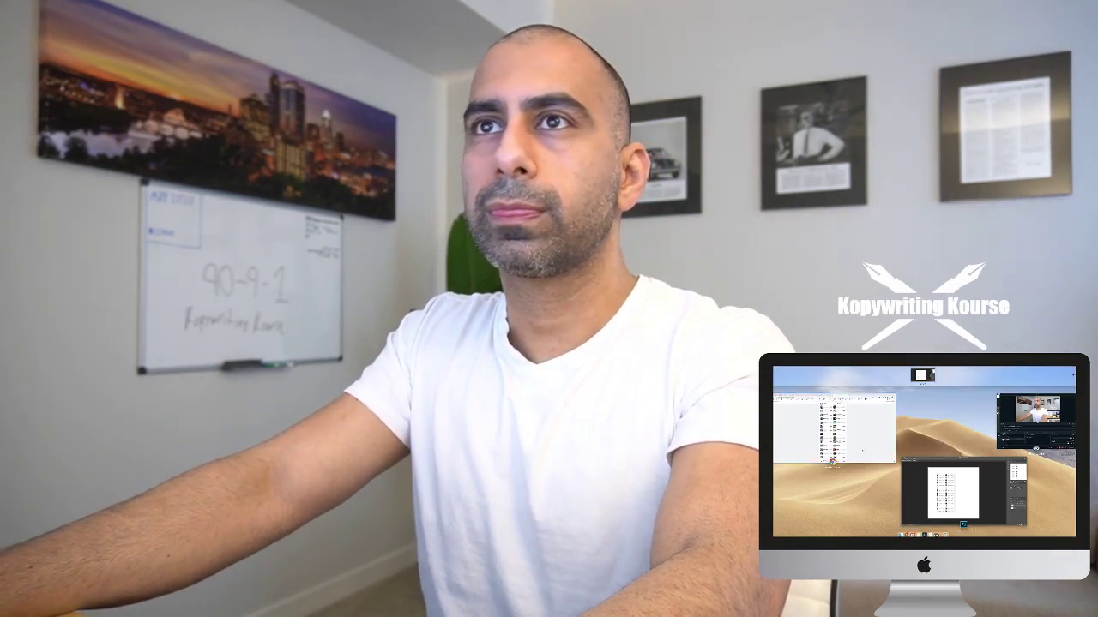
left_click(862, 450)
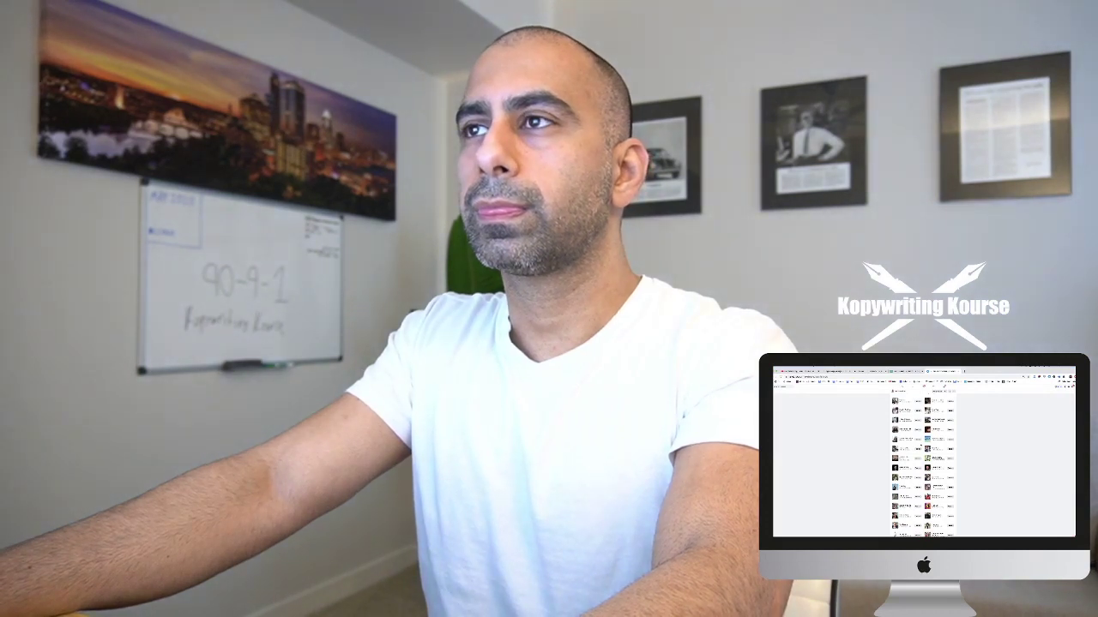
scroll(975, 448, "down", 10)
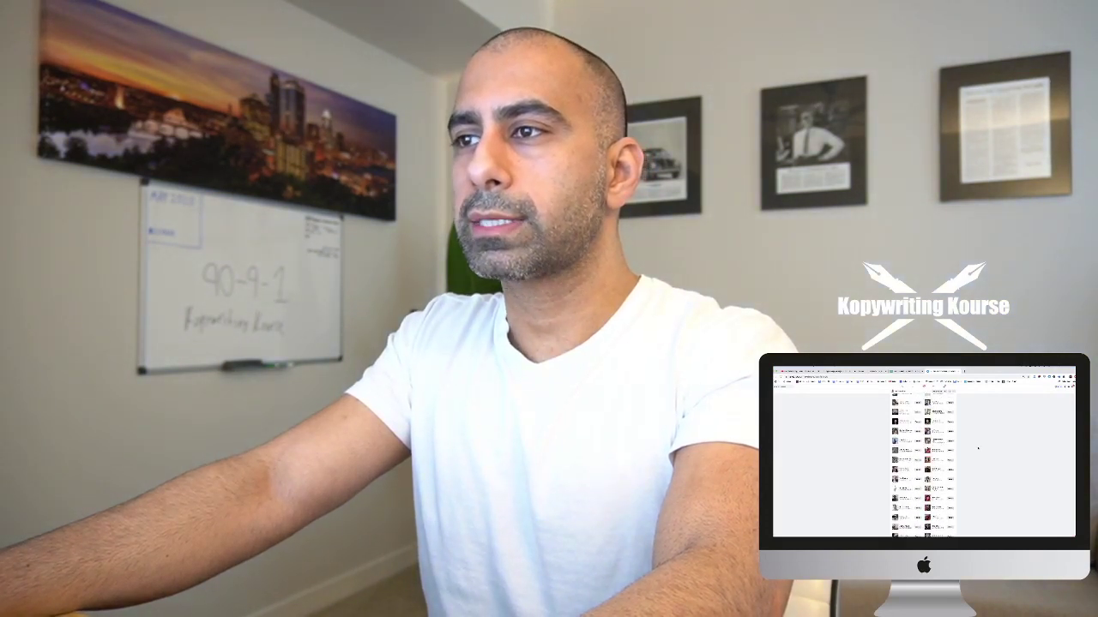
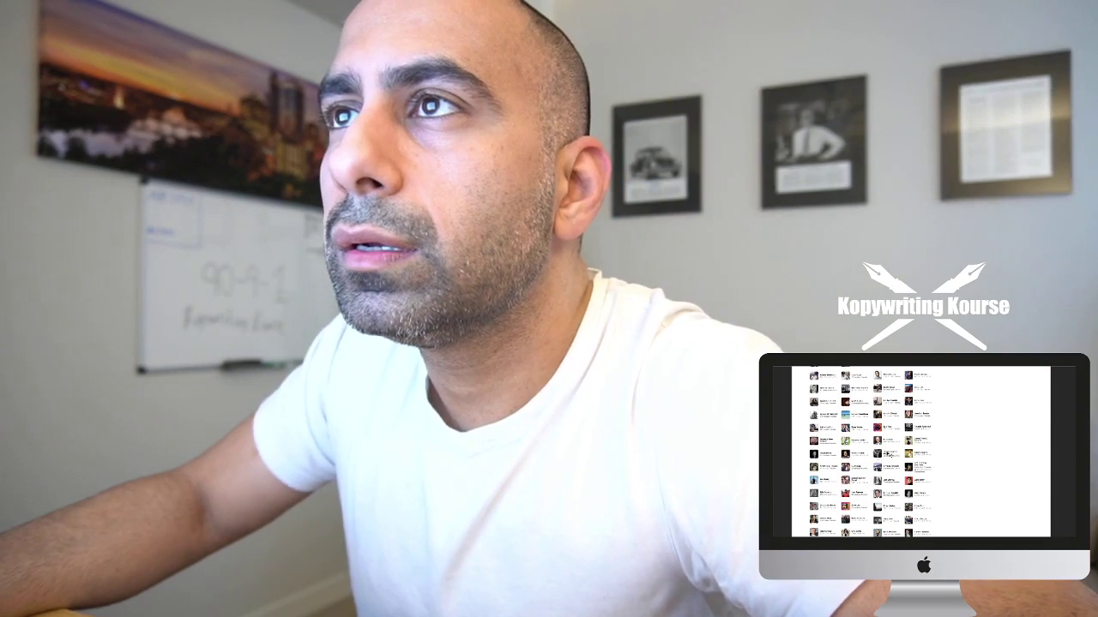
scroll(943, 429, "up", 2)
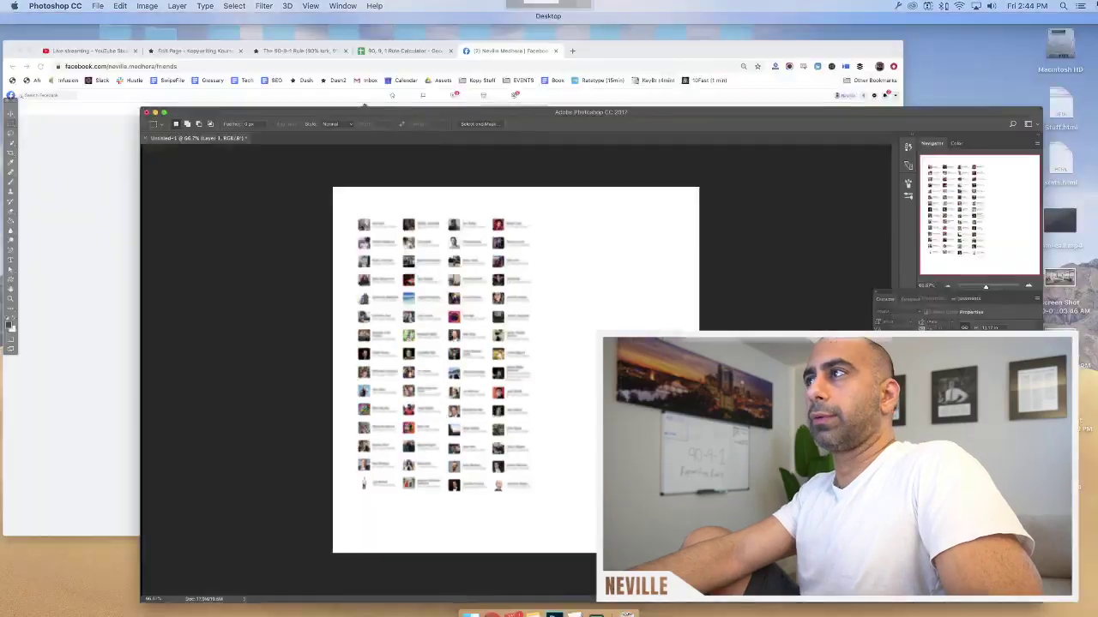
key("ctrl+Up")
left_click(950, 209)
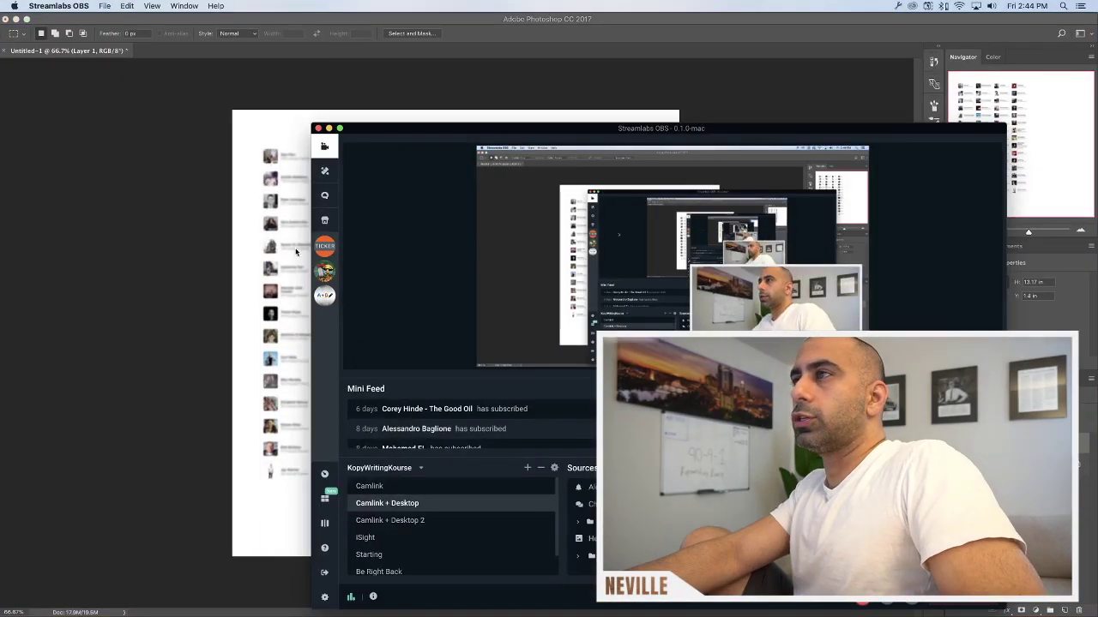
left_click(178, 273)
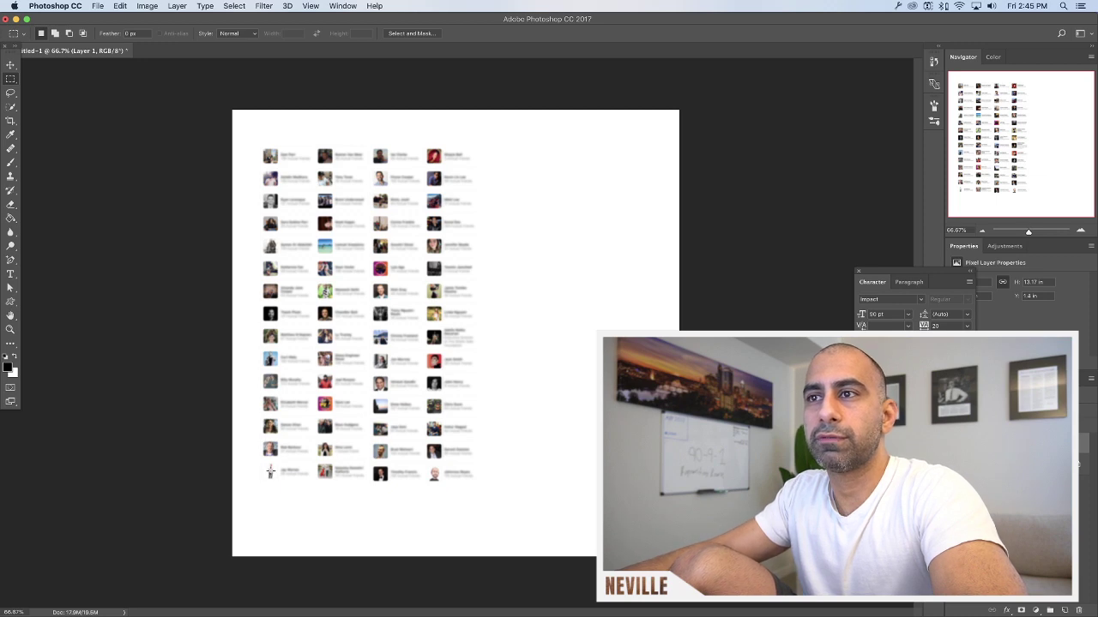
key("F12")
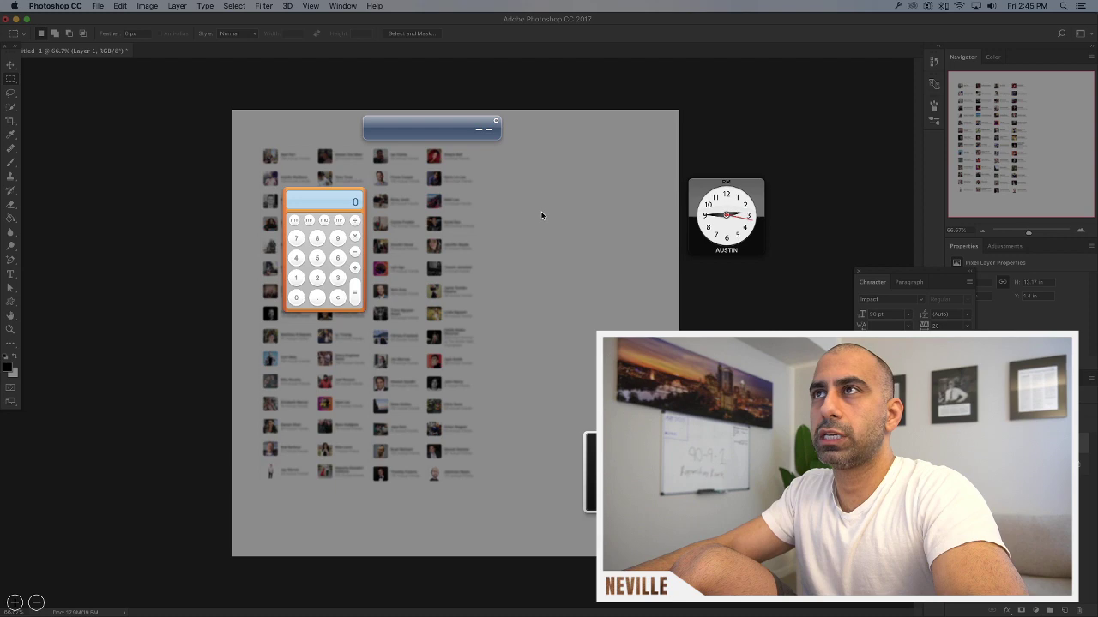
key("F12")
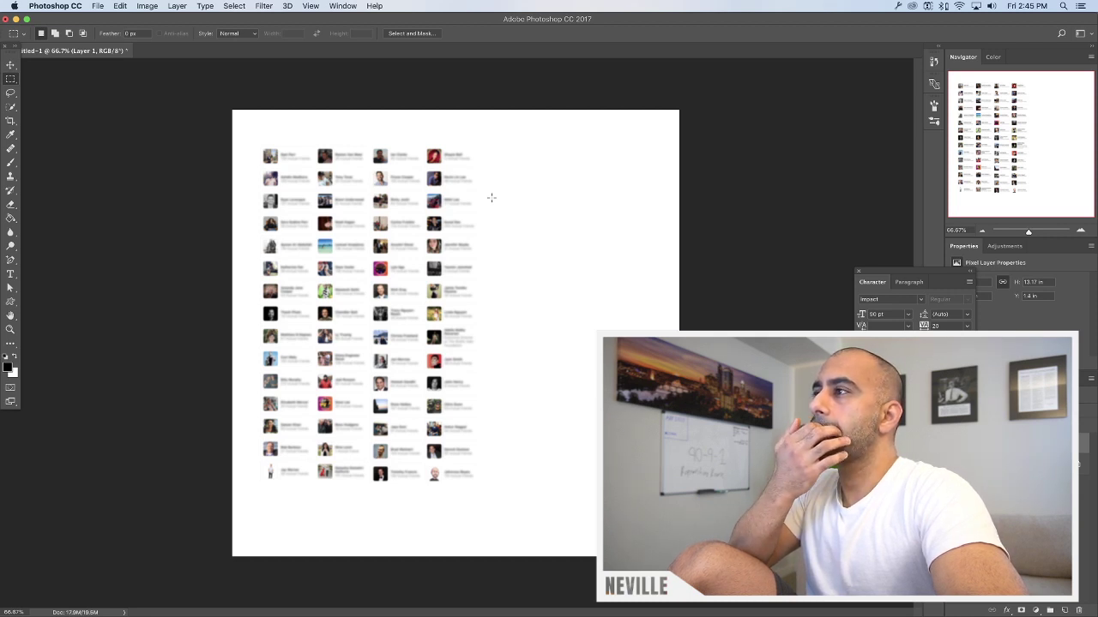
Switch to the 90, 9, 1 Rule Calculator spreadsheet in Chrome and set the first Network Size value to 60
key("ctrl+Up")
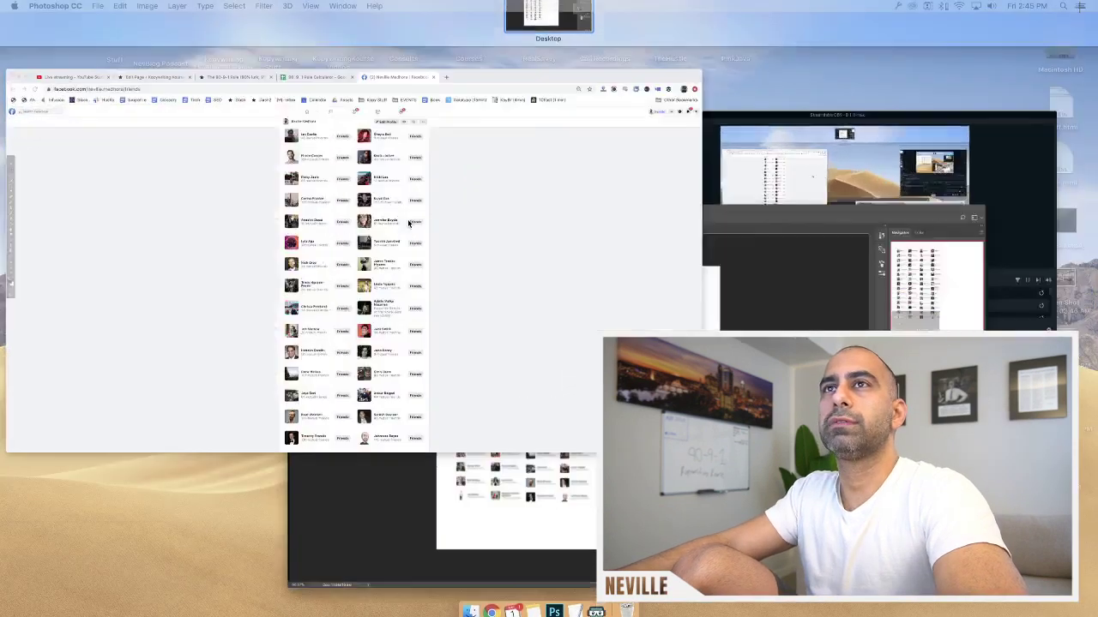
left_click(409, 223)
key("ctrl+shift+Tab")
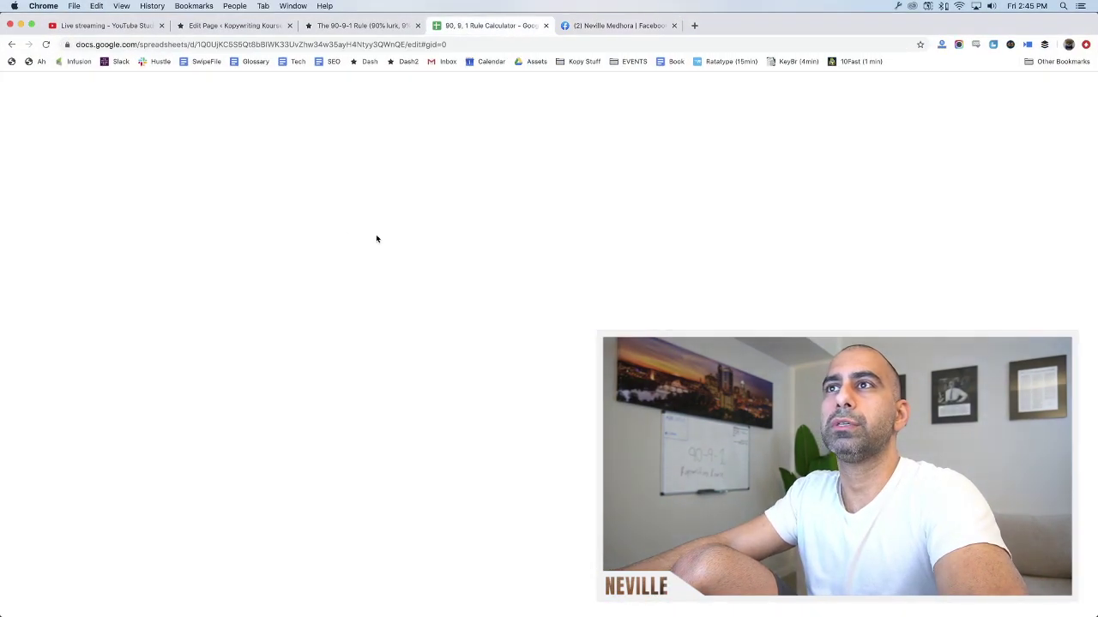
left_click(234, 217)
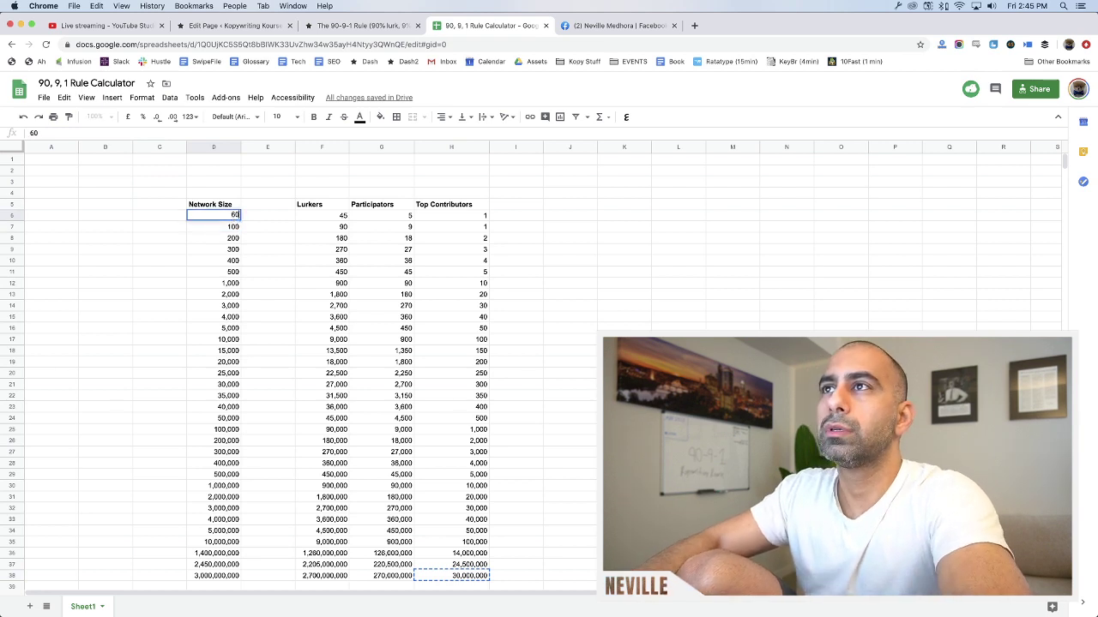
type("60")
key("Return")
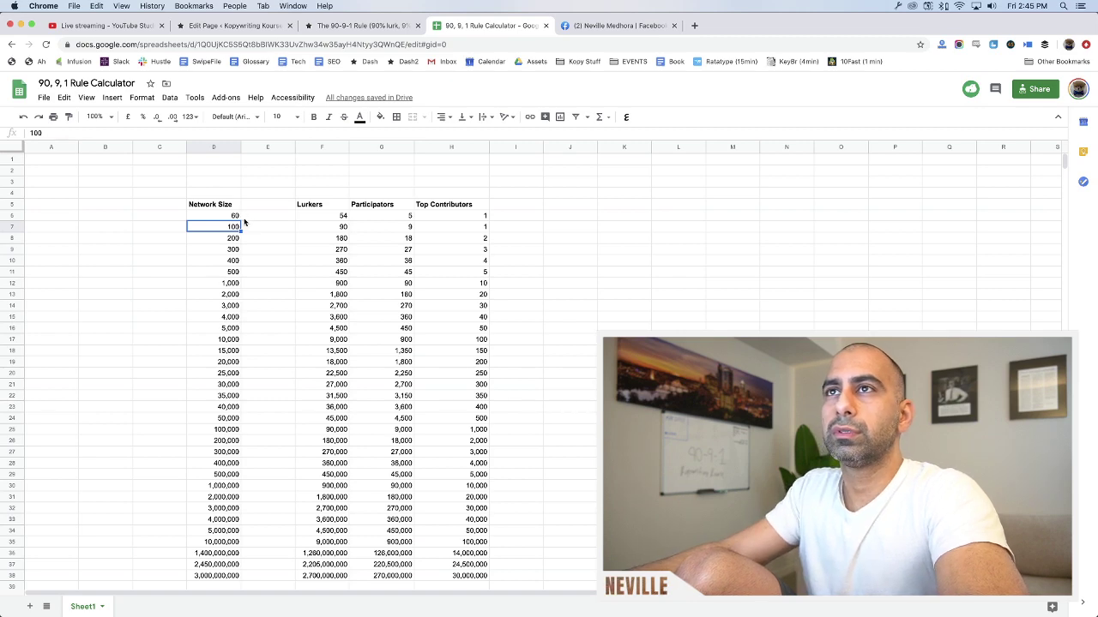
Switch back to Photoshop and move the friends grid about 5.3 in right and 0.5 in down on the canvas
key("ctrl+Up")
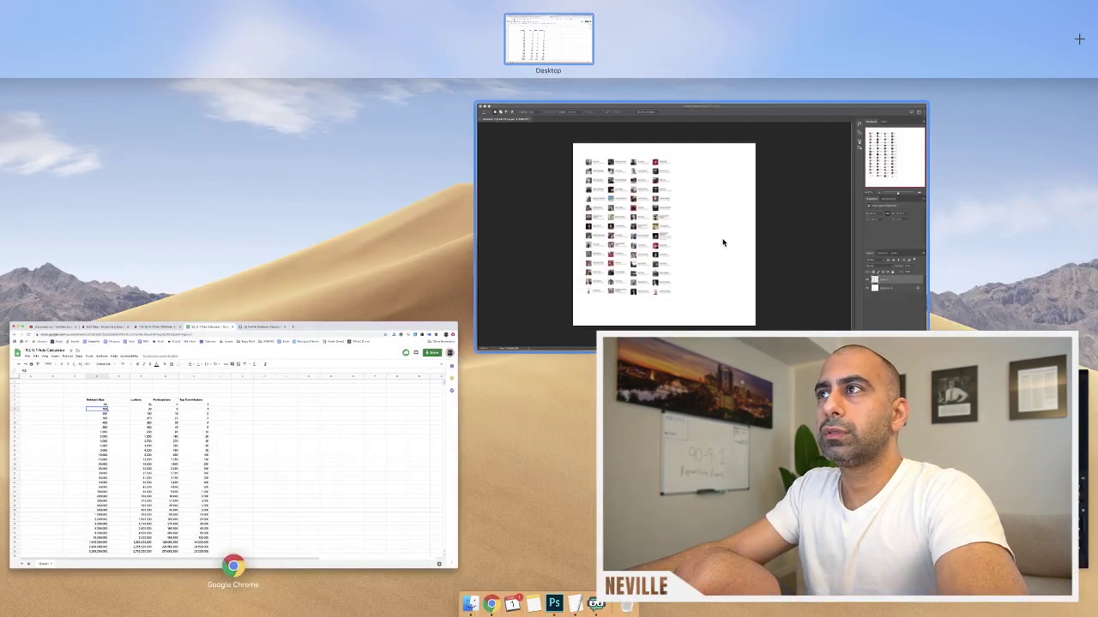
left_click(723, 240)
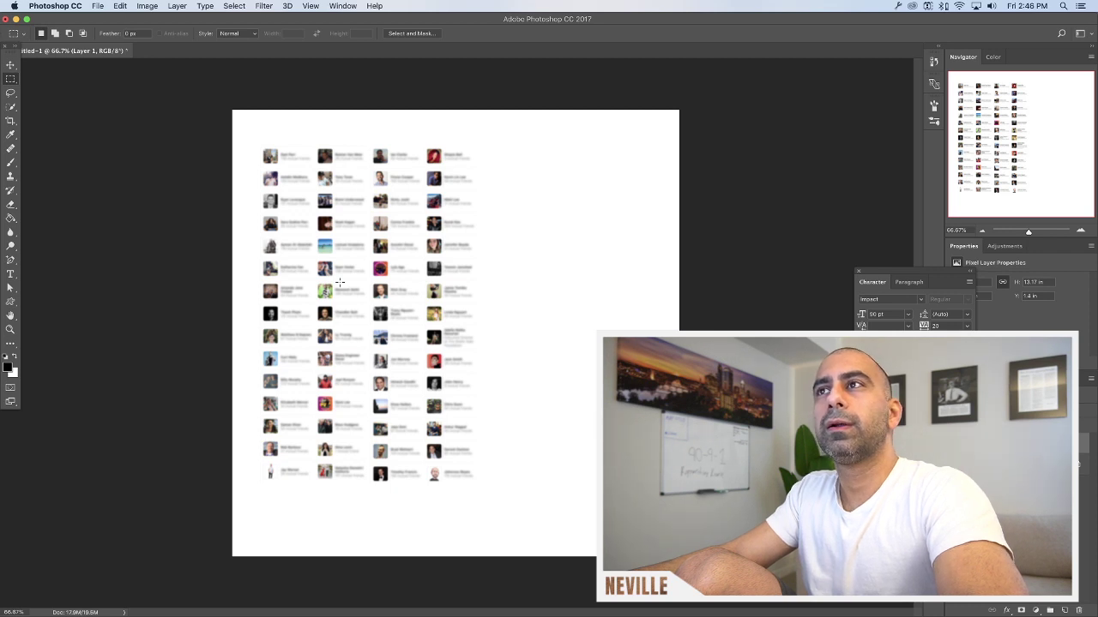
left_click(11, 64)
left_click_drag(400, 253, 529, 264)
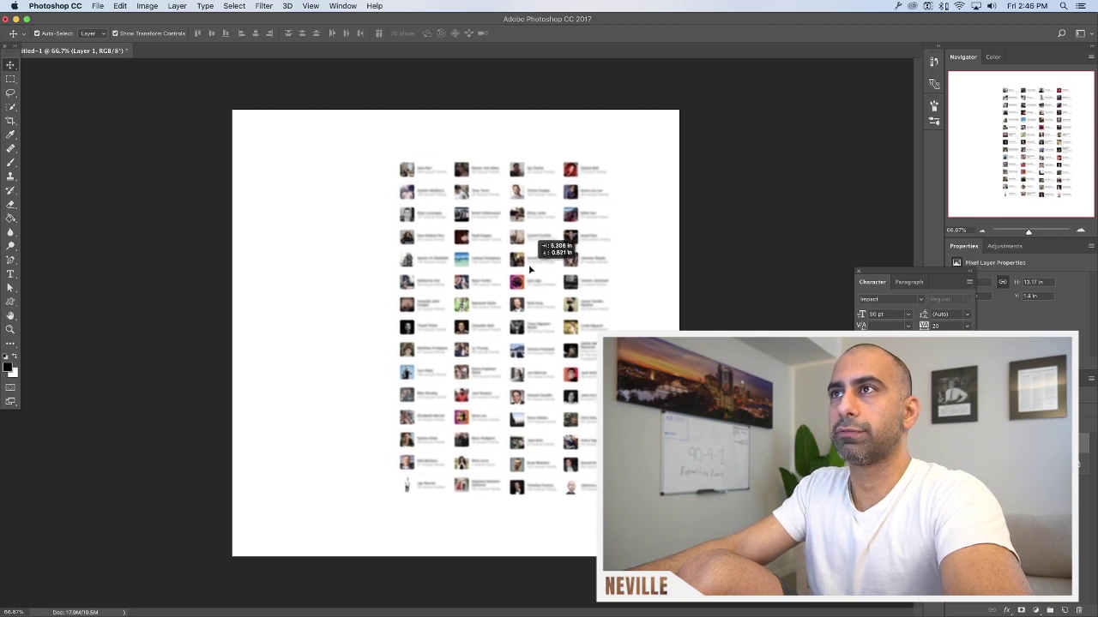
Add a text box in the canvas's upper-left area, beside the friends grid, reading "Top 1"
left_click(10, 272)
left_click_drag(248, 160, 352, 215)
type("Top 1")
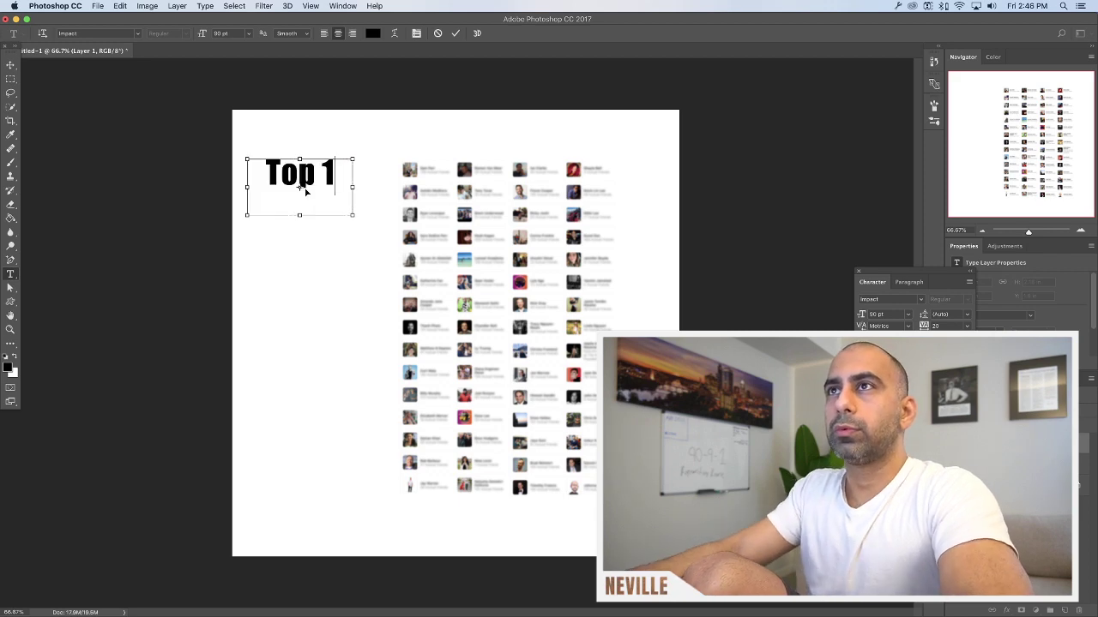
key("super+a")
left_click(340, 181)
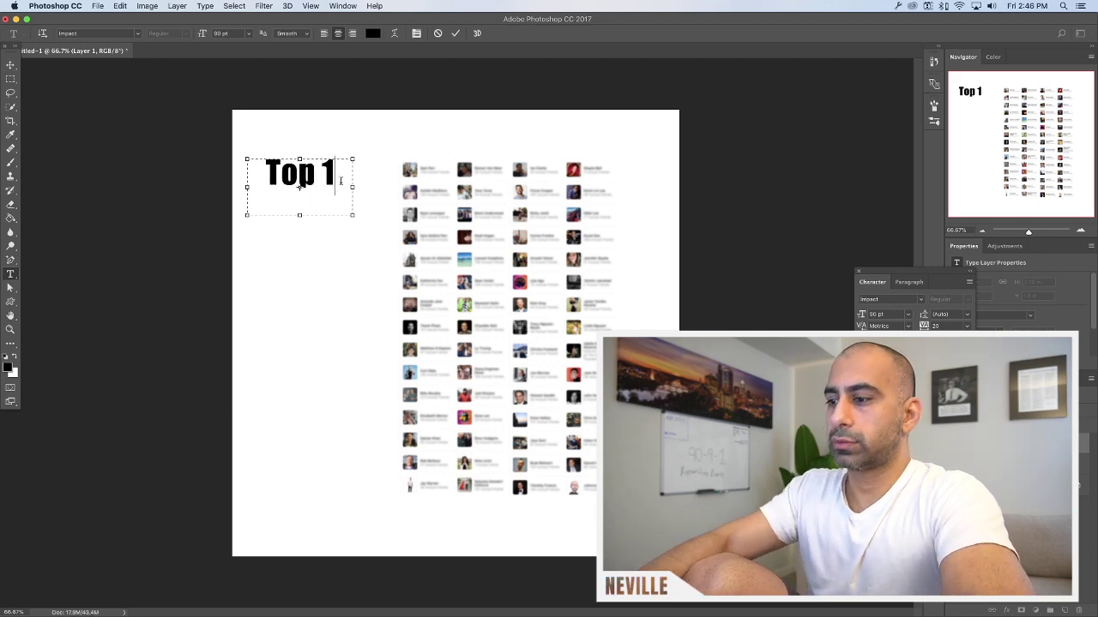
Switch to Chrome and close the 90, 9, 1 Rule Calculator spreadsheet
key("ctrl+Up")
left_click(311, 387)
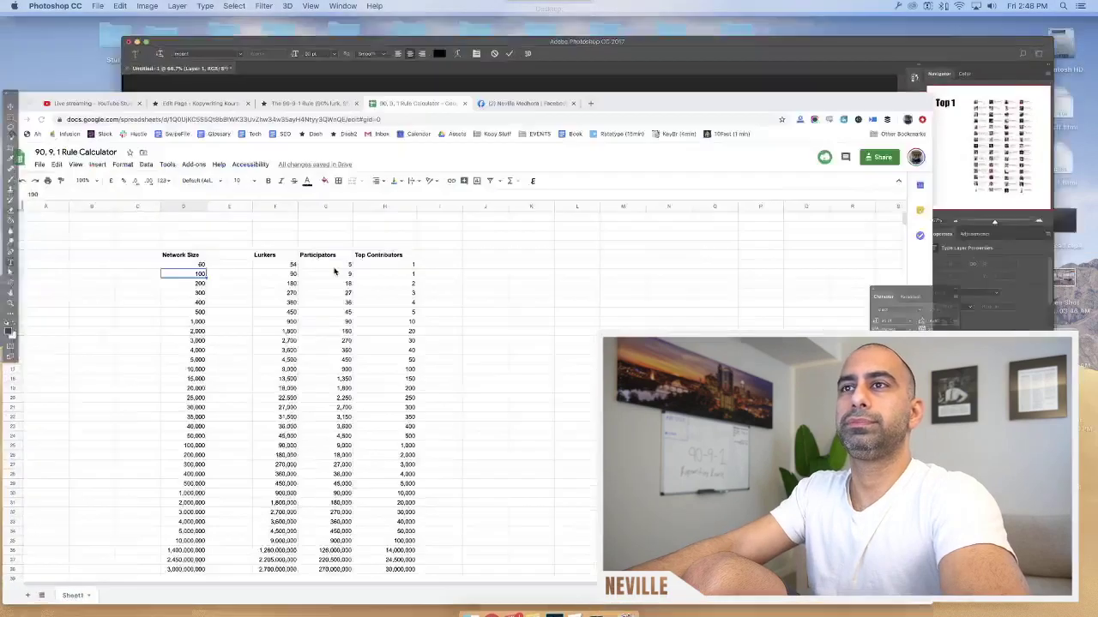
left_click(546, 26)
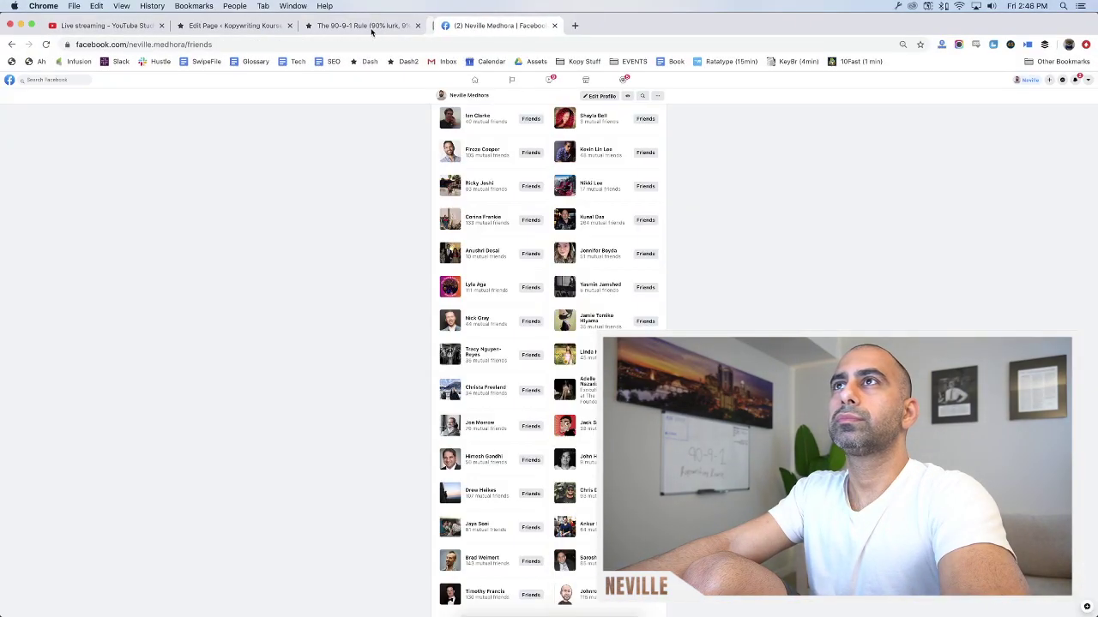
Examine the wording of the 90%, 9% and 1% headings on the 90-9-1 Rule page preview
left_click(365, 26)
scroll(326, 180, "up", 10)
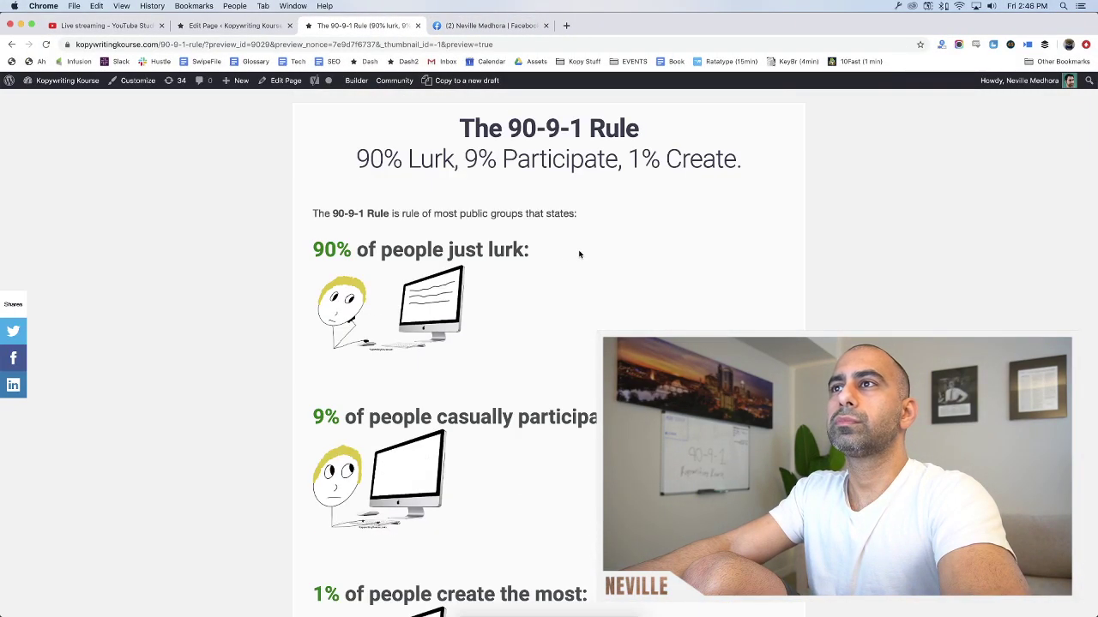
scroll(553, 360, "down", 4)
scroll(541, 437, "up", 2)
scroll(529, 415, "up", 5)
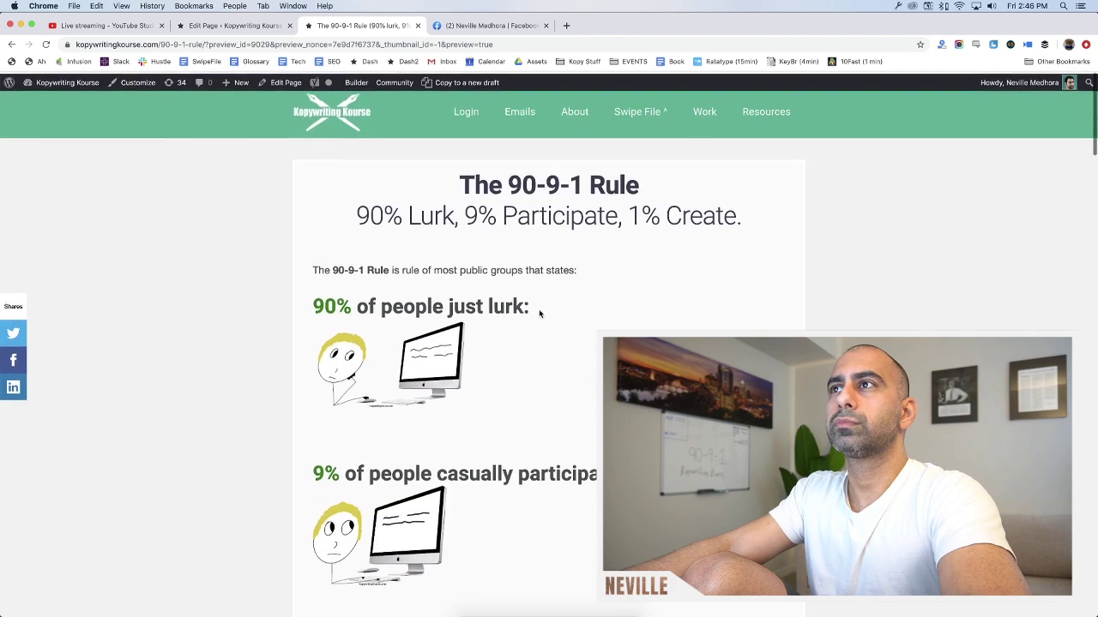
key("ctrl+Up")
key("ctrl+Up")
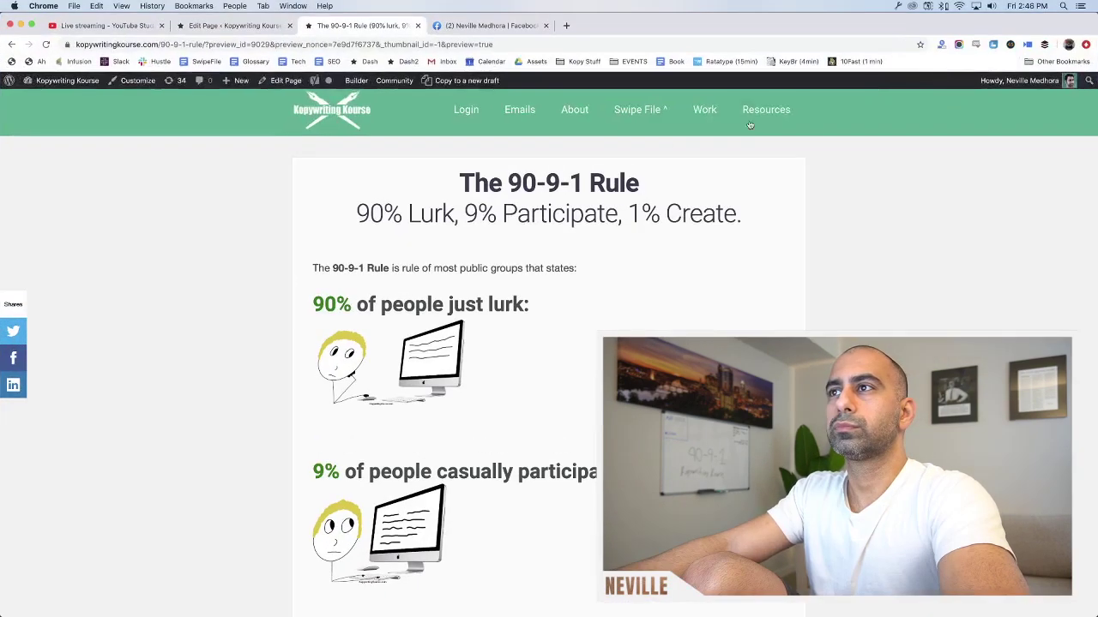
scroll(623, 293, "down", 6)
key("ctrl+Up")
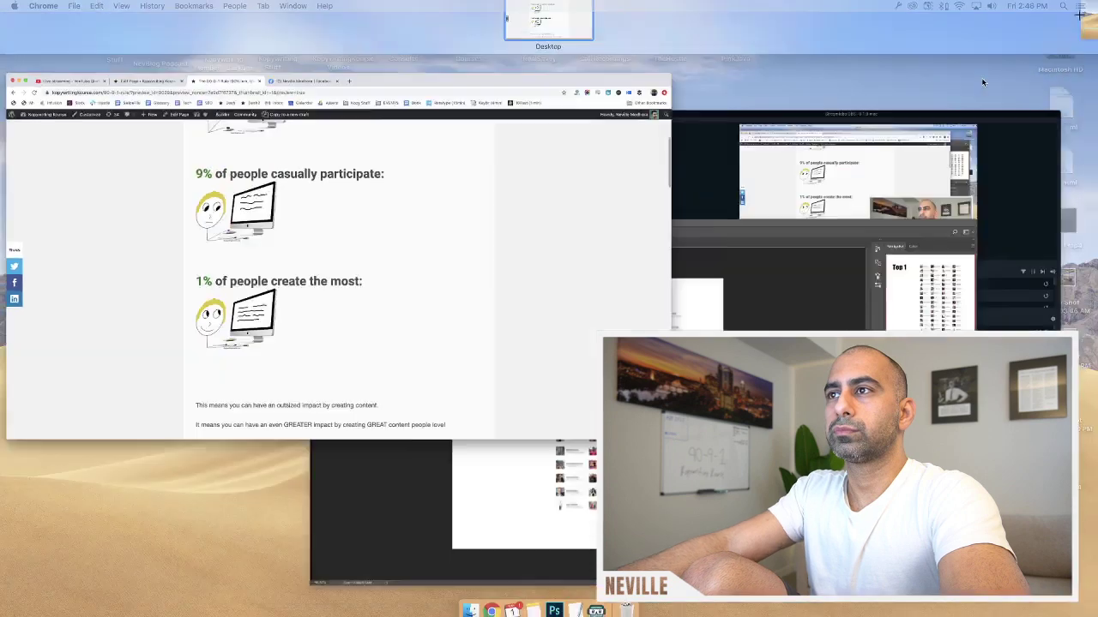
Back in Photoshop, extend the "Top 1" text to "Top 1% Creators Pos" and widen its text box over the friends grid
left_click(515, 412)
left_click(337, 173)
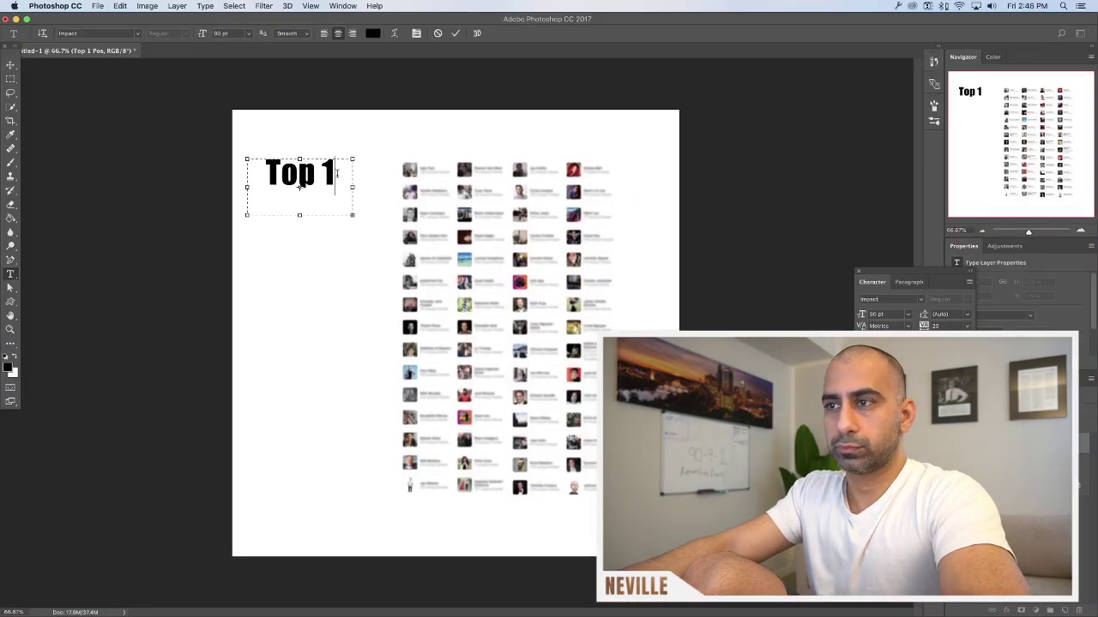
type("%")
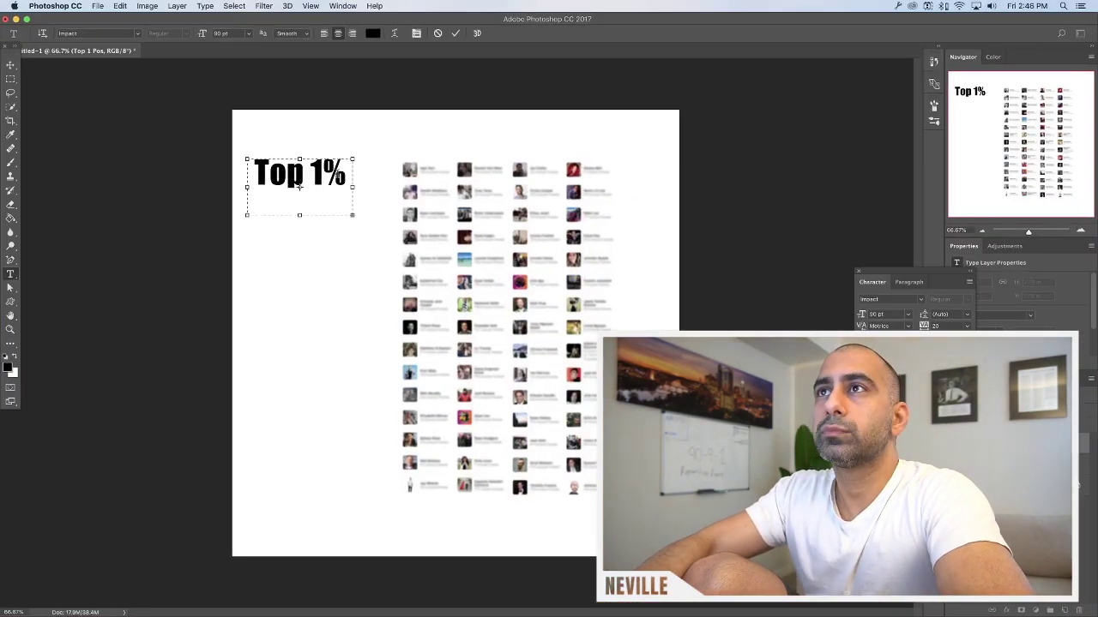
left_click_drag(353, 187, 493, 187)
Reduce the font size of the whole "Top 1% Creators Pos" text to 75 pt
key("ctrl+a")
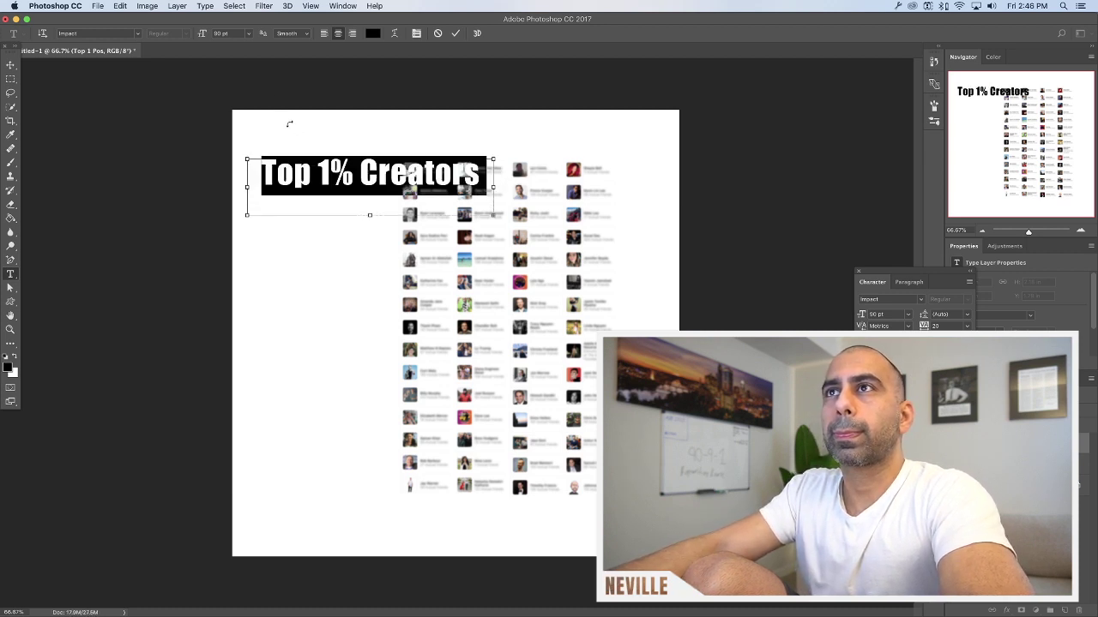
left_click(236, 33)
key("Down")
key("Down")
key("Down")
key("Down")
key("Down")
key("Down")
key("Down")
key("Down")
key("Down")
key("Down")
key("Down")
key("Down")
key("Down")
key("Down")
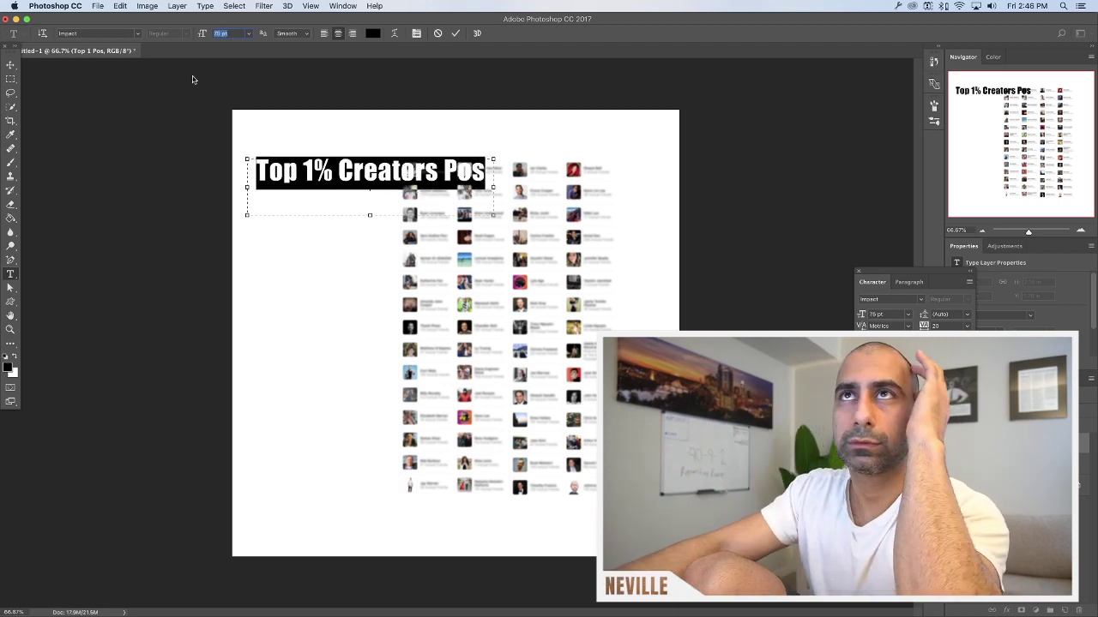
Change the selected heading text's font to Arial with the Bold style
left_click(138, 34)
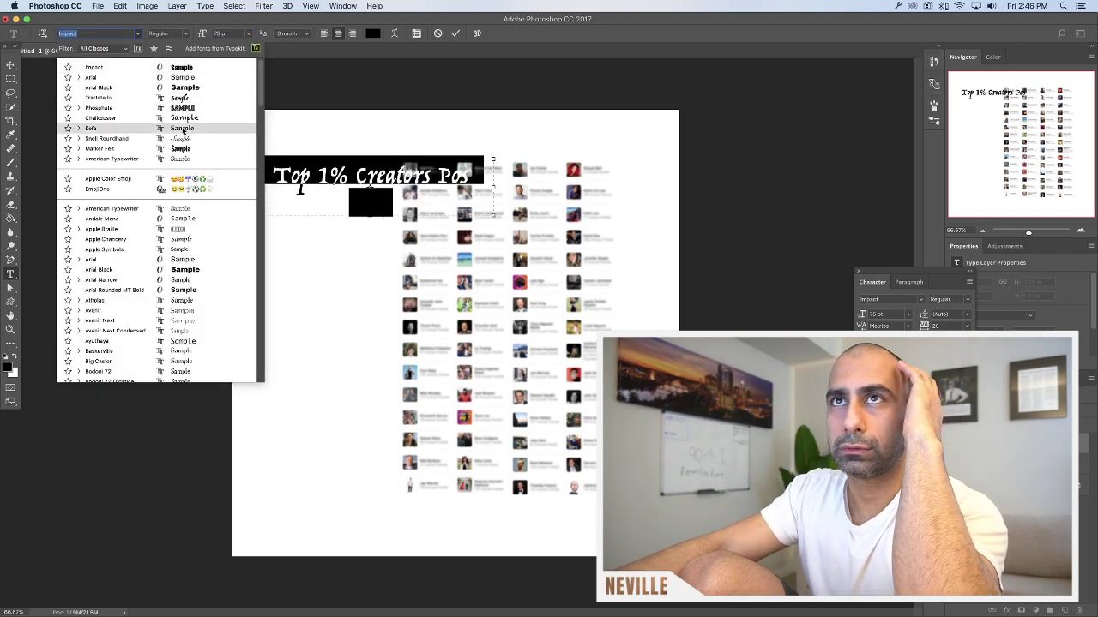
left_click(215, 79)
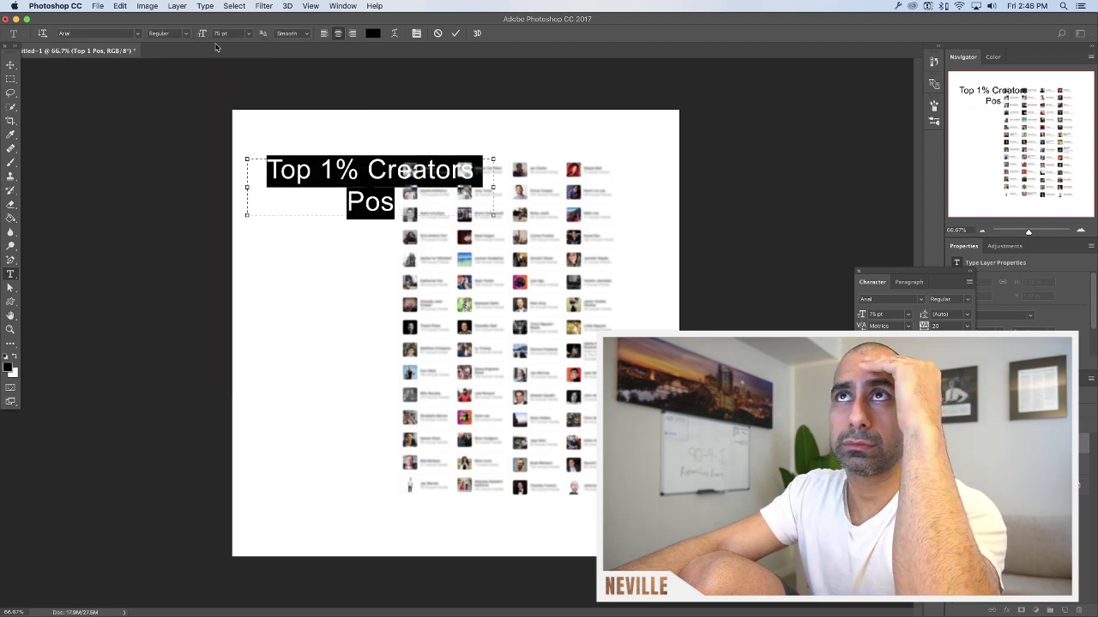
left_click(171, 34)
left_click(176, 46)
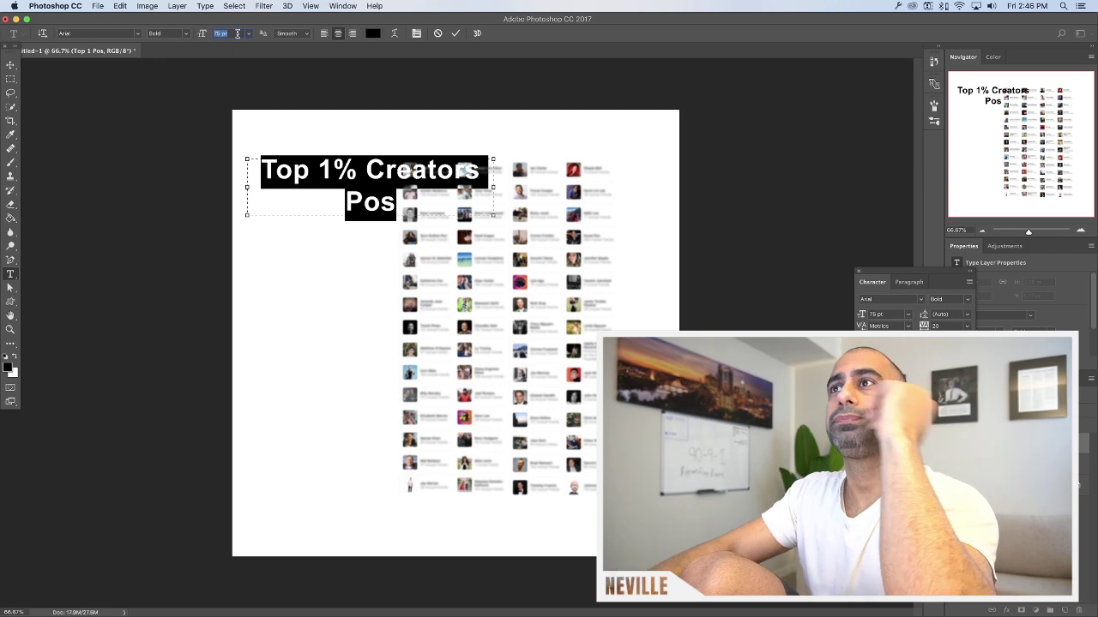
Reduce the heading text's font size to 47 pt
key("Down")
key("Down")
key("Down")
key("Down")
key("Down")
key("Down")
key("Down")
key("Down")
key("Down")
key("Down")
key("Down")
key("Down")
key("Down")
key("Down")
key("Down")
key("Down")
key("Down")
key("Down")
key("Down")
key("Down")
key("Down")
key("Down")
key("Down")
key("Down")
key("Down")
key("Down")
key("Down")
key("Down")
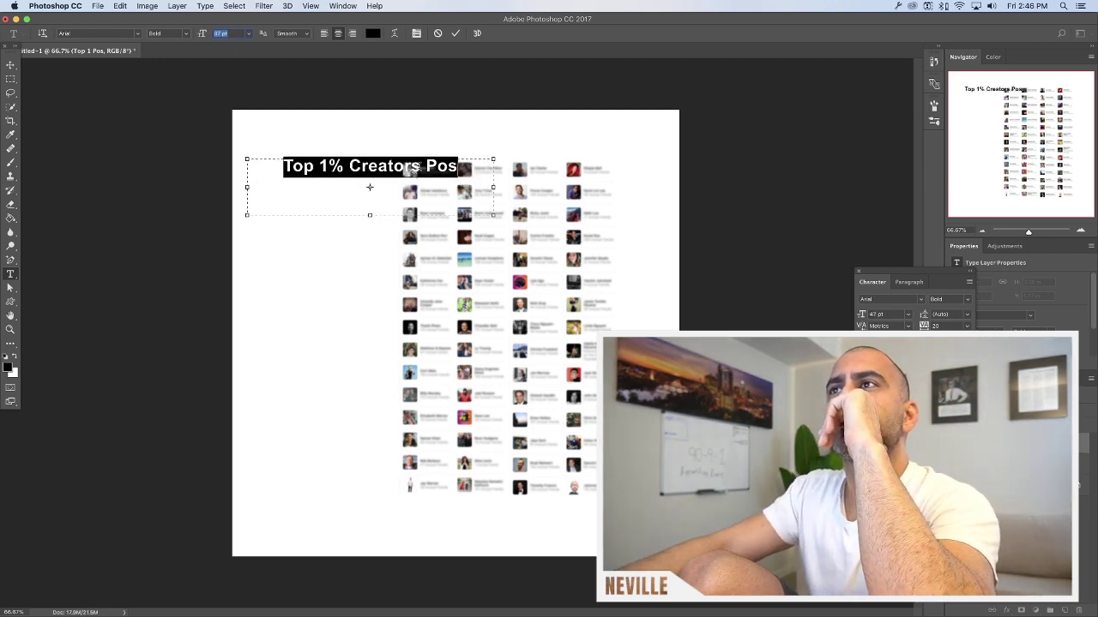
Delete the word "Pos" from the end of the heading so it reads "Top 1% Creators"
key("Right")
key("alt+shift+Left")
key("alt+shift+Left")
key("Right")
key("alt+shift+Left")
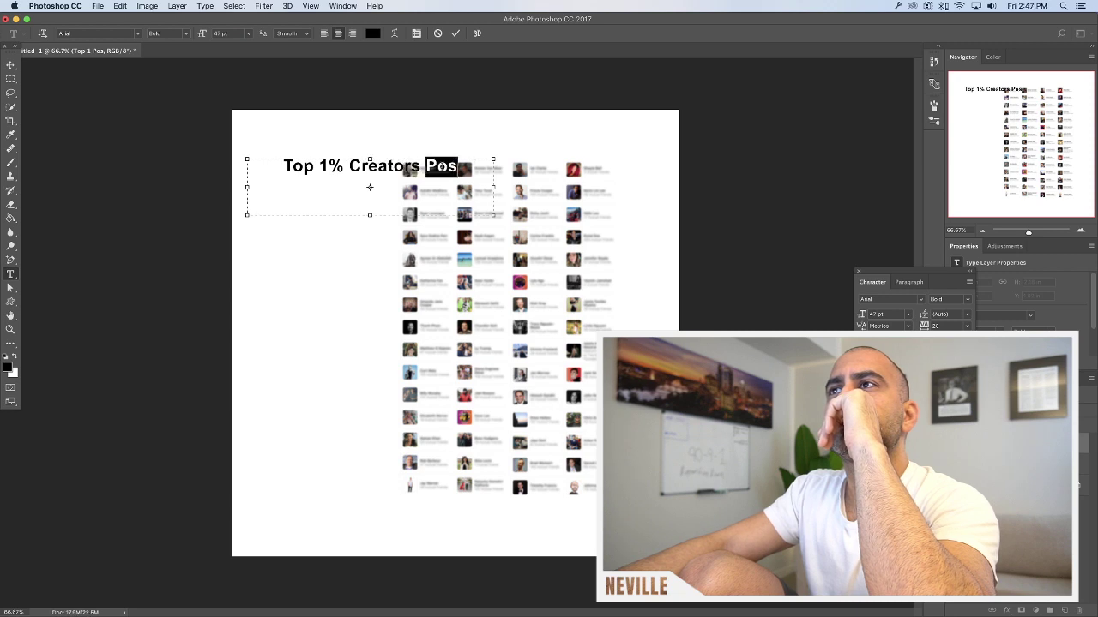
key("BackSpace")
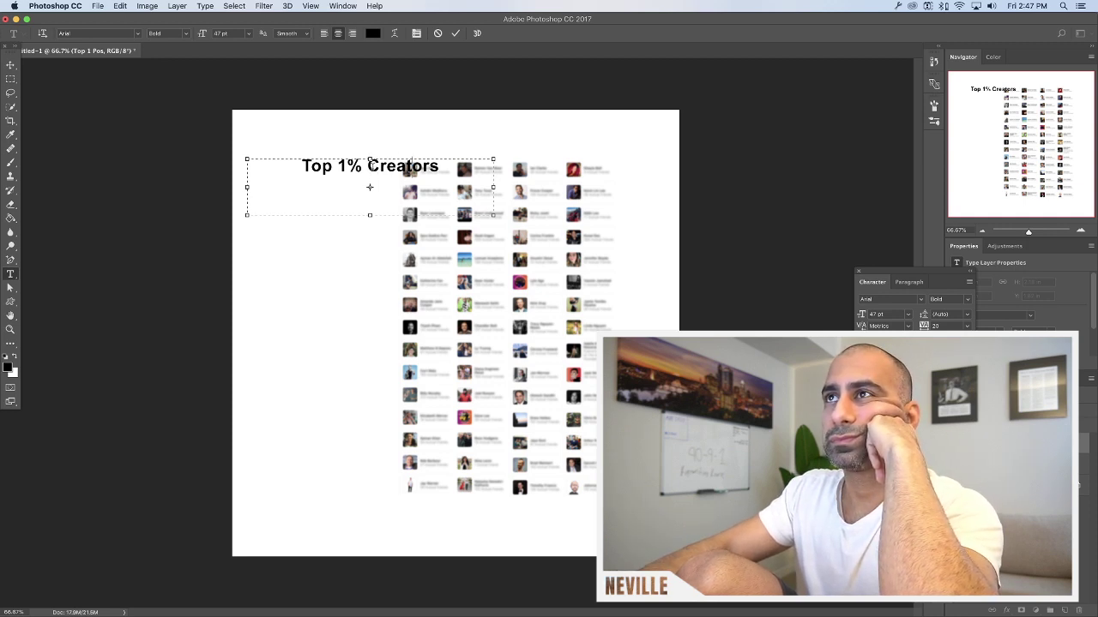
Change the heading to read "Top 1% Create" and move it into the blank area beside the friends grid
left_click_drag(410, 166, 439, 166)
type("te")
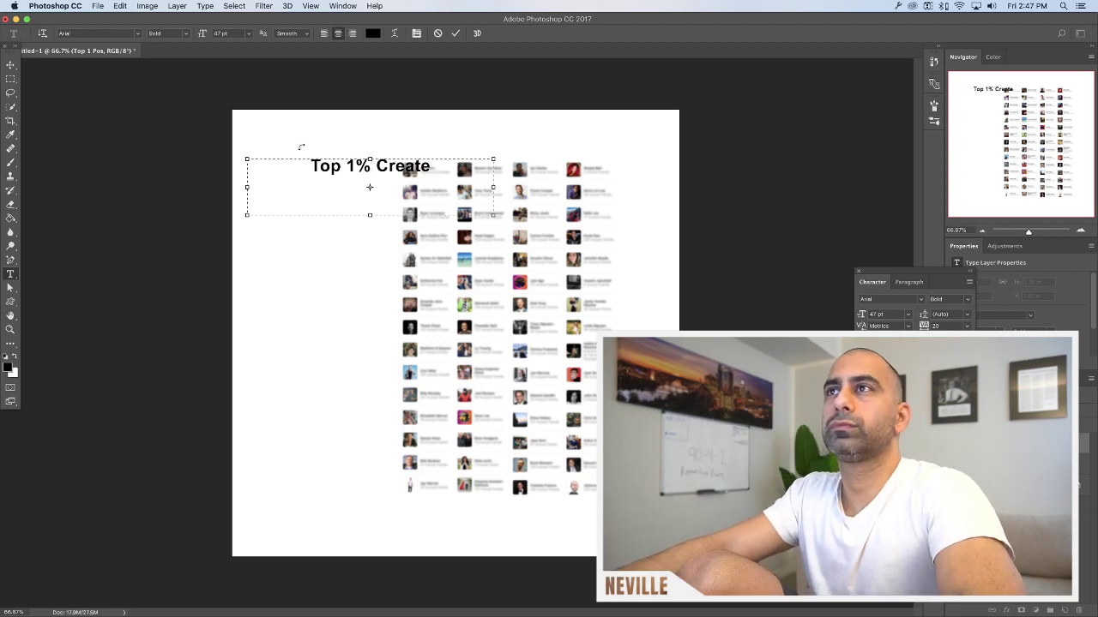
left_click(11, 64)
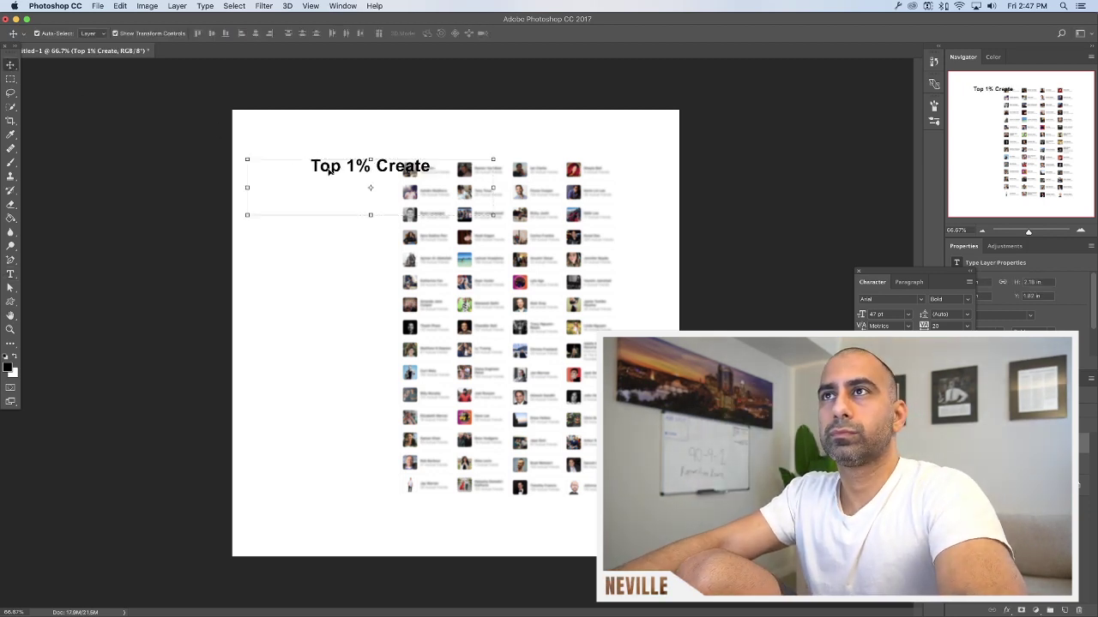
left_click_drag(328, 170, 274, 175)
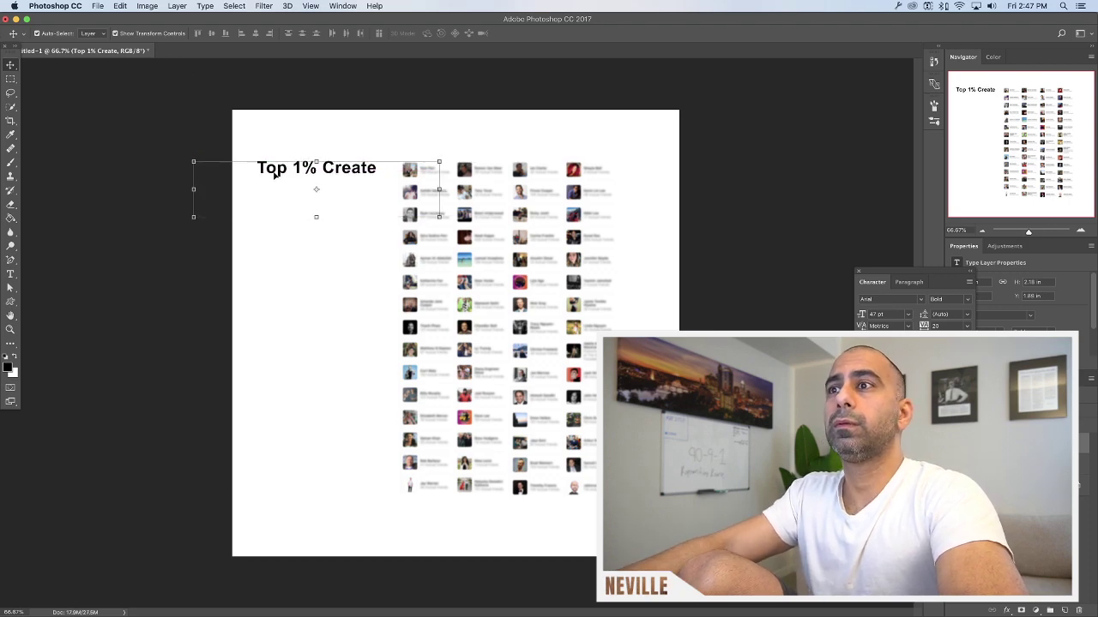
Work out 1%, 9% and 90% of 15 on the Dashboard calculator, and return to the image
key("F12")
key("period")
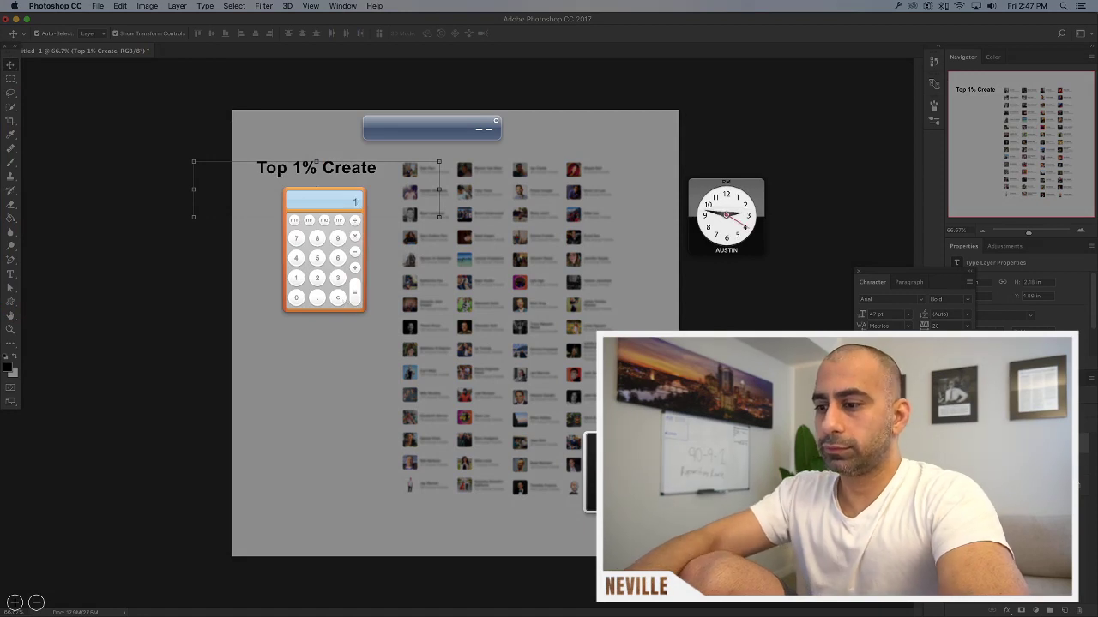
type("15")
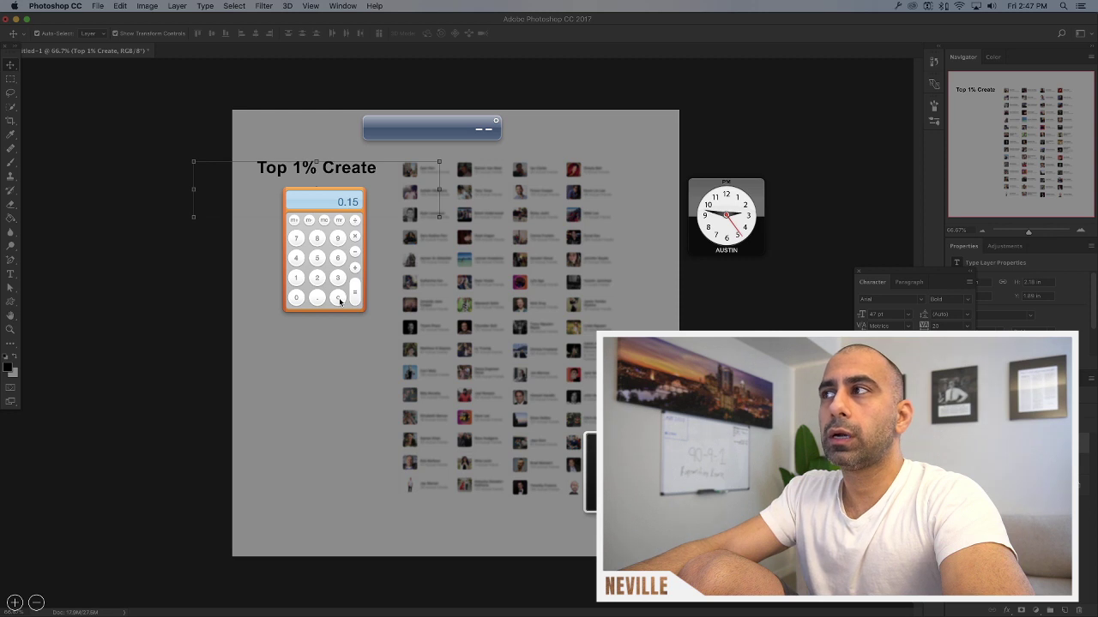
type(".0")
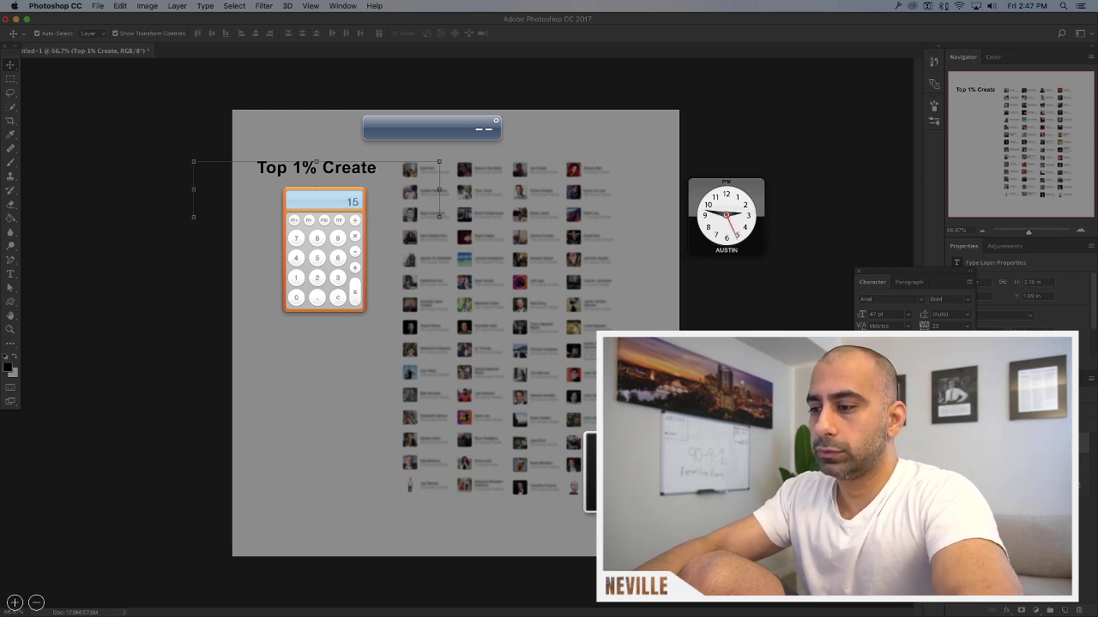
key("BackSpace")
type("15")
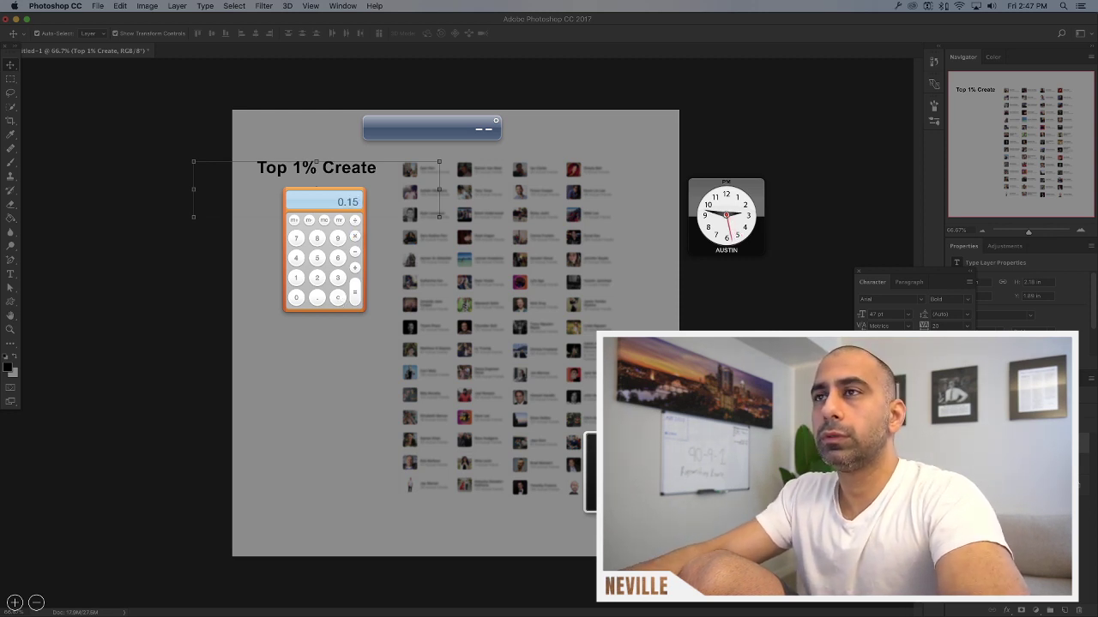
type("1")
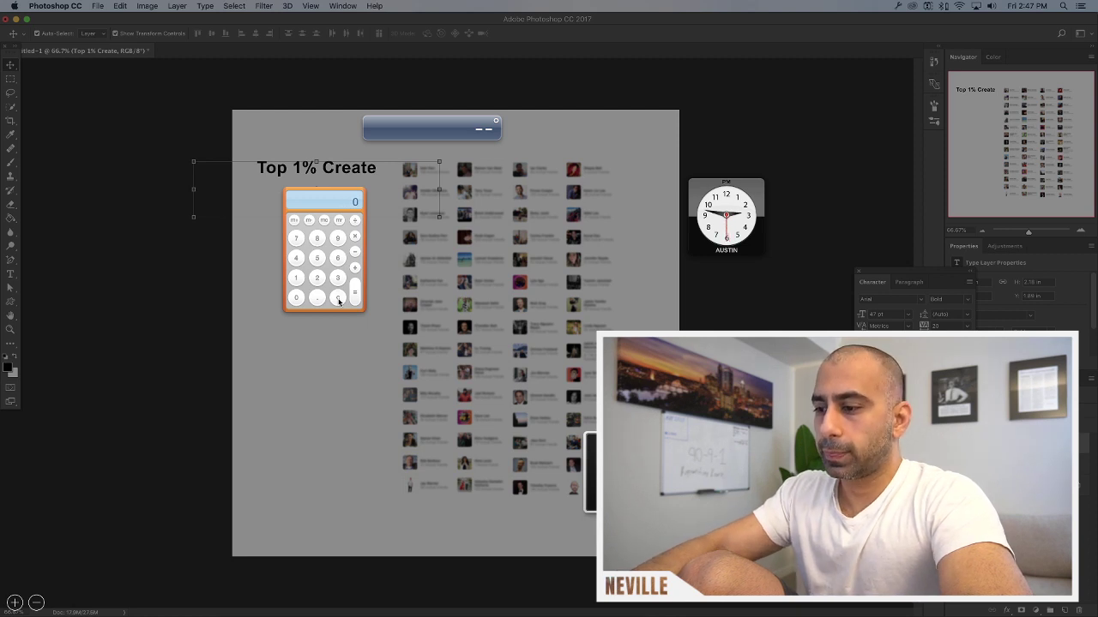
type("*")
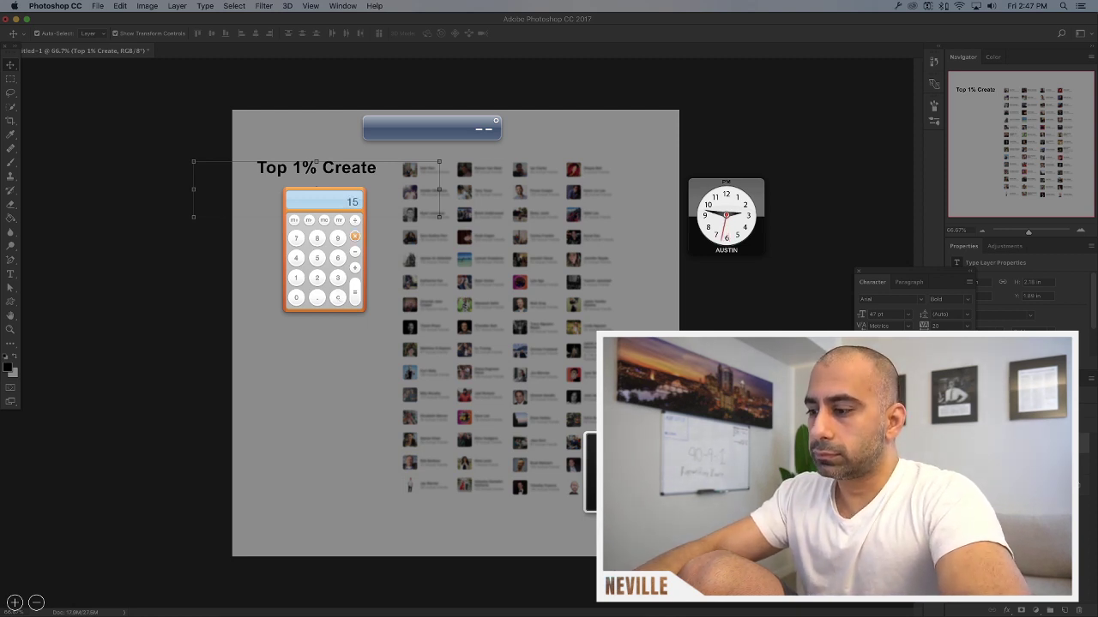
type(".90")
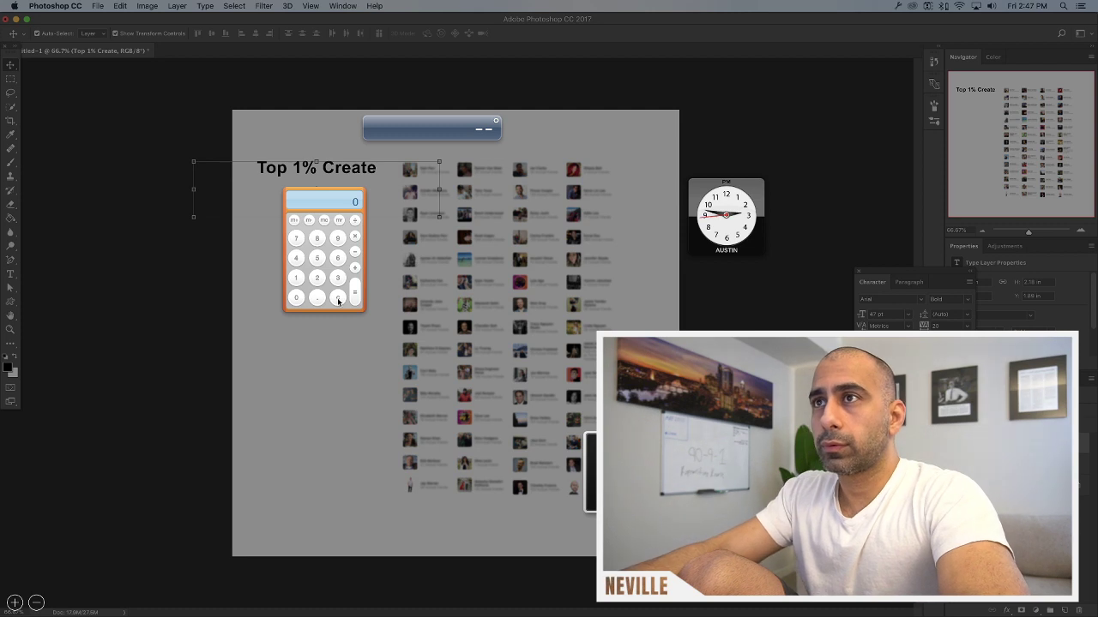
type("15")
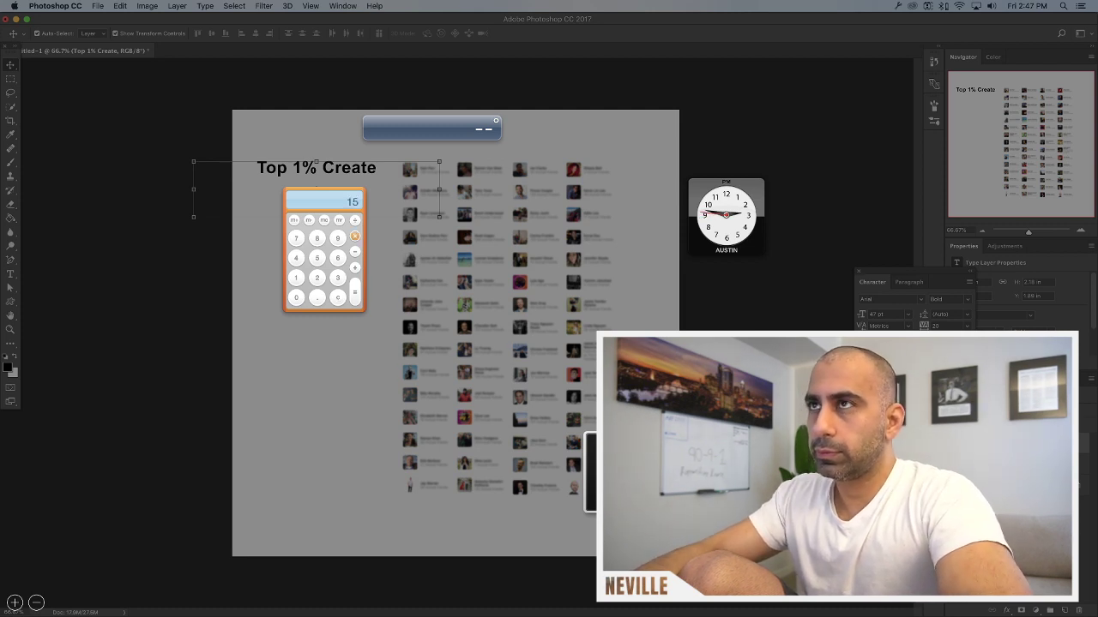
type("*1.35")
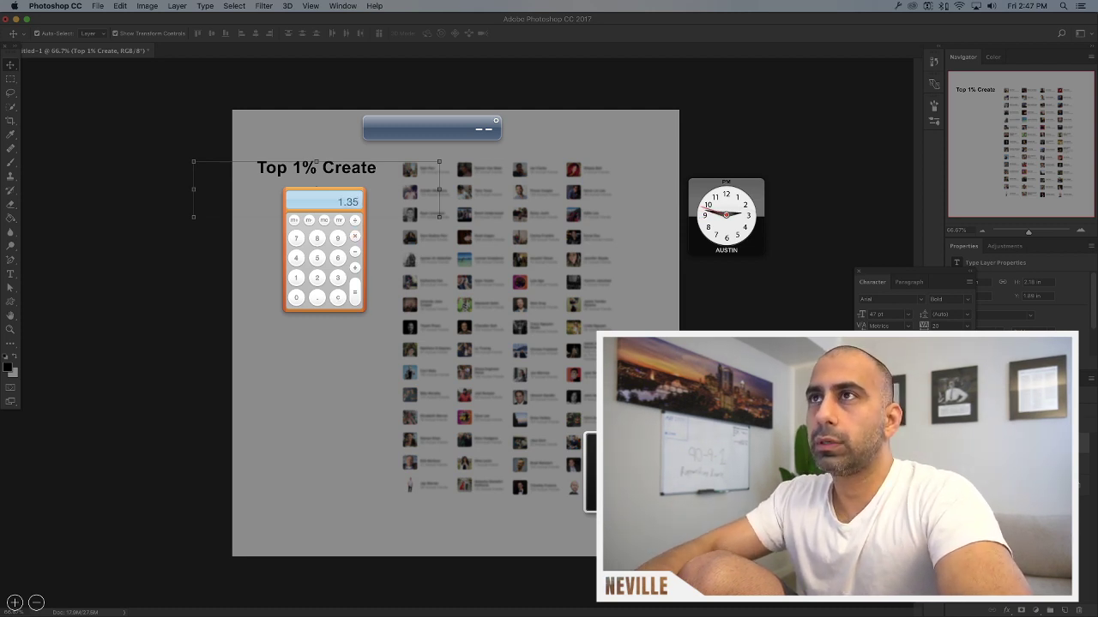
left_click(336, 353)
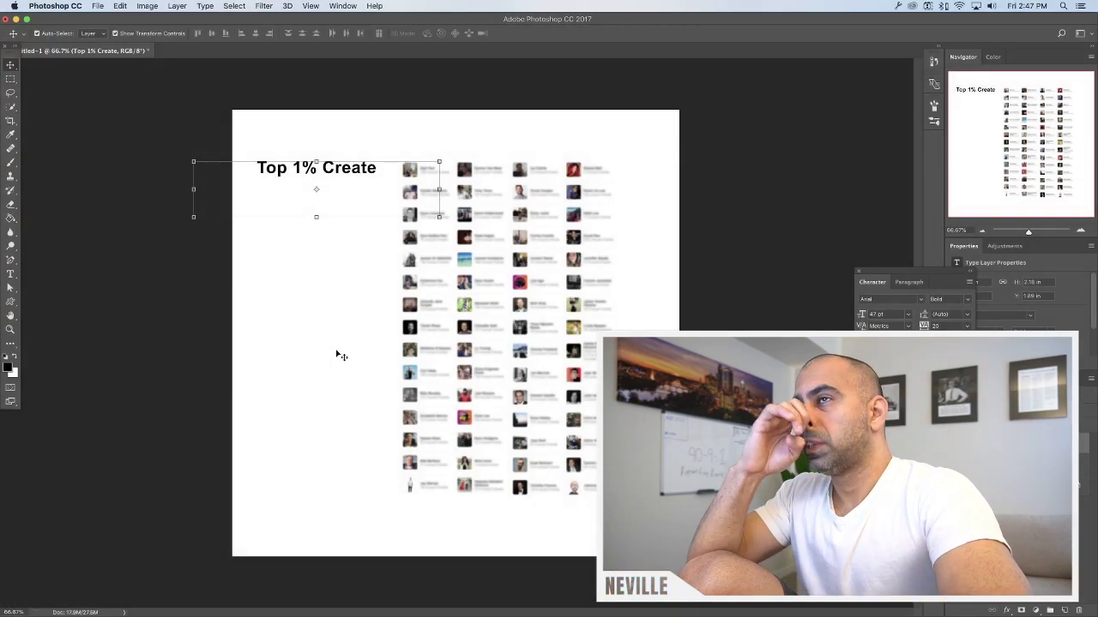
Reduce the font size of the whole "Top 1% Create" heading to 44 pt
left_click(340, 169)
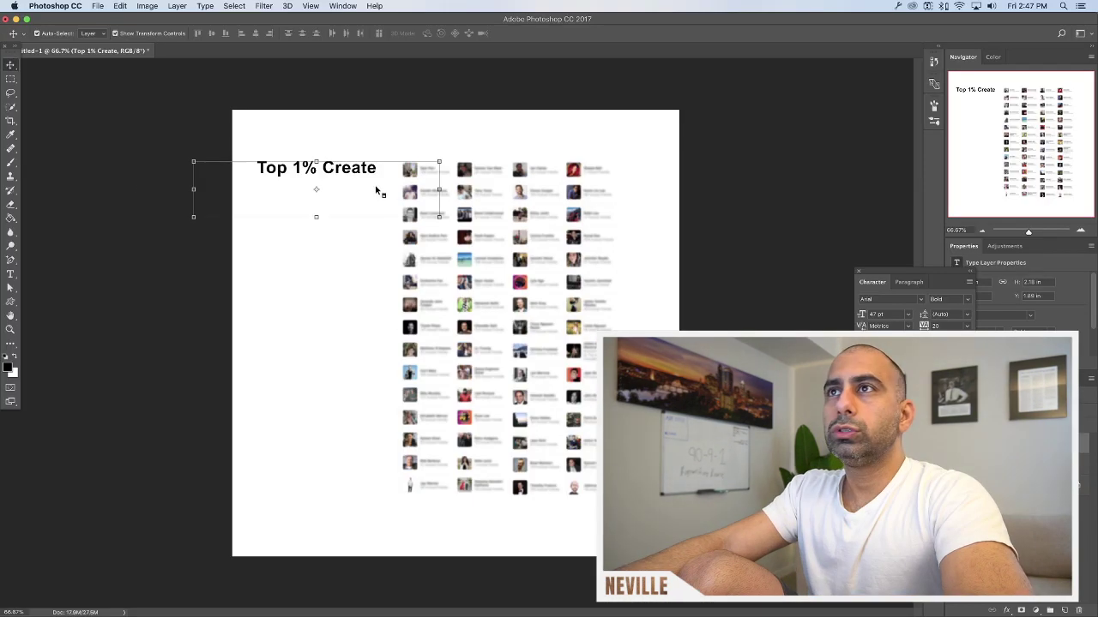
key("t")
left_click(359, 168)
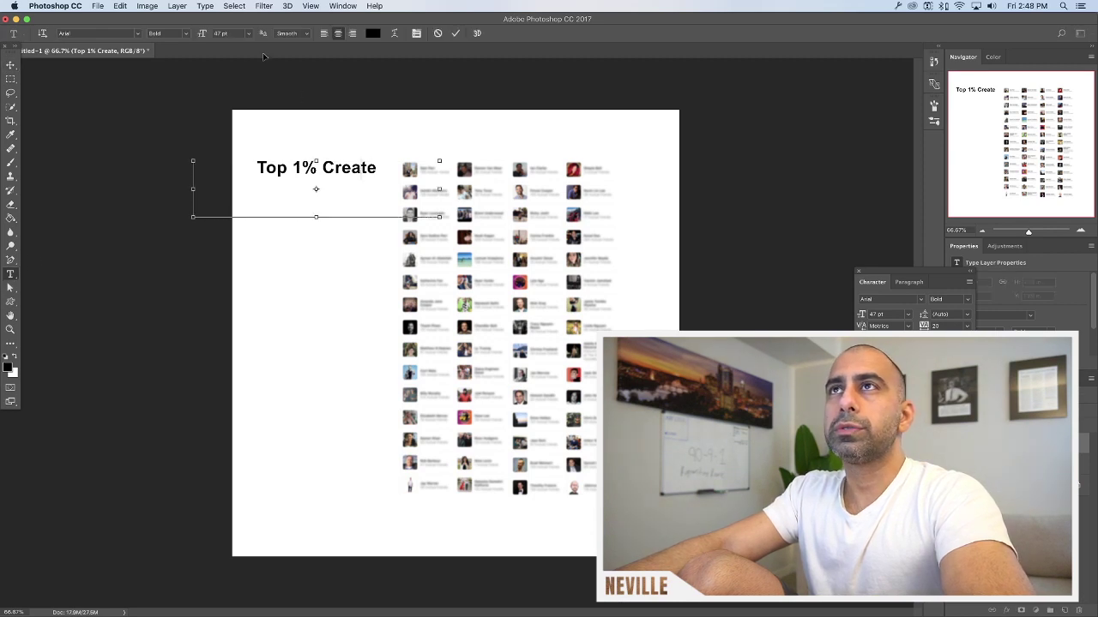
key("ctrl+a")
left_click(220, 33)
key("Down")
key("Down")
key("Down")
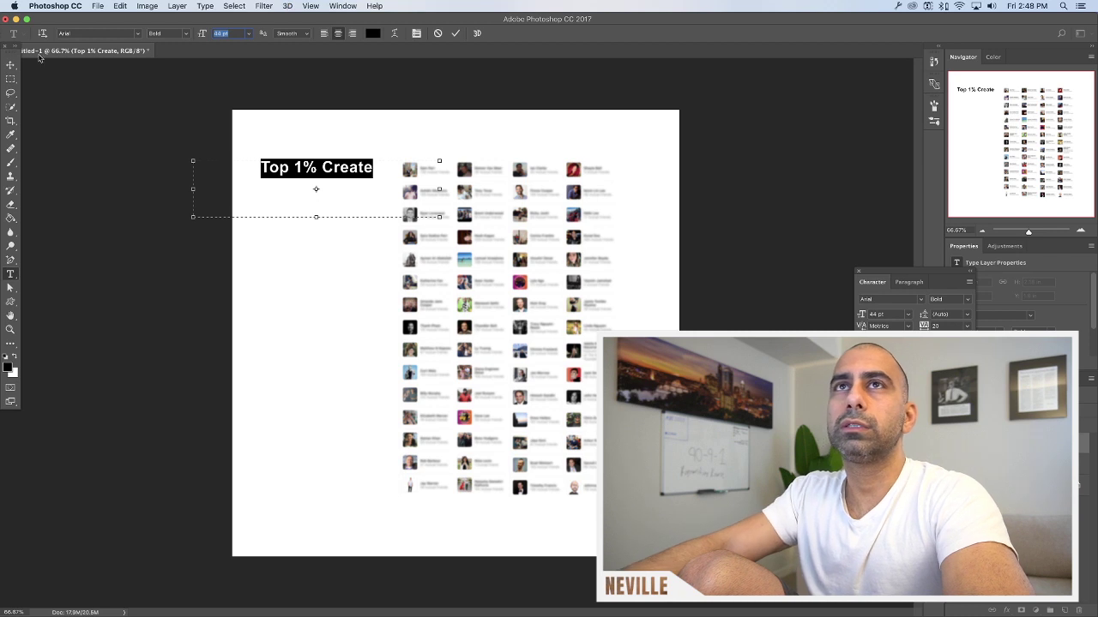
Move the "Top 1% Create" heading close beside the first row of friends and shorten its text box to about one line high
left_click(10, 66)
left_click_drag(335, 160, 353, 151)
key("Down")
key("Down")
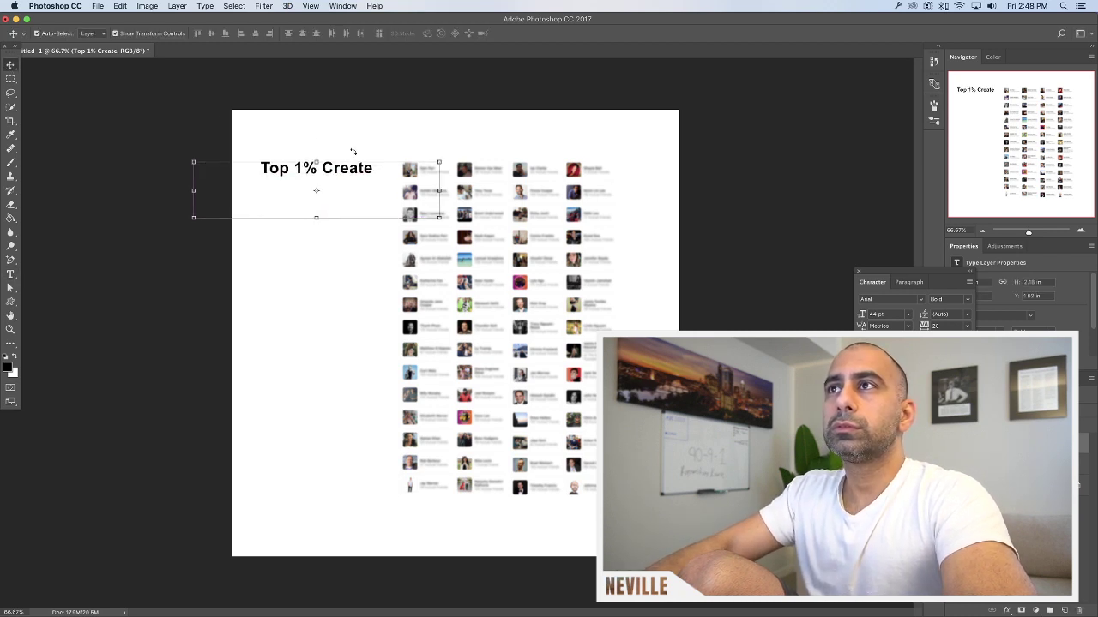
key("Right")
key("Right")
key("Right")
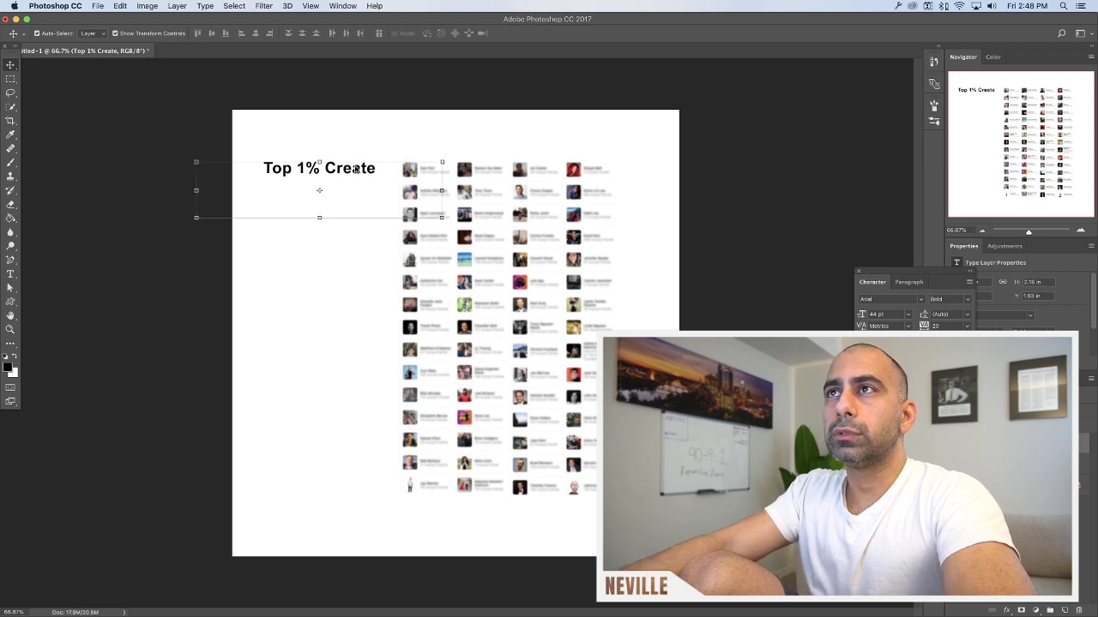
left_click_drag(354, 171, 367, 171)
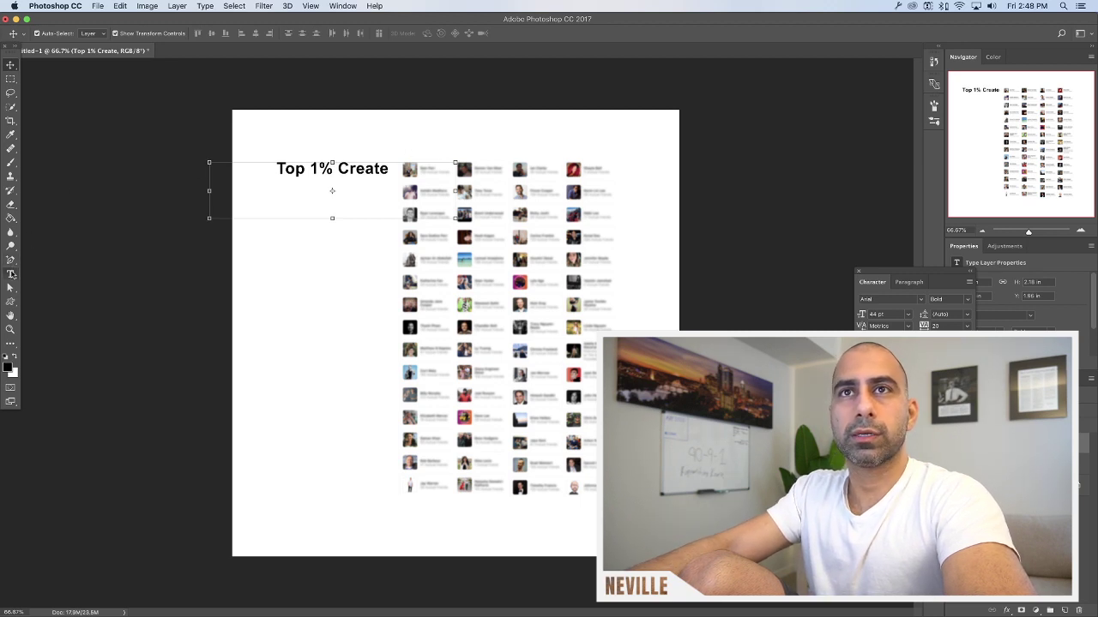
left_click(11, 275)
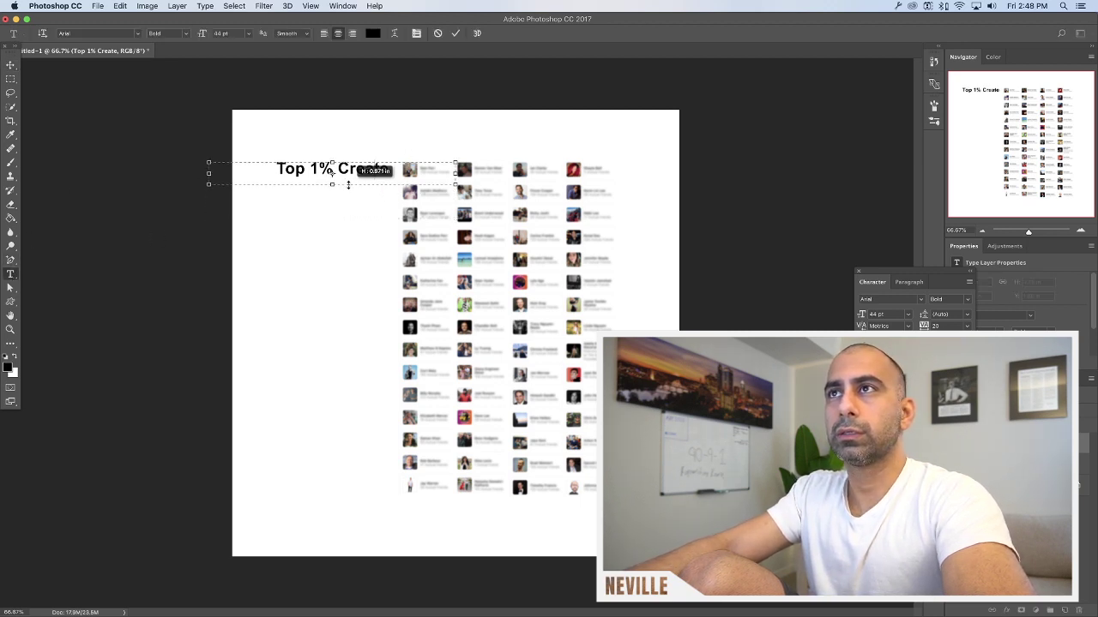
left_click(11, 64)
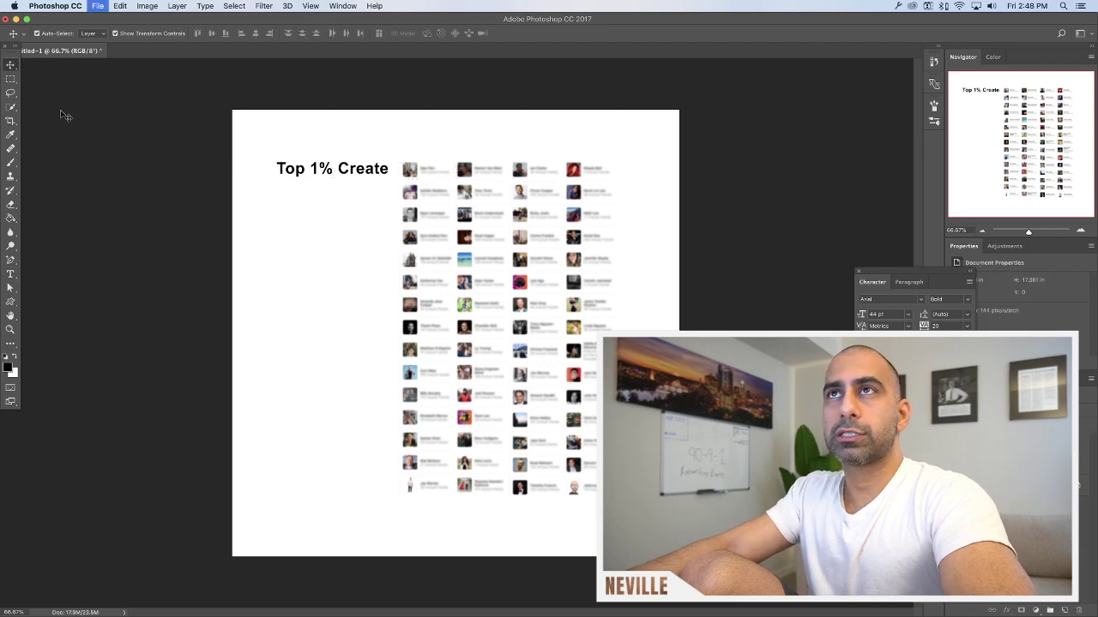
Save the image to the Desktop in Photoshop format as 90-9-1-friend-distribution.psd, keeping its layers
key("super+s")
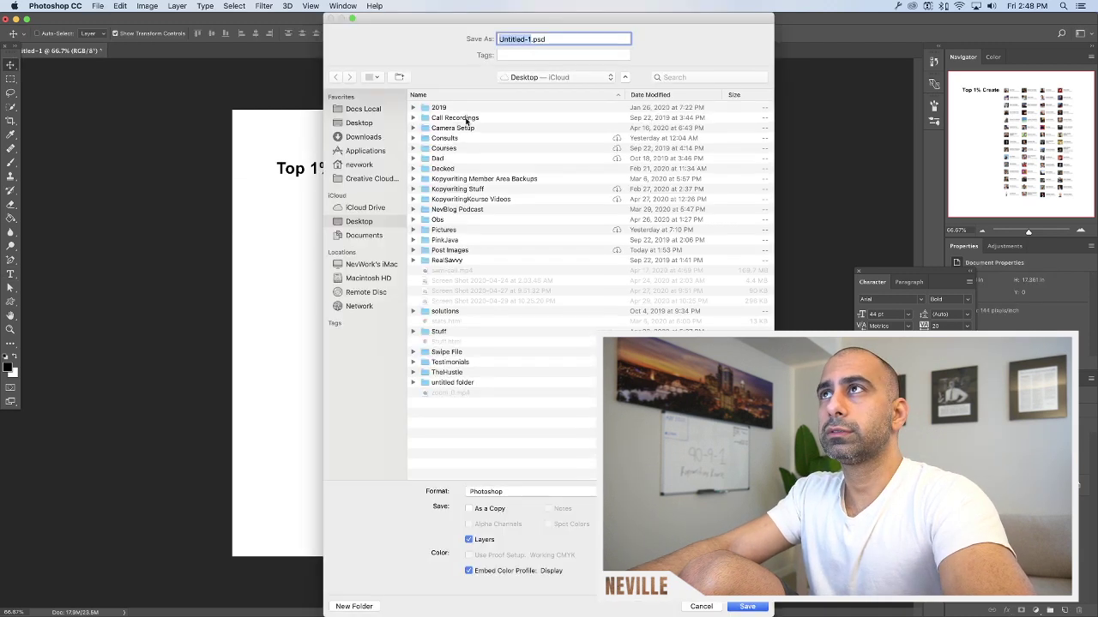
type("To")
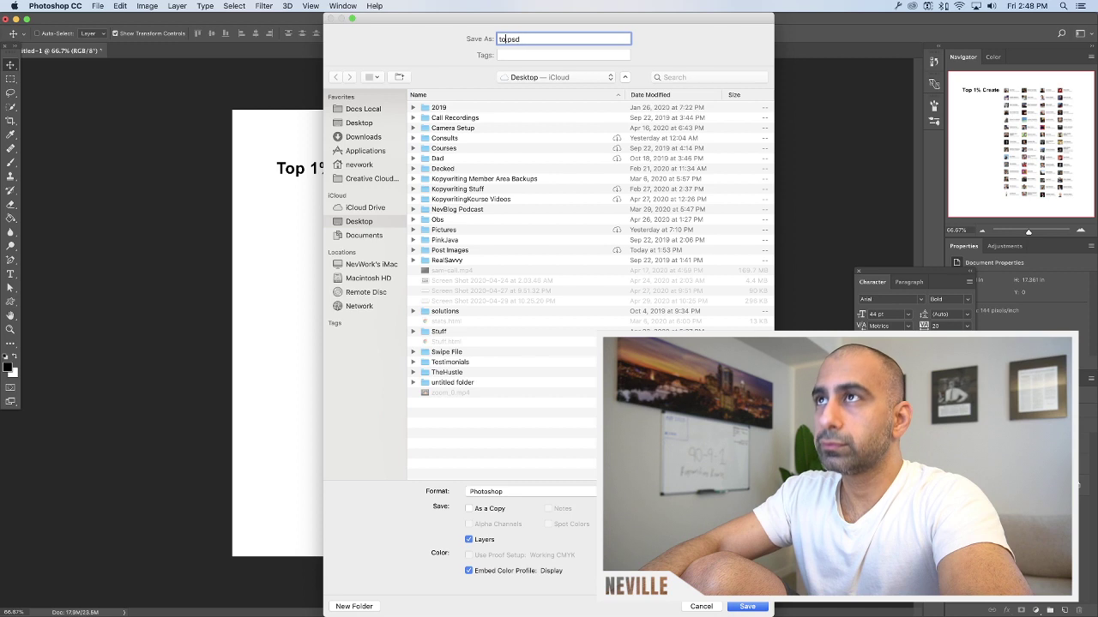
type("90-")
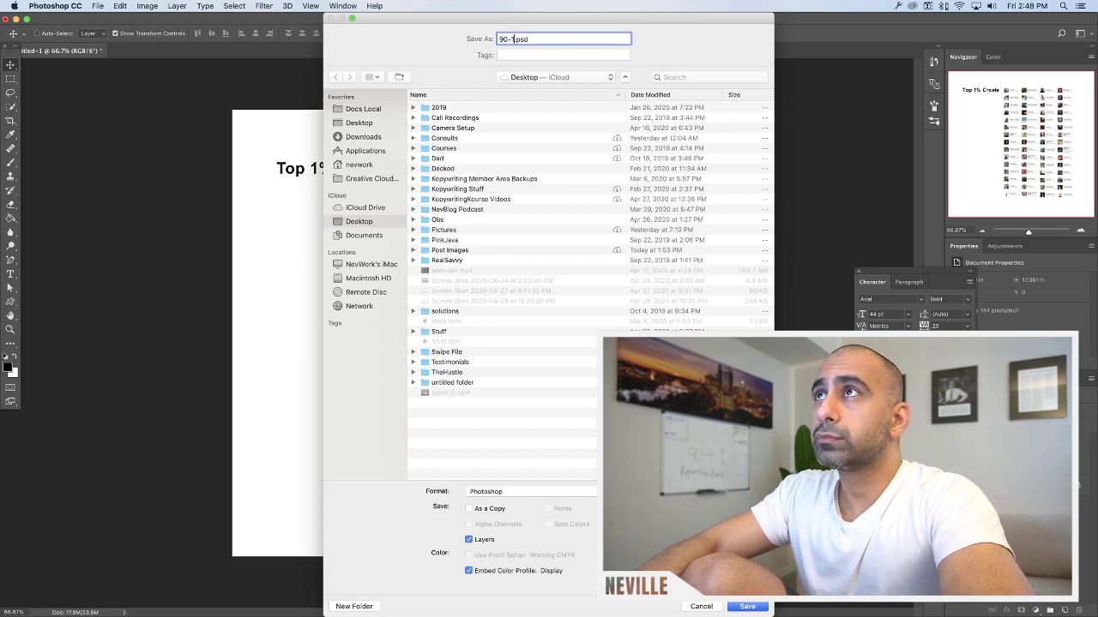
type("9-1-friend")
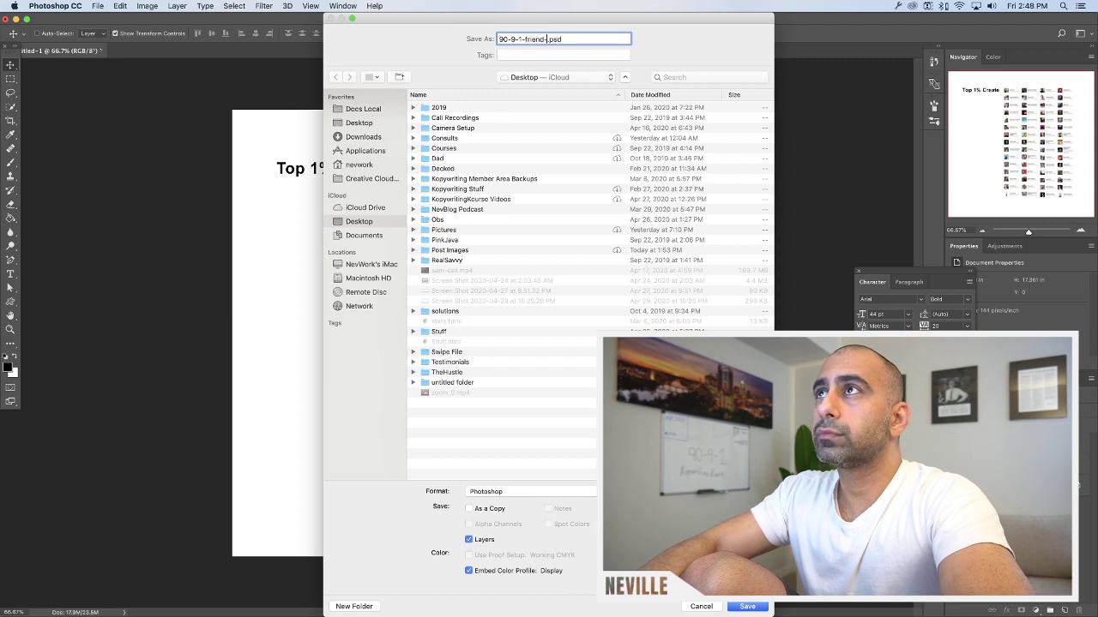
type("-distributio")
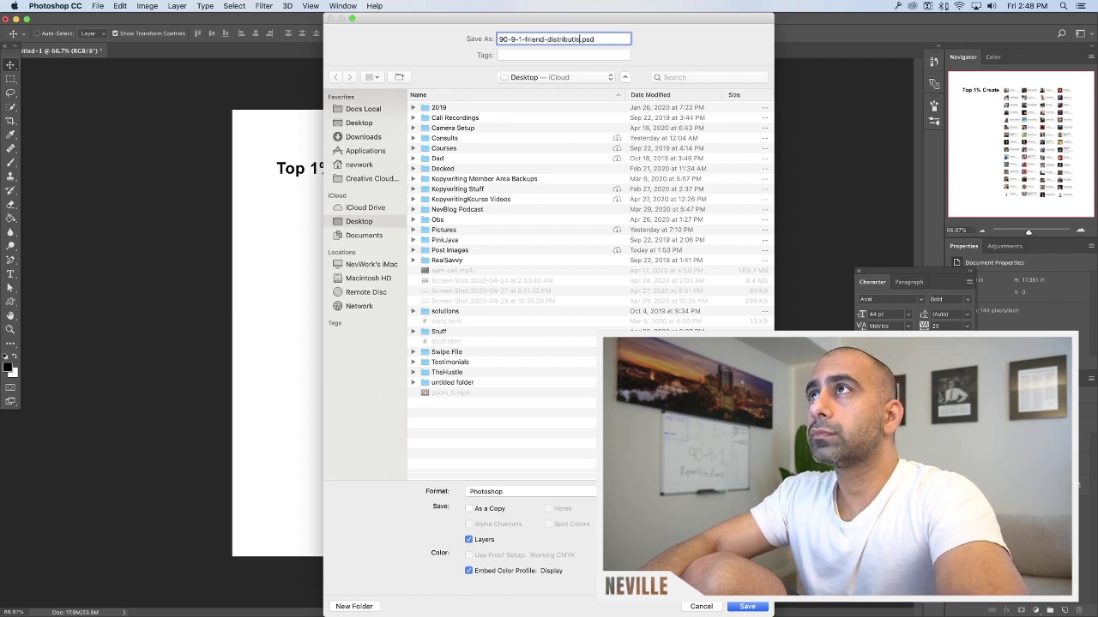
type("n")
key("Return")
left_click(673, 266)
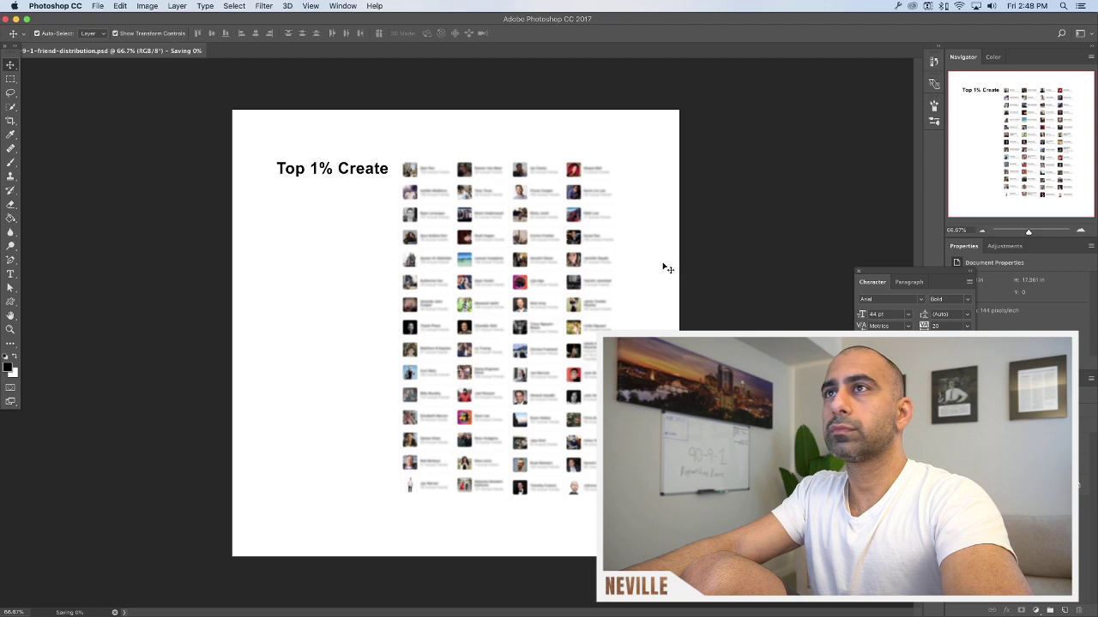
Duplicate the "Top 1% Create" heading beside the second row of friends and change the copy to "Top 9% Create"
left_click(339, 171)
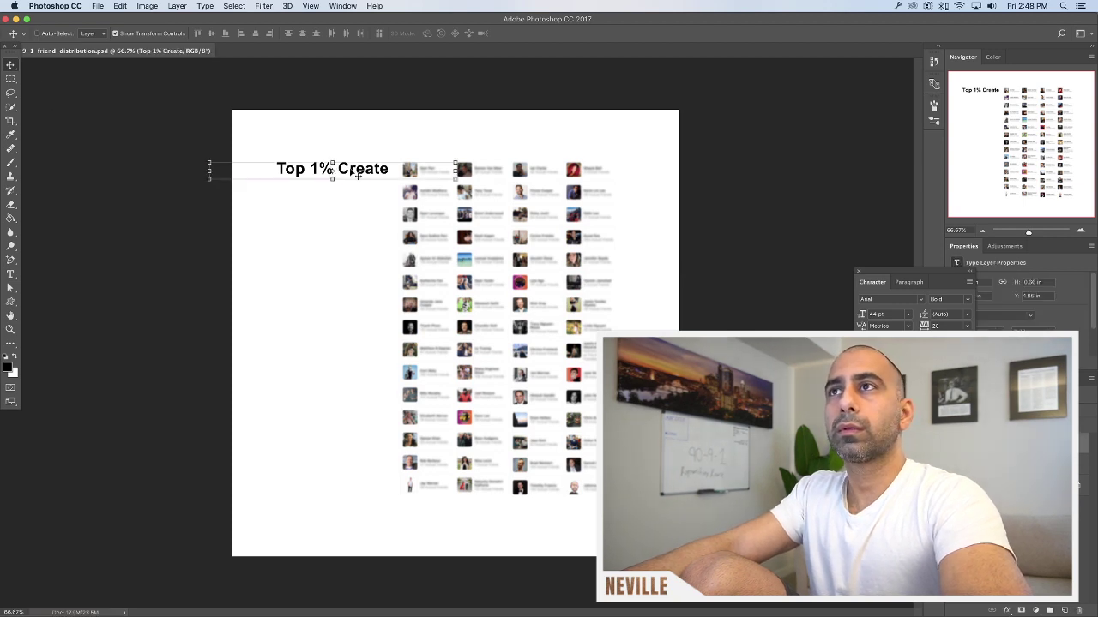
left_click_drag(350, 171, 351, 195)
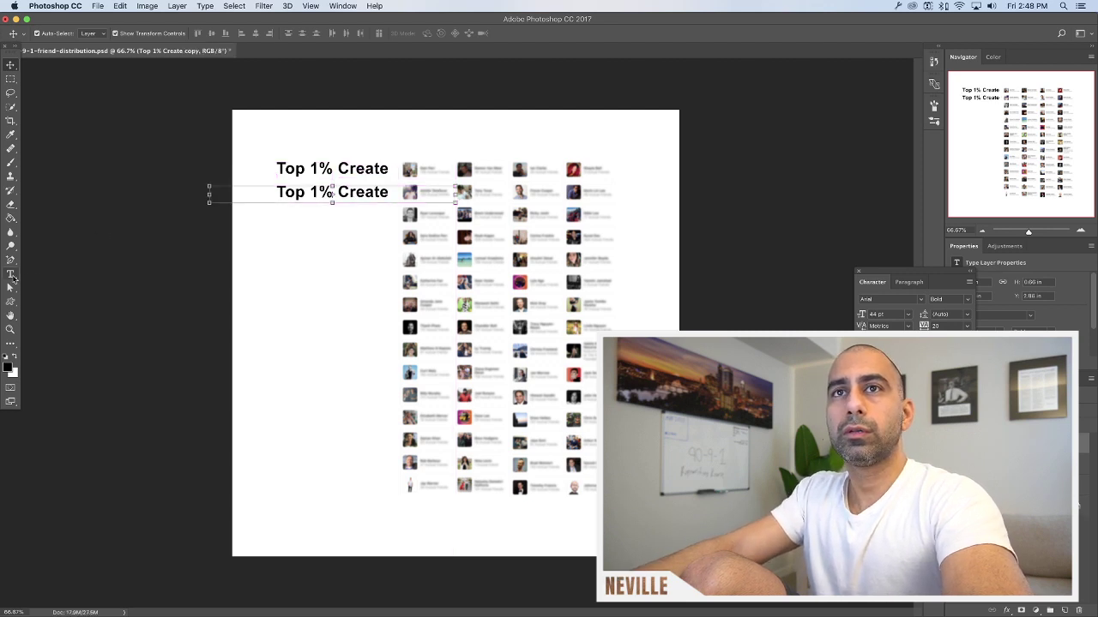
key("t")
left_click_drag(310, 192, 320, 192)
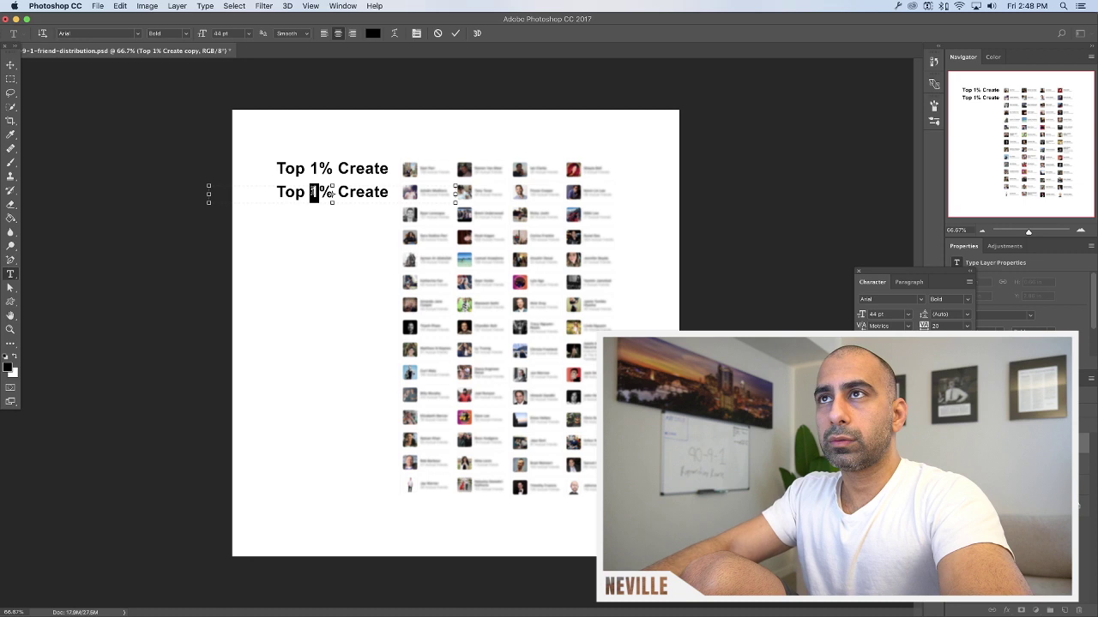
type("9")
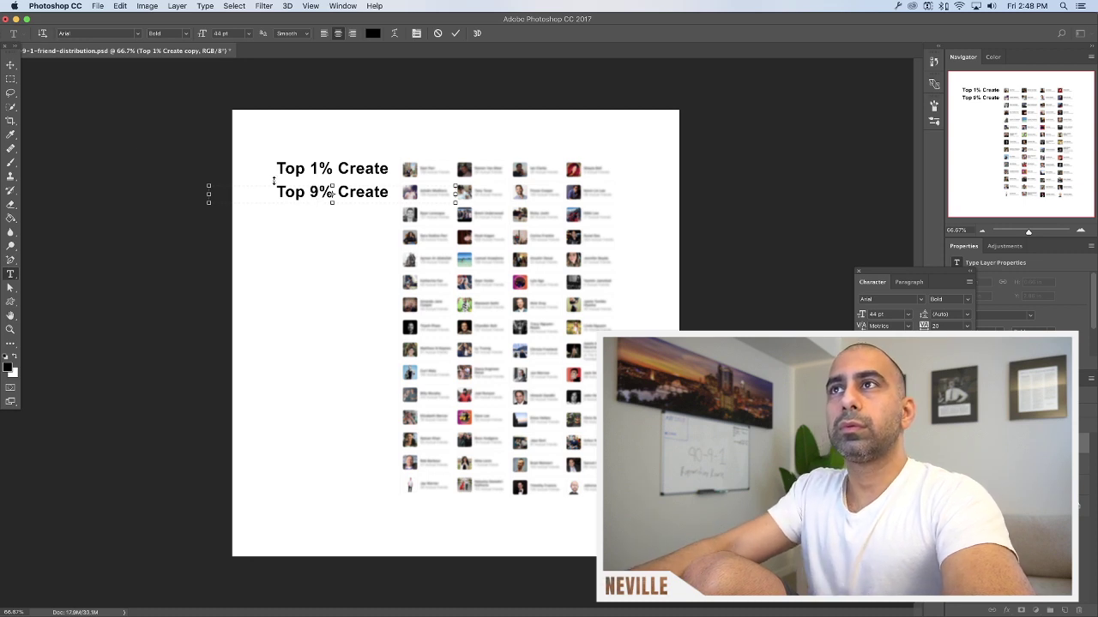
left_click(11, 66)
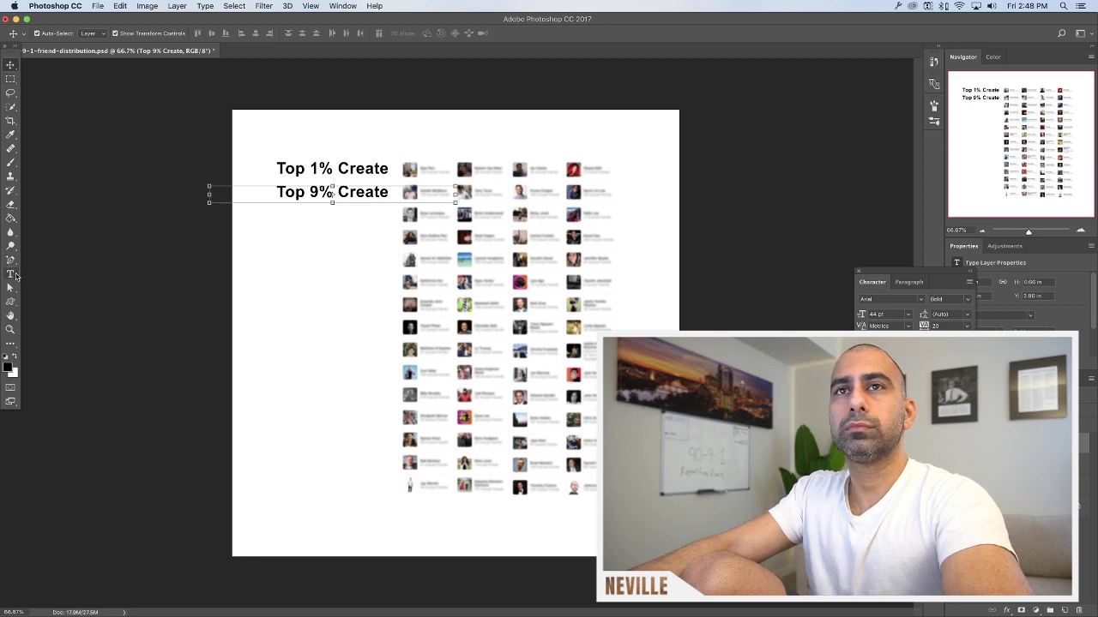
Undo the 9% text change and the duplication of the heading
key("super+alt+z")
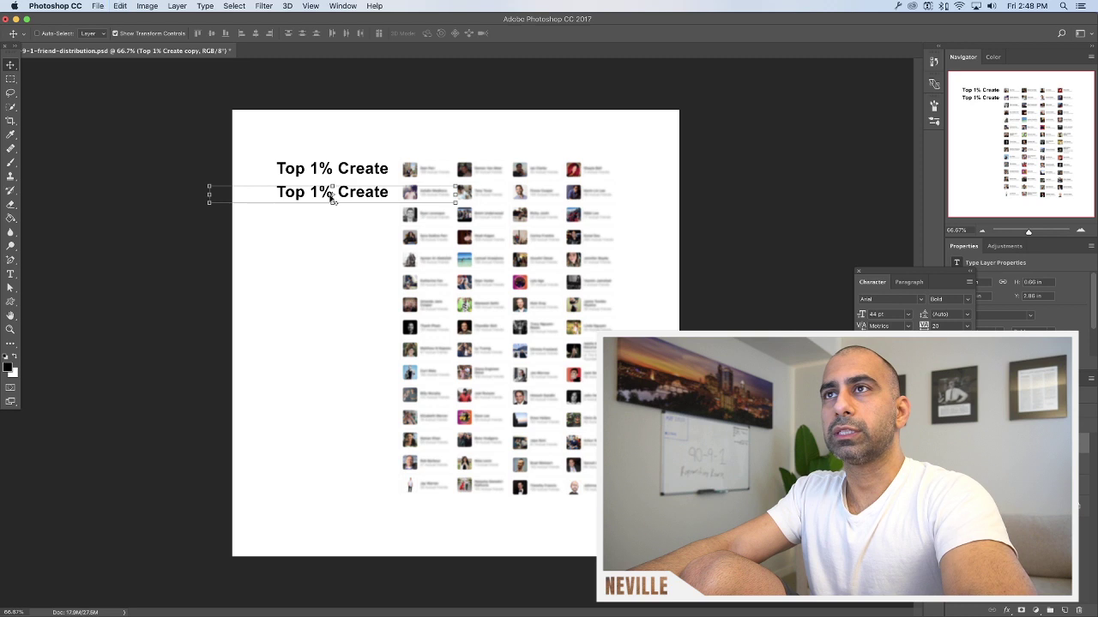
key("super+alt+z")
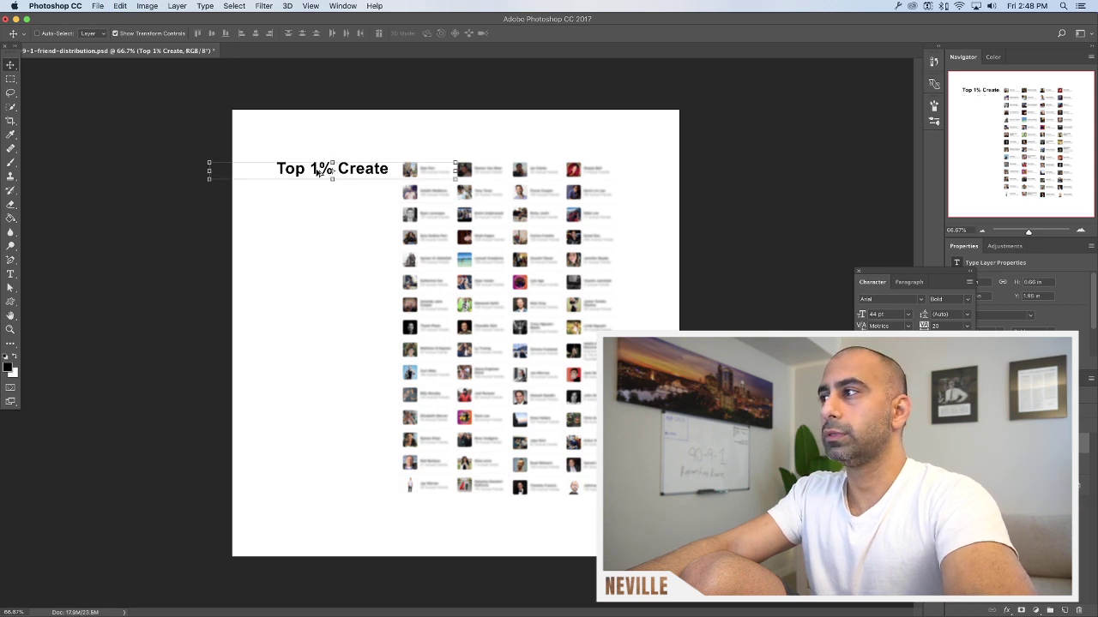
Narrow the "Top 1% Create" text box to about 7.4 in wide, left-align its text and nudge it slightly toward the friends
left_click(11, 274)
left_click(321, 168)
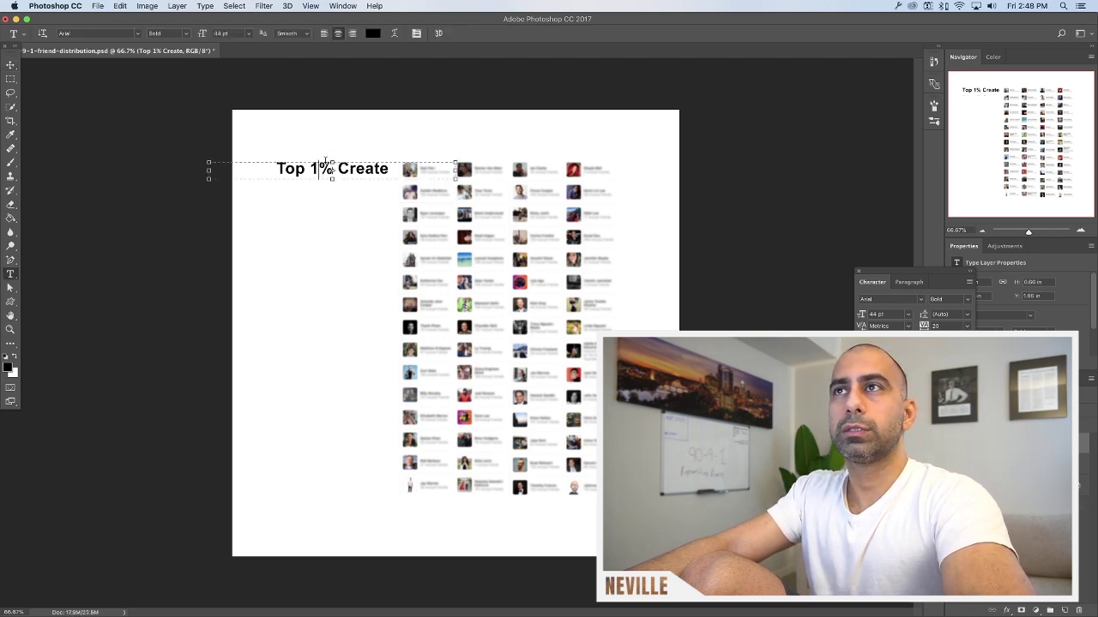
left_click_drag(242, 172, 263, 171)
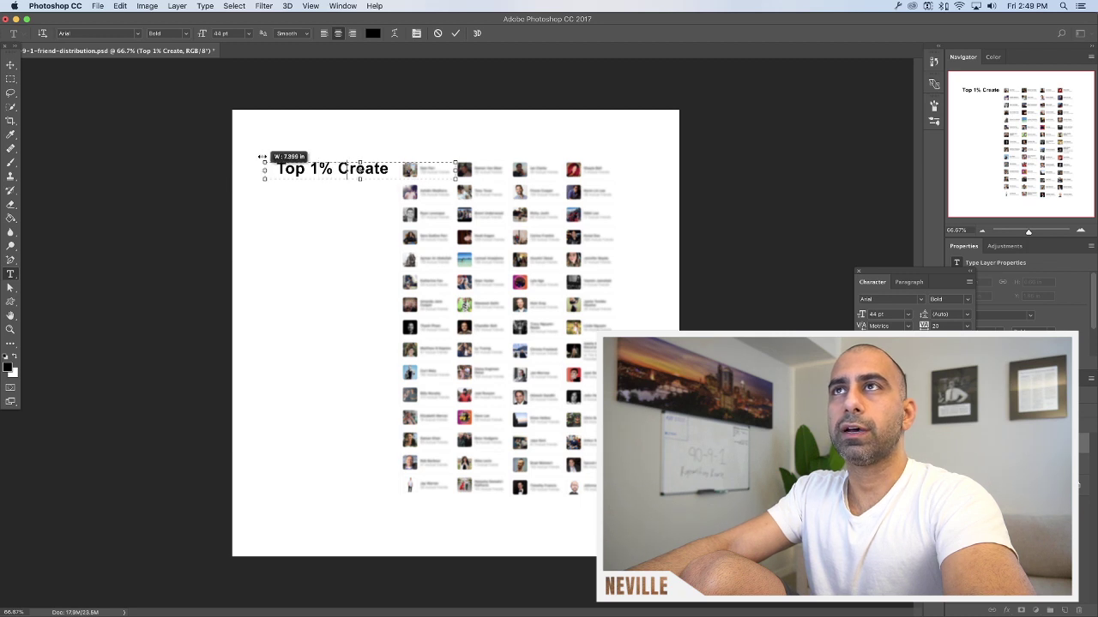
left_click(324, 33)
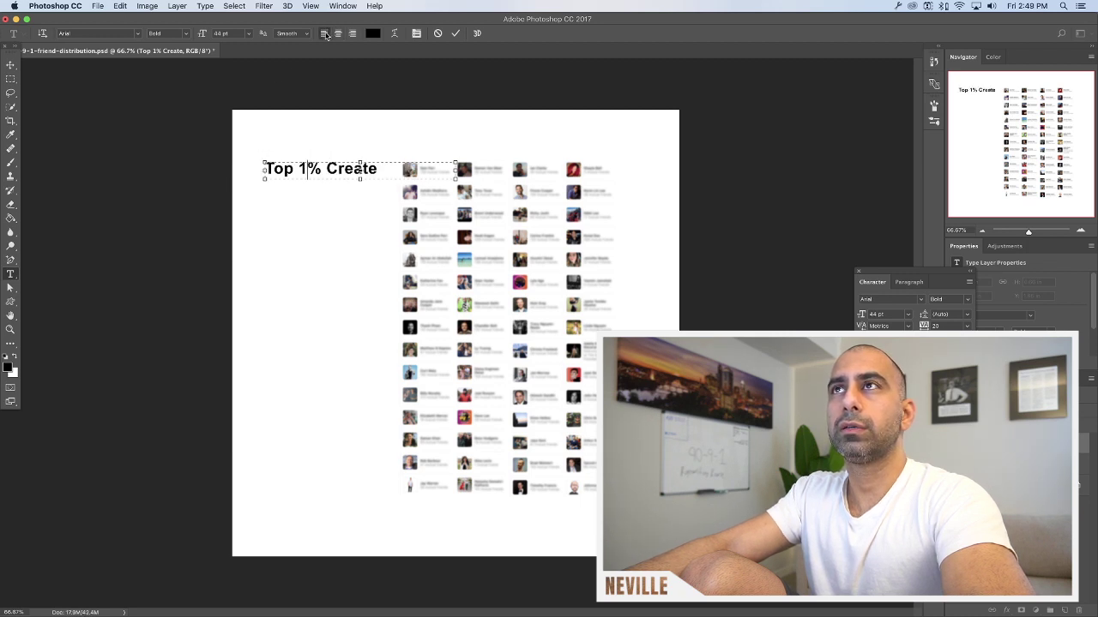
left_click(12, 65)
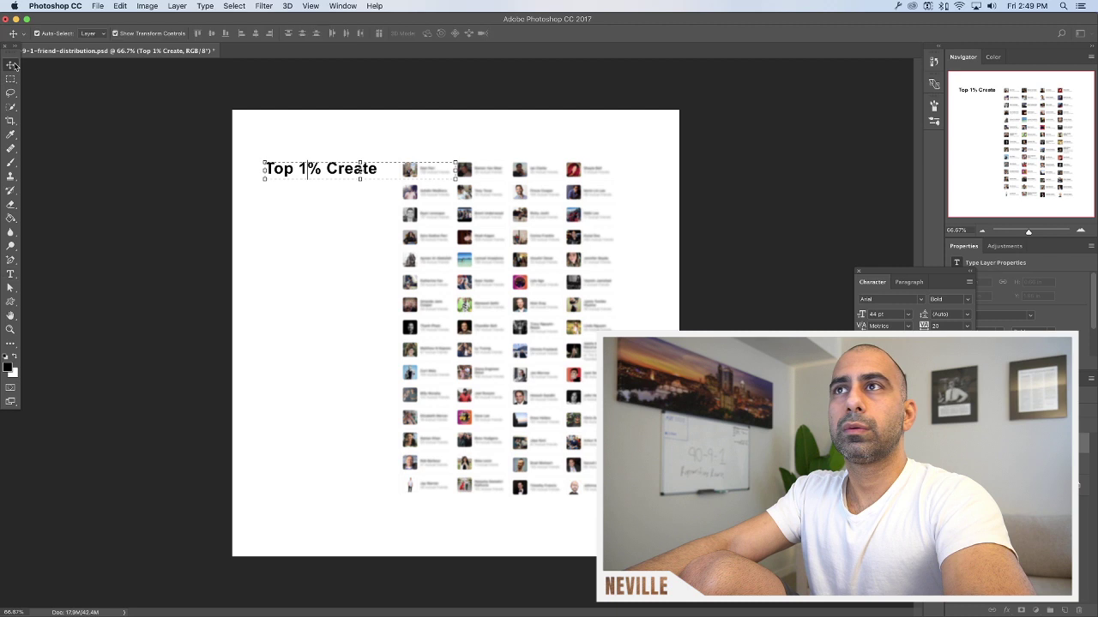
mouse_move(317, 171)
left_mouse_down()
mouse_move(336, 171)
mouse_move(323, 171)
left_mouse_up()
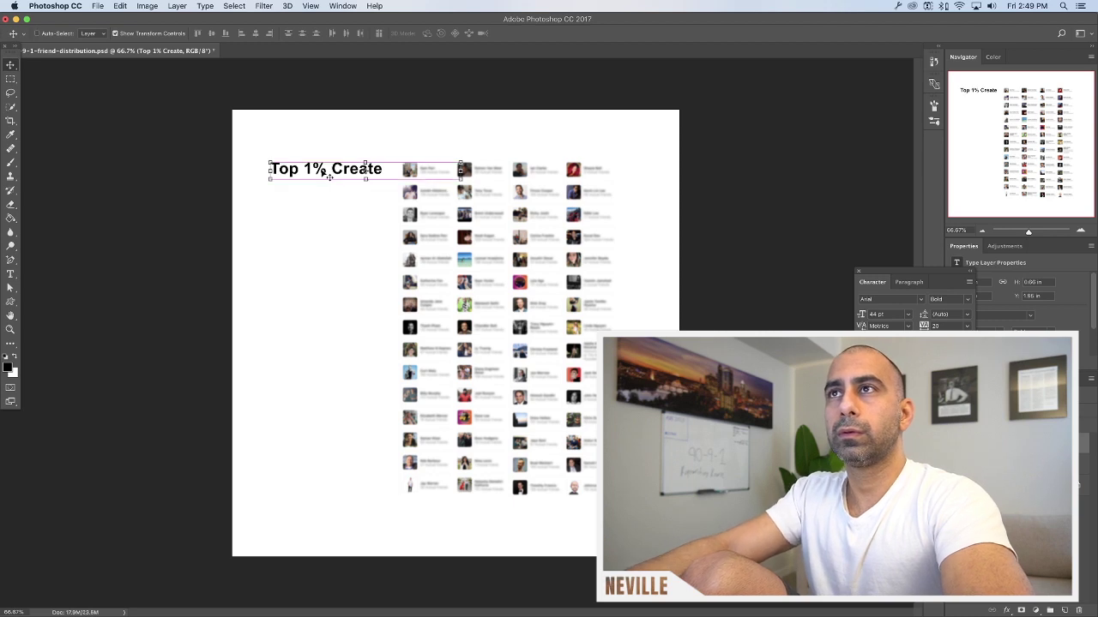
Duplicate the "Top 1% Create" heading beside the second row of friends and change the copy to "Top 9% Participate"
left_click_drag(321, 175, 323, 195)
key("t")
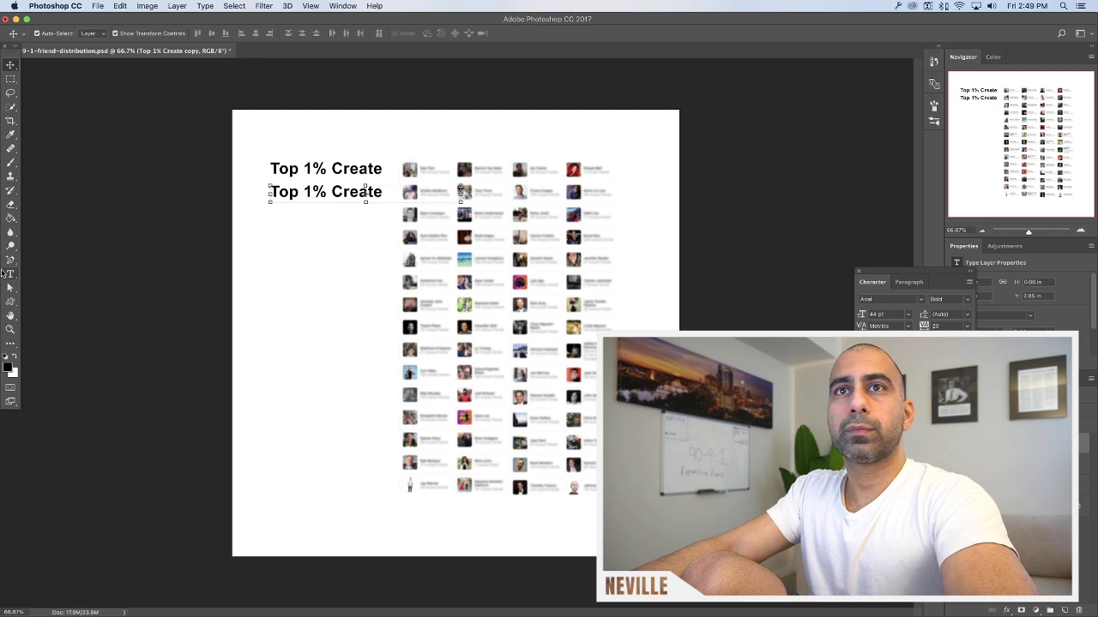
left_click(301, 191)
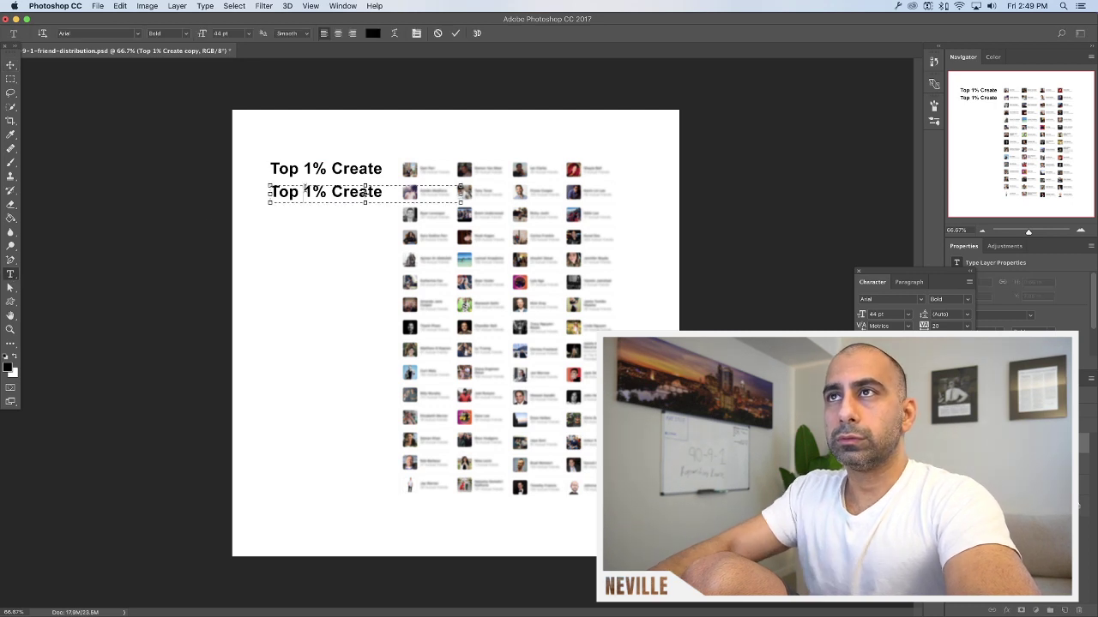
key("shift+Right")
type("9")
left_click_drag(331, 191, 360, 191)
key("ctrl+Up")
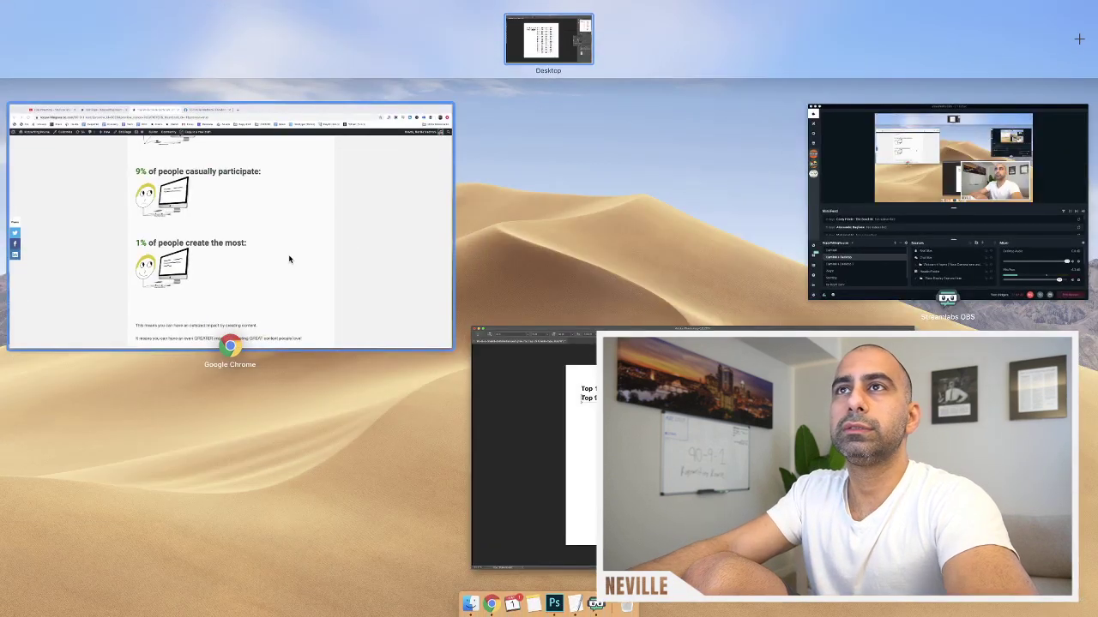
left_click(482, 369)
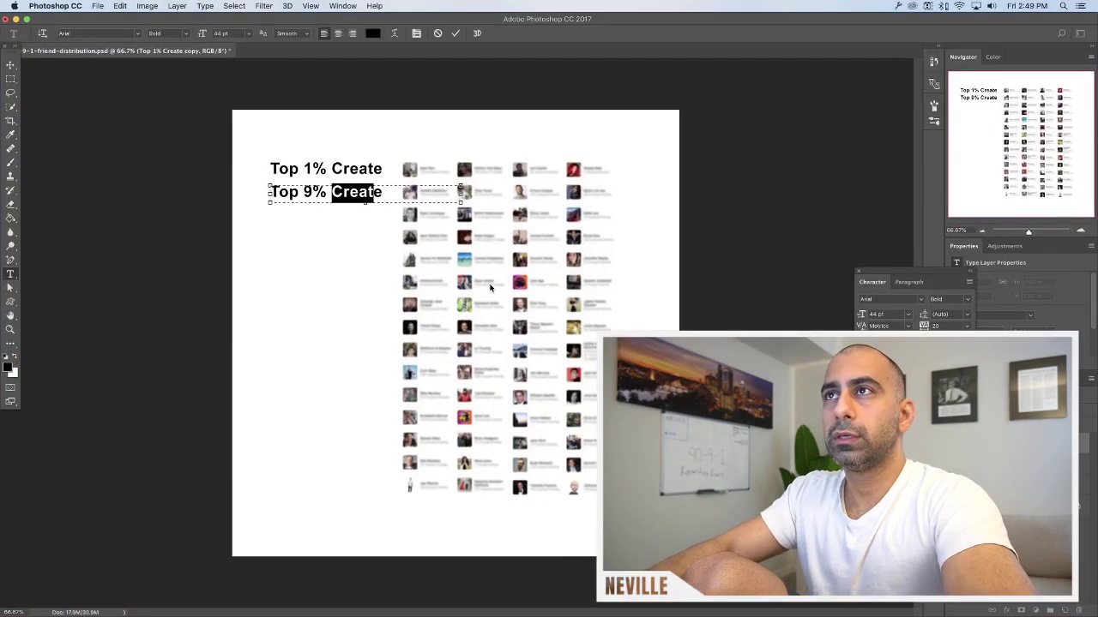
type("Particip")
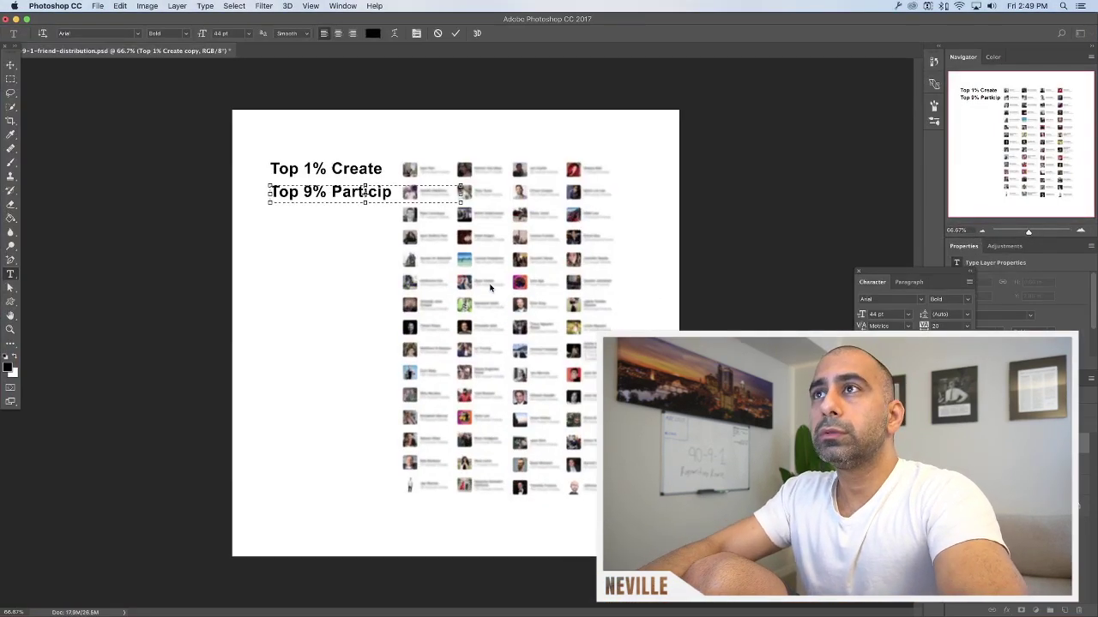
type("ate")
Shift both headings together away from the friends so that "Top 9% Participate" clears the first column of photos
left_click(11, 66)
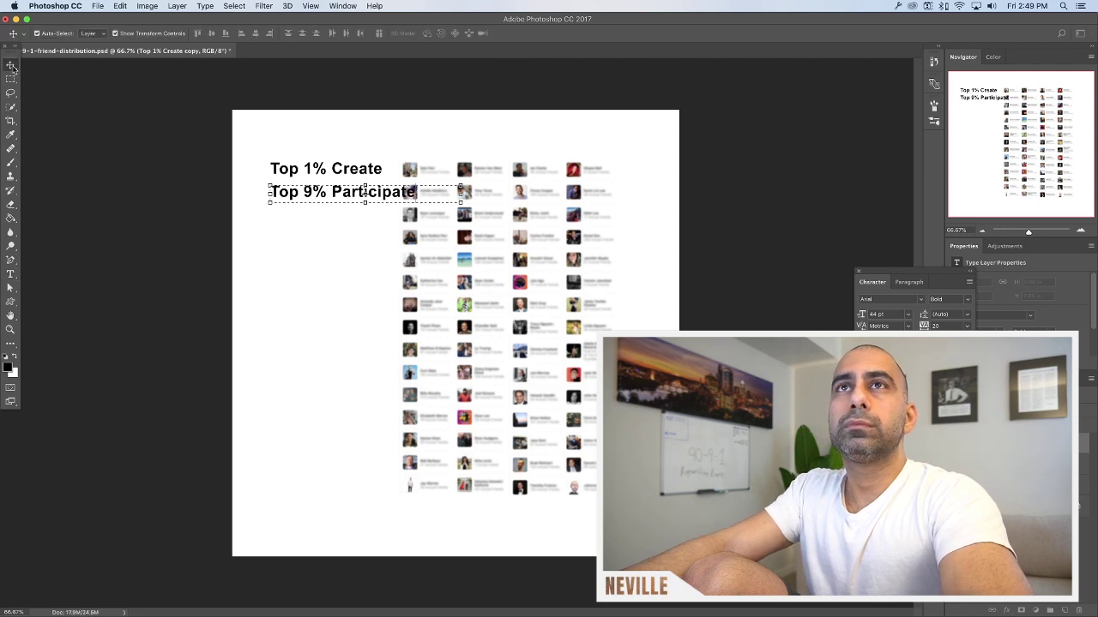
left_click_drag(260, 142, 287, 195)
left_click(225, 201)
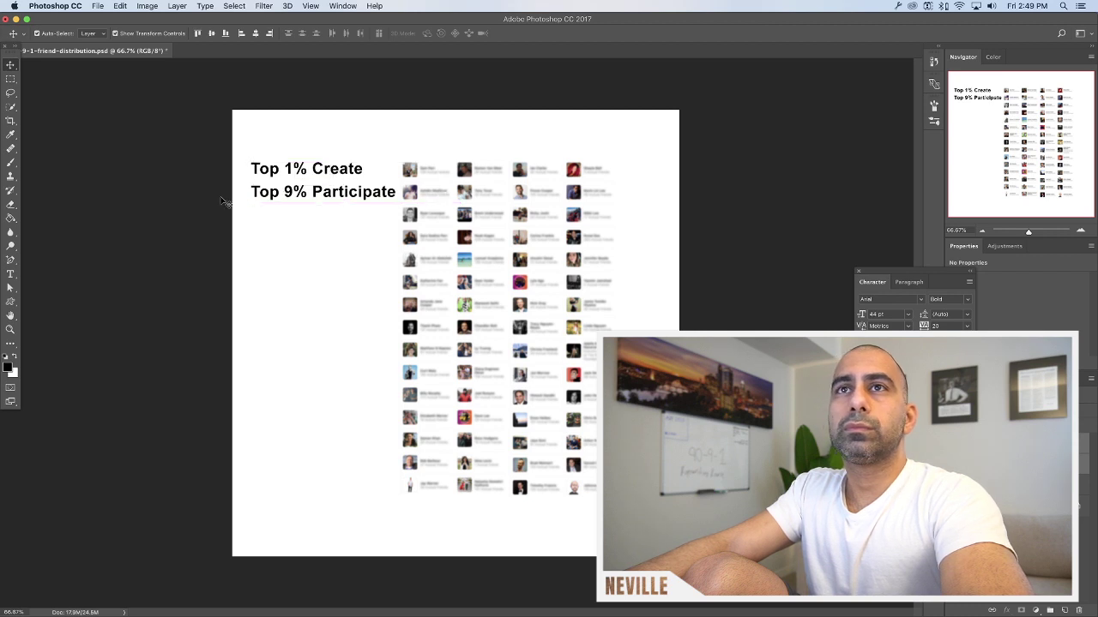
Duplicate the "Top 9% Participate" heading directly below, beside the third row of friends
left_click(302, 196)
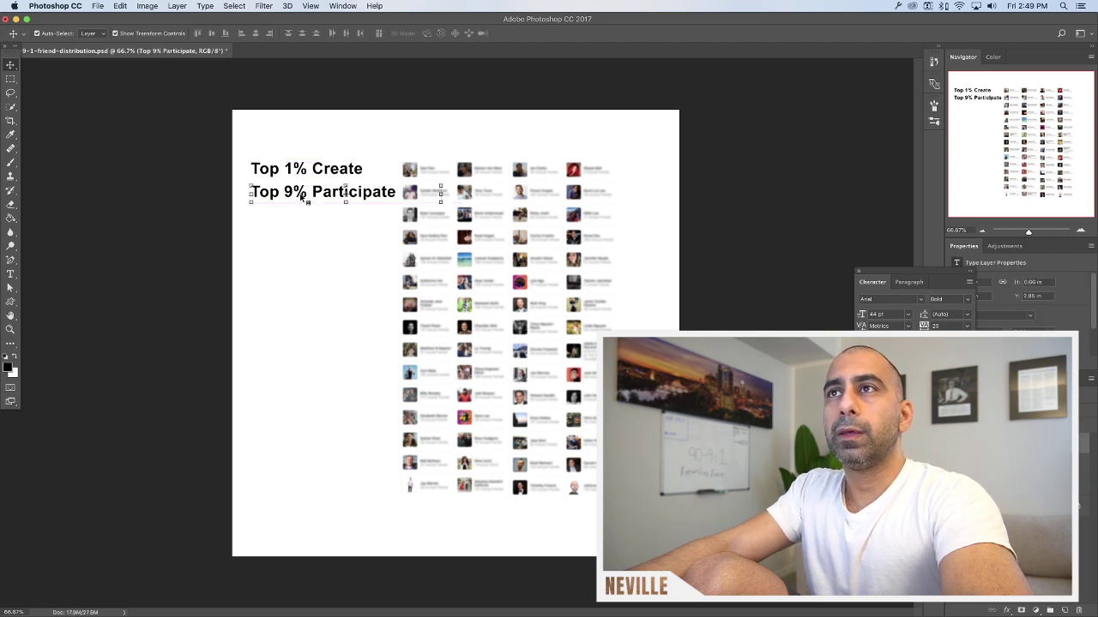
right_click(301, 196)
left_click(322, 207)
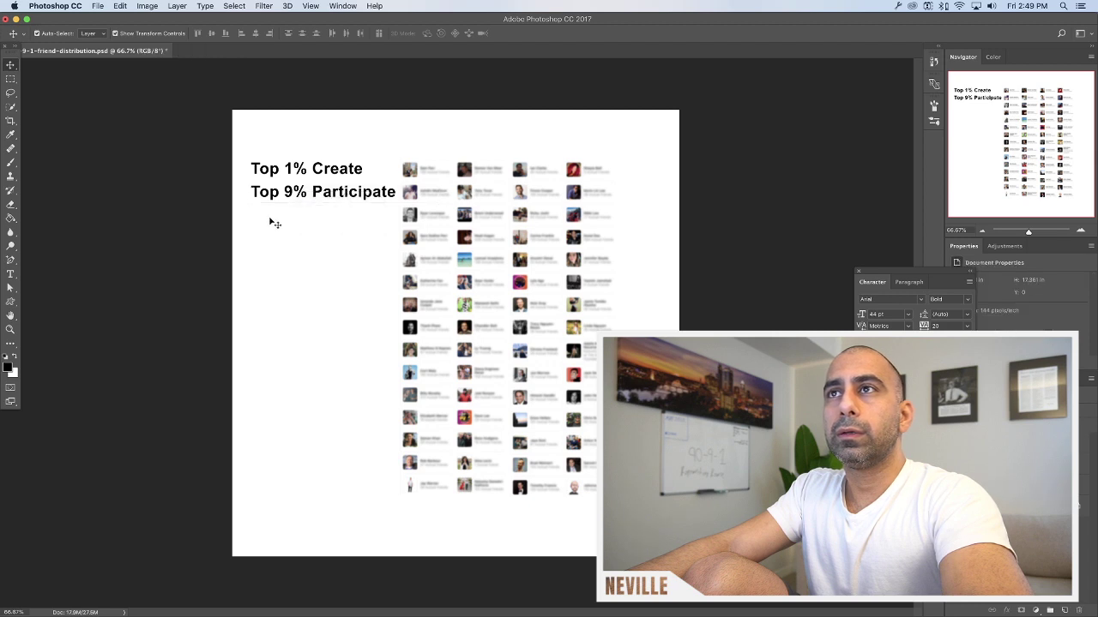
left_click(278, 196)
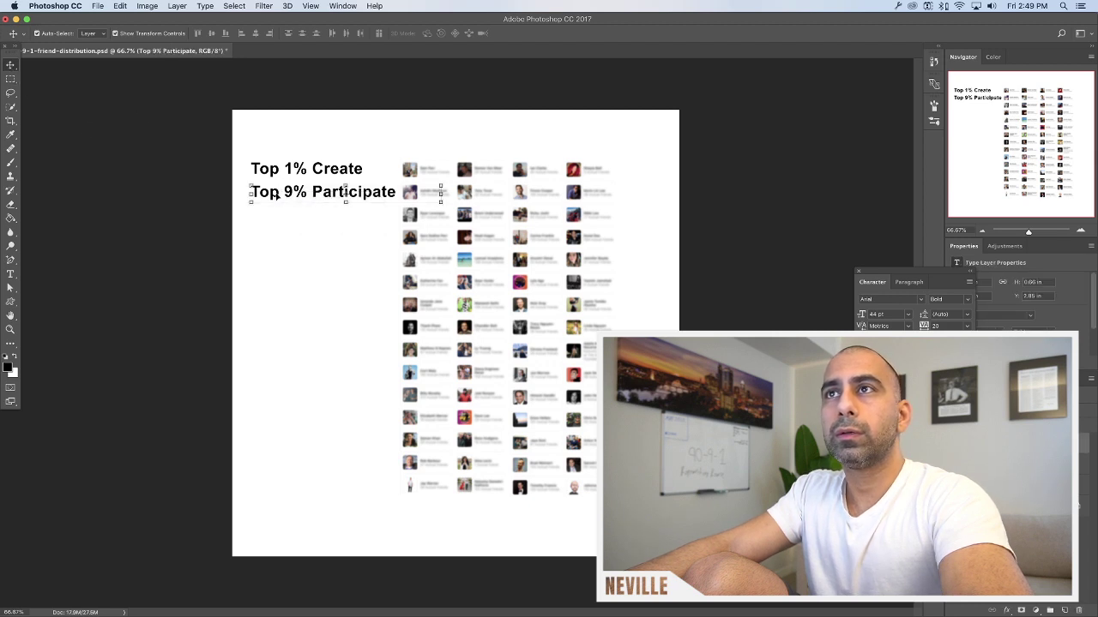
right_click(276, 196)
left_click(275, 205)
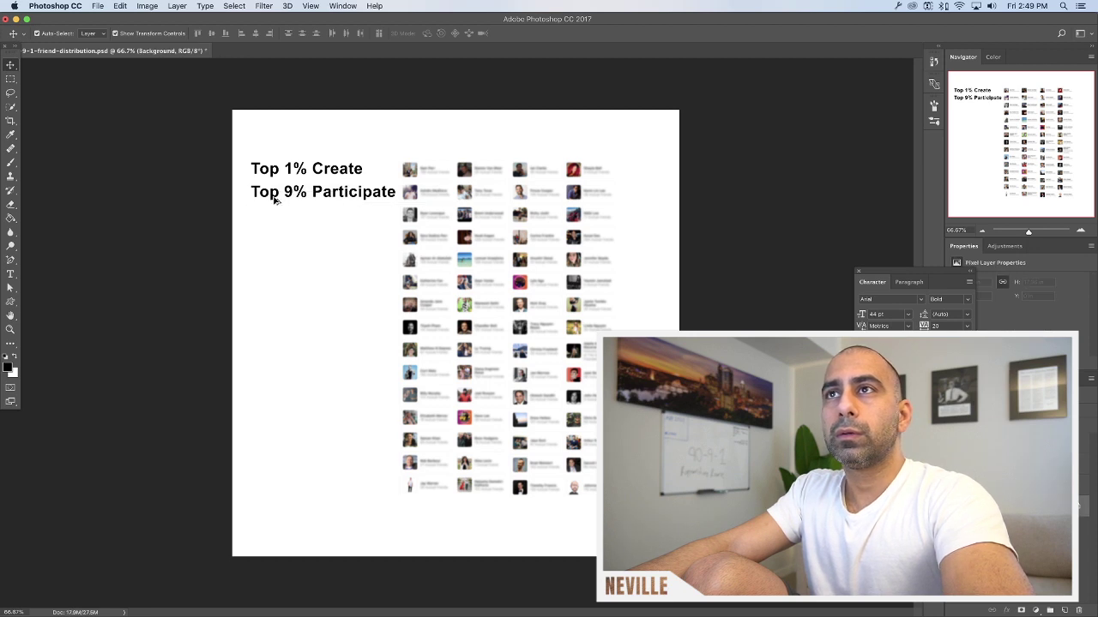
left_click_drag(276, 198, 276, 221)
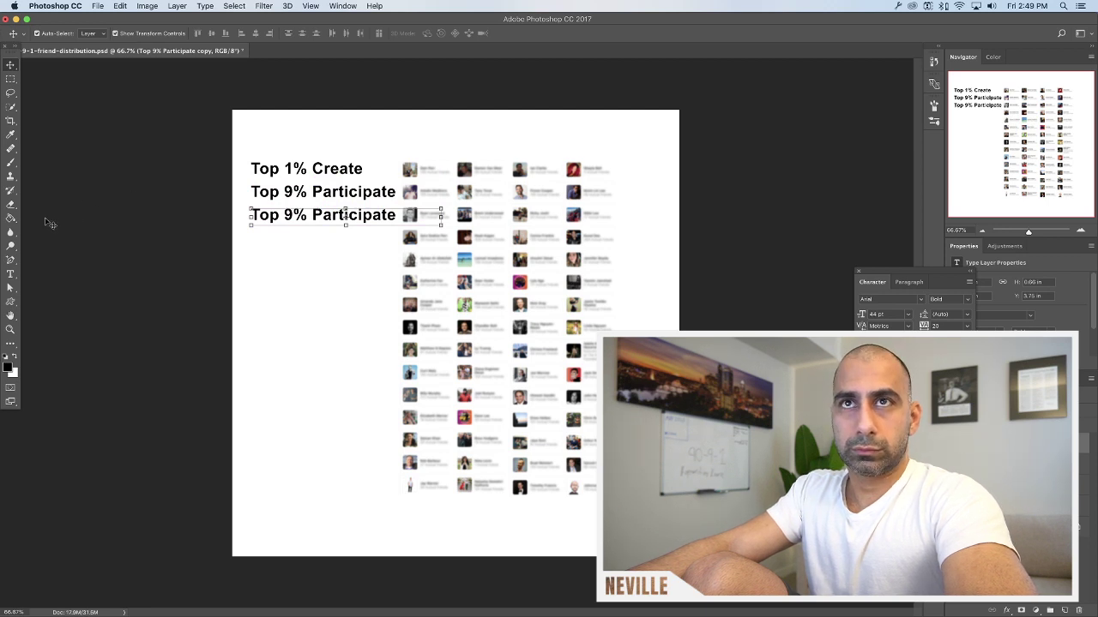
Change the first heading's text to "1% Create Most"
left_click(10, 275)
left_click(313, 171)
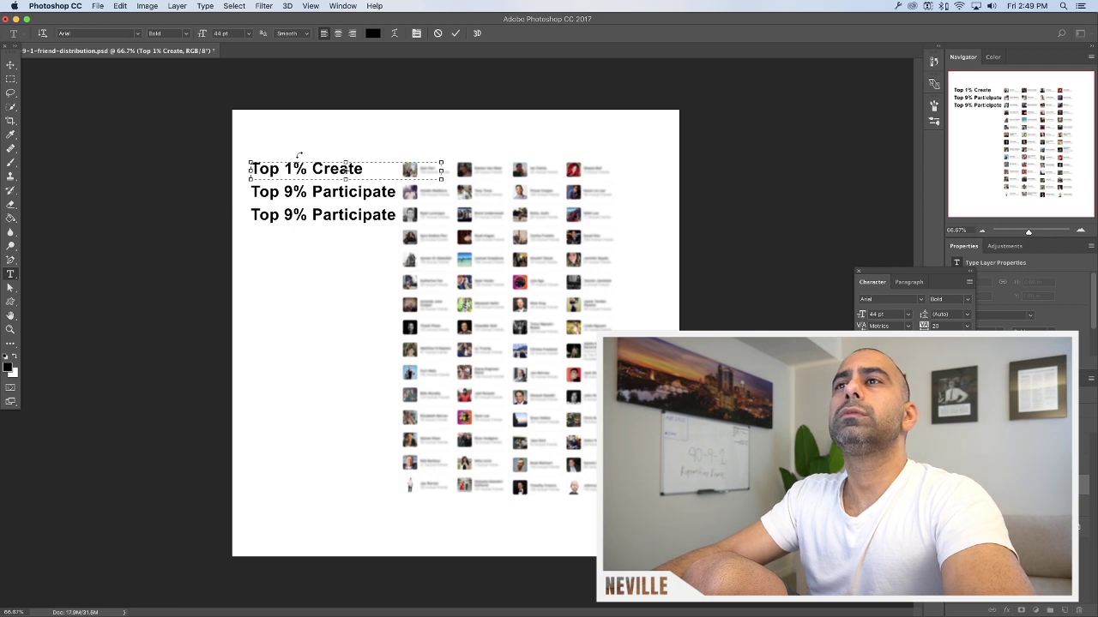
key("shift+Home")
key("BackSpace")
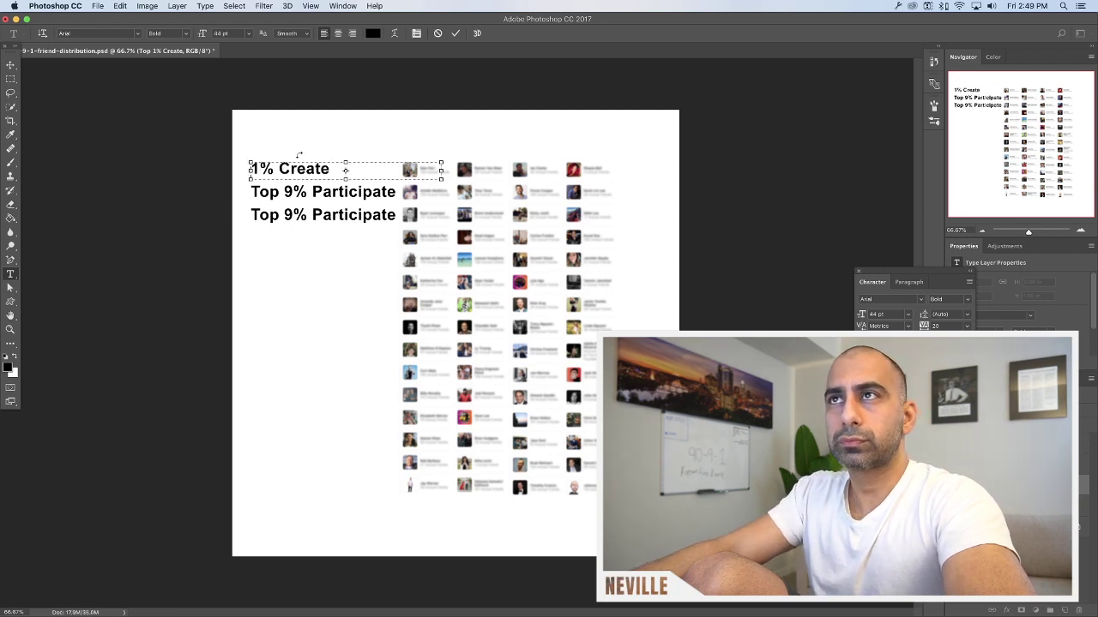
type("th")
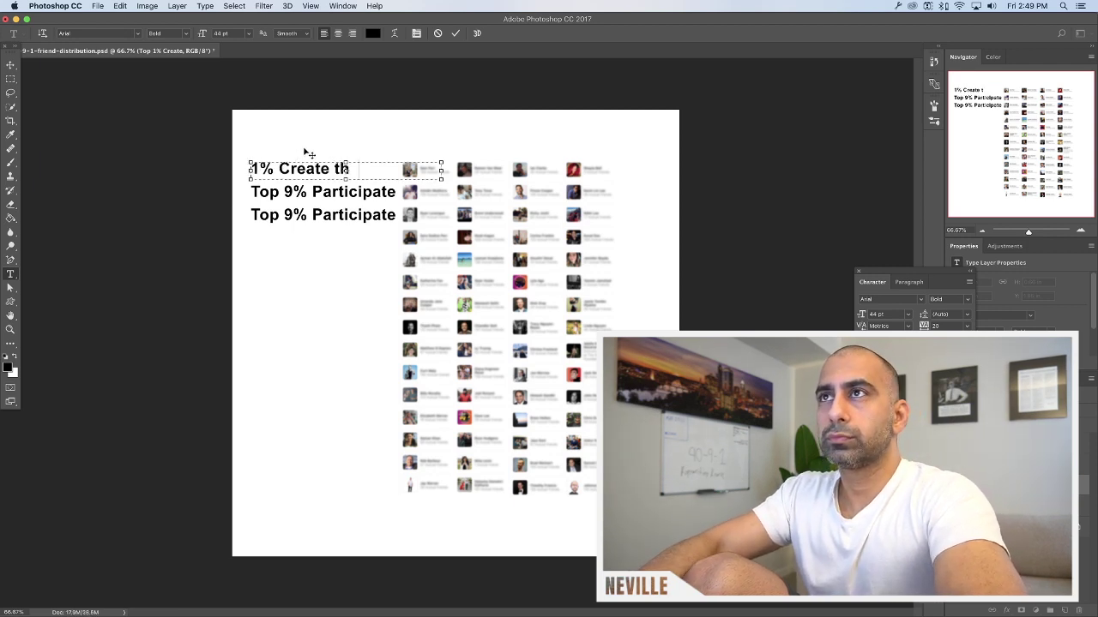
type("e mos")
key("BackSpace")
key("BackSpace")
key("BackSpace")
key("BackSpace")
key("BackSpace")
key("BackSpace")
key("BackSpace")
key("BackSpace")
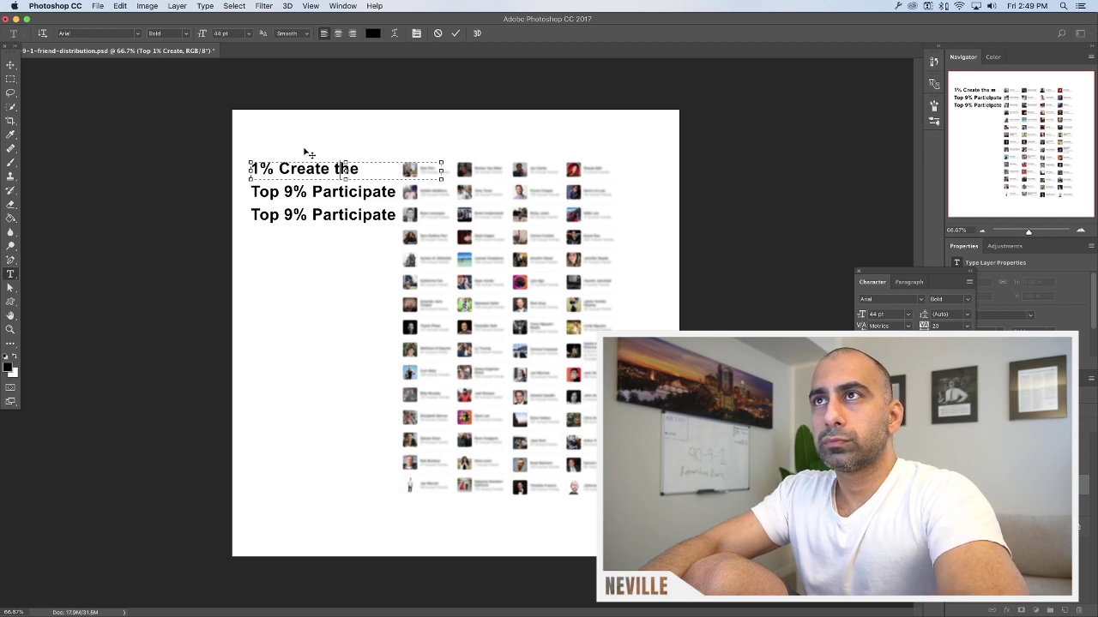
type("Mo")
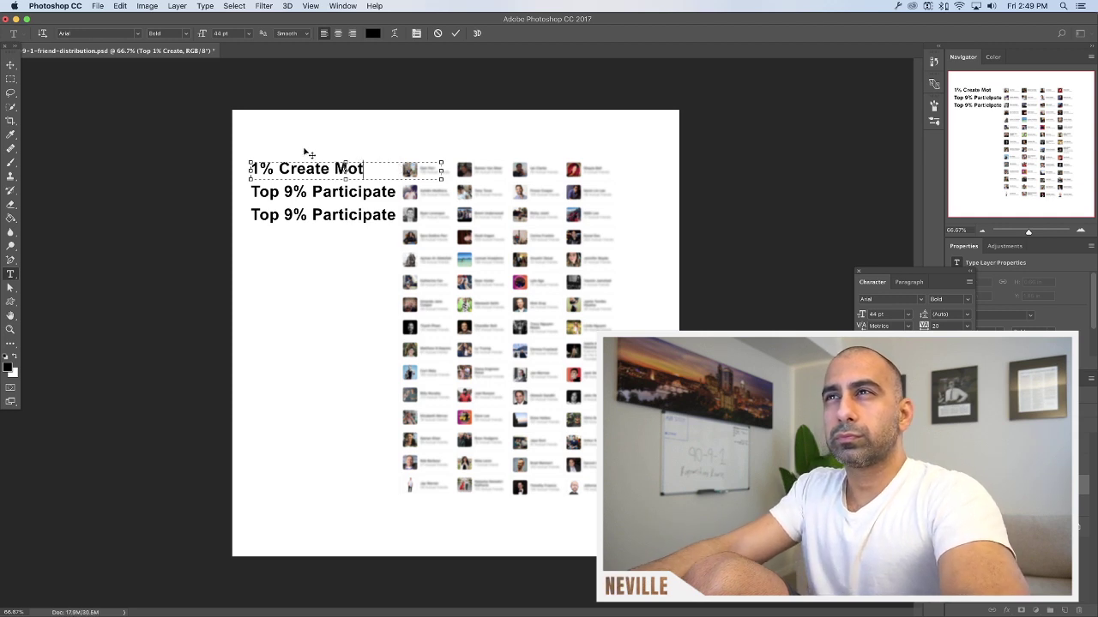
type("st")
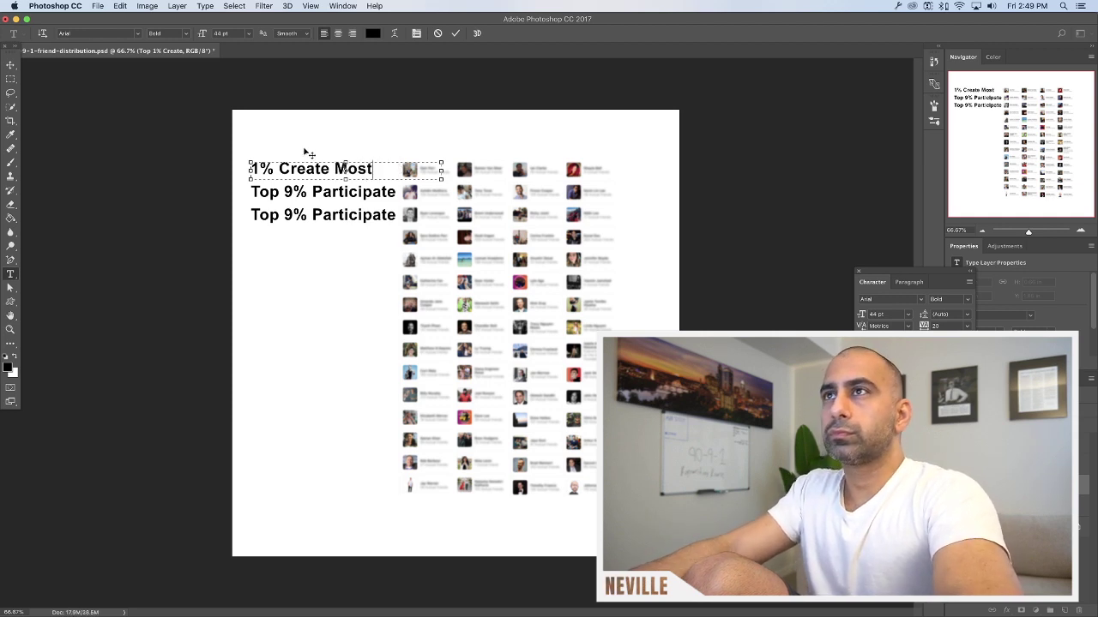
key("super+Return")
Remove the word "Top" from the second heading so it reads "9% Participate"
left_click(293, 196, "super")
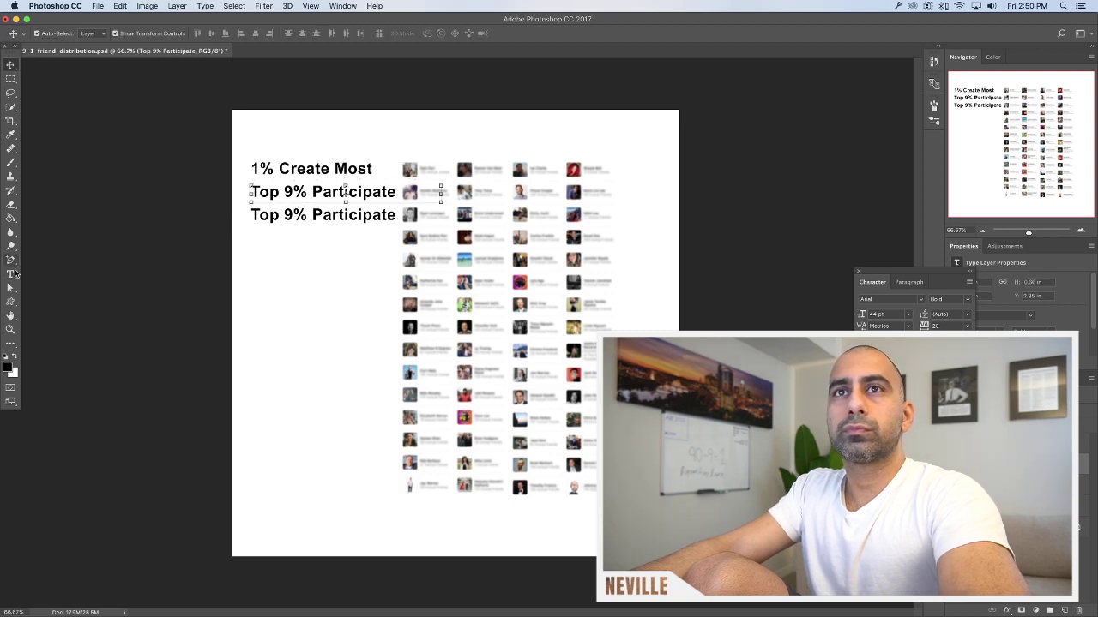
double_click(262, 194)
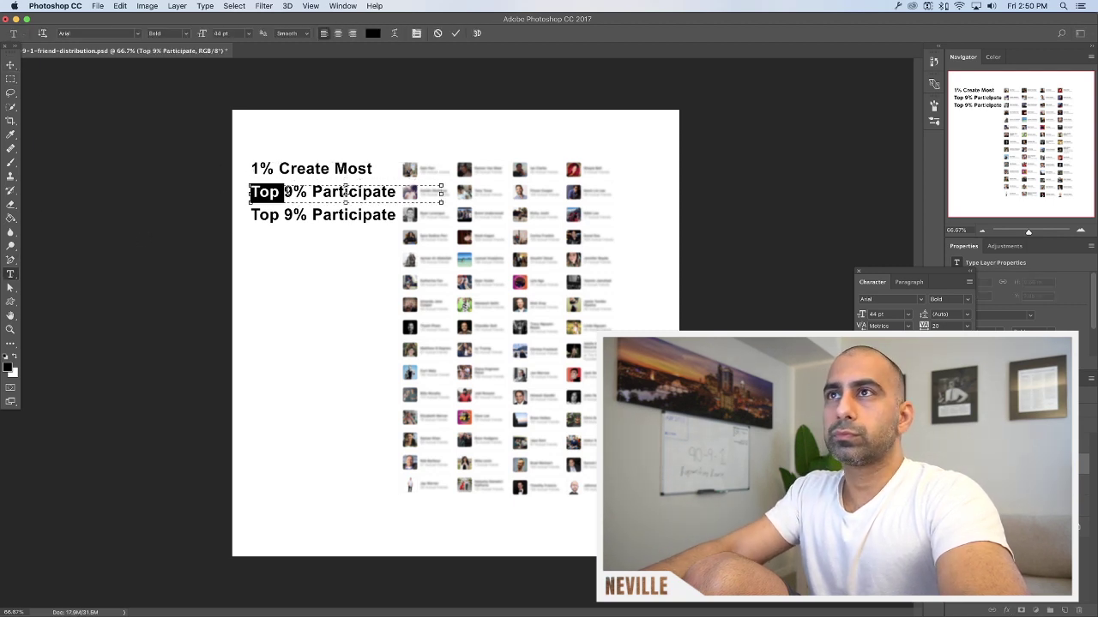
key("BackSpace")
left_click(10, 65)
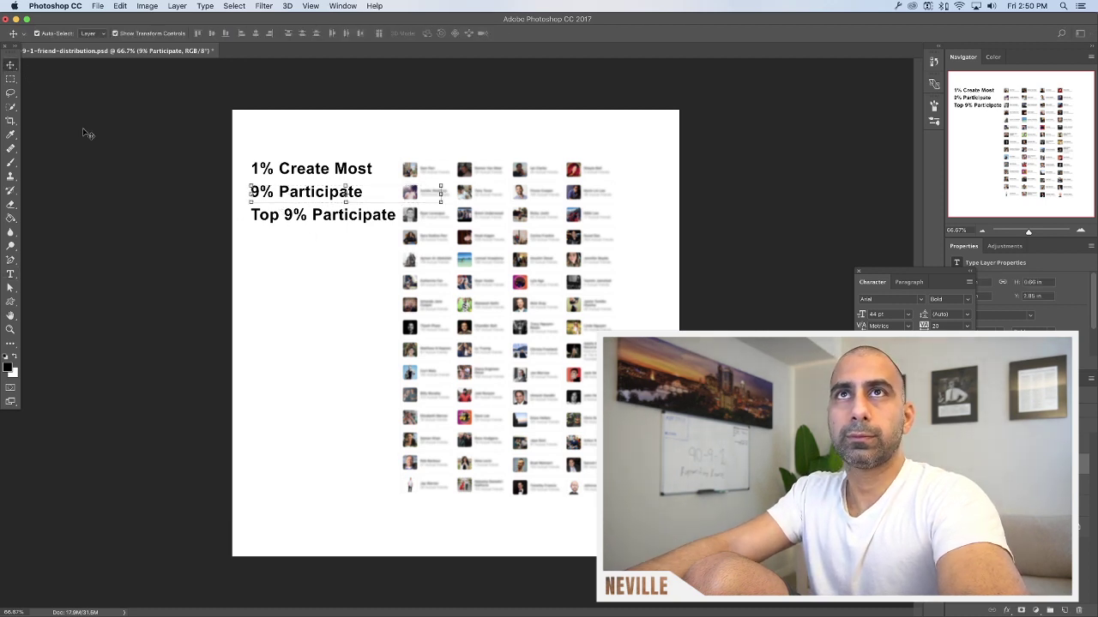
Change the third heading's text to "90% Lurk" and save the image
left_click(223, 210)
left_click(271, 222)
left_click(10, 274)
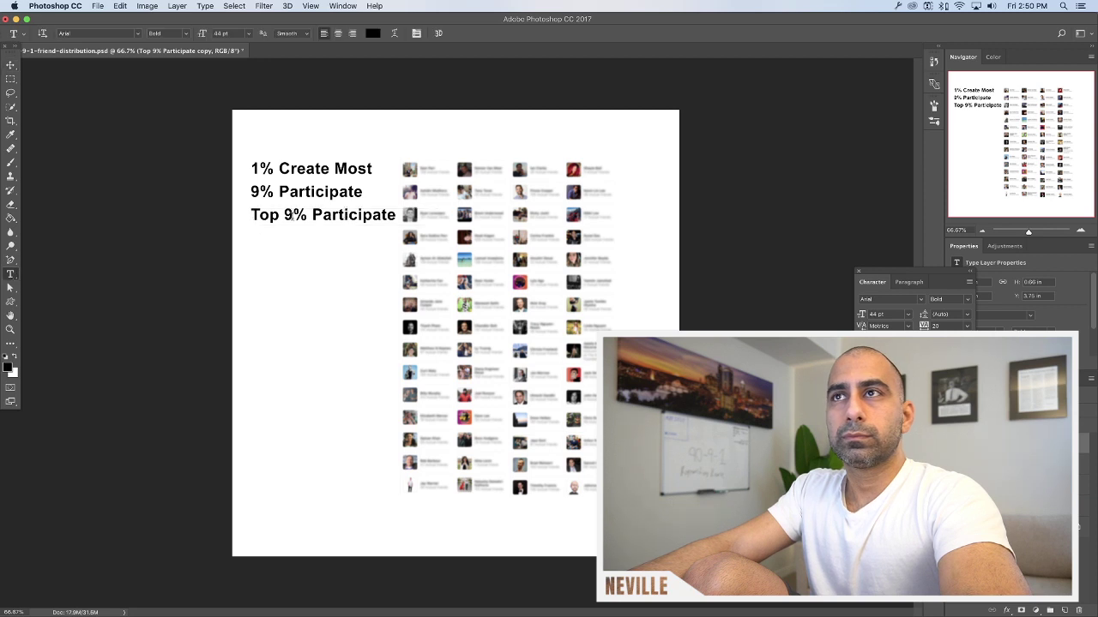
left_click_drag(283, 215, 249, 214)
key("BackSpace")
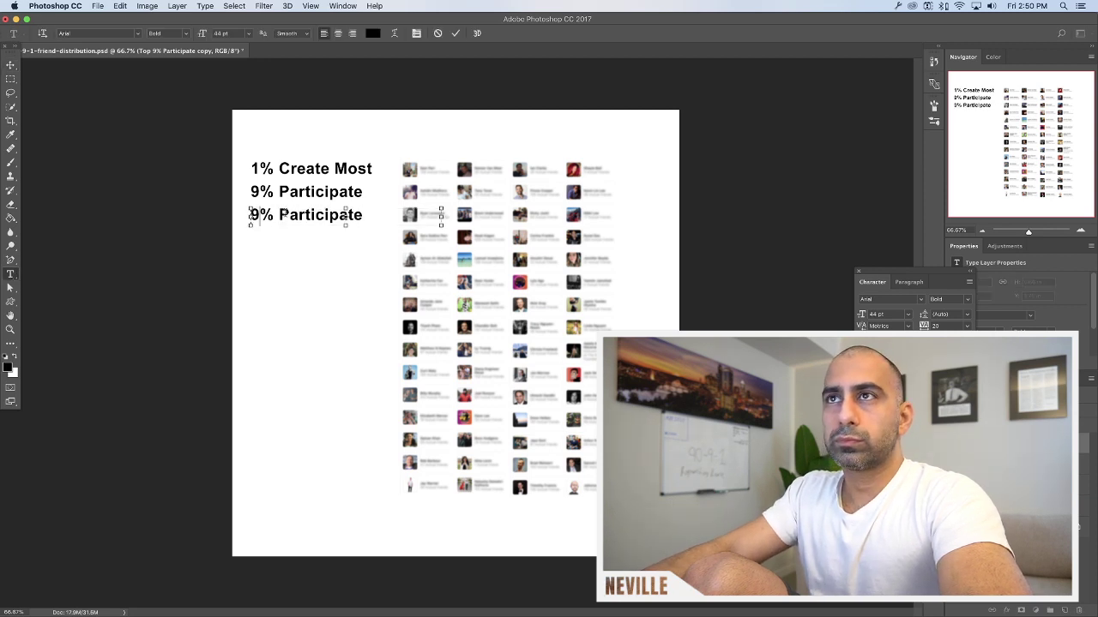
key("Right")
type("0")
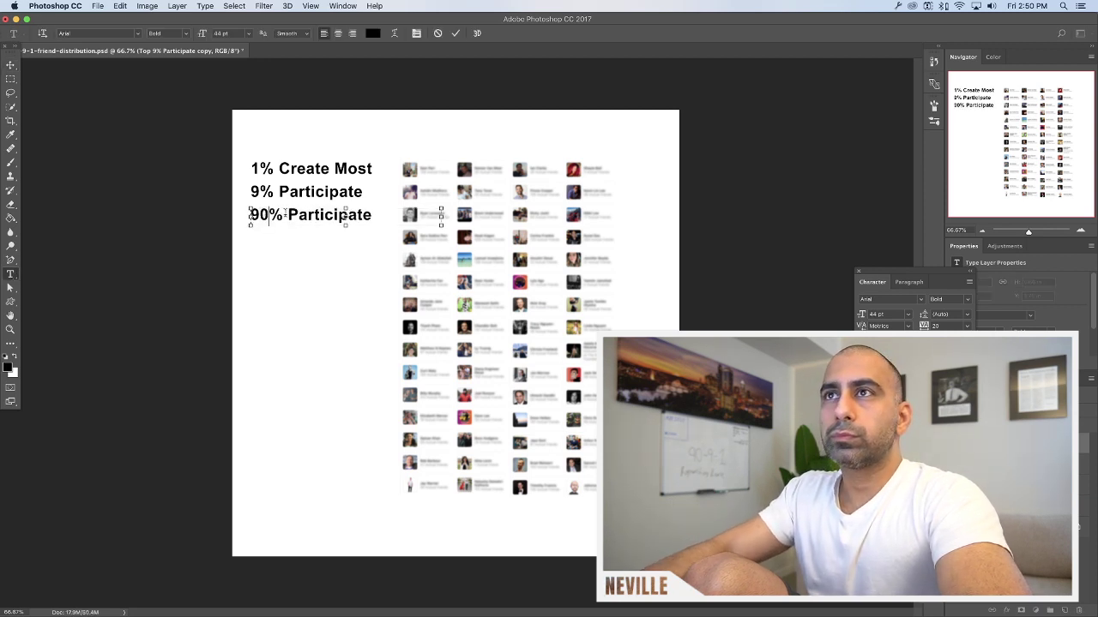
double_click(287, 217)
type("Lurk")
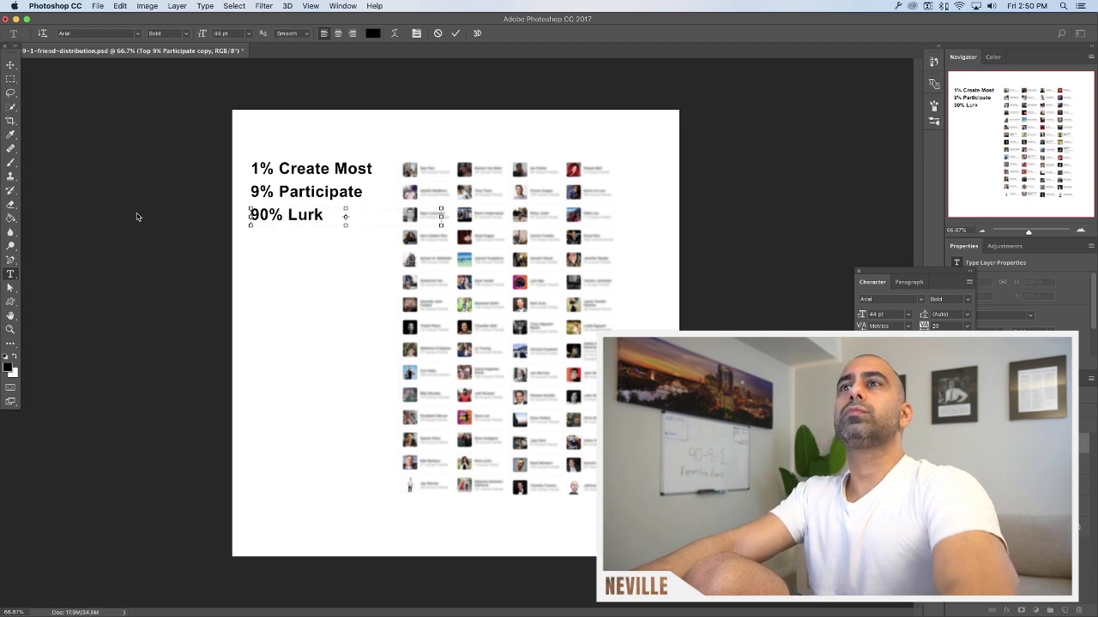
left_click(156, 212)
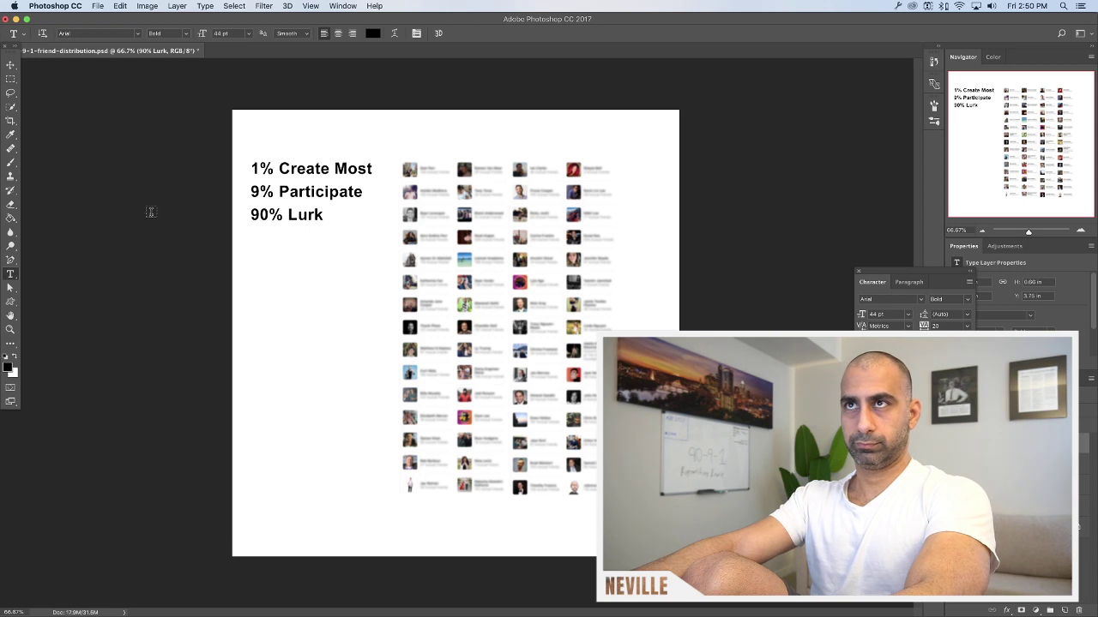
key("super+s")
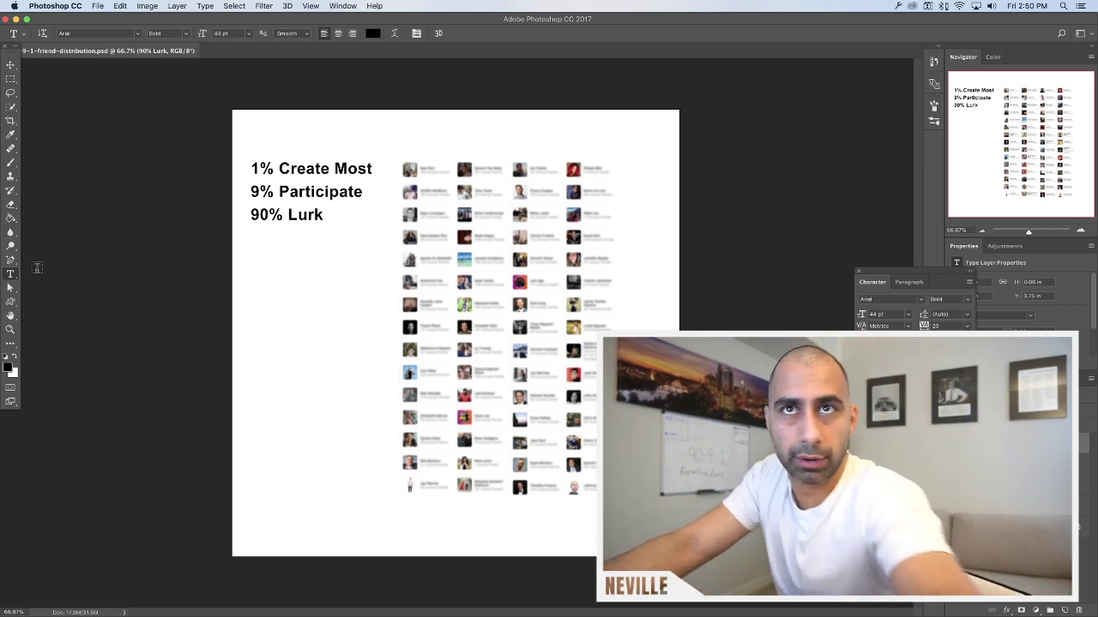
On a new layer, draw a green-filled rectangle about 2065 × 144 px across the "1% Create Most" row
left_click_drag(10, 302, 51, 320)
left_click(51, 321)
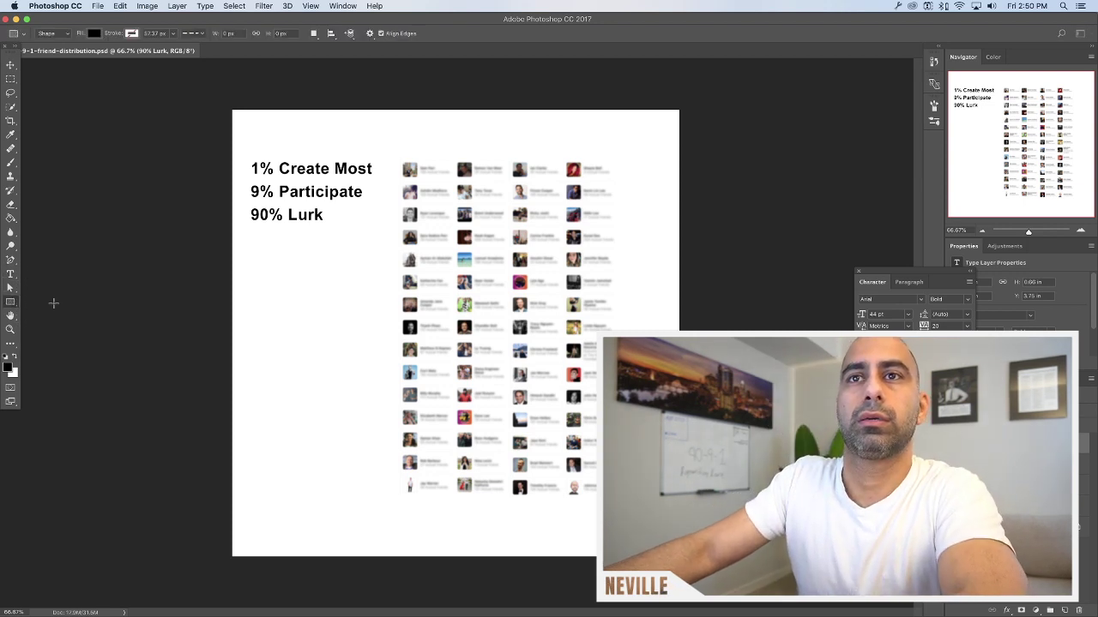
left_click(15, 358)
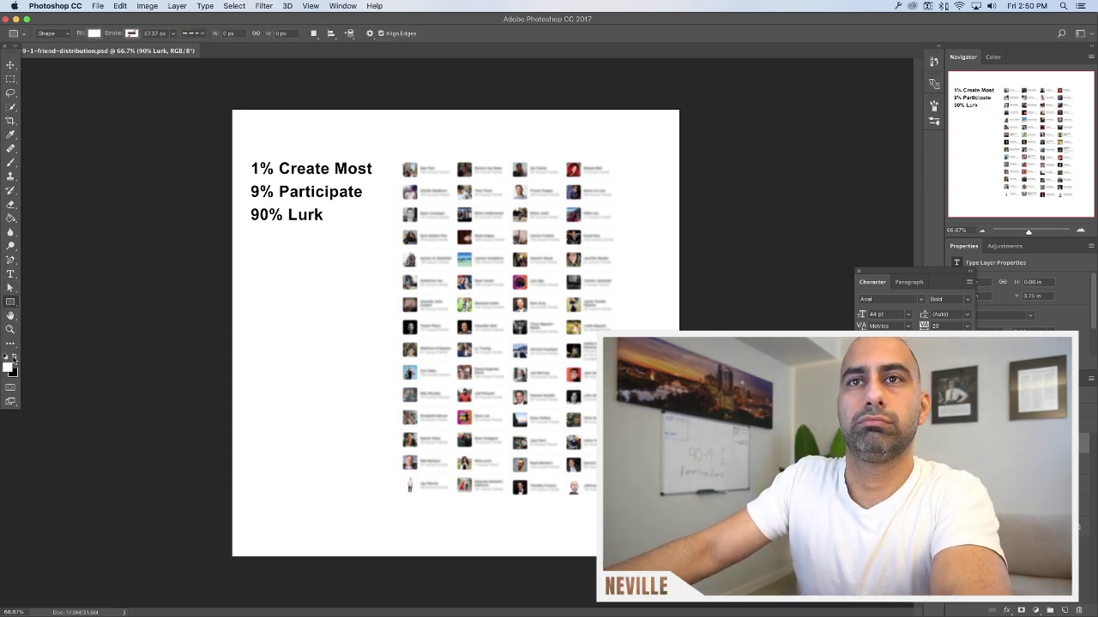
left_click(9, 366)
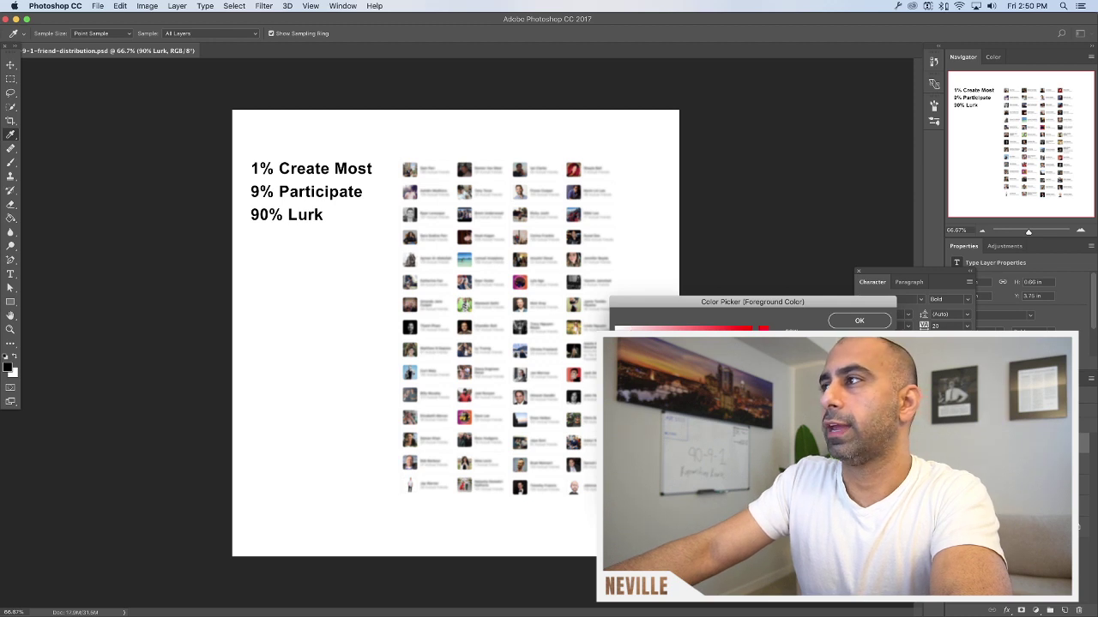
key("Return")
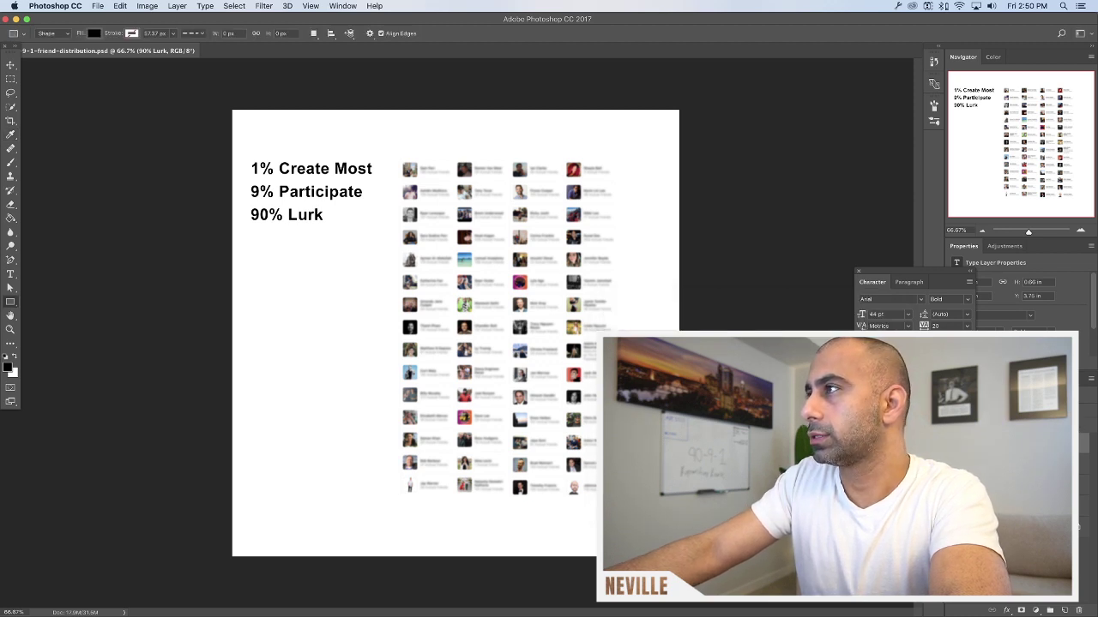
left_click(1065, 609)
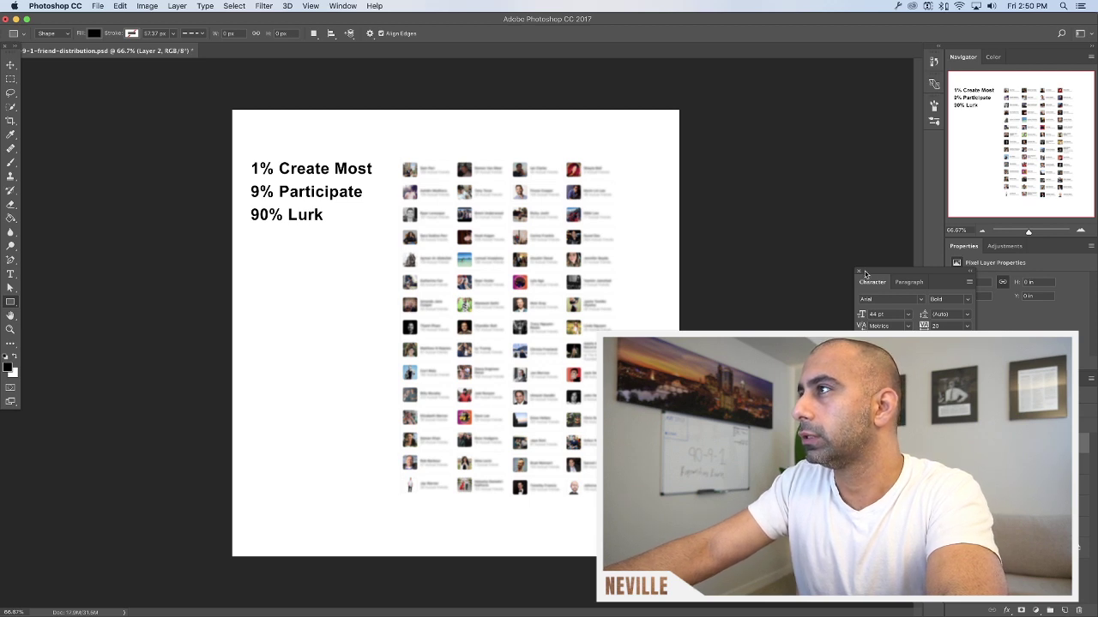
left_click_drag(866, 273, 868, 244)
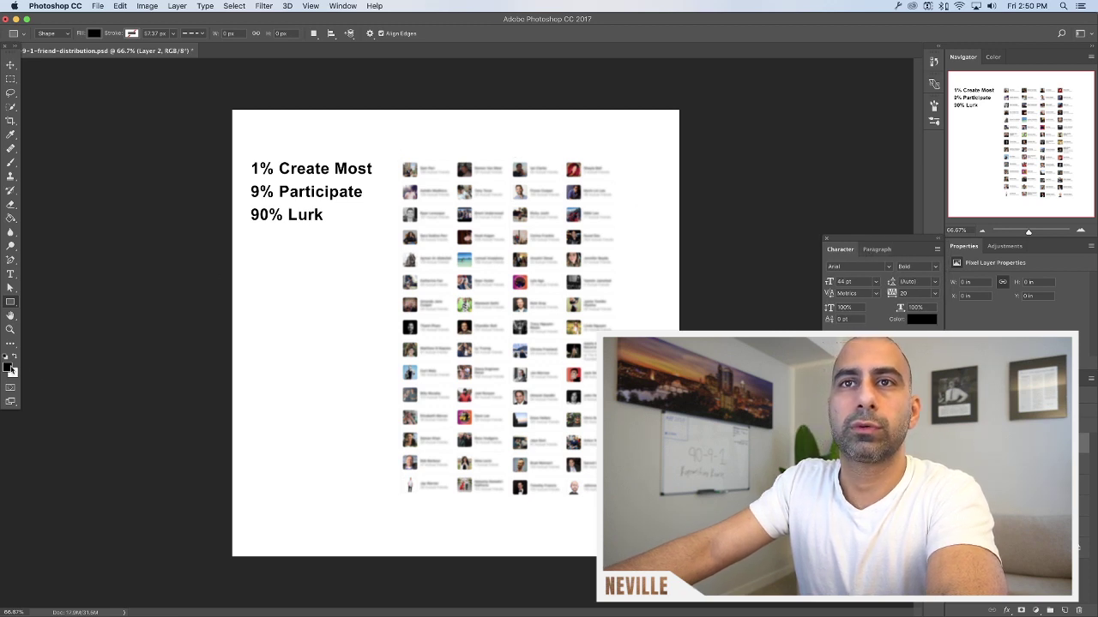
left_click(10, 367)
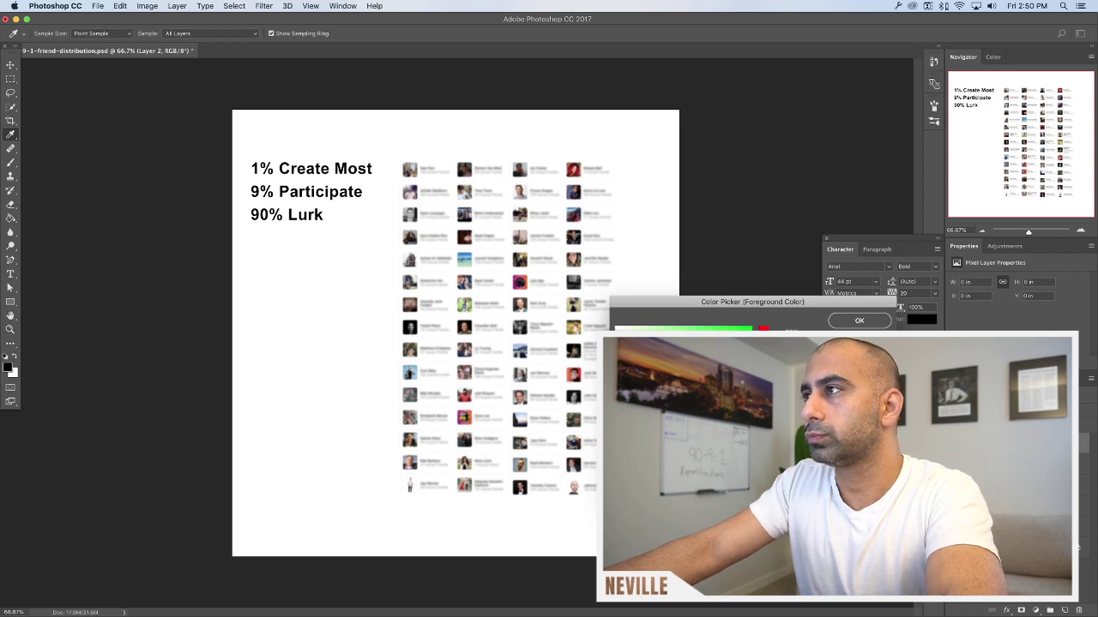
left_click(845, 323)
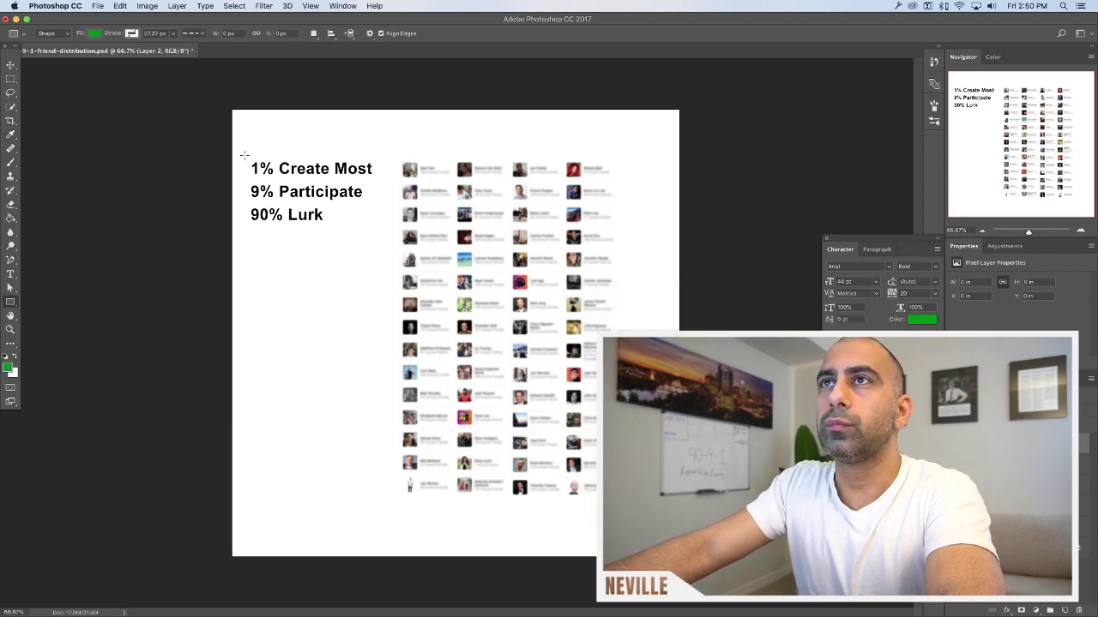
left_click_drag(247, 155, 615, 181)
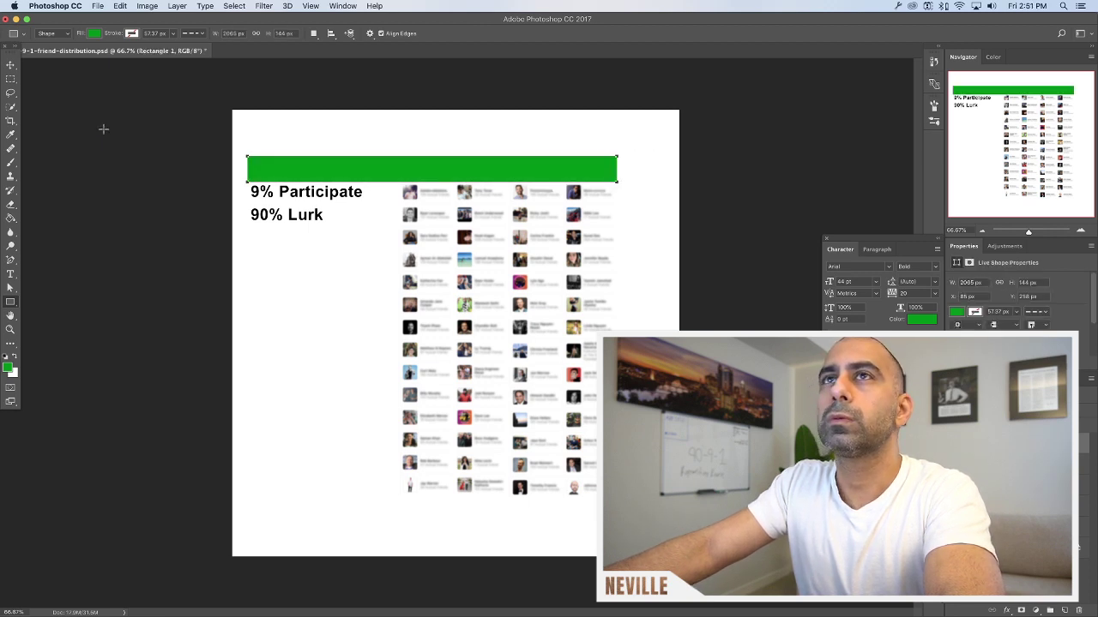
Try to move the green bar behind the first heading and friend row in the layer order
key("super+bracketleft")
key("super+bracketleft")
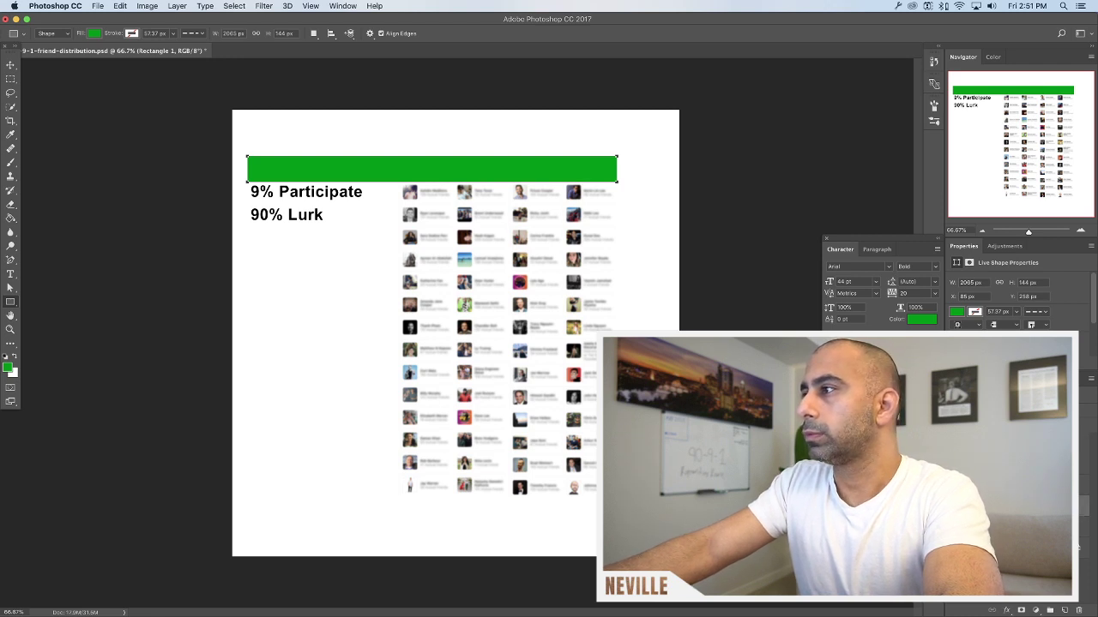
key("super+bracketleft")
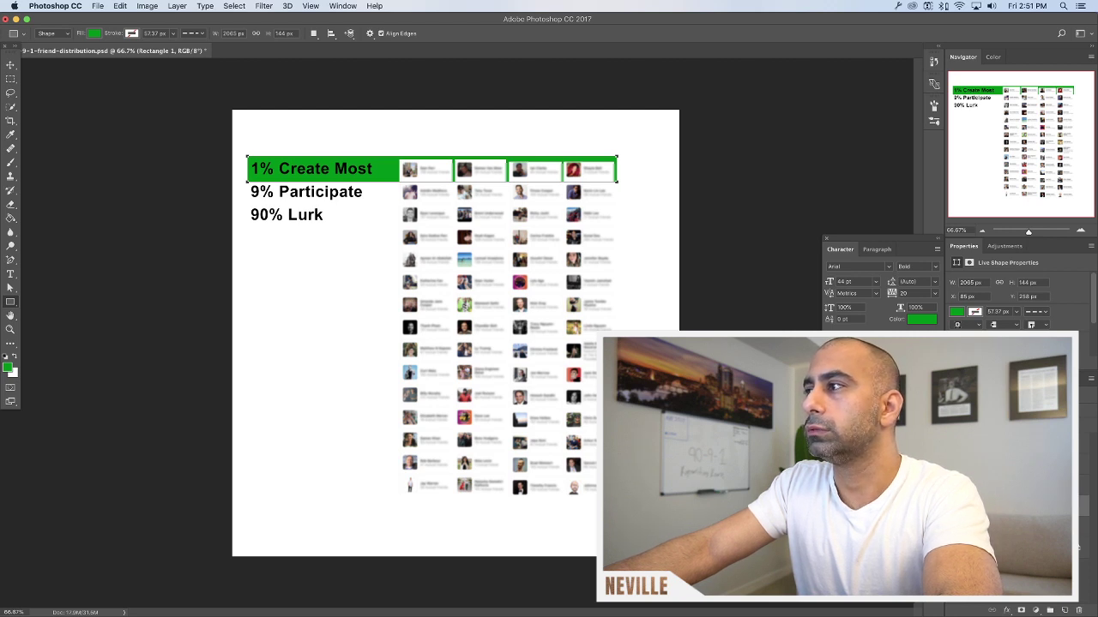
key("super+bracketright")
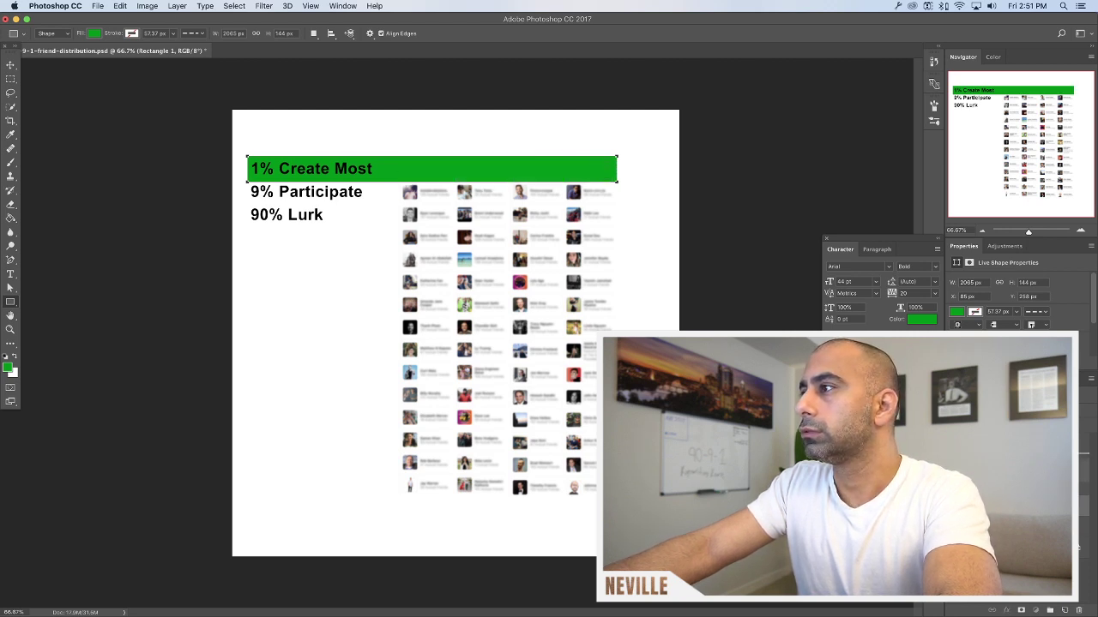
key("super+bracketright")
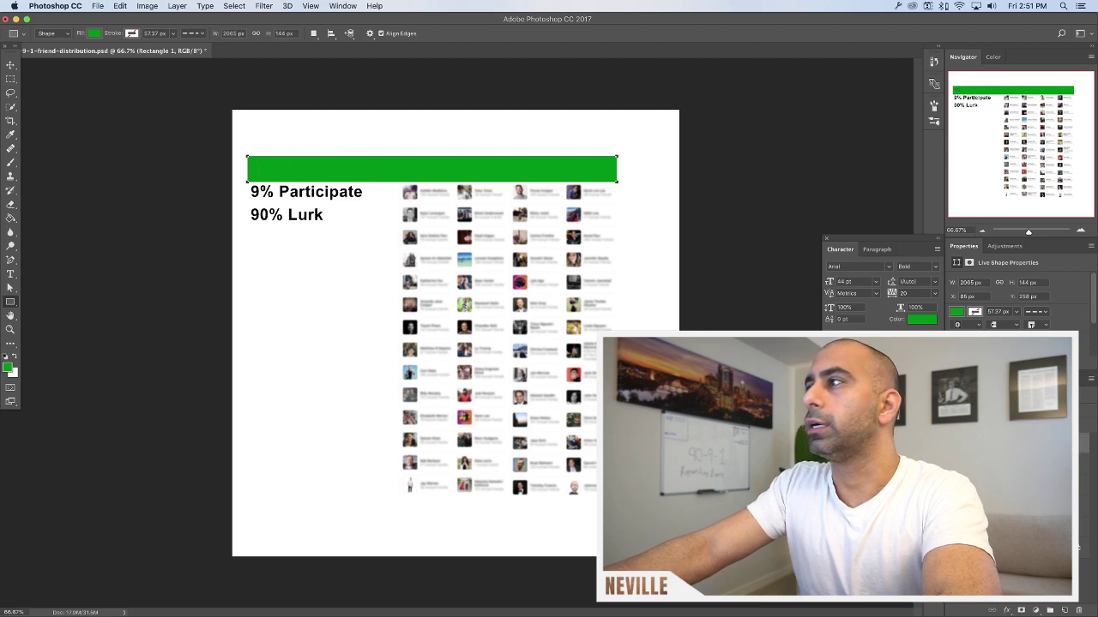
Lower the green bar's layer opacity to 25%
key("5")
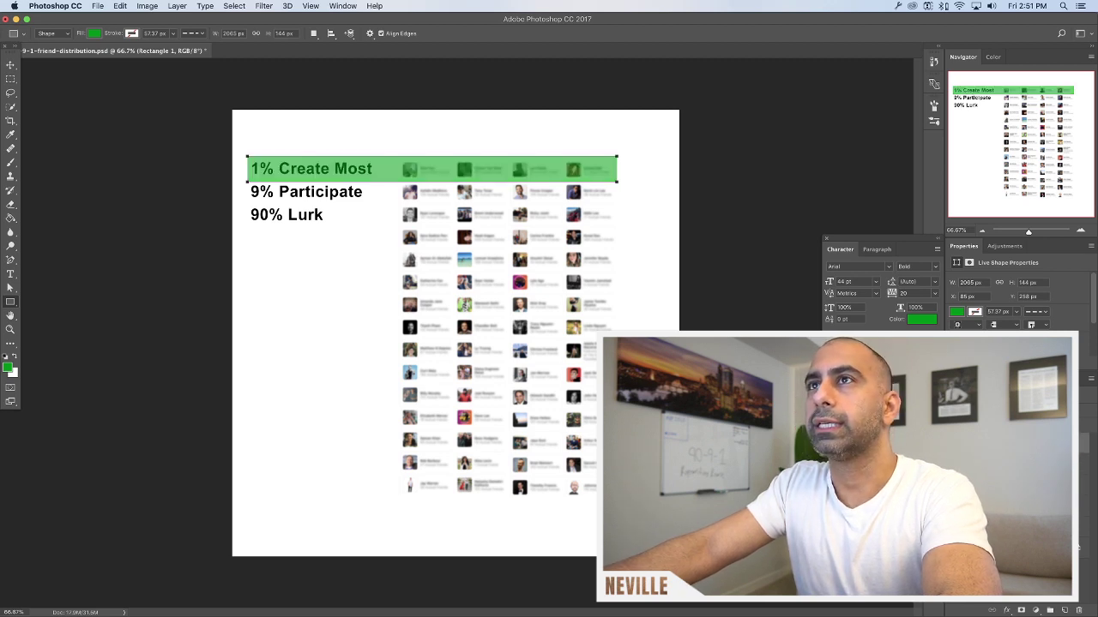
key("4")
key("3")
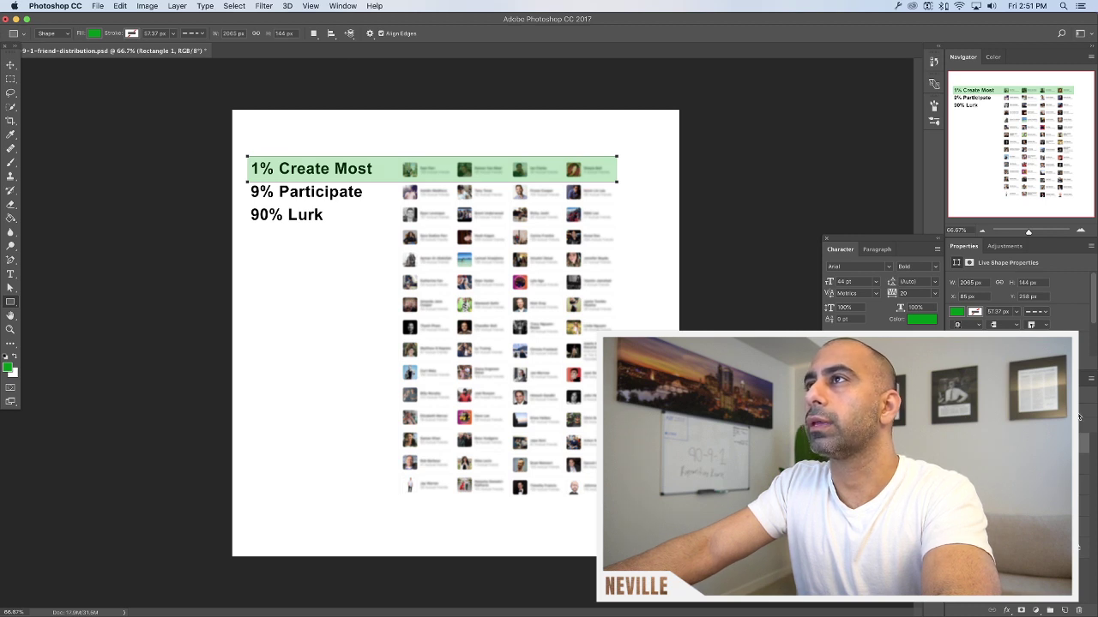
key("v")
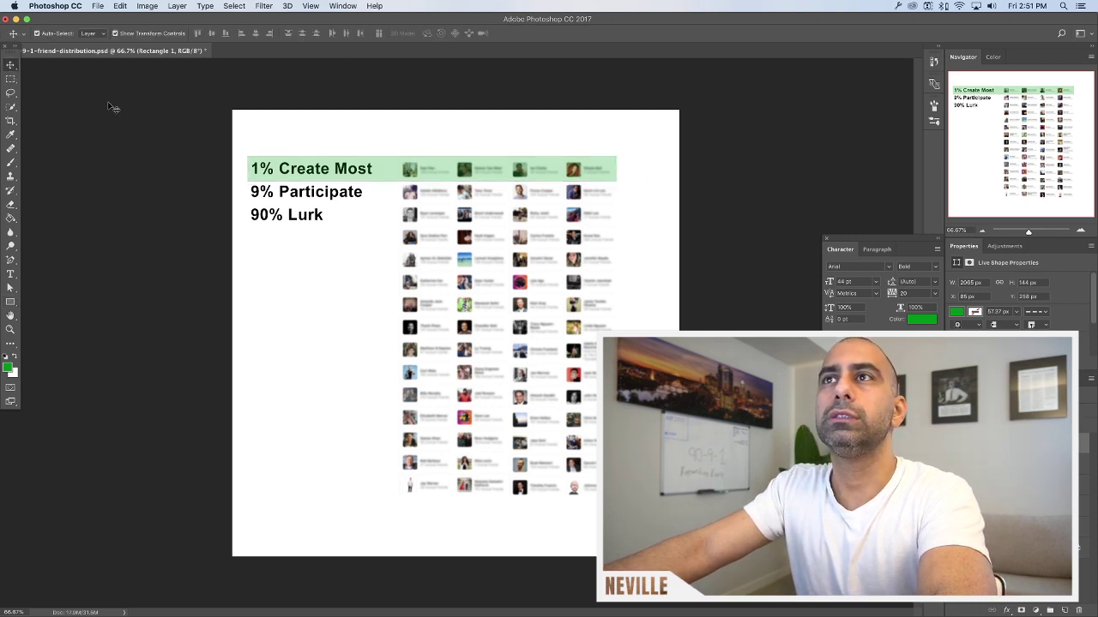
left_click(429, 169)
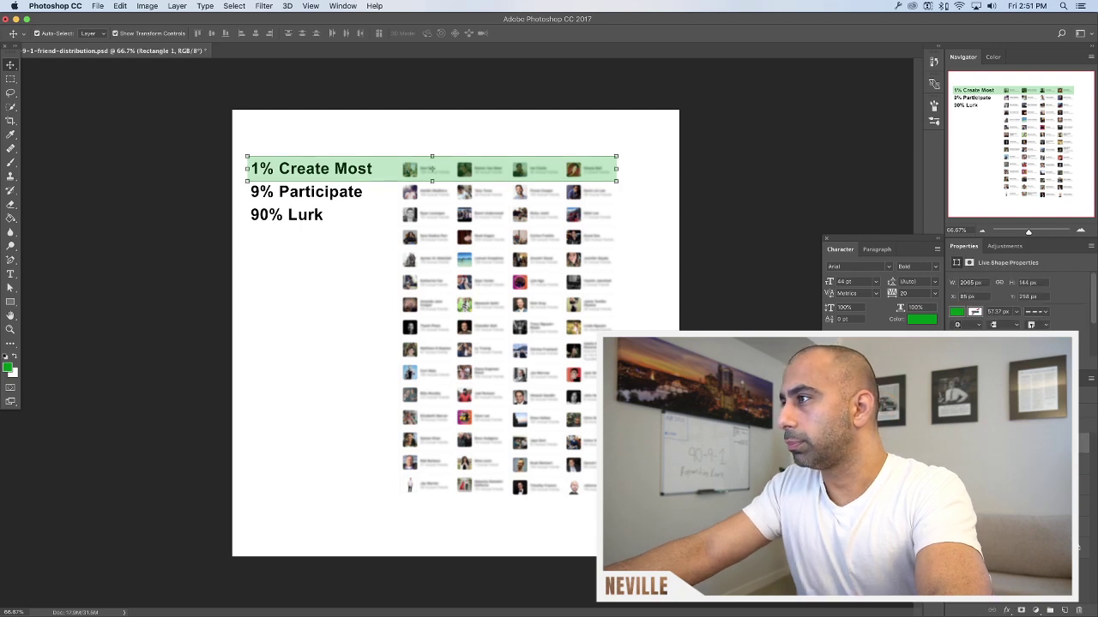
right_click(885, 168)
left_click(841, 215)
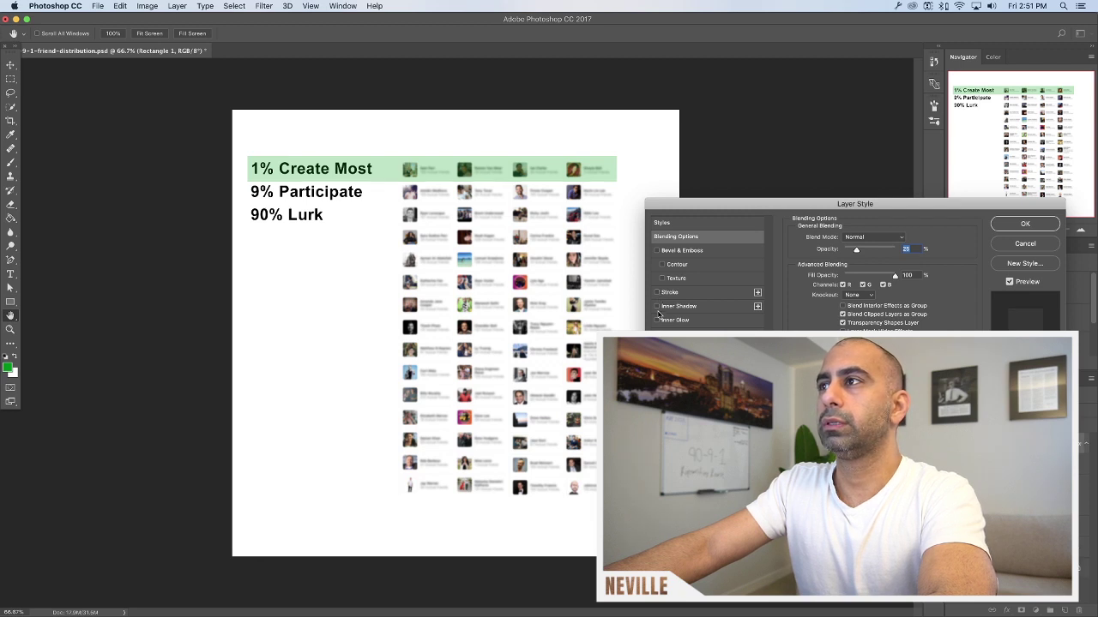
left_click(681, 295)
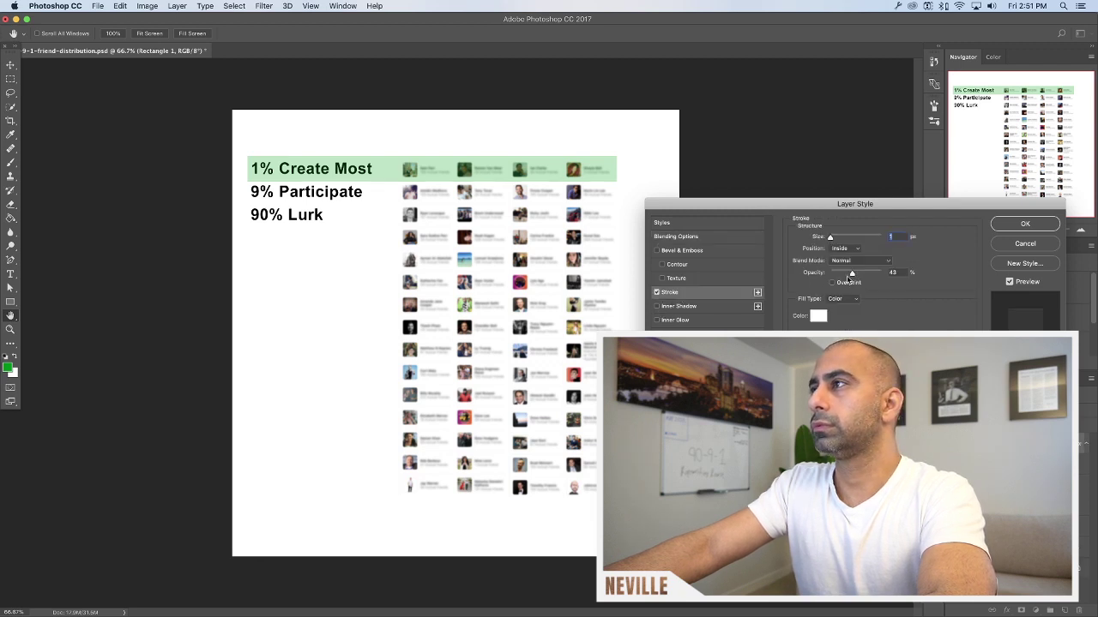
left_click(1028, 247)
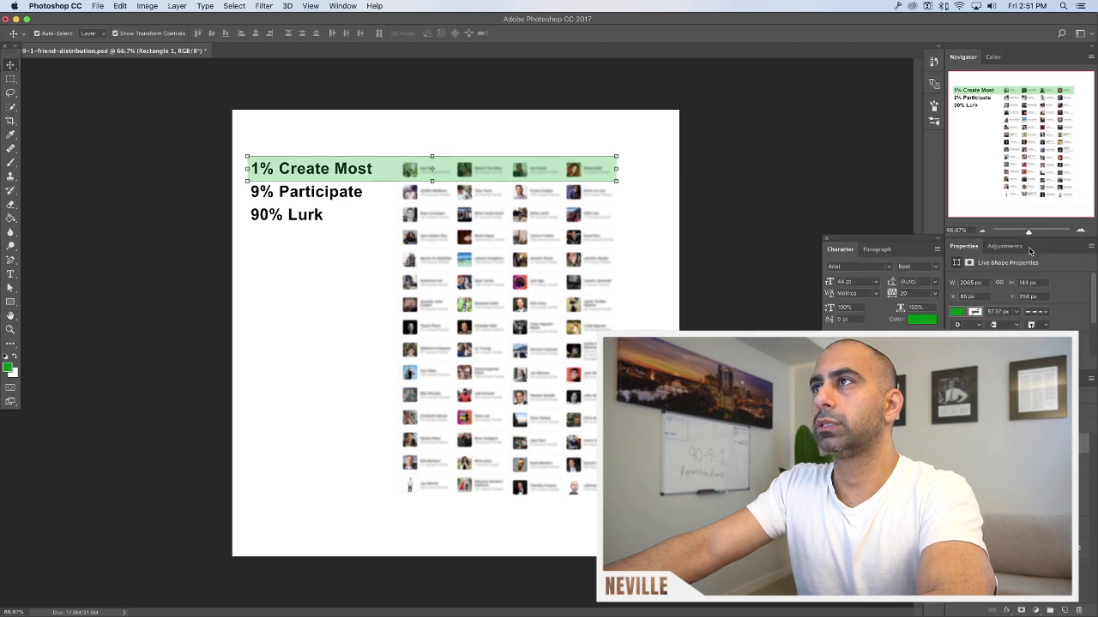
left_click(723, 253)
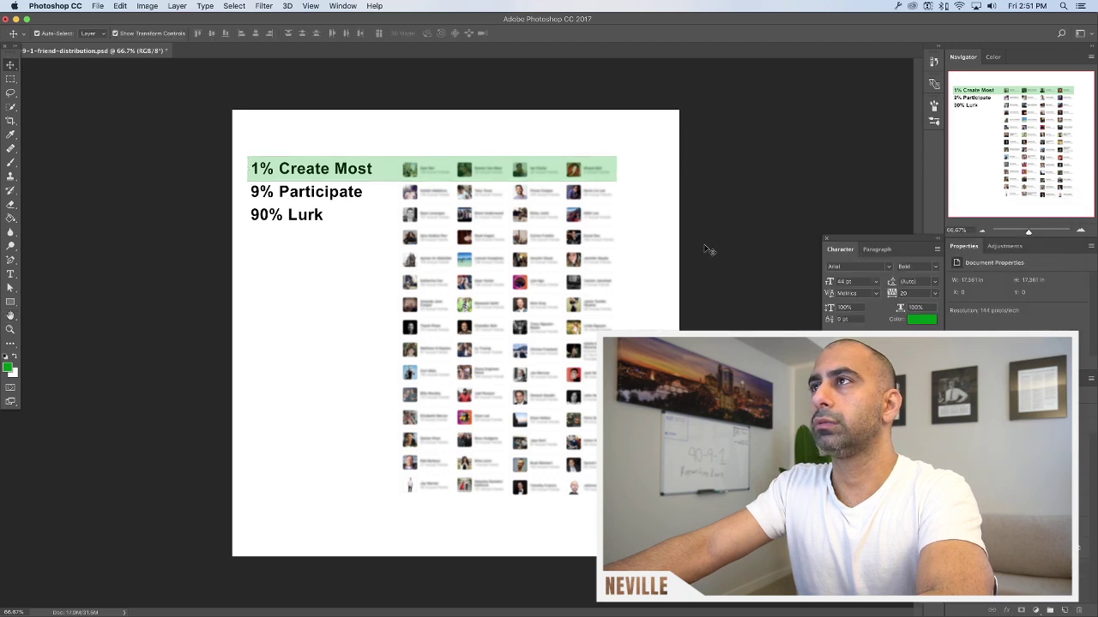
Duplicate the green bar directly below over the "9% Participate" row and reduce the copy's height to 117 px
left_click(388, 182)
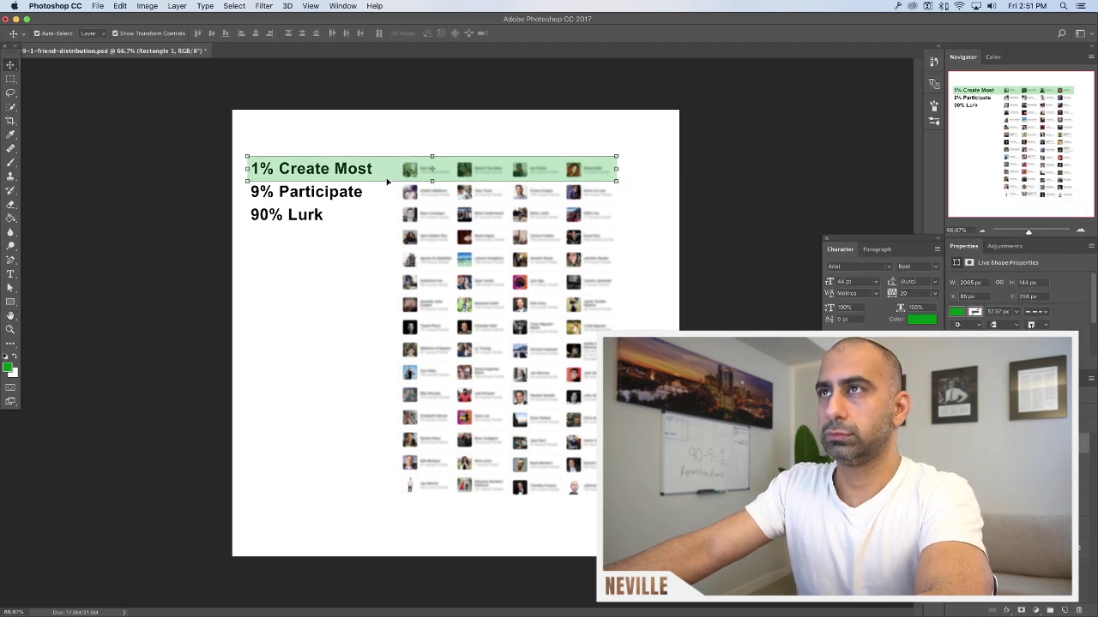
left_click_drag(388, 182, 385, 207)
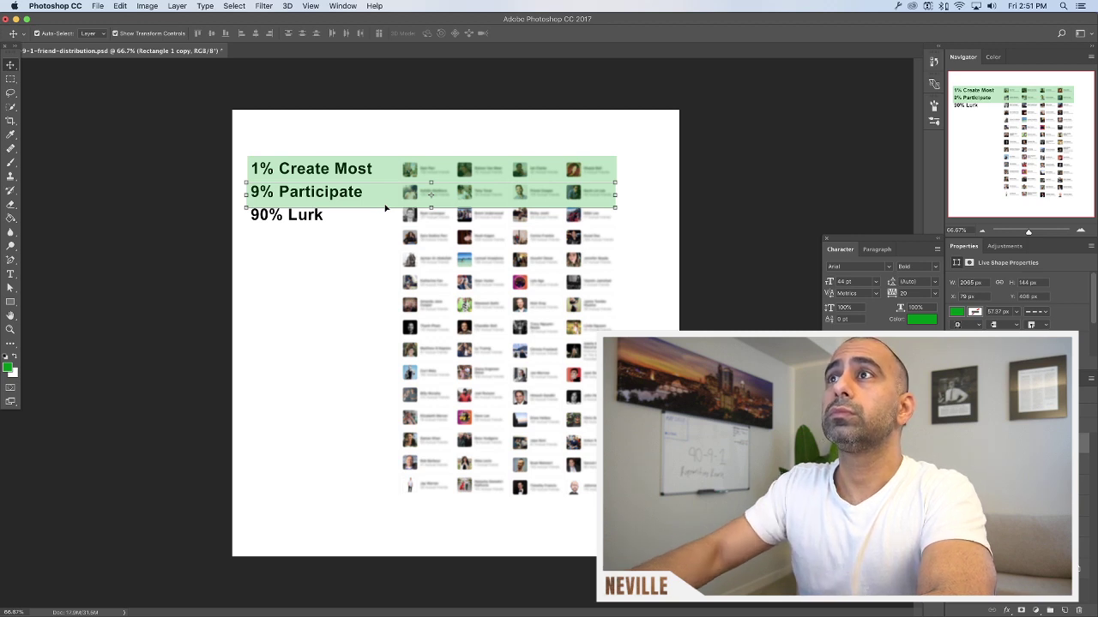
key("Up")
key("Up")
key("Up")
key("Up")
key("Up")
key("Up")
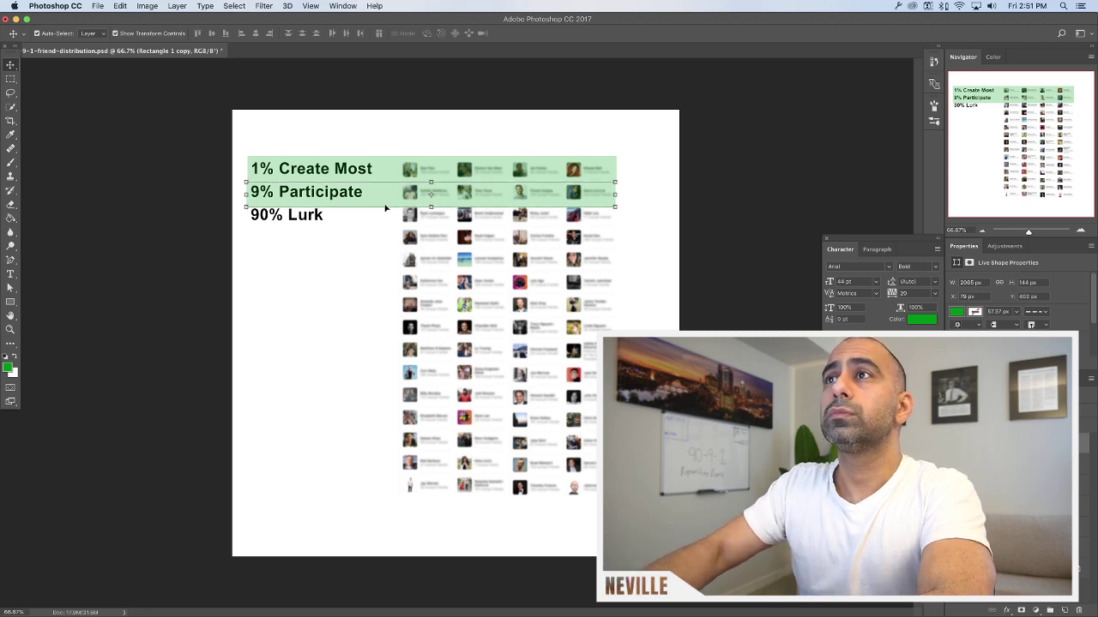
left_click_drag(431, 206, 431, 203)
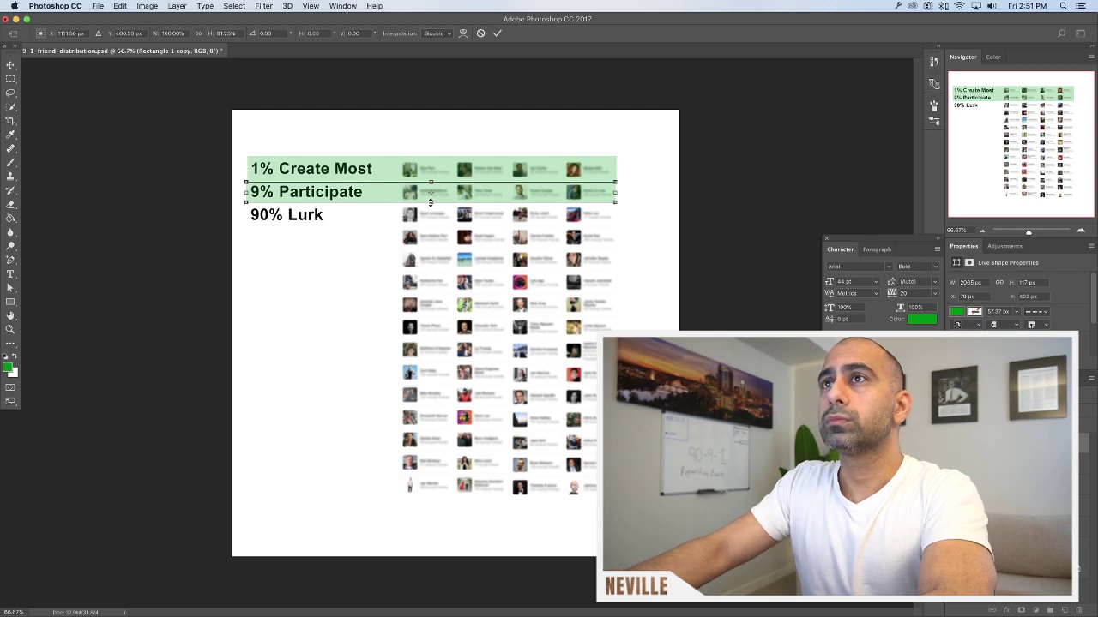
key("Return")
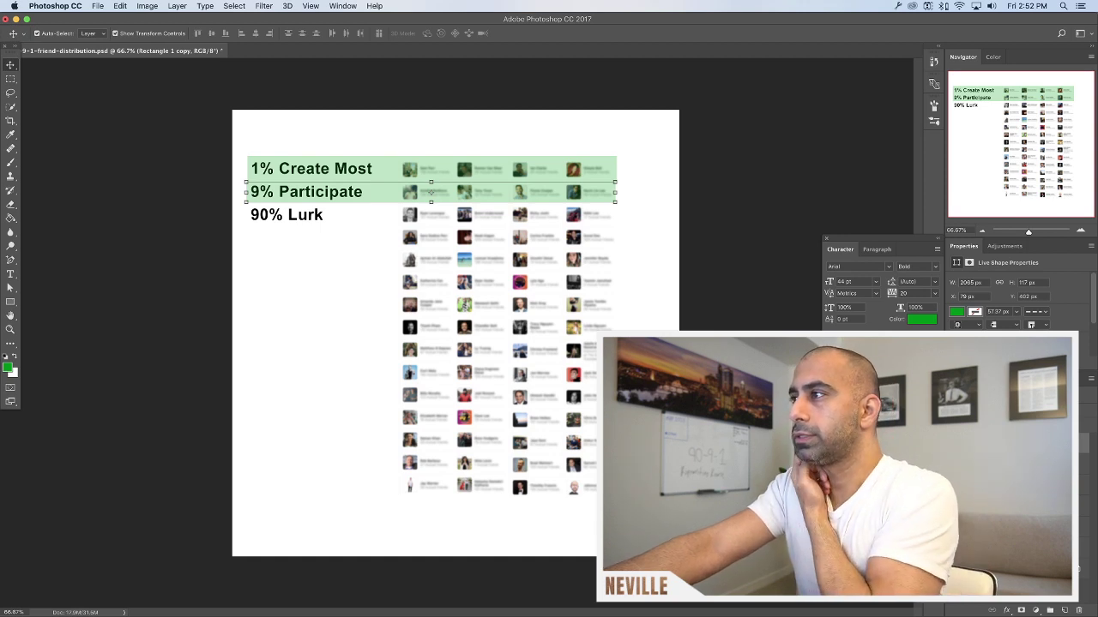
Apply a yellow Color Overlay at 100% opacity to the bar over the "9% Participate" row
right_click(1037, 369)
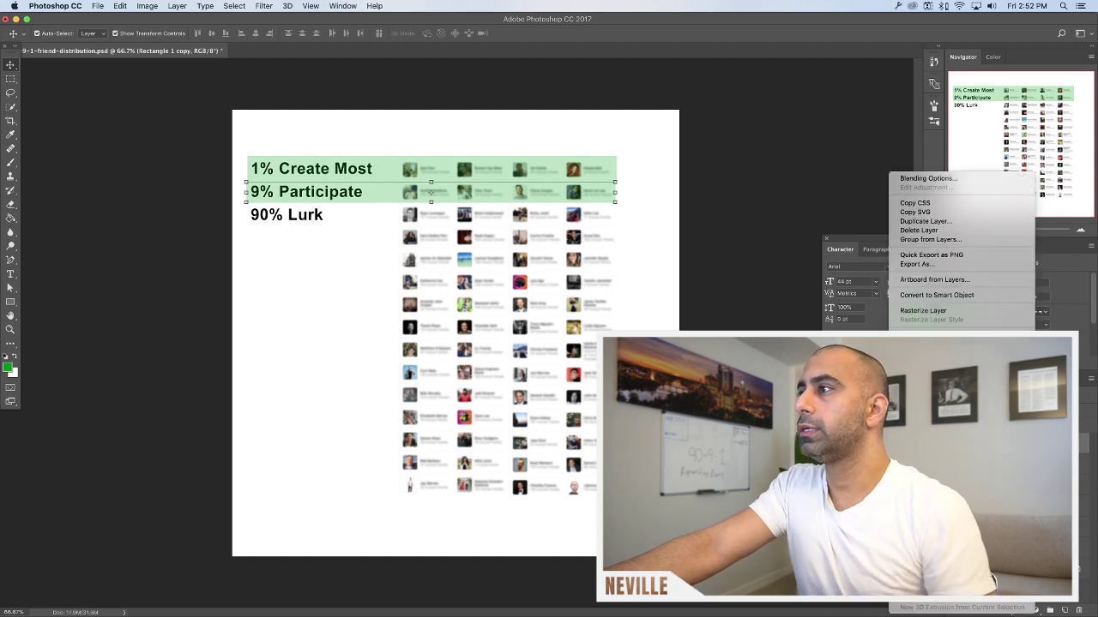
left_click(961, 179)
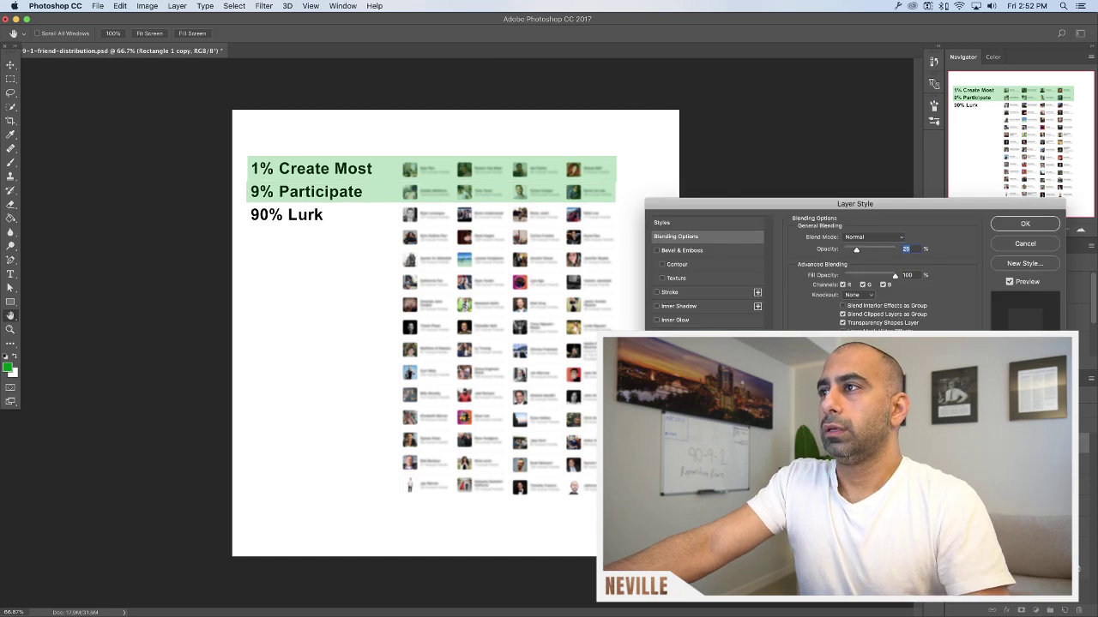
left_click(682, 347)
left_click(902, 238)
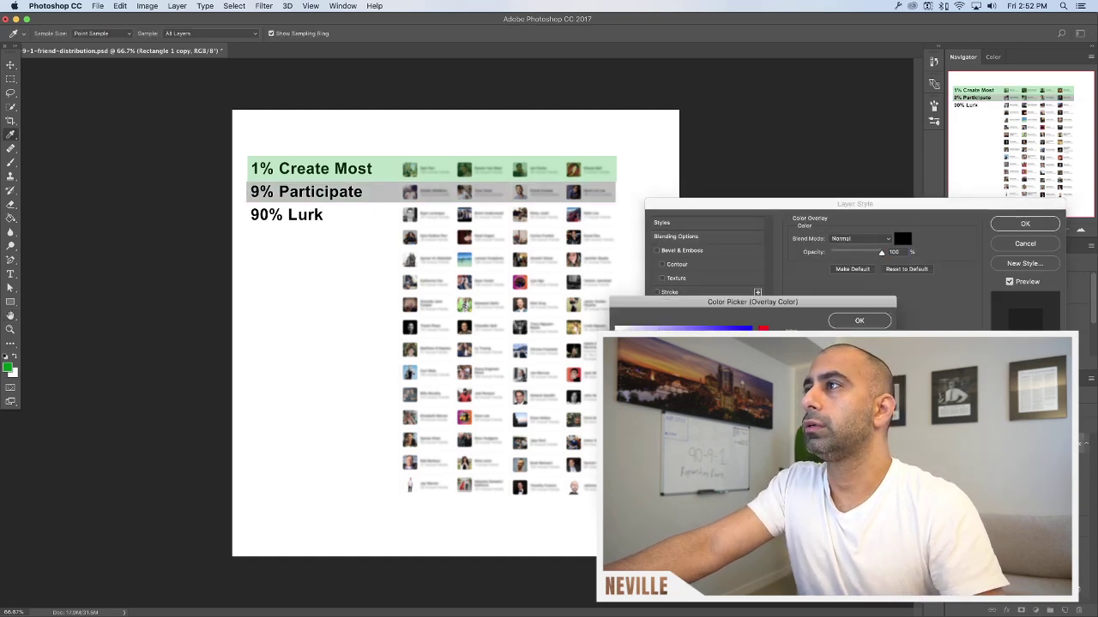
left_click(746, 343)
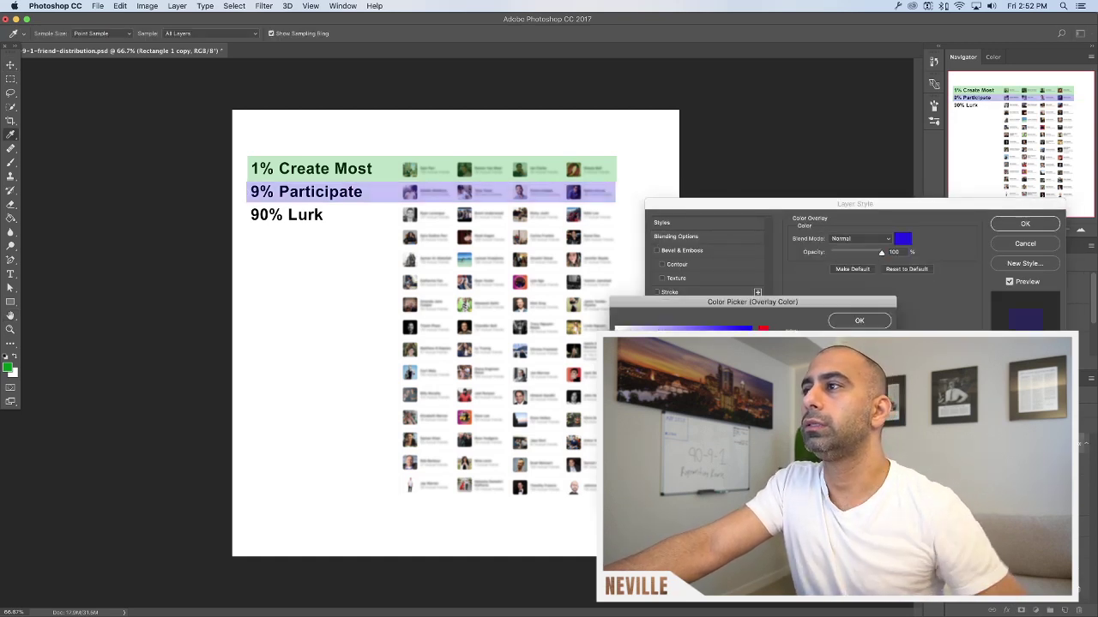
left_click(762, 449)
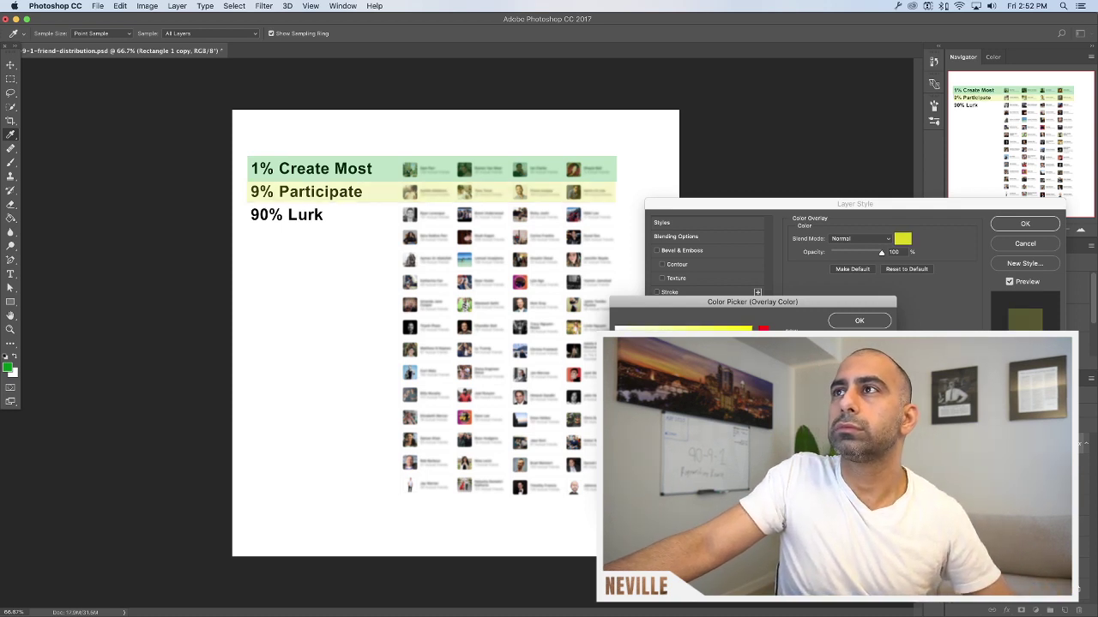
left_click(859, 322)
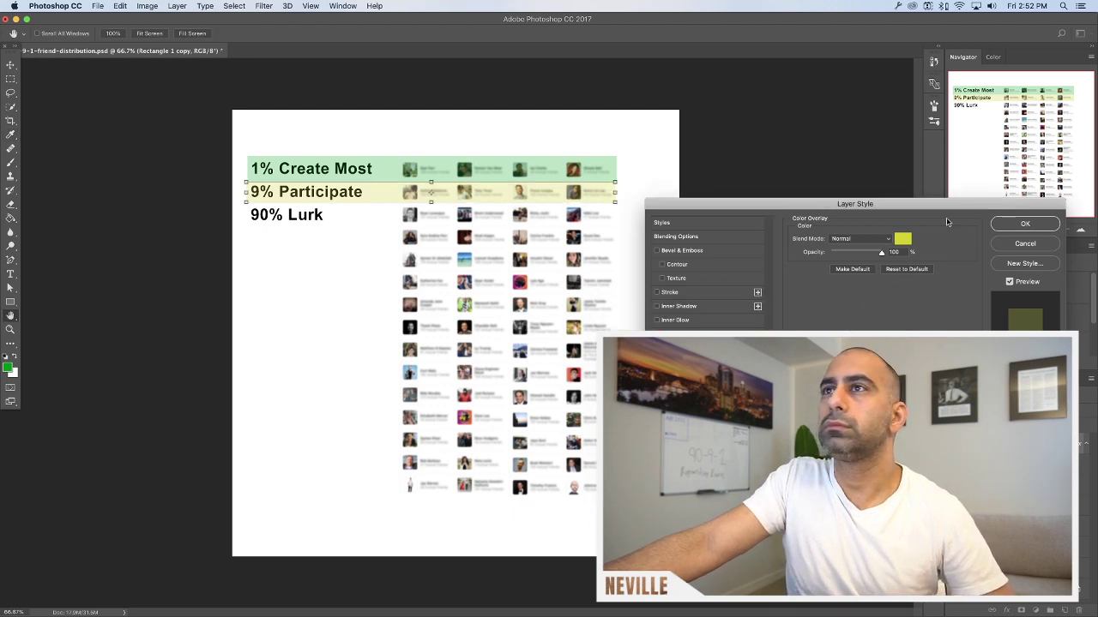
left_click(1012, 225)
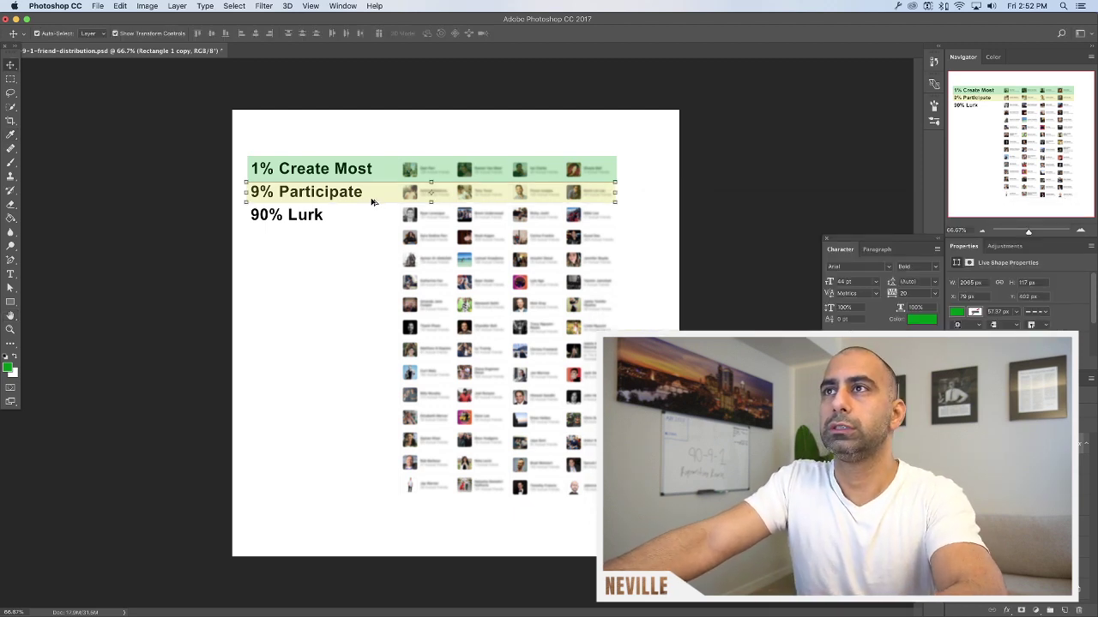
Duplicate the yellow bar directly below so the copy covers the "90% Lurk" row
left_click_drag(372, 201, 372, 224)
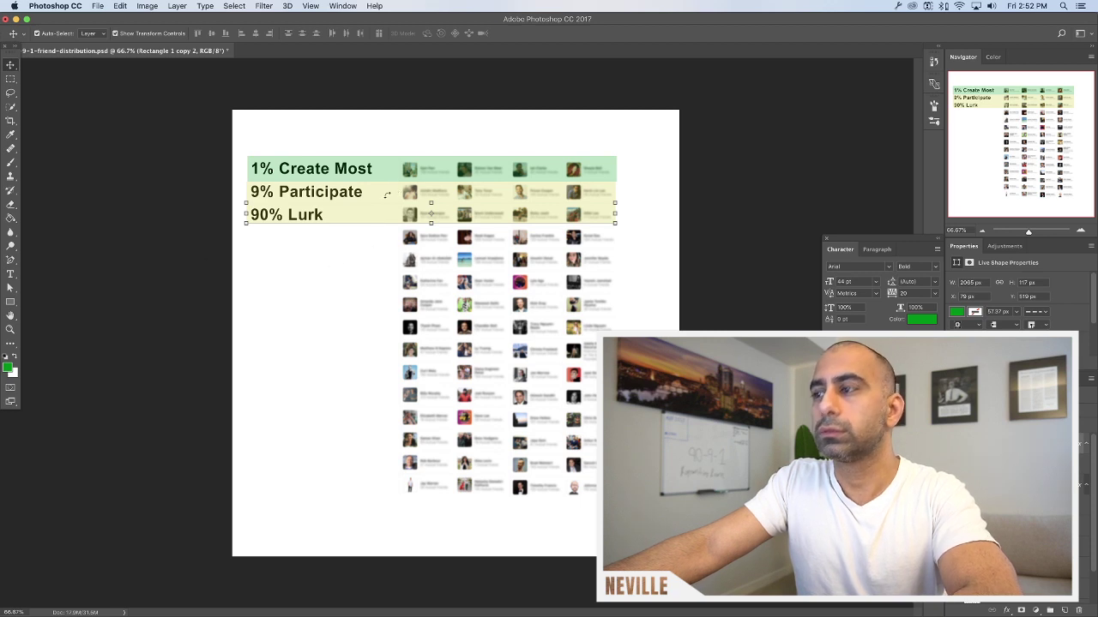
right_click(387, 195)
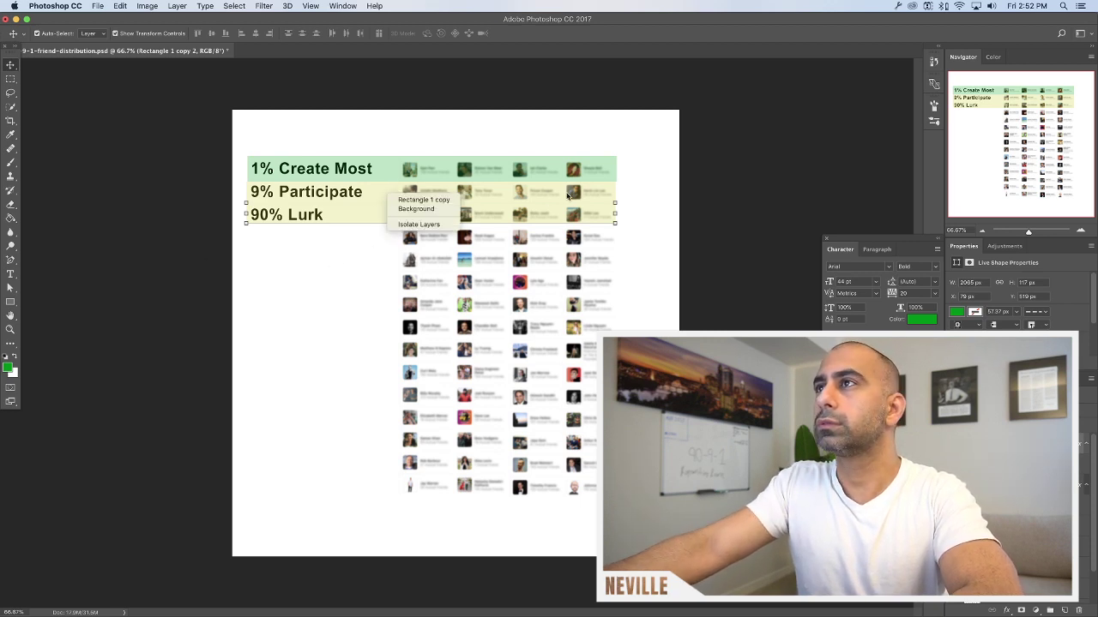
left_click(751, 274)
key("shift+alt+bracketleft")
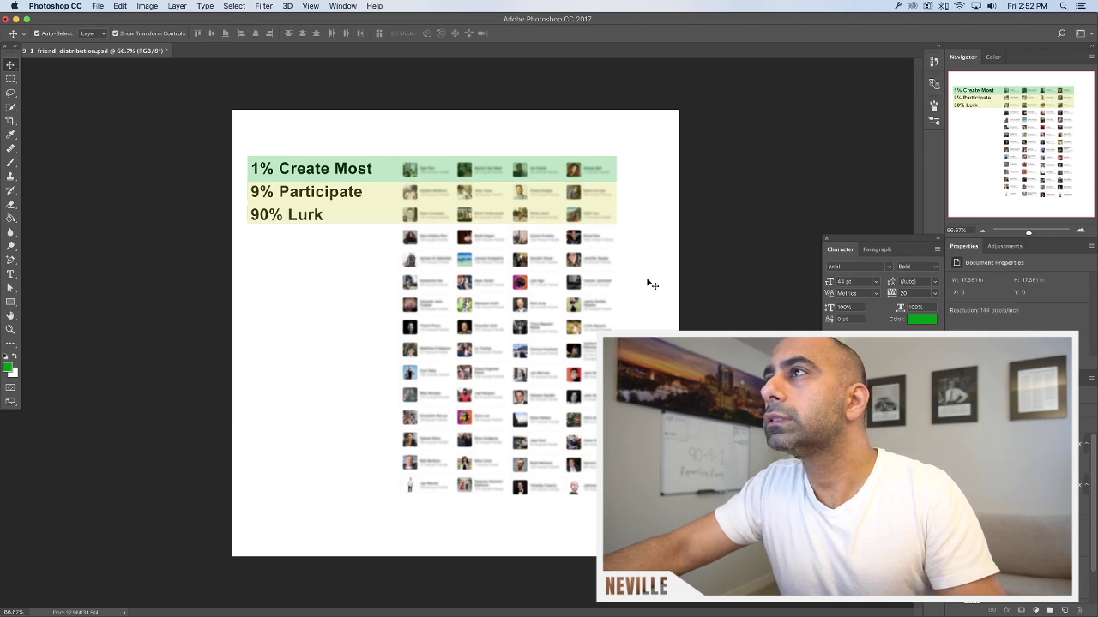
Shift both yellow bars to X 86 px to line up with the green bar's edges, and select the lower one
left_click_drag(633, 182, 608, 207)
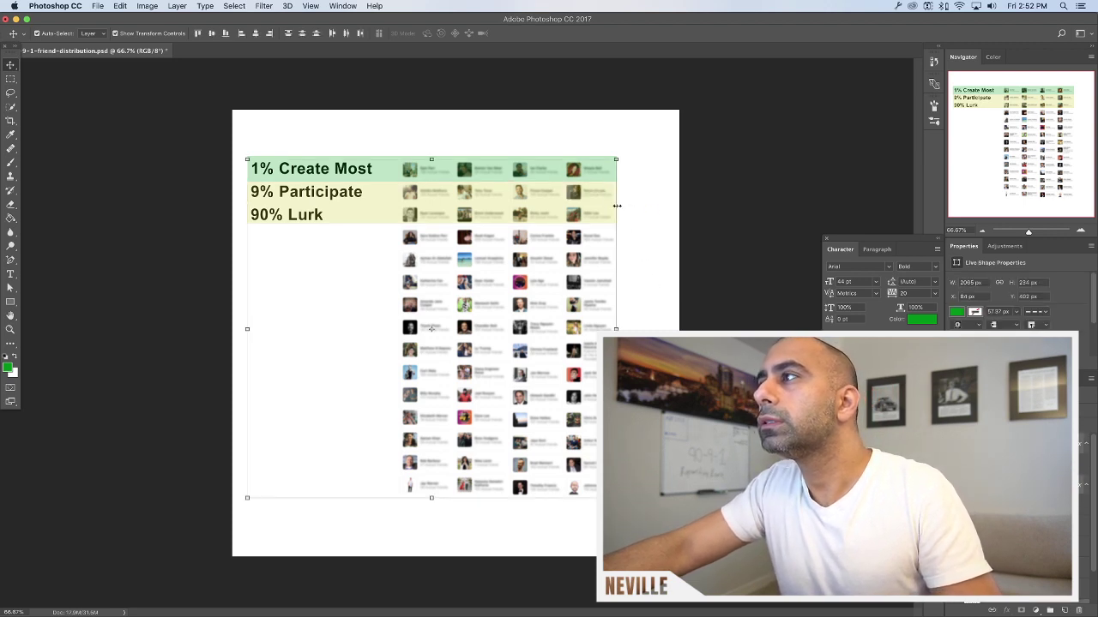
left_click(609, 214)
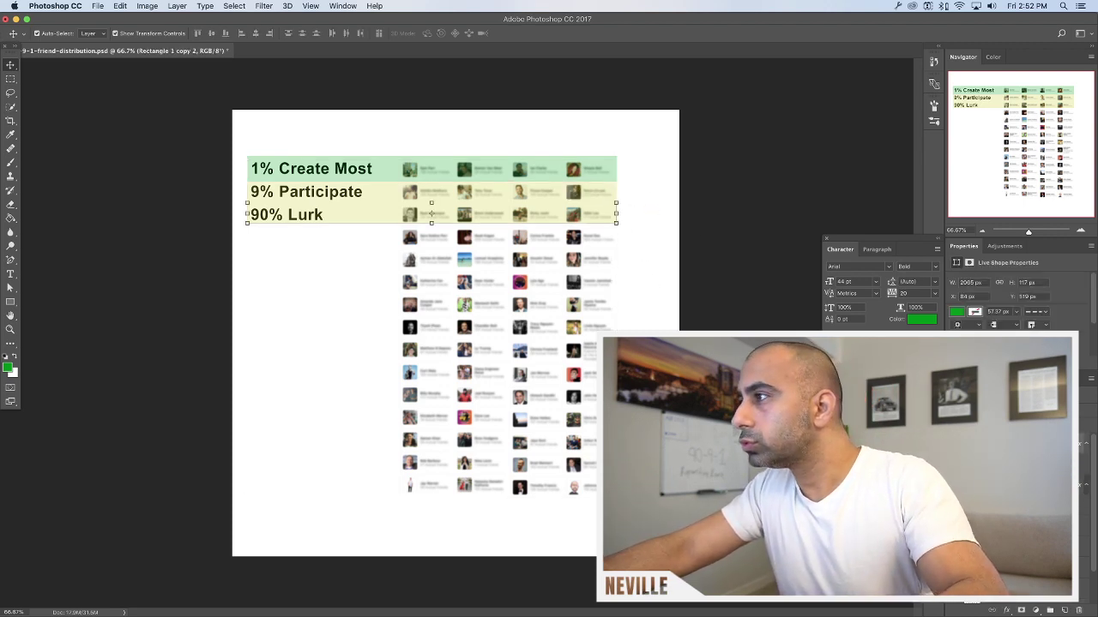
left_click(609, 192, "shift")
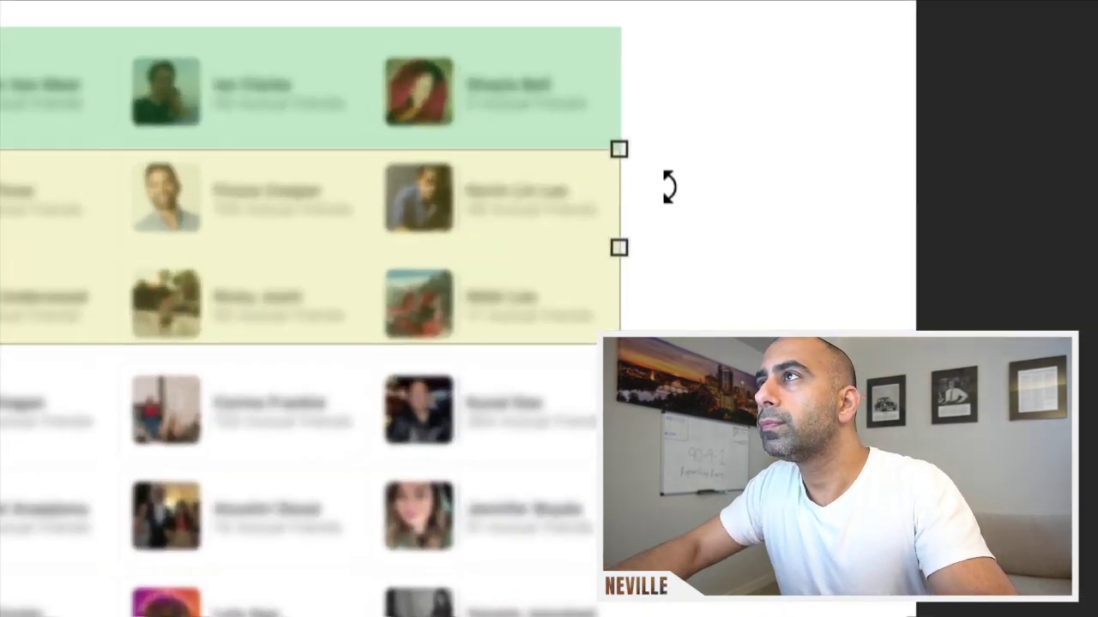
left_click(732, 228)
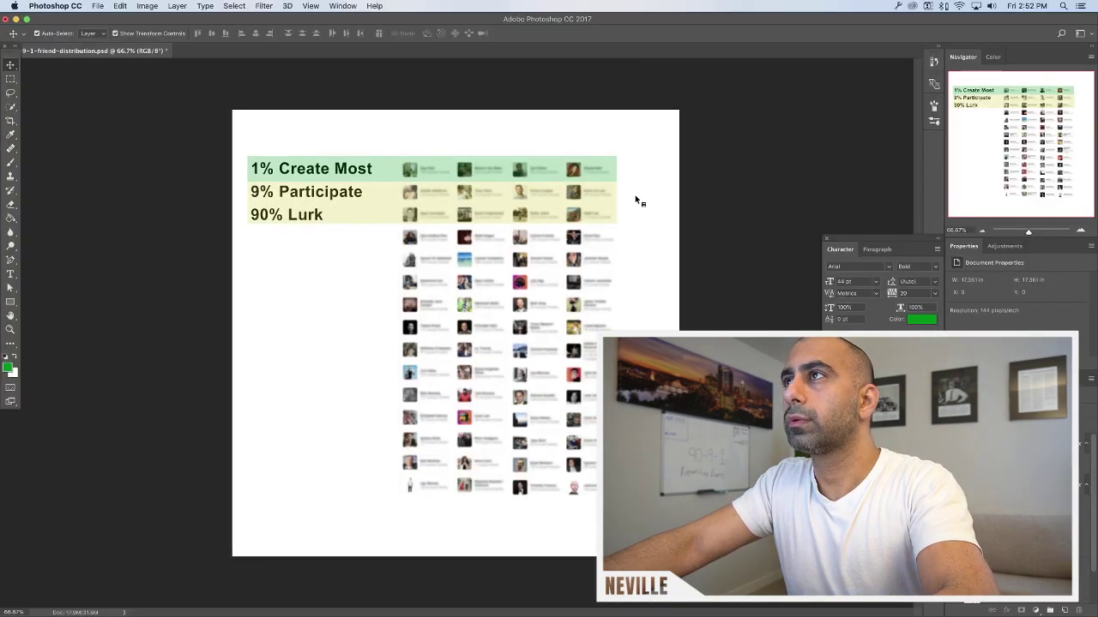
left_click(612, 168)
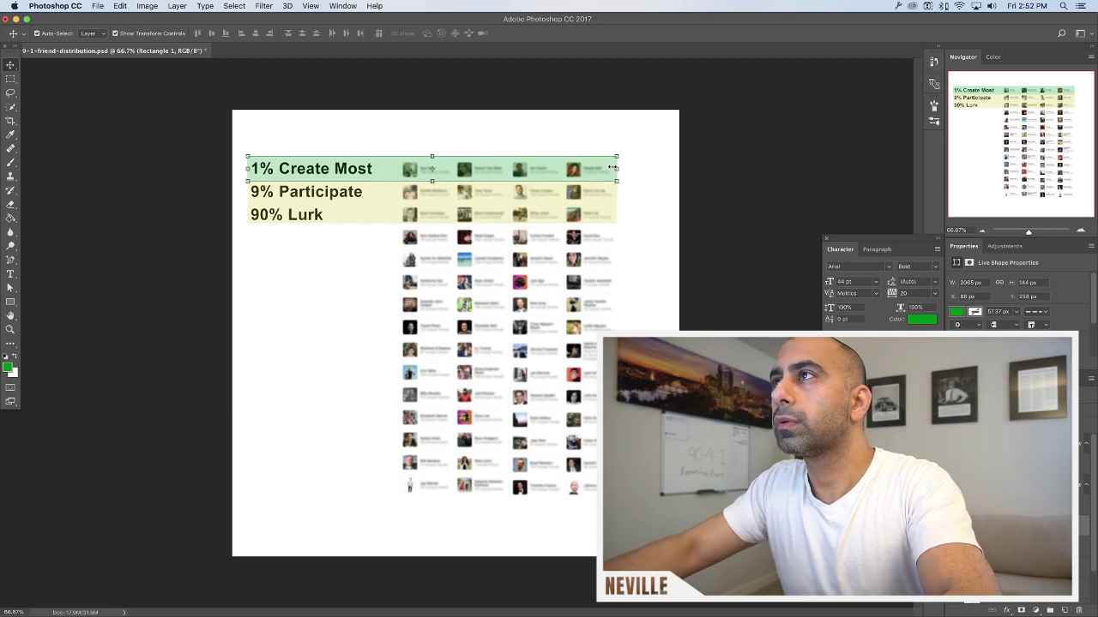
left_click(661, 201)
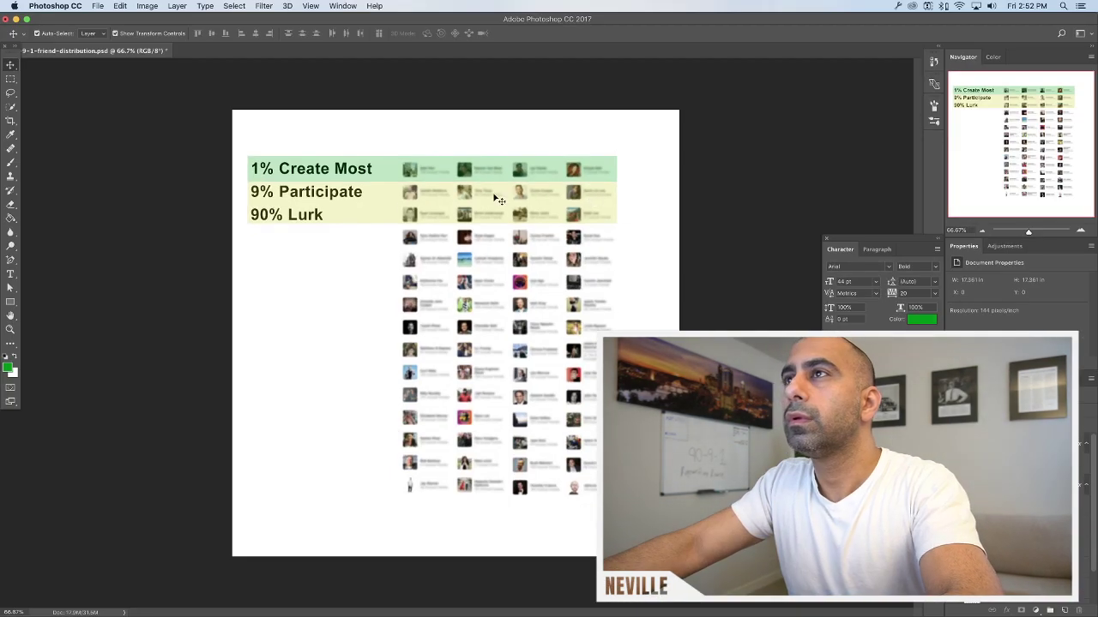
left_click(345, 221)
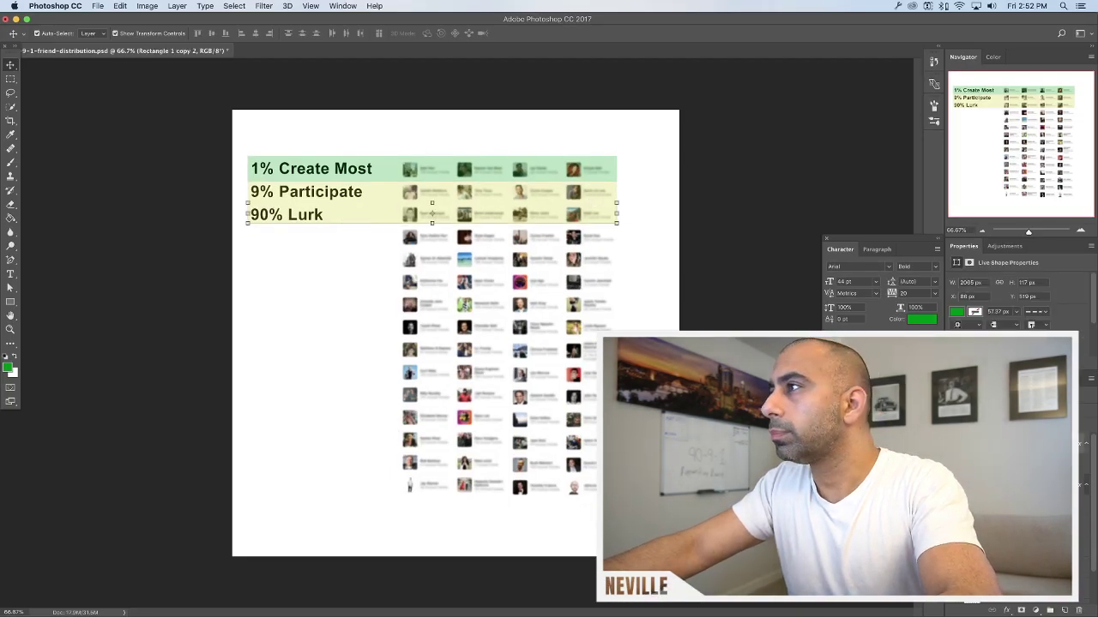
left_click(925, 322)
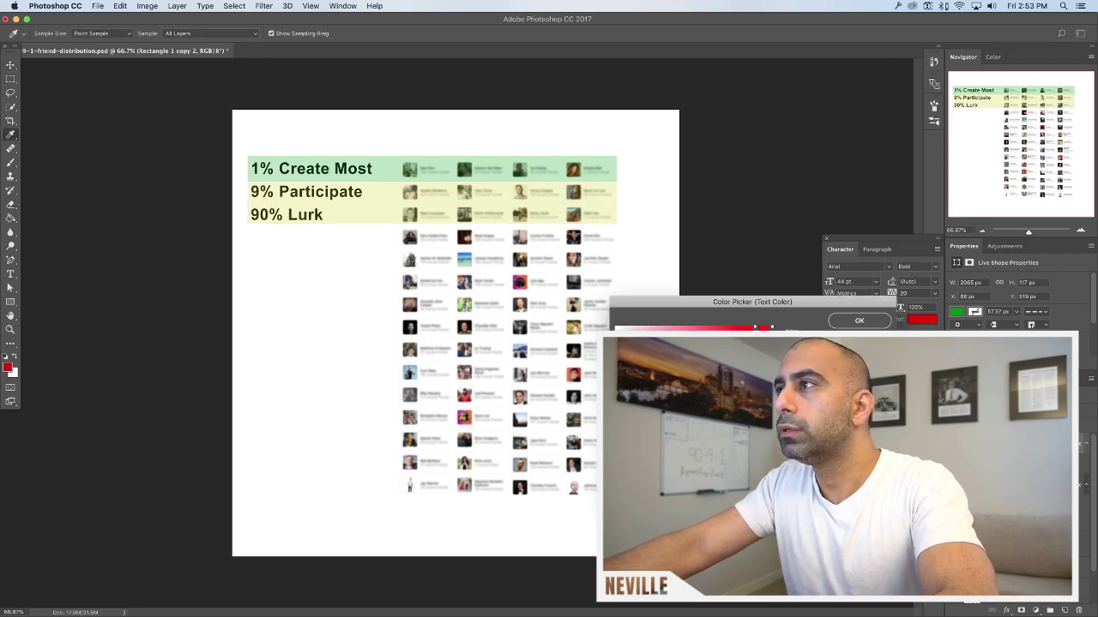
left_click(757, 313)
key("Escape")
key("v")
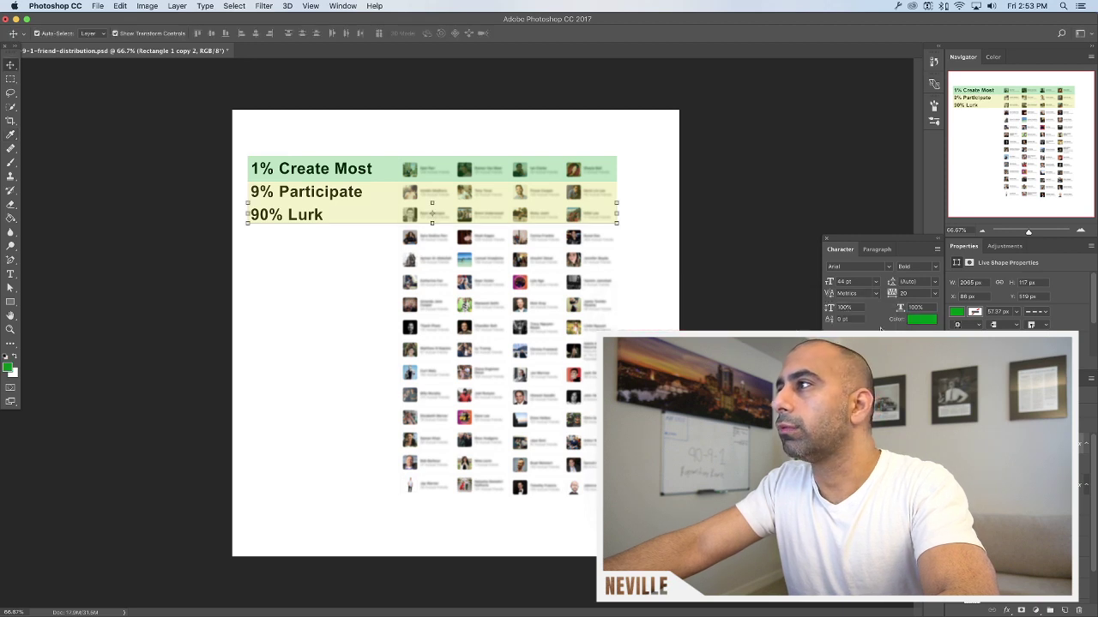
Apply a red Color Overlay at 100% opacity to the bar over the "90% Lurk" row
right_click(873, 175)
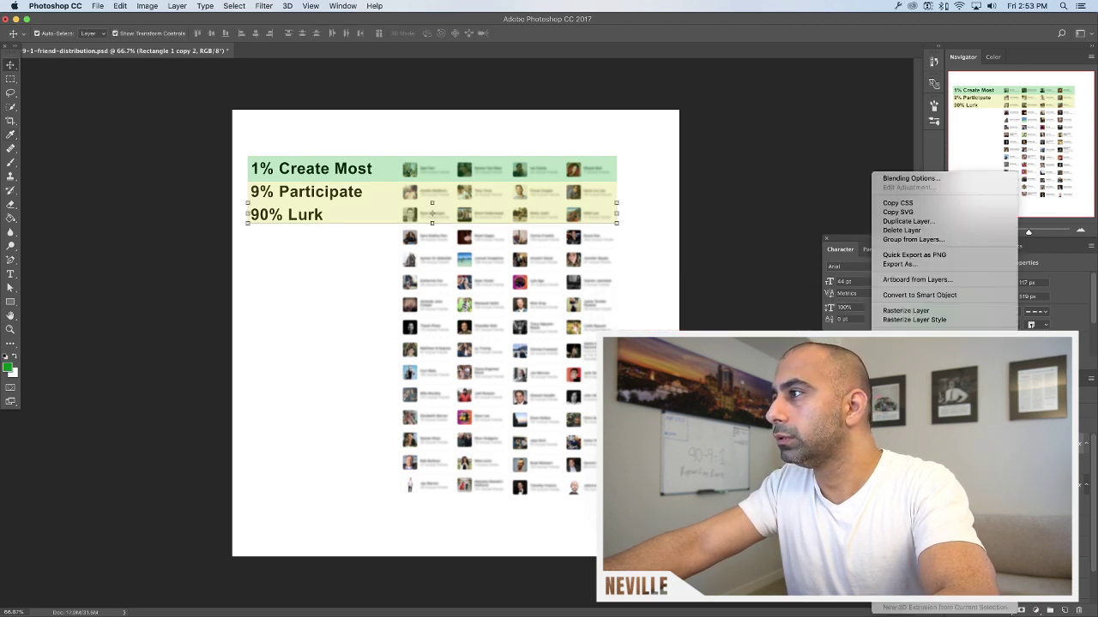
left_click(909, 178)
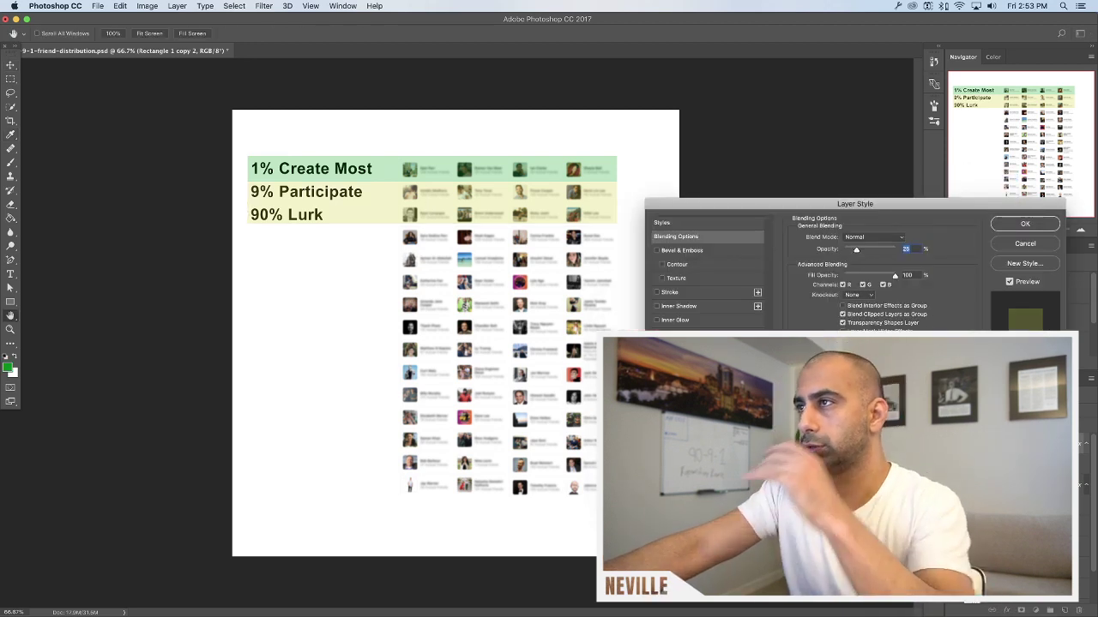
left_click(686, 348)
left_click(902, 238)
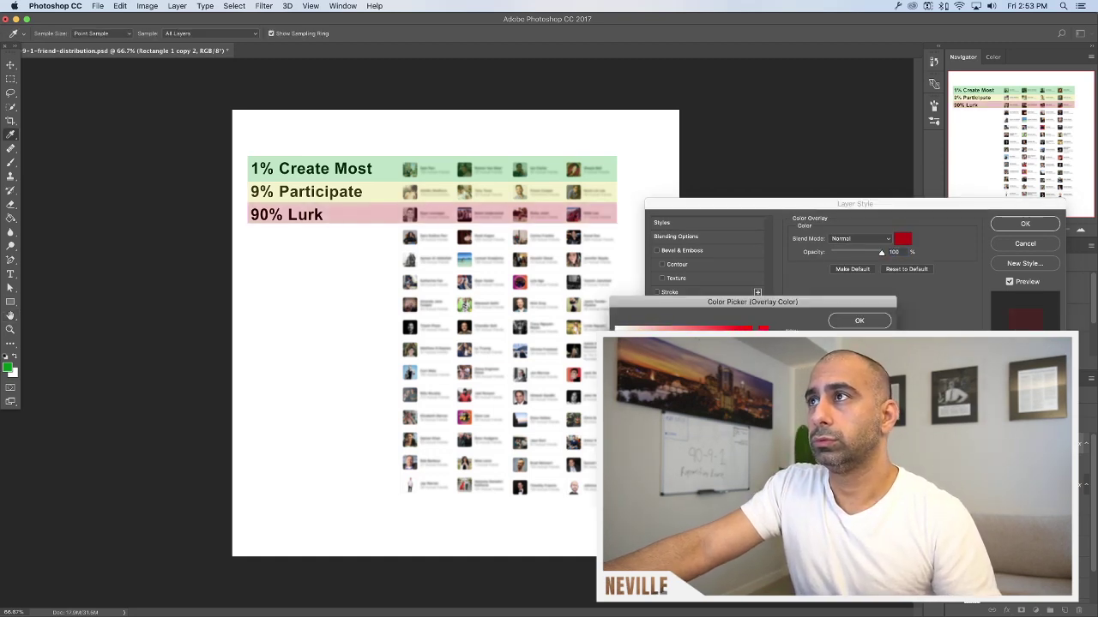
left_click(859, 321)
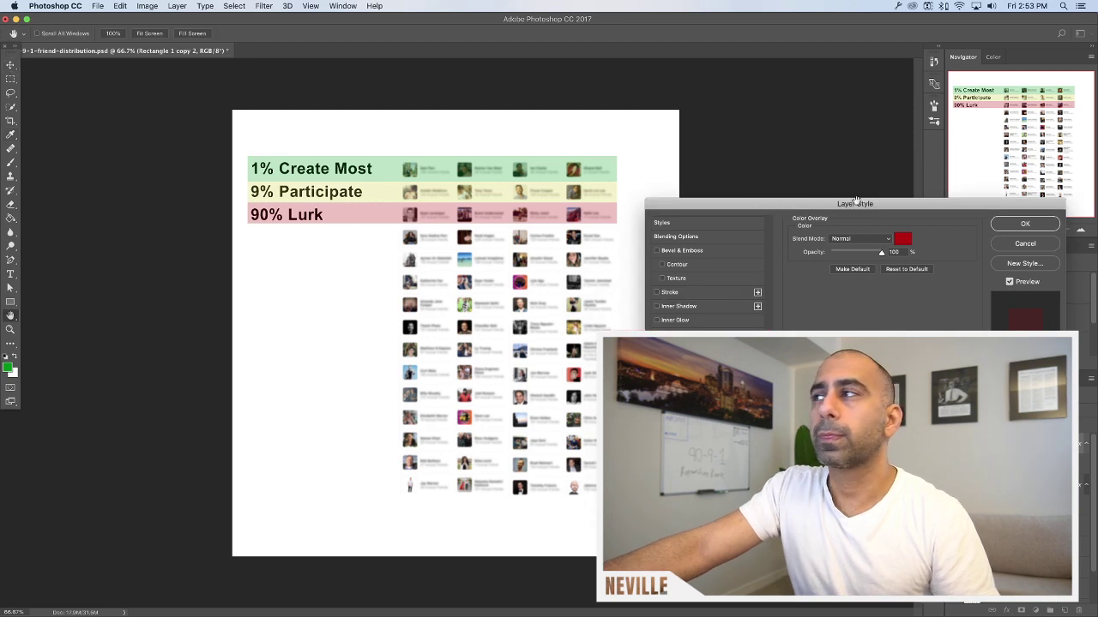
left_click(1024, 224)
Stretch the red bar down past the last row of friends to a height of about 1655 px
left_click_drag(440, 225, 473, 501)
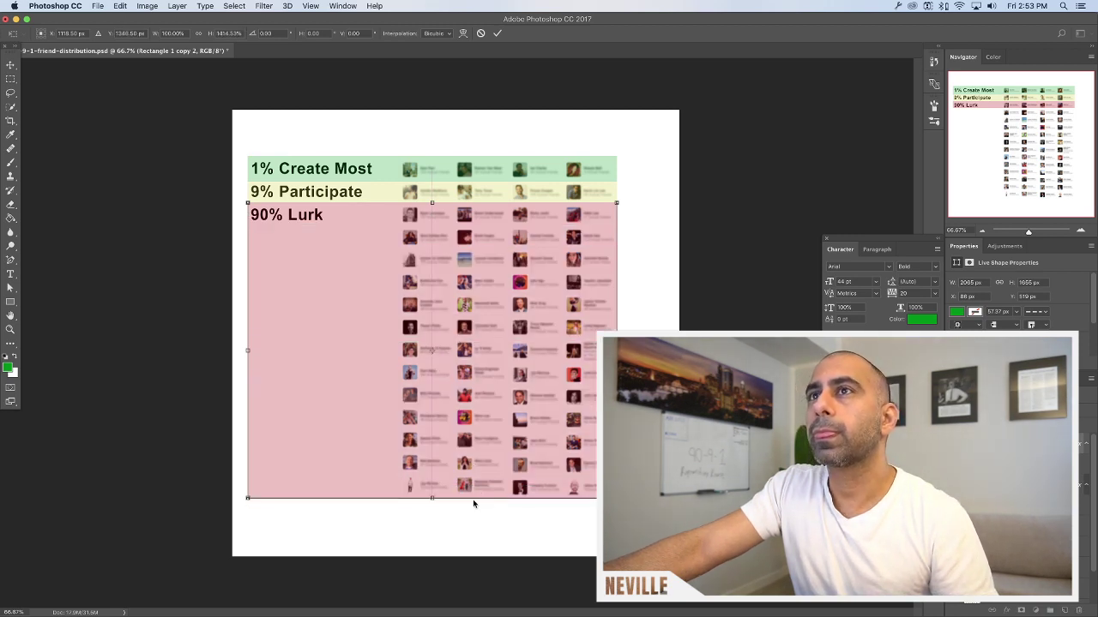
key("Return")
left_click(648, 319)
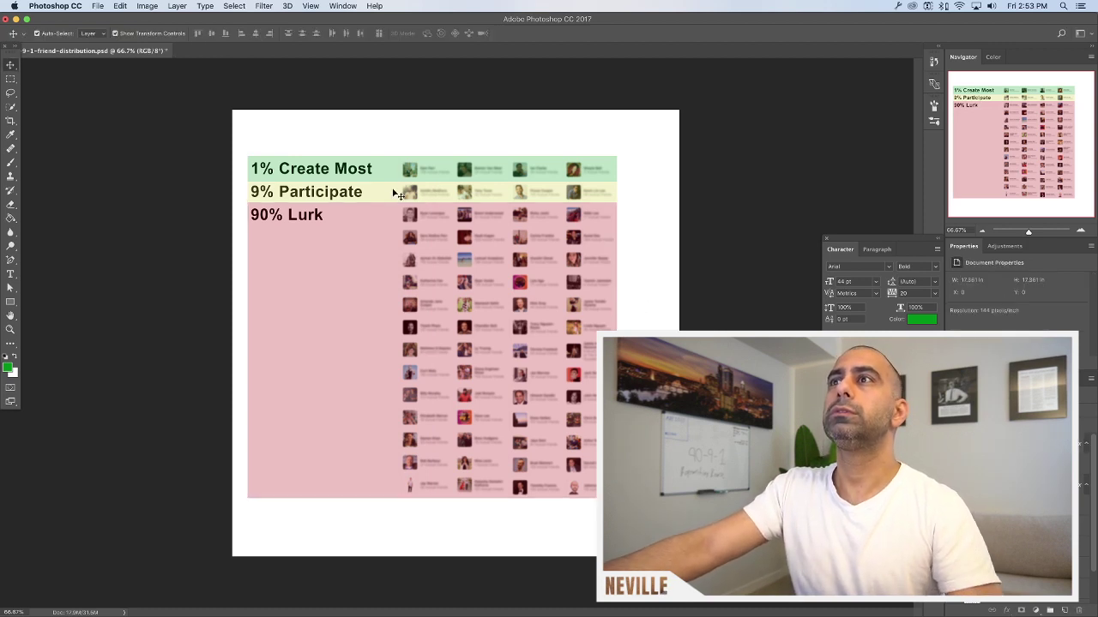
Lower the green bar's upper edge to reduce its height to 135 px
left_click(383, 171)
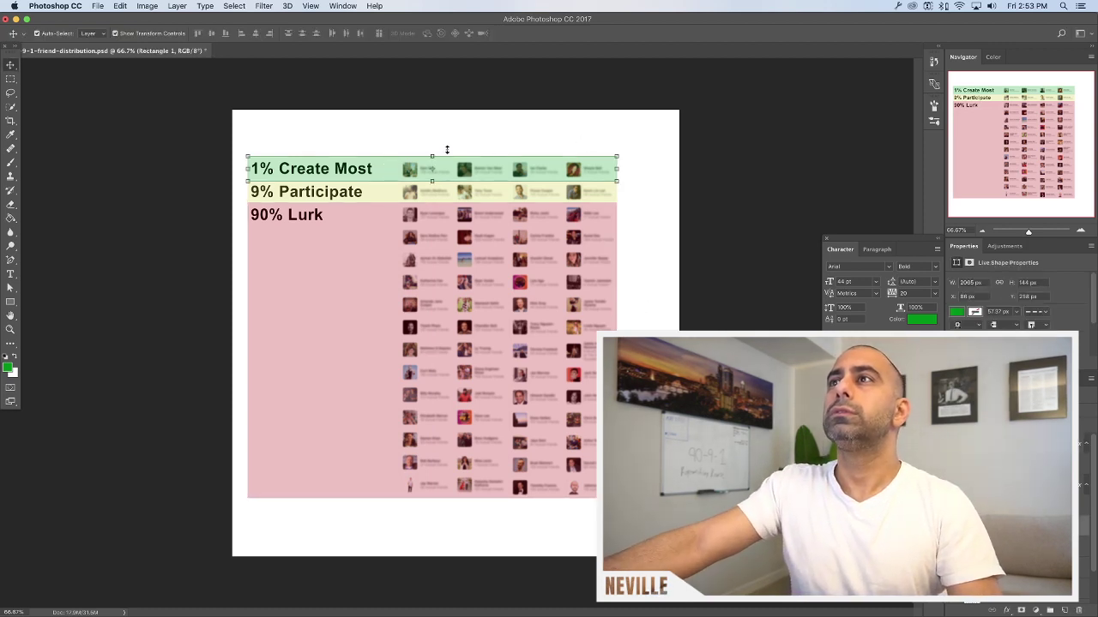
key("super+plus")
key("super+plus")
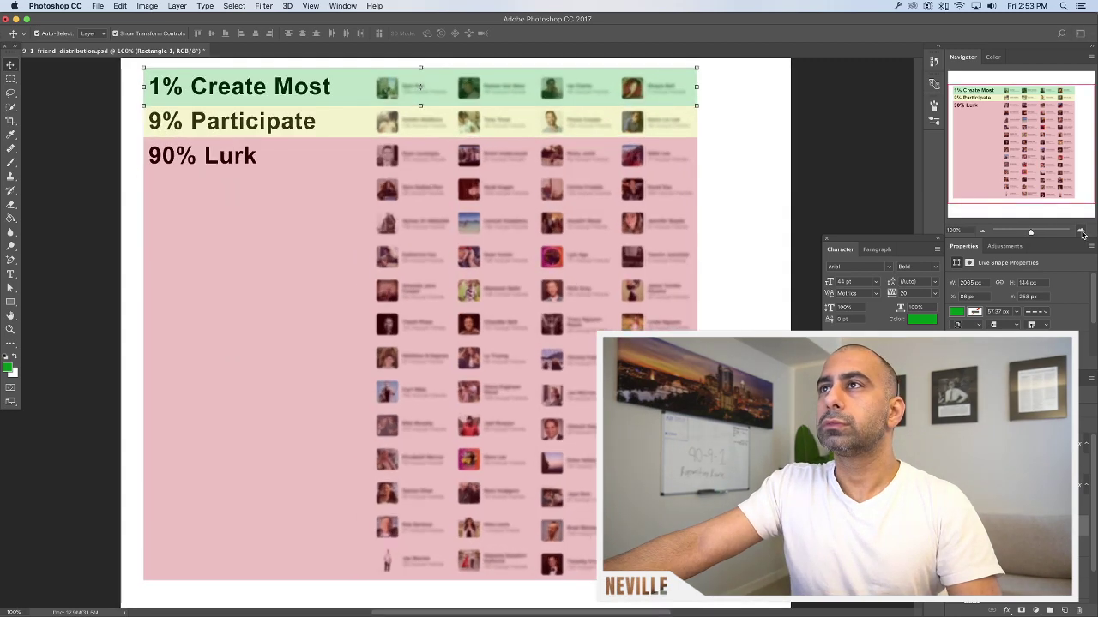
scroll(463, 216, "up", 10)
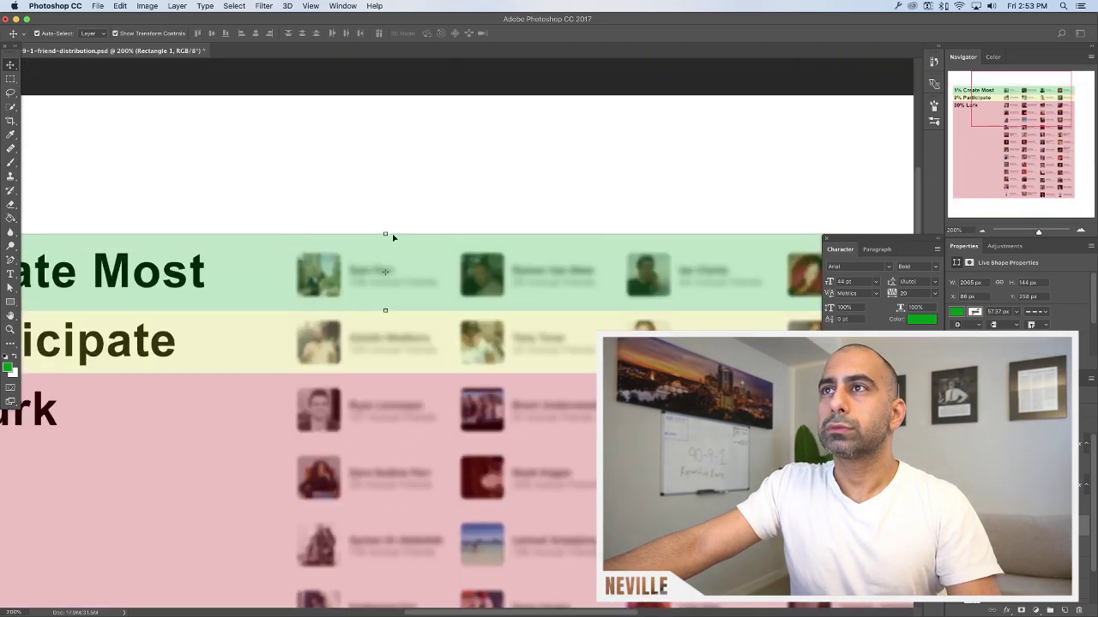
left_click_drag(386, 232, 386, 239)
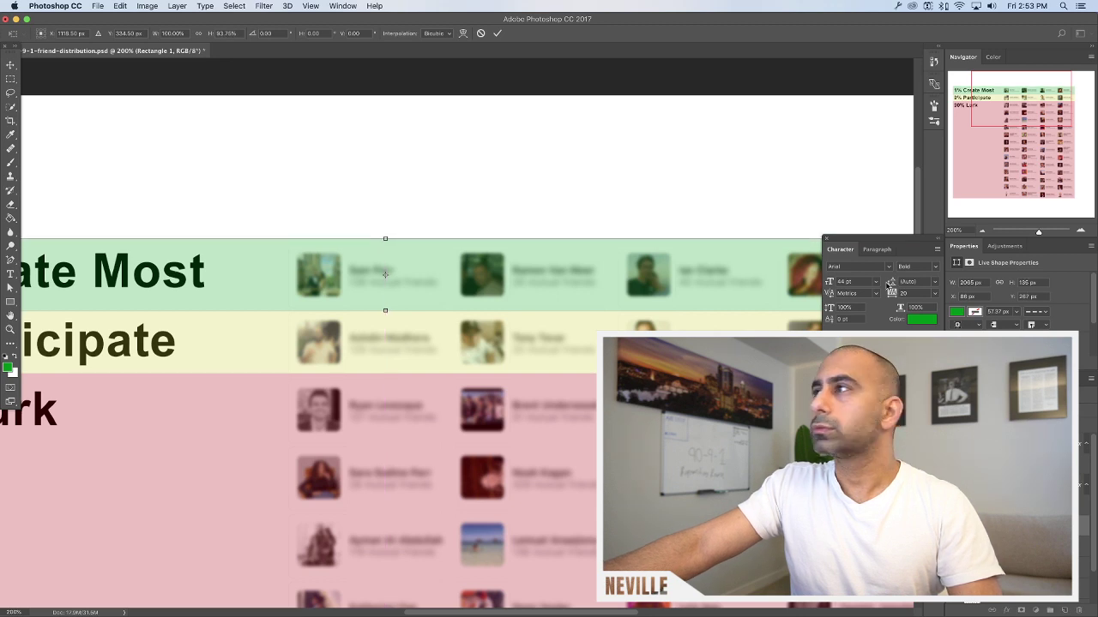
key("Return")
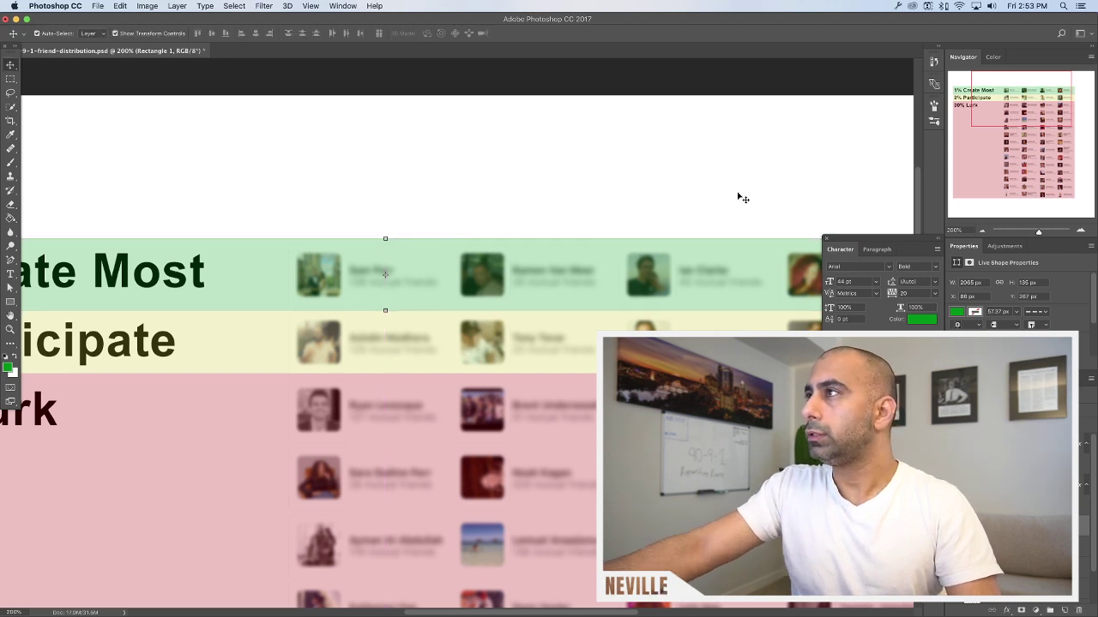
left_click(983, 231)
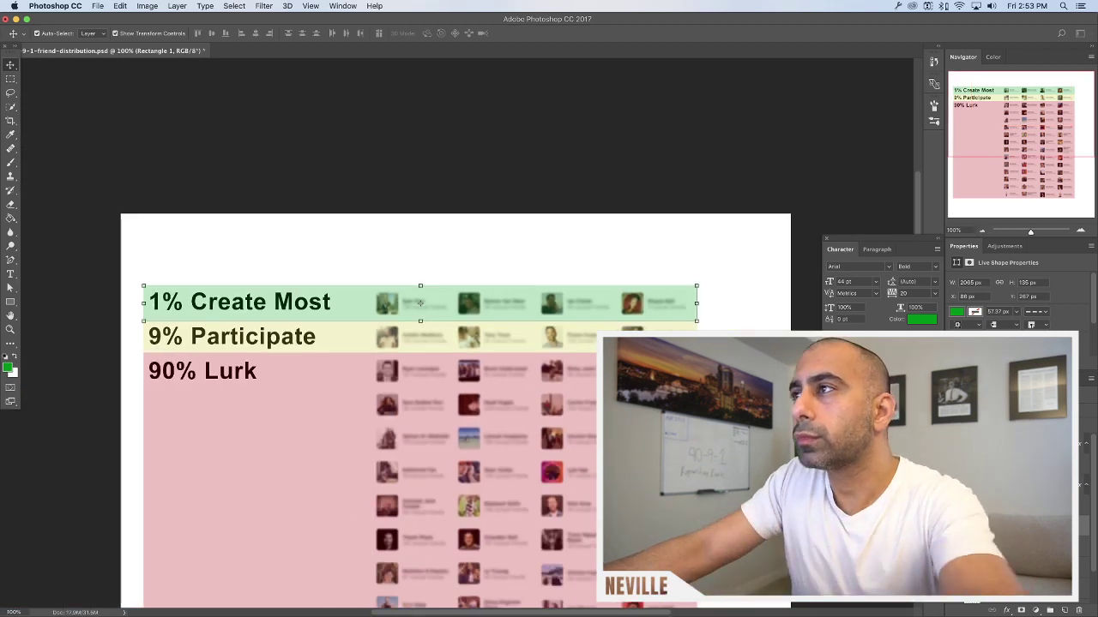
Extend the lower edge of the "9% Participate" bar very slightly towards the red bar
left_click(566, 370)
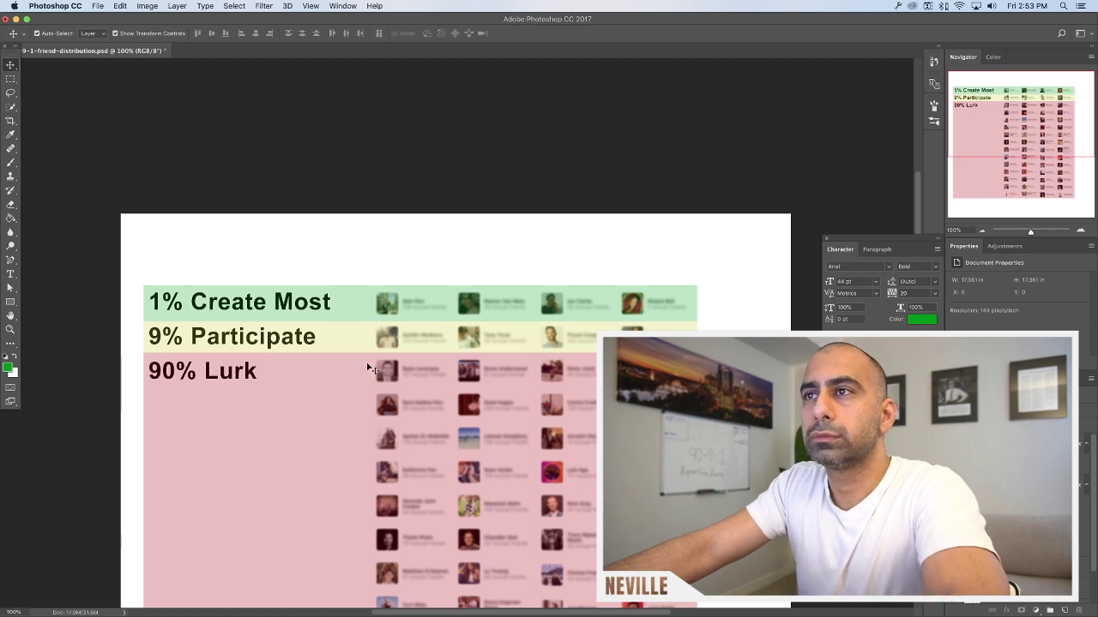
left_click(379, 351)
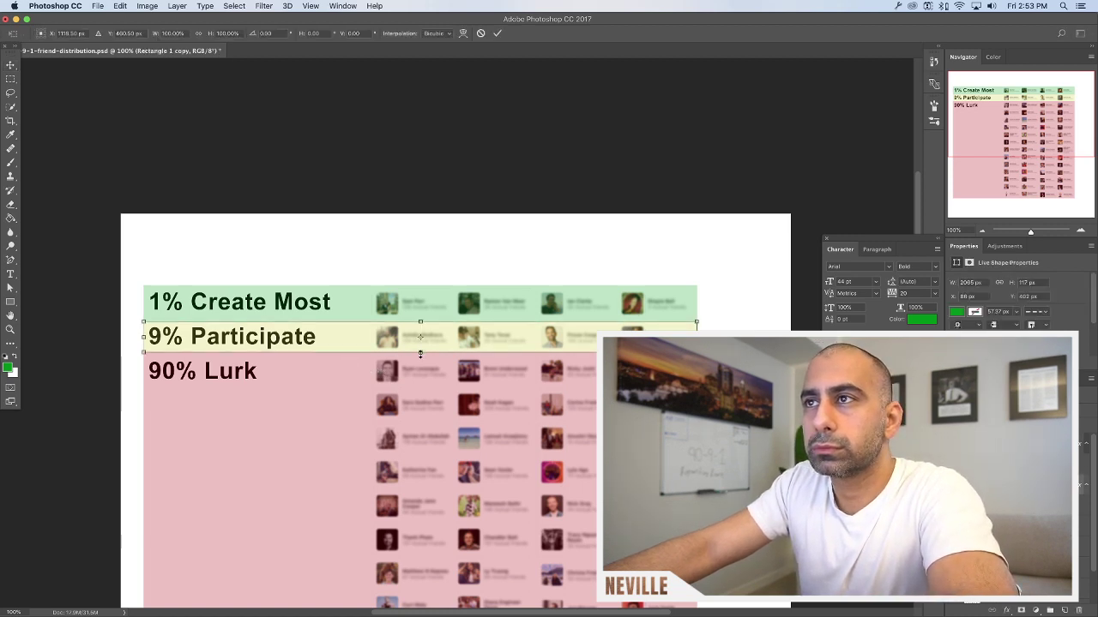
left_click_drag(421, 352, 420, 355)
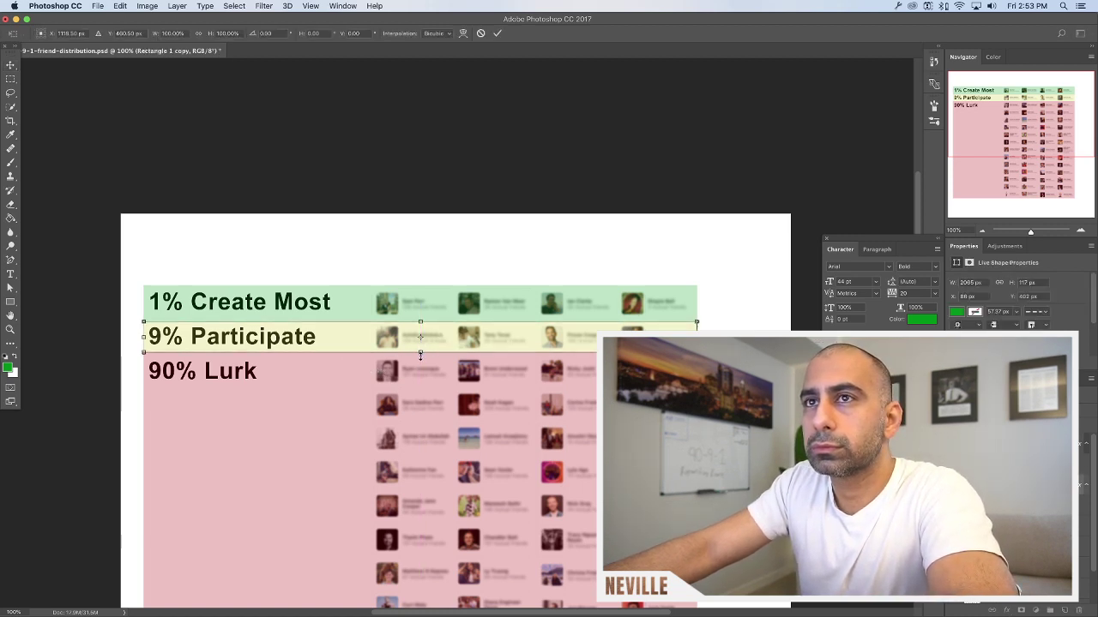
key("Return")
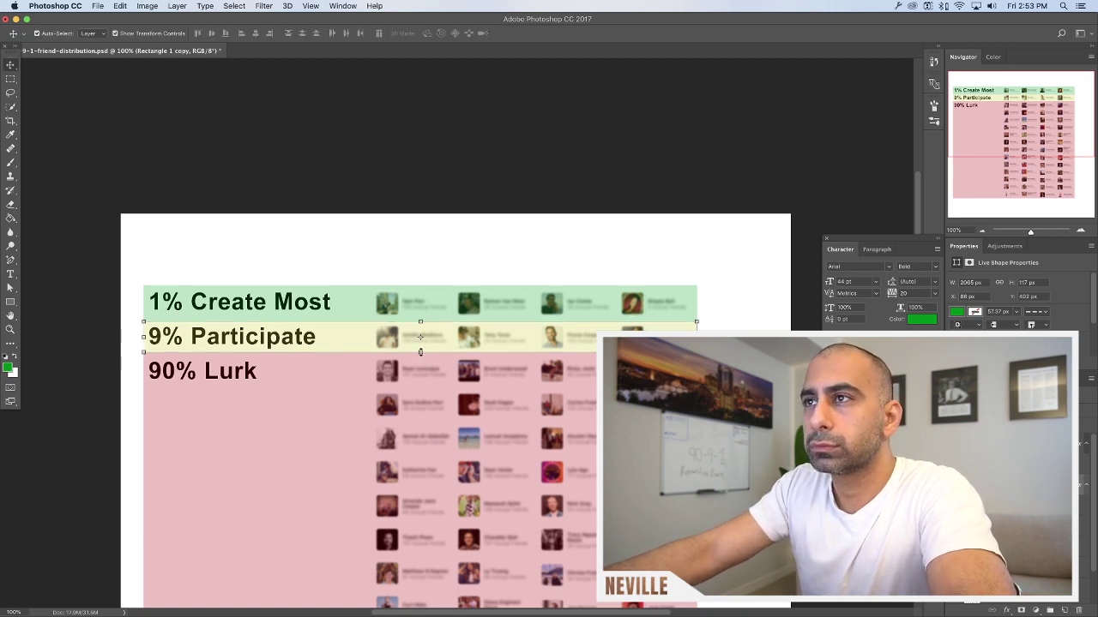
left_click_drag(420, 352, 420, 352)
key("Return")
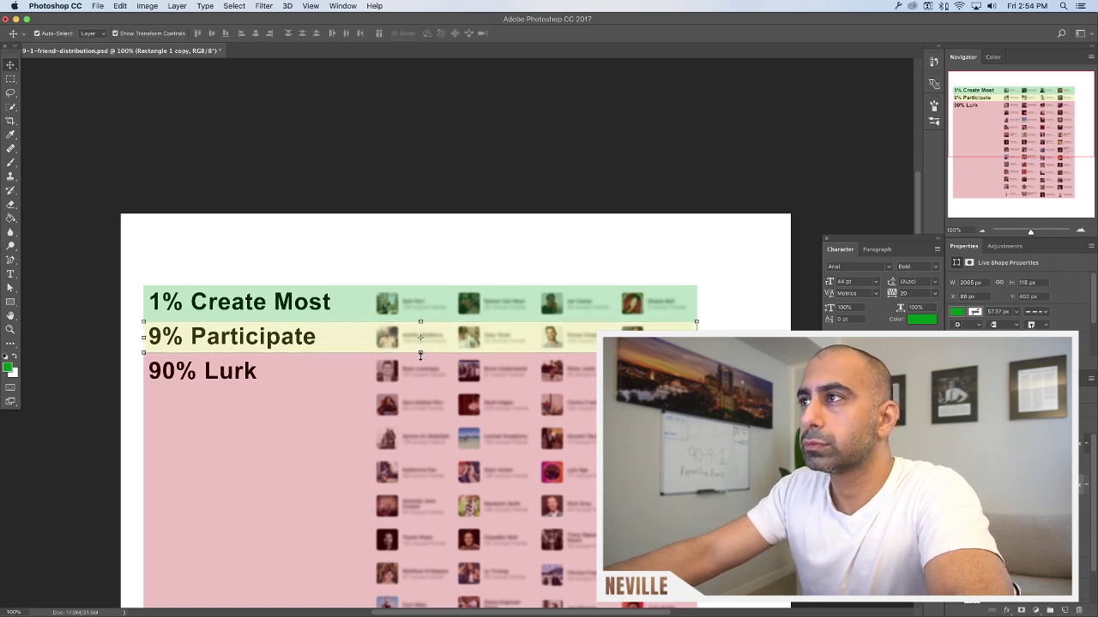
key("super+alt+a")
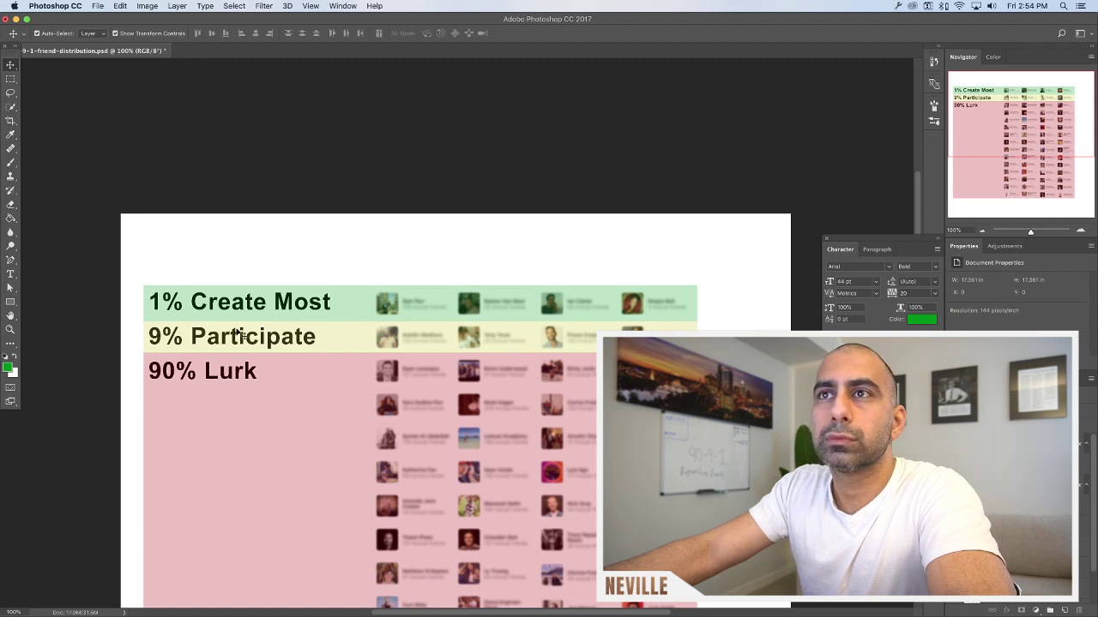
Try a slightly lower position for the green bar and nudge it back up to Y 267 px
left_click(419, 304)
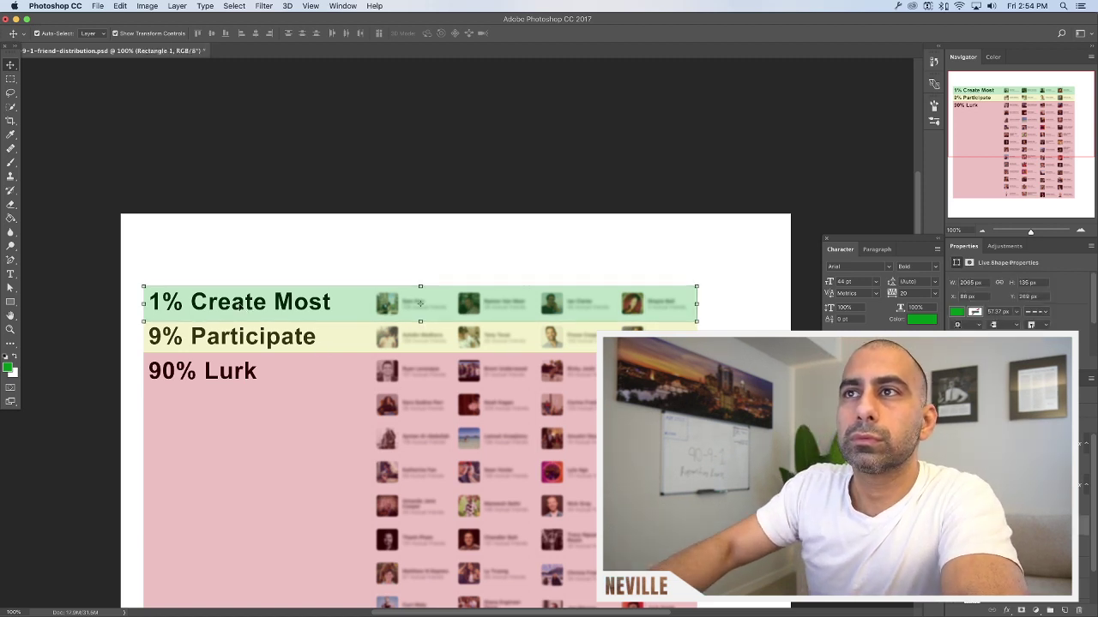
left_click_drag(420, 303, 420, 304)
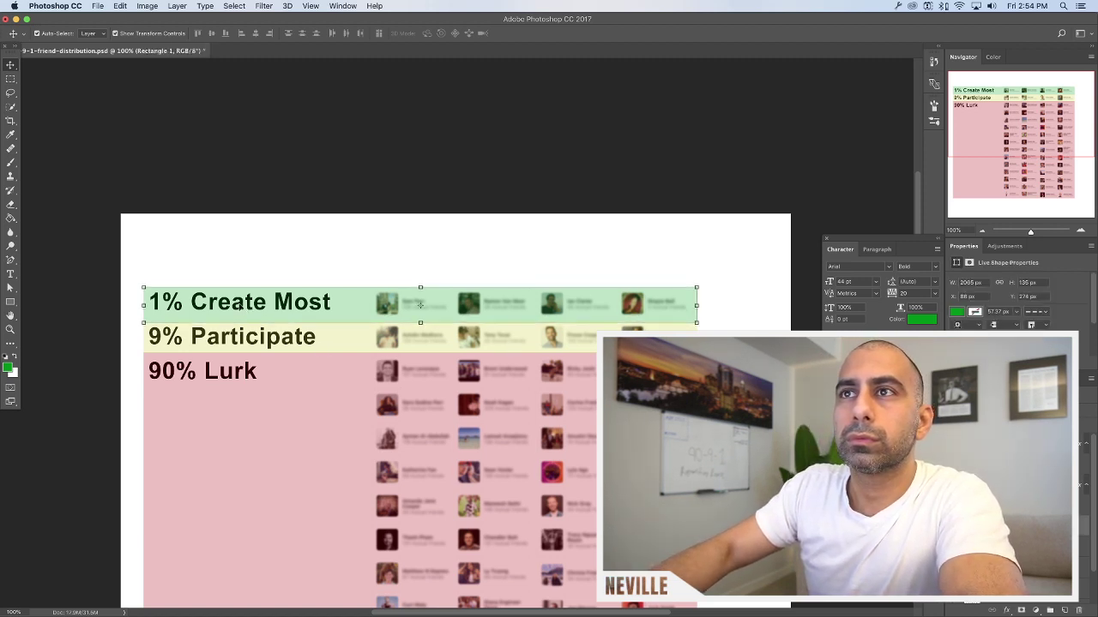
key("Up")
key("Up")
key("Up")
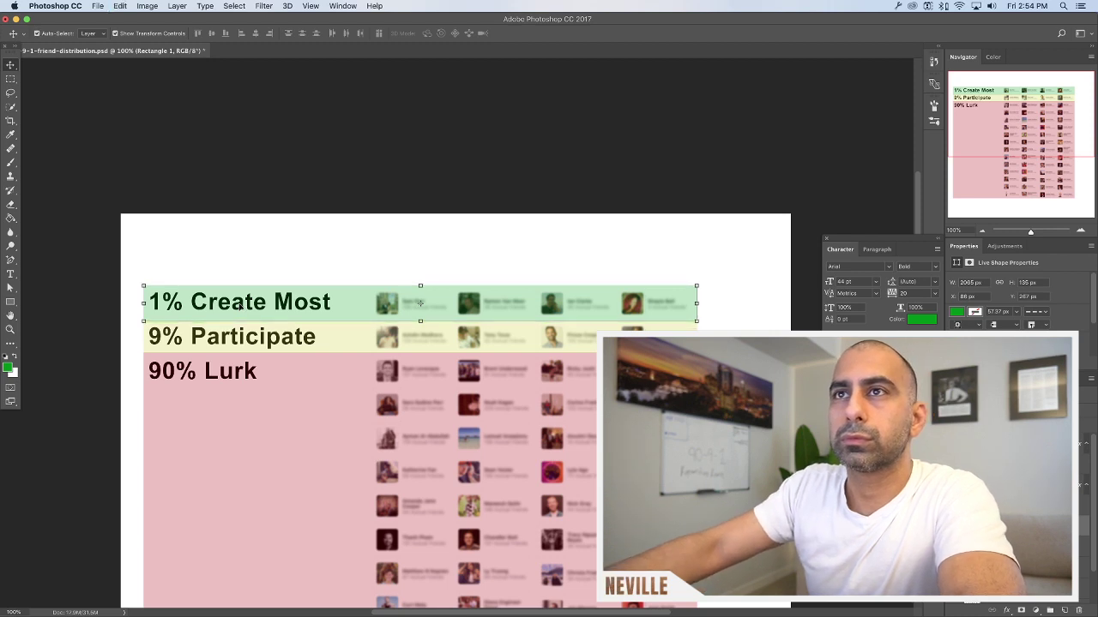
Nudge the "1% Create Most" and "9% Participate" labels very slightly down within their bands
left_click(226, 255)
left_click(419, 303)
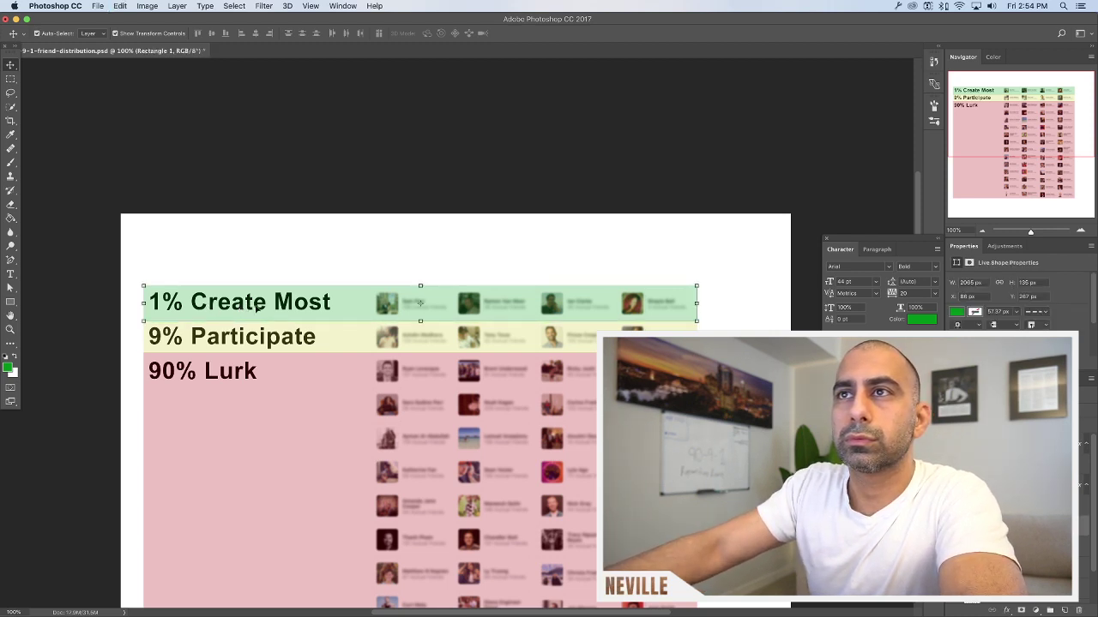
left_click(291, 302)
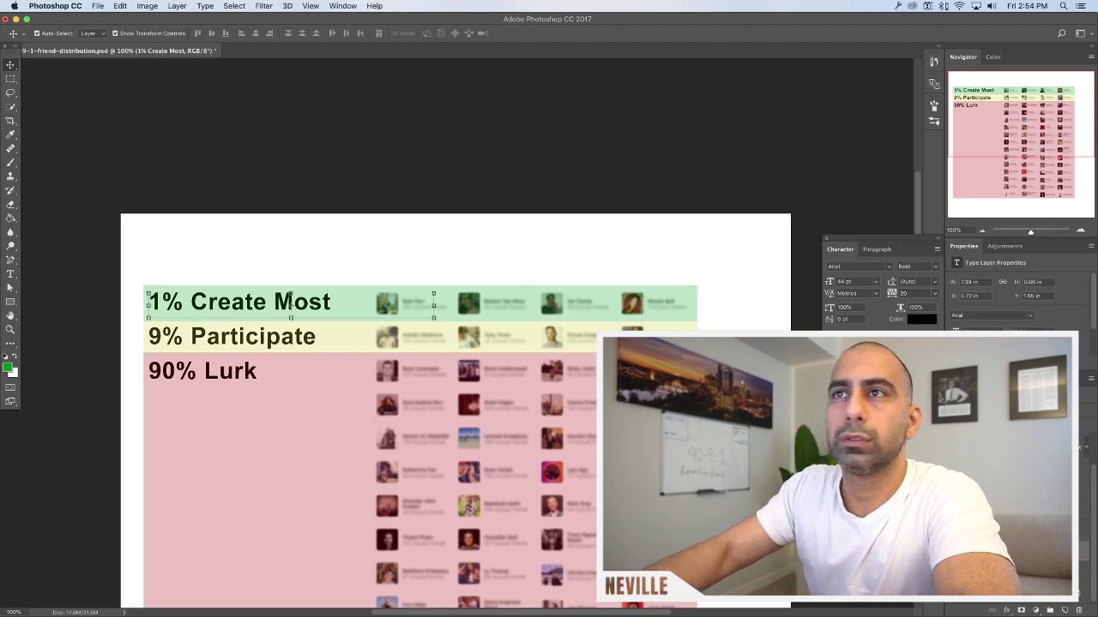
key("Down")
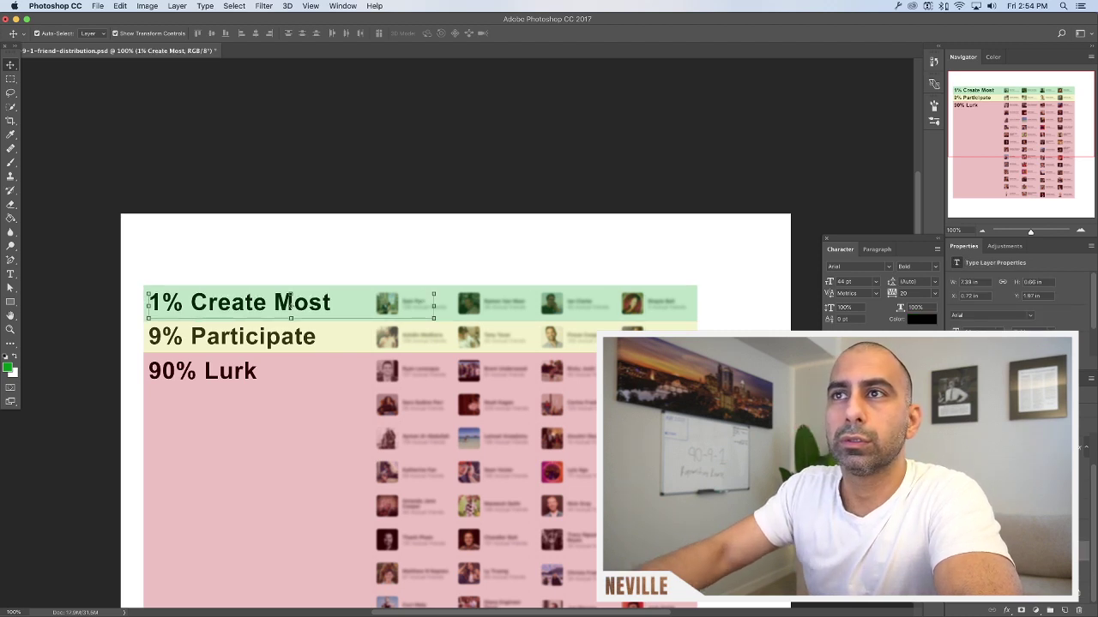
left_click(290, 345)
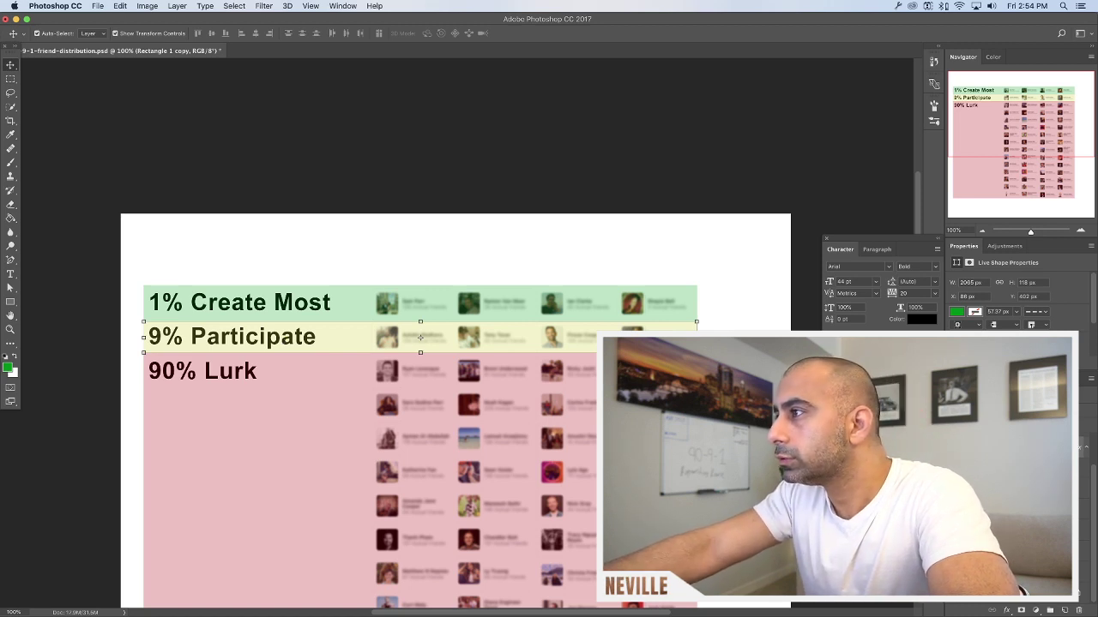
left_click(291, 339)
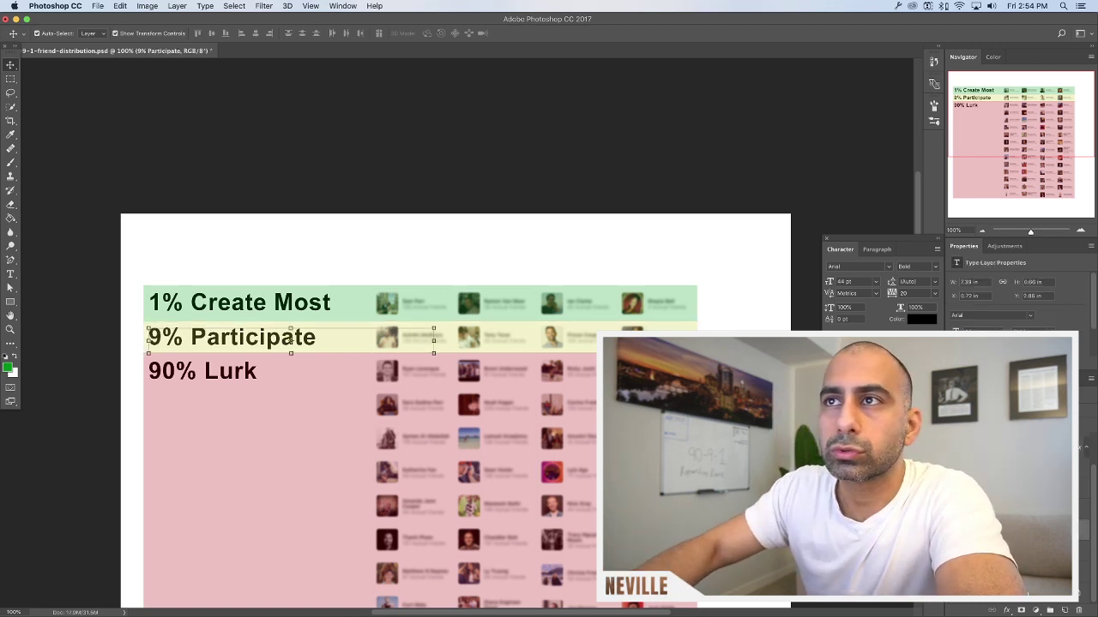
left_click(104, 393)
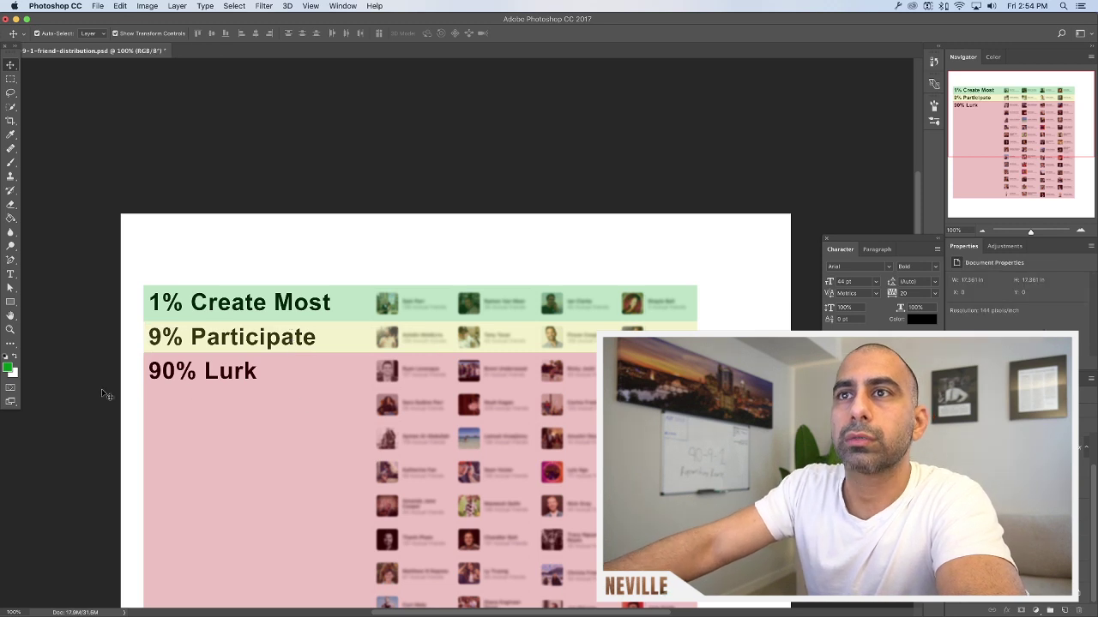
Lower the red bar's upper edge to give it a height of about 1276 px, and move the "90% Lurk" label down inside its upper edge
left_click(983, 231)
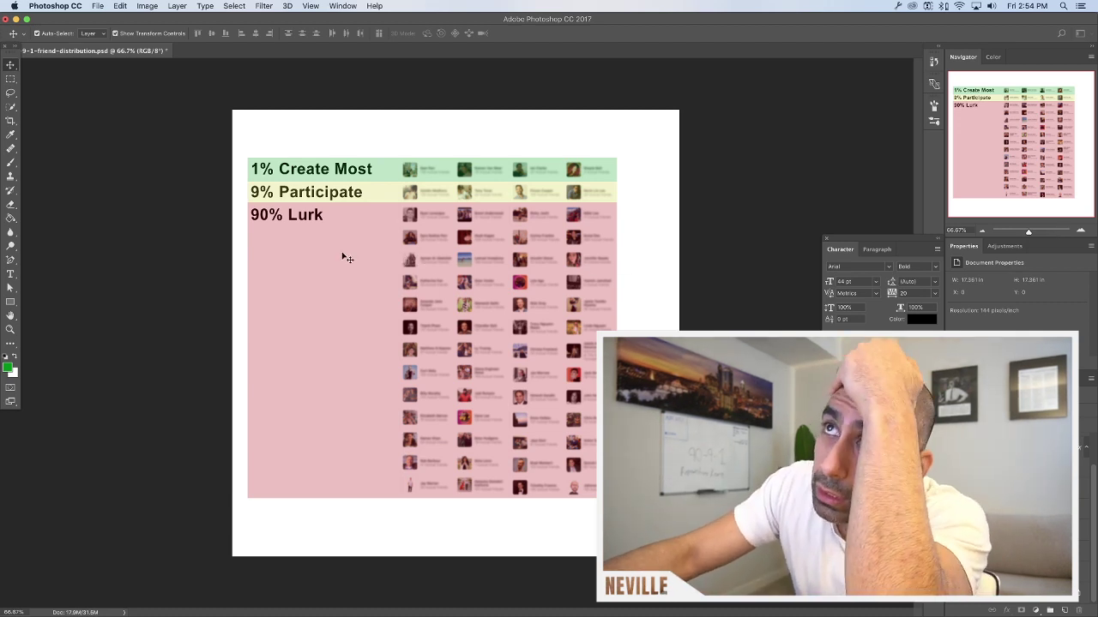
left_click(317, 238)
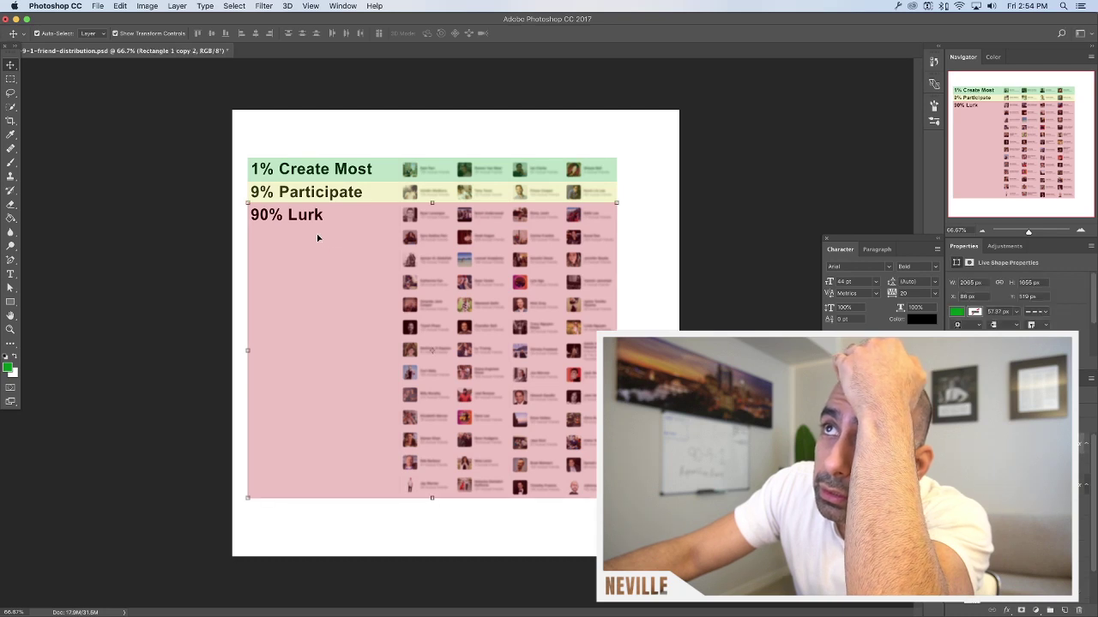
left_click_drag(433, 201, 429, 271)
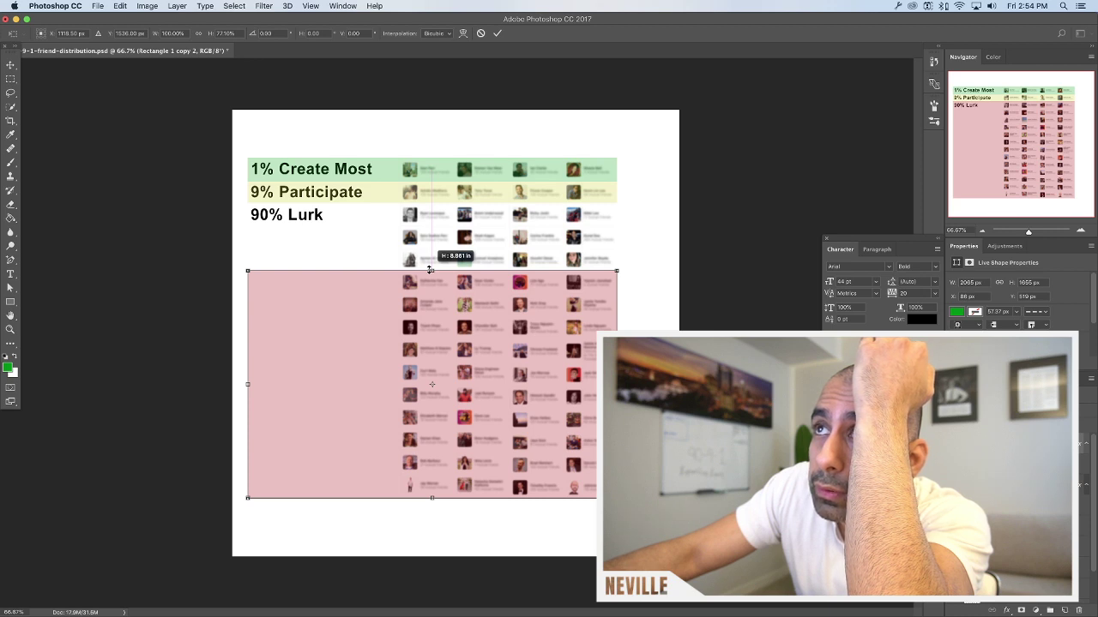
left_click_drag(430, 271, 430, 271)
key("Return")
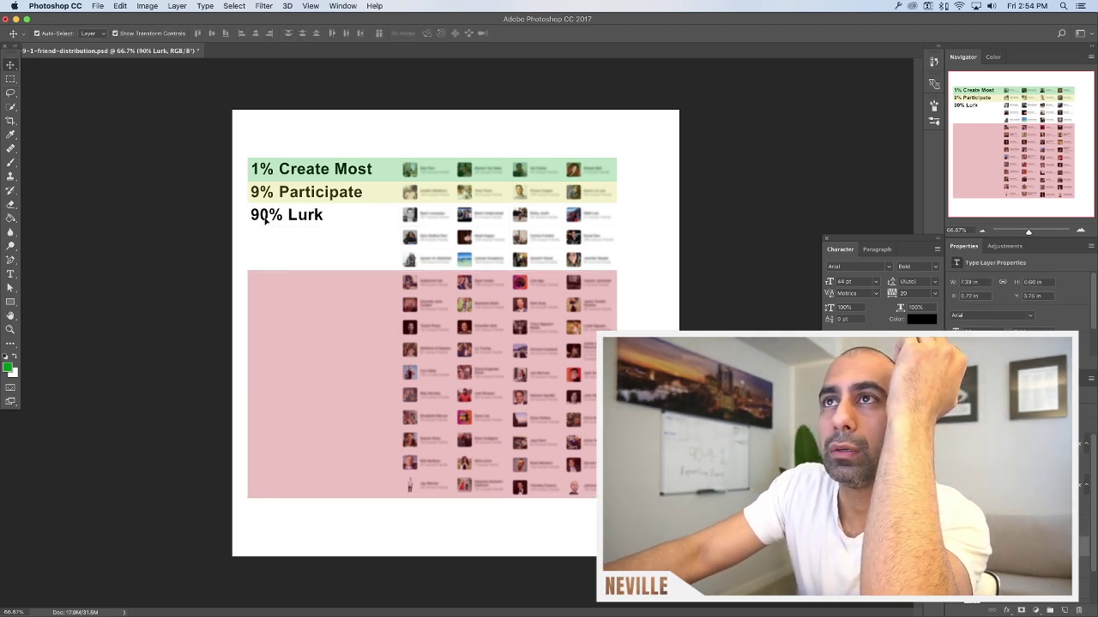
left_click_drag(264, 222, 265, 288)
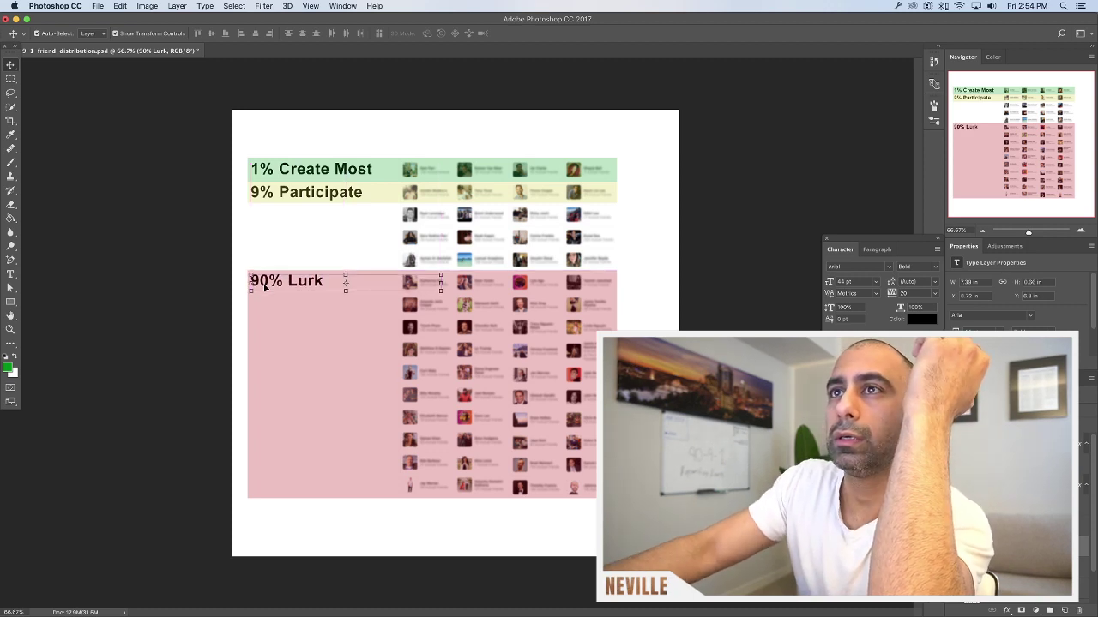
left_click(255, 228)
Stretch the yellow bar's lower edge down to meet the red bar, at a height of about 496 px
left_click(390, 192)
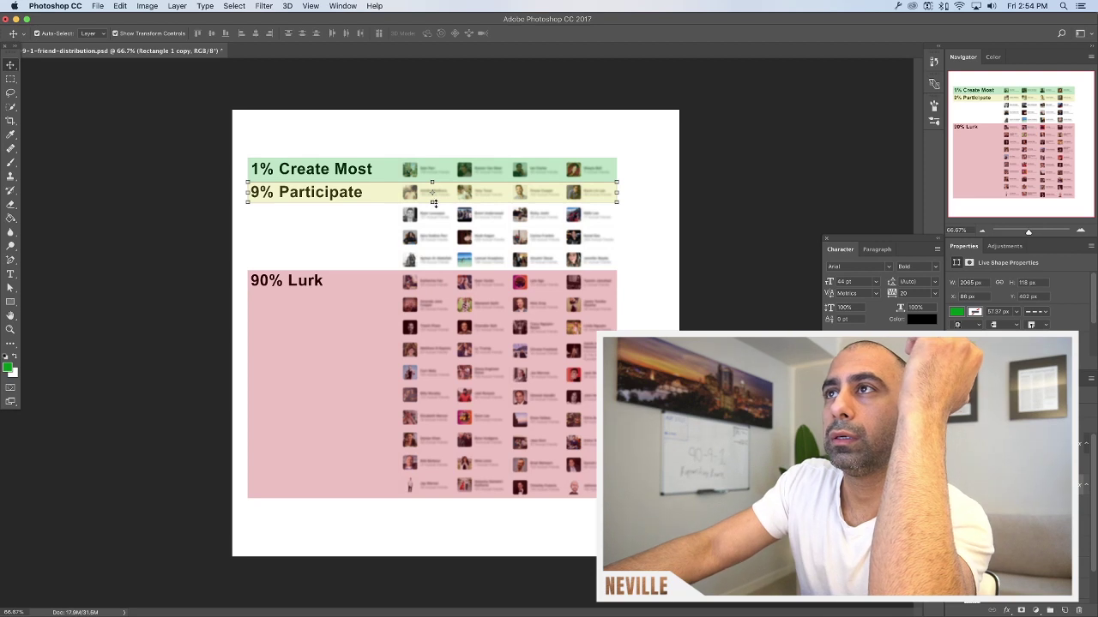
left_click_drag(433, 204, 420, 266)
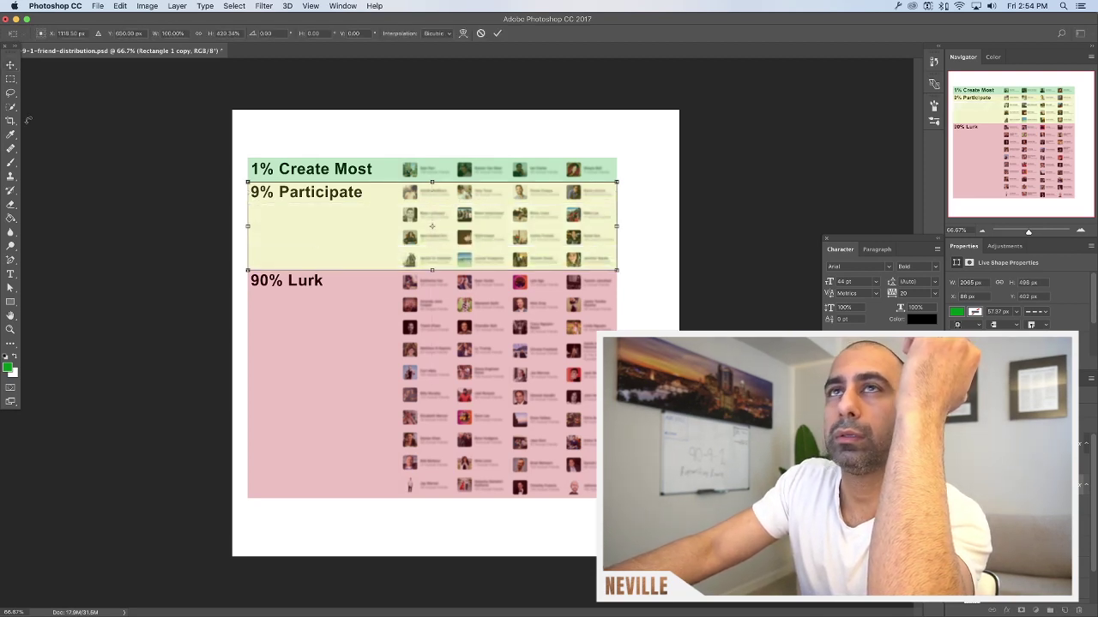
left_click(10, 64)
left_click(636, 210)
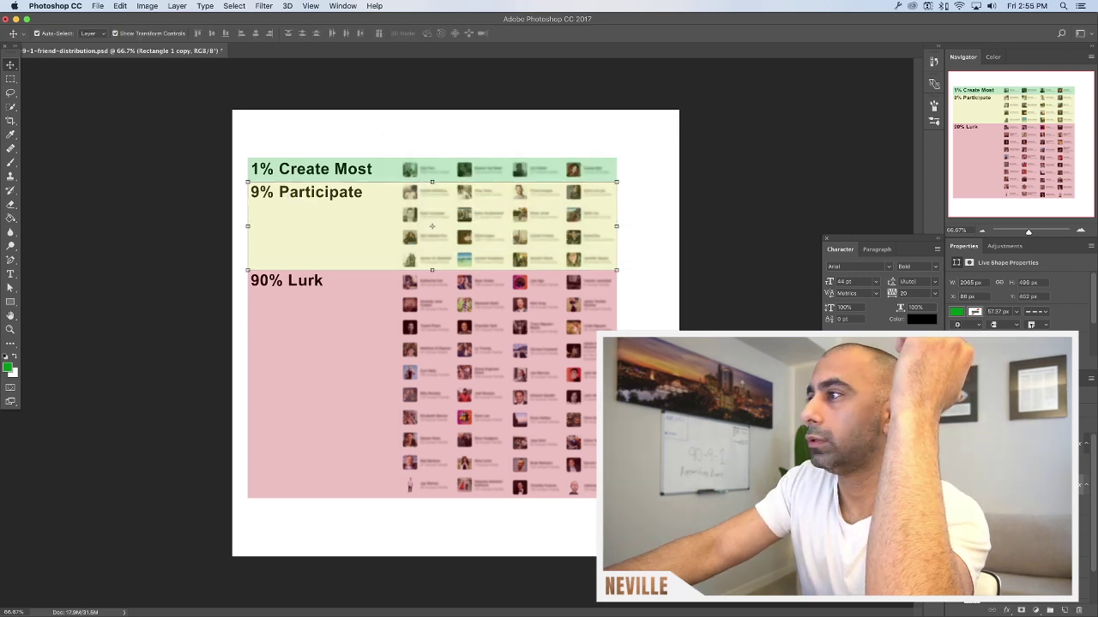
left_click(307, 193)
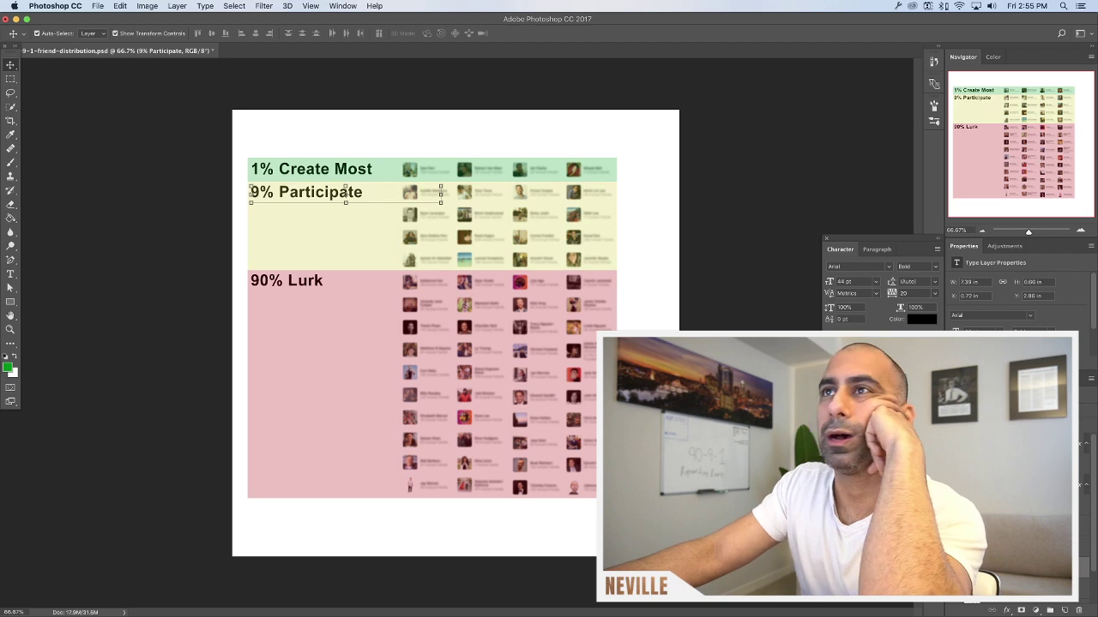
left_click_drag(322, 198, 326, 204)
key("super+d")
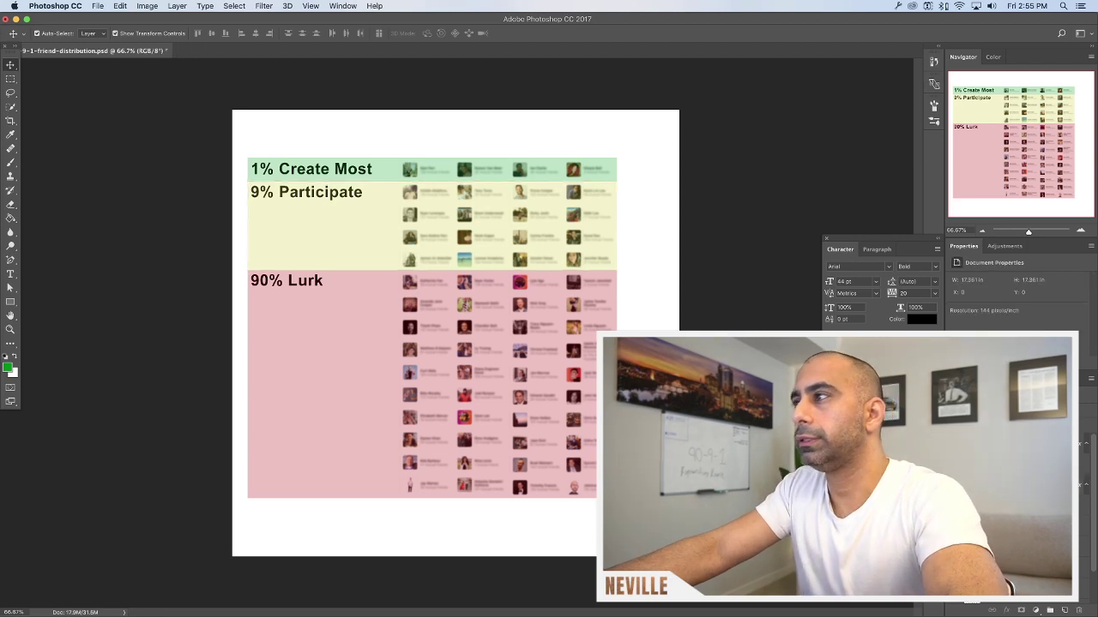
left_click(286, 280)
left_click(306, 192)
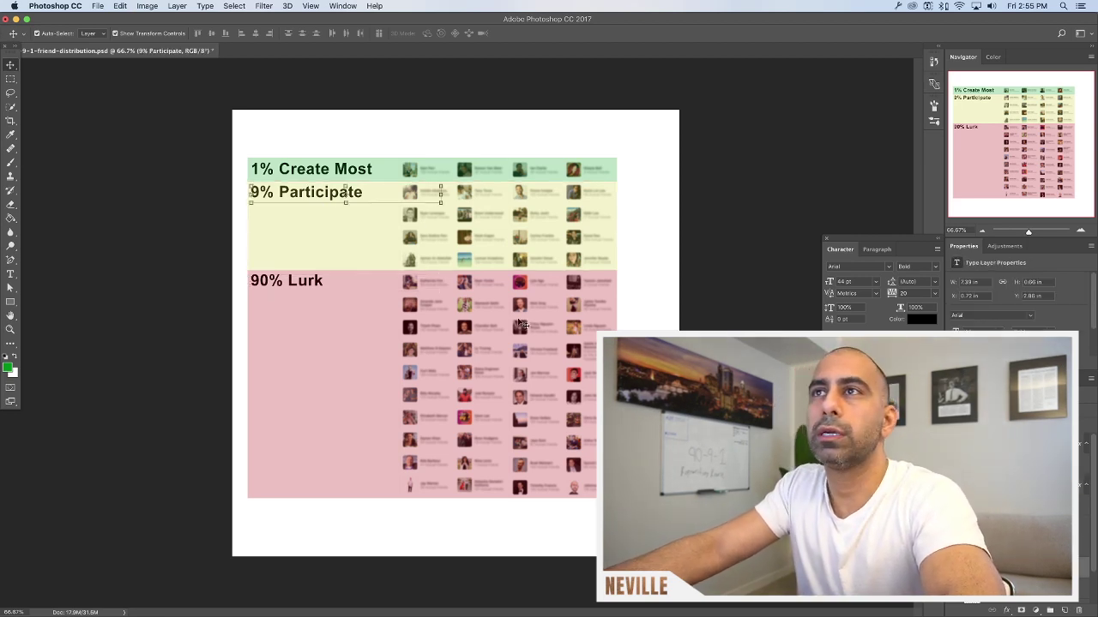
mouse_move(331, 196)
left_mouse_down()
mouse_move(328, 214)
mouse_move(331, 194)
left_mouse_up()
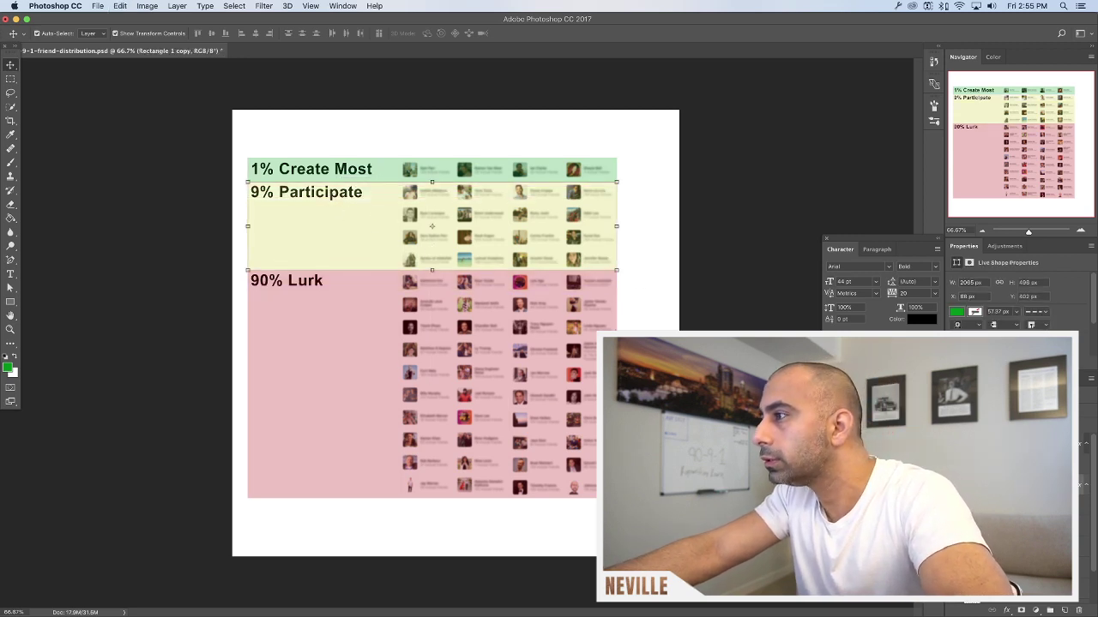
left_click(306, 192)
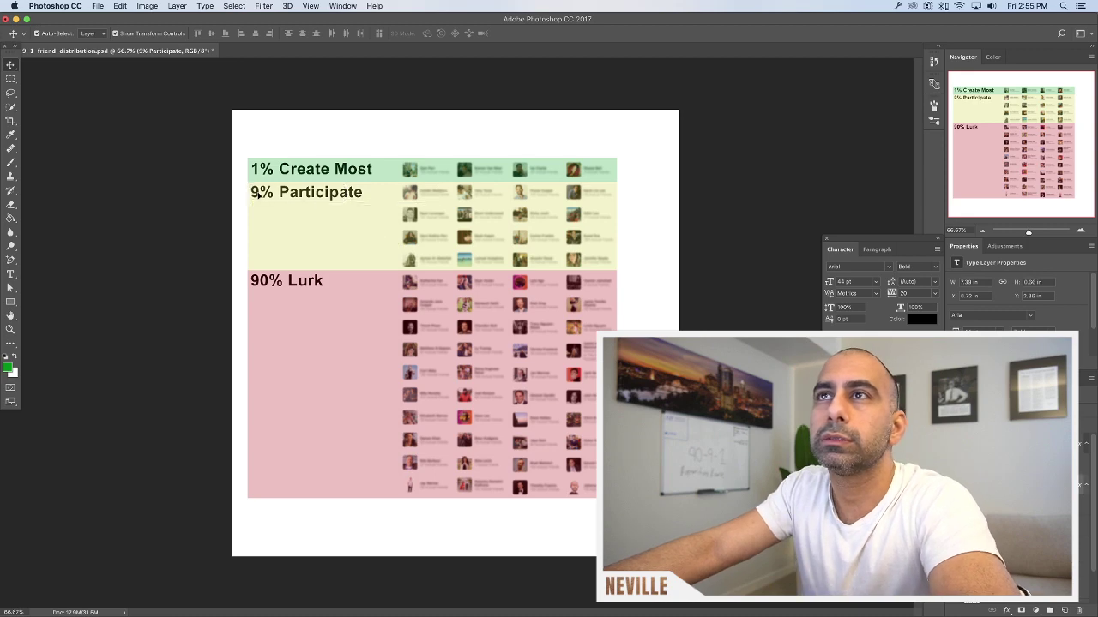
key("super+z")
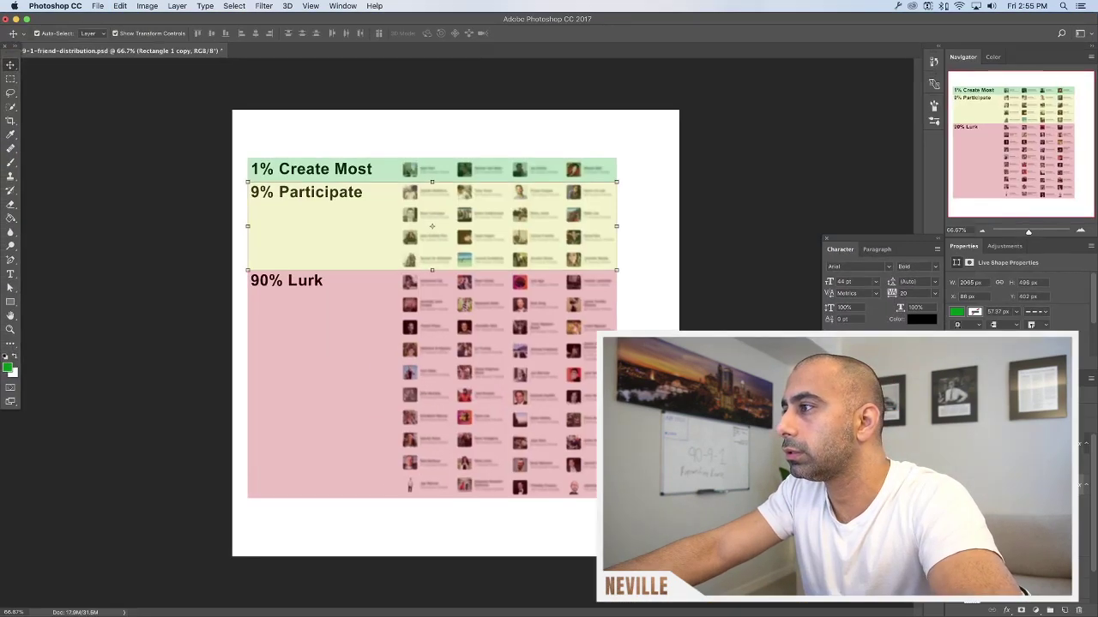
key("super+z")
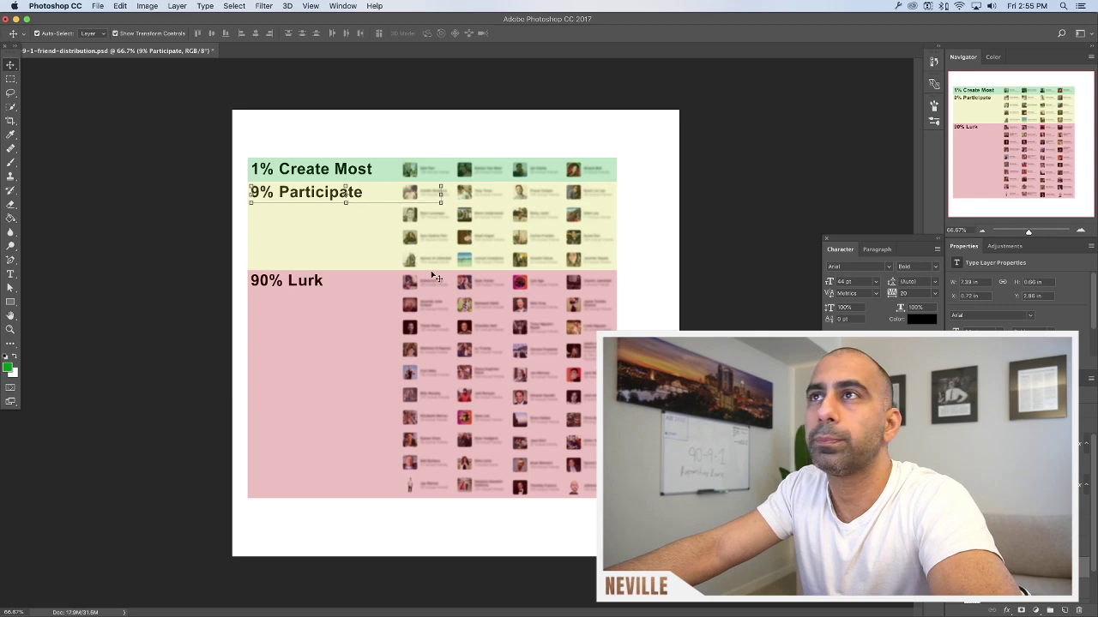
Shift the "9% Participate" label slightly down in the yellow band to a Y position of 3 in
key("super+z")
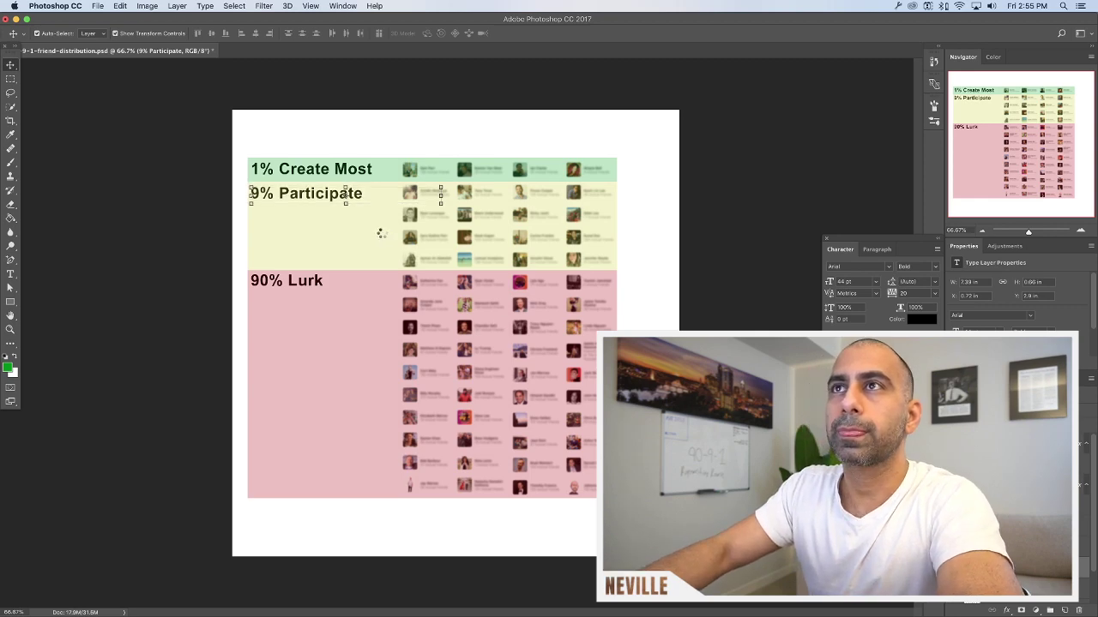
key("super+z")
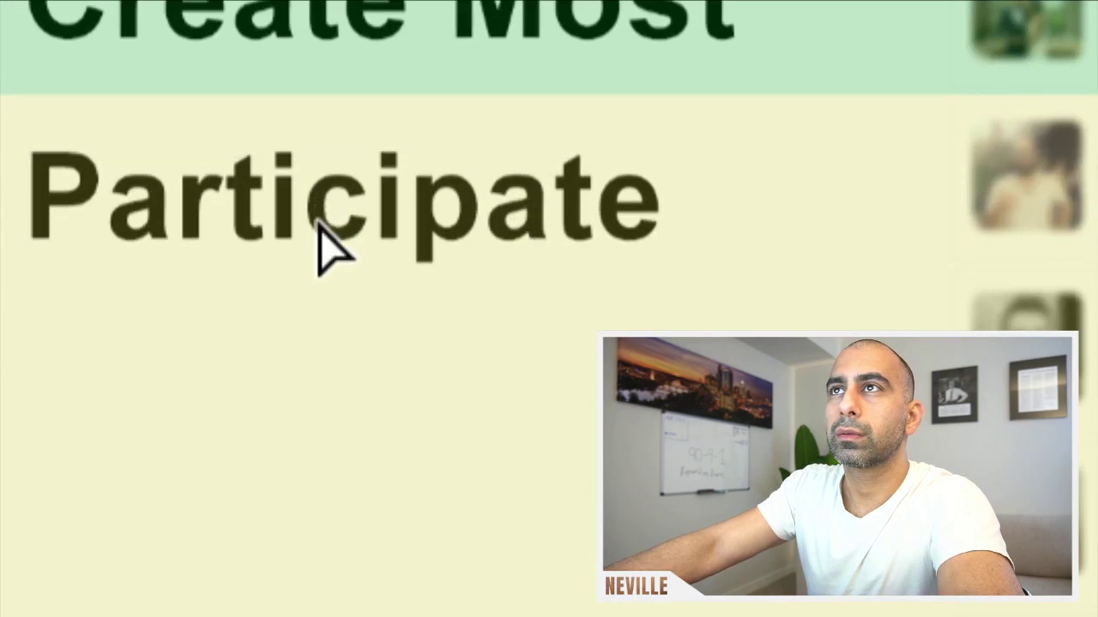
left_click_drag(316, 220, 318, 248)
key("super+z")
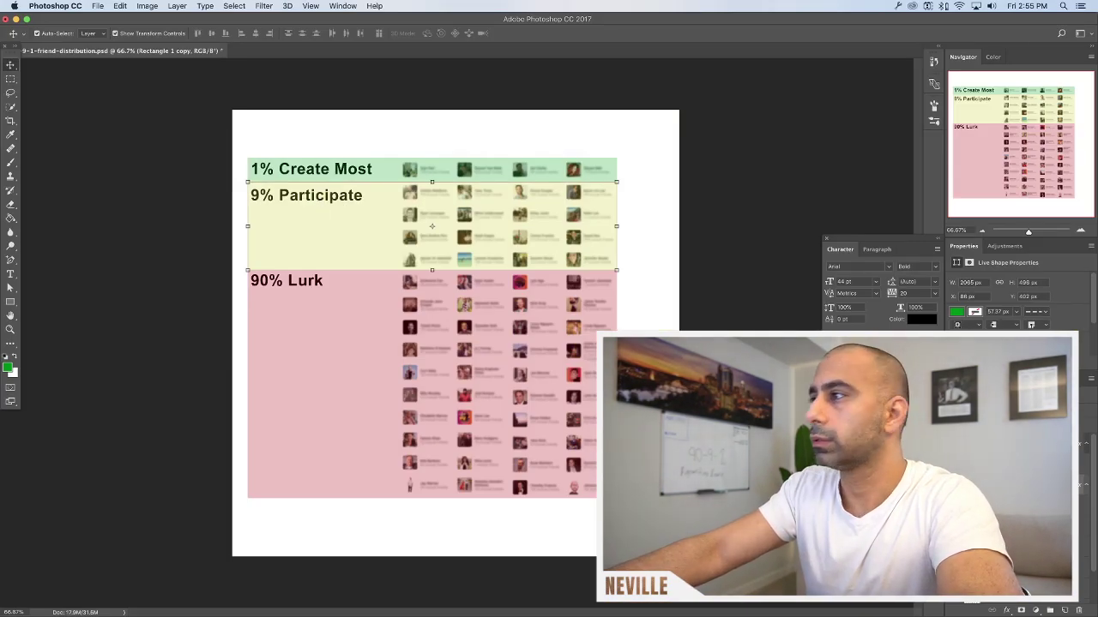
left_click(306, 196)
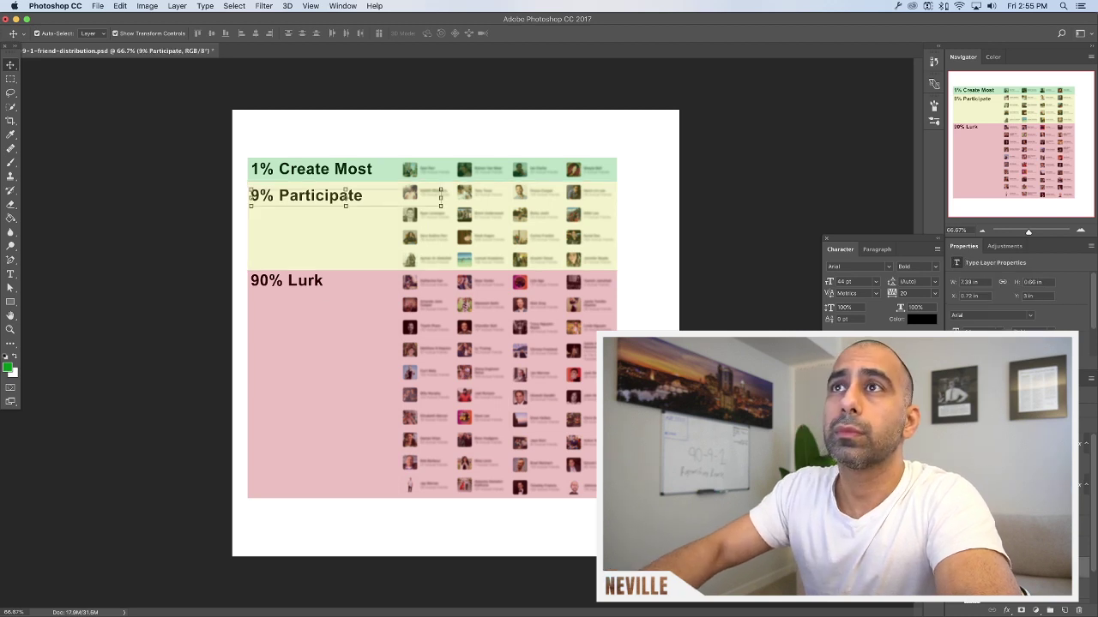
Lower the "9% Participate" label to a Y position of 4.11 in so it is vertically centred in the yellow band, and deselect it
left_click_drag(251, 194, 251, 201)
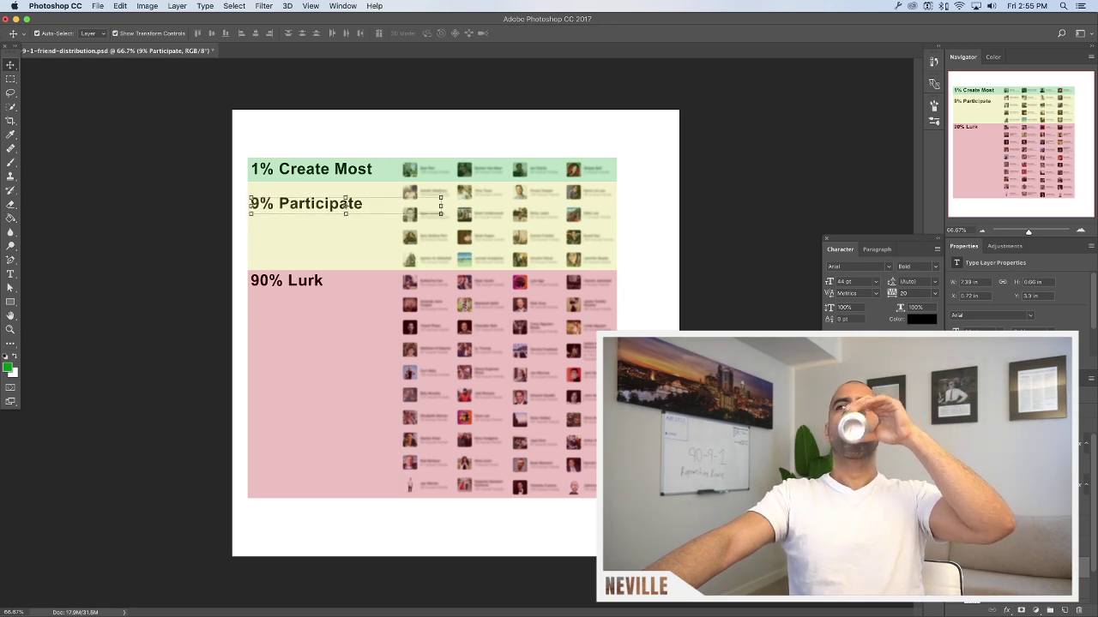
key("Down")
key("Down")
key("Down")
key("Down")
key("Down")
key("Down")
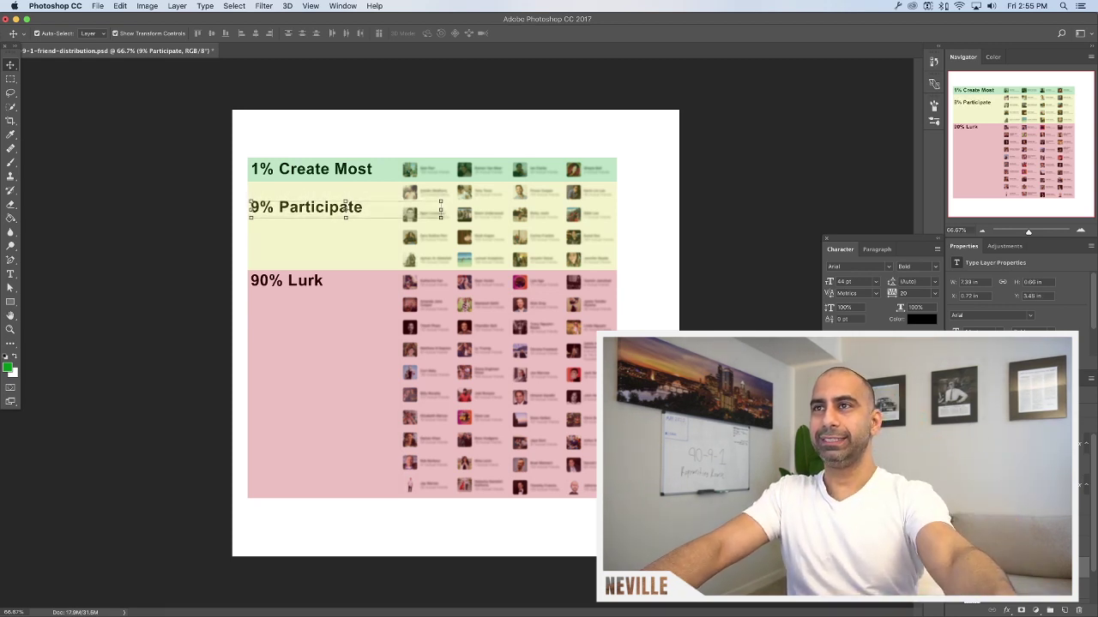
key("Down")
key("Down")
key("Down")
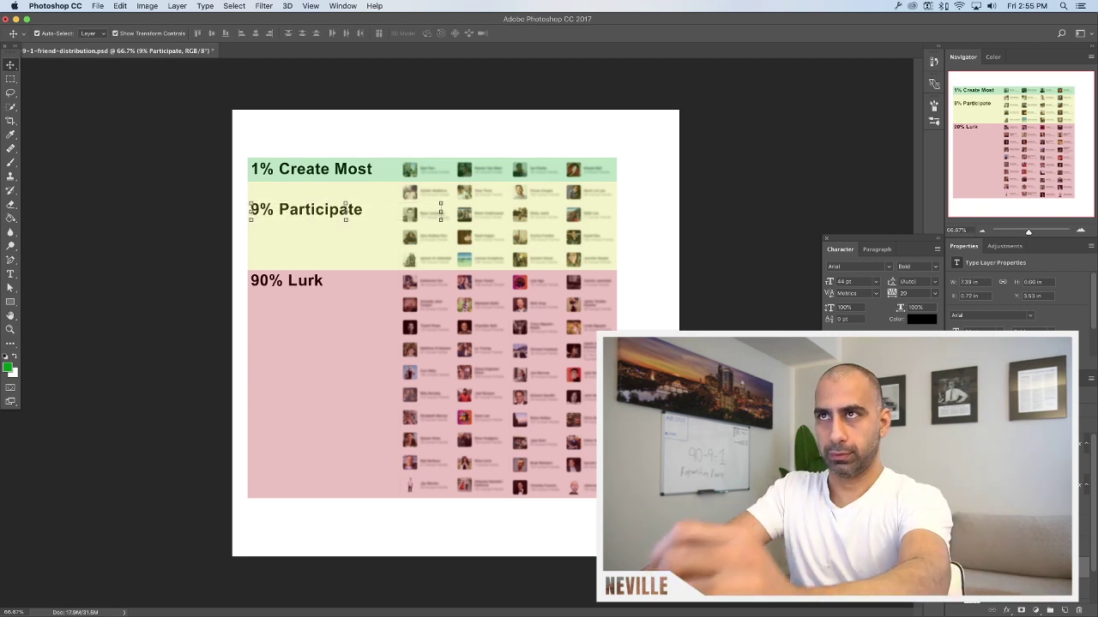
key("Down")
key("Down")
key("Down")
key("Down")
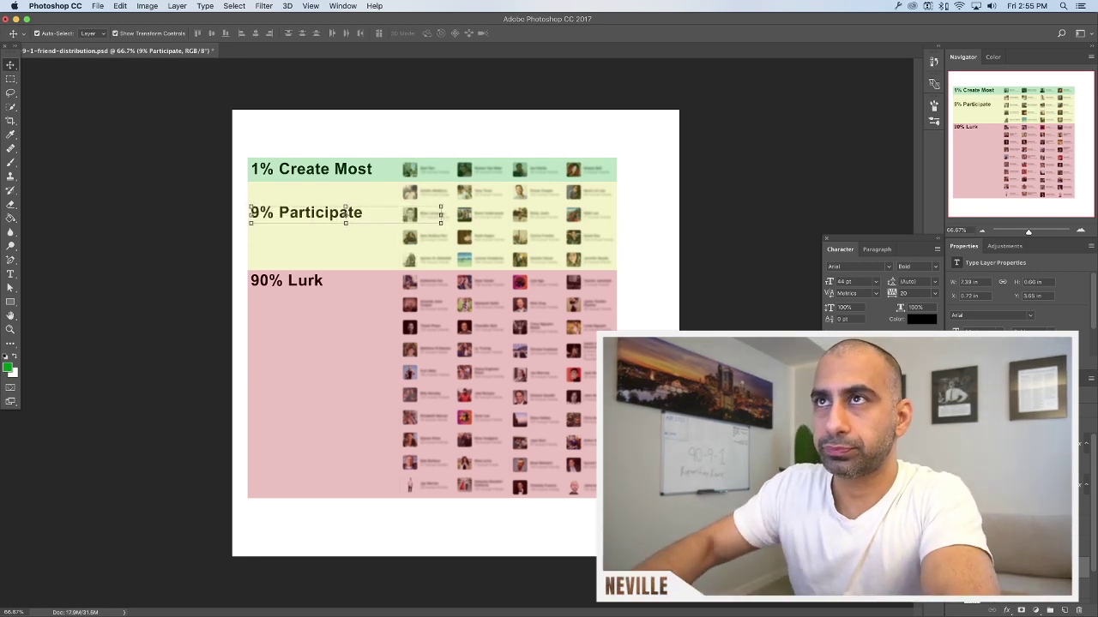
key("Down")
key("Down")
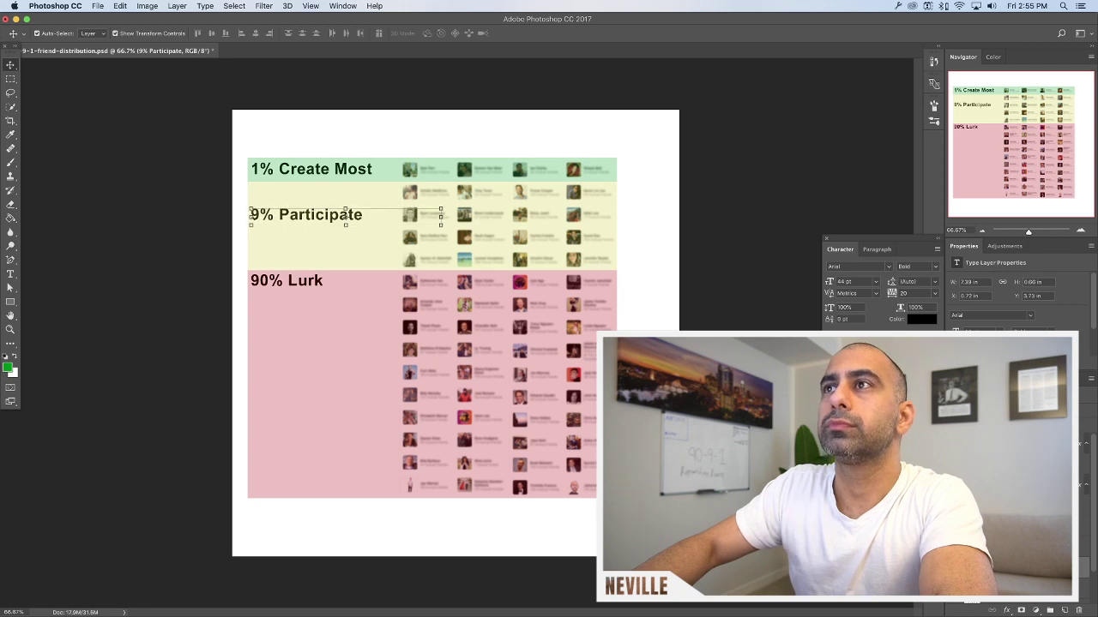
key("Down")
key("Down")
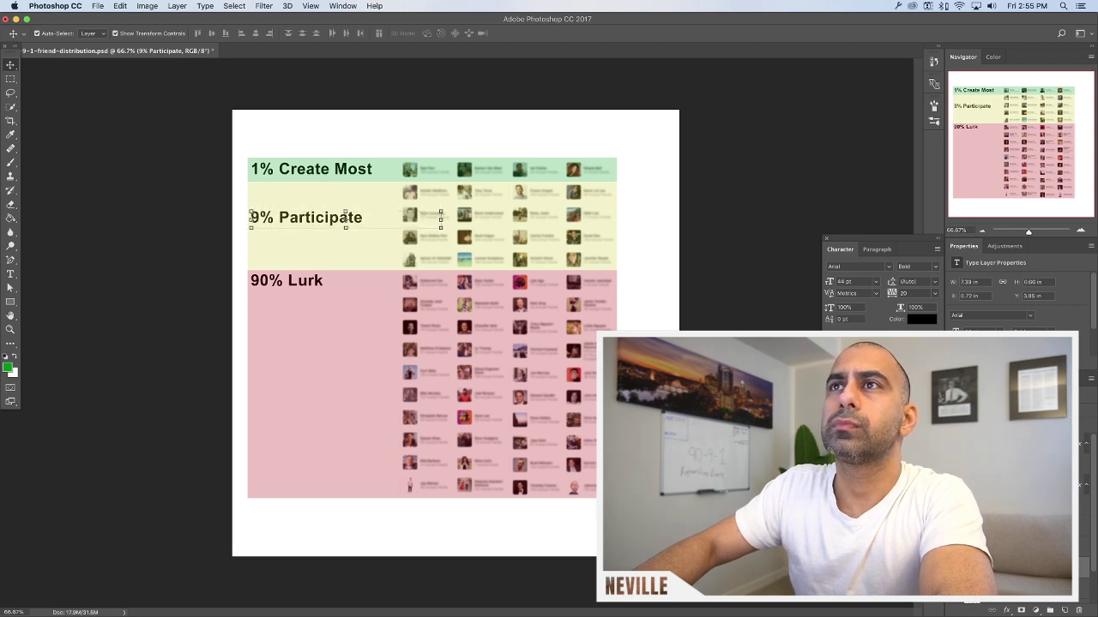
key("Down")
key("Down")
key("Down")
key("Down")
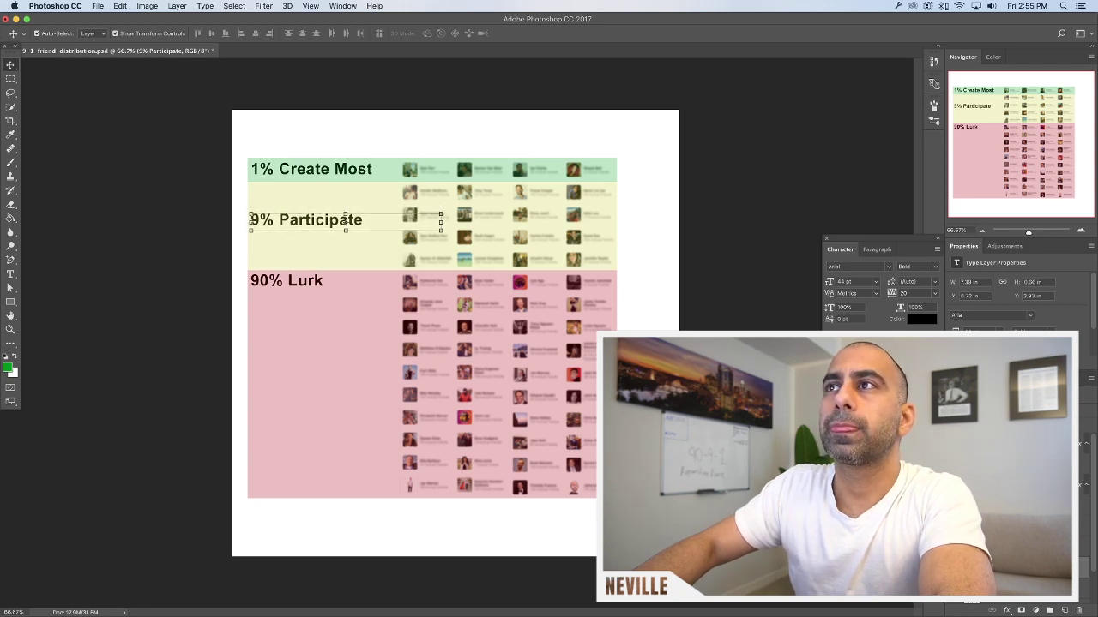
key("Down")
key("Down")
key("Down")
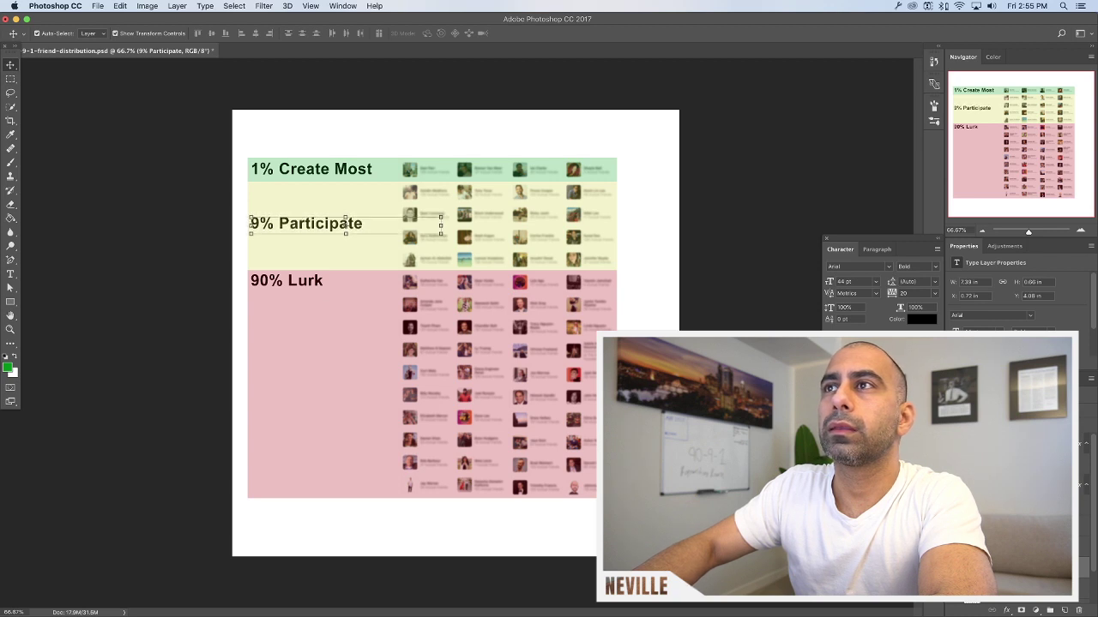
key("Down")
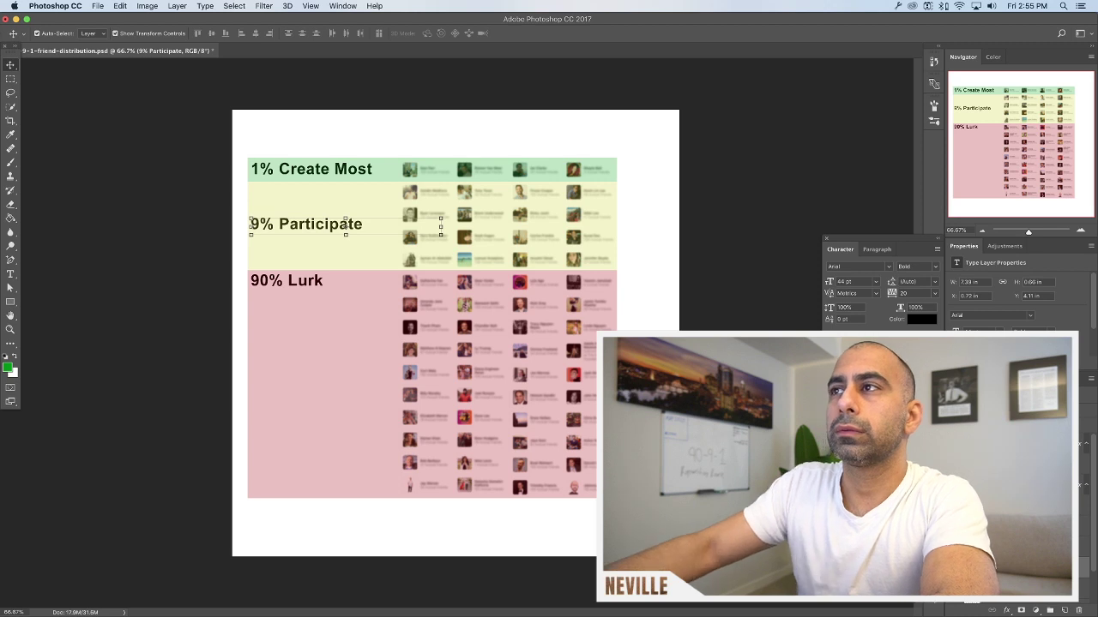
left_click(119, 313)
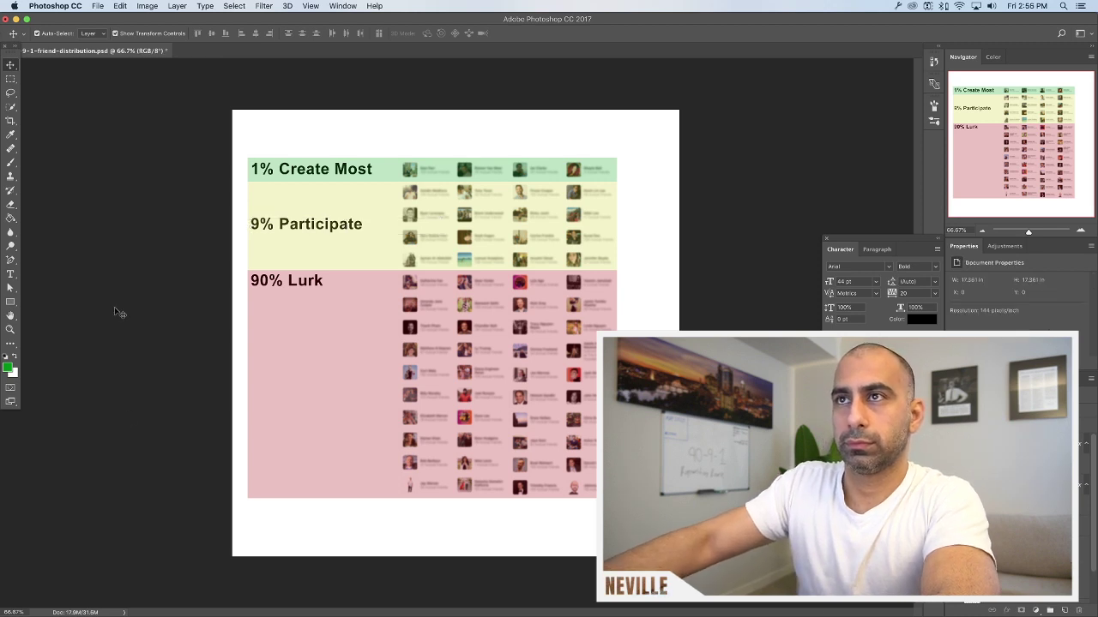
Try to move the "90% Lurk" label further down inside the red band
left_click(312, 285)
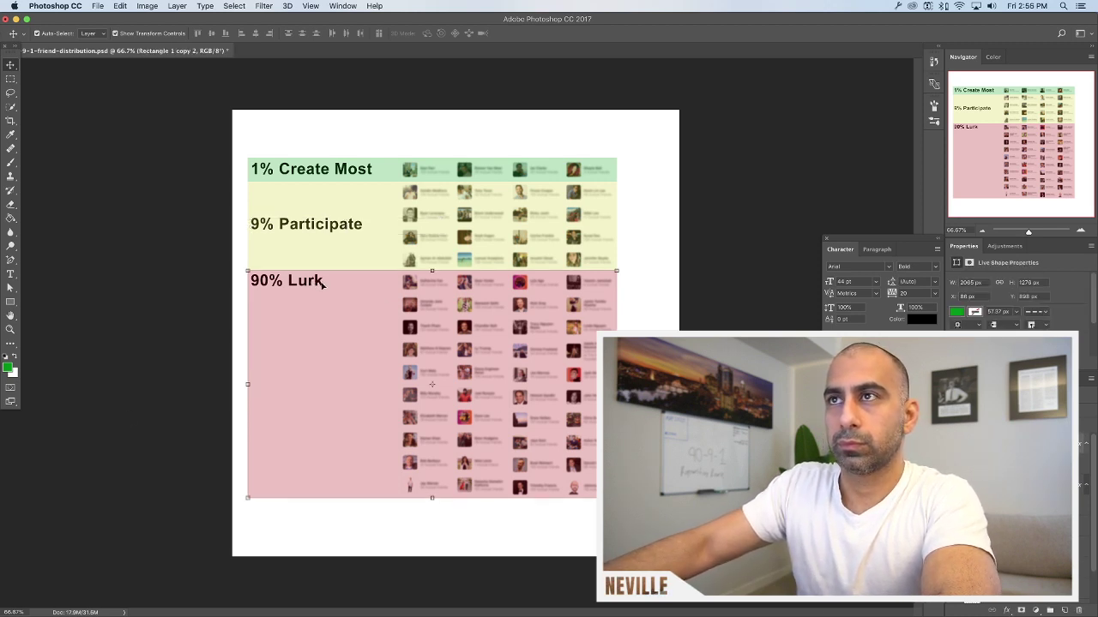
left_click(317, 281)
left_click(250, 222)
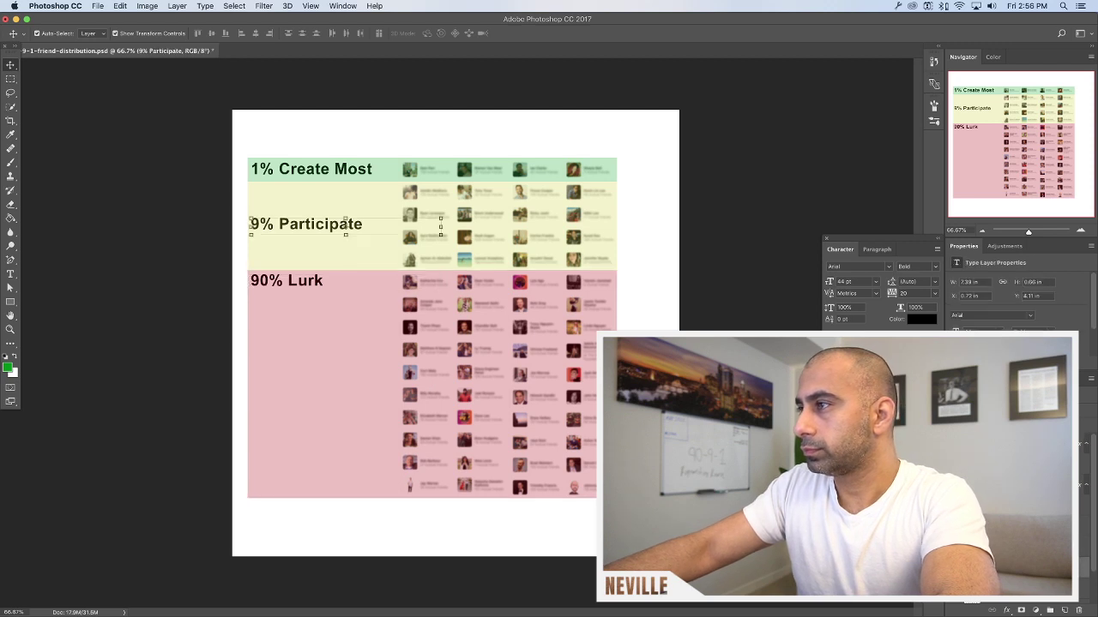
left_click(323, 282)
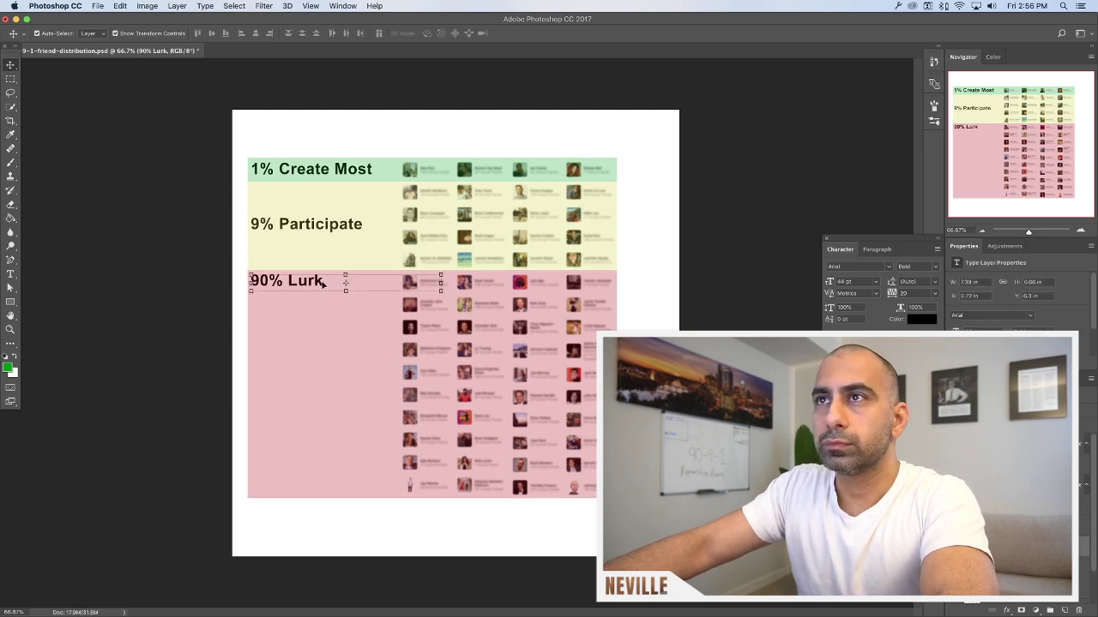
left_click_drag(317, 283, 331, 326)
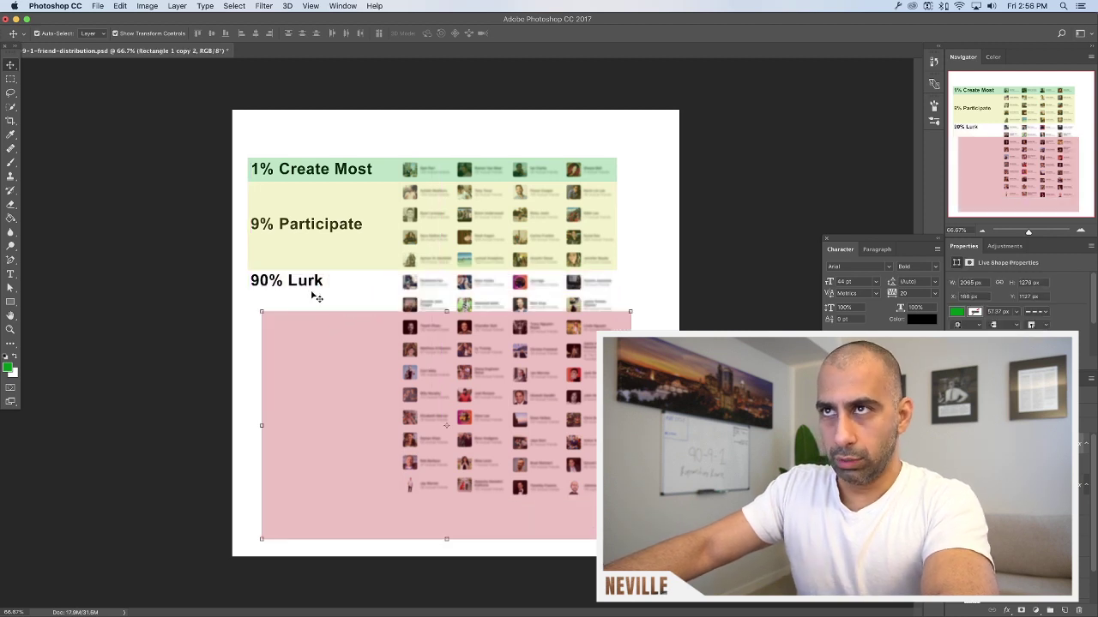
Move the "90% Lurk" label down to the middle of its group and align the pink rectangle directly beneath the yellow band
left_click(315, 285)
left_click_drag(318, 288, 319, 383)
left_click_drag(364, 451, 349, 406)
left_click(326, 137)
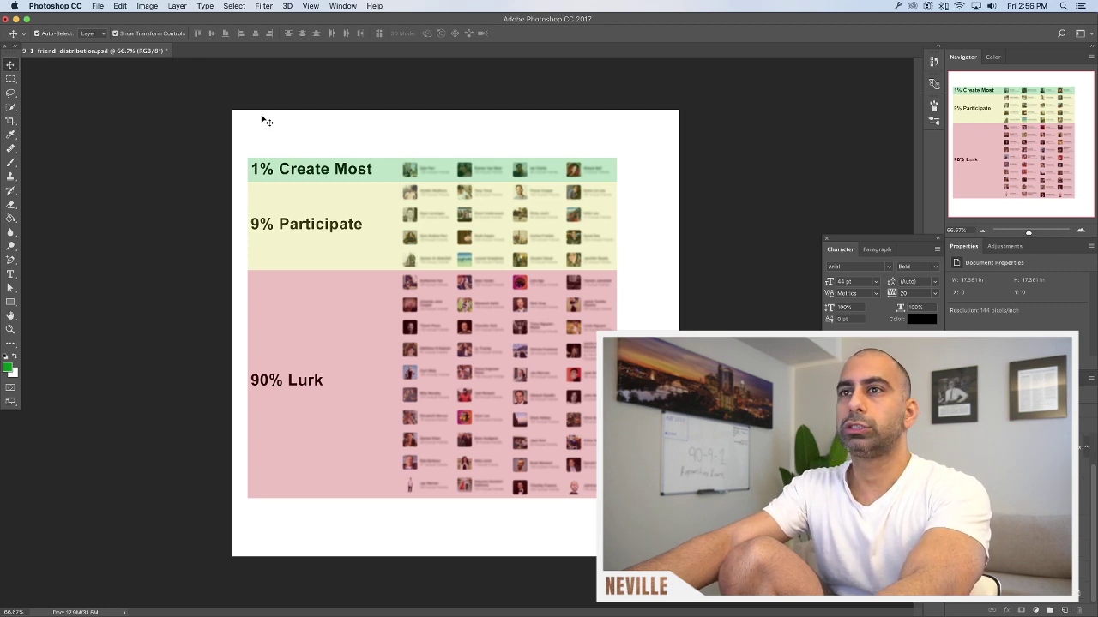
Trim the image on all four sides based on the bottom right pixel color
left_click(148, 6)
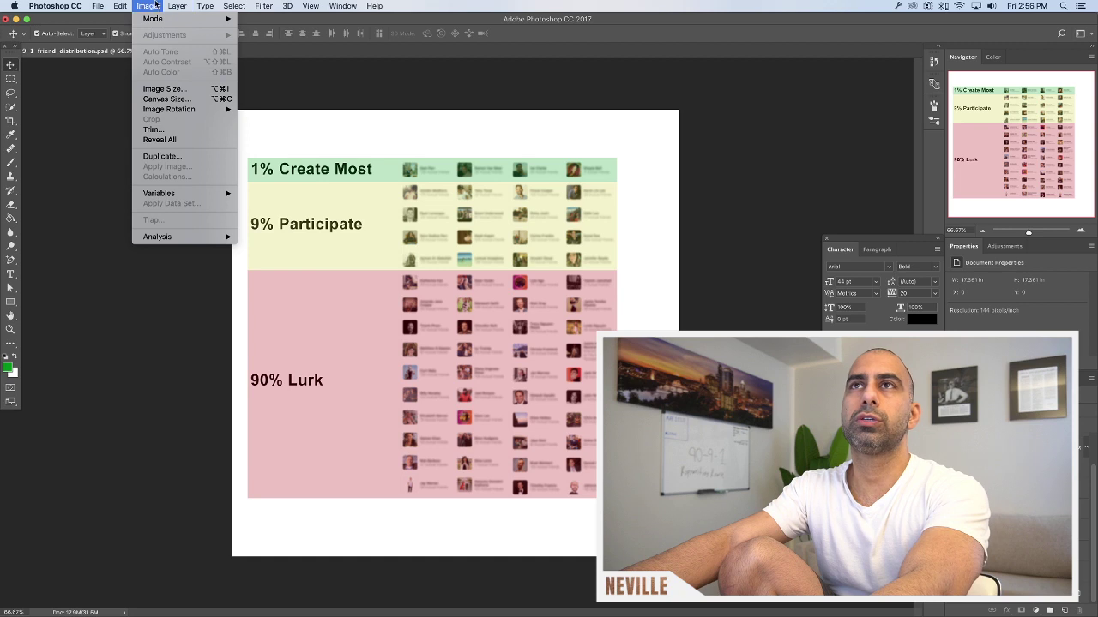
left_click(171, 129)
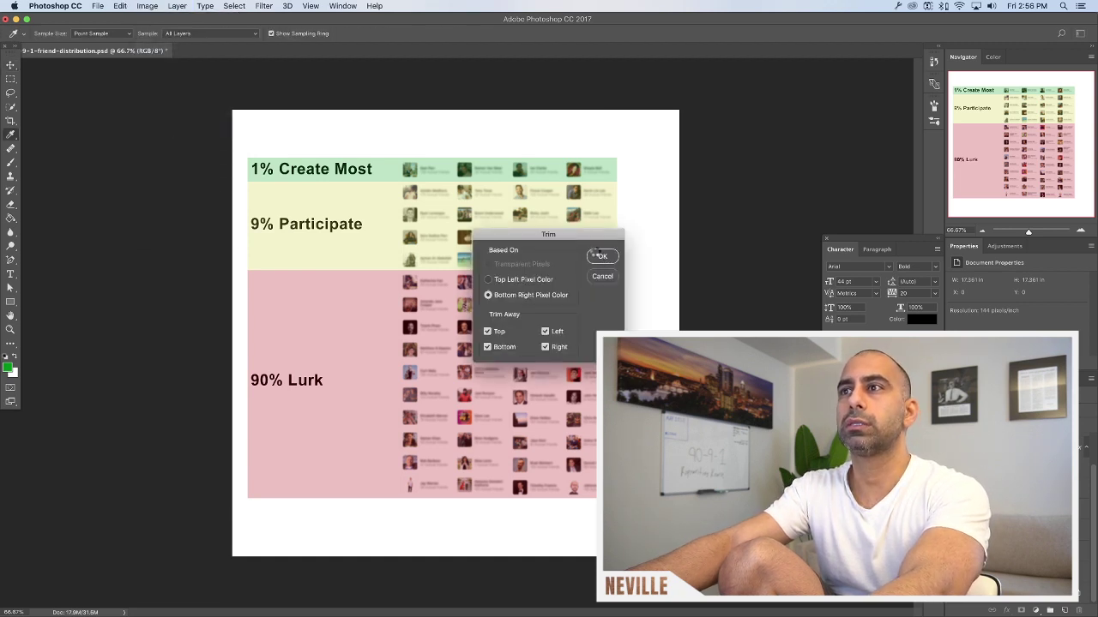
left_click(601, 256)
key("v")
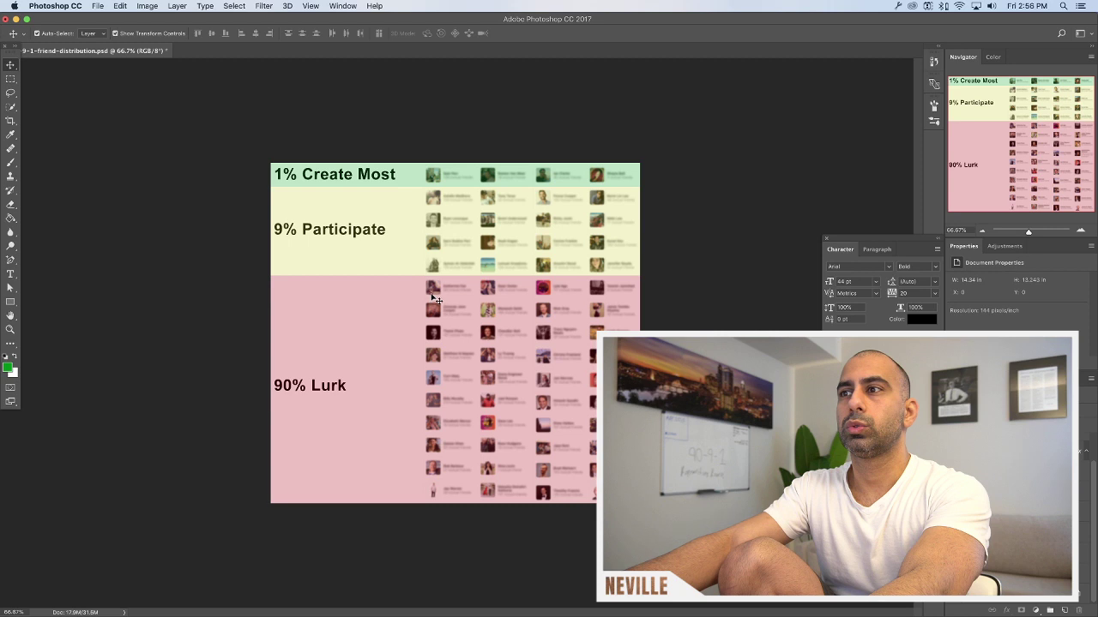
Set the foreground color to black for the Type tool
key("i")
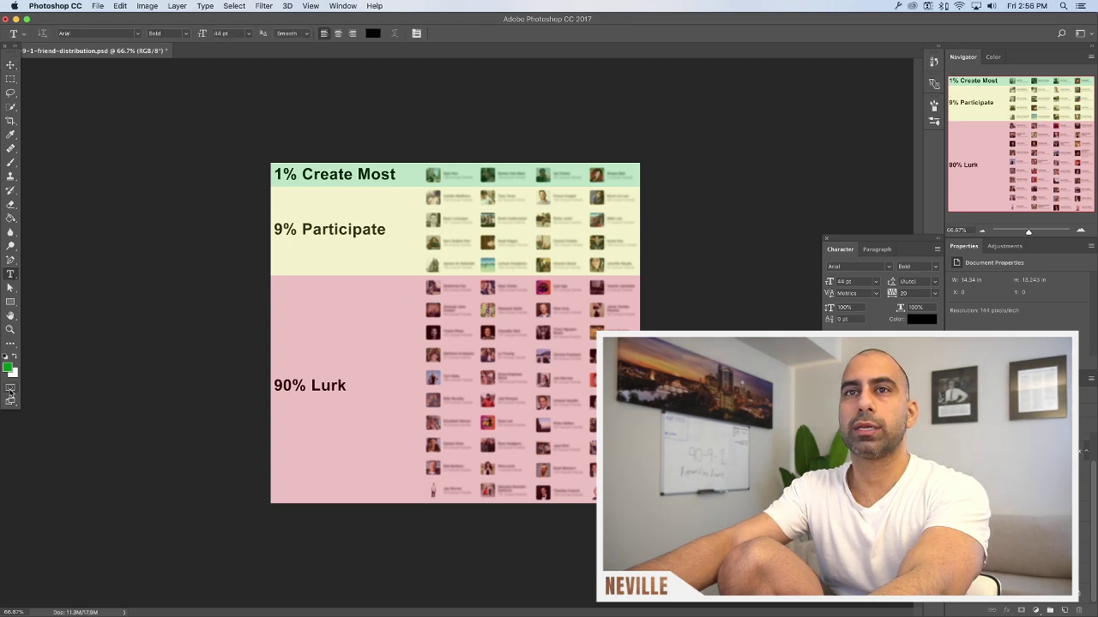
left_click(9, 369)
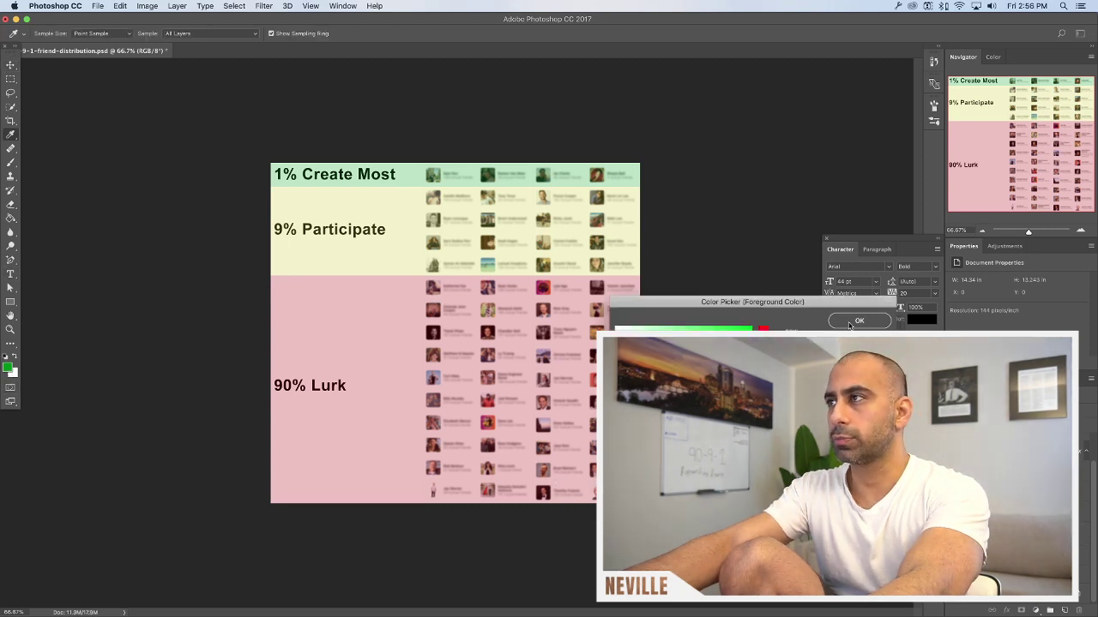
key("t")
Resize the image to a width of 890 pixels with proportions linked
left_click(147, 6)
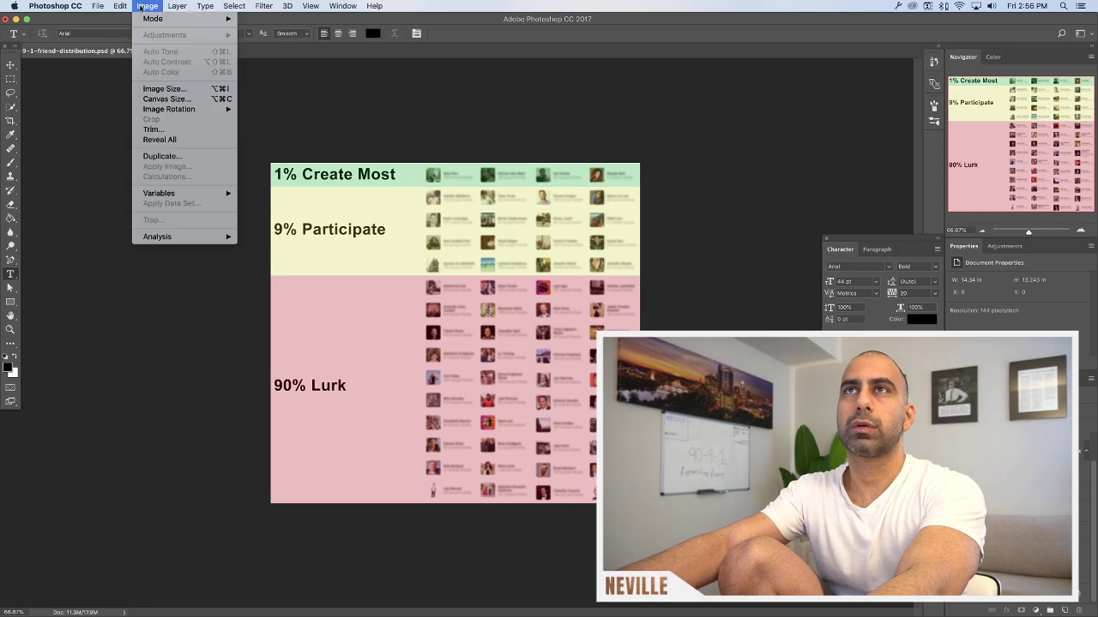
left_click(158, 89)
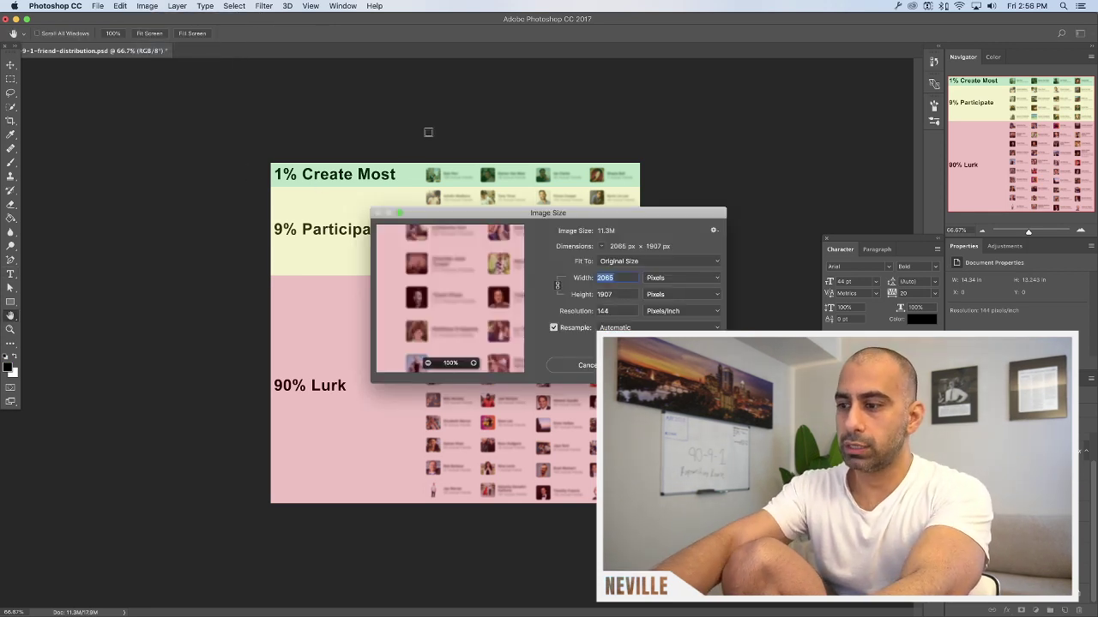
type("890")
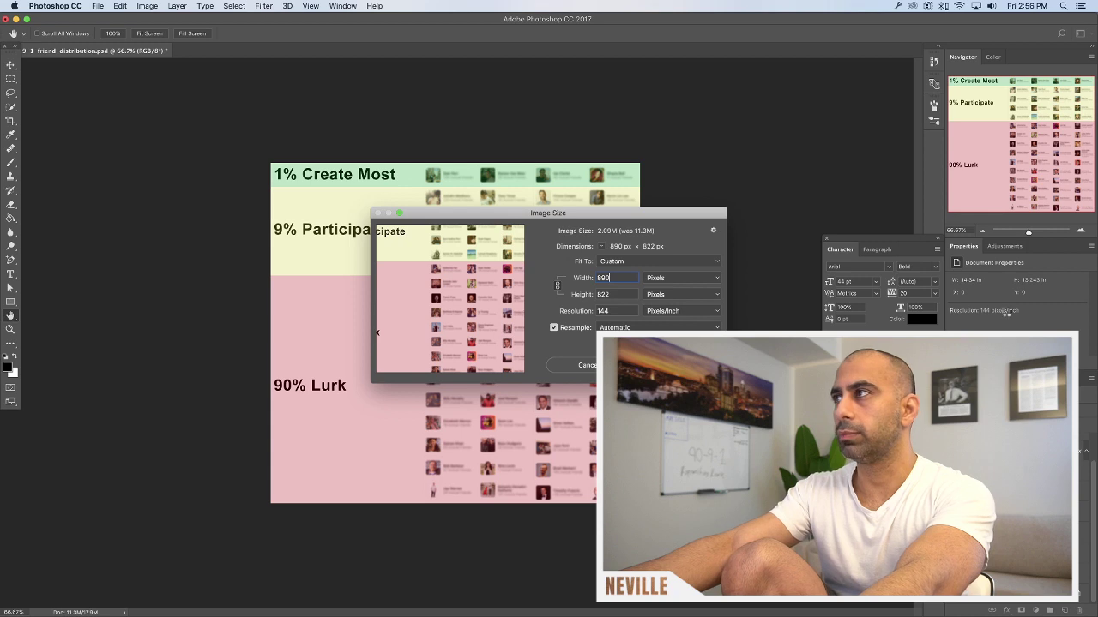
key("Return")
Add a text box reading "KopywritingKourse.com" in the pink area below the "90% Lurk" label
left_click(1082, 232)
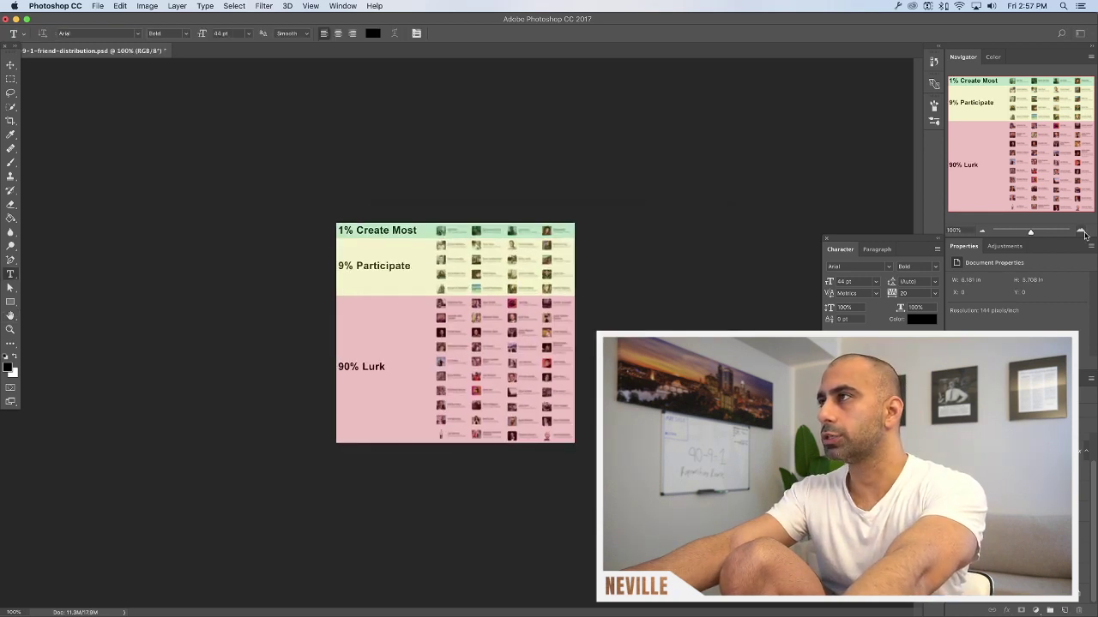
left_click(1082, 232)
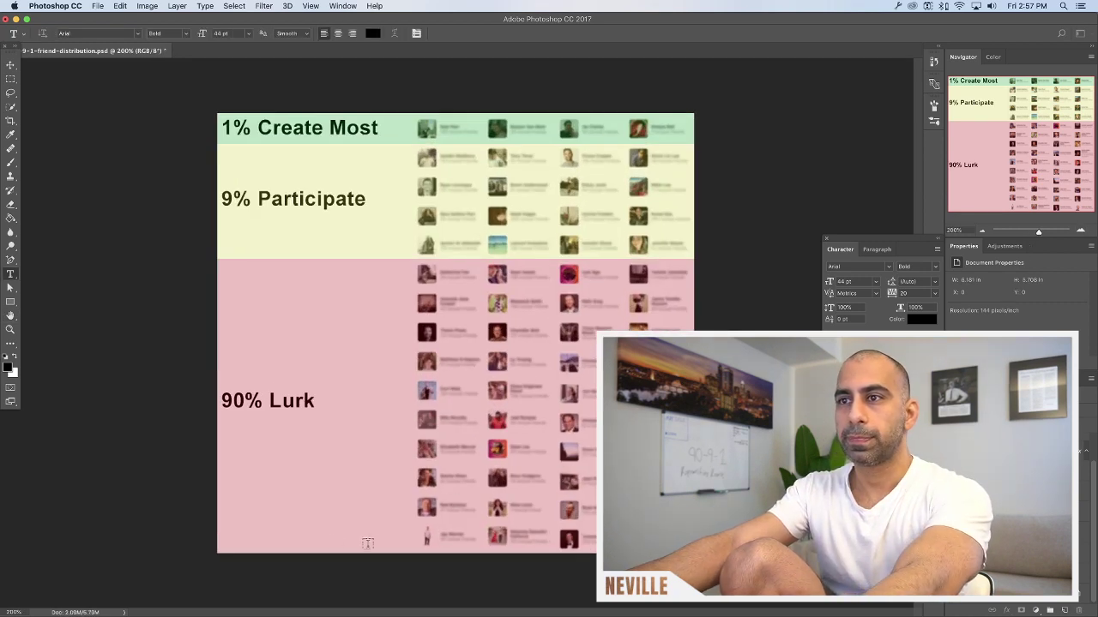
left_click_drag(367, 544, 235, 482)
type("Ko")
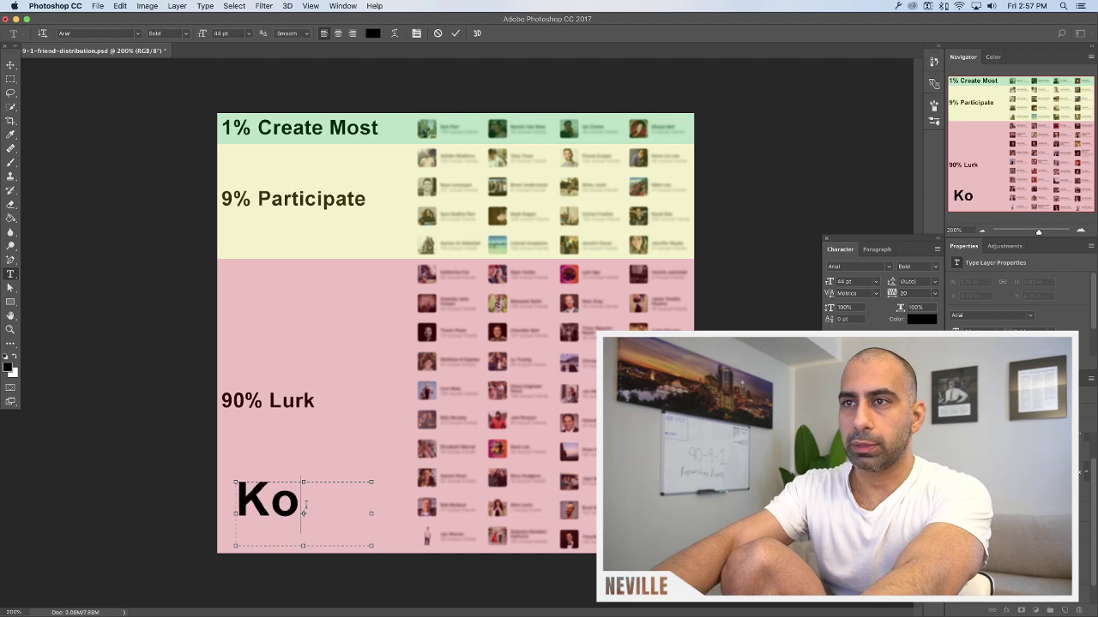
type("py")
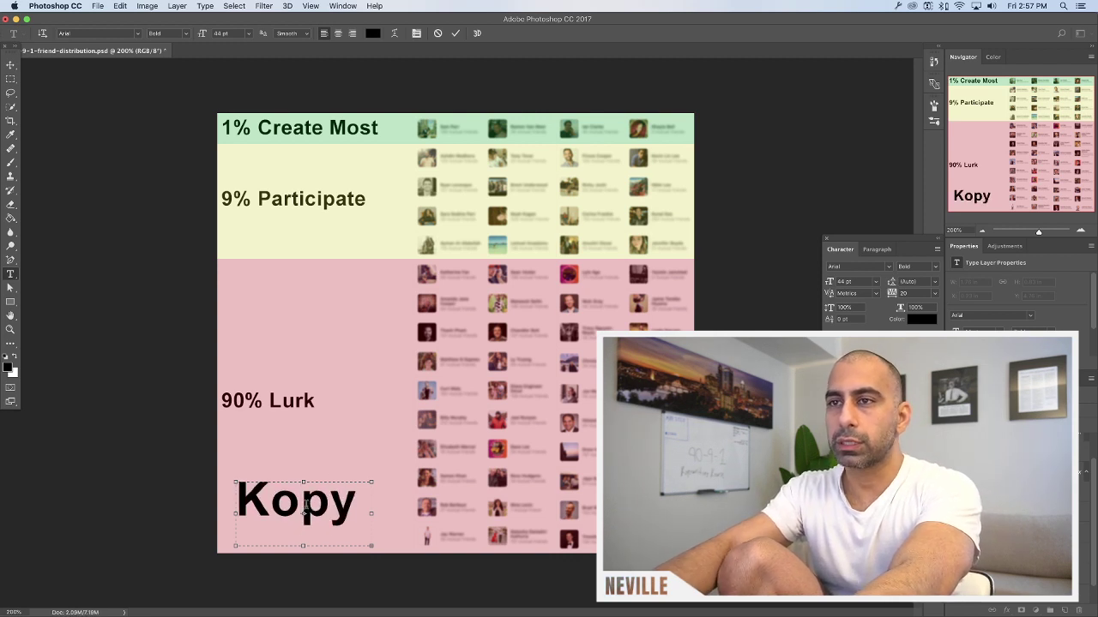
Set the website text to the Regular font style at 12 pt
key("super+a")
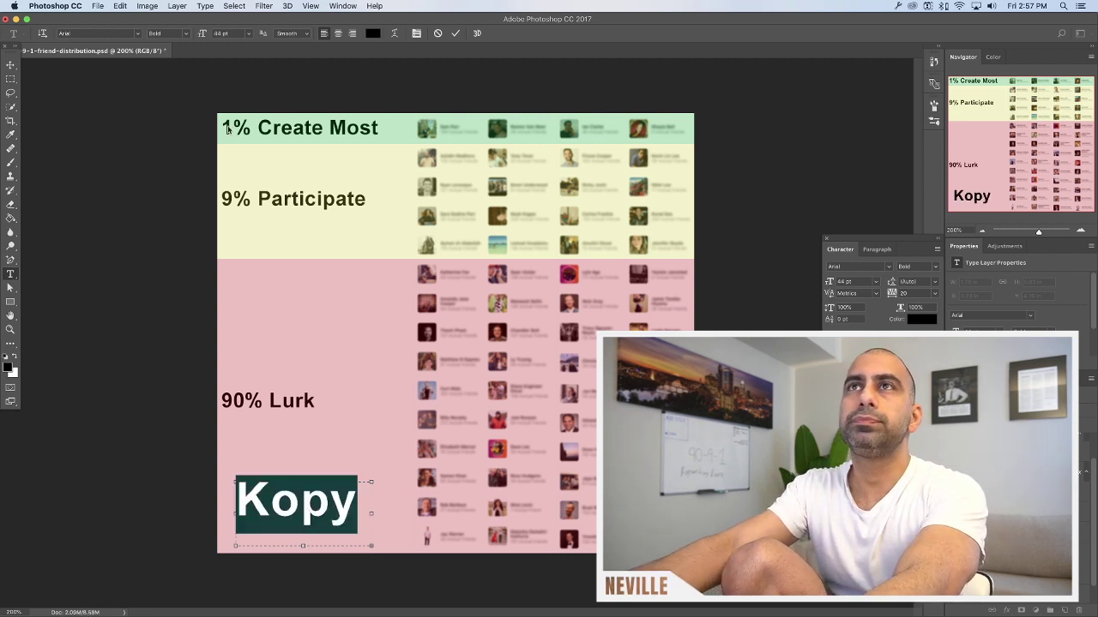
left_click(179, 34)
left_click(167, 31)
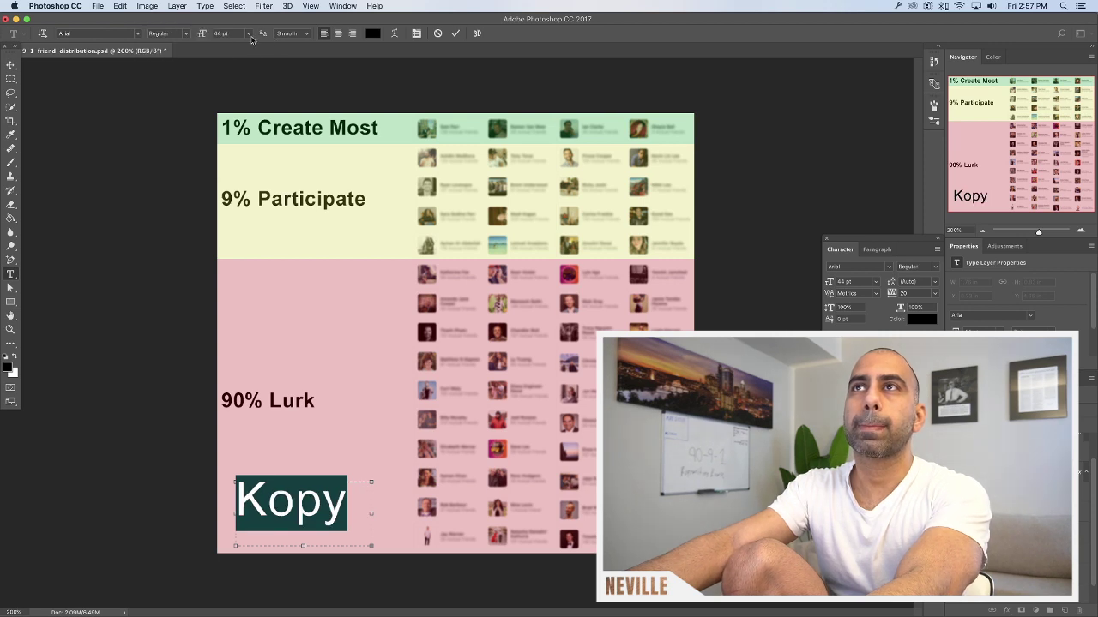
left_click(248, 34)
left_click(234, 96)
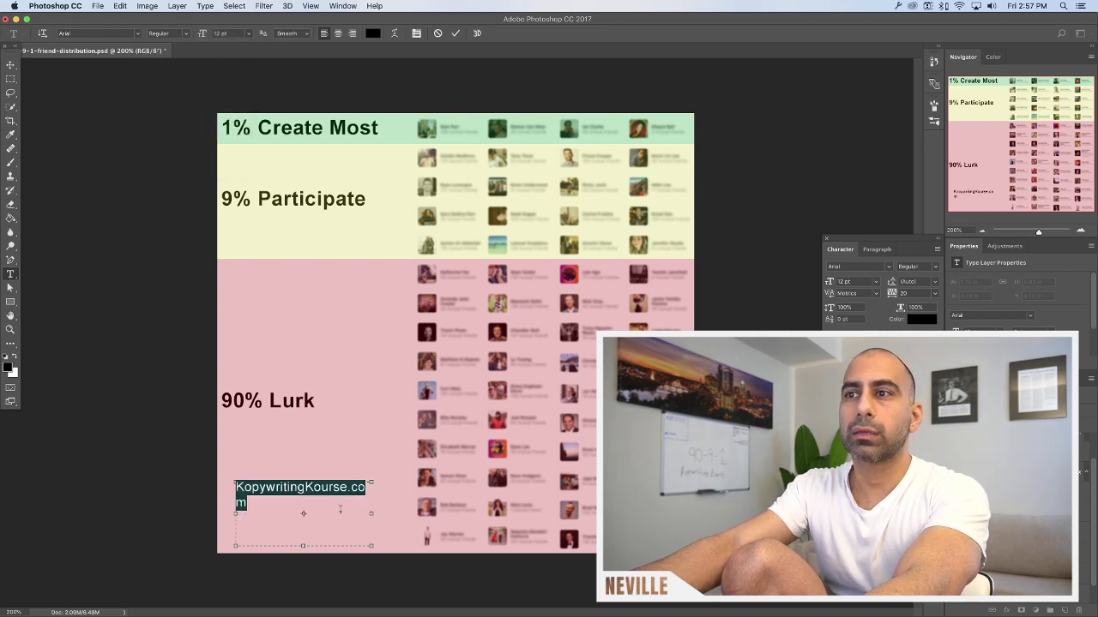
Widen the text box so the website address fits on one line and set its font size to 6 pt
left_click(337, 513)
left_click_drag(368, 514, 233, 487)
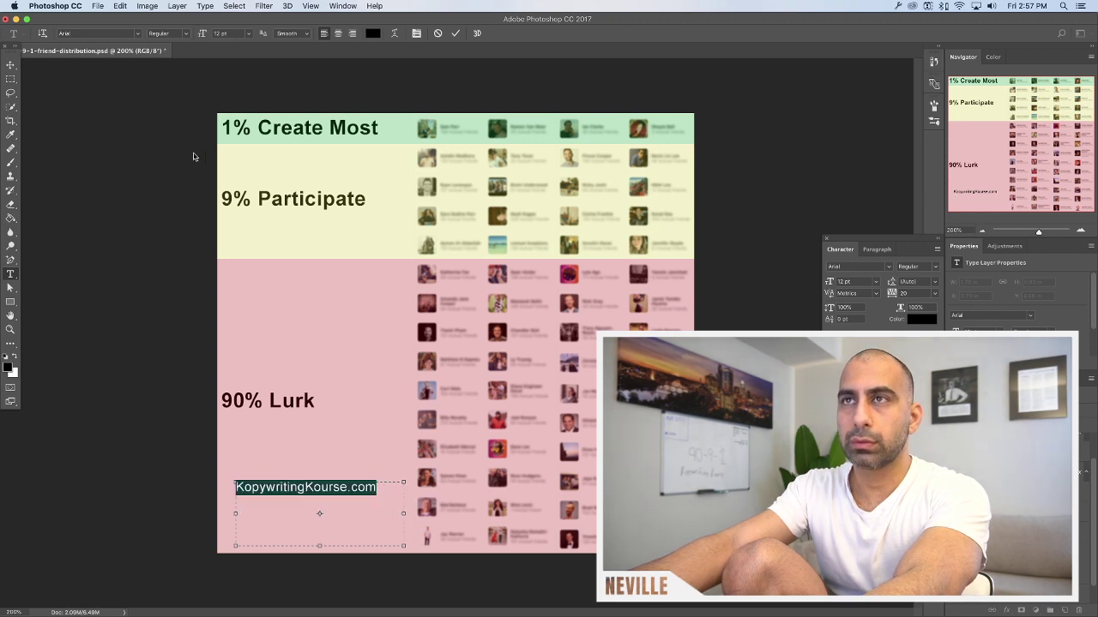
left_click(221, 34)
type("6")
key("Return")
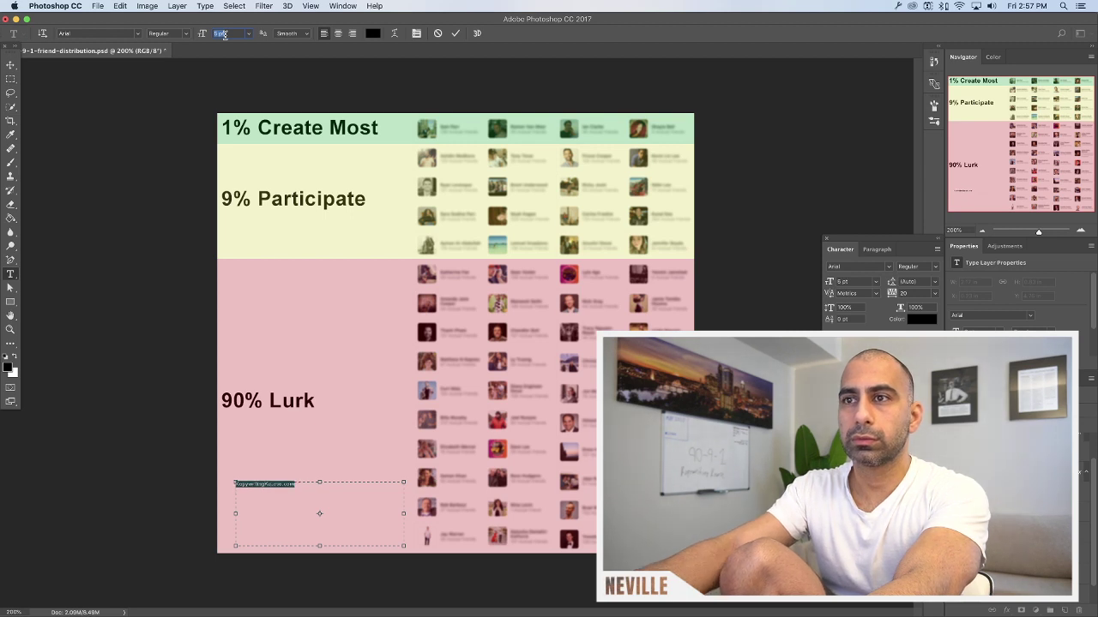
left_click(54, 192)
Move the "KopywritingKourse.com" text into the bottom-left corner of the image and nudge it closer to the left edge
left_click(10, 63)
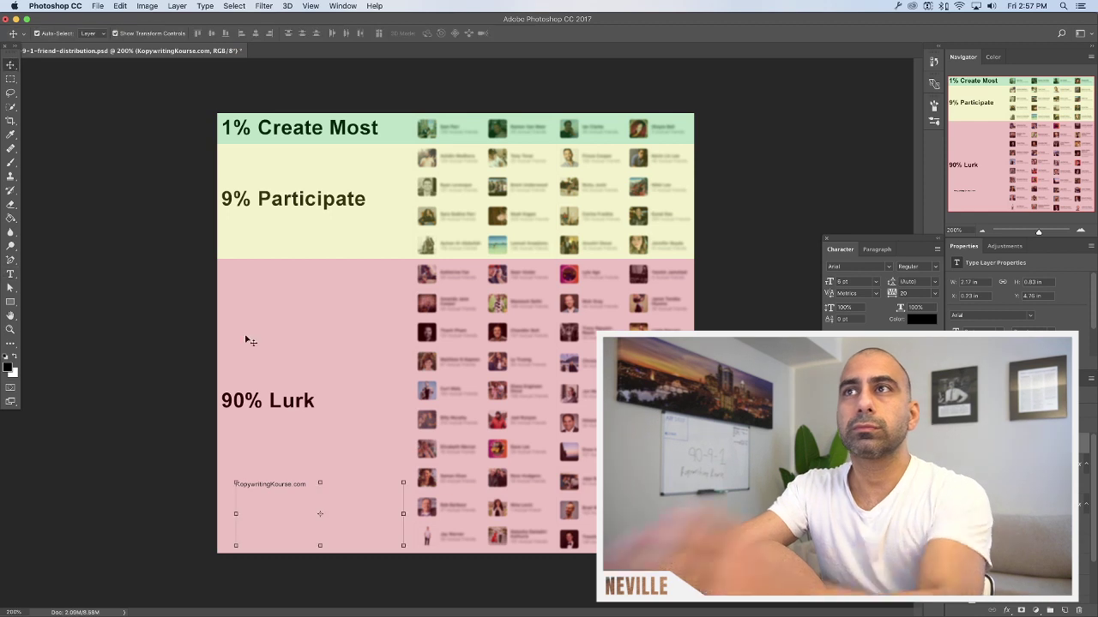
left_click_drag(274, 487, 259, 549)
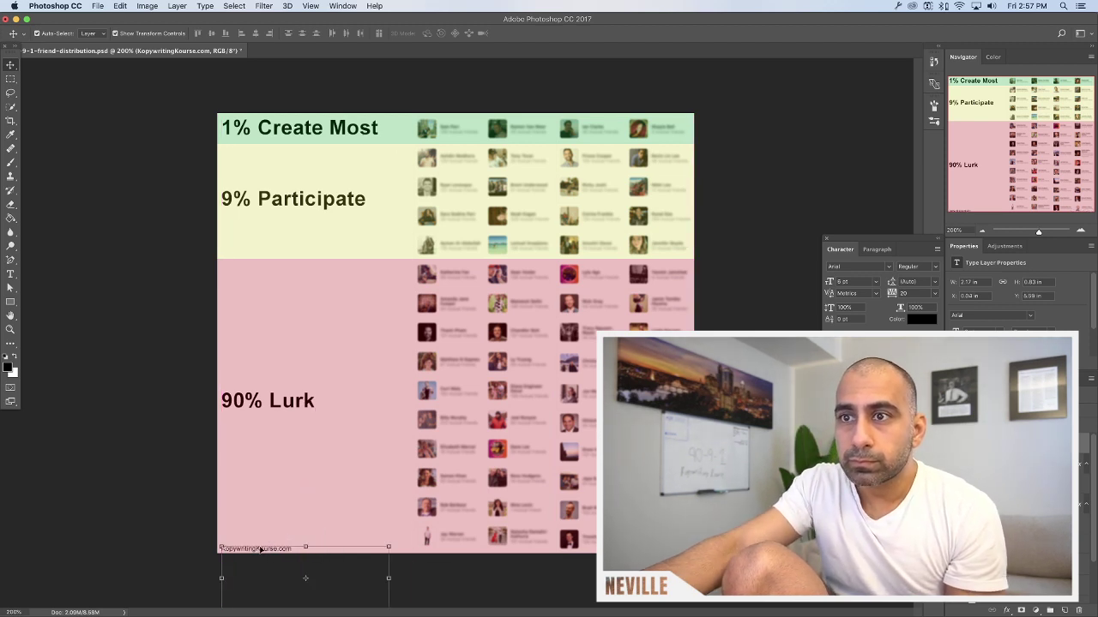
key("Left")
key("Left")
key("Left")
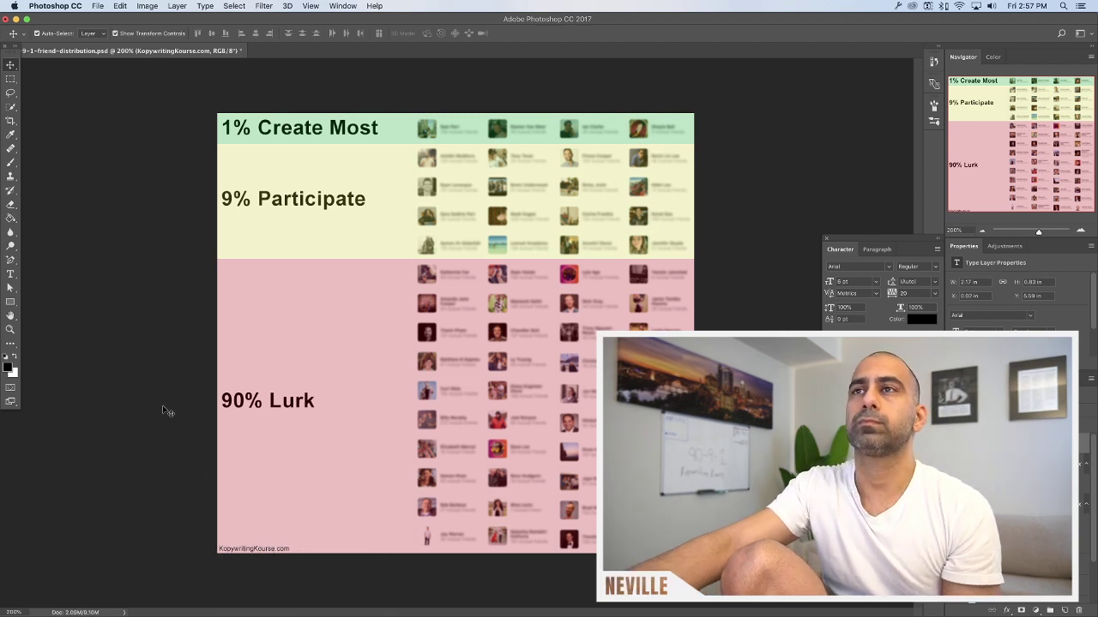
left_click(355, 295)
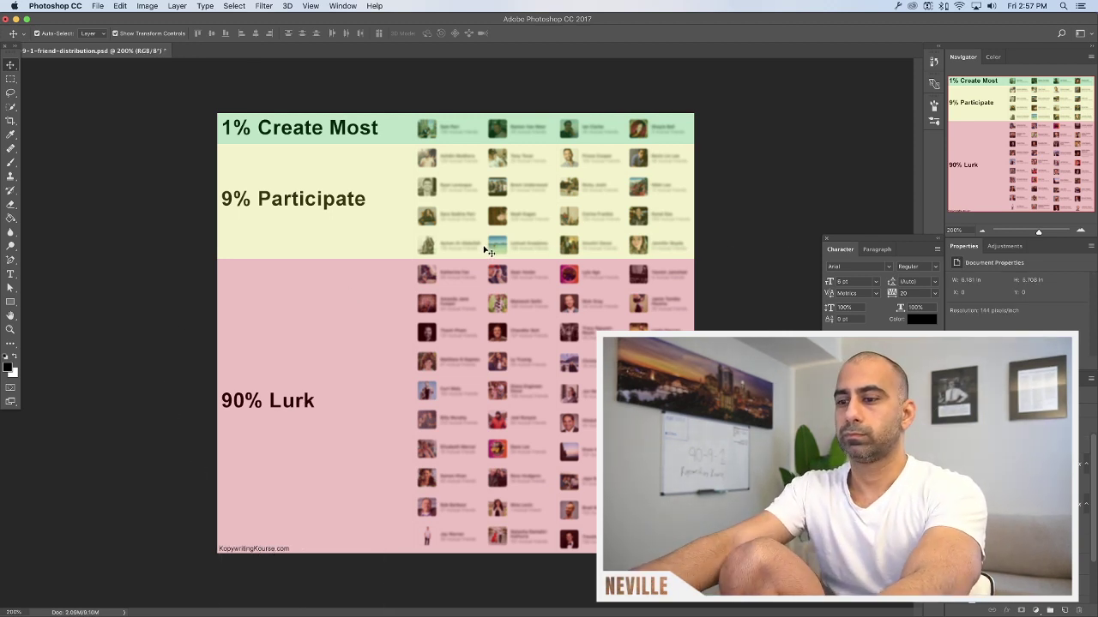
Save the document and export it for web to the Desktop as the JPEG 90-9-1-friend-distribution.jpg, Very High quality 80
key("super+s")
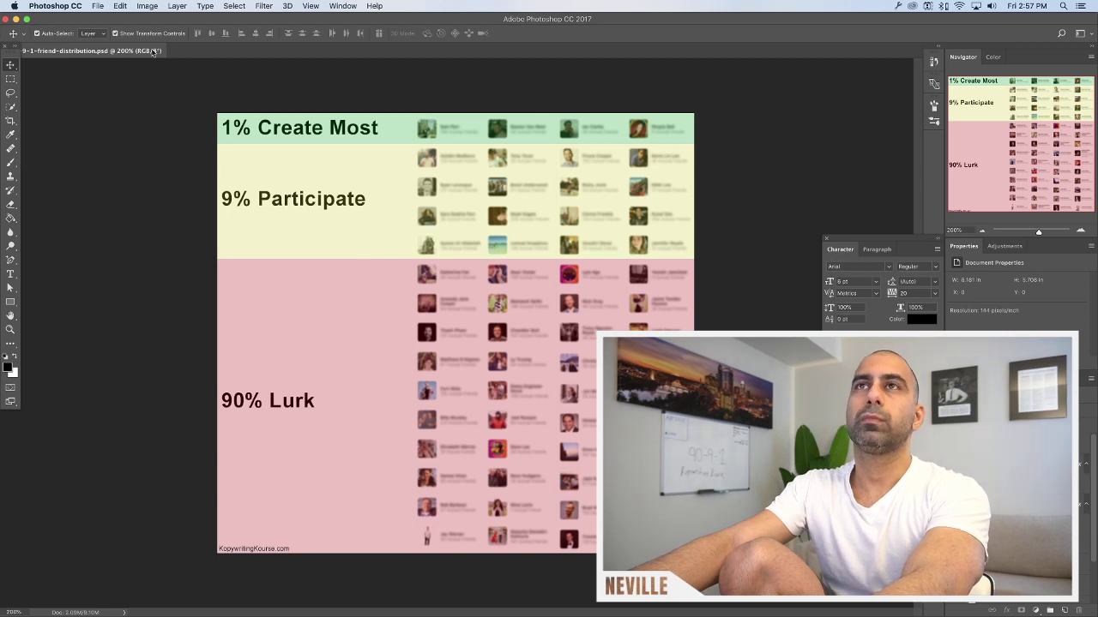
left_click(99, 6)
mouse_move(147, 154)
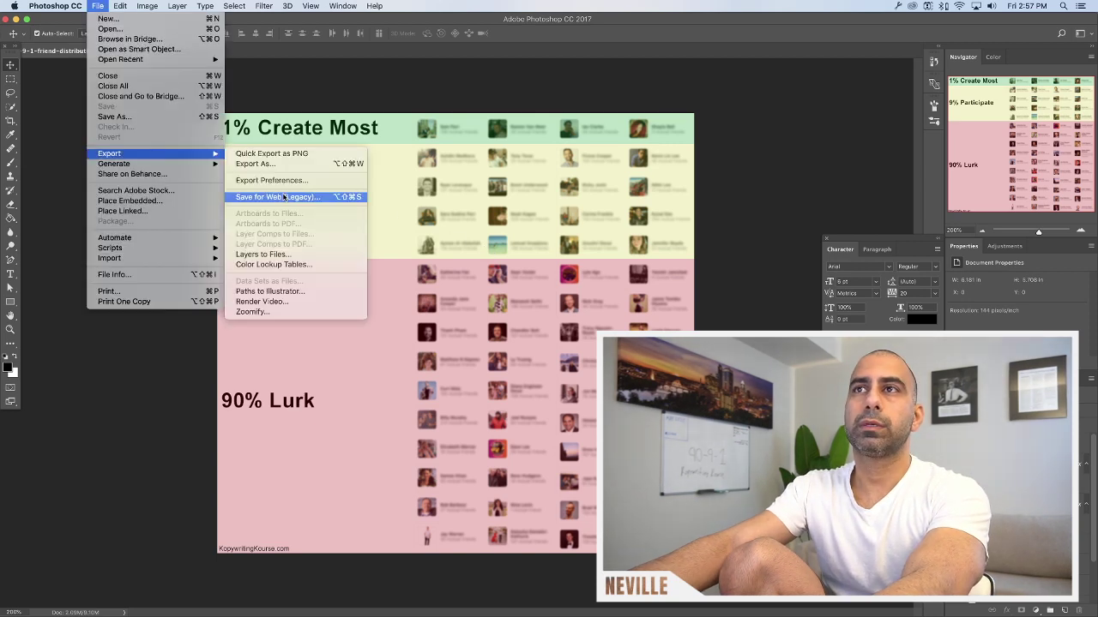
left_click(284, 198)
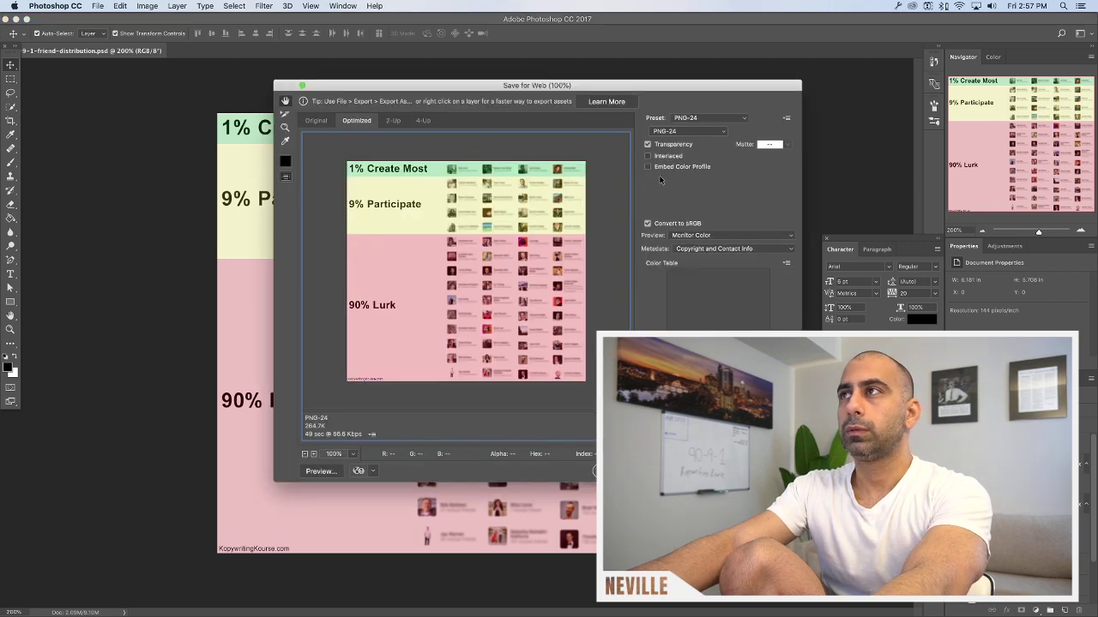
left_click(677, 129)
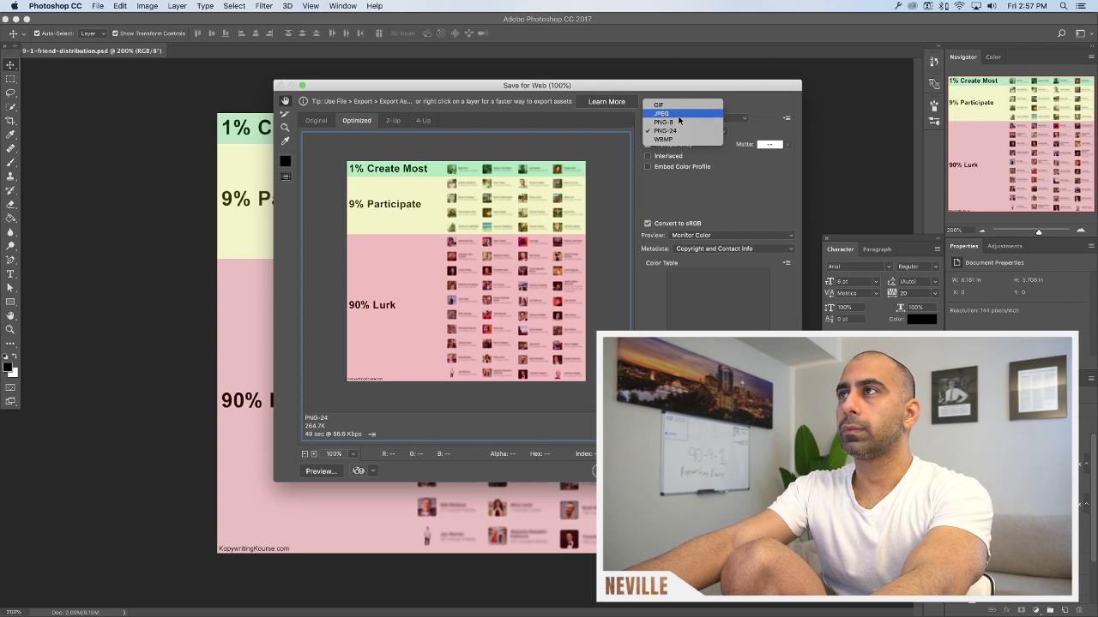
left_click(678, 117)
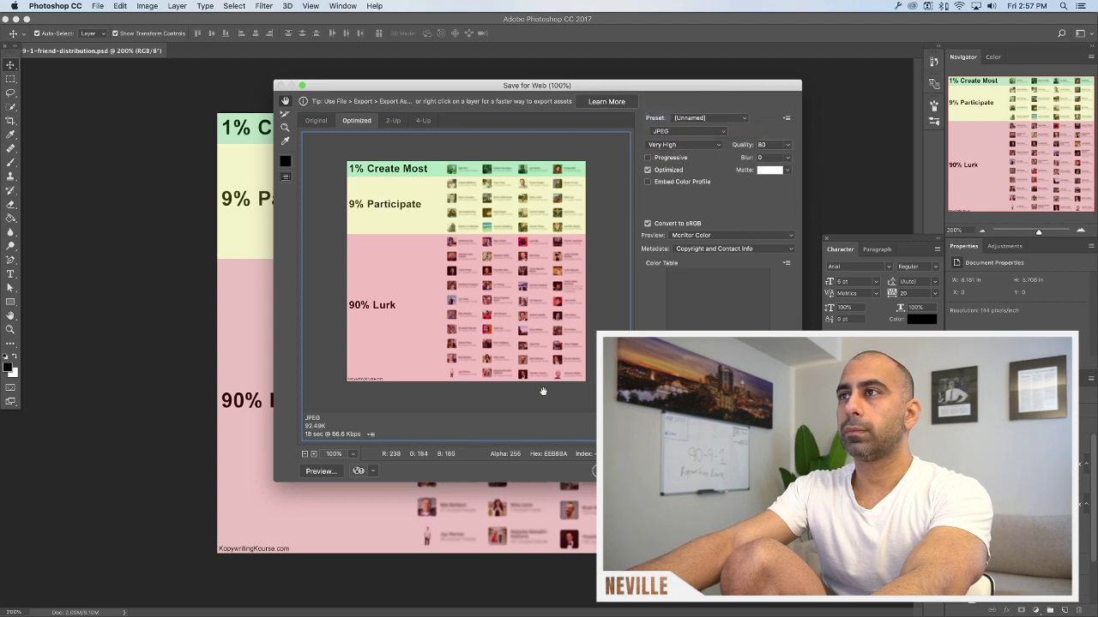
key("Return")
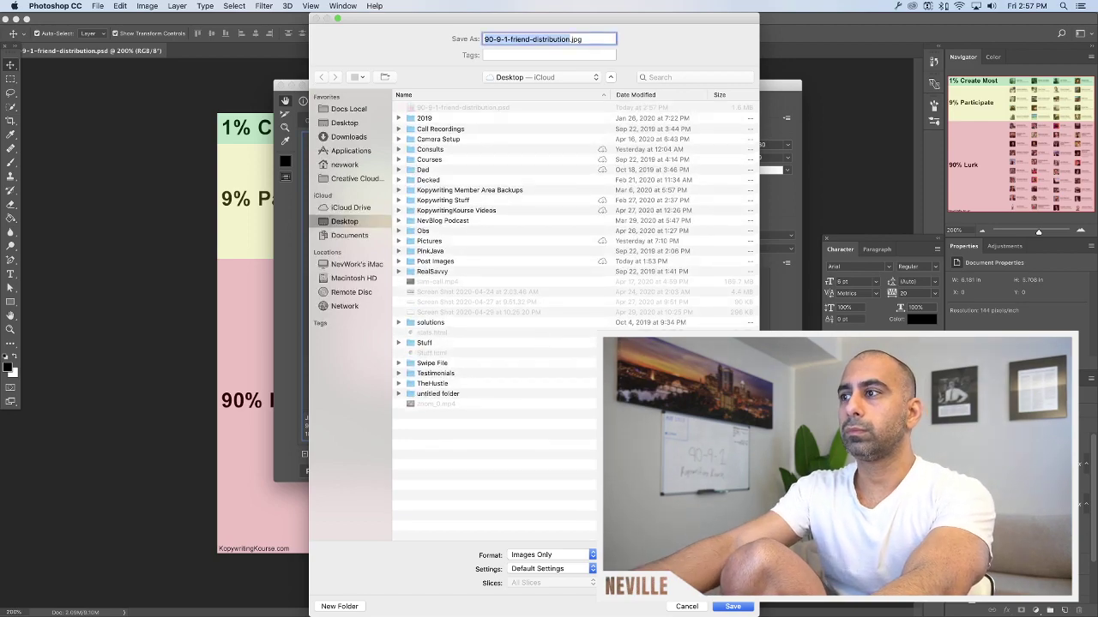
key("Return")
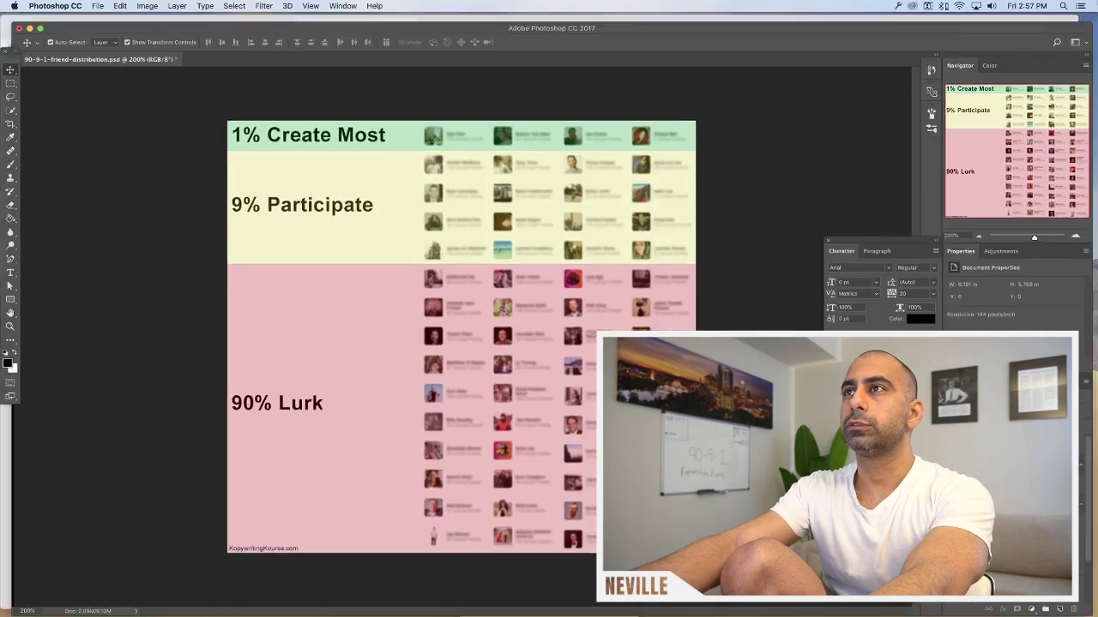
Switch to Chrome and show the WordPress editor of the 90-9-1 Rule page
key("ctrl+Up")
left_click(210, 281)
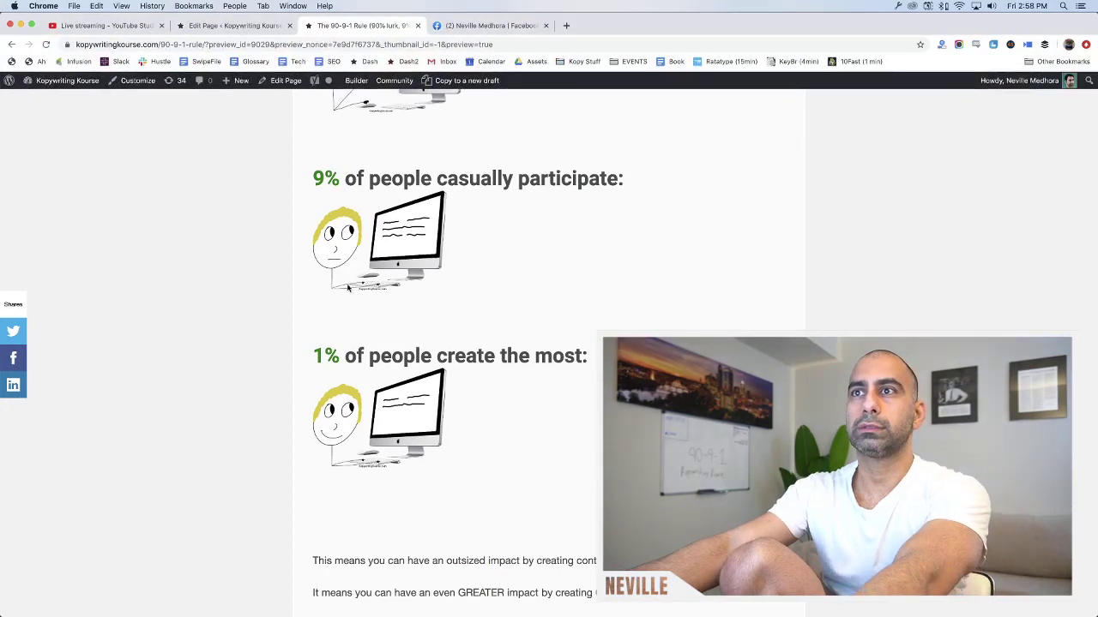
left_click(243, 29)
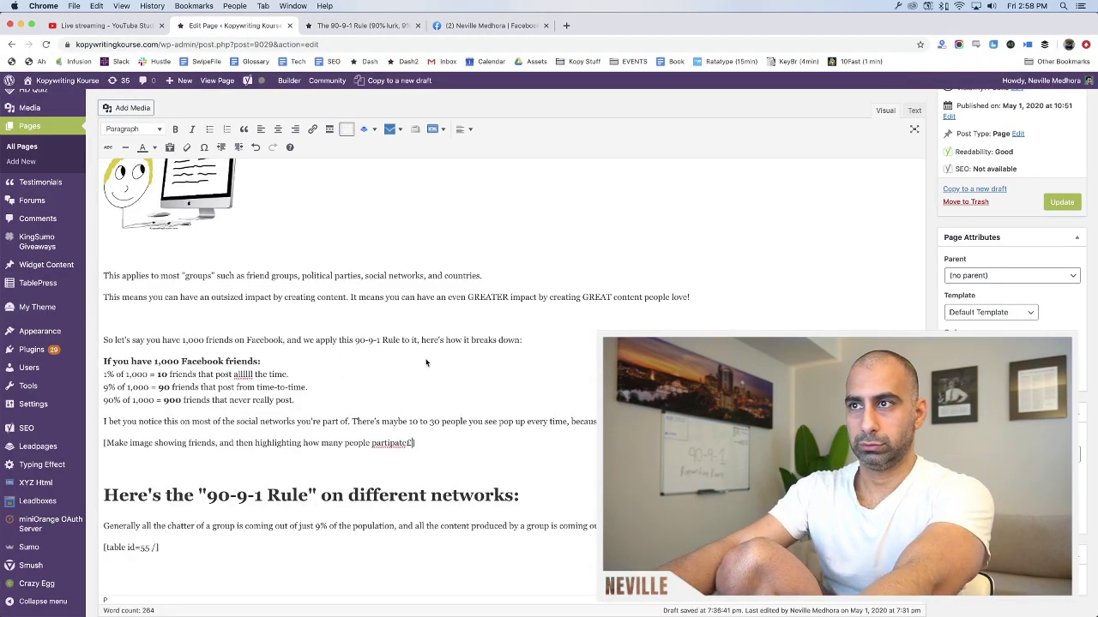
Delete the bracketed "Make image showing friends" note above the "90-9-1 Rule" on different networks heading
triple_click(403, 442)
left_click(415, 443)
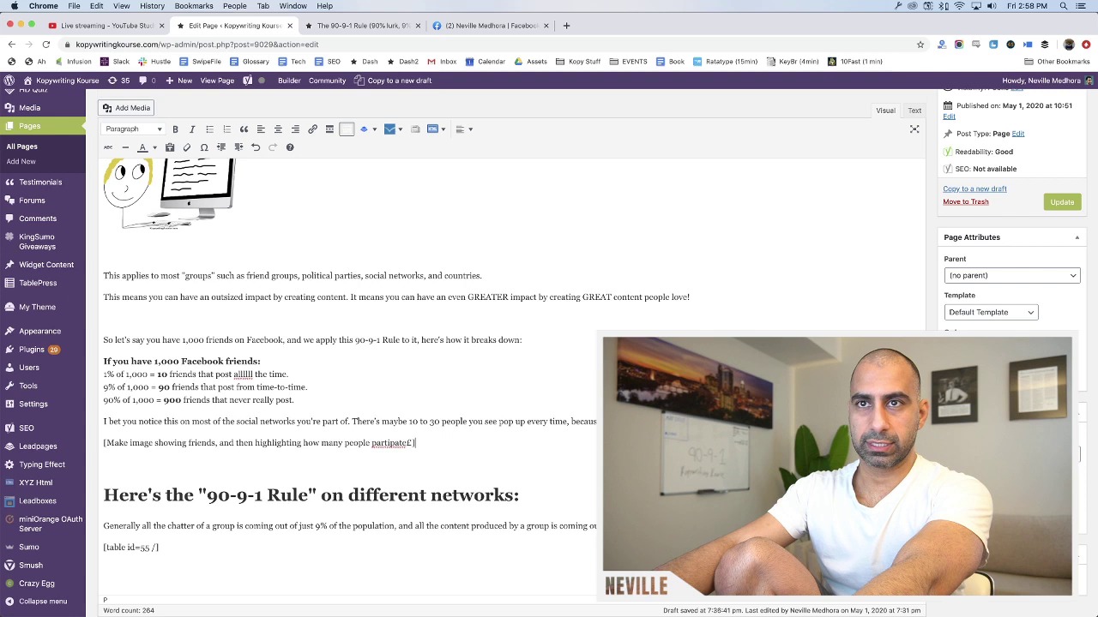
key("shift+Right")
key("shift+Right")
key("shift+Right")
key("shift+Right")
key("shift+Right")
key("shift+Right")
key("shift+Right")
key("shift+Right")
key("shift+Right")
key("shift+Right")
key("shift+Right")
key("super+Right")
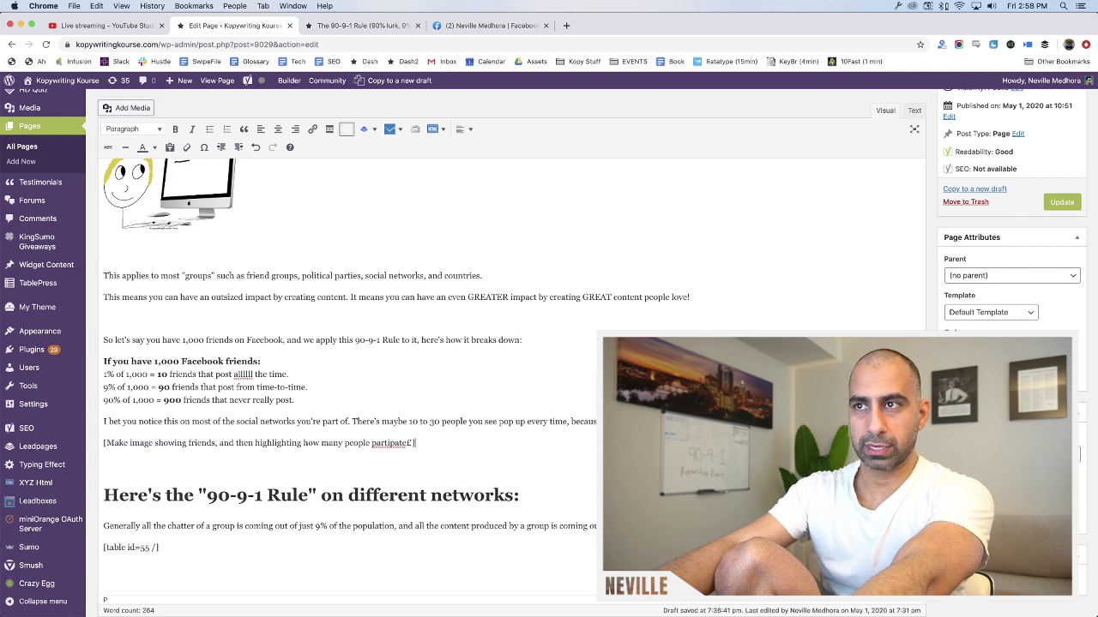
key("super+shift+Left")
key("BackSpace")
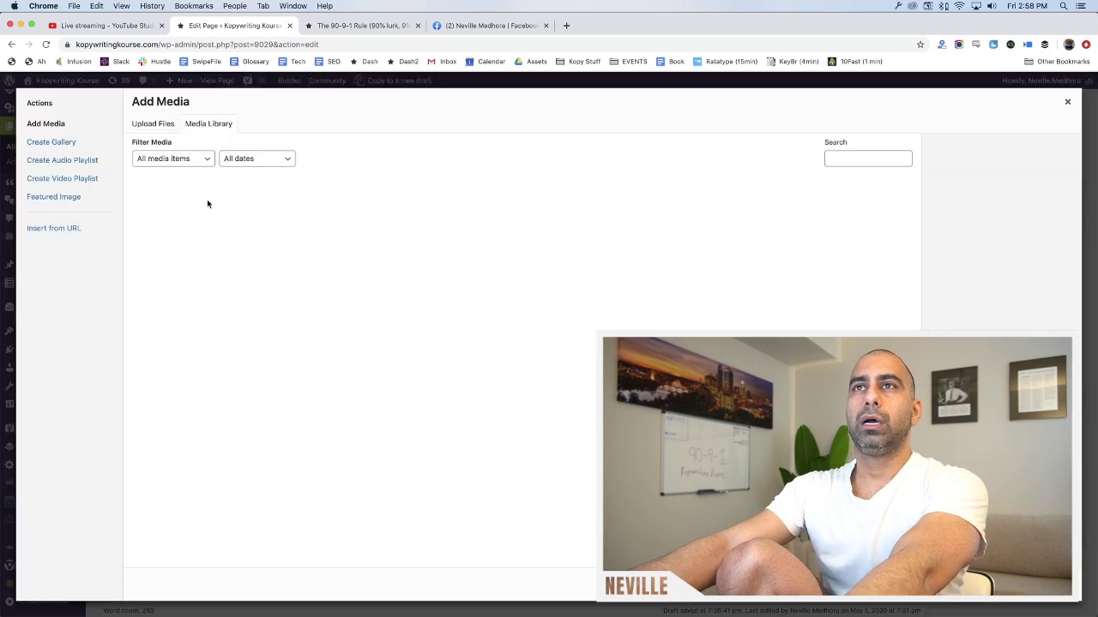
Upload 90-9-1-friend-distribution.jpg from the Desktop into the WordPress media library
key("F11")
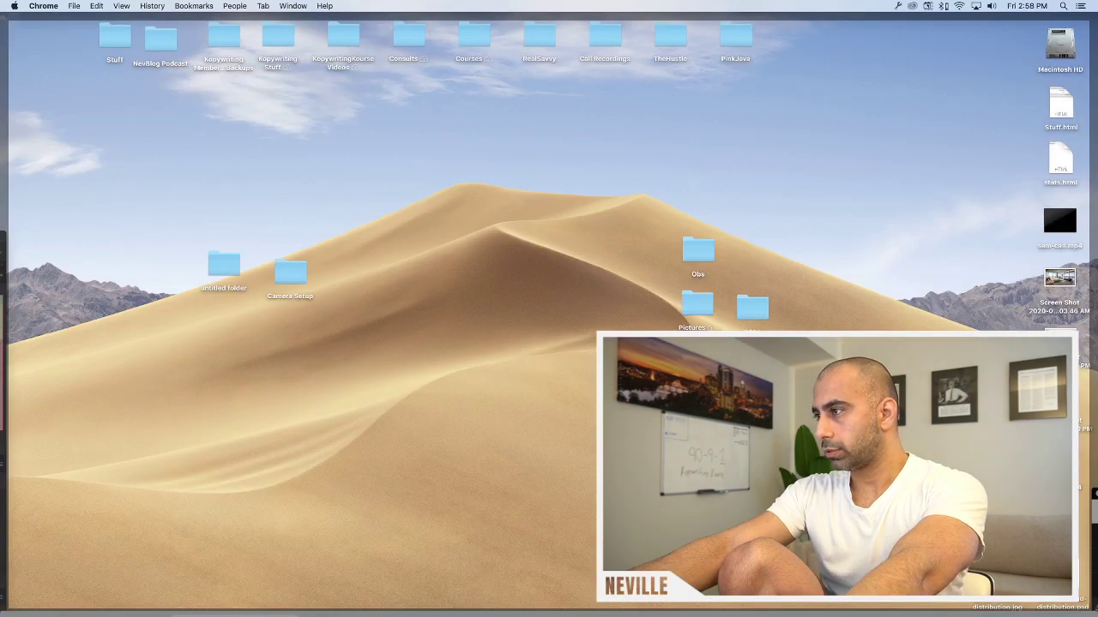
left_click_drag(995, 603, 530, 283)
key("F11")
key("F11")
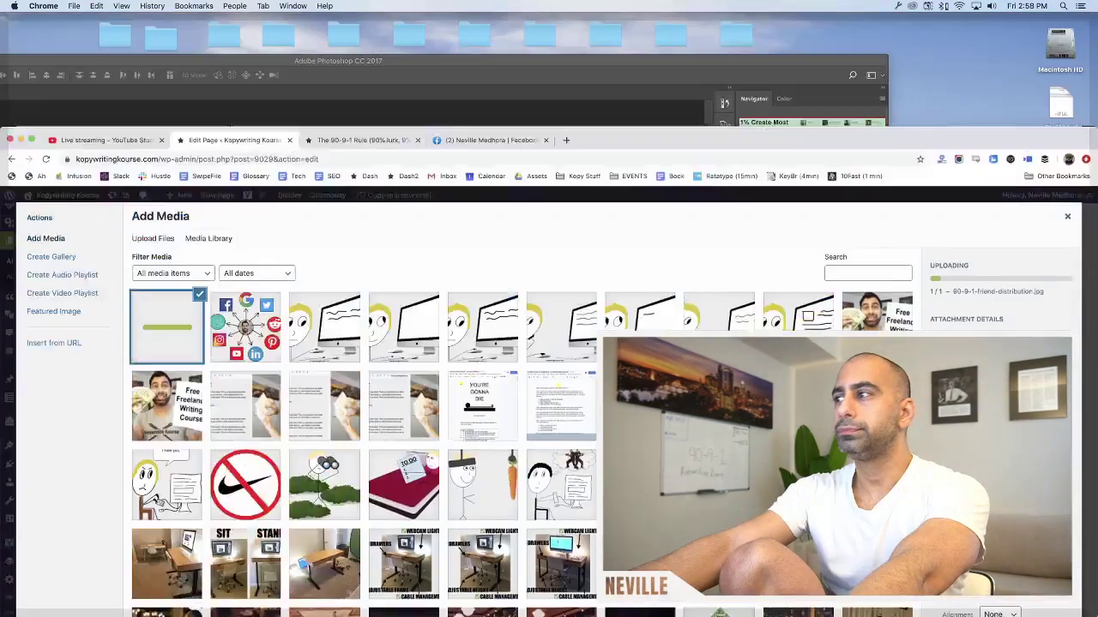
left_click_drag(1034, 544, 1092, 612)
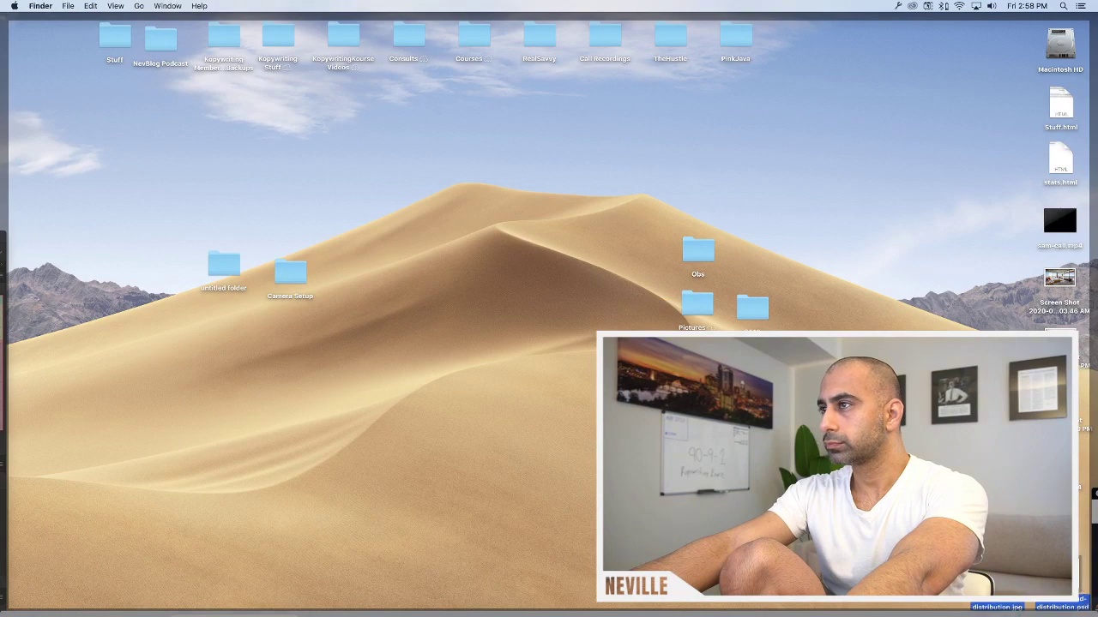
key("F11")
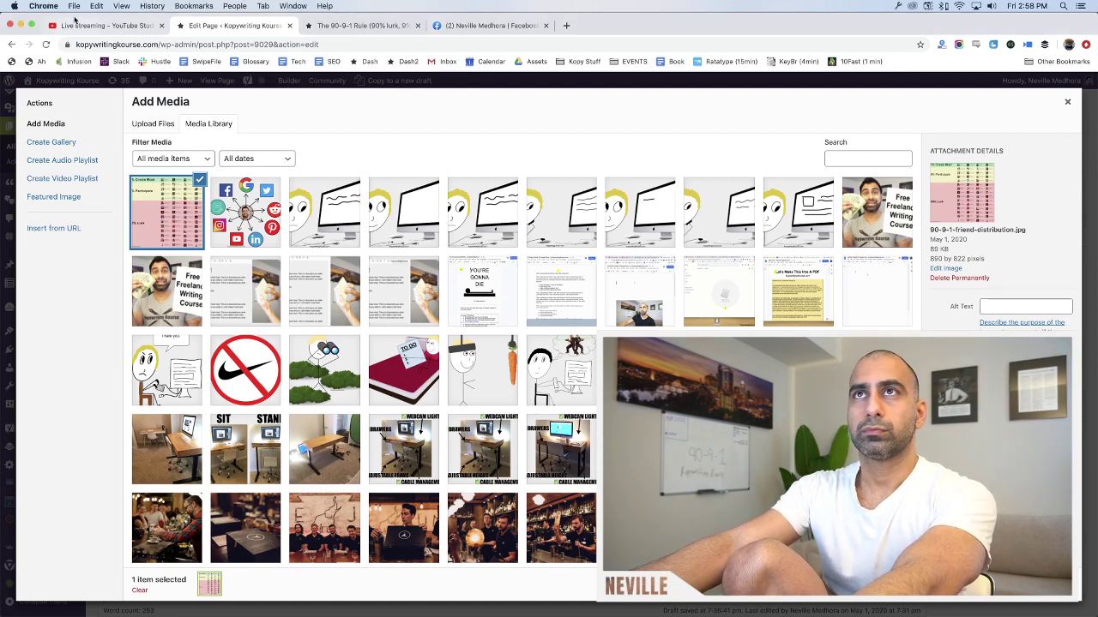
Check the live chat on the YouTube Studio streaming dashboard and return to the WordPress media library
key("ctrl+shift+Tab")
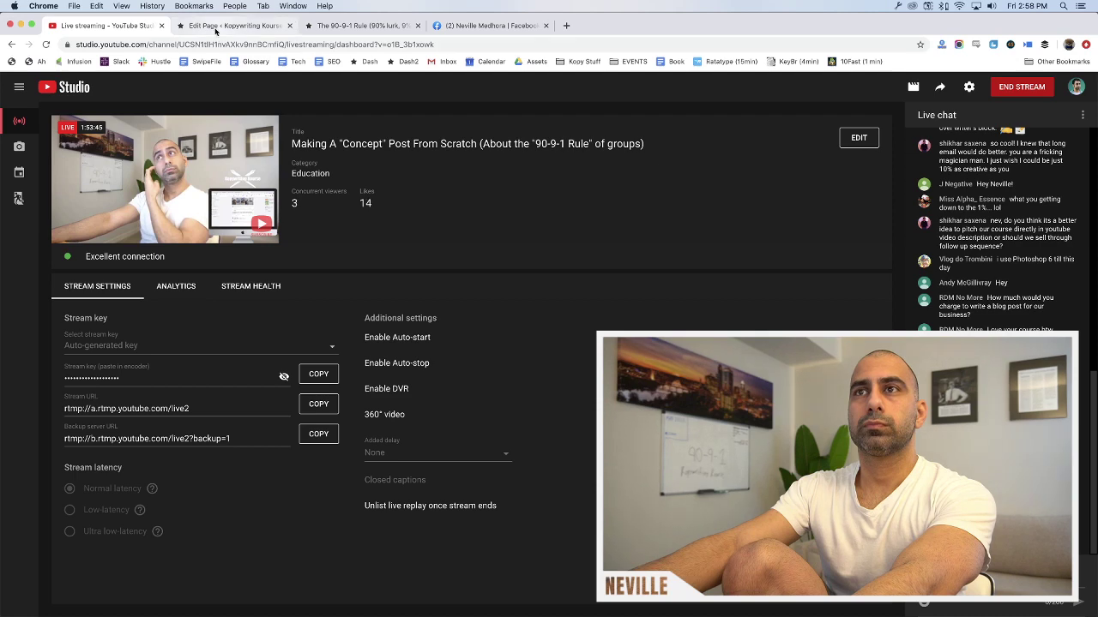
left_click(217, 31)
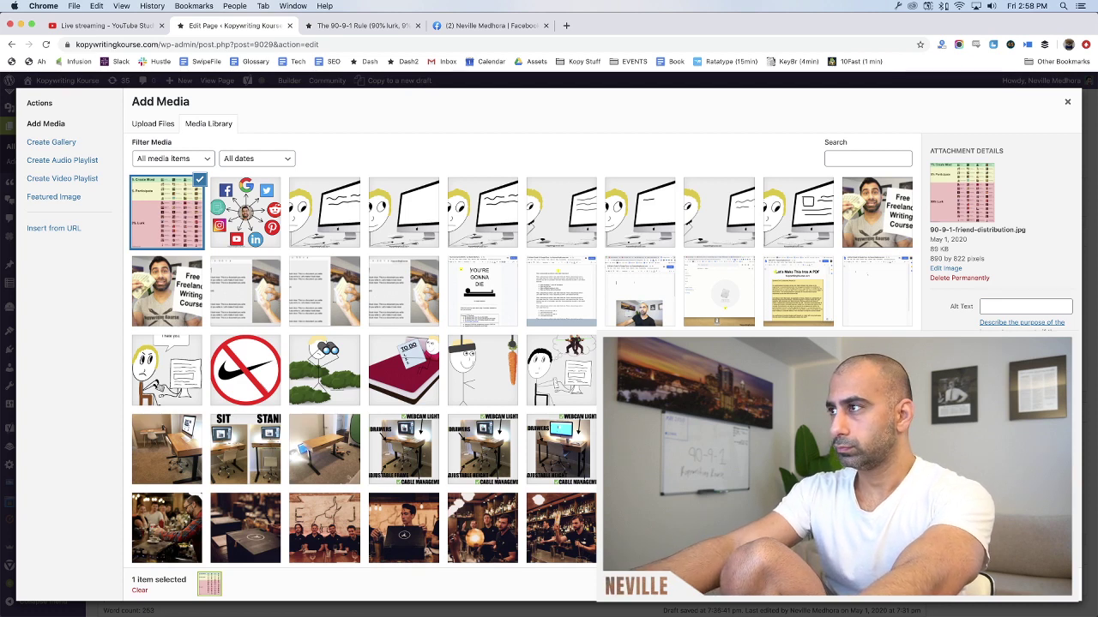
Set the uploaded image's alt text to "90 9 1 Friend Distribution" and insert the image into the page
left_click(999, 307)
type("90 9 1 Friend Distribution")
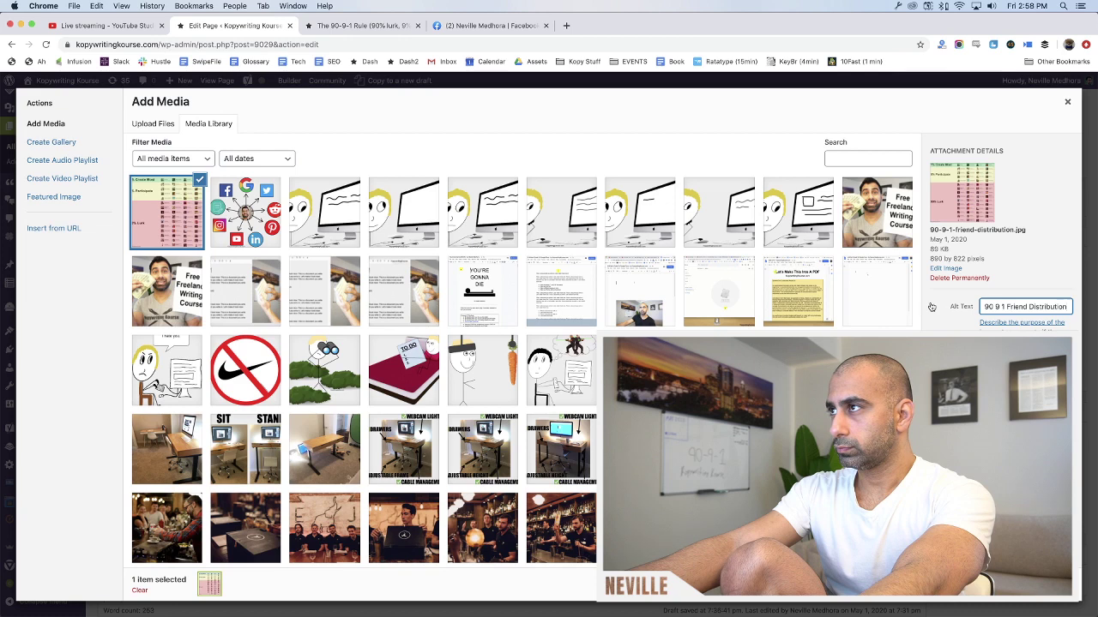
scroll(960, 275, "down", 1)
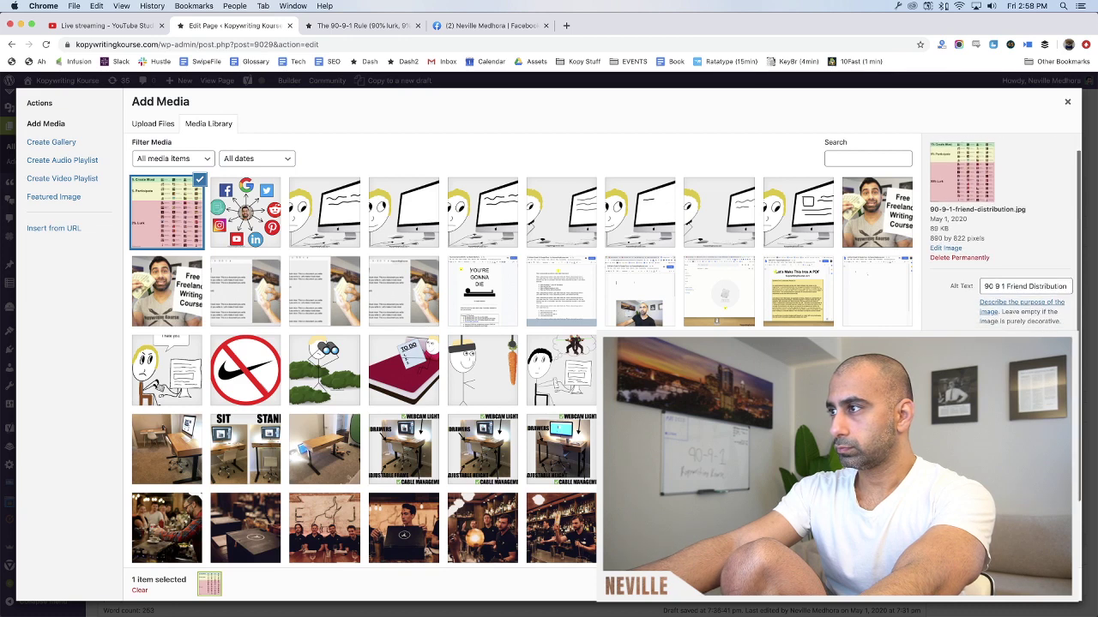
scroll(999, 240, "down", 3)
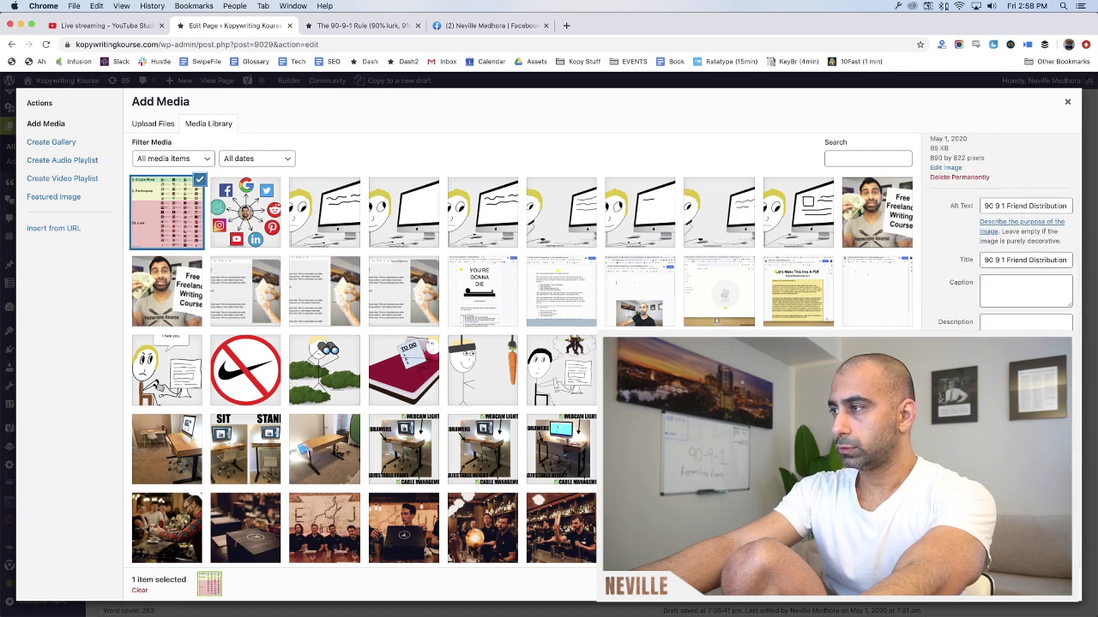
left_click(1030, 590)
scroll(470, 378, "down", 2)
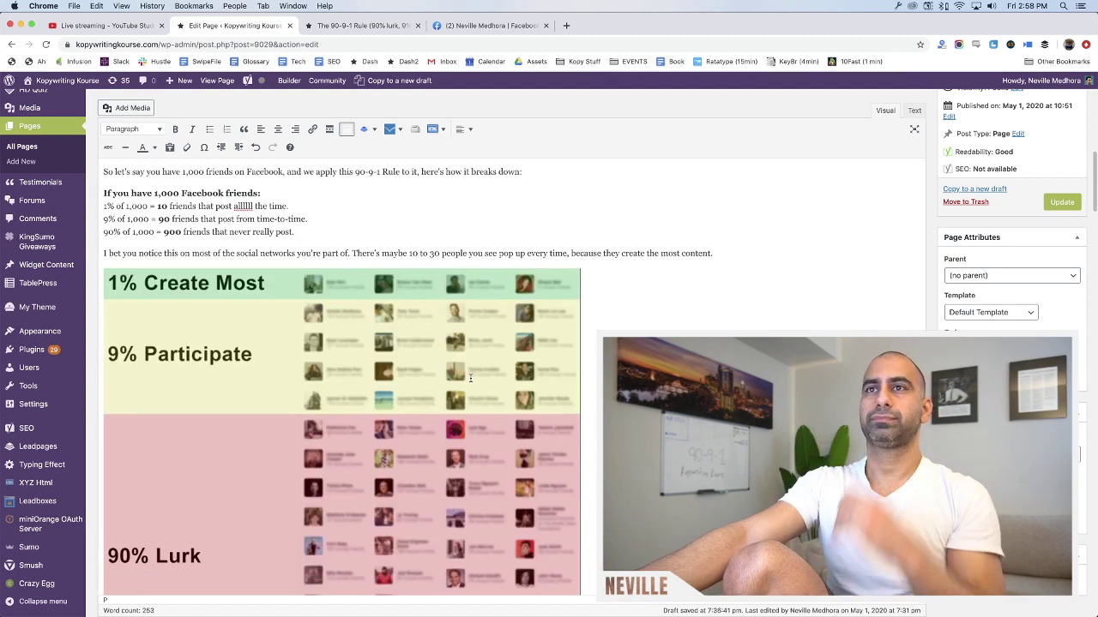
Scale the inserted friend distribution image down to roughly 60% of its width in the editor
left_click(473, 376)
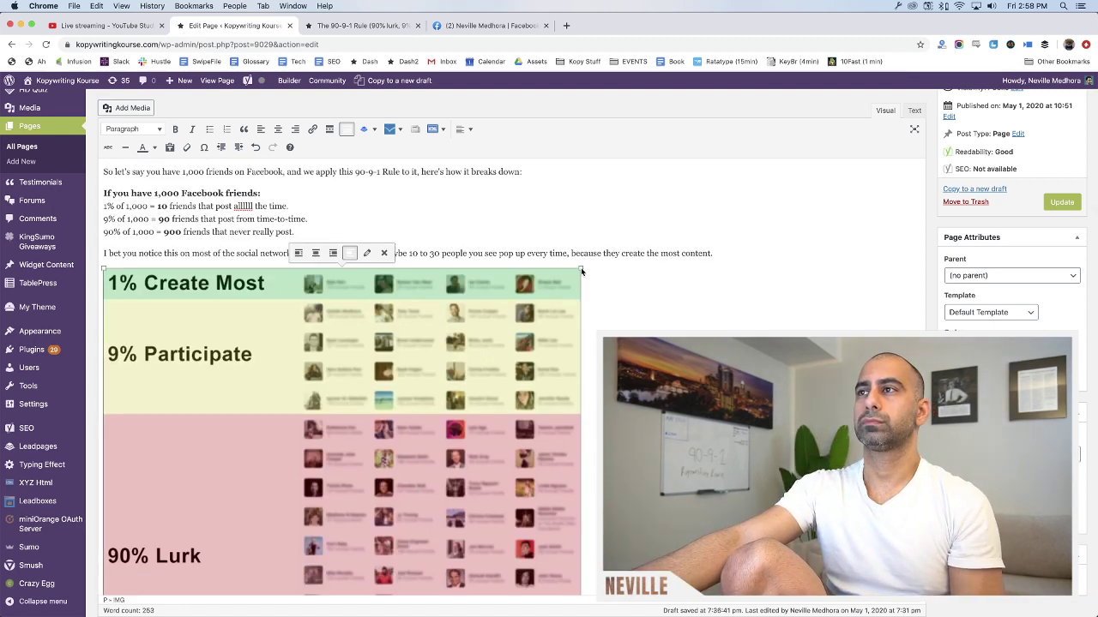
left_click_drag(580, 268, 395, 347)
left_click(494, 317)
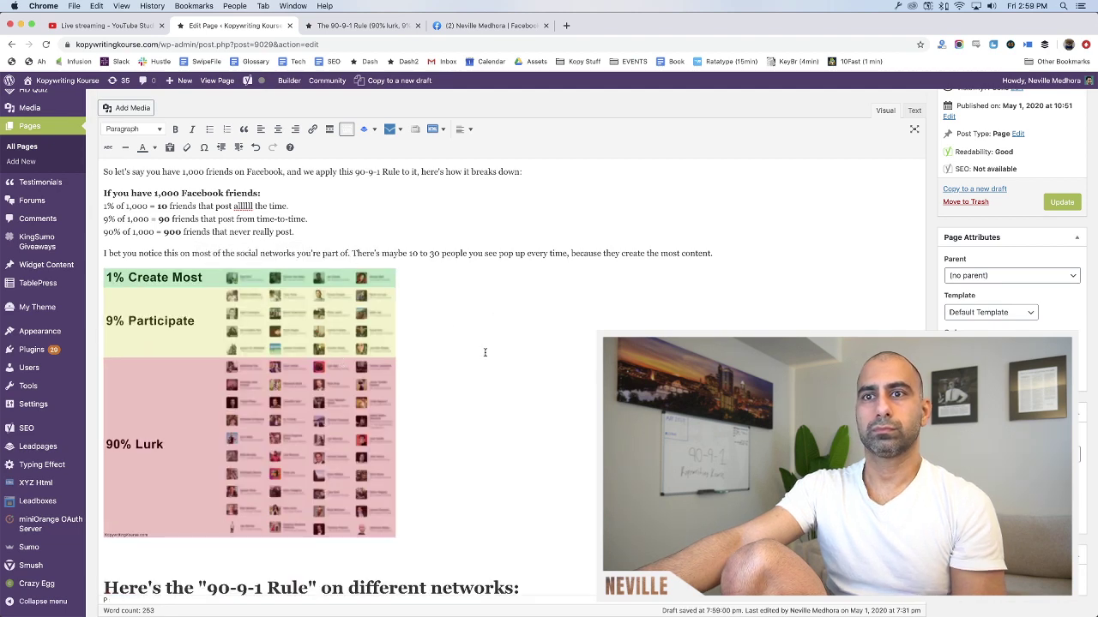
Preview the page changes and close the Facebook browser tab
scroll(485, 352, "up", 5)
left_click(1051, 135)
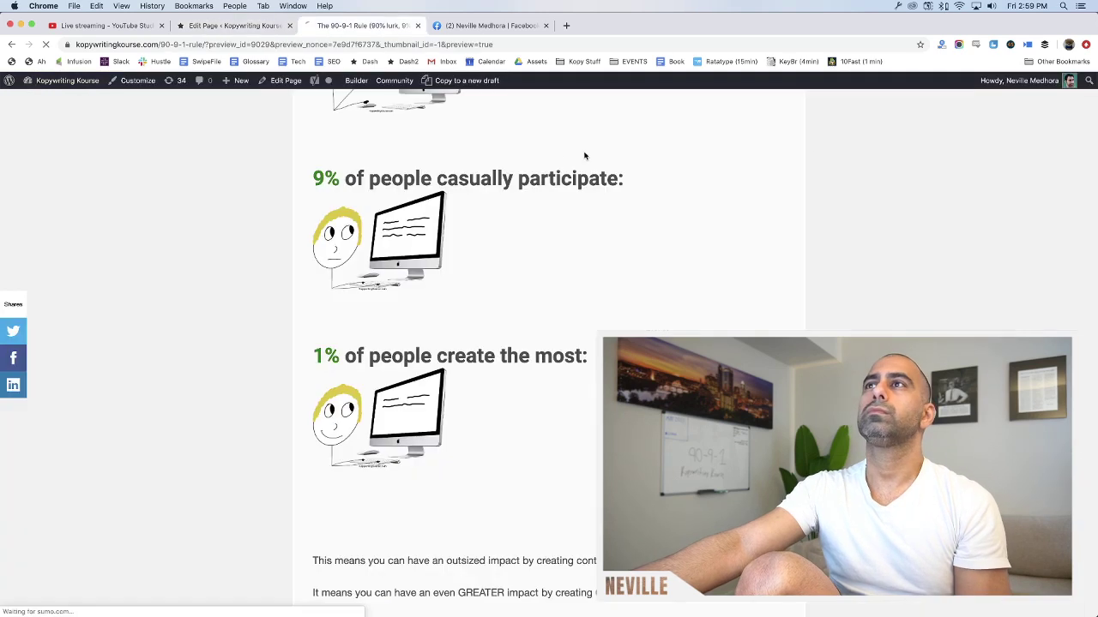
left_click(545, 27)
left_click(545, 25)
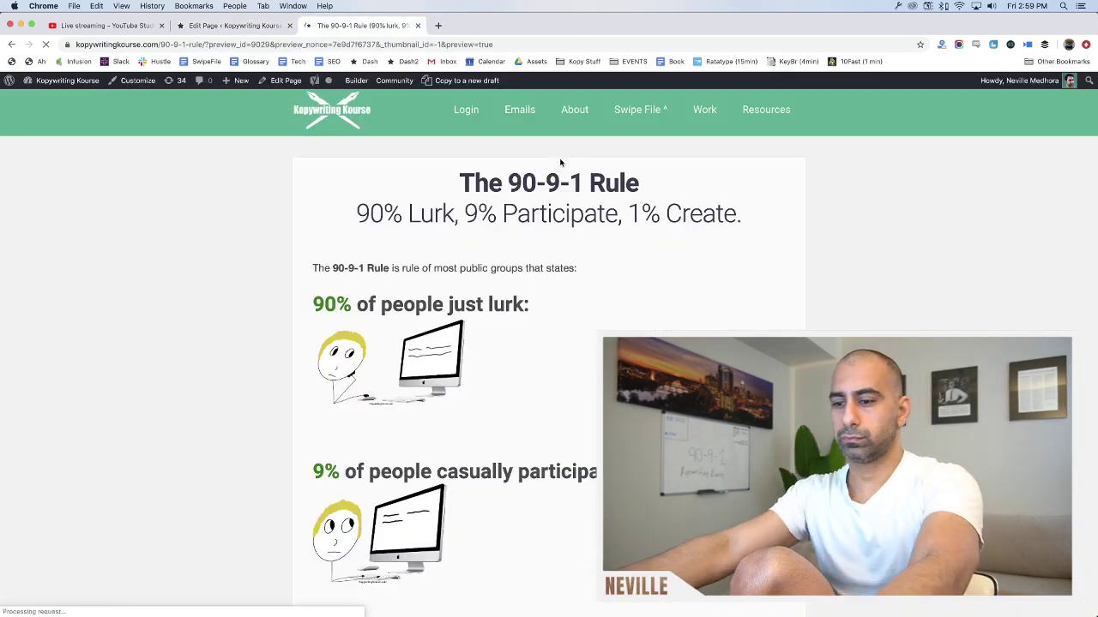
Review the friend distribution image and its surrounding text in the page preview
key("ctrl+Up")
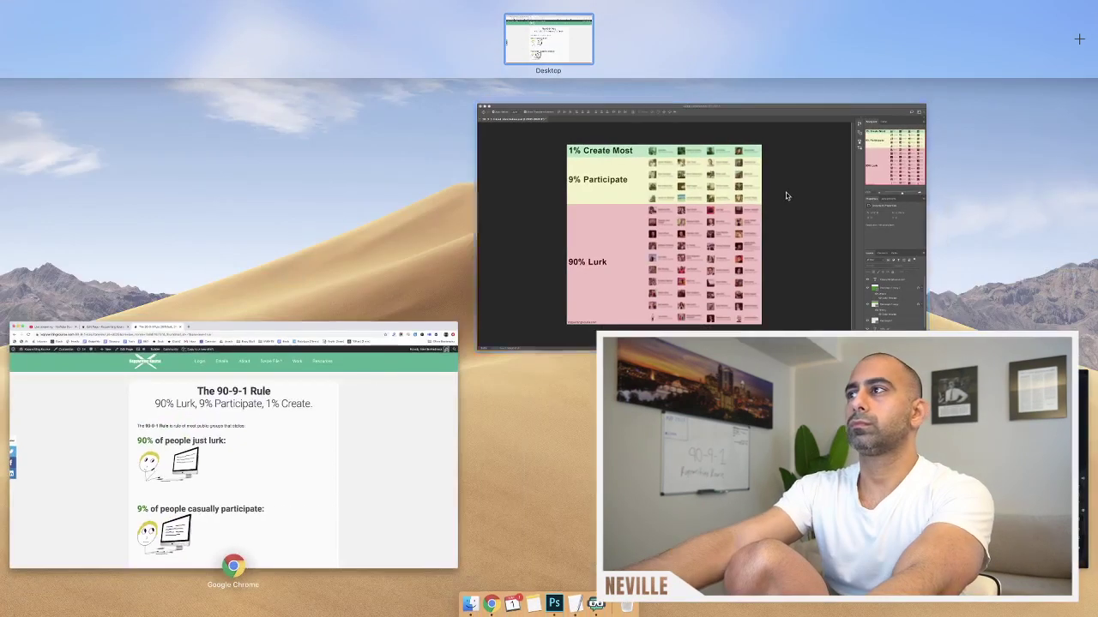
key("Escape")
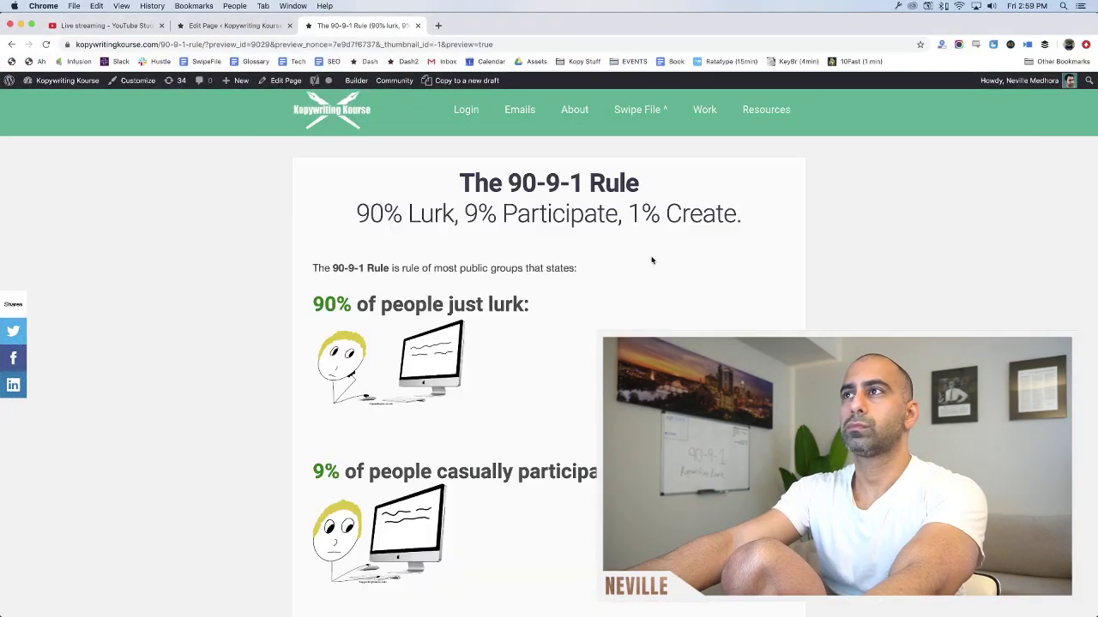
scroll(558, 245, "down", 15)
scroll(558, 247, "down", 4)
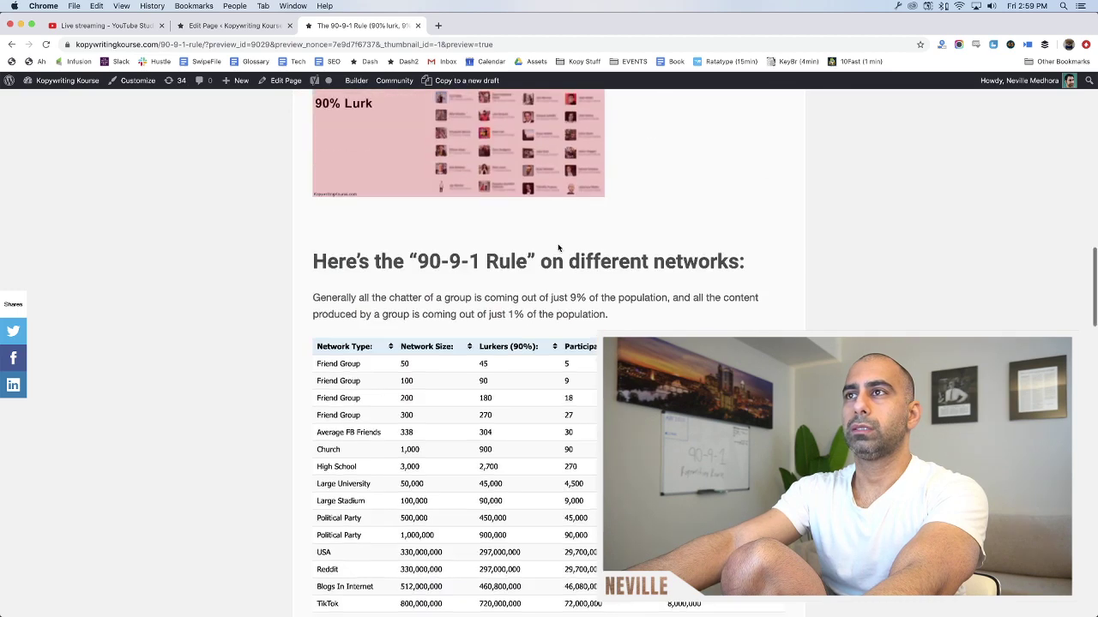
scroll(558, 250, "up", 5)
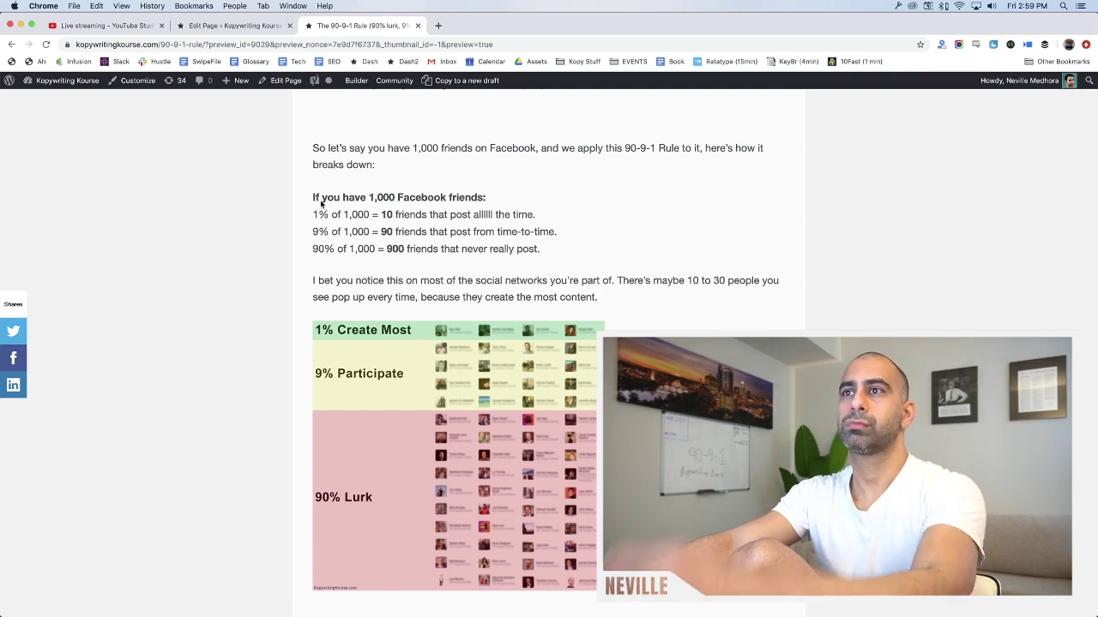
Return to the page editor and enlarge the friend distribution image by roughly a quarter
left_click(206, 25)
scroll(476, 369, "down", 5)
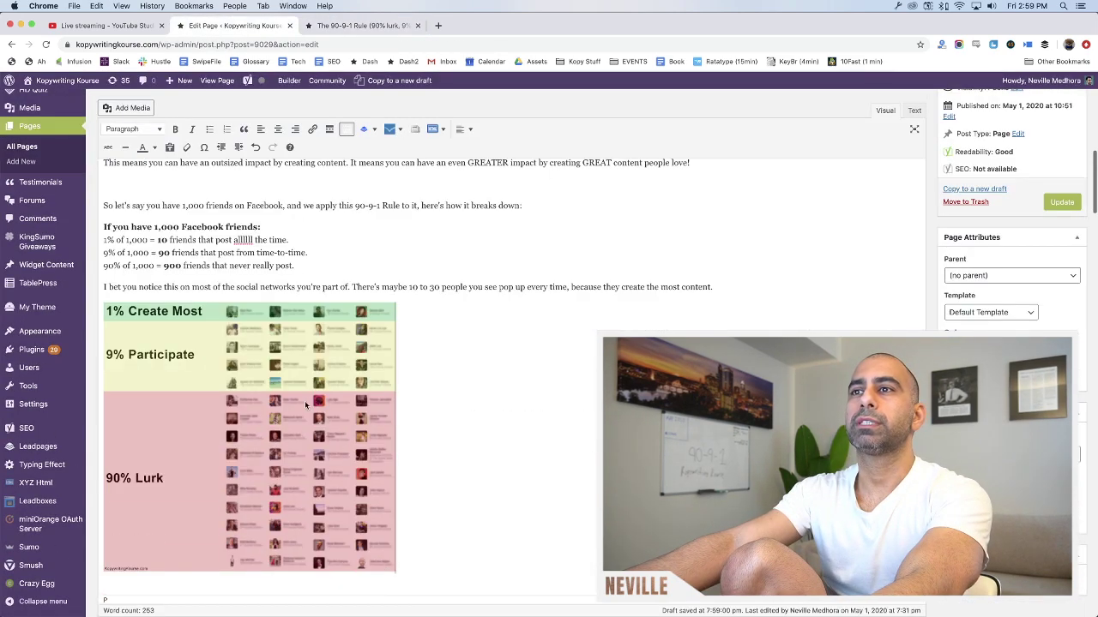
left_click(386, 489)
scroll(424, 497, "down", 3)
left_click_drag(395, 440, 431, 504)
scroll(574, 381, "up", 3)
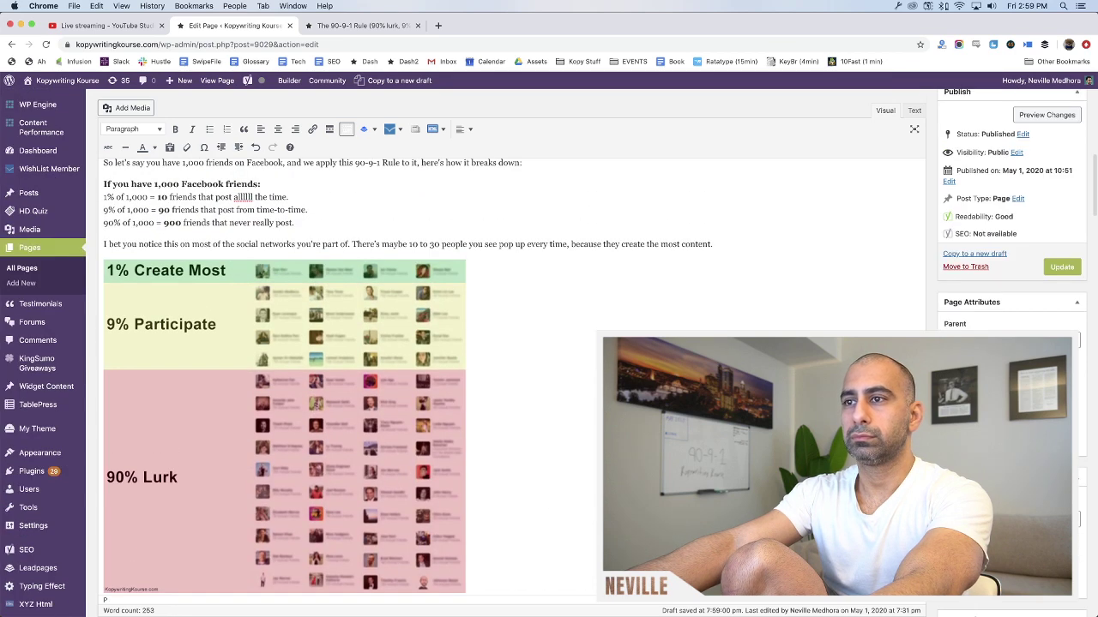
Preview the page again and examine the resized image between the Facebook friends breakdown and the networks table
left_click(1031, 115)
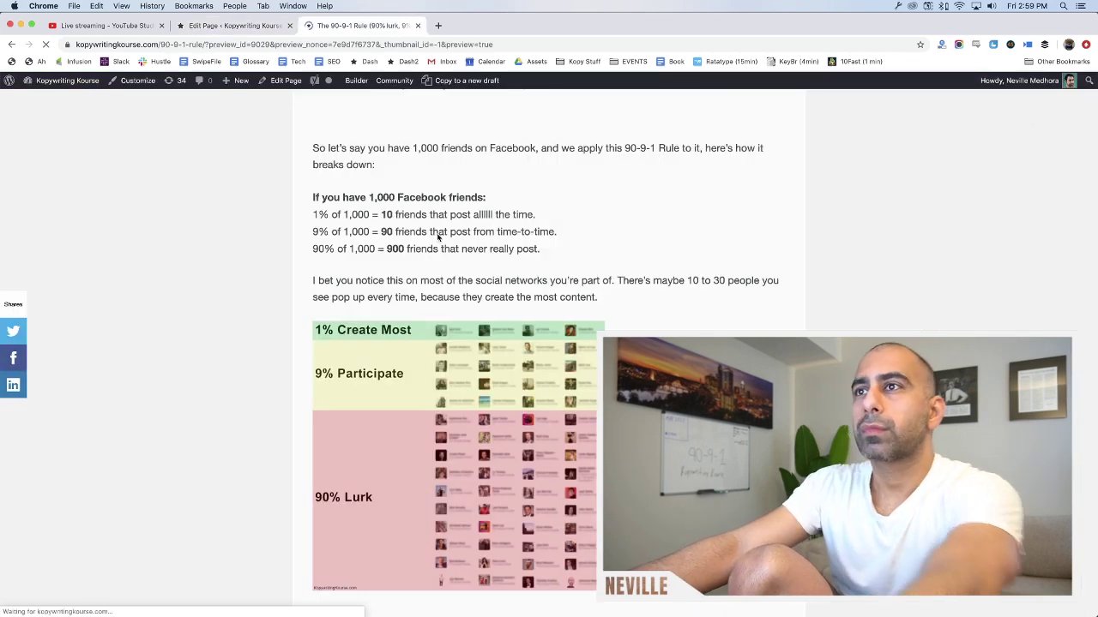
scroll(549, 343, "down", 15)
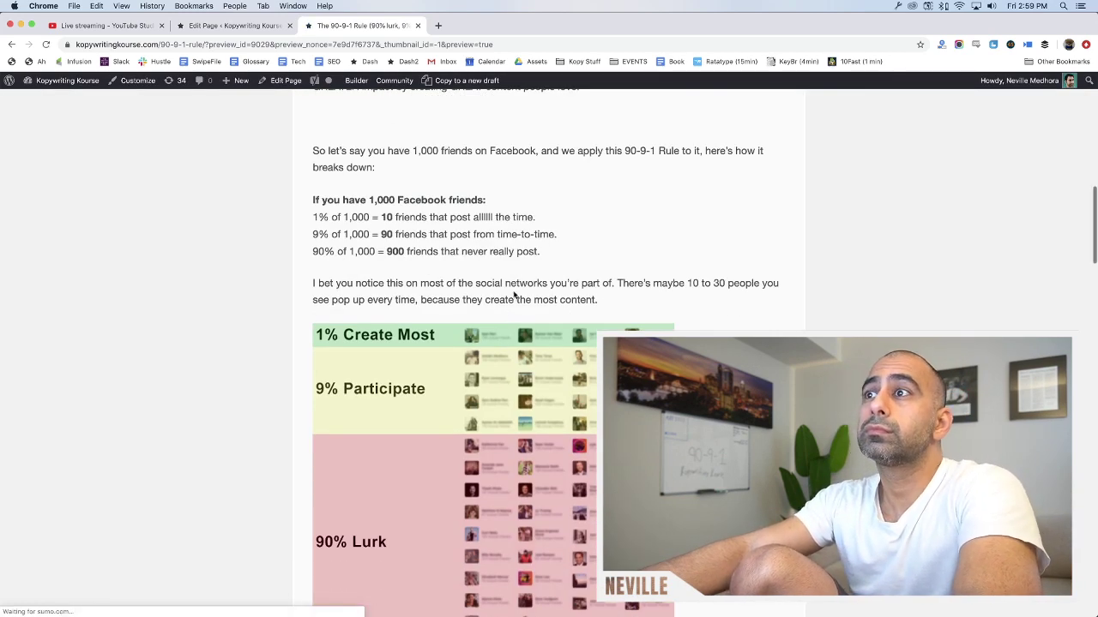
scroll(519, 290, "down", 3)
scroll(519, 290, "down", 6)
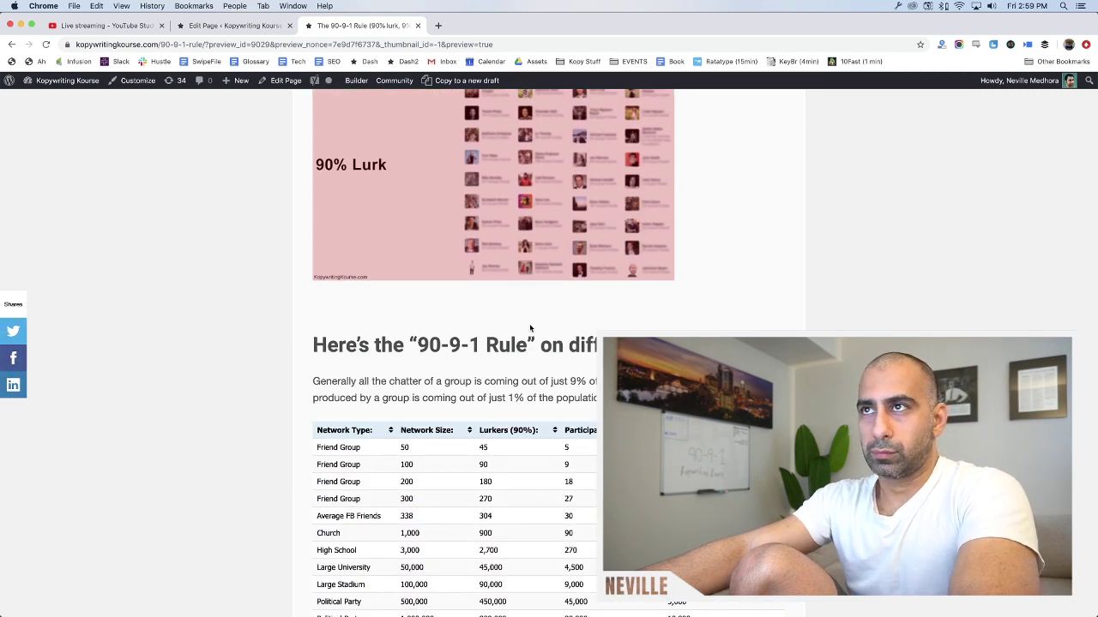
scroll(529, 326, "up", 10)
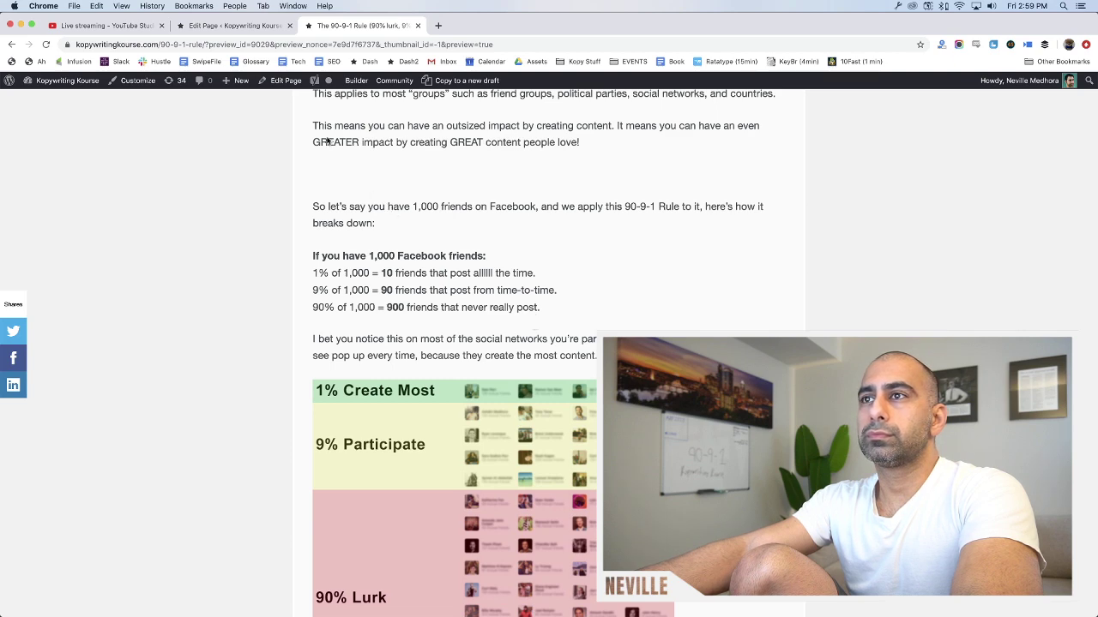
In the editor, change the sentence above the image to read "There's maybe 5 to 30 people"
left_click(236, 29)
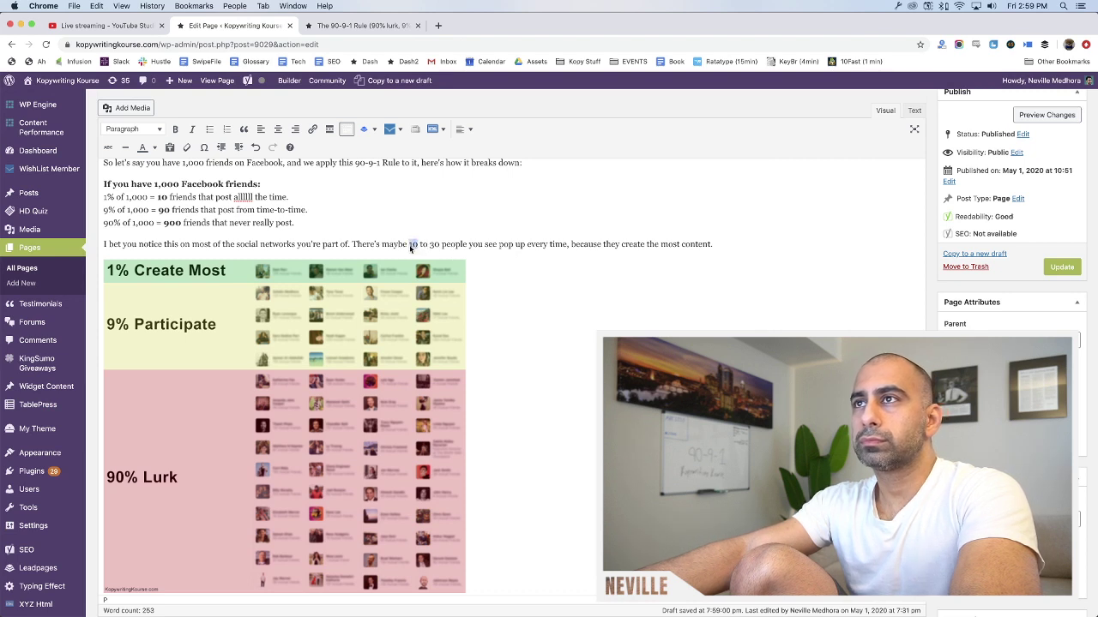
type("5")
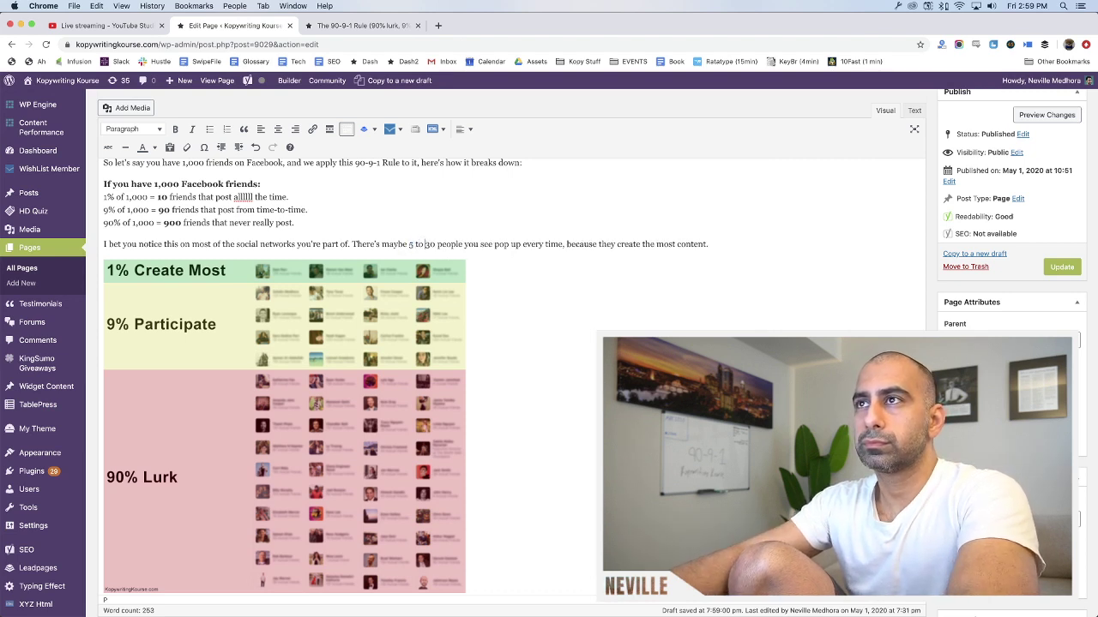
double_click(426, 245)
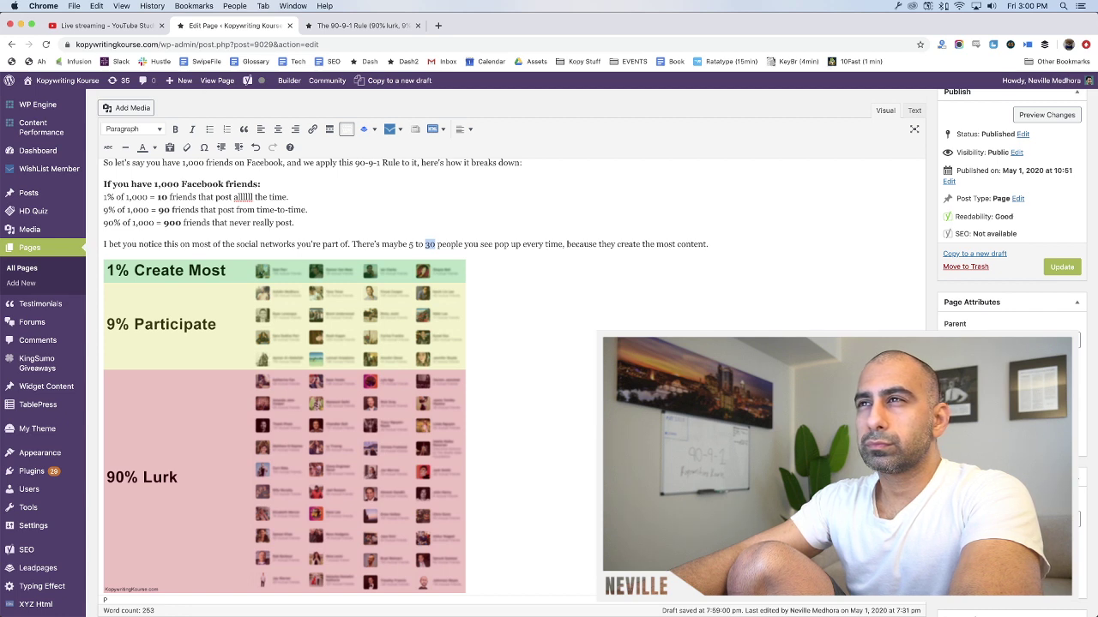
left_click(403, 252)
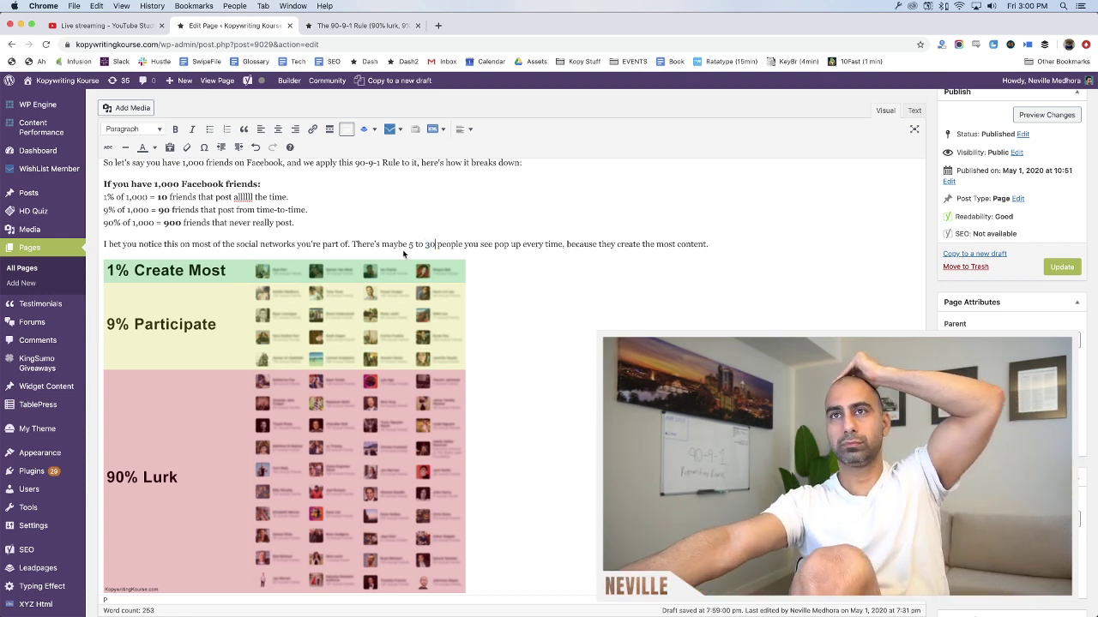
Insert "simply" before "because they create the most content" and end that sentence with an exclamation mark
left_click(566, 245)
type("simply")
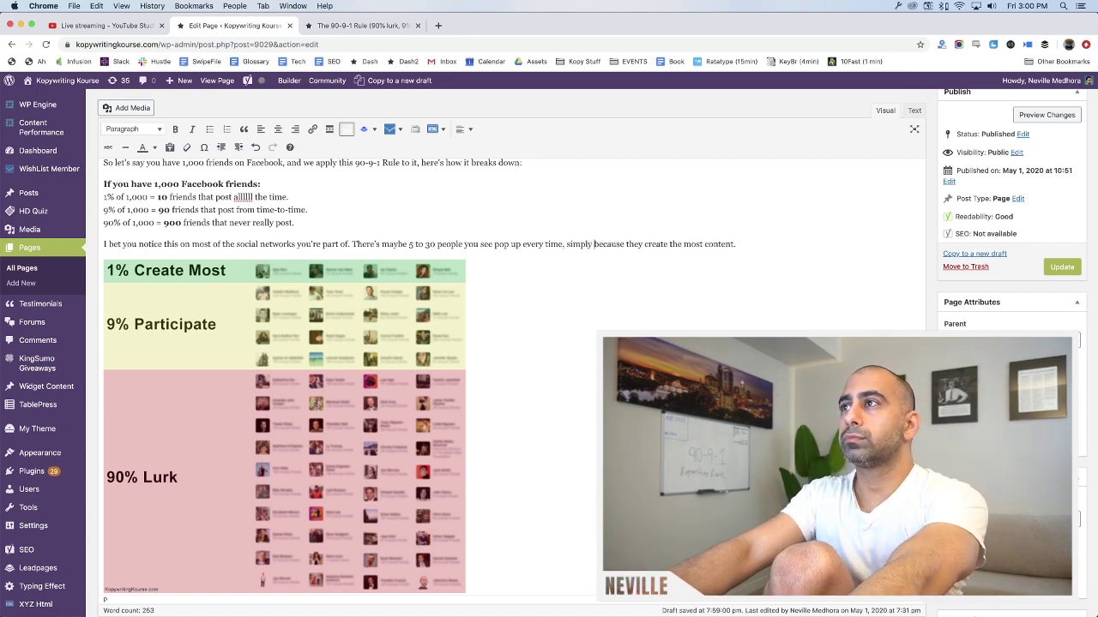
scroll(311, 309, "up", 2)
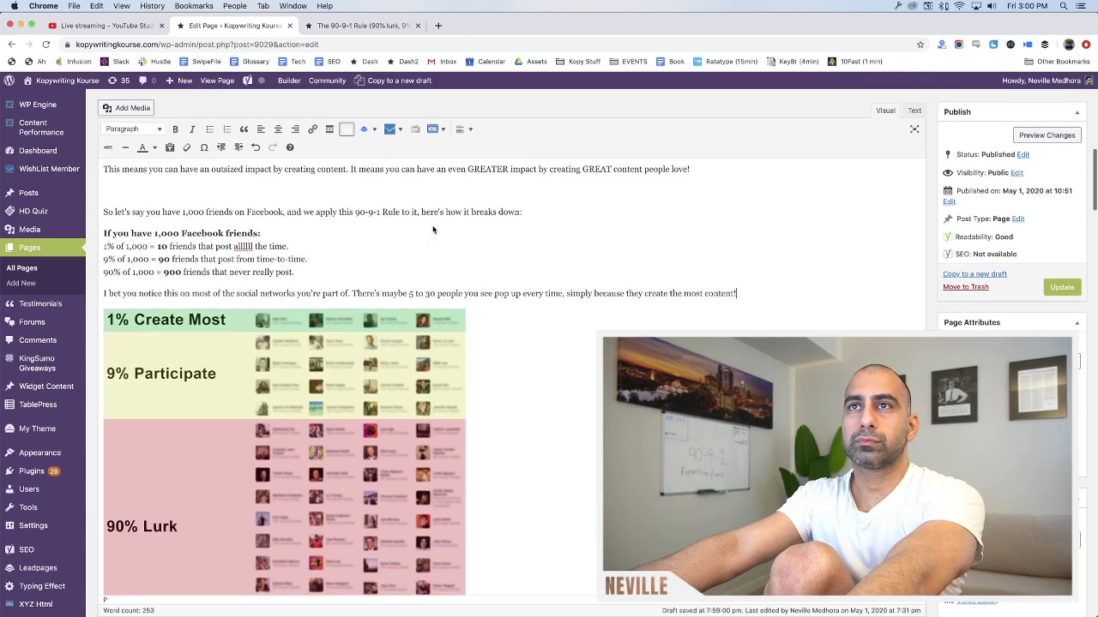
Remove "most of the" so the sentence above the image reads "I bet you notice this on social networks you're part of"
left_click(211, 306)
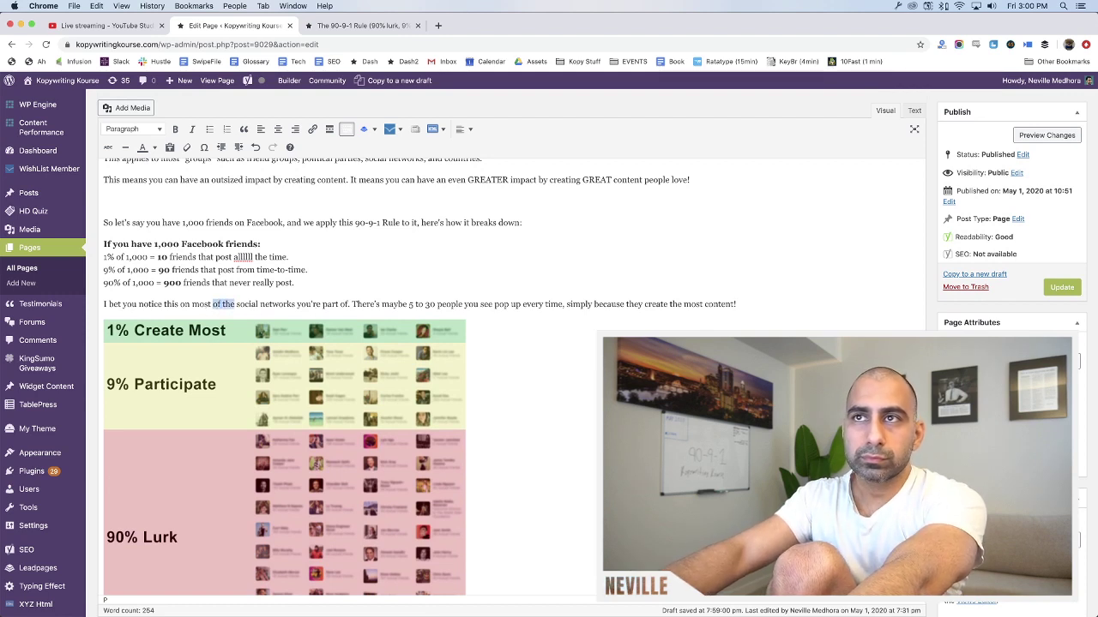
key("BackSpace")
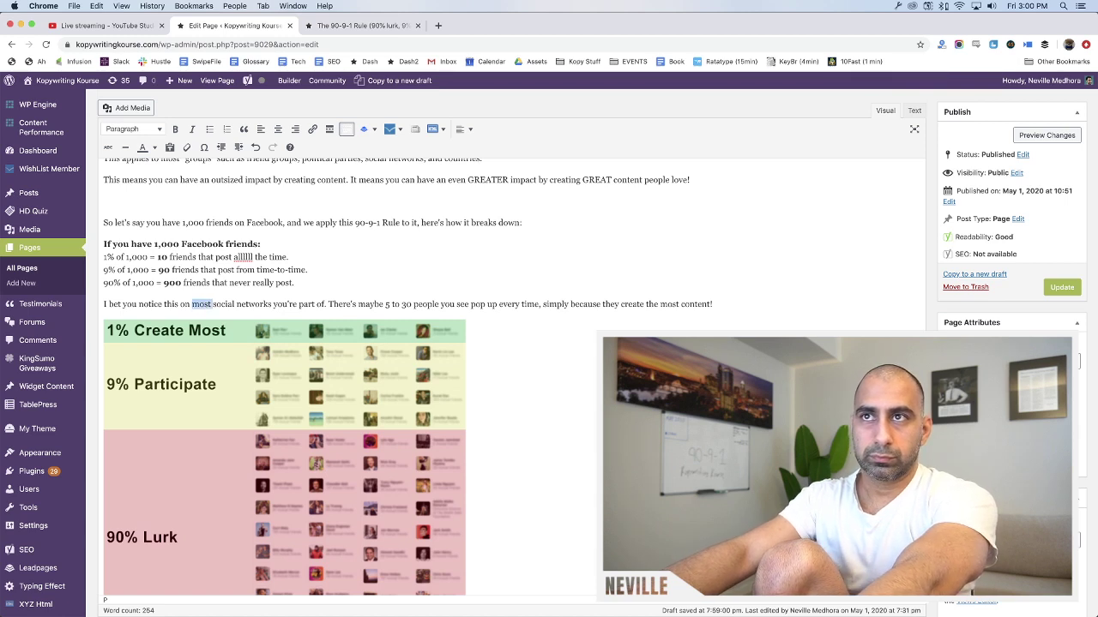
key("BackSpace")
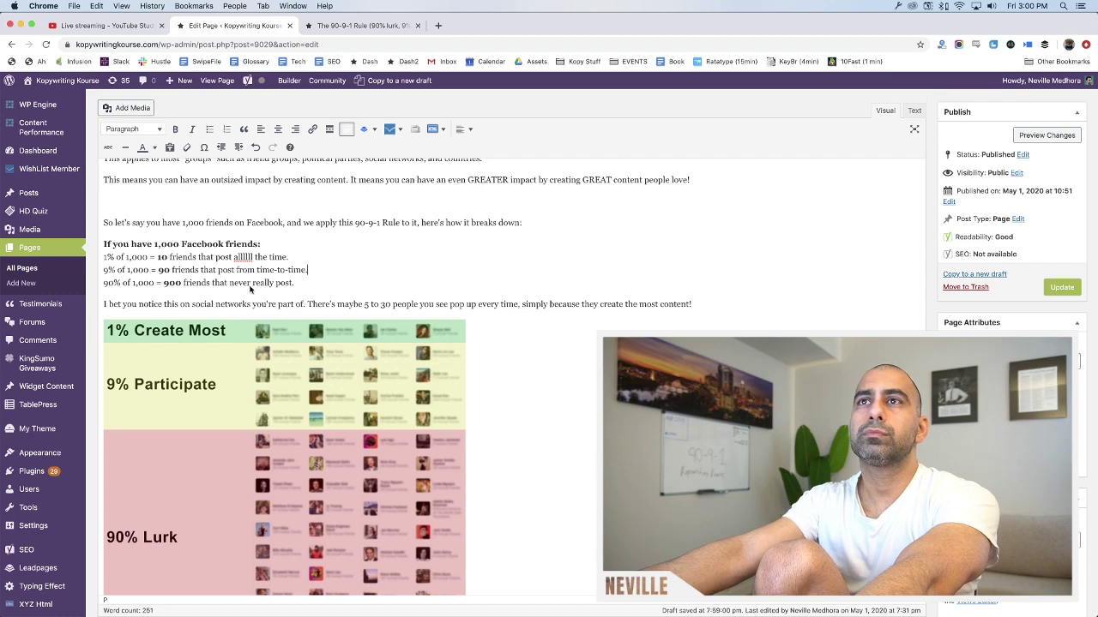
scroll(253, 290, "up", 3)
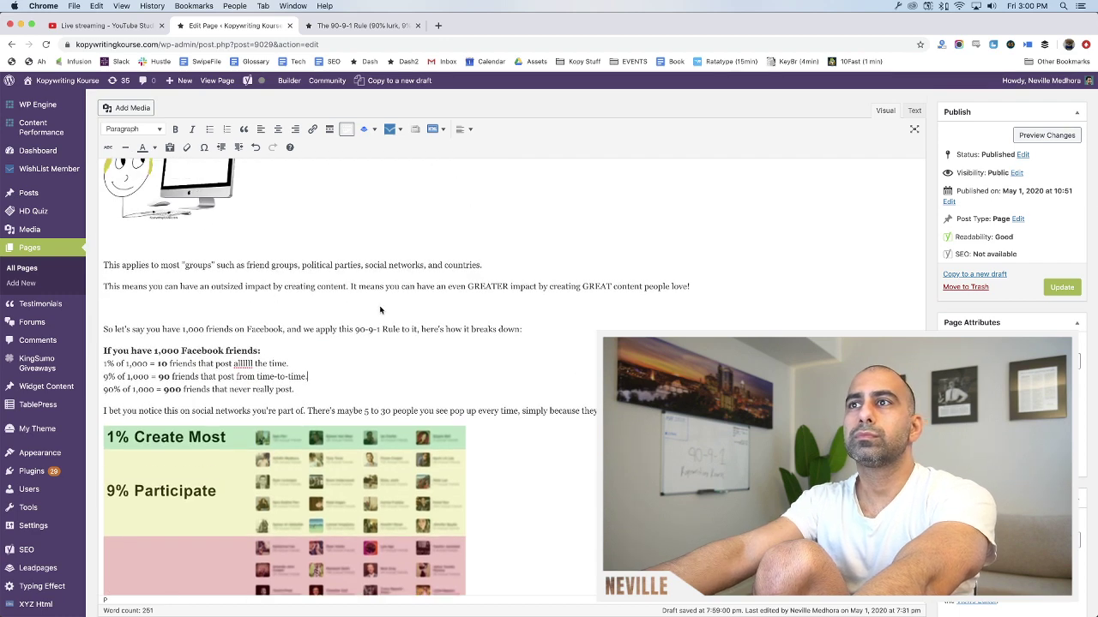
scroll(380, 309, "up", 3)
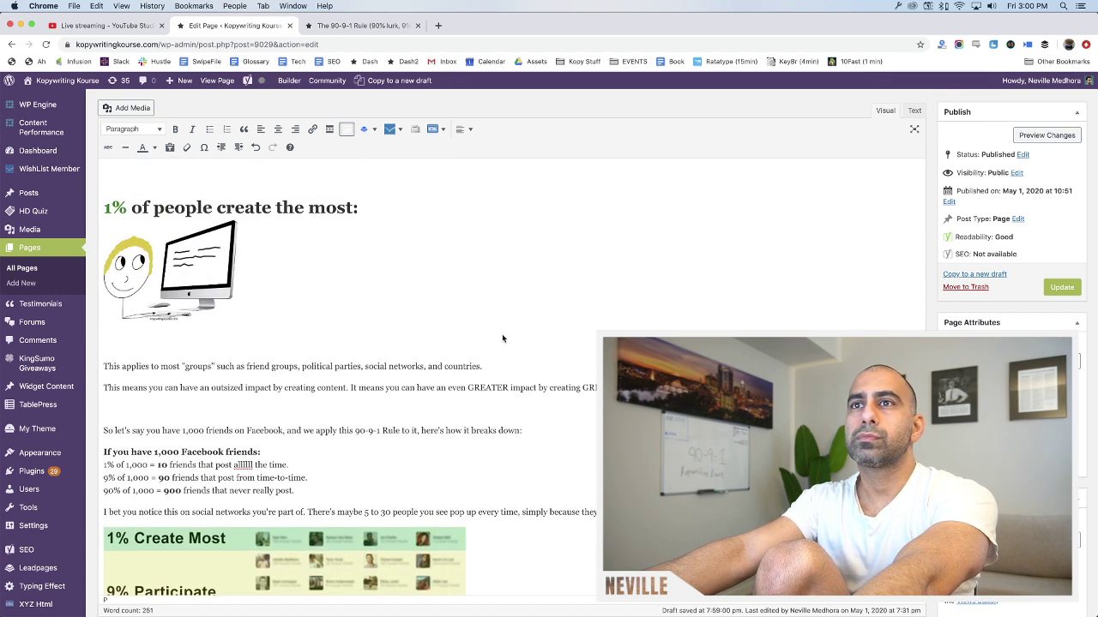
Delete the stray "s" and the surplus blank lines between the table shortcode and the "This means you can massively amplify your voice" heading
scroll(502, 334, "down", 5)
scroll(502, 333, "down", 10)
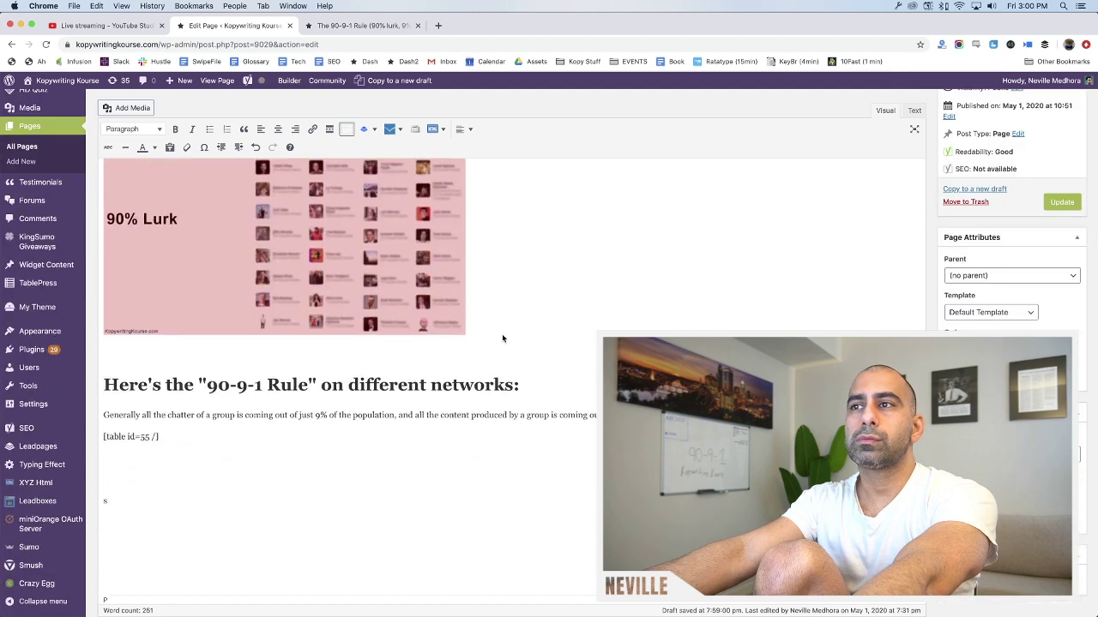
scroll(502, 338, "up", 2)
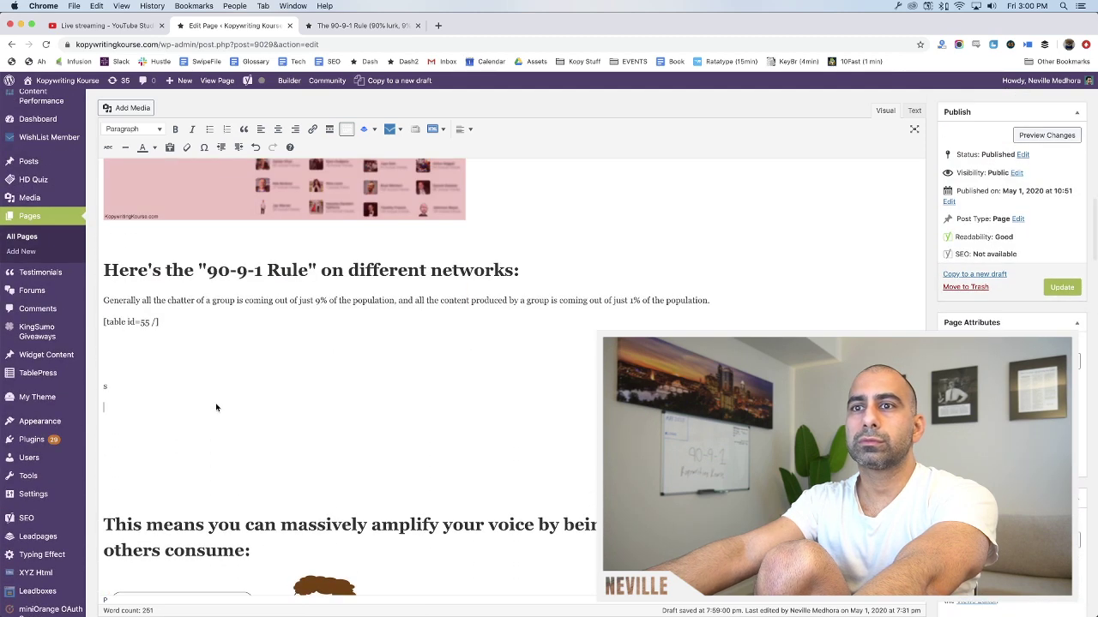
left_click(223, 443)
key("BackSpace")
key("BackSpace")
key("BackSpace")
key("BackSpace")
key("BackSpace")
key("BackSpace")
key("BackSpace")
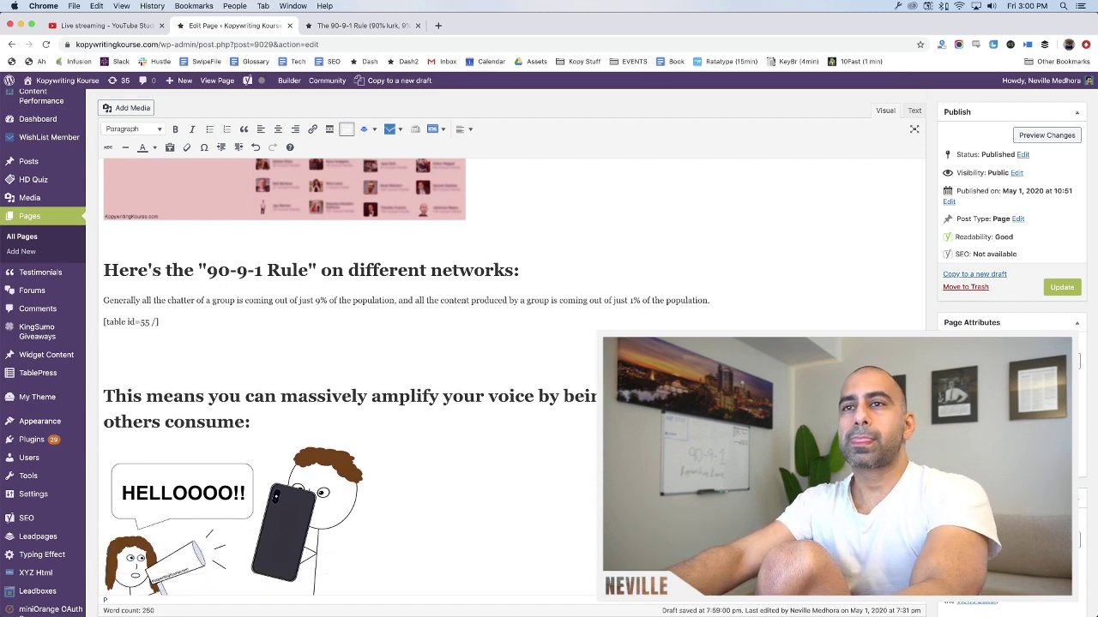
Below the table shortcode, write the line "It's neat to see how much of a group actually controls the rules"
key("Return")
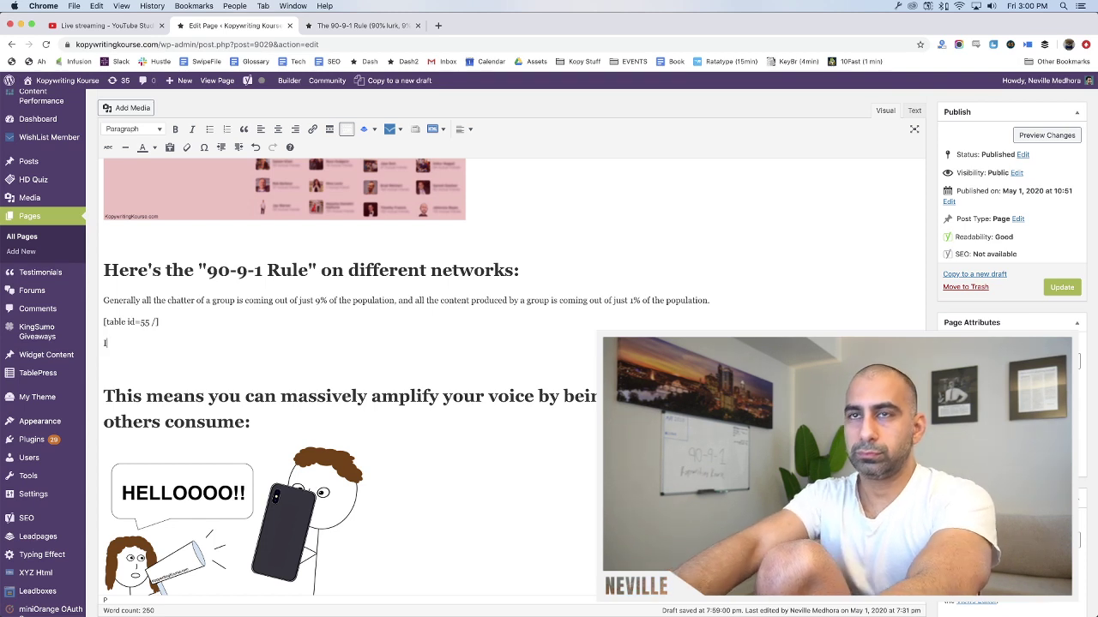
type("It's cool")
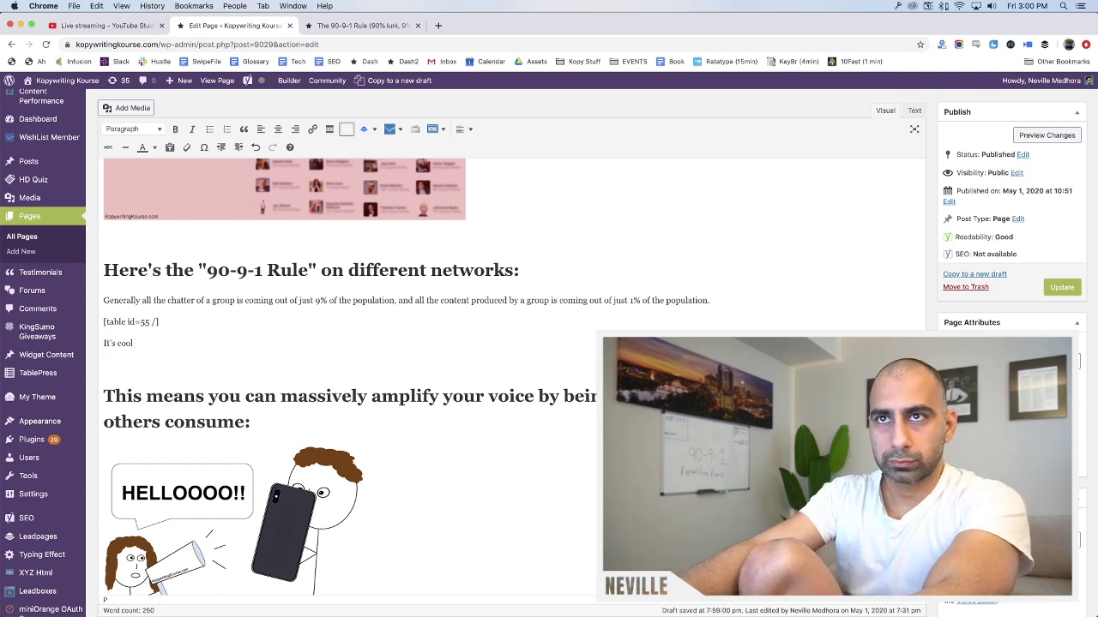
key("alt+shift+Left")
type("neat to see how much of a group actually controls the")
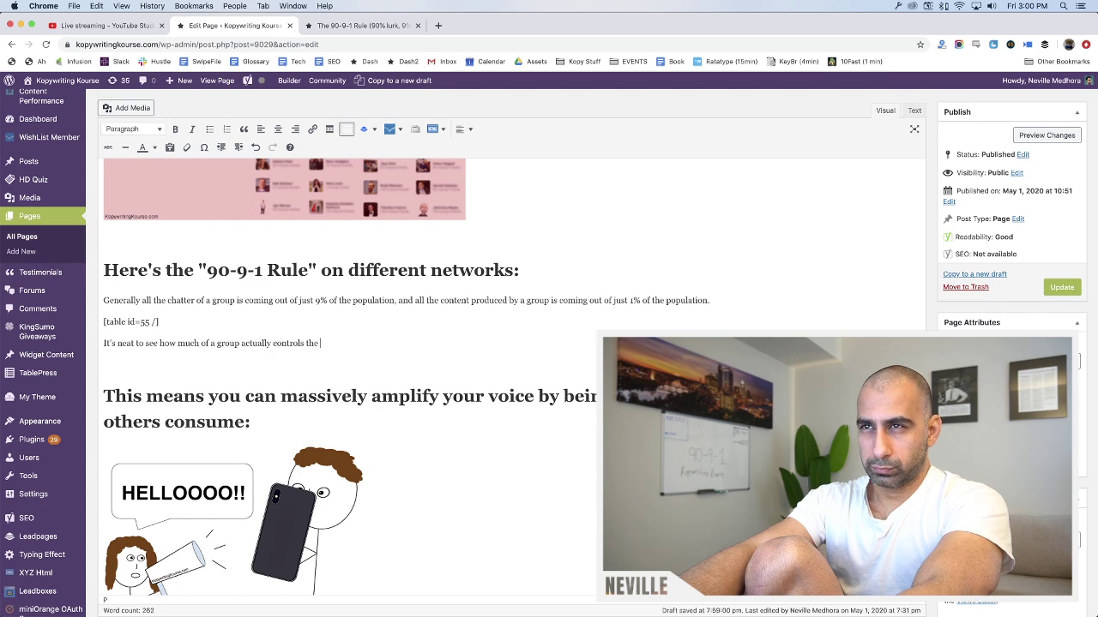
type("rules")
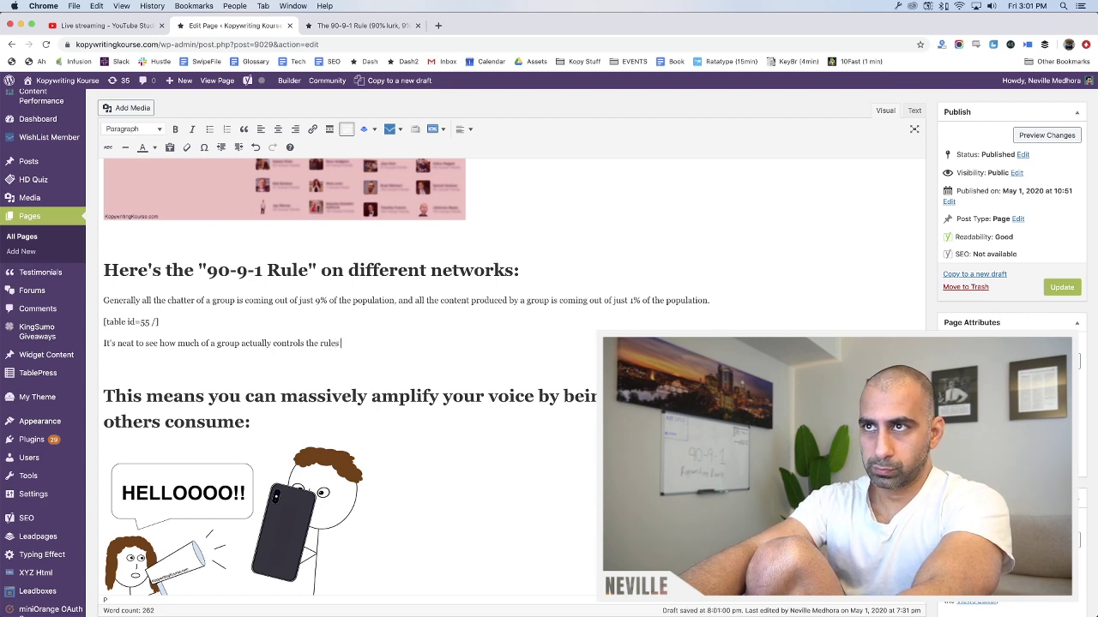
Search Google in a new tab for "nassim taleb only a small minority controls group"
key("super+t")
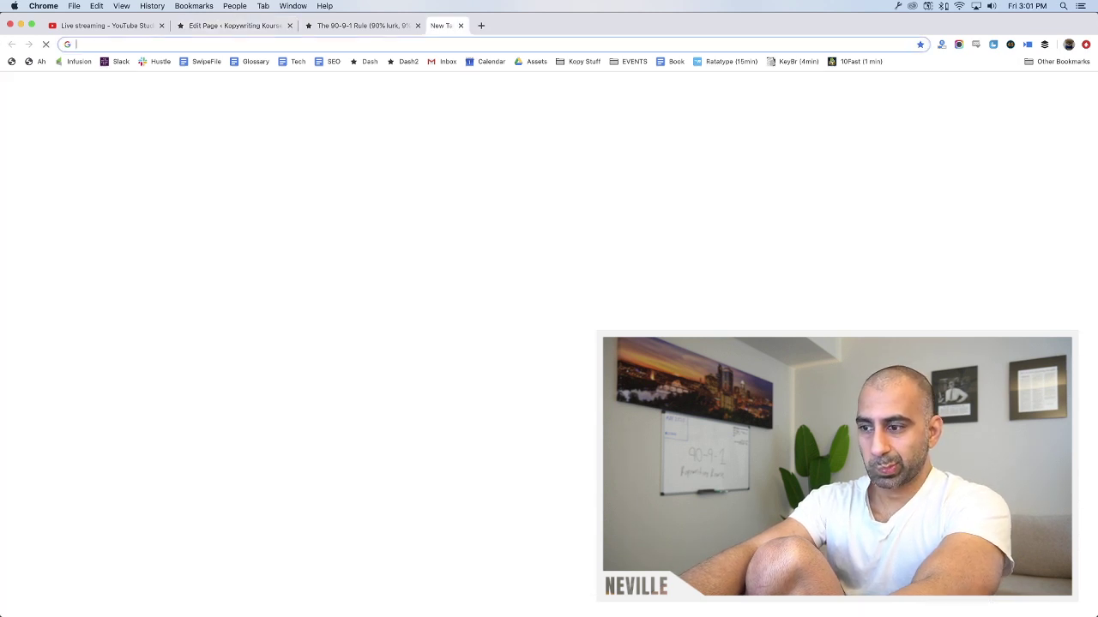
type("nasim tale")
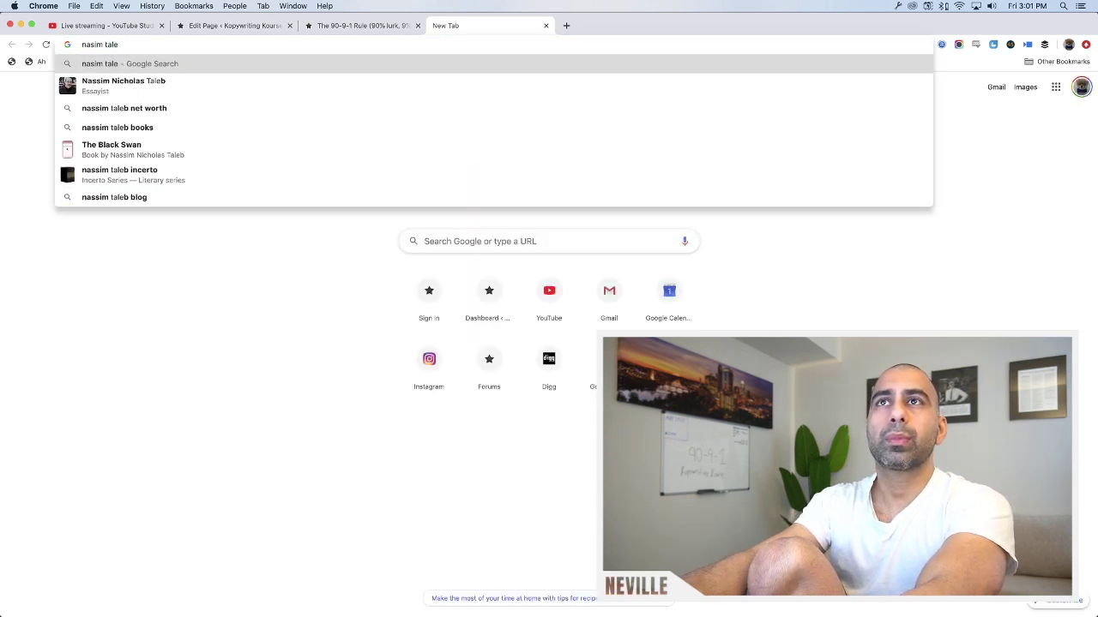
key("Down")
key("Down")
key("BackSpace")
key("BackSpace")
key("BackSpace")
key("BackSpace")
key("BackSpace")
key("BackSpace")
key("BackSpace")
key("BackSpace")
key("BackSpace")
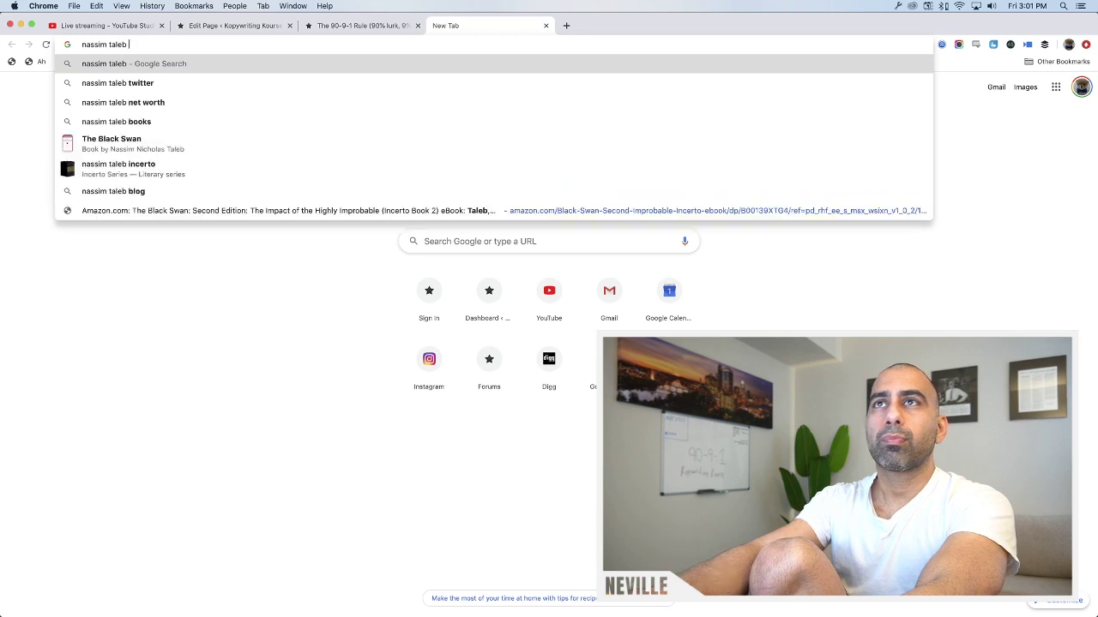
type("only a sm")
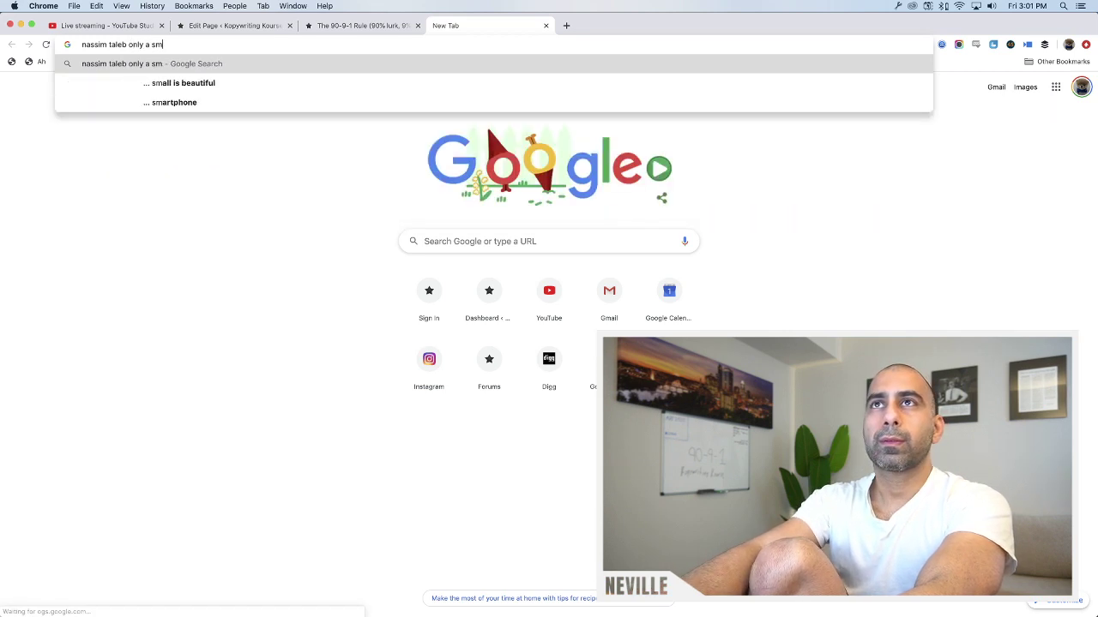
type("all minoritu")
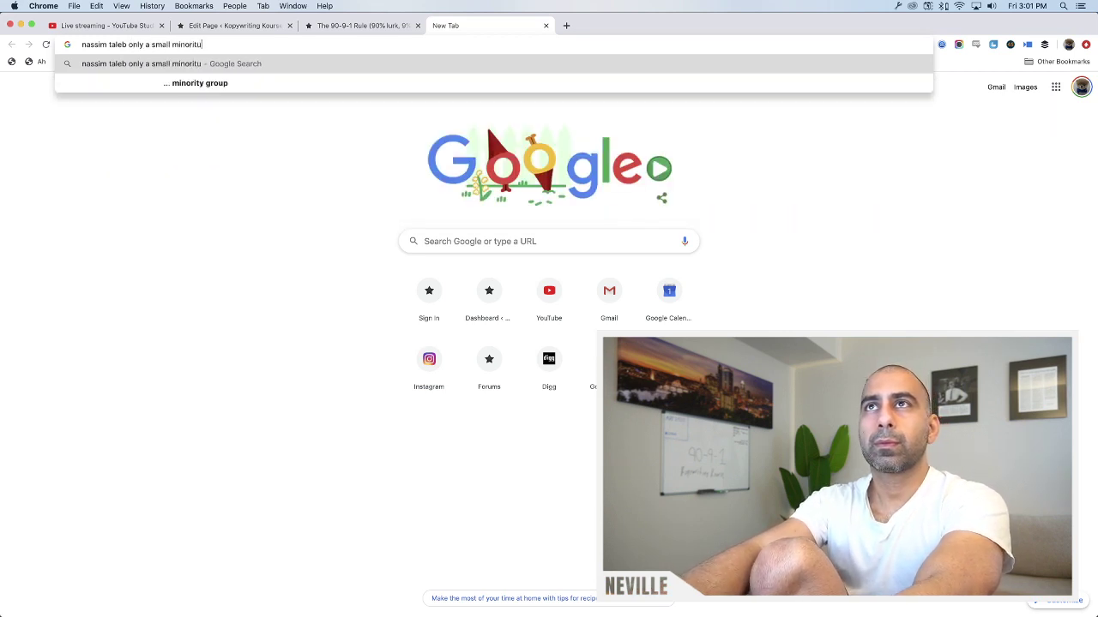
key("BackSpace")
type("y controls g")
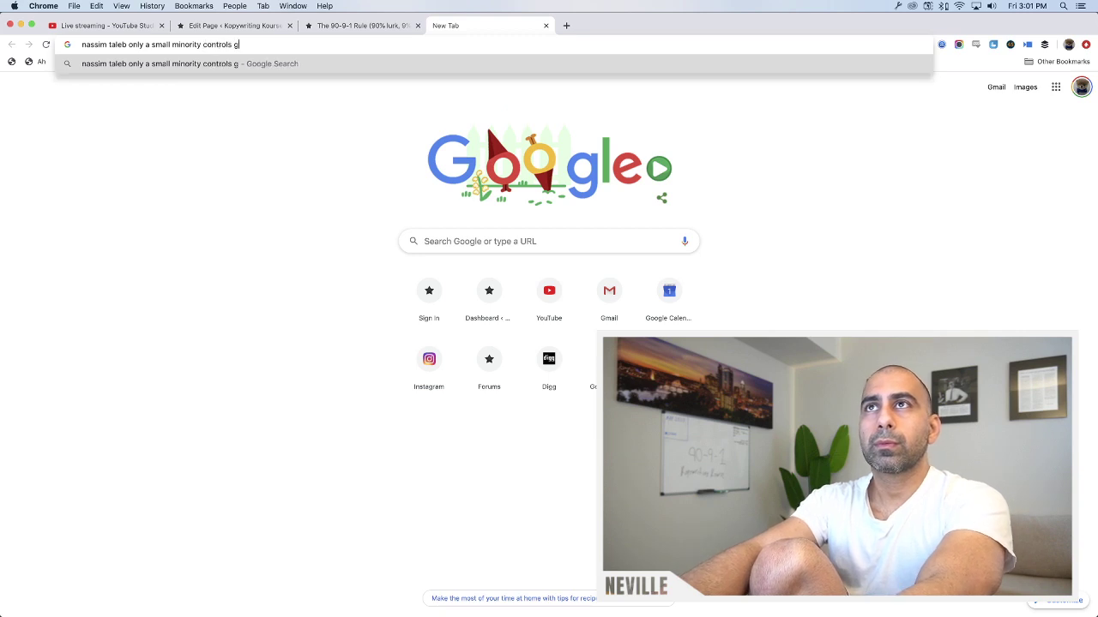
type("roup")
key("Return")
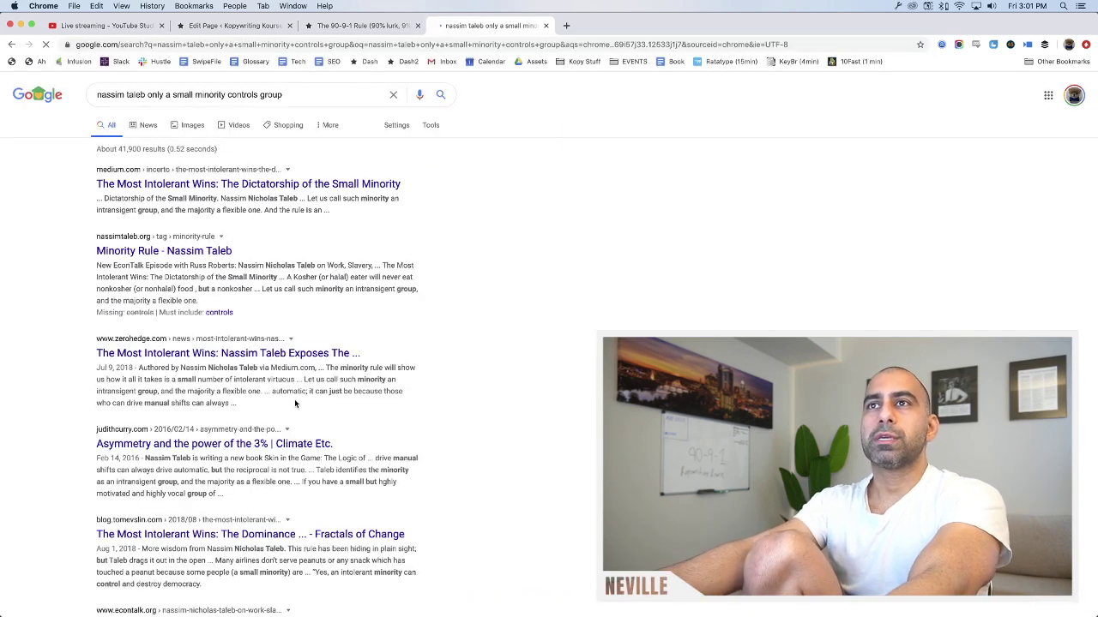
Open the "Minority Rule - Nassim Taleb" result and go through the page's matches for "minorit"
left_click(202, 252)
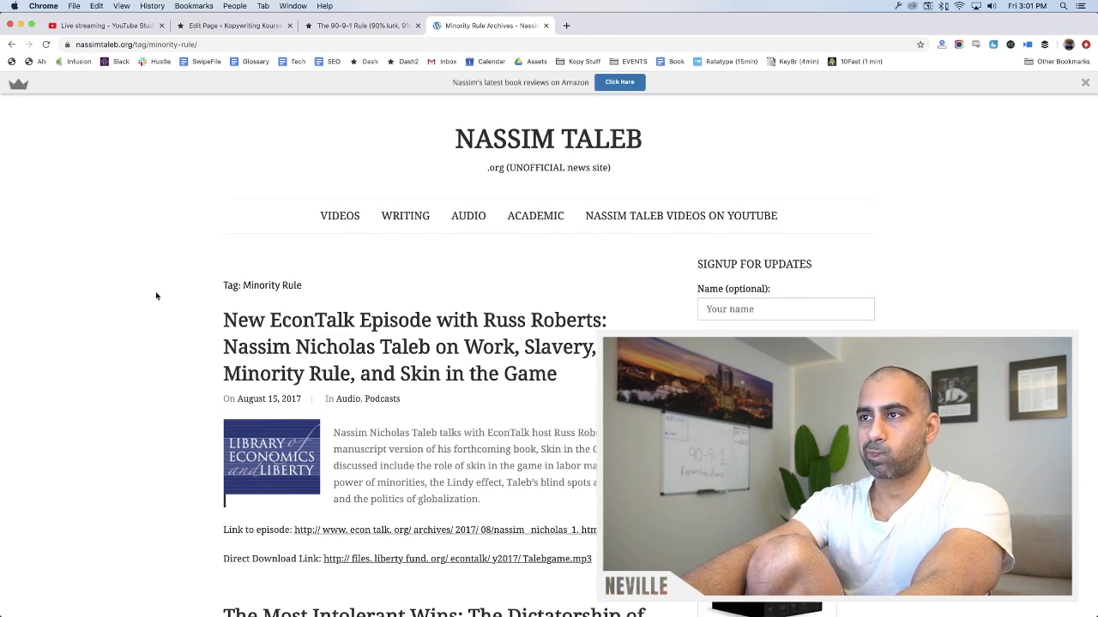
scroll(156, 296, "down", 5)
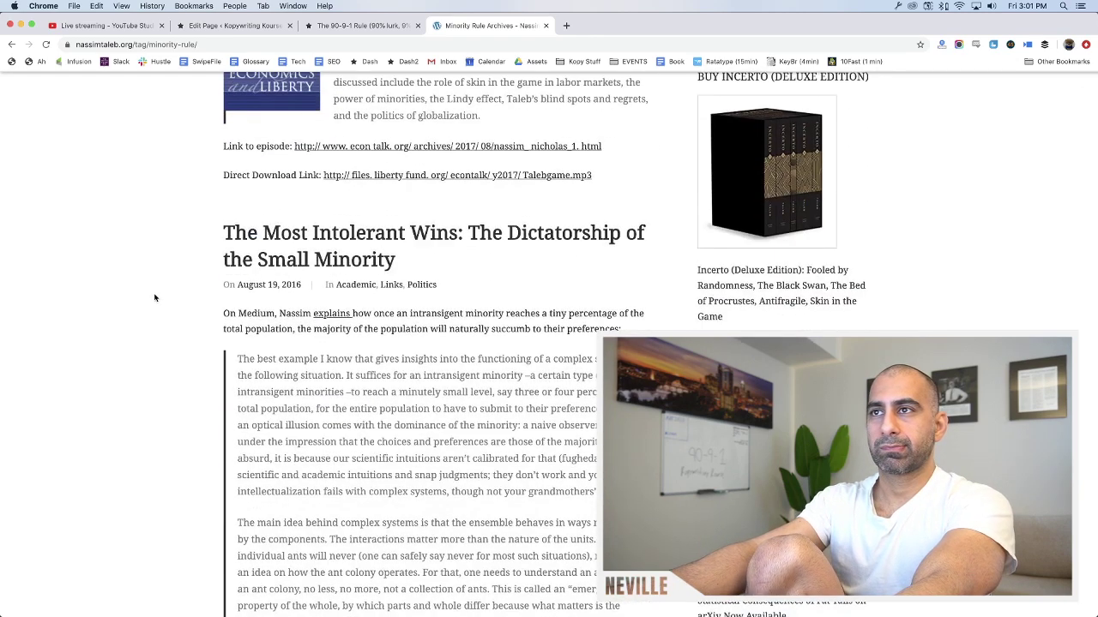
key("super+f")
type("mini")
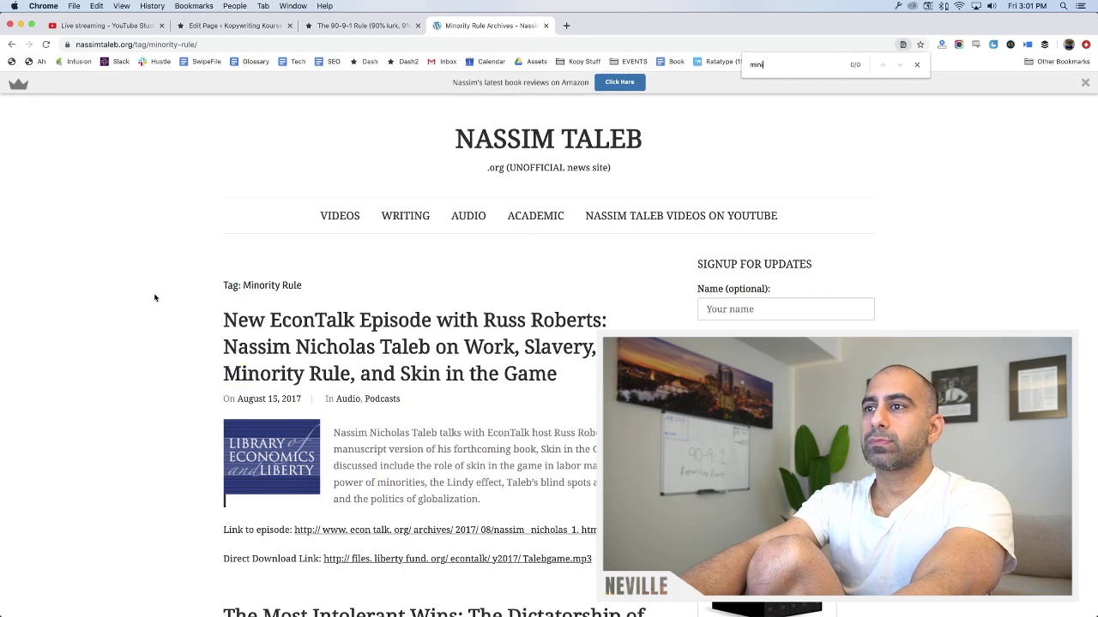
type("rity")
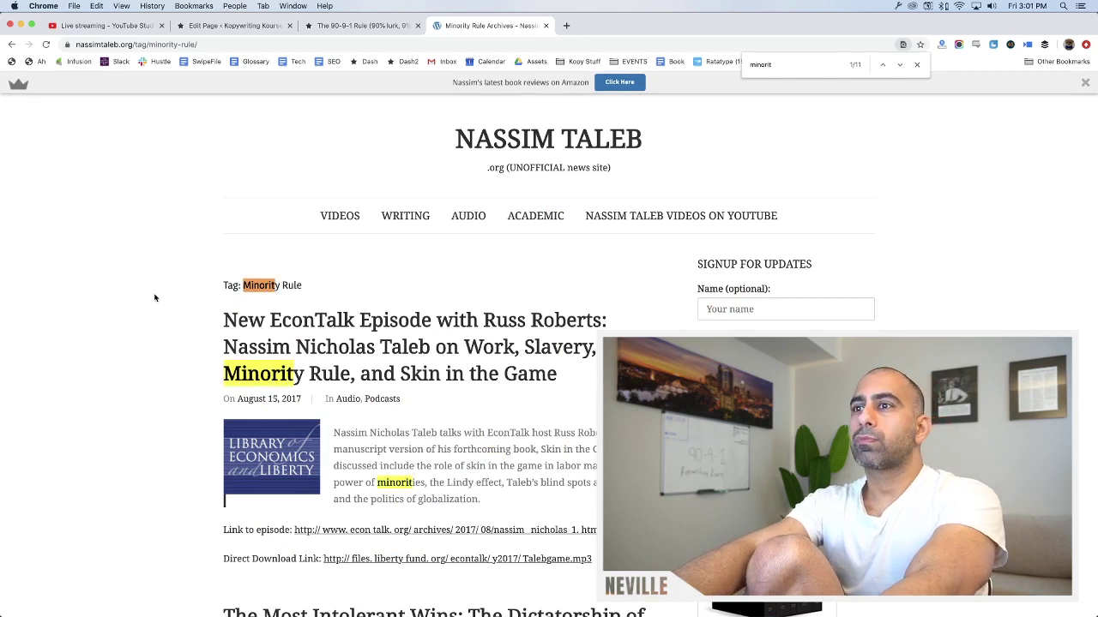
key("BackSpace")
key("Return")
key("Return")
key("Return")
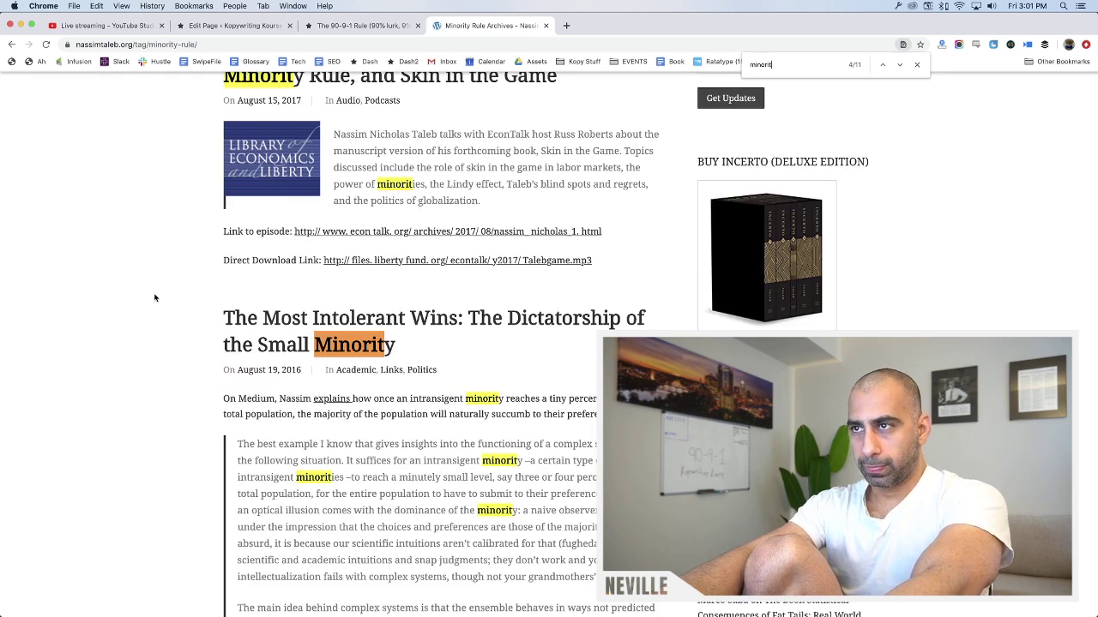
key("Return")
key("Return")
key("Return")
key("Return")
key("Return")
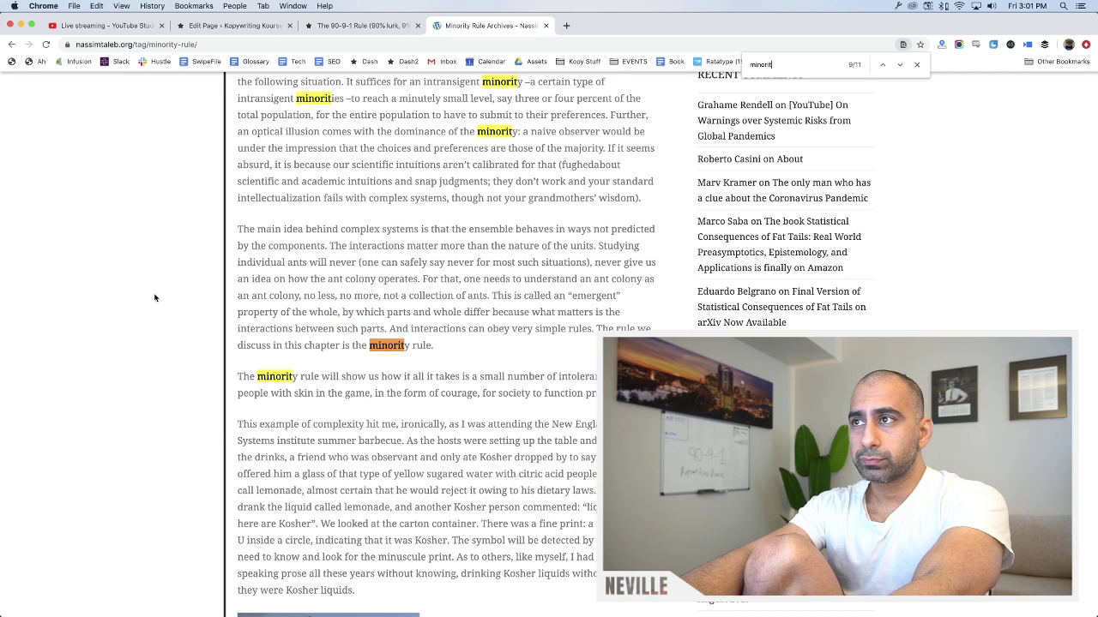
key("Return")
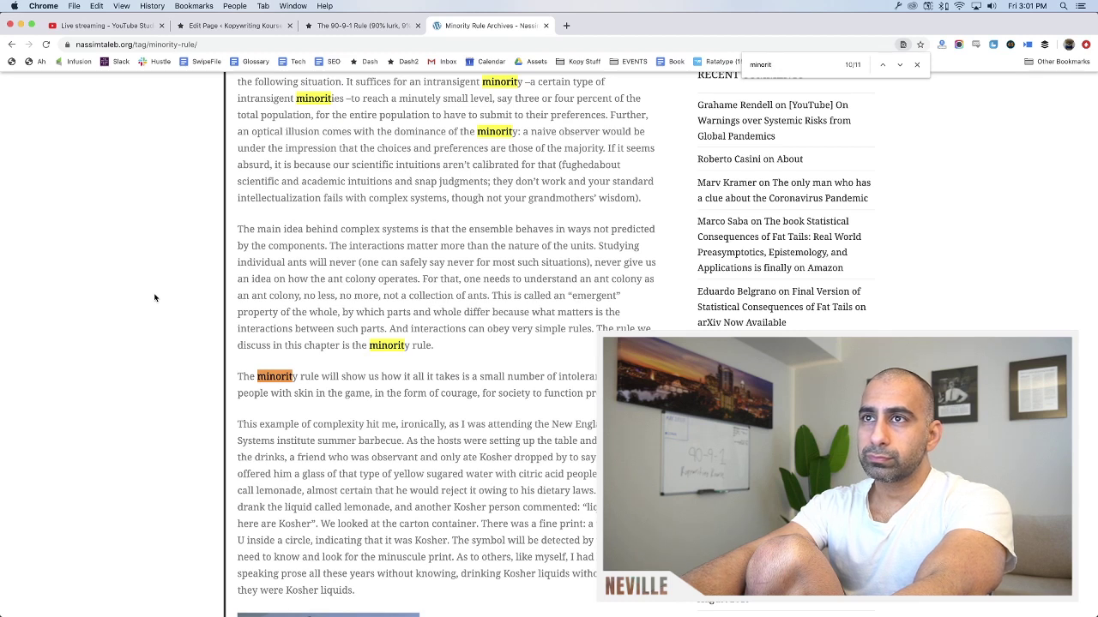
Read the remaining minority rule excerpt down to the end of the article preview
scroll(155, 304, "down", 3)
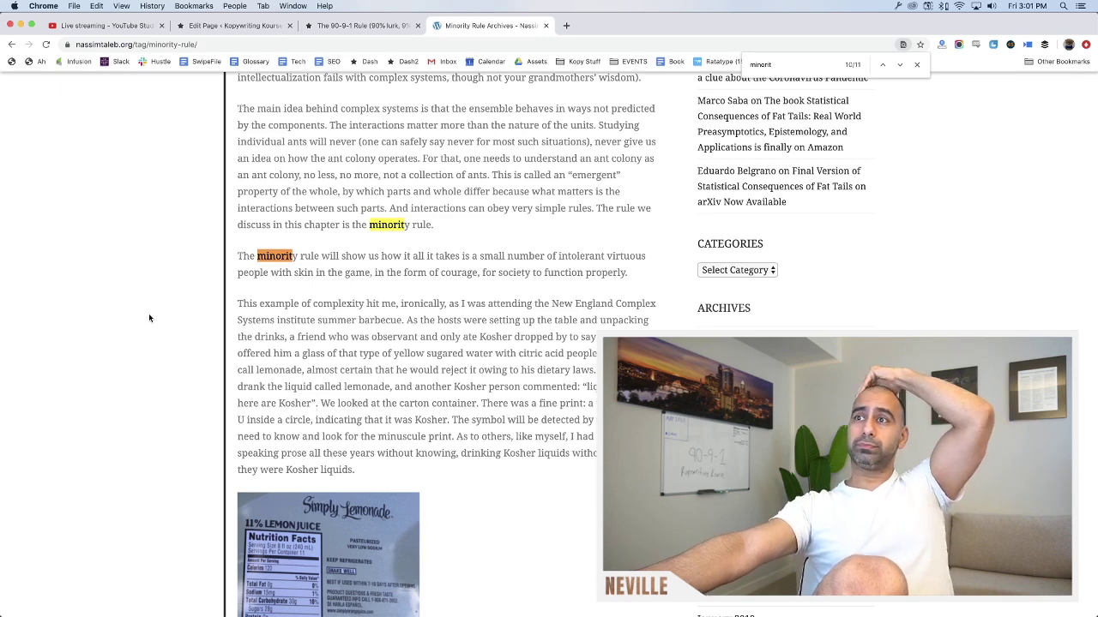
scroll(175, 311, "down", 10)
scroll(176, 313, "down", 5)
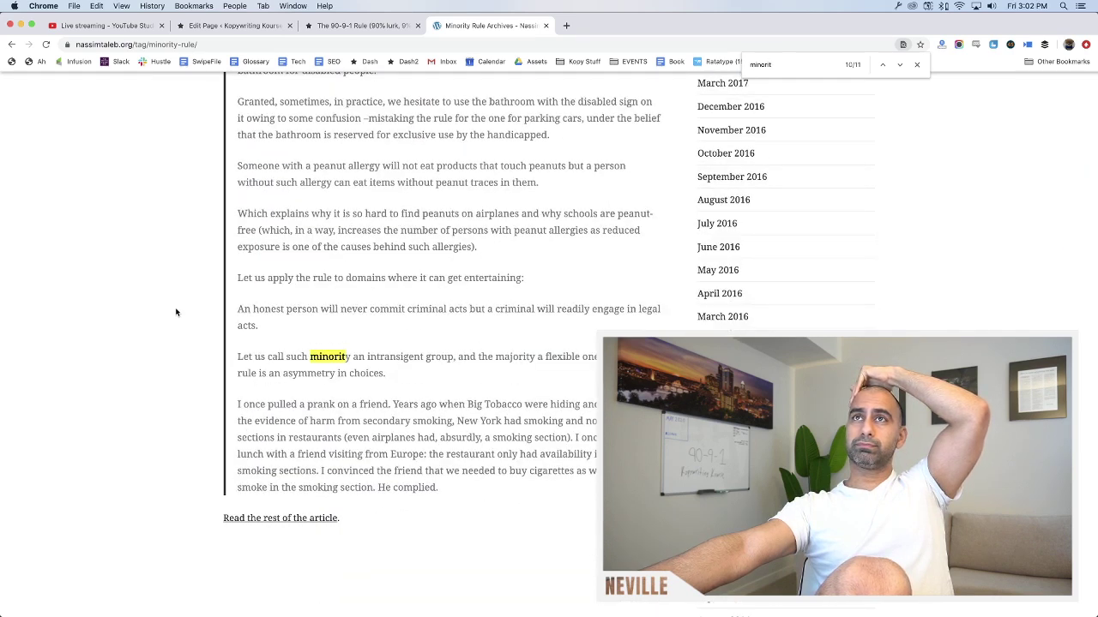
Return to the search results and shorten the query to "nassim taleb minority controls group"
scroll(176, 312, "left", 5)
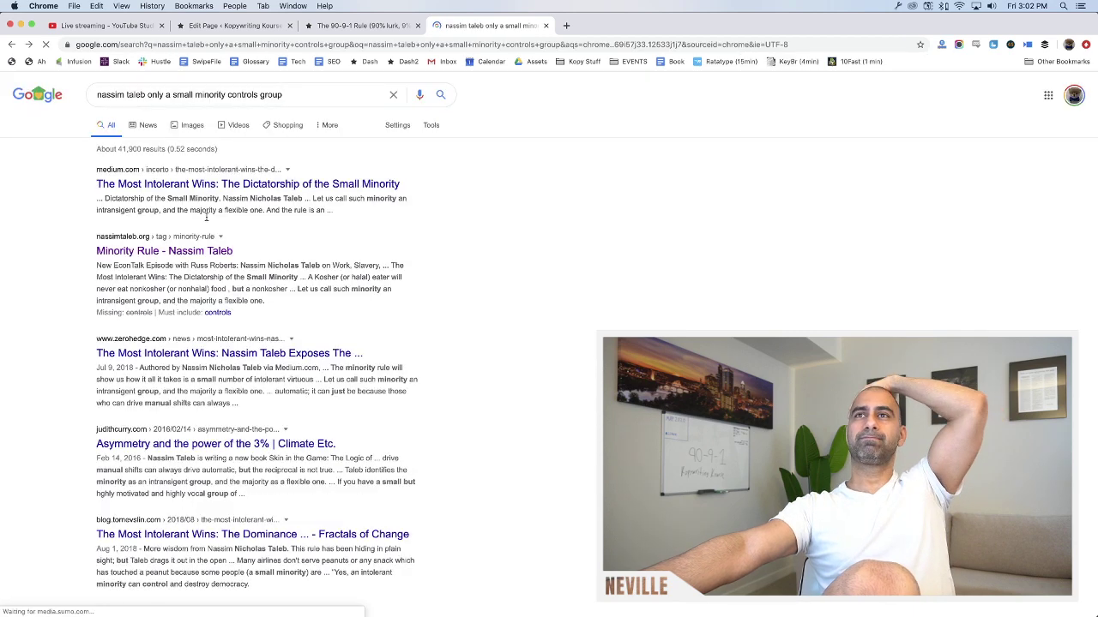
double_click(181, 96)
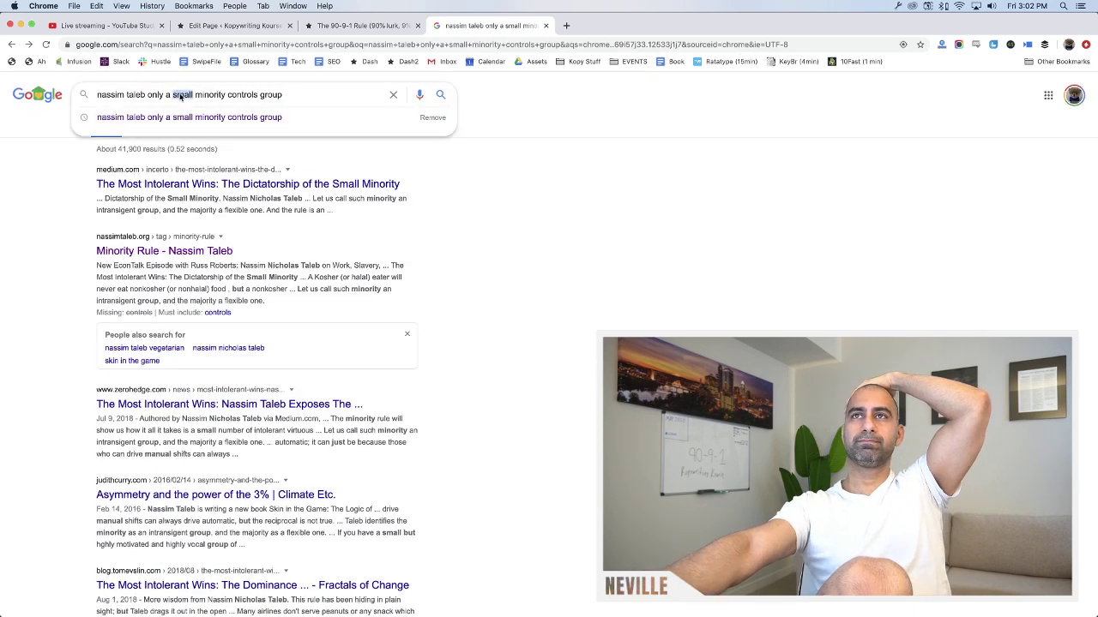
key("BackSpace")
key("BackSpace")
key("BackSpace")
key("BackSpace")
key("BackSpace")
key("BackSpace")
key("BackSpace")
key("BackSpace")
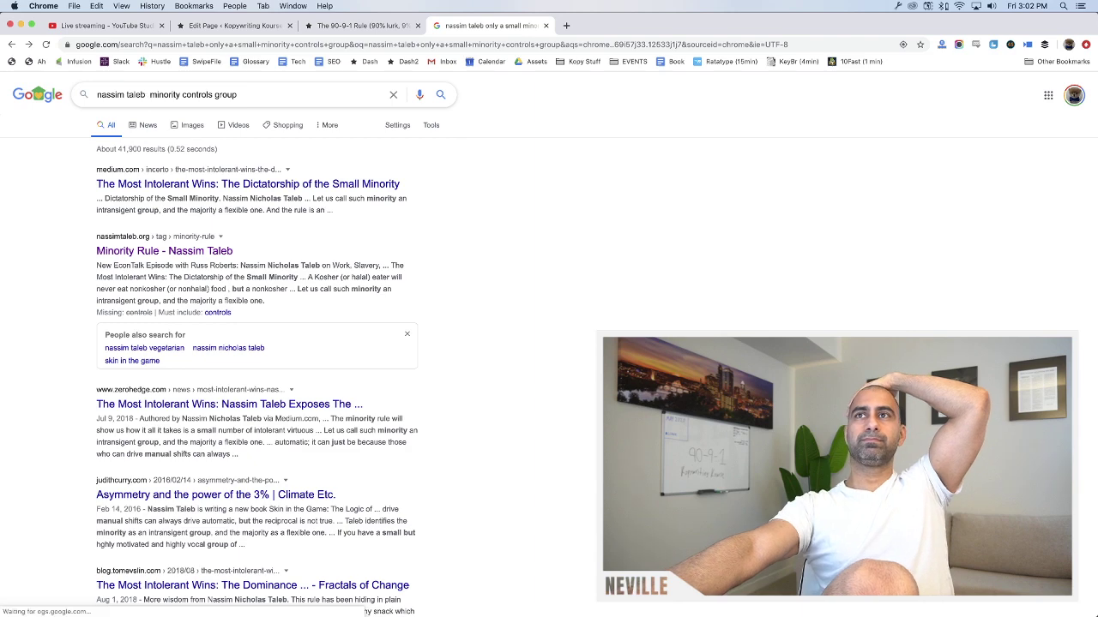
key("Return")
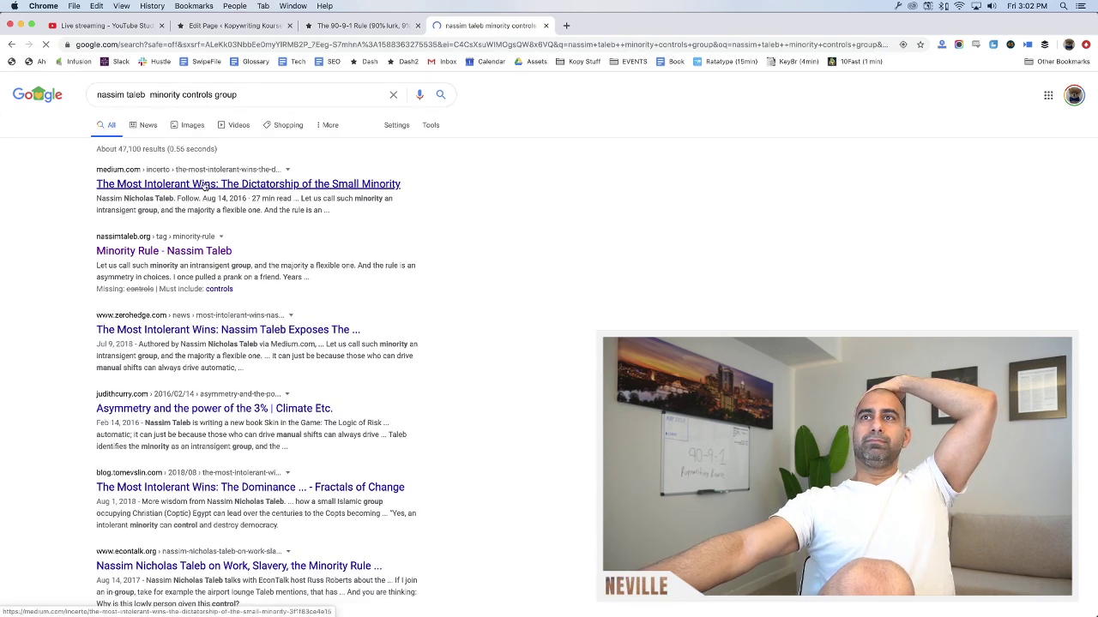
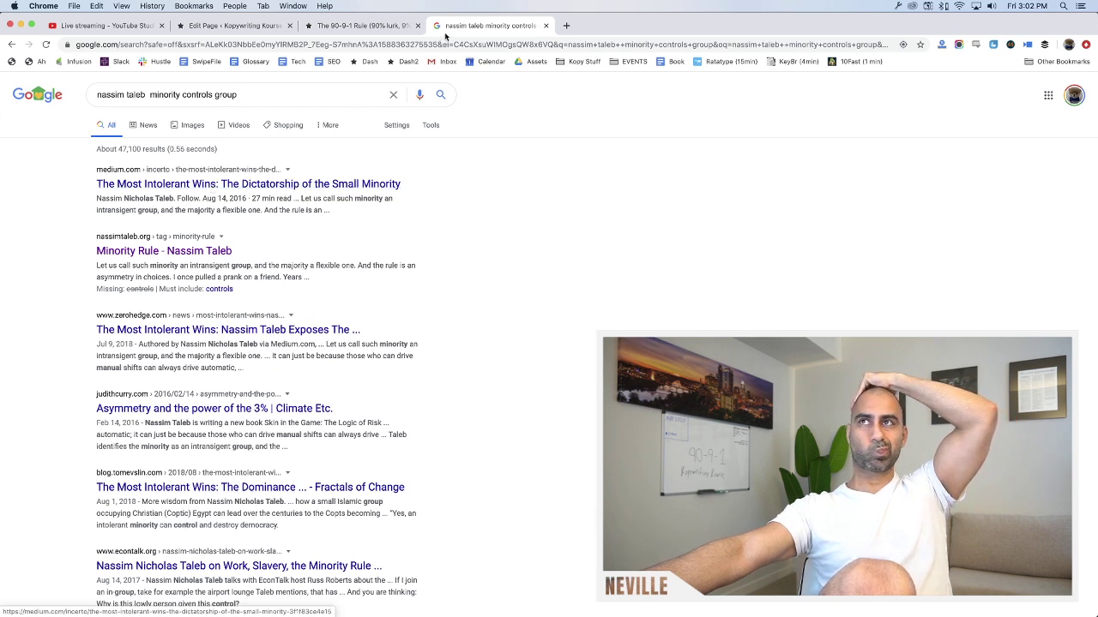
Switch to the page preview and examine the 90-9-1 Rule table for the different networks
left_click(394, 26)
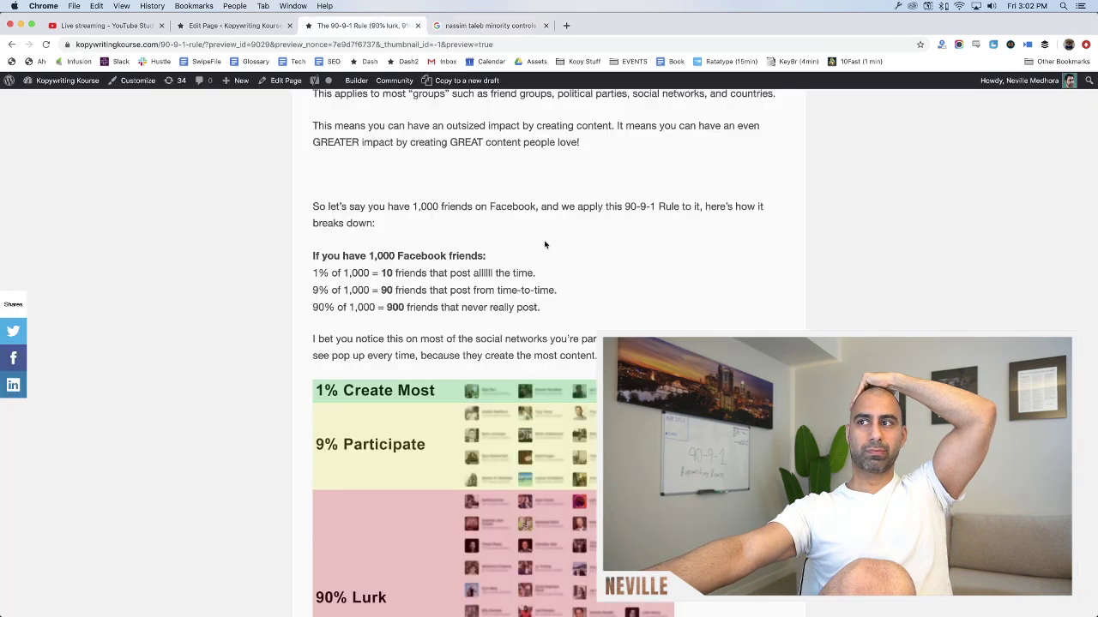
scroll(547, 236, "down", 2)
scroll(553, 214, "down", 5)
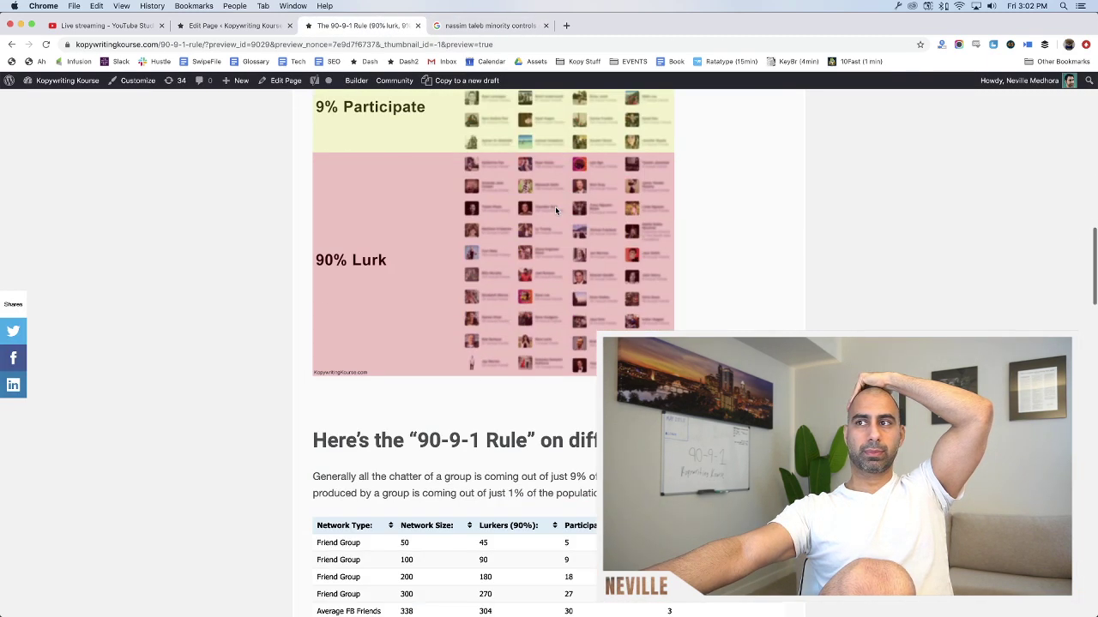
scroll(555, 205, "down", 4)
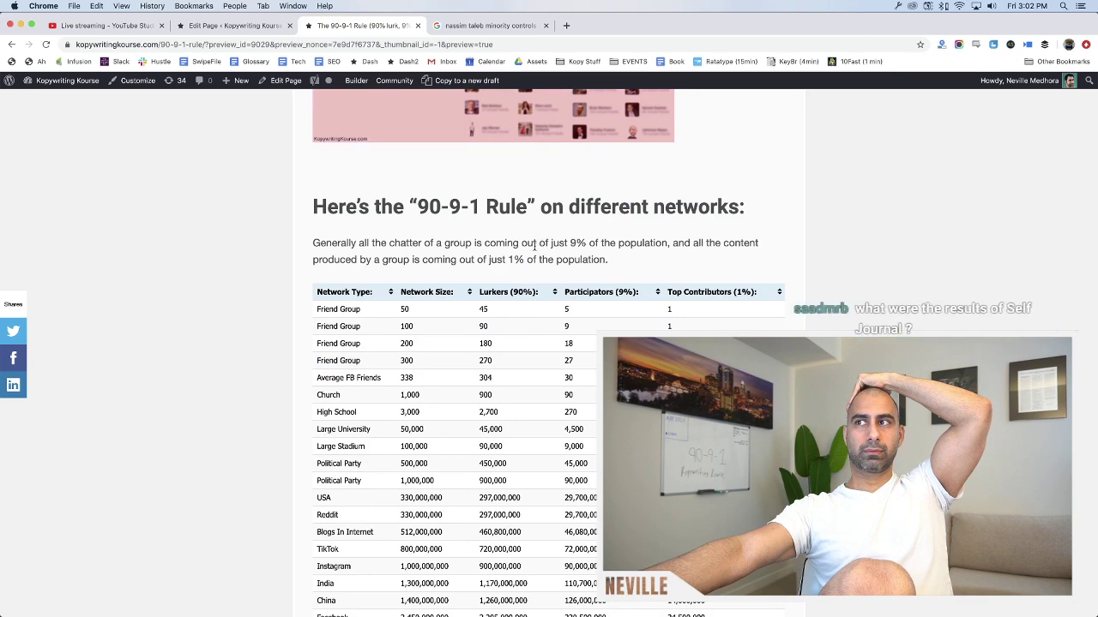
Return to the page editor and rewrite the sentence below the table as "It's neat to see how much of any group is controlled by a very small portion of it's members."
left_click(235, 26)
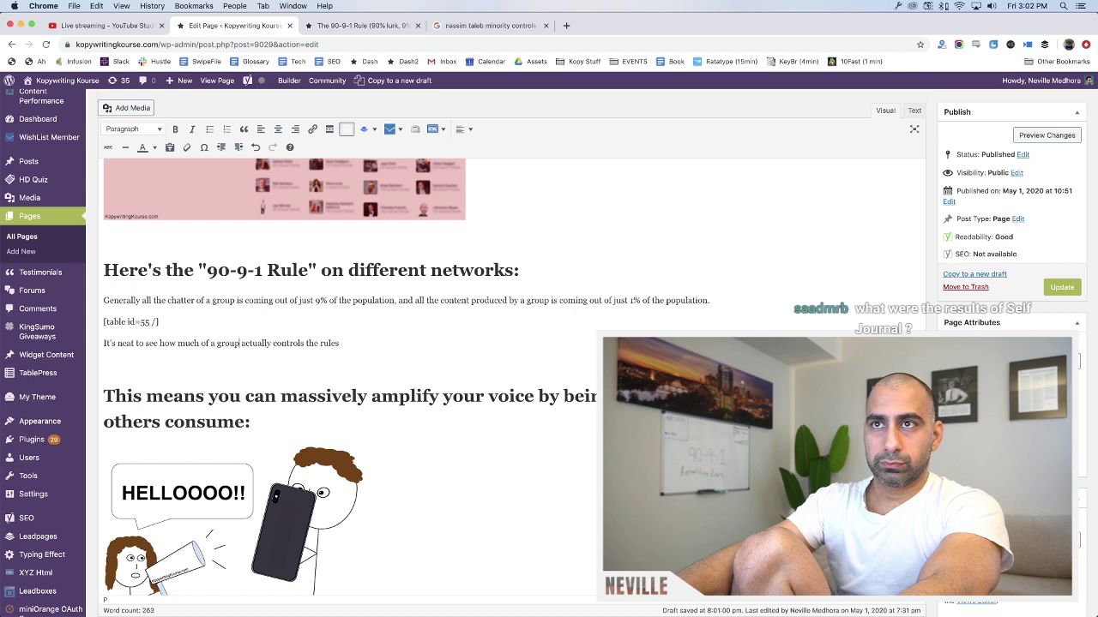
left_click(215, 343)
type("ny")
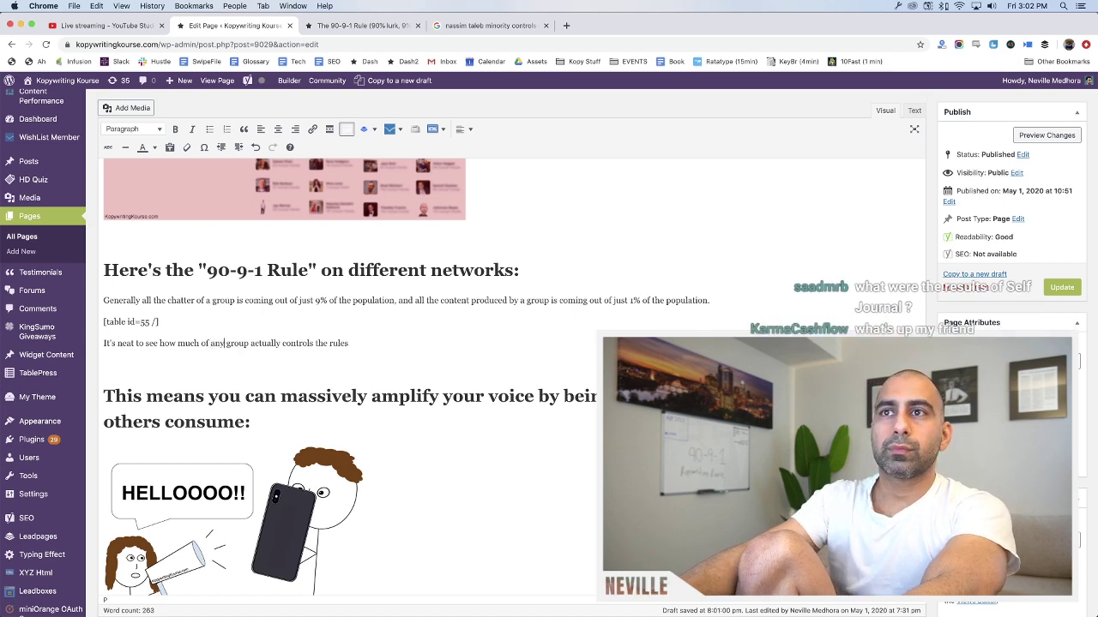
left_click(251, 343)
type("is controll")
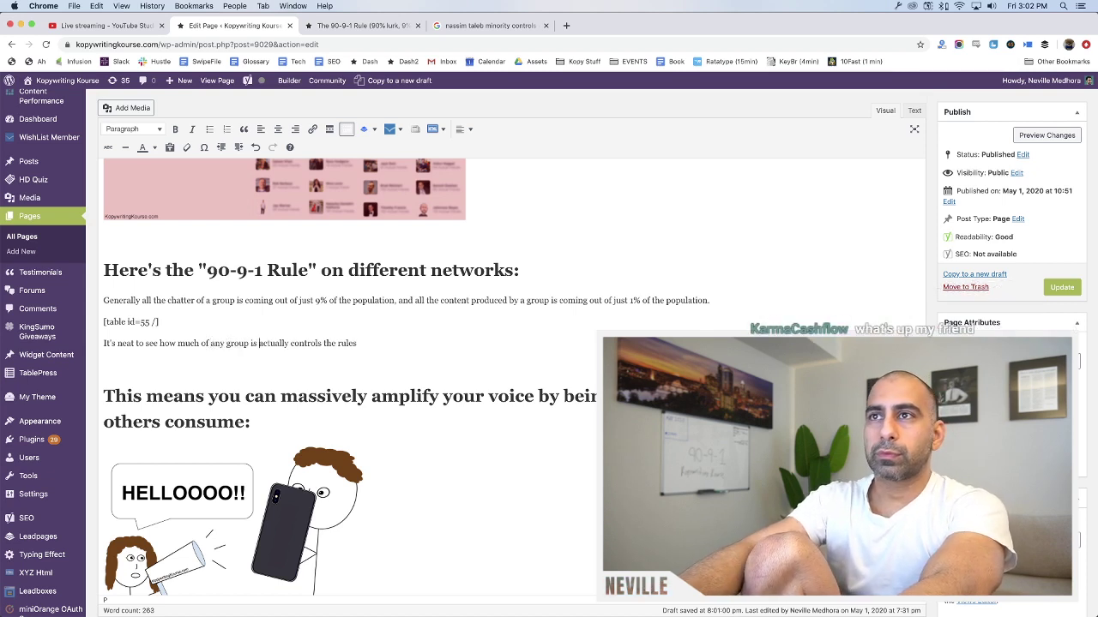
type("ed by a very sm")
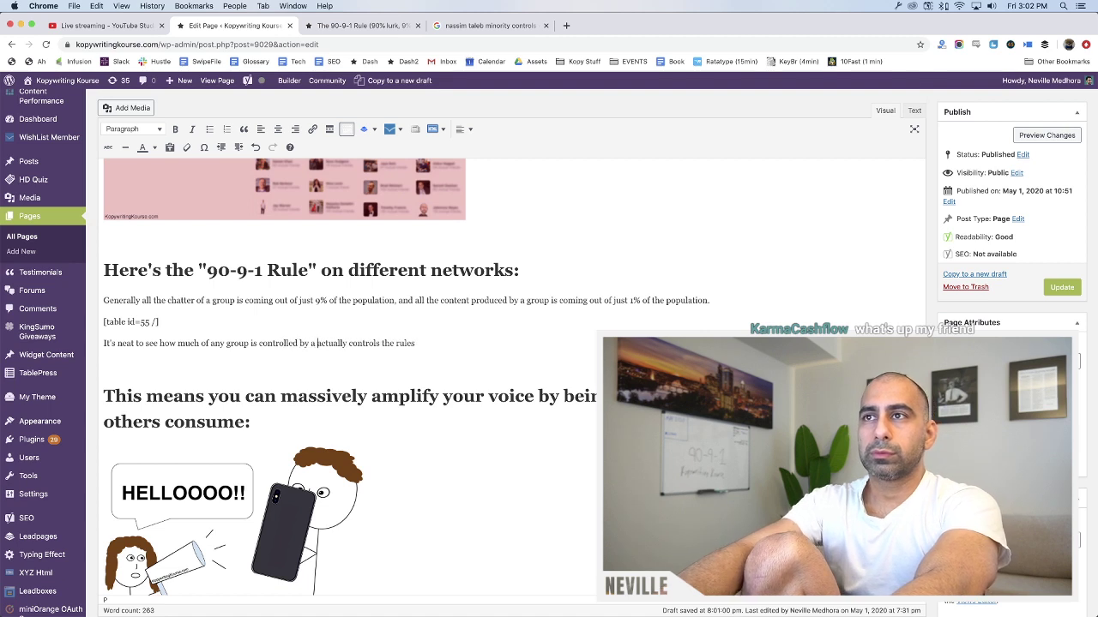
type("all portion ")
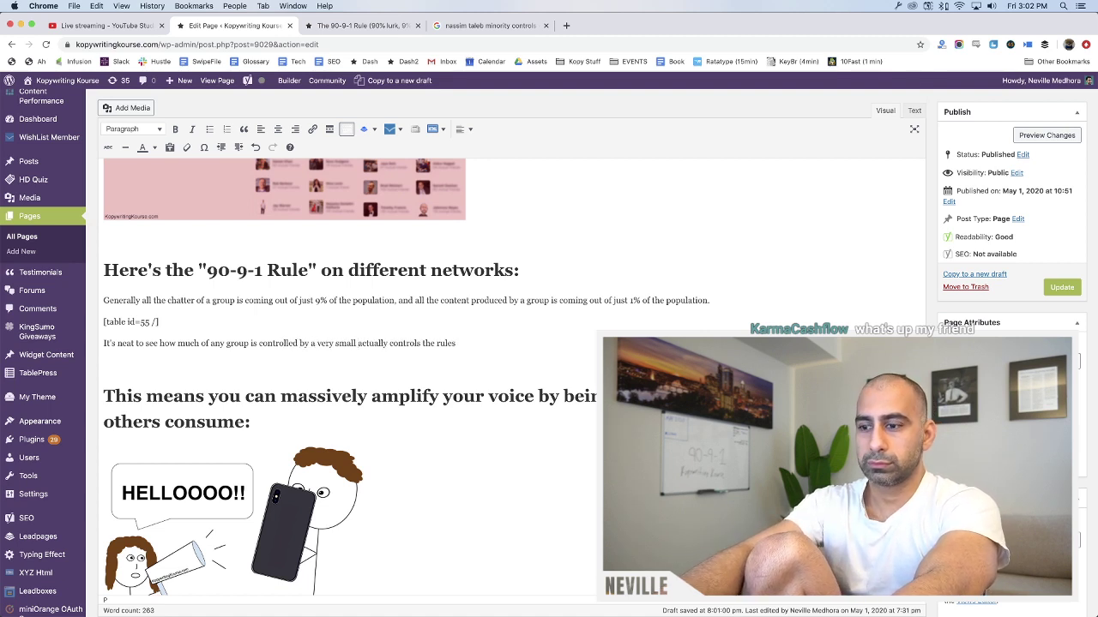
type("of it's members")
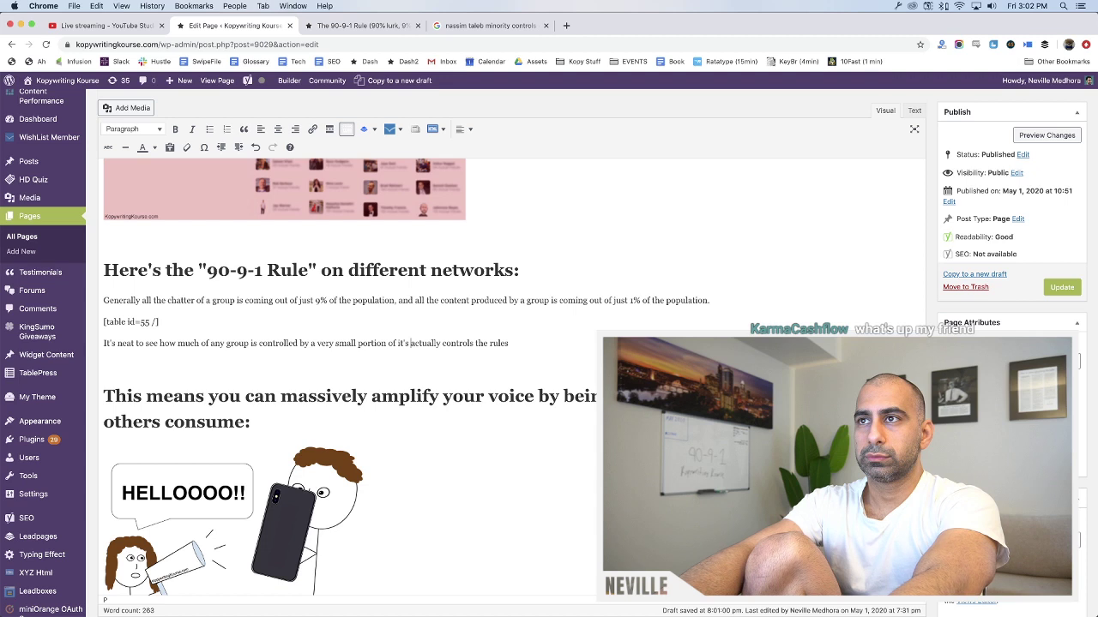
type(".")
key("shift+super+Right")
key("BackSpace")
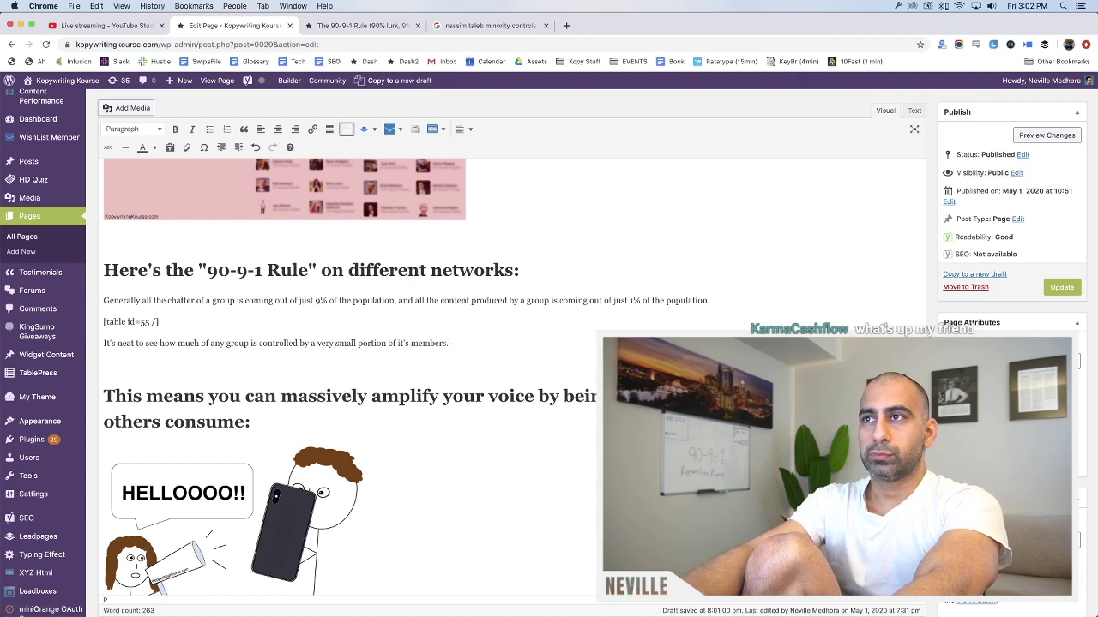
Begin a follow-up sentence with "This applies to" and look over the page's other sections for how to continue it
type("This applie")
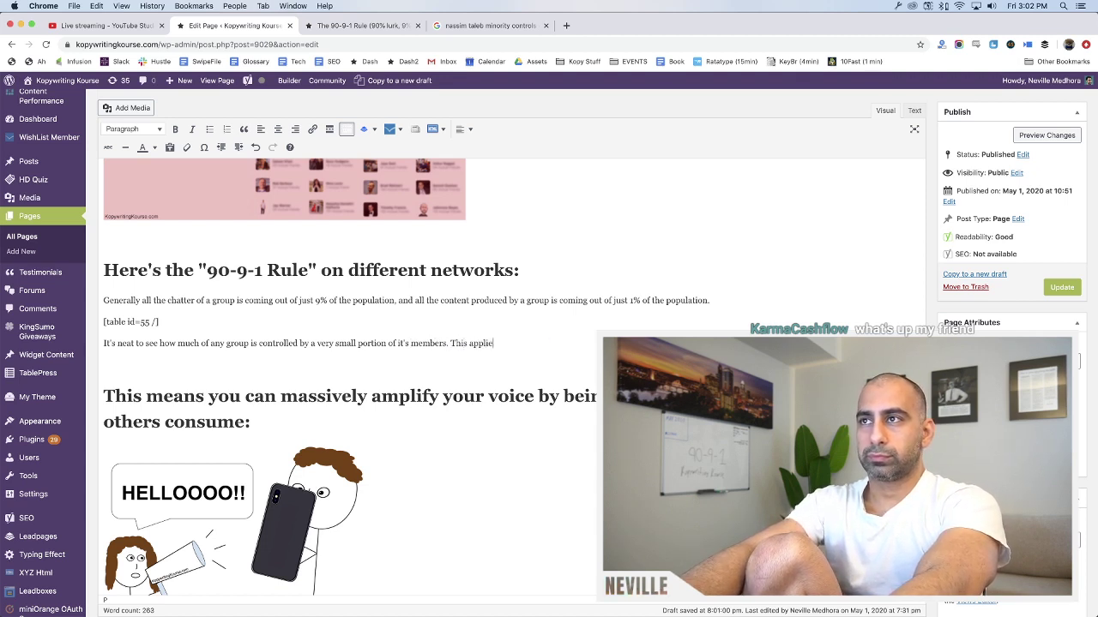
type("s to")
scroll(438, 299, "down", 10)
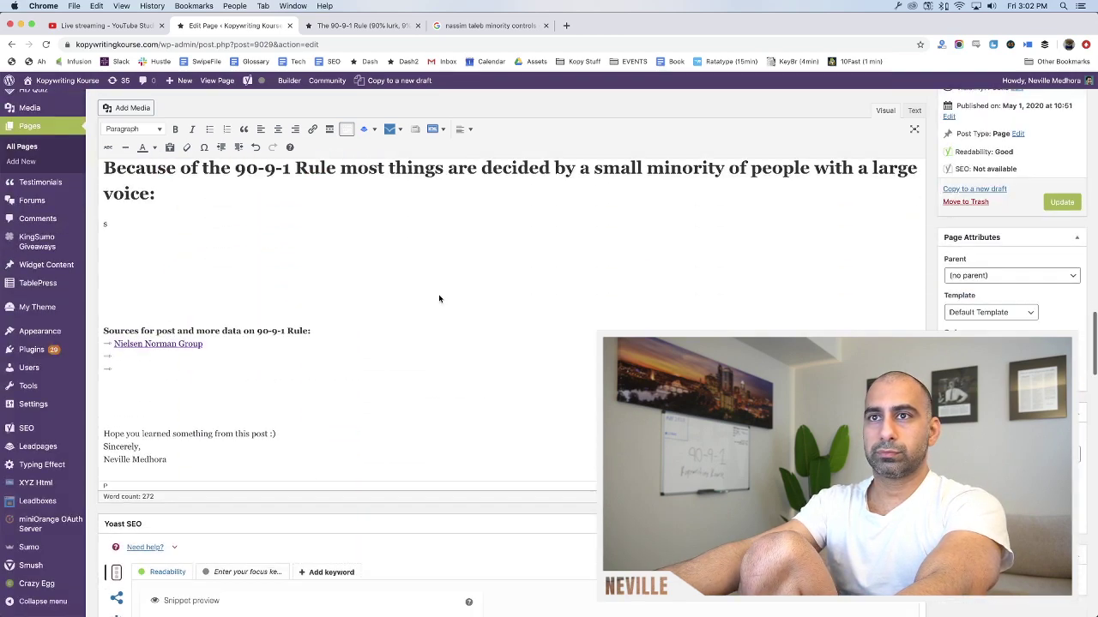
scroll(439, 298, "up", 10)
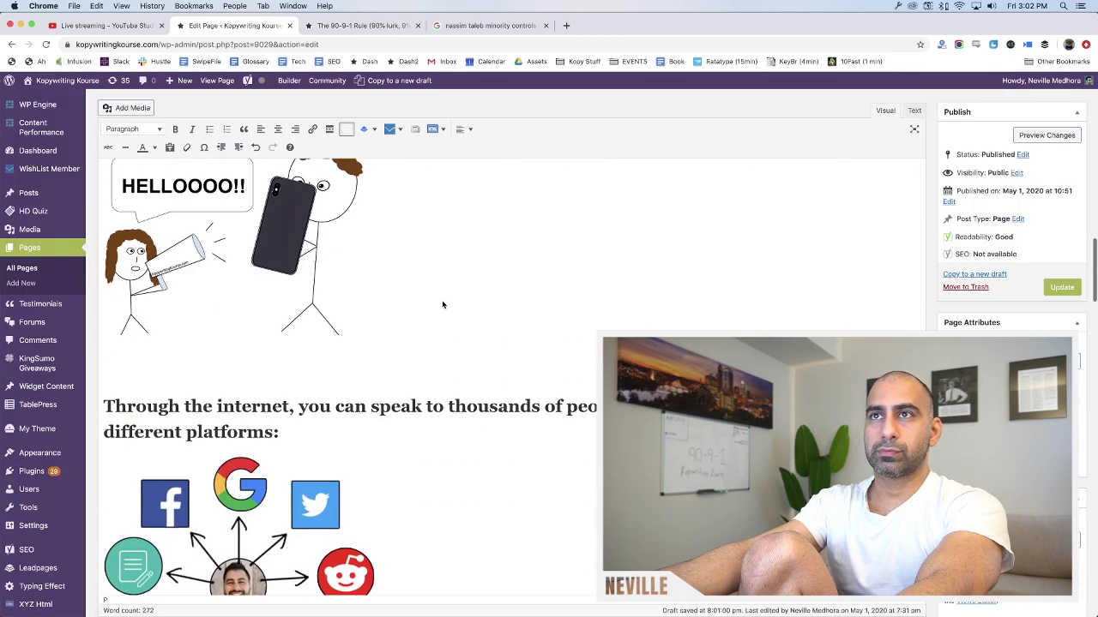
scroll(442, 304, "up", 8)
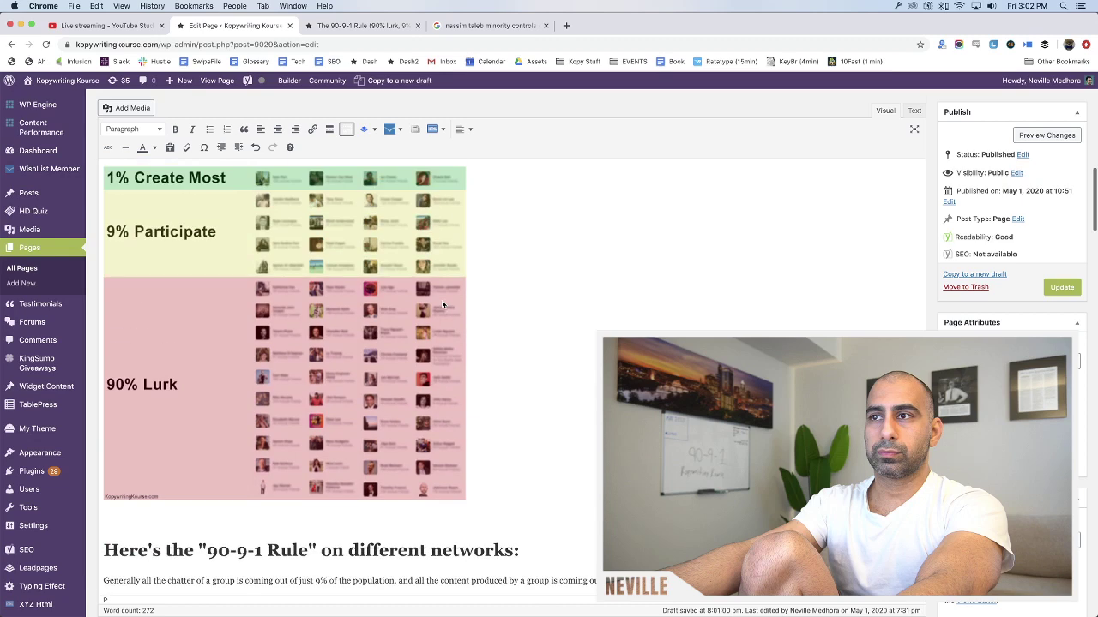
scroll(442, 300, "up", 5)
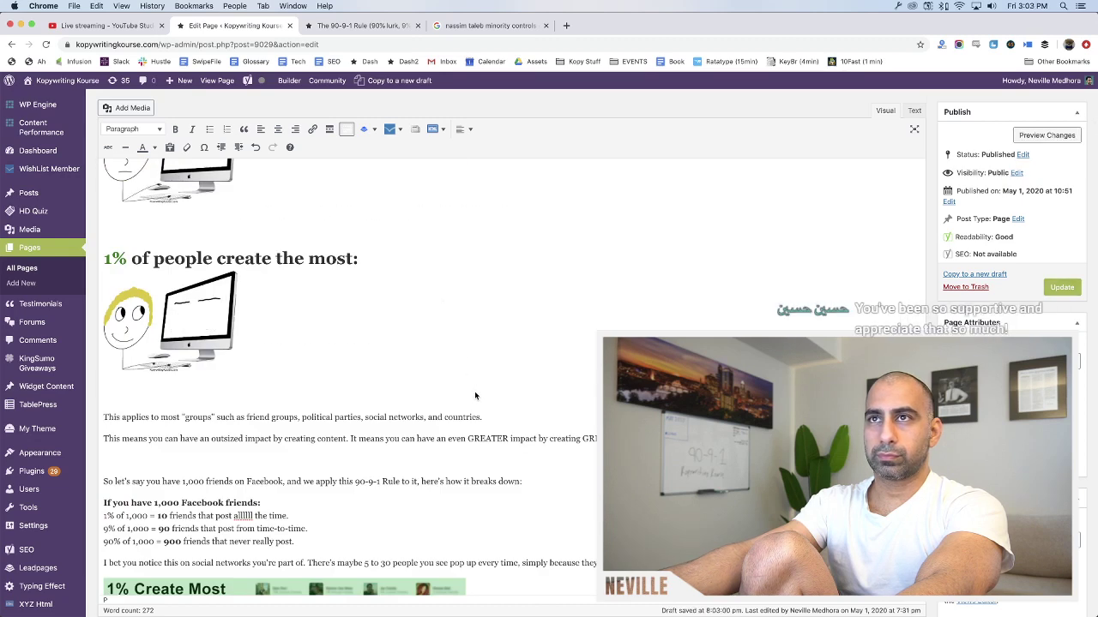
scroll(475, 396, "down", 10)
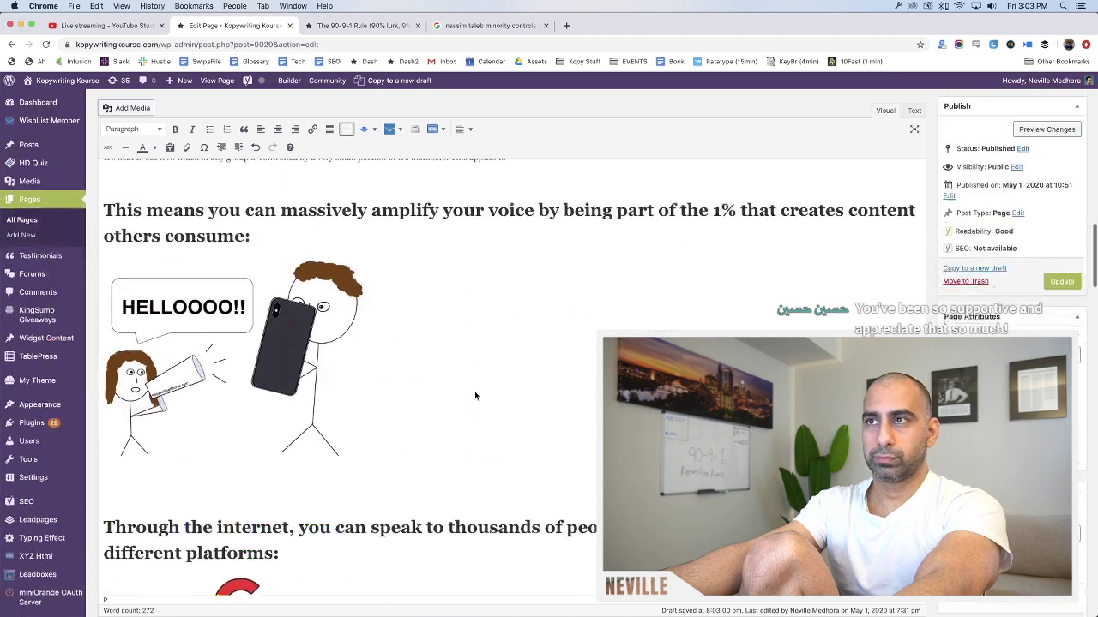
scroll(475, 396, "up", 5)
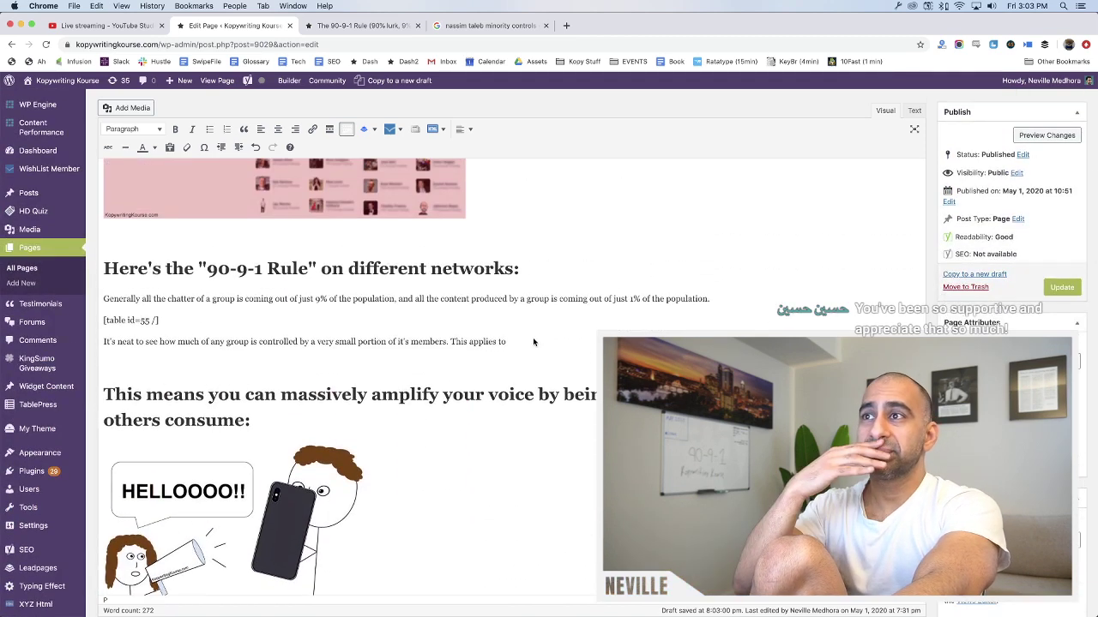
Start the heading about amplifying your voice with "However," and make the following "this" lowercase
left_click(510, 394)
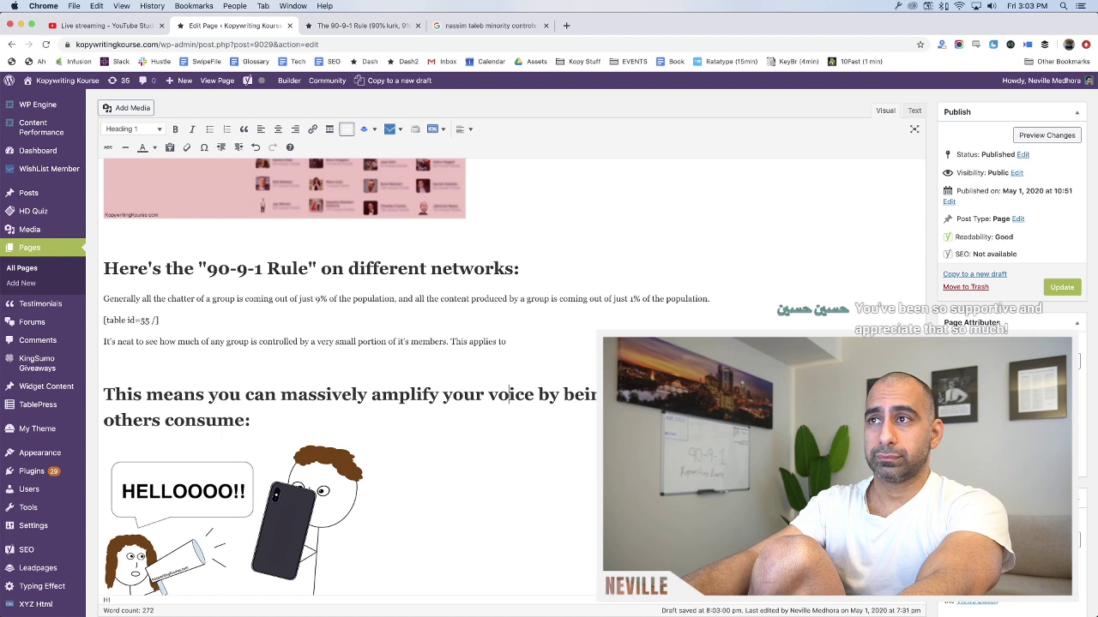
type("However,")
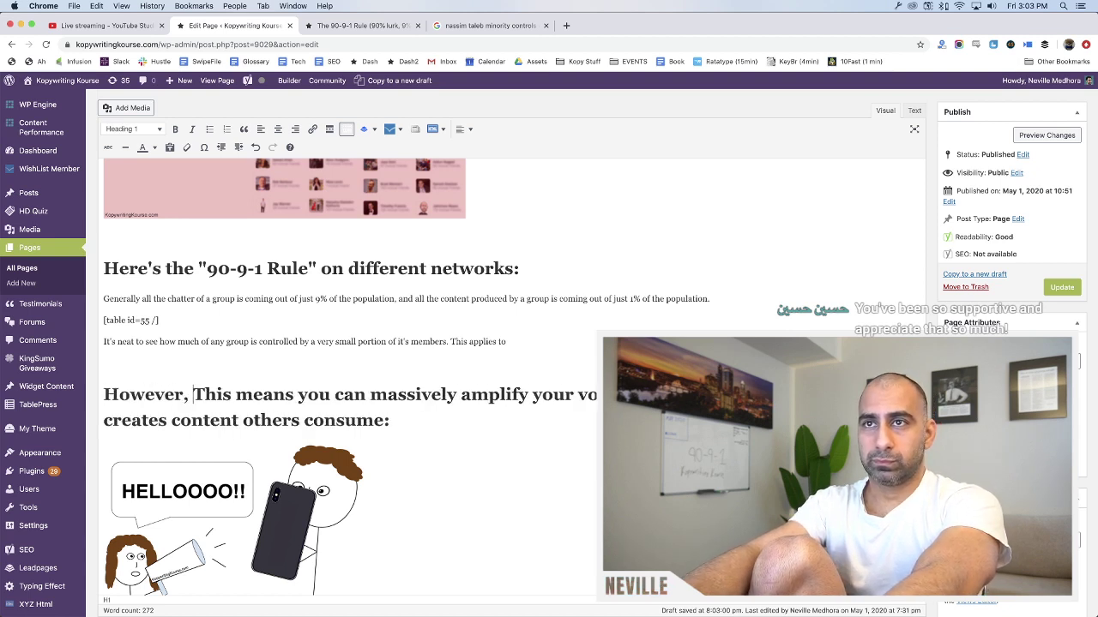
key("Delete")
type("t")
Replace "means you can" in the amplify-your-voice heading with "rule shows you can"
key("Left")
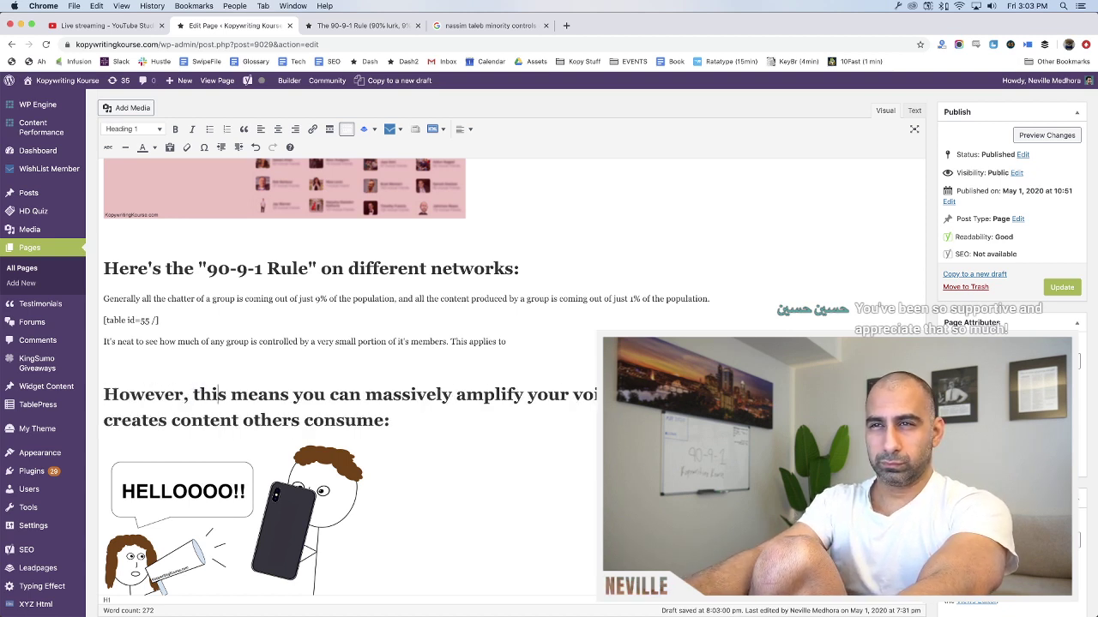
key("shift+Right")
key("shift+Right")
key("shift+Right")
key("shift+Right")
key("shift+Right")
key("shift+Right")
key("shift+Right")
key("shift+Right")
key("shift+Right")
key("shift+Right")
key("shift+Right")
key("shift+Right")
key("shift+Right")
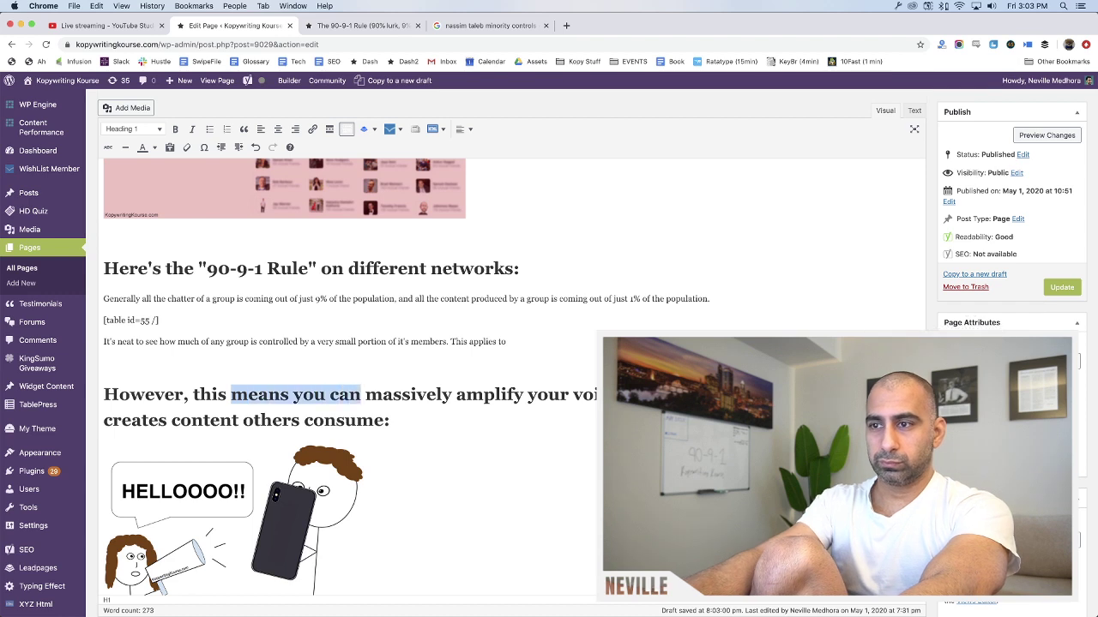
type("rule")
type(" shows you c")
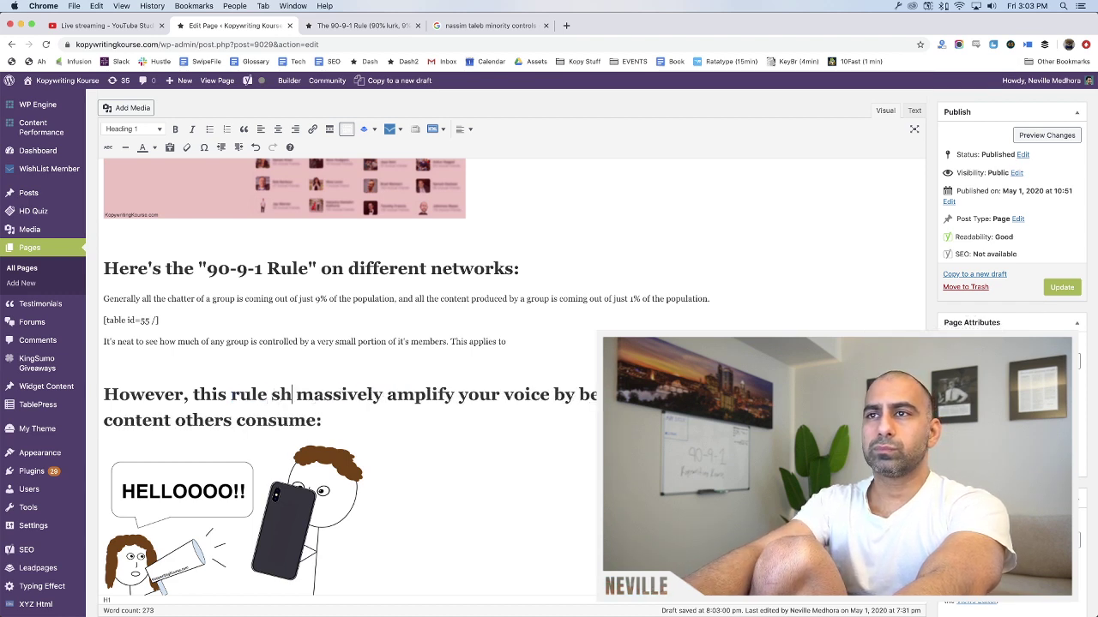
type("an")
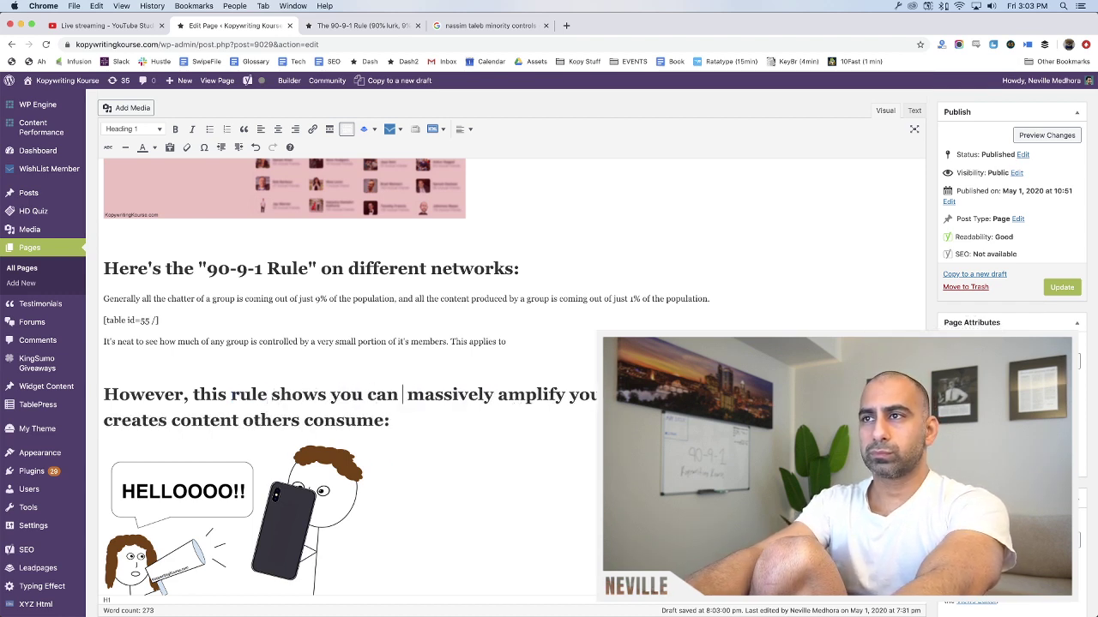
key("BackSpace")
key("Right")
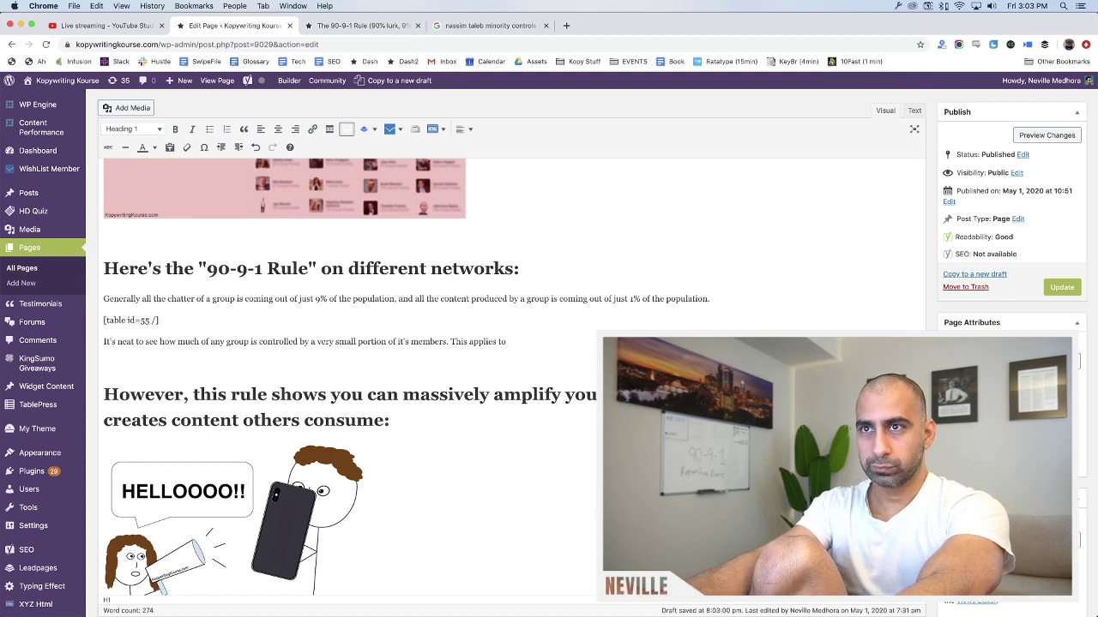
Replace the unfinished "This applies to" below the table with "Think of any group you're in." and a further sentence ending in "portion of the group."
left_click(239, 341)
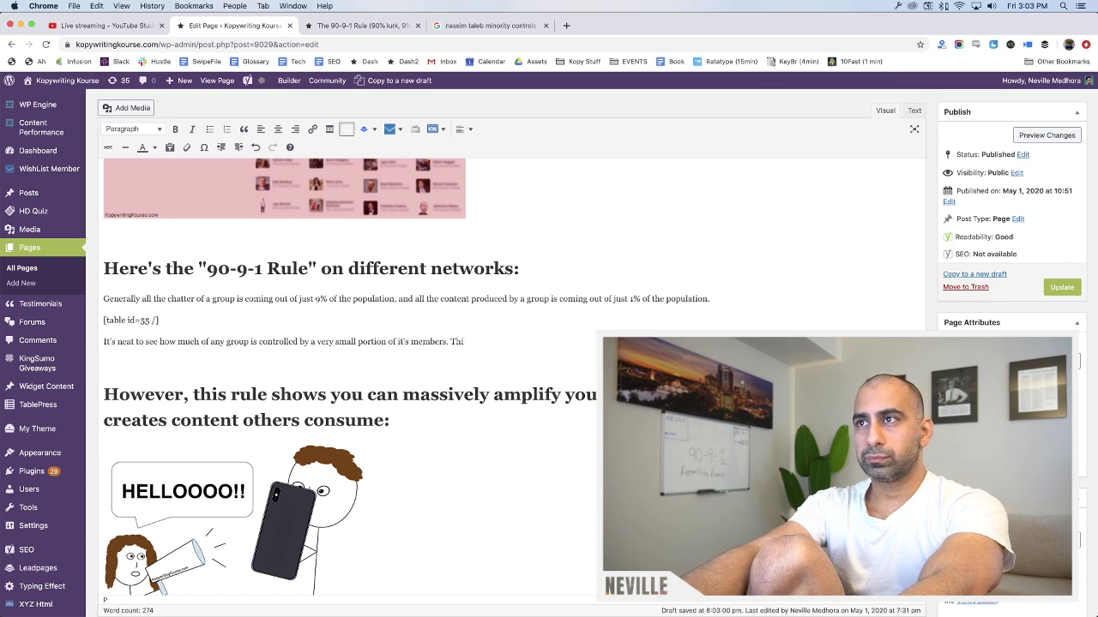
type("nk of any")
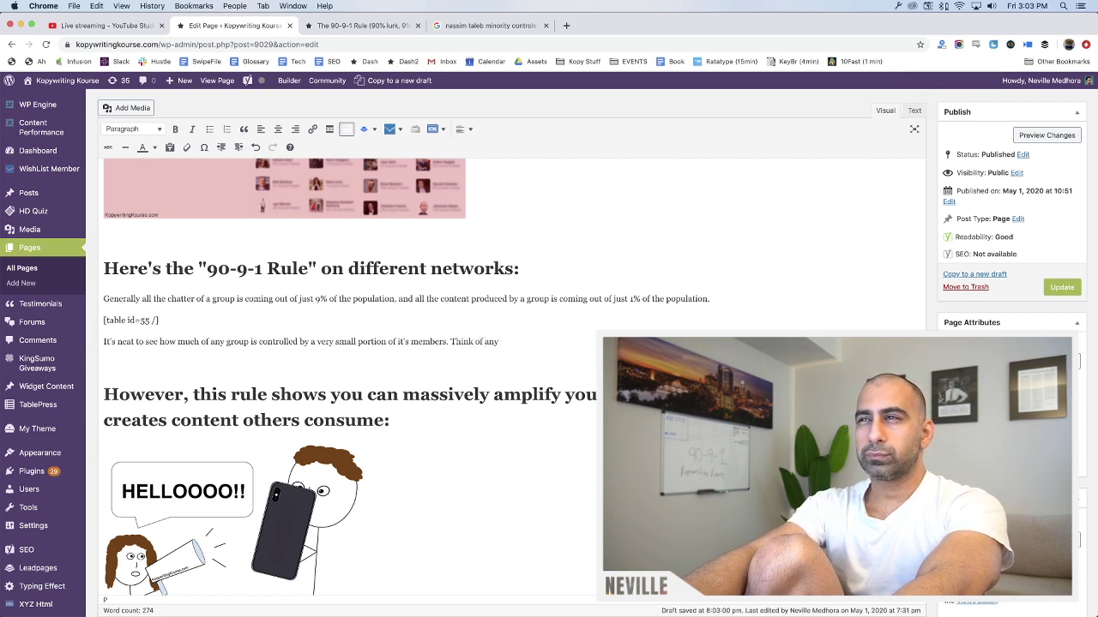
type(" group you")
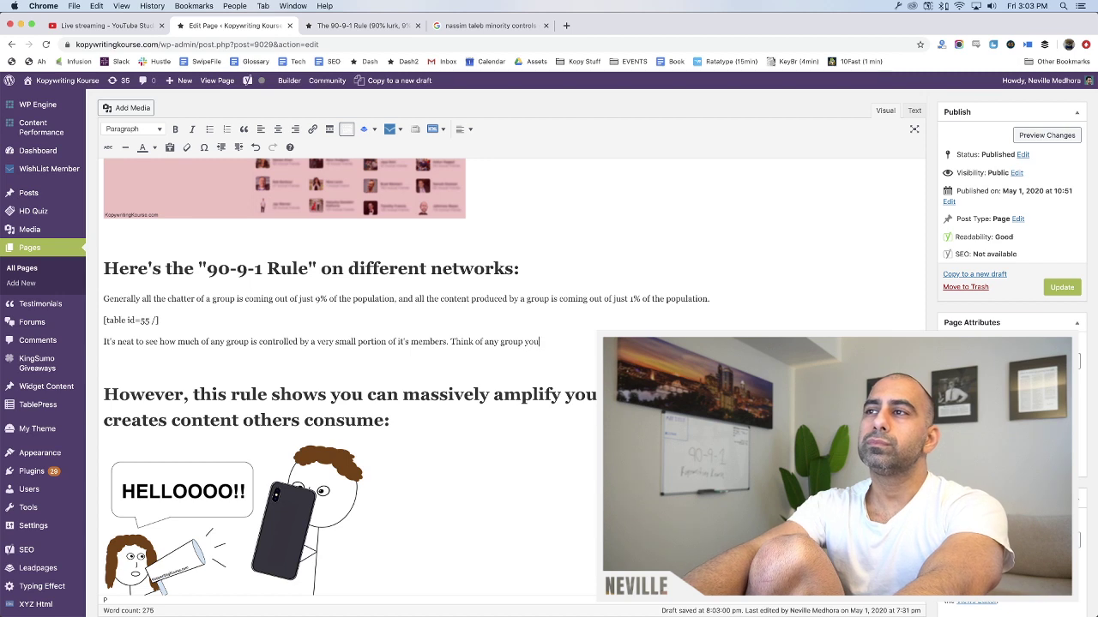
type("'re in. You'")
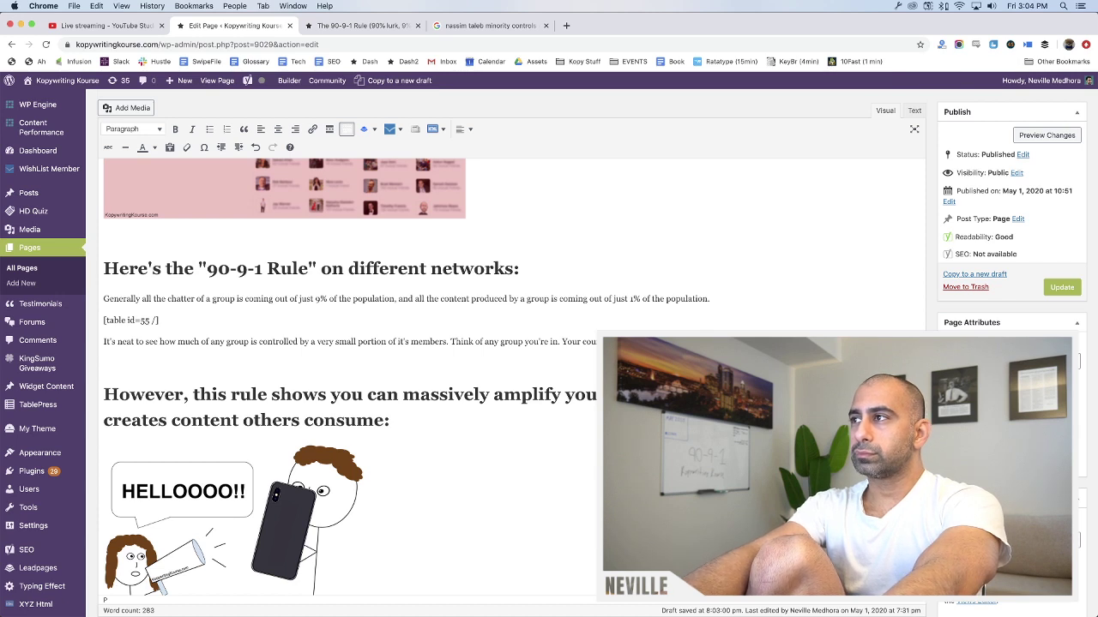
type("por")
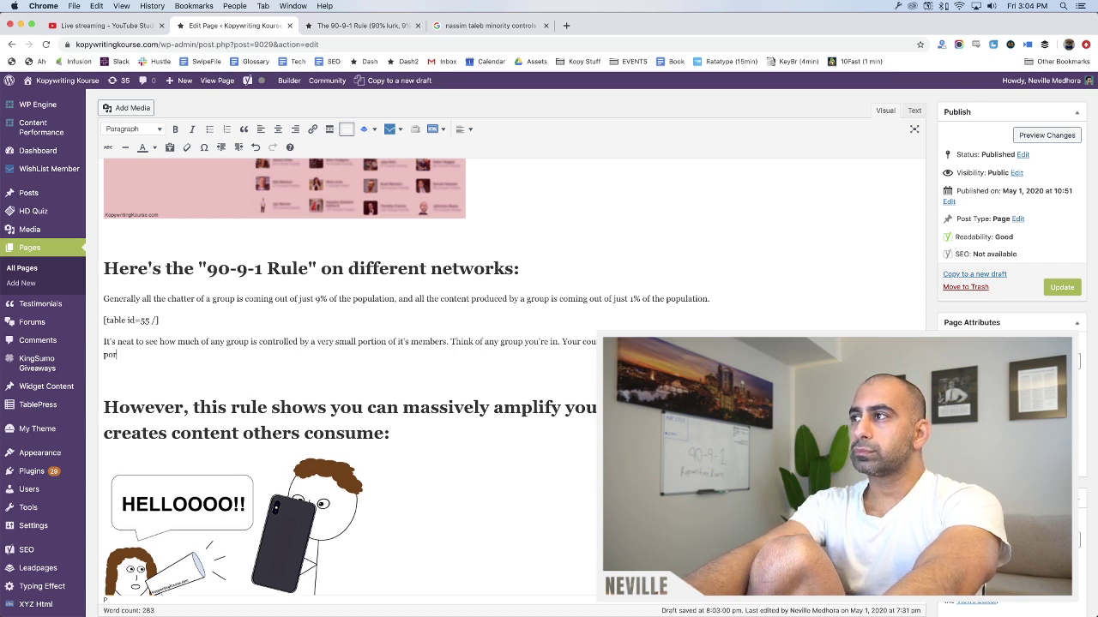
type("tion of the go")
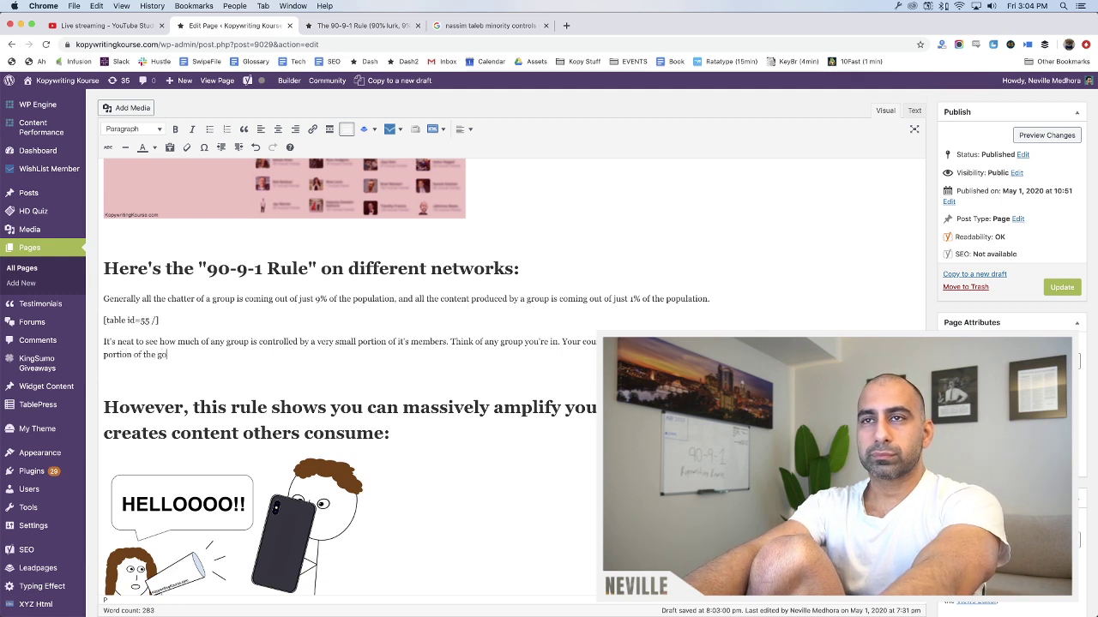
key("BackSpace")
type("roup.")
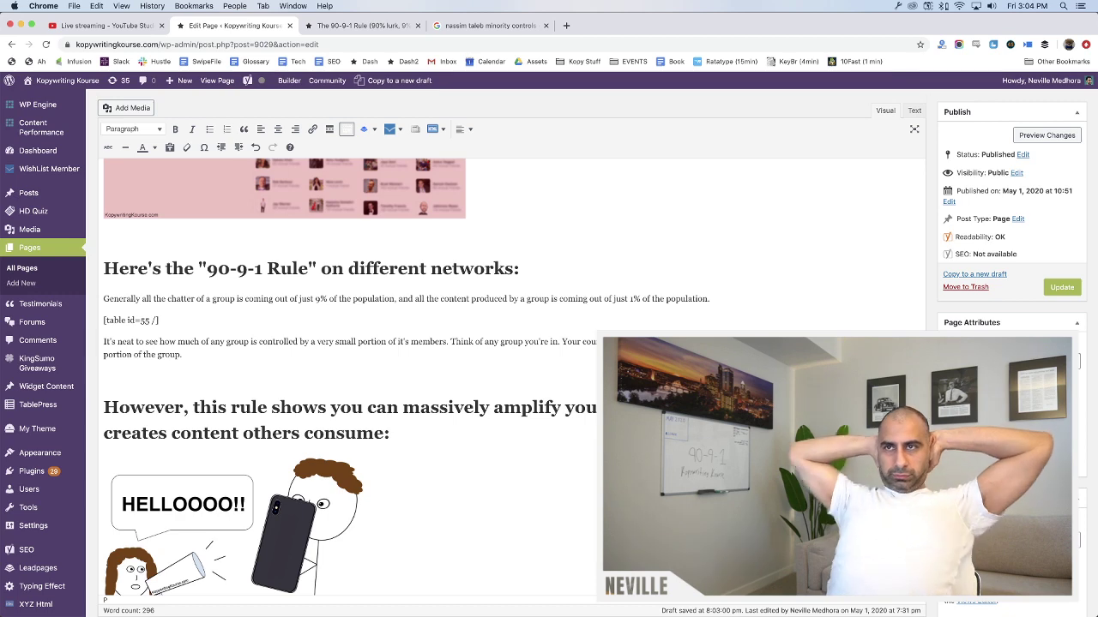
Review the remaining sections down to the sources and sign-off, and update the published page
scroll(545, 369, "down", 5)
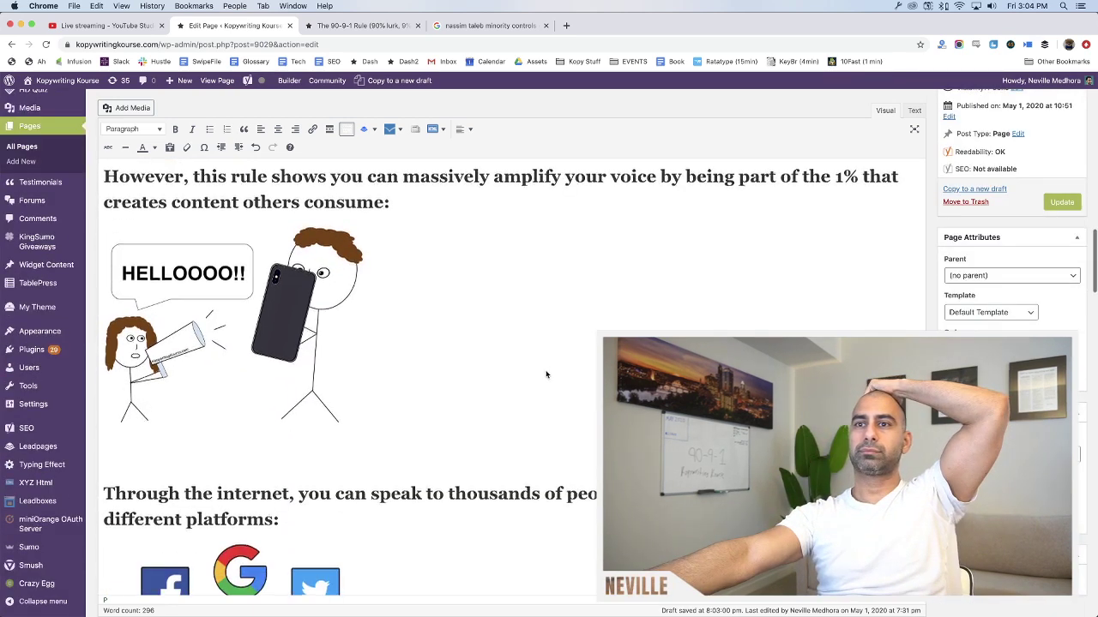
scroll(545, 374, "down", 10)
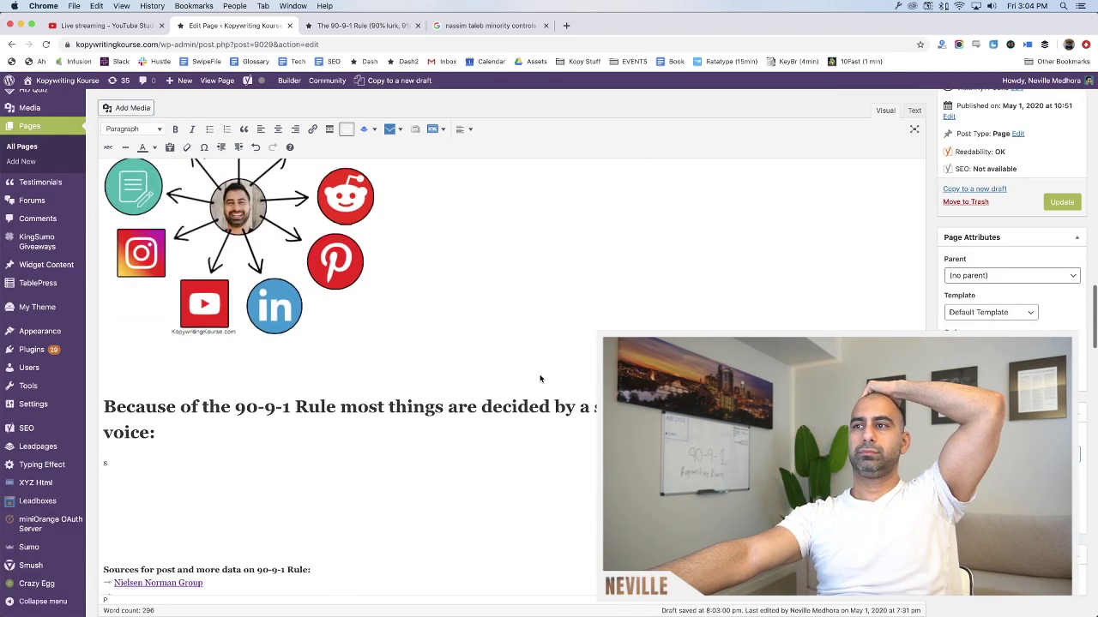
scroll(540, 378, "down", 3)
left_click(472, 372)
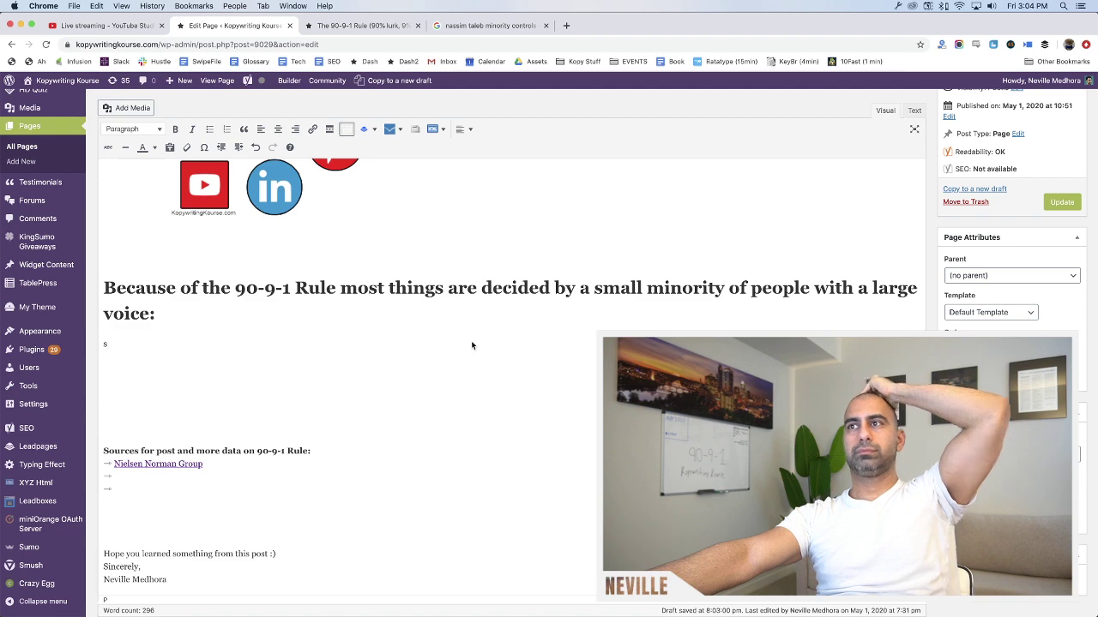
scroll(471, 343, "up", 6)
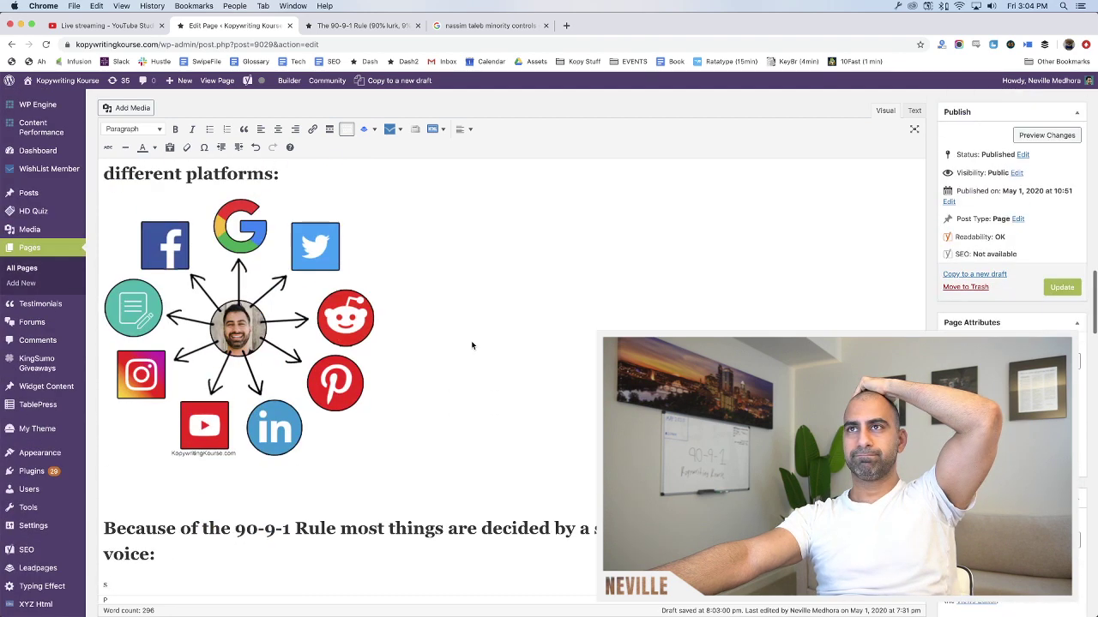
scroll(471, 343, "up", 4)
left_click(1063, 287)
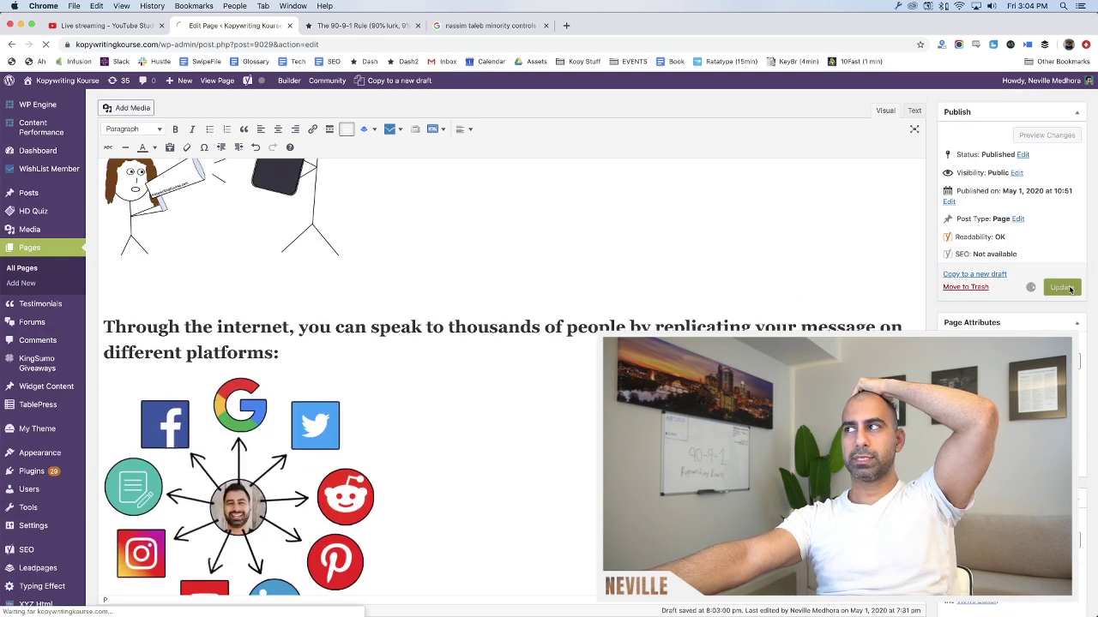
Check the live stream dashboard in YouTube Studio and return to the page editor
key("super+1")
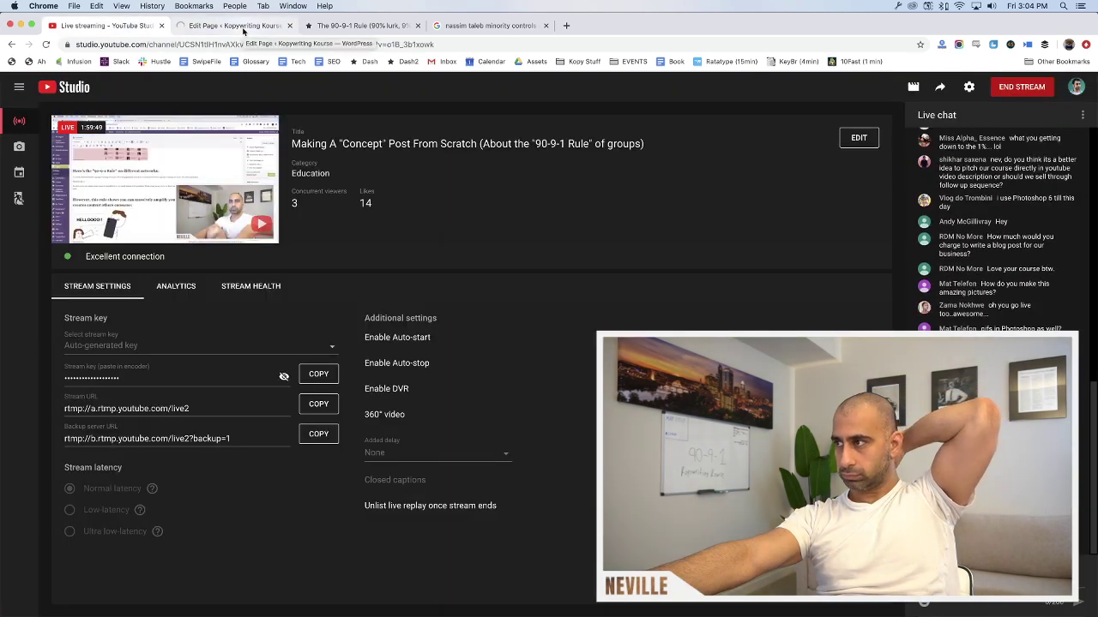
left_click(243, 27)
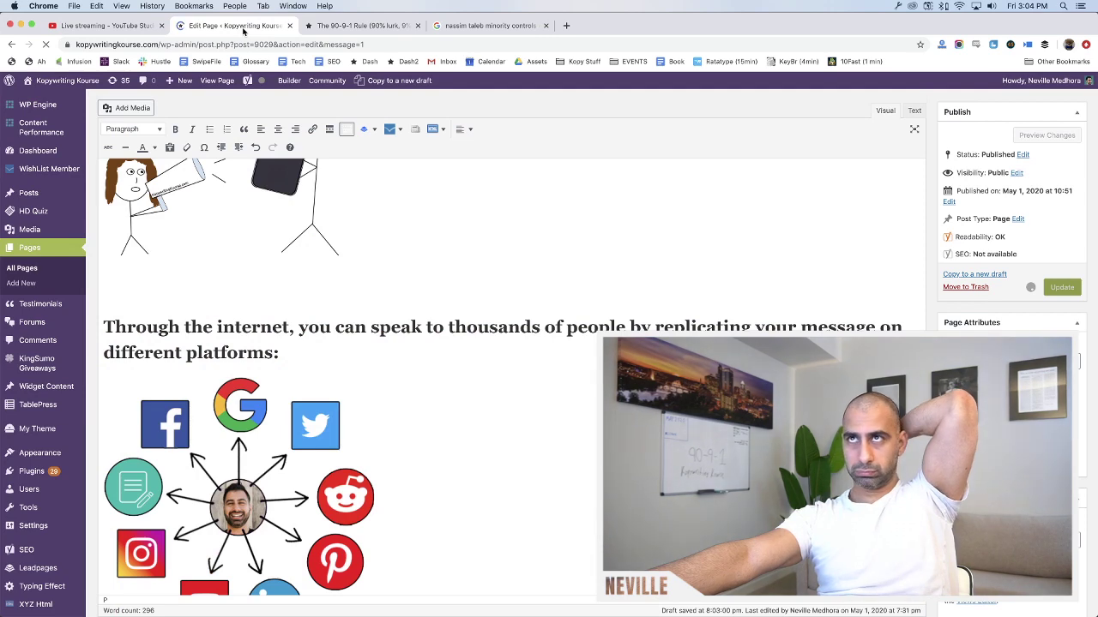
Close the leftover Google results page and check the page preview from the networks table down to the amplify-your-voice heading
left_click(350, 28)
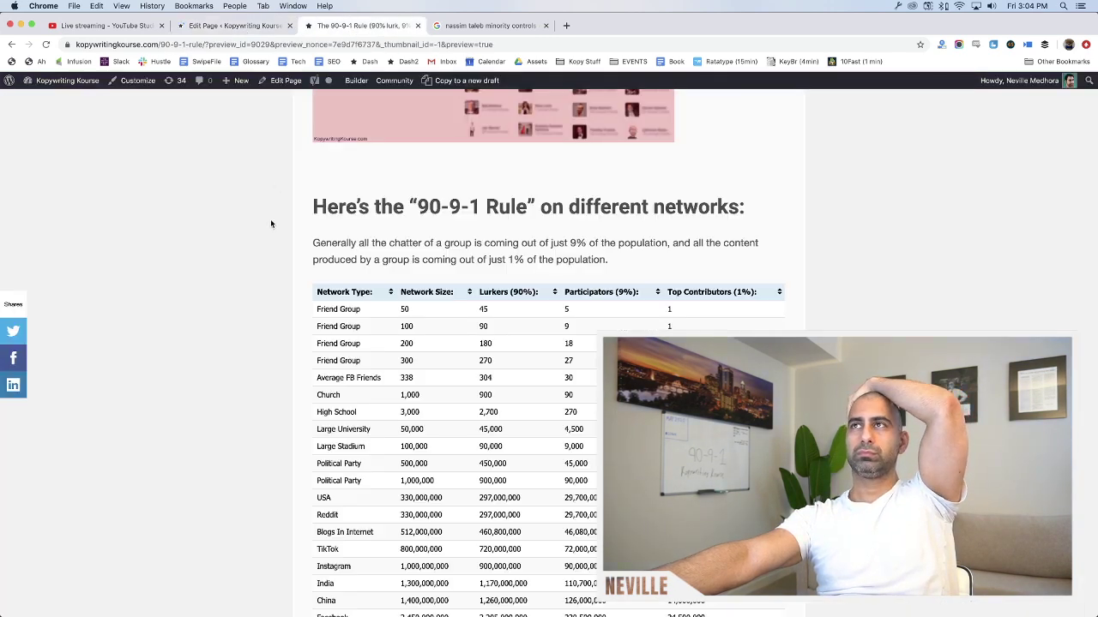
left_click(545, 26)
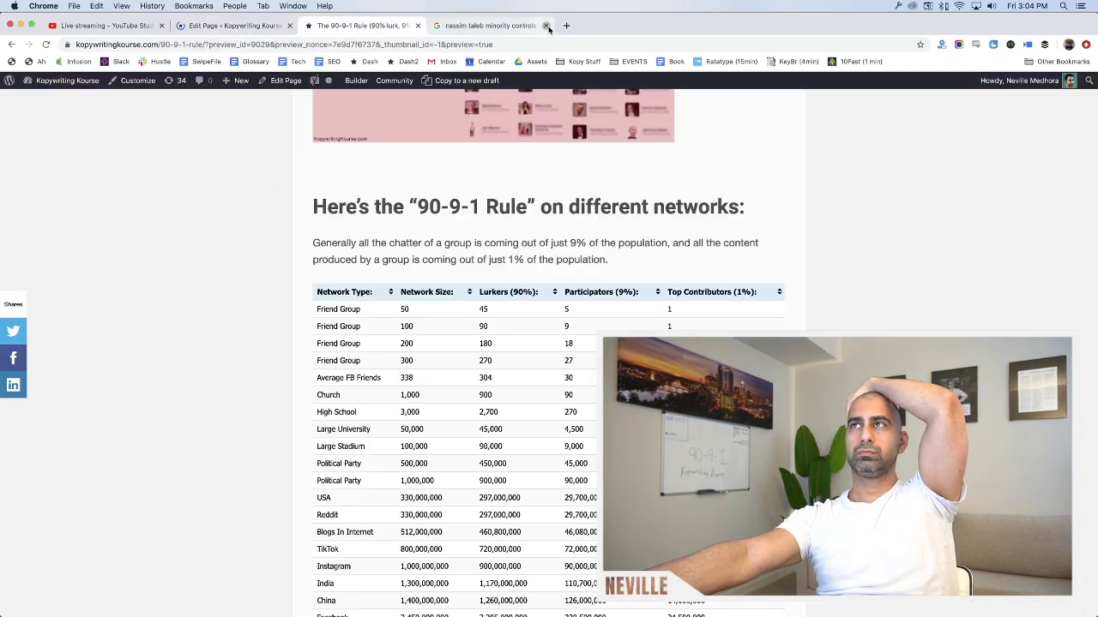
scroll(218, 243, "down", 6)
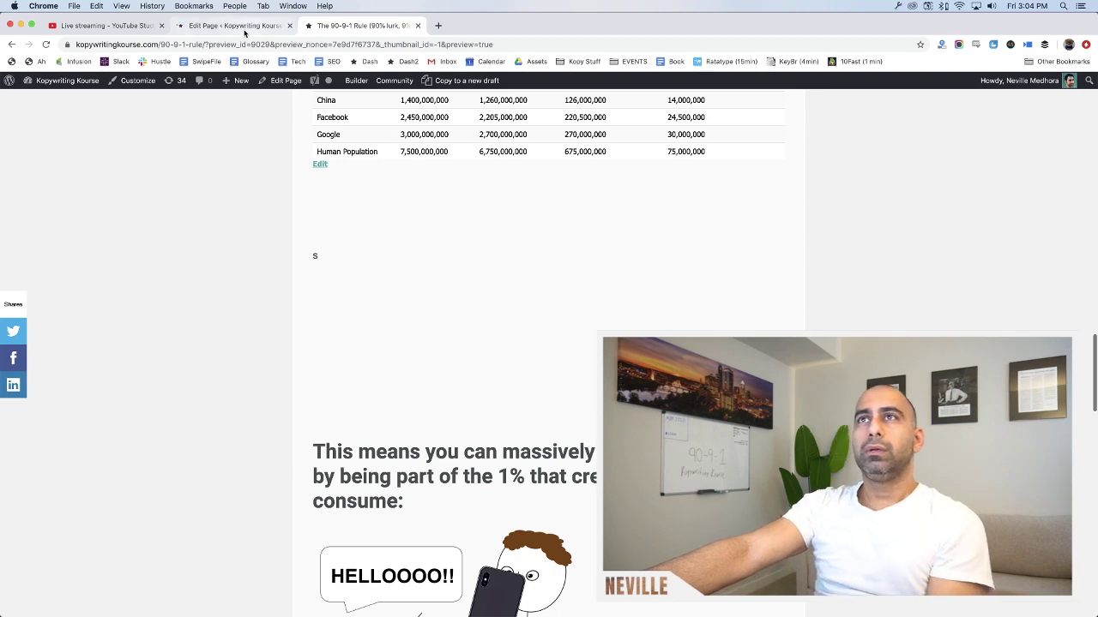
Return to the page editor and delete the "Sources for post and more data on 90-9-1 Rule:" section with its list of links
left_click(245, 26)
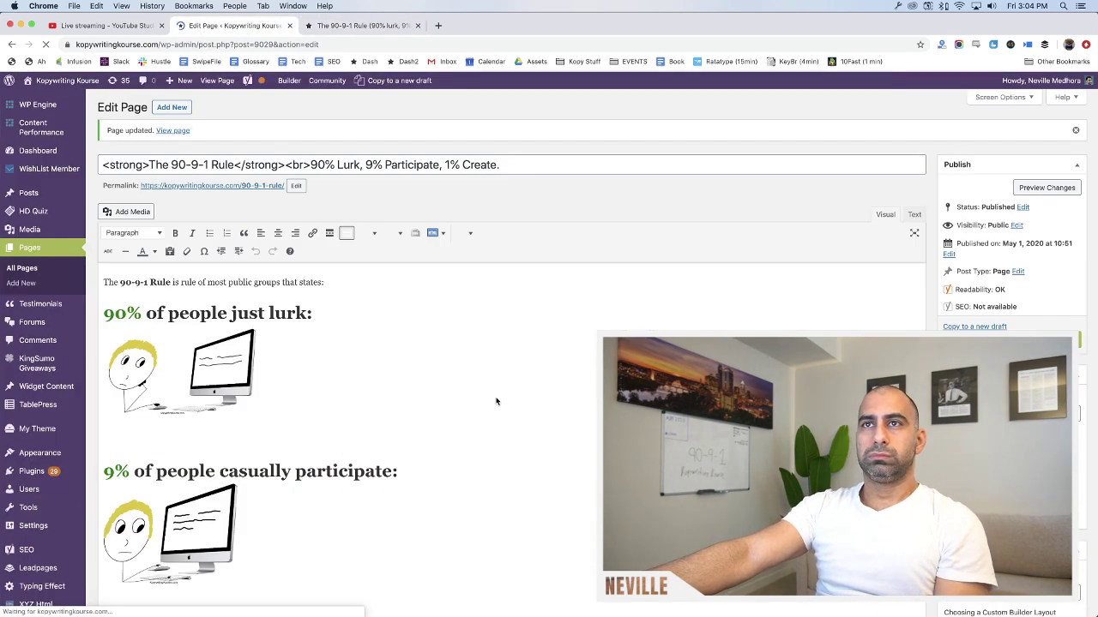
scroll(496, 394, "down", 10)
scroll(493, 397, "down", 15)
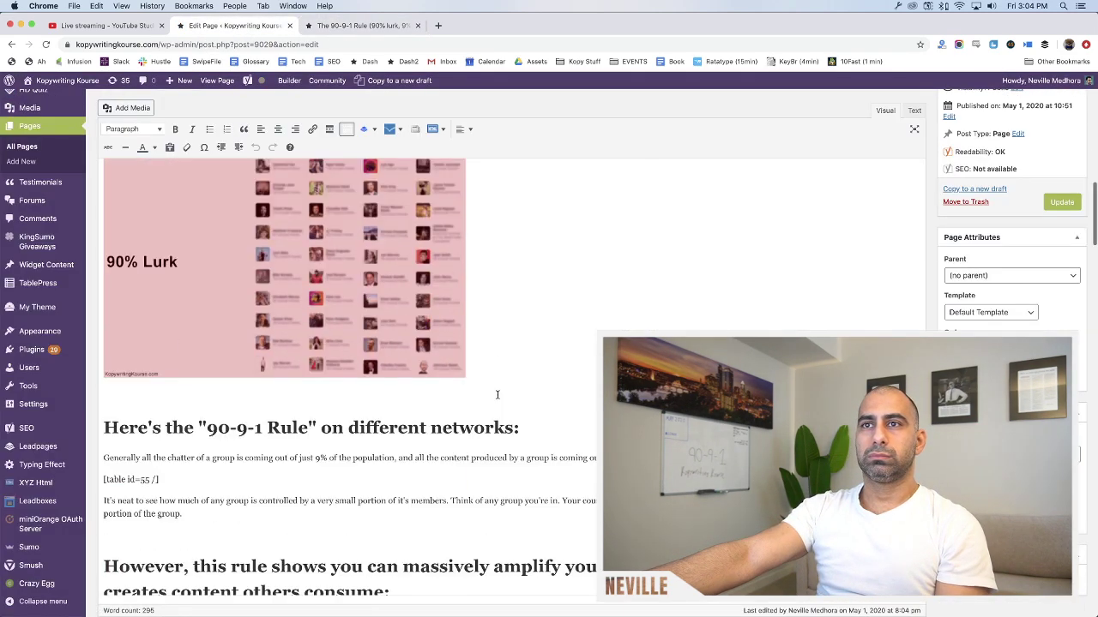
scroll(487, 400, "down", 2)
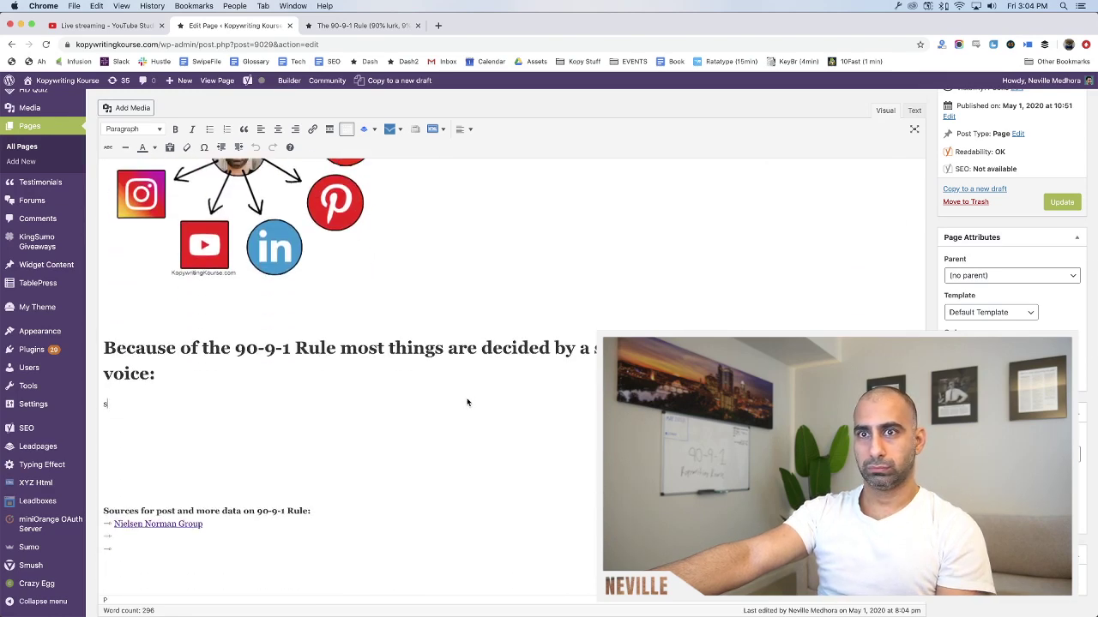
left_click_drag(292, 483, 275, 554)
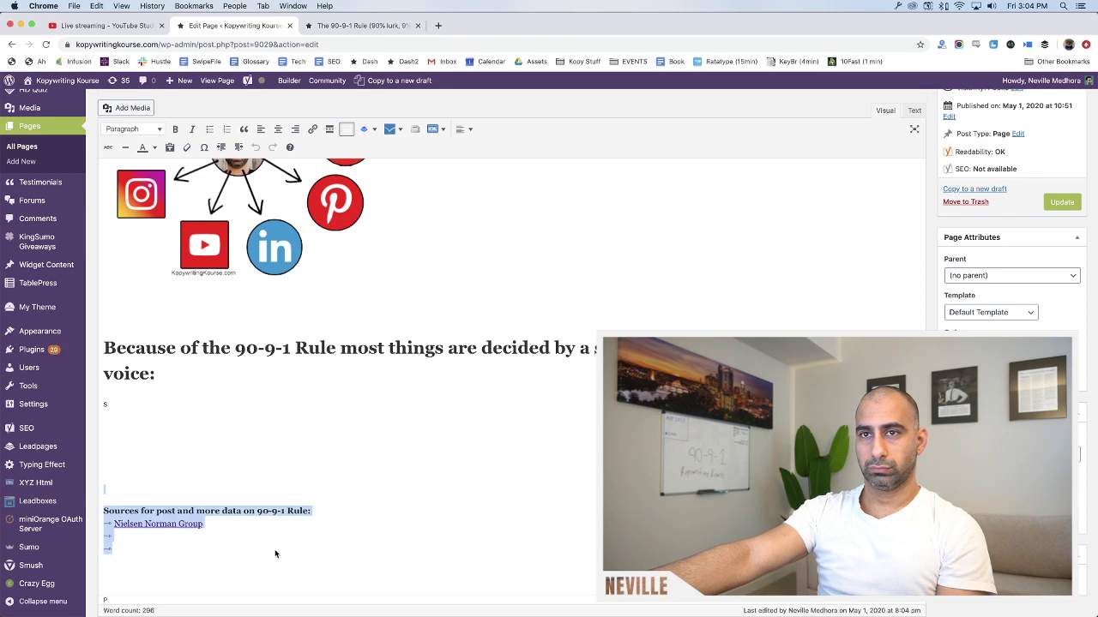
key("BackSpace")
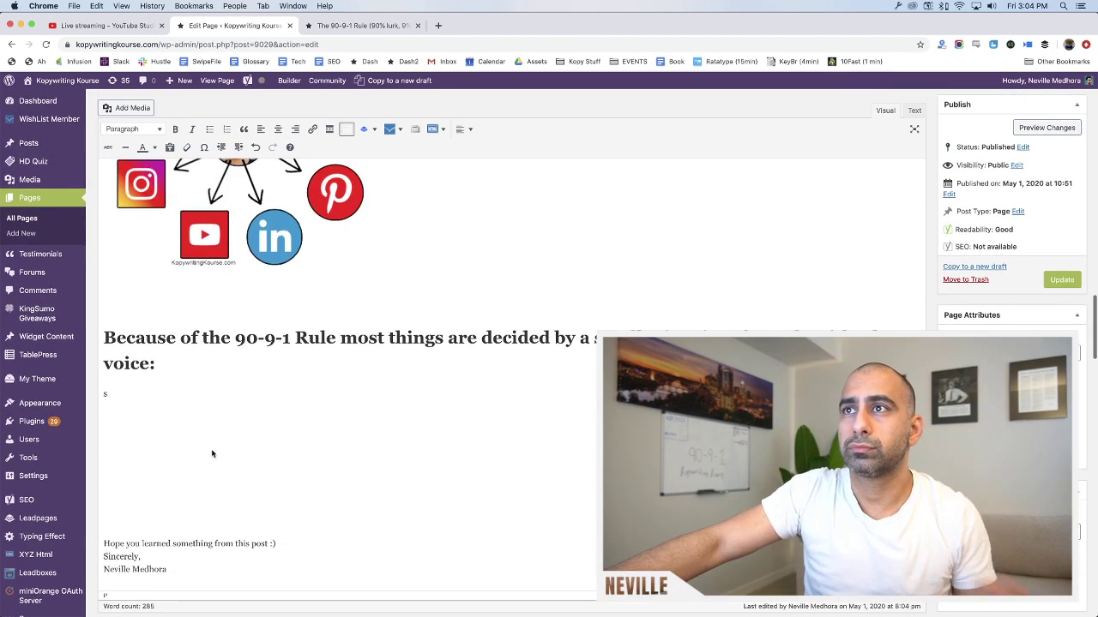
Delete the "Because of the 90-9-1 Rule most things are decided by" heading, keeping the blank space below the platforms image
left_click(399, 367)
scroll(390, 393, "up", 5)
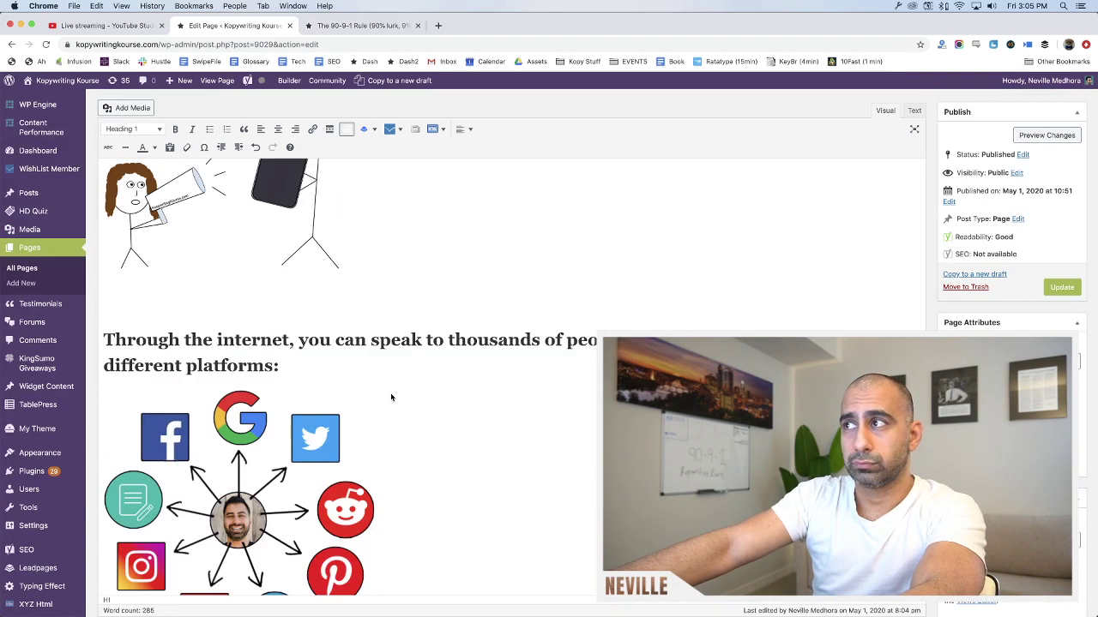
scroll(390, 393, "down", 5)
left_click_drag(174, 451, 95, 409)
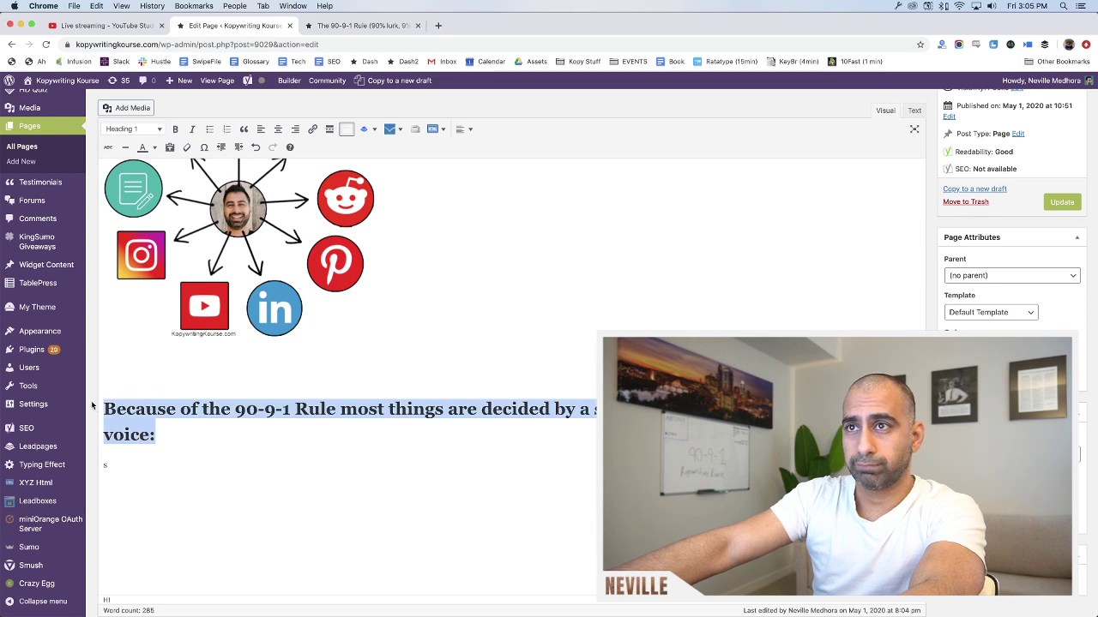
key("BackSpace")
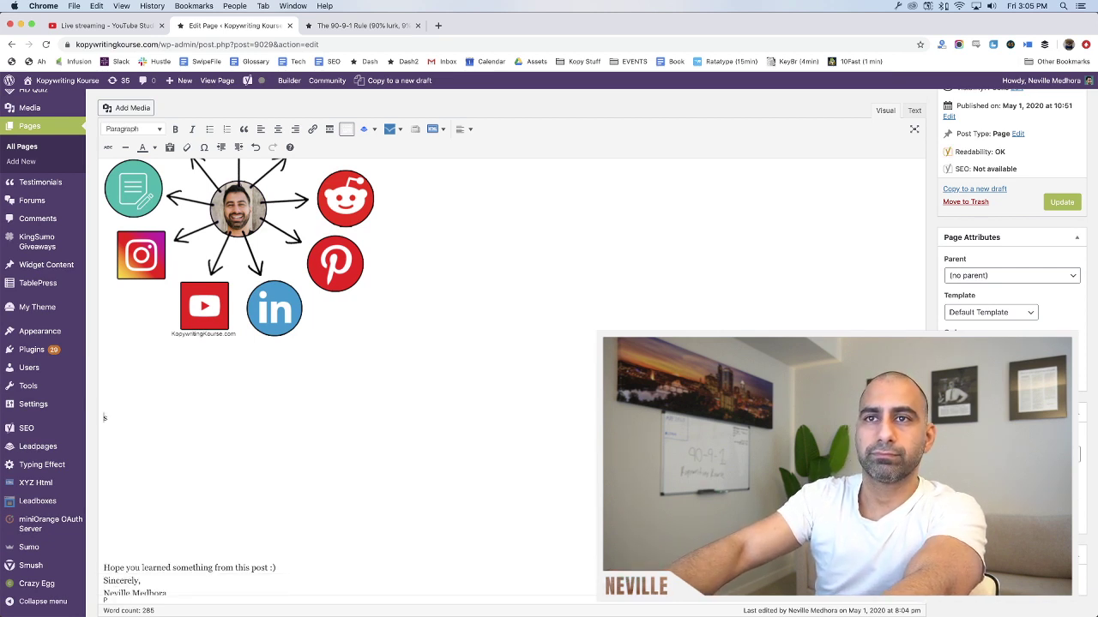
key("BackSpace")
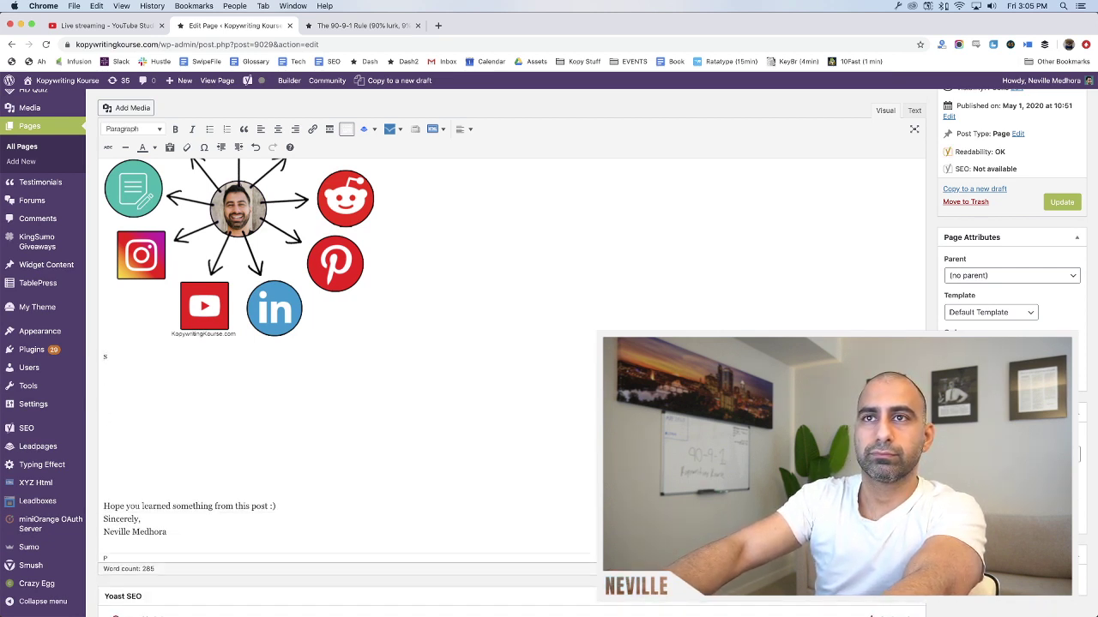
key("ctrl+z")
scroll(112, 385, "up", 2)
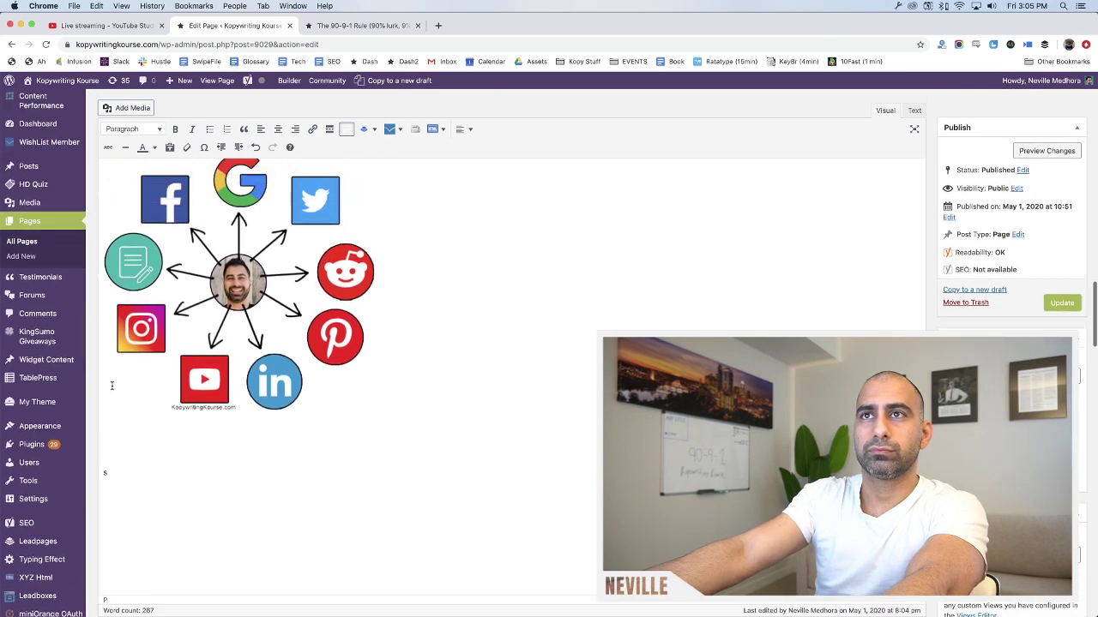
Turn the stray "s" below the platforms image into the start of a sentence reading "So if you write"
scroll(111, 385, "up", 2)
scroll(299, 357, "down", 5)
type("S")
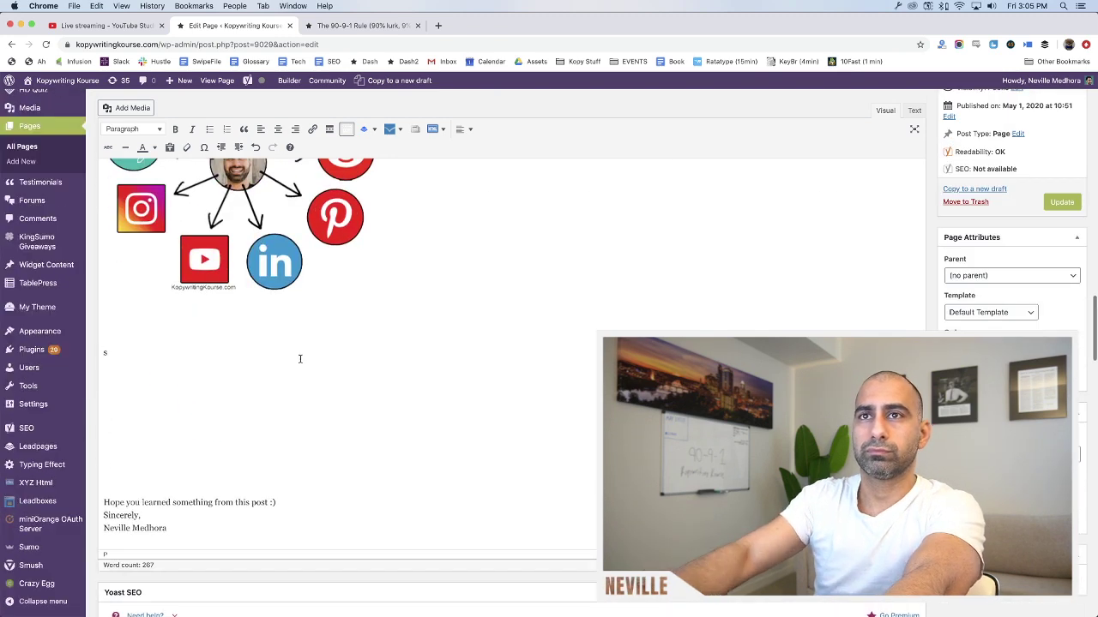
type("o if you w")
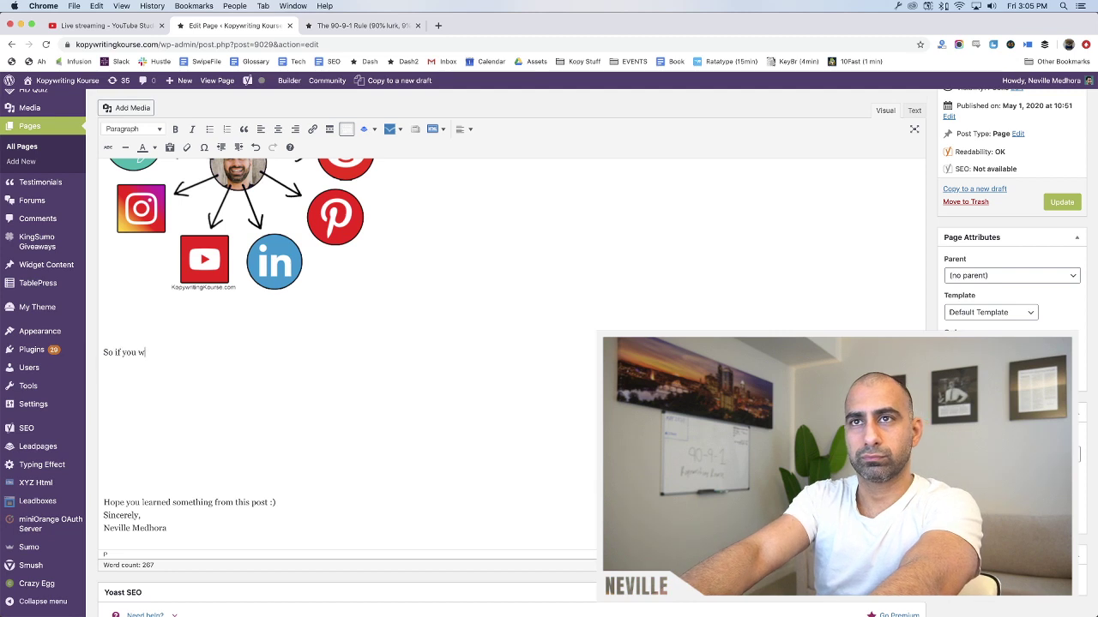
type("rite")
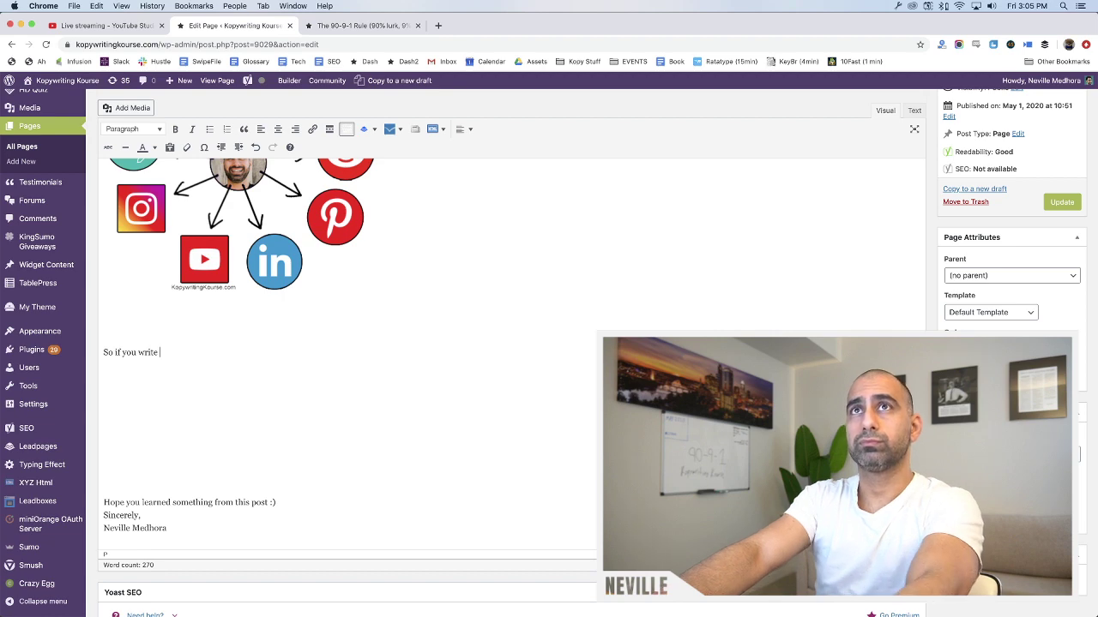
Search Google in a new browser tab for "nassim taleb minority controls group"
key("ctrl+Tab")
key("super+t")
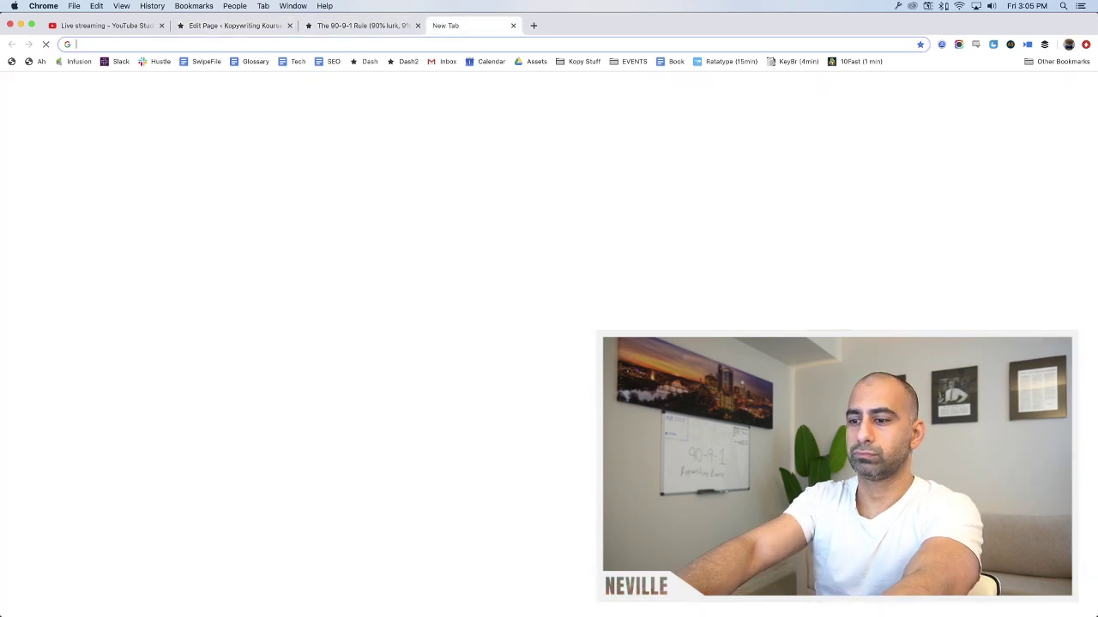
type("nasim")
key("BackSpace")
key("BackSpace")
key("BackSpace")
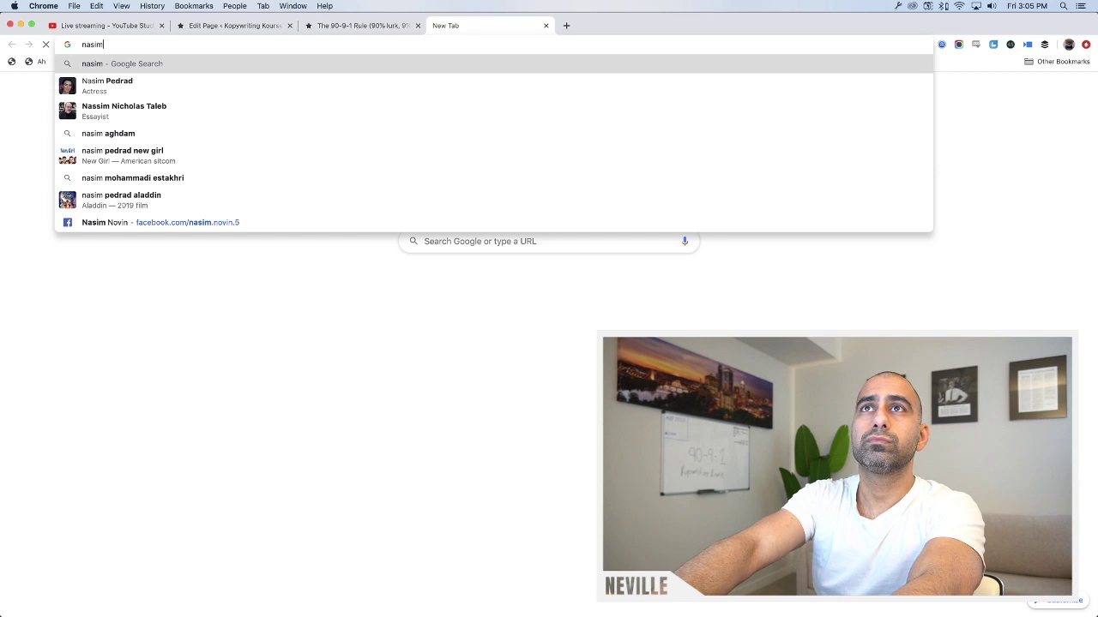
key("Down")
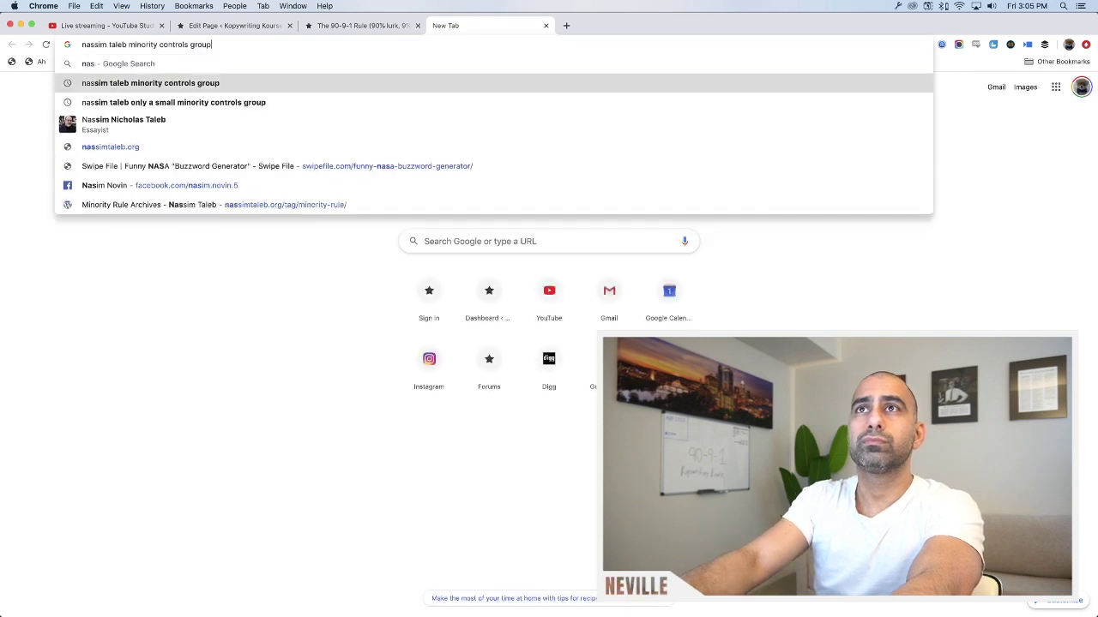
key("Return")
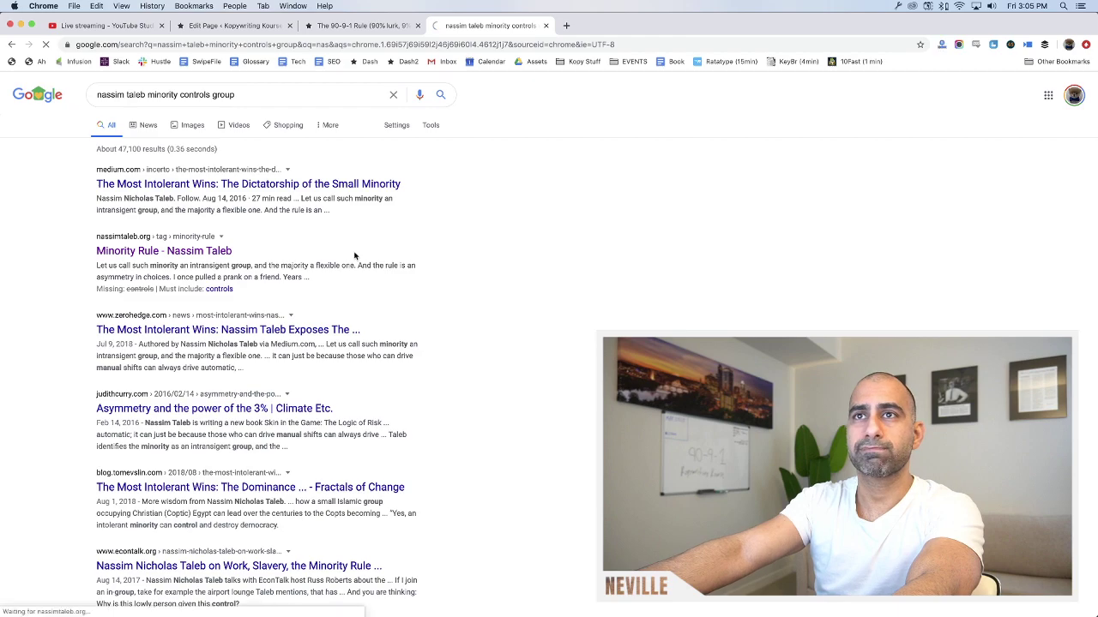
Read the minority rule passage on the nassimtaleb.org Minority Rule page and return to the search results
scroll(391, 314, "down", 7)
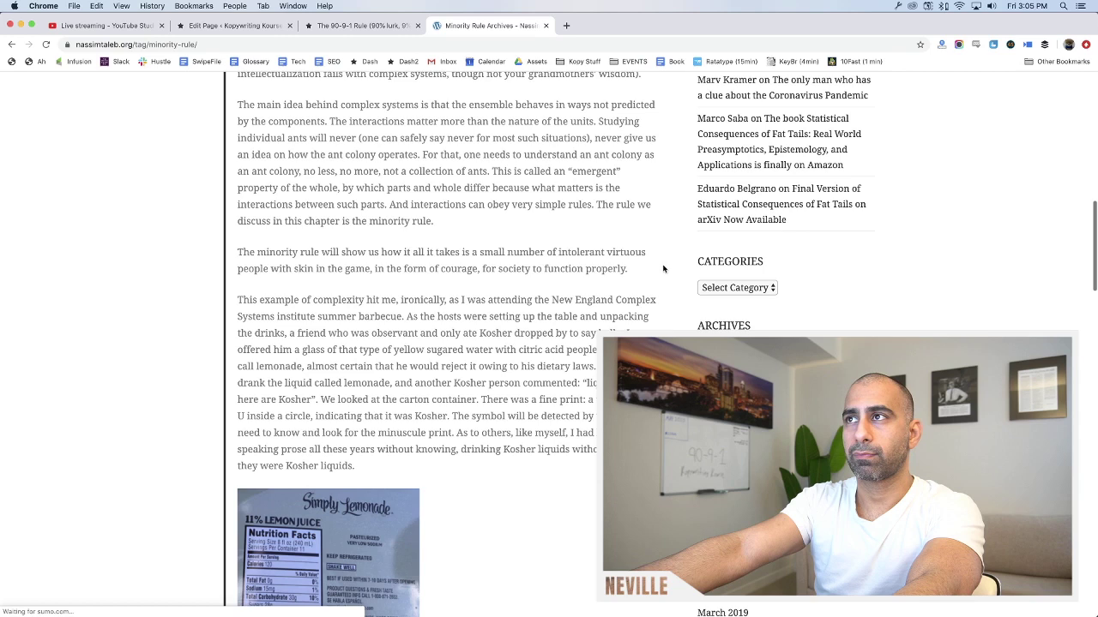
left_click_drag(434, 264, 327, 256)
left_click(554, 332)
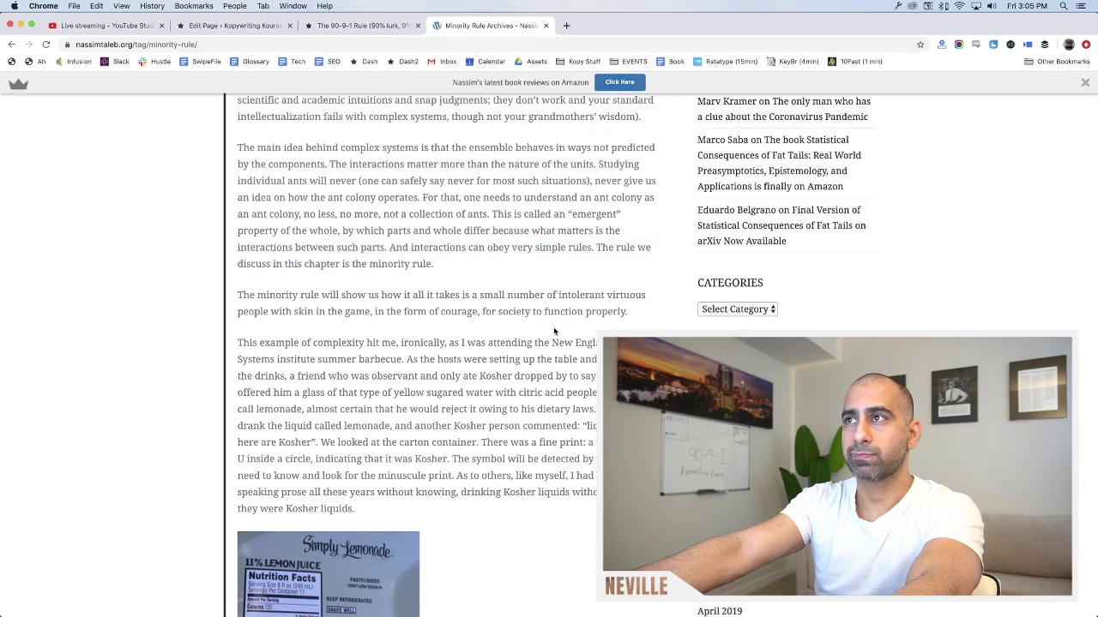
left_click_drag(642, 317, 233, 296)
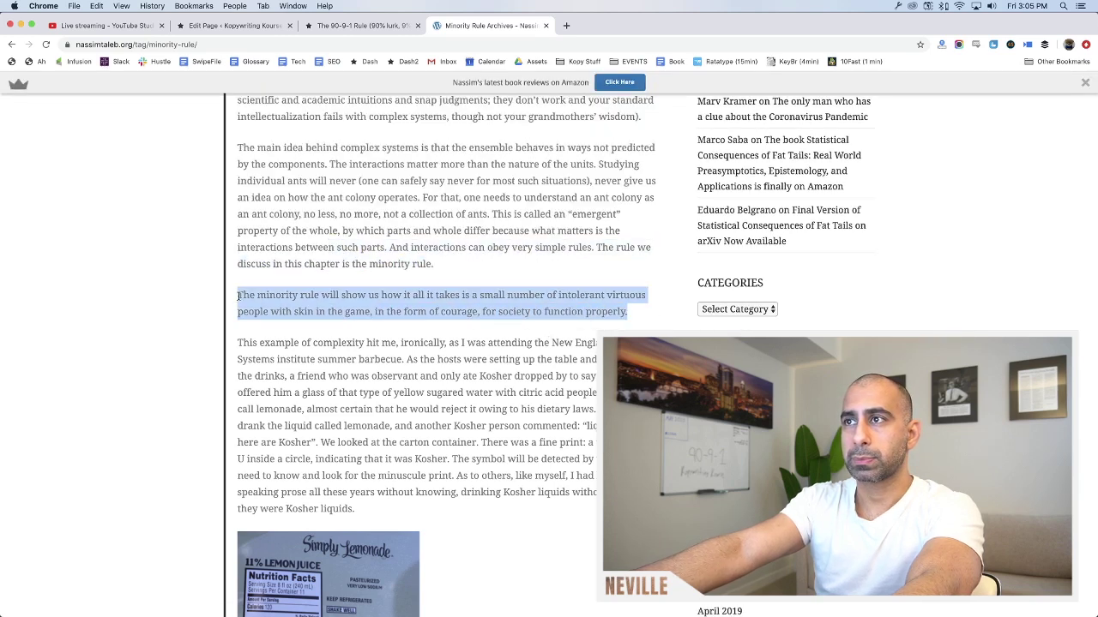
left_click(366, 296)
scroll(419, 332, "left", 5)
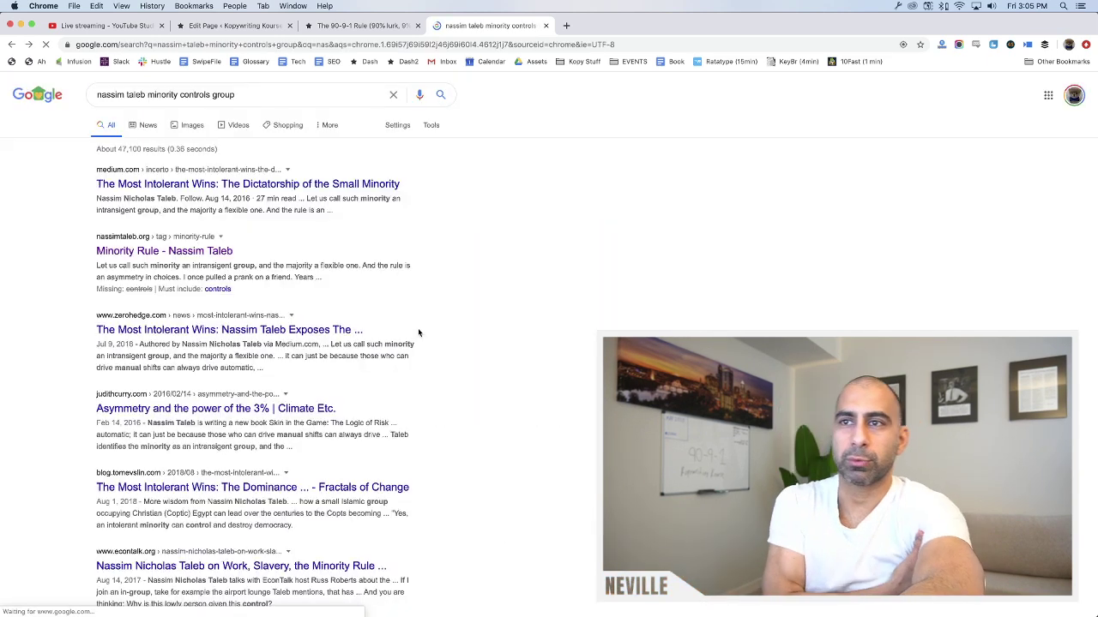
Look through the search results and open the article "Asymmetry and the power of the 3%"
scroll(419, 333, "down", 5)
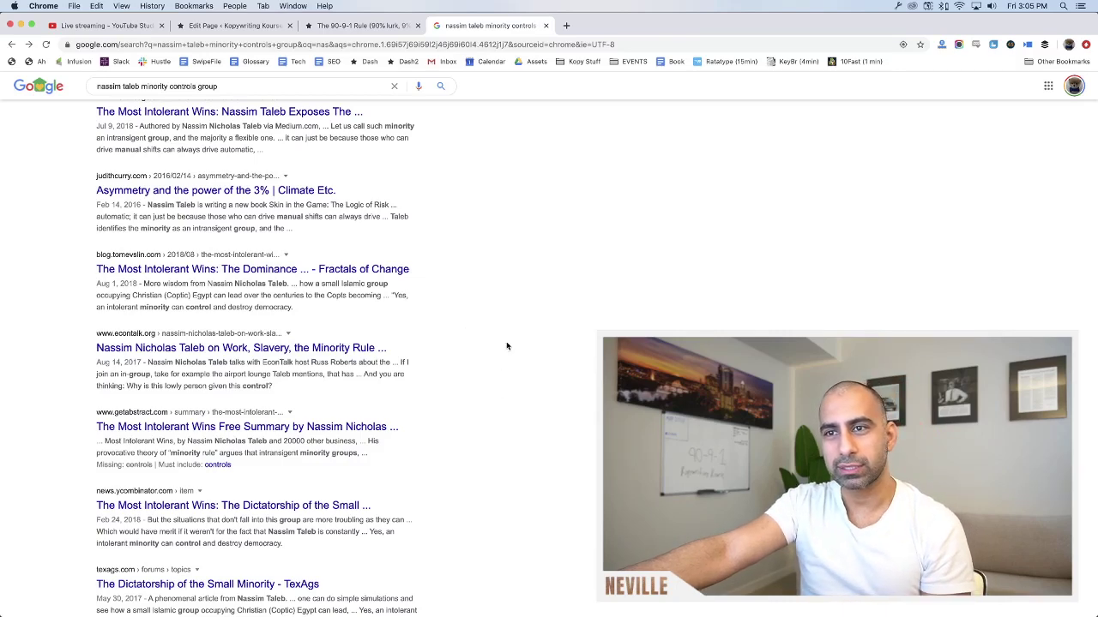
scroll(507, 345, "down", 2)
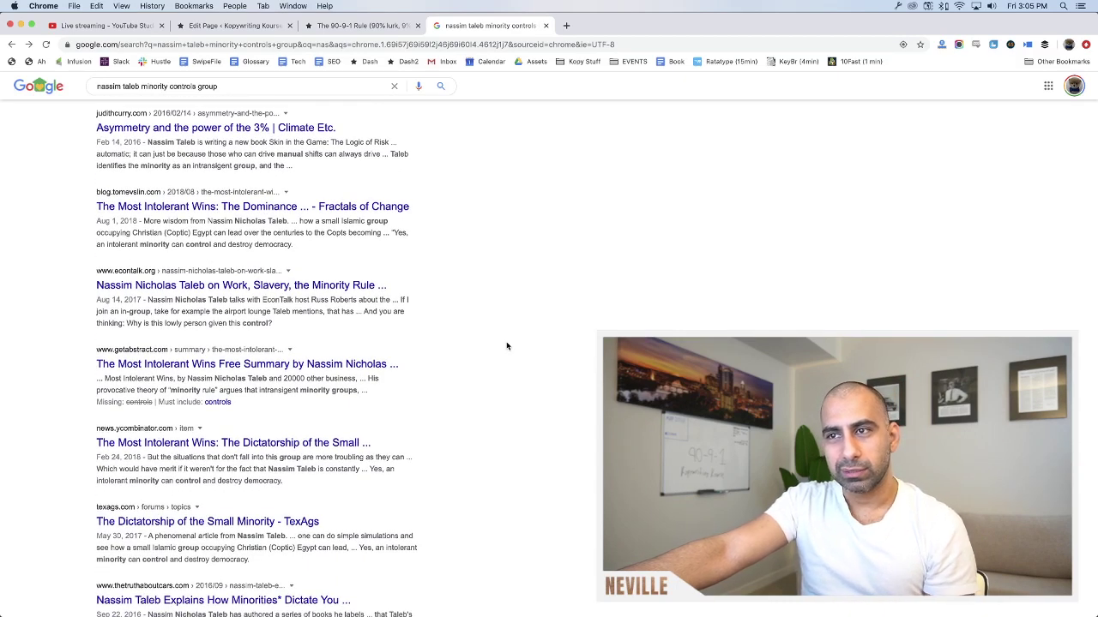
scroll(507, 345, "down", 3)
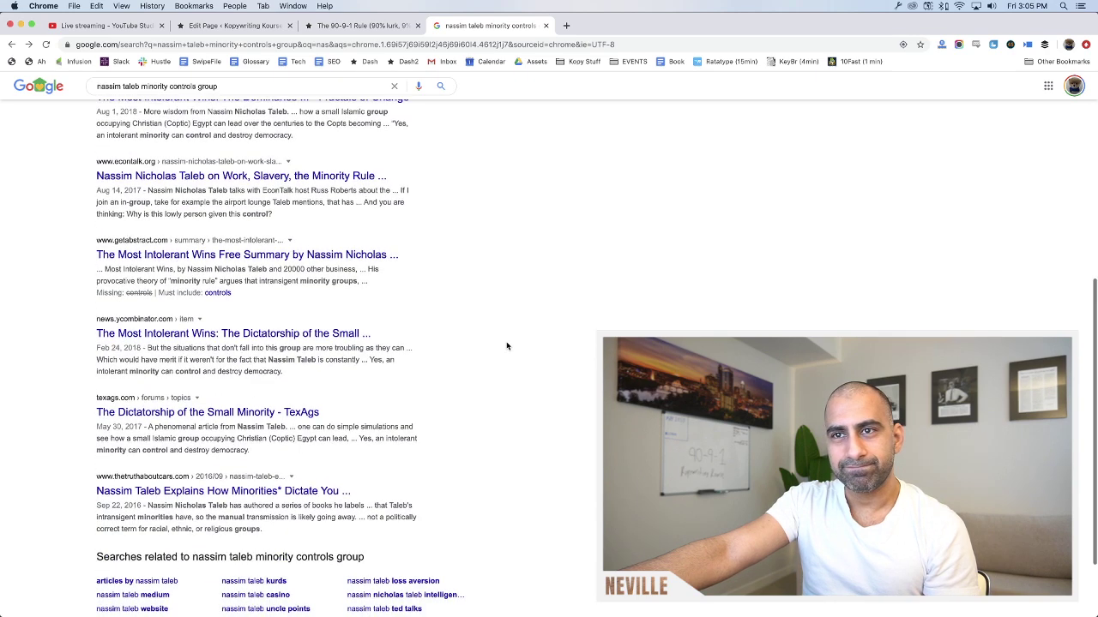
scroll(507, 346, "up", 5)
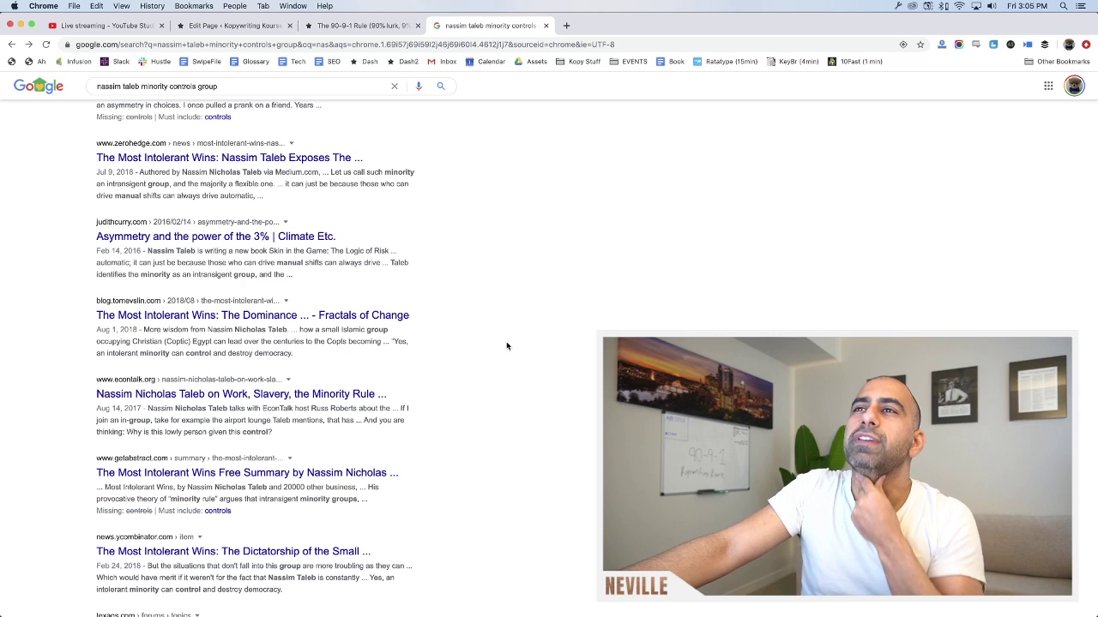
scroll(277, 284, "down", 1)
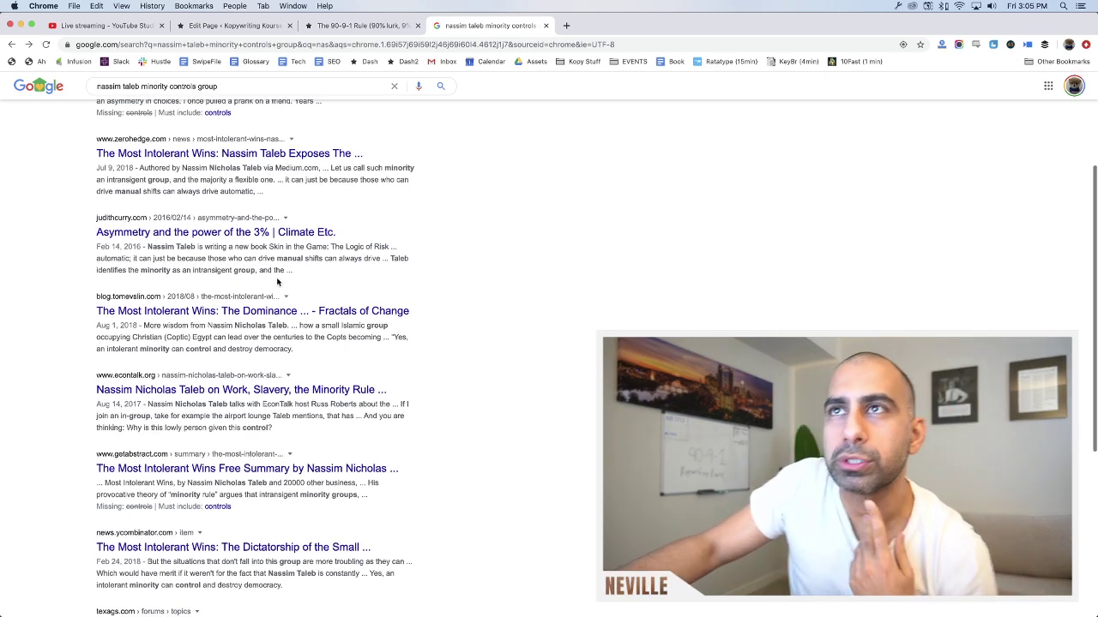
left_click(281, 230)
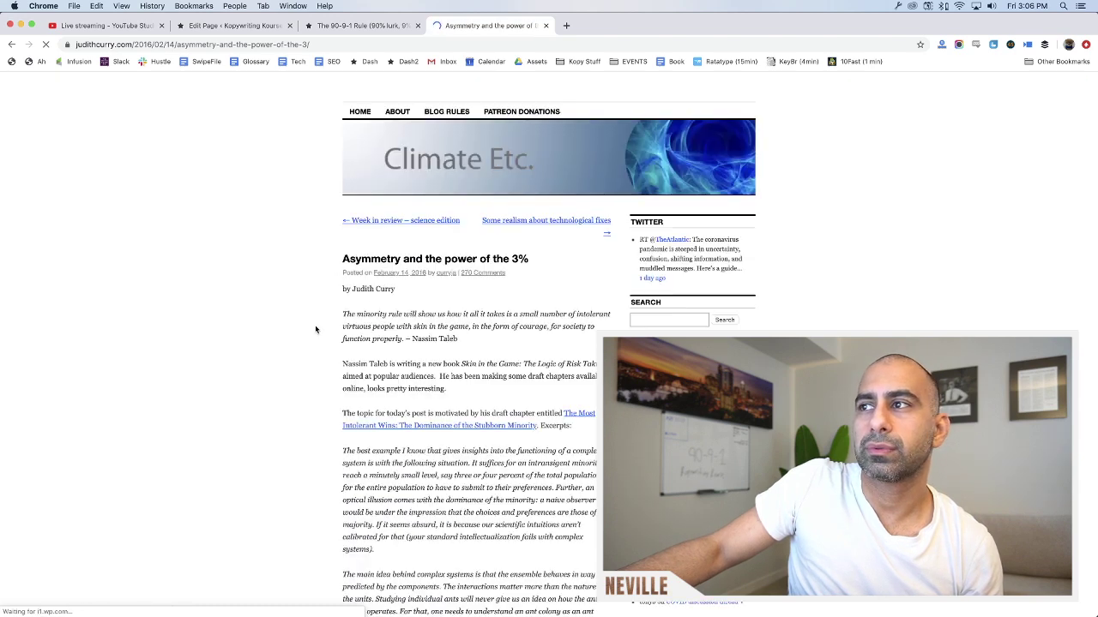
Read the article's excerpts on the minority rule, highlighting the part about the naive observer's impression of the majority
scroll(480, 403, "down", 1)
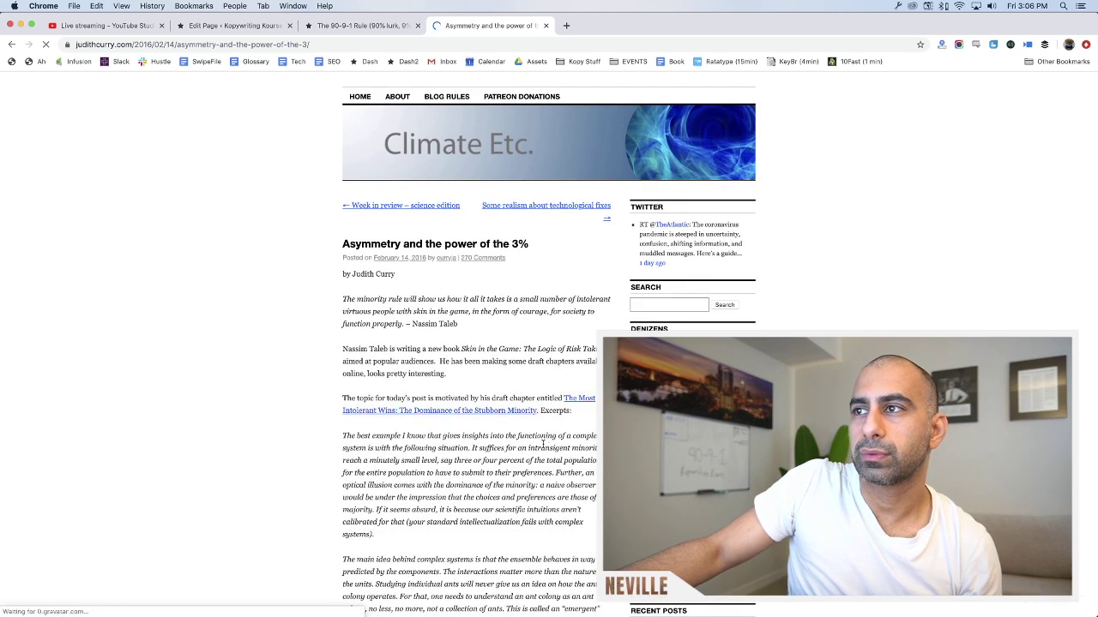
scroll(523, 429, "down", 2)
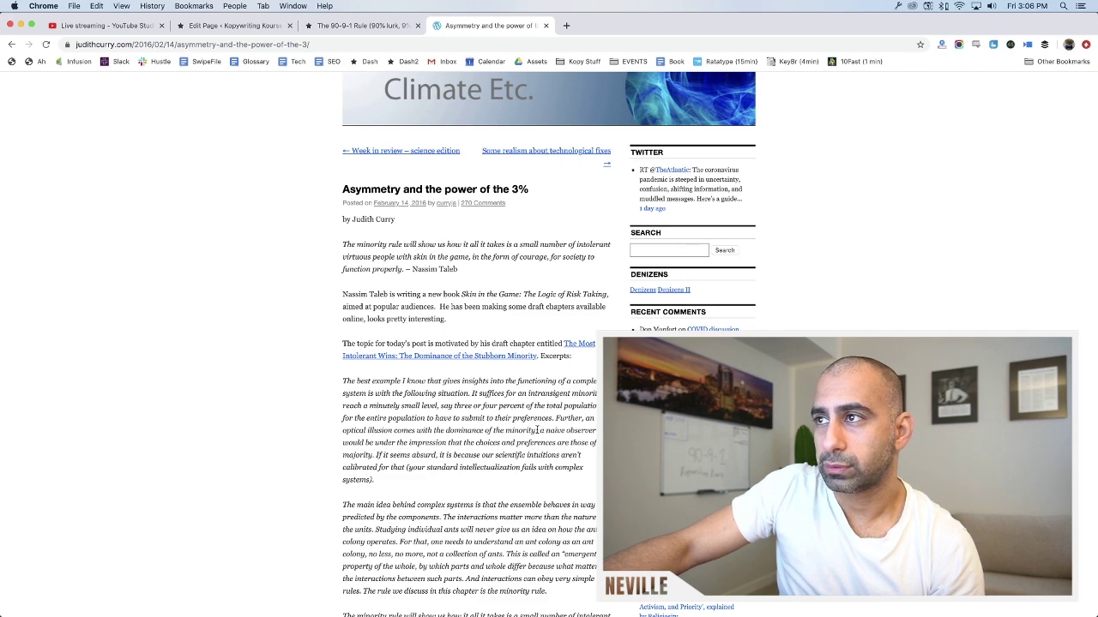
left_click_drag(538, 430, 535, 474)
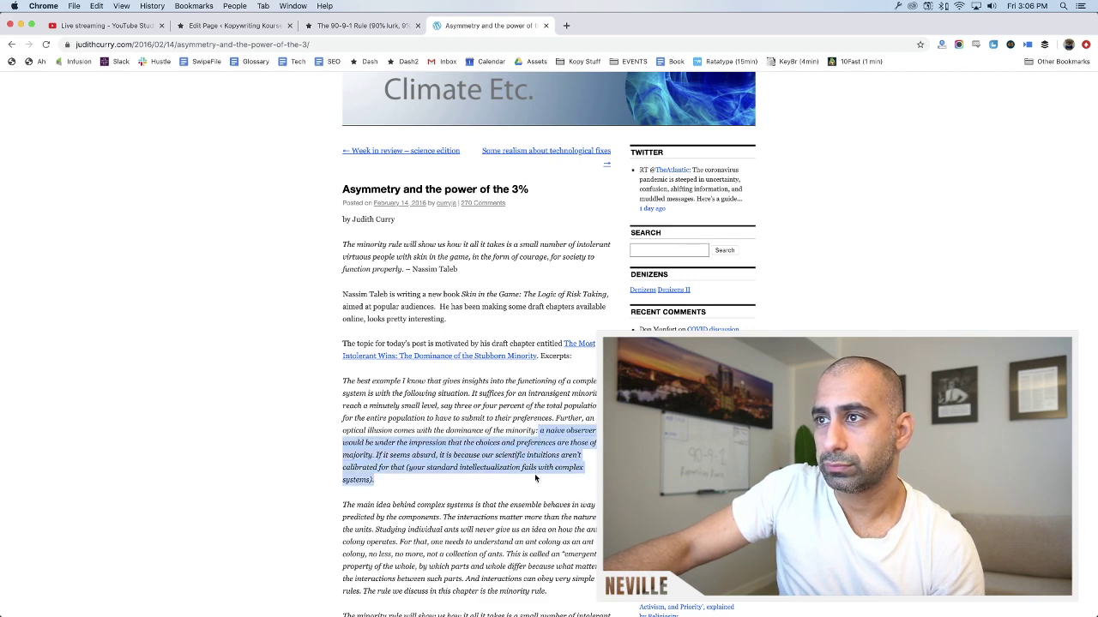
scroll(535, 474, "down", 2)
scroll(454, 463, "down", 4)
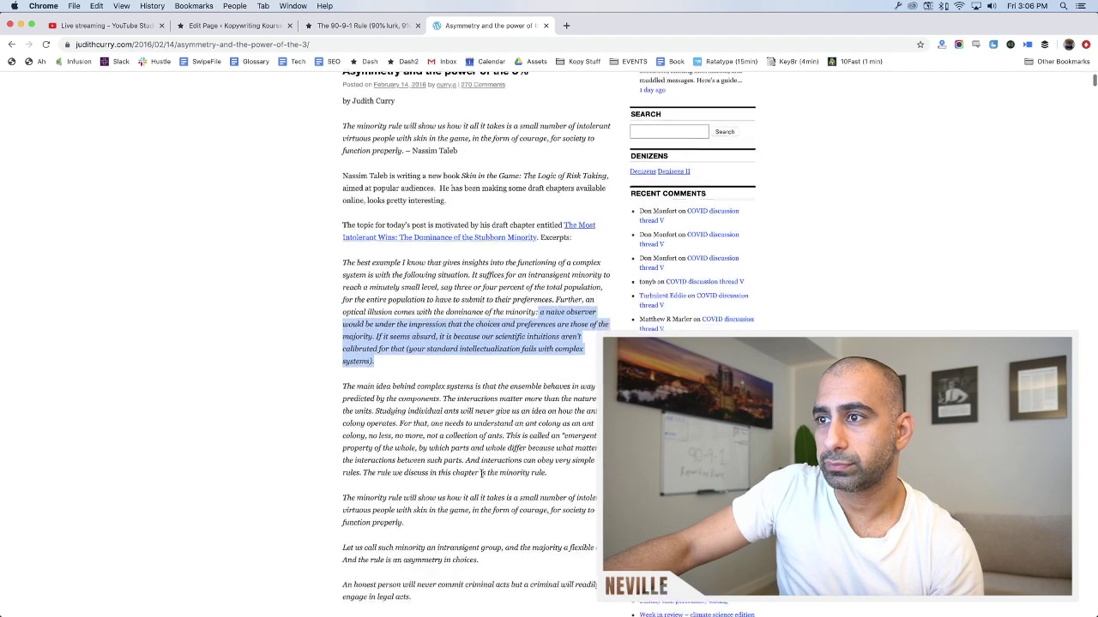
scroll(483, 477, "down", 3)
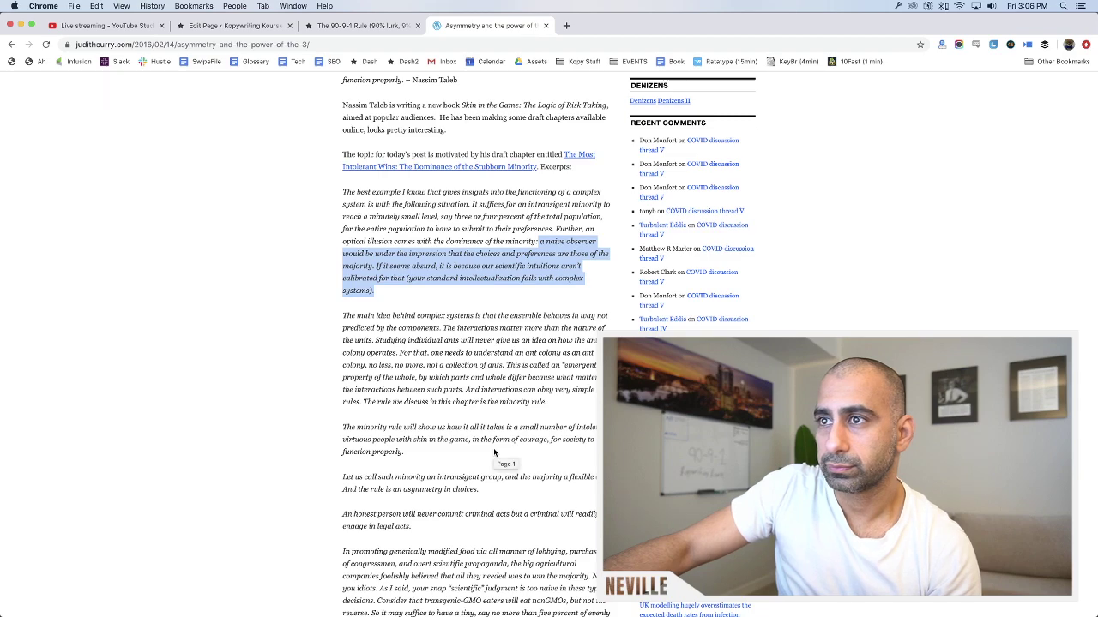
Switch to Photoshop, close the friend-distribution.psd image document, and return to the article in Chrome
scroll(493, 452, "down", 2)
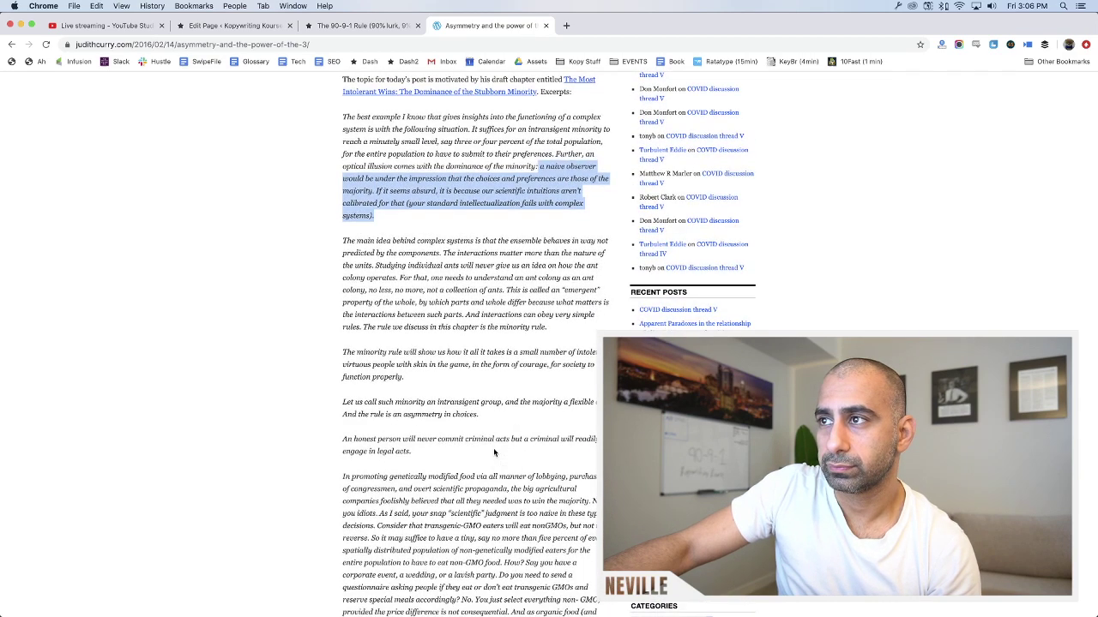
key("ctrl+Up")
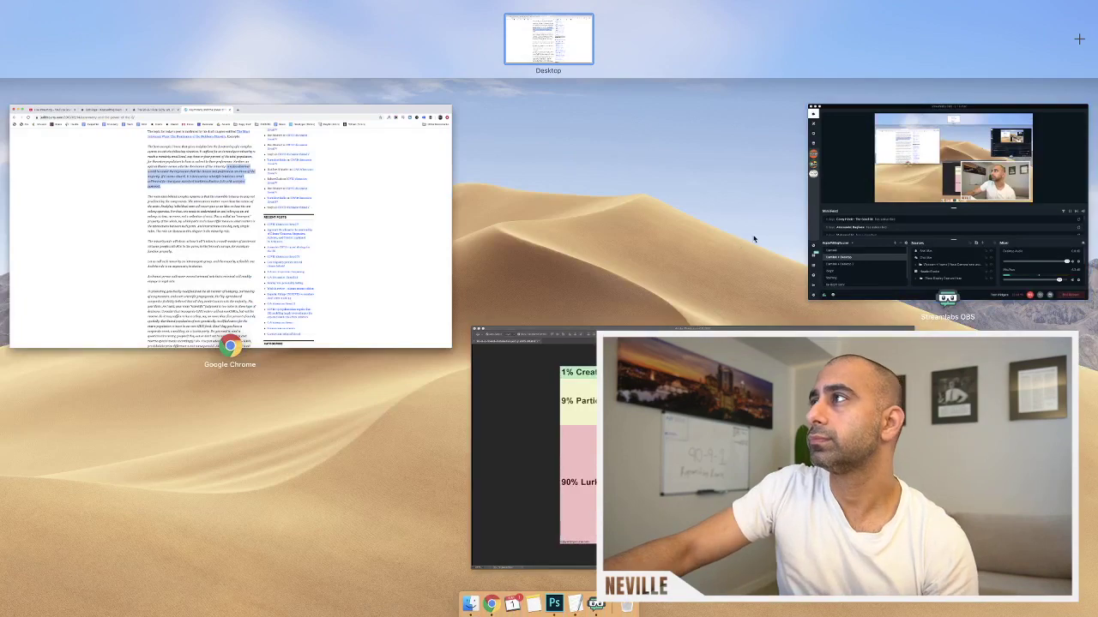
left_click(549, 386)
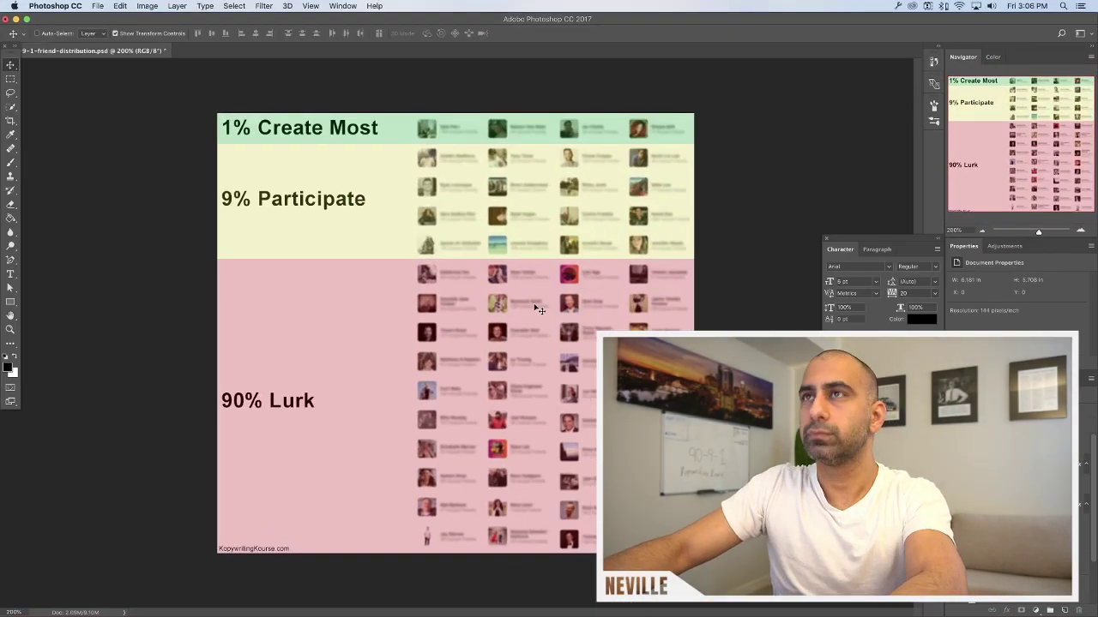
key("super+w")
left_click(639, 212)
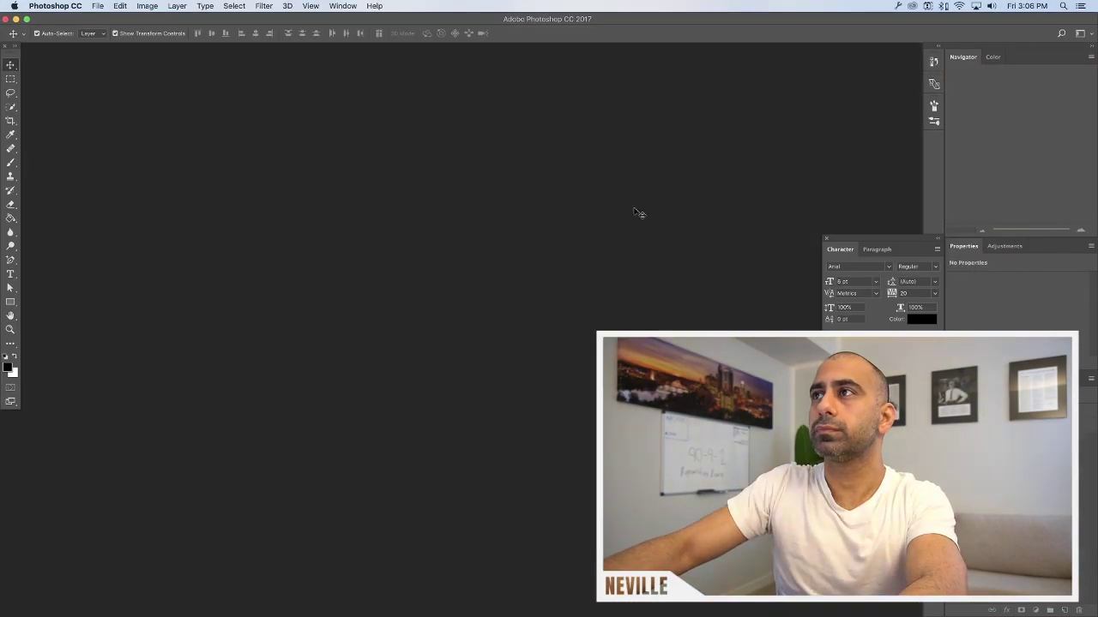
key("super+Tab")
Read the rest of the article's minority rule excerpts and the JC reflections section on the climate debate
left_click(296, 279)
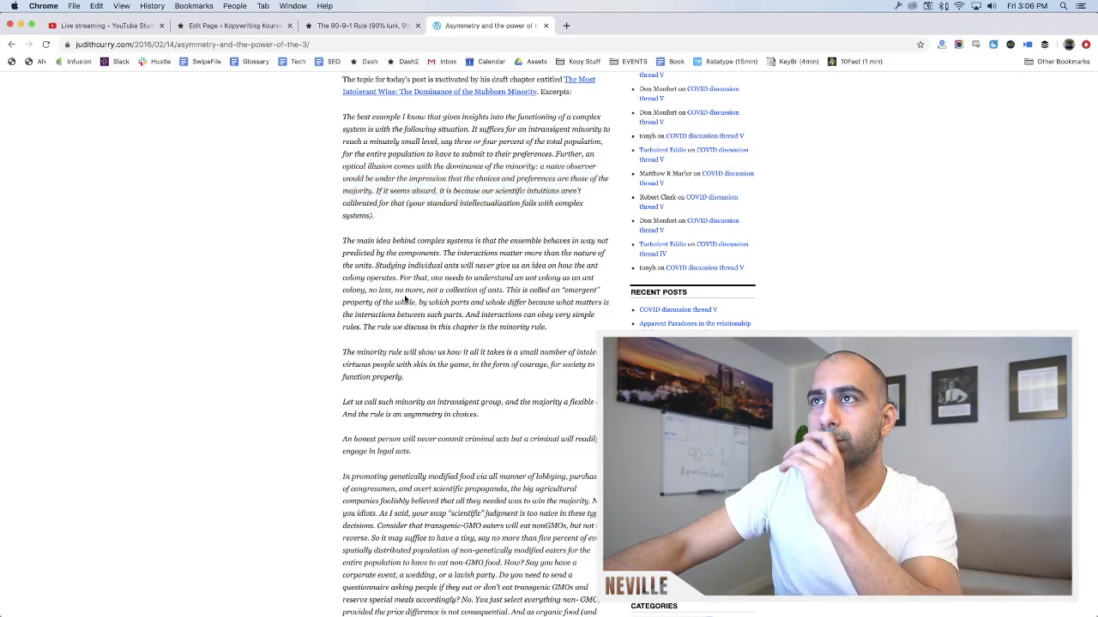
key("super+equal")
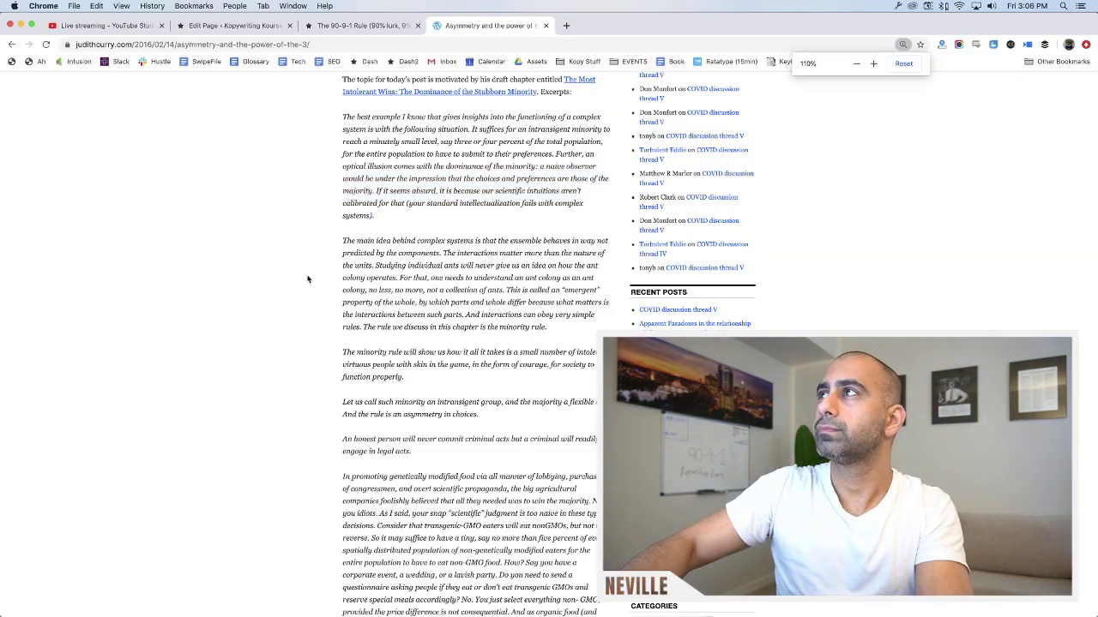
key("super+0")
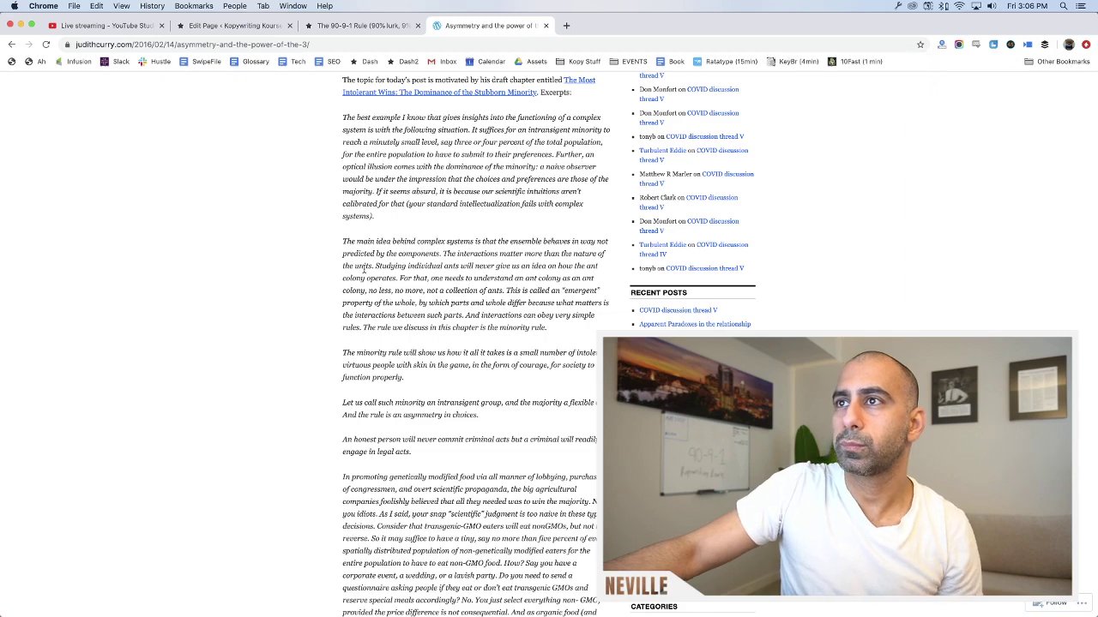
scroll(329, 286, "down", 3)
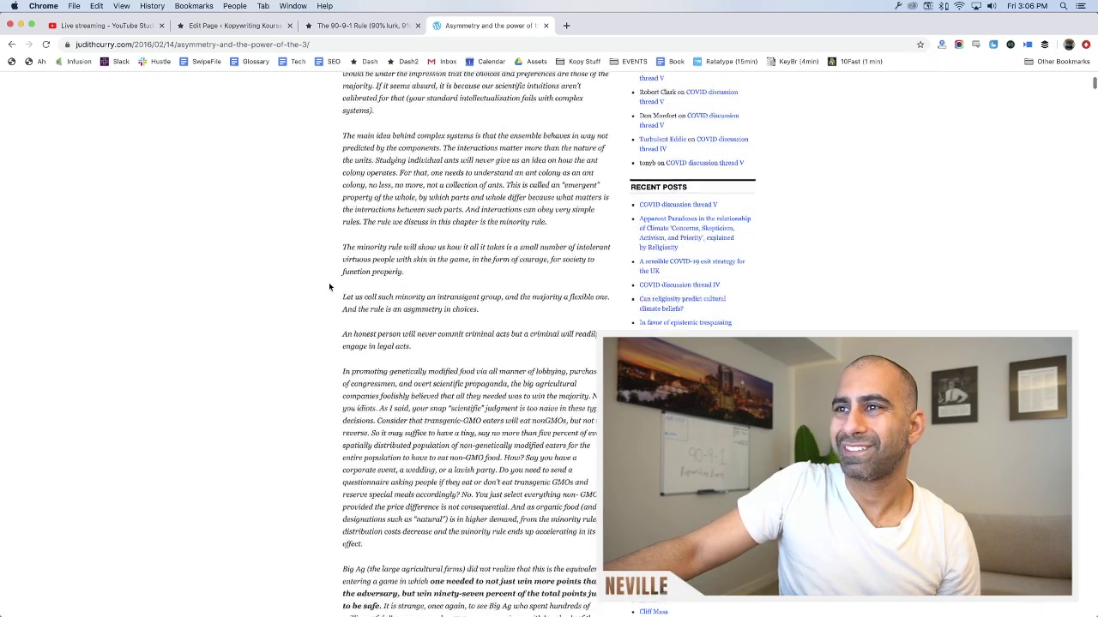
triple_click(437, 347)
scroll(403, 343, "down", 8)
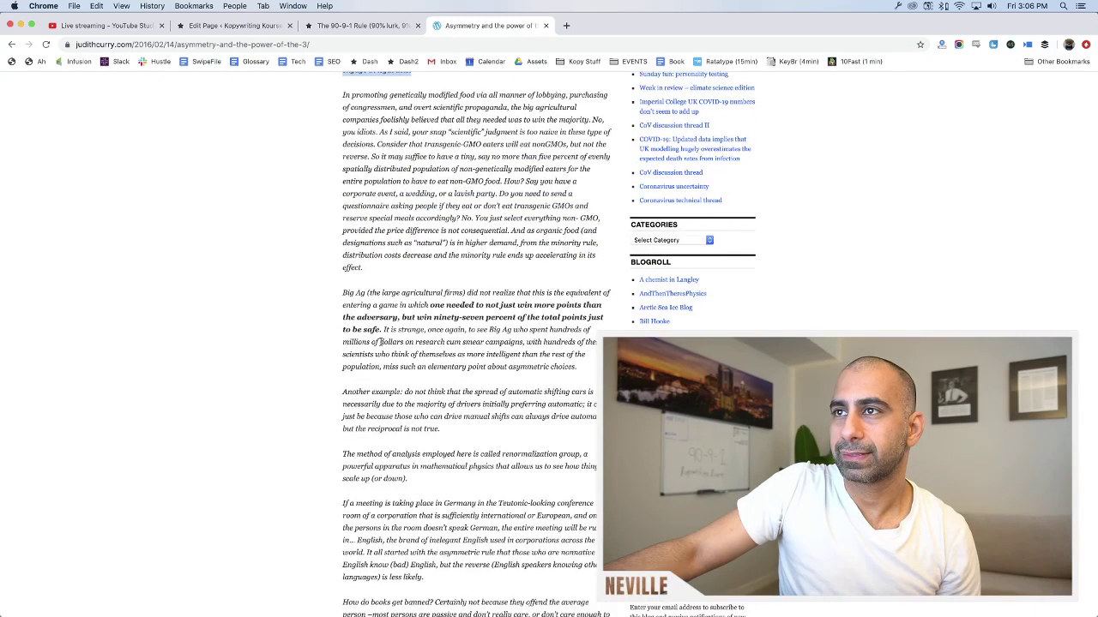
scroll(381, 342, "down", 5)
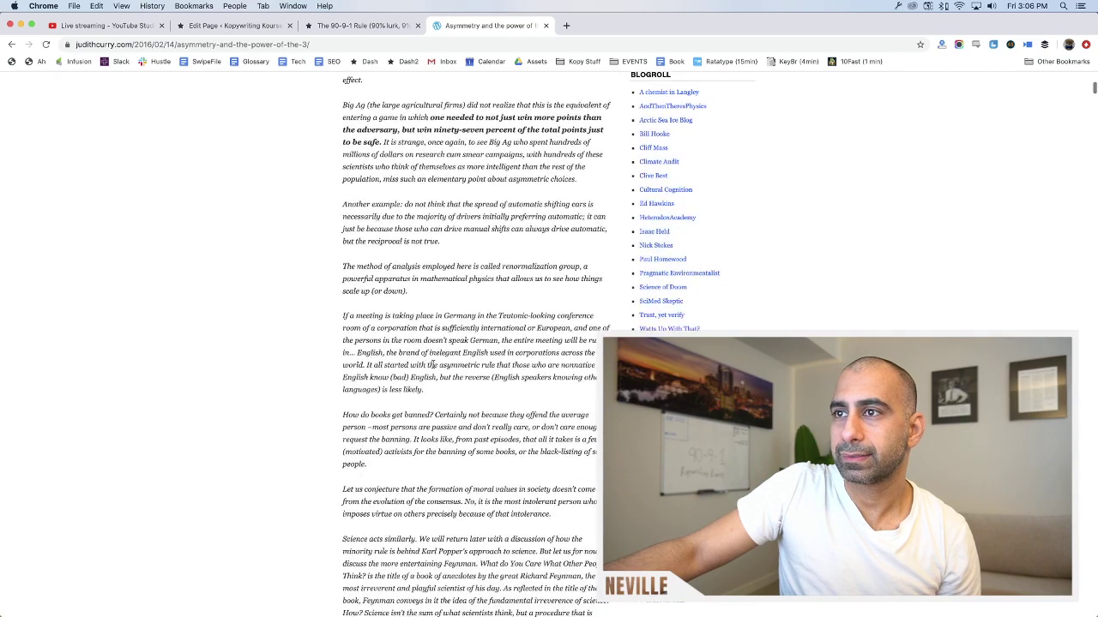
scroll(432, 365, "down", 9)
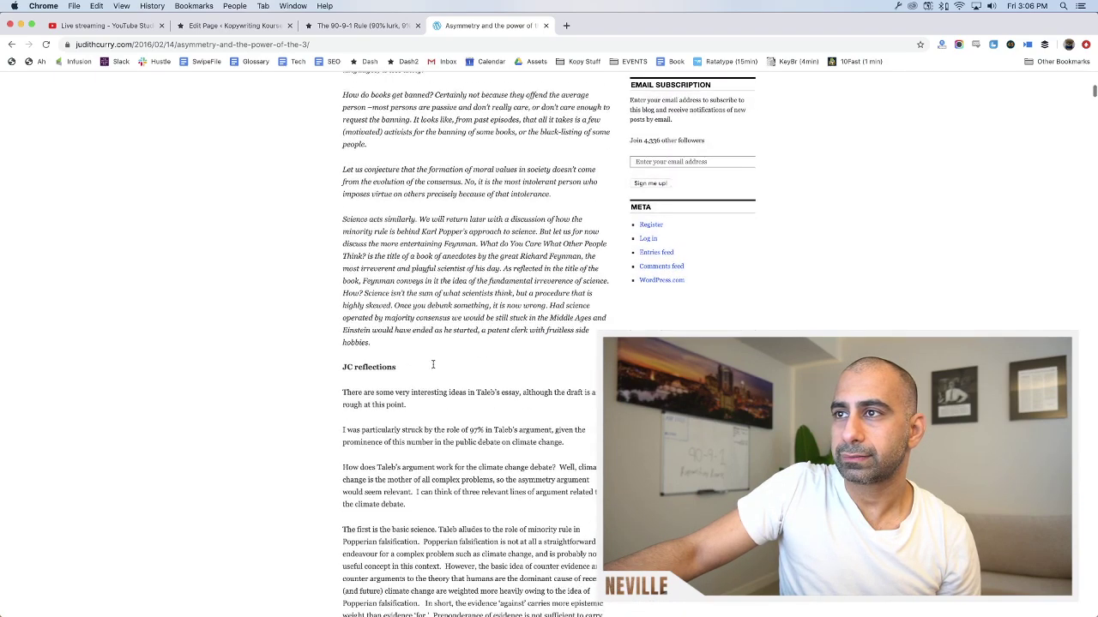
scroll(433, 366, "down", 1)
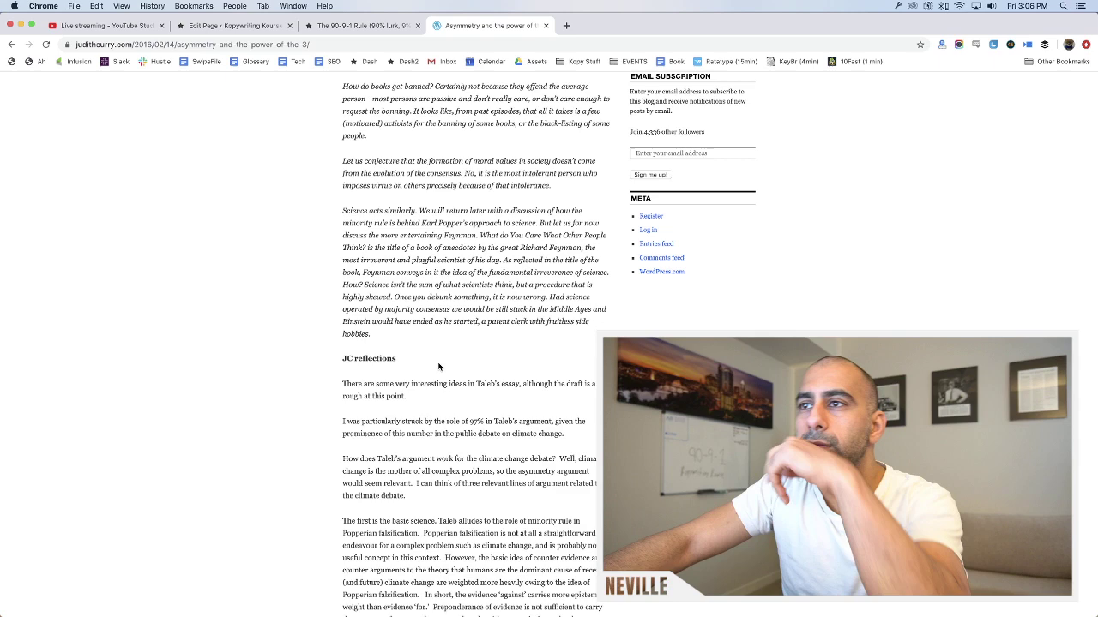
scroll(436, 369, "down", 2)
scroll(438, 370, "down", 1)
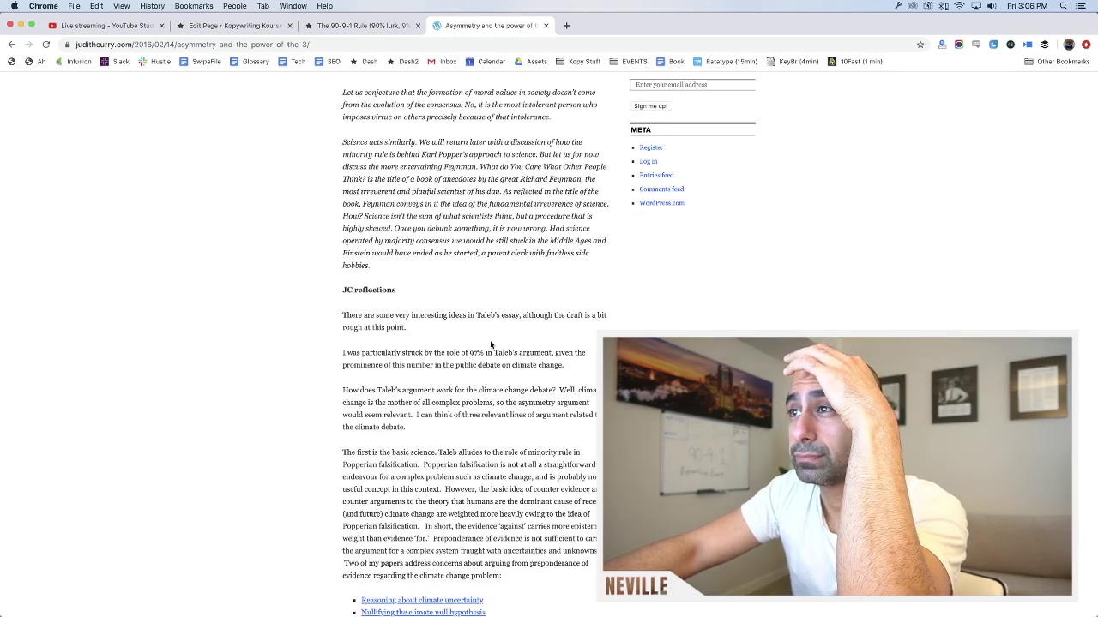
scroll(490, 344, "down", 10)
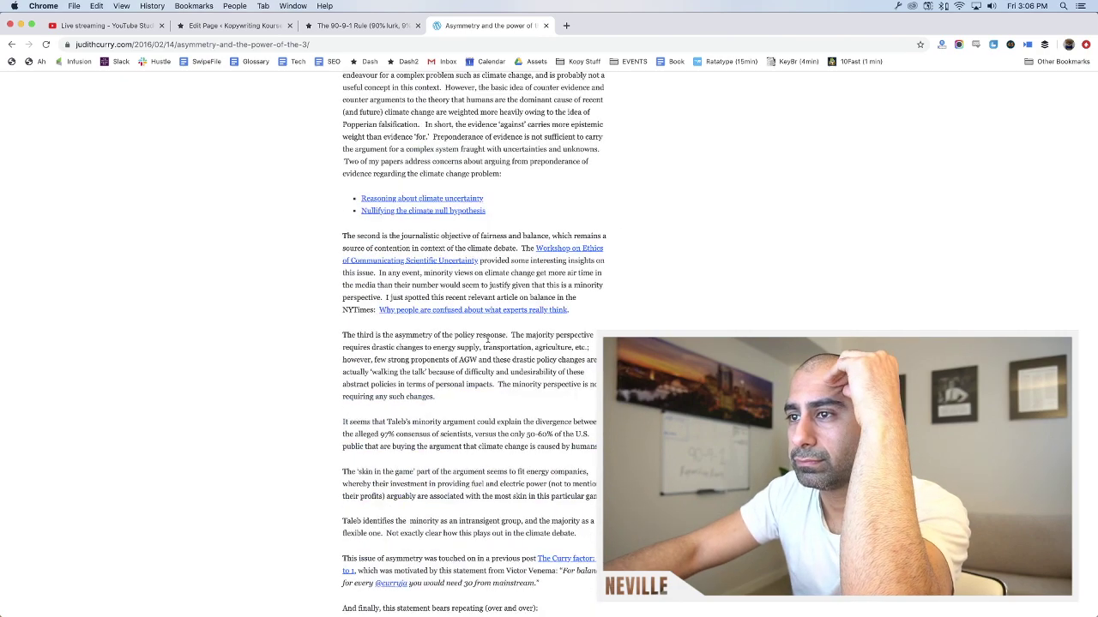
Go back to the article's early excerpts and highlight the paragraph about a small number of intolerant virtuous people
scroll(488, 338, "up", 13)
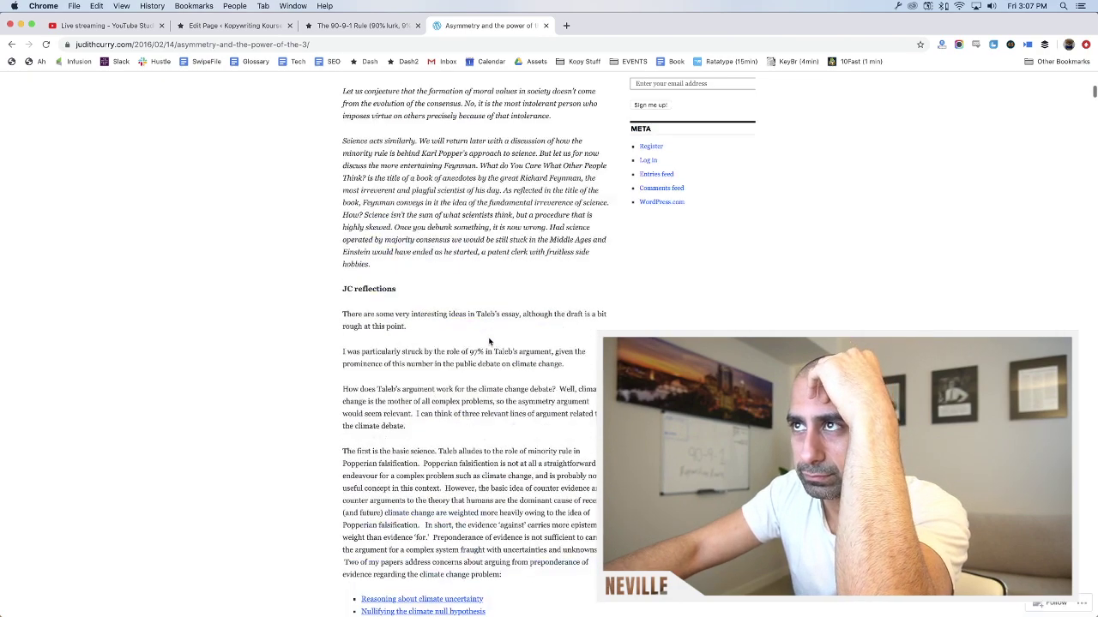
scroll(488, 339, "up", 4)
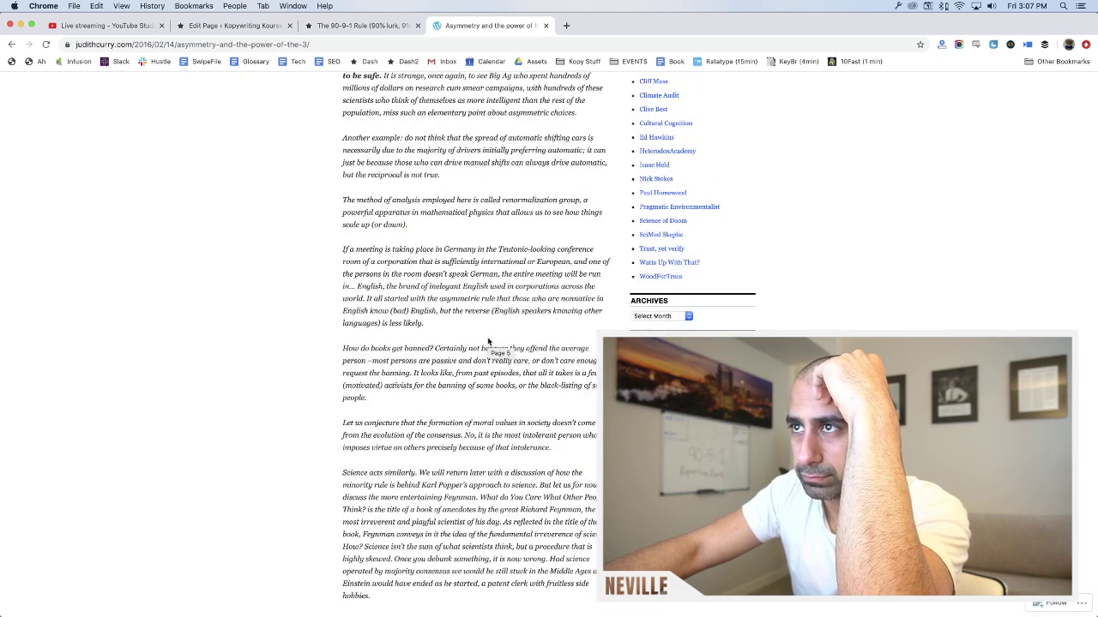
scroll(488, 341, "up", 12)
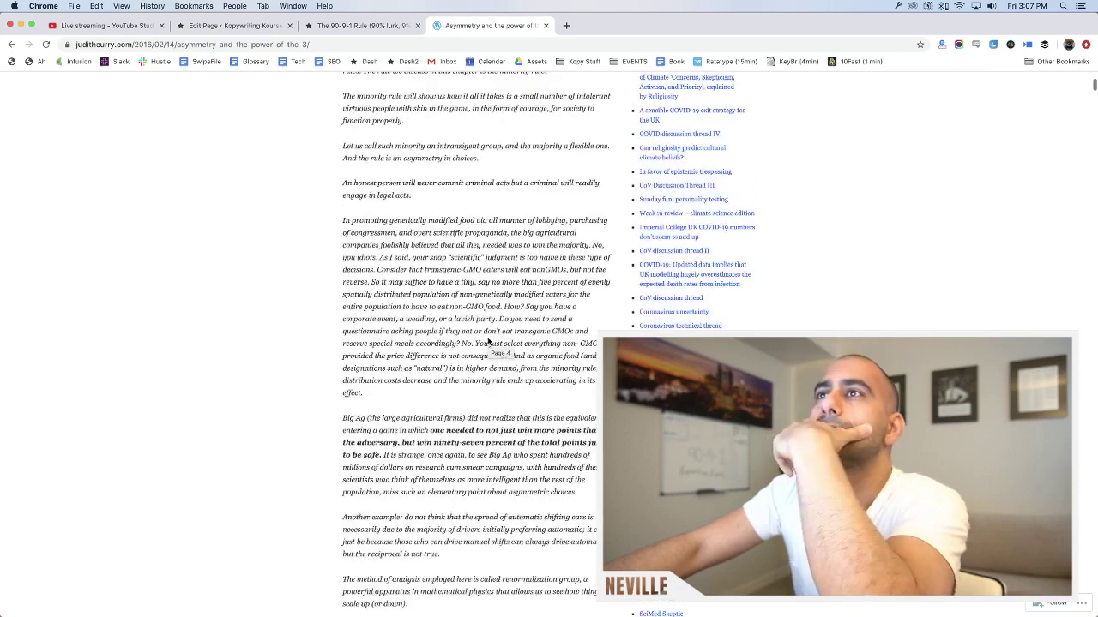
scroll(442, 248, "up", 1)
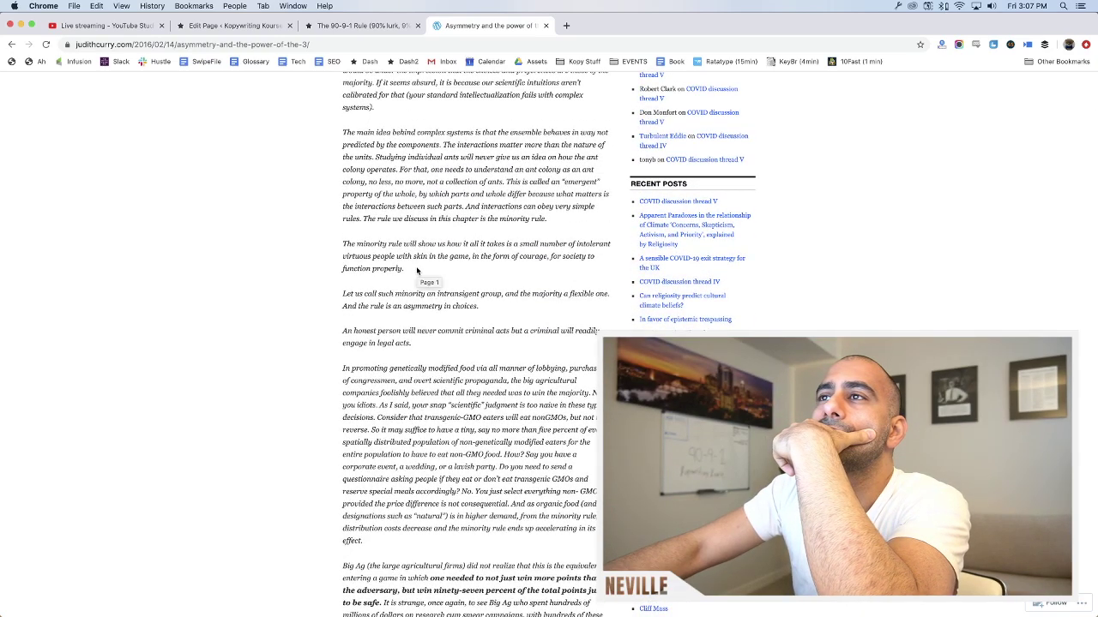
left_click_drag(417, 271, 343, 250)
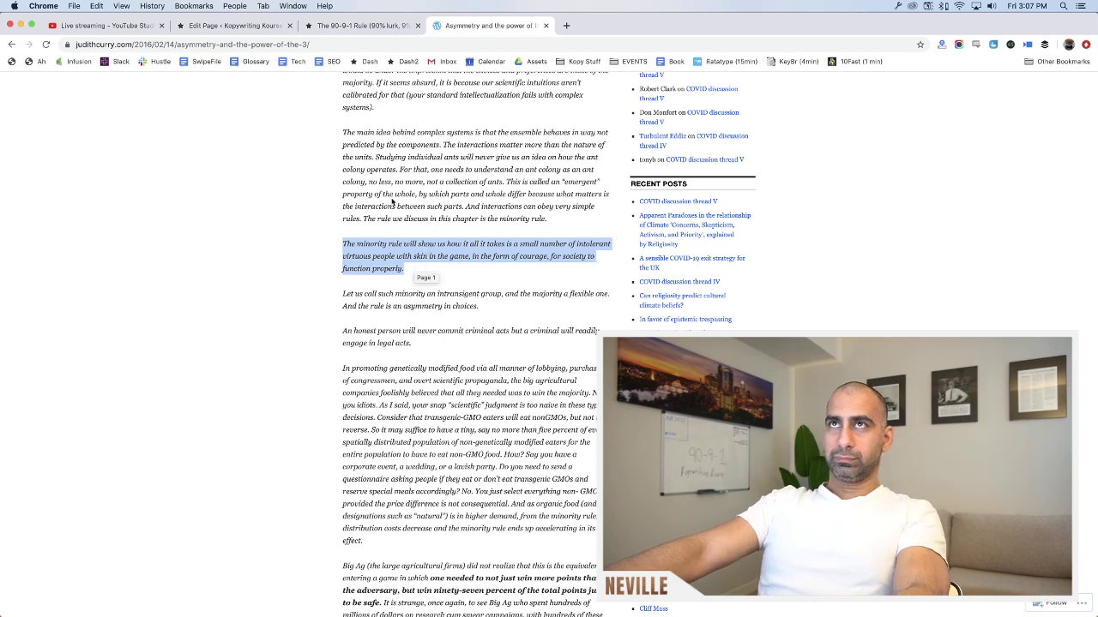
In the WordPress page editor, complete the unfinished line below the platforms image as "So if you write a blog, you amplify your voice."
left_click(360, 26)
left_click(232, 26)
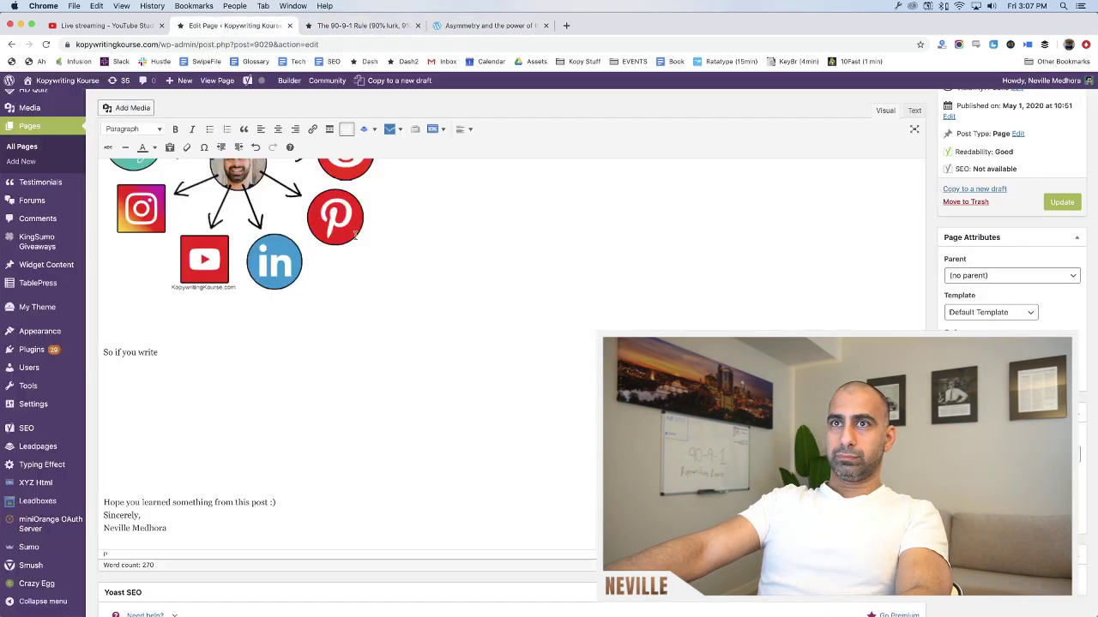
scroll(320, 372, "up", 3)
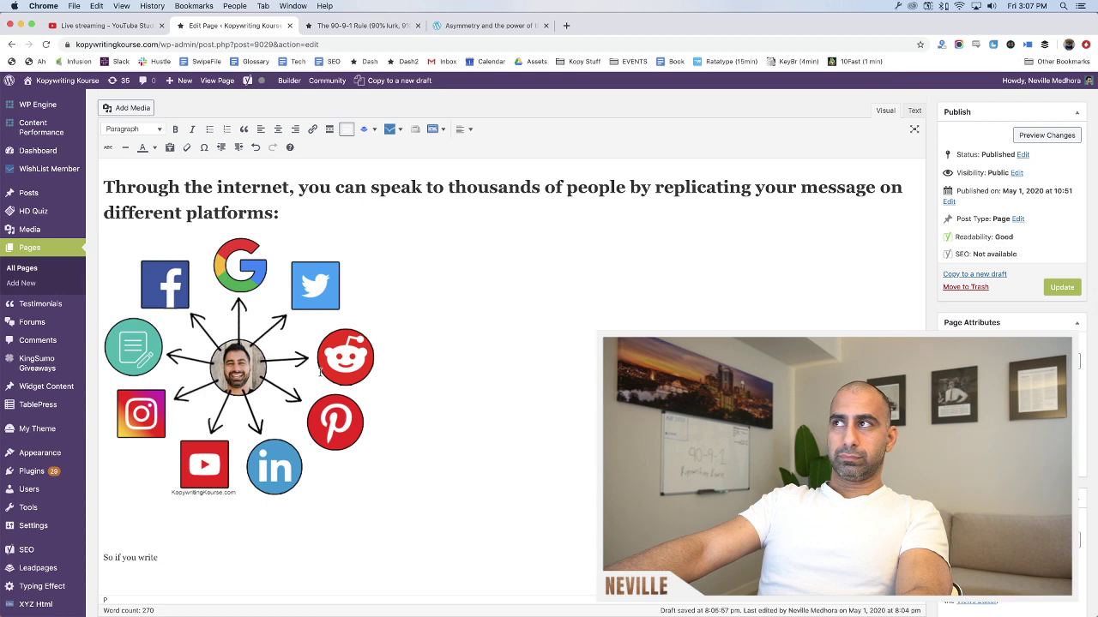
scroll(320, 372, "down", 3)
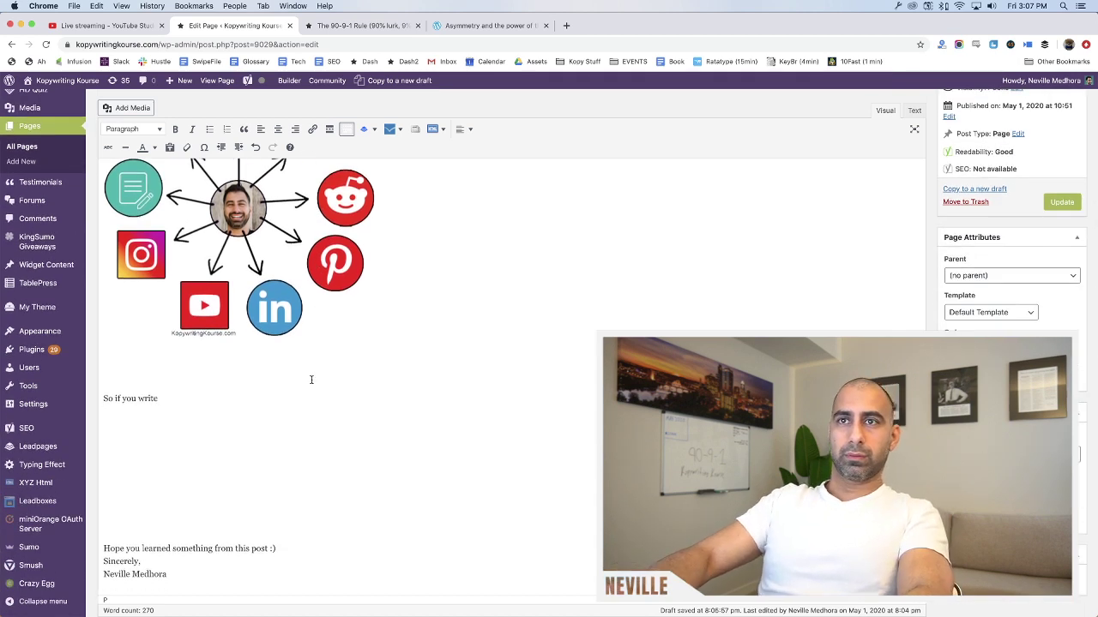
type("a blog, you")
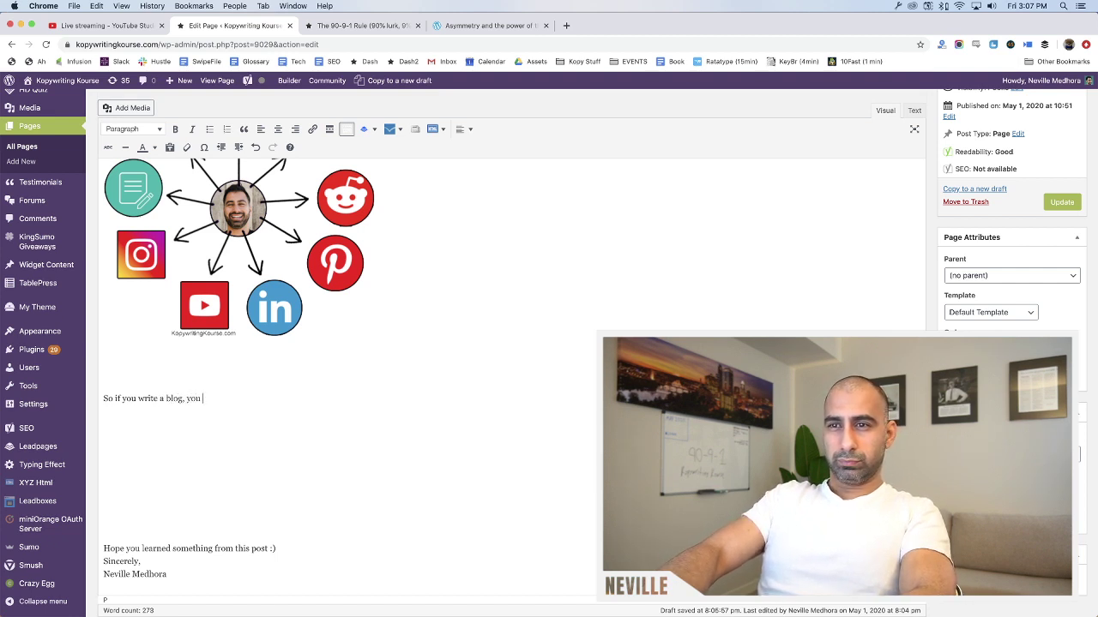
type(" aplify y")
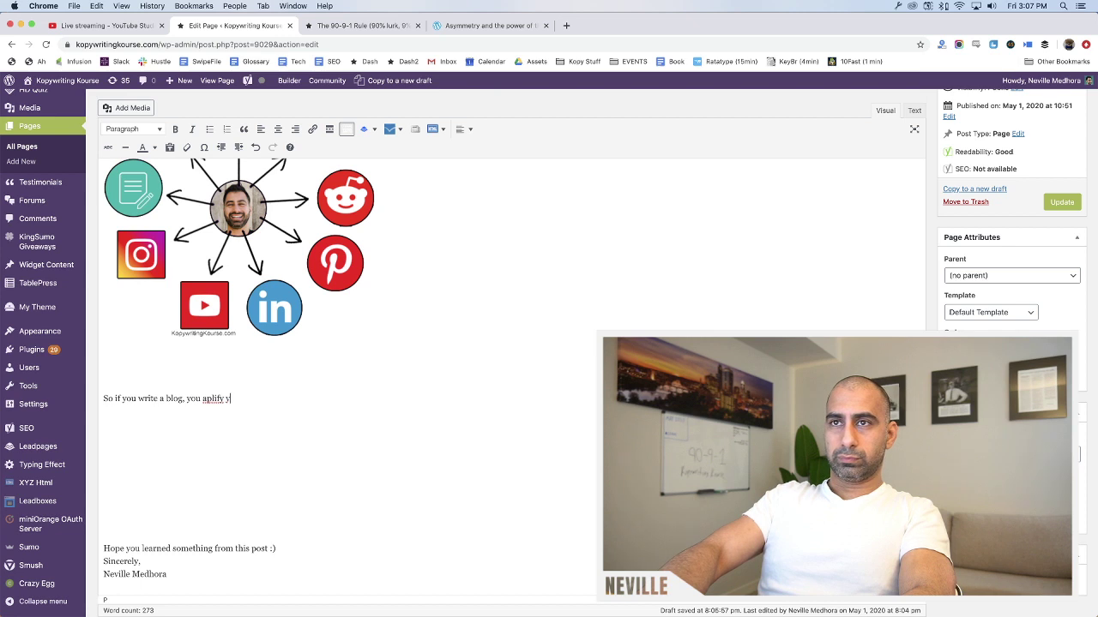
key("BackSpace")
key("BackSpace")
type("m")
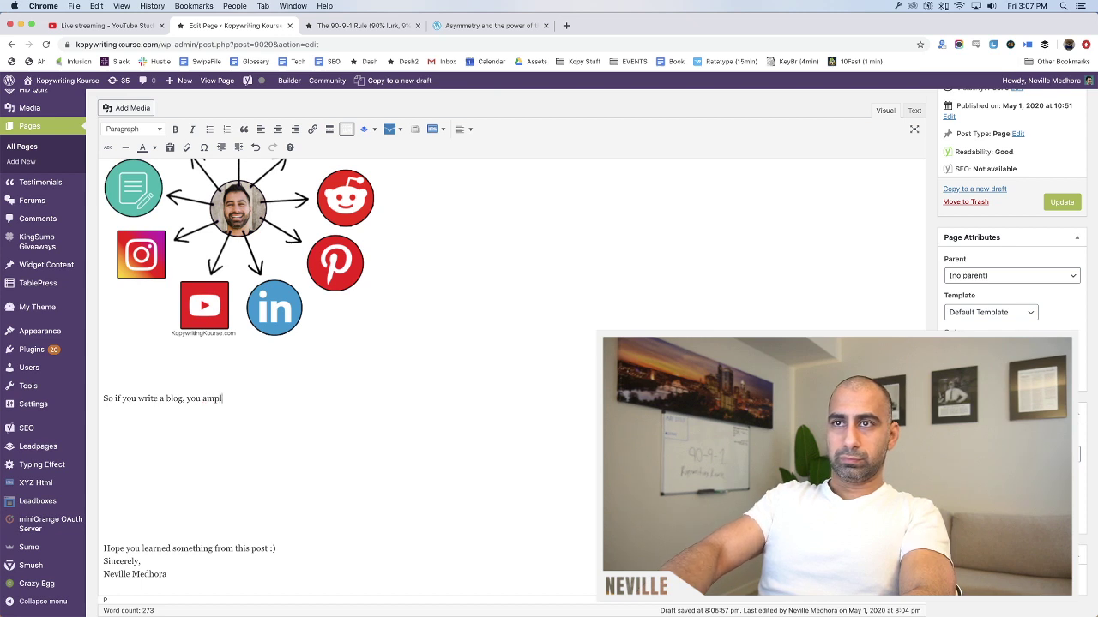
type("plufyufy")
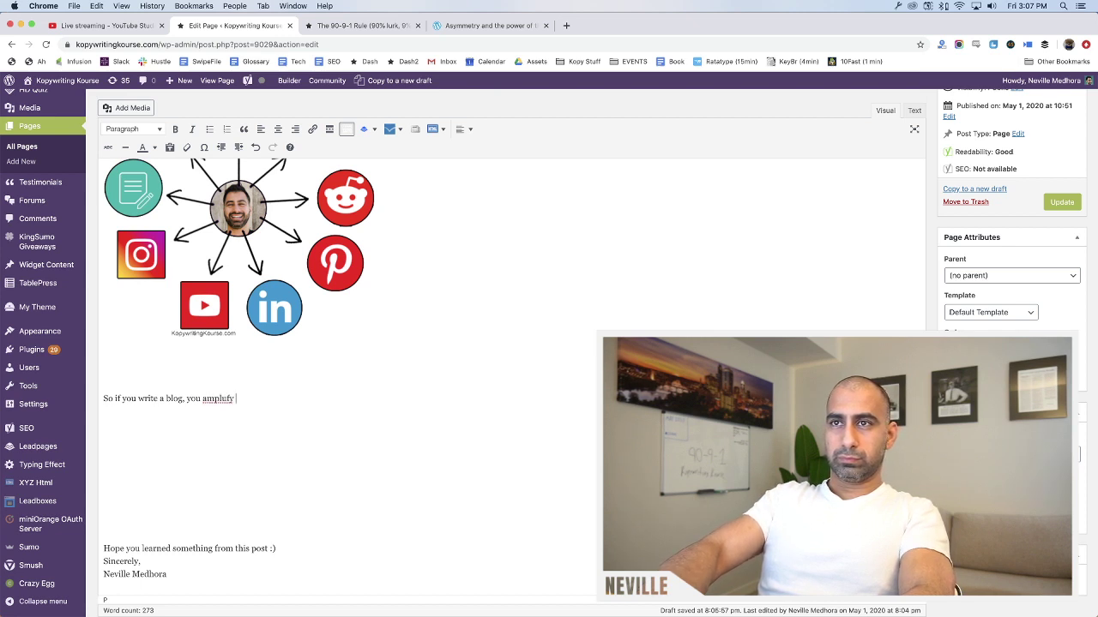
key("BackSpace")
key("BackSpace")
key("BackSpace")
type("ify your")
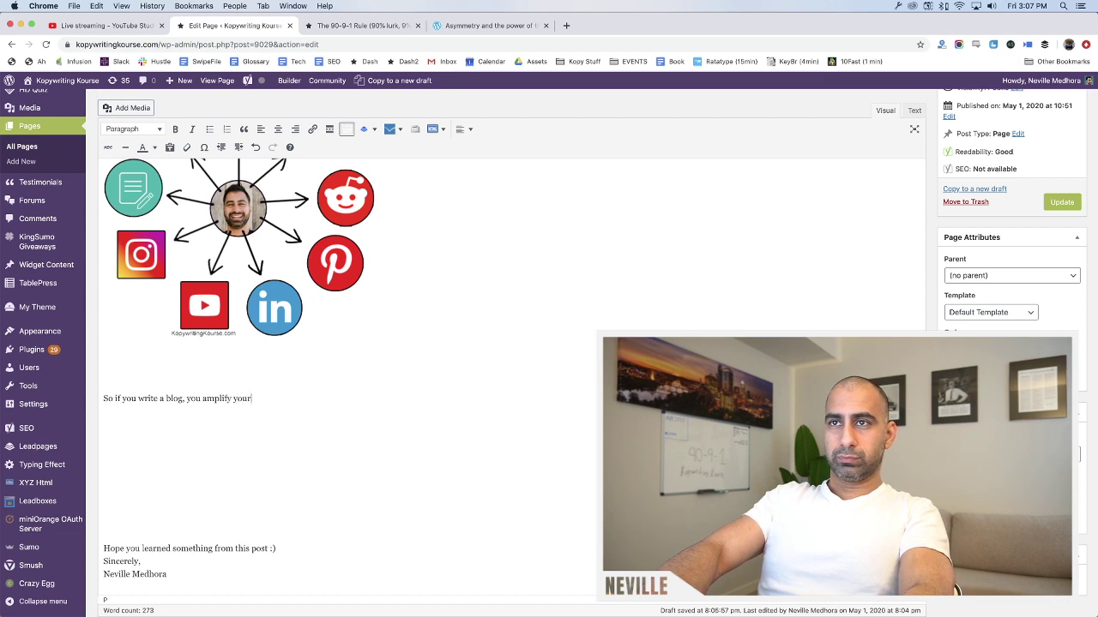
type(" voice.")
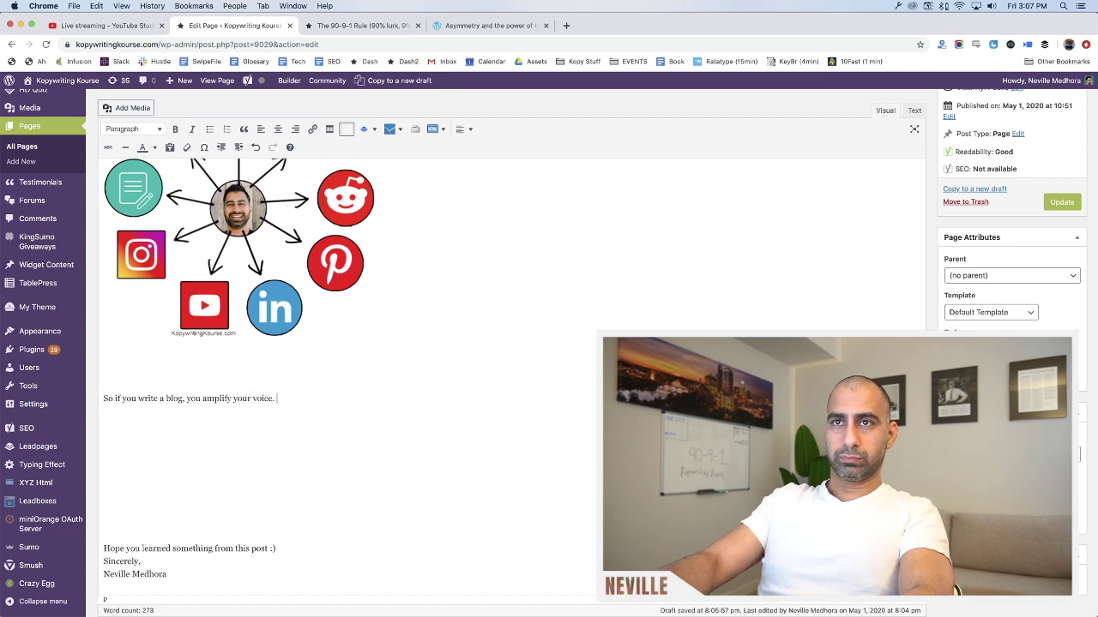
Duplicate the blog sentence onto a new line directly below it
key("super+shift+Left")
key("super+c")
key("Right")
key("Return")
key("super+v")
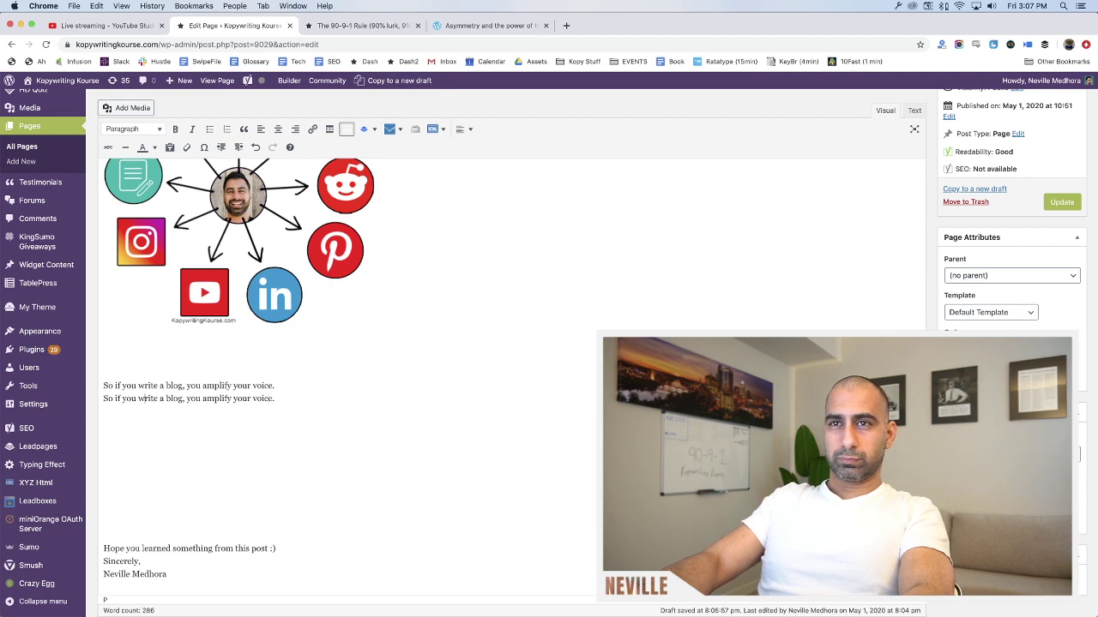
Reword the duplicated line to read "So if you record a YouTube video, you amplify your voice."
type("record a YouT")
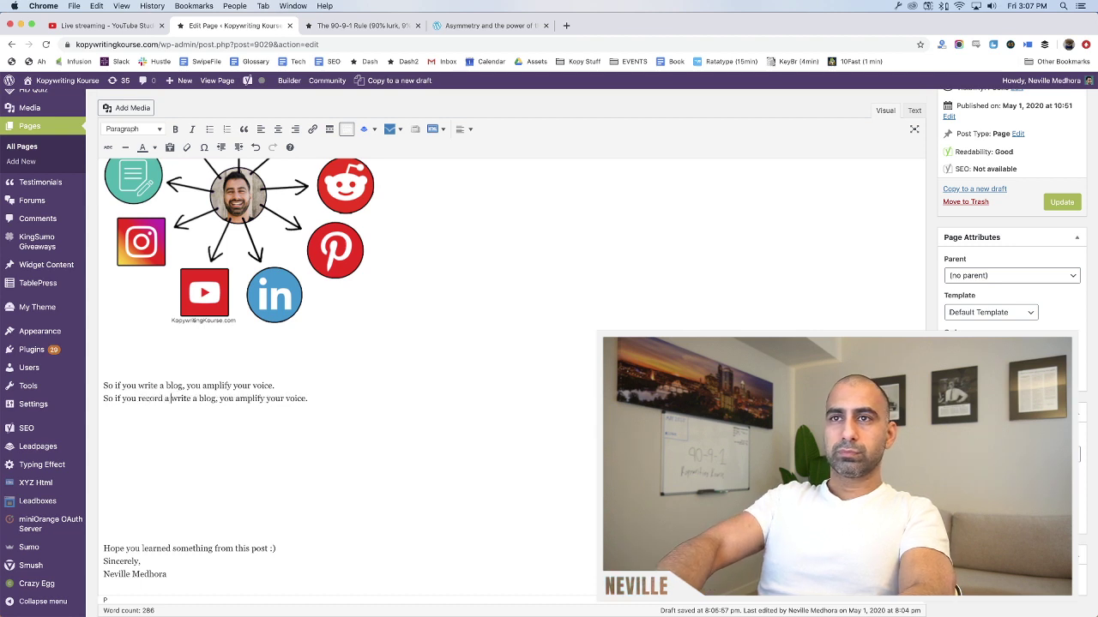
type("ube video,")
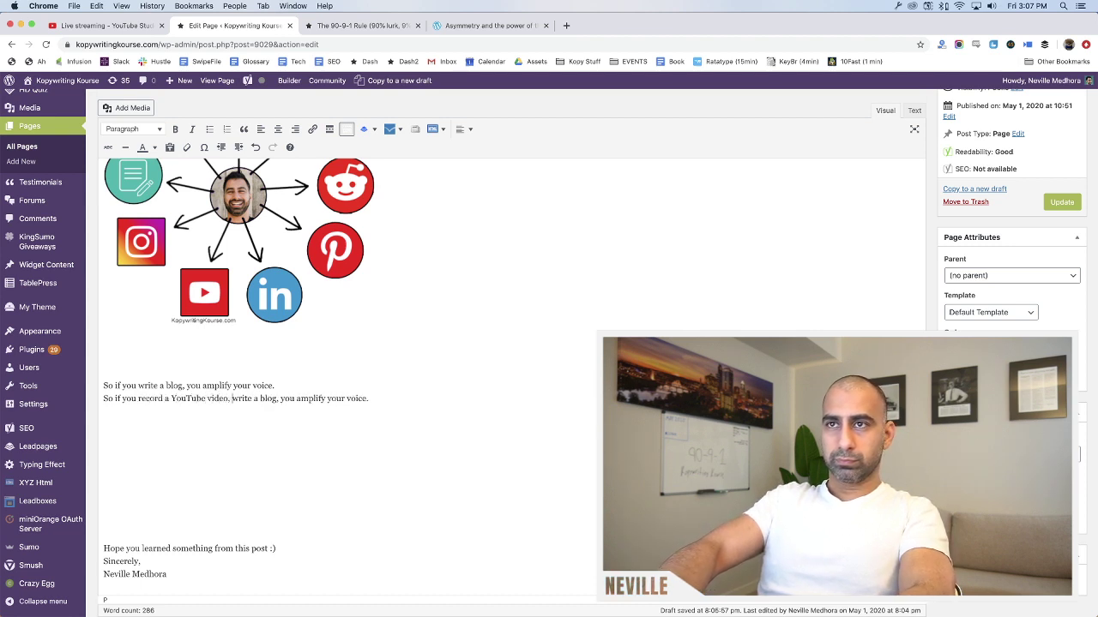
key("Delete")
key("Delete")
key("Delete")
key("Delete")
key("Delete")
key("Delete")
key("Delete")
key("Delete")
key("Delete")
key("Delete")
key("Delete")
key("Delete")
key("Delete")
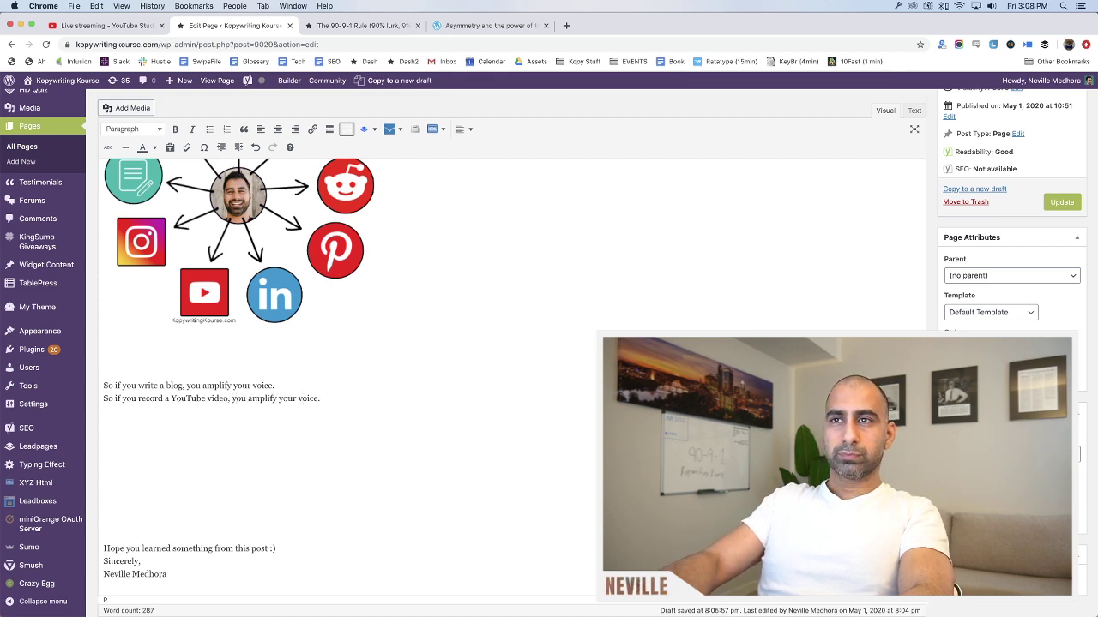
Add four more copies of the YouTube video sentence on separate lines below it, followed by an empty line
key("super+Right")
key("super+shift+Left")
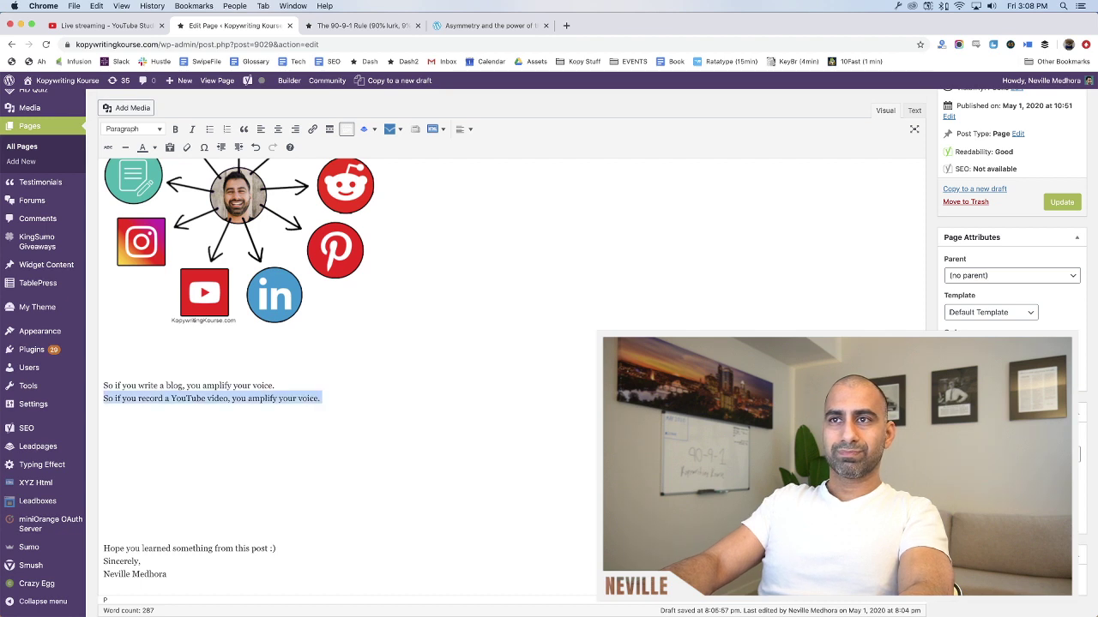
key("super+c")
key("Right")
key("Return")
key("super+v")
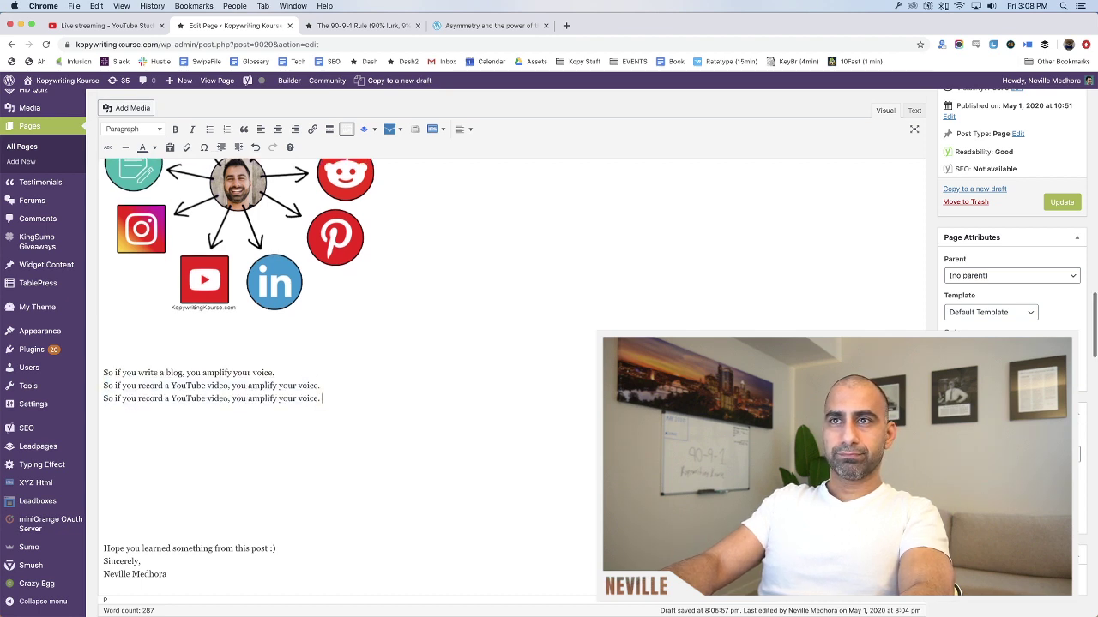
key("Return")
key("super+v")
key("Return")
key("super+v")
key("Return")
key("super+v")
key("Return")
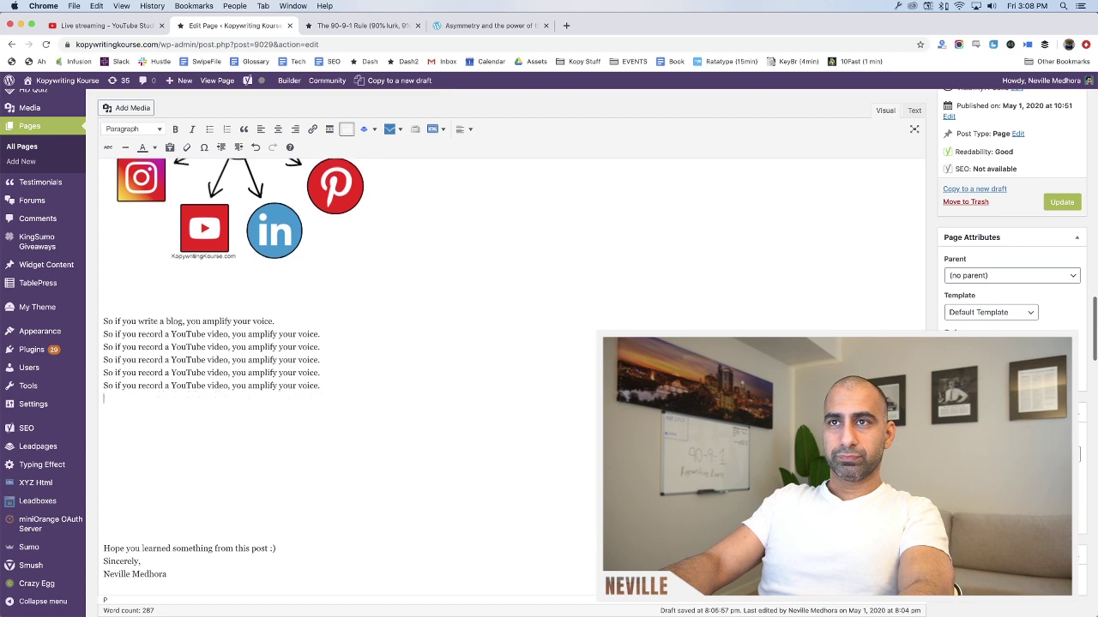
Add three more copies of the YouTube video sentence on separate lines at the end of the list
key("super+v")
key("Return")
key("super+v")
key("Return")
key("super+v")
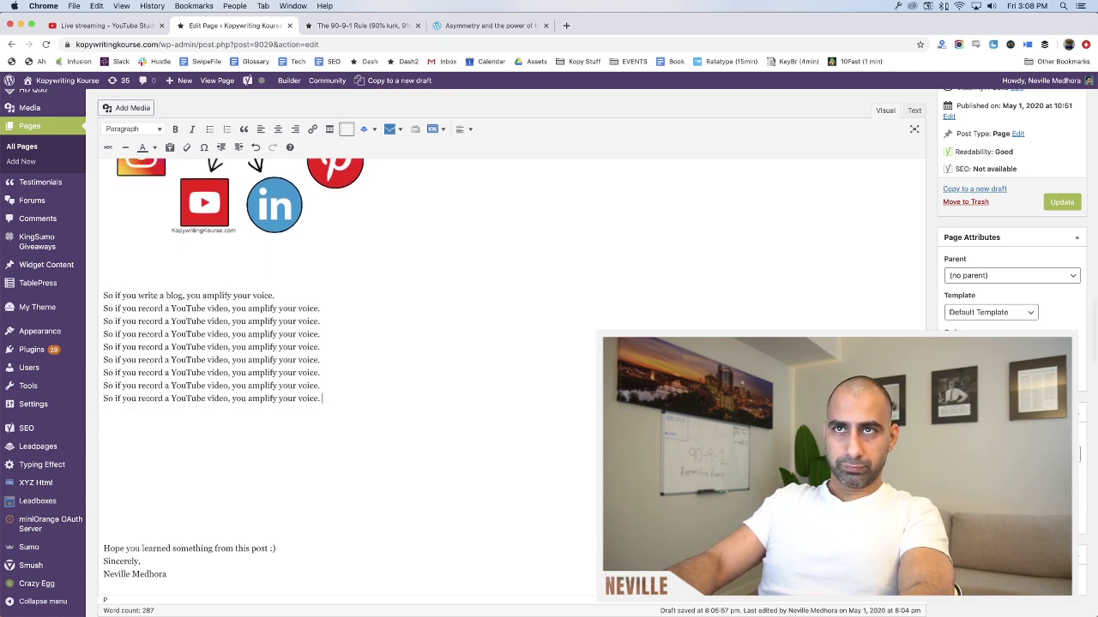
left_click(321, 334)
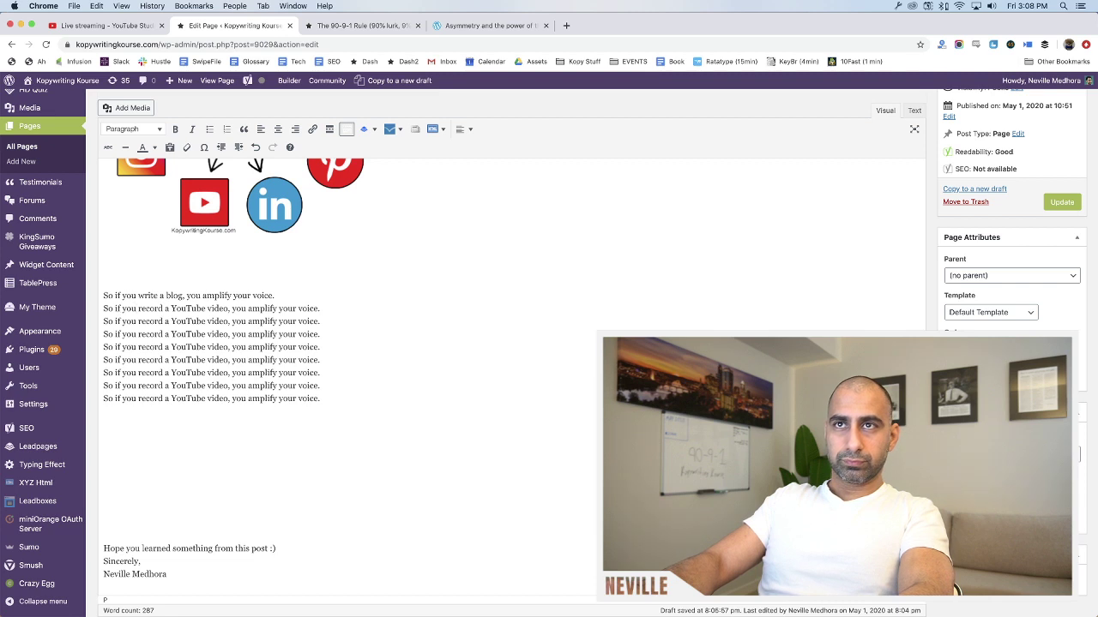
Reword the first YouTube line below the blog sentence to read "So if you write a Facebook post, you amplify your voice."
left_click_drag(137, 308, 163, 308)
type("write")
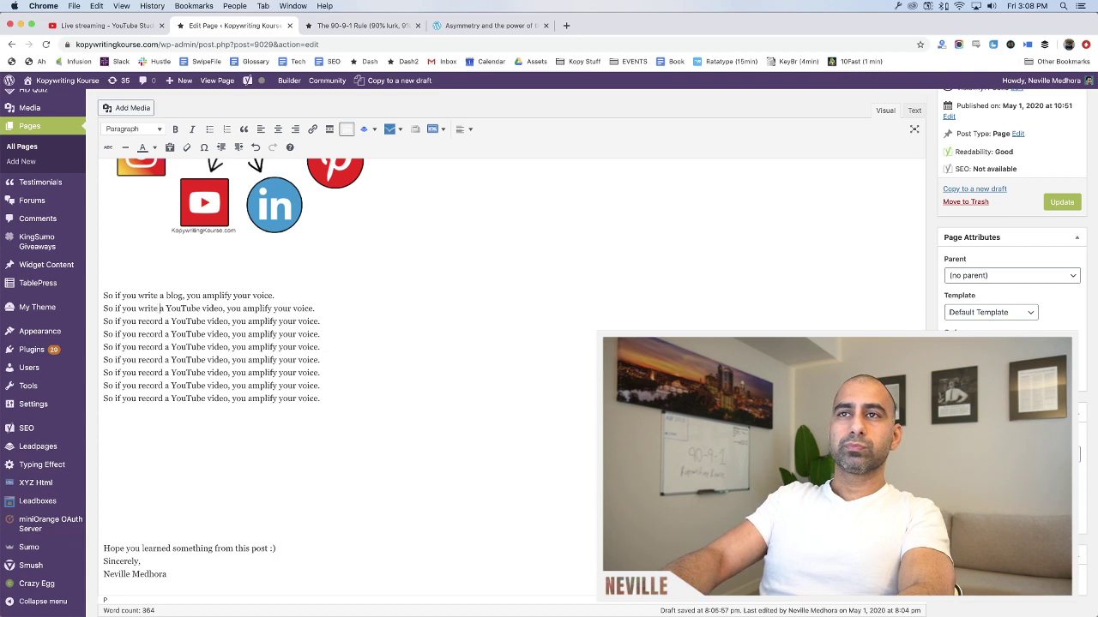
left_click_drag(167, 308, 206, 308)
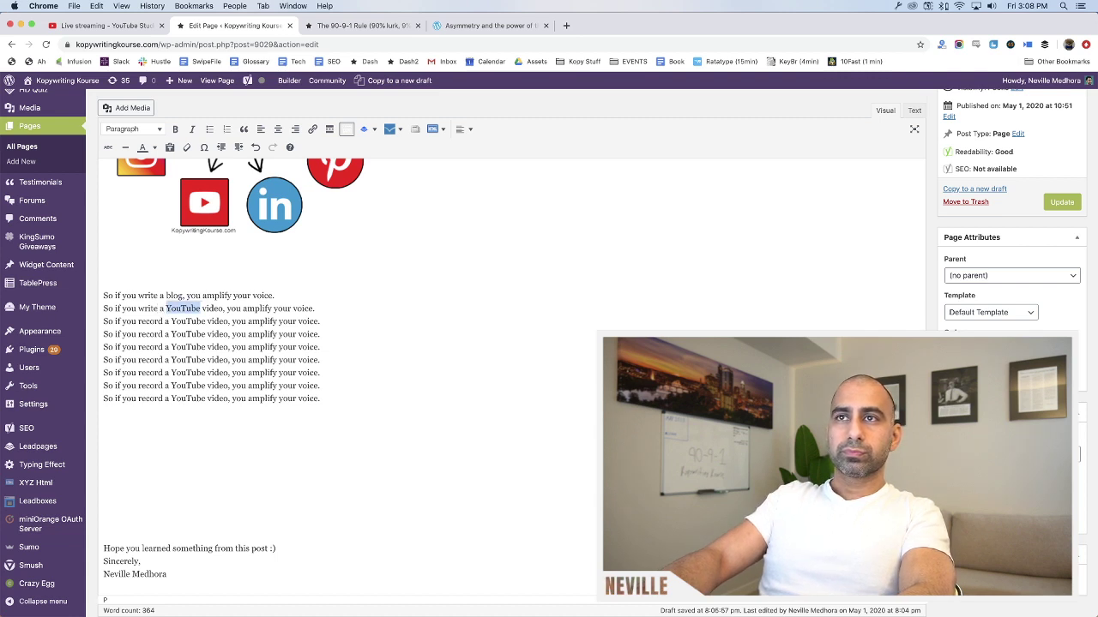
type("Facebook post")
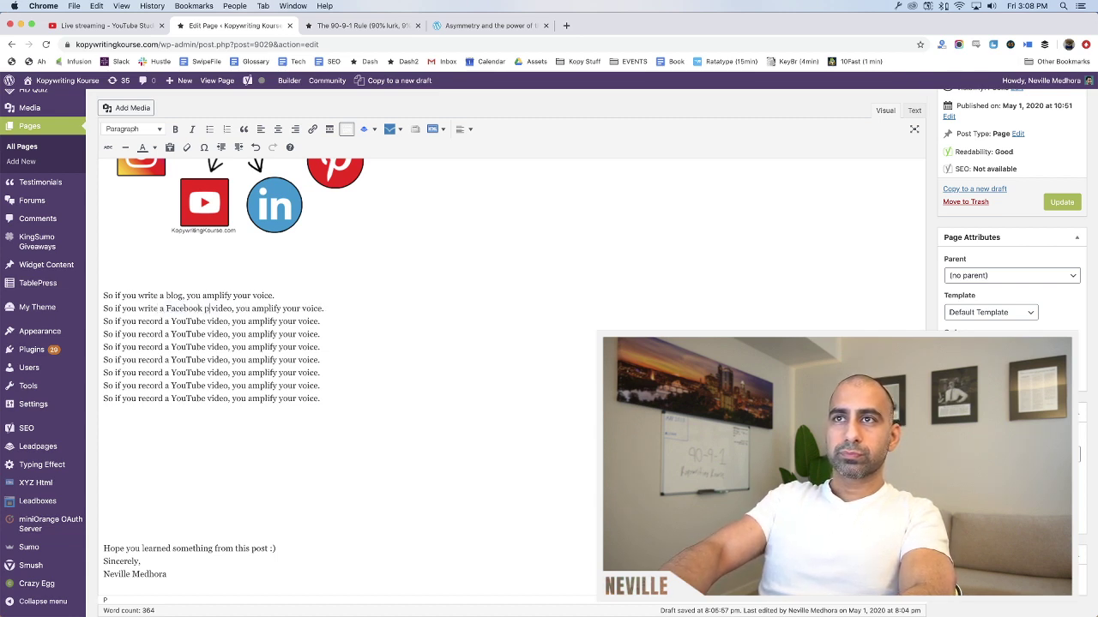
key("Delete")
key("Delete")
key("Delete")
key("Delete")
key("Delete")
key("Delete")
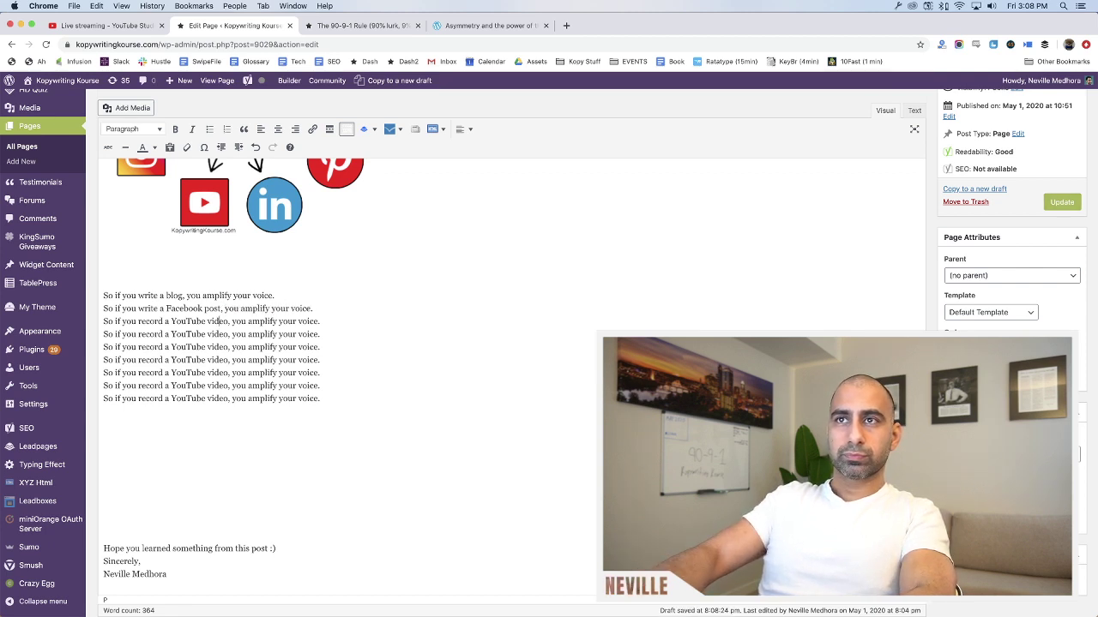
left_click_drag(228, 320, 170, 320)
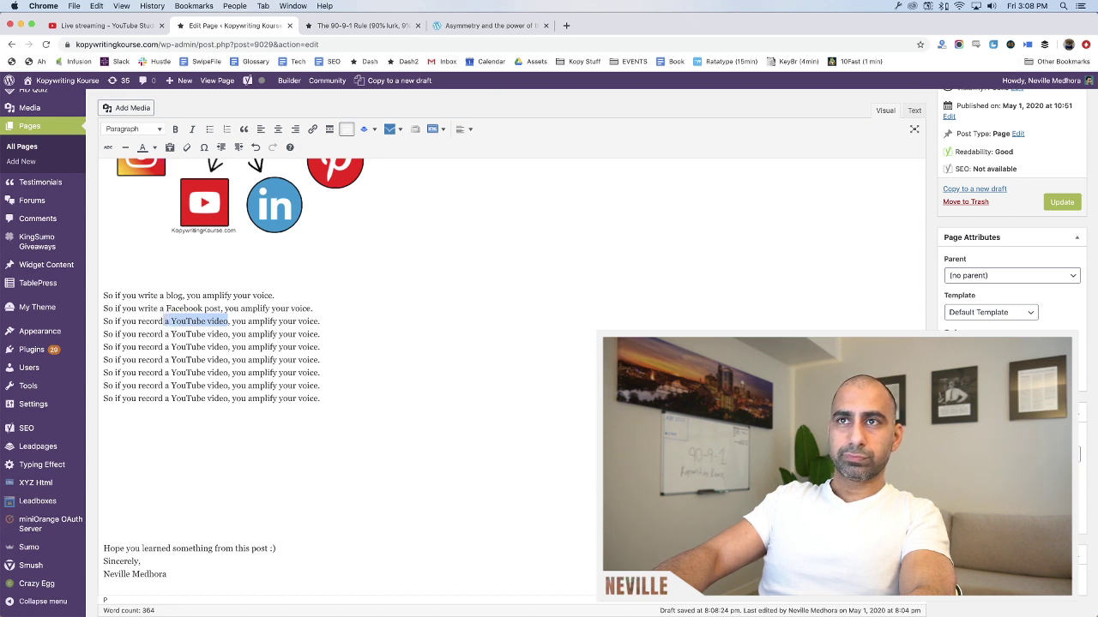
Delete all the "So if you..." lines below the platforms image
left_click(103, 295)
key("shift+Down")
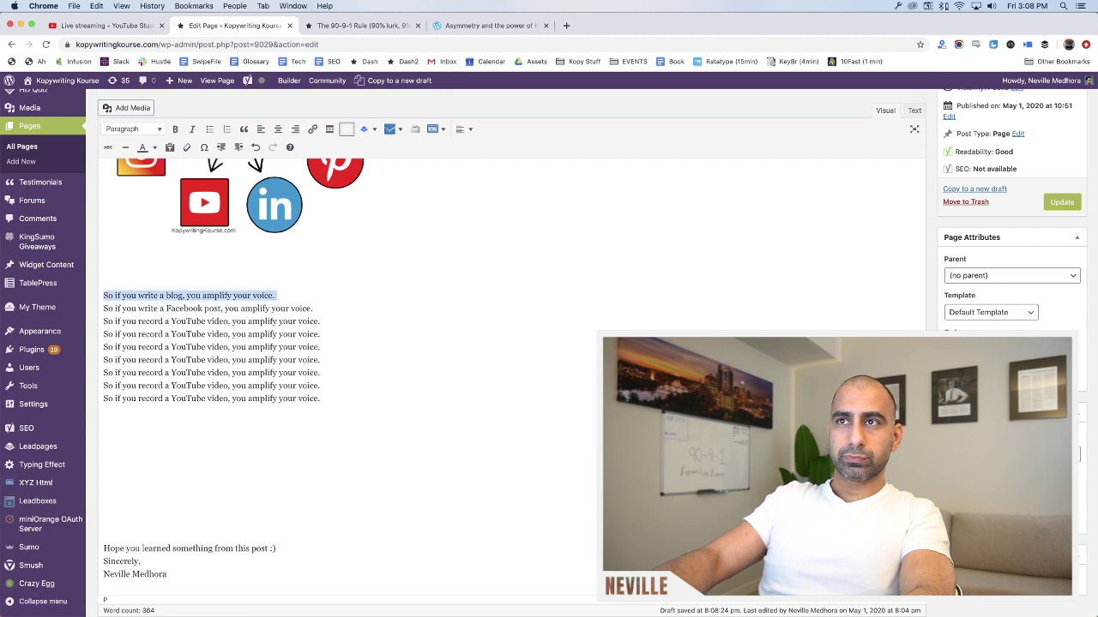
key("shift+Down")
key("shift+Down")
key("shift+Down")
key("shift+Down")
key("shift+Down")
key("shift+Down")
key("shift+Down")
key("shift+Down")
key("BackSpace")
Below the platforms image, write "If you create stuff, you can possibly amplify that message by a huge amount."
type("If you")
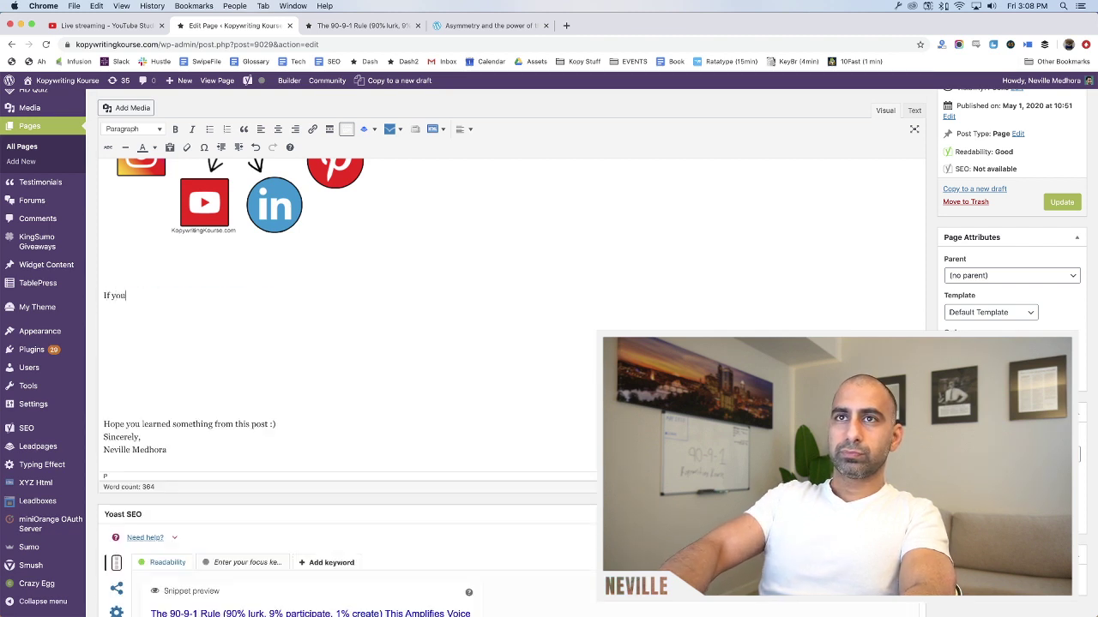
type(" create stuf")
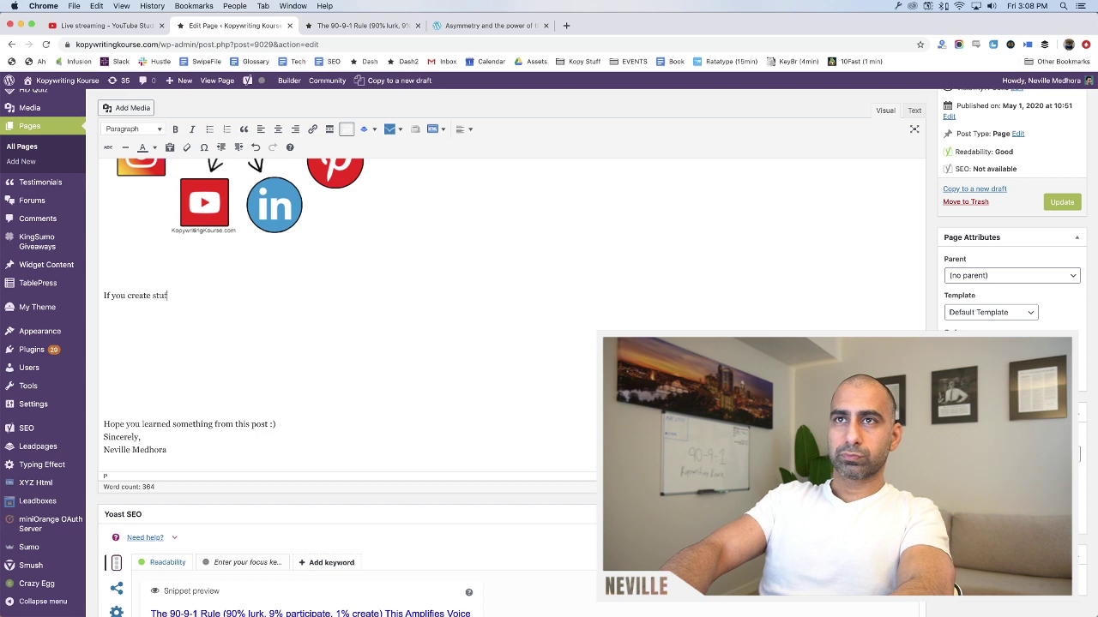
type("f, you can poss")
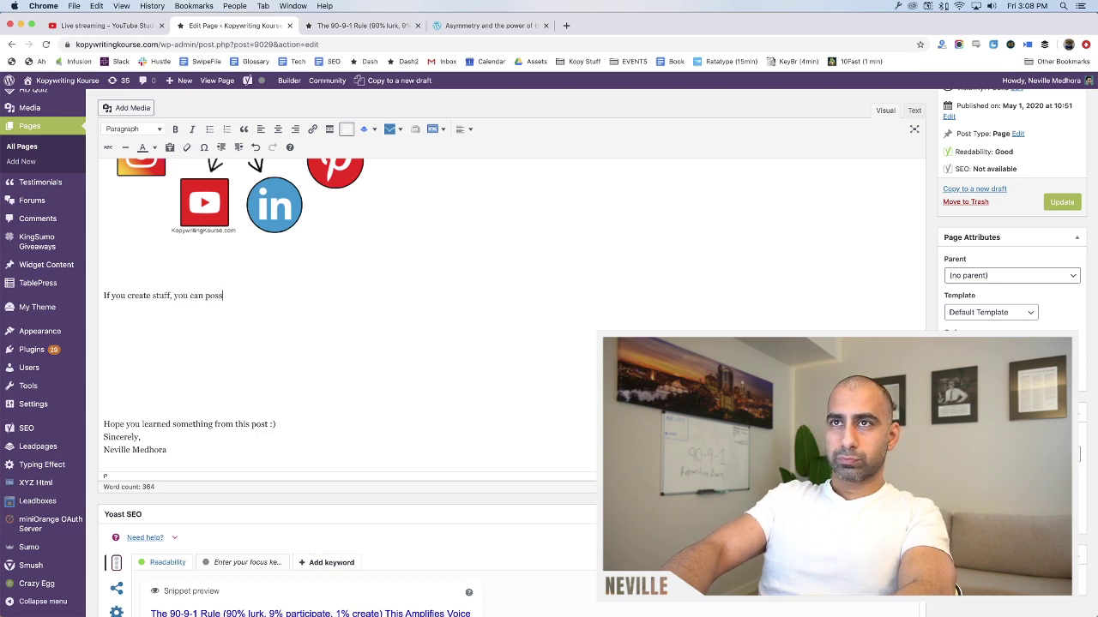
type("ibly am")
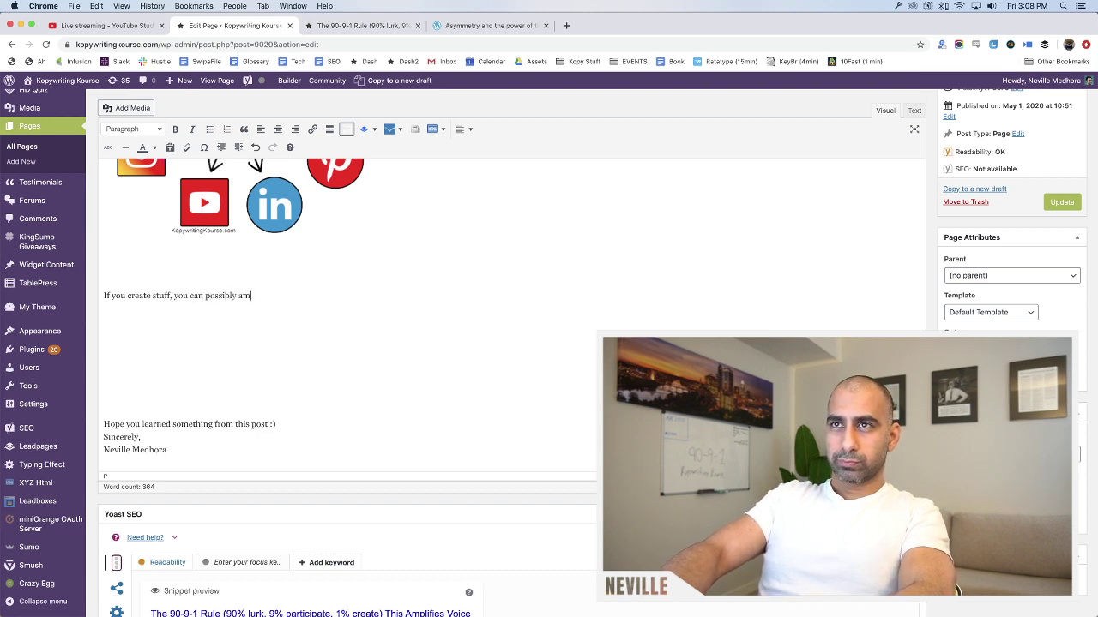
type("plify th")
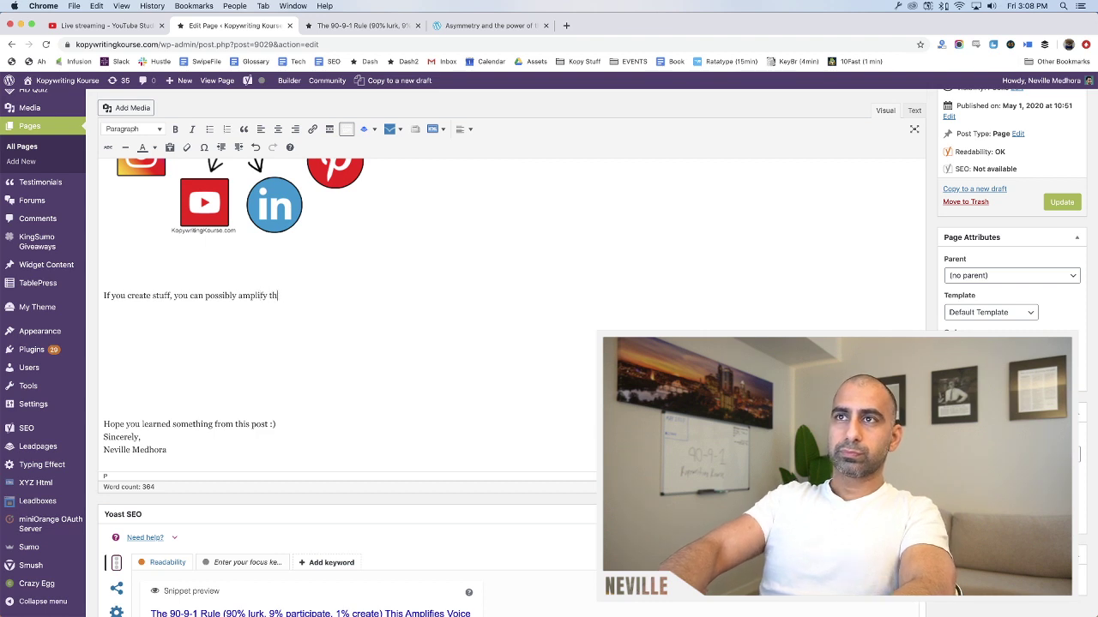
type("at message ")
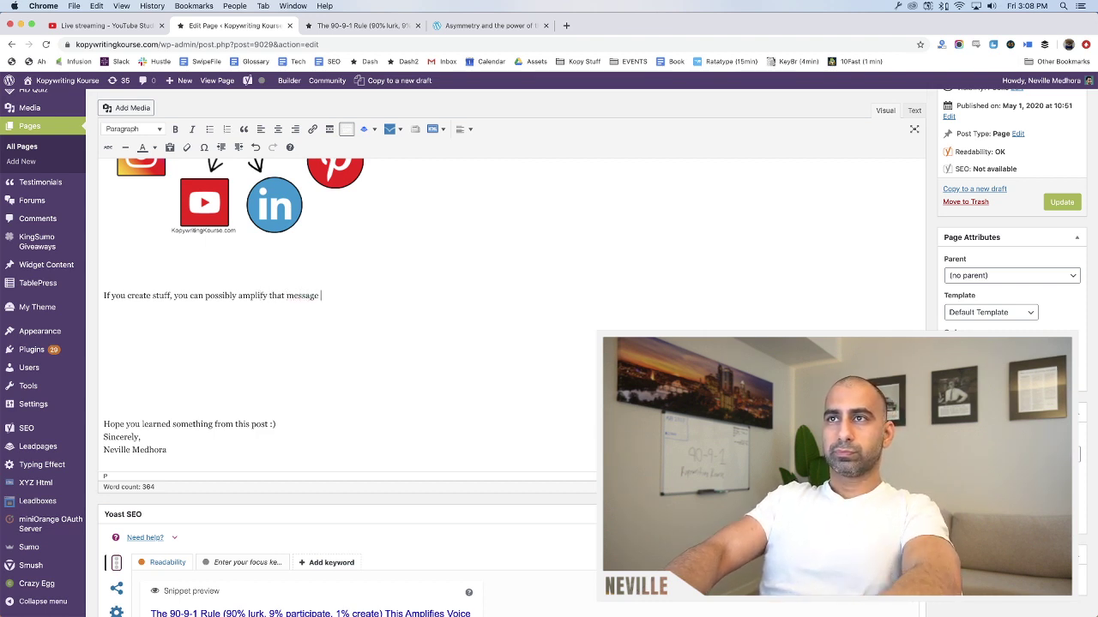
type("by a huge ")
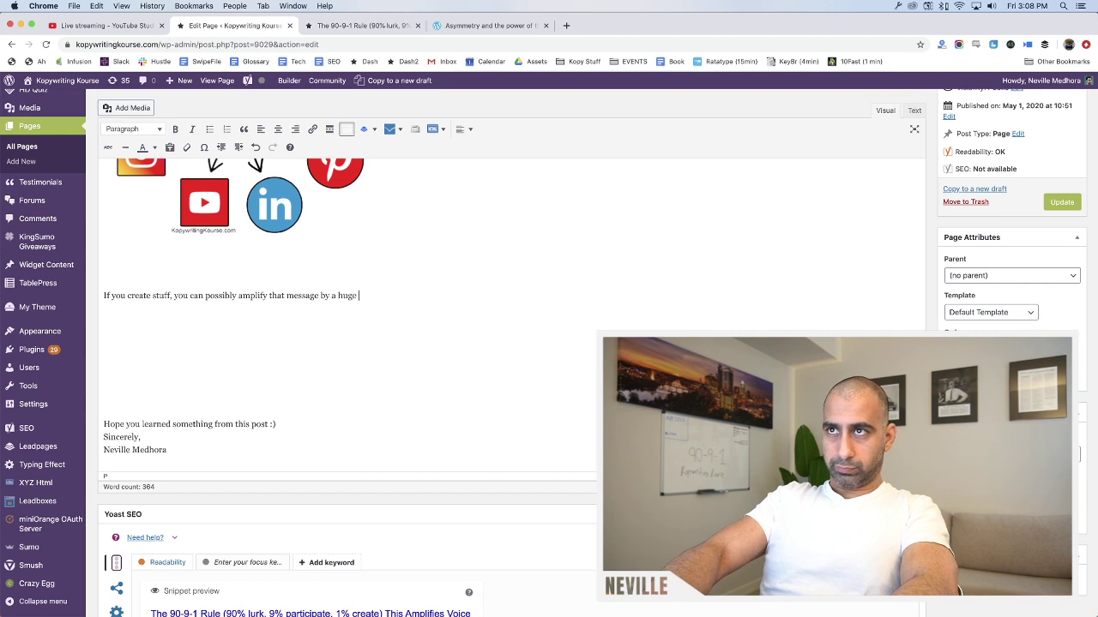
type("amount.")
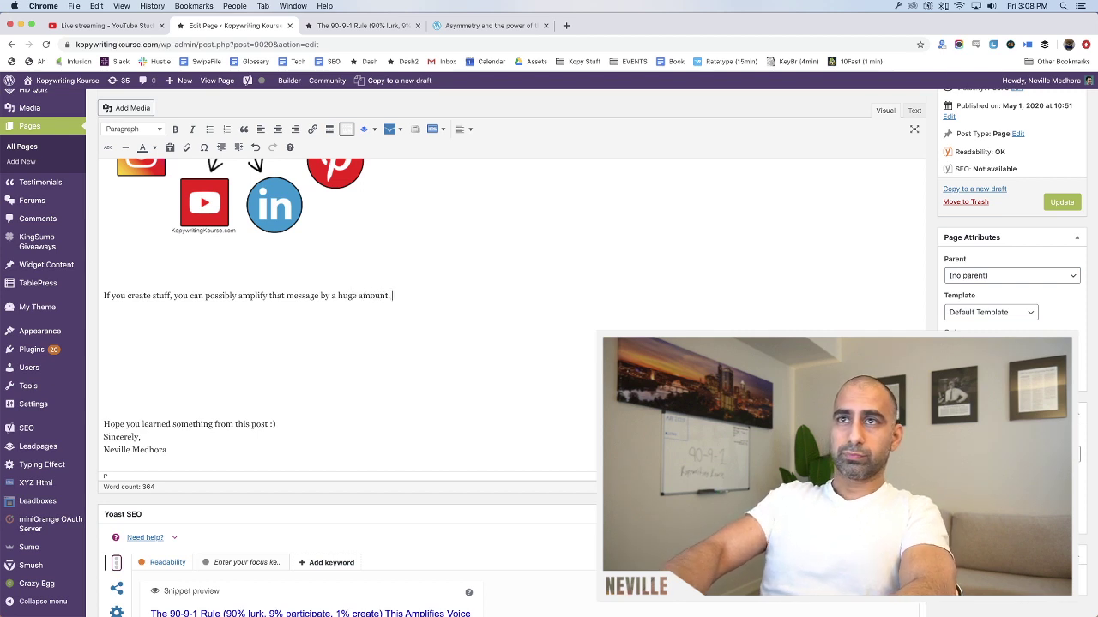
Remove the empty lines between the new amplify sentence and the "Hope you learned something from this post :)" sign-off
key("BackSpace")
key("BackSpace")
key("BackSpace")
key("BackSpace")
key("BackSpace")
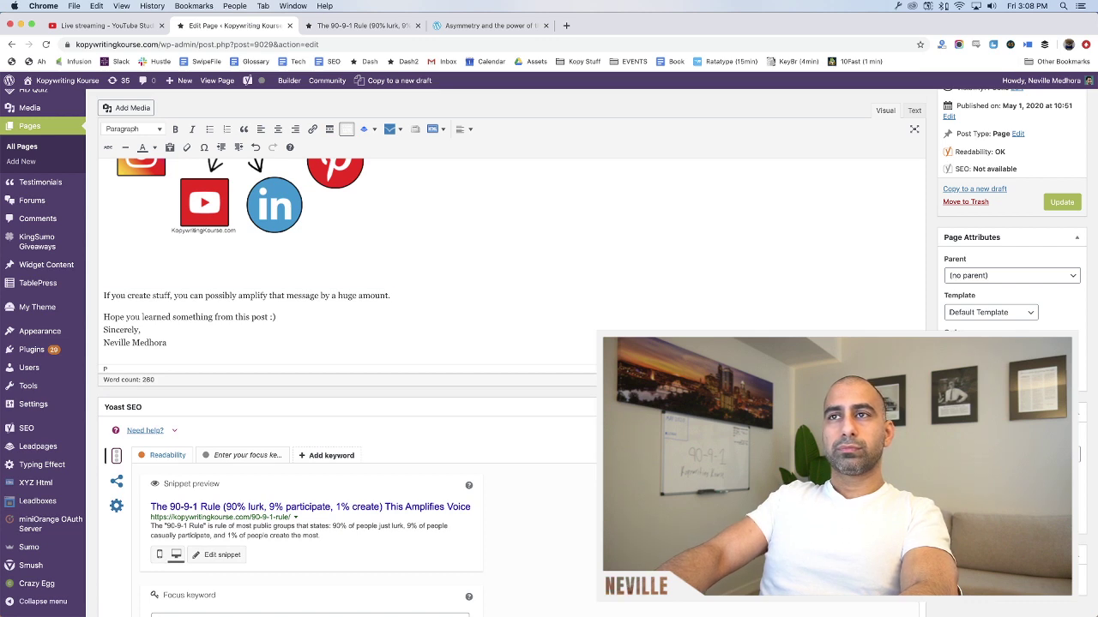
Make the whole "If you create stuff" sentence bold
key("shift+Home")
key("ctrl+b")
key("End")
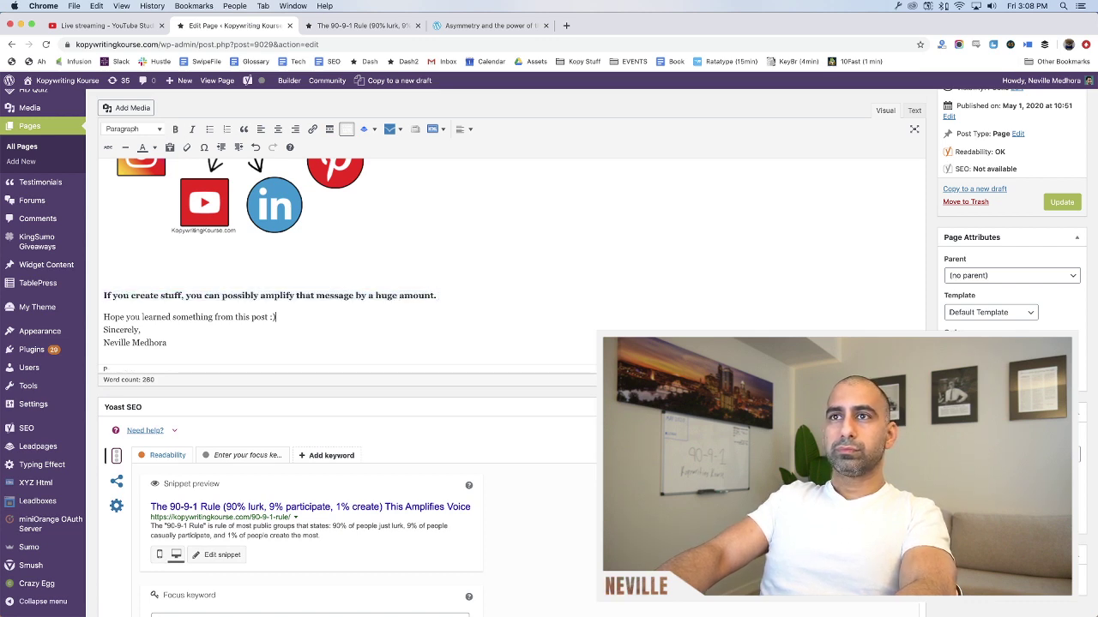
left_click(276, 316)
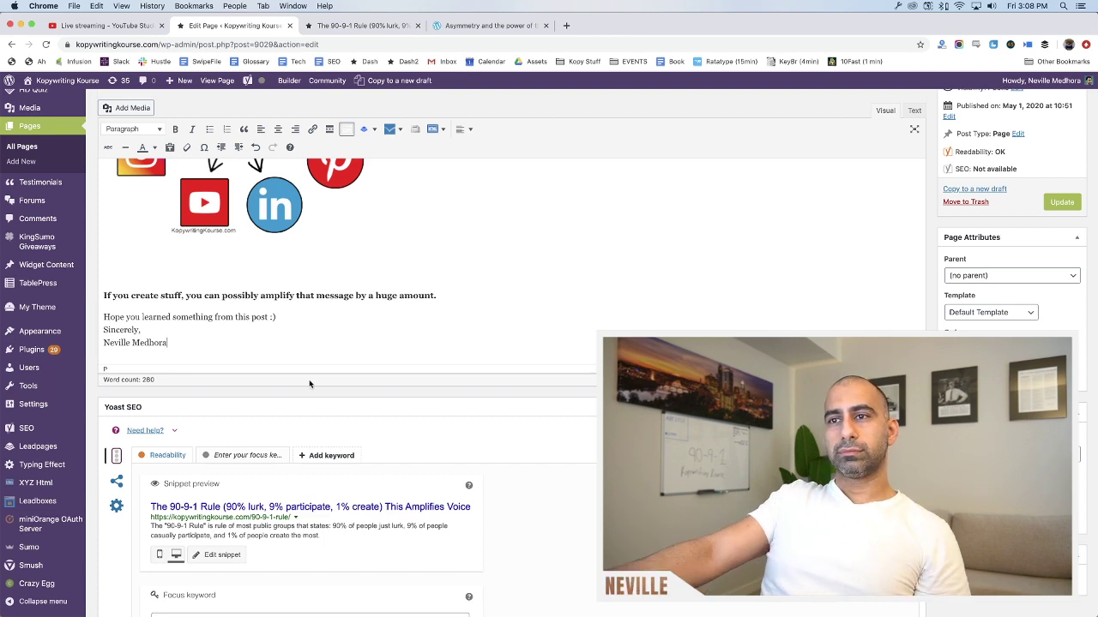
Delete the "It means you can have an even GREATER impact" sentence following "This means you can have an outsized impact by creating content."
scroll(309, 379, "up", 15)
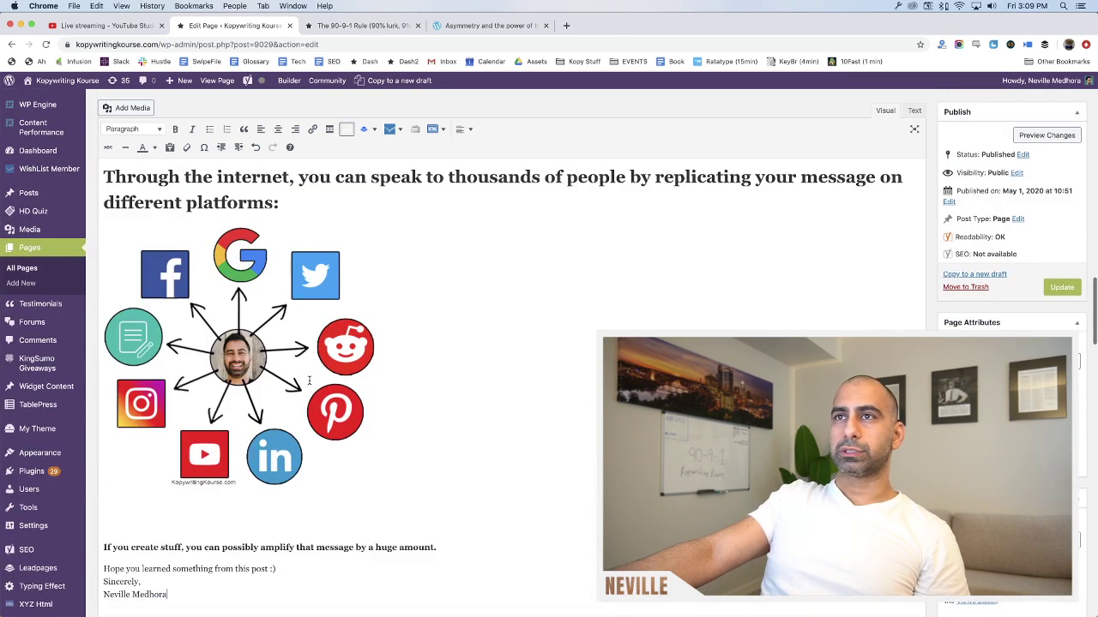
scroll(309, 379, "up", 12)
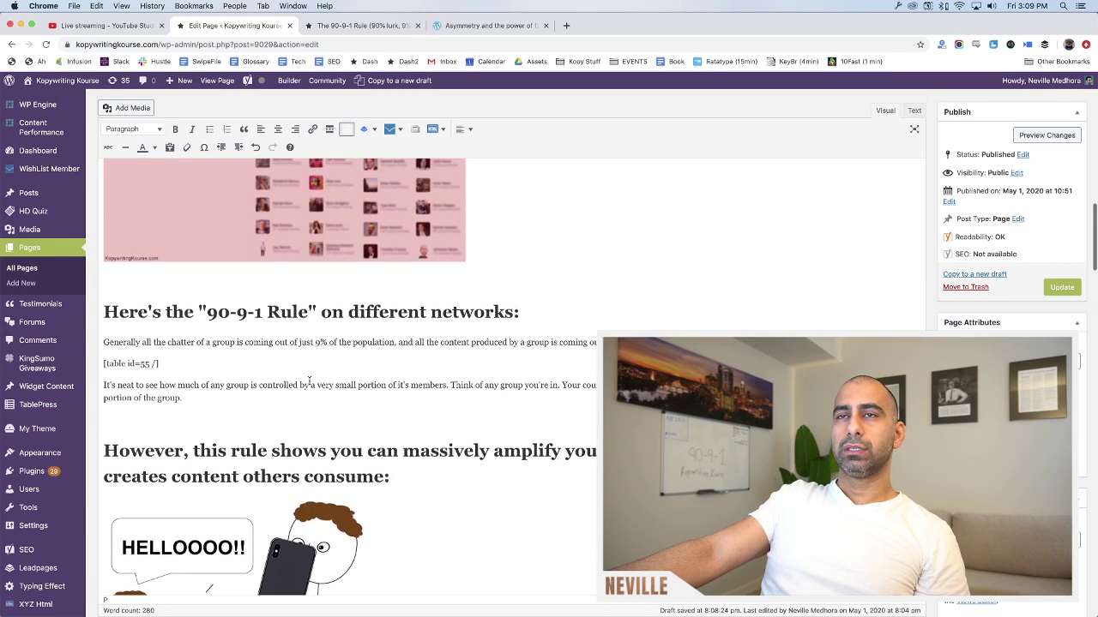
scroll(310, 380, "up", 3)
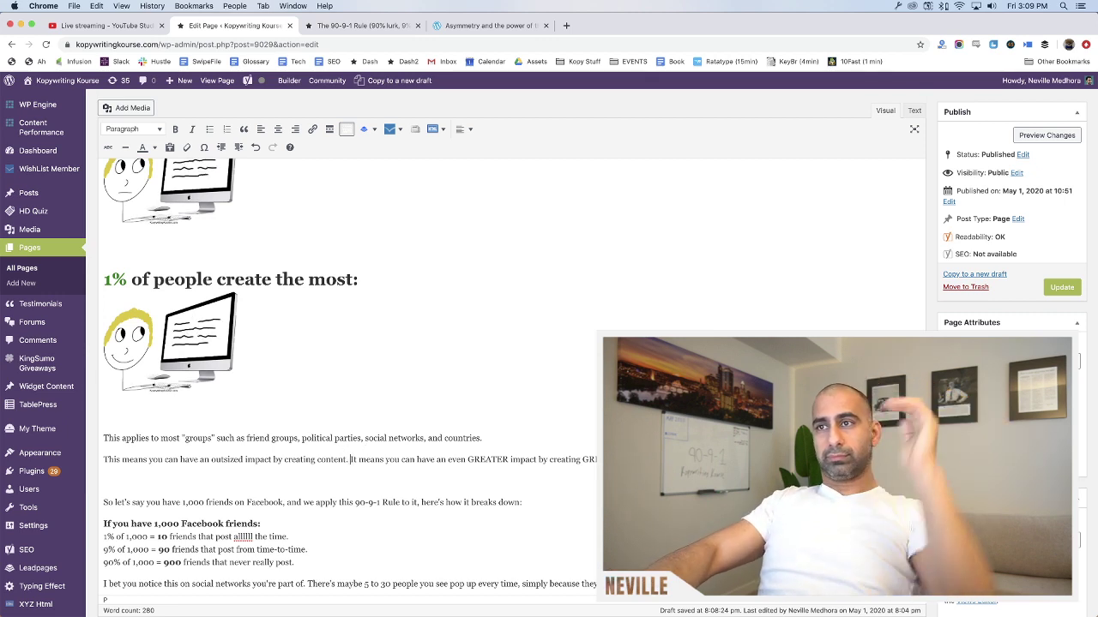
left_click_drag(350, 460, 772, 460)
key("BackSpace")
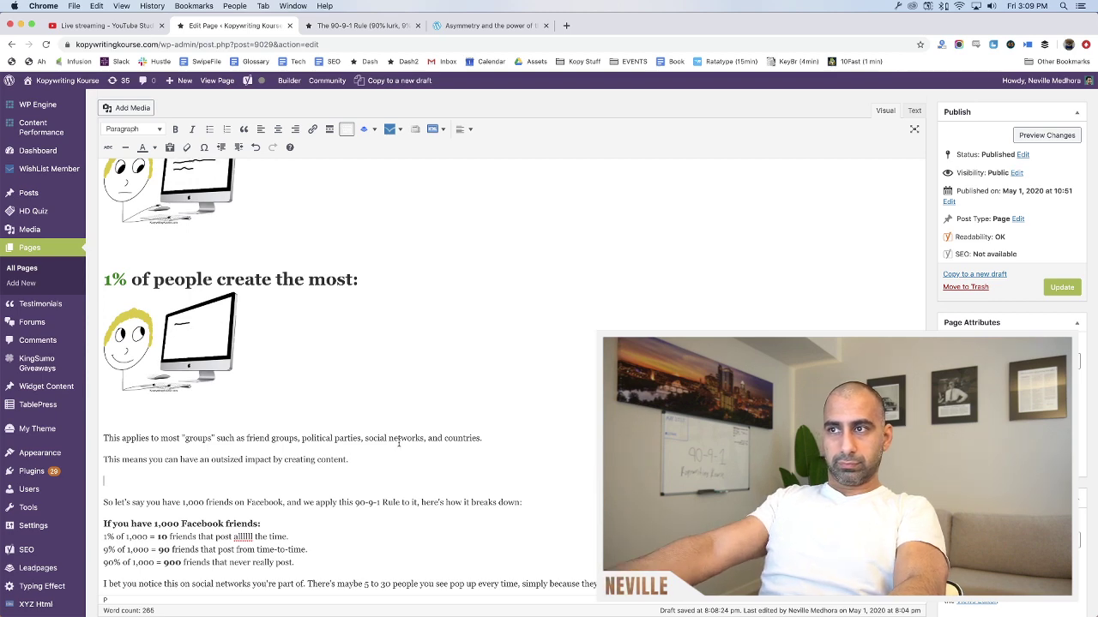
Look over the rest of the page content and save the update to the published page
scroll(399, 443, "down", 3)
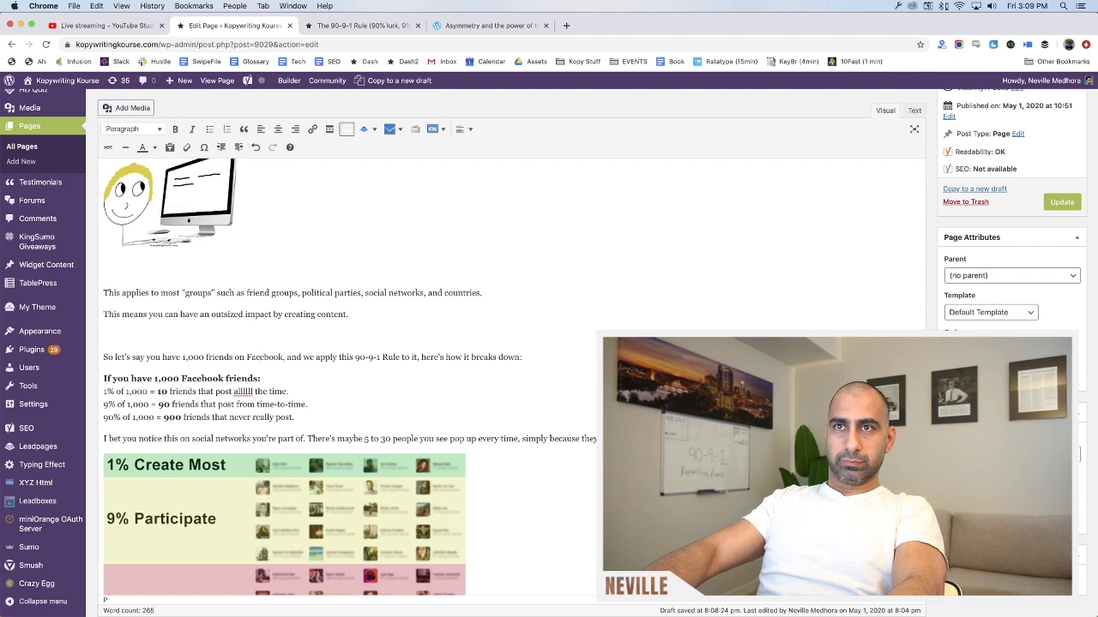
scroll(390, 375, "up", 1)
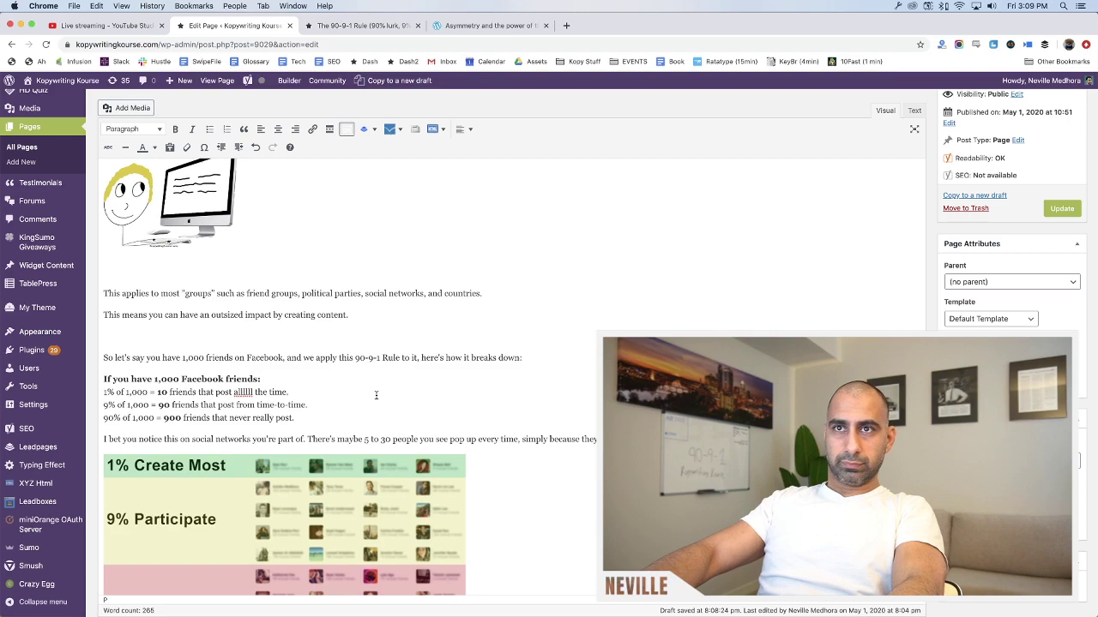
scroll(376, 396, "down", 1)
scroll(375, 395, "down", 10)
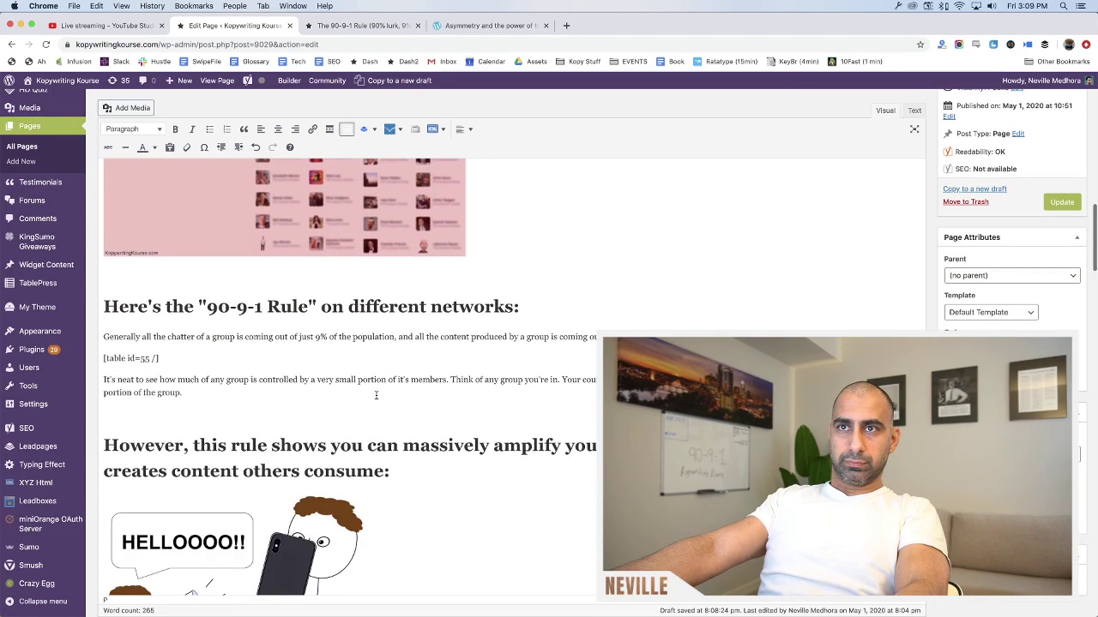
scroll(372, 398, "down", 5)
scroll(383, 400, "up", 10)
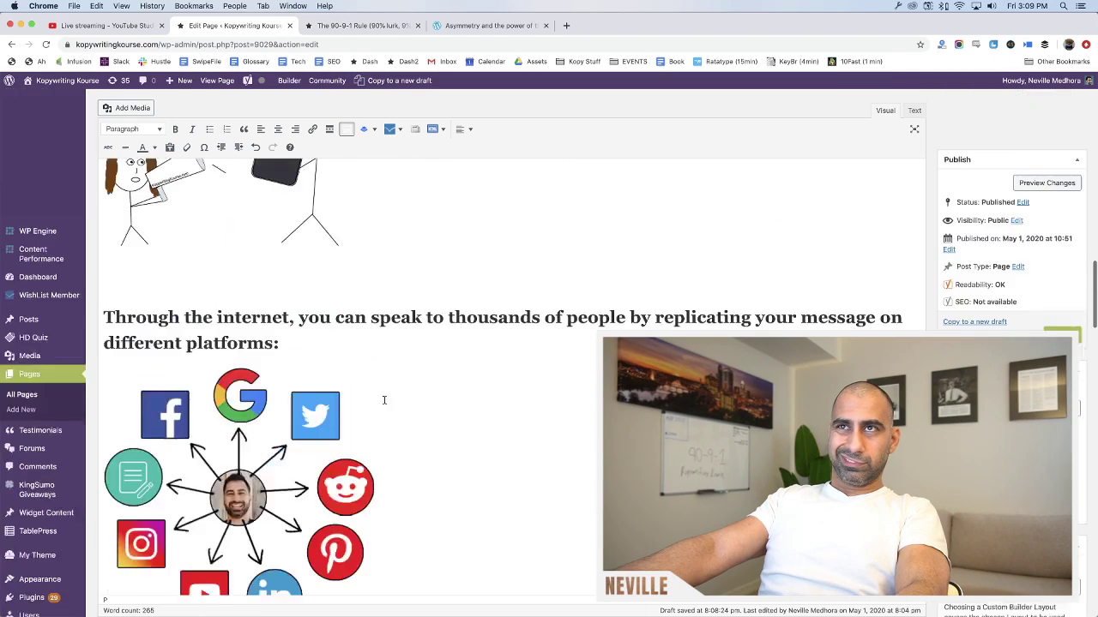
scroll(383, 400, "up", 10)
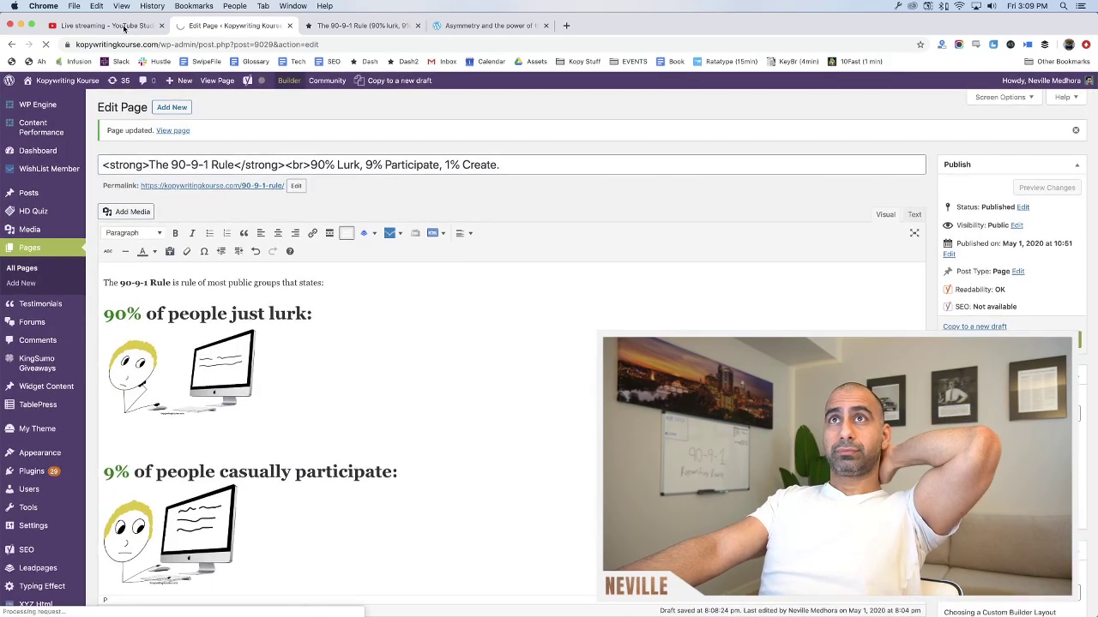
key("super+r")
Check the live stream page in YouTube Studio and close the "Asymmetry and the power of" article
key("super+1")
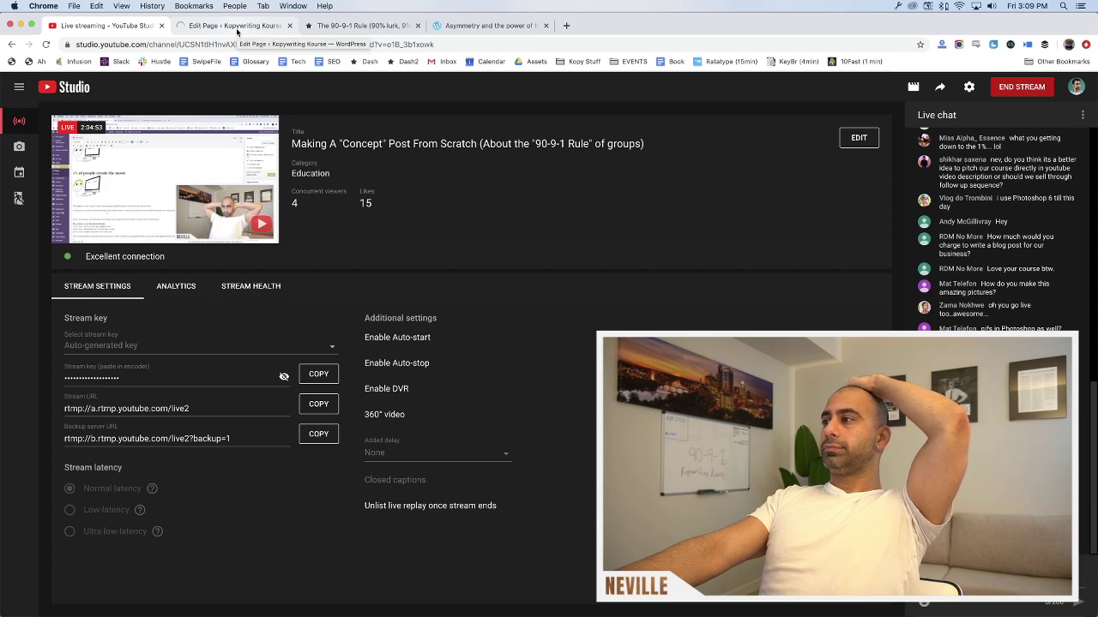
left_click(237, 26)
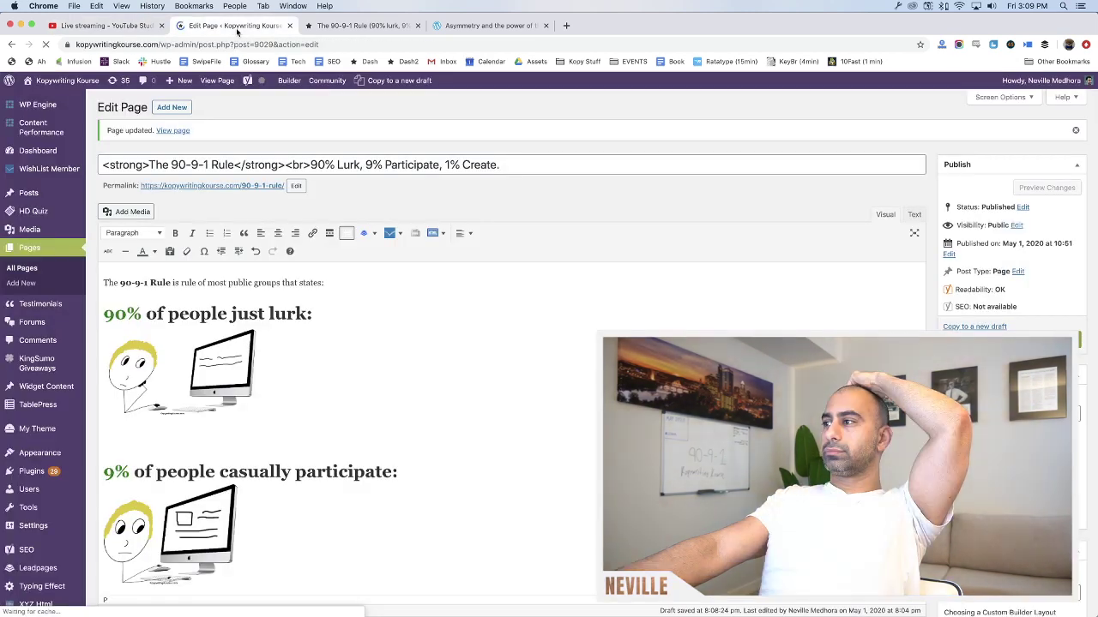
left_click(356, 26)
left_click(493, 26)
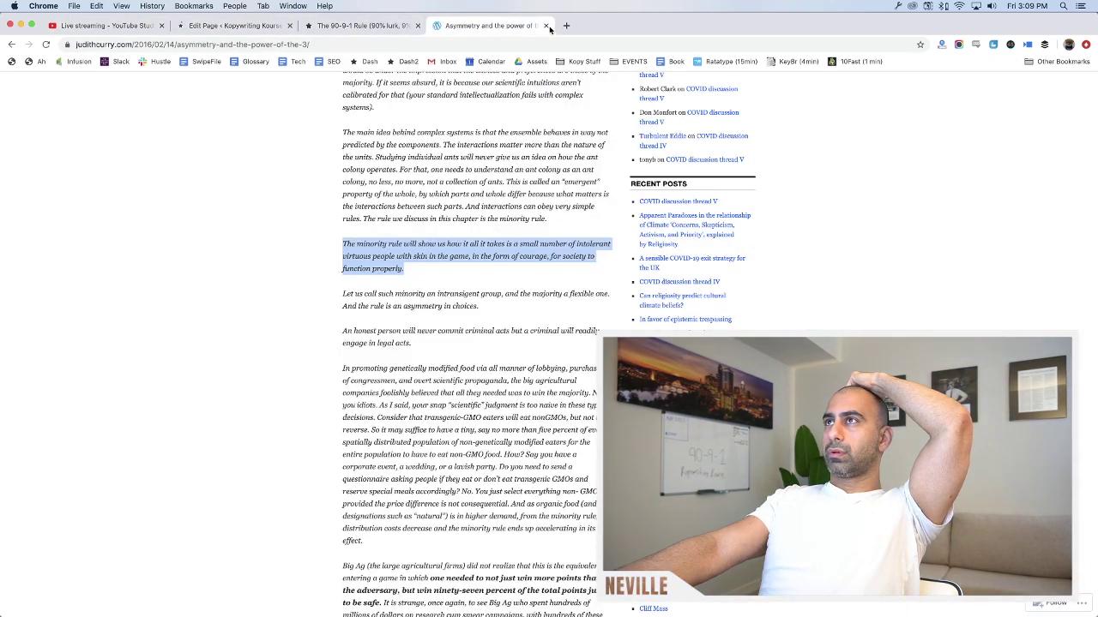
left_click(546, 26)
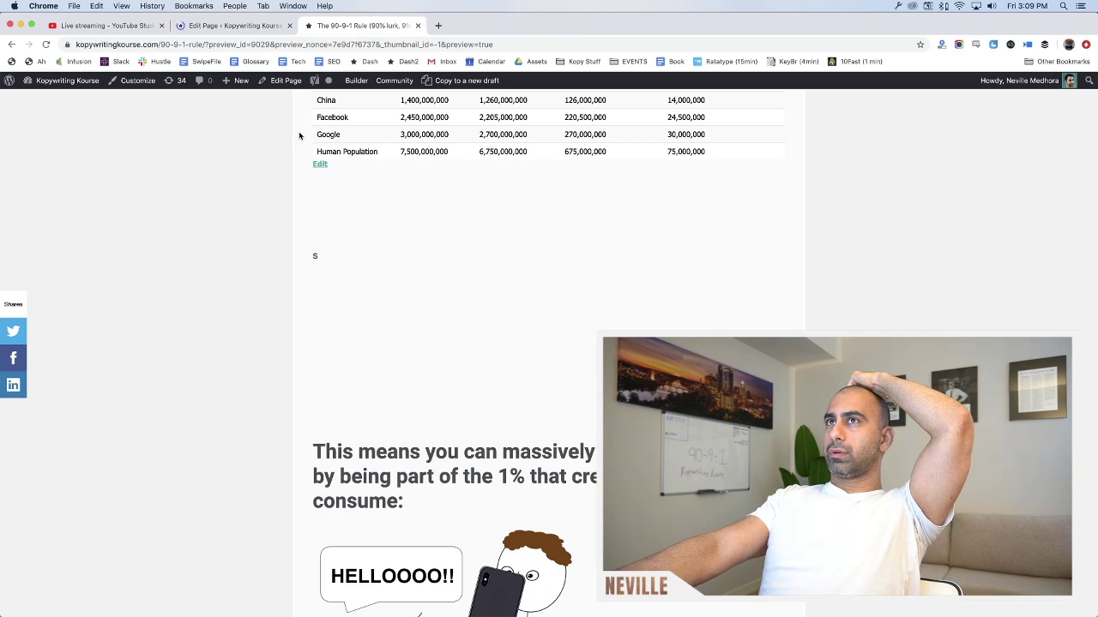
Strip the preview parameters from the 90-9-1 Rule page's address and load the live page at kopywritingkourse.com/90-9-1-rule/
scroll(299, 136, "up", 15)
left_click(199, 45)
left_click(199, 44)
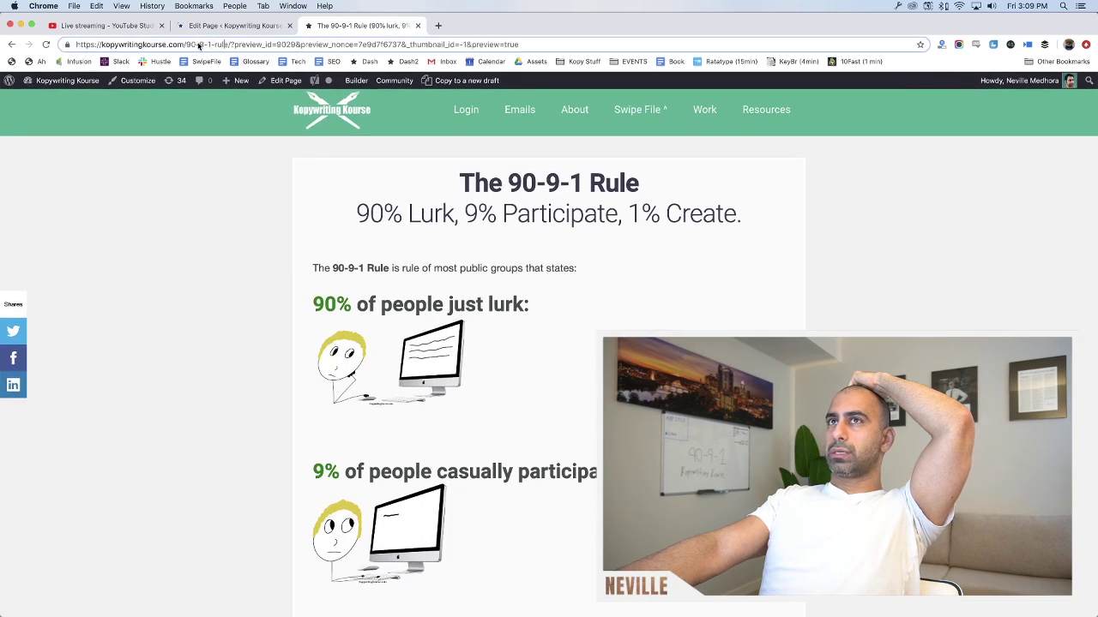
left_click_drag(229, 44, 523, 46)
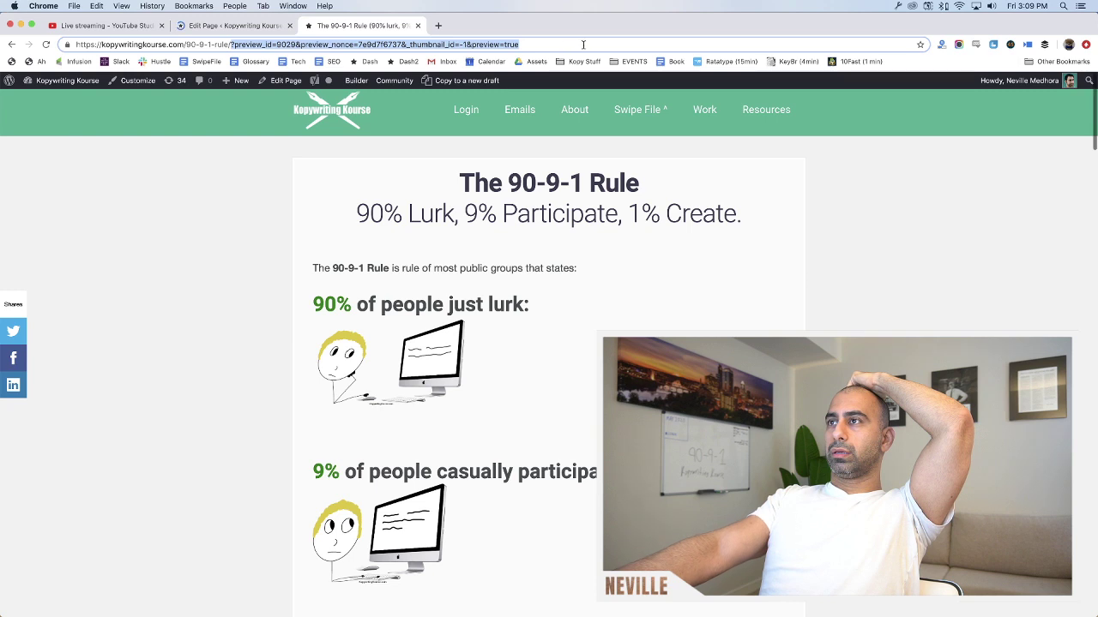
key("BackSpace")
key("Return")
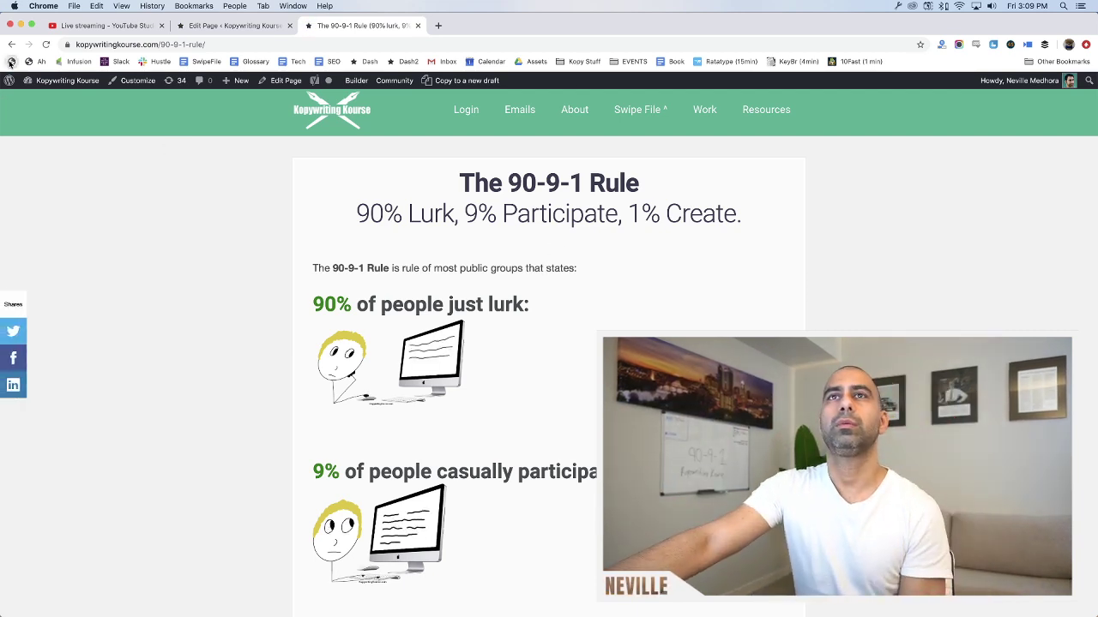
Review the live 90-9-1 Rule page from intro to sign-off at a narrow, phone-like window width and at full width
triple_click(607, 271)
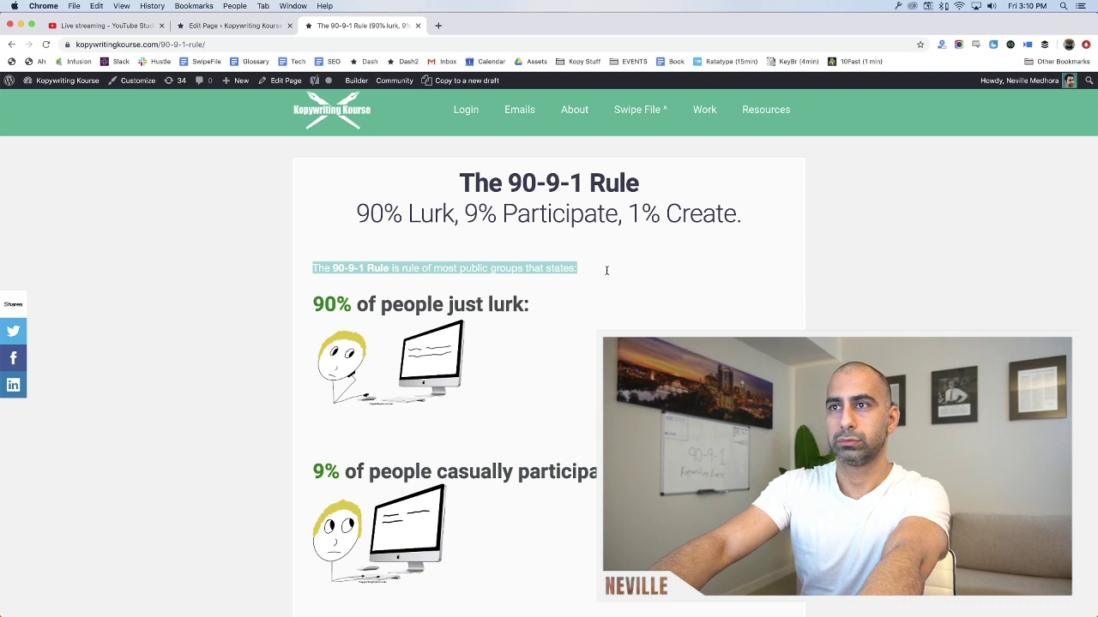
left_click(312, 269)
left_click_drag(312, 268, 577, 269)
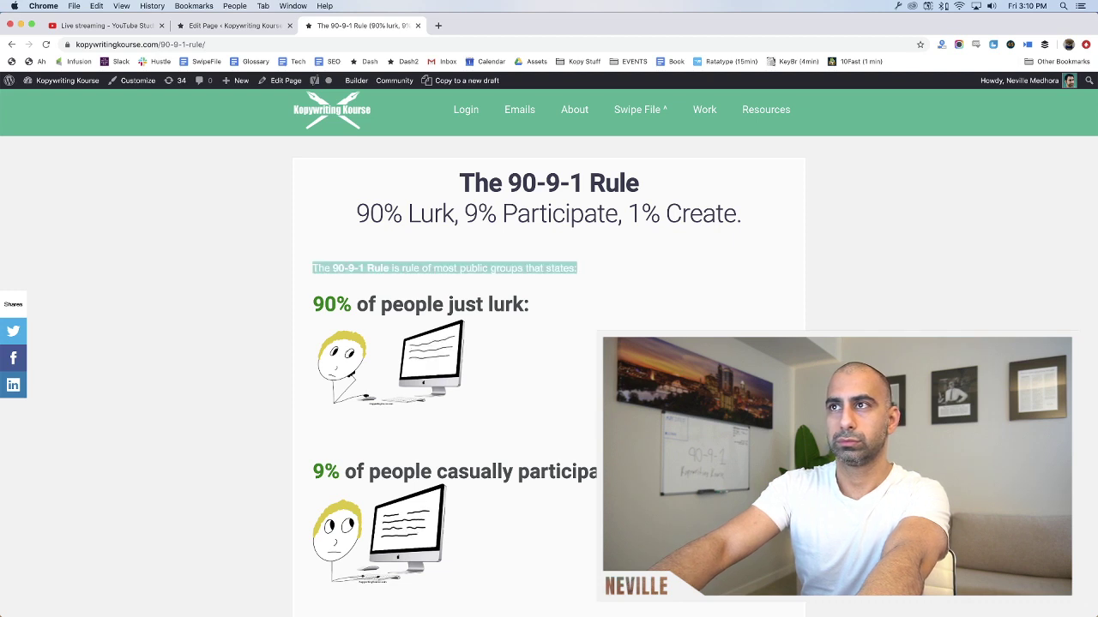
left_click(312, 268)
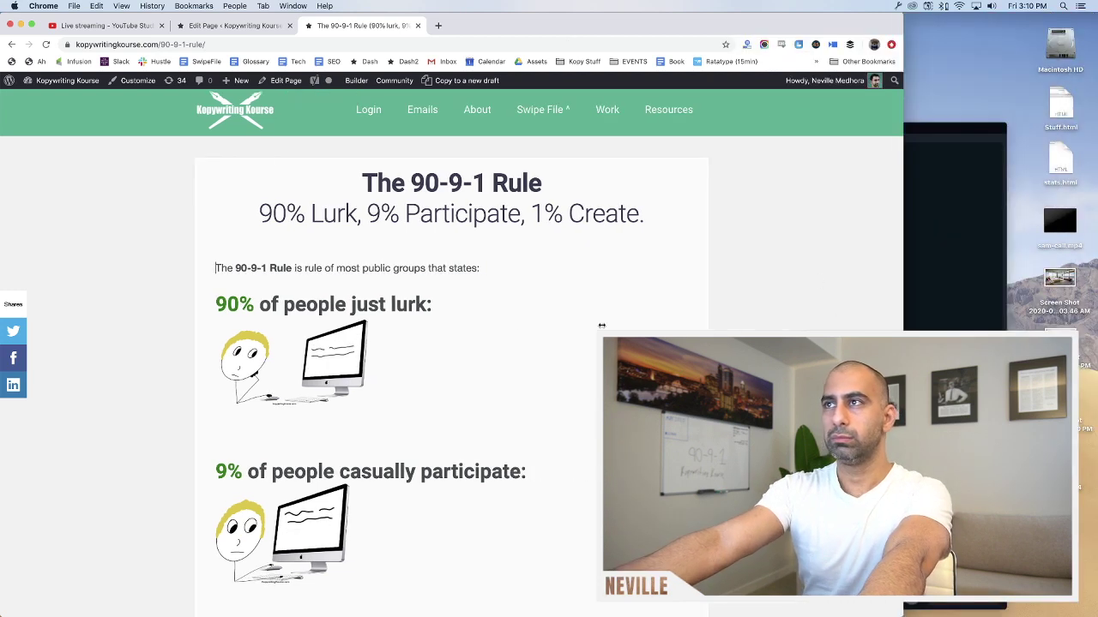
left_click_drag(601, 326, 314, 332)
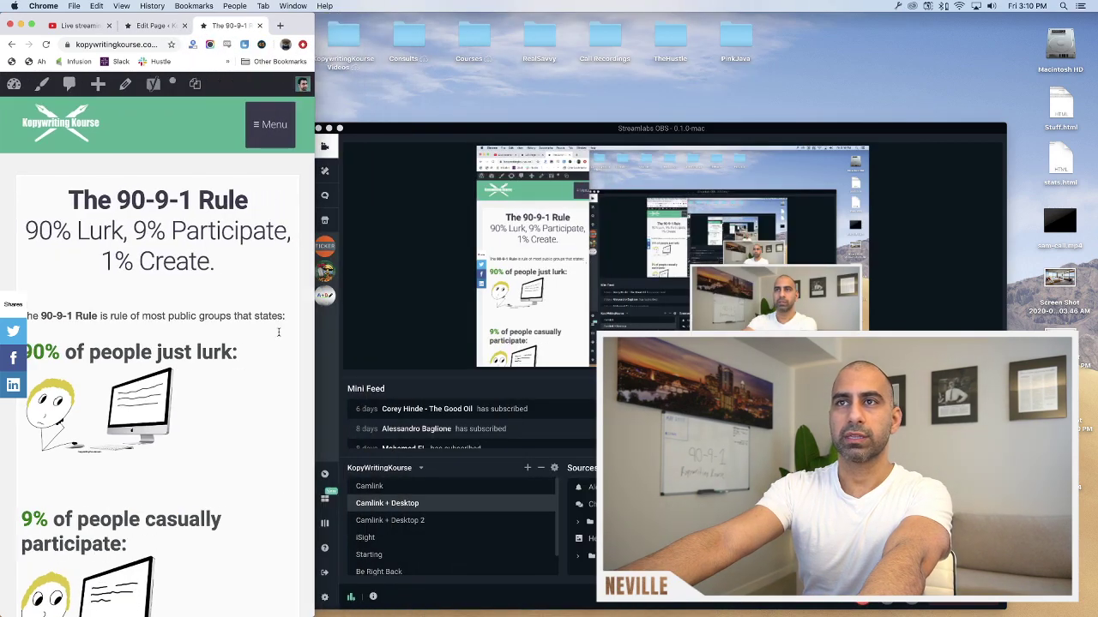
scroll(215, 343, "down", 10)
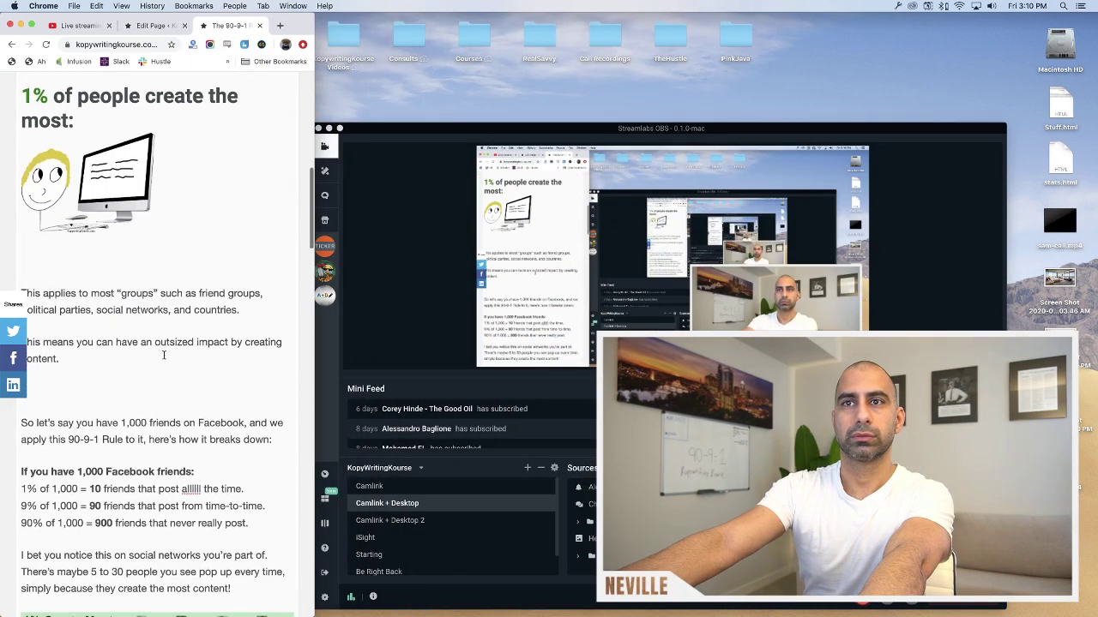
scroll(164, 354, "down", 15)
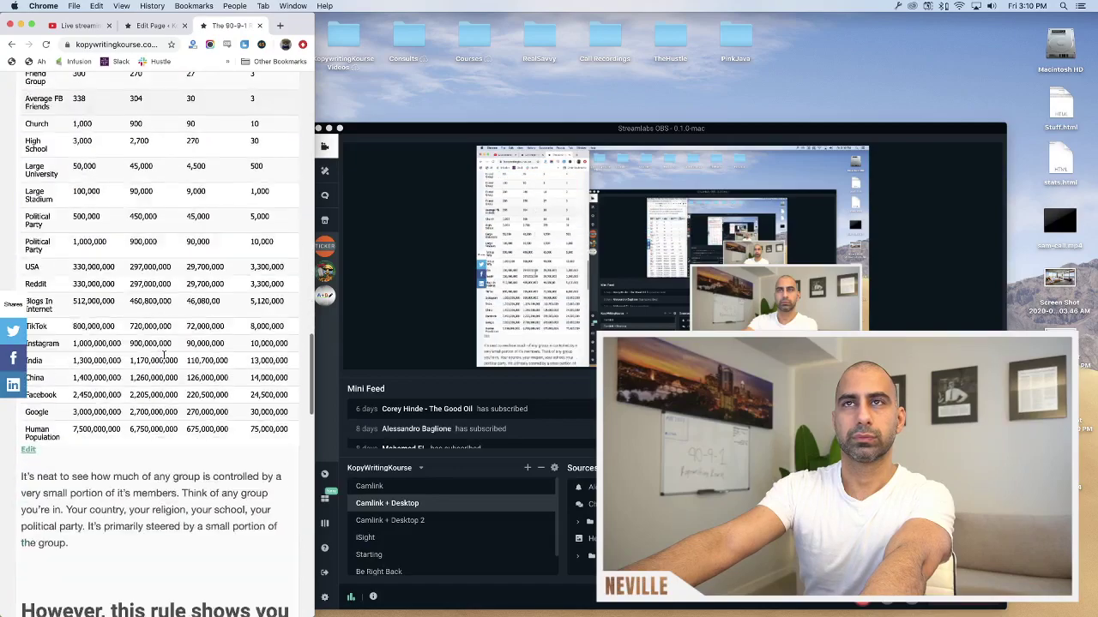
scroll(164, 354, "down", 12)
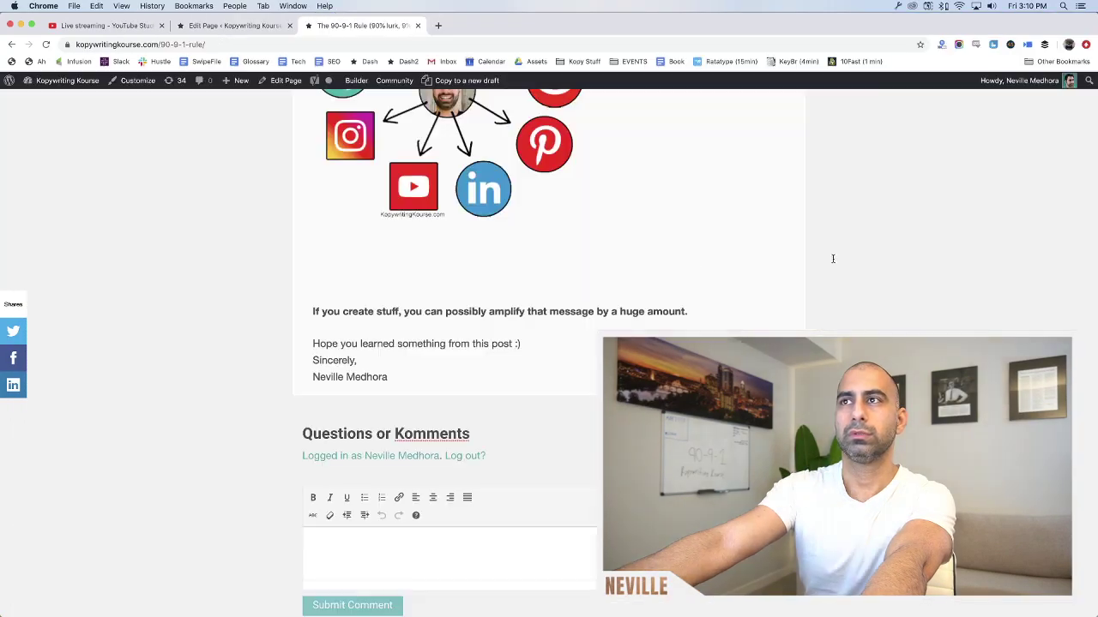
scroll(606, 311, "up", 10)
scroll(607, 311, "up", 15)
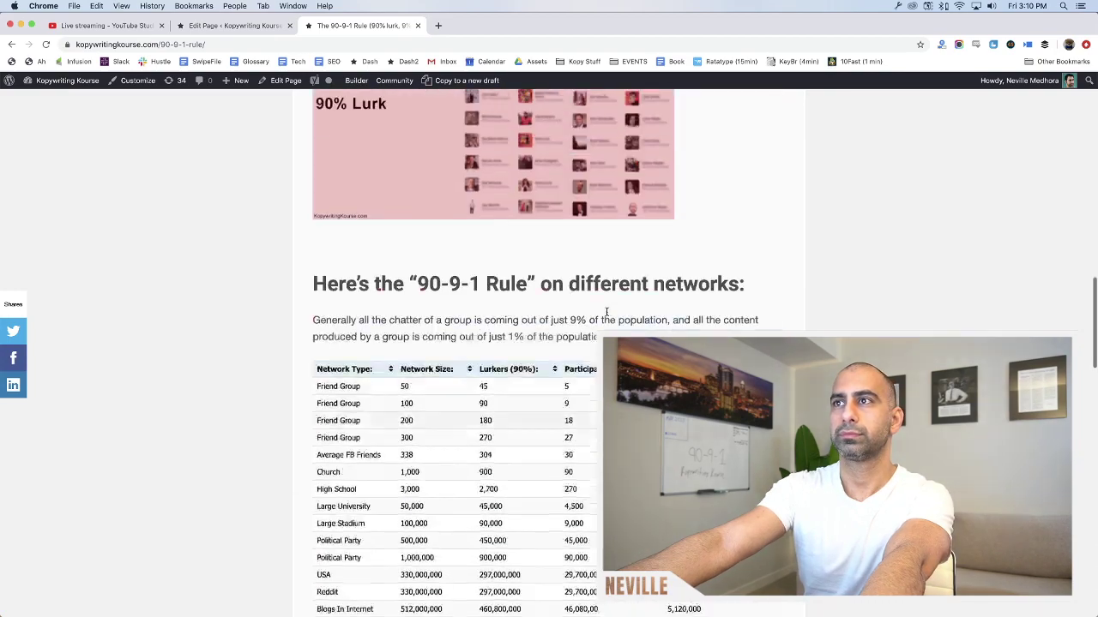
scroll(606, 311, "up", 2)
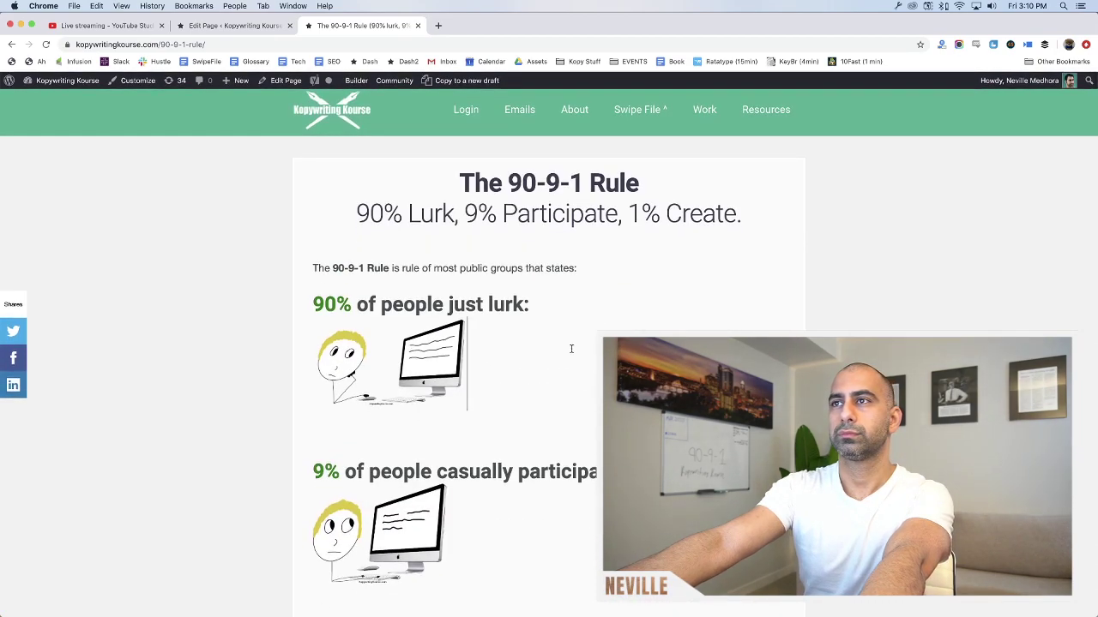
Return to the 90-9-1 Rule page in the WordPress editor and open a fresh preview of its changes
left_click(232, 24)
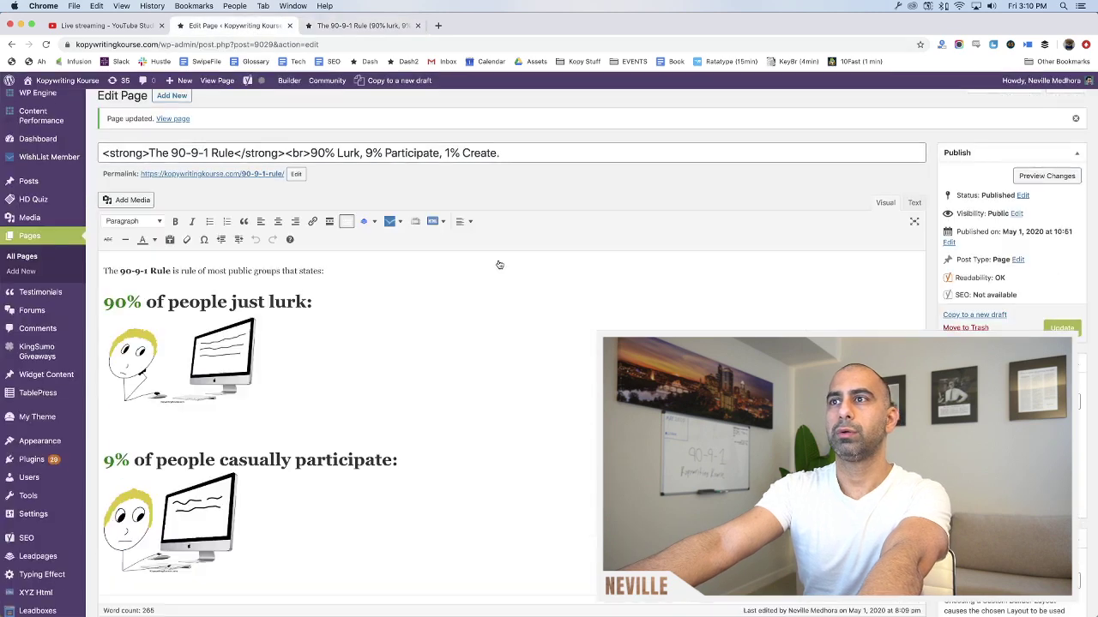
scroll(512, 343, "down", 3)
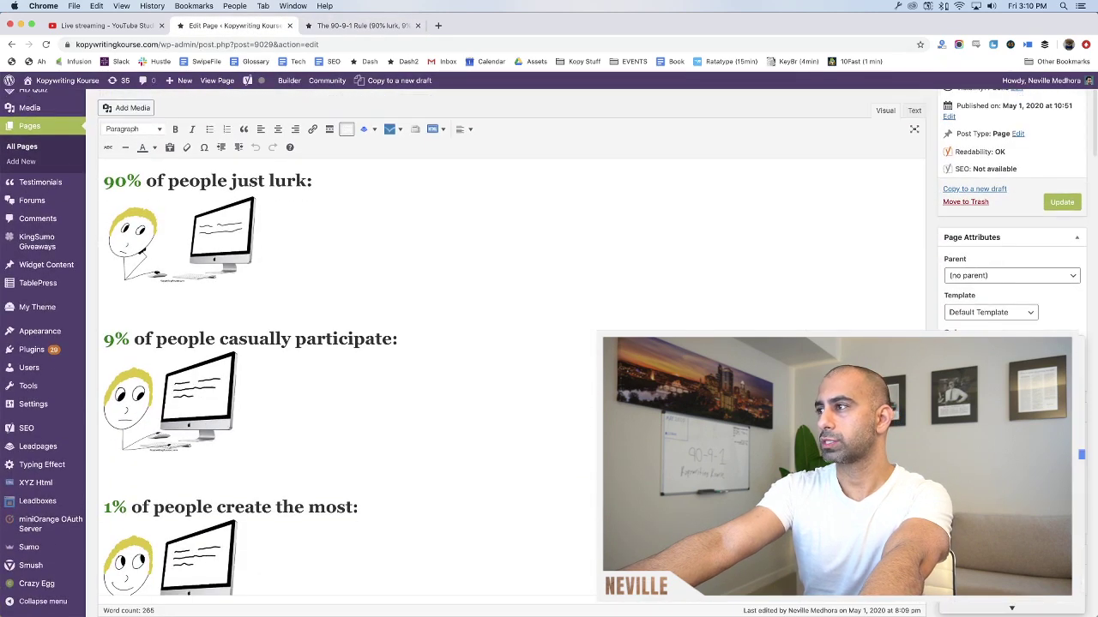
scroll(1049, 189, "up", 5)
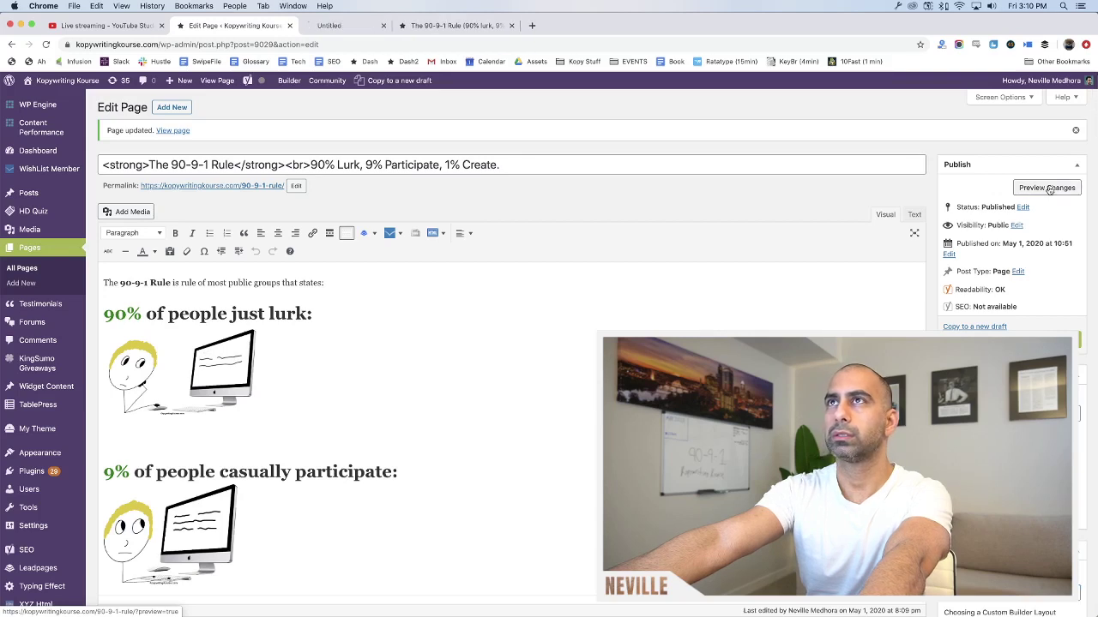
left_click(1050, 190)
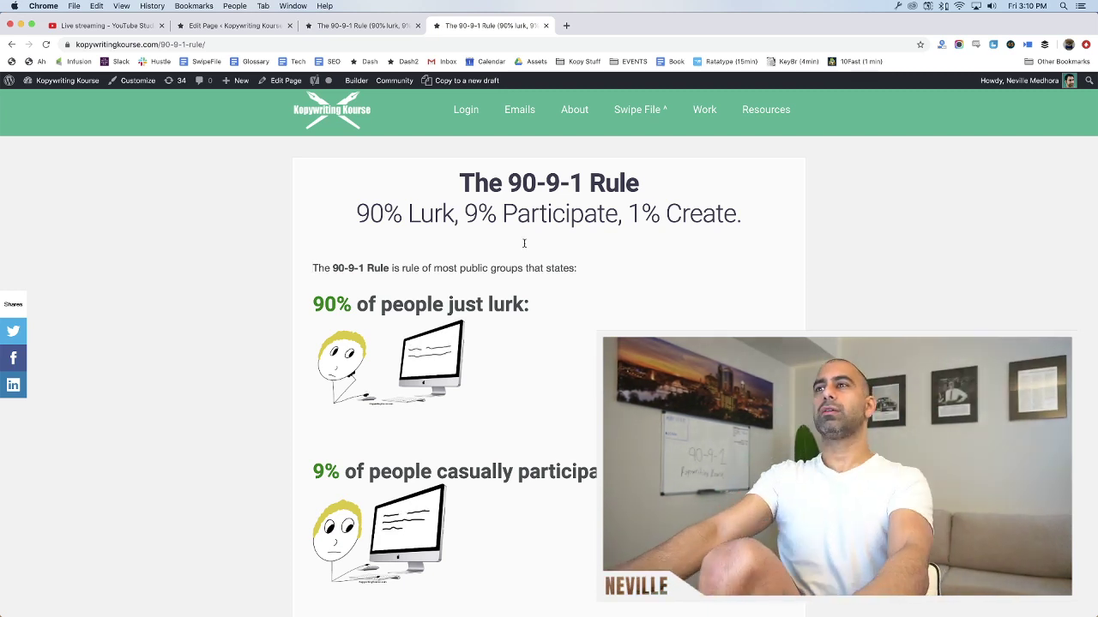
Examine the preview's sidebar layout from the title through the network table to the comment section
key("super+alt+Left")
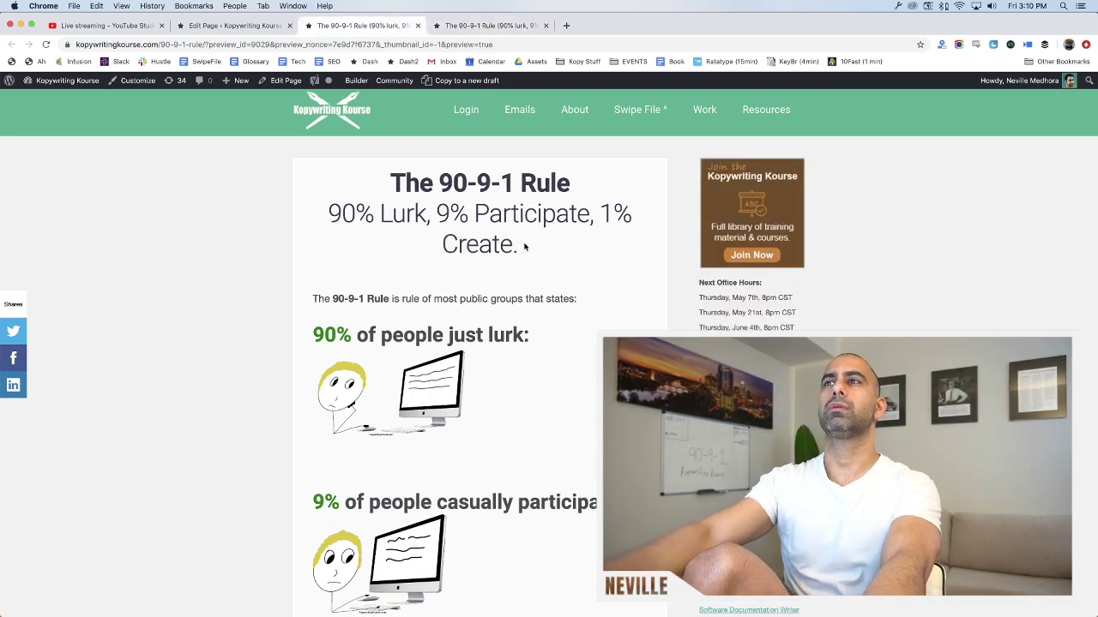
scroll(249, 313, "down", 3)
scroll(249, 313, "down", 15)
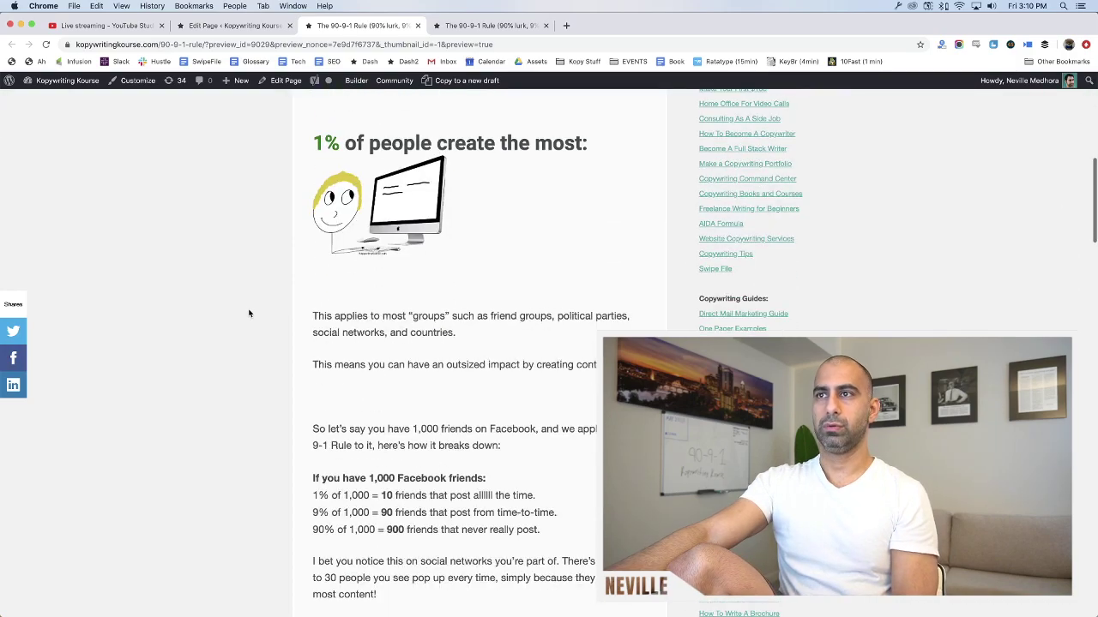
scroll(249, 313, "down", 15)
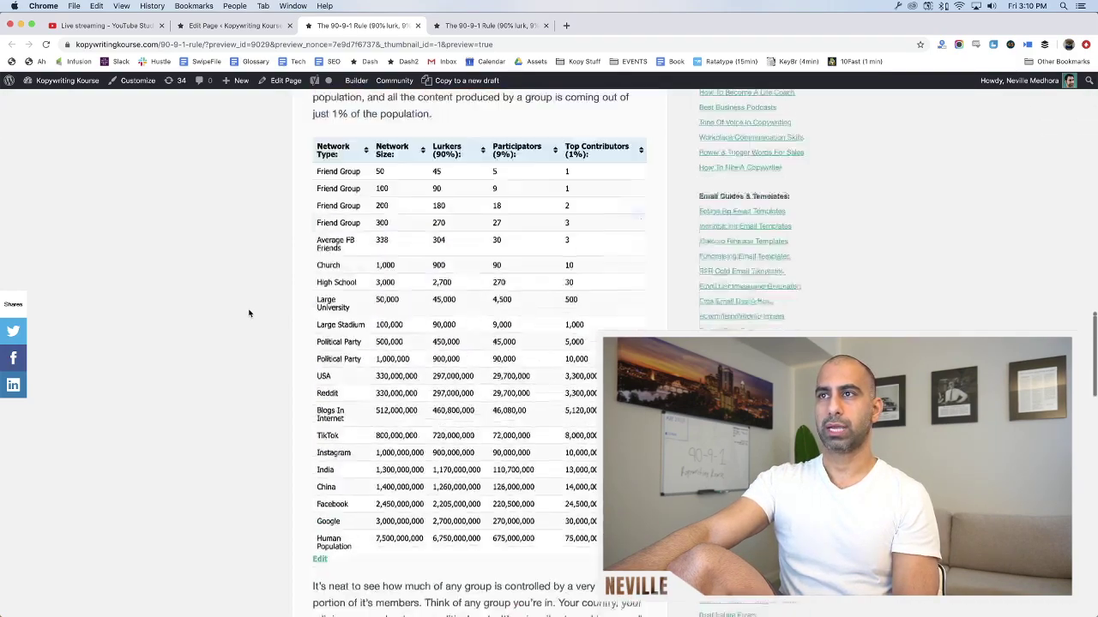
scroll(248, 313, "down", 5)
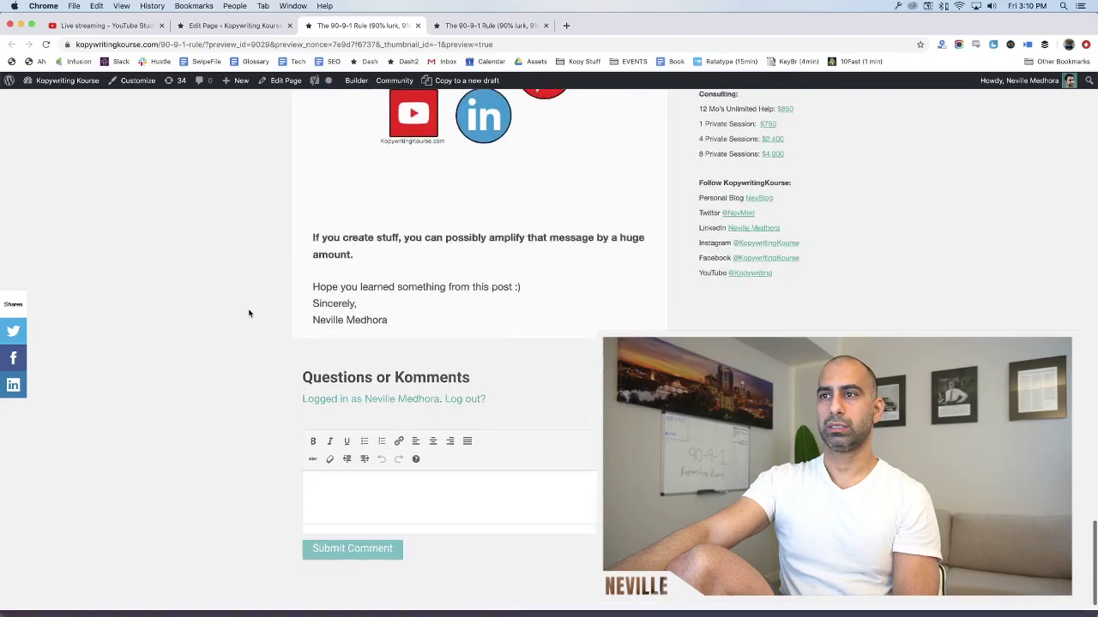
scroll(249, 313, "up", 15)
scroll(249, 313, "up", 20)
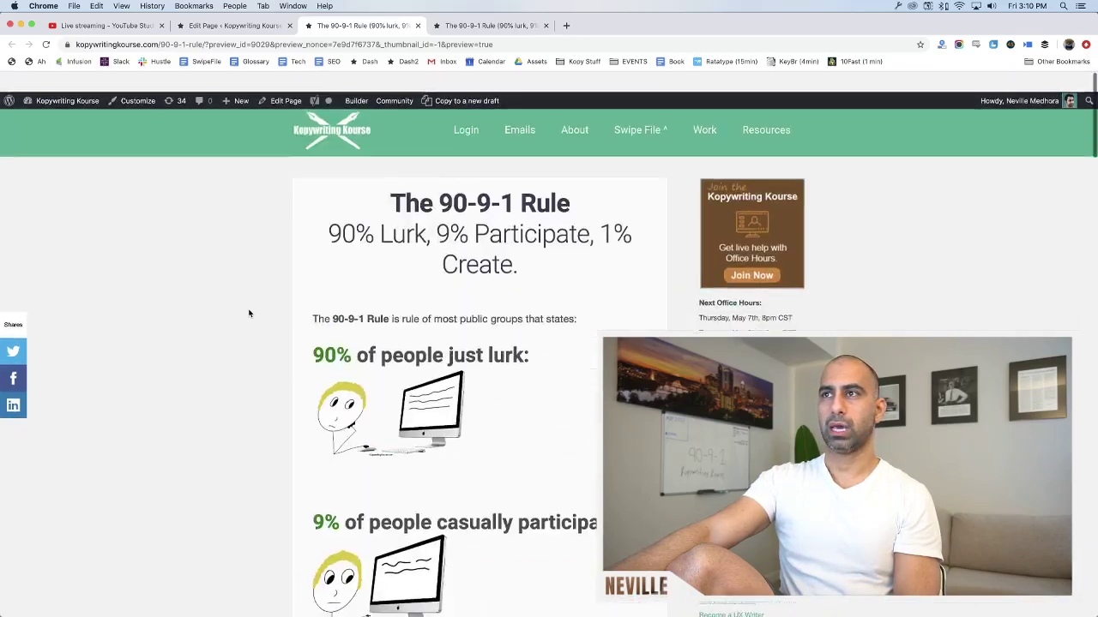
scroll(249, 313, "down", 20)
scroll(249, 313, "down", 4)
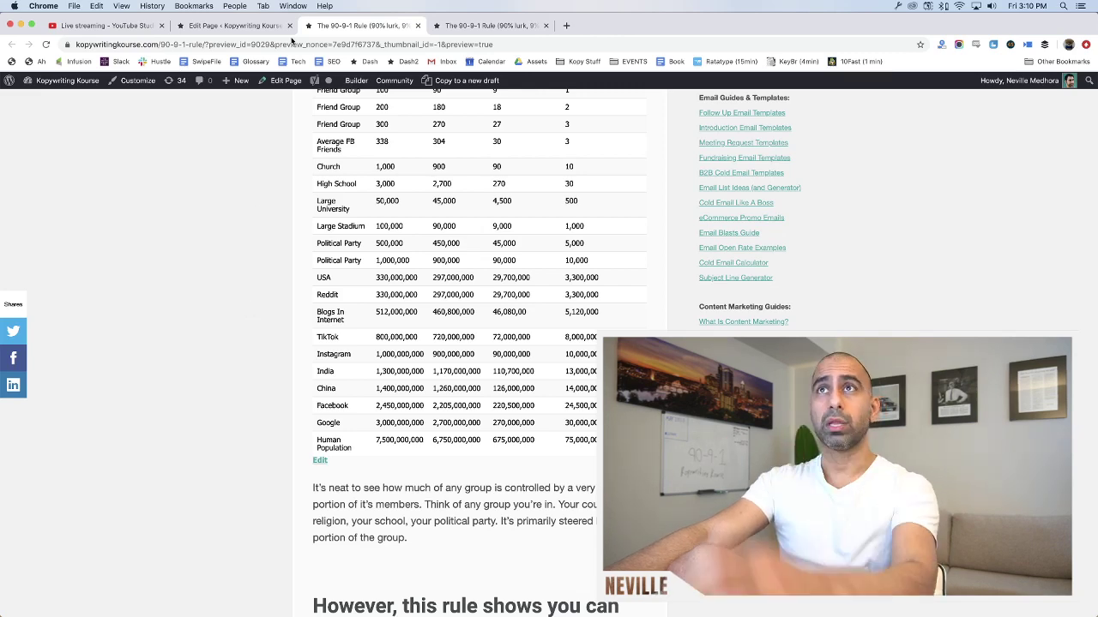
Open the network-size table for editing in TablePress and rename the "Blogs in Internet" row to "Total Blogs"
scroll(346, 552, "up", 2)
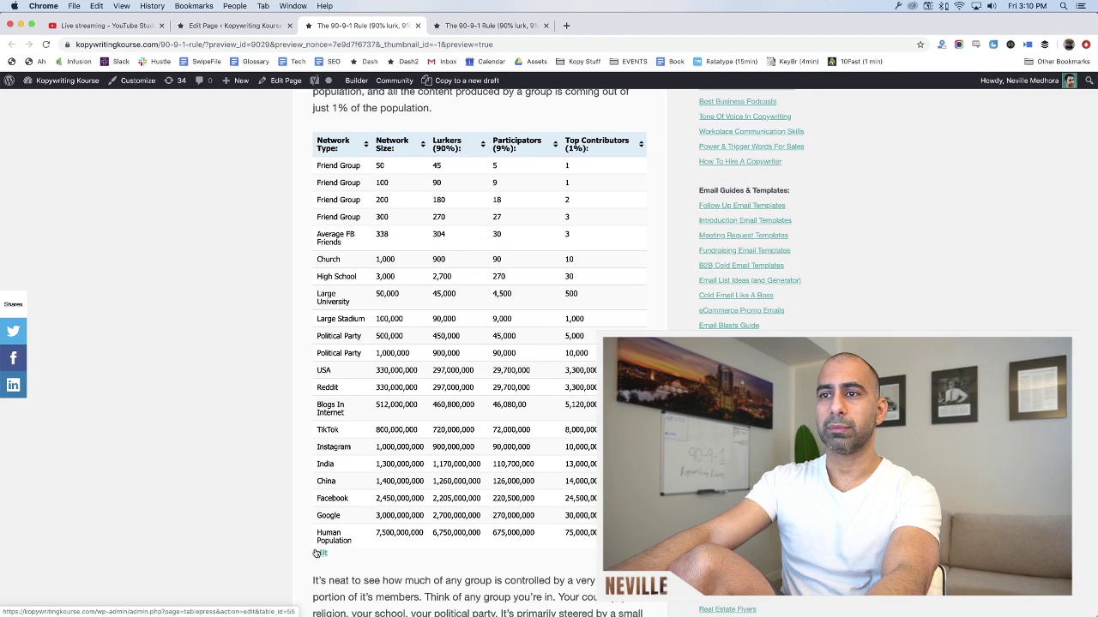
left_click(319, 553, "super")
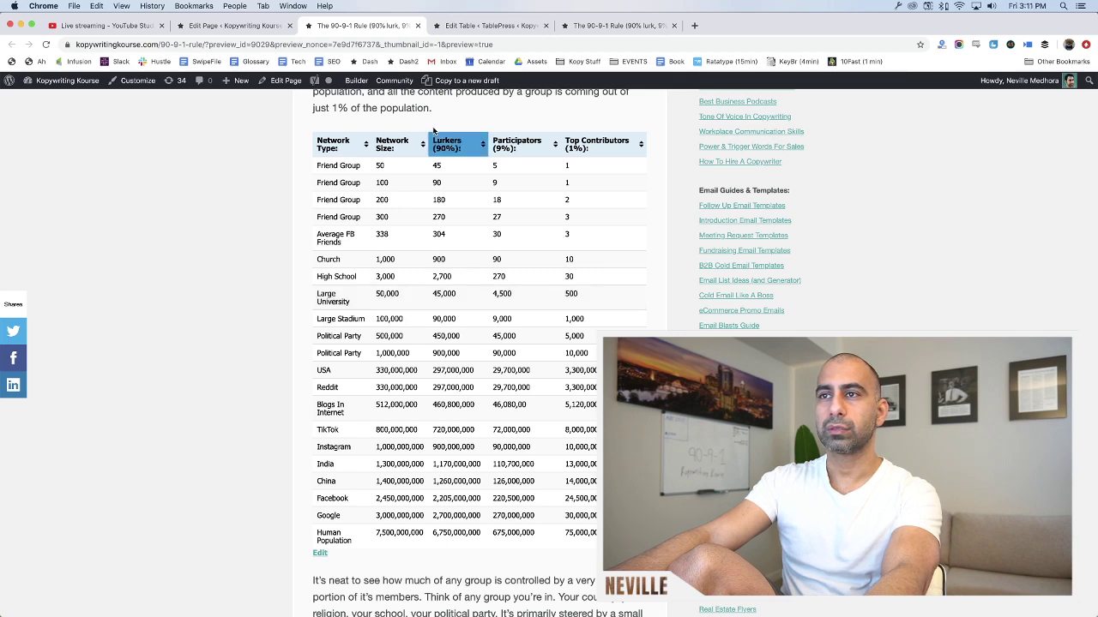
left_click(485, 24)
scroll(364, 515, "down", 3)
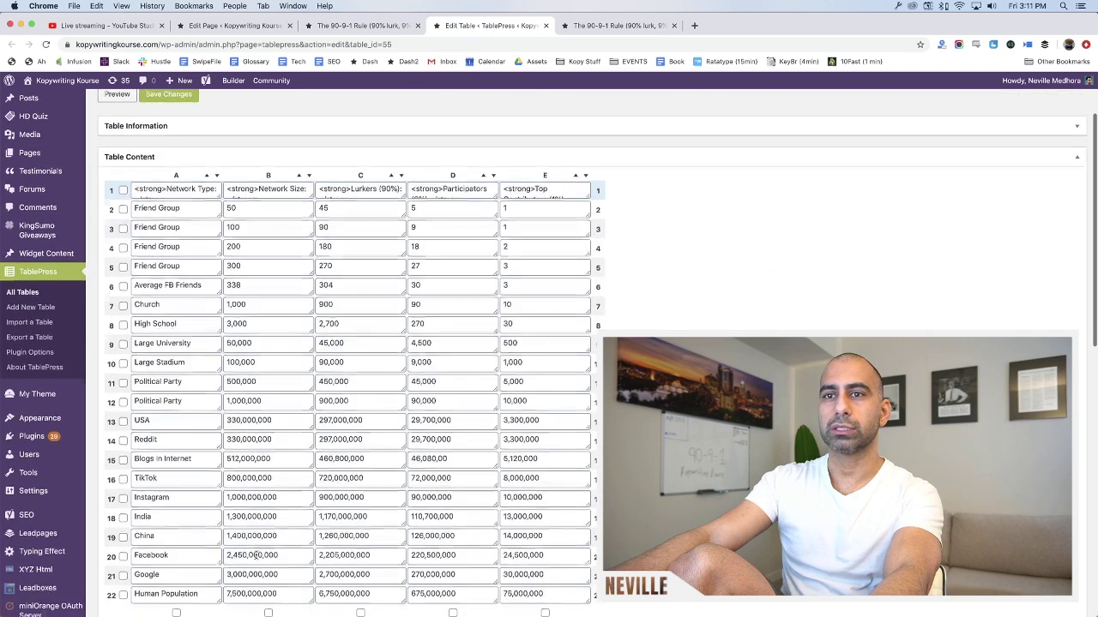
triple_click(167, 460)
type("Total Blogs")
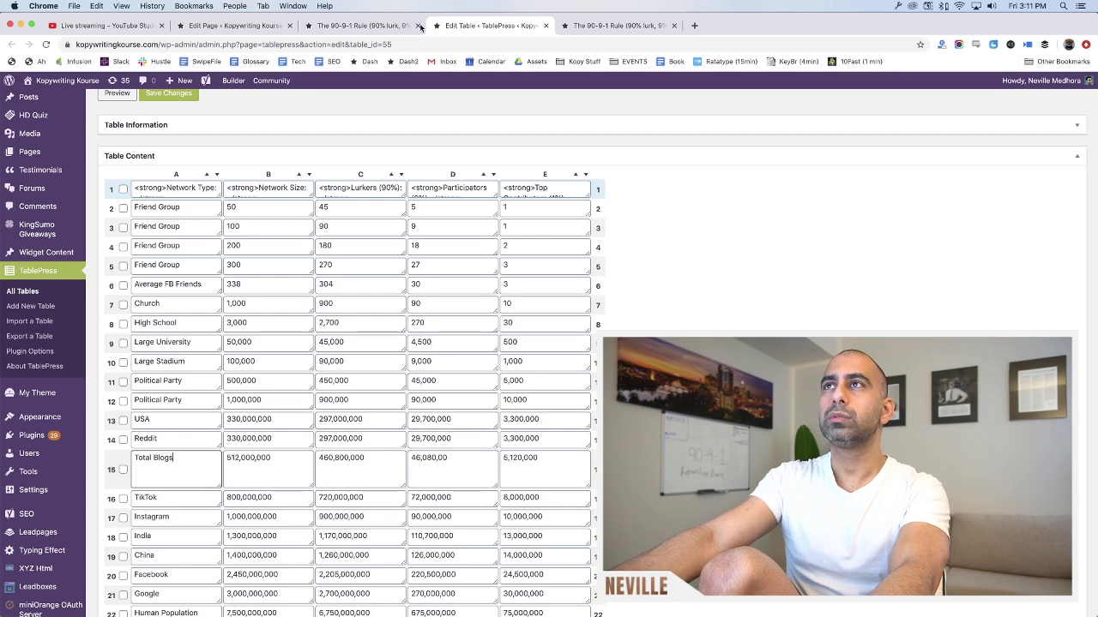
Shorten the "Large University" row label to "University", checking the table in the page preview for wrapped labels
left_click(364, 25)
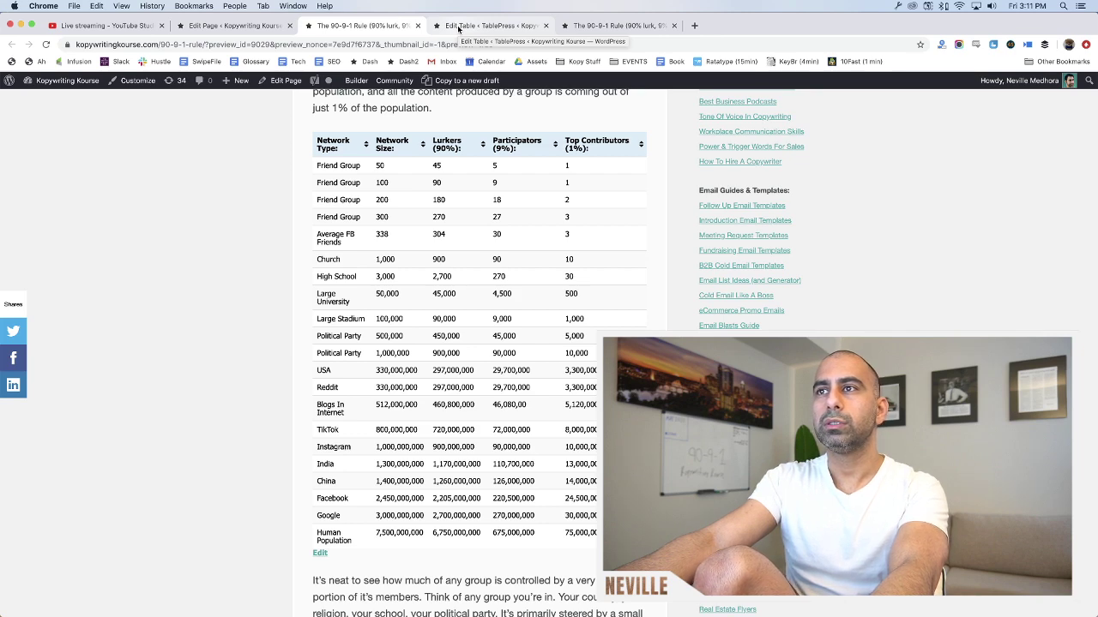
left_click(459, 26)
left_click(157, 343)
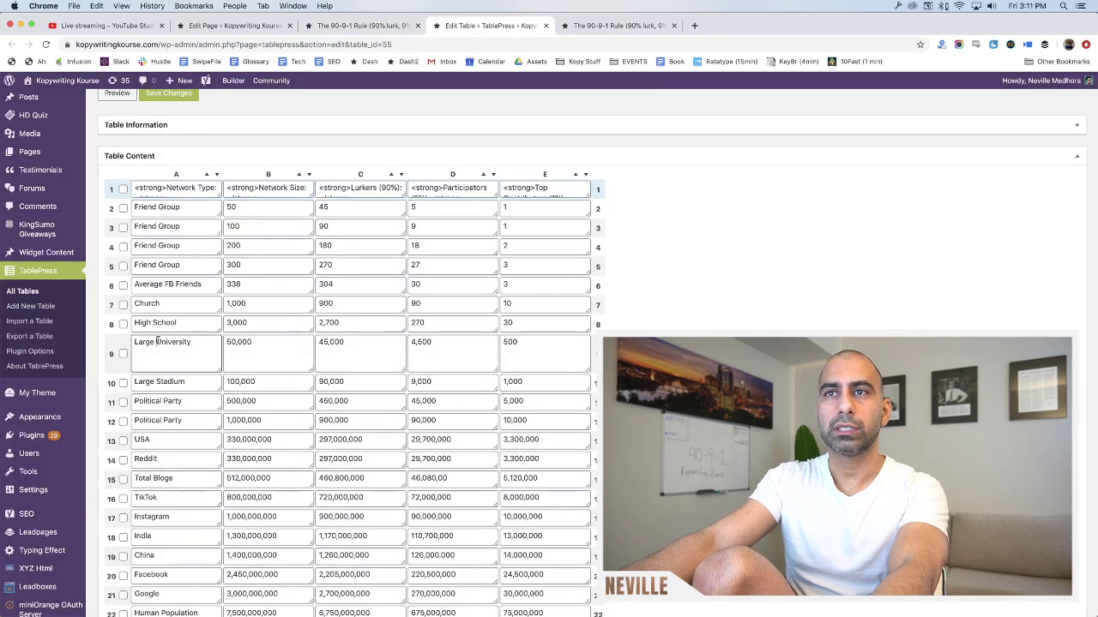
key("ctrl+shift+Tab")
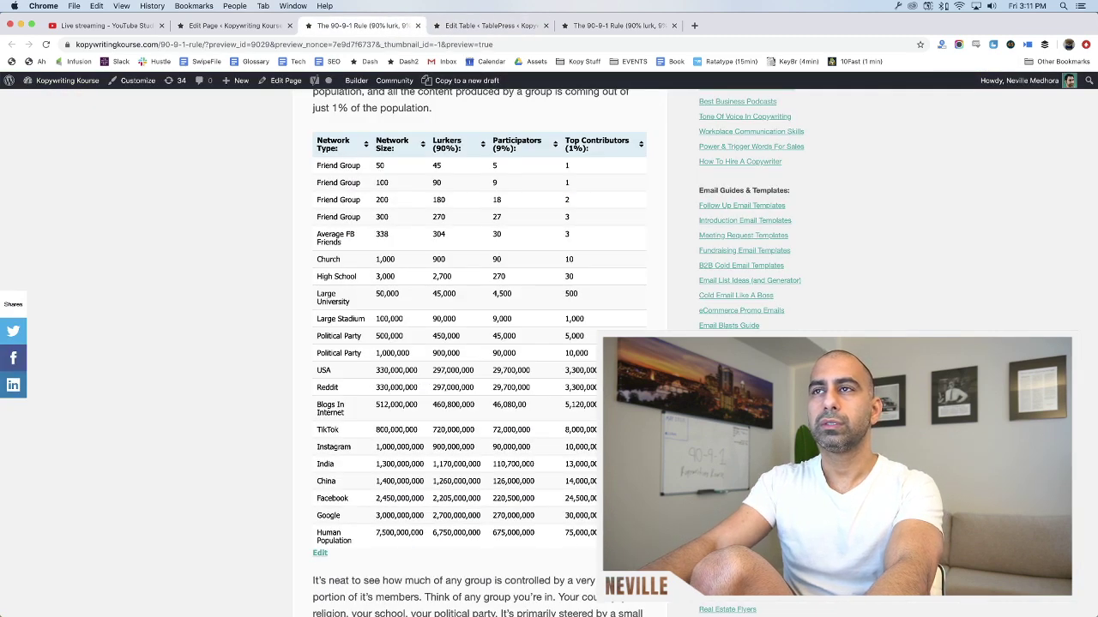
key("ctrl+Tab")
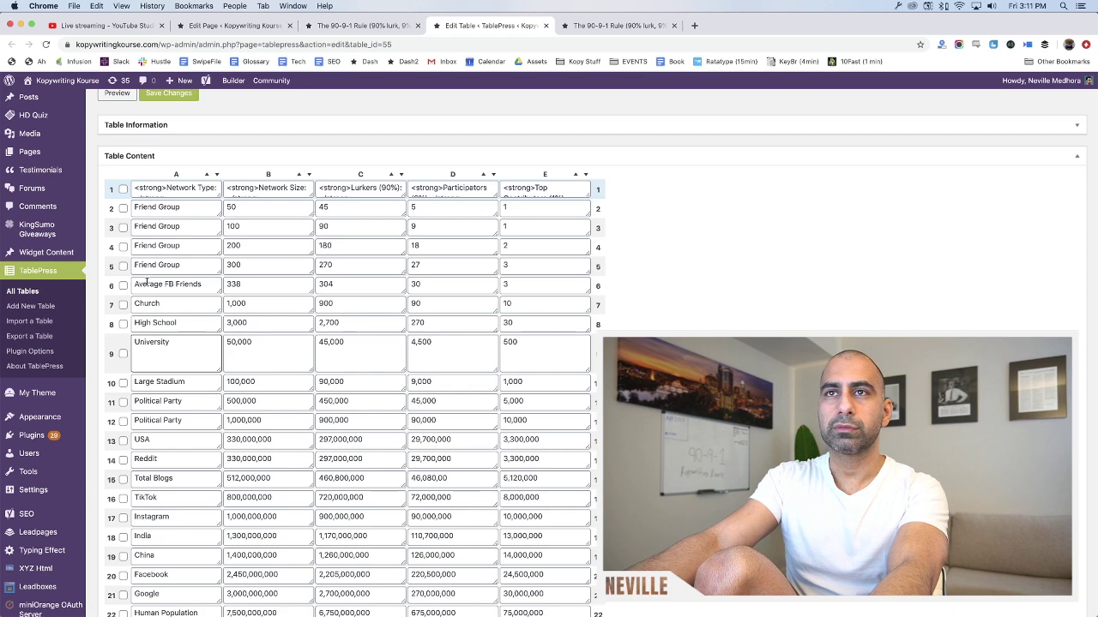
Shorten the "Average FB Friends" row label to "Avg FB Friends" and save the table changes
left_click(147, 283)
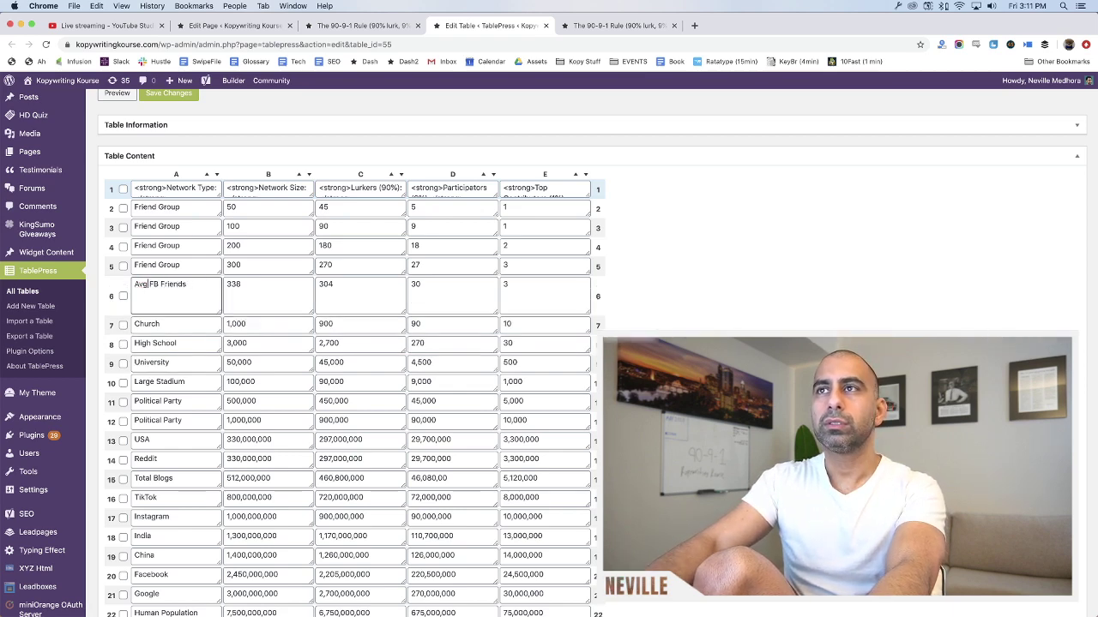
key("ctrl+shift+Tab")
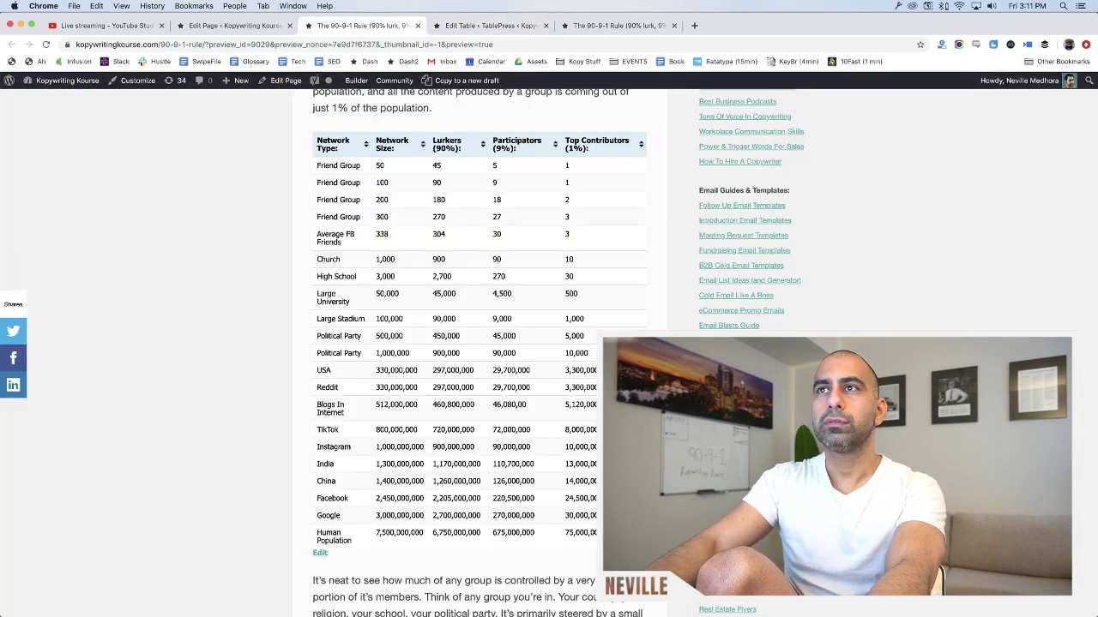
left_click(467, 26)
scroll(318, 402, "down", 5)
scroll(318, 401, "up", 8)
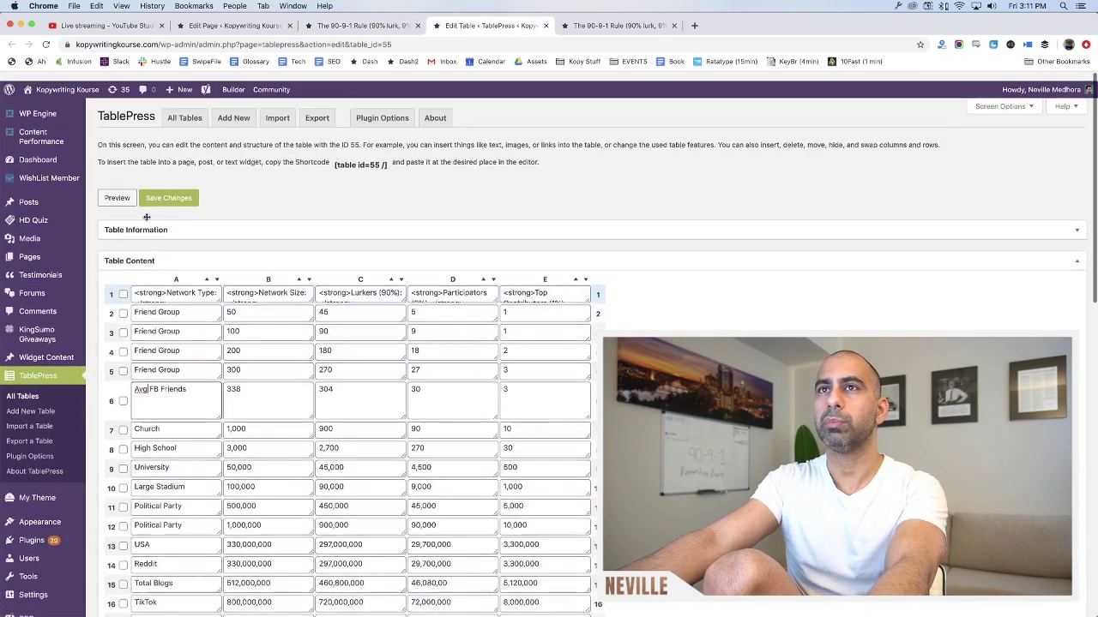
left_click(165, 198)
Reload the page preview and check the network table's row labels and the section below the table
key("ctrl+shift+Tab")
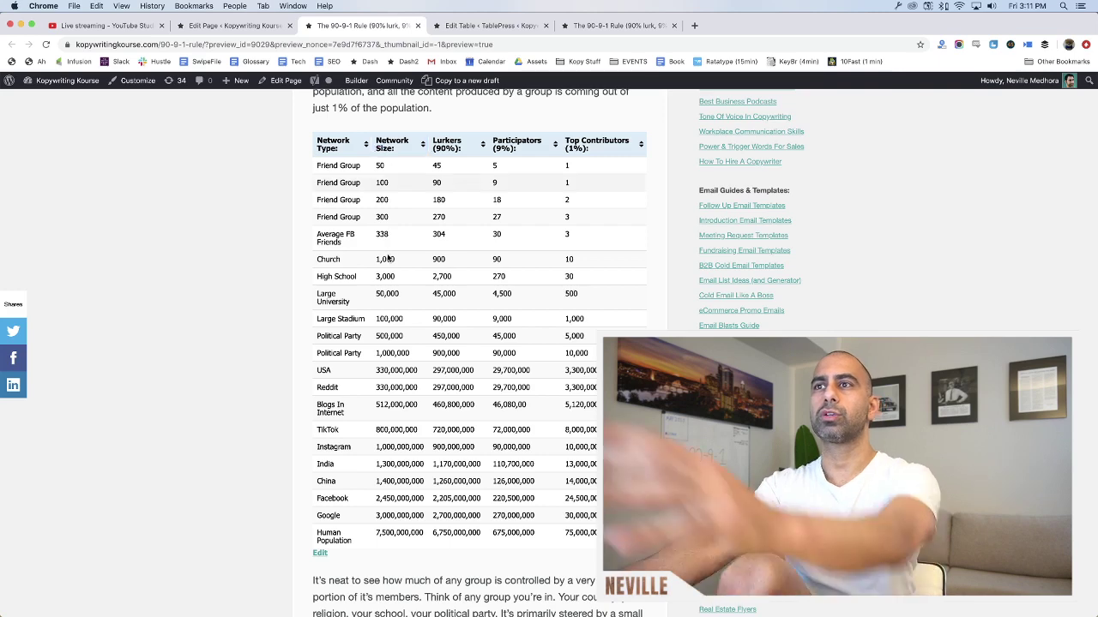
left_click_drag(352, 303, 320, 294)
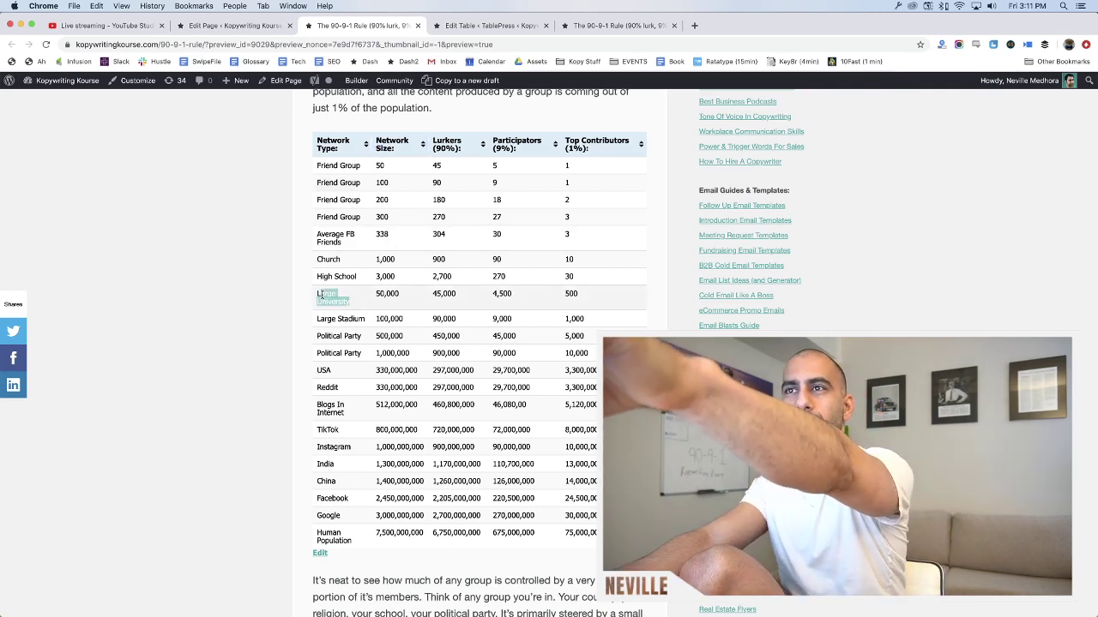
left_click(320, 294)
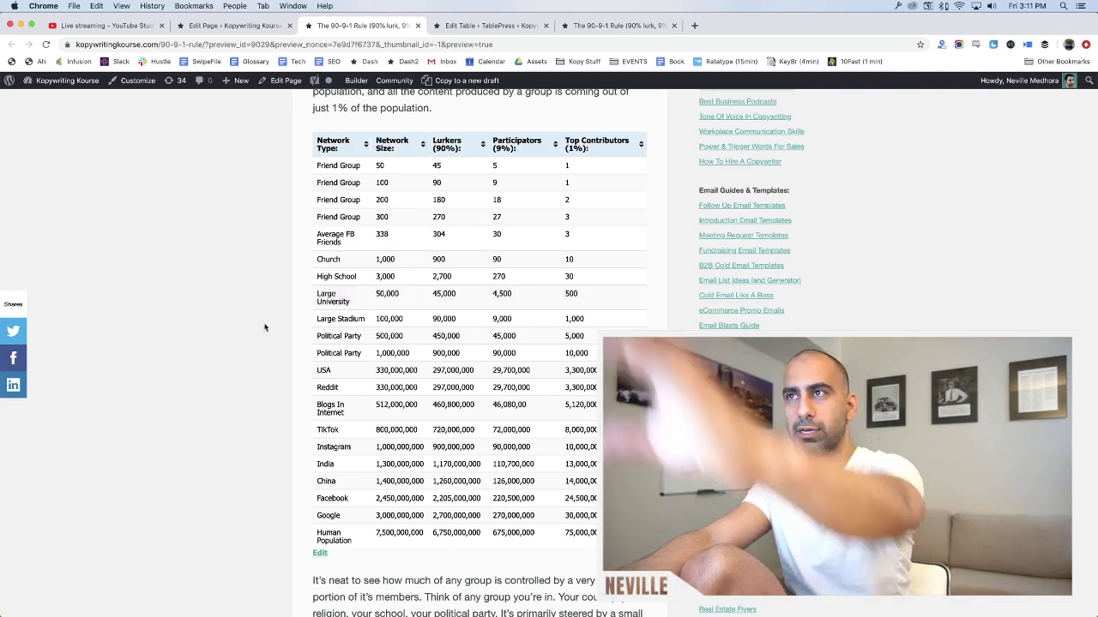
key("super+r")
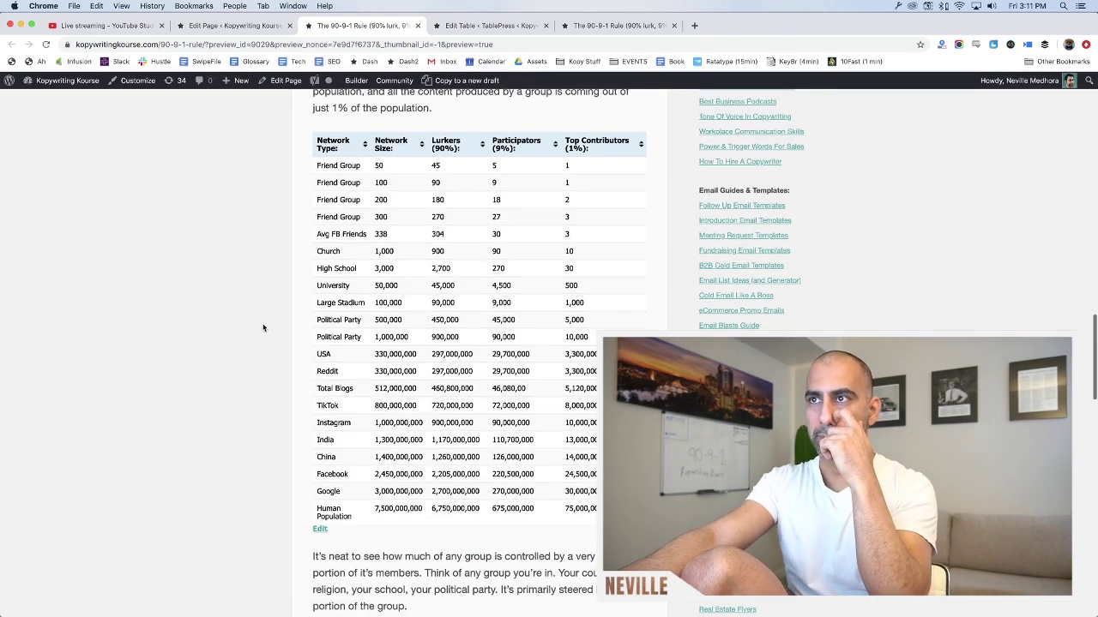
scroll(272, 330, "down", 5)
scroll(273, 335, "down", 5)
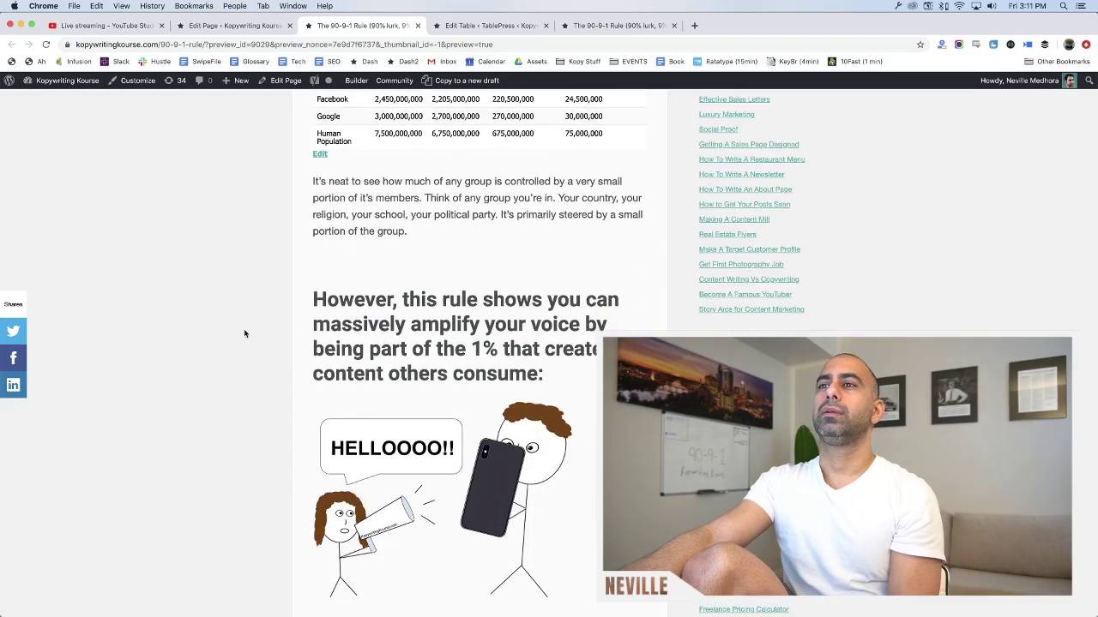
Review the rest of the page preview down to the sign-off and return to the page heading
scroll(244, 333, "down", 10)
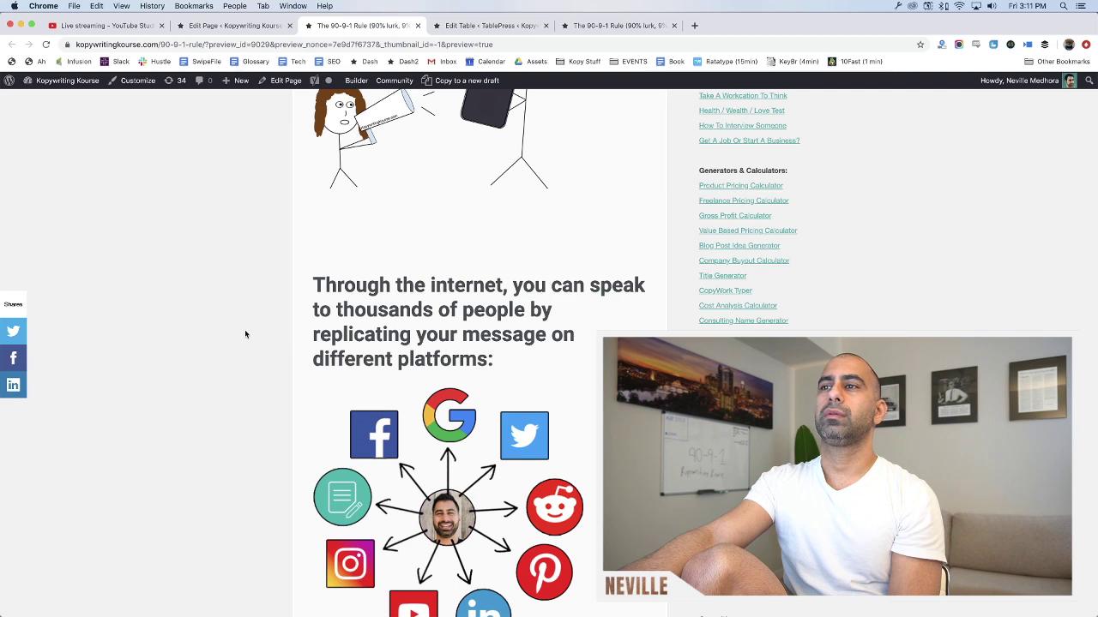
scroll(245, 334, "down", 8)
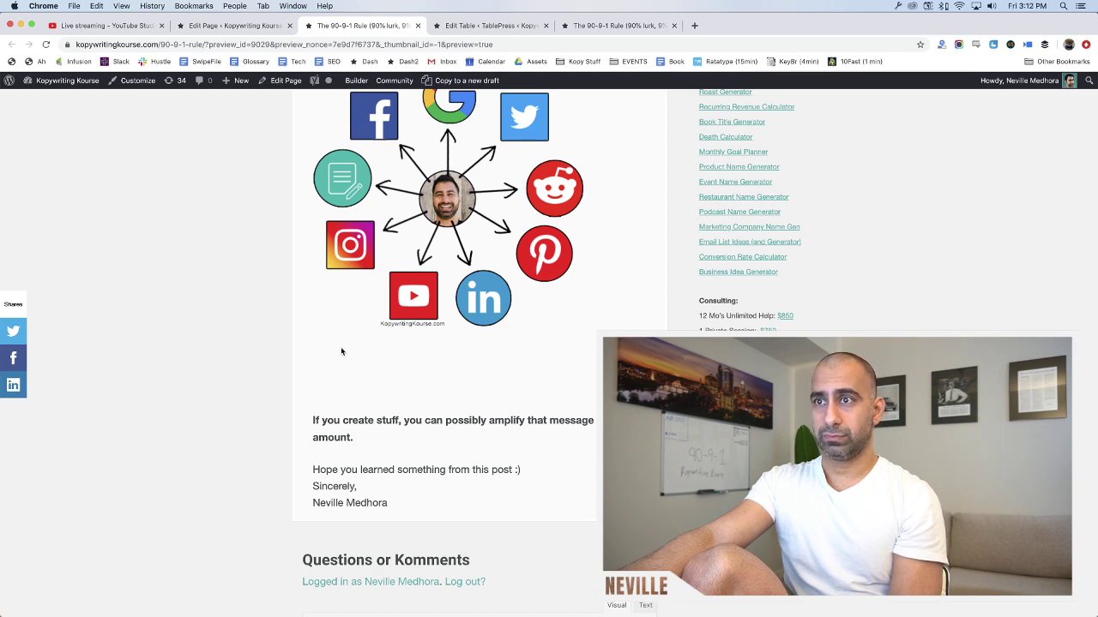
scroll(227, 349, "up", 20)
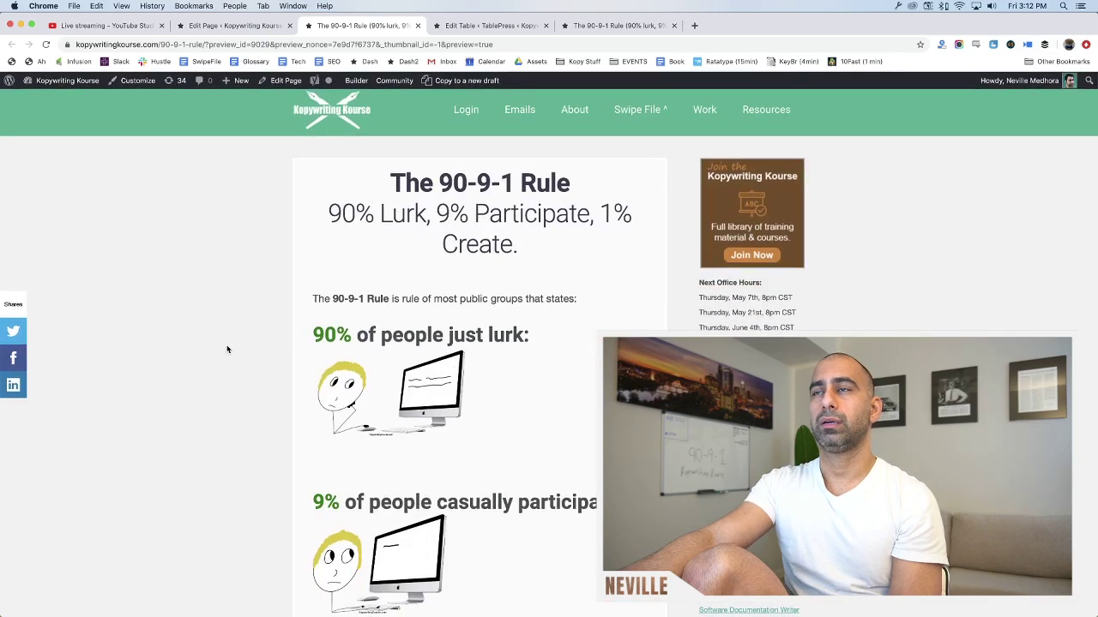
Close the TablePress table editor and the duplicate page preview, keeping one preview open
left_click(525, 26)
left_click(543, 25)
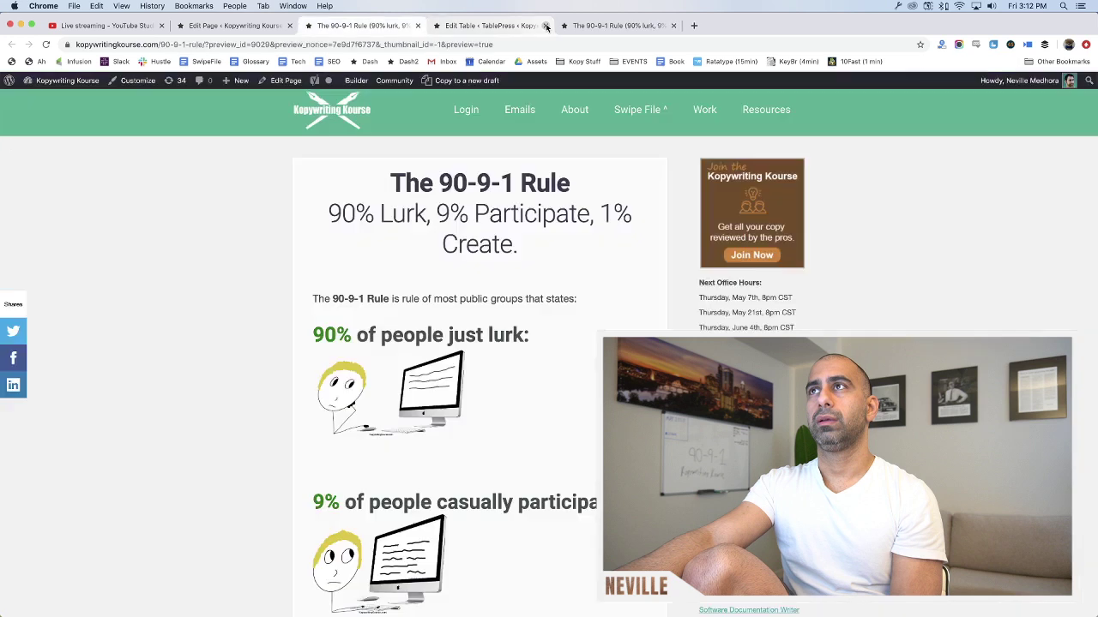
left_click(544, 26)
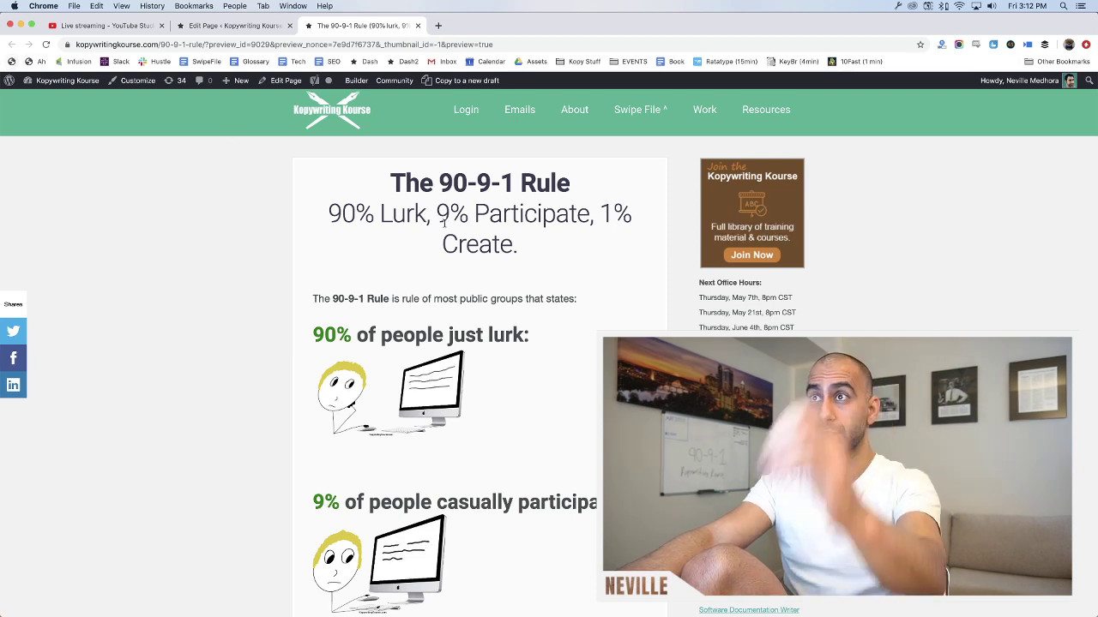
Try splitting the preview's subtitle into separate lines for "90% Lurk", "9% Participate" and "1% Create.", and undo the line splits
left_click(430, 214)
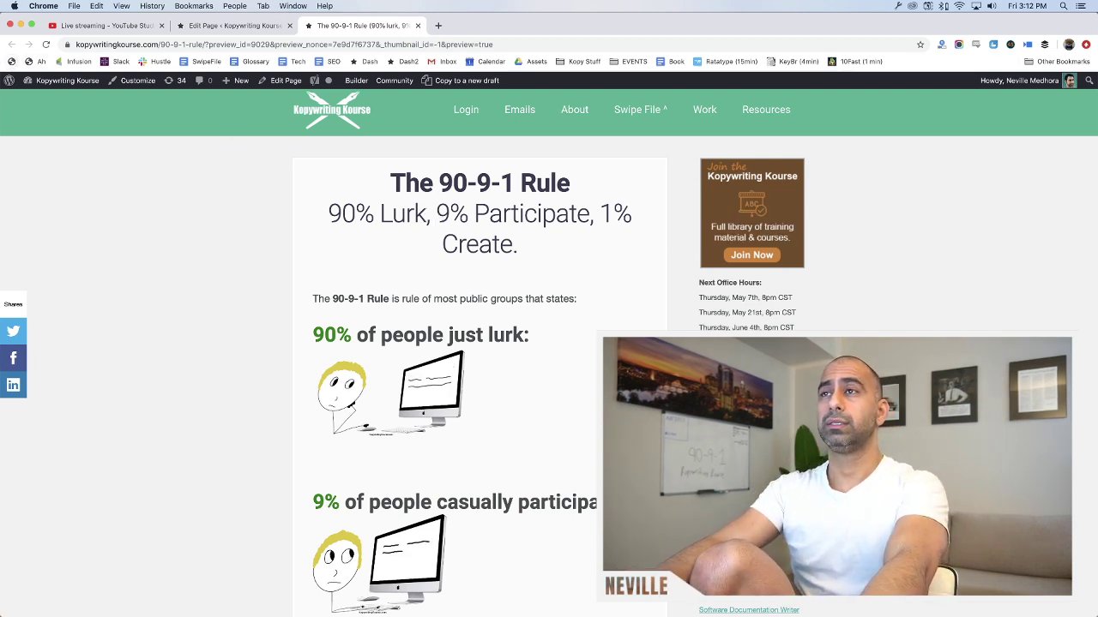
key("Delete")
key("Delete")
key("Return")
key("Right")
key("Right")
key("Right")
key("Right")
key("Right")
key("Right")
key("Right")
key("Right")
key("Right")
key("Right")
key("Right")
key("Right")
key("Right")
key("Right")
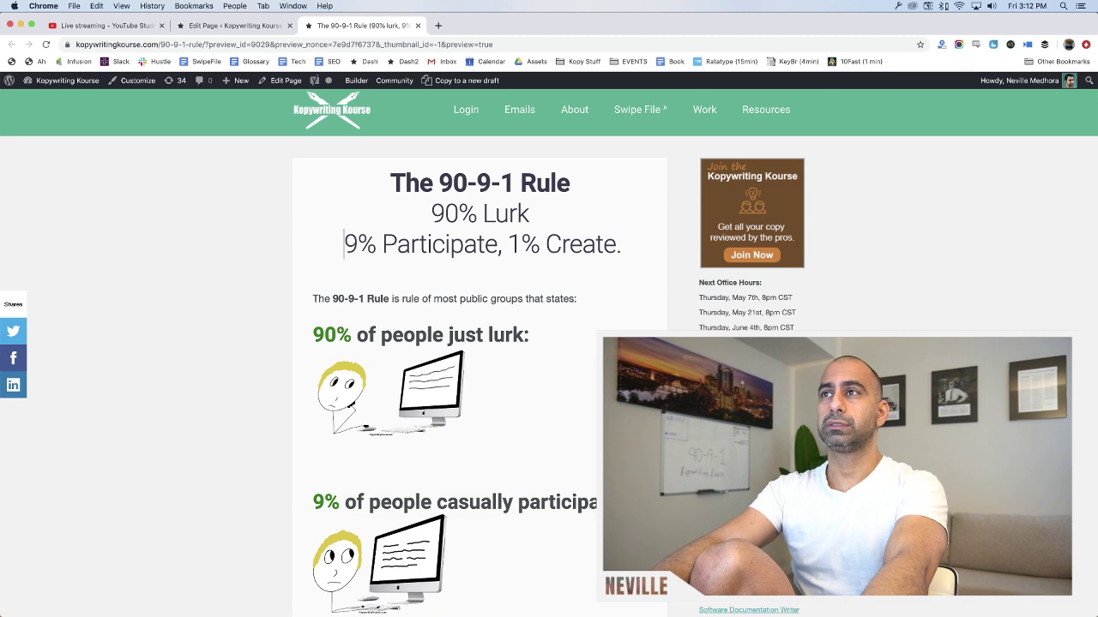
key("shift+Right")
key("shift+Right")
key("Return")
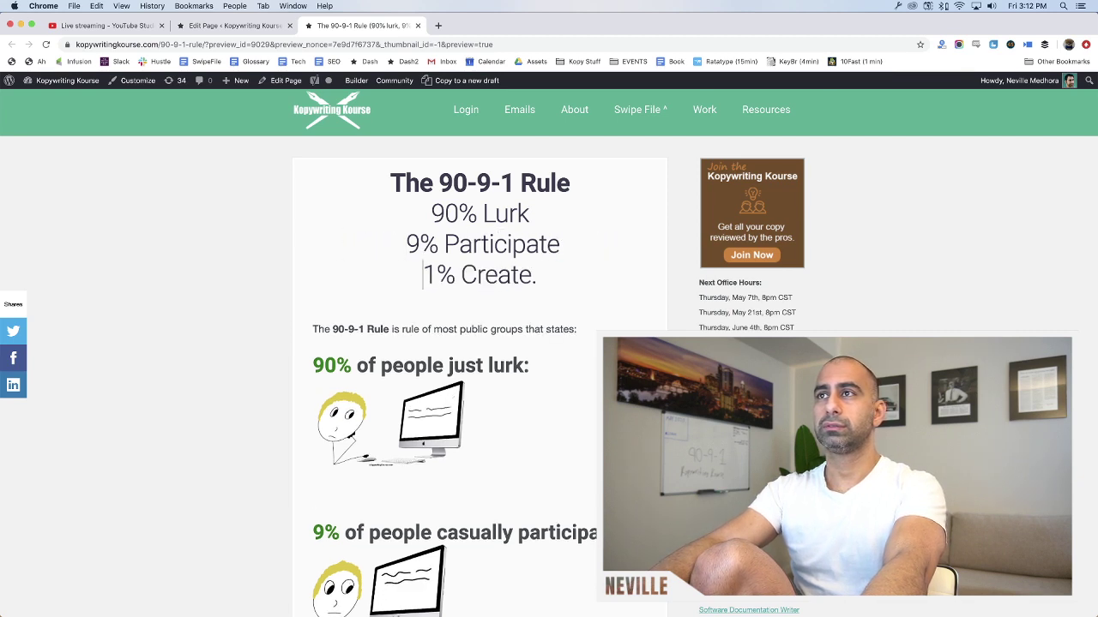
key("super+z")
key("super+z")
key("super+z")
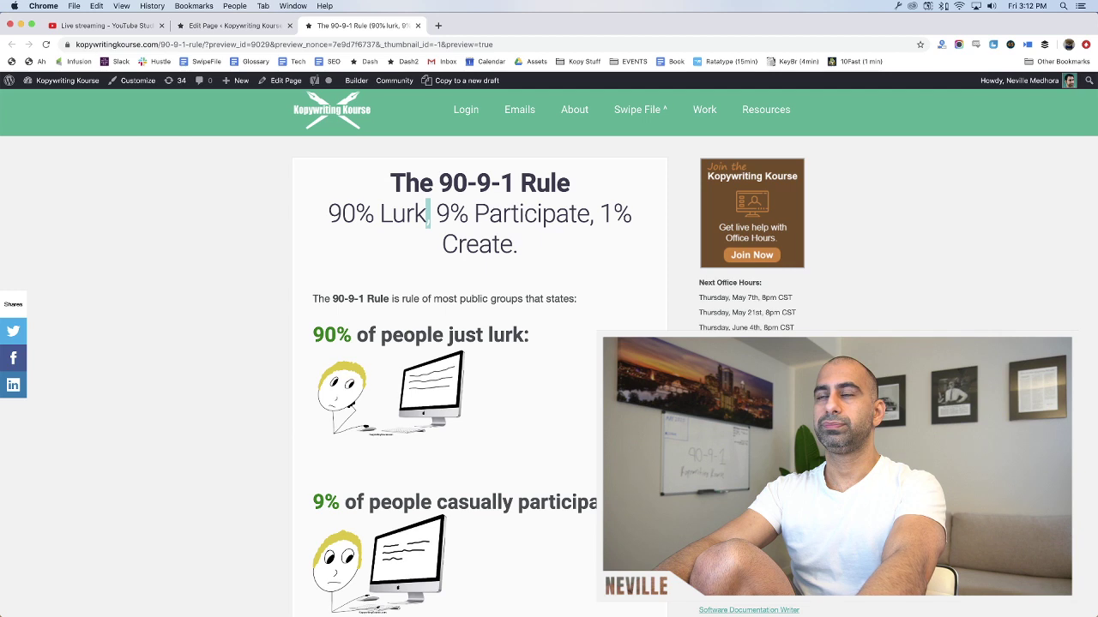
Remove the whole subtitle line about lurking, participating and creating from the heading in the page preview
type(",")
key("Down")
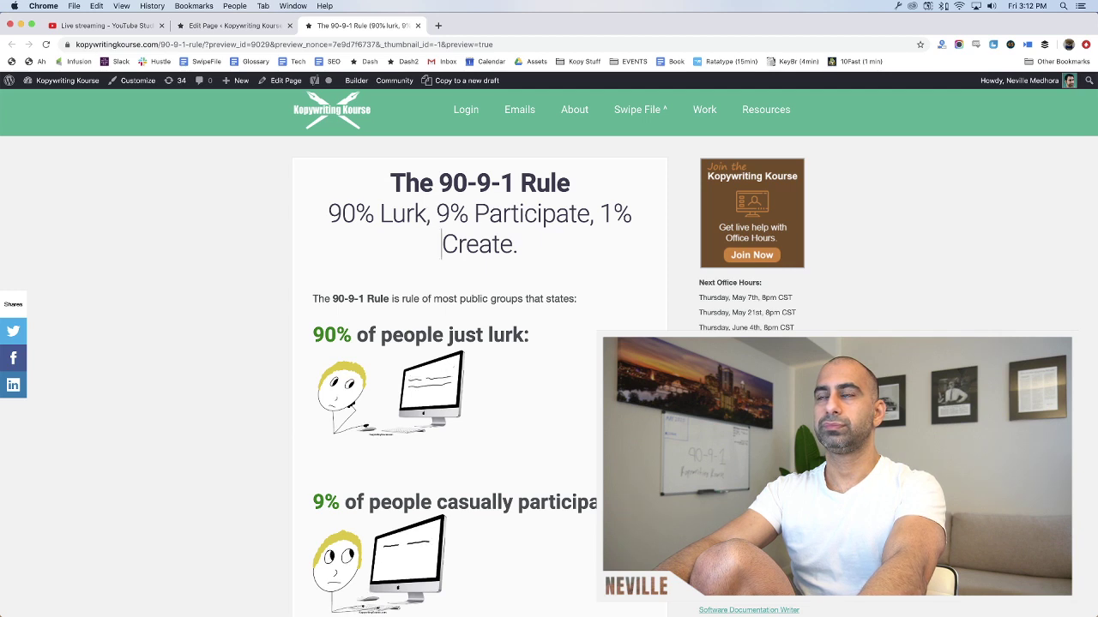
key("End")
key("shift+Left")
key("shift+Left")
key("shift+Left")
key("shift+Left")
key("shift+Left")
key("shift+Left")
key("shift+Left")
key("shift+Left")
key("shift+Left")
key("shift+Left")
key("shift+Left")
key("shift+Left")
key("shift+Left")
key("shift+Left")
key("shift+Left")
key("shift+Left")
key("shift+Left")
key("shift+Left")
key("shift+Left")
key("shift+Left")
key("shift+Left")
key("shift+Left")
key("shift+Left")
key("shift+Left")
key("shift+Left")
key("shift+Left")
key("shift+Left")
key("shift+Left")
key("shift+Left")
key("shift+Left")
key("shift+Left")
key("shift+Left")
key("shift+Left")
key("shift+Left")
key("shift+Left")
key("shift+Left")
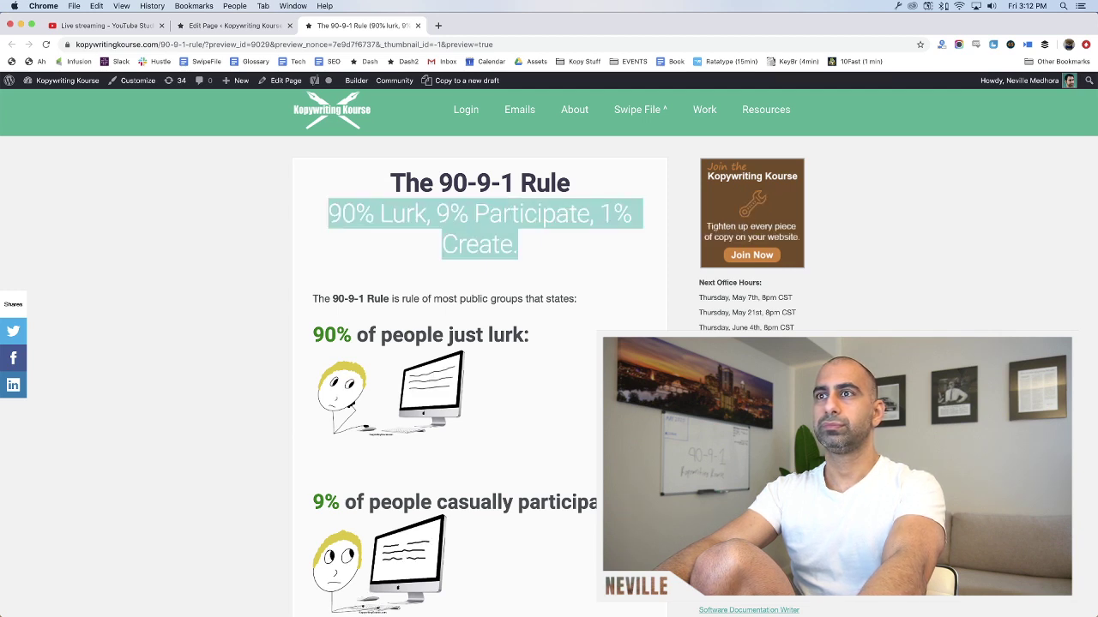
key("BackSpace")
key("BackSpace")
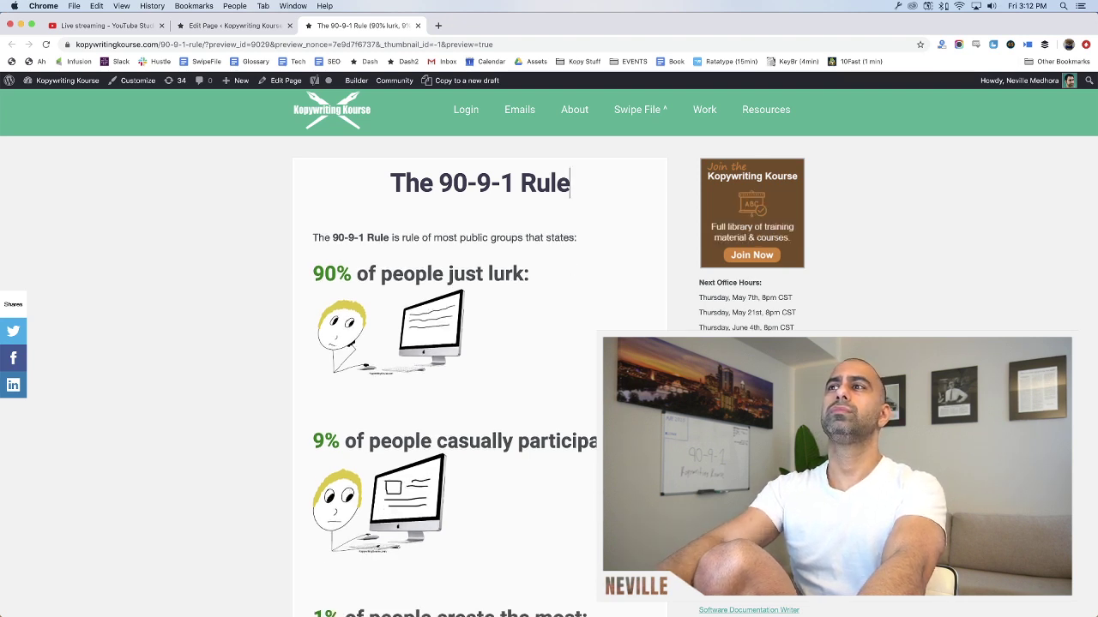
Reword the preview's heading to The "90-9-1 Rule" of Groups, with quotation marks around the rule's name
type("of Groups")
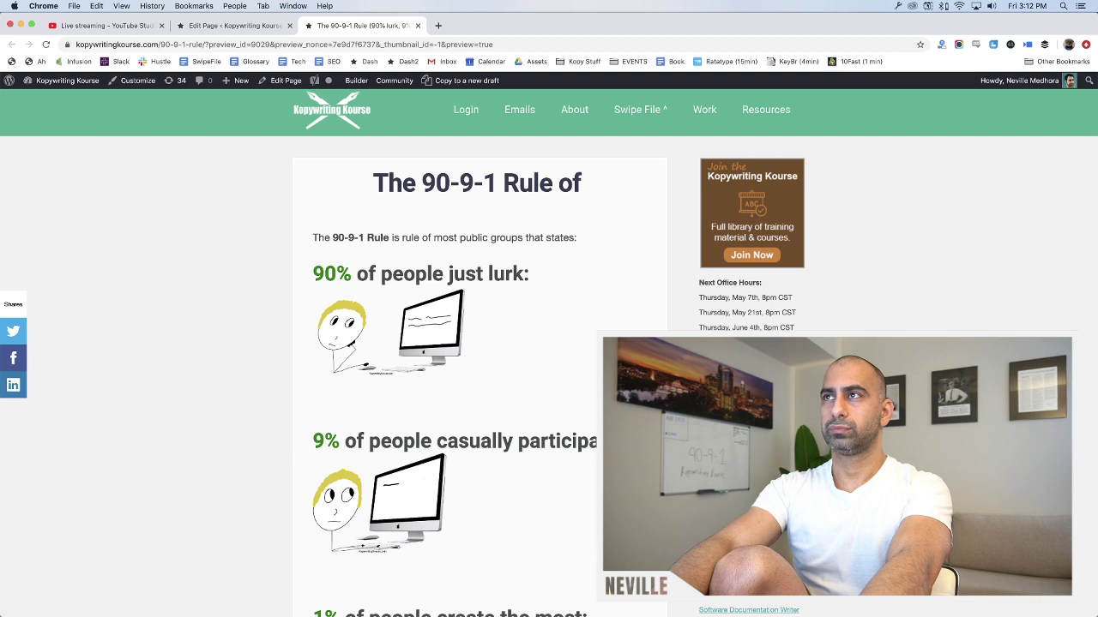
key("Left")
key("Left")
key("Left")
key("Left")
key("Left")
key("Left")
key("Left")
key("Left")
key("Left")
key("Left")
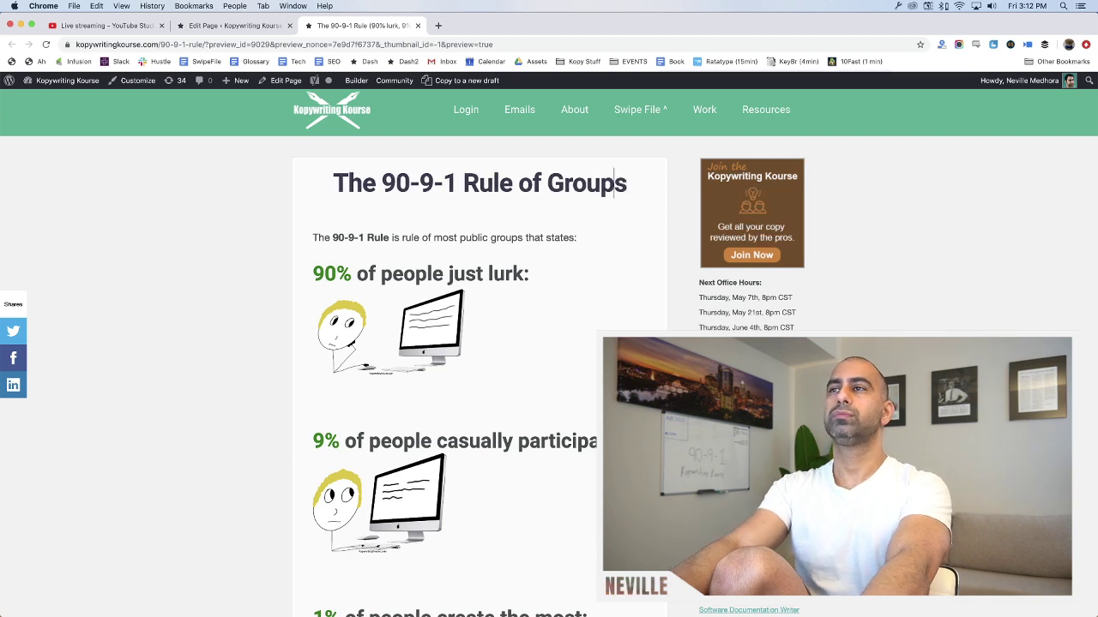
type("\"")
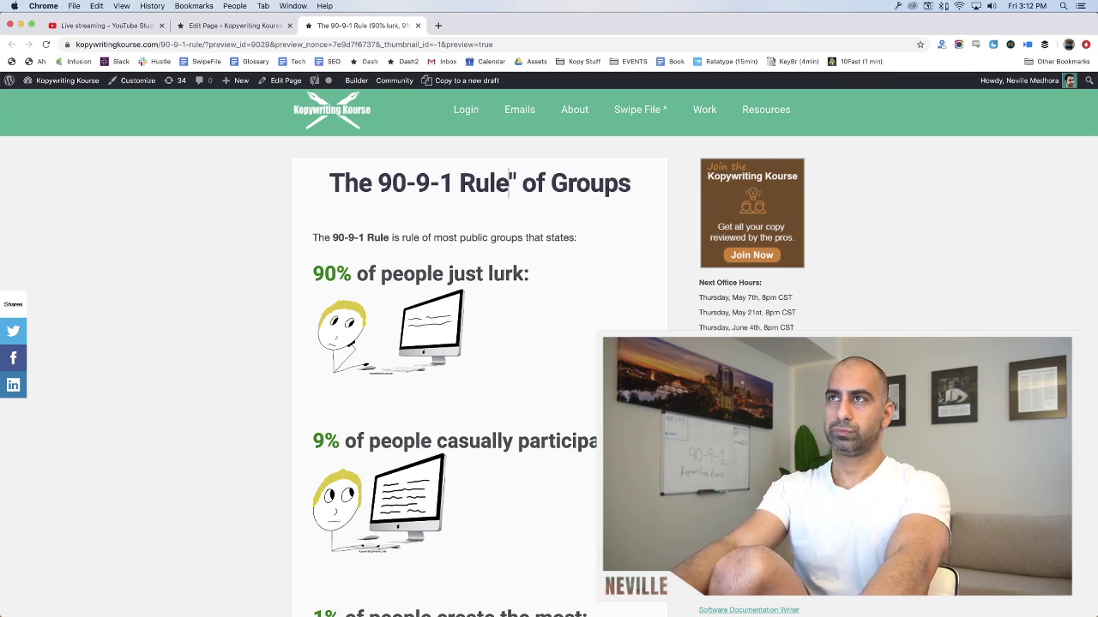
key("Left")
key("Left")
key("Left")
key("Left")
key("Left")
key("Left")
key("Left")
key("Left")
key("Left")
key("Left")
key("Left")
key("Left")
type("\"")
left_click(635, 182)
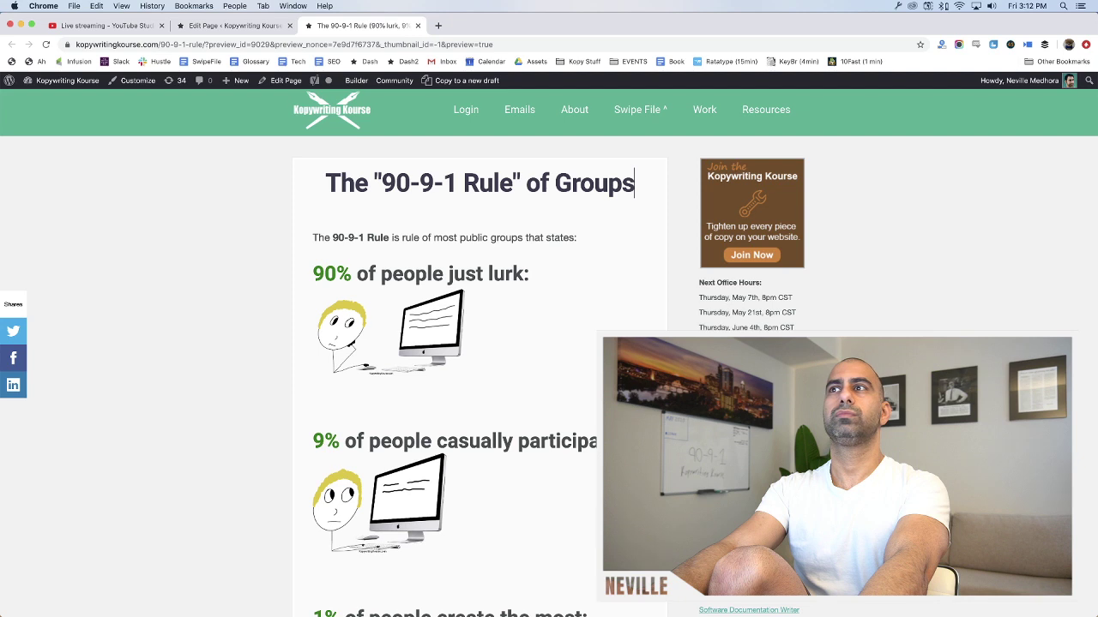
Copy the reworded heading, replace the page title with it in the page editor, and save the page
key("super+shift+Left")
key("super+c")
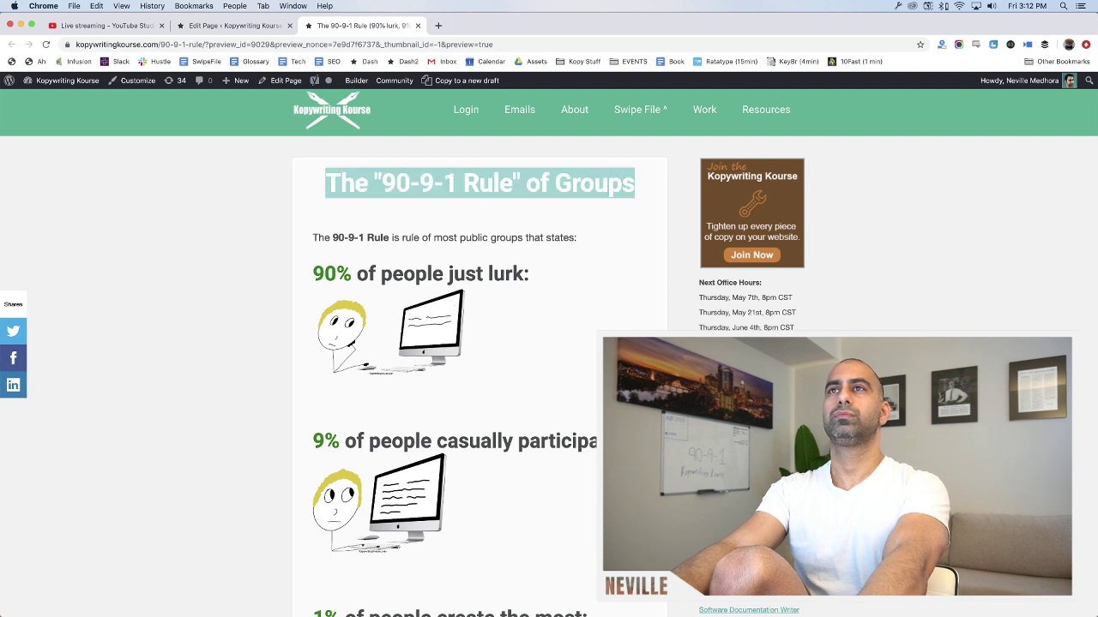
key("ctrl+shift+Tab")
double_click(348, 165)
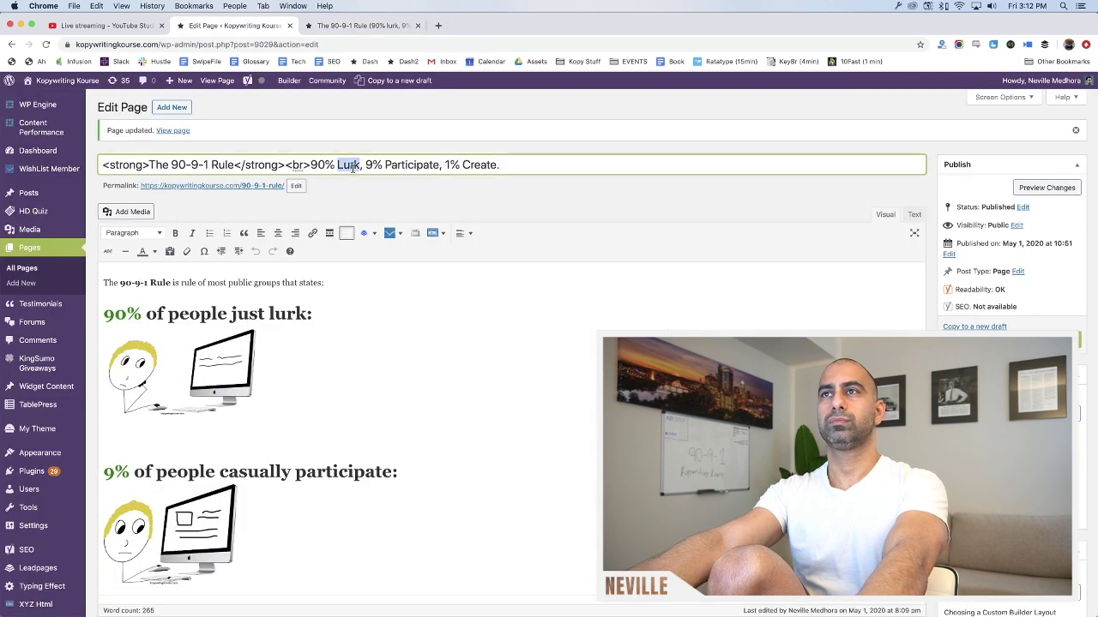
key("super+a")
key("super+v")
key("Return")
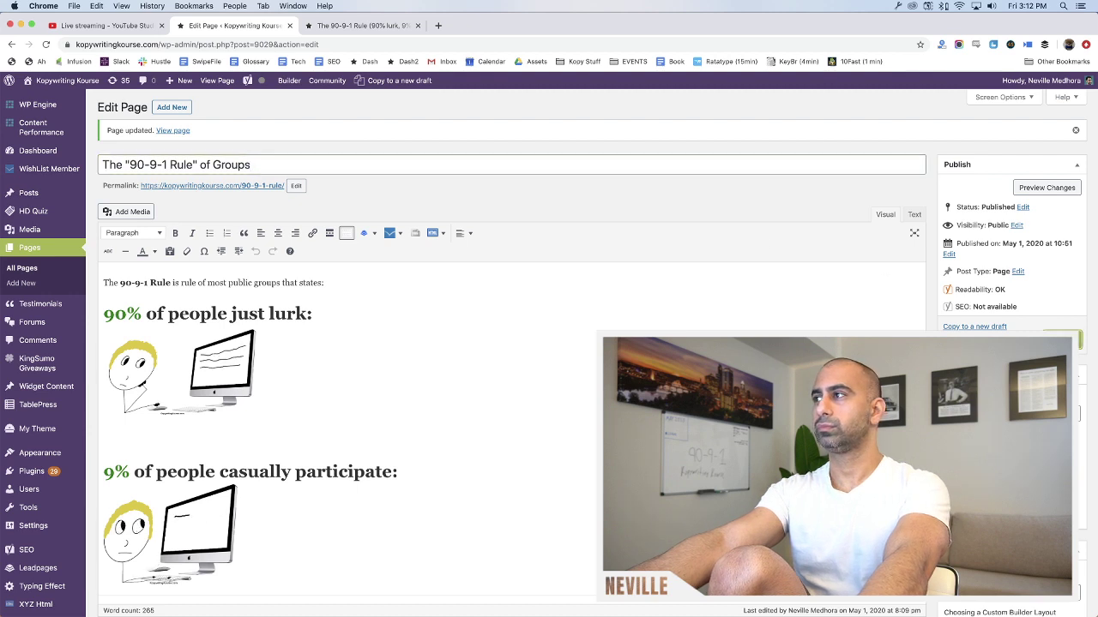
Preview the page to check how the new title renders above the introduction
left_click(360, 26)
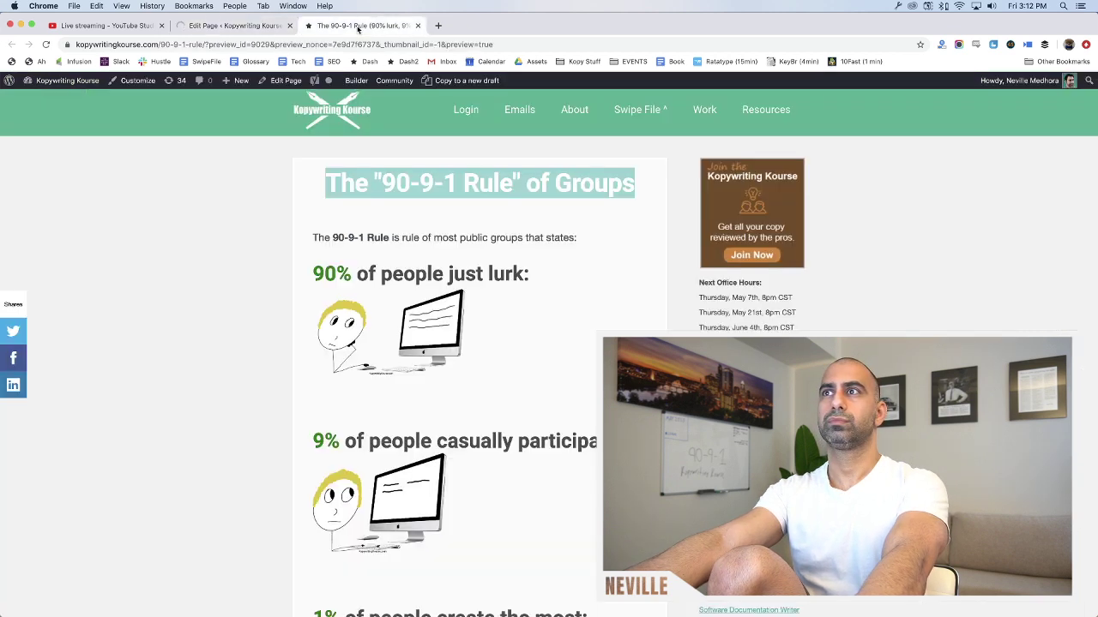
left_click(233, 221)
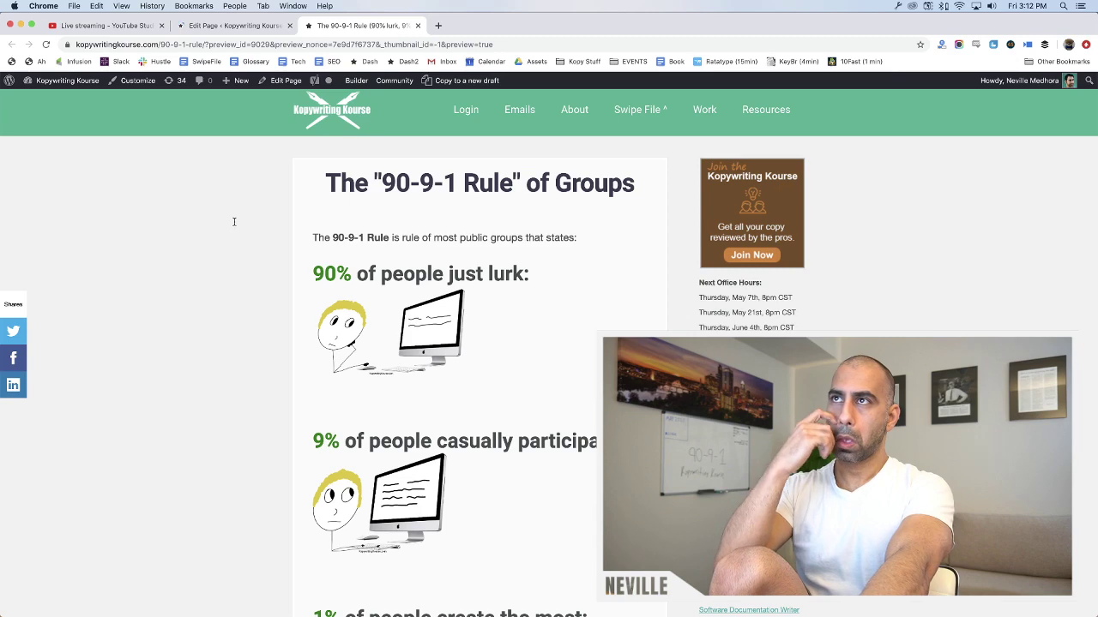
key("super+alt+Left")
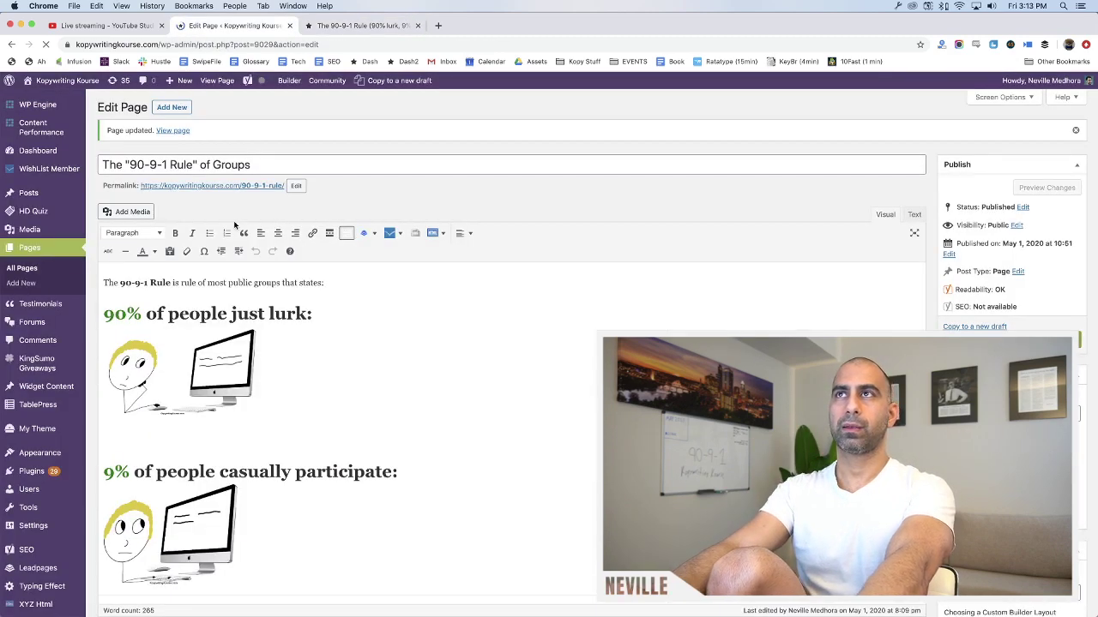
key("super+alt+Right")
left_click(257, 29)
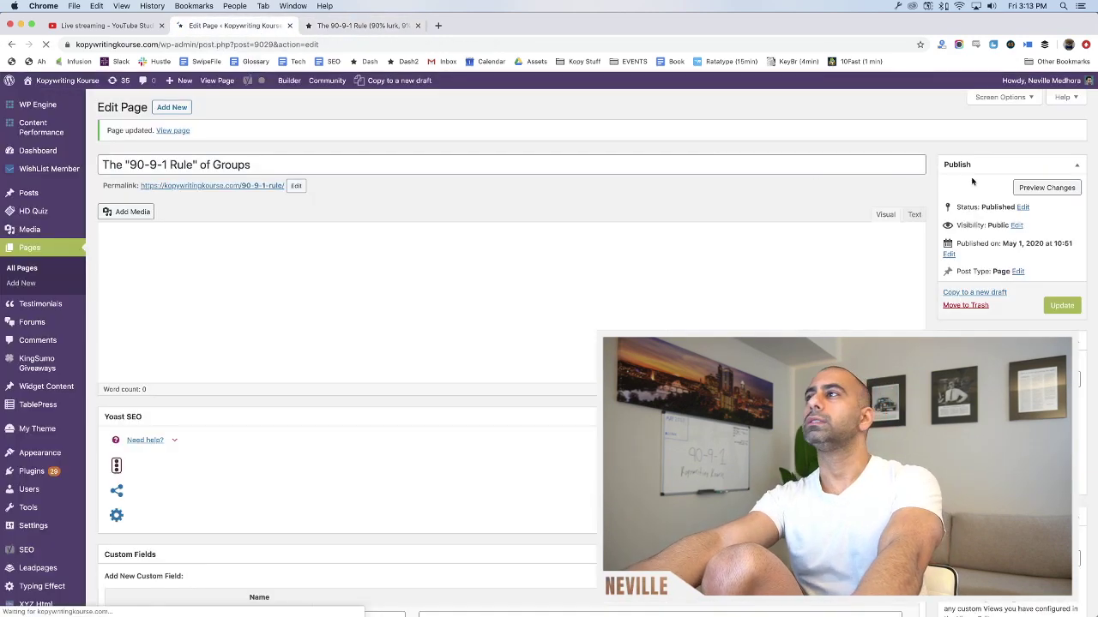
left_click(1063, 188)
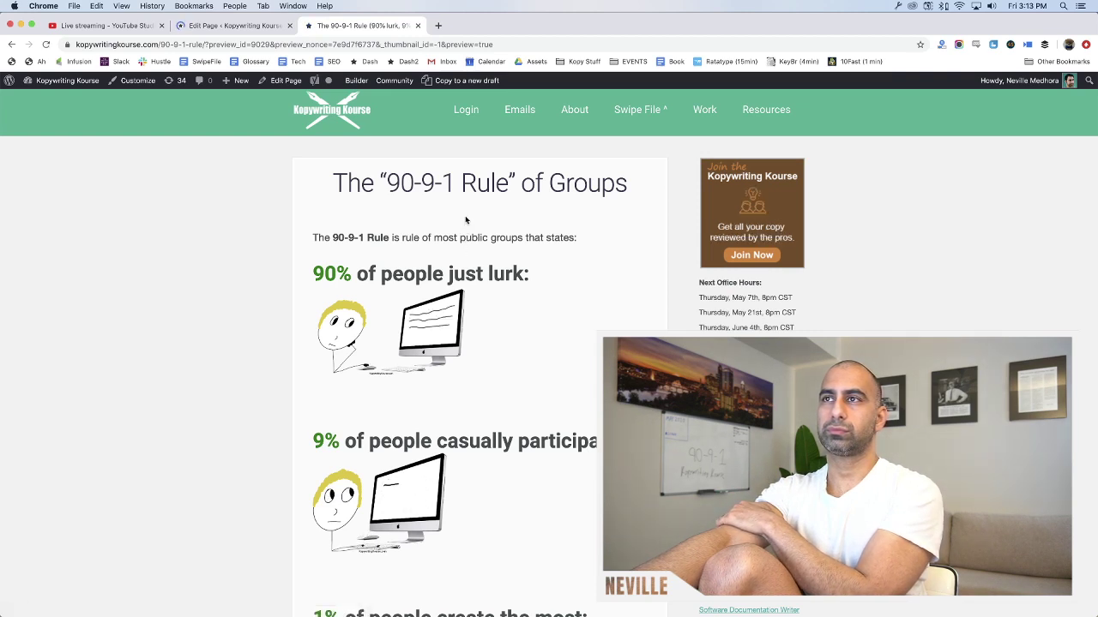
Add an &nbsp; spacer line between the introduction sentence and the 90% heading in the page's HTML, and preview the change
left_click(230, 27)
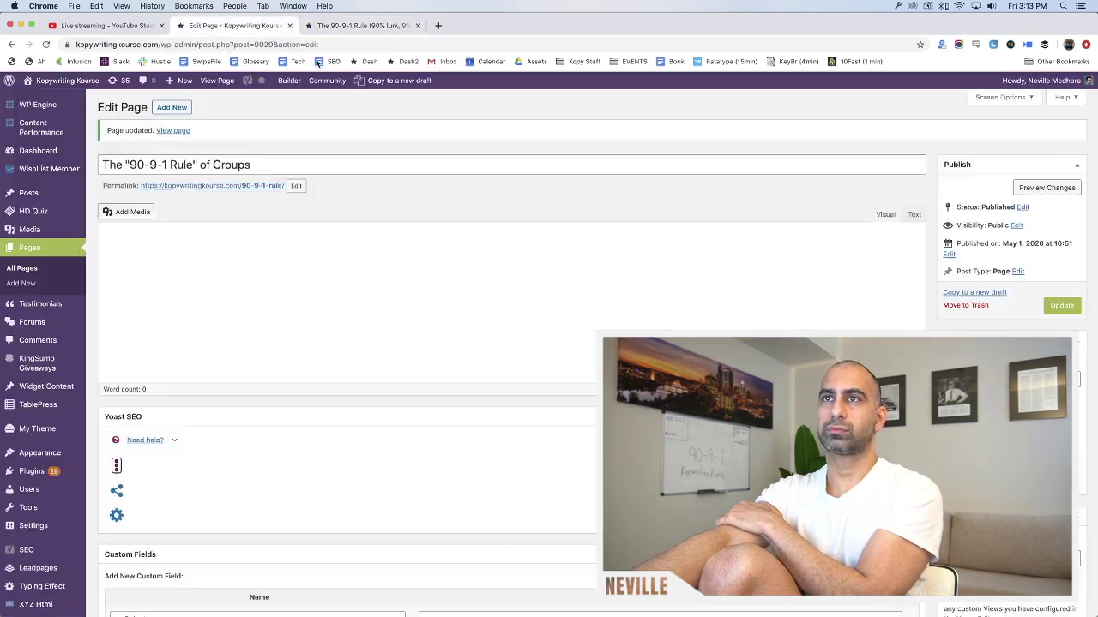
left_click(914, 215)
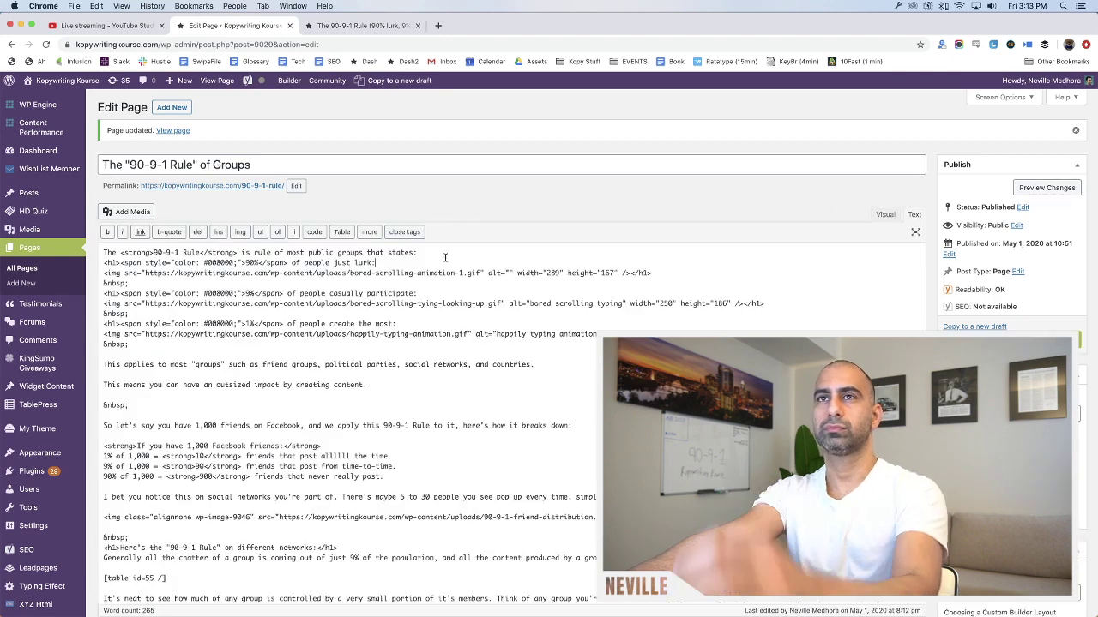
key("Return")
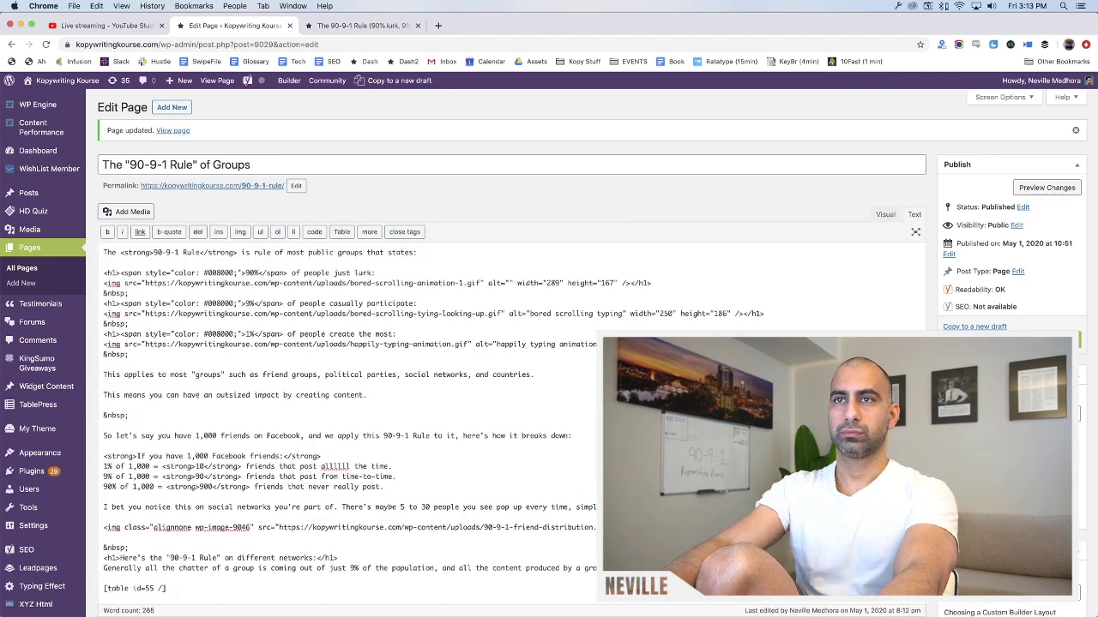
type("&nbs")
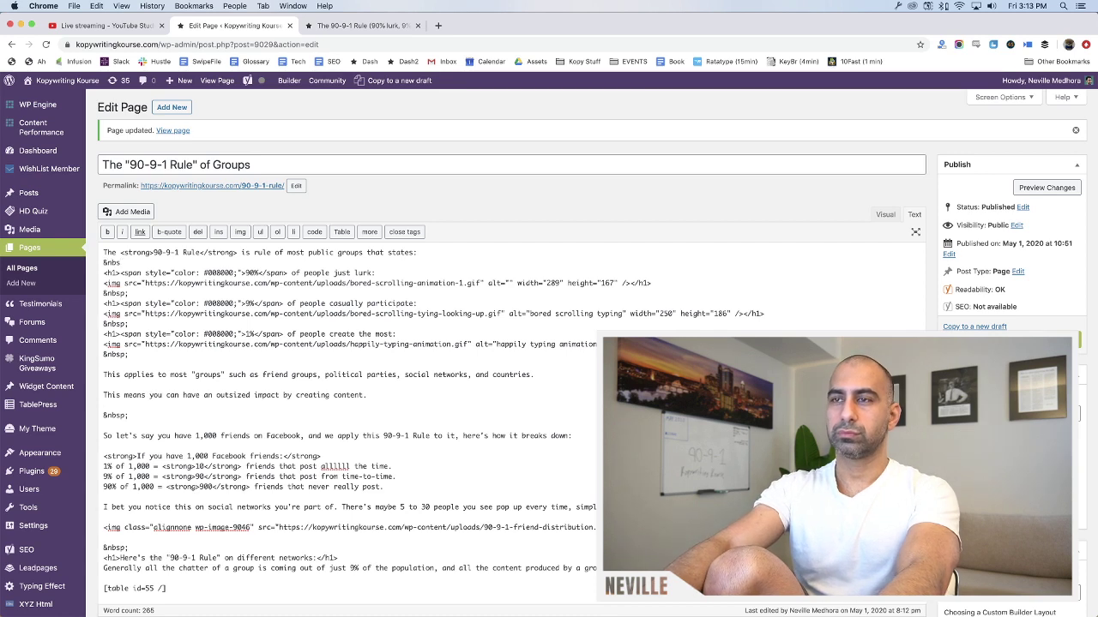
type("p;")
key("Return")
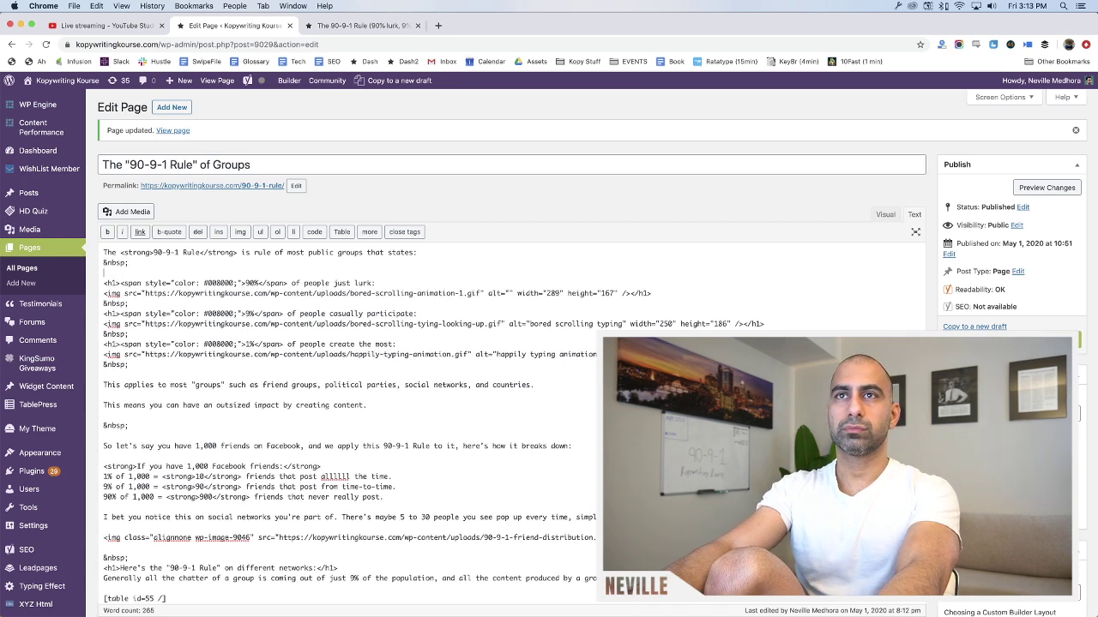
key("Return")
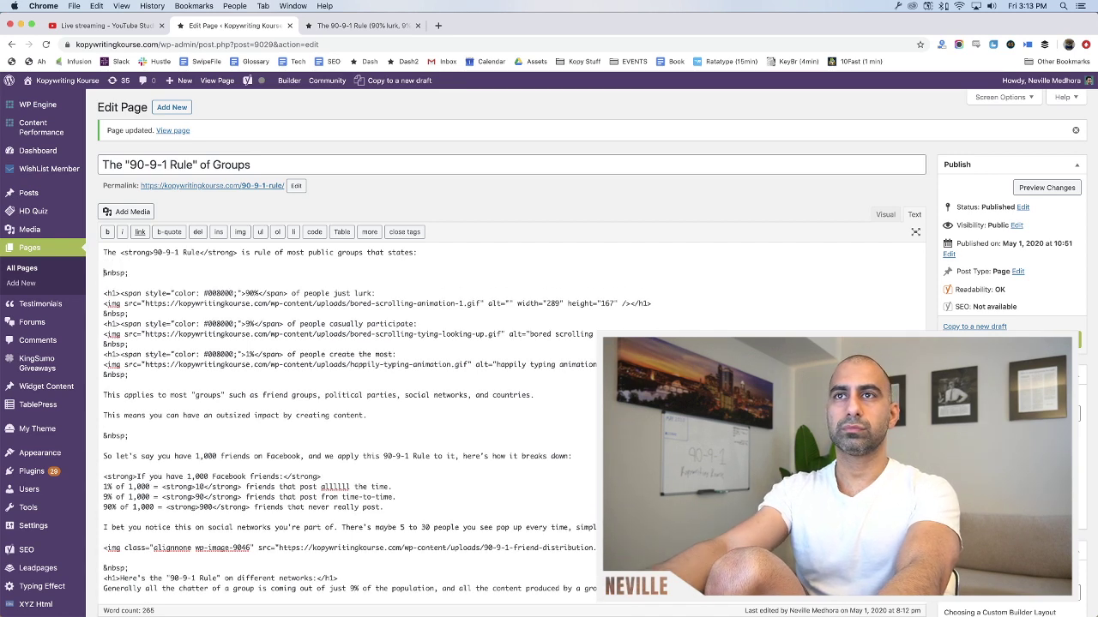
left_click(1071, 192)
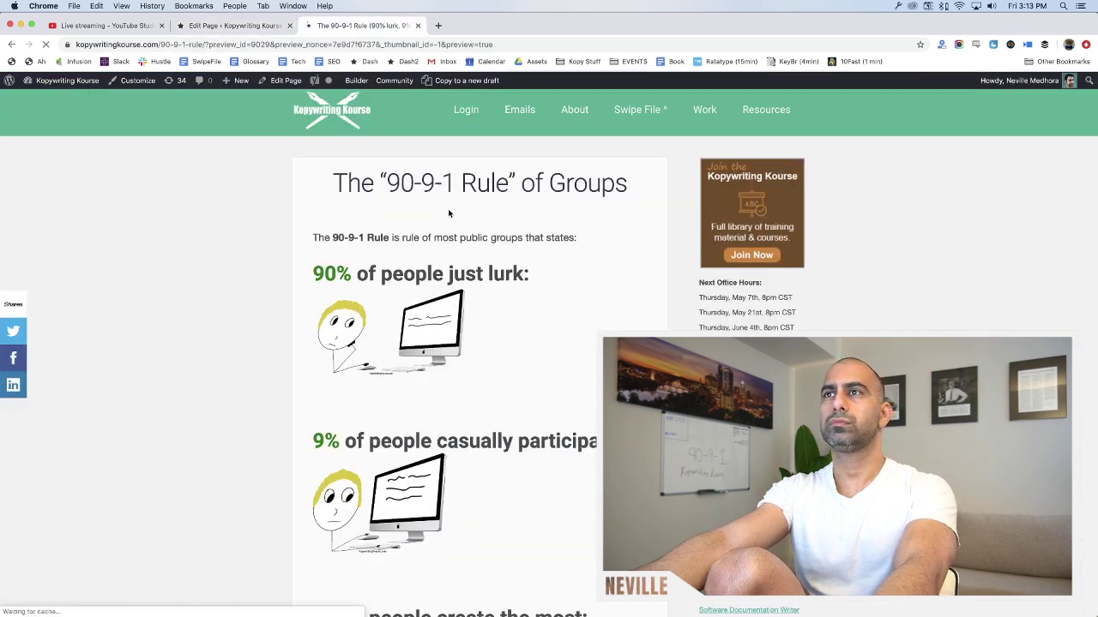
Remove the &nbsp; spacer line below the introduction sentence from the page's HTML
left_click(231, 25)
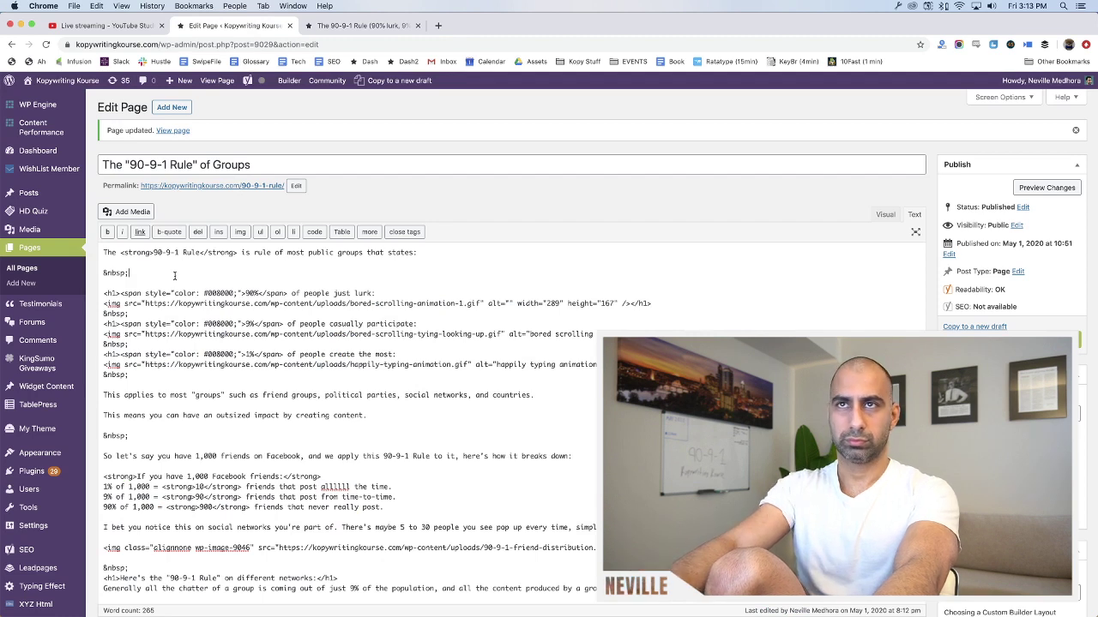
left_click_drag(174, 275, 424, 253)
key("BackSpace")
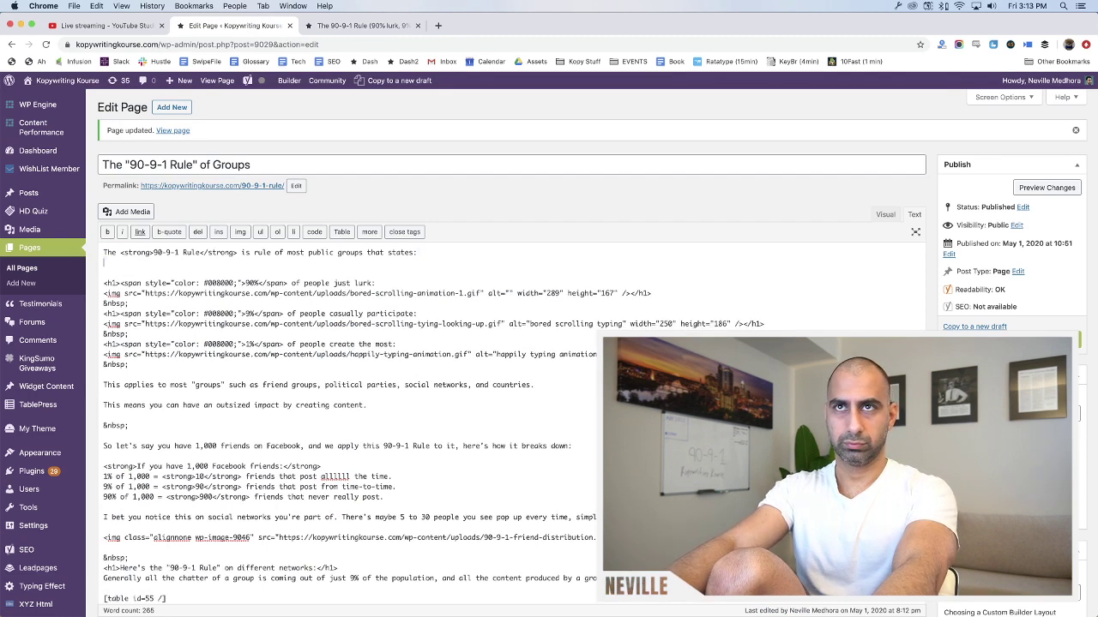
Return to the visual editor and preview the page again, checking the layout down to the friend-distribution image
left_click(885, 215)
left_click(1040, 186)
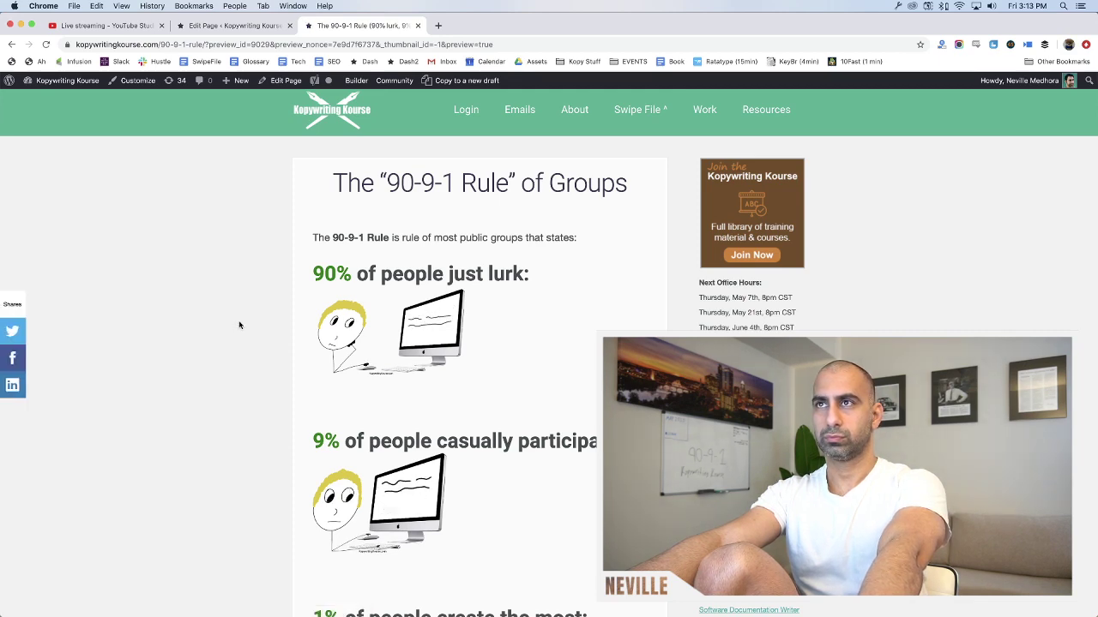
scroll(239, 324, "down", 3)
scroll(239, 324, "down", 10)
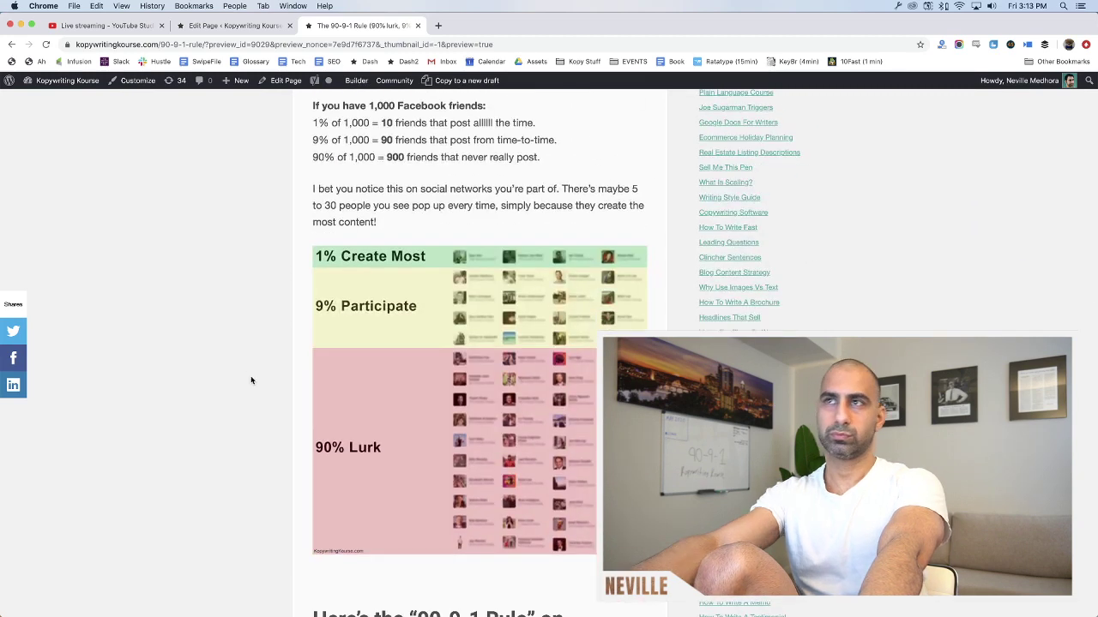
Check the preview's layout from the friend-distribution image through the network table to the closing lines, ending back at the title
scroll(251, 375, "down", 5)
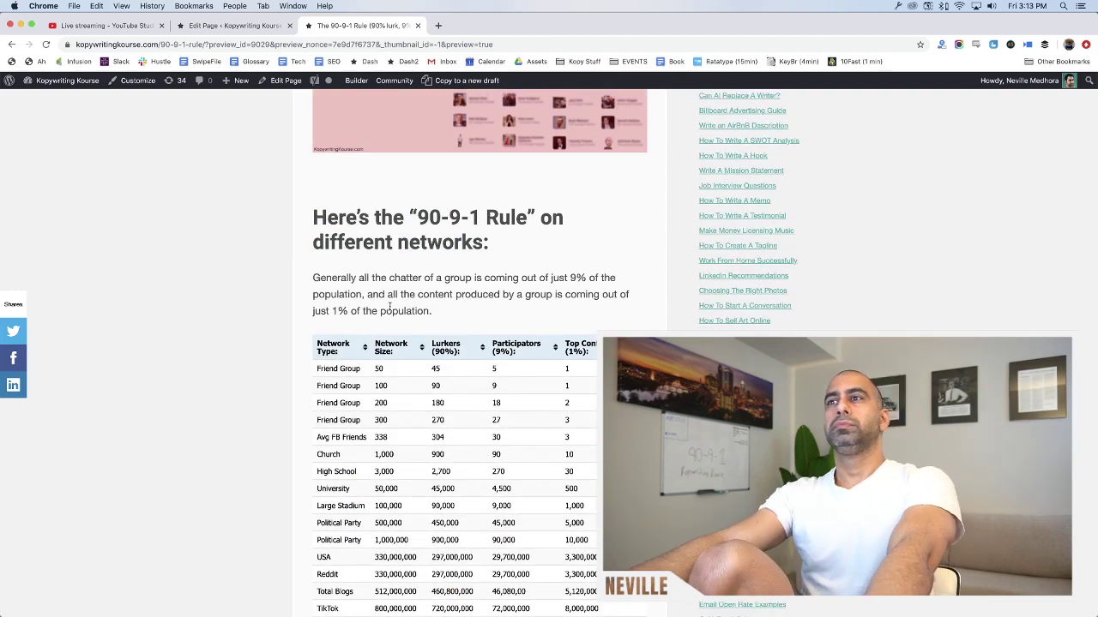
scroll(216, 313, "down", 8)
scroll(217, 317, "down", 5)
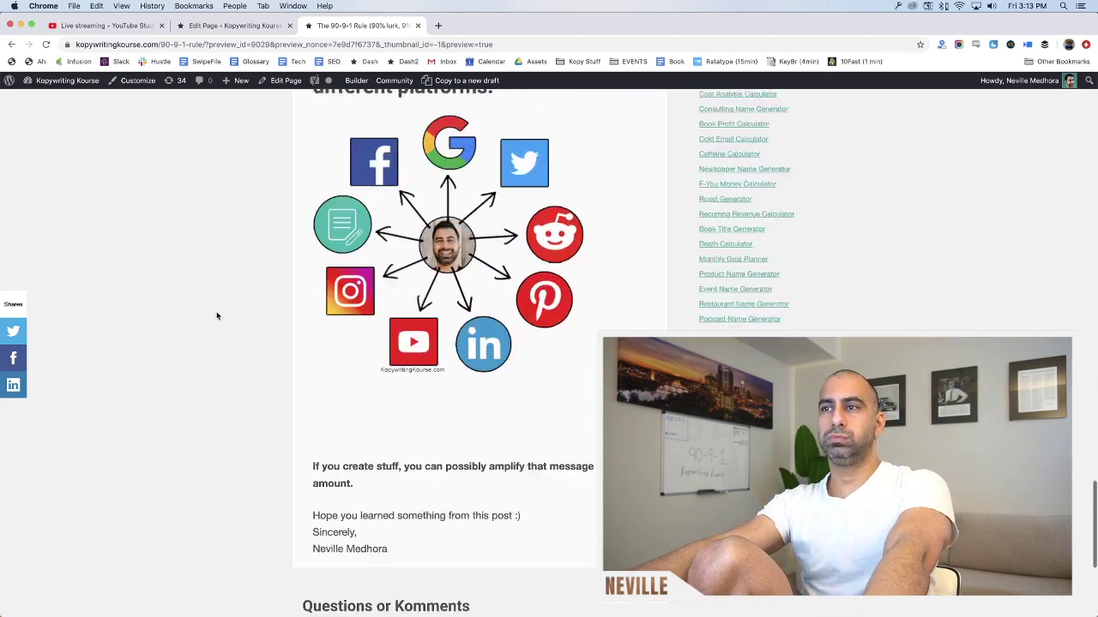
scroll(217, 316, "down", 4)
scroll(217, 316, "up", 4)
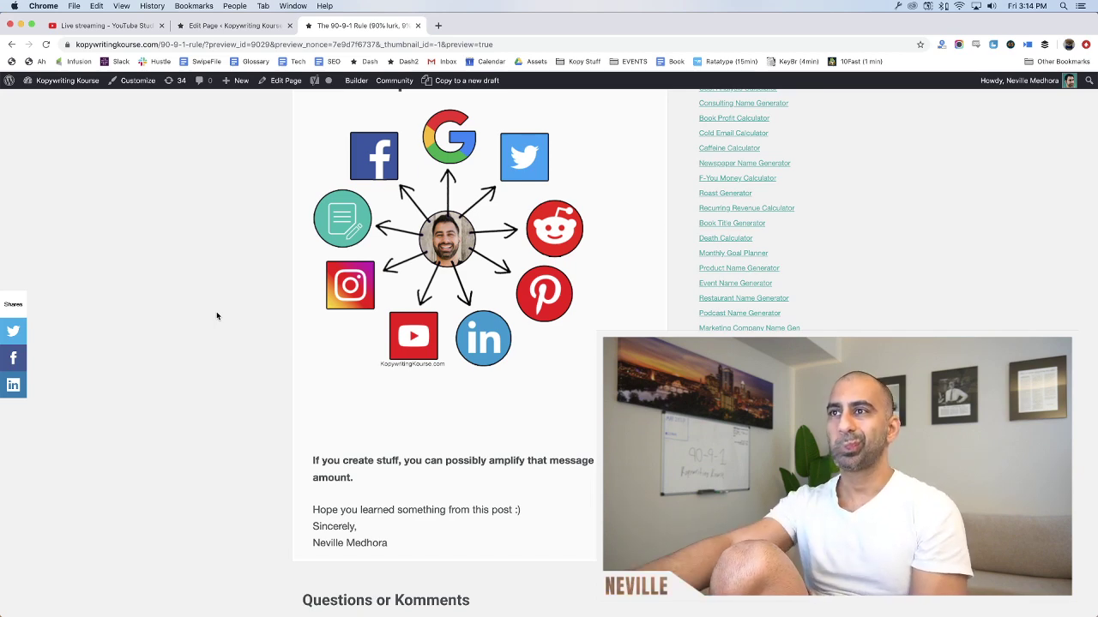
scroll(216, 315, "up", 10)
scroll(216, 315, "up", 15)
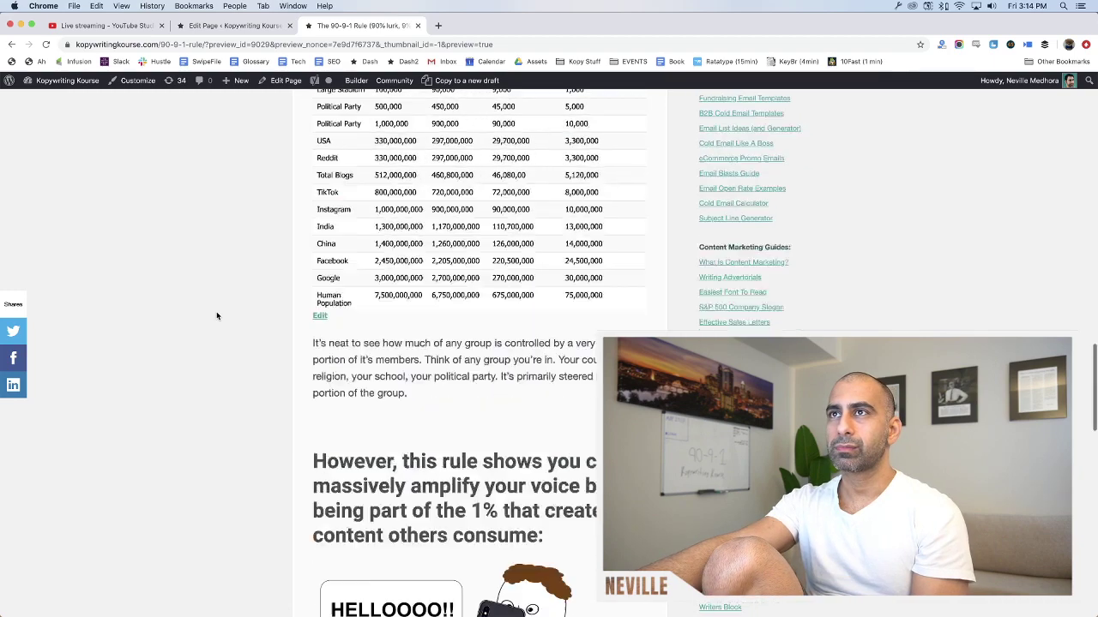
scroll(216, 316, "up", 5)
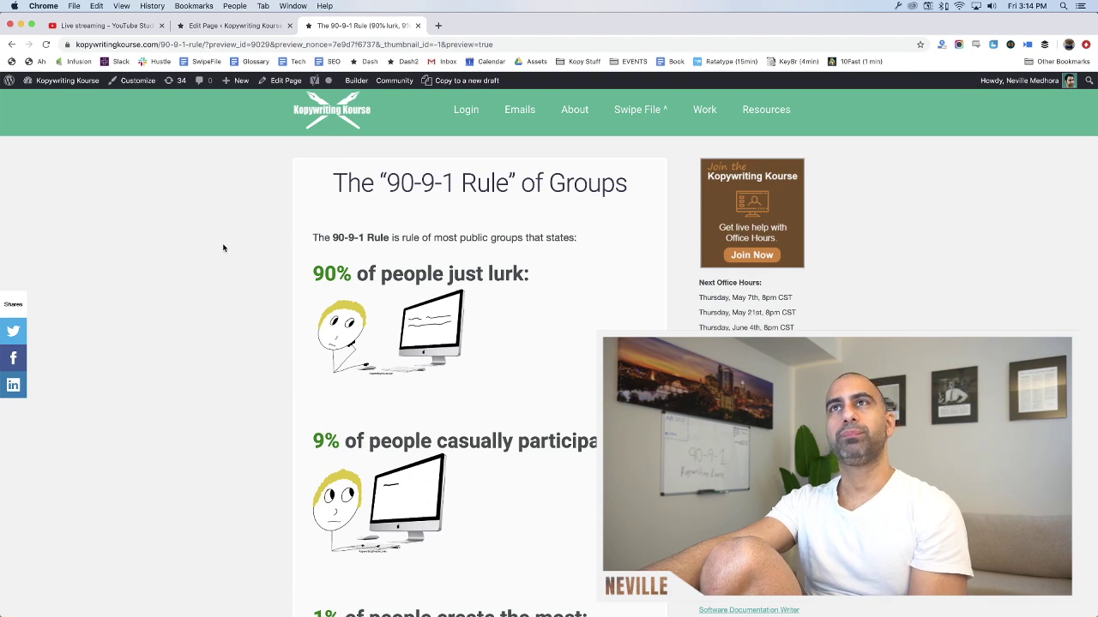
Return to the page editor, show the content as HTML and update the published page
key("ctrl+shift+Tab")
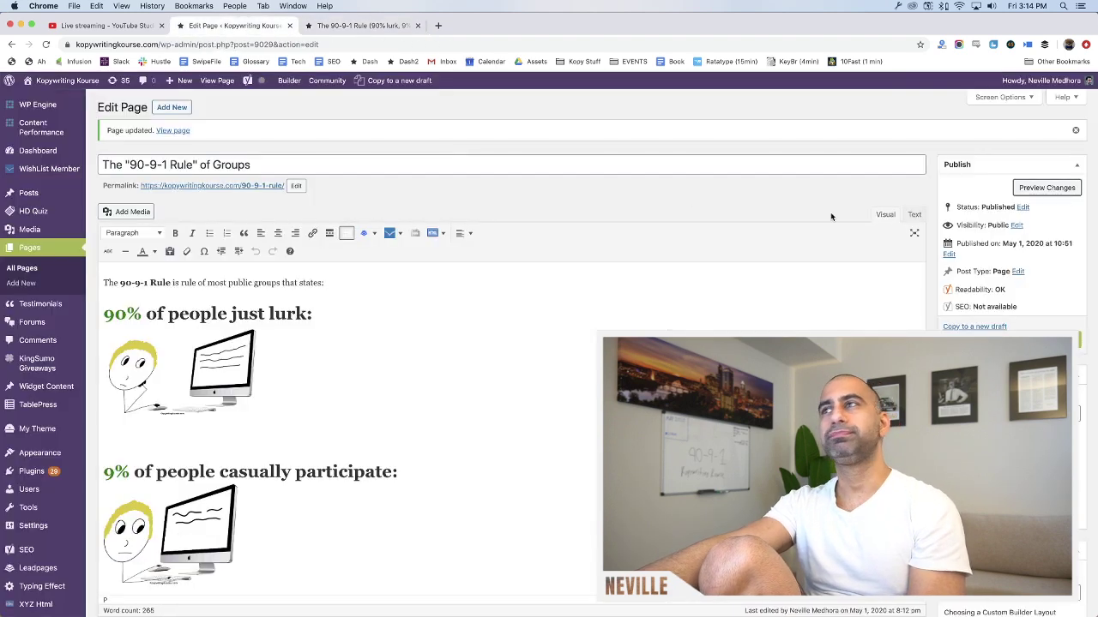
left_click(914, 214)
left_click(1062, 340)
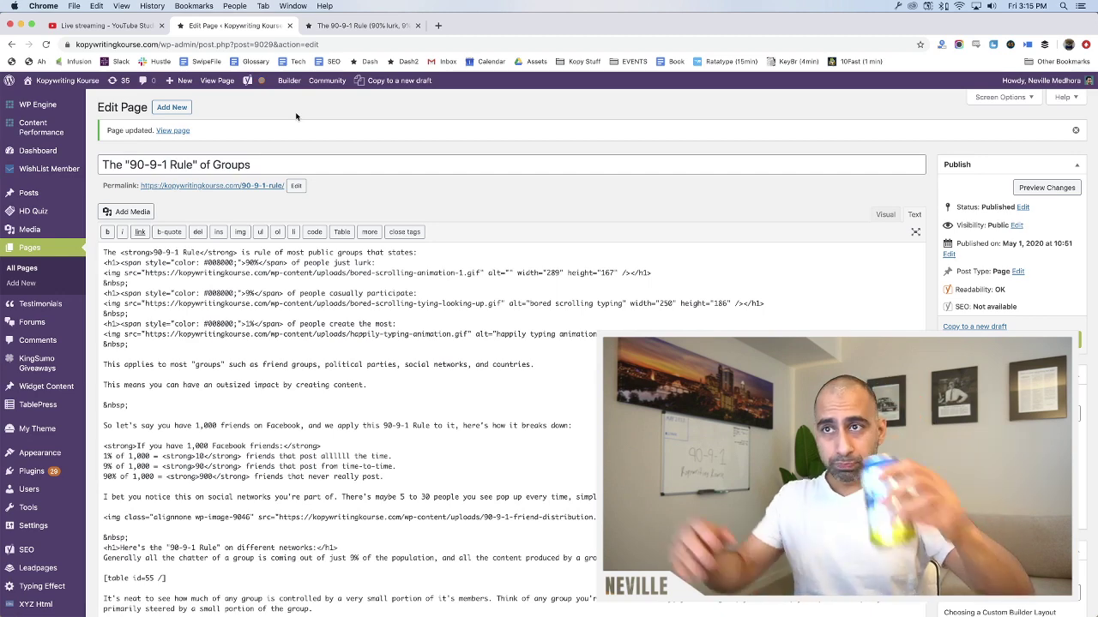
Reload the preview, check the page's layout down to the comment section, and close the preview
left_click(359, 26)
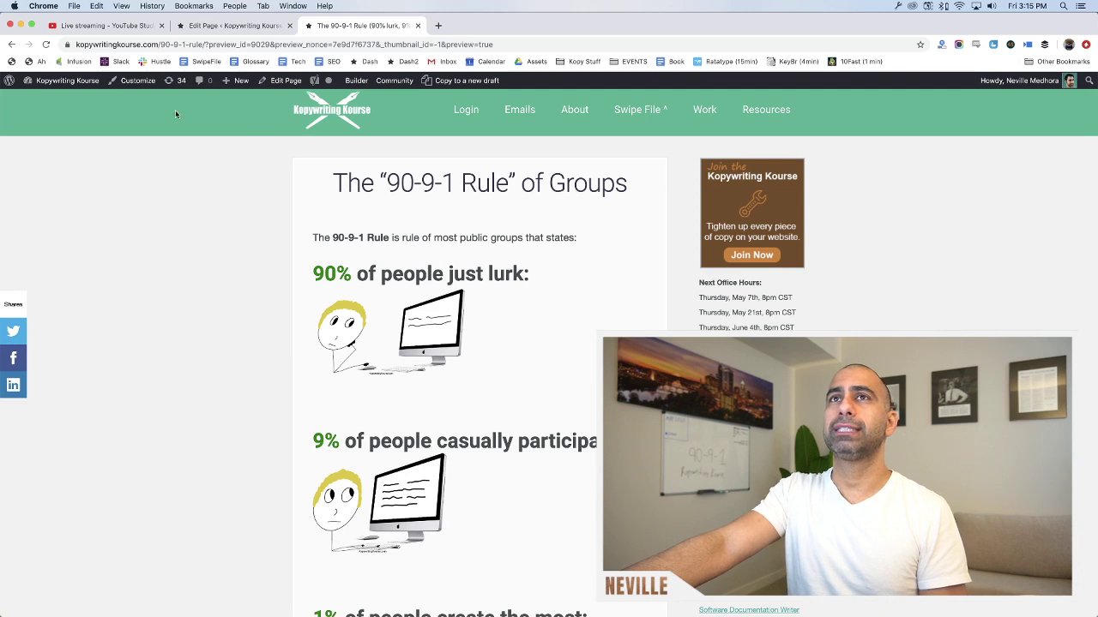
left_click(45, 44)
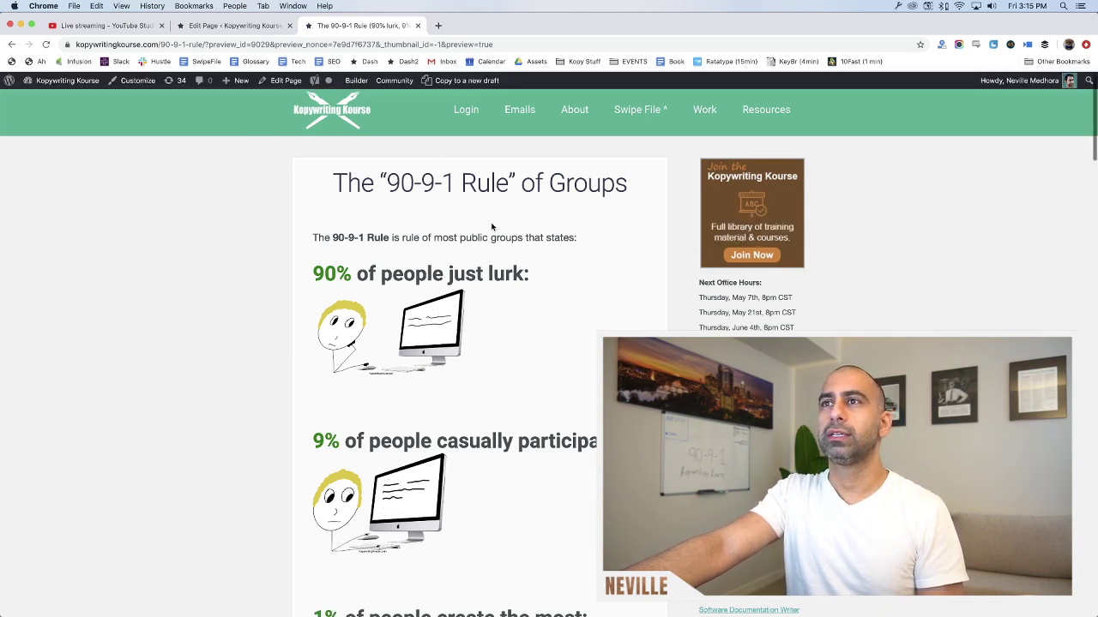
scroll(492, 230, "down", 20)
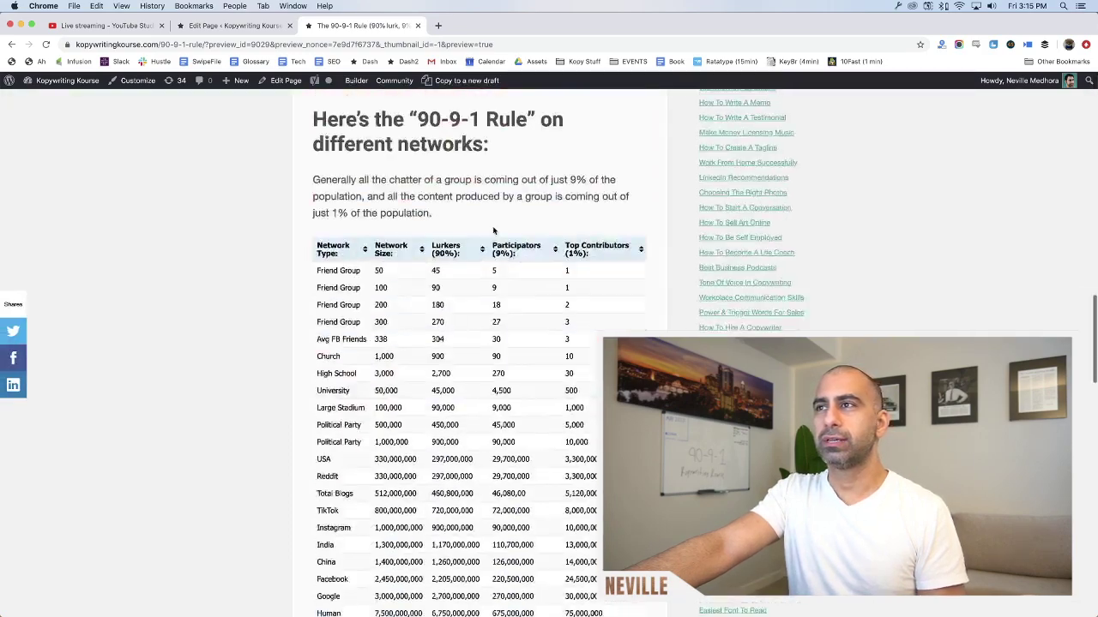
scroll(492, 226, "down", 8)
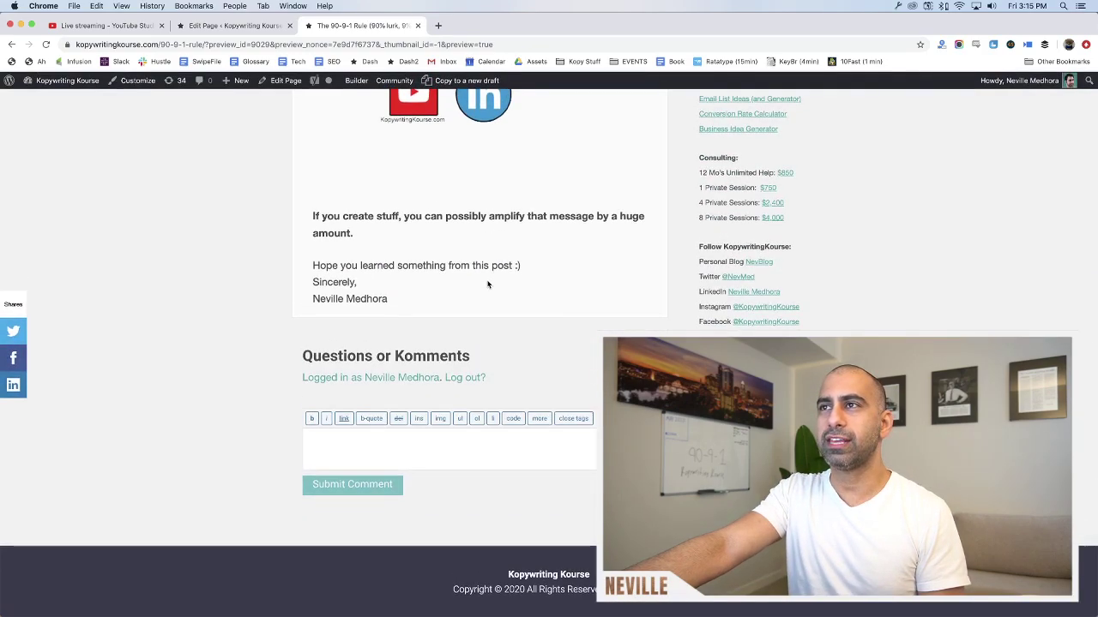
scroll(474, 231, "up", 20)
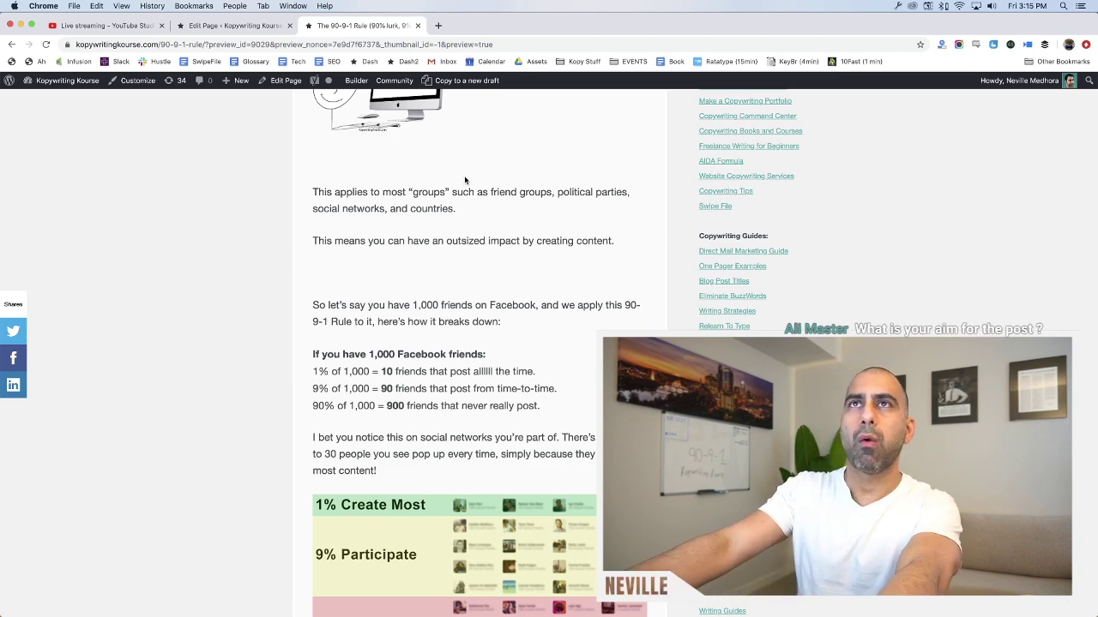
key("super+w")
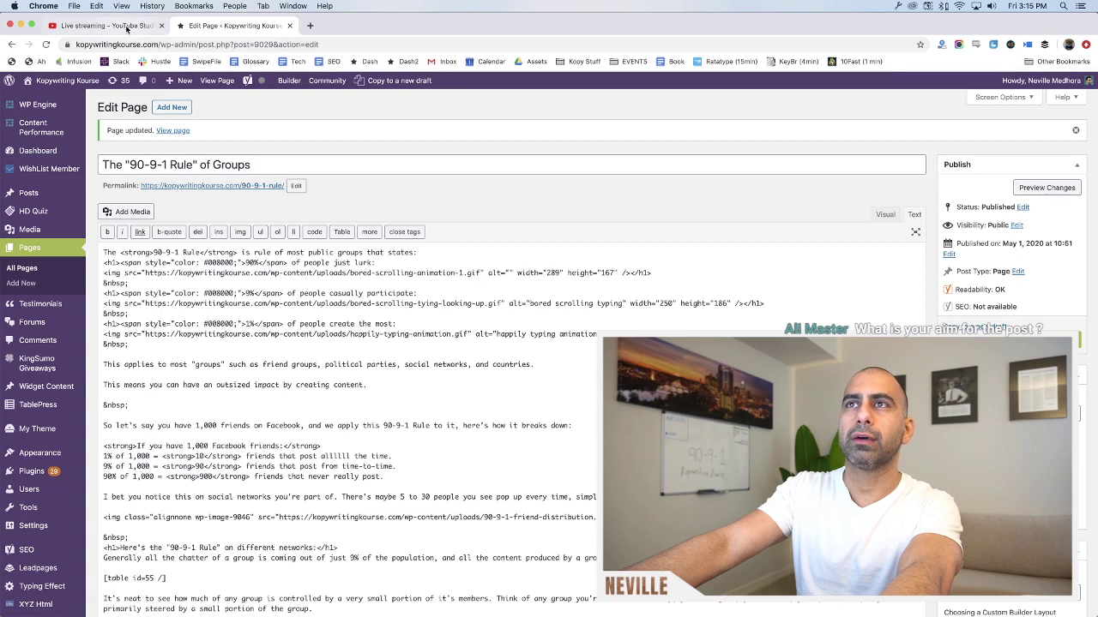
Switch to the YouTube Studio live dashboard and read the viewers' chat questions, starting with the one about gifs in Photoshop
left_click(110, 25)
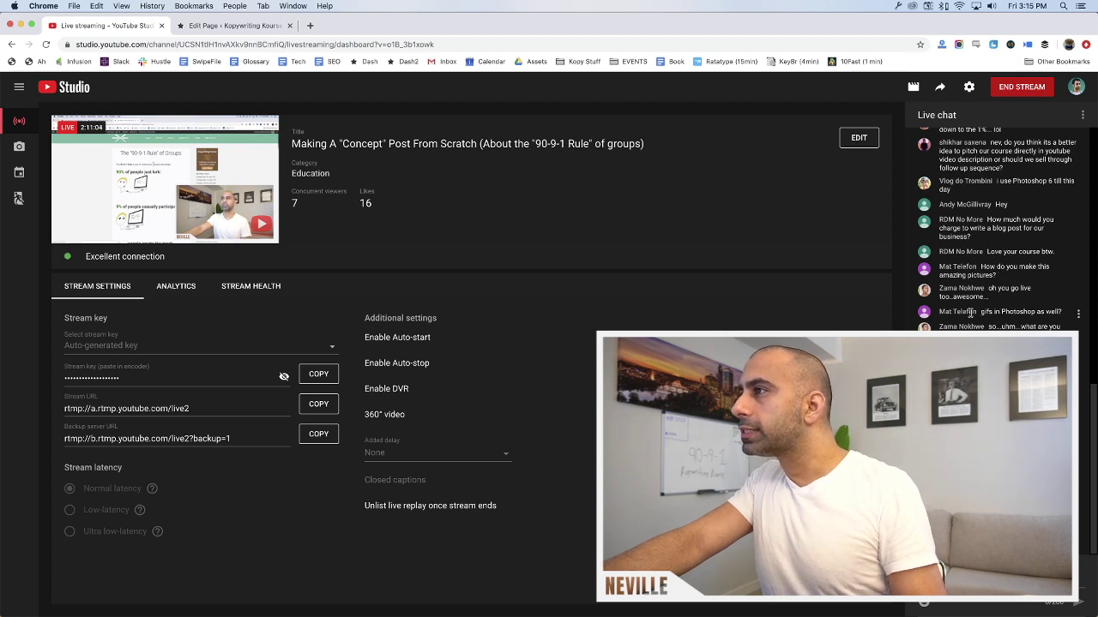
left_click_drag(981, 312, 1095, 293)
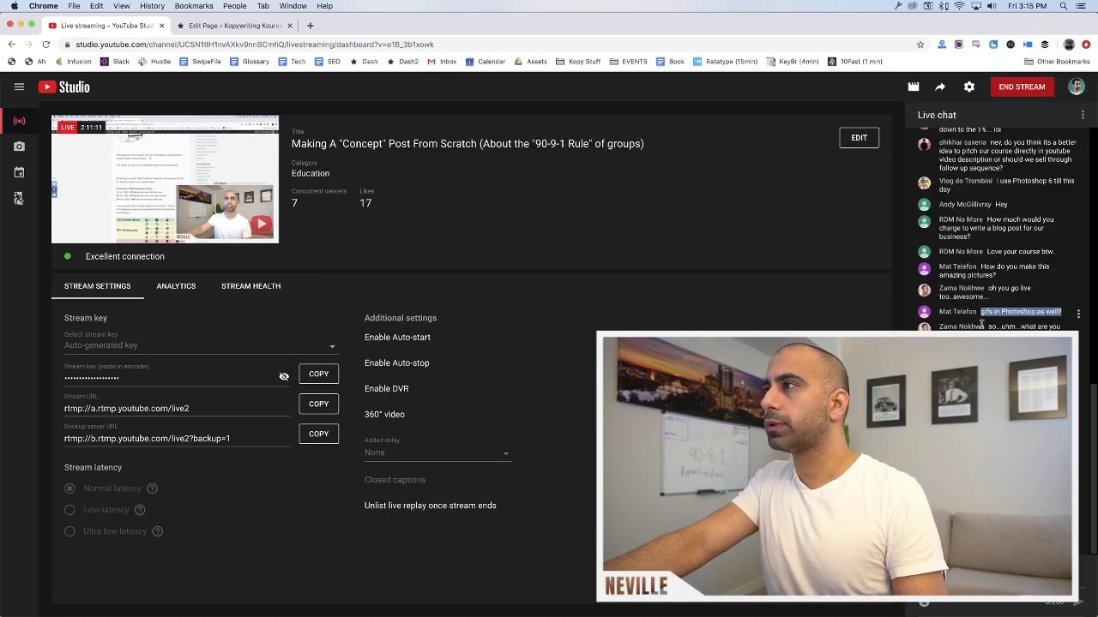
left_click(1078, 333)
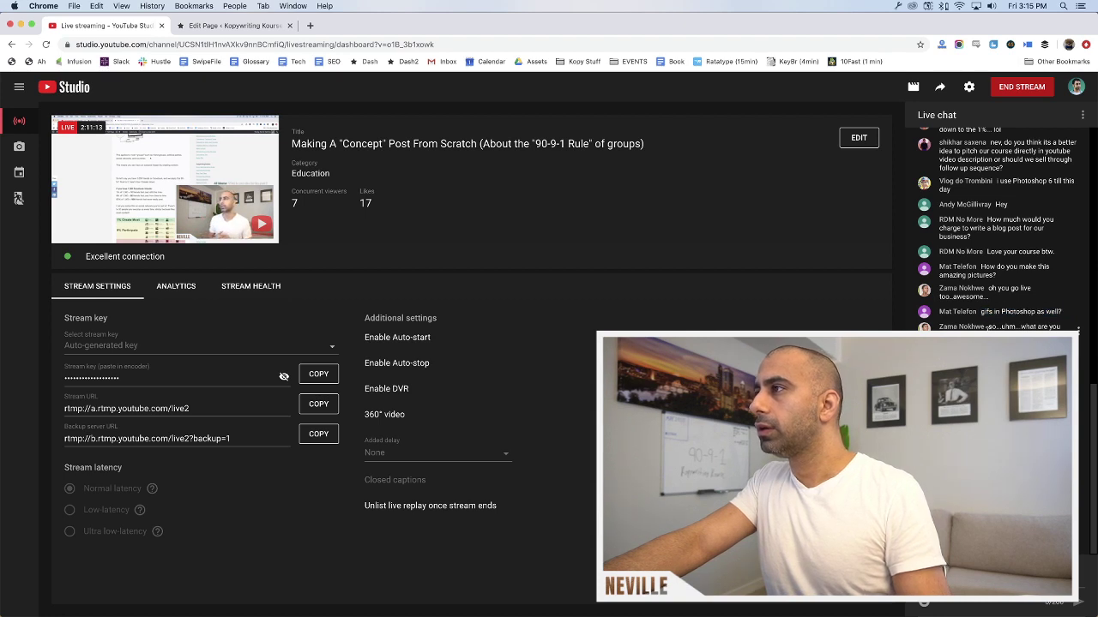
left_click_drag(988, 327, 1061, 327)
left_click(1078, 352)
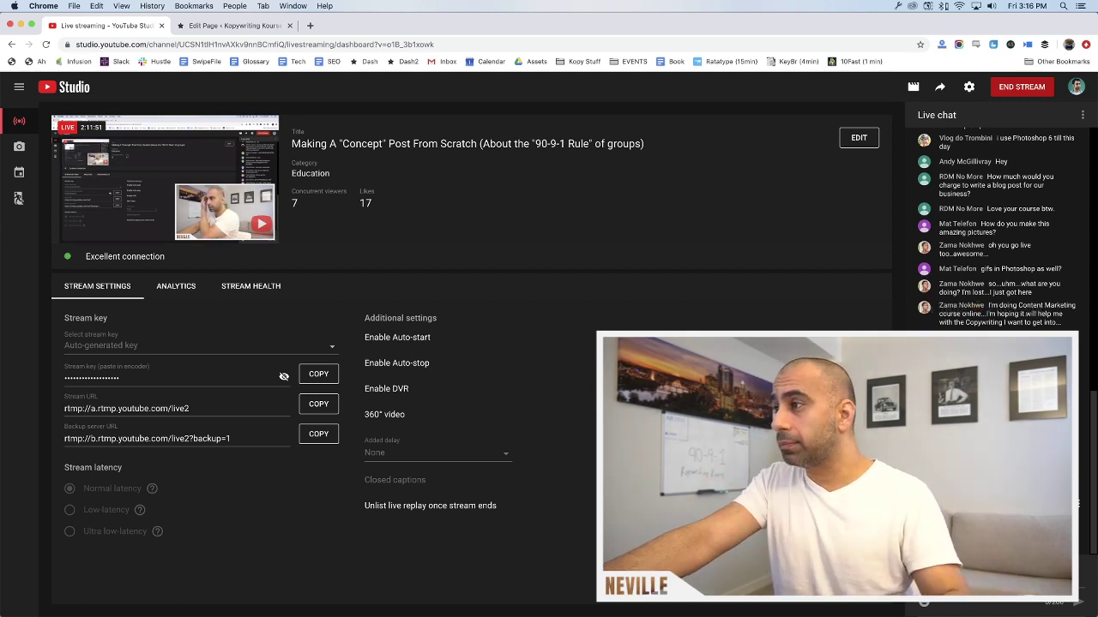
Open the published 90-9-1 Rule page and examine its three percentage headings, Facebook friends example, friend-distribution image and network table
left_click(223, 25)
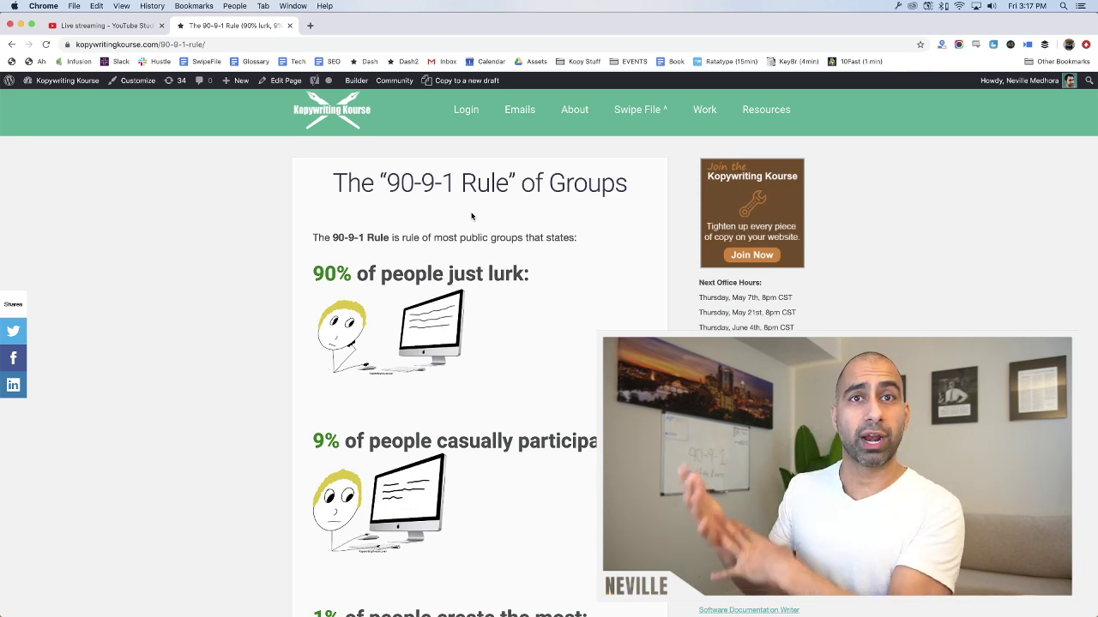
scroll(470, 216, "down", 3)
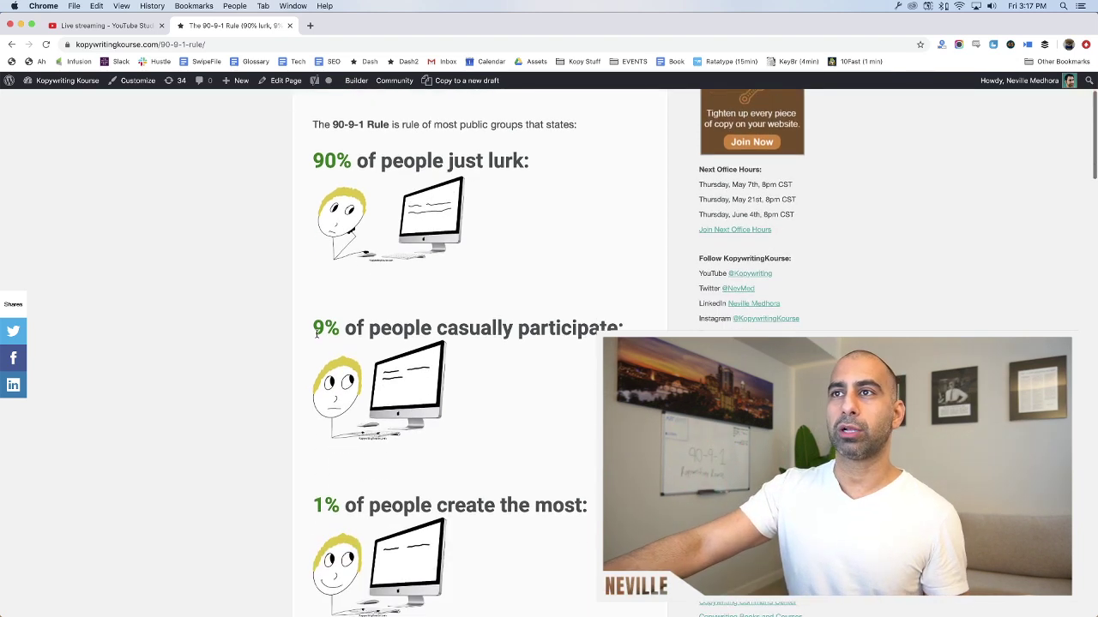
mouse_move(535, 329)
left_mouse_down()
mouse_move(480, 557)
mouse_move(535, 329)
left_mouse_up()
scroll(536, 328, "down", 2)
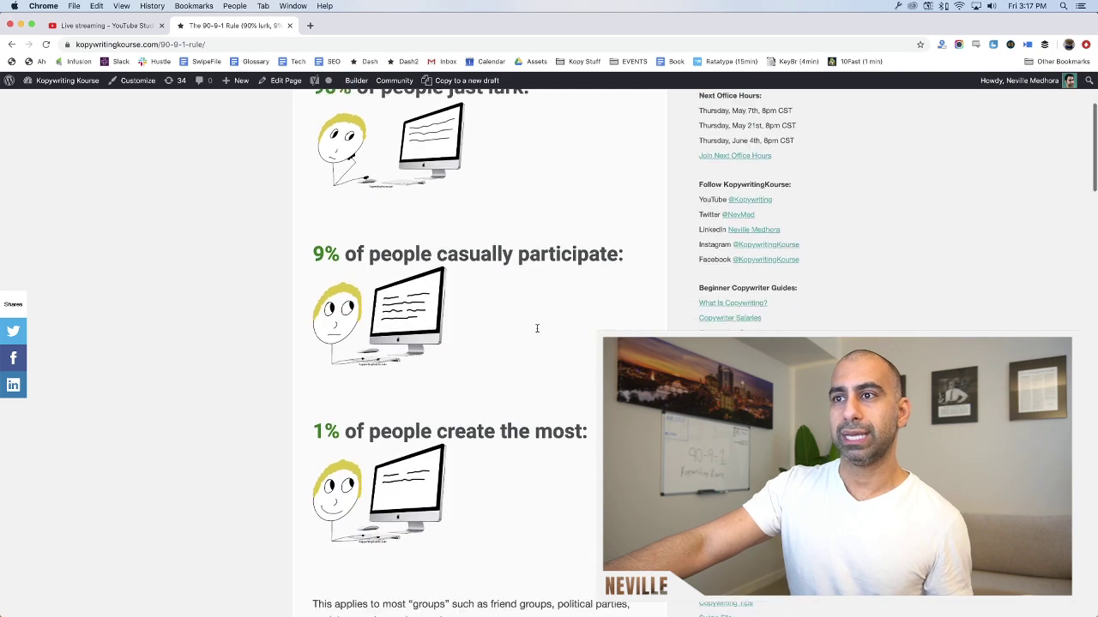
scroll(537, 331, "up", 4)
left_click_drag(530, 233, 277, 235)
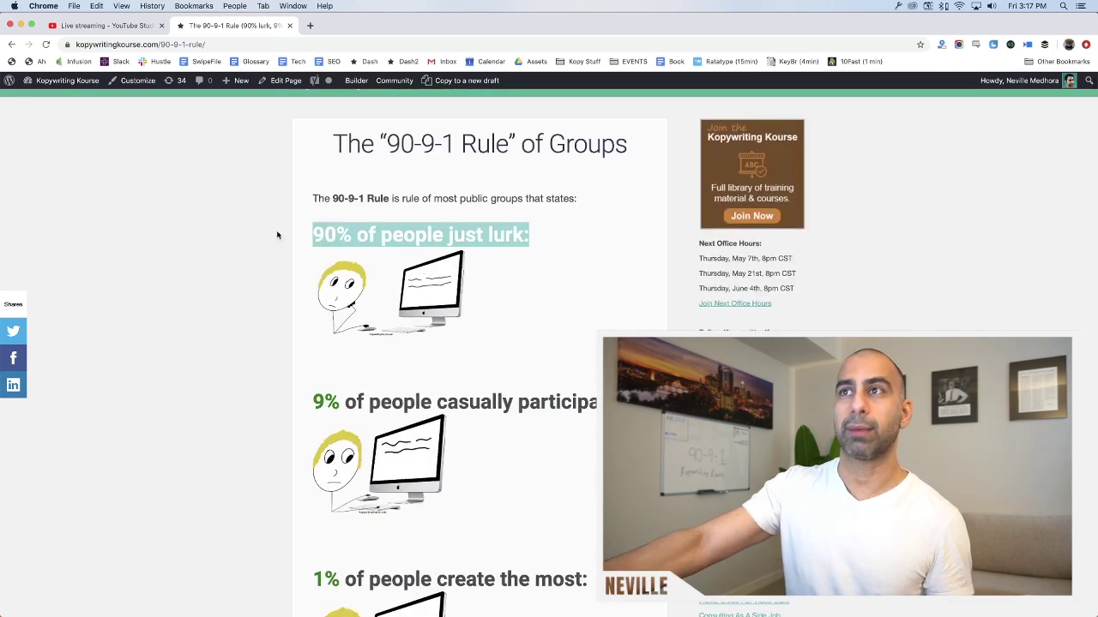
scroll(311, 255, "down", 4)
scroll(311, 255, "down", 10)
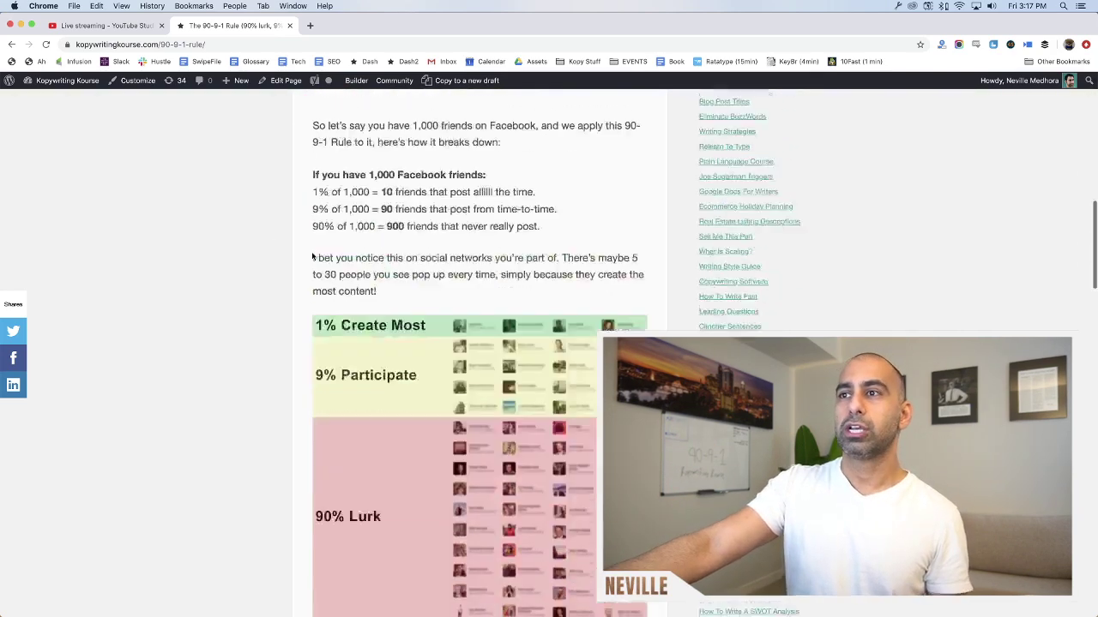
scroll(309, 259, "up", 3)
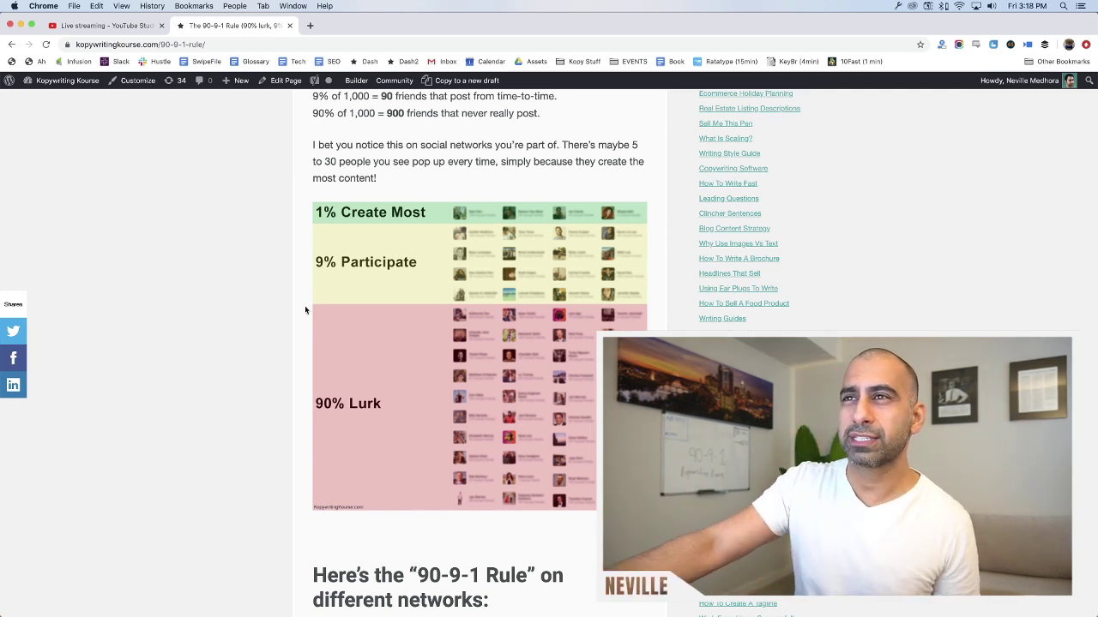
scroll(300, 282, "down", 5)
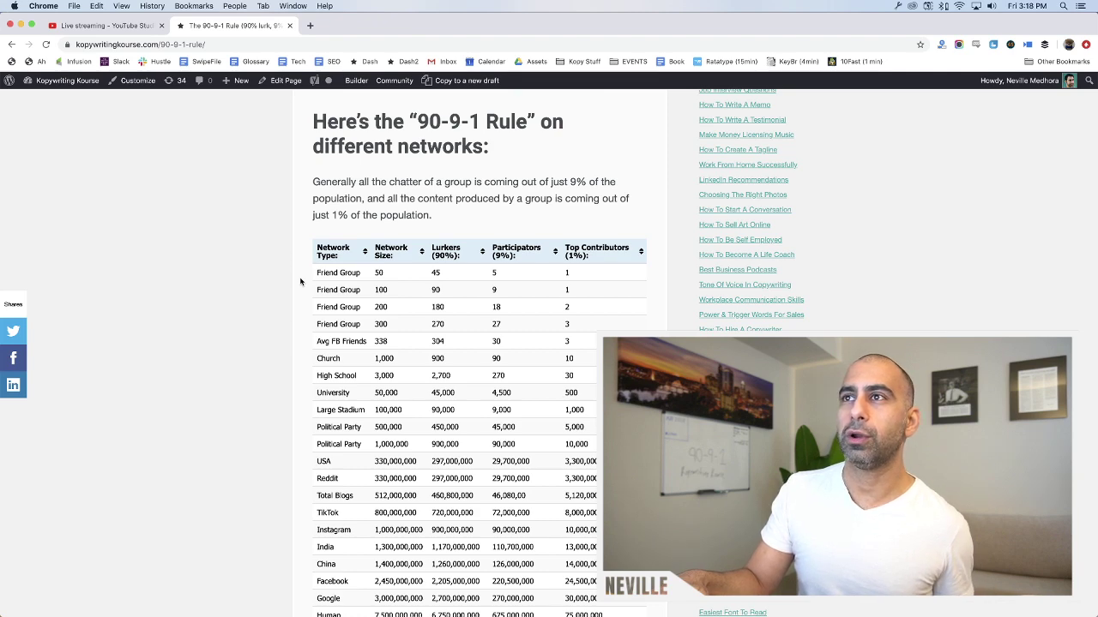
Skim the published page from its title to the closing lines and back, highlighting the title text for review
scroll(300, 281, "up", 20)
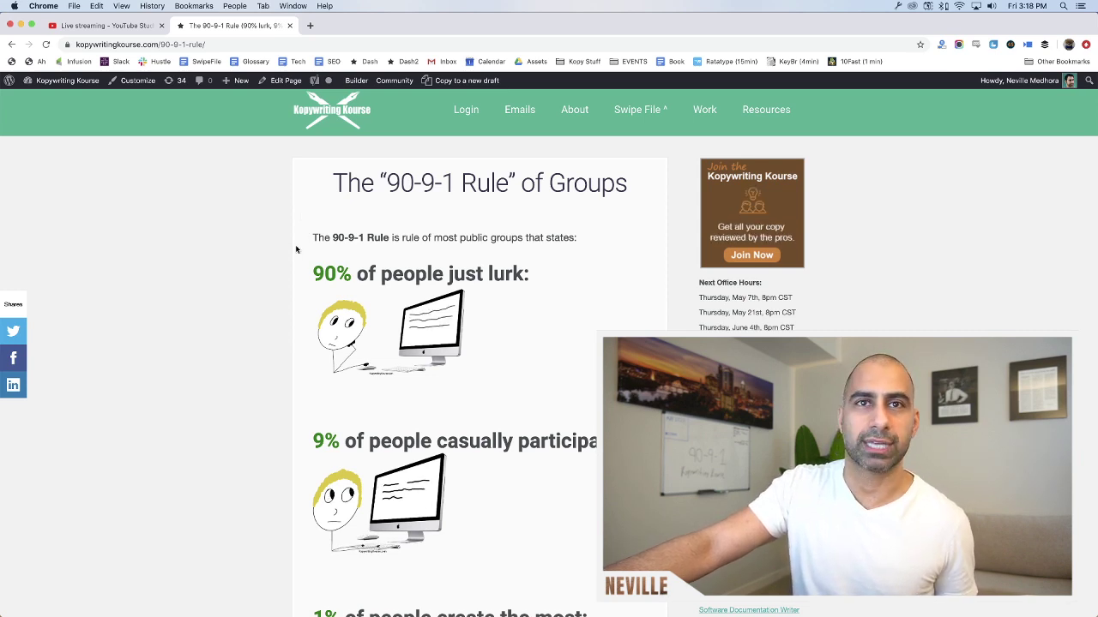
scroll(296, 249, "down", 20)
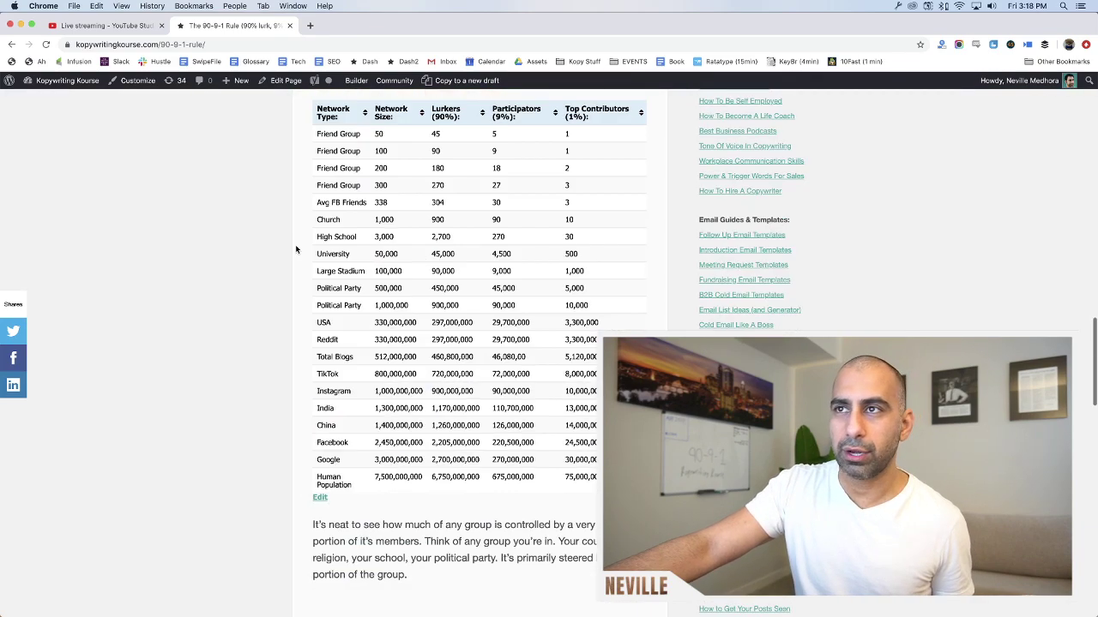
scroll(296, 250, "down", 12)
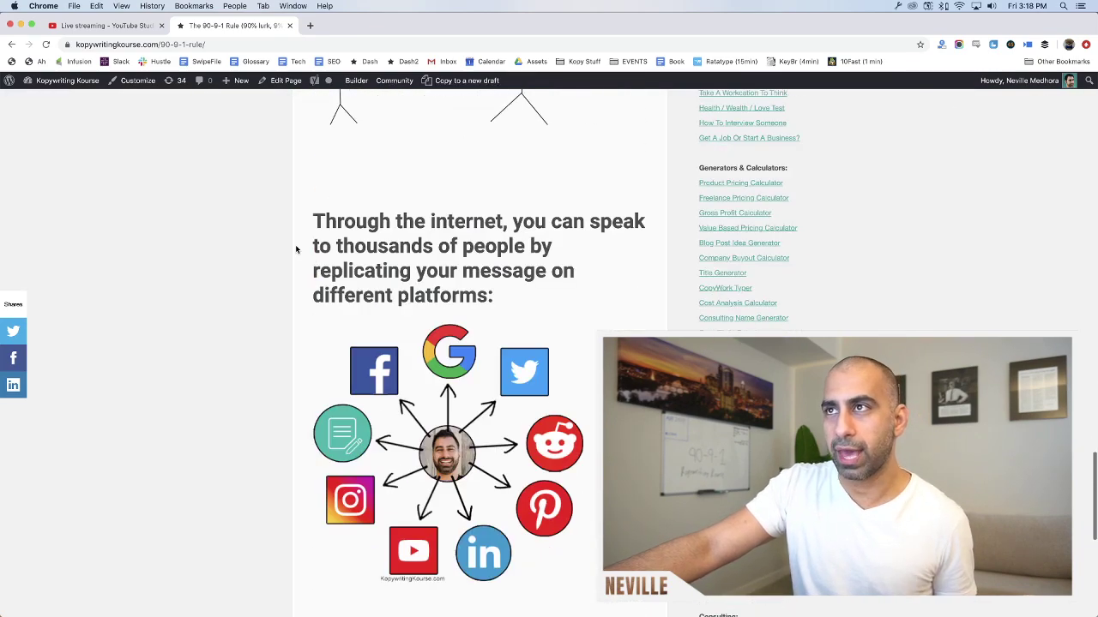
scroll(296, 250, "down", 5)
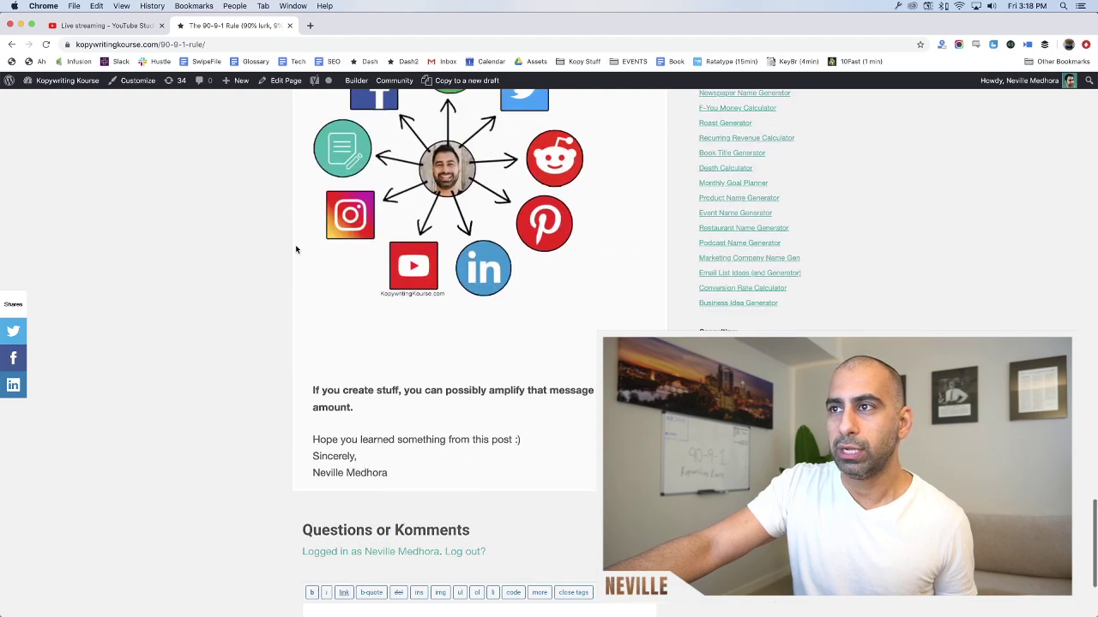
scroll(296, 249, "up", 20)
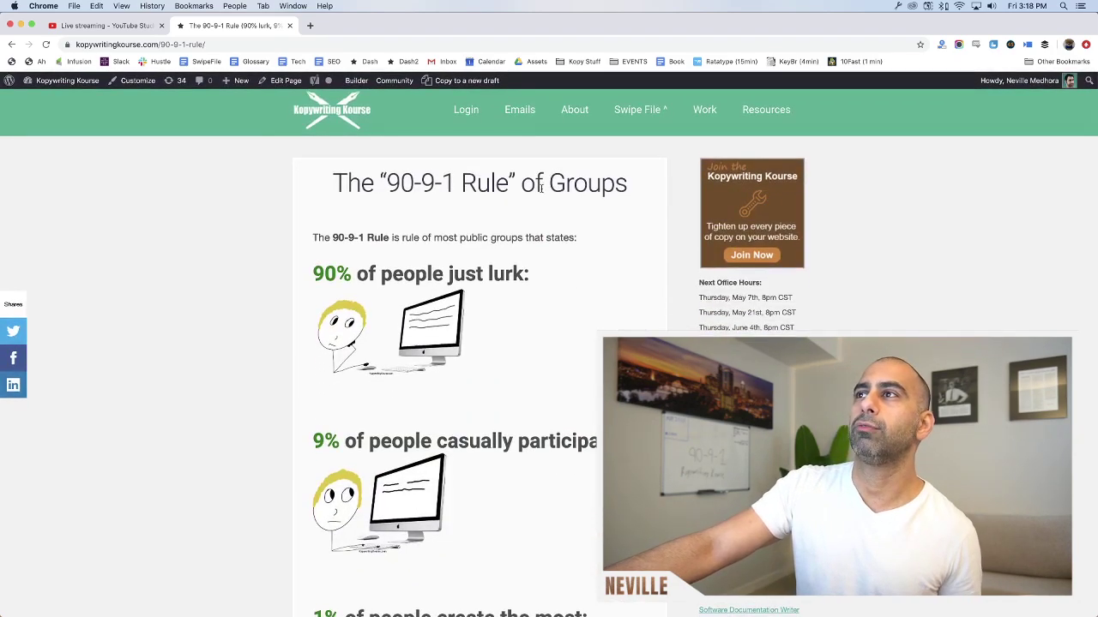
left_click_drag(638, 183, 327, 178)
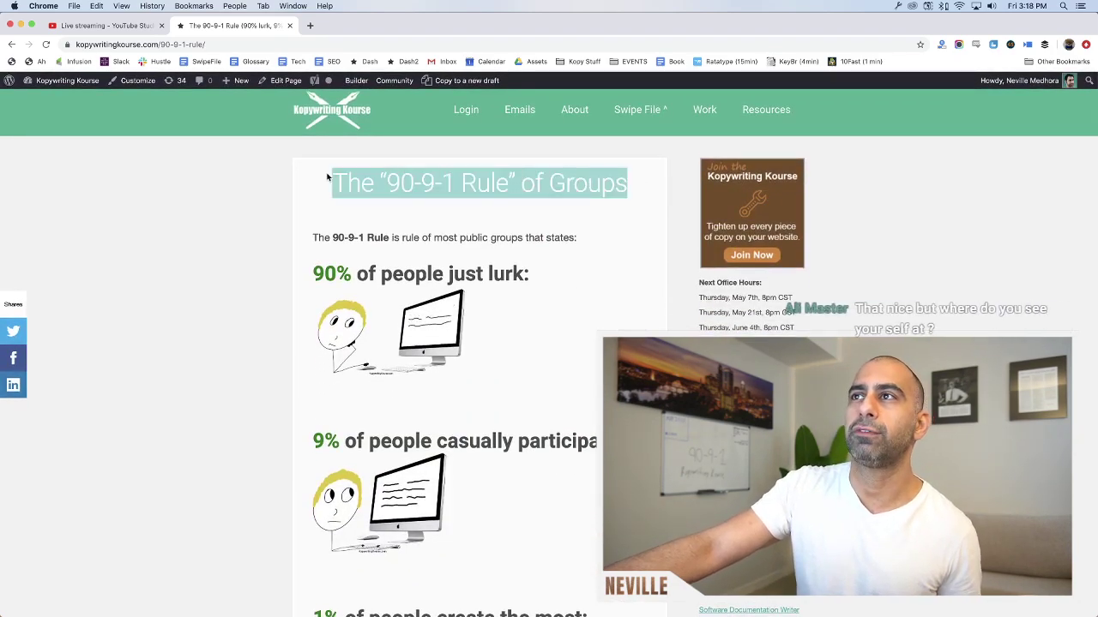
left_click(518, 213)
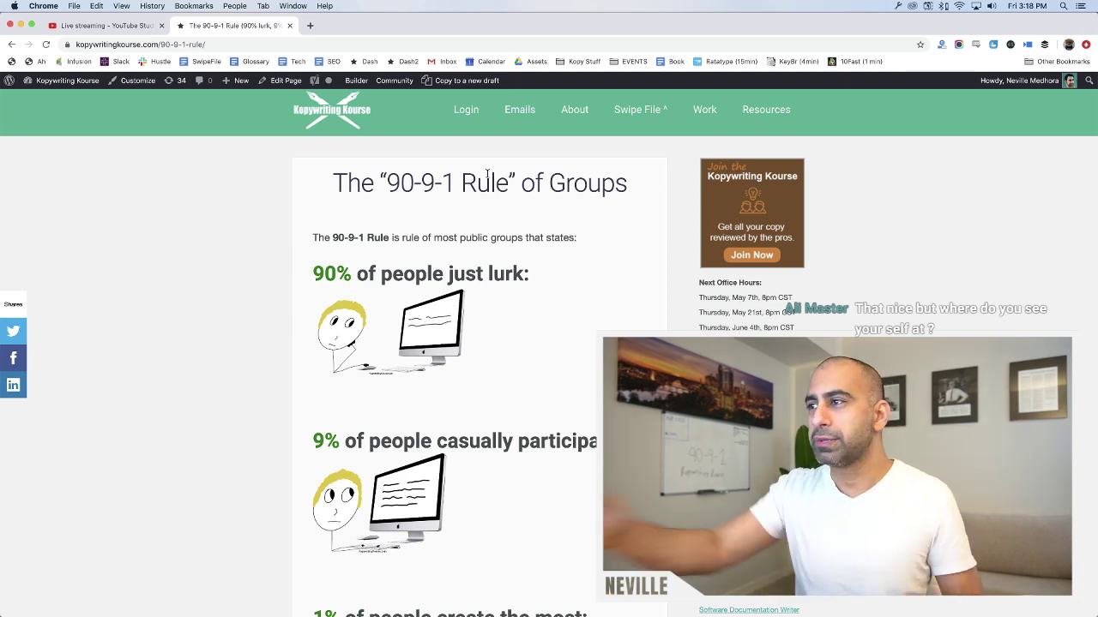
key("ctrl+Up")
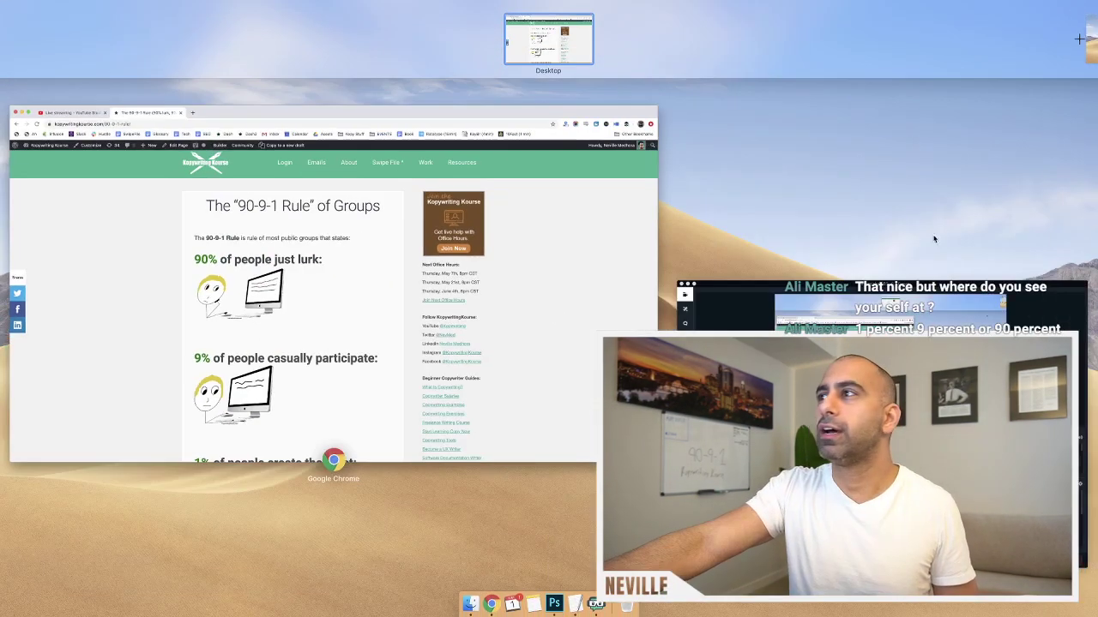
left_click(115, 97)
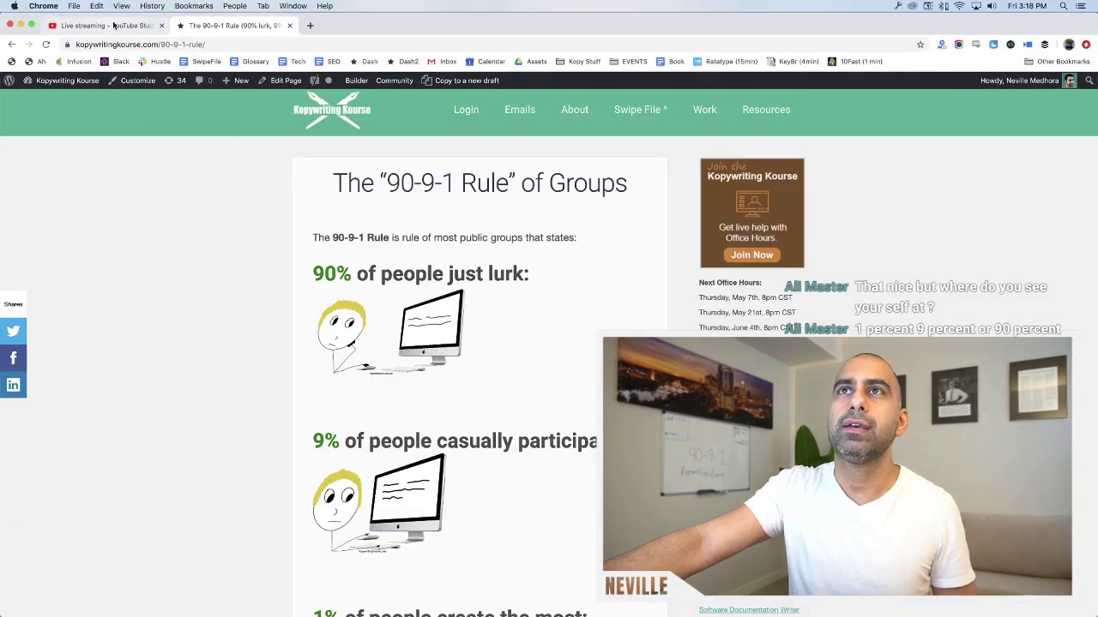